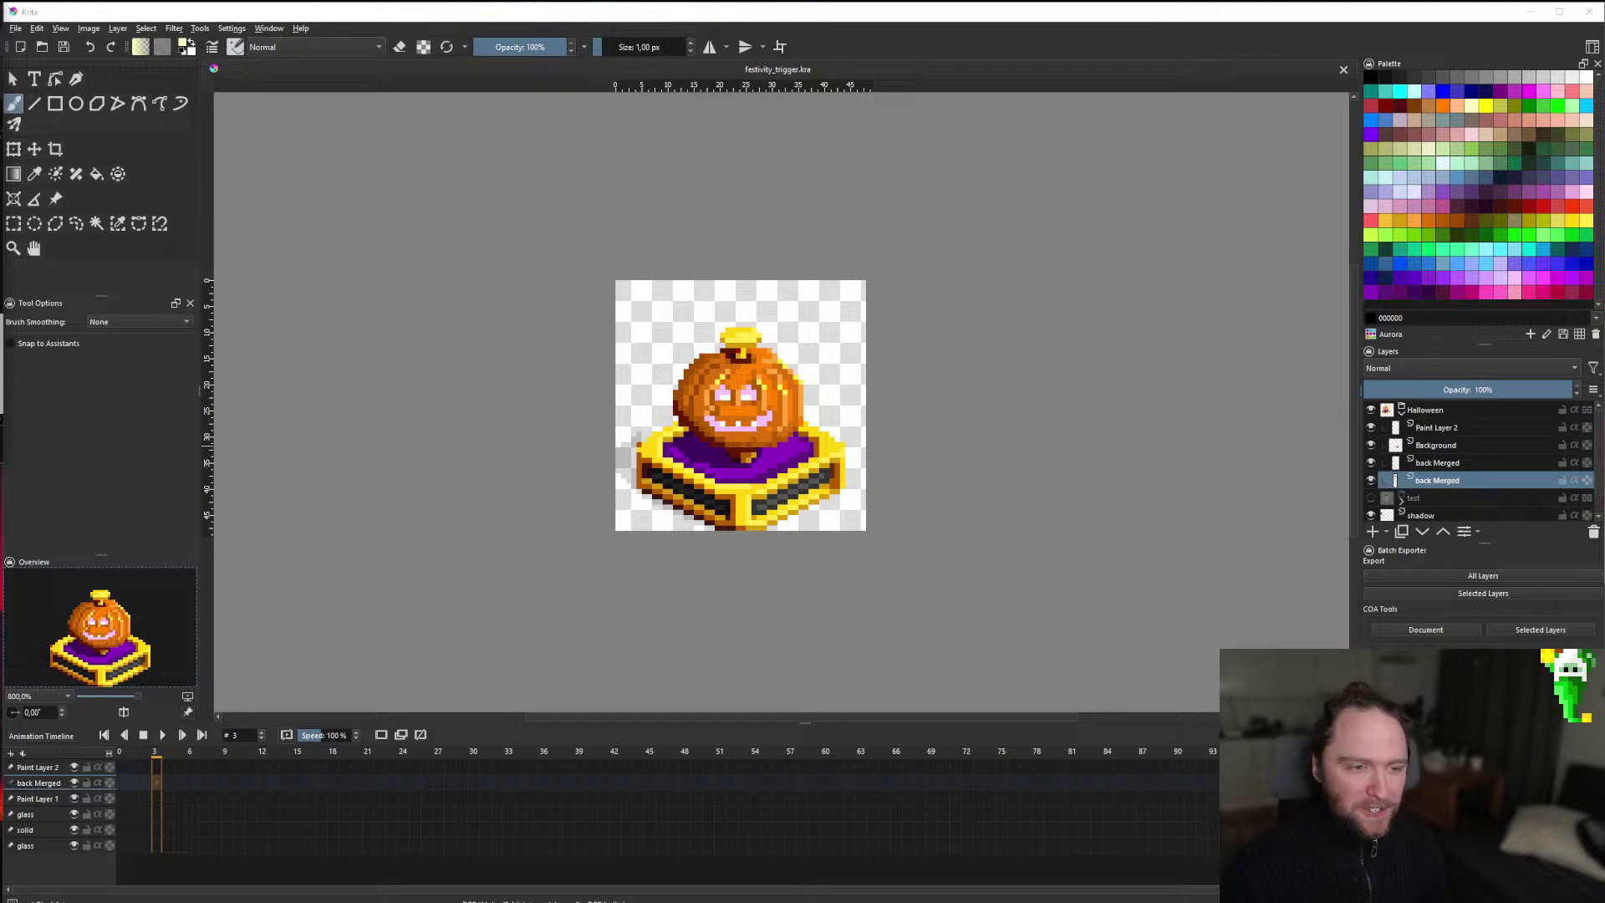
pyautogui.scroll(-2, 523, 433)
pyautogui.scroll(2, 668, 419)
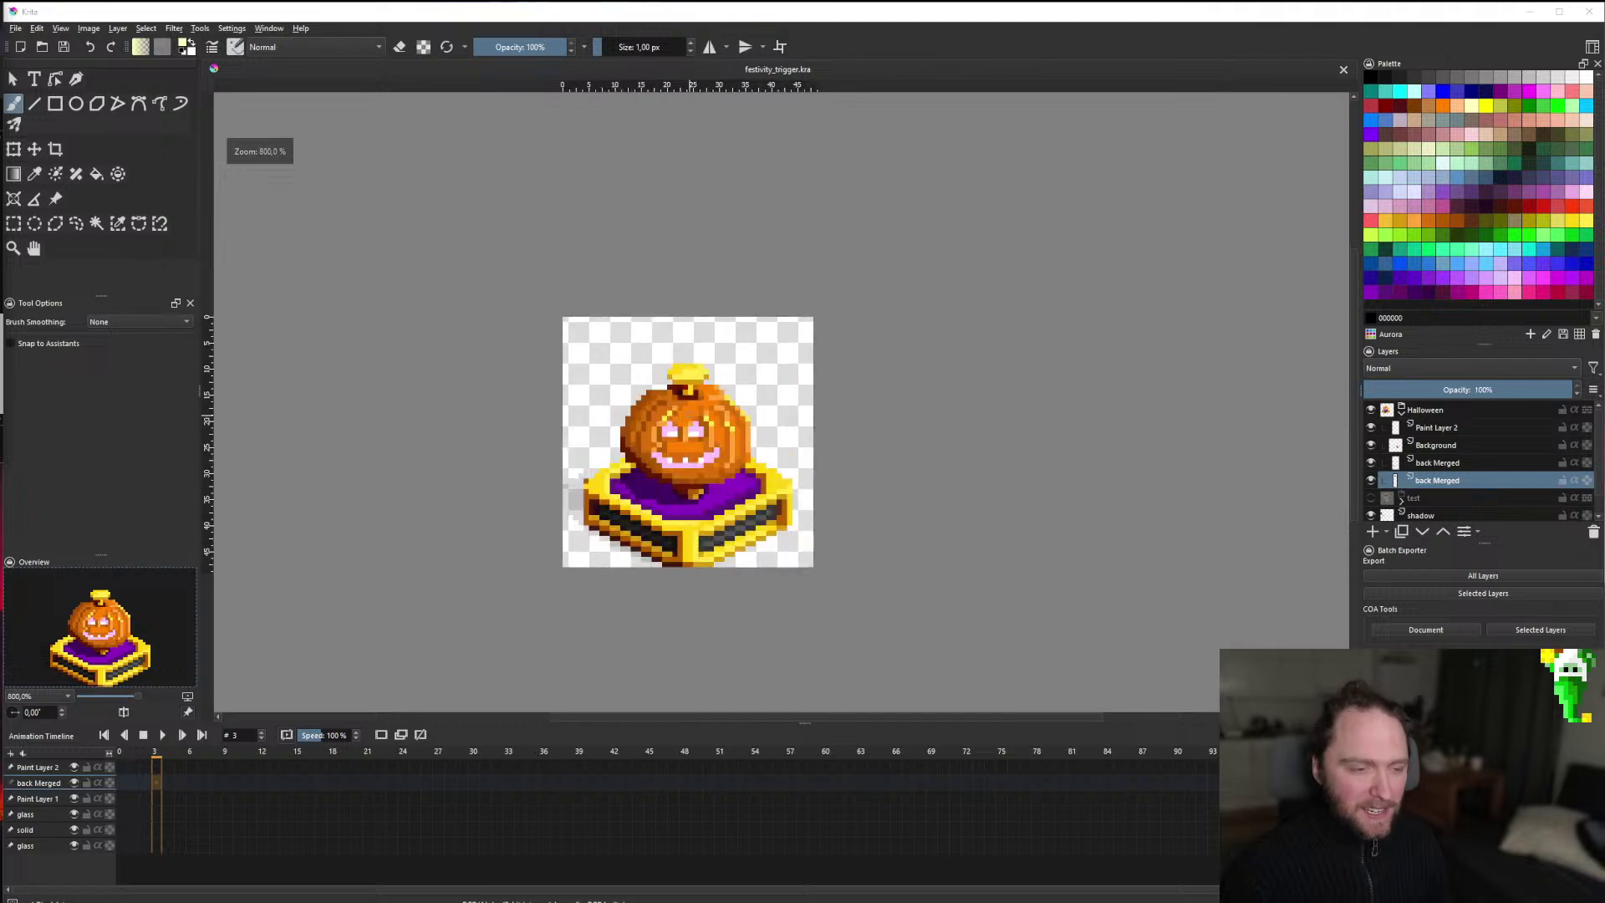
pyautogui.scroll(1, 688, 436)
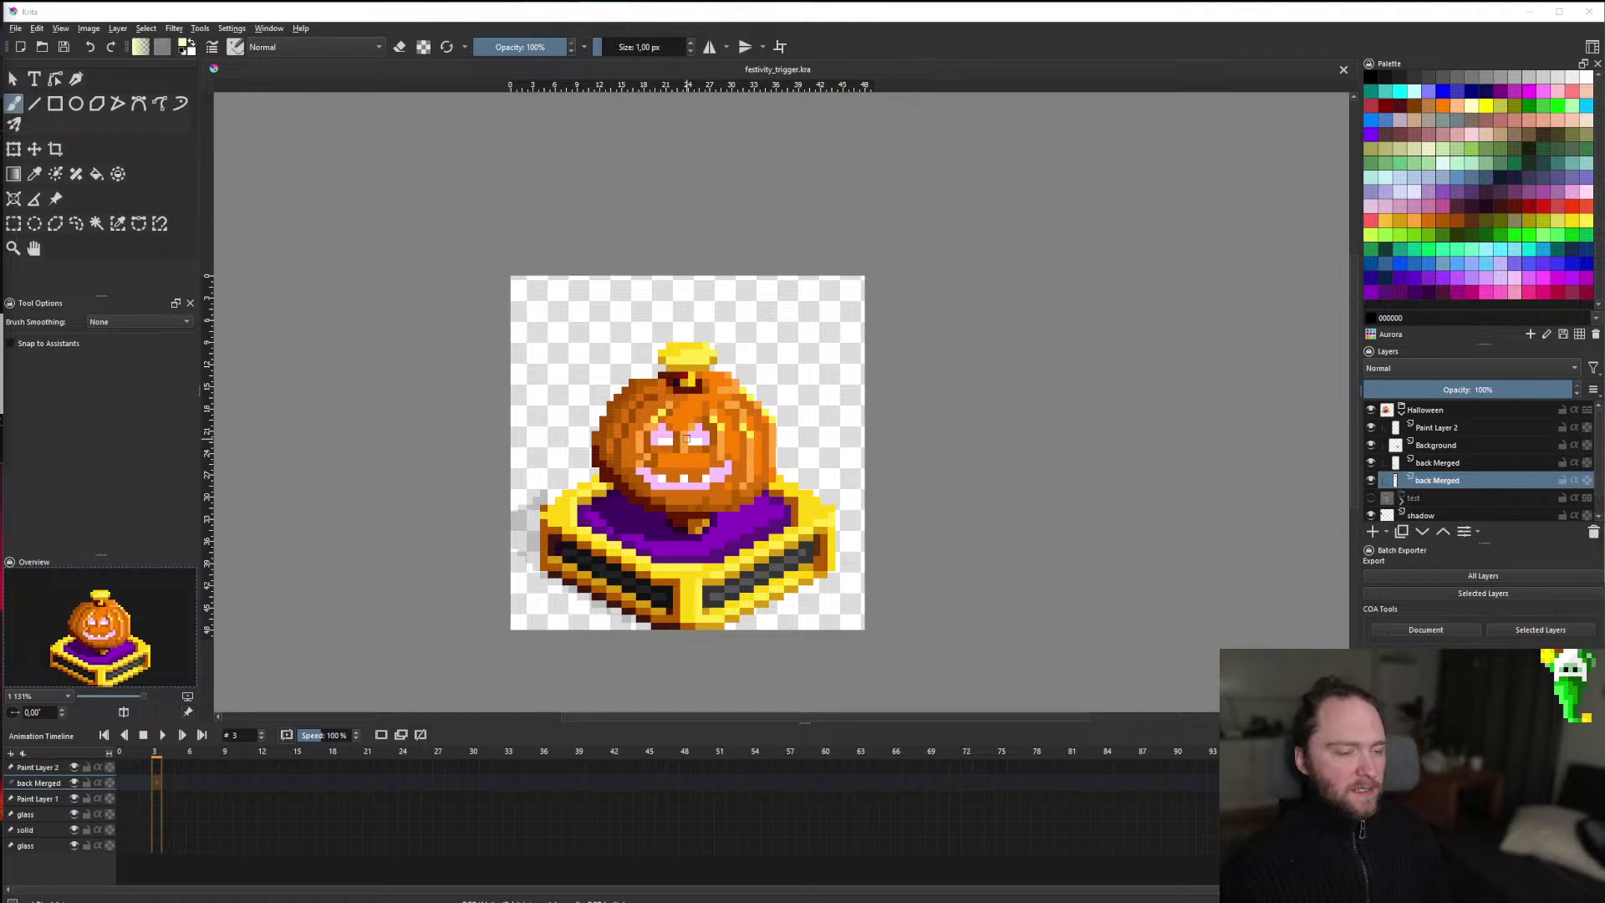
pyautogui.scroll(-2, 660, 457)
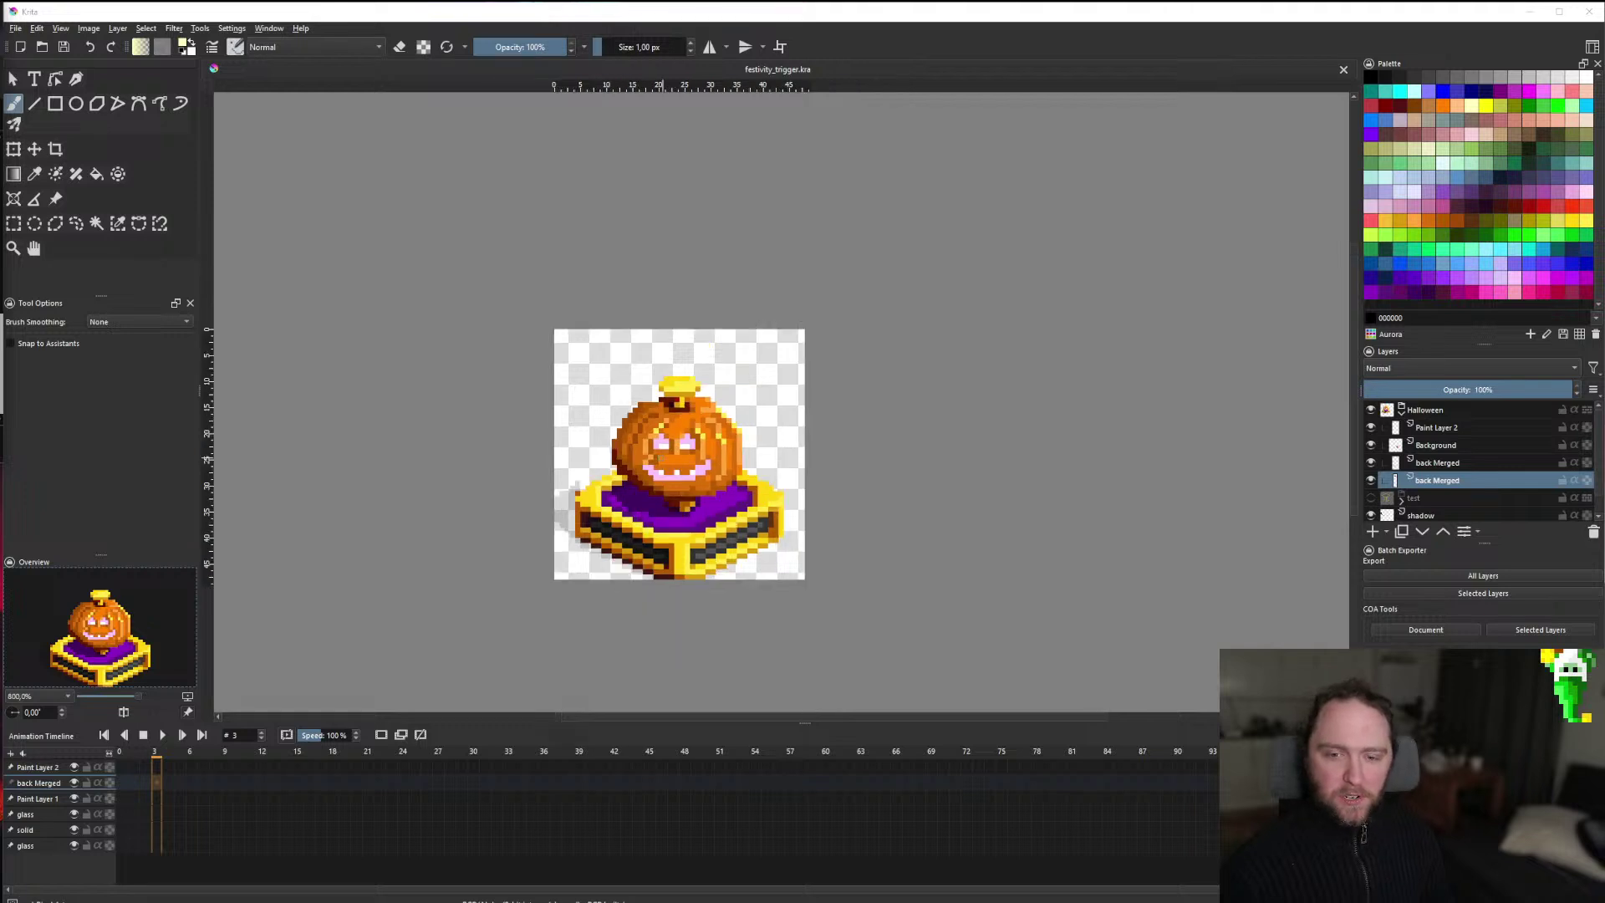
pyautogui.scroll(3, 660, 452)
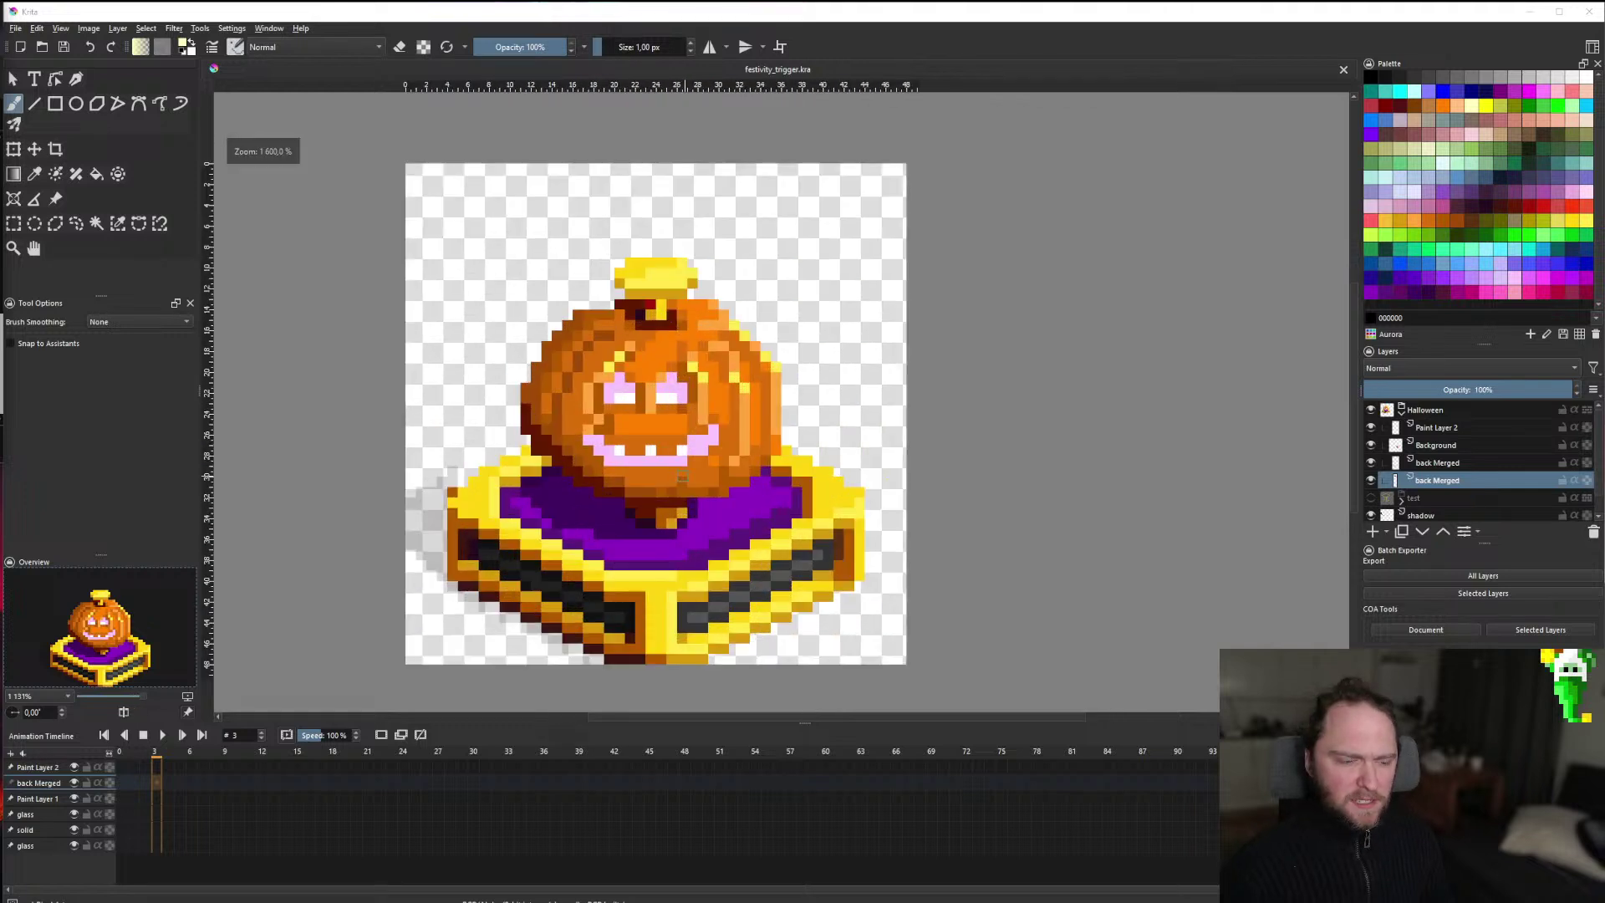
pyautogui.scroll(-2, 660, 451)
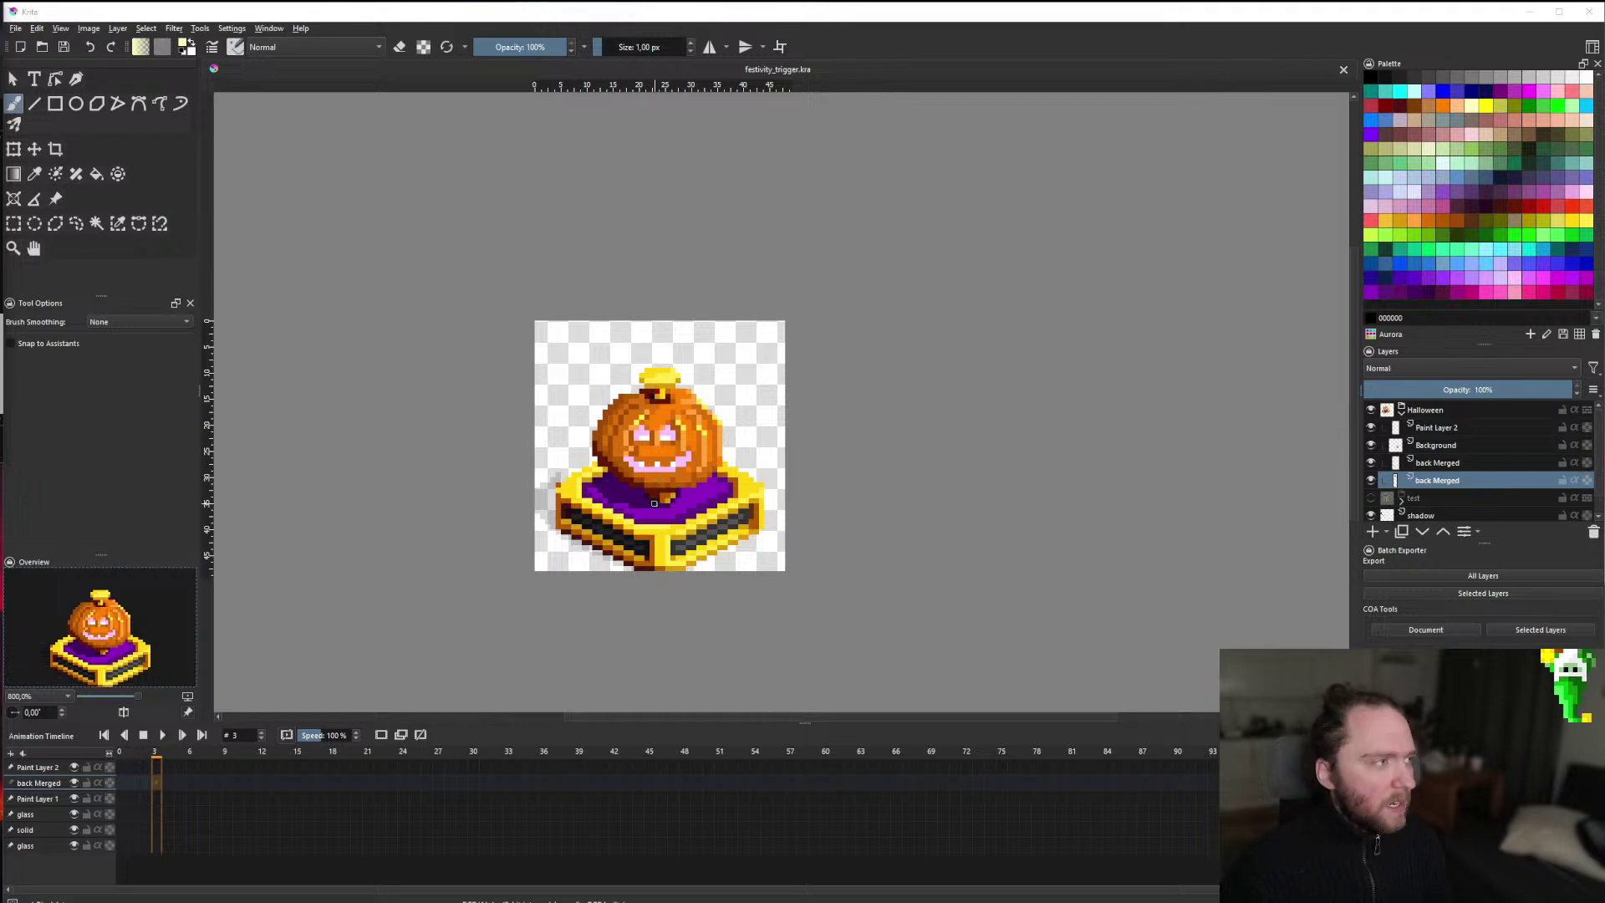
pyautogui.scroll(-1, 654, 500)
pyautogui.scroll(3, 652, 493)
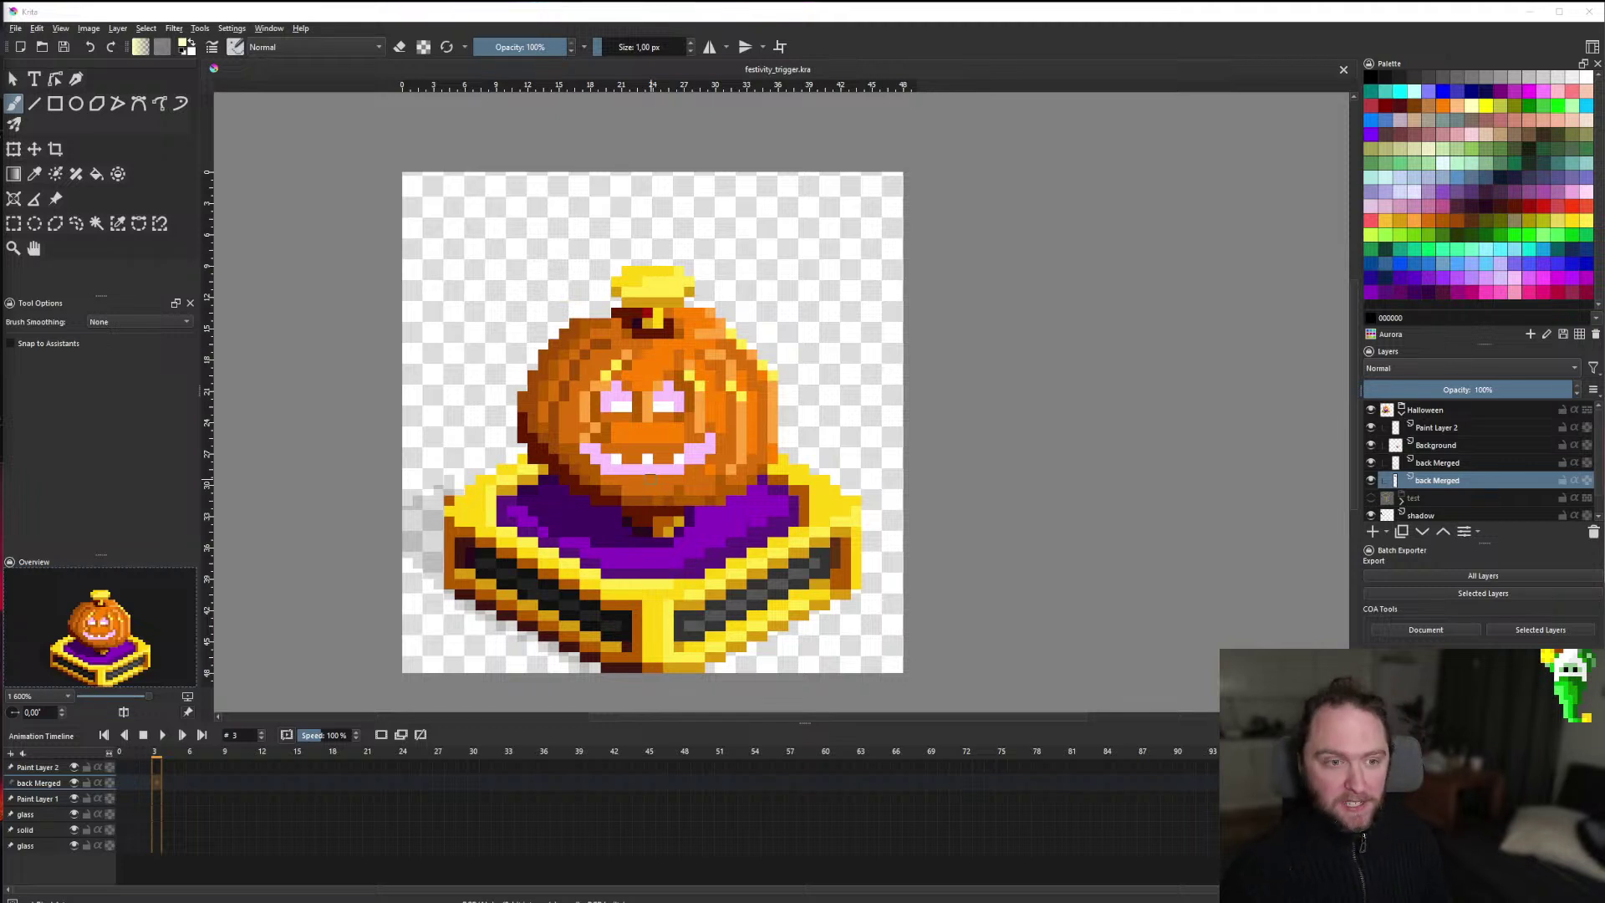
pyautogui.scroll(-2, 721, 415)
pyautogui.scroll(1, 721, 414)
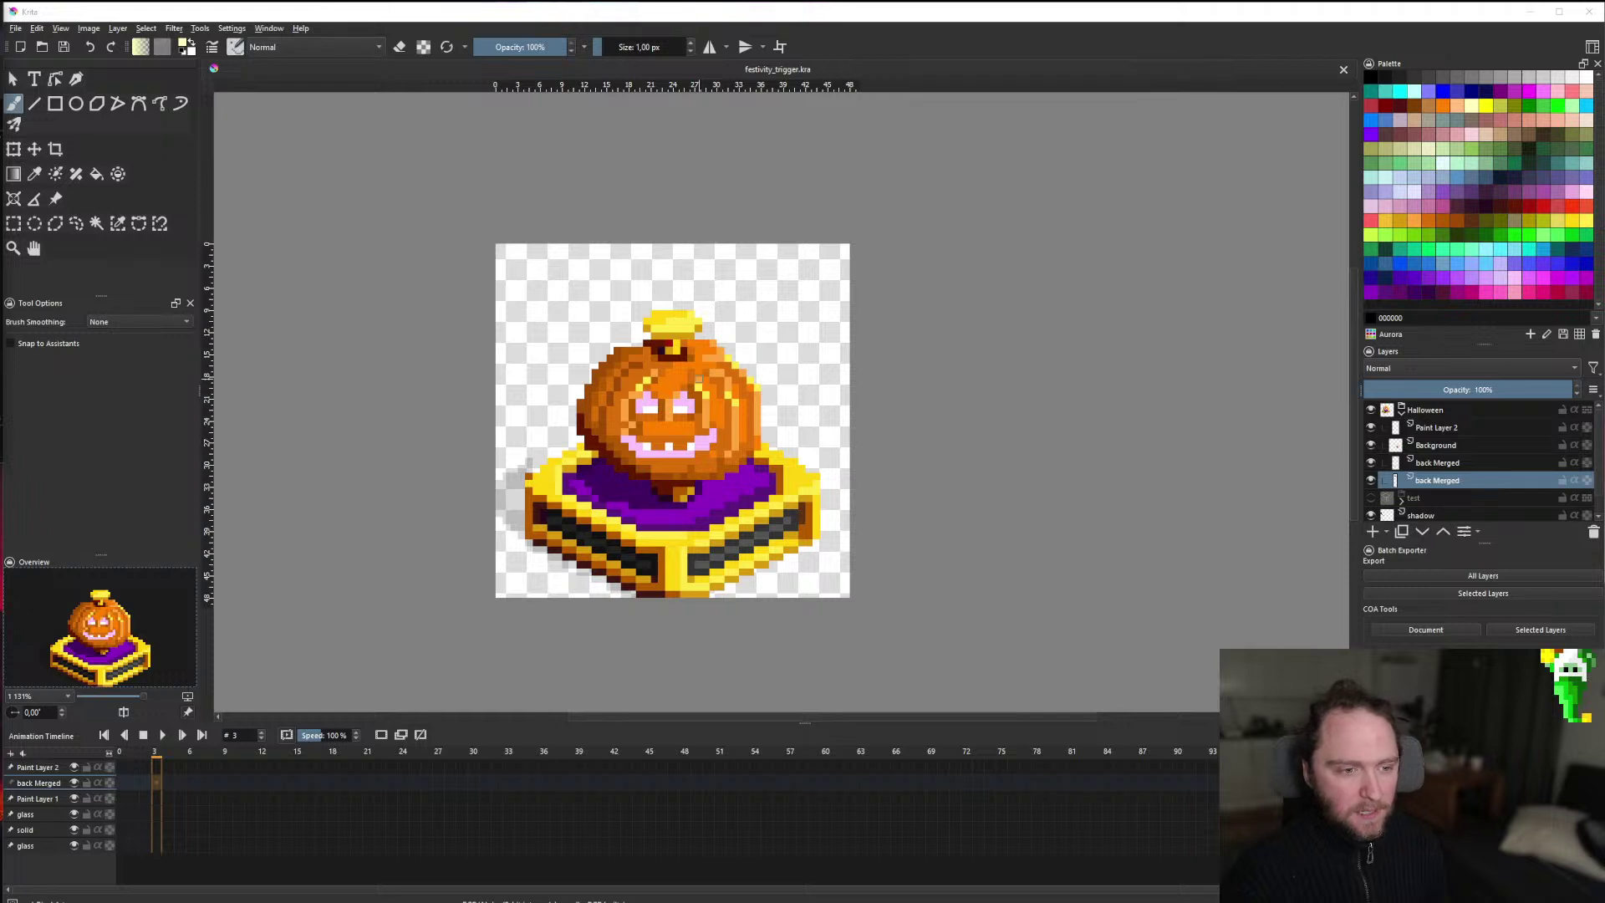
pyautogui.scroll(-1, 678, 380)
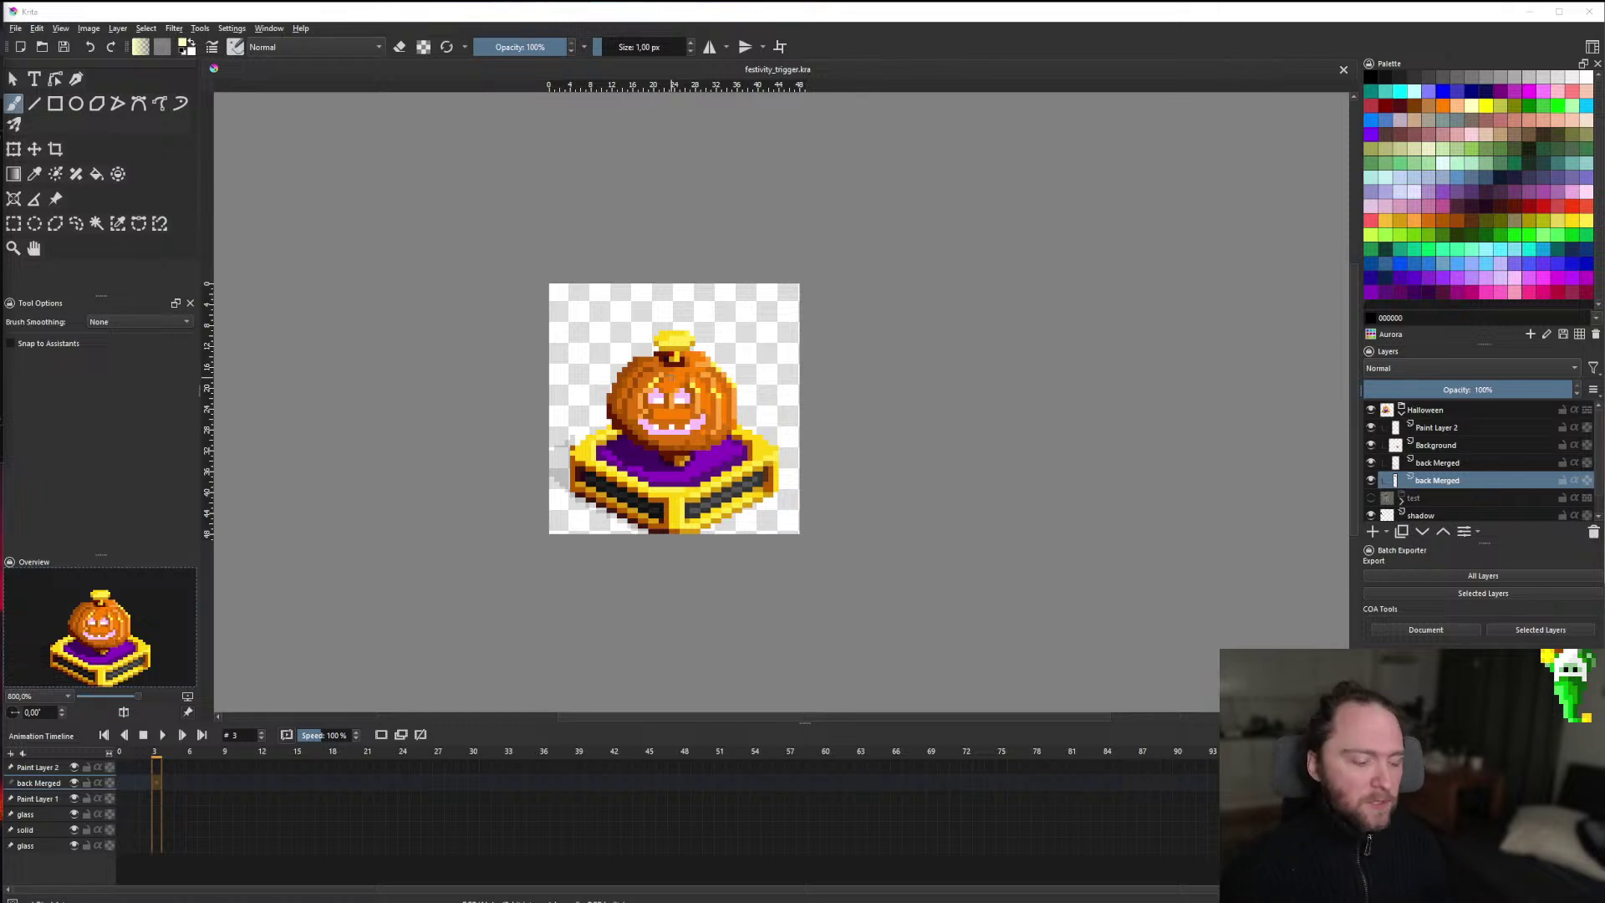
pyautogui.scroll(-3, 683, 501)
pyautogui.scroll(5, 669, 468)
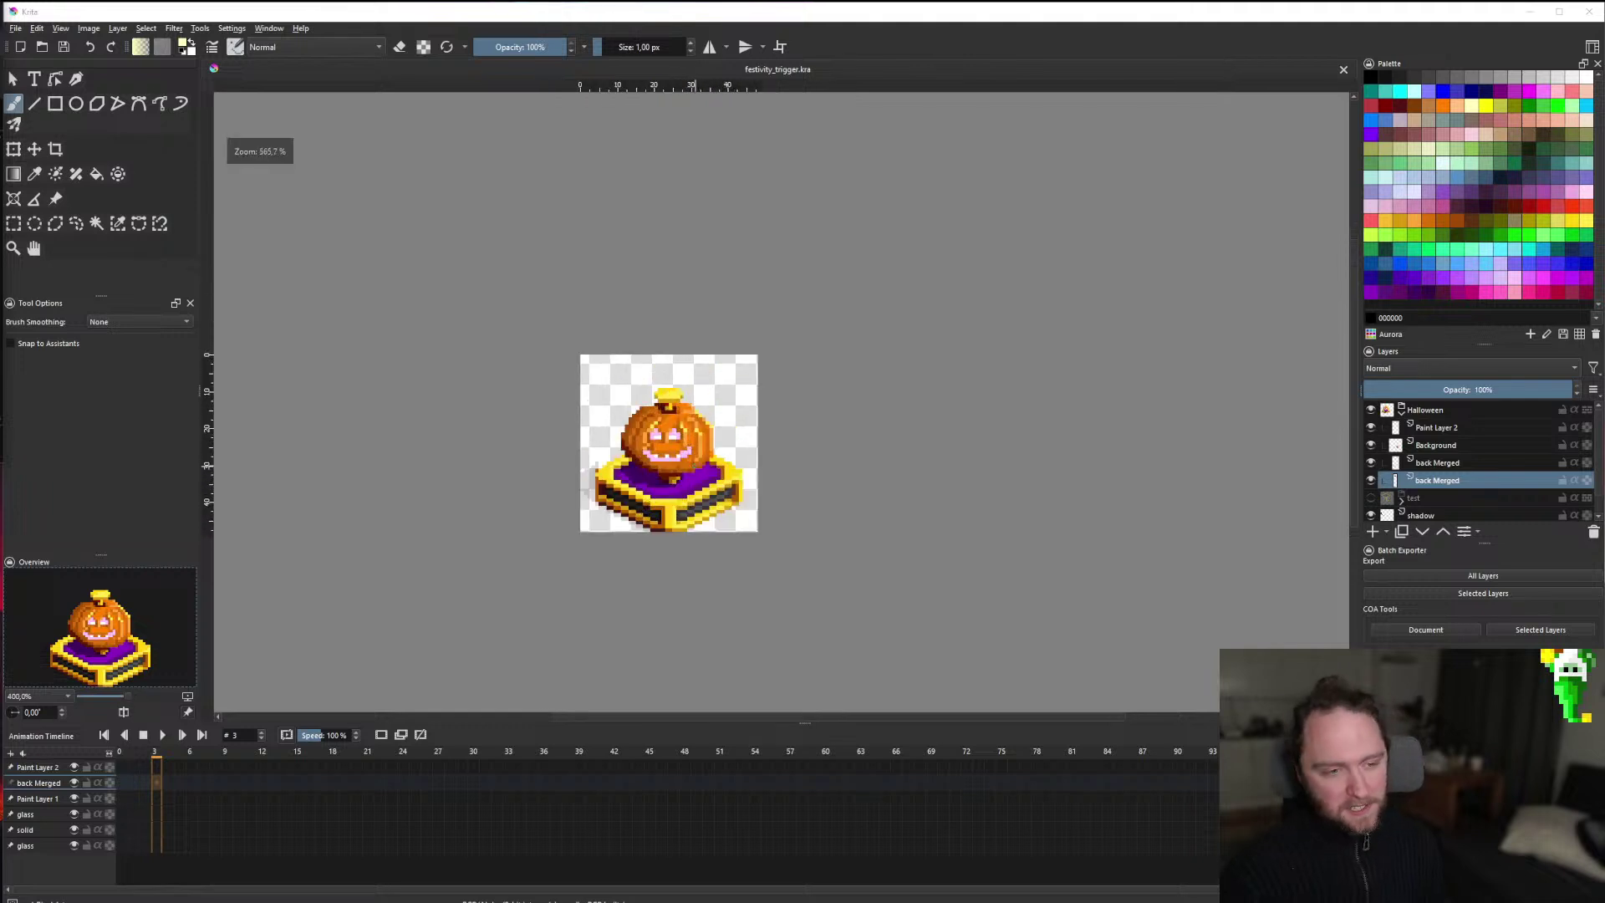
pyautogui.scroll(1, 660, 451)
pyautogui.scroll(-2, 658, 452)
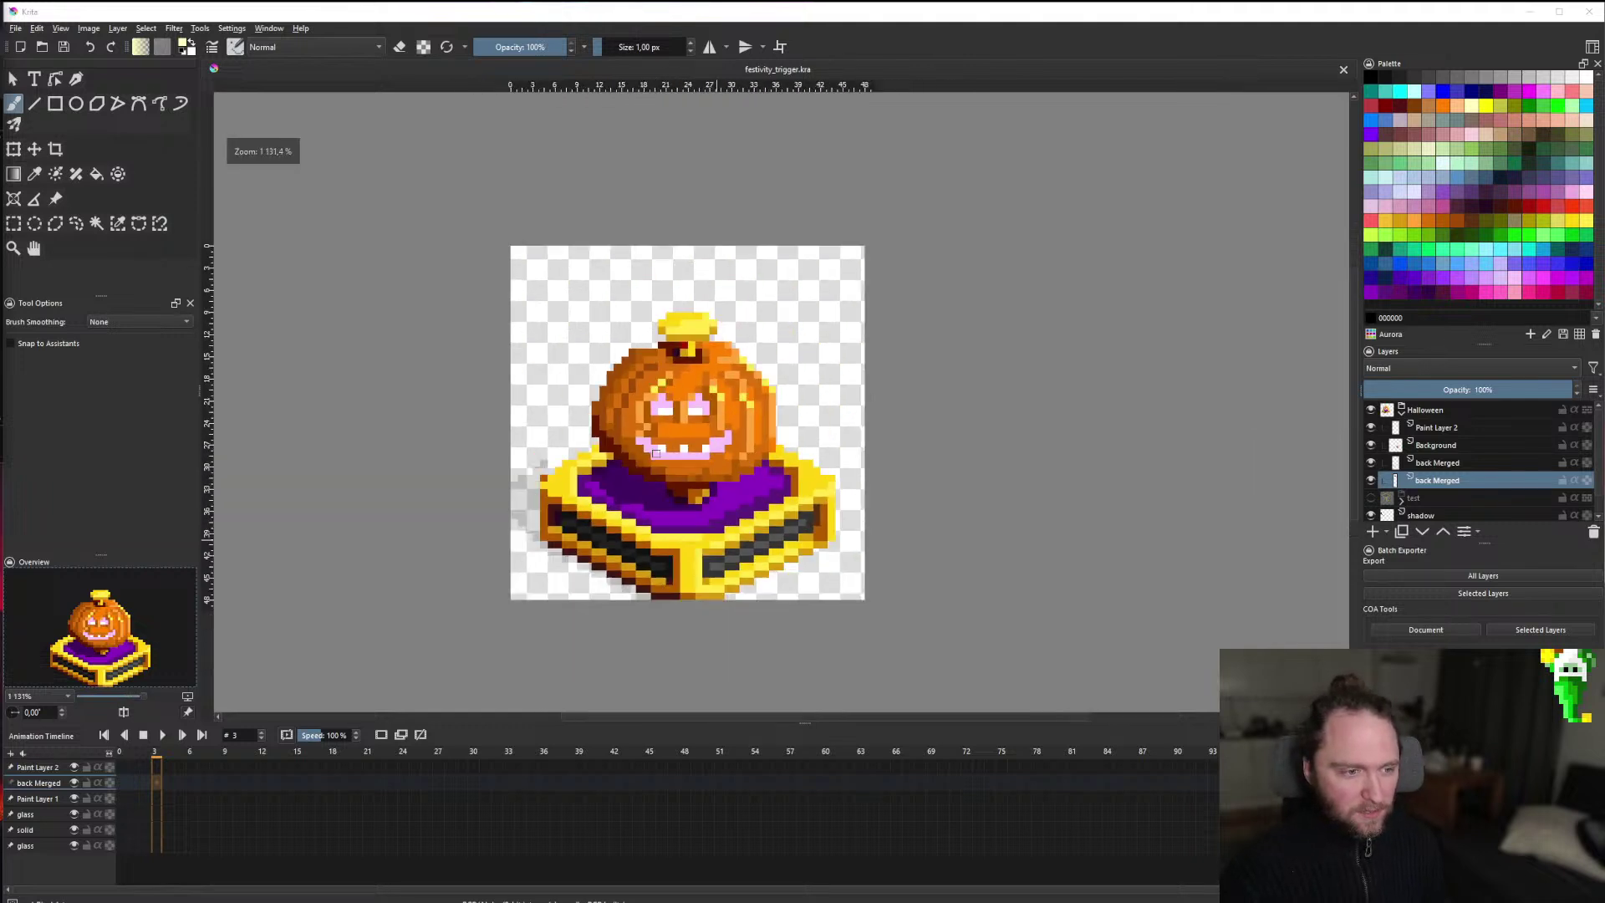
pyautogui.scroll(6, 585, 497)
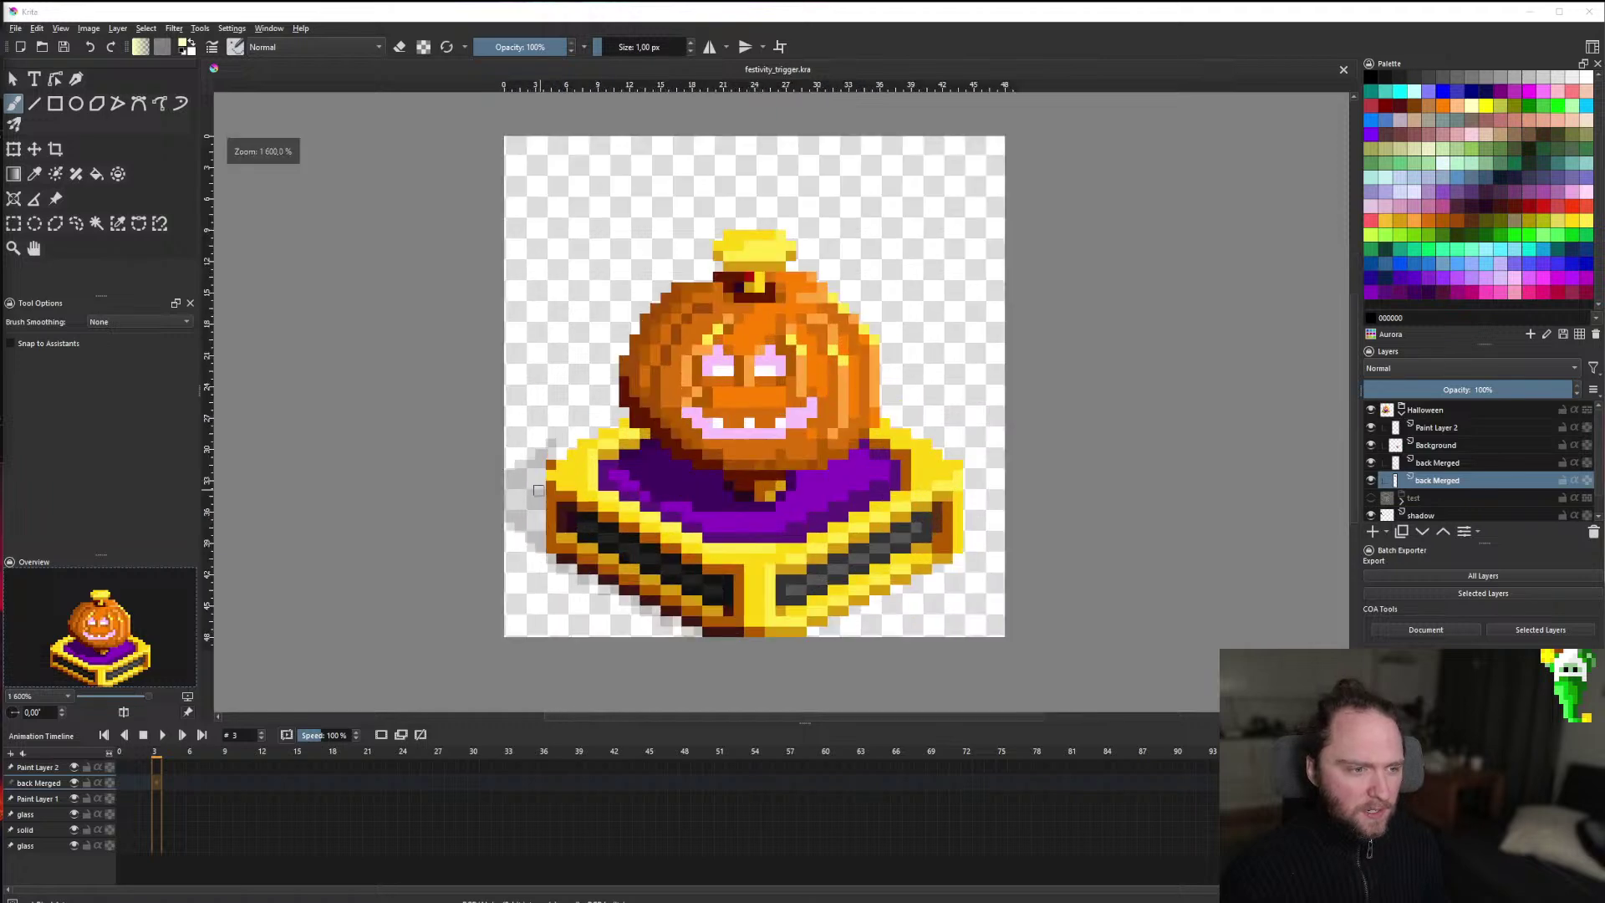
pyautogui.scroll(-6, 585, 499)
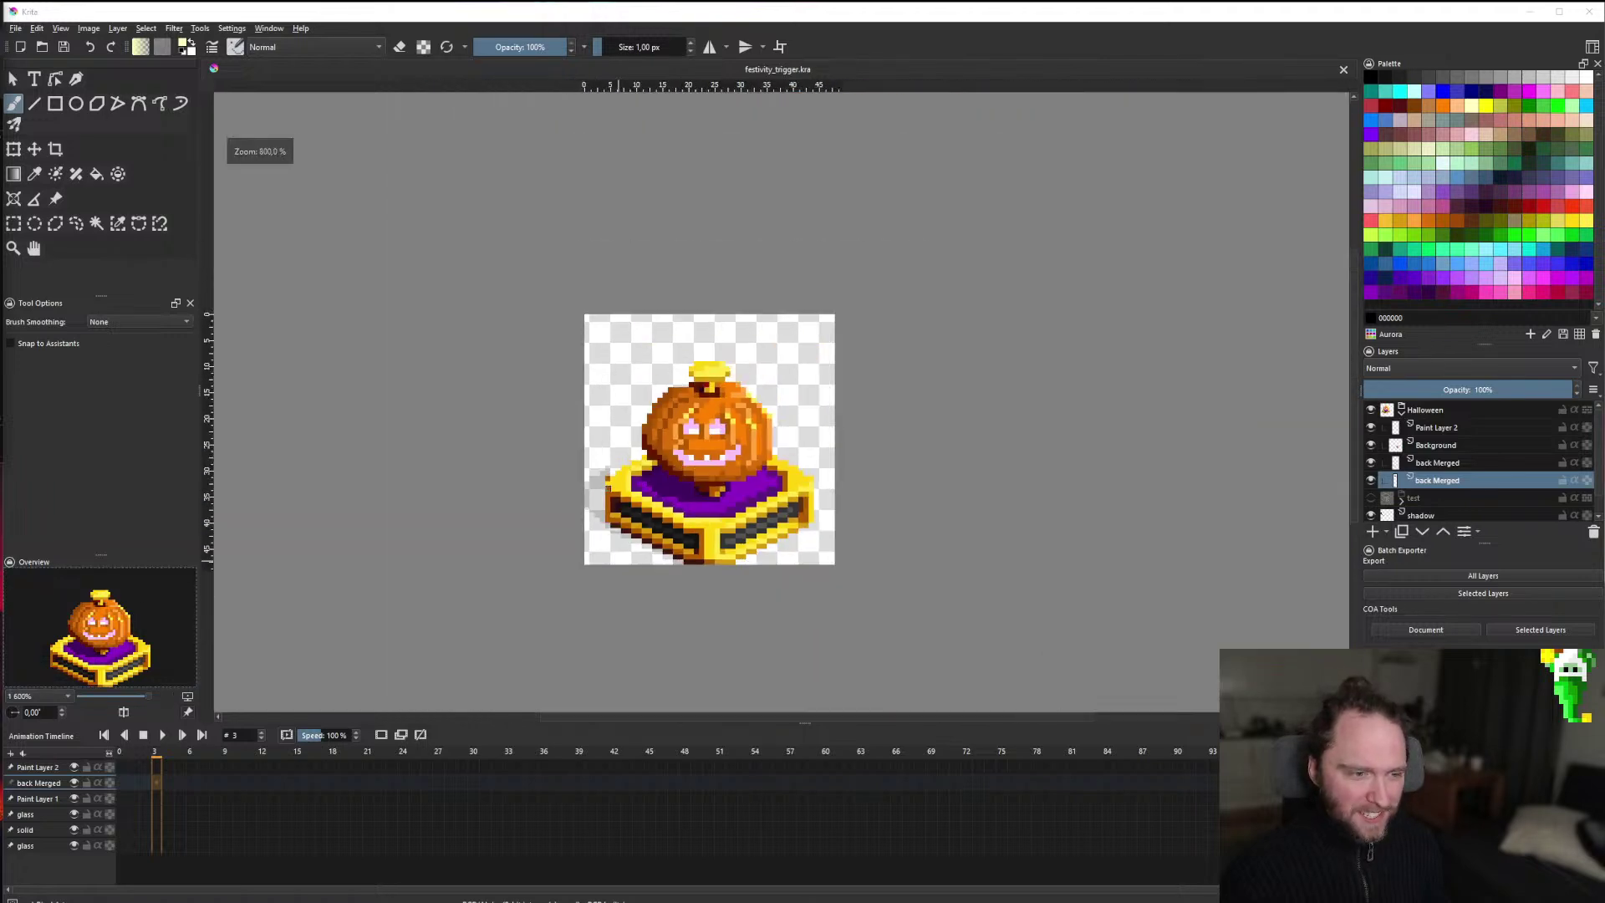
pyautogui.scroll(2, 638, 518)
pyautogui.scroll(-1, 638, 517)
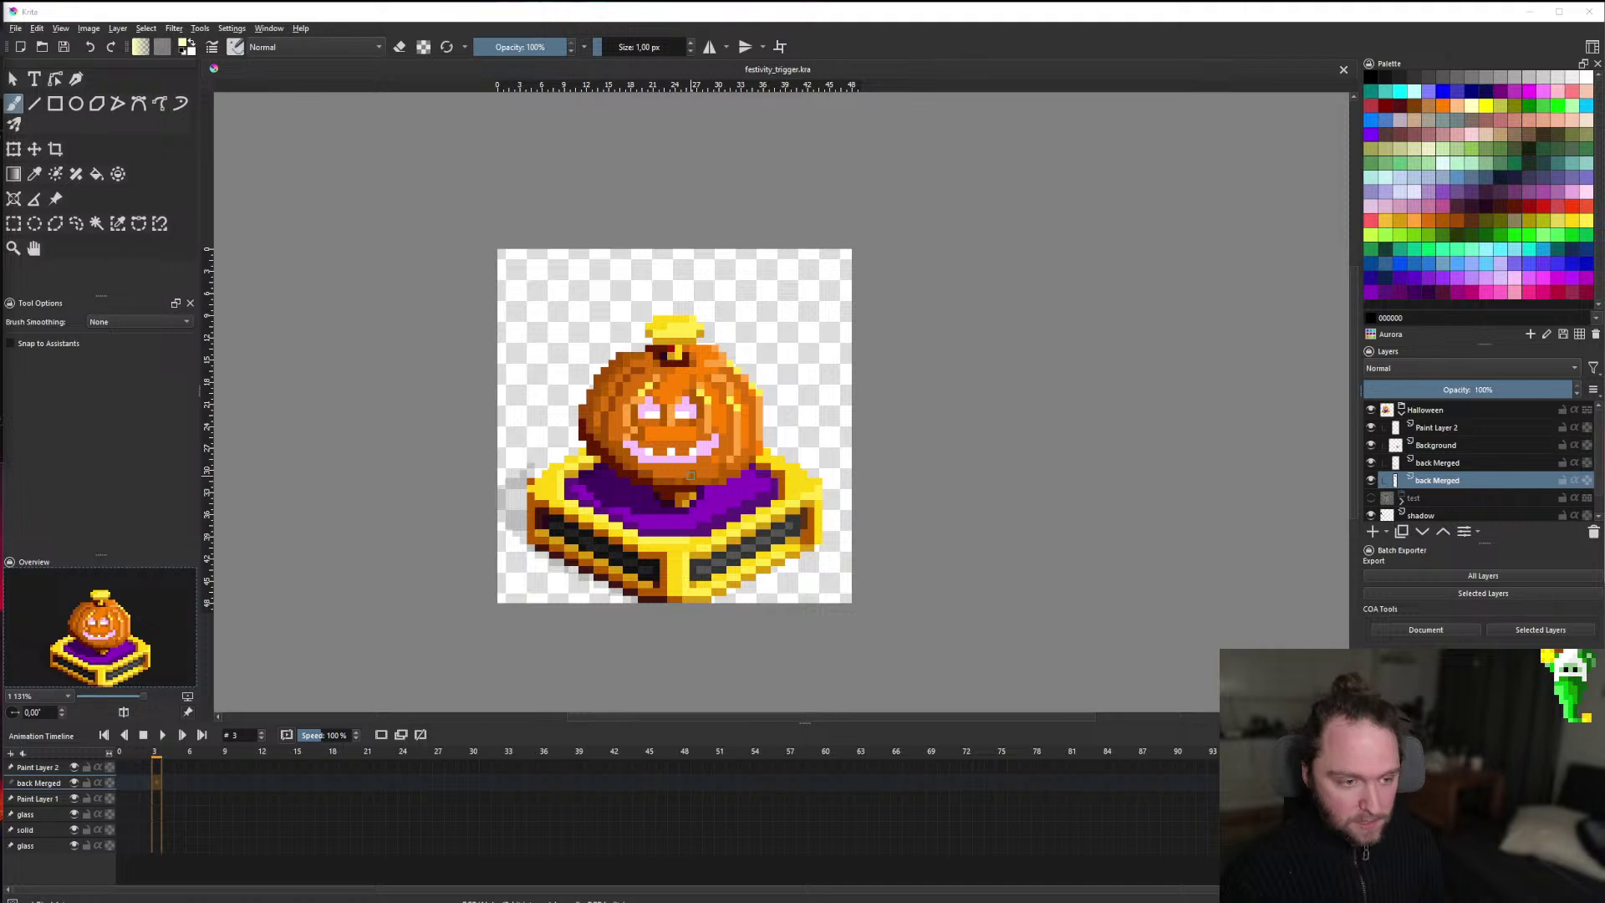
pyautogui.scroll(-4, 659, 456)
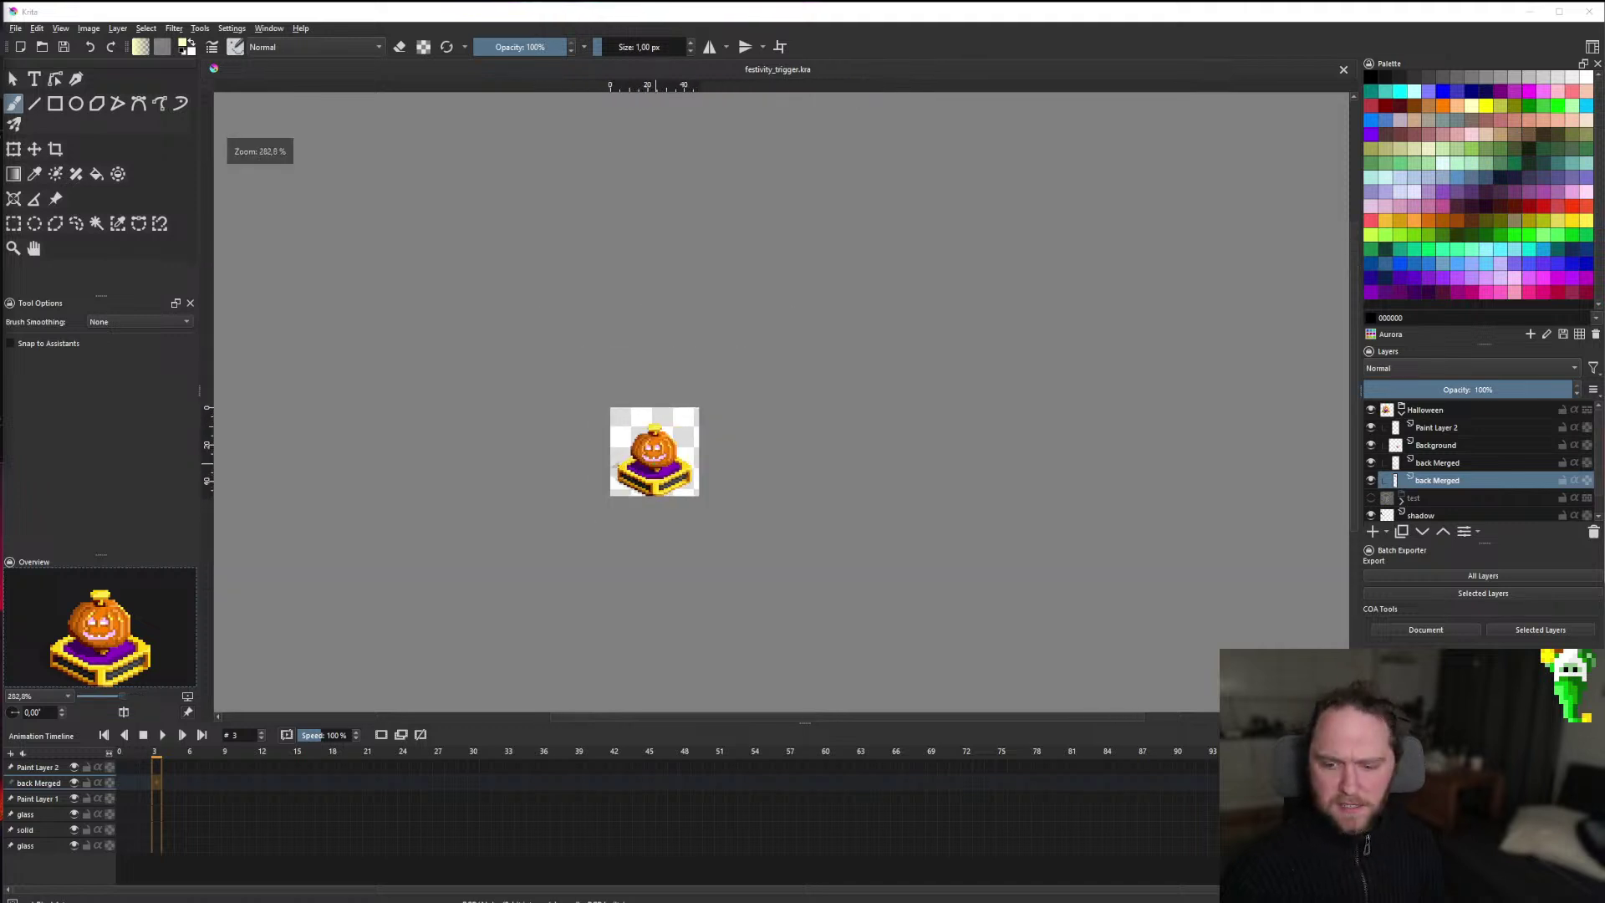
pyautogui.scroll(5, 660, 458)
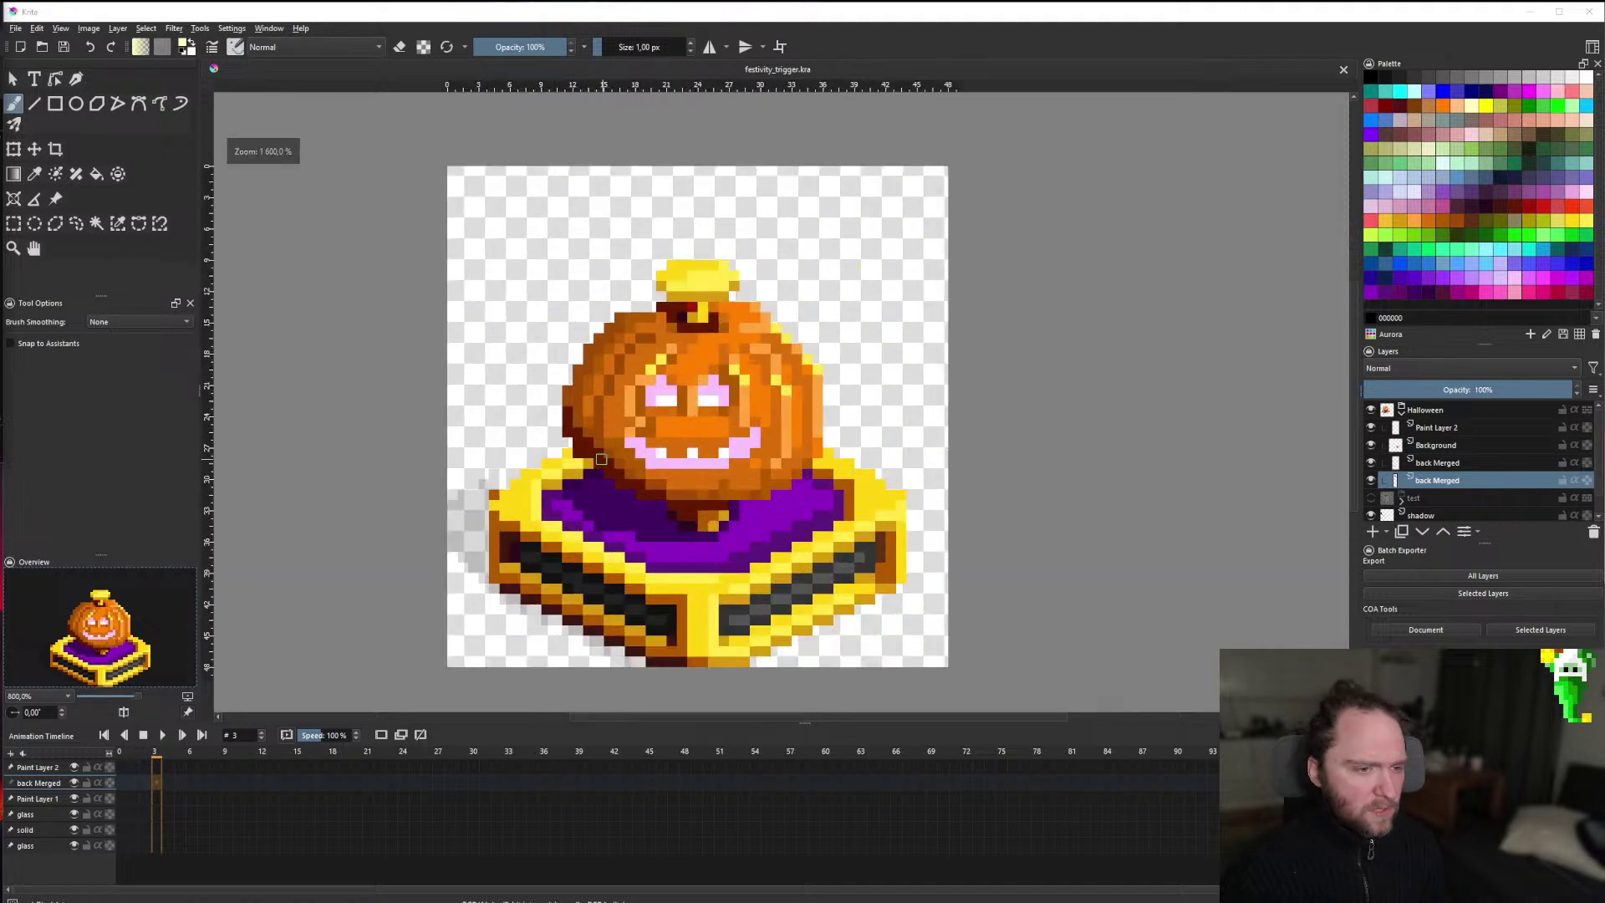
pyautogui.scroll(-1, 662, 458)
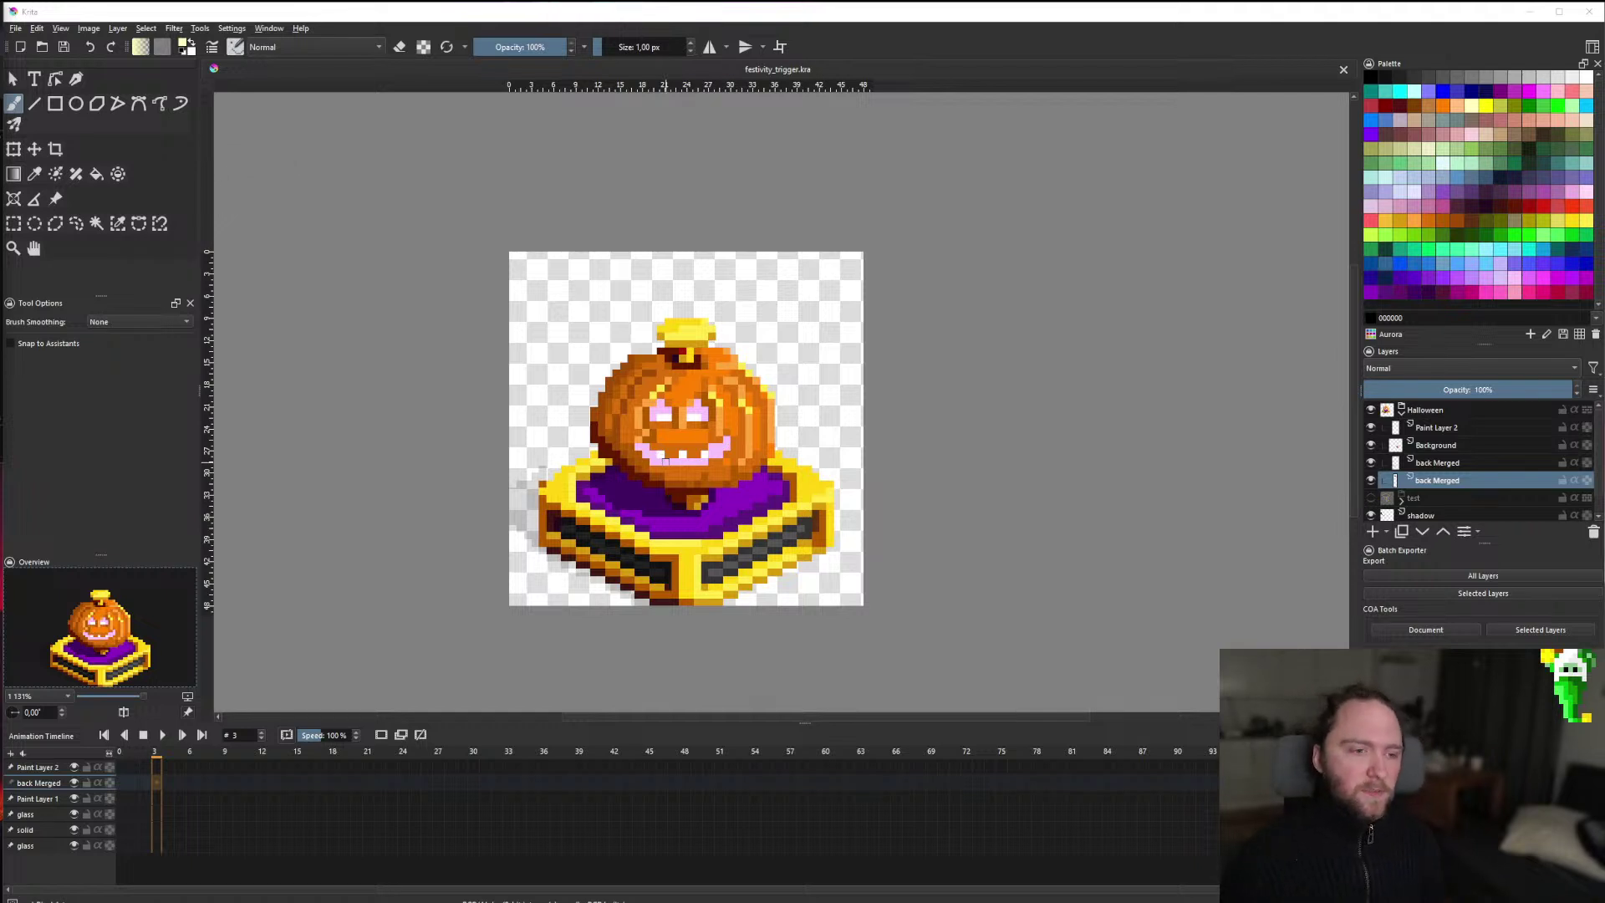
pyautogui.scroll(-4, 663, 459)
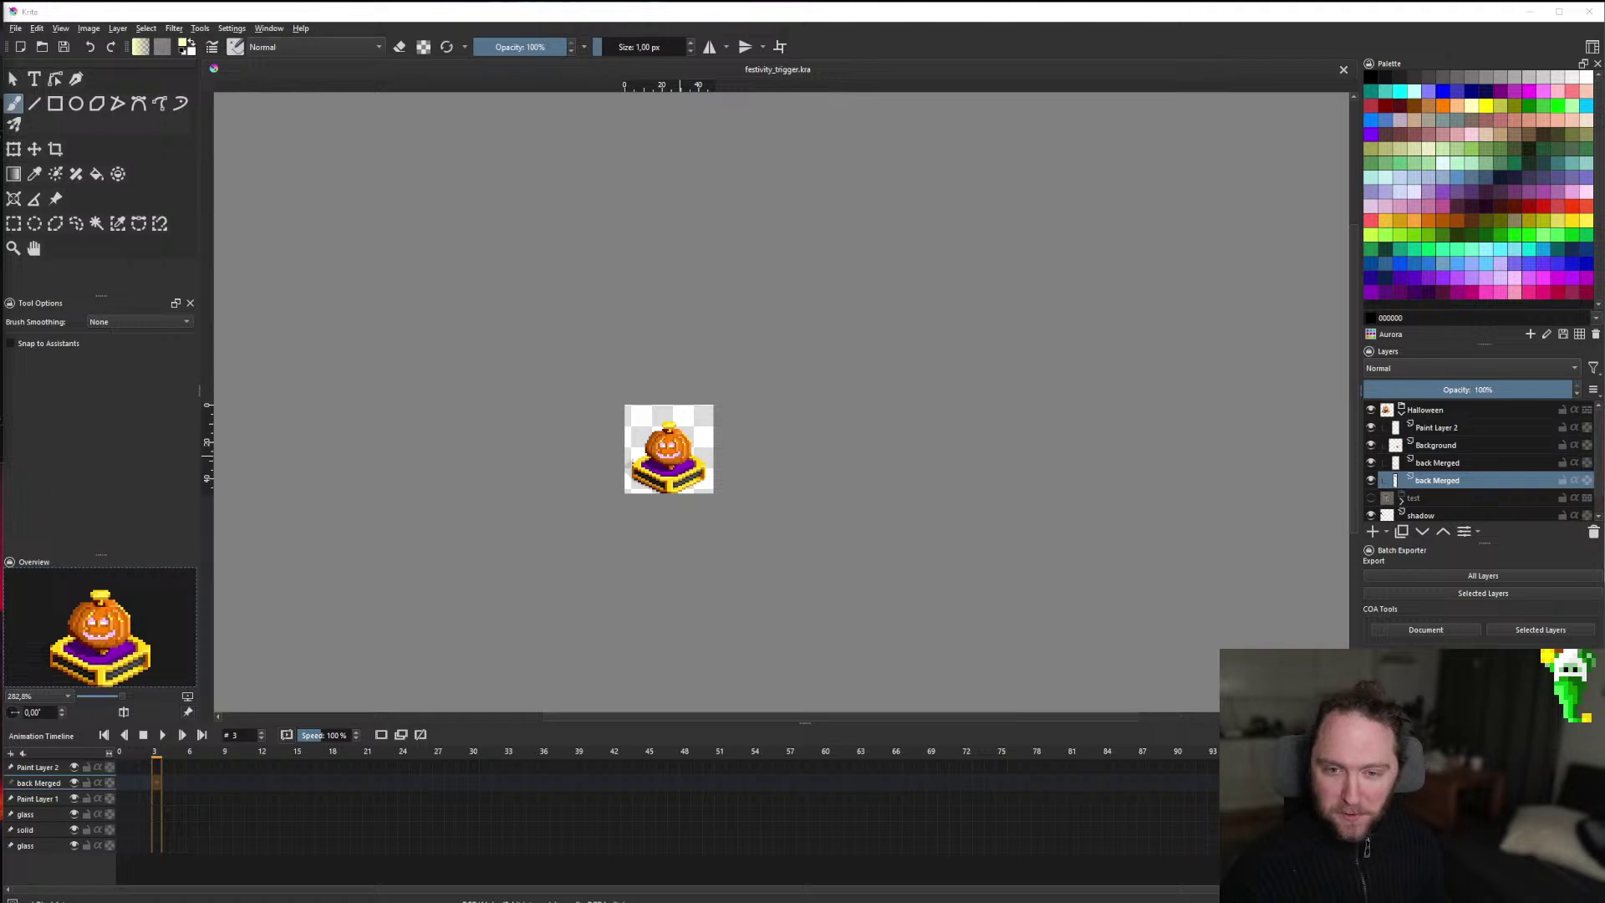
pyautogui.scroll(5, 674, 448)
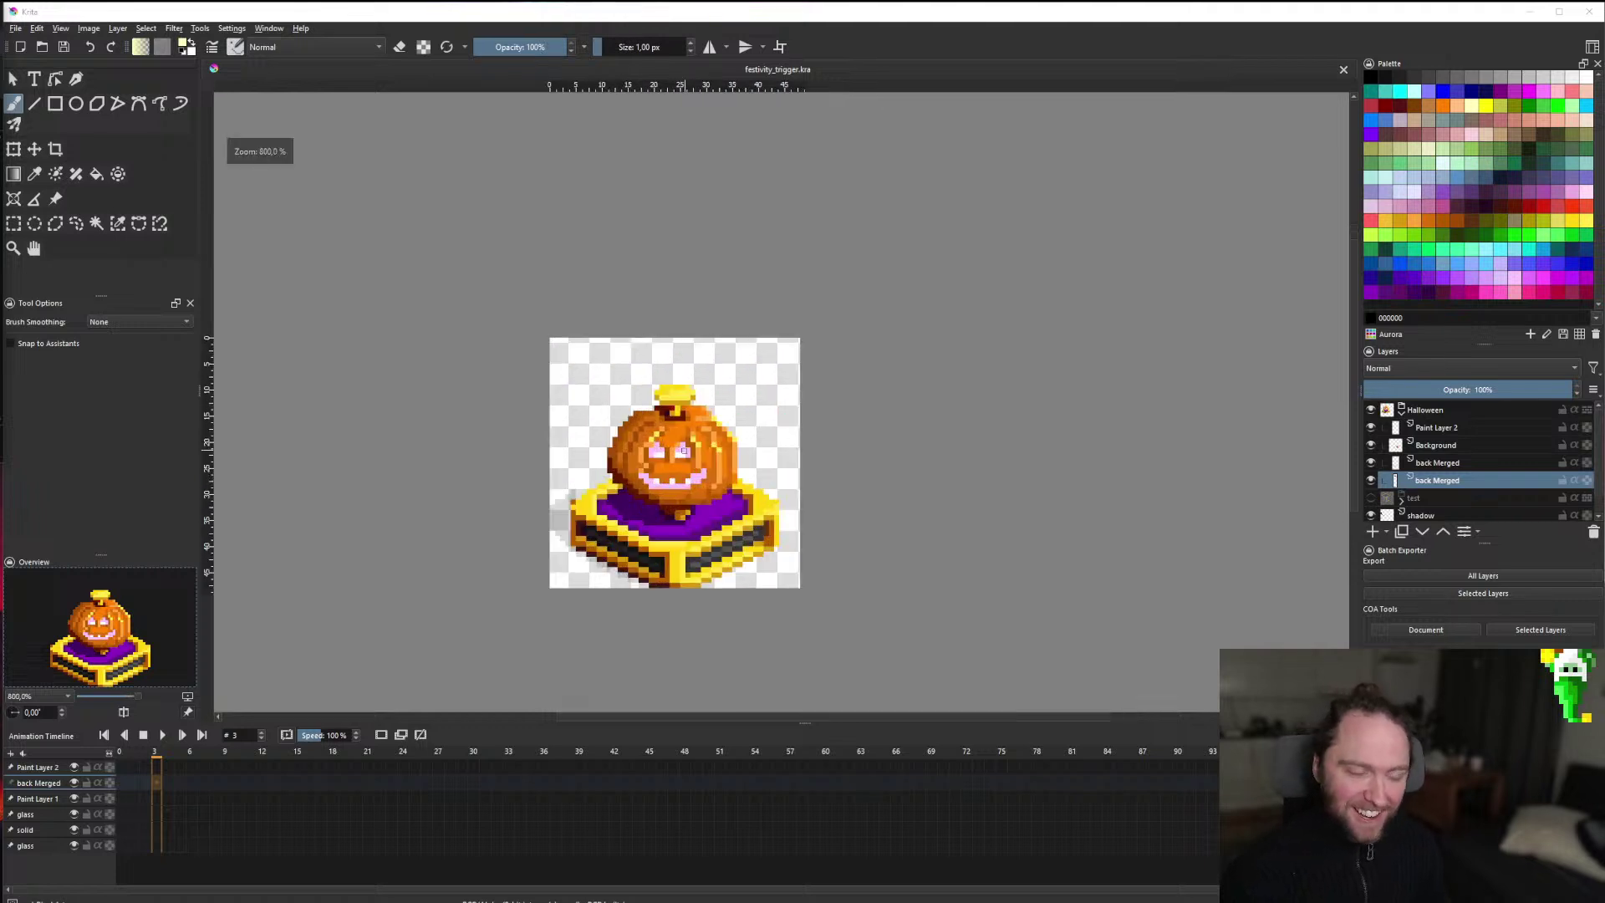
pyautogui.scroll(1, 662, 443)
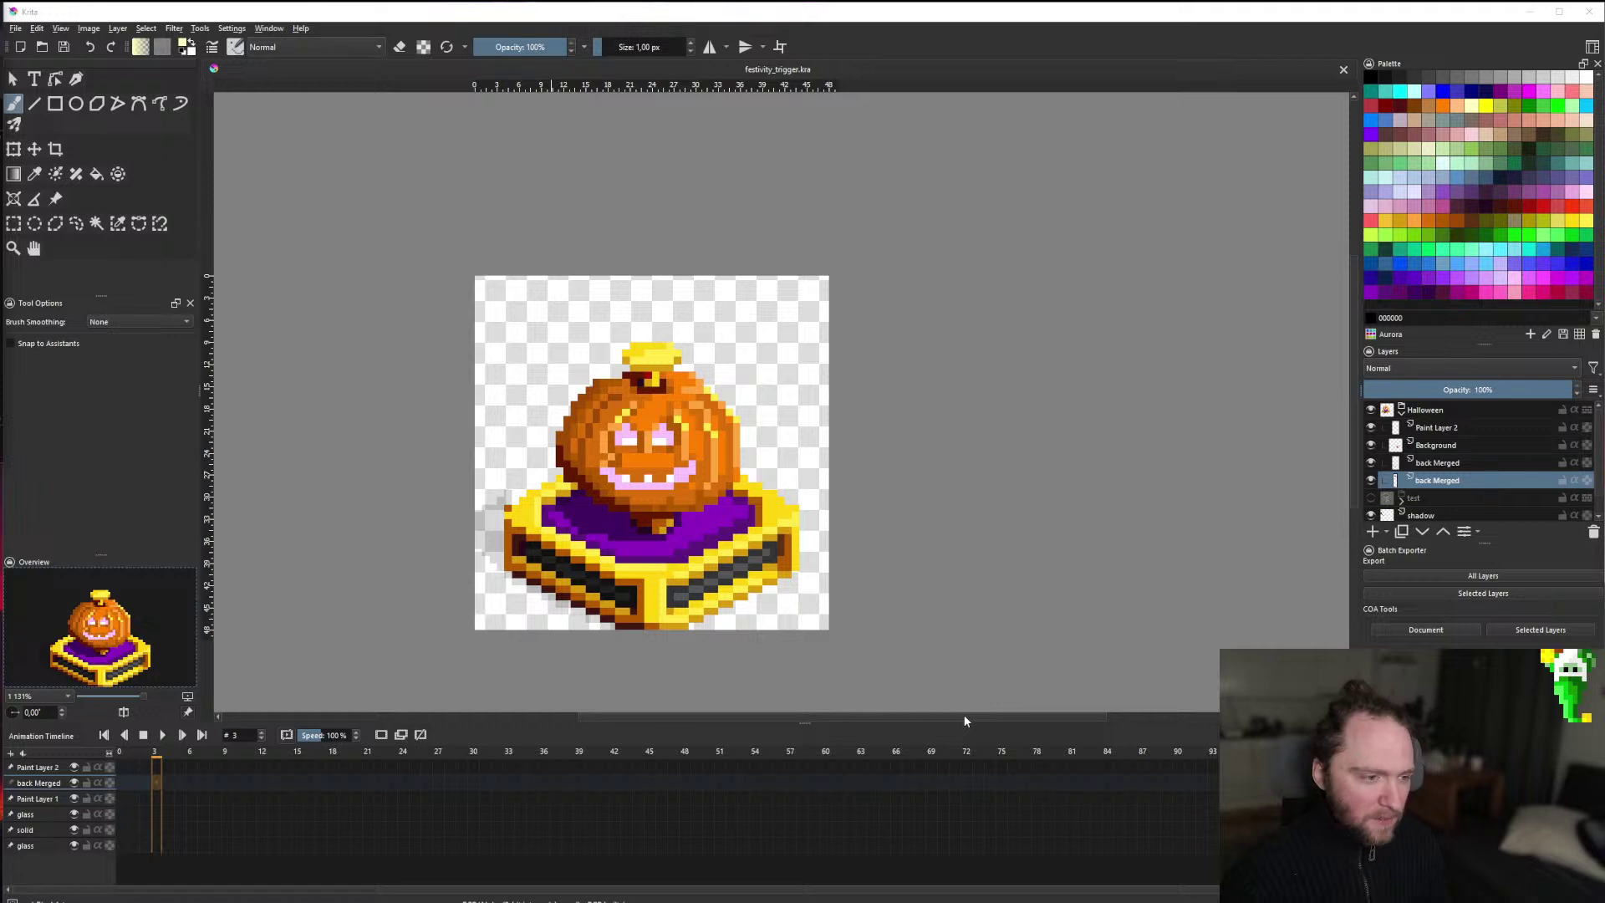
# Unpin Paint Layer 2, Paint Layer 1, the solid layer and both glass layers from the animation timeline.
pyautogui.click(11, 798)
pyautogui.click(12, 799)
pyautogui.click(12, 794)
pyautogui.click(11, 790)
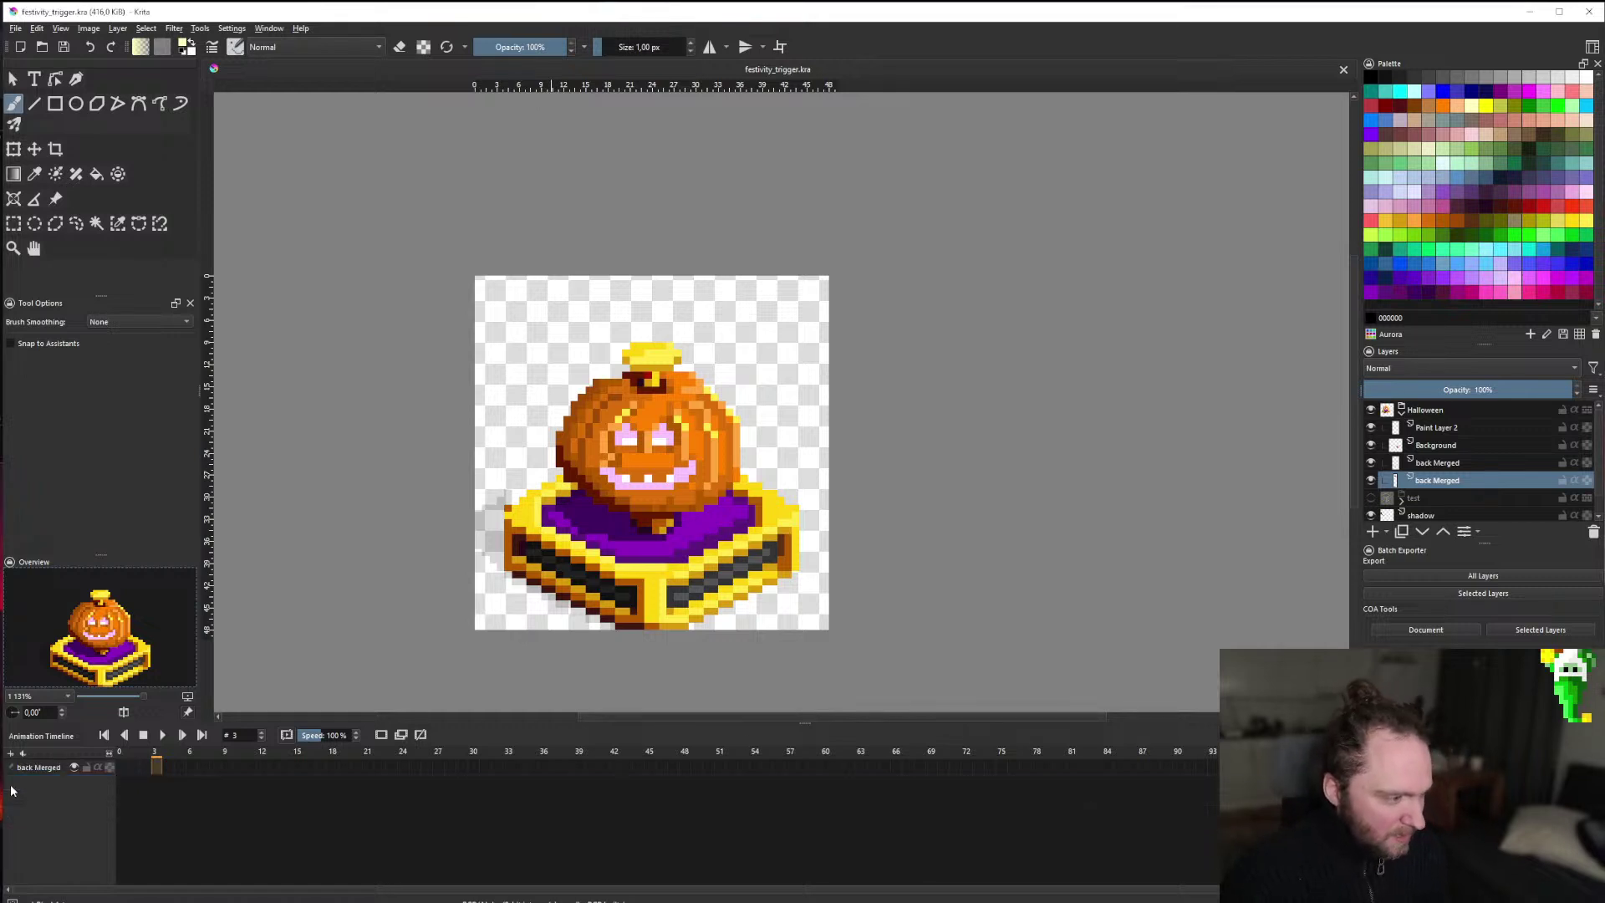
# Collapse the Halloween group in the layer list and show the frame layer behind the pumpkin pedestal.
pyautogui.scroll(-4, 813, 449)
pyautogui.scroll(4, 814, 449)
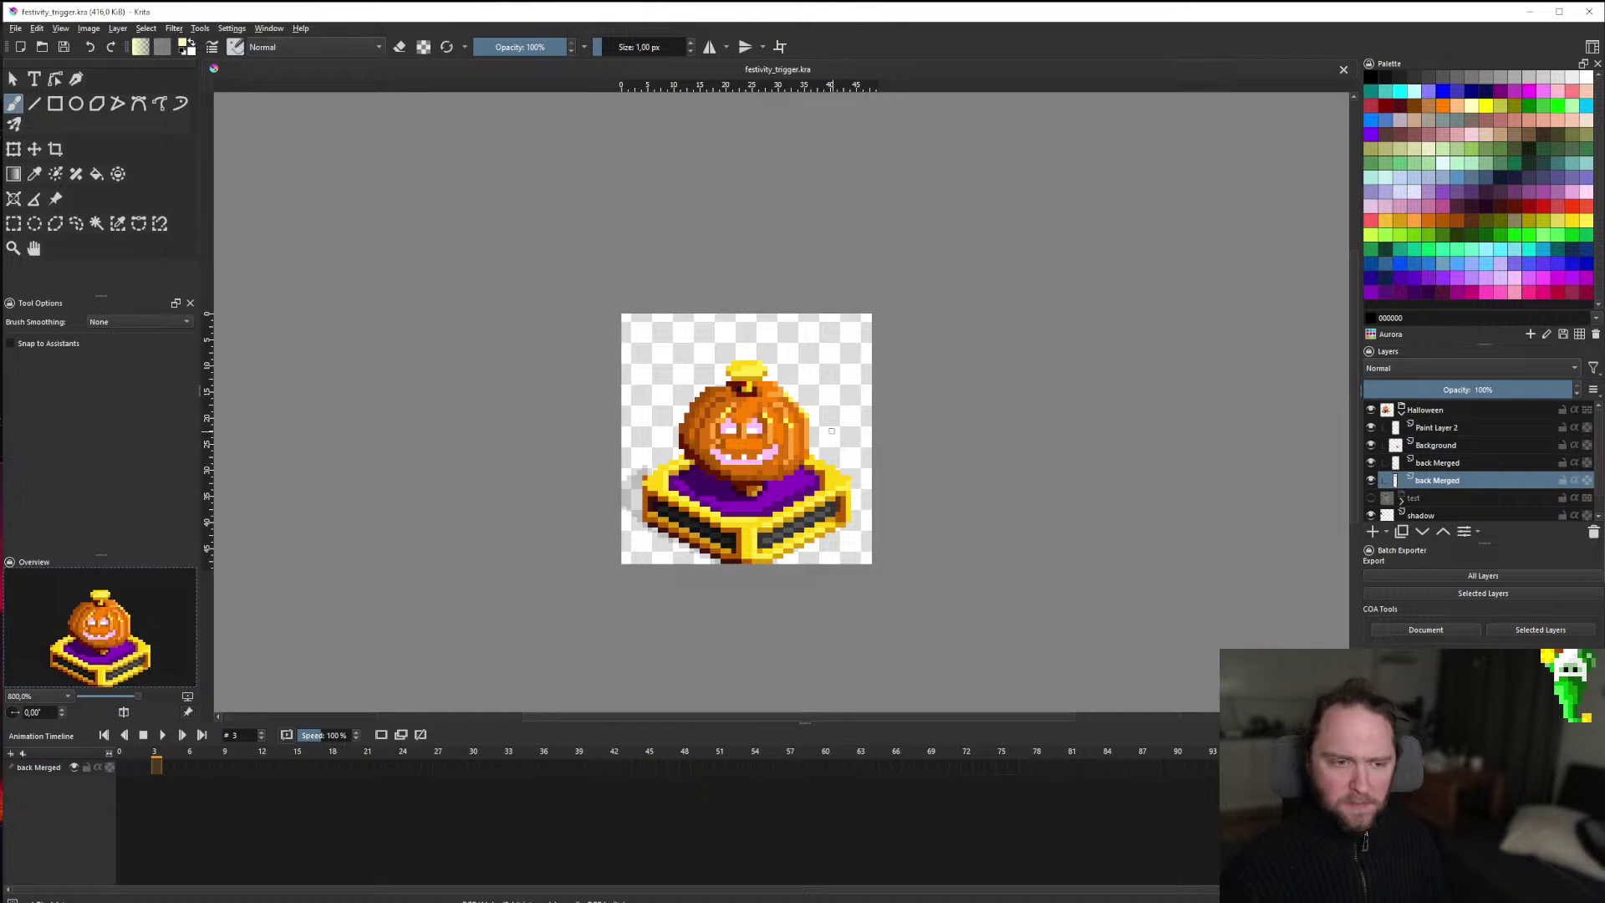
pyautogui.scroll(-1, 831, 430)
pyautogui.scroll(1, 831, 430)
pyautogui.click(1401, 409)
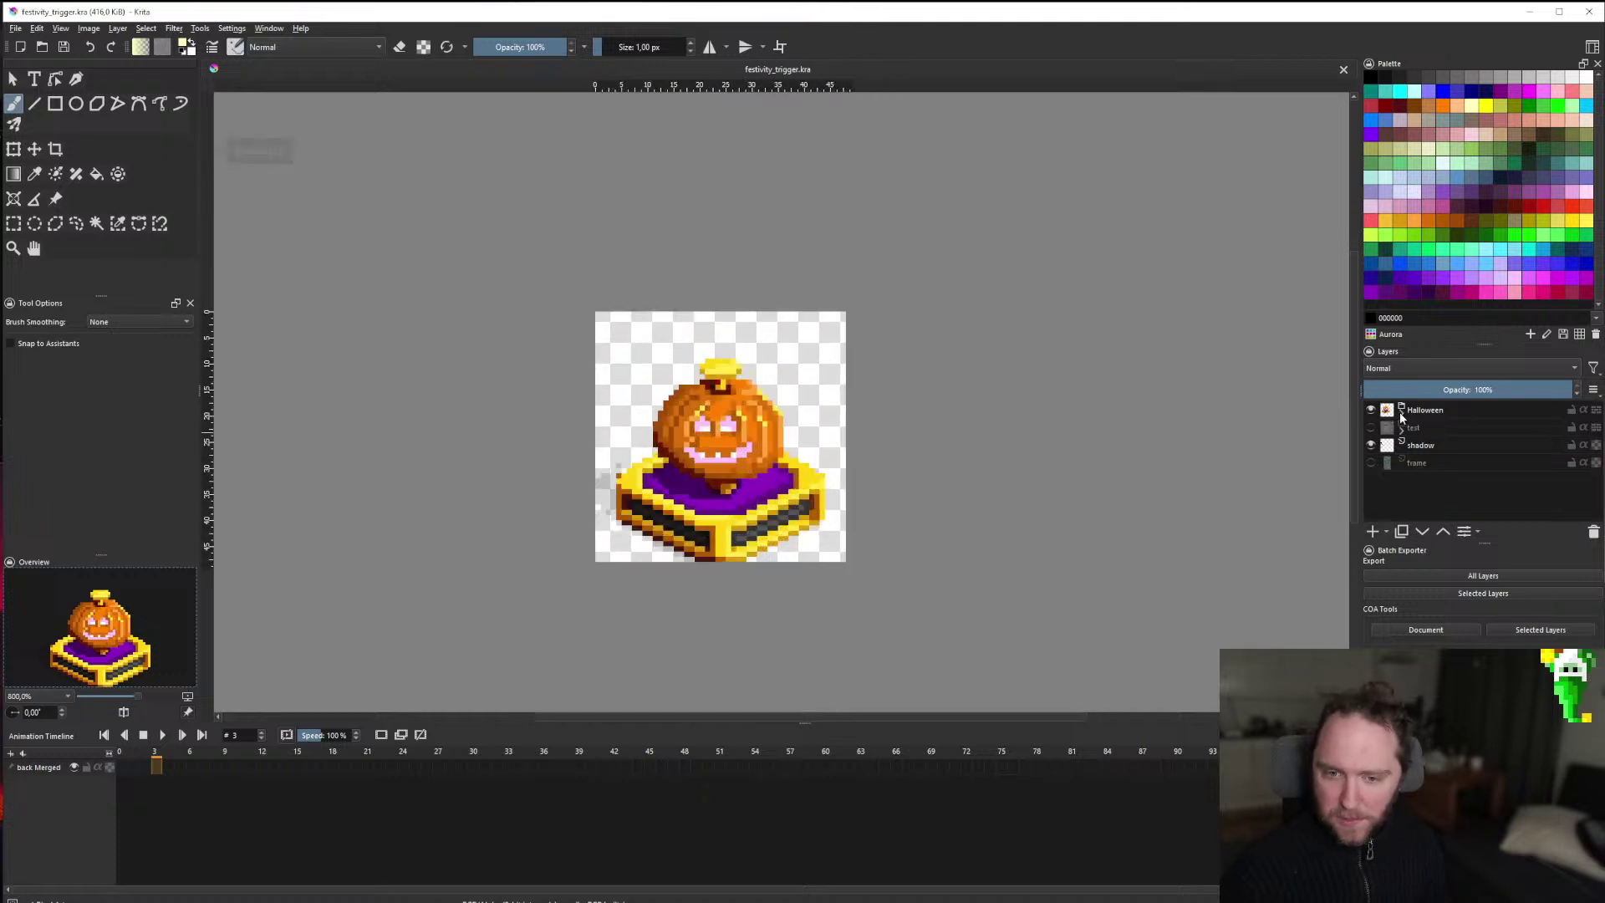
pyautogui.click(1372, 462)
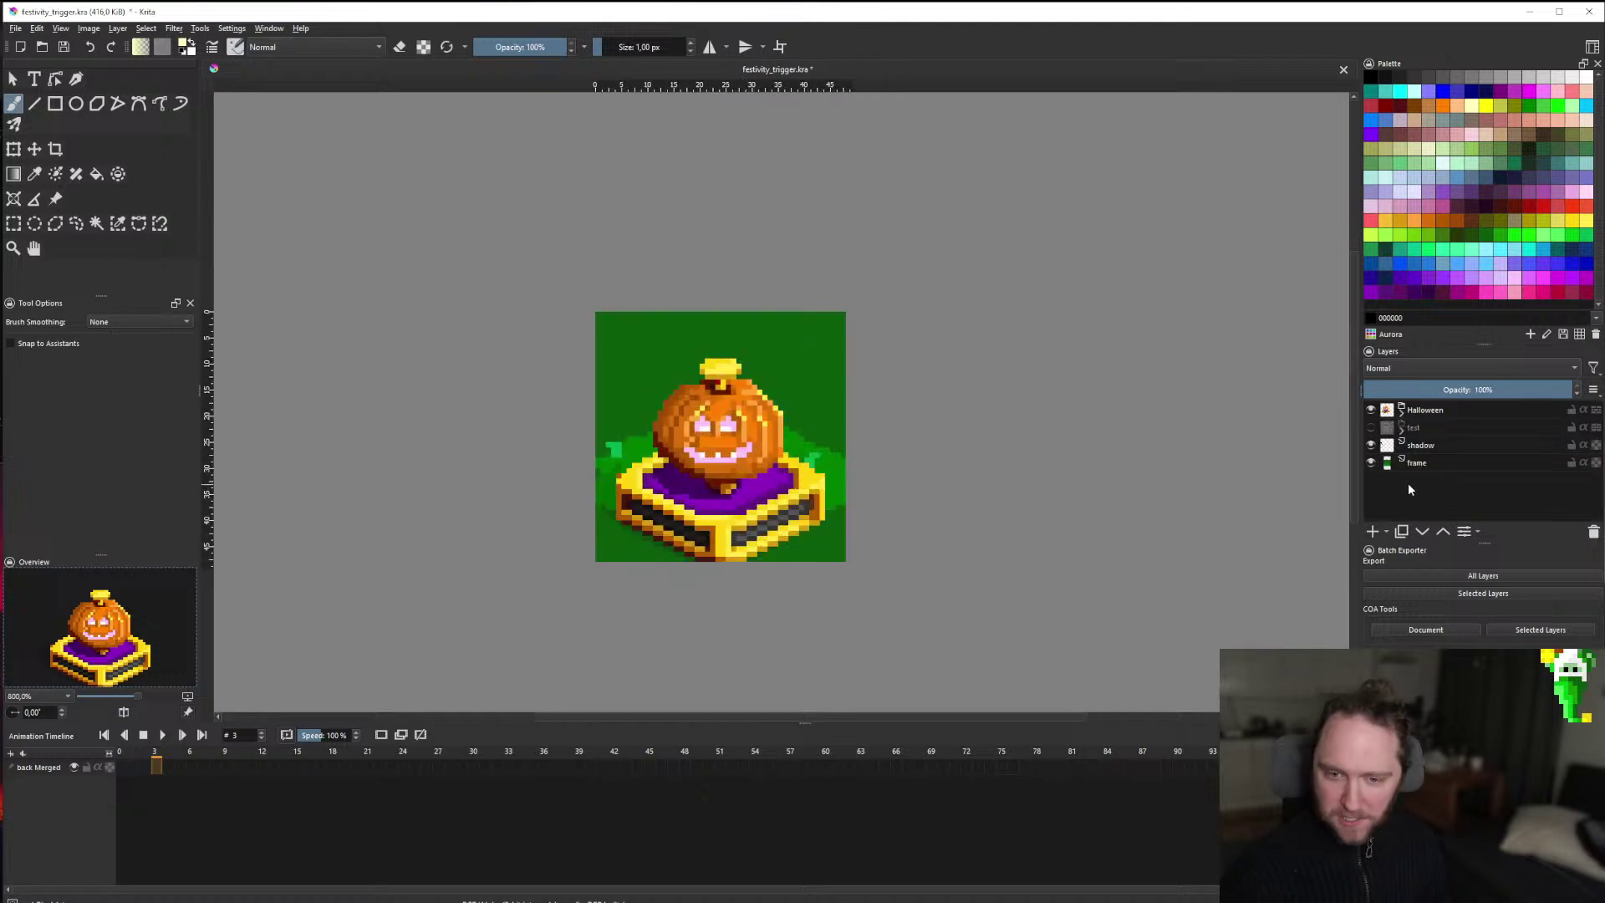
pyautogui.click(1372, 462)
pyautogui.click(1372, 463)
# Check the shadow layer by hiding and showing it, make it the active layer, and choose black as the paint colour.
pyautogui.click(1372, 445)
pyautogui.click(1371, 445)
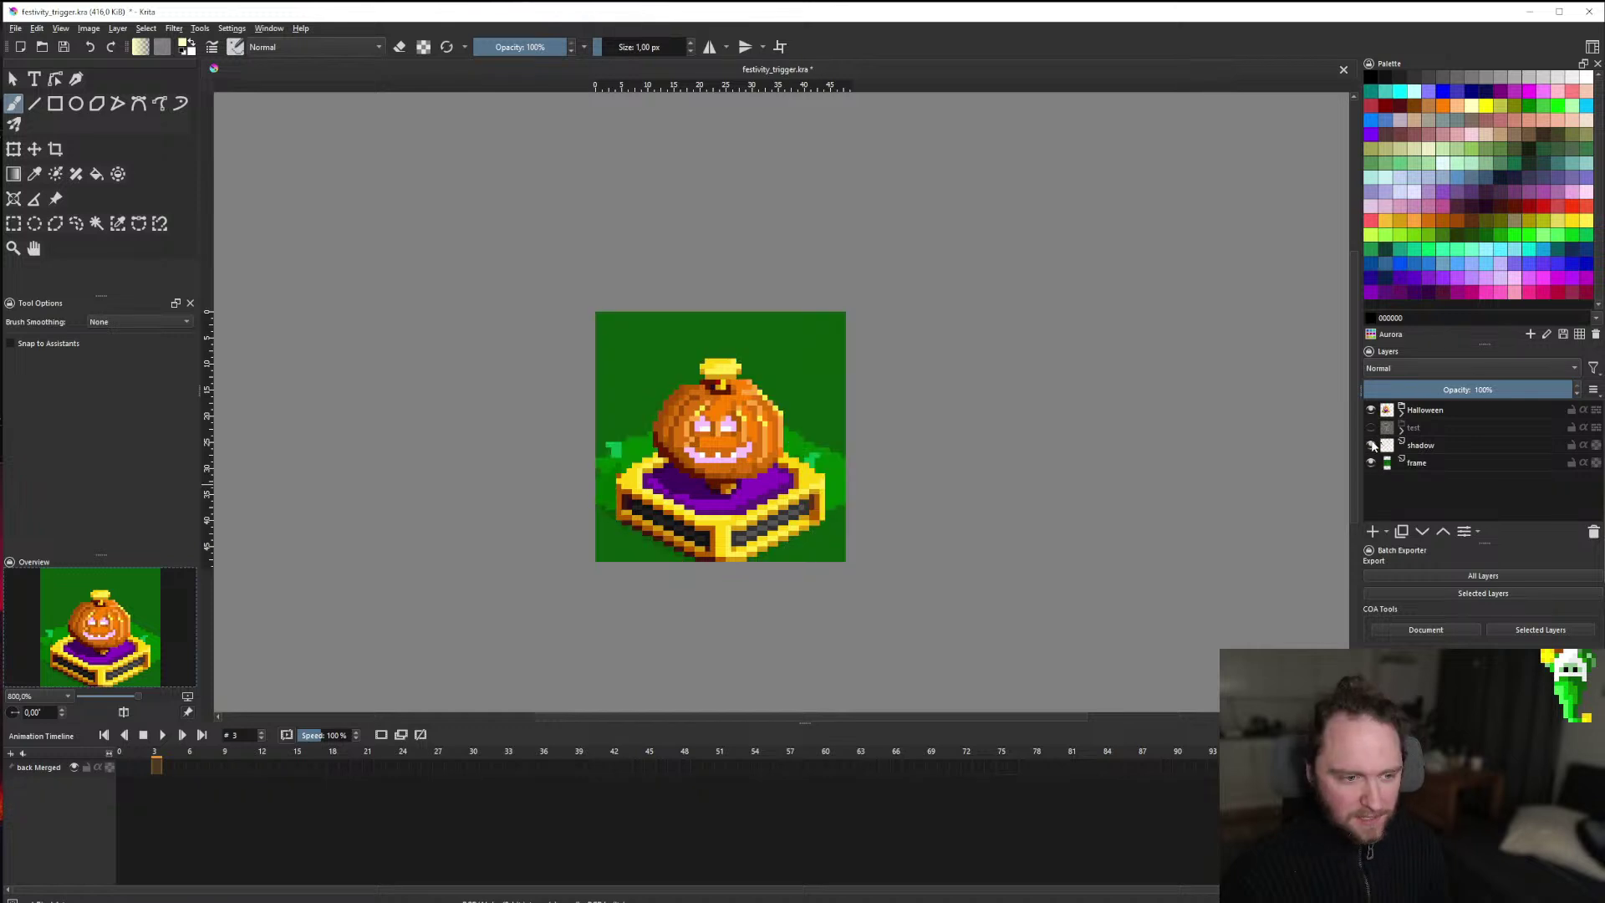
pyautogui.click(1392, 444)
pyautogui.click(1371, 76)
pyautogui.scroll(1, 602, 509)
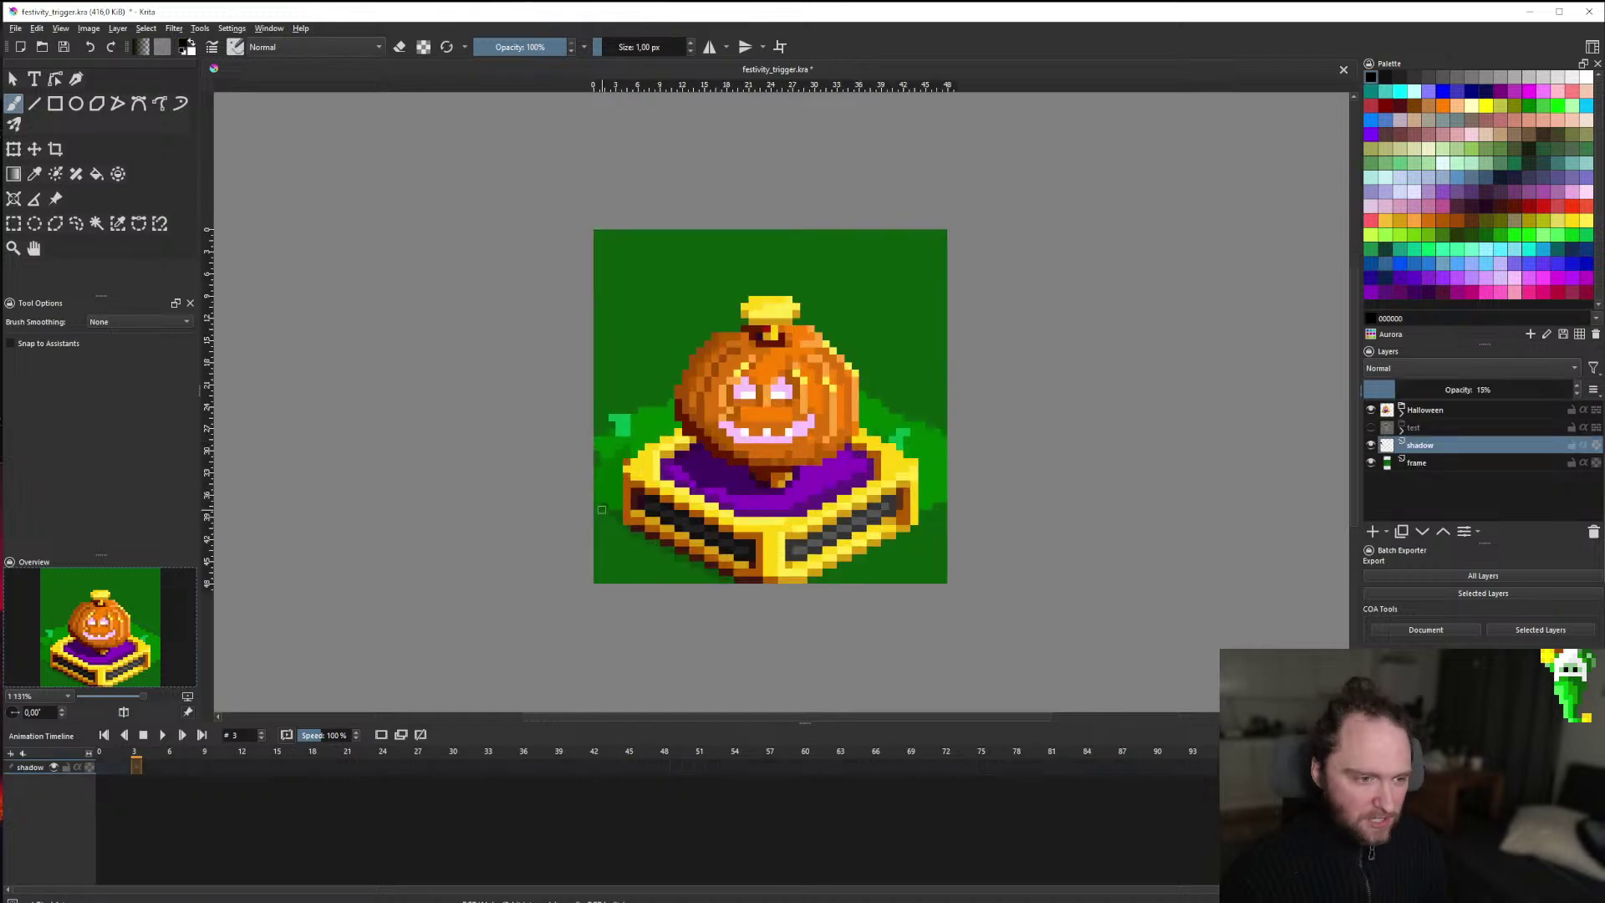
pyautogui.scroll(4, 602, 509)
pyautogui.scroll(-9, 602, 509)
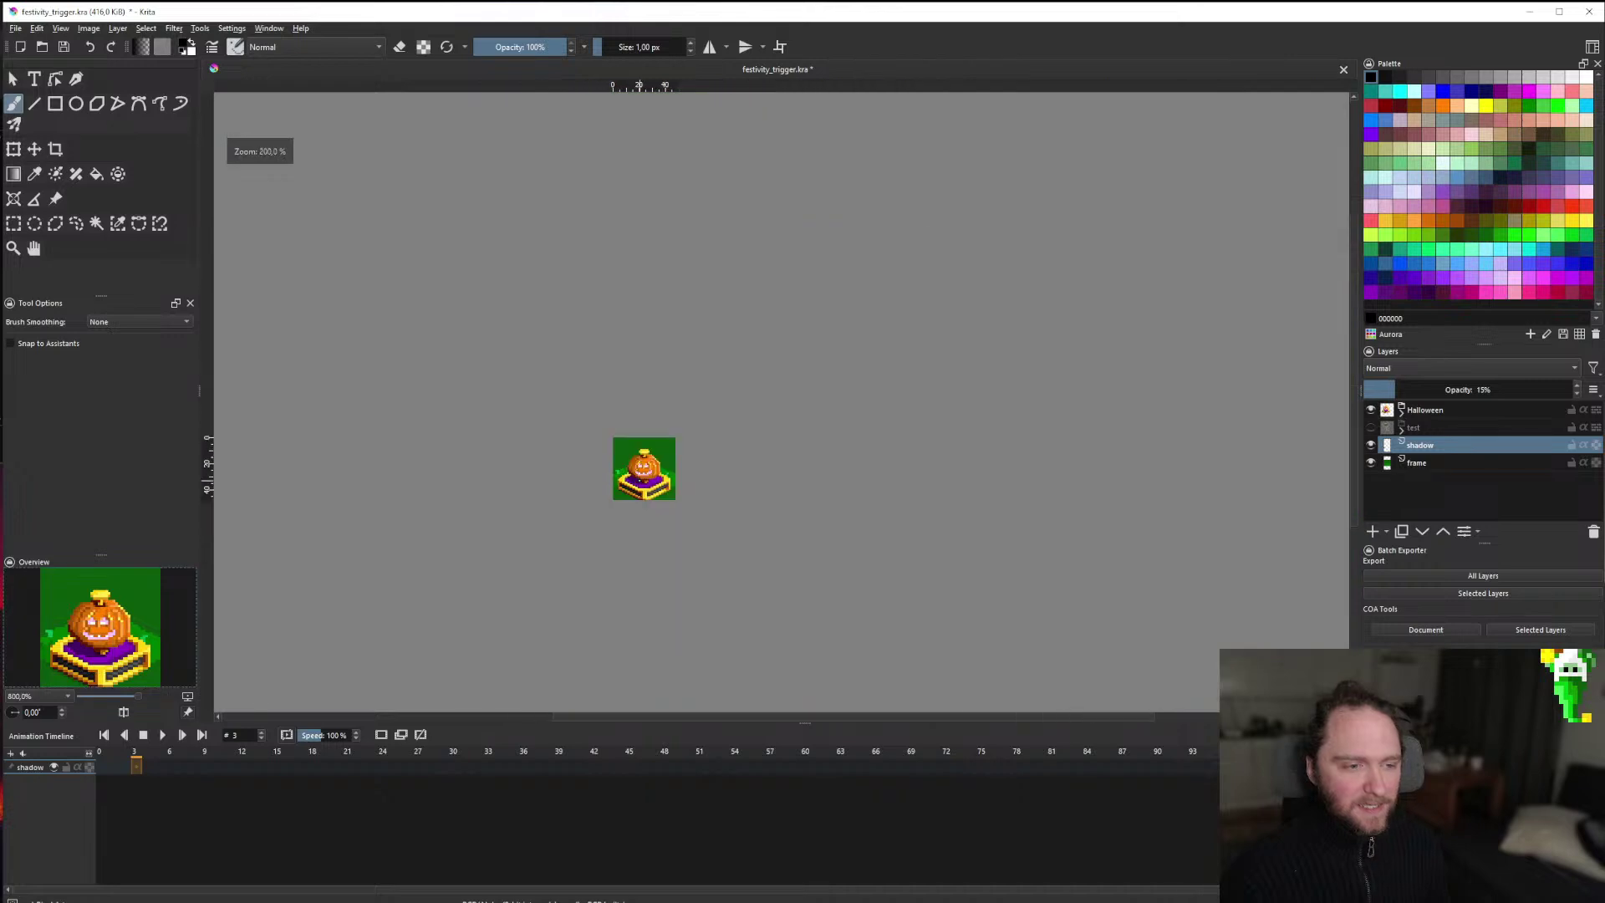
pyautogui.scroll(4, 638, 457)
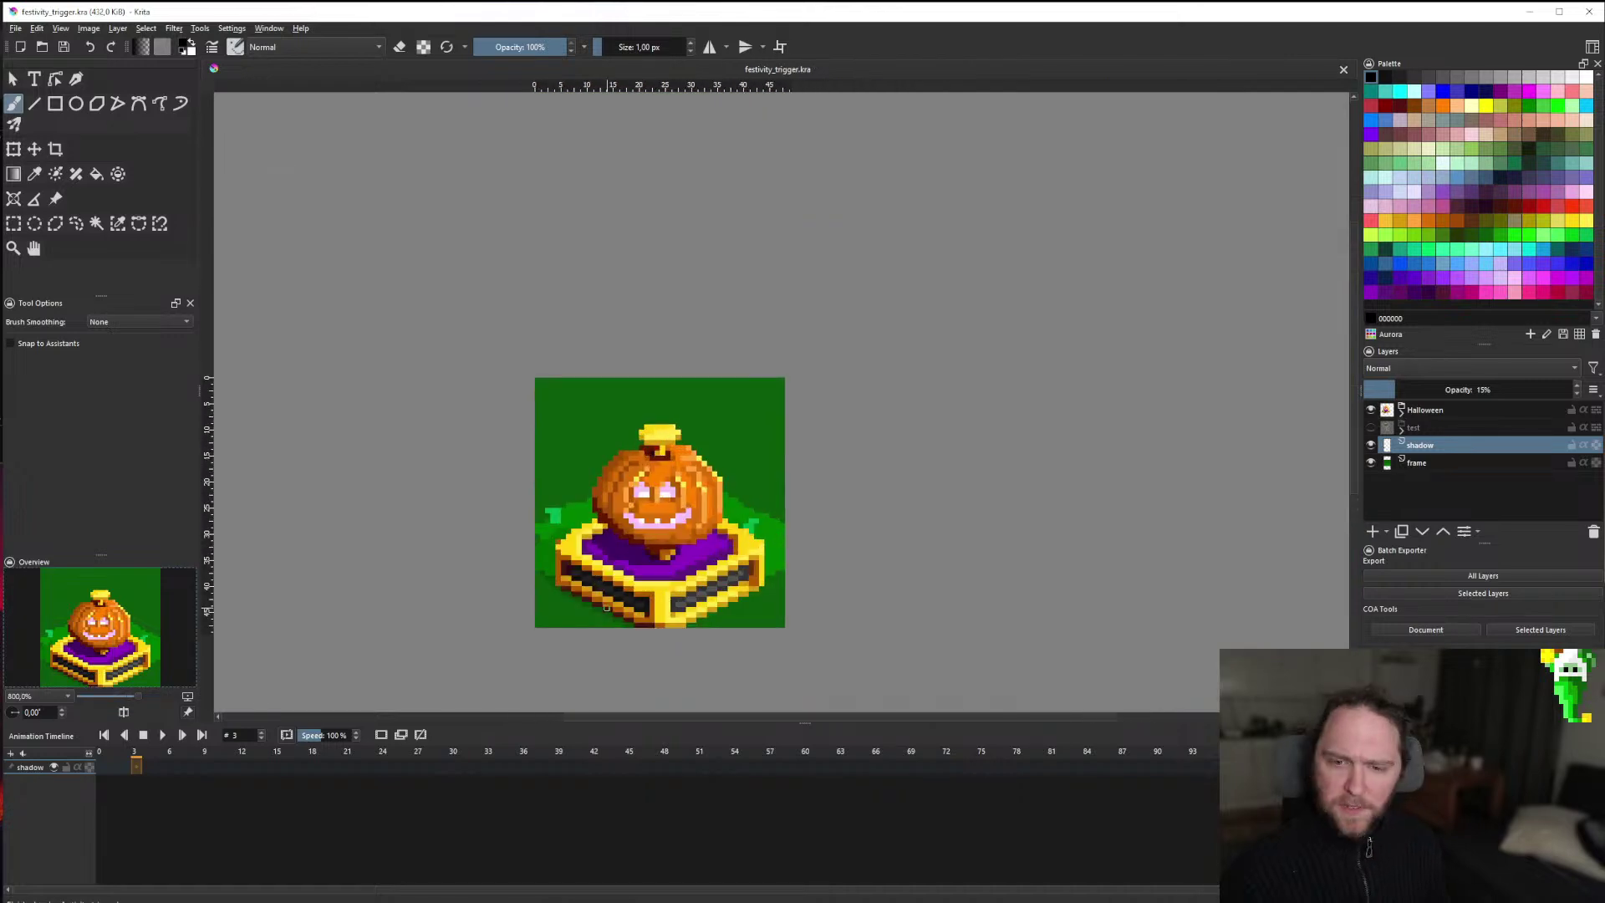
# Hide the frame layer to check the sprite on transparency, and show it again as the active layer.
pyautogui.scroll(1, 607, 608)
pyautogui.click(1371, 462)
pyautogui.scroll(-1, 853, 351)
pyautogui.scroll(1, 870, 468)
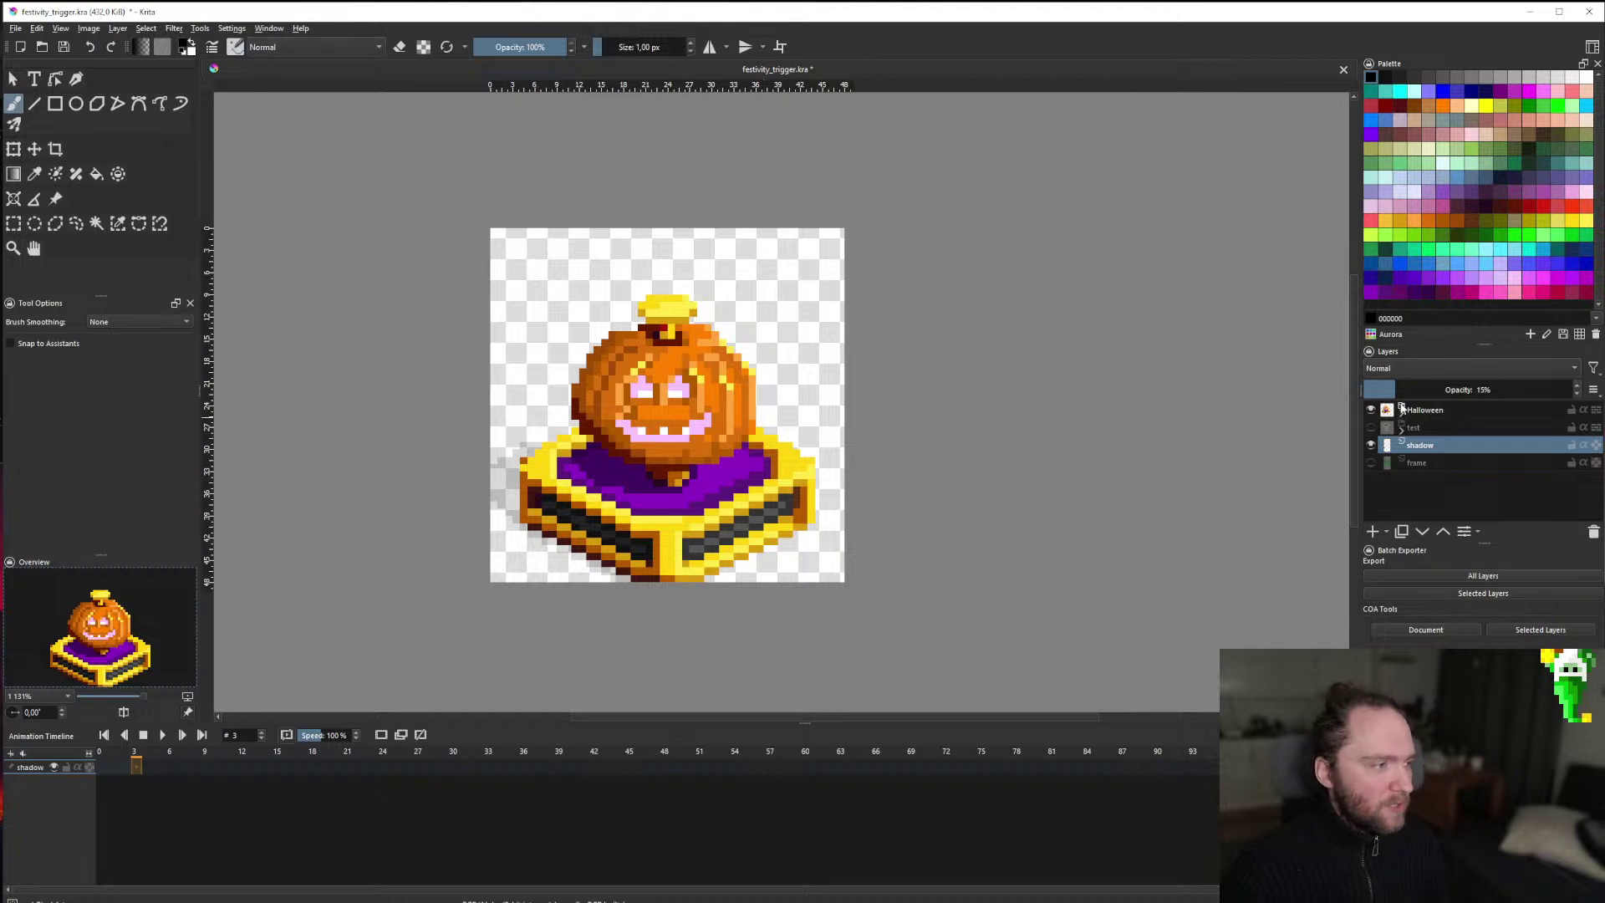
pyautogui.click(1421, 462)
pyautogui.click(1371, 462)
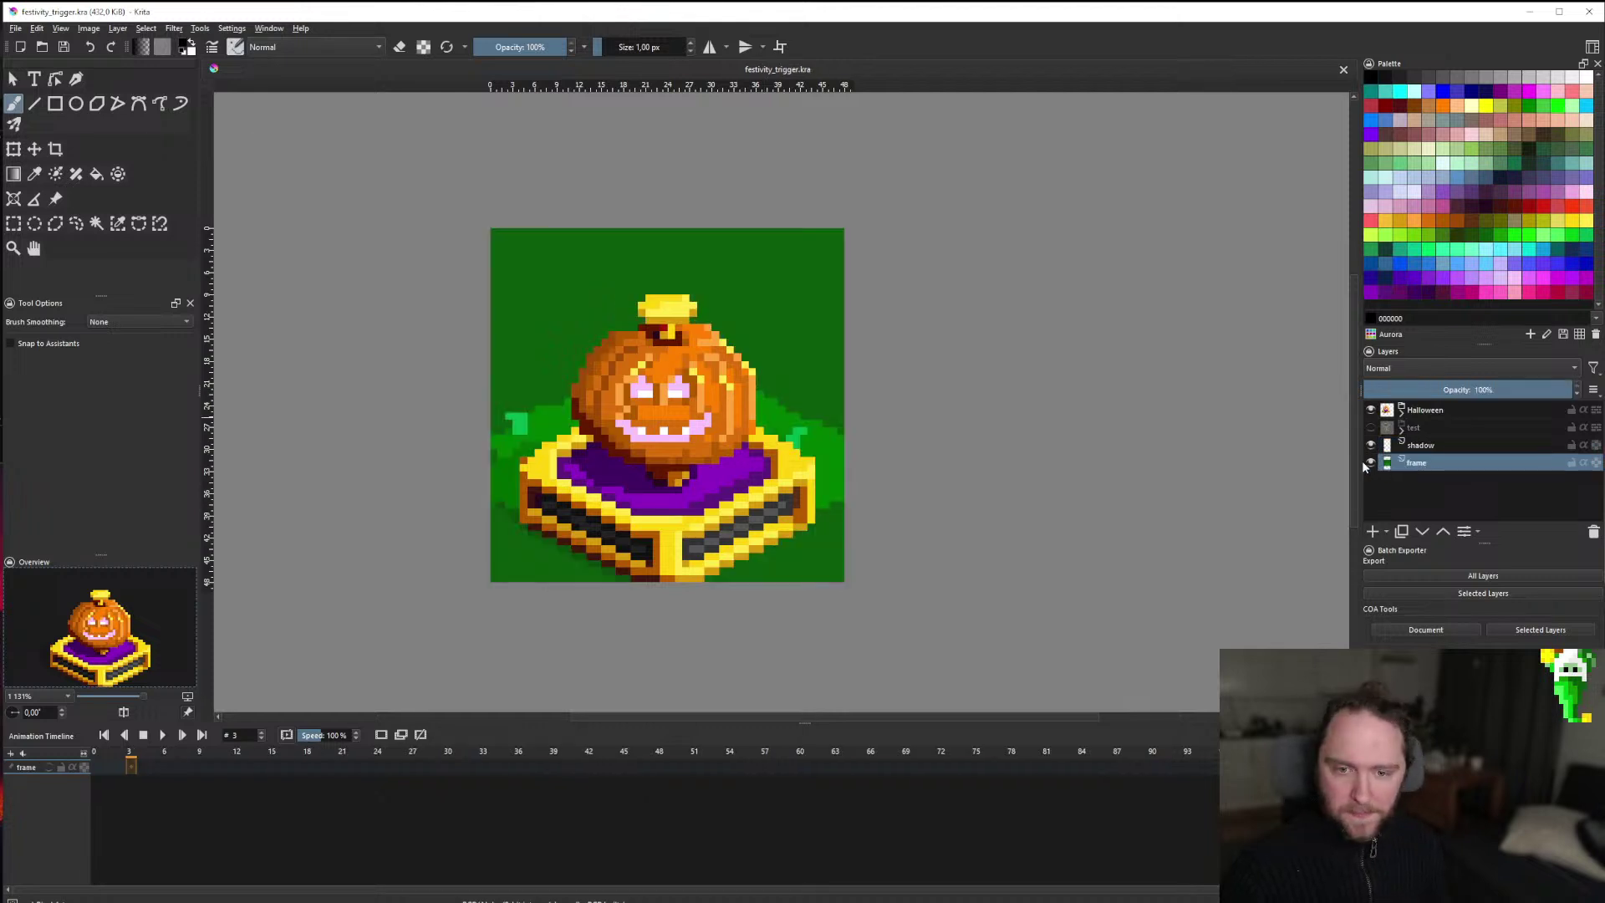
# Try widening the canvas to 96 px with the existing artwork kept at the left edge, and undo the resize.
pyautogui.click(88, 28)
pyautogui.click(122, 220)
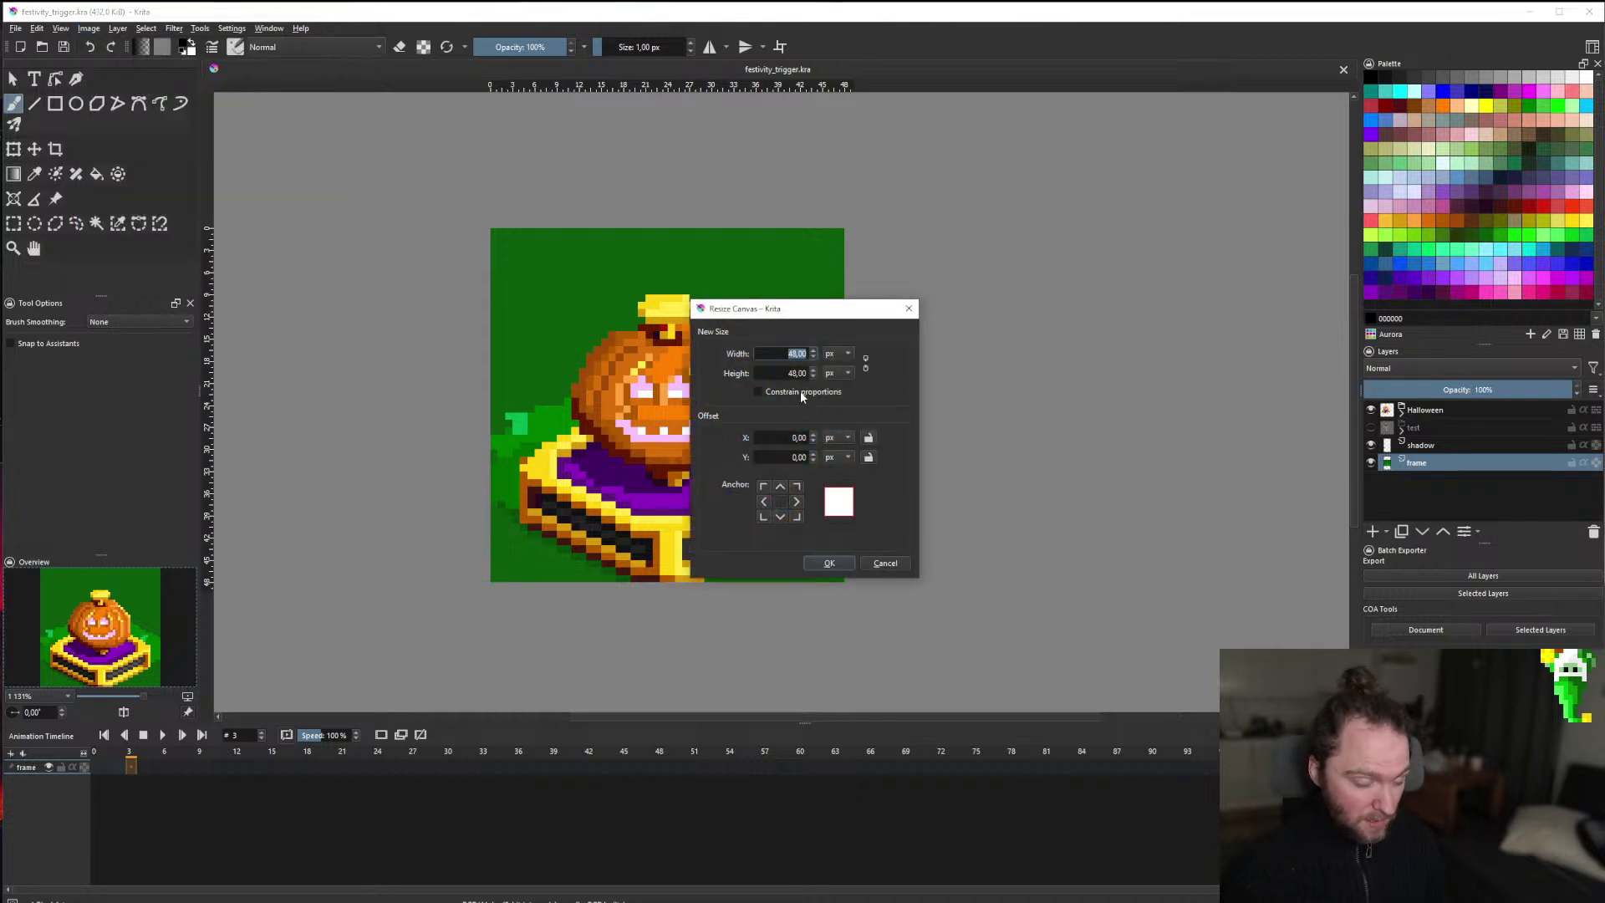
pyautogui.write('9')
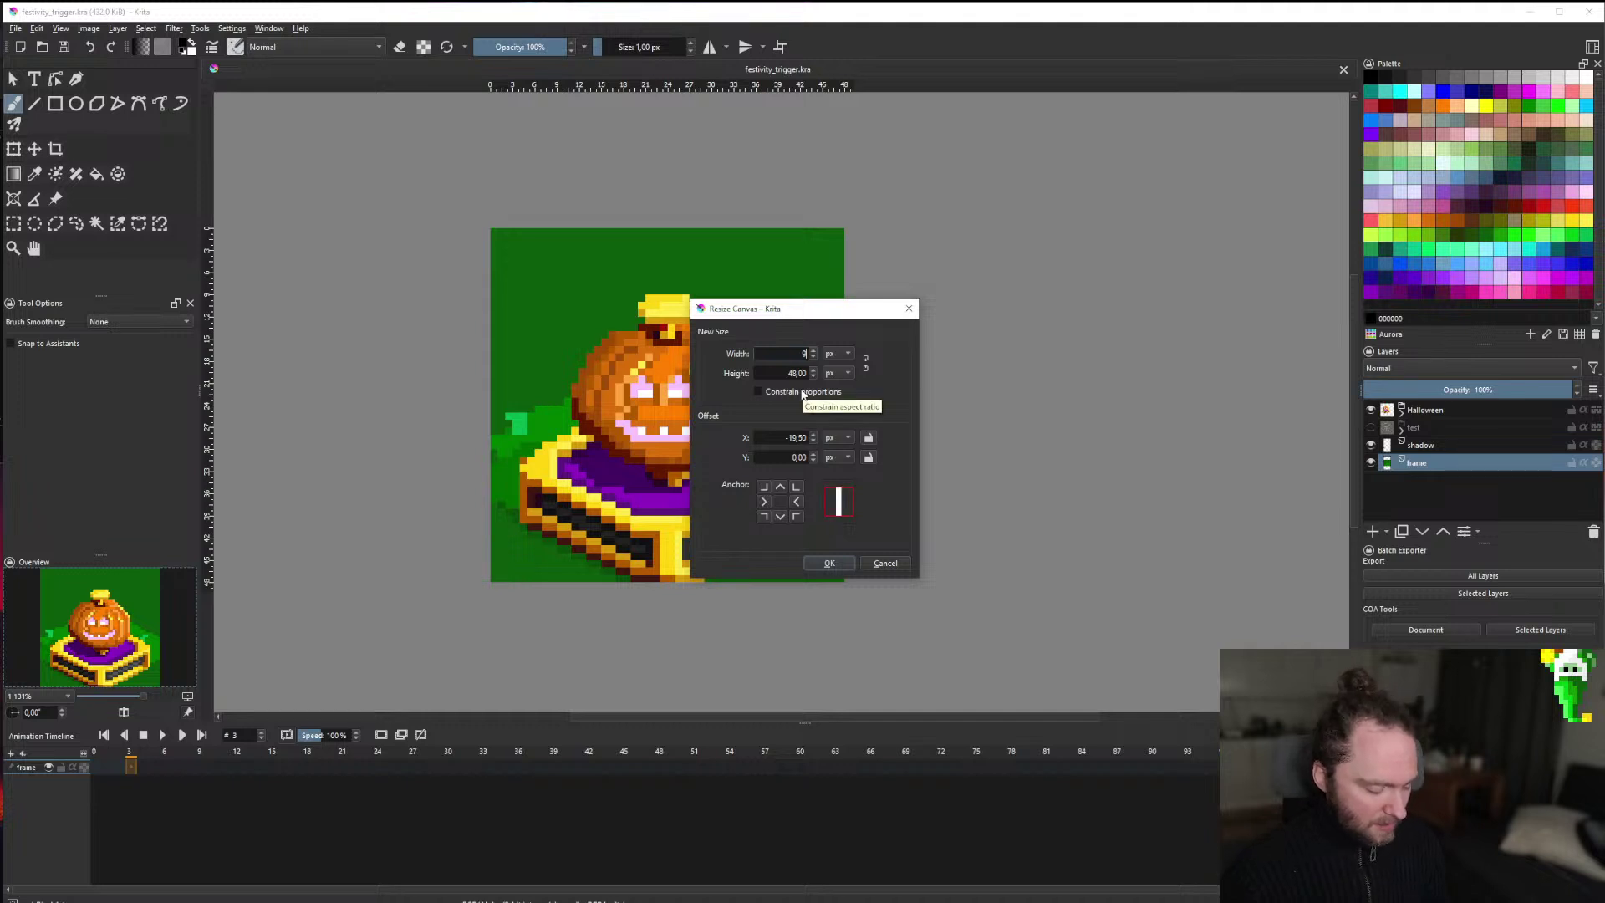
pyautogui.write('6')
pyautogui.click(764, 502)
pyautogui.click(816, 559)
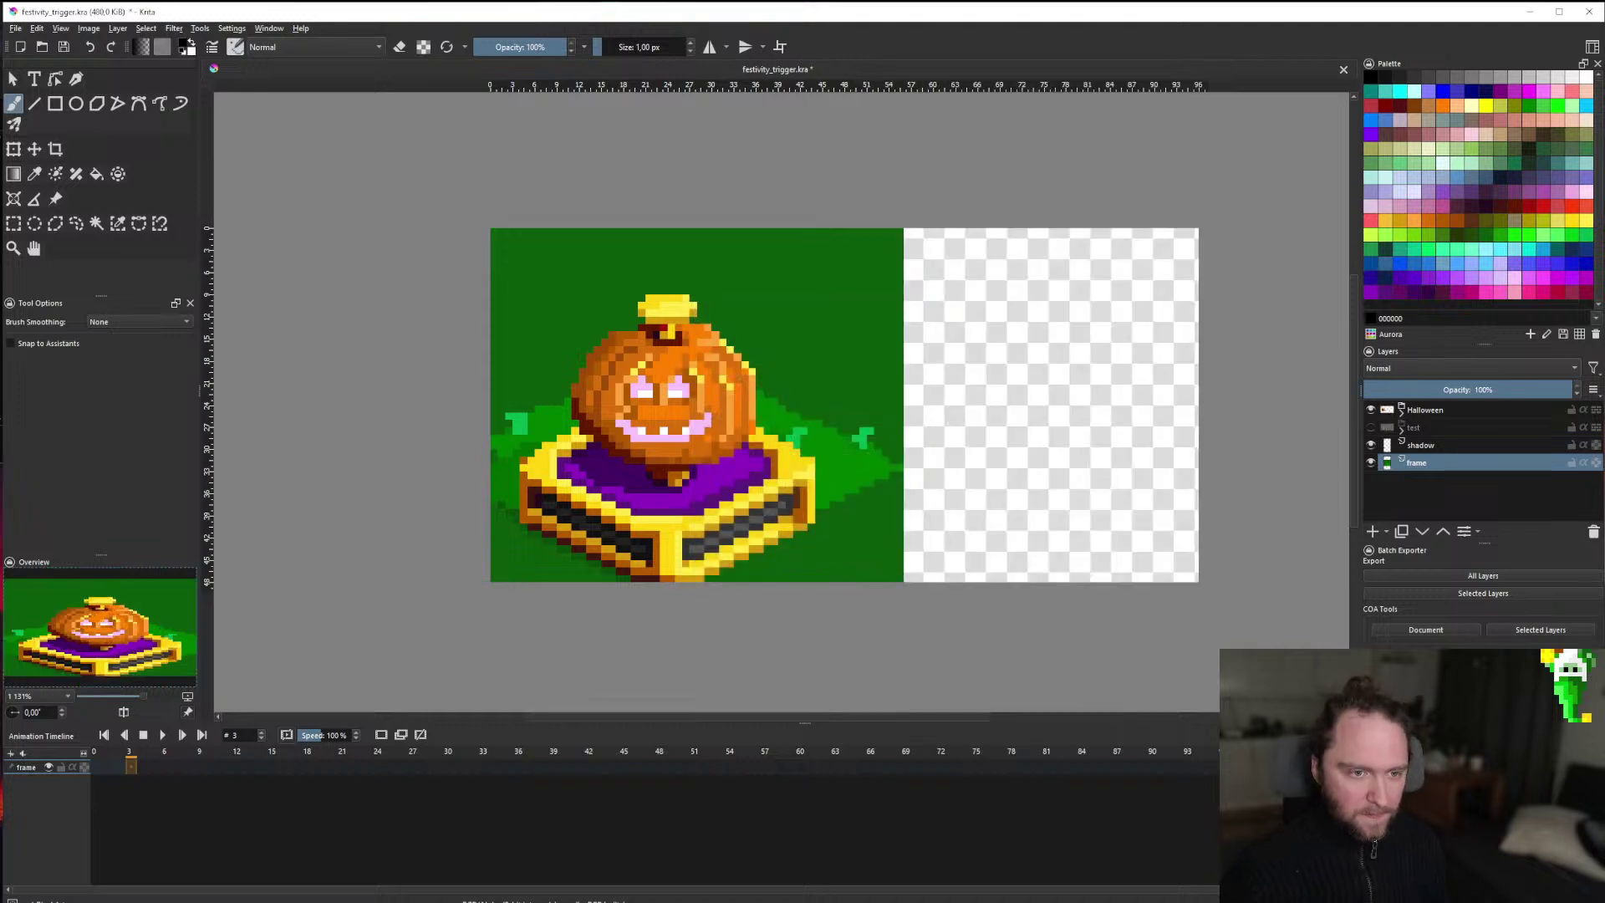
pyautogui.hotkey('ctrl', 'z')
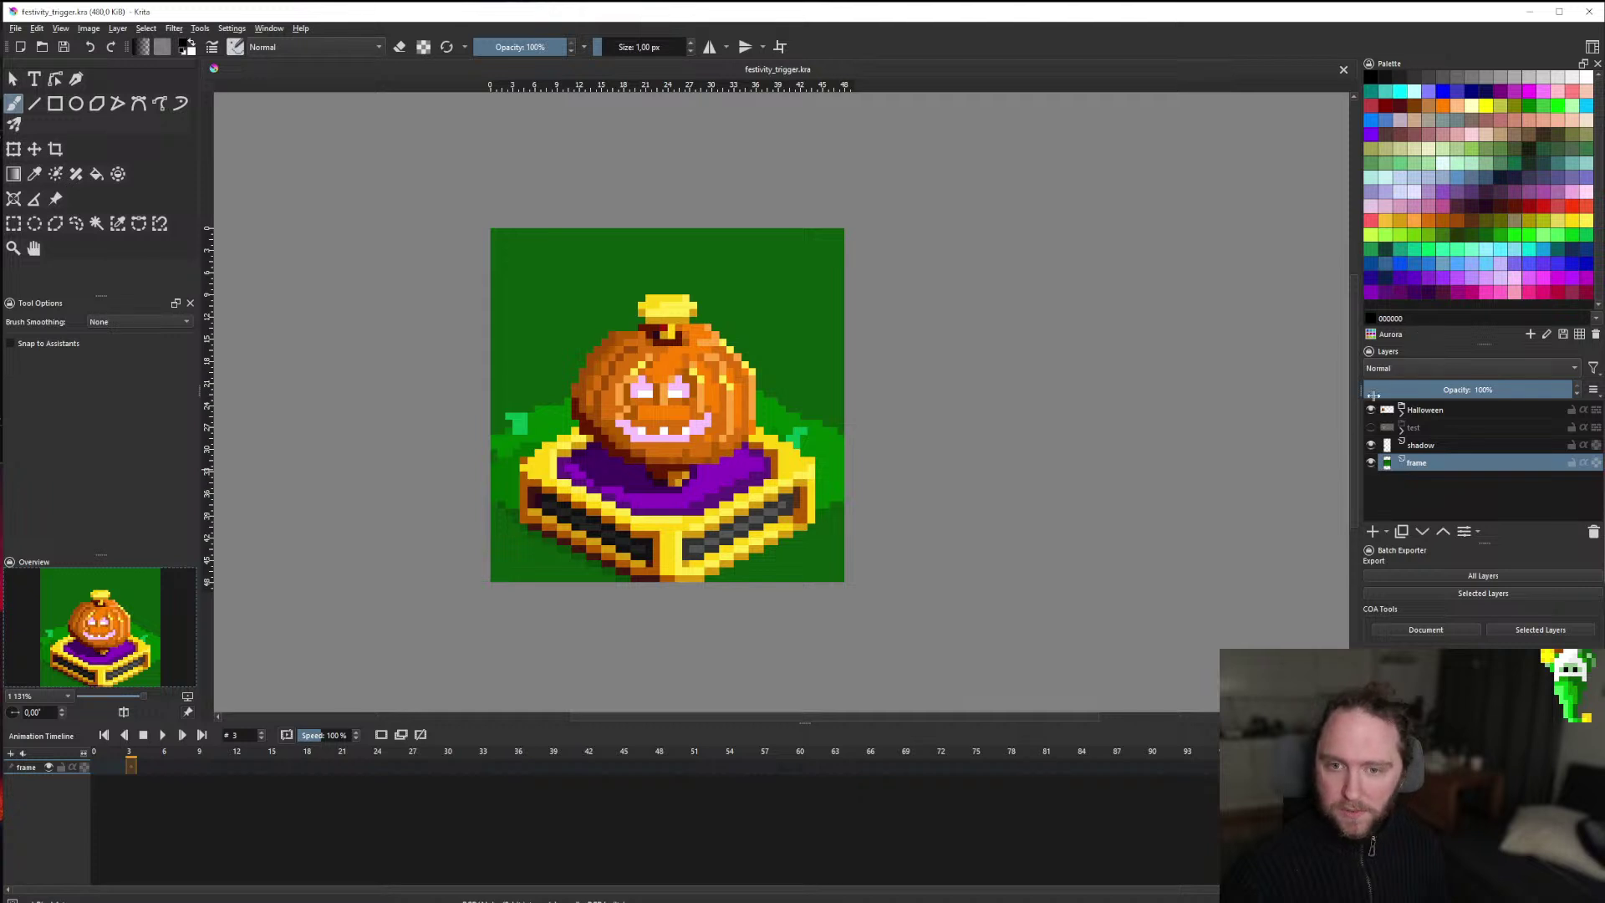
# Fill the frame layer's green background and the remaining green patches around the pumpkin pedestal with magenta.
pyautogui.hotkey('ctrl', 'a')
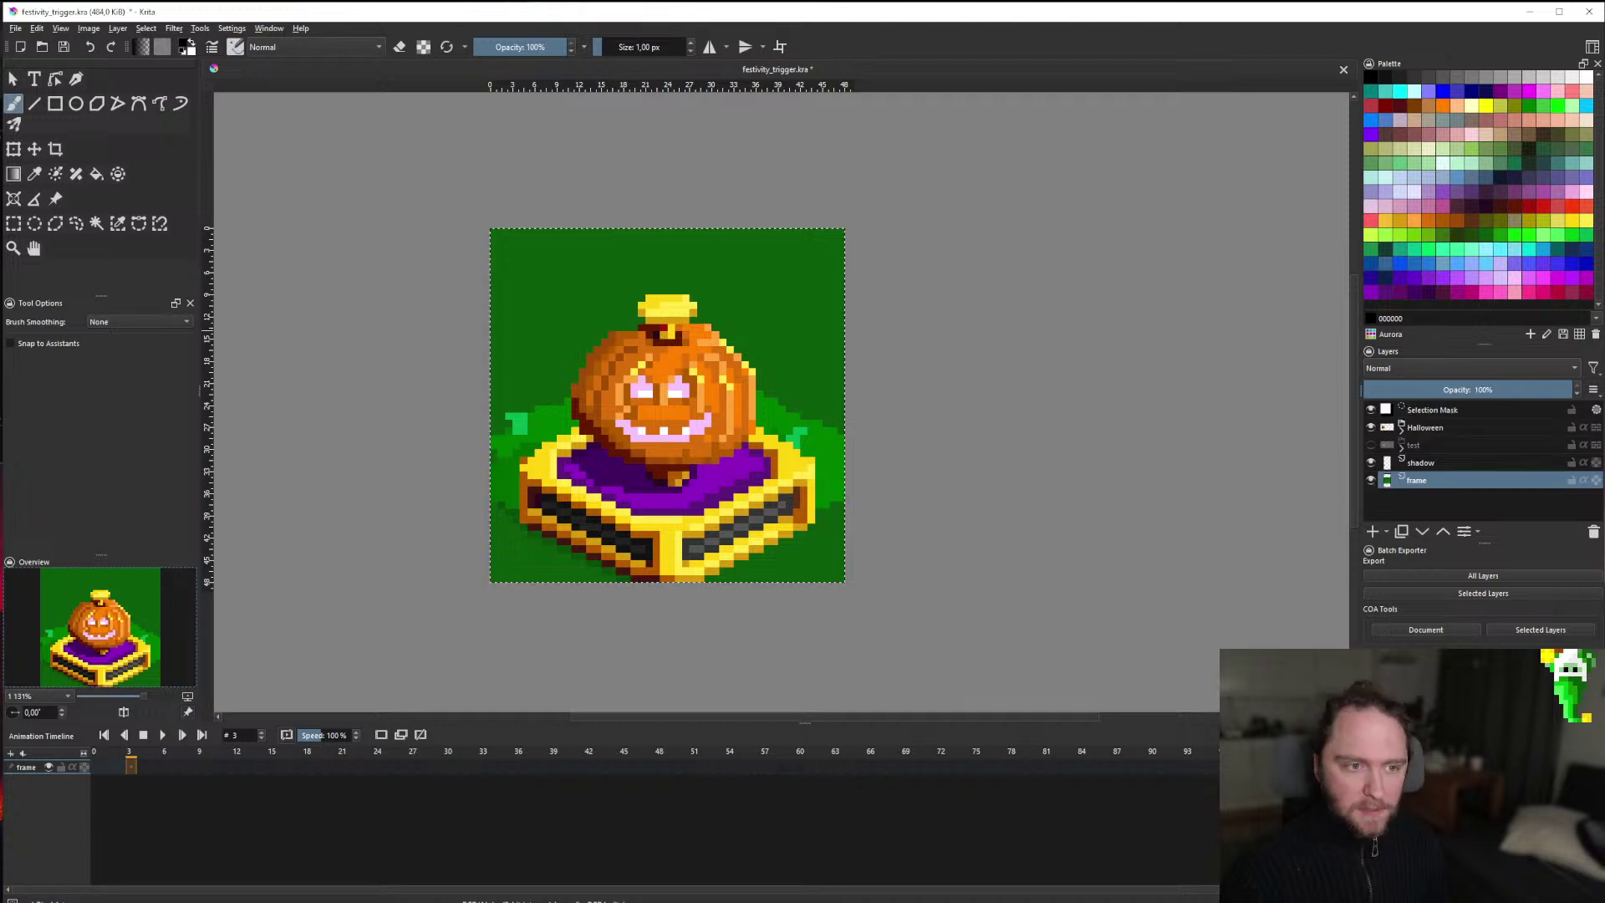
pyautogui.click(1472, 291)
pyautogui.press('f')
pyautogui.click(544, 275)
pyautogui.click(500, 481)
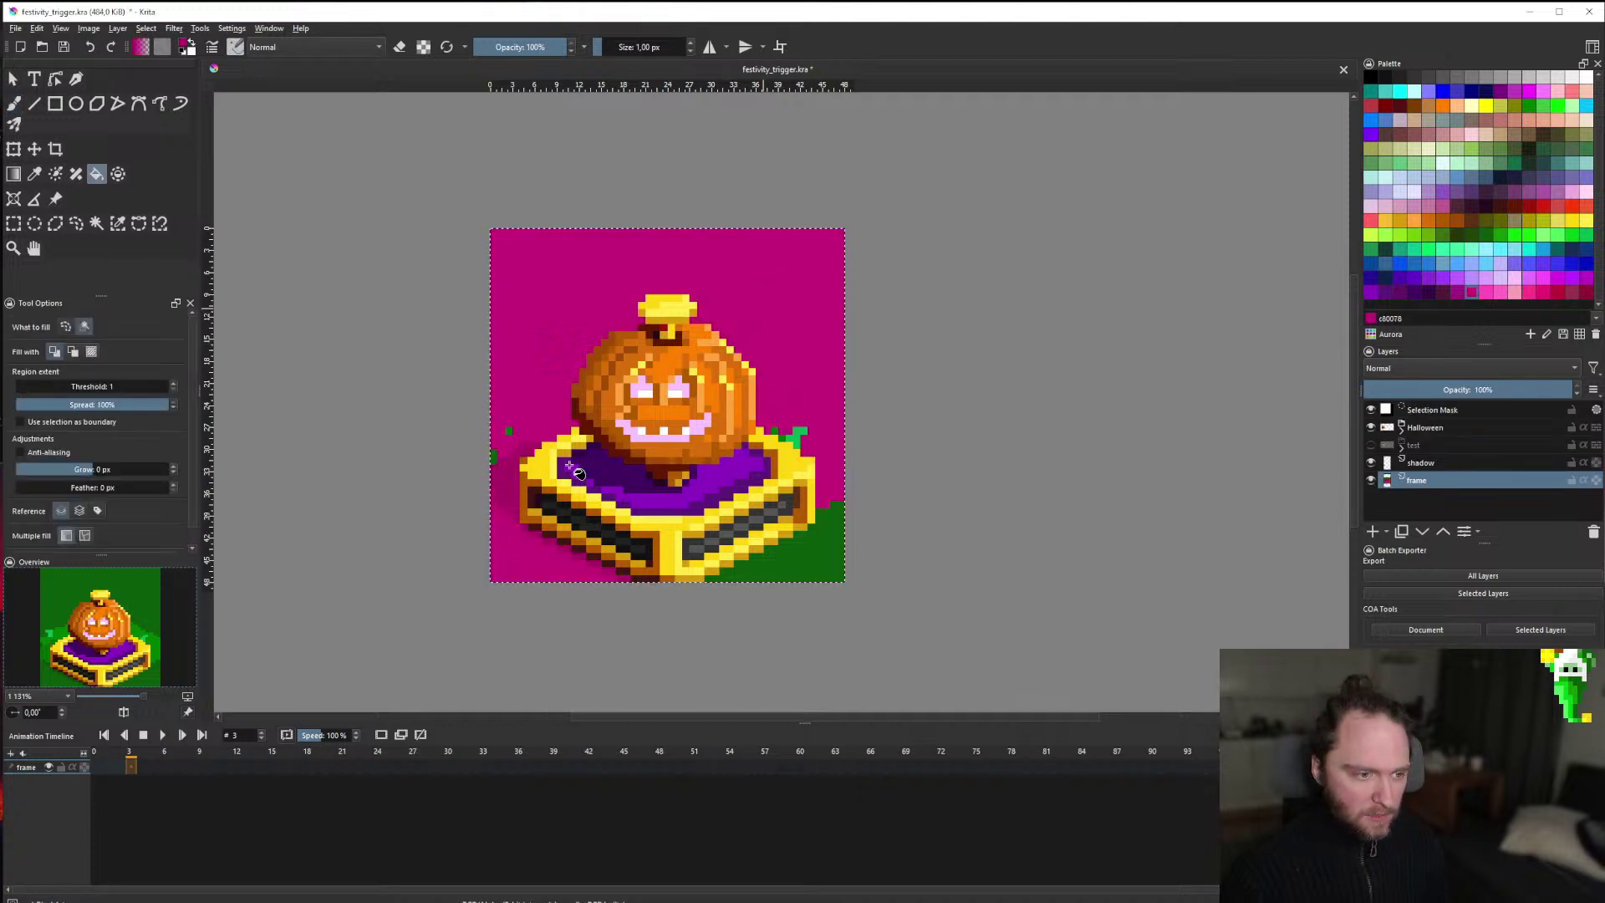
pyautogui.click(509, 430)
pyautogui.click(495, 457)
pyautogui.click(746, 561)
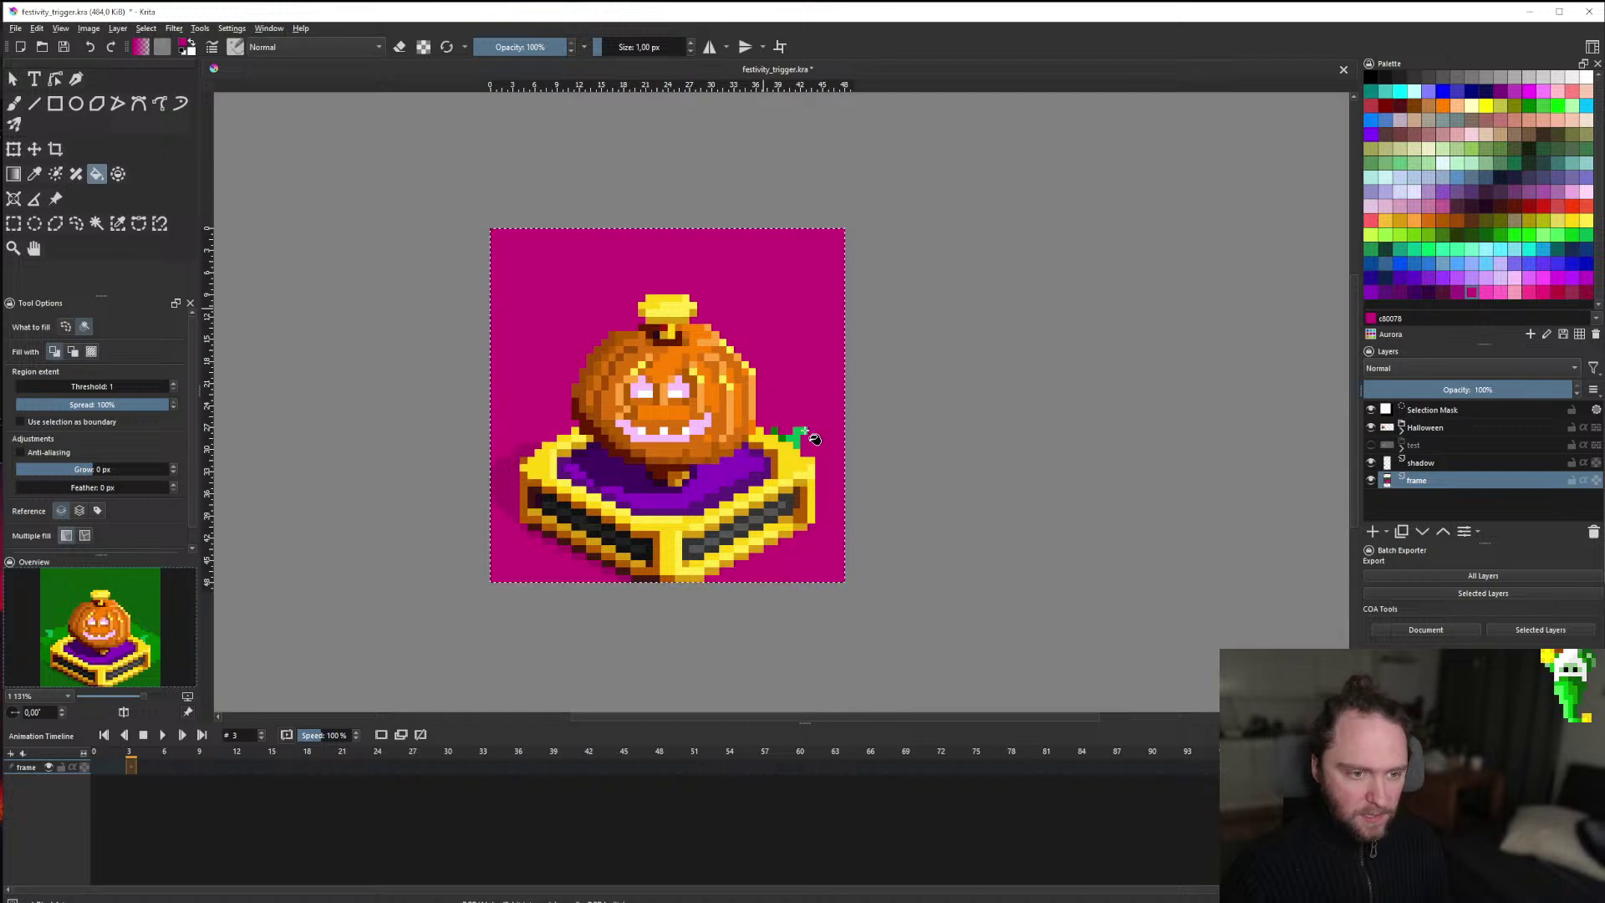
pyautogui.click(790, 436)
pyautogui.scroll(-1, 556, 560)
pyautogui.scroll(1, 648, 535)
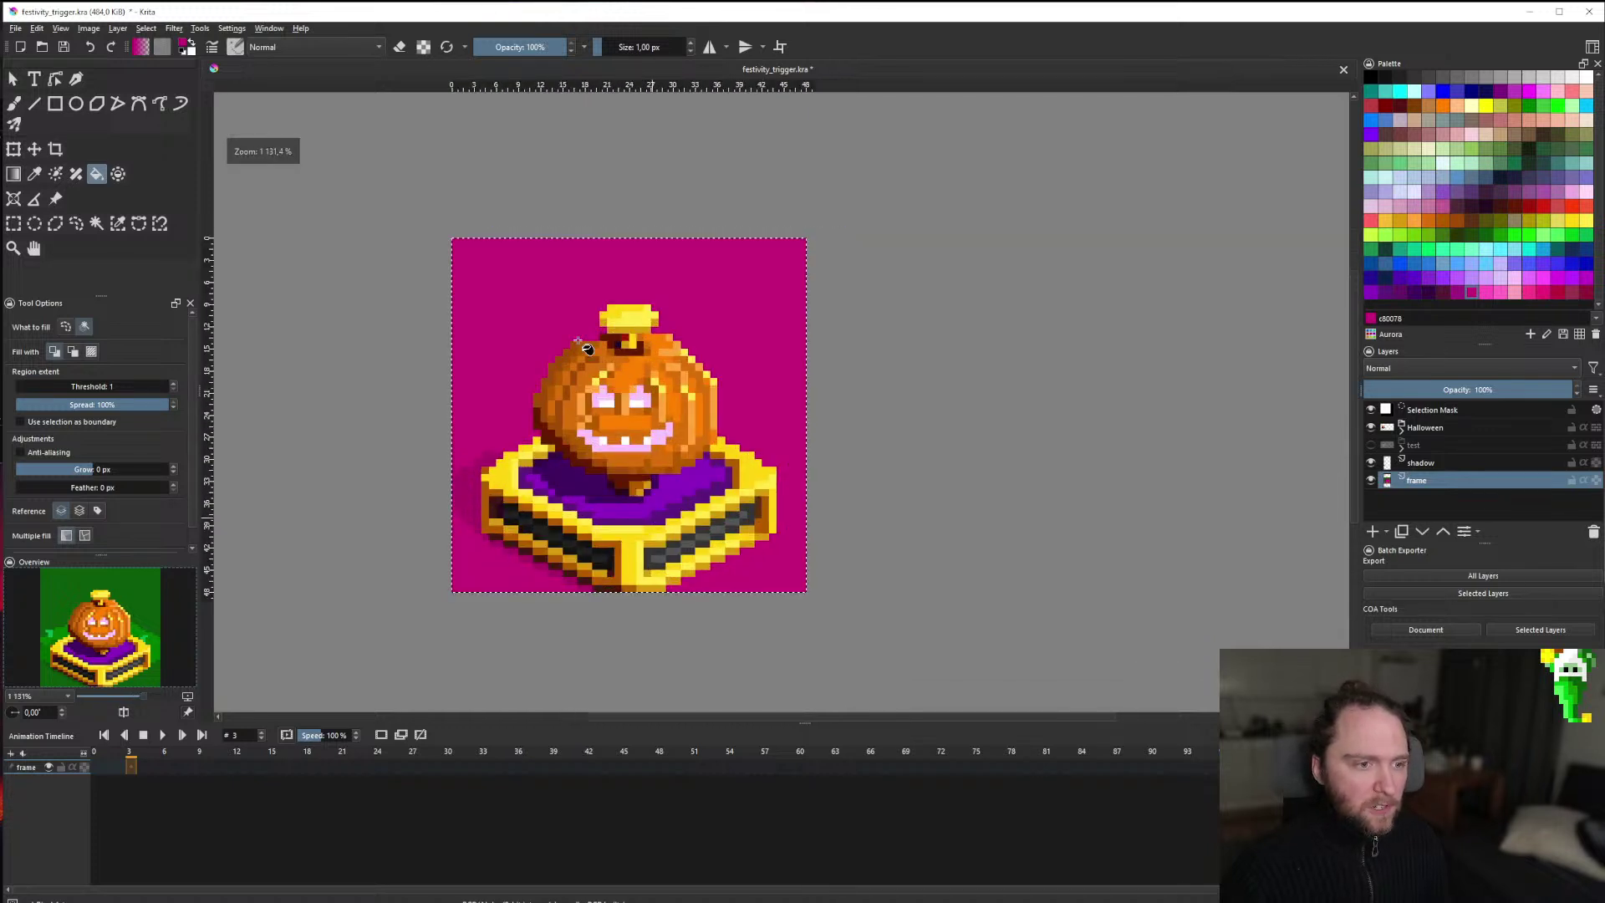
# Clear the selection around the whole canvas and save the file.
pyautogui.click(14, 223)
pyautogui.click(222, 133)
pyautogui.hotkey('ctrl', 's')
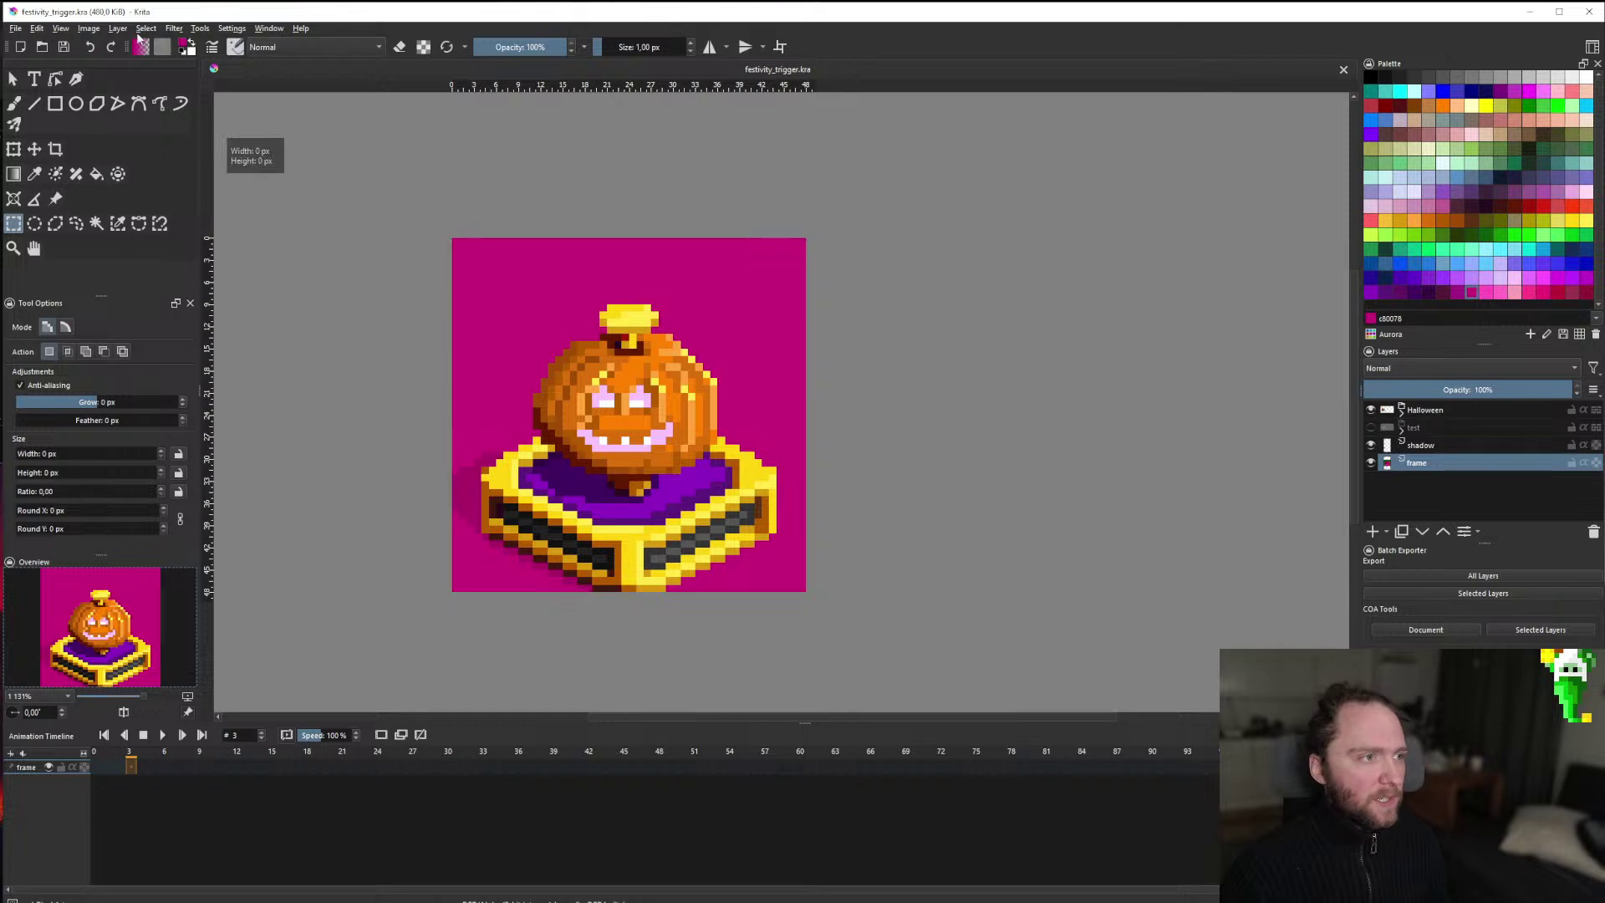
# Widen the canvas to 96 px, anchoring the existing artwork at the left edge.
pyautogui.click(96, 30)
pyautogui.click(157, 225)
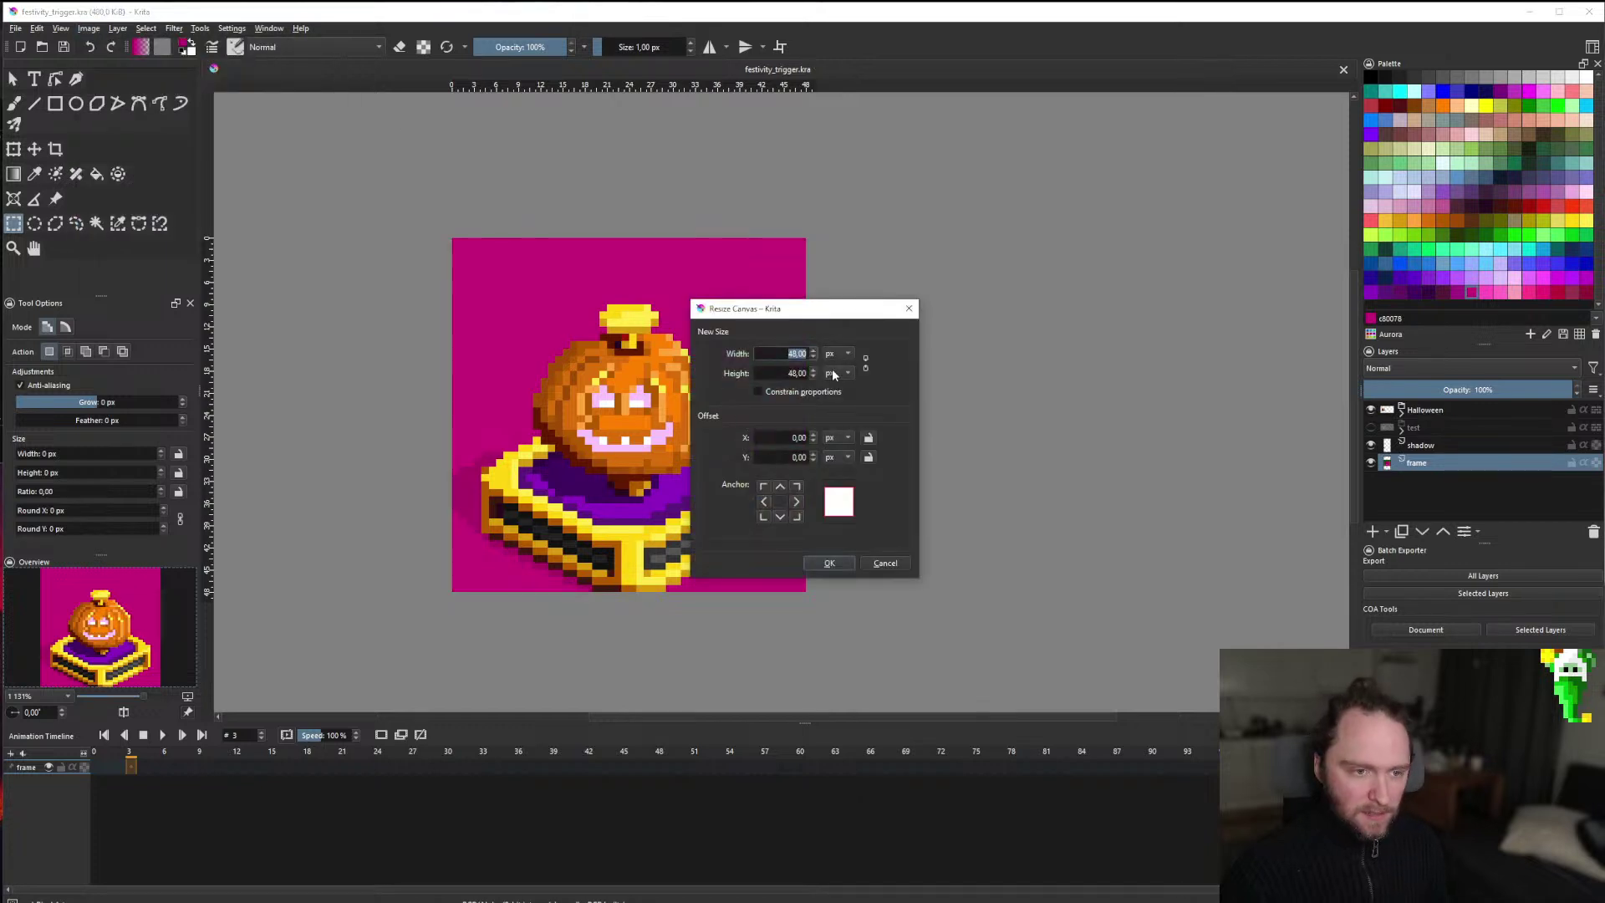
pyautogui.write('96')
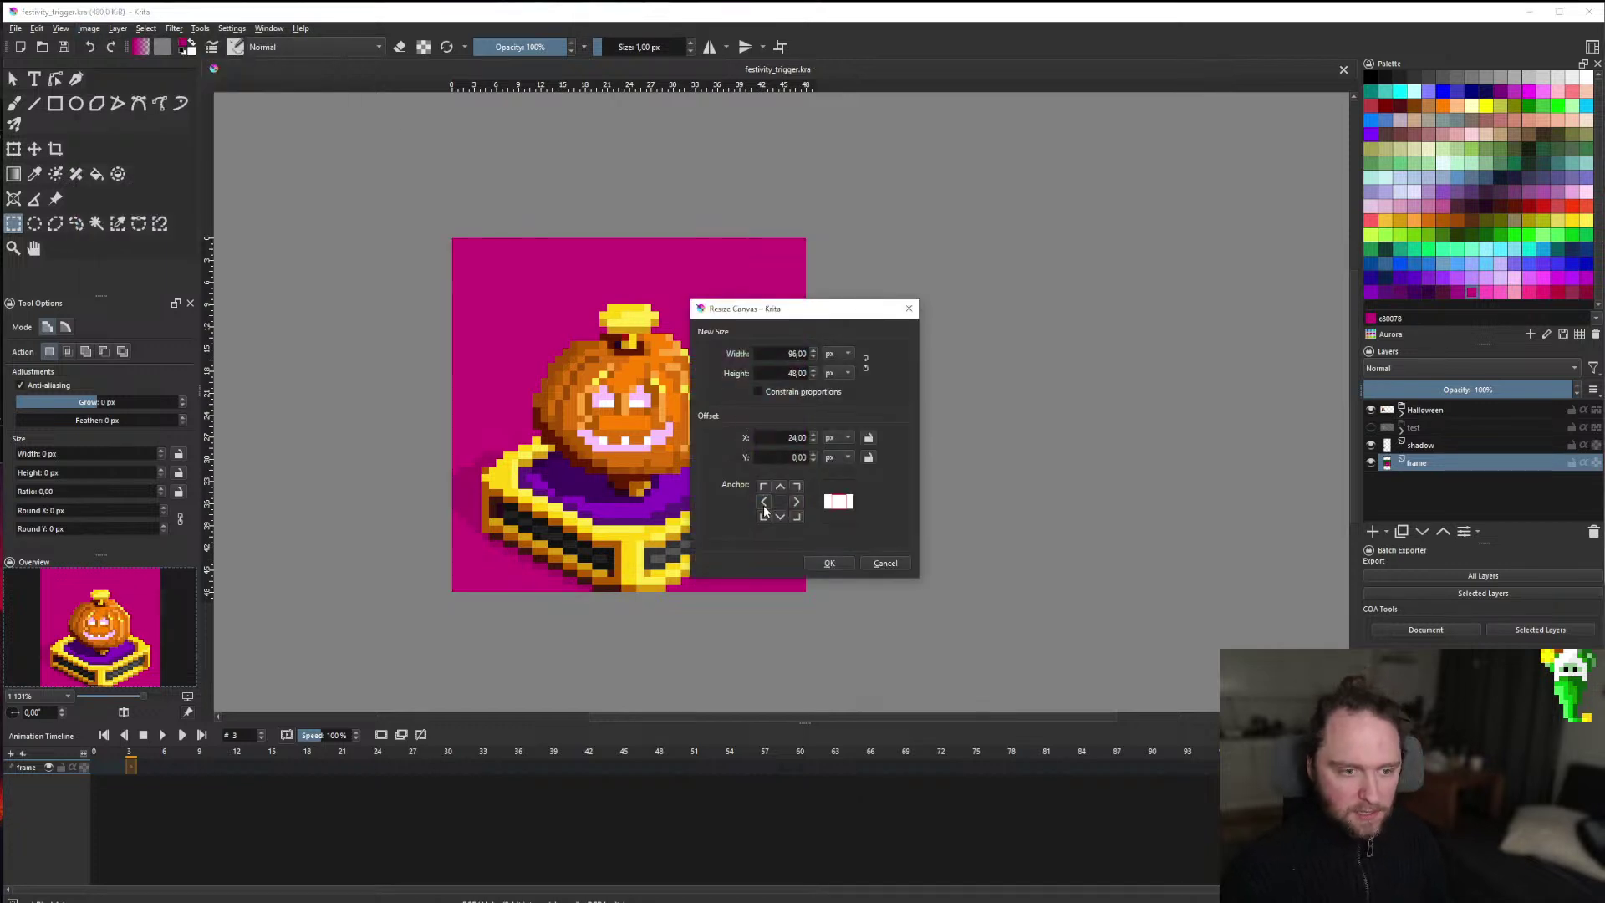
pyautogui.click(763, 501)
pyautogui.click(819, 562)
pyautogui.scroll(3, 676, 416)
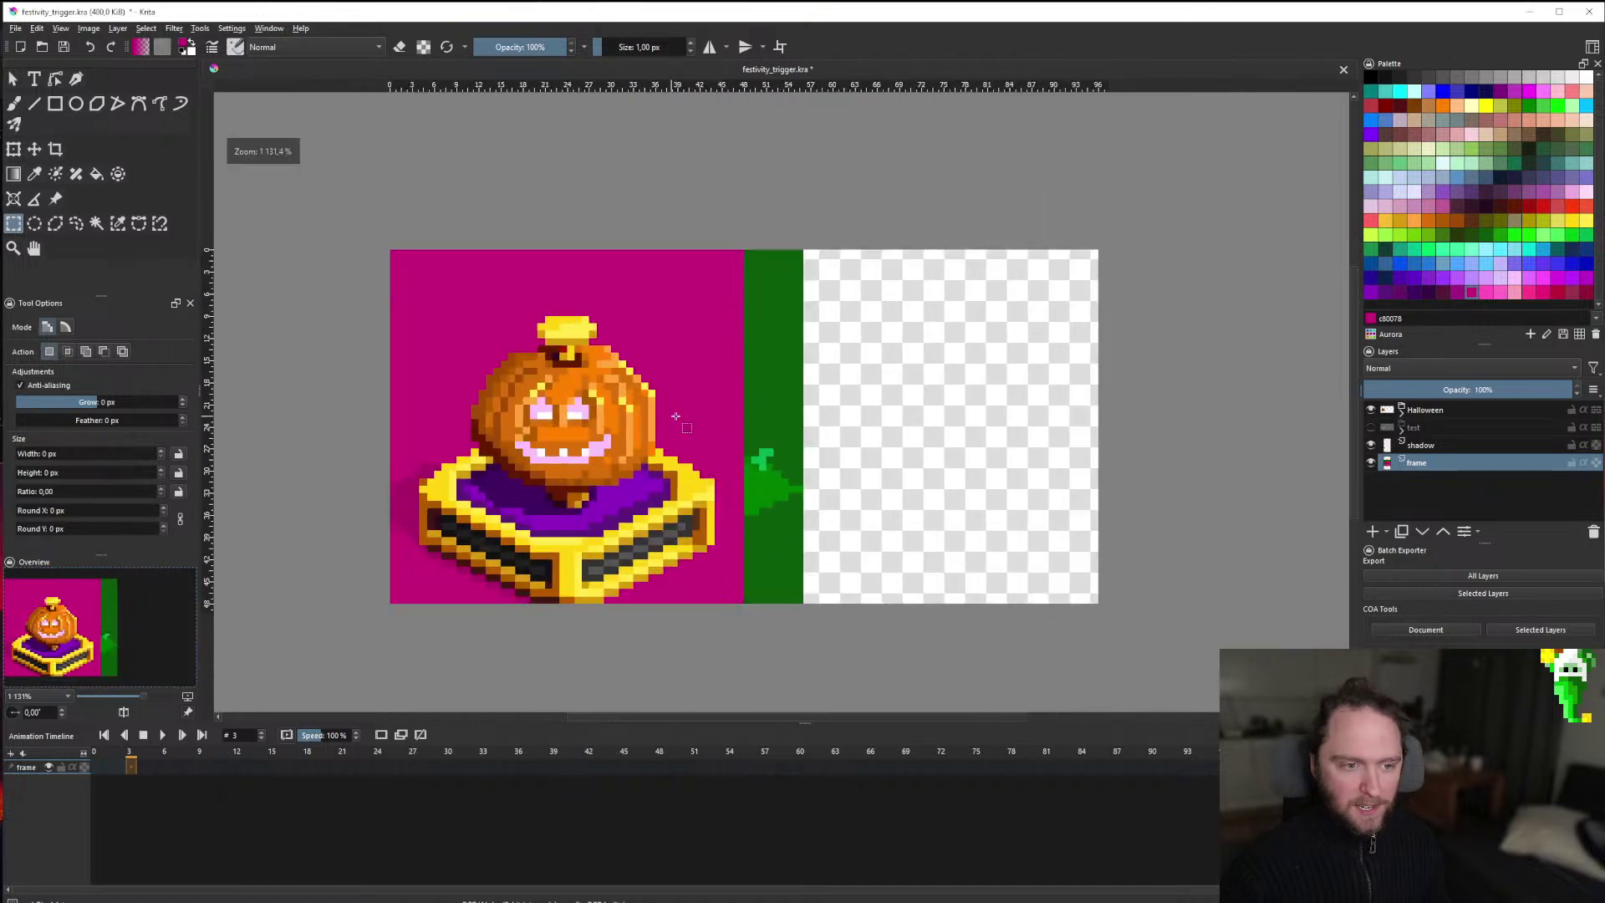
# Fill the added right half of the frame layer, including its leftover green areas, with dark purple 551937 and save the file.
pyautogui.click(1443, 293)
pyautogui.press('f')
pyautogui.click(957, 423)
pyautogui.click(785, 423)
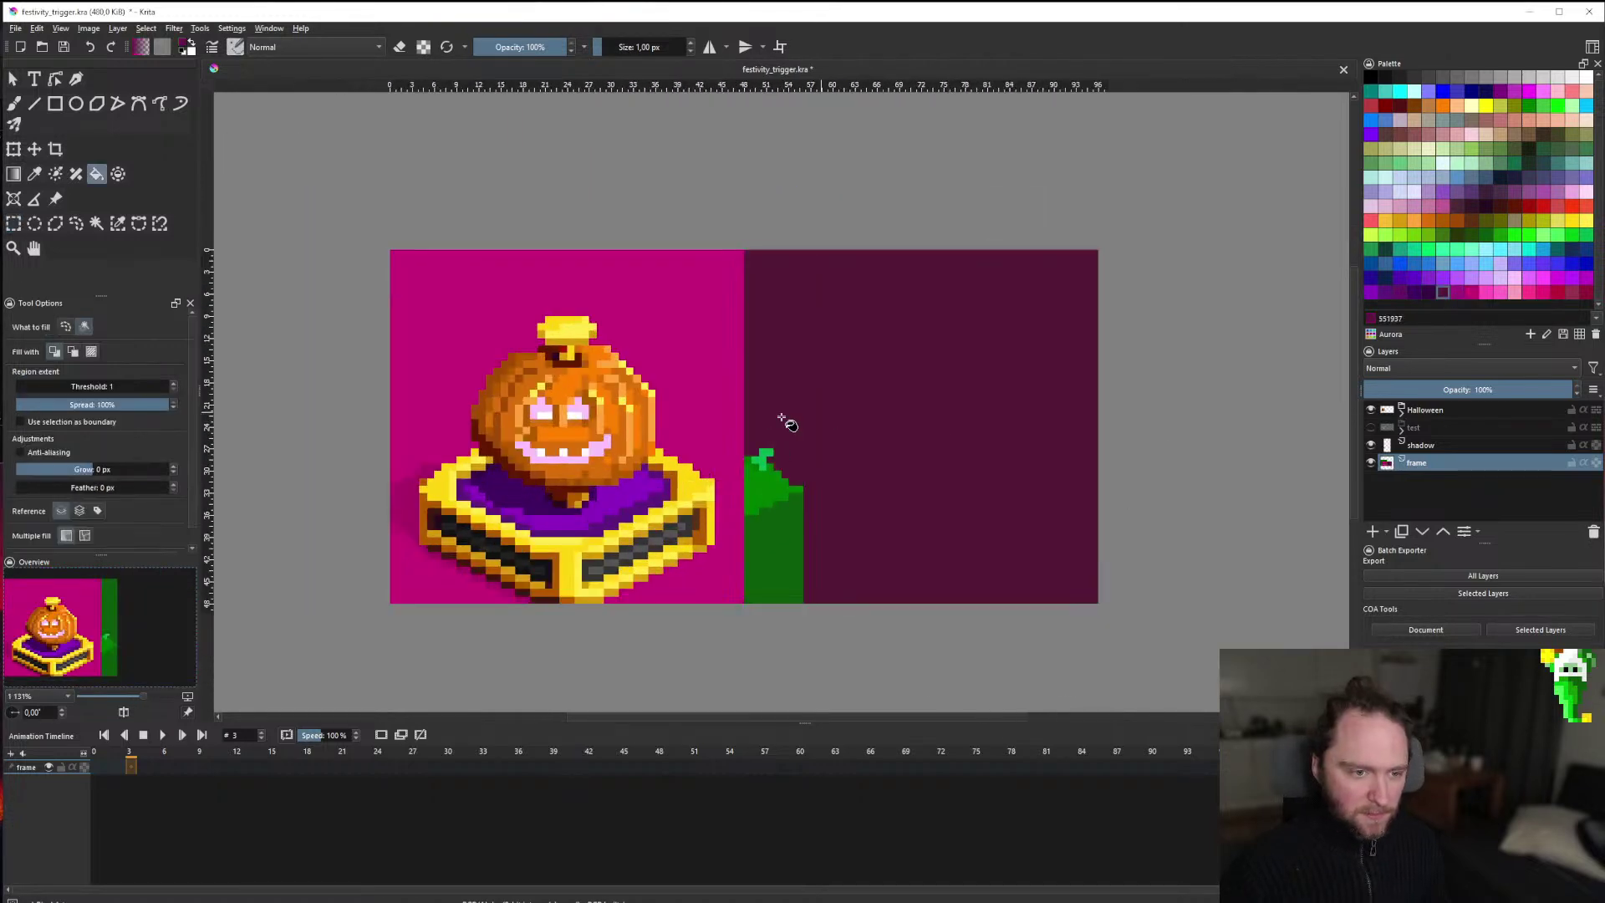
pyautogui.click(768, 470)
pyautogui.click(777, 531)
pyautogui.click(752, 464)
pyautogui.scroll(-1, 744, 498)
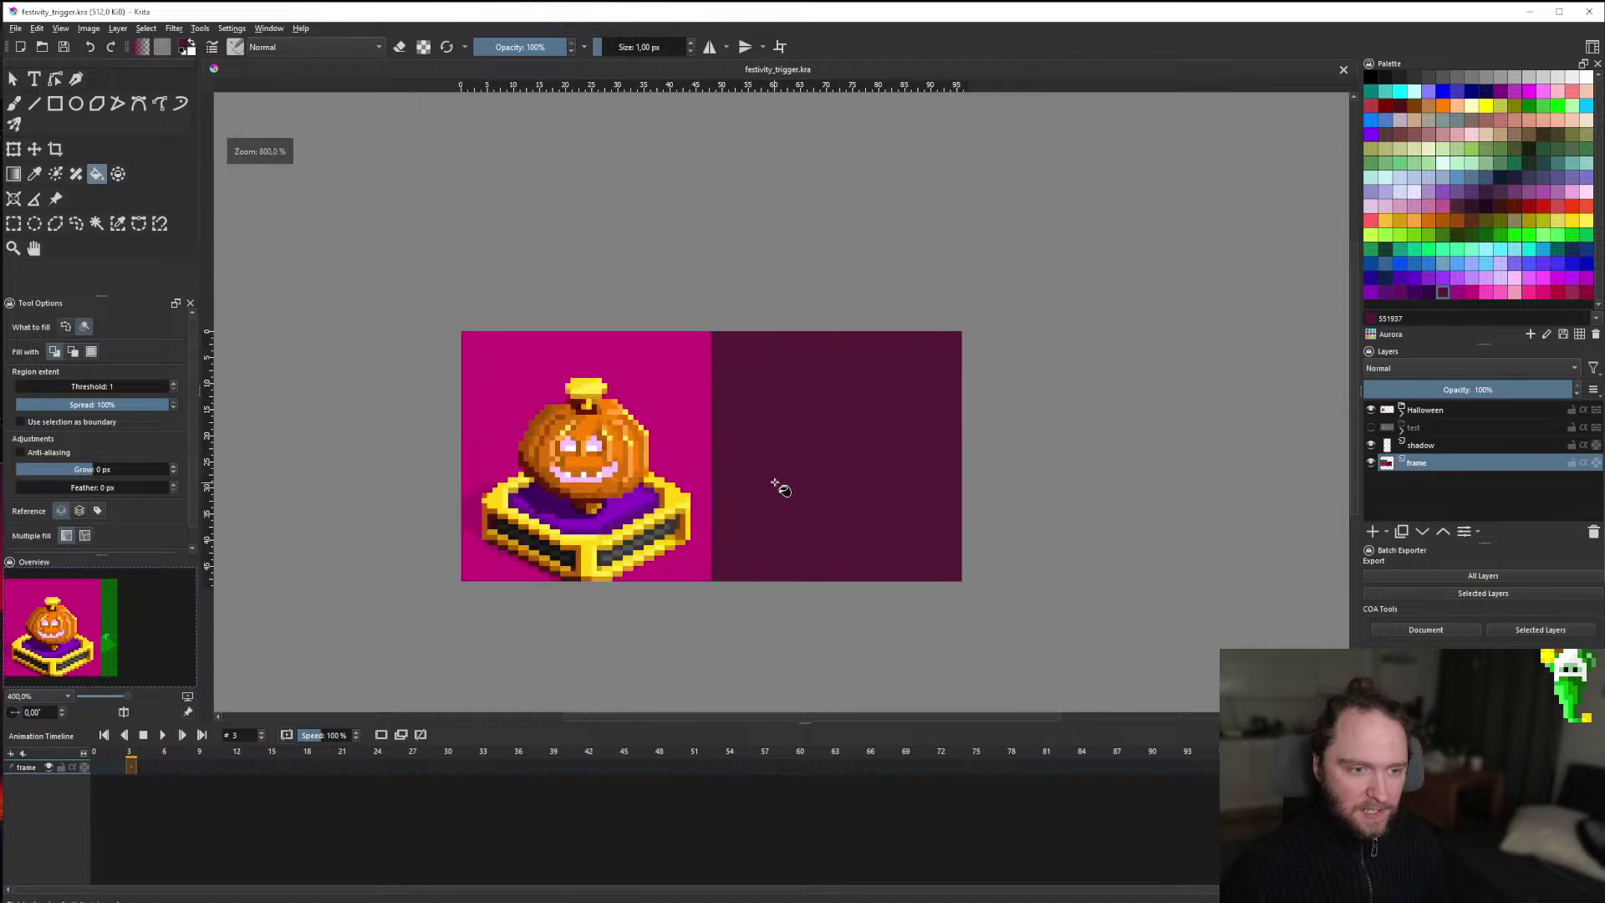
pyautogui.hotkey('ctrl', 's')
# Show the test group in place of the Halloween group and examine the glass box sprite against the magenta at several sizes.
pyautogui.click(1400, 413)
pyautogui.click(1400, 411)
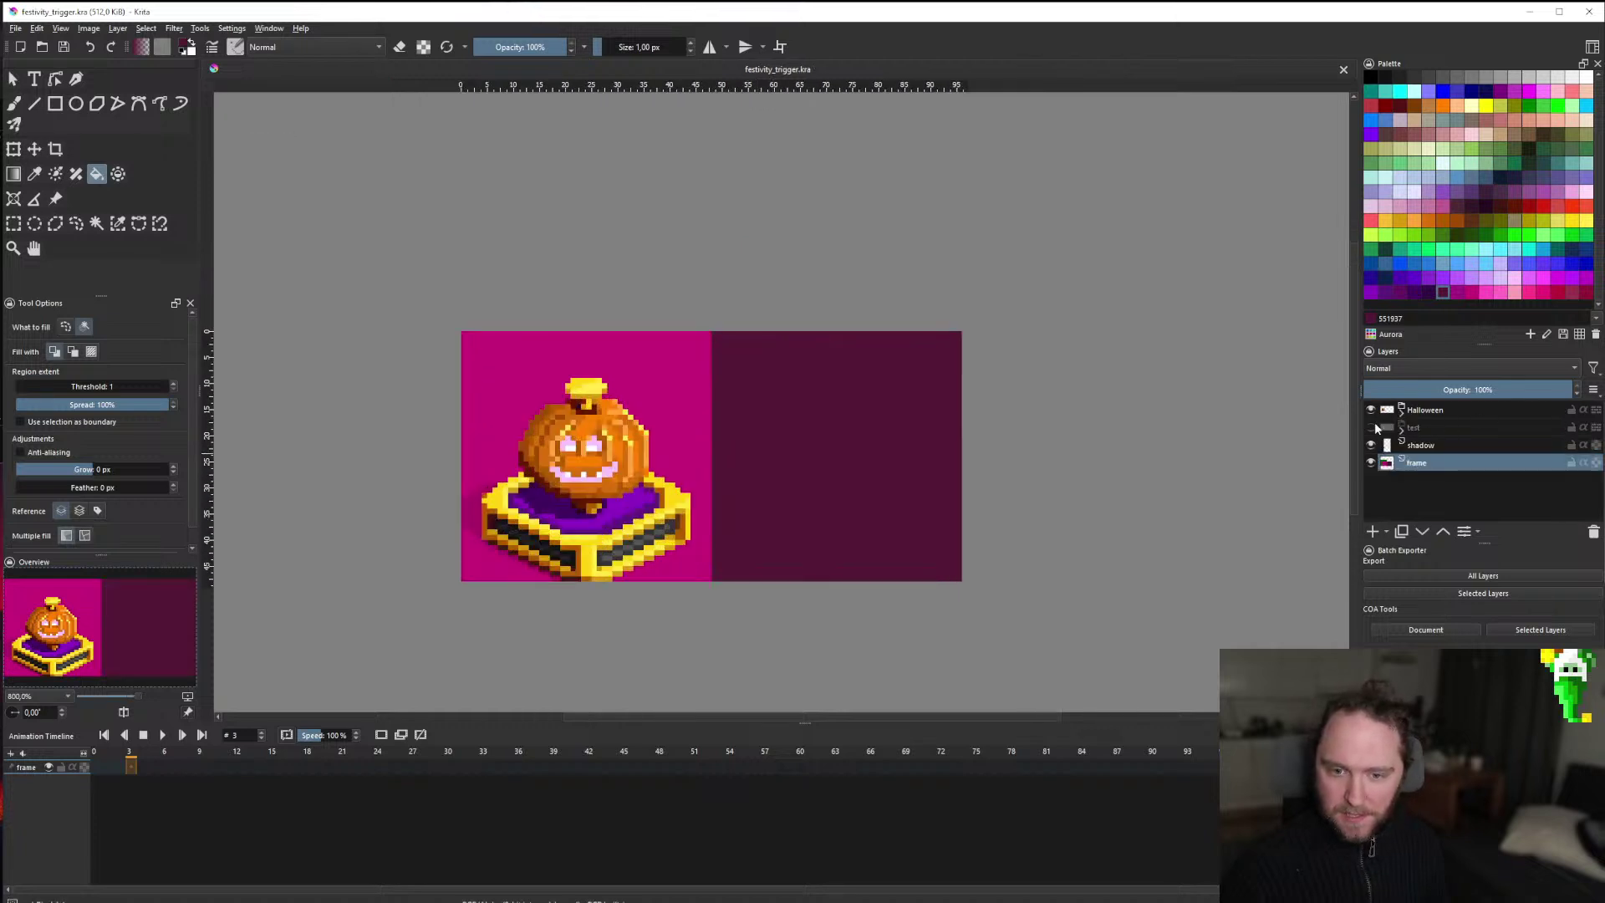
pyautogui.click(1371, 428)
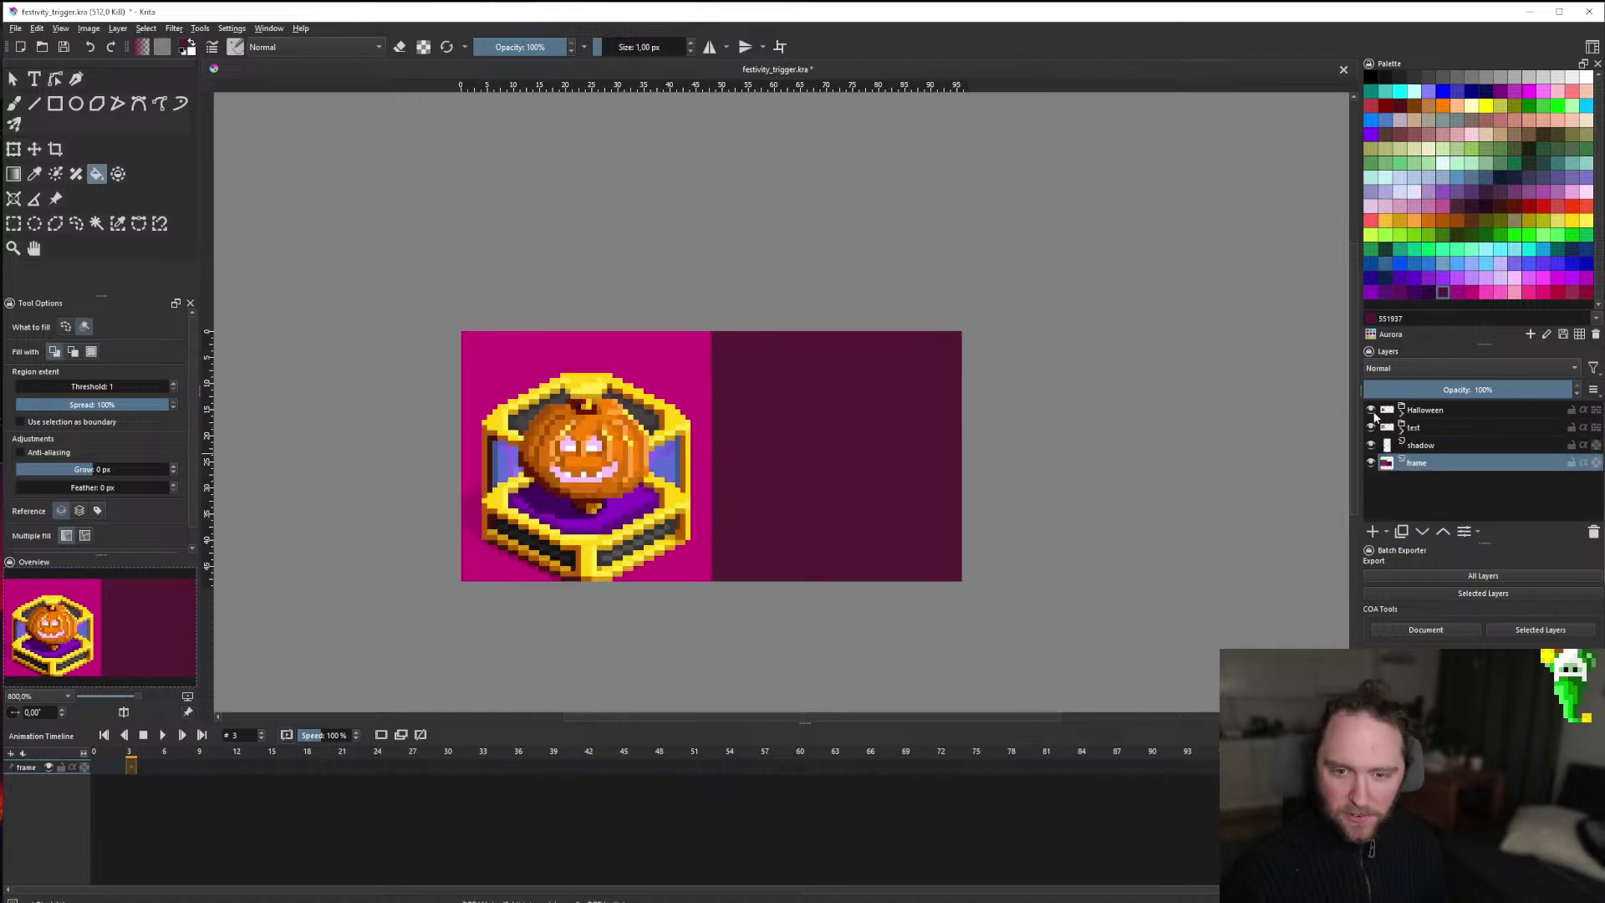
pyautogui.click(1371, 409)
pyautogui.scroll(-3, 634, 484)
pyautogui.scroll(3, 627, 481)
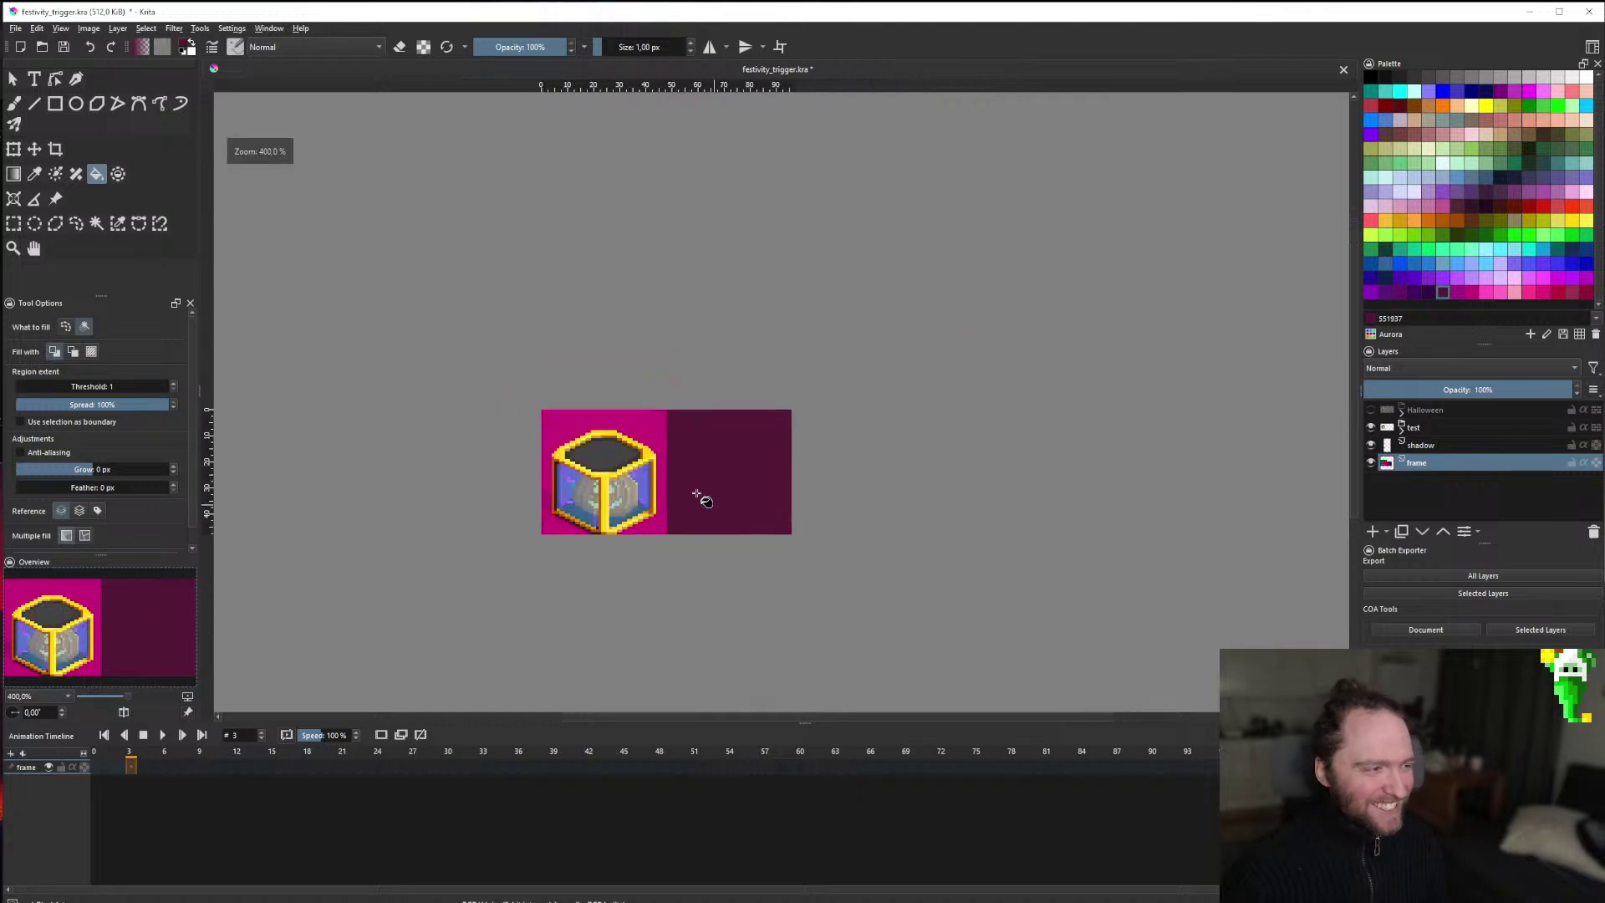
pyautogui.scroll(-3, 612, 470)
pyautogui.scroll(3, 613, 469)
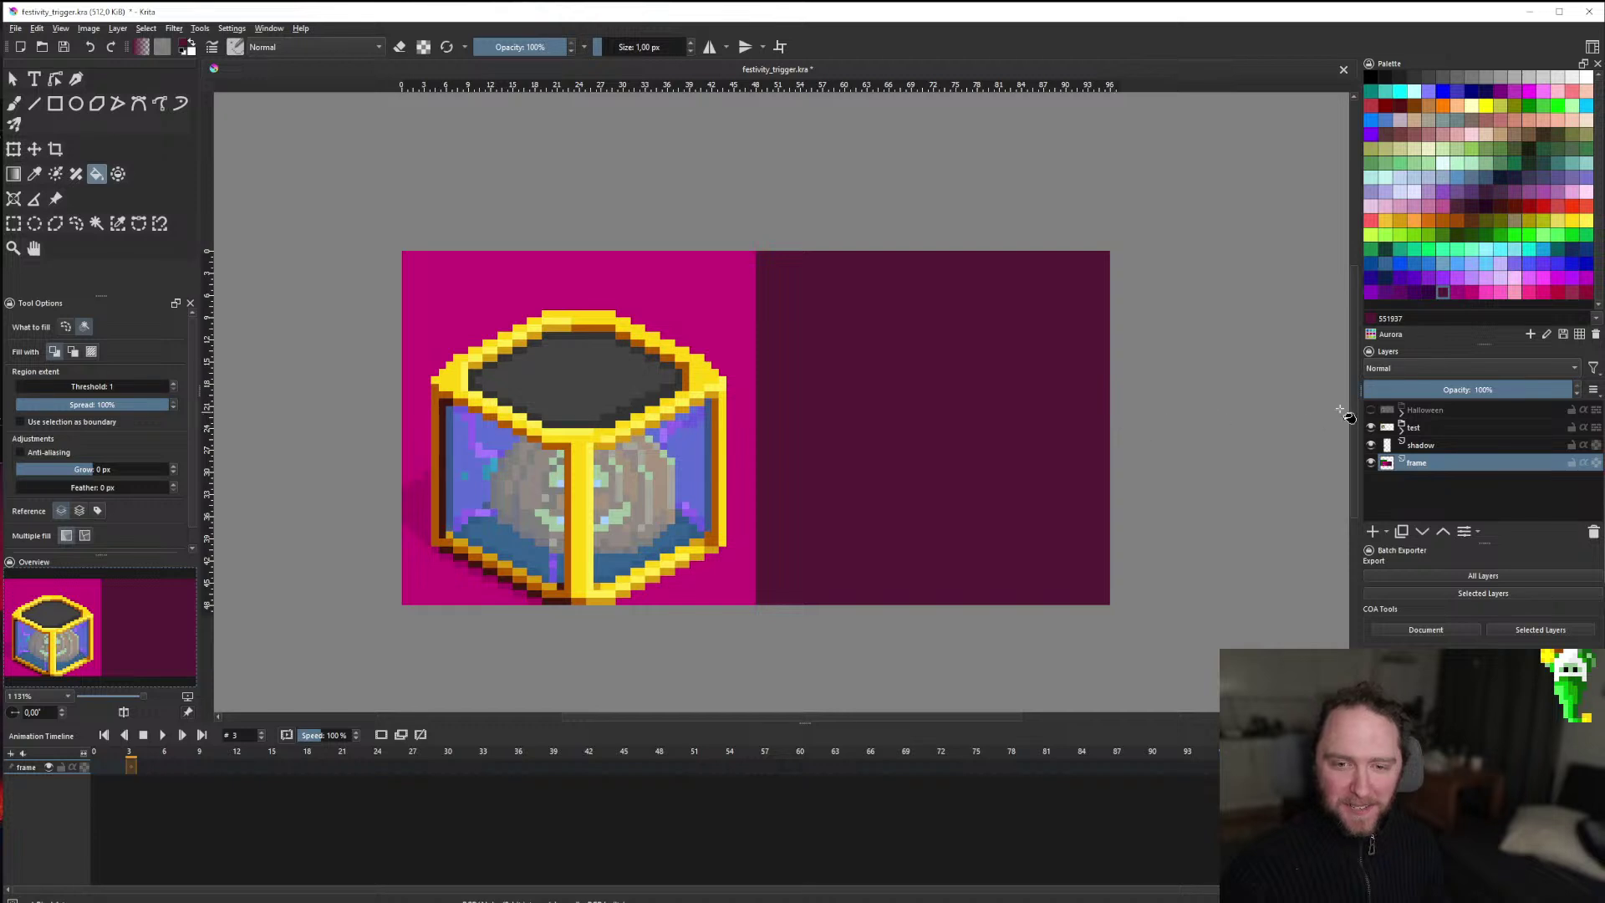
pyautogui.scroll(-3, 501, 535)
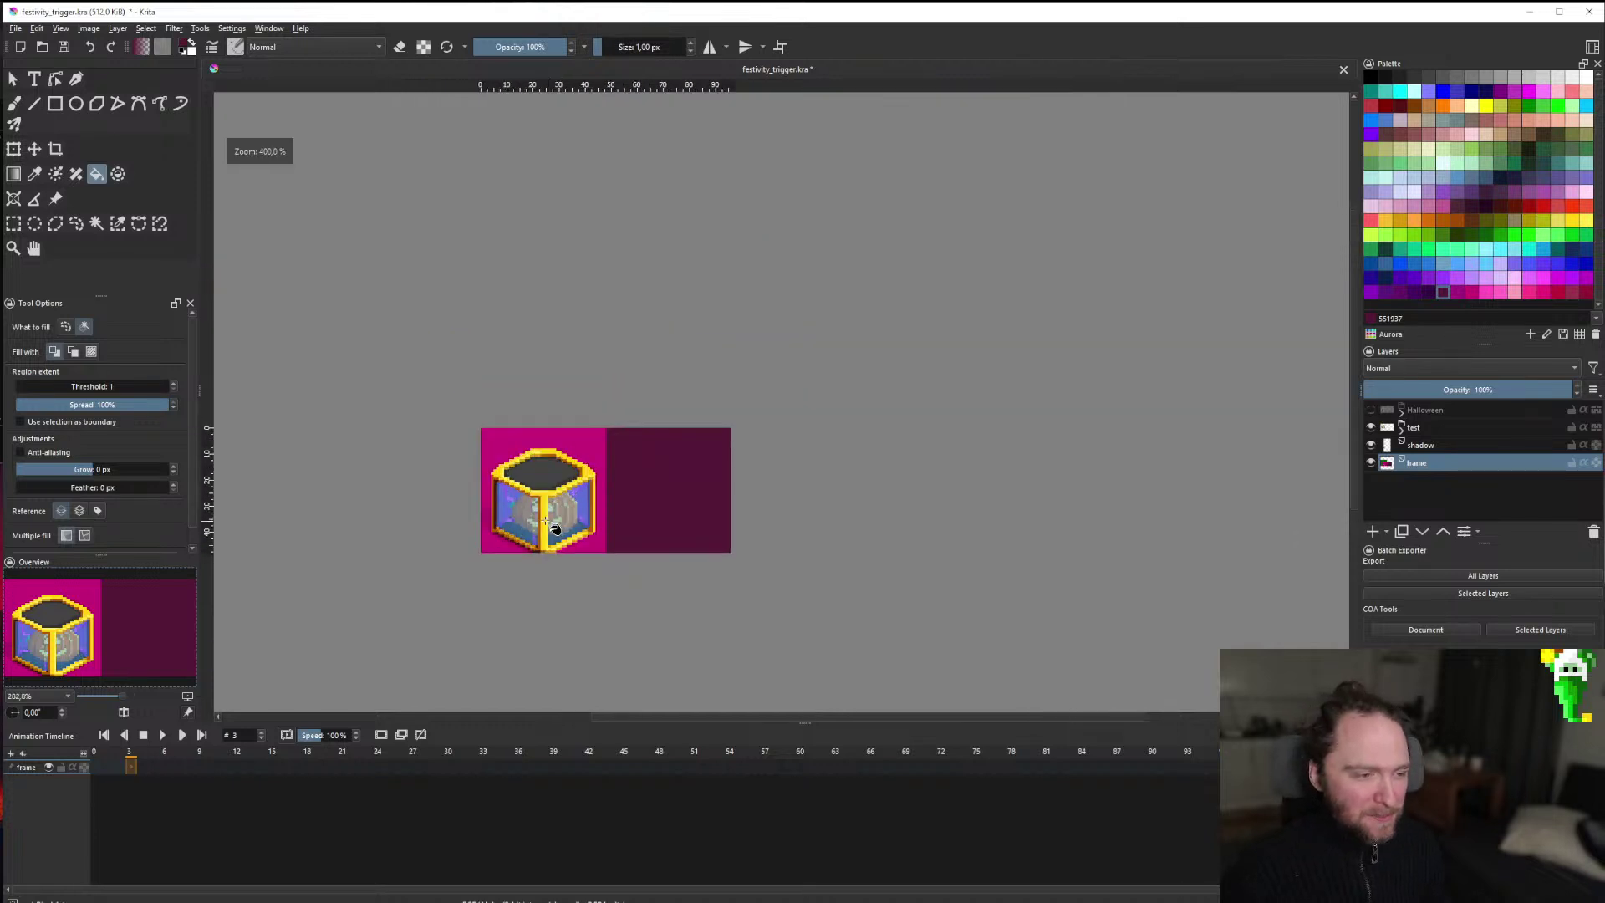
pyautogui.scroll(3, 575, 519)
pyautogui.scroll(-3, 575, 518)
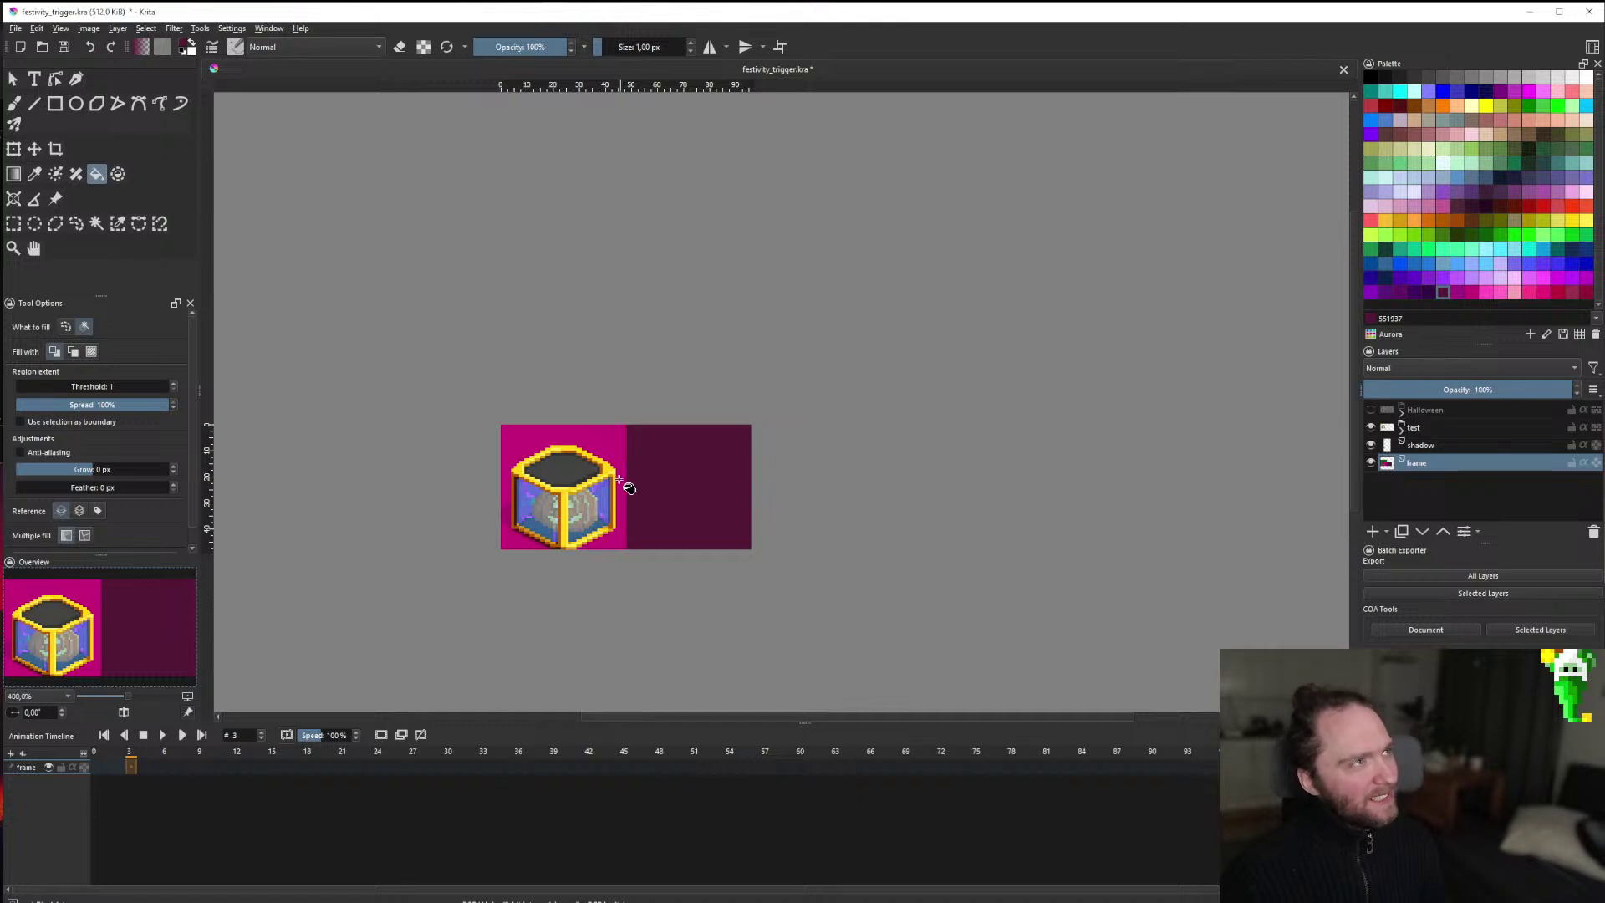
pyautogui.scroll(3, 580, 506)
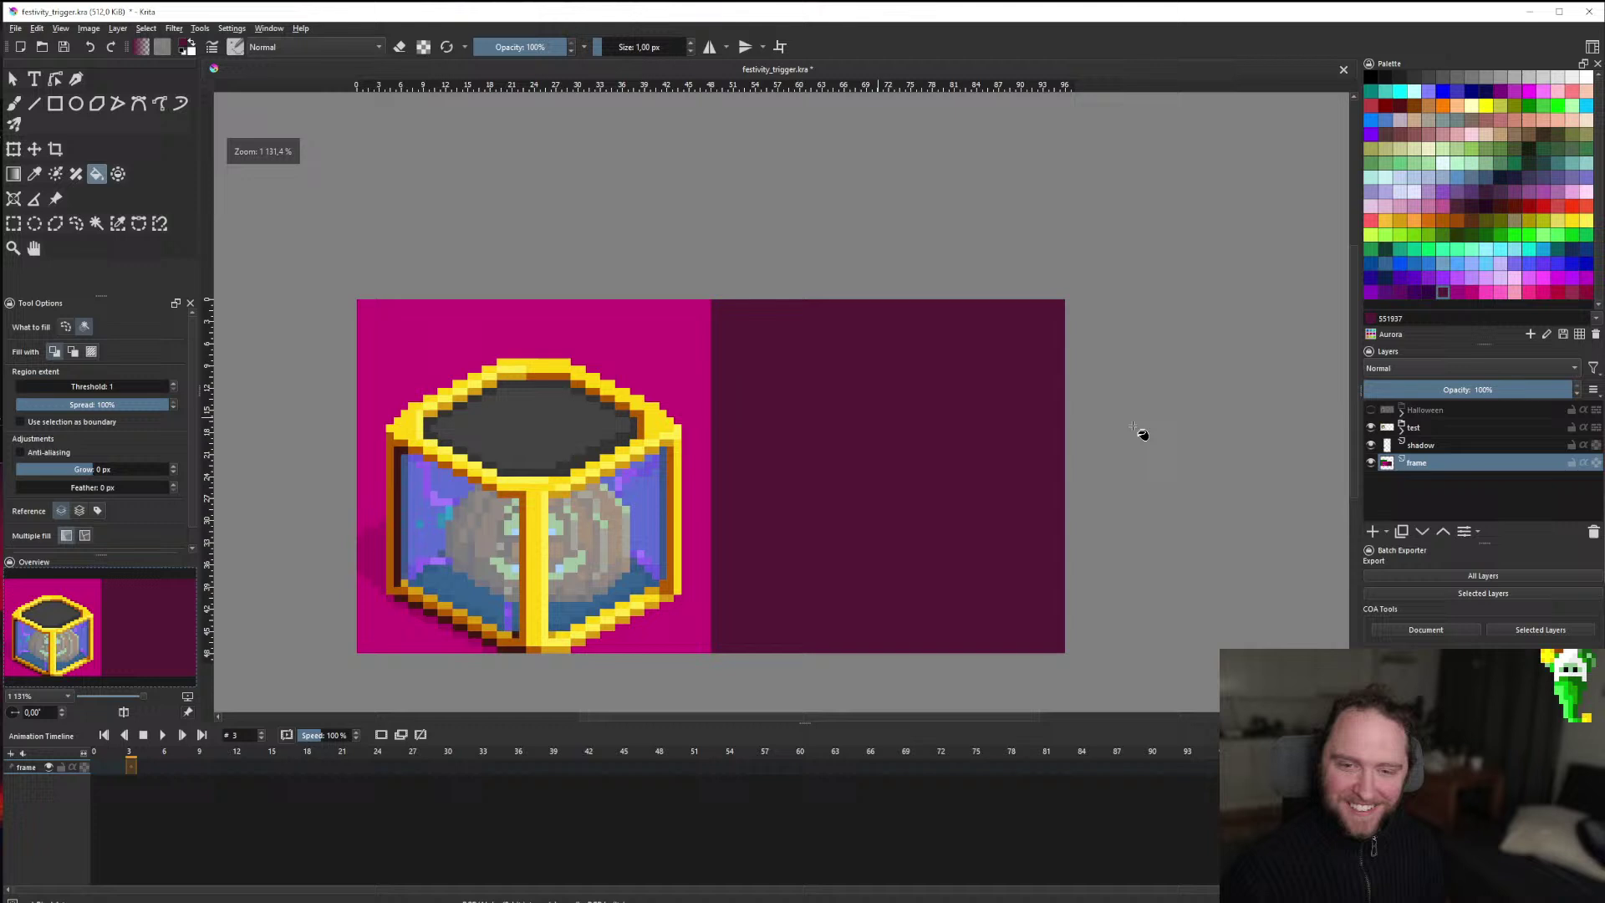
# Hide the test group and show the Halloween group again to view the pumpkin pedestal.
pyautogui.click(1371, 427)
pyautogui.click(1371, 409)
pyautogui.press('-')
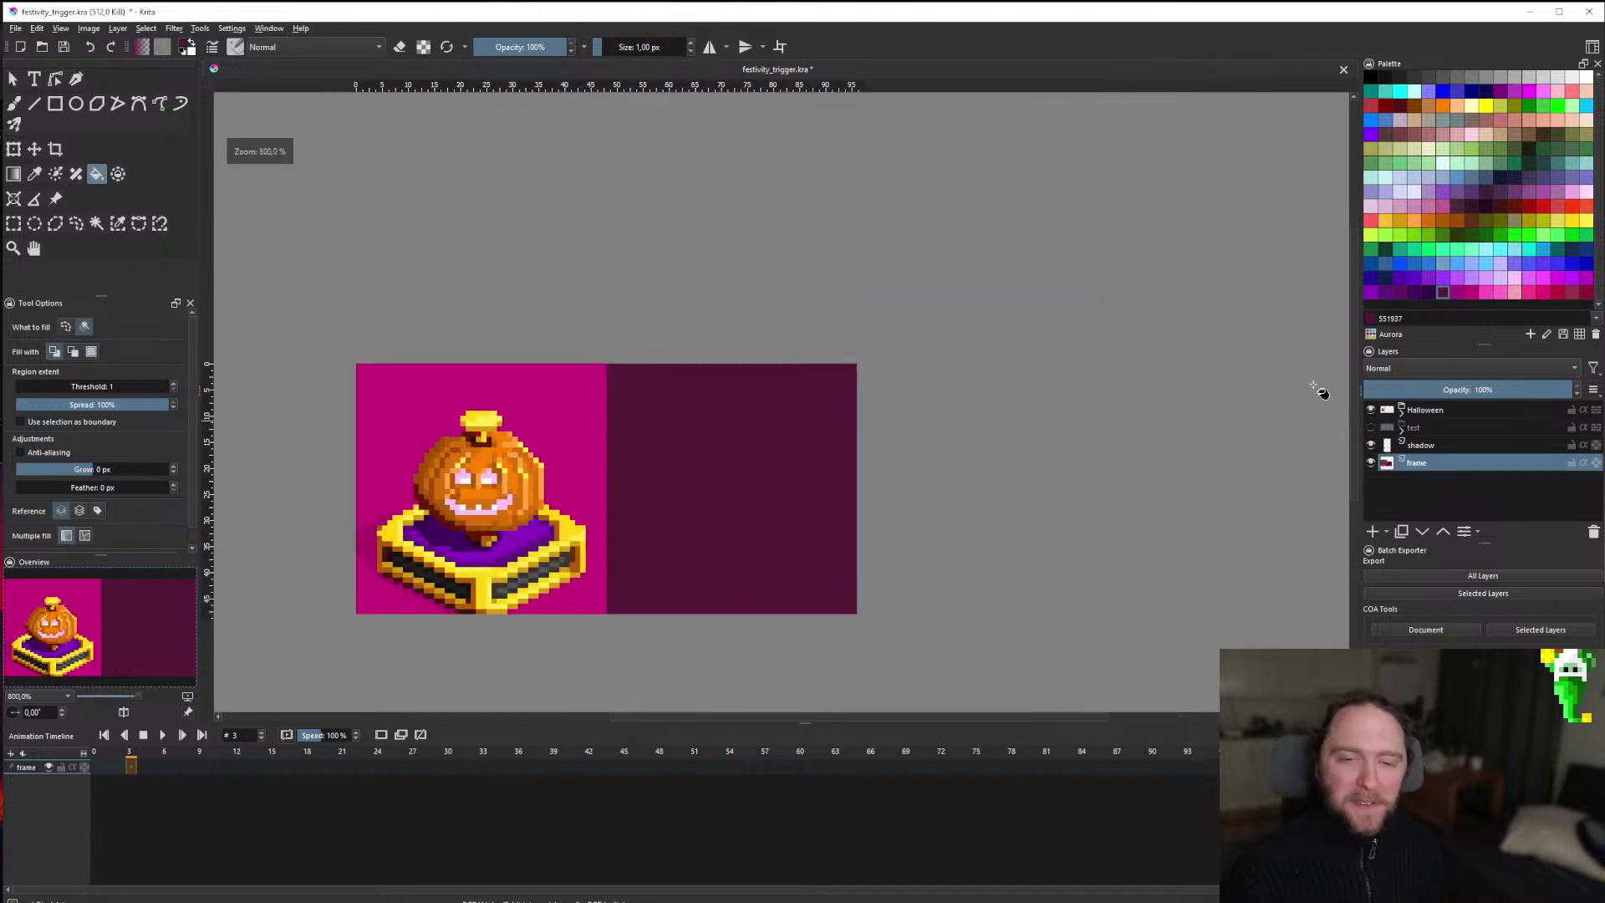
# Hide the Halloween group and fill the green patches left in the frame layer's left half with the background magenta.
pyautogui.click(1372, 409)
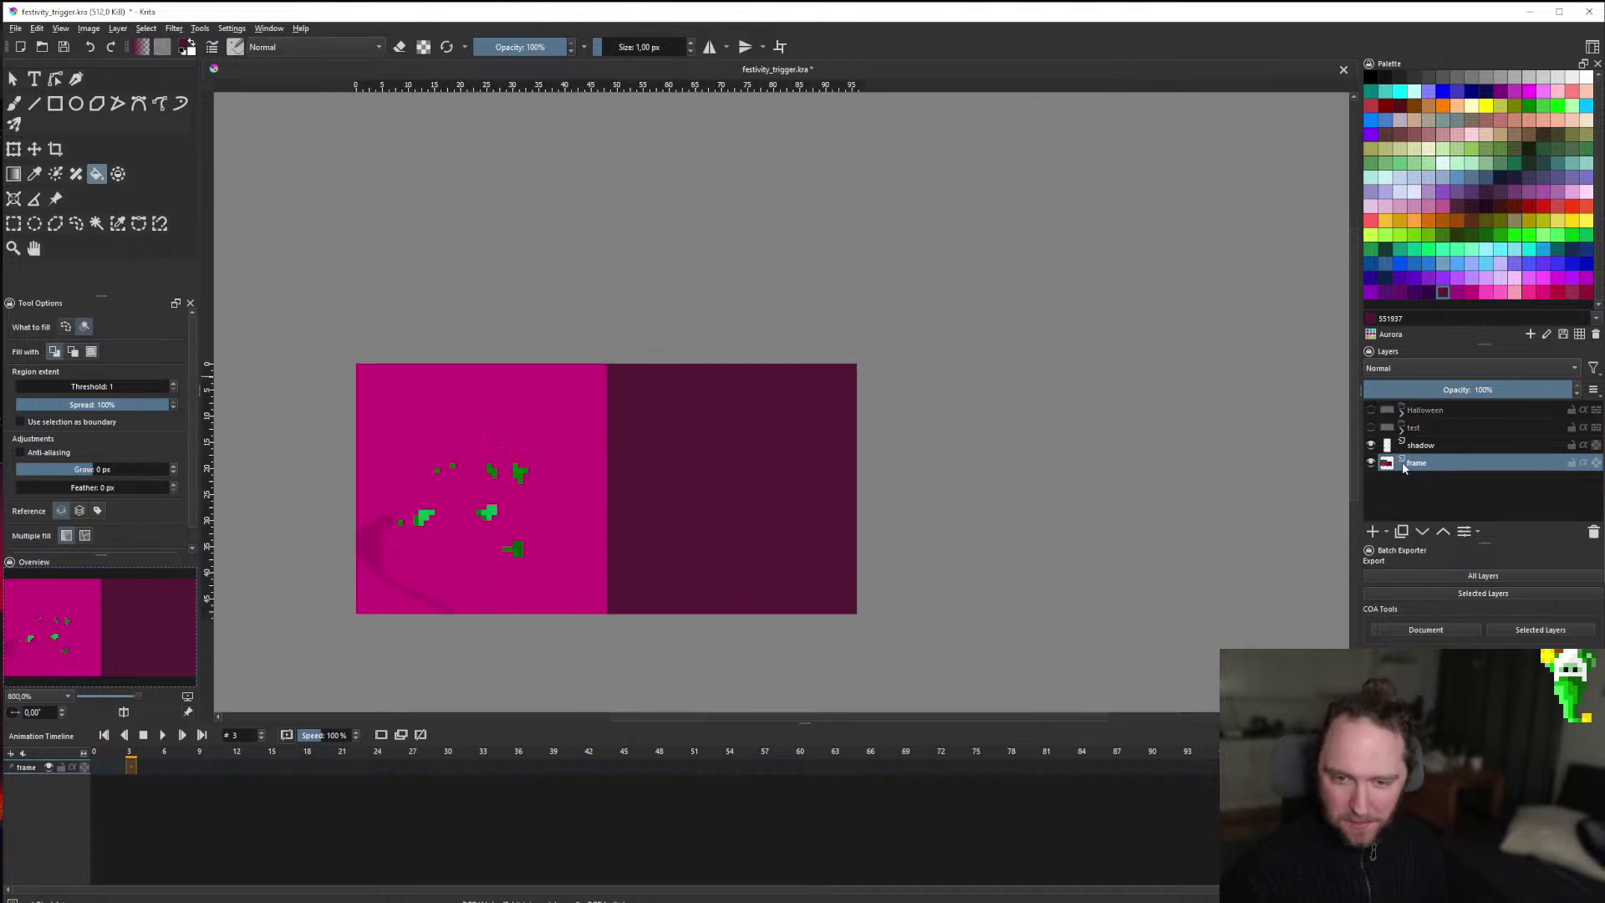
pyautogui.scroll(2, 445, 547)
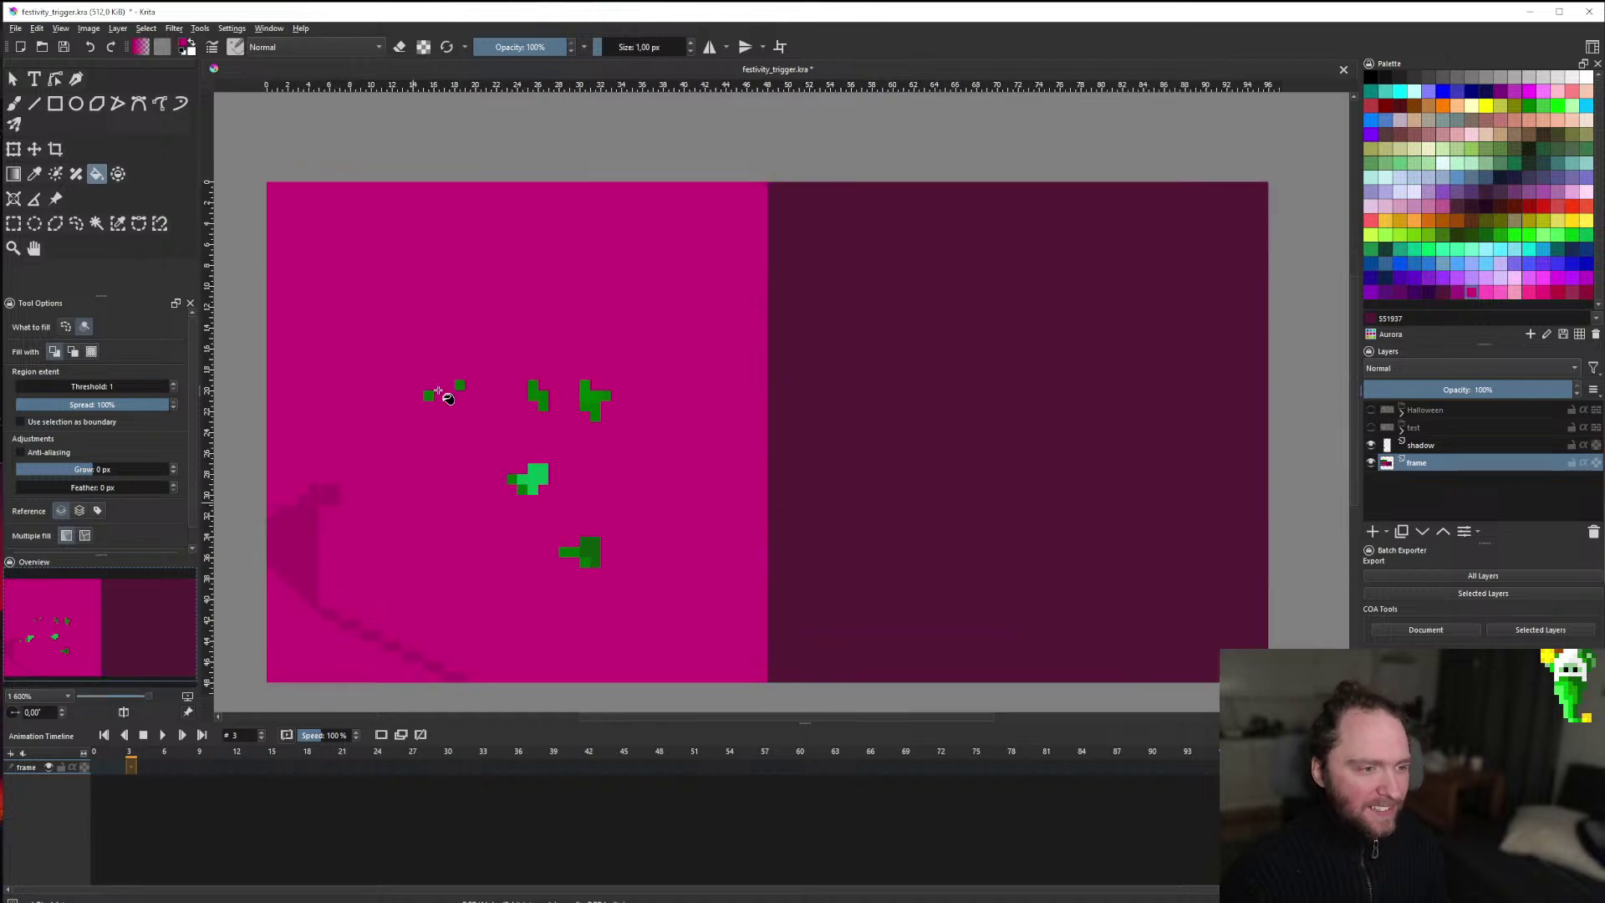
pyautogui.click(526, 480)
pyautogui.click(518, 485)
pyautogui.click(427, 395)
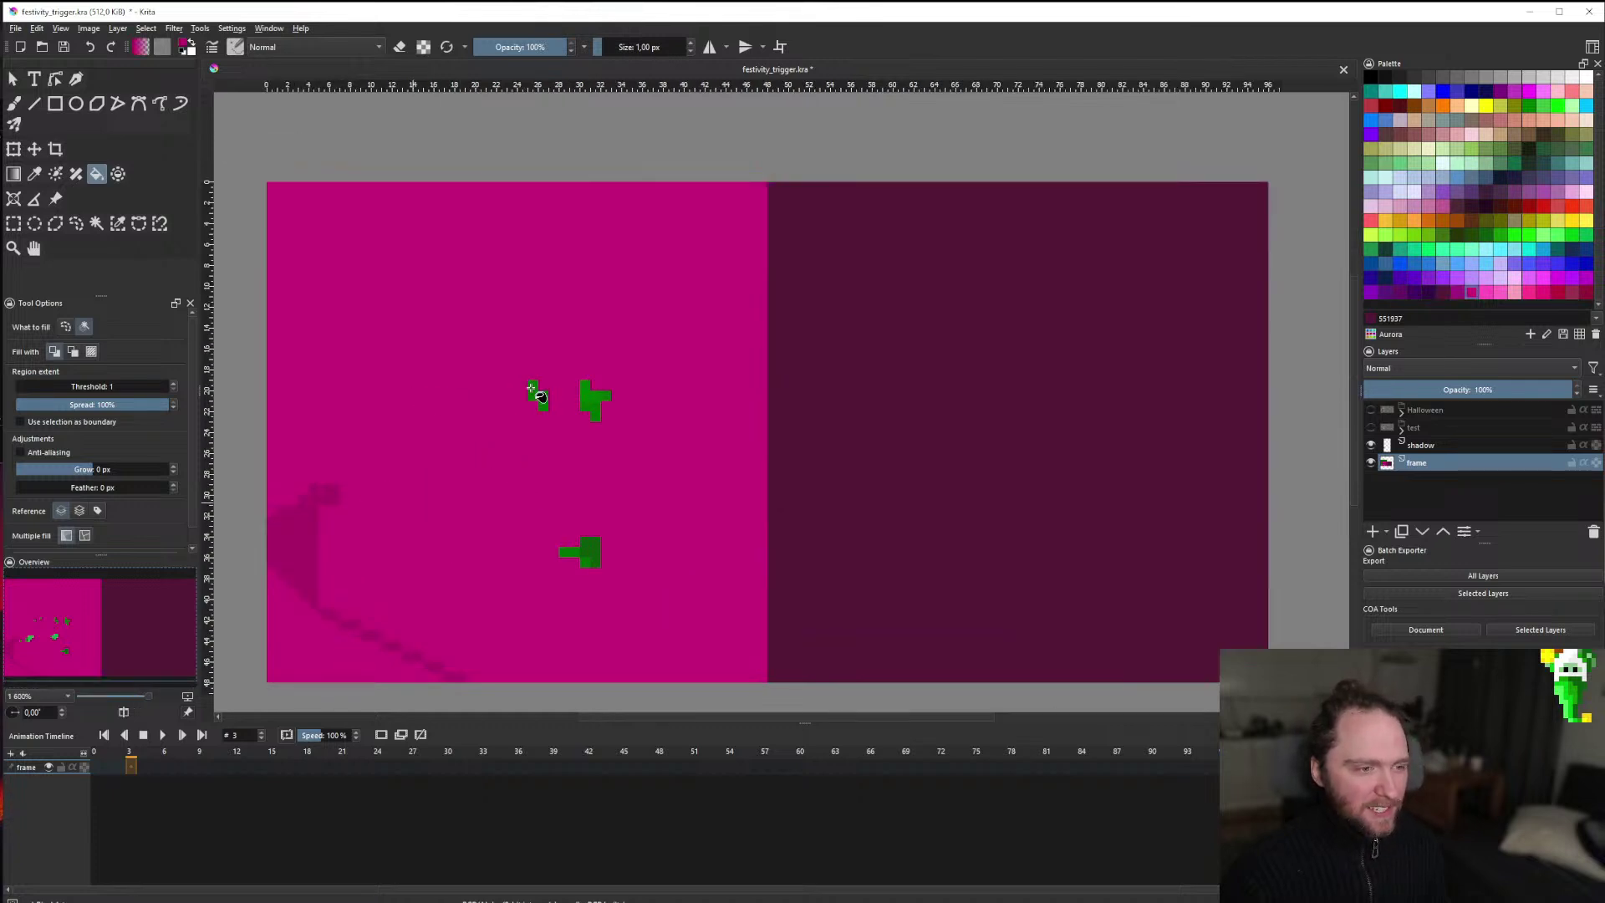
pyautogui.click(538, 394)
pyautogui.click(589, 393)
pyautogui.click(603, 397)
pyautogui.click(586, 553)
pyautogui.click(572, 550)
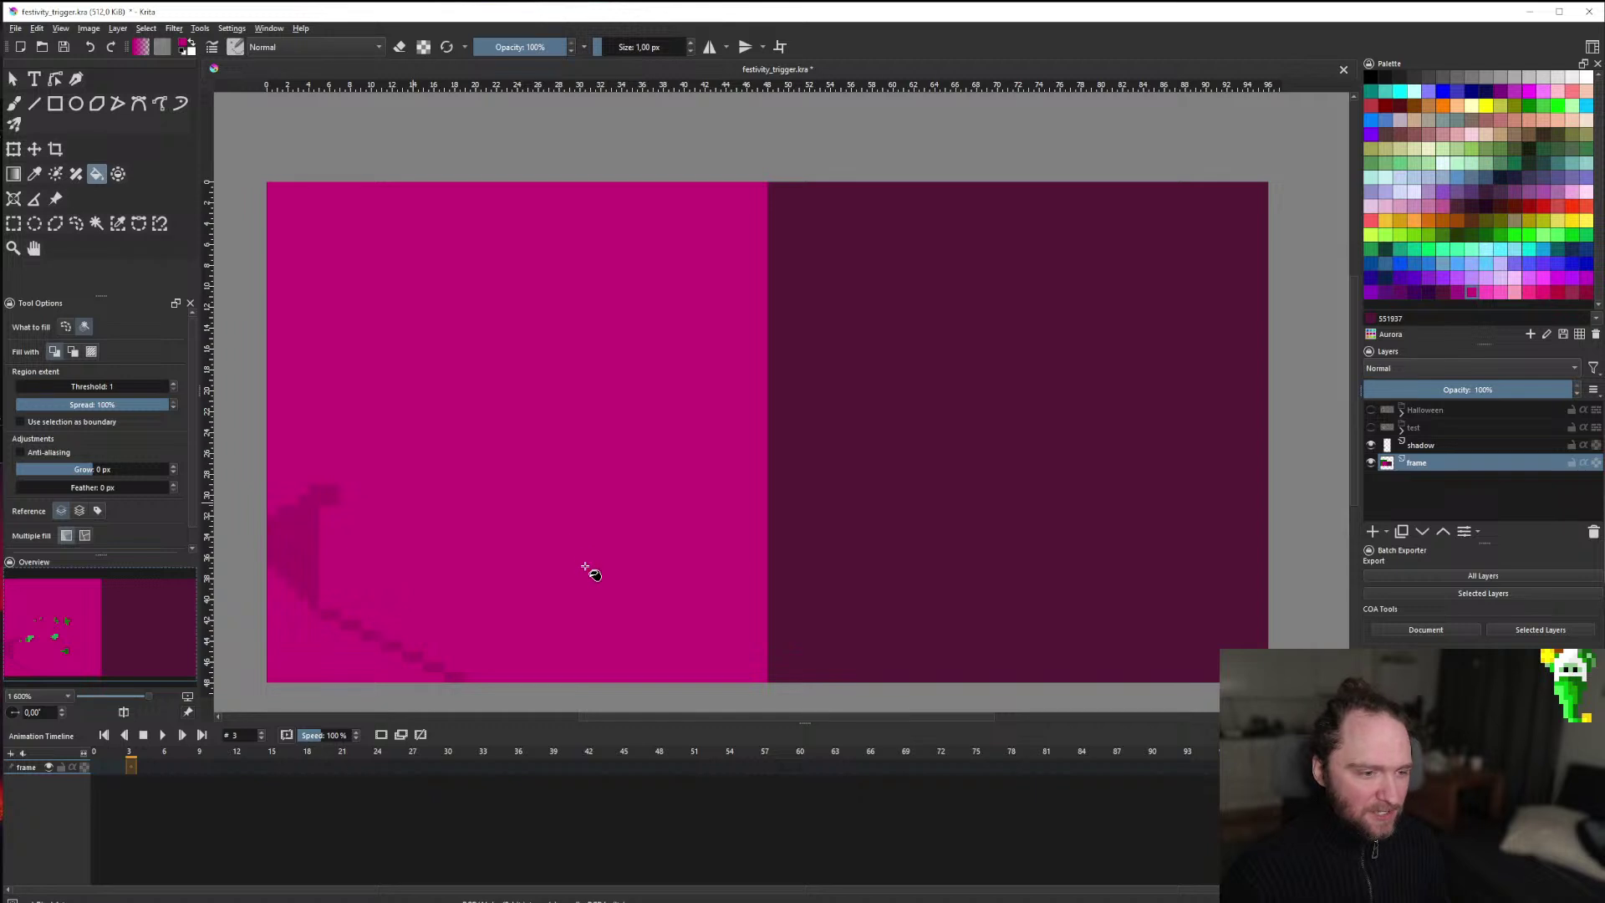
# Show the test group over the cleaned background, switch it off and on, and examine the box sprite at small and large sizes.
pyautogui.scroll(-3, 585, 562)
pyautogui.click(1371, 427)
pyautogui.scroll(-2, 551, 527)
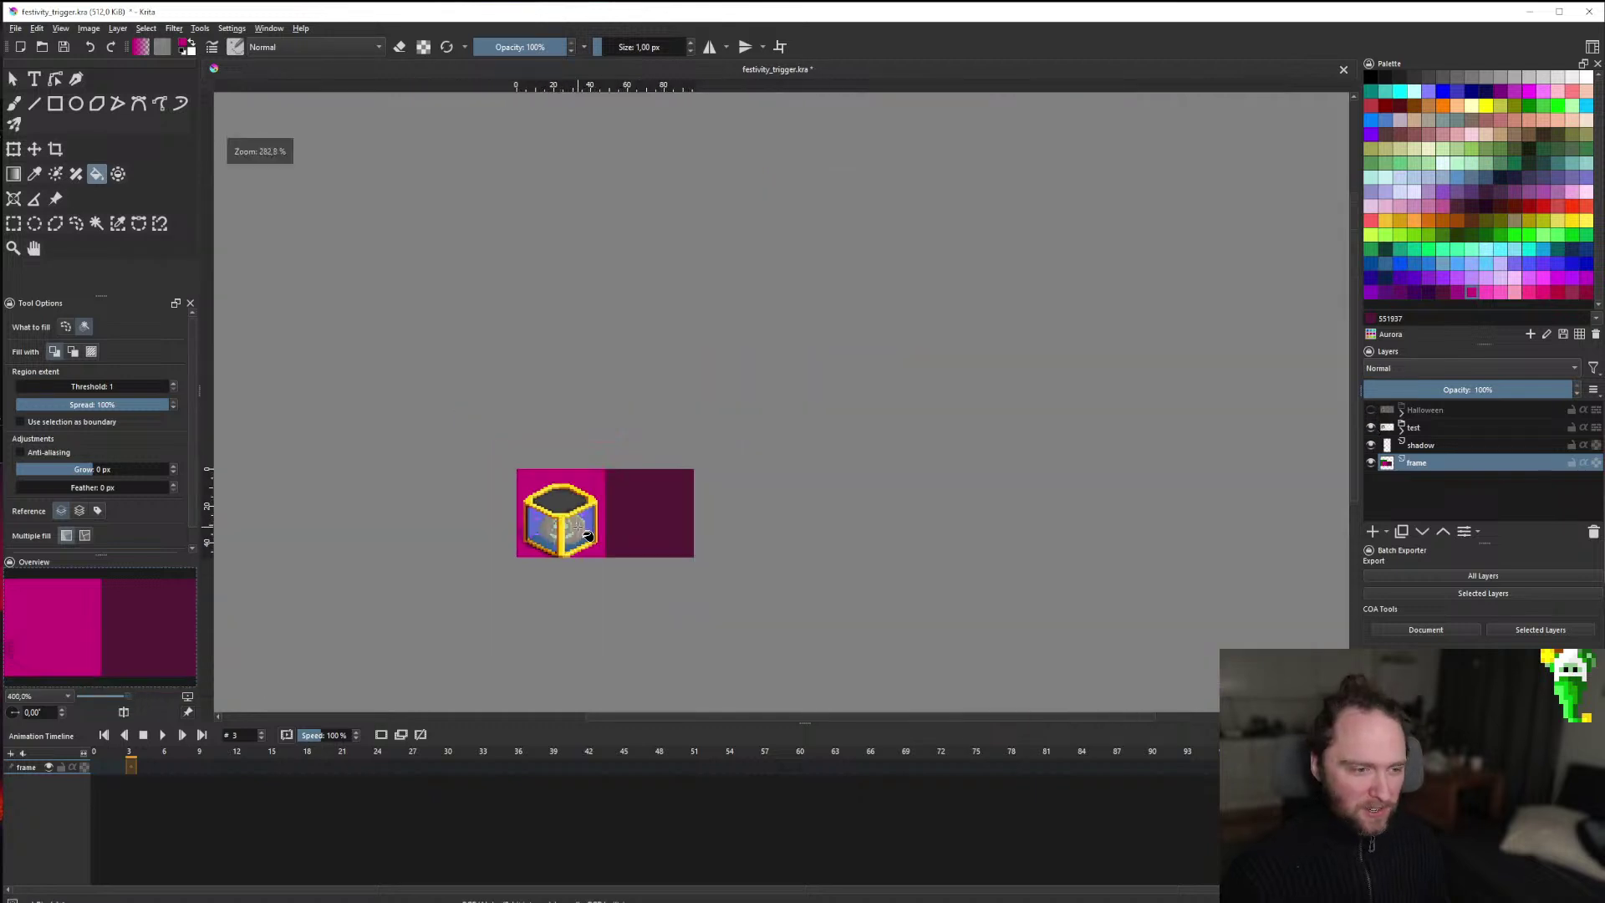
pyautogui.scroll(3, 505, 519)
pyautogui.scroll(-1, 505, 518)
pyautogui.scroll(-3, 569, 552)
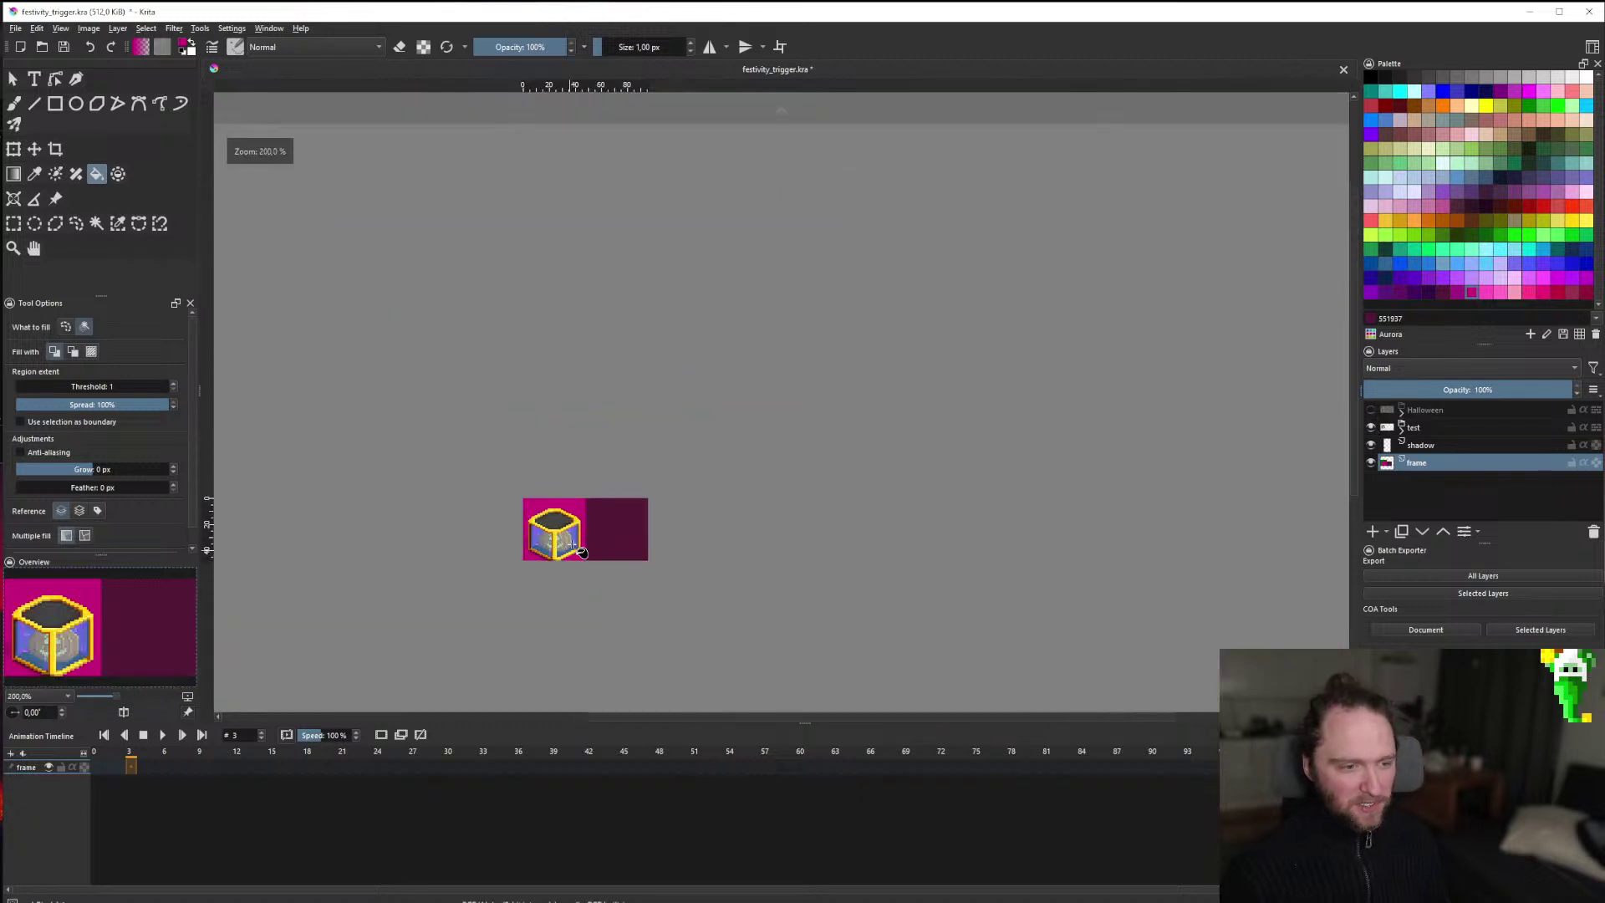
pyautogui.scroll(2, 578, 576)
pyautogui.scroll(-2, 613, 562)
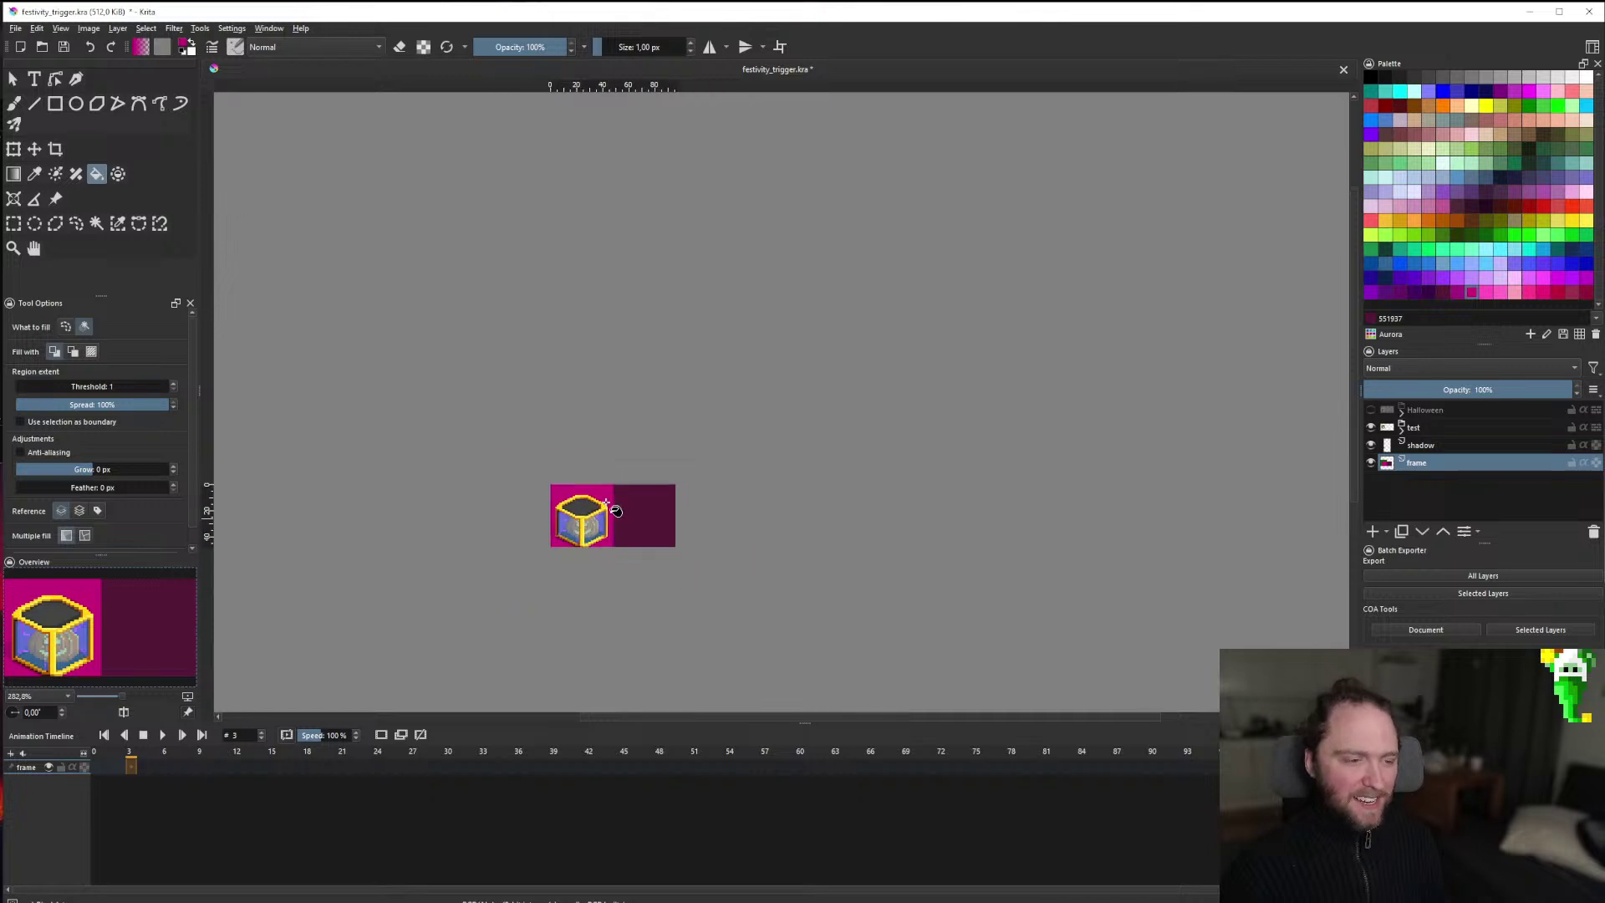
pyautogui.scroll(3, 619, 519)
pyautogui.click(1371, 427)
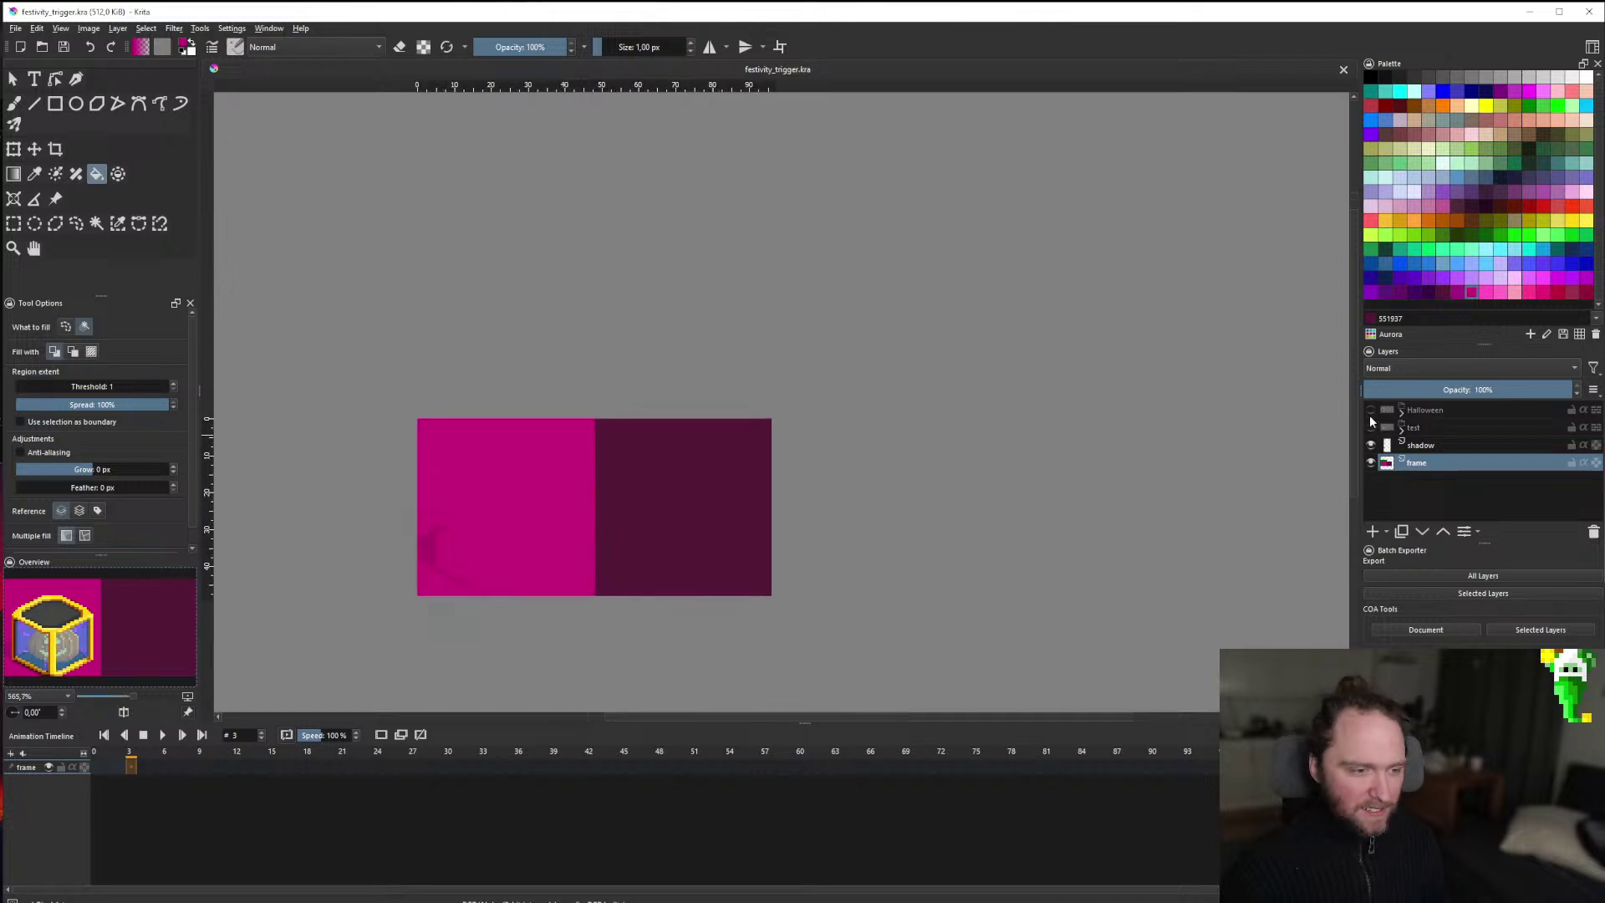
pyautogui.click(1371, 427)
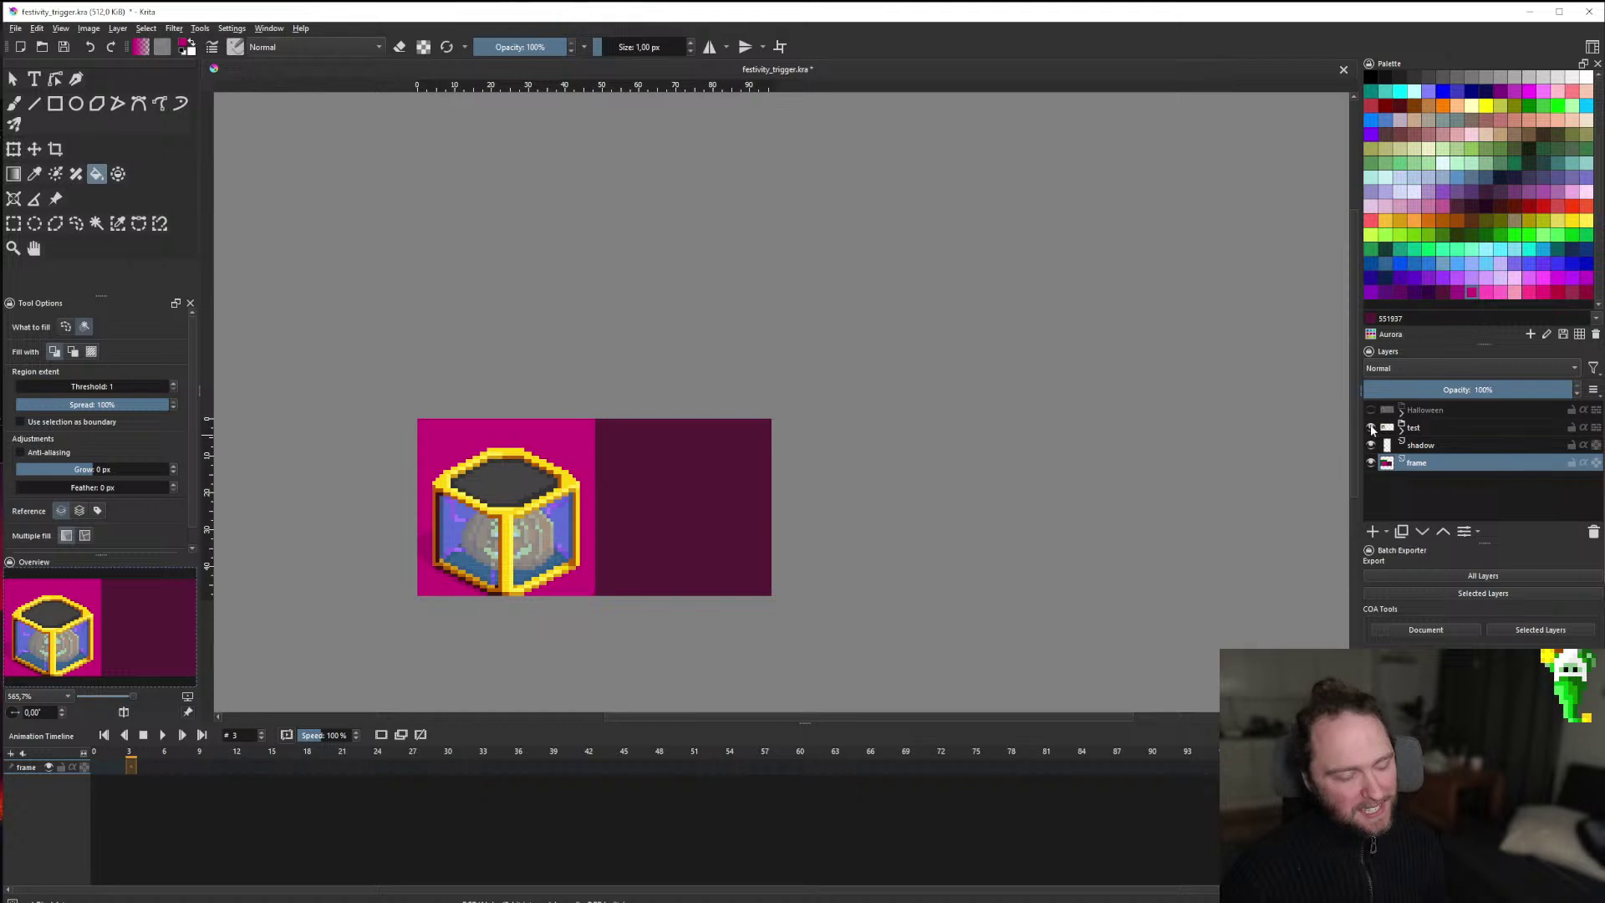
pyautogui.scroll(-4, 776, 519)
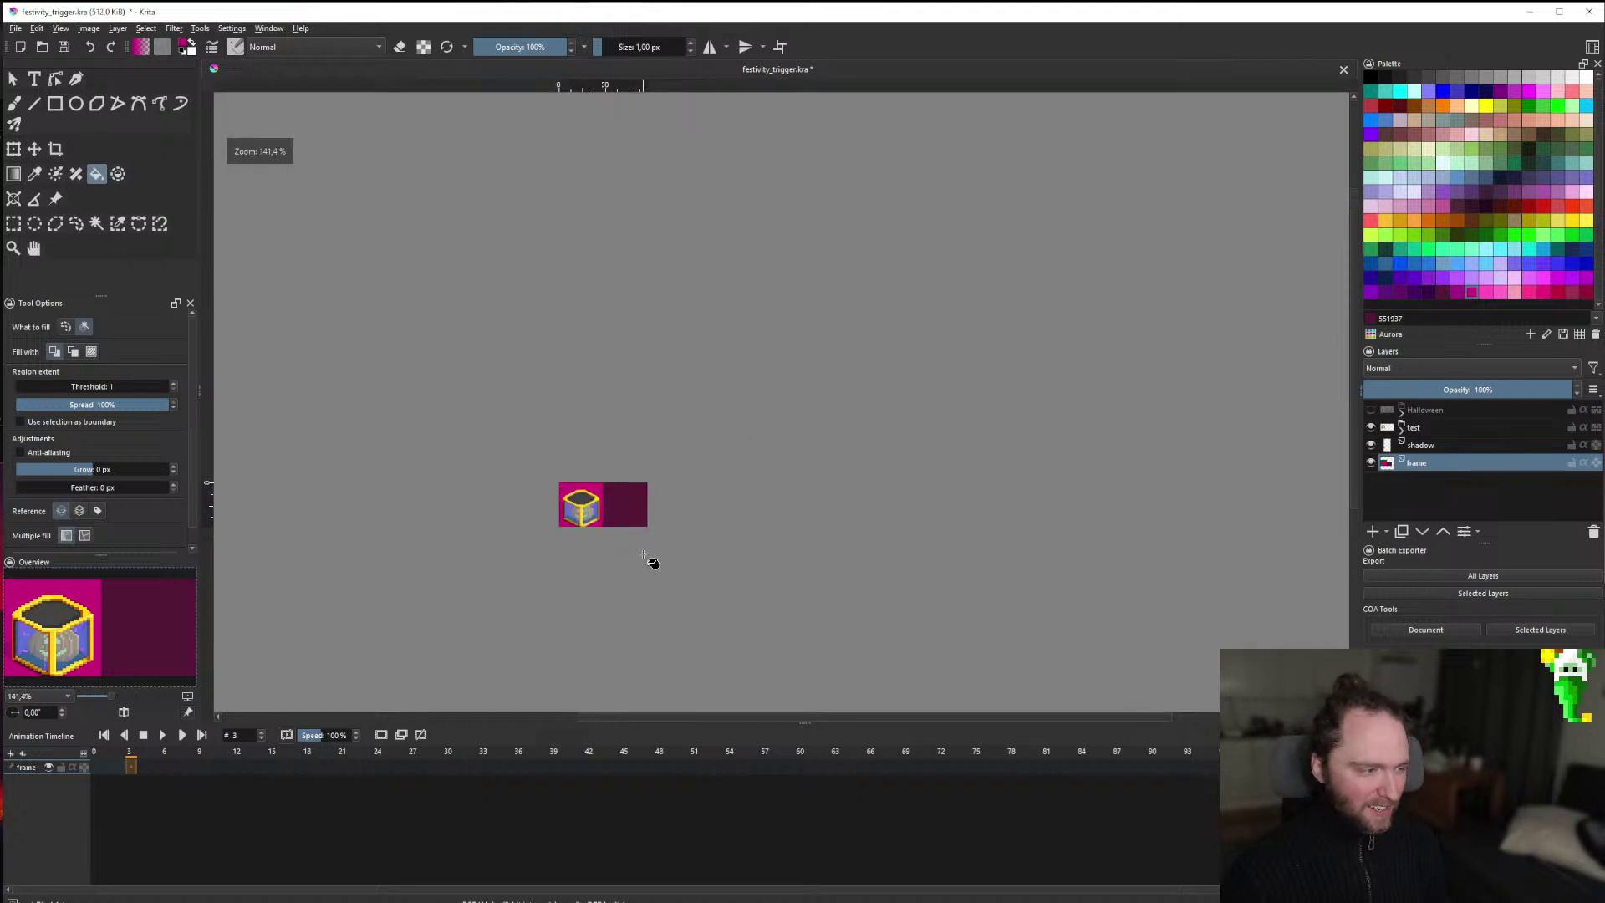
pyautogui.scroll(5, 625, 516)
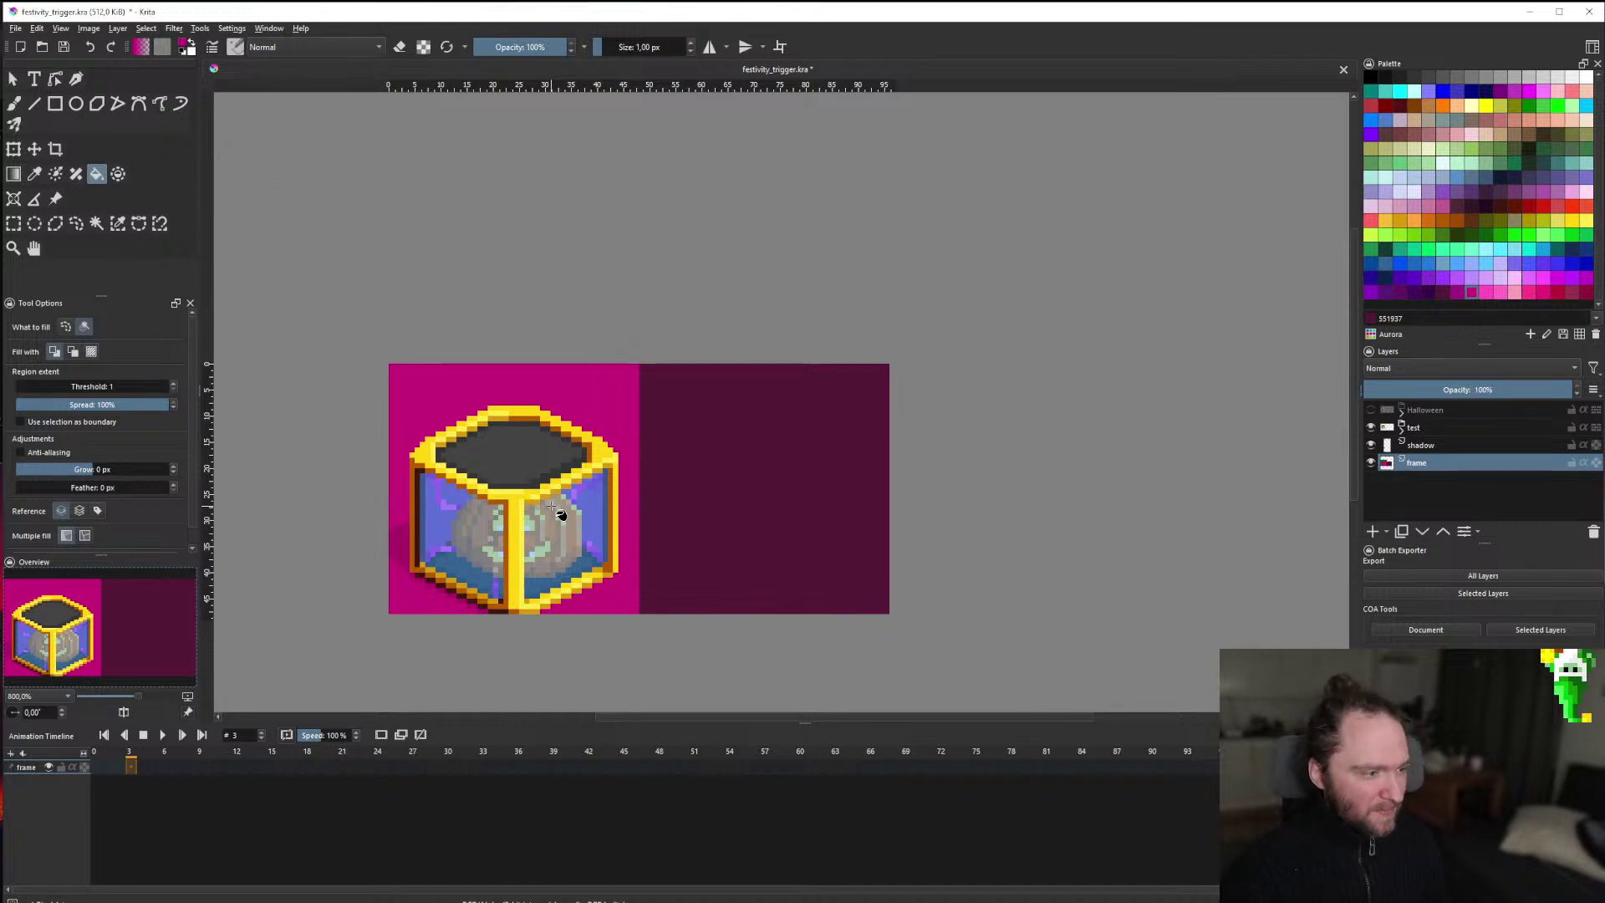
pyautogui.scroll(1, 568, 515)
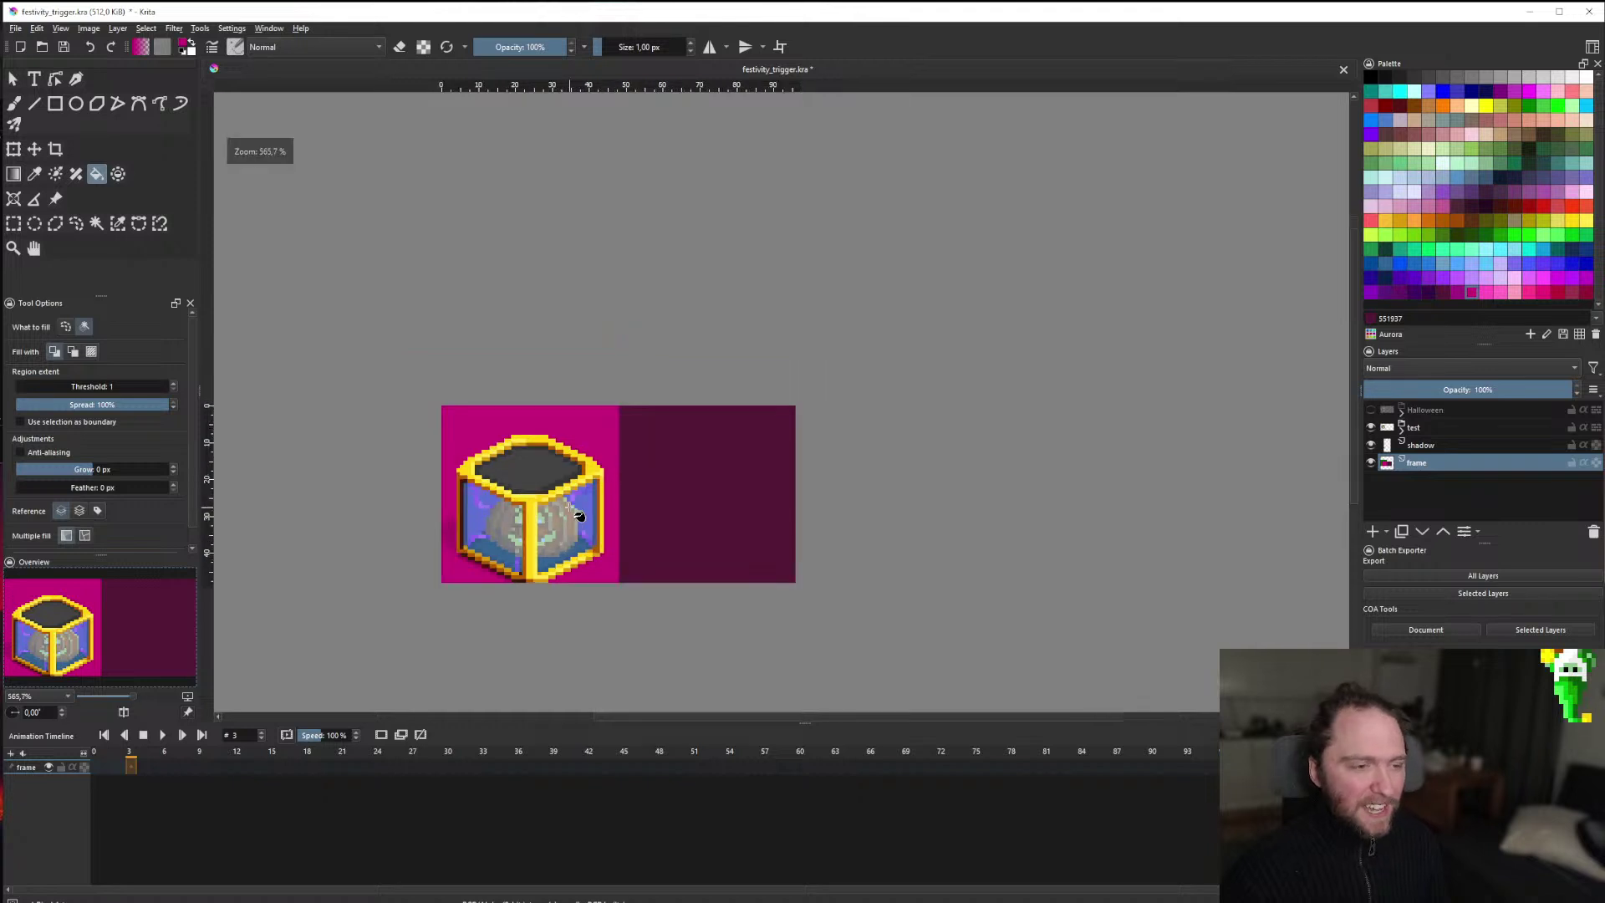
# Swap the test group for the Halloween group and examine the pumpkin pedestal's readability at small and large display sizes.
pyautogui.click(1371, 427)
pyautogui.click(1371, 410)
pyautogui.scroll(-5, 574, 574)
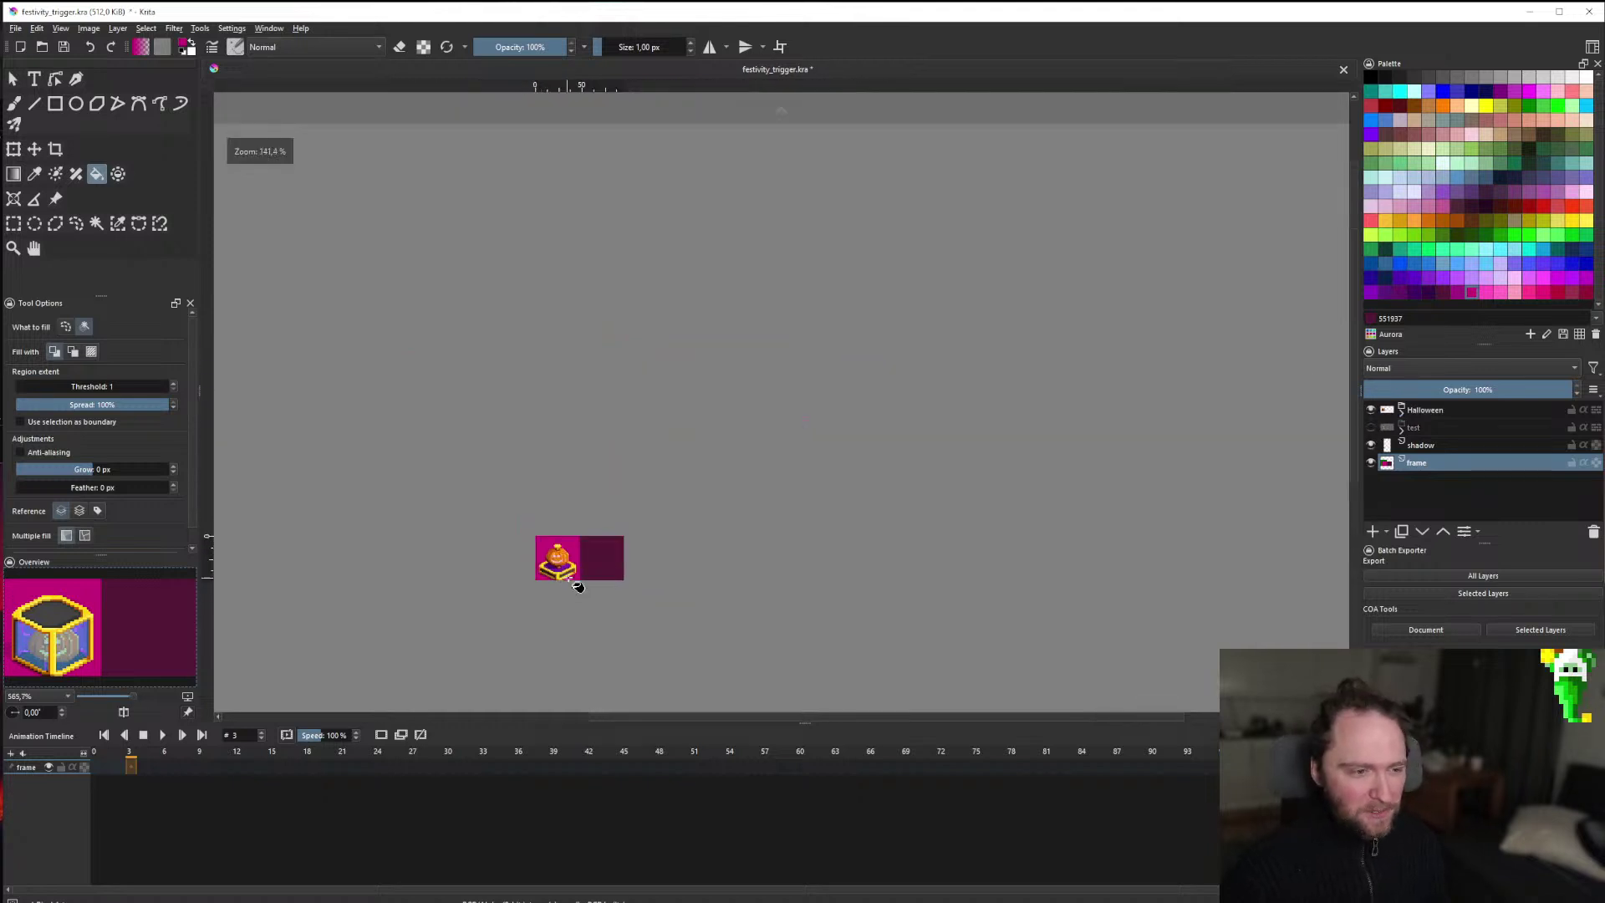
pyautogui.scroll(3, 577, 574)
pyautogui.scroll(2, 577, 573)
pyautogui.scroll(-4, 581, 569)
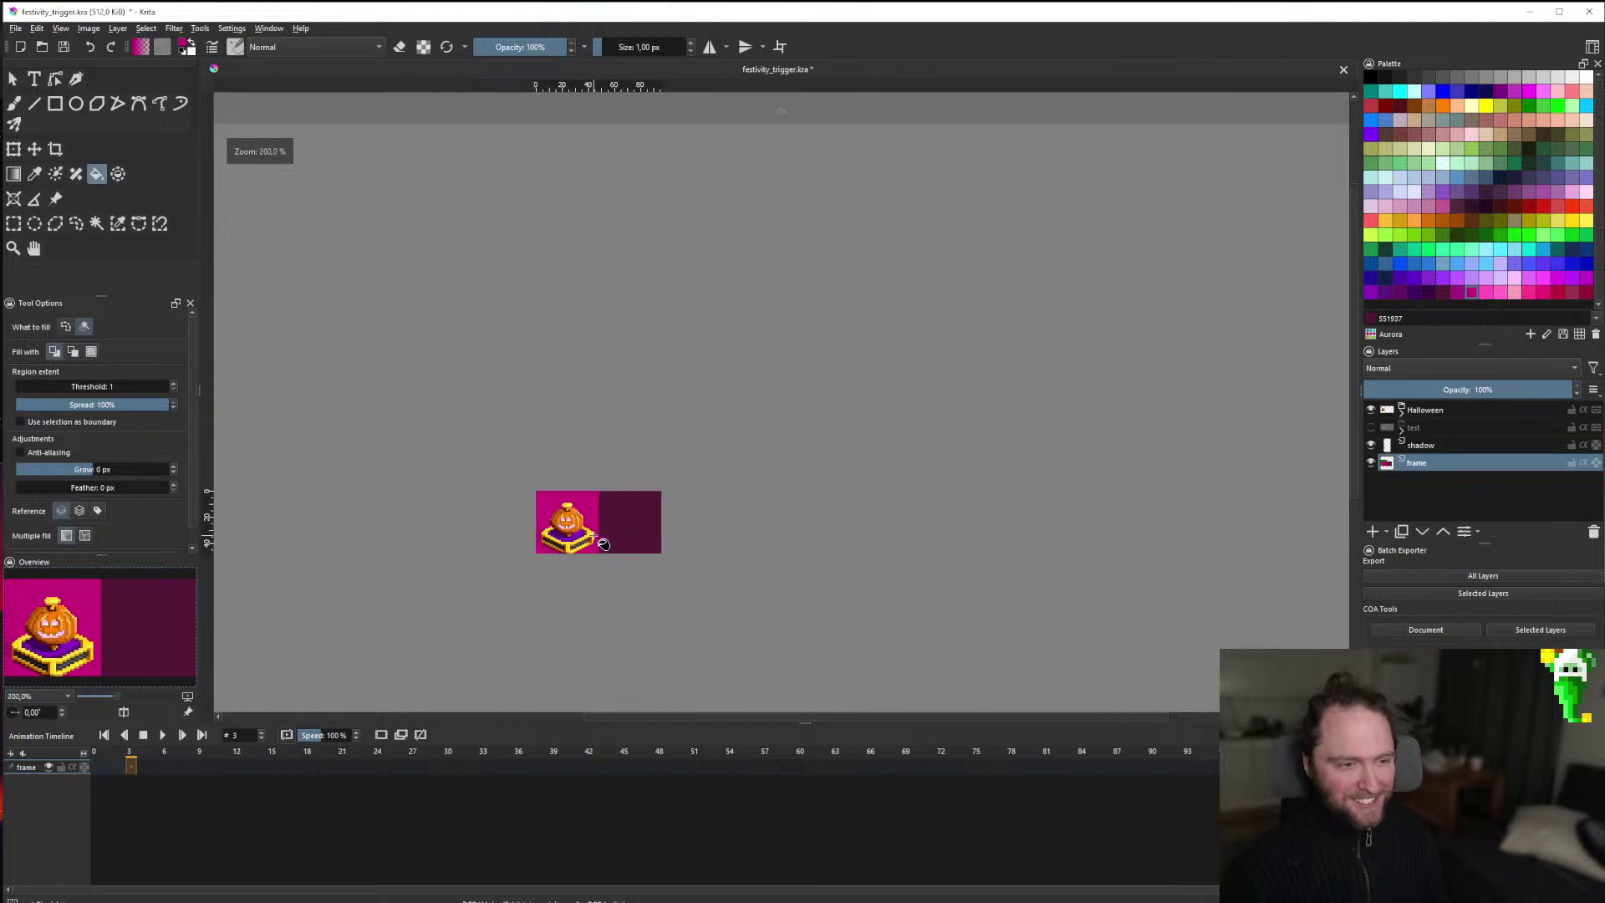
pyautogui.scroll(2, 594, 549)
pyautogui.scroll(2, 594, 550)
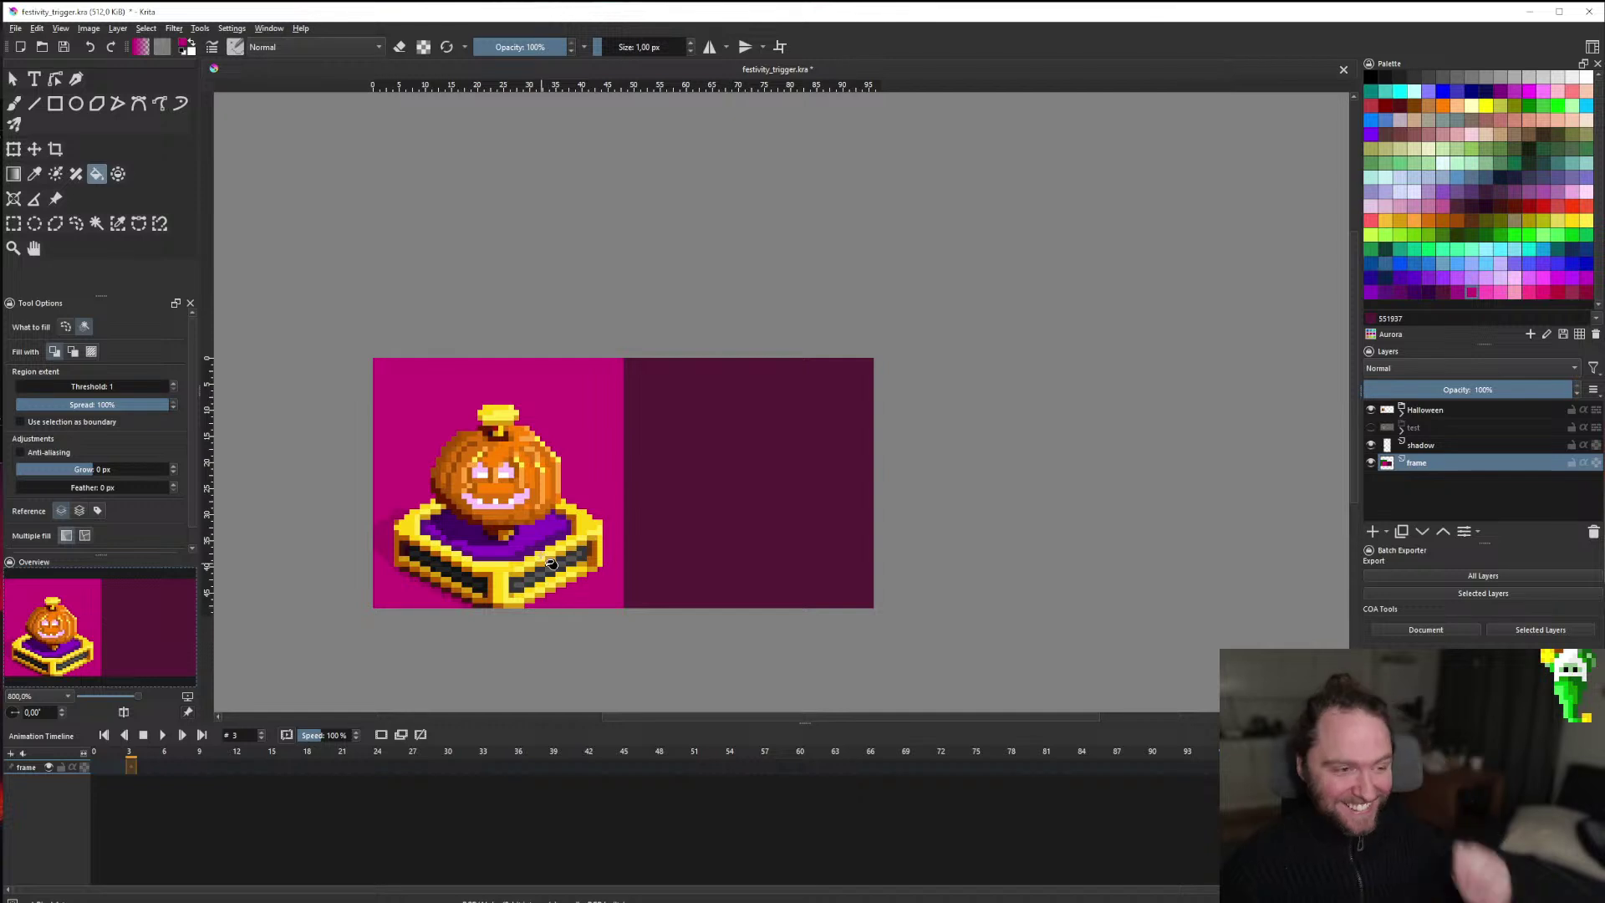
pyautogui.scroll(-3, 531, 529)
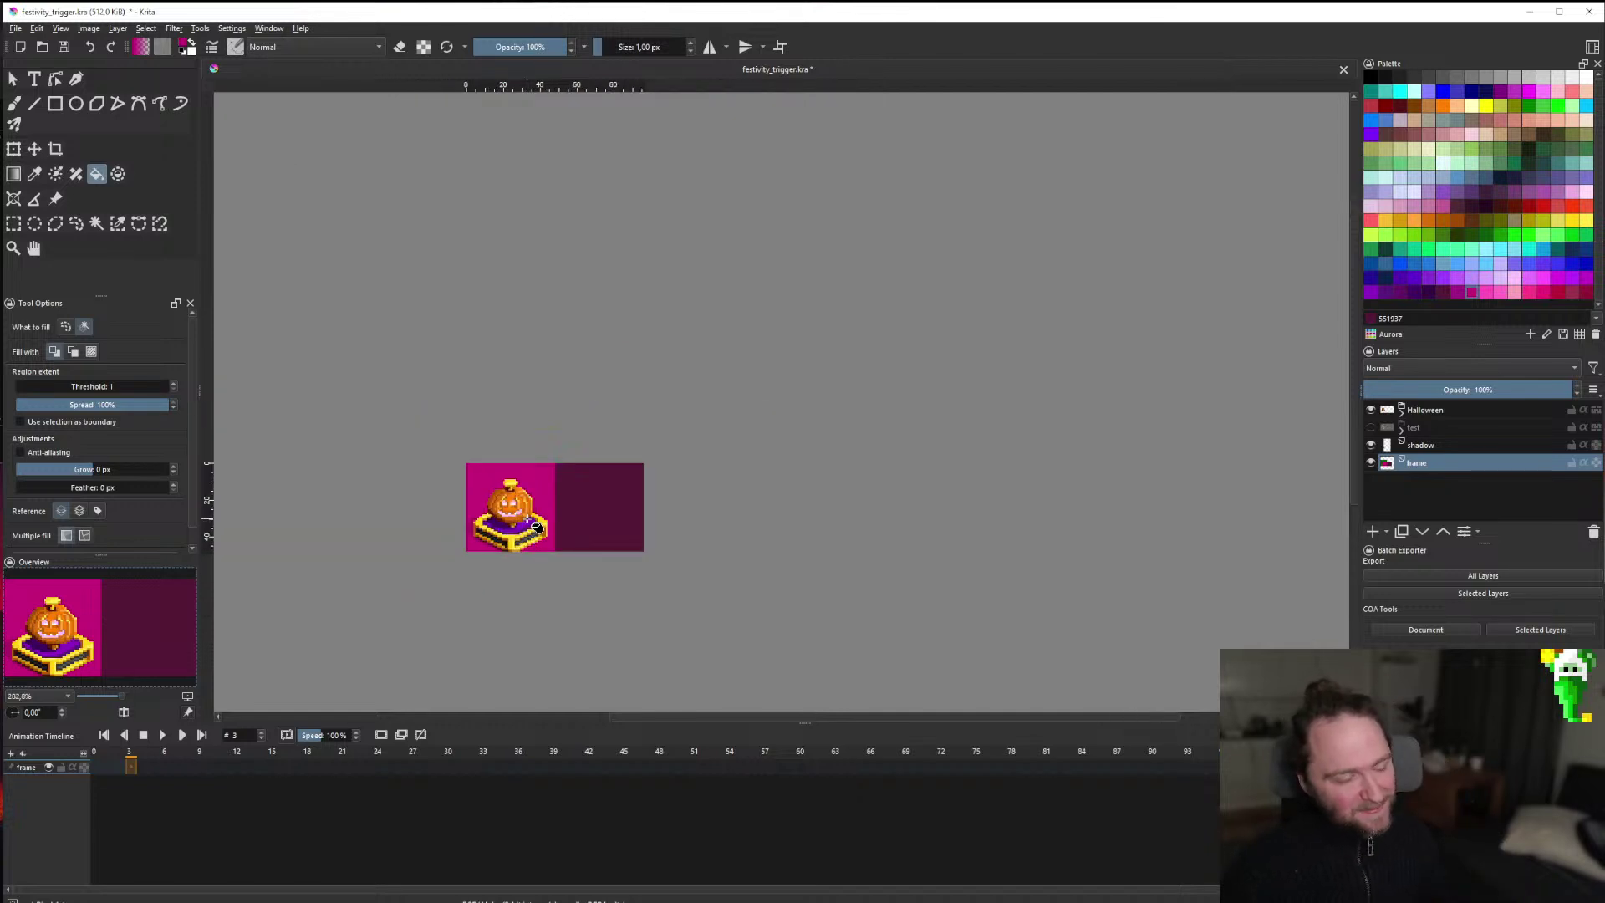
pyautogui.scroll(4, 524, 526)
pyautogui.scroll(-2, 552, 518)
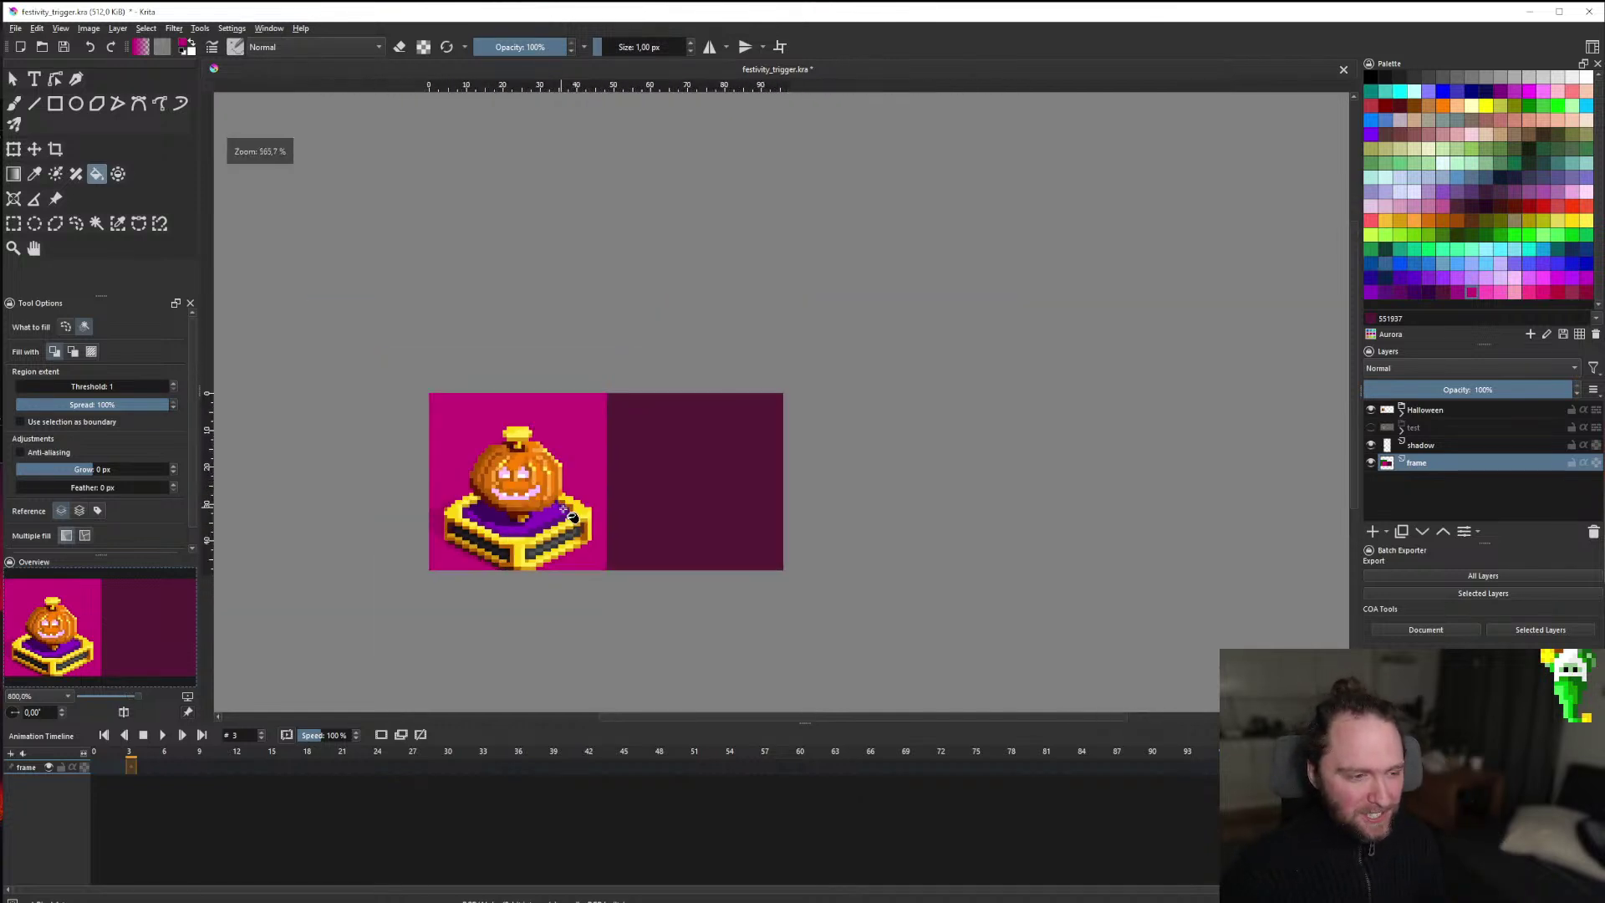
pyautogui.scroll(1, 565, 513)
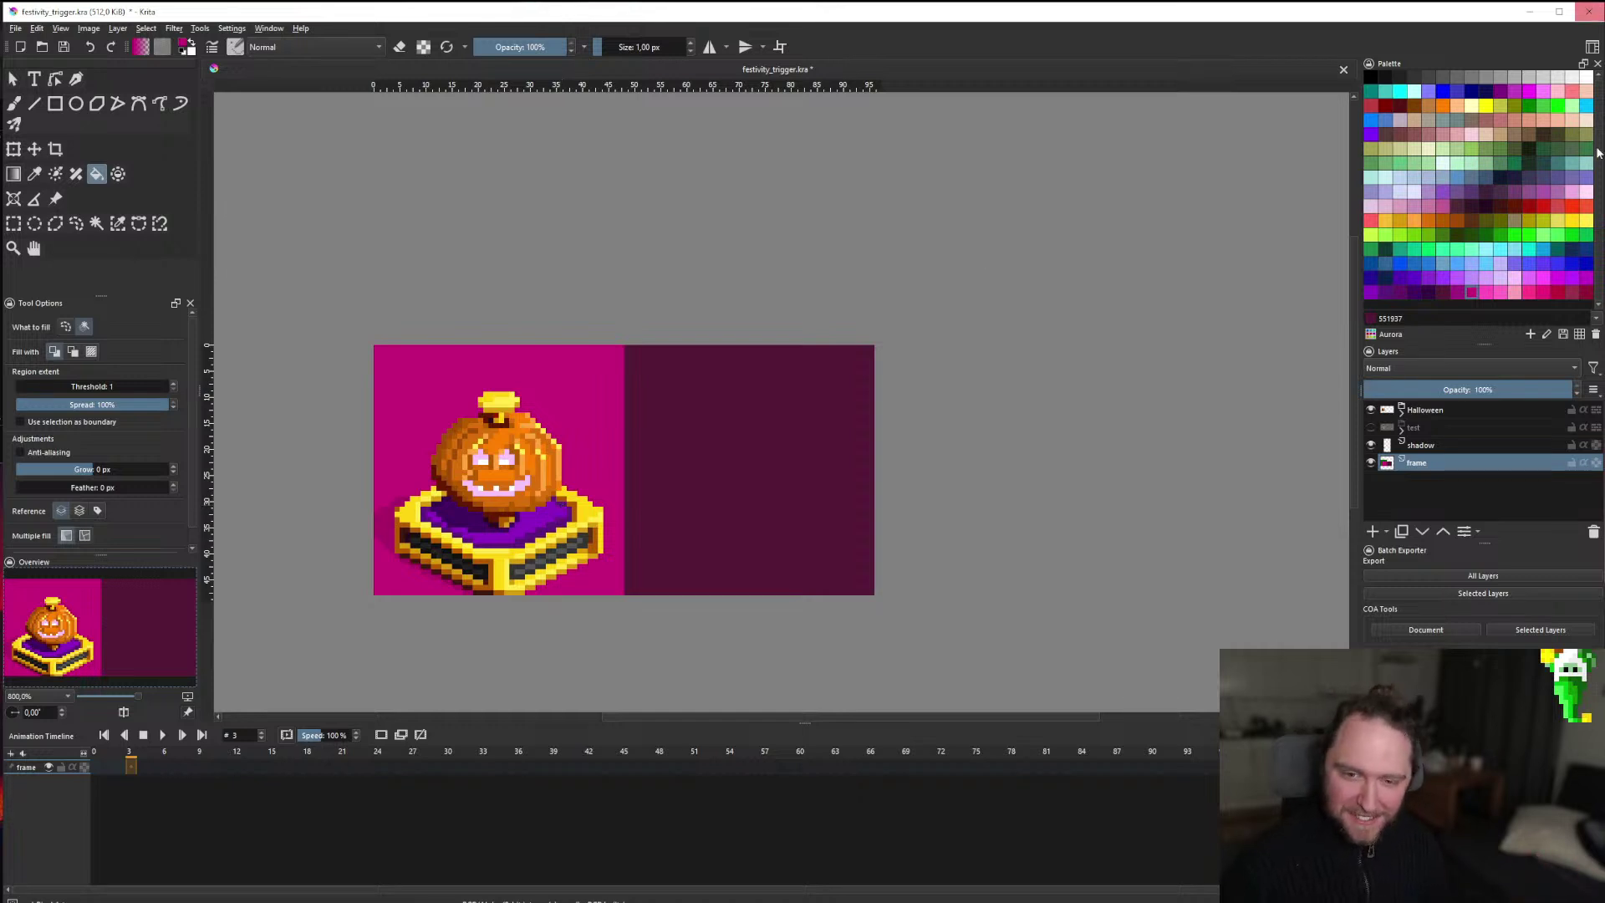
pyautogui.click(1411, 413)
pyautogui.click(1403, 417)
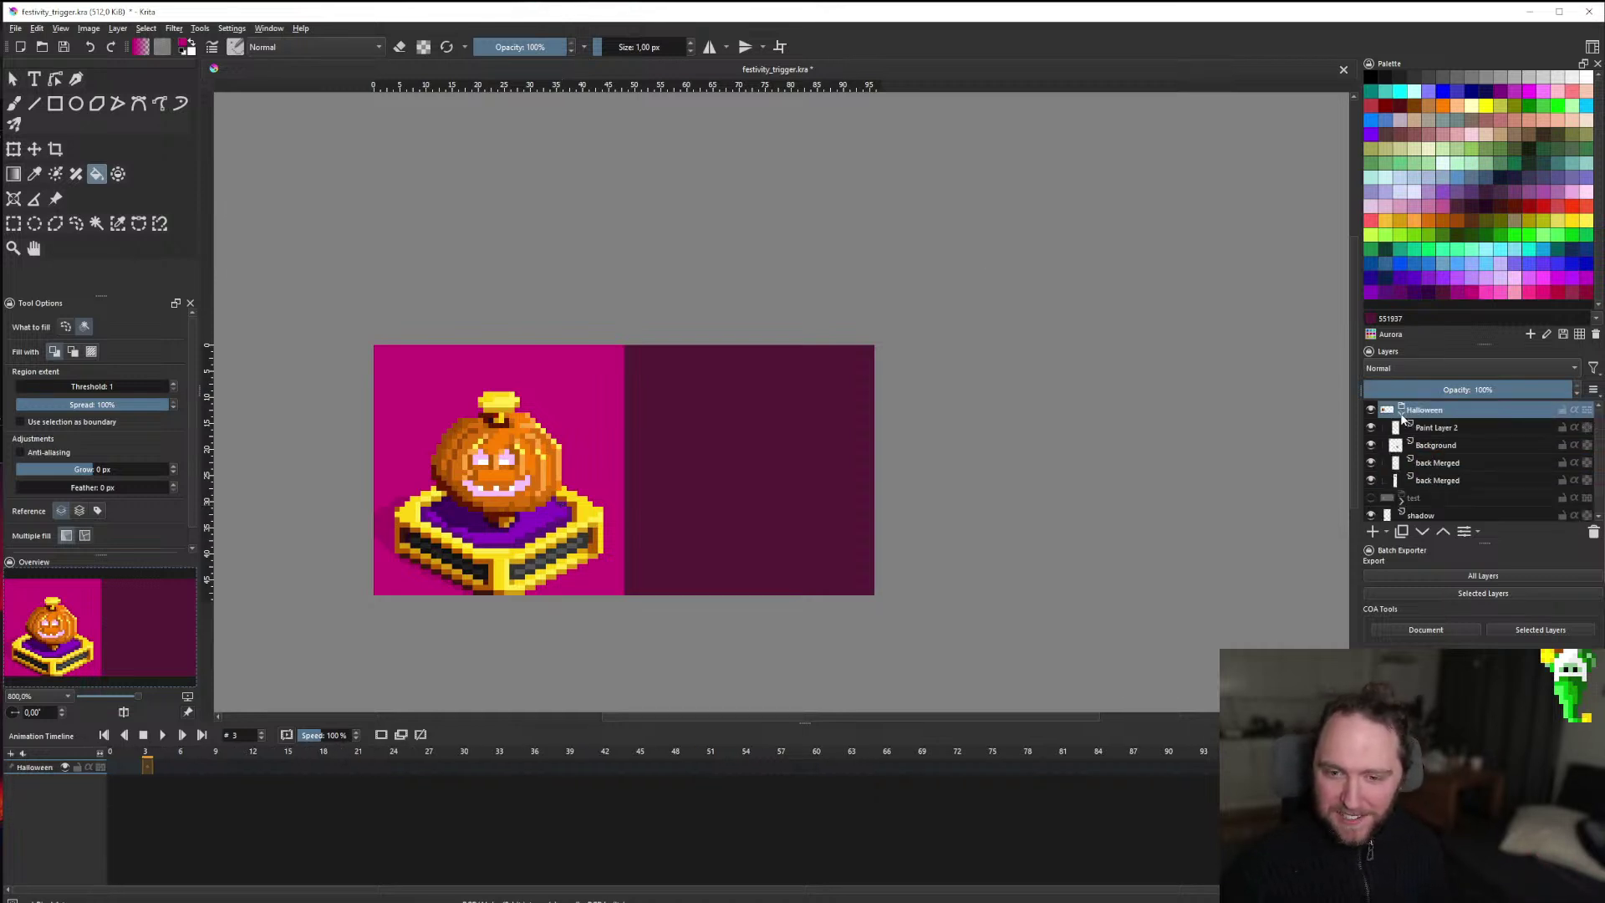
pyautogui.click(1402, 418)
pyautogui.click(1401, 418)
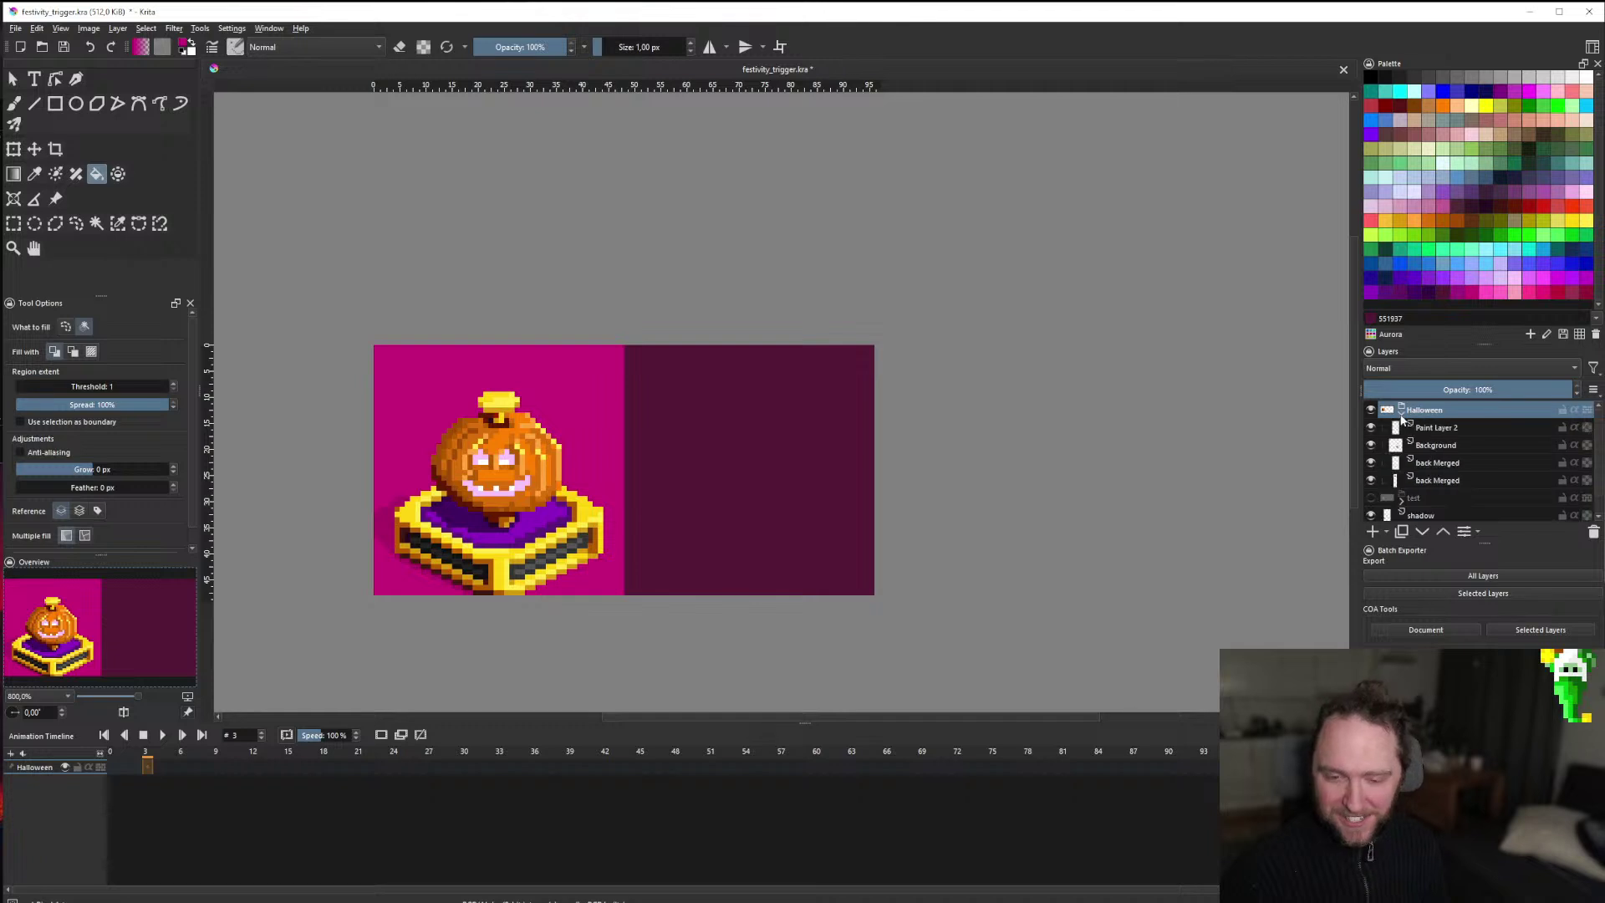
pyautogui.click(1401, 417)
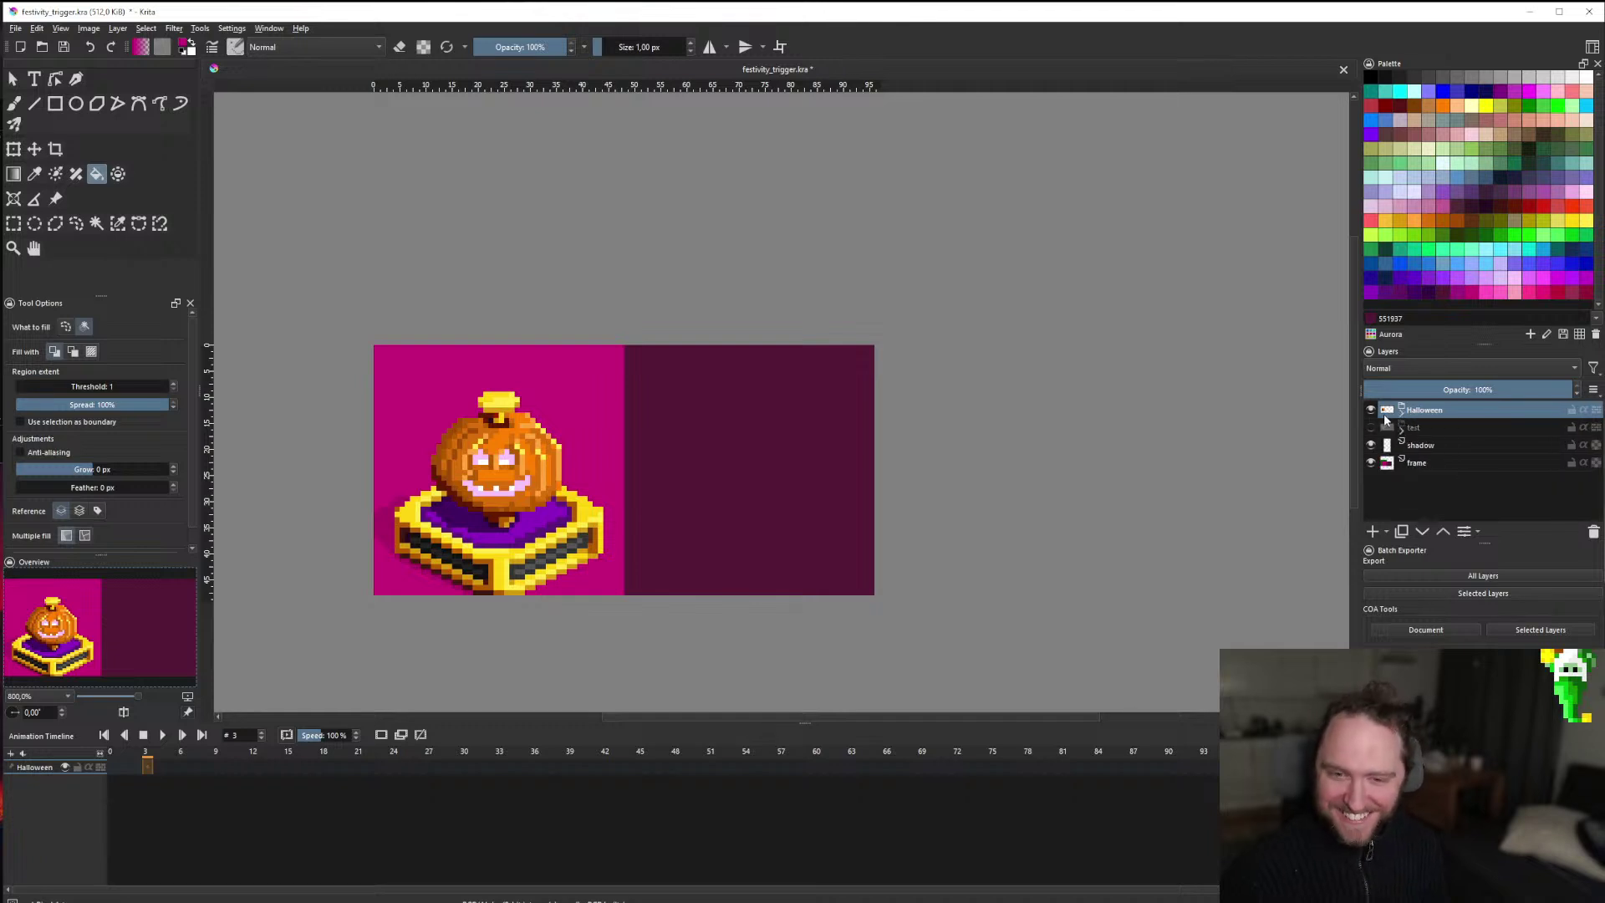
# Duplicate the Halloween group and place the copy directly beneath the original in the layer stack.
pyautogui.rightClick(1460, 408)
pyautogui.click(1463, 519)
pyautogui.moveTo(1434, 410); pyautogui.dragTo(1450, 430)
# Rename the duplicated Halloween group Holiday and save the document.
pyautogui.doubleClick(1446, 427)
pyautogui.write('Holiday')
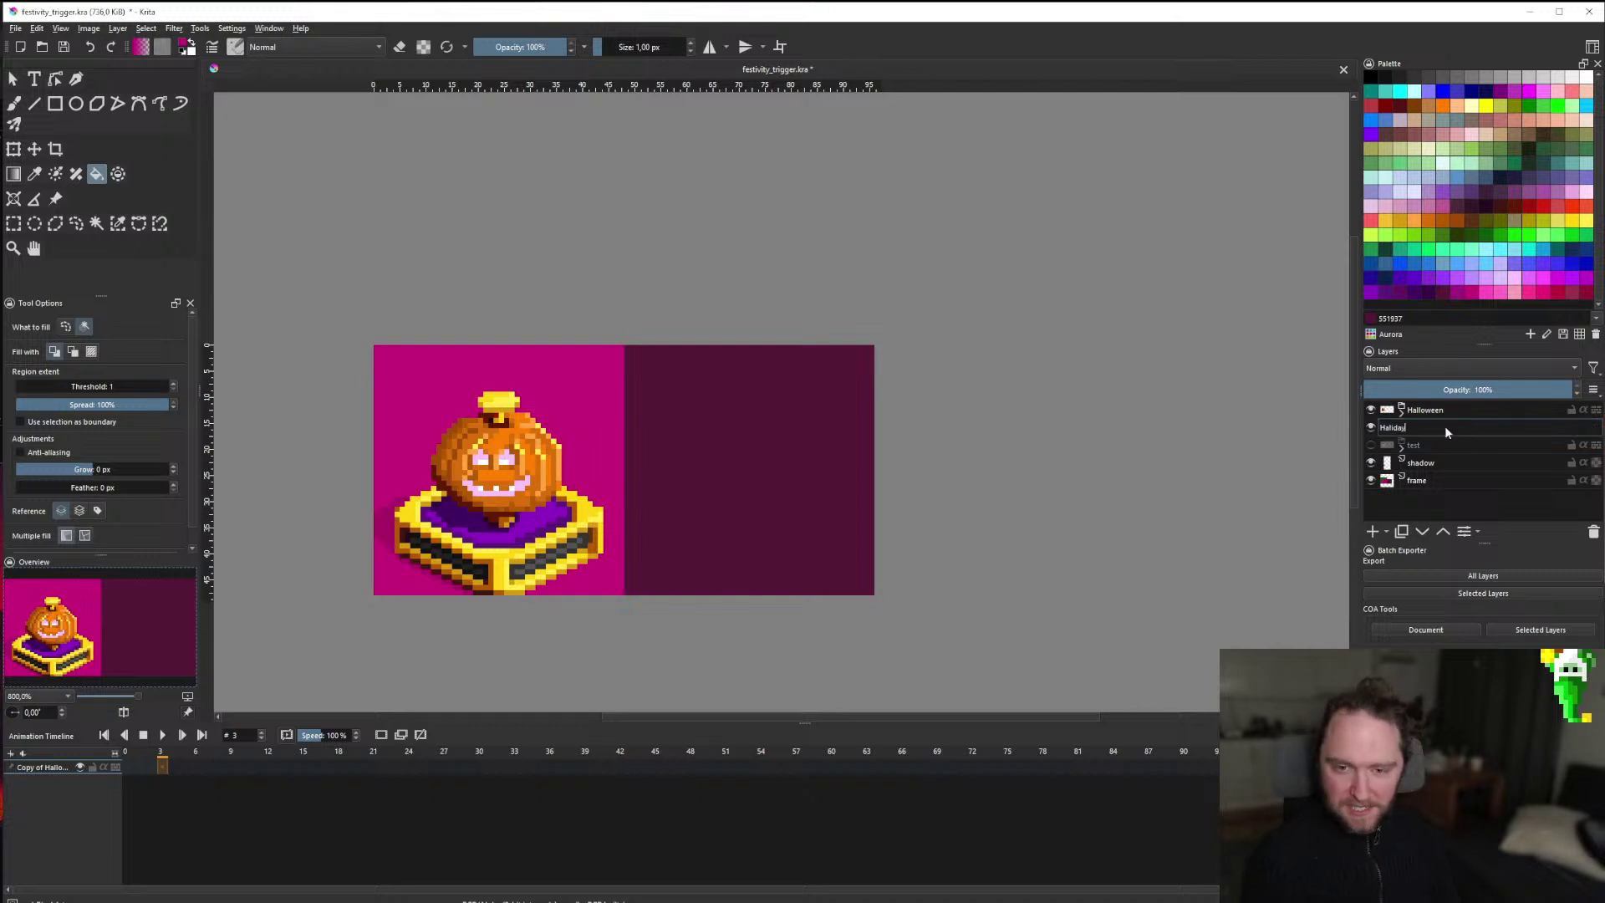
pyautogui.press('Return')
pyautogui.doubleClick(1446, 427)
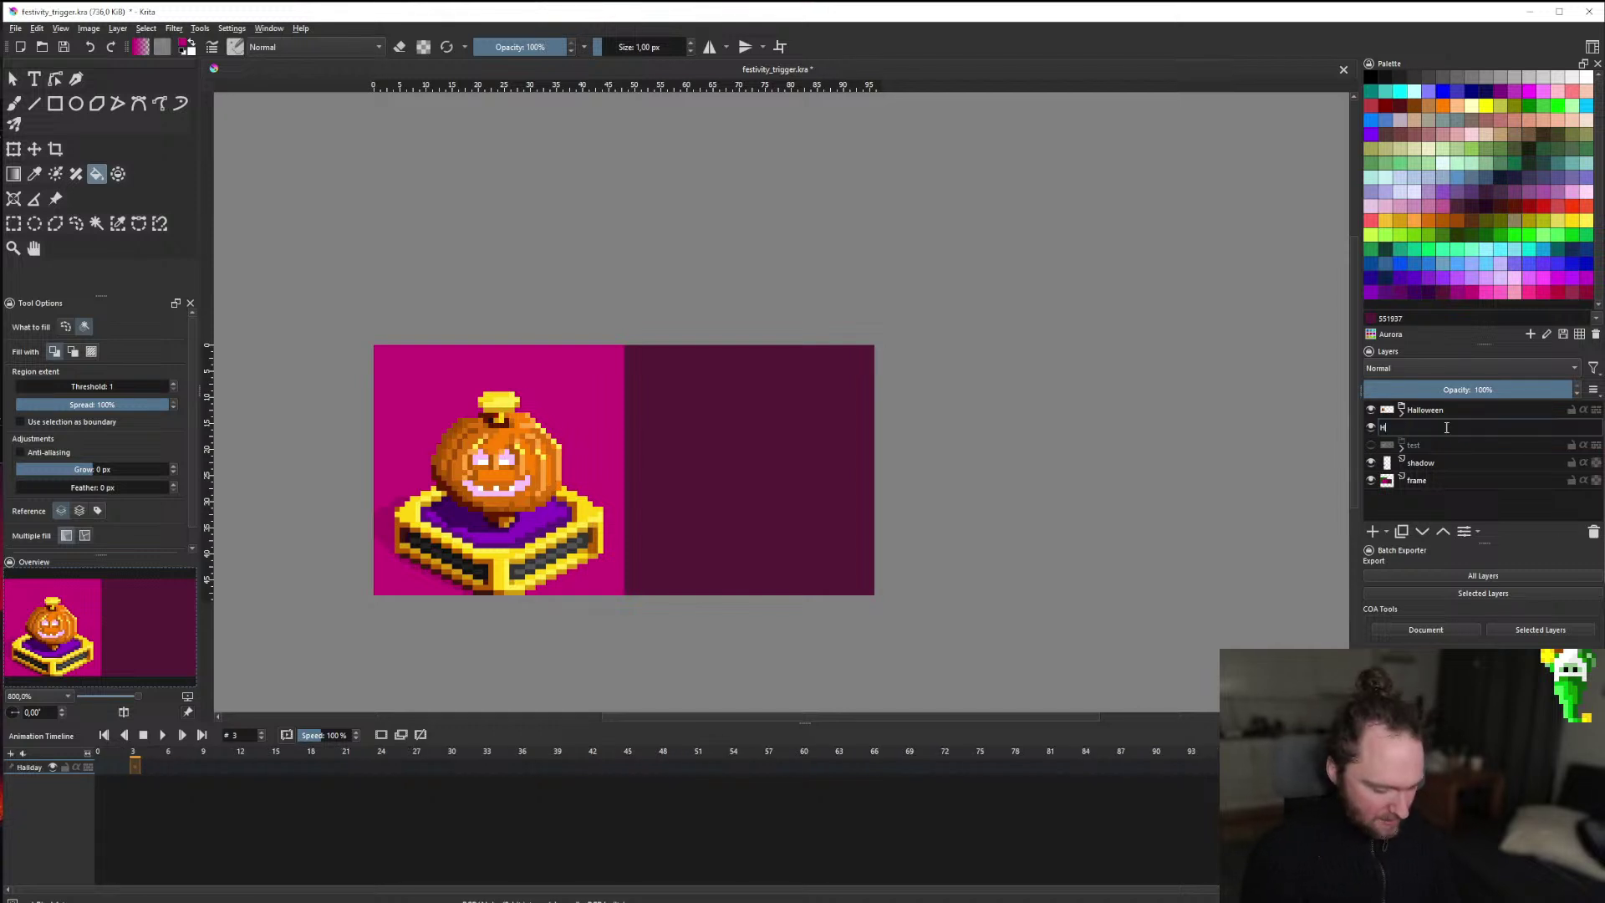
pyautogui.write('Holiday')
pyautogui.press('Return')
pyautogui.hotkey('ctrl', 's')
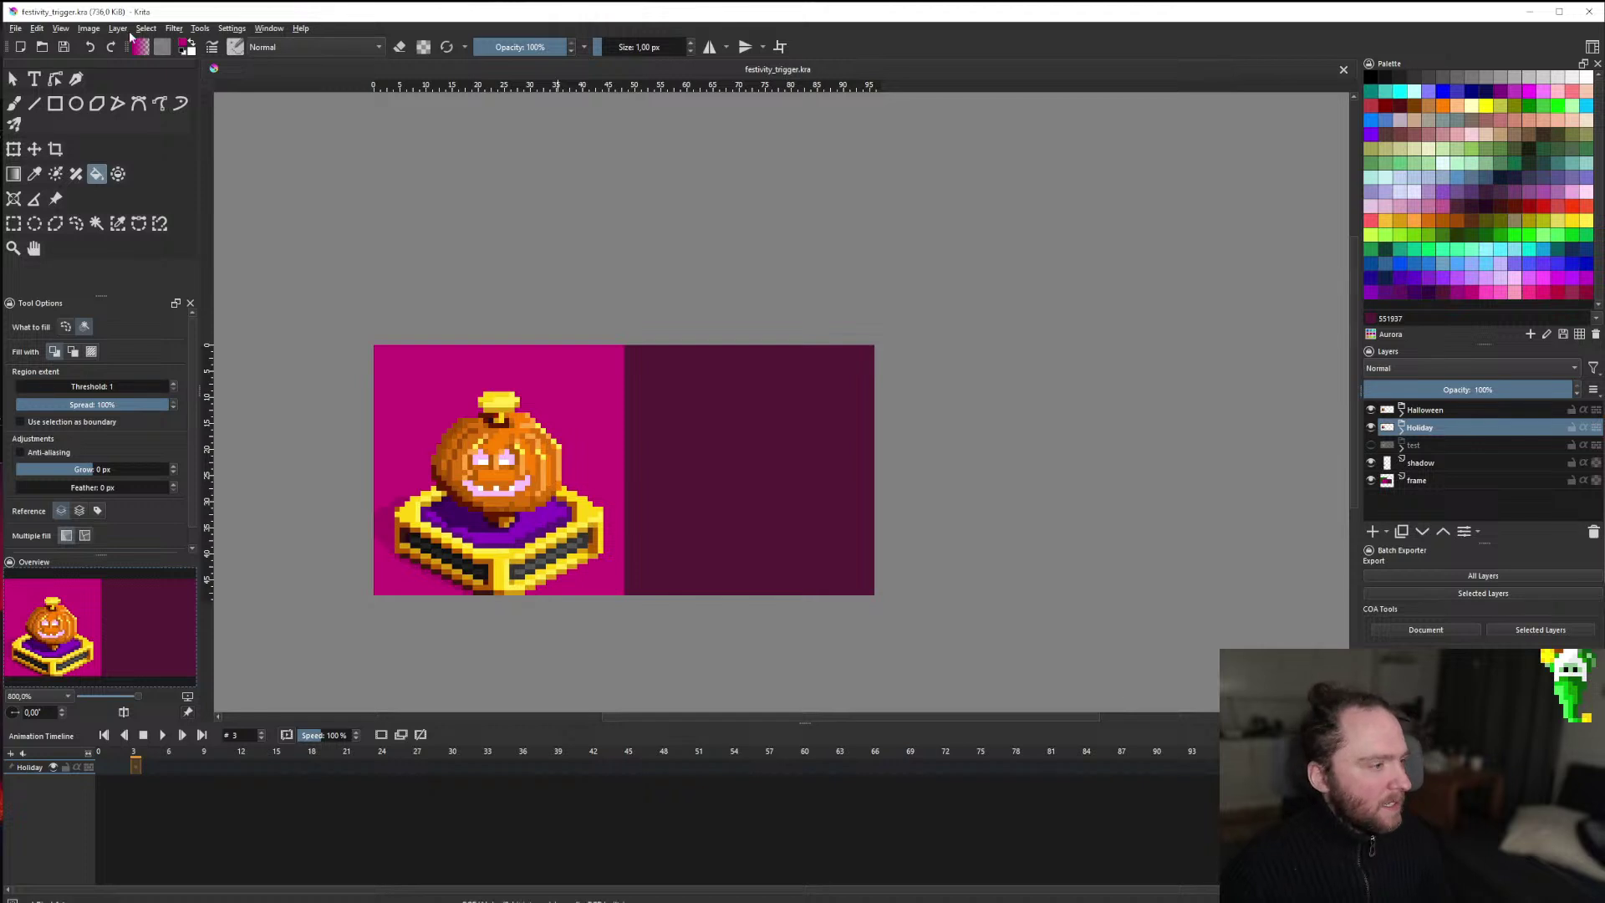
# Move the Holiday group horizontally to x 52 px so its pumpkin pedestal sits on the frame's dark half.
pyautogui.press('t')
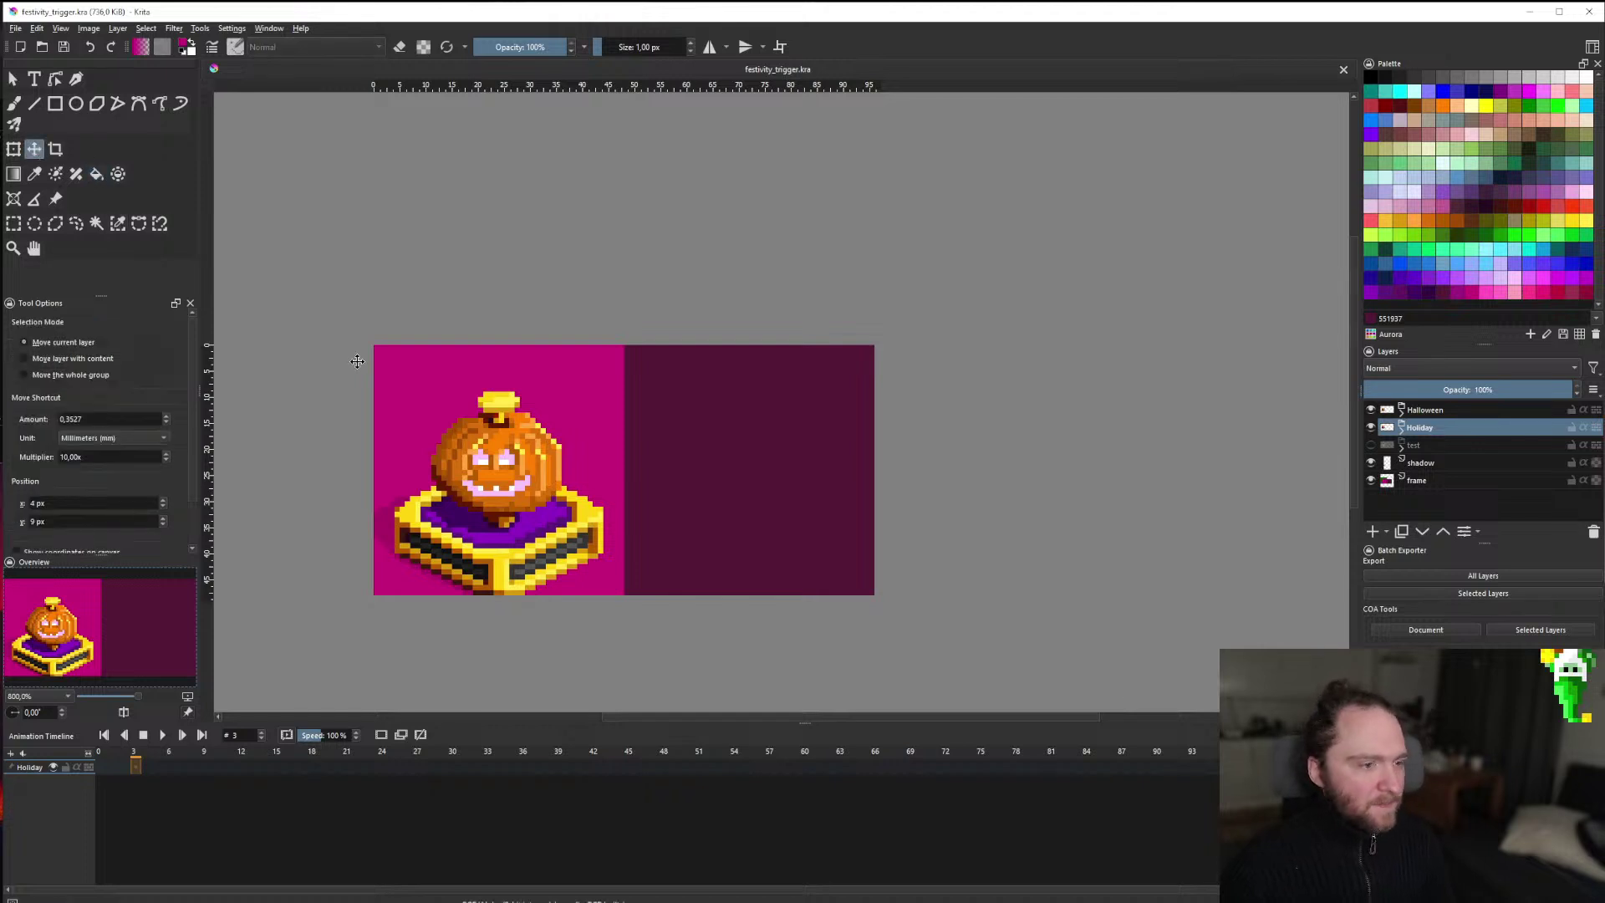
pyautogui.moveTo(301, 452); pyautogui.dragTo(553, 455)
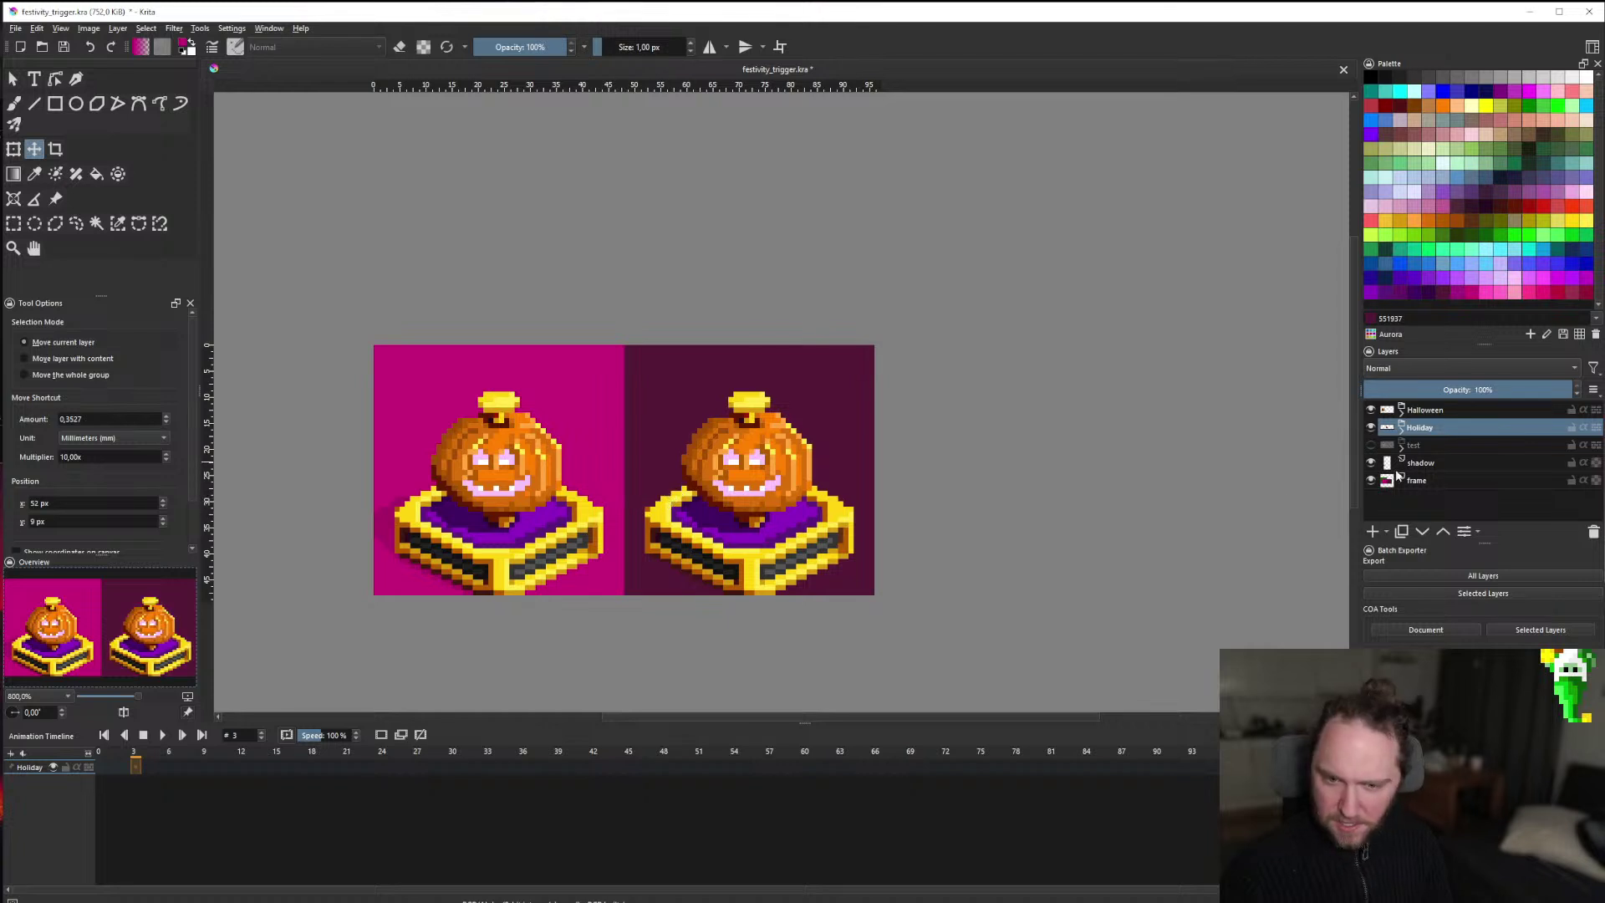
# Examine the shadow layer and the layers inside the Halloween and Holiday groups to see how the pedestal is built.
pyautogui.click(1371, 462)
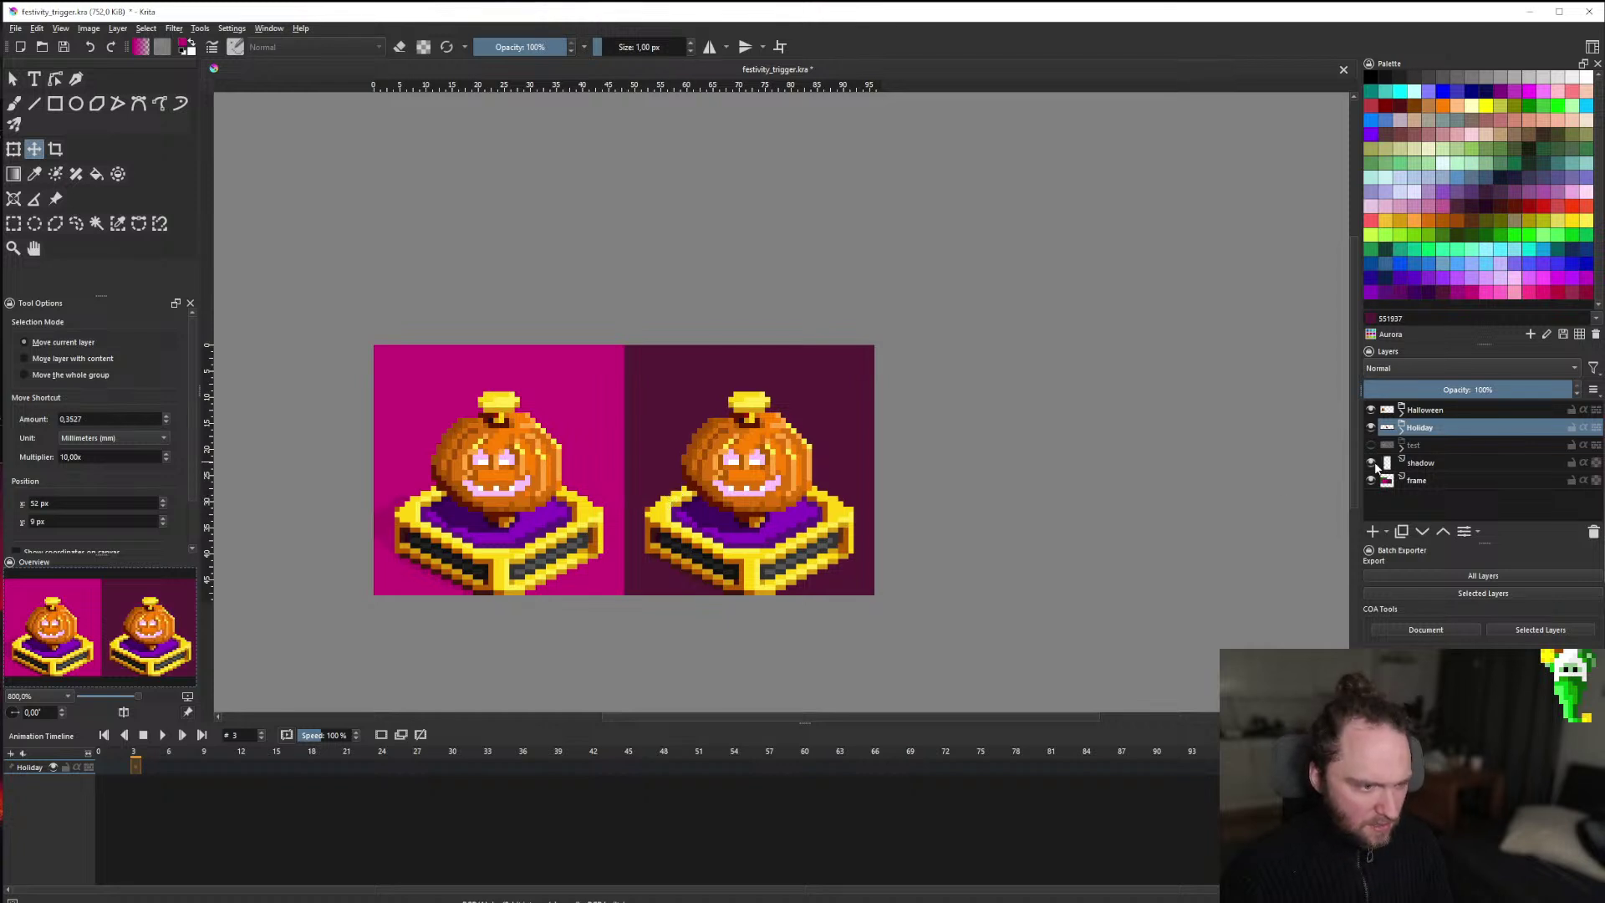
pyautogui.click(1442, 464)
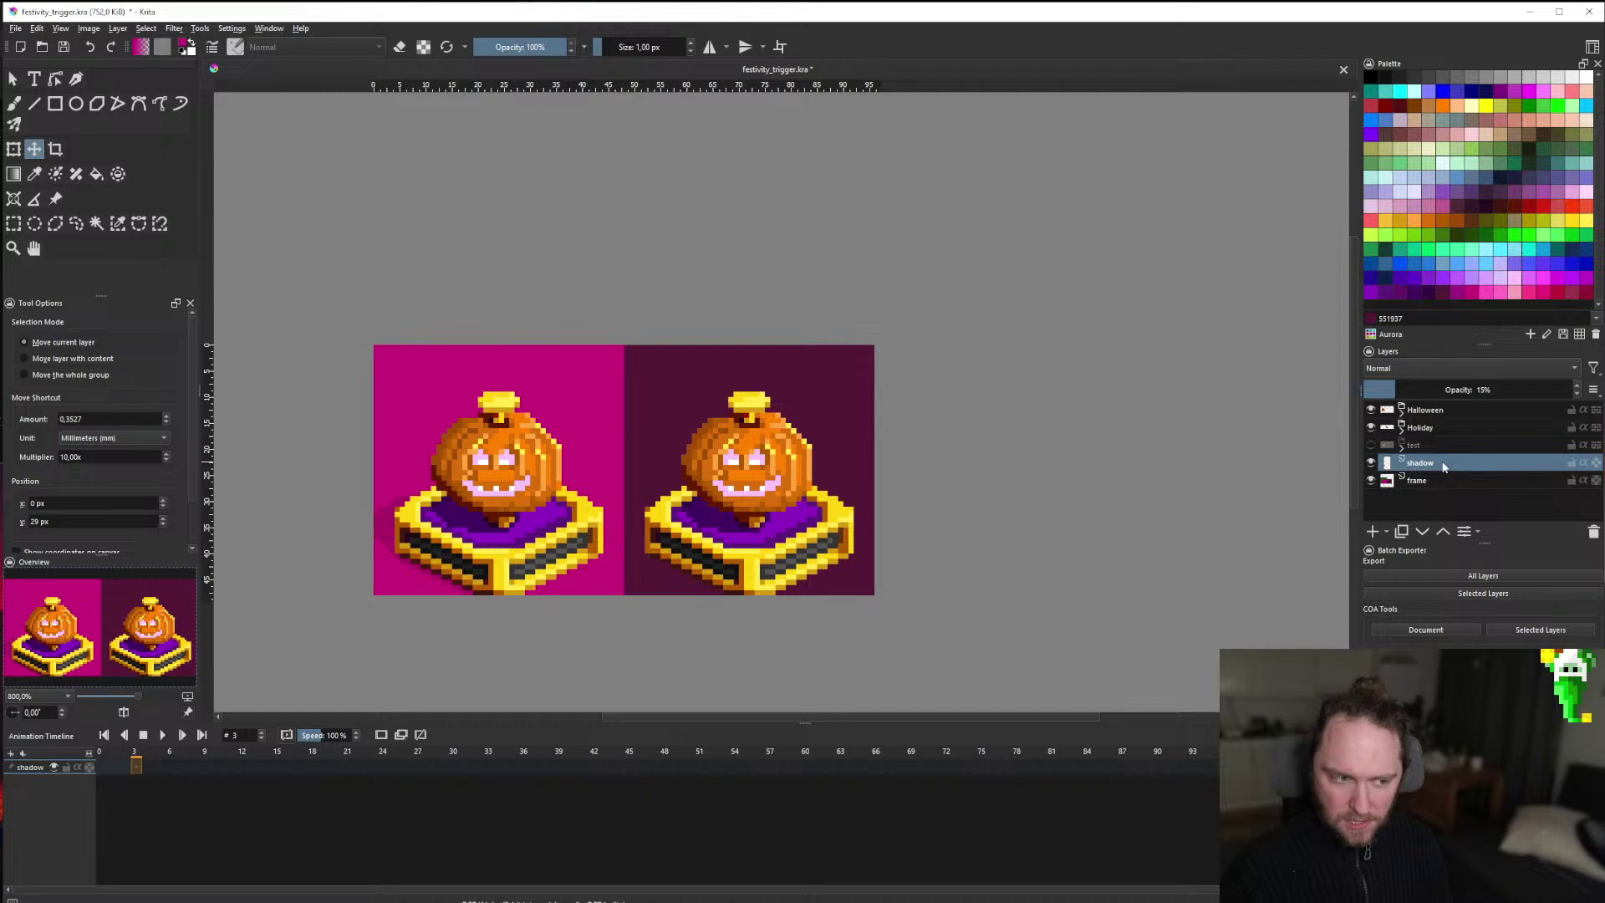
pyautogui.click(1402, 413)
pyautogui.scroll(-2, 1429, 494)
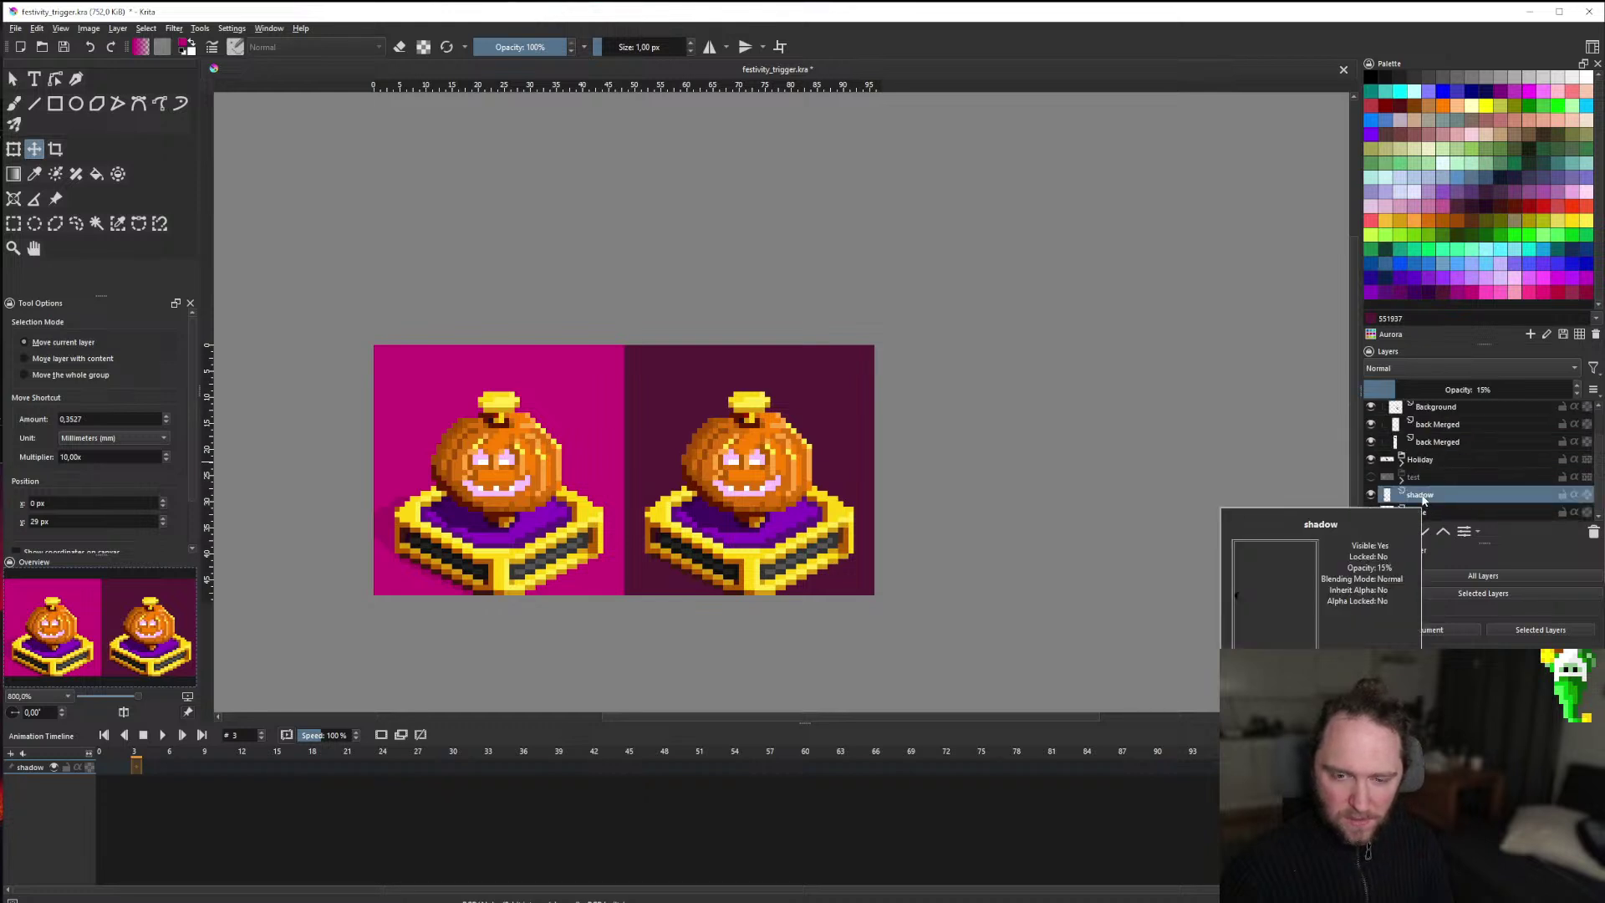
pyautogui.scroll(2, 1423, 499)
pyautogui.click(1402, 413)
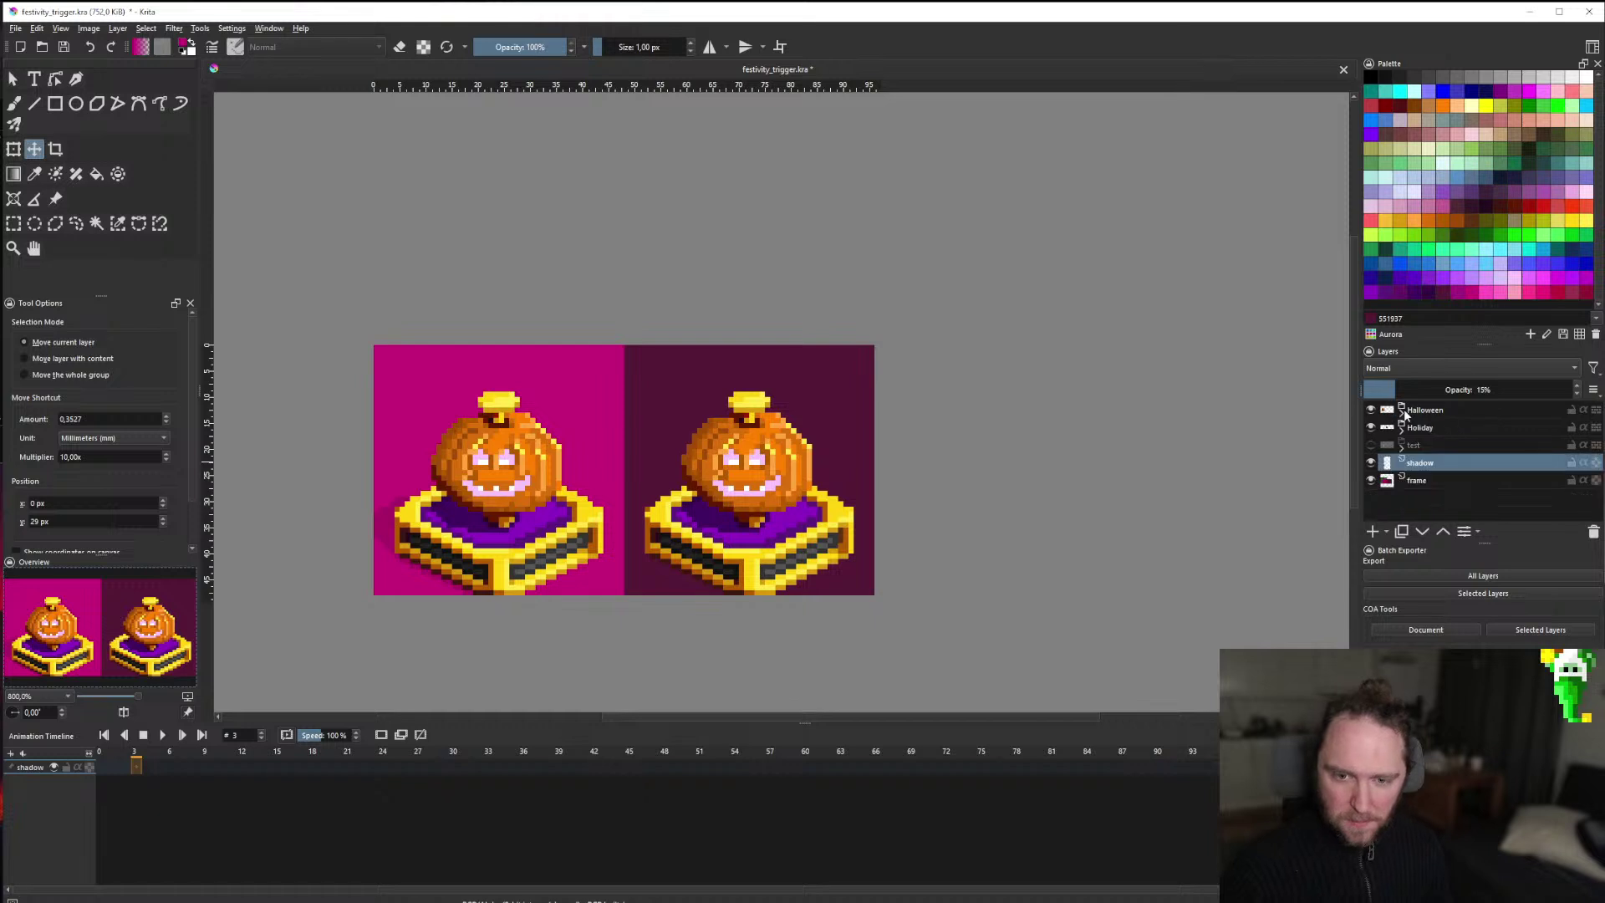
pyautogui.click(1401, 427)
pyautogui.click(1400, 427)
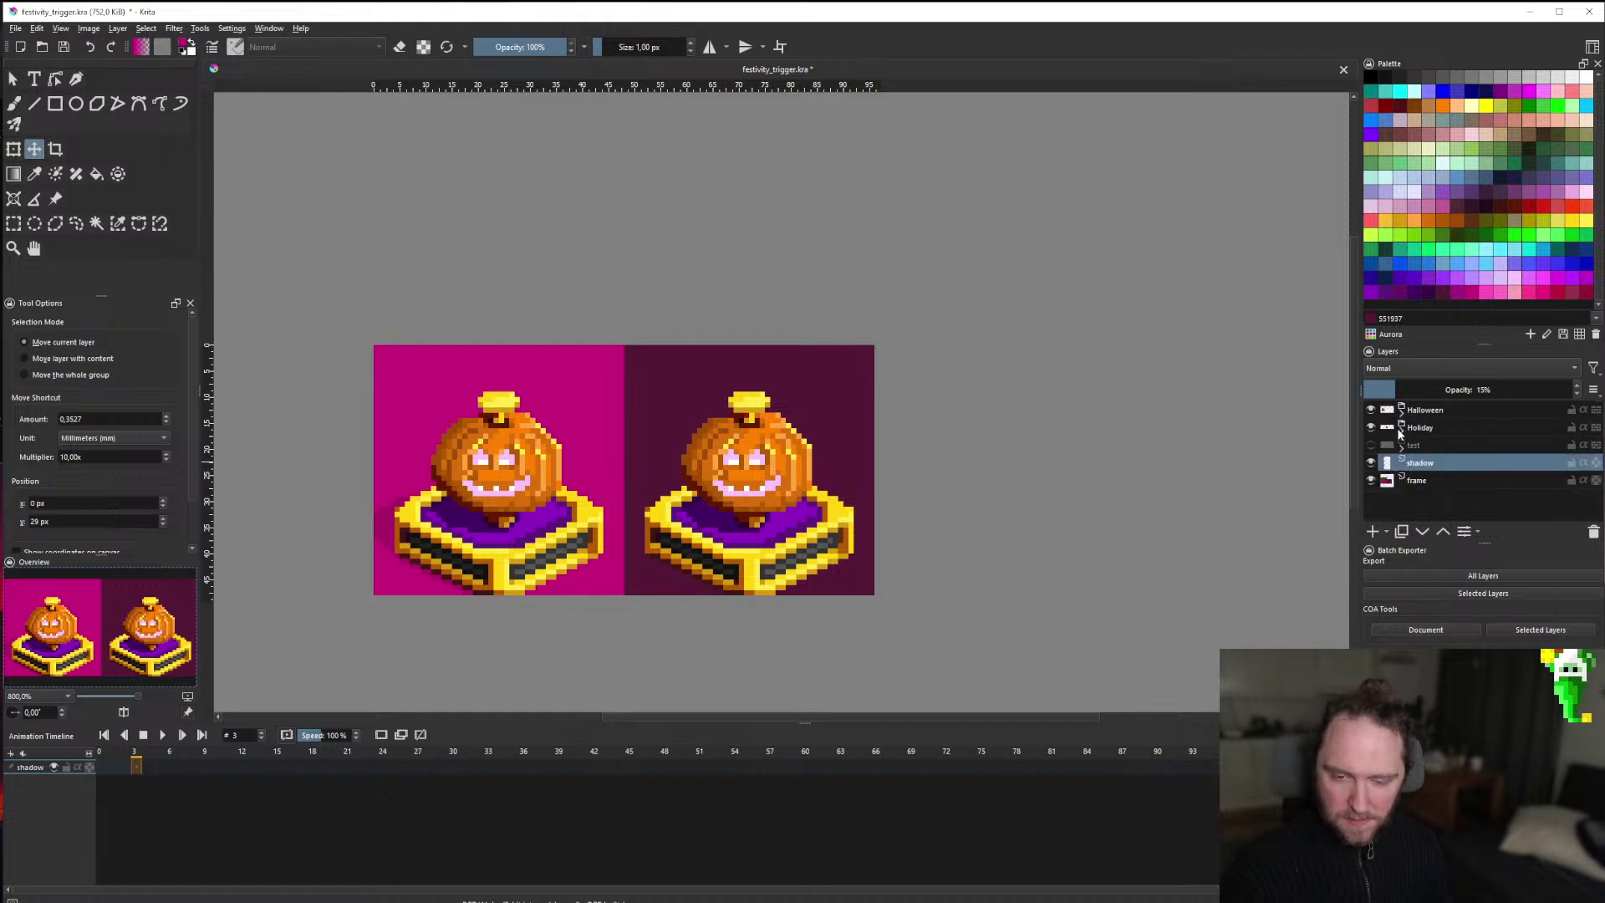
pyautogui.click(1400, 427)
pyautogui.click(1400, 427)
# Hide Paint Layer 2 and Background in the Halloween group, and check what the upper back Merged layer contains.
pyautogui.click(1402, 410)
pyautogui.moveTo(1371, 427); pyautogui.dragTo(1369, 462)
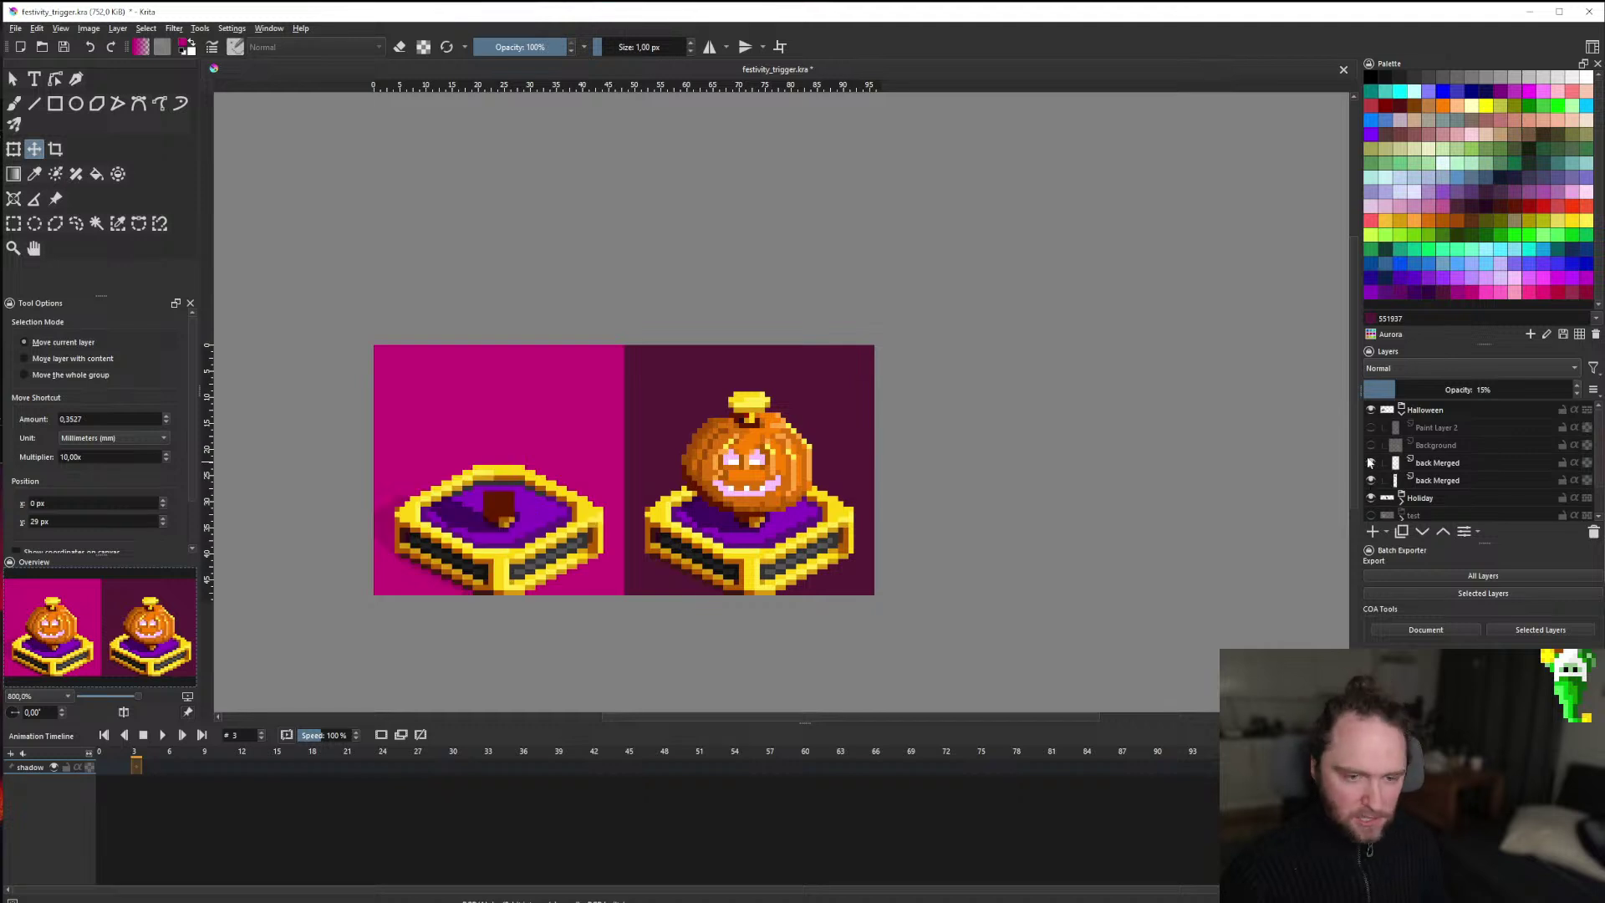
pyautogui.click(1369, 462)
pyautogui.click(1370, 462)
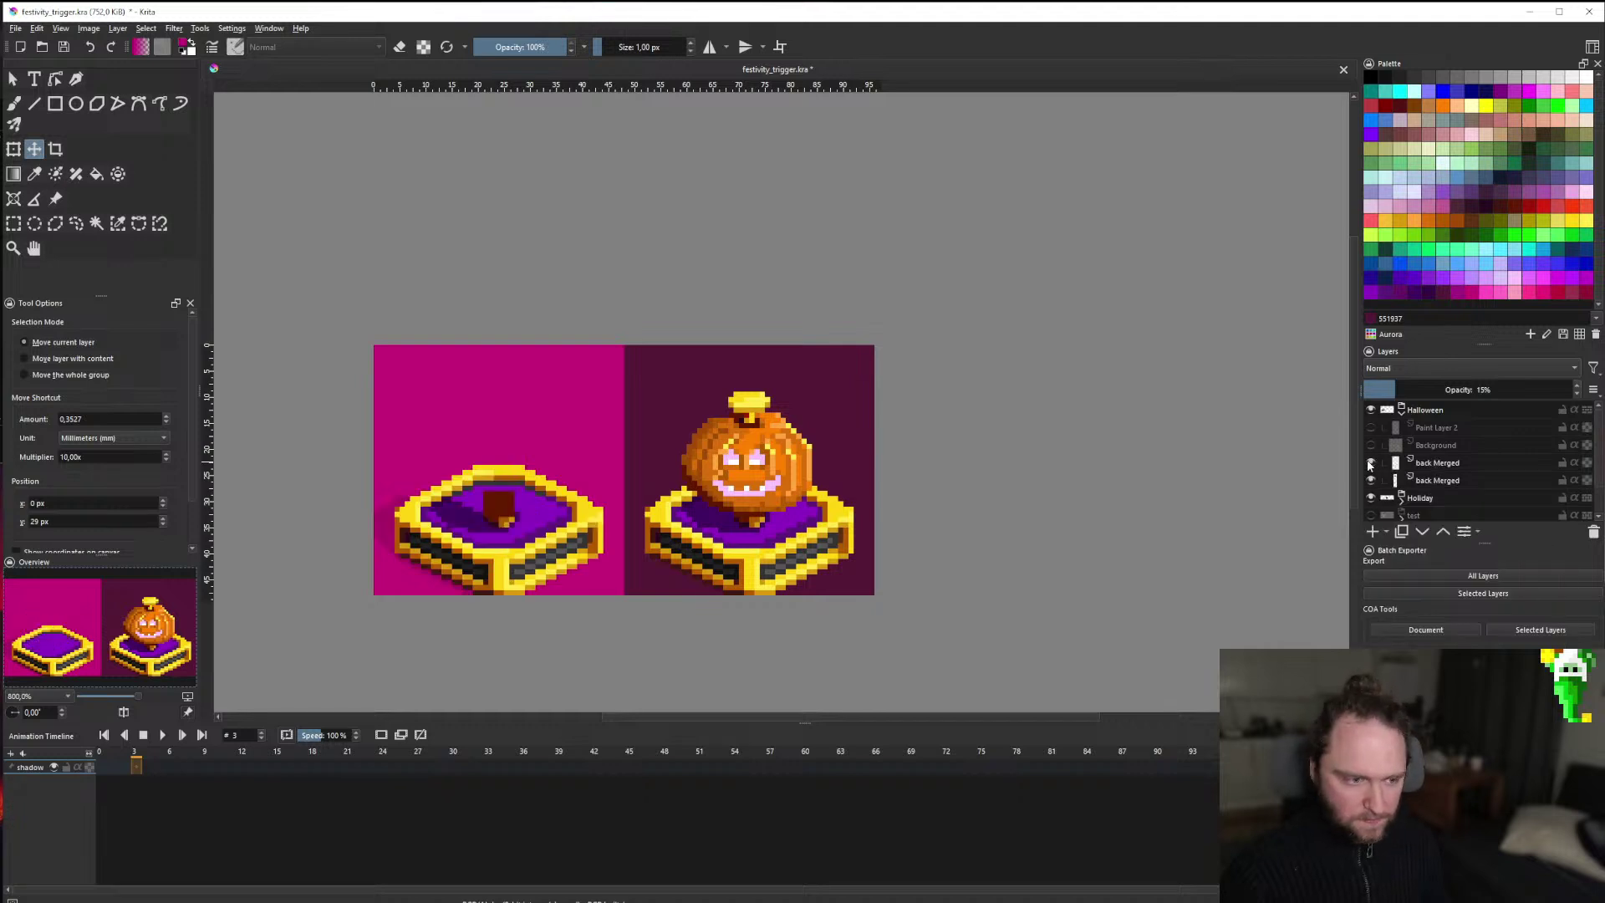
# Move the shadow layer to the bottom of the Halloween group and cut it together with the two back Merged layers.
pyautogui.scroll(-1, 1369, 464)
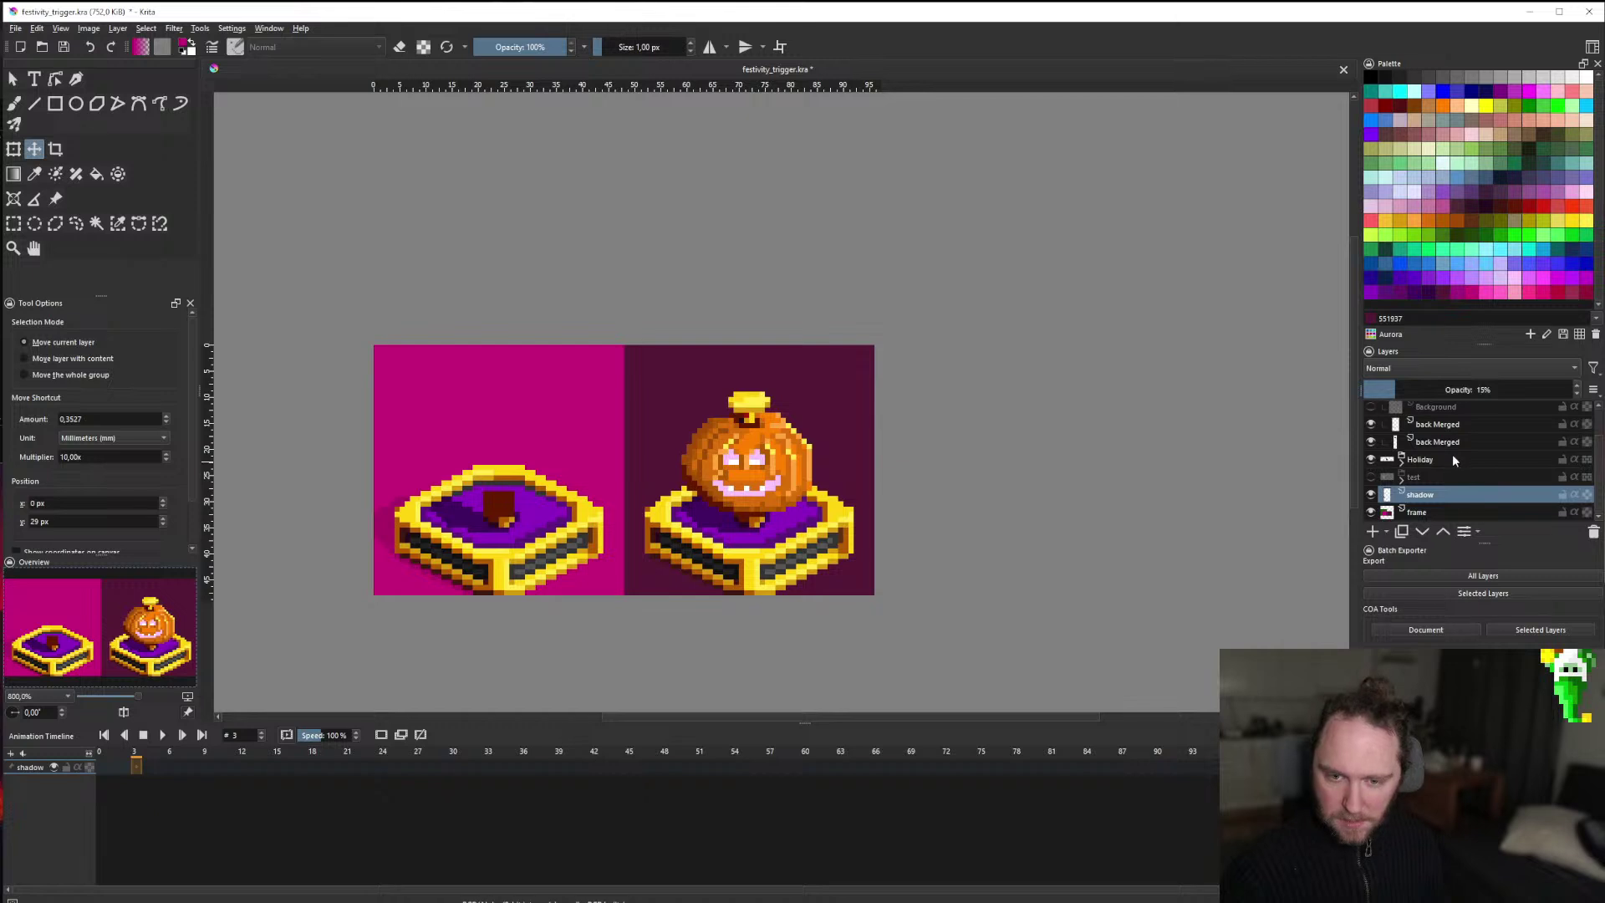
pyautogui.moveTo(1424, 504); pyautogui.dragTo(1462, 448)
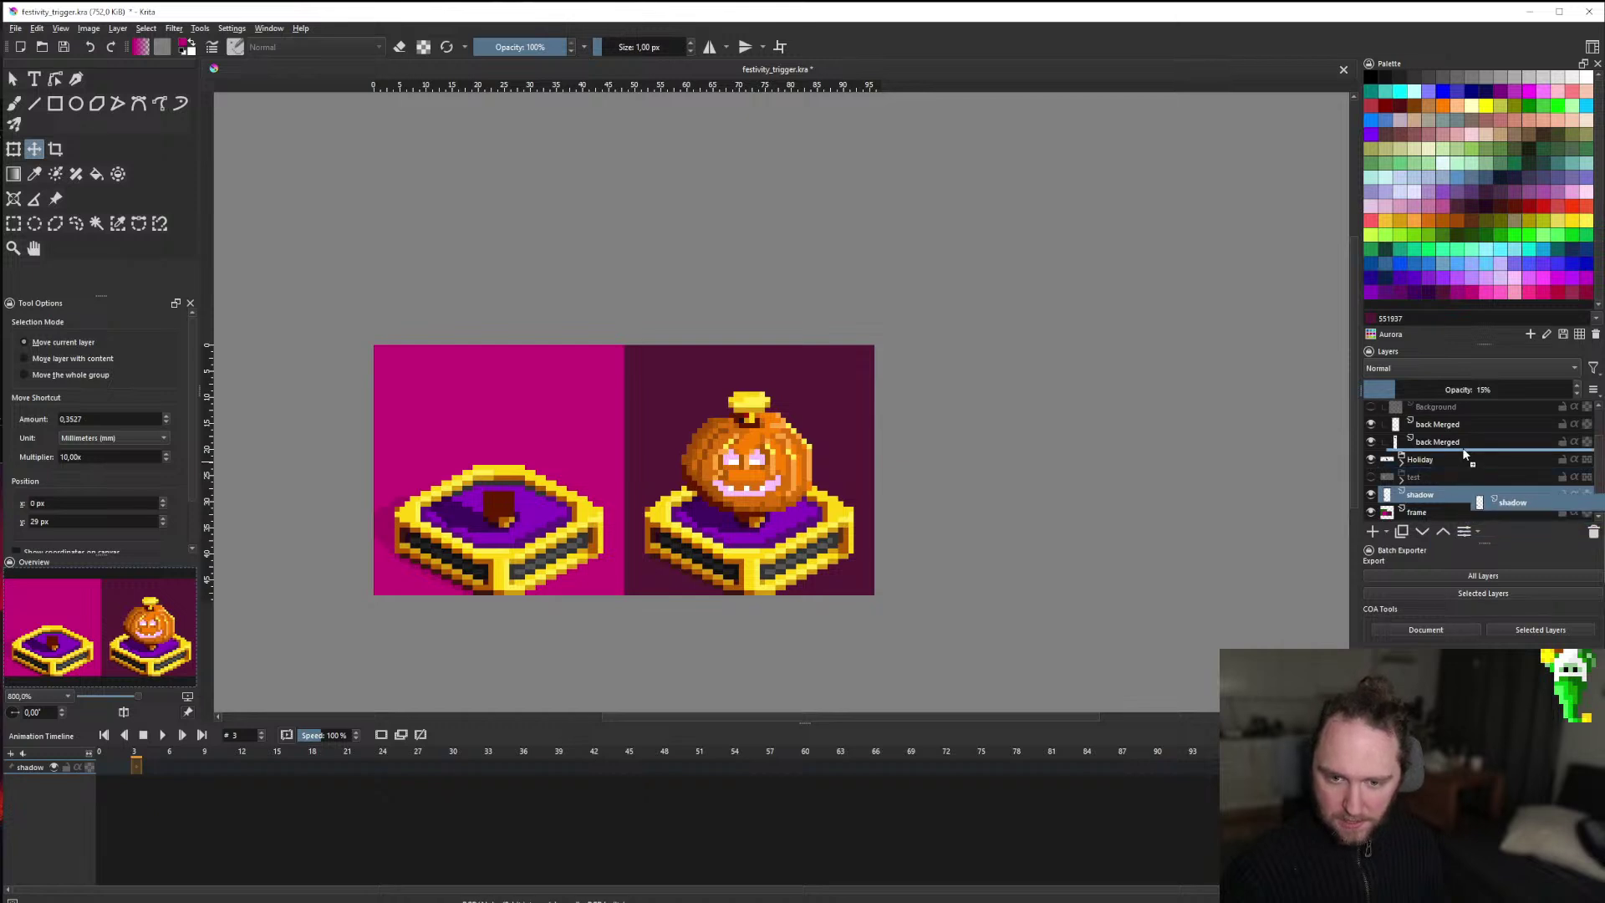
pyautogui.scroll(1, 1453, 455)
pyautogui.click(1402, 410)
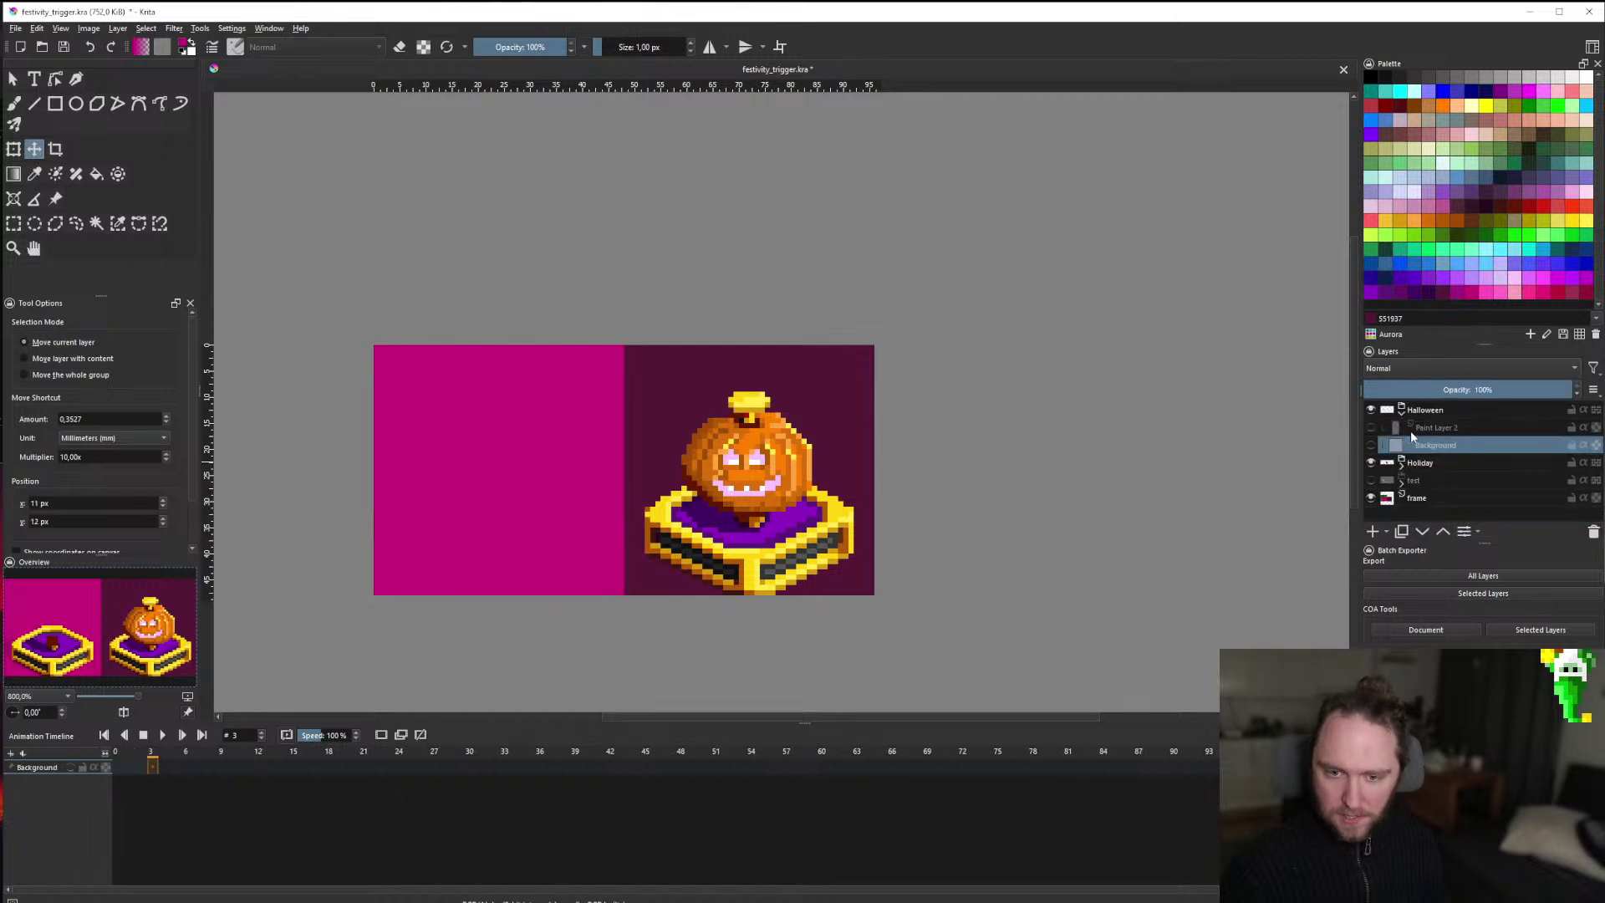
pyautogui.click(1409, 417)
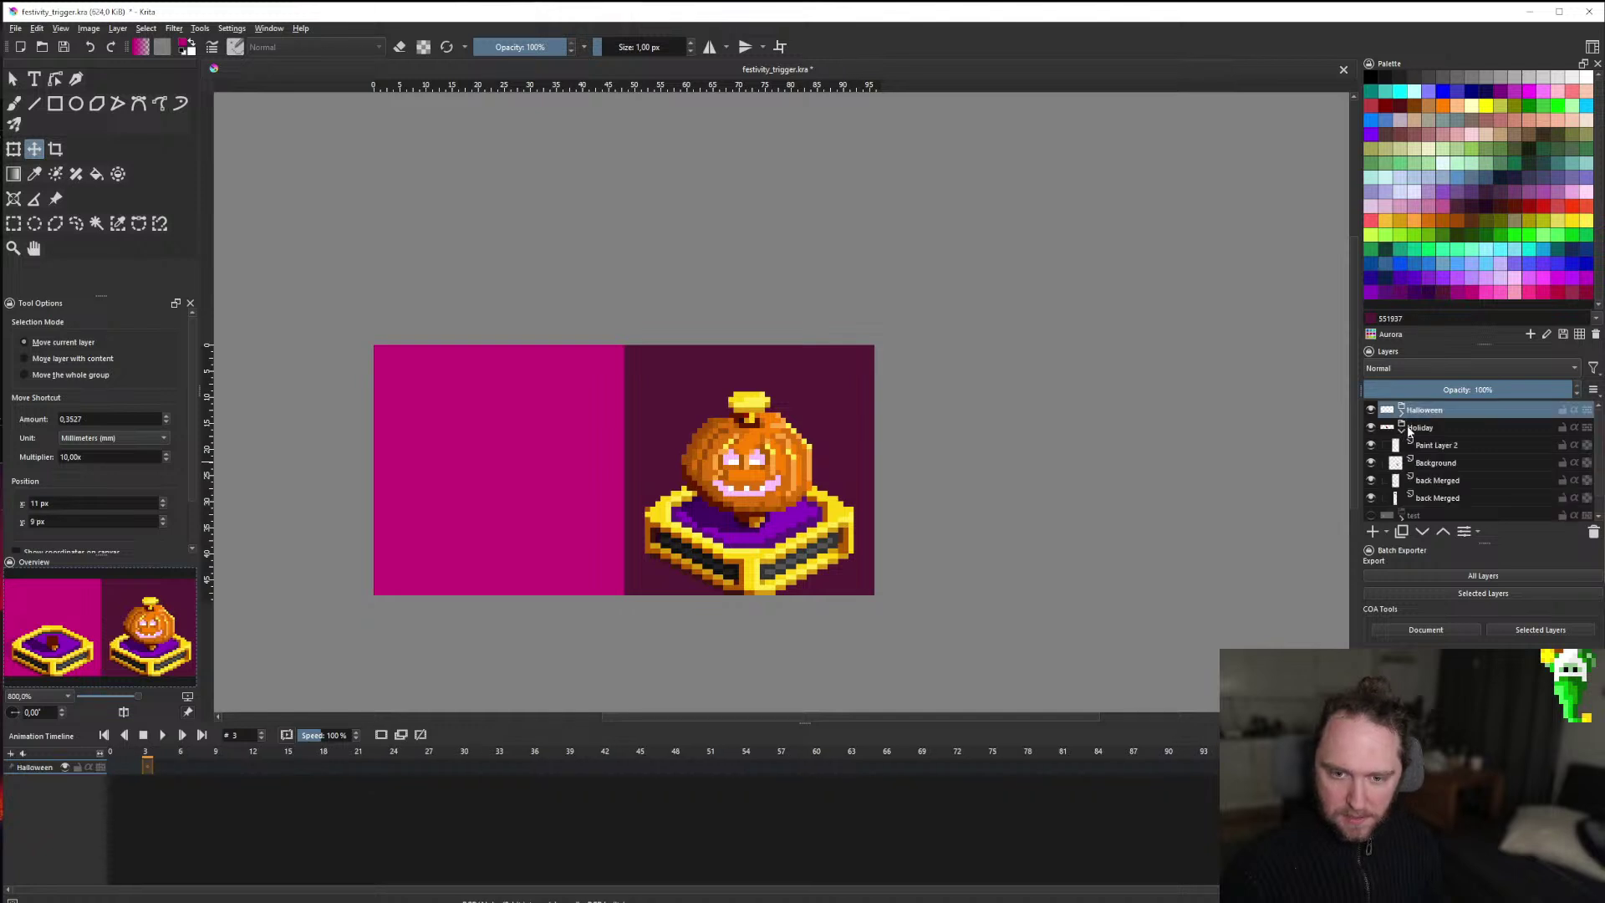
pyautogui.moveTo(1412, 429)
pyautogui.hotkey('ctrl', 'n')
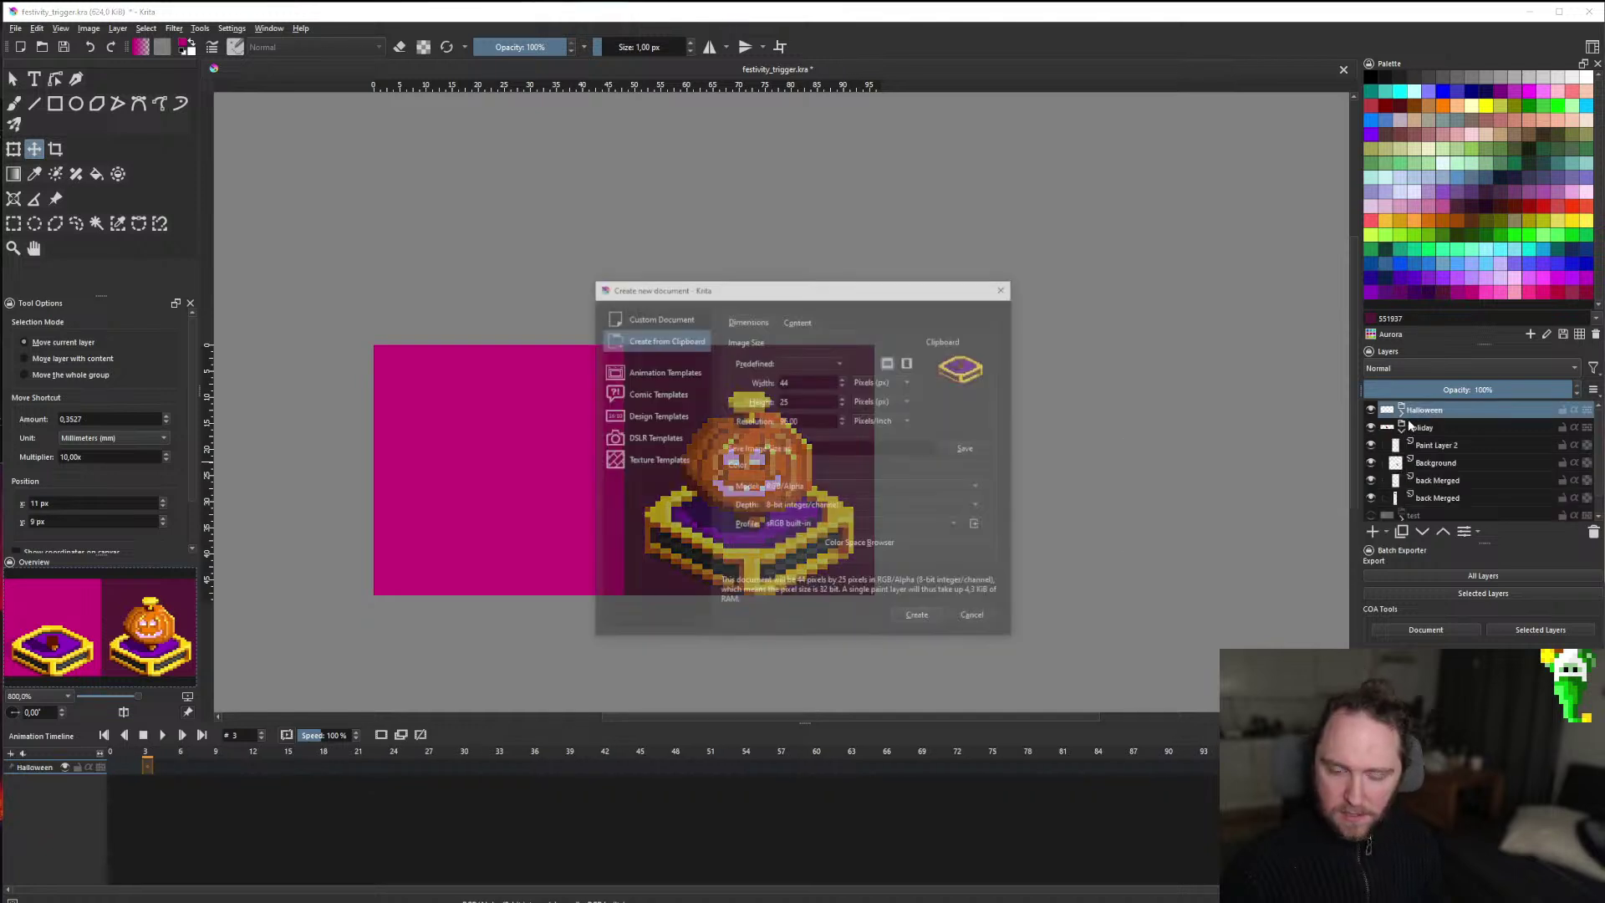
pyautogui.click(975, 617)
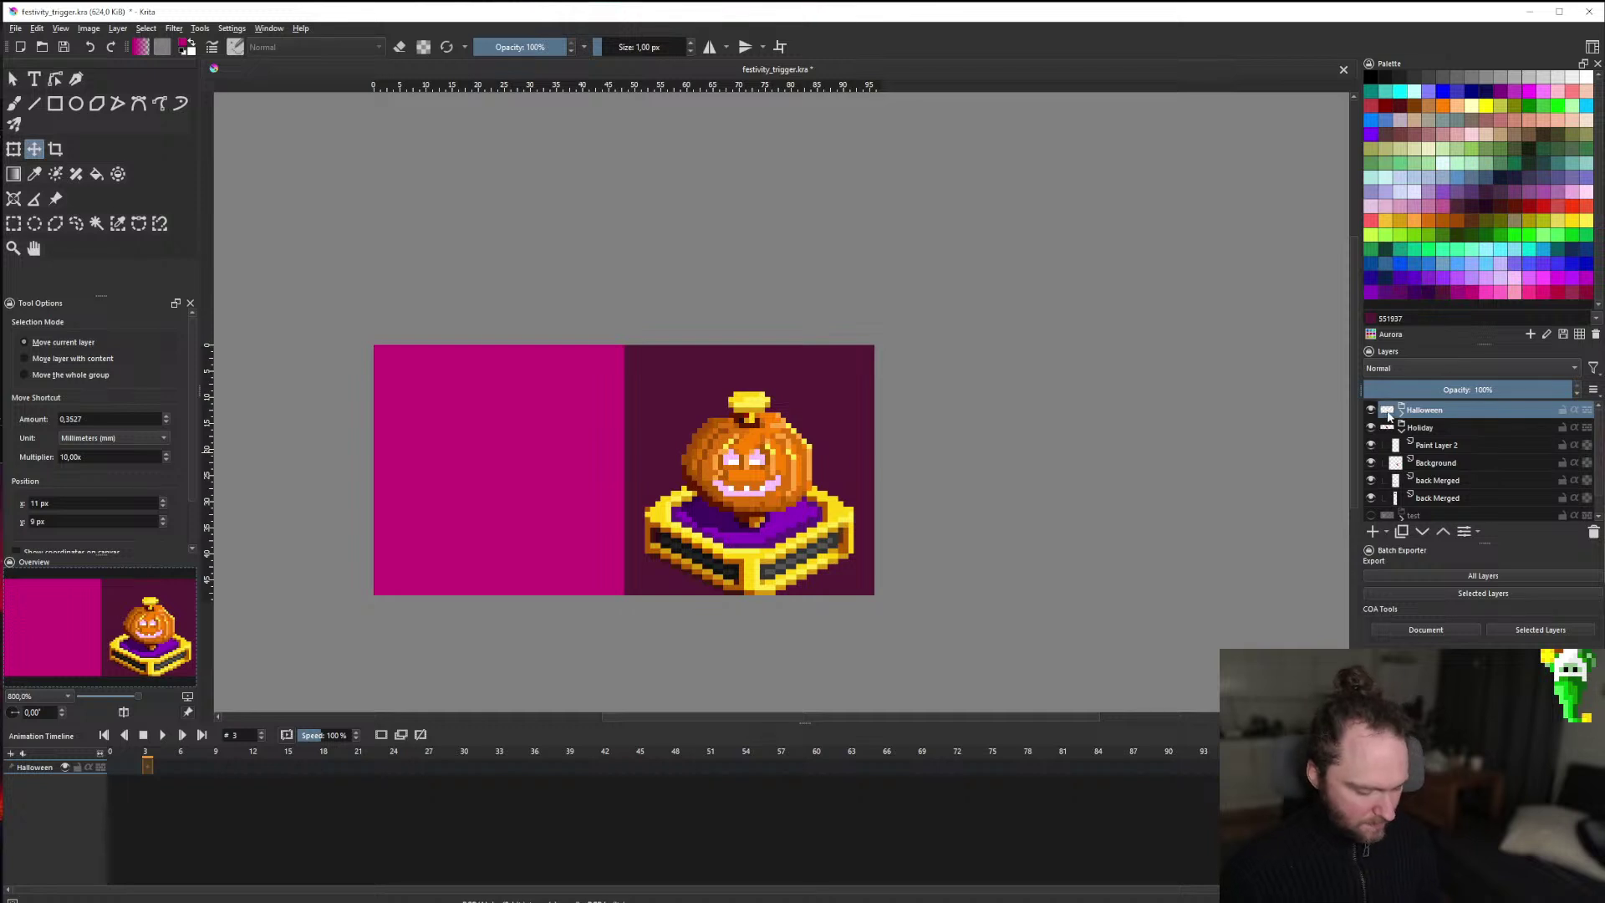
pyautogui.hotkey('ctrl', 'shift', 'n')
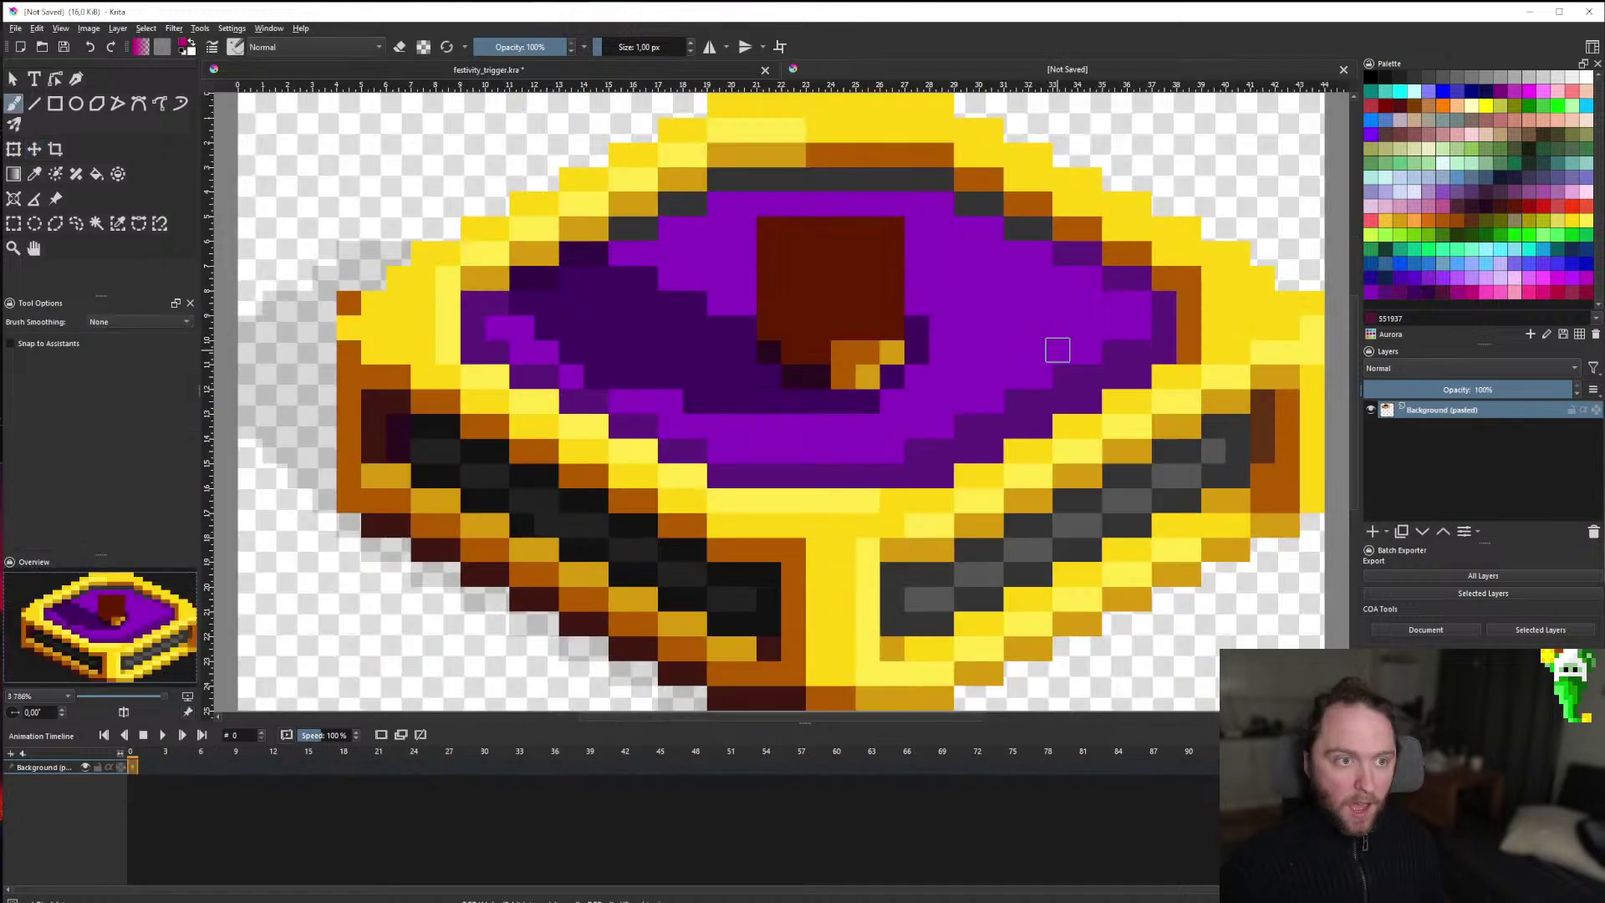
pyautogui.scroll(-4, 716, 337)
pyautogui.scroll(1, 713, 316)
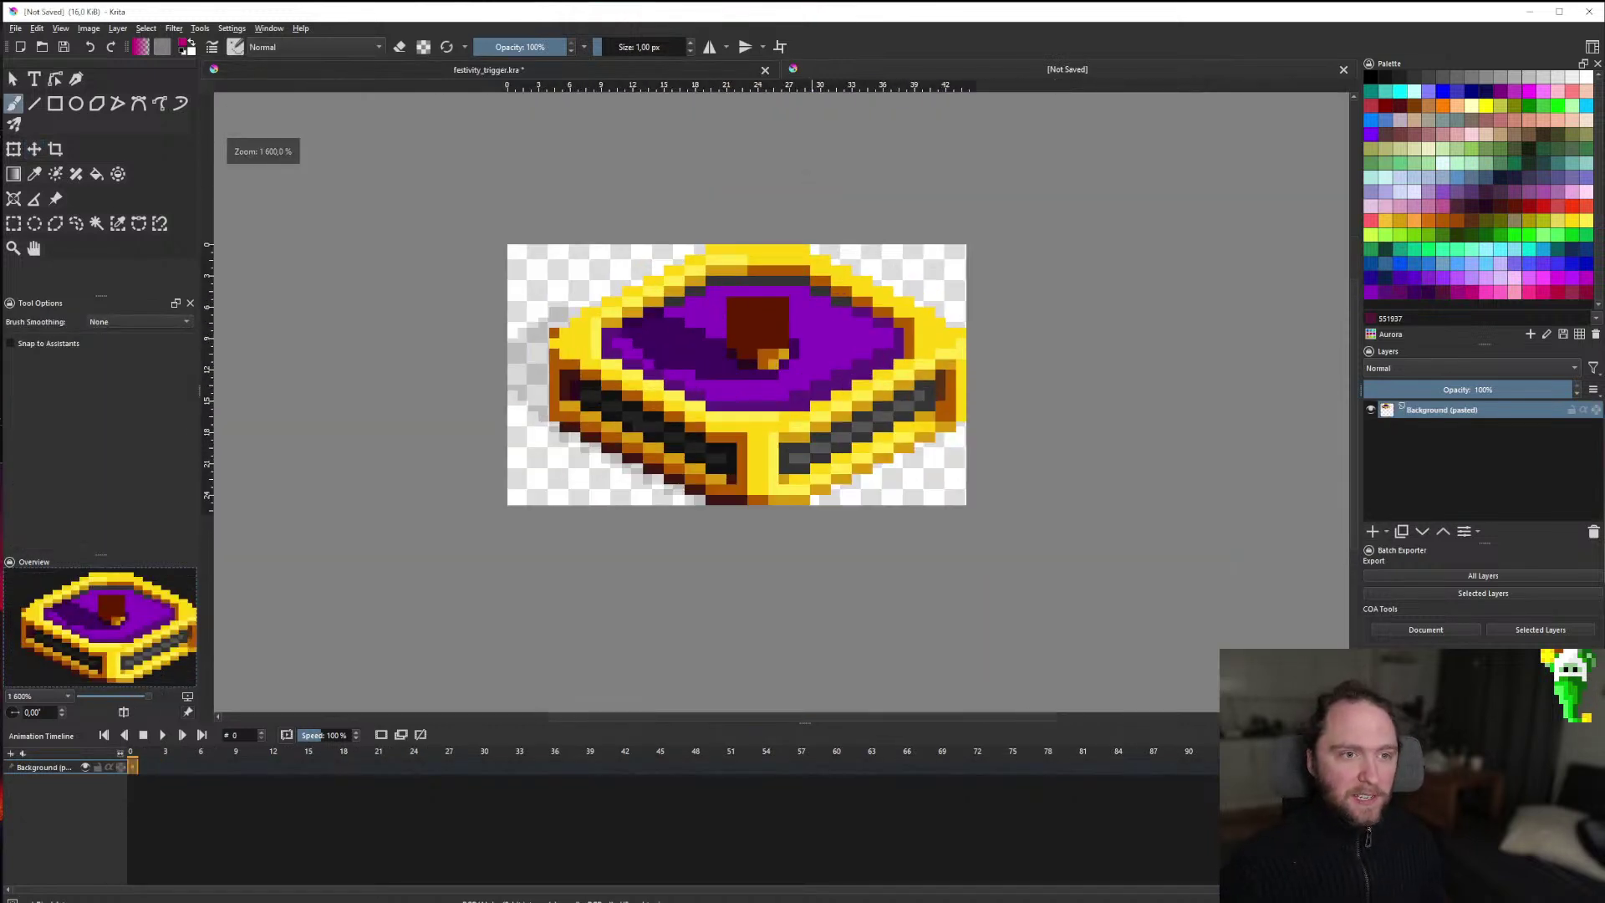
pyautogui.click(1342, 68)
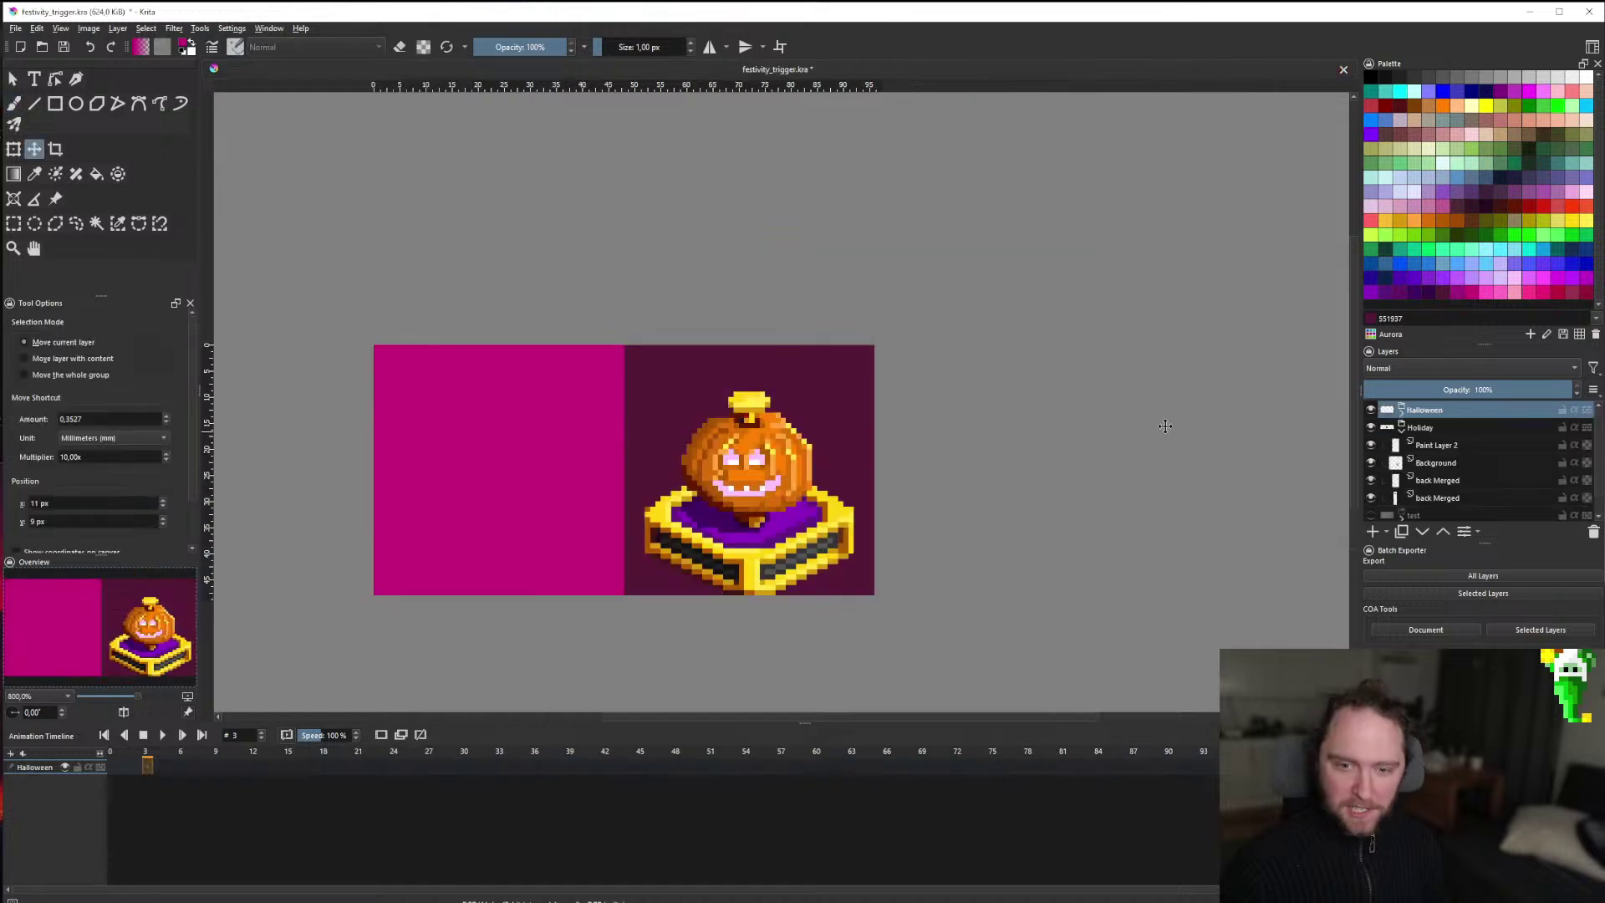
# Paste the two back Merged layers and the shadow layer back into the Halloween group.
pyautogui.click(1402, 412)
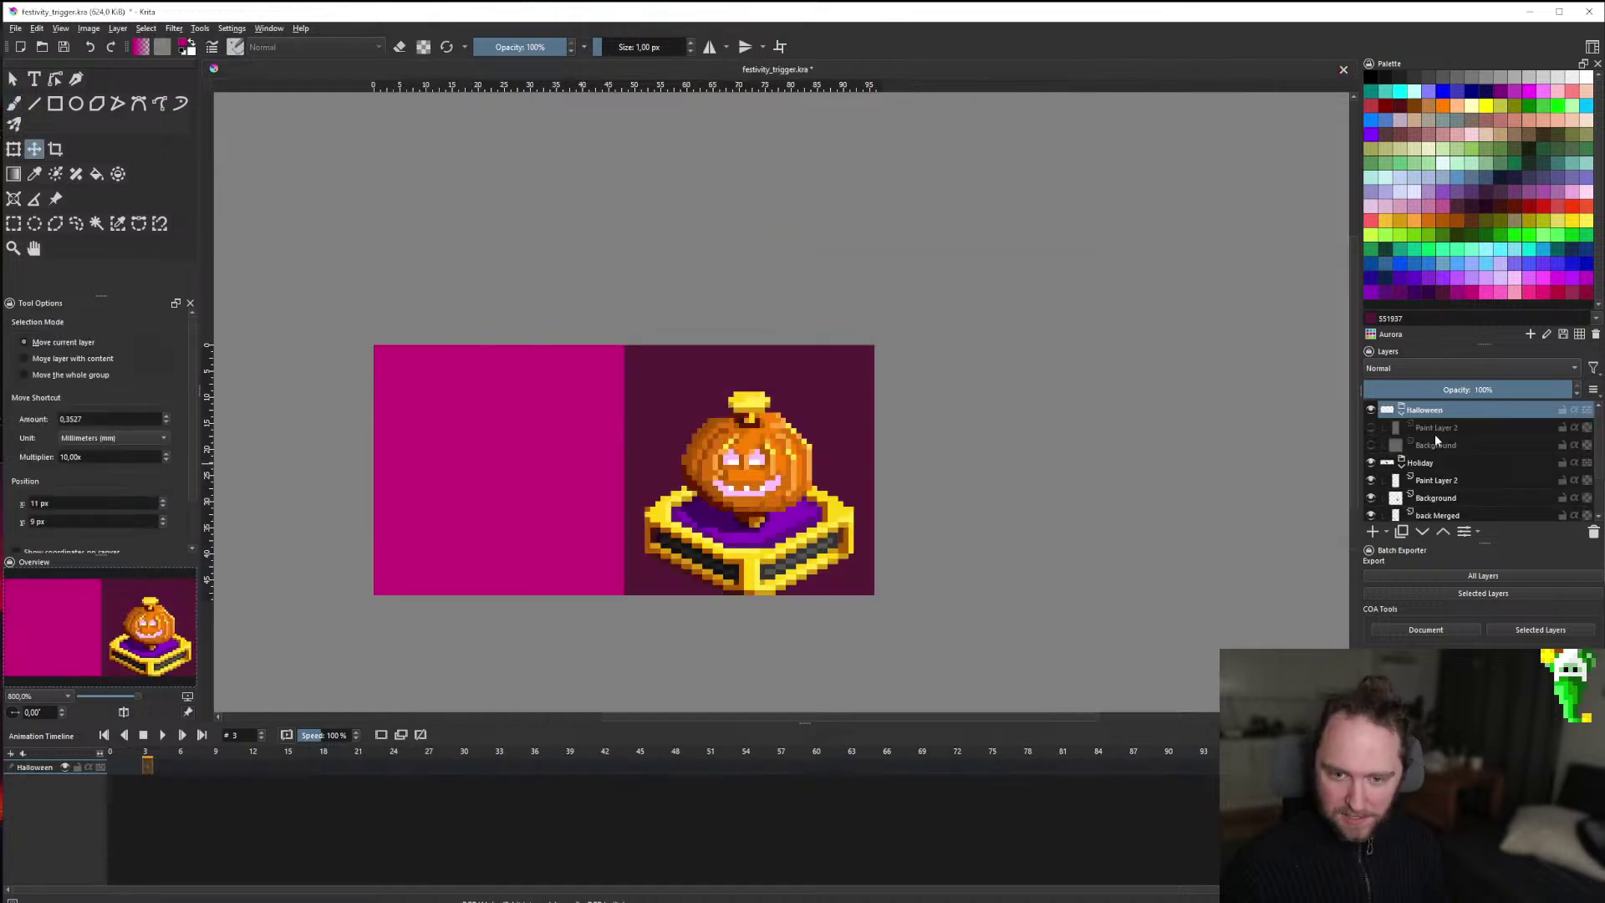
pyautogui.hotkey('ctrl', 'v')
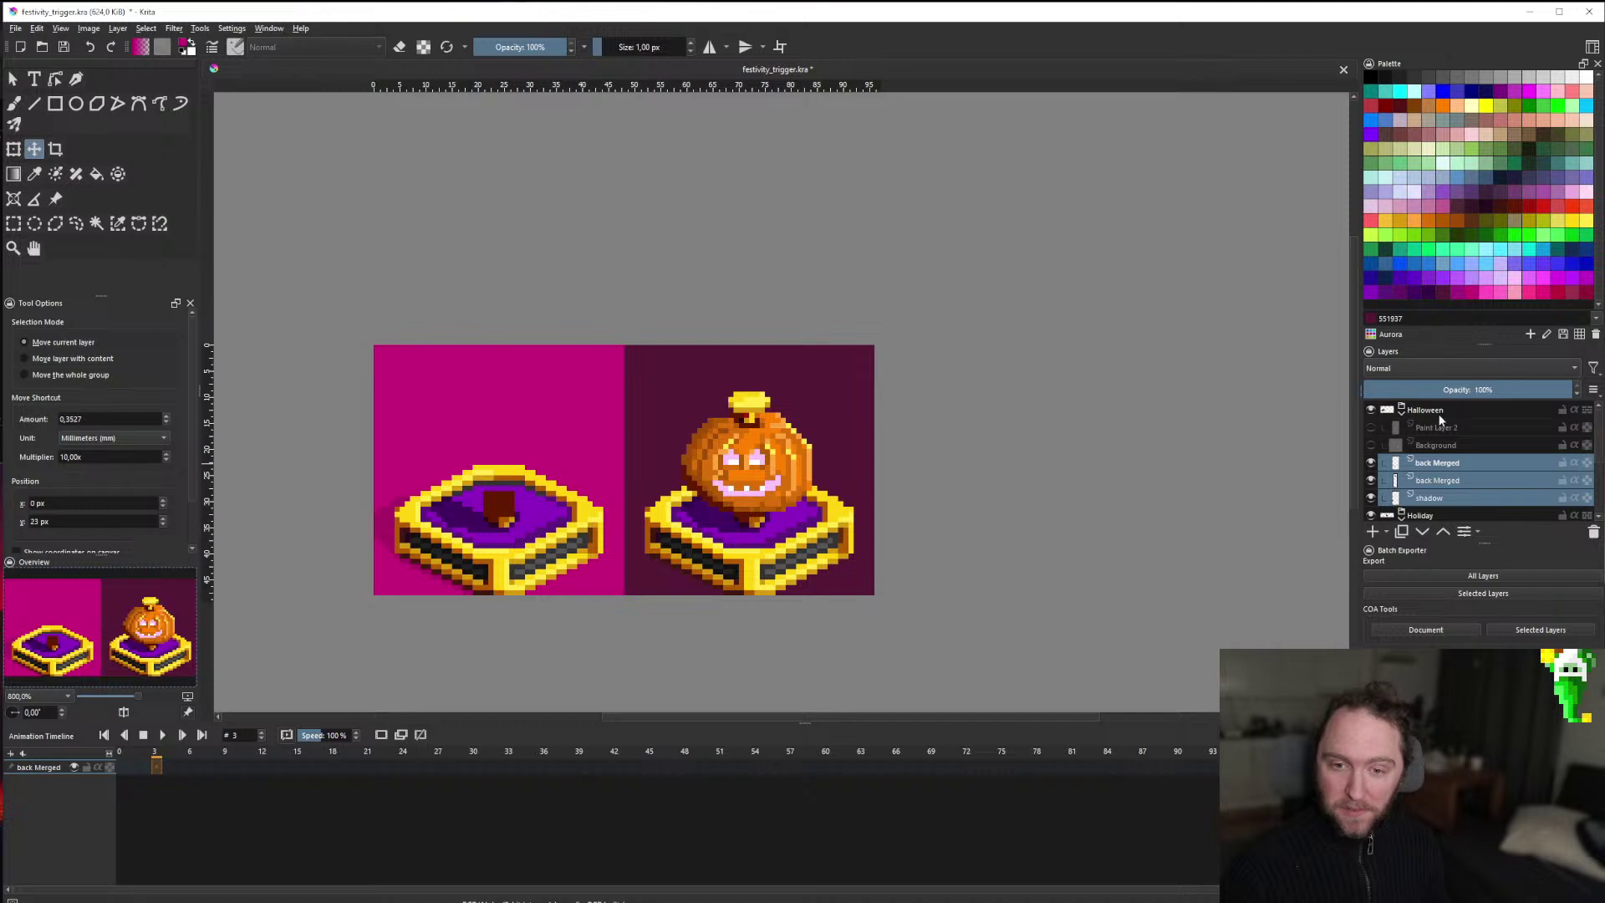
pyautogui.click(1439, 413)
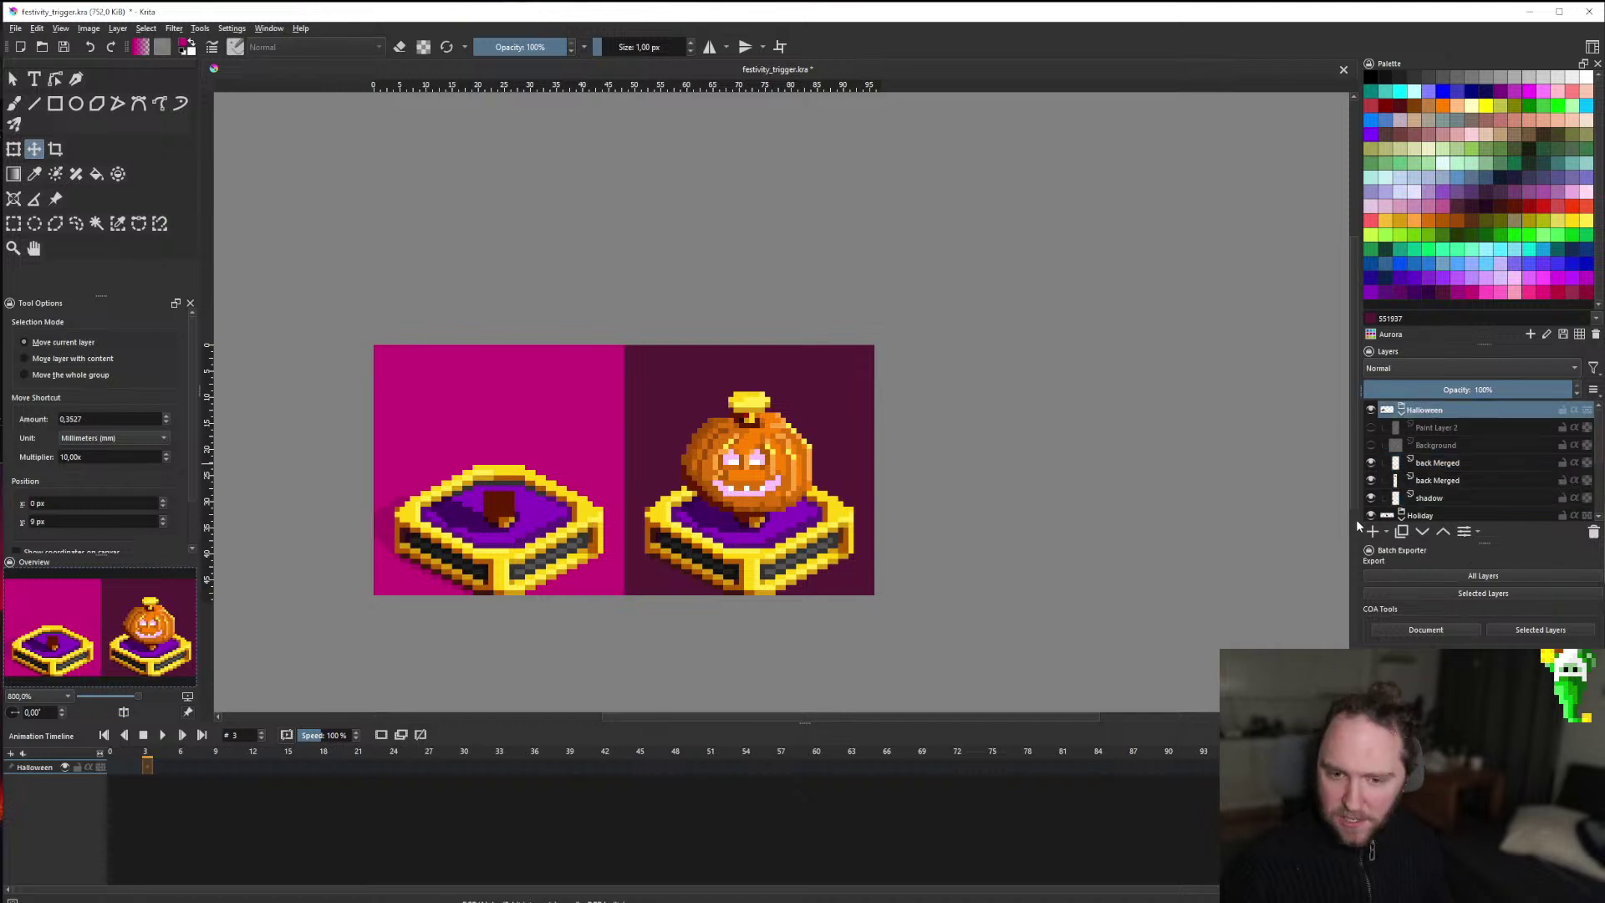
# Place copies of the two back Merged layers and the shadow outside the Halloween and Holiday groups and group them.
pyautogui.click(1401, 410)
pyautogui.click(1401, 427)
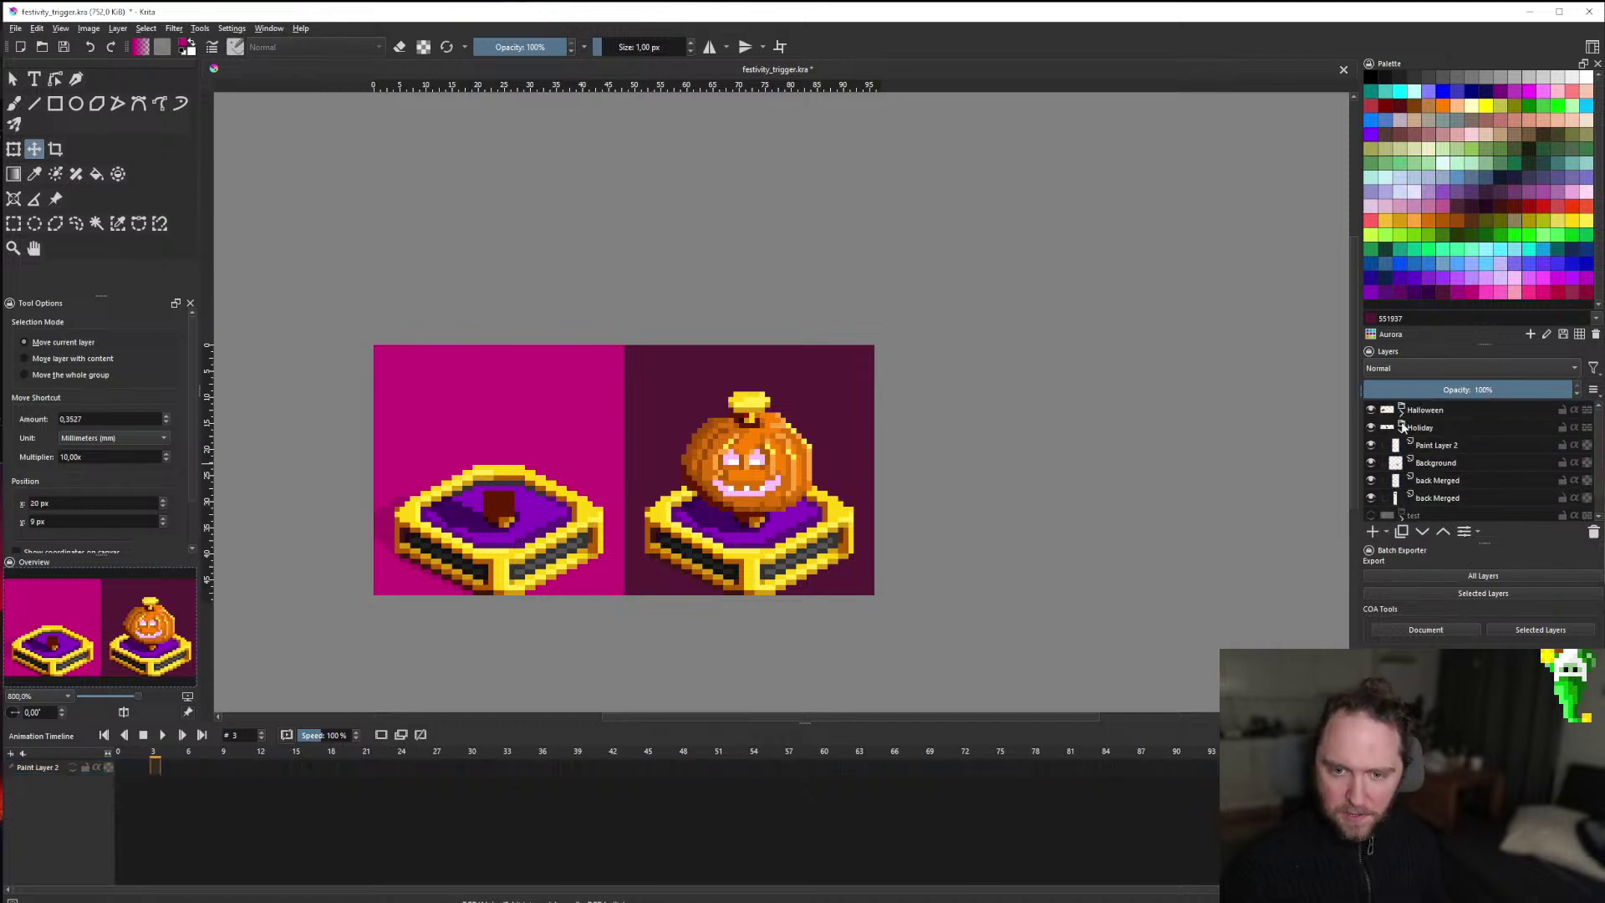
pyautogui.click(1402, 427)
pyautogui.click(1426, 446)
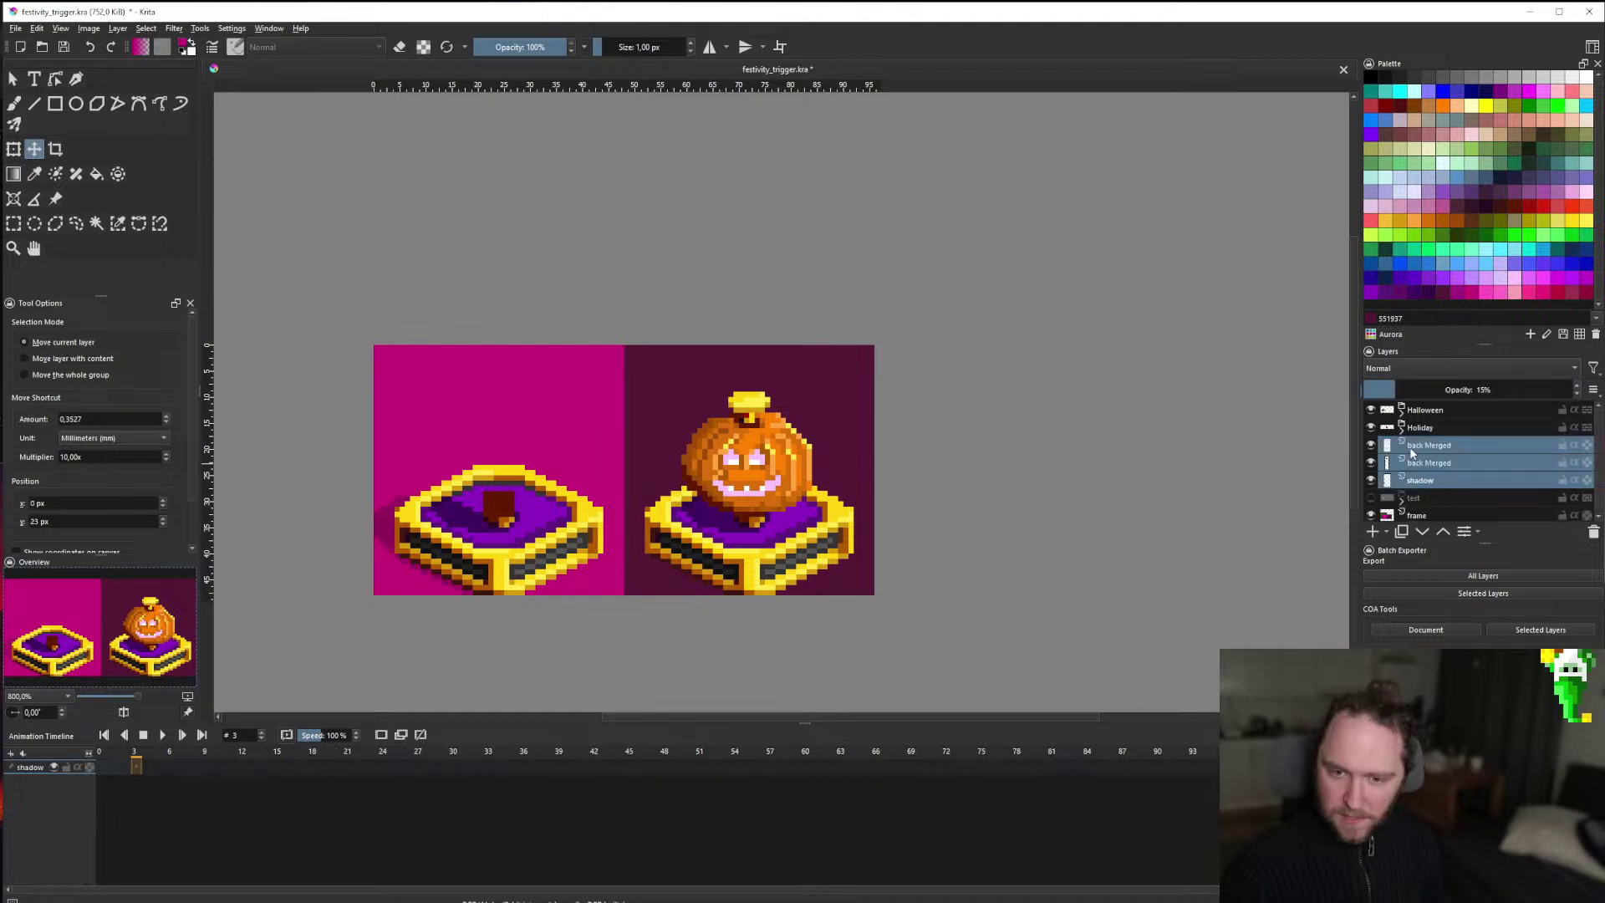
pyautogui.hotkey('ctrl', 'g')
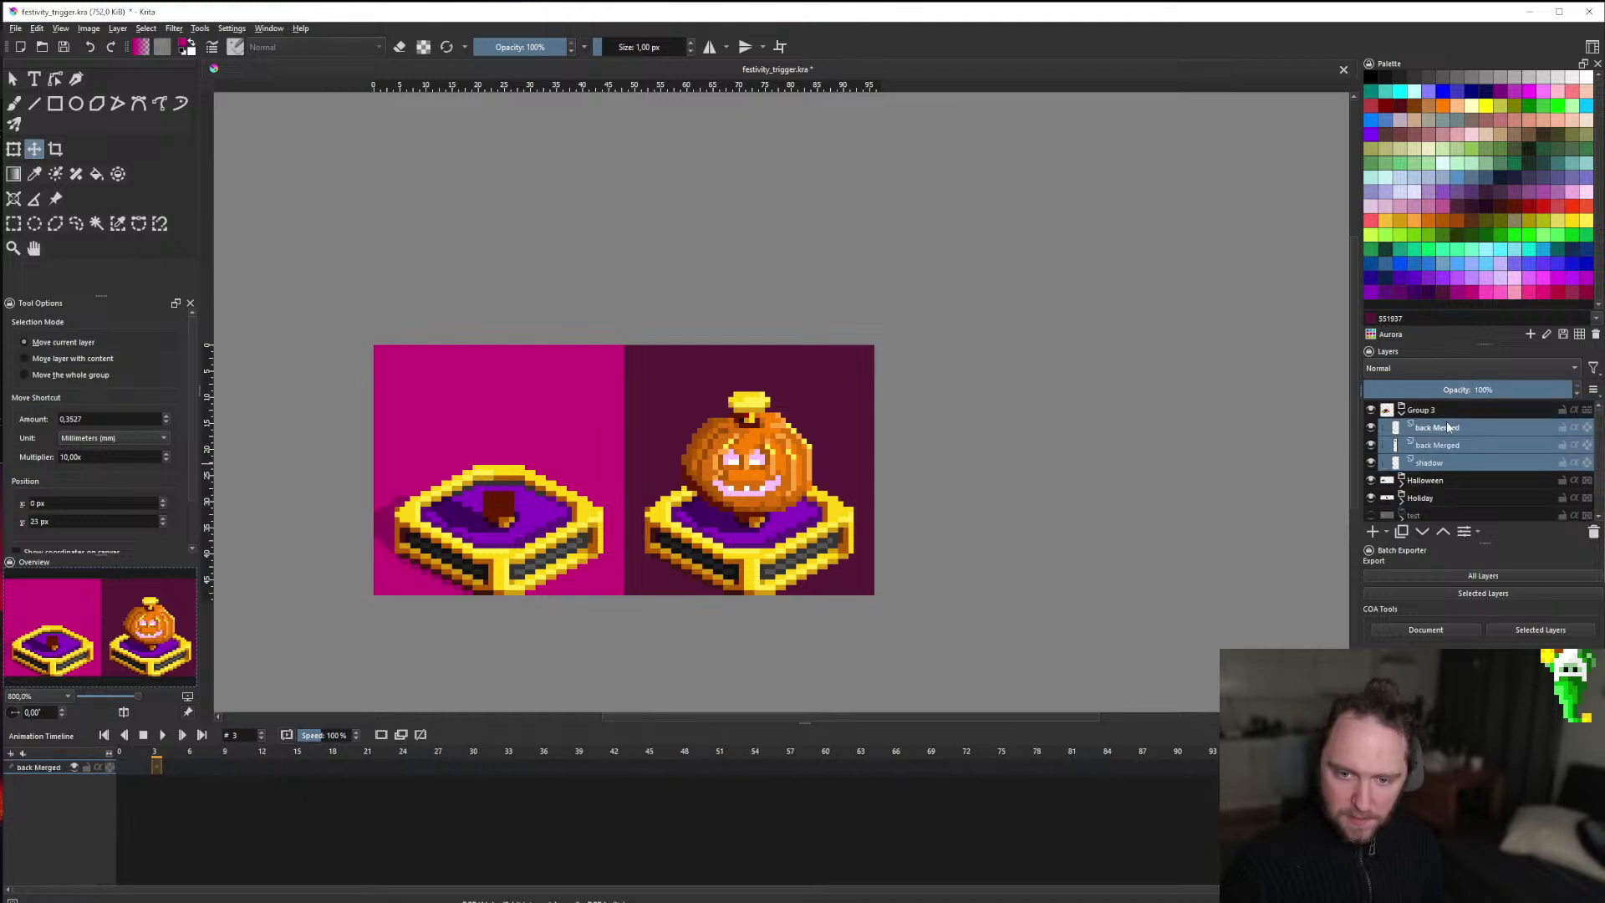
# Name the new pedestal group TEmplate and save the document.
pyautogui.doubleClick(1433, 411)
pyautogui.write('TEmplate')
pyautogui.press('Return')
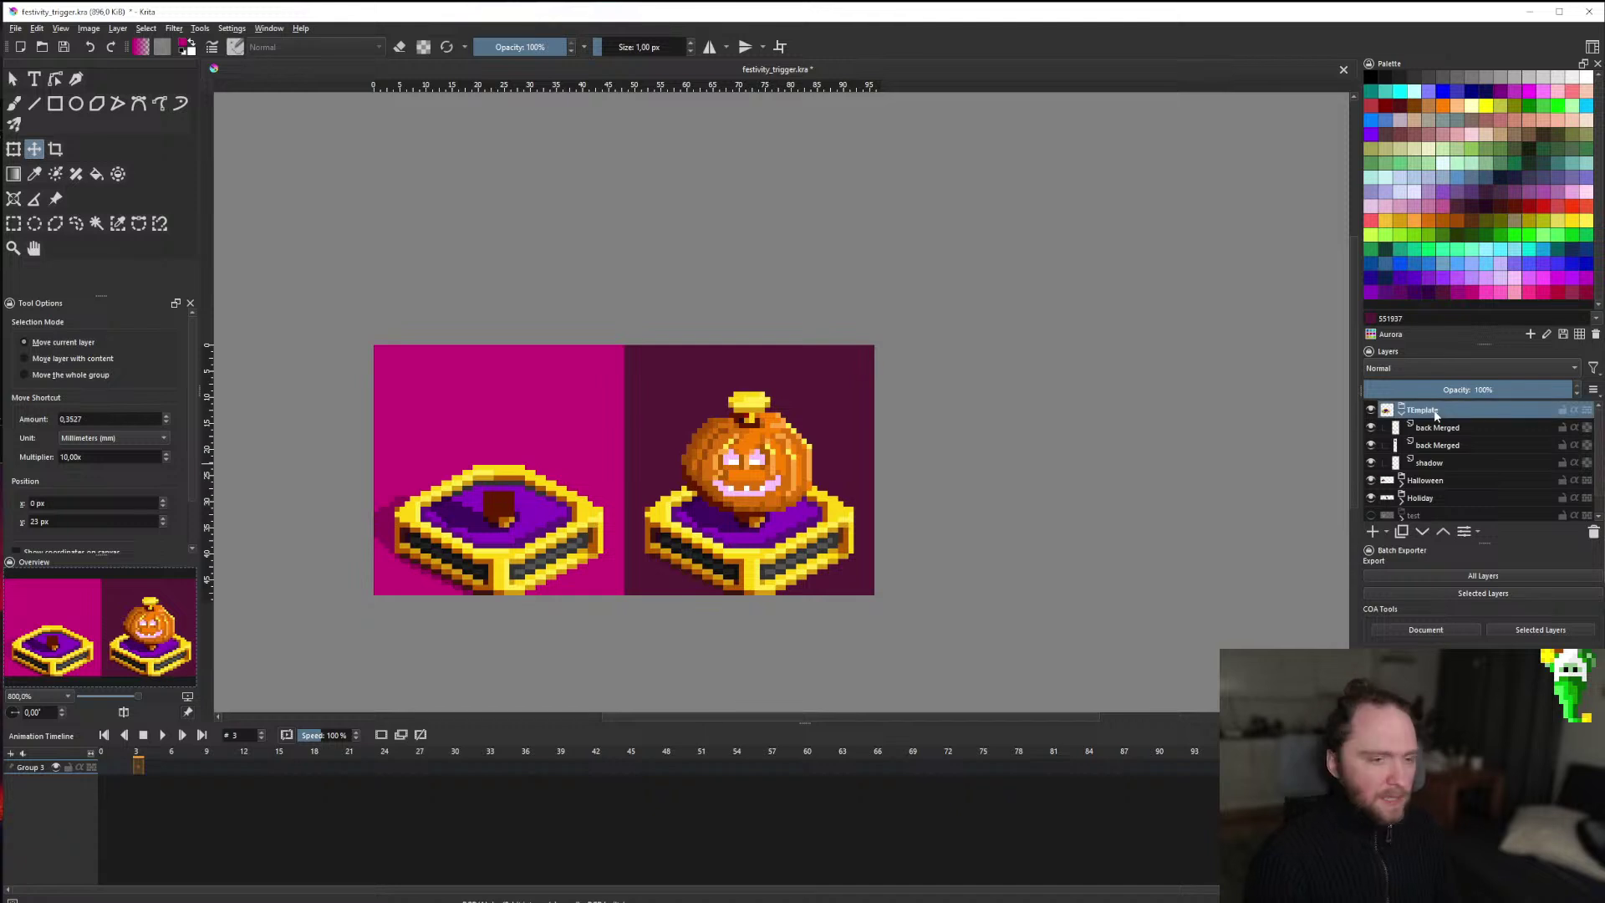
pyautogui.hotkey('ctrl', 's')
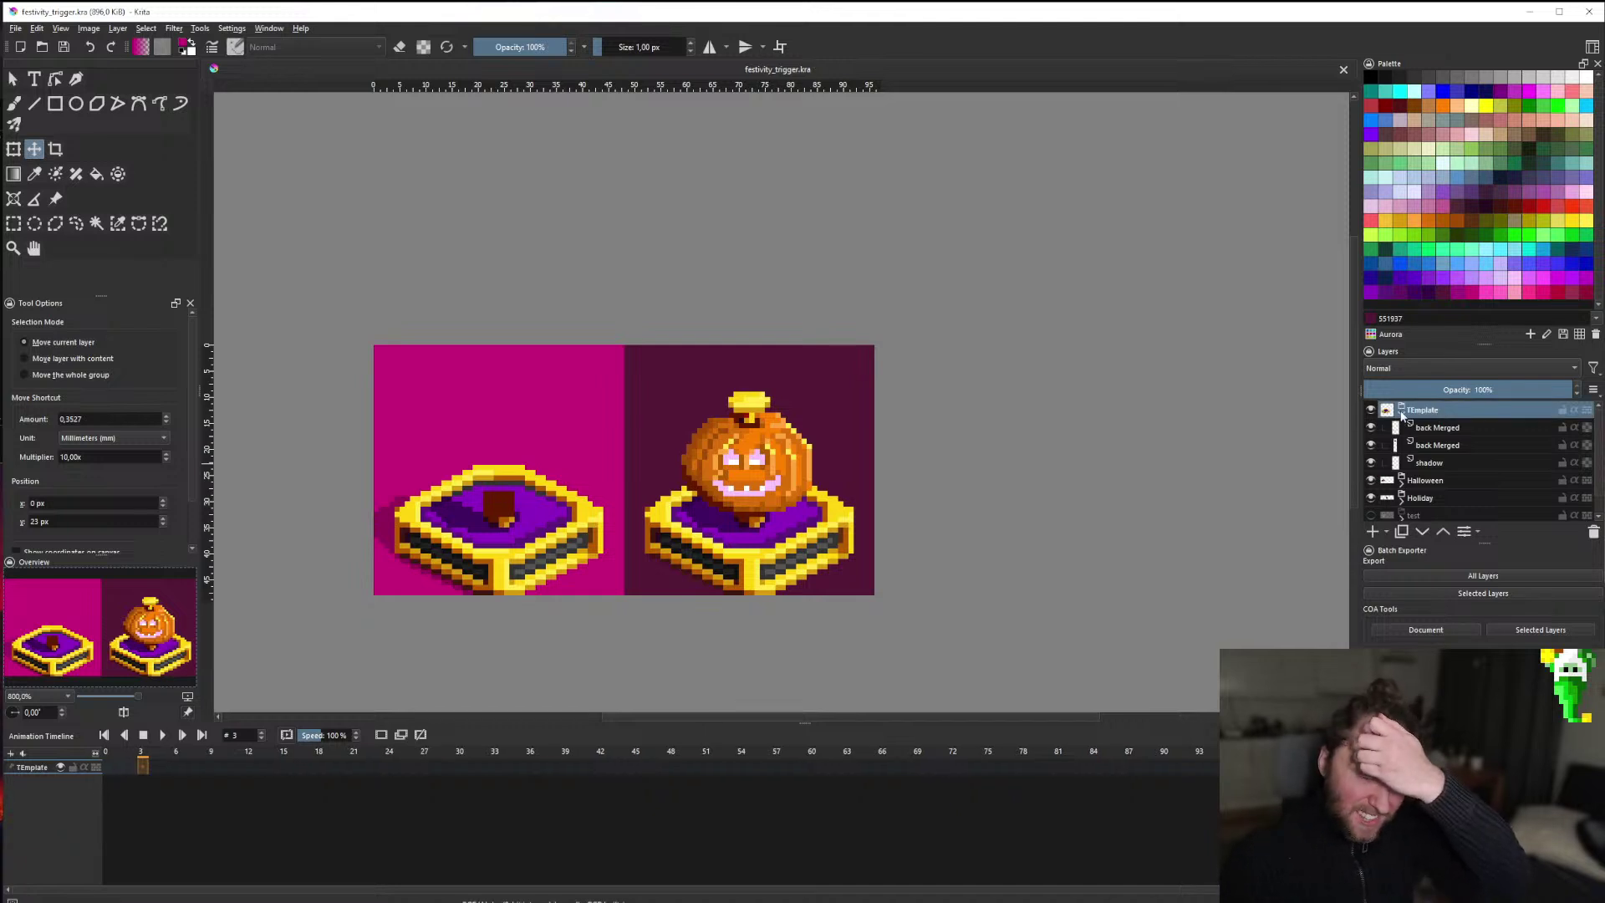
# Collapse the TEmplate group and rename it Base.
pyautogui.click(1403, 411)
pyautogui.doubleClick(1433, 411)
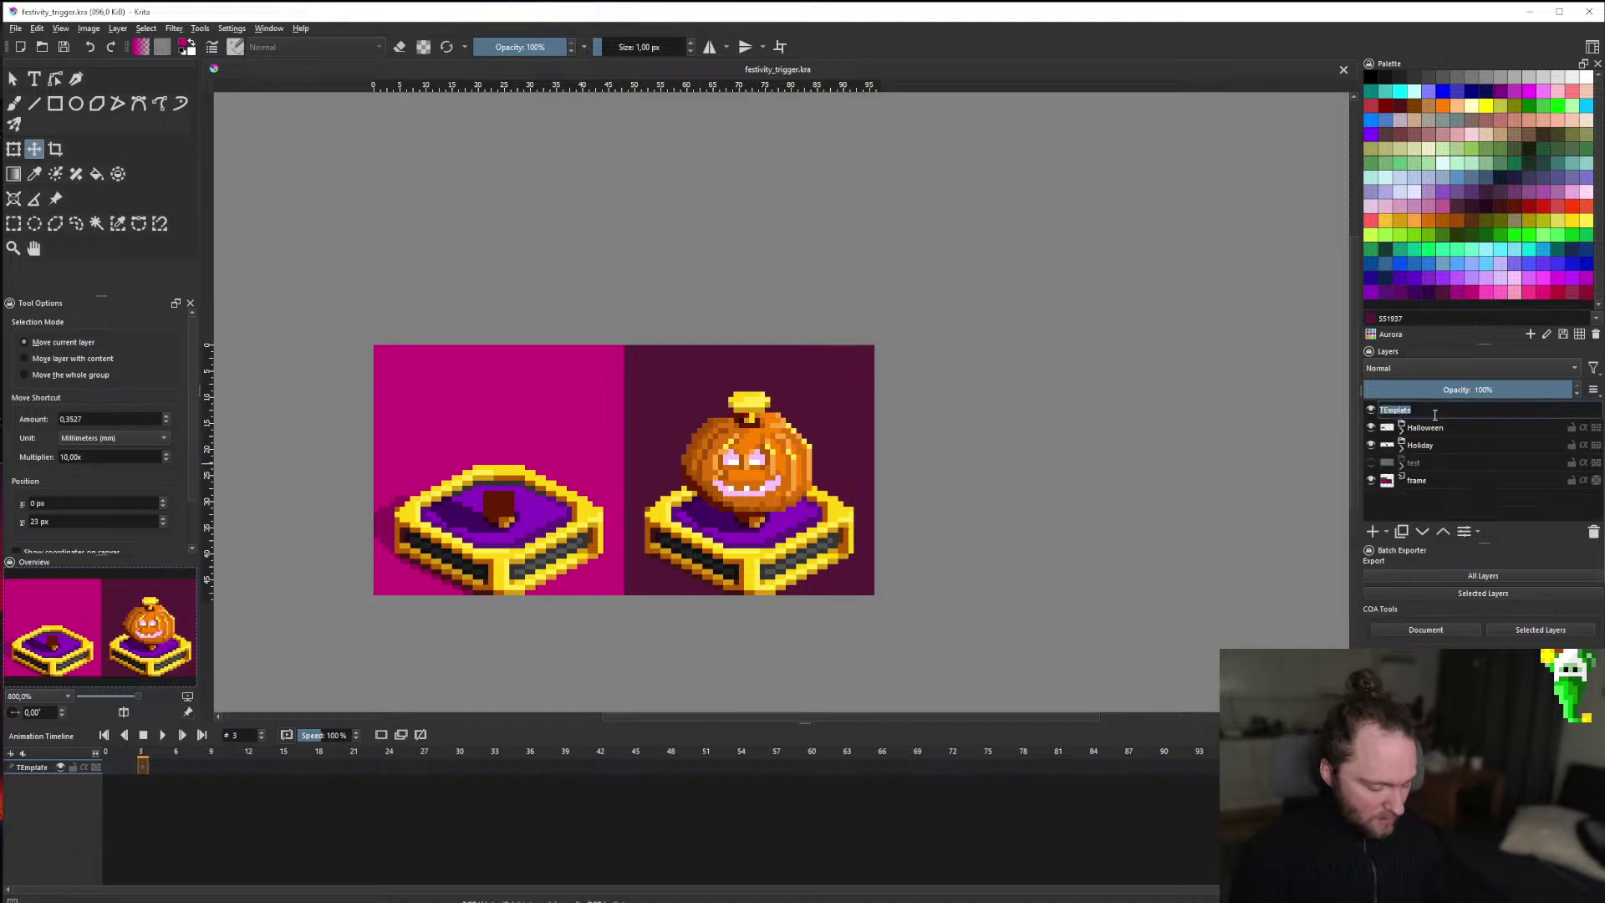
pyautogui.write('Base')
pyautogui.press('Return')
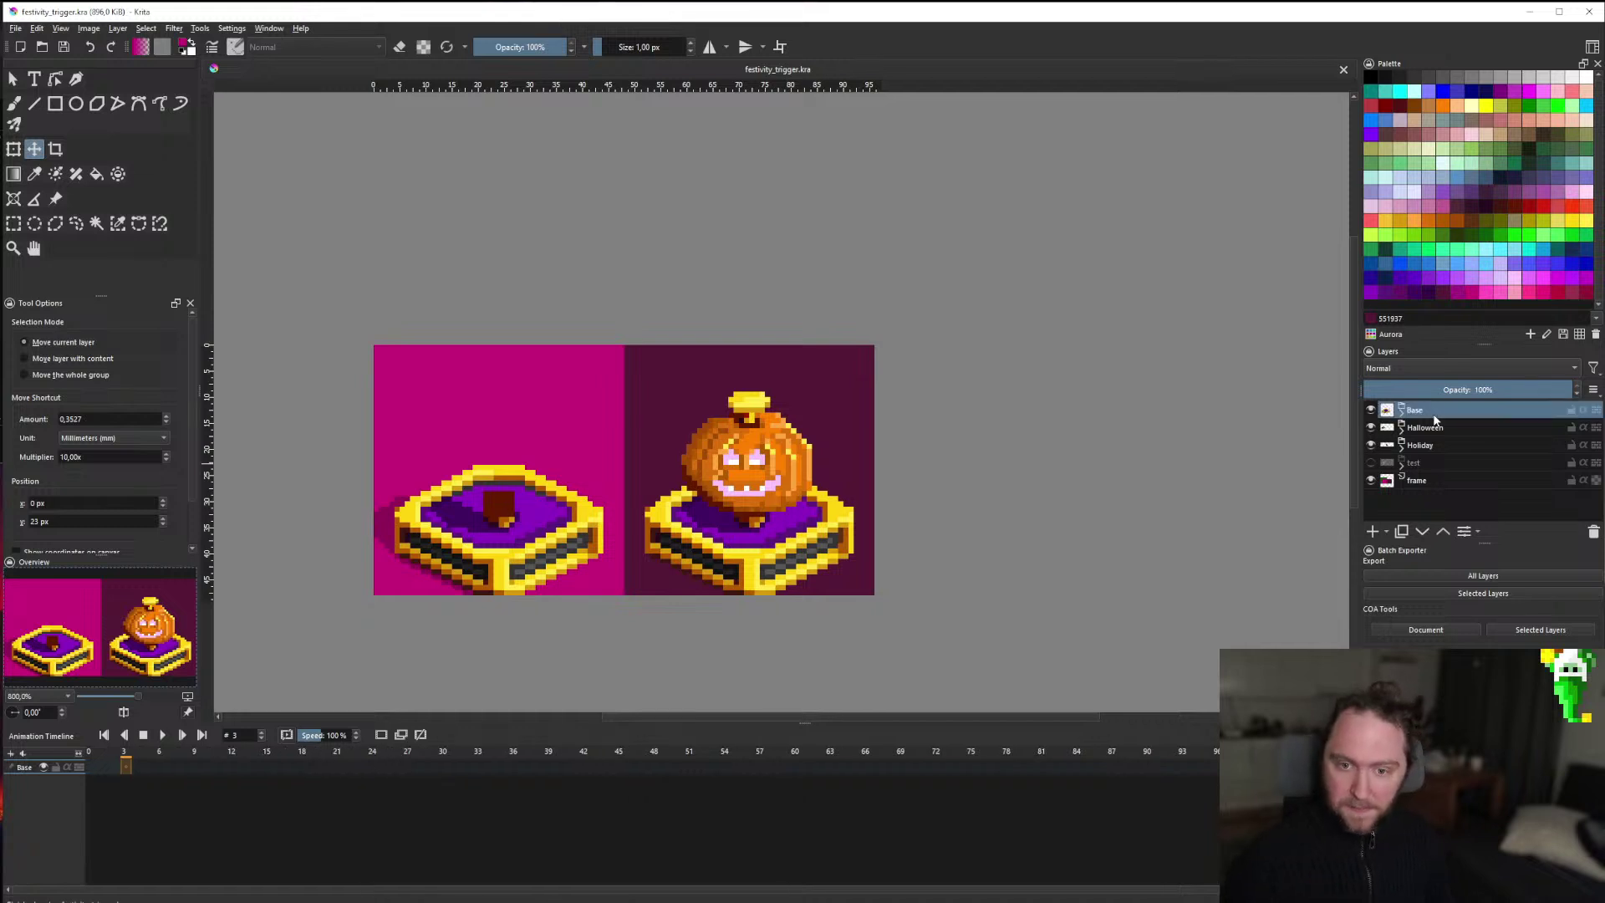
# Add a clone layer of the Base group.
pyautogui.rightClick(1435, 418)
pyautogui.moveTo(1429, 640)
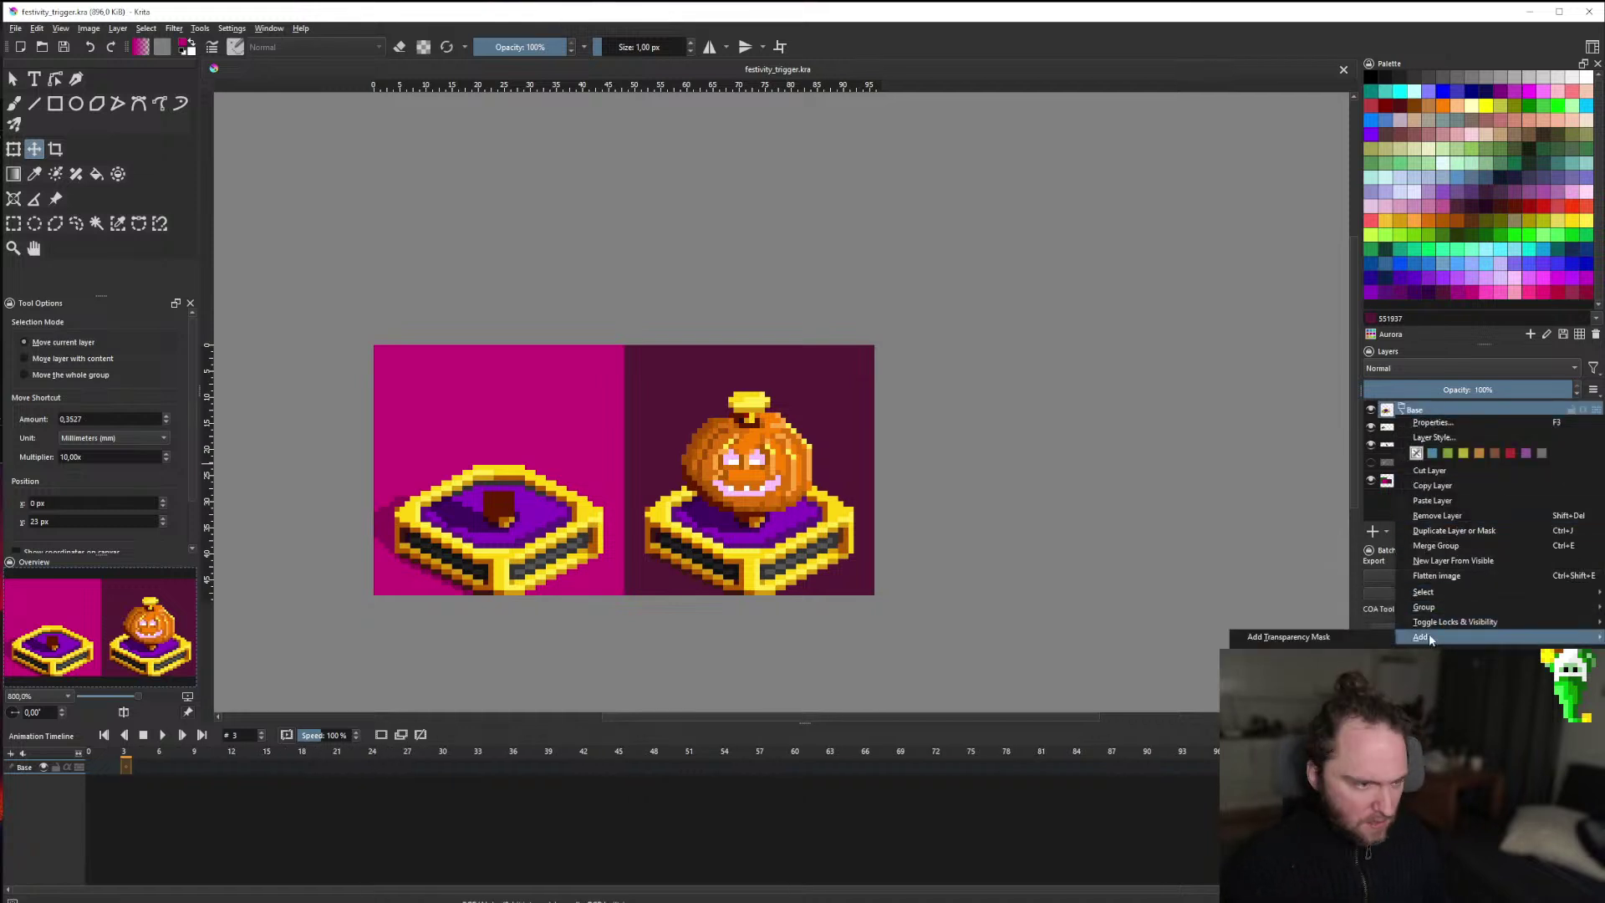
pyautogui.click(1287, 717)
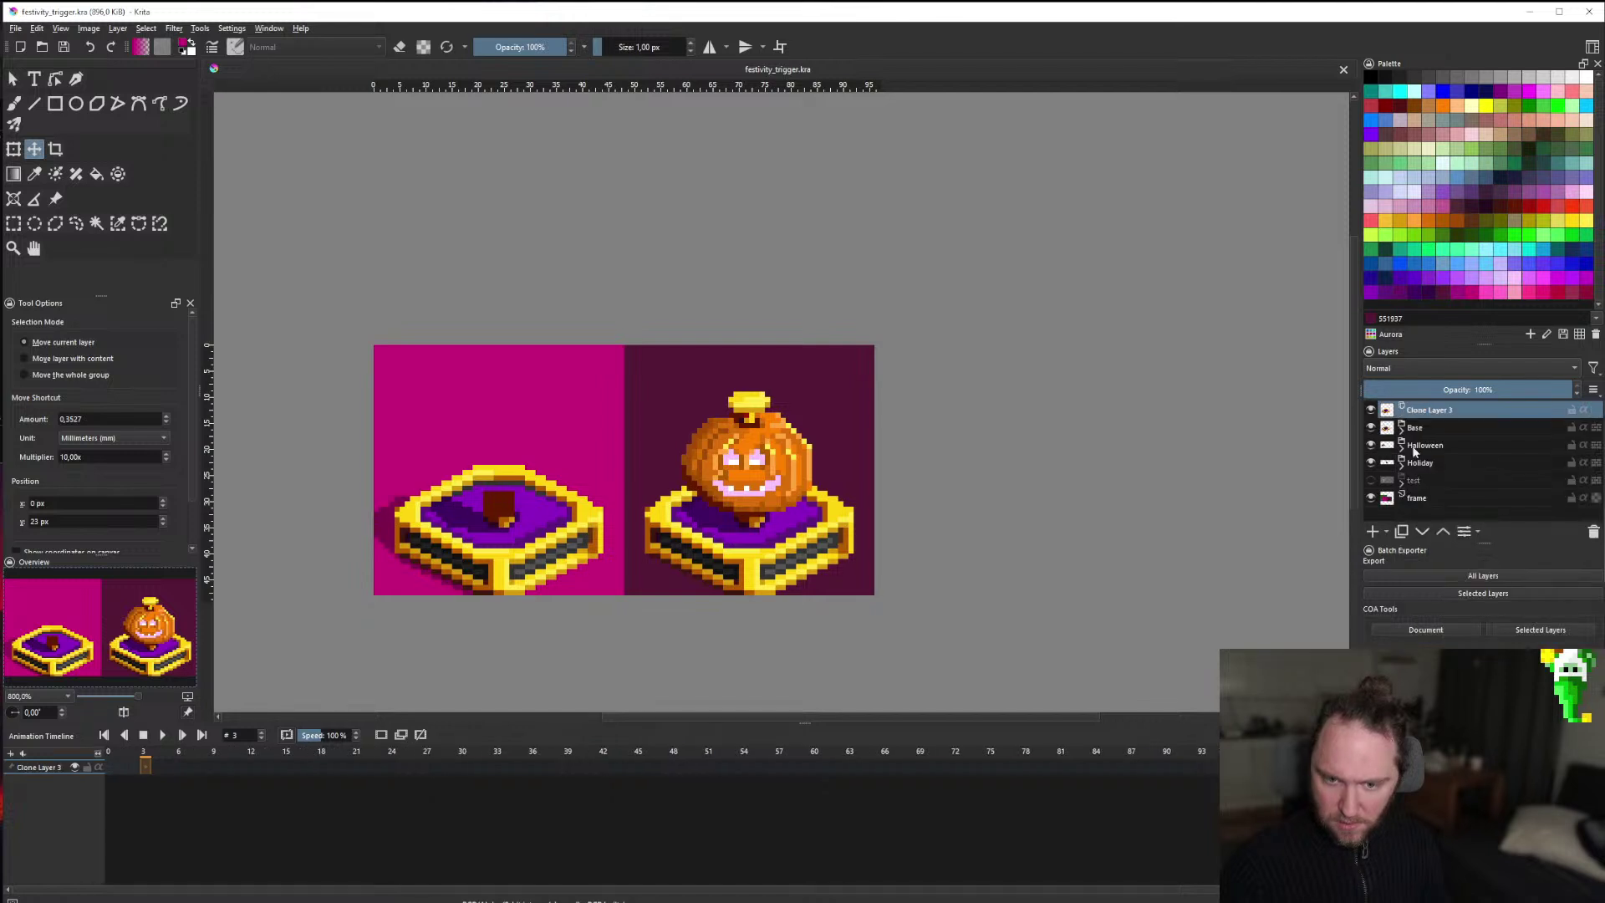
# Show Paint Layer 2 and Background in the Halloween group and place the Base clone directly below Background.
pyautogui.click(1402, 447)
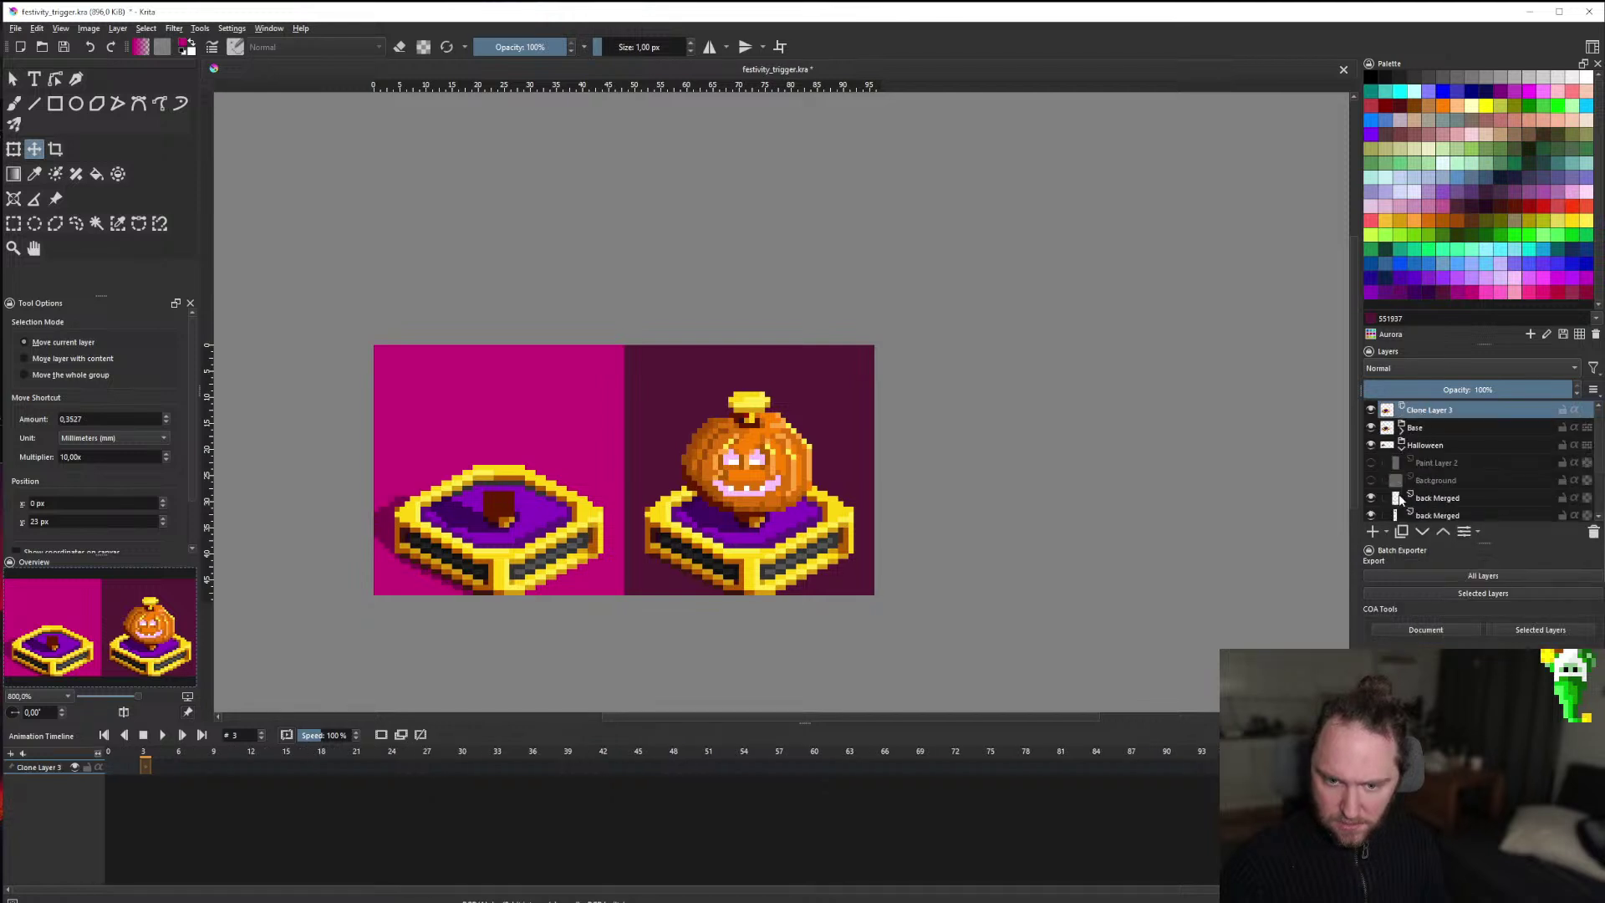
pyautogui.click(1371, 462)
pyautogui.click(1371, 480)
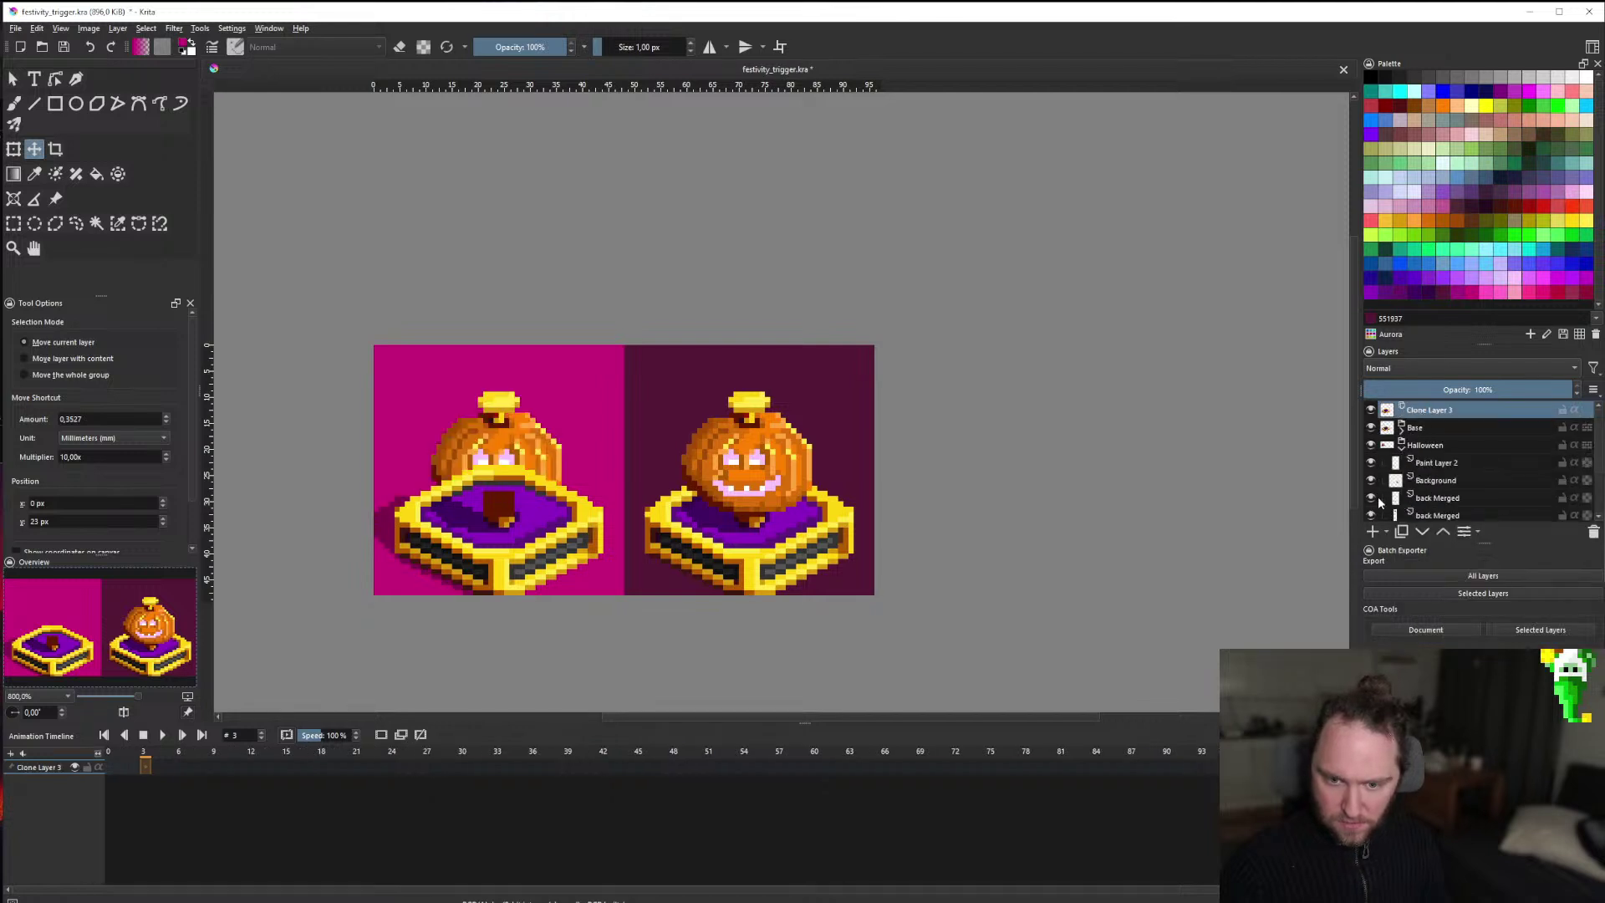
pyautogui.moveTo(1428, 409); pyautogui.dragTo(1471, 490)
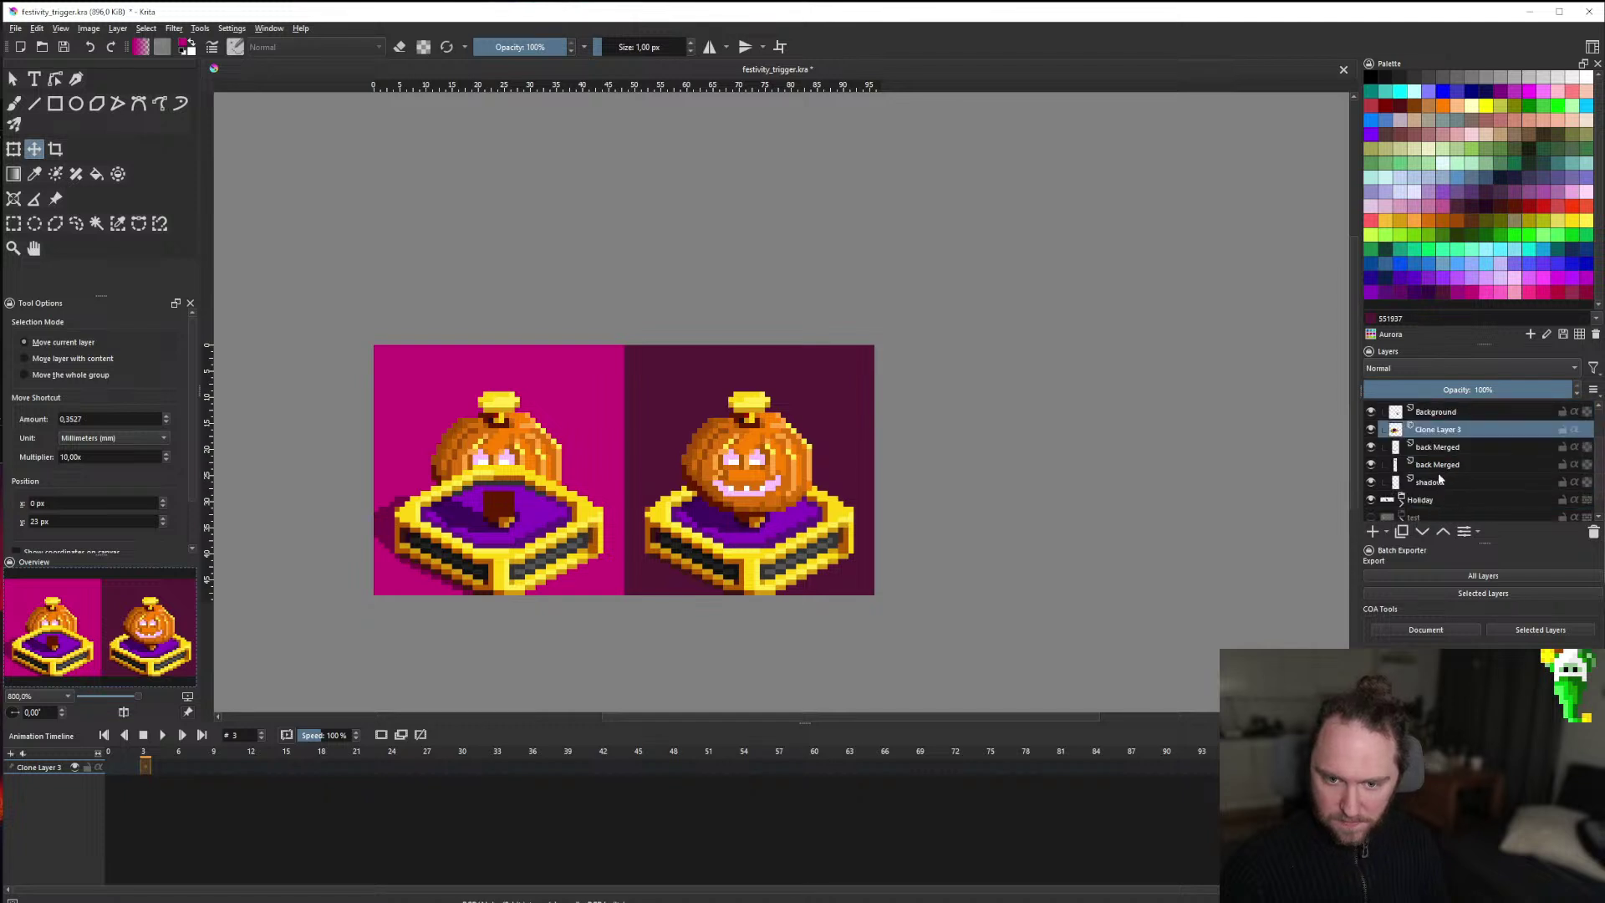
# Remove the two back Merged layers and the shadow layer from the Halloween group and collapse it.
pyautogui.rightClick(1414, 448)
pyautogui.click(1458, 508)
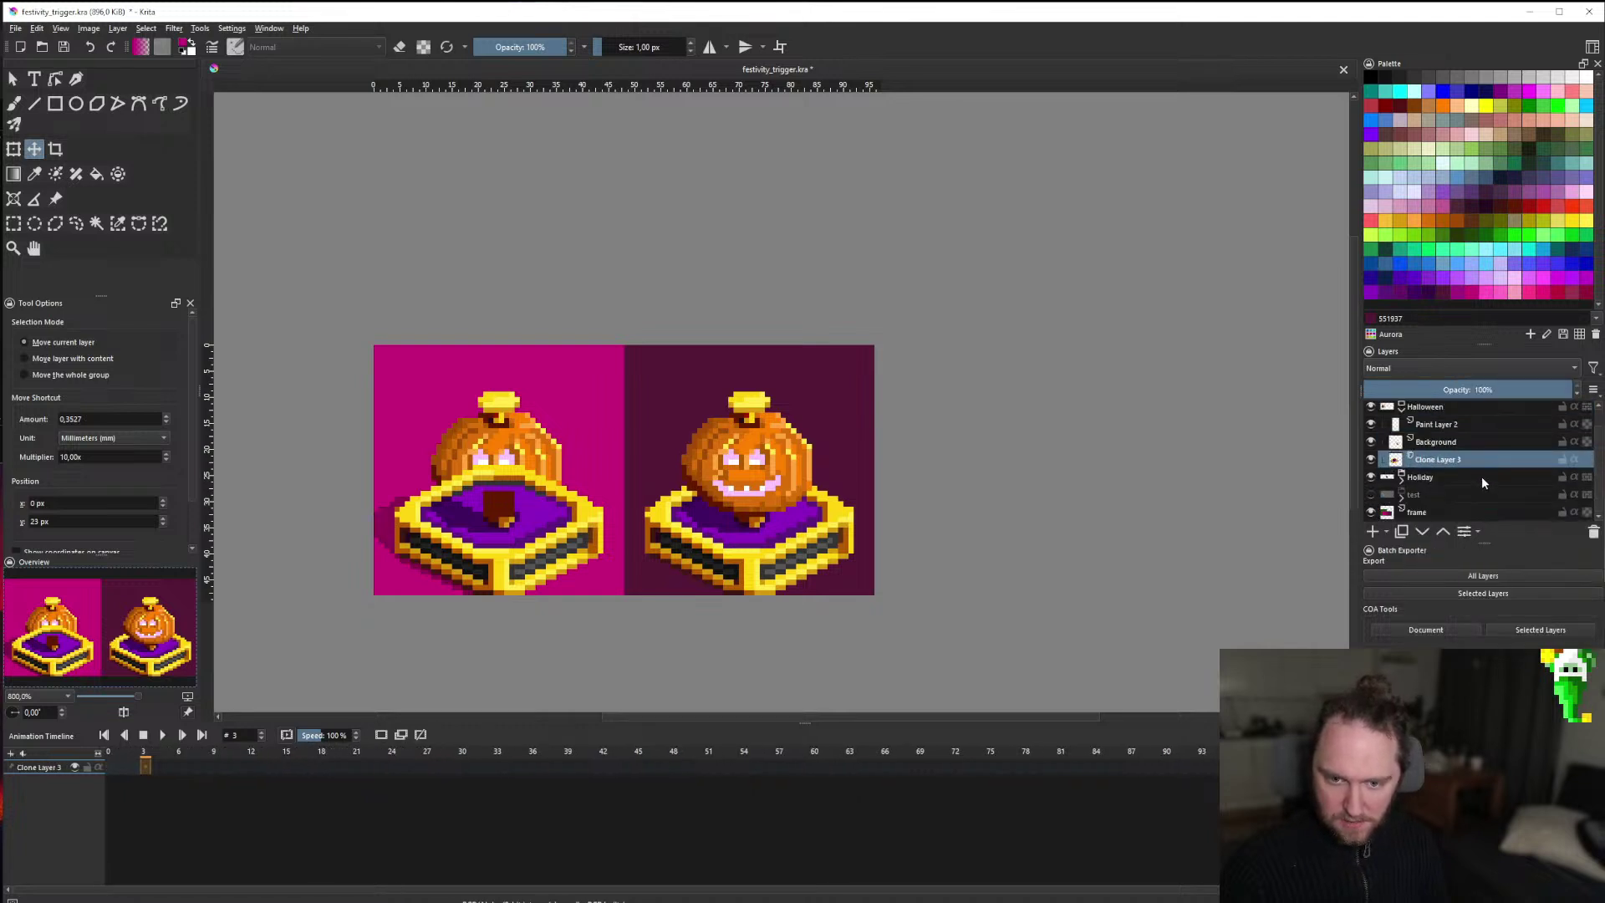
pyautogui.scroll(1, 1481, 475)
pyautogui.click(1402, 428)
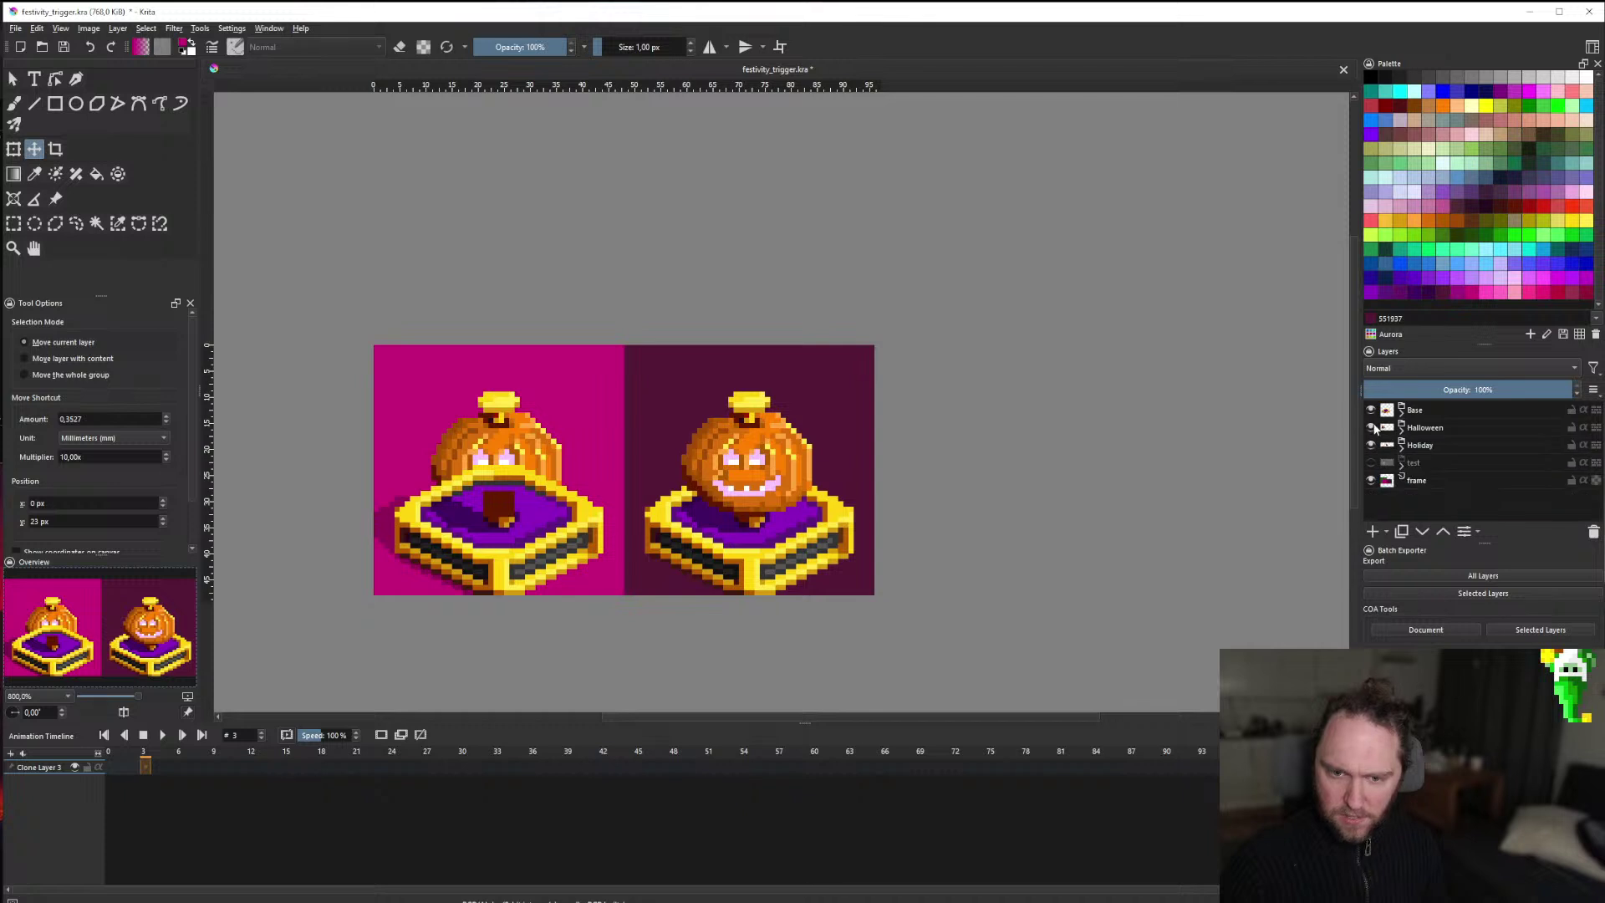
# Hide the Holiday group and compare the Base and Halloween groups by switching their visibility, leaving both shown.
pyautogui.click(1371, 427)
pyautogui.click(1371, 446)
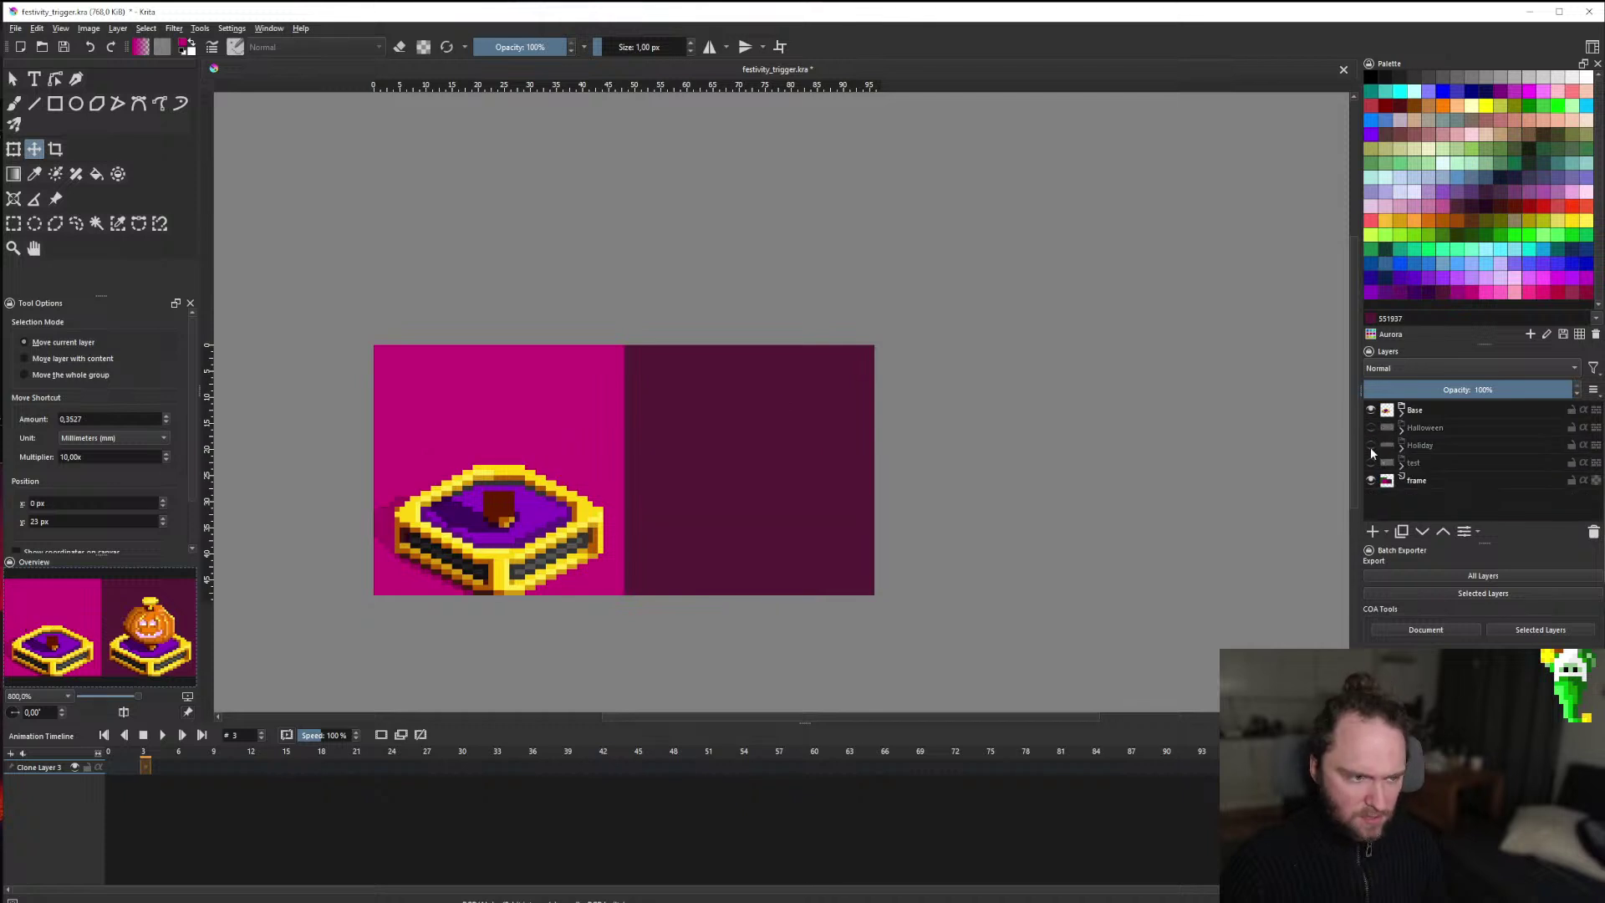
pyautogui.click(1371, 410)
pyautogui.click(1371, 411)
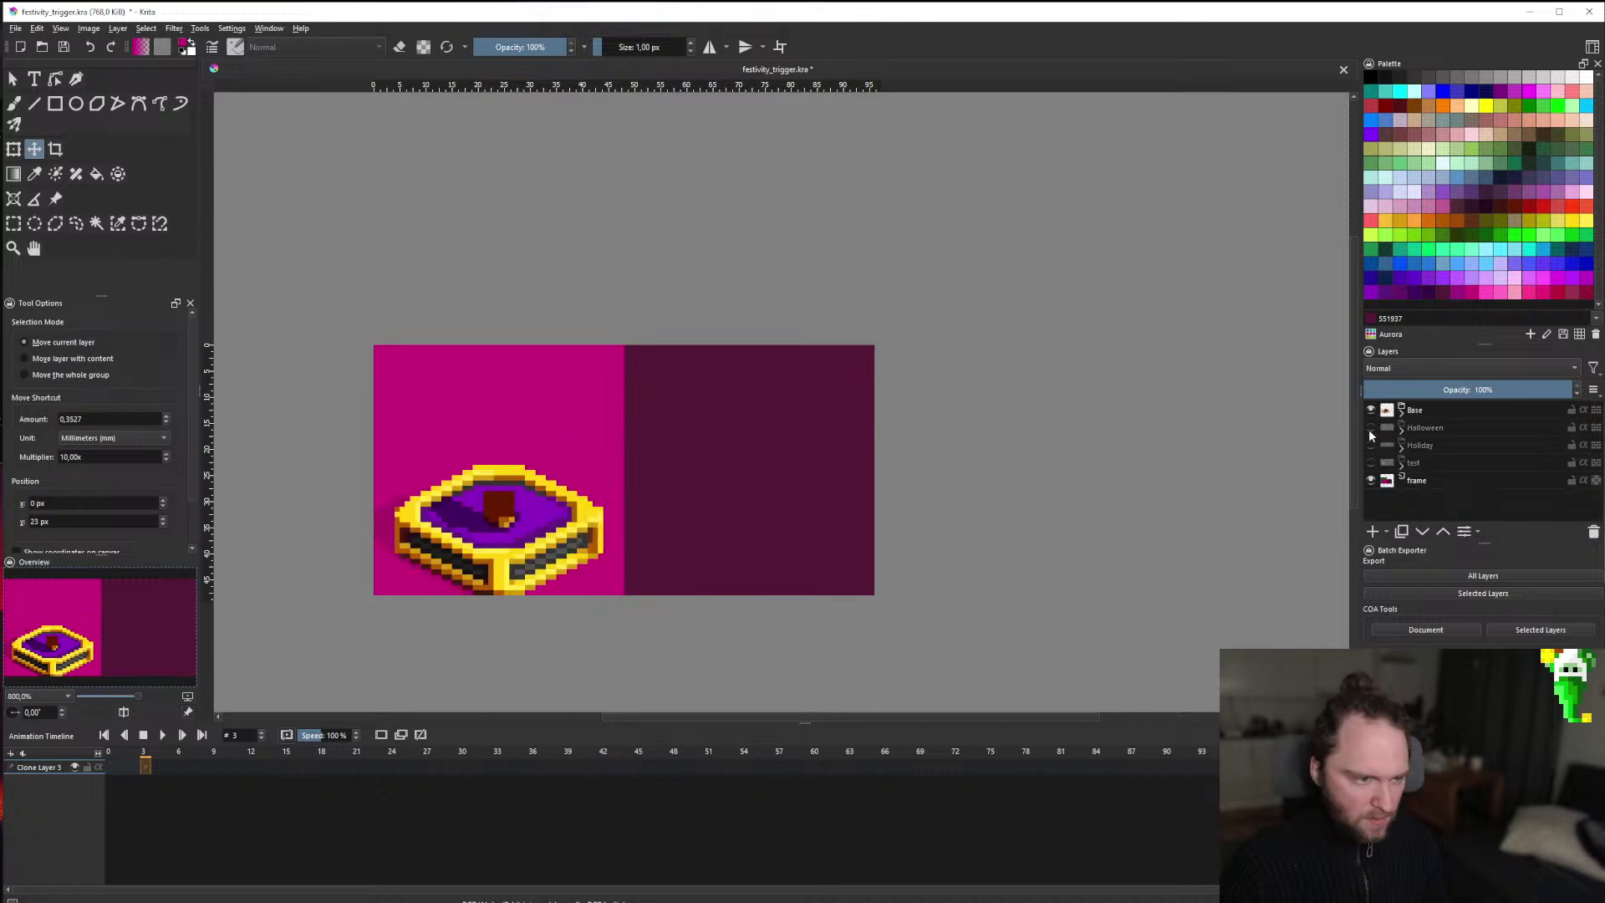
pyautogui.click(1370, 427)
pyautogui.click(1401, 428)
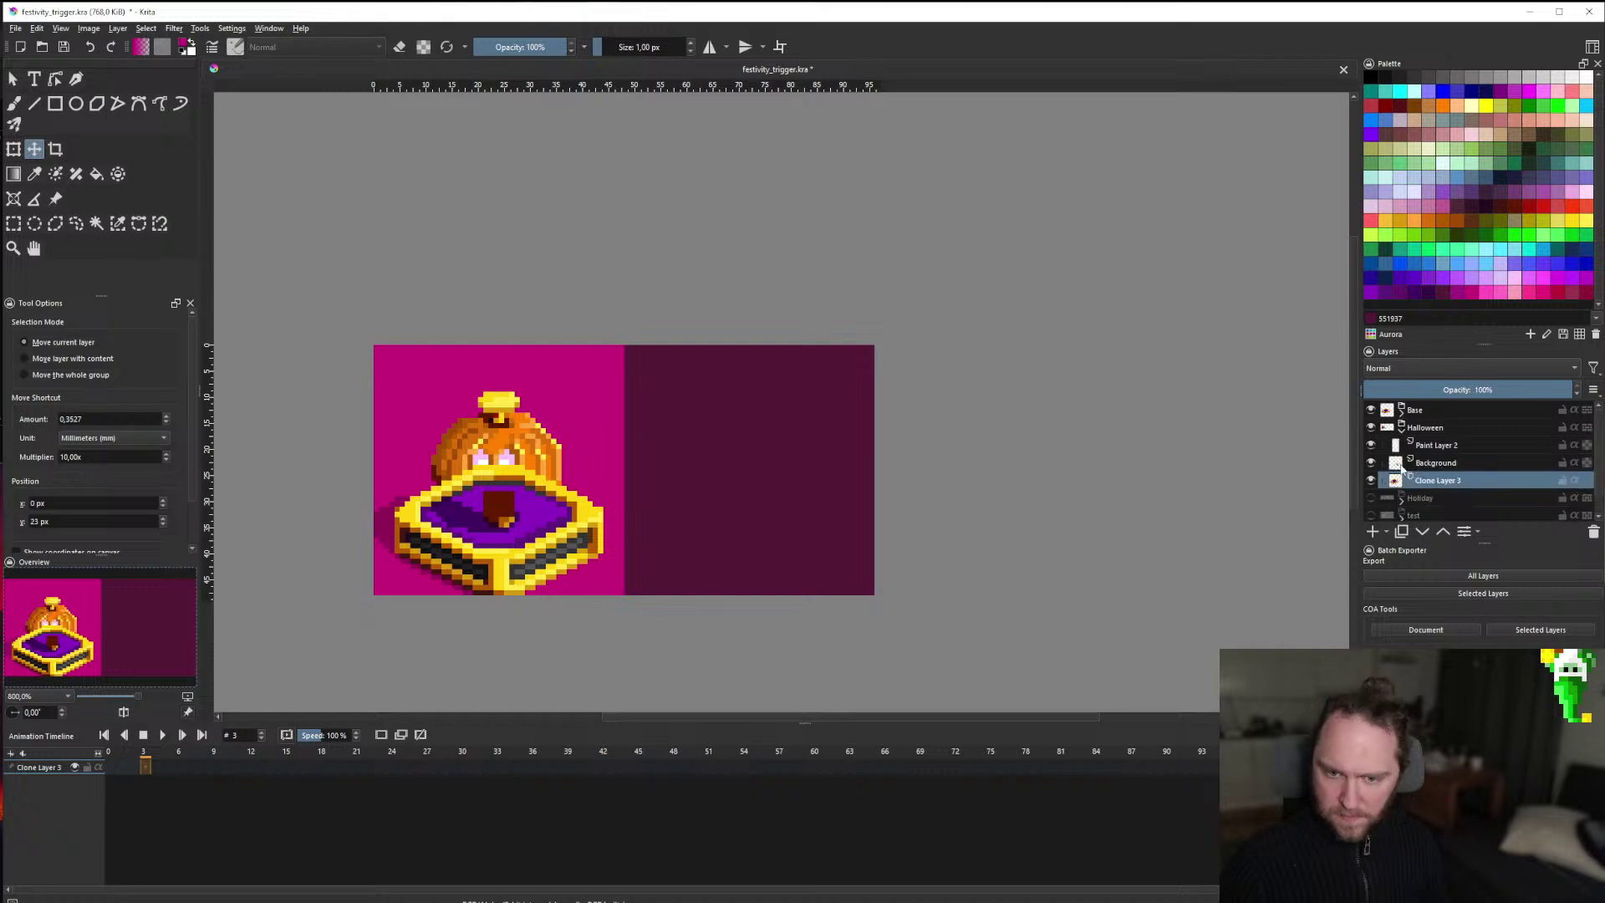
# Check the Halloween group's contents by switching Background and Paint Layer 2 off and on and inspecting the clone layer's details.
pyautogui.scroll(-1, 1435, 478)
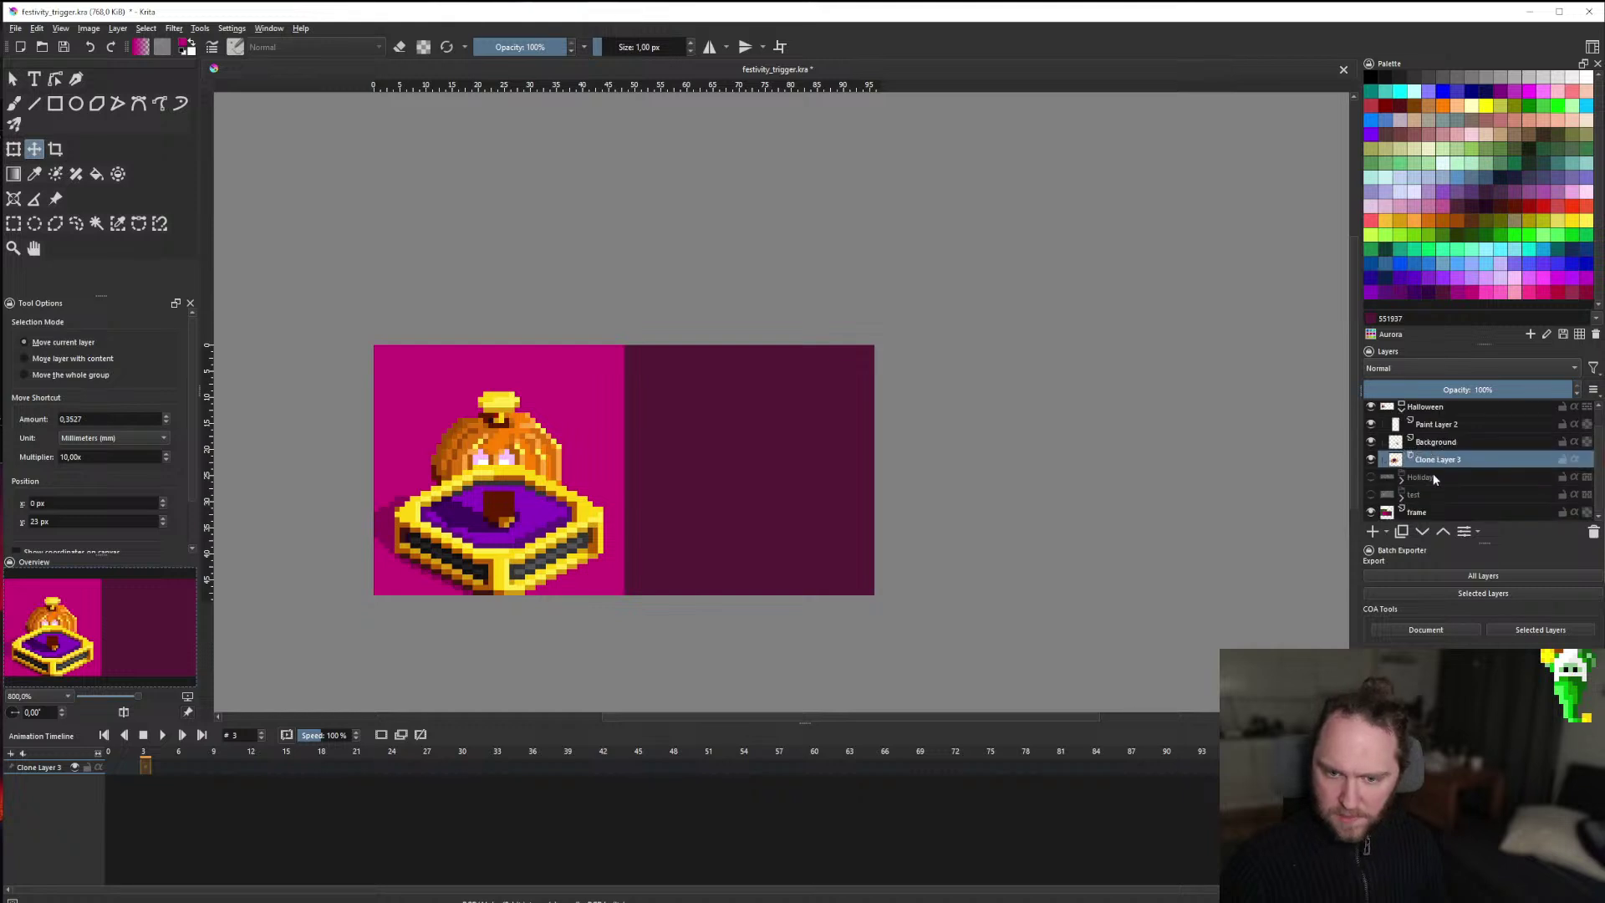
pyautogui.click(1369, 444)
pyautogui.click(1369, 443)
pyautogui.click(1371, 424)
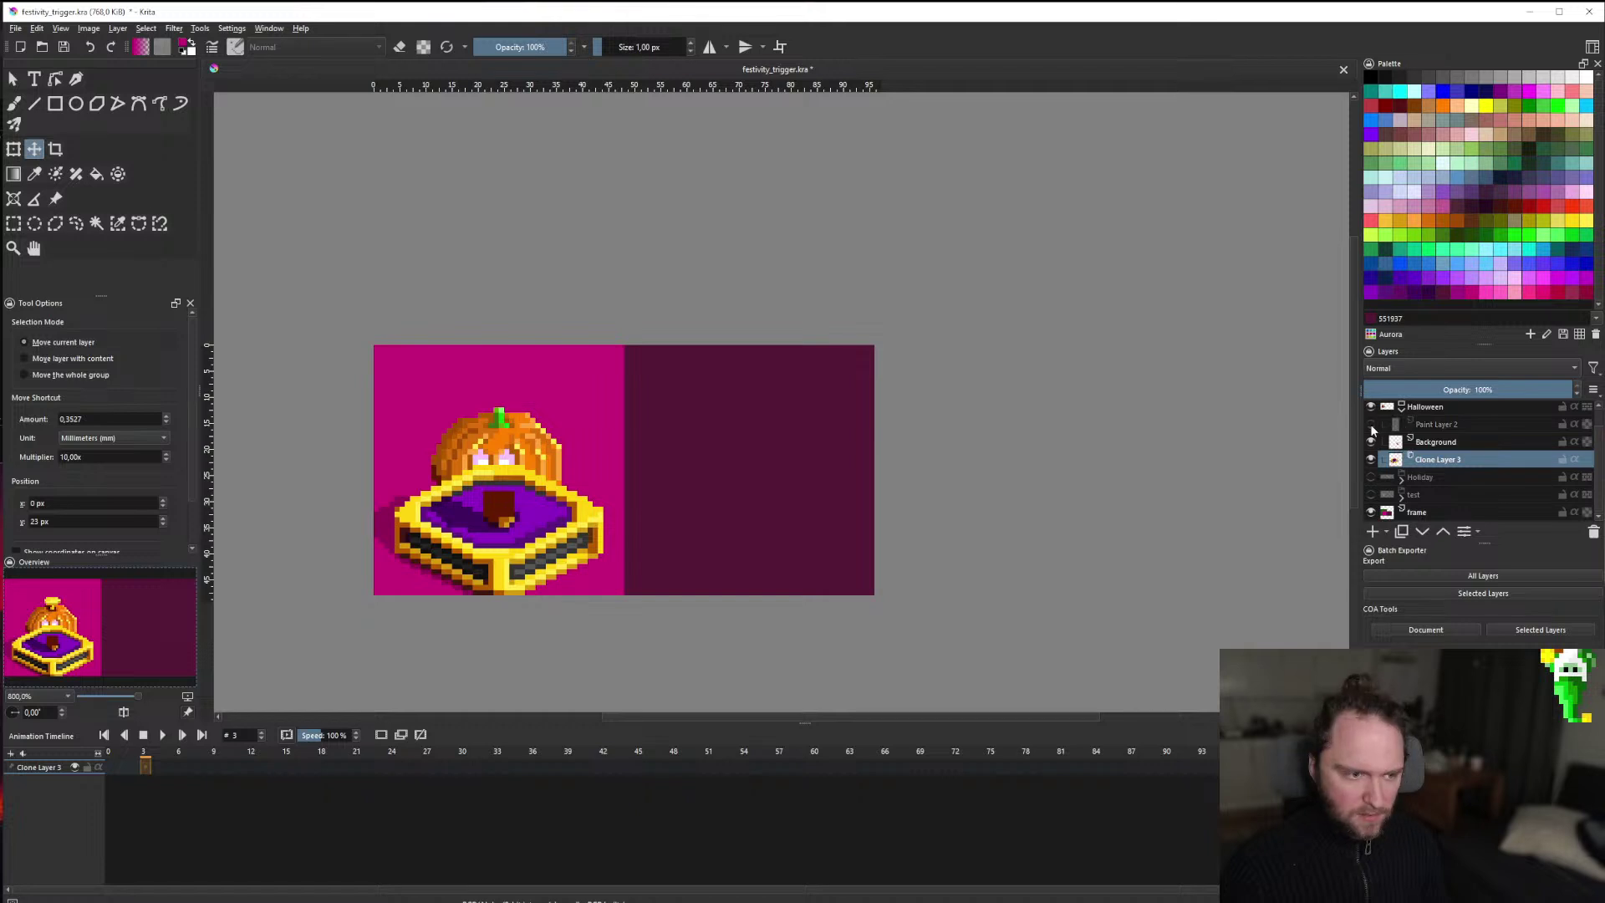
pyautogui.click(1371, 424)
pyautogui.scroll(1, 1496, 462)
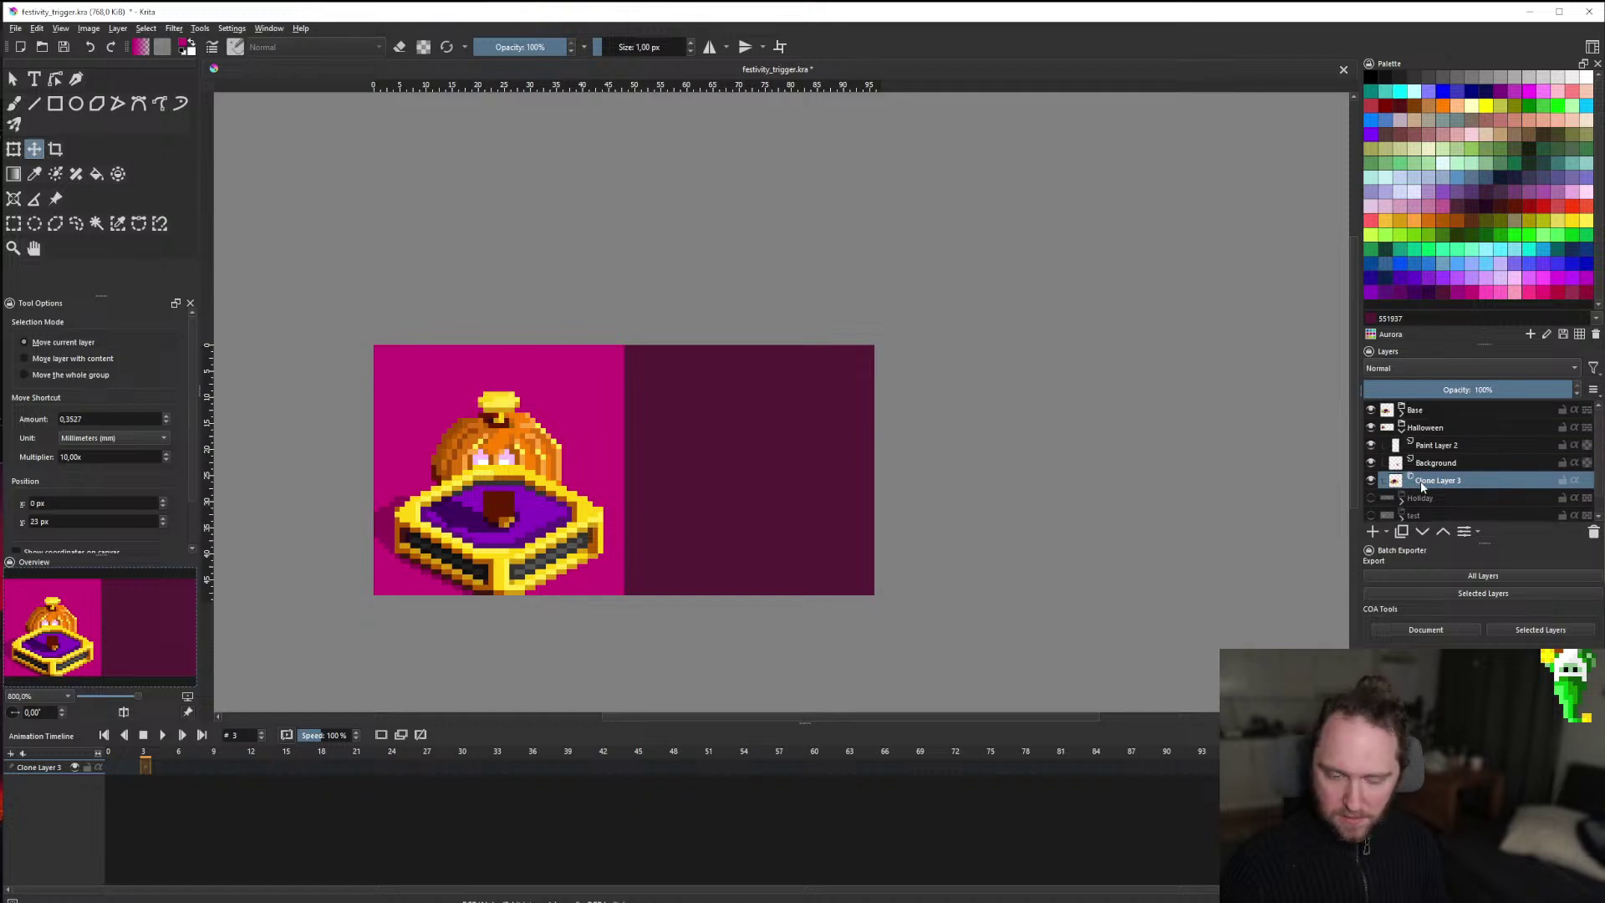
pyautogui.moveTo(1422, 486)
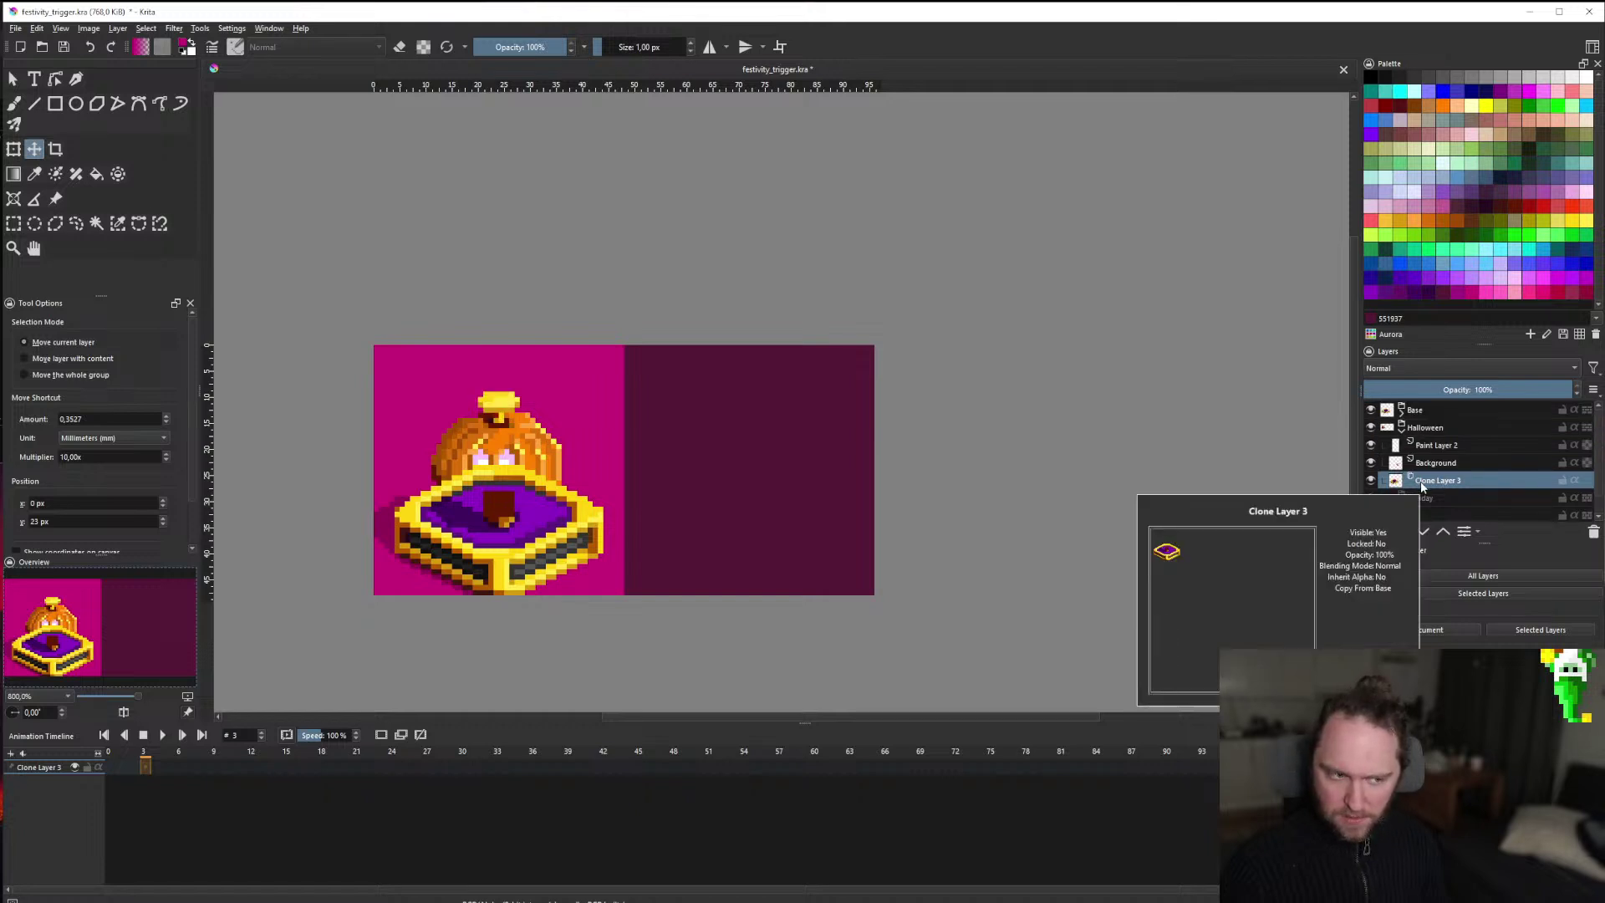
# Hide the original Base group and inspect the layers inside the Halloween group.
pyautogui.click(1371, 410)
pyautogui.click(1401, 428)
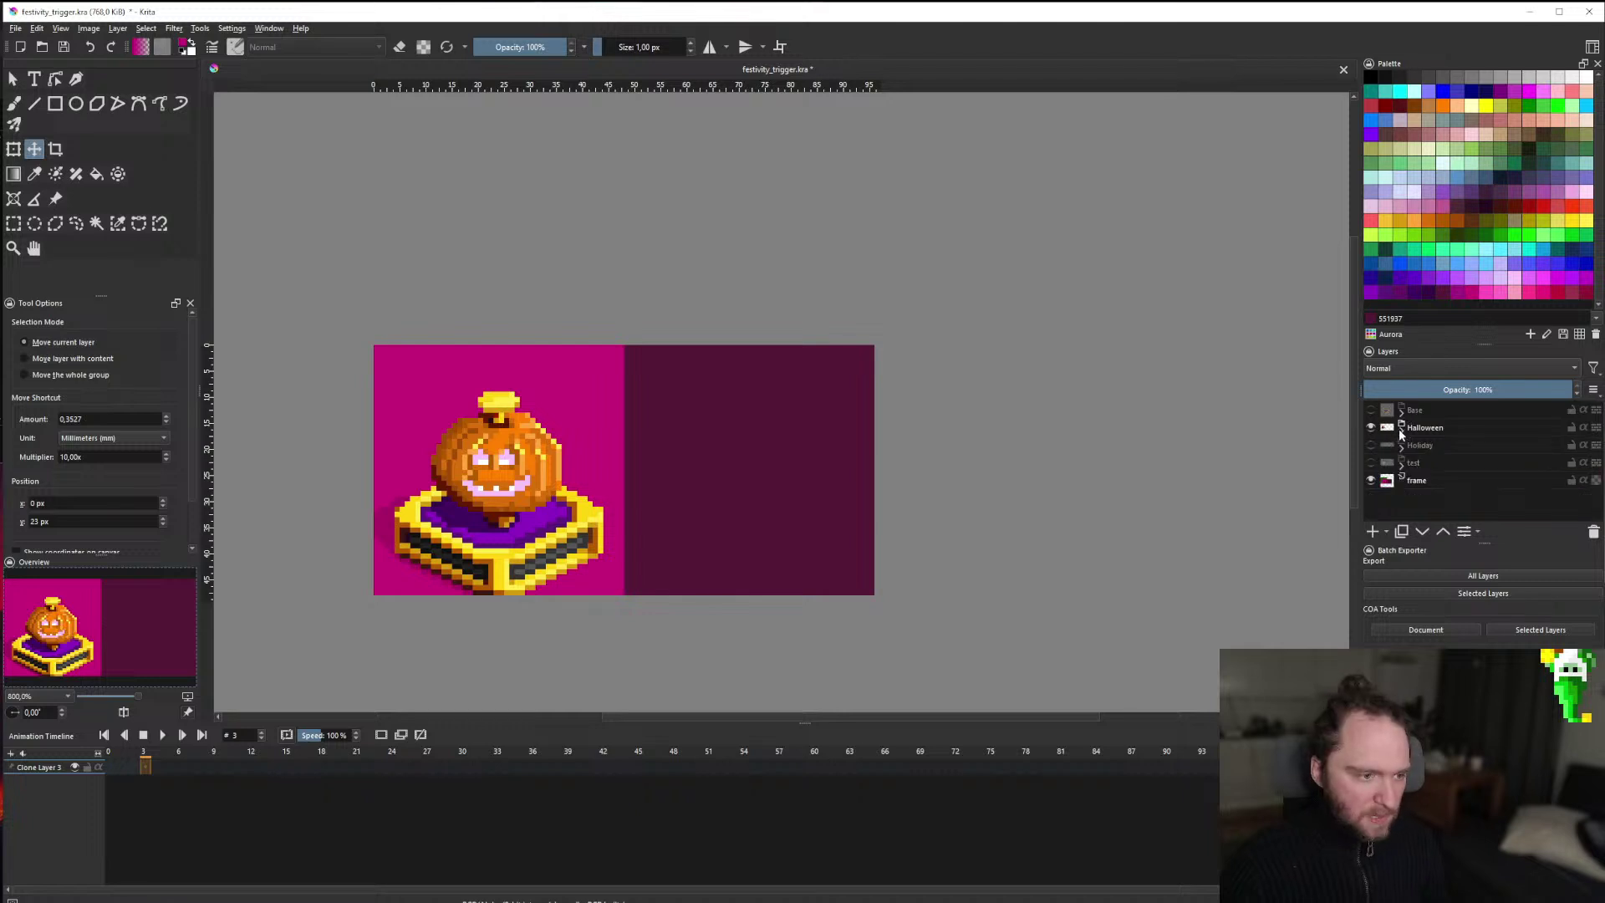
pyautogui.click(1401, 428)
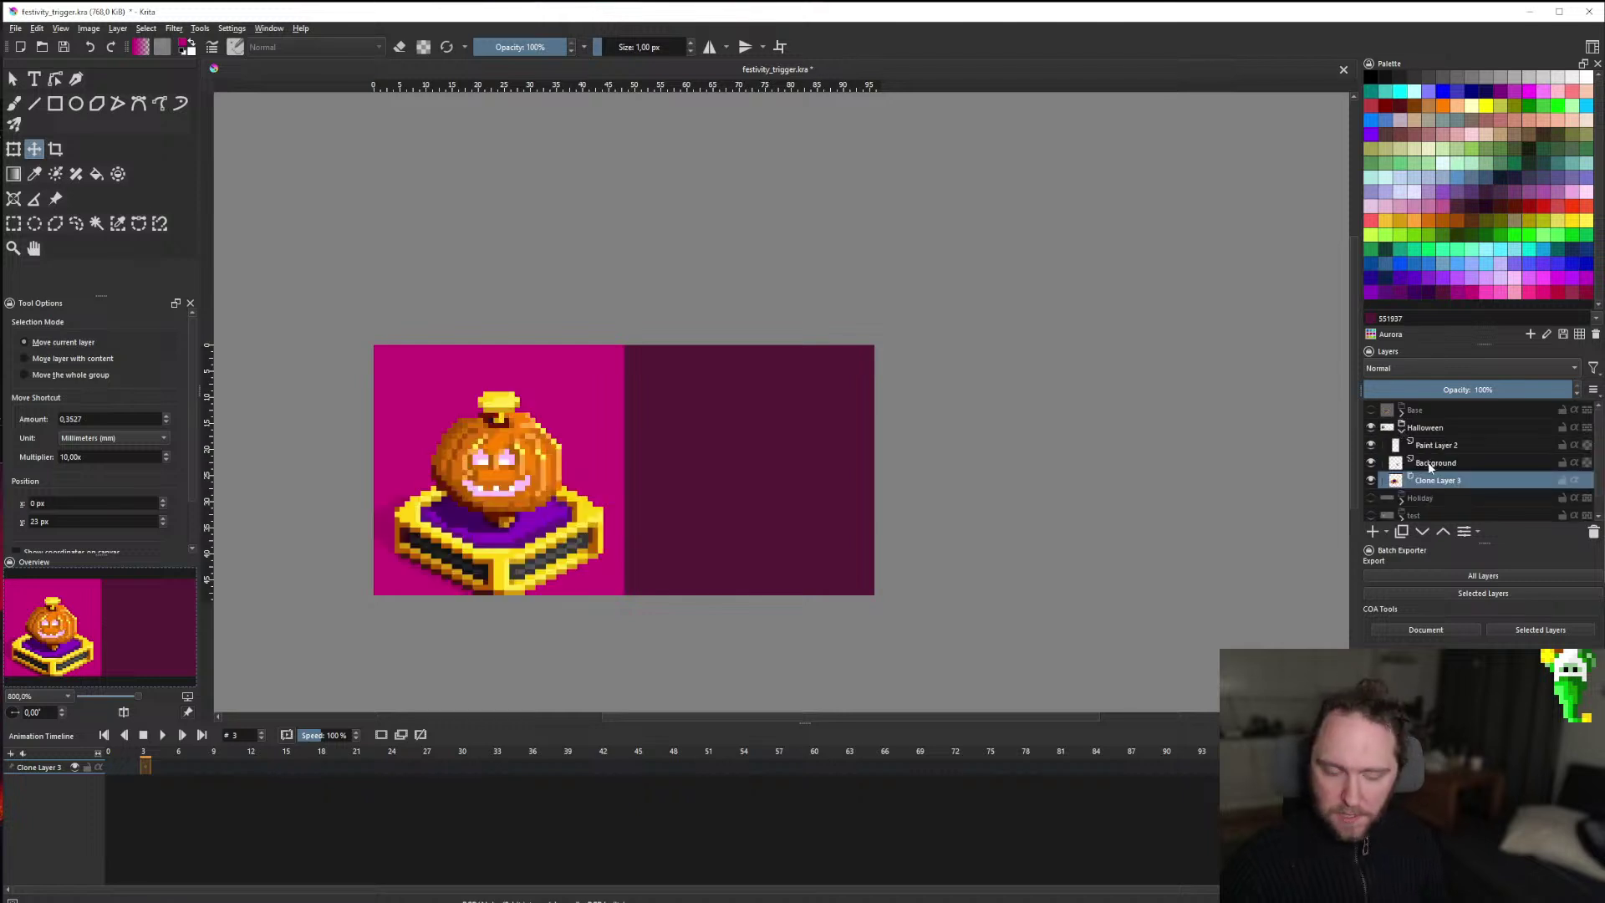
pyautogui.moveTo(1420, 452)
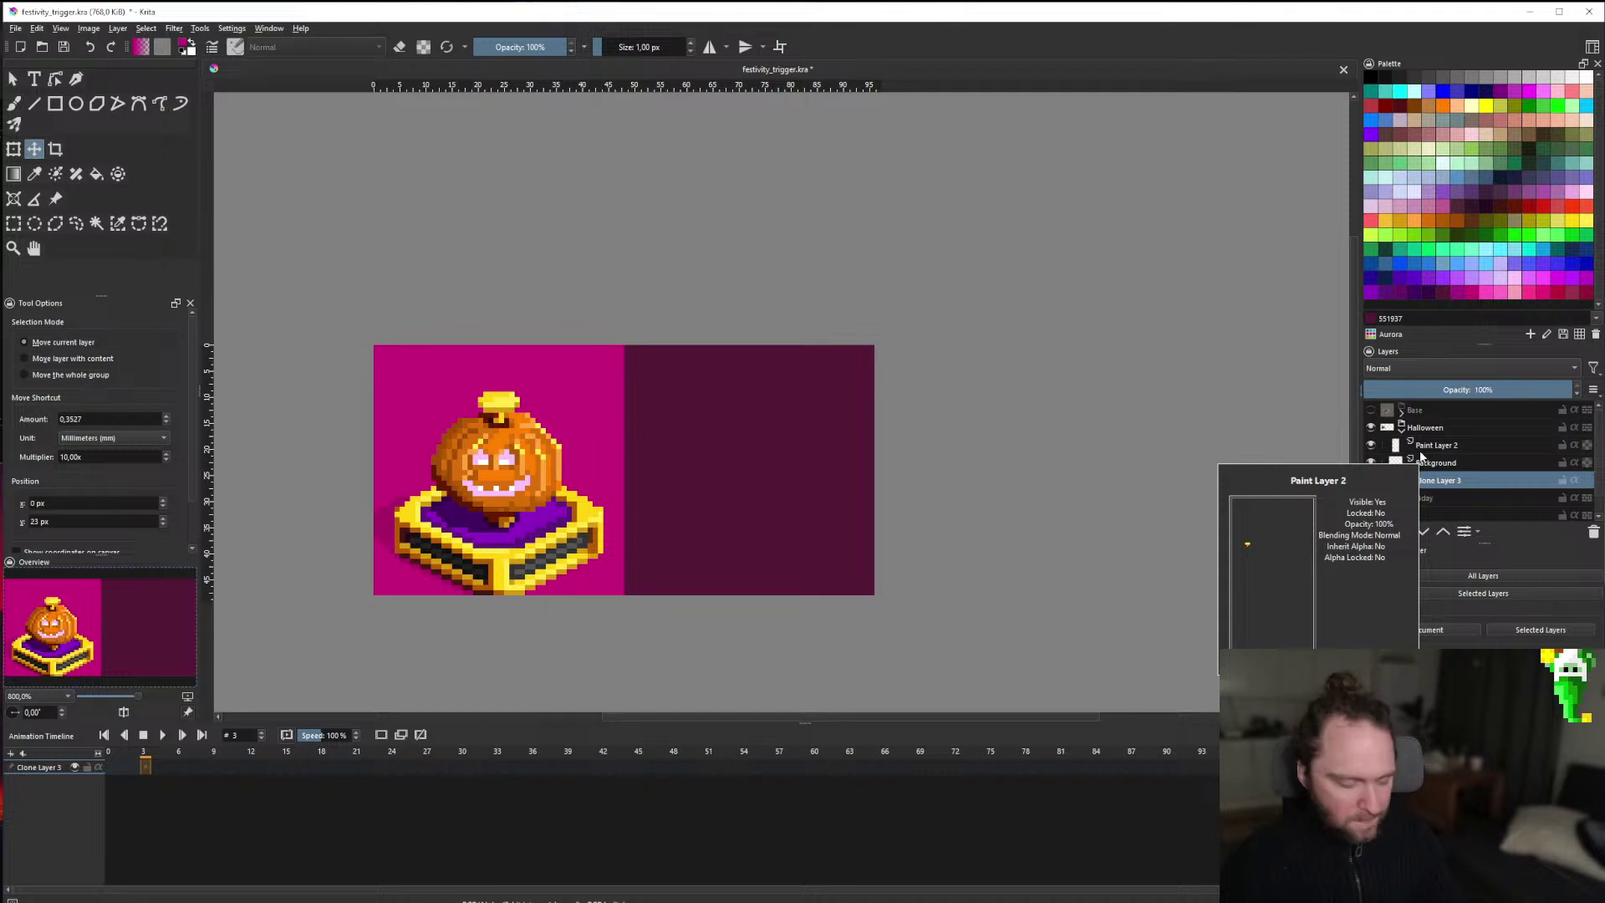
# Rename the Base group as Base (tepmlate) and save the document.
pyautogui.doubleClick(1461, 412)
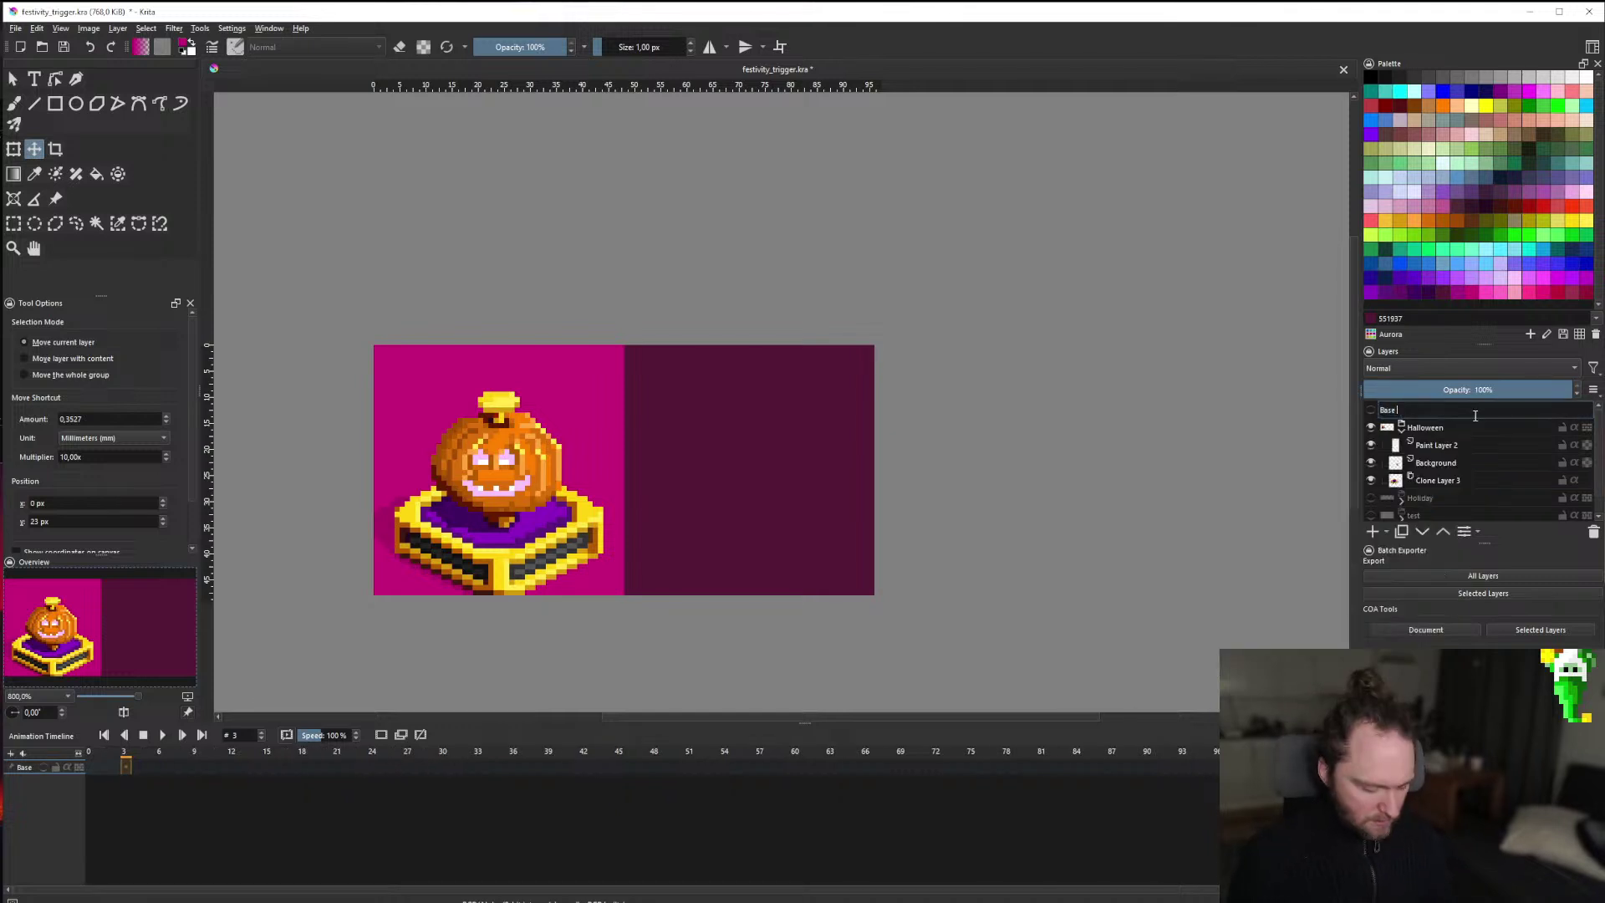
pyautogui.press('Escape')
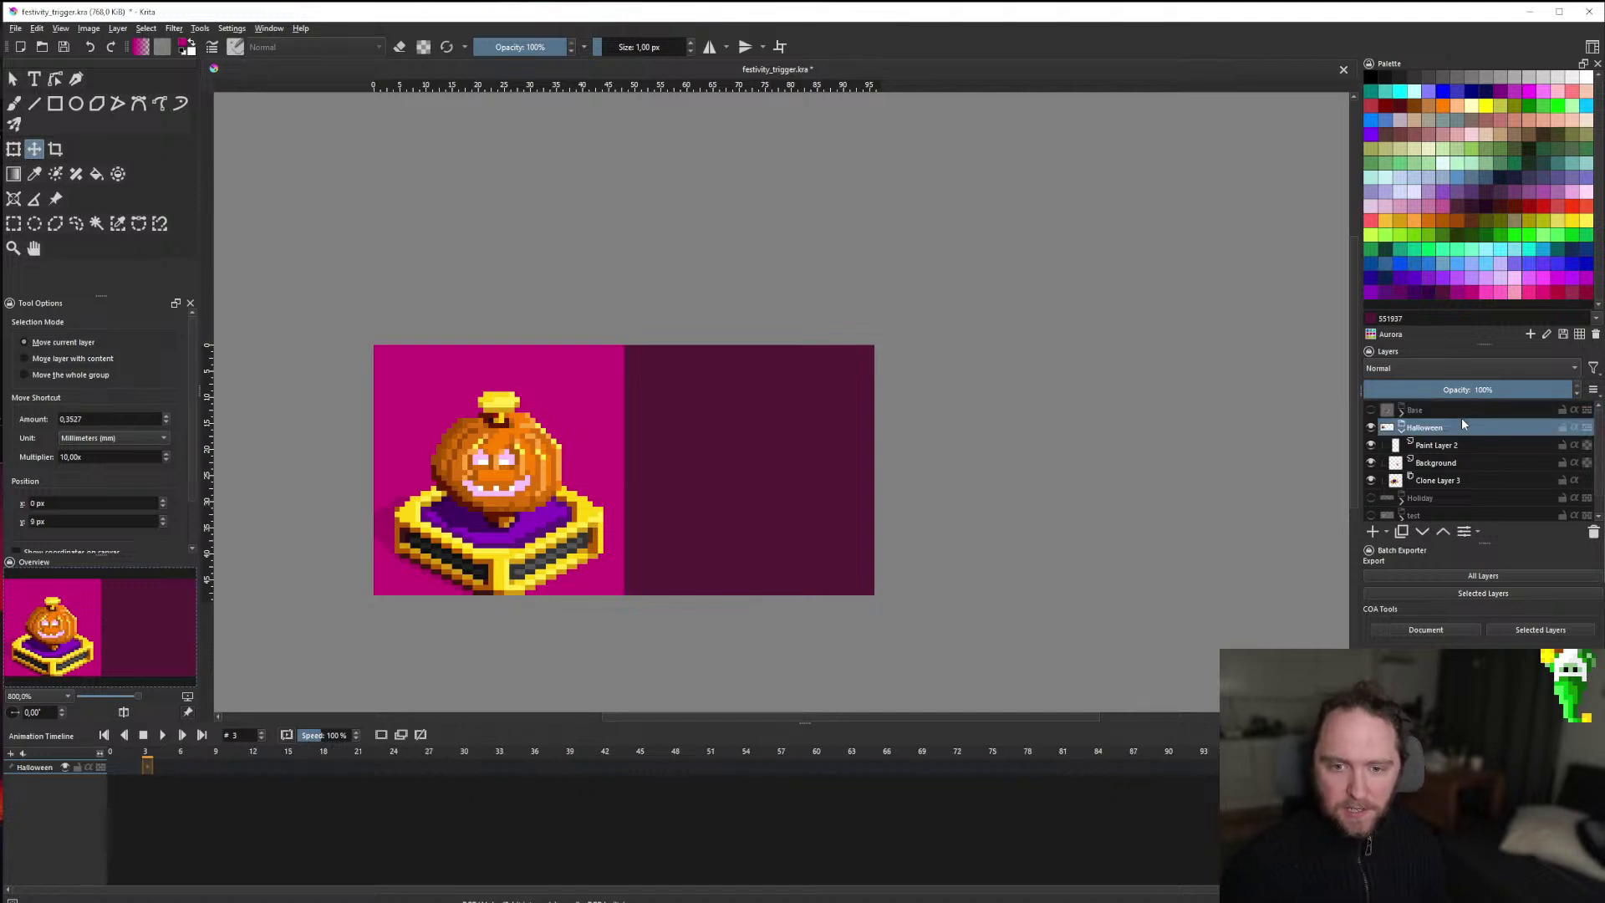
pyautogui.doubleClick(1432, 410)
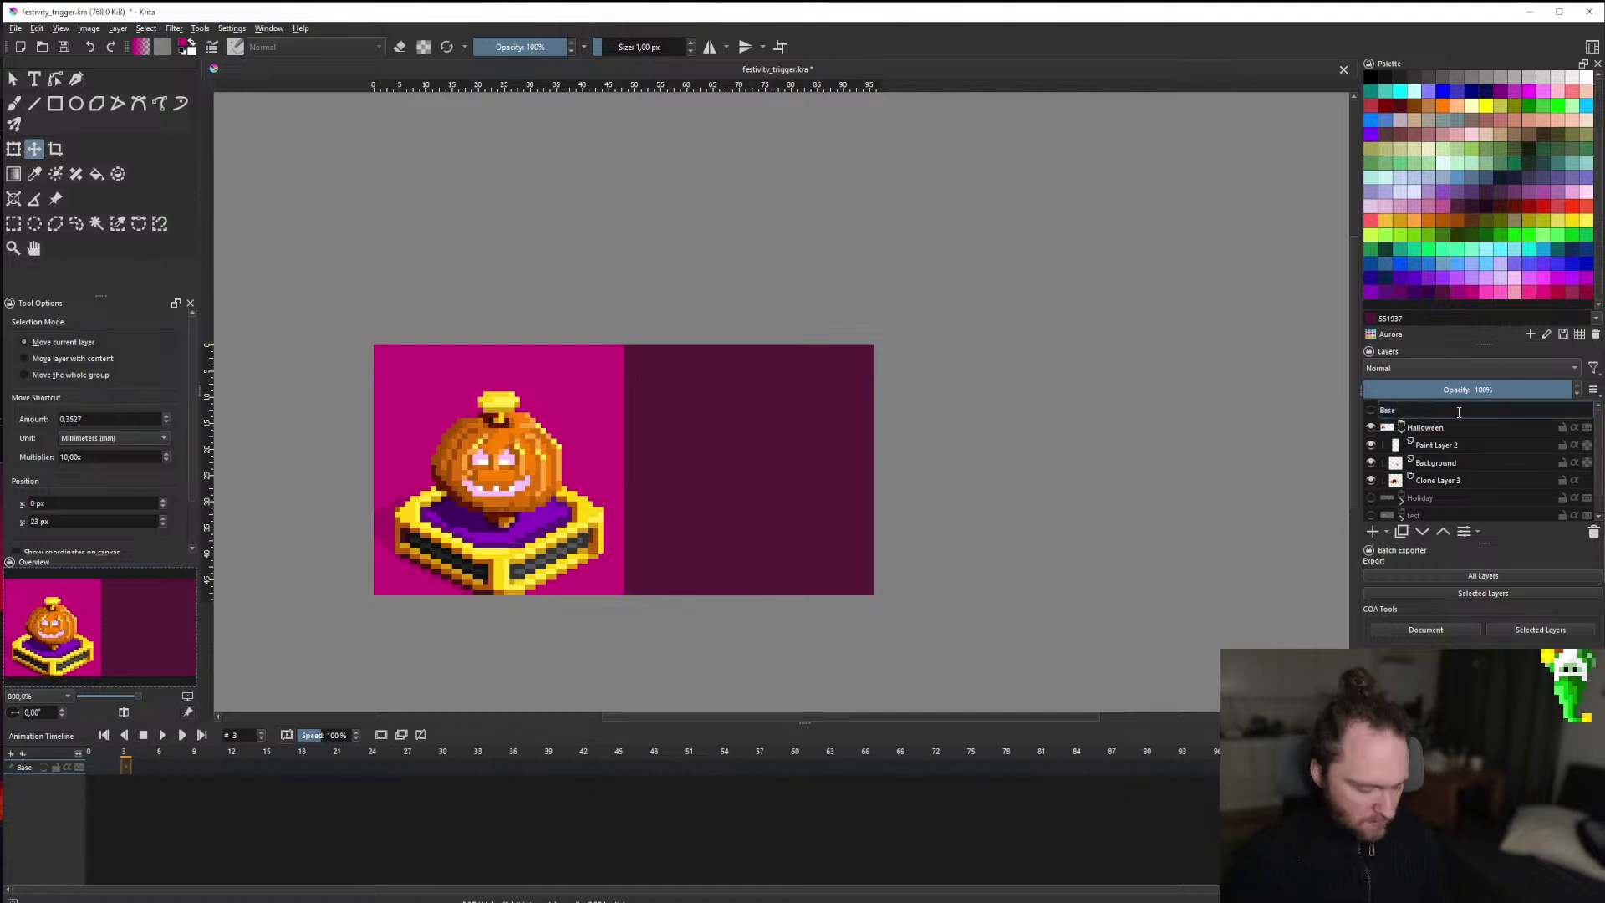
pyautogui.write('Base (tepmlate)')
pyautogui.press('Return')
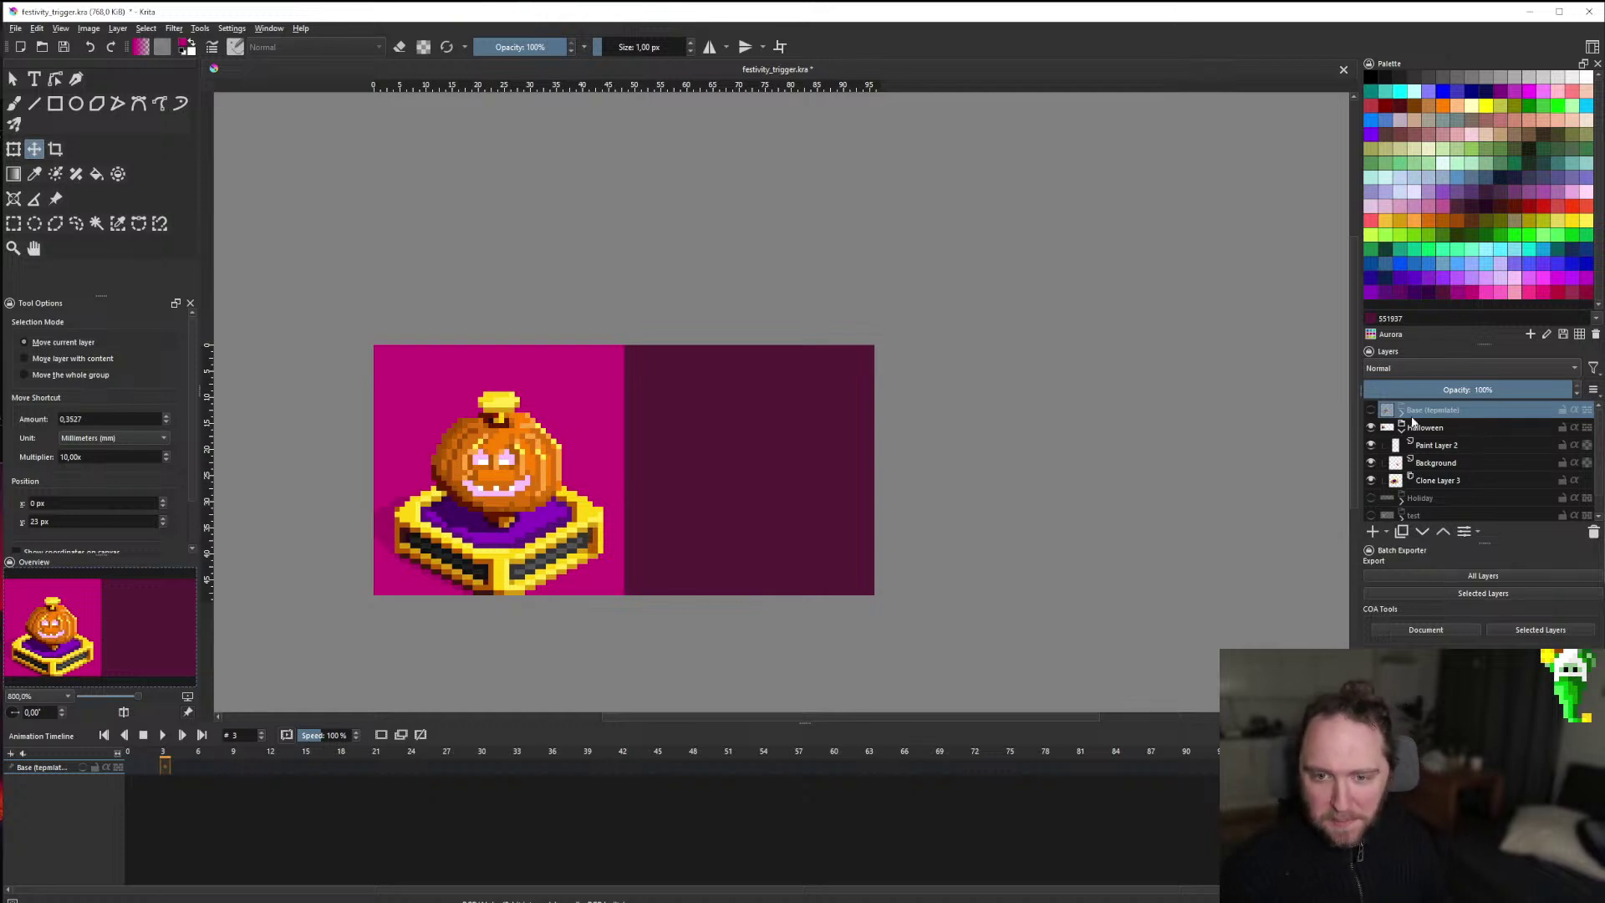
pyautogui.click(1455, 432)
pyautogui.hotkey('ctrl', 's')
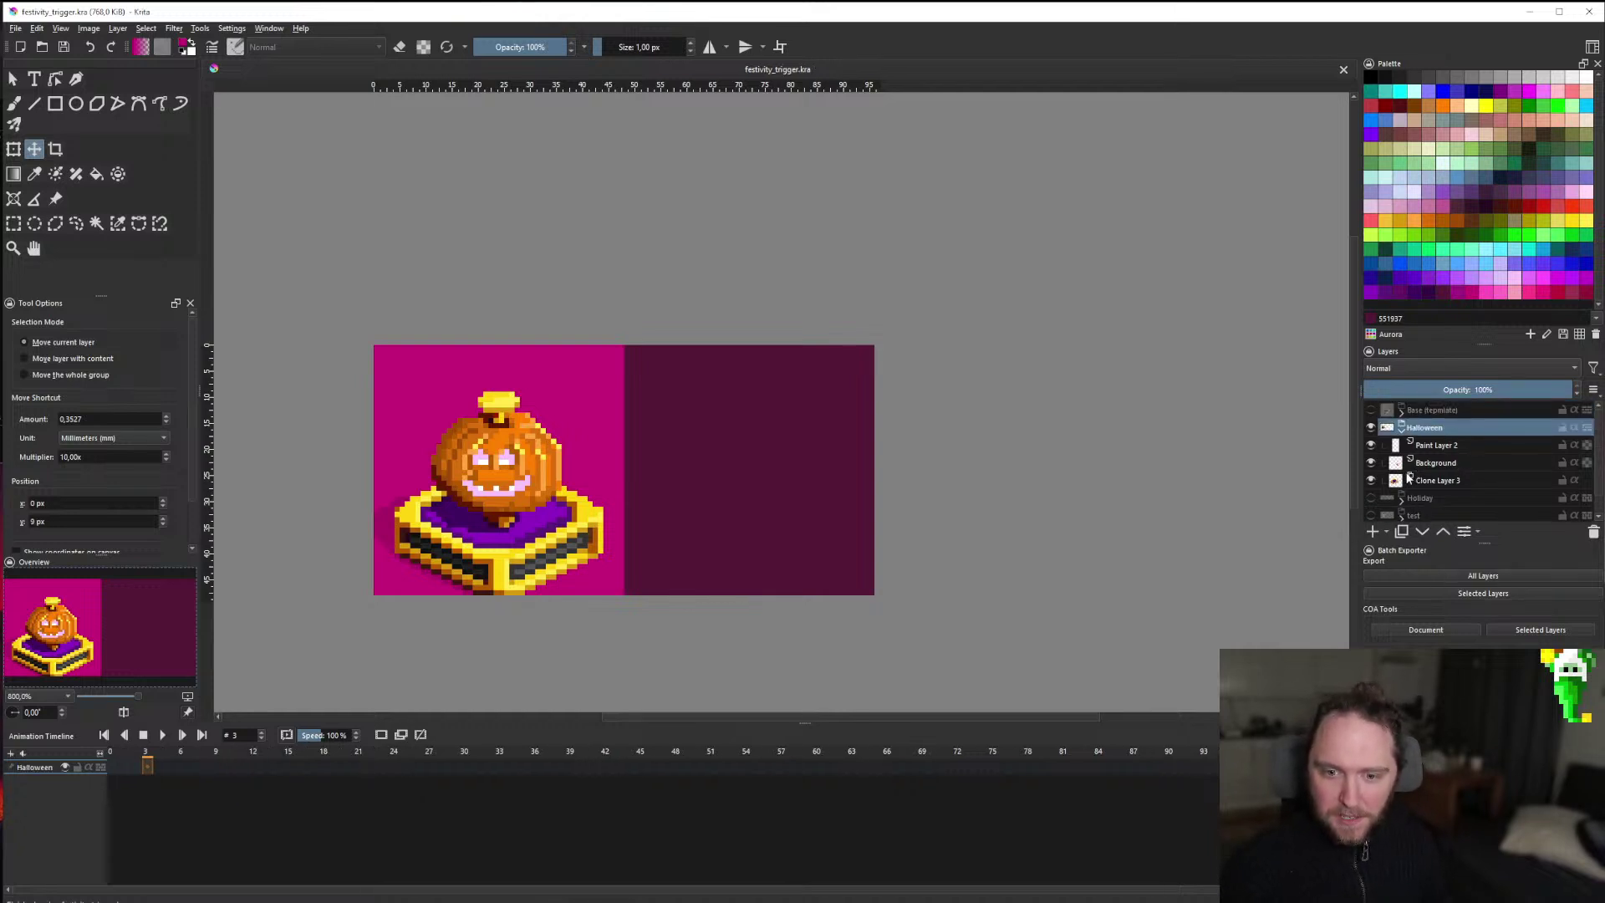
# Duplicate the clone layer in Halloween, show the Holiday group and place the copy there below Background.
pyautogui.rightClick(1428, 483)
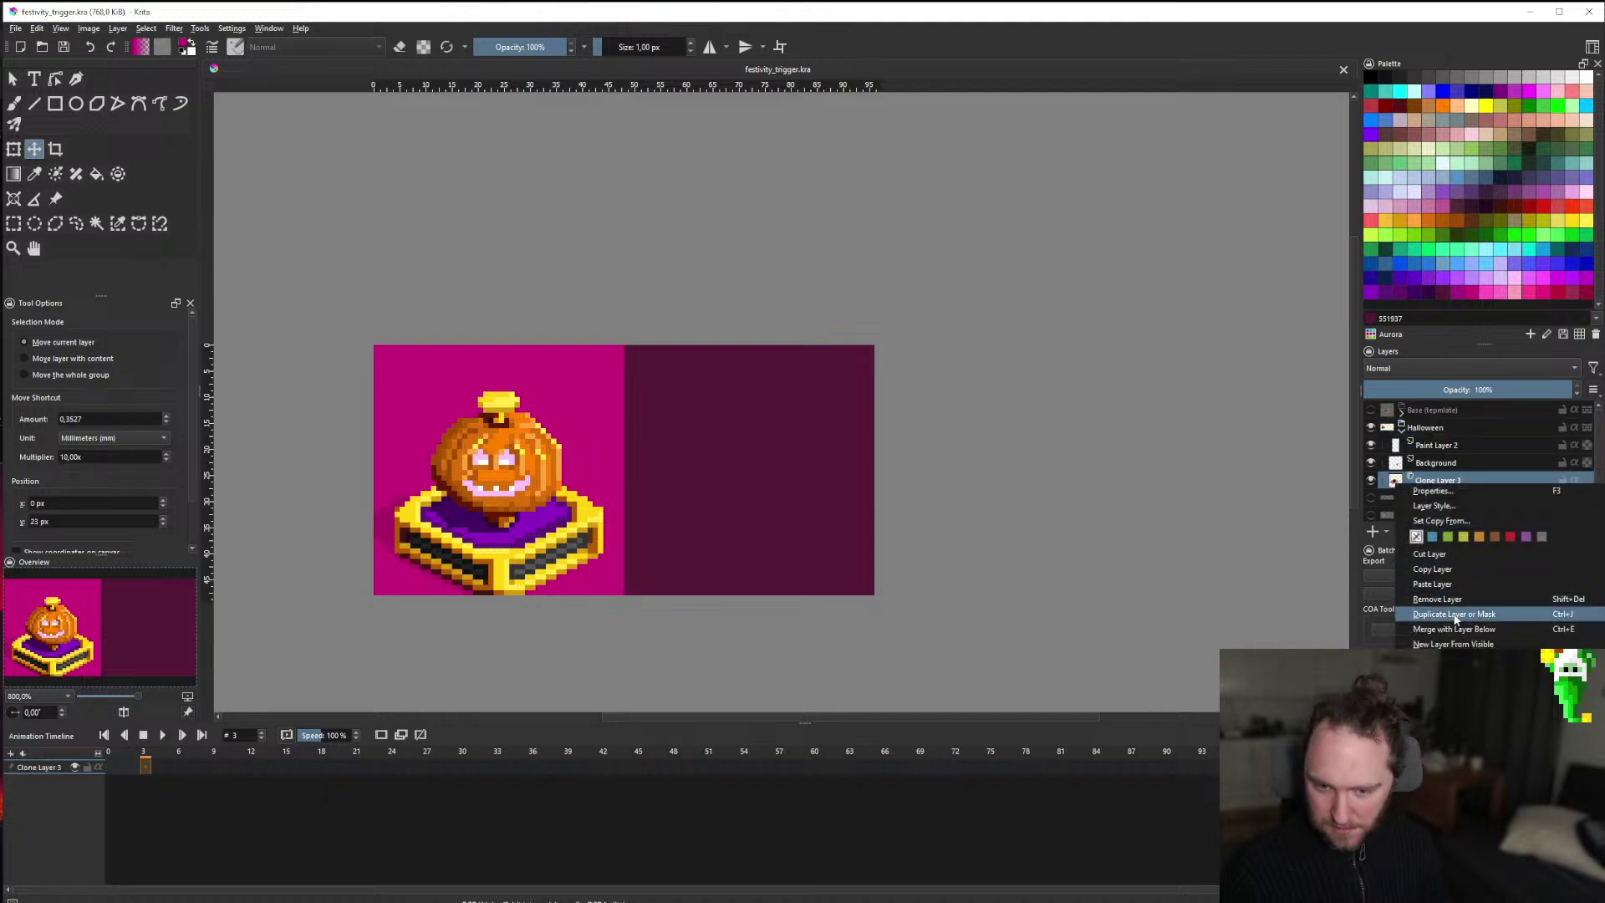
pyautogui.click(1509, 614)
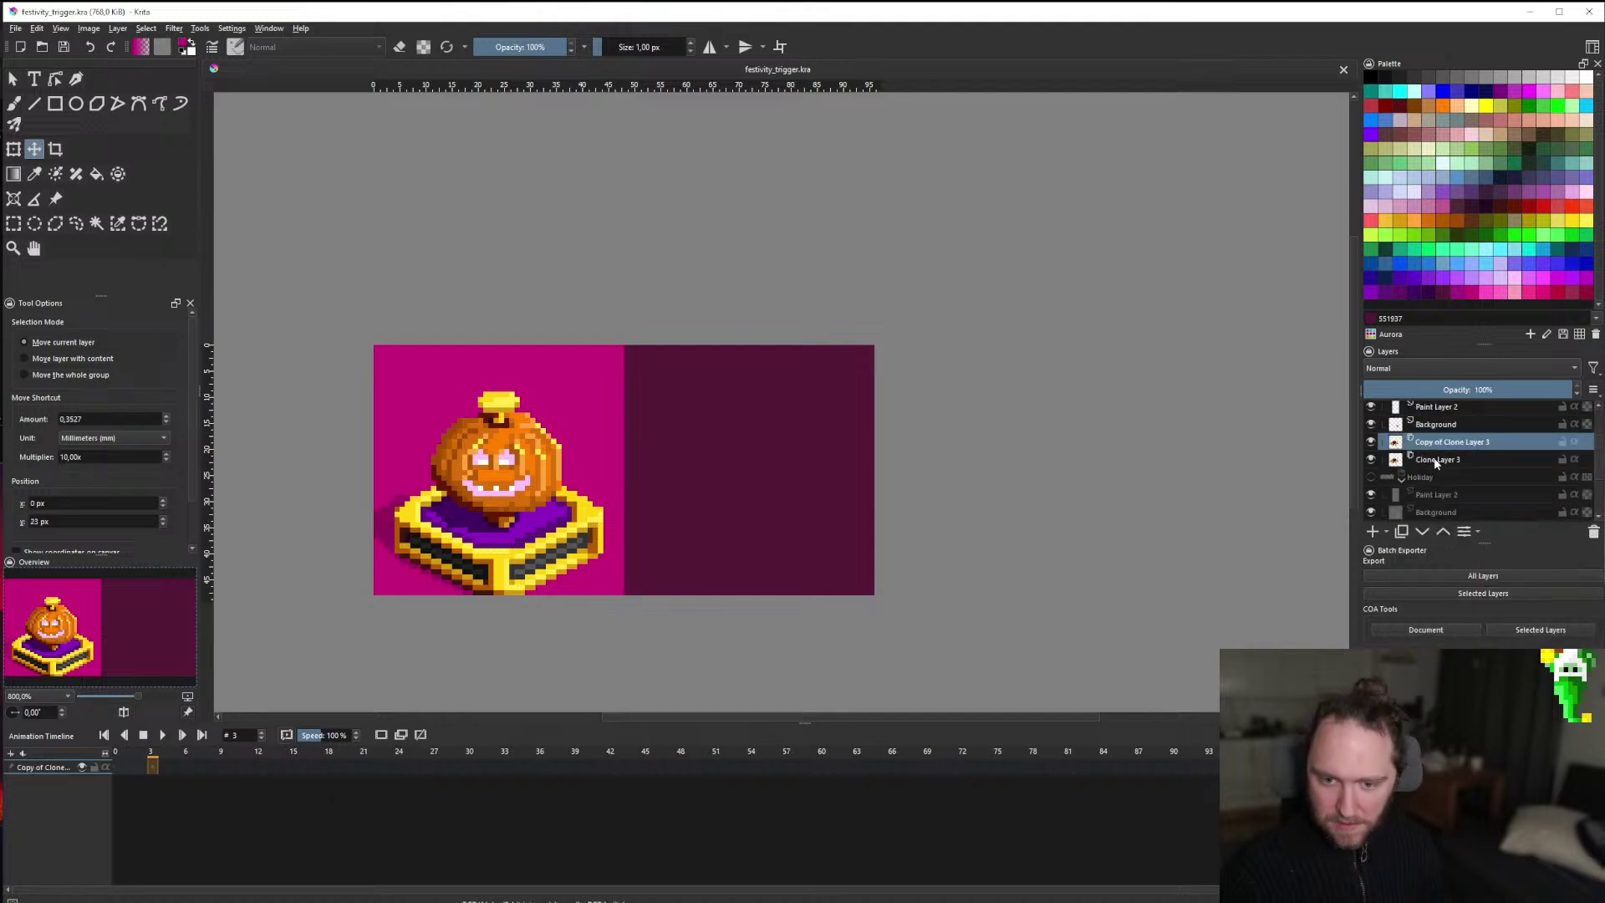
pyautogui.click(1371, 477)
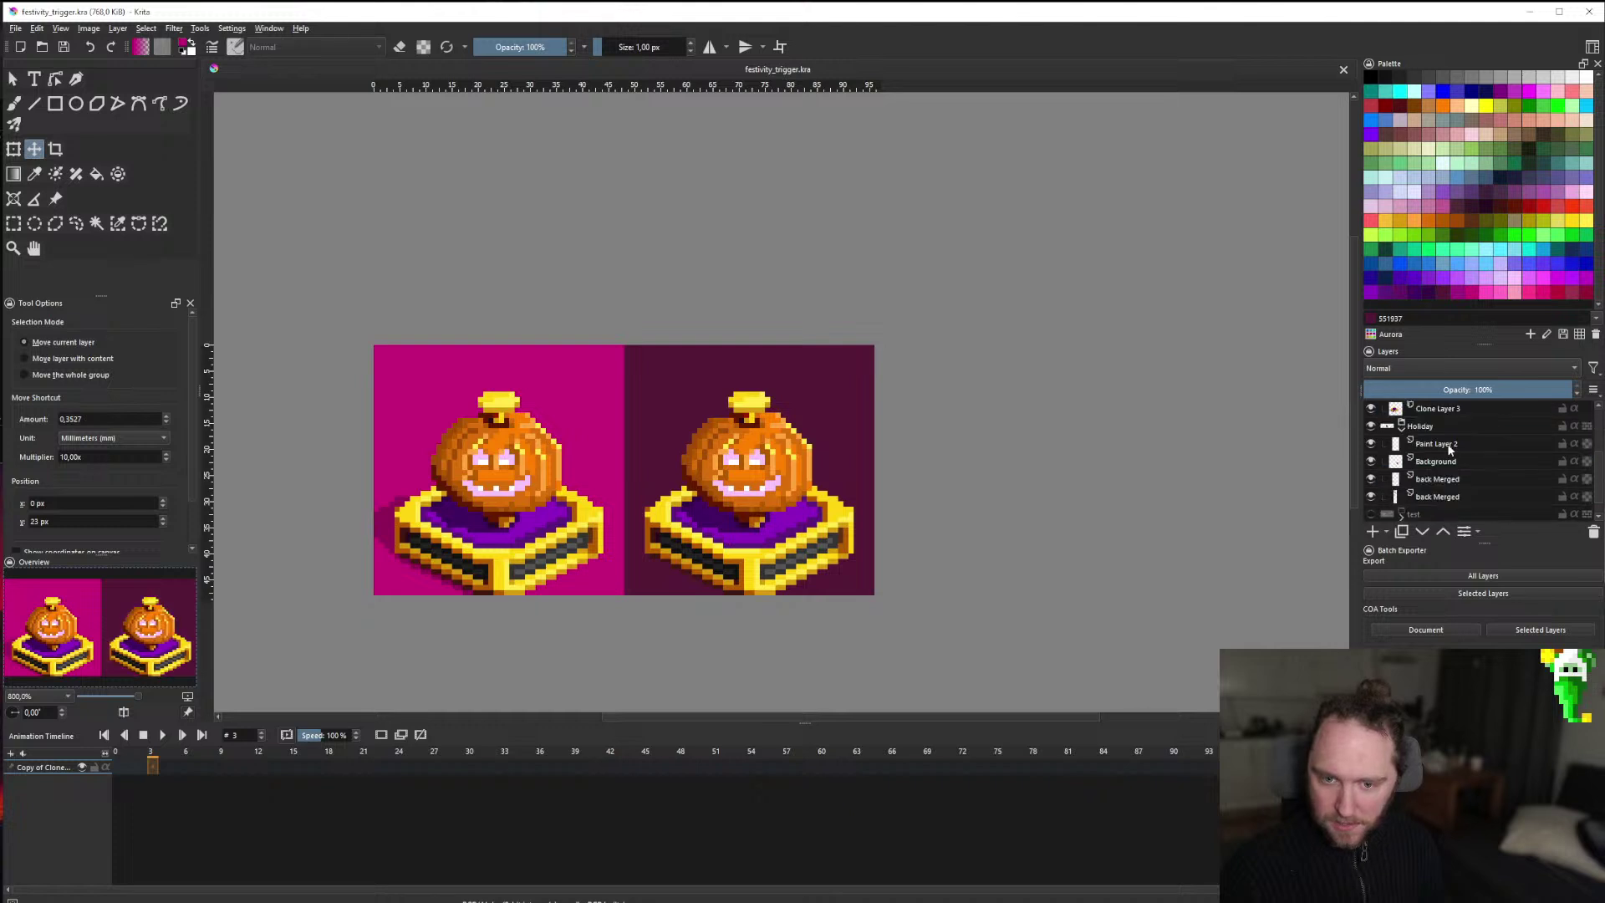
pyautogui.moveTo(1451, 442)
pyautogui.mouseDown()
pyautogui.moveTo(1475, 507)
pyautogui.moveTo(1457, 490)
pyautogui.mouseUp()
# Remove the two back Merged layers from the Holiday group.
pyautogui.click(1455, 480)
pyautogui.keyDown('shift'); pyautogui.click(1446, 462); pyautogui.keyUp('shift')
pyautogui.rightClick(1412, 468)
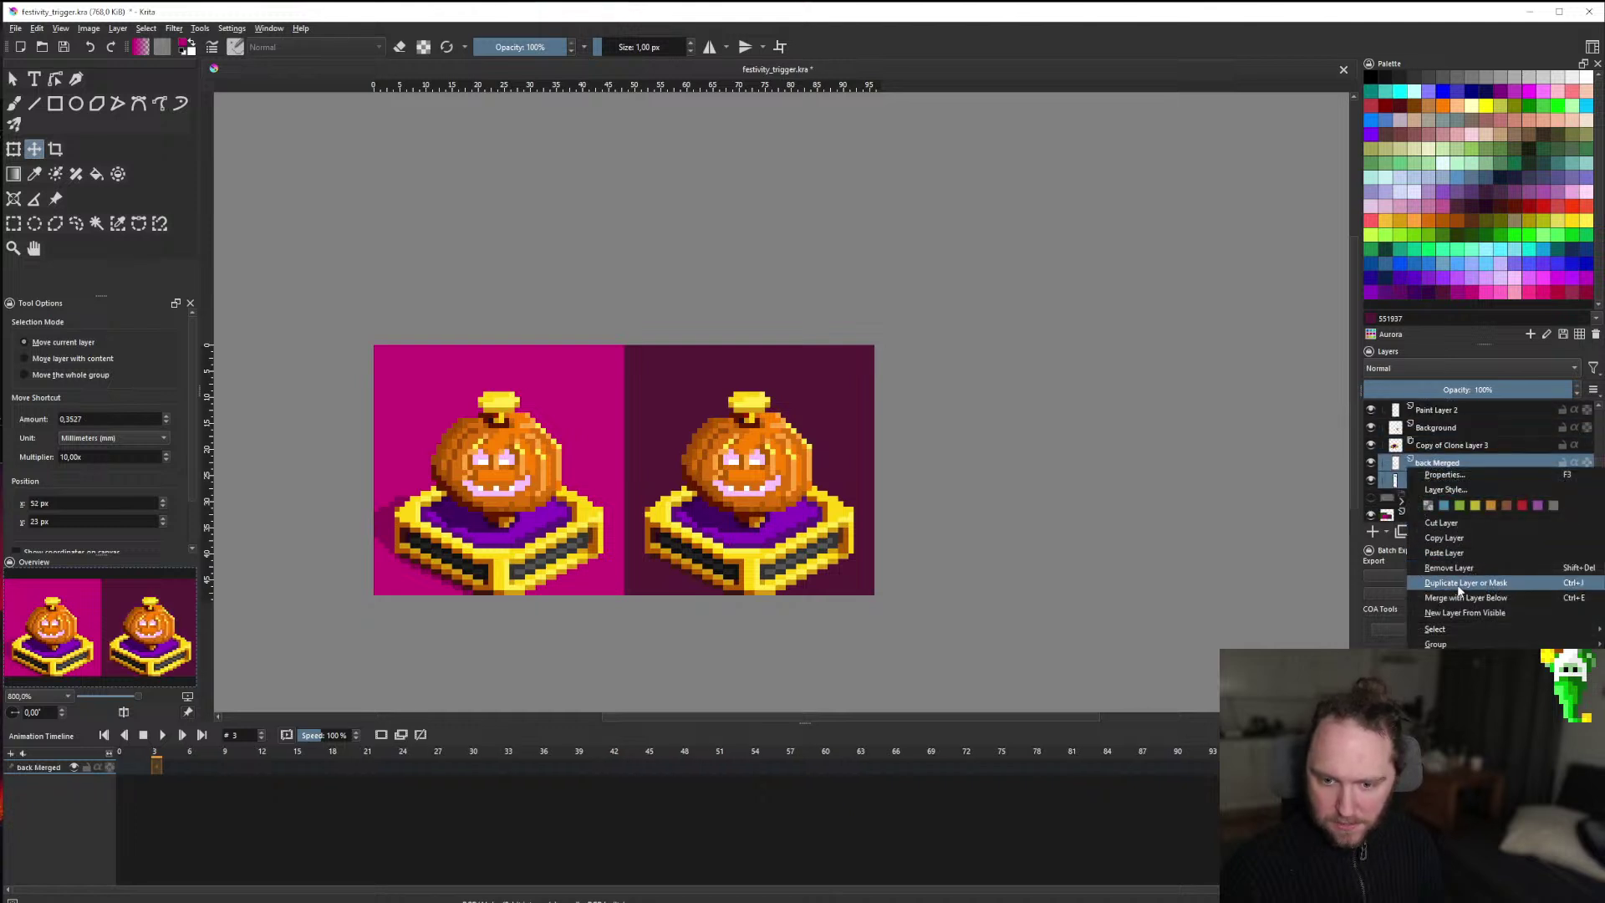
pyautogui.click(1450, 573)
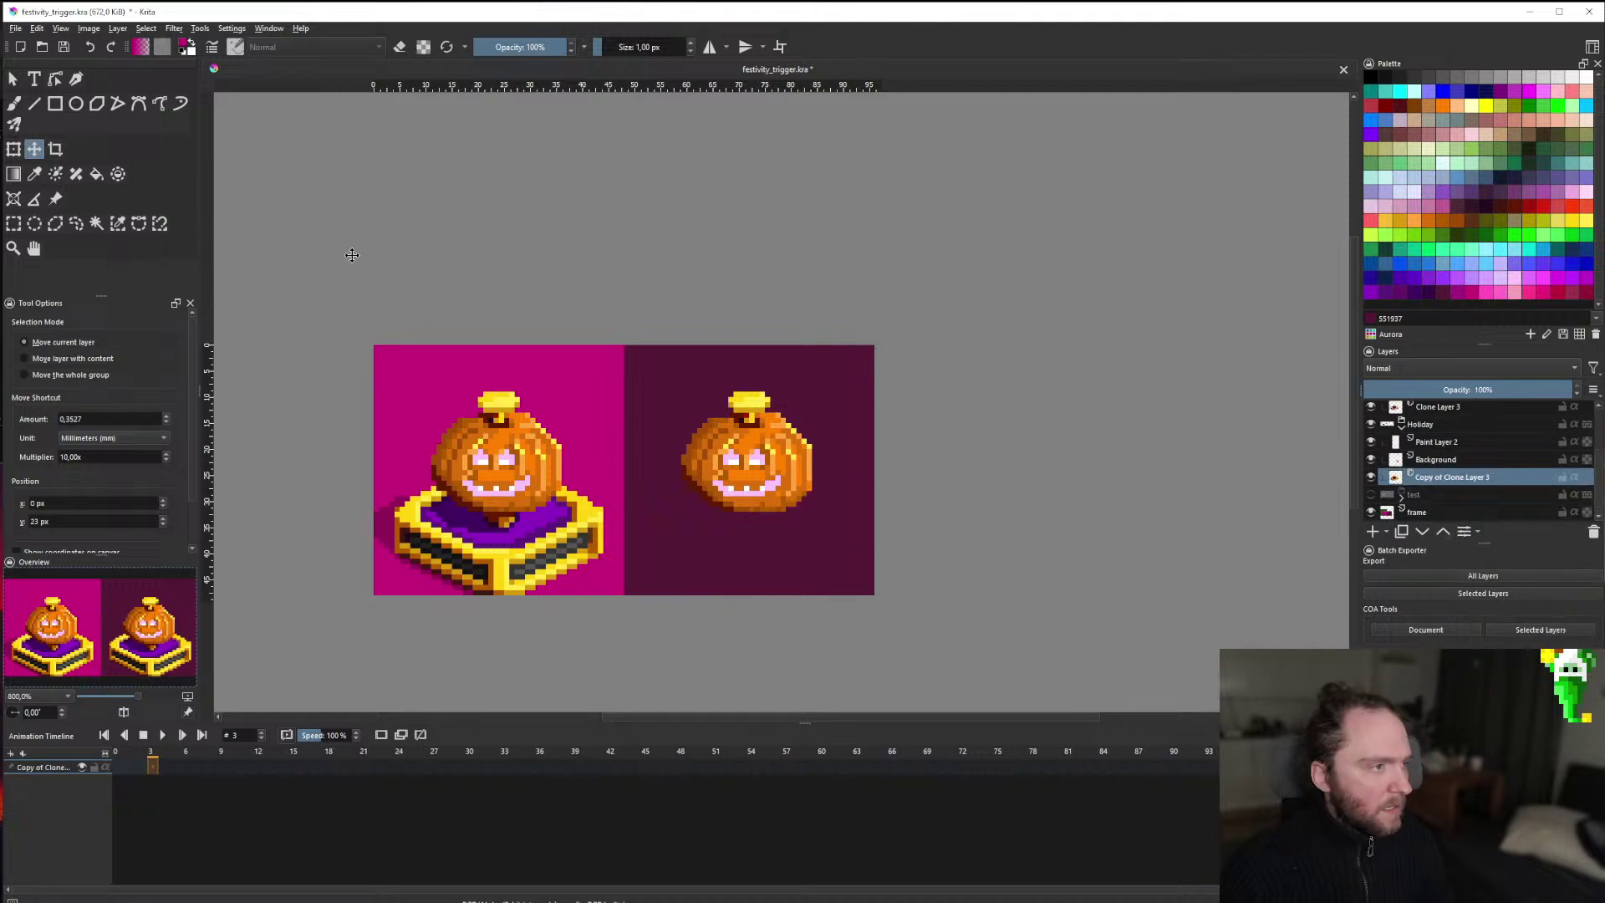
# Shift the Holiday group's pedestal clone horizontally to 48 px, onto the dark half of the frame, and save the document.
pyautogui.press('Right')
pyautogui.press('Right')
pyautogui.press('Right')
pyautogui.press('Right')
pyautogui.press('Right')
pyautogui.press('Right')
pyautogui.press('Right')
pyautogui.press('Right')
pyautogui.press('Right')
pyautogui.press('Right')
pyautogui.press('Right')
pyautogui.press('Right')
pyautogui.press('Right')
pyautogui.press('Right')
pyautogui.press('Right')
pyautogui.press('Right')
pyautogui.press('Right')
pyautogui.press('Right')
pyautogui.press('Right')
pyautogui.press('Right')
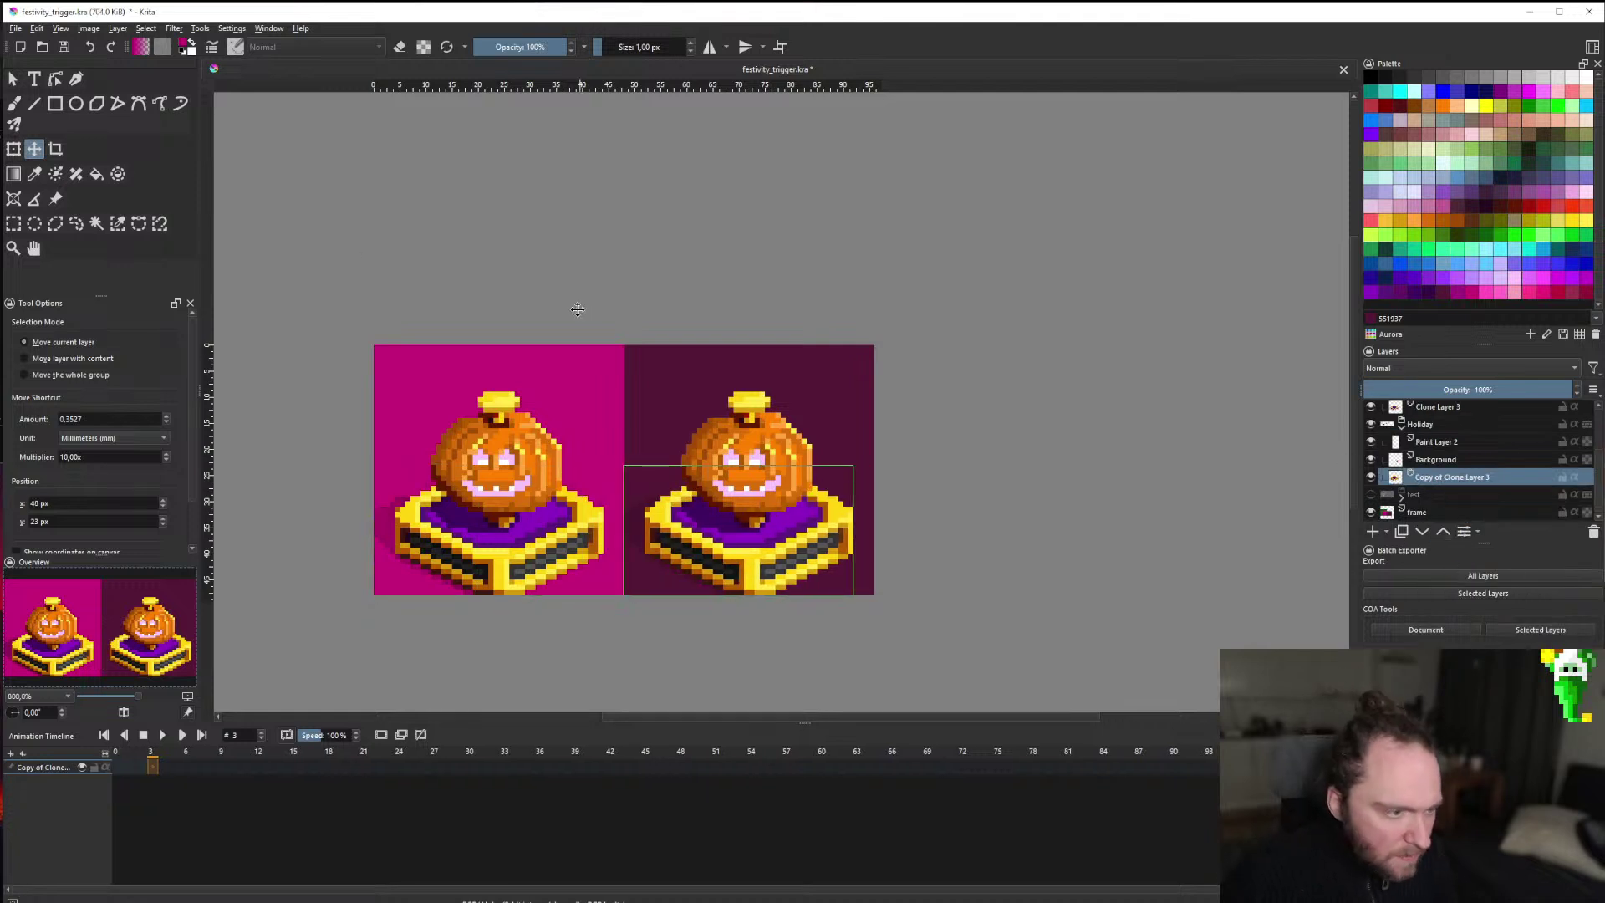
pyautogui.scroll(-5, 641, 451)
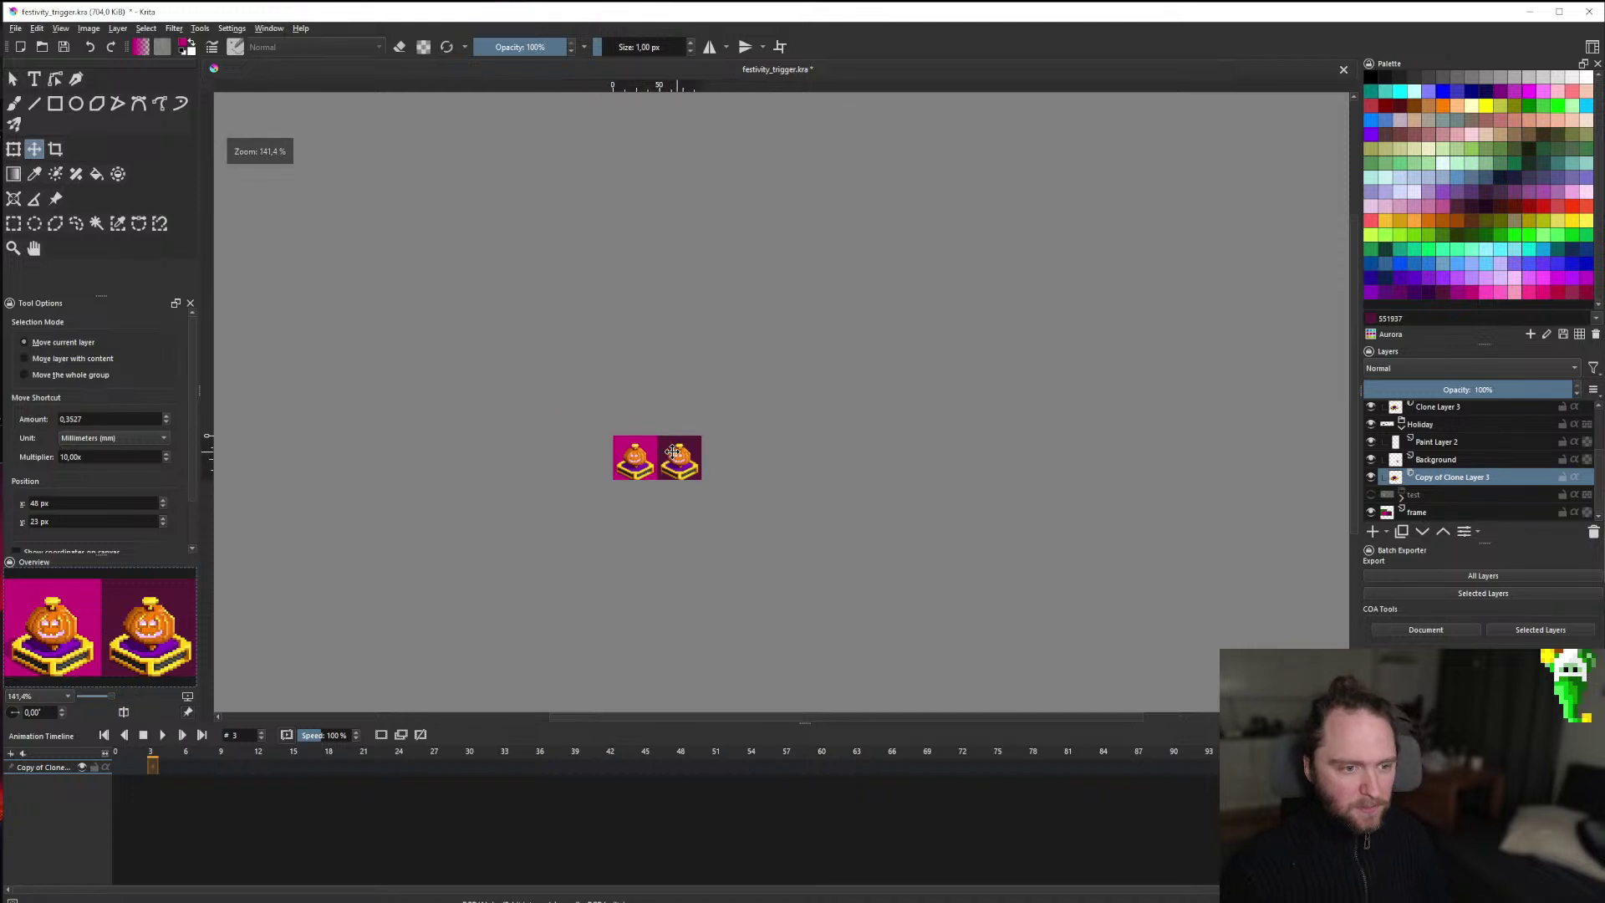
pyautogui.scroll(4, 641, 451)
pyautogui.hotkey('ctrl', 's')
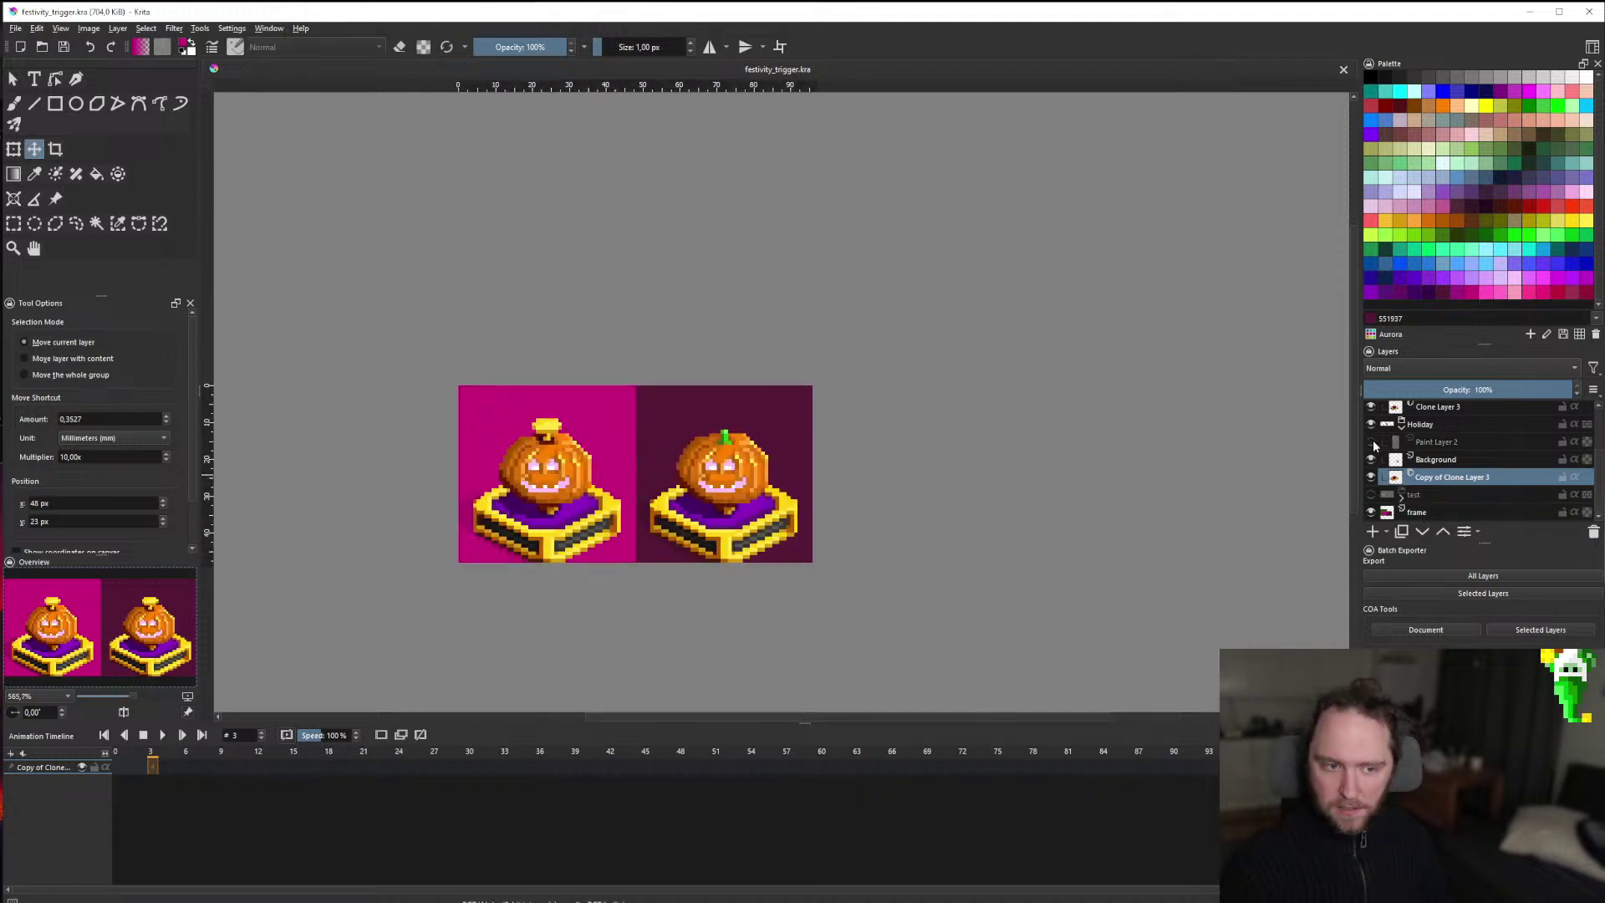
# Hide the pumpkin's Background layer in the Holiday group.
pyautogui.click(1440, 461)
pyautogui.click(1370, 459)
pyautogui.click(1371, 459)
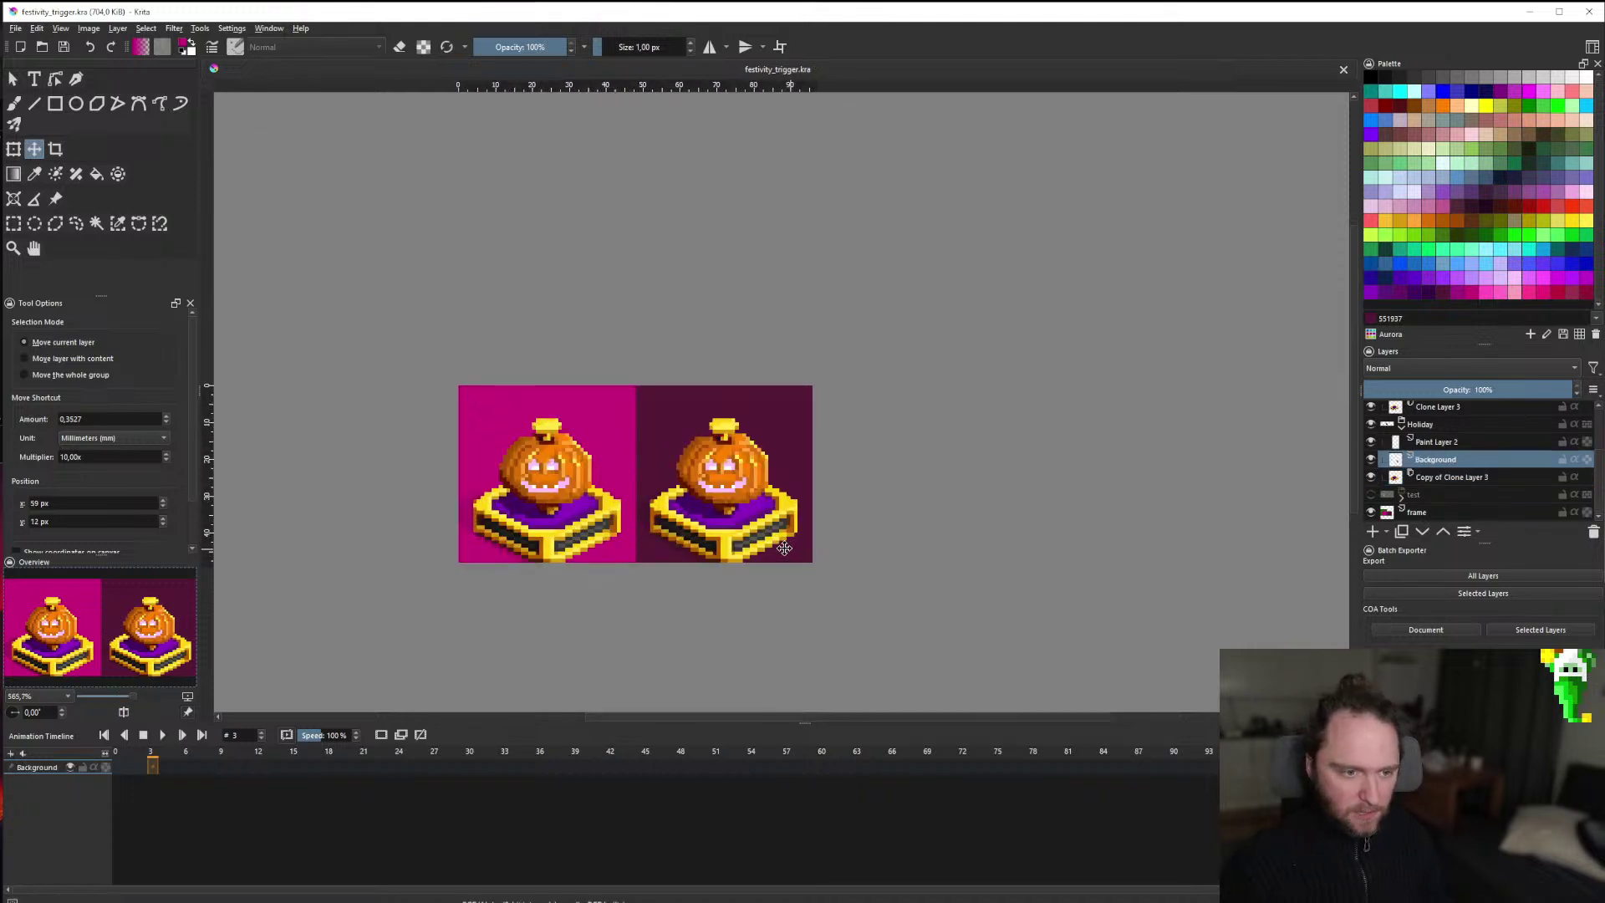
pyautogui.scroll(-2, 758, 527)
pyautogui.scroll(2, 758, 527)
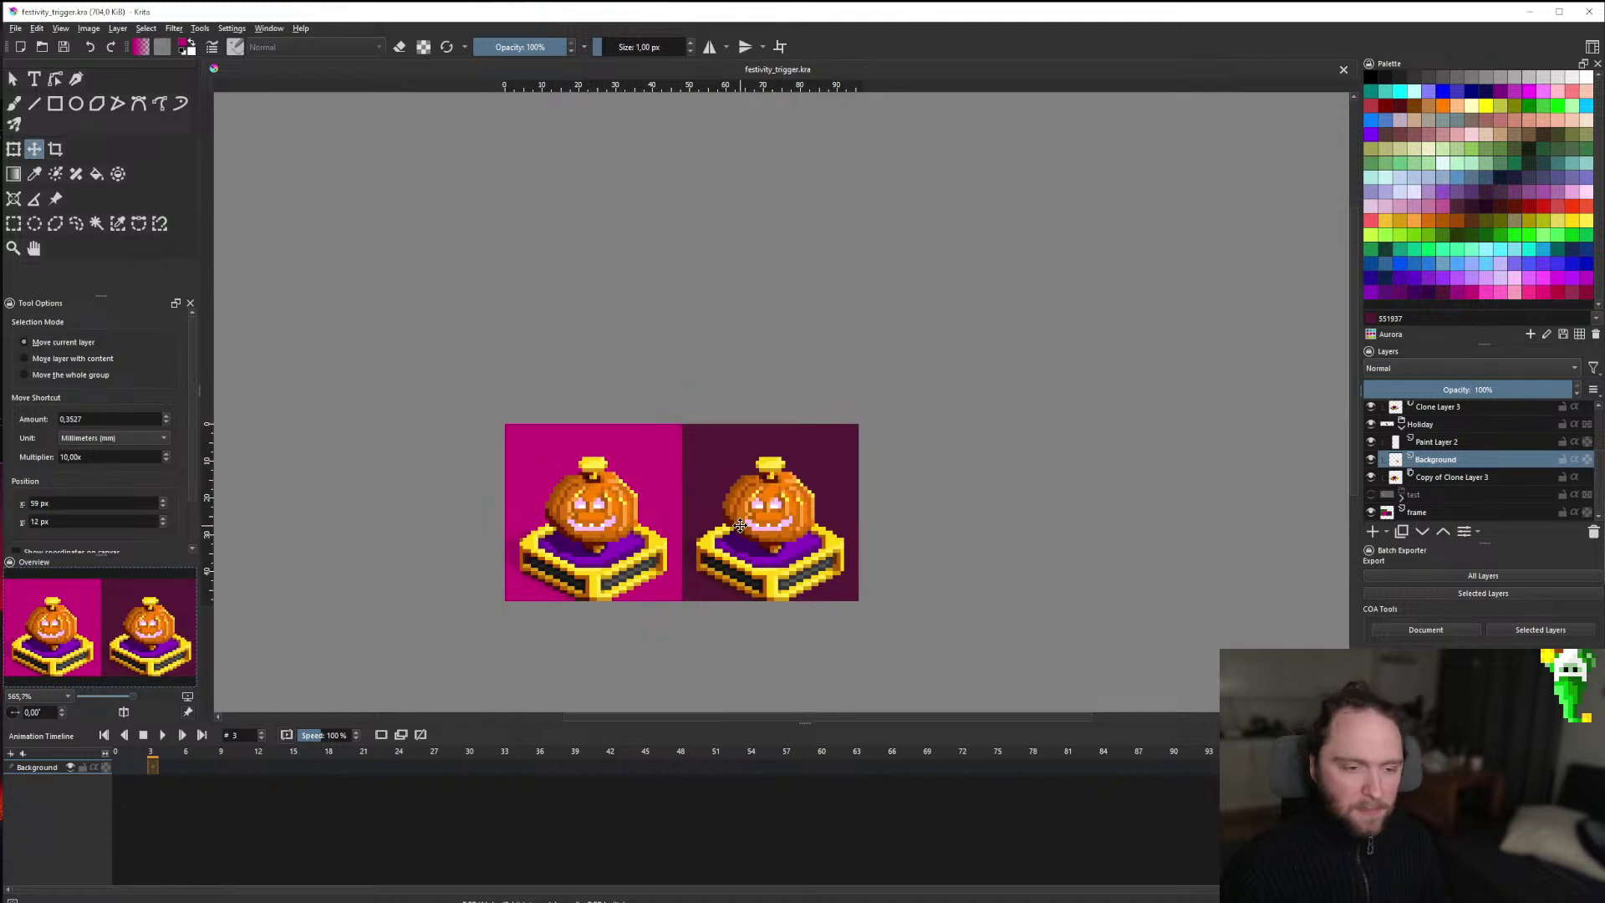
pyautogui.scroll(-2, 715, 518)
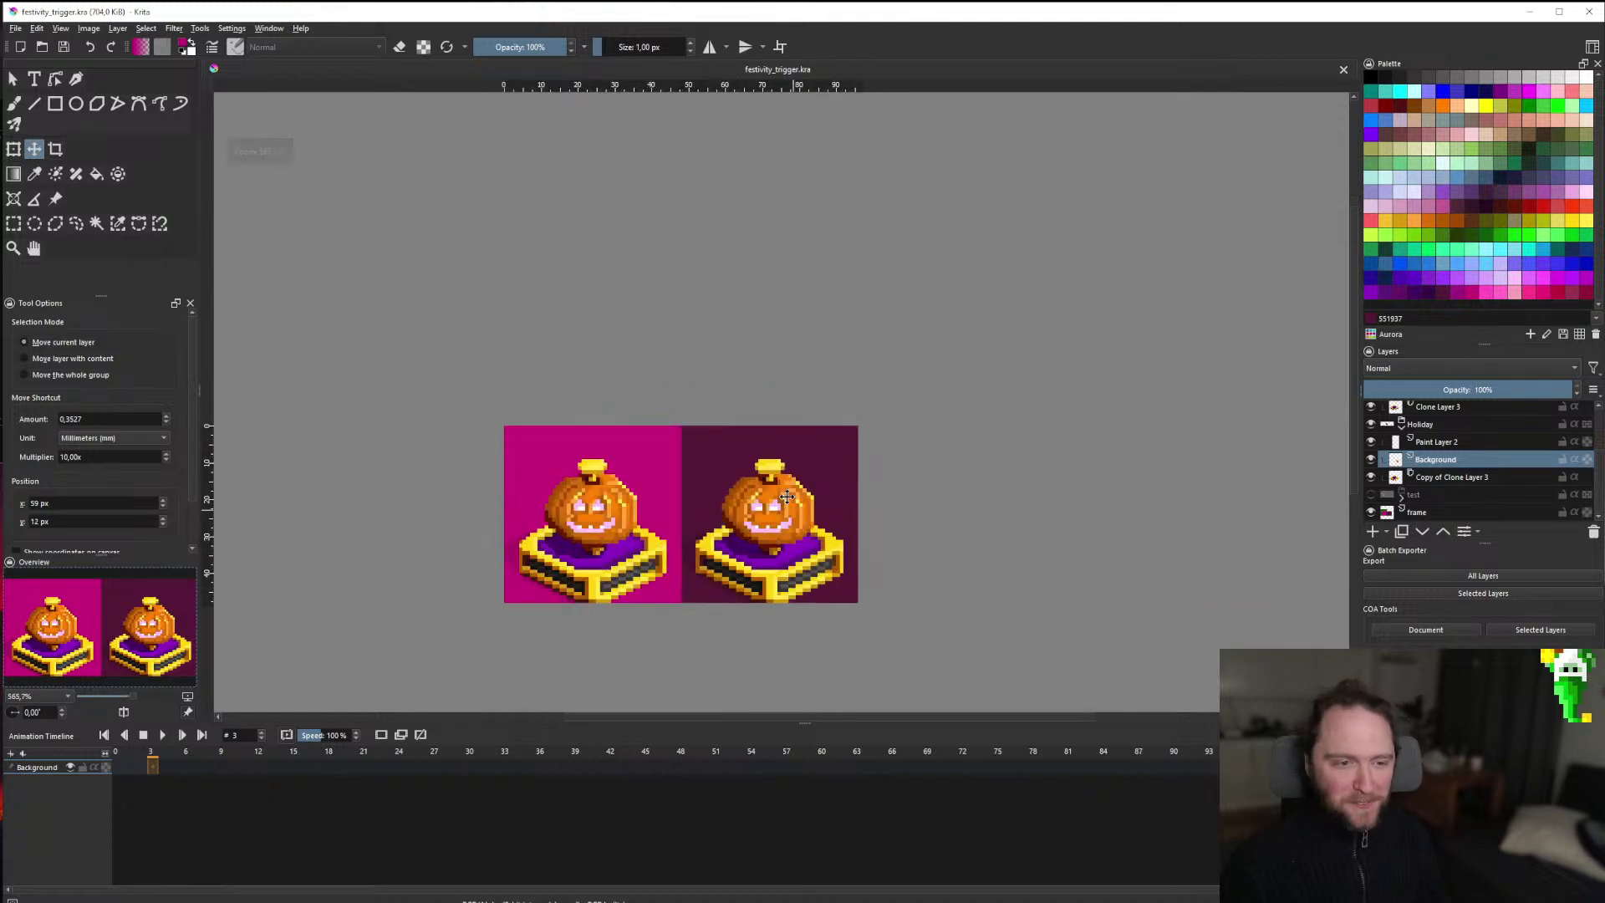
pyautogui.click(1371, 459)
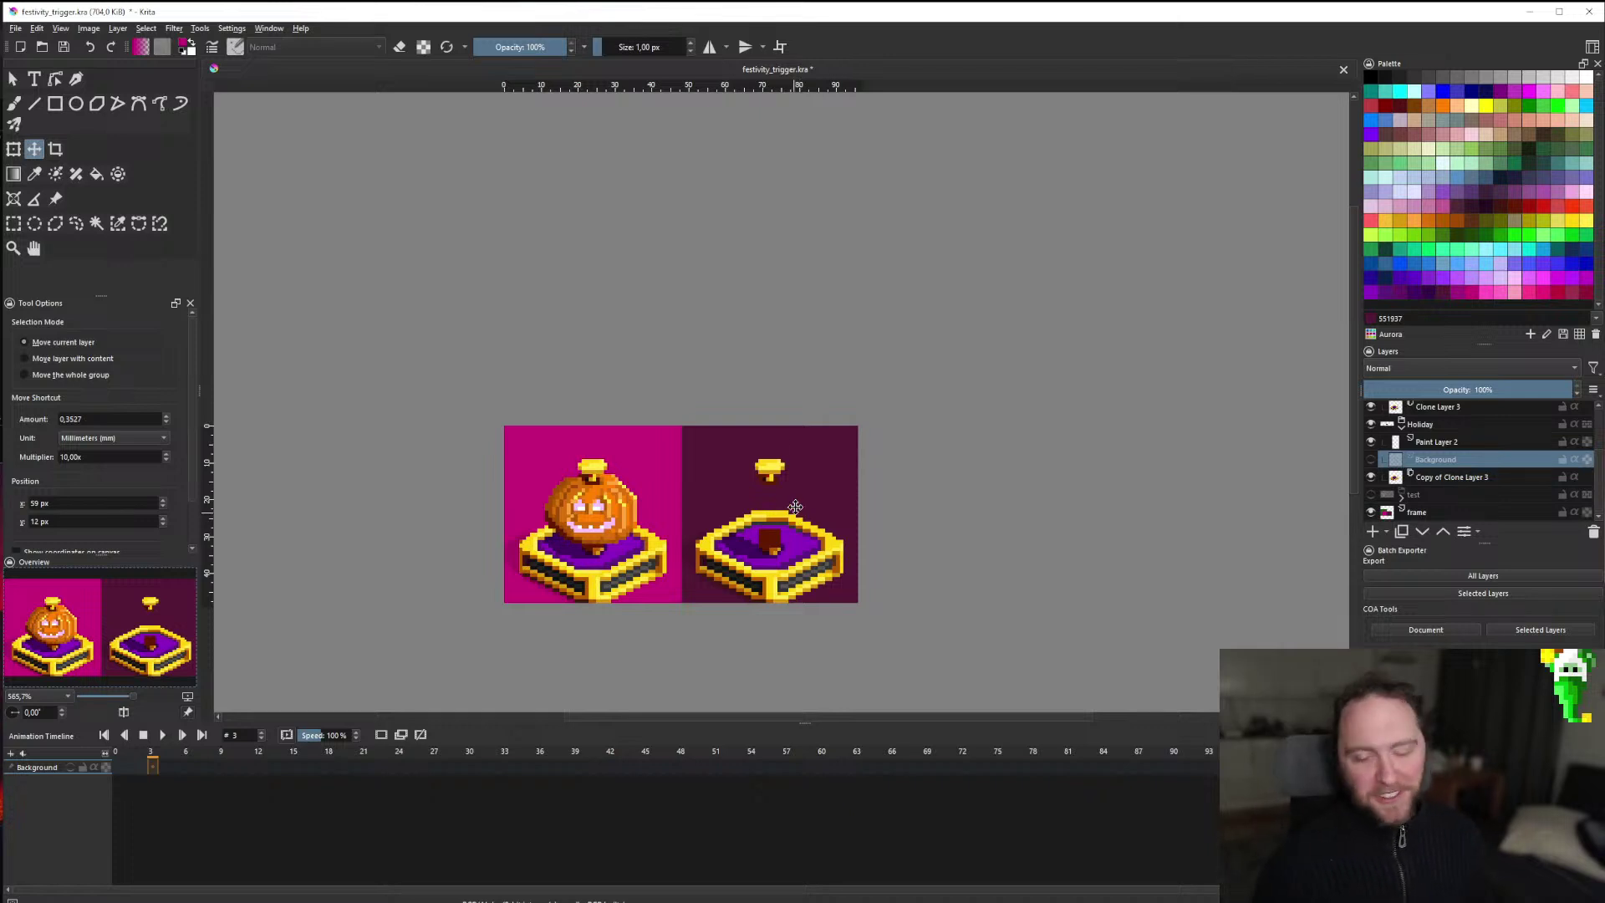
# Open gift.png from the Item folder inside the Base data's Texture folder.
pyautogui.click(40, 48)
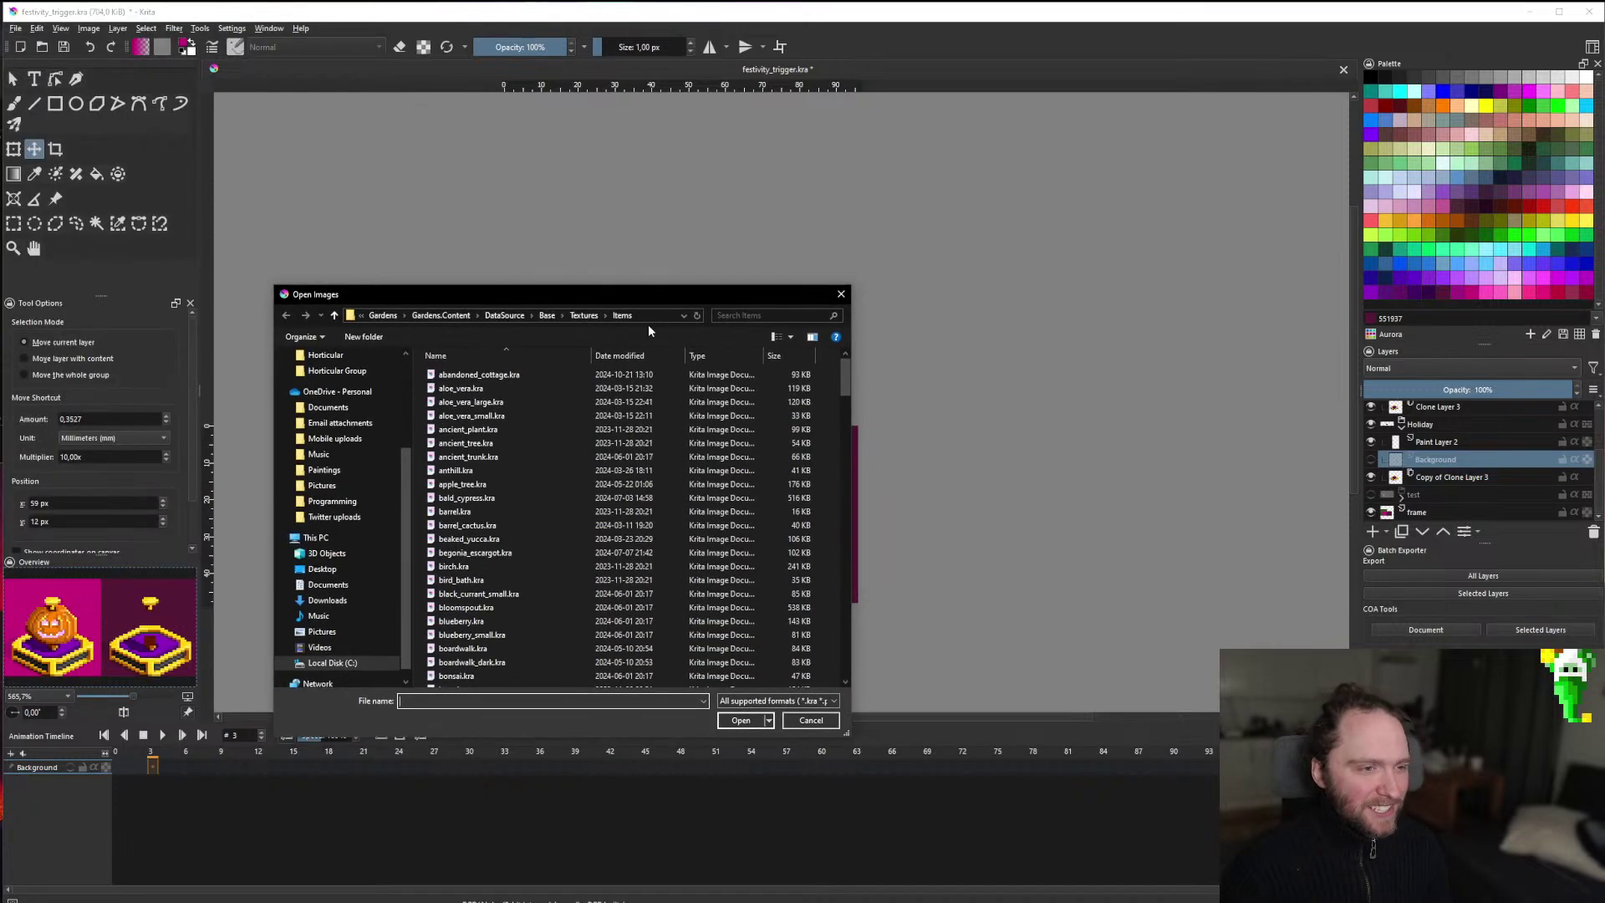
pyautogui.scroll(4, 366, 440)
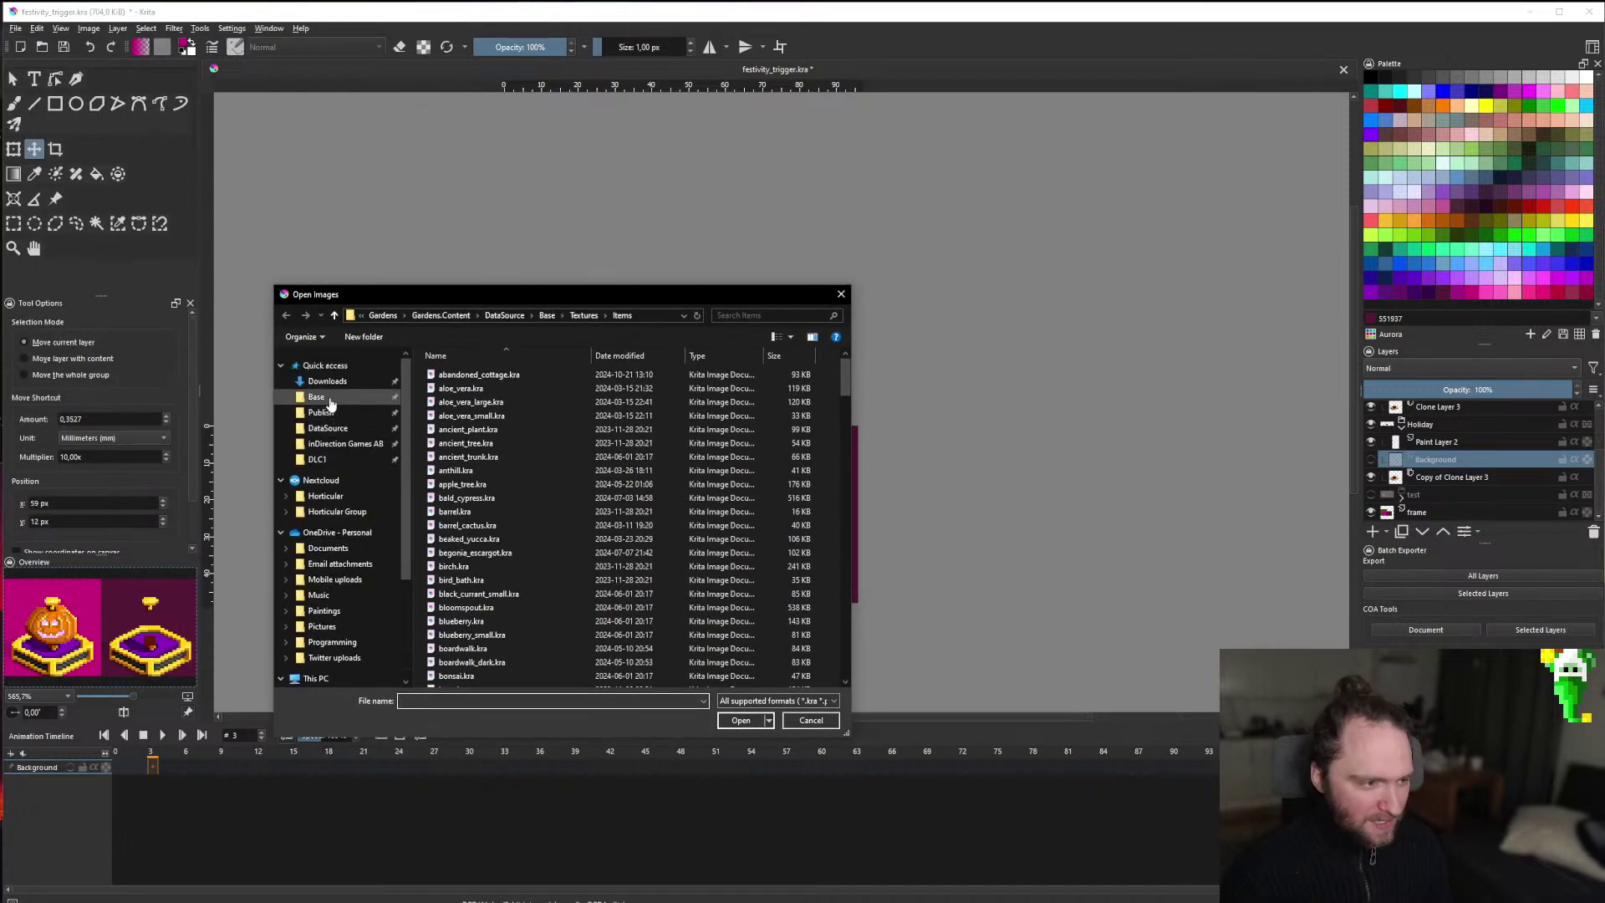
pyautogui.click(316, 396)
pyautogui.doubleClick(459, 427)
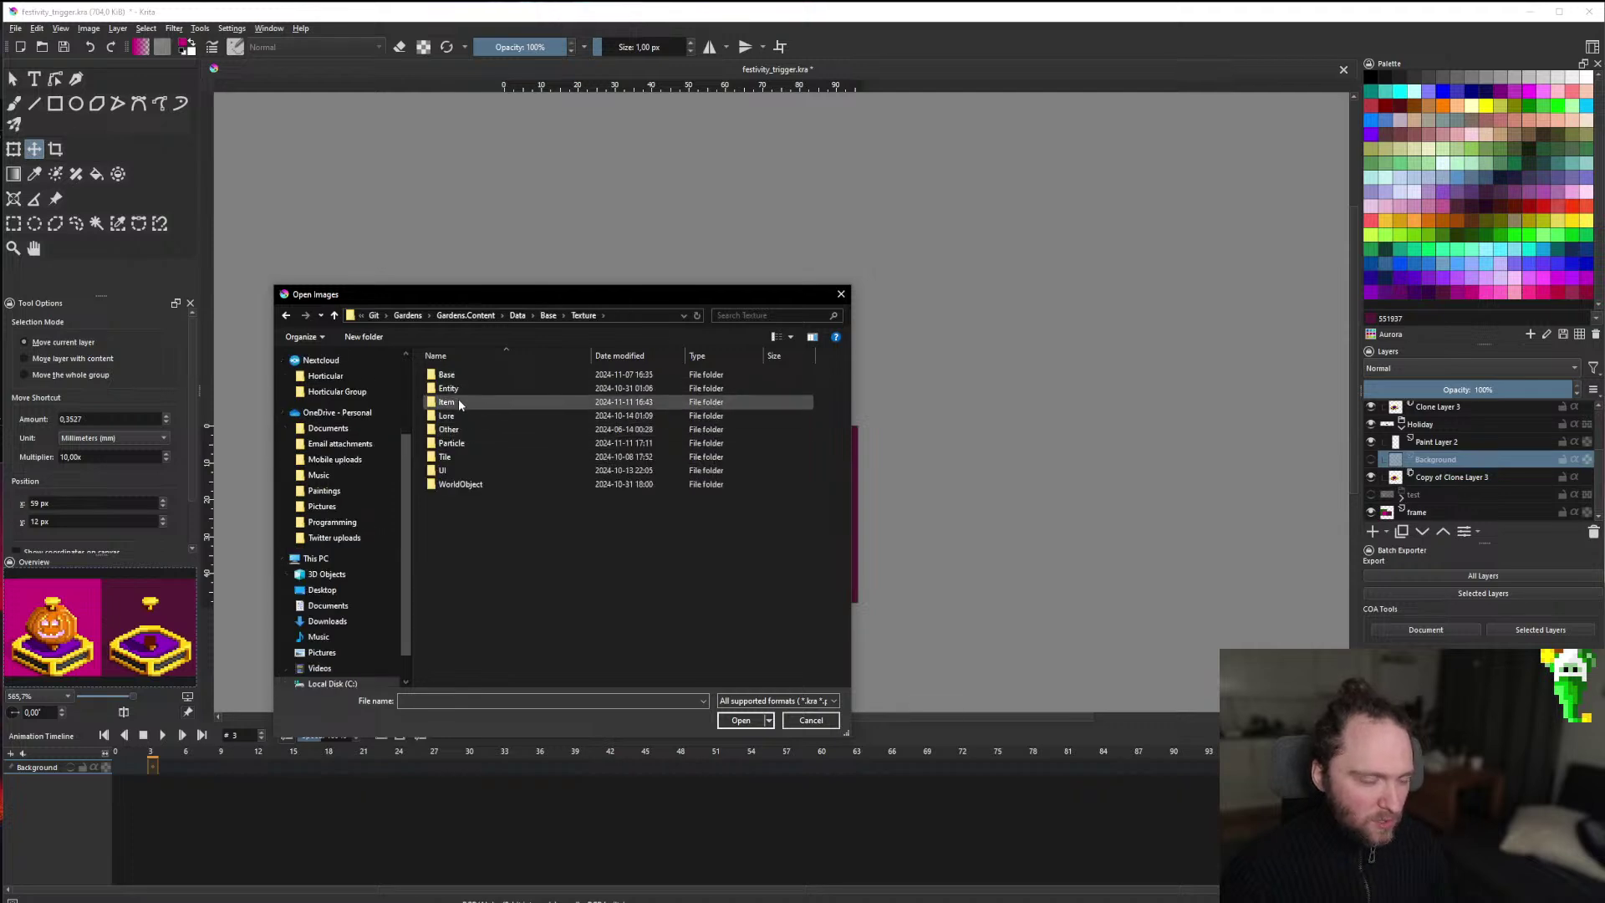
pyautogui.doubleClick(459, 405)
pyautogui.scroll(-5, 753, 468)
pyautogui.click(790, 402)
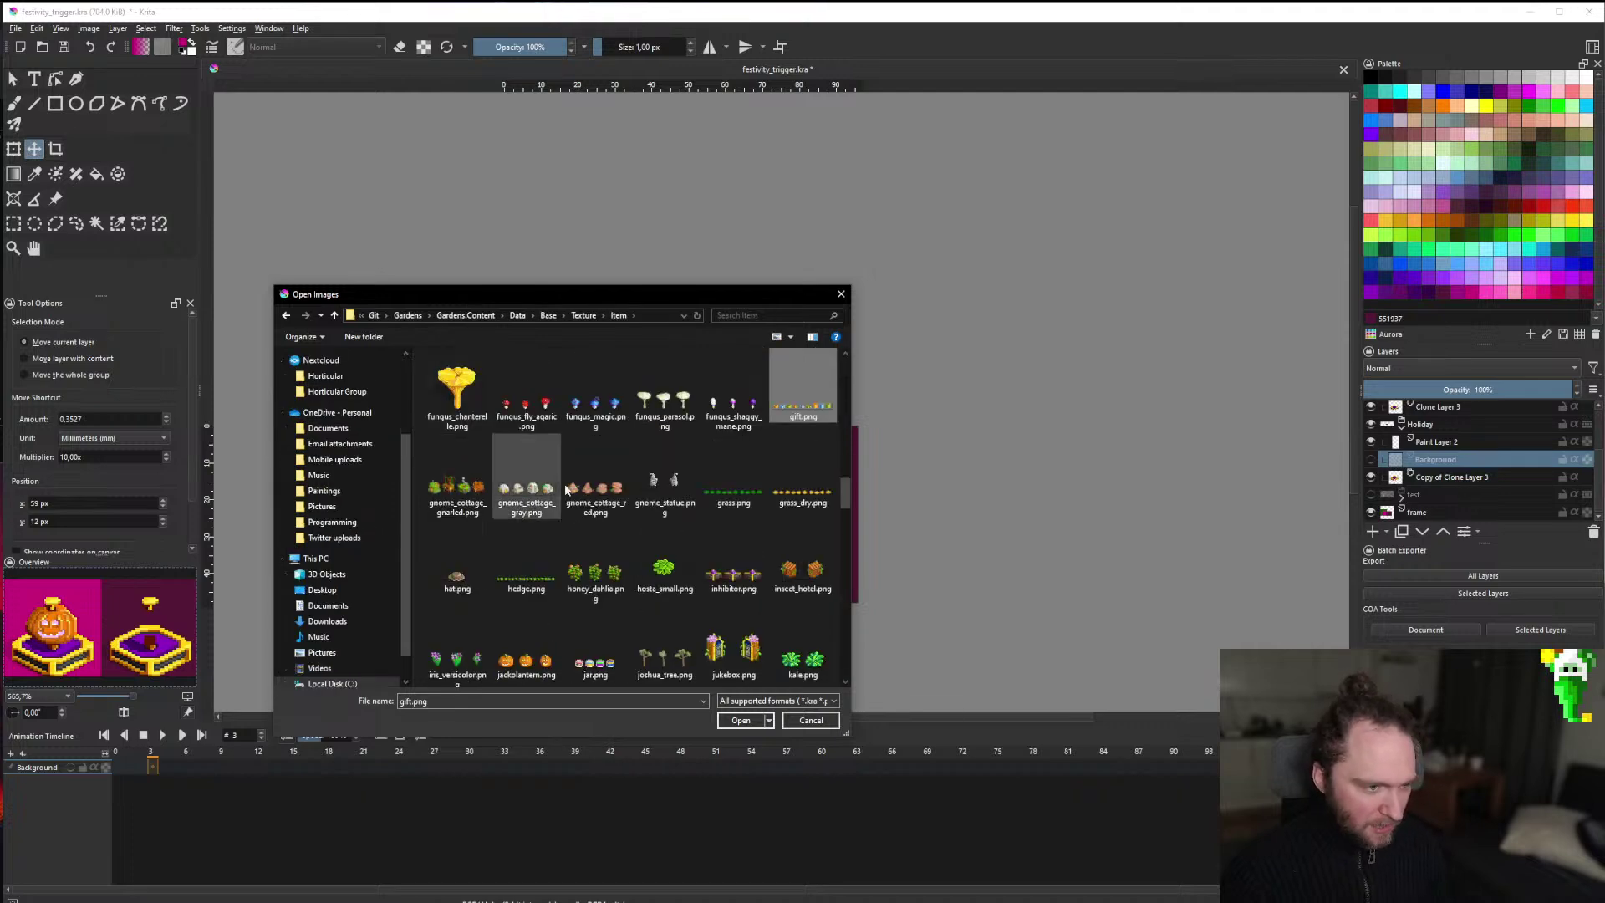
pyautogui.doubleClick(793, 409)
# Select the first yellow gift with a rectangular selection of about 25 × 24 px.
pyautogui.click(13, 223)
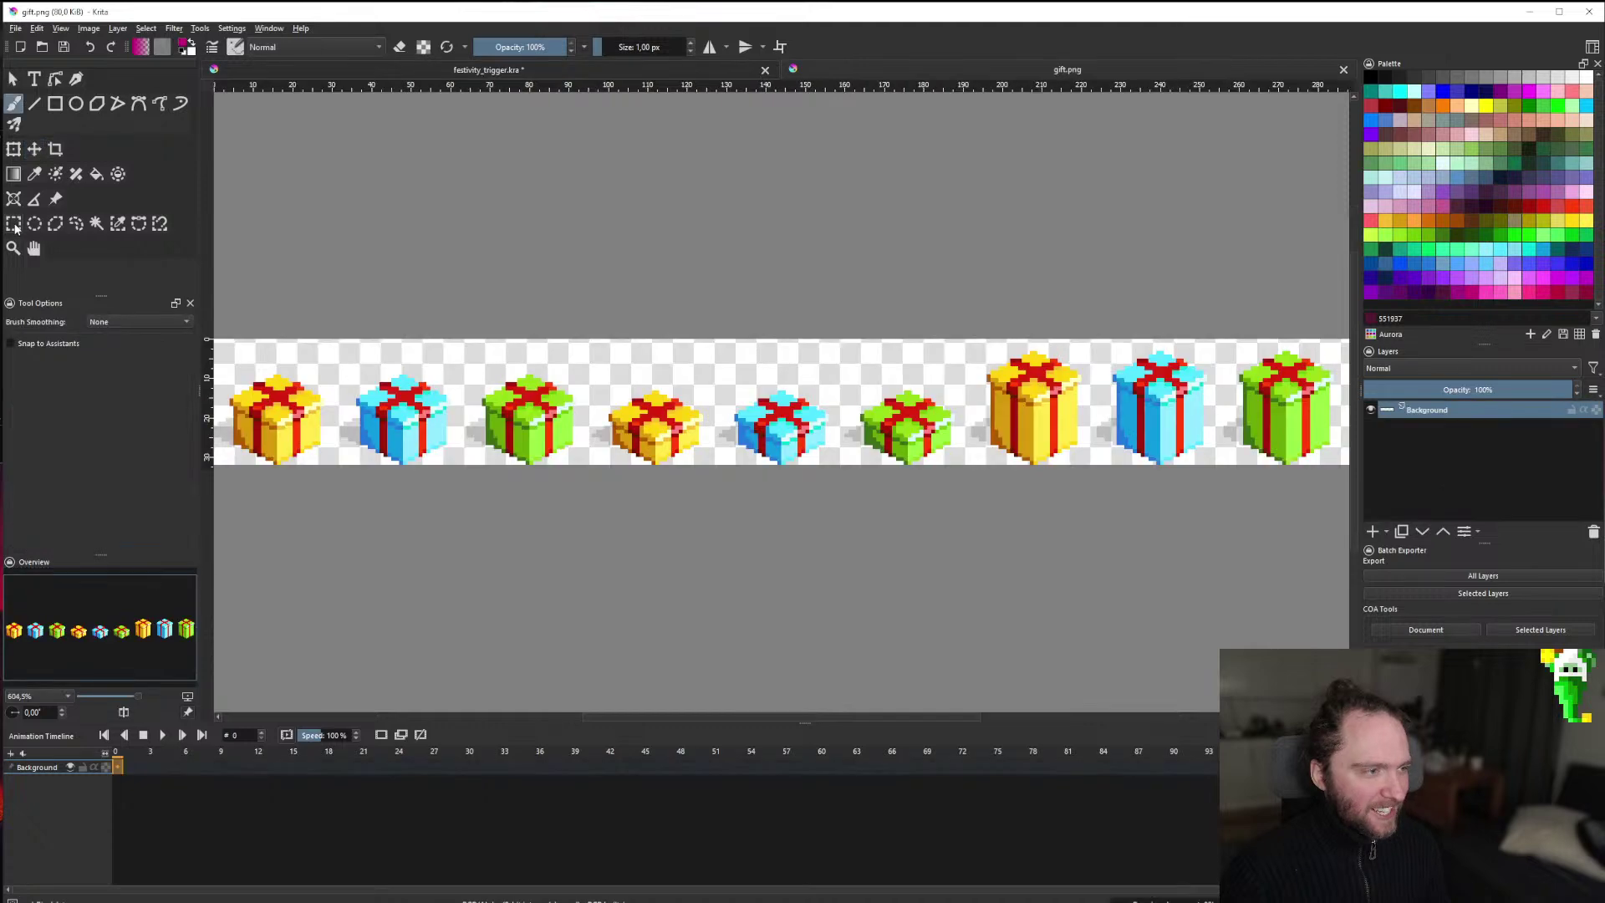
pyautogui.scroll(2, 669, 434)
pyautogui.scroll(-3, 585, 402)
pyautogui.scroll(6, 445, 361)
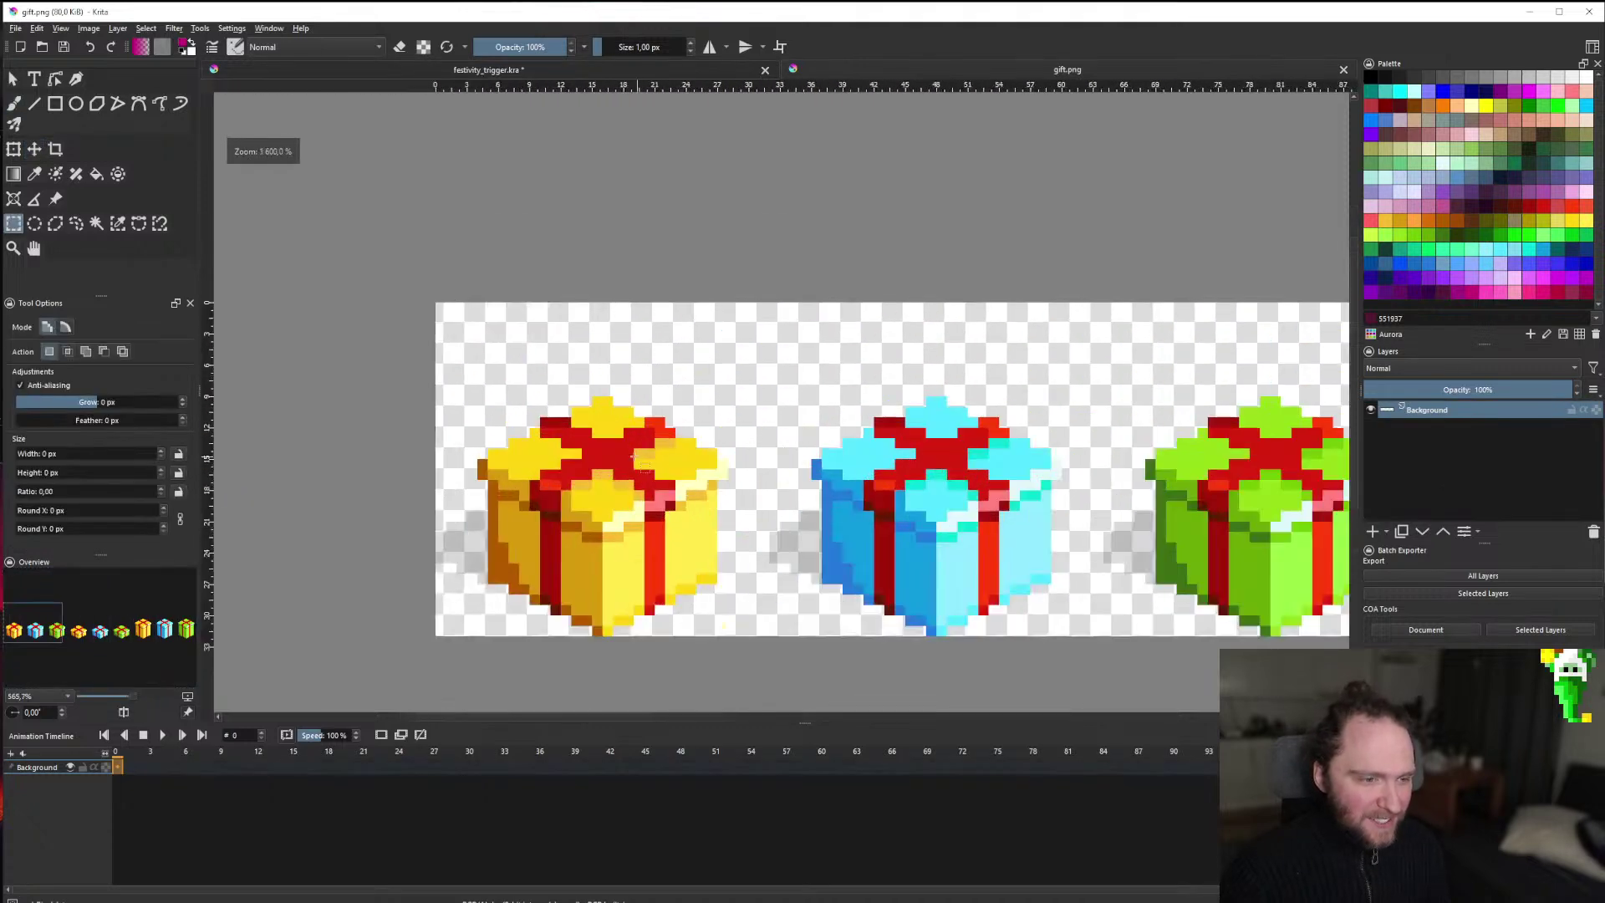
pyautogui.scroll(-1, 436, 353)
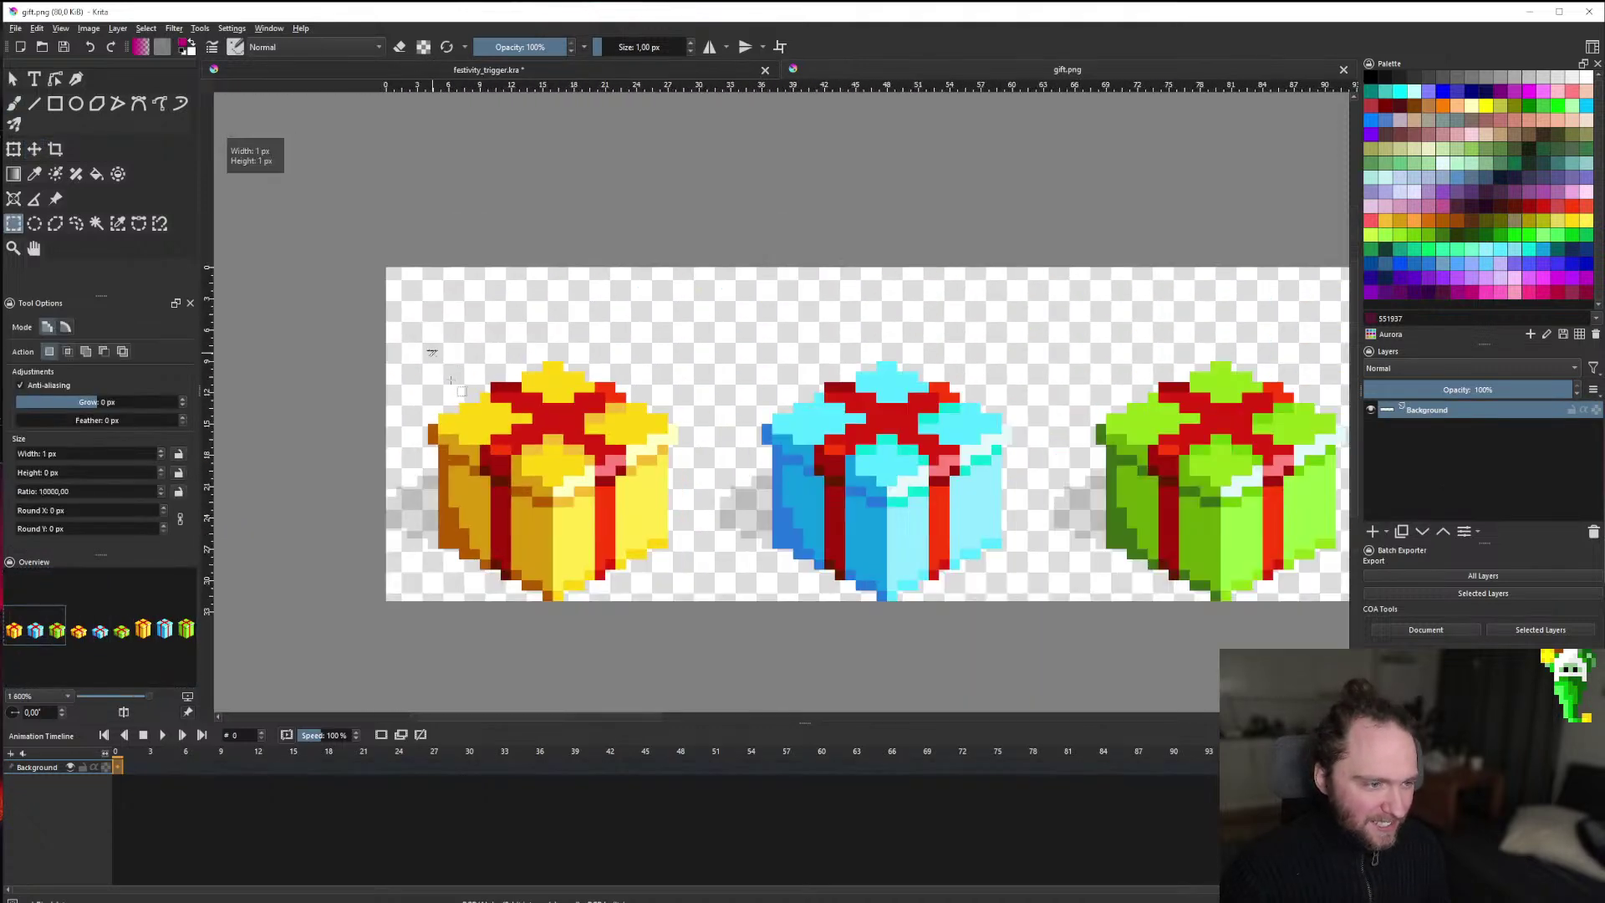
pyautogui.moveTo(431, 352); pyautogui.dragTo(687, 600)
pyautogui.scroll(-2, 894, 511)
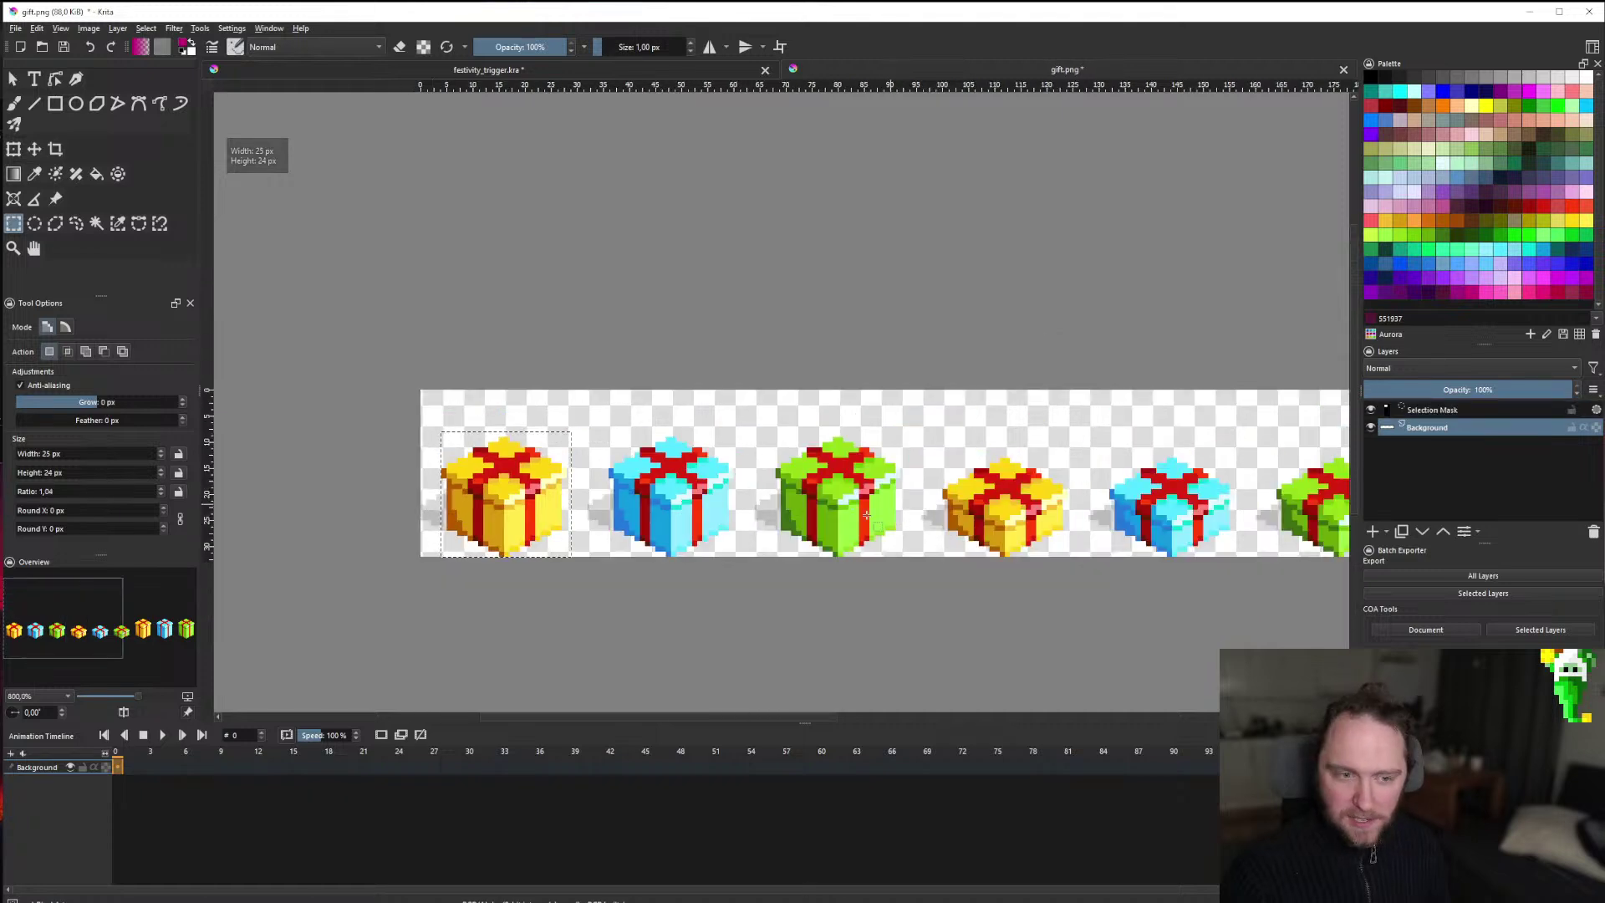
# Select the first green gift with a rectangular selection of about 26 × 26 px.
pyautogui.scroll(-1, 905, 522)
pyautogui.scroll(3, 557, 374)
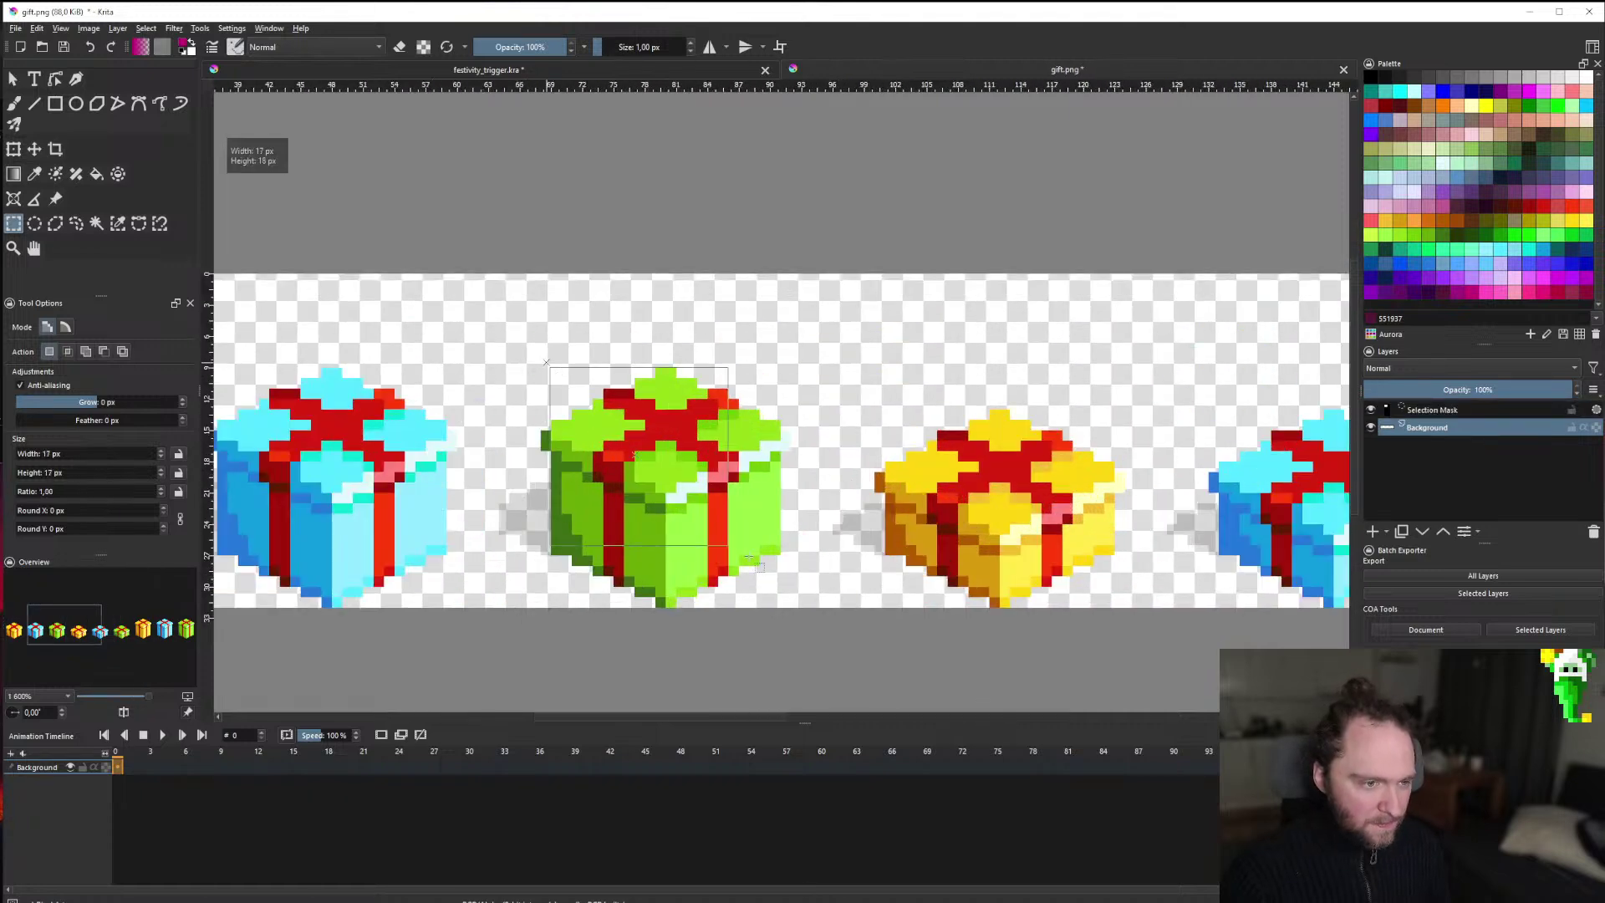
pyautogui.click(553, 363)
pyautogui.moveTo(539, 345); pyautogui.dragTo(813, 615)
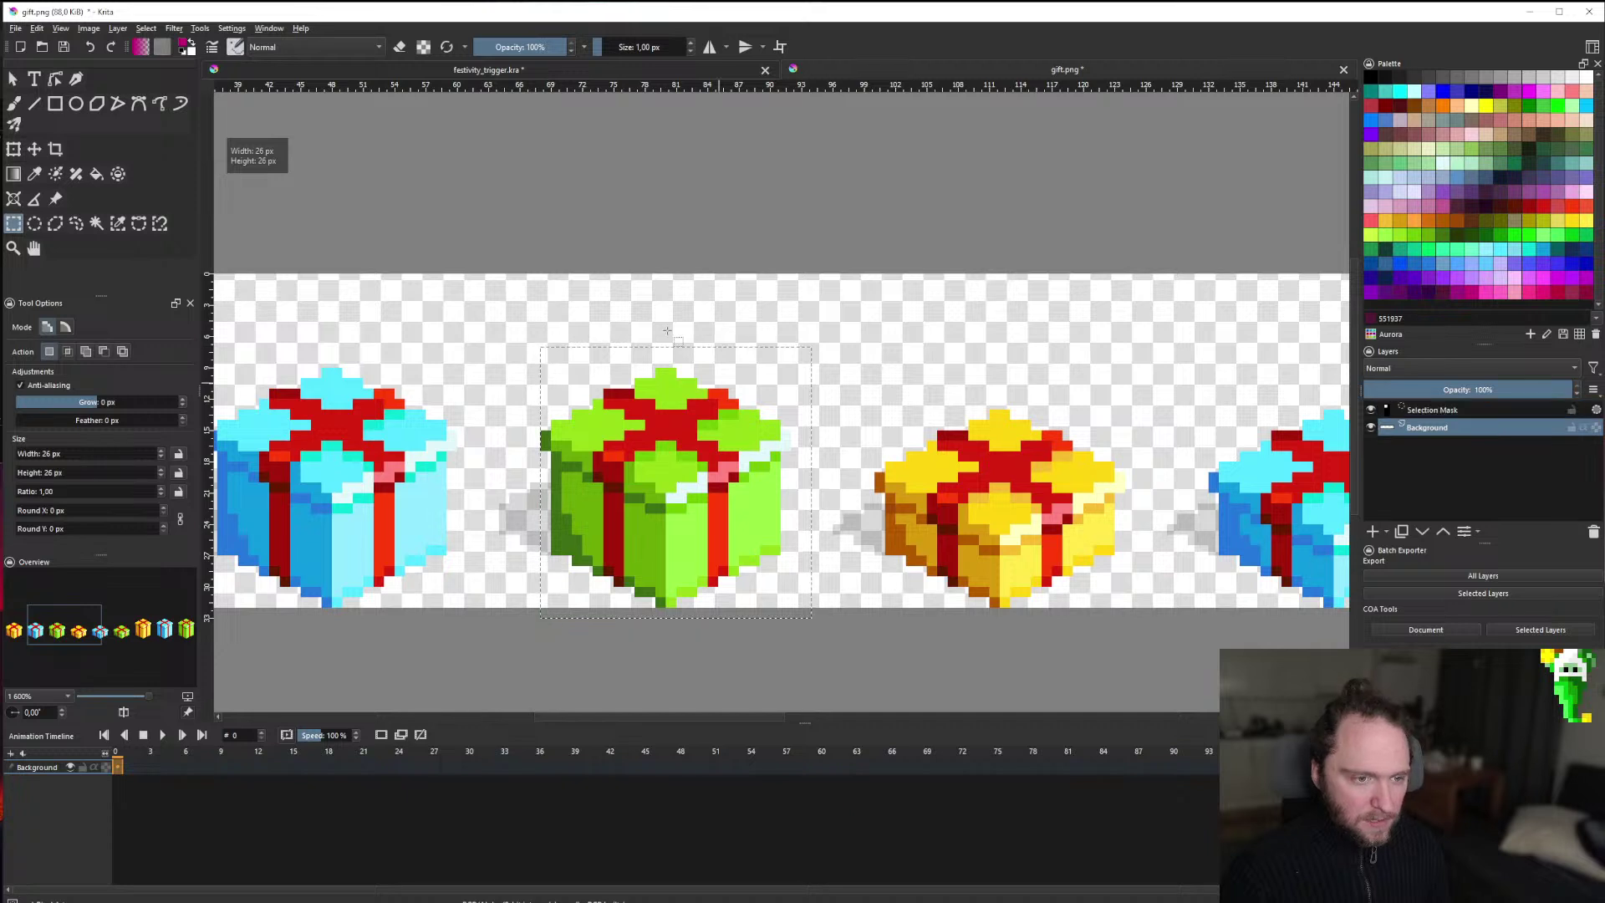
# Copy the selected green gift into festivity_trigger.kra's Holiday group and centre it over the pedestal at 60 px, 9 px.
pyautogui.hotkey('ctrl', 'Tab')
pyautogui.hotkey('ctrl', 'v')
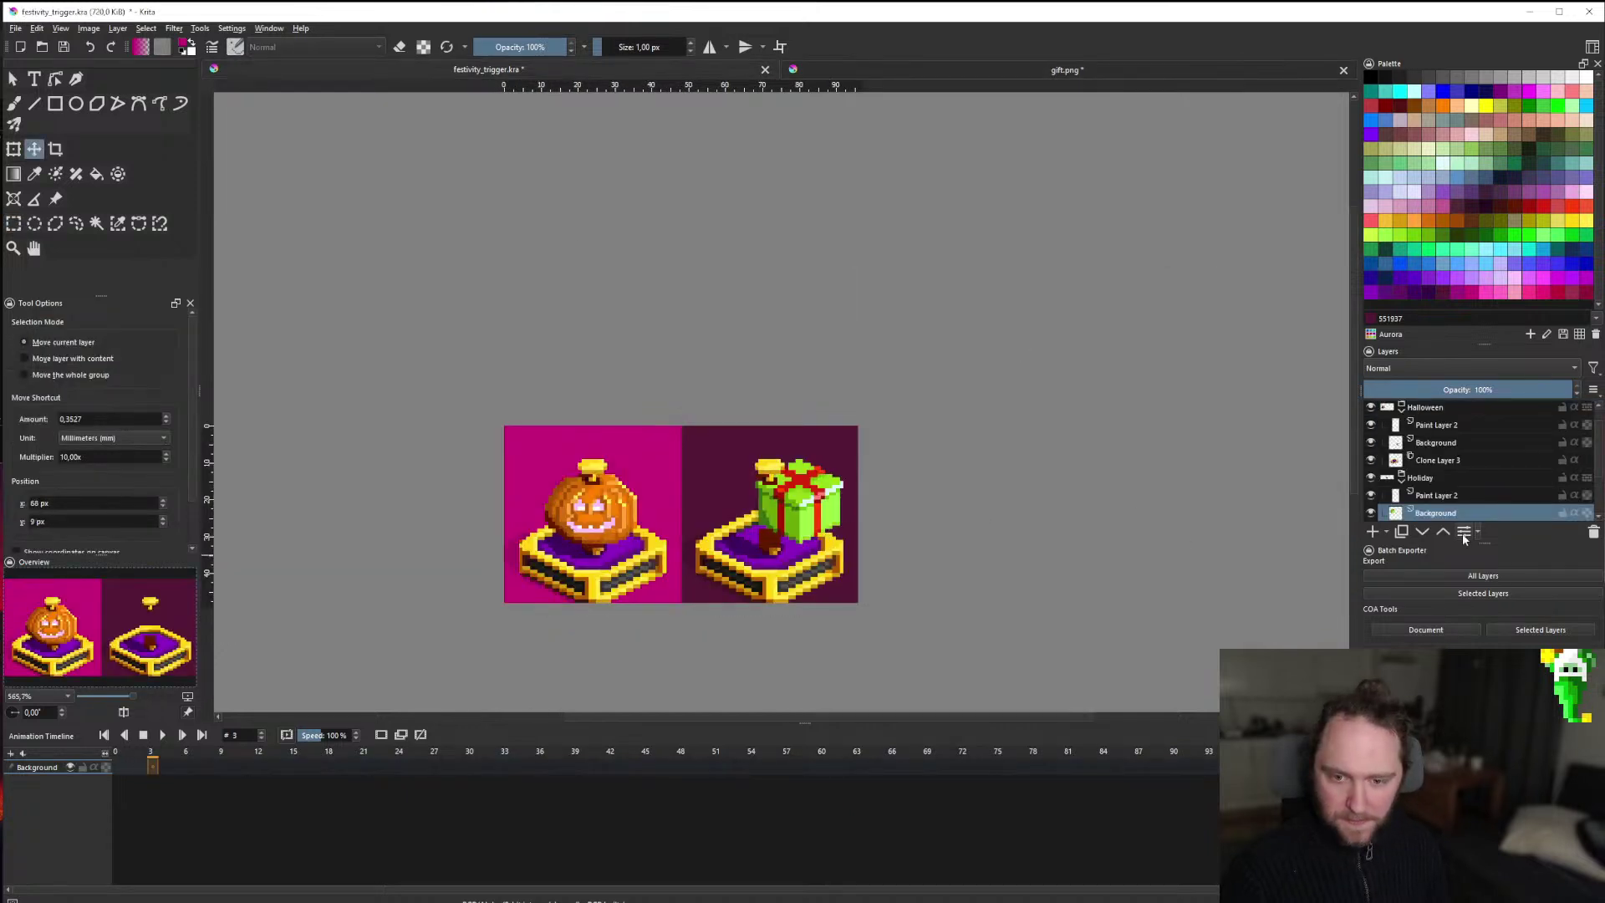
pyautogui.moveTo(912, 546); pyautogui.dragTo(823, 527)
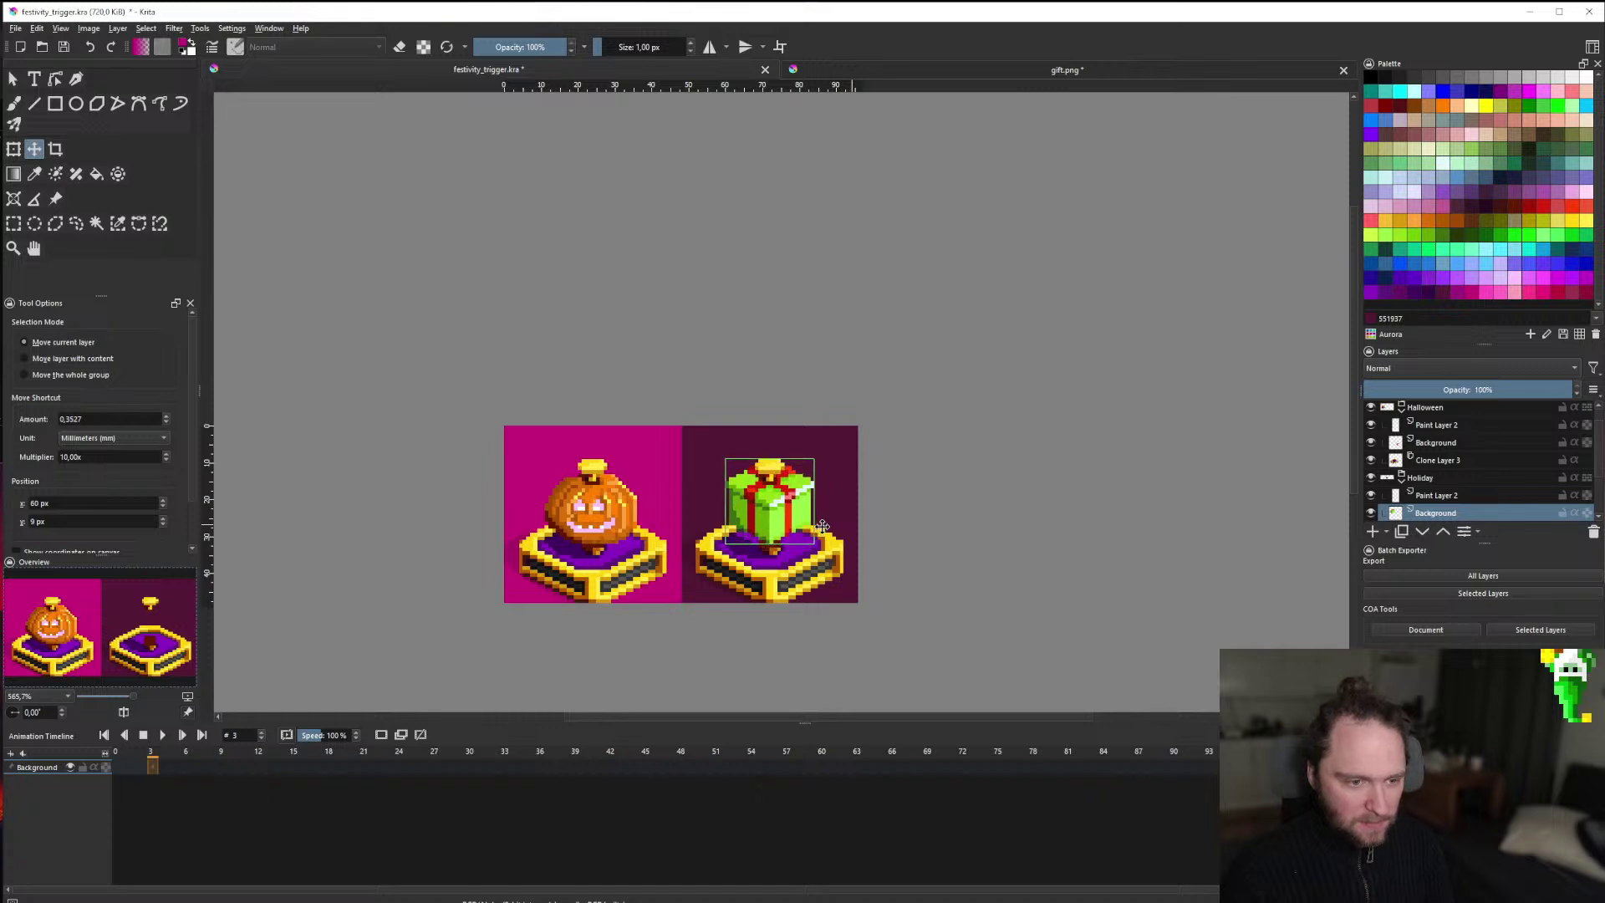
pyautogui.scroll(-6, 826, 535)
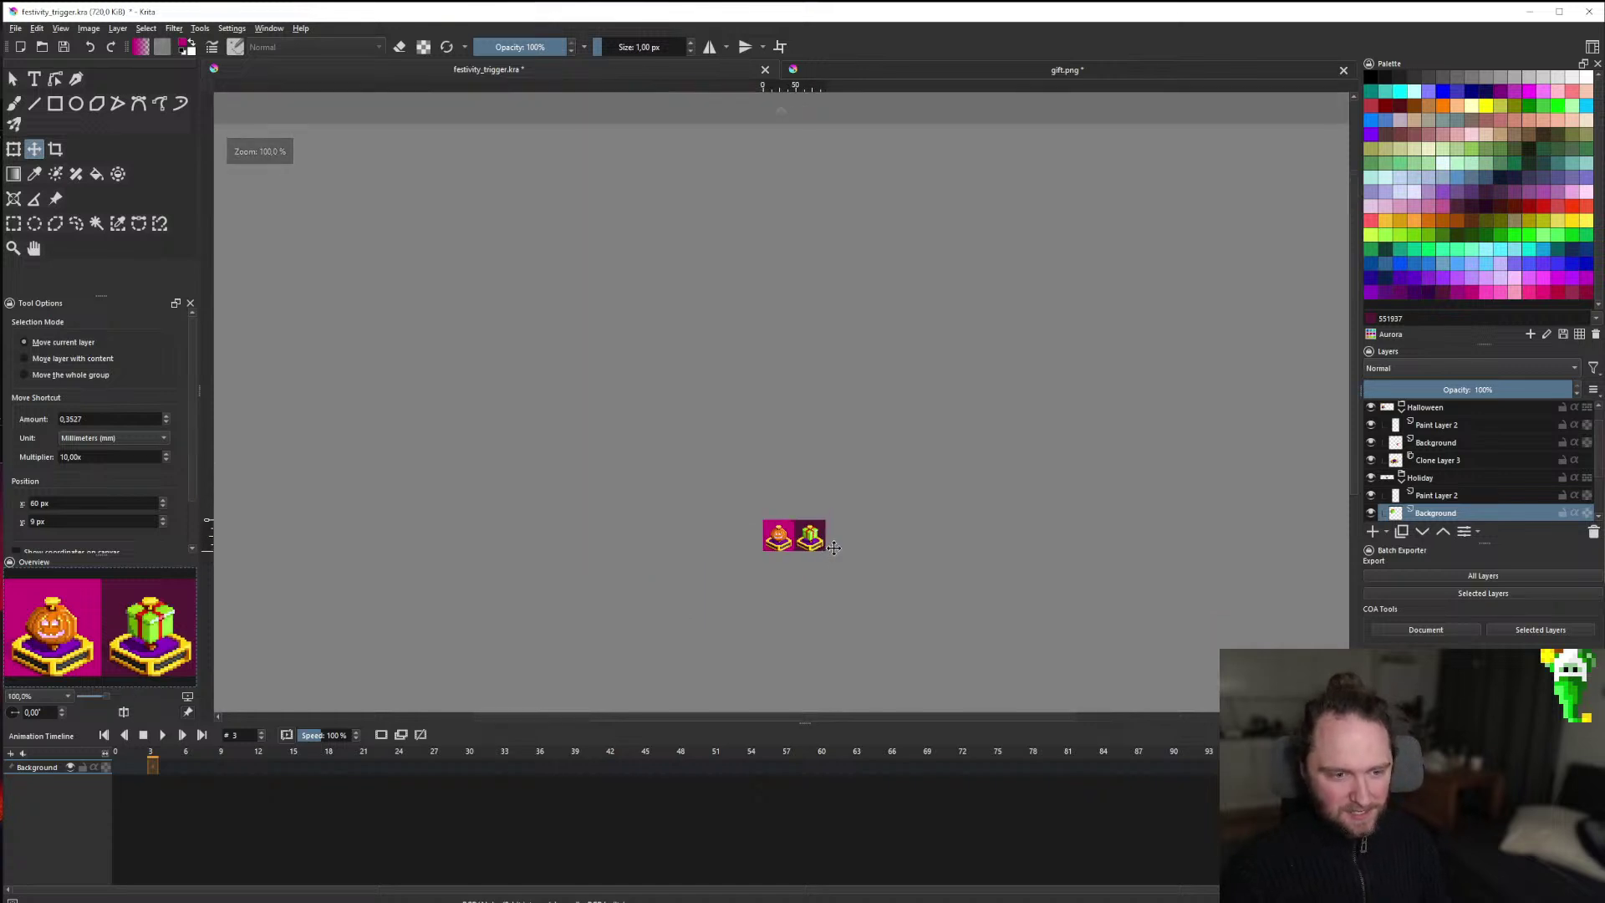
pyautogui.scroll(5, 714, 560)
pyautogui.scroll(3, 748, 518)
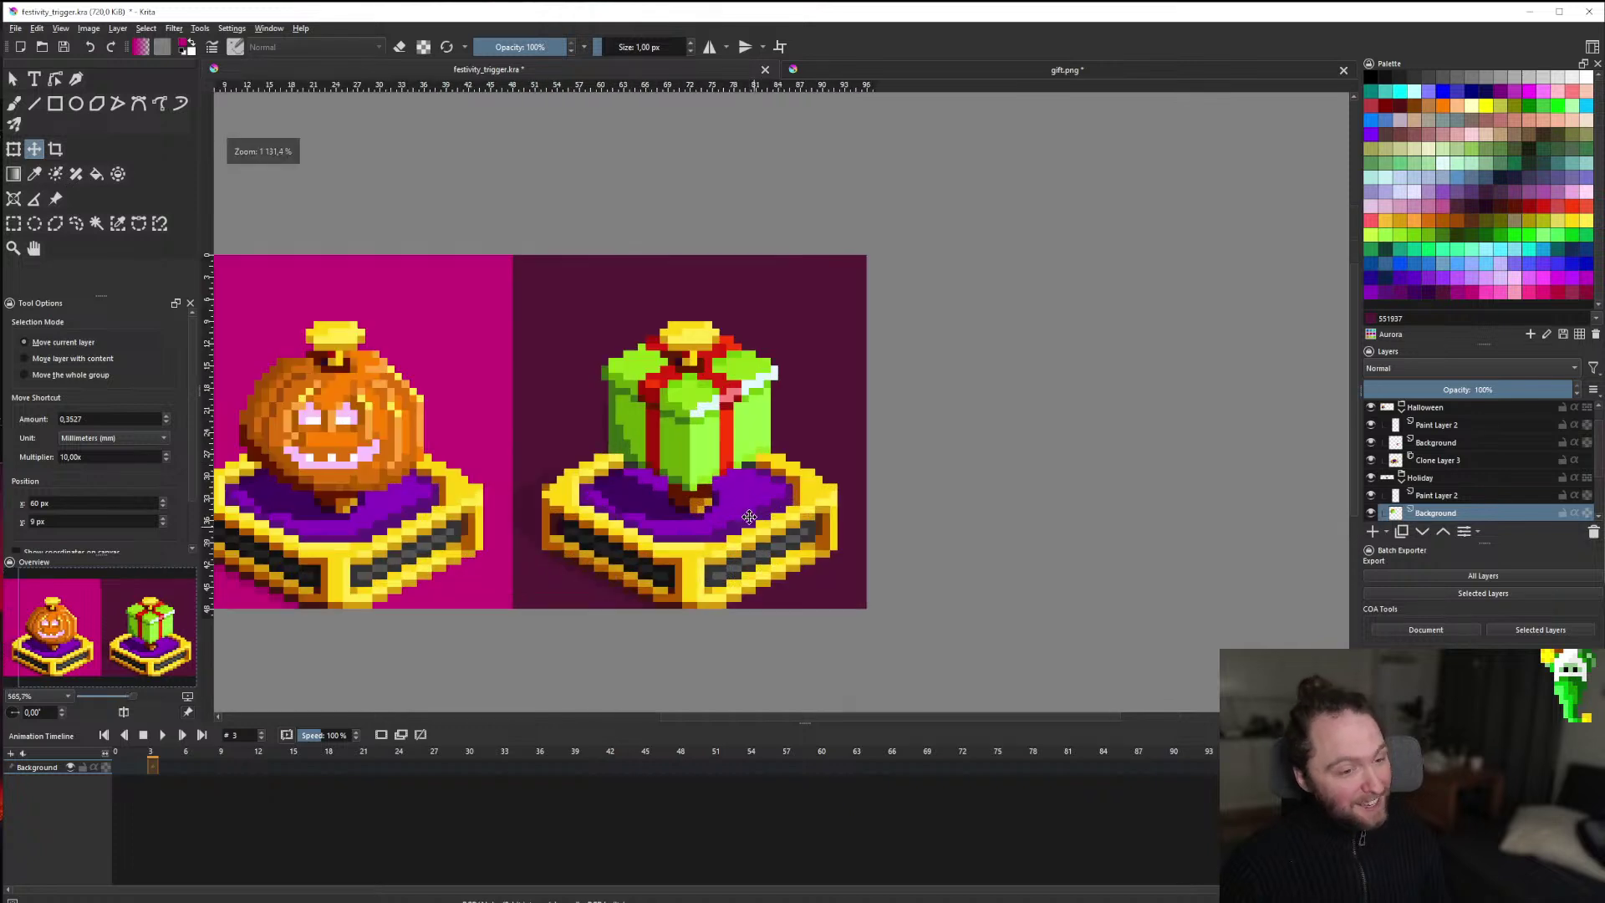
pyautogui.scroll(-3, 919, 515)
pyautogui.scroll(2, 731, 478)
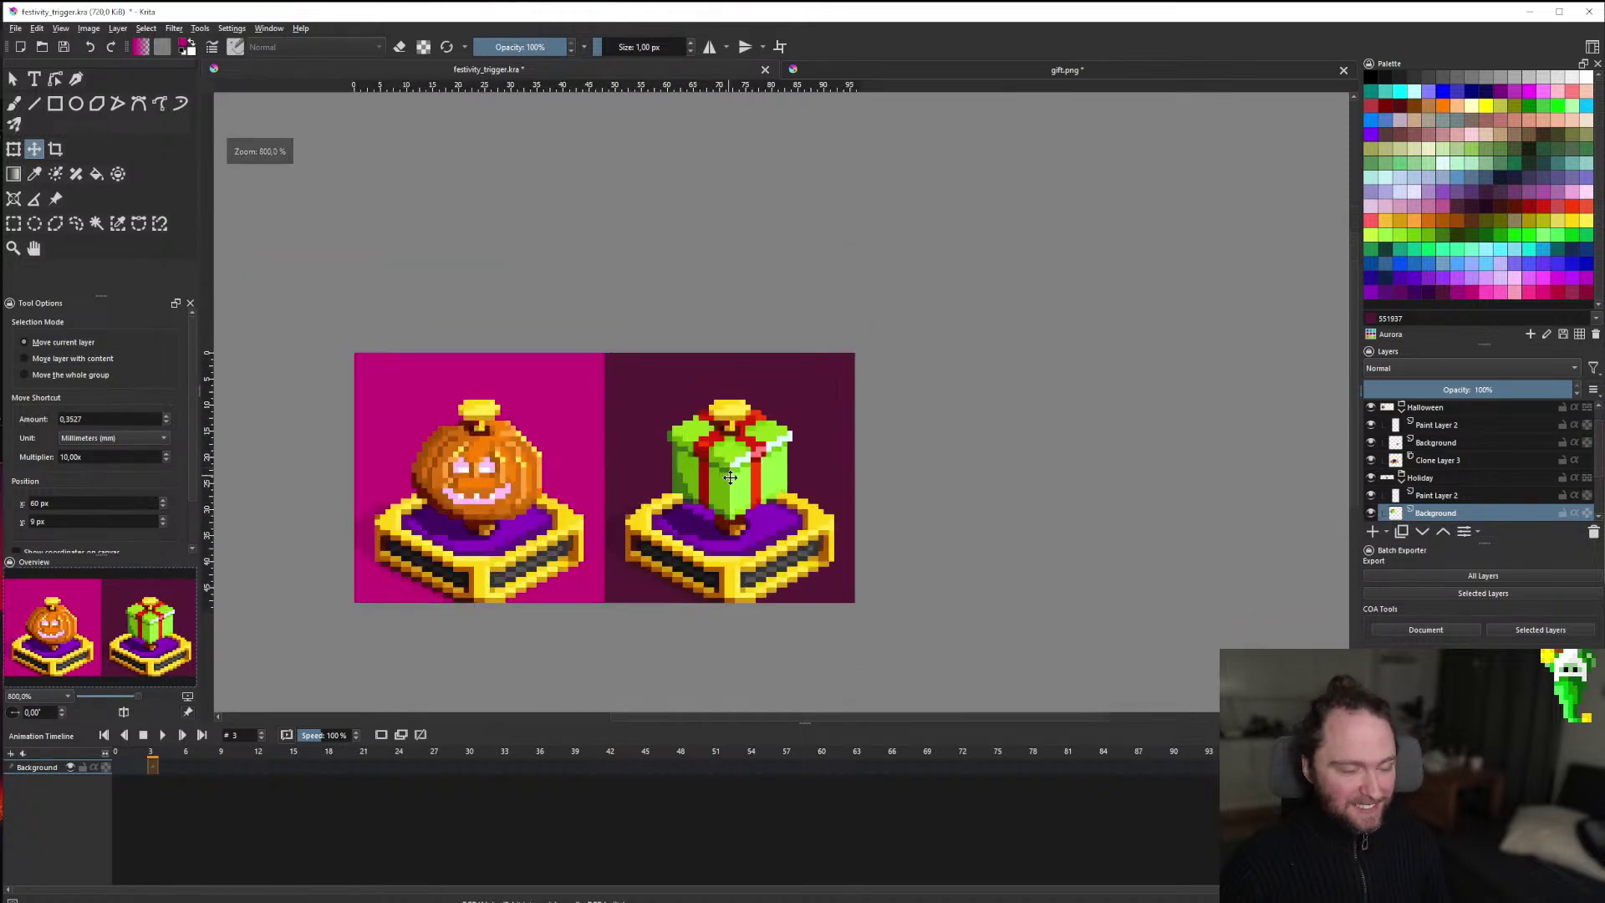
# Lower the green gift to a vertical position of 10 px.
pyautogui.scroll(2, 731, 479)
pyautogui.moveTo(730, 480); pyautogui.dragTo(728, 510)
pyautogui.scroll(-3, 728, 511)
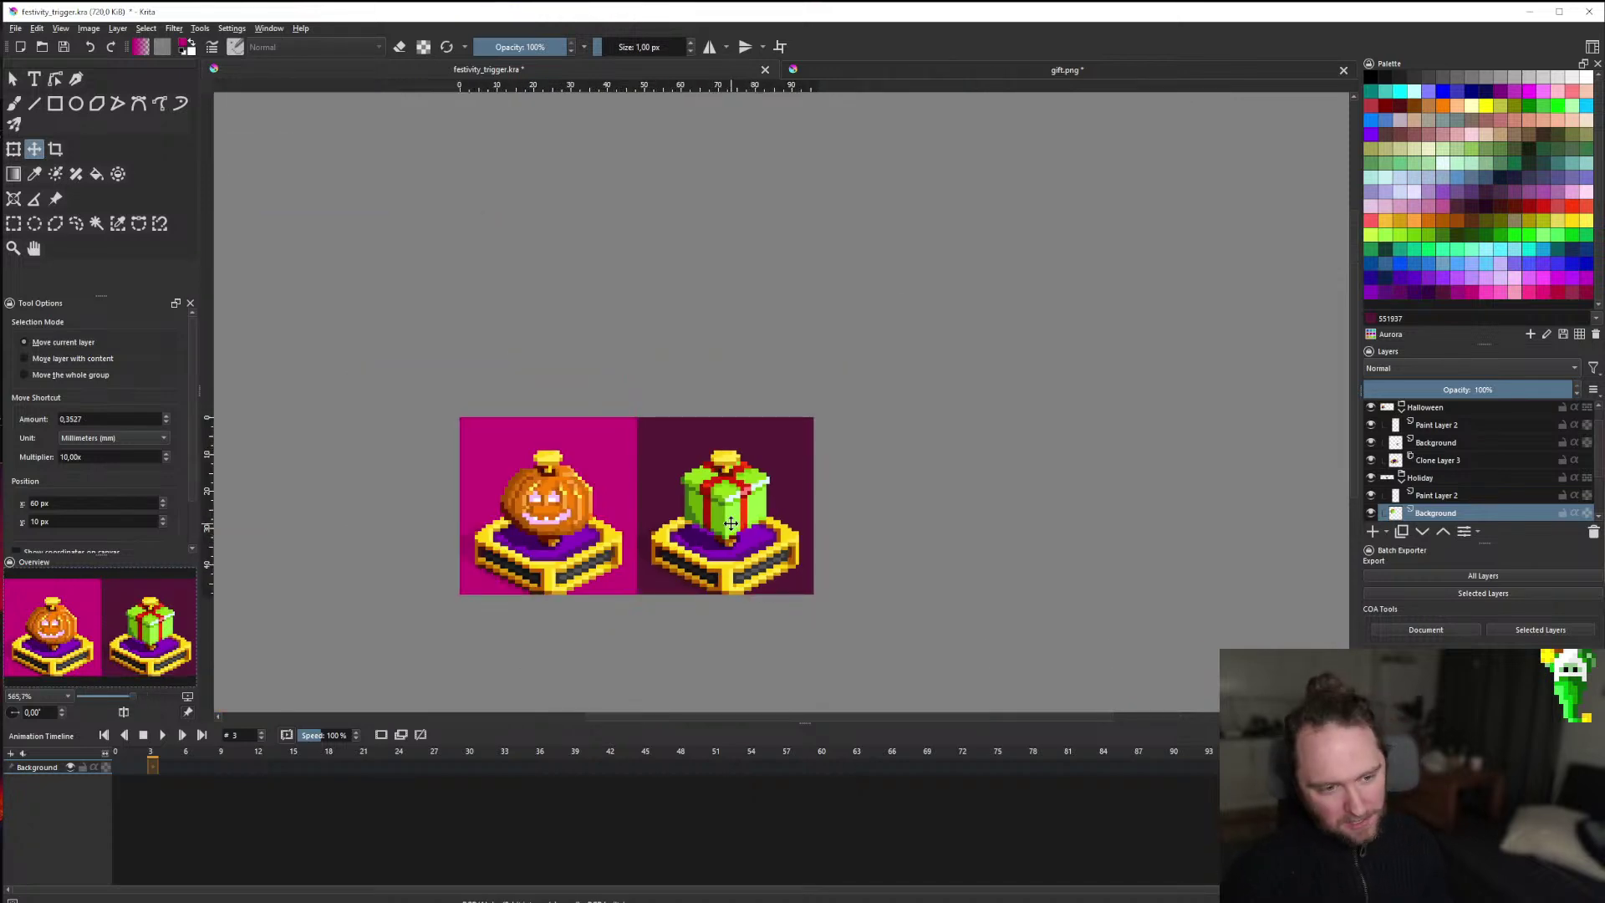
pyautogui.scroll(2, 731, 524)
# Lower the golden cap on the Holiday group's Paint Layer 2 to a vertical position of 10 px.
pyautogui.press('pageup')
pyautogui.scroll(2, 682, 433)
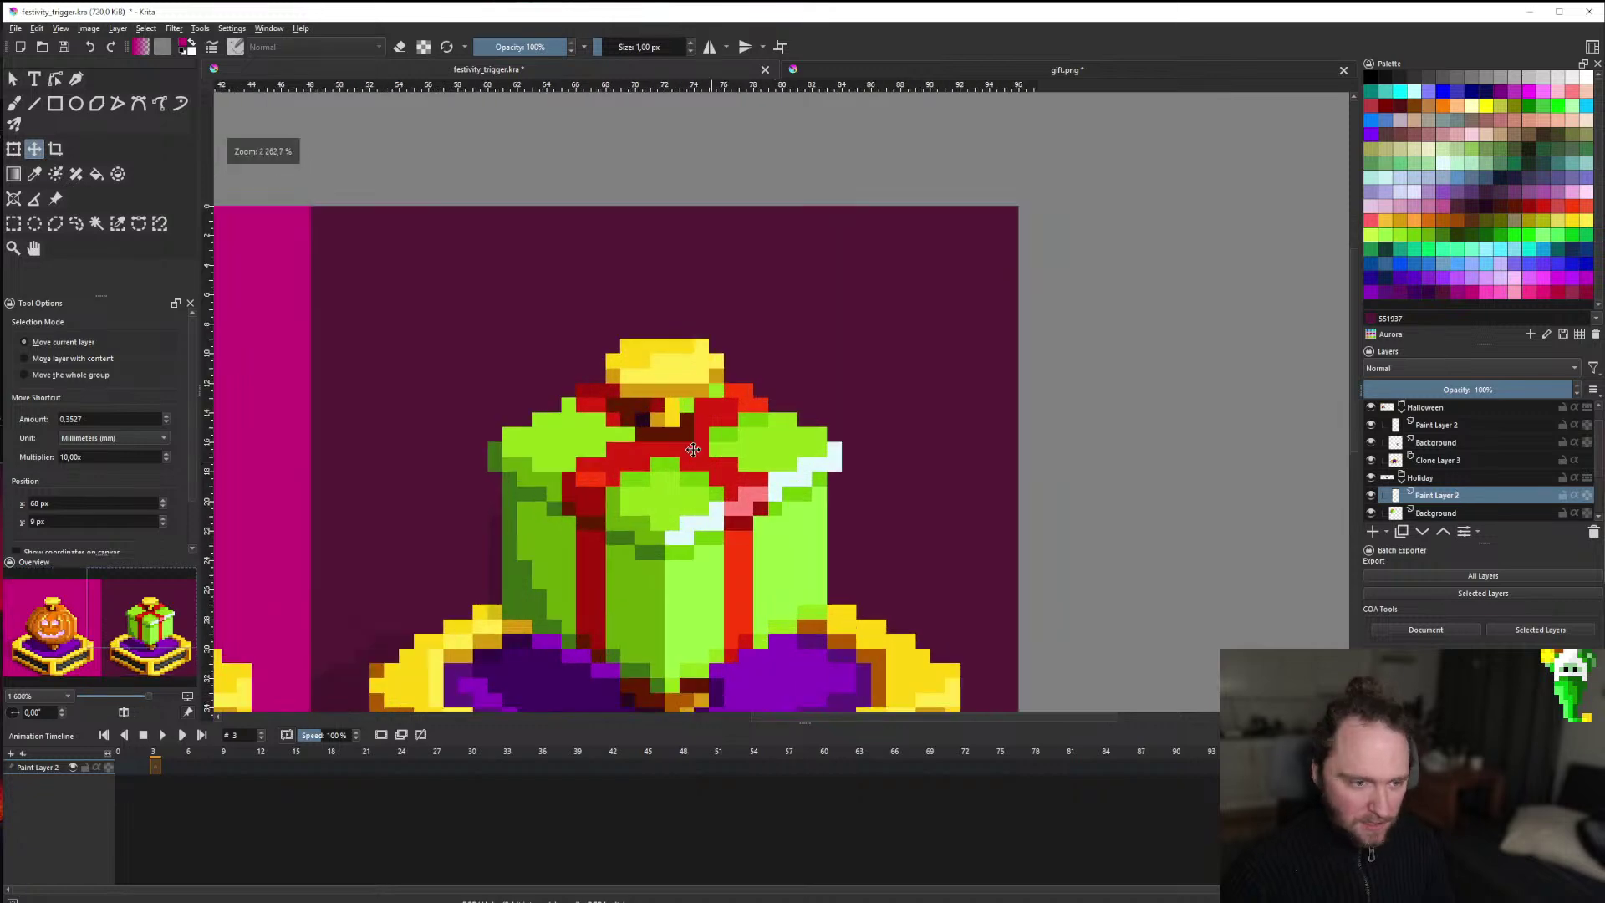
pyautogui.scroll(-4, 681, 434)
pyautogui.scroll(7, 668, 460)
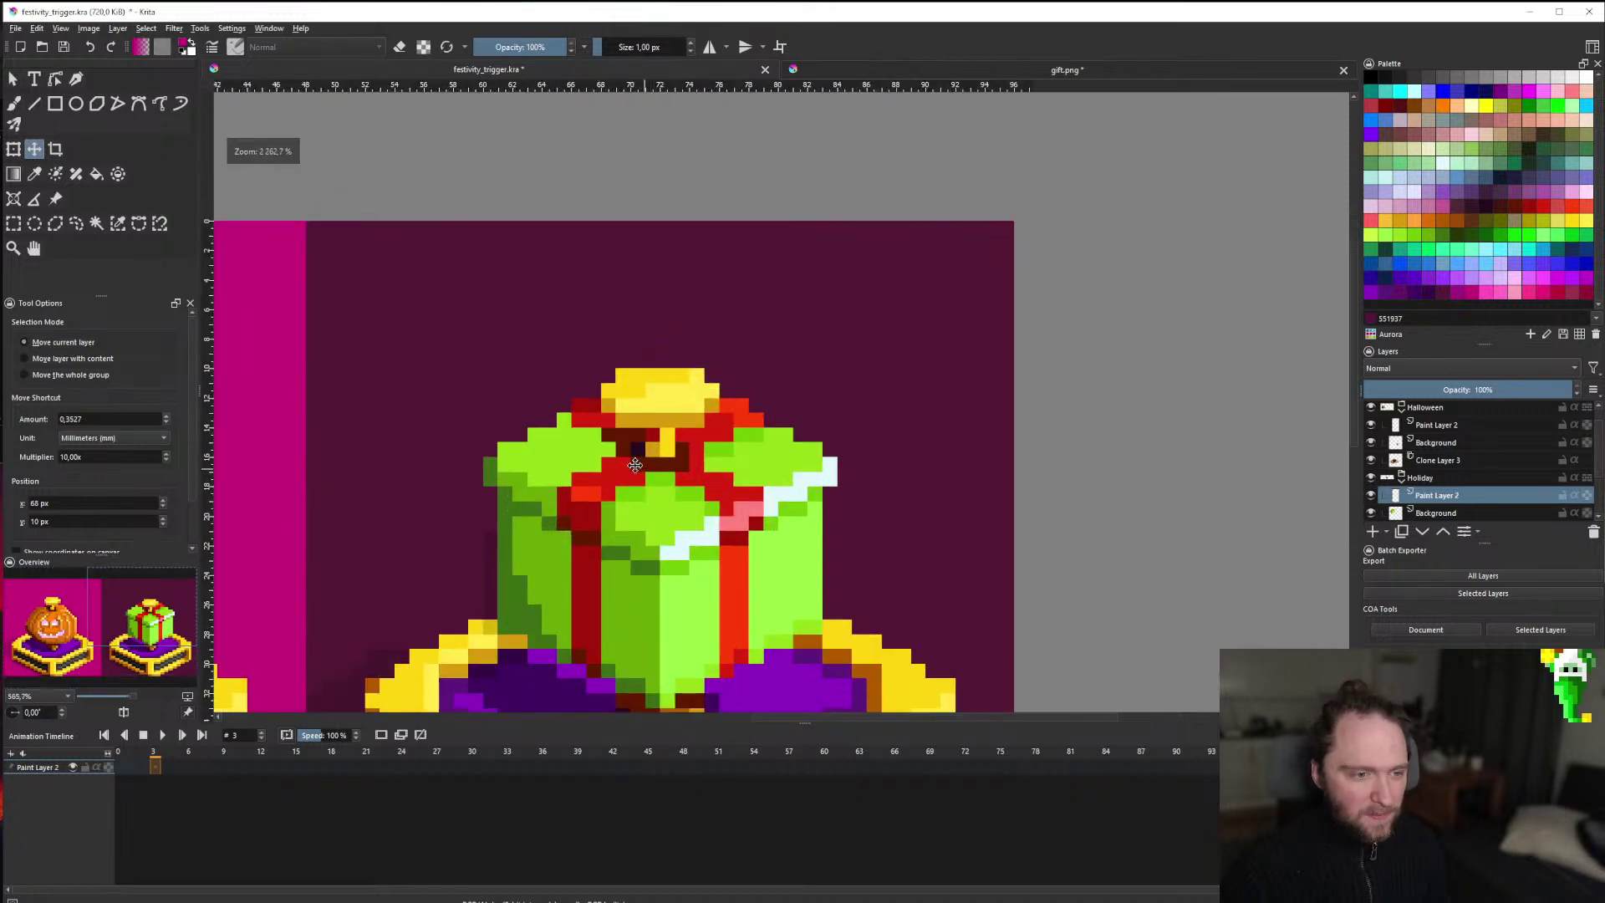
# Paint two pixels beside the cap's stem on the gift lid in dark green sampled from the gift.
pyautogui.press('b')
pyautogui.scroll(-7, 666, 466)
pyautogui.scroll(7, 777, 501)
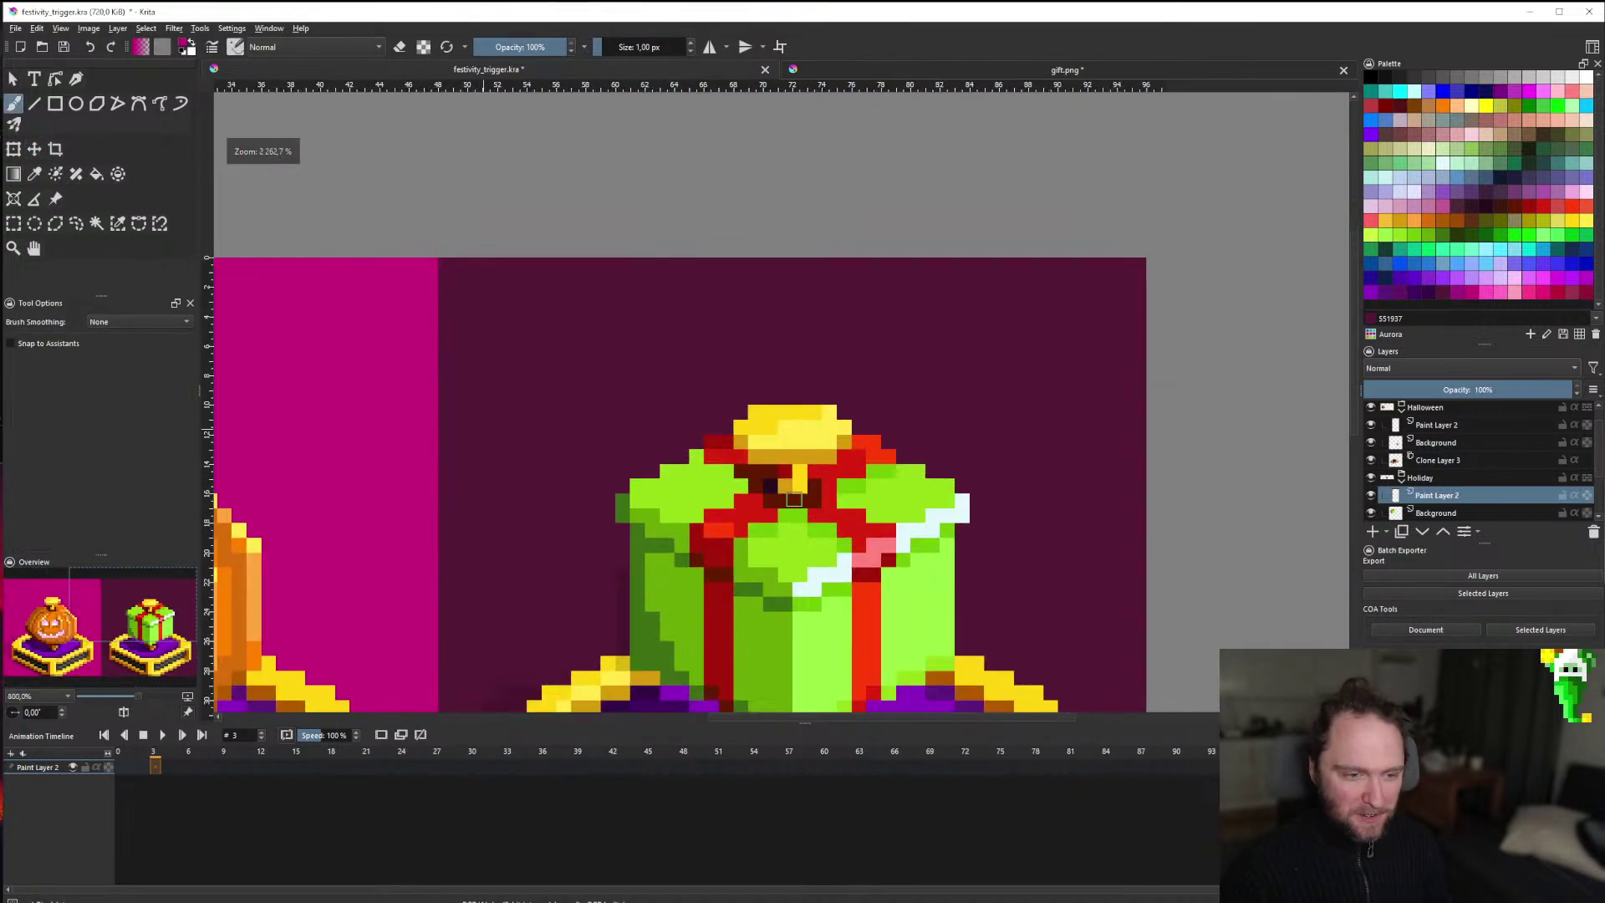
pyautogui.click(617, 704)
pyautogui.hotkey('ctrl', 'z')
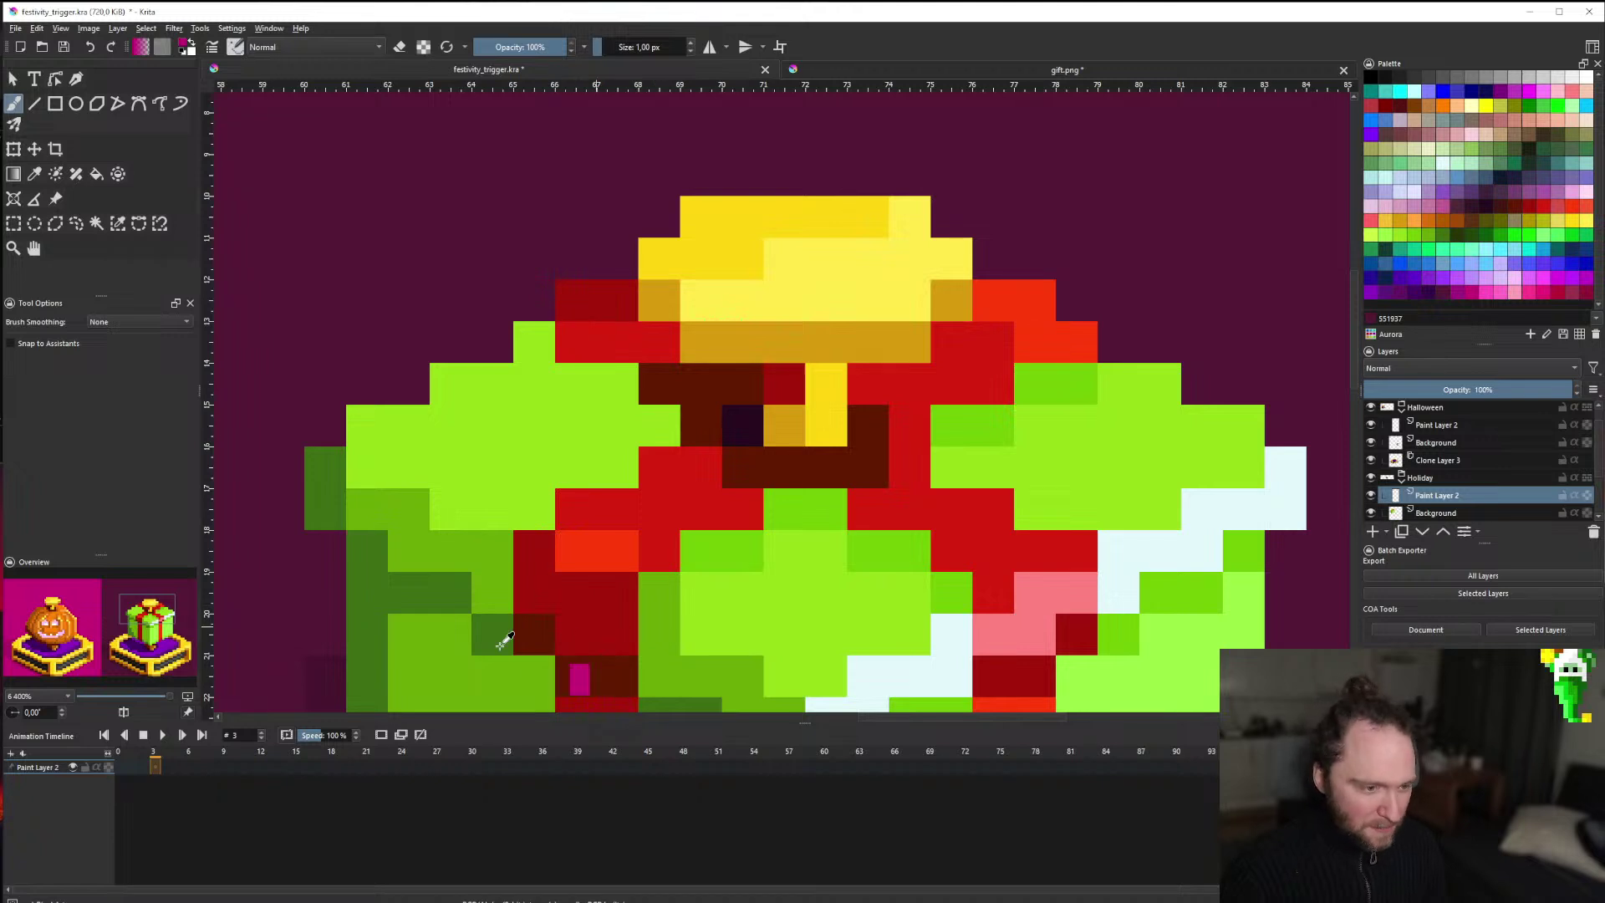
pyautogui.keyDown('ctrl'); pyautogui.click(460, 610); pyautogui.keyUp('ctrl')
pyautogui.click(701, 426)
pyautogui.click(658, 384)
pyautogui.scroll(-1, 595, 480)
pyautogui.scroll(-10, 595, 480)
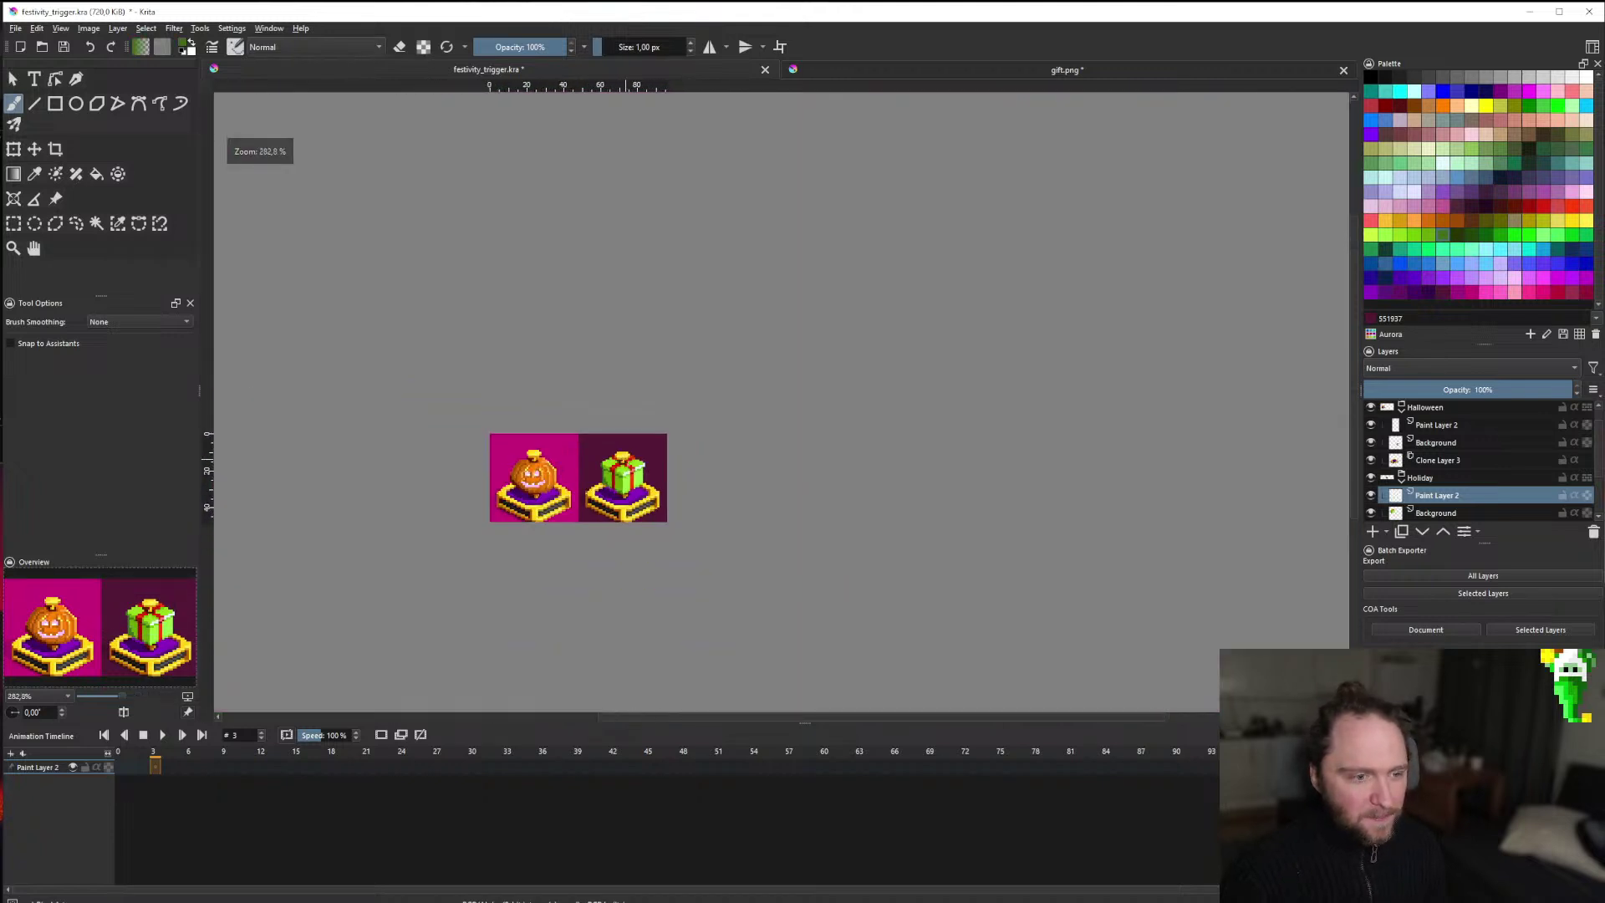
pyautogui.scroll(2, 633, 479)
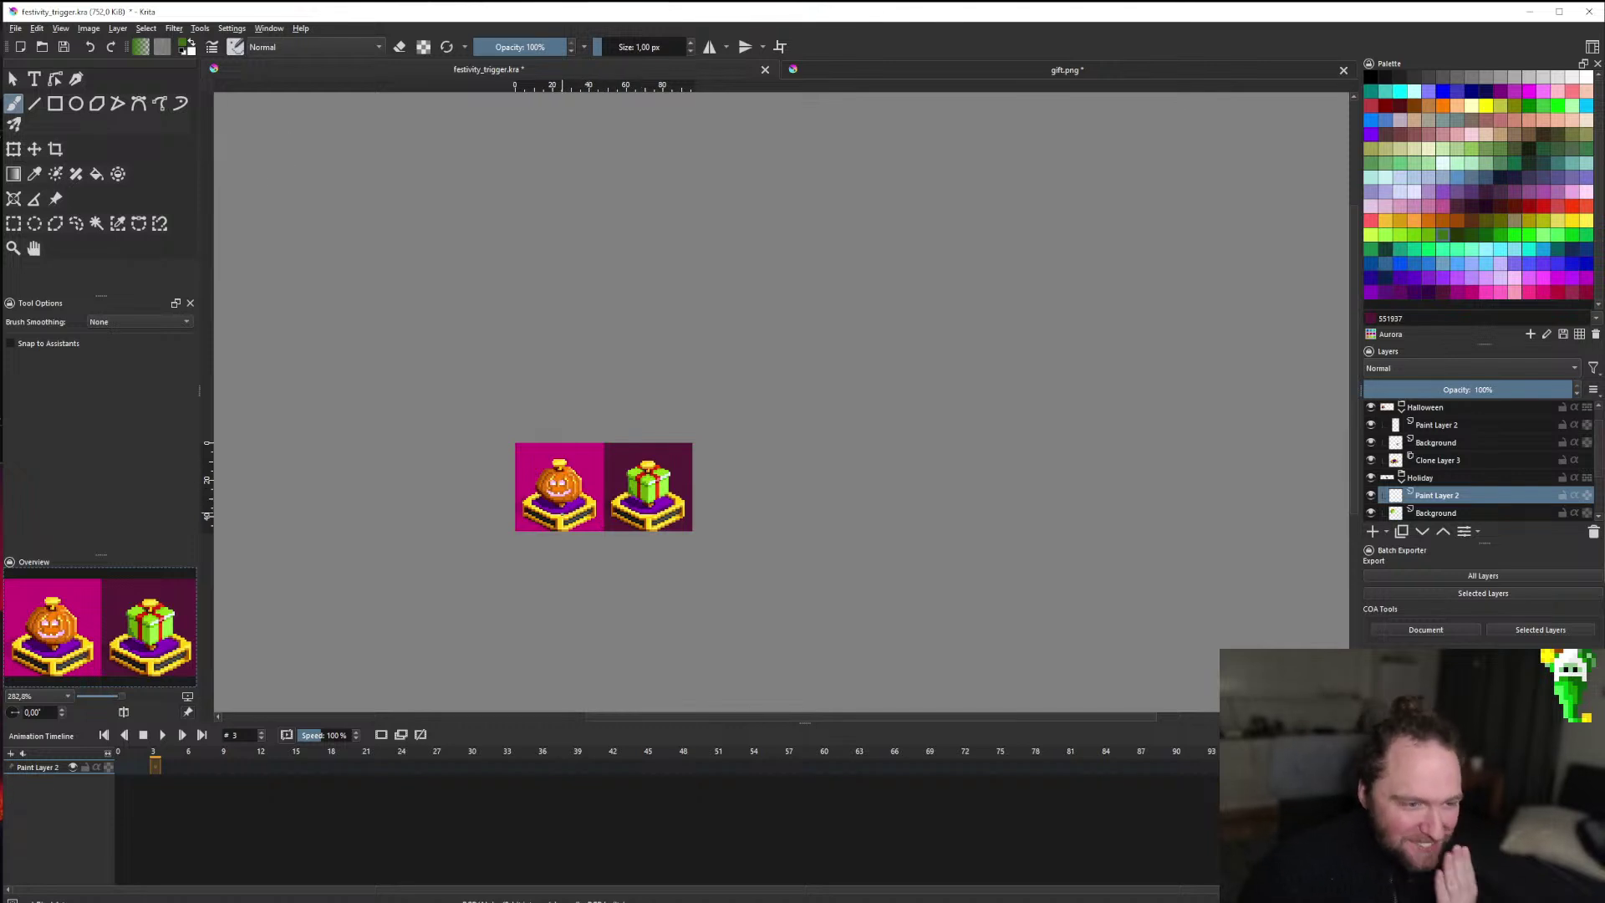
pyautogui.scroll(-2, 567, 500)
pyautogui.scroll(6, 589, 501)
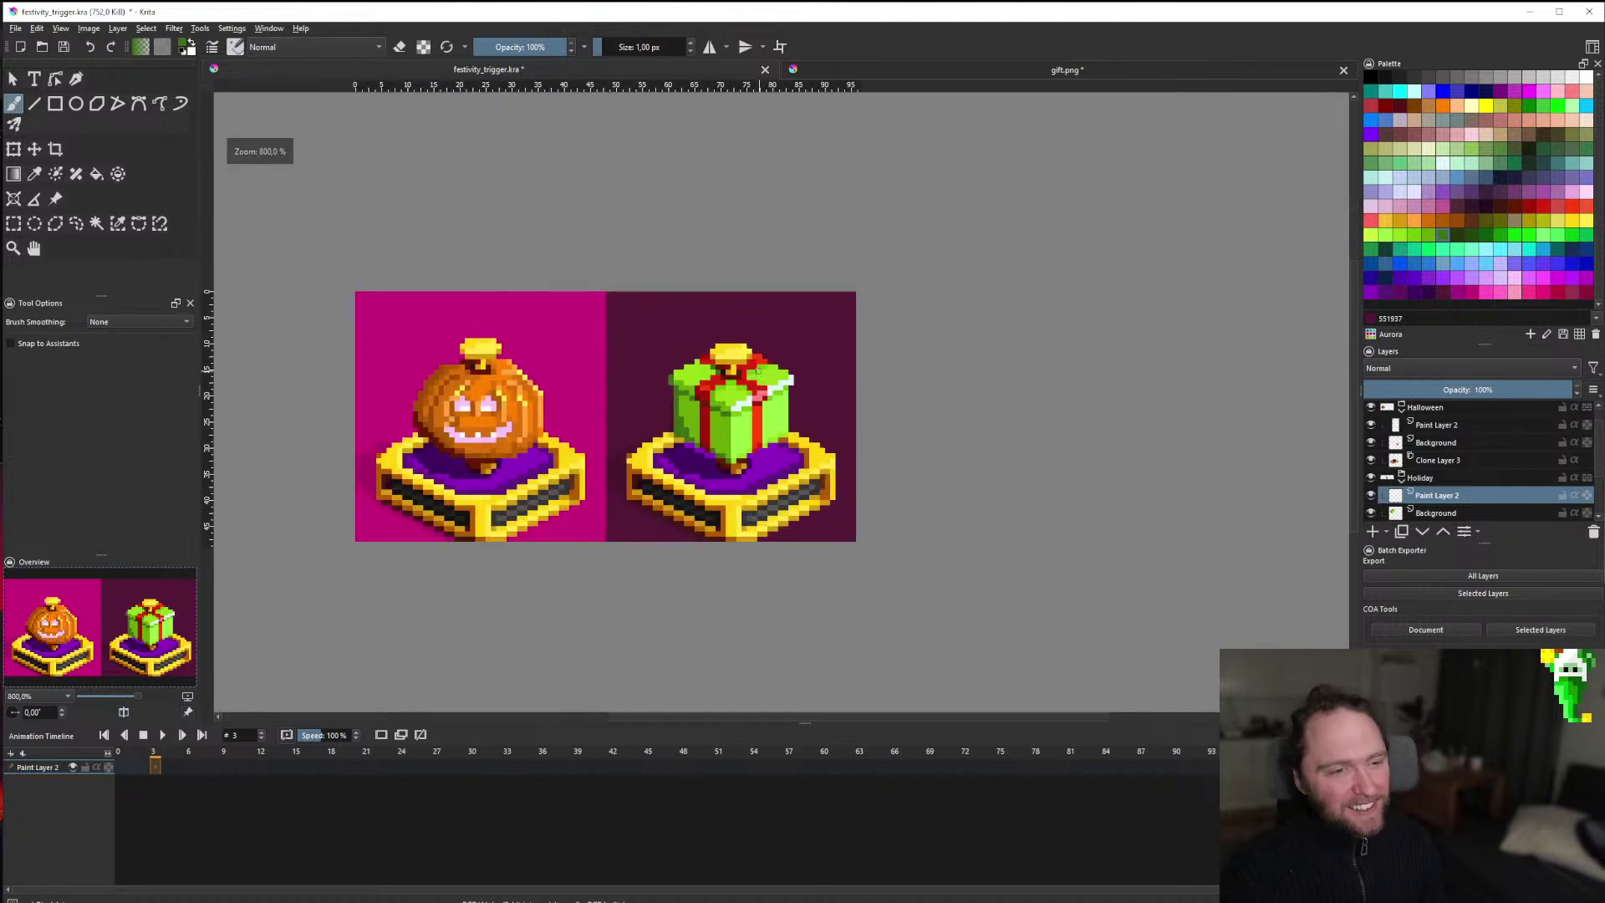
pyautogui.scroll(-5, 589, 502)
# Draw a pale vertical highlight line about 4 px long along the gift's right edge on Paint Layer 2.
pyautogui.scroll(9, 613, 501)
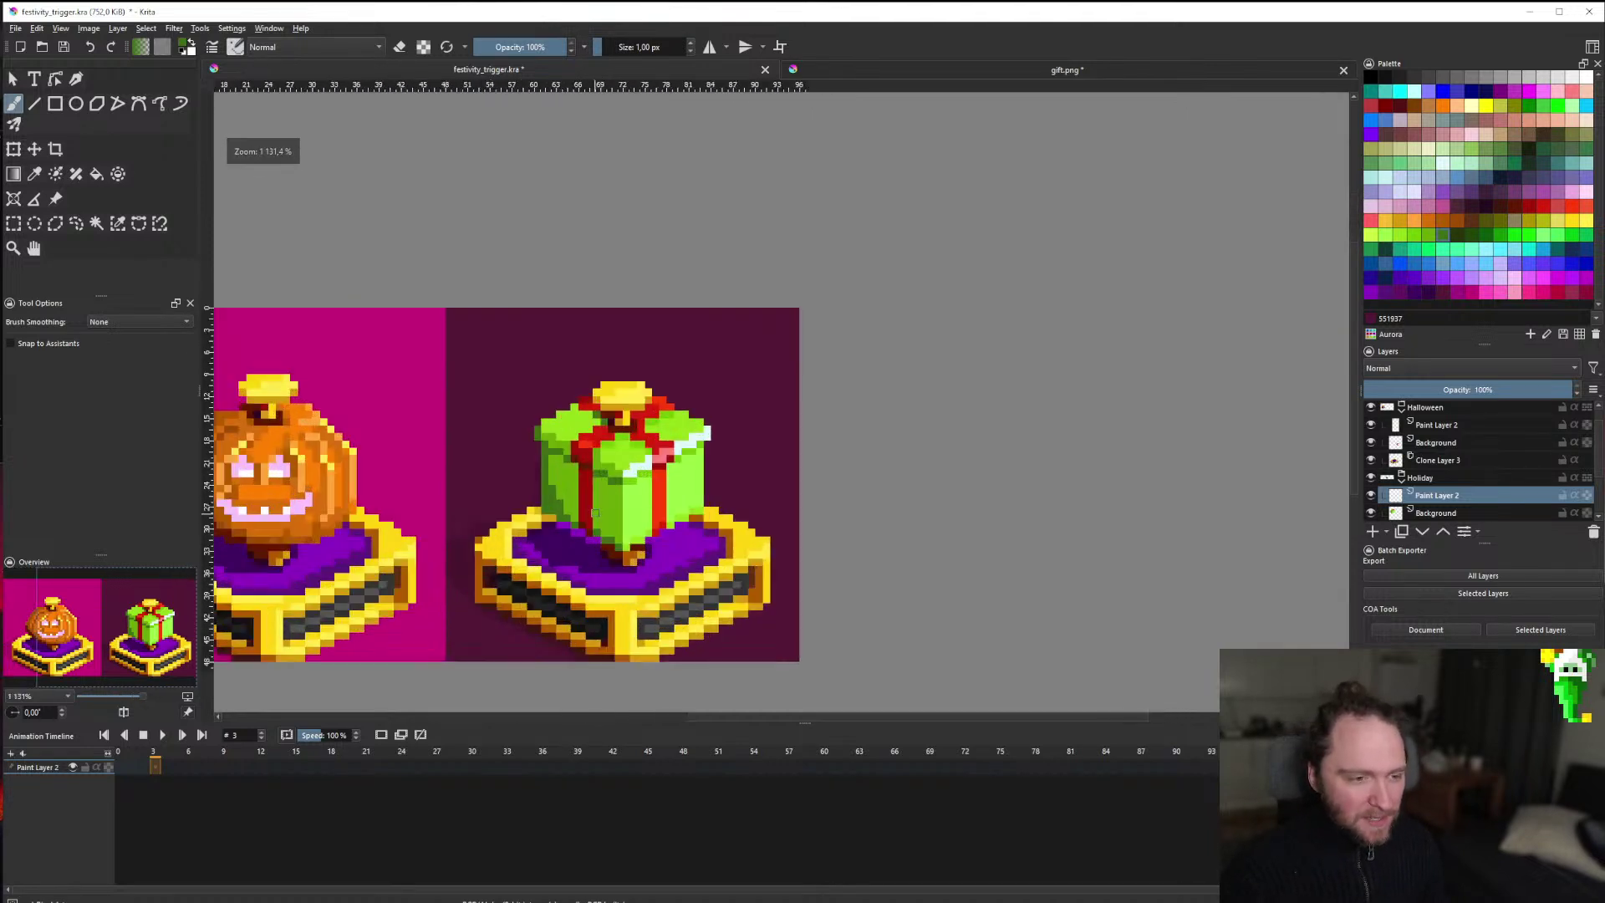
pyautogui.press('v')
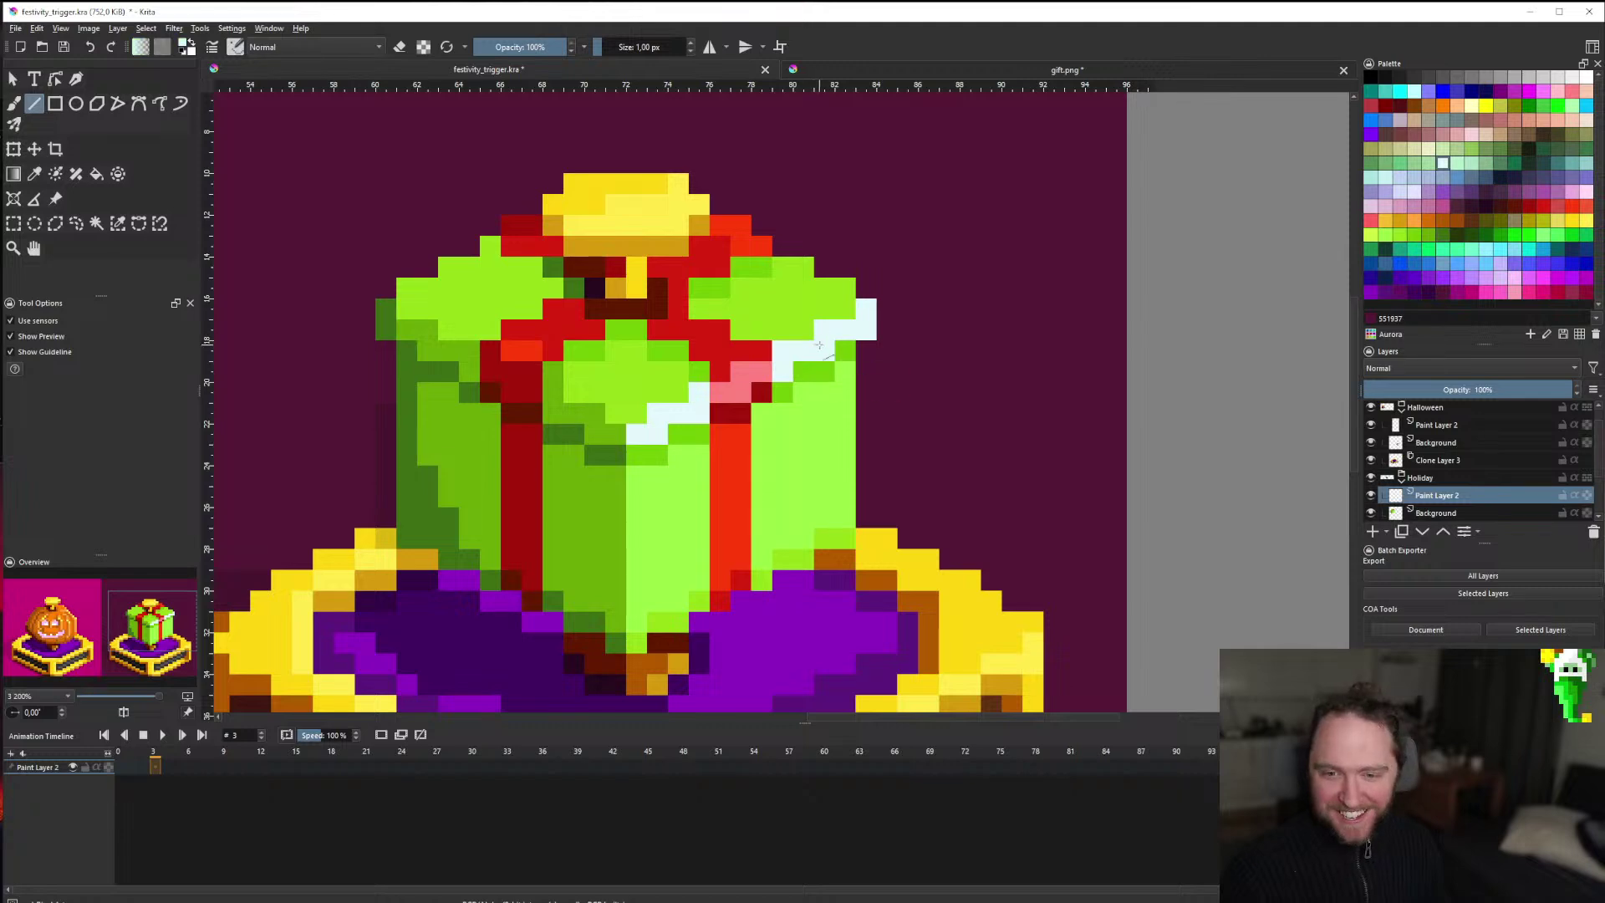
pyautogui.click(1370, 495)
pyautogui.click(1371, 495)
pyautogui.scroll(-1, 1375, 501)
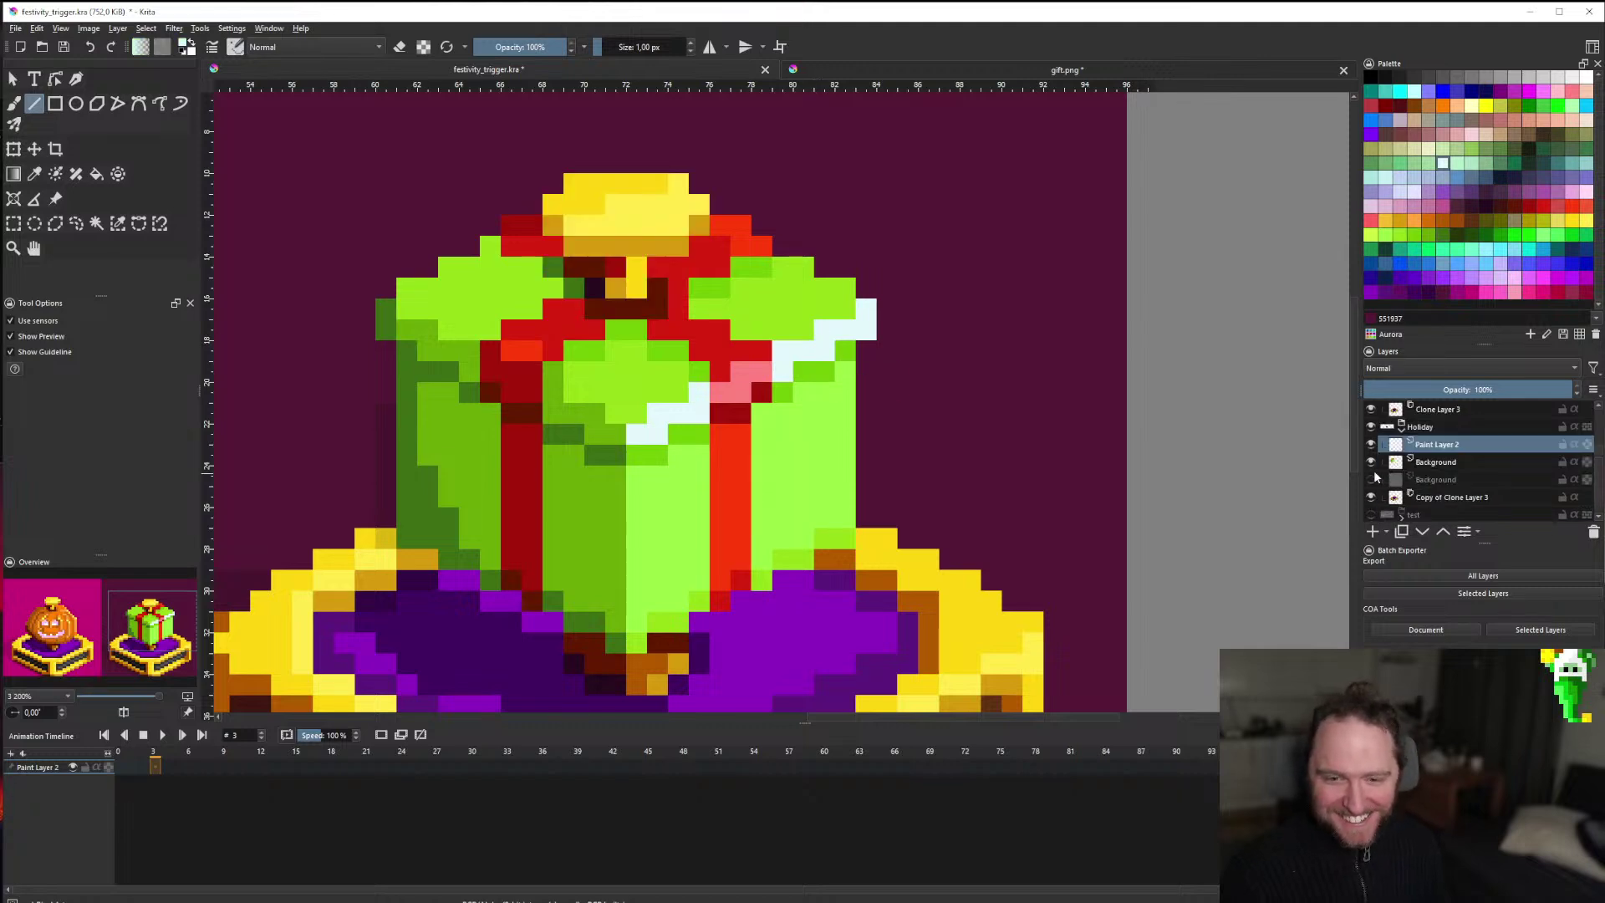
pyautogui.click(1372, 464)
pyautogui.click(1371, 461)
pyautogui.moveTo(844, 406); pyautogui.dragTo(836, 494)
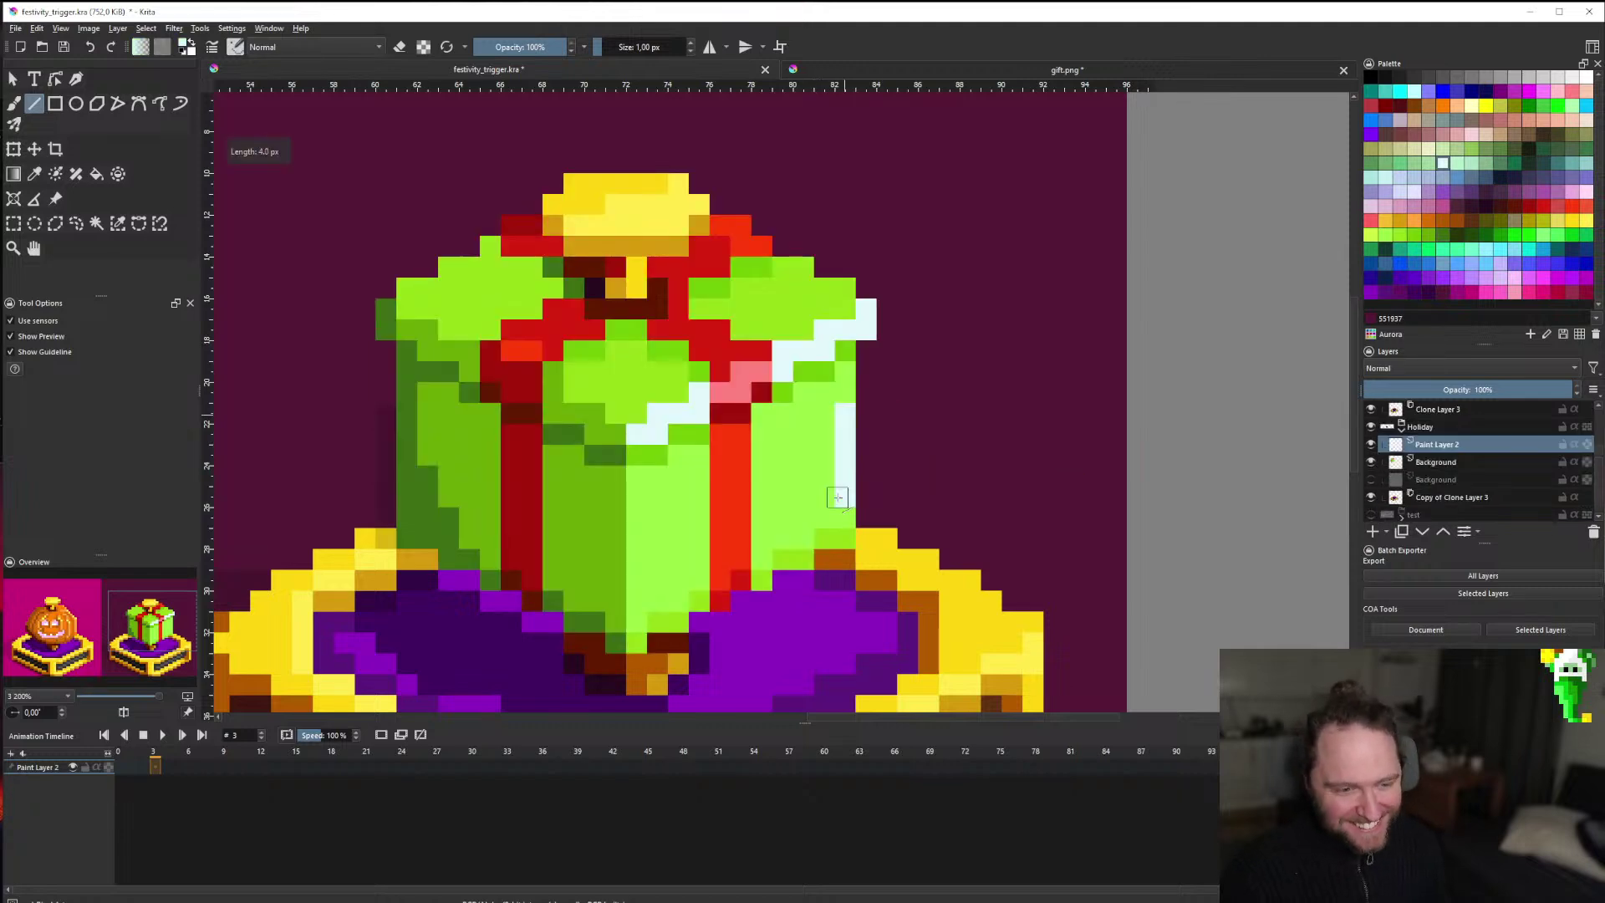
# Draw a second pale vertical highlight line along the gift's front corner edge below the lid.
pyautogui.scroll(-6, 825, 483)
pyautogui.scroll(8, 825, 483)
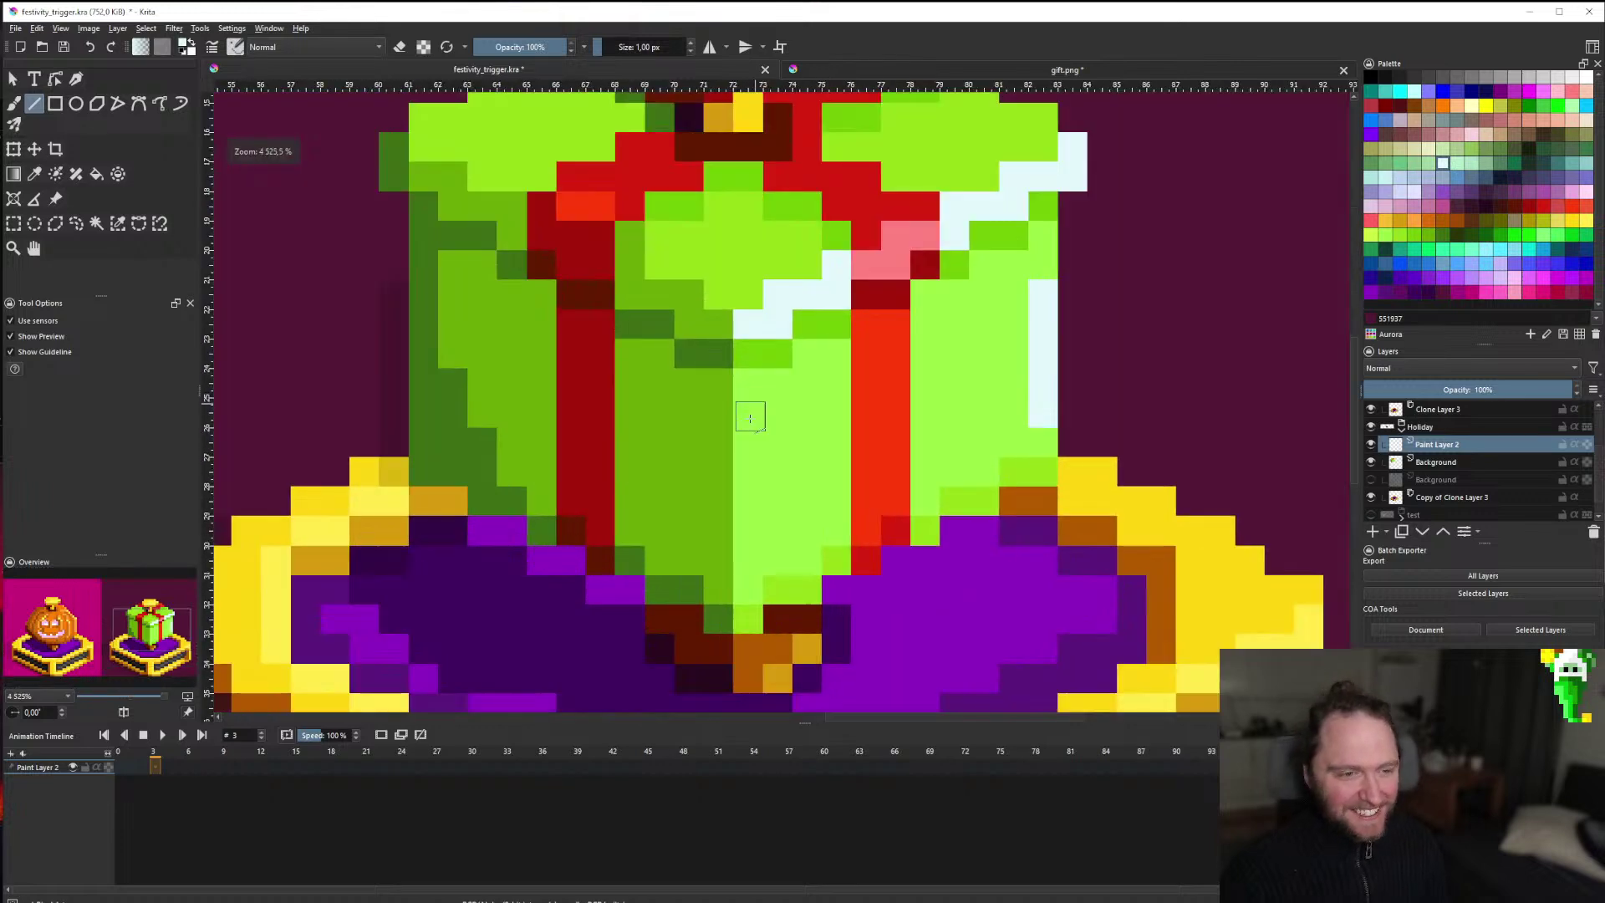
pyautogui.moveTo(748, 422); pyautogui.dragTo(746, 552)
pyautogui.scroll(-9, 747, 552)
# Try shading the gift's lower left edge with the very dark green 283405.
pyautogui.scroll(8, 713, 445)
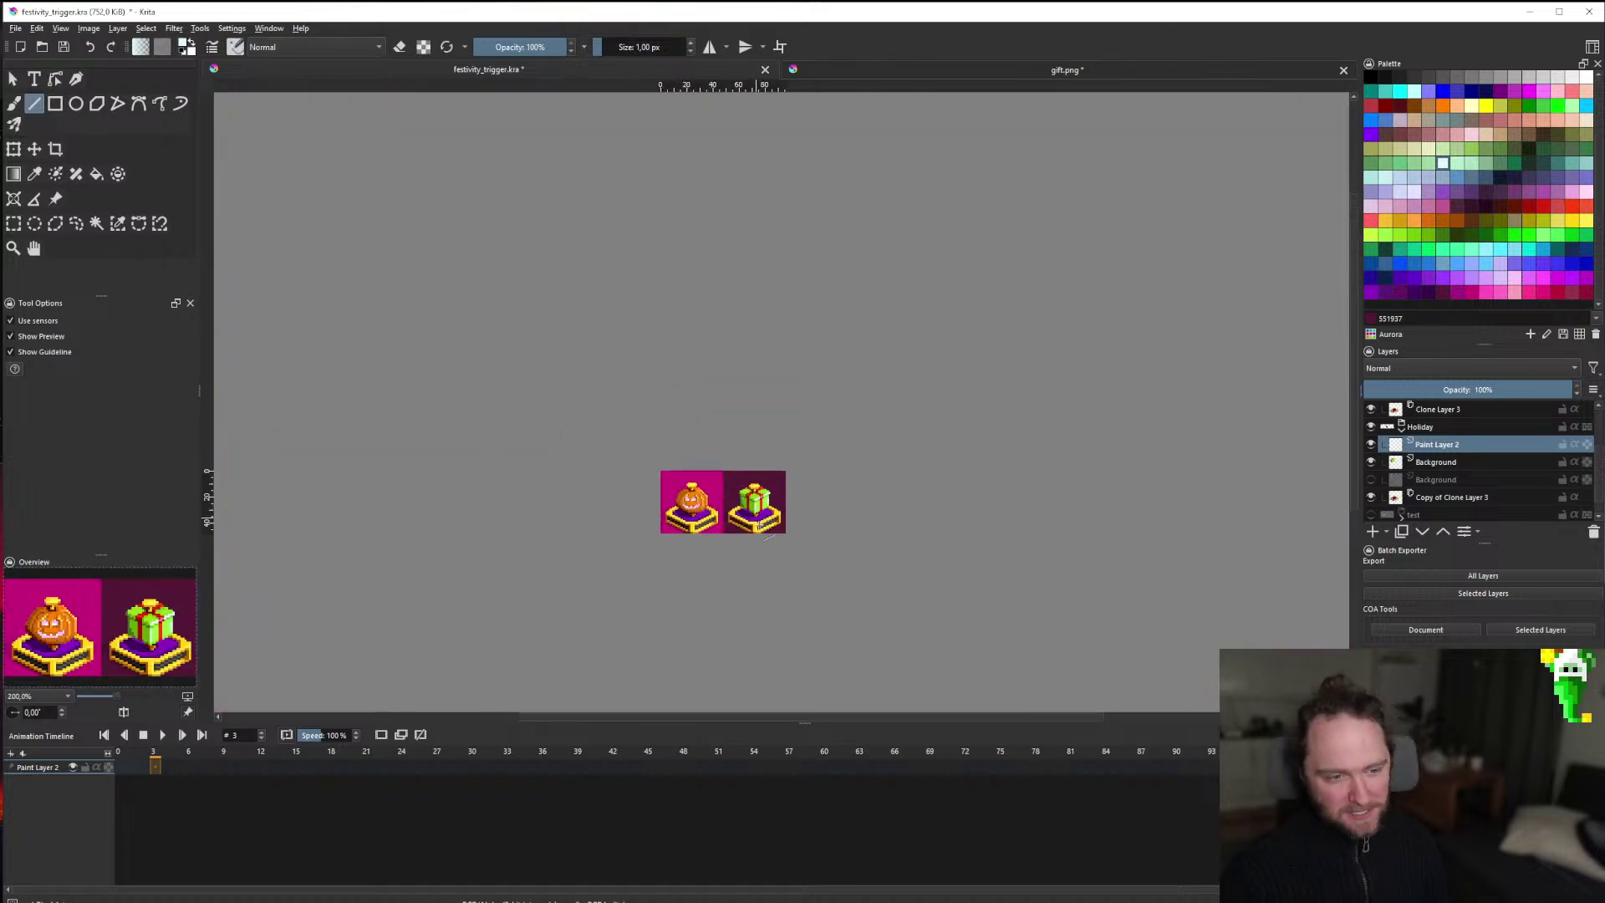
pyautogui.scroll(1, 713, 445)
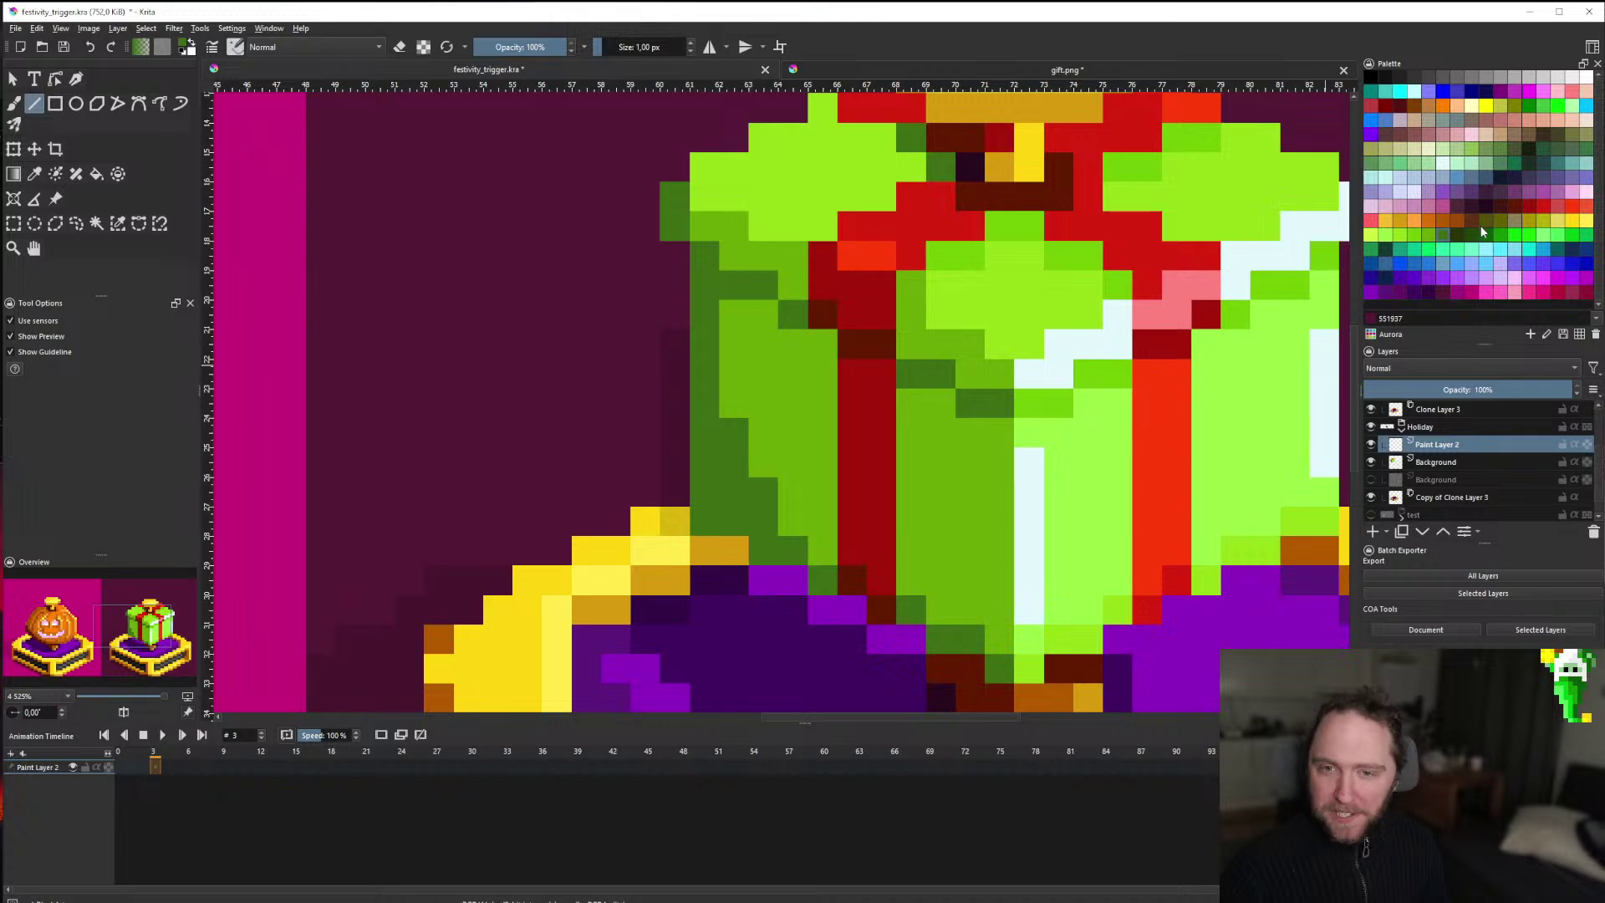
pyautogui.moveTo(706, 432); pyautogui.dragTo(765, 552)
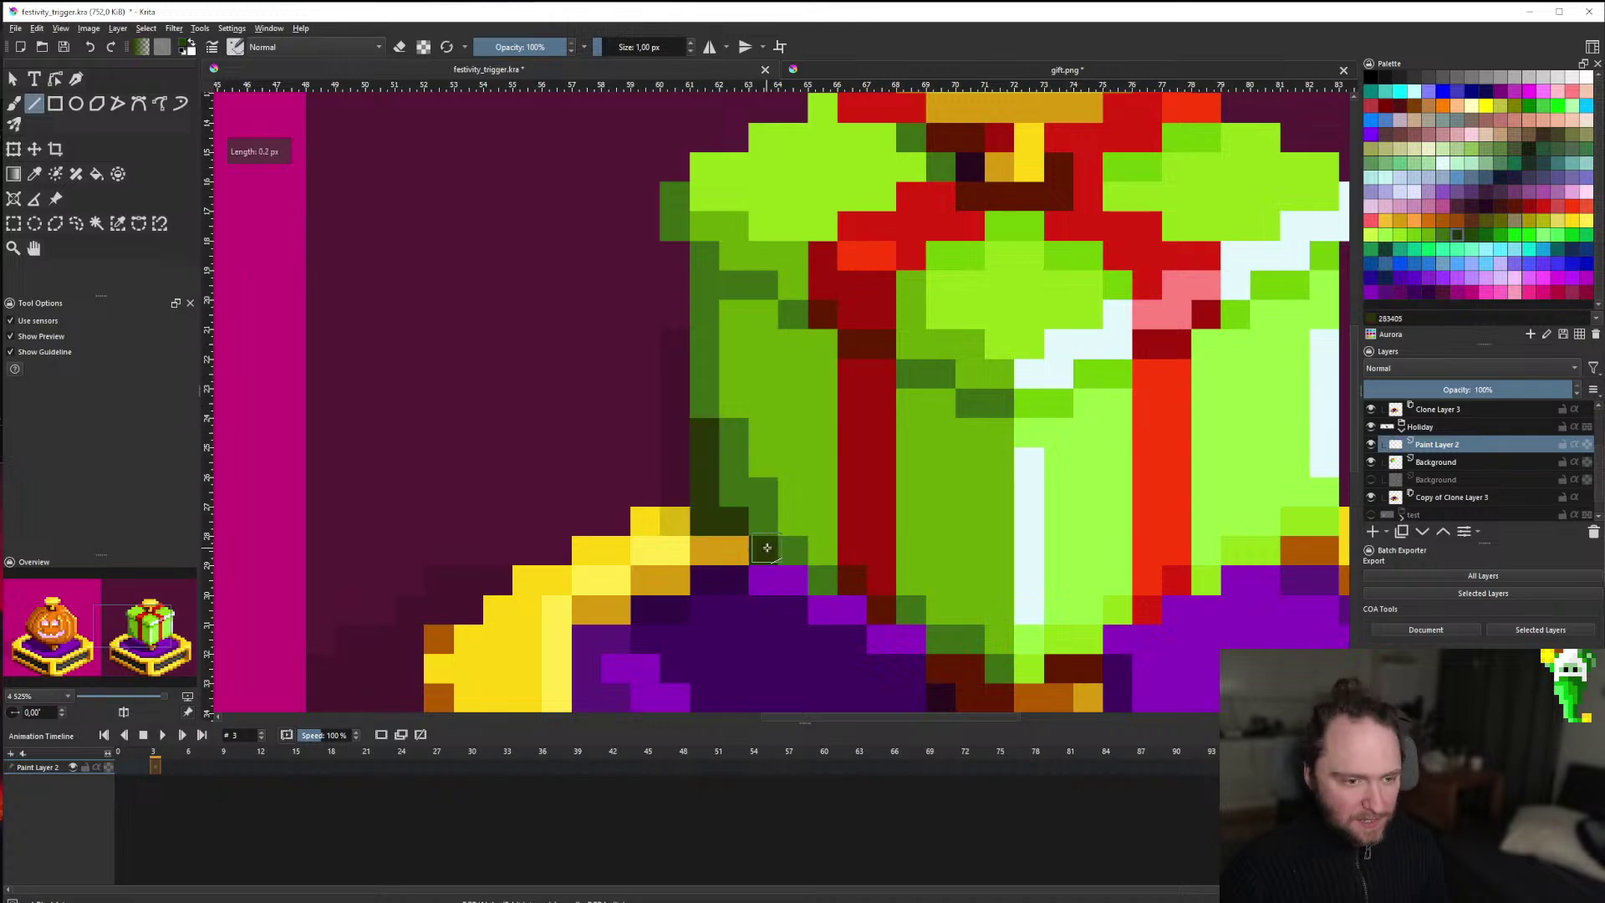
pyautogui.scroll(-10, 765, 551)
pyautogui.scroll(3, 878, 518)
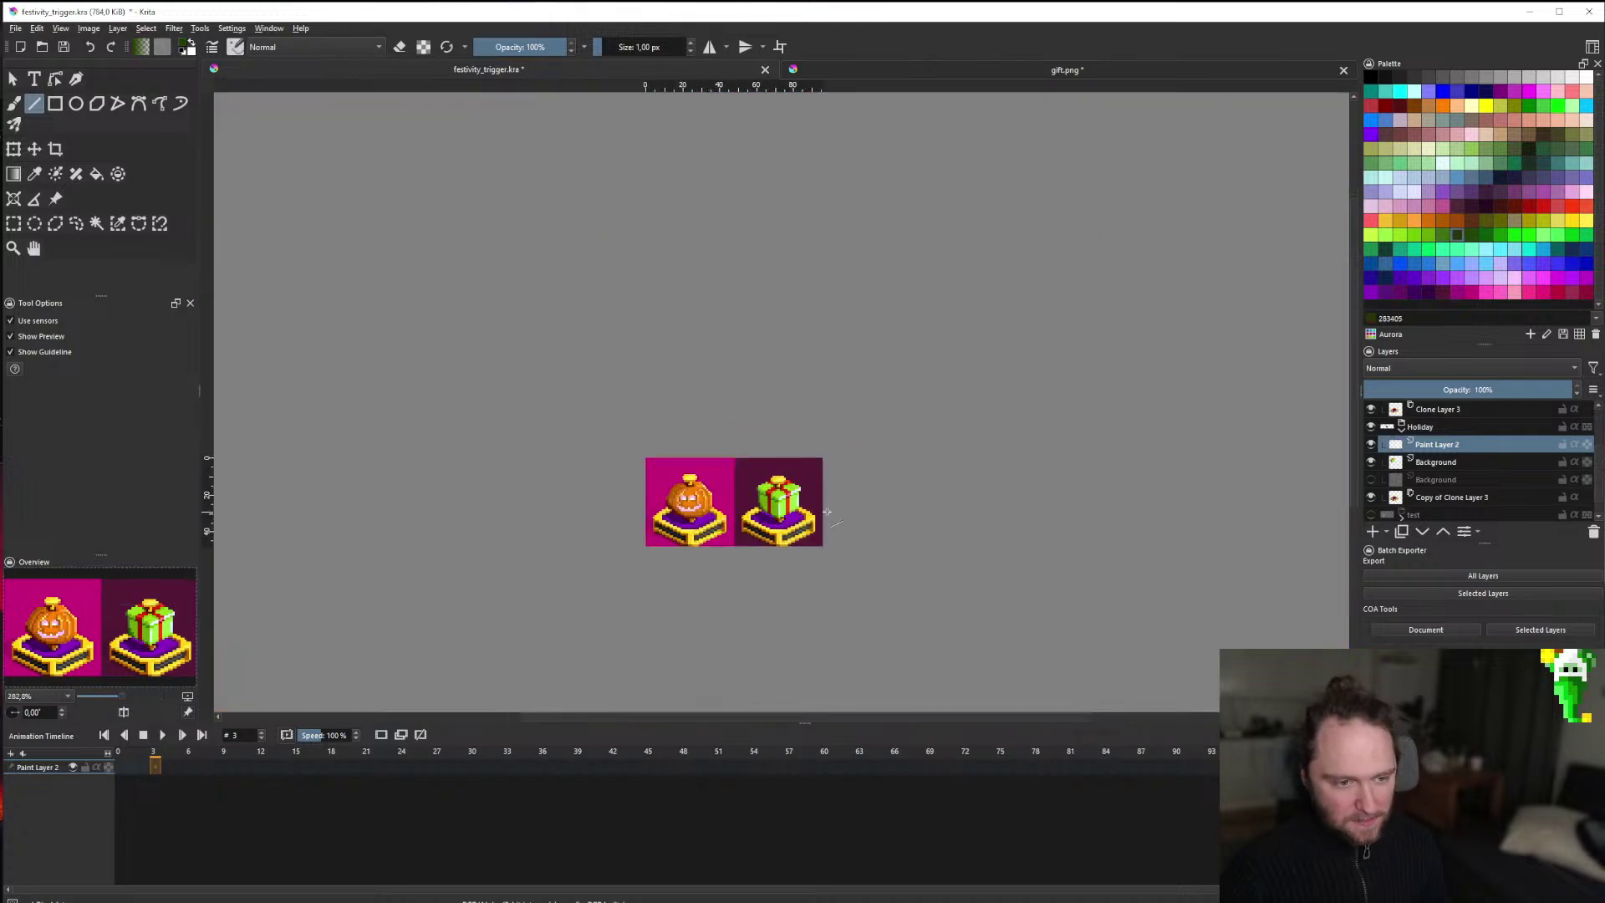
# Try extending the pale highlight at the gift lid's front corner by one pixel onto its darker edge.
pyautogui.scroll(-1, 828, 511)
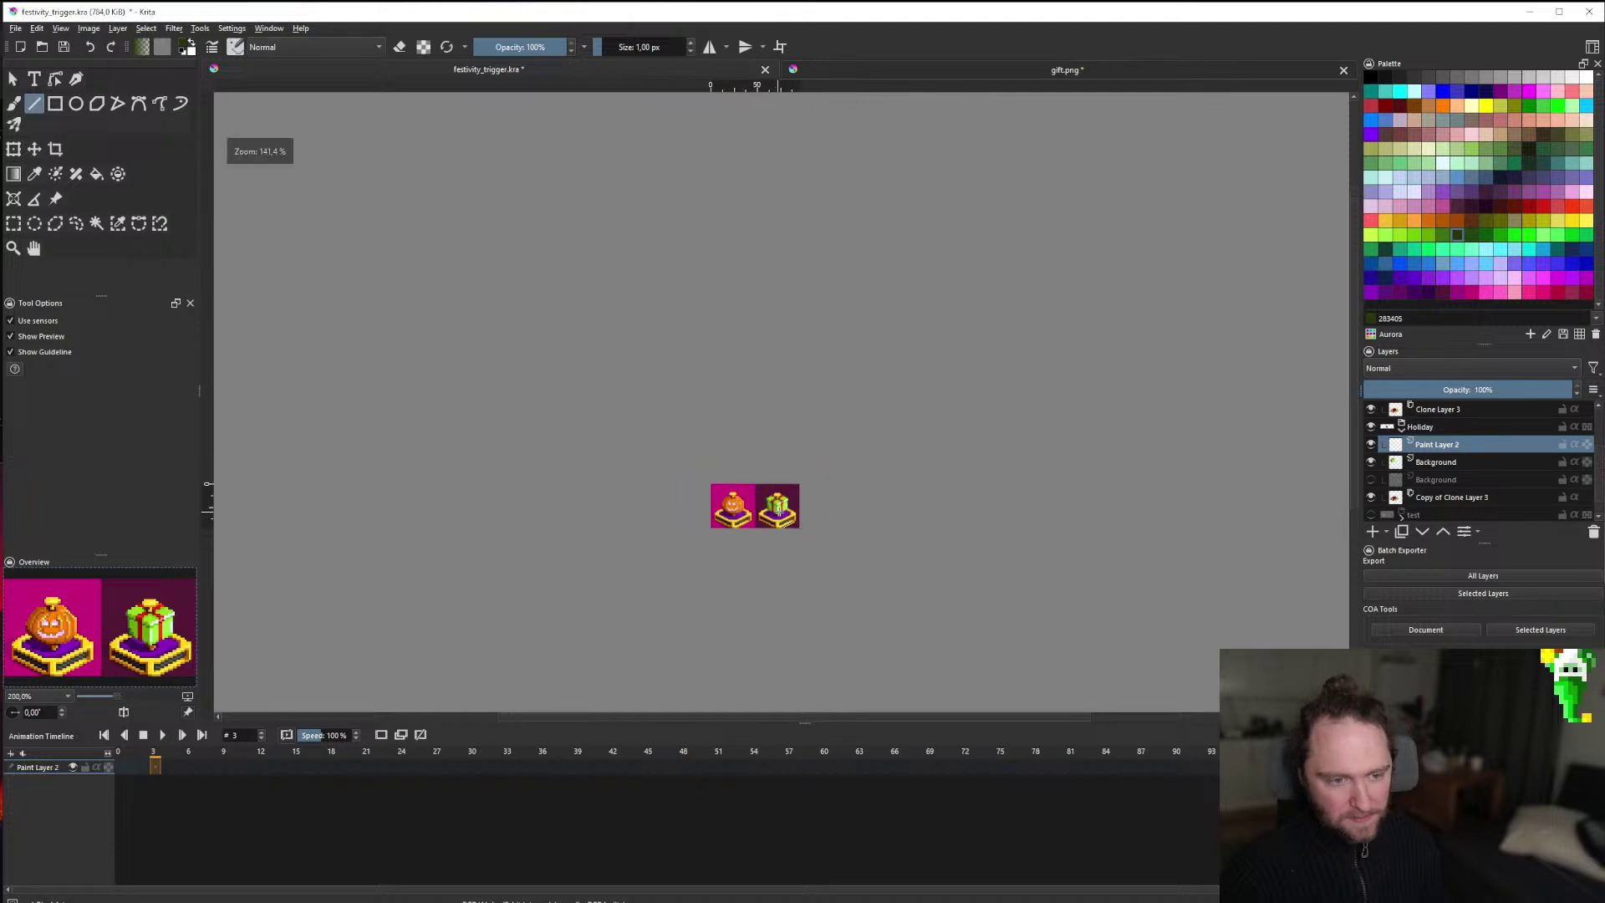
pyautogui.scroll(3, 780, 498)
pyautogui.scroll(5, 780, 499)
pyautogui.click(689, 413)
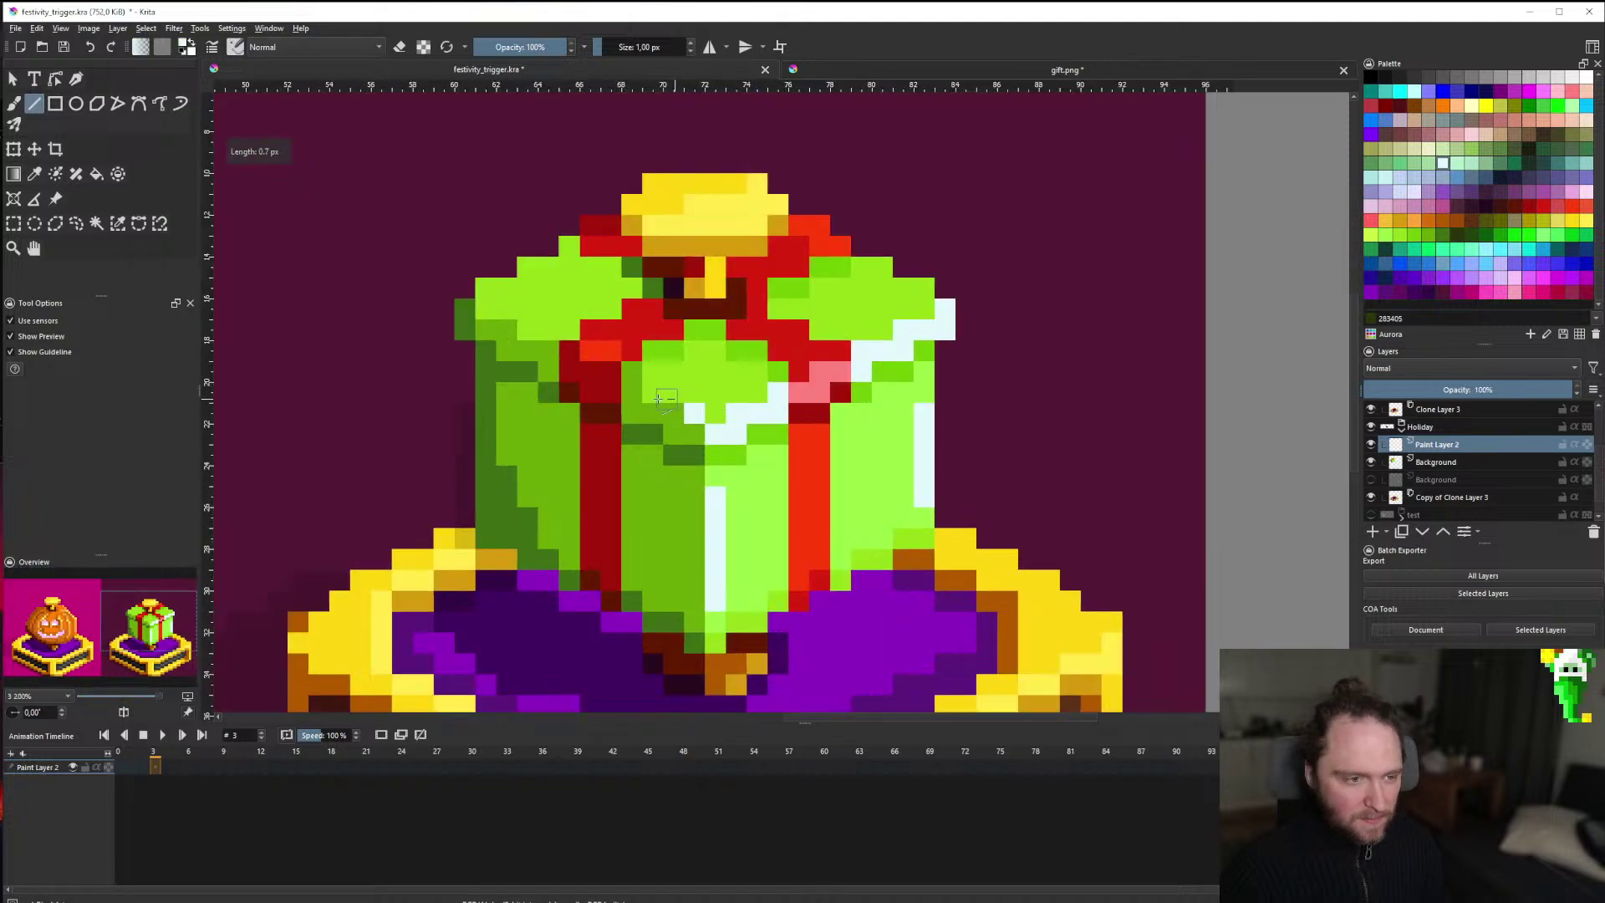
pyautogui.scroll(-4, 660, 399)
pyautogui.scroll(8, 707, 473)
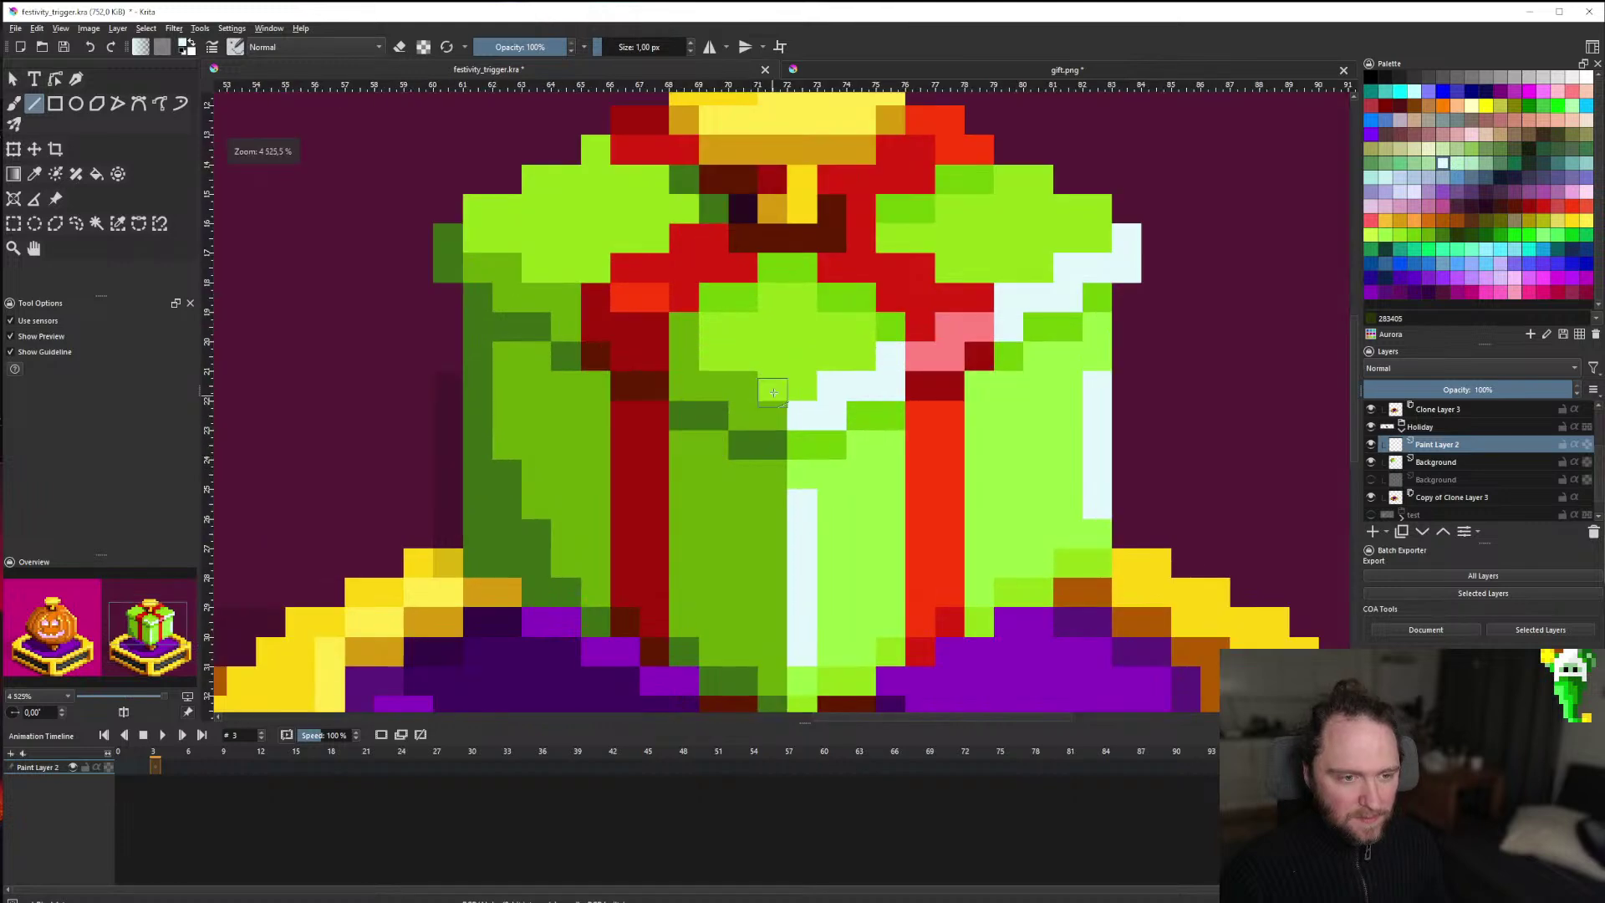
pyautogui.scroll(-9, 759, 392)
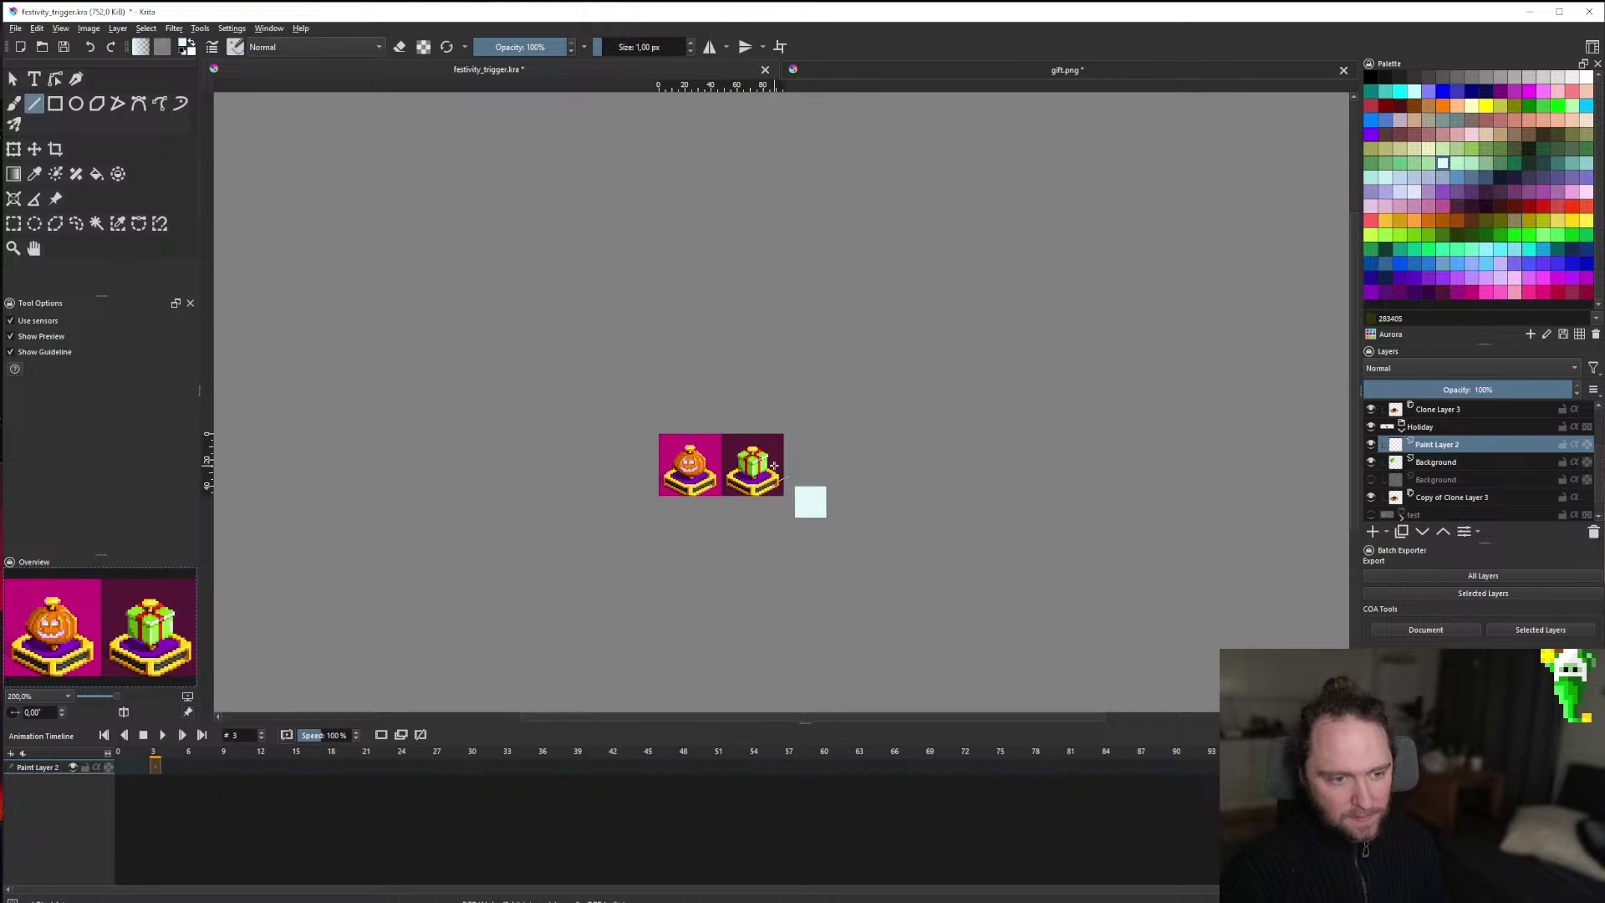
# Paint light yellow-green highlight pixels along the lower left edge of the gift lid's front section on Paint Layer 2.
pyautogui.scroll(10, 770, 466)
pyautogui.keyDown('ctrl'); pyautogui.click(784, 462); pyautogui.keyUp('ctrl')
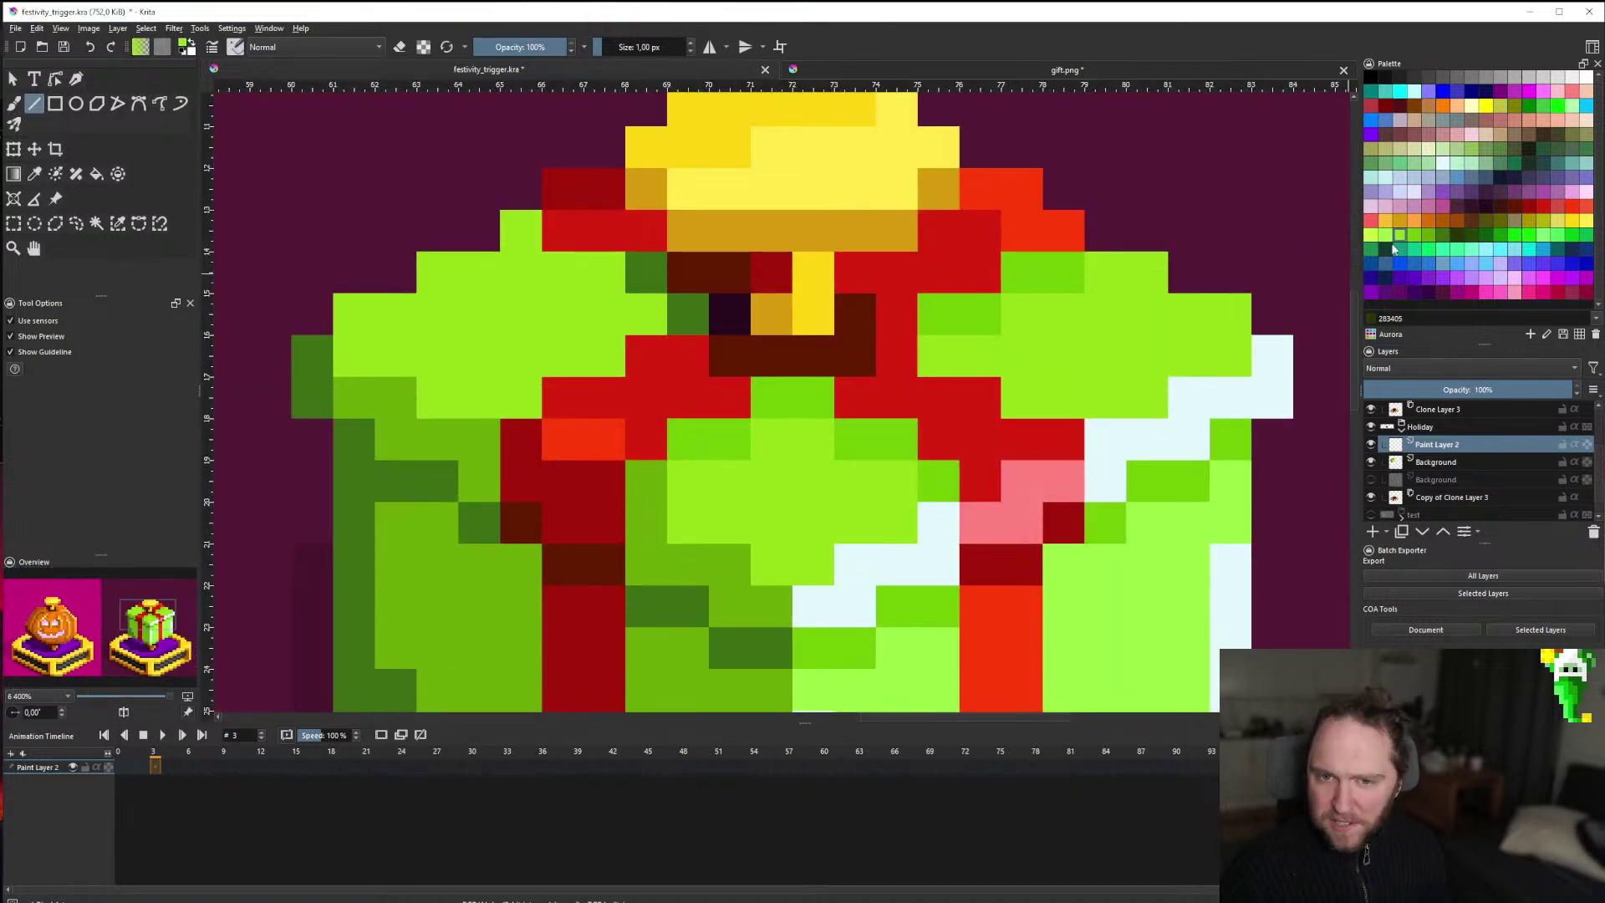
pyautogui.click(1372, 235)
pyautogui.click(775, 561)
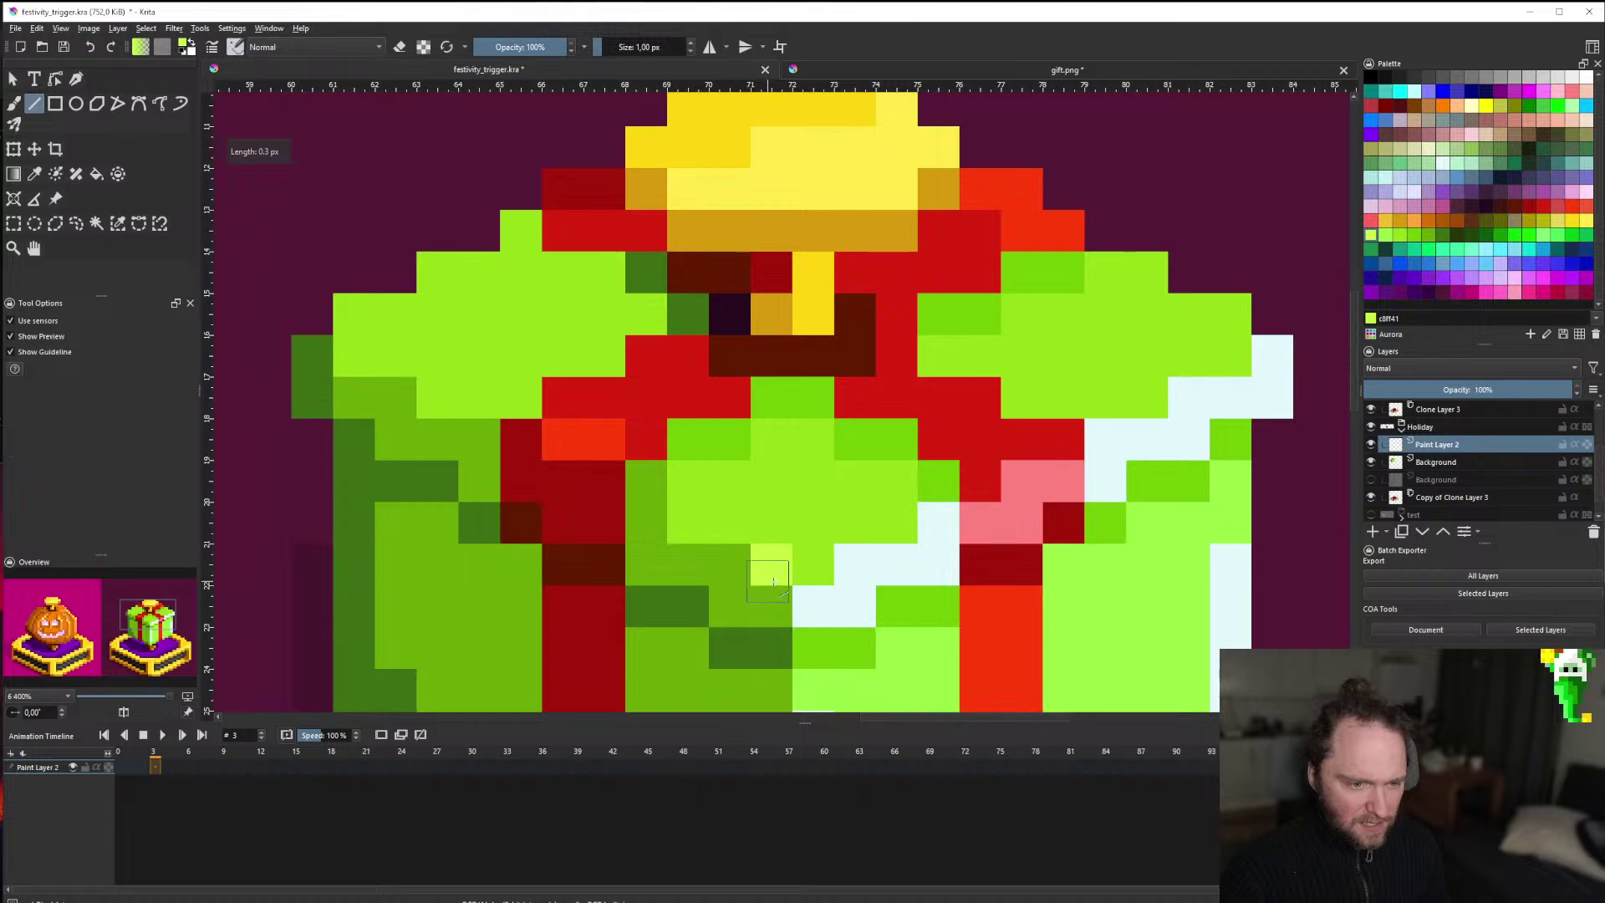
pyautogui.click(735, 558)
pyautogui.click(682, 534)
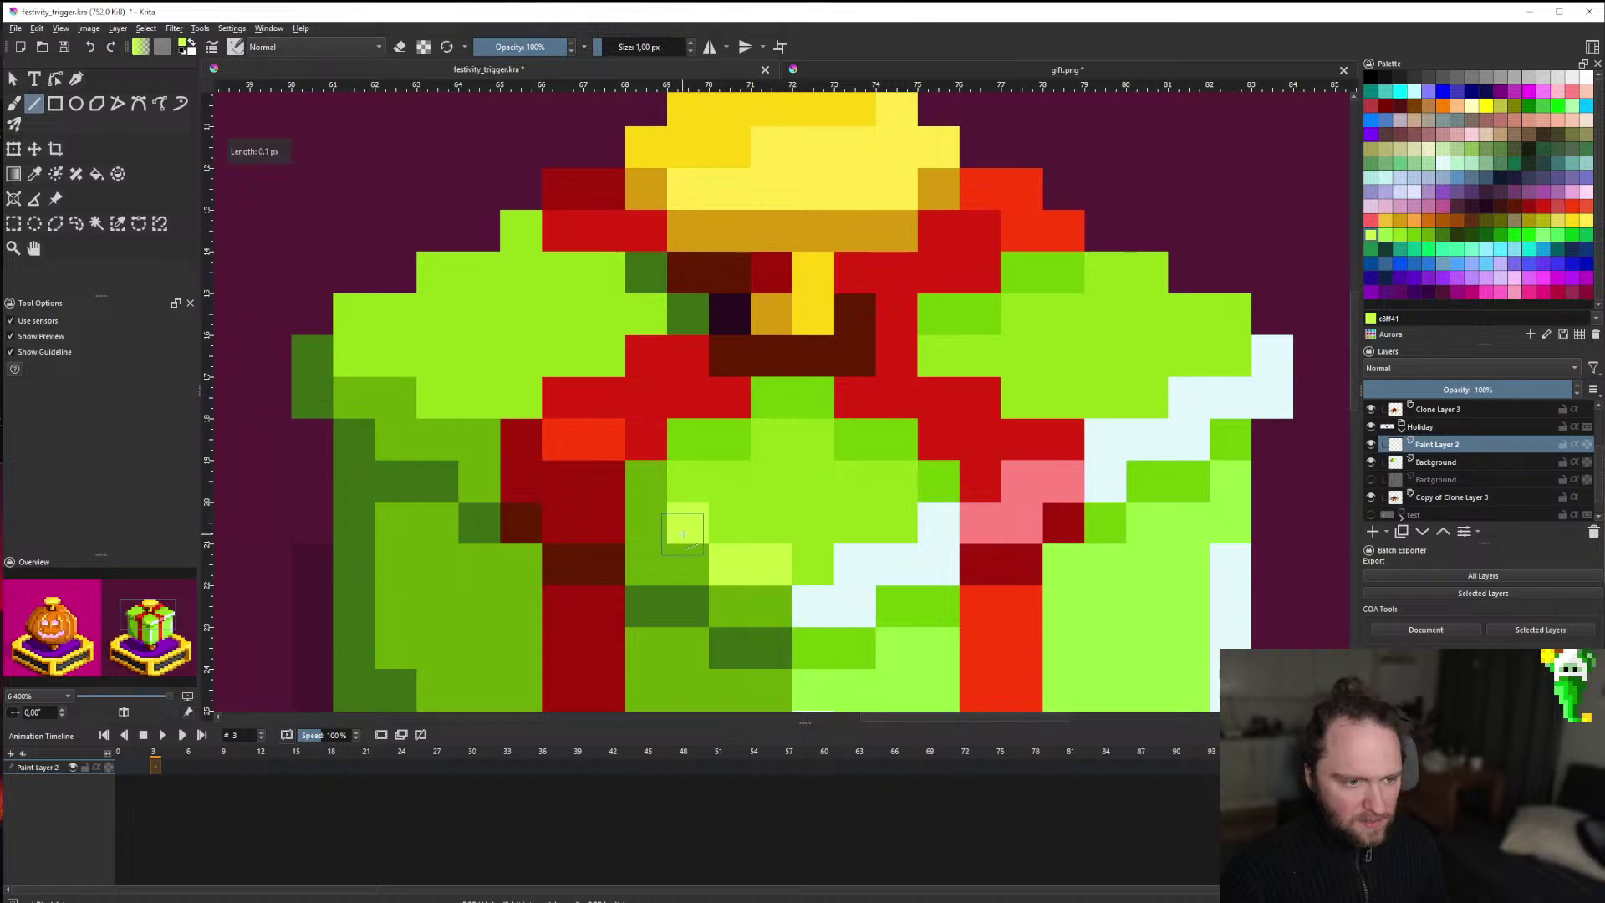
pyautogui.scroll(-11, 625, 520)
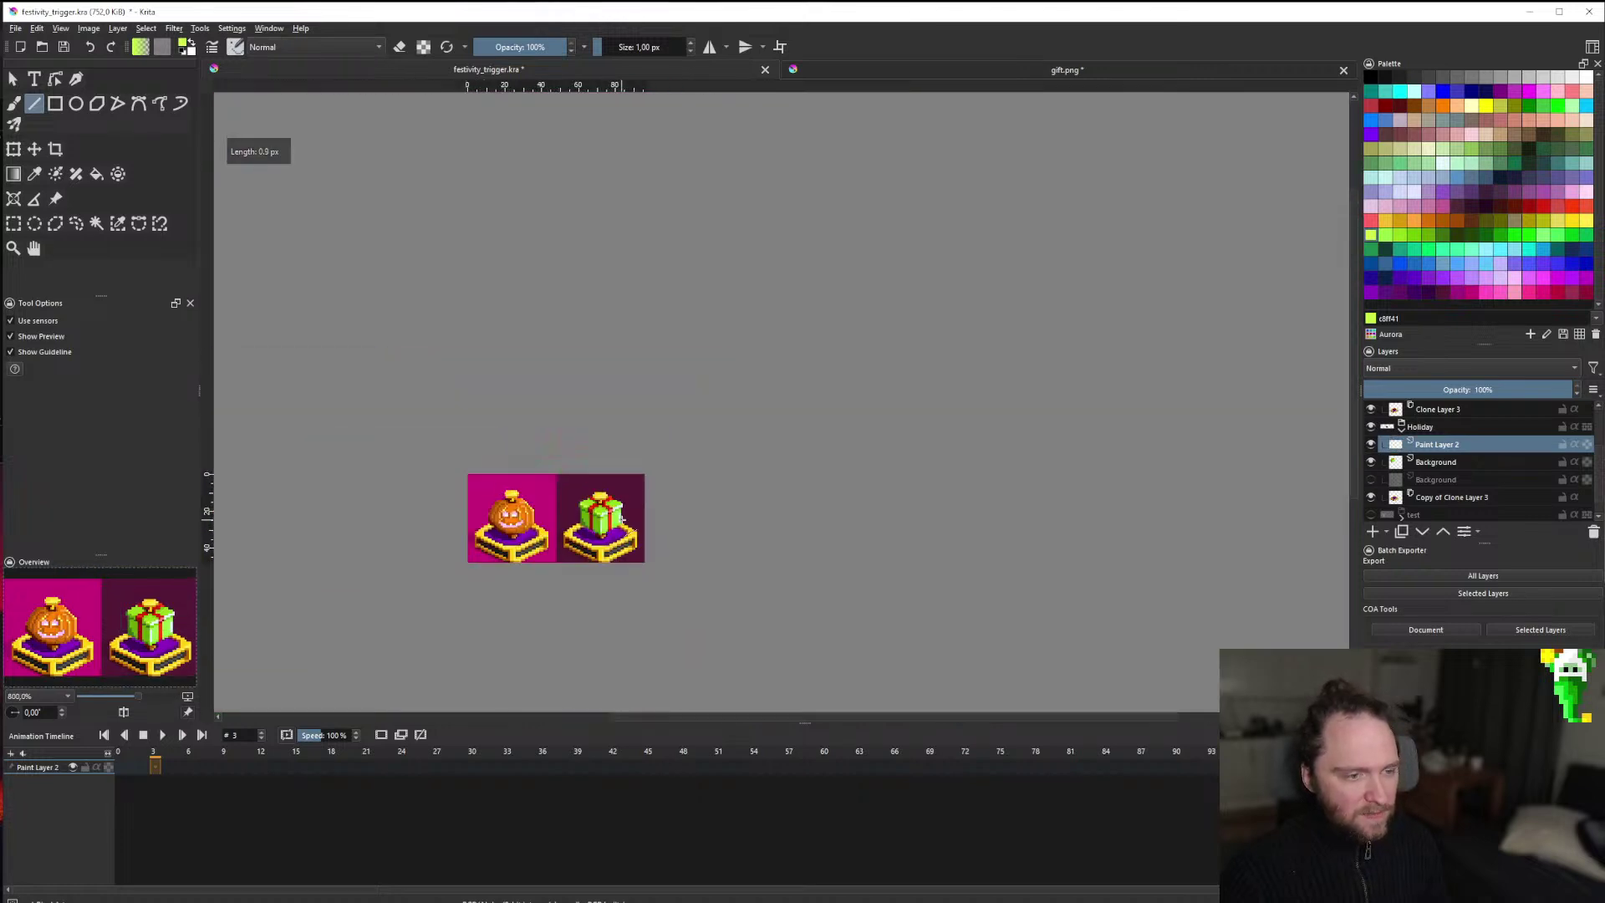
# Add light yellow-green highlight pixels at the gift lid's left corner and save the file.
pyautogui.scroll(1, 625, 520)
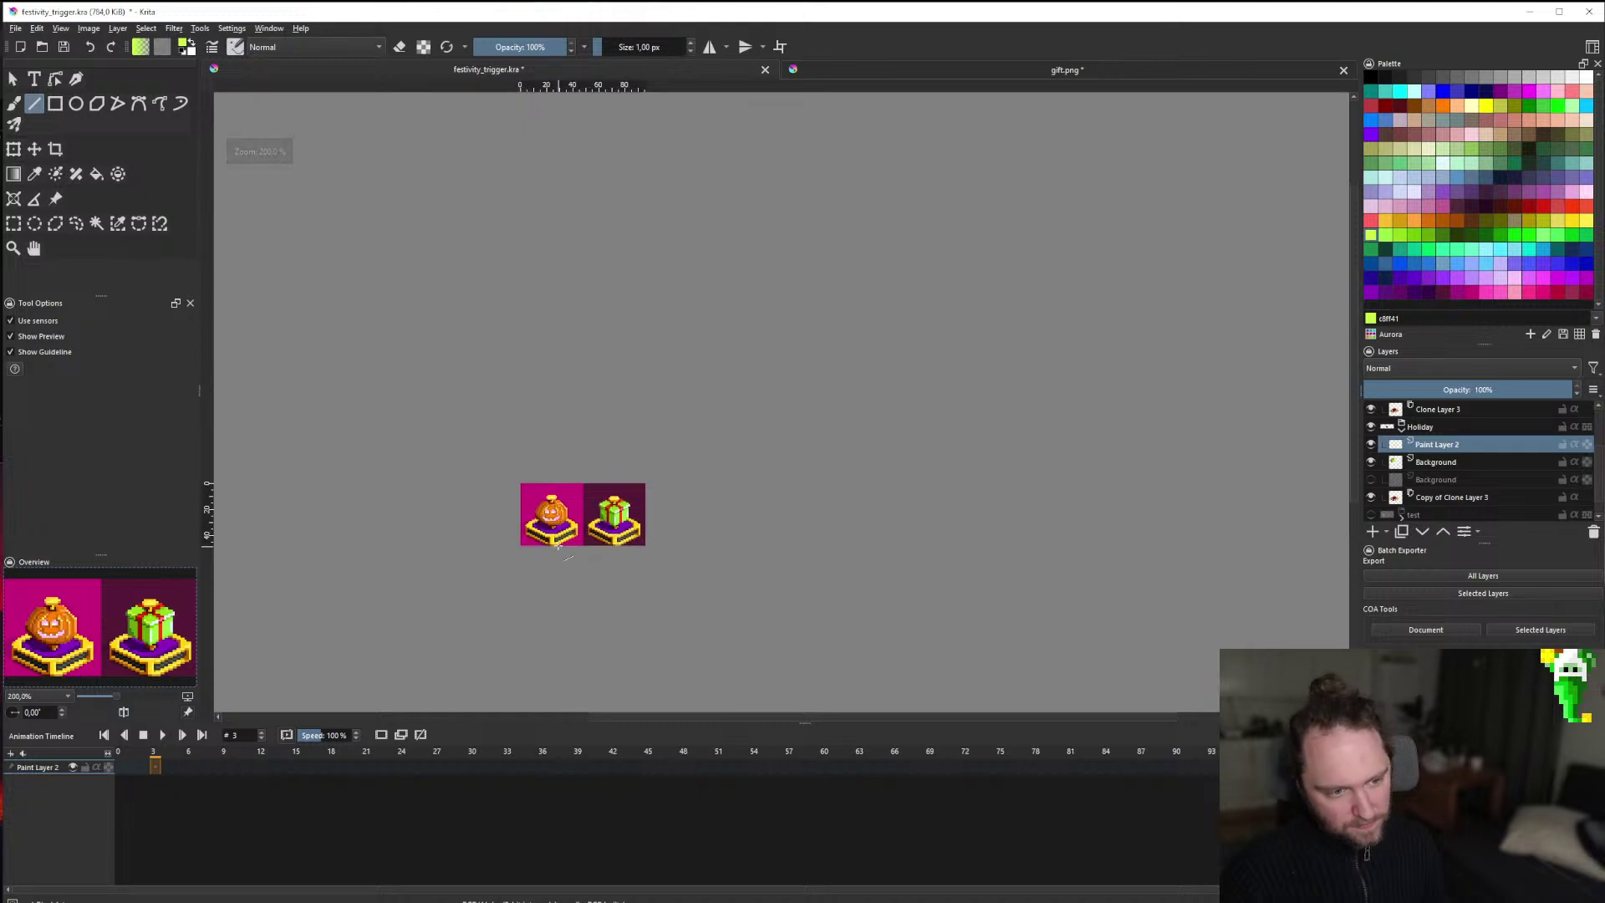
pyautogui.scroll(-1, 665, 500)
pyautogui.scroll(10, 665, 500)
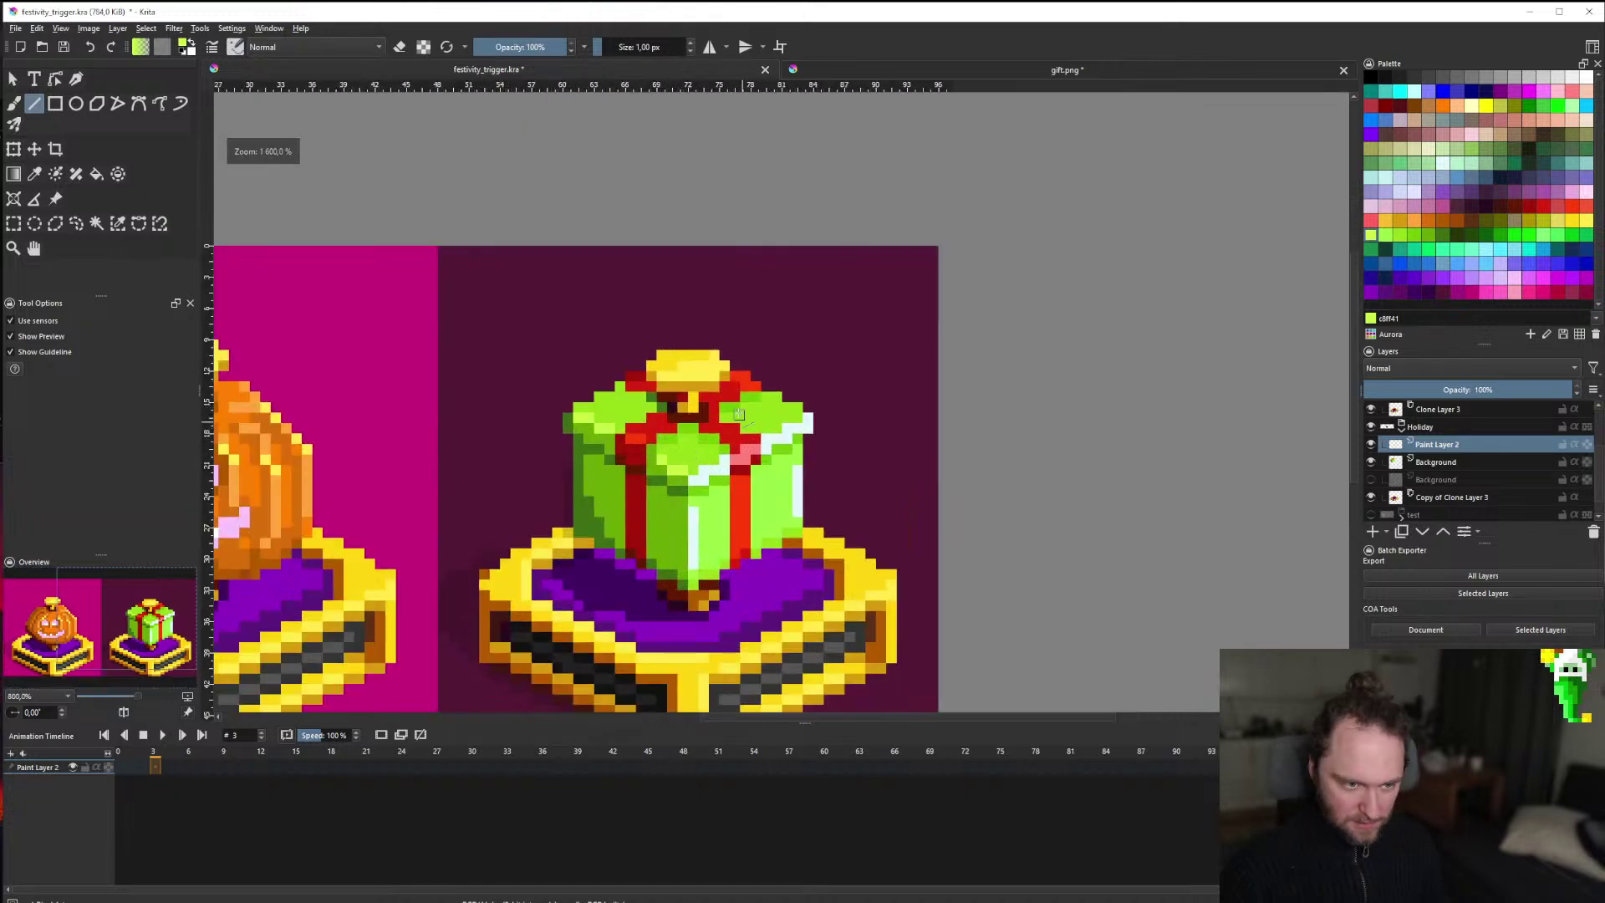
pyautogui.scroll(-5, 817, 380)
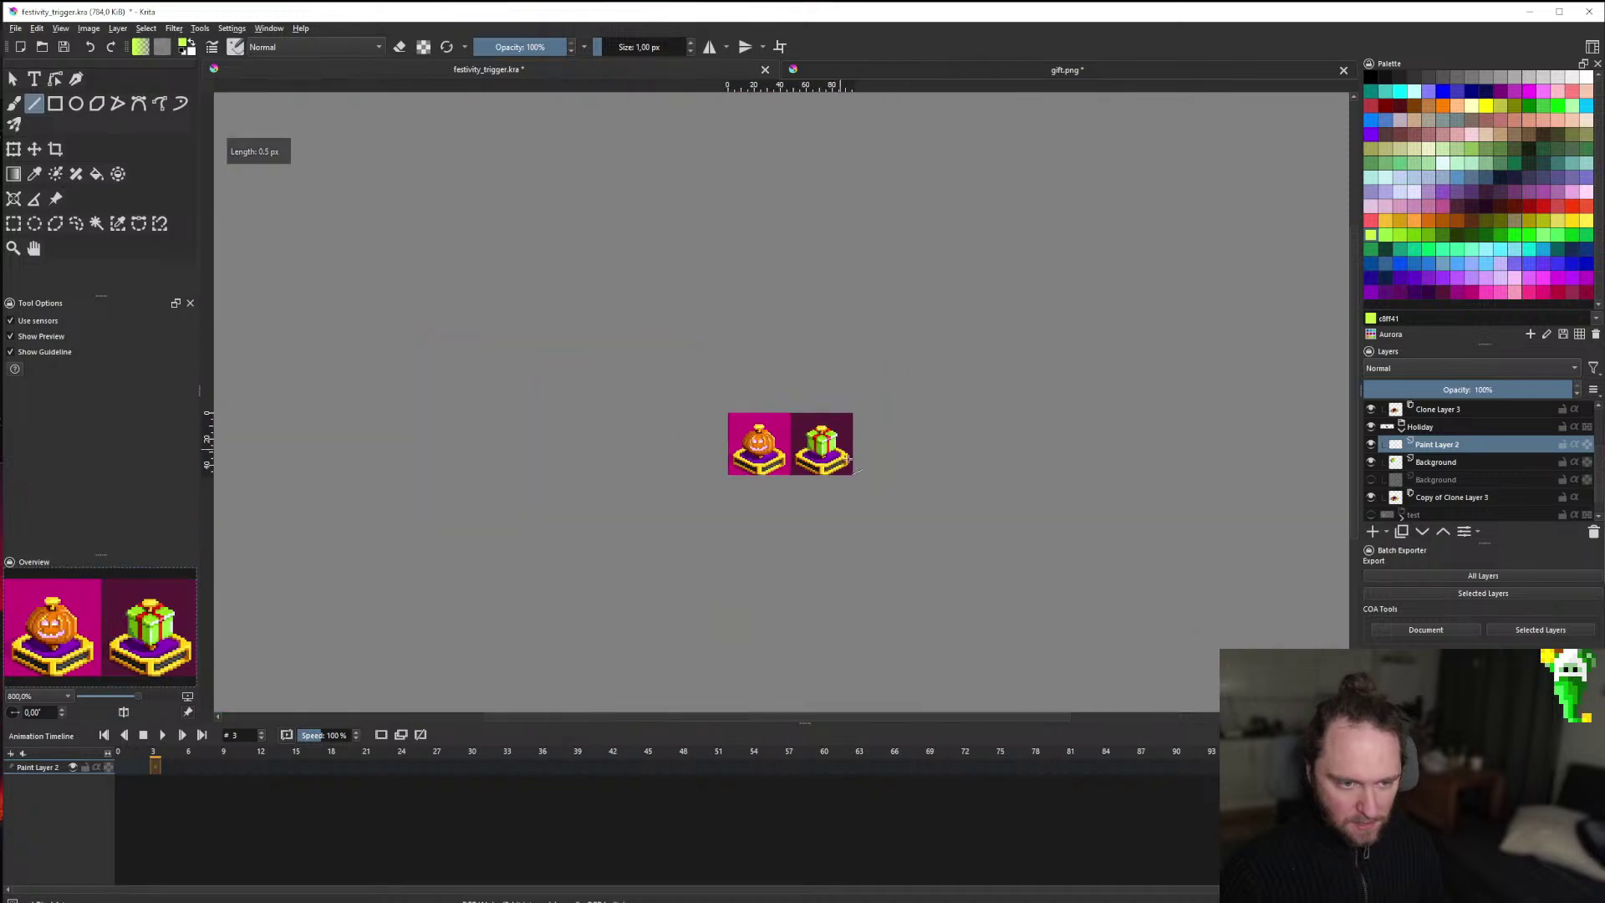
pyautogui.scroll(4, 854, 445)
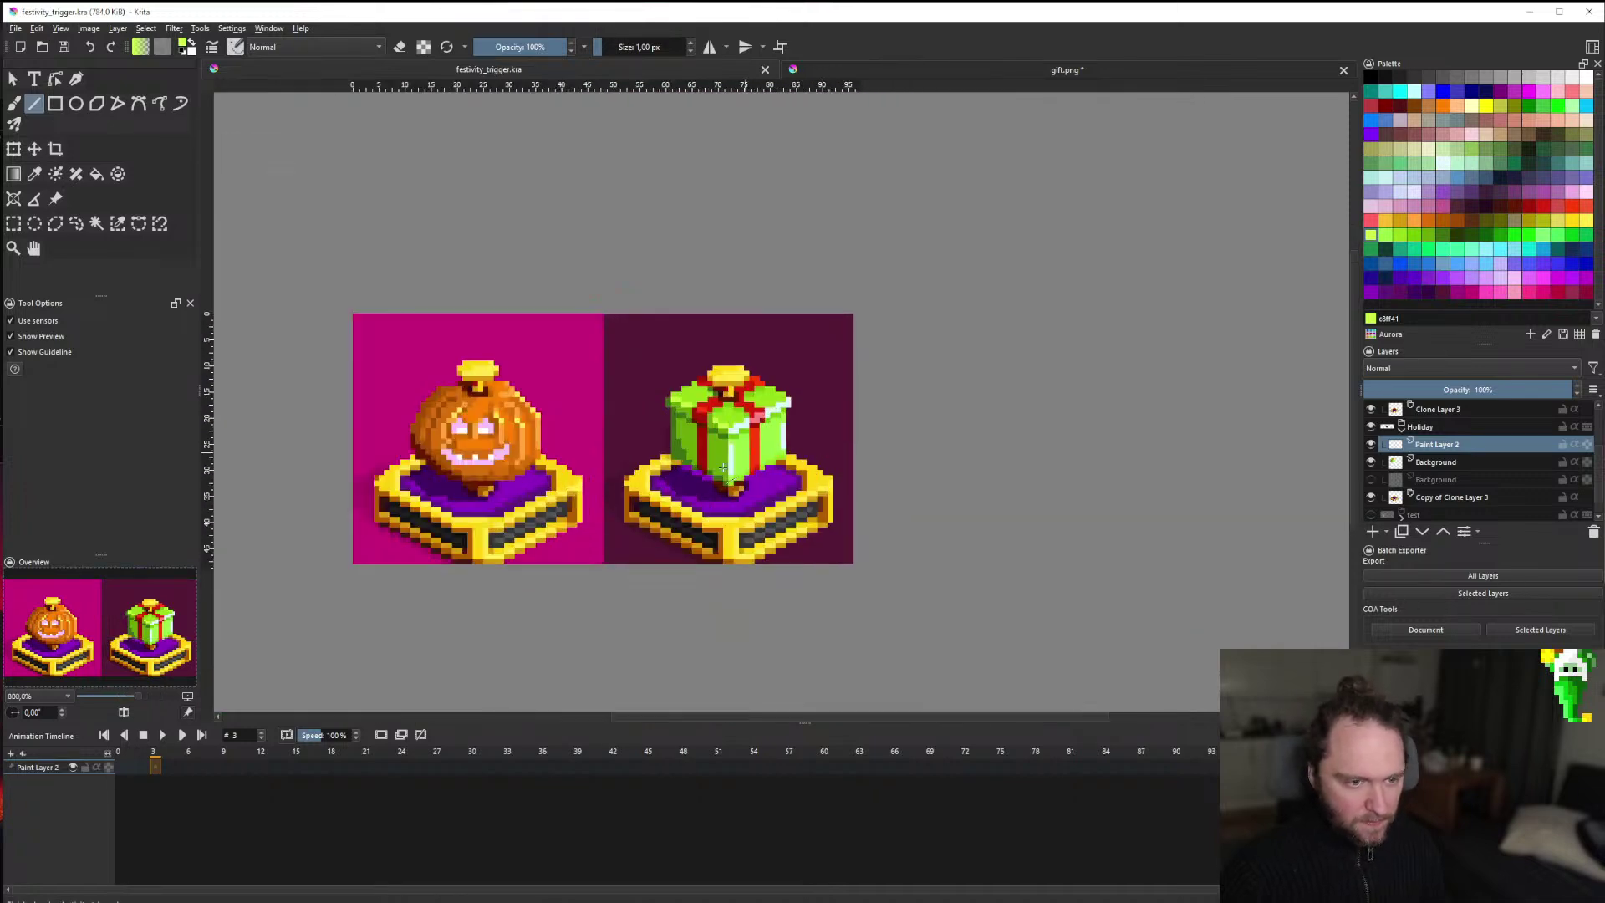
pyautogui.scroll(-4, 724, 468)
pyautogui.press('f')
pyautogui.scroll(5, 727, 472)
pyautogui.click(752, 486)
pyautogui.hotkey('ctrl', 'z')
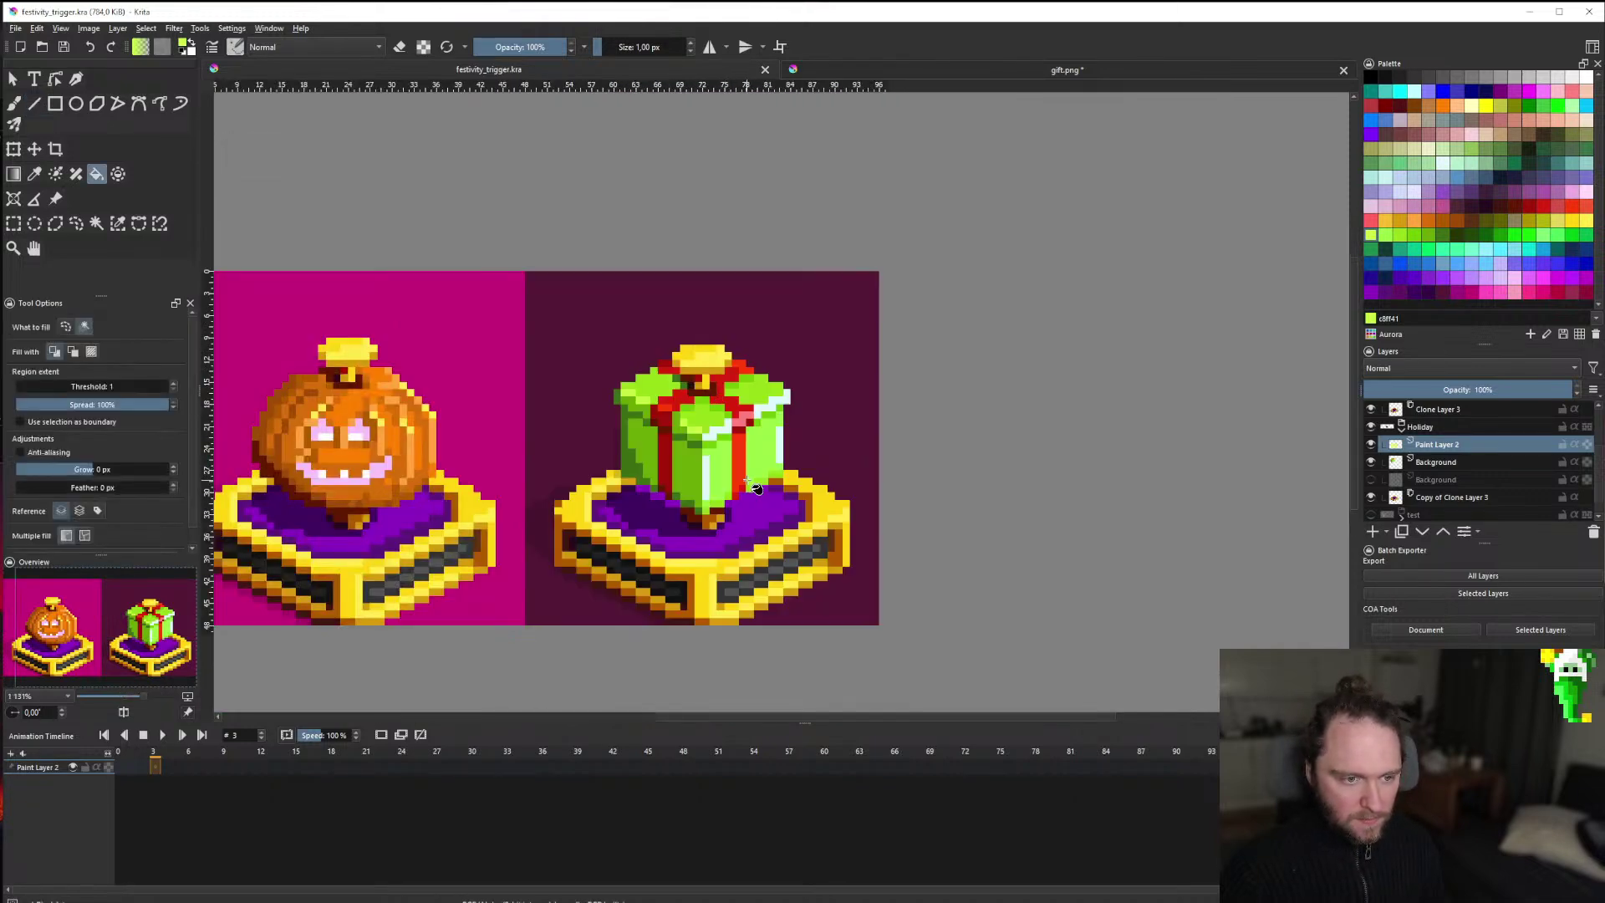
# Merge Paint Layer 2 into the gift's Background layer below and check the merged layer by toggling its visibility.
pyautogui.click(1371, 465)
pyautogui.click(1371, 462)
pyautogui.rightClick(1394, 445)
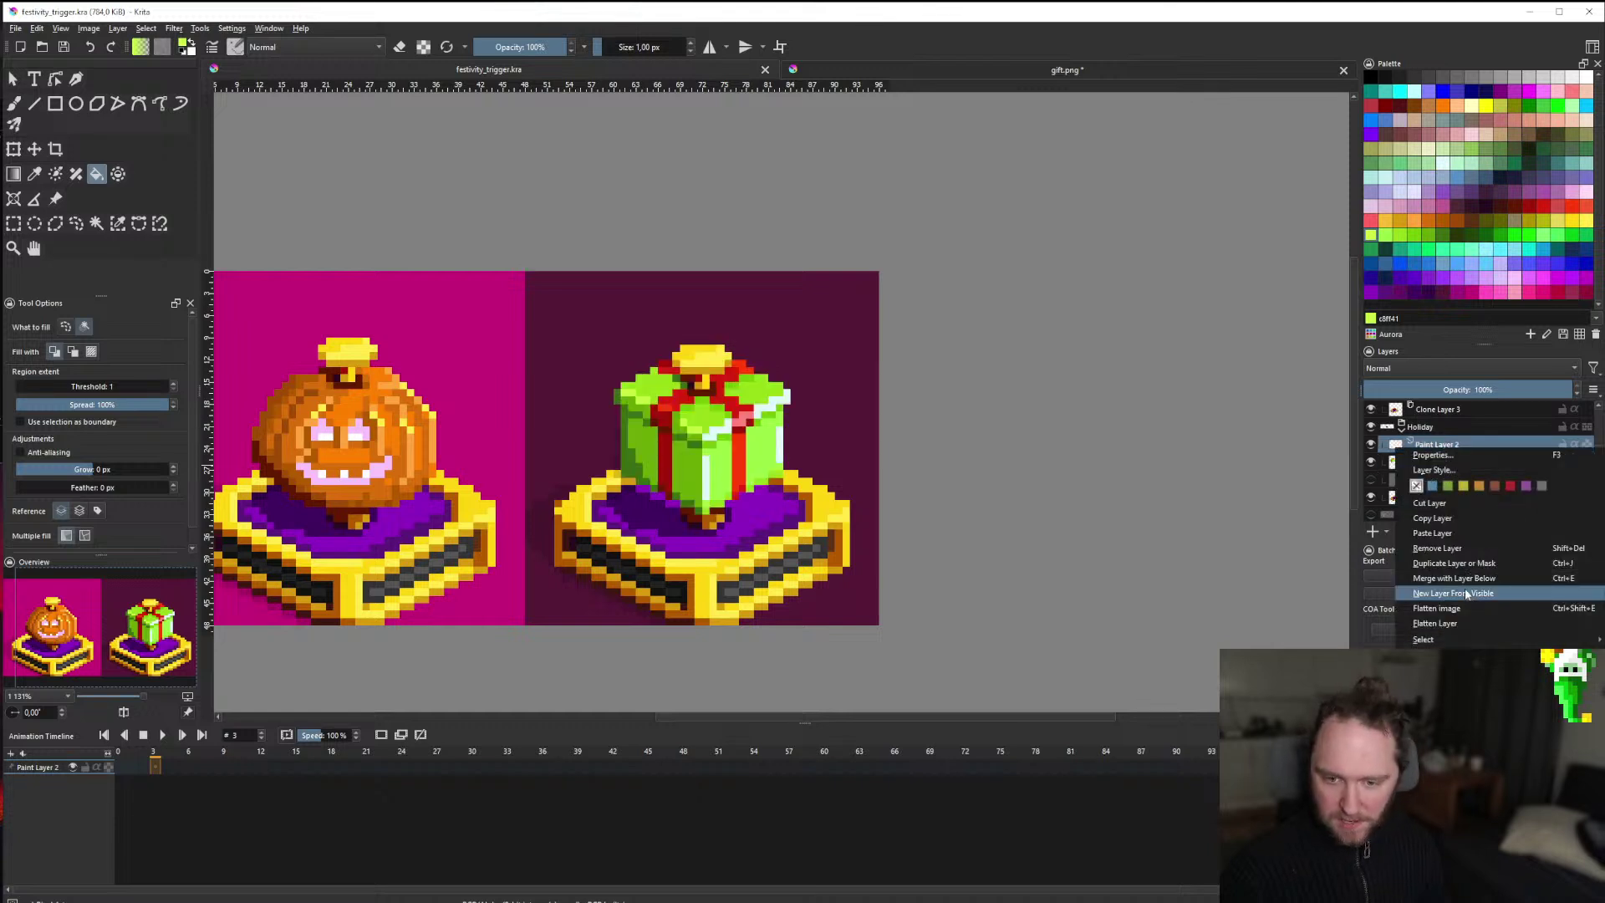
pyautogui.click(1446, 585)
pyautogui.click(1372, 446)
pyautogui.click(1371, 444)
# Add a new paint layer above the merged gift Background layer in the Holiday group.
pyautogui.scroll(-7, 660, 447)
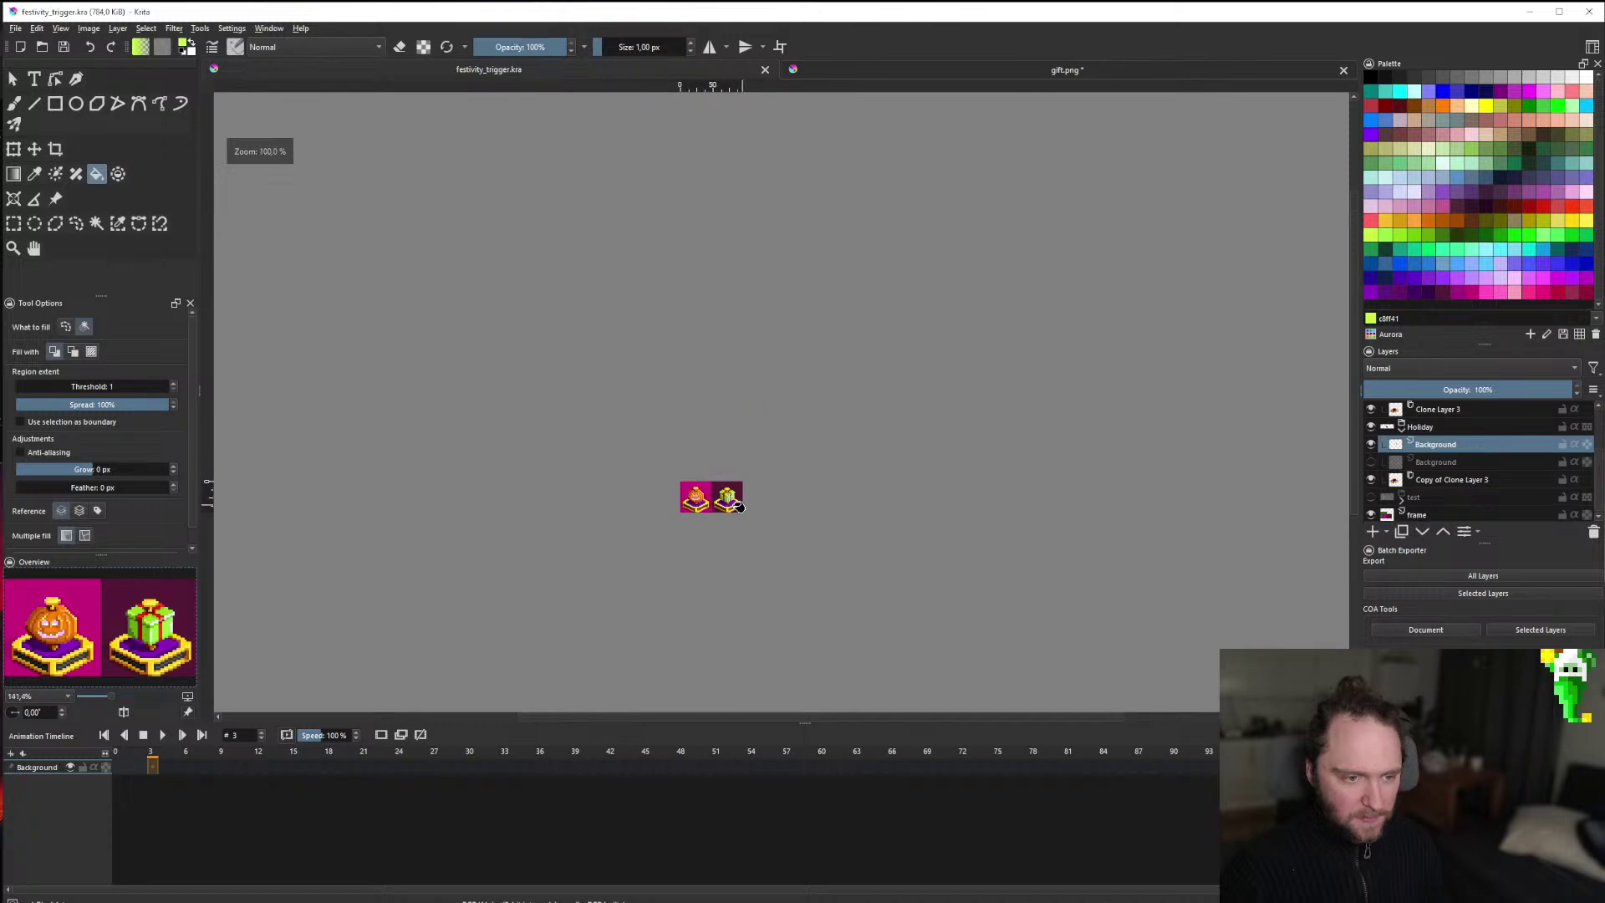
pyautogui.scroll(6, 660, 447)
pyautogui.scroll(-2, 619, 388)
pyautogui.scroll(2, 711, 449)
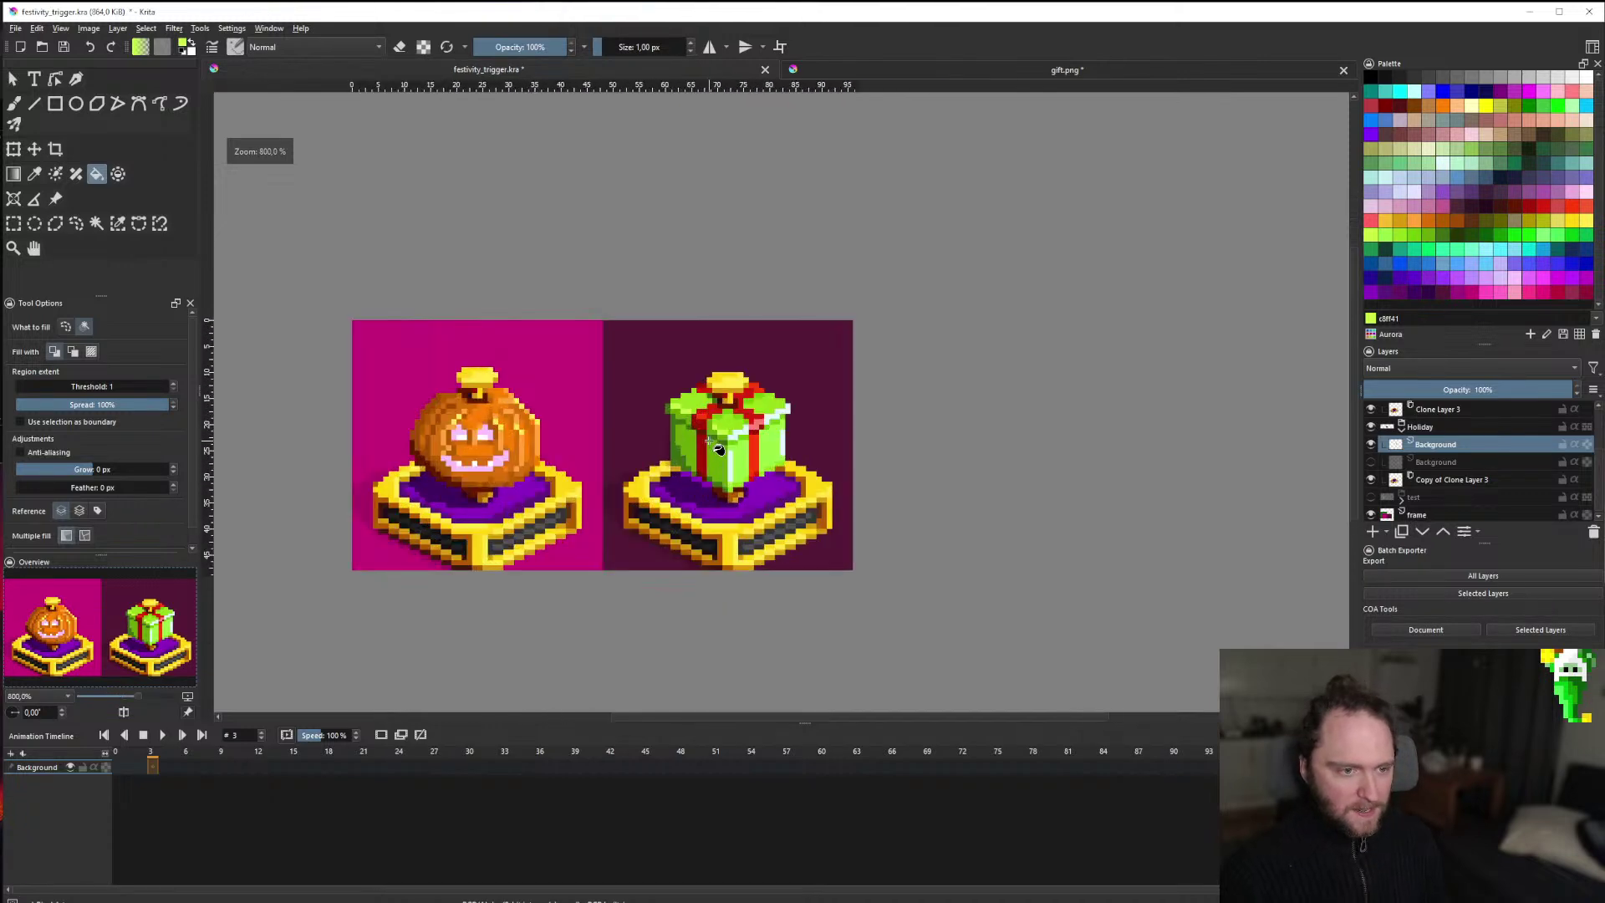
pyautogui.scroll(1, 735, 380)
pyautogui.scroll(4, 744, 390)
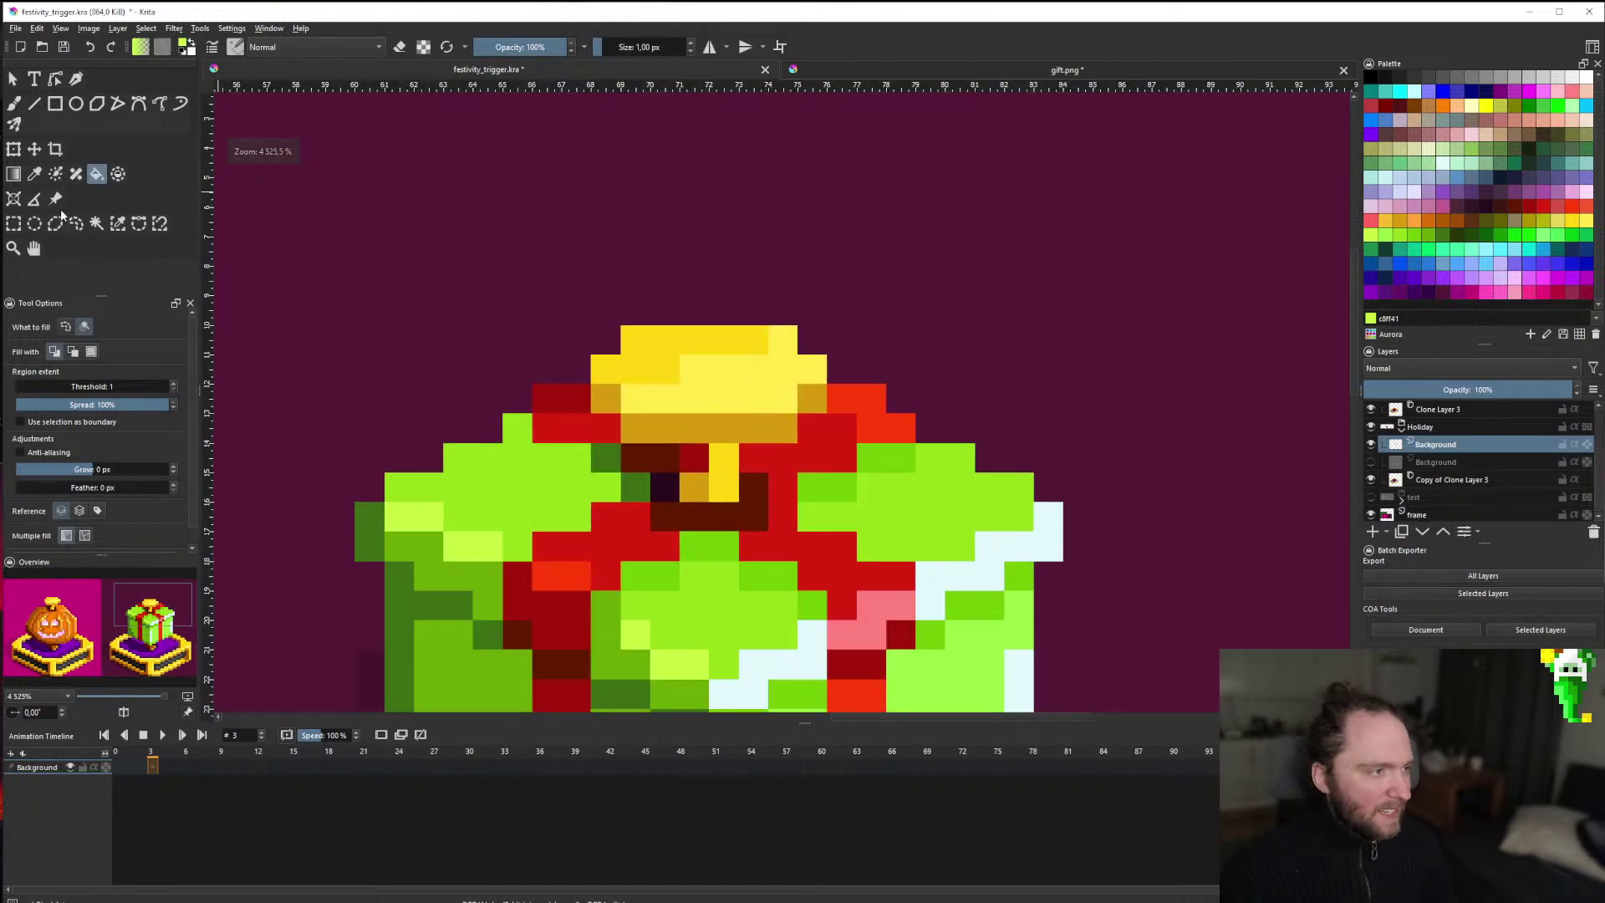
pyautogui.click(13, 224)
pyautogui.click(682, 288)
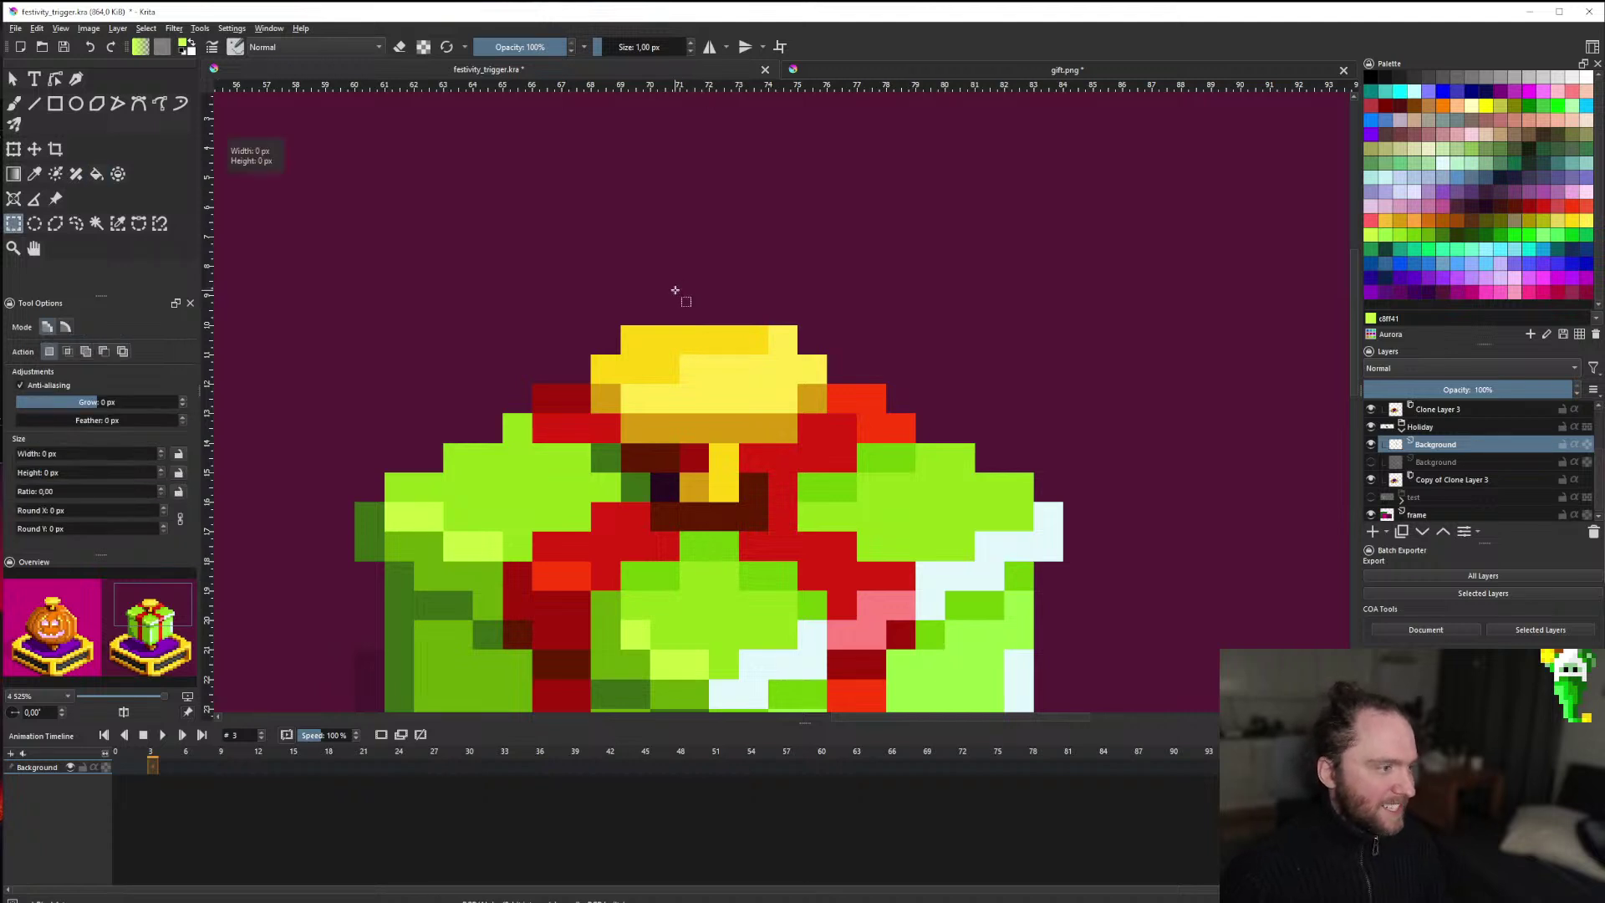
pyautogui.press('Insert')
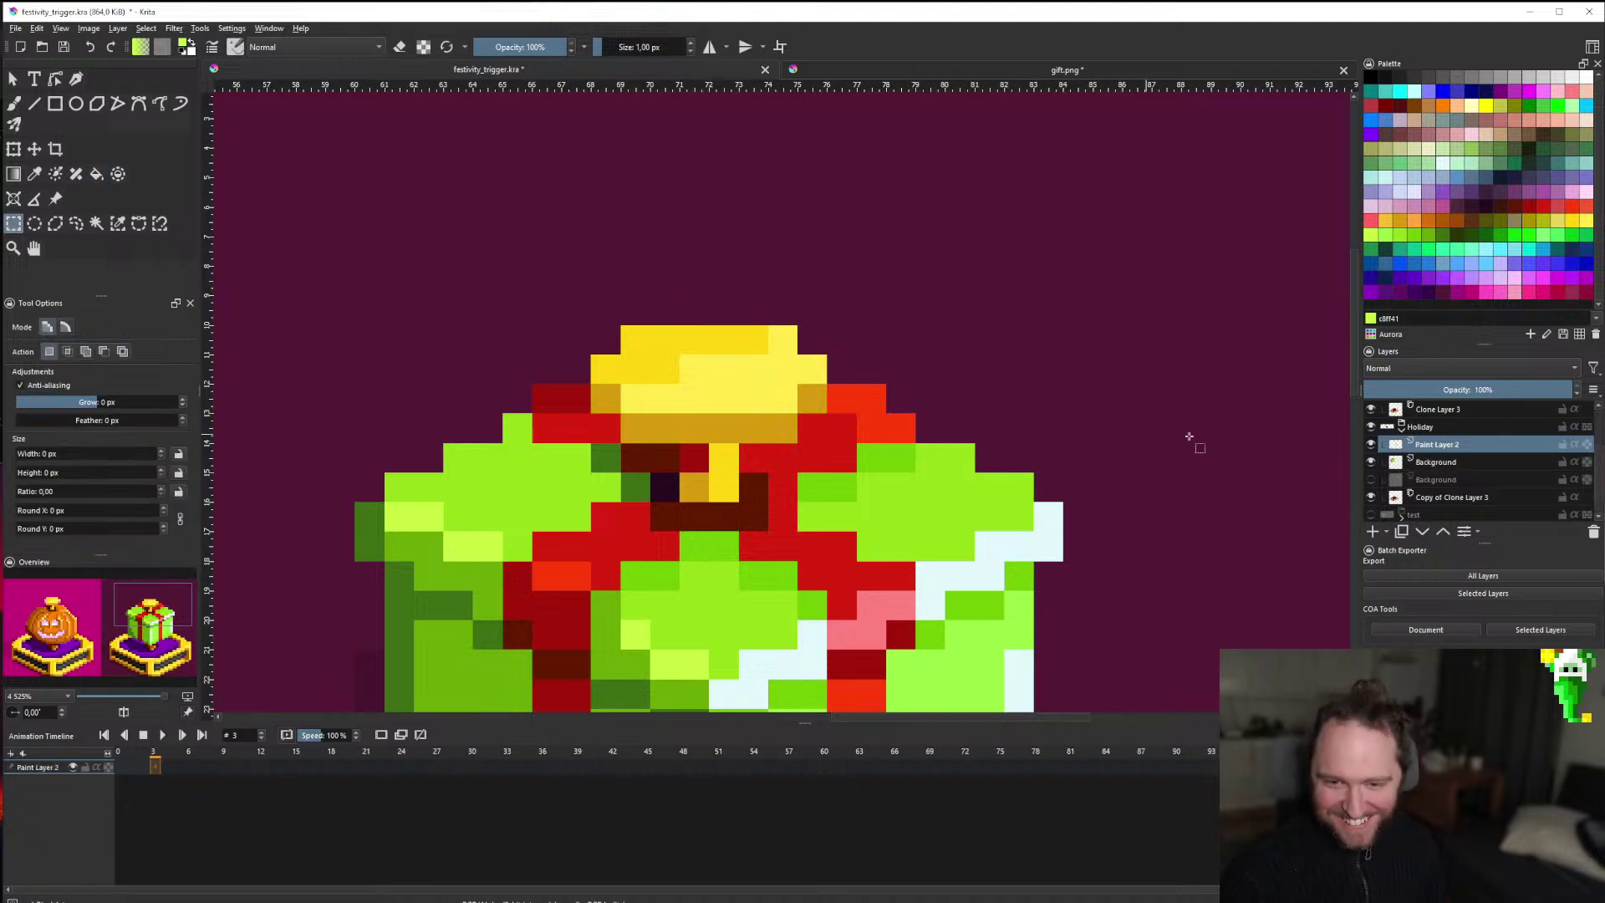
pyautogui.click(1371, 454)
pyautogui.click(1371, 454)
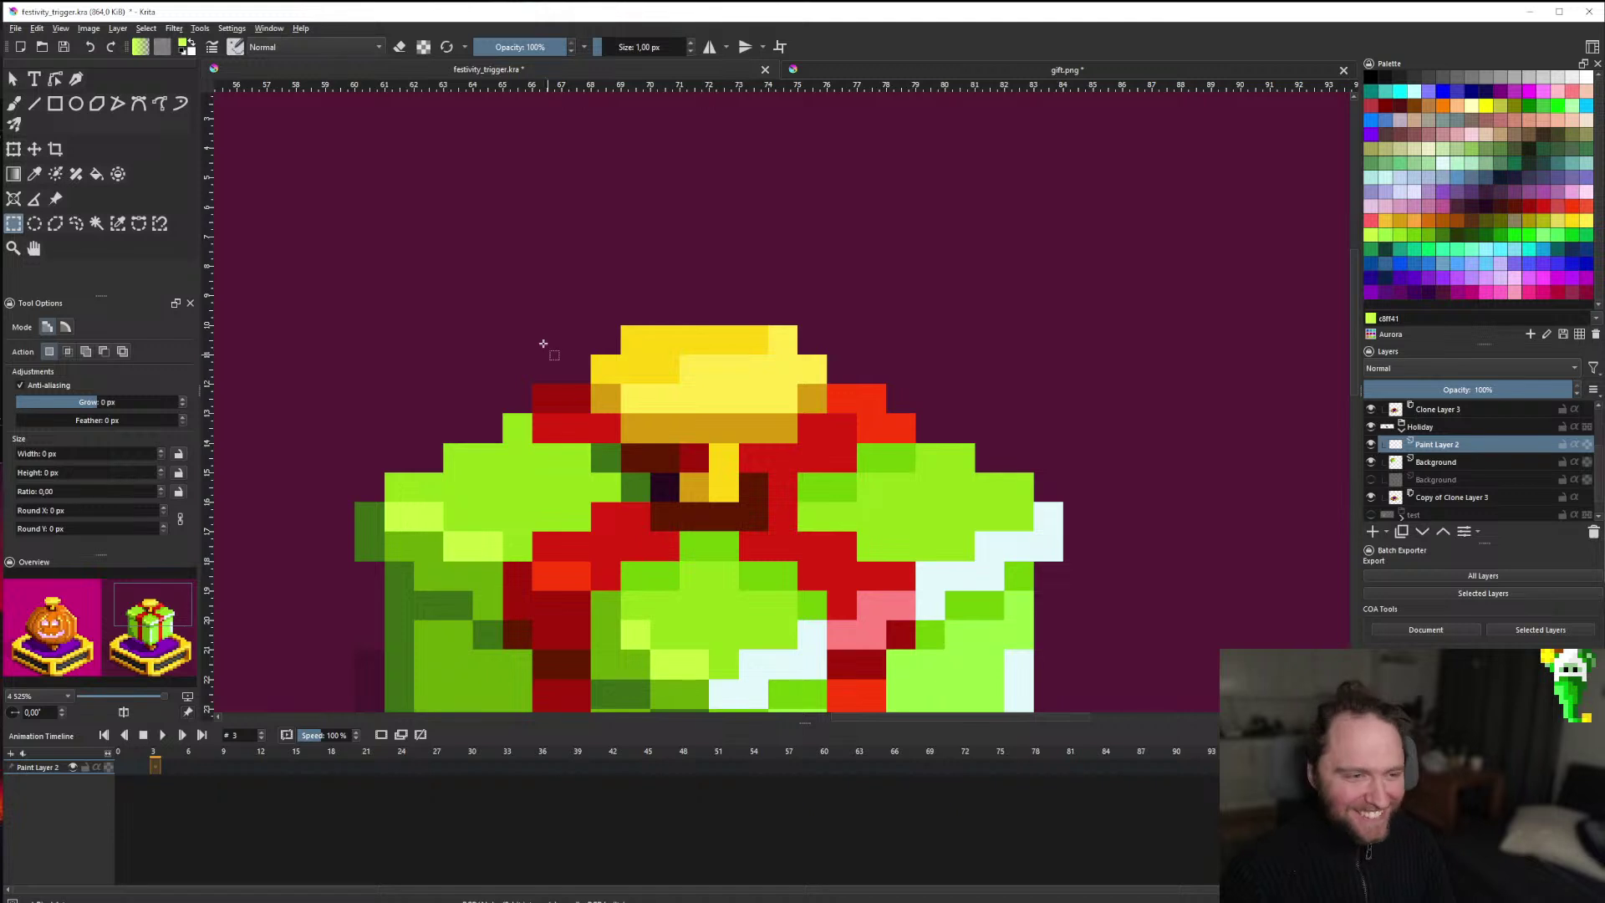
# Save the file, select a 10 by 5 px area around the gift's yellow cap and move the cap up 1 px.
pyautogui.moveTo(562, 295); pyautogui.dragTo(857, 443)
pyautogui.hotkey('ctrl', 's')
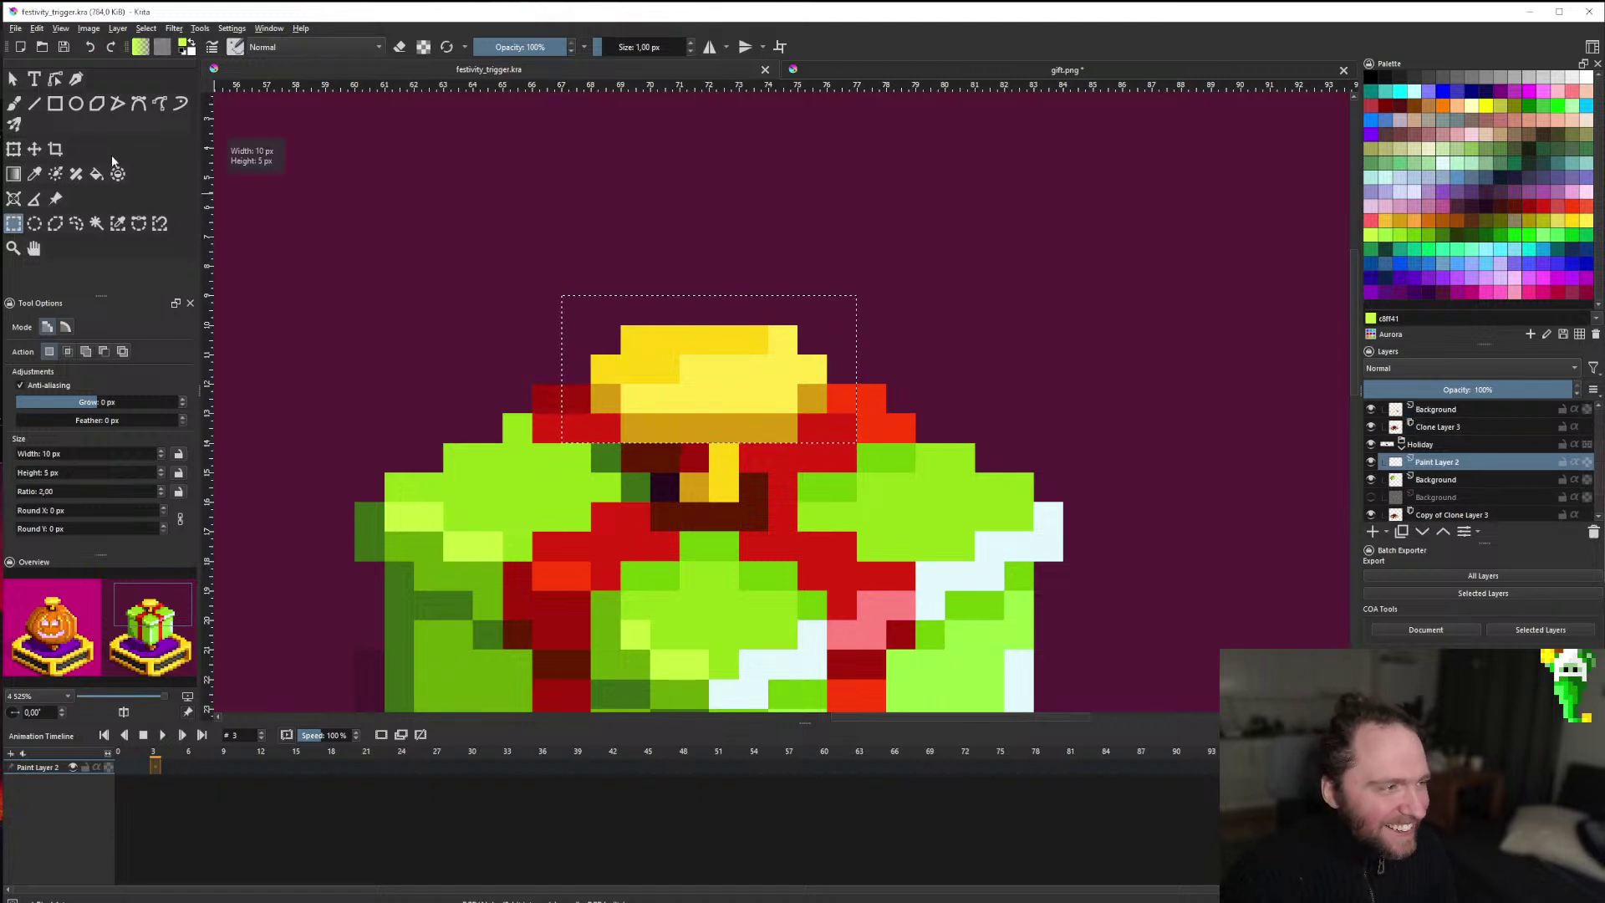
pyautogui.press('t')
pyautogui.press('Up')
pyautogui.hotkey('ctrl', 'r')
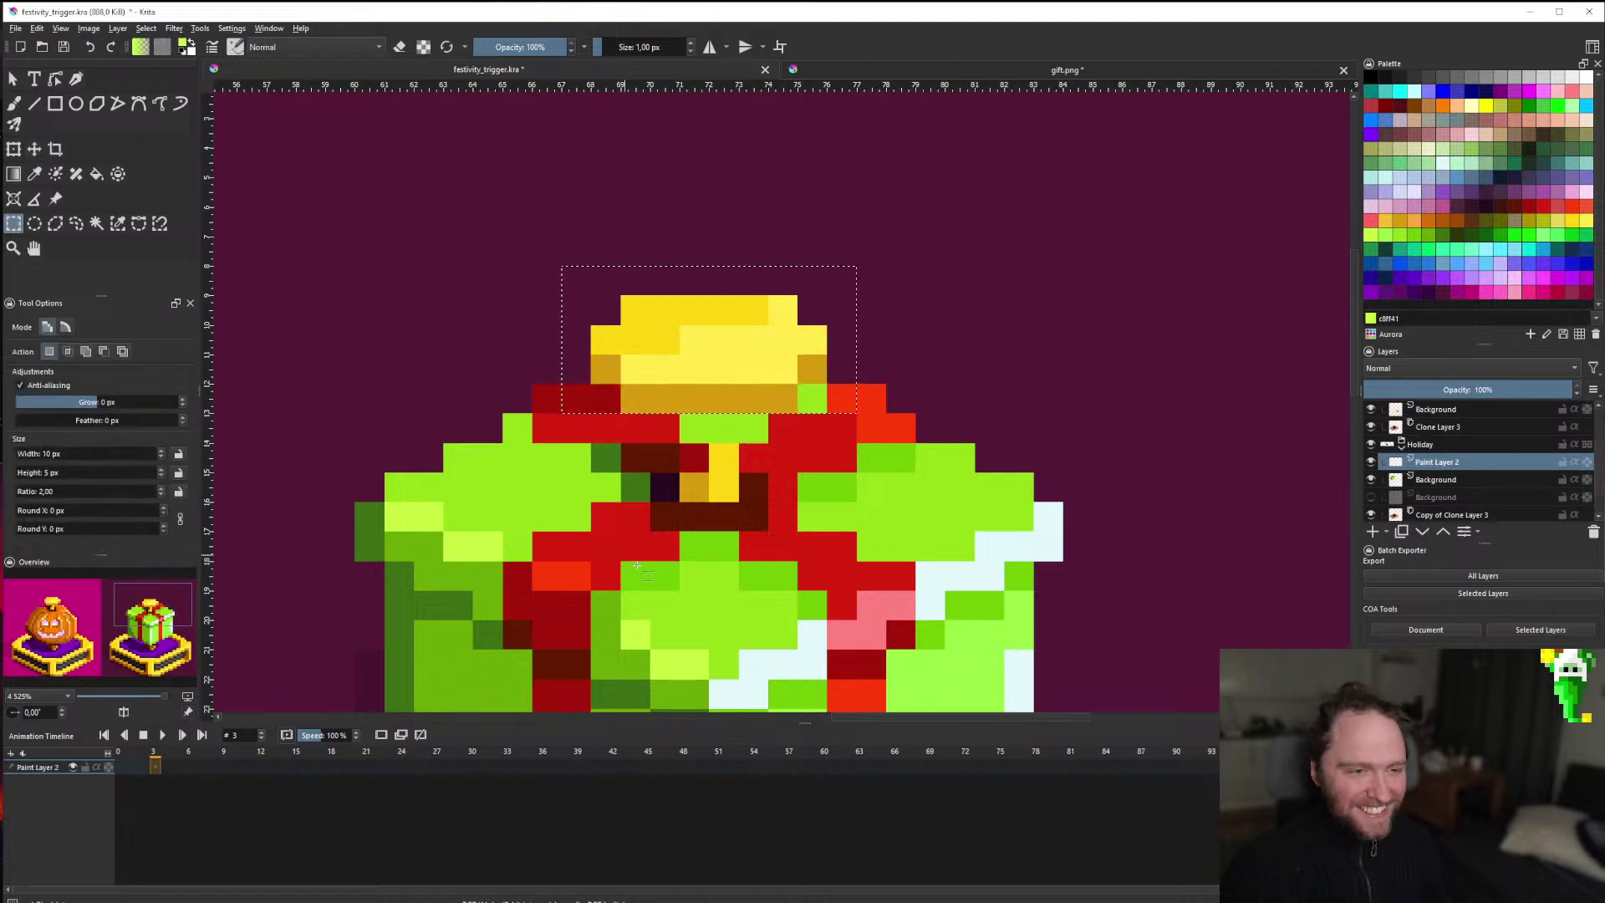
# Clear the selection and extend the gift's yellow stem upward to meet the raised cap using the Line tool.
pyautogui.click(637, 567)
pyautogui.click(34, 102)
pyautogui.moveTo(724, 459); pyautogui.dragTo(694, 426)
pyautogui.scroll(-10, 694, 435)
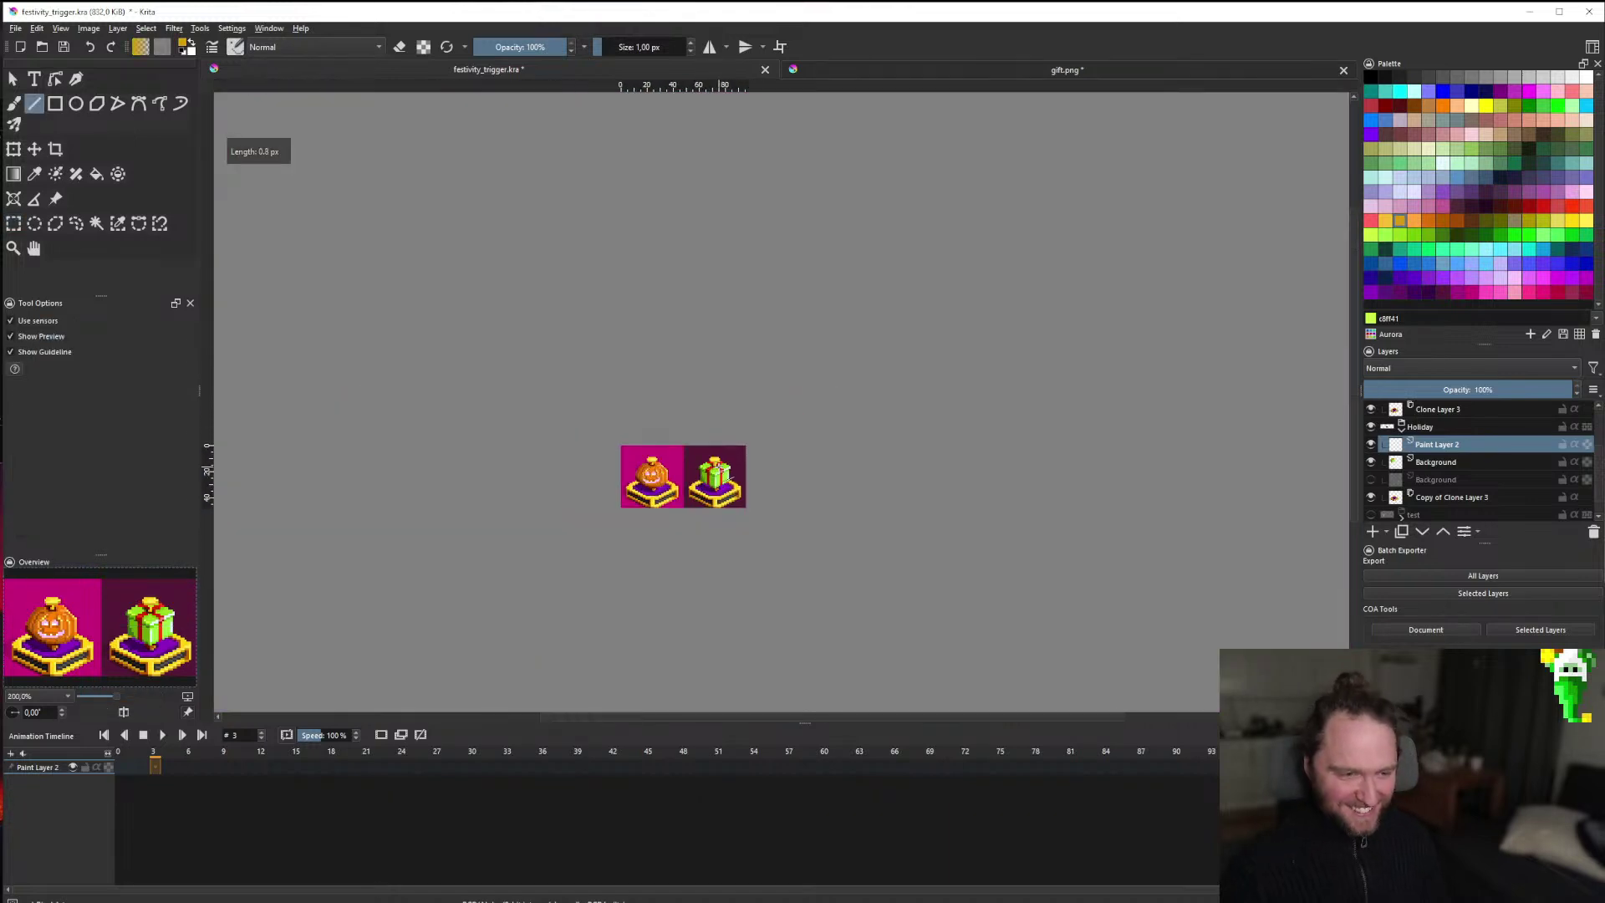
pyautogui.scroll(10, 661, 395)
pyautogui.scroll(-8, 661, 394)
pyautogui.scroll(6, 691, 416)
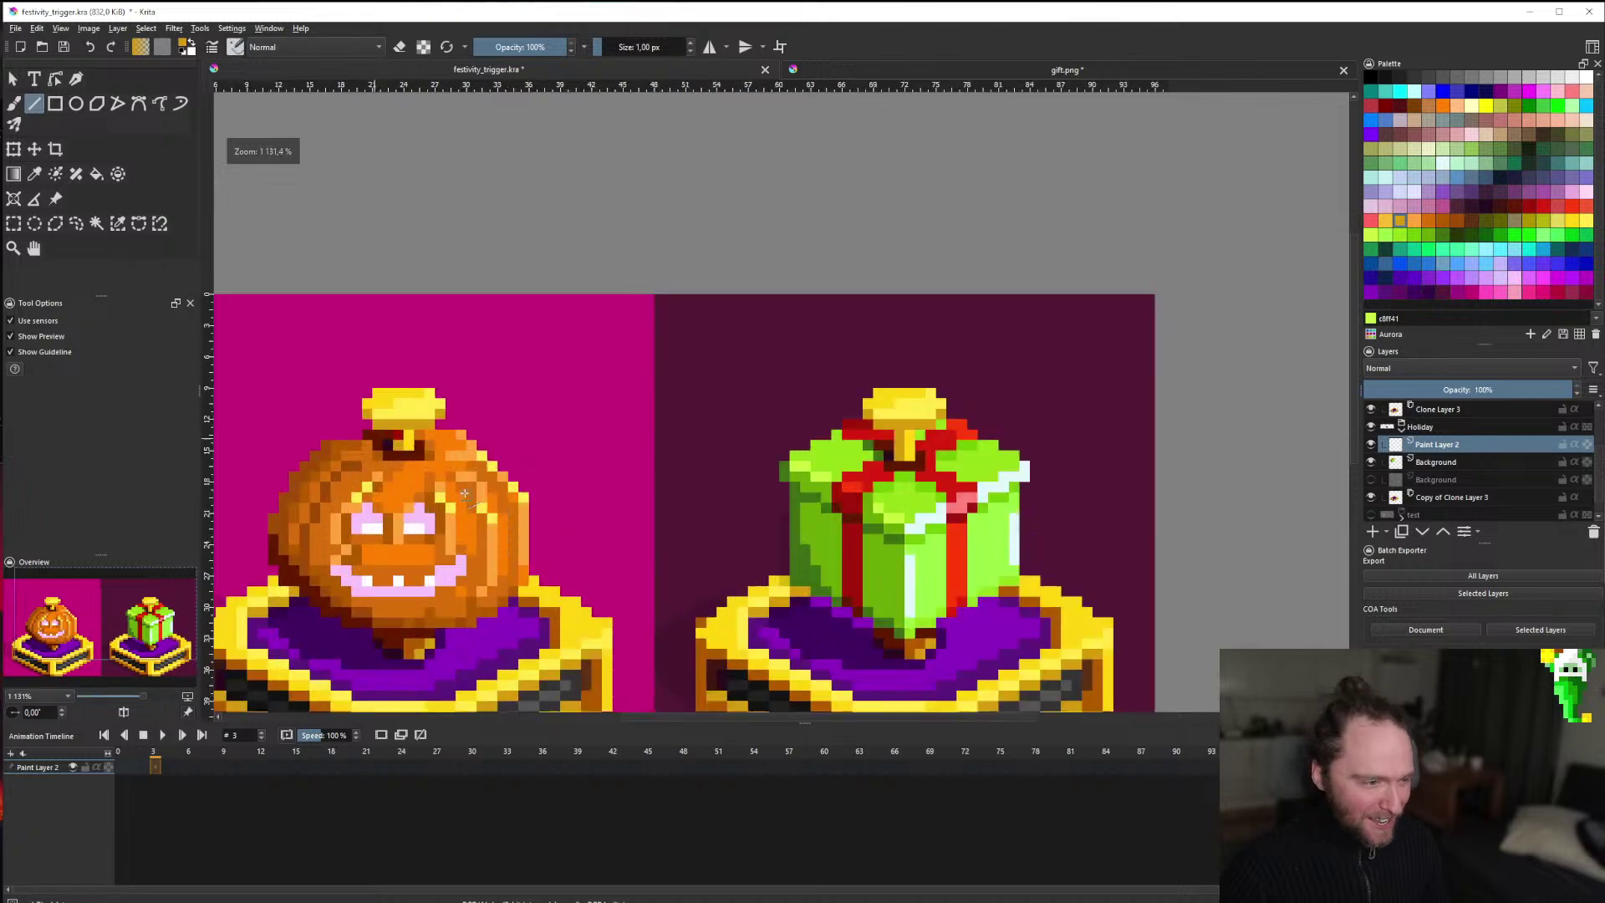
# Paint dark red shading into the gap beside the stem under the gift's raised cap.
pyautogui.scroll(3, 1070, 376)
pyautogui.scroll(-8, 1070, 385)
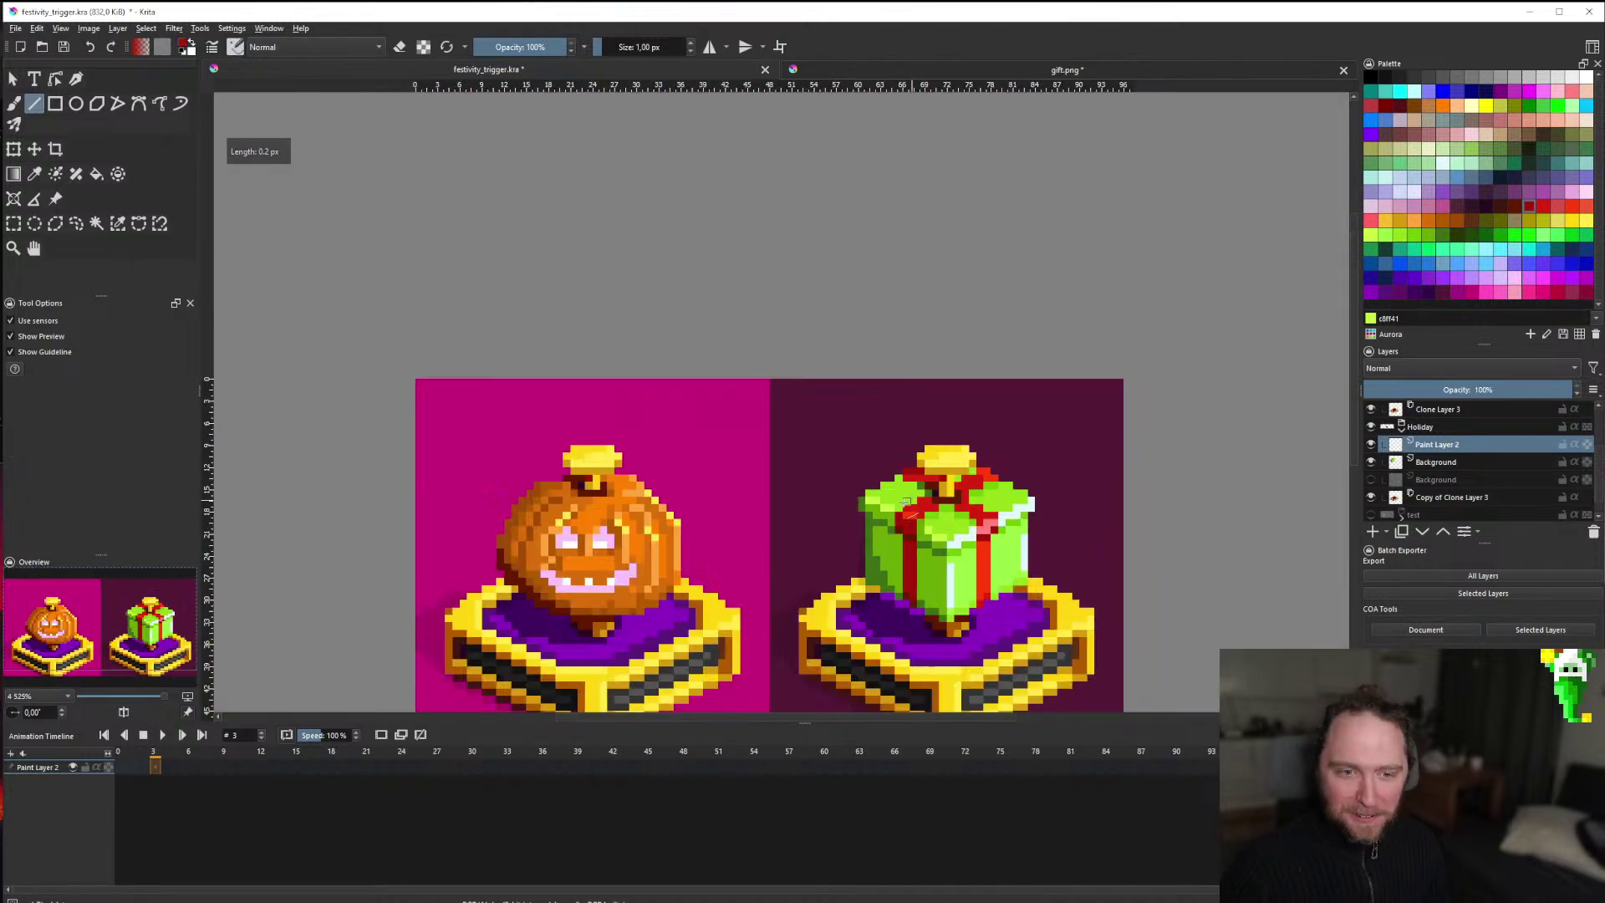
pyautogui.scroll(5, 933, 488)
pyautogui.scroll(-4, 934, 488)
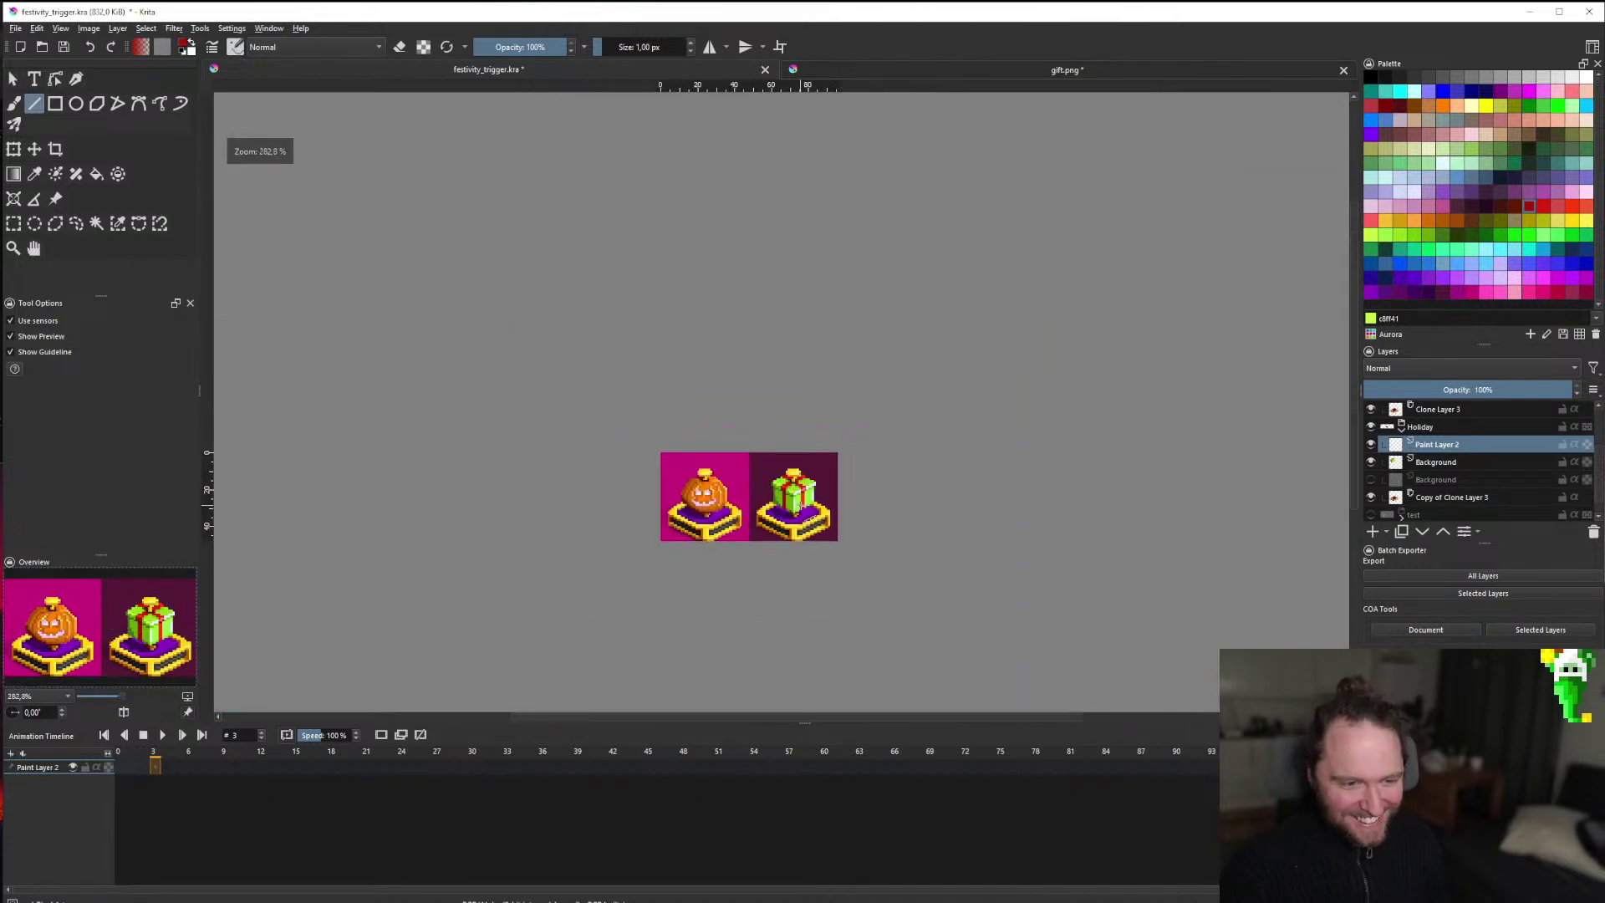
pyautogui.scroll(3, 811, 458)
pyautogui.scroll(3, 810, 458)
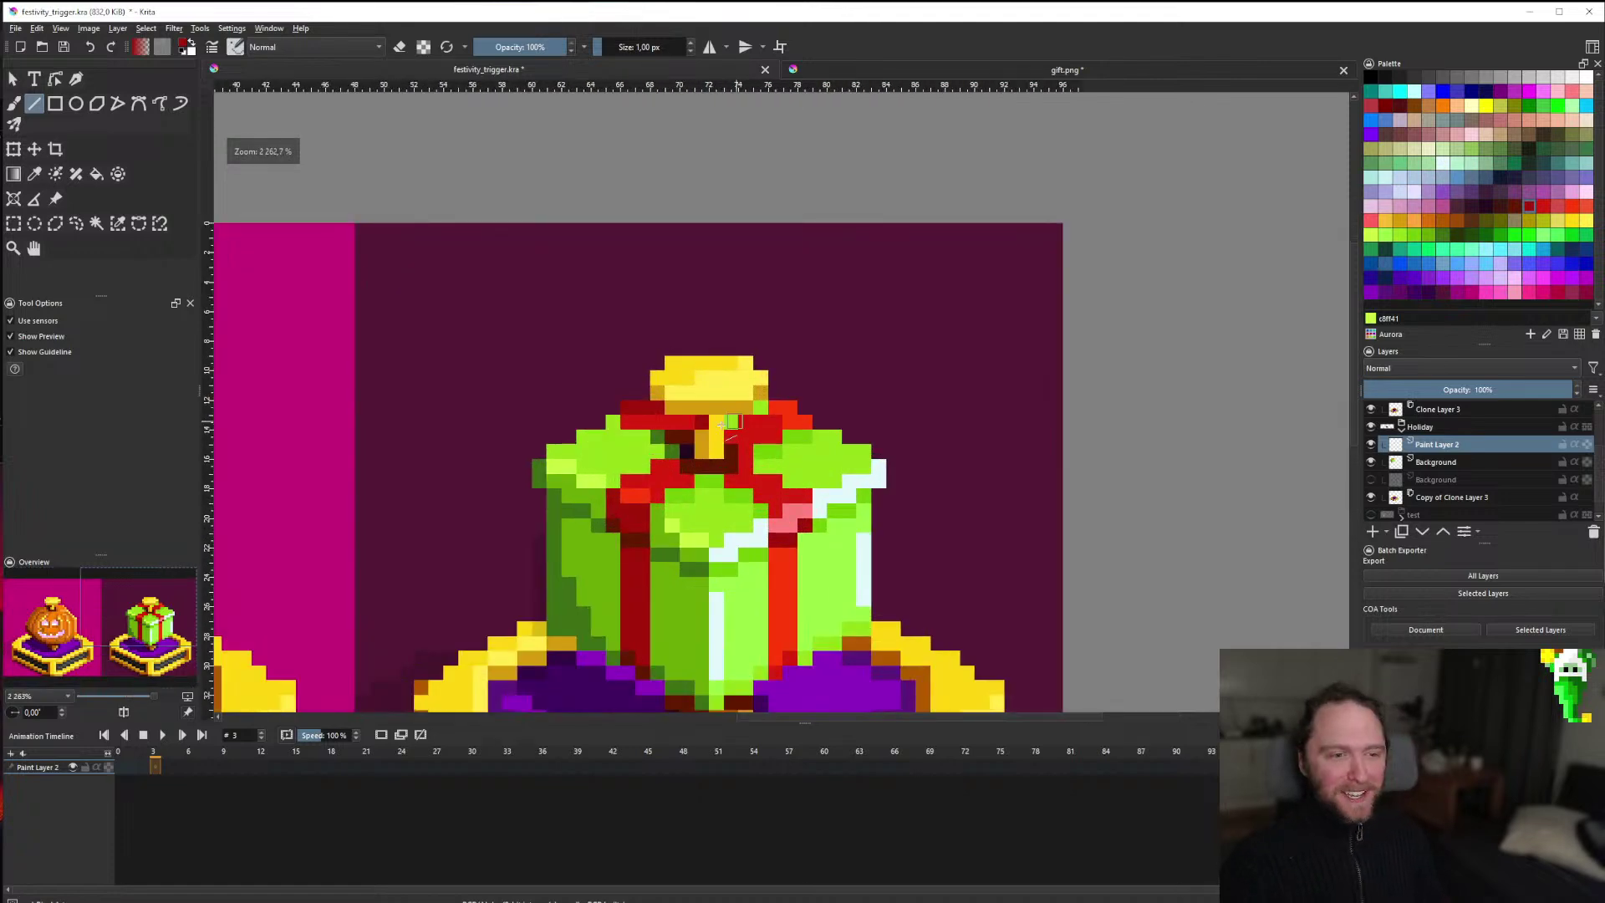
# Touch up the stem below the gift's cap in golden yellow and save the file.
pyautogui.scroll(-3, 728, 422)
pyautogui.scroll(6, 727, 422)
pyautogui.scroll(-9, 732, 425)
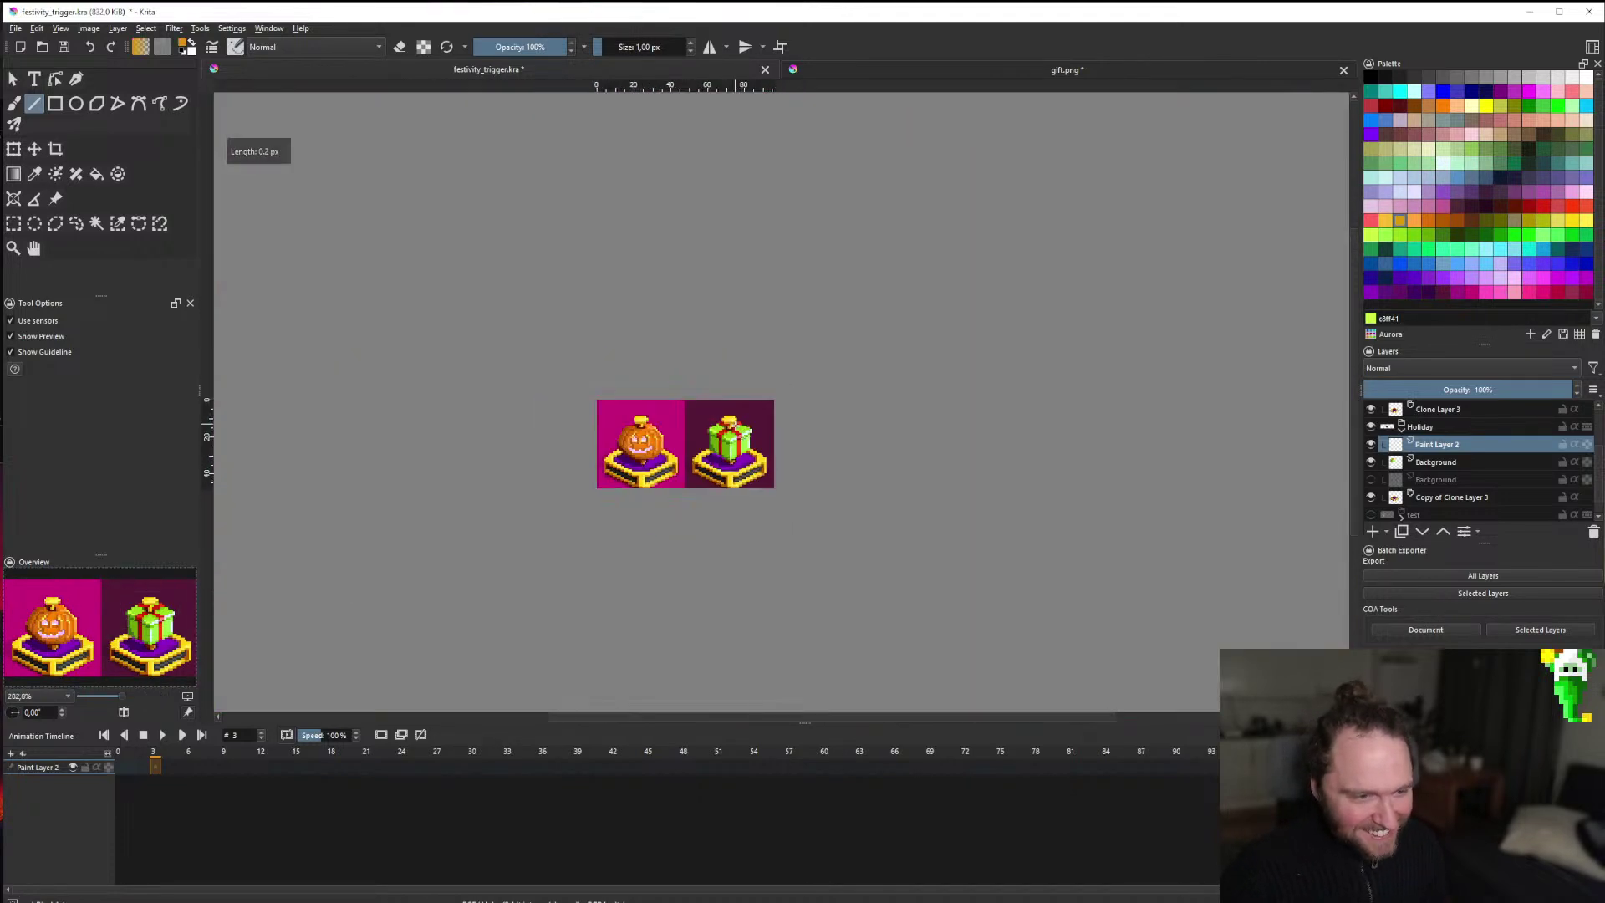
pyautogui.scroll(1, 732, 424)
pyautogui.hotkey('ctrl', 's')
pyautogui.scroll(4, 657, 423)
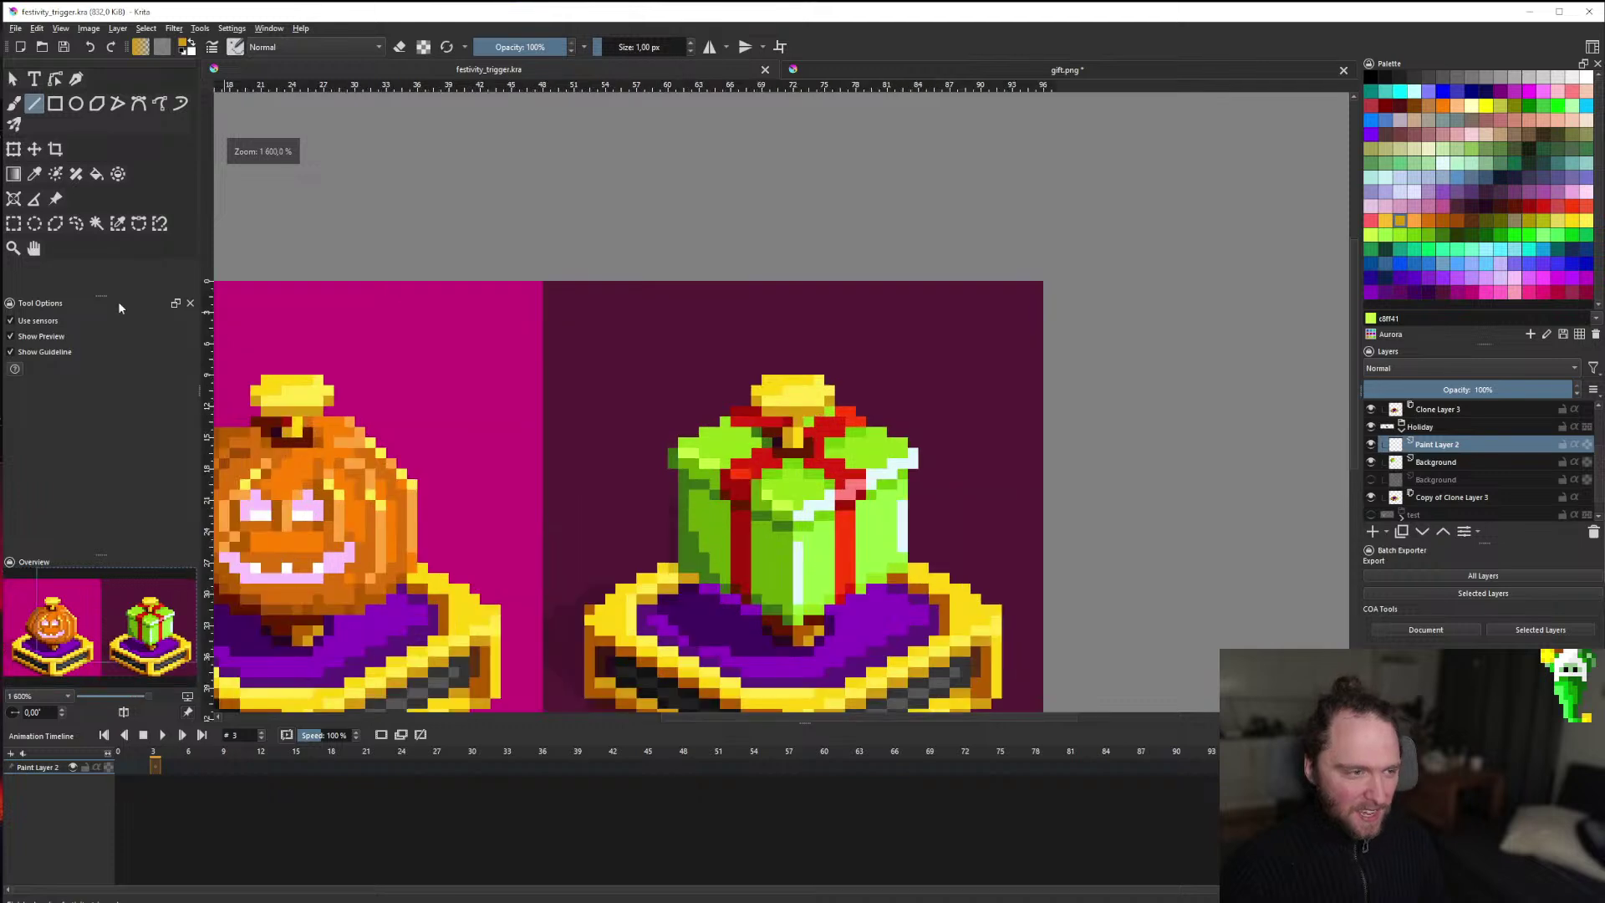
pyautogui.click(13, 224)
pyautogui.moveTo(262, 377); pyautogui.dragTo(842, 413)
pyautogui.scroll(-6, 842, 413)
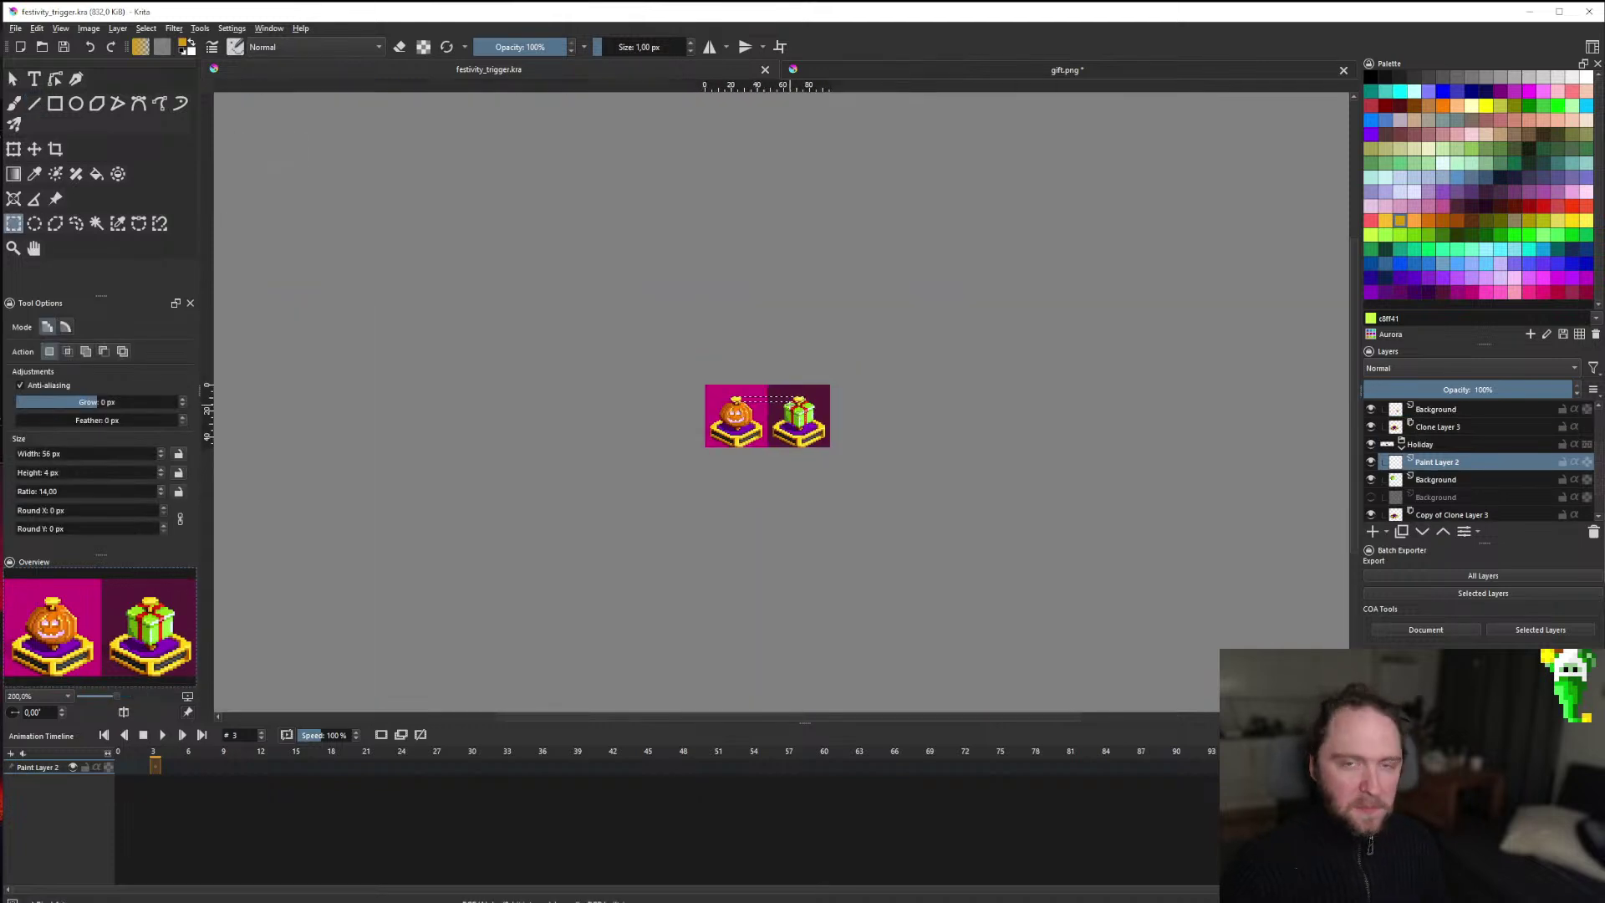
pyautogui.click(819, 434)
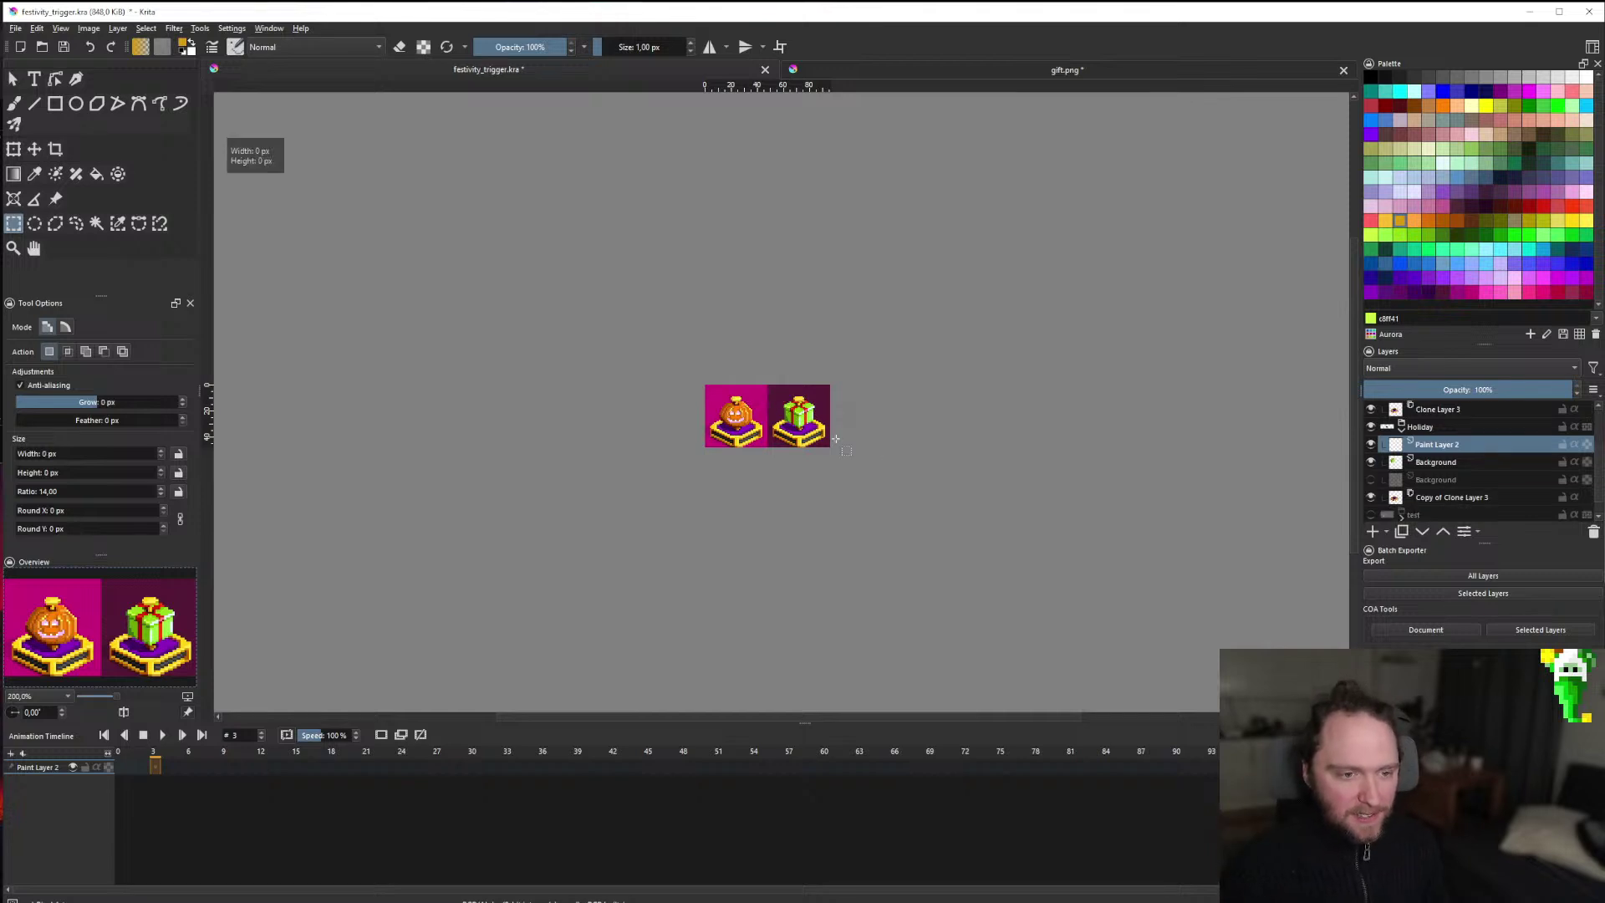
pyautogui.scroll(3, 819, 433)
pyautogui.scroll(-4, 808, 434)
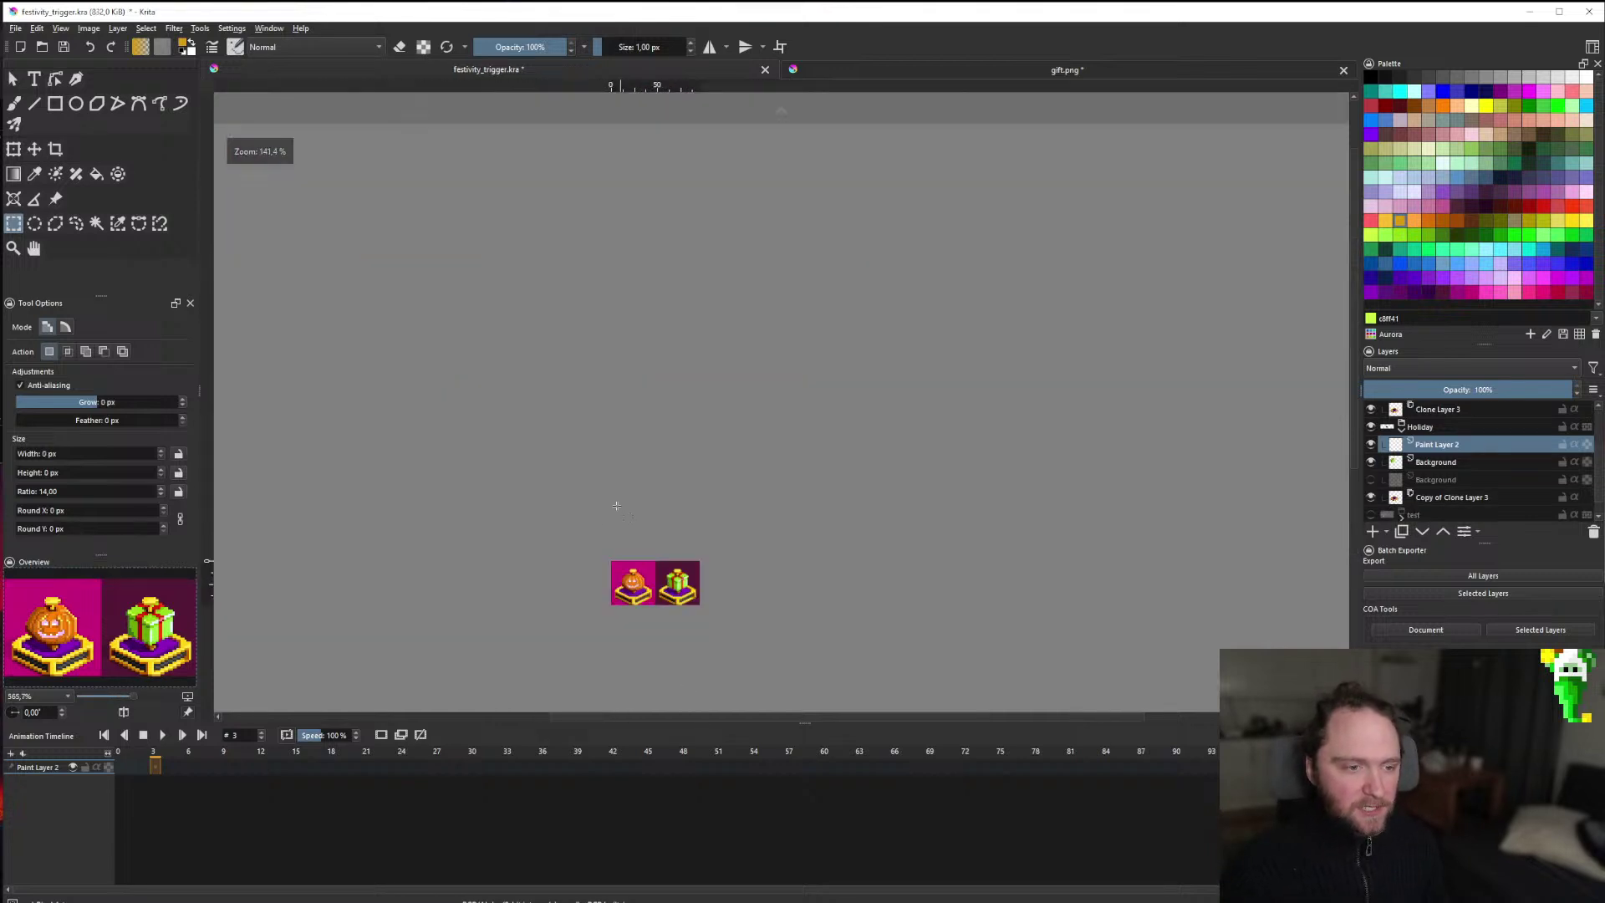
pyautogui.scroll(4, 603, 476)
pyautogui.scroll(2, 646, 481)
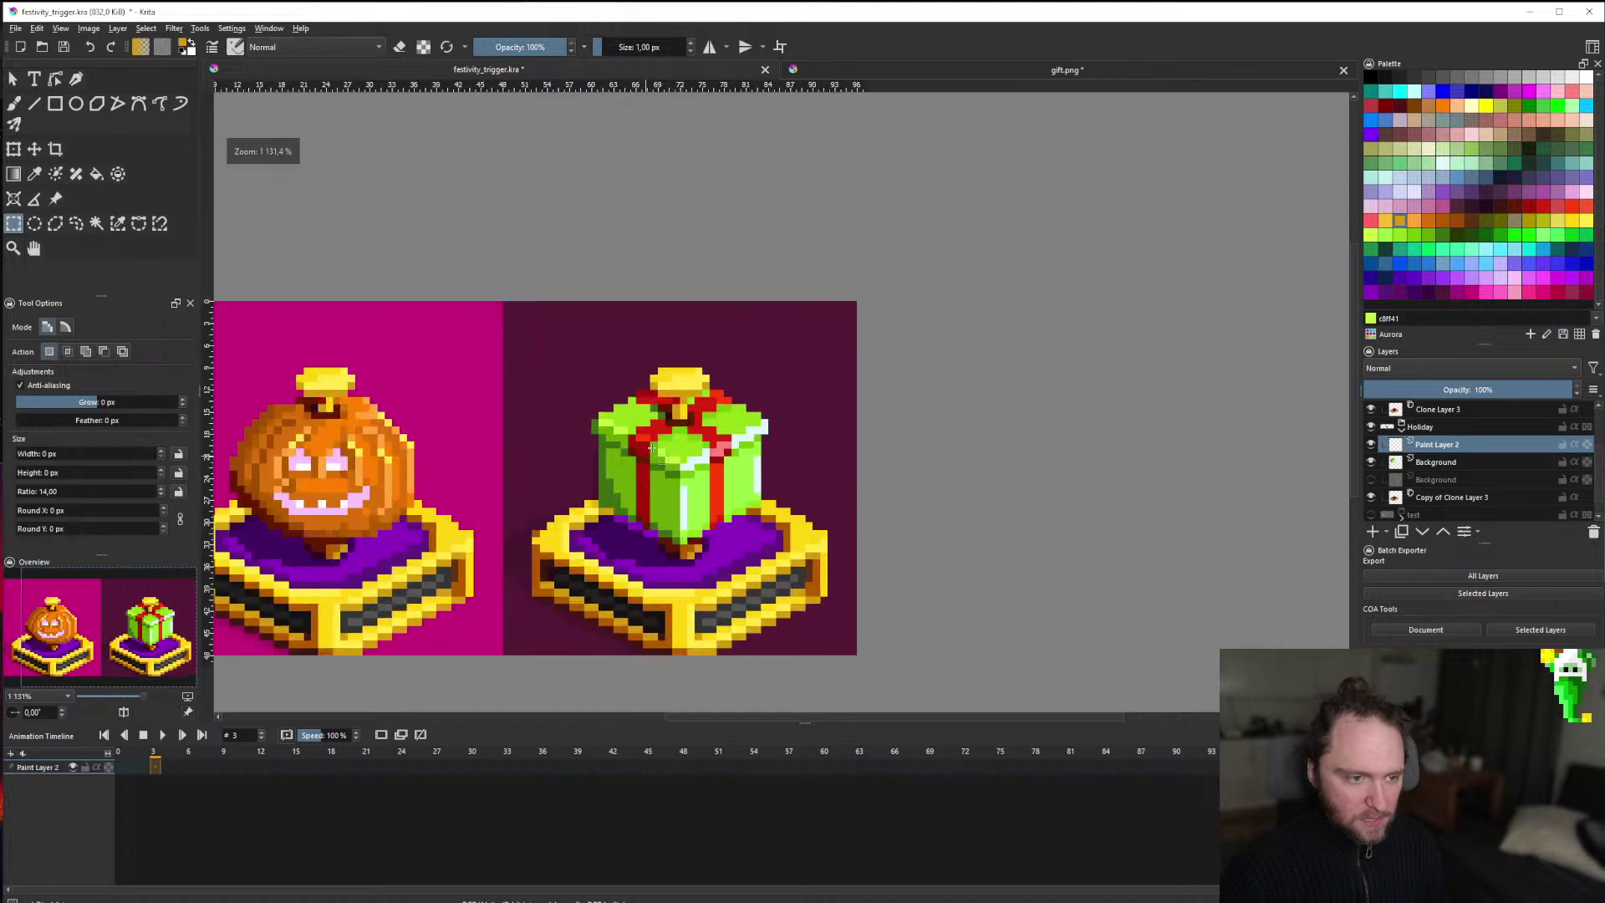
pyautogui.scroll(-1, 646, 481)
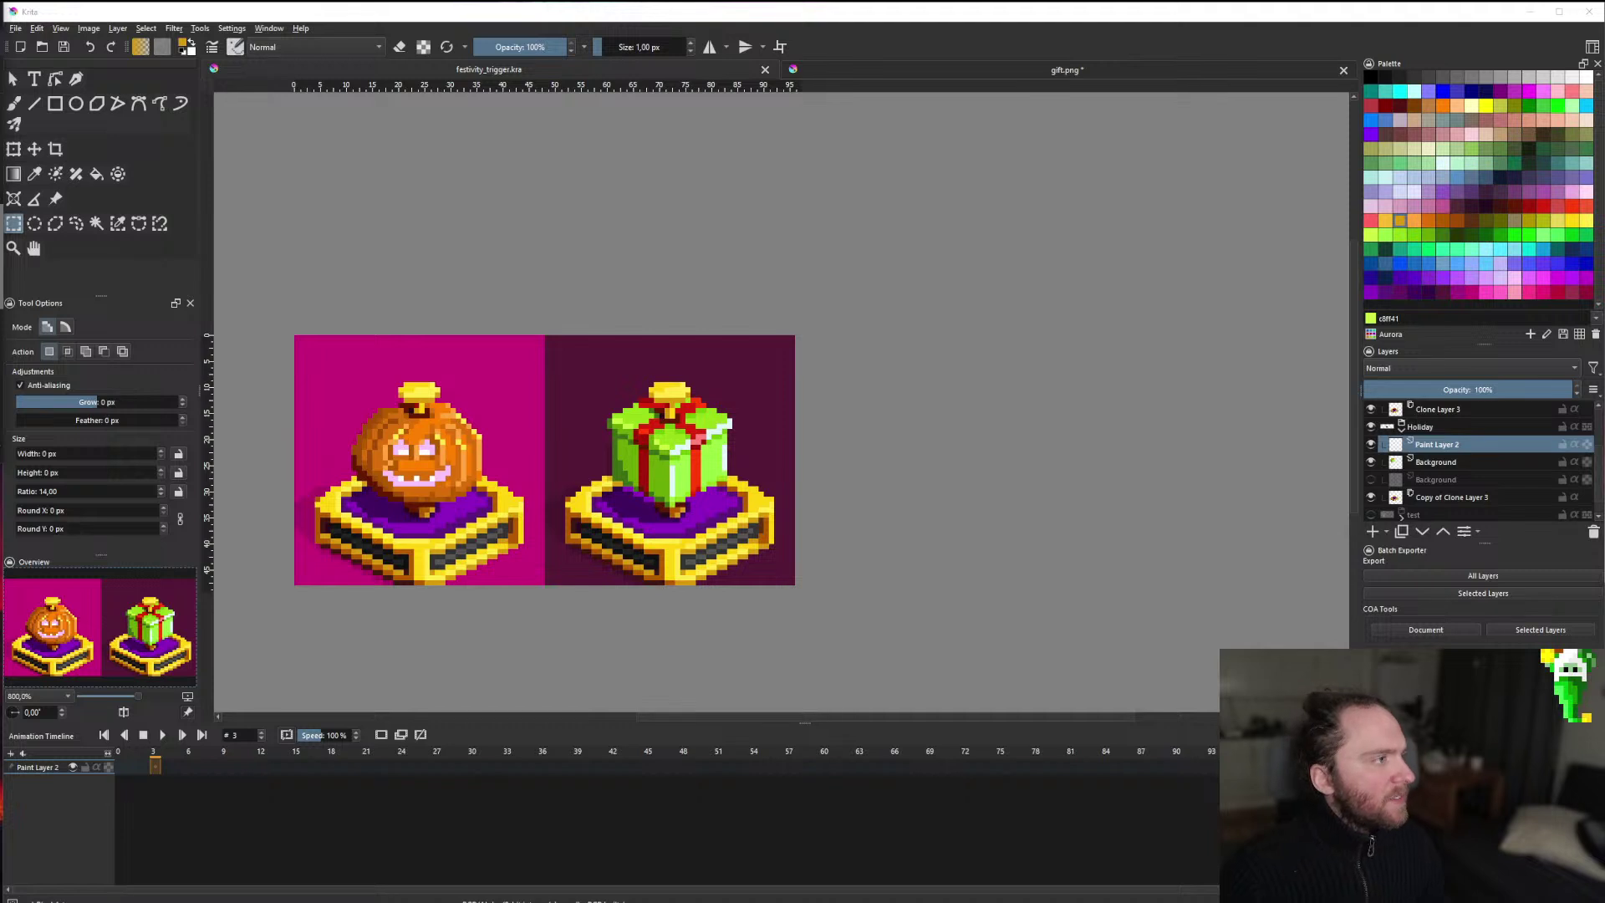
pyautogui.scroll(-2, 765, 460)
pyautogui.scroll(2, 659, 455)
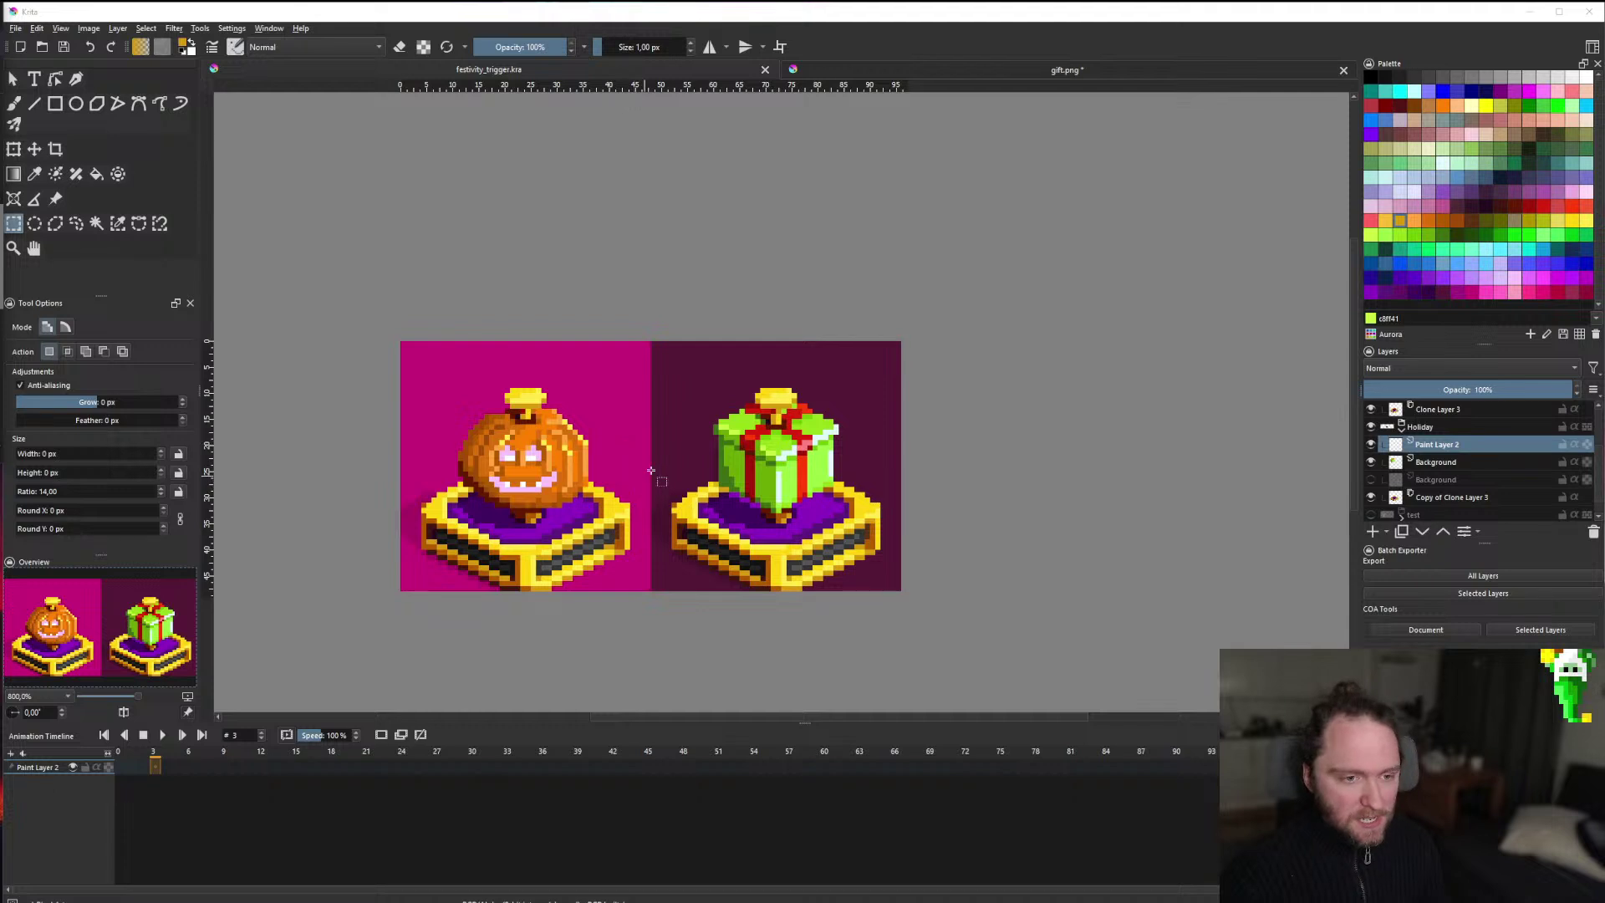
# Examine the pumpkin and gift variants side by side, checking the gift's cap, stem and shading up close and at small size.
pyautogui.scroll(-1, 663, 444)
pyautogui.scroll(1, 663, 447)
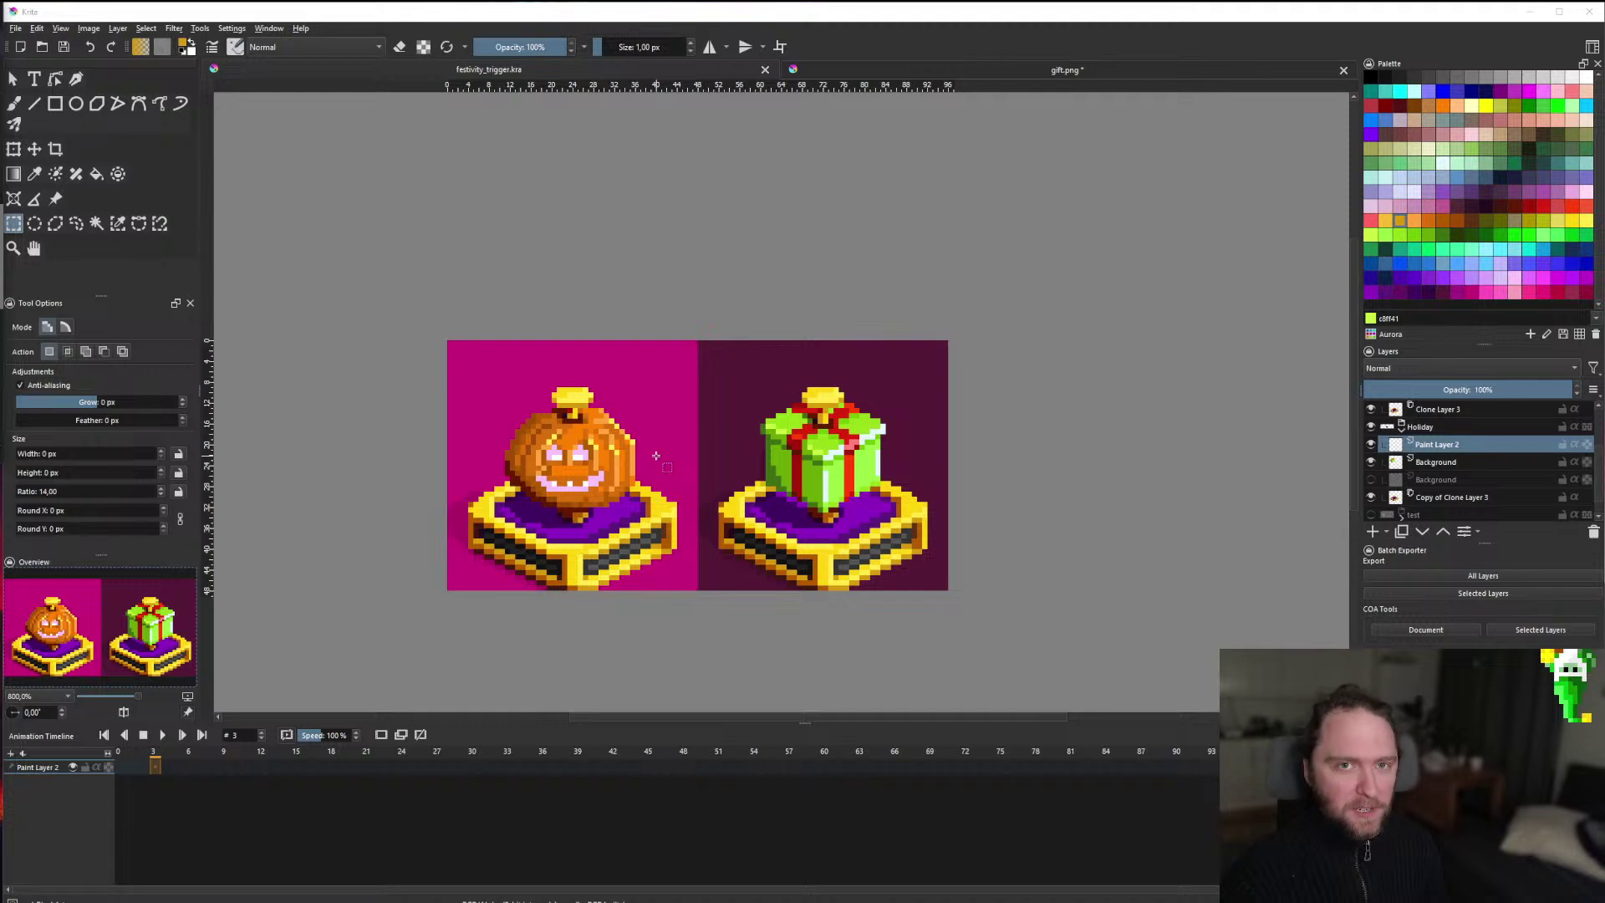
pyautogui.scroll(3, 740, 431)
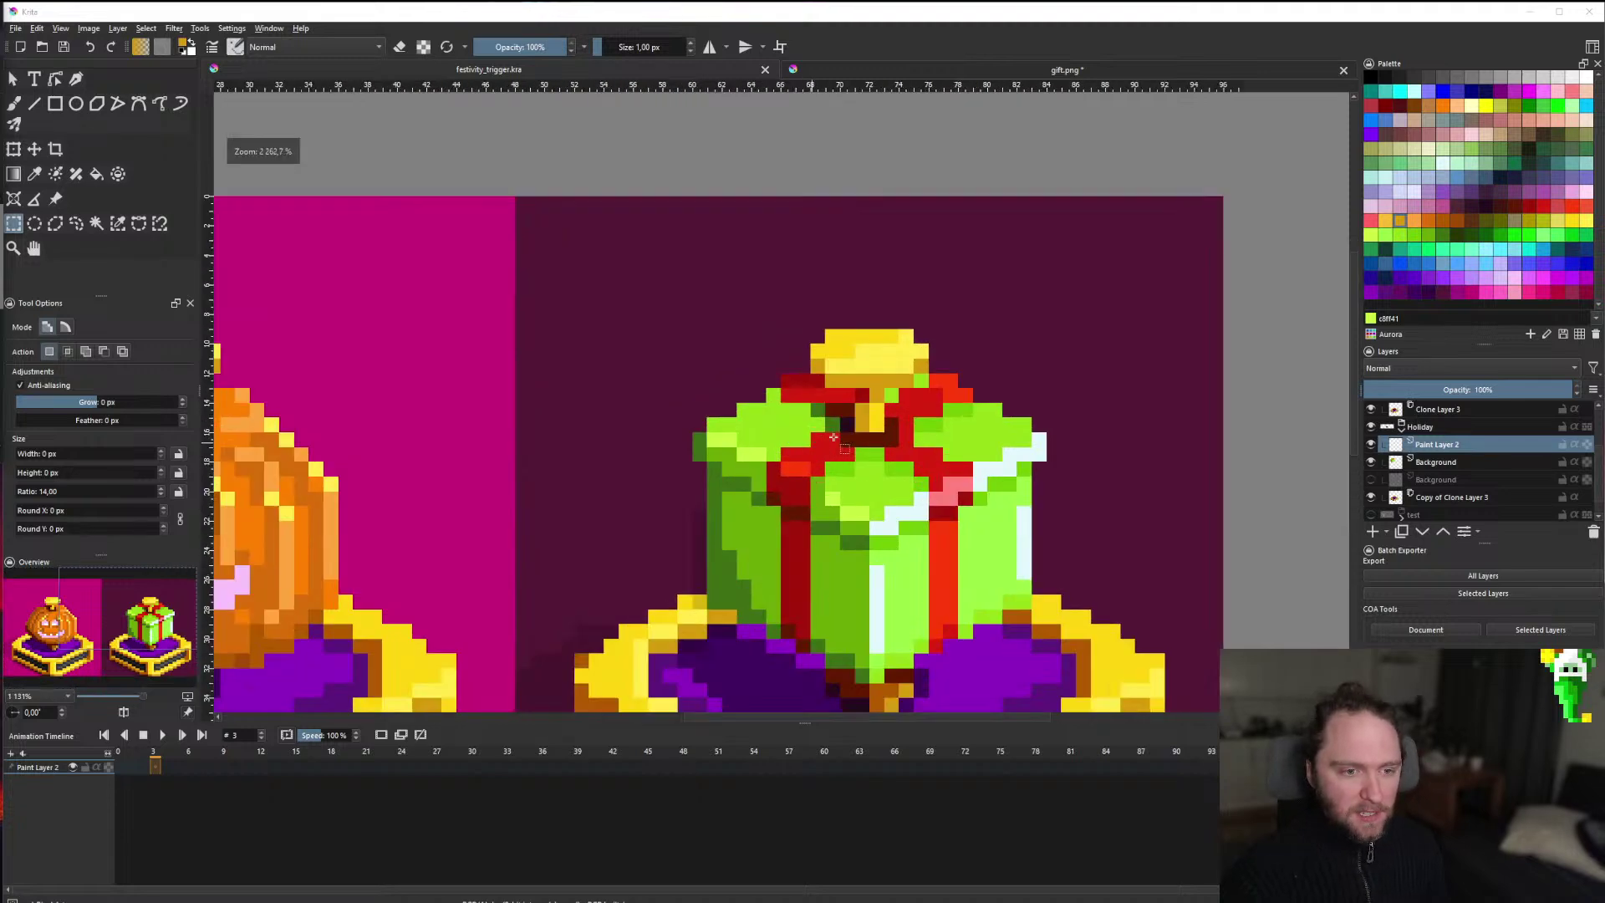
pyautogui.scroll(-5, 840, 447)
pyautogui.scroll(3, 702, 485)
pyautogui.scroll(-4, 719, 472)
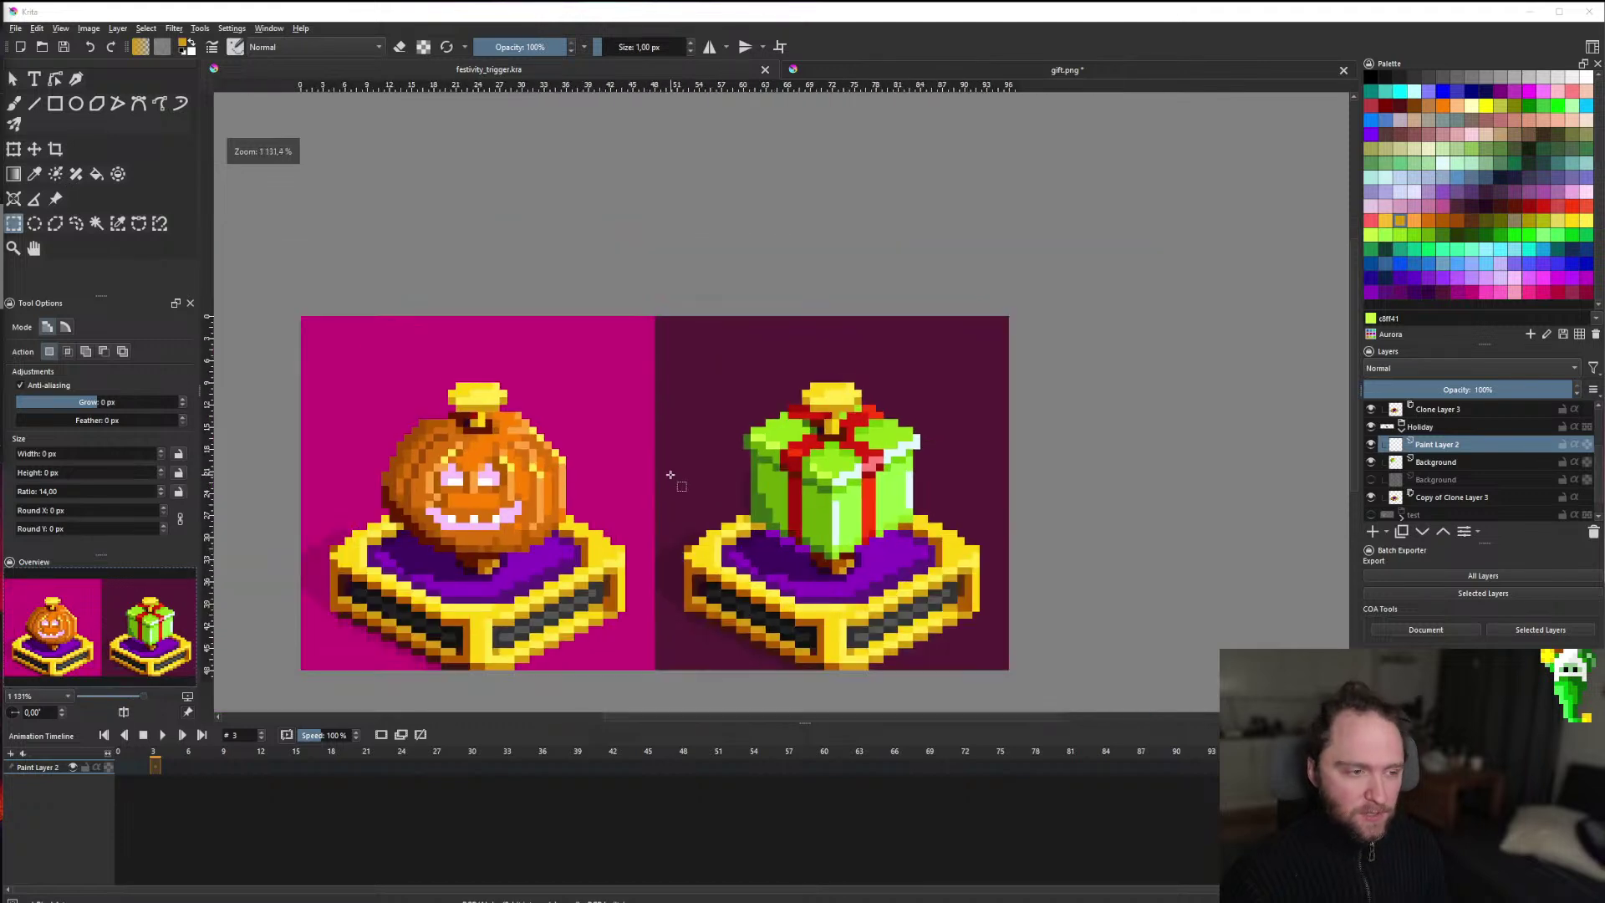
pyautogui.scroll(1, 644, 497)
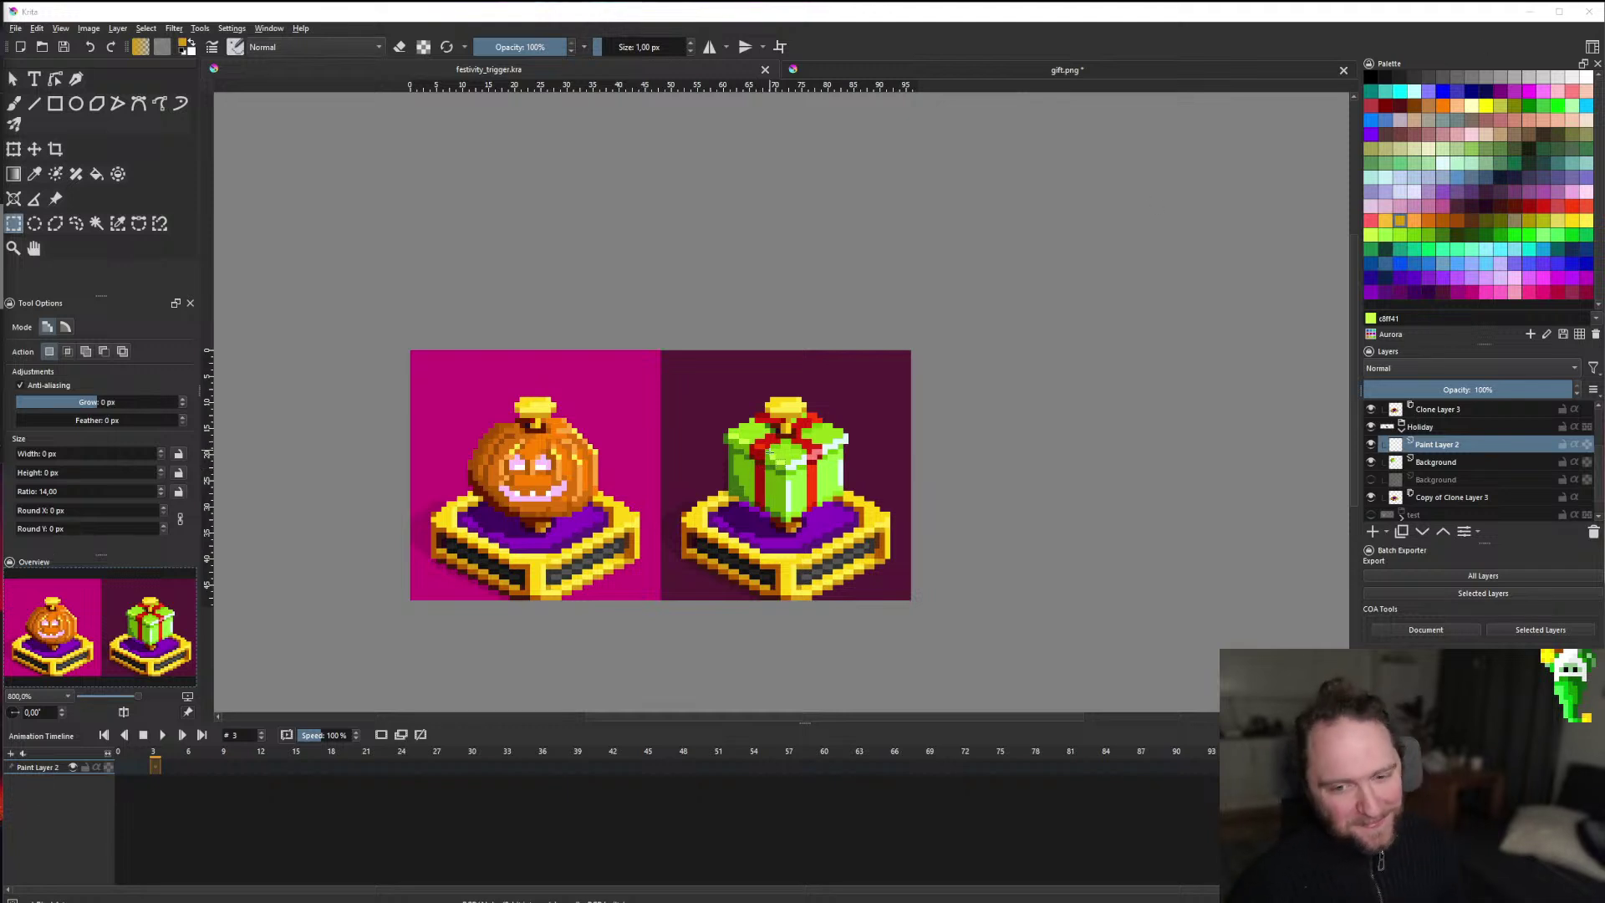
pyautogui.scroll(-2, 732, 477)
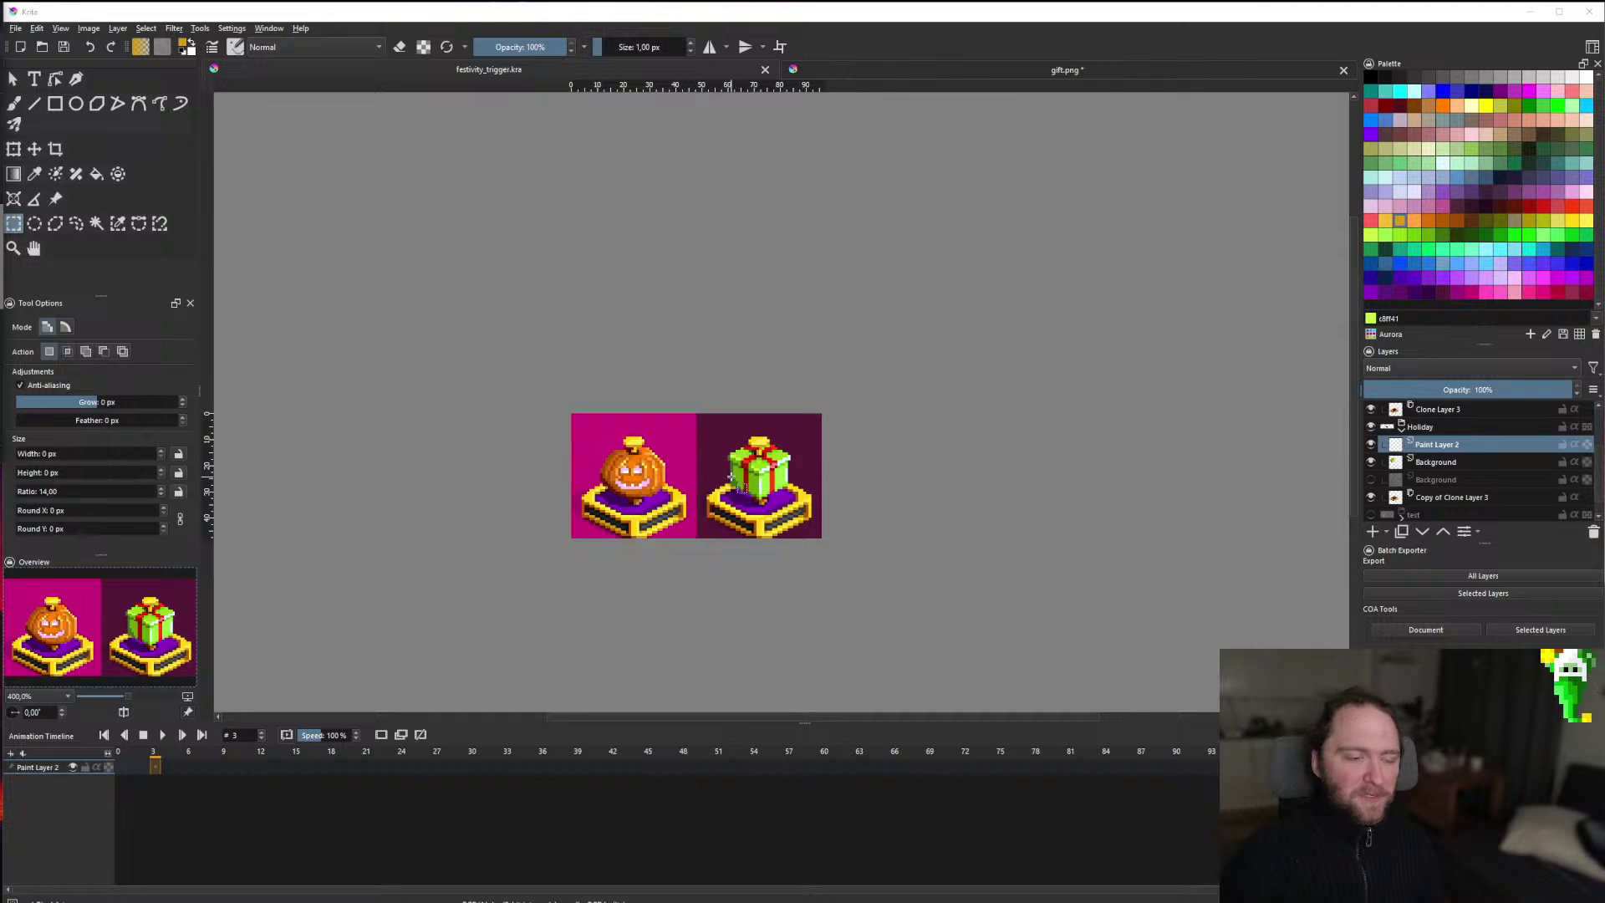
pyautogui.scroll(2, 732, 476)
pyautogui.scroll(-1, 732, 468)
pyautogui.scroll(3, 732, 451)
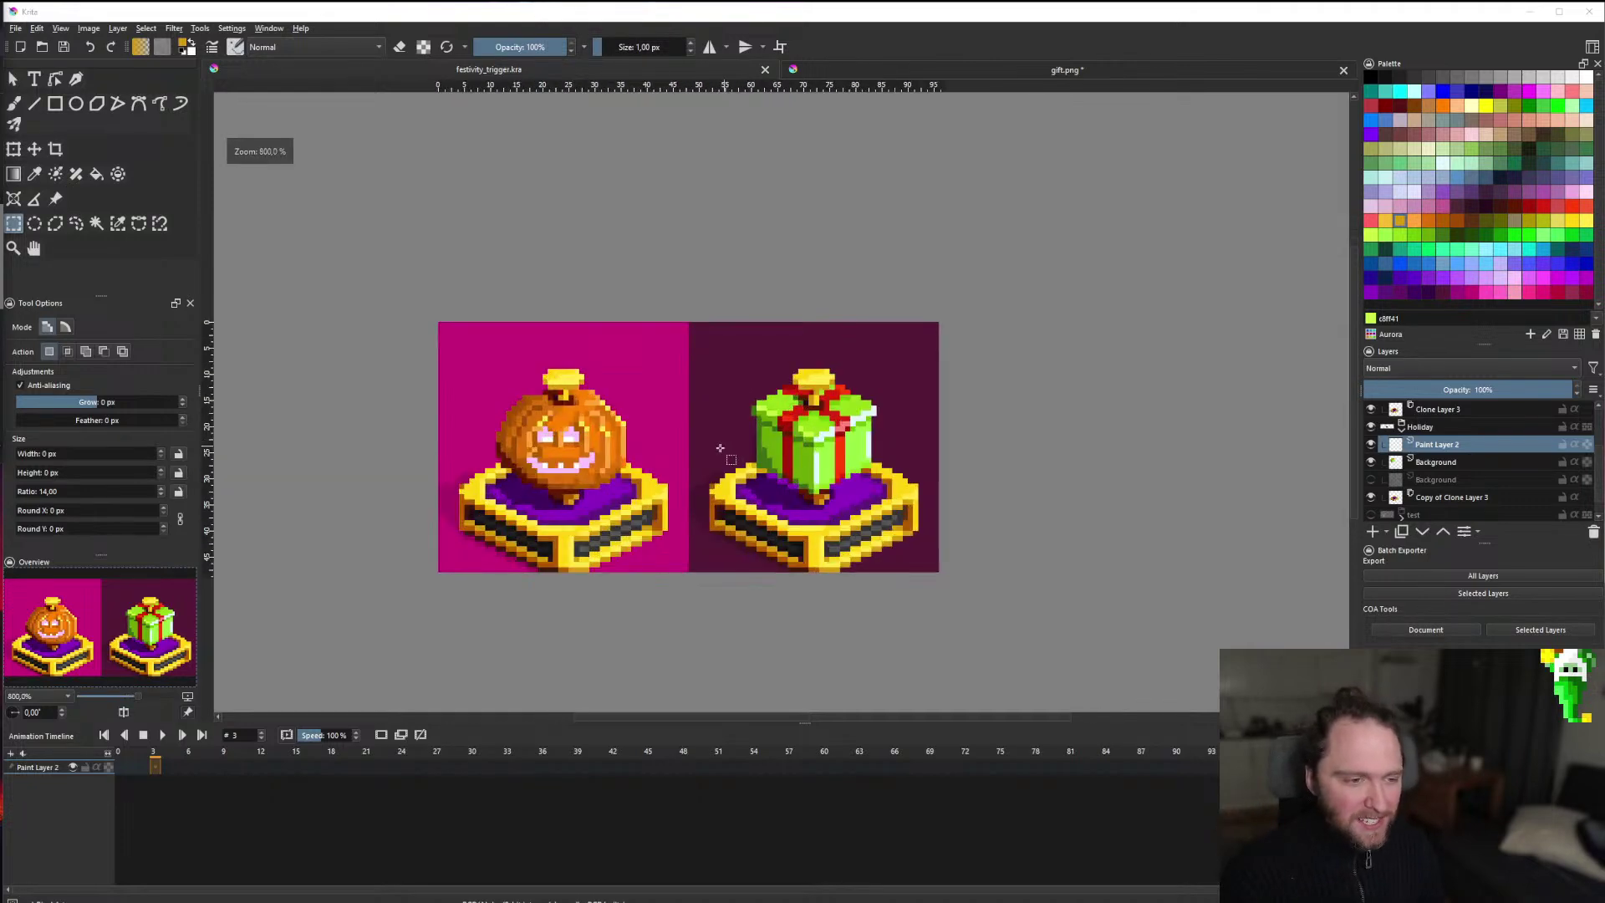
pyautogui.scroll(-1, 734, 441)
pyautogui.scroll(1, 704, 452)
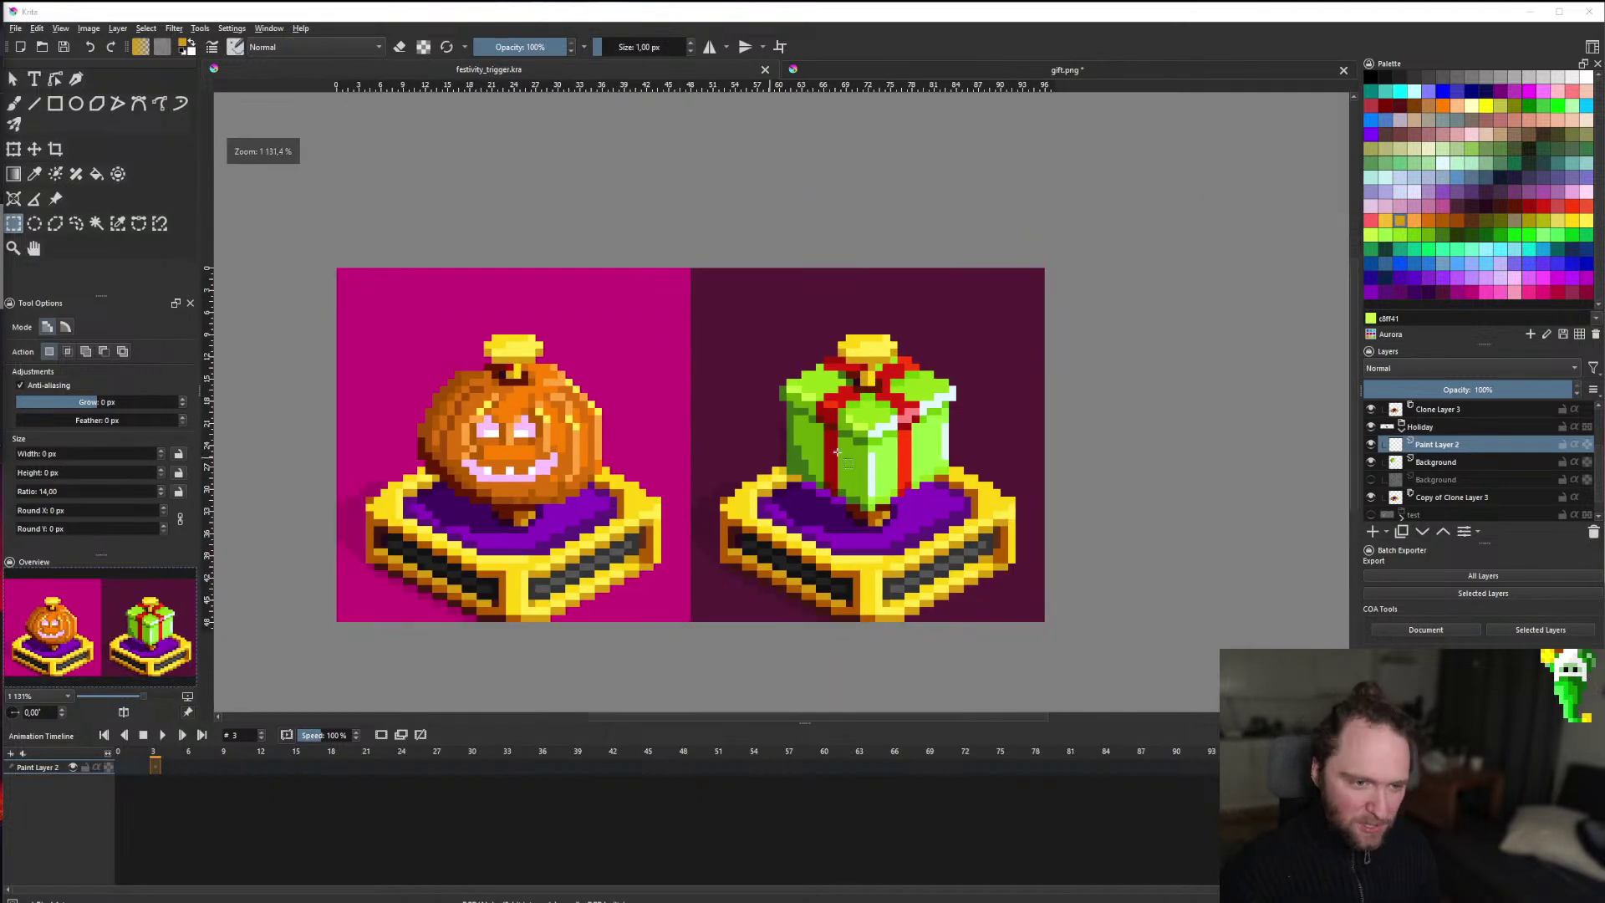
pyautogui.scroll(-1, 385, 461)
pyautogui.scroll(2, 669, 452)
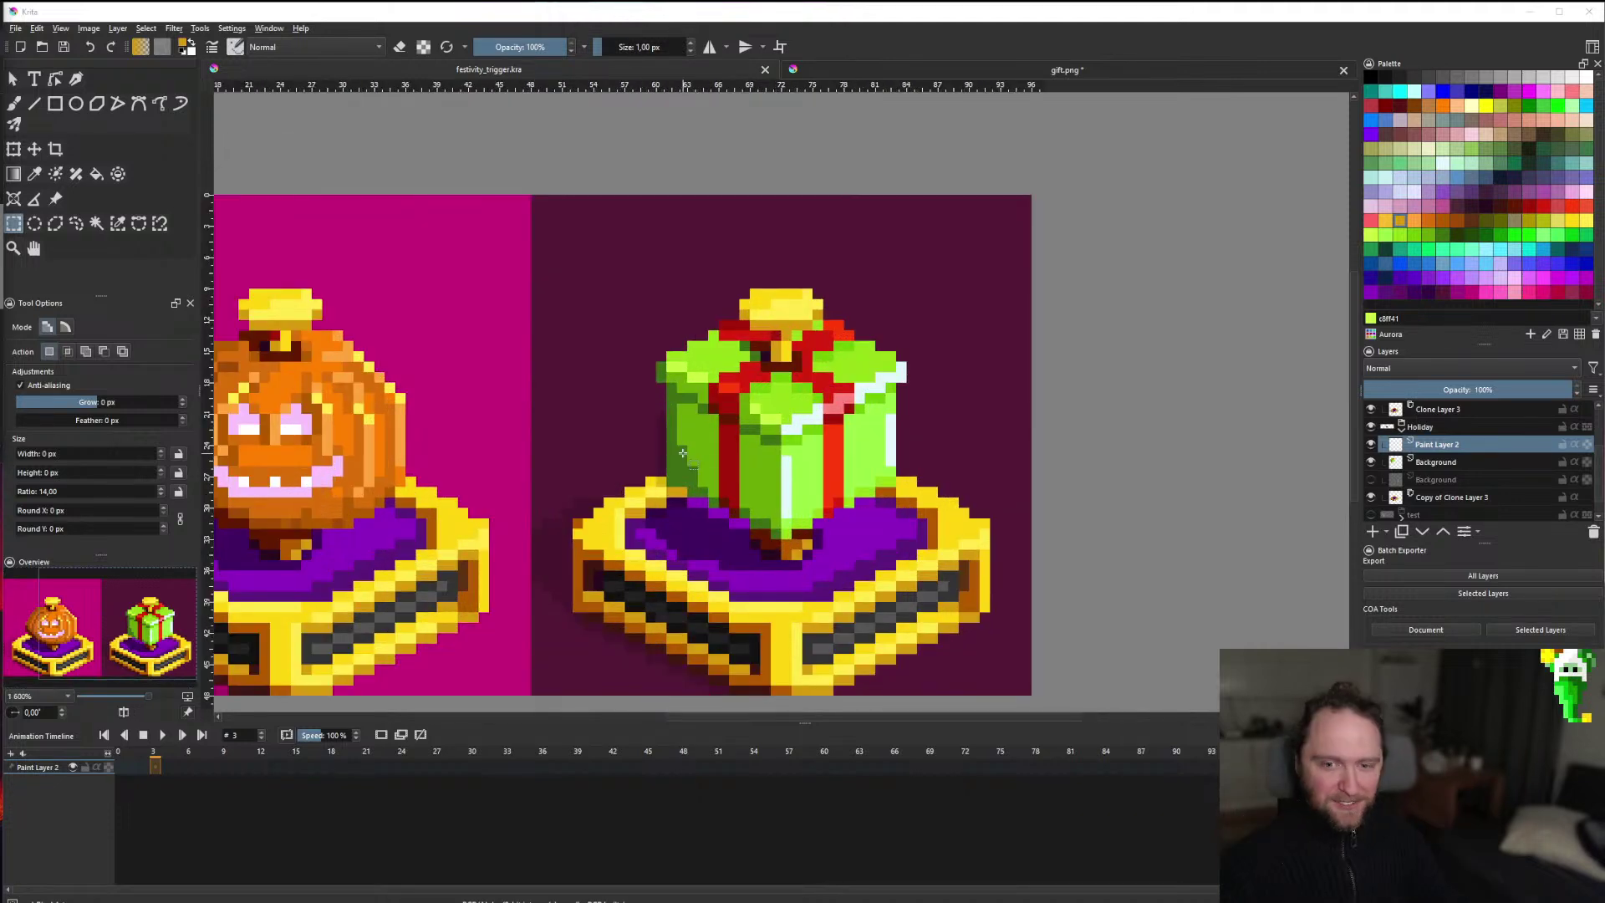
pyautogui.scroll(3, 683, 451)
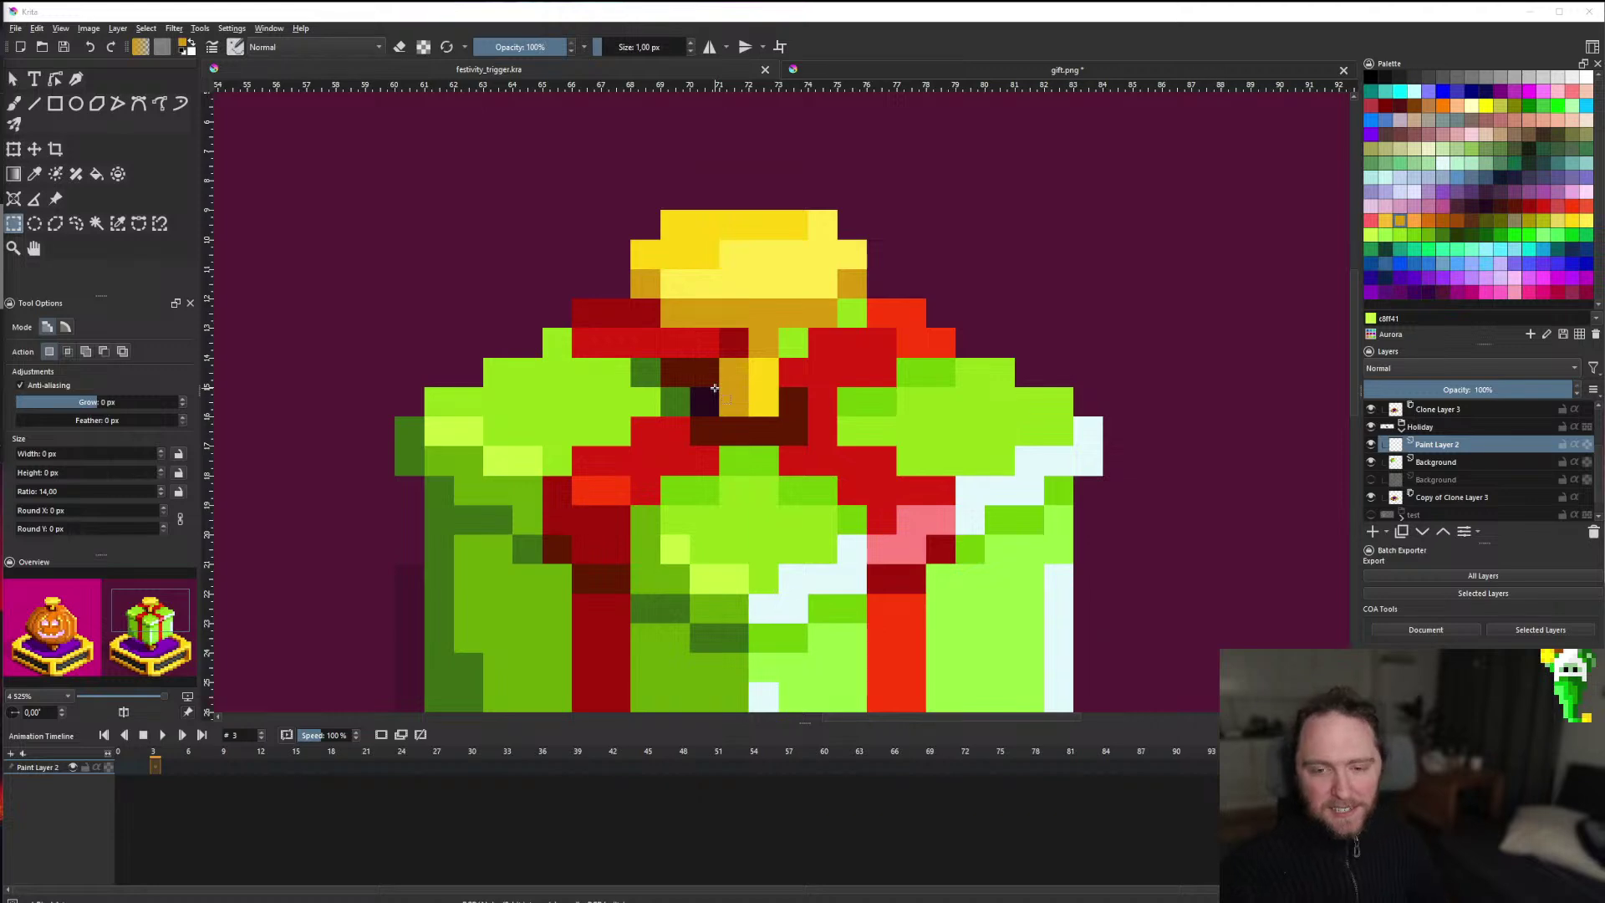
pyautogui.scroll(-6, 631, 460)
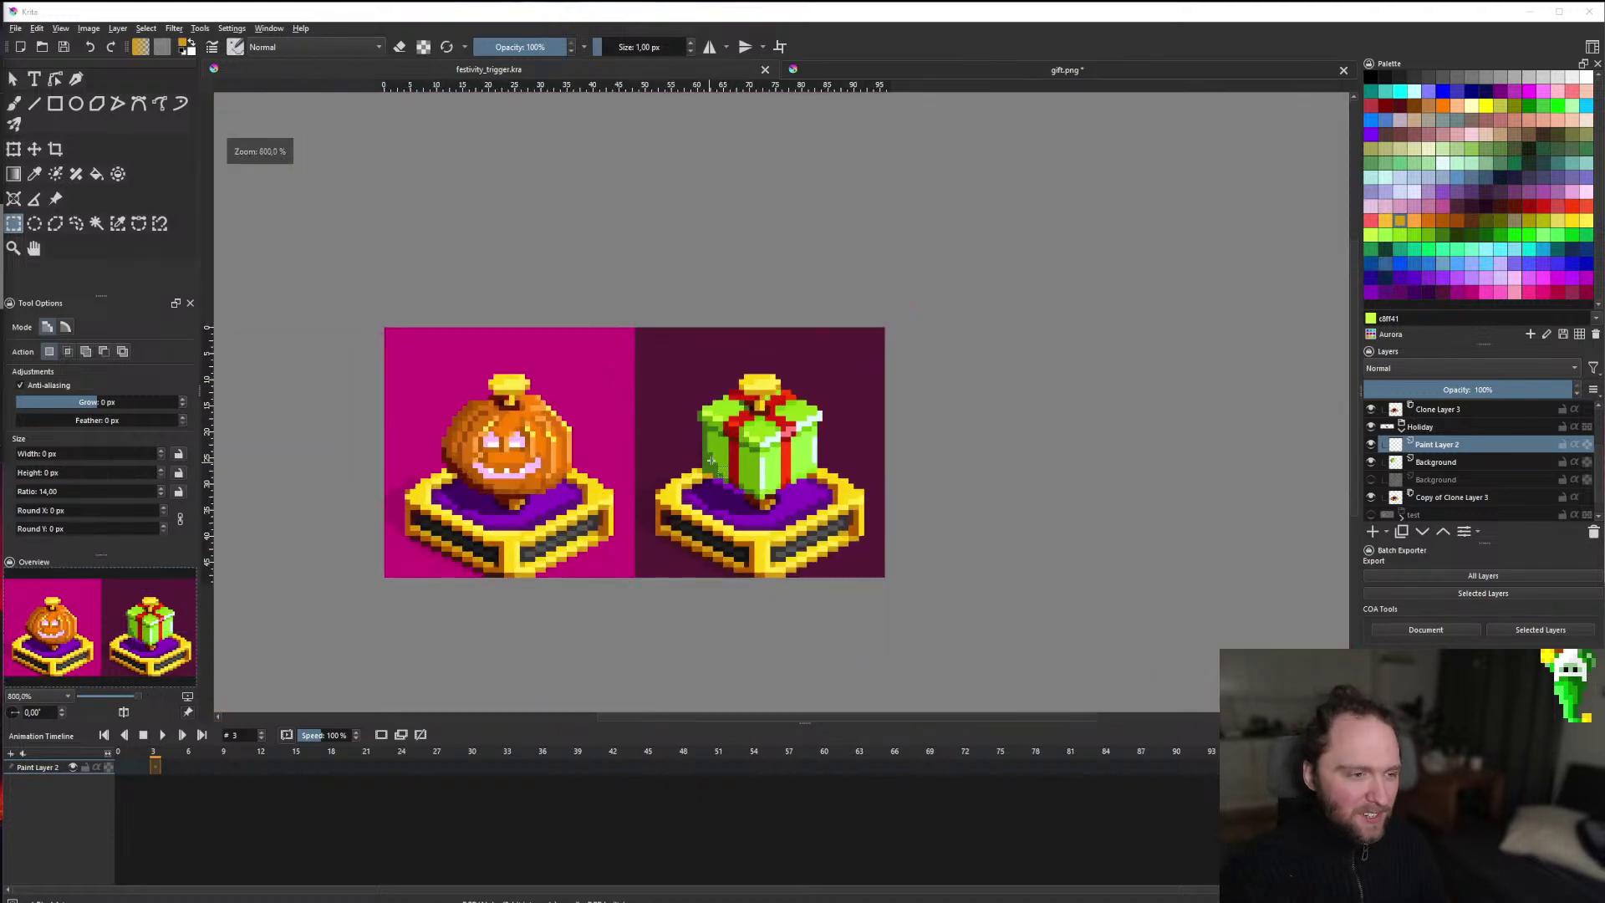
pyautogui.scroll(-2, 782, 442)
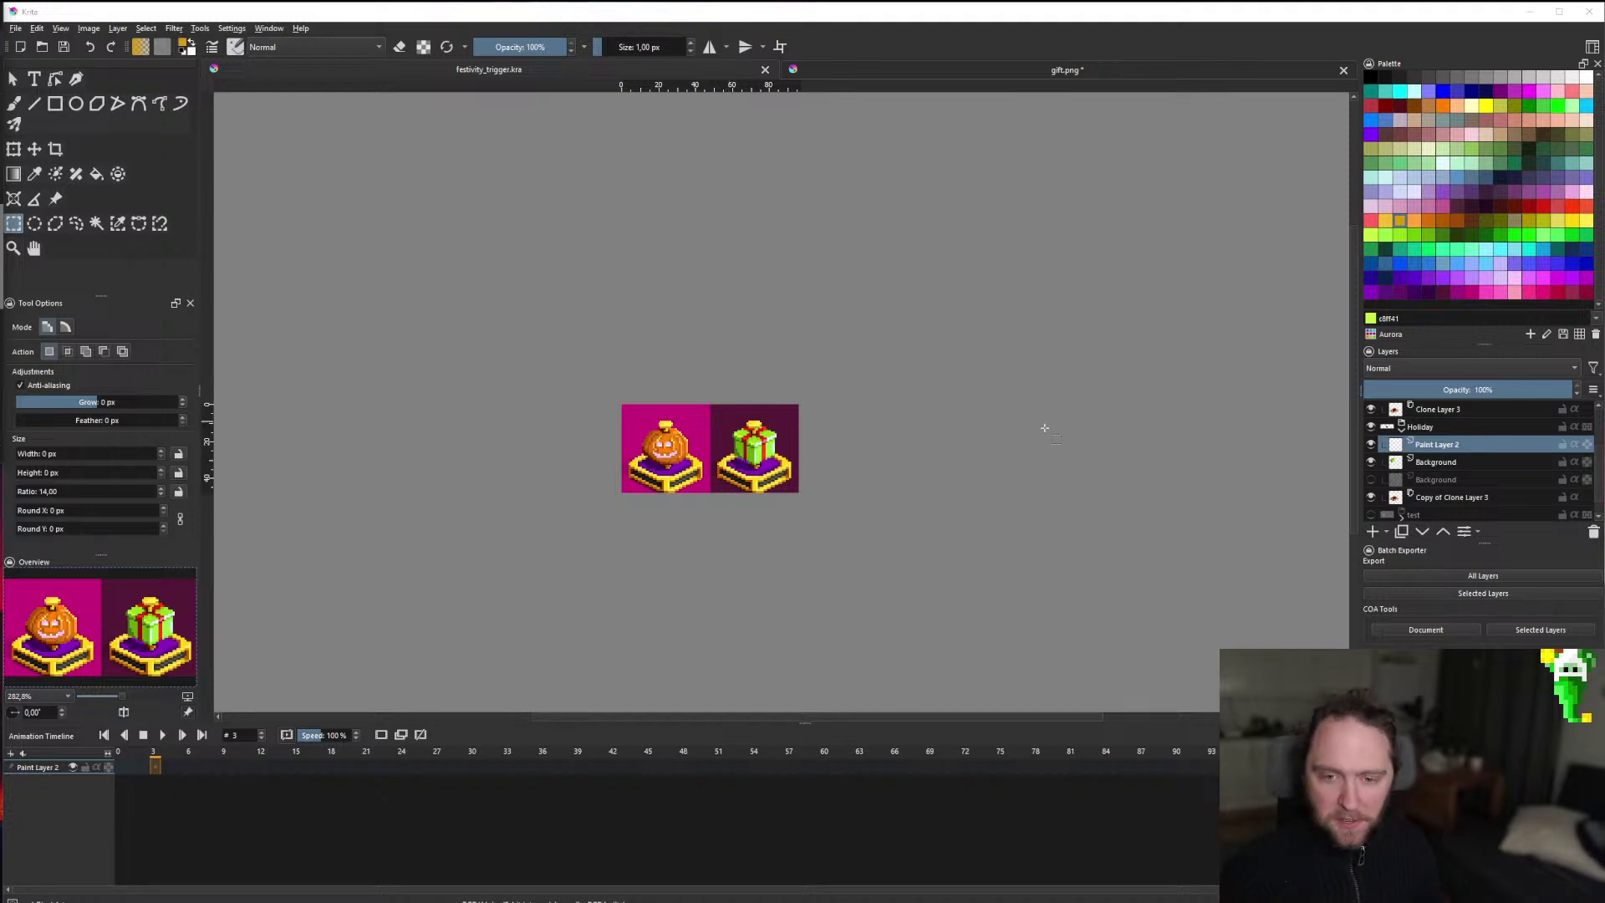
pyautogui.scroll(3, 790, 463)
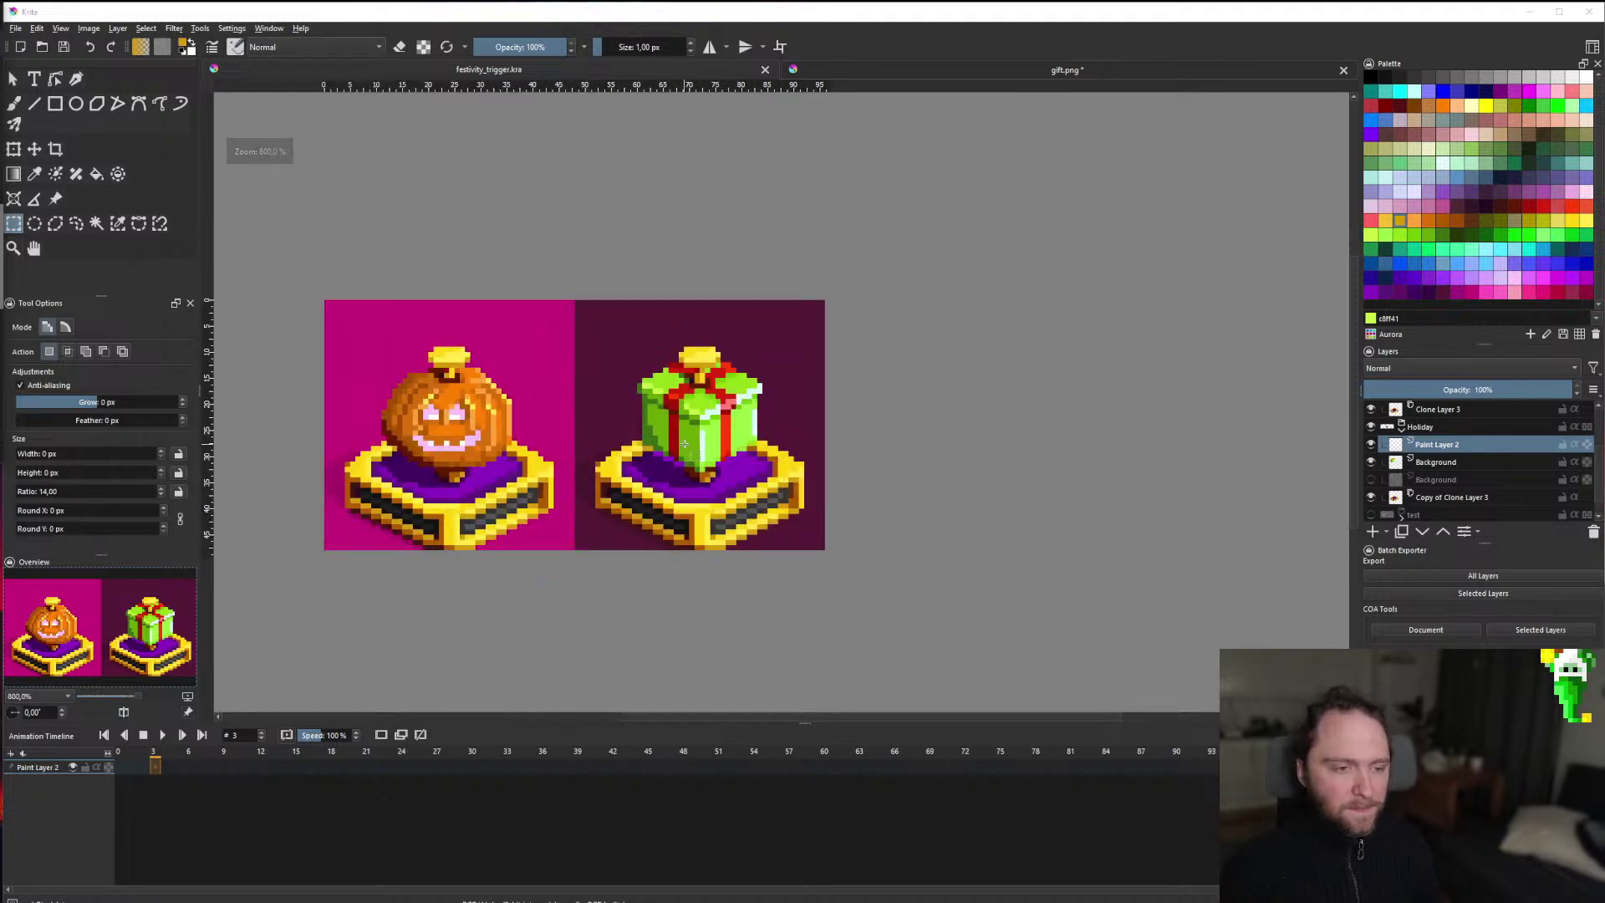
pyautogui.scroll(2, 789, 463)
pyautogui.scroll(-4, 766, 516)
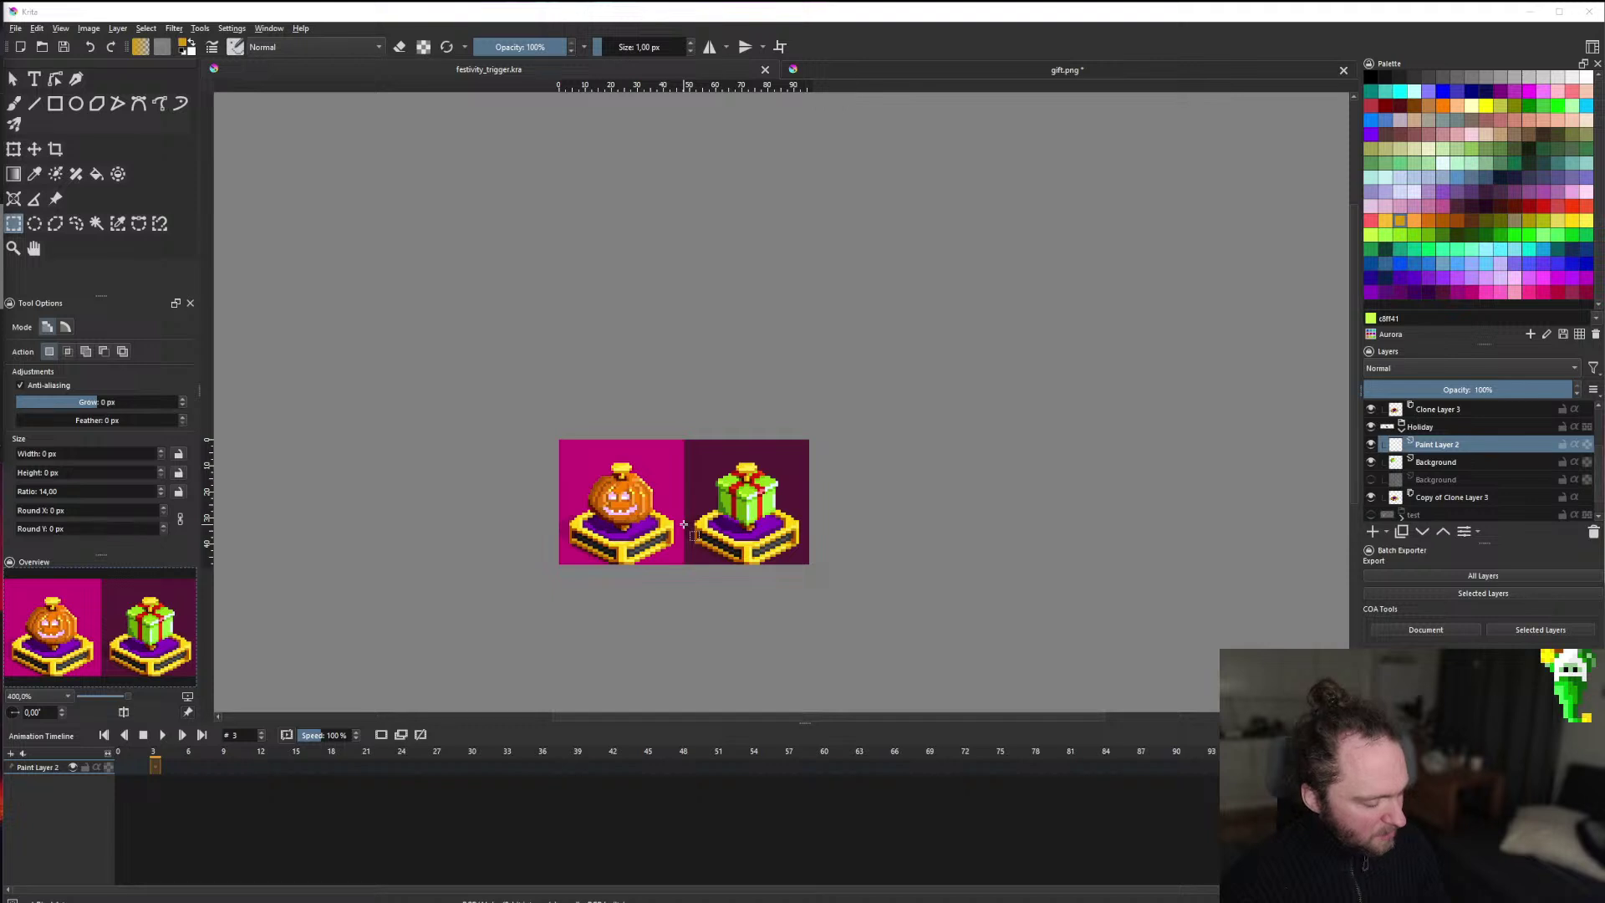
pyautogui.scroll(3, 690, 586)
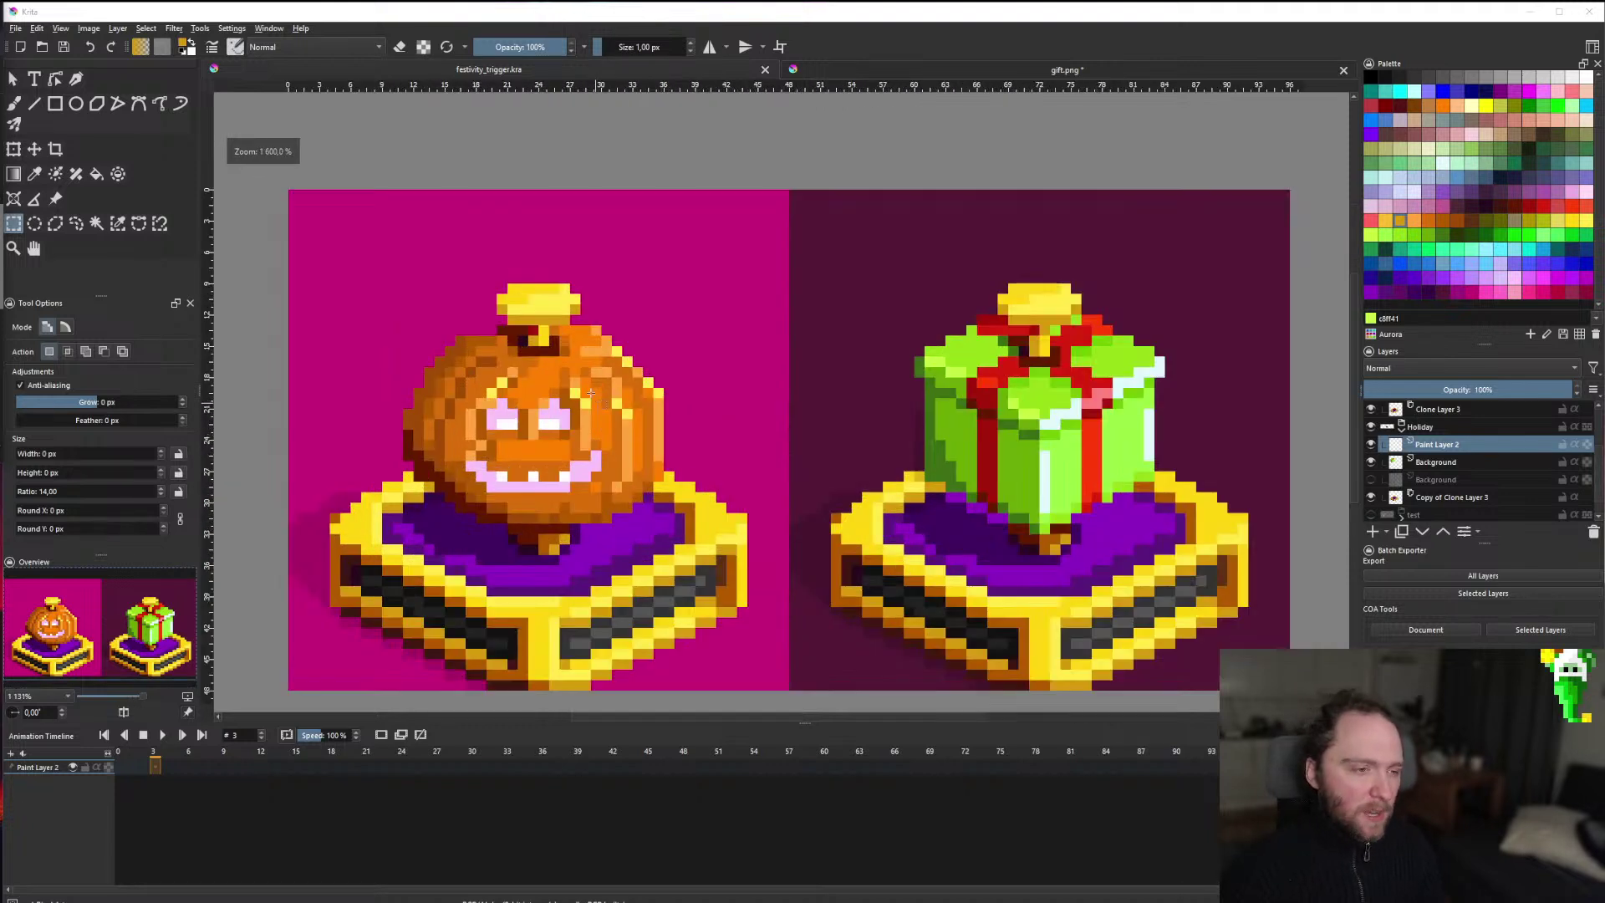
pyautogui.scroll(-2, 562, 502)
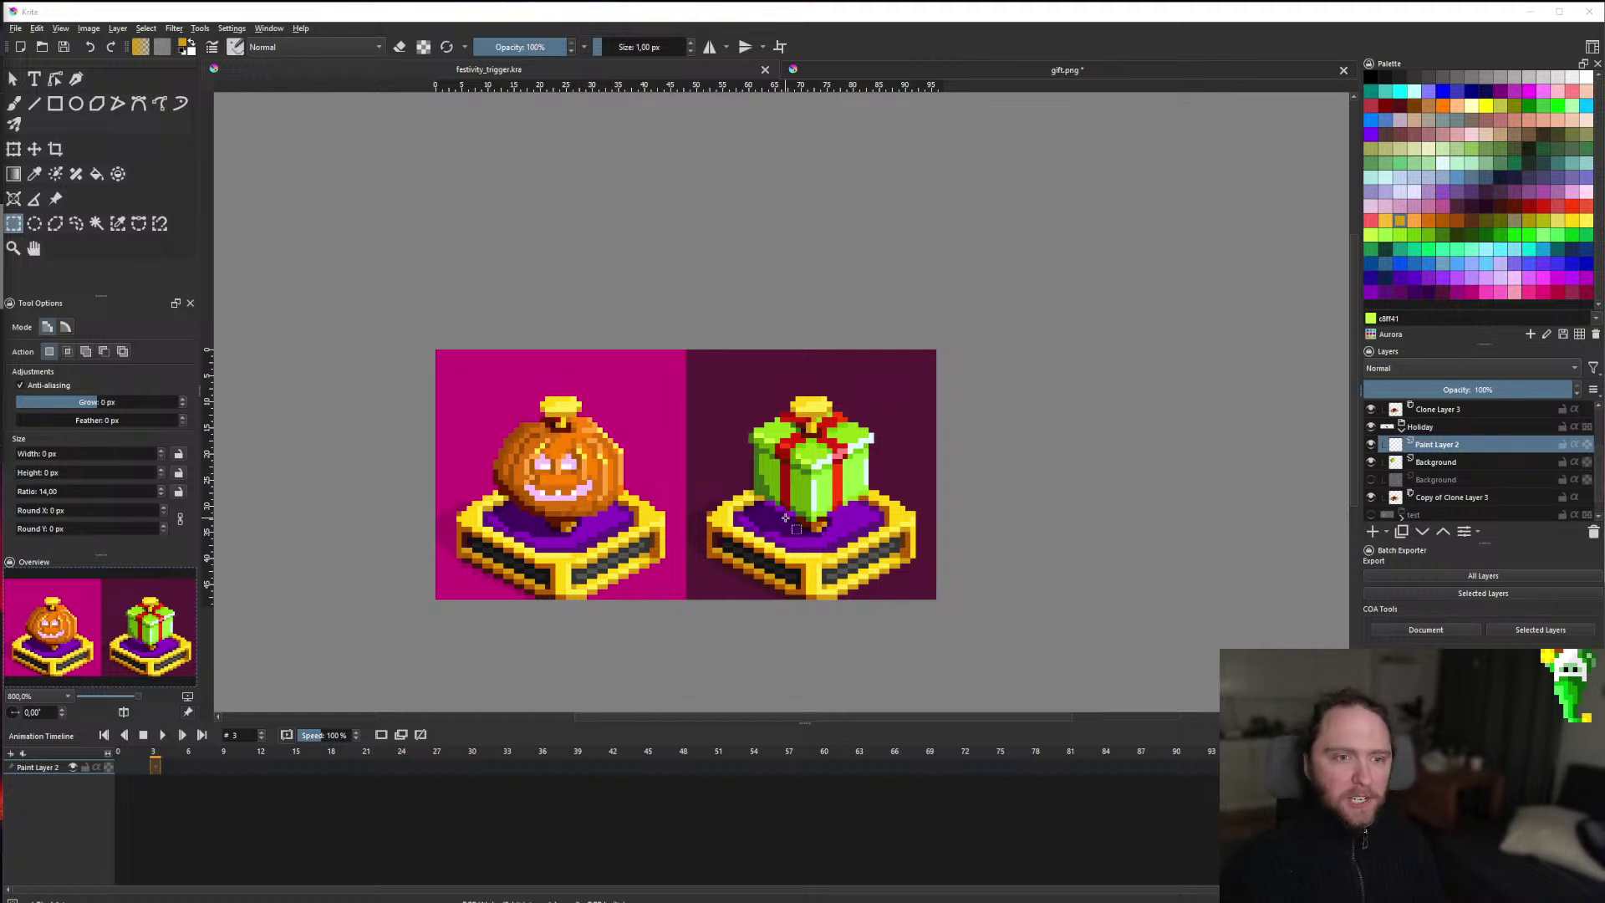
pyautogui.scroll(-3, 856, 505)
pyautogui.scroll(2, 851, 424)
pyautogui.scroll(5, 850, 424)
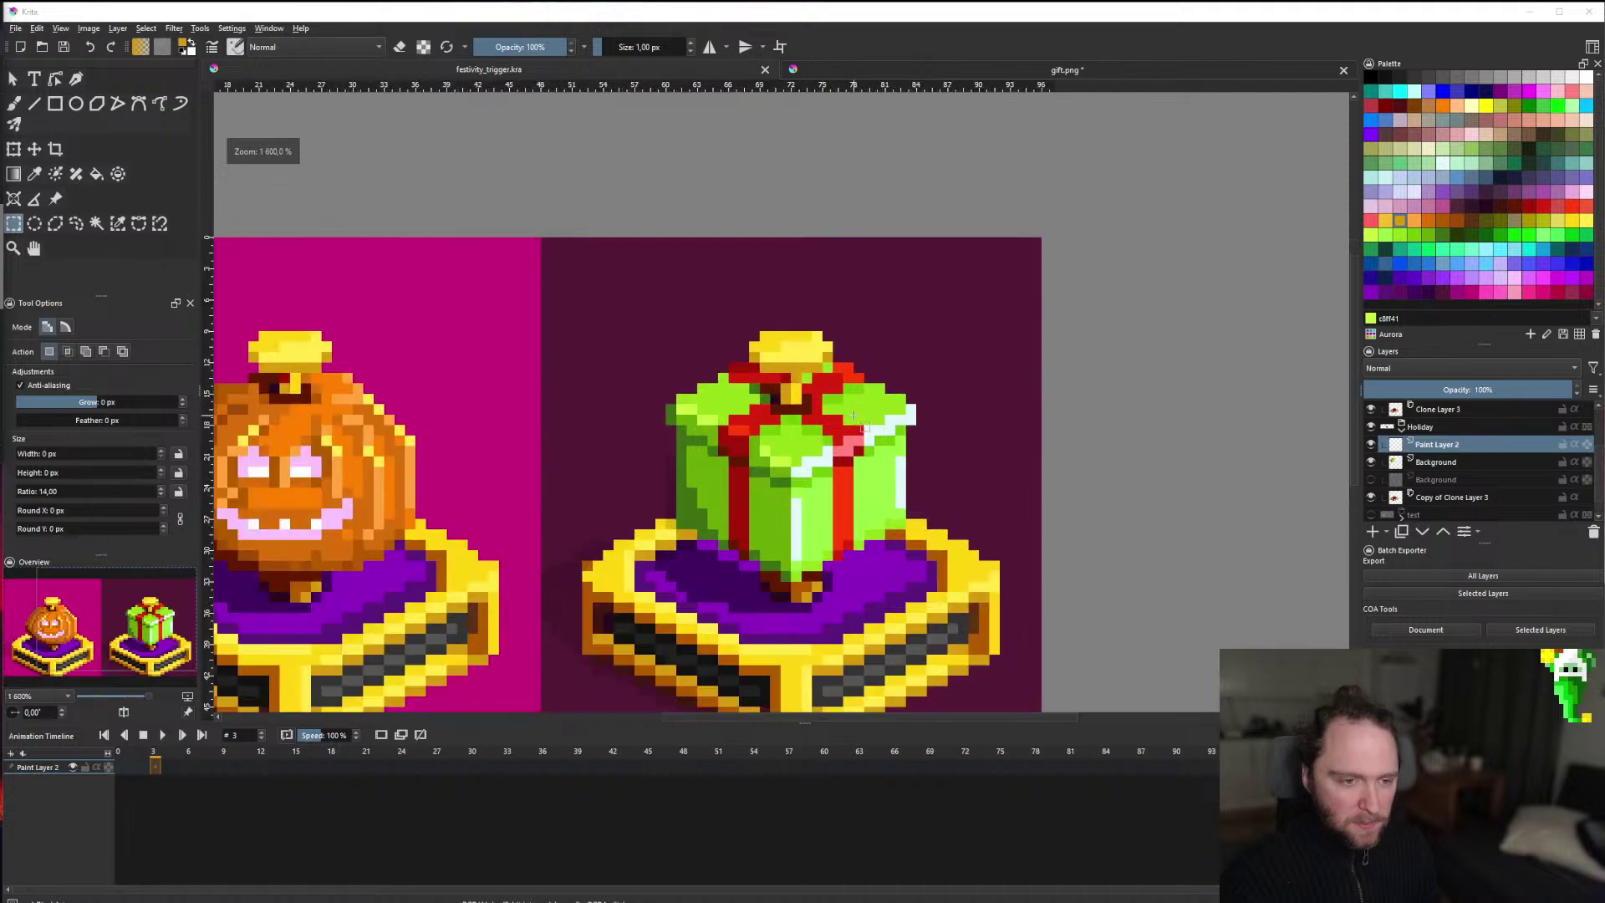
pyautogui.scroll(-8, 817, 405)
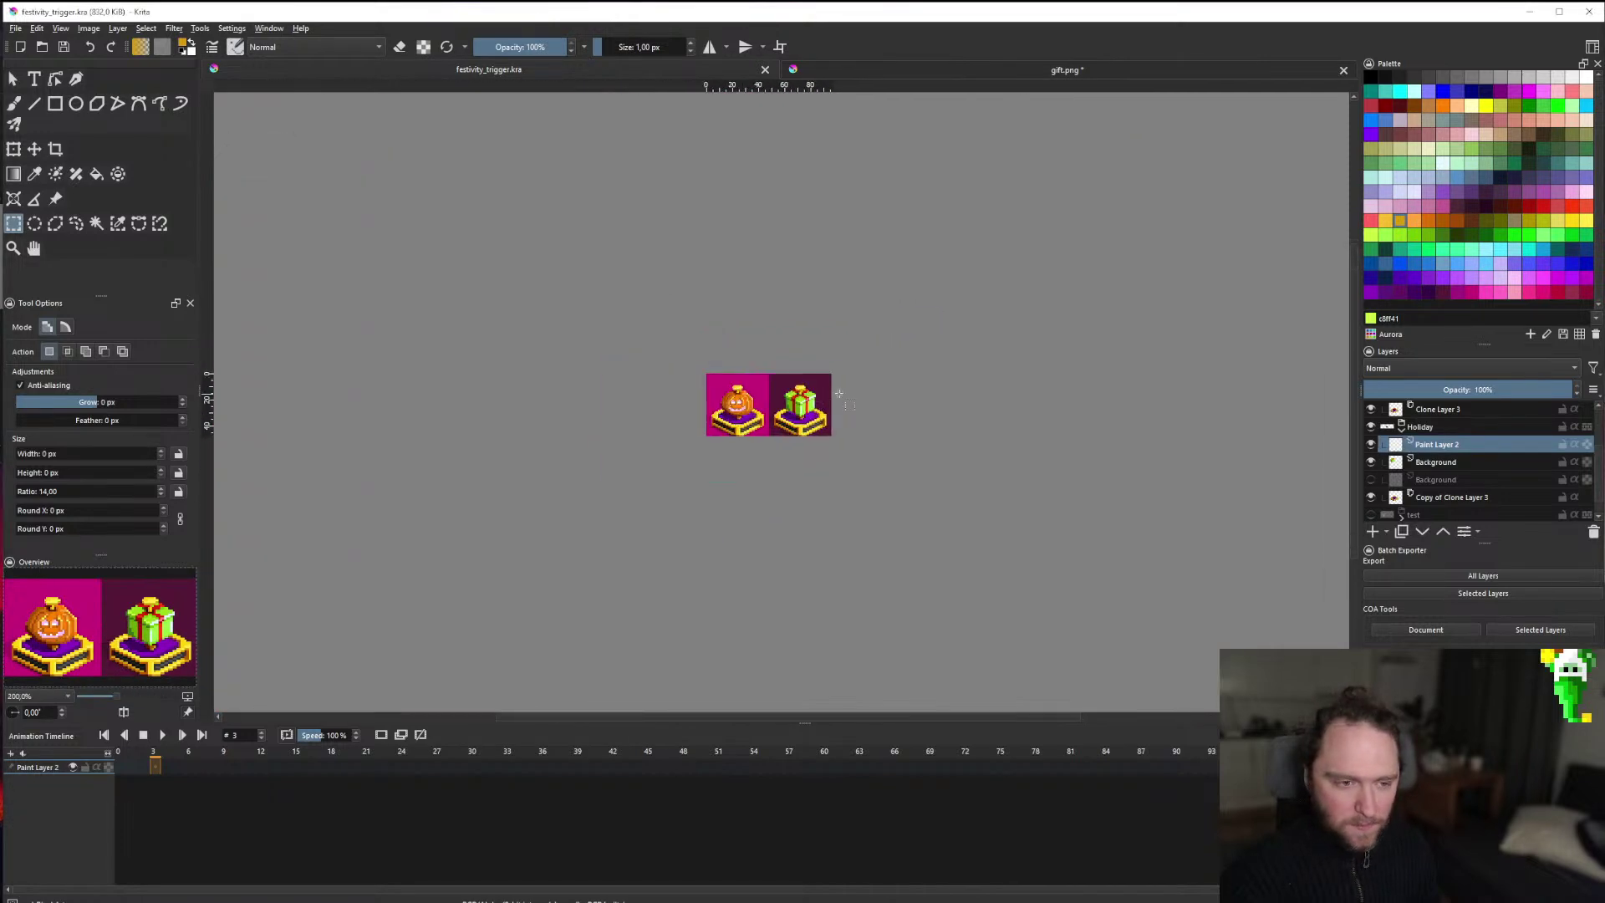
pyautogui.scroll(6, 812, 393)
# Hide the frame layer that supplies the coloured backdrops behind the pumpkin and gift.
pyautogui.press('b')
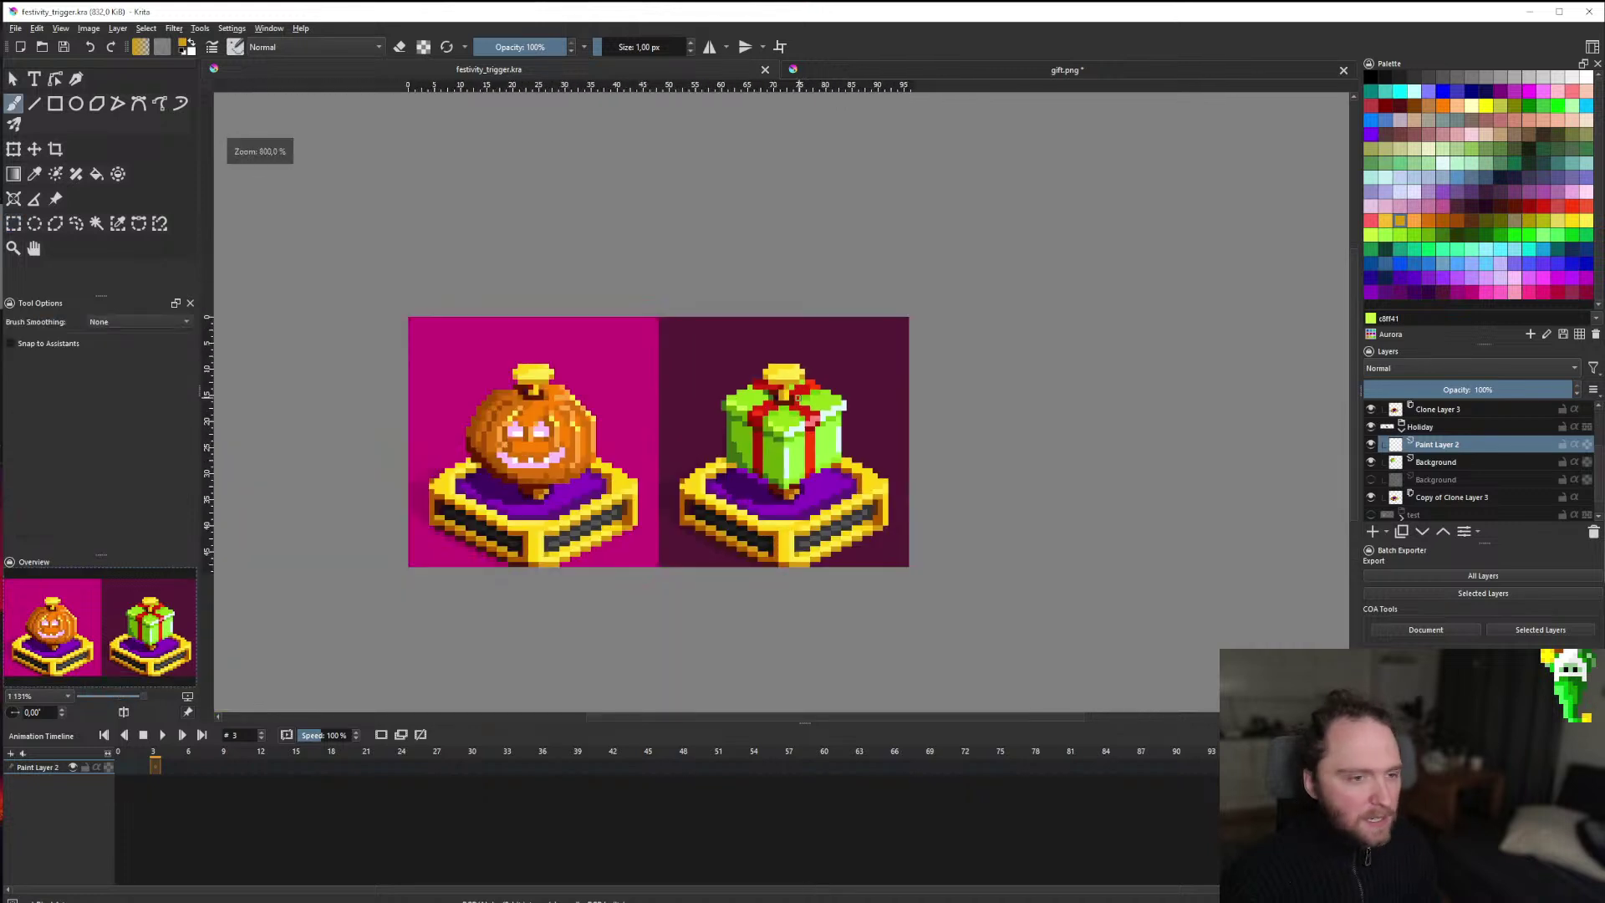
pyautogui.scroll(-2, 796, 400)
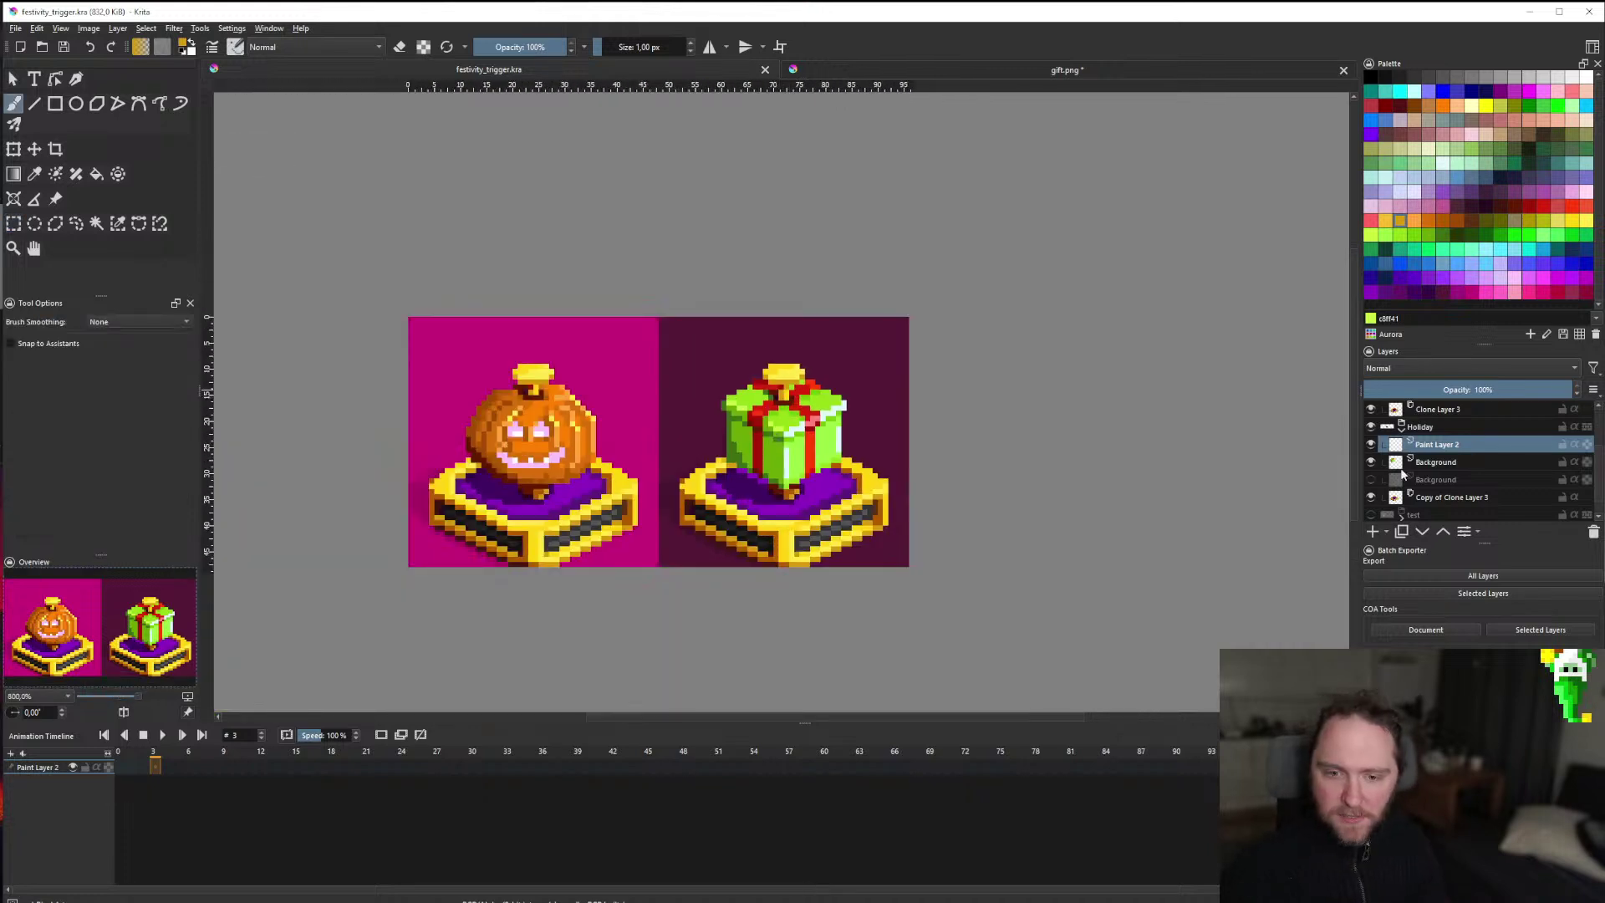
pyautogui.scroll(-1, 1384, 482)
pyautogui.click(1371, 512)
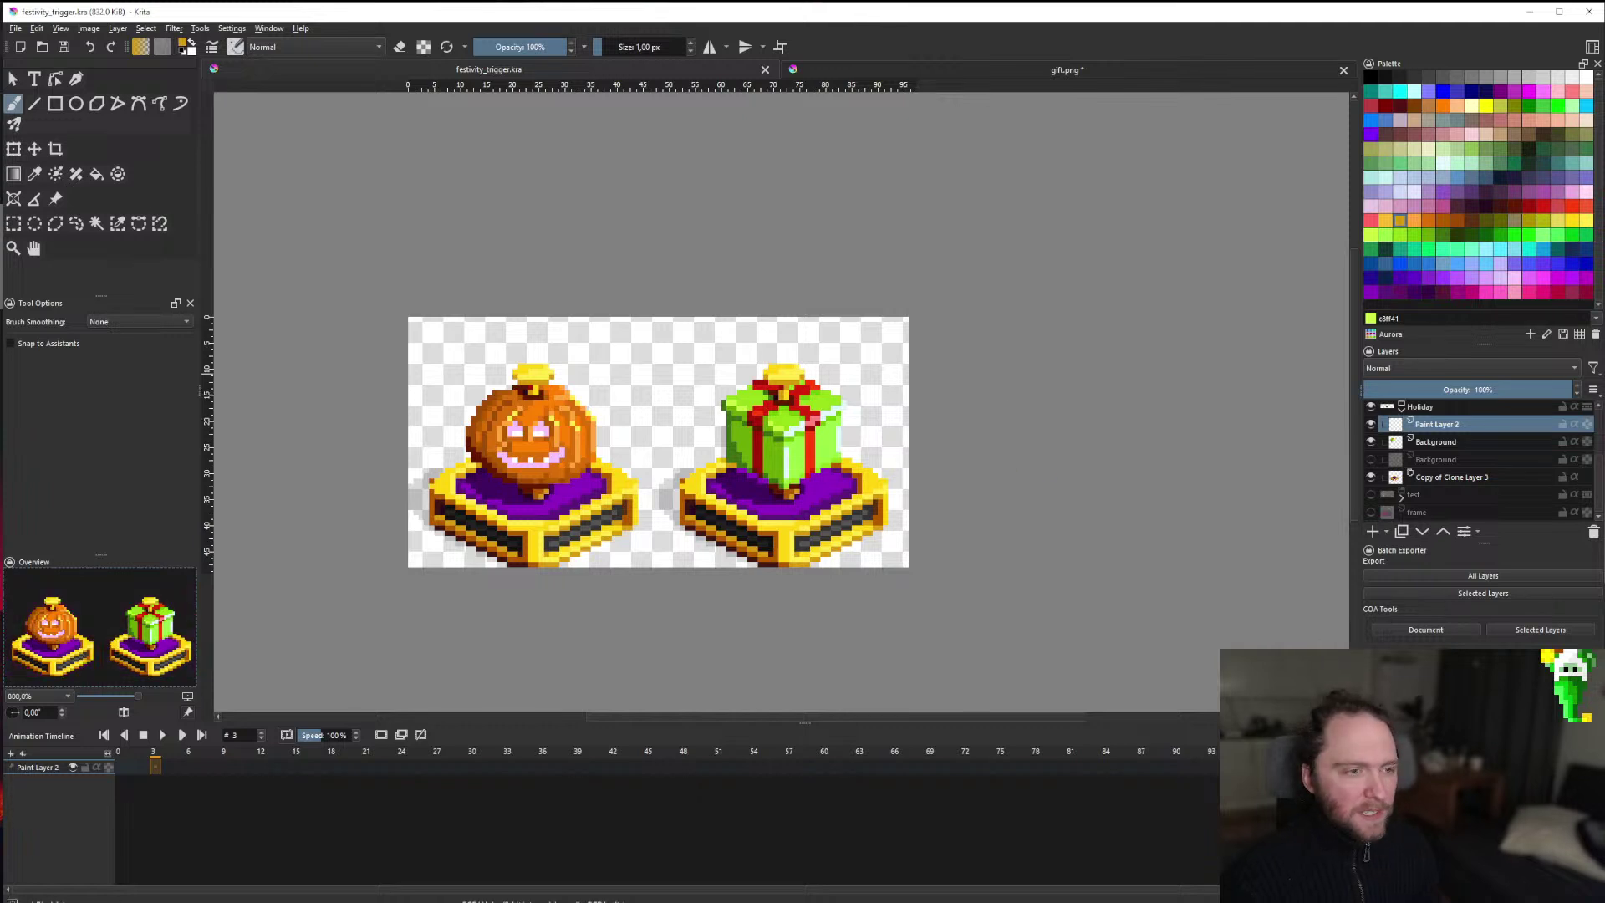
# Resize the canvas height to 42 px with the anchor at the bottom centre, trimming the empty space above the sprites.
pyautogui.scroll(1, 596, 372)
pyautogui.click(89, 28)
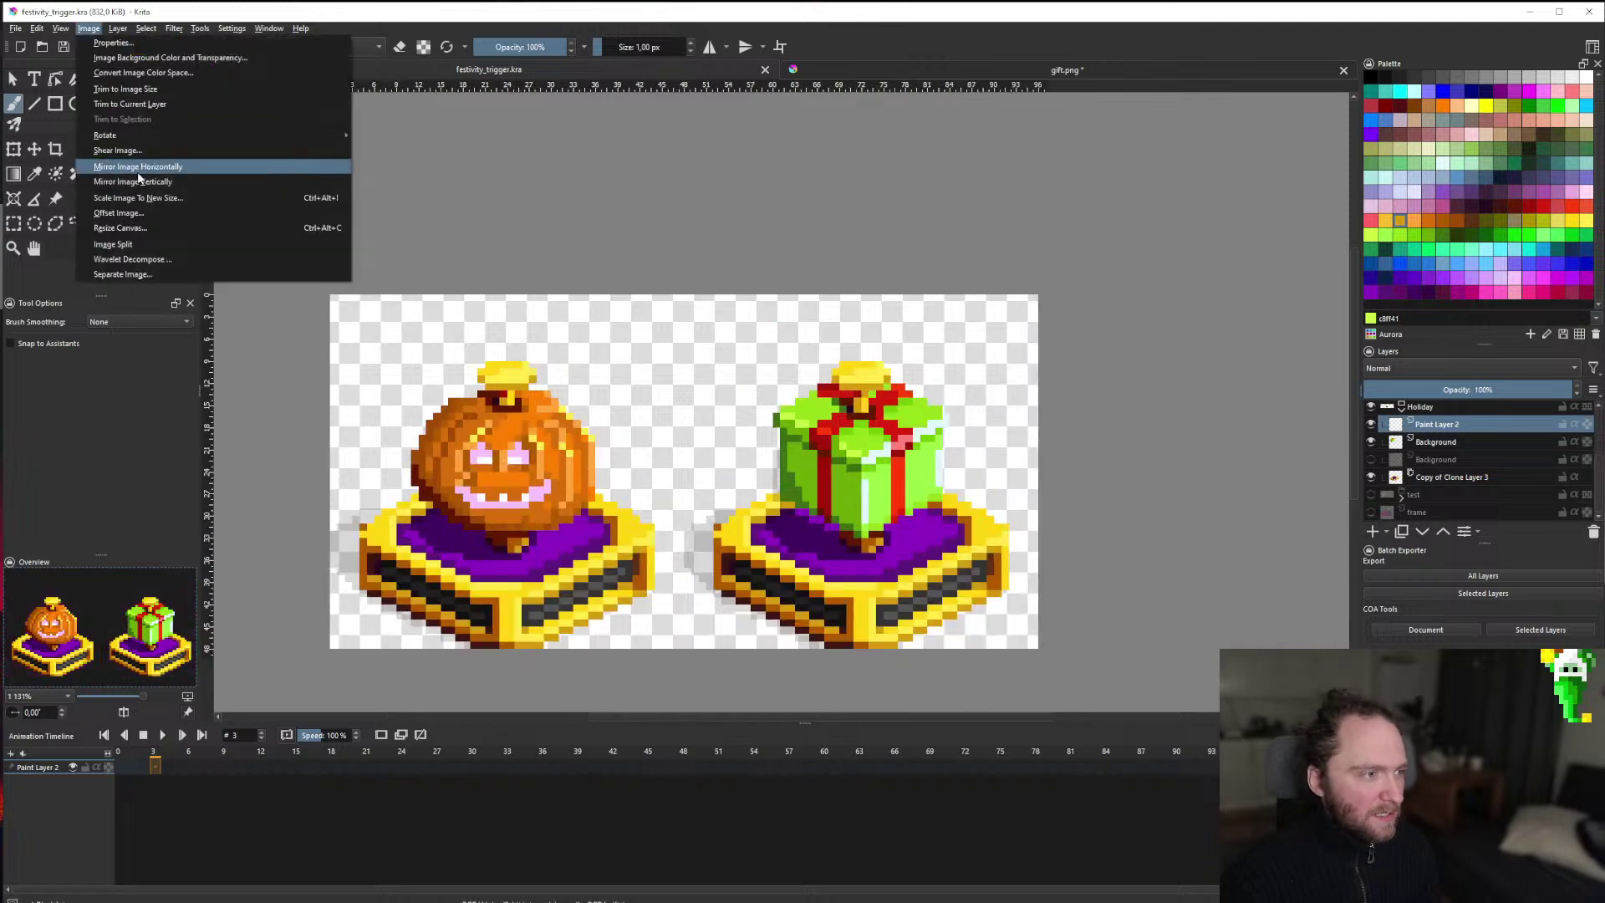
pyautogui.click(120, 228)
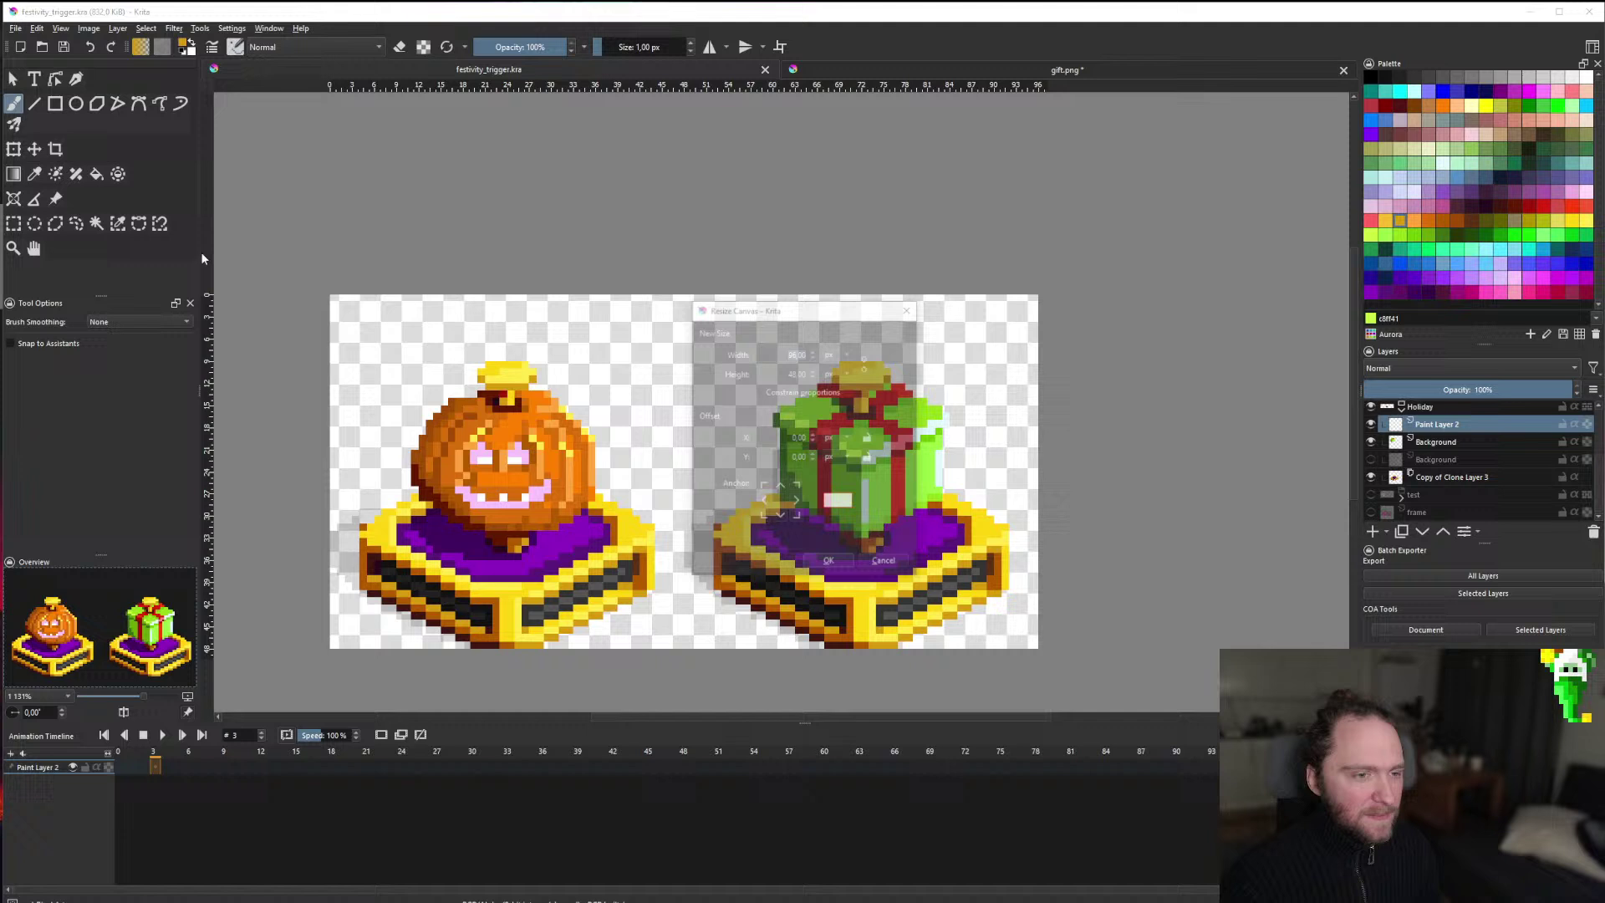
pyautogui.doubleClick(784, 373)
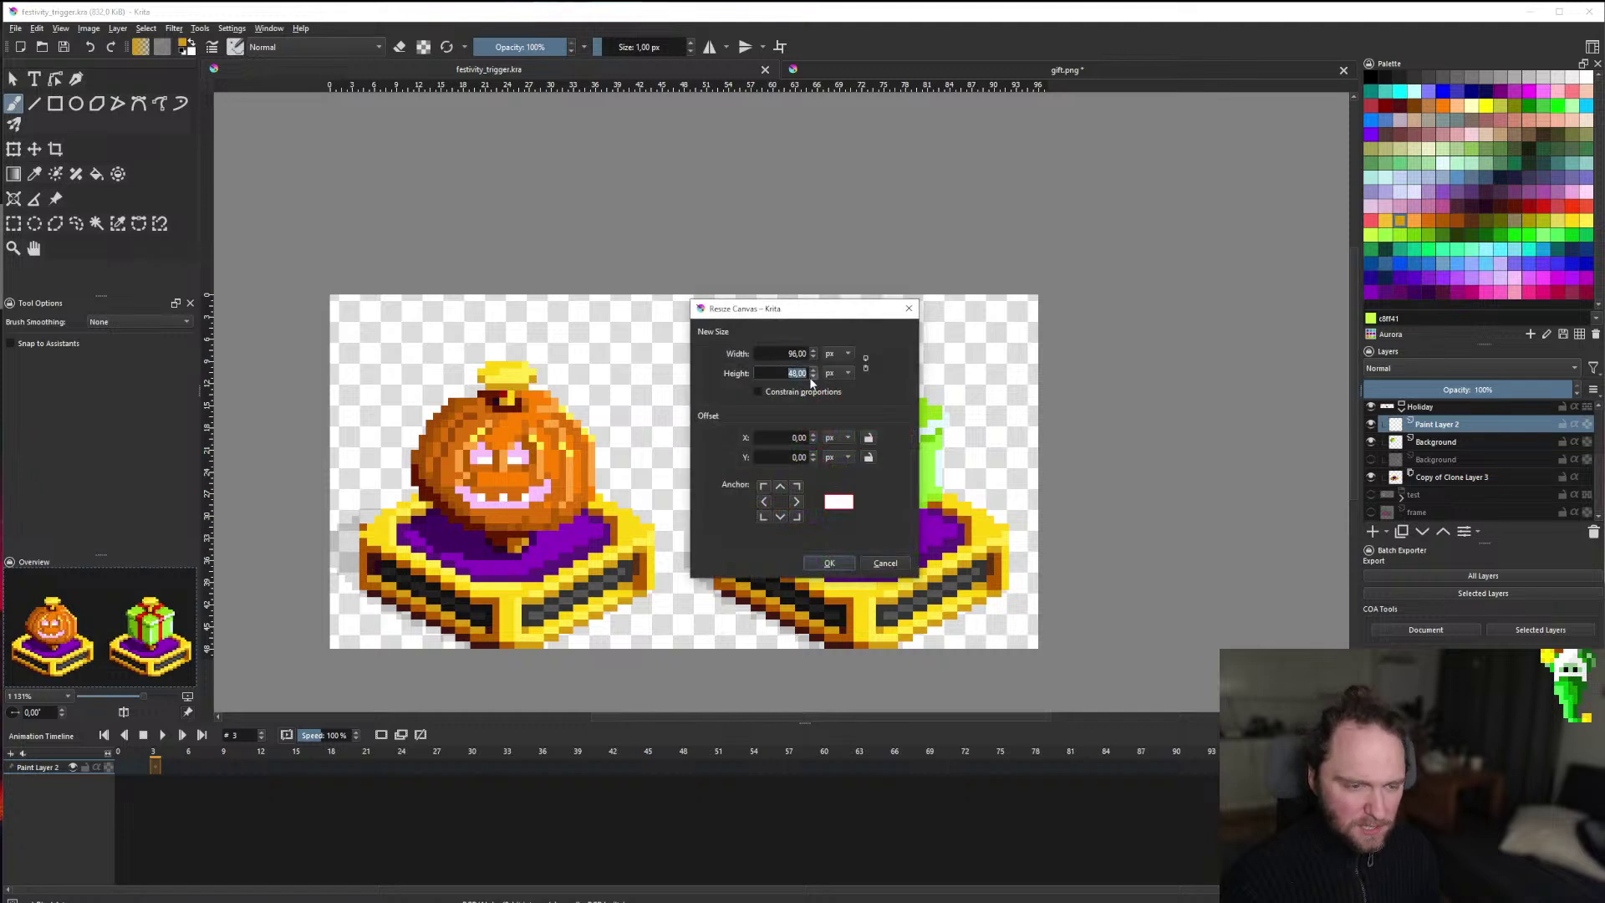
pyautogui.write('42')
pyautogui.click(780, 516)
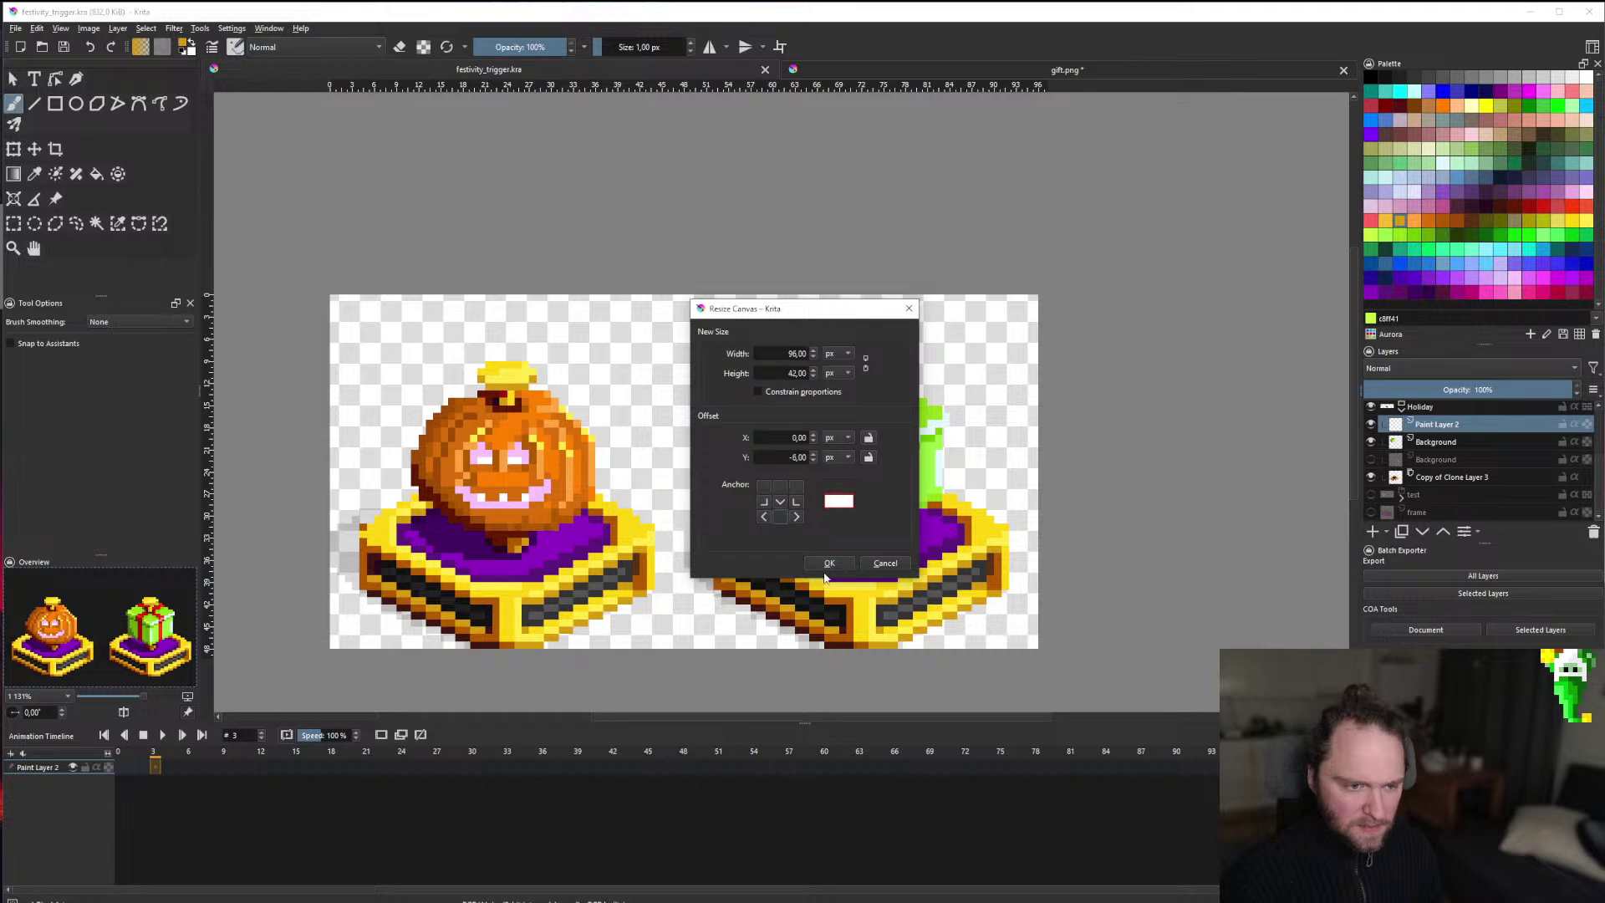
pyautogui.click(828, 562)
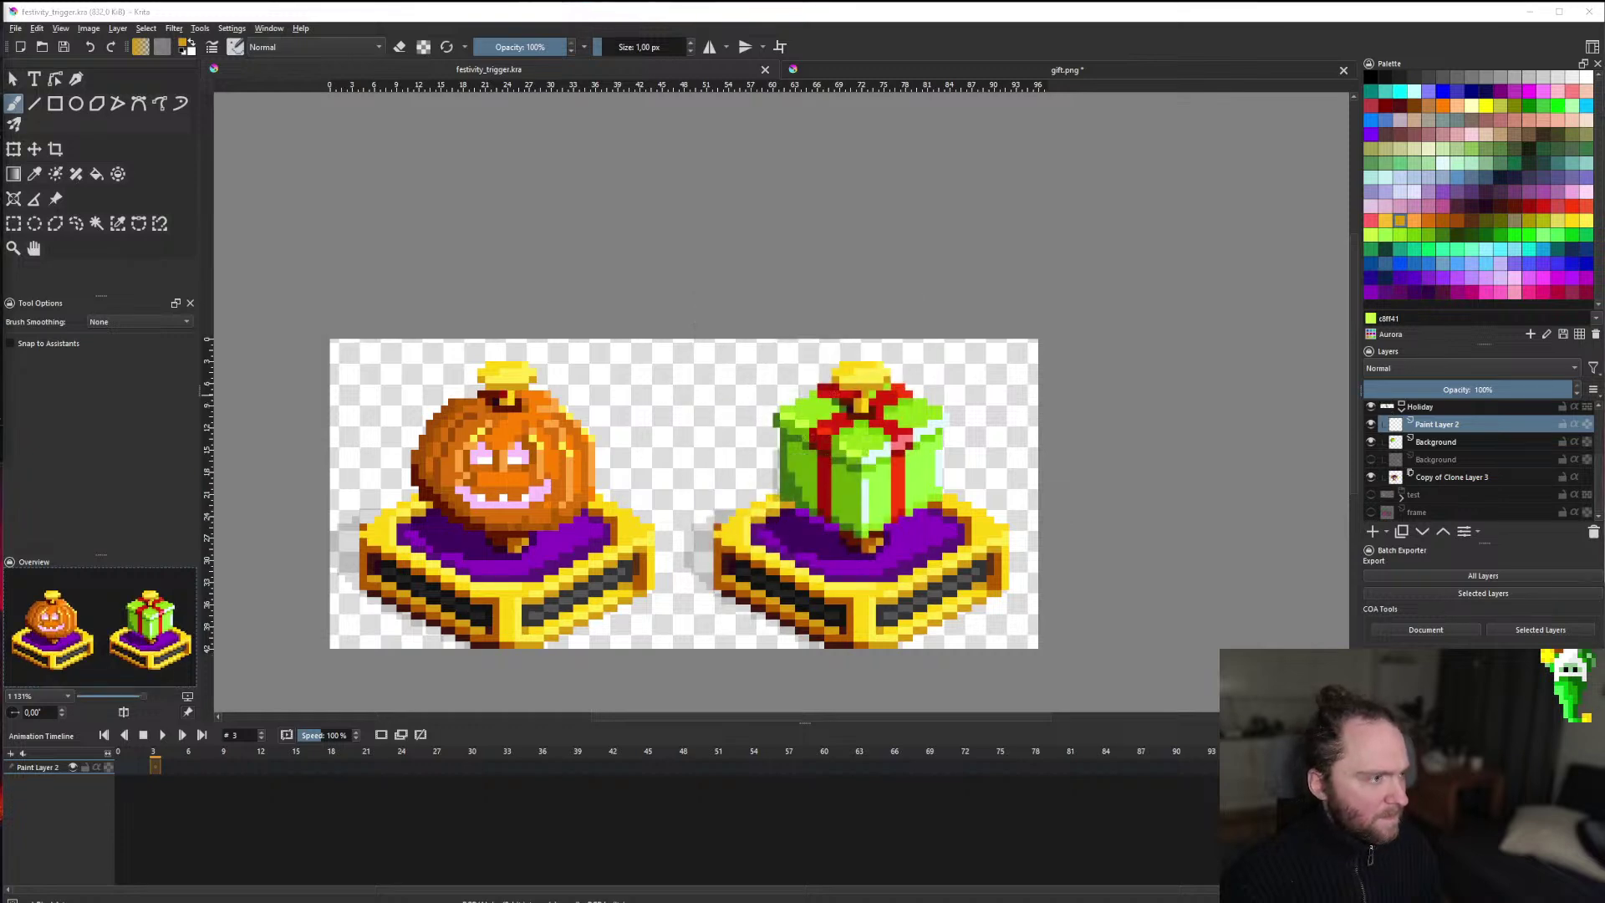
pyautogui.scroll(-5, 731, 402)
pyautogui.scroll(5, 701, 424)
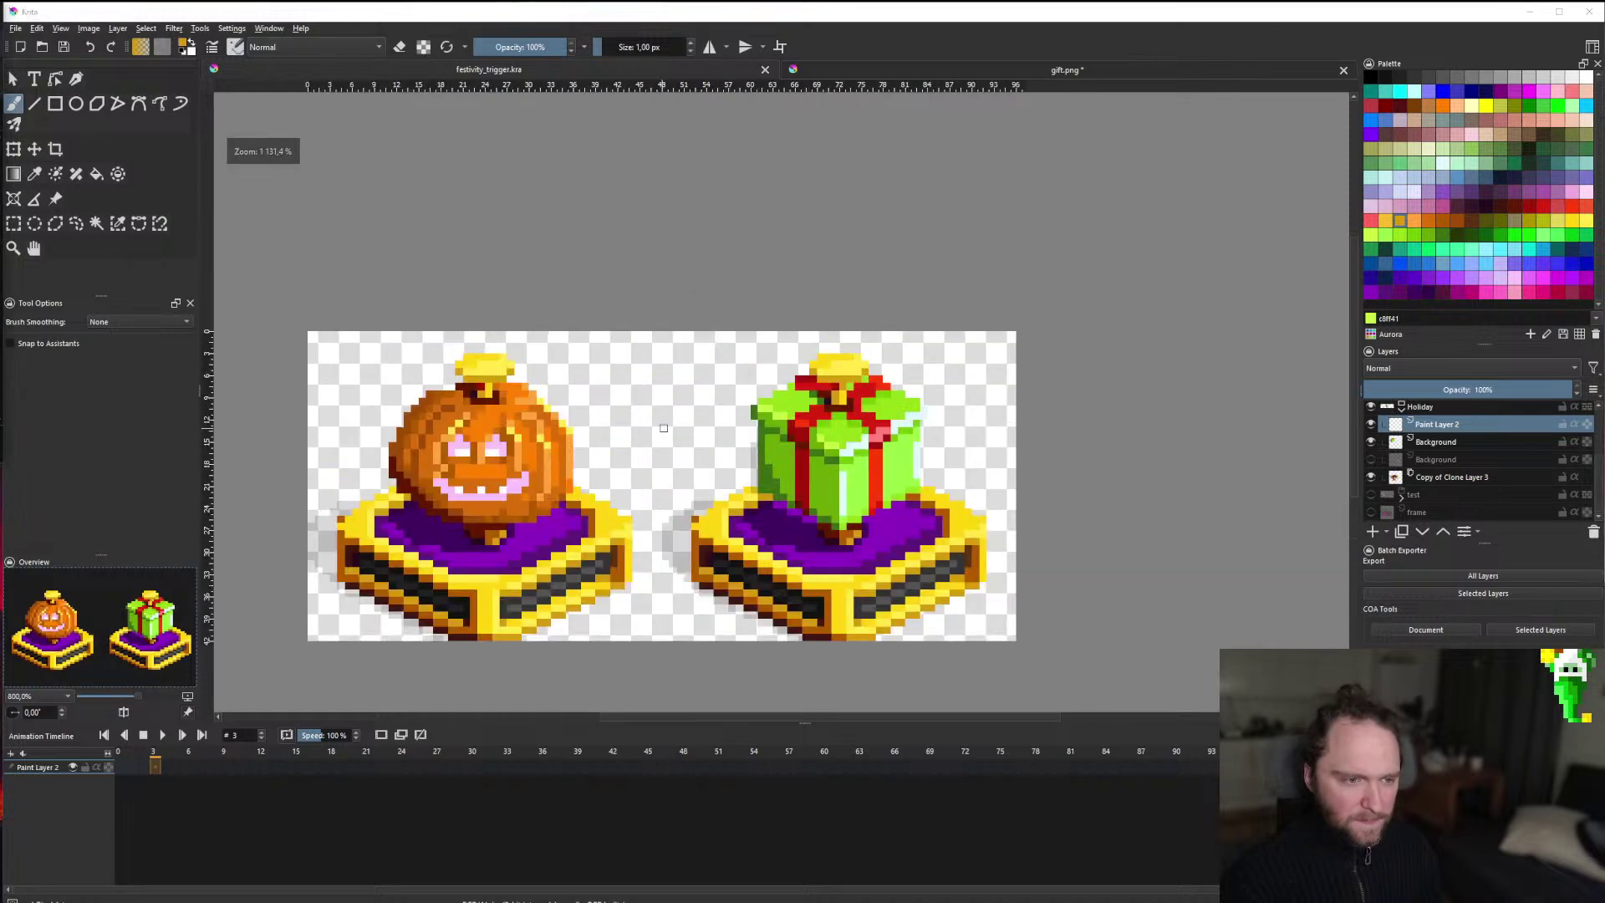
pyautogui.hotkey('ctrl', 'shift', 's')
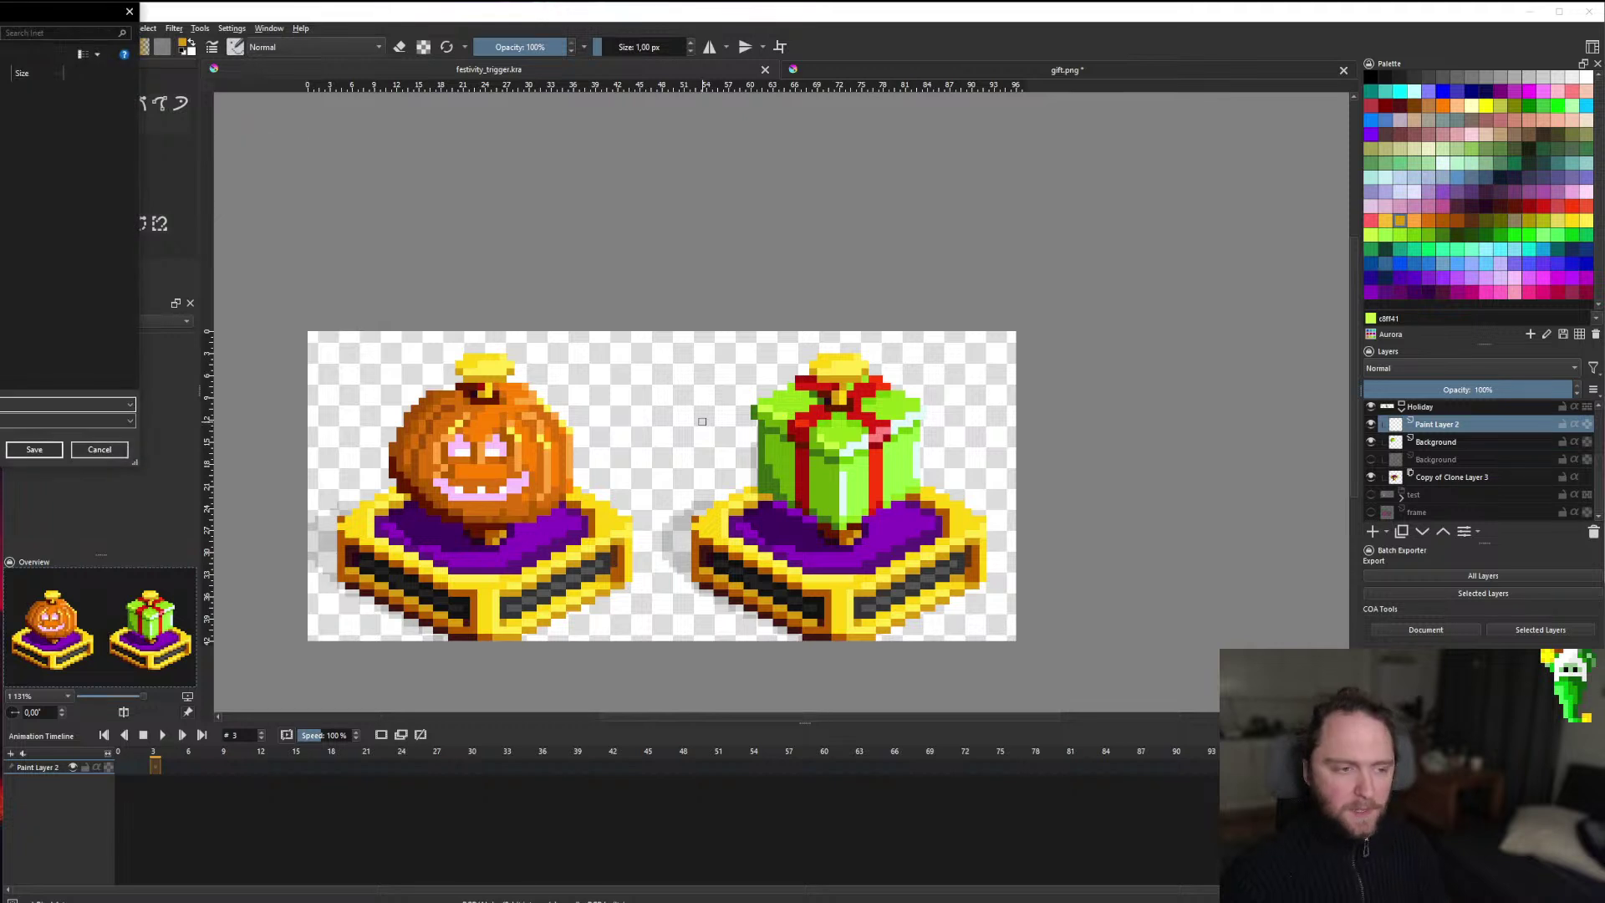
pyautogui.click(88, 452)
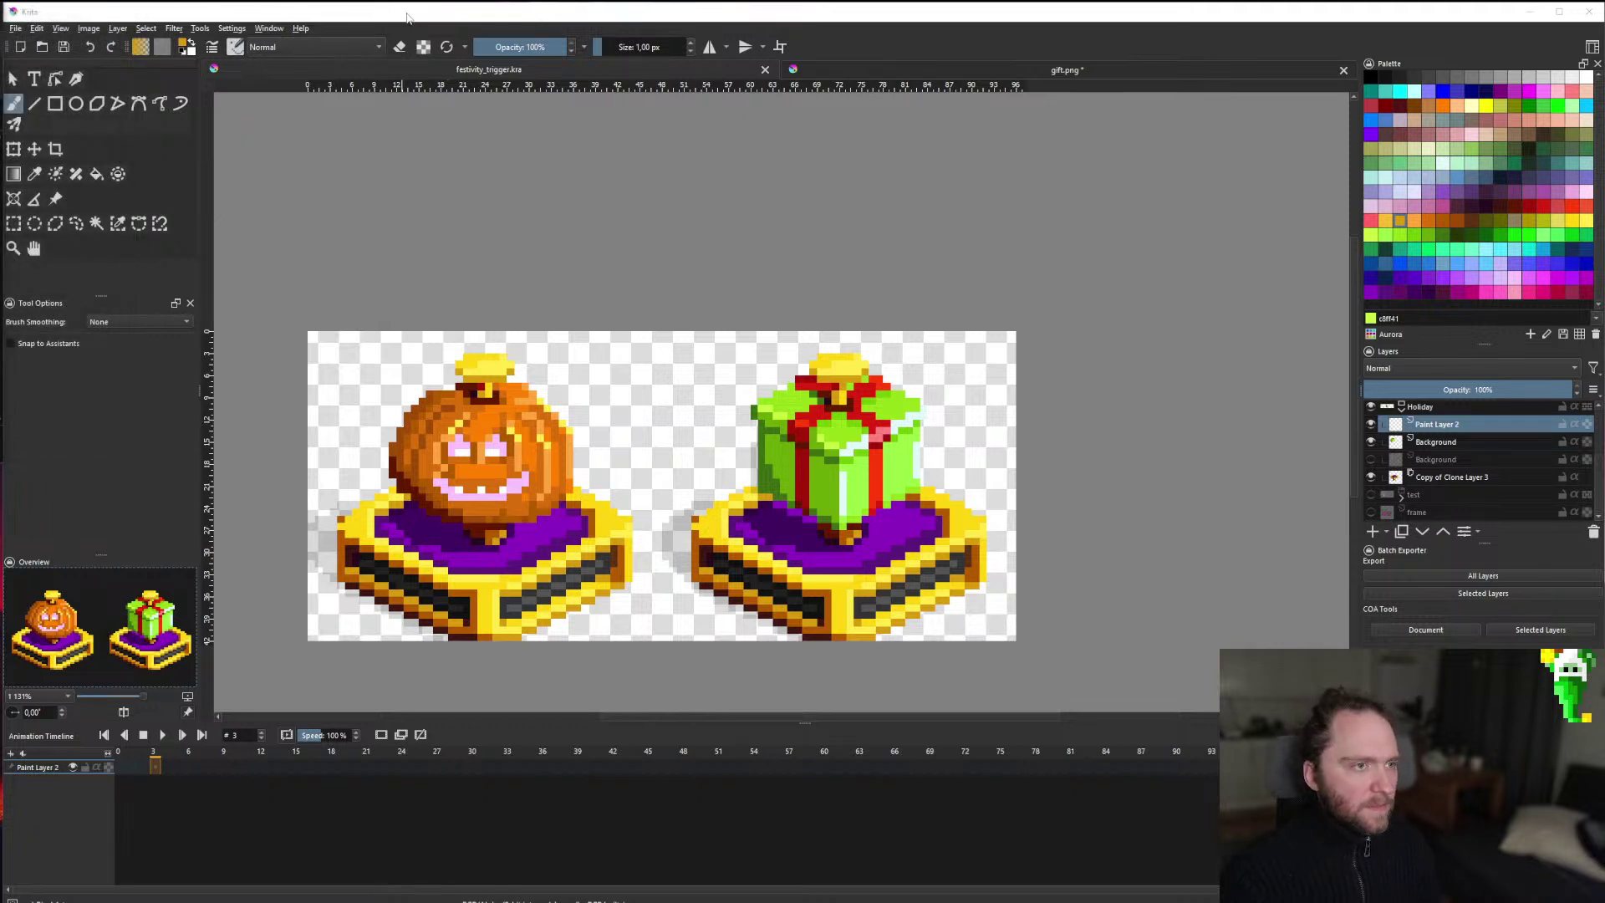
# Inspect the cropped pumpkin and gift sprites on the transparent background, including the gift's details up close.
pyautogui.scroll(-3, 692, 429)
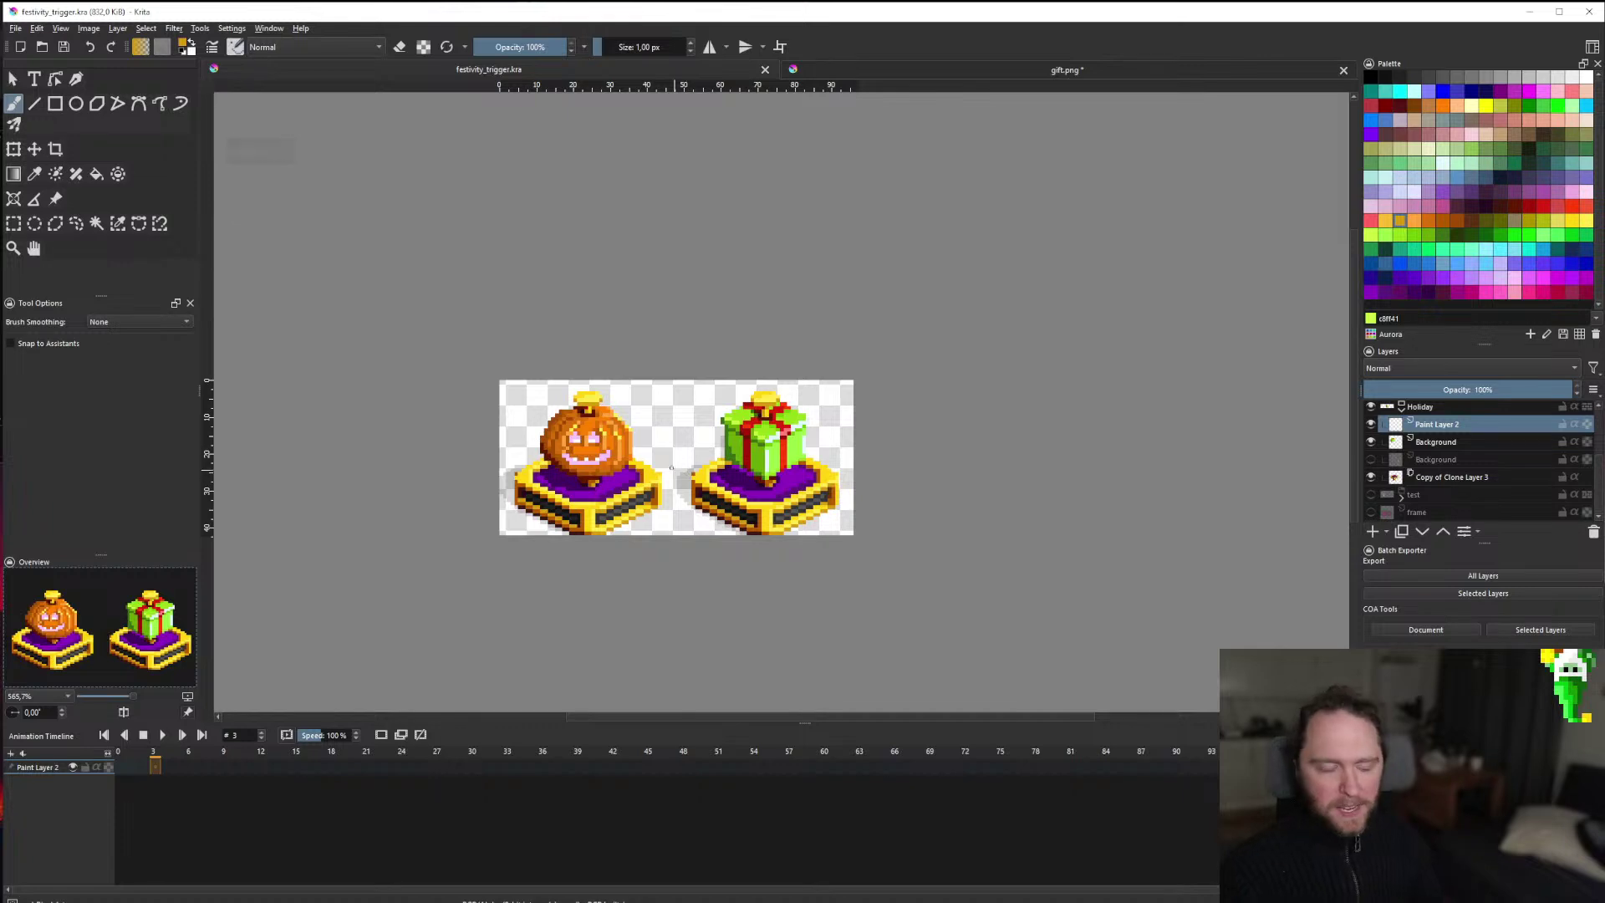
pyautogui.scroll(3, 679, 435)
pyautogui.scroll(-1, 679, 434)
pyautogui.scroll(1, 700, 426)
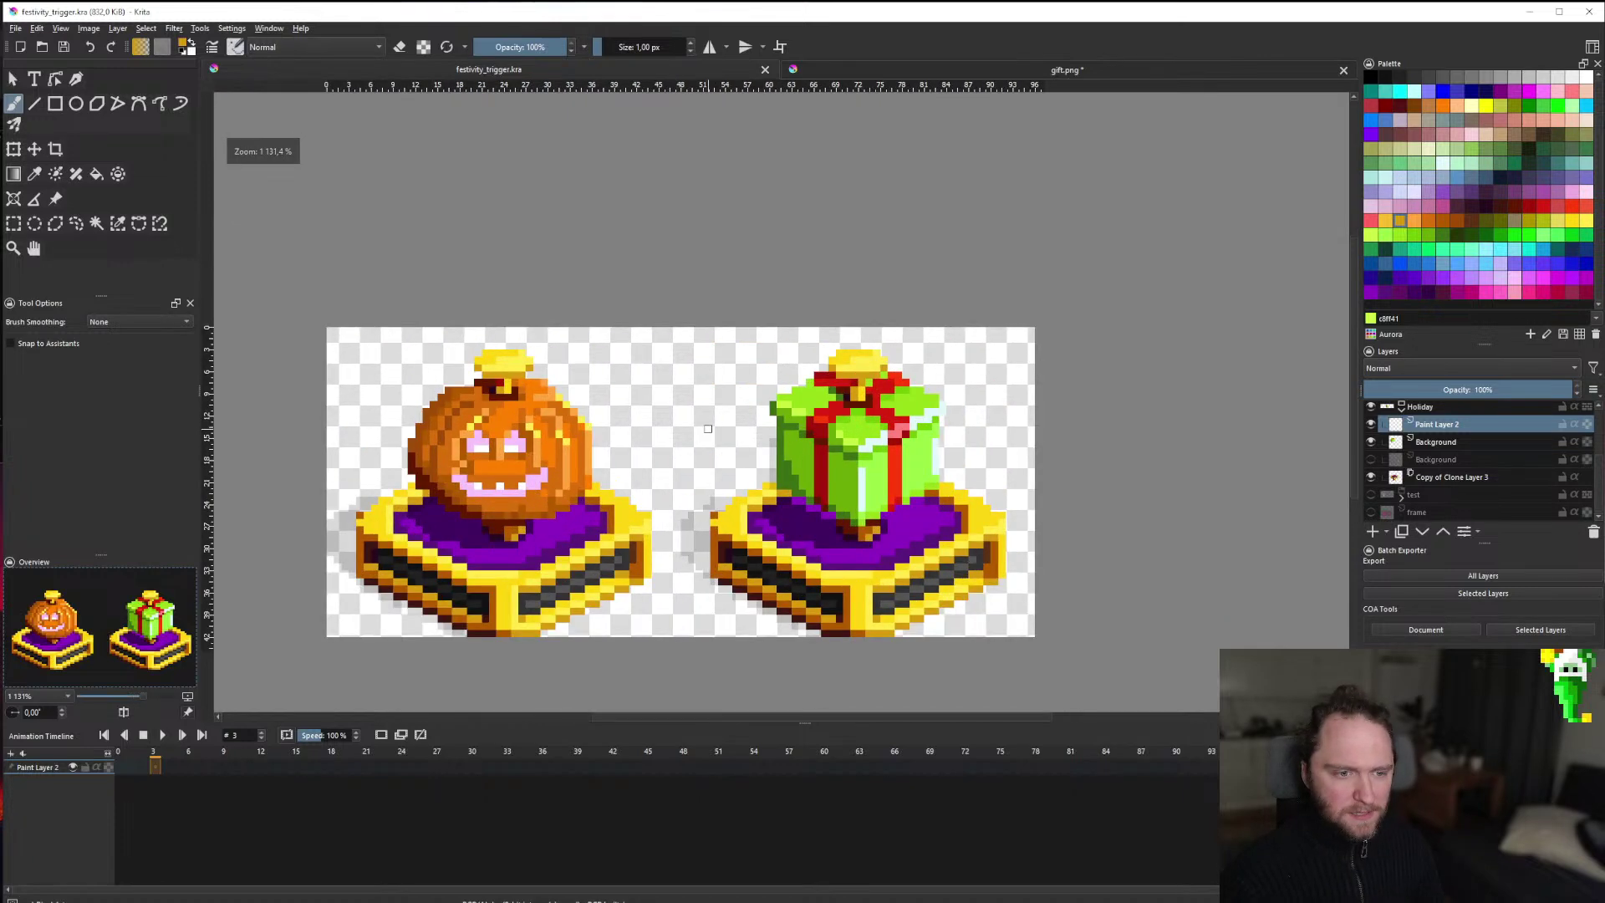
pyautogui.scroll(3, 900, 430)
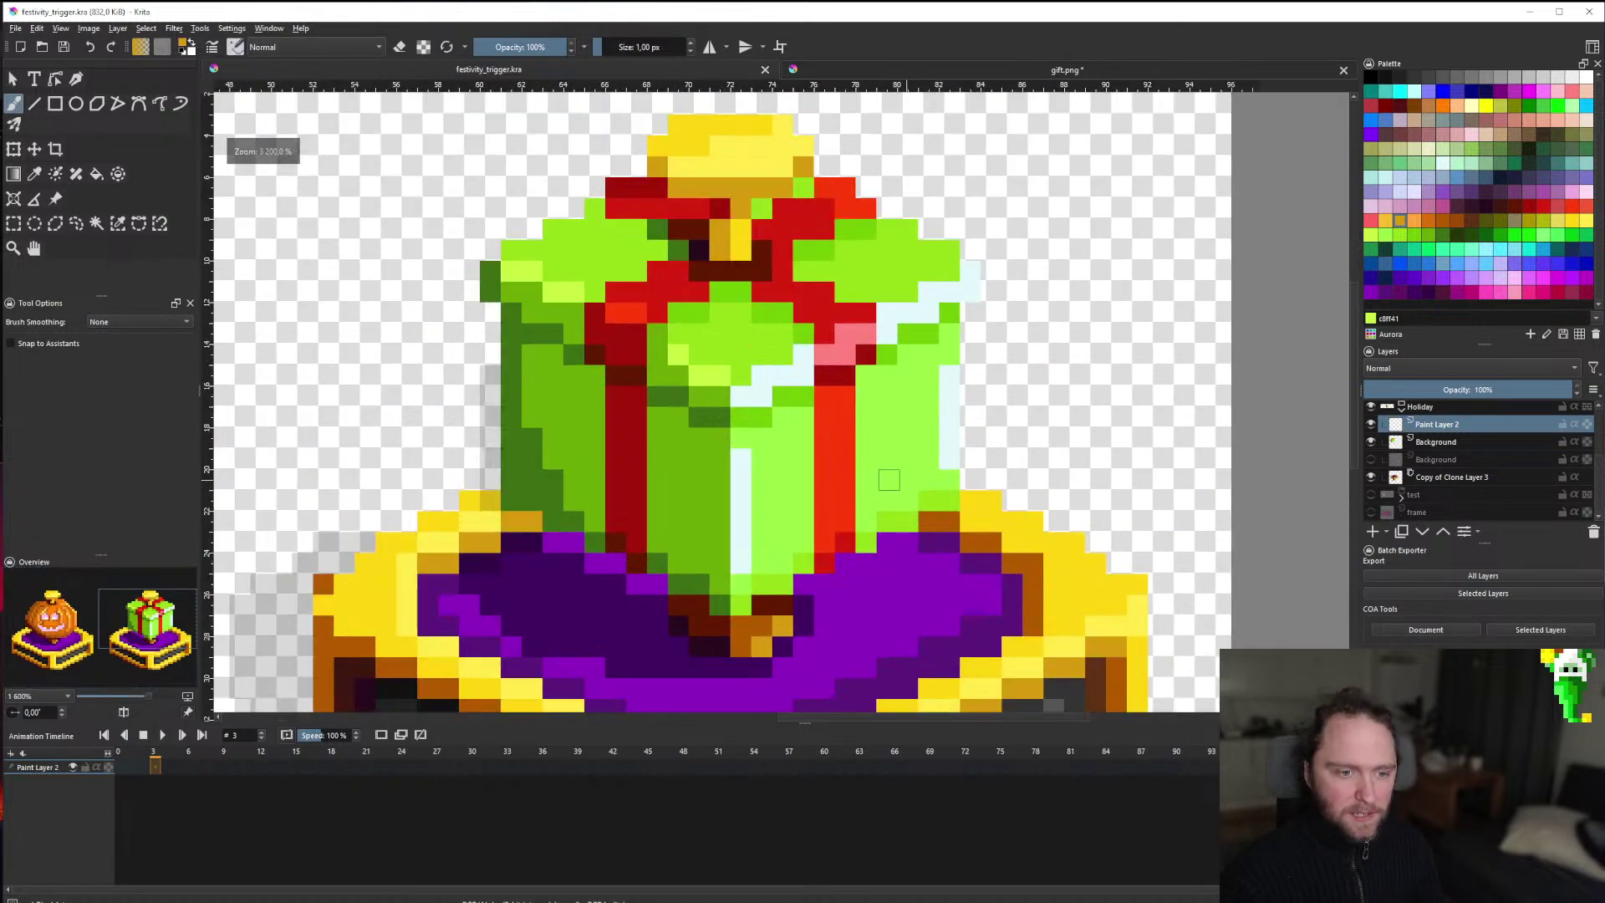
pyautogui.scroll(-9, 753, 470)
pyautogui.scroll(5, 730, 468)
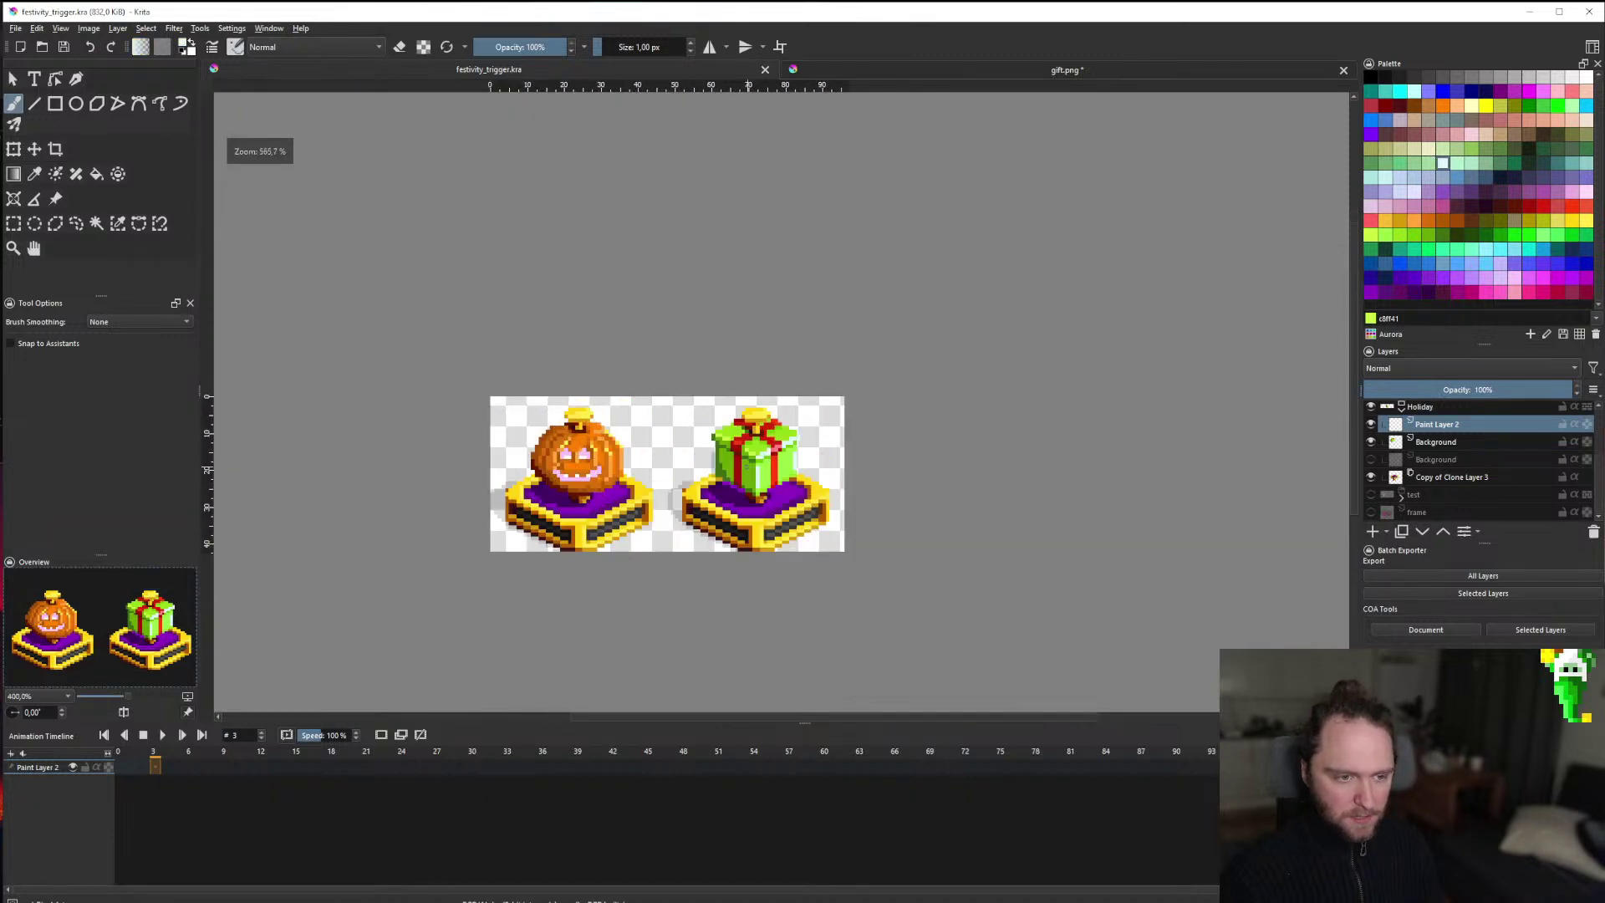
# Switch to gift.png, look over its row of presents, and open the layered source file gift.kra.
pyautogui.click(1024, 71)
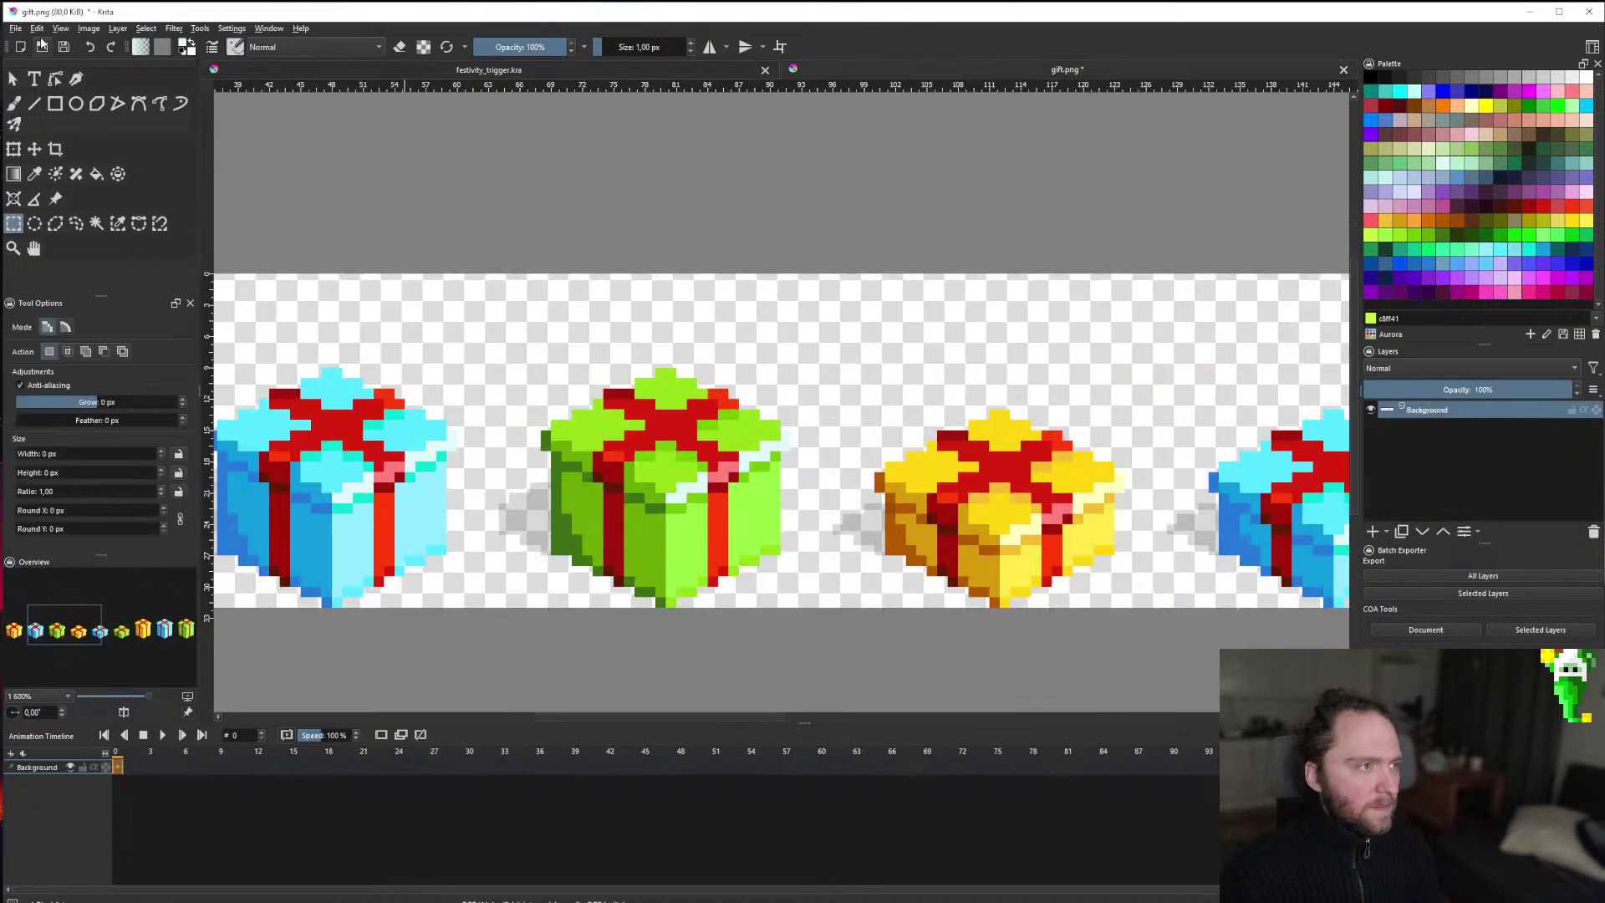
pyautogui.scroll(-6, 589, 392)
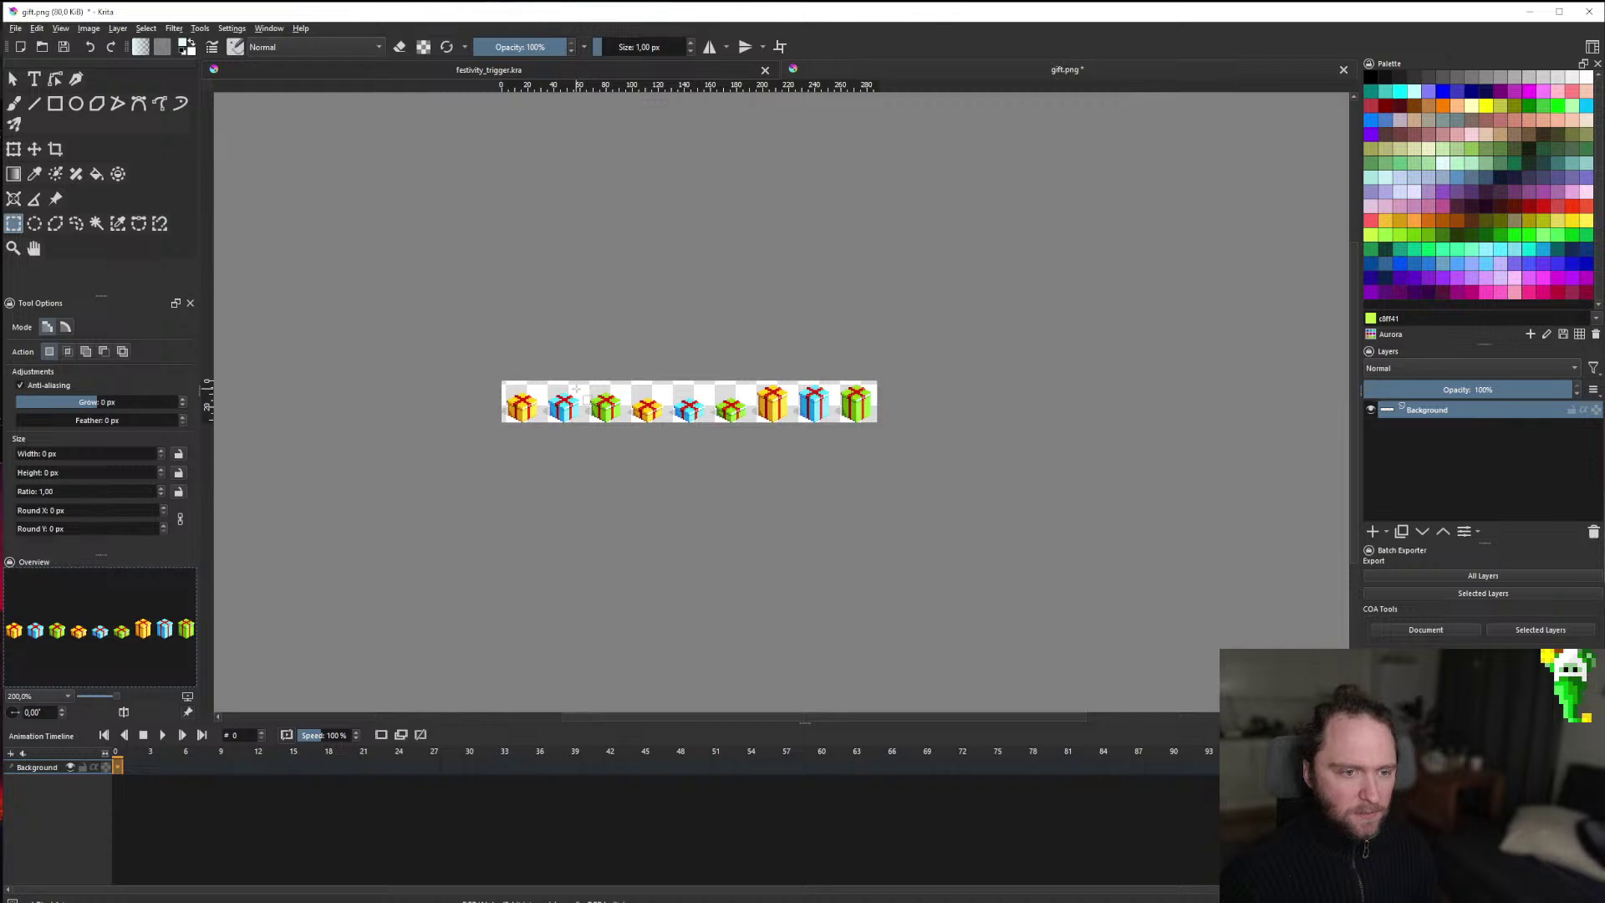
pyautogui.scroll(3, 576, 389)
pyautogui.hotkey('ctrl', 'o')
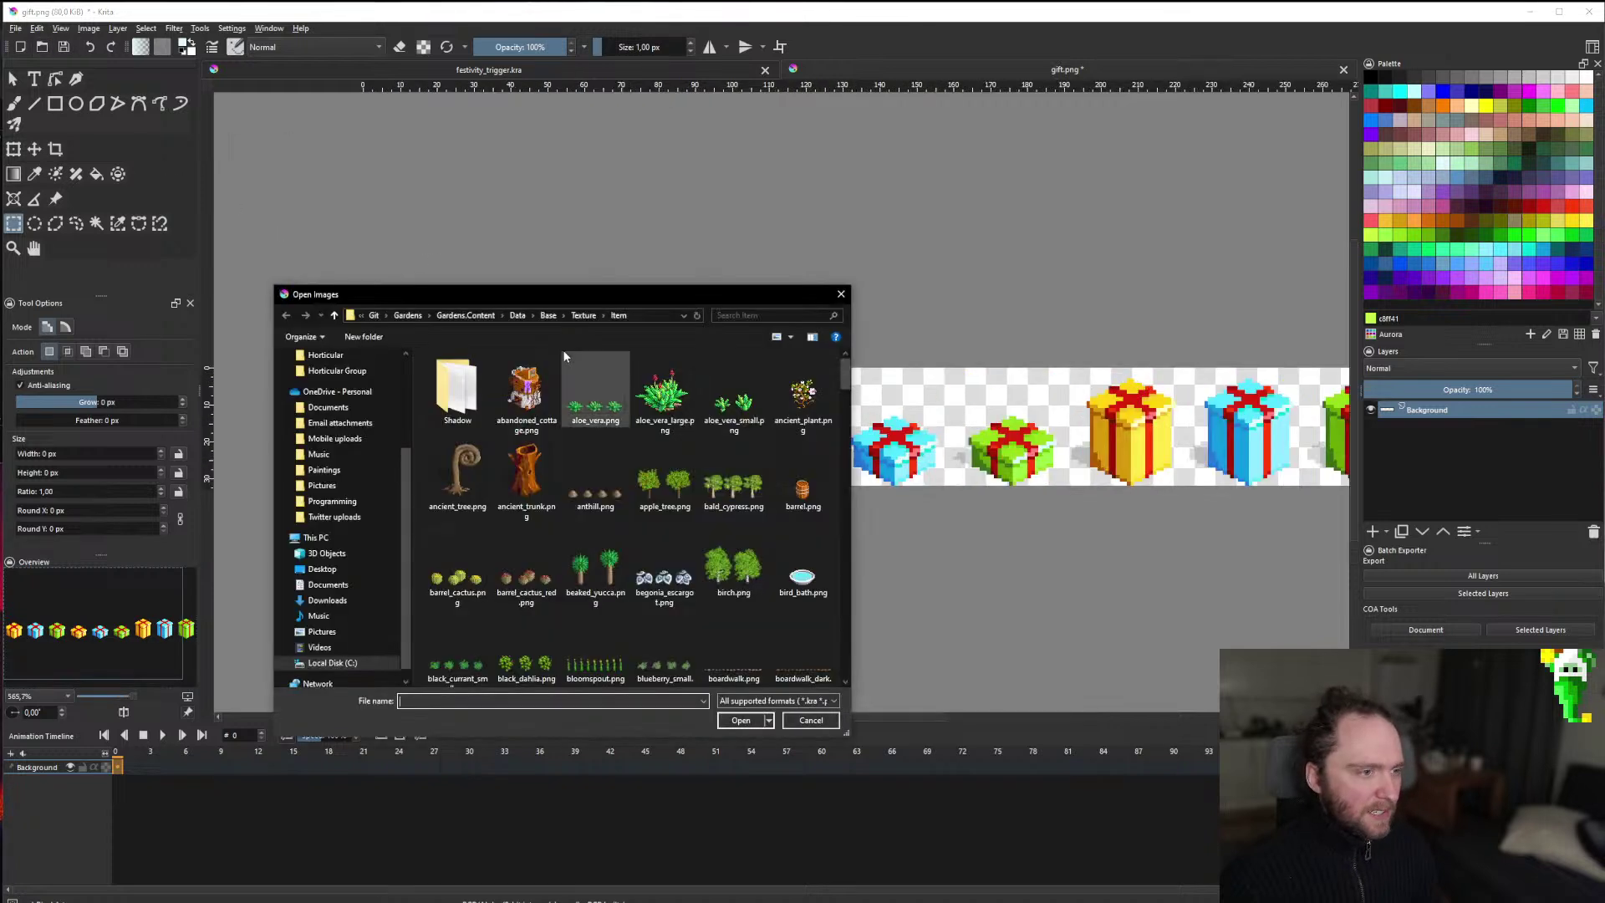
pyautogui.moveTo(563, 349); pyautogui.dragTo(0, 314)
pyautogui.press('Escape')
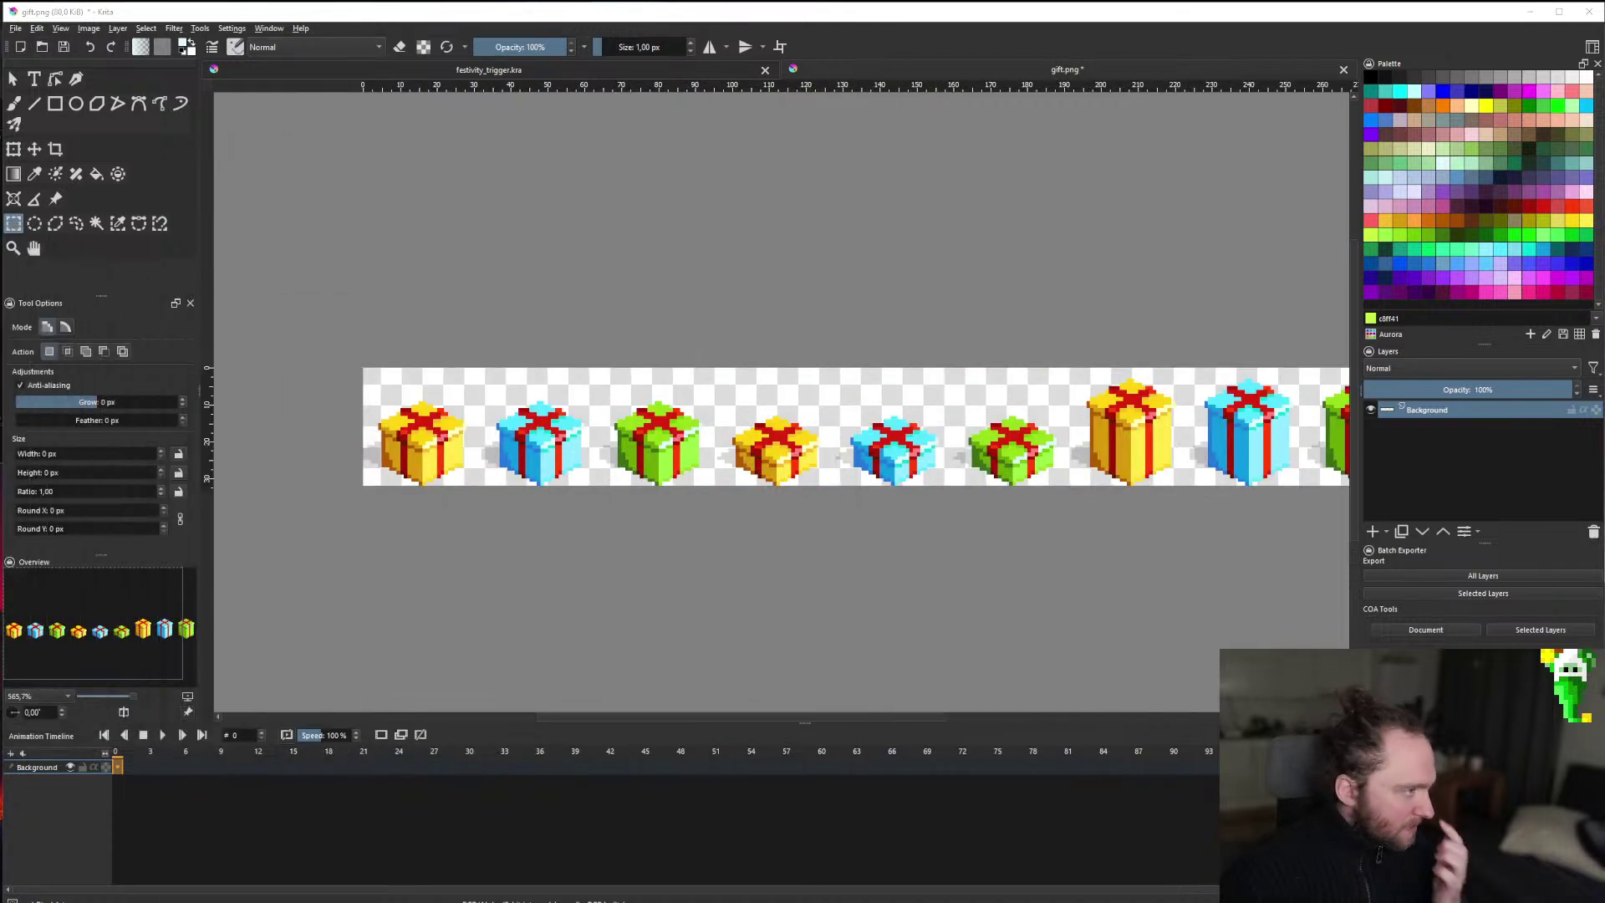
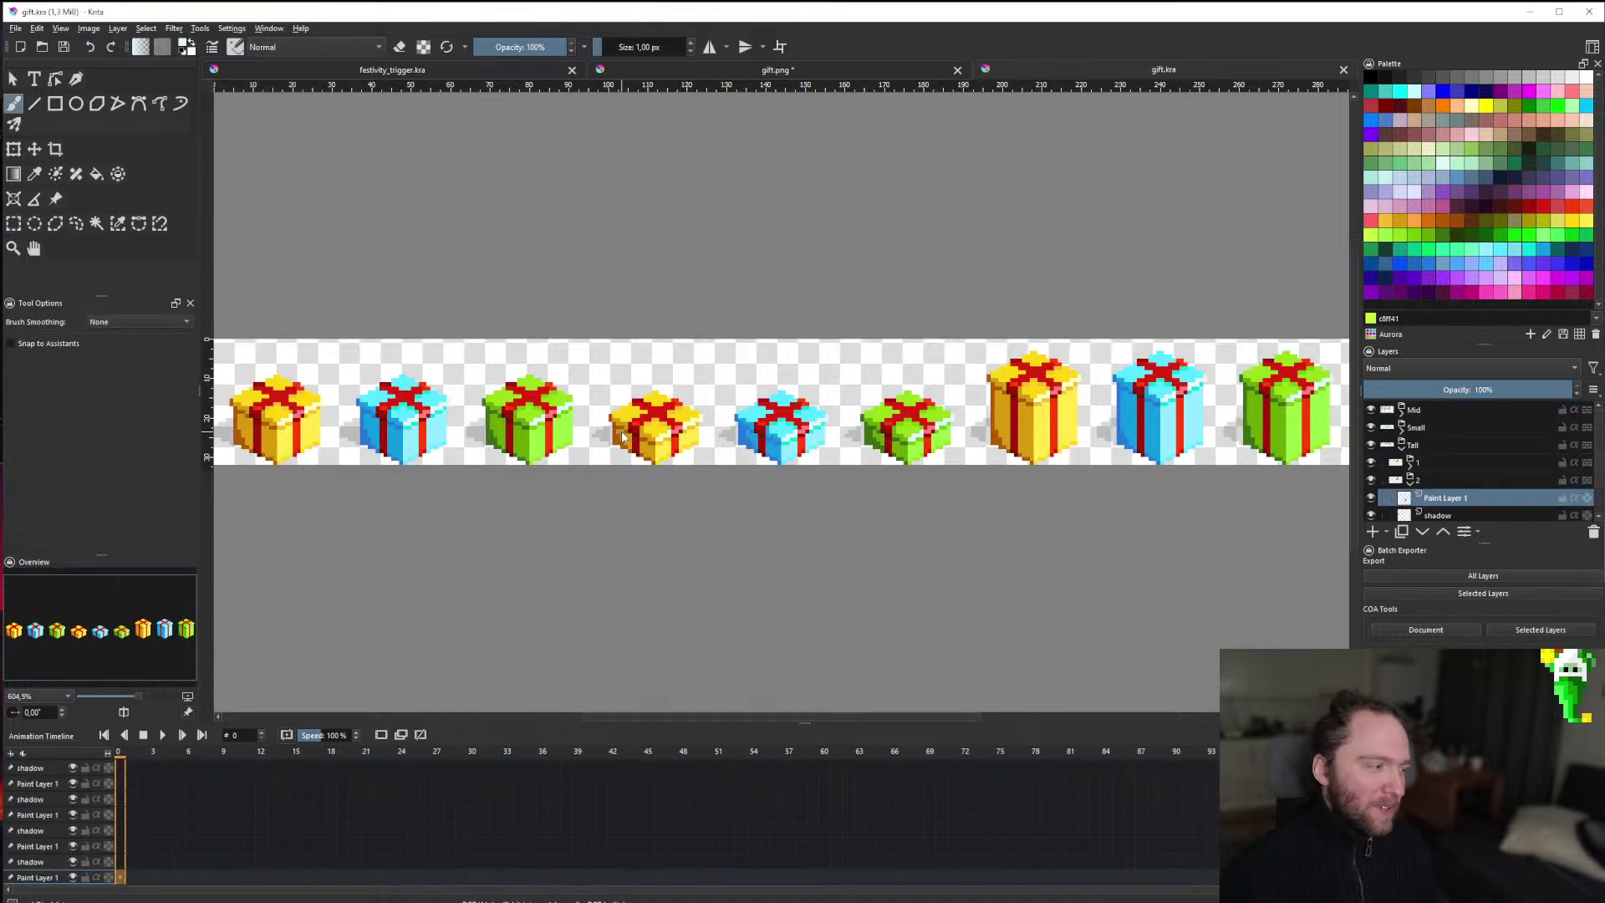
# Collapse the Tall group, expand the Mid group and its subgroup 1, and choose the Line tool for the yellow gift.
pyautogui.scroll(-2, 691, 510)
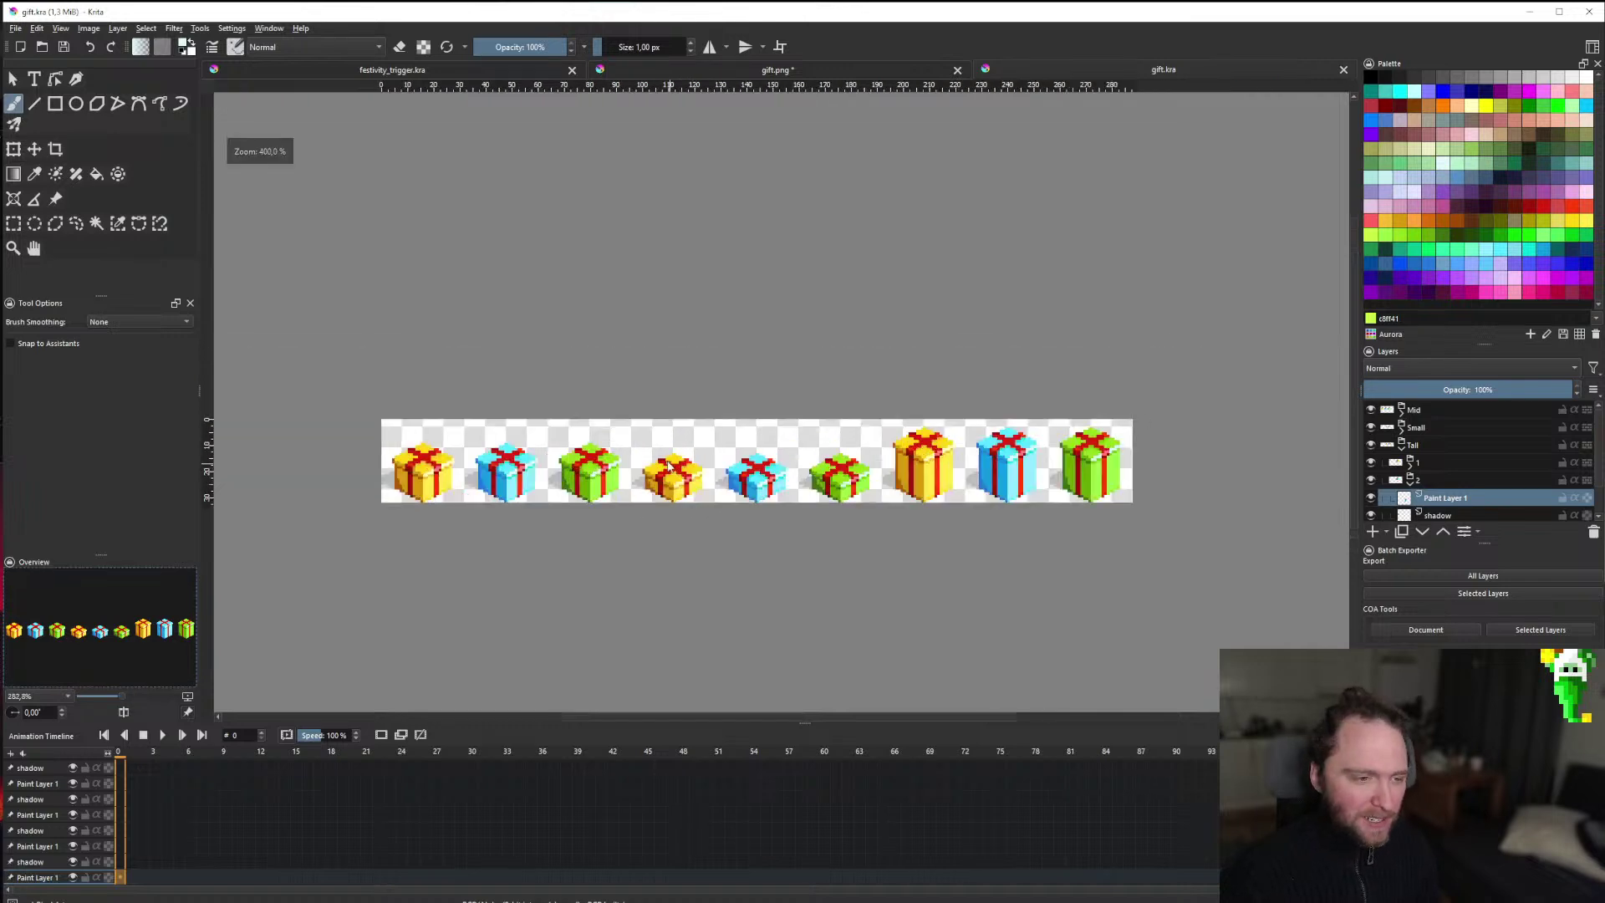
pyautogui.scroll(1, 635, 459)
pyautogui.scroll(-1, 623, 451)
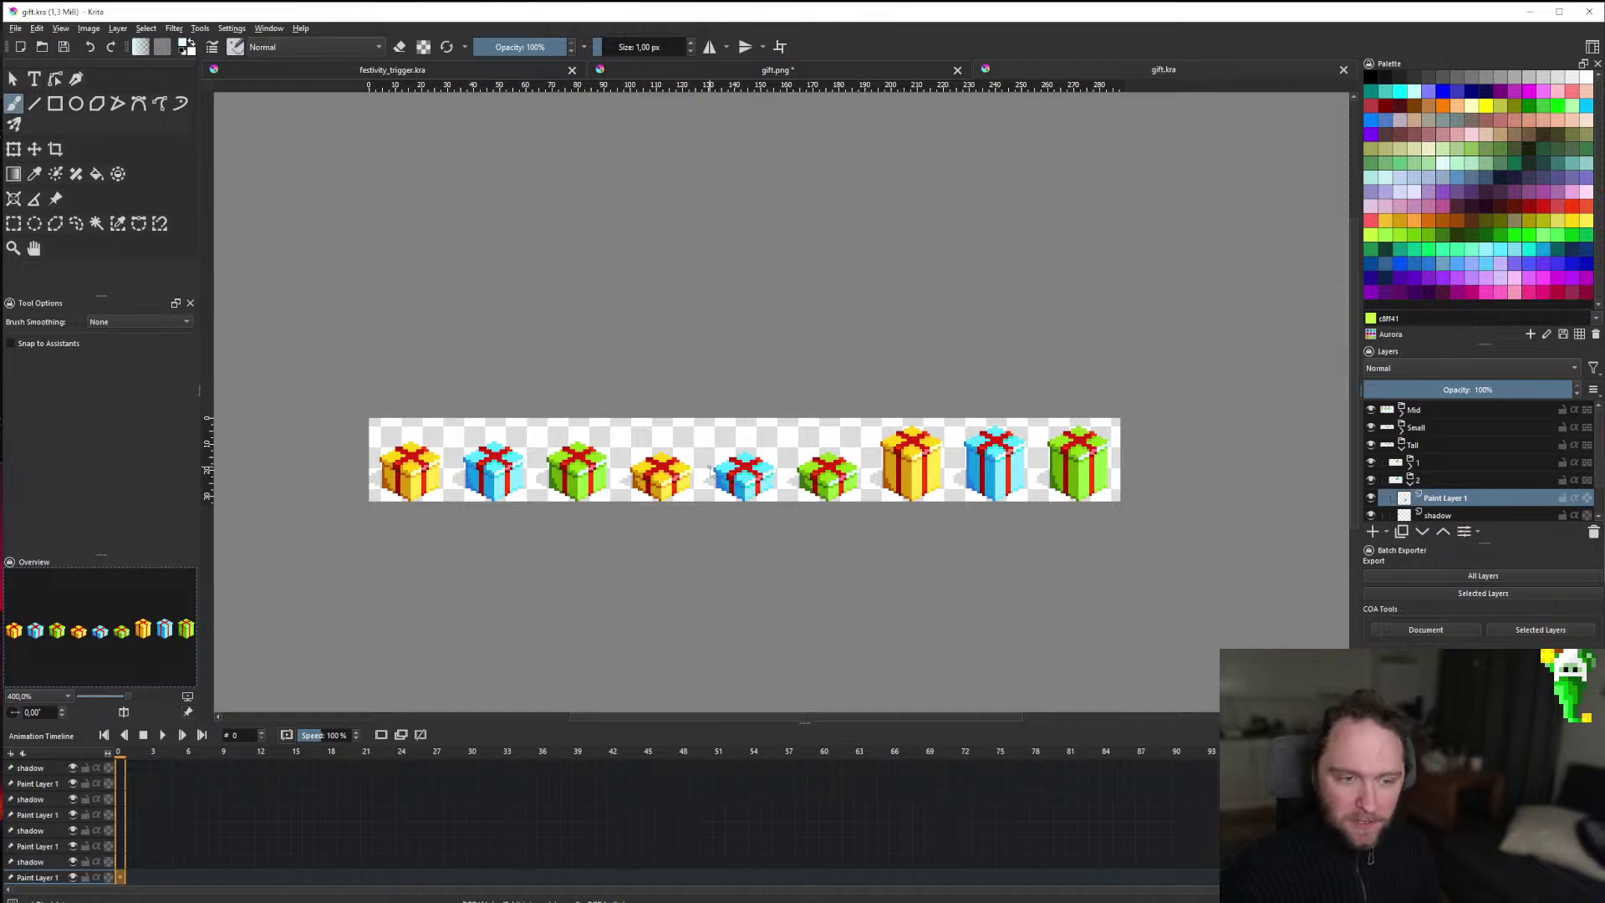
pyautogui.scroll(1, 676, 485)
pyautogui.scroll(-1, 676, 485)
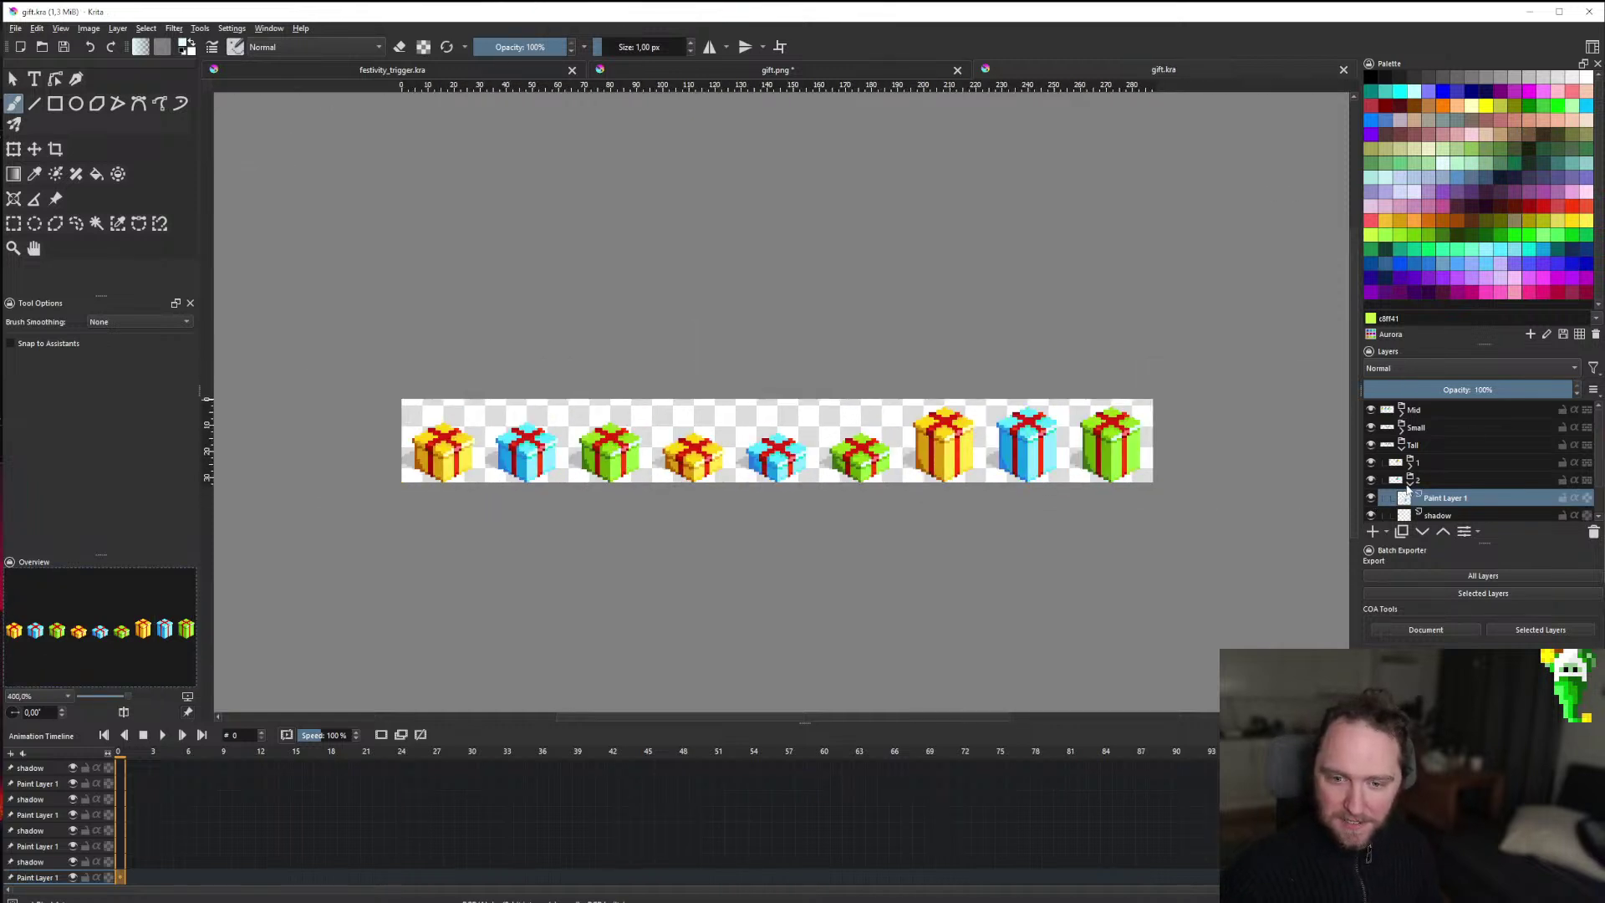
pyautogui.click(1401, 445)
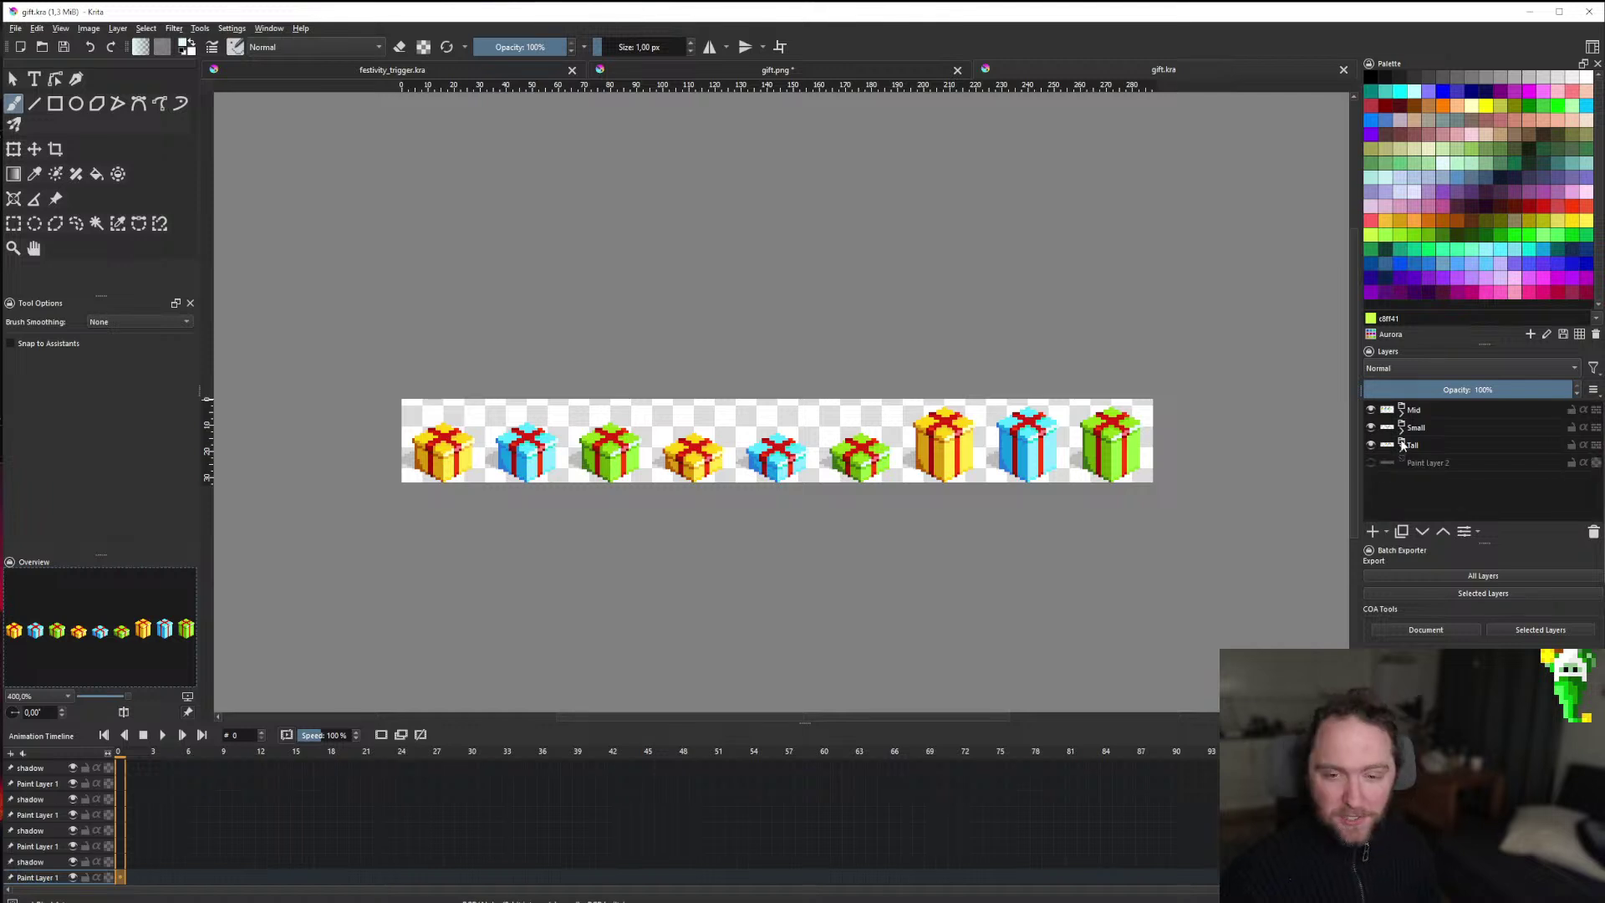
pyautogui.click(1401, 411)
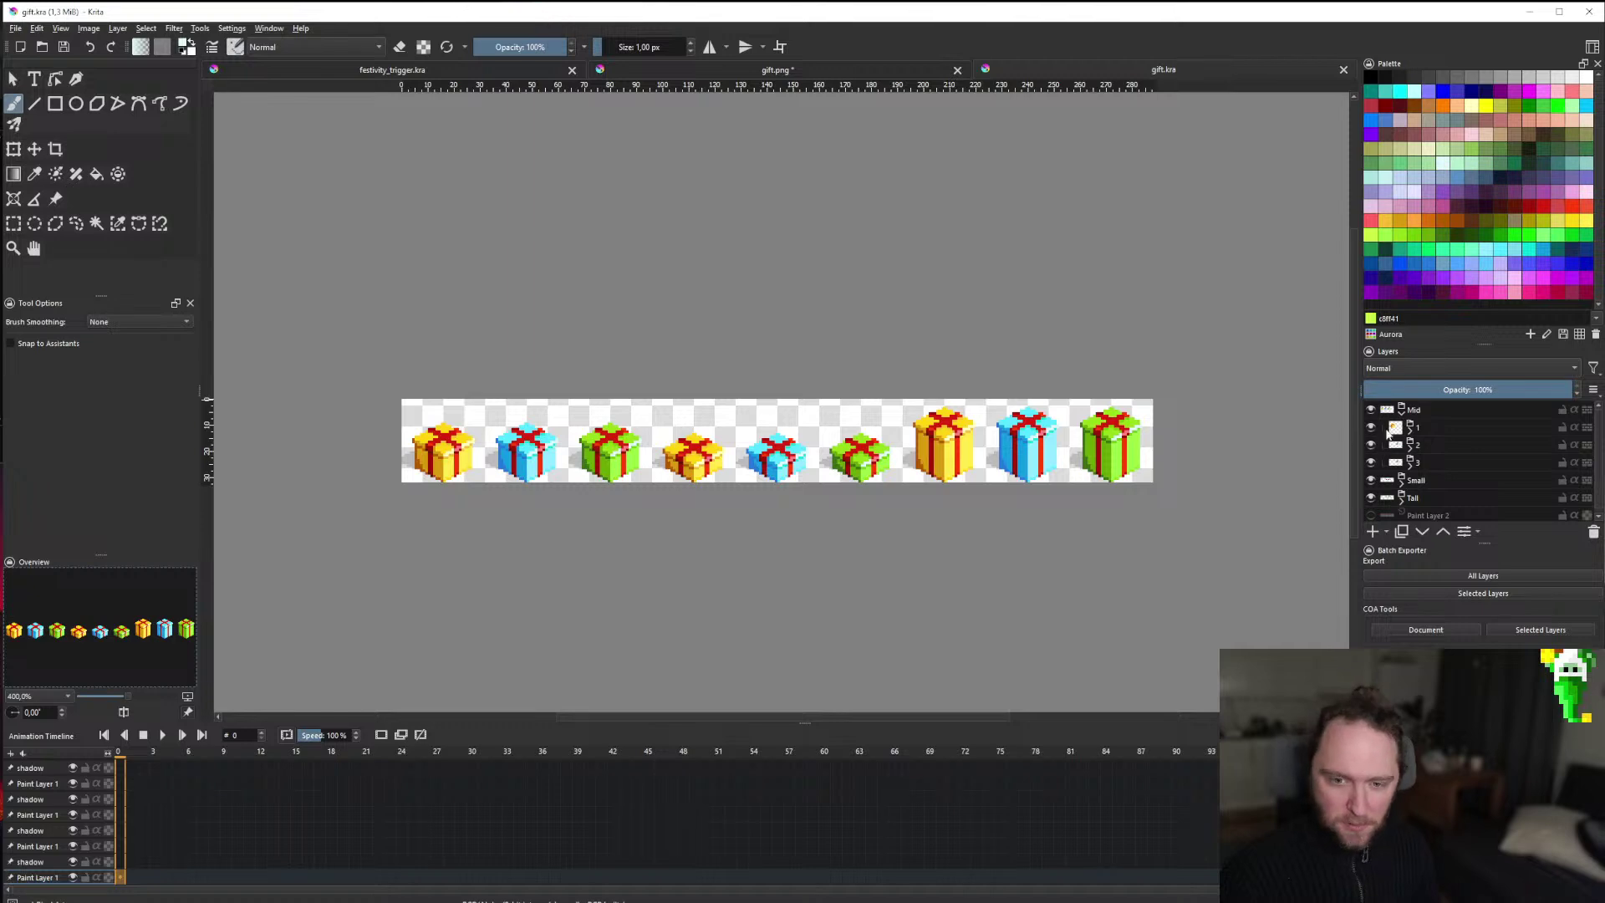
pyautogui.click(1409, 431)
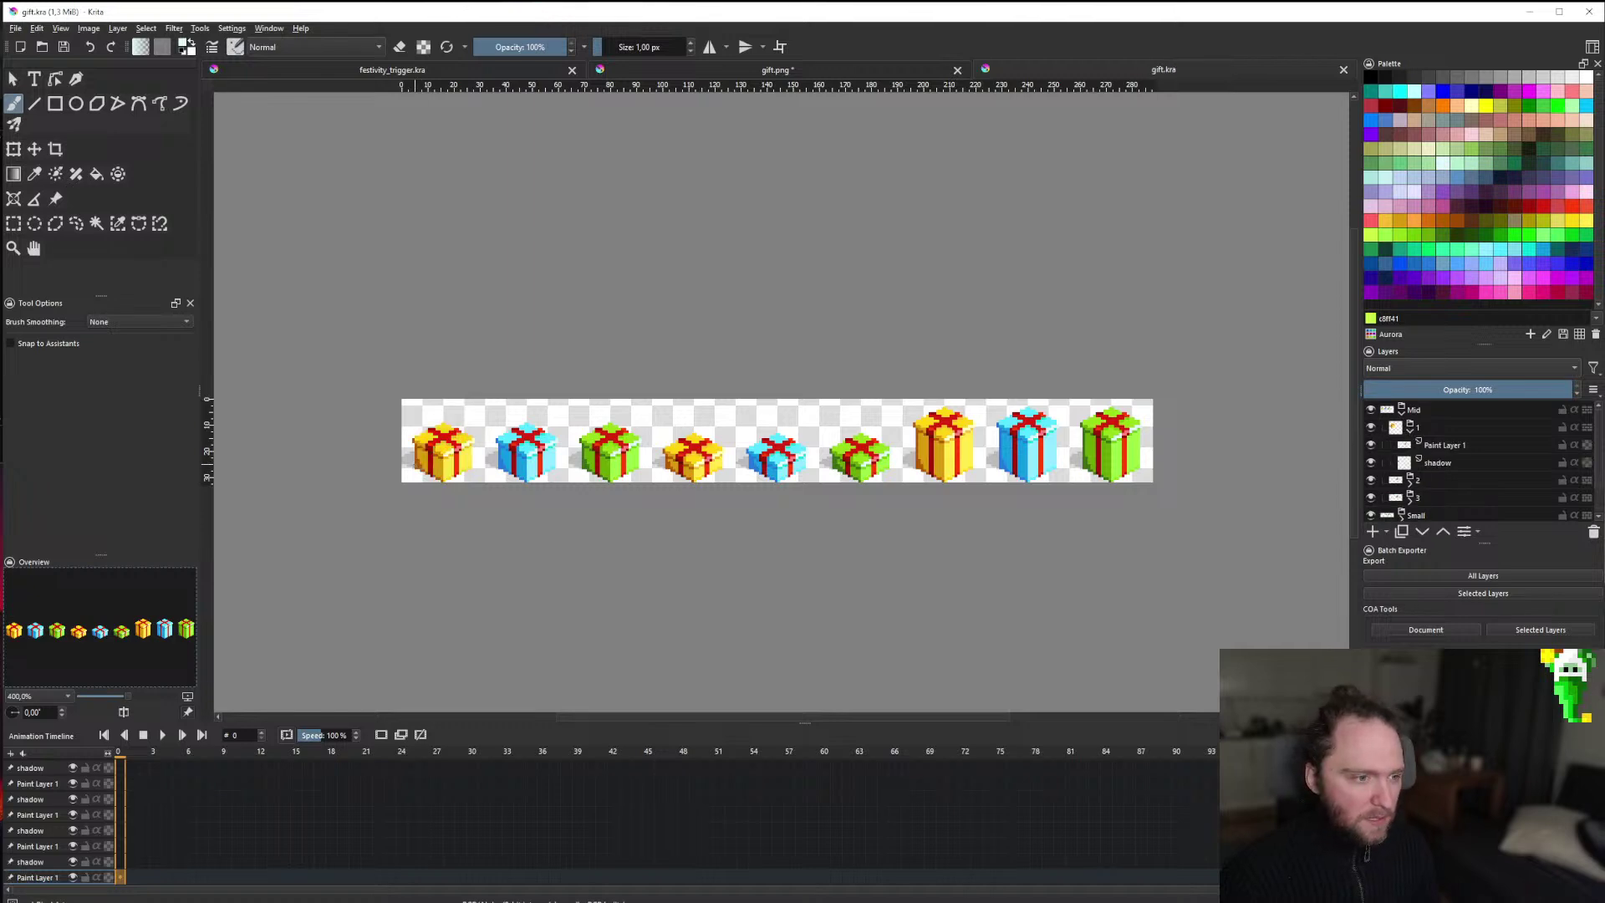
pyautogui.scroll(10, 430, 452)
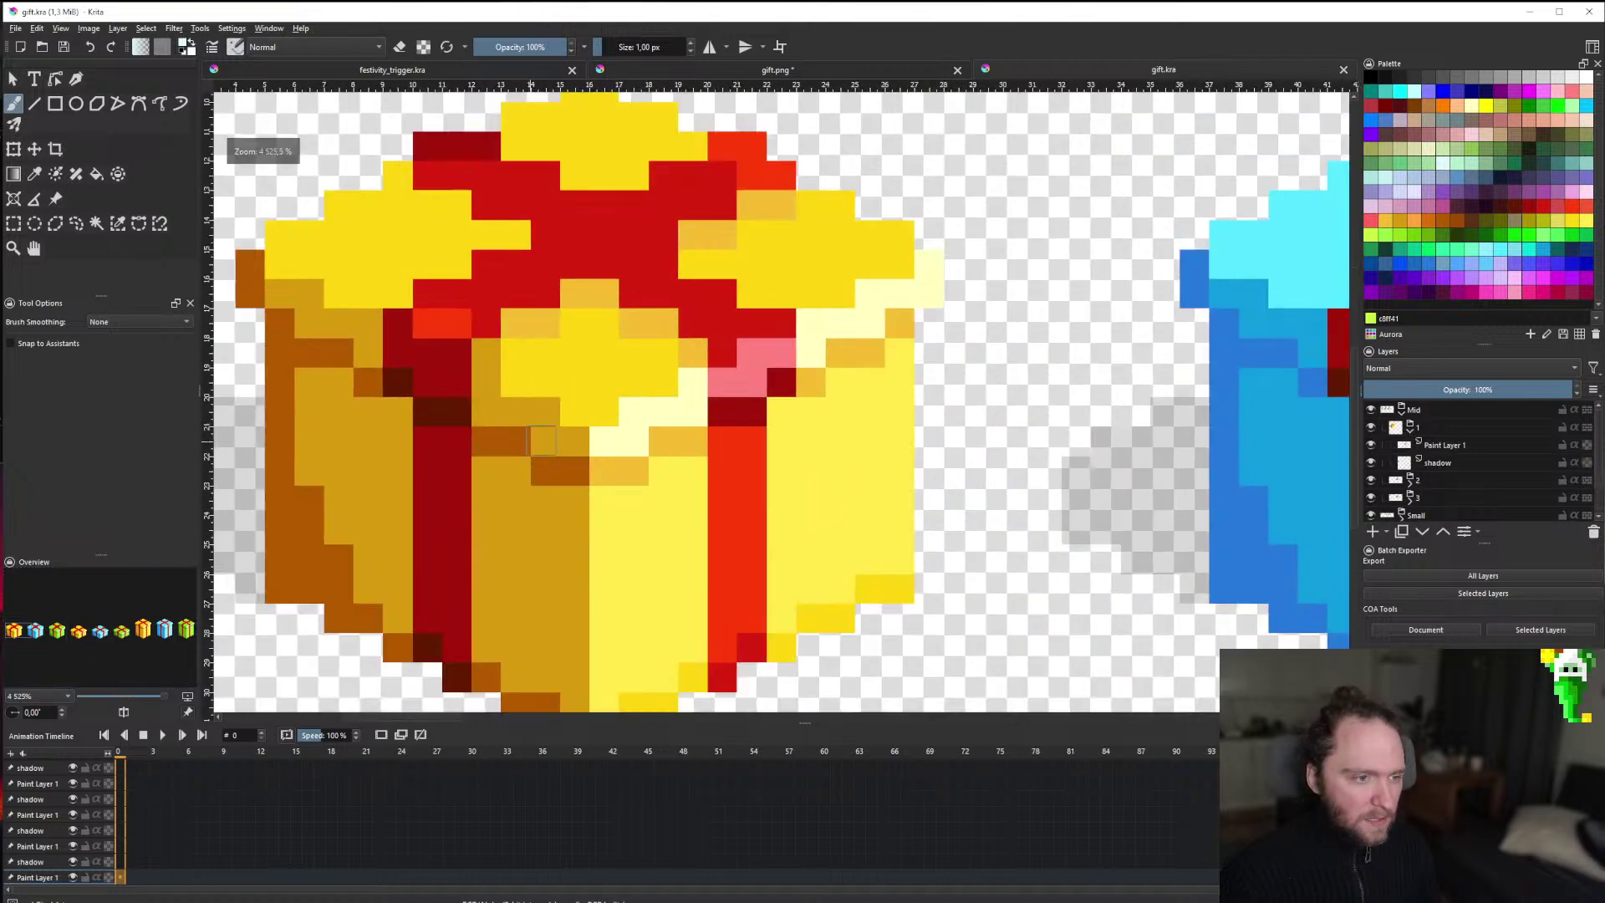
pyautogui.click(35, 105)
pyautogui.scroll(-2, 464, 450)
pyautogui.scroll(2, 568, 487)
pyautogui.moveTo(506, 498); pyautogui.dragTo(505, 623)
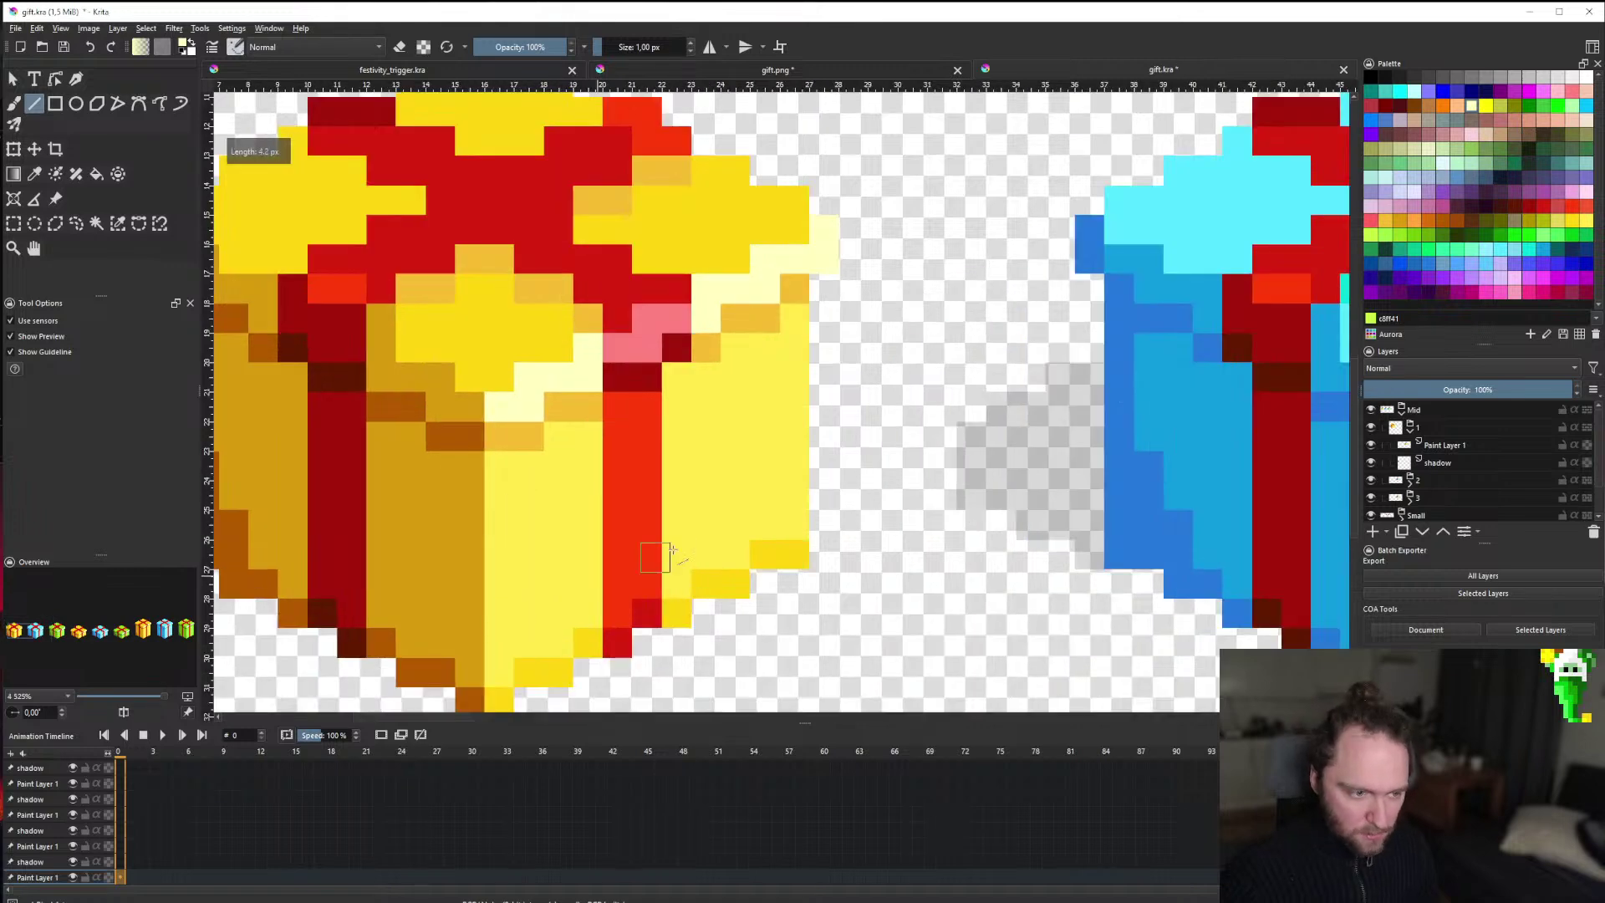
pyautogui.scroll(-3, 652, 527)
pyautogui.hotkey('ctrl', 'z')
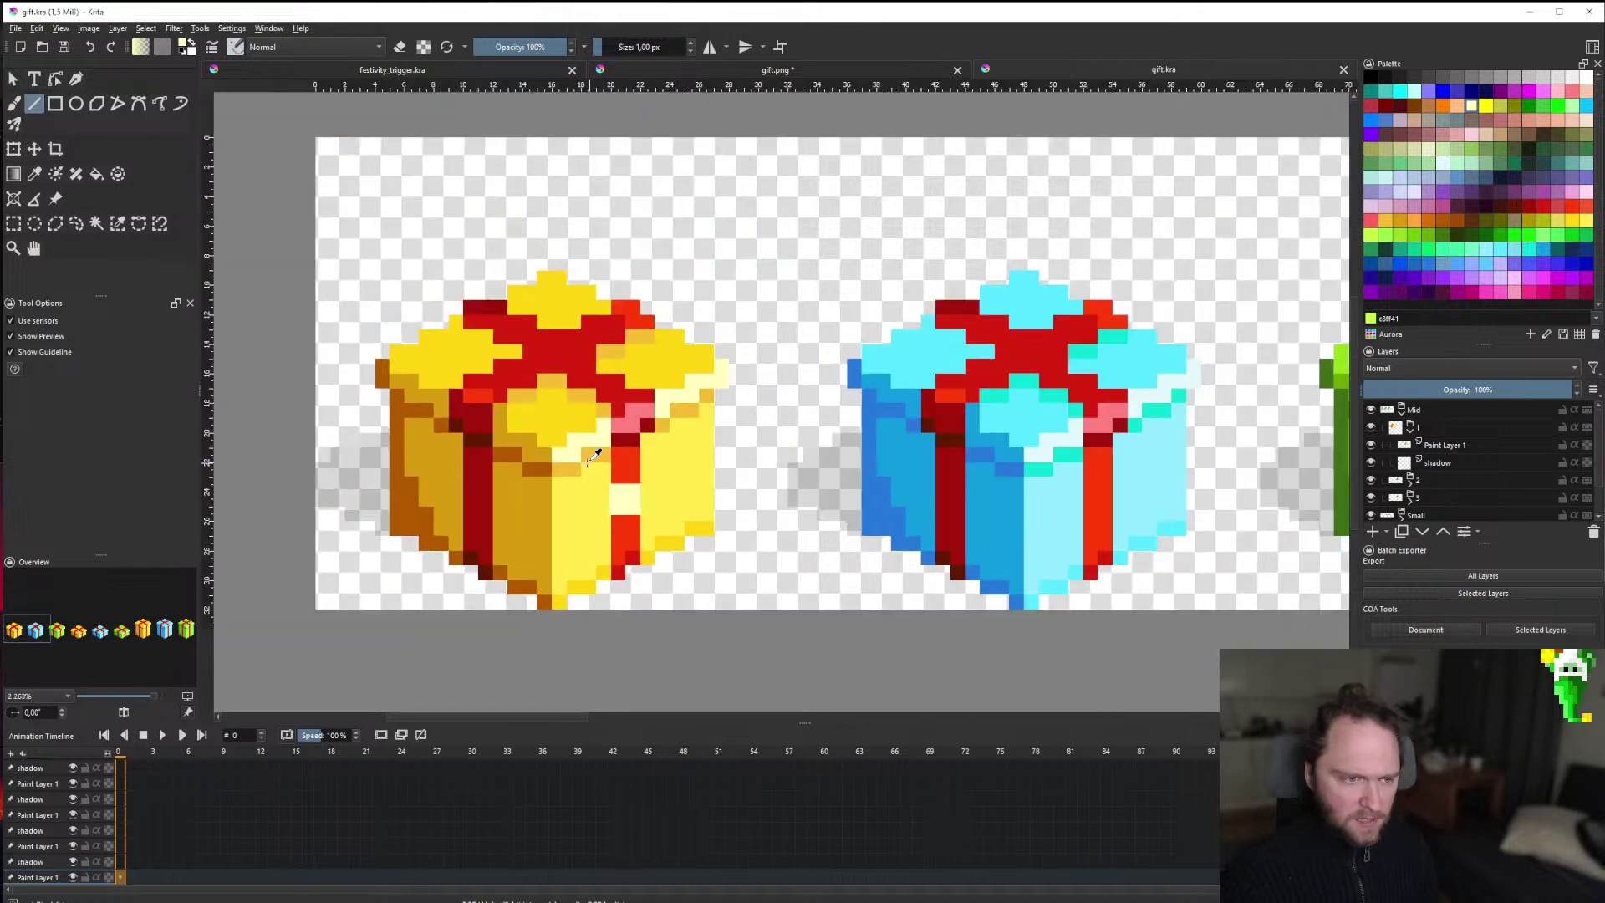
# On Paint Layer 1 of Mid subgroup 1, draw pale cream highlight lines down the yellow gift's front corner and right edge.
pyautogui.click(1476, 446)
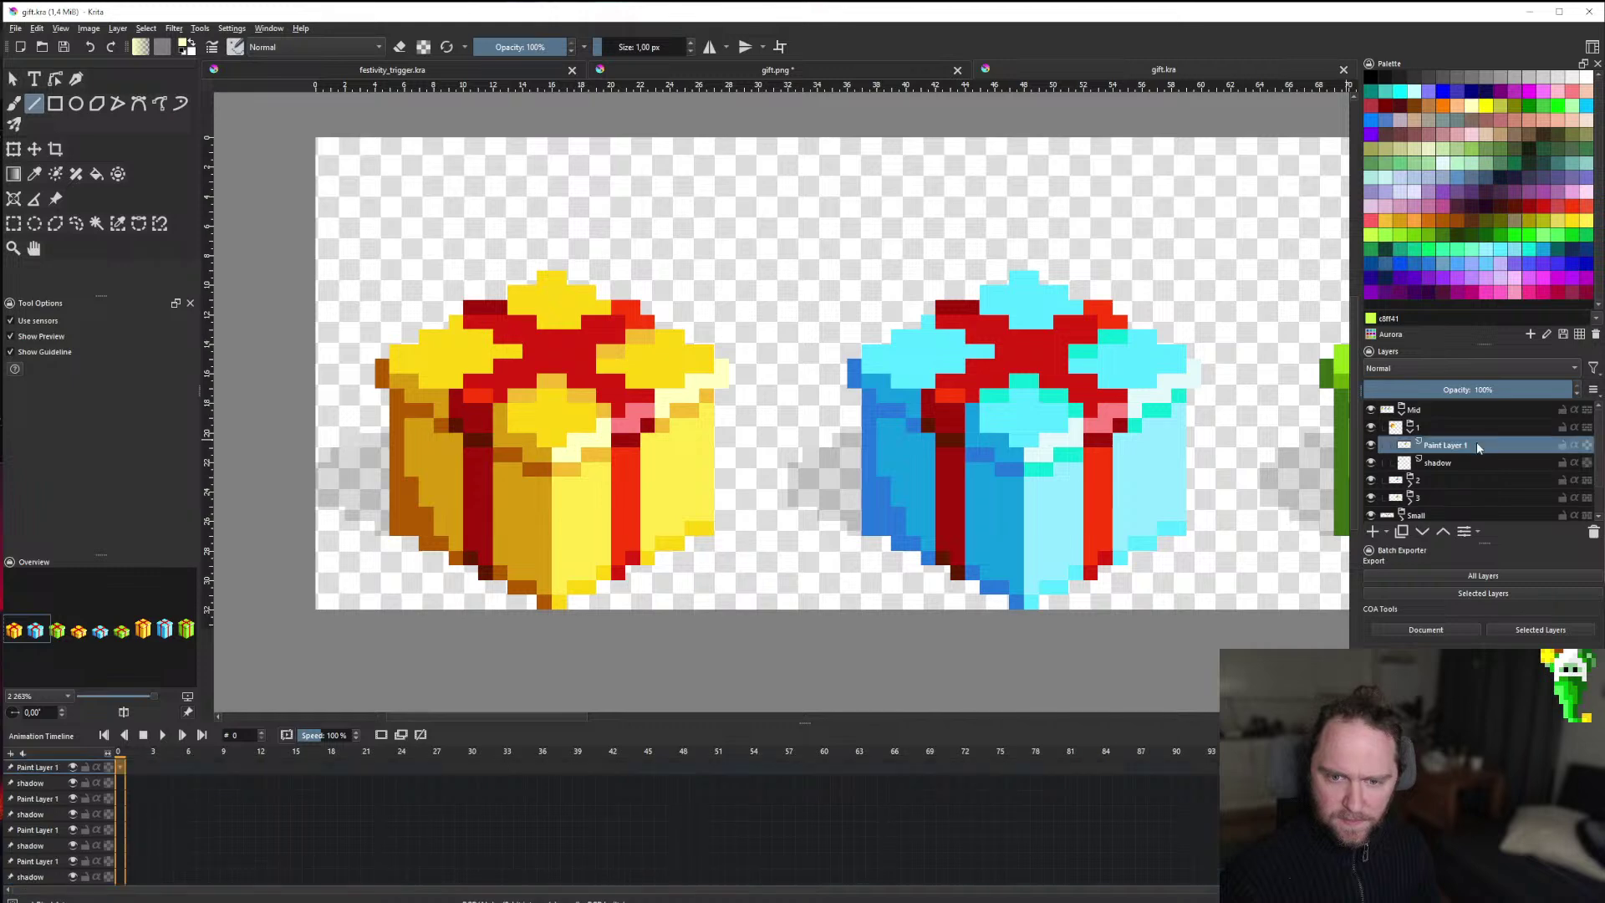
pyautogui.scroll(2, 554, 539)
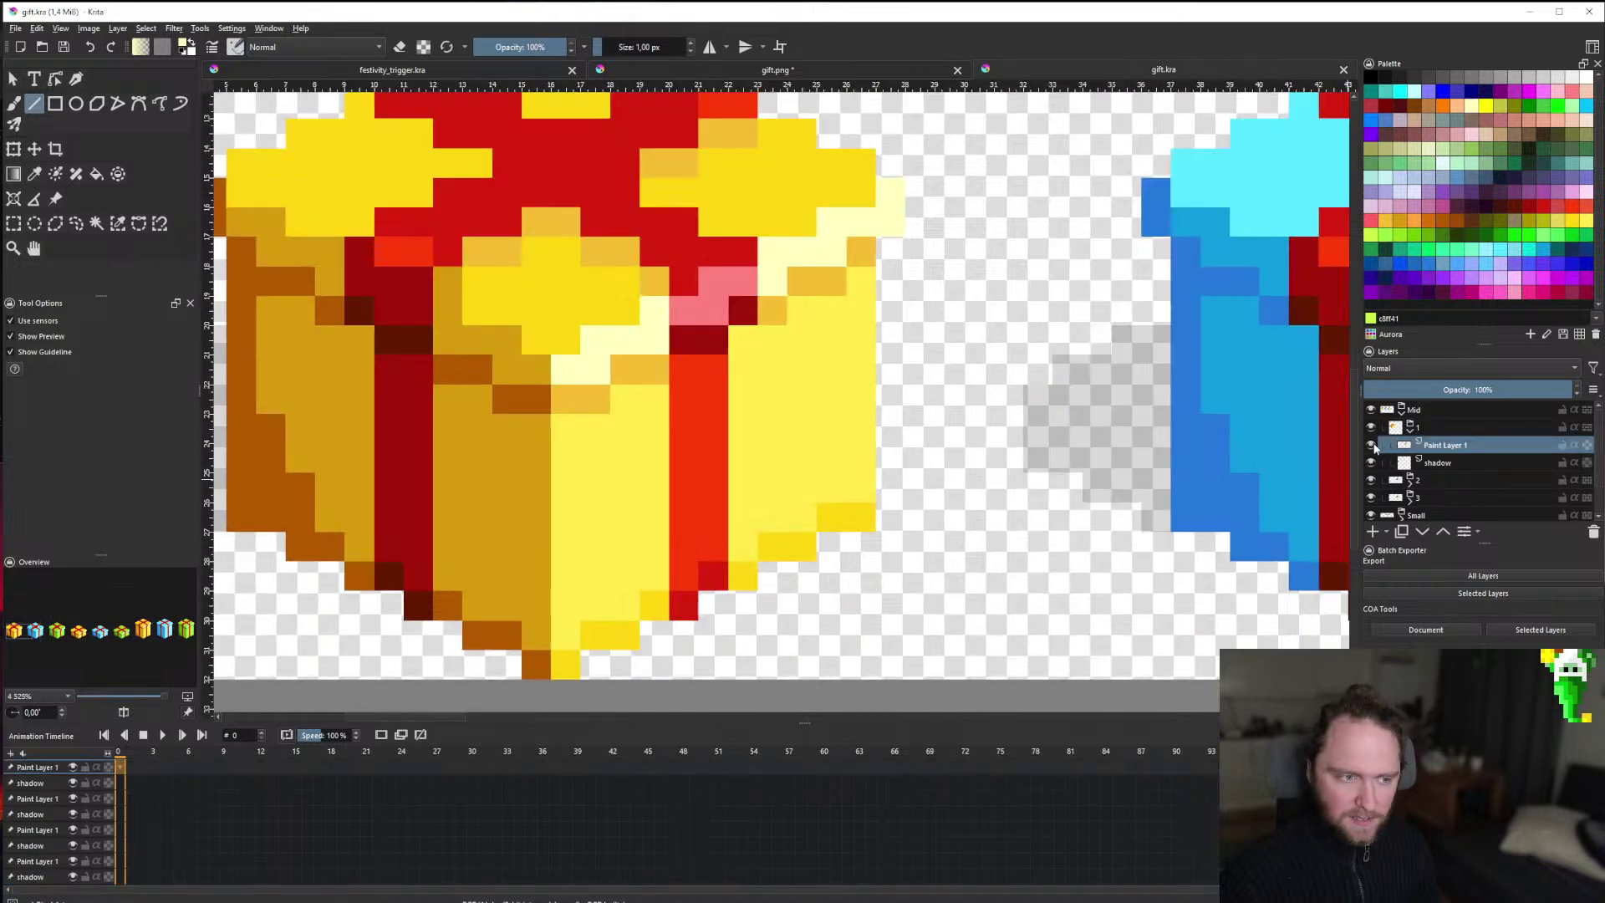
pyautogui.moveTo(563, 585); pyautogui.dragTo(573, 459)
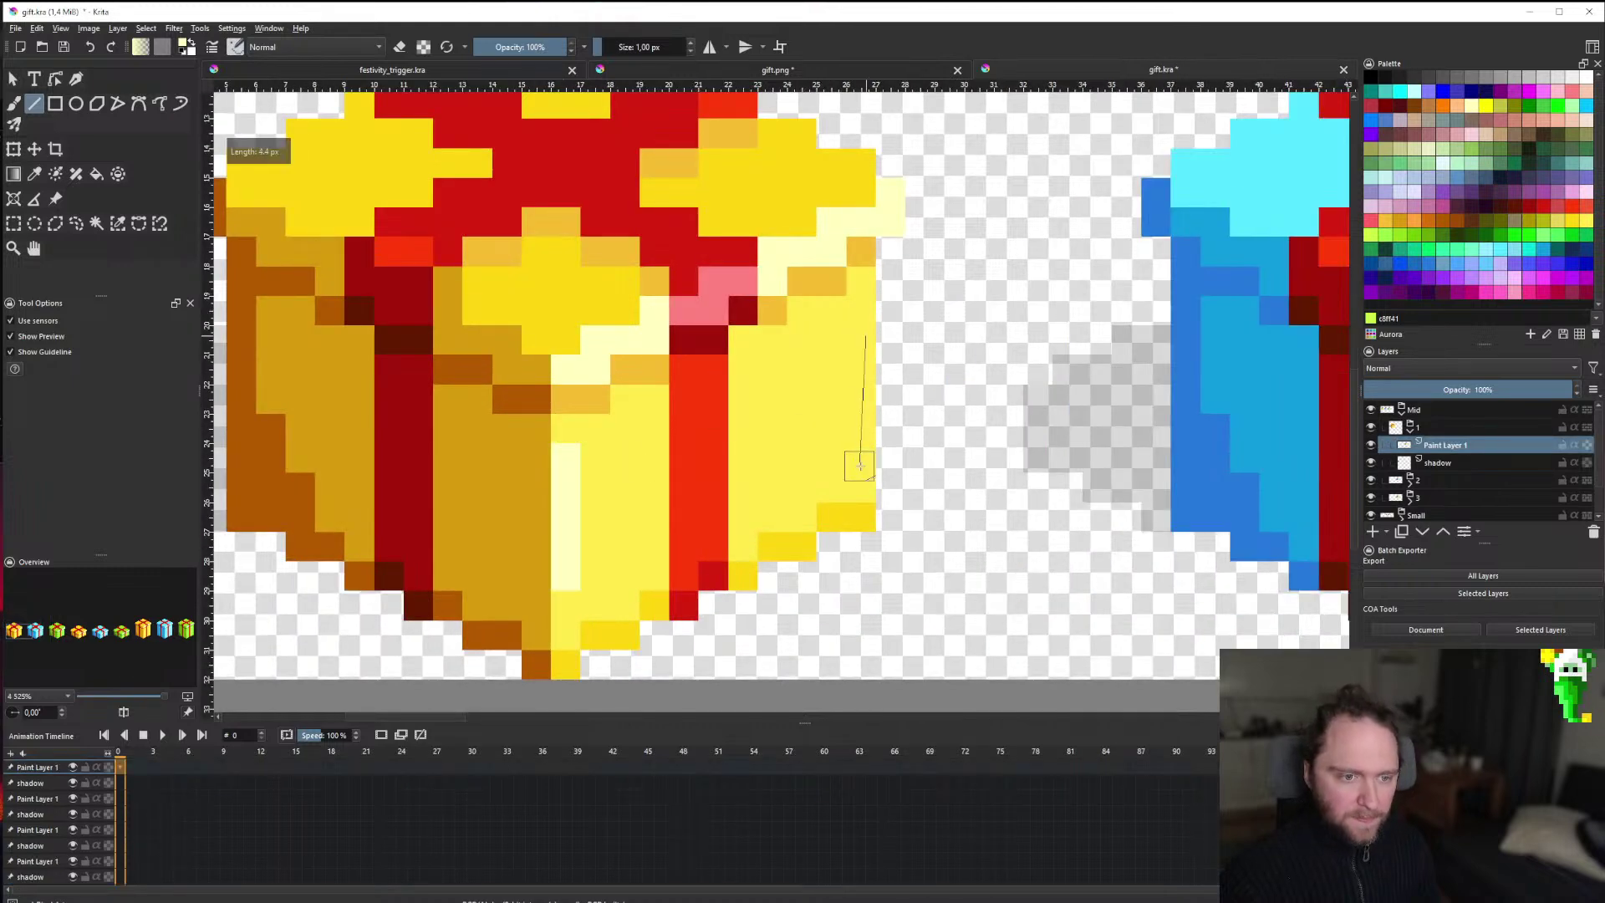
pyautogui.scroll(-8, 861, 460)
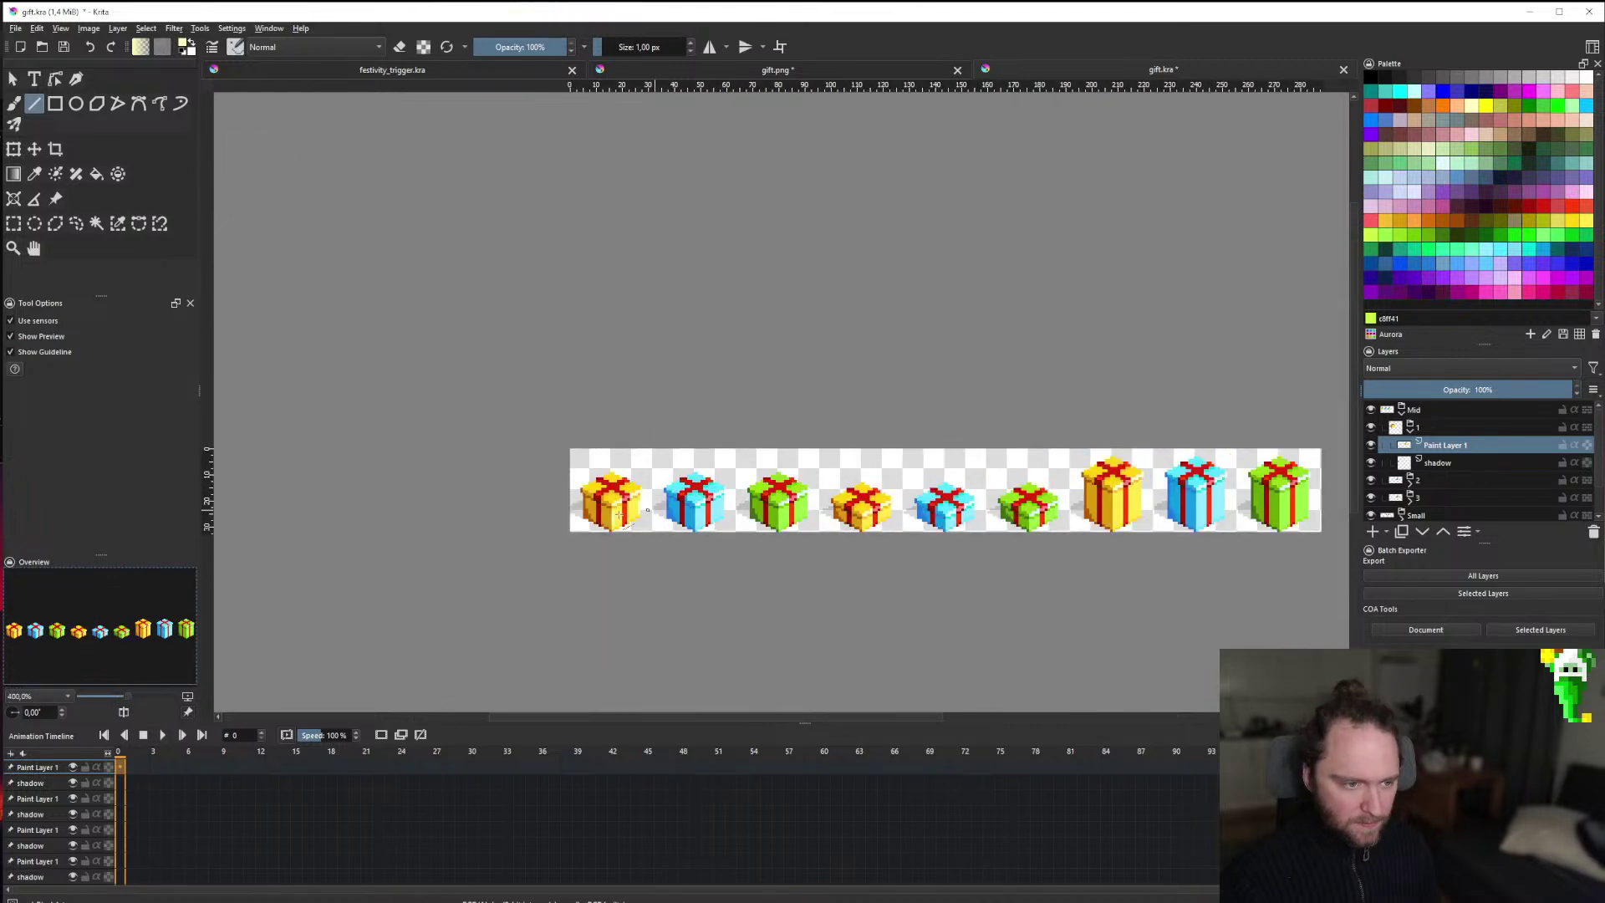
# Add light yellow highlight pixels along the left-facing edges of the mid-sized yellow gift's lid and save the file.
pyautogui.scroll(7, 619, 515)
pyautogui.moveTo(836, 611); pyautogui.dragTo(804, 611)
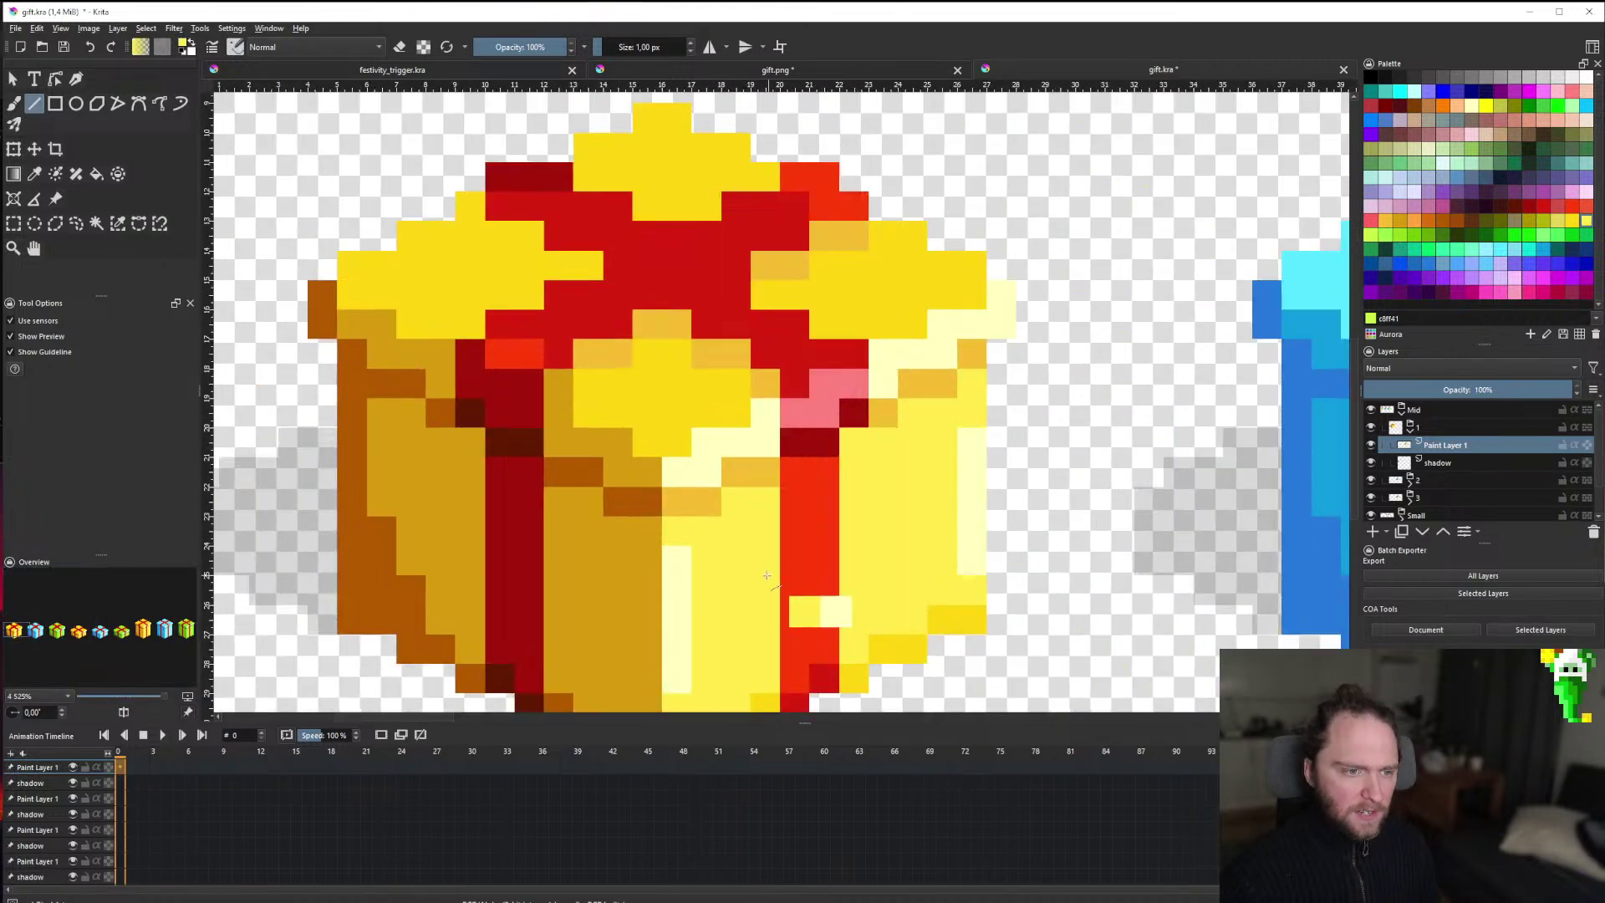
pyautogui.hotkey('ctrl', 'z')
pyautogui.moveTo(647, 441); pyautogui.dragTo(589, 414)
pyautogui.moveTo(434, 324); pyautogui.dragTo(405, 320)
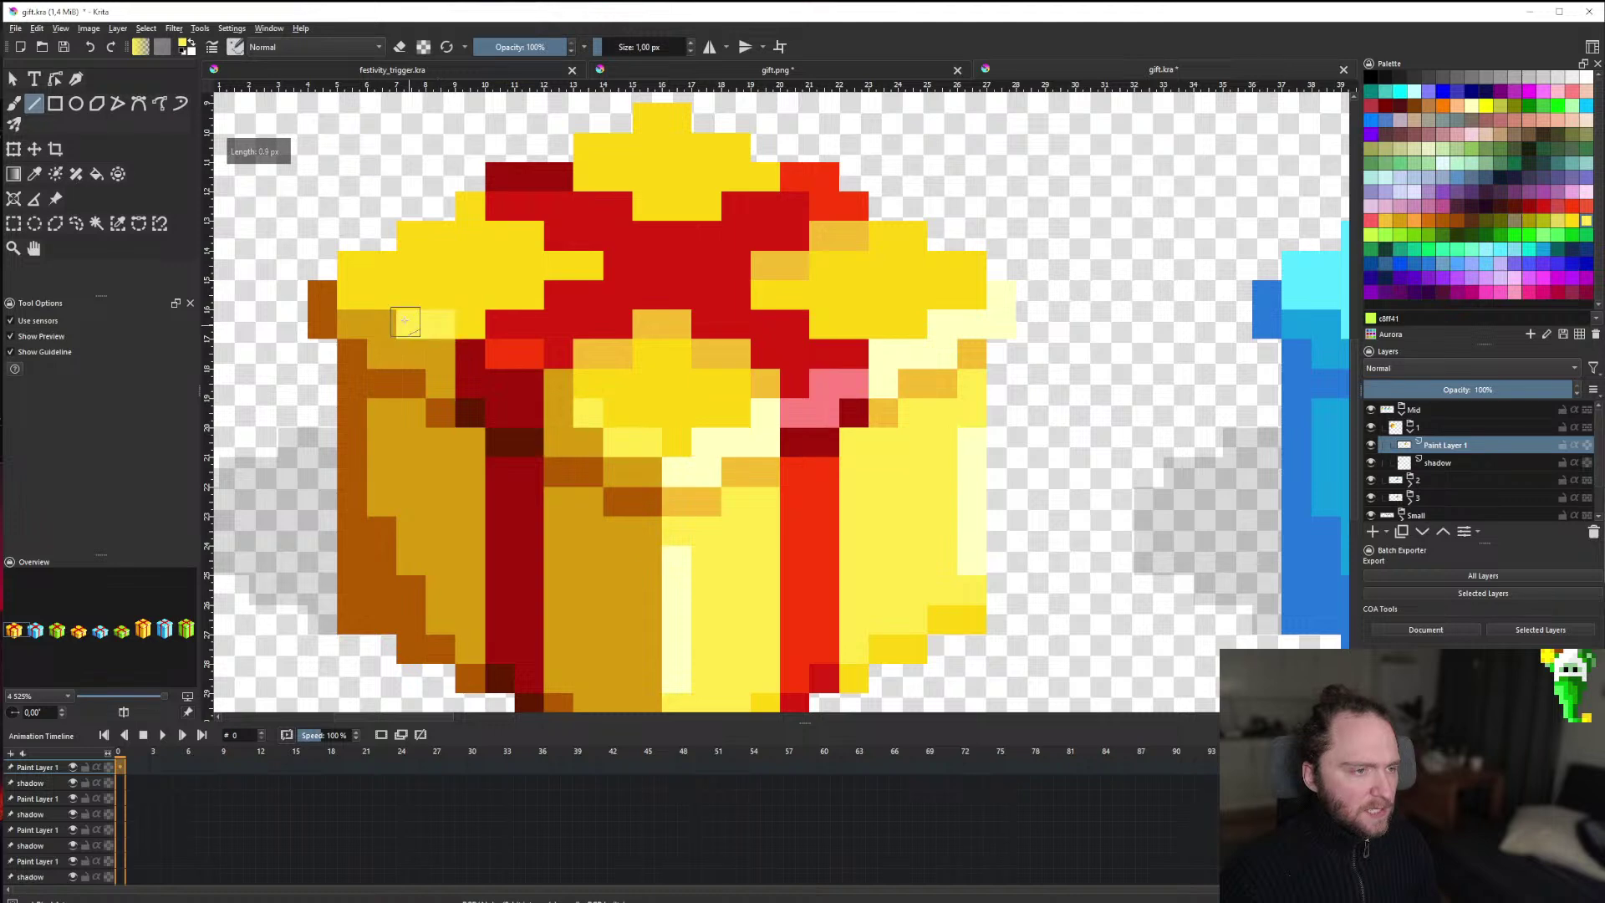
pyautogui.scroll(-9, 468, 418)
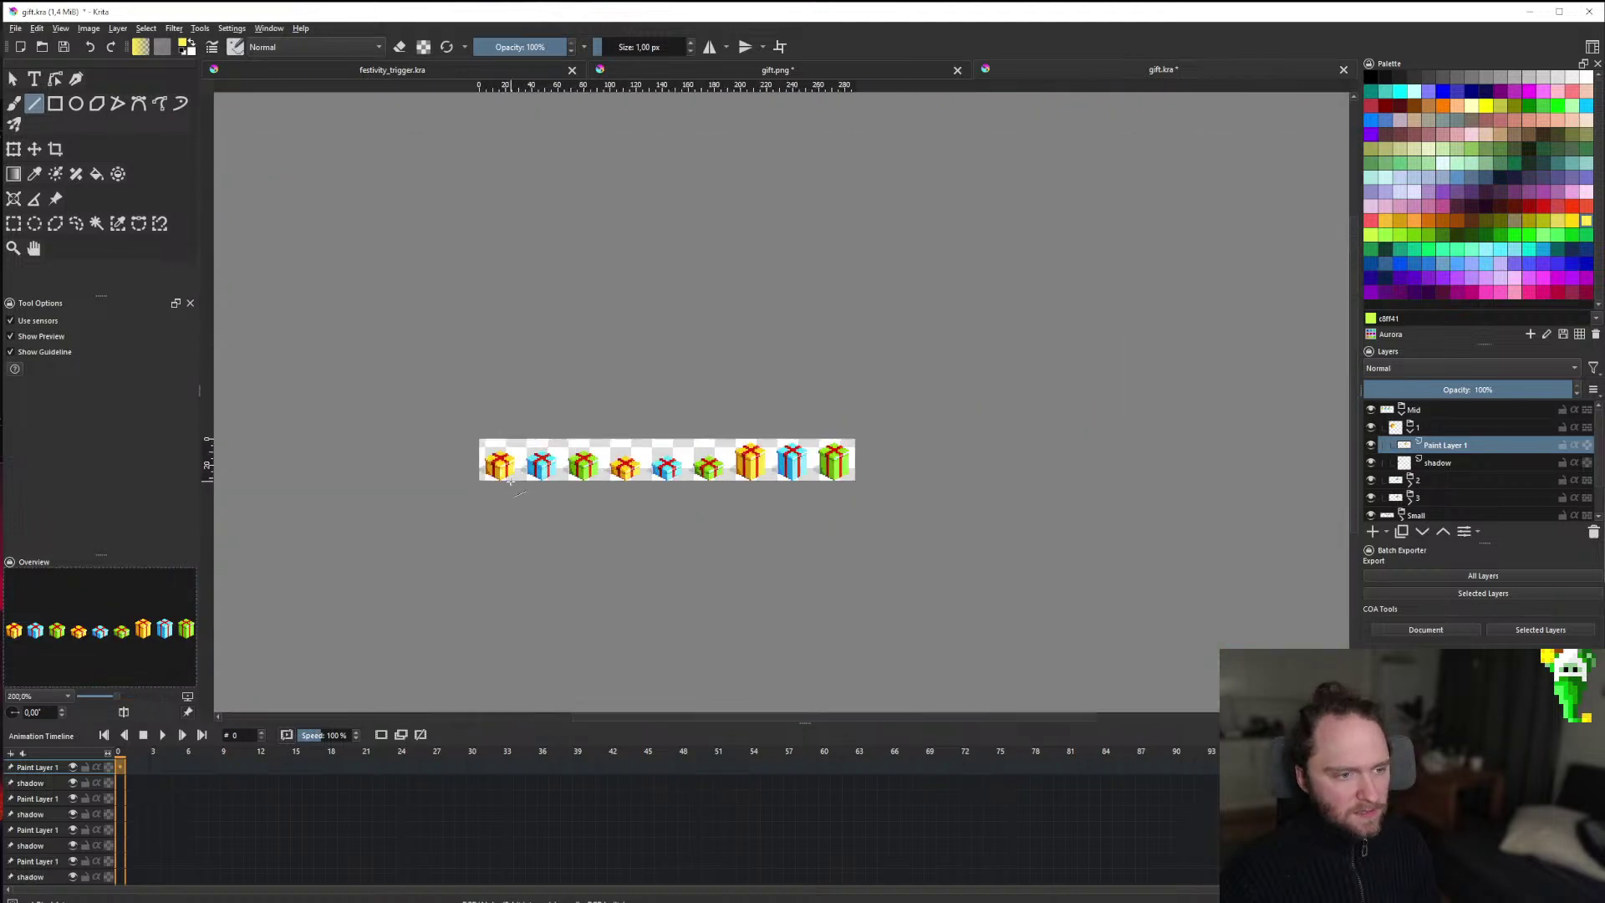
pyautogui.scroll(3, 501, 482)
pyautogui.scroll(-3, 606, 576)
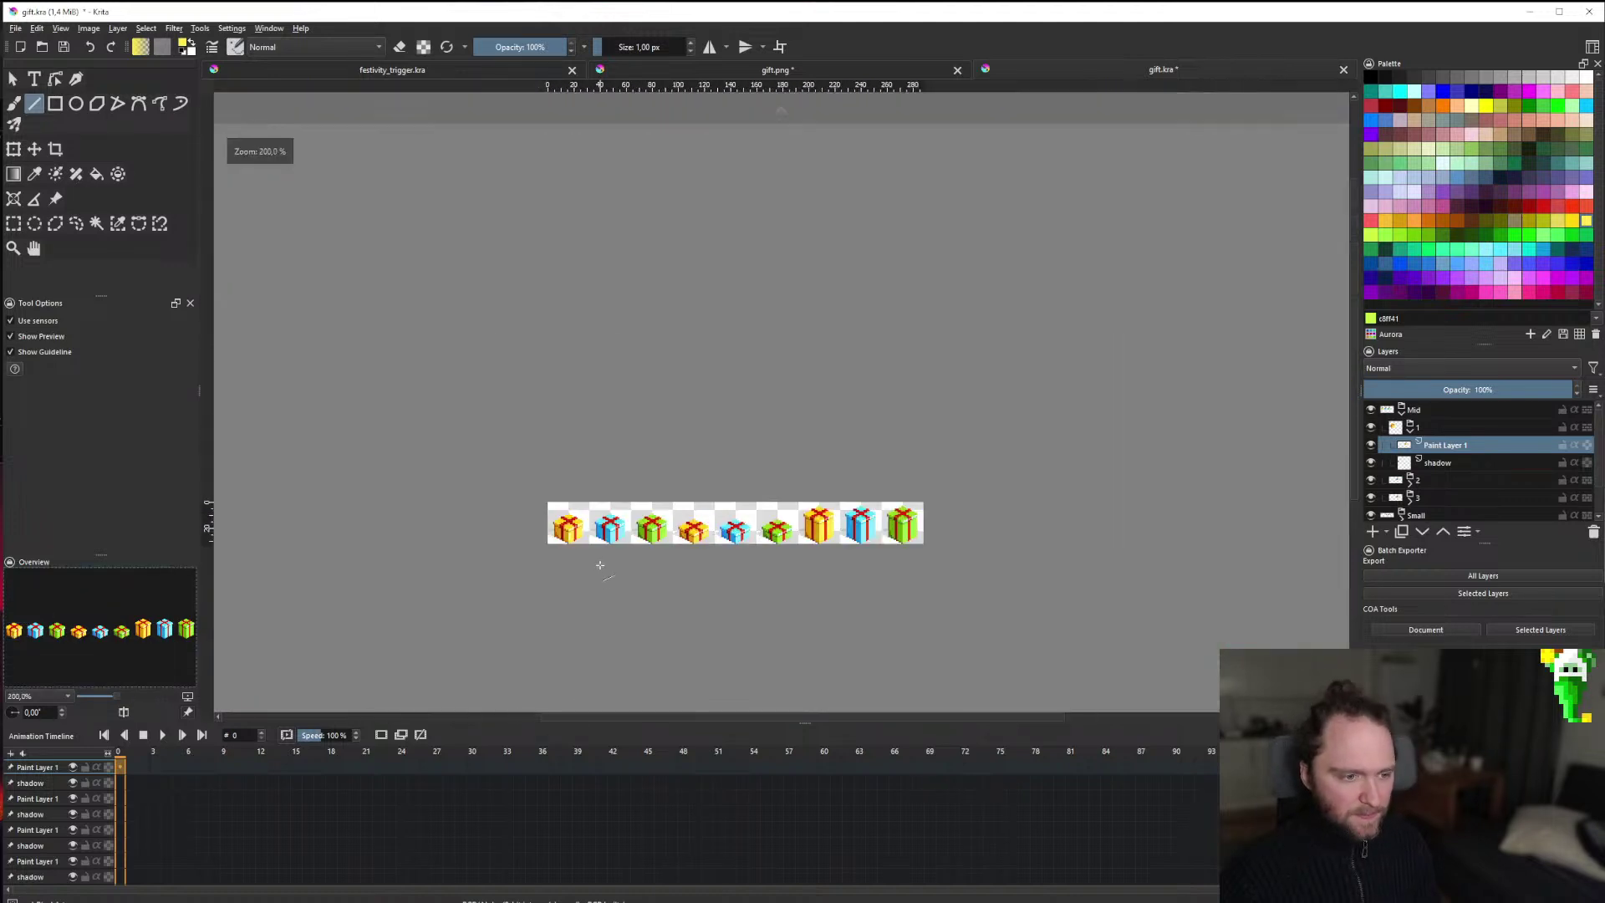
pyautogui.scroll(5, 594, 557)
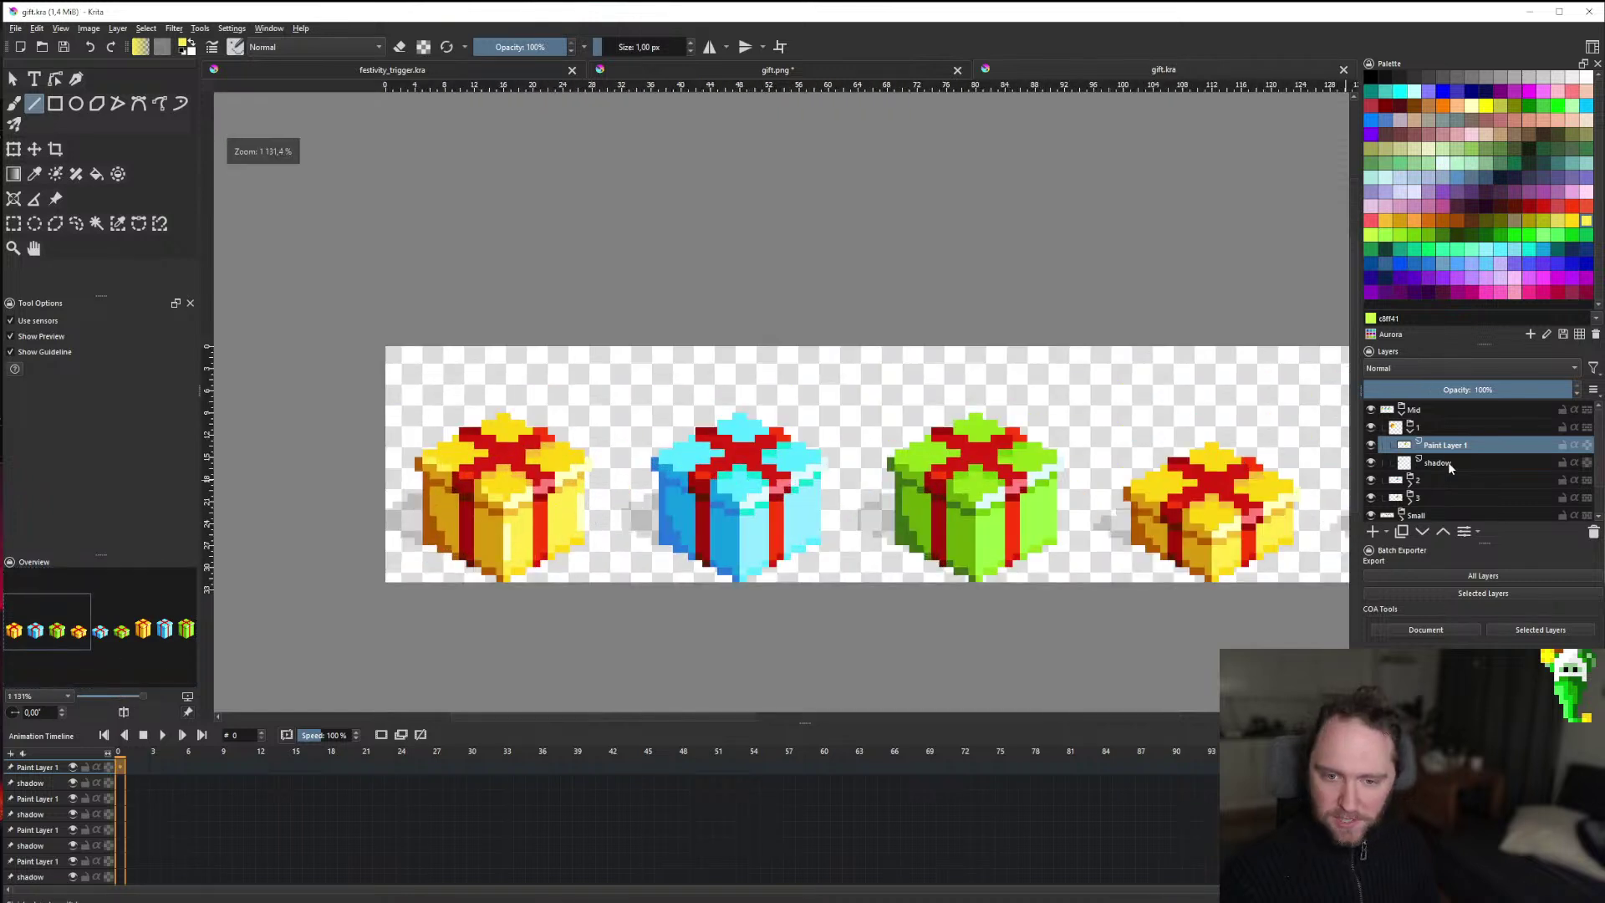
# On Paint Layer 1 of Mid subgroup 2, draw near-white highlight lines down the blue gift's front corner and right edge.
pyautogui.click(1410, 428)
pyautogui.click(1410, 445)
pyautogui.click(1445, 462)
pyautogui.scroll(2, 652, 502)
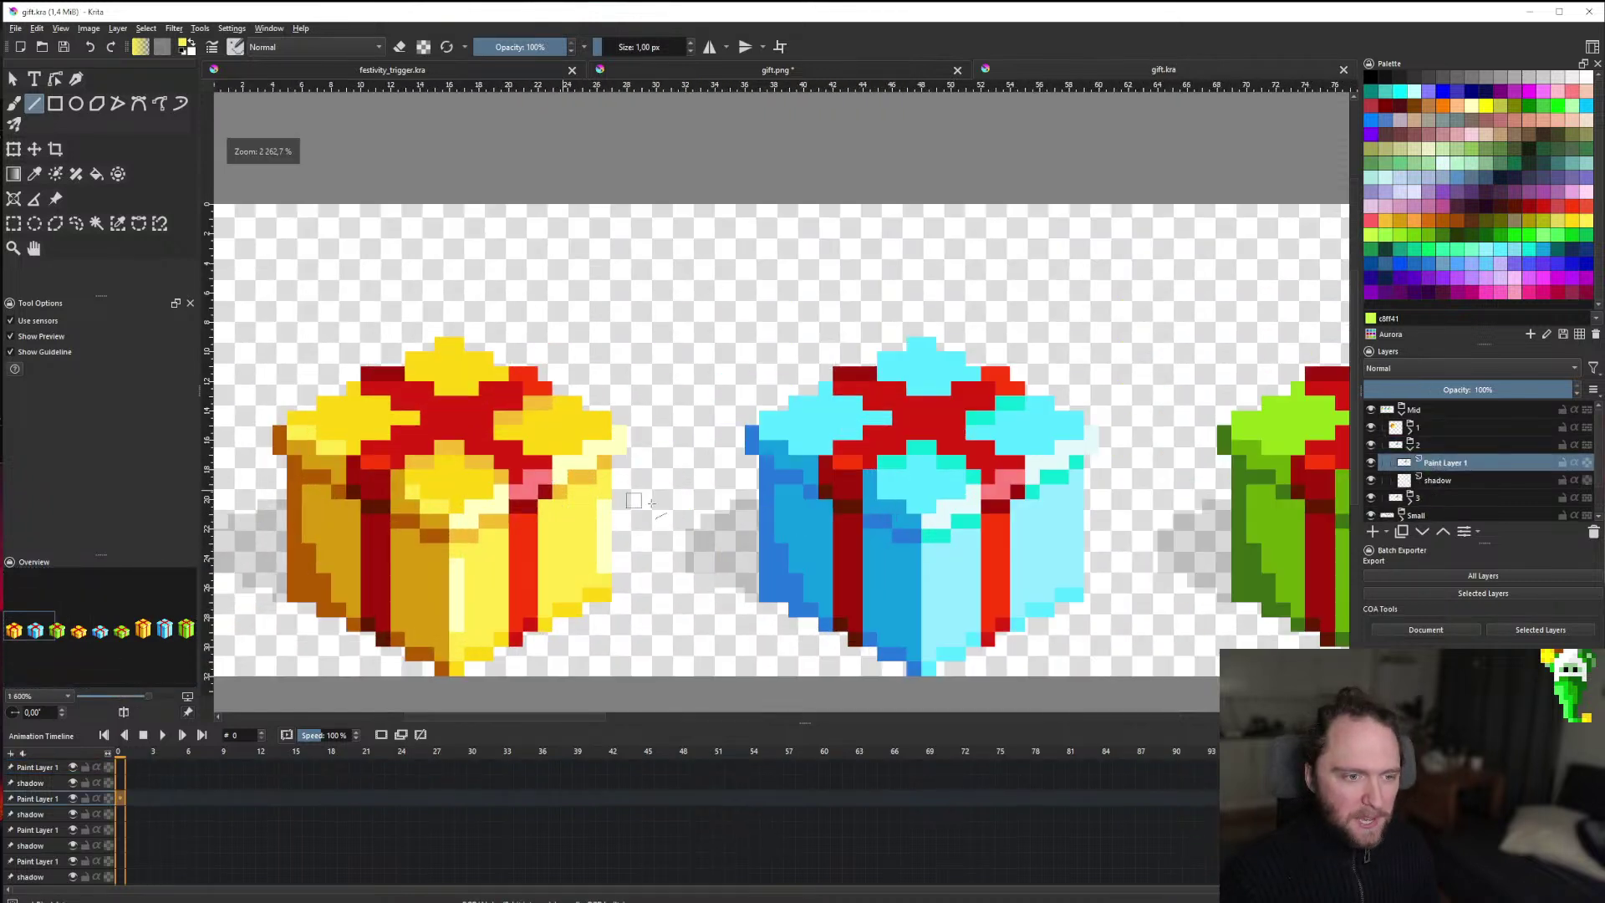
pyautogui.scroll(-1, 633, 499)
pyautogui.scroll(1, 919, 539)
pyautogui.moveTo(872, 620); pyautogui.dragTo(872, 553)
pyautogui.click(1028, 499)
pyautogui.moveTo(1019, 523); pyautogui.dragTo(1016, 493)
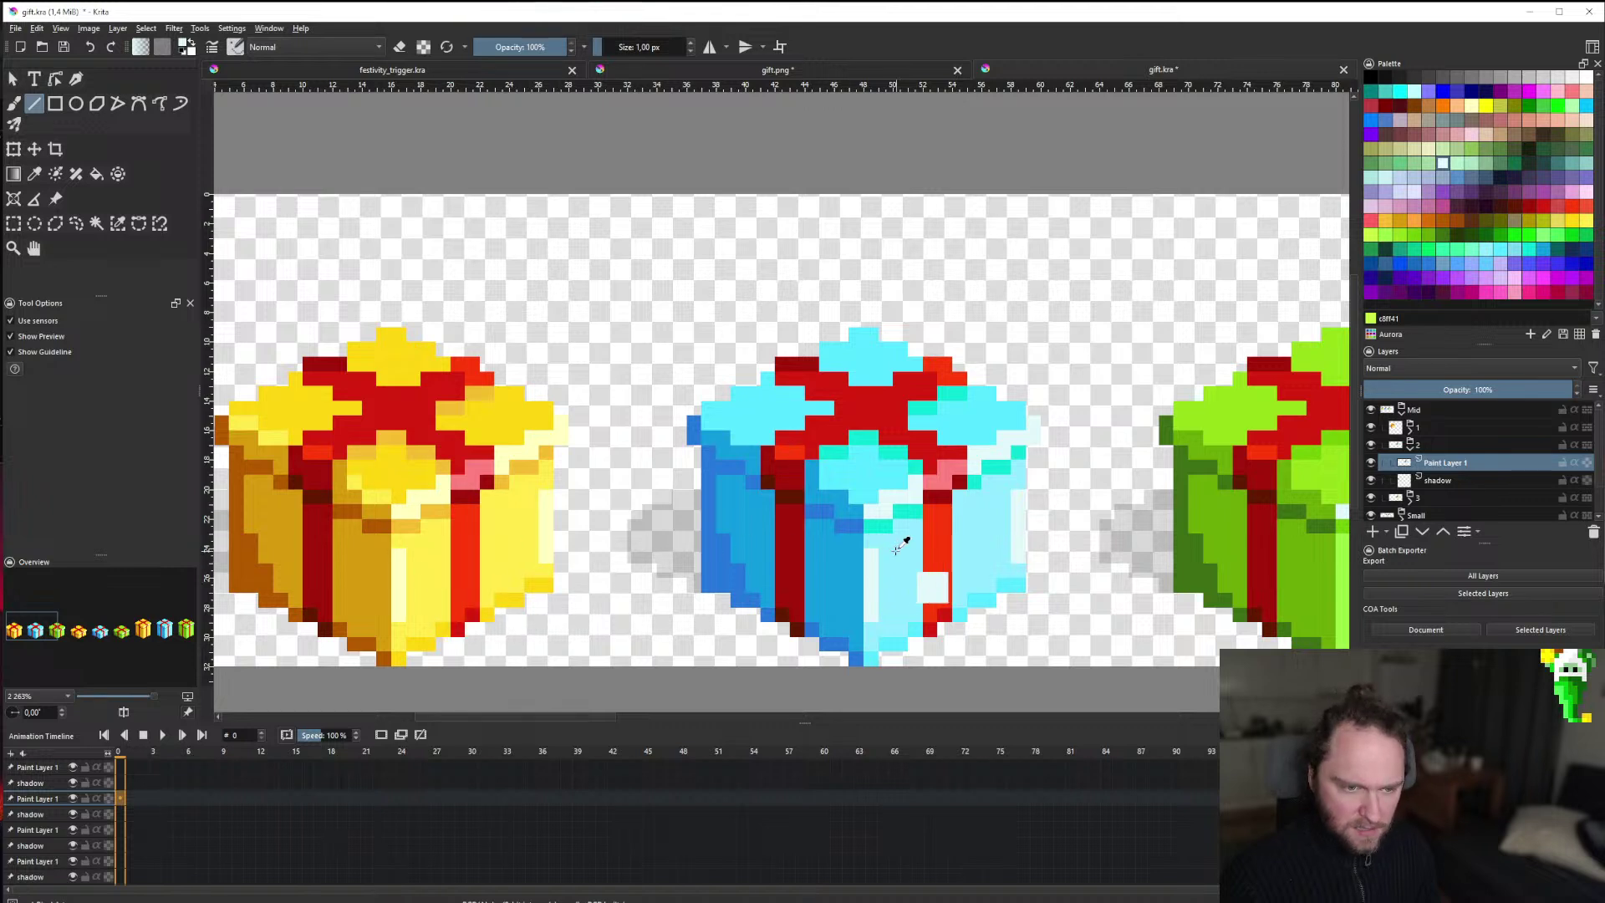
# Pick the light cyan from the blue gift and add highlight pixels along its lid's left-facing edges.
pyautogui.keyDown('ctrl'); pyautogui.click(901, 546); pyautogui.keyUp('ctrl')
pyautogui.moveTo(868, 493); pyautogui.dragTo(885, 525)
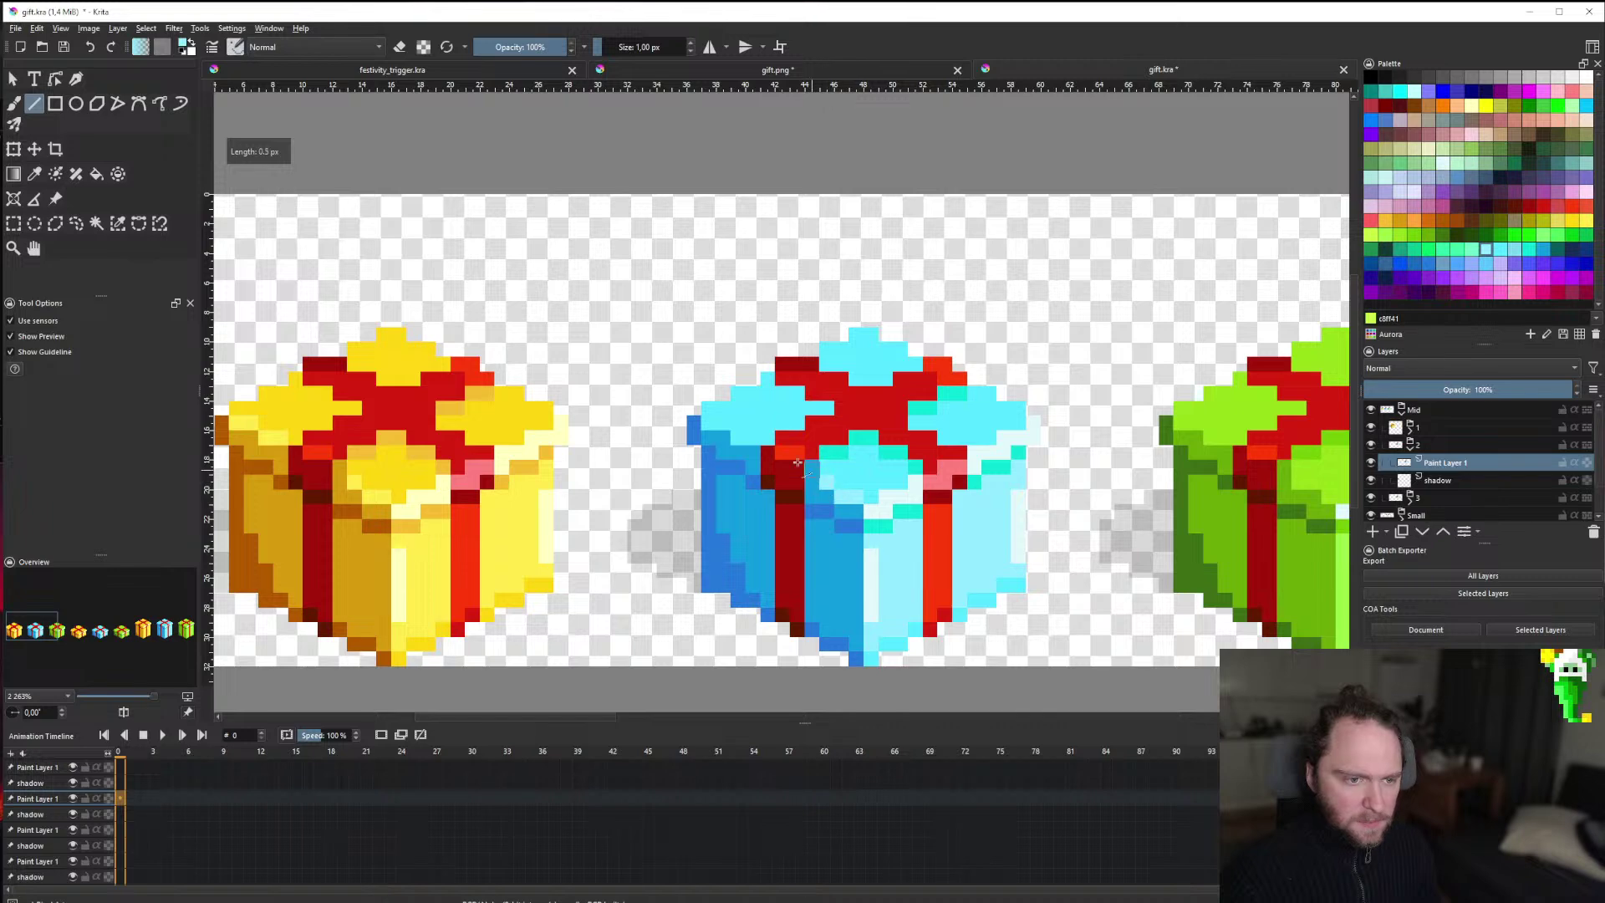
pyautogui.scroll(-5, 714, 428)
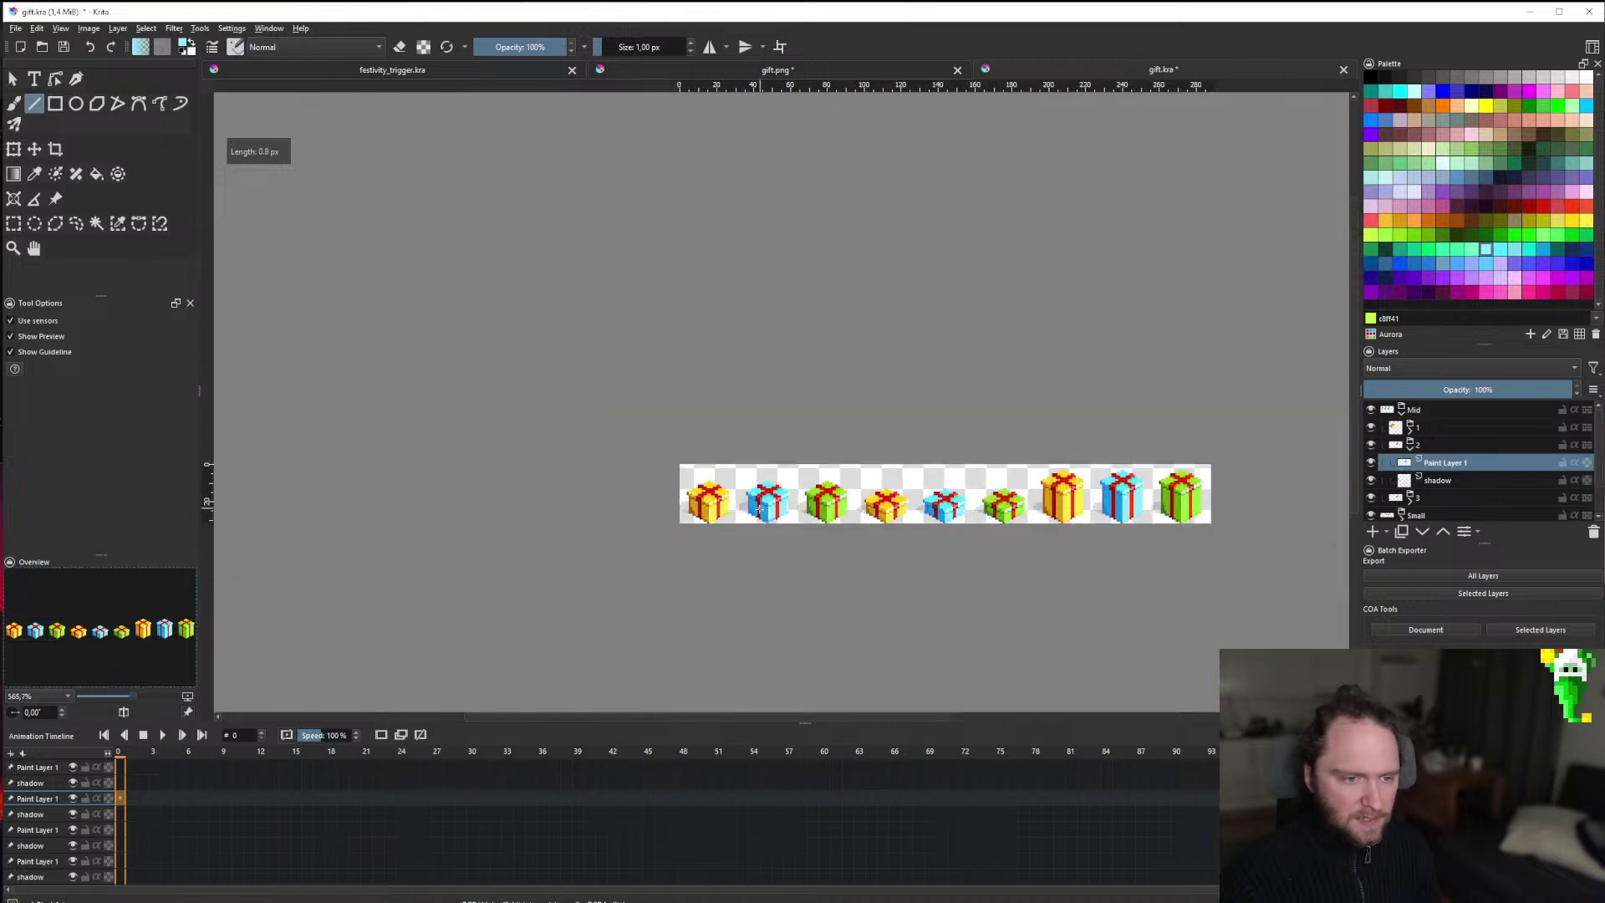
pyautogui.scroll(3, 927, 491)
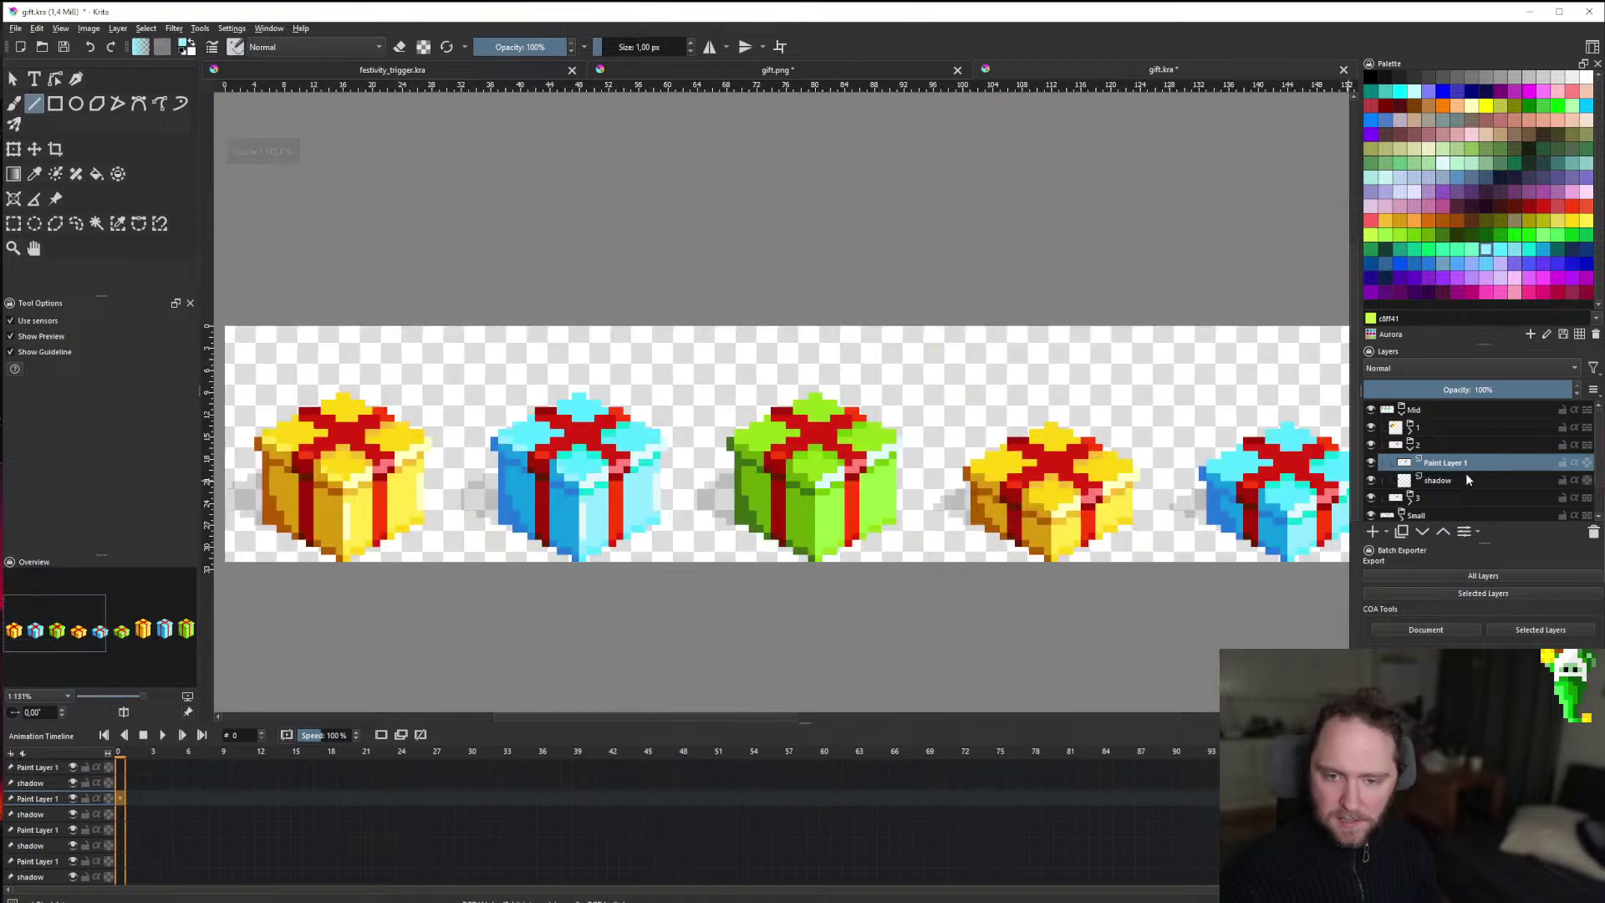
# Collapse Mid subgroup 2, expand subgroup 3, and make its Paint Layer 1 active, toggling its visibility to identify it.
pyautogui.click(1406, 448)
pyautogui.click(1411, 445)
pyautogui.click(1410, 462)
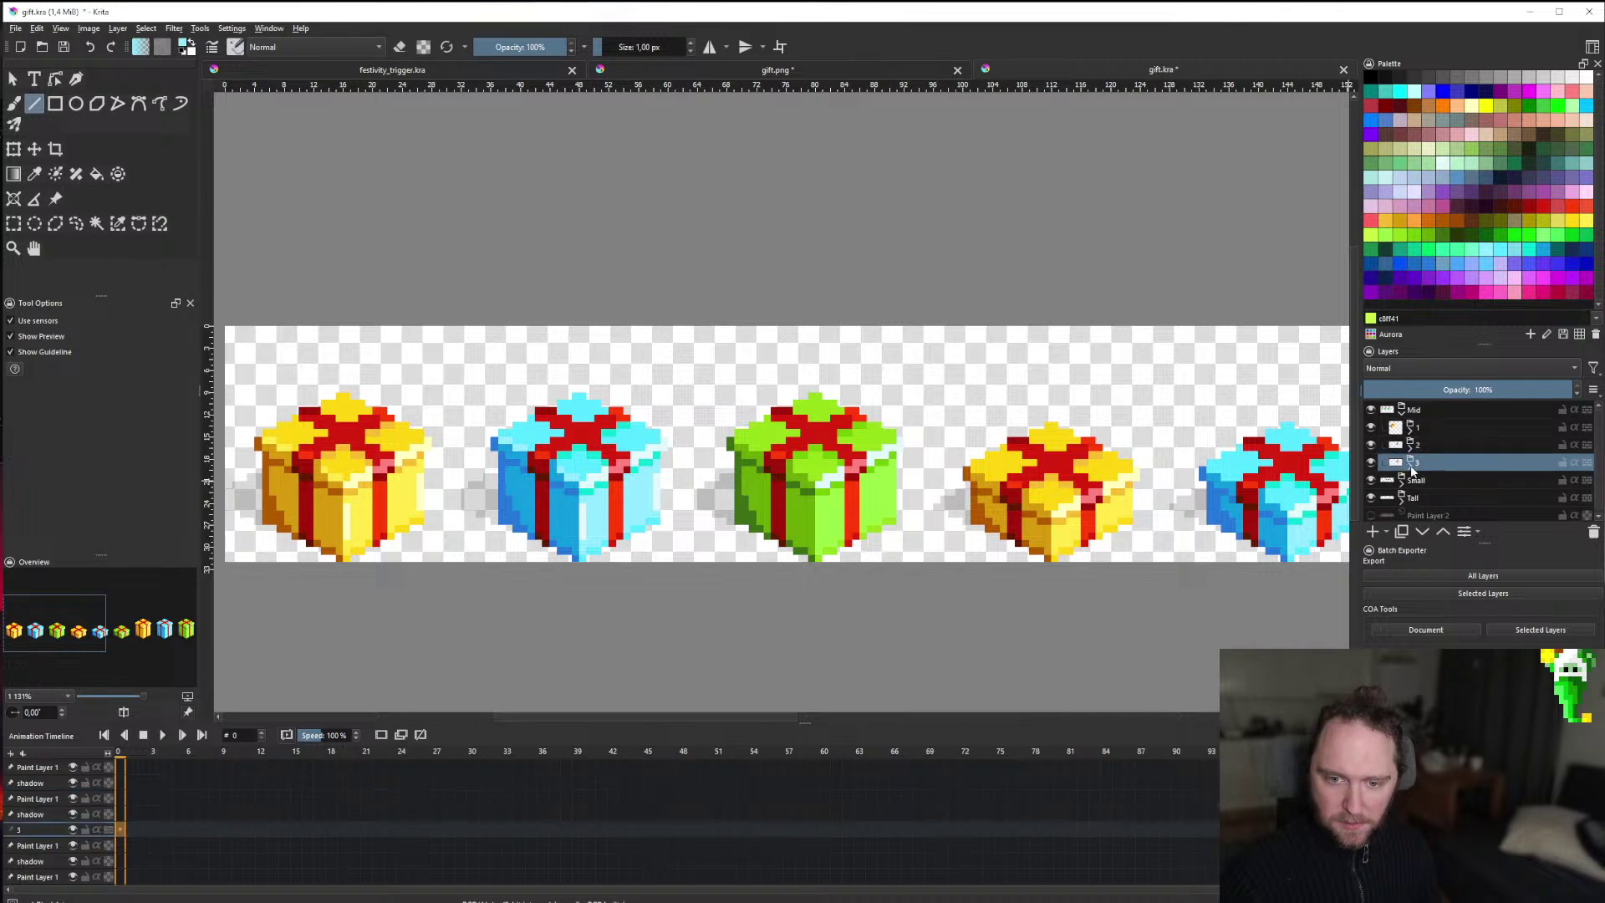
pyautogui.click(1442, 479)
pyautogui.click(1371, 480)
pyautogui.click(1371, 480)
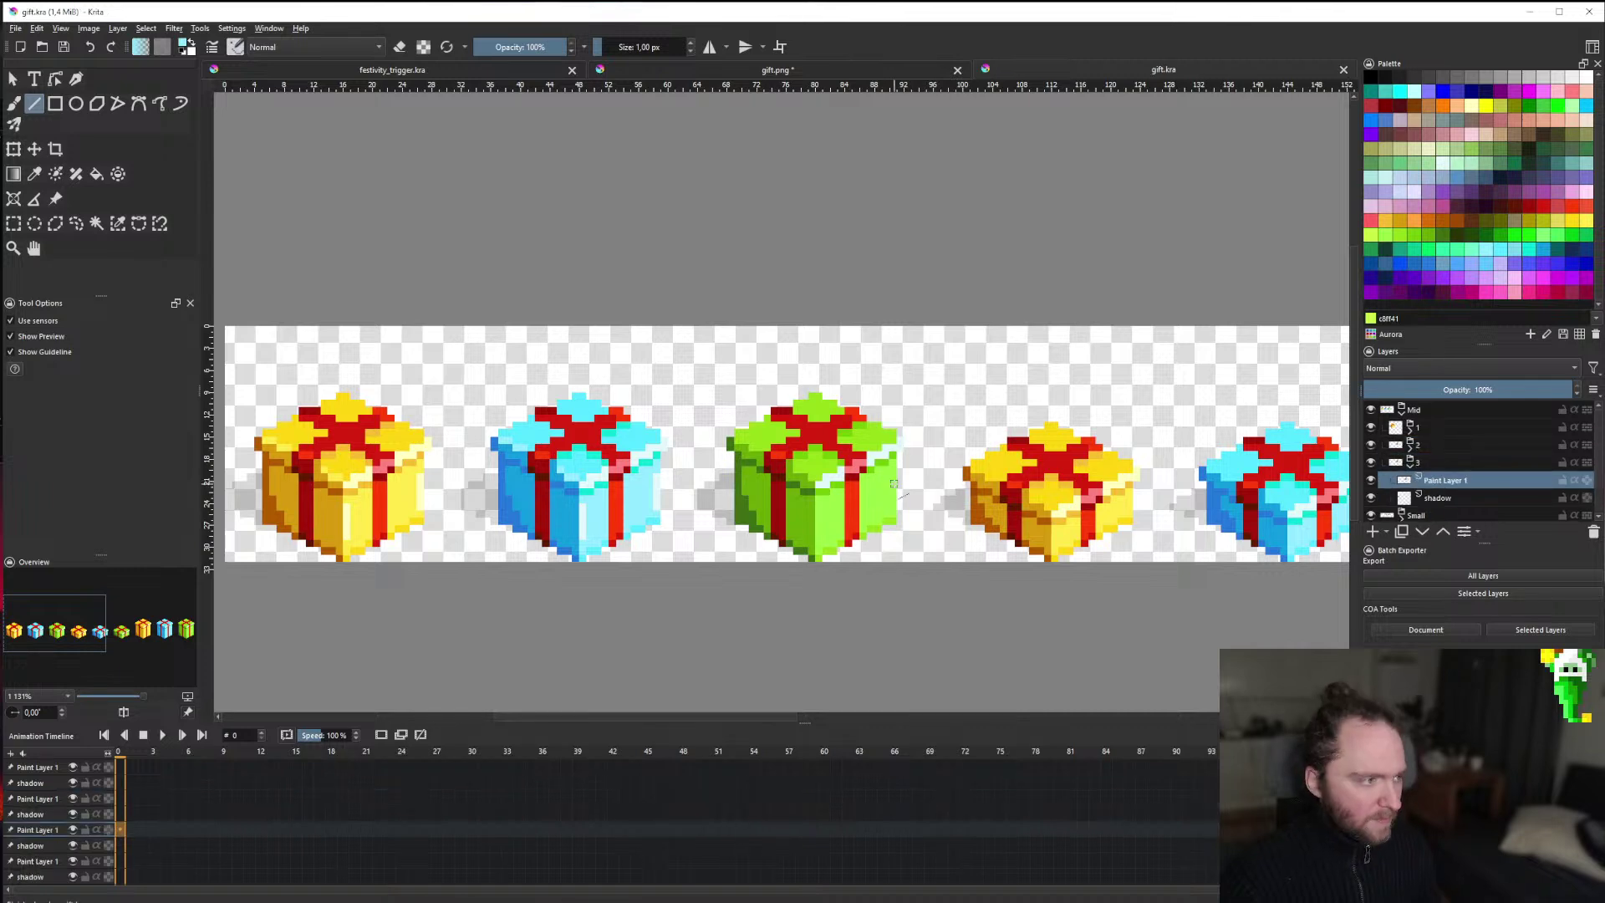
# Draw near-white highlight lines down the mid-sized green gift's front corner and right edge, redoing the right-edge line.
pyautogui.scroll(4, 866, 376)
pyautogui.scroll(-1, 724, 399)
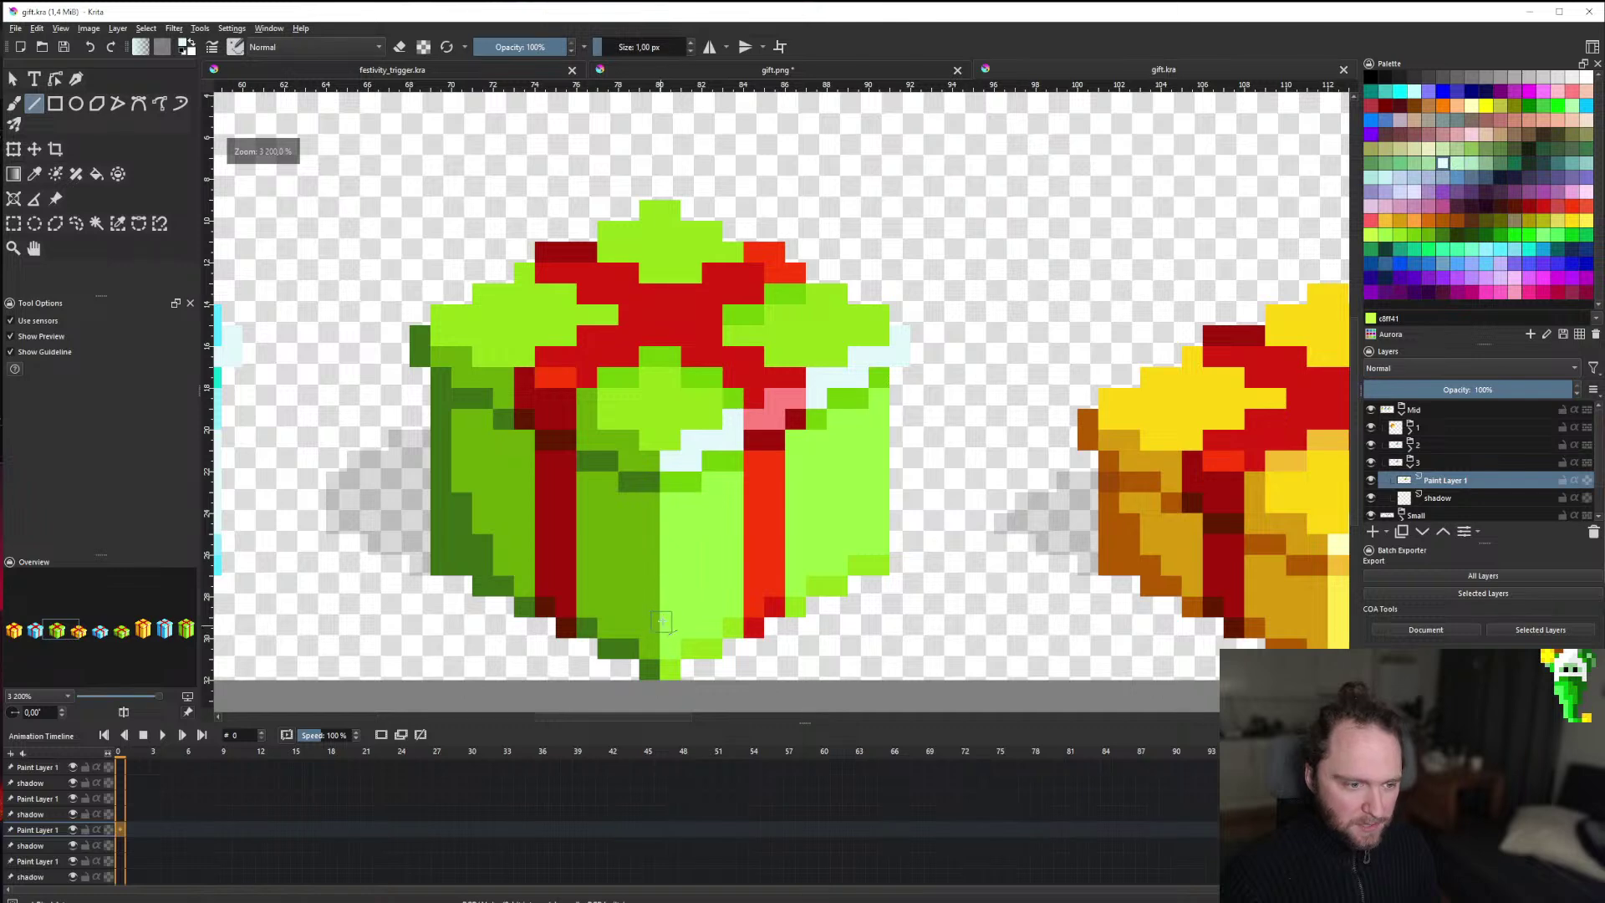
pyautogui.moveTo(663, 617); pyautogui.dragTo(669, 513)
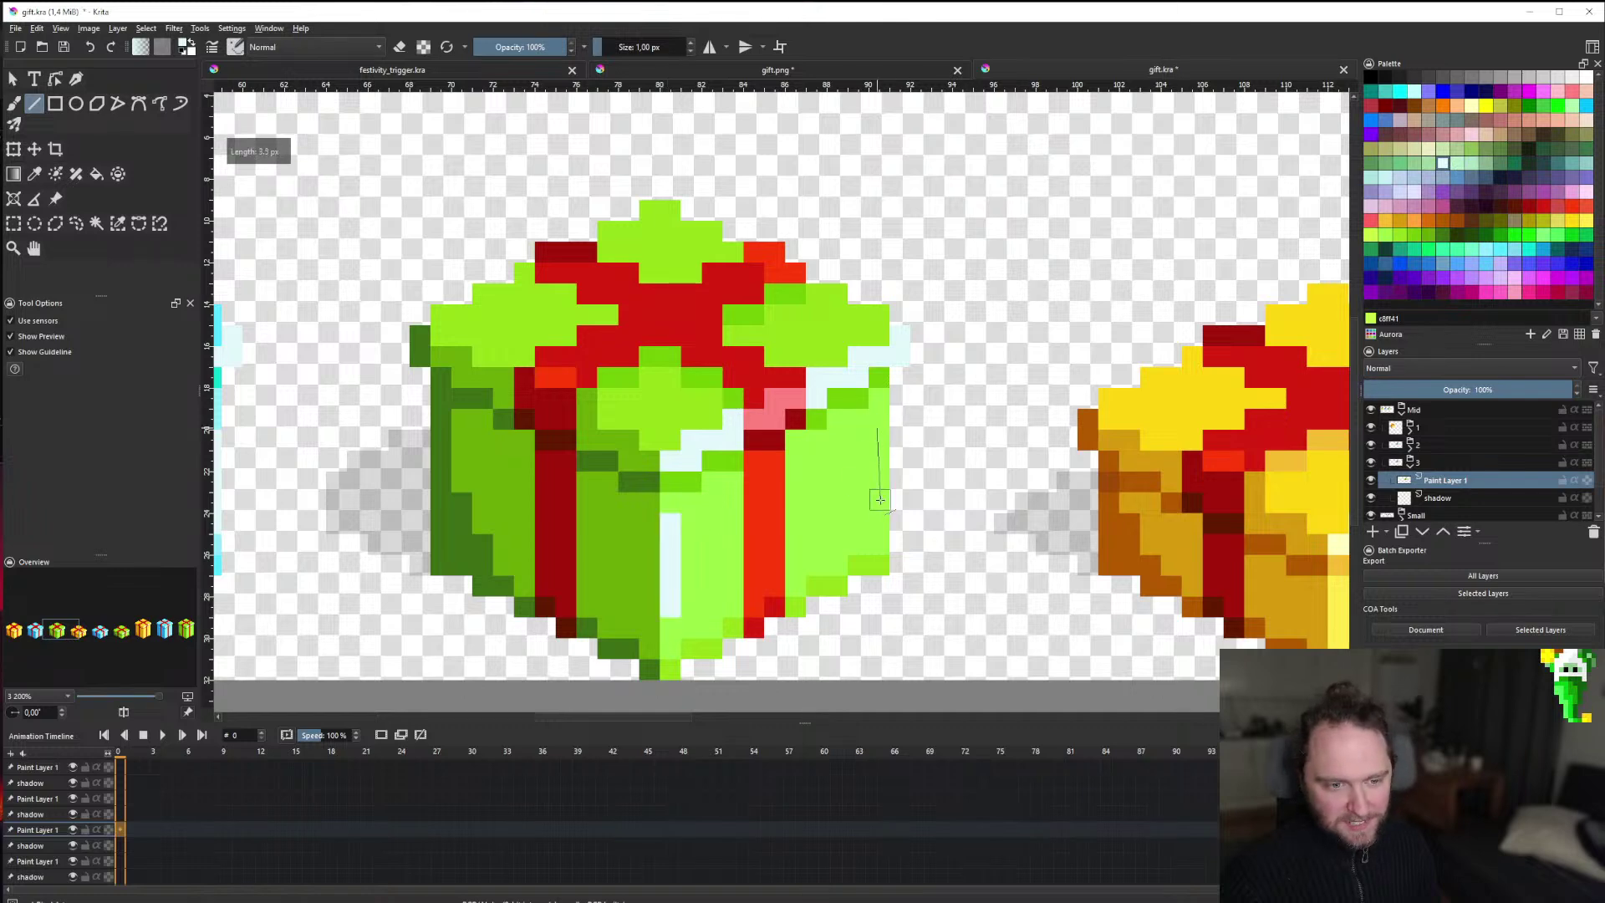
pyautogui.moveTo(881, 500); pyautogui.dragTo(877, 453)
pyautogui.scroll(-3, 878, 512)
pyautogui.scroll(3, 881, 504)
pyautogui.hotkey('ctrl', 'z')
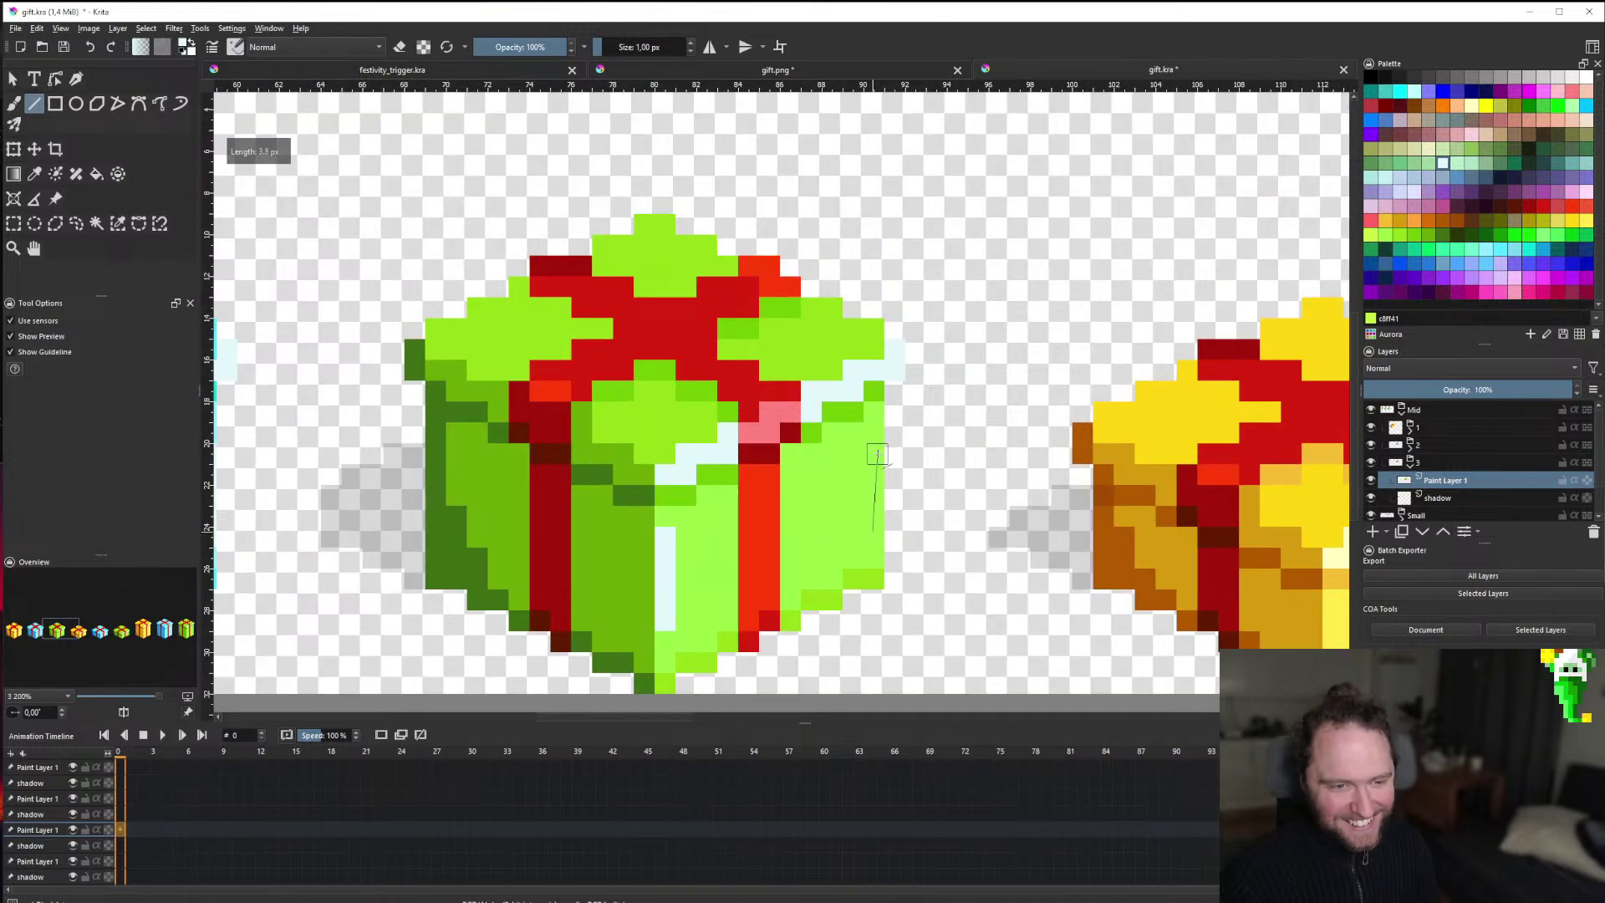
pyautogui.scroll(-3, 878, 454)
pyautogui.scroll(3, 876, 468)
pyautogui.scroll(-3, 794, 526)
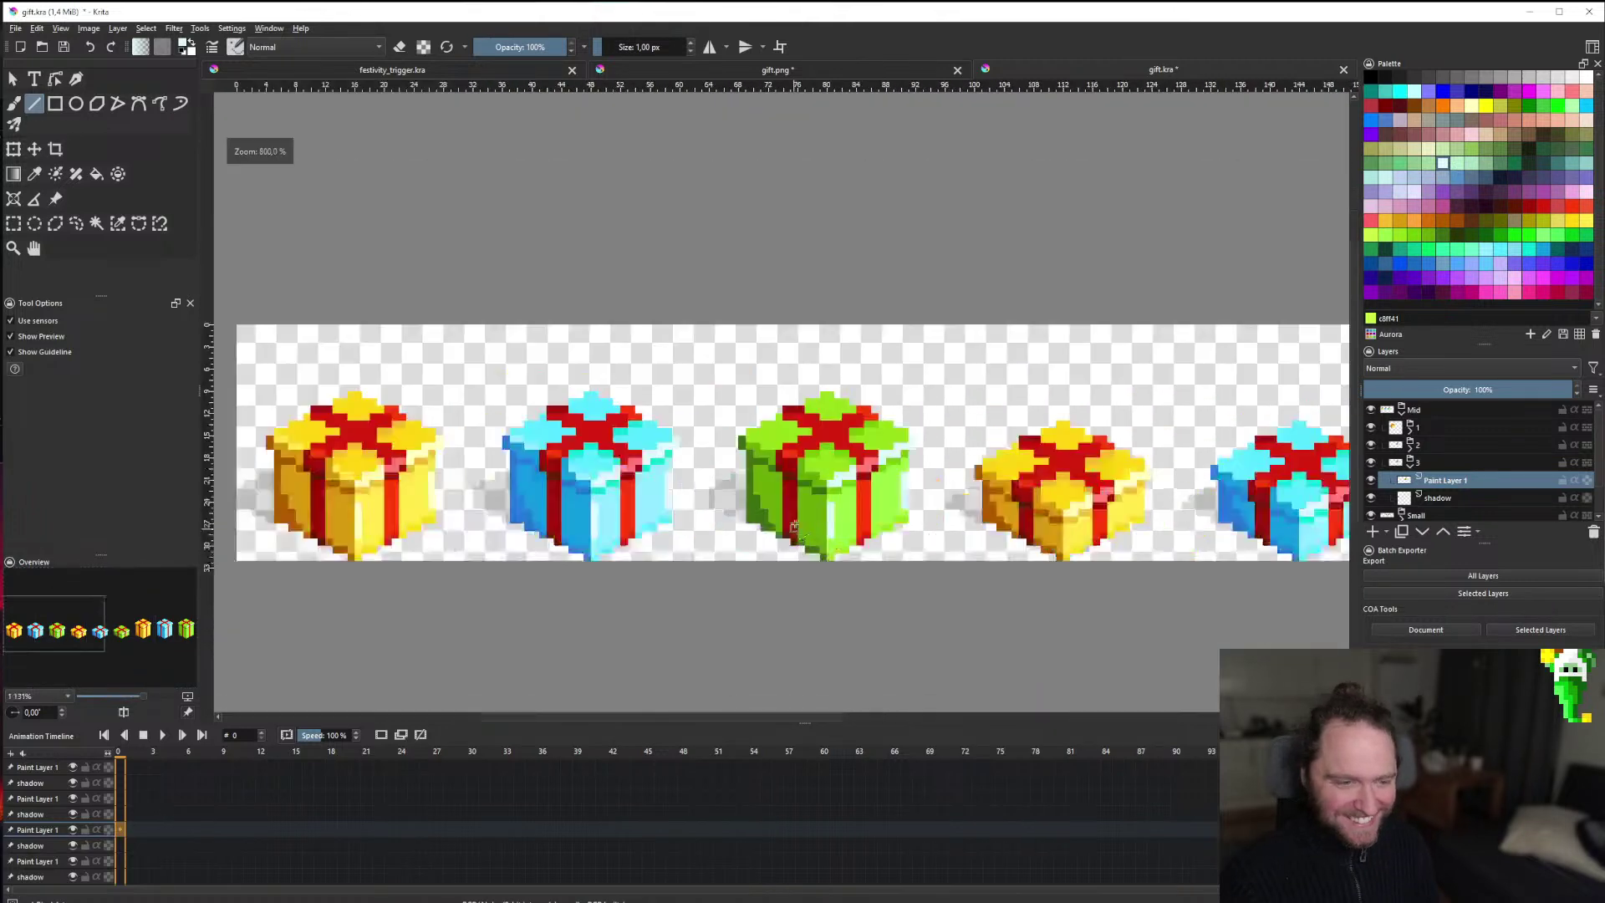
# Add light green highlight pixels along the left-facing edges of the mid-sized green gift's lid.
pyautogui.scroll(5, 794, 526)
pyautogui.moveTo(884, 408); pyautogui.dragTo(815, 367)
pyautogui.moveTo(619, 246); pyautogui.dragTo(493, 205)
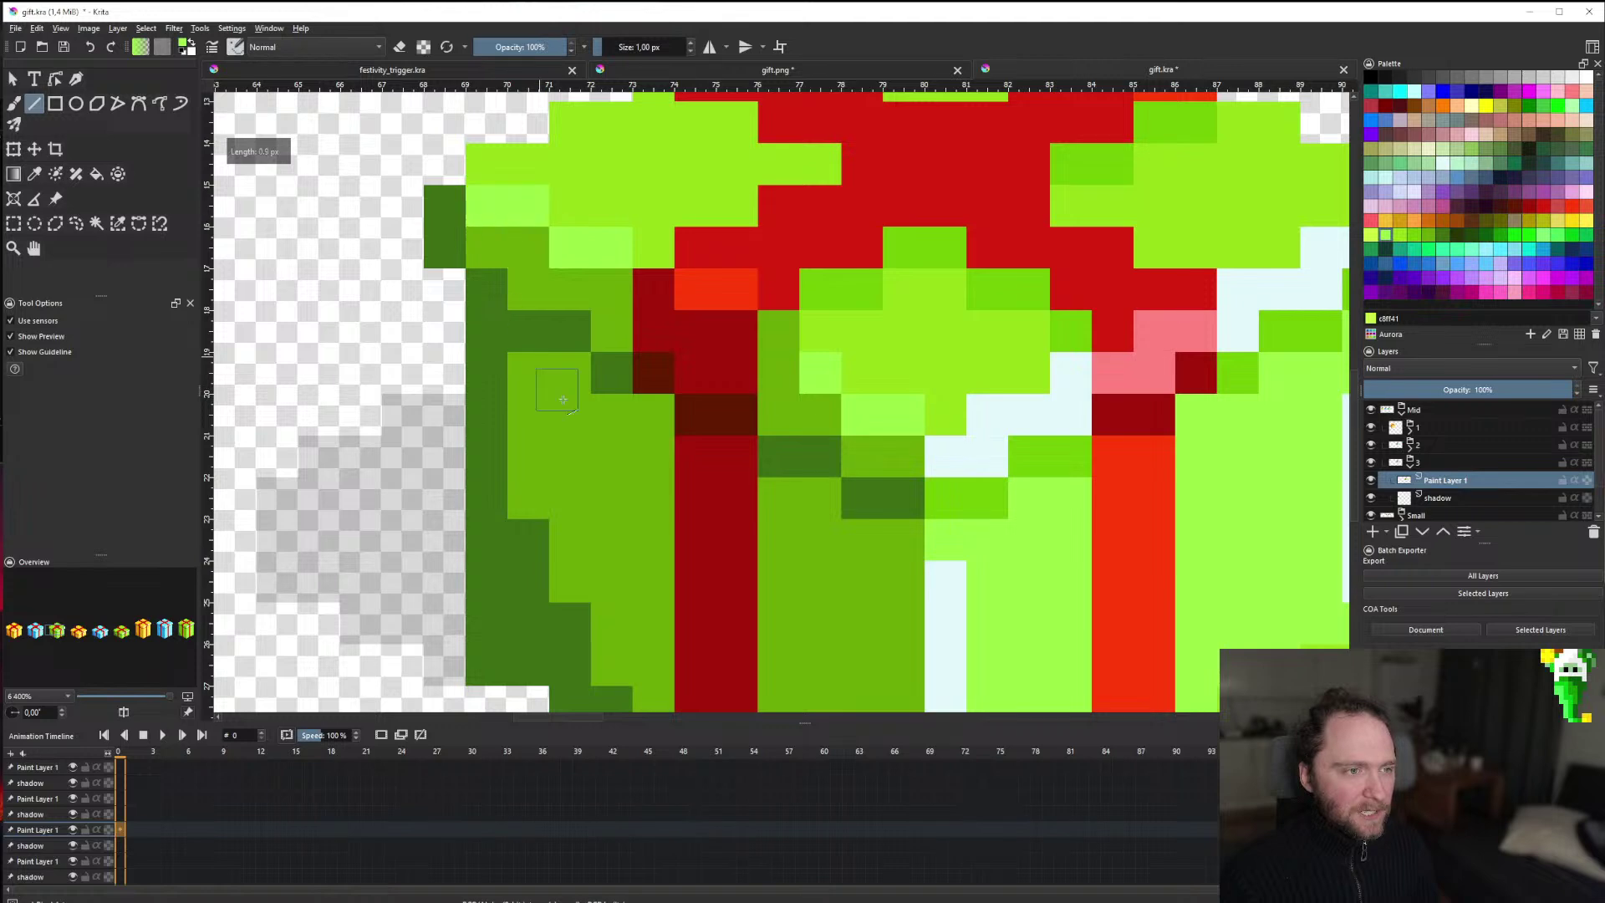
# Save the gift.kra sprite sheet with the mid-sized gifts' highlights.
pyautogui.scroll(-5, 562, 400)
pyautogui.scroll(3, 585, 418)
pyautogui.hotkey('ctrl', 's')
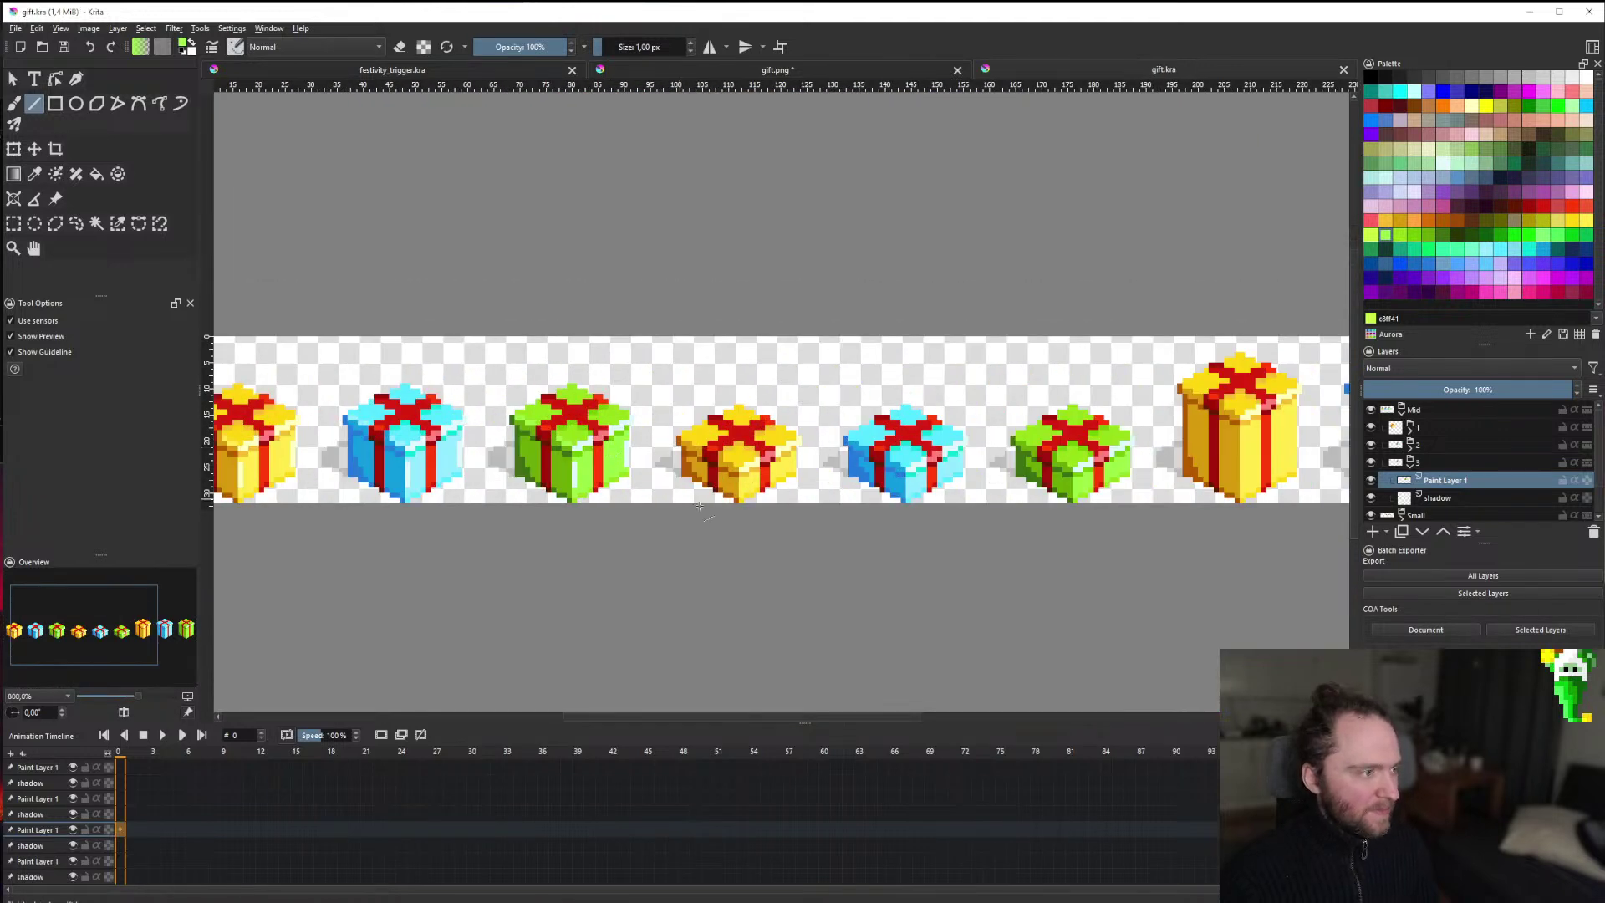
pyautogui.scroll(-2, 698, 506)
pyautogui.scroll(3, 699, 506)
pyautogui.scroll(-4, 678, 552)
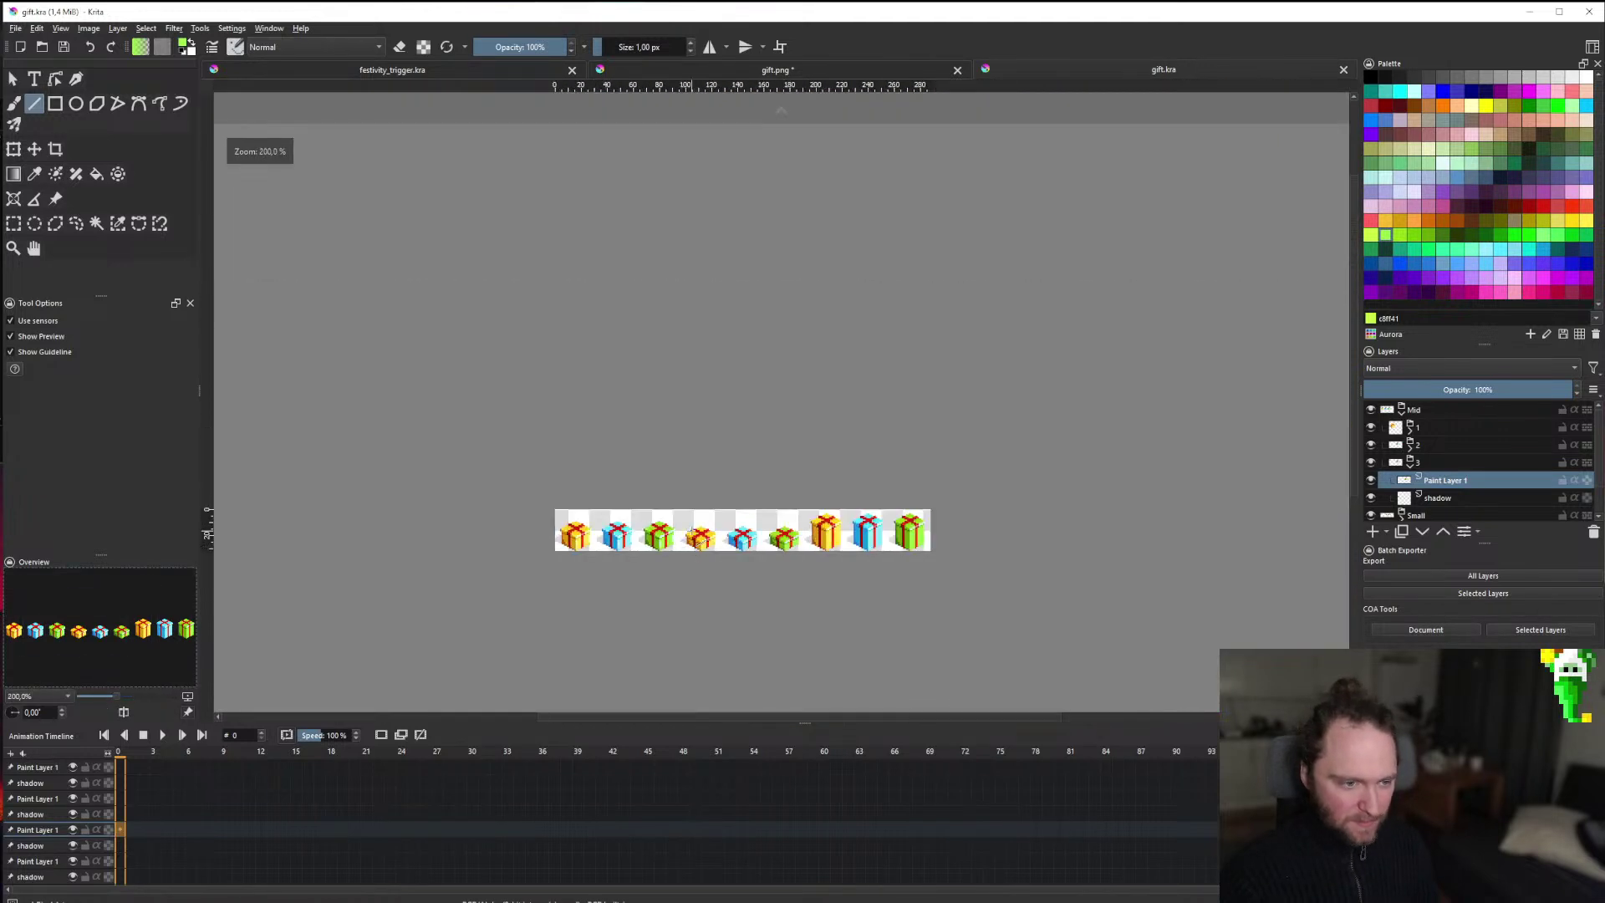
pyautogui.scroll(7, 701, 539)
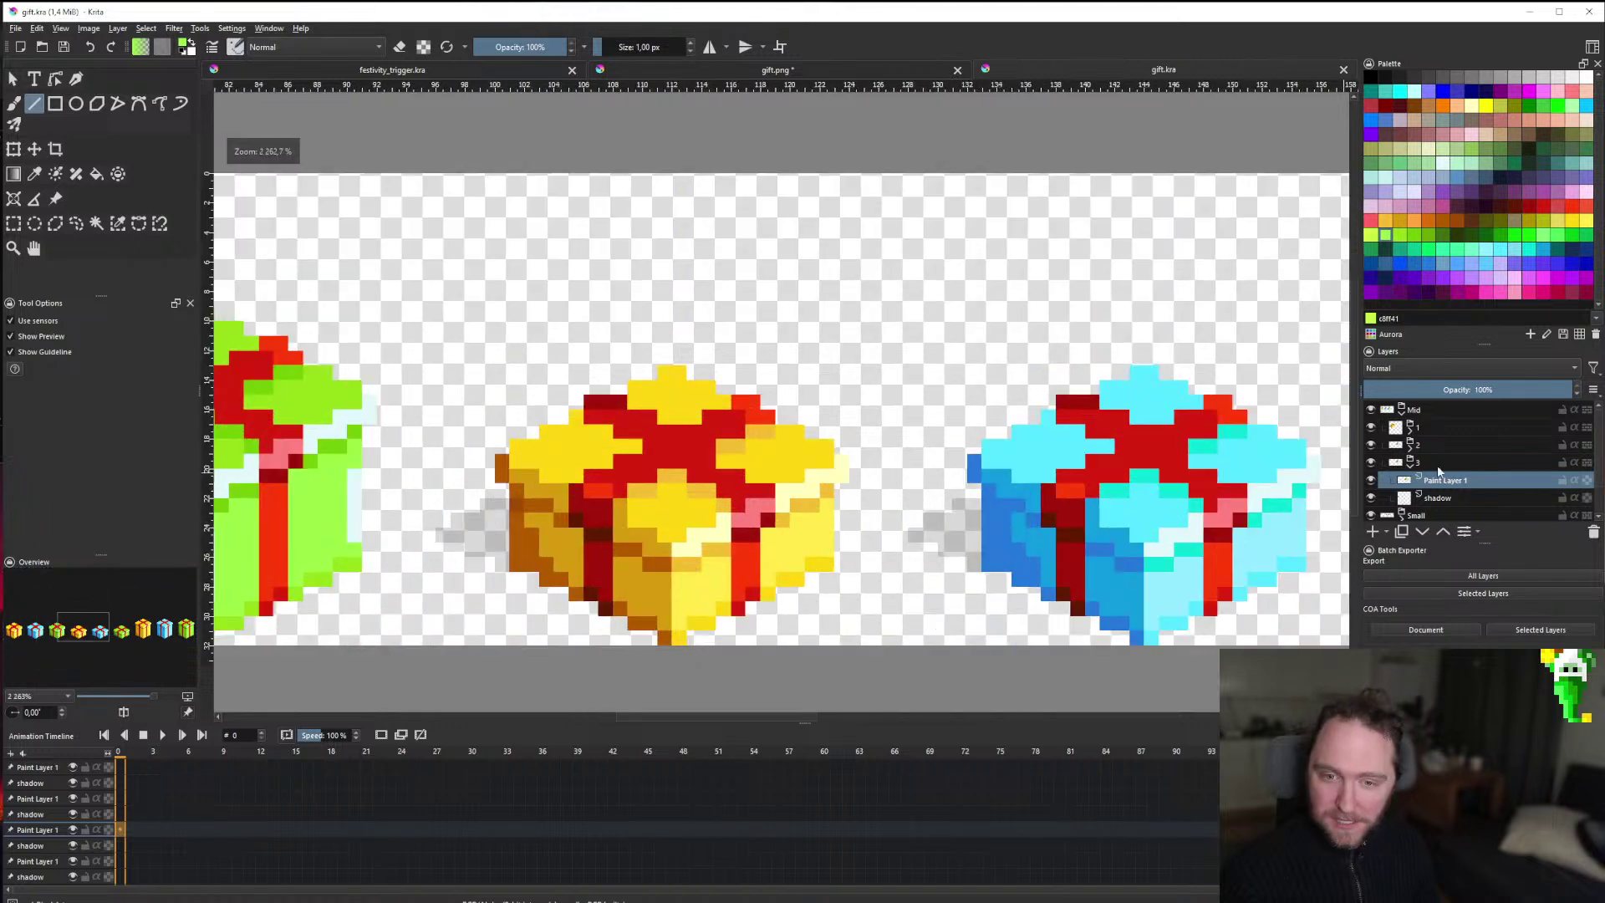
# Collapse the Mid group, expand the Small group's Copy of 1, and make its Paint Layer 1 active.
pyautogui.click(1411, 462)
pyautogui.click(1402, 409)
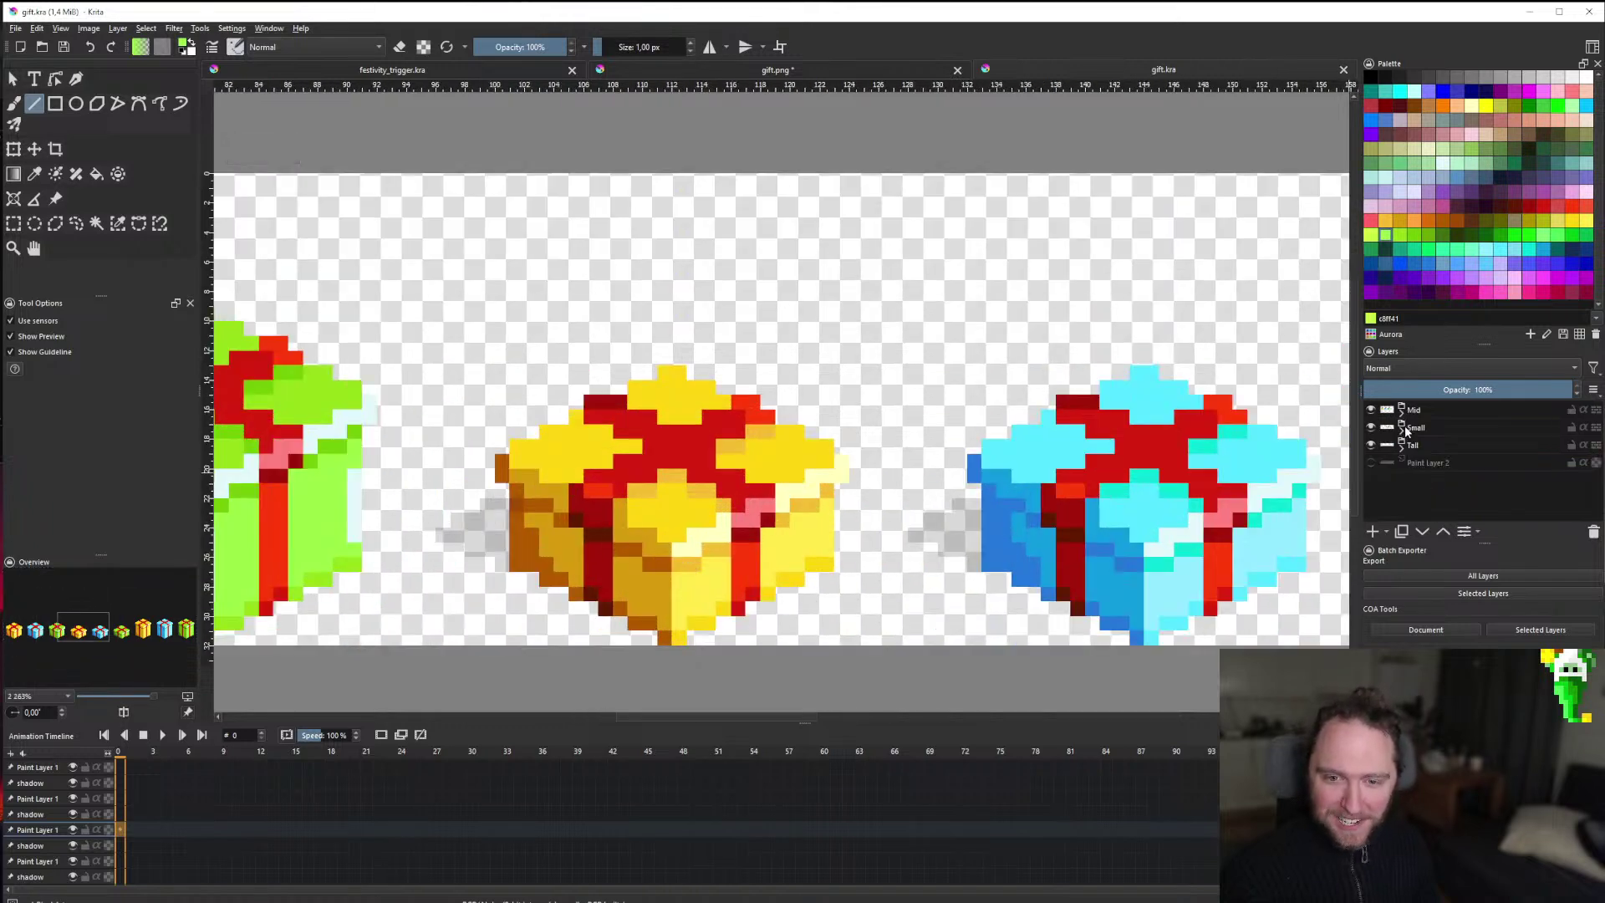
pyautogui.click(1403, 426)
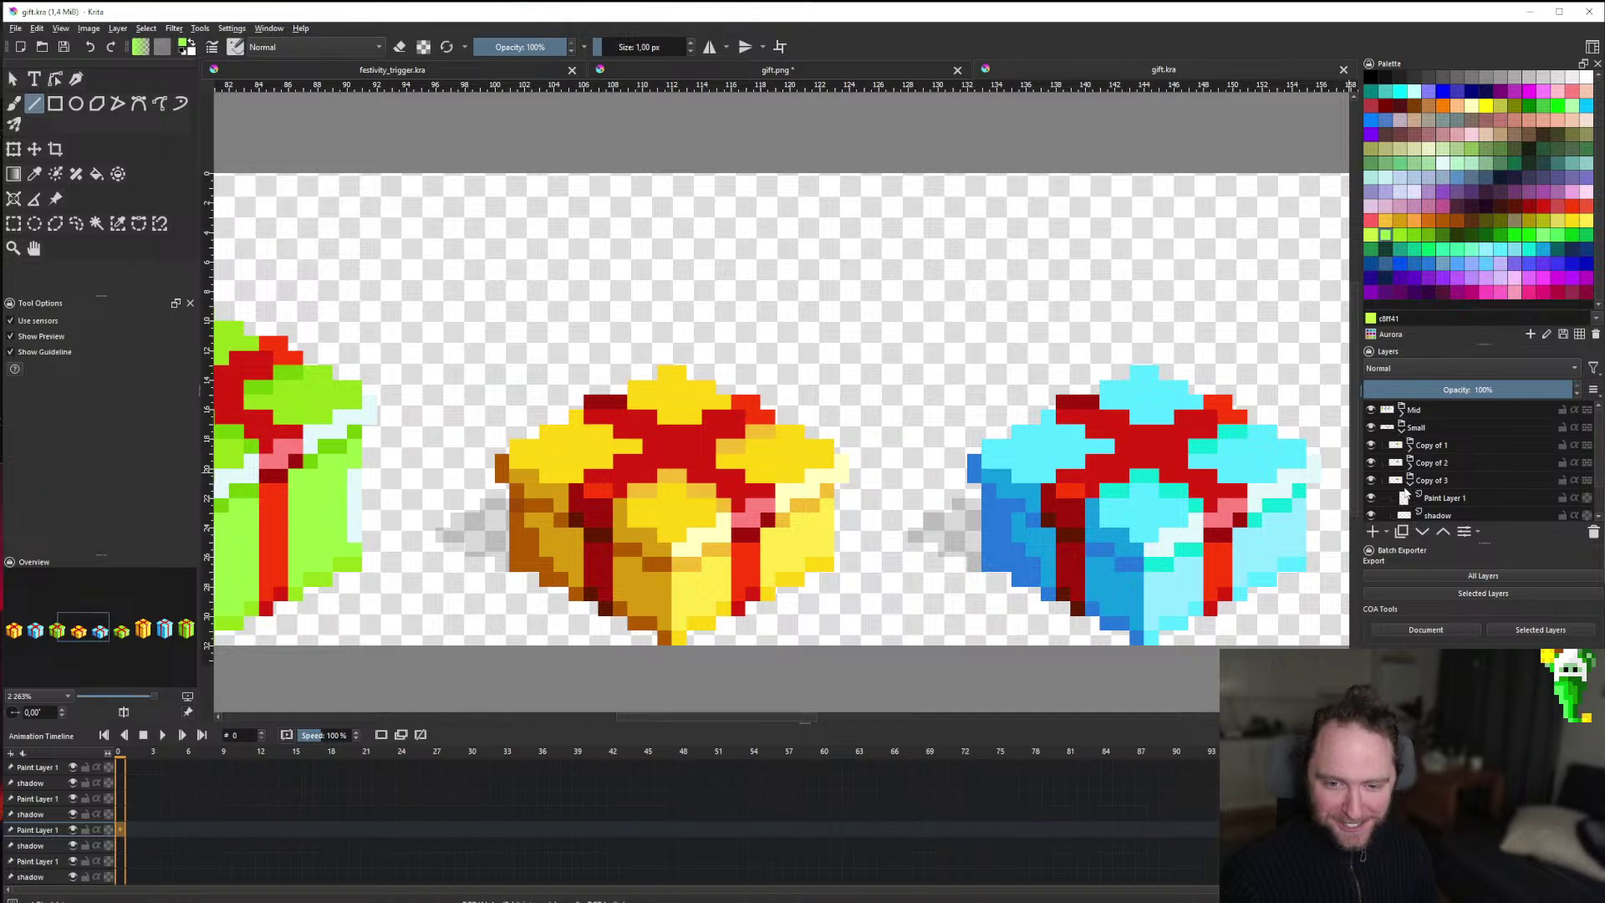
pyautogui.click(1430, 450)
pyautogui.click(1413, 447)
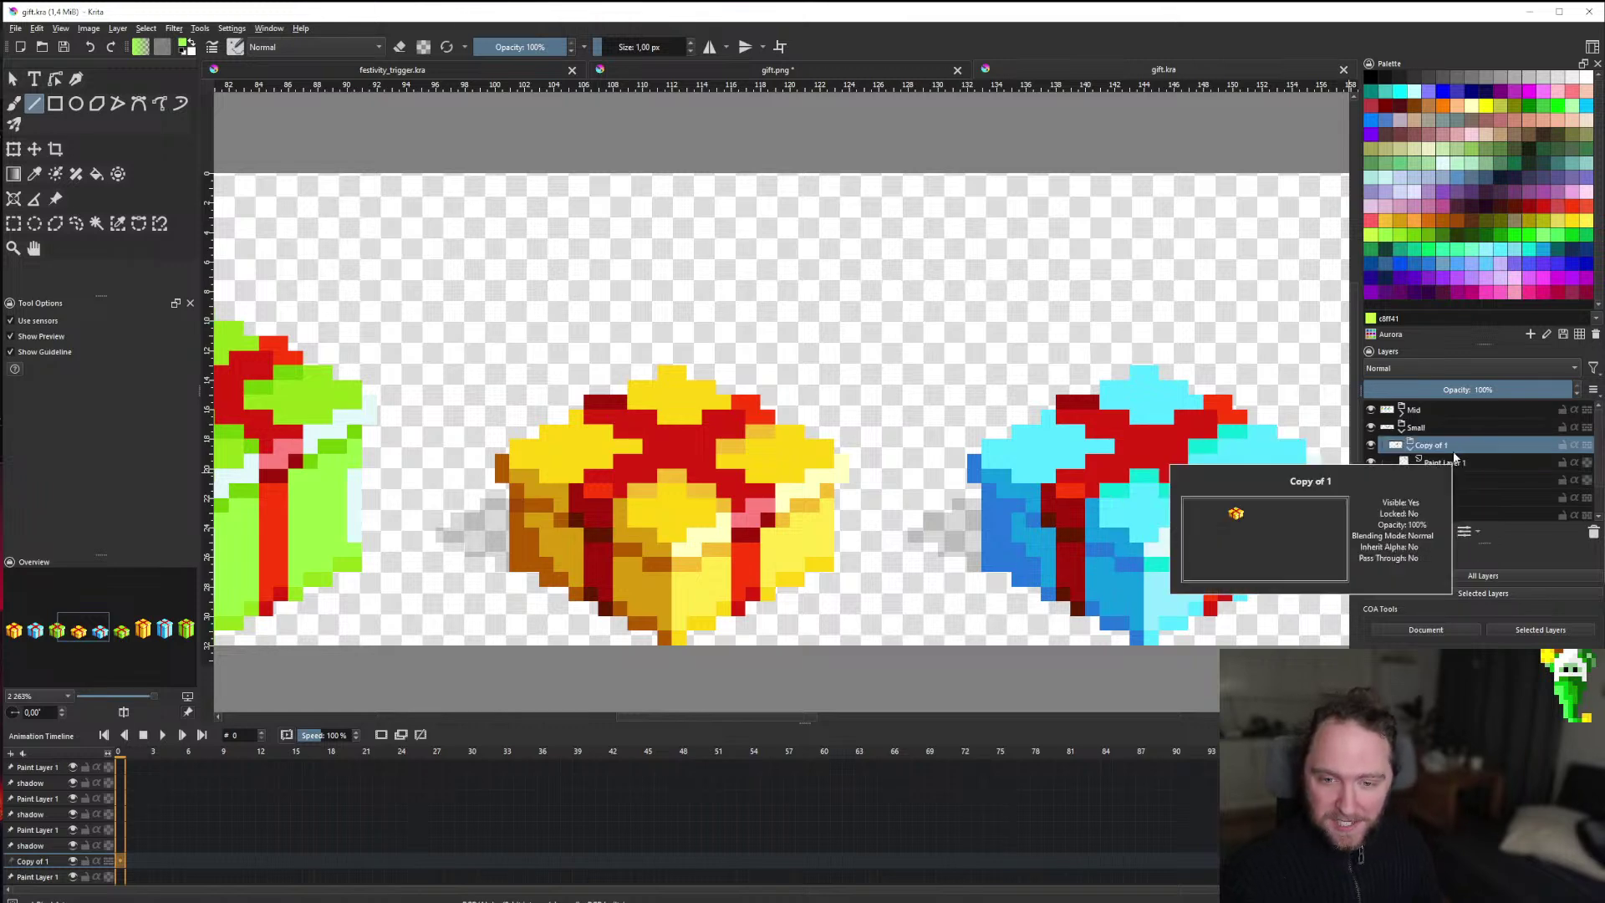
pyautogui.click(1376, 461)
# Draw pale yellow highlight lines down the small yellow gift's front corner and right edge.
pyautogui.scroll(-1, 740, 544)
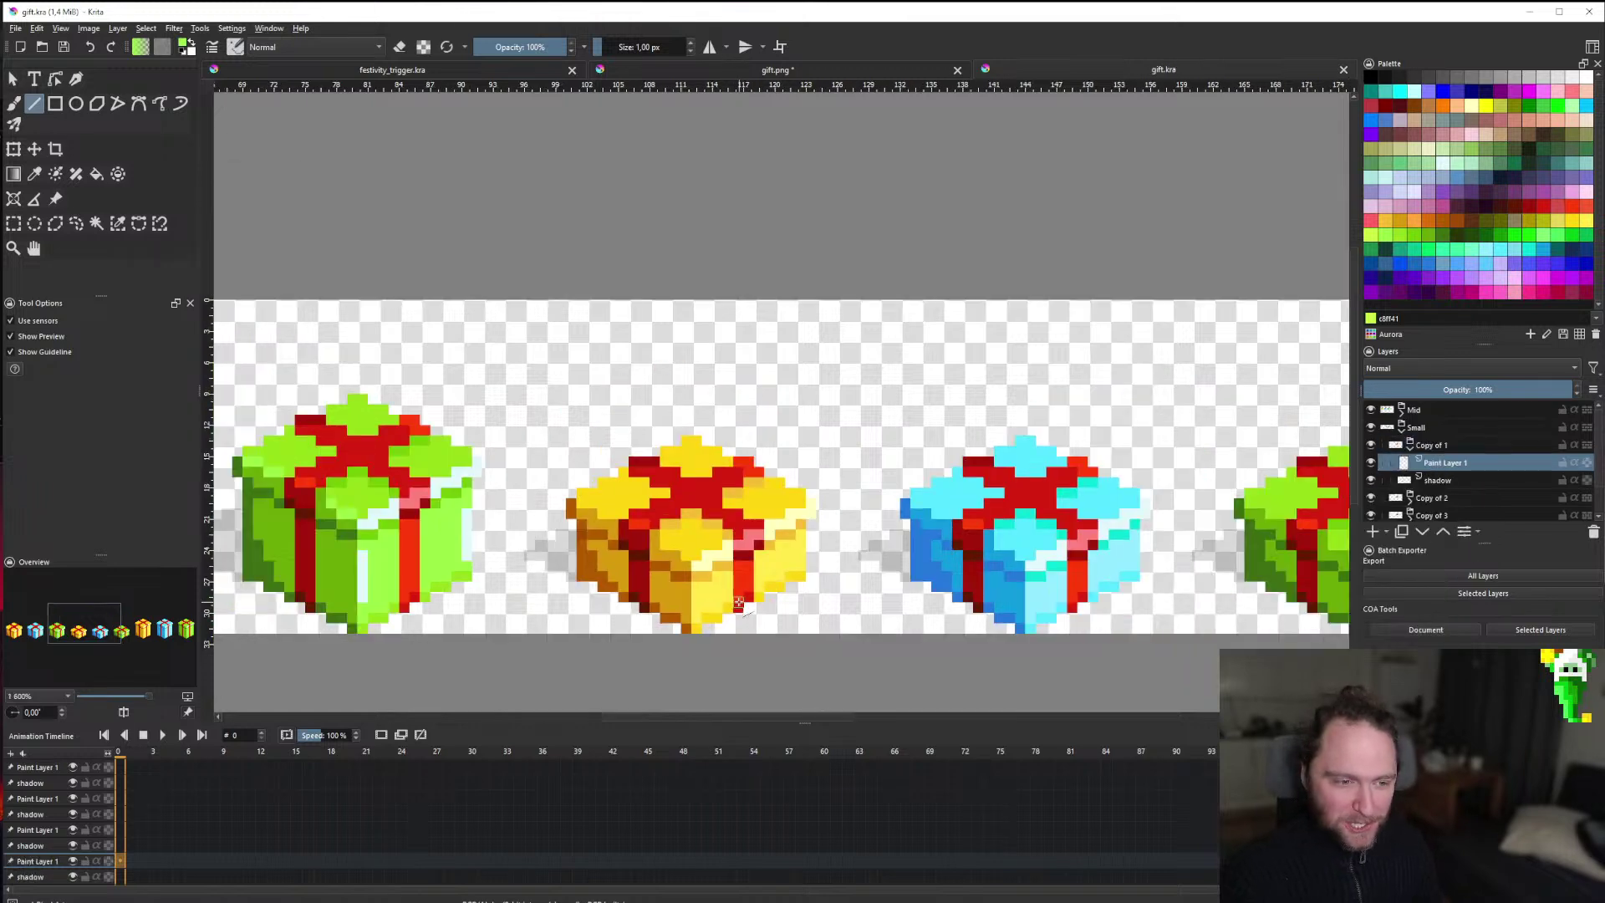
pyautogui.scroll(3, 711, 575)
pyautogui.moveTo(673, 577); pyautogui.dragTo(667, 614)
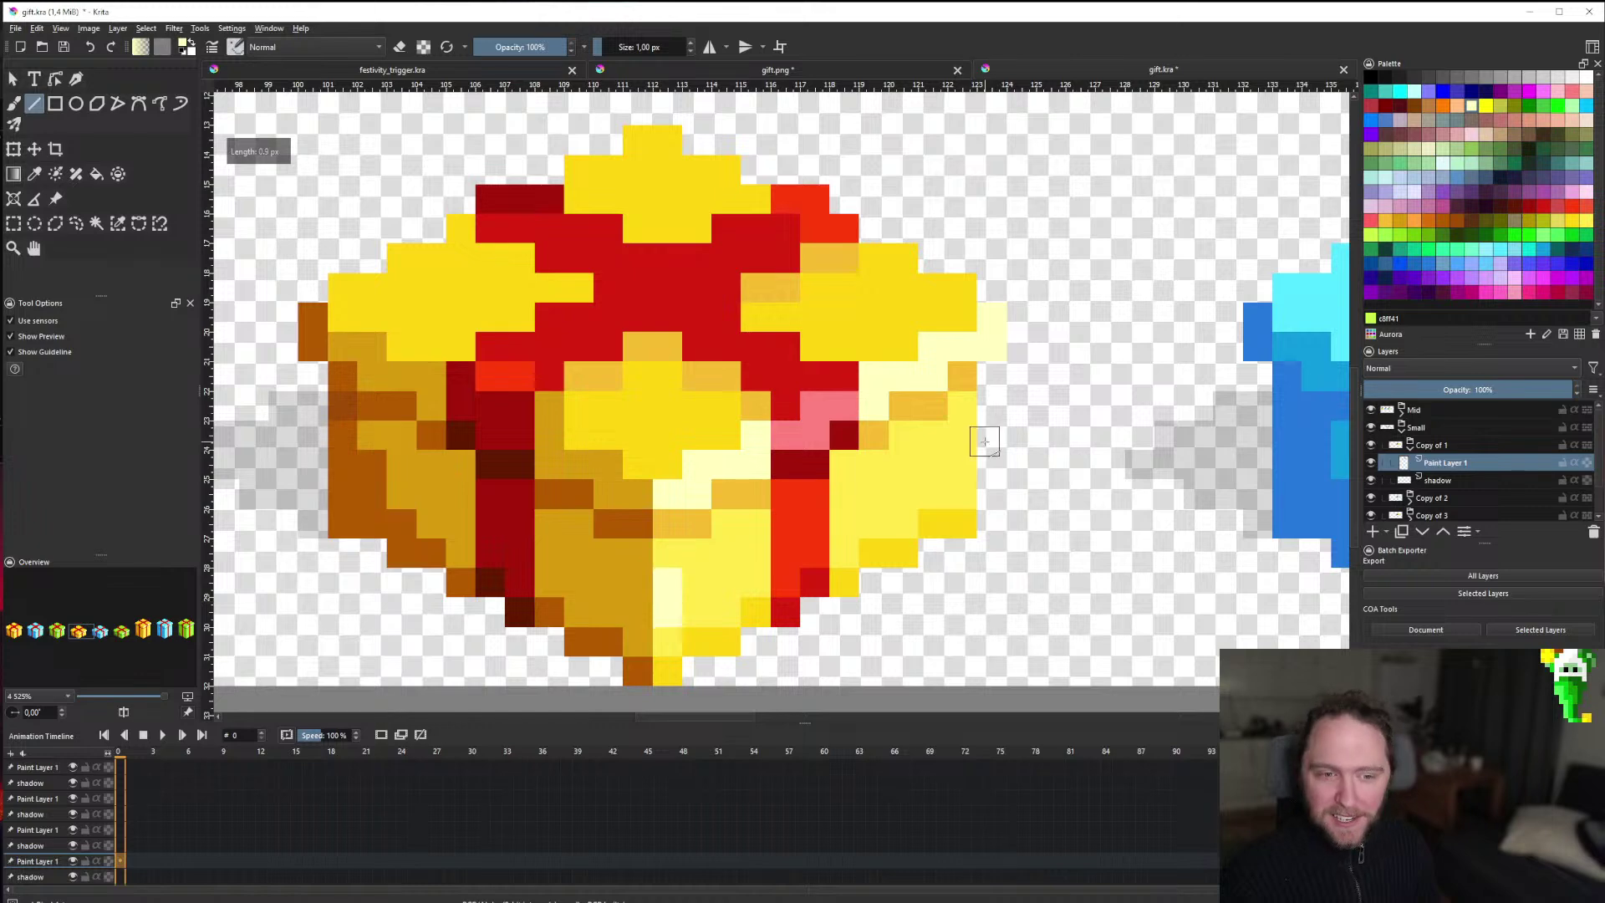
pyautogui.moveTo(967, 466); pyautogui.dragTo(965, 430)
pyautogui.scroll(-3, 913, 501)
pyautogui.scroll(3, 822, 535)
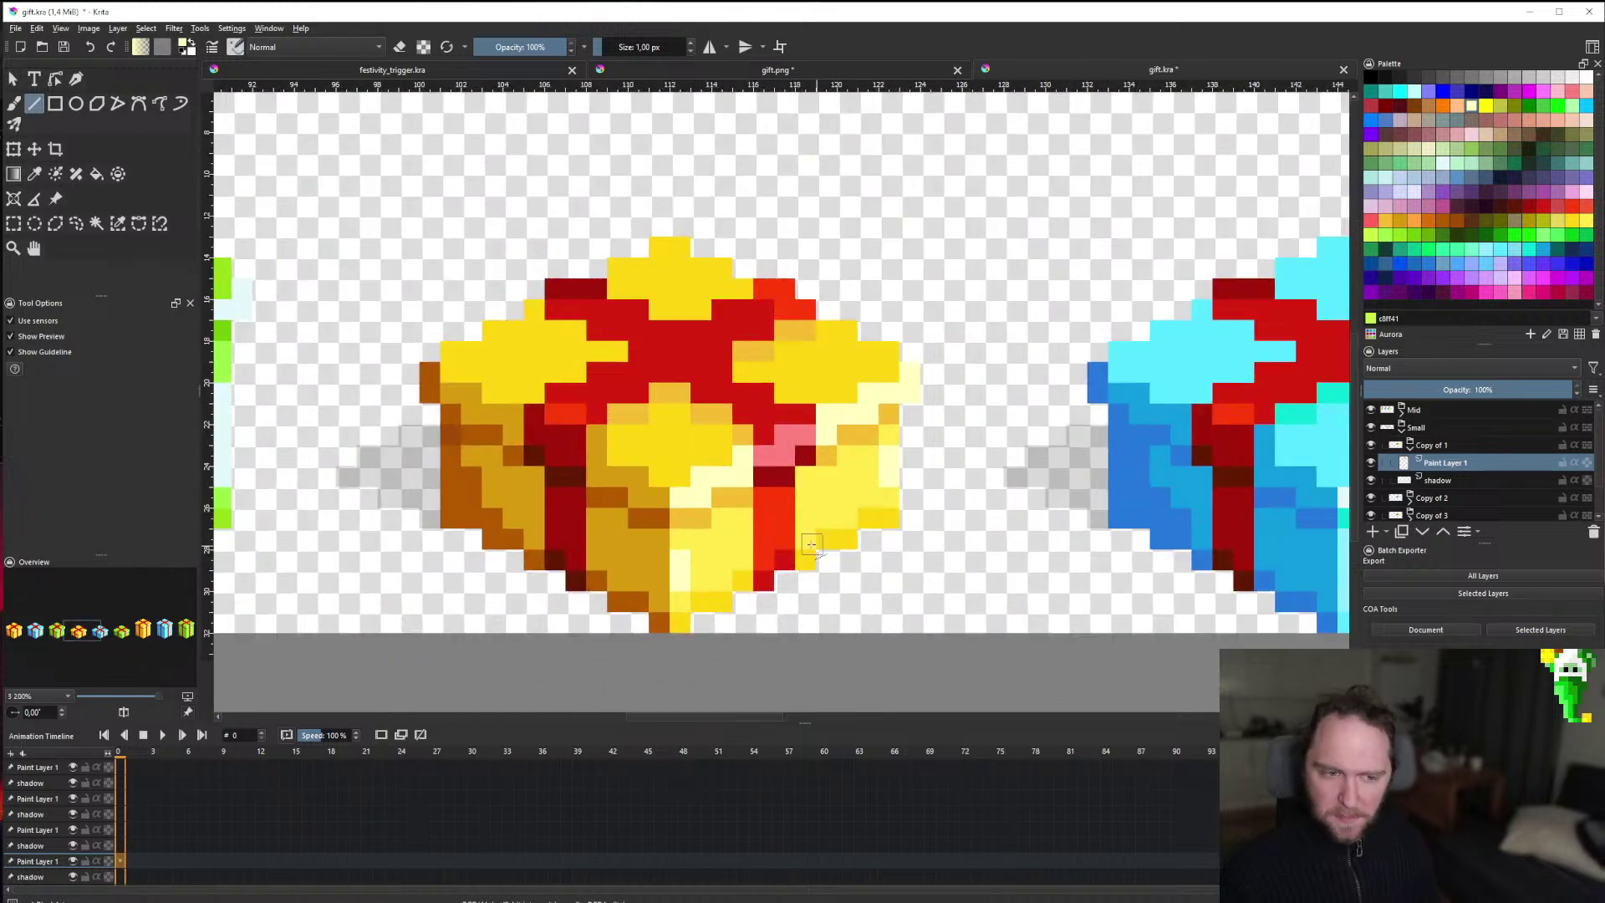
# Add light yellow highlight pixels along the left-facing edges of the small yellow gift's lid, and save the file.
pyautogui.scroll(-1, 811, 545)
pyautogui.scroll(2, 753, 502)
pyautogui.moveTo(610, 428)
pyautogui.mouseDown()
pyautogui.moveTo(631, 431)
pyautogui.moveTo(576, 403)
pyautogui.mouseUp()
pyautogui.moveTo(406, 318); pyautogui.dragTo(389, 305)
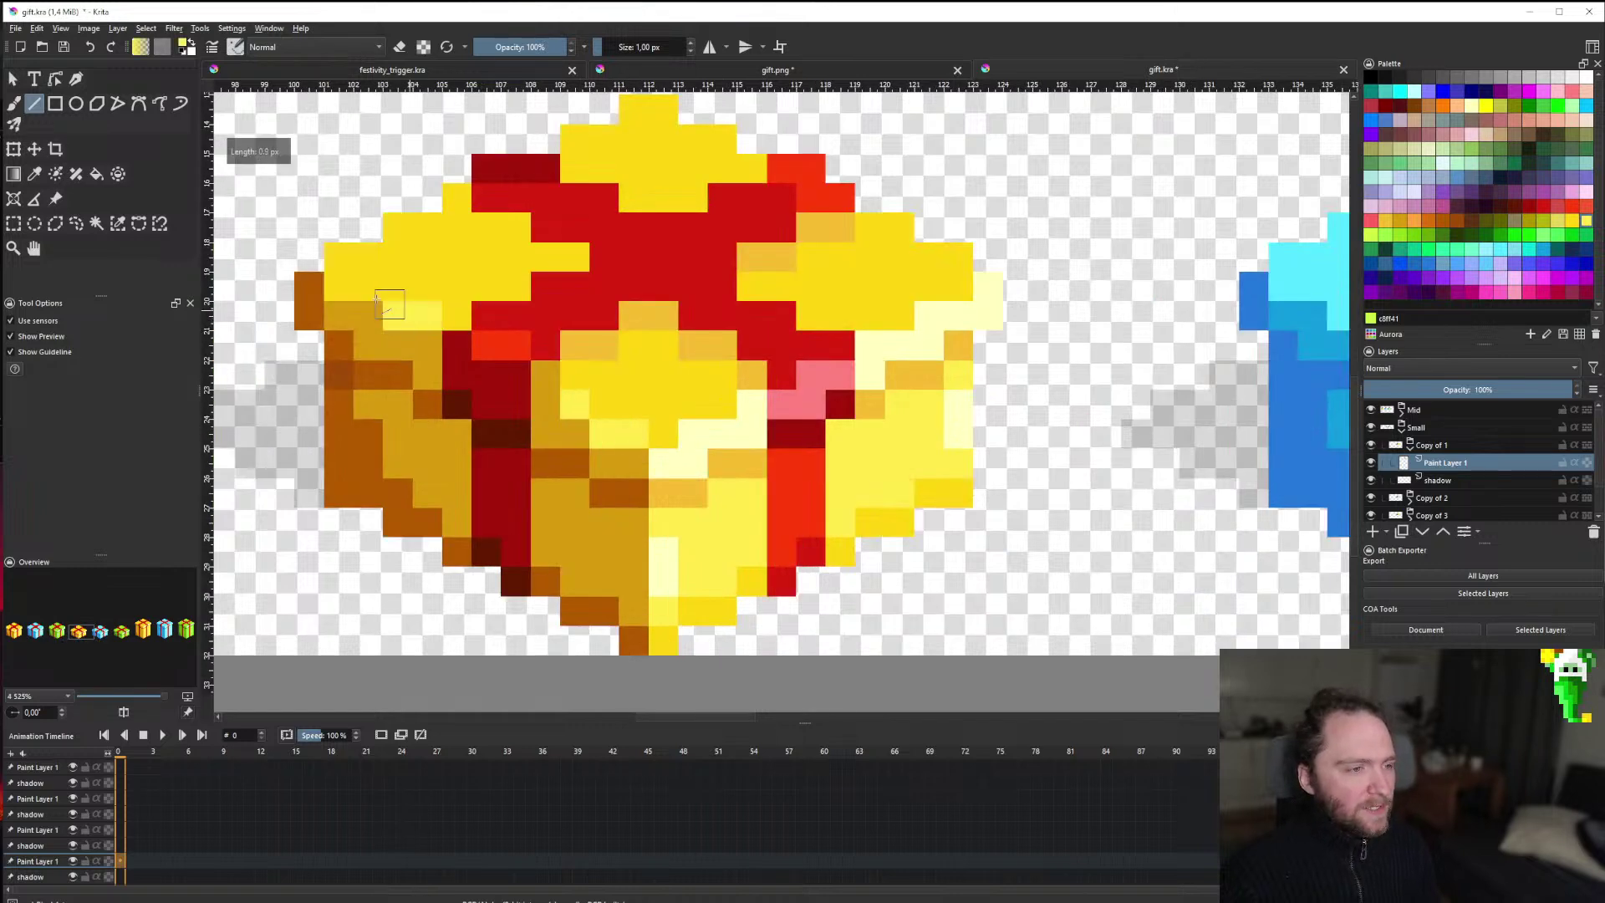
pyautogui.scroll(-6, 347, 289)
pyautogui.scroll(2, 554, 514)
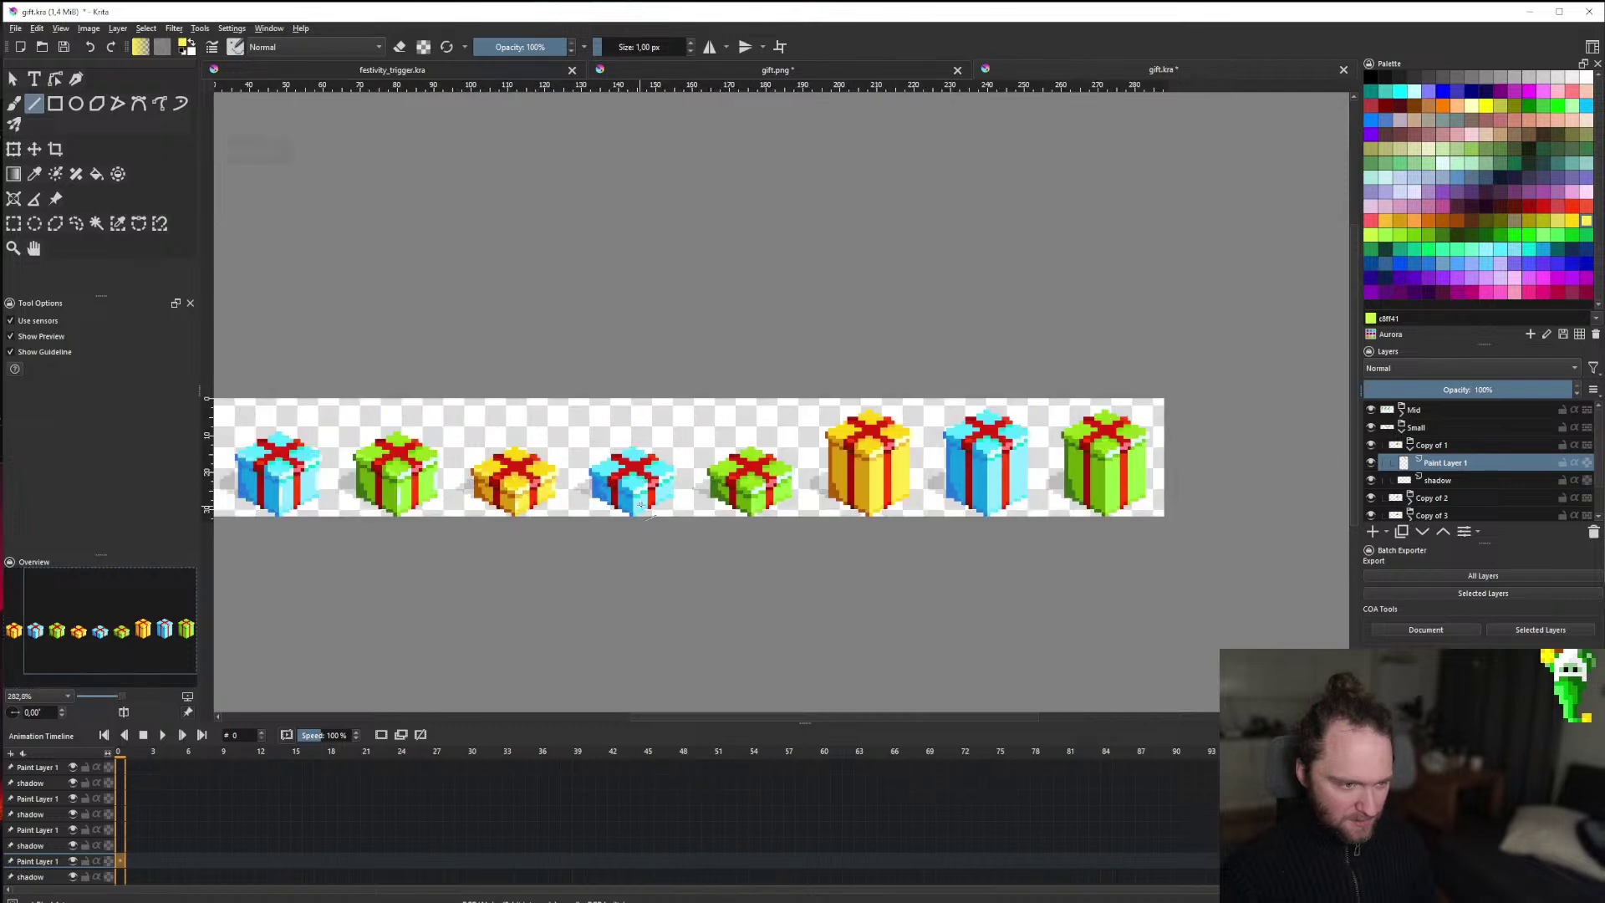
pyautogui.scroll(-1, 554, 514)
pyautogui.scroll(-3, 520, 477)
pyautogui.scroll(5, 520, 477)
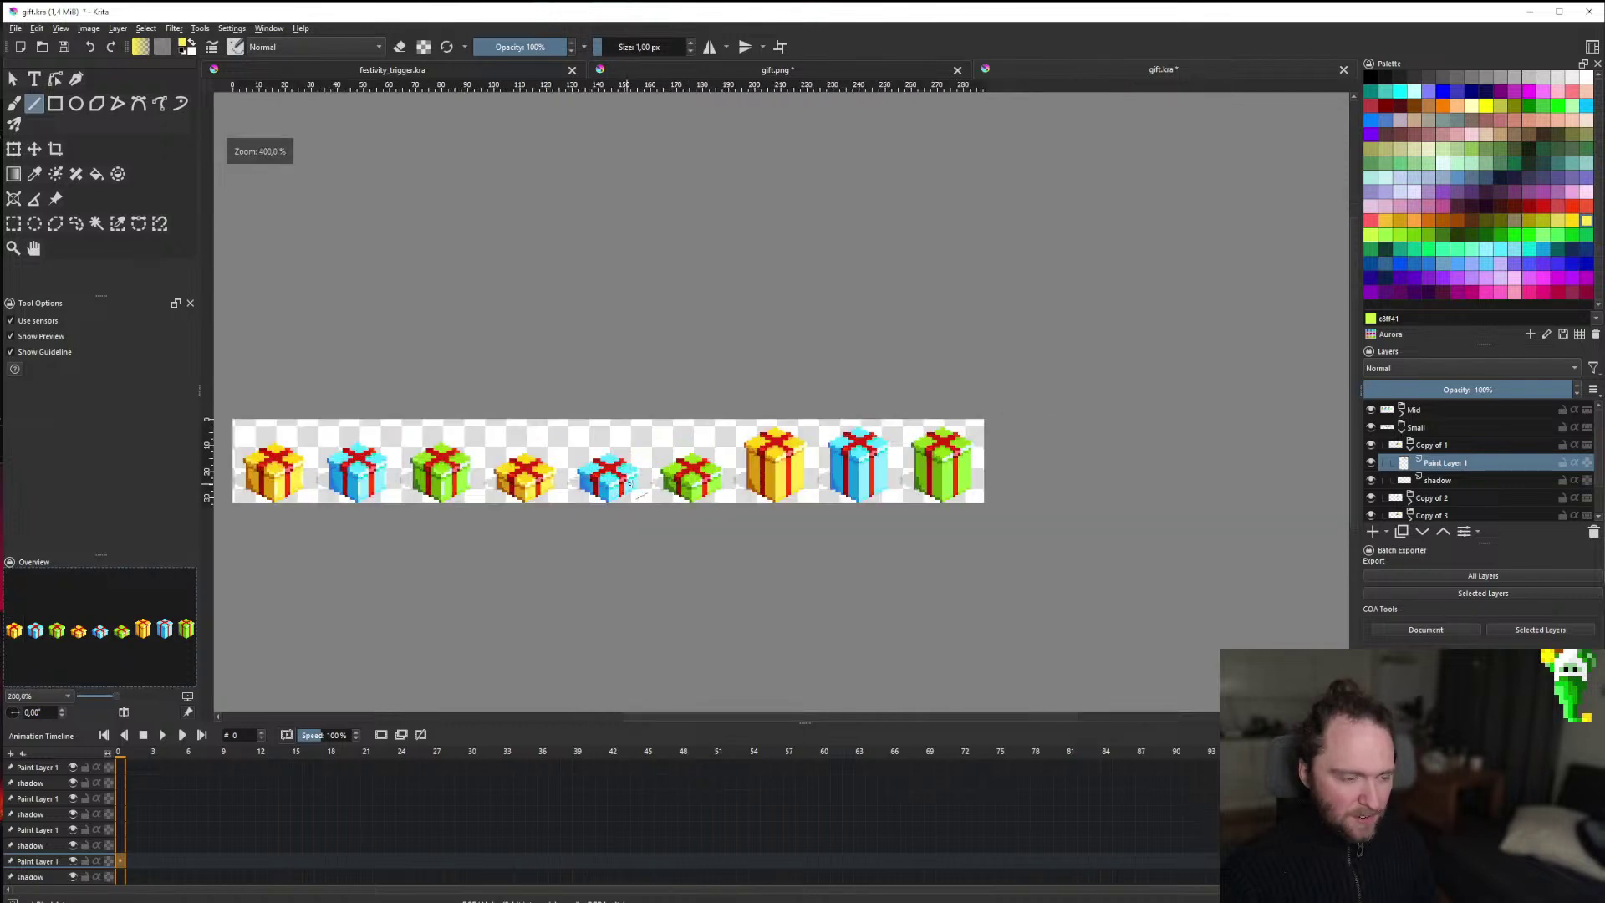
# Collapse Copy of 1, expand Copy of 2 in the Small group, and make its Paint Layer 1 active.
pyautogui.scroll(4, 509, 496)
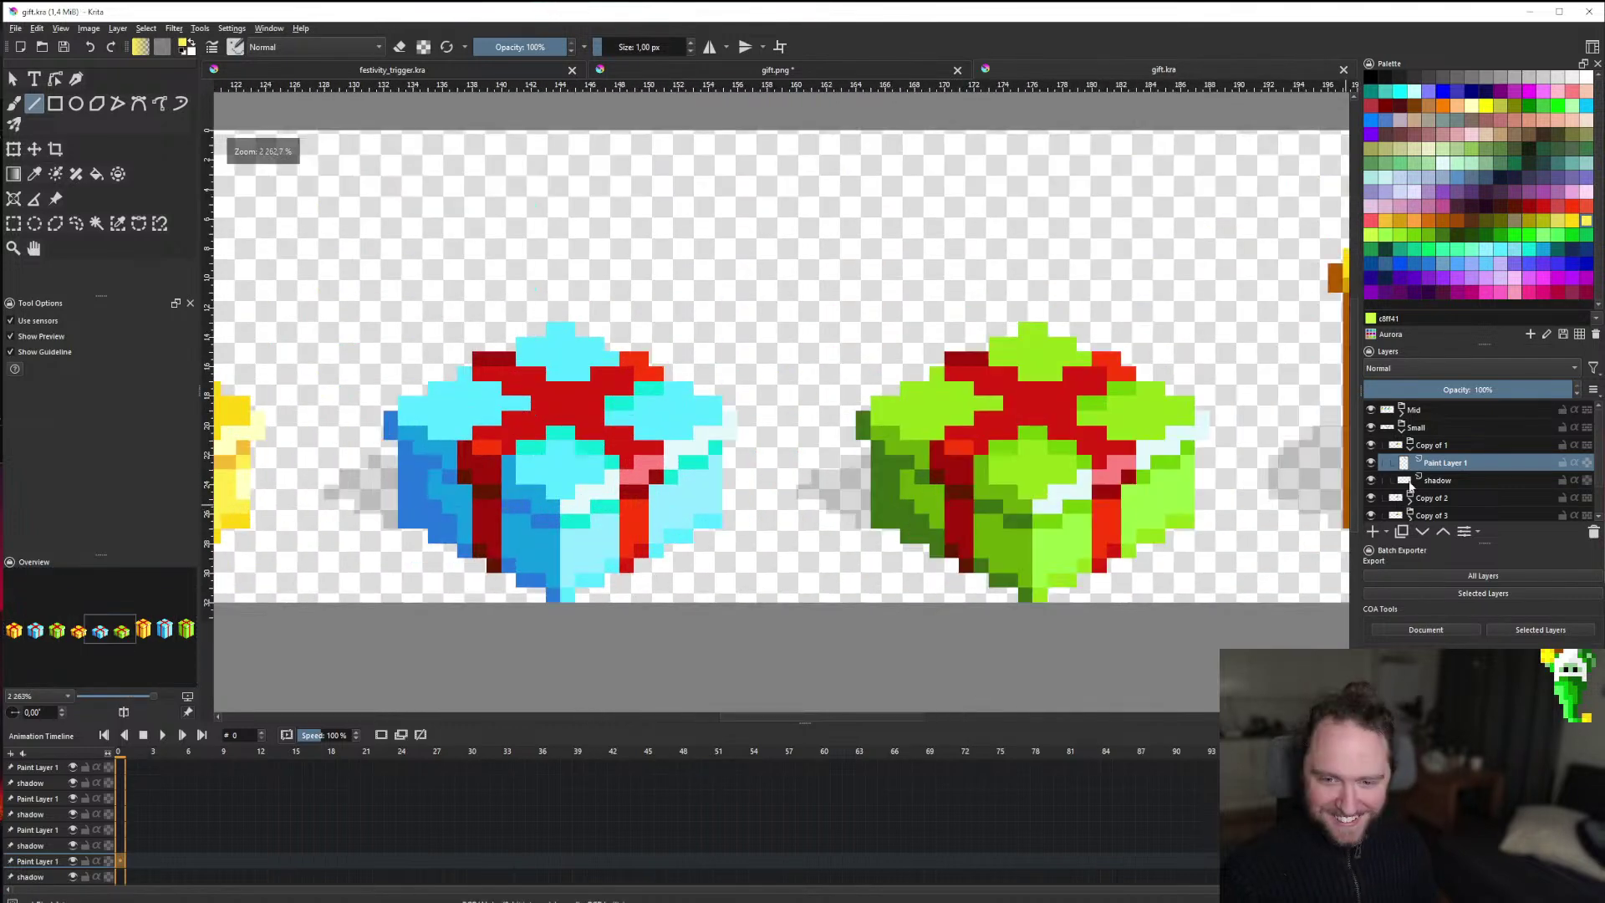
pyautogui.click(1410, 445)
pyautogui.click(1419, 465)
pyautogui.click(1410, 462)
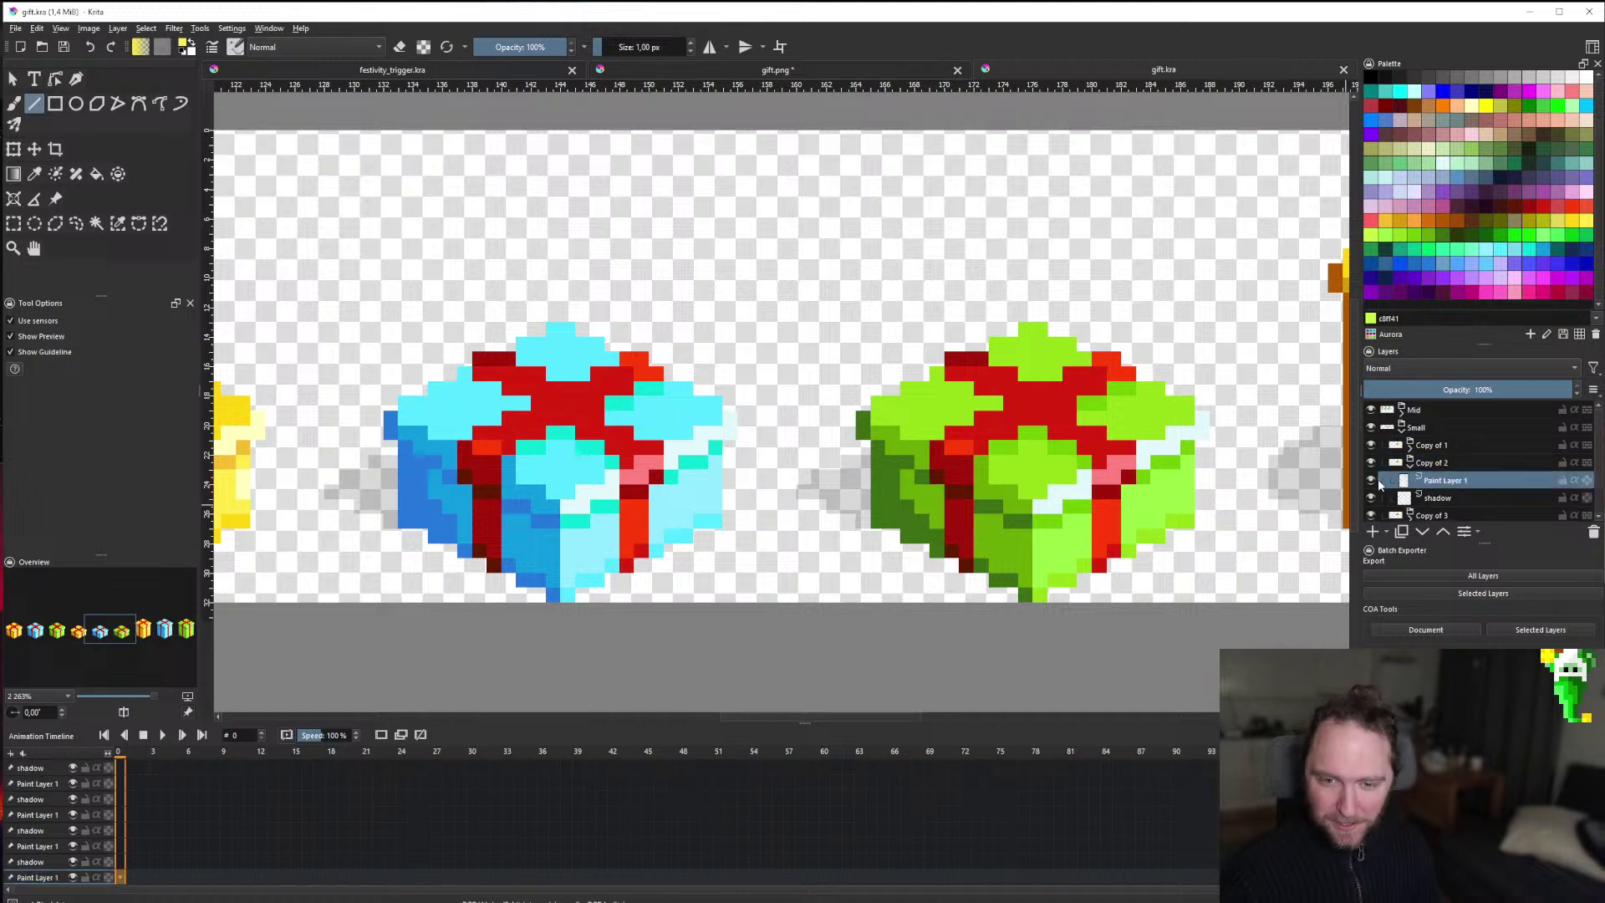
pyautogui.click(1421, 480)
# Pick the near-white from the small blue gift and draw highlight lines down its front corner and right edge.
pyautogui.scroll(2, 590, 524)
pyautogui.keyDown('ctrl'); pyautogui.click(568, 473); pyautogui.keyUp('ctrl')
pyautogui.moveTo(535, 586); pyautogui.dragTo(538, 555)
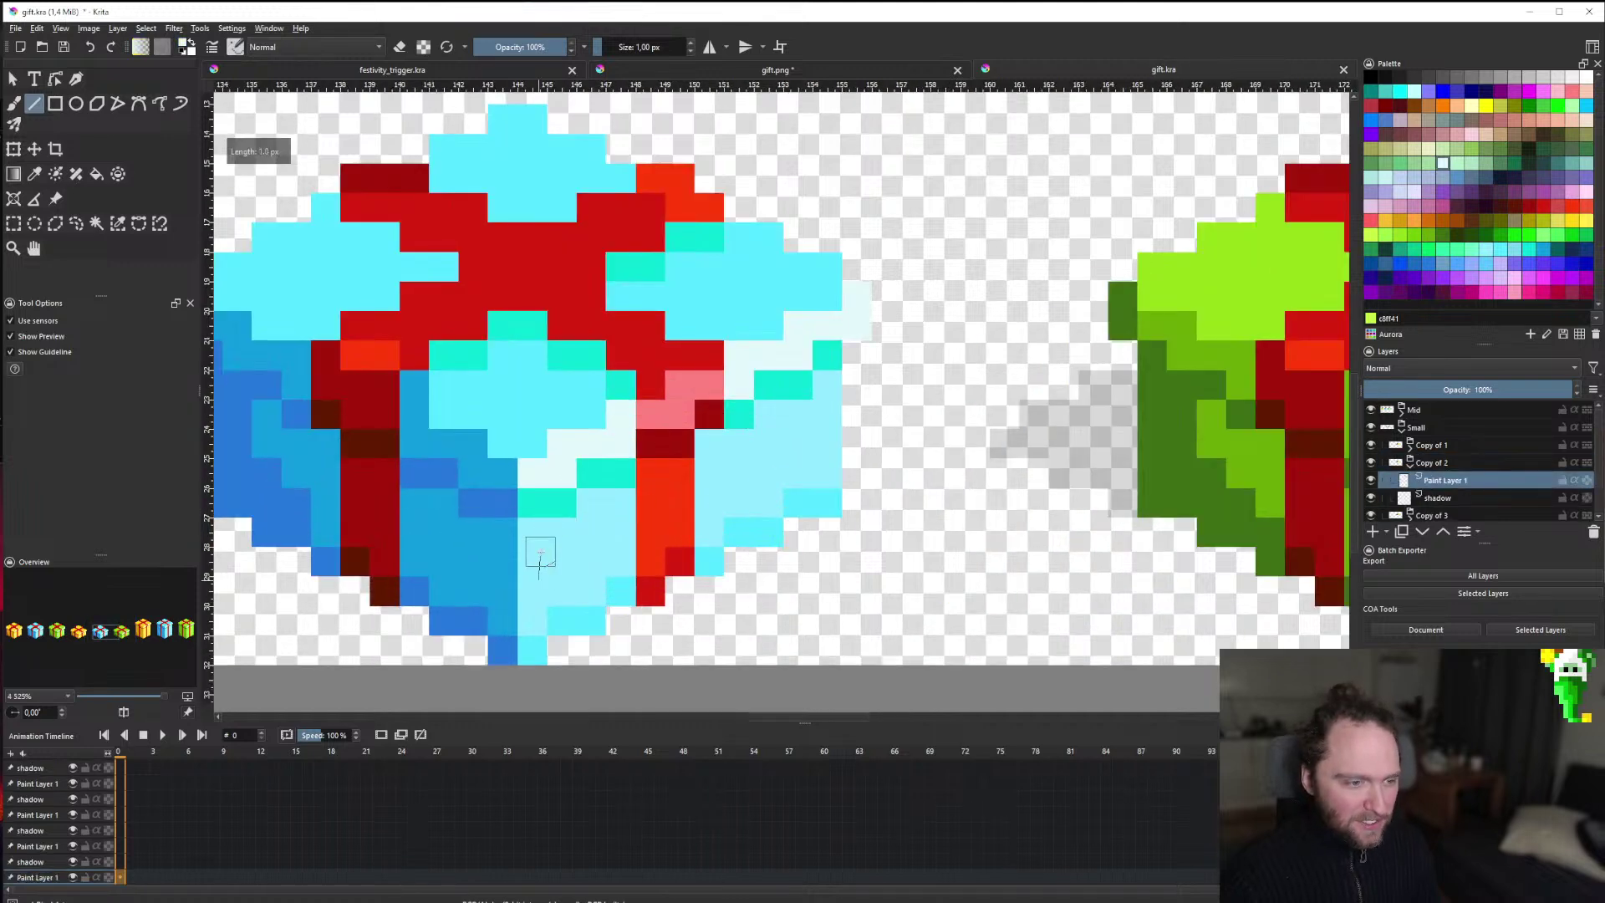
pyautogui.moveTo(831, 448); pyautogui.dragTo(827, 411)
# Add light cyan highlight pixels along the left-facing edges of the small blue gift's lid.
pyautogui.scroll(-5, 800, 522)
pyautogui.scroll(5, 798, 535)
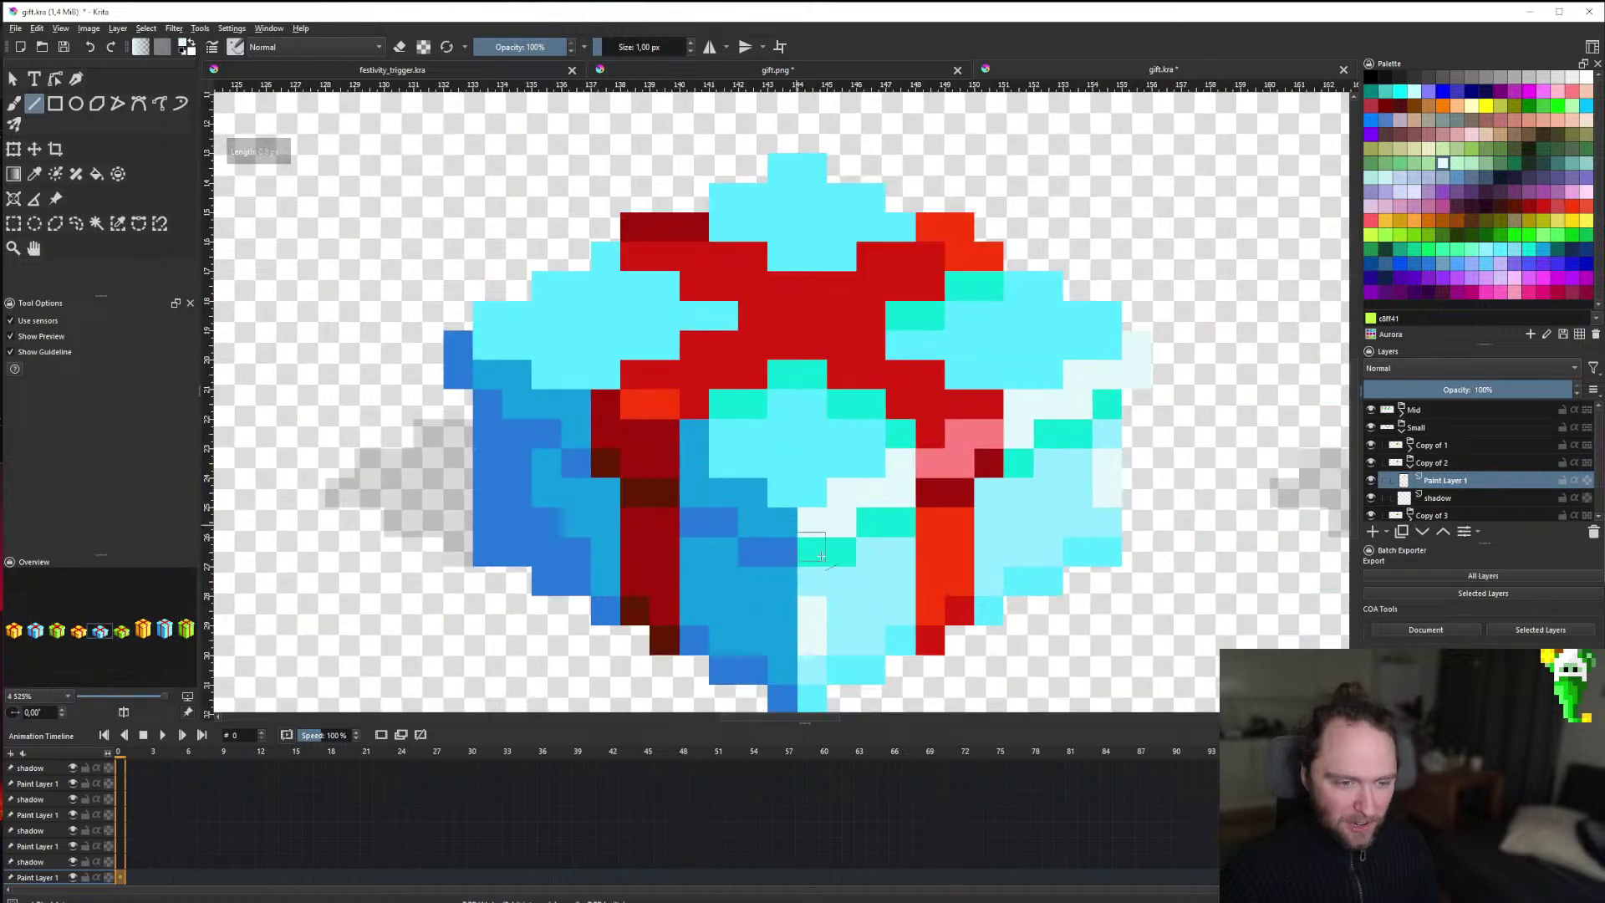
pyautogui.moveTo(781, 495); pyautogui.dragTo(734, 466)
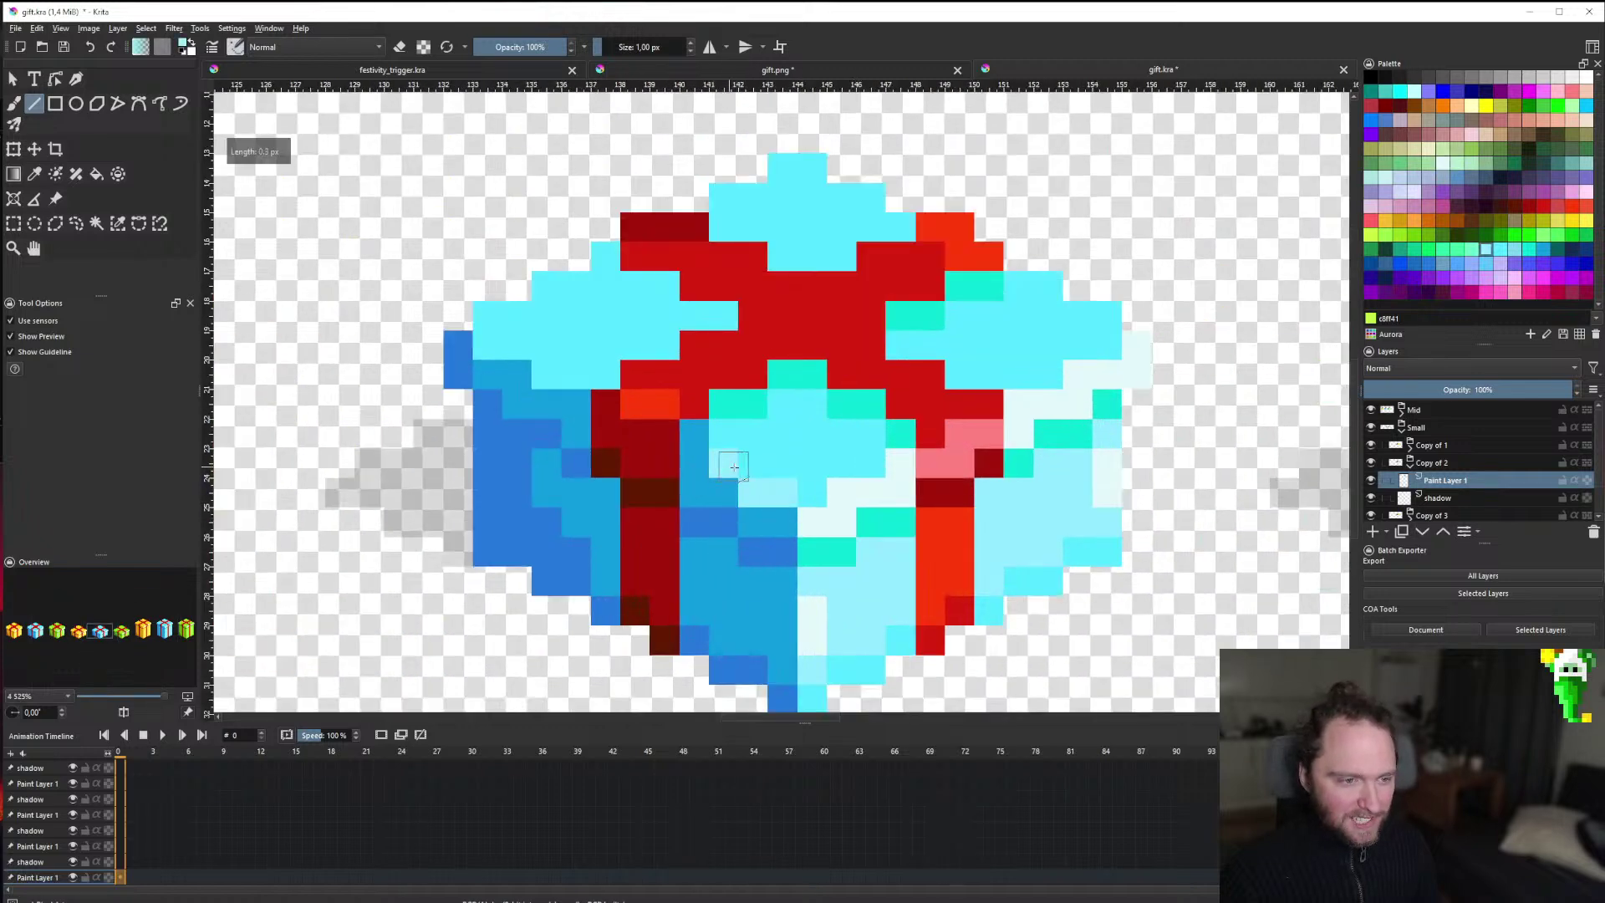
pyautogui.scroll(-8, 501, 351)
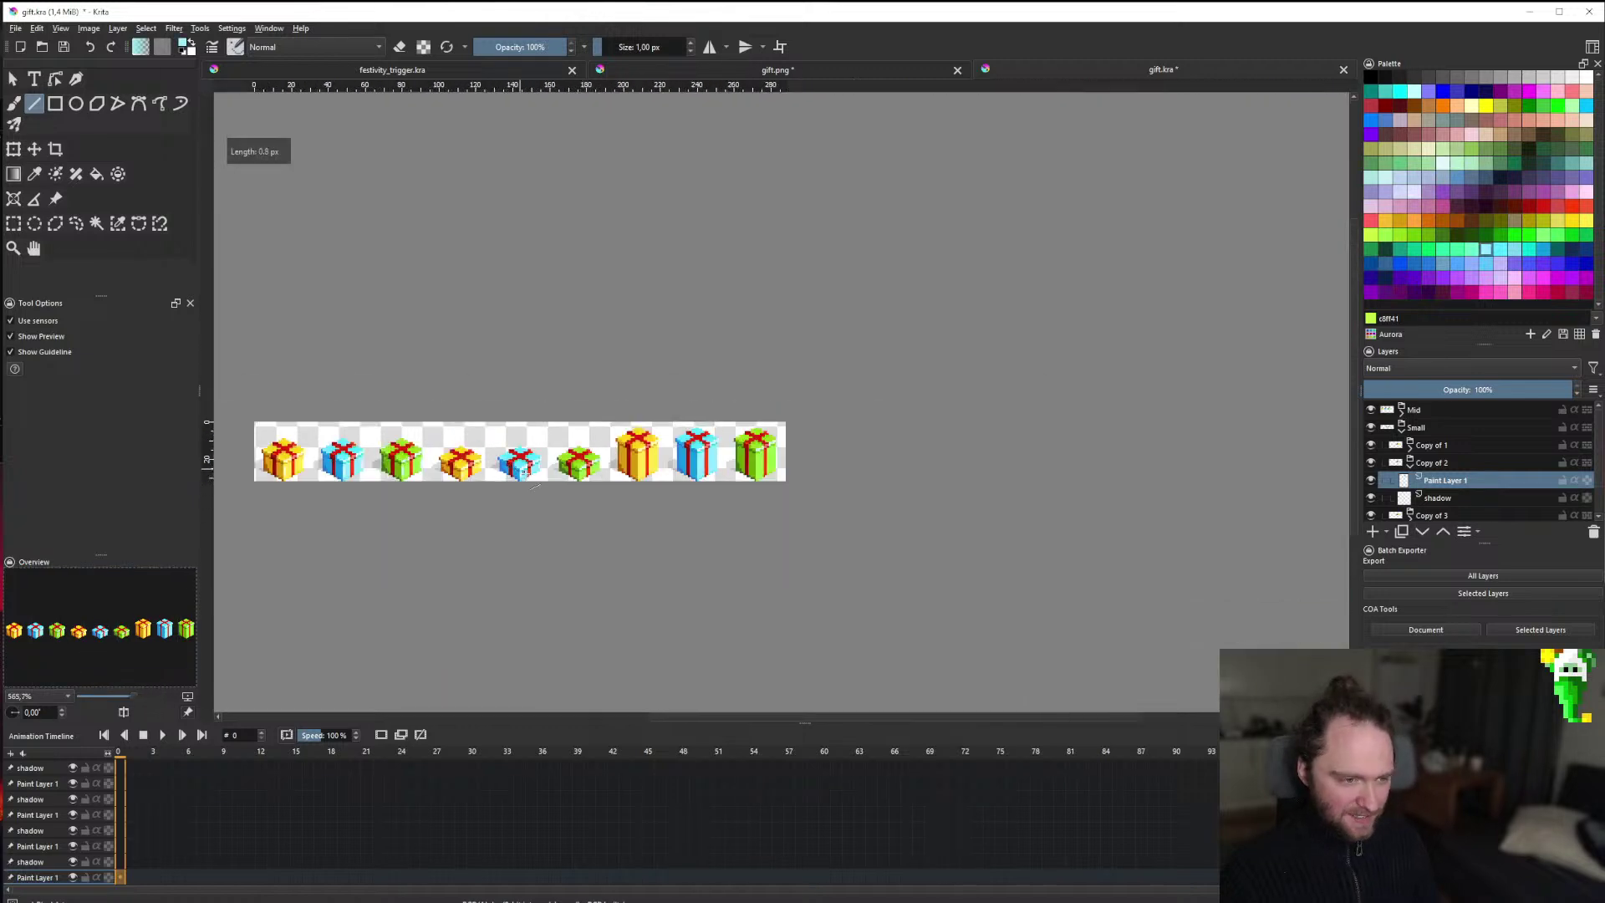
# Collapse Copy of 2, expand Copy of 3, and make its Paint Layer 1 active, toggling visibility to identify the group and layer.
pyautogui.scroll(4, 549, 459)
pyautogui.scroll(4, 550, 460)
pyautogui.click(1410, 462)
pyautogui.click(1426, 483)
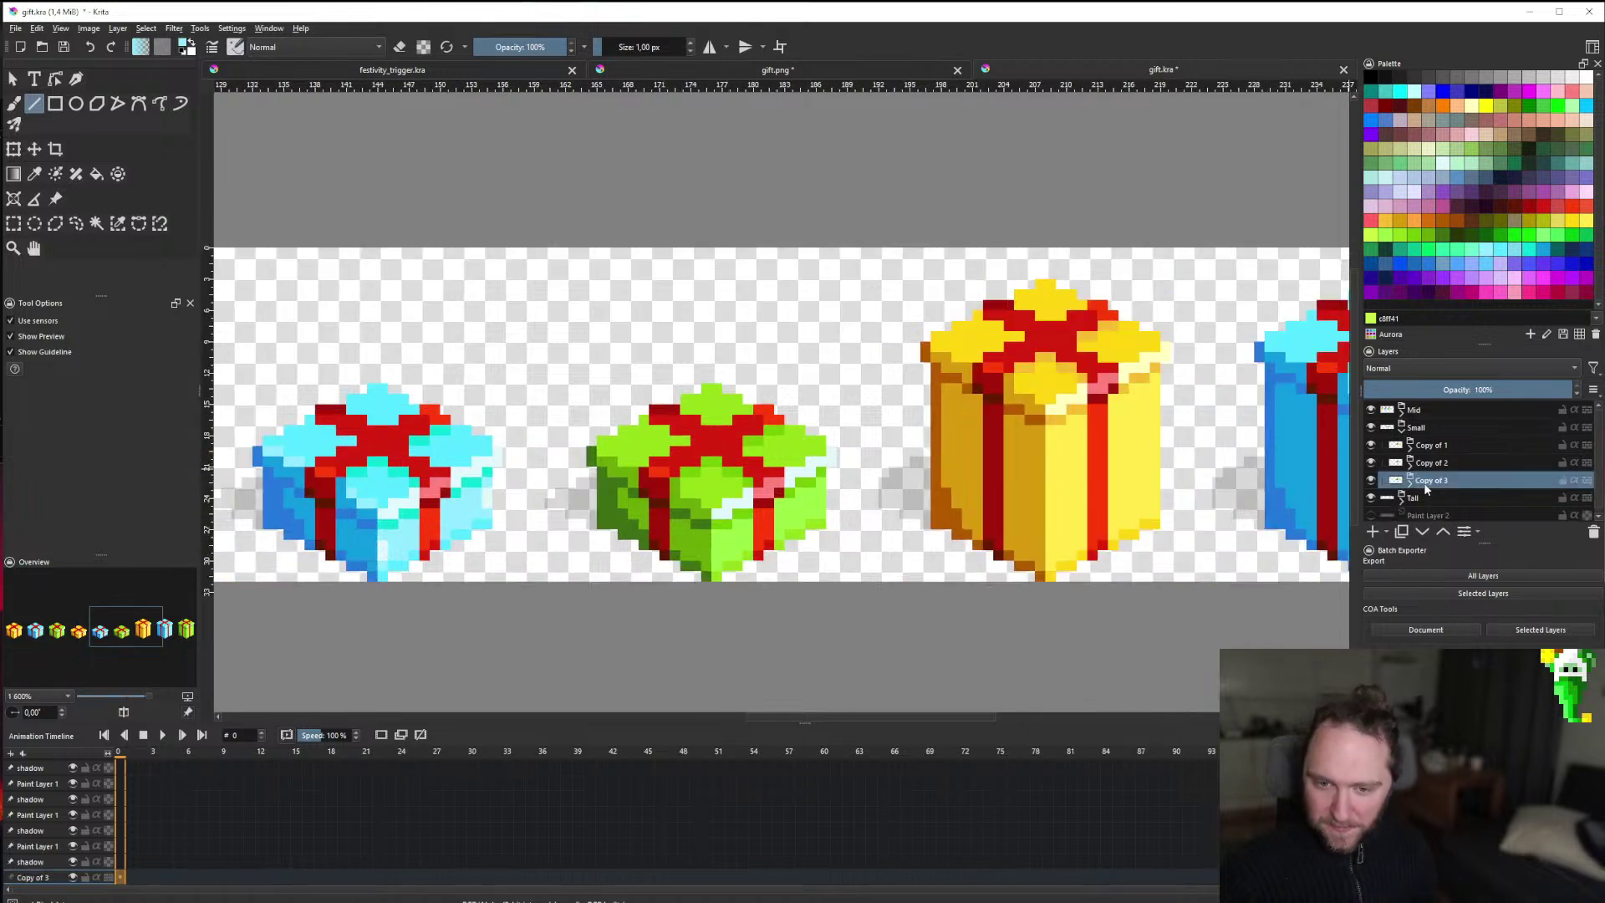
pyautogui.click(1371, 480)
pyautogui.click(1371, 480)
pyautogui.click(1410, 481)
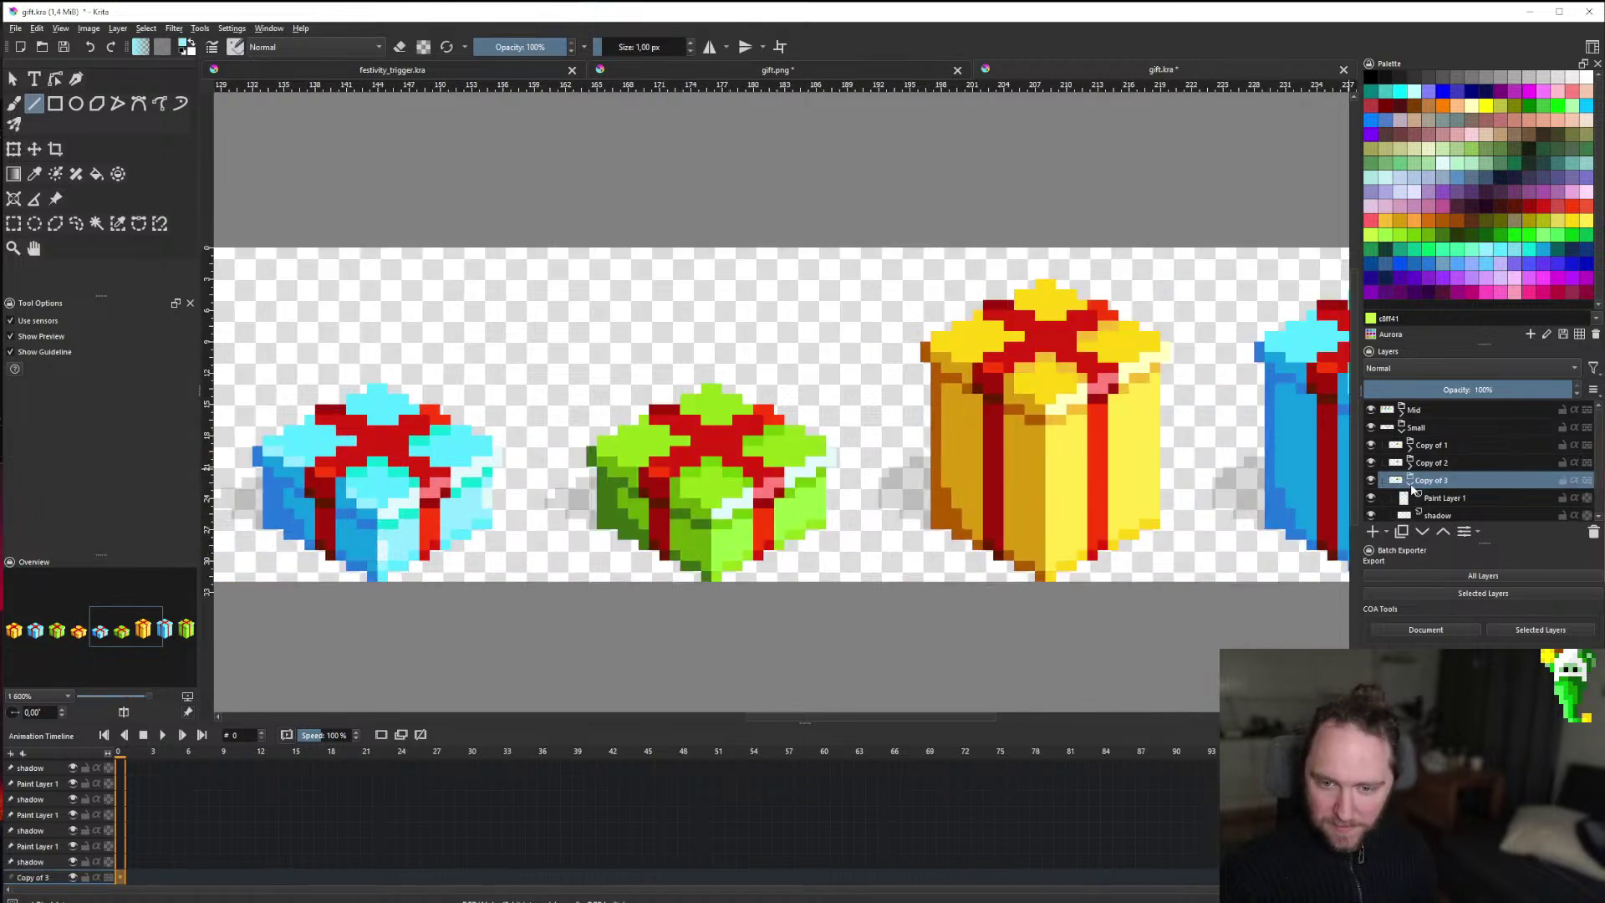
pyautogui.click(1383, 498)
pyautogui.click(1371, 497)
pyautogui.click(1371, 498)
# Draw near-white highlights down the small green gift's front corner and right edge, and light green pixels along its lid's left-facing edges.
pyautogui.scroll(3, 723, 523)
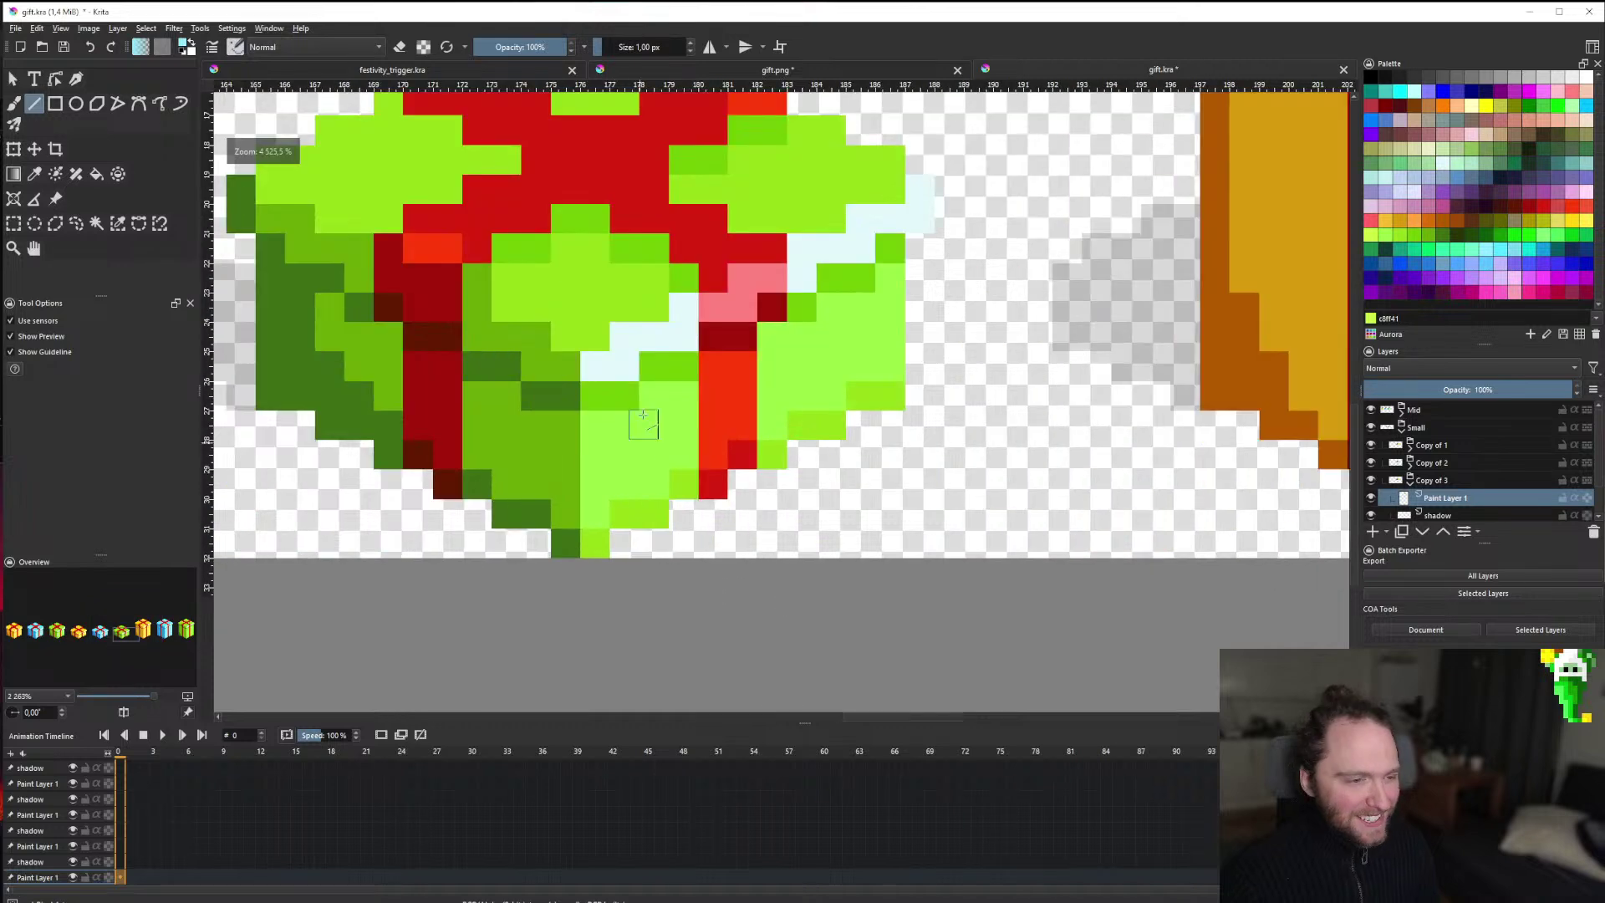
pyautogui.click(601, 459)
pyautogui.click(600, 483)
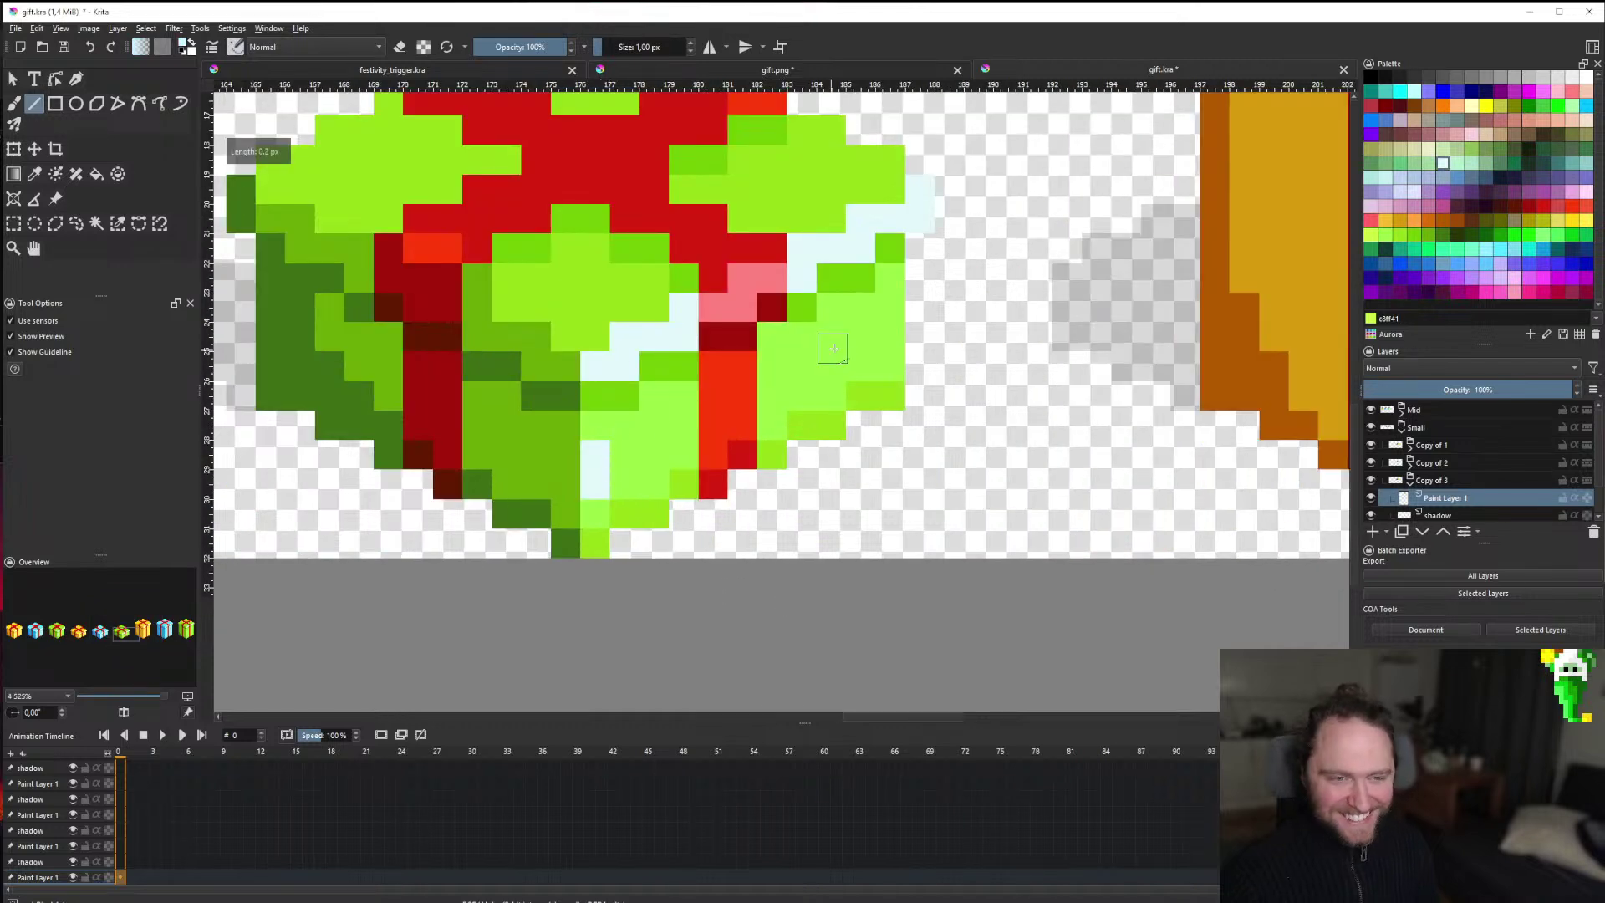
pyautogui.press('2')
pyautogui.scroll(3, 673, 430)
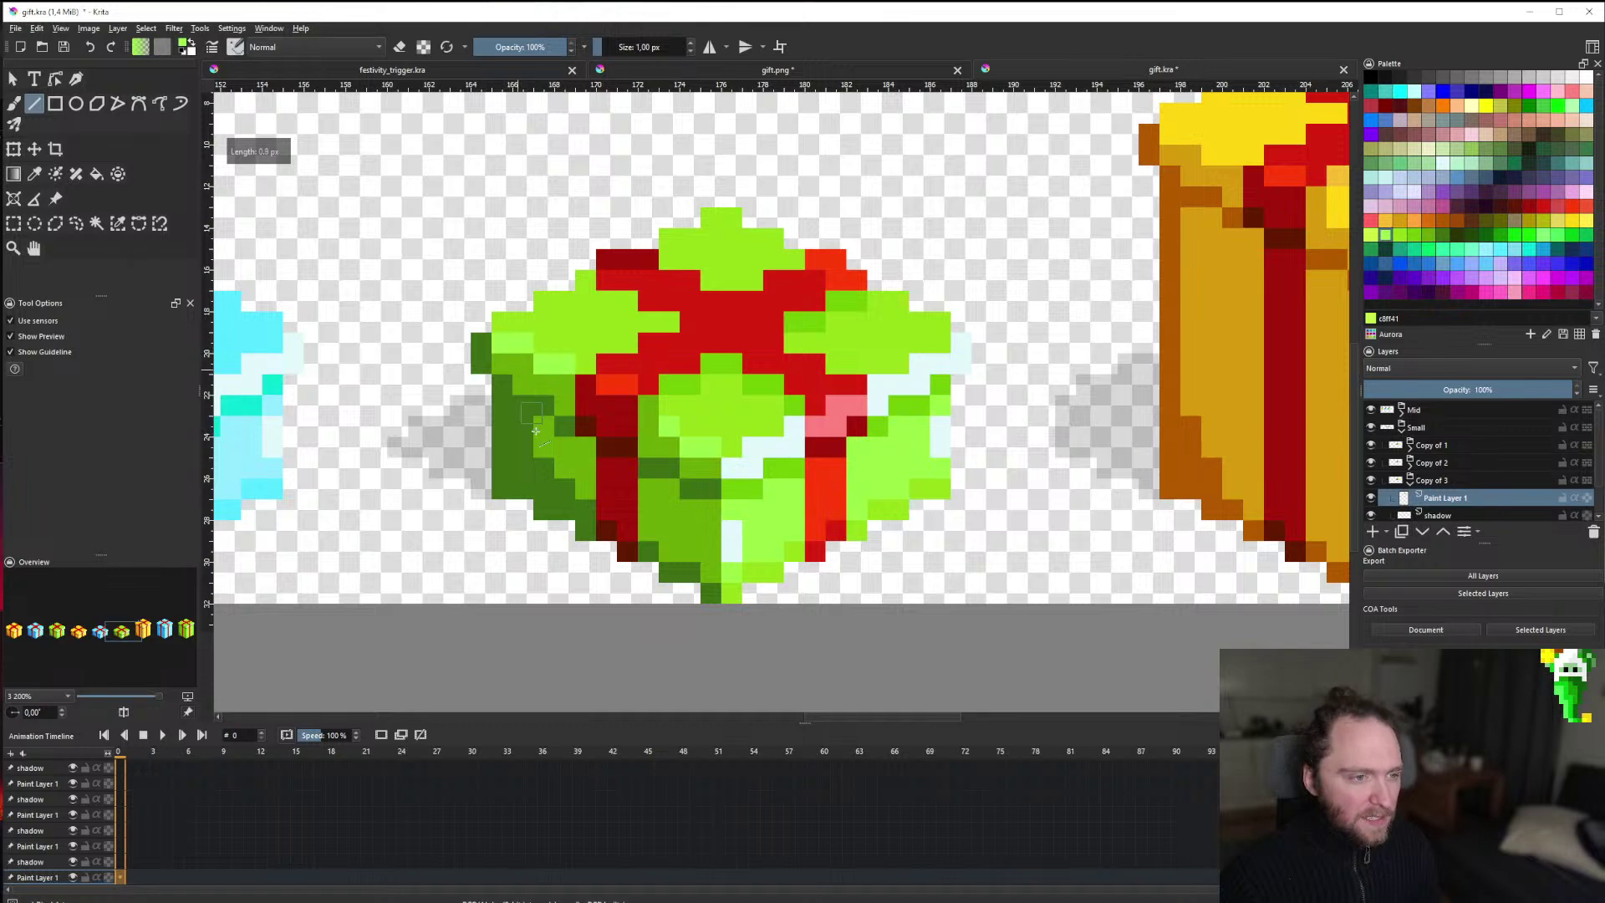
pyautogui.scroll(-8, 571, 501)
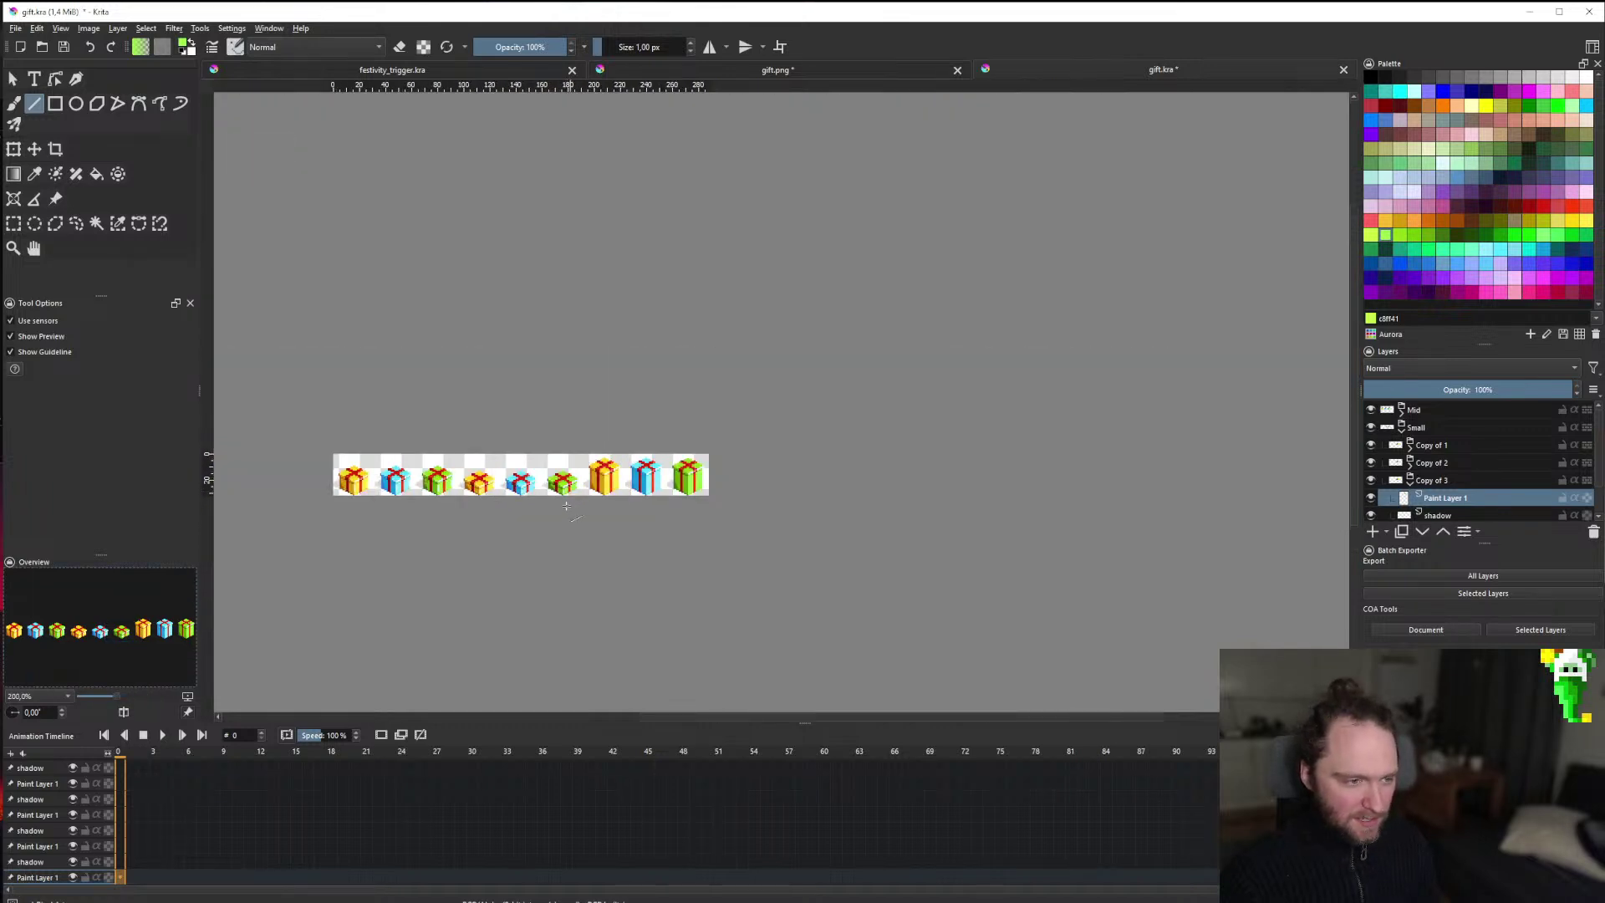
# Try a bucket fill on the mid-sized green gift's near-white front-corner highlight, and undo it.
pyautogui.scroll(10, 566, 506)
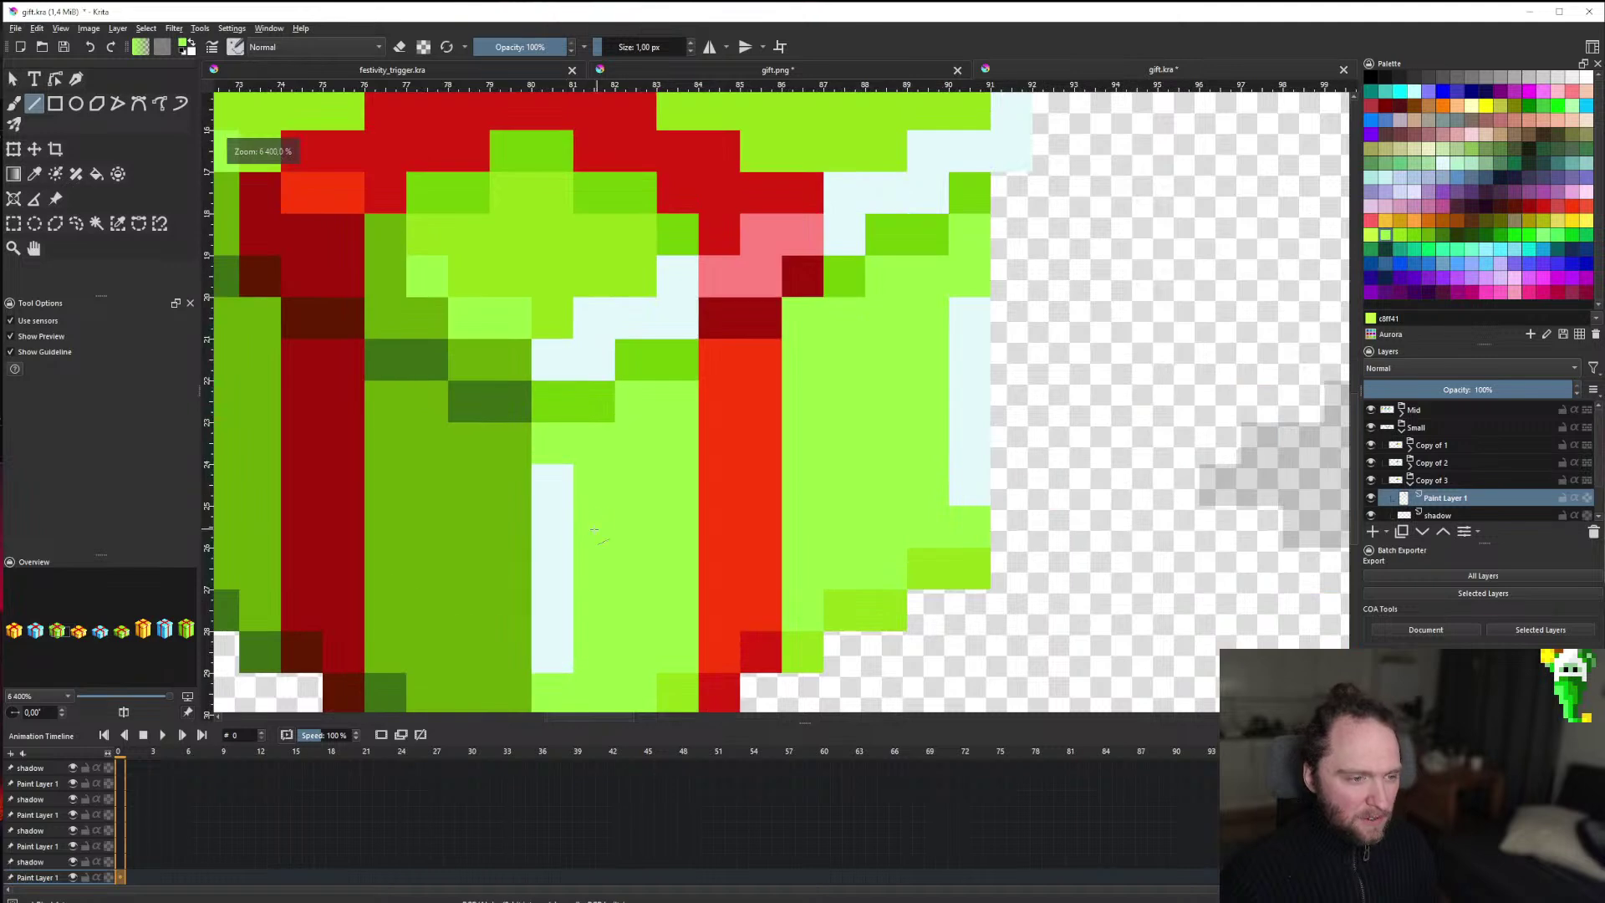
pyautogui.press('f')
pyautogui.click(555, 537)
pyautogui.hotkey('ctrl', 'z')
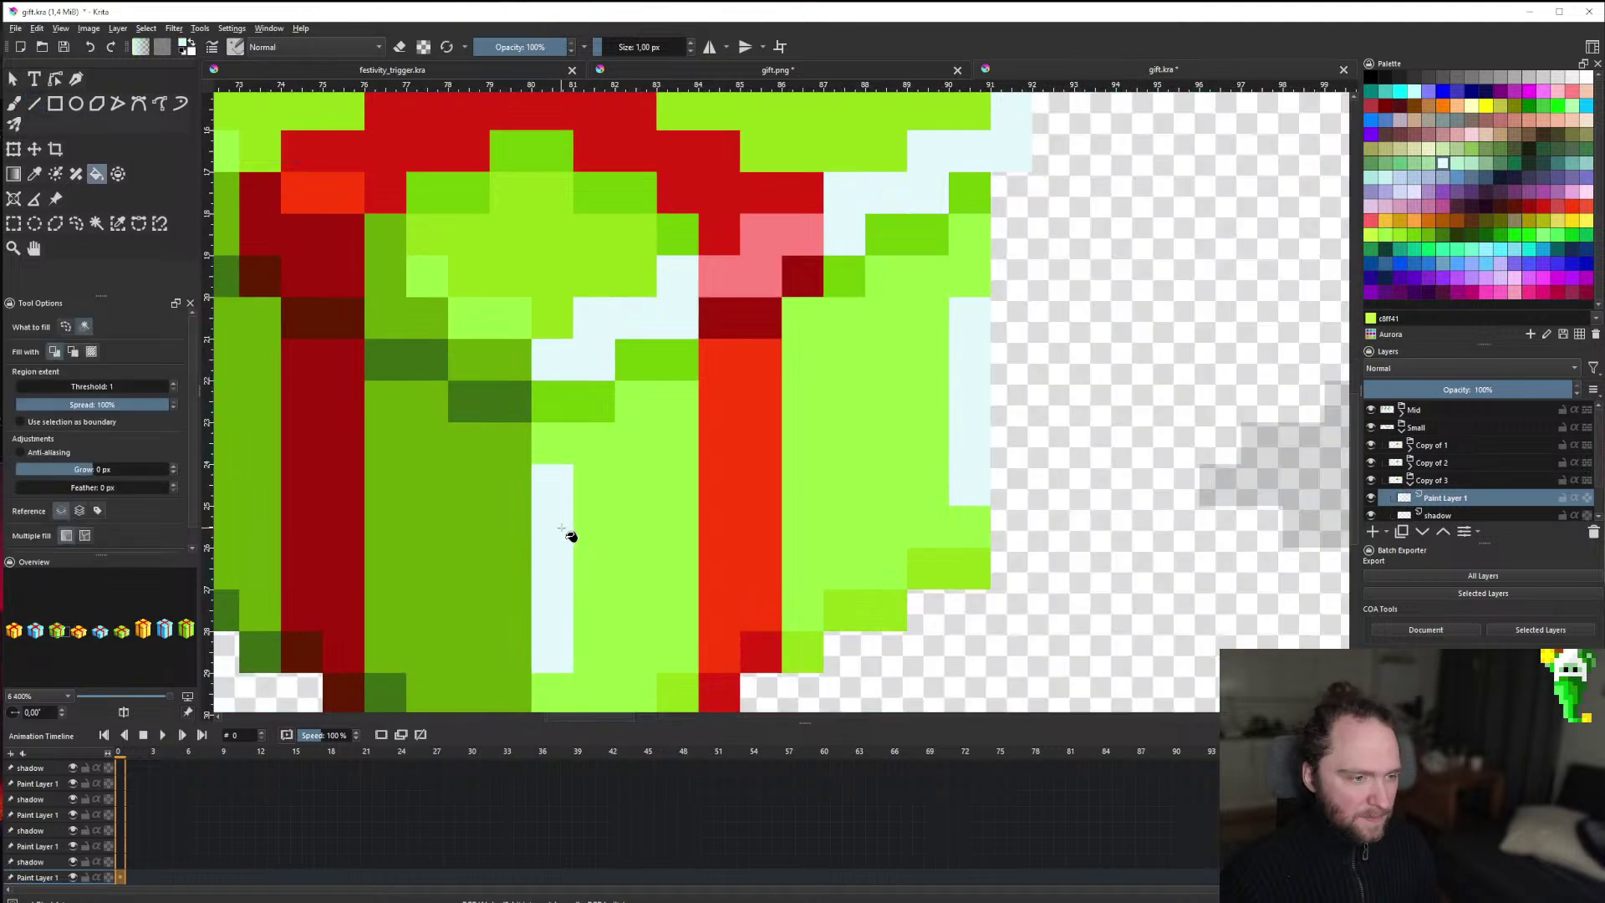
# Save gift.kra and review the gift highlights across the sprite sheet.
pyautogui.scroll(-9, 569, 536)
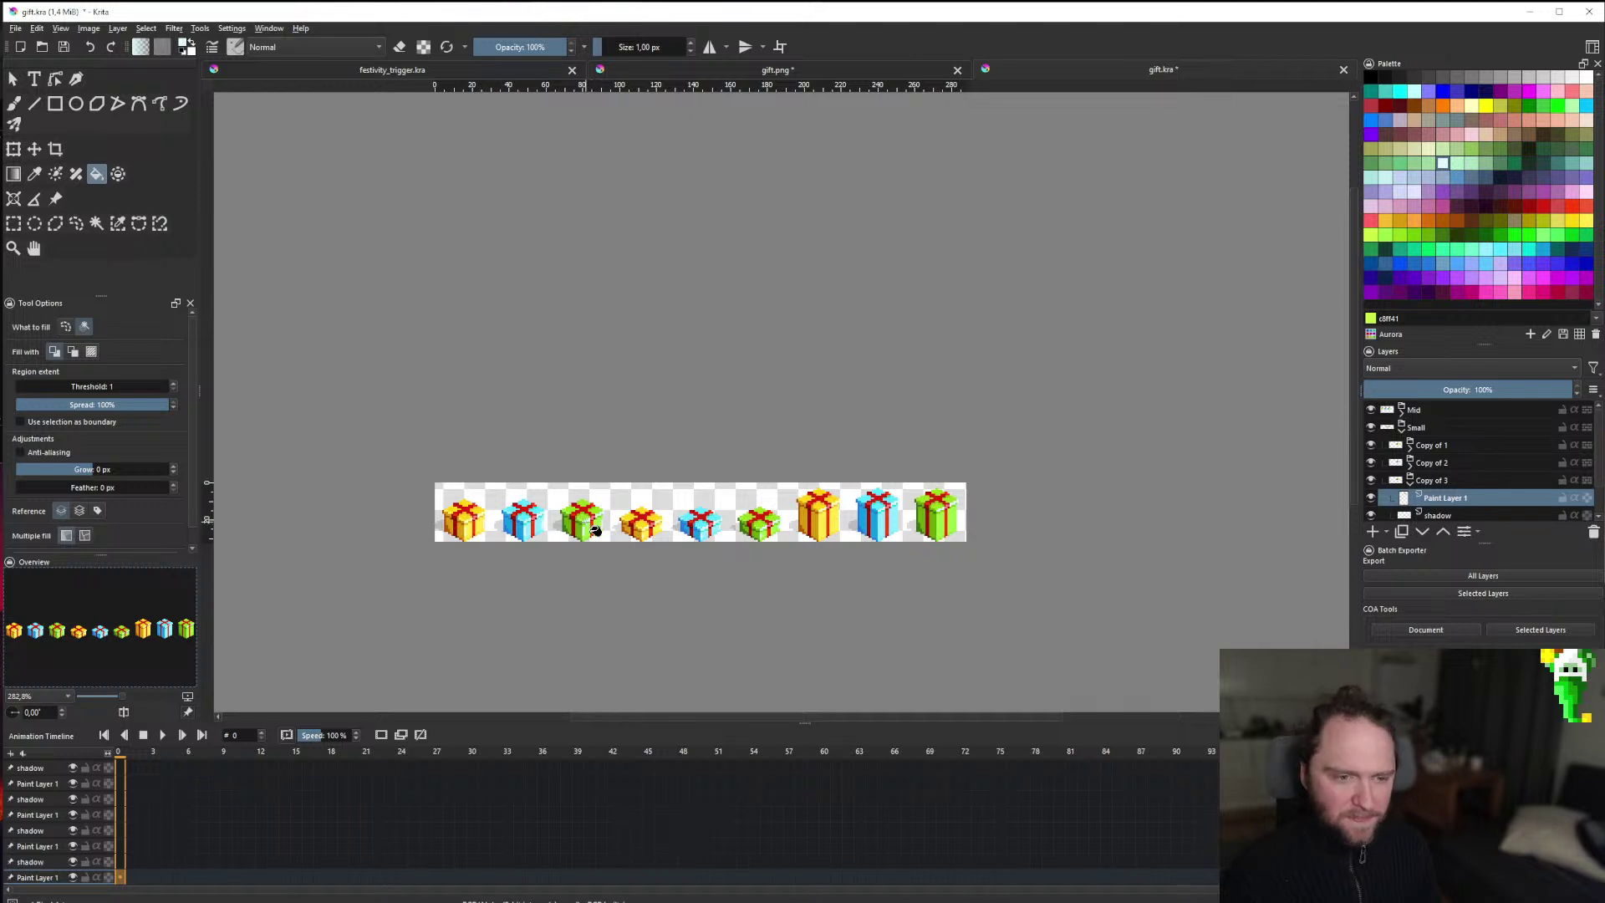
pyautogui.hotkey('ctrl', 's')
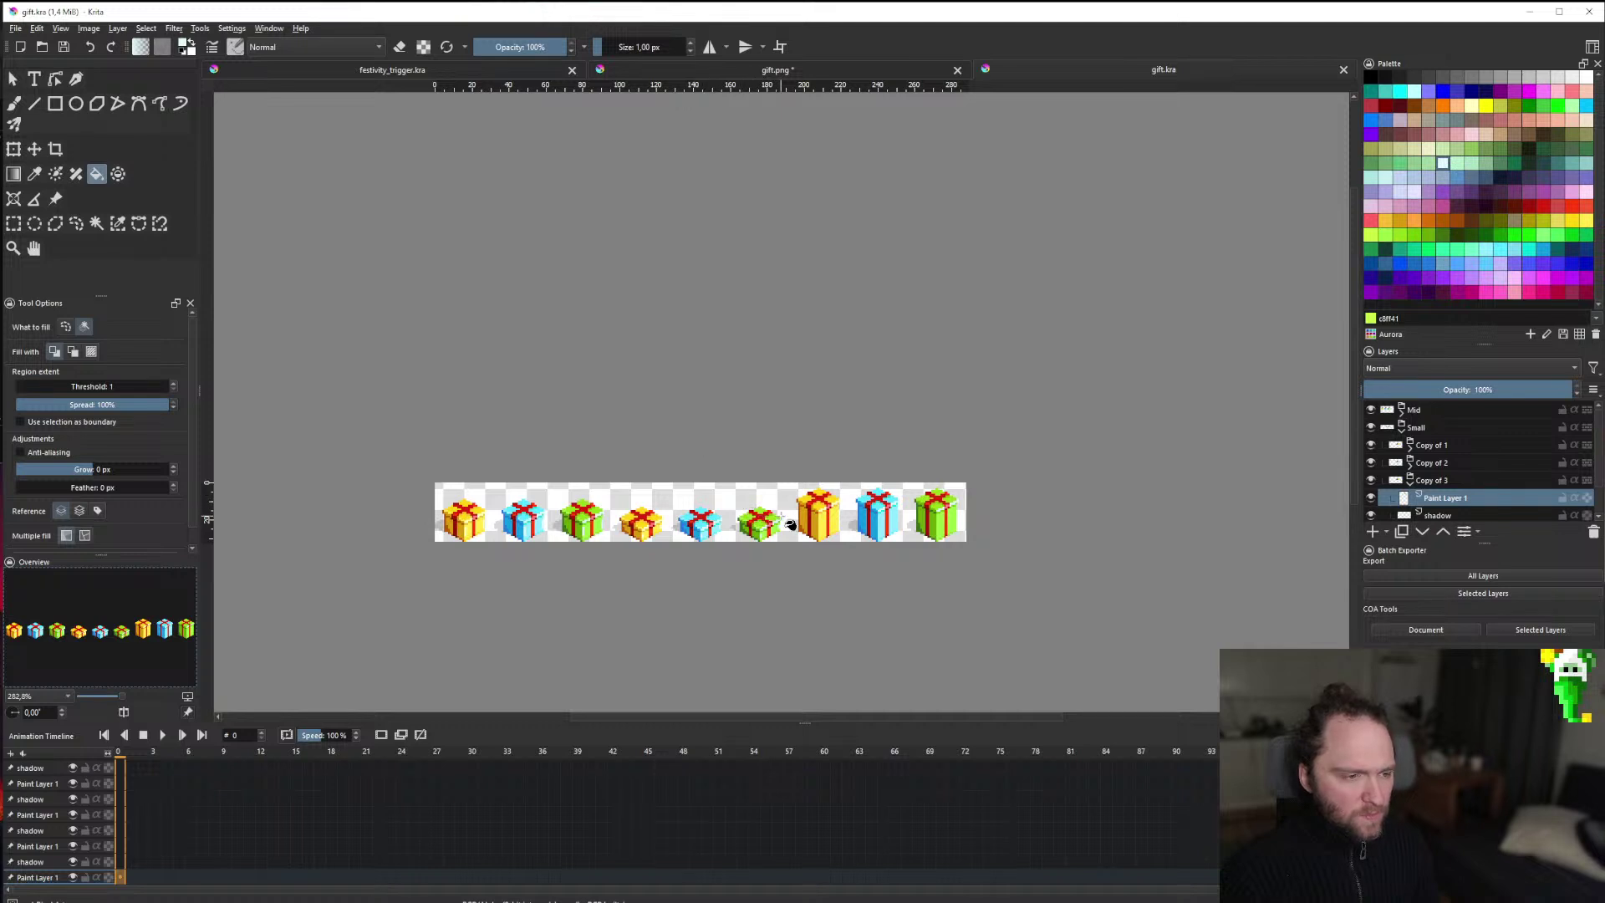
pyautogui.scroll(6, 454, 522)
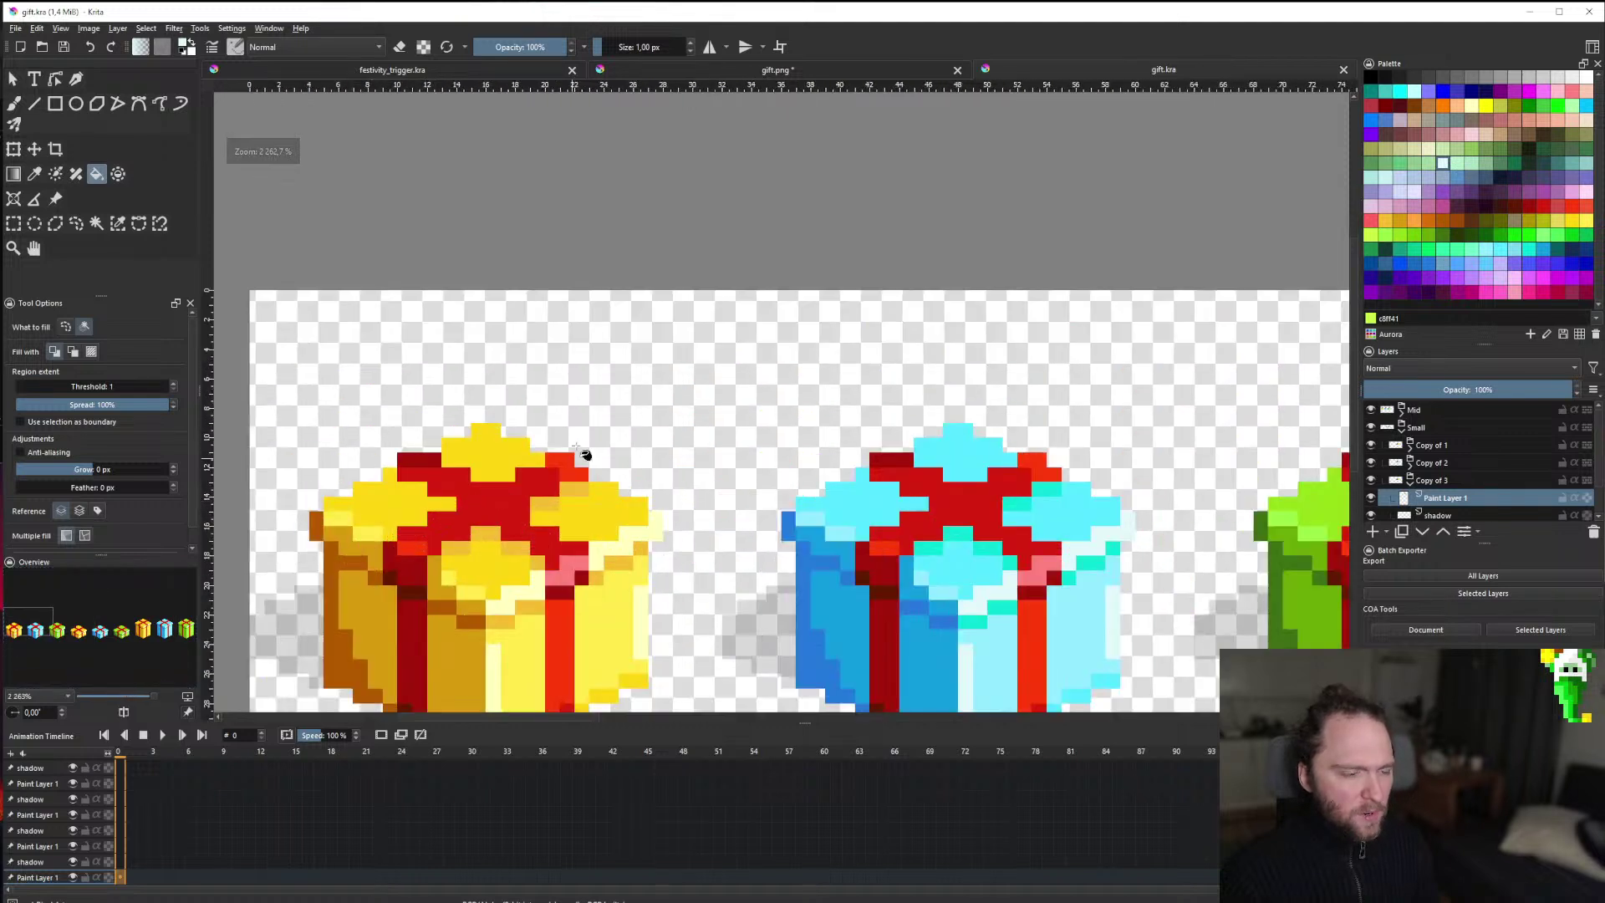
pyautogui.scroll(-6, 484, 528)
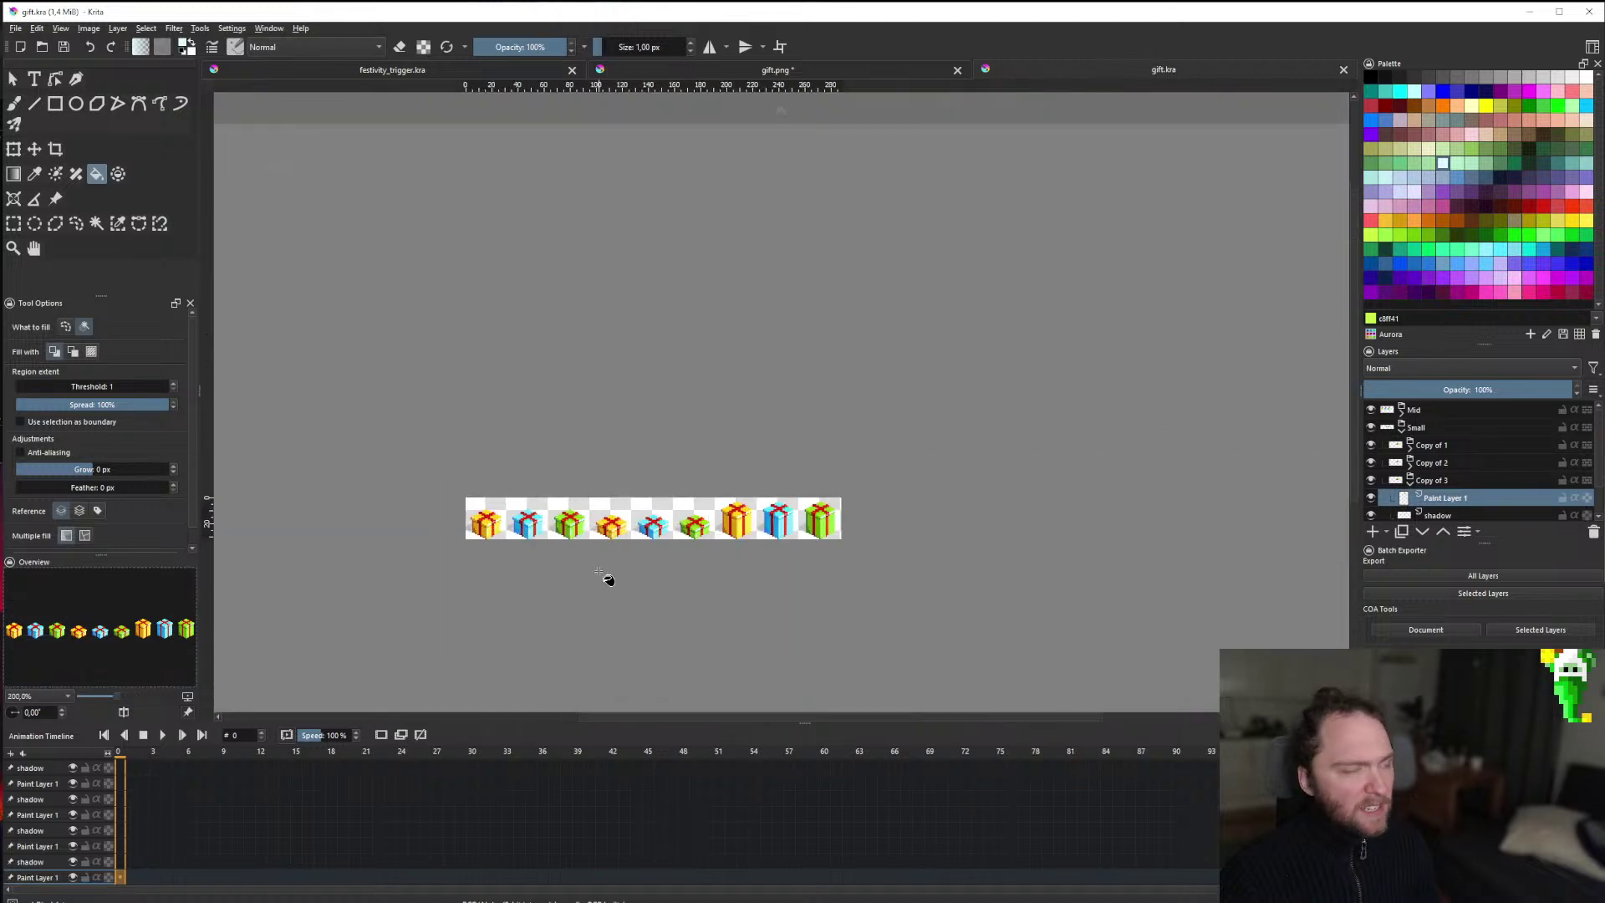
pyautogui.scroll(7, 485, 557)
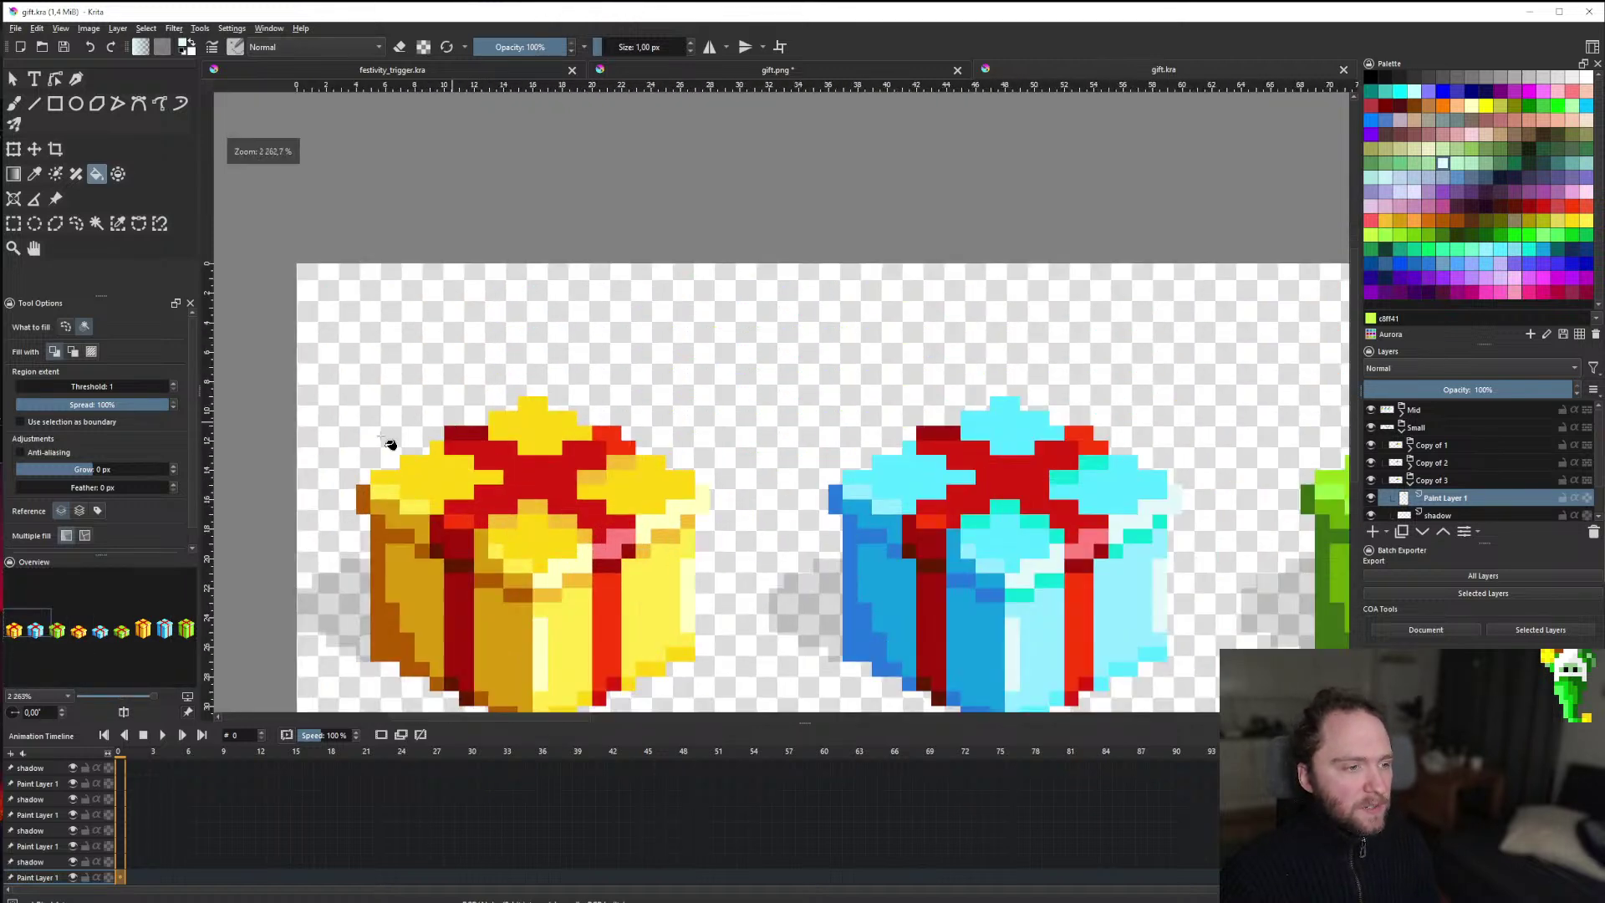
pyautogui.scroll(-6, 631, 556)
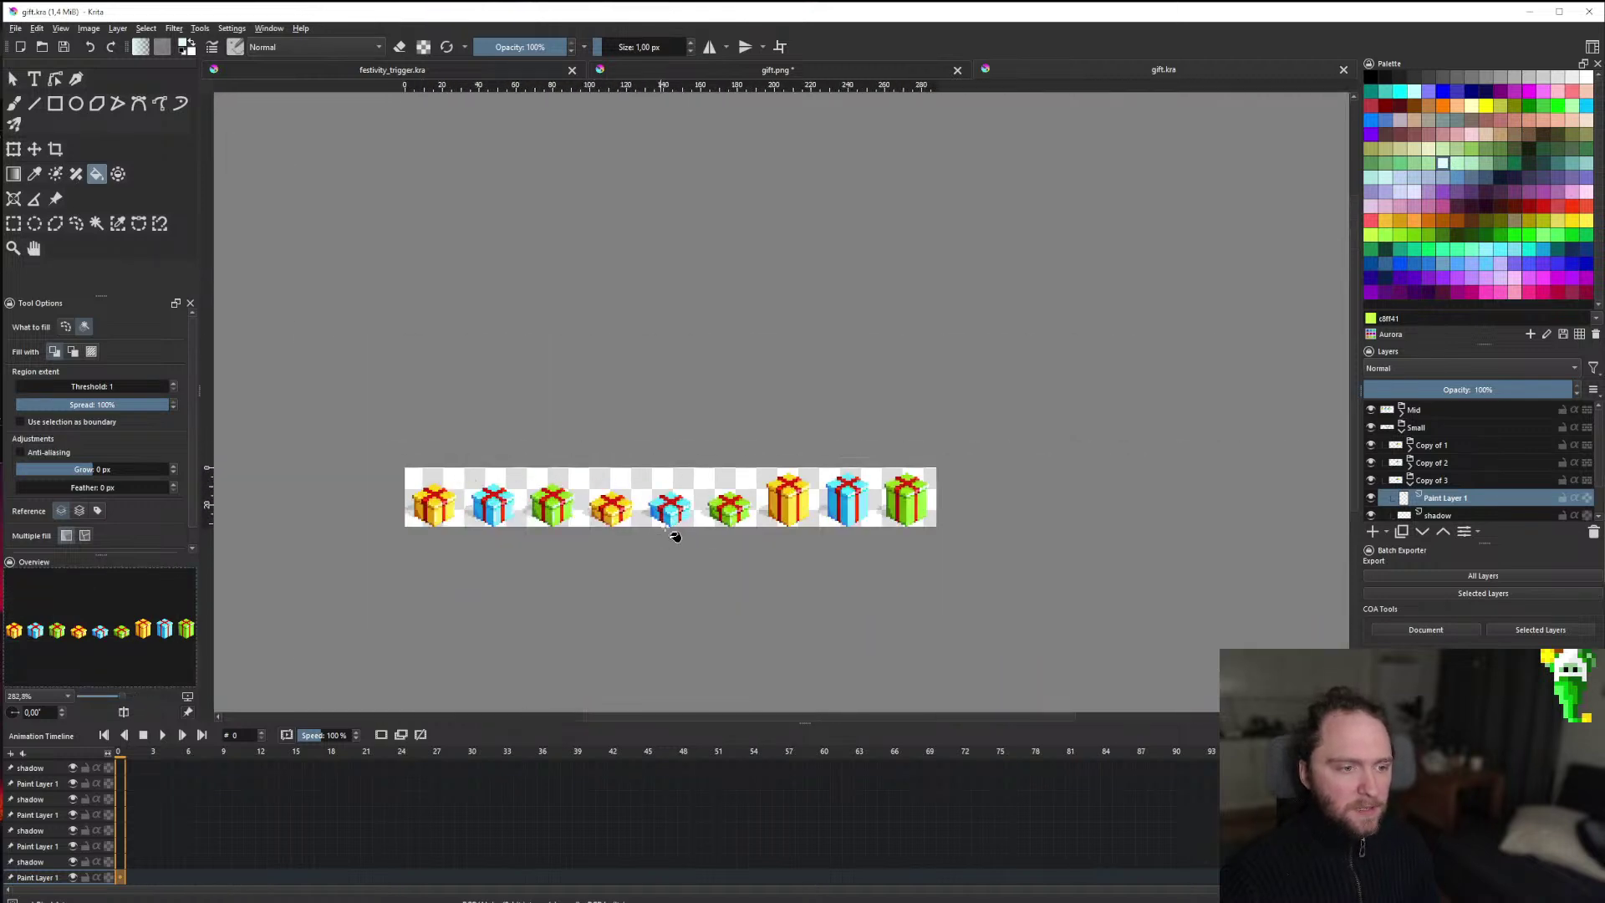
# Collapse the Copy of 3 group, make the Tall group active, and compare the tall gifts with the highlighted ones.
pyautogui.scroll(3, 844, 504)
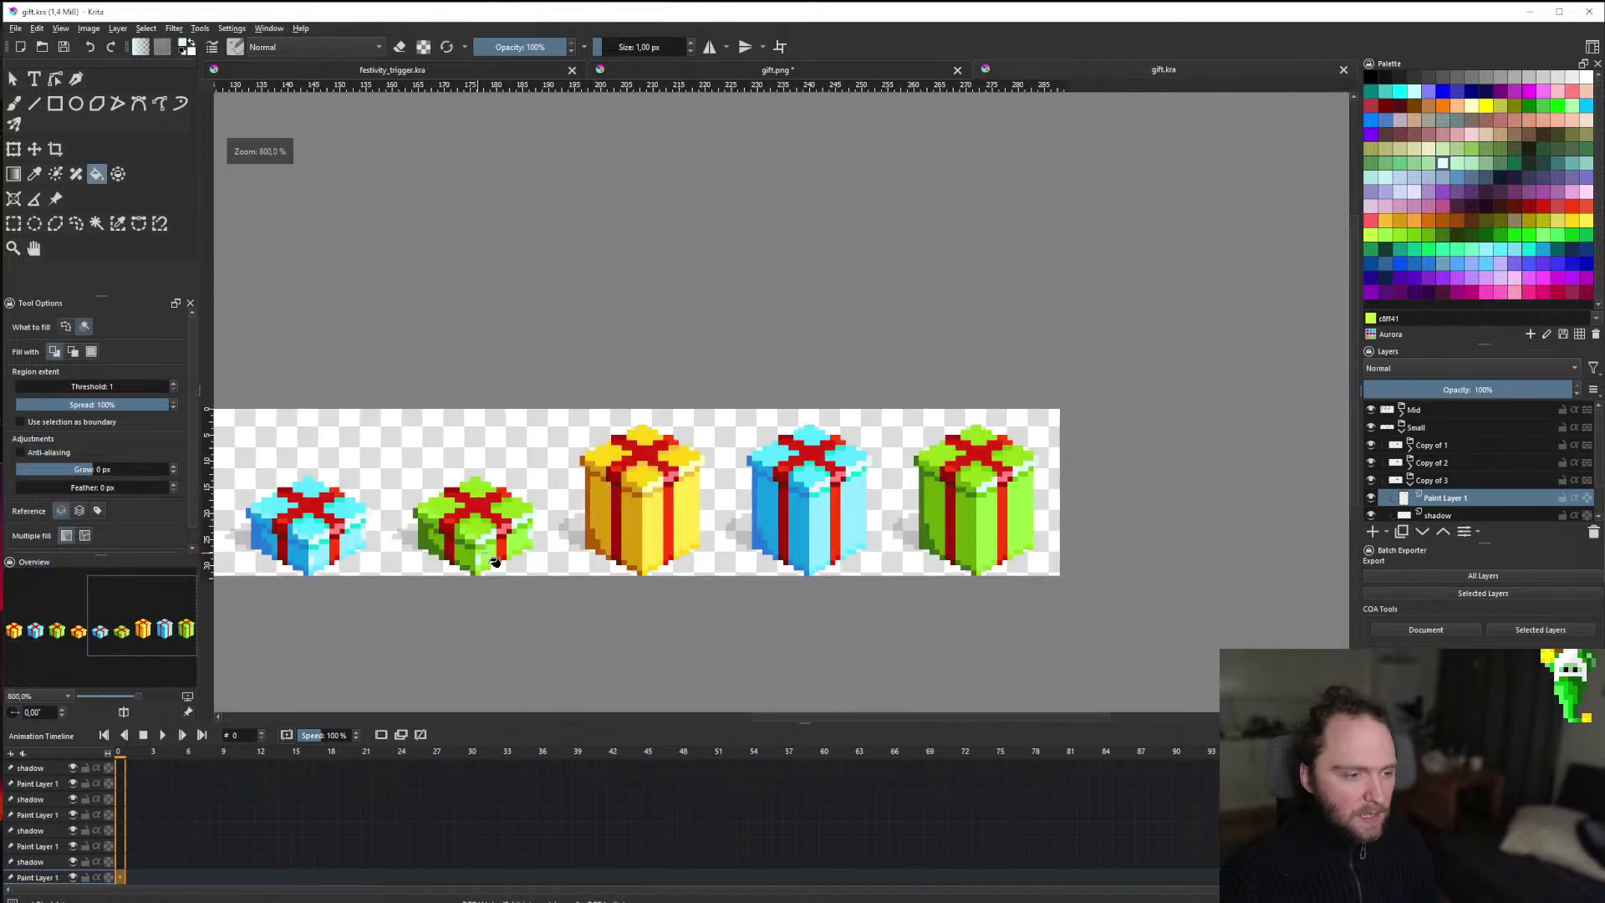
pyautogui.scroll(2, 494, 562)
pyautogui.click(1410, 480)
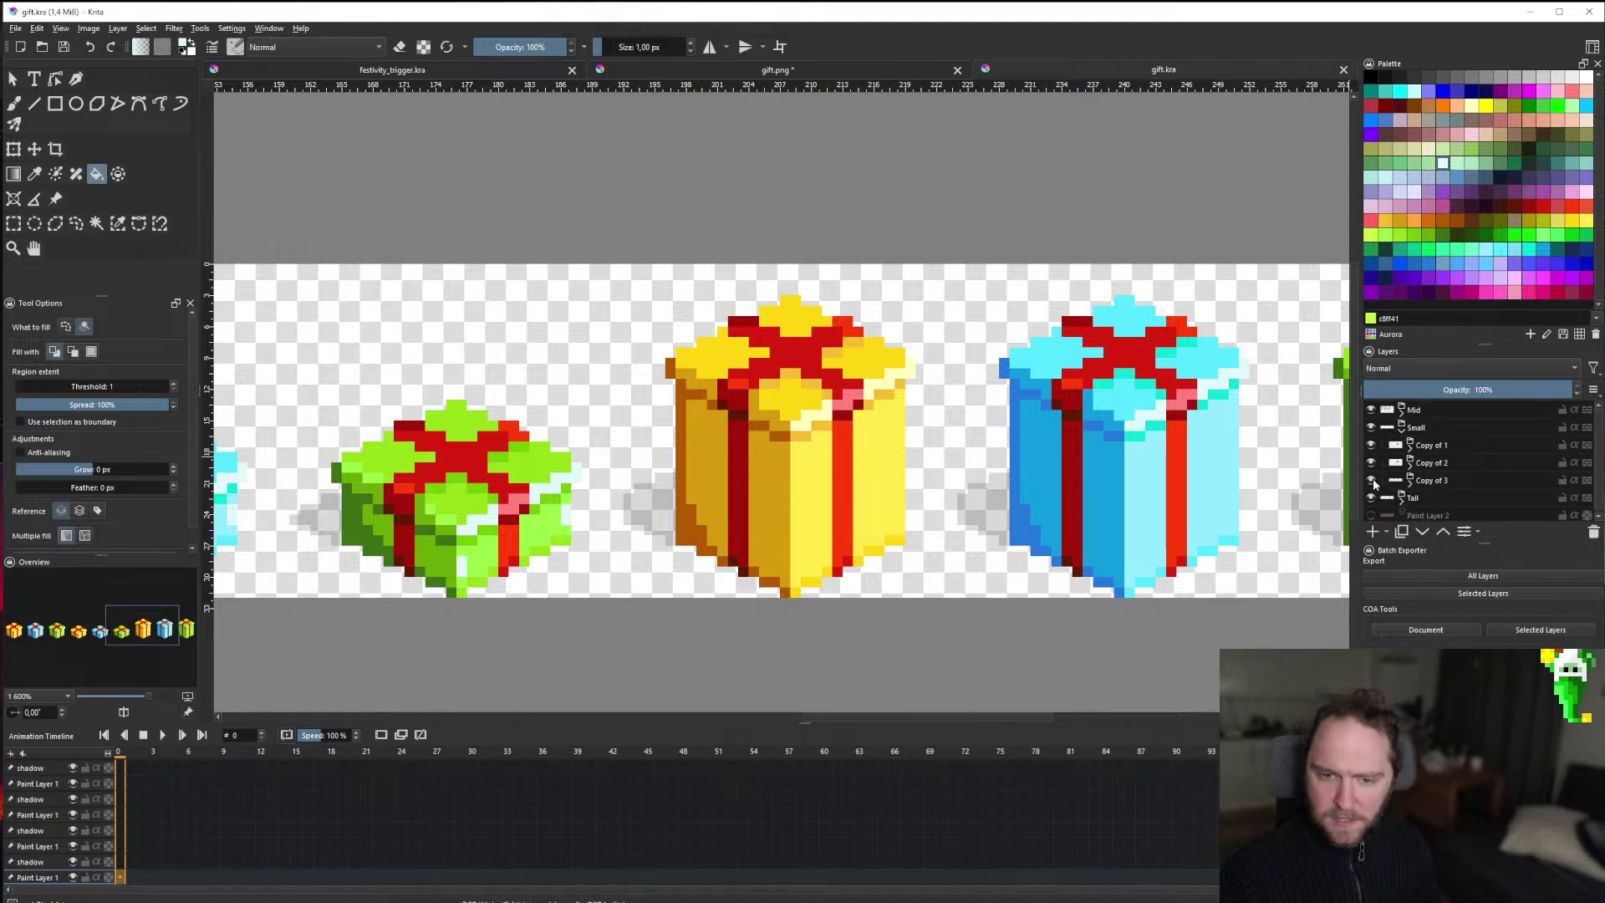
pyautogui.click(1404, 498)
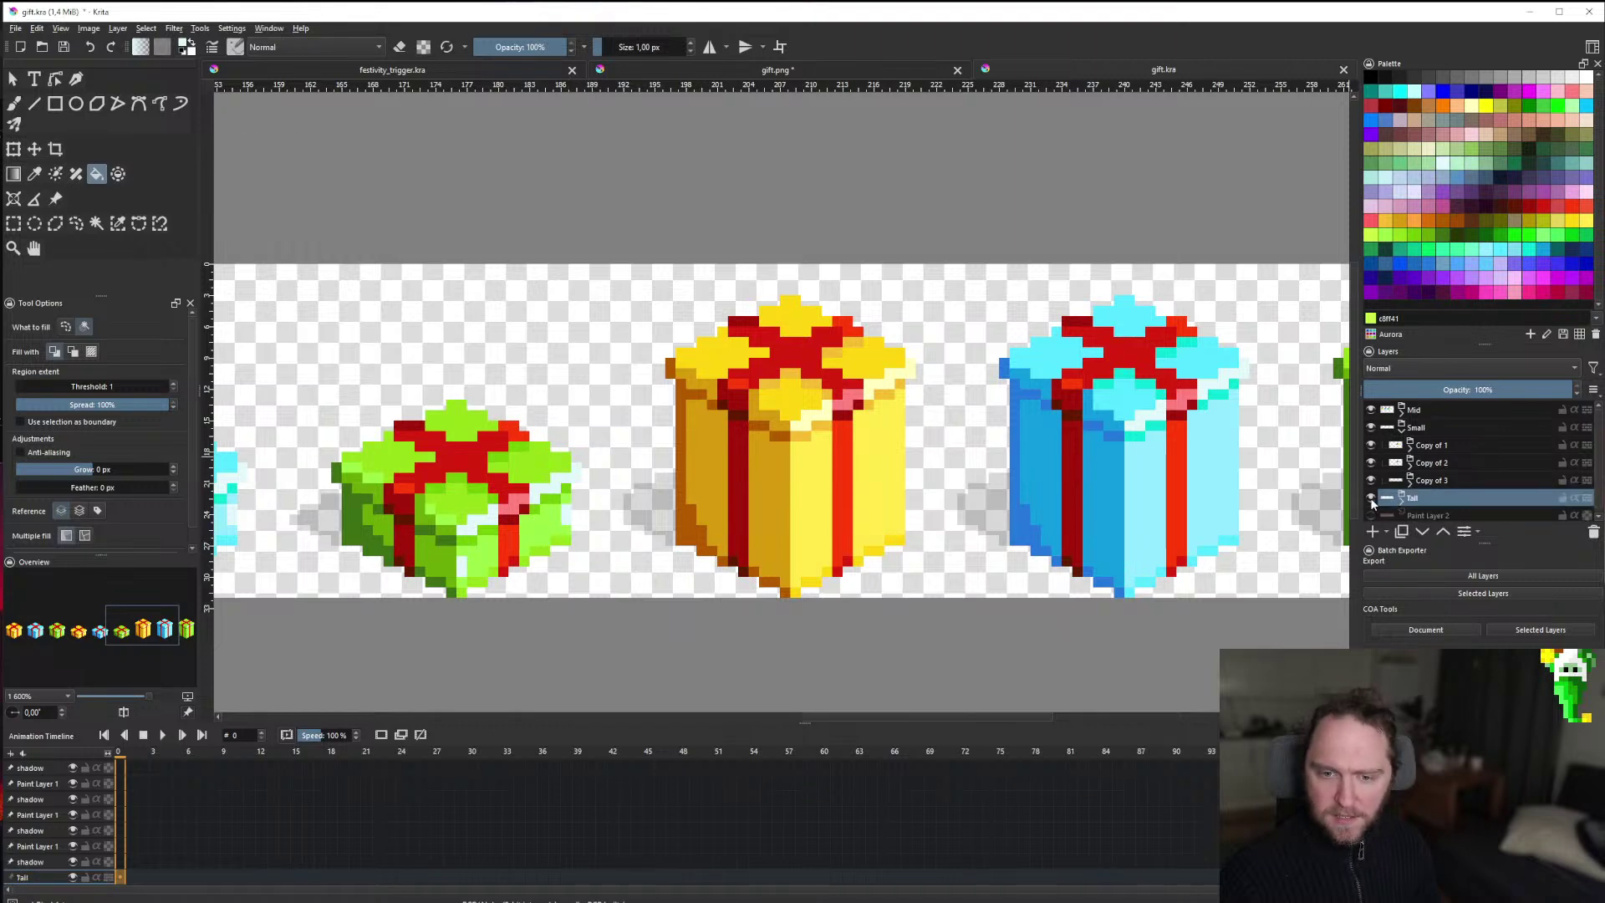
pyautogui.scroll(-5, 815, 502)
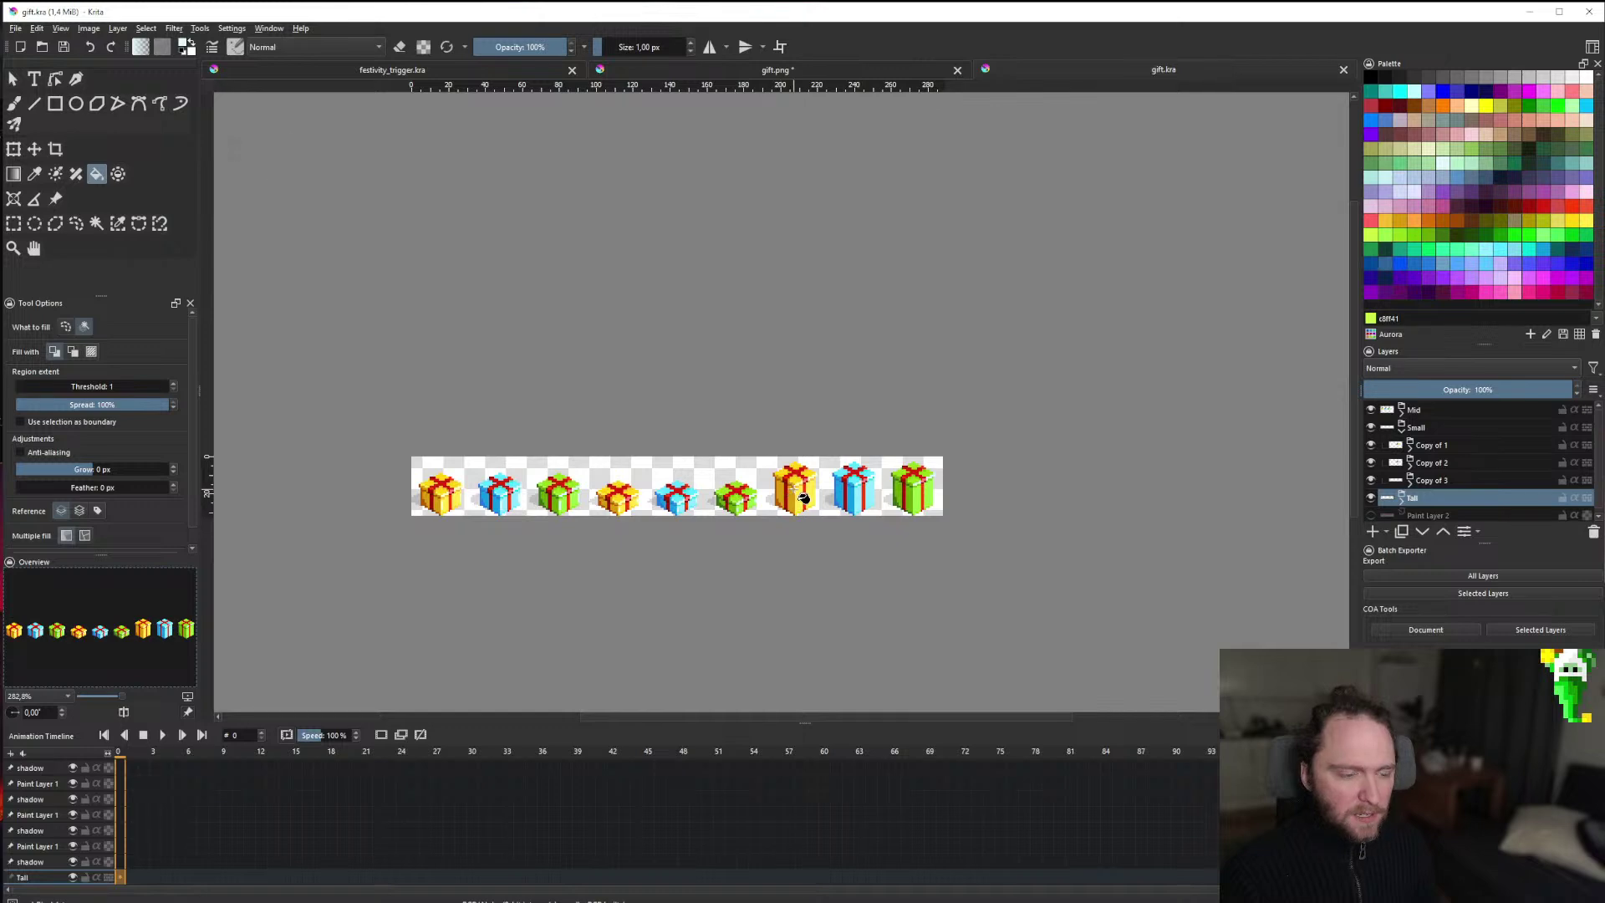
pyautogui.scroll(4, 447, 506)
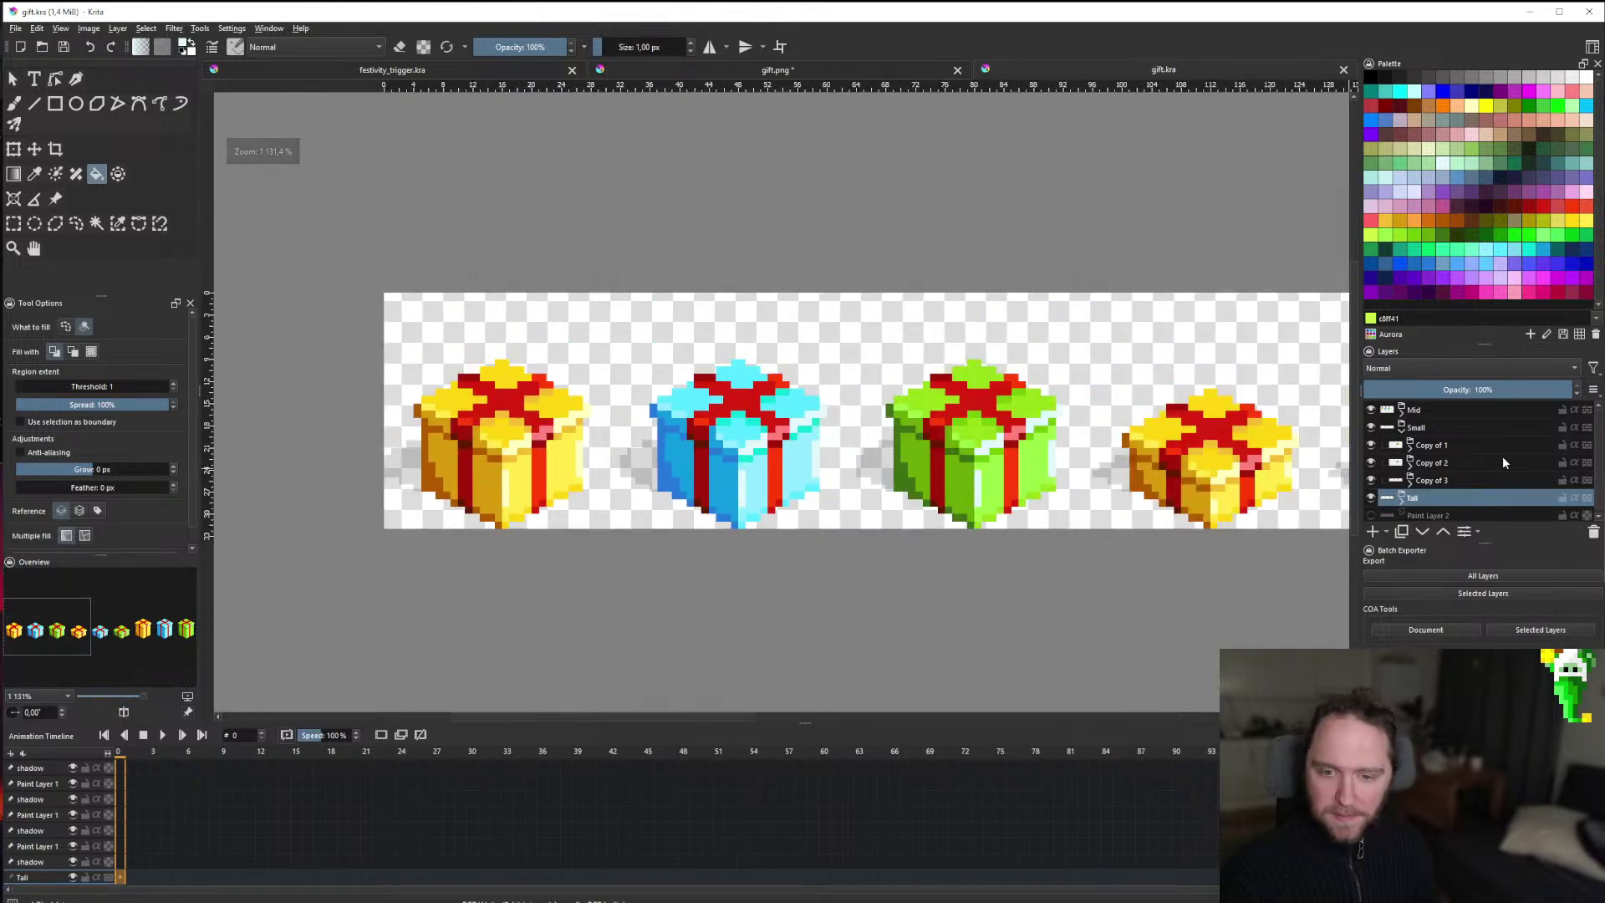
pyautogui.scroll(-4, 782, 512)
pyautogui.scroll(2, 1082, 492)
pyautogui.scroll(2, 744, 500)
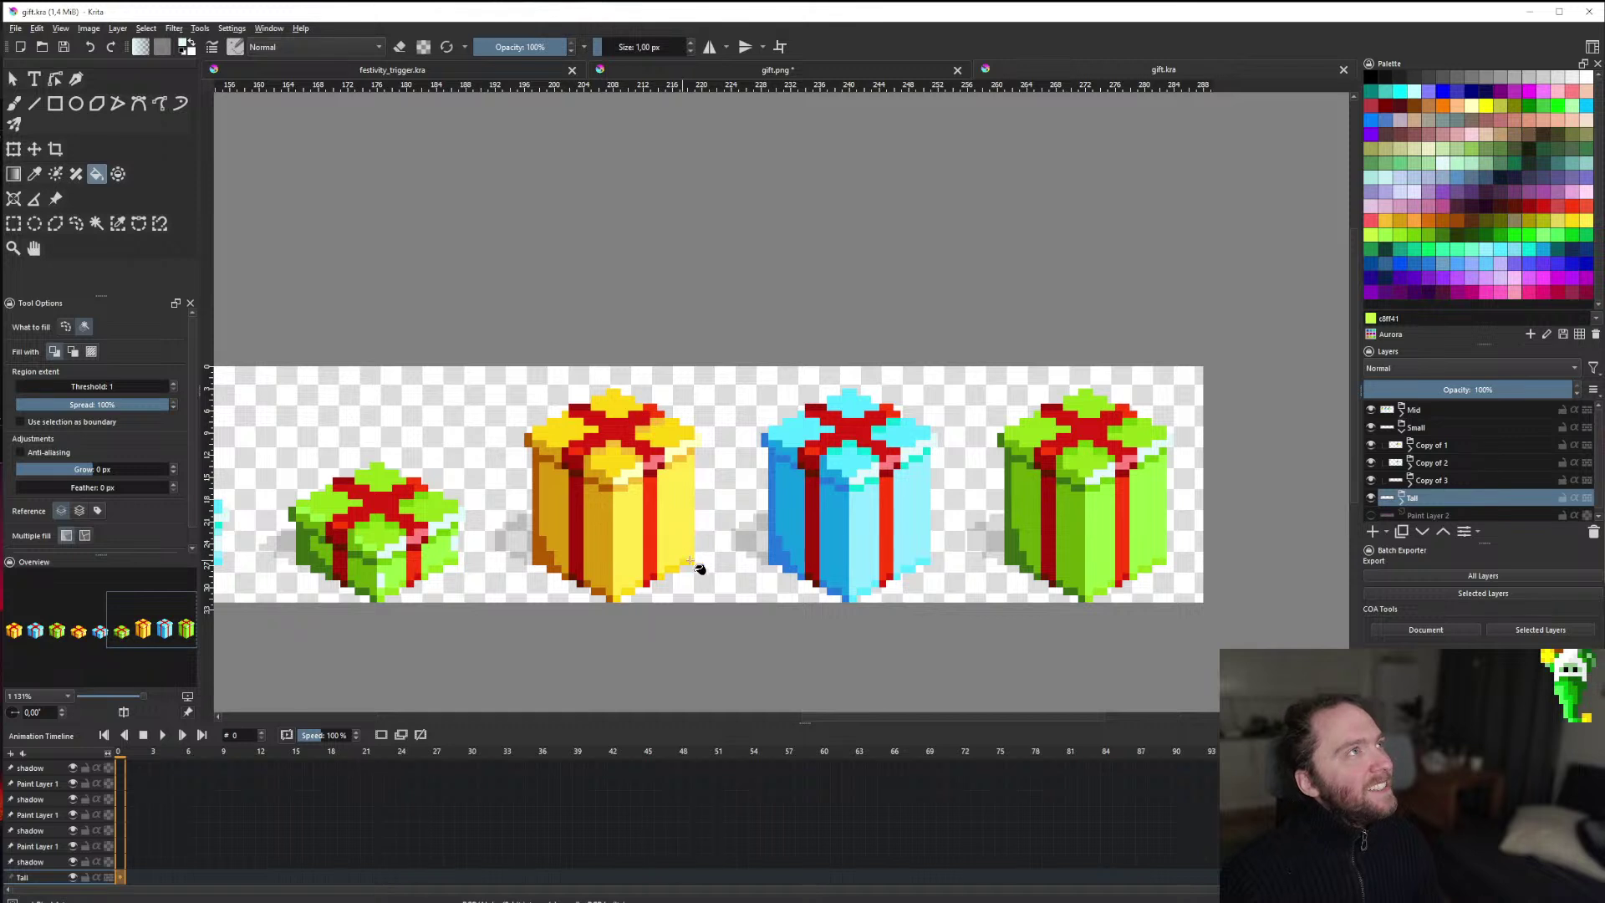
# Collapse Small, expand Tall and its group 1, and make that group's Paint Layer 1 active, toggling visibility to identify it.
pyautogui.click(1402, 432)
pyautogui.click(1402, 445)
pyautogui.doubleClick(1371, 463)
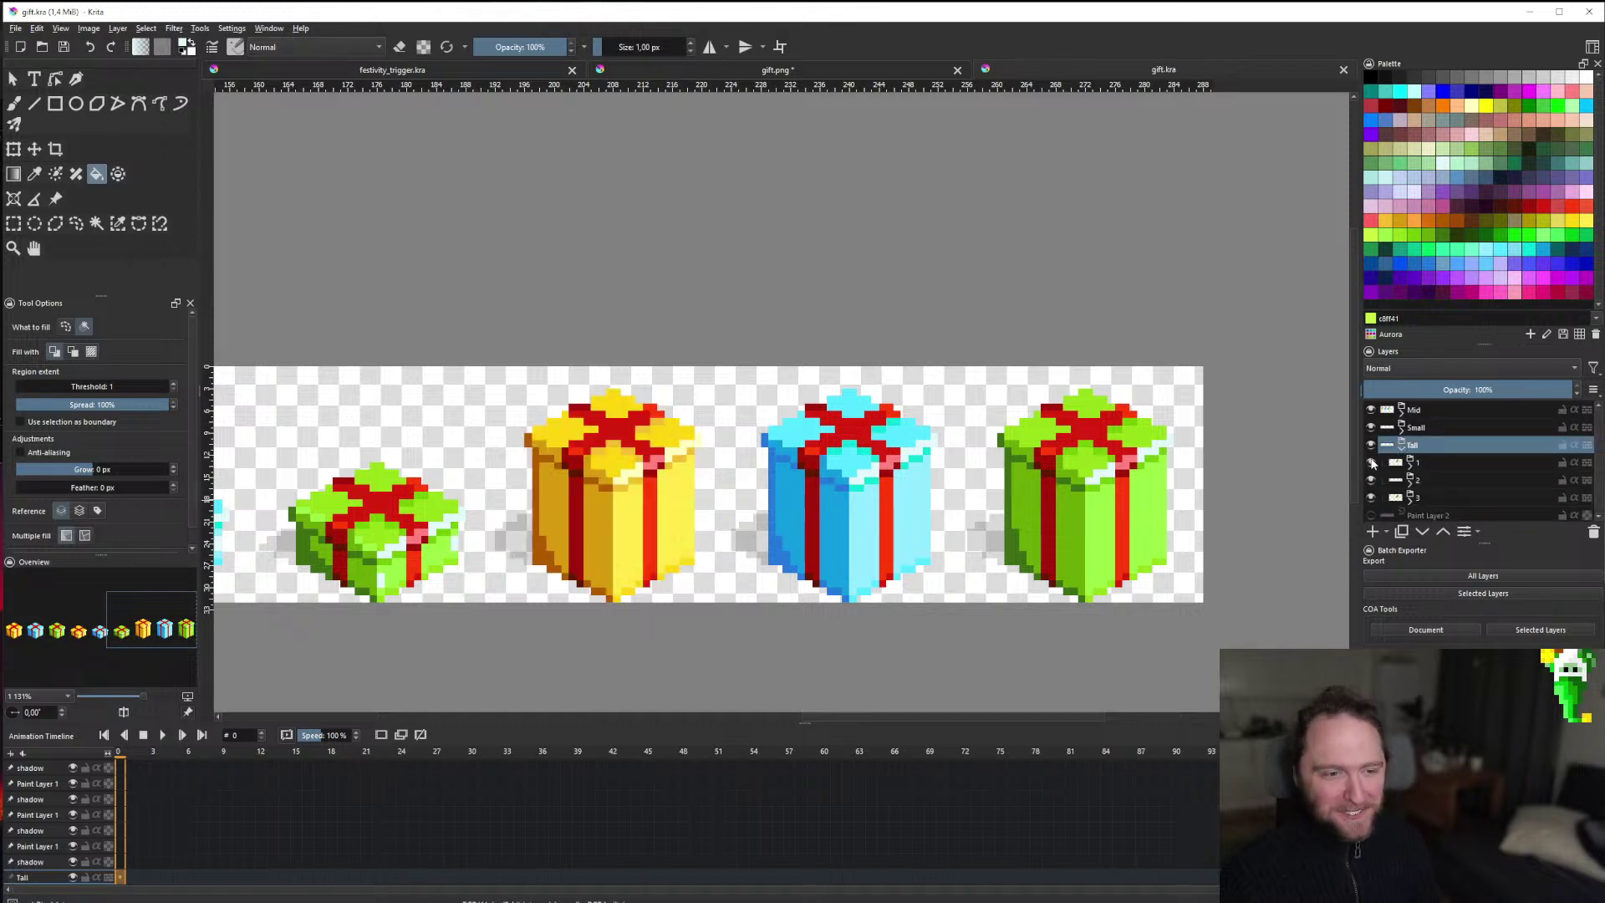
pyautogui.click(1410, 462)
pyautogui.click(1413, 480)
pyautogui.doubleClick(1369, 480)
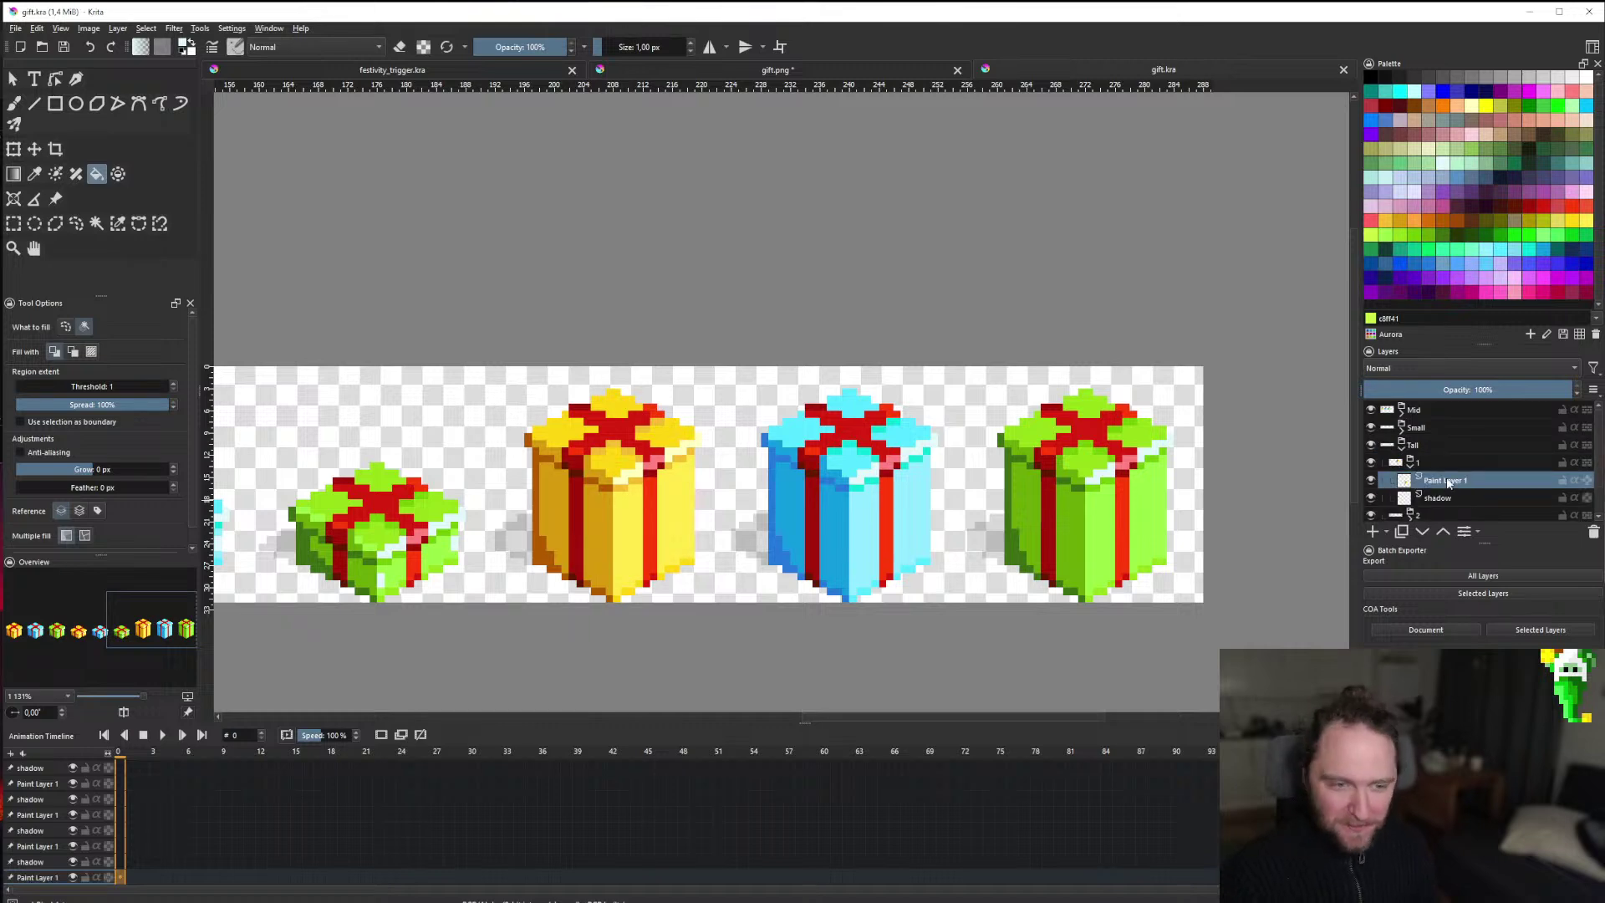
pyautogui.click(1427, 499)
pyautogui.click(1436, 480)
# Draw pale yellow line highlights down the tall yellow gift's front corner and right edge with the Line tool.
pyautogui.scroll(5, 623, 501)
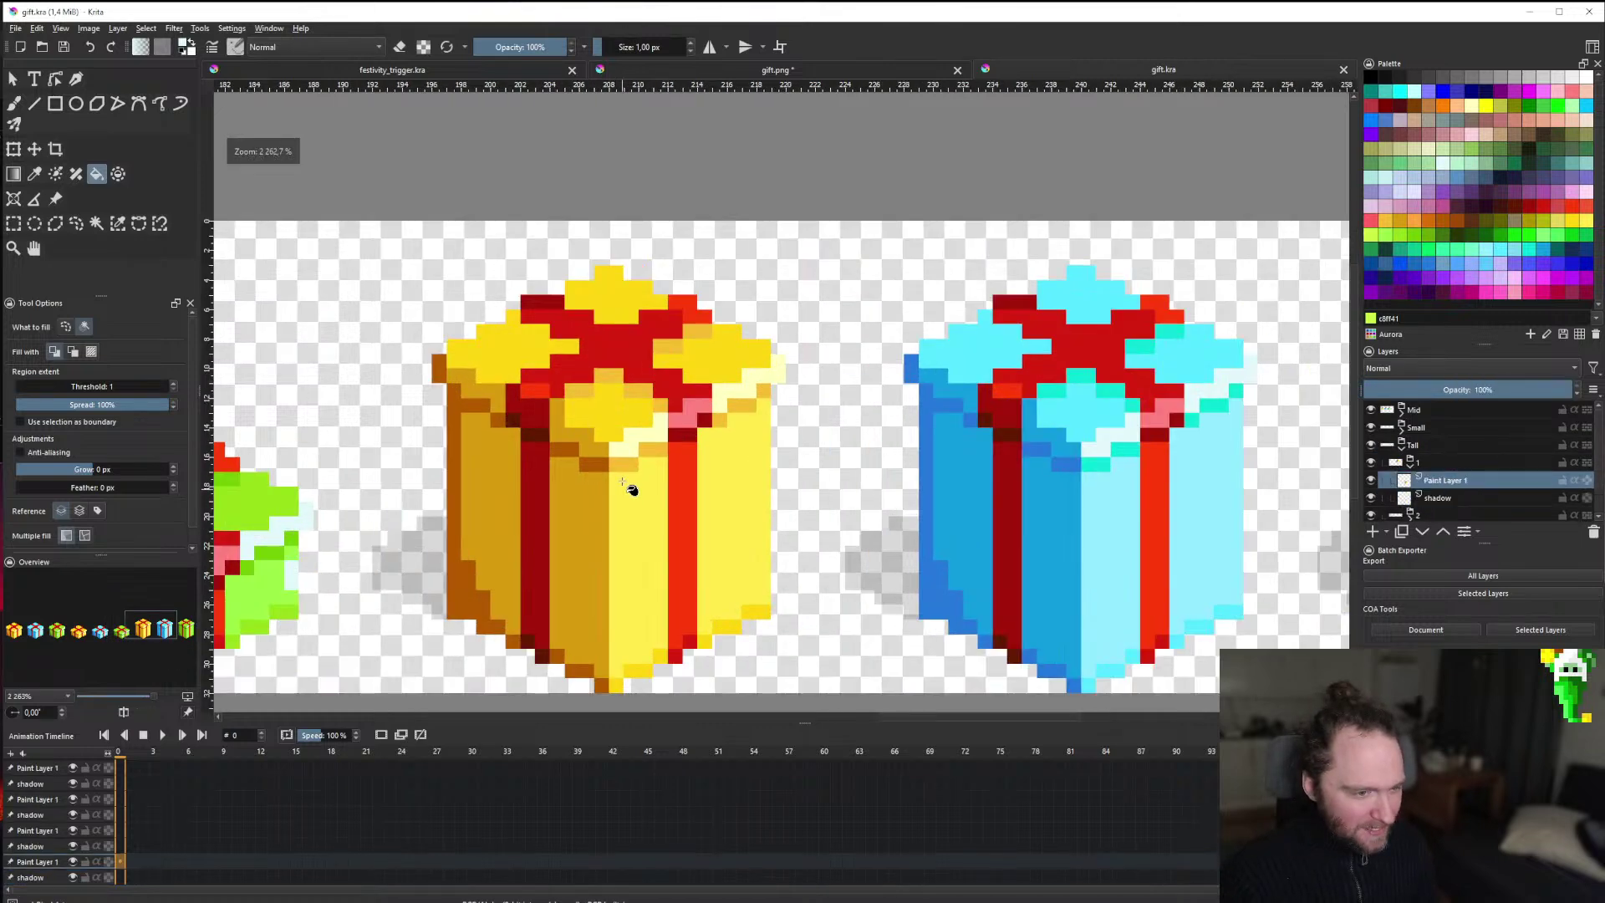
pyautogui.click(33, 103)
pyautogui.scroll(-5, 711, 501)
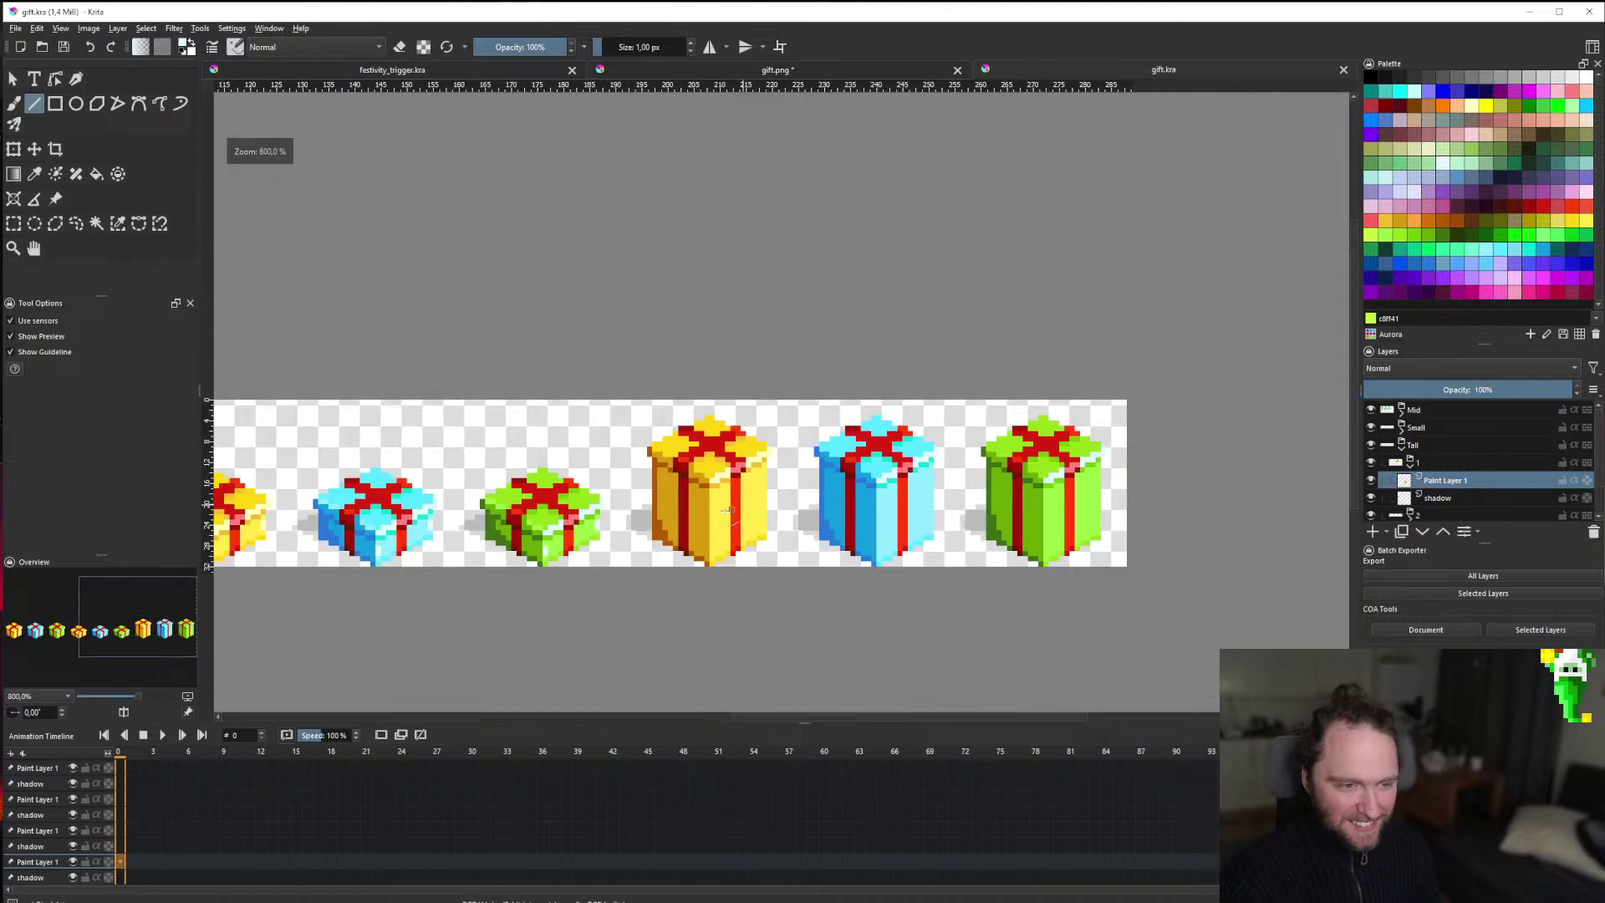
pyautogui.scroll(3, 714, 485)
pyautogui.scroll(2, 721, 460)
pyautogui.moveTo(707, 601); pyautogui.dragTo(708, 500)
pyautogui.moveTo(857, 536); pyautogui.dragTo(857, 535)
pyautogui.scroll(-5, 858, 536)
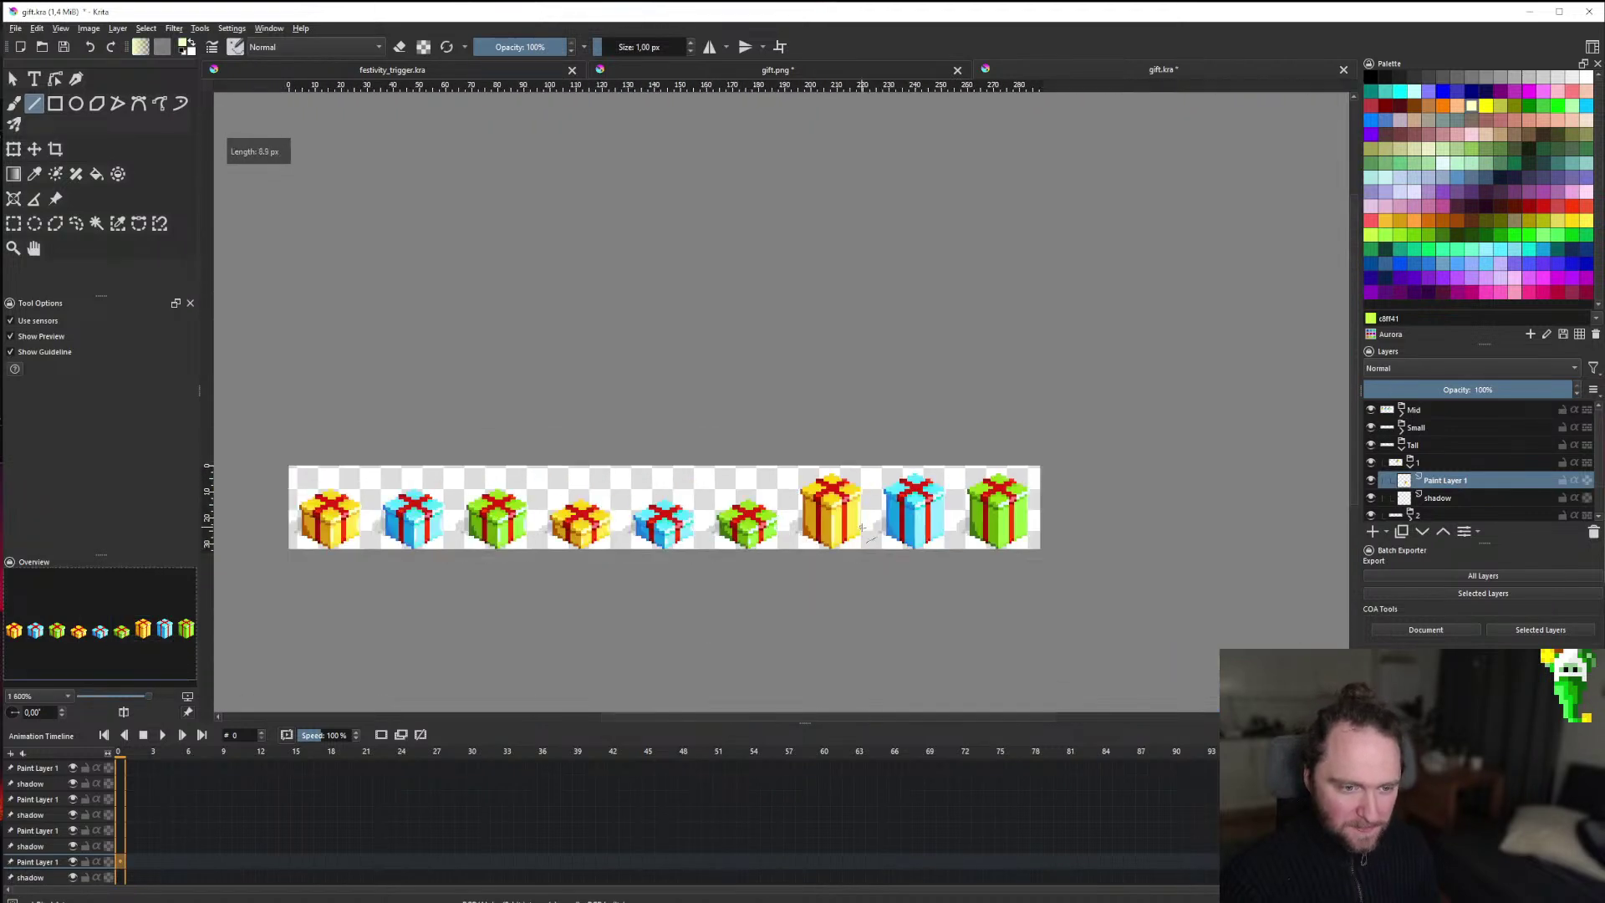
# Add light yellow highlight pixels along the left-facing edges of the tall yellow gift's lid.
pyautogui.scroll(8, 777, 465)
pyautogui.moveTo(773, 440); pyautogui.dragTo(729, 438)
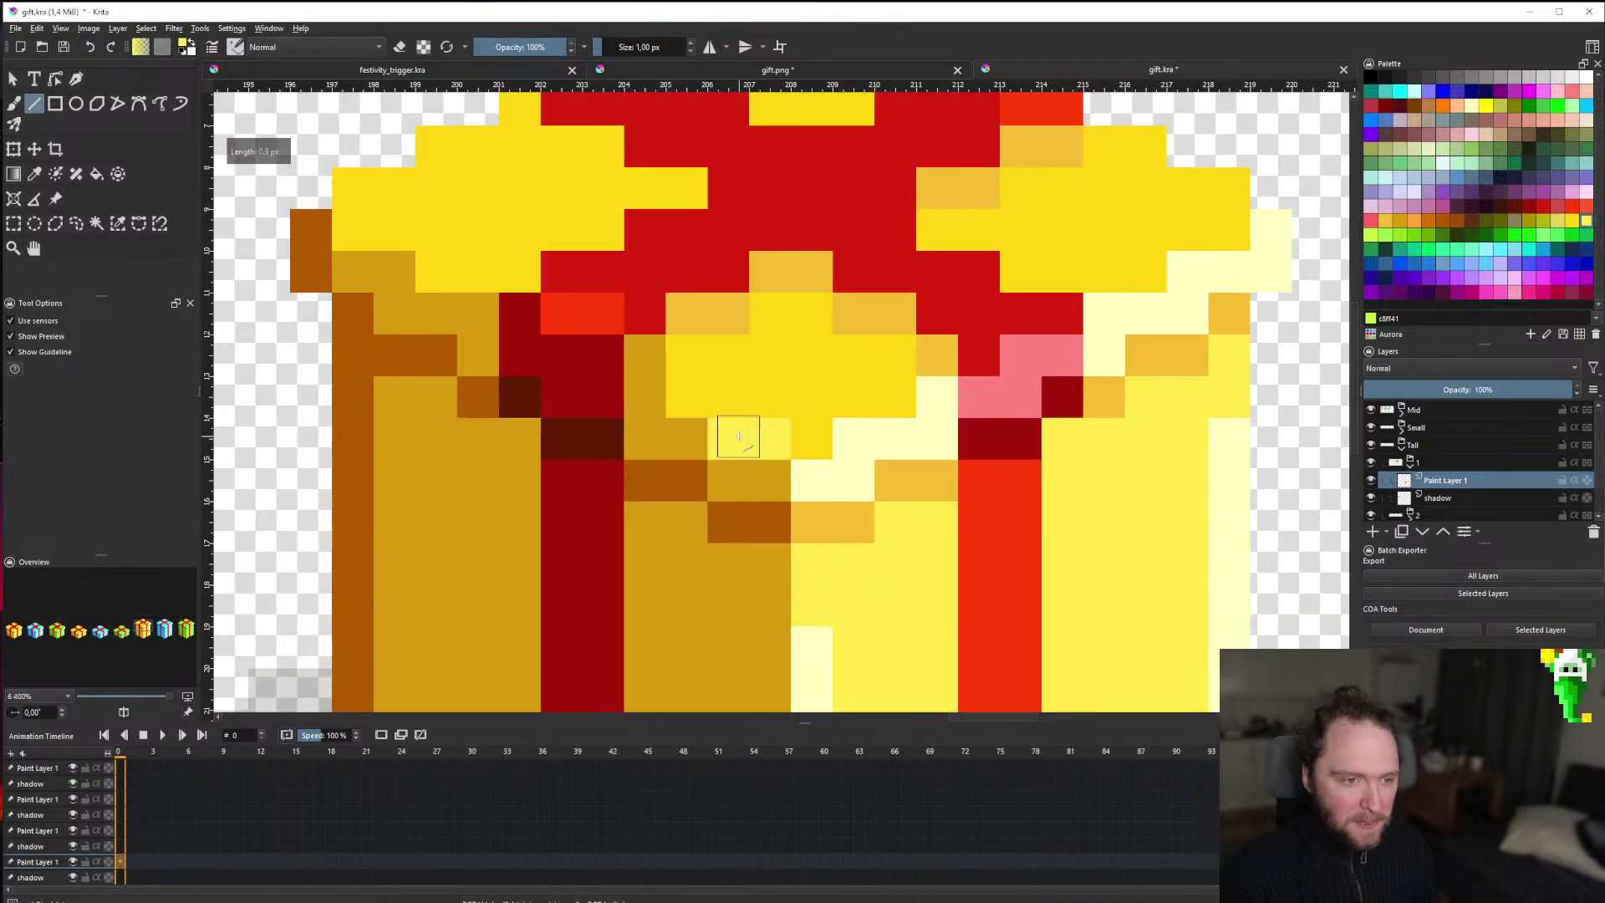
pyautogui.click(687, 398)
pyautogui.moveTo(483, 273); pyautogui.dragTo(436, 272)
pyautogui.click(368, 241)
pyautogui.scroll(-8, 368, 240)
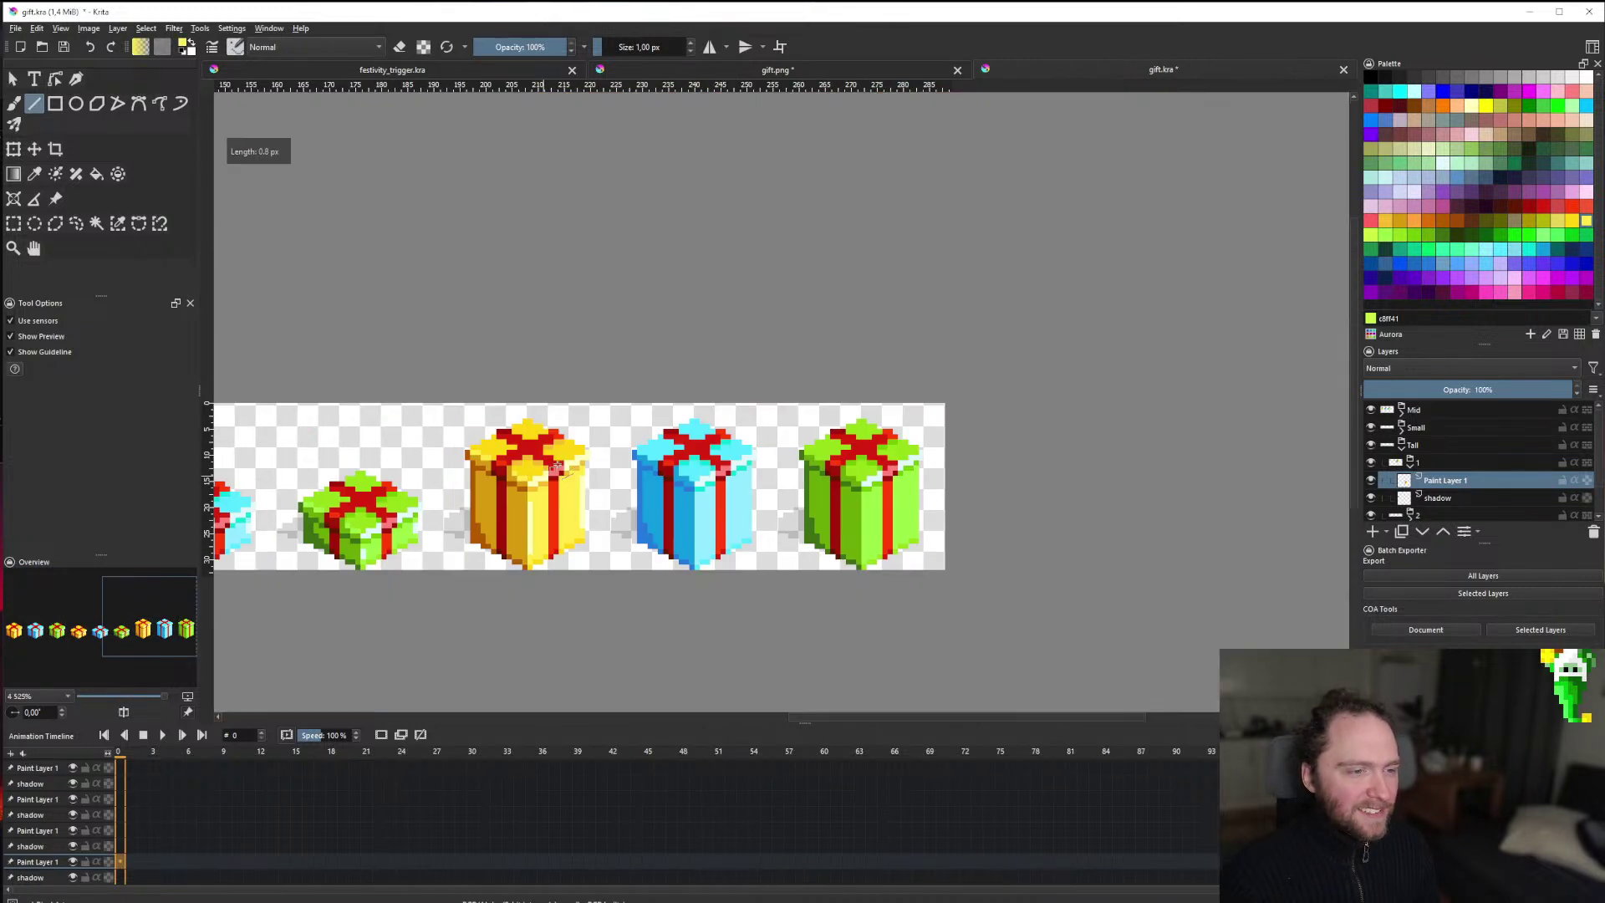
# Collapse group 1, expand group 2 in Tall, and make its Paint Layer 1 active, toggling visibility to identify it.
pyautogui.scroll(5, 585, 468)
pyautogui.click(1421, 467)
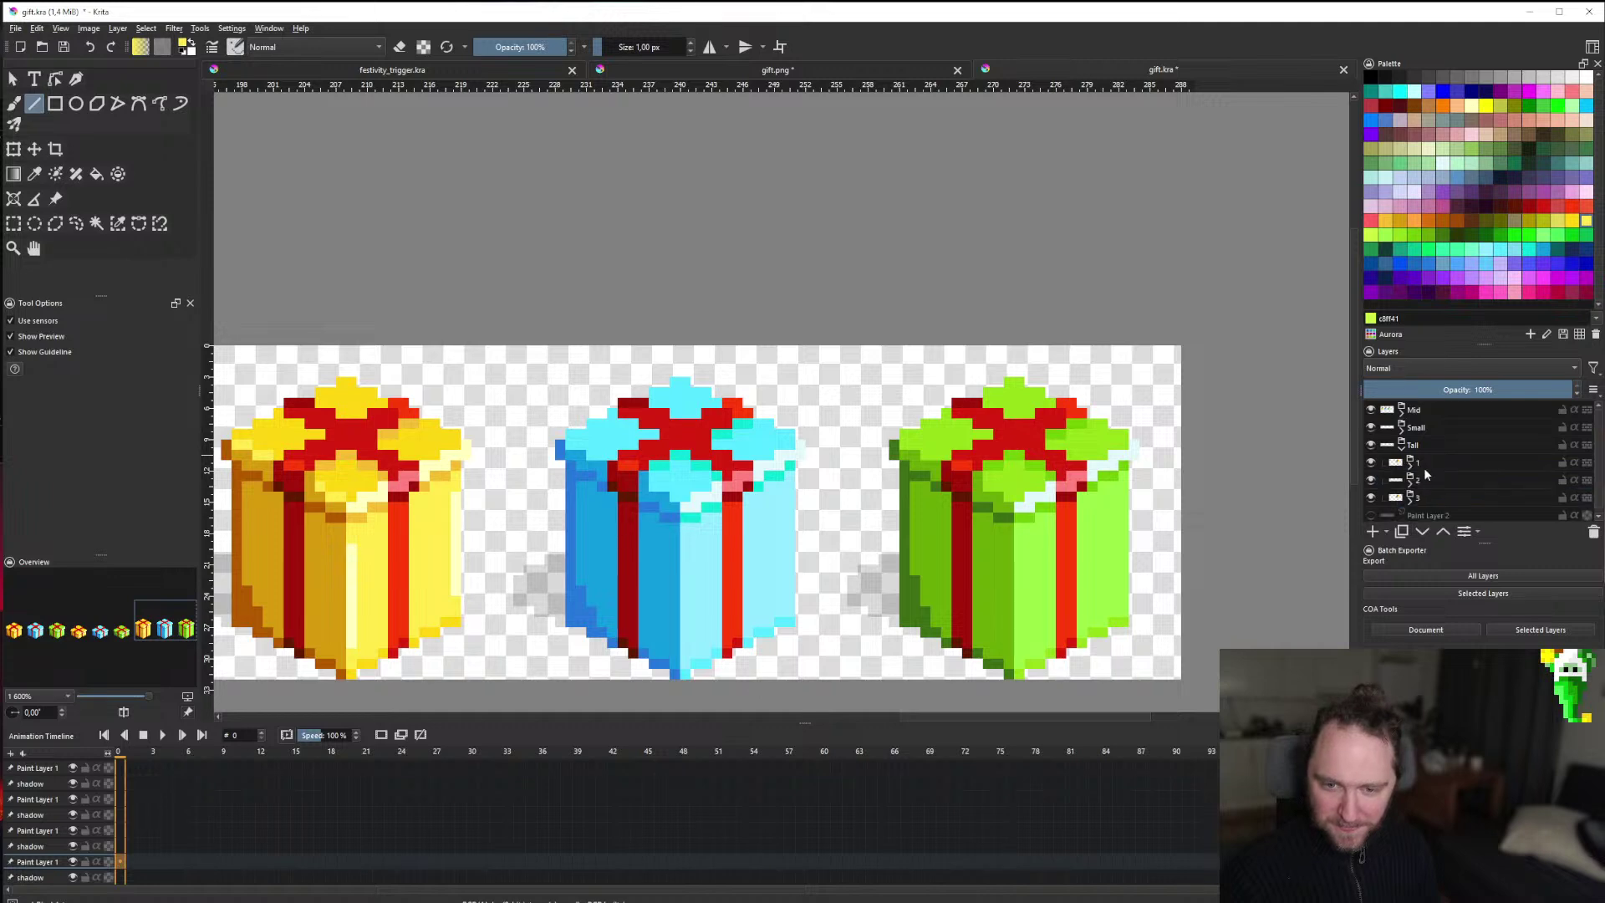
pyautogui.click(1421, 480)
pyautogui.press('-')
pyautogui.press('+')
pyautogui.scroll(-2, 1421, 468)
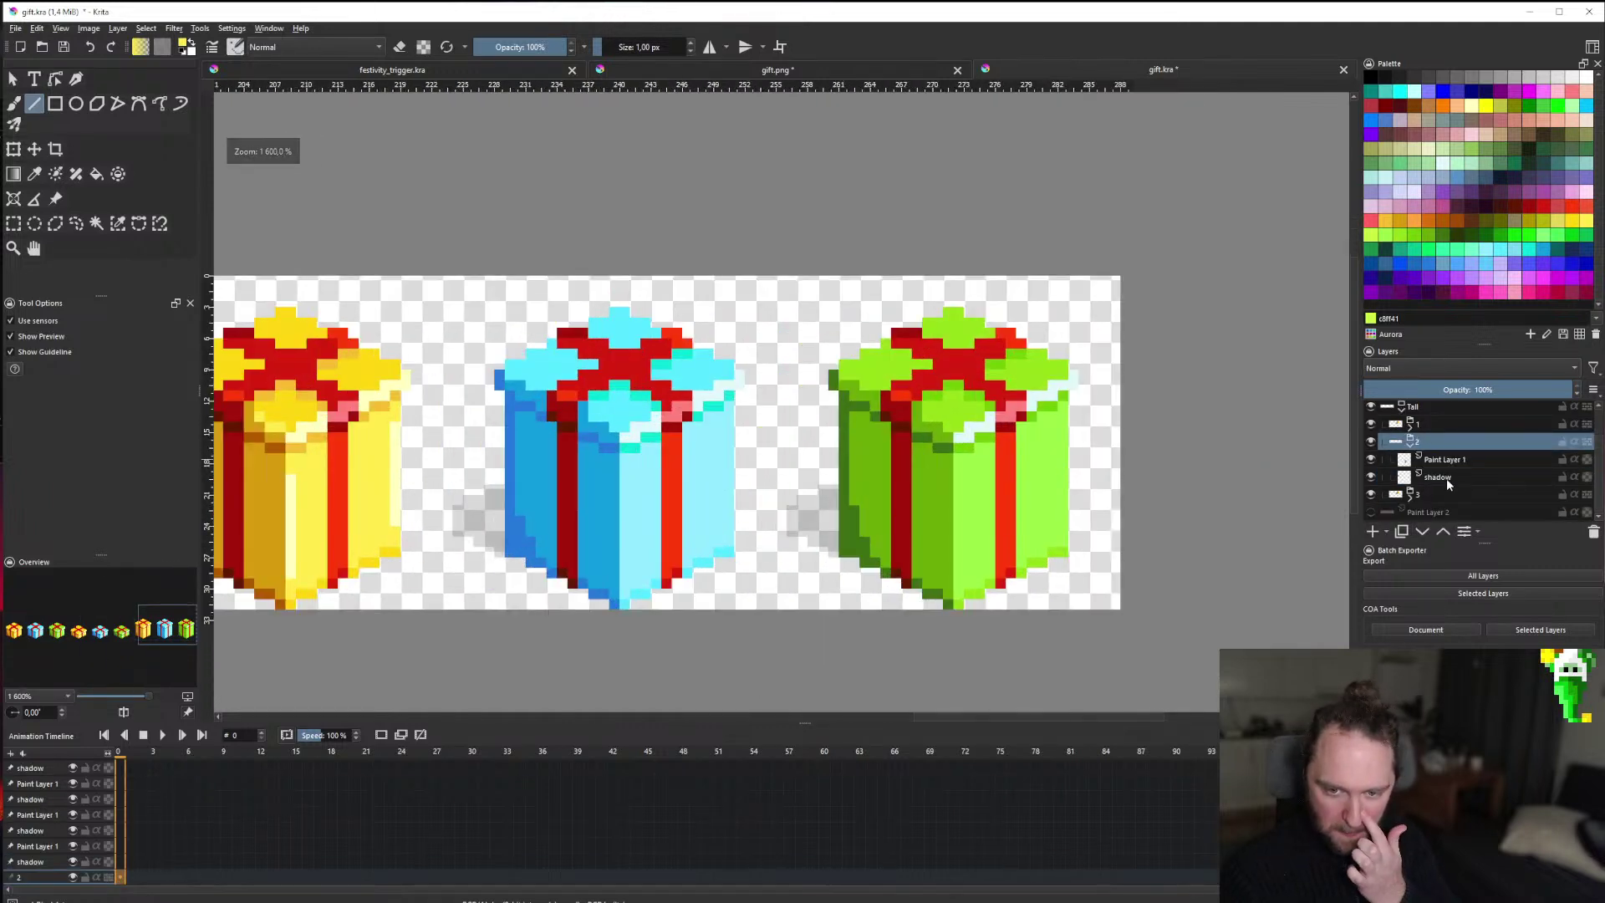
pyautogui.click(1446, 459)
pyautogui.click(1371, 459)
pyautogui.click(1371, 458)
# Draw near-white highlights down the tall blue gift's front corner and right edge, trimming the right highlight's upper end with light cyan.
pyautogui.scroll(3, 579, 527)
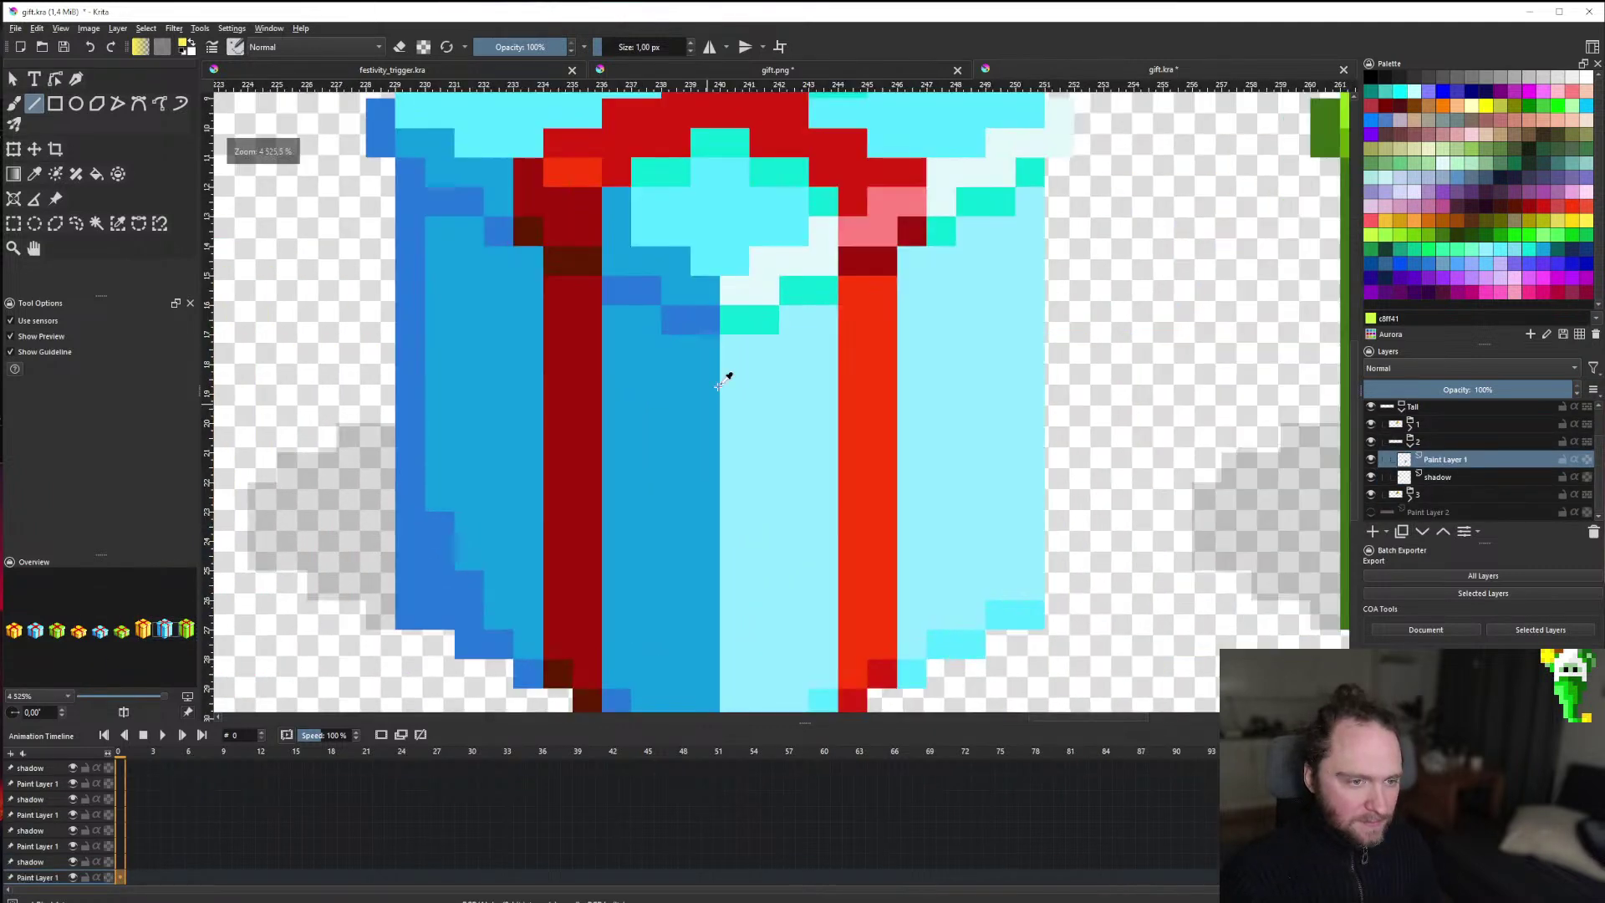
pyautogui.scroll(-2, 694, 372)
pyautogui.moveTo(706, 537); pyautogui.dragTo(735, 385)
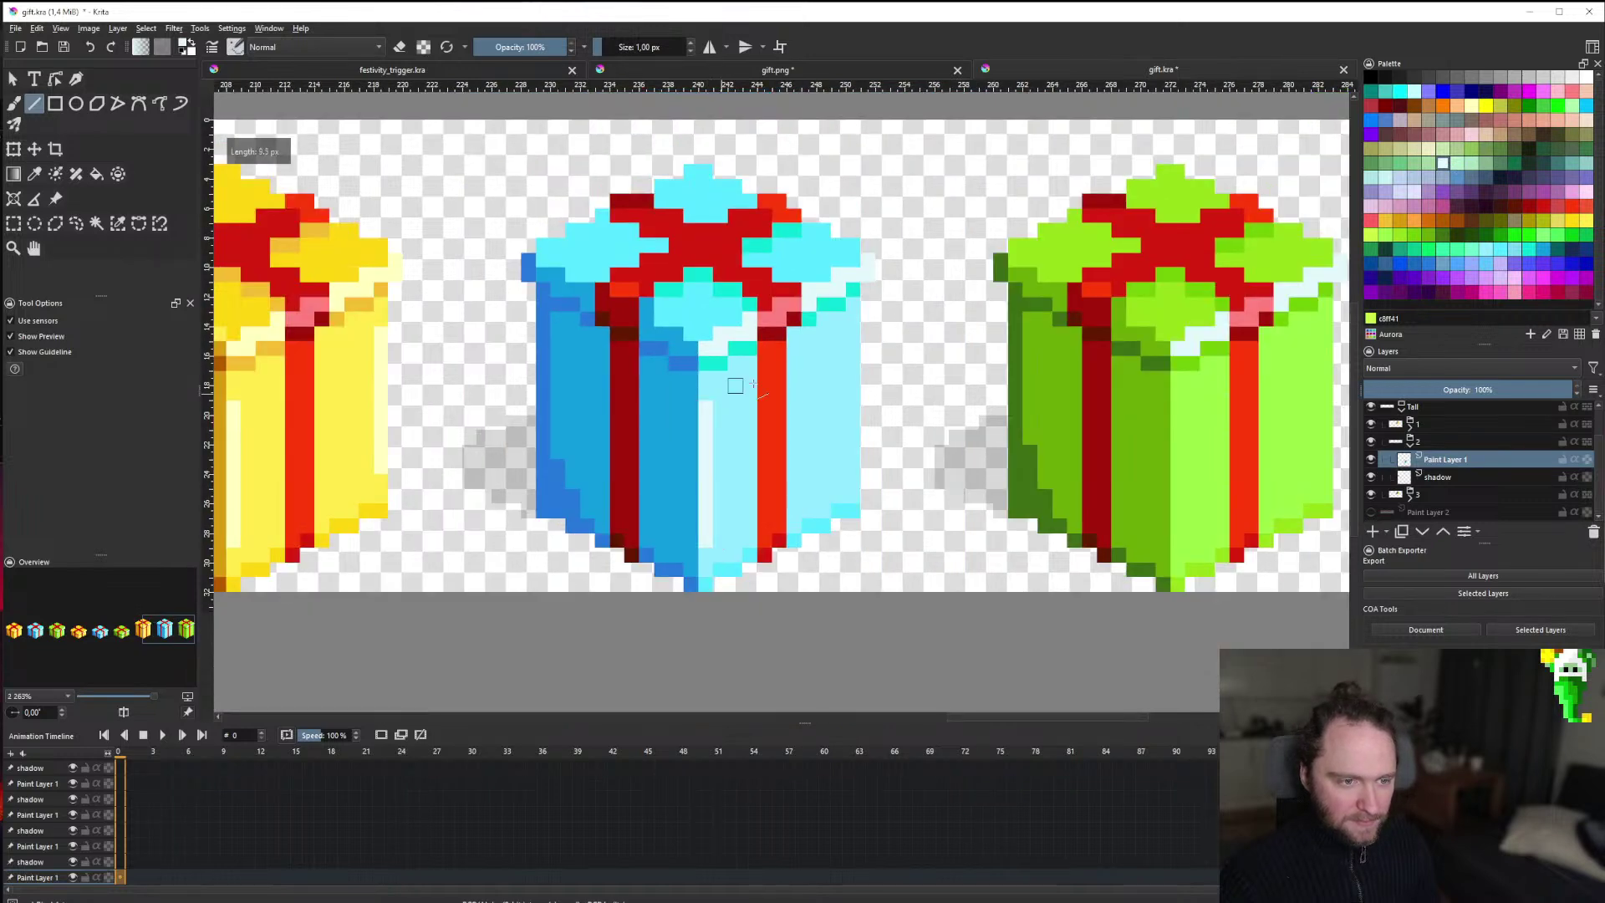
pyautogui.scroll(-5, 852, 473)
pyautogui.scroll(5, 836, 460)
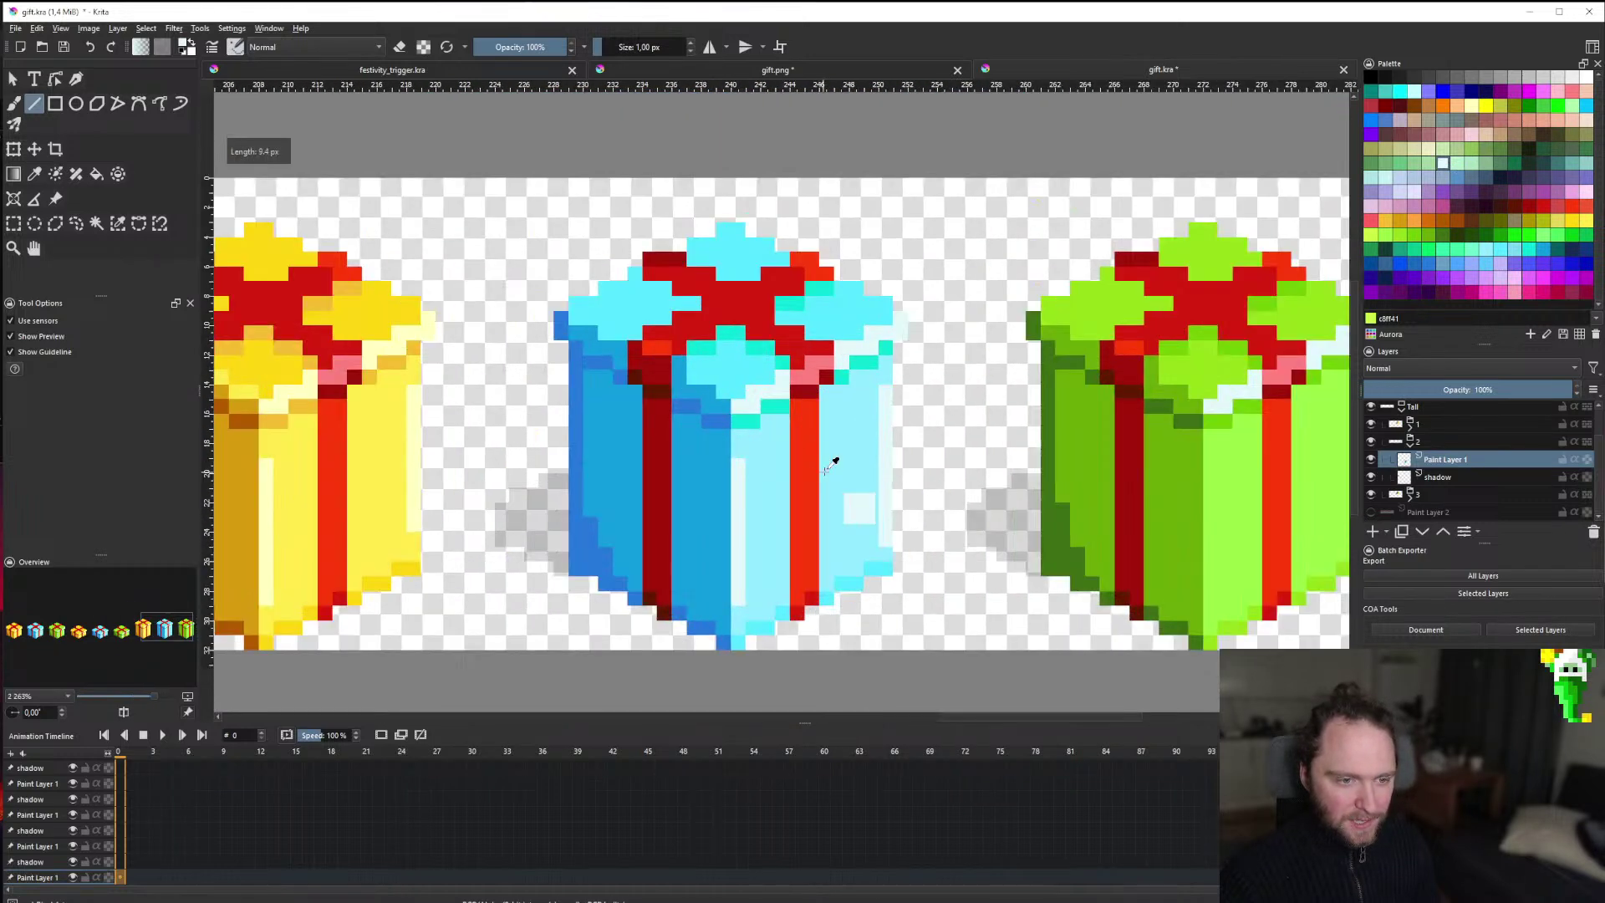
pyautogui.moveTo(880, 391); pyautogui.dragTo(877, 408)
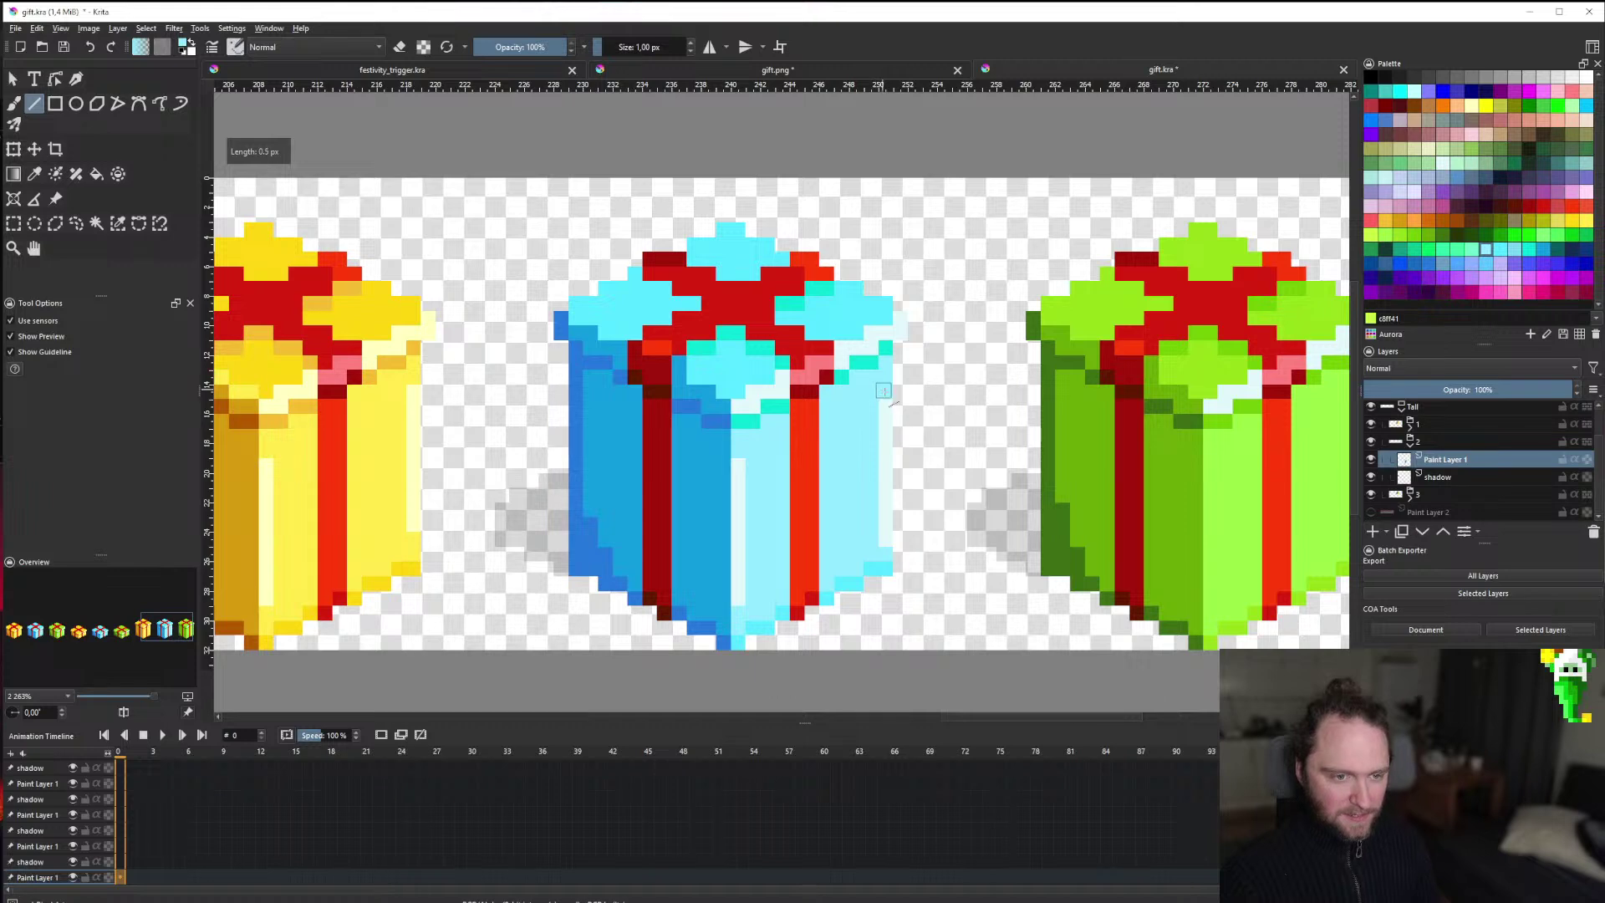
pyautogui.scroll(-5, 886, 418)
pyautogui.scroll(5, 811, 455)
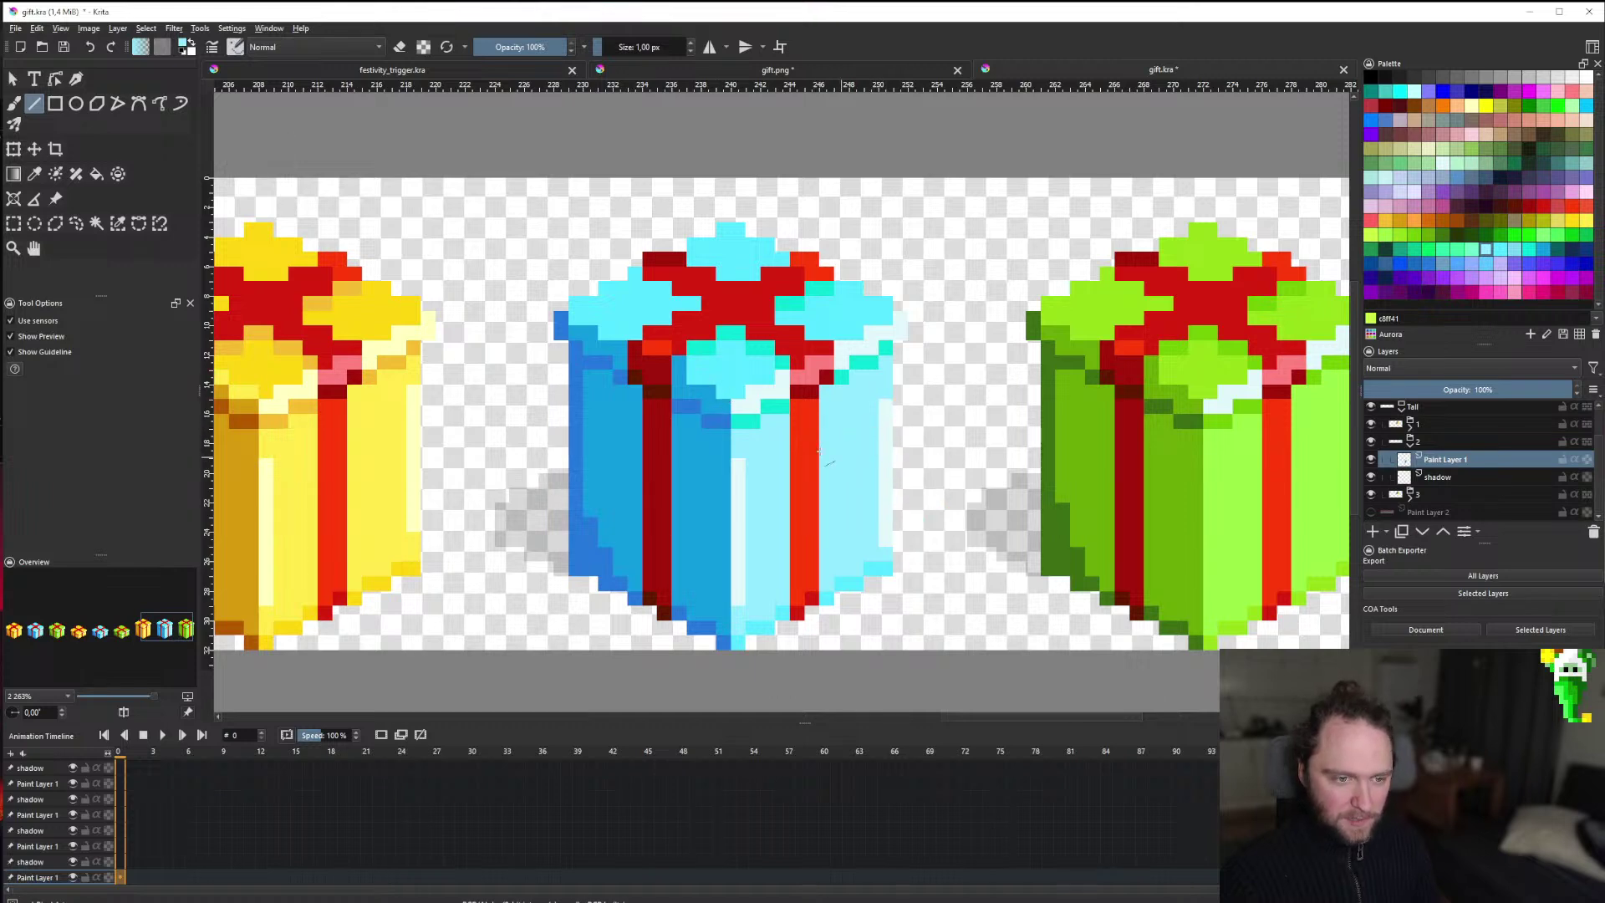
# Add light cyan highlight pixels along the left-facing edges of the tall blue gift's lid.
pyautogui.scroll(2, 736, 389)
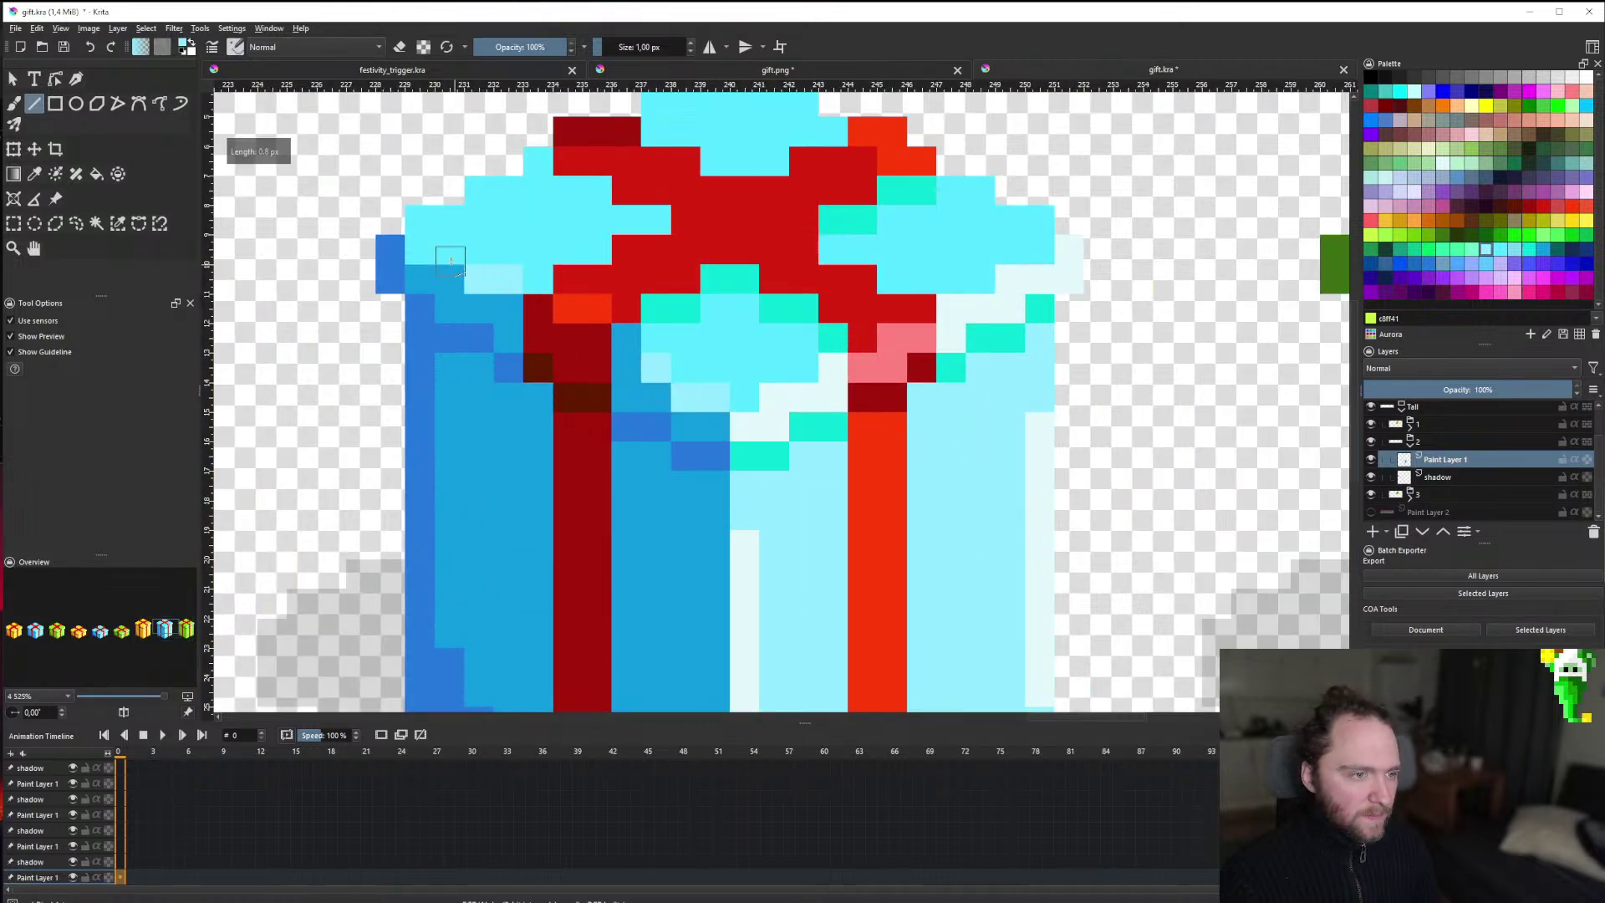
pyautogui.scroll(-6, 451, 261)
pyautogui.scroll(4, 605, 423)
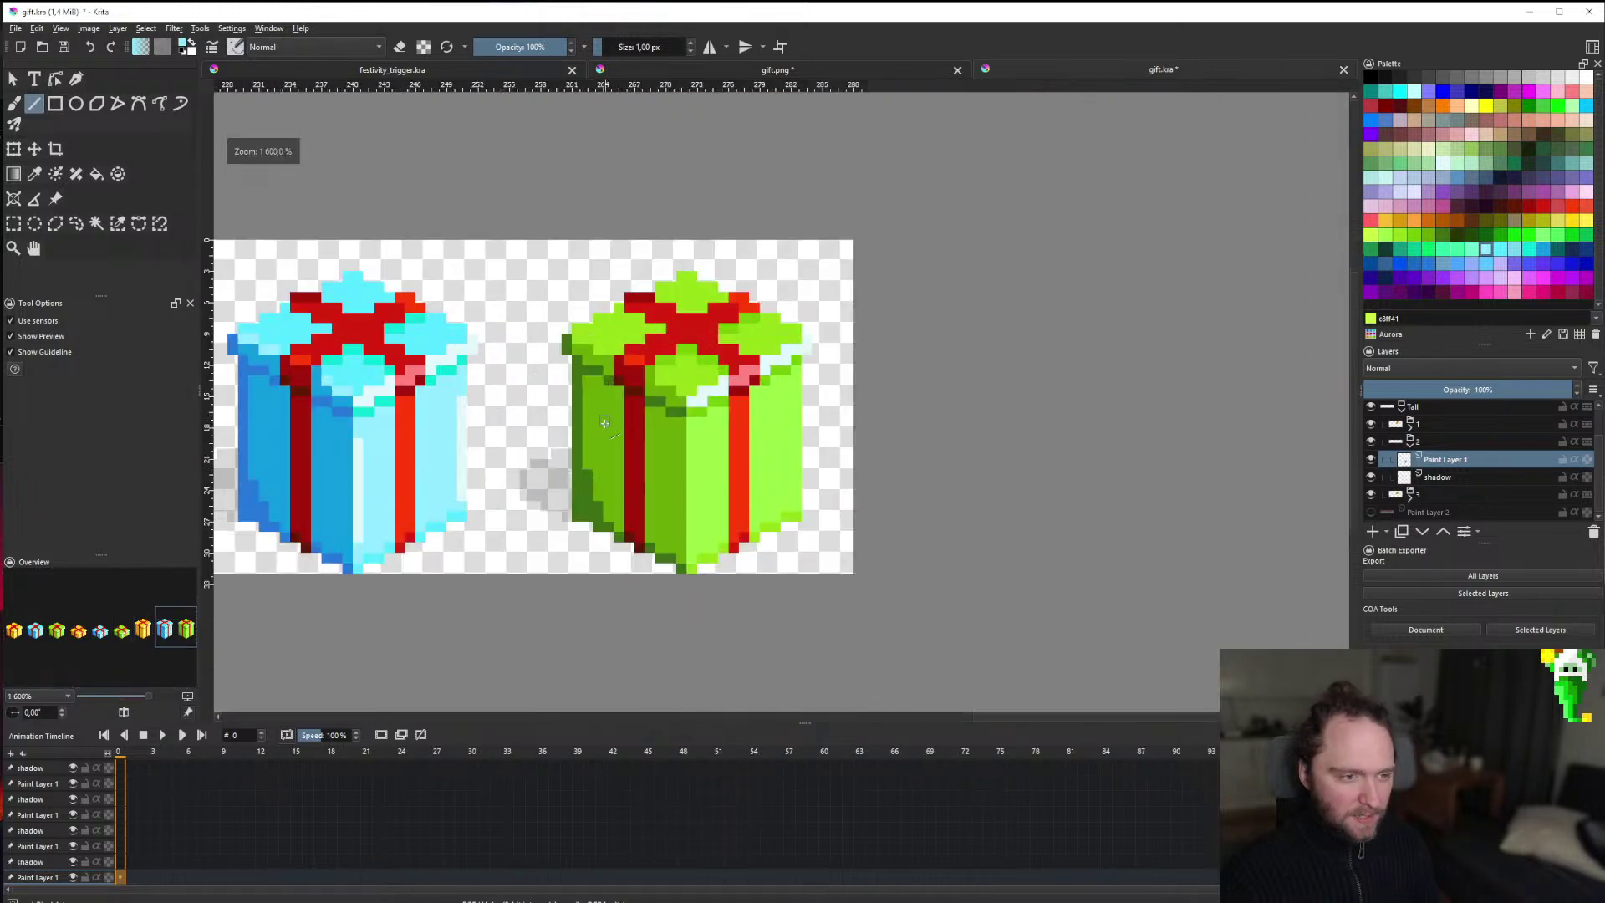
# Collapse group 2, expand group 3 in Tall, and make its Paint Layer 1 active for the tall green gift.
pyautogui.scroll(-3, 604, 422)
pyautogui.scroll(7, 610, 468)
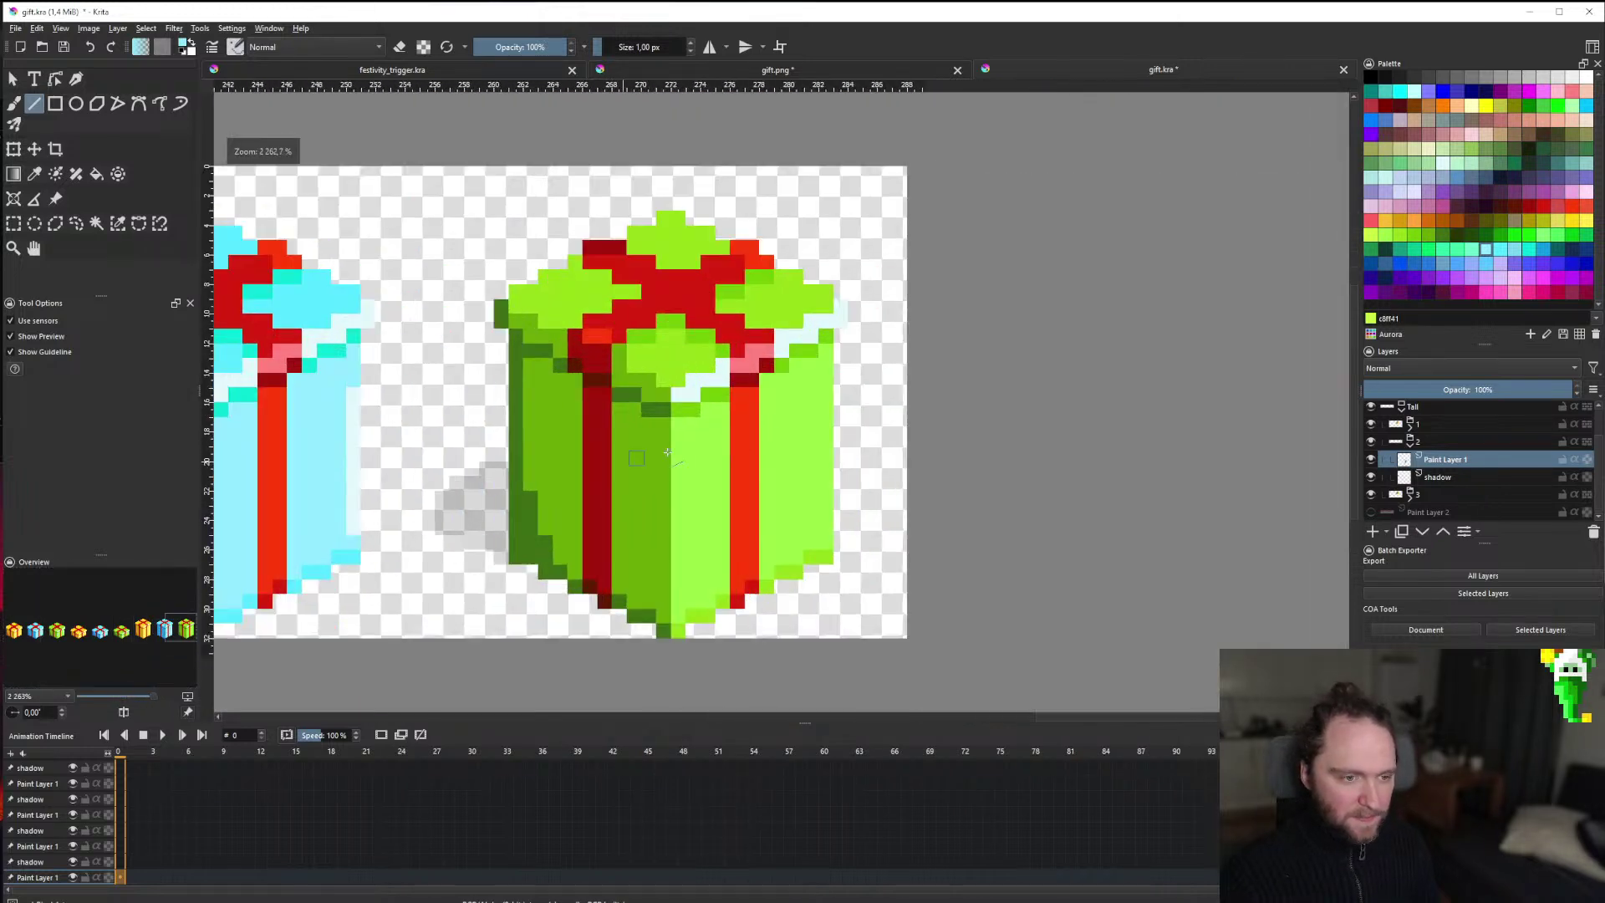
pyautogui.click(1411, 444)
pyautogui.click(1410, 494)
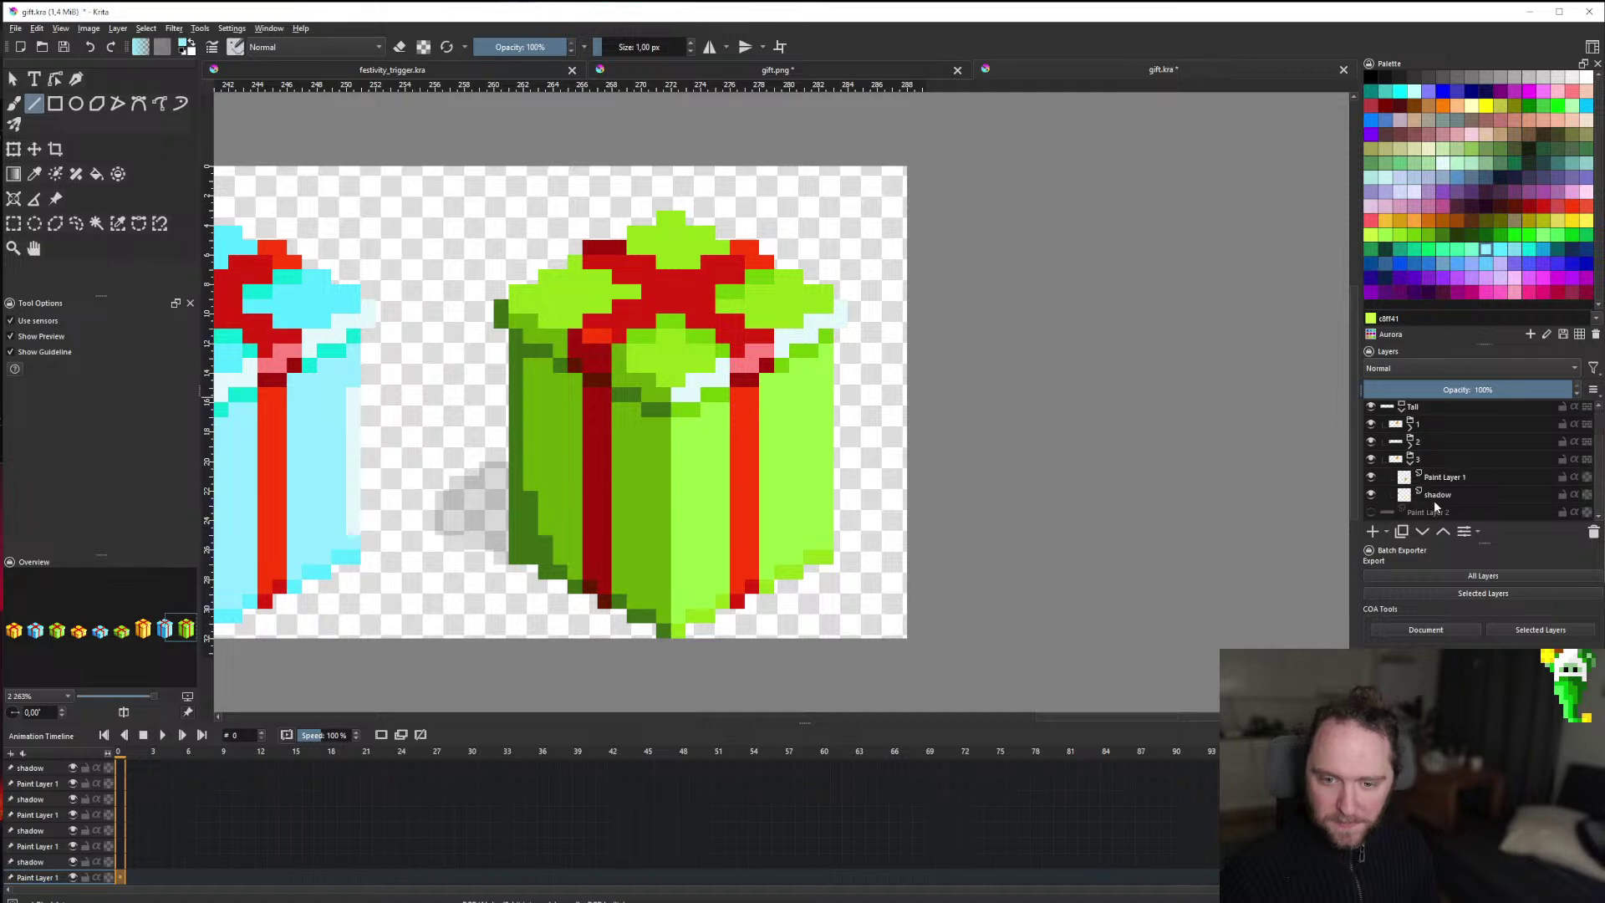
pyautogui.click(1442, 476)
# Draw near-white highlights down the tall green gift's front corner and right edge, and review the whole sprite sheet.
pyautogui.scroll(1, 717, 502)
pyautogui.moveTo(660, 591); pyautogui.dragTo(661, 425)
pyautogui.moveTo(872, 389); pyautogui.dragTo(872, 518)
pyautogui.scroll(-8, 872, 518)
pyautogui.scroll(1, 724, 504)
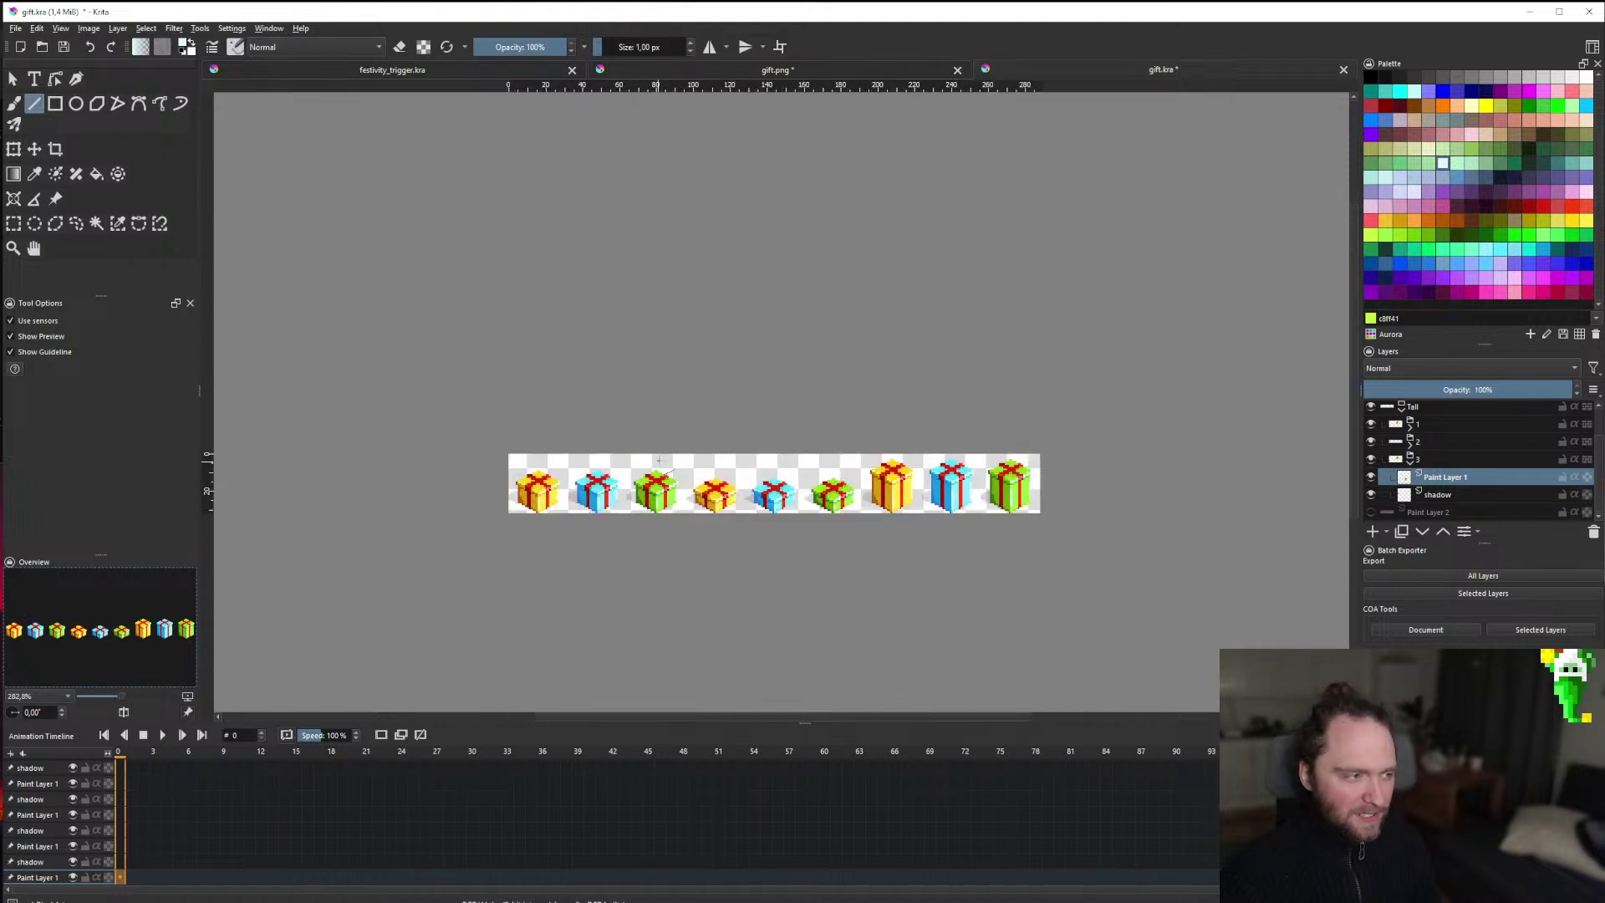
pyautogui.scroll(-1, 659, 460)
pyautogui.scroll(2, 532, 470)
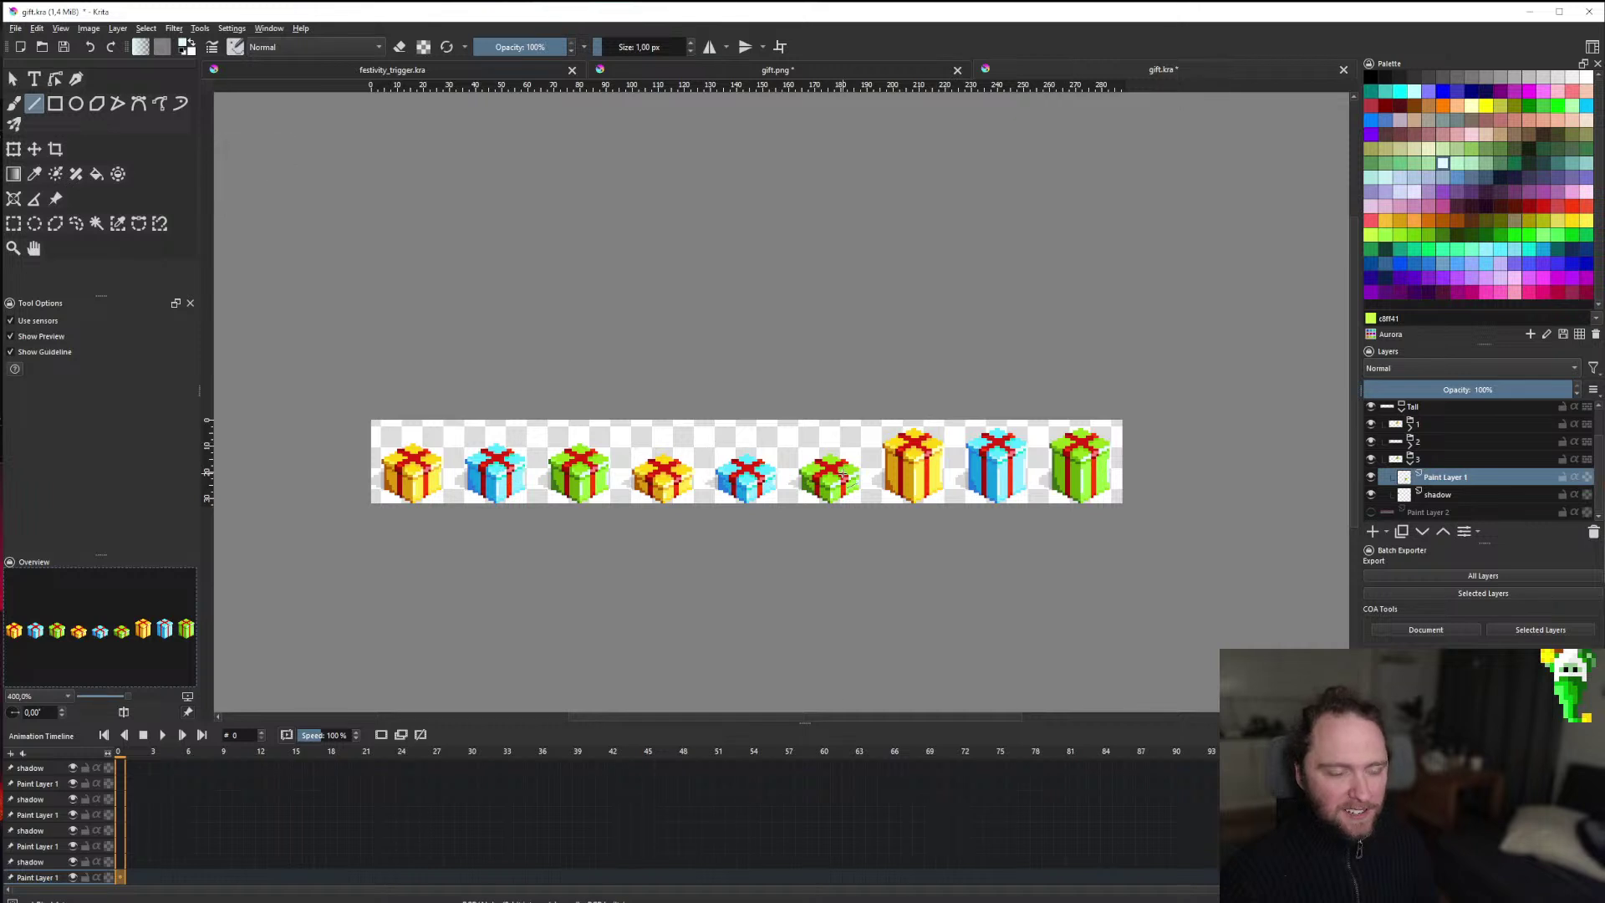
pyautogui.scroll(-1, 846, 475)
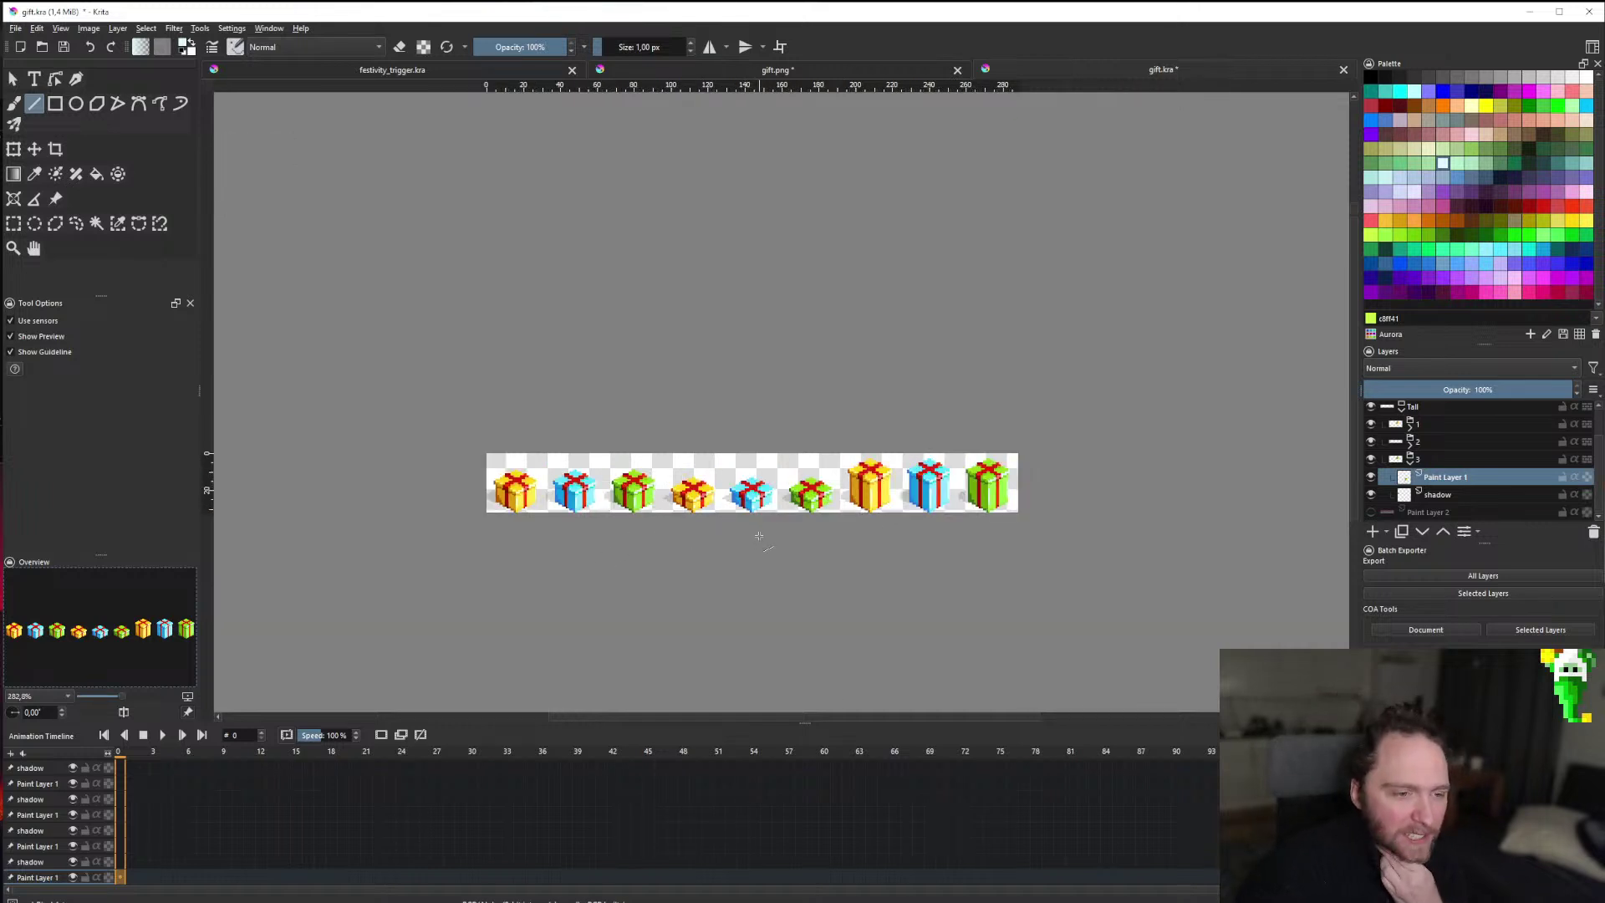
# Examine the row of nine gift sprites at overview size and close up, checking the lids and ribbons.
pyautogui.scroll(3, 536, 470)
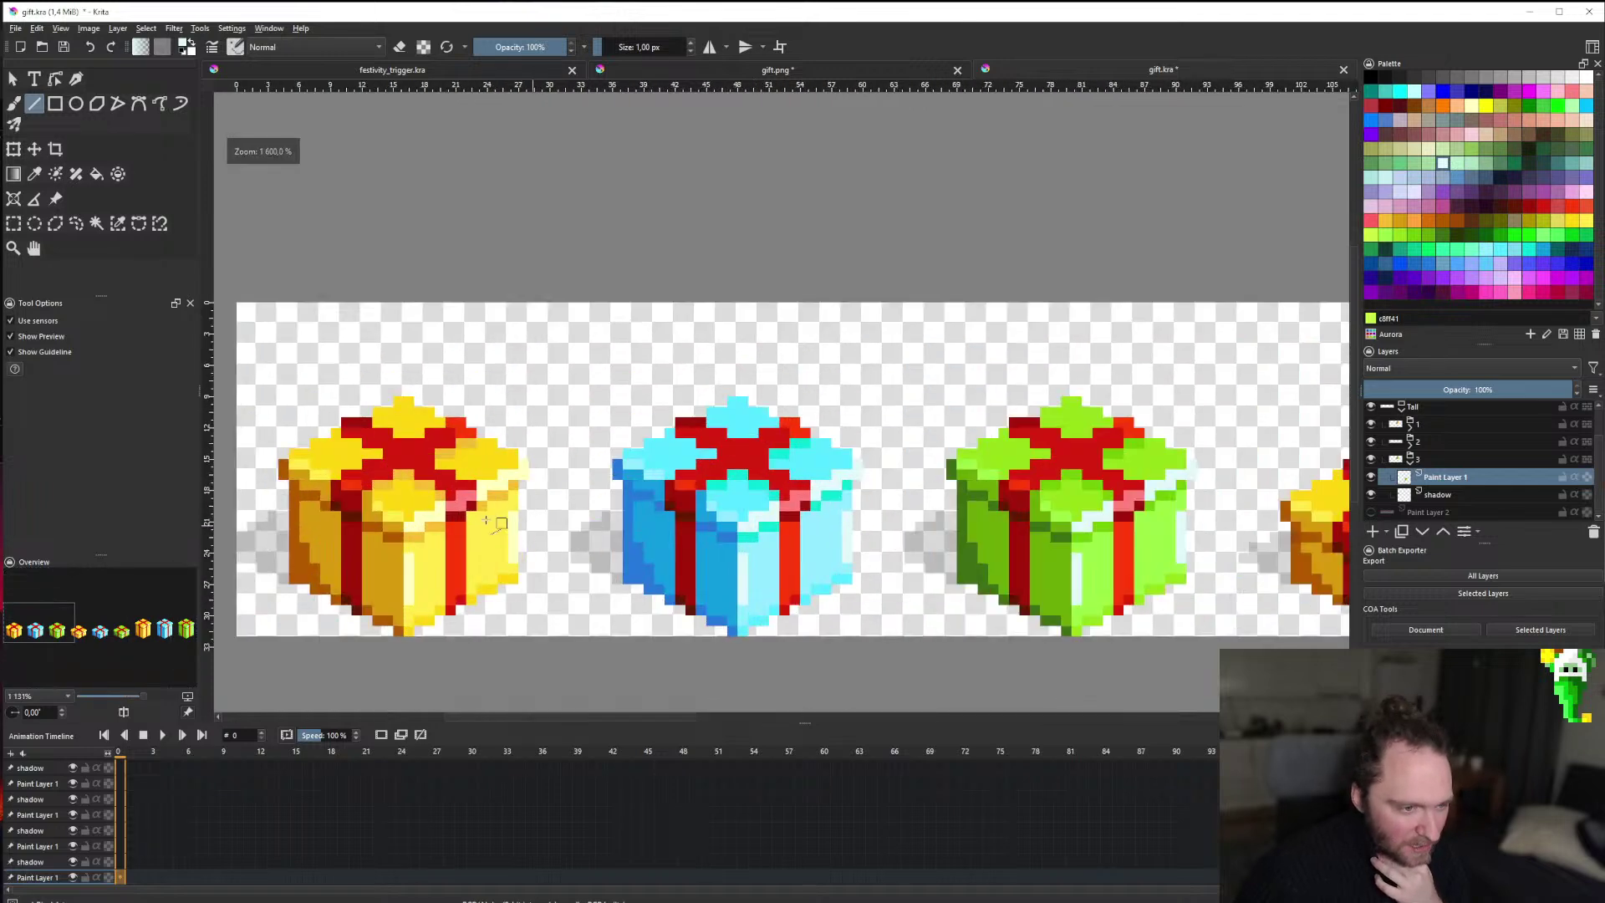
pyautogui.scroll(-5, 623, 516)
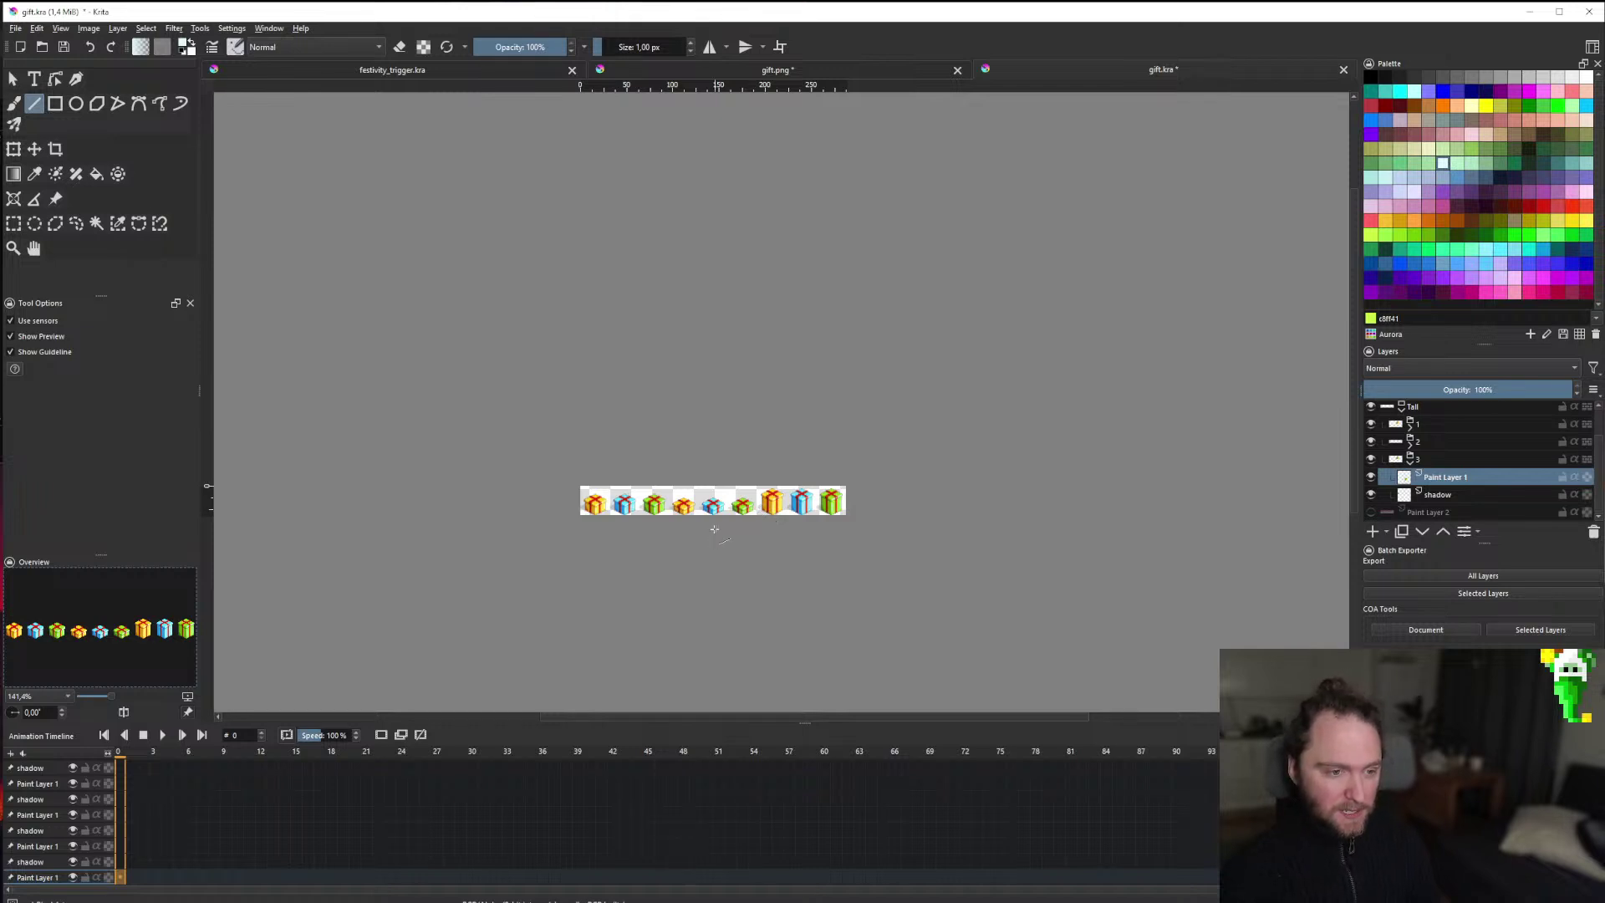
pyautogui.scroll(2, 714, 528)
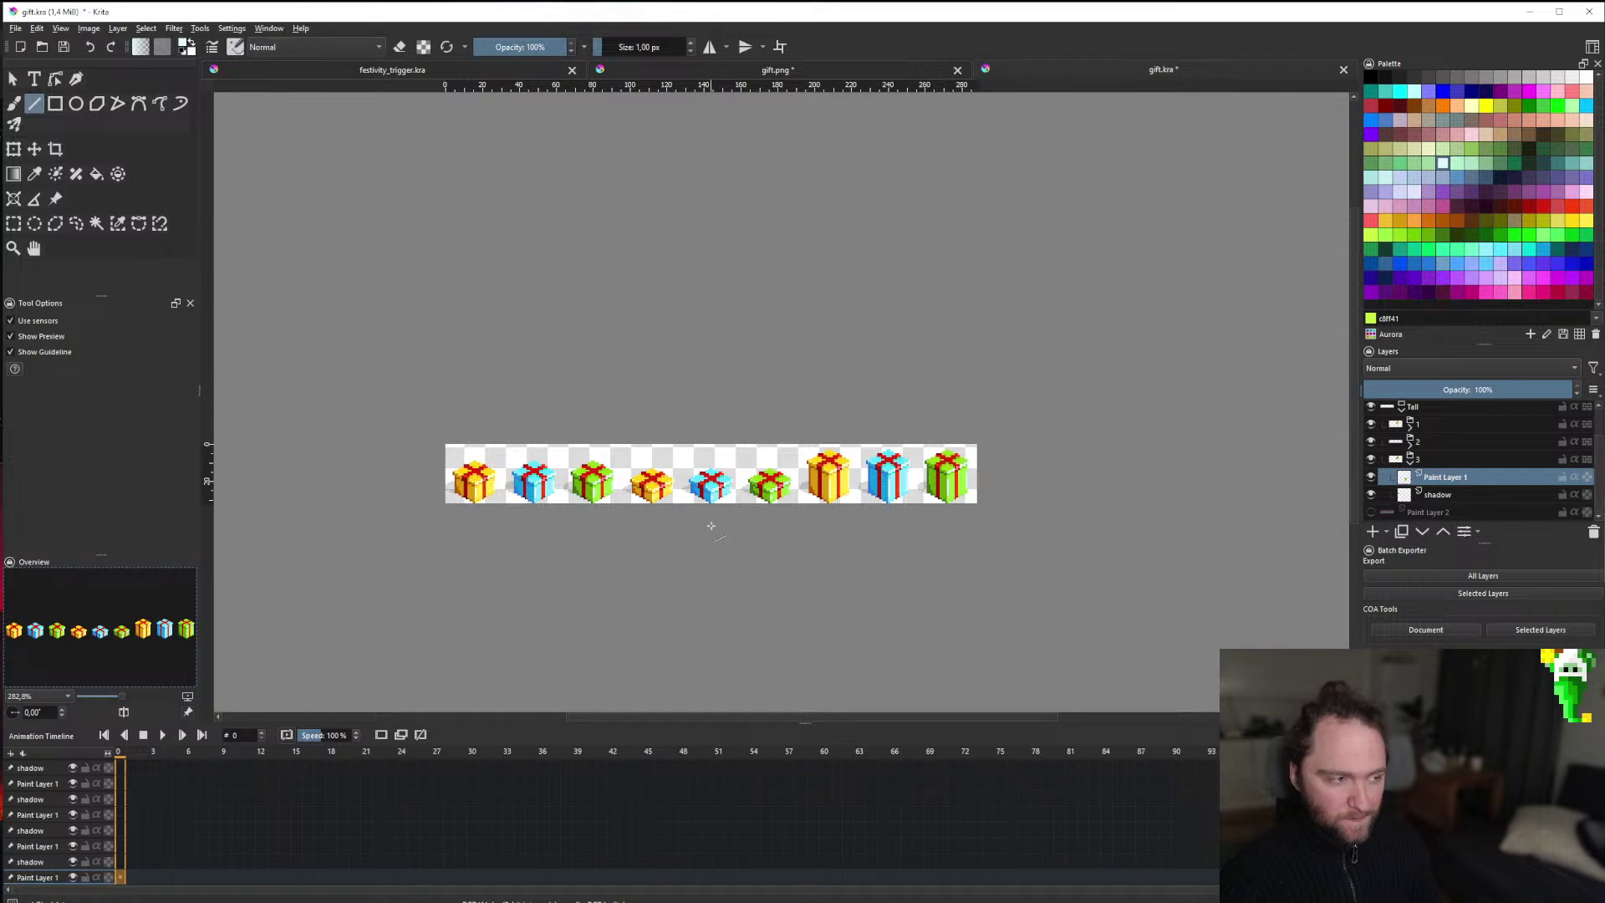
pyautogui.scroll(-1, 711, 526)
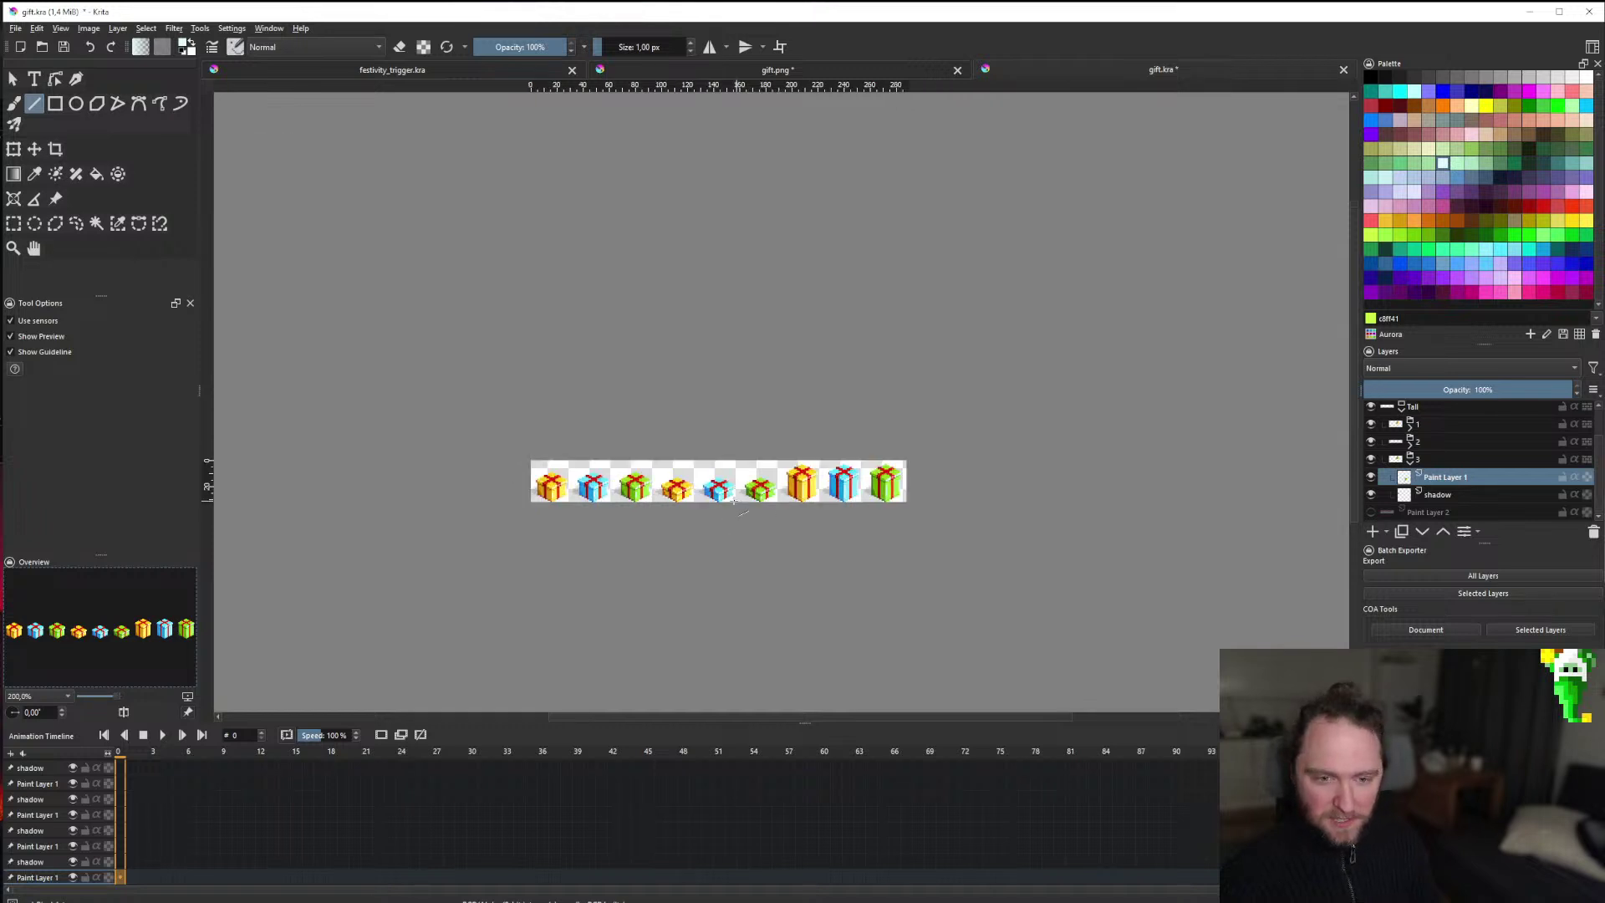
pyautogui.scroll(1, 696, 507)
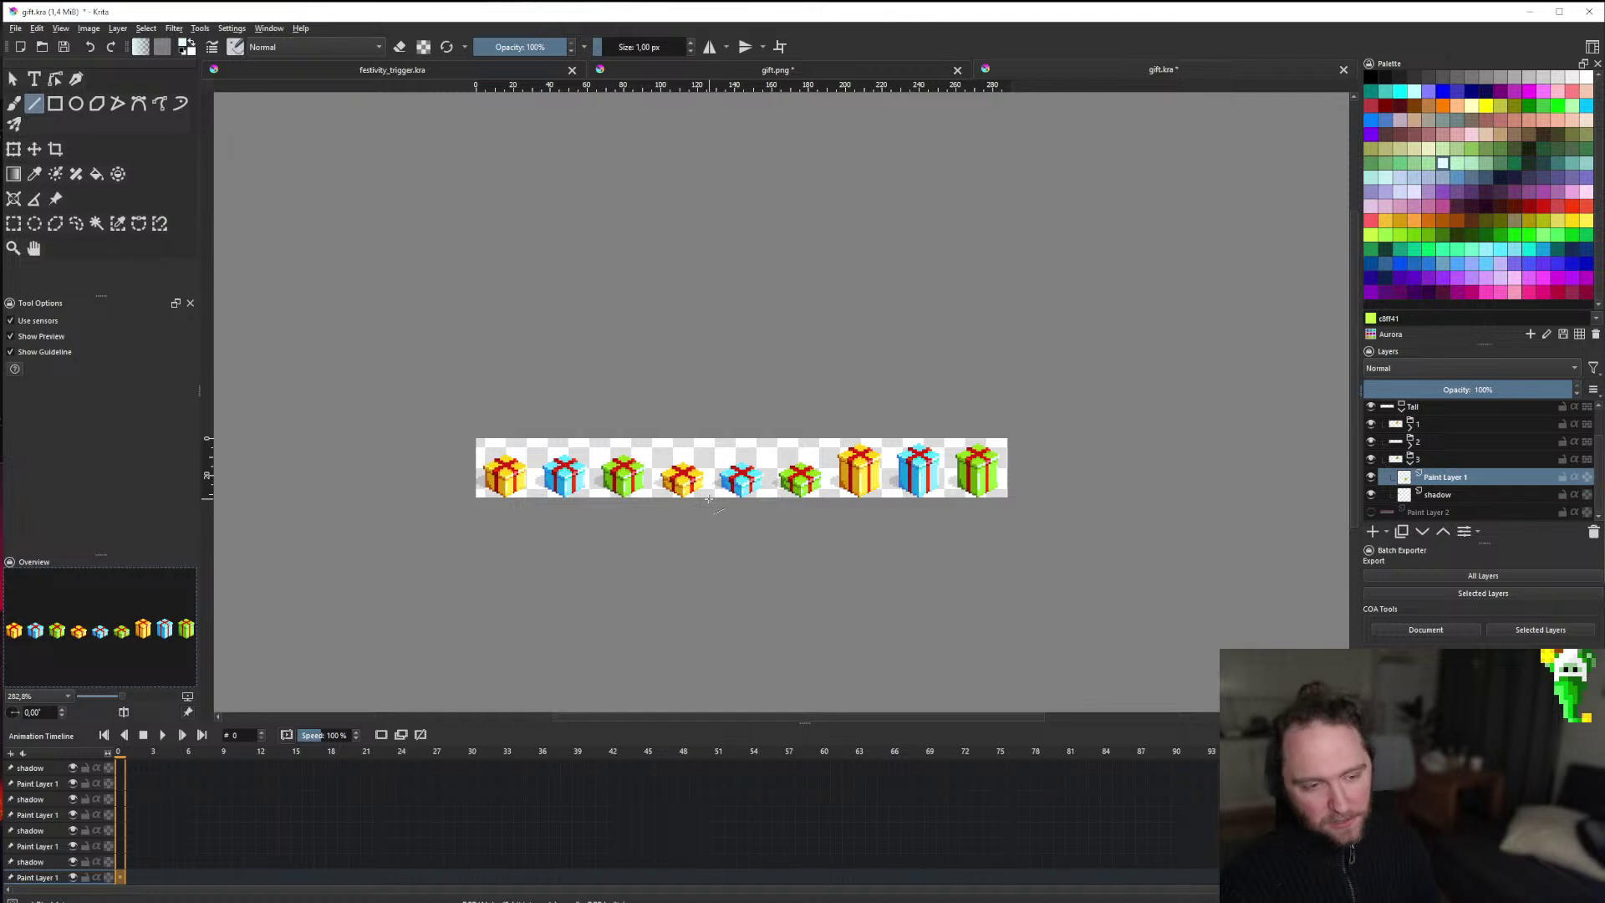
pyautogui.scroll(-1, 709, 499)
pyautogui.scroll(1, 717, 510)
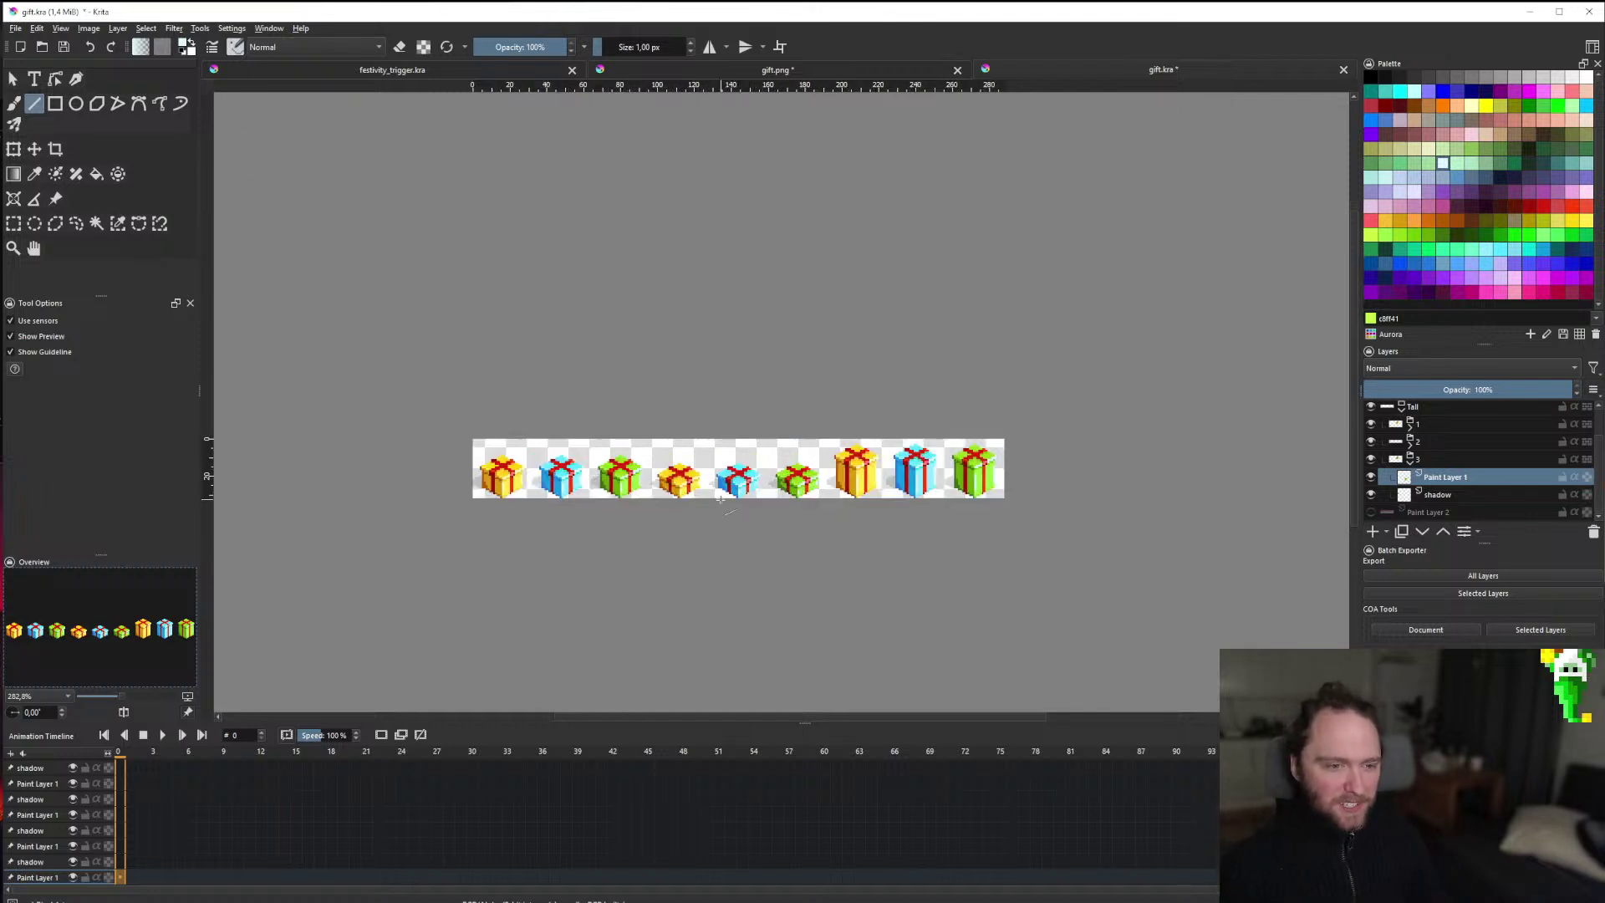
pyautogui.scroll(-1, 721, 499)
pyautogui.scroll(4, 727, 485)
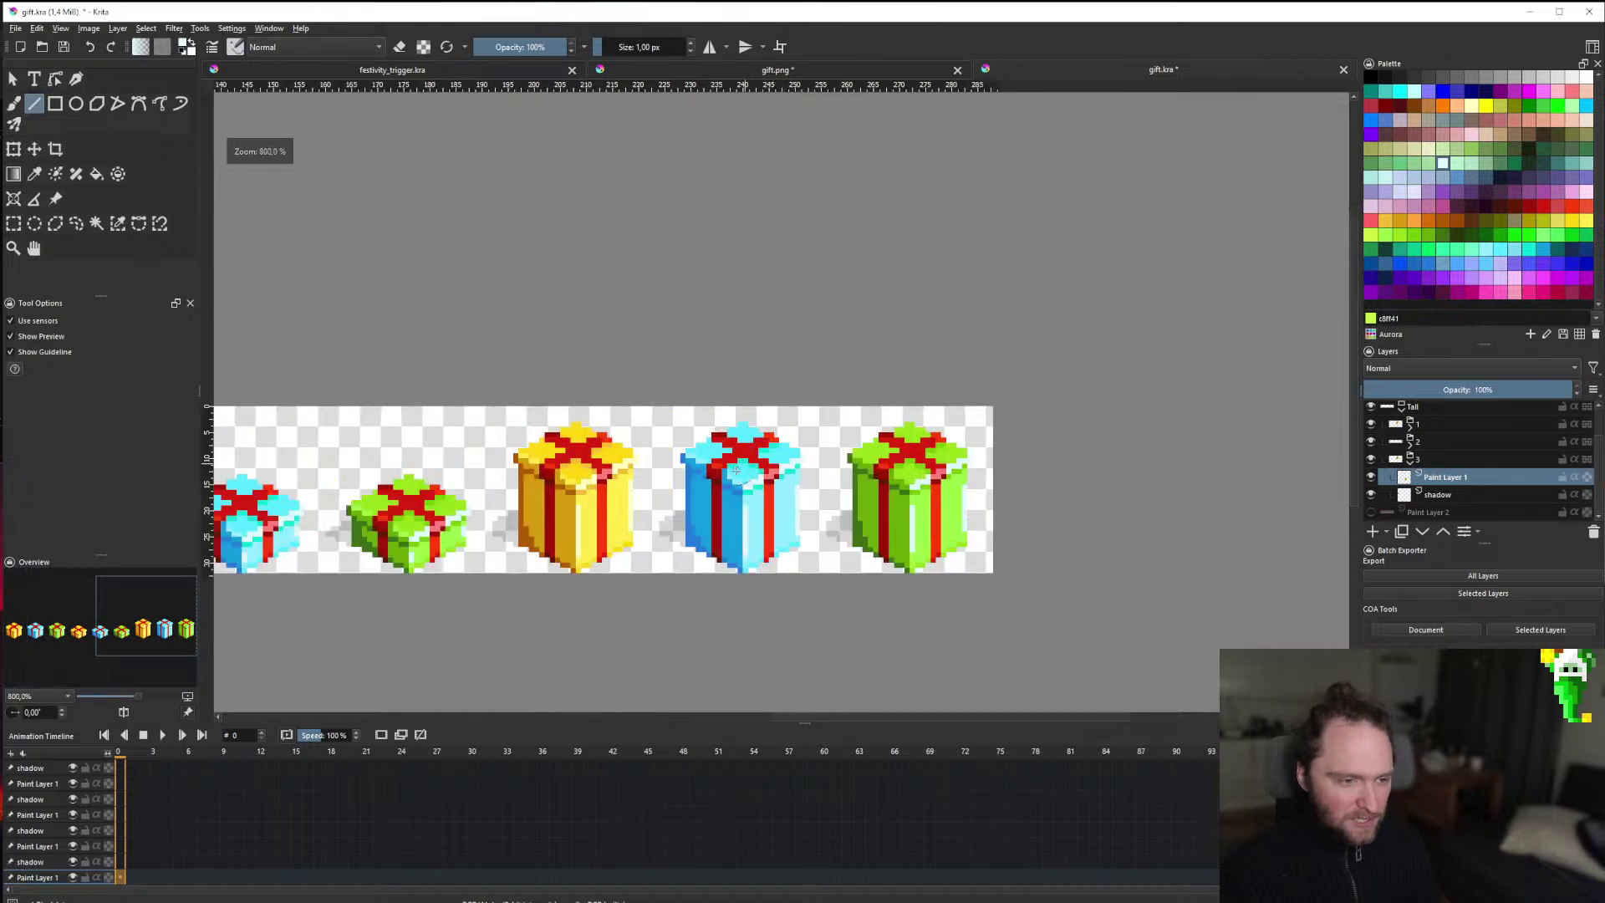
pyautogui.scroll(-1, 736, 471)
pyautogui.scroll(3, 736, 470)
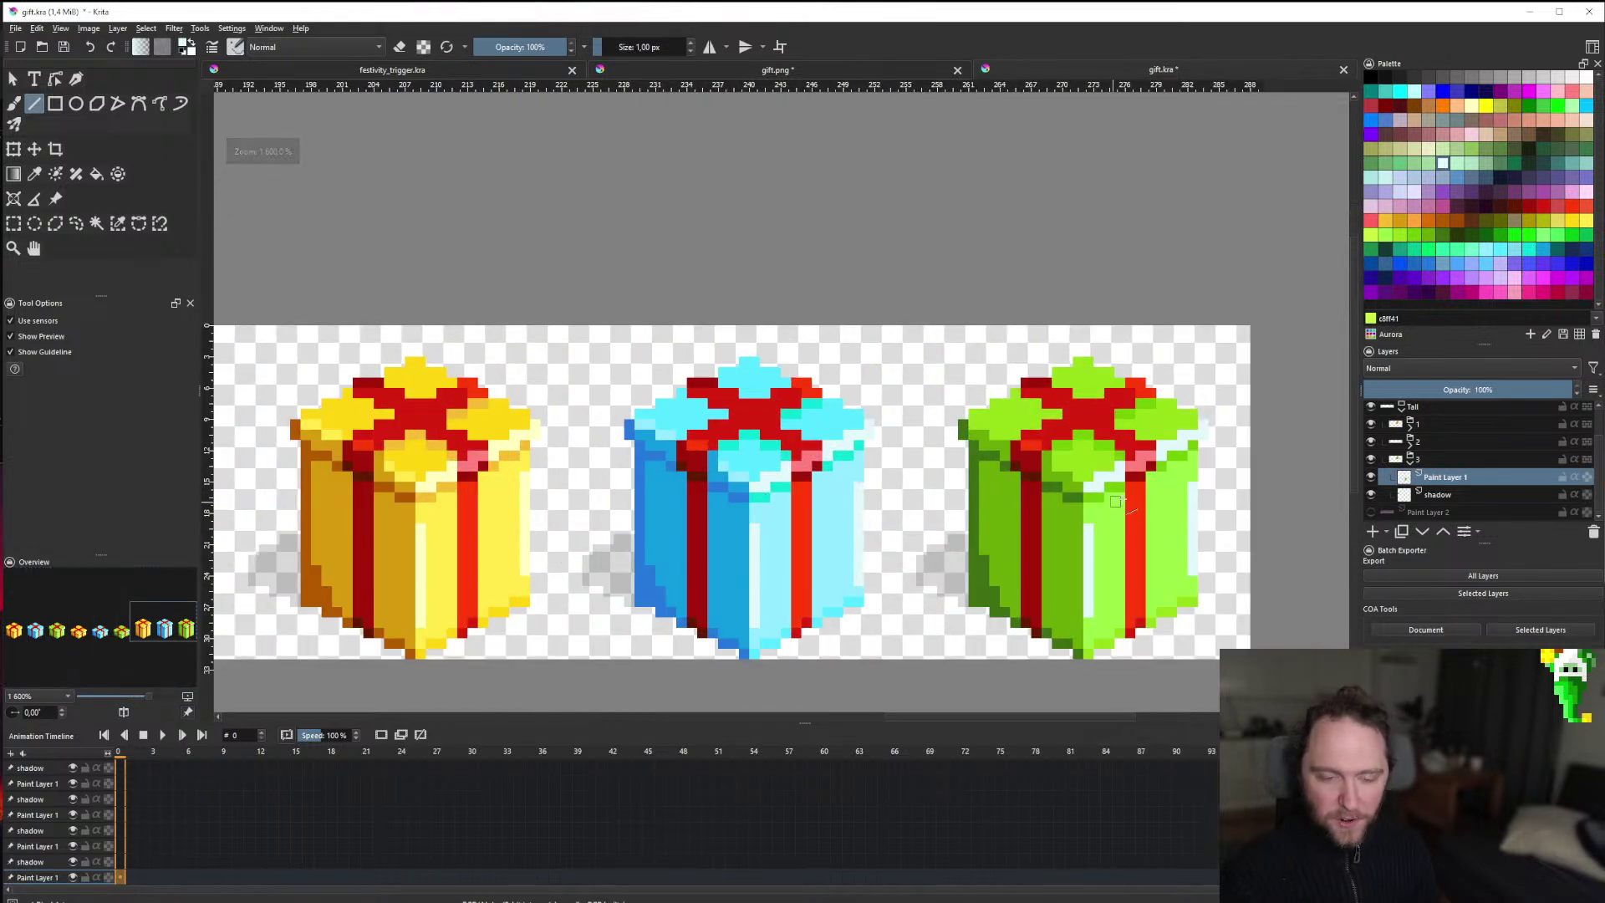
# Retouch the front lid corner beside the left ribbon on the tall green gift, and try the same on the tall blue gift.
pyautogui.scroll(3, 1103, 494)
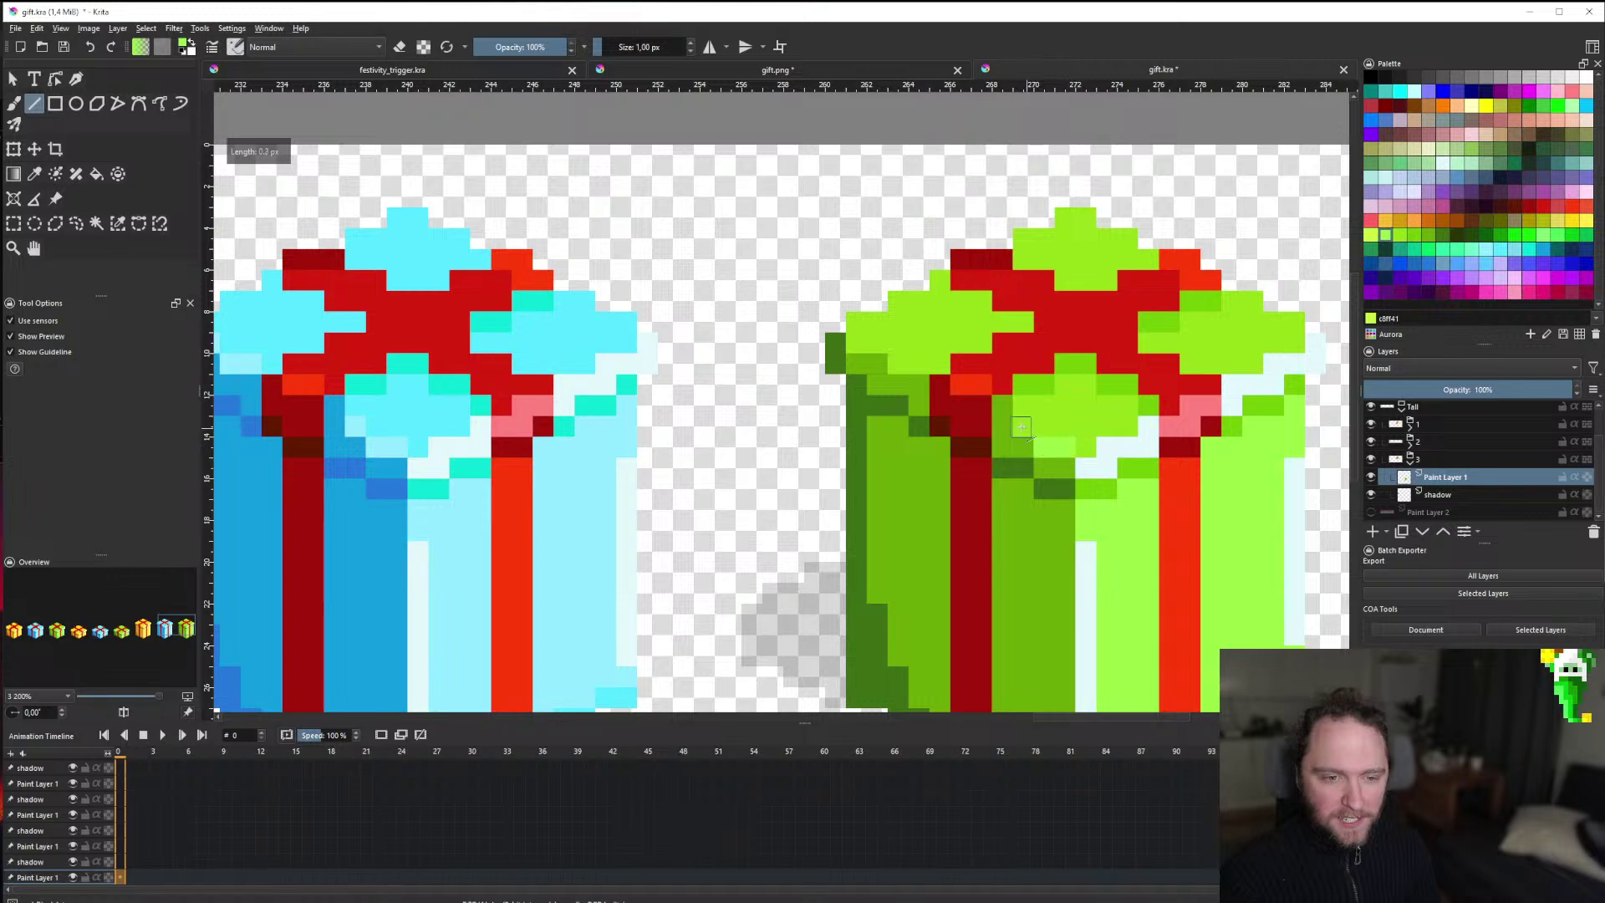
pyautogui.scroll(-5, 835, 418)
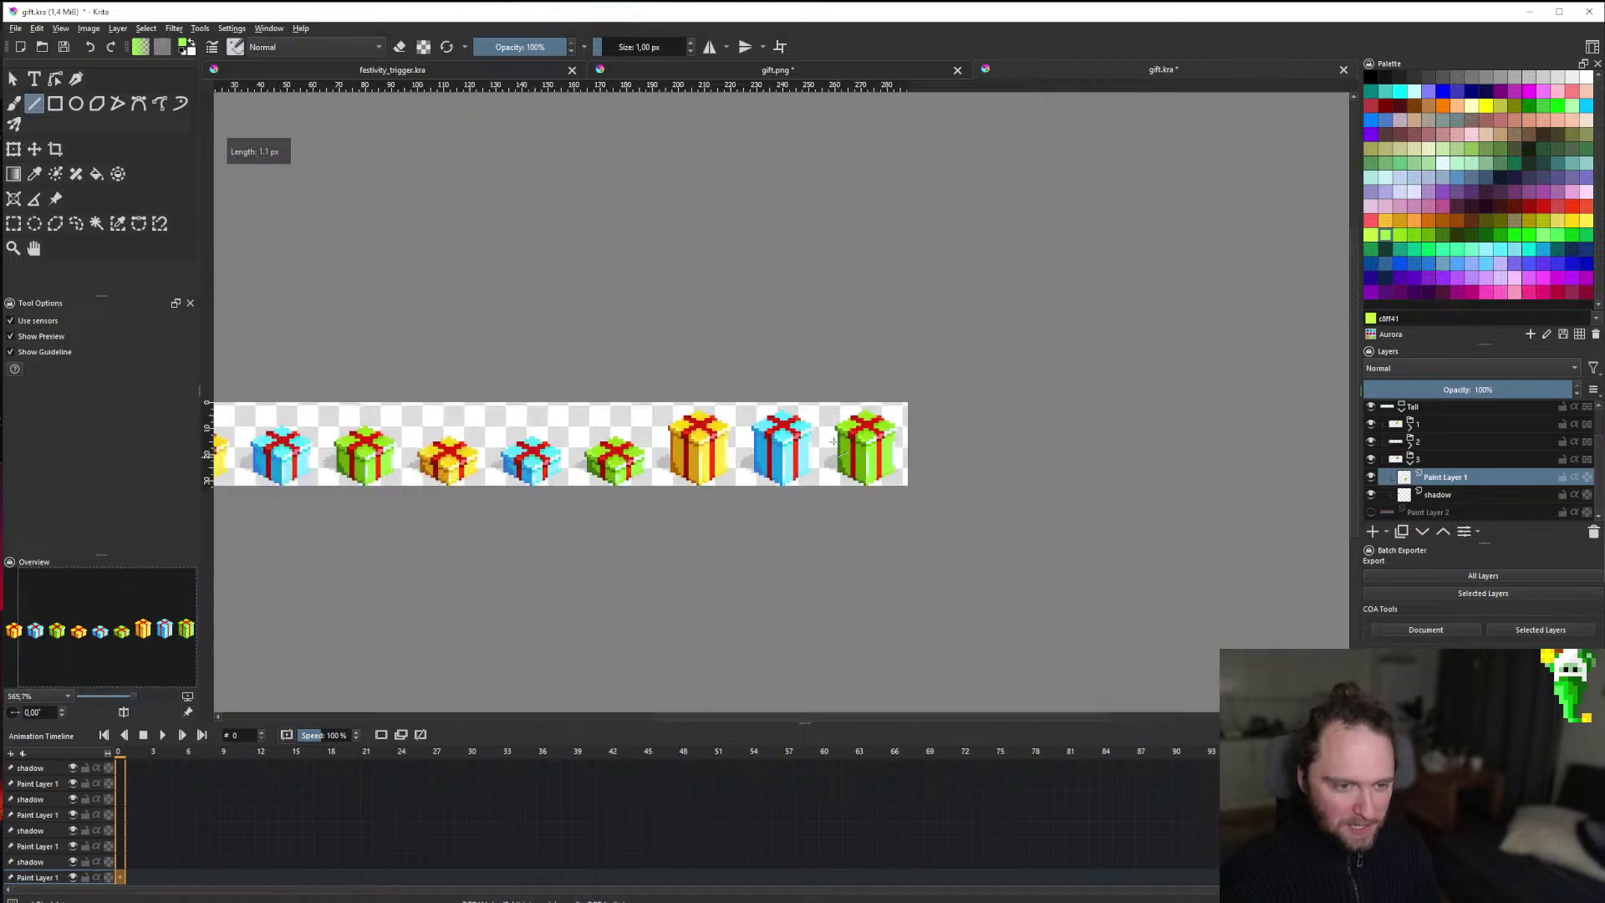
pyautogui.scroll(2, 833, 441)
pyautogui.scroll(3, 709, 470)
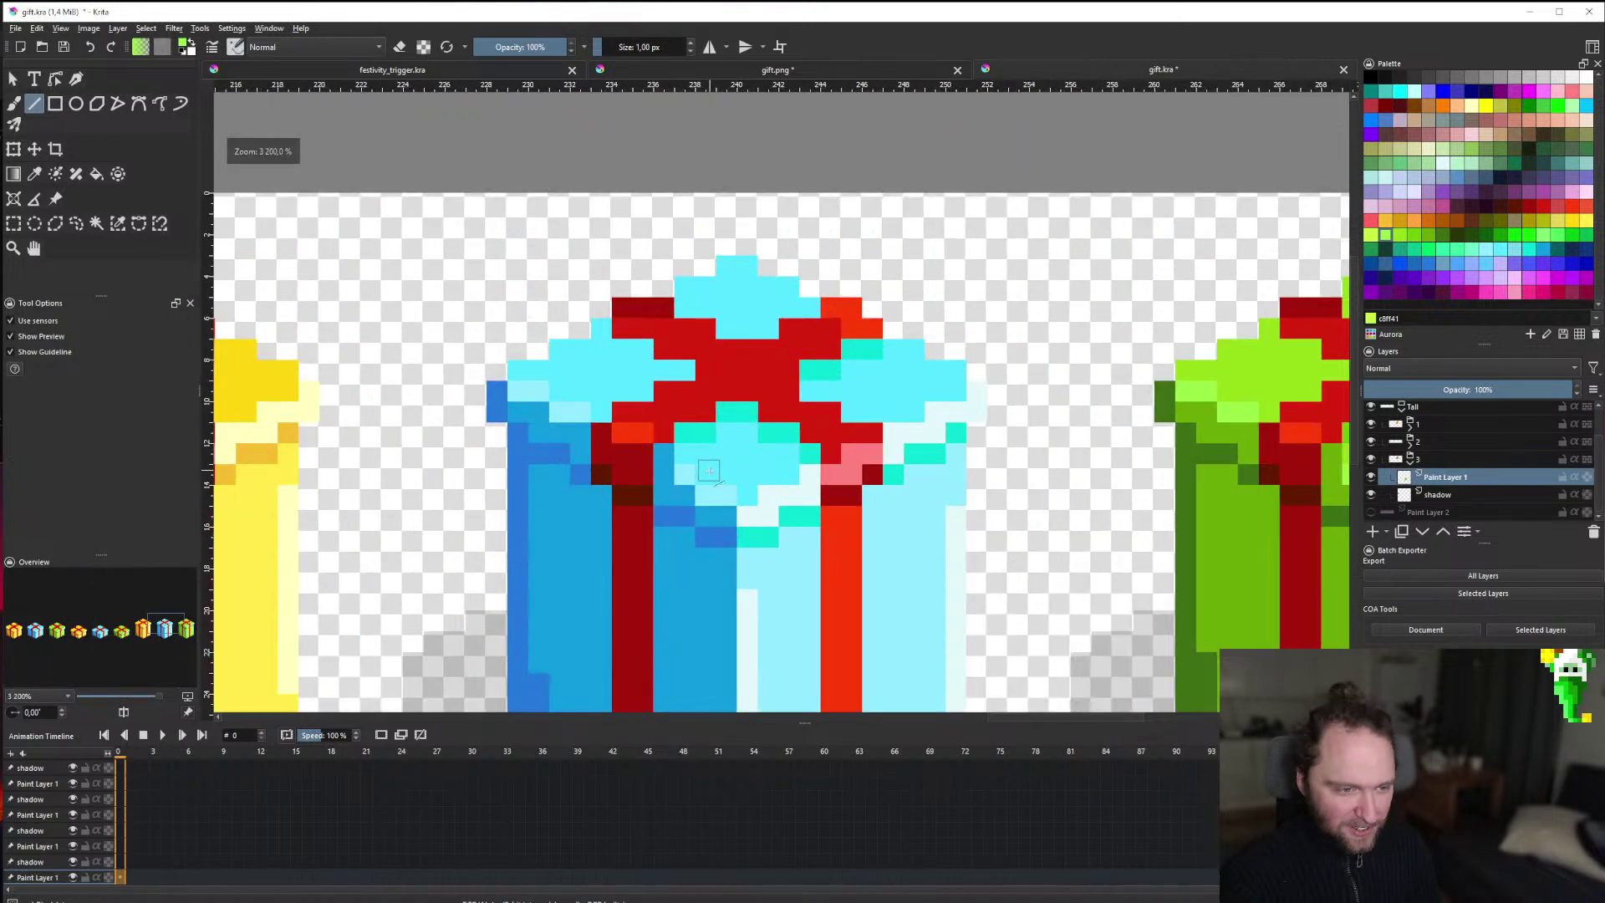
pyautogui.scroll(-3, 709, 471)
pyautogui.scroll(4, 661, 468)
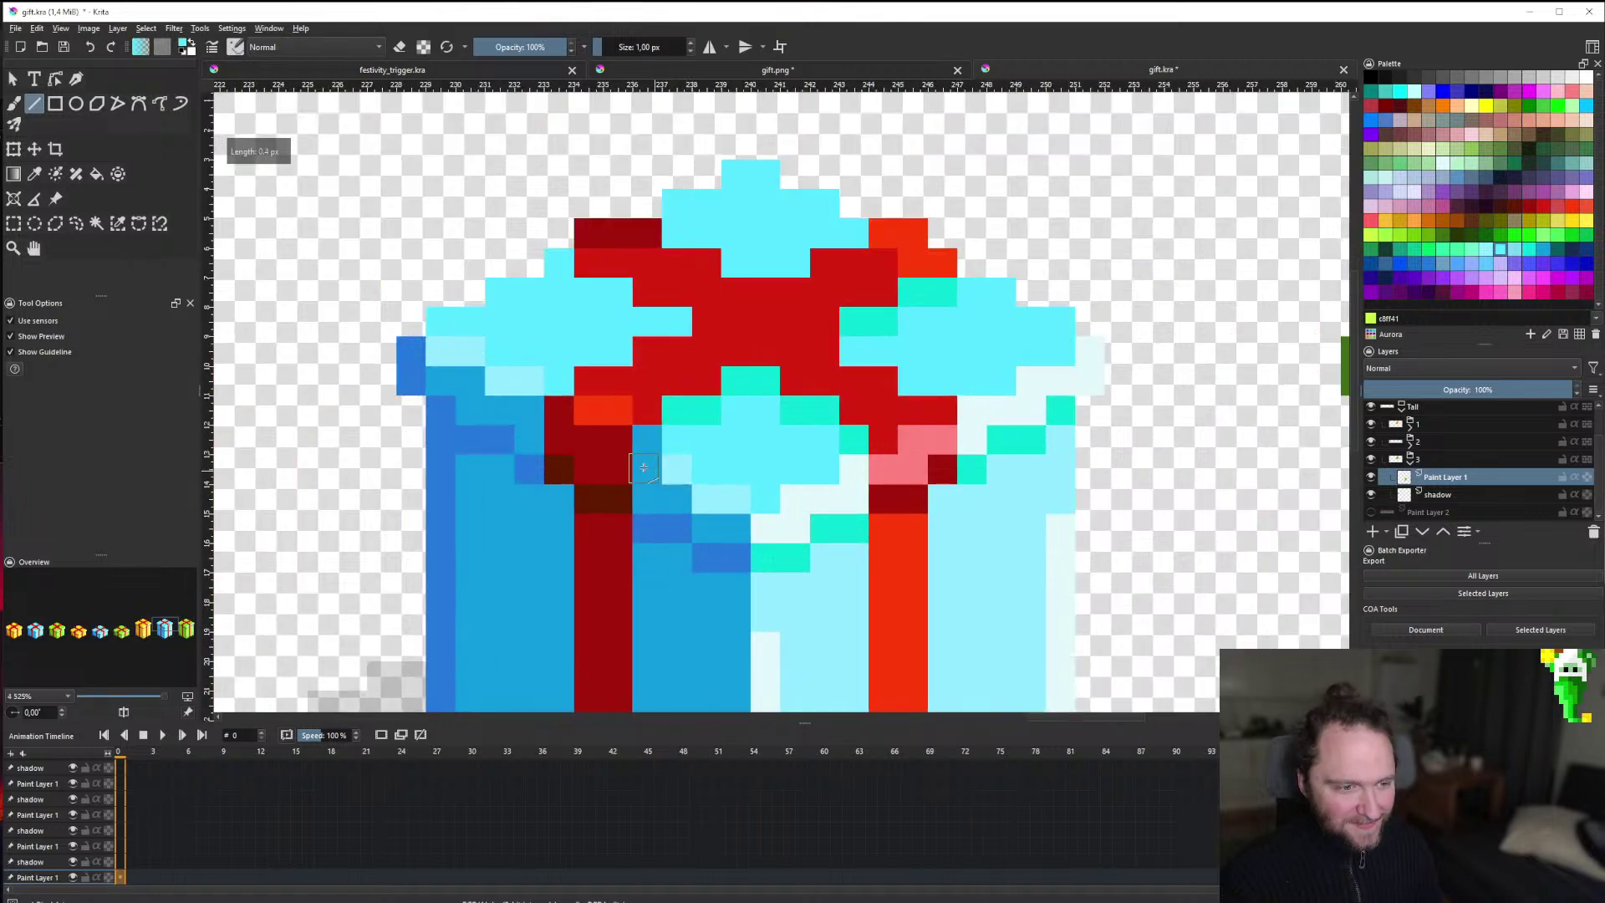
pyautogui.scroll(-4, 643, 467)
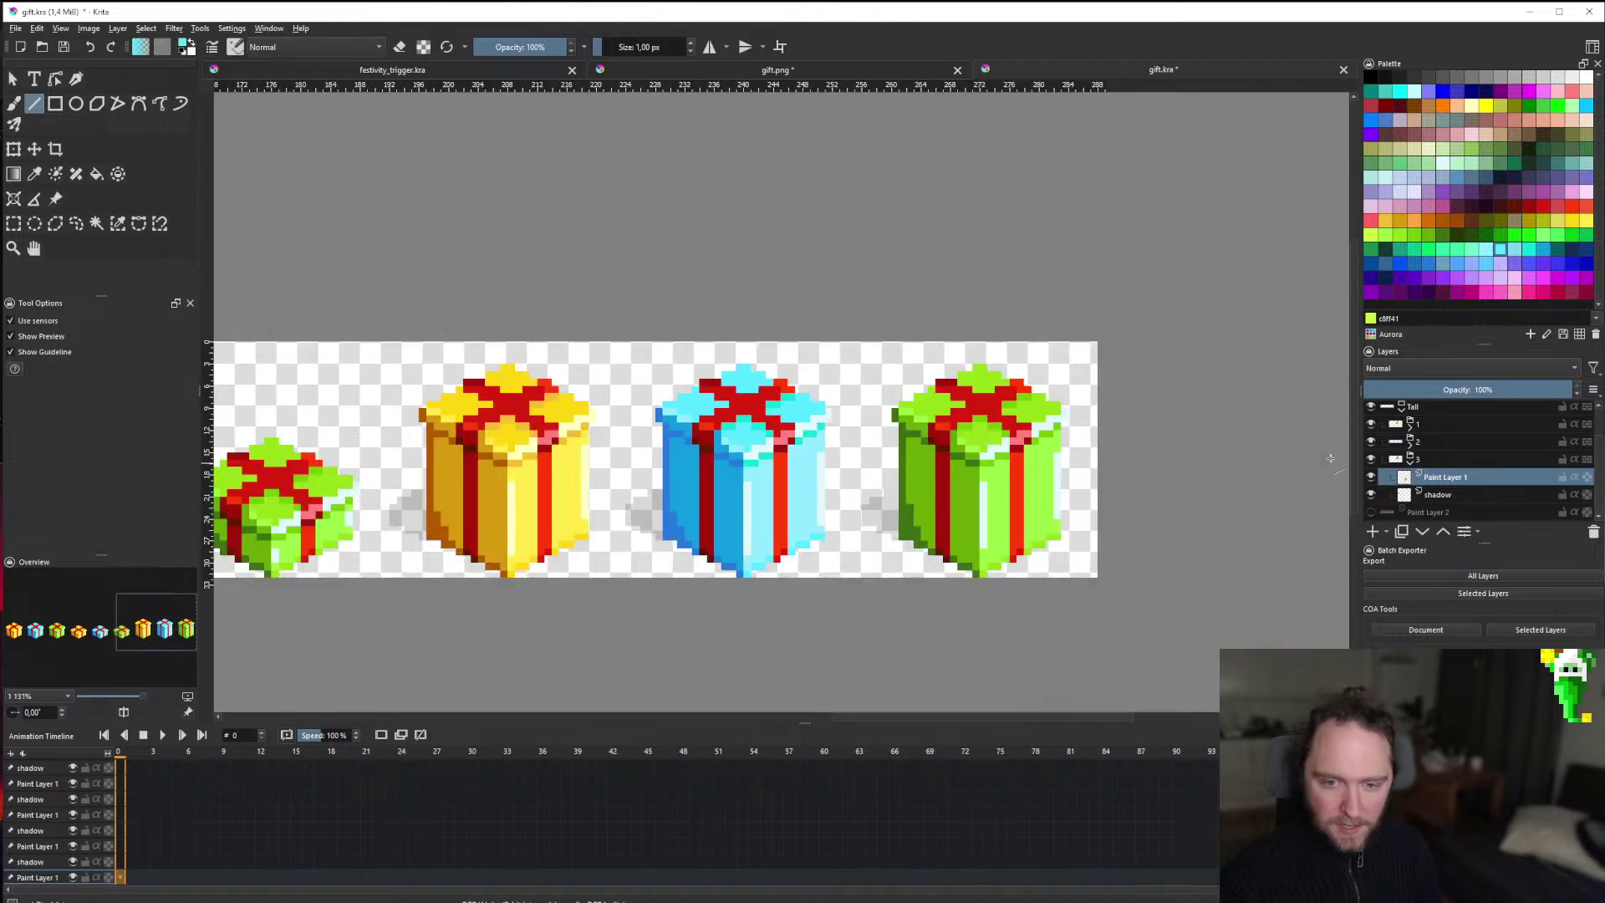
# Save the file, and retouch the tall green gift's front lid corner beside the left ribbon with a green sampled from its lid.
pyautogui.hotkey('ctrl', 's')
pyautogui.scroll(3, 986, 432)
pyautogui.keyDown('ctrl'); pyautogui.click(983, 430); pyautogui.keyUp('ctrl')
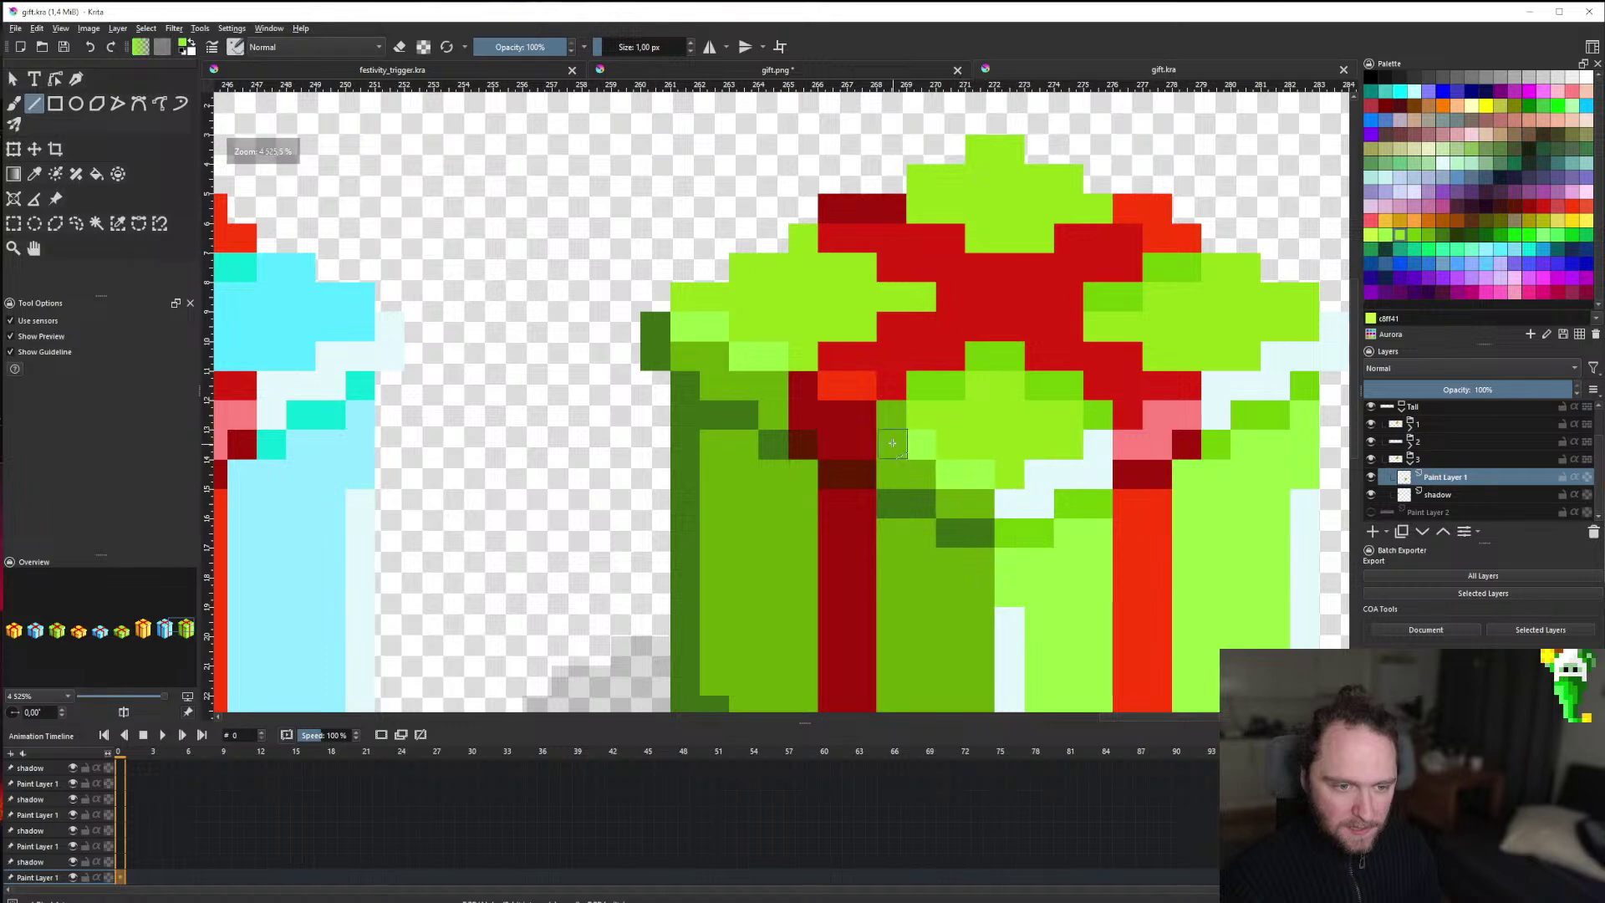
pyautogui.scroll(-6, 952, 468)
pyautogui.scroll(6, 926, 501)
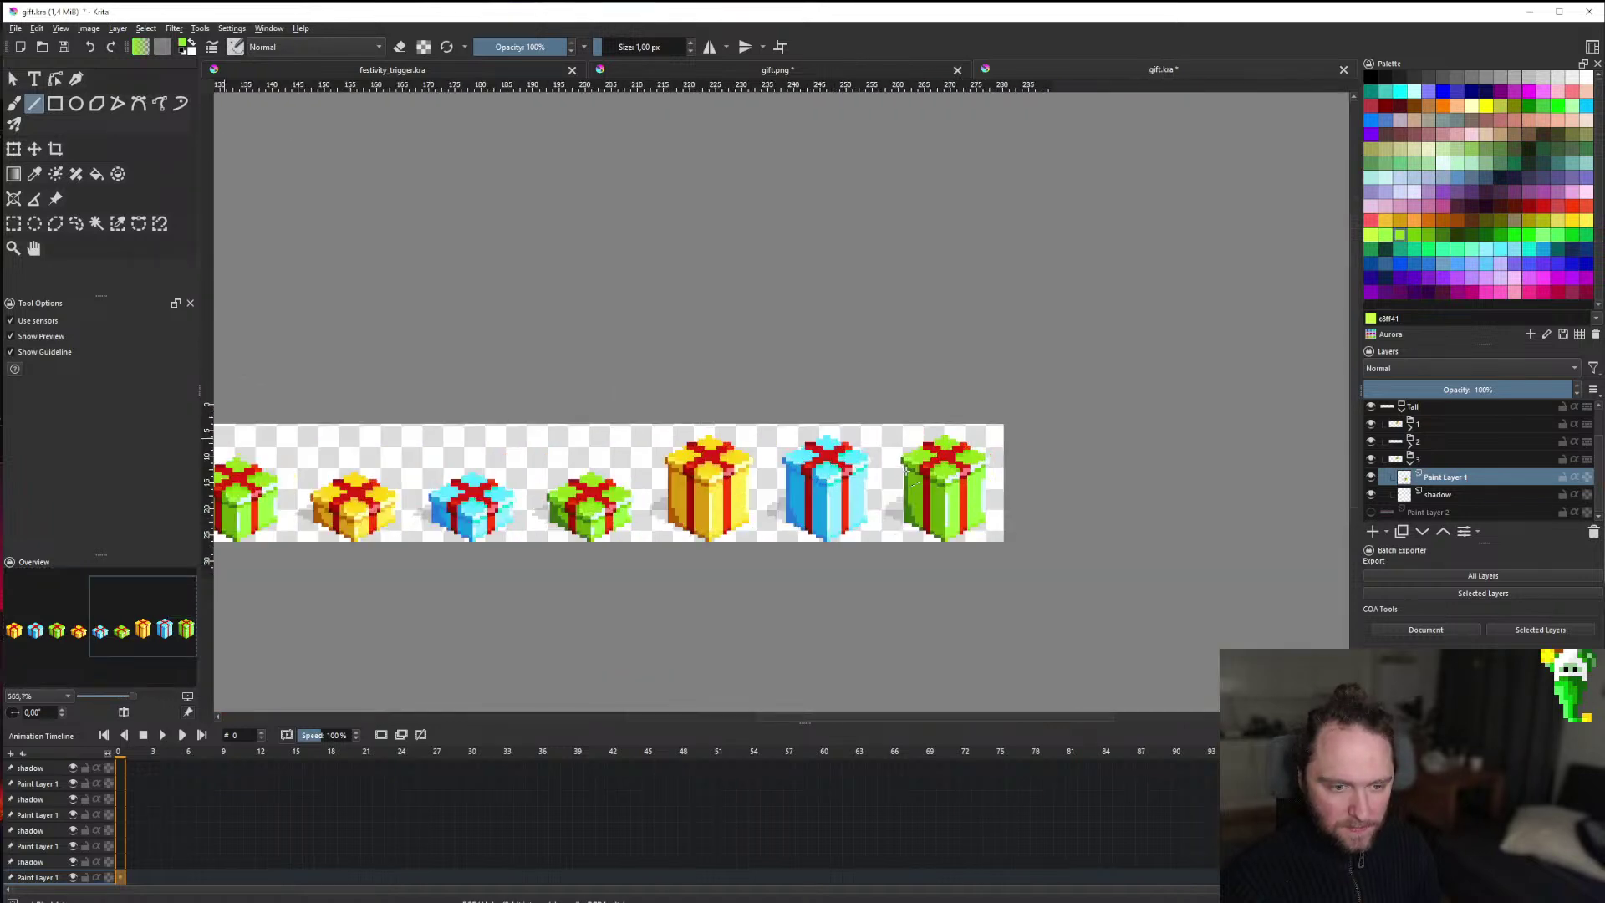
# On the paint layer of Tall group 2, retouch the blue gift's front lid corner beside the left ribbon with a sampled lid blue.
pyautogui.scroll(-2, 945, 484)
pyautogui.scroll(5, 838, 489)
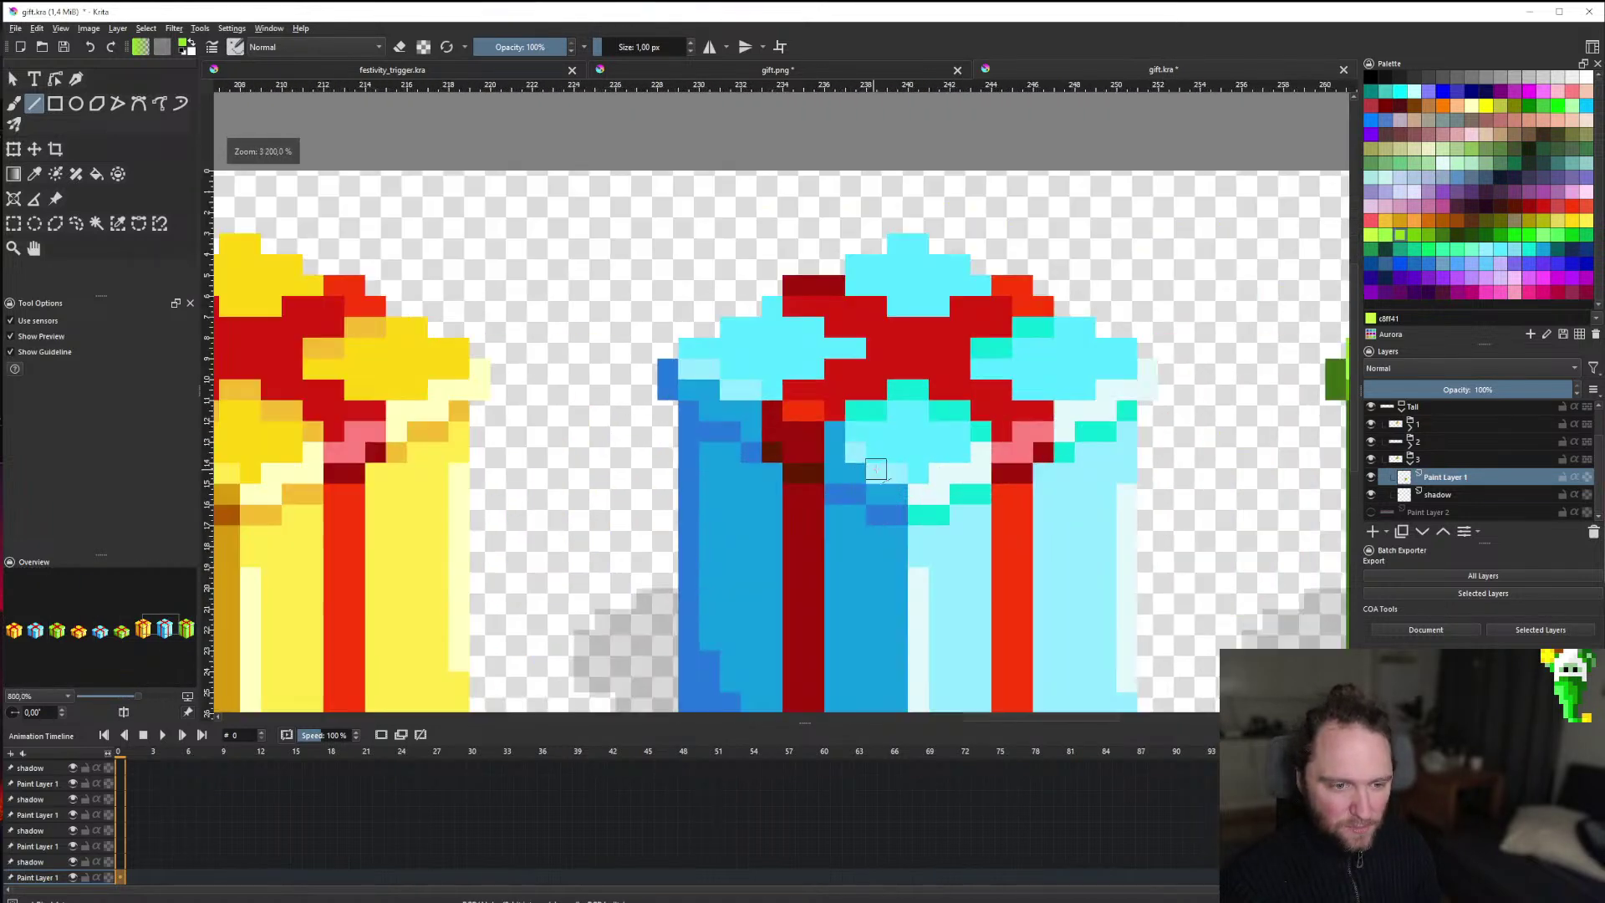
pyautogui.click(1412, 464)
pyautogui.click(1411, 481)
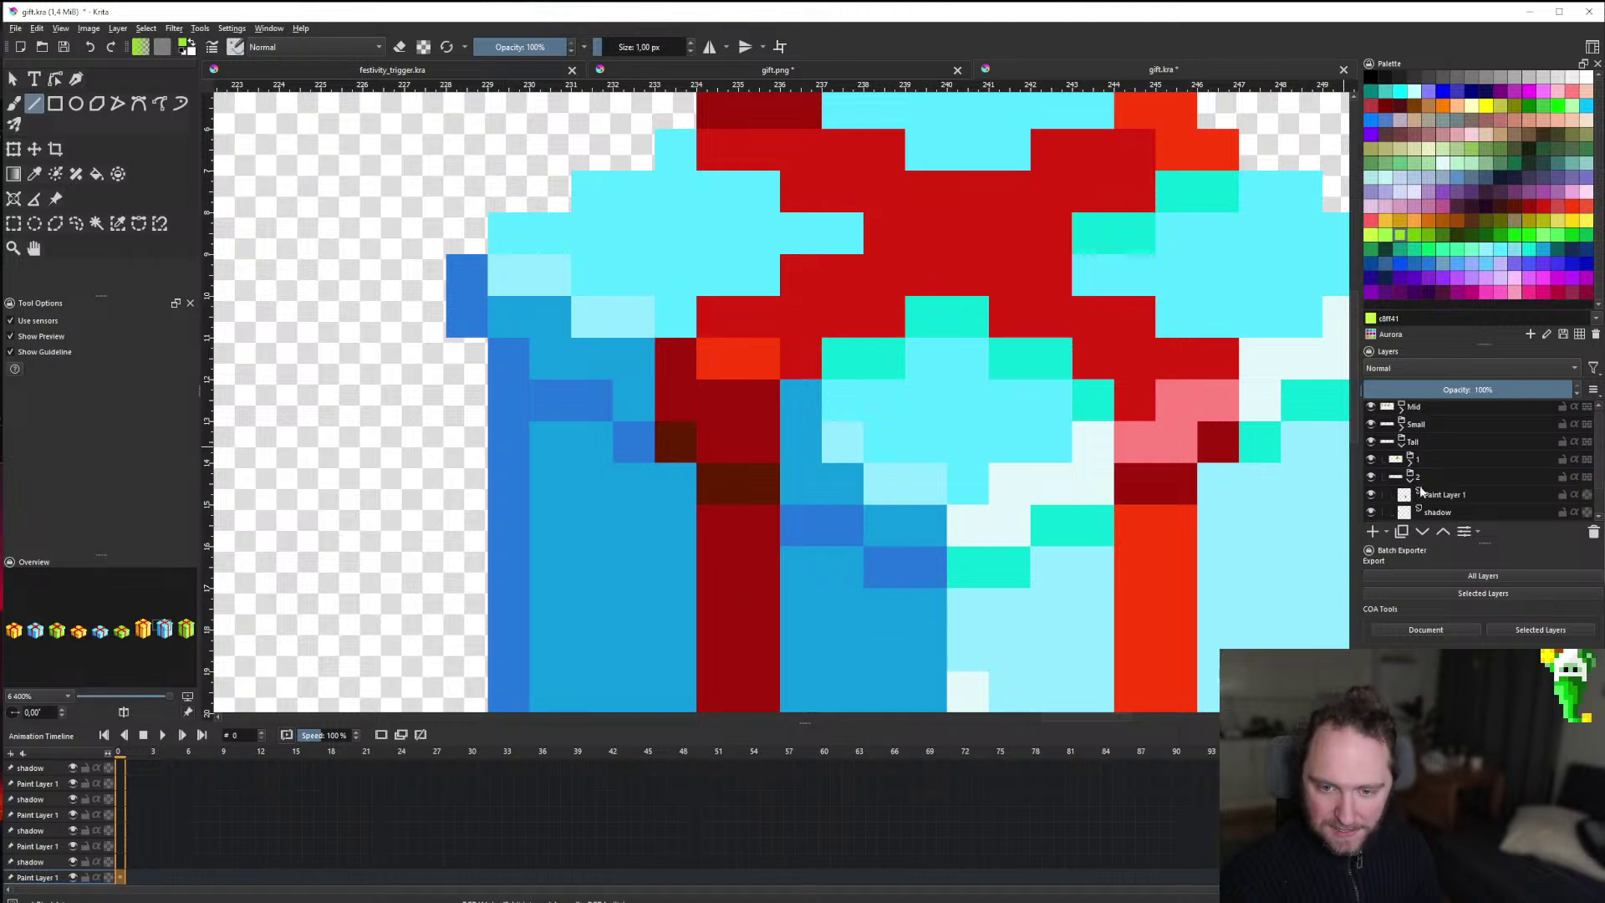
pyautogui.click(1430, 494)
pyautogui.keyDown('ctrl'); pyautogui.click(874, 452); pyautogui.keyUp('ctrl')
pyautogui.scroll(-8, 805, 432)
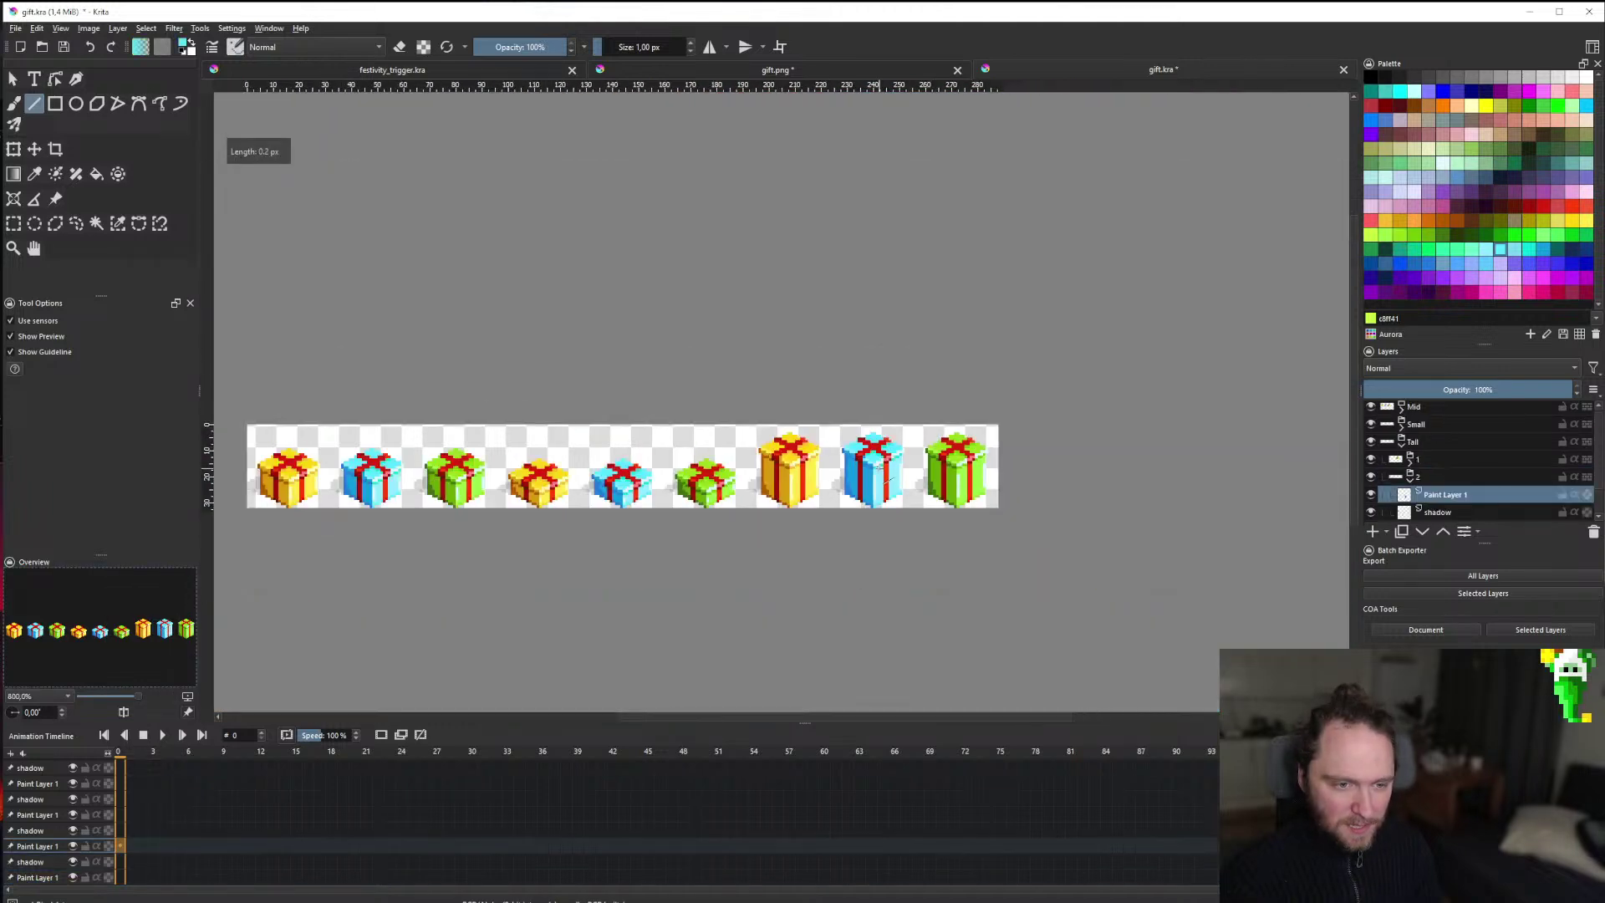
pyautogui.scroll(-1, 836, 485)
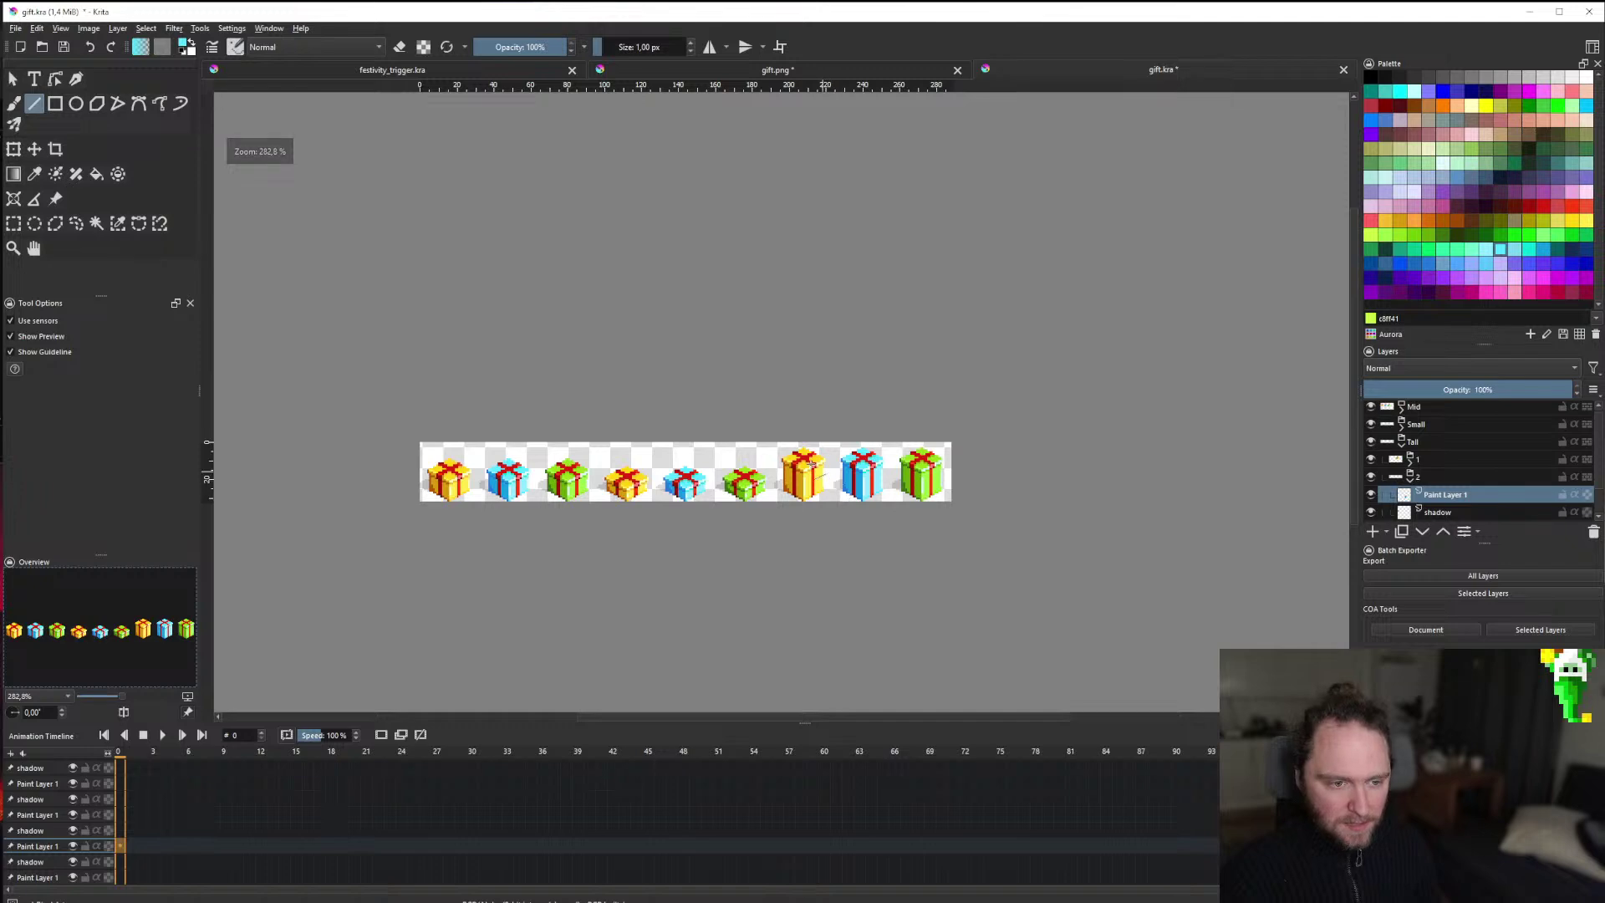
# On the paint layer of Tall group 1, retouch the yellow gift's front lid corner beside the left ribbon with a sampled lid yellow.
pyautogui.scroll(8, 816, 465)
pyautogui.click(1411, 478)
pyautogui.click(1411, 460)
pyautogui.click(1438, 477)
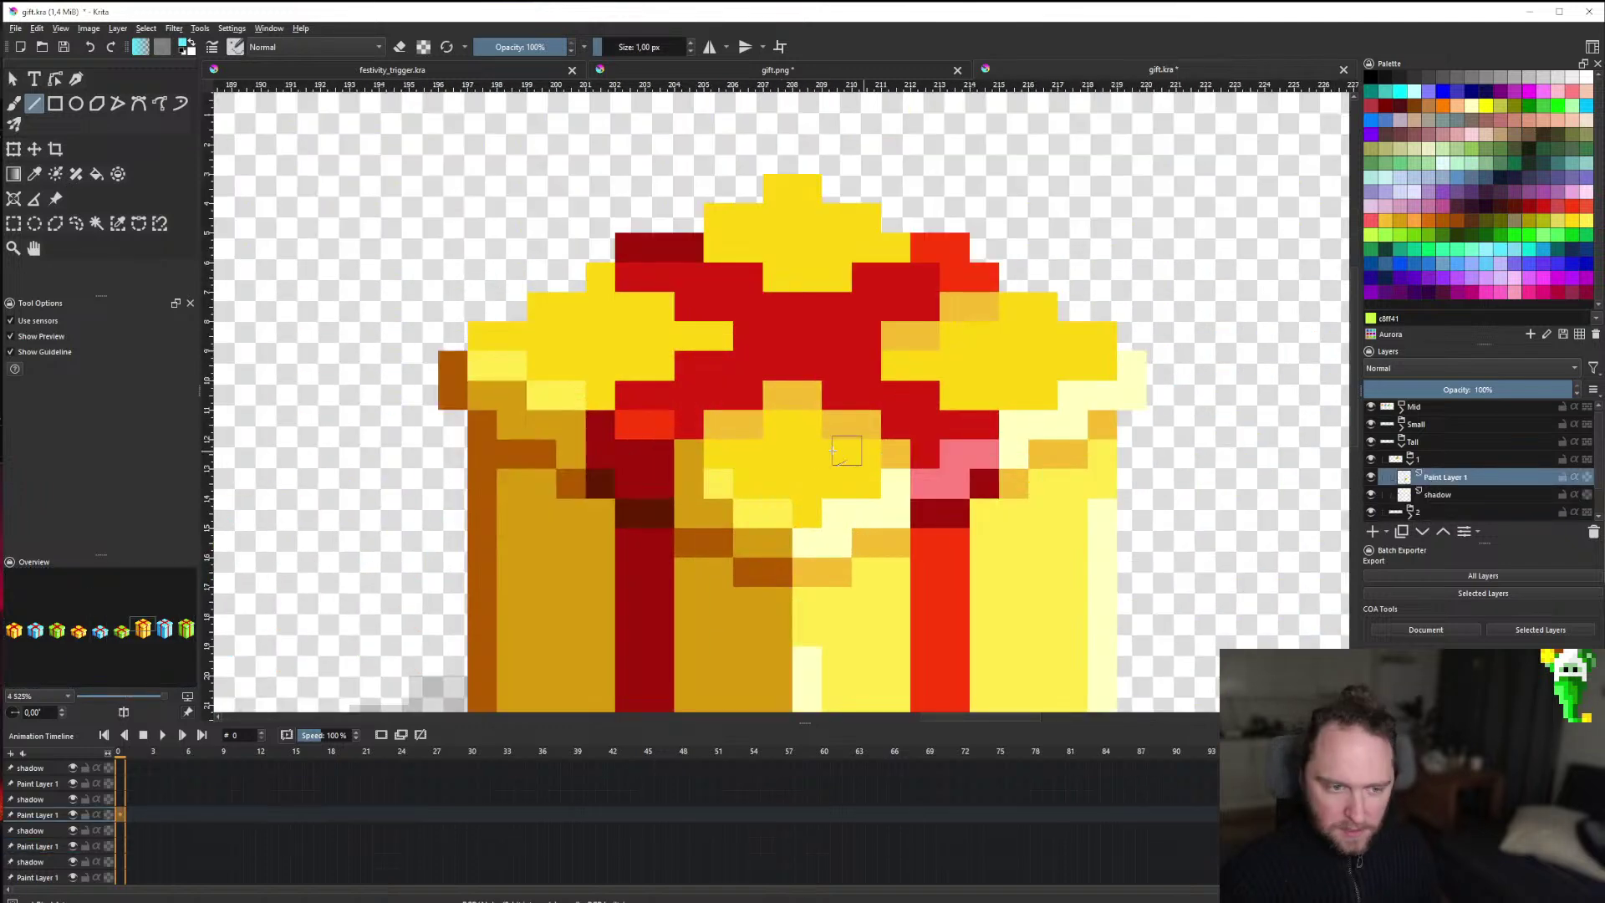
pyautogui.keyDown('ctrl'); pyautogui.click(726, 475); pyautogui.keyUp('ctrl')
pyautogui.scroll(-8, 726, 475)
# On the paint layer of Copy of 3 in the Small group, retouch the green gift's front lid corner with a sampled green.
pyautogui.scroll(4, 718, 481)
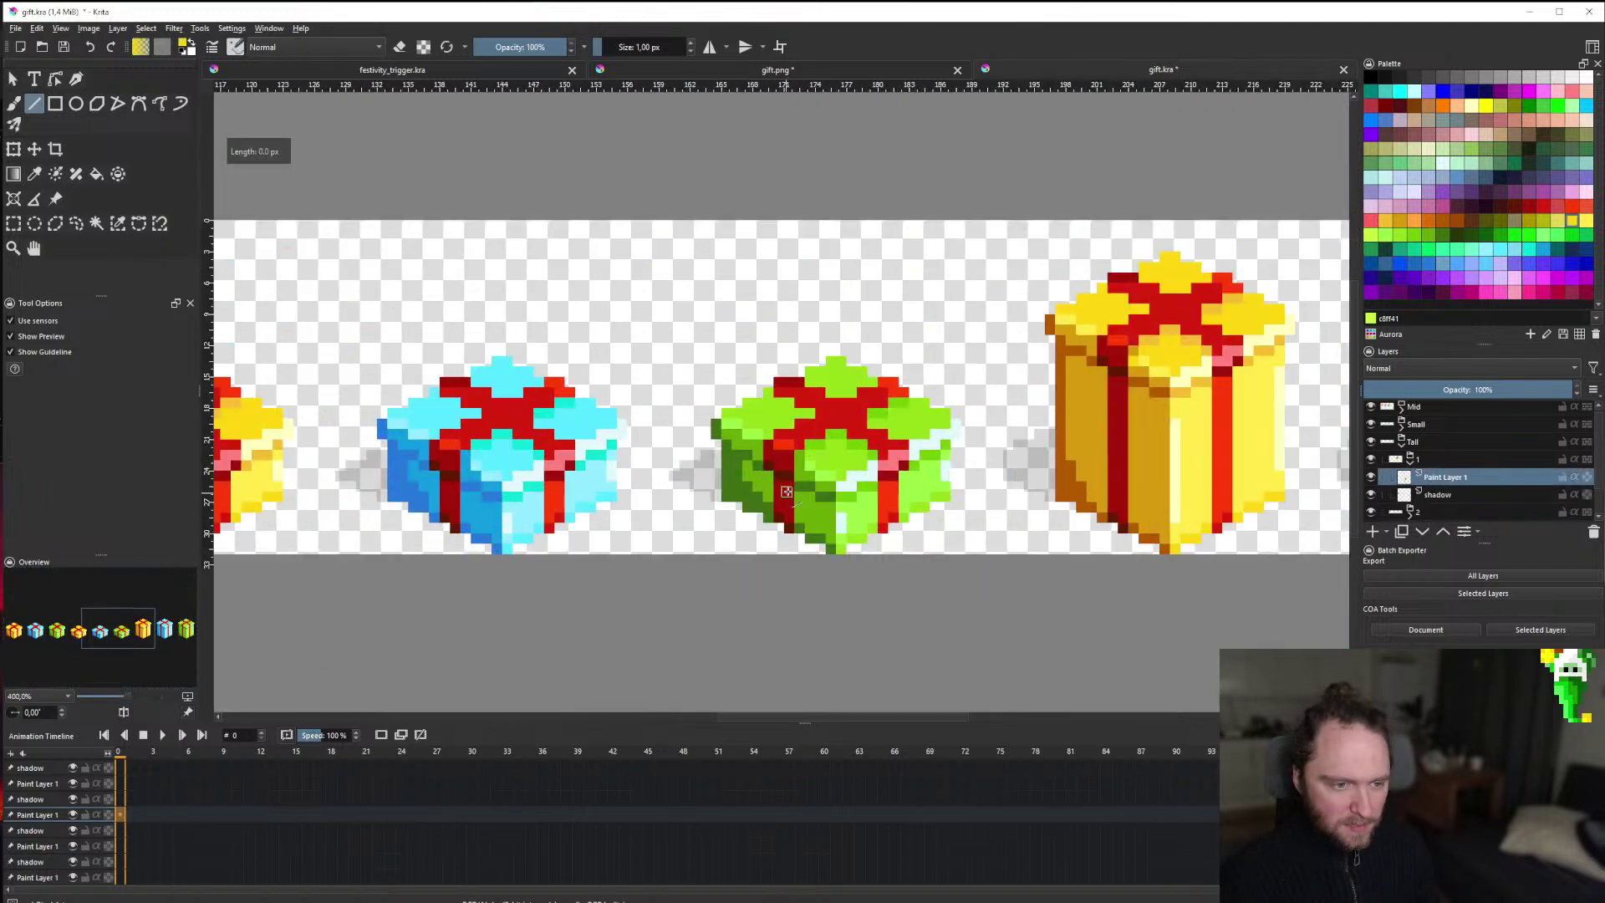
pyautogui.click(1405, 452)
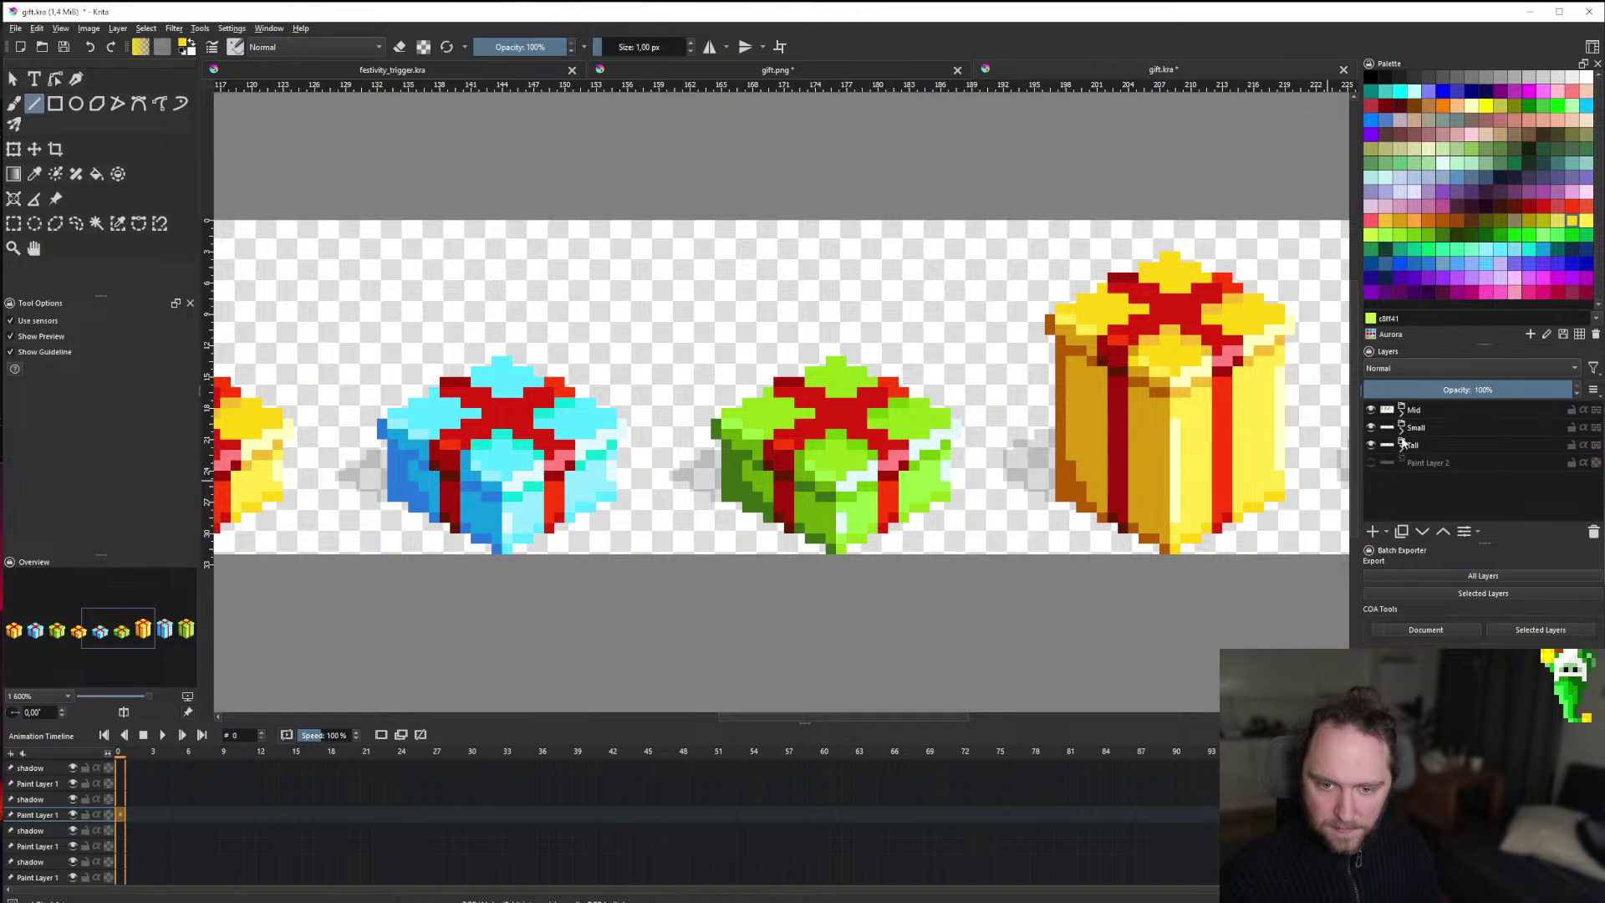
pyautogui.click(1410, 480)
pyautogui.click(1445, 498)
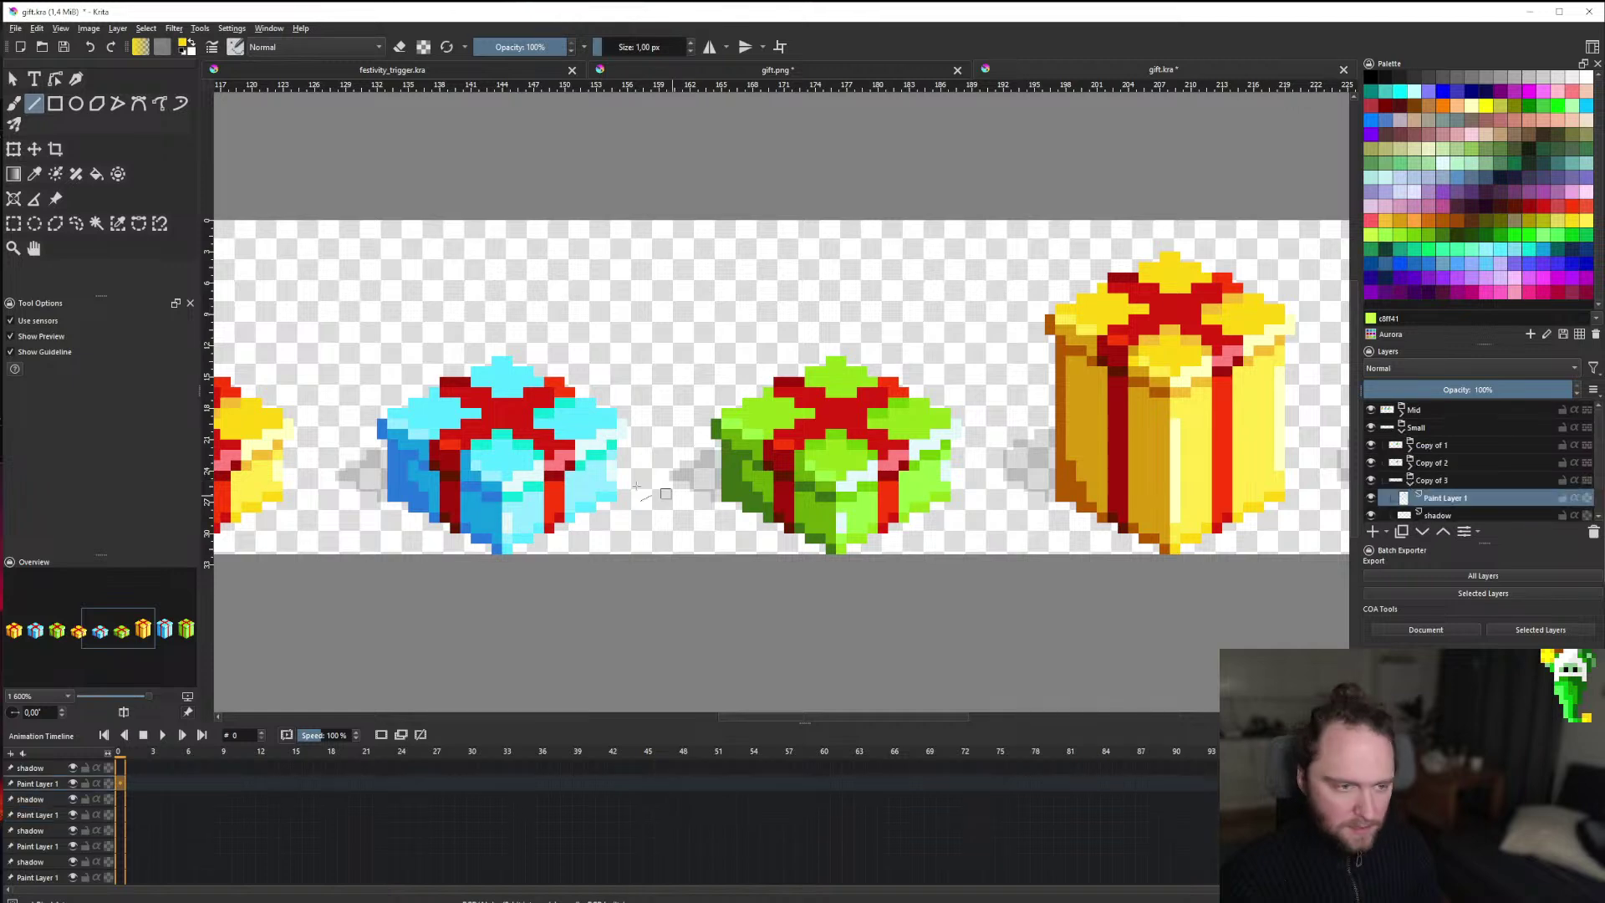
pyautogui.scroll(3, 855, 485)
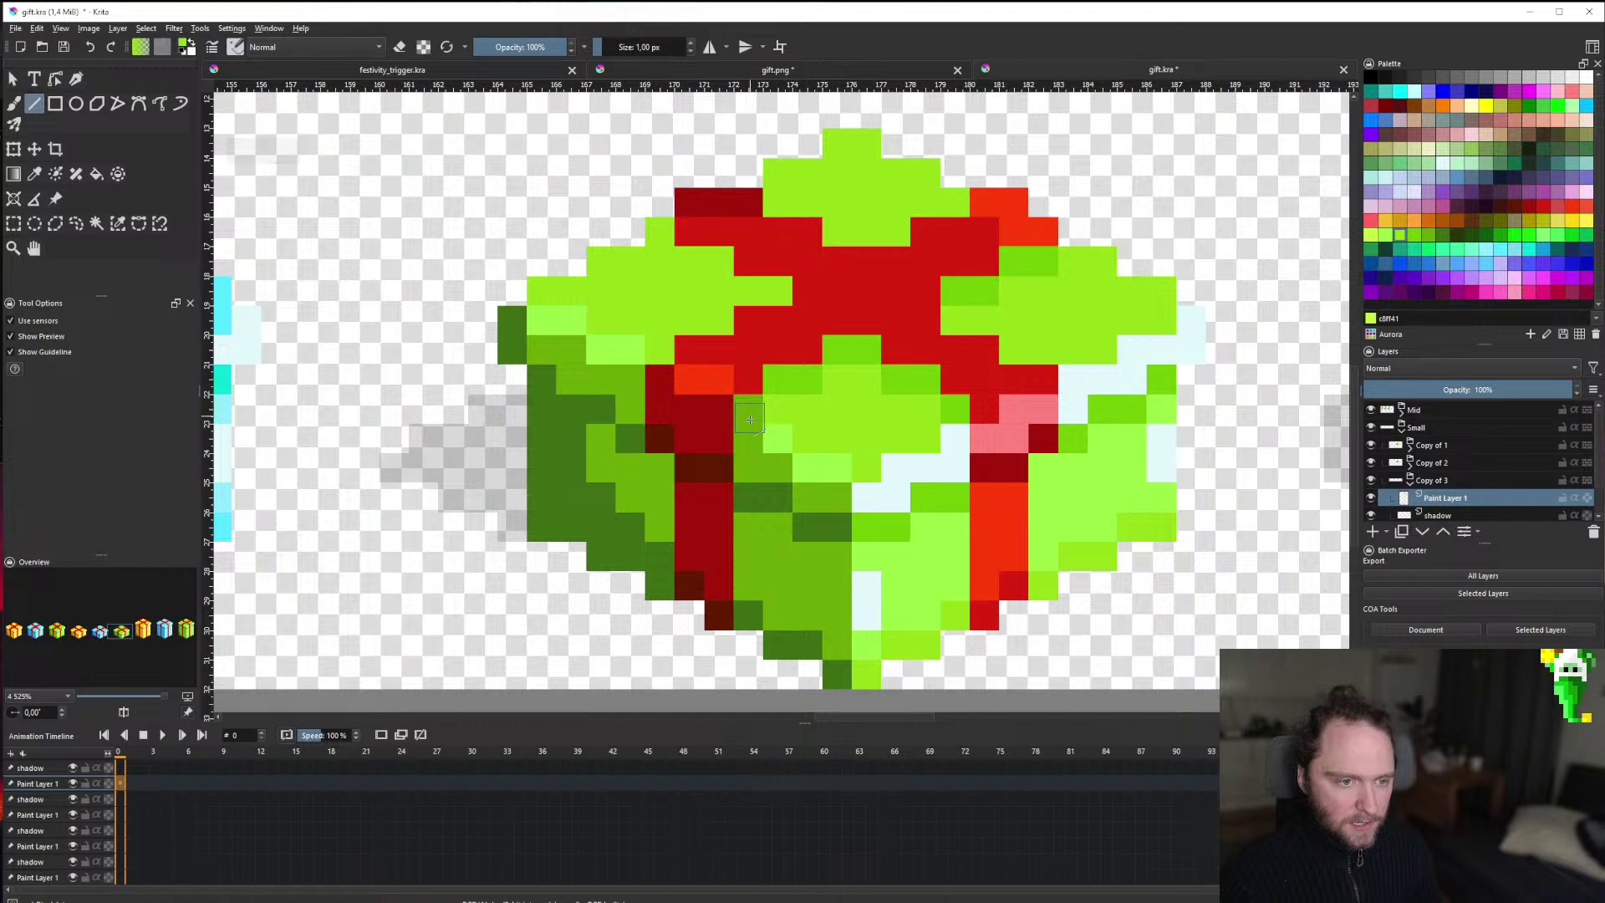
pyautogui.scroll(-5, 601, 465)
# On the paint layer of Copy of 2 in the Small group, retouch the blue gift's front lid corner with a sampled lid blue.
pyautogui.scroll(4, 601, 465)
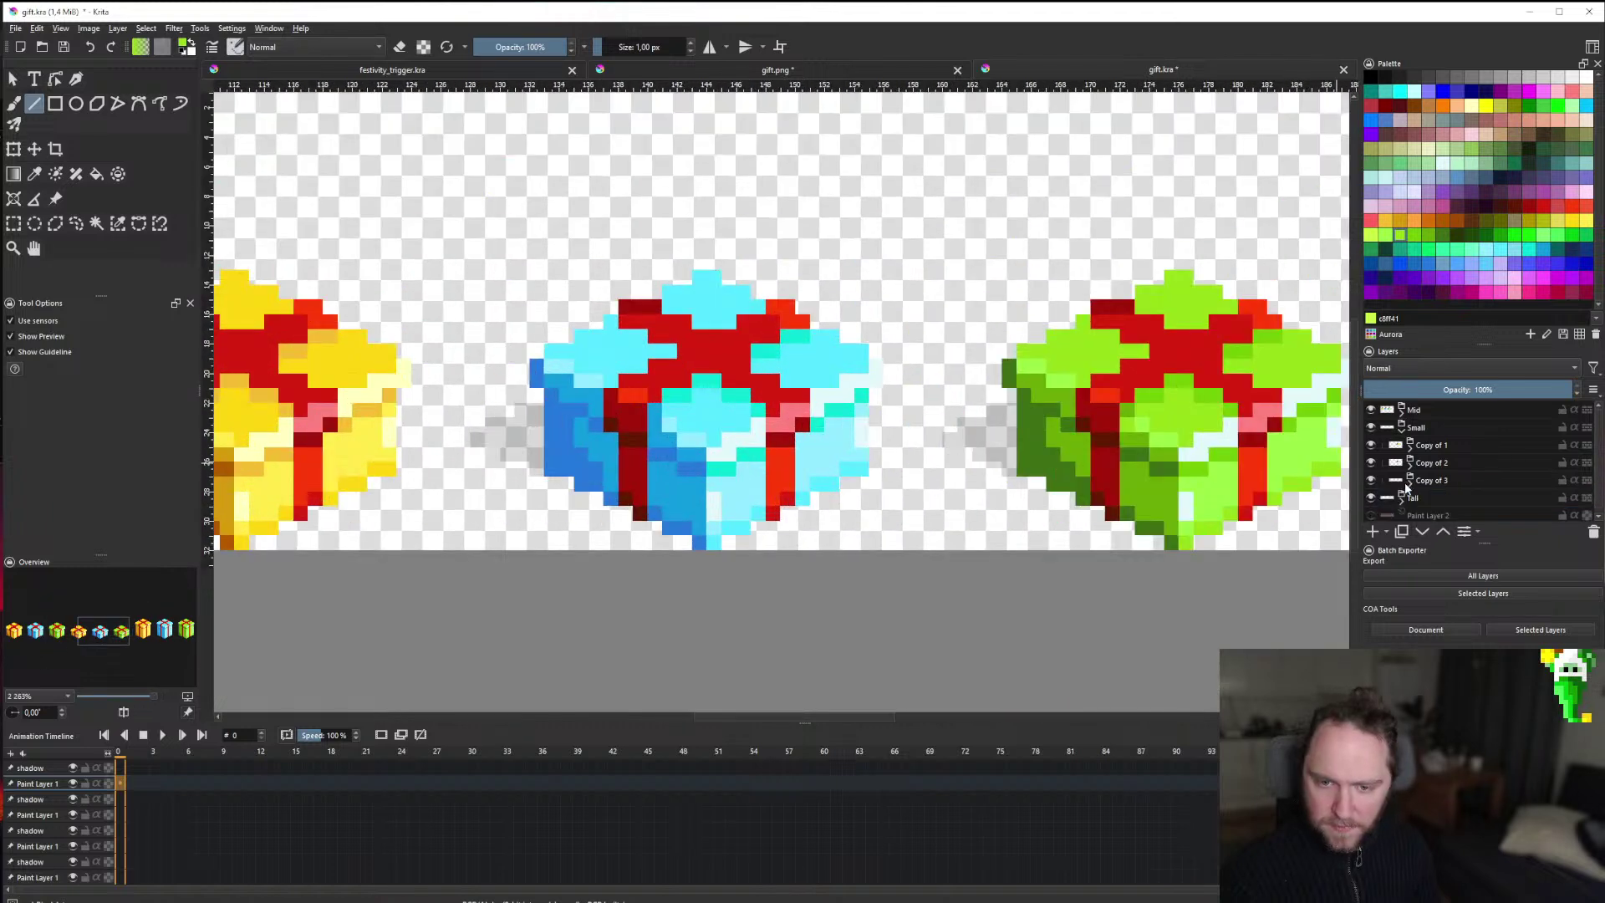
pyautogui.keyDown('ctrl'); pyautogui.click(671, 418); pyautogui.keyUp('ctrl')
pyautogui.click(658, 423)
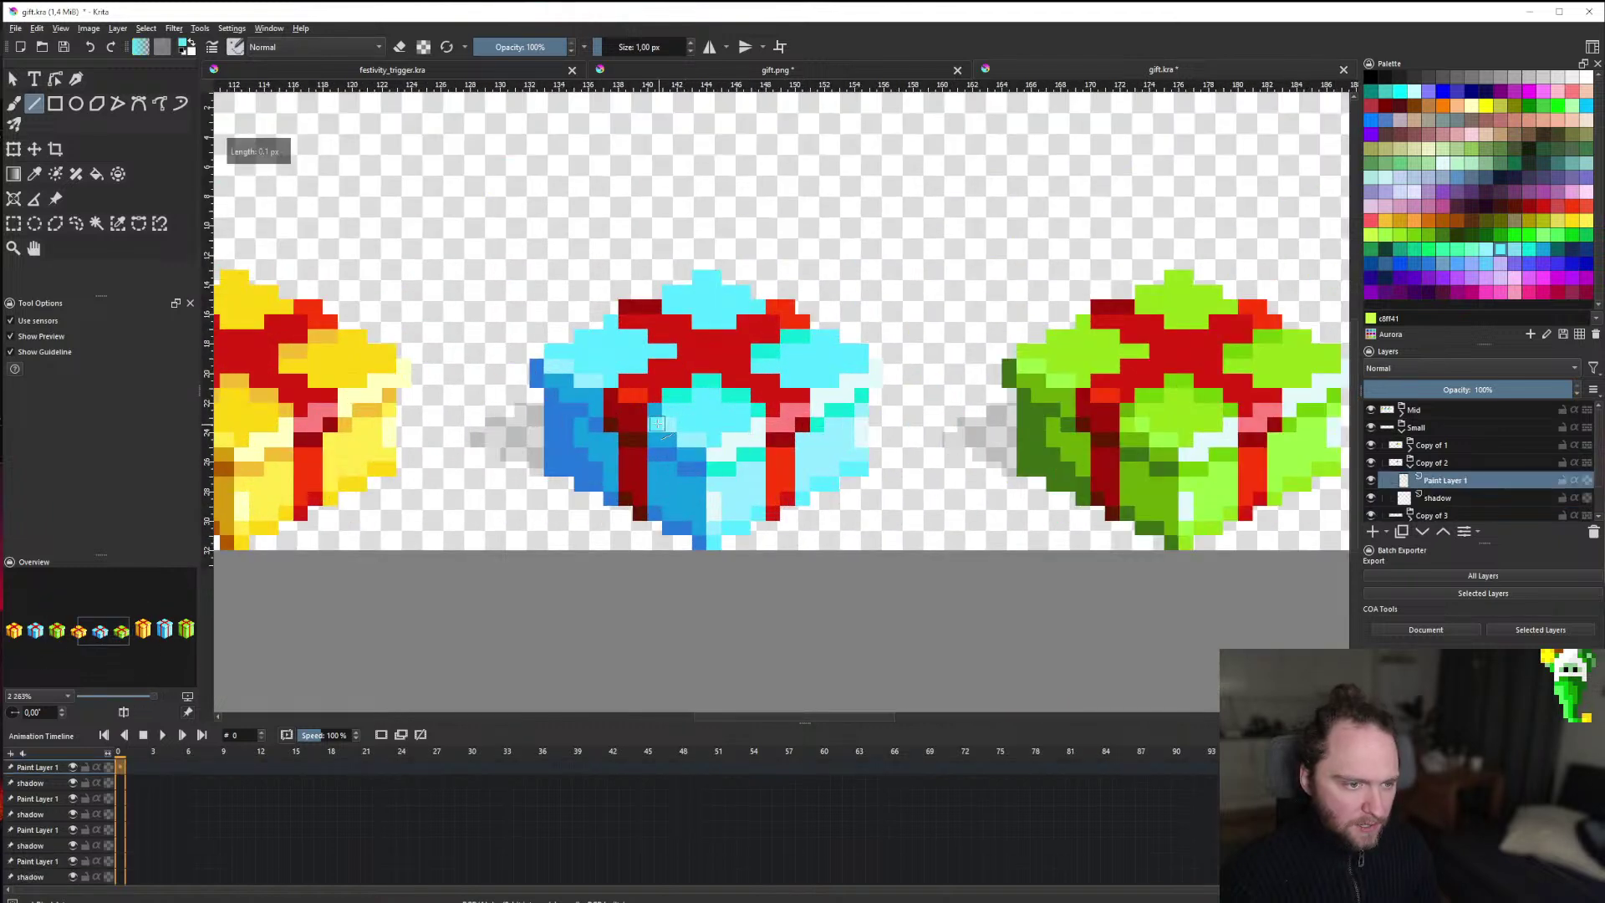
pyautogui.scroll(-5, 815, 446)
# On the paint layer of Copy of 1 in the Small group, retouch the yellow gift's front lid corner with a sampled lid yellow.
pyautogui.scroll(5, 710, 442)
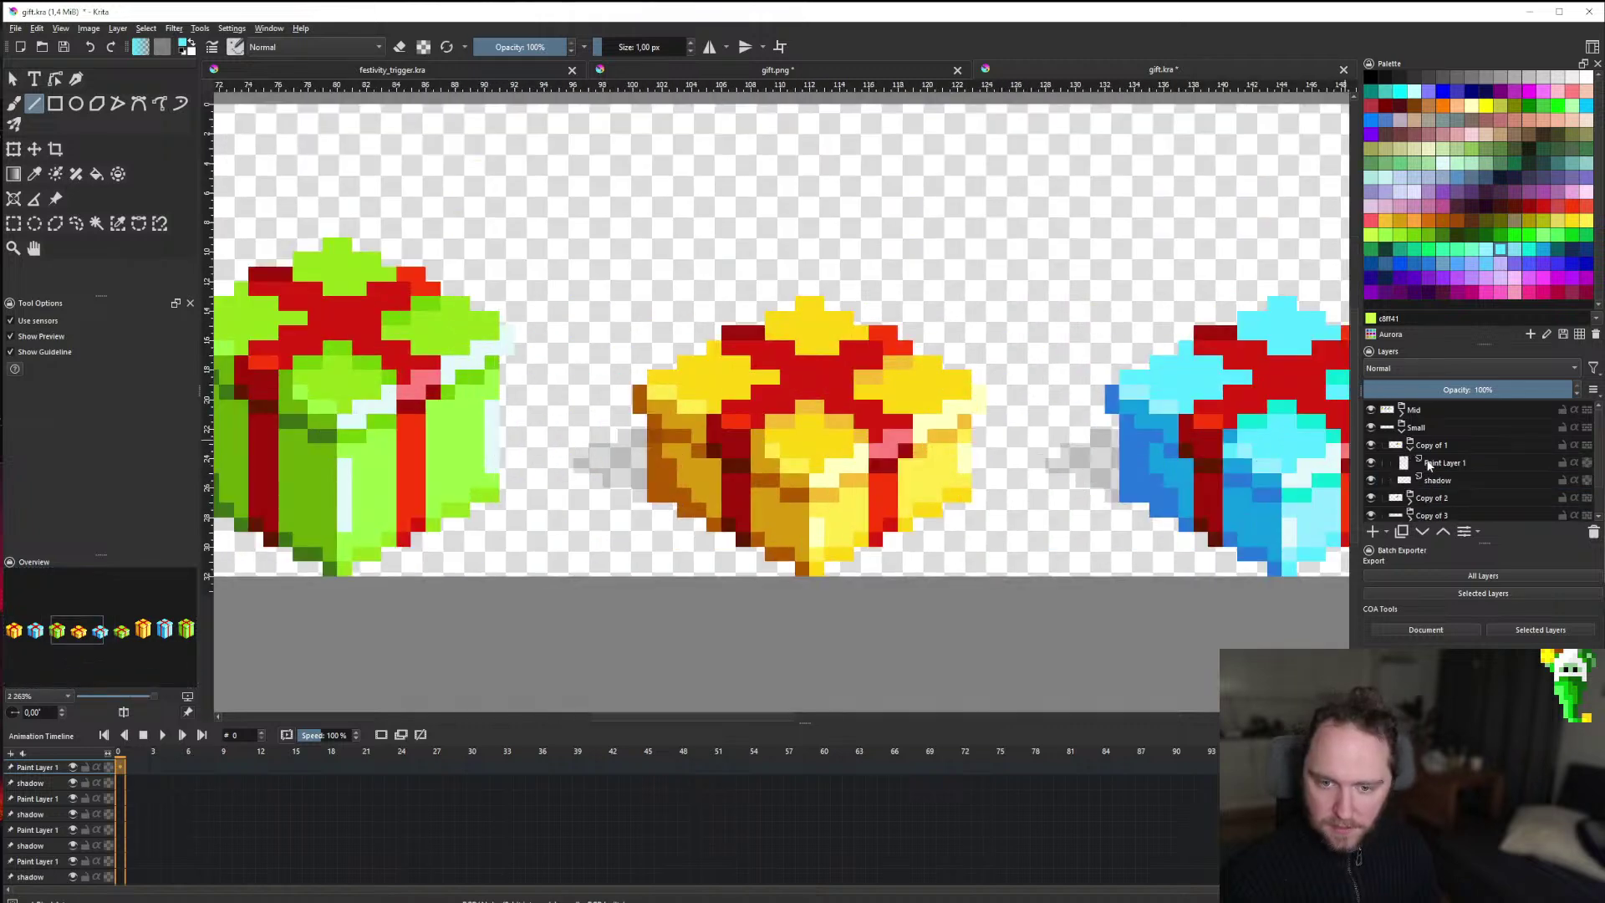
pyautogui.scroll(2, 806, 451)
pyautogui.keyDown('ctrl'); pyautogui.click(764, 444); pyautogui.keyUp('ctrl')
pyautogui.scroll(-7, 764, 444)
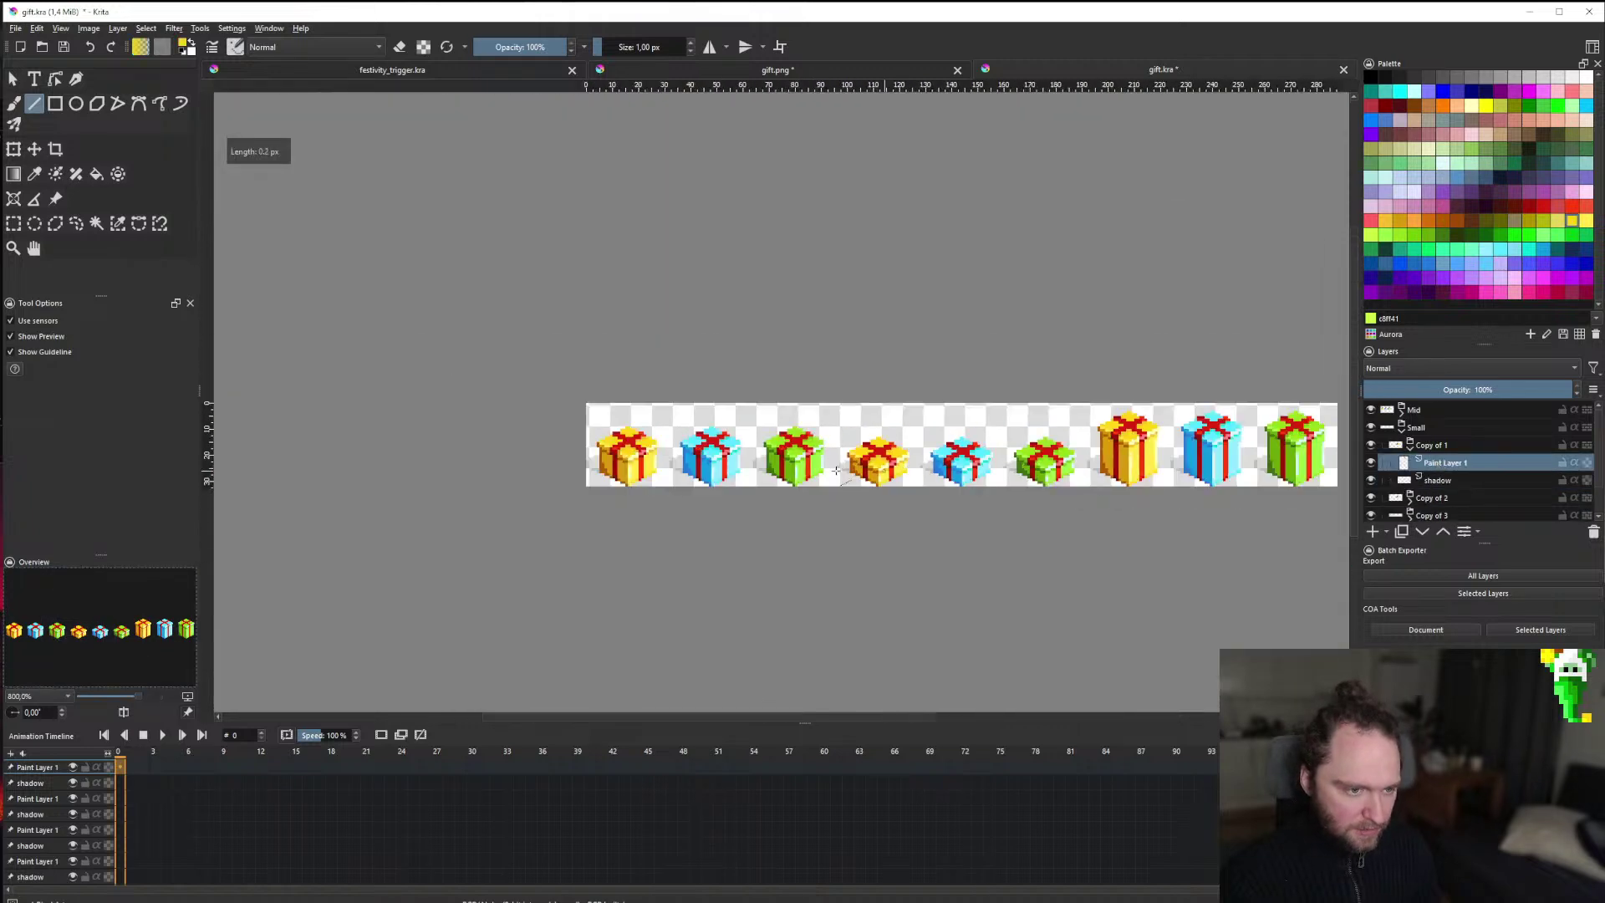
# On the paint layer of Mid group 3, retouch the green gift's front lid corner beside the left ribbon with a sampled green.
pyautogui.scroll(4, 710, 460)
pyautogui.click(1401, 427)
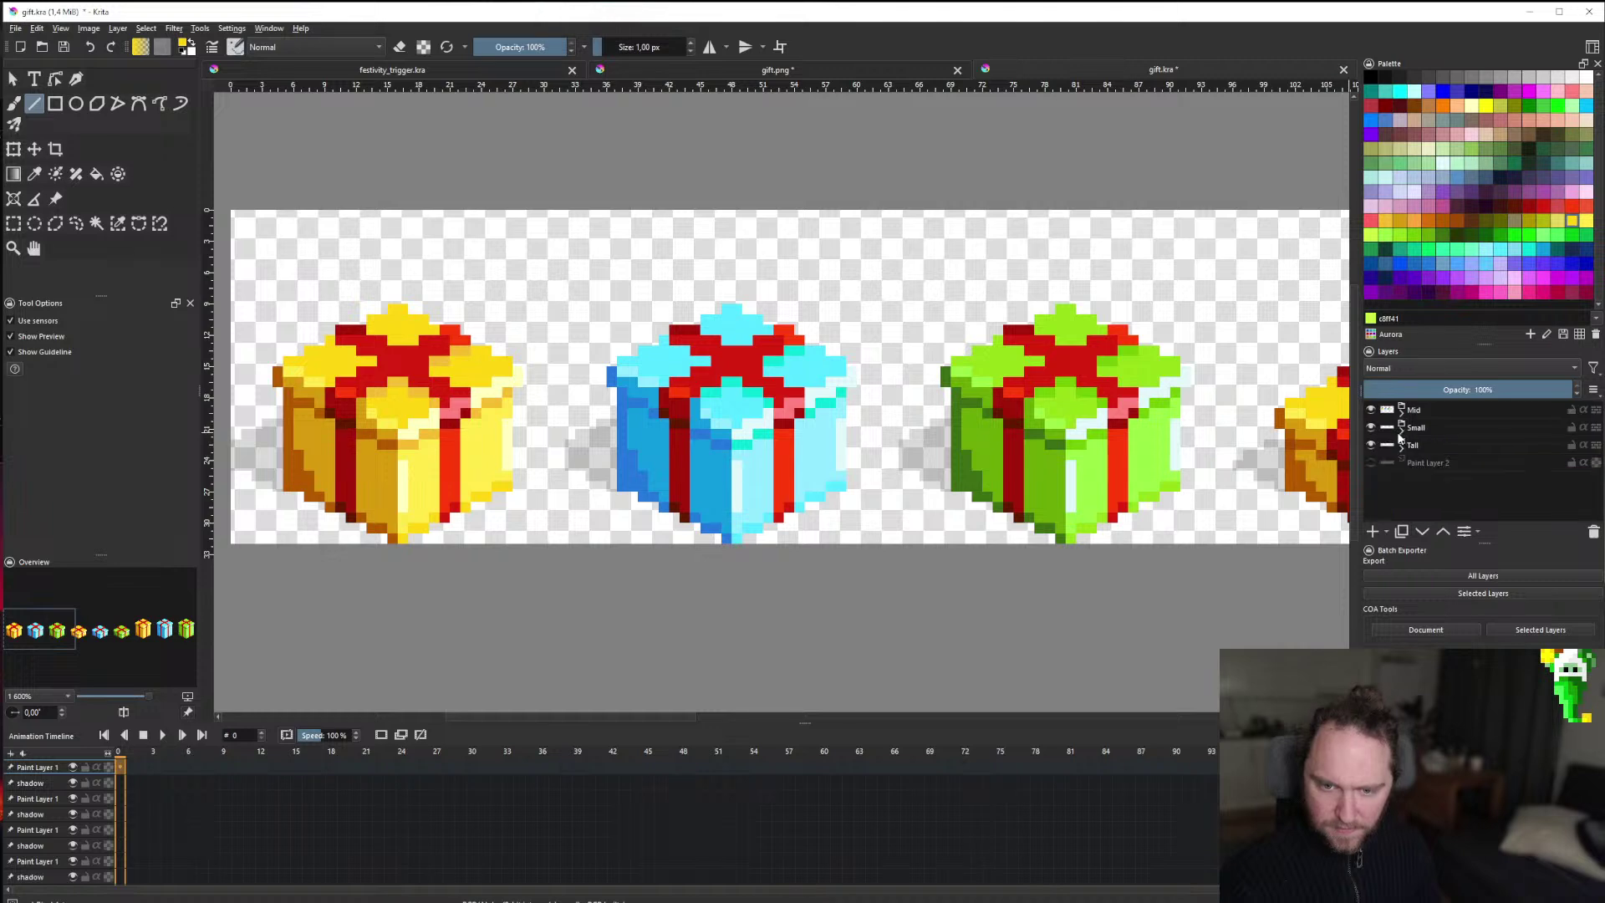
pyautogui.click(1402, 409)
pyautogui.click(1412, 460)
pyautogui.click(1372, 481)
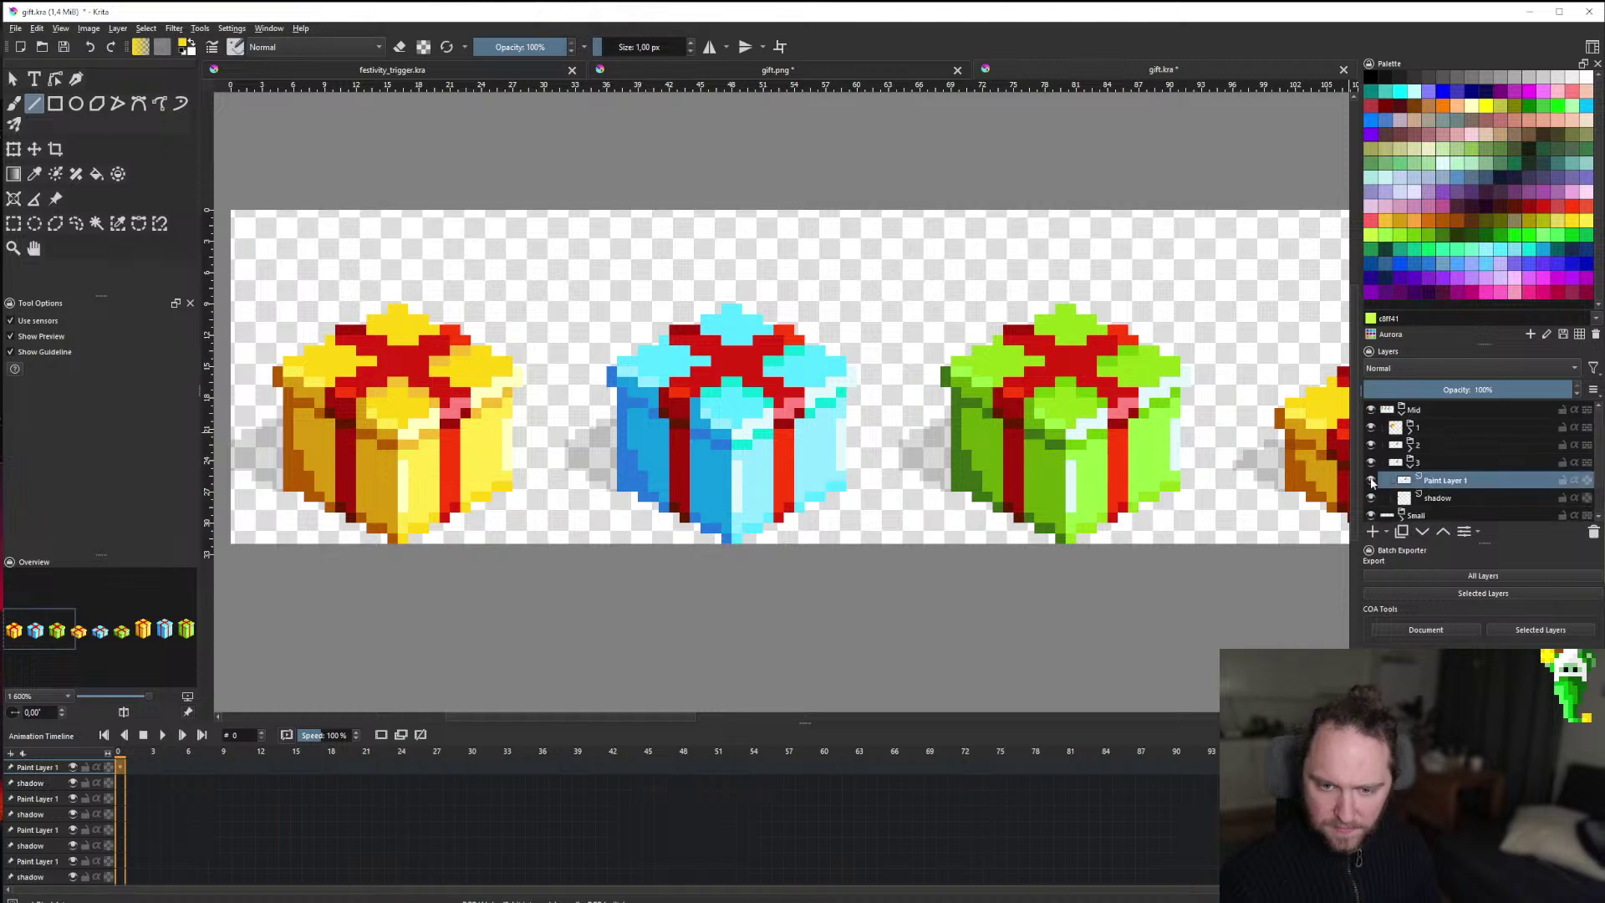
pyautogui.scroll(3, 953, 405)
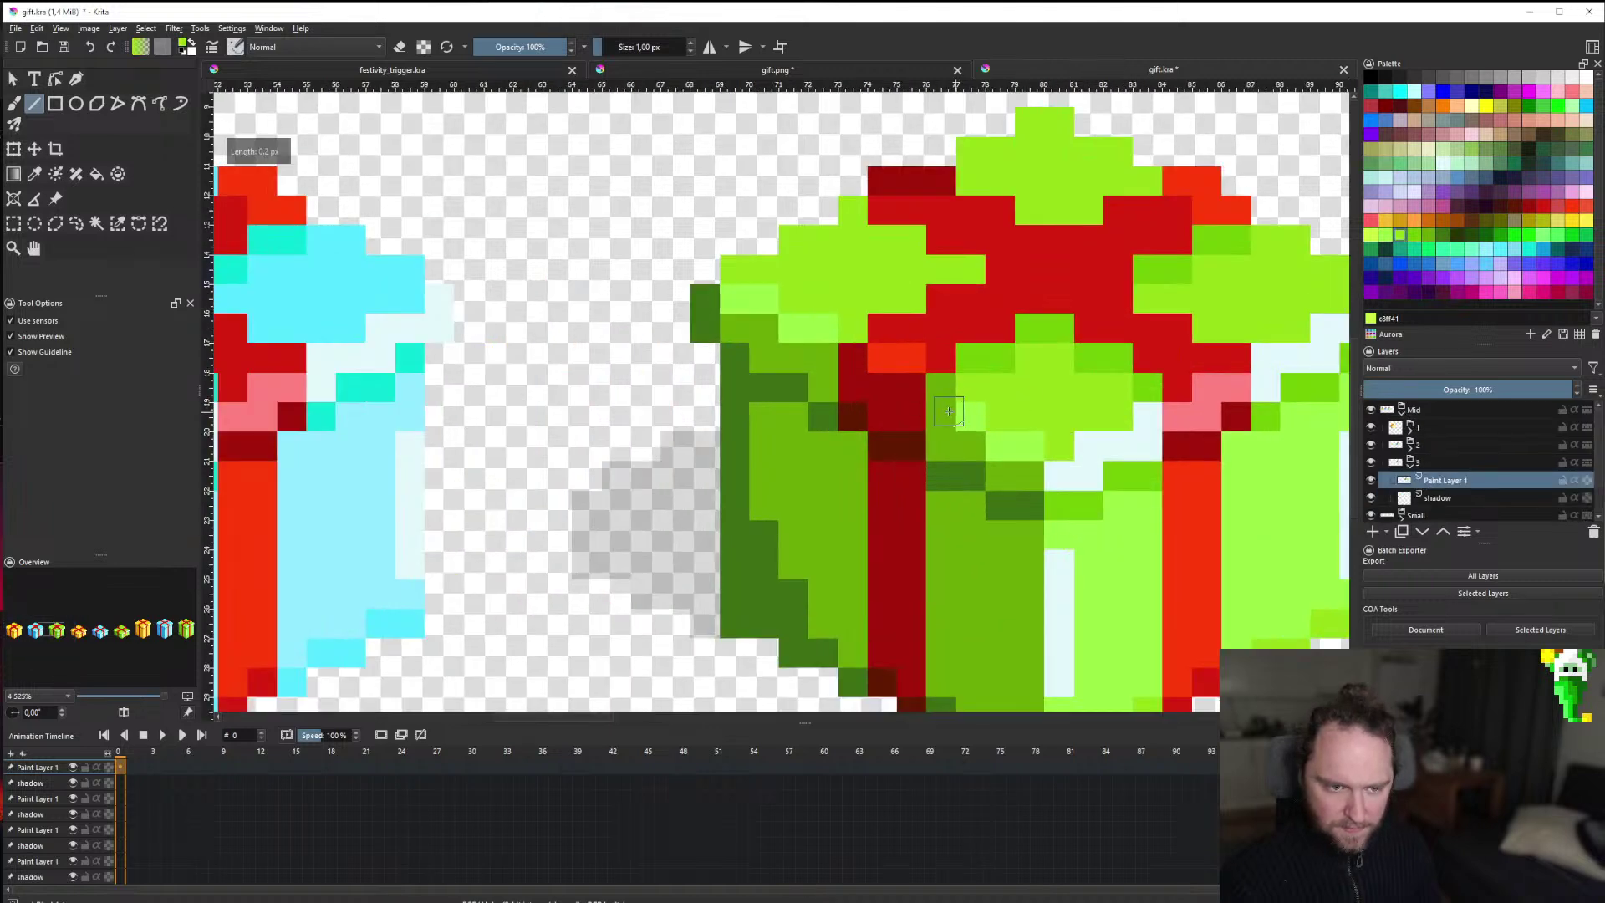
pyautogui.scroll(-4, 854, 423)
# On the paint layer of Mid group 2, retouch the blue gift's front lid corner beside the left ribbon with a sampled lid blue.
pyautogui.scroll(4, 854, 424)
pyautogui.click(1410, 461)
pyautogui.click(1410, 444)
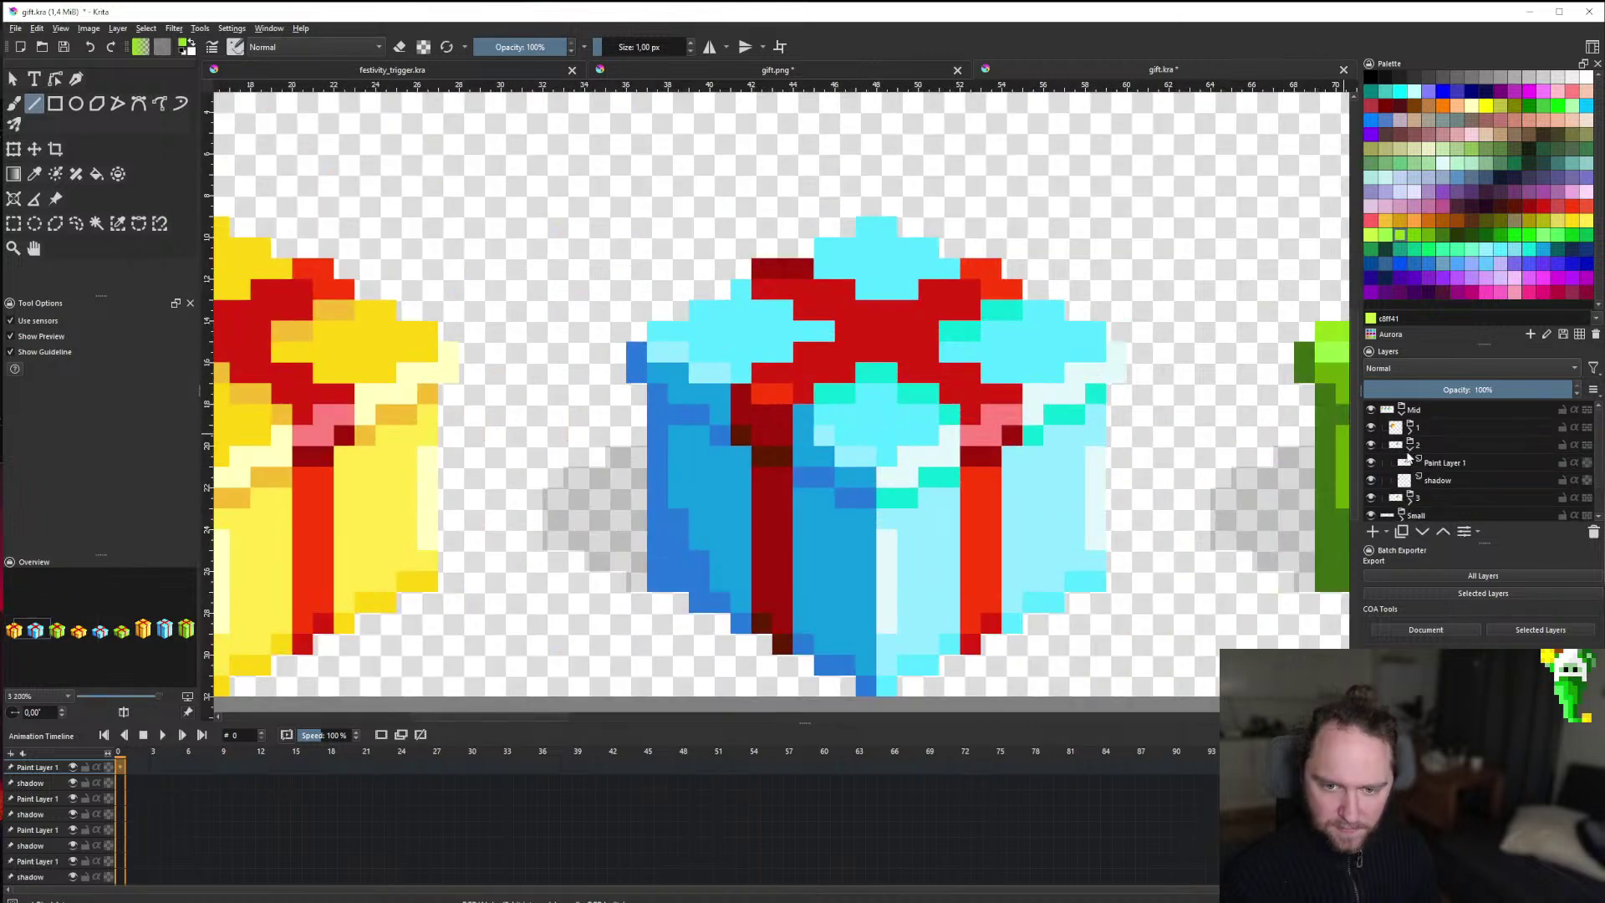
pyautogui.click(1394, 464)
pyautogui.scroll(-5, 857, 449)
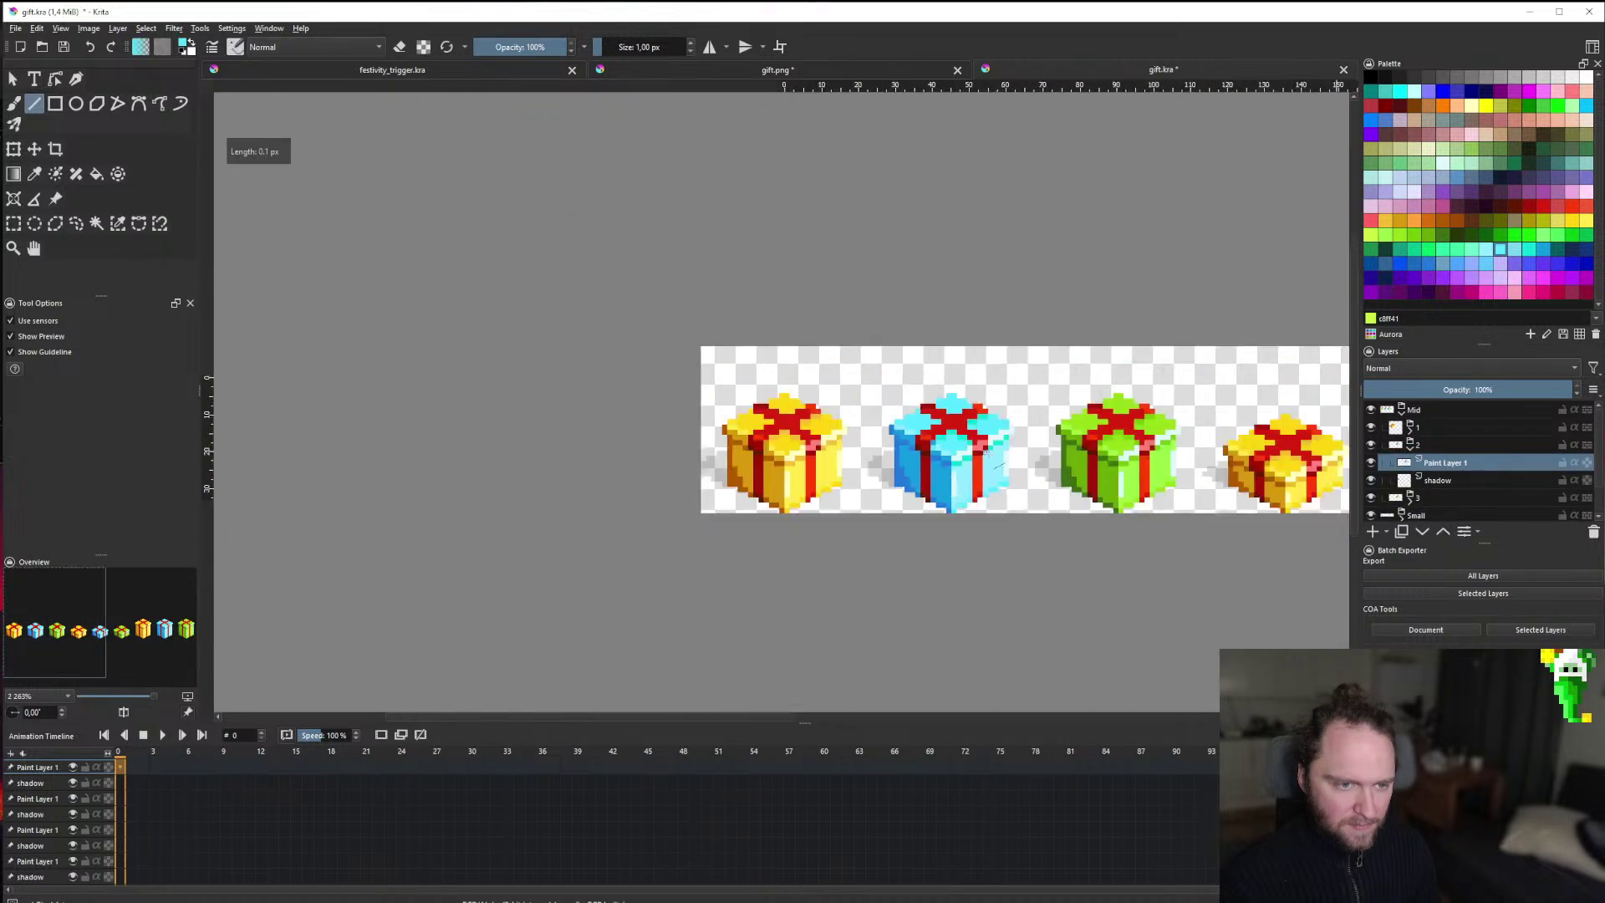
# On the paint layer of Mid group 1, retouch the yellow gift's front lid corner beside the left ribbon with a sampled lid yellow.
pyautogui.scroll(5, 855, 450)
pyautogui.click(1410, 444)
pyautogui.click(1410, 426)
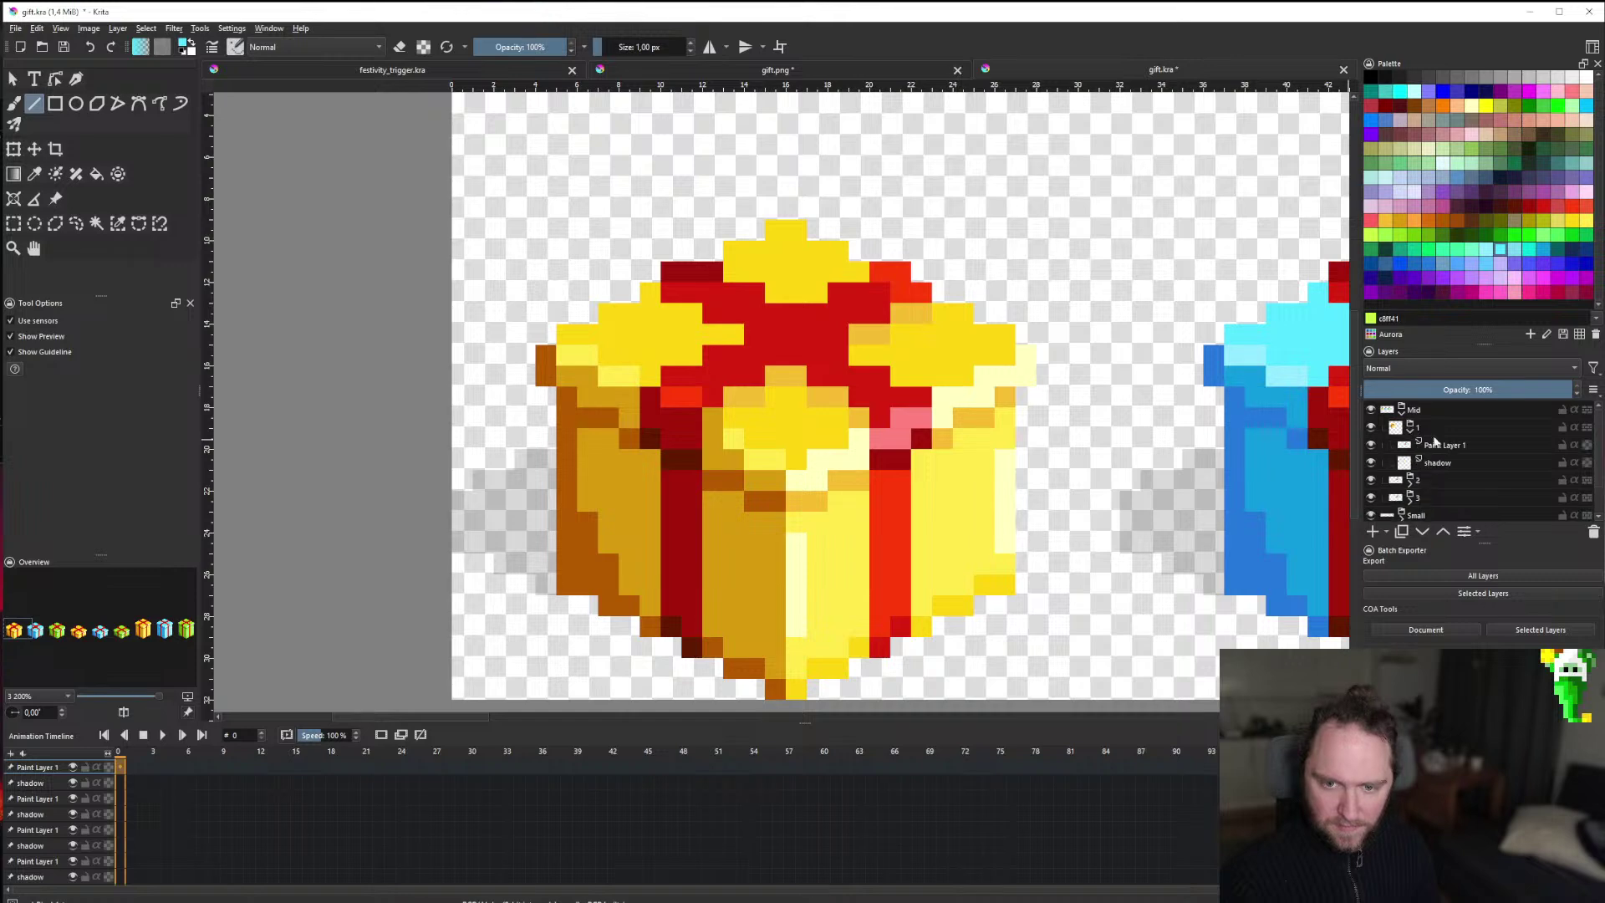
pyautogui.click(1442, 444)
pyautogui.scroll(1, 765, 428)
pyautogui.keyDown('ctrl'); pyautogui.click(765, 428); pyautogui.keyUp('ctrl')
pyautogui.click(705, 448)
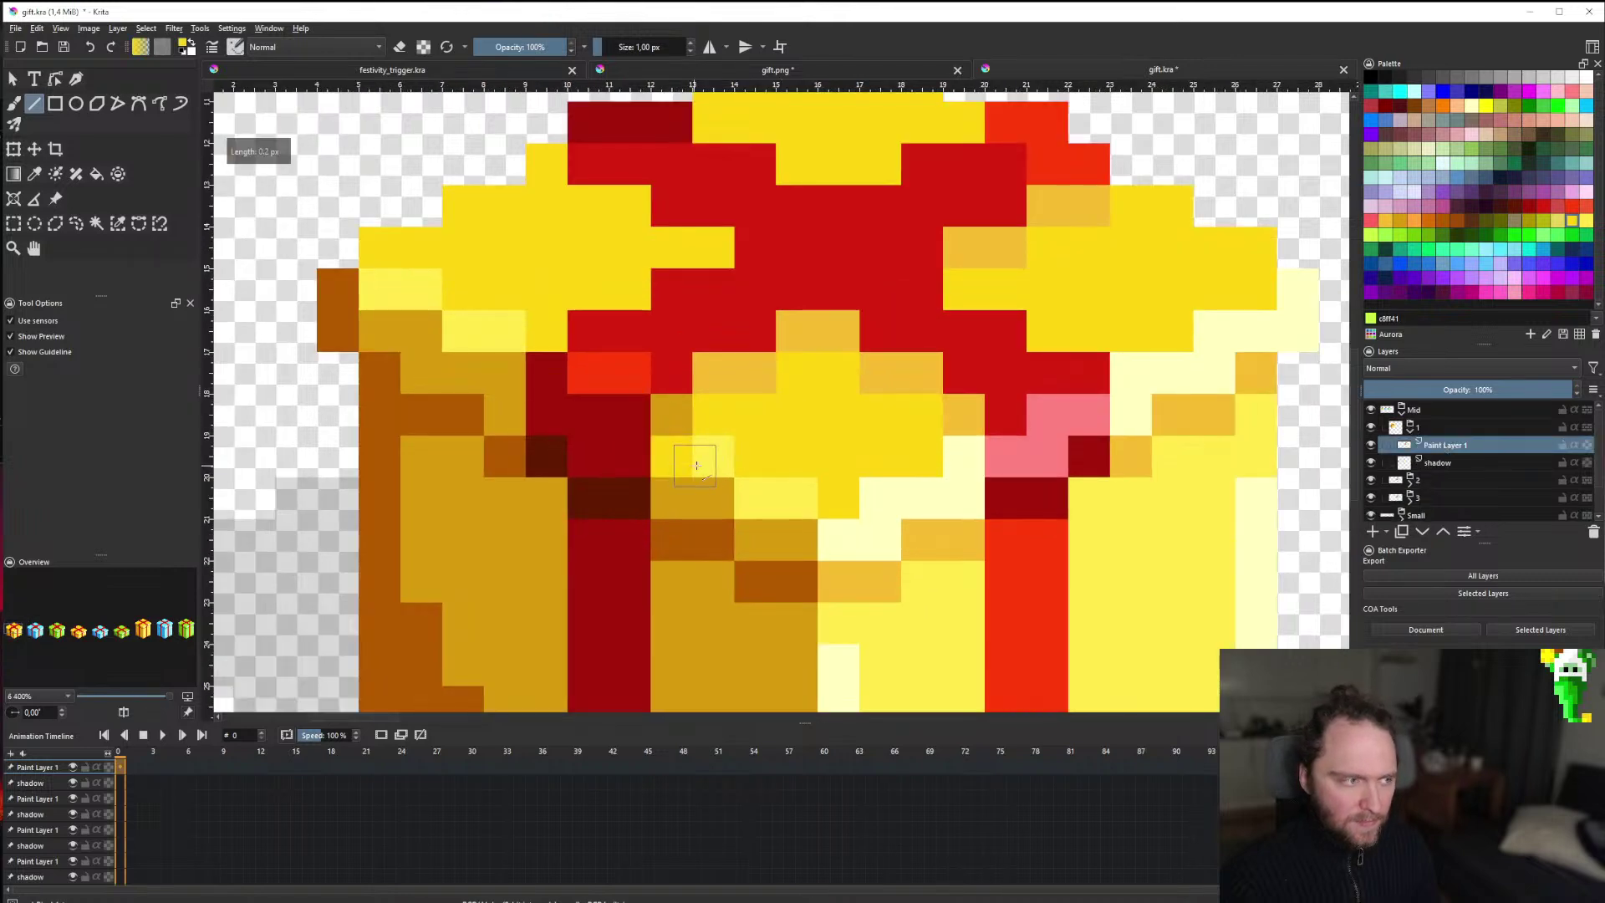
# Save the retouched gift.kra sheet and close the gift.png document without saving its changes.
pyautogui.scroll(-6, 702, 465)
pyautogui.scroll(-3, 719, 502)
pyautogui.scroll(2, 727, 527)
pyautogui.hotkey('ctrl', 's')
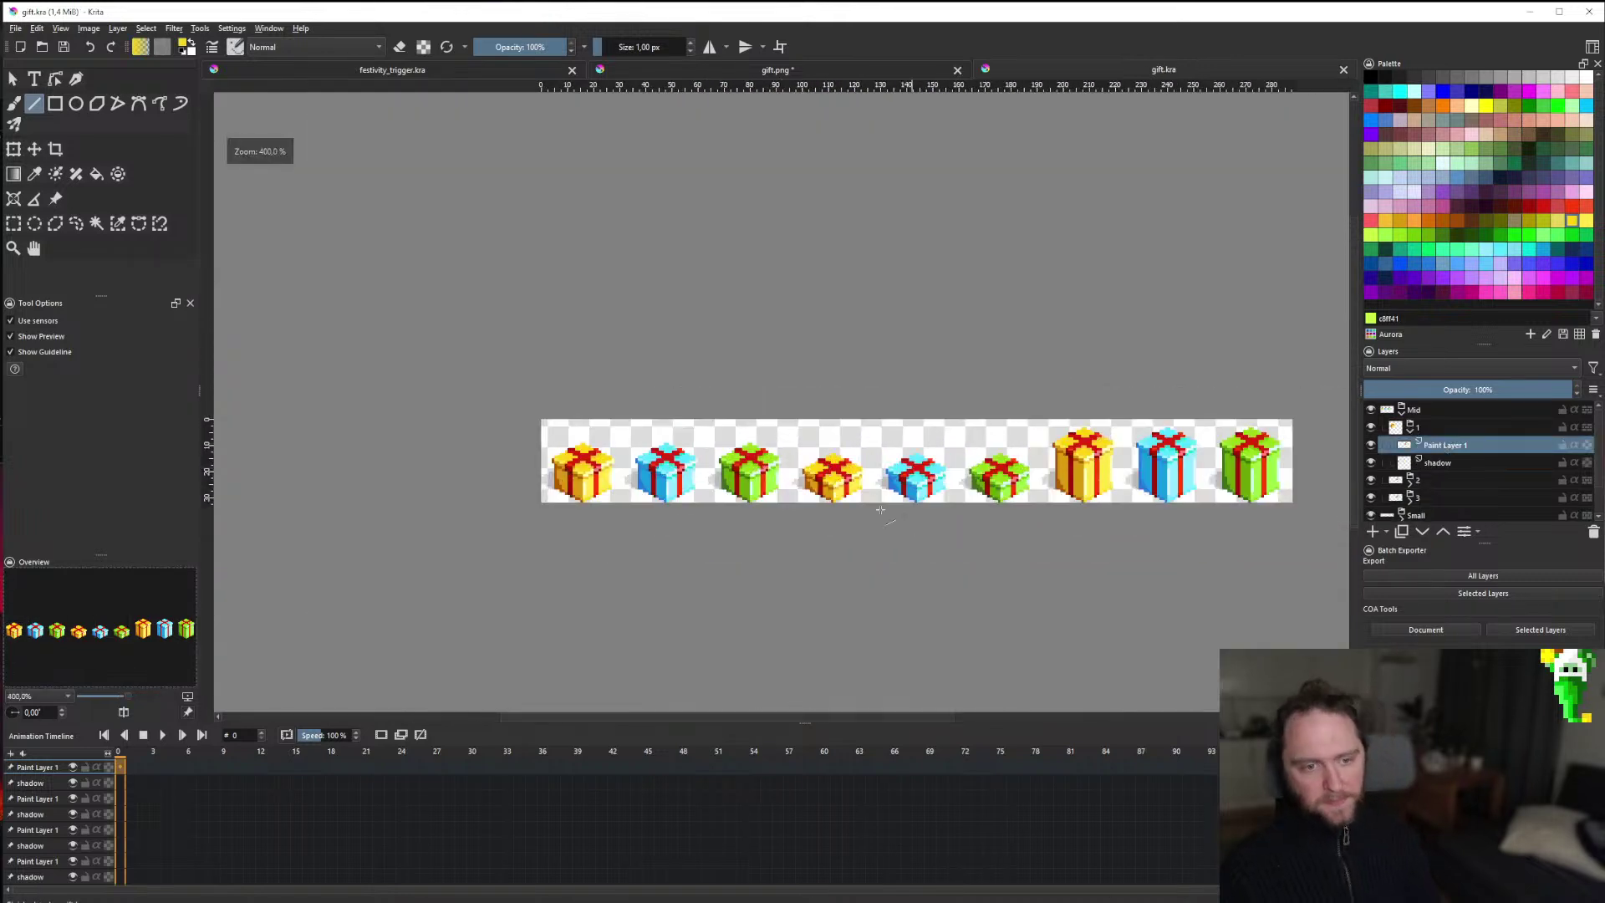
pyautogui.scroll(-2, 744, 562)
pyautogui.scroll(3, 967, 512)
pyautogui.scroll(-3, 967, 501)
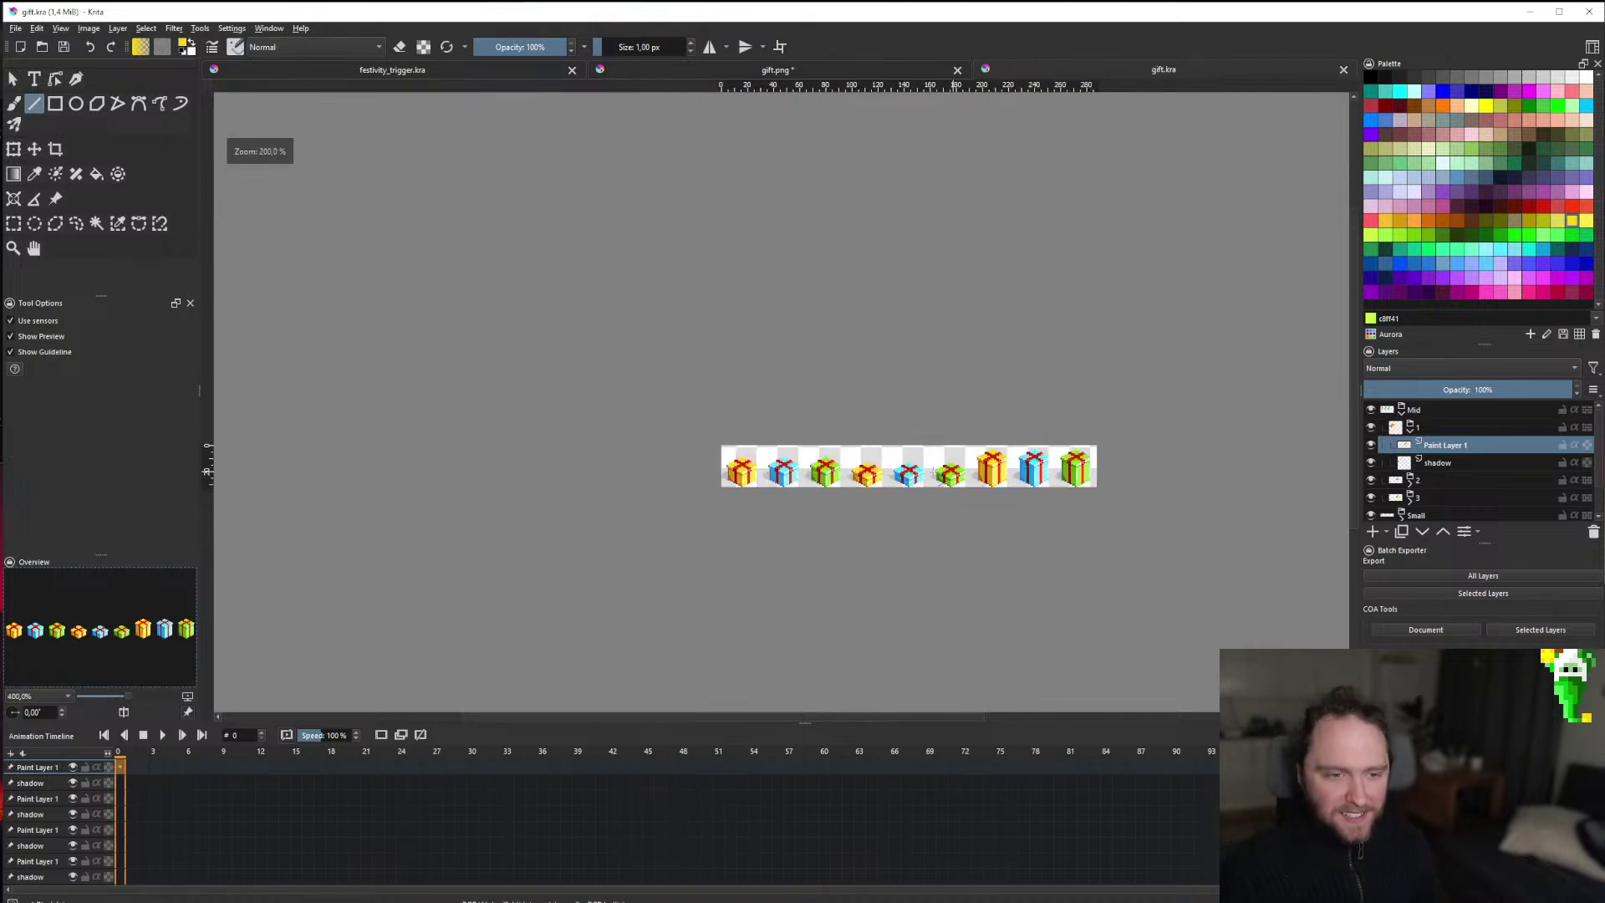
pyautogui.scroll(2, 965, 468)
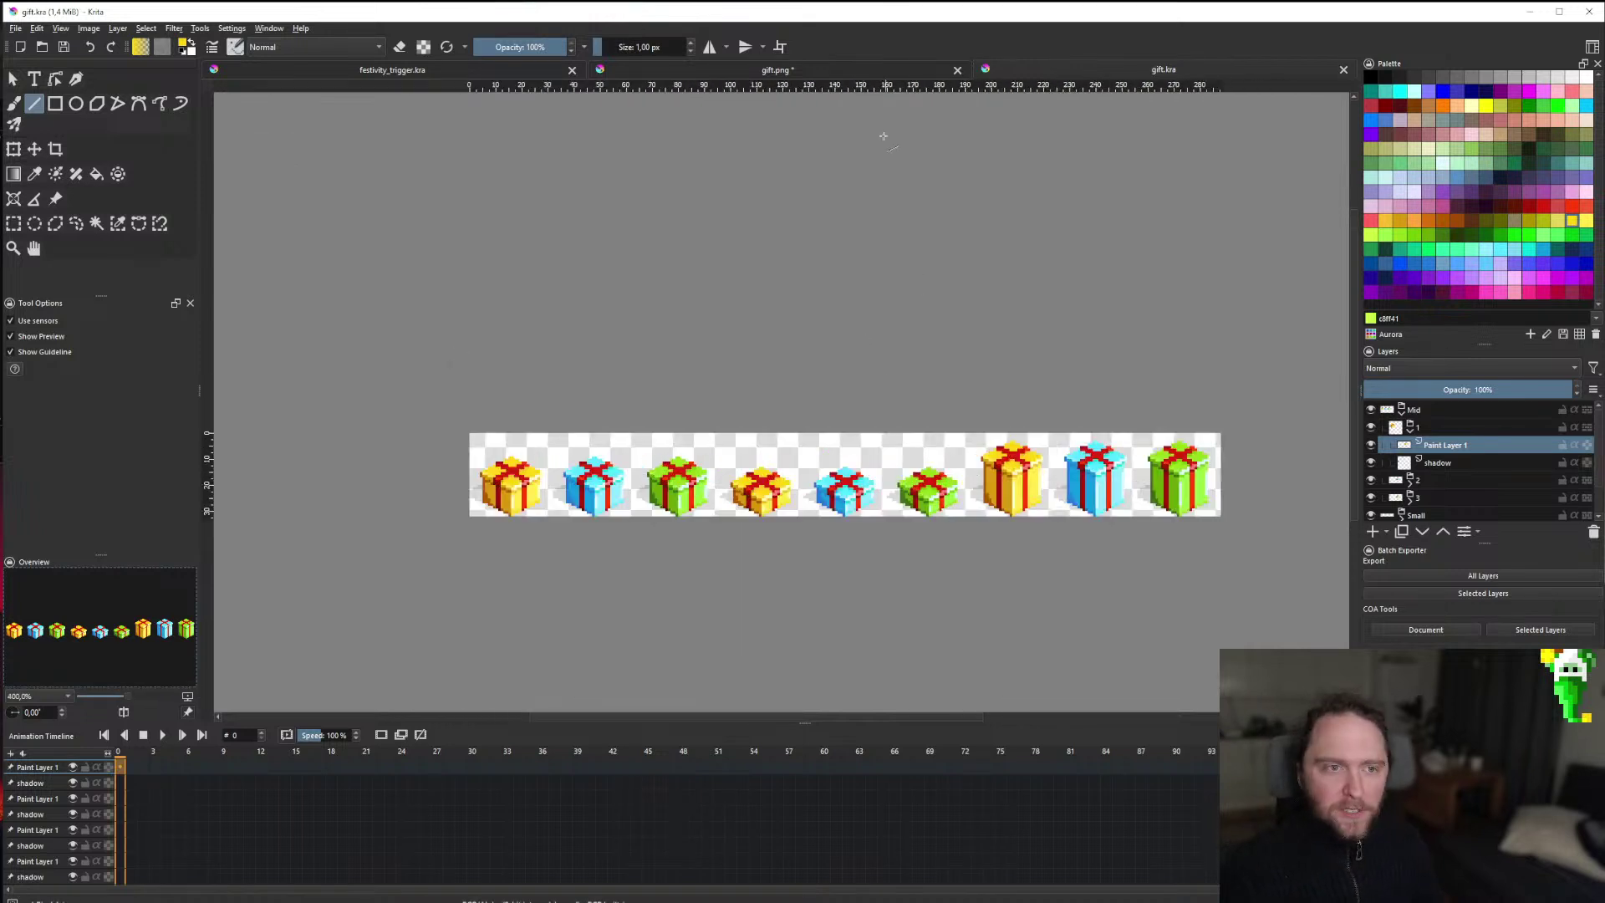
pyautogui.click(959, 71)
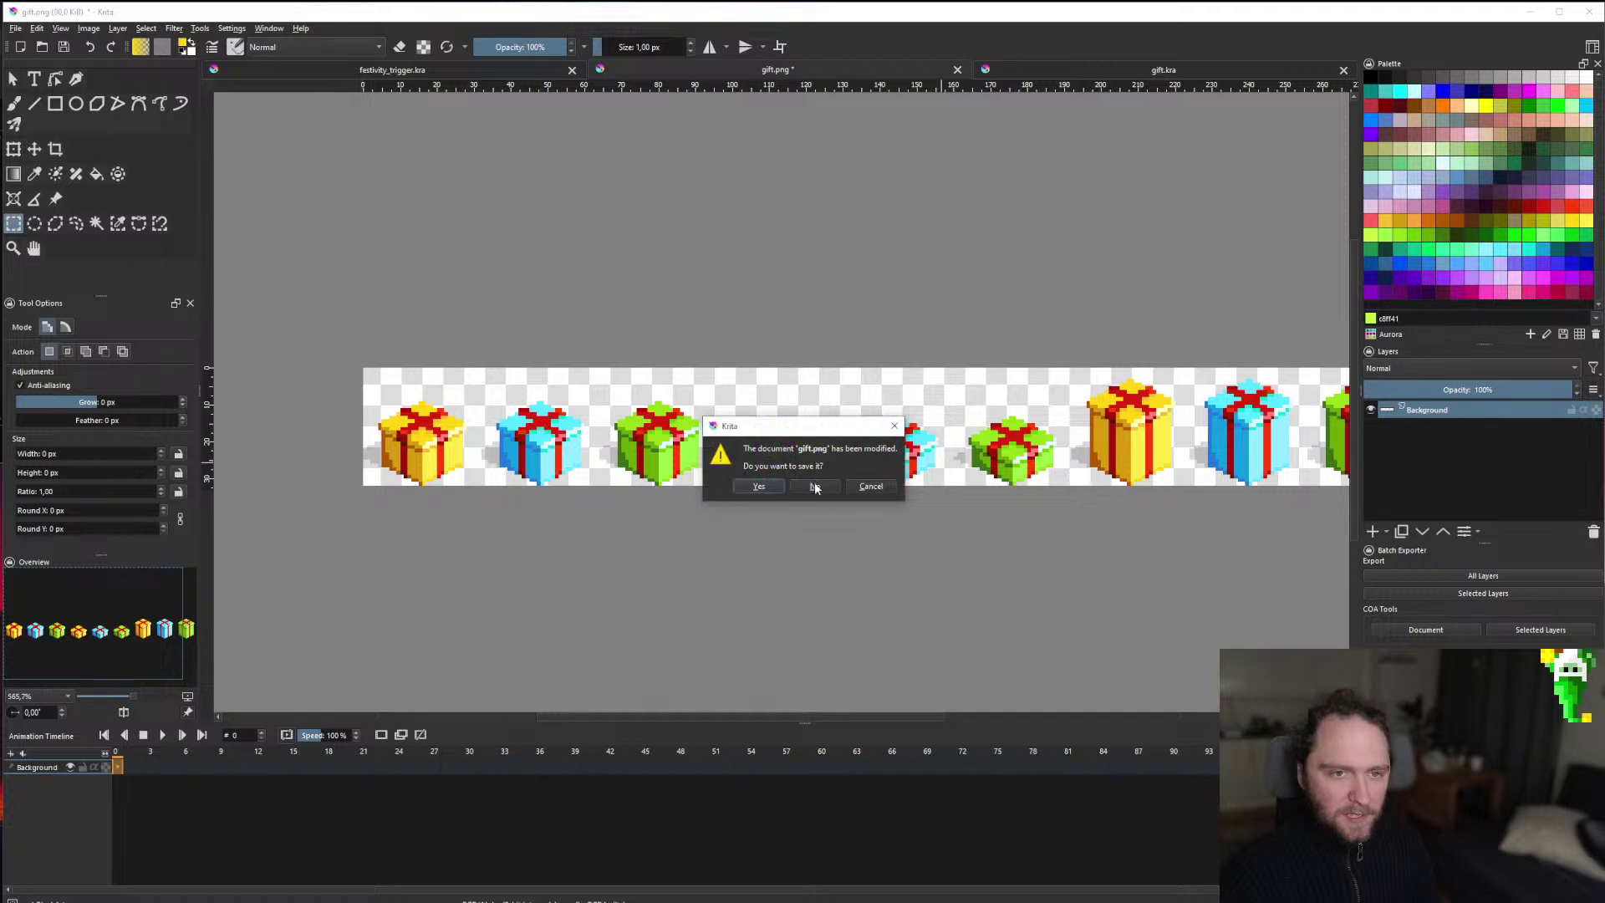
pyautogui.click(815, 487)
# In festivity_trigger.kra, select the visible Background layer of the Holiday group and sample the gift's green.
pyautogui.click(459, 71)
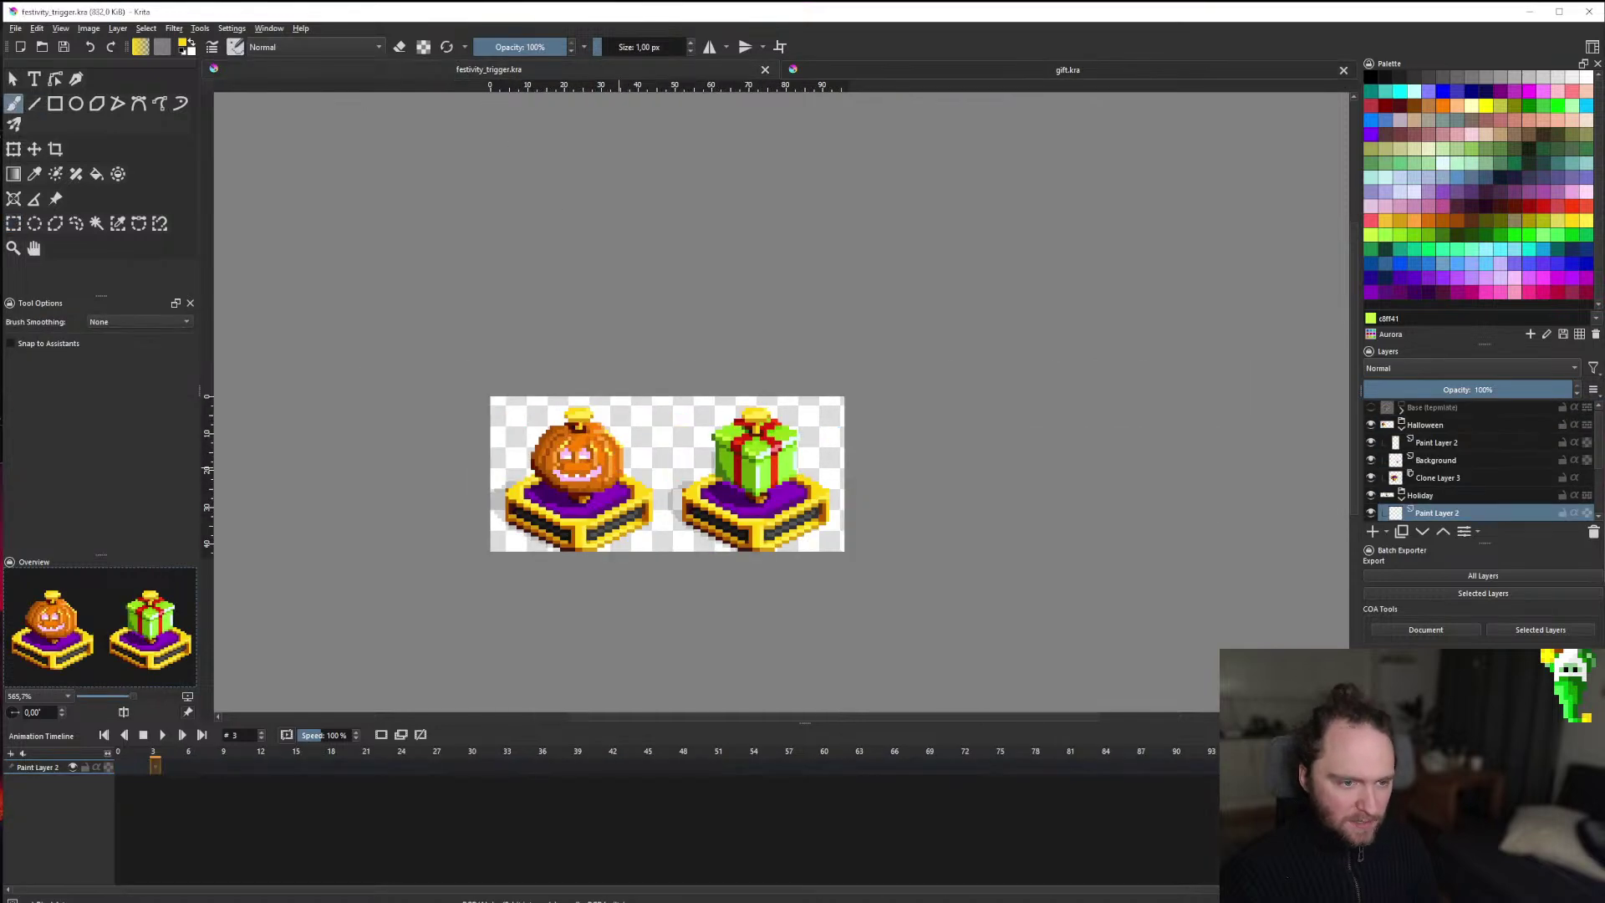
pyautogui.press('+')
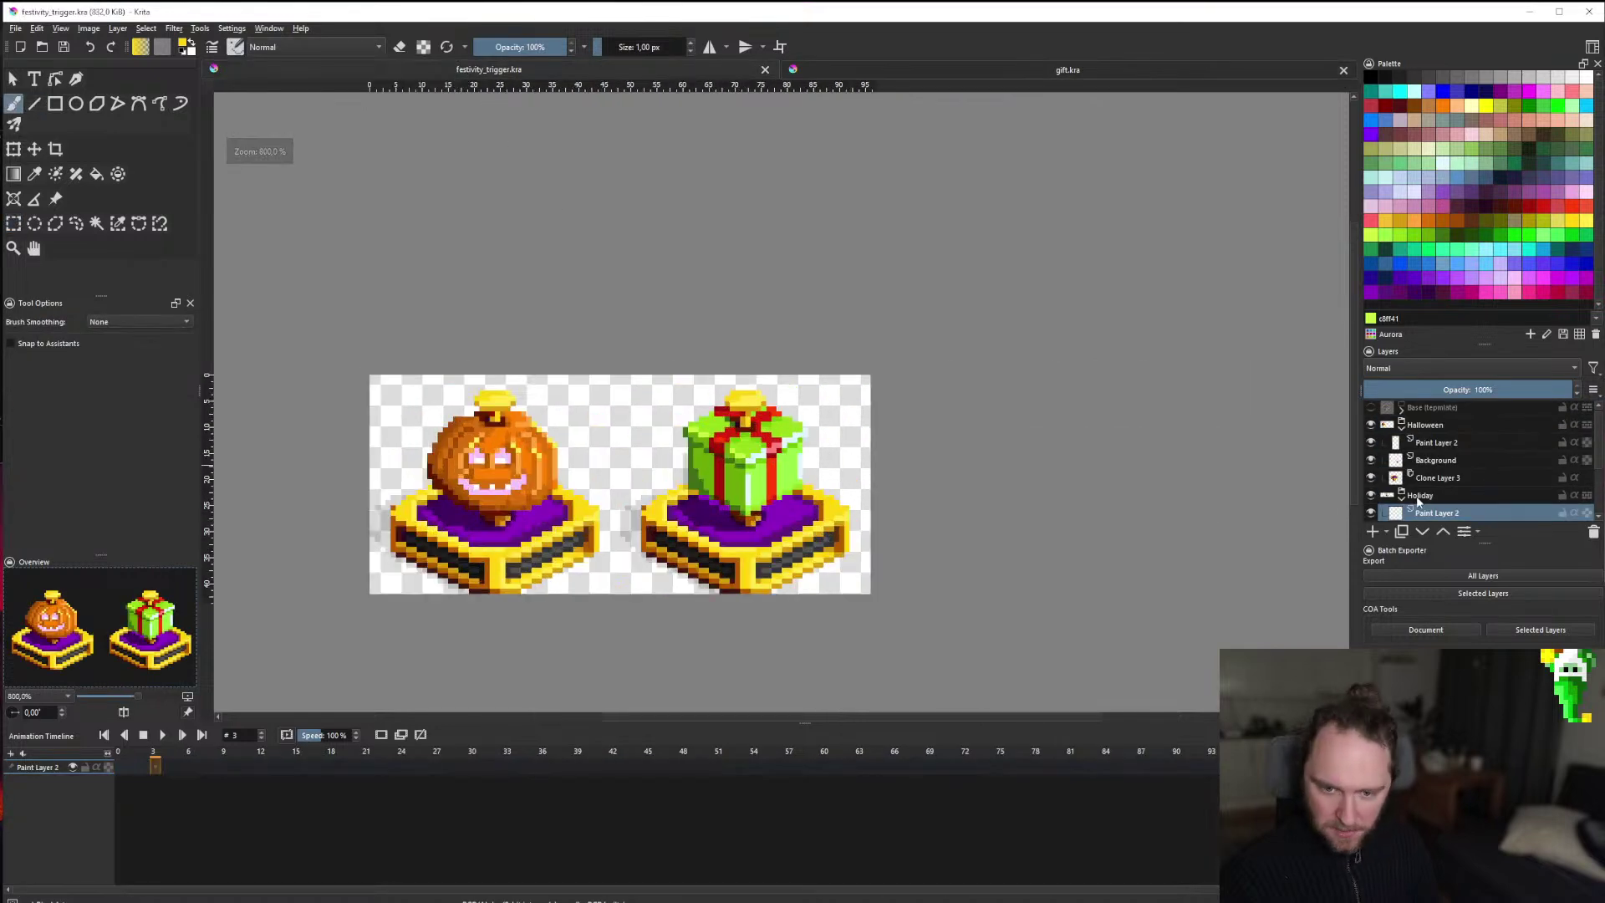
pyautogui.scroll(-2, 1426, 508)
pyautogui.click(1379, 440)
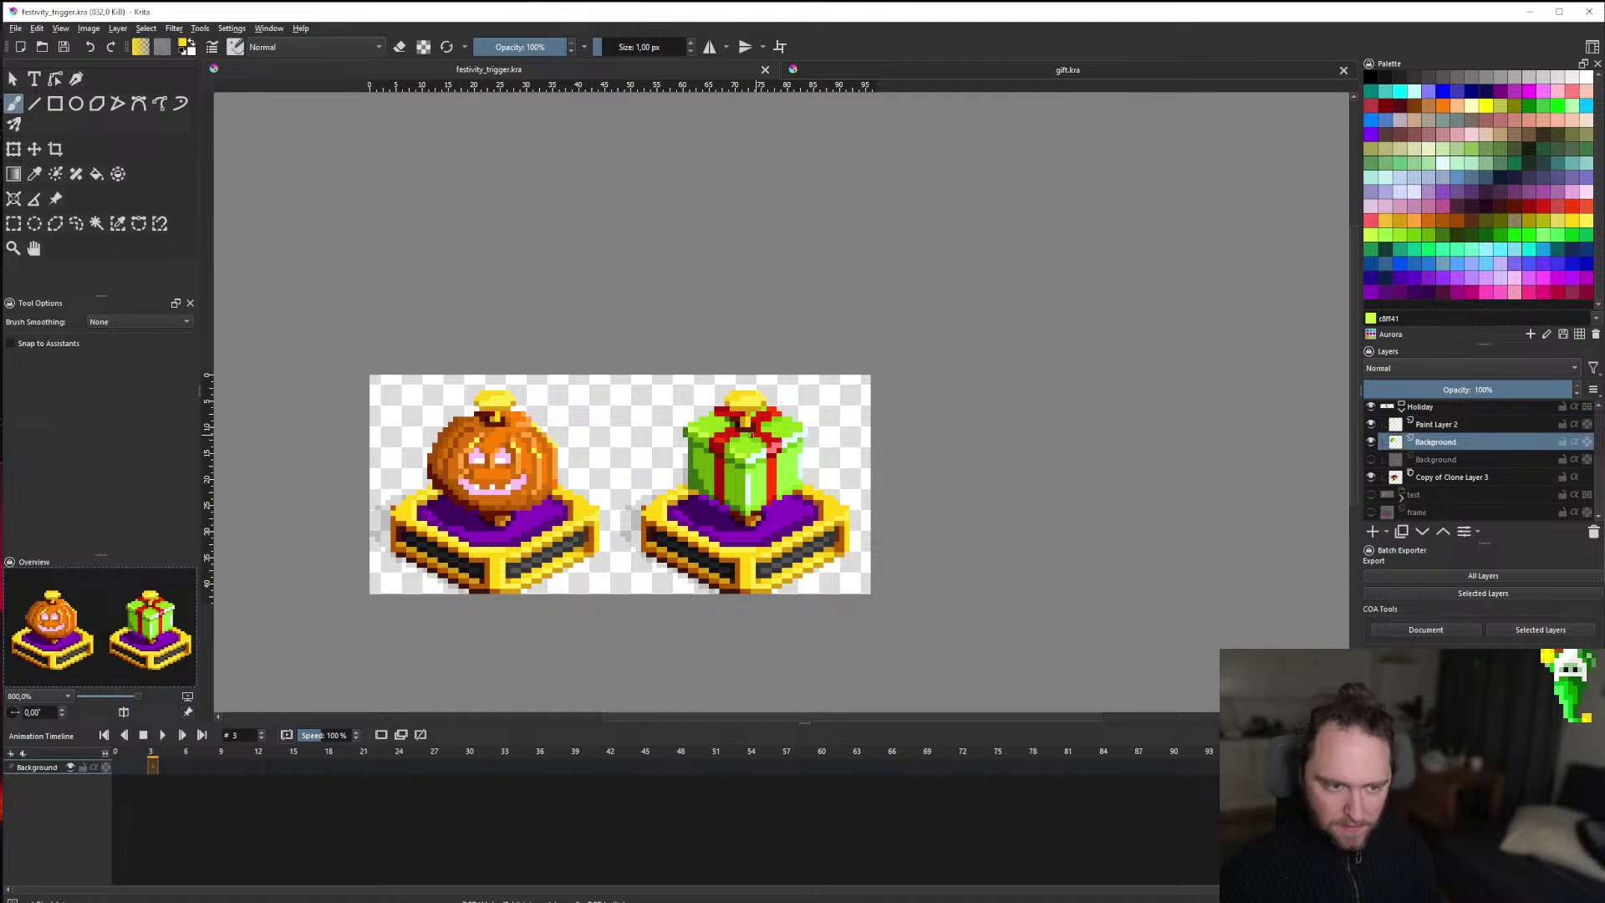
pyautogui.scroll(6, 734, 444)
pyautogui.scroll(-9, 734, 444)
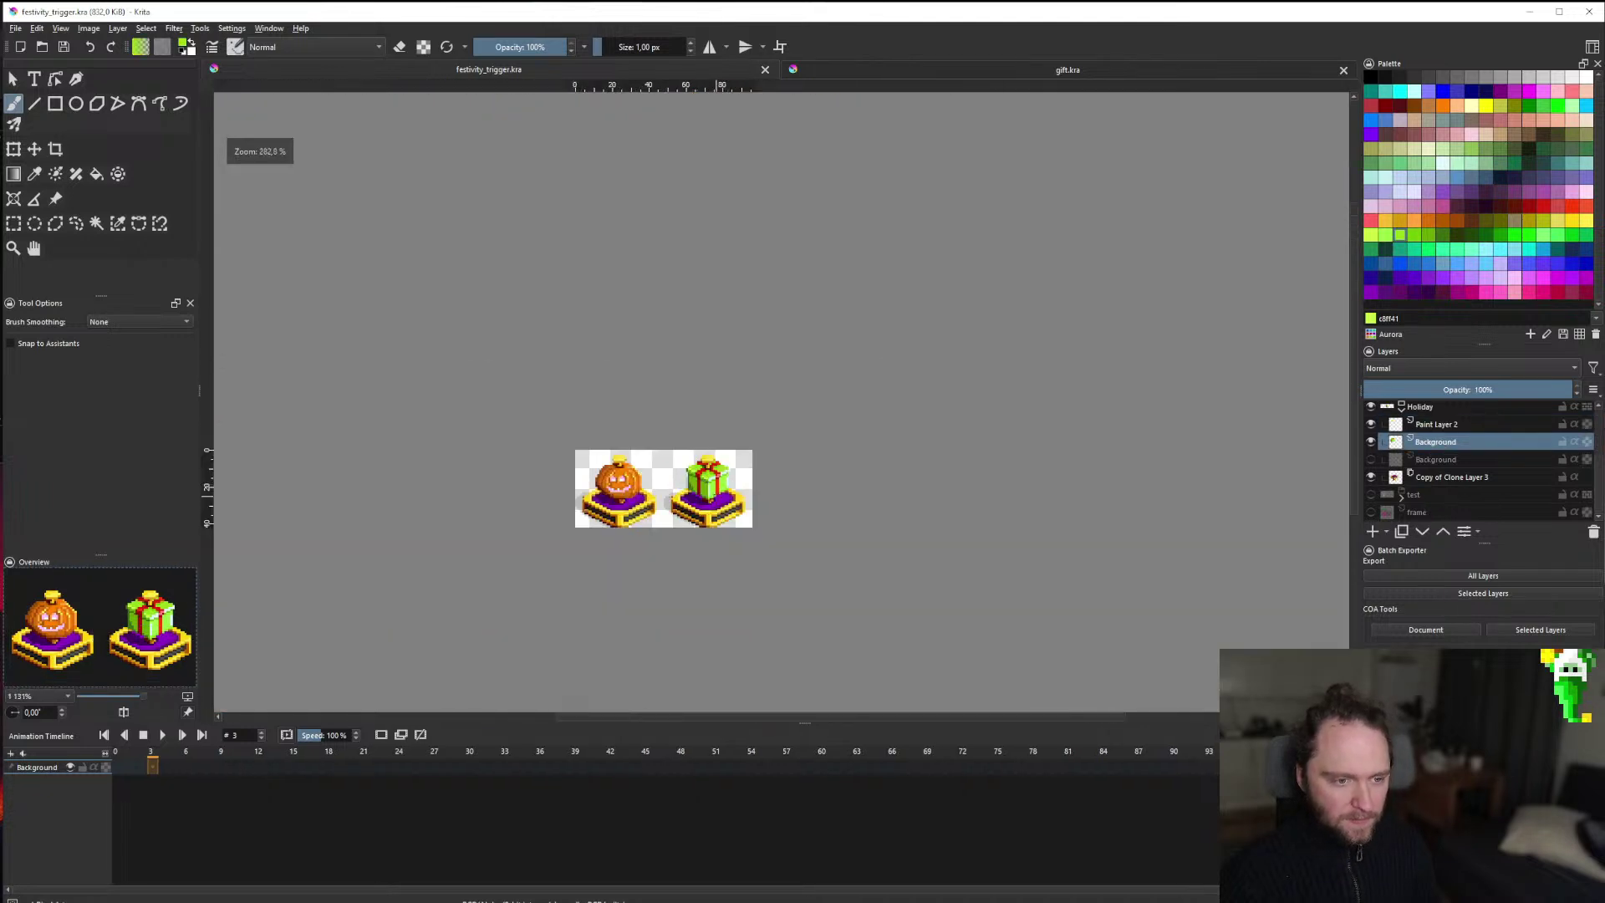
pyautogui.scroll(2, 788, 535)
# Return to the gift.kra document and collapse the Mid layer group.
pyautogui.click(861, 71)
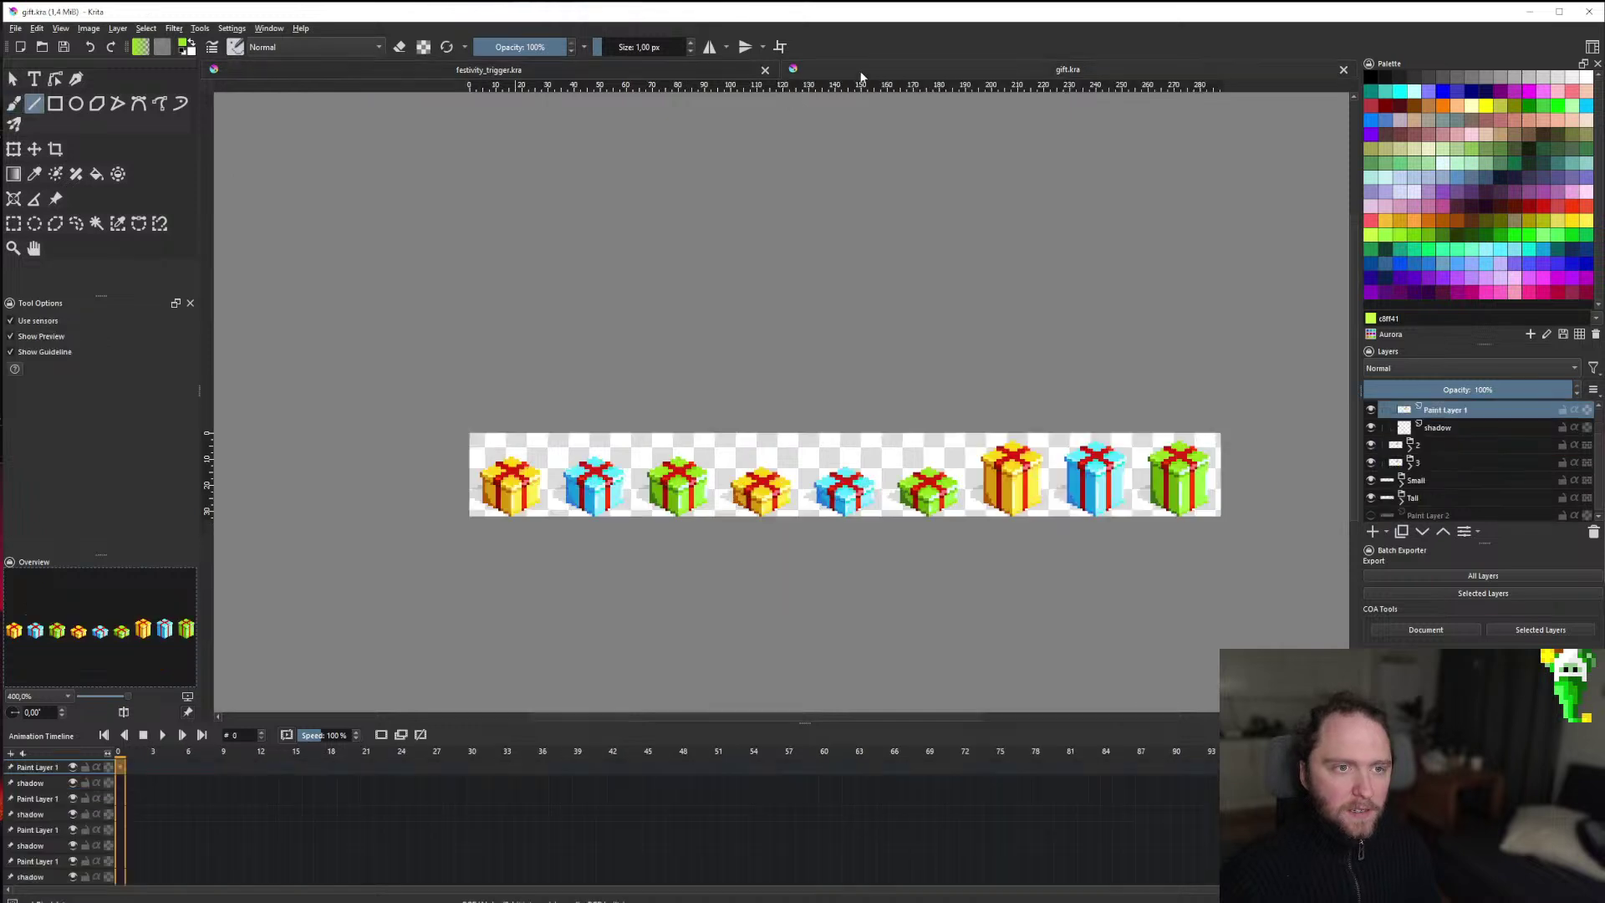
pyautogui.scroll(-2, 636, 438)
pyautogui.scroll(2, 705, 453)
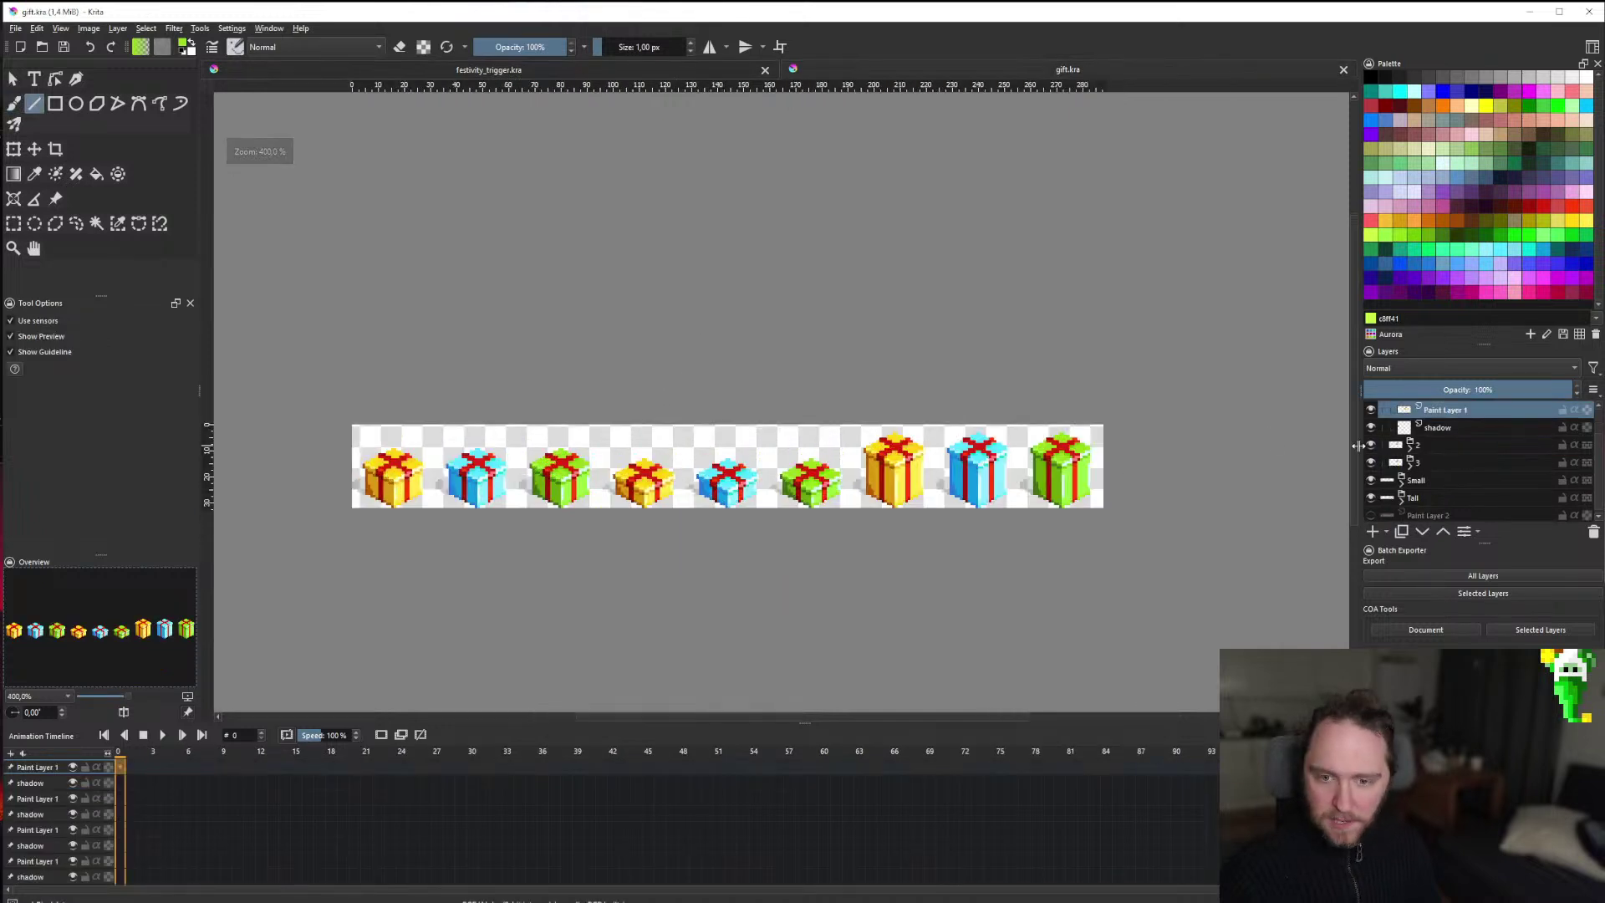
pyautogui.scroll(1, 1440, 455)
pyautogui.click(1402, 411)
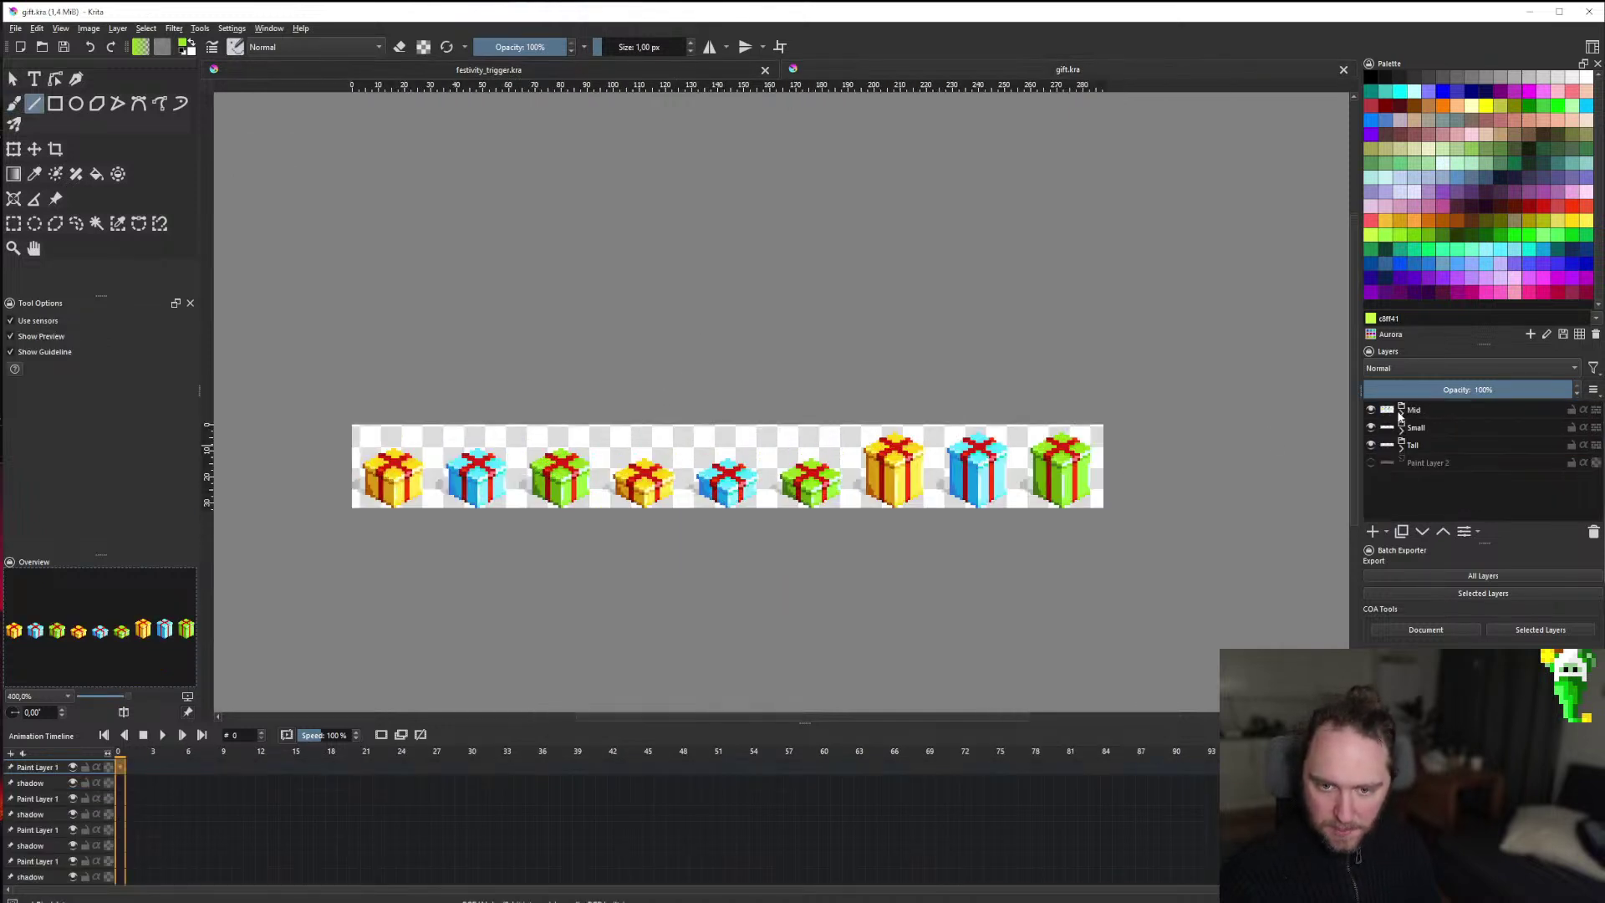
pyautogui.doubleClick(1443, 461)
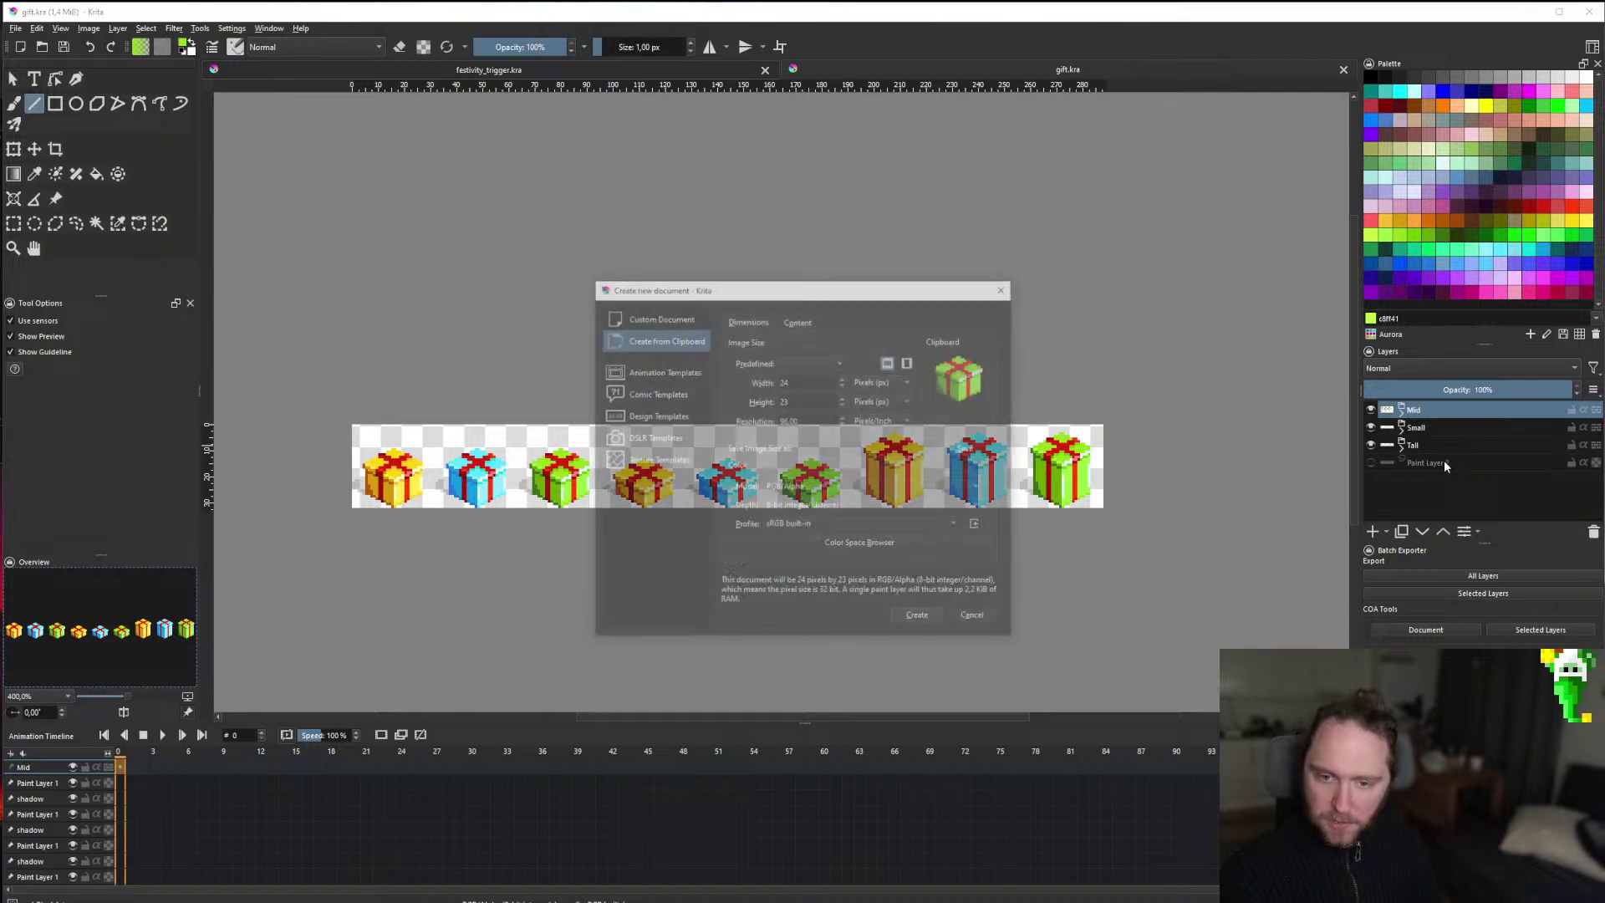
pyautogui.click(995, 627)
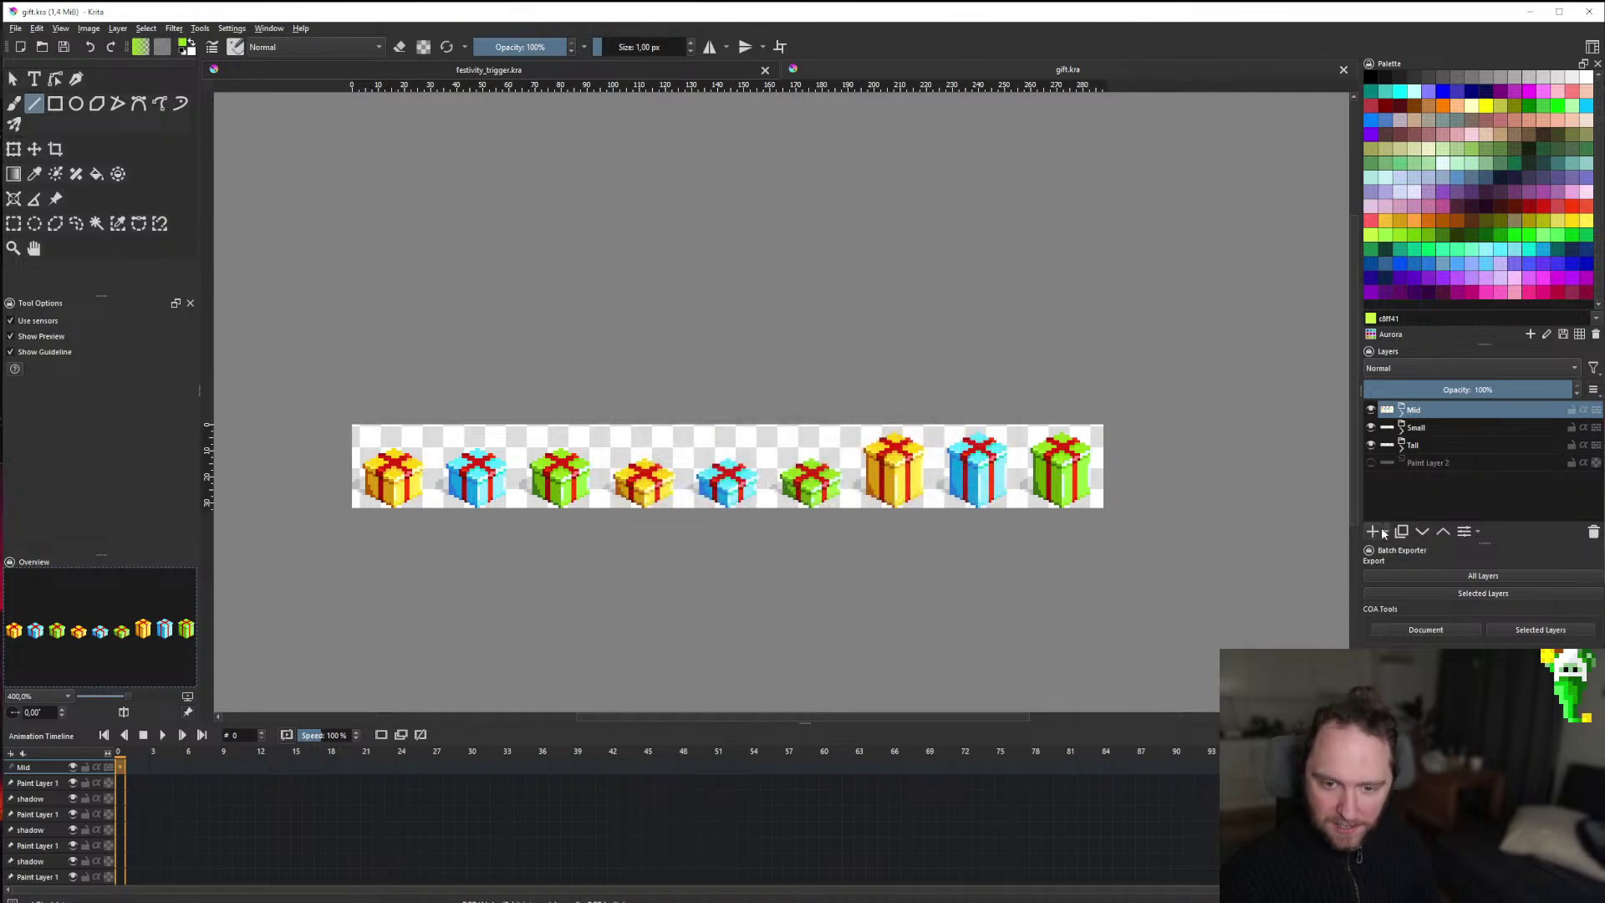
pyautogui.click(1384, 532)
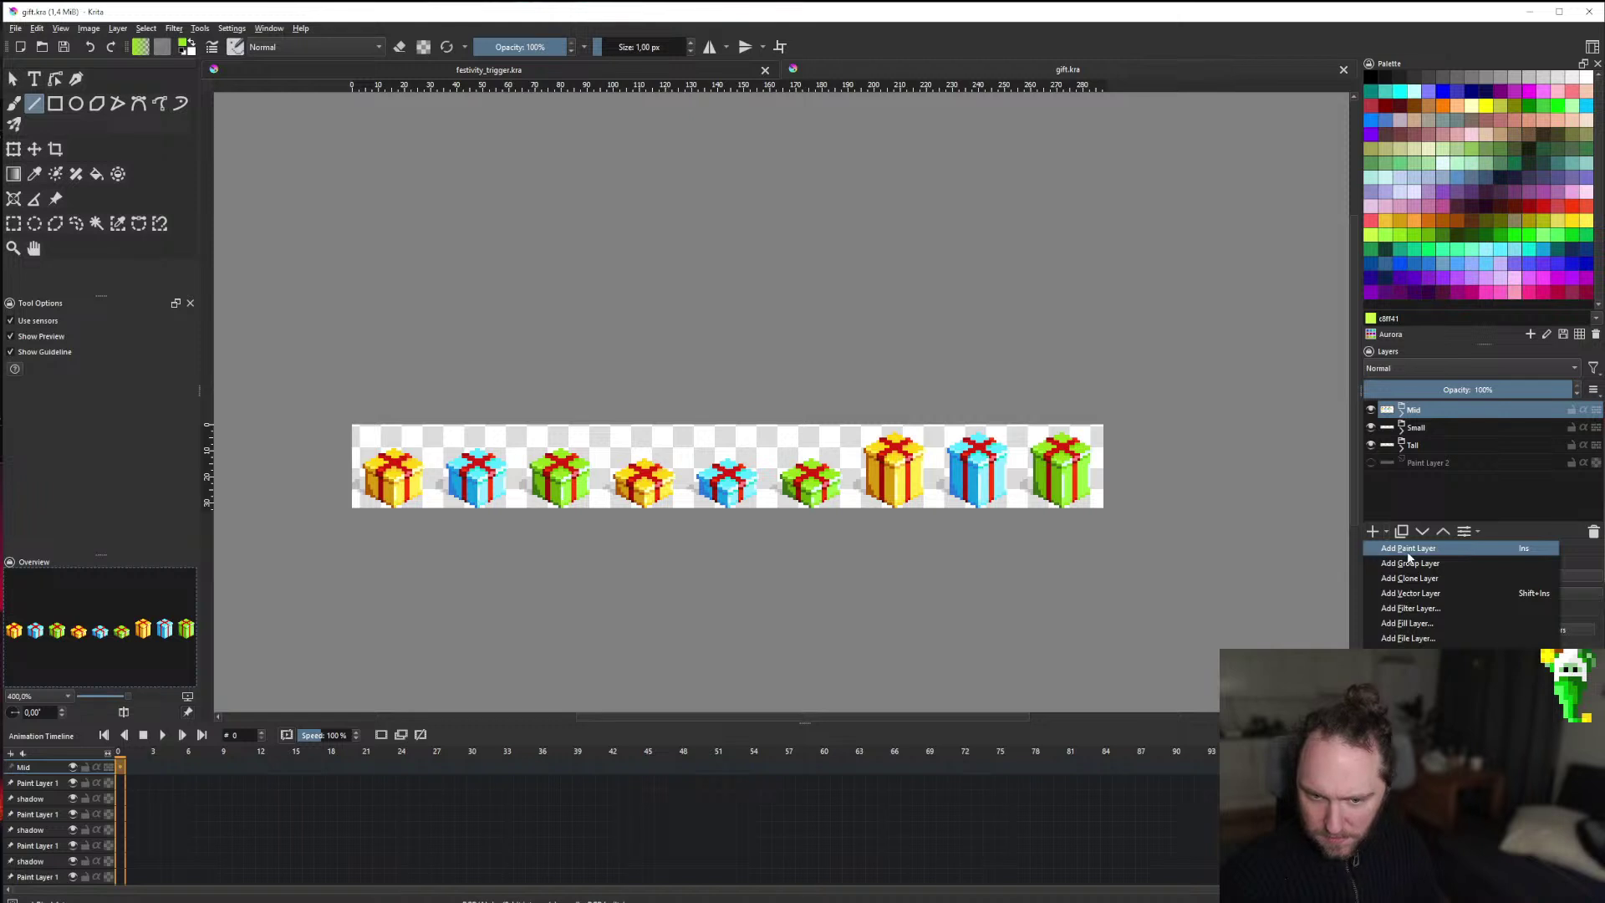
pyautogui.click(1428, 477)
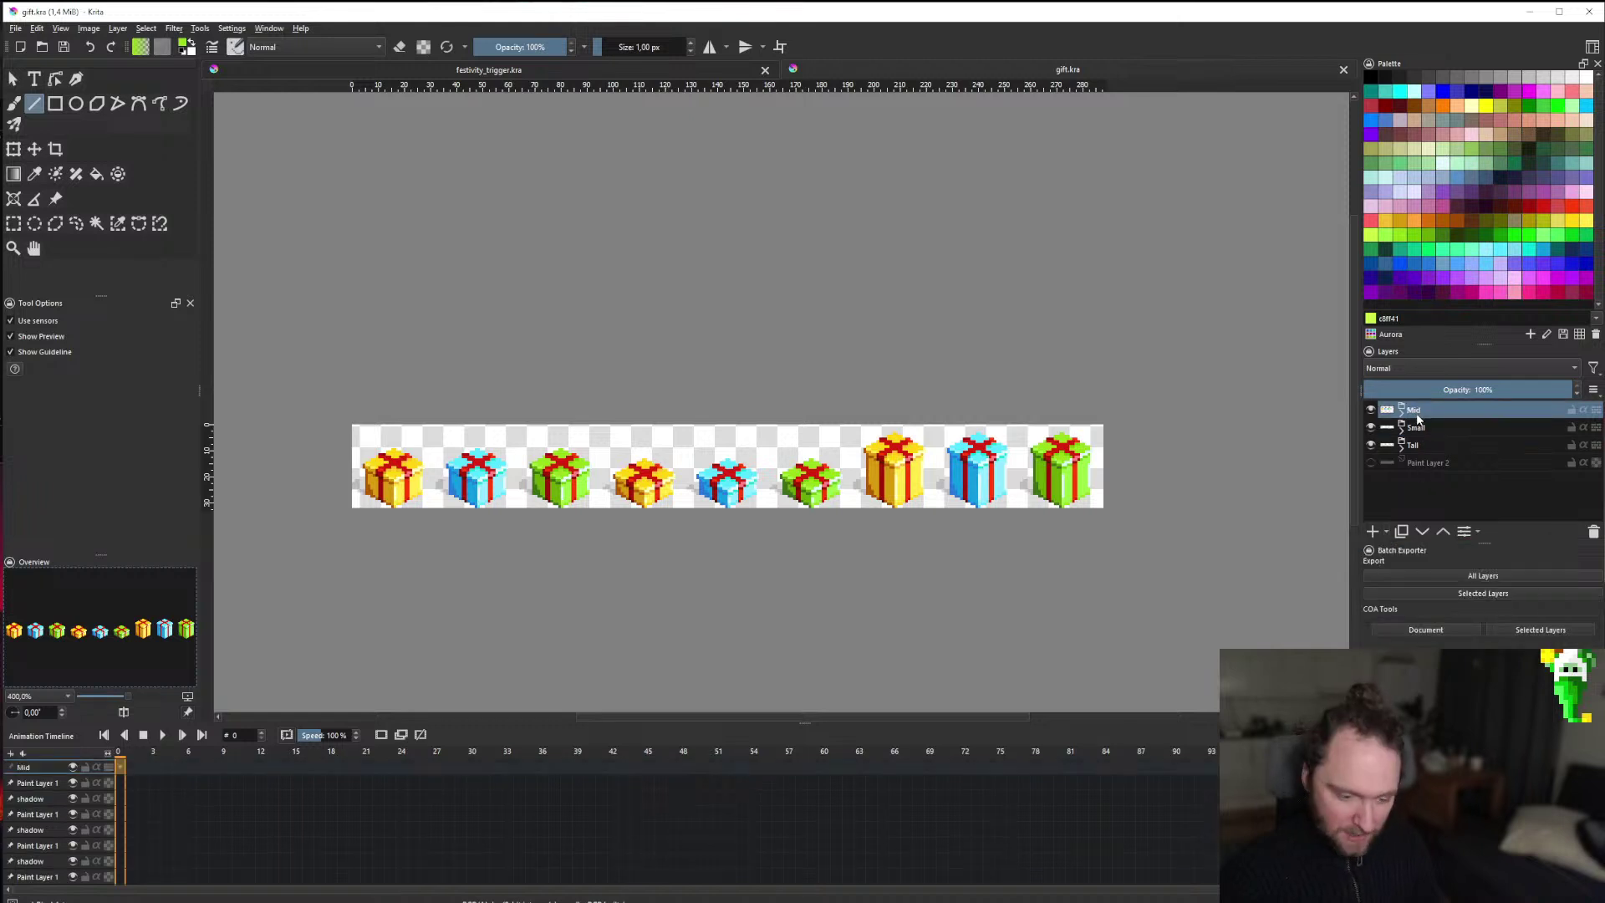
pyautogui.moveTo(1420, 424)
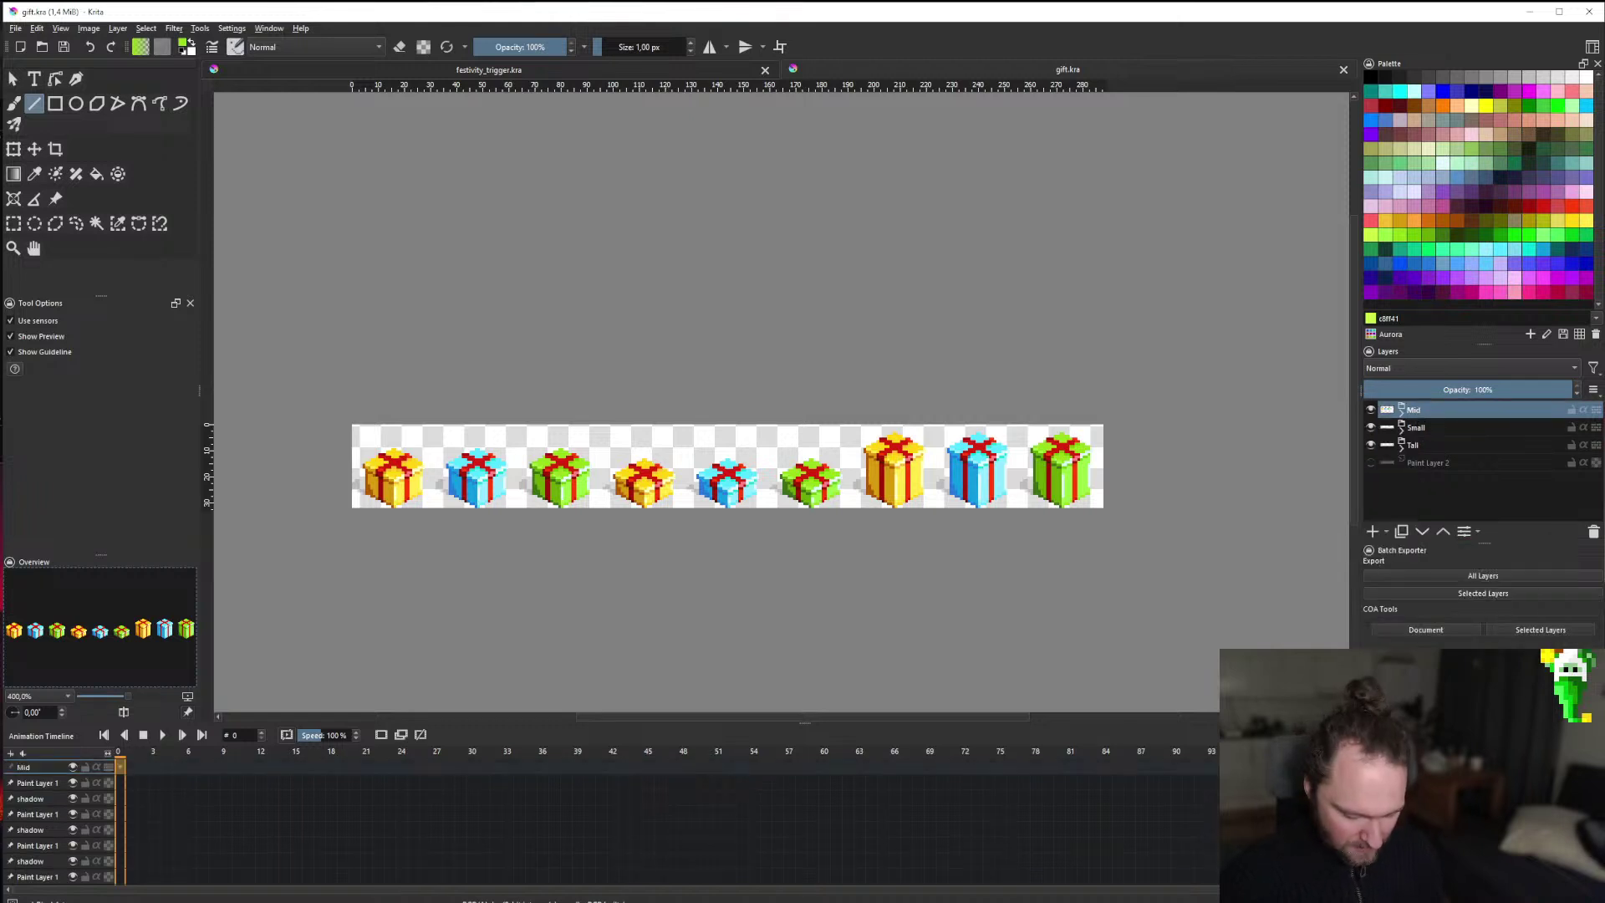
pyautogui.click(1403, 418)
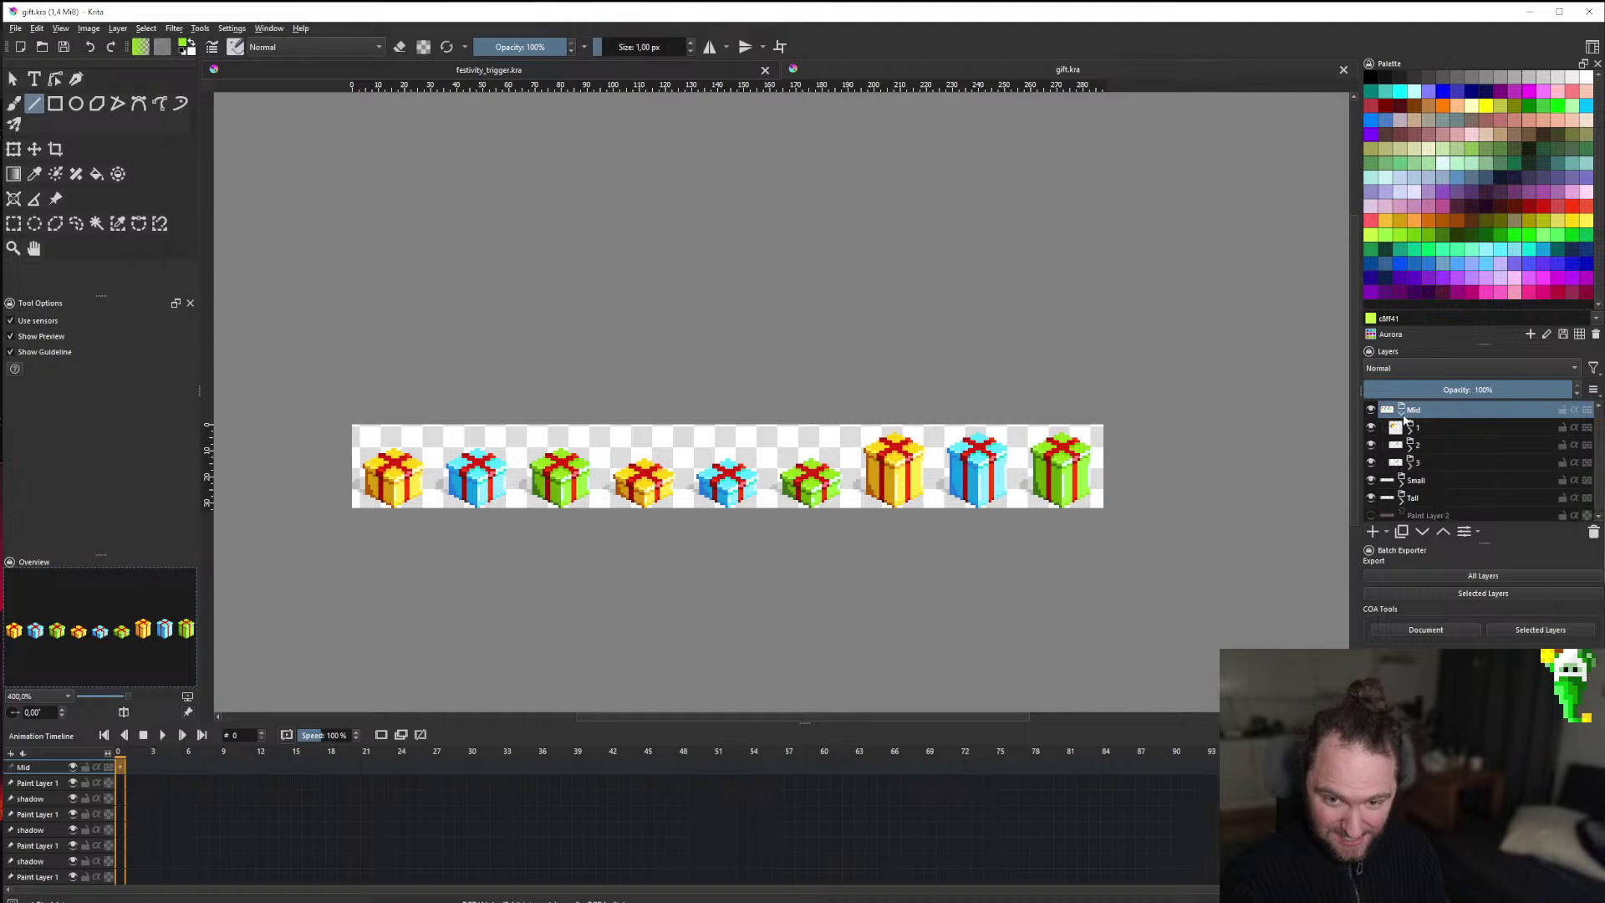
pyautogui.click(1403, 418)
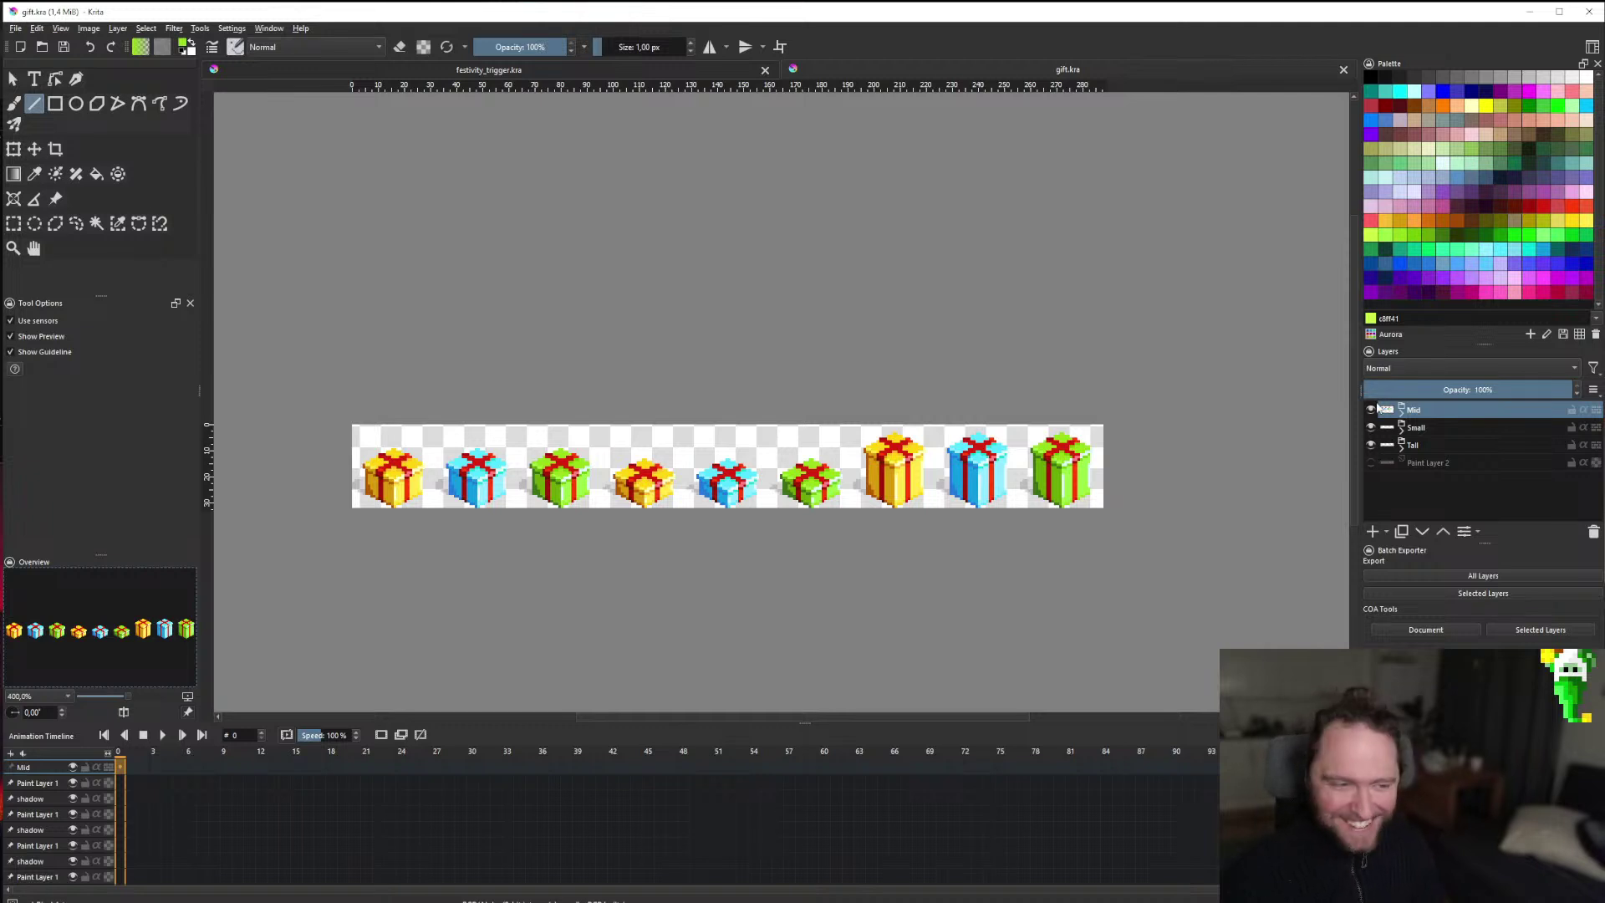
pyautogui.moveTo(1378, 407)
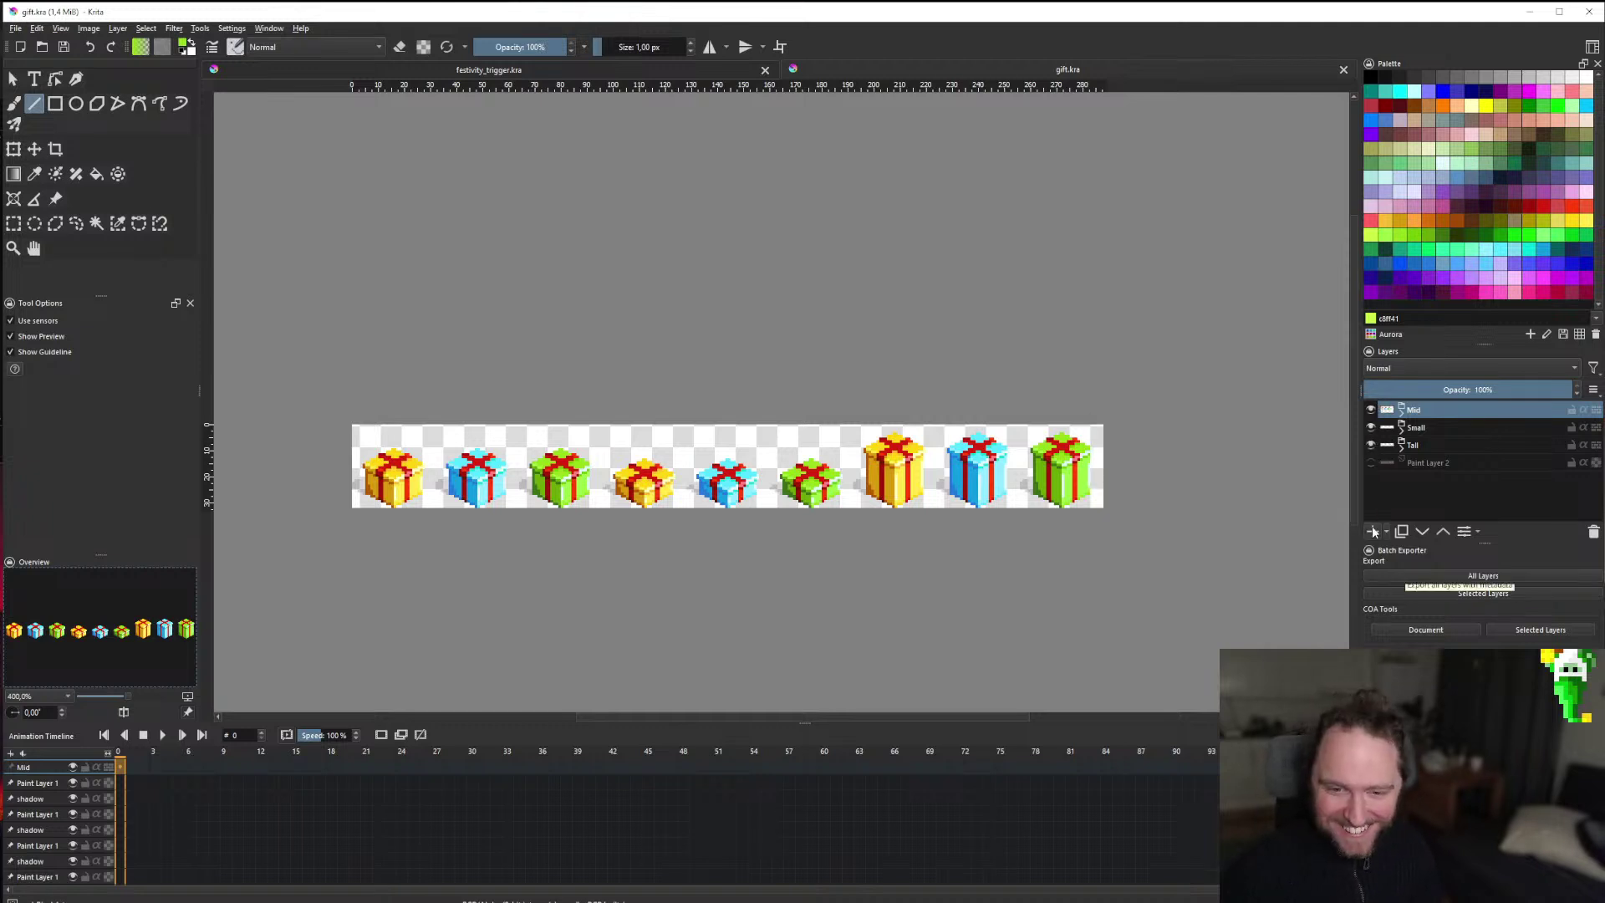
# Add a new paint layer above the Mid group, keeping its default name.
pyautogui.click(1371, 530)
pyautogui.doubleClick(1436, 410)
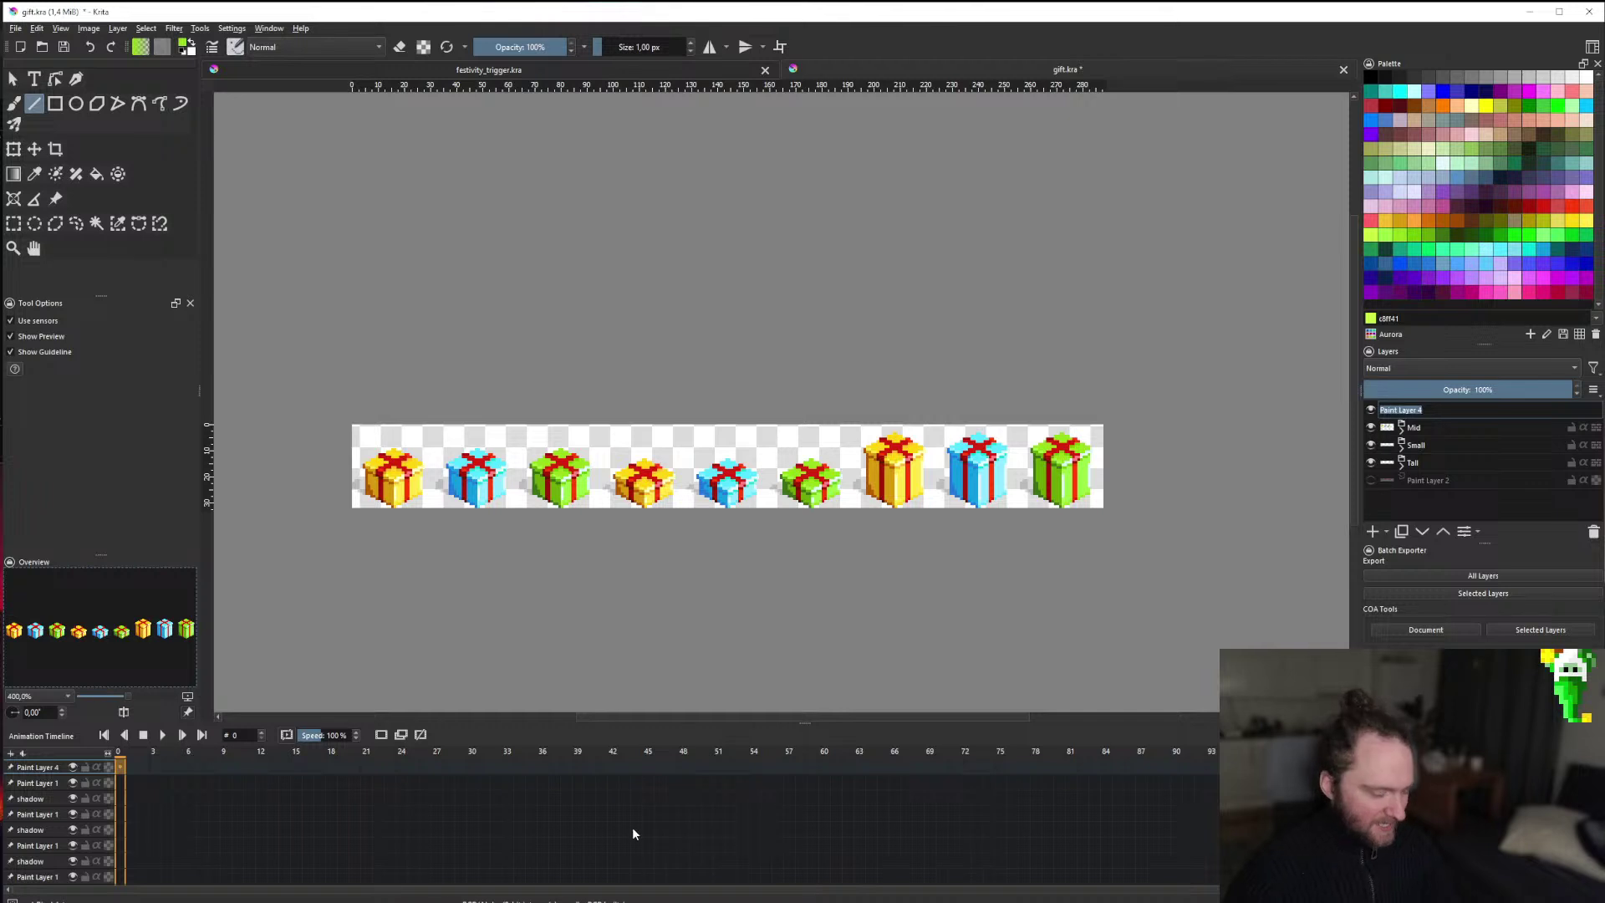
pyautogui.press('Return')
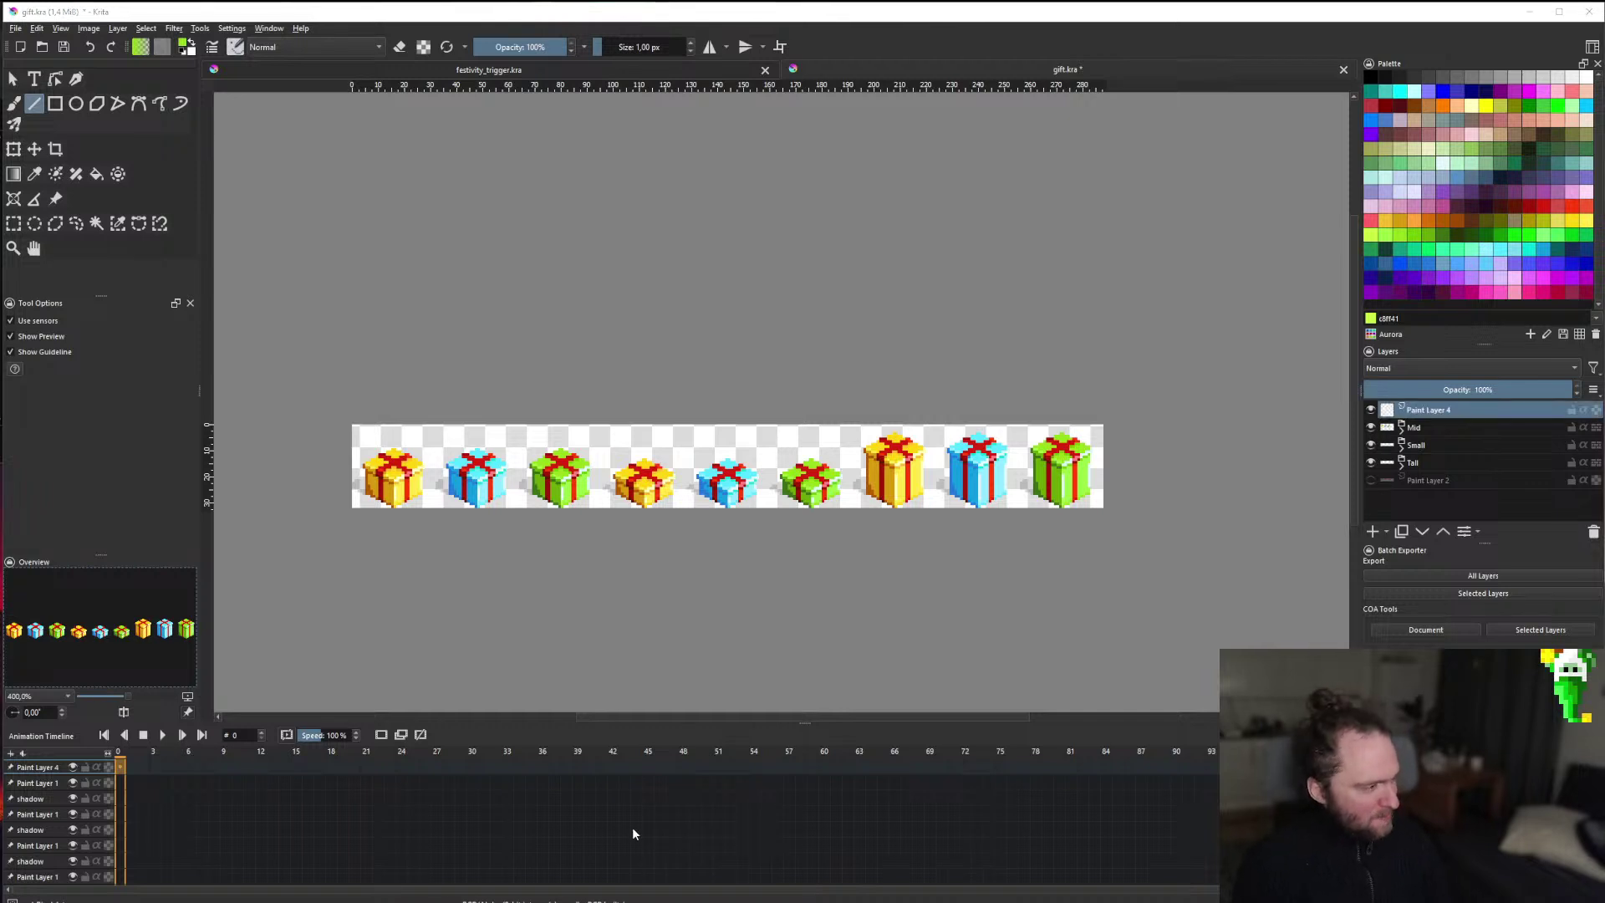
# Switch to the web browser, search DuckDuckGo for images of "presents" as reference, and return to Krita.
pyautogui.press('super+2')
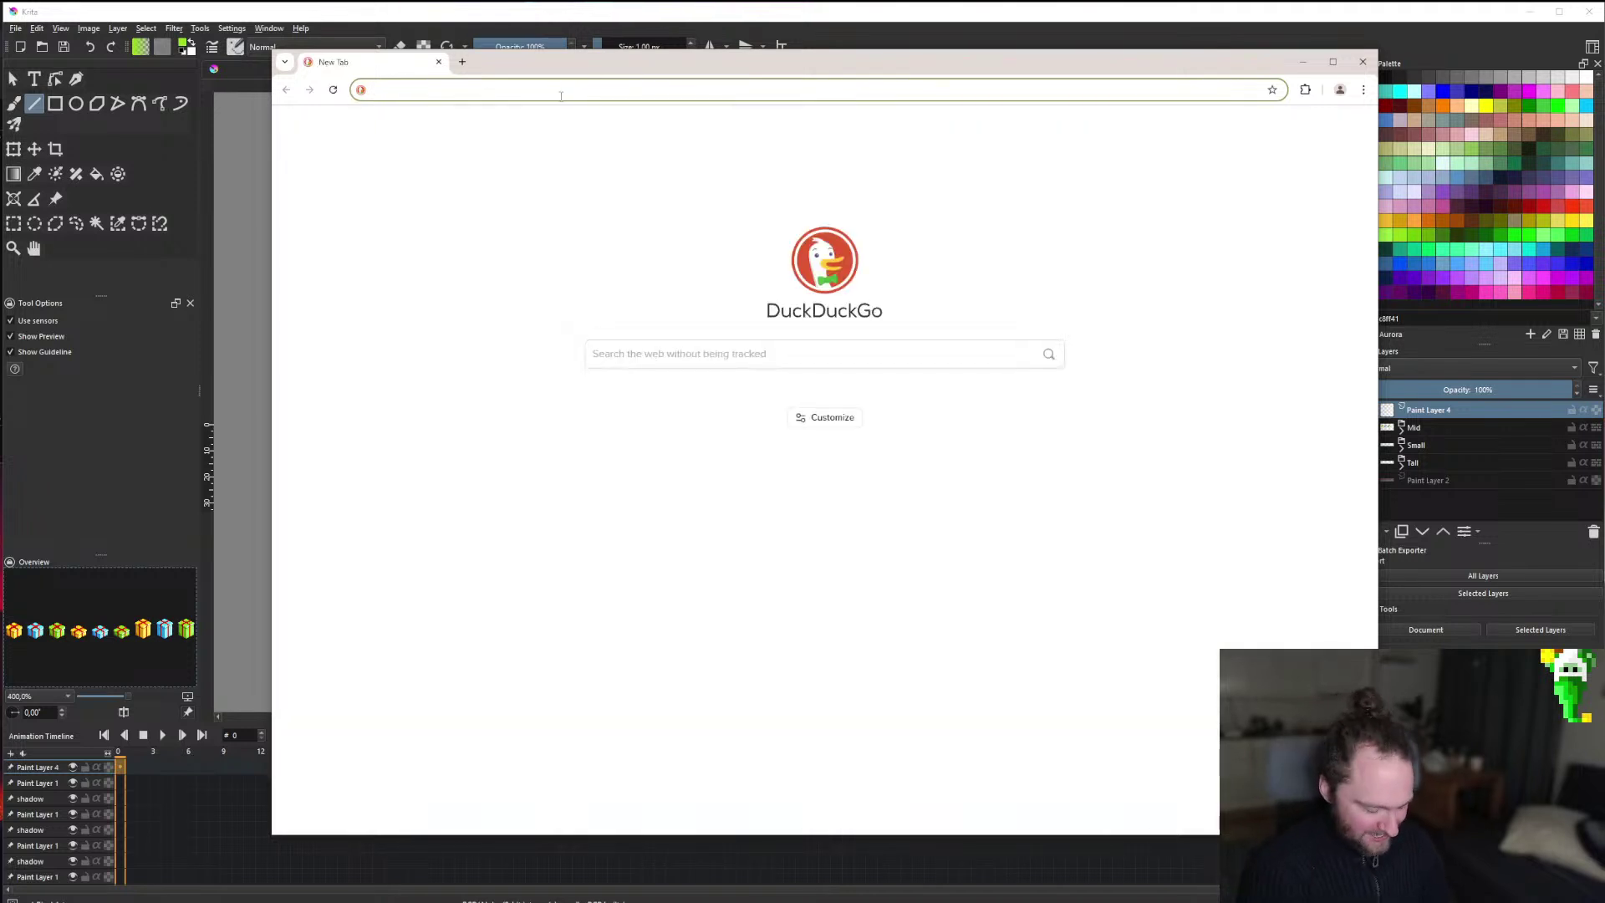
pyautogui.write('presnets')
pyautogui.press('Return')
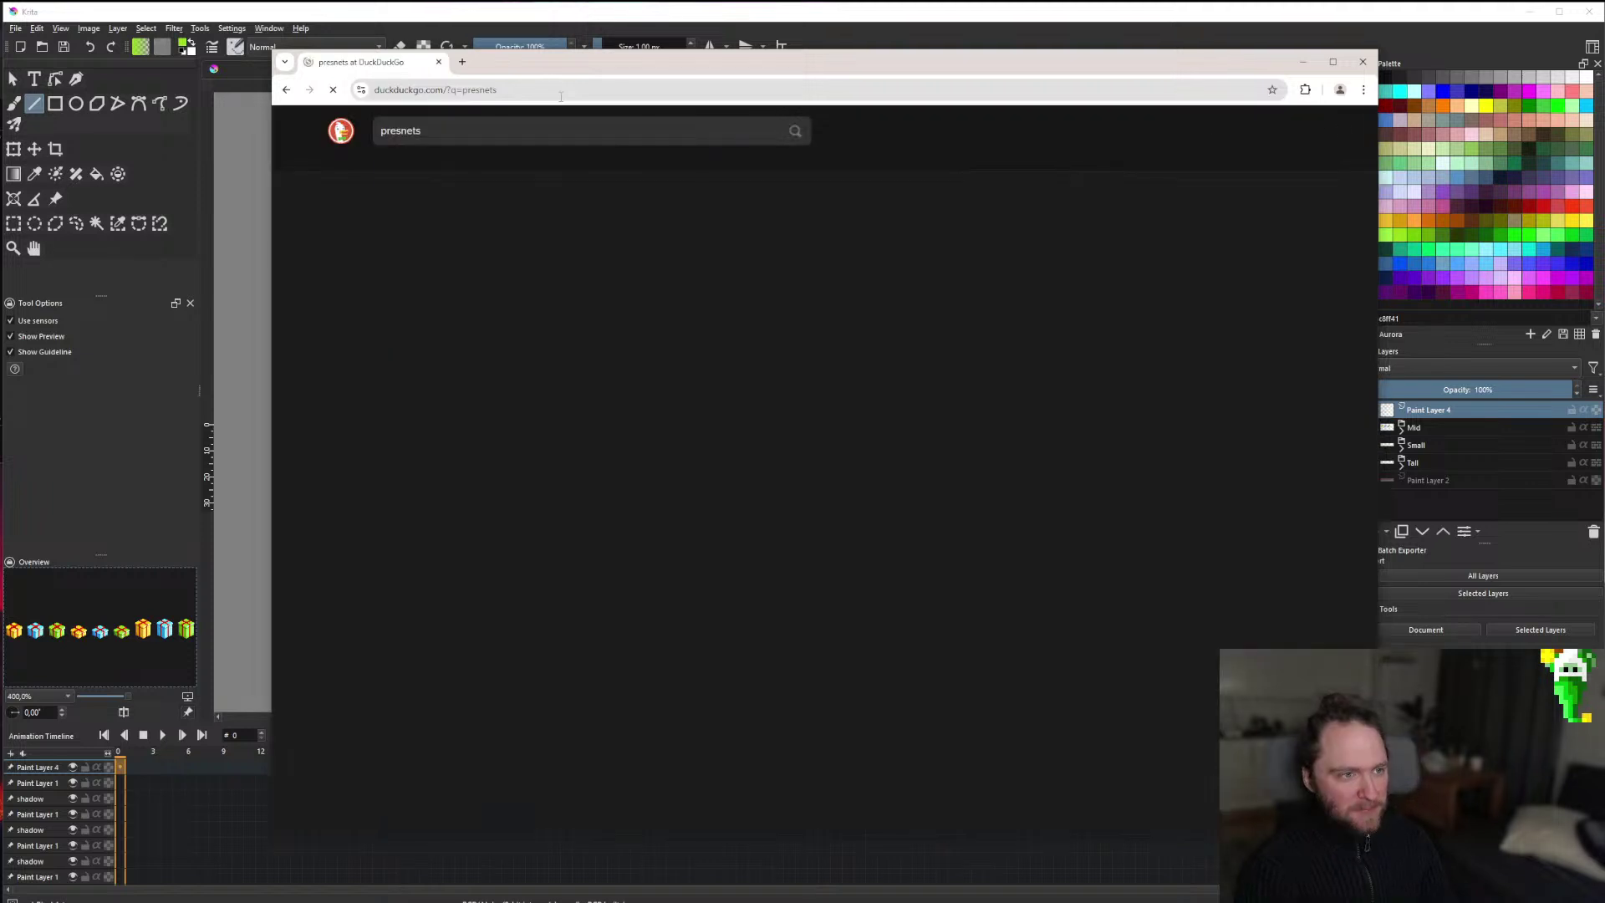
pyautogui.click(560, 95)
pyautogui.write('presents')
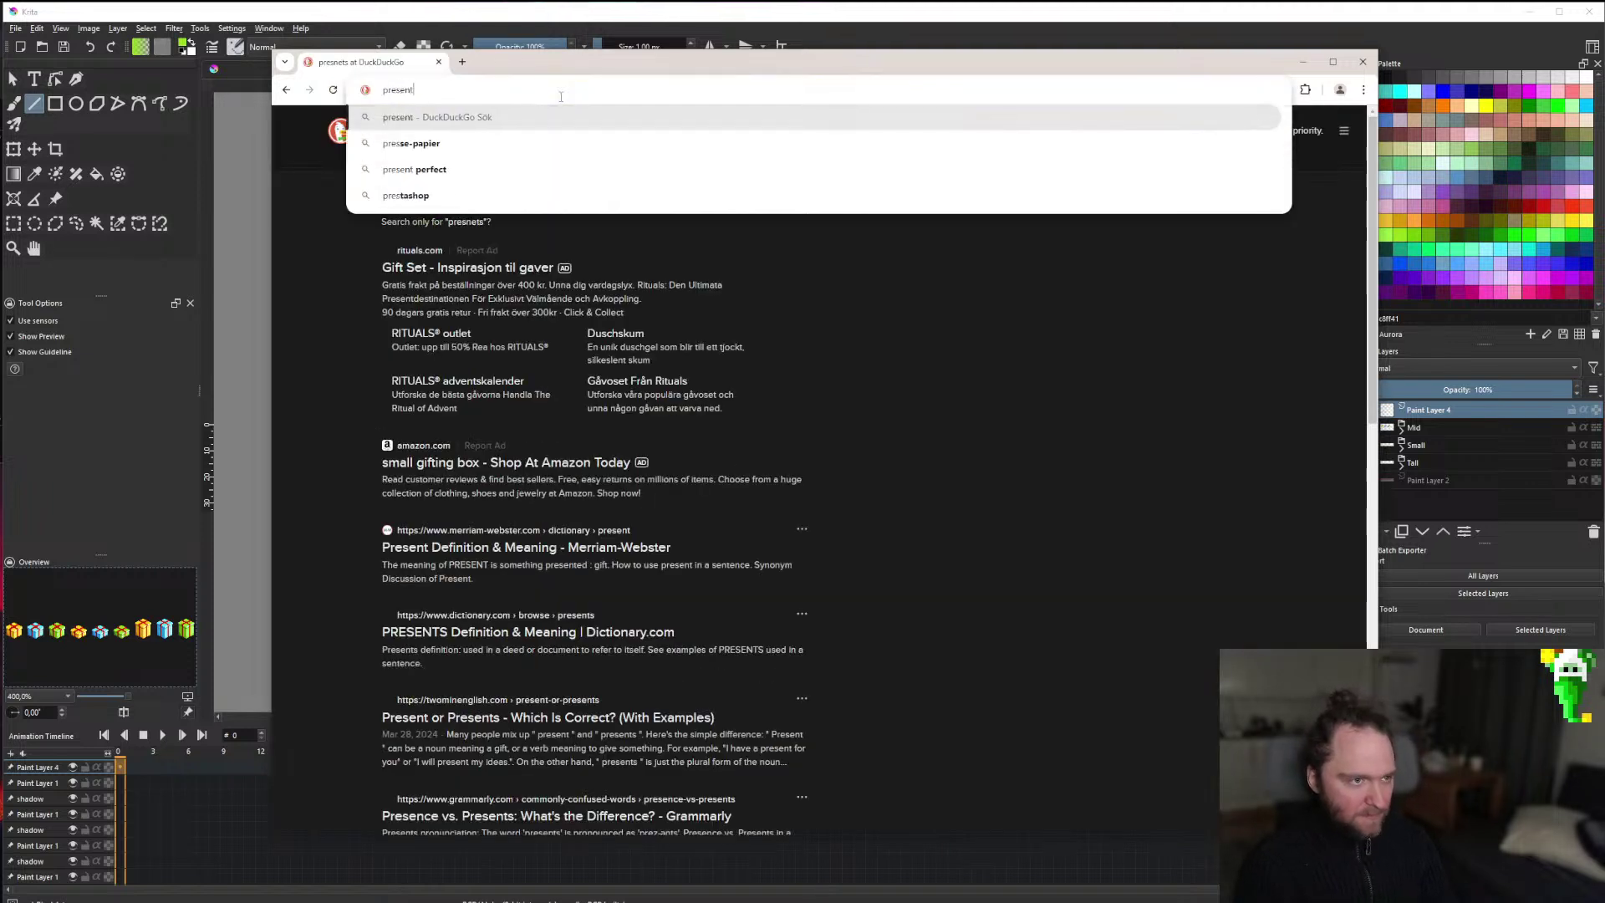
pyautogui.press('Return')
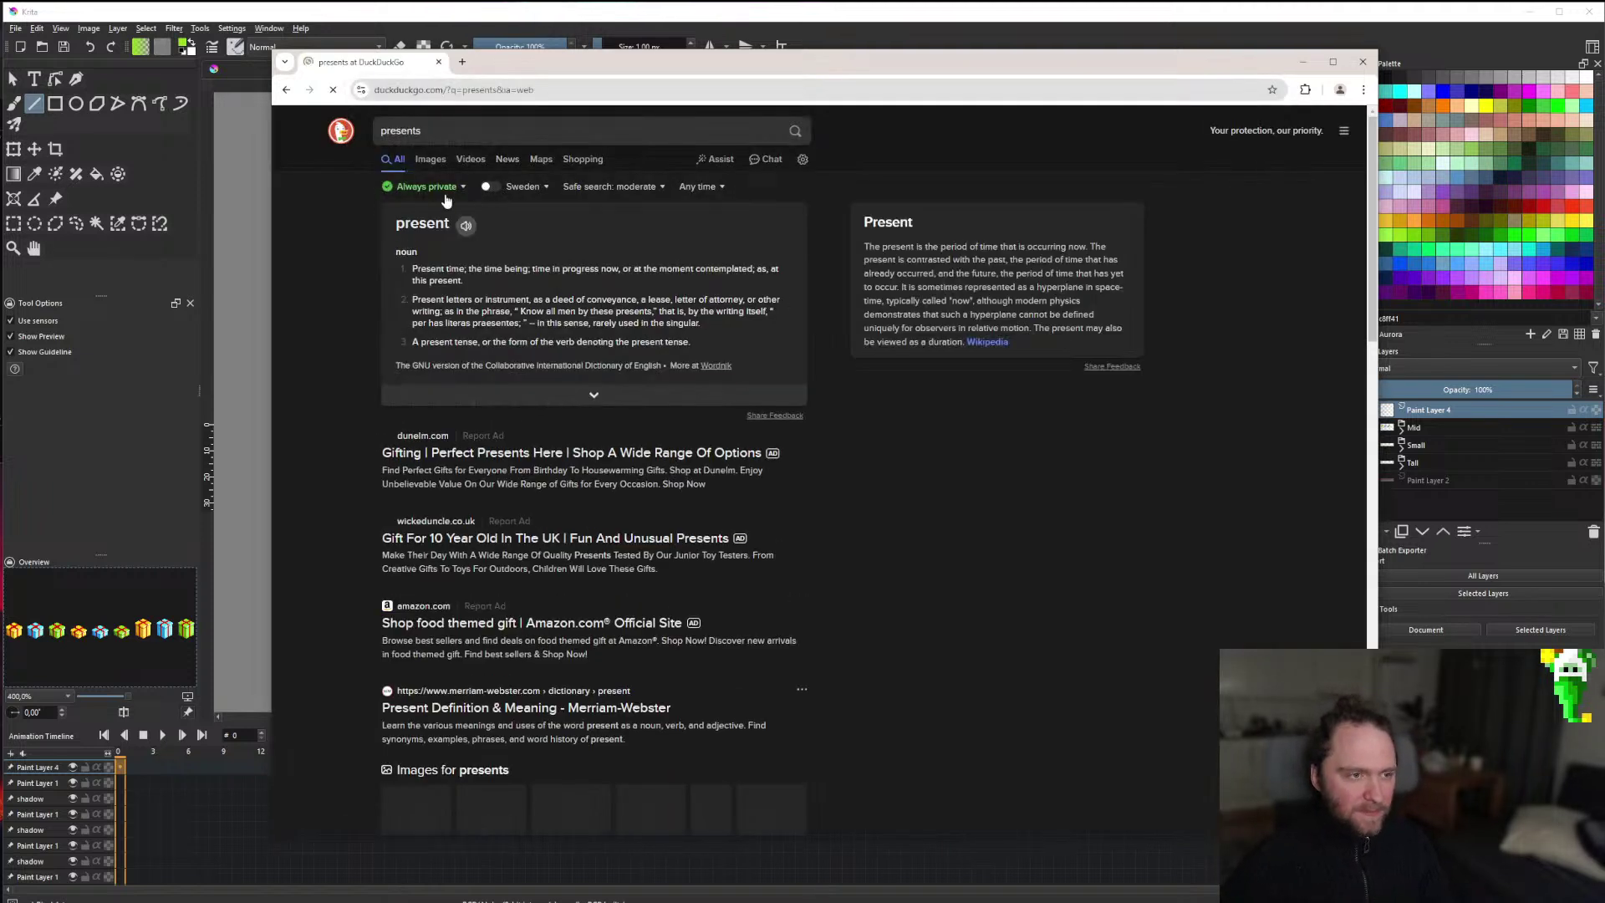
pyautogui.click(430, 159)
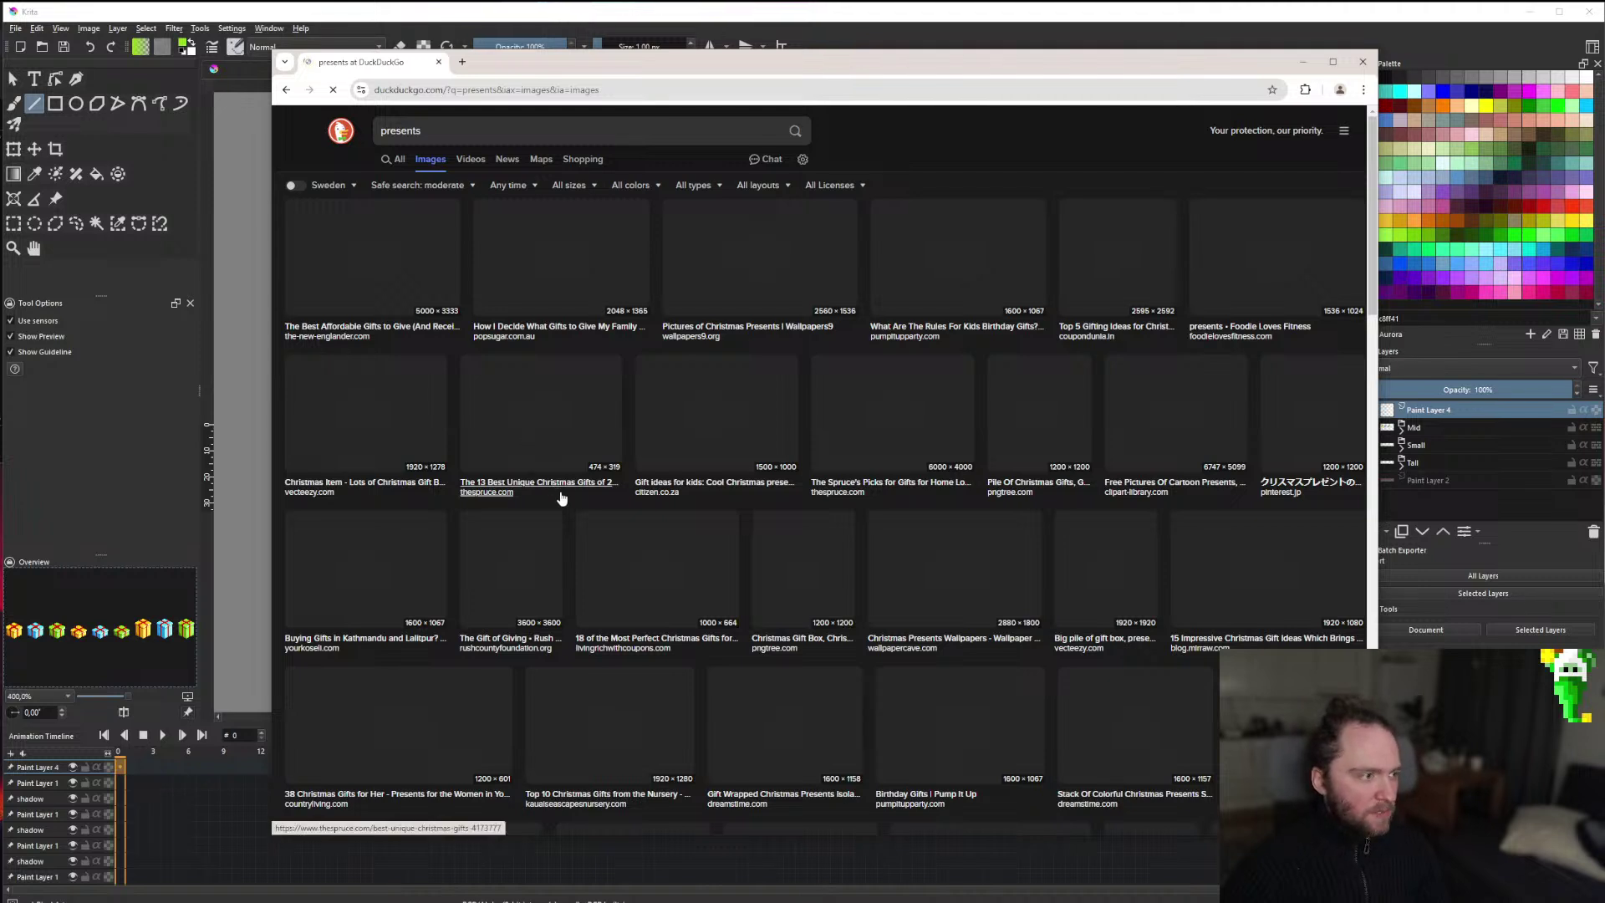
pyautogui.hotkey('alt', 'Tab')
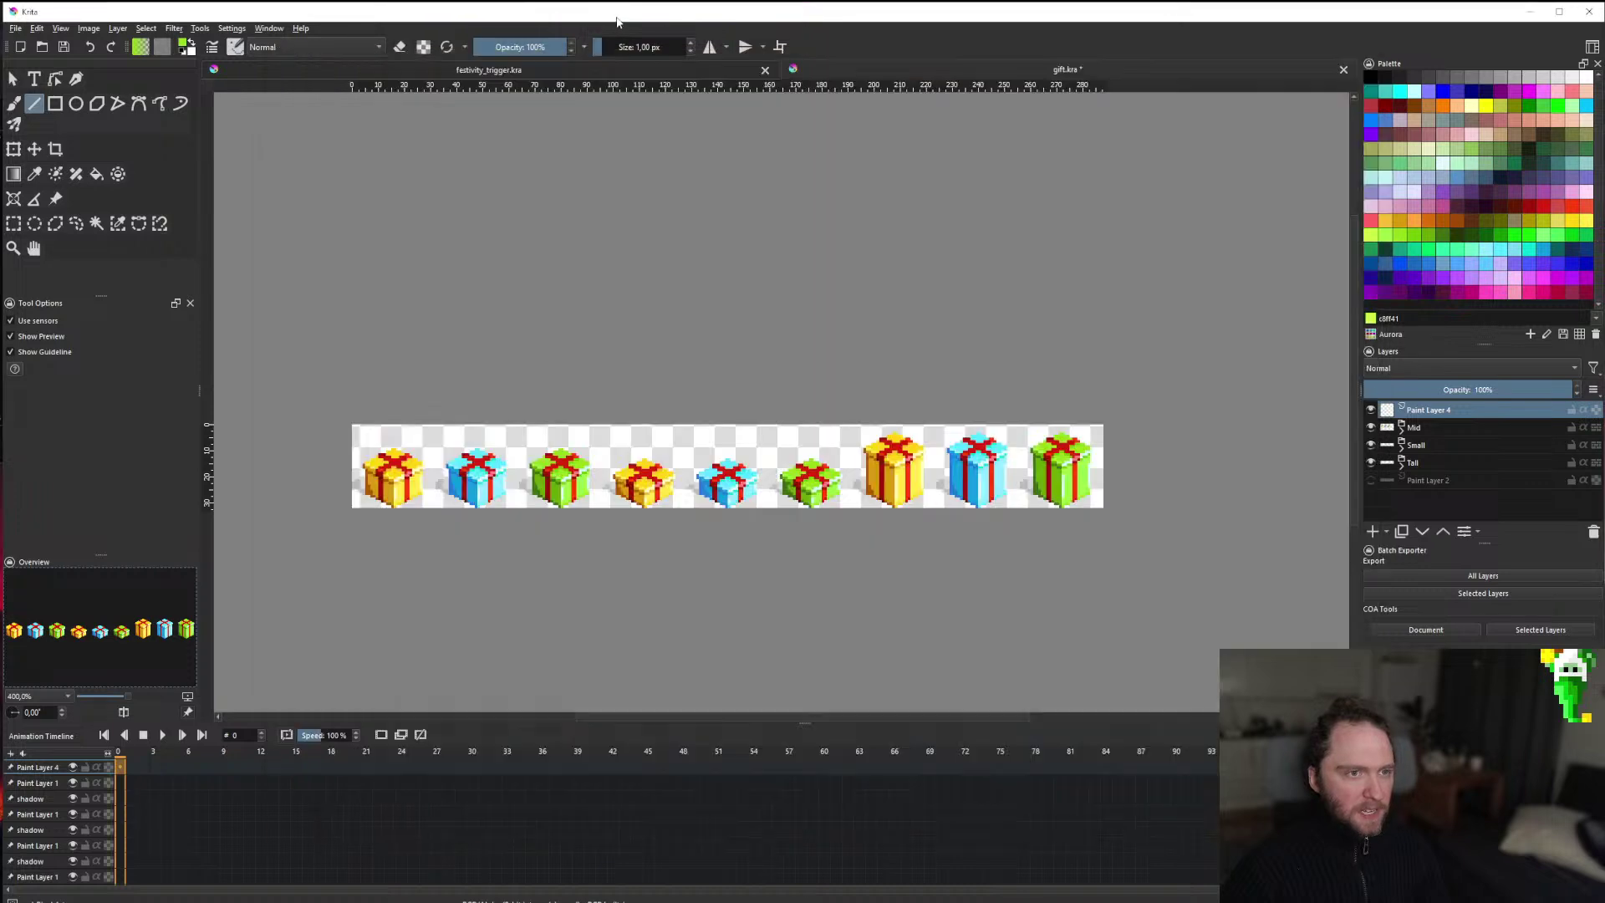
# Examine the whole row of nine gift boxes to compare their shapes, sizes and colours.
pyautogui.scroll(-3, 735, 462)
pyautogui.scroll(3, 724, 457)
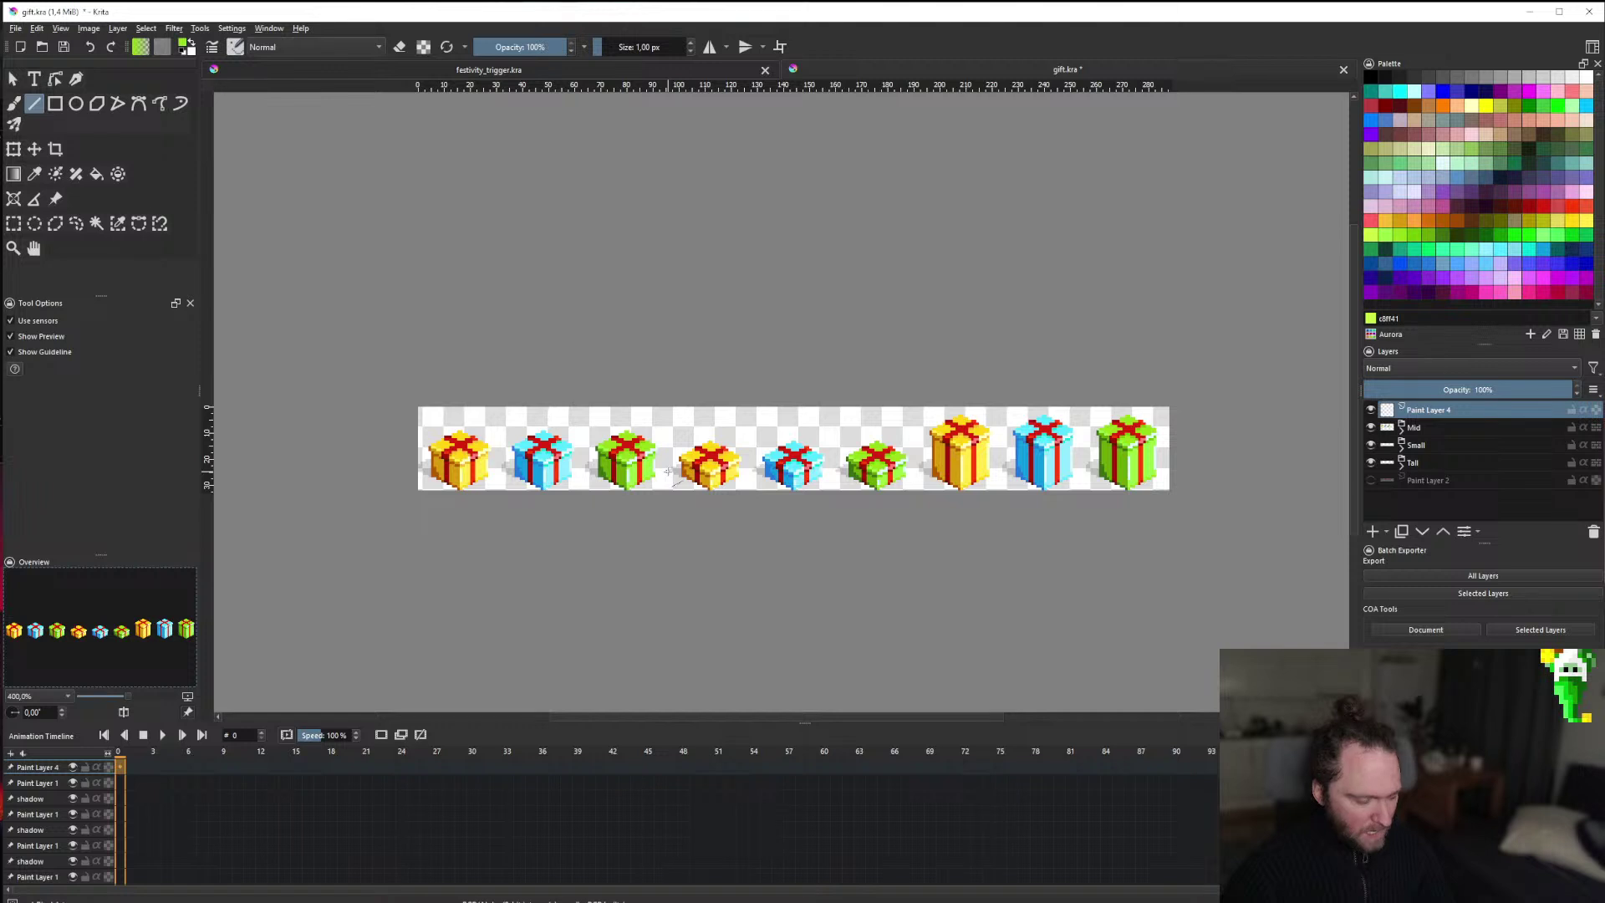
pyautogui.scroll(-1, 664, 472)
pyautogui.scroll(1, 620, 463)
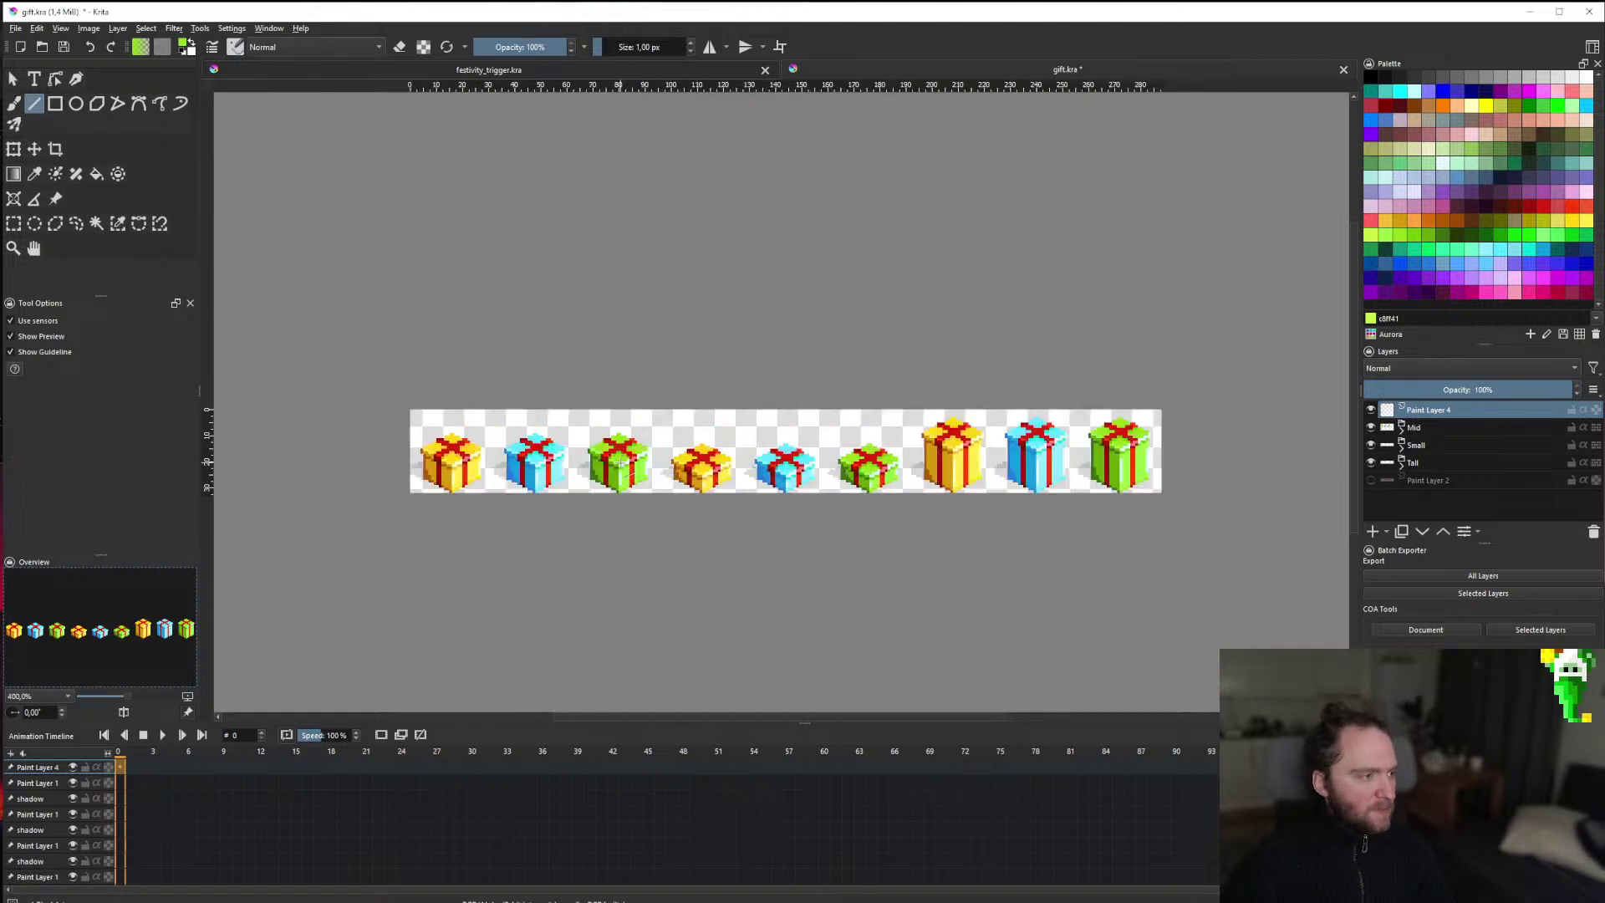
pyautogui.scroll(-1, 620, 463)
pyautogui.scroll(2, 635, 470)
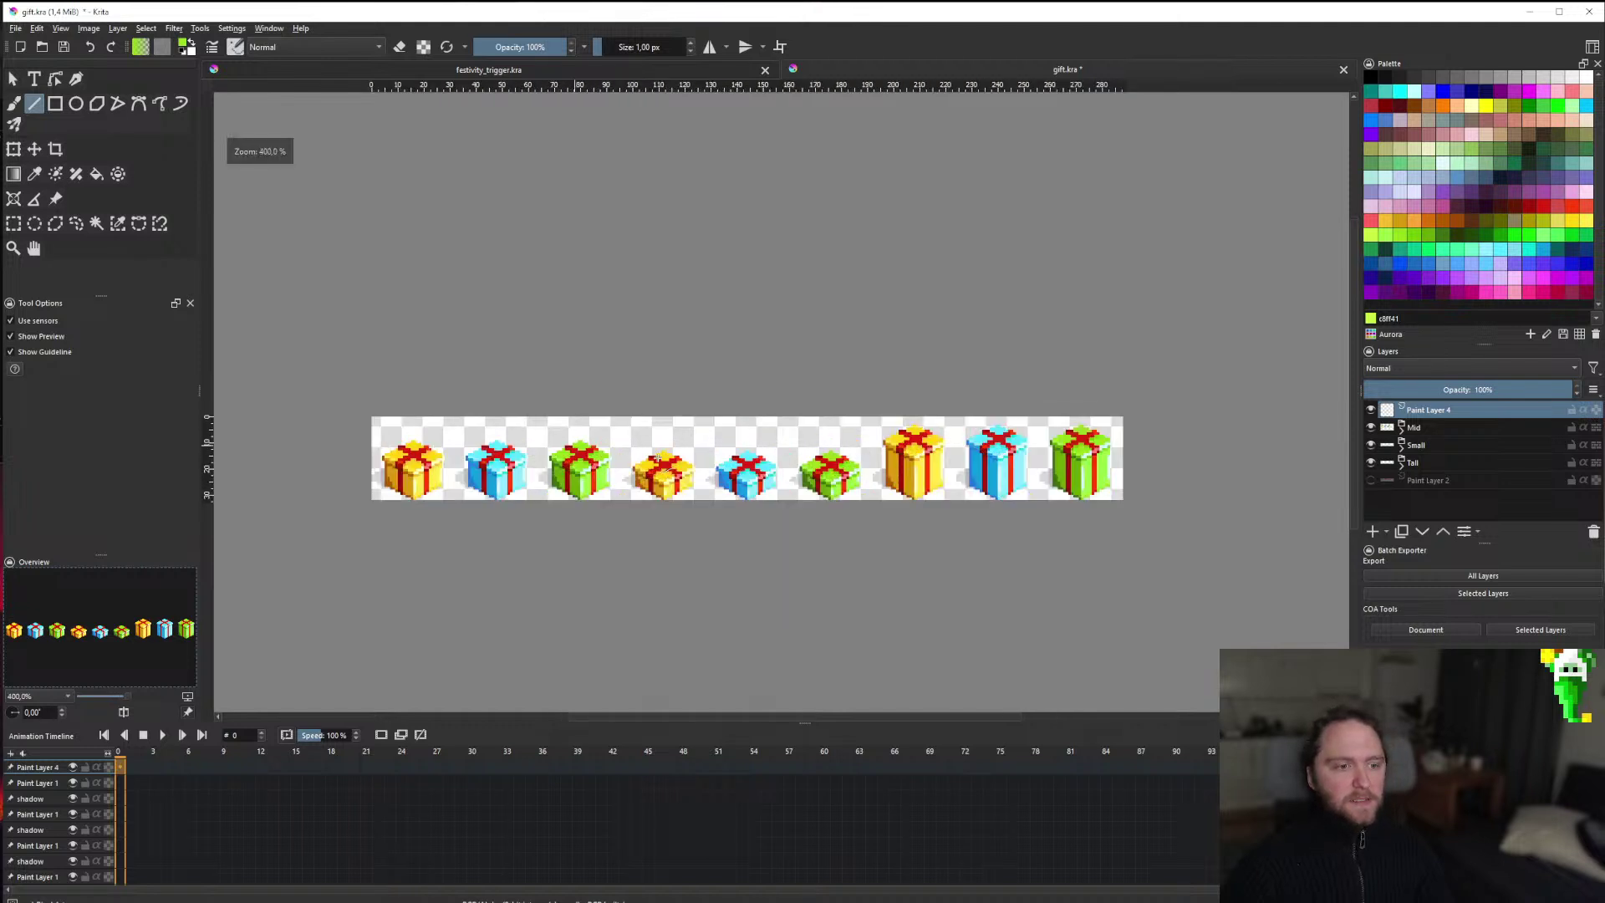
pyautogui.scroll(-1, 649, 477)
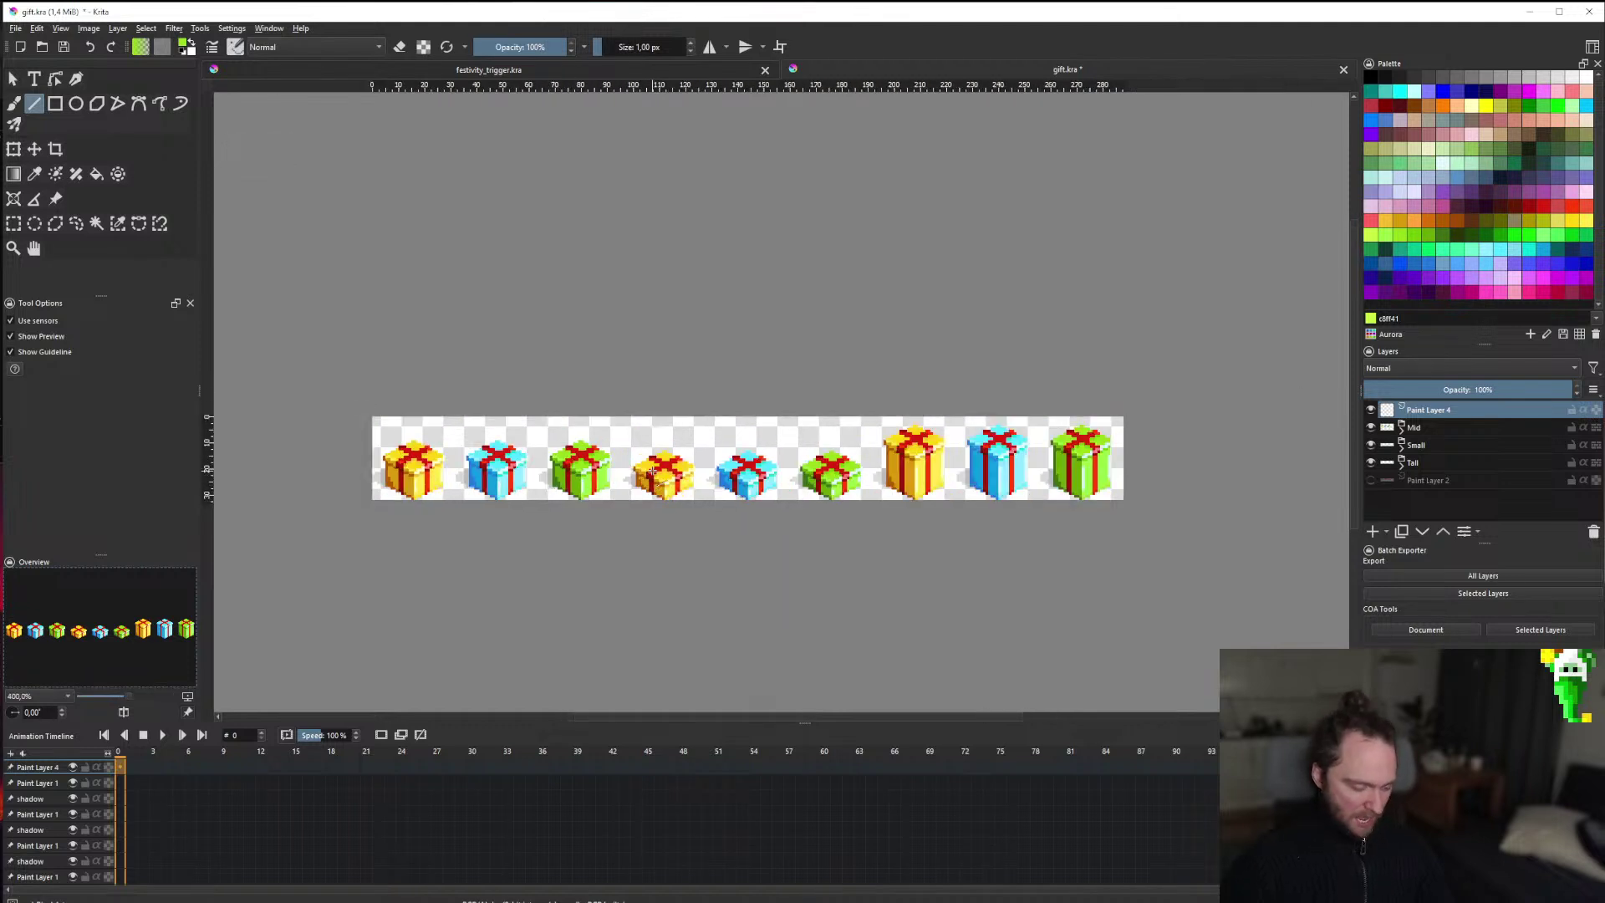
pyautogui.scroll(-1, 653, 471)
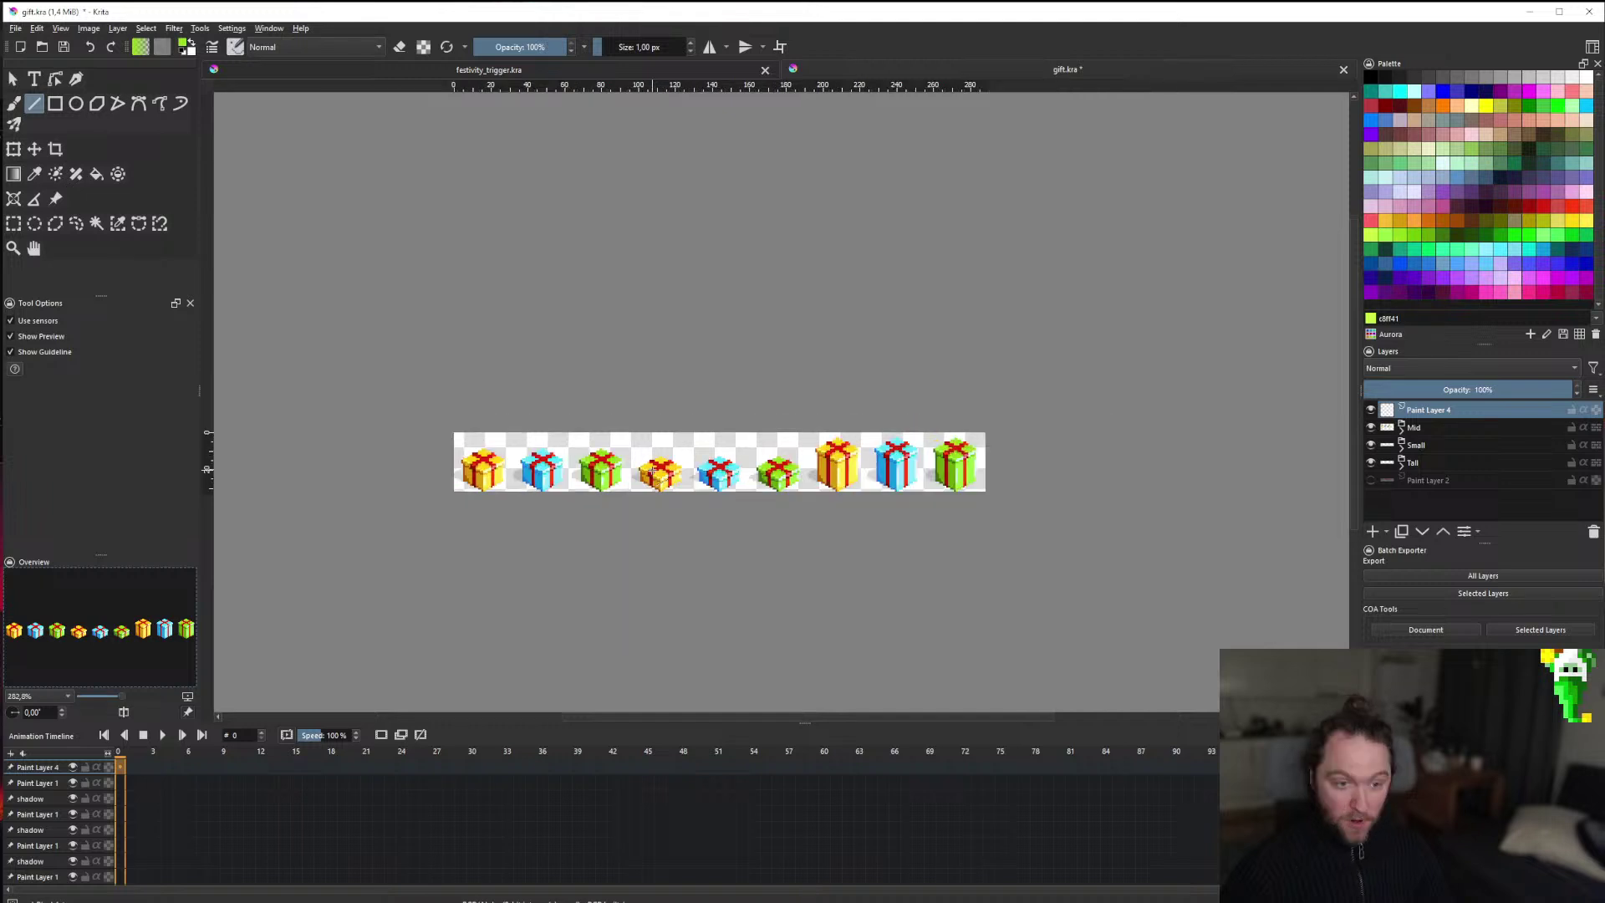
pyautogui.scroll(1, 653, 471)
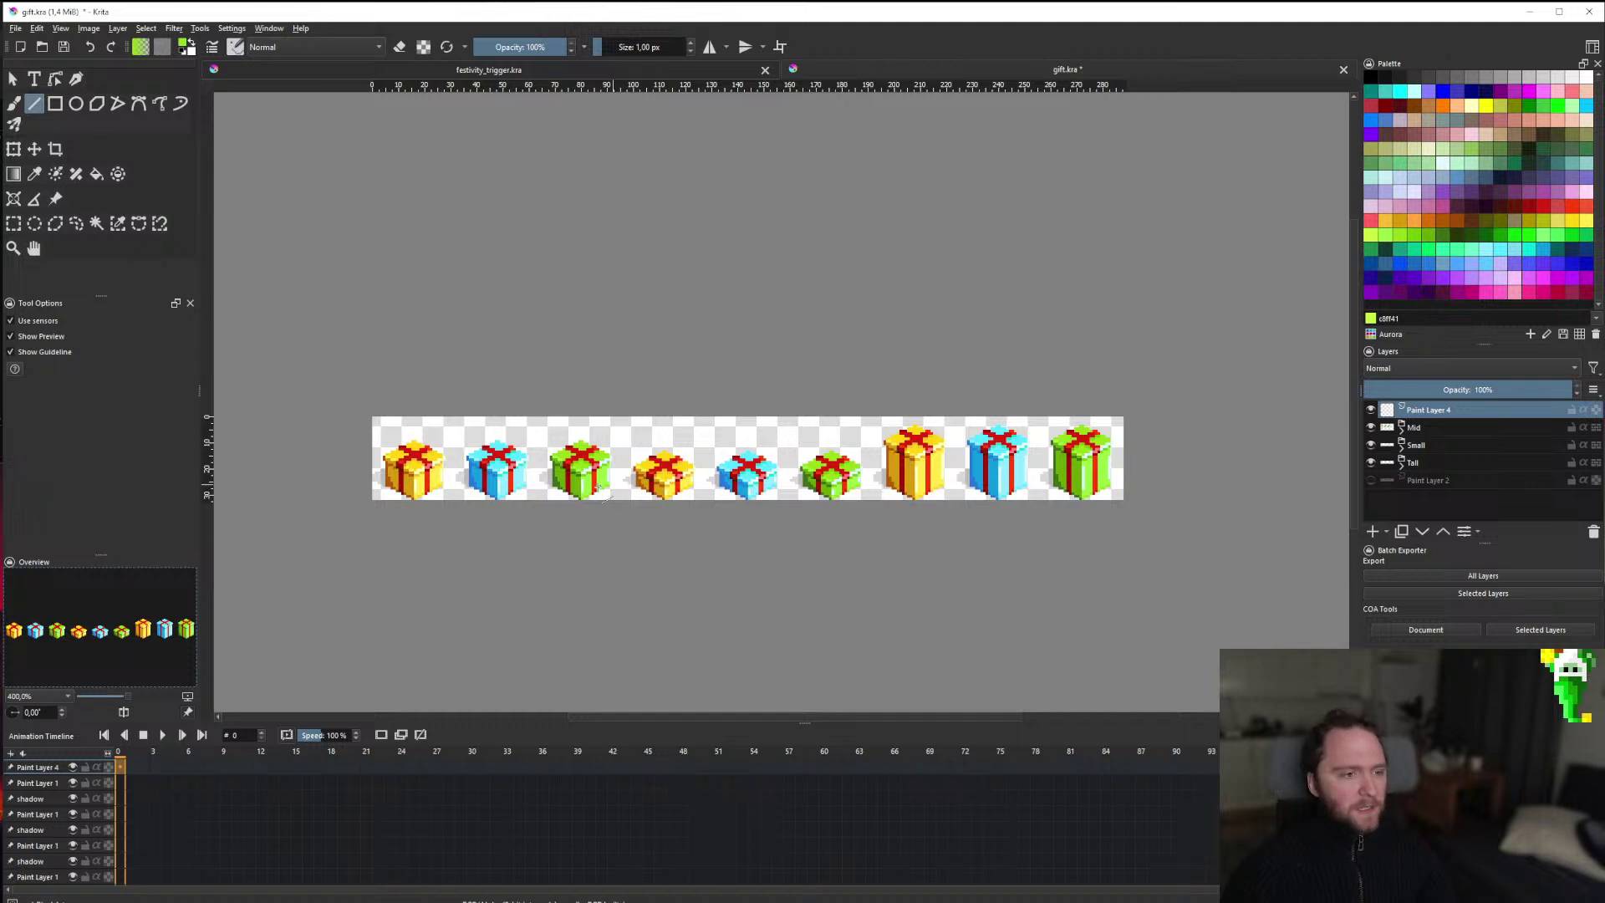
pyautogui.scroll(2, 598, 488)
pyautogui.scroll(-4, 599, 488)
pyautogui.scroll(2, 665, 499)
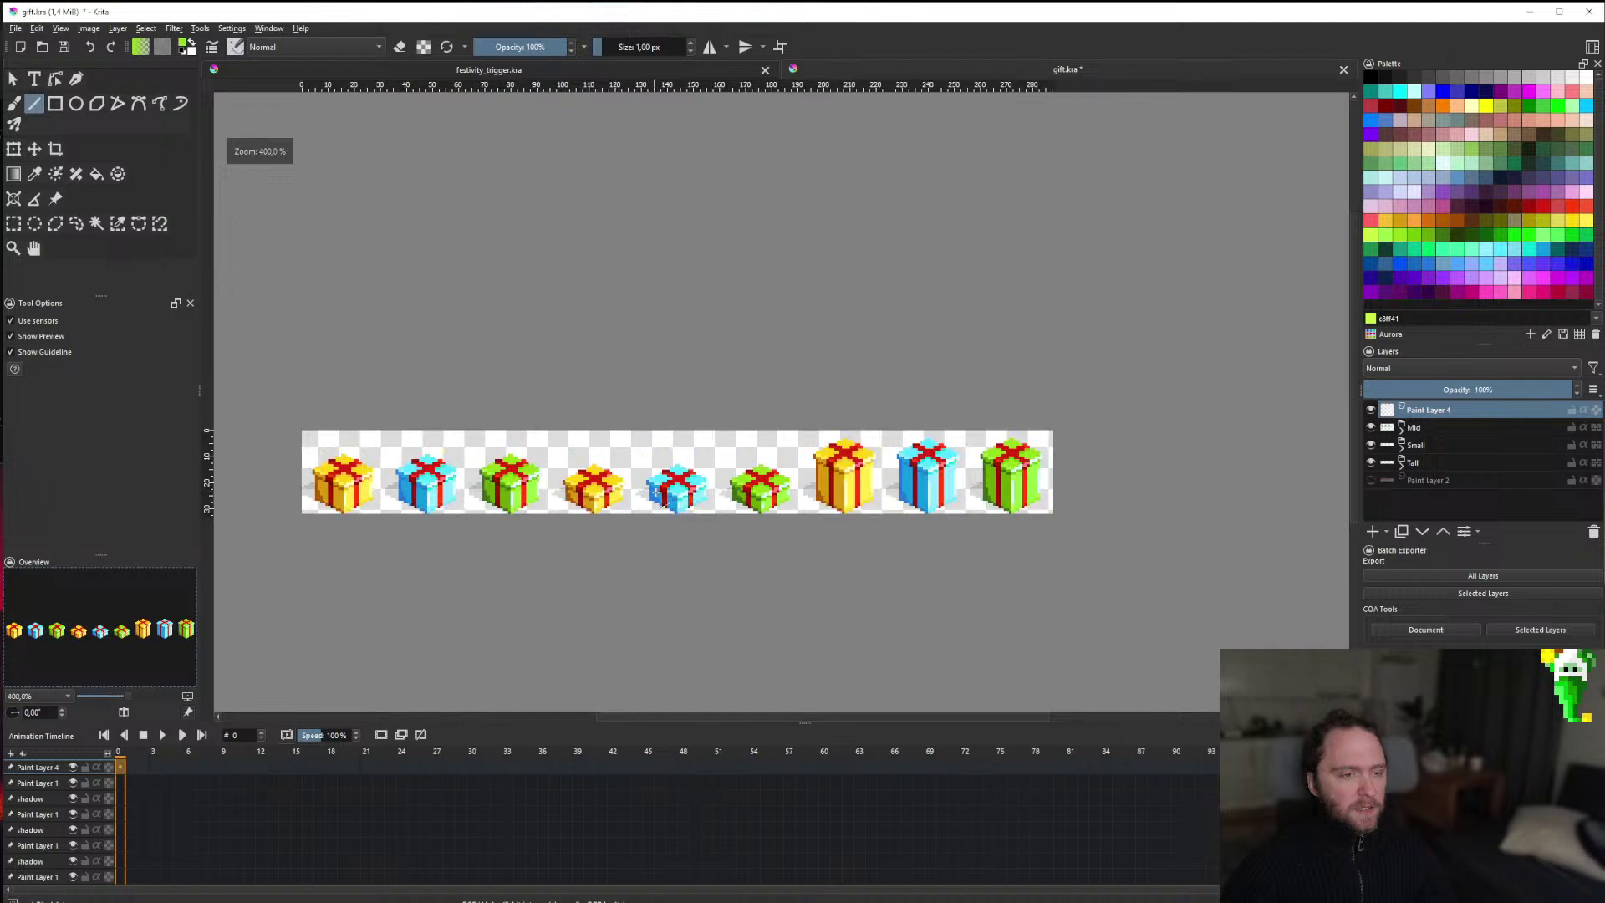
pyautogui.scroll(-1, 660, 497)
pyautogui.scroll(1, 504, 518)
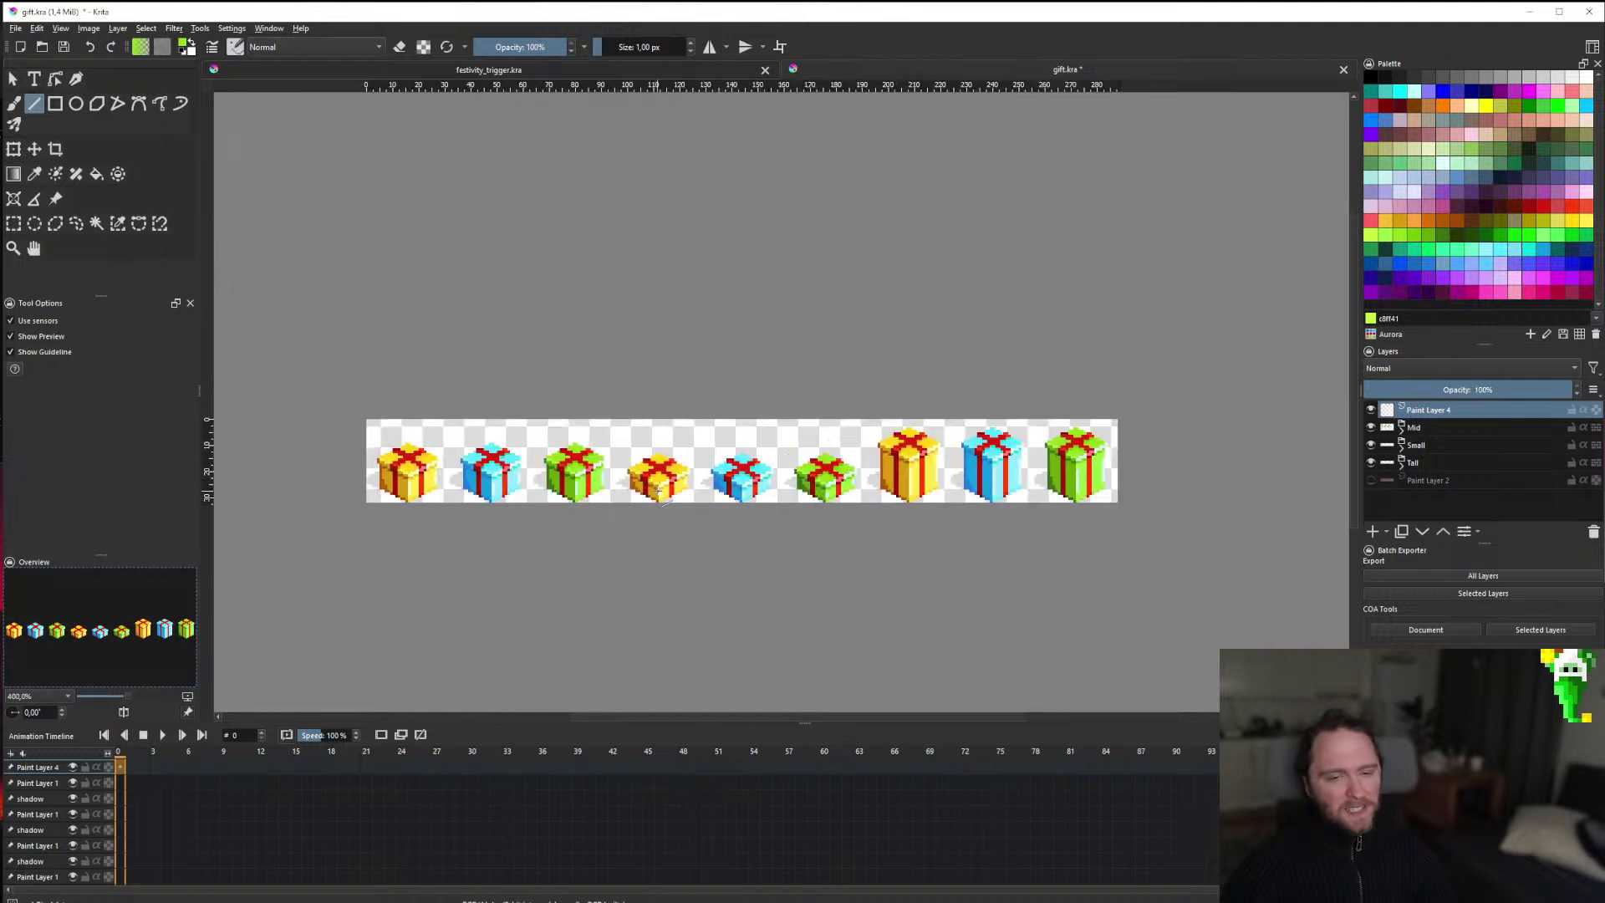
# Sample the dark red of the ribbon's rear-left end on the first yellow gift box as the drawing colour.
pyautogui.scroll(-3, 836, 464)
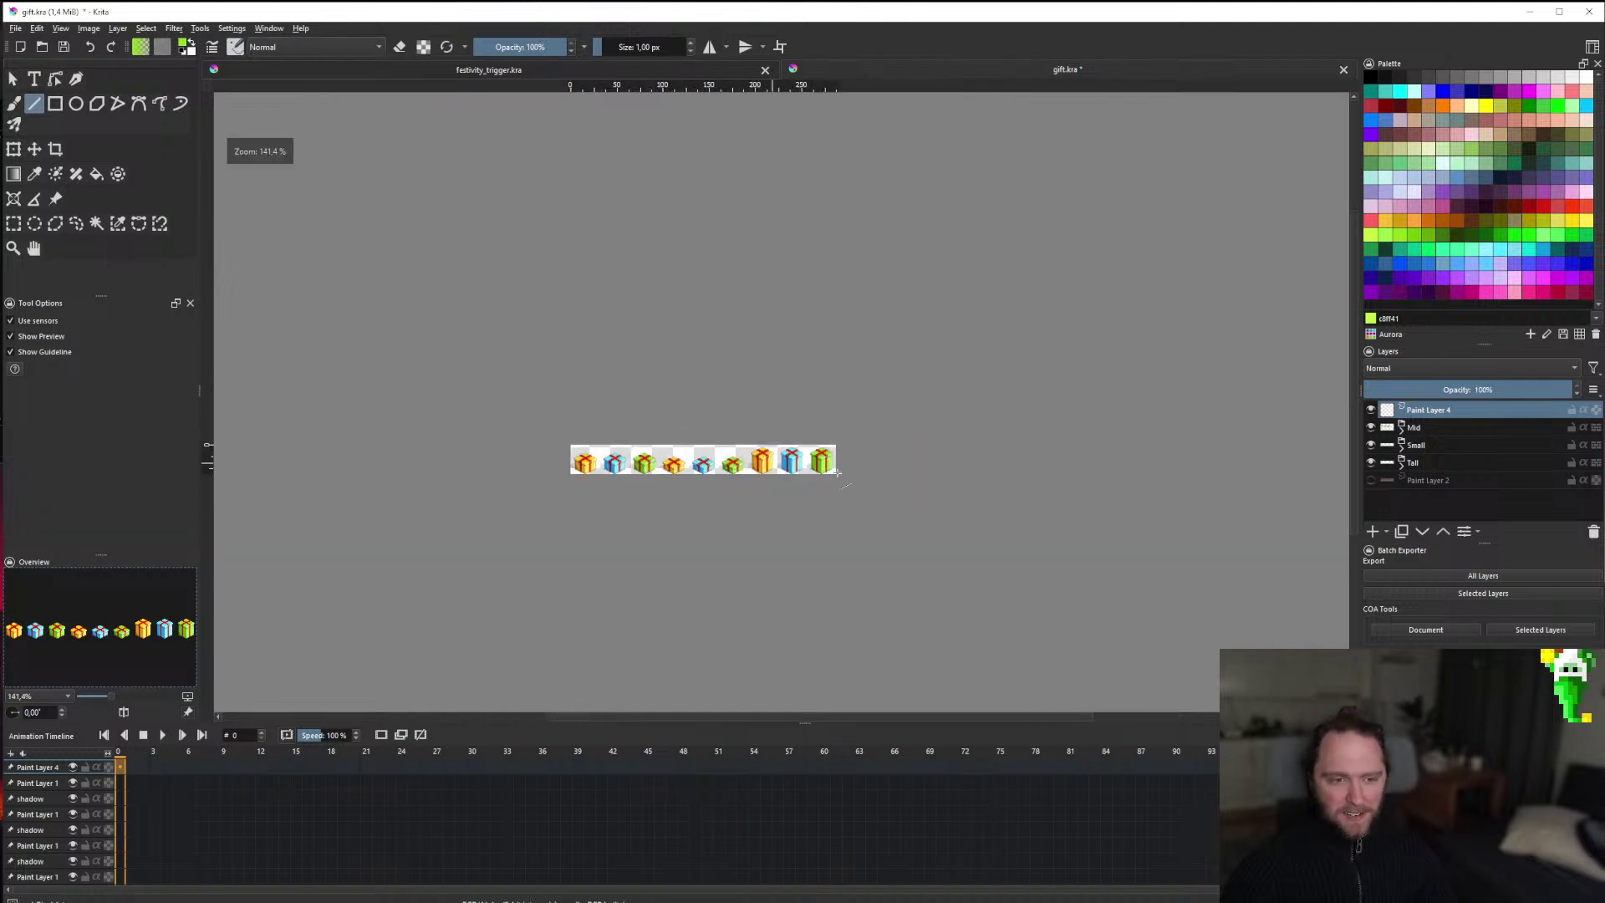
pyautogui.scroll(1, 777, 478)
pyautogui.scroll(2, 777, 478)
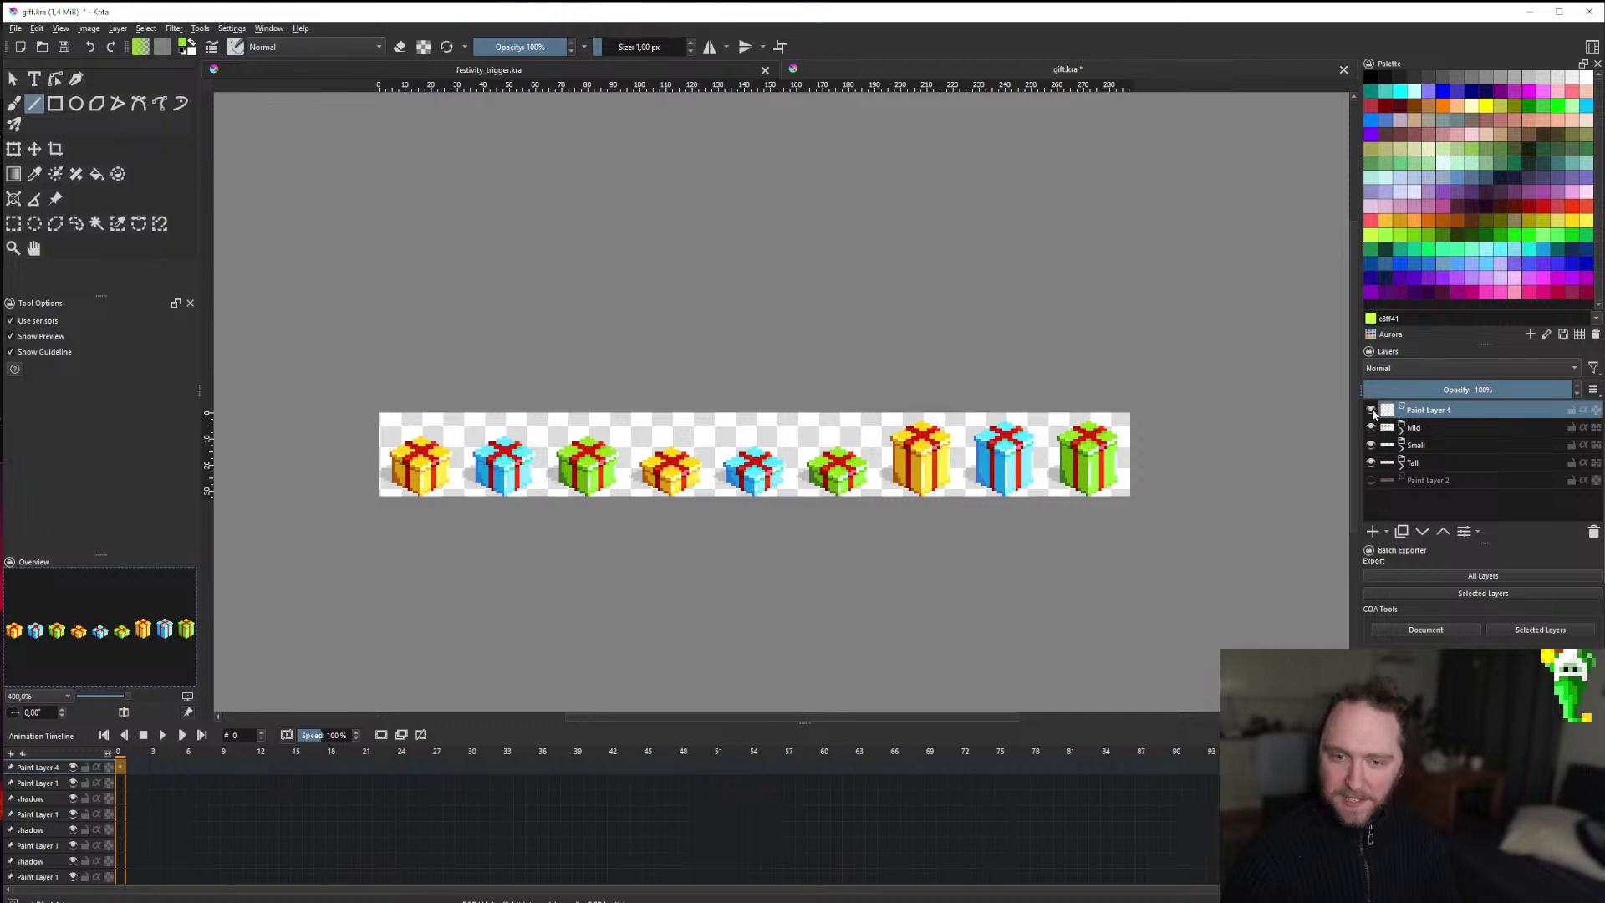
pyautogui.scroll(8, 410, 447)
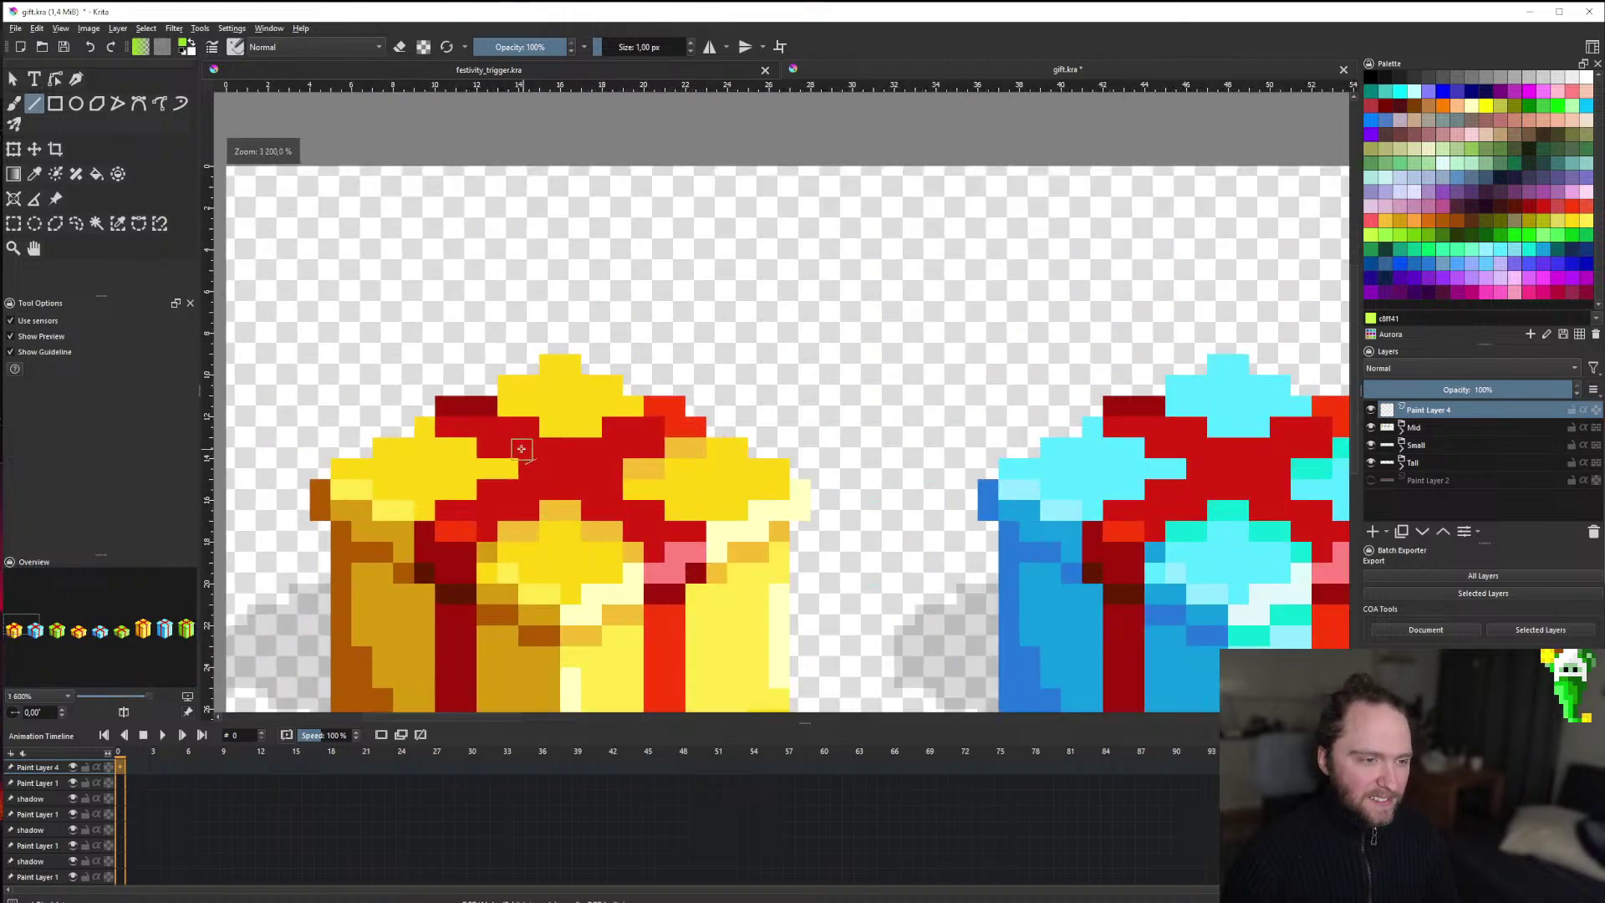
pyautogui.keyDown('ctrl'); pyautogui.click(446, 370); pyautogui.keyUp('ctrl')
pyautogui.scroll(-8, 656, 476)
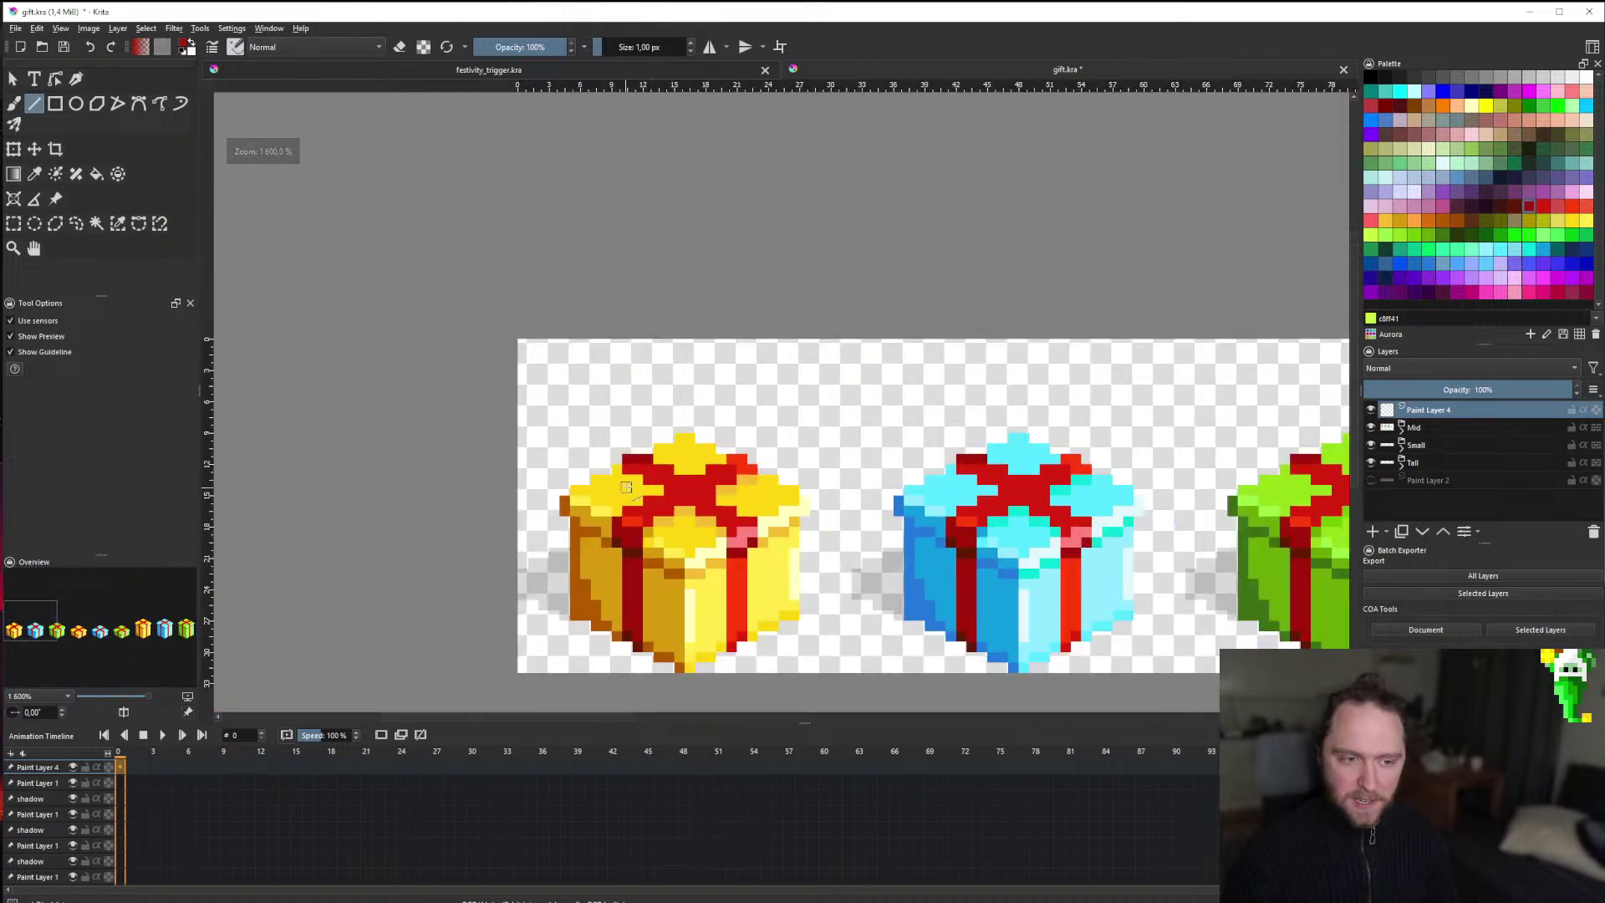
pyautogui.scroll(7, 671, 482)
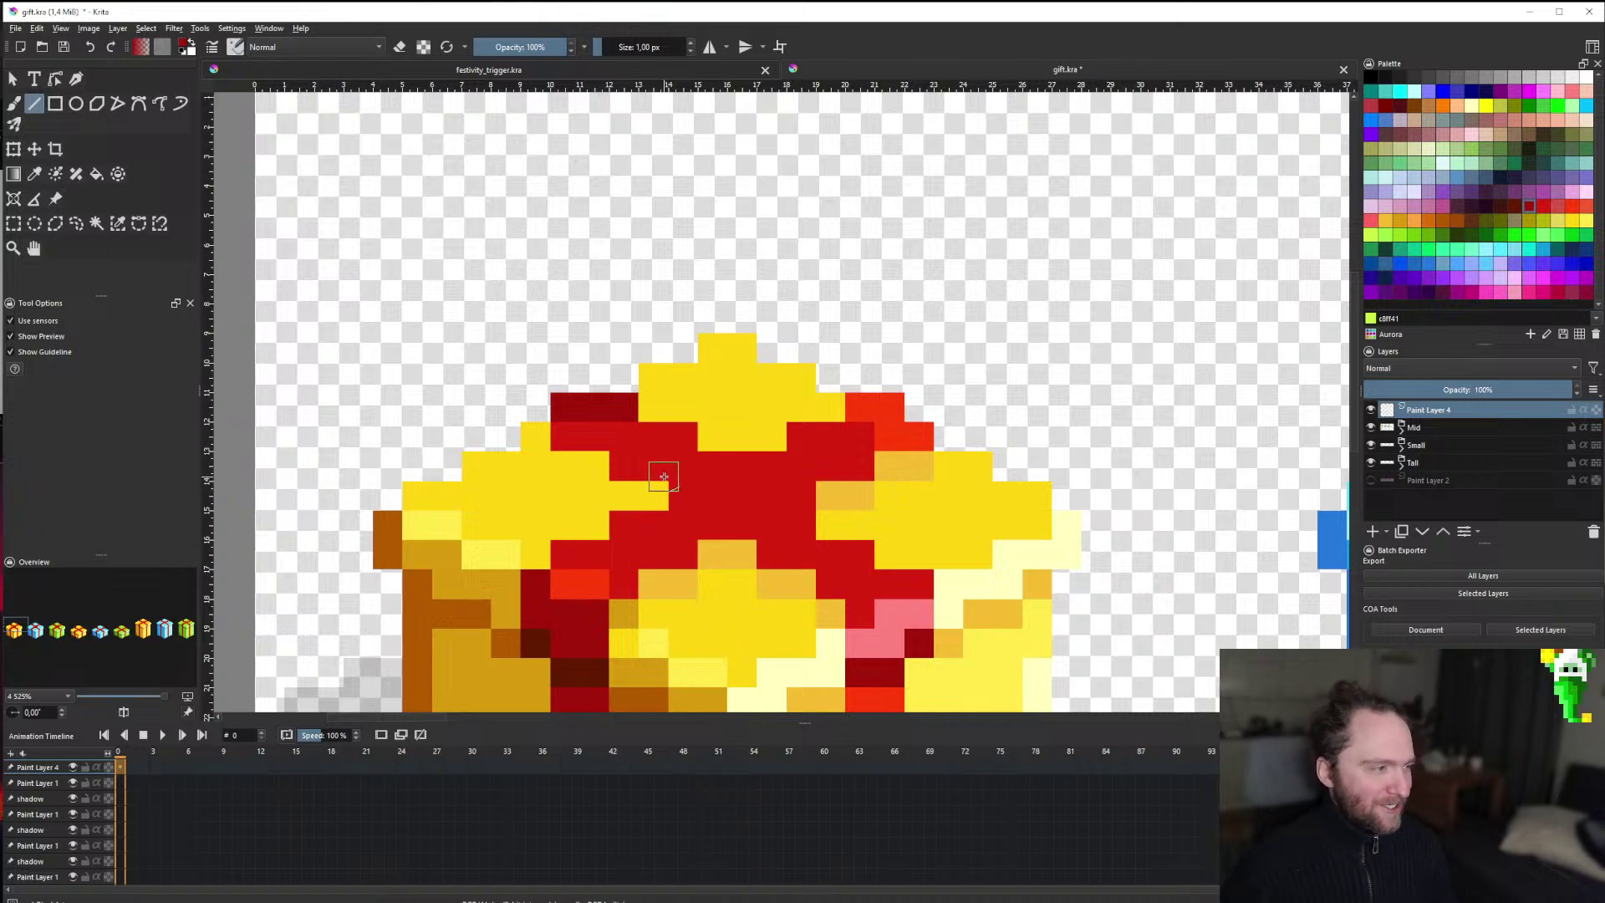
pyautogui.scroll(-4, 664, 476)
pyautogui.scroll(3, 659, 467)
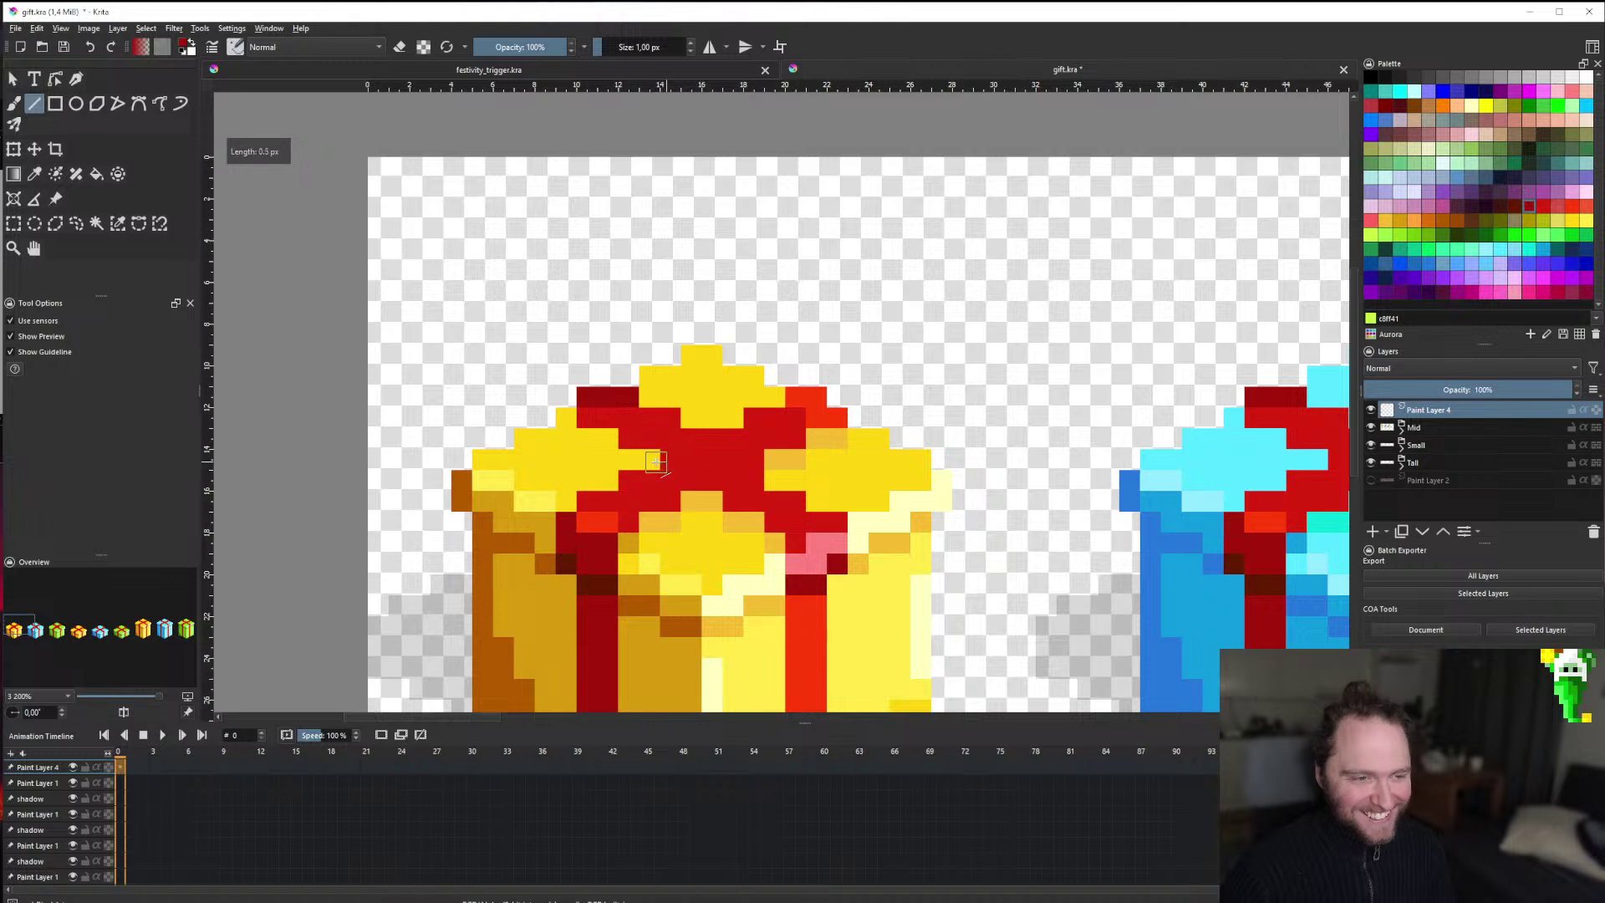
# Try dark red bow strokes over the rear-left ribbon of the first yellow gift box, and undo them.
pyautogui.moveTo(655, 461); pyautogui.dragTo(631, 441)
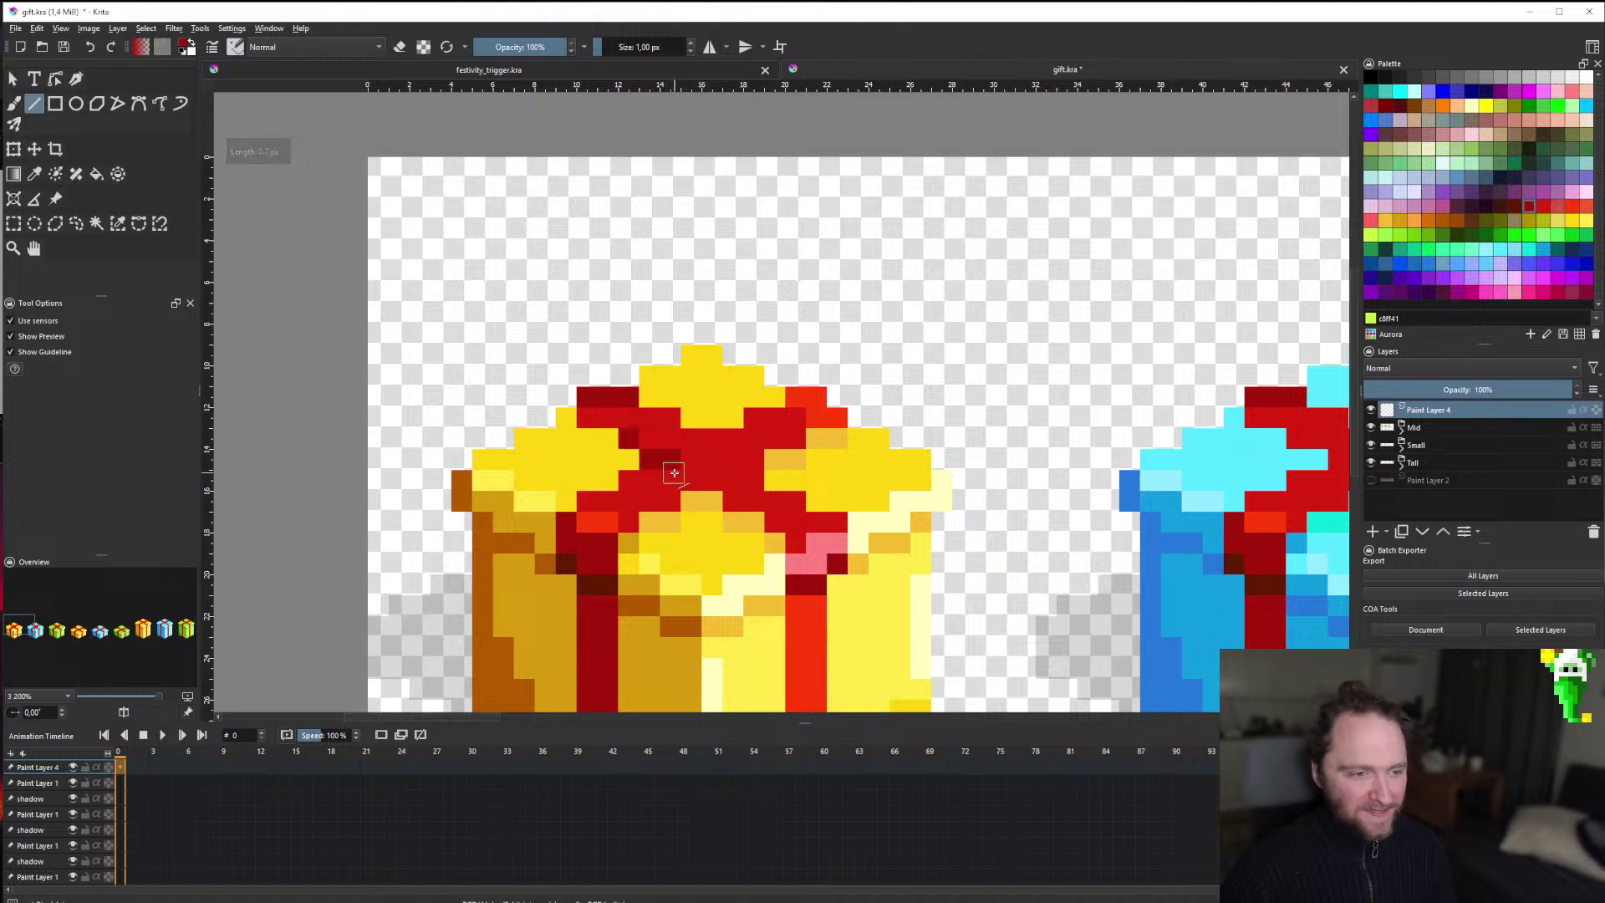
pyautogui.moveTo(650, 418); pyautogui.dragTo(677, 463)
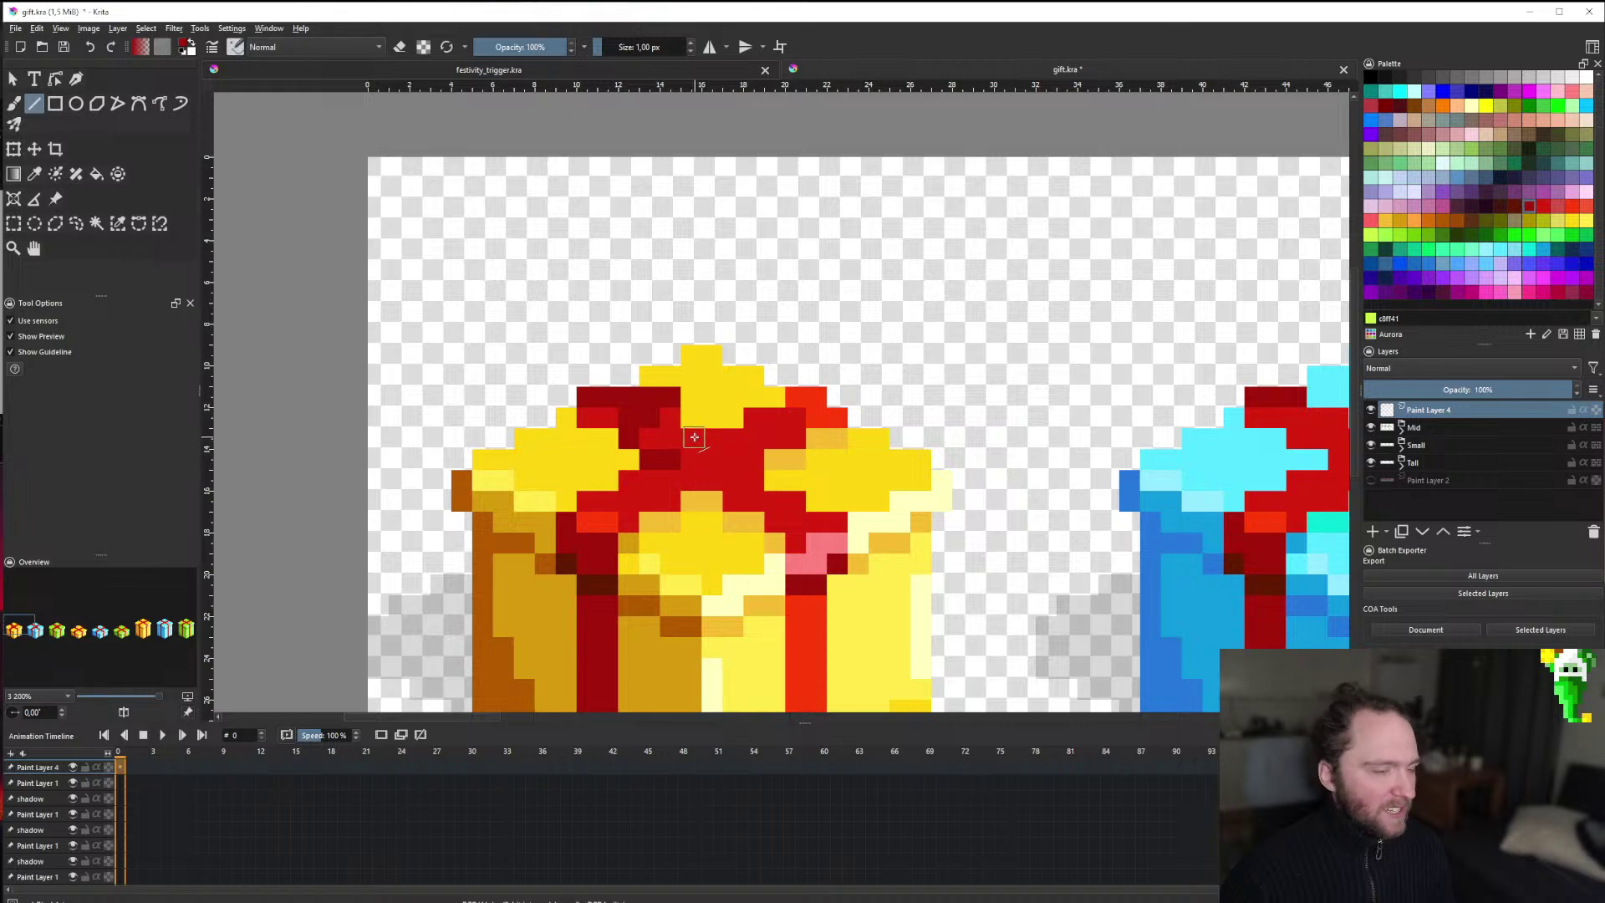
pyautogui.scroll(-3, 695, 438)
pyautogui.scroll(4, 645, 455)
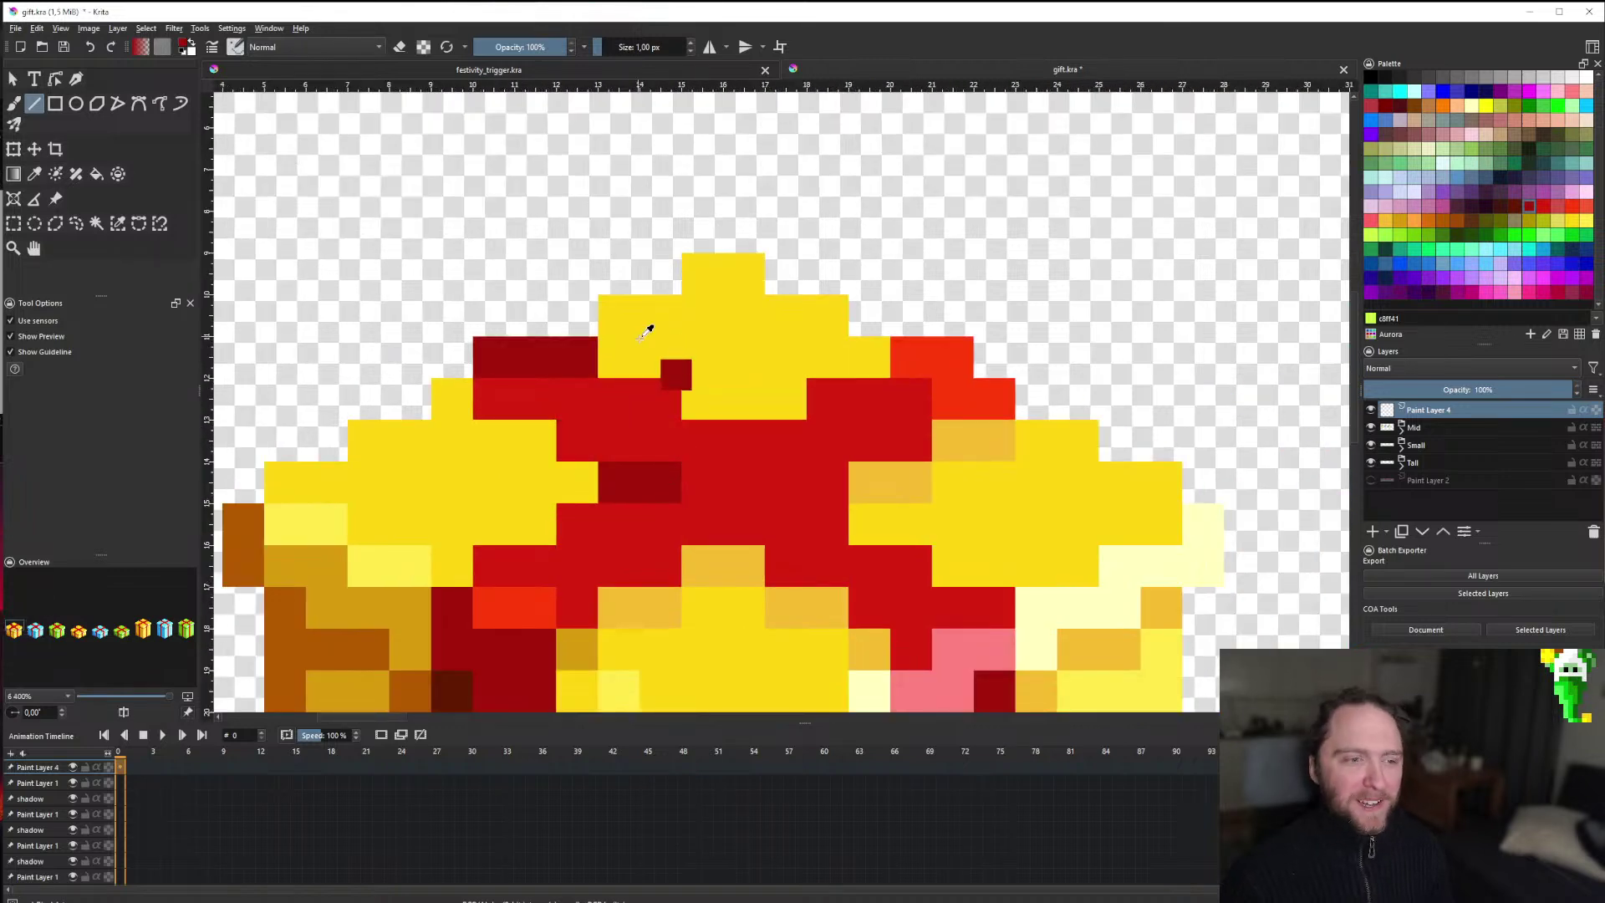
pyautogui.hotkey('ctrl', 'z')
pyautogui.hotkey('ctrl', 'shift', 'z')
pyautogui.hotkey('ctrl', 'z')
pyautogui.scroll(-3, 636, 463)
pyautogui.scroll(3, 637, 463)
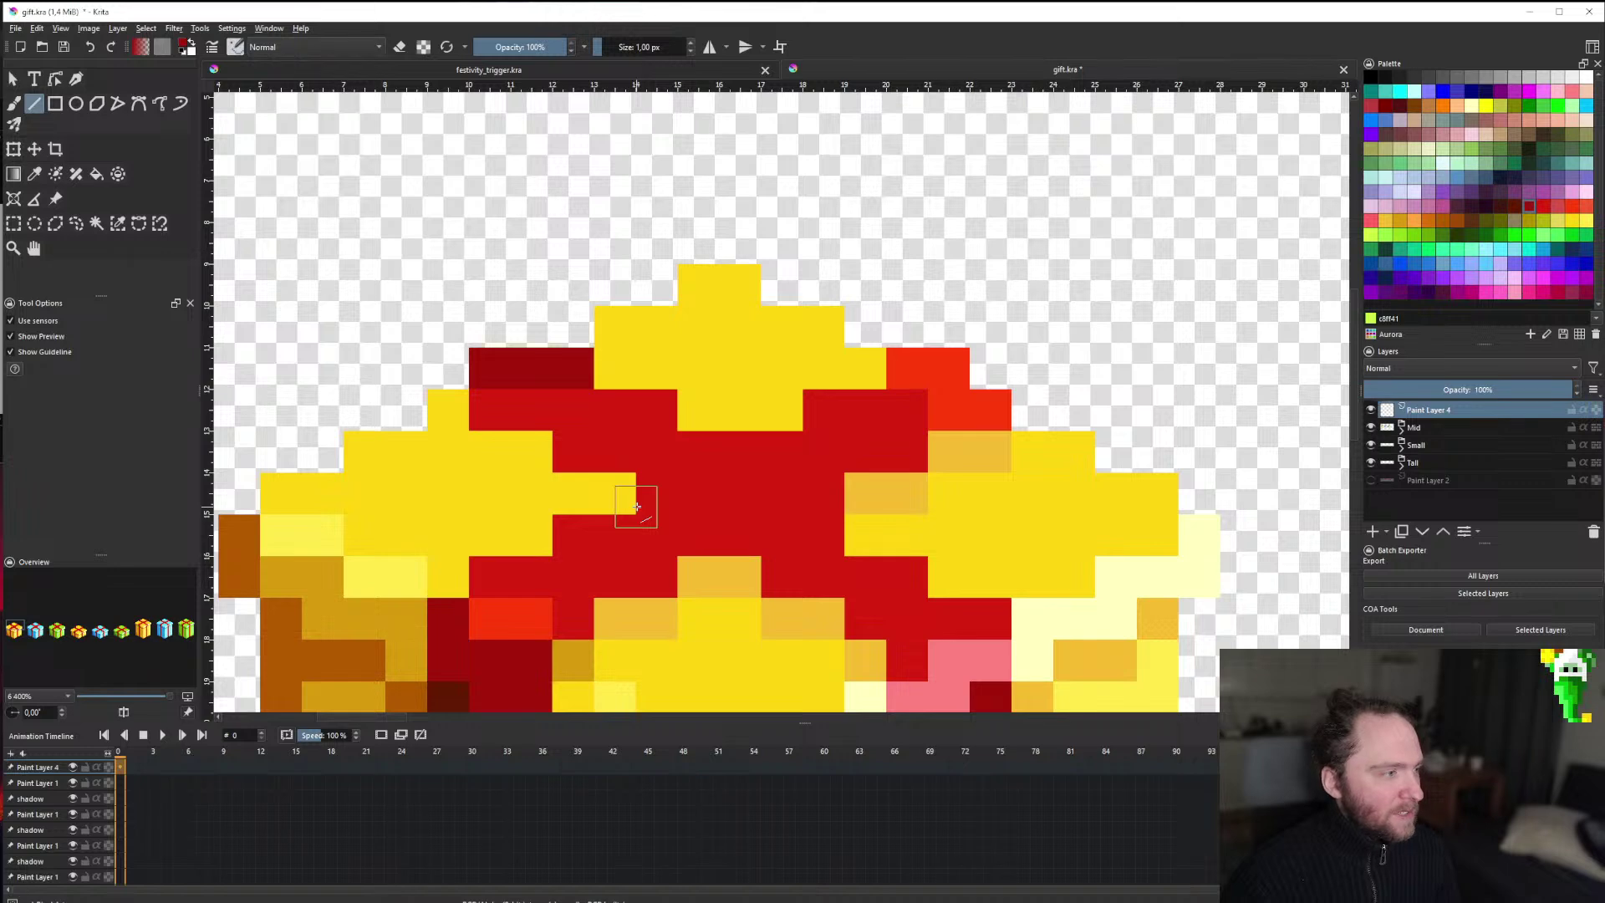
# Try a raised dark red loop along the rear-left ribbon of the first gift box, and undo it.
pyautogui.scroll(-4, 635, 507)
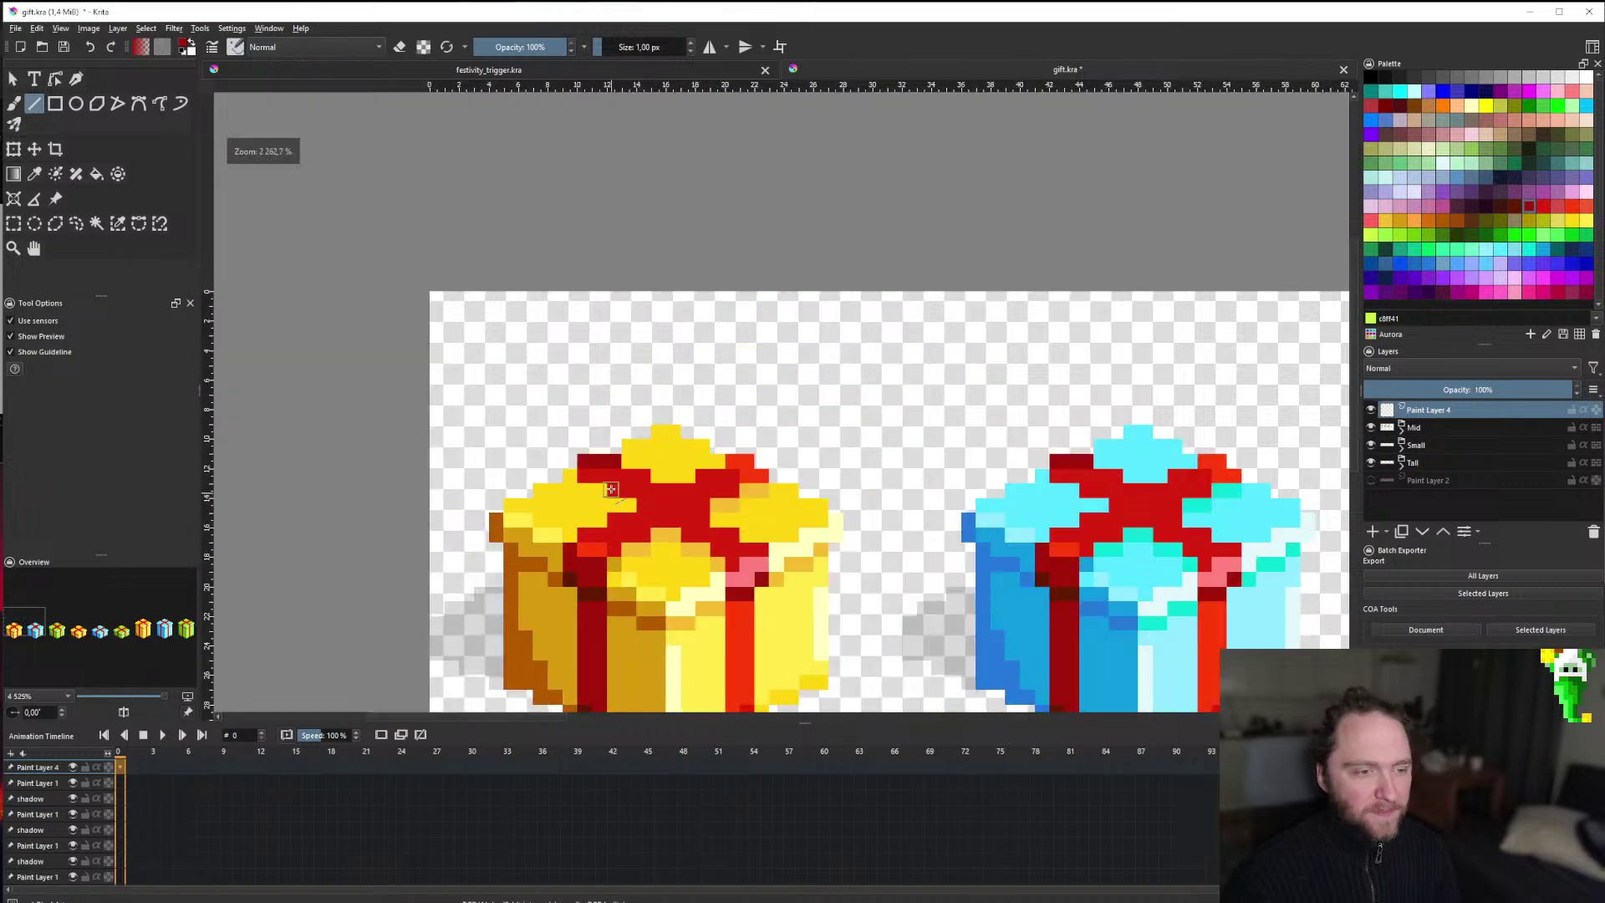
pyautogui.scroll(4, 619, 494)
pyautogui.click(662, 529)
pyautogui.moveTo(619, 445); pyautogui.dragTo(590, 445)
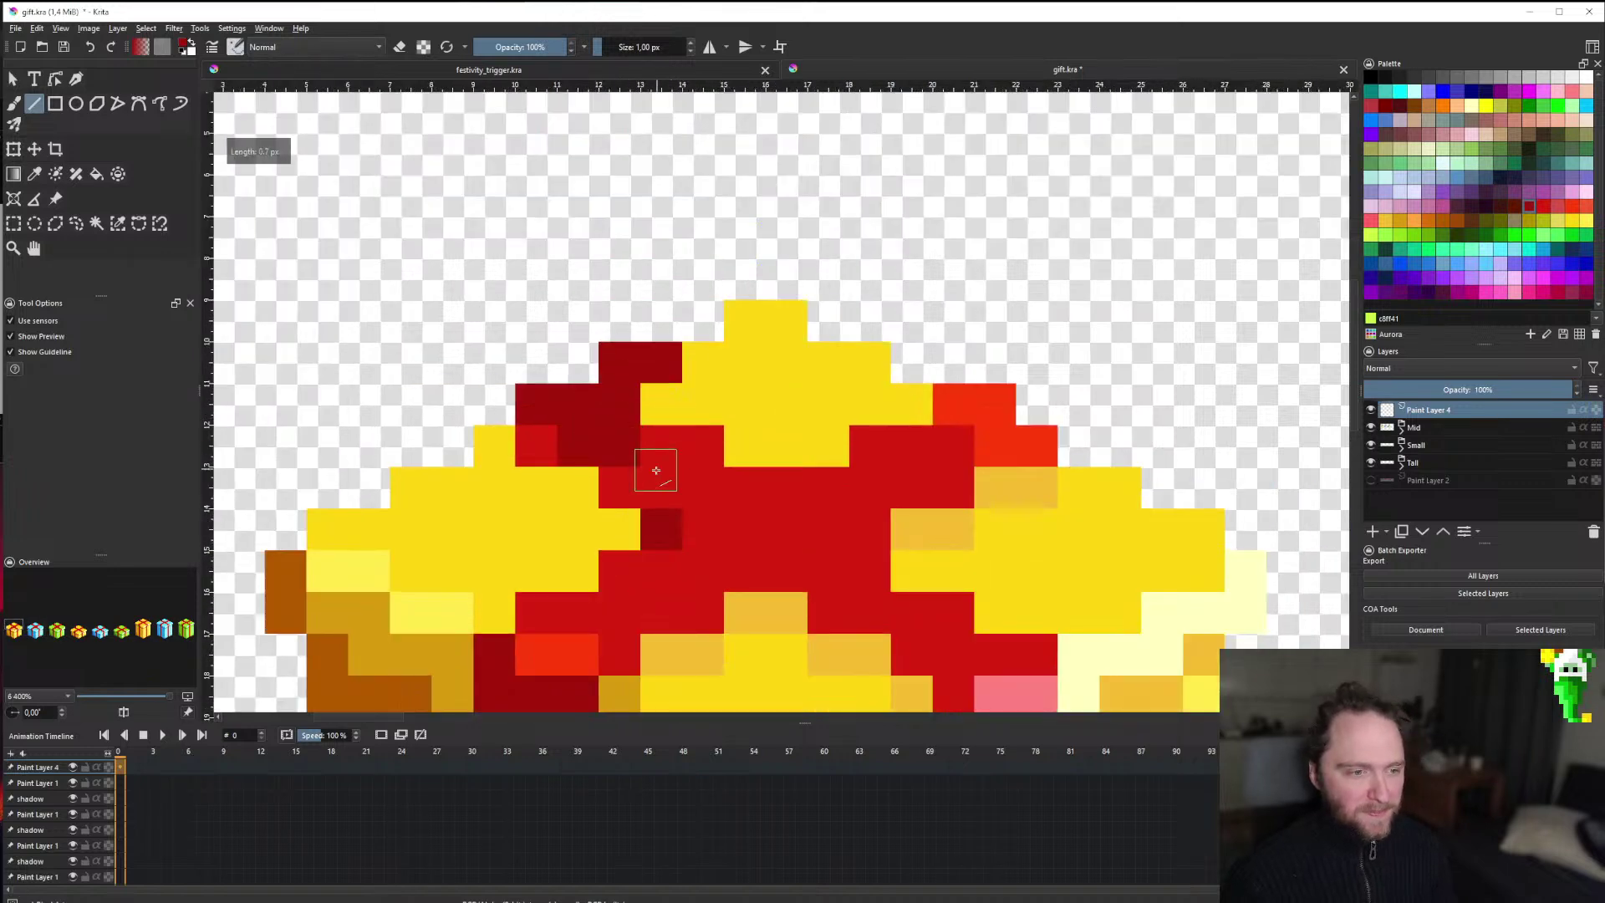
pyautogui.hotkey('ctrl', 'z')
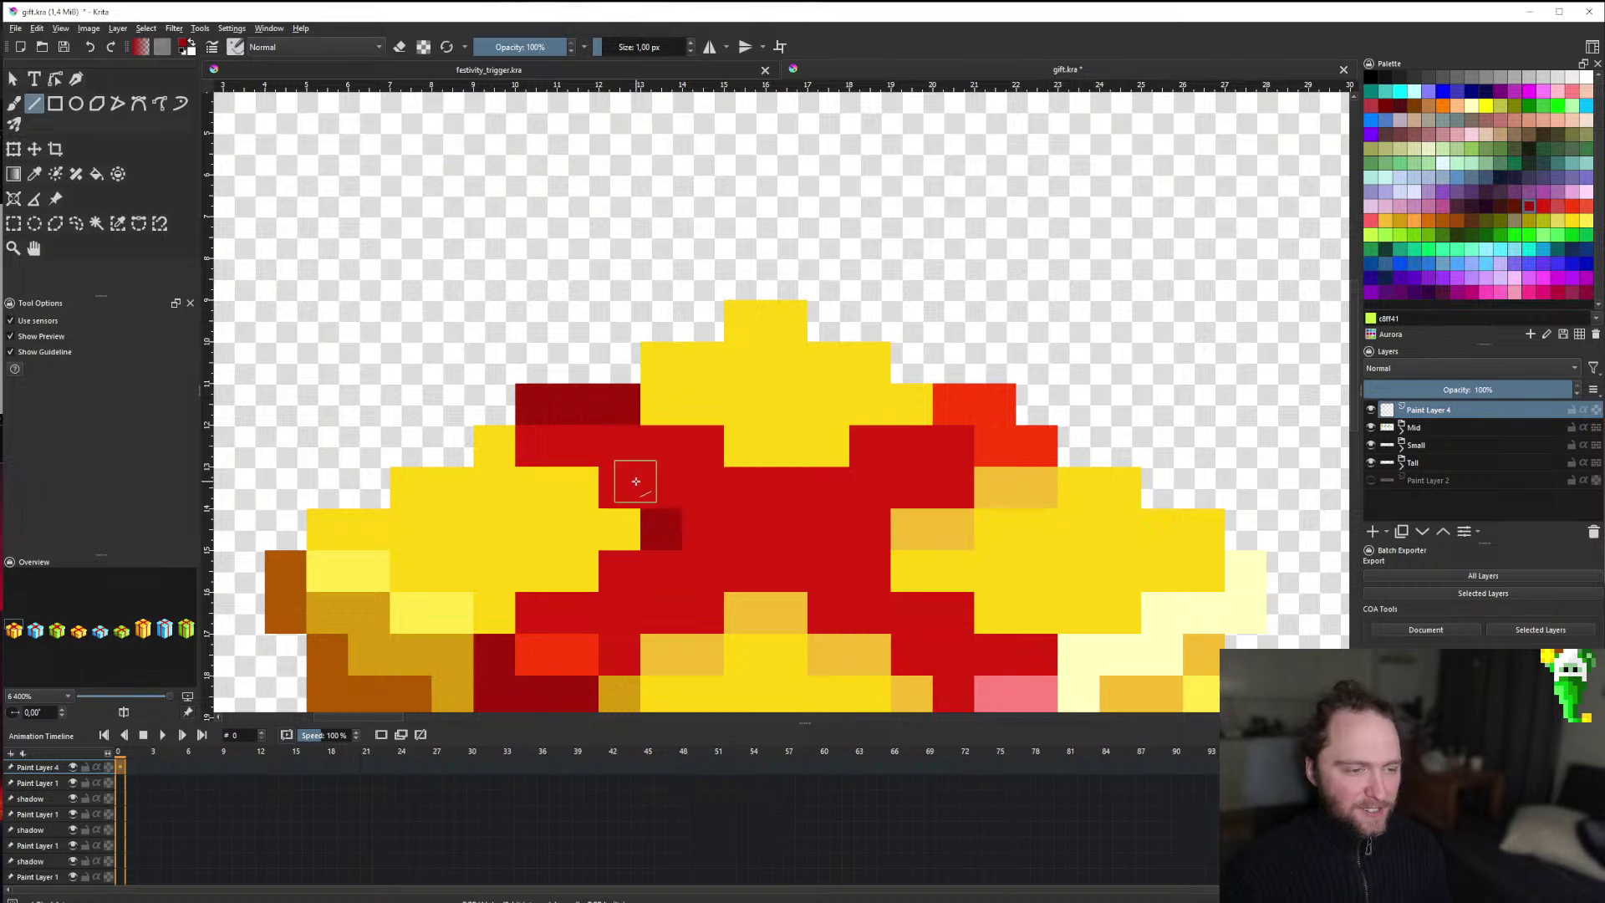
pyautogui.click(620, 485)
pyautogui.moveTo(576, 445); pyautogui.dragTo(620, 358)
pyautogui.click(660, 361)
pyautogui.scroll(-5, 742, 401)
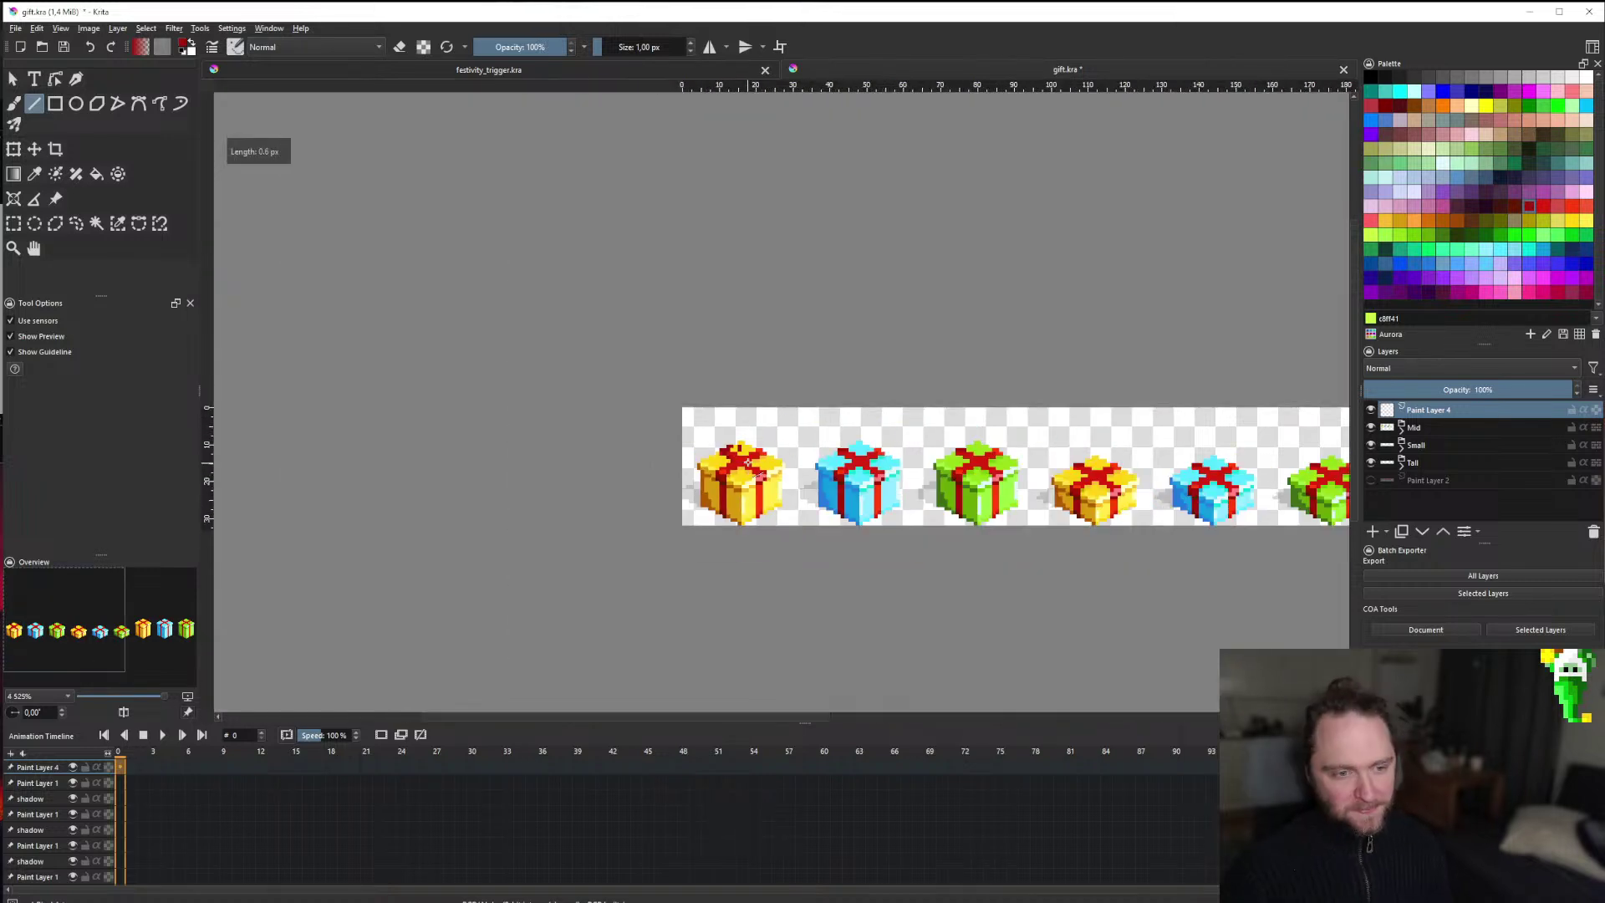
pyautogui.scroll(5, 717, 416)
pyautogui.scroll(-5, 701, 391)
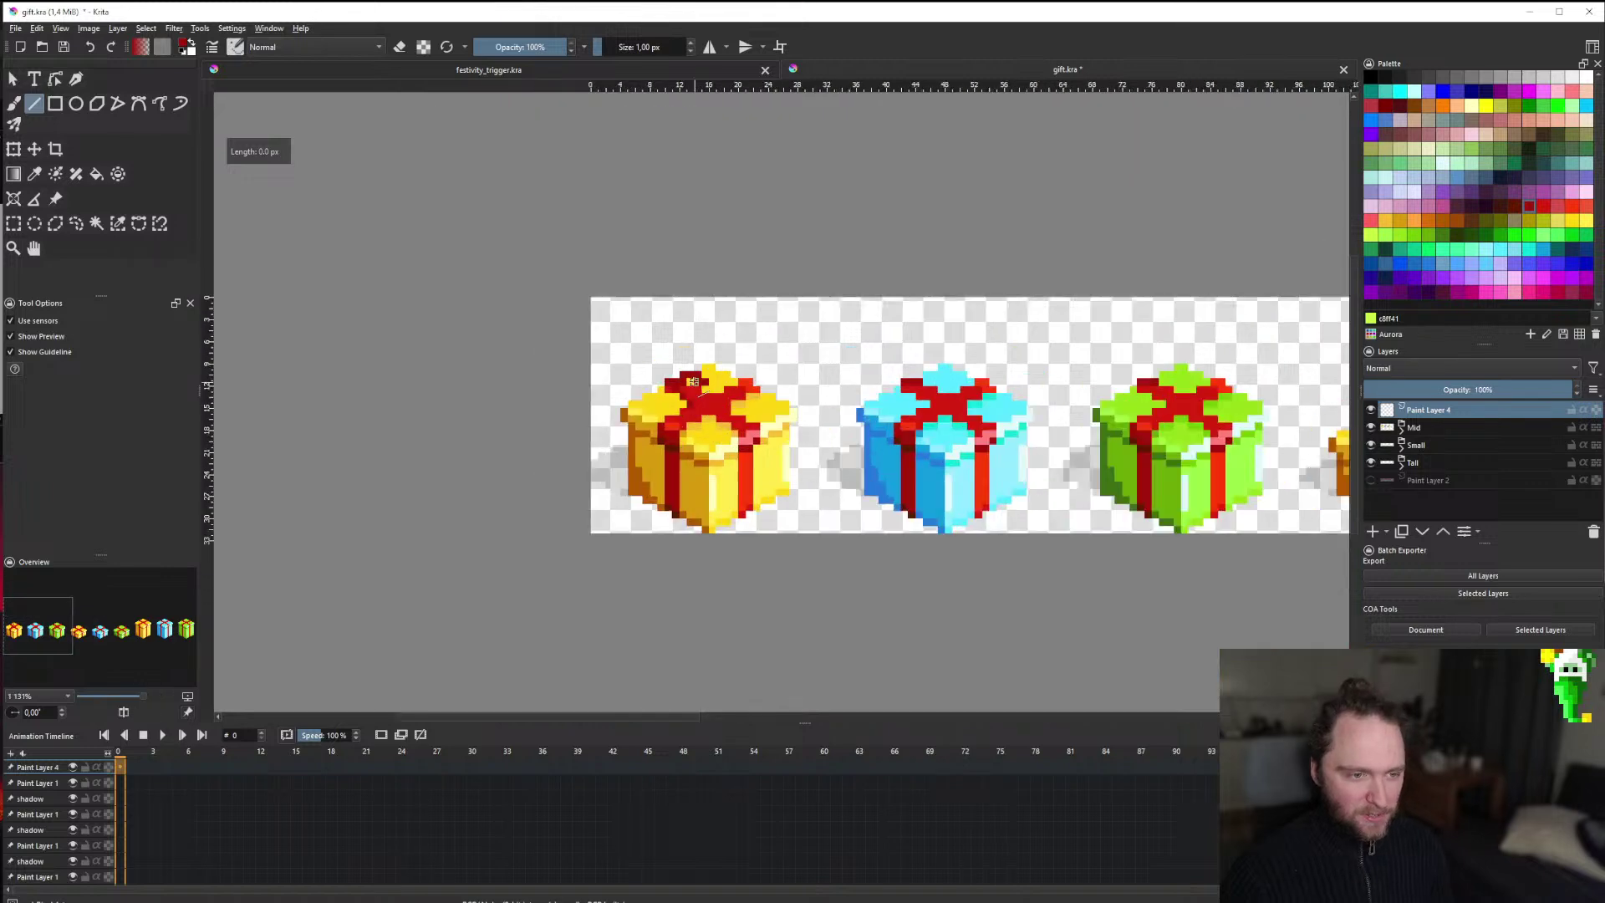
pyautogui.scroll(6, 701, 390)
pyautogui.hotkey('ctrl', 'z')
pyautogui.hotkey('ctrl', 'z')
pyautogui.hotkey('ctrl', 'z')
pyautogui.hotkey('ctrl', 'z')
pyautogui.hotkey('ctrl', 'z')
# Draw a dark red bow loop outline curving outward and up from the ribbon's centre over the lid's left side.
pyautogui.moveTo(672, 516); pyautogui.dragTo(660, 449)
pyautogui.scroll(-5, 660, 449)
pyautogui.scroll(5, 660, 449)
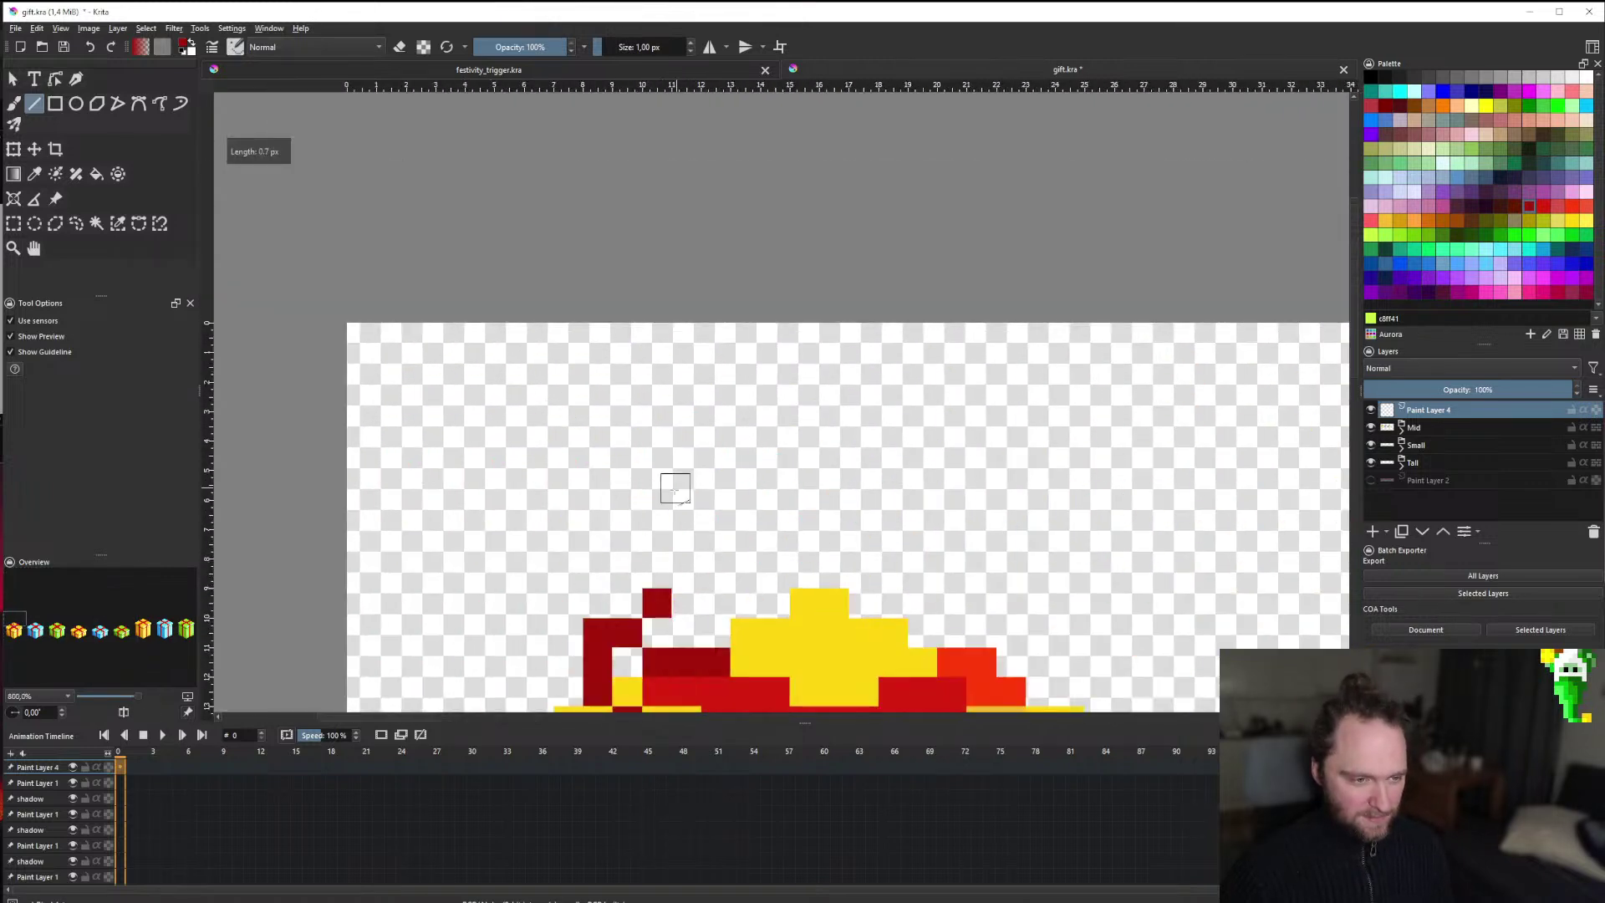
pyautogui.scroll(-5, 674, 484)
pyautogui.scroll(6, 634, 502)
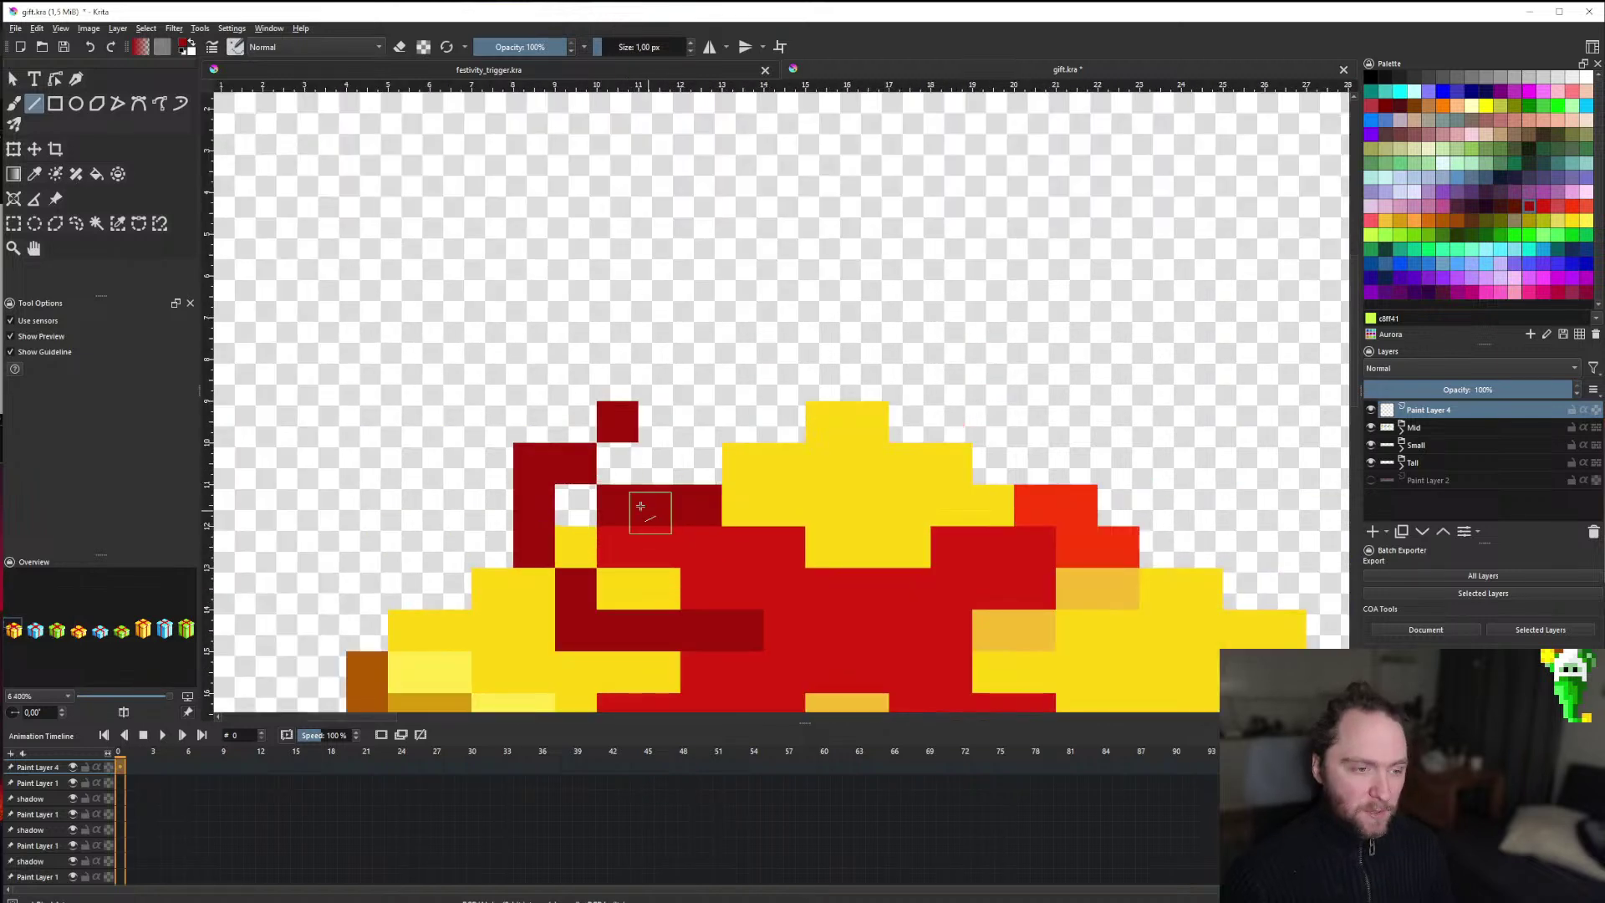
# Fill the left bow loop of the first gift box solid with dark red.
pyautogui.moveTo(577, 422)
pyautogui.mouseDown()
pyautogui.moveTo(602, 412)
pyautogui.moveTo(677, 456)
pyautogui.moveTo(631, 468)
pyautogui.moveTo(615, 568)
pyautogui.moveTo(577, 514)
pyautogui.moveTo(700, 602)
pyautogui.mouseUp()
pyautogui.scroll(-5, 700, 601)
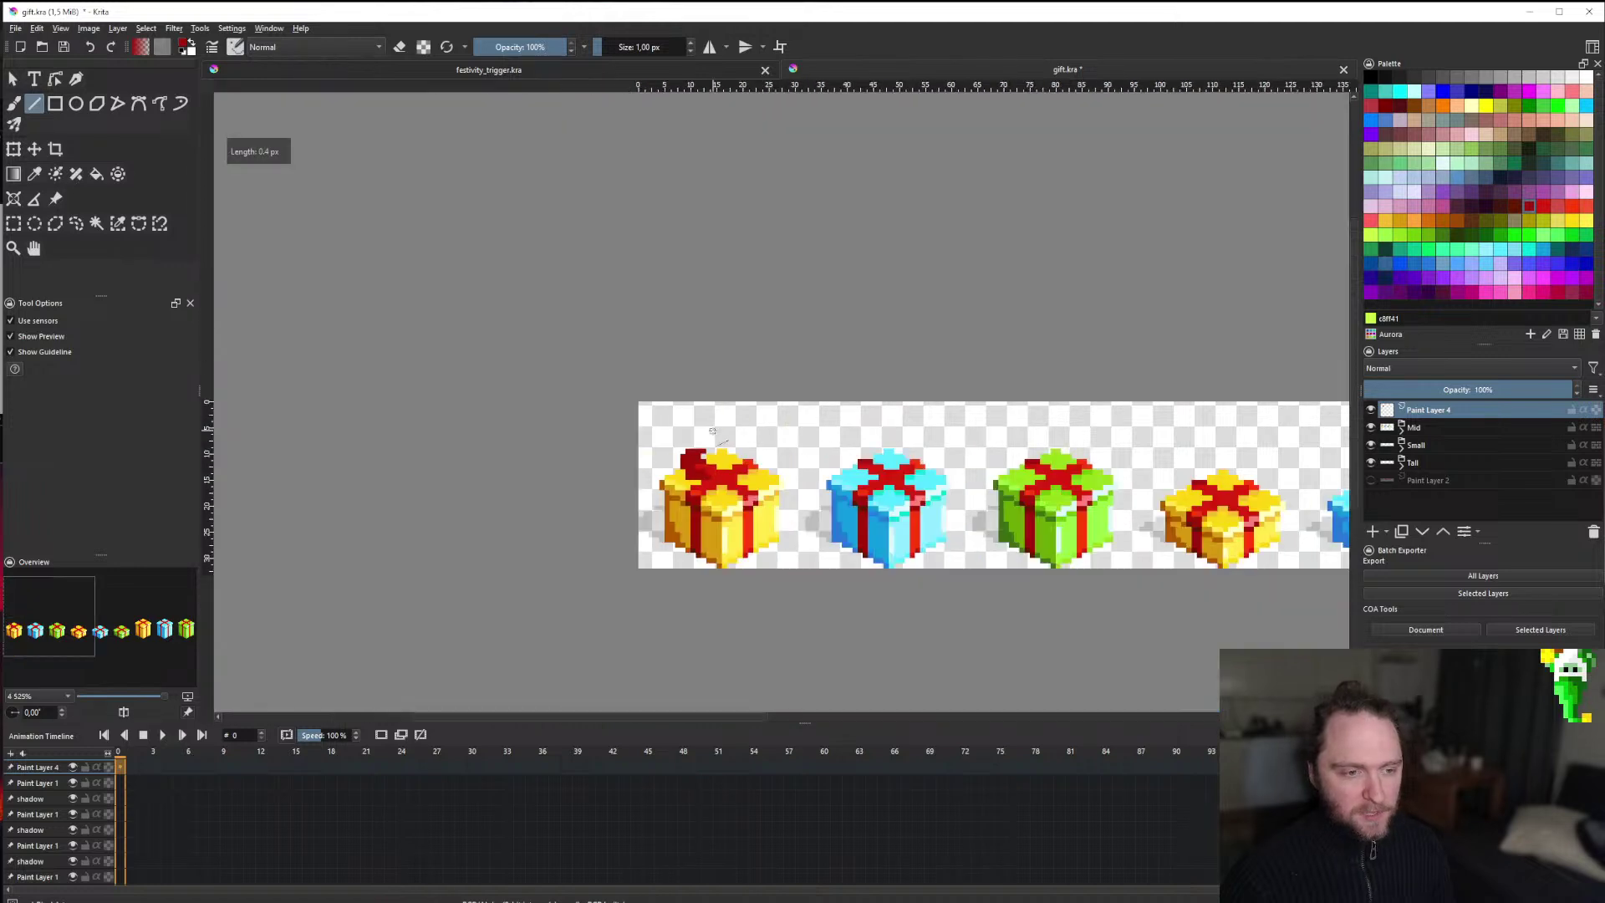
pyautogui.scroll(2, 694, 501)
pyautogui.scroll(-3, 694, 485)
pyautogui.scroll(3, 693, 459)
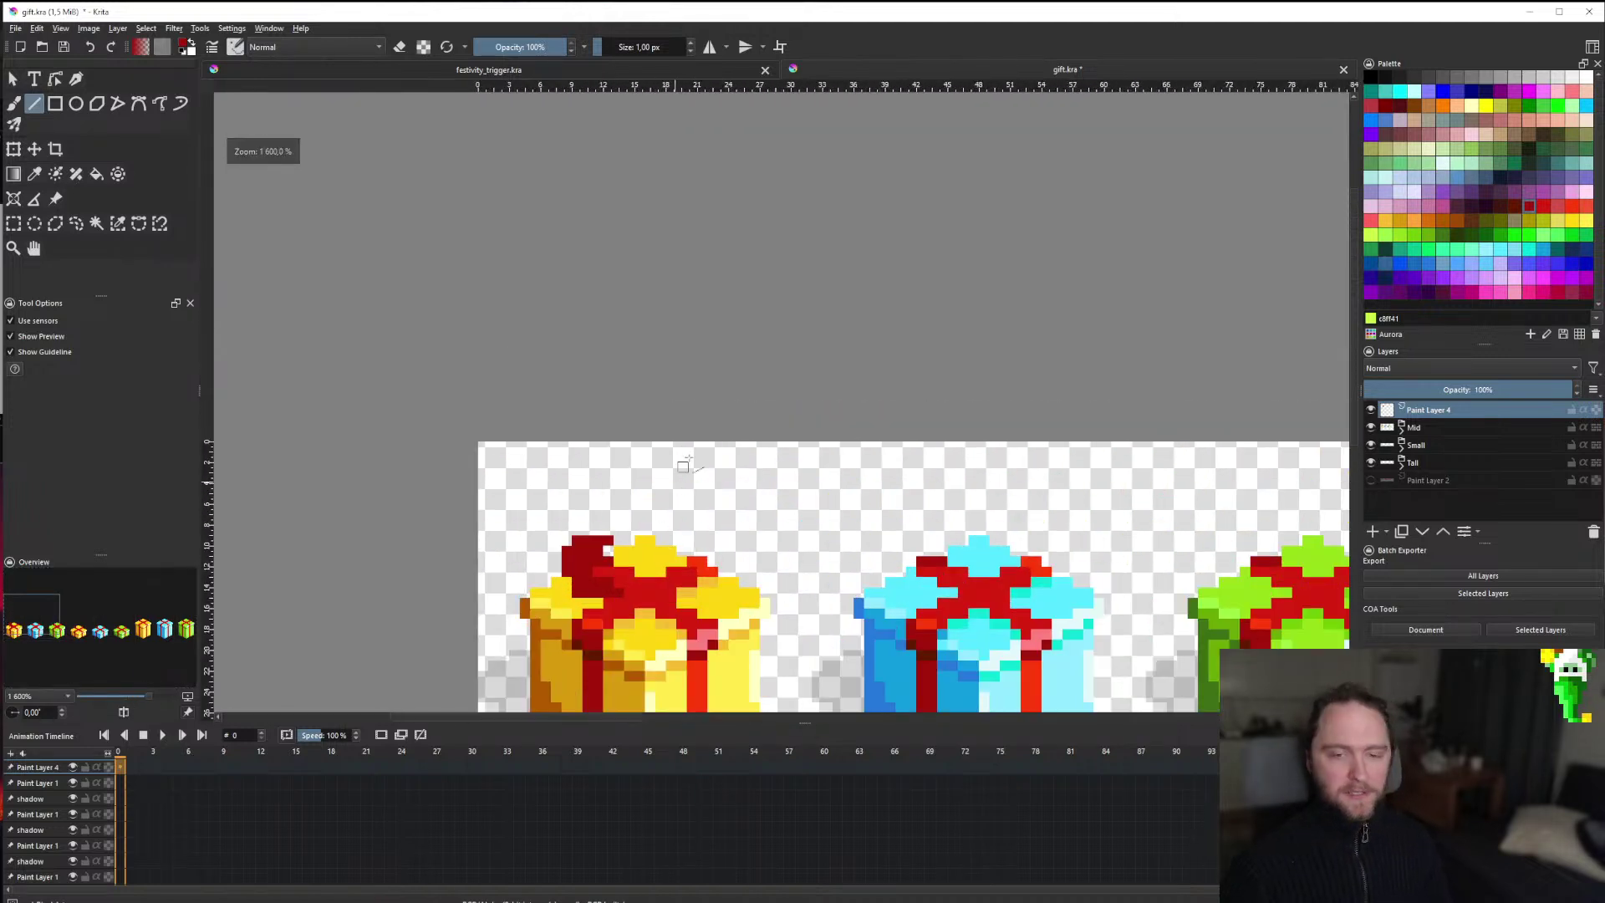
pyautogui.scroll(4, 692, 459)
# Try a tall dark red outline for the right bow loop above the lid, and undo it.
pyautogui.moveTo(677, 514)
pyautogui.mouseDown()
pyautogui.moveTo(736, 364)
pyautogui.moveTo(824, 351)
pyautogui.mouseUp()
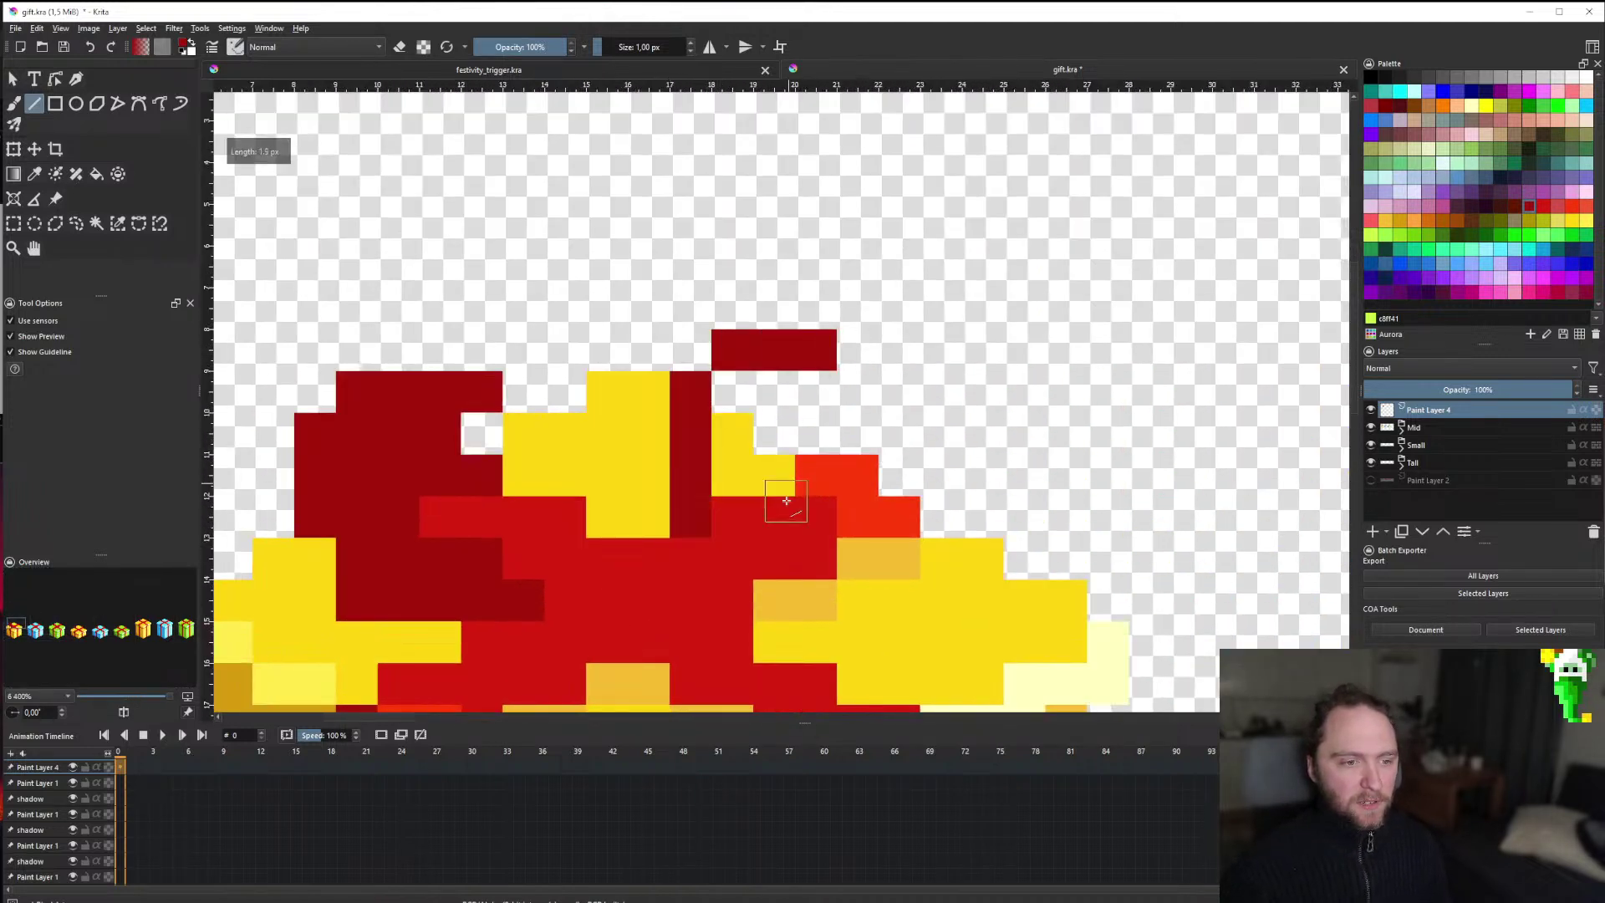
pyautogui.scroll(-2, 823, 351)
pyautogui.scroll(2, 835, 489)
pyautogui.hotkey('ctrl', 'z')
pyautogui.hotkey('ctrl', 'z')
pyautogui.hotkey('ctrl', 'z')
# Try a smaller dark red right bow loop around the ribbon's rear-right end on the first gift box.
pyautogui.scroll(-3, 748, 419)
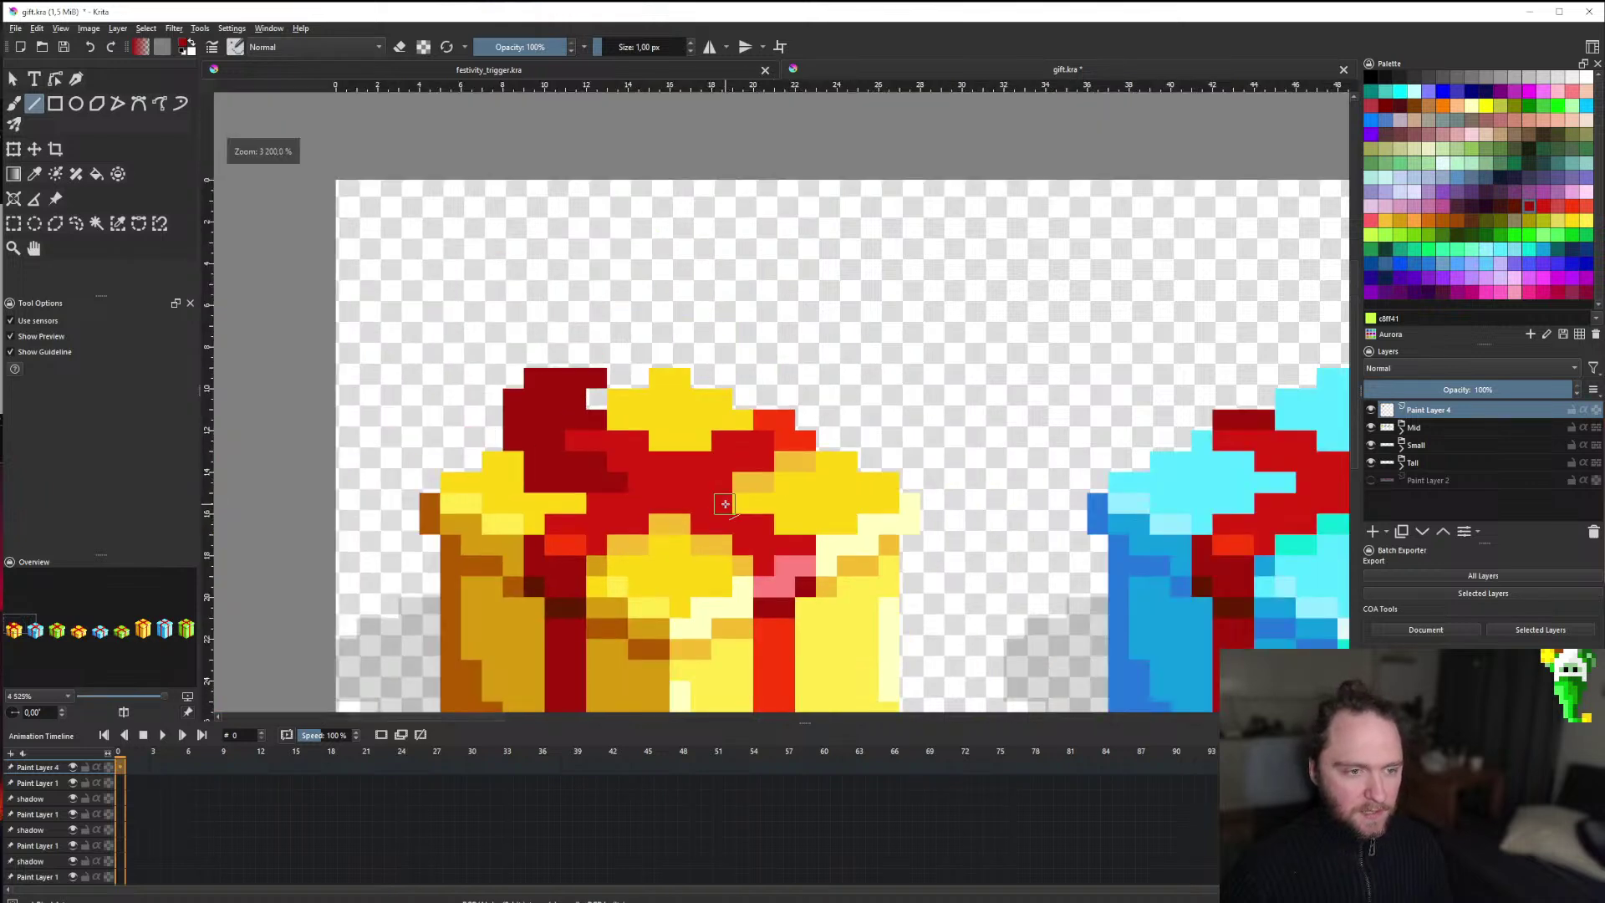
pyautogui.scroll(3, 716, 501)
pyautogui.scroll(-2, 666, 522)
pyautogui.scroll(2, 666, 522)
pyautogui.moveTo(727, 506); pyautogui.dragTo(777, 459)
pyautogui.scroll(-3, 897, 395)
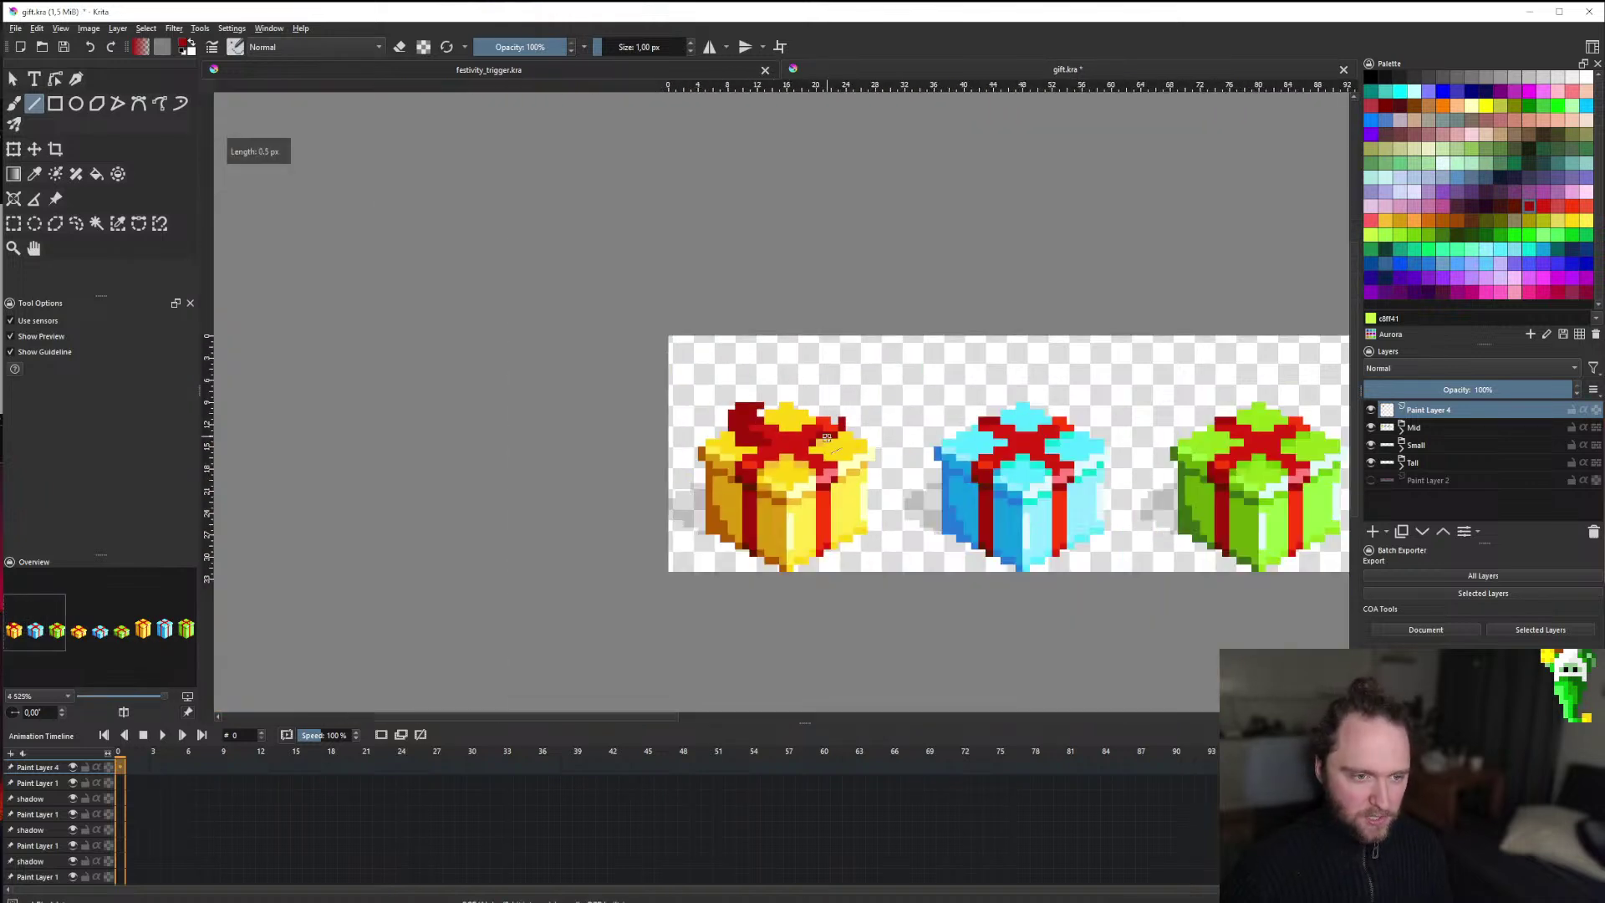
pyautogui.scroll(3, 803, 468)
pyautogui.scroll(-3, 769, 485)
pyautogui.scroll(2, 733, 504)
# Step back through the bow strokes to the open outline of the left loop.
pyautogui.hotkey('ctrl', 'z')
pyautogui.hotkey('ctrl', 'z')
pyautogui.hotkey('ctrl', 'z')
pyautogui.hotkey('ctrl', 'z')
pyautogui.hotkey('ctrl', 'z')
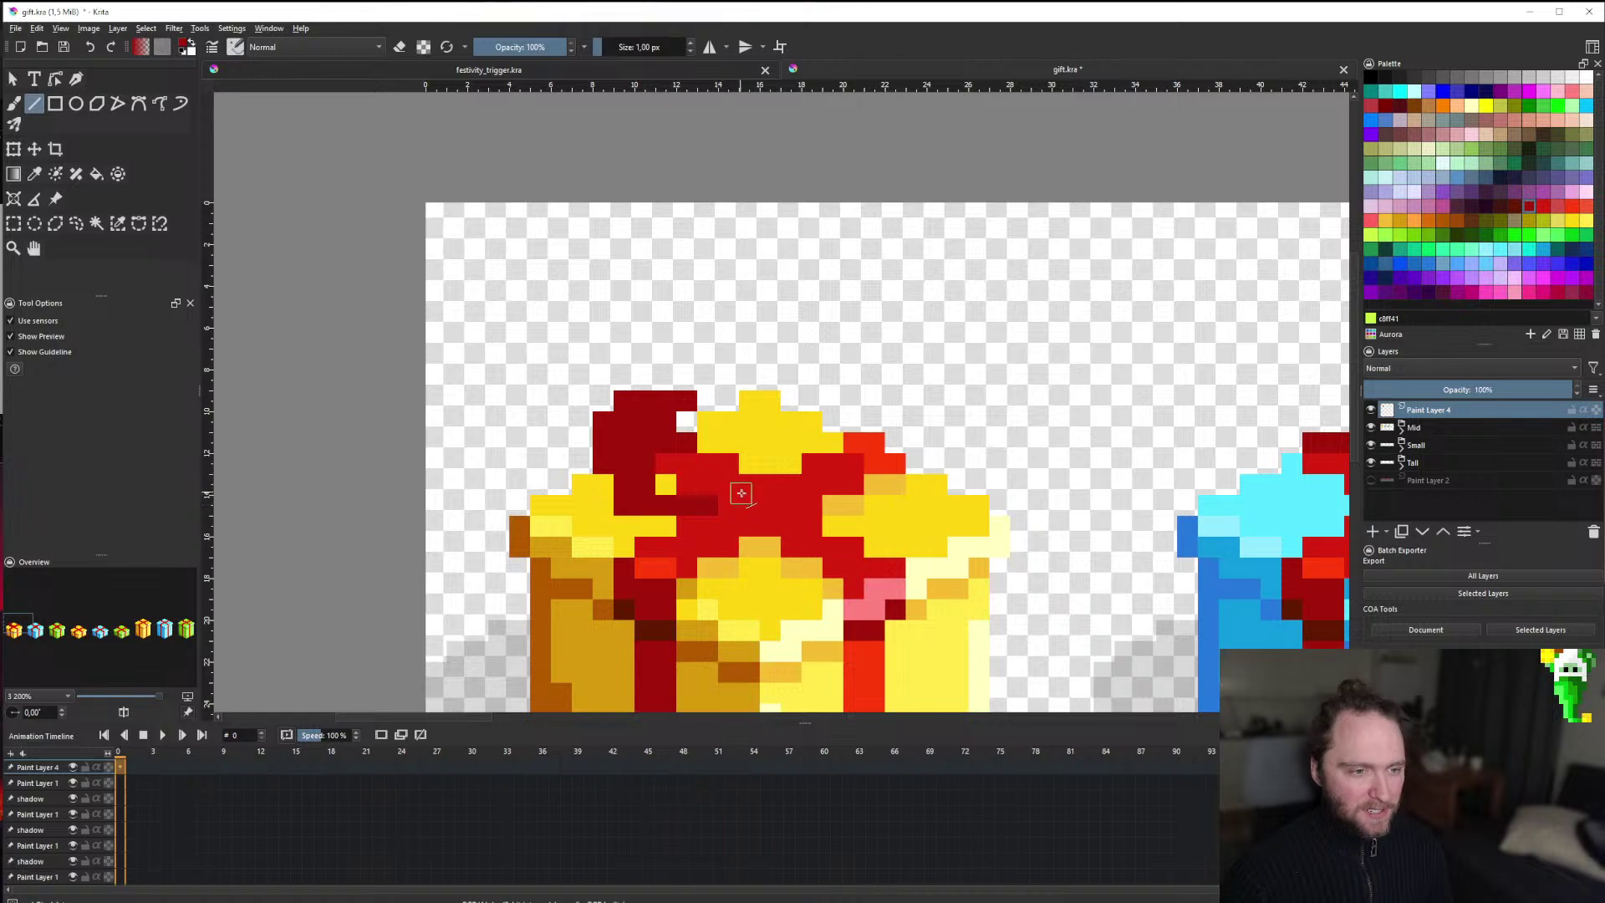
pyautogui.hotkey('ctrl', 'shift', 'z')
pyautogui.hotkey('ctrl', 'shift', 'z')
pyautogui.hotkey('ctrl', 'shift', 'z')
pyautogui.hotkey('ctrl', 'shift', 'z')
pyautogui.hotkey('ctrl', 'shift', 'z')
pyautogui.hotkey('ctrl', 'shift', 'z')
pyautogui.hotkey('ctrl', 'shift', 'z')
pyautogui.hotkey('ctrl', 'shift', 'z')
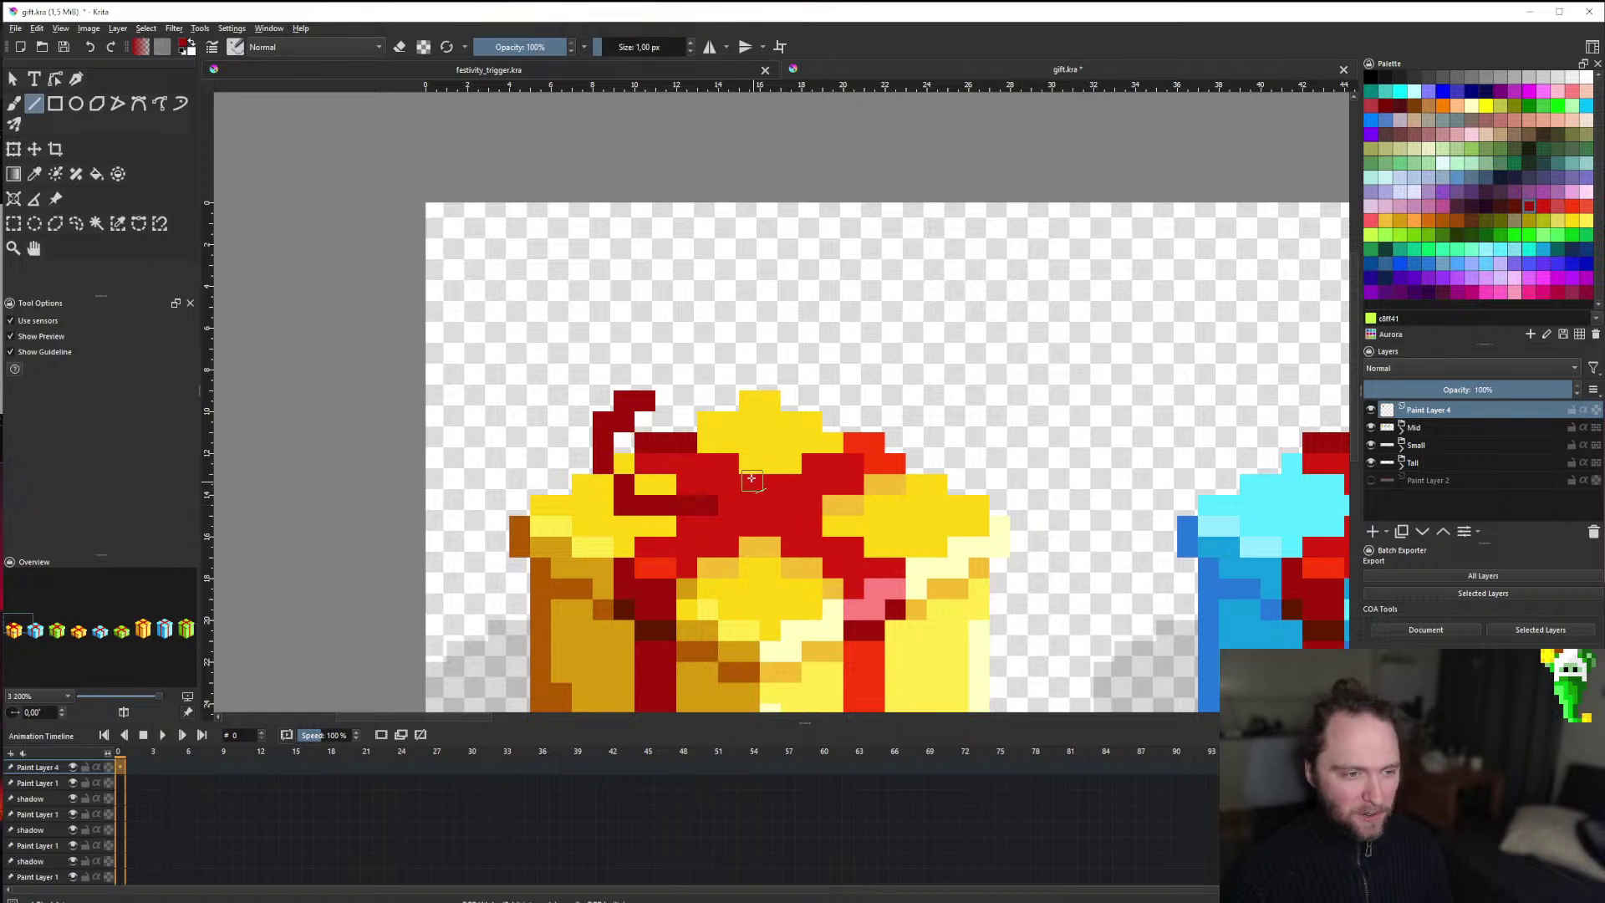
pyautogui.hotkey('ctrl', 'shift', 'z')
pyautogui.hotkey('ctrl', 'shift', 'z')
pyautogui.hotkey('ctrl', 'shift', 'z')
pyautogui.hotkey('ctrl', 'shift', 'z')
pyautogui.hotkey('ctrl', 'shift', 'z')
pyautogui.hotkey('ctrl', 'shift', 'z')
pyautogui.hotkey('ctrl', 'shift', 'z')
pyautogui.hotkey('ctrl', 'shift', 'z')
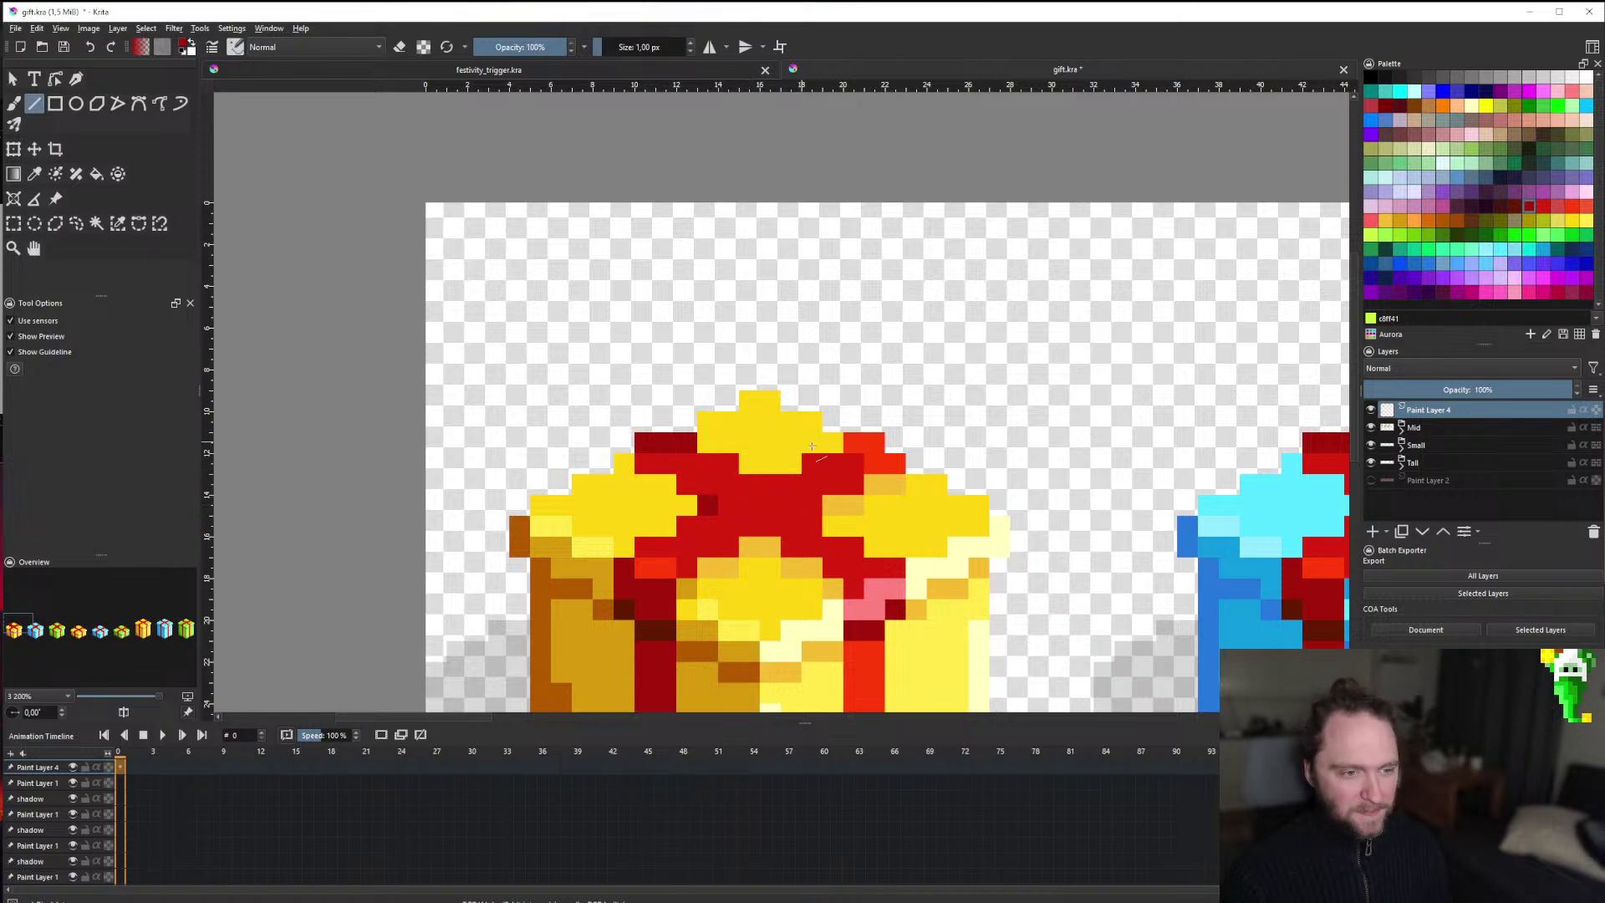
pyautogui.hotkey('ctrl', 'z')
pyautogui.hotkey('ctrl', 'z')
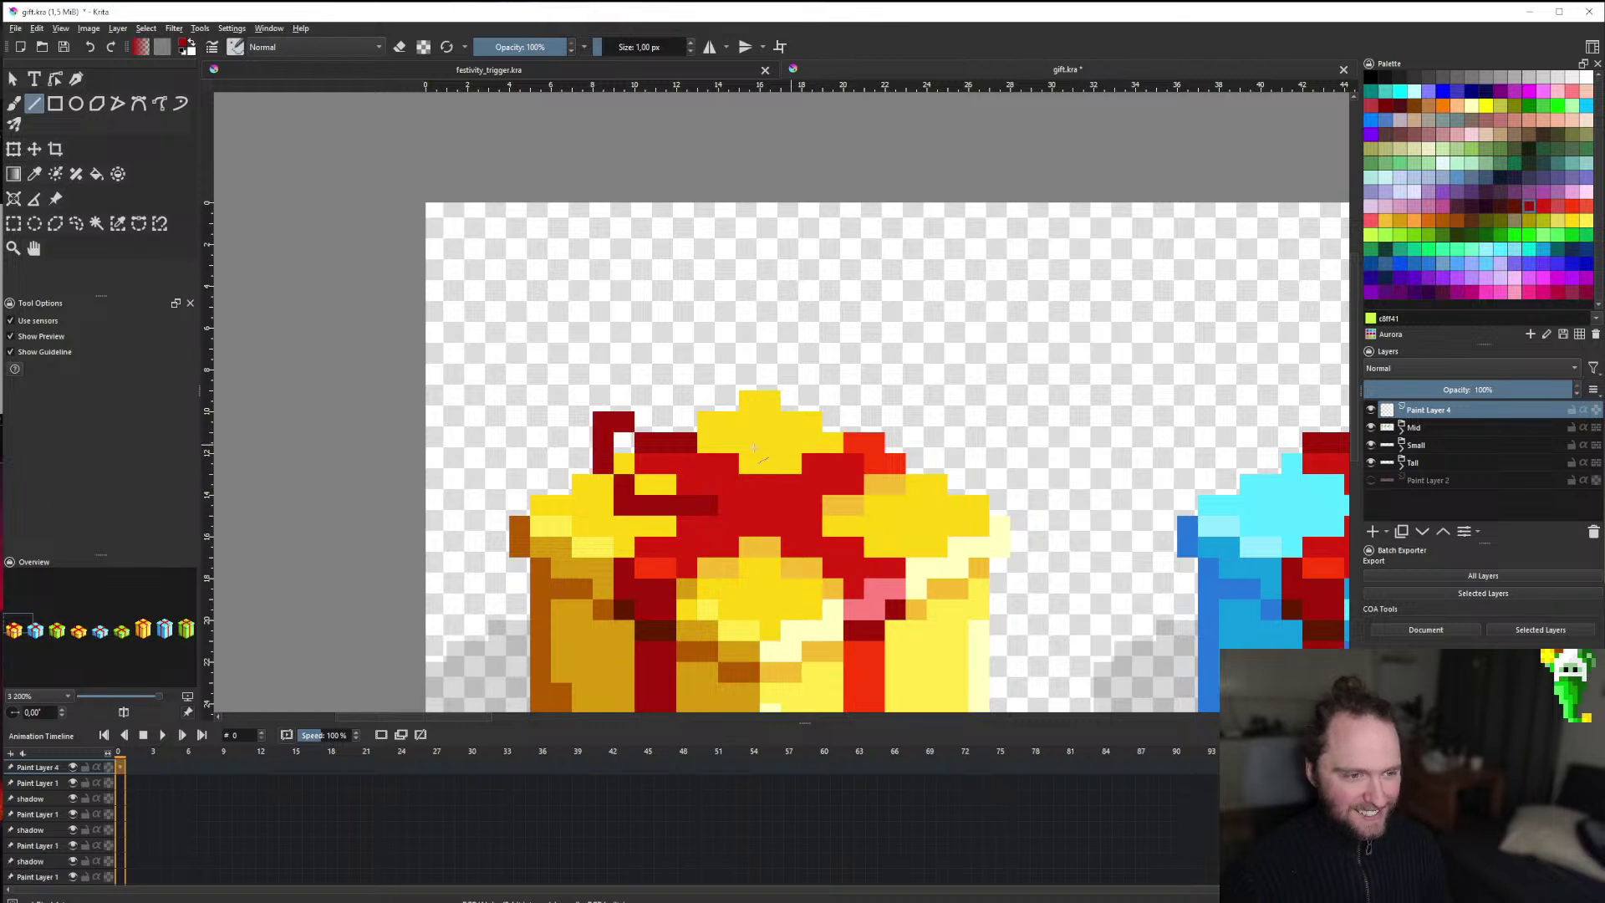
pyautogui.press('+')
pyautogui.hotkey('ctrl', 'z')
pyautogui.hotkey('ctrl', 'z')
pyautogui.hotkey('ctrl', 'z')
pyautogui.hotkey('ctrl', 'z')
# Close the left bow loop with a dark red top and solid right half, leaving small openings near its left edge.
pyautogui.moveTo(795, 461); pyautogui.dragTo(776, 470)
pyautogui.moveTo(738, 506)
pyautogui.mouseDown()
pyautogui.moveTo(657, 502)
pyautogui.moveTo(759, 506)
pyautogui.mouseUp()
pyautogui.moveTo(723, 427); pyautogui.dragTo(683, 422)
pyautogui.click(768, 418)
pyautogui.scroll(-3, 769, 417)
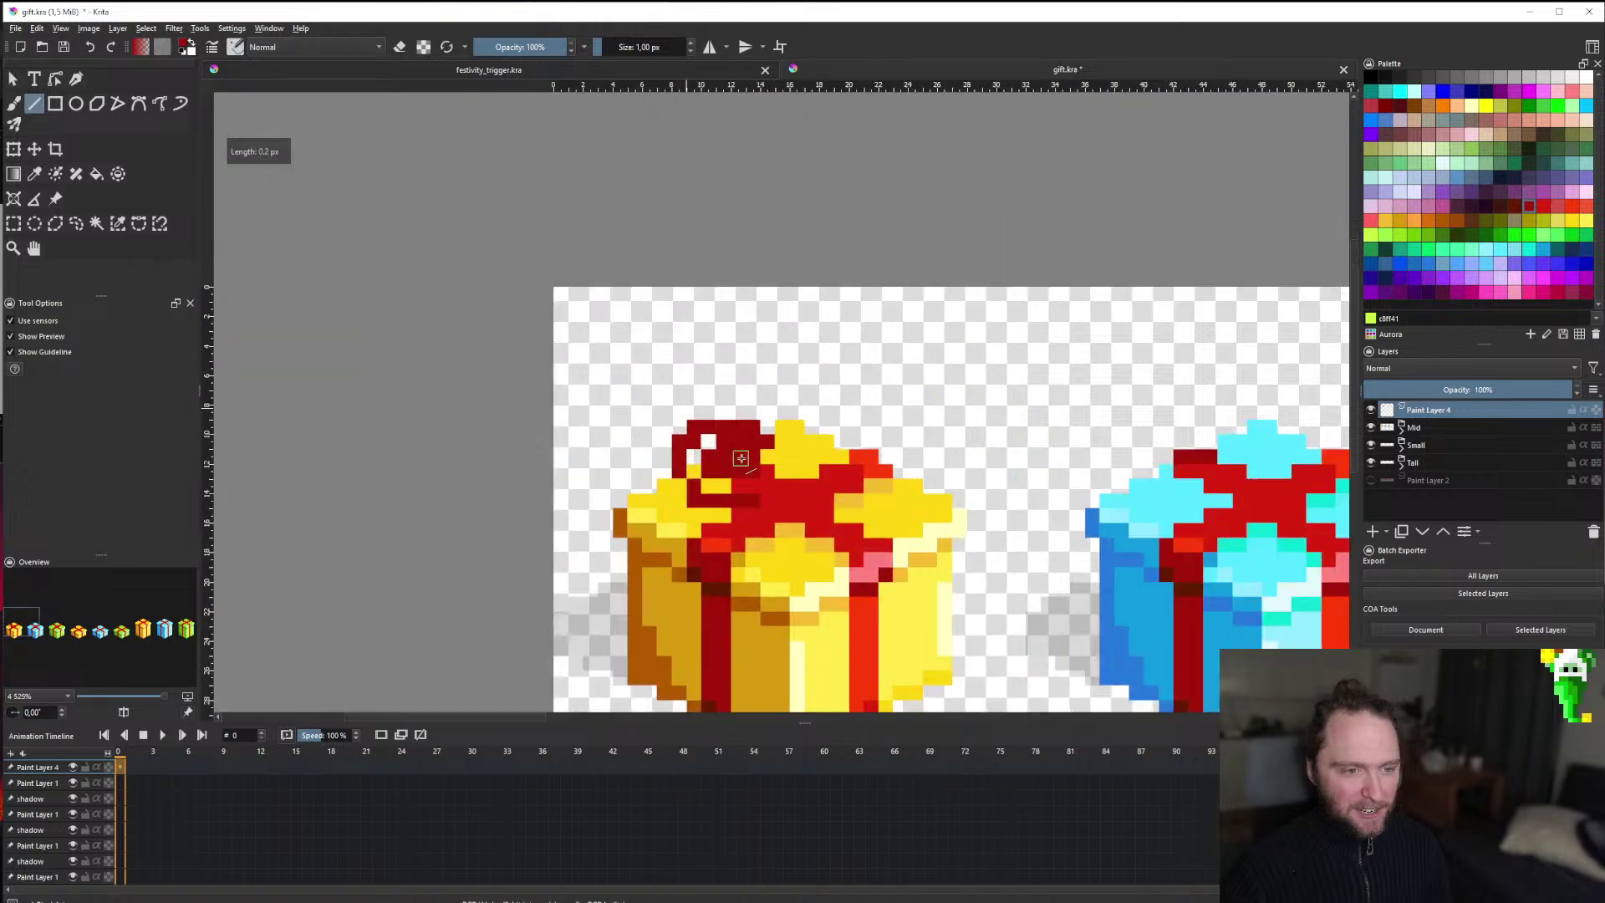
pyautogui.scroll(2, 949, 468)
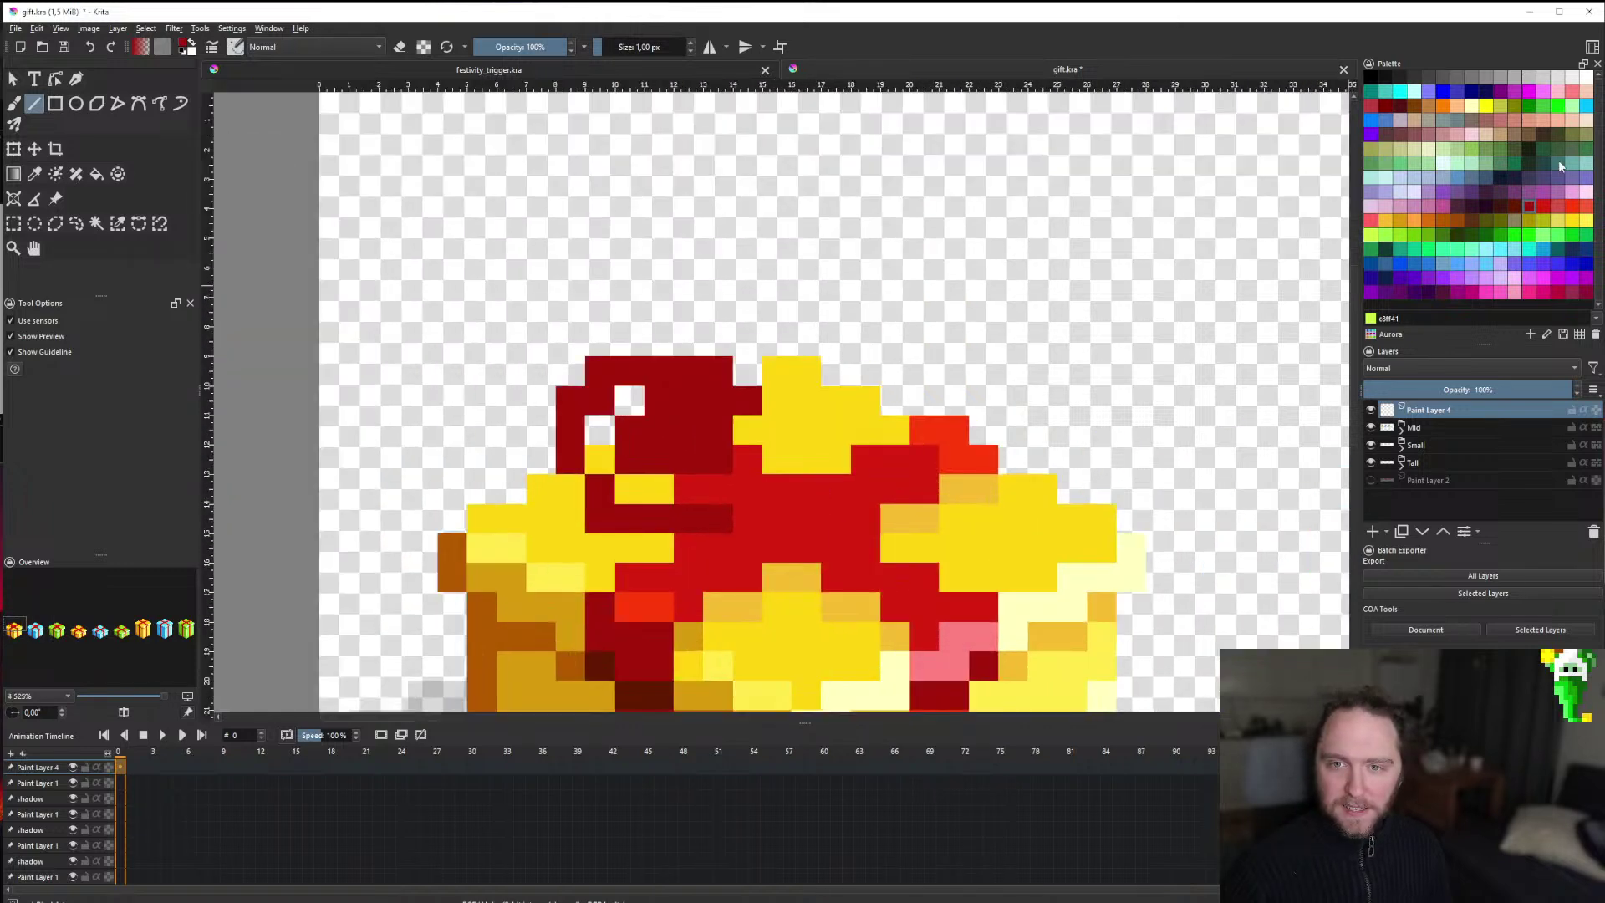
# Outline the outer edge of the left bow loop in pink ff8181.
pyautogui.click(1572, 92)
pyautogui.moveTo(682, 459)
pyautogui.mouseDown()
pyautogui.moveTo(719, 459)
pyautogui.moveTo(747, 372)
pyautogui.moveTo(598, 343)
pyautogui.moveTo(517, 414)
pyautogui.moveTo(516, 485)
pyautogui.moveTo(579, 531)
pyautogui.mouseUp()
pyautogui.scroll(-1, 600, 416)
pyautogui.scroll(1, 600, 416)
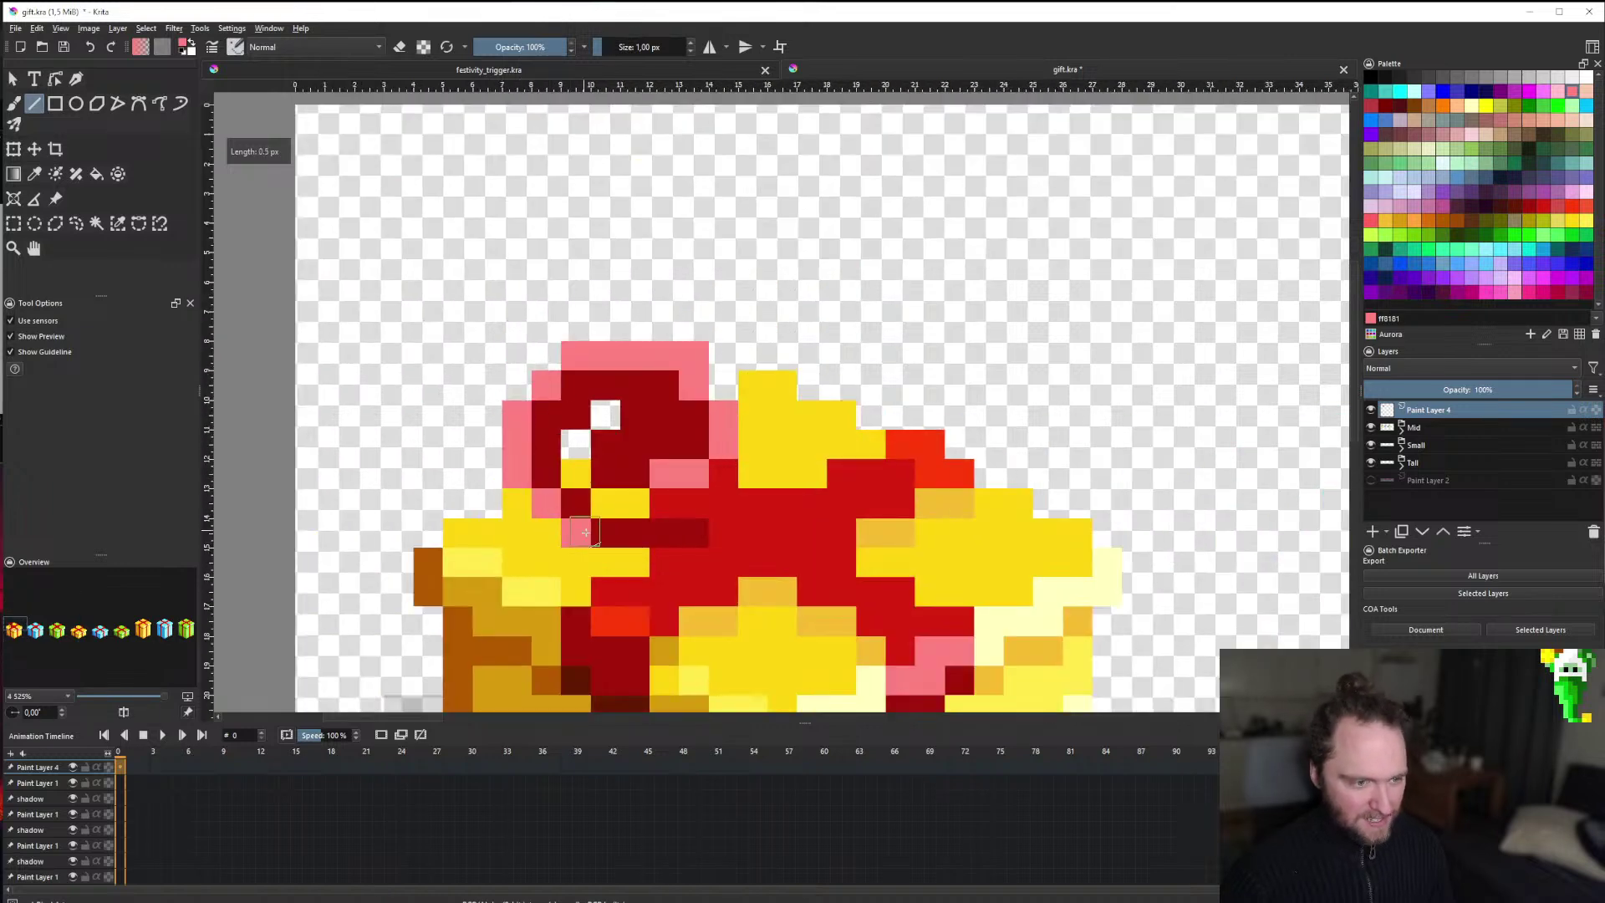
pyautogui.scroll(-8, 659, 507)
pyautogui.scroll(10, 646, 499)
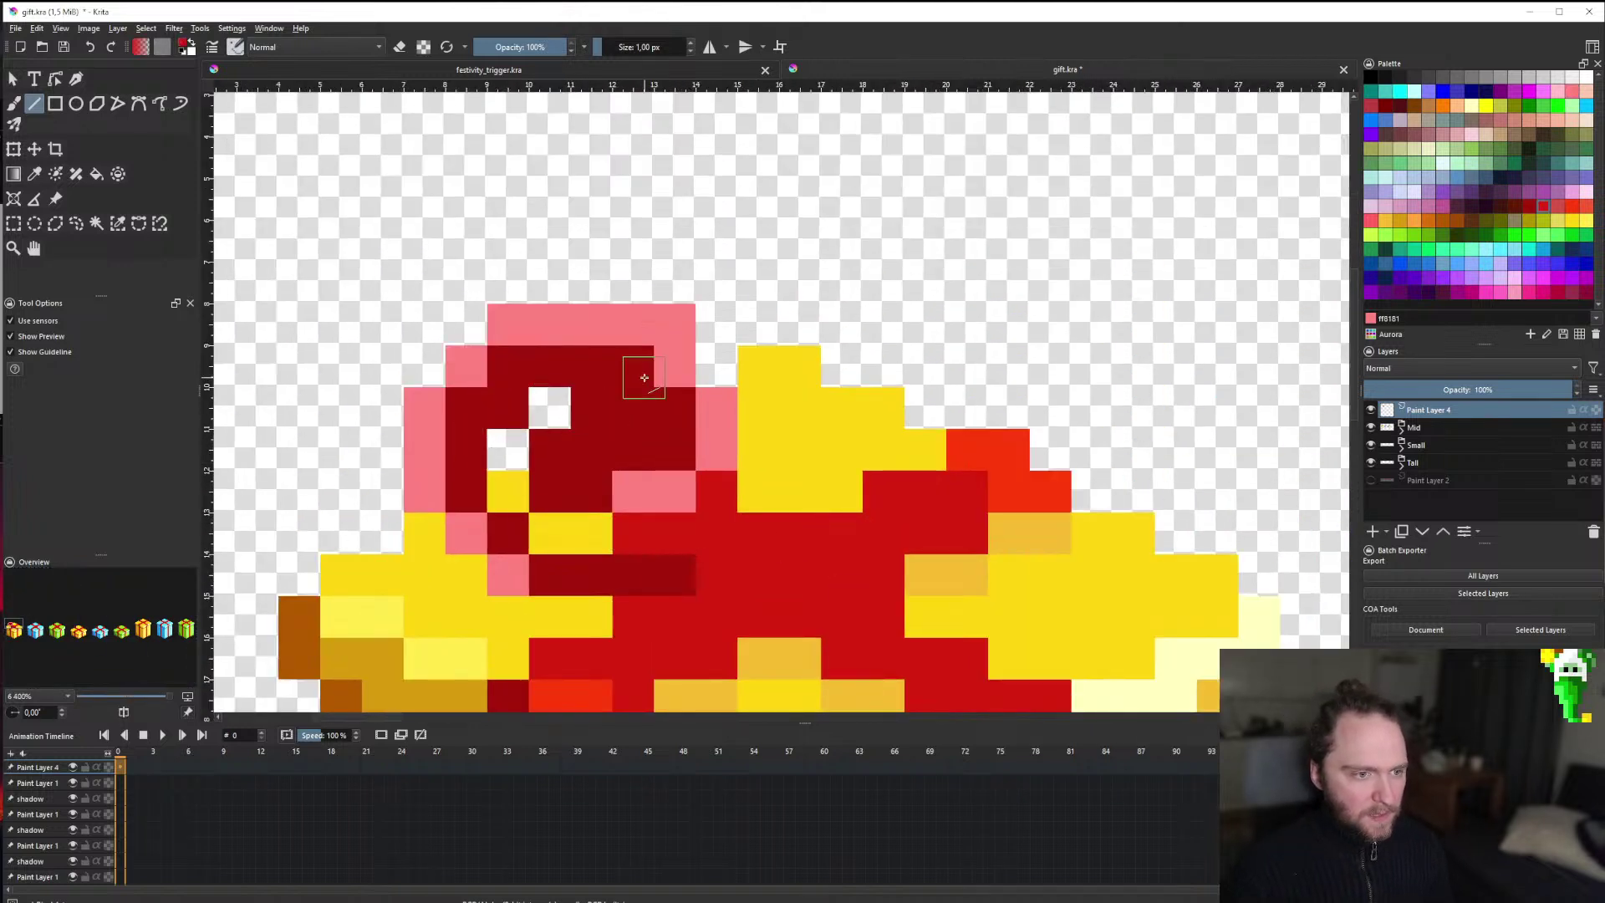
# Try filling the pink left edge of the bow loop with medium red, and undo it.
pyautogui.press('f')
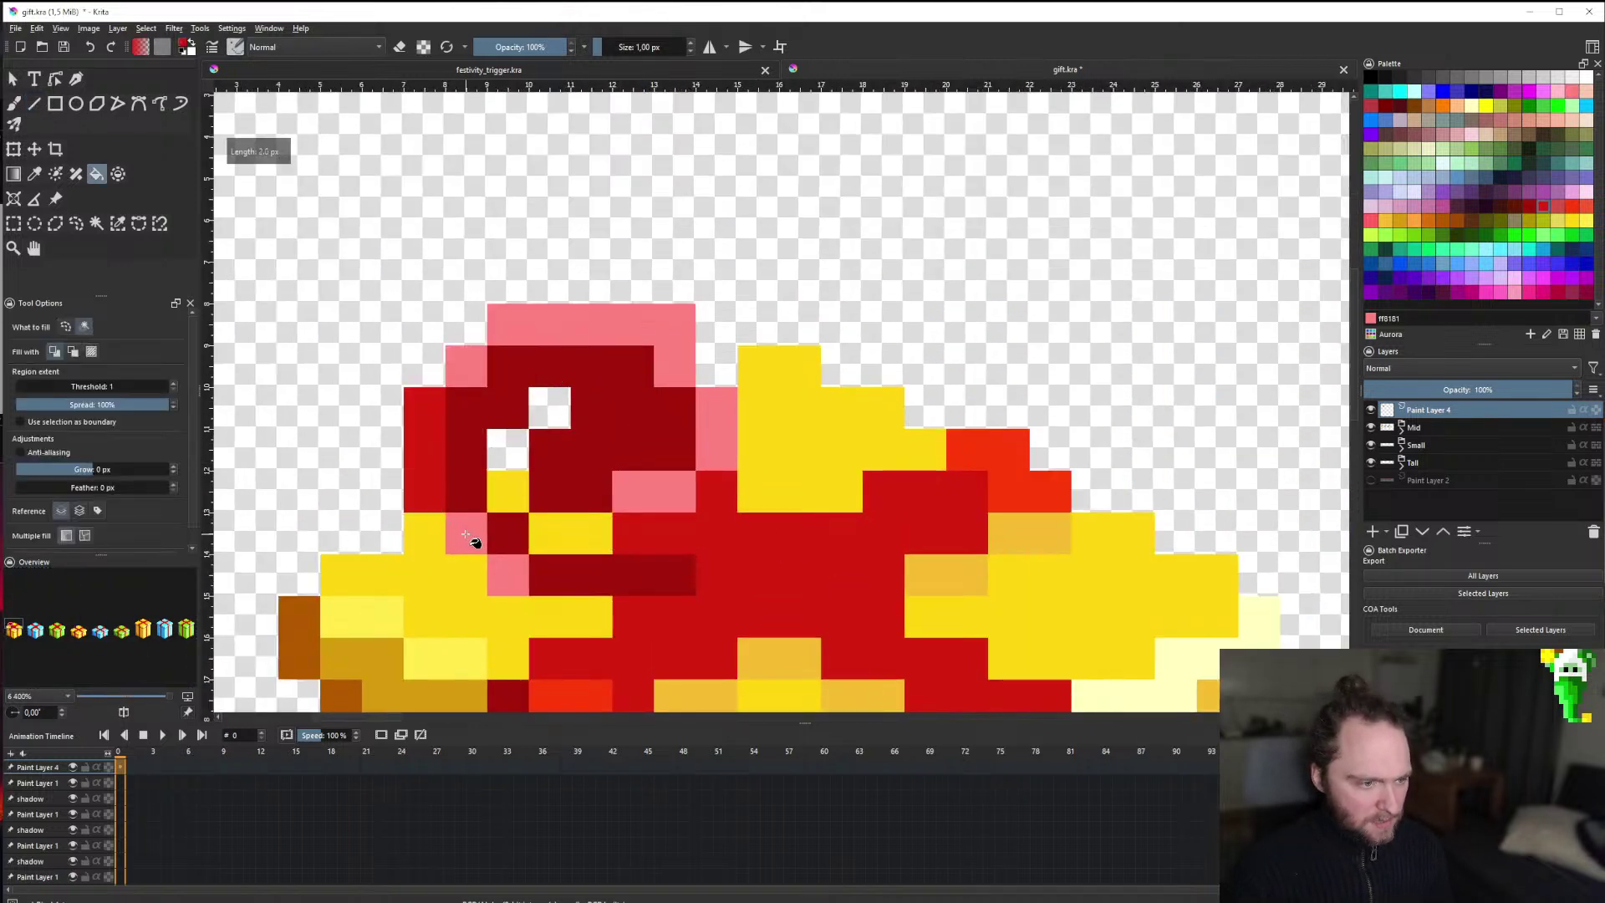
pyautogui.scroll(-6, 578, 531)
pyautogui.scroll(6, 577, 532)
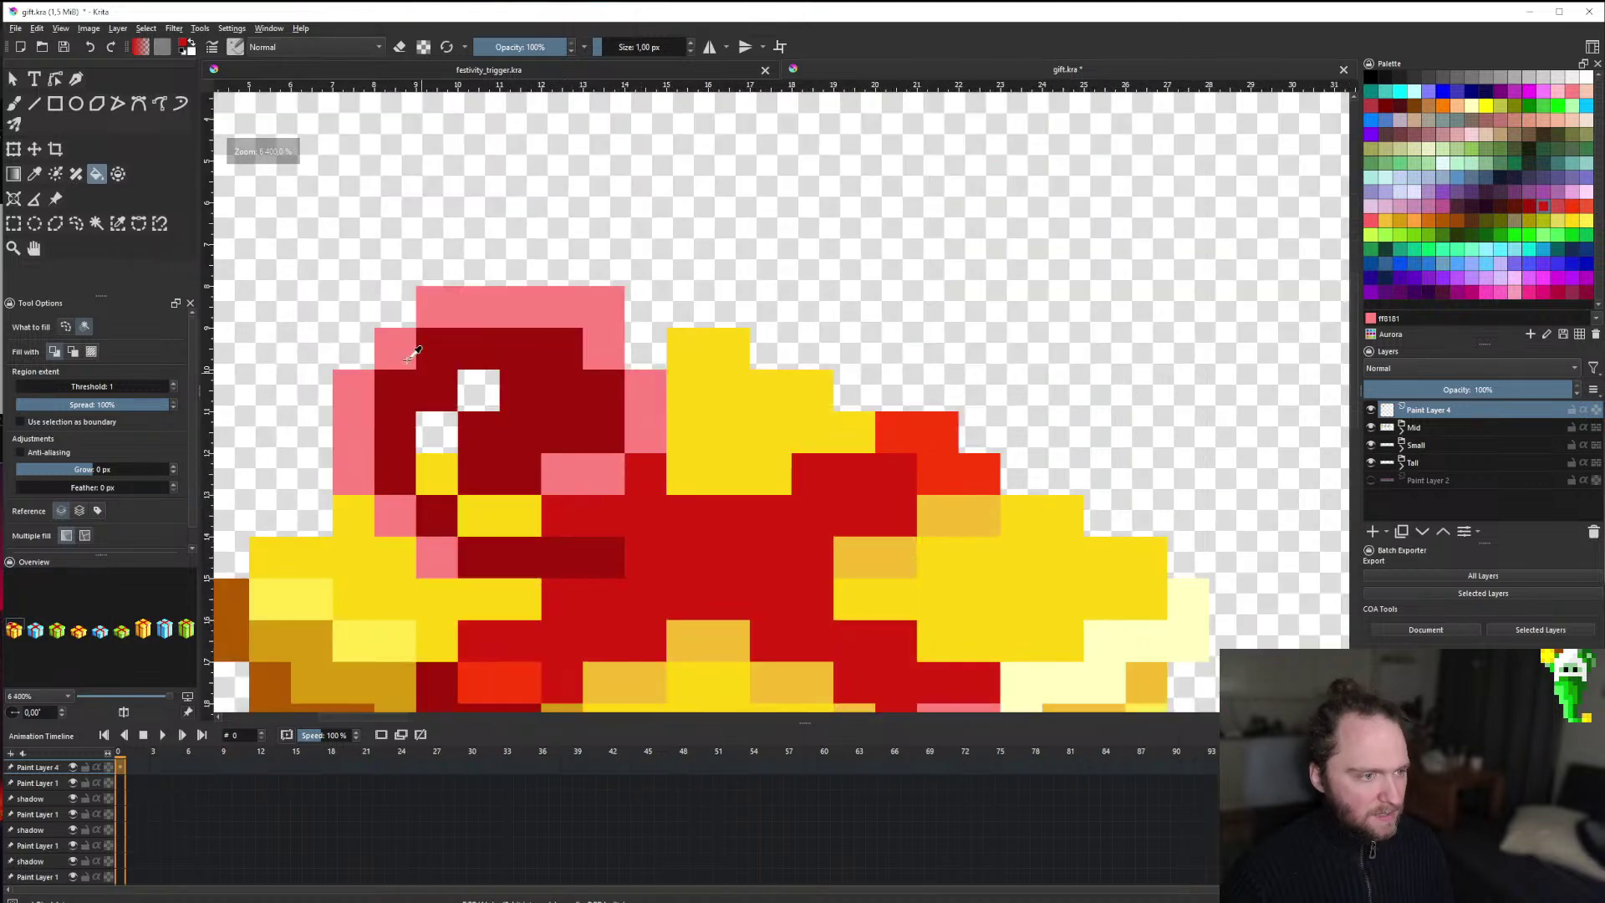
# Paint the inner band along the bow loop's left side medium red with the Brush.
pyautogui.press('b')
pyautogui.moveTo(398, 386)
pyautogui.mouseDown()
pyautogui.moveTo(437, 516)
pyautogui.moveTo(604, 558)
pyautogui.mouseUp()
pyautogui.hotkey('ctrl', 'z')
# Sample the loop's dark red and paint over the pink pixels along its left and lower-left outer edge.
pyautogui.keyDown('ctrl'); pyautogui.click(509, 473); pyautogui.keyUp('ctrl')
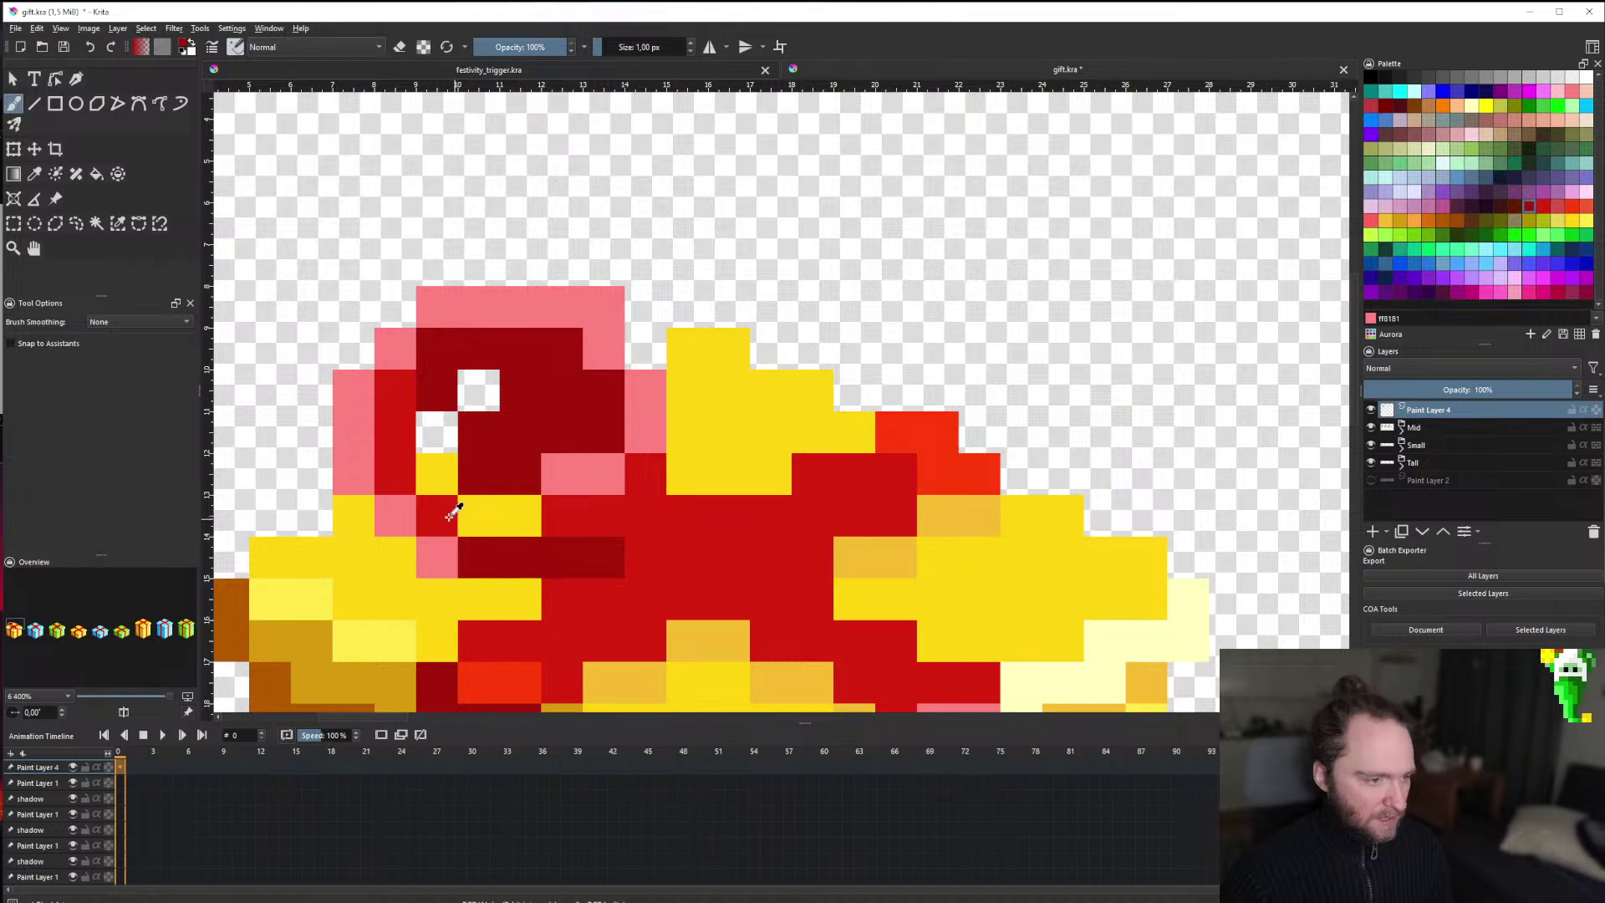
pyautogui.keyDown('ctrl'); pyautogui.click(452, 512); pyautogui.keyUp('ctrl')
pyautogui.moveTo(479, 557)
pyautogui.mouseDown()
pyautogui.moveTo(520, 557)
pyautogui.moveTo(394, 516)
pyautogui.moveTo(365, 391)
pyautogui.moveTo(395, 348)
pyautogui.mouseUp()
pyautogui.keyDown('ctrl'); pyautogui.click(564, 558); pyautogui.keyUp('ctrl')
pyautogui.scroll(-10, 395, 349)
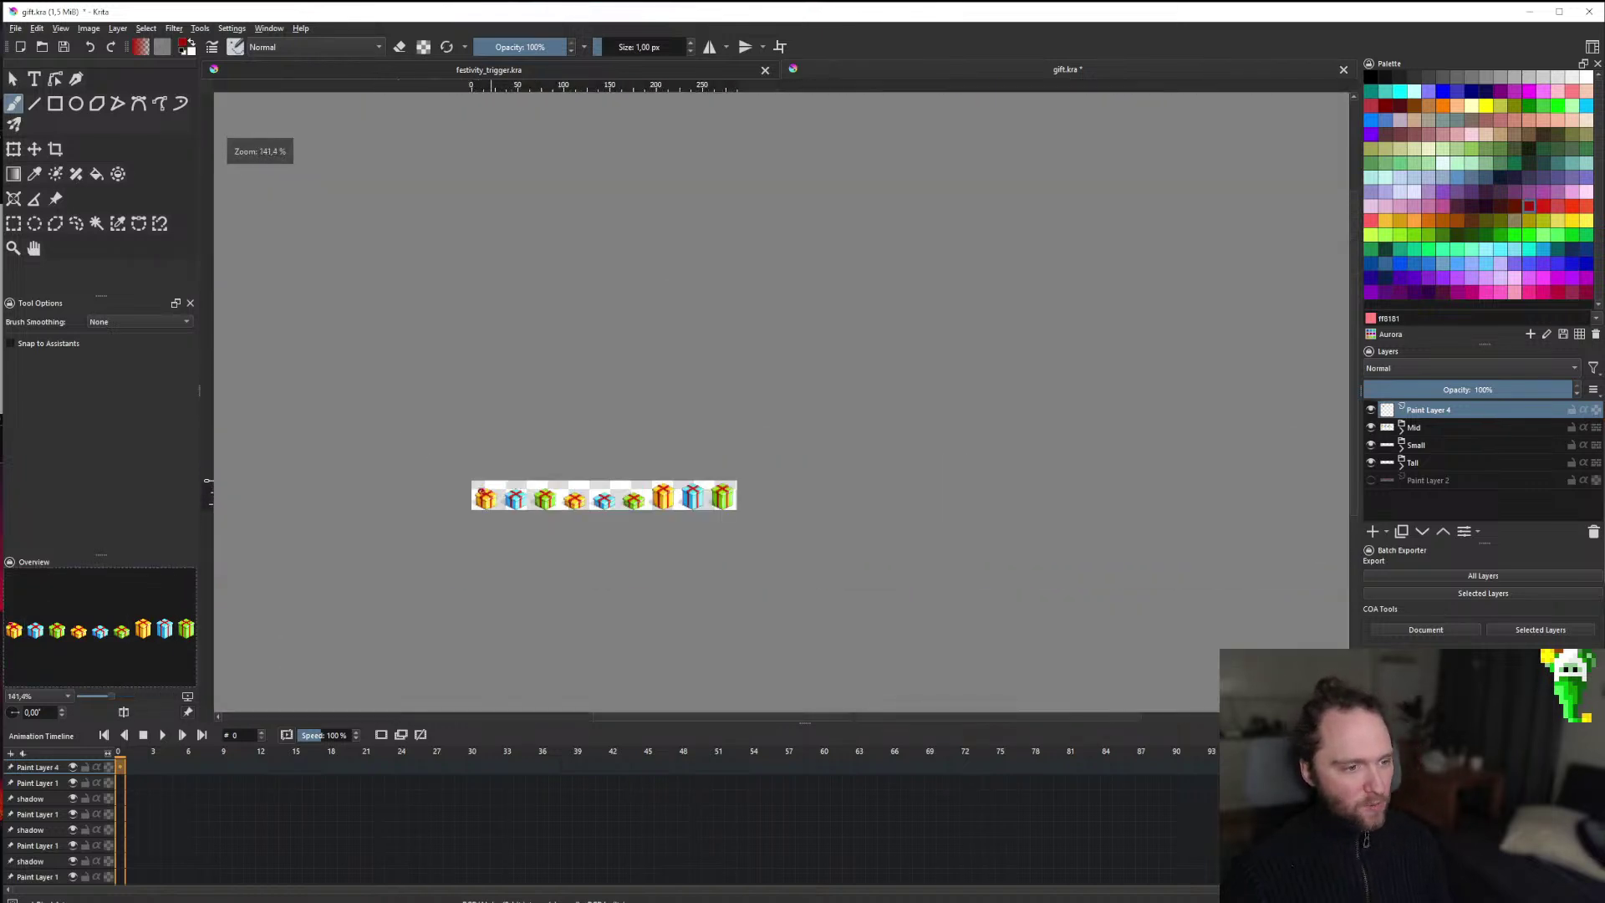
pyautogui.scroll(10, 458, 481)
pyautogui.scroll(-10, 372, 407)
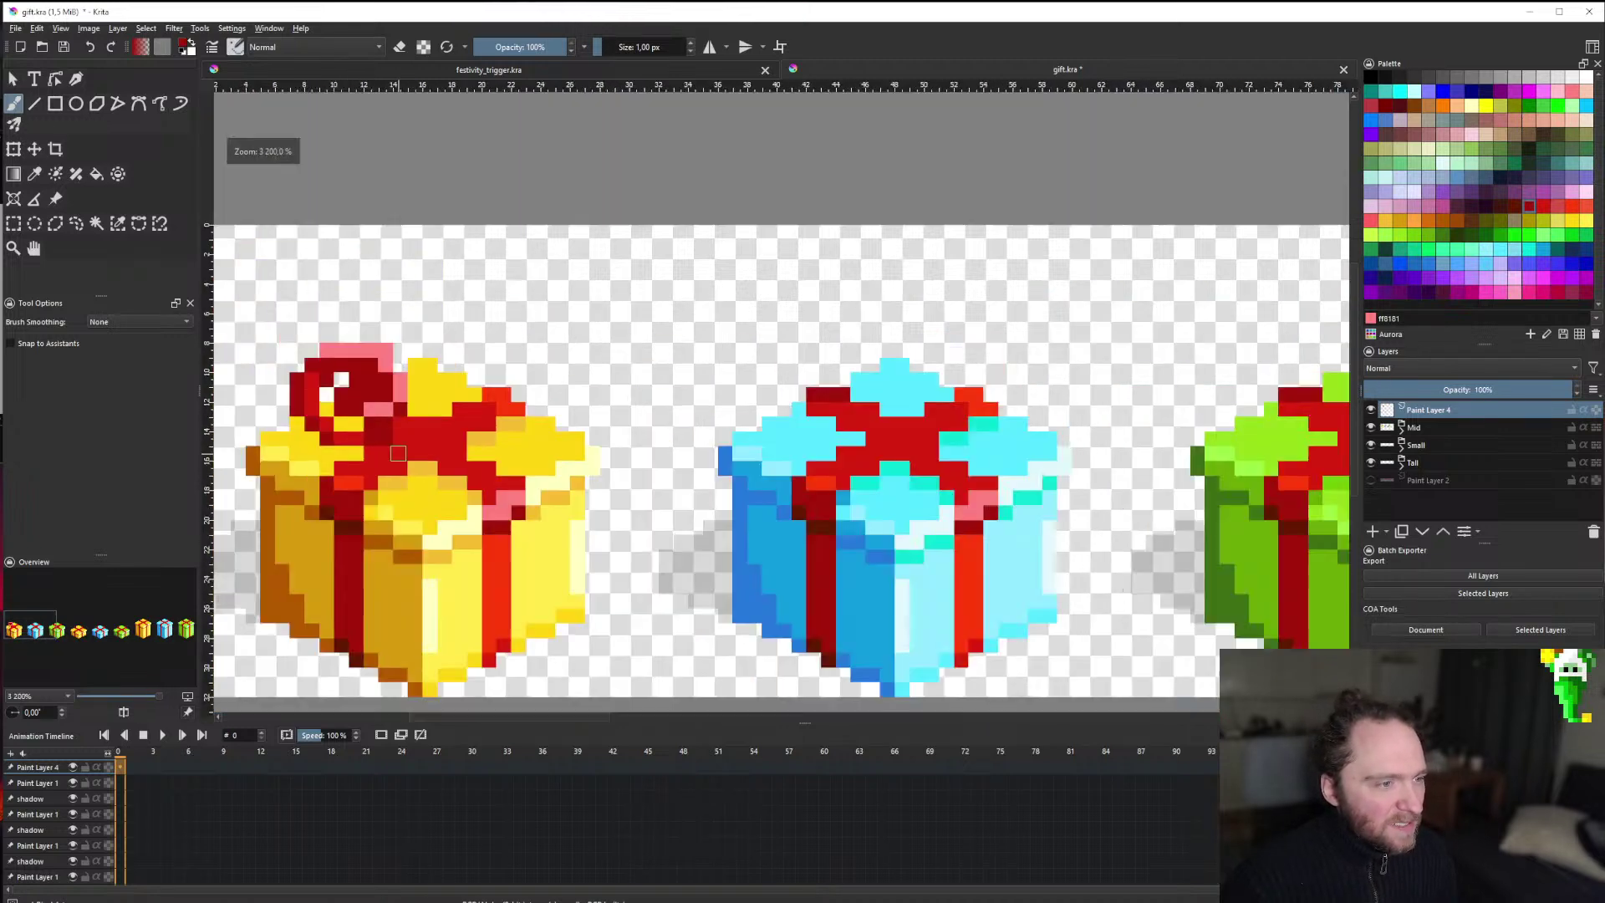
# Select the upper 10 by 6 px area of the bow loop and move it one pixel up and one pixel left.
pyautogui.scroll(9, 433, 476)
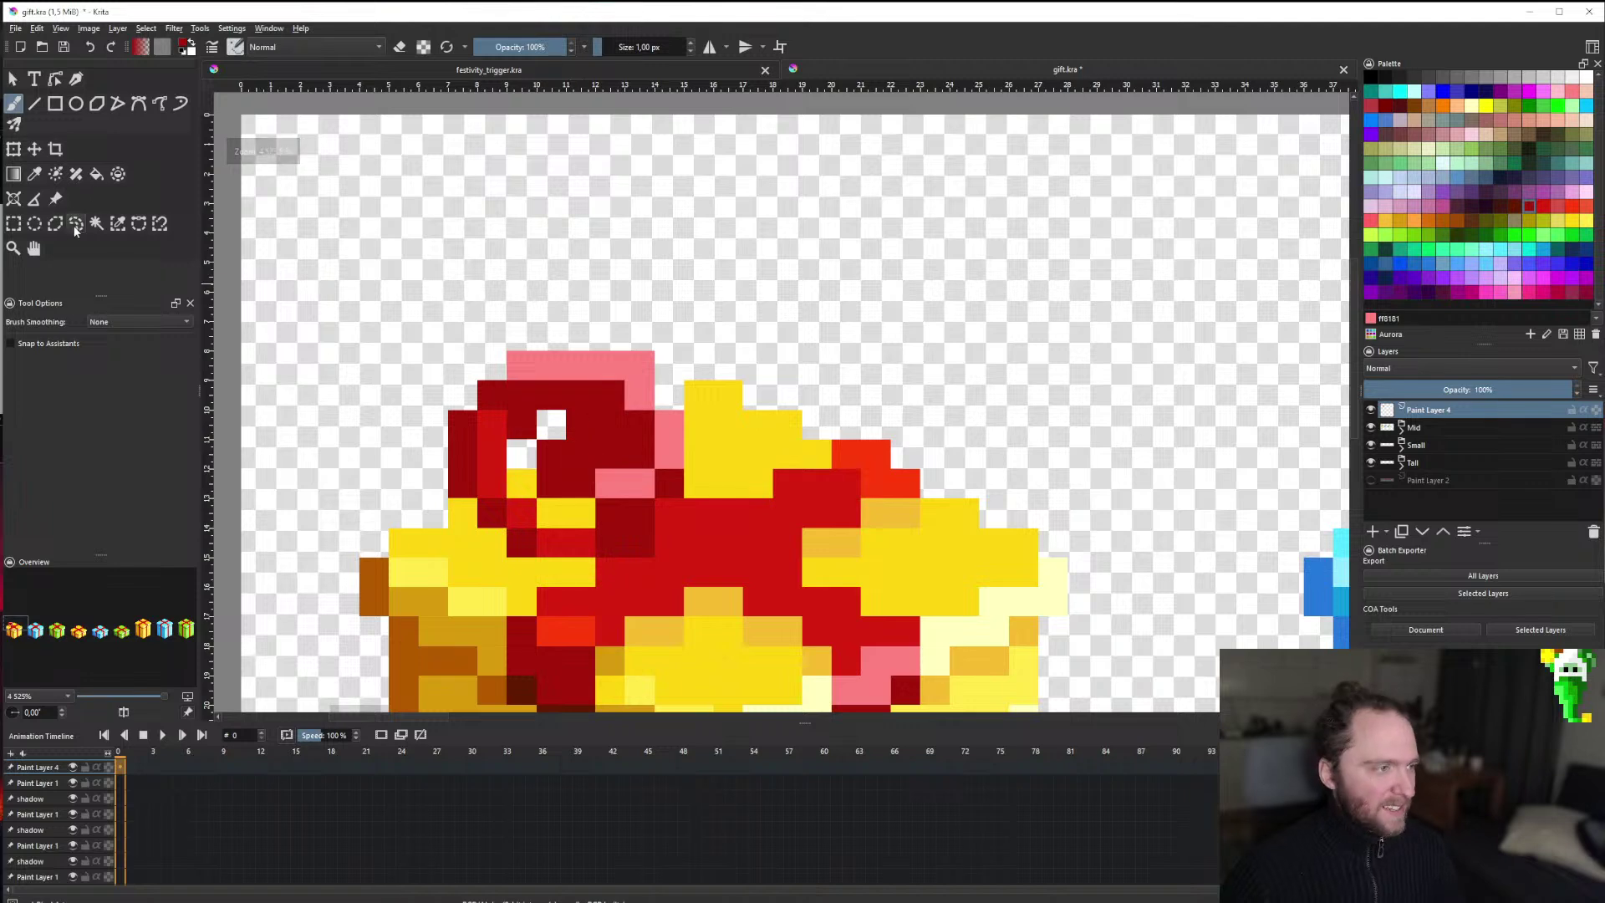
pyautogui.click(14, 223)
pyautogui.scroll(-7, 476, 406)
pyautogui.scroll(-3, 507, 414)
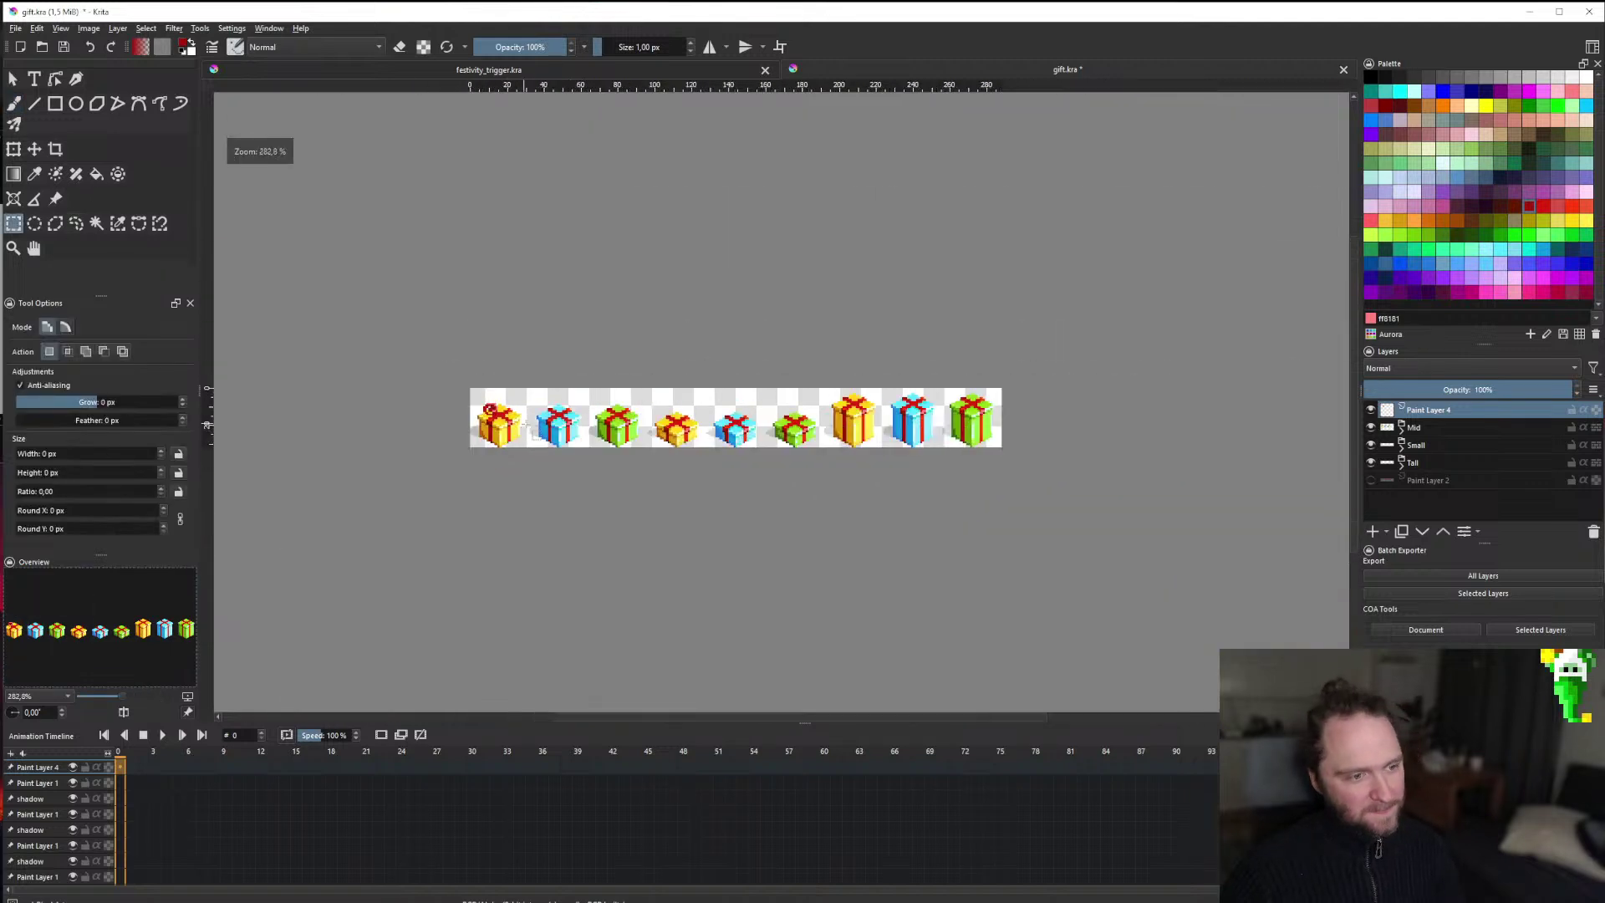
pyautogui.scroll(9, 532, 424)
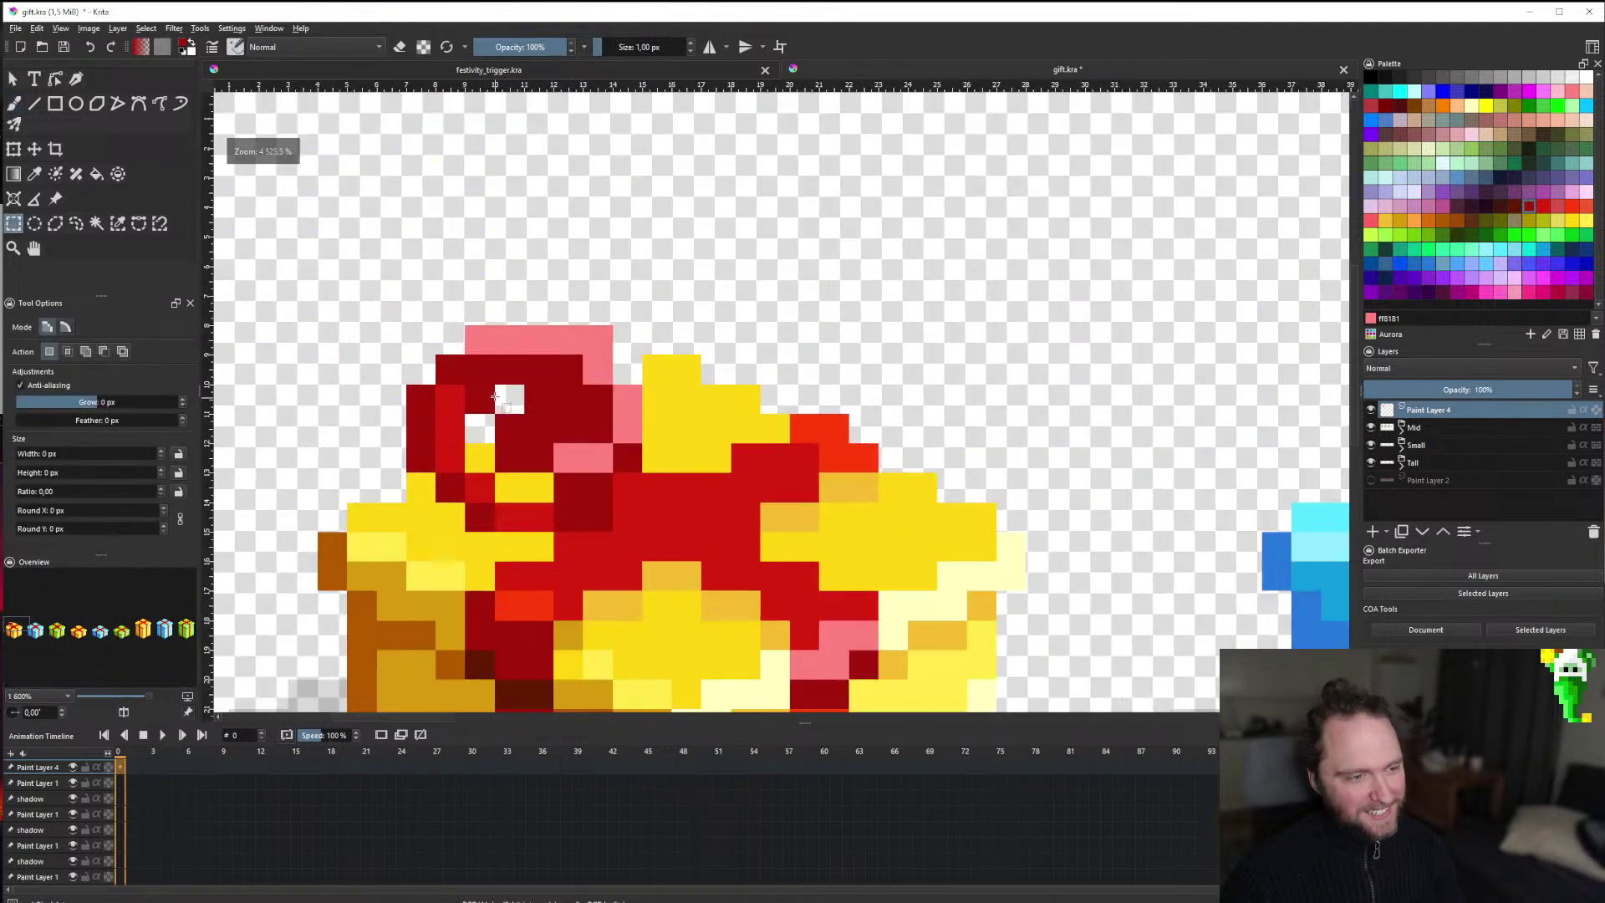
pyautogui.moveTo(351, 297); pyautogui.dragTo(642, 470)
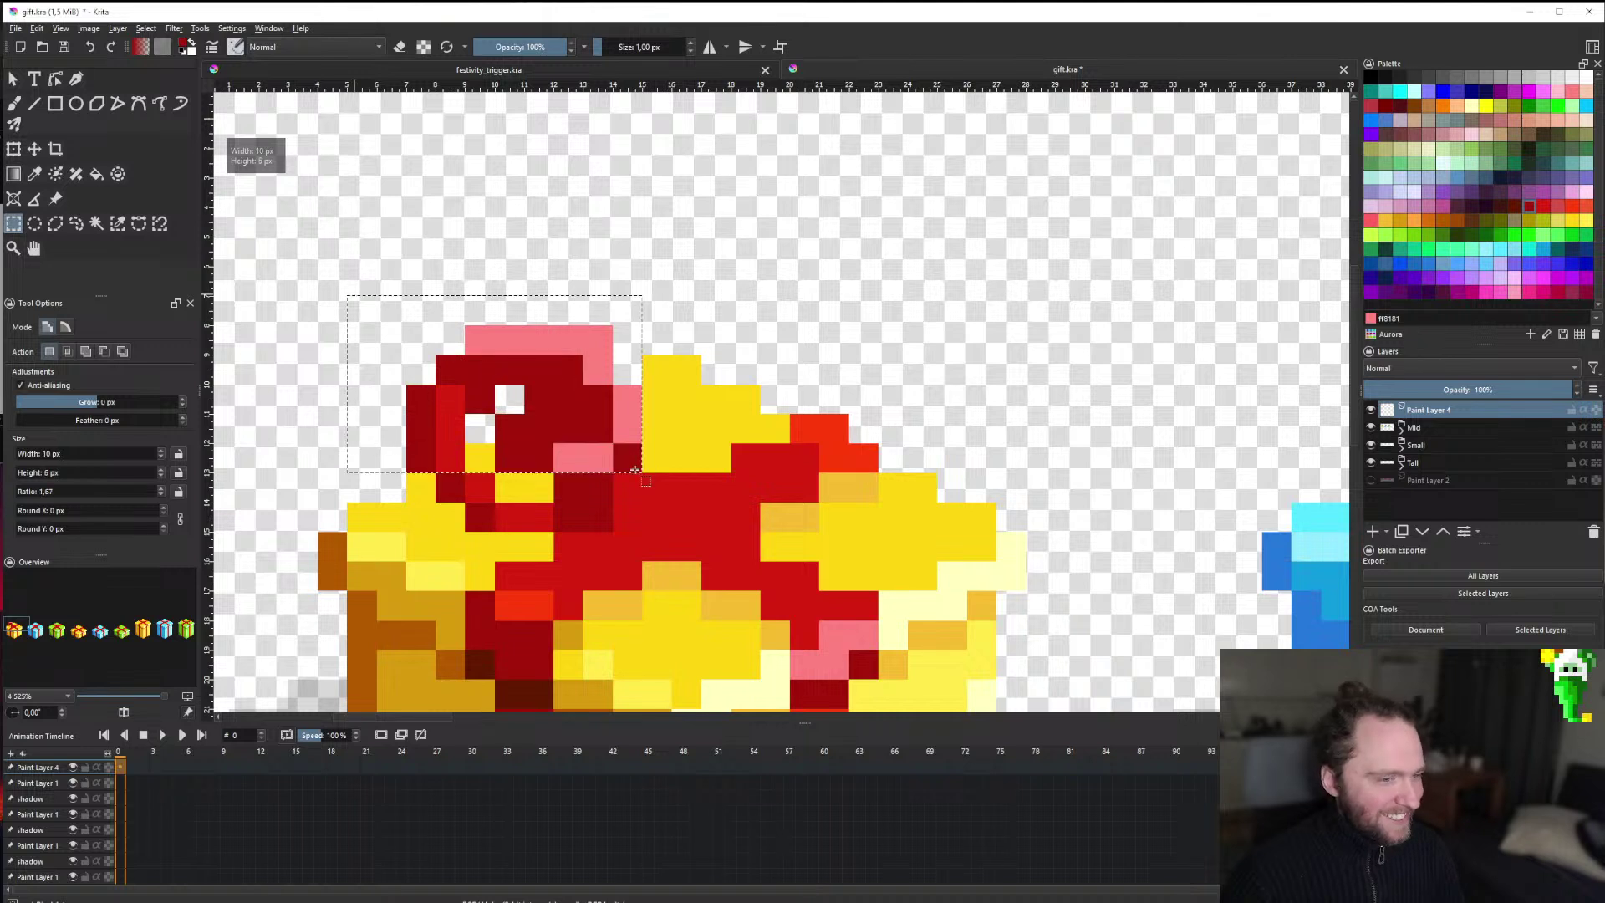
pyautogui.click(34, 149)
pyautogui.press('Up')
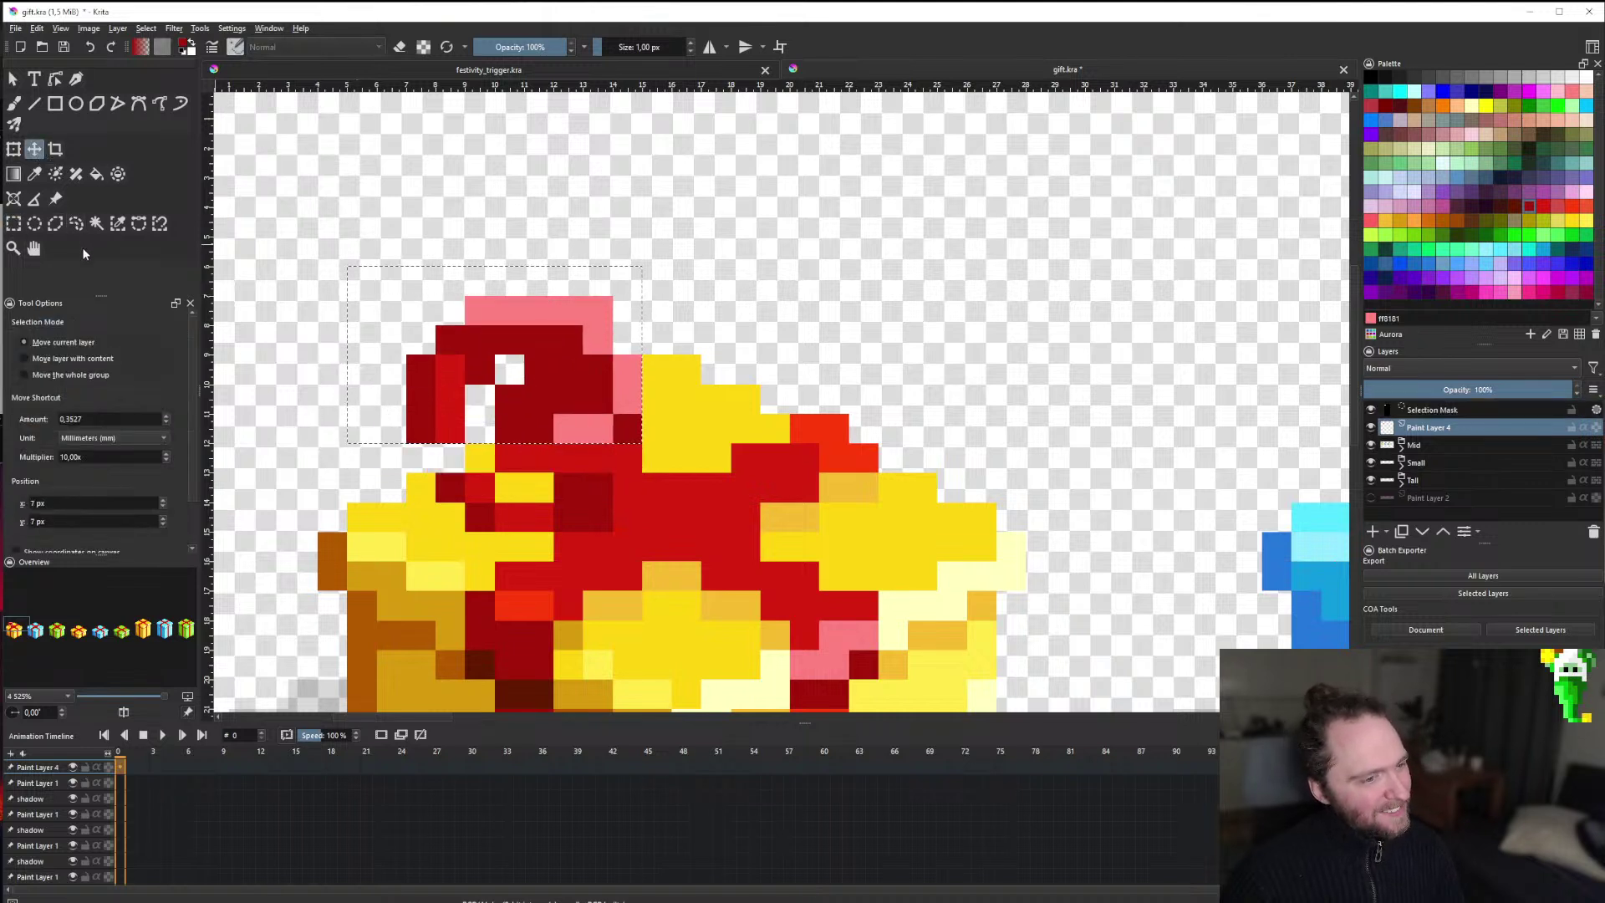
pyautogui.press('Left')
pyautogui.press('b')
pyautogui.hotkey('ctrl', 'shift', 'a')
# Erase the dark red pixels inside the bow loop to enlarge its opening.
pyautogui.scroll(1, 509, 465)
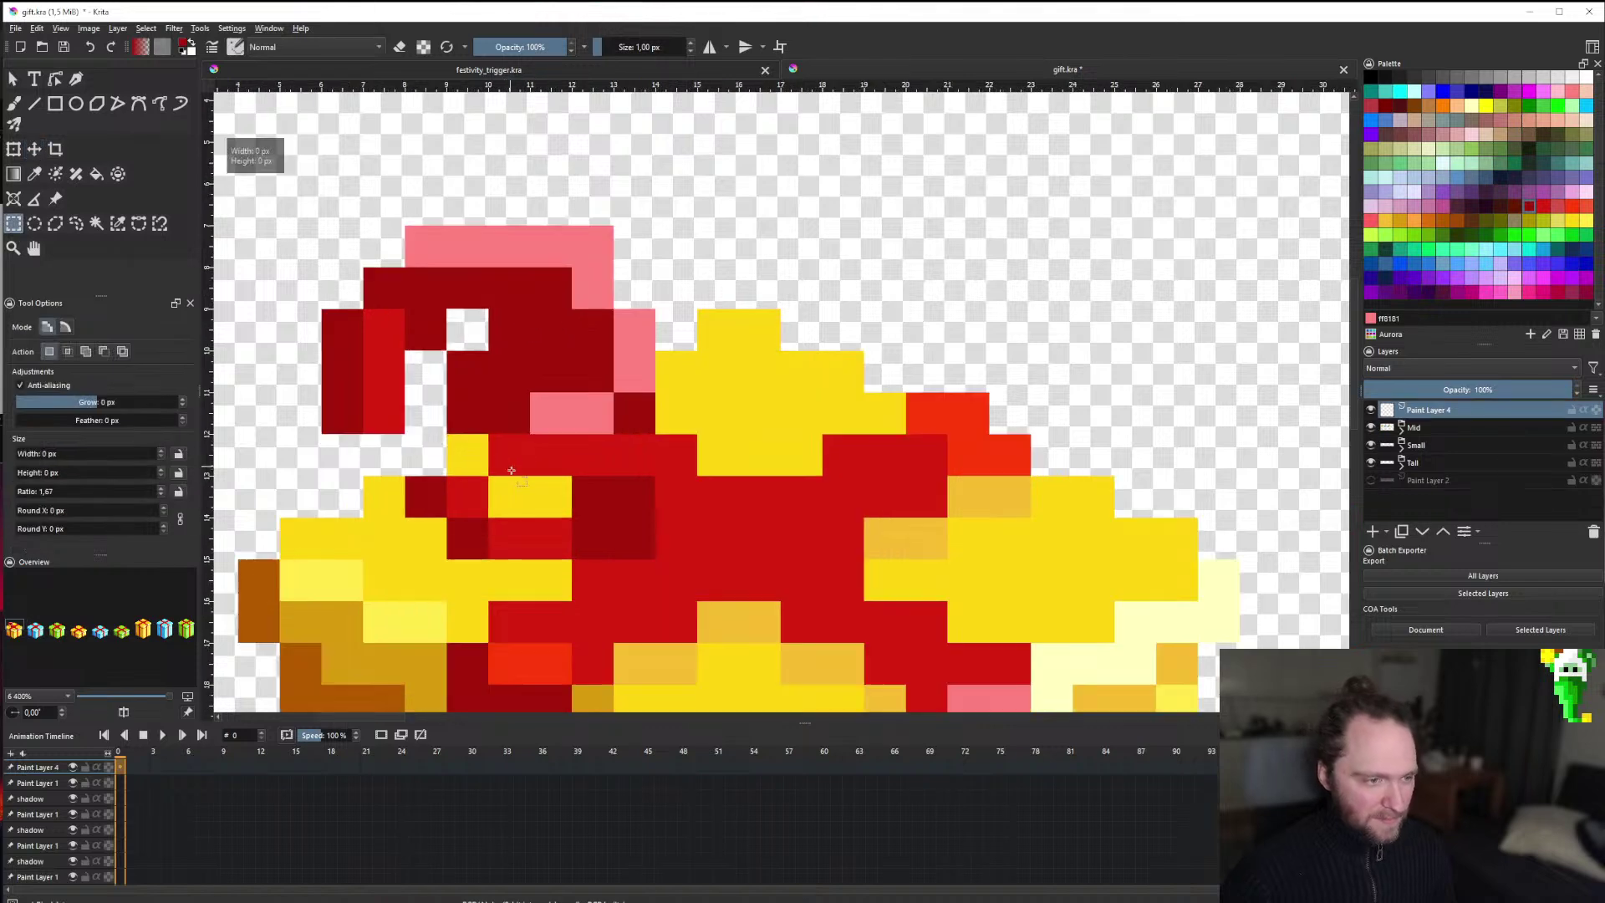
pyautogui.scroll(-5, 434, 458)
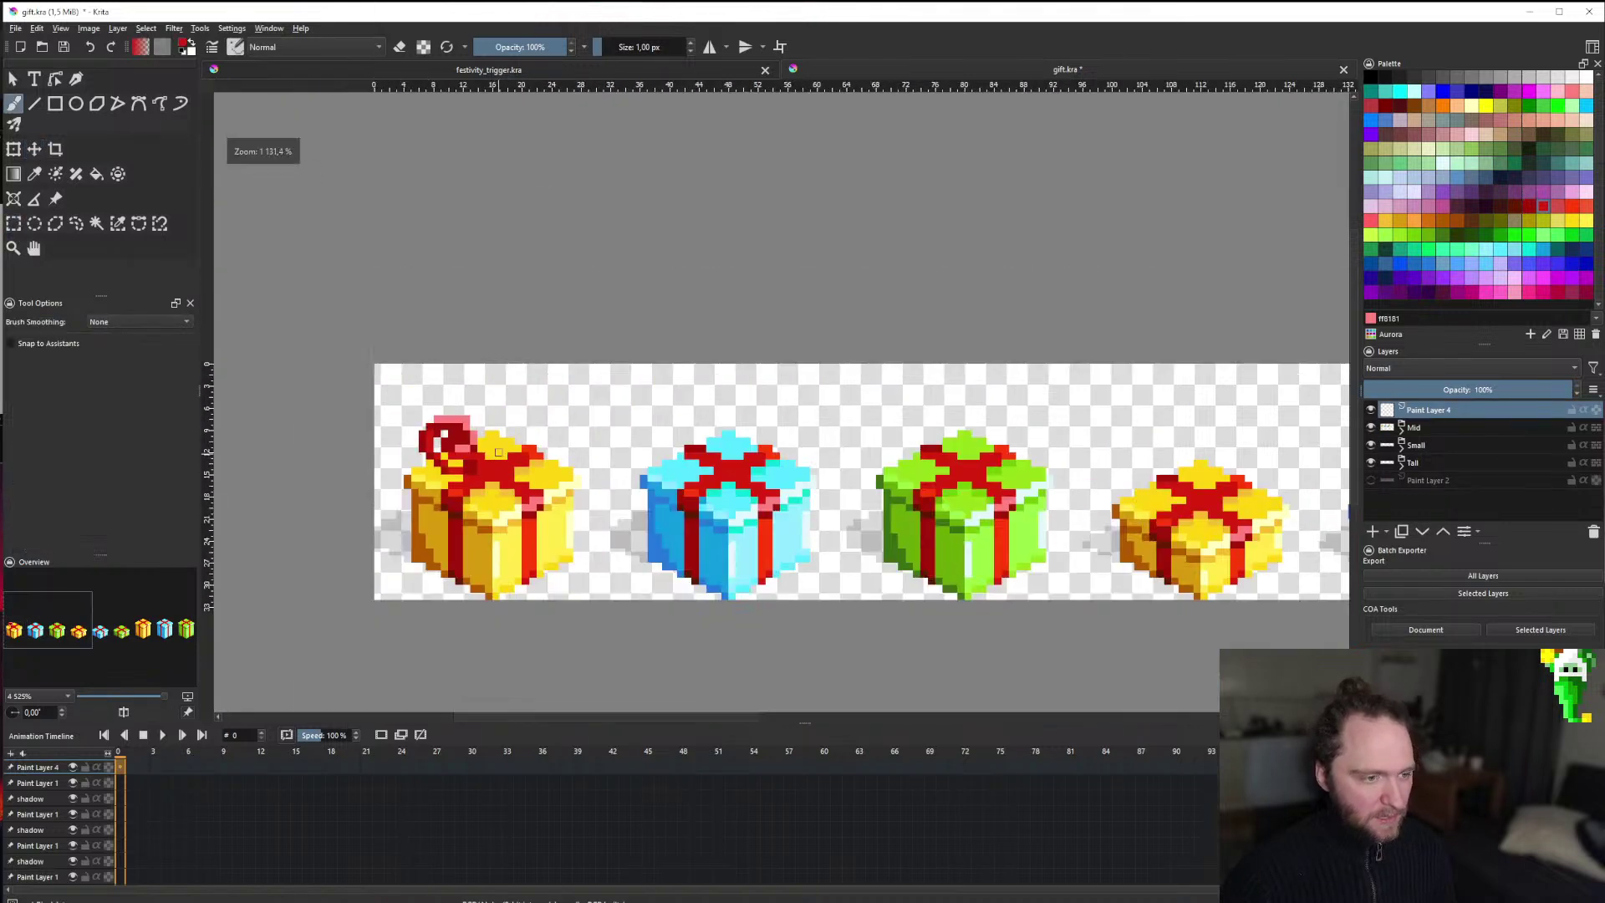
pyautogui.scroll(5, 449, 301)
pyautogui.press('e')
pyautogui.moveTo(448, 298); pyautogui.dragTo(394, 357)
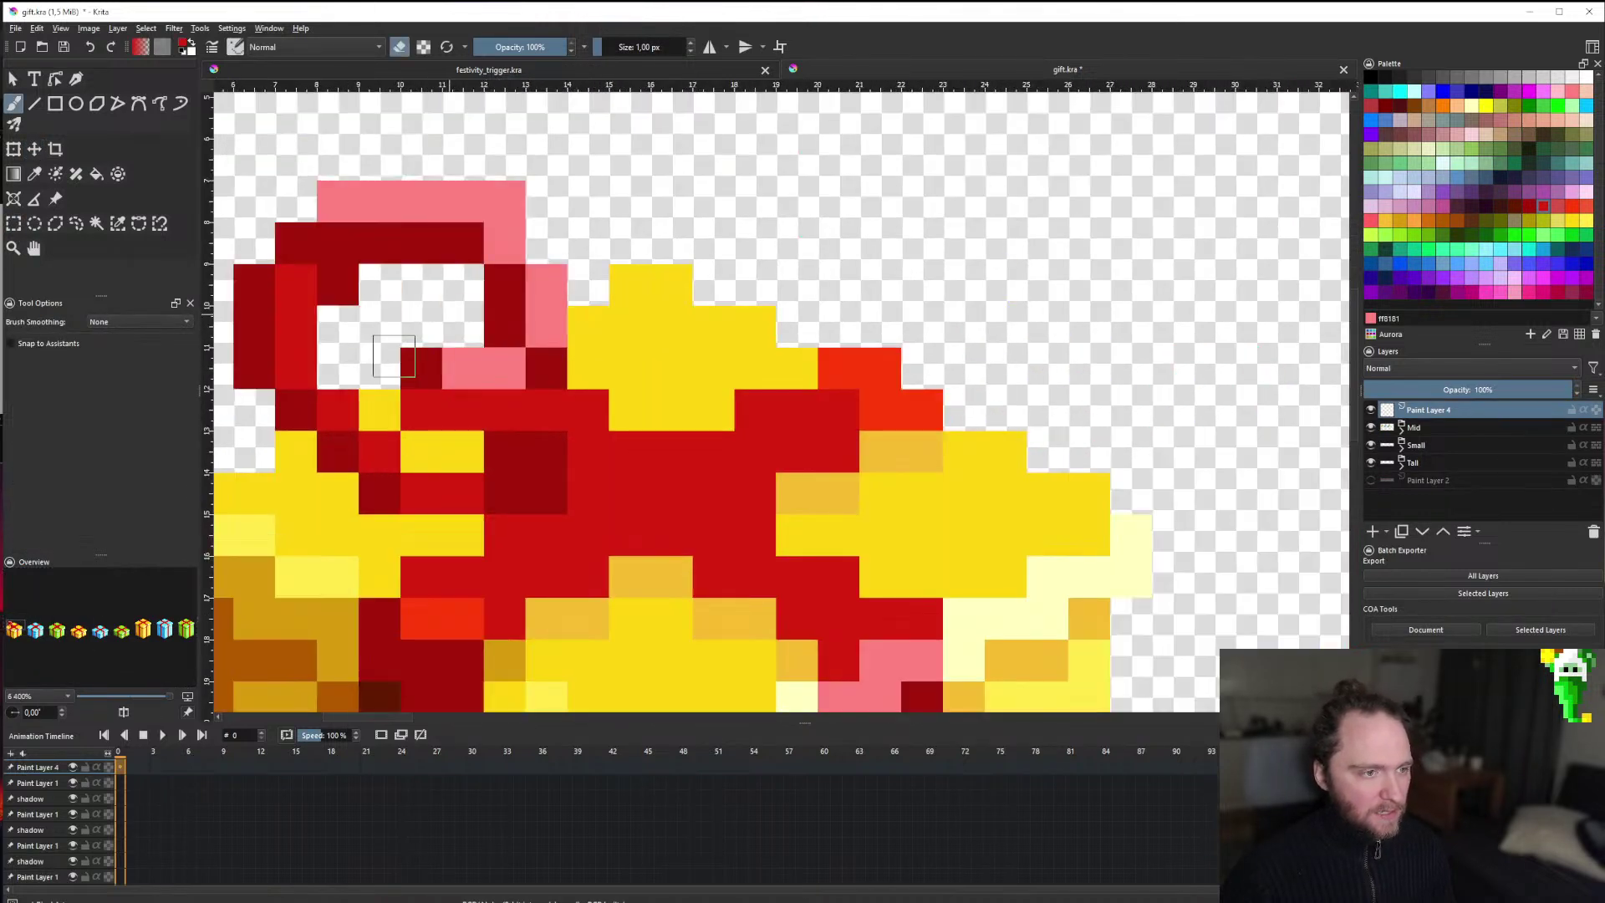
pyautogui.scroll(-10, 461, 378)
pyautogui.scroll(10, 481, 423)
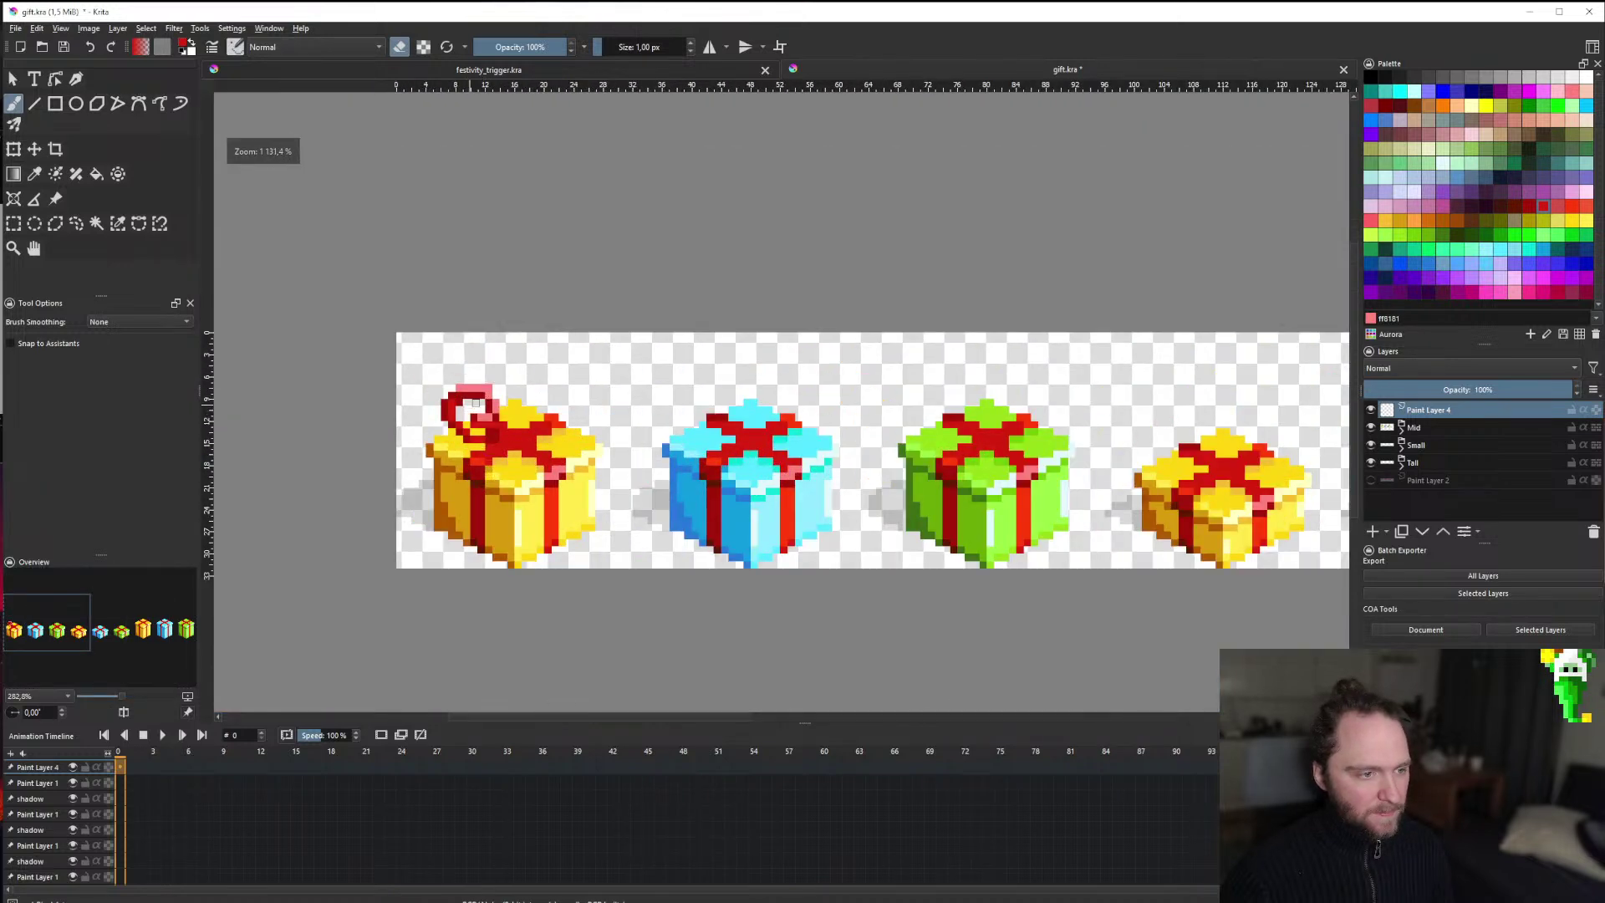
# Select the right part of the bow loop and move it one pixel left.
pyautogui.hotkey('ctrl', 'r')
pyautogui.moveTo(653, 256); pyautogui.dragTo(481, 559)
pyautogui.click(35, 149)
pyautogui.press('Left')
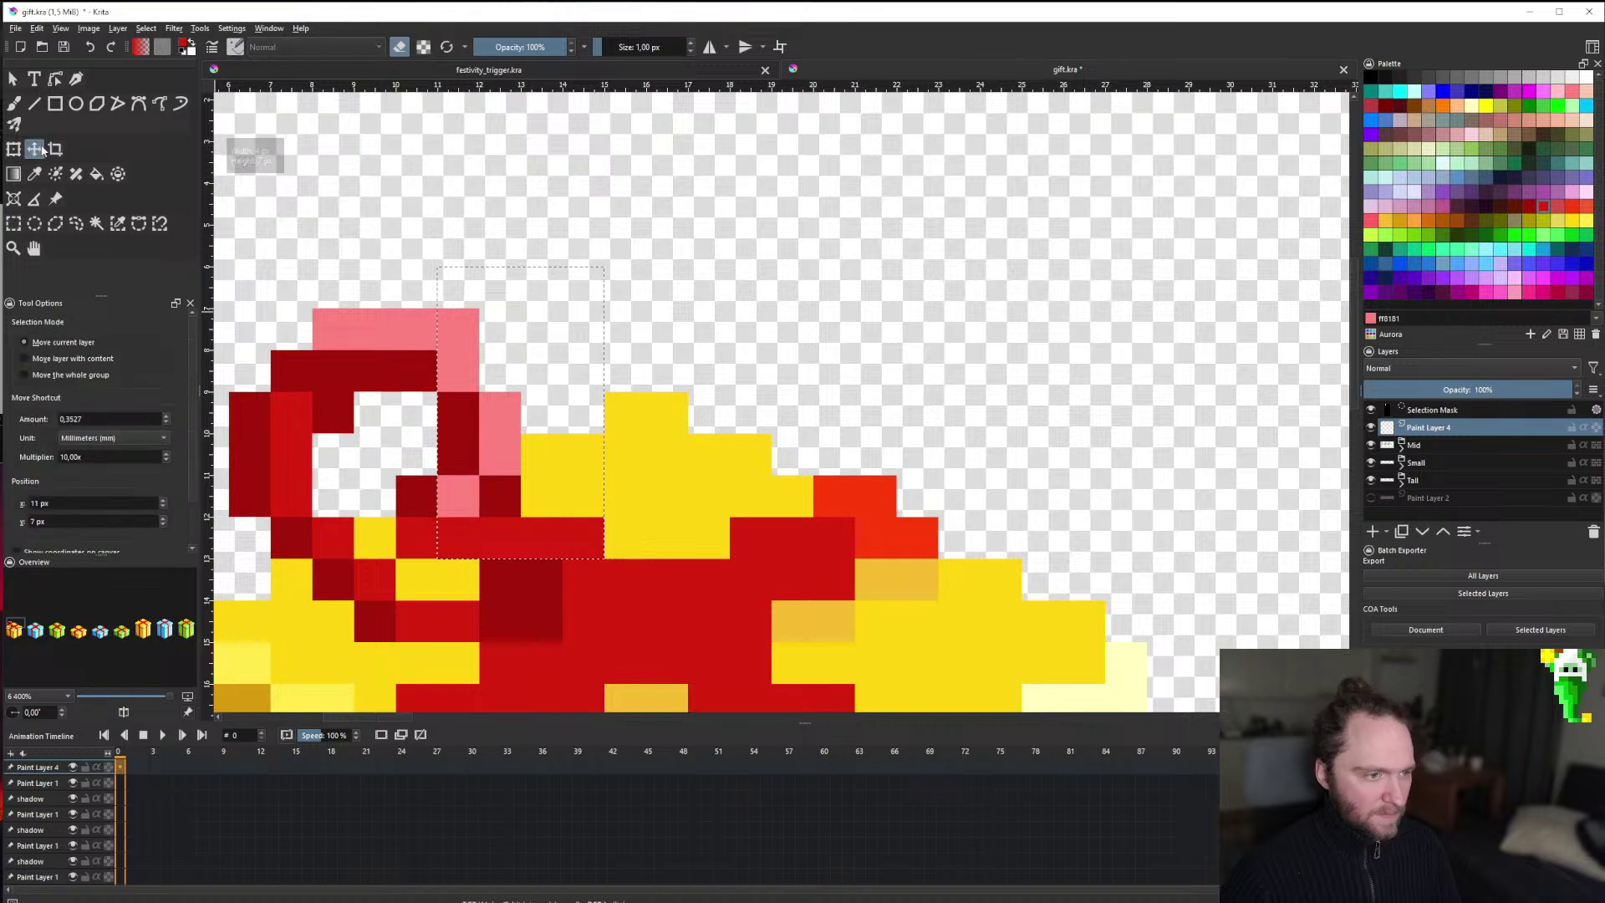
# Select the 4 by 2 px block at the loop's lower right, move it one pixel up, and clear the selection.
pyautogui.click(13, 223)
pyautogui.moveTo(398, 475); pyautogui.dragTo(559, 569)
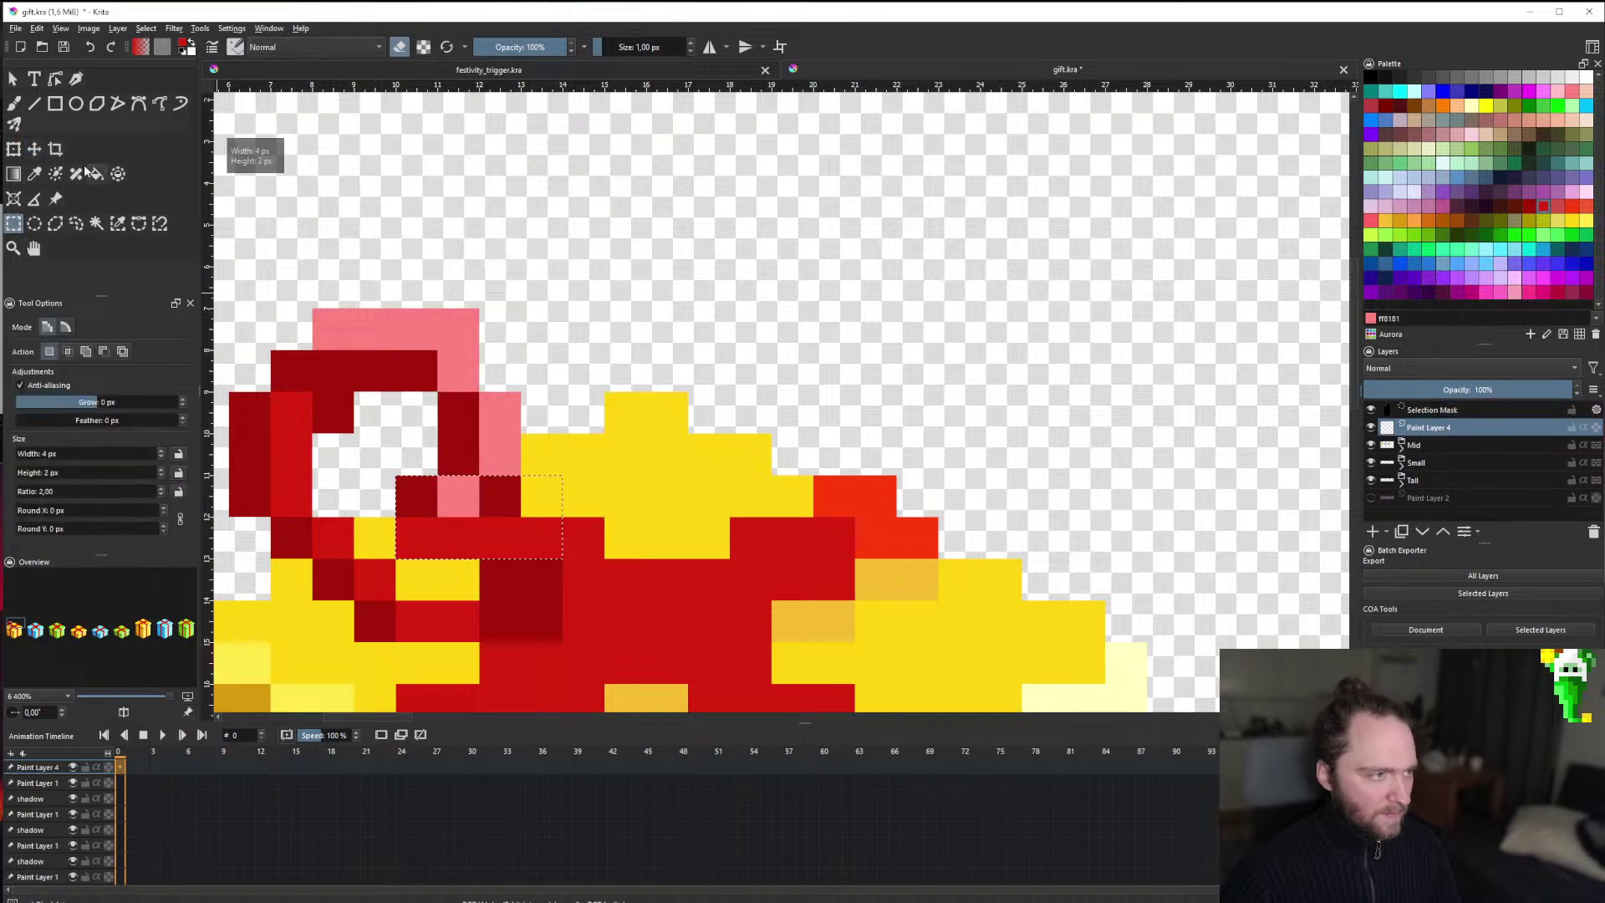
pyautogui.click(34, 149)
pyautogui.press('Up')
pyautogui.click(13, 229)
pyautogui.moveTo(620, 387); pyautogui.dragTo(621, 387)
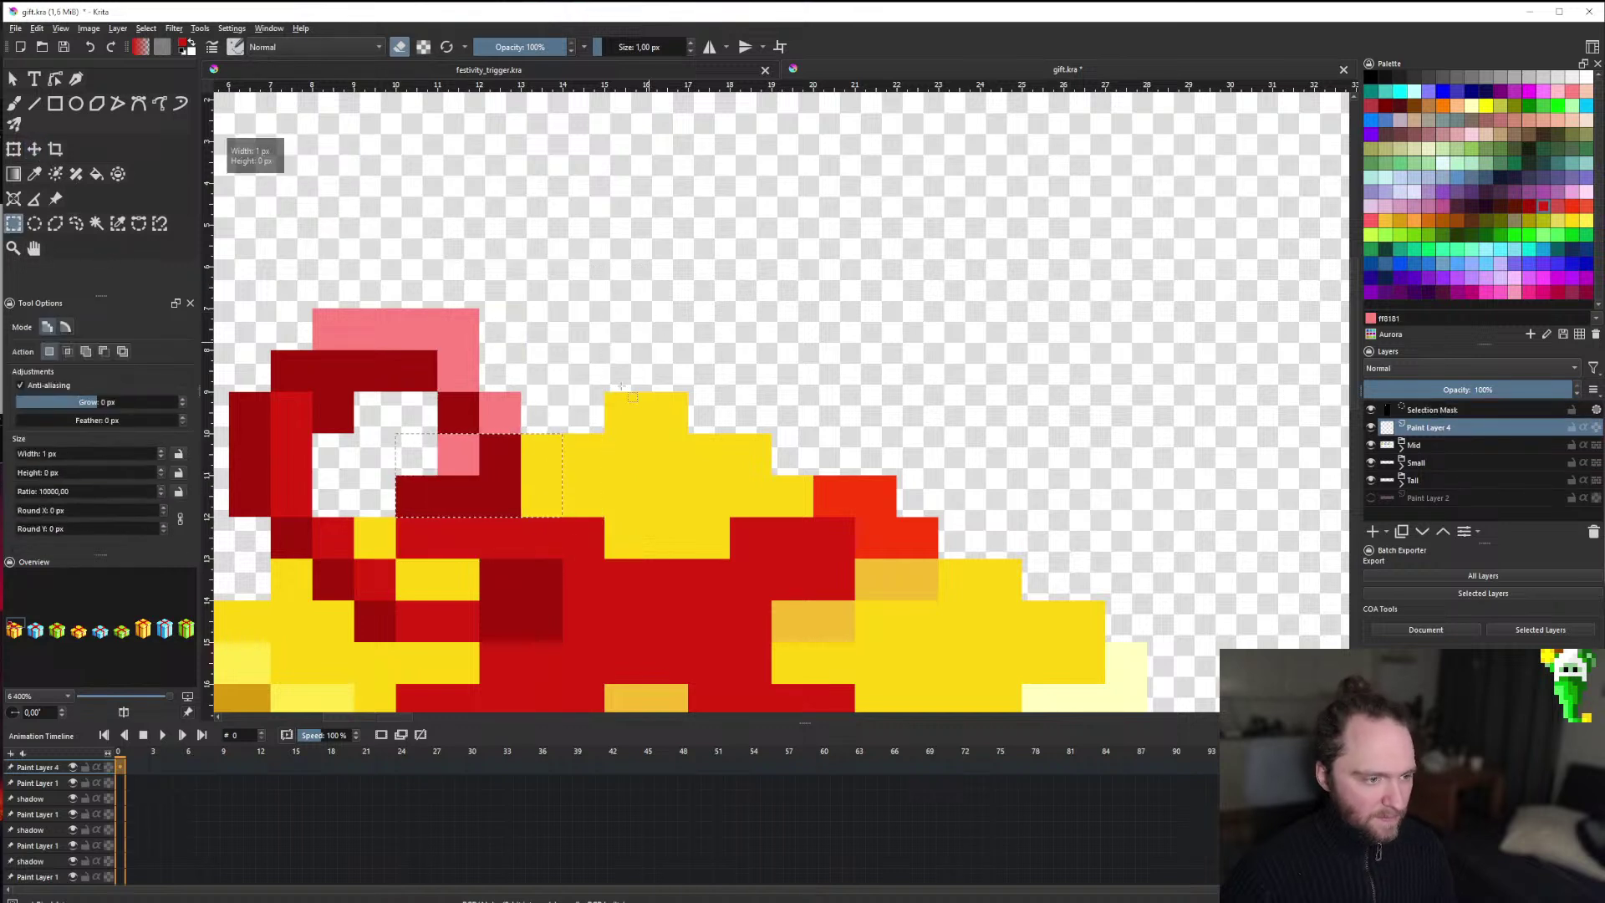
pyautogui.click(528, 529)
# Paint dark brown shadow pixels along the upper-right inside edge of the bow loop's opening with the Brush.
pyautogui.scroll(-7, 537, 527)
pyautogui.press('b')
pyautogui.scroll(-5, 561, 523)
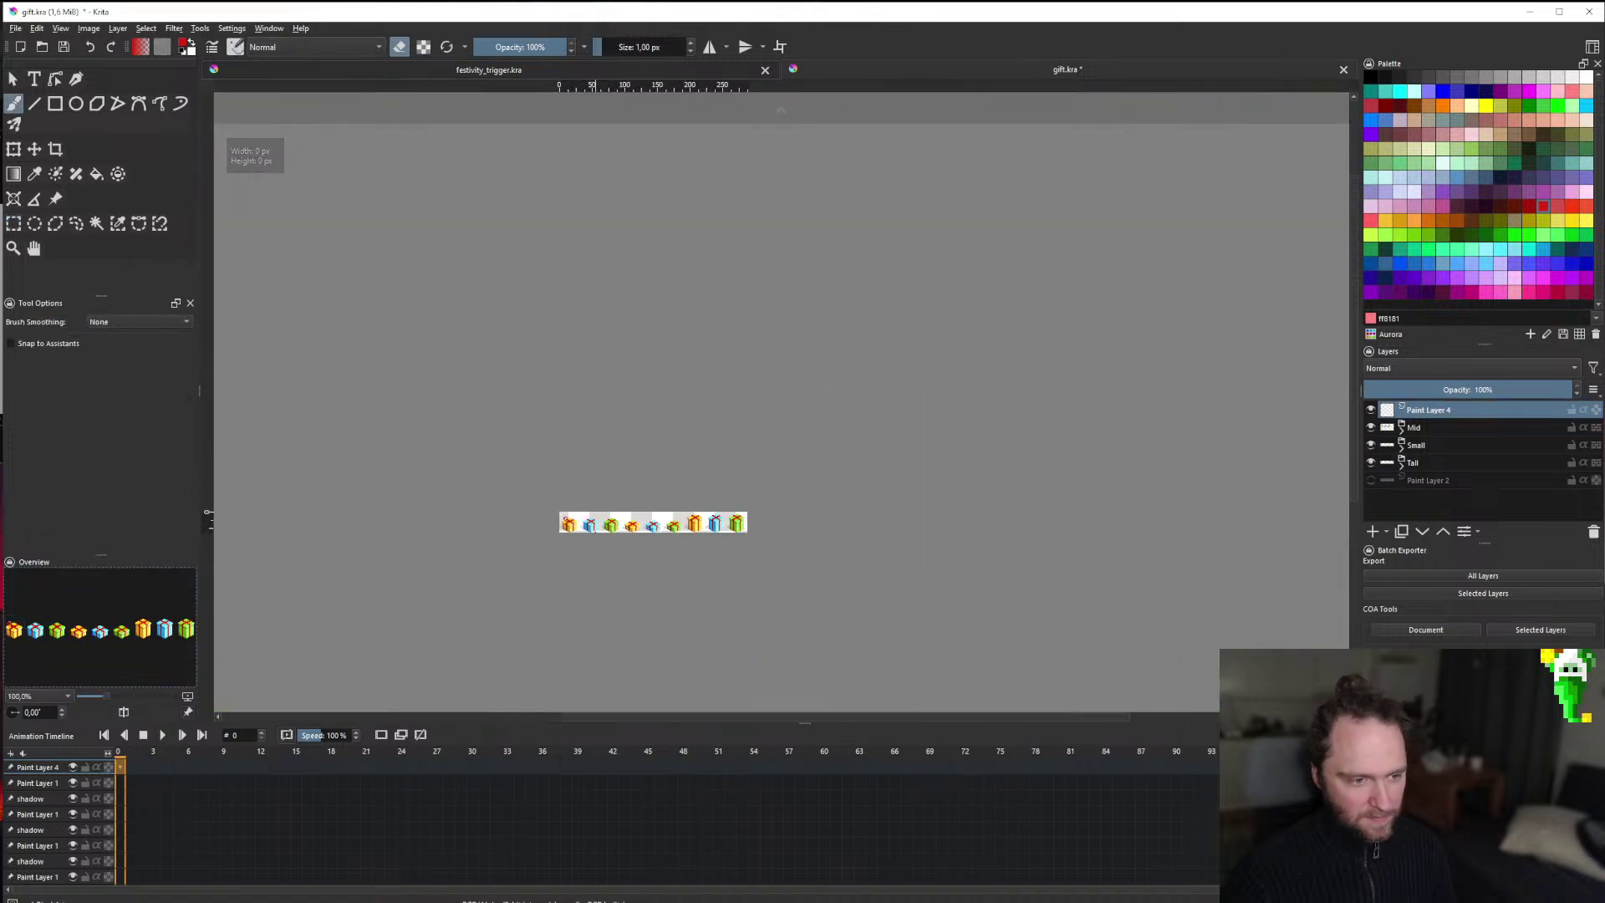
pyautogui.scroll(4, 561, 522)
pyautogui.scroll(12, 465, 505)
pyautogui.press('e')
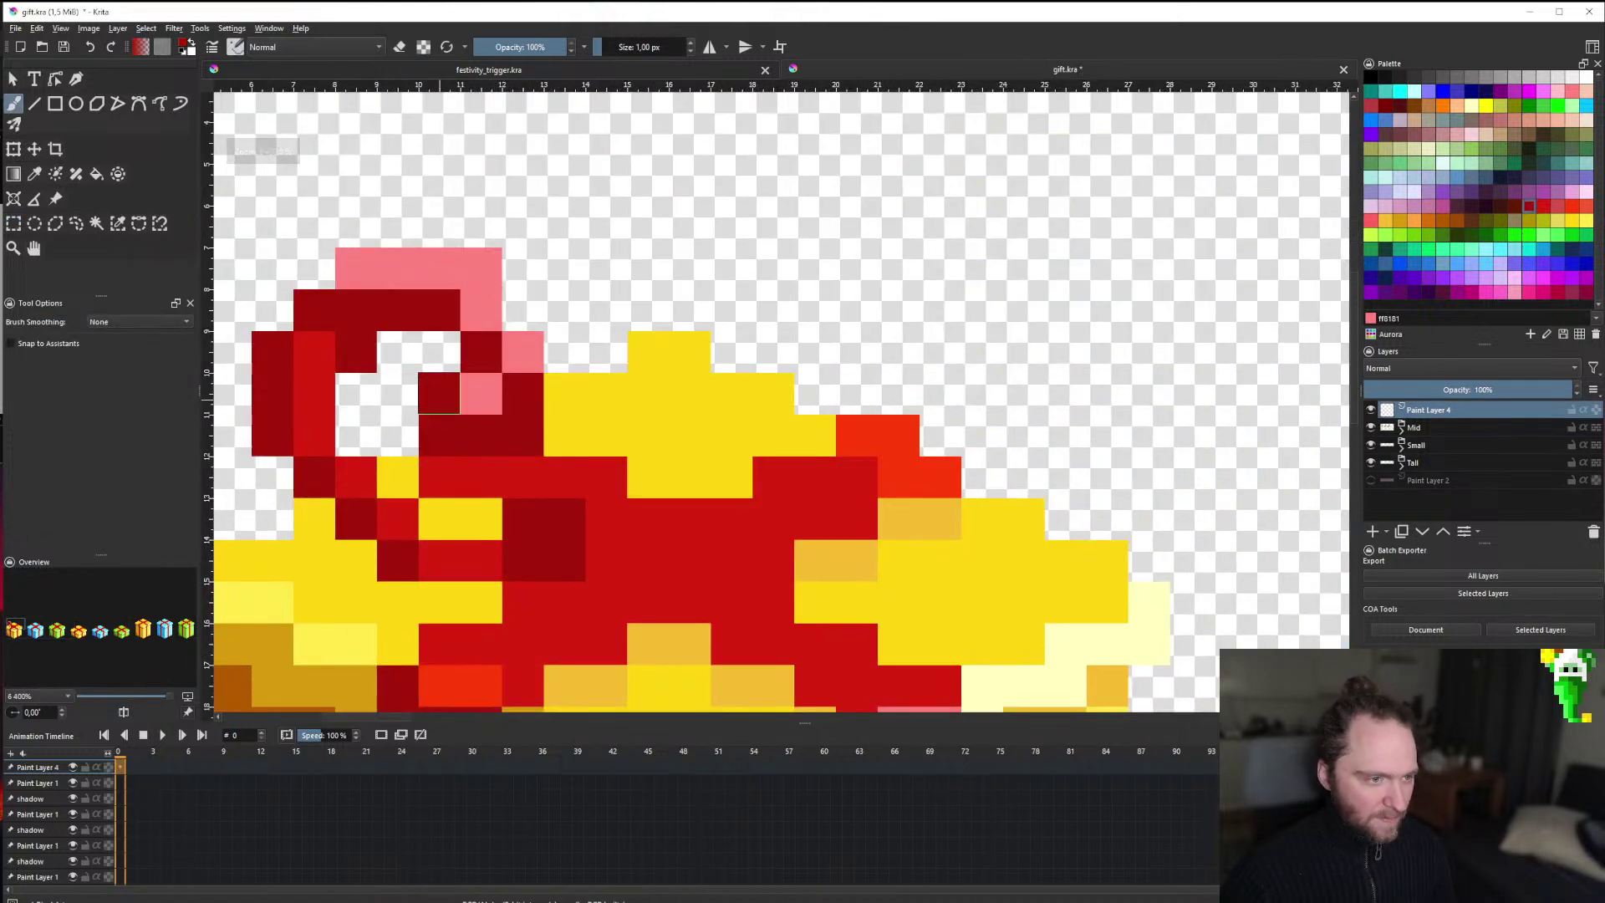
pyautogui.click(1514, 206)
pyautogui.moveTo(418, 389); pyautogui.dragTo(393, 351)
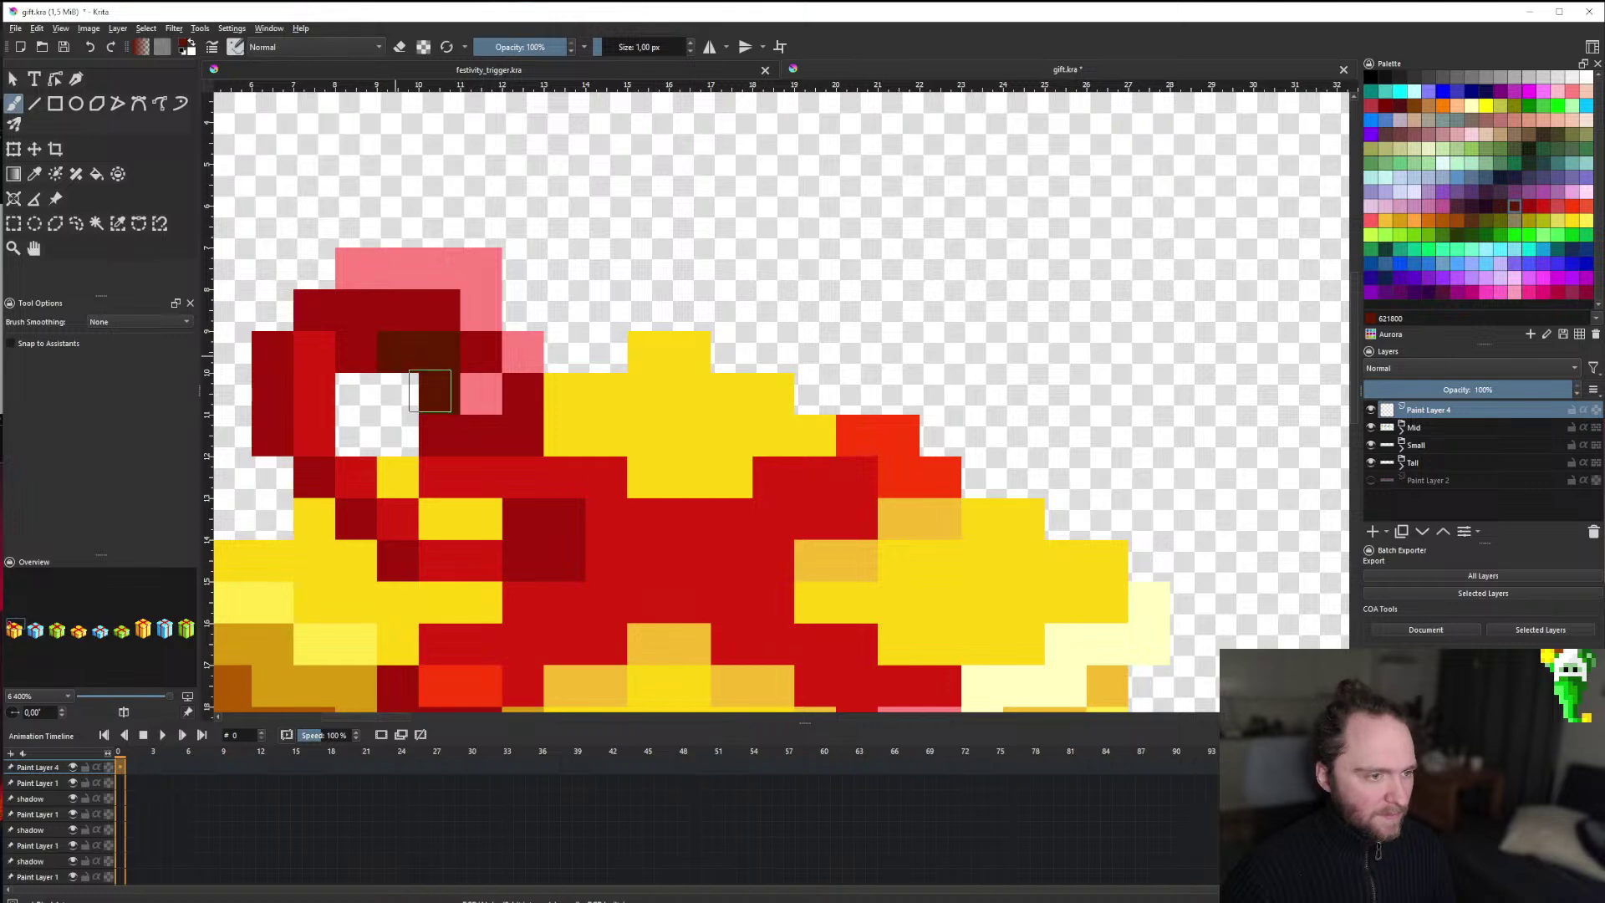
pyautogui.scroll(-6, 470, 502)
pyautogui.scroll(-4, 470, 501)
# Sample the medium red and paint over the yellow gaps in the lower part of the bow loop.
pyautogui.scroll(6, 480, 494)
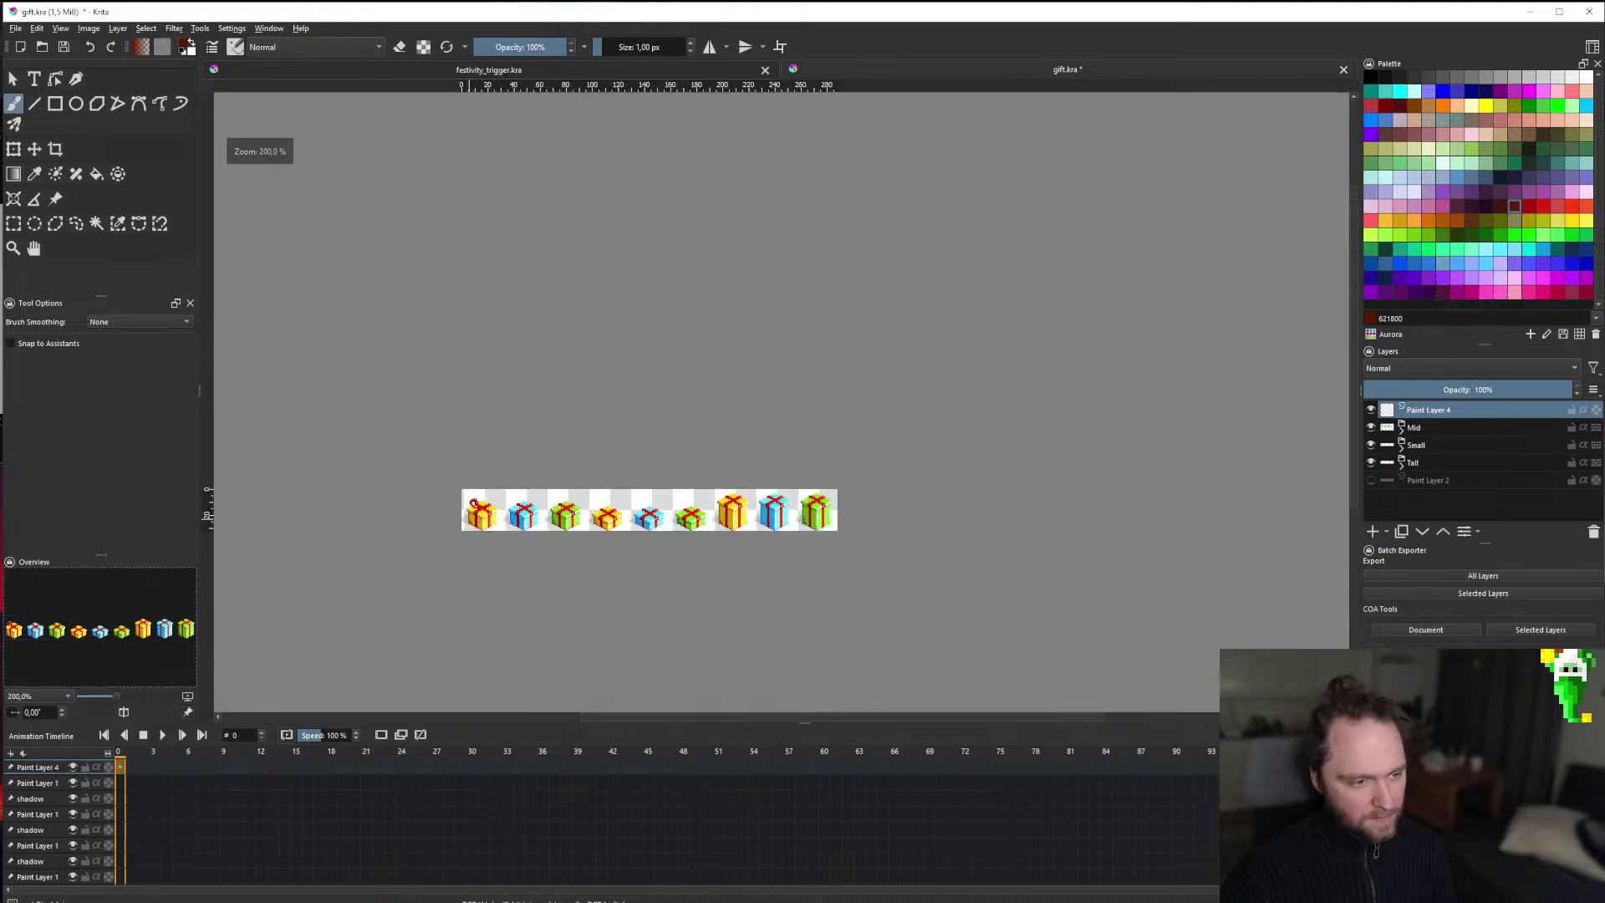
pyautogui.scroll(3, 487, 483)
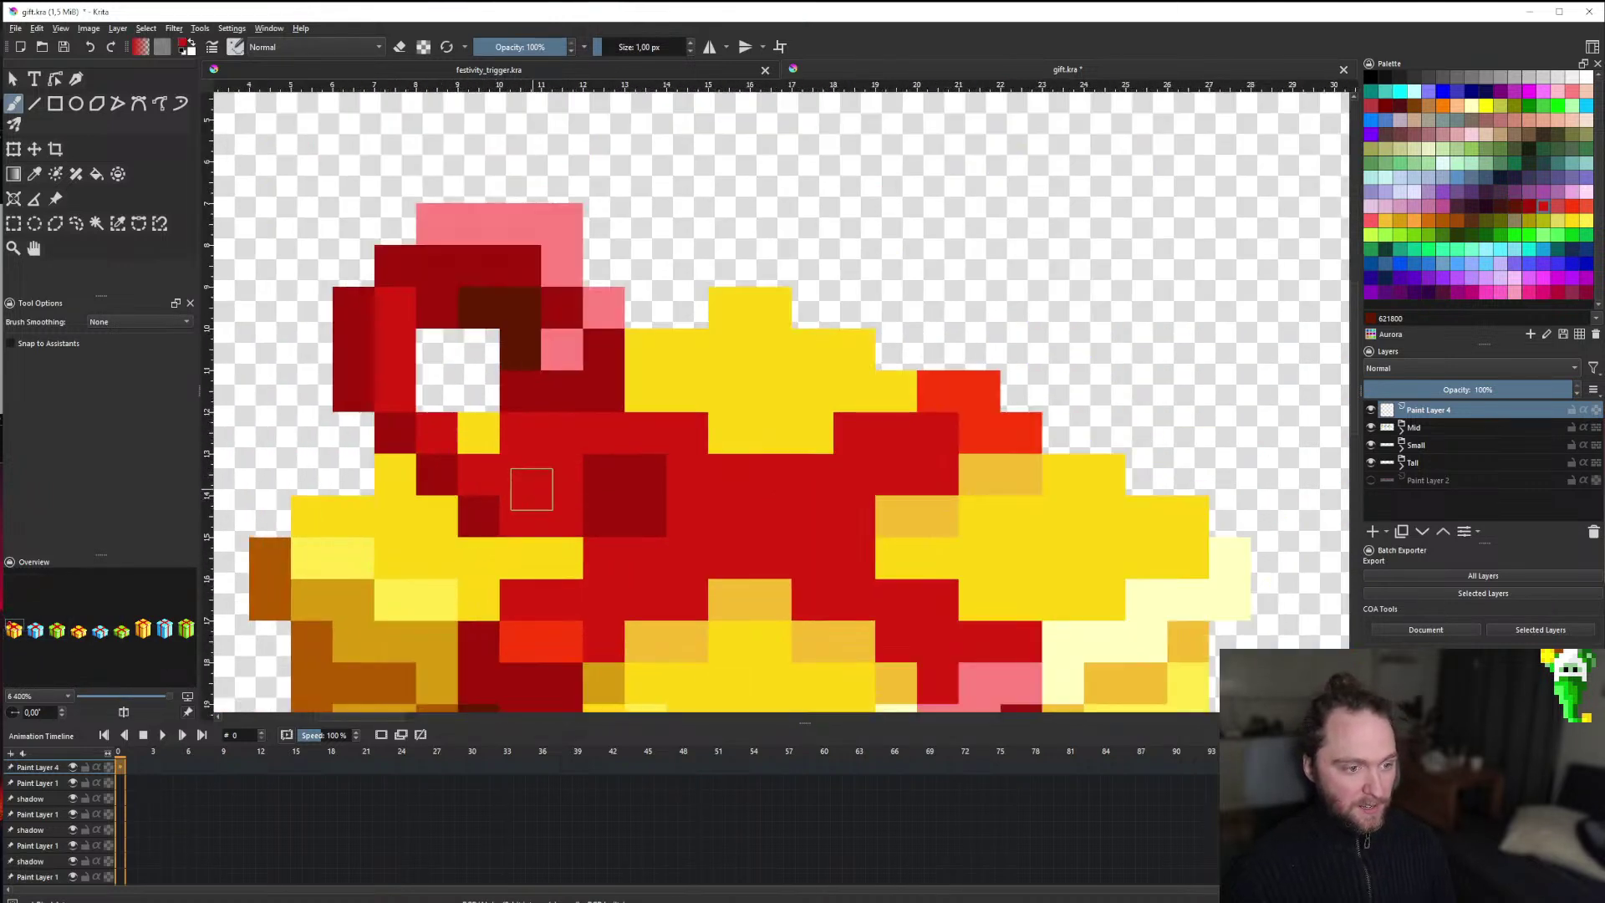
pyautogui.keyDown('ctrl'); pyautogui.click(481, 438); pyautogui.keyUp('ctrl')
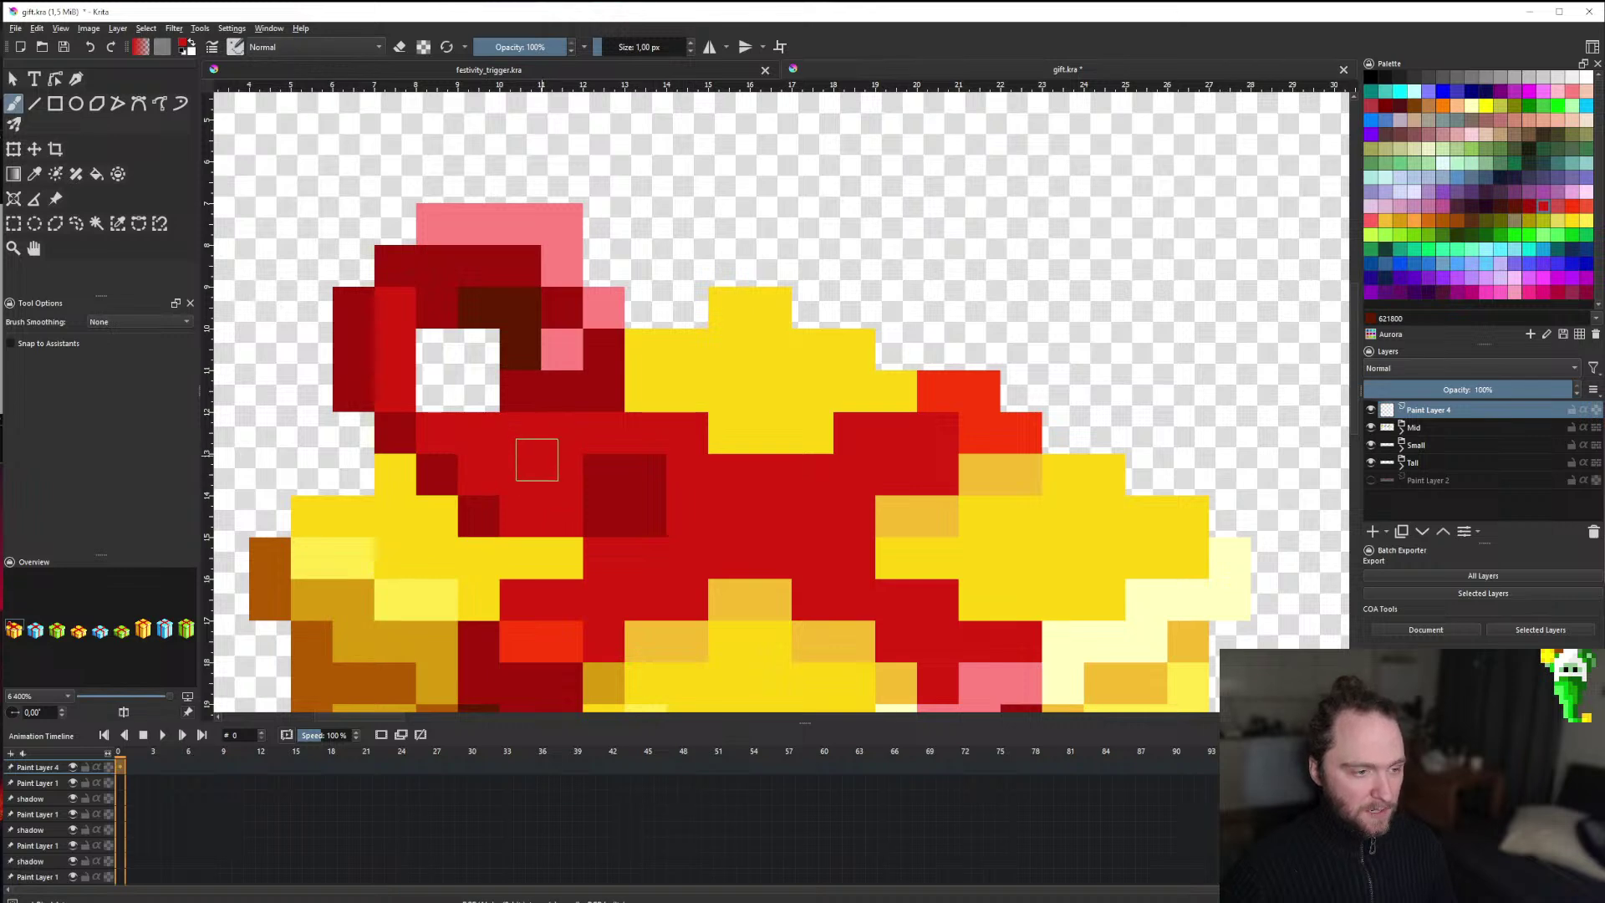
pyautogui.scroll(-10, 500, 501)
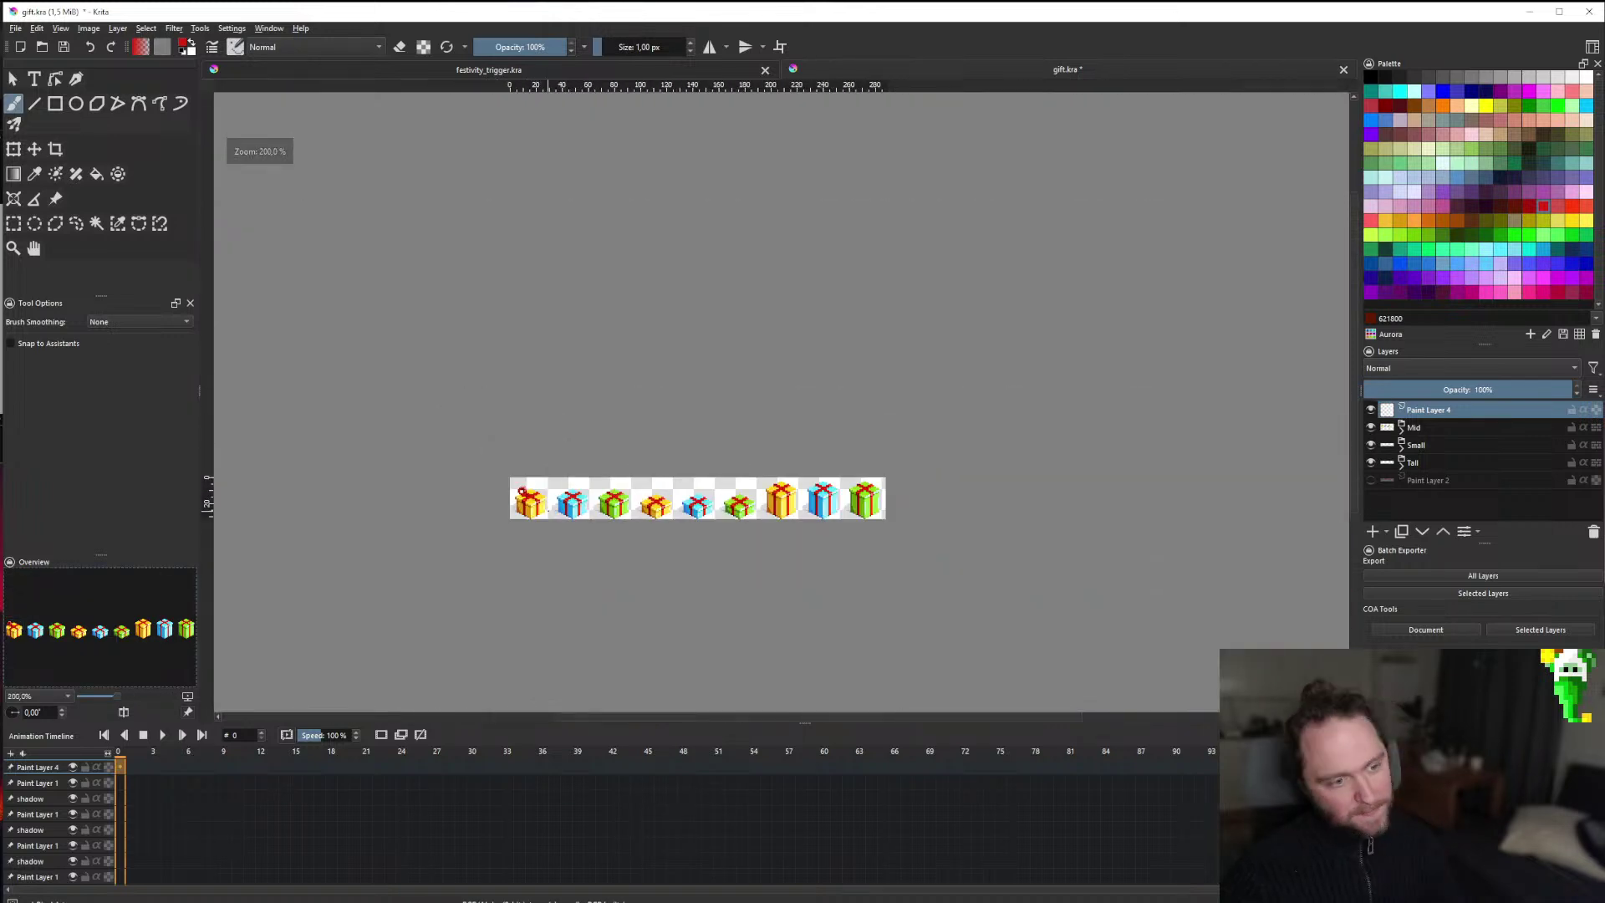
# Move the whole bow layer one pixel right and one pixel down on the yellow box.
pyautogui.scroll(8, 520, 494)
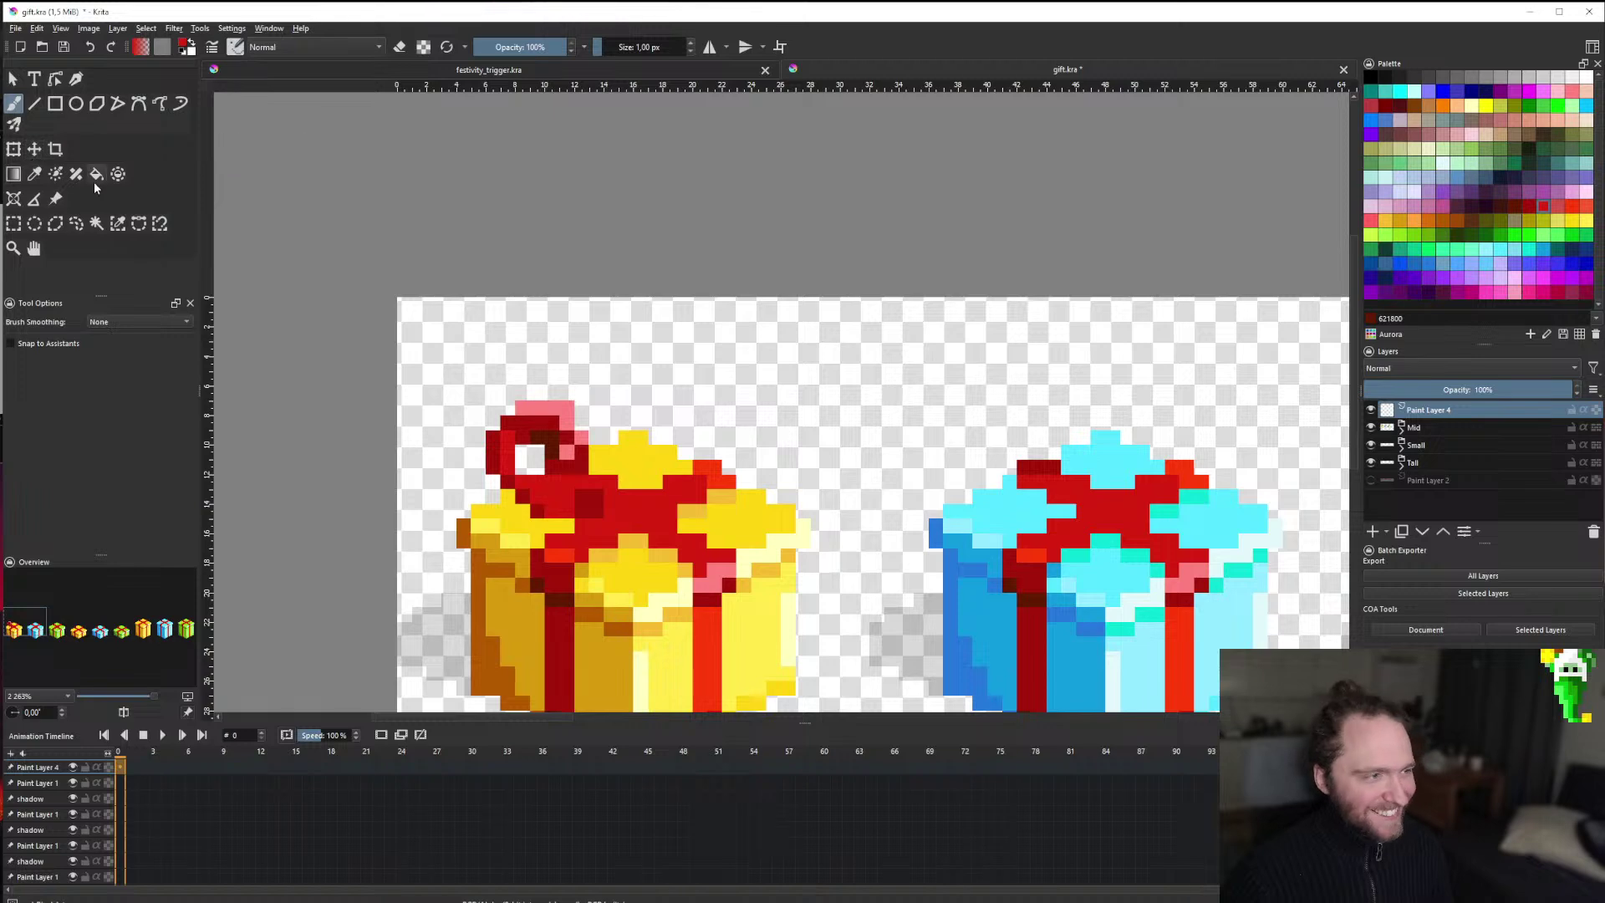
pyautogui.click(34, 148)
pyautogui.moveTo(512, 416); pyautogui.dragTo(539, 430)
pyautogui.scroll(-1, 539, 431)
pyautogui.scroll(3, 580, 519)
# Sample the dark red and paint a row of shadow pixels along the underside of the bow loop.
pyautogui.press('b')
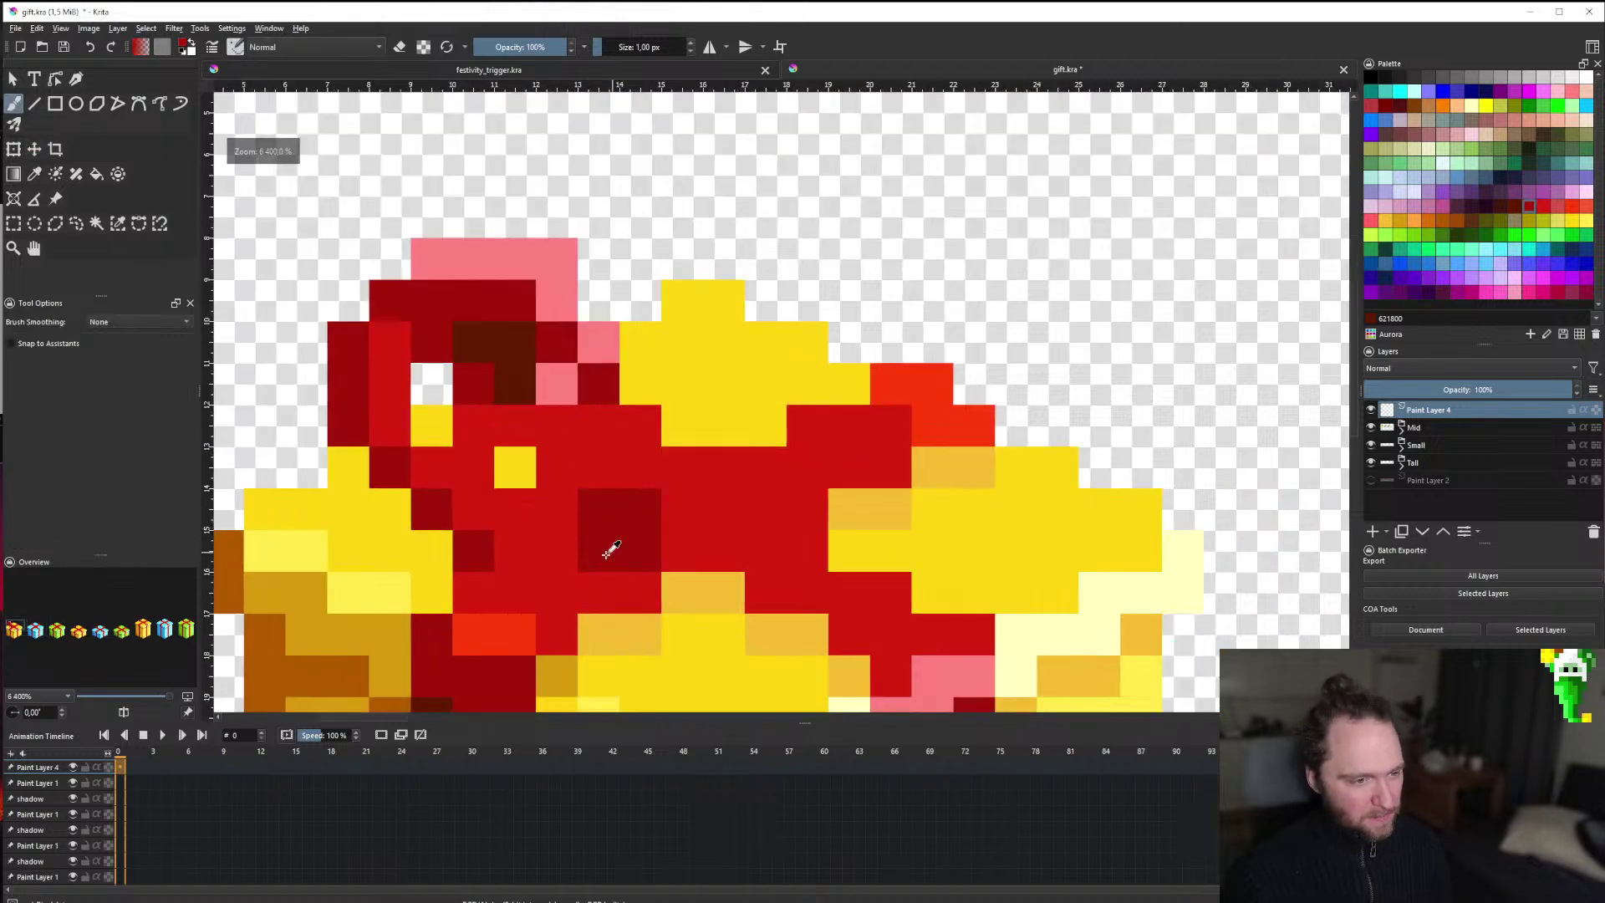
pyautogui.scroll(-5, 610, 544)
pyautogui.scroll(-5, 555, 563)
pyautogui.scroll(-1, 549, 550)
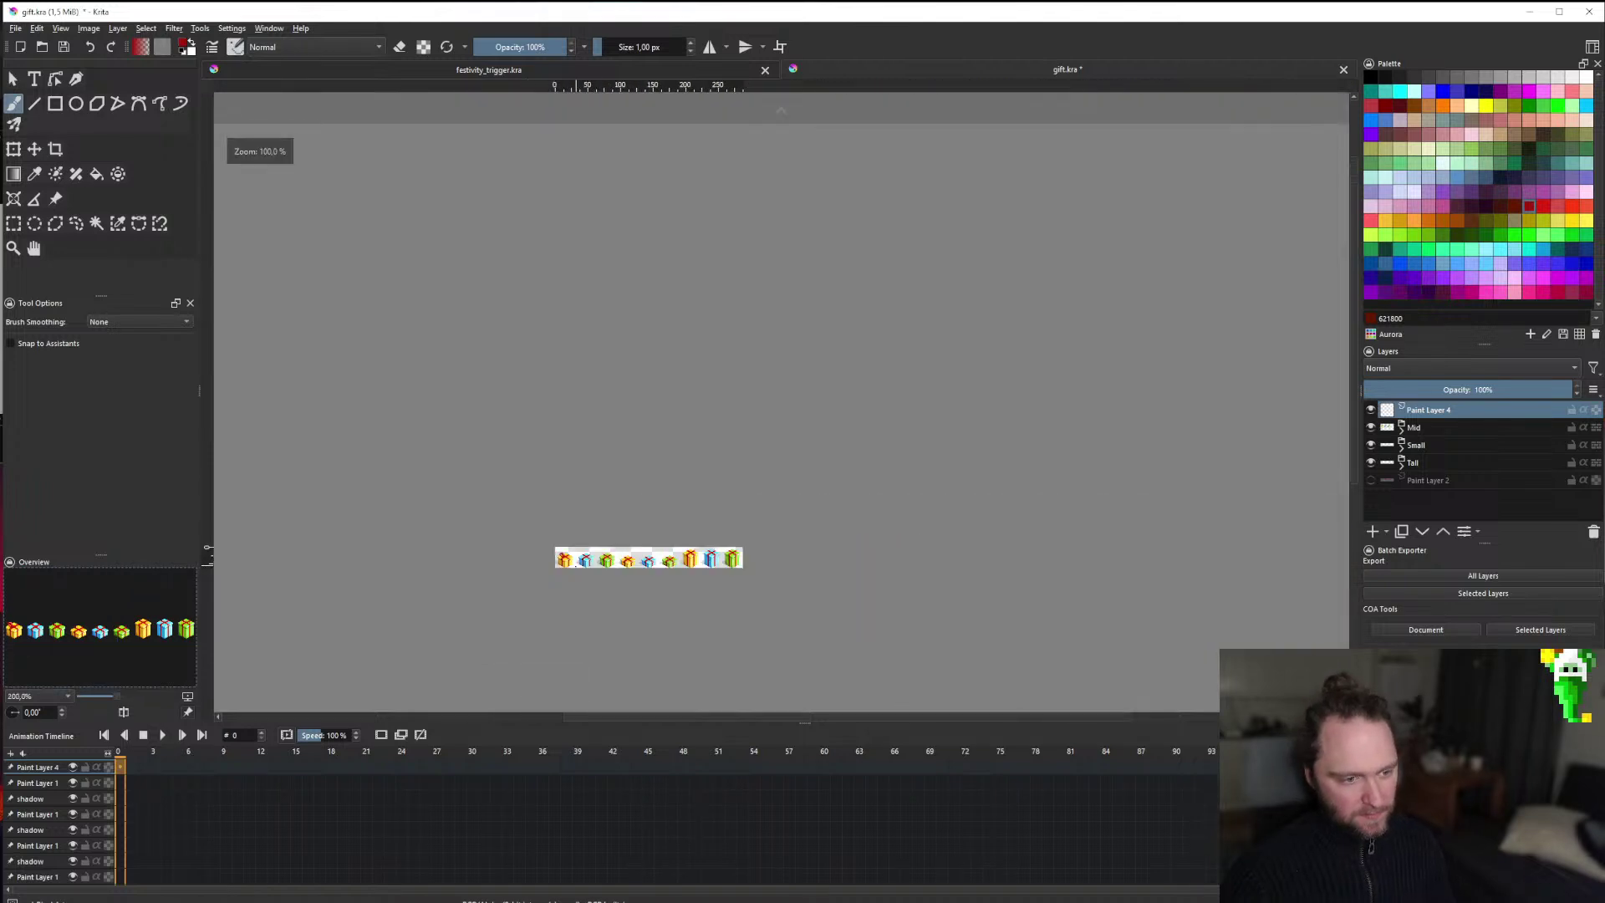
pyautogui.scroll(9, 560, 535)
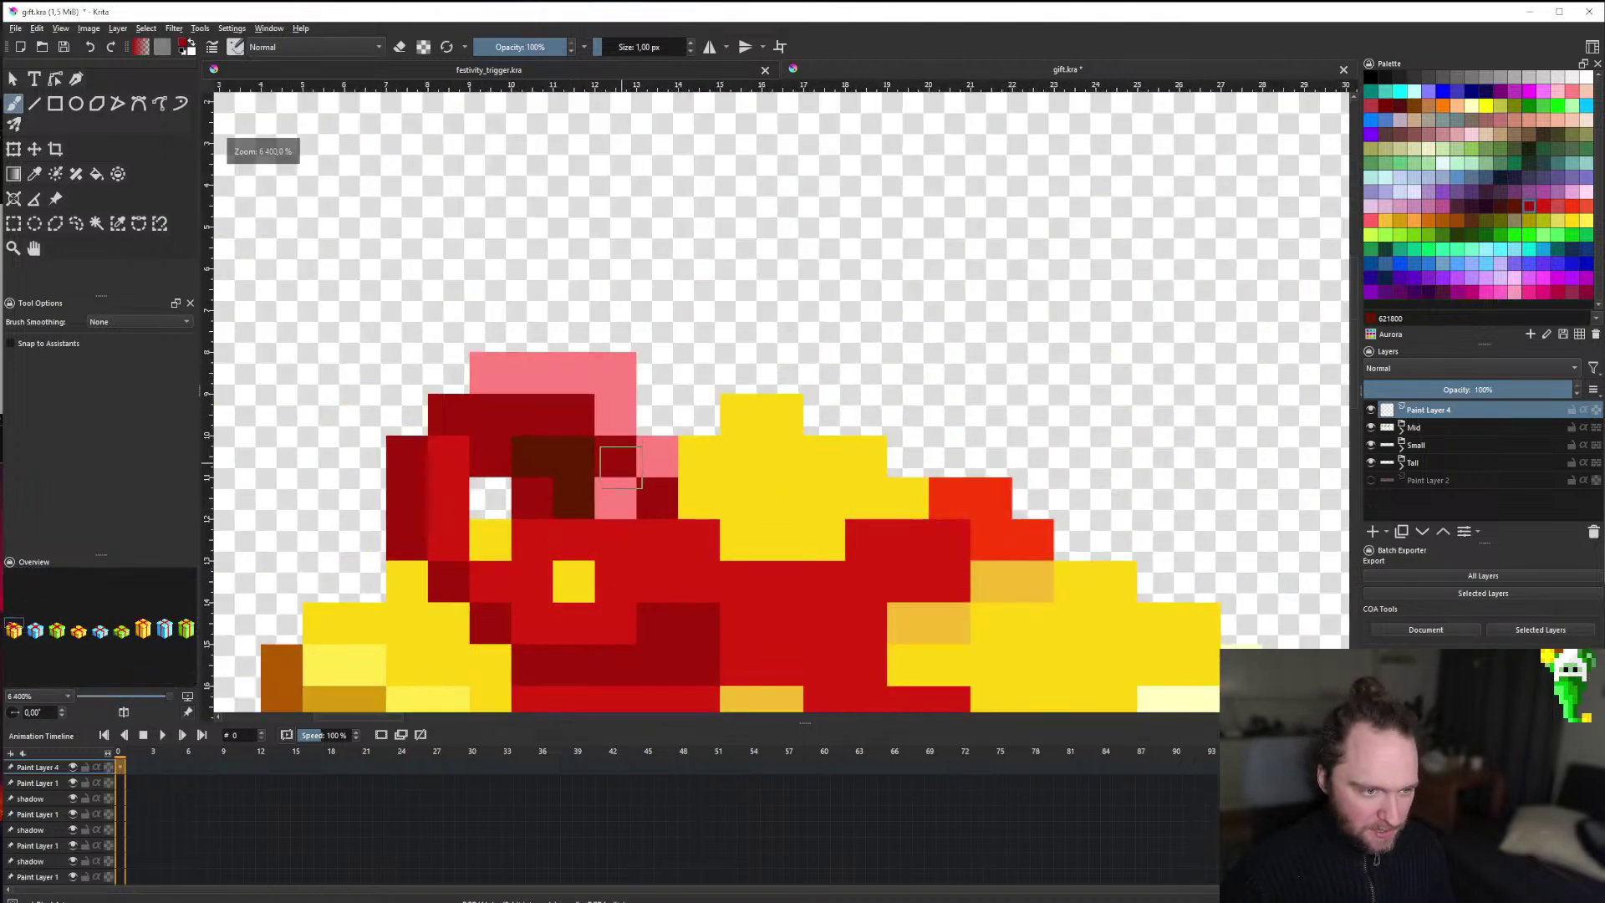
# Fill the pink outline along the loop's top and right edge with medium red.
pyautogui.scroll(-5, 620, 467)
pyautogui.scroll(4, 620, 466)
pyautogui.press('f')
pyautogui.click(640, 428)
pyautogui.click(610, 399)
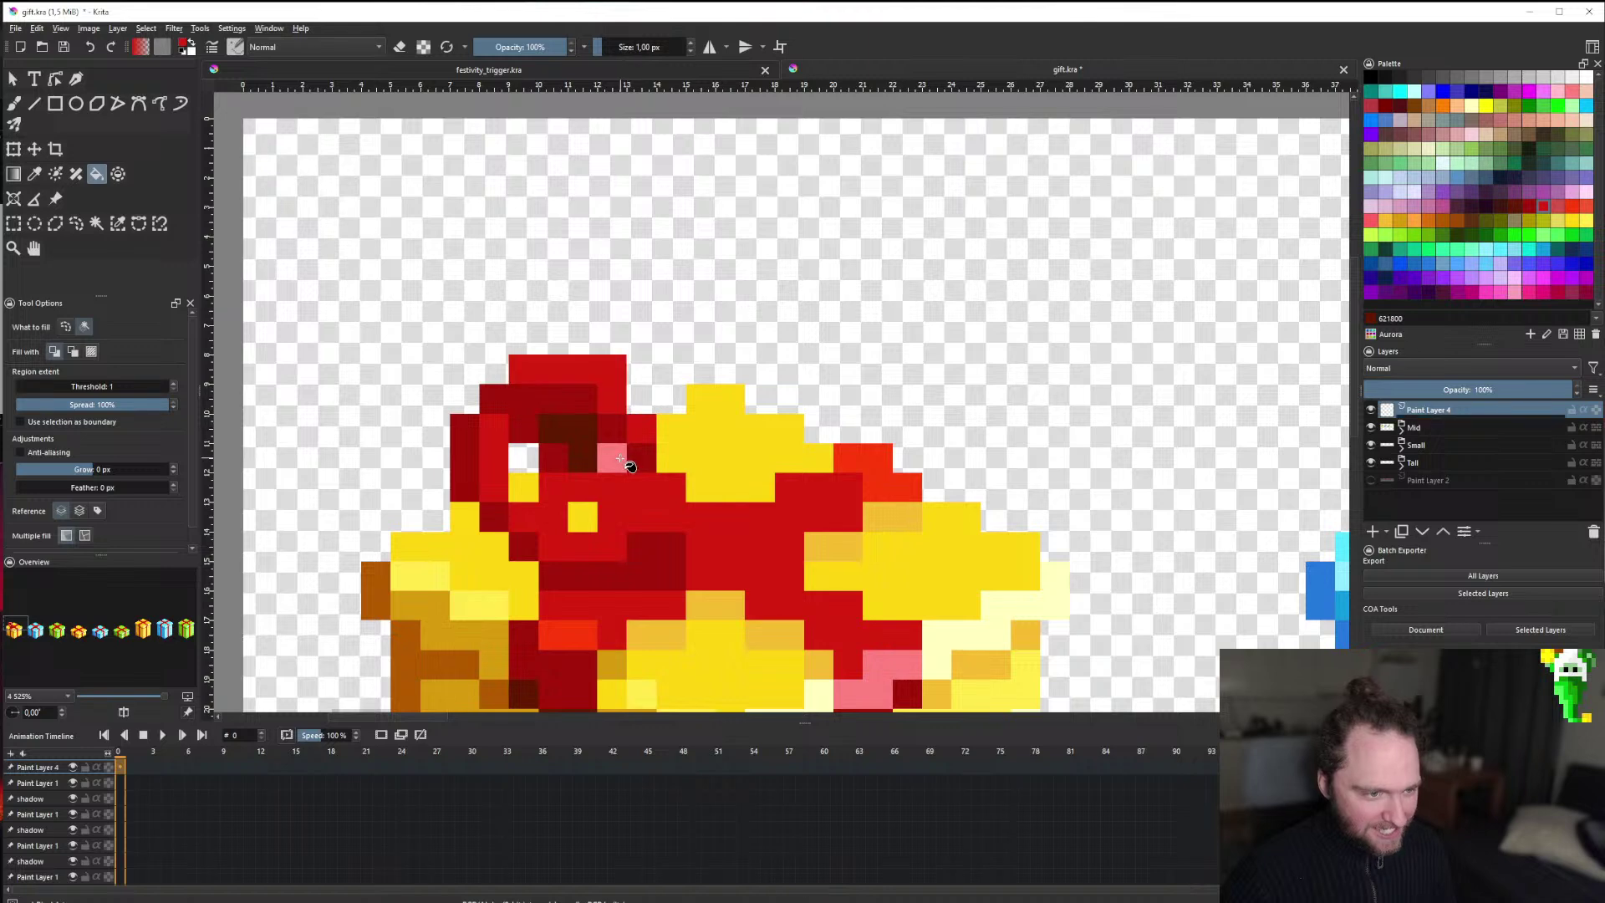
pyautogui.click(621, 458)
pyautogui.scroll(-8, 620, 467)
pyautogui.scroll(4, 585, 551)
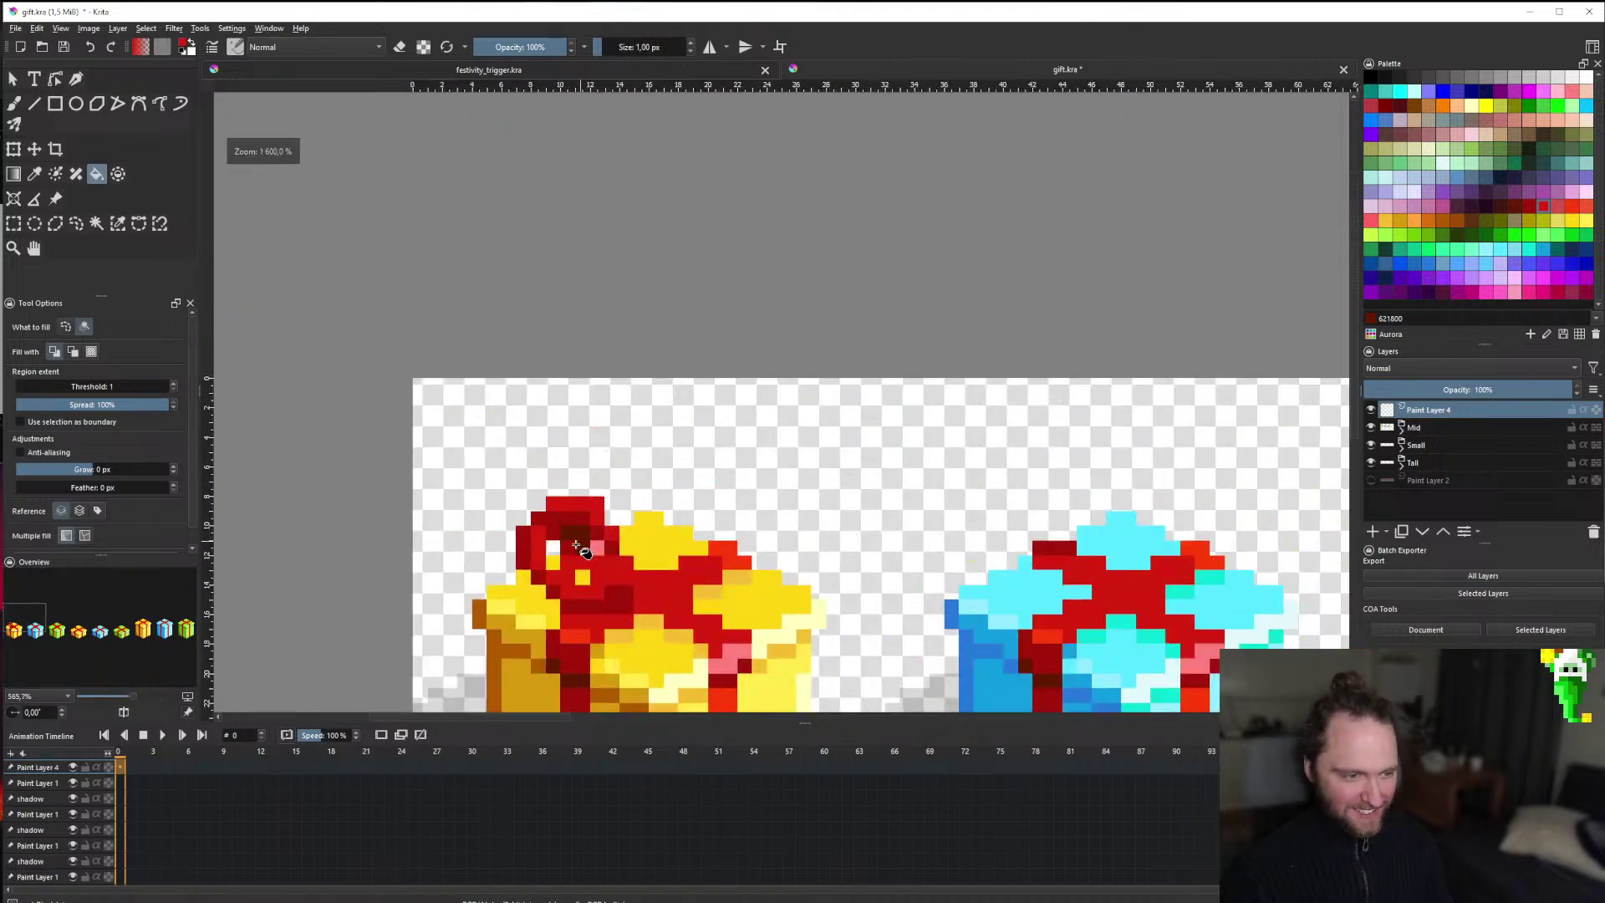
# Paint a diagonal light pink highlight on the loop's upper-right edge and erase the leftover red corner pixel.
pyautogui.scroll(4, 583, 551)
pyautogui.press('x')
pyautogui.press('b')
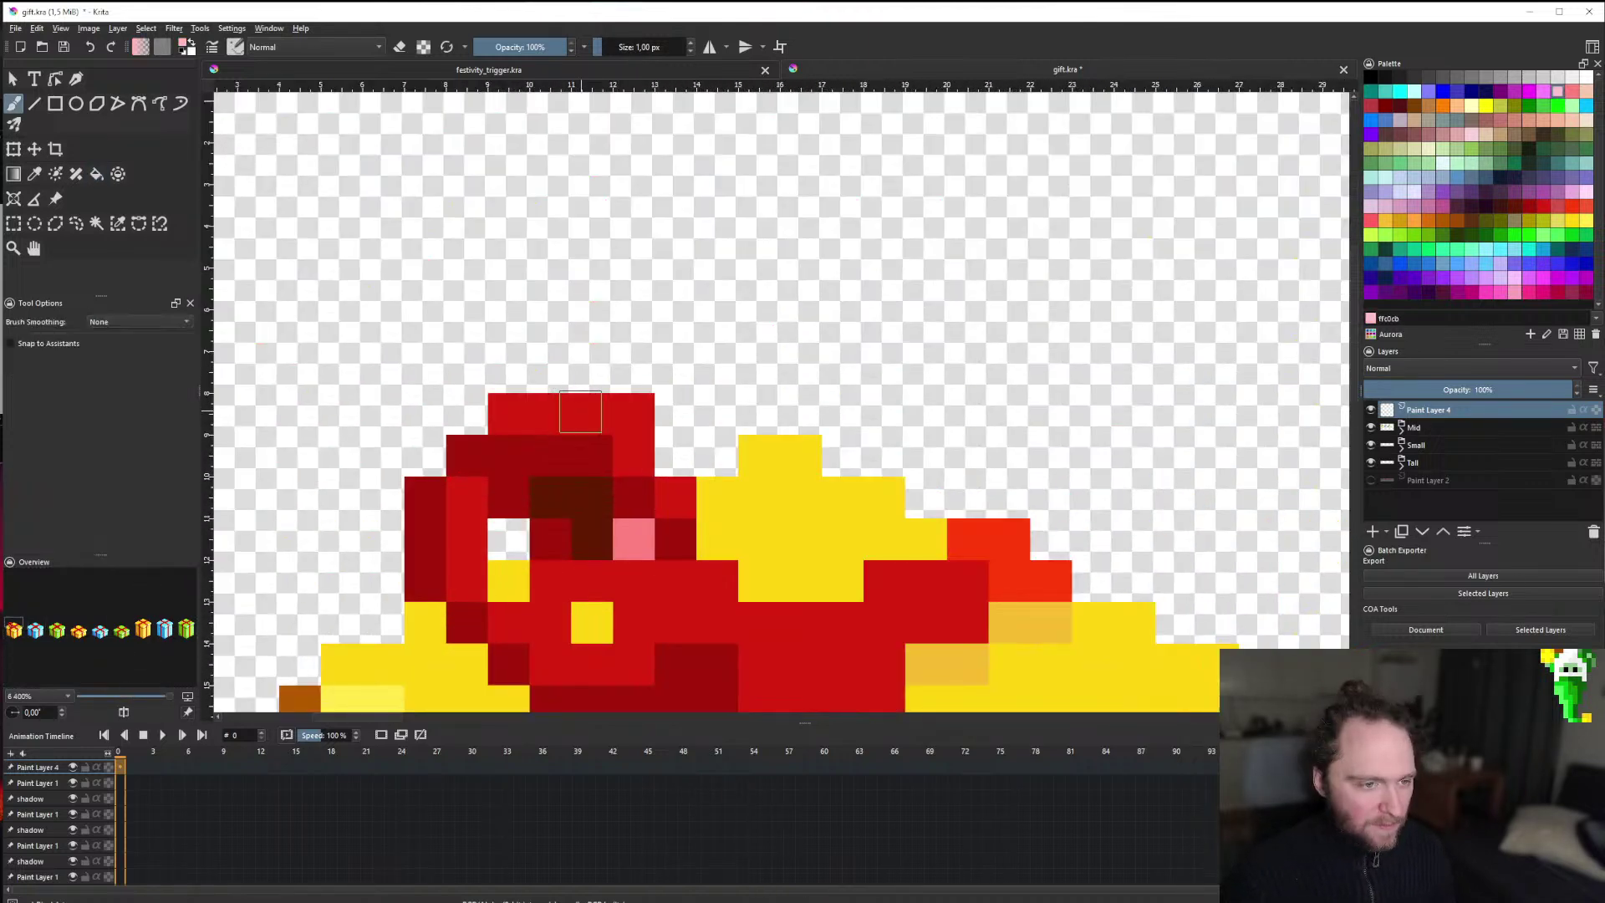
pyautogui.moveTo(580, 411); pyautogui.dragTo(669, 500)
pyautogui.hotkey('ctrl', 'z')
pyautogui.hotkey('ctrl', 'z')
pyautogui.moveTo(584, 418); pyautogui.dragTo(644, 459)
pyautogui.click(674, 498)
pyautogui.press('e')
pyautogui.click(632, 404)
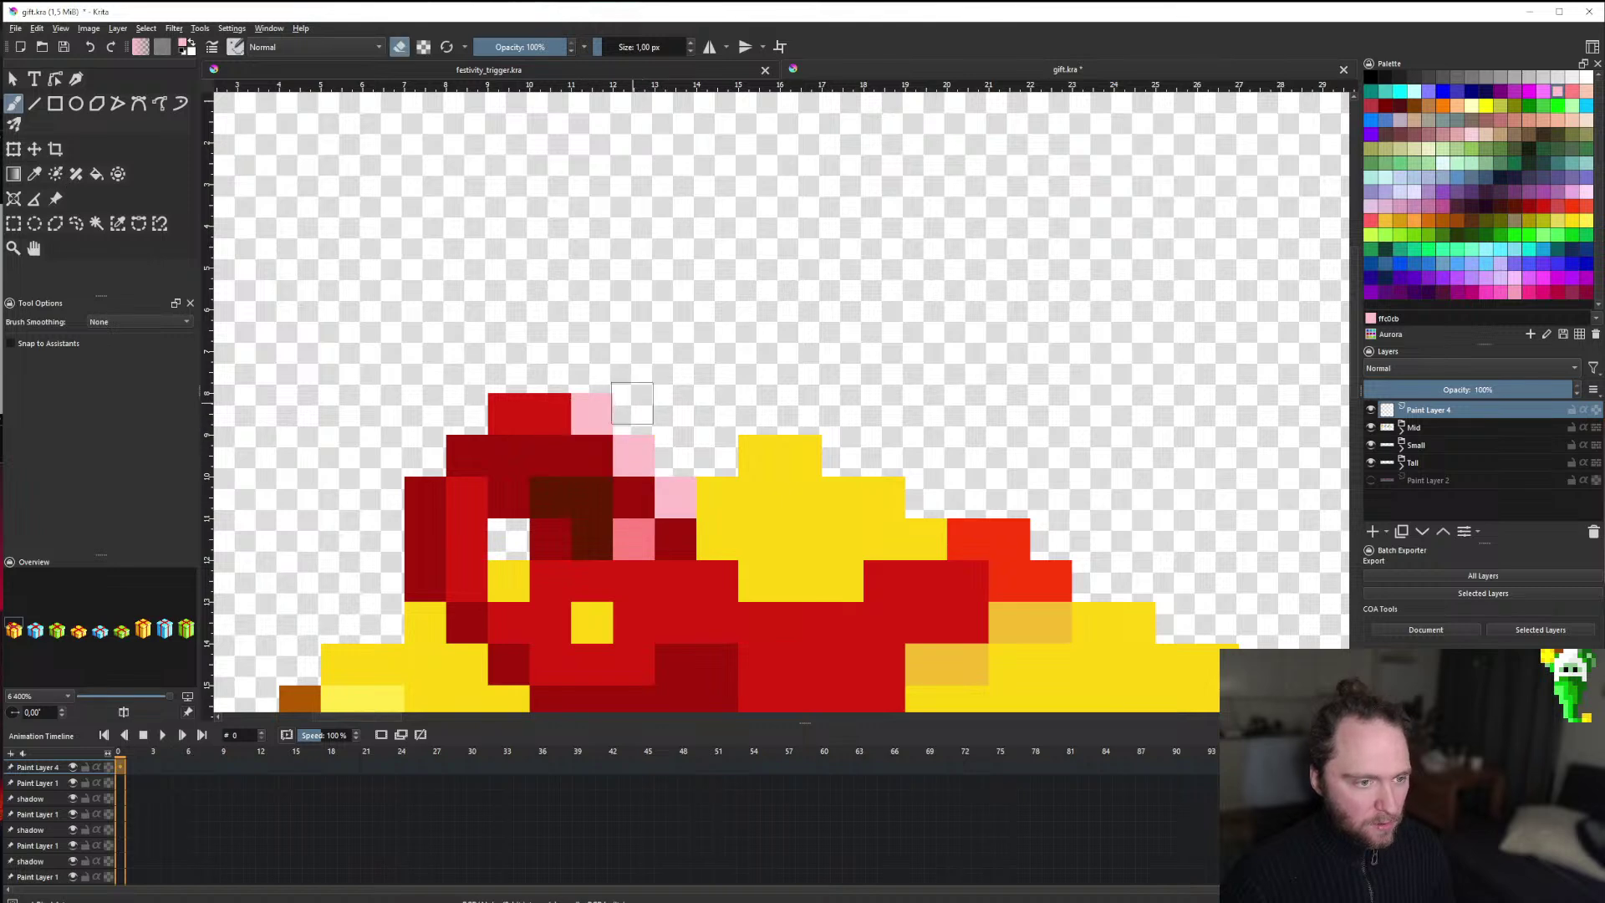
# Show Paint Layer 2 as a purple backdrop, review the bow against it, and save the file.
pyautogui.scroll(-10, 632, 403)
pyautogui.scroll(2, 584, 482)
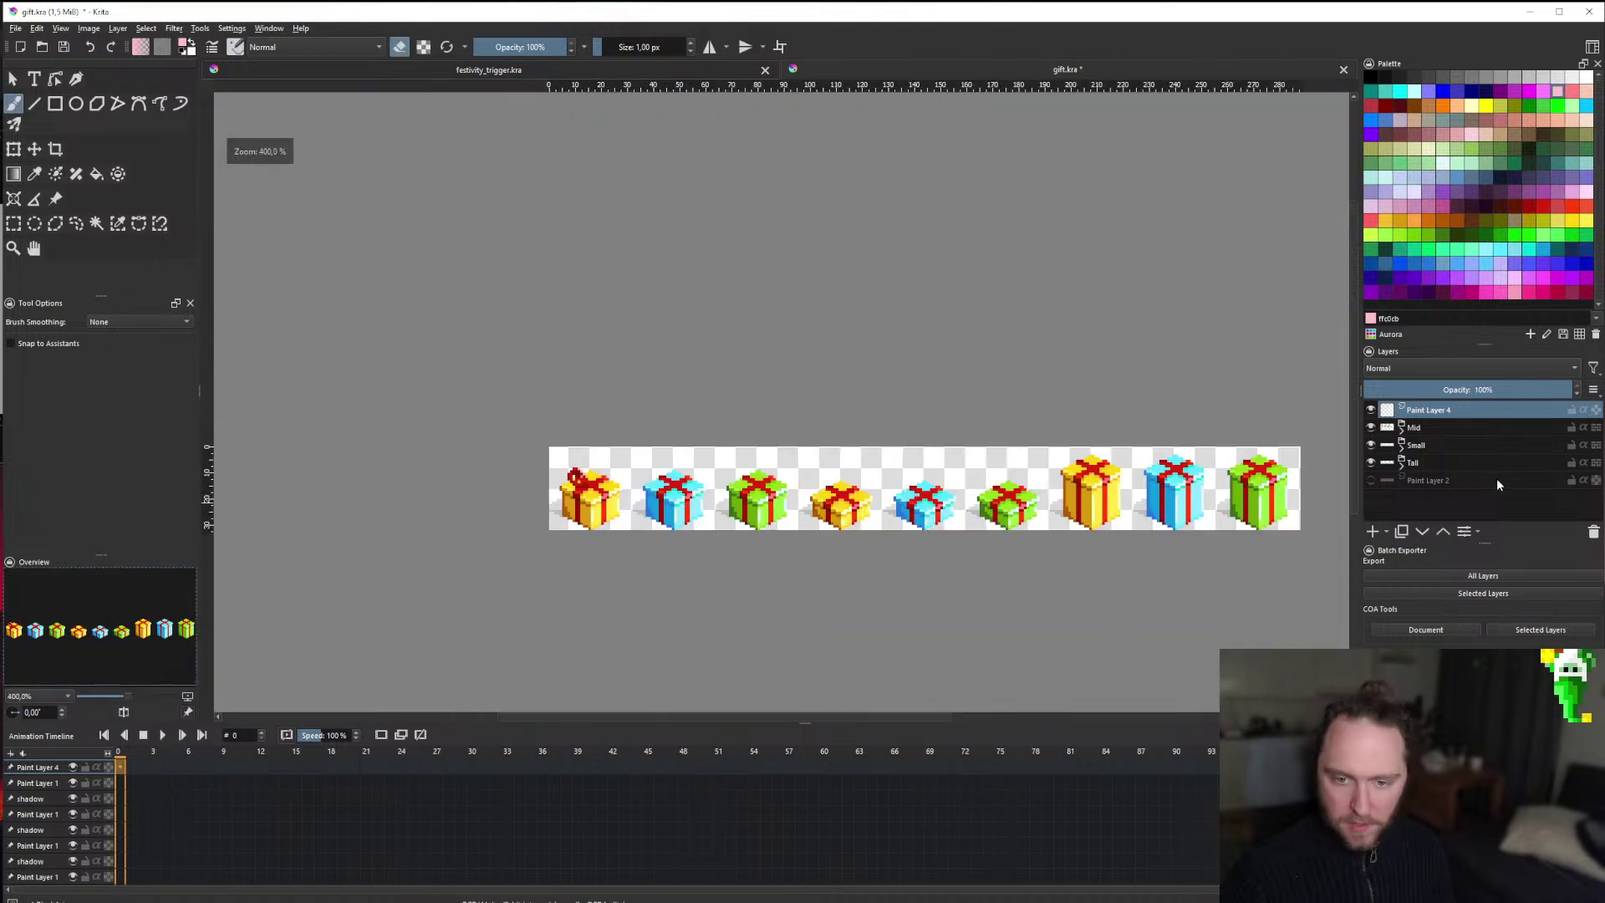
pyautogui.click(1371, 482)
pyautogui.scroll(-2, 585, 518)
pyautogui.scroll(8, 568, 465)
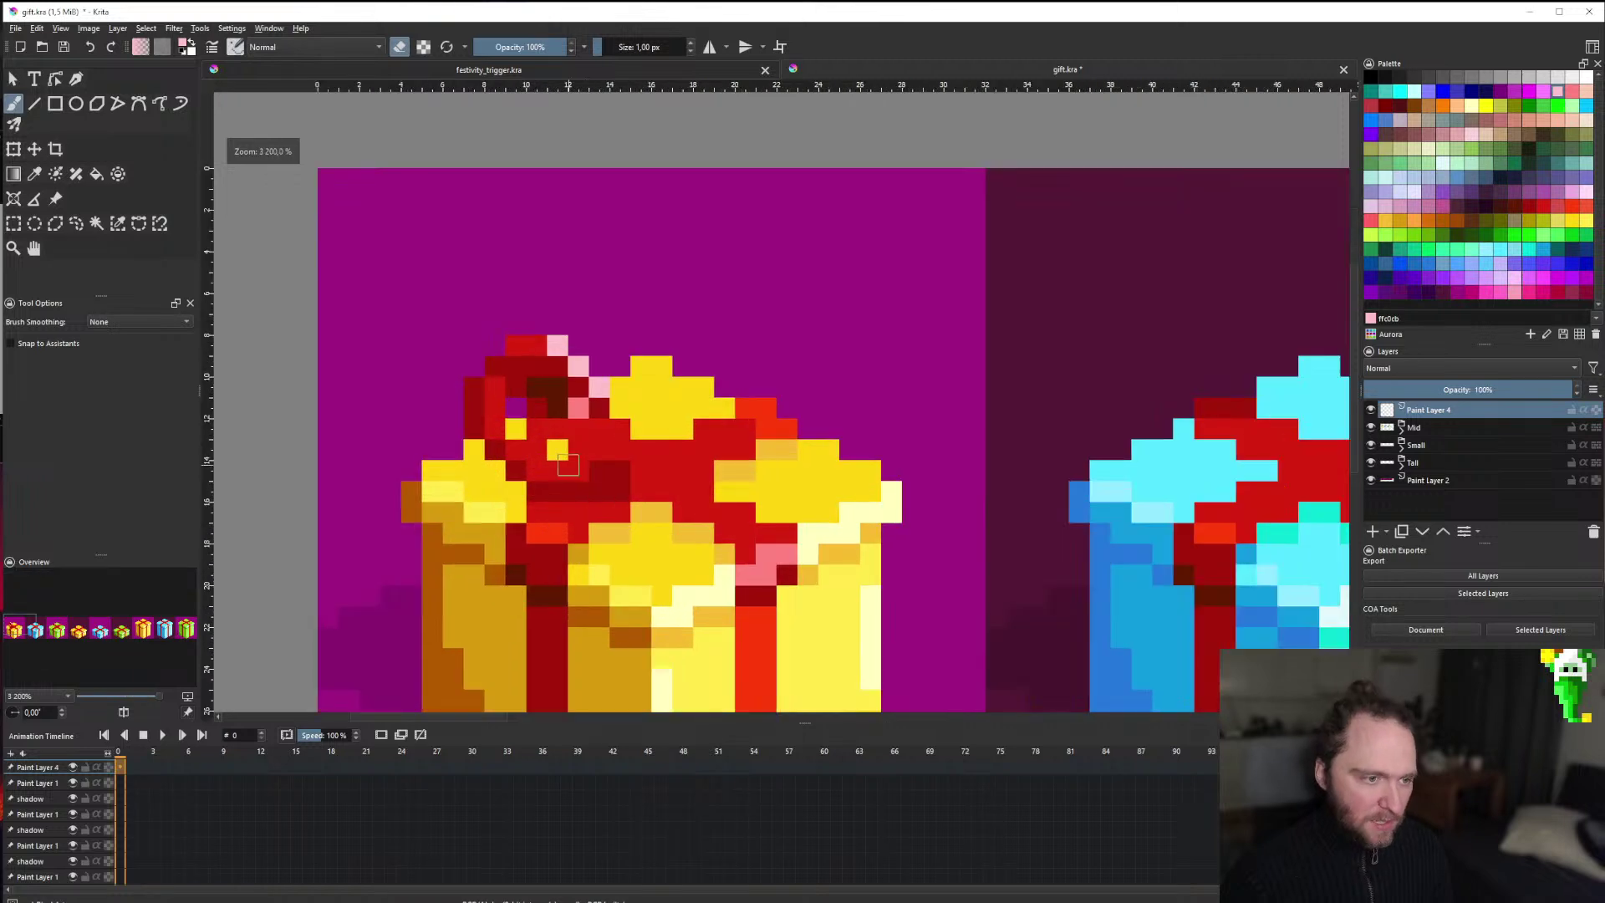
pyautogui.scroll(-9, 568, 465)
pyautogui.scroll(3, 577, 481)
pyautogui.scroll(-2, 585, 493)
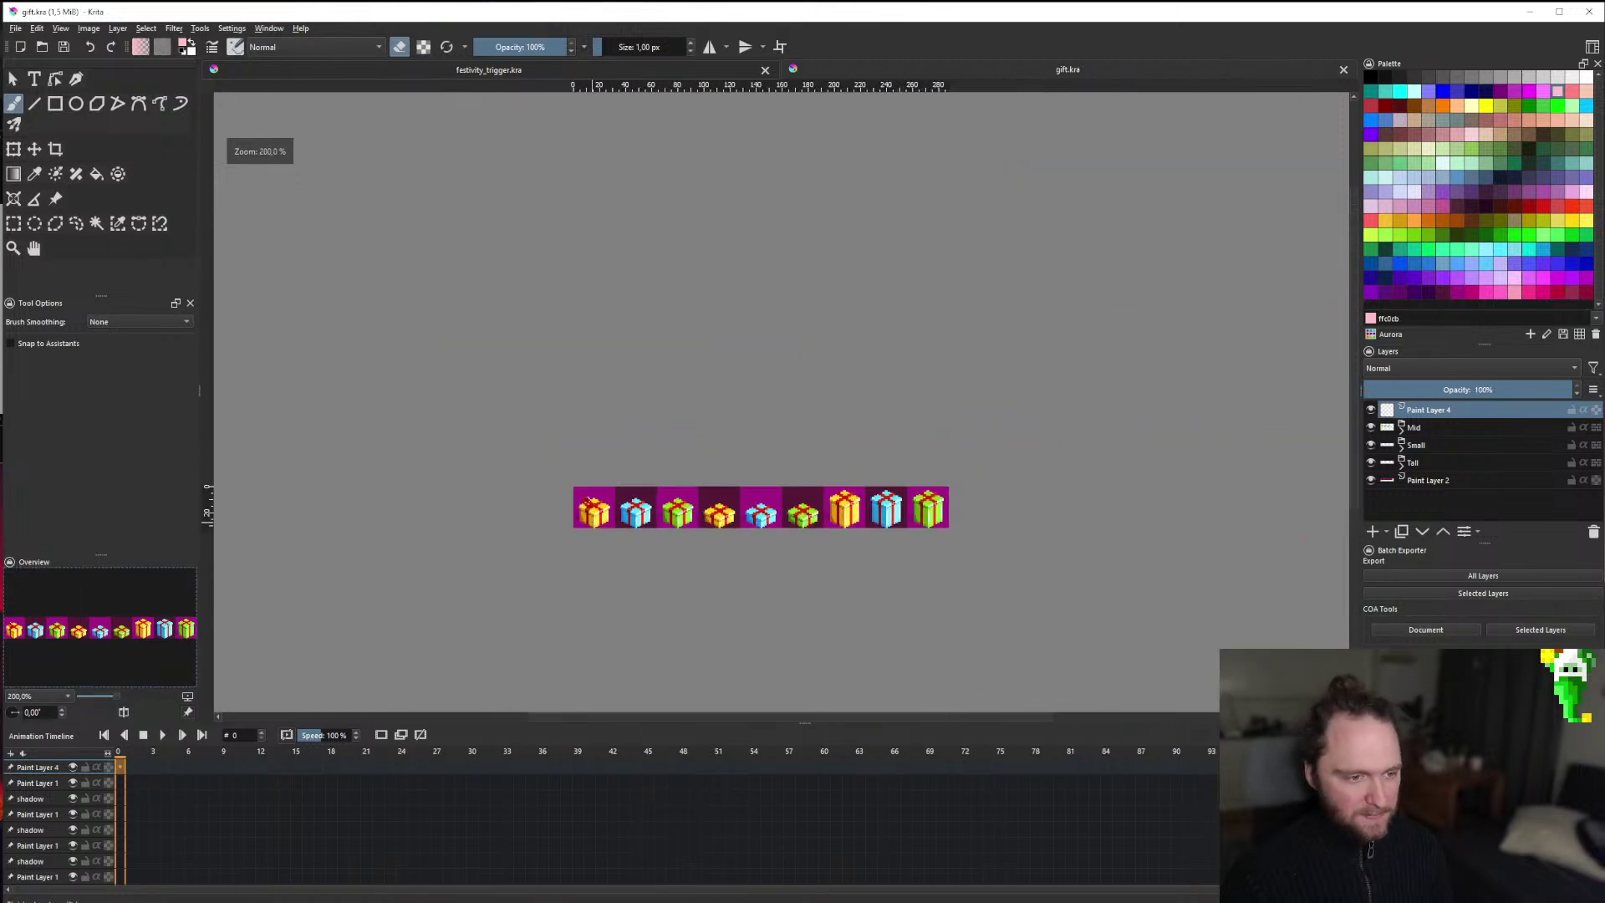
pyautogui.scroll(4, 590, 501)
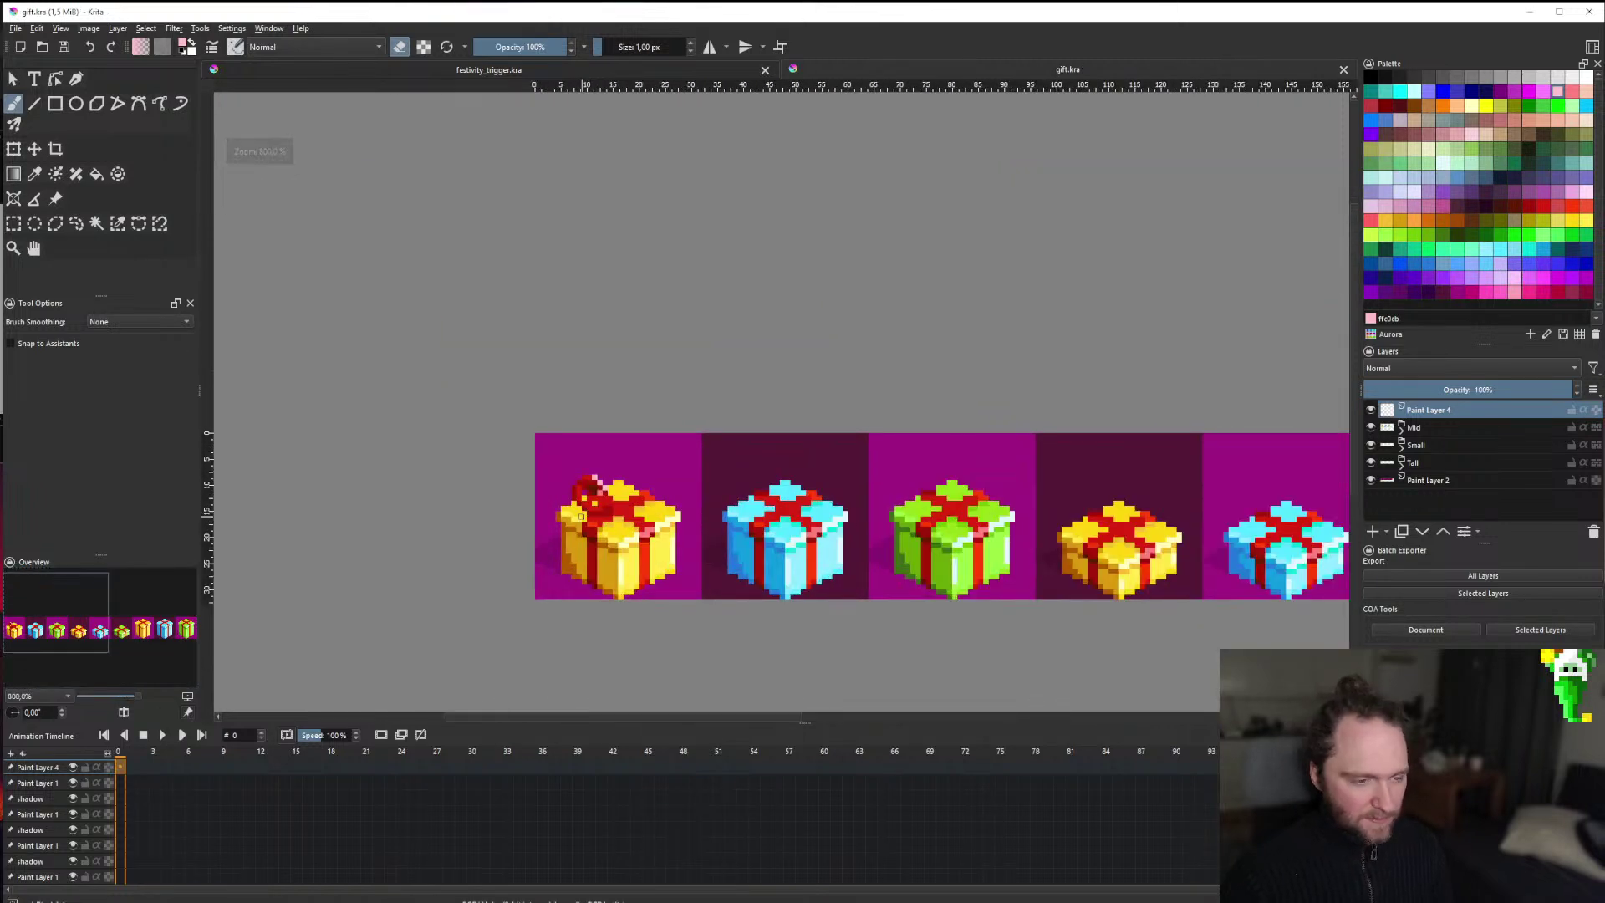
pyautogui.scroll(2, 615, 521)
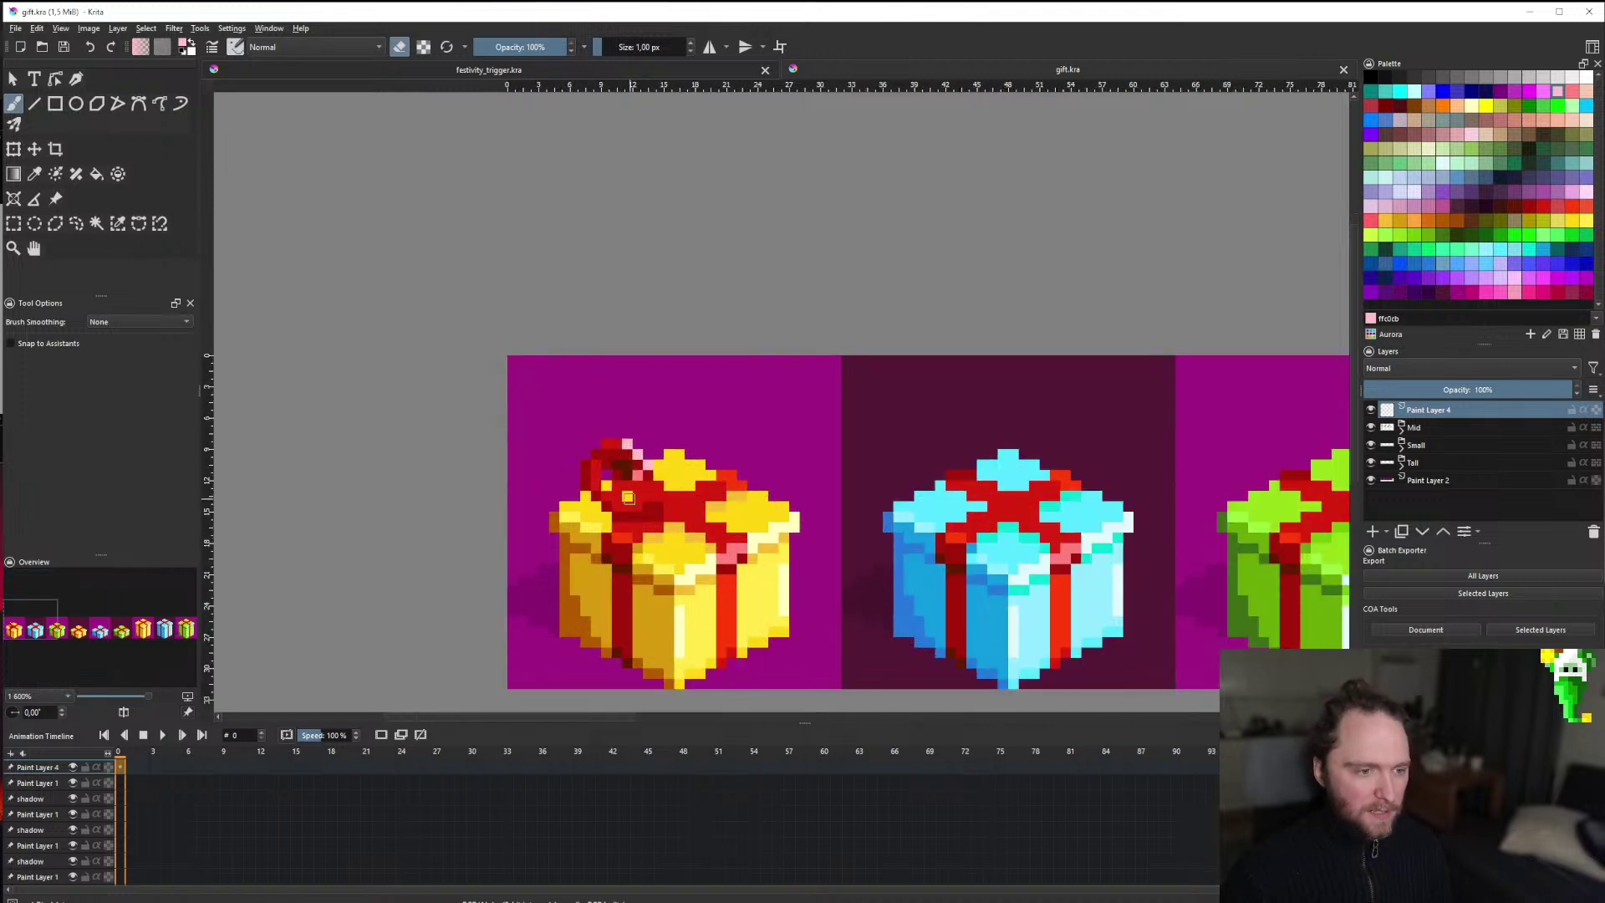
# Move the bow layer down and left so the loop hangs over the yellow box's left edge.
pyautogui.click(40, 149)
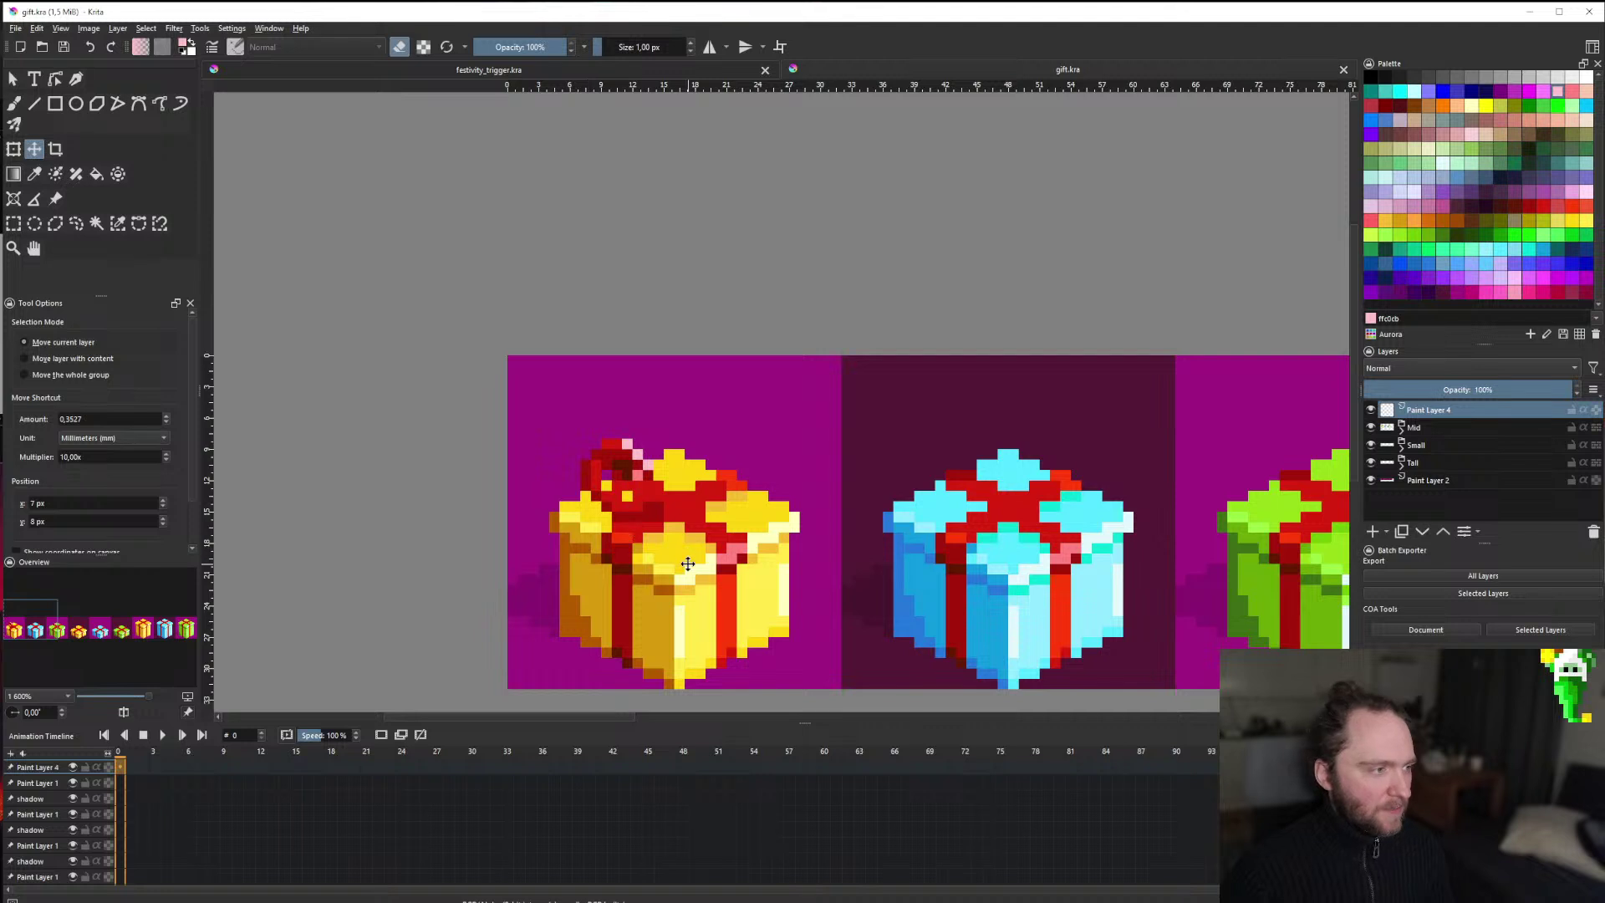
pyautogui.moveTo(688, 565); pyautogui.dragTo(639, 637)
pyautogui.press('b')
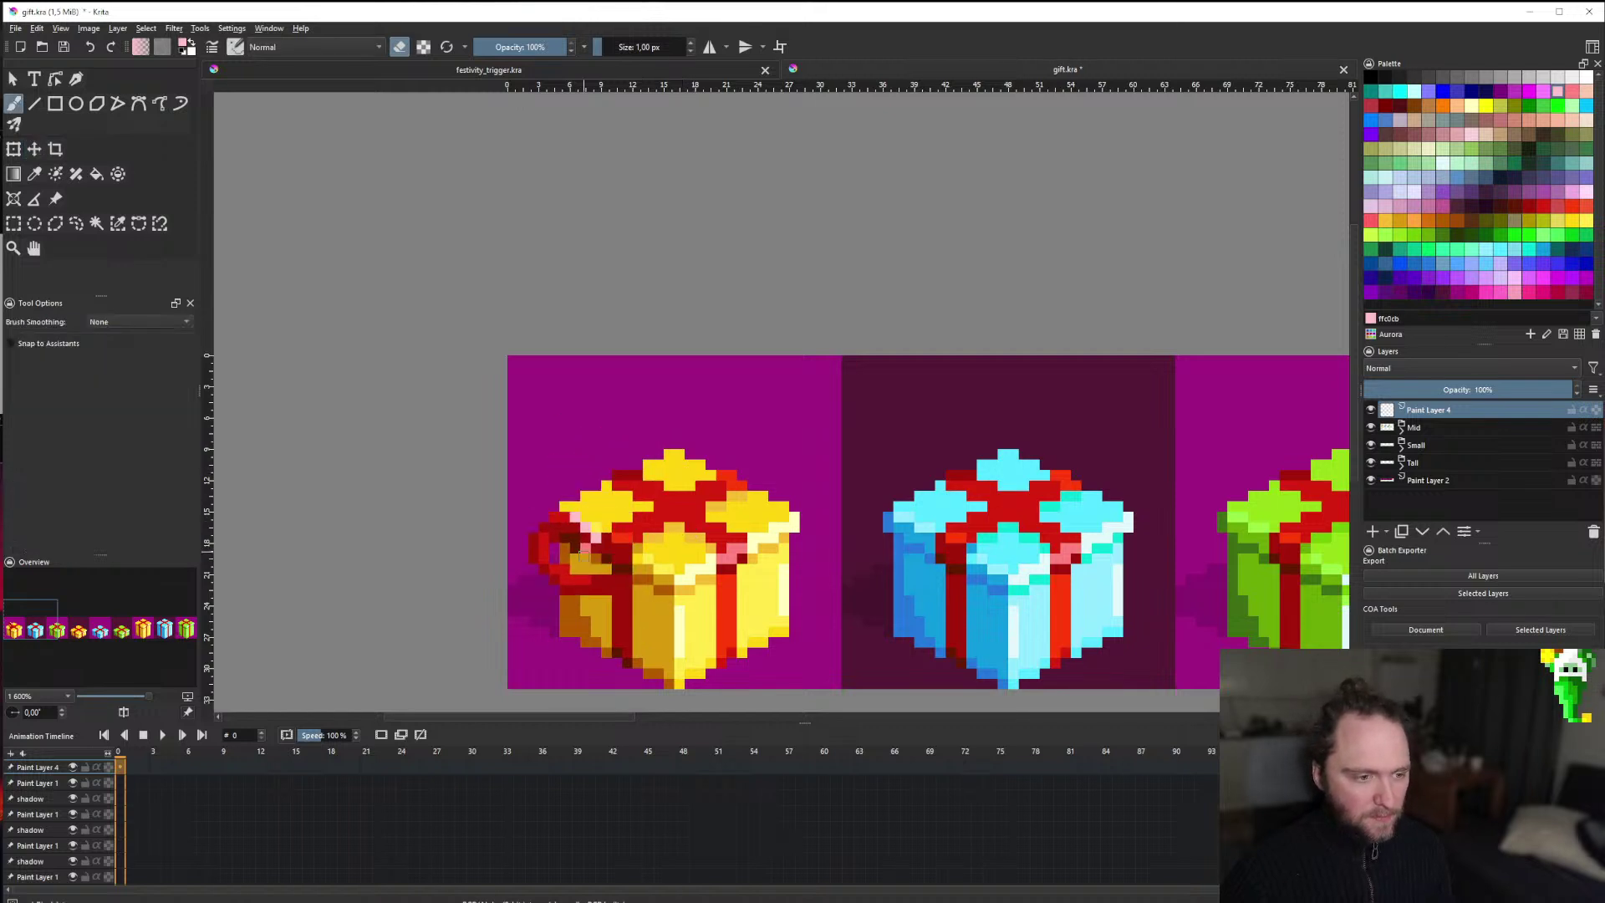
pyautogui.scroll(1, 694, 460)
pyautogui.press('e')
pyautogui.scroll(1, 712, 442)
pyautogui.moveTo(648, 487)
pyautogui.mouseDown()
pyautogui.moveTo(578, 460)
pyautogui.moveTo(606, 486)
pyautogui.moveTo(679, 452)
pyautogui.mouseUp()
pyautogui.hotkey('ctrl', 'z')
pyautogui.hotkey('ctrl', 'z')
pyautogui.scroll(-3, 660, 502)
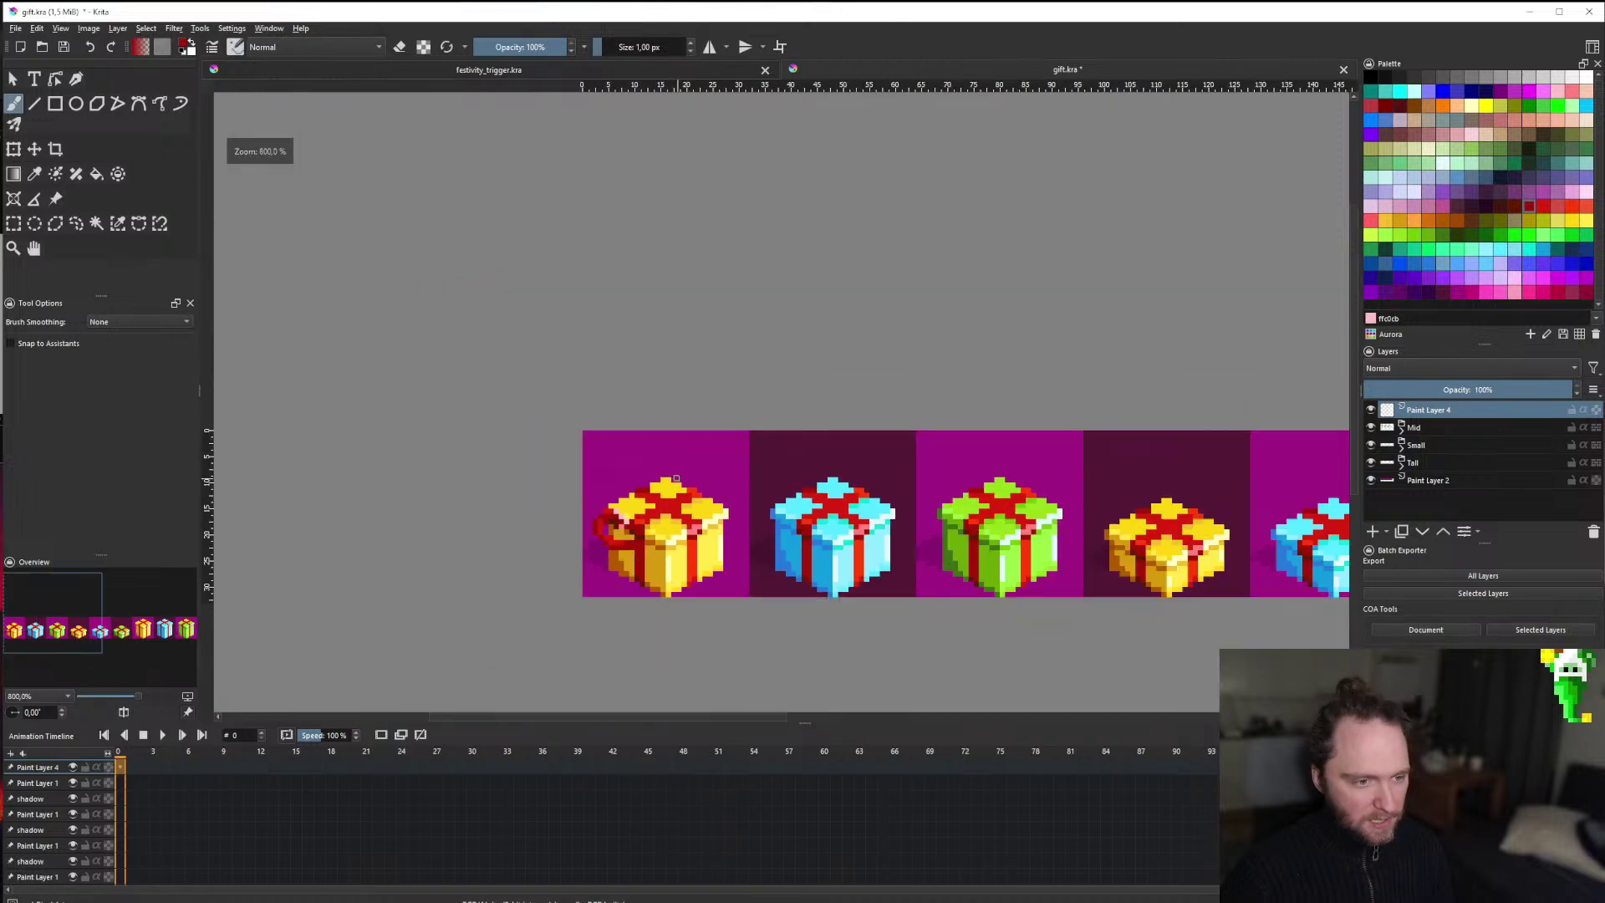
# Try to paint a dark red ribbon loop outline above the yellow box's lid.
pyautogui.scroll(3, 735, 500)
pyautogui.scroll(-3, 645, 457)
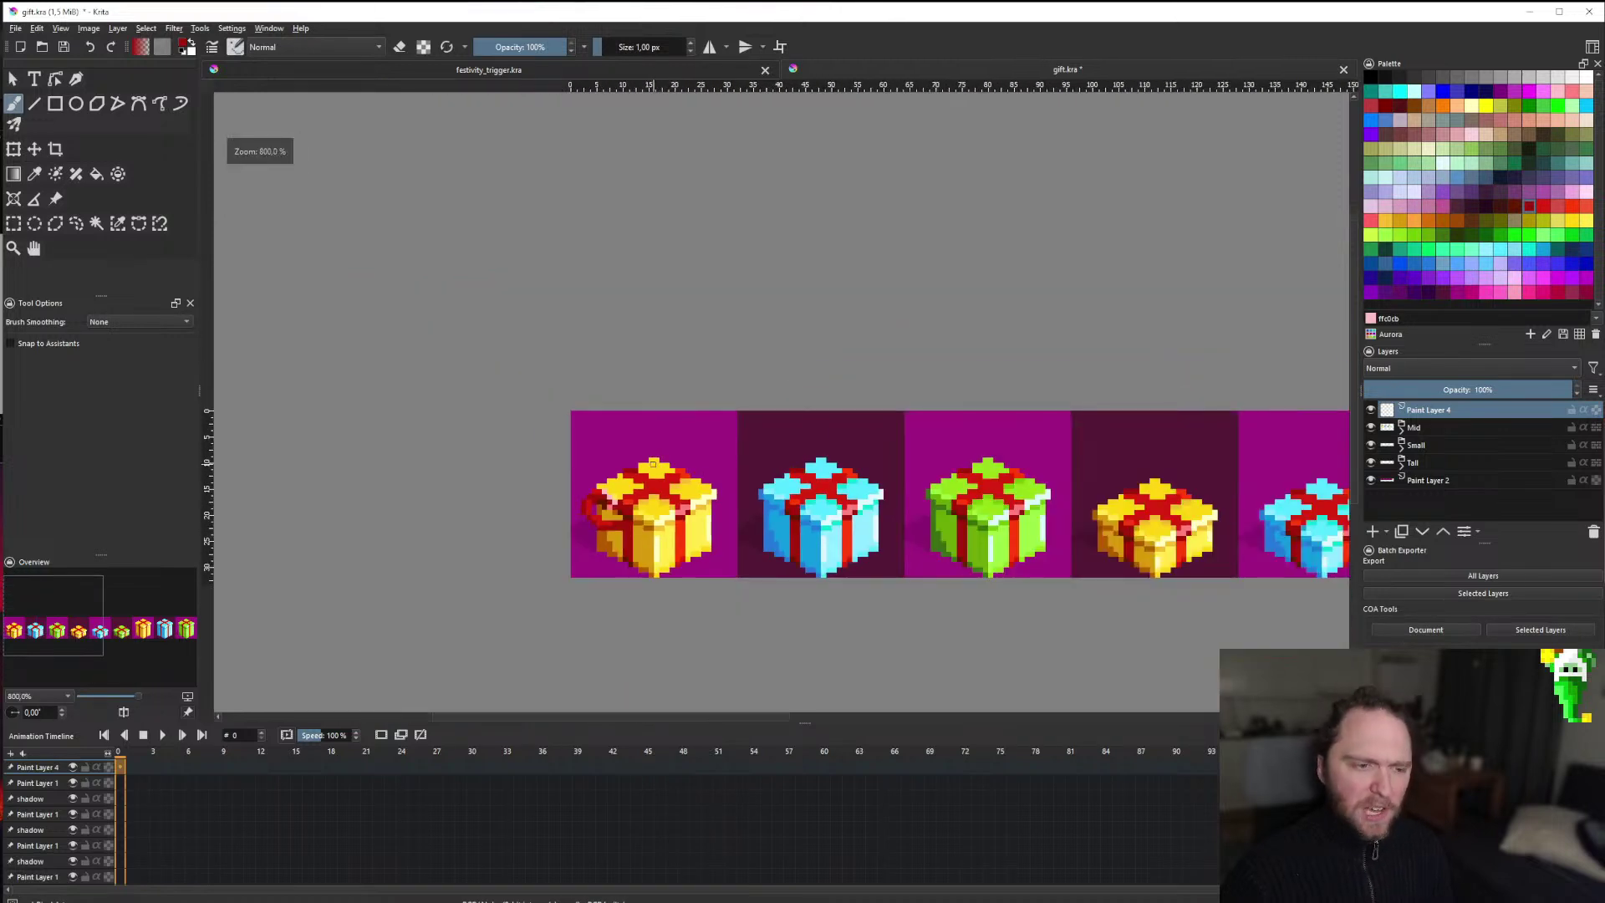
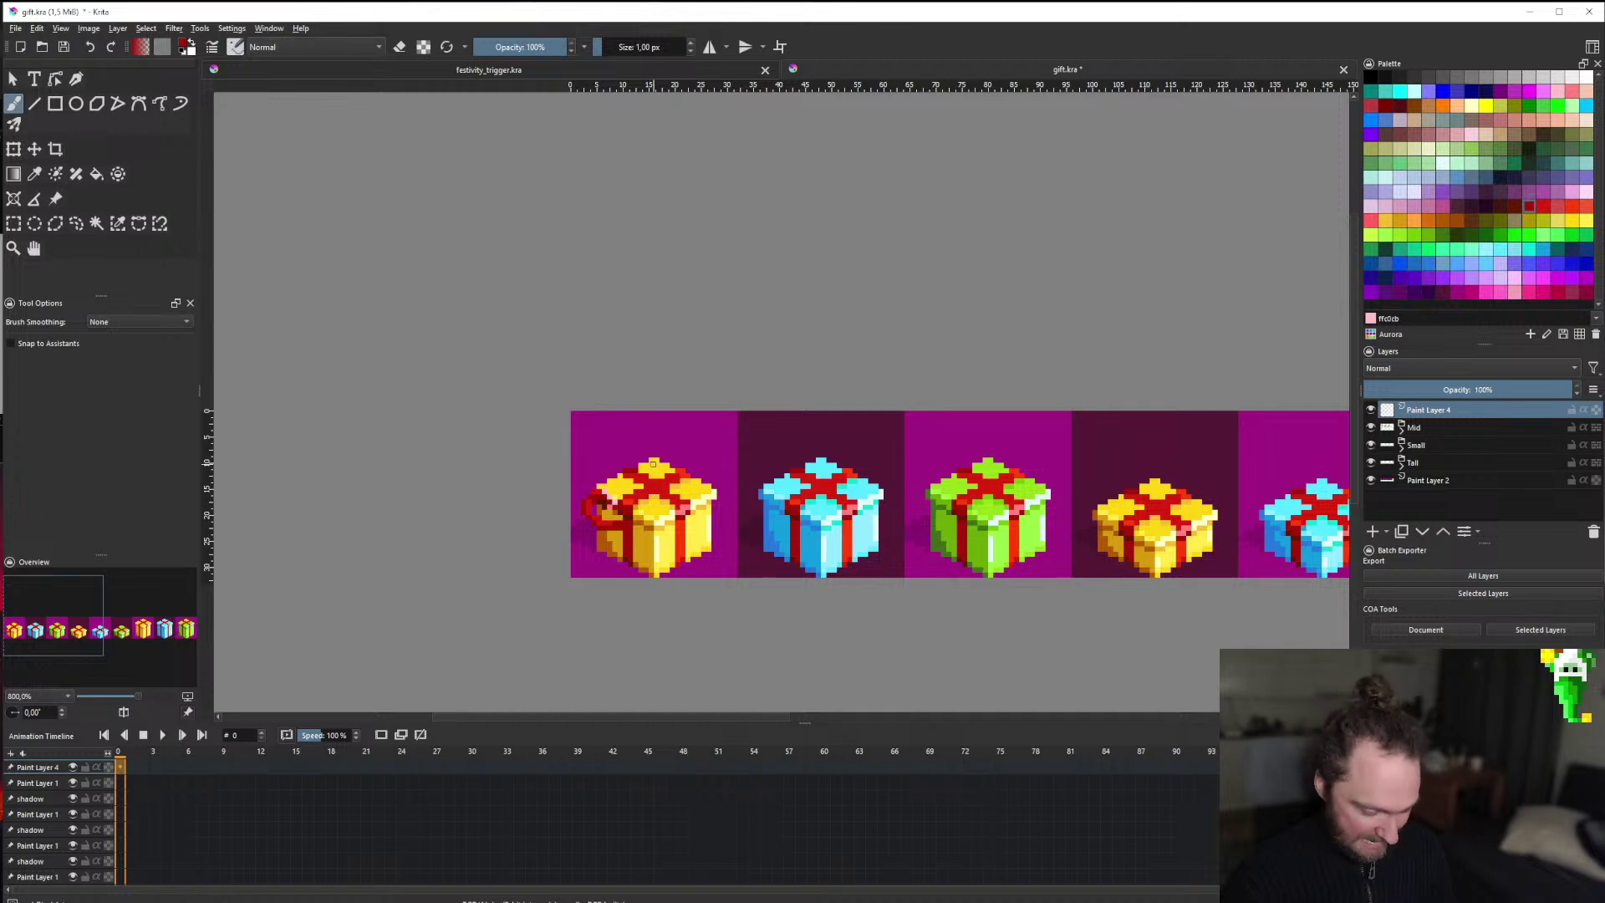
pyautogui.scroll(4, 654, 463)
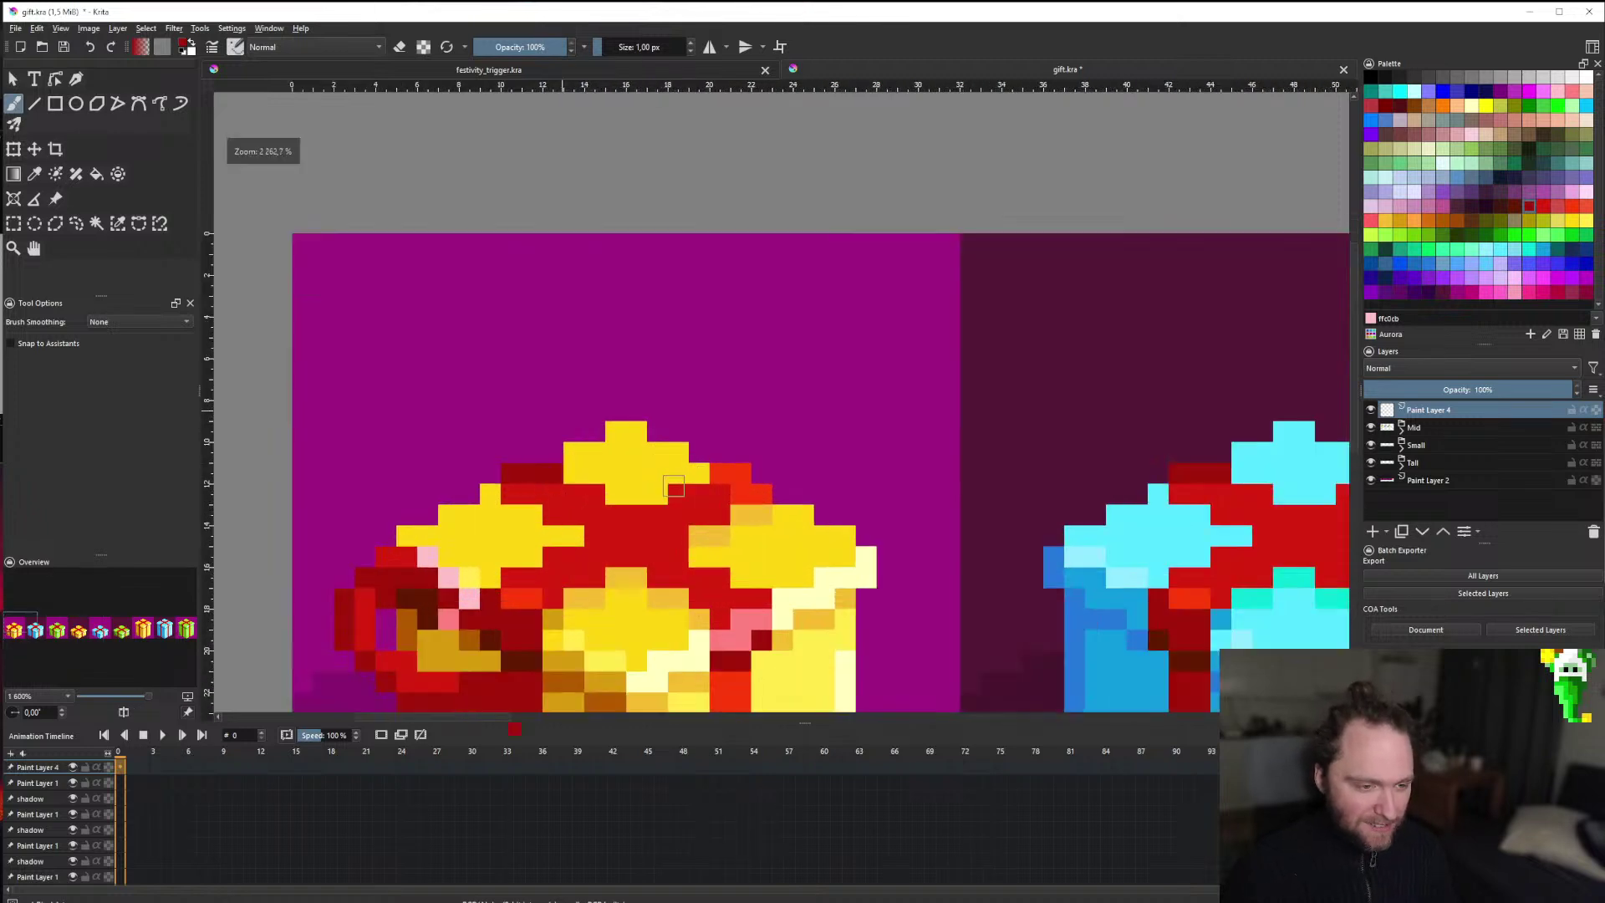
pyautogui.scroll(-3, 655, 463)
pyautogui.scroll(2, 655, 462)
pyautogui.moveTo(540, 472)
pyautogui.mouseDown()
pyautogui.moveTo(575, 423)
pyautogui.moveTo(559, 458)
pyautogui.mouseUp()
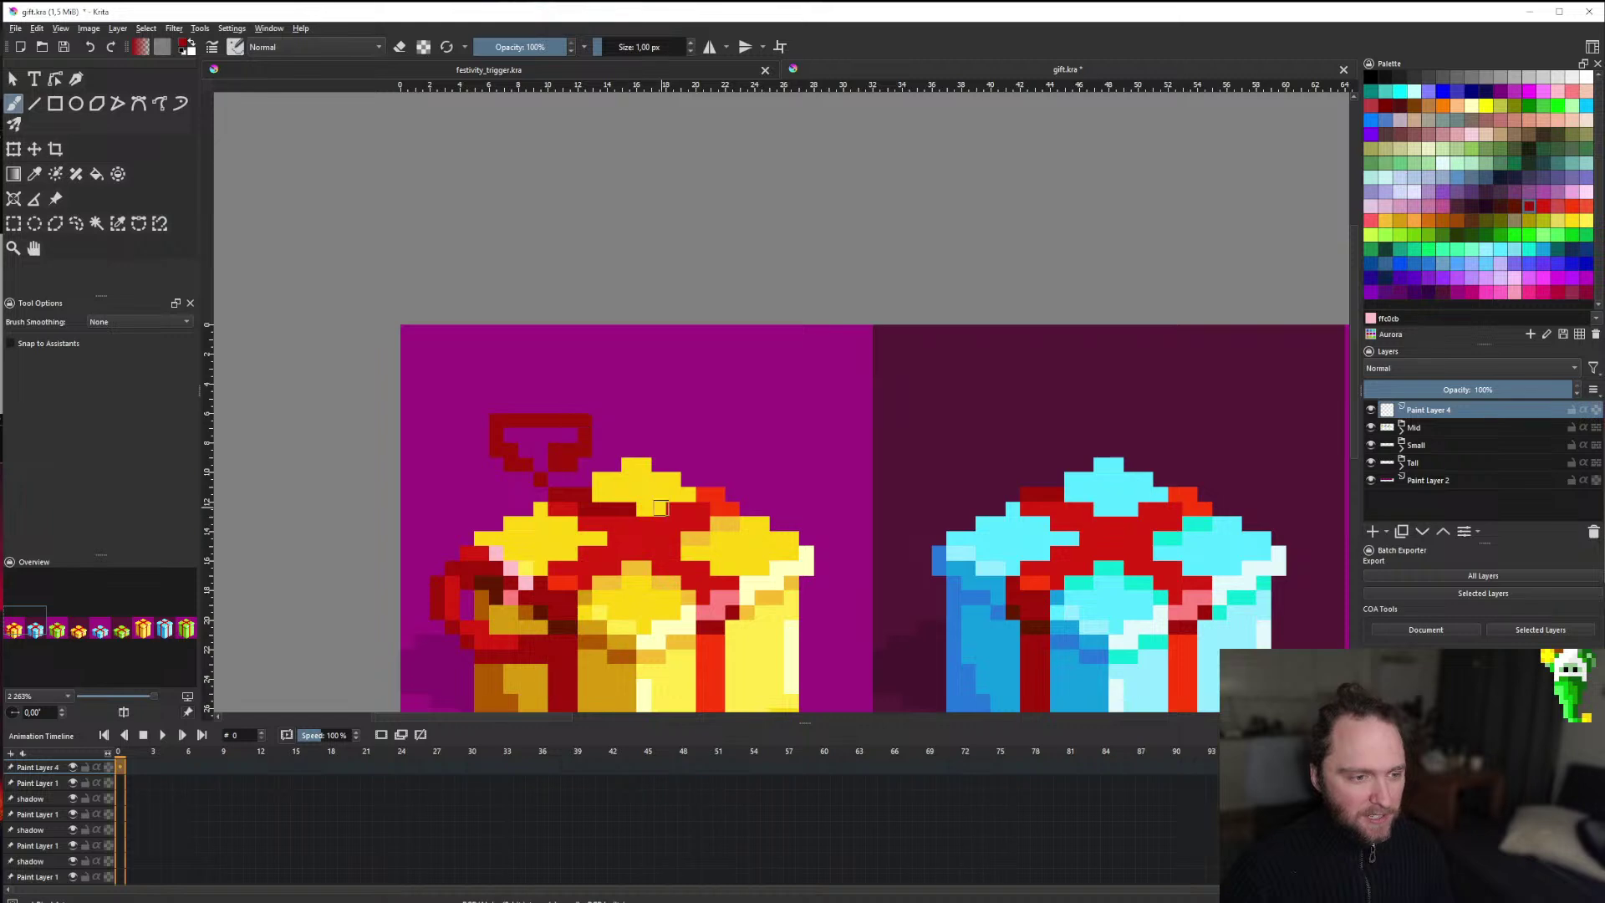
pyautogui.moveTo(661, 507); pyautogui.dragTo(686, 481)
pyautogui.scroll(-6, 655, 641)
pyautogui.scroll(3, 654, 640)
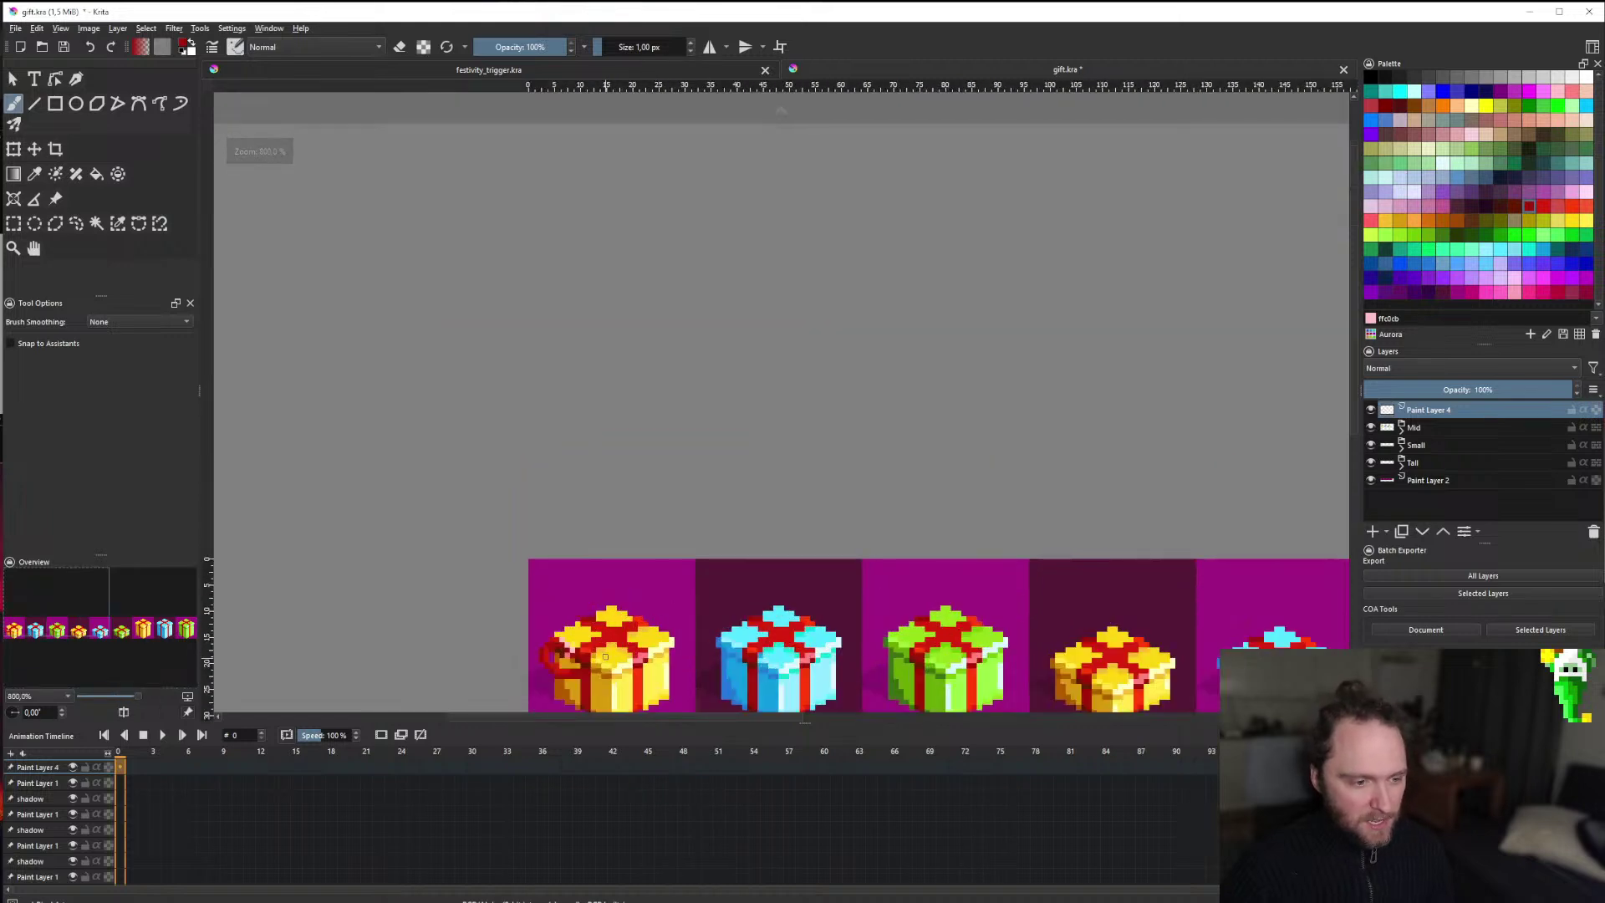
pyautogui.scroll(4, 655, 641)
pyautogui.scroll(-4, 654, 640)
pyautogui.scroll(4, 654, 641)
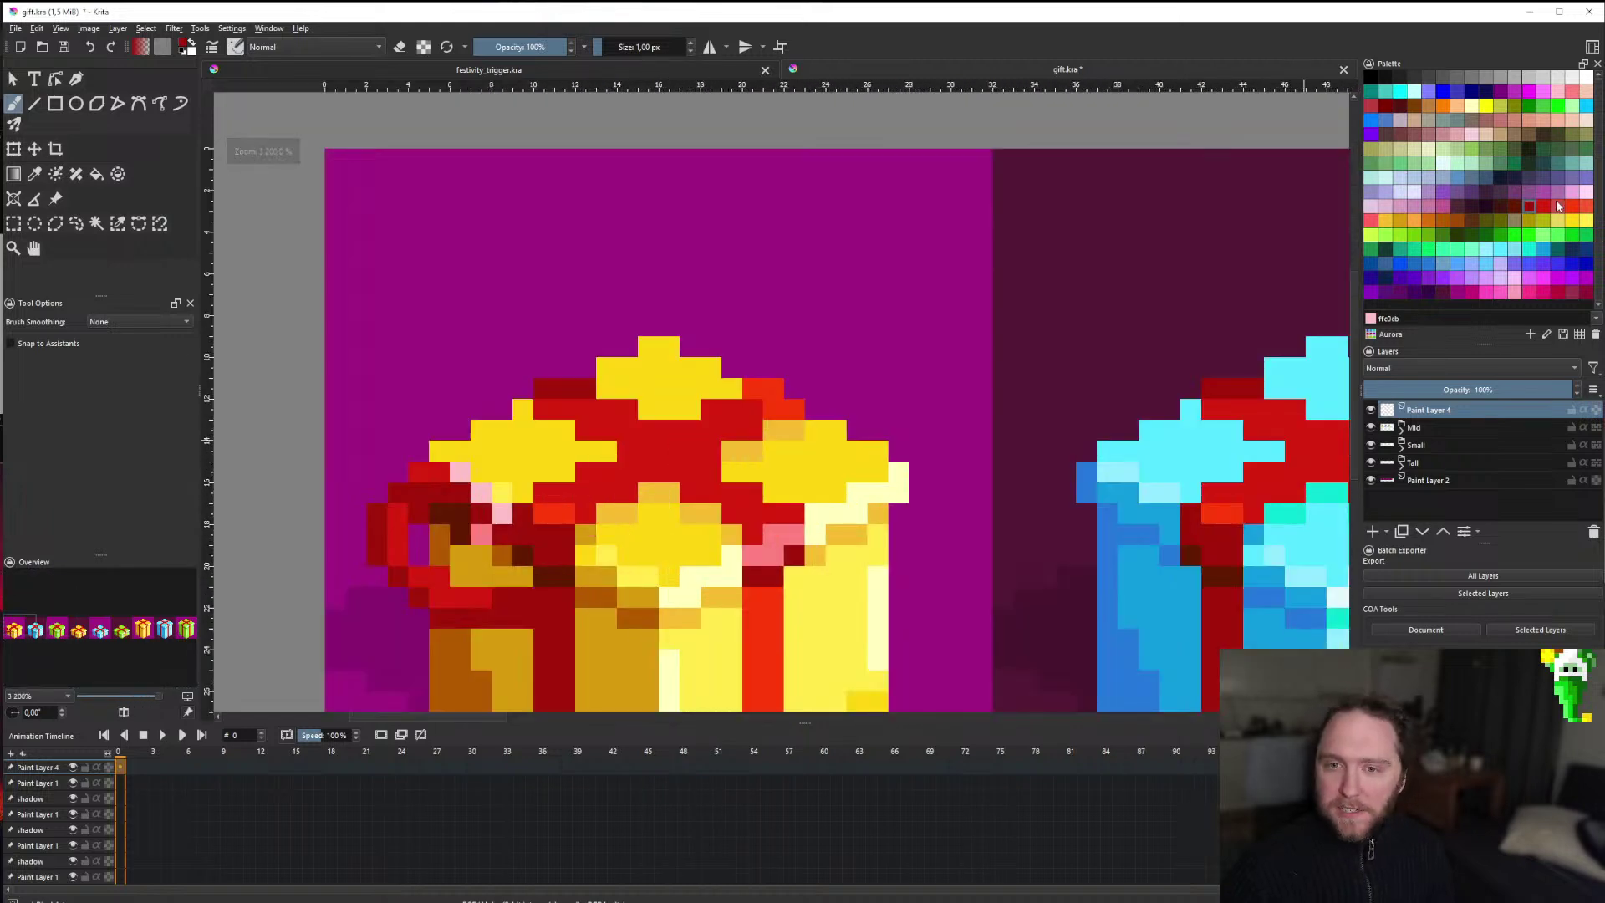
# Paint a solid white knot over the ribbon crossing on the yellow box's lid.
pyautogui.scroll(-4, 727, 480)
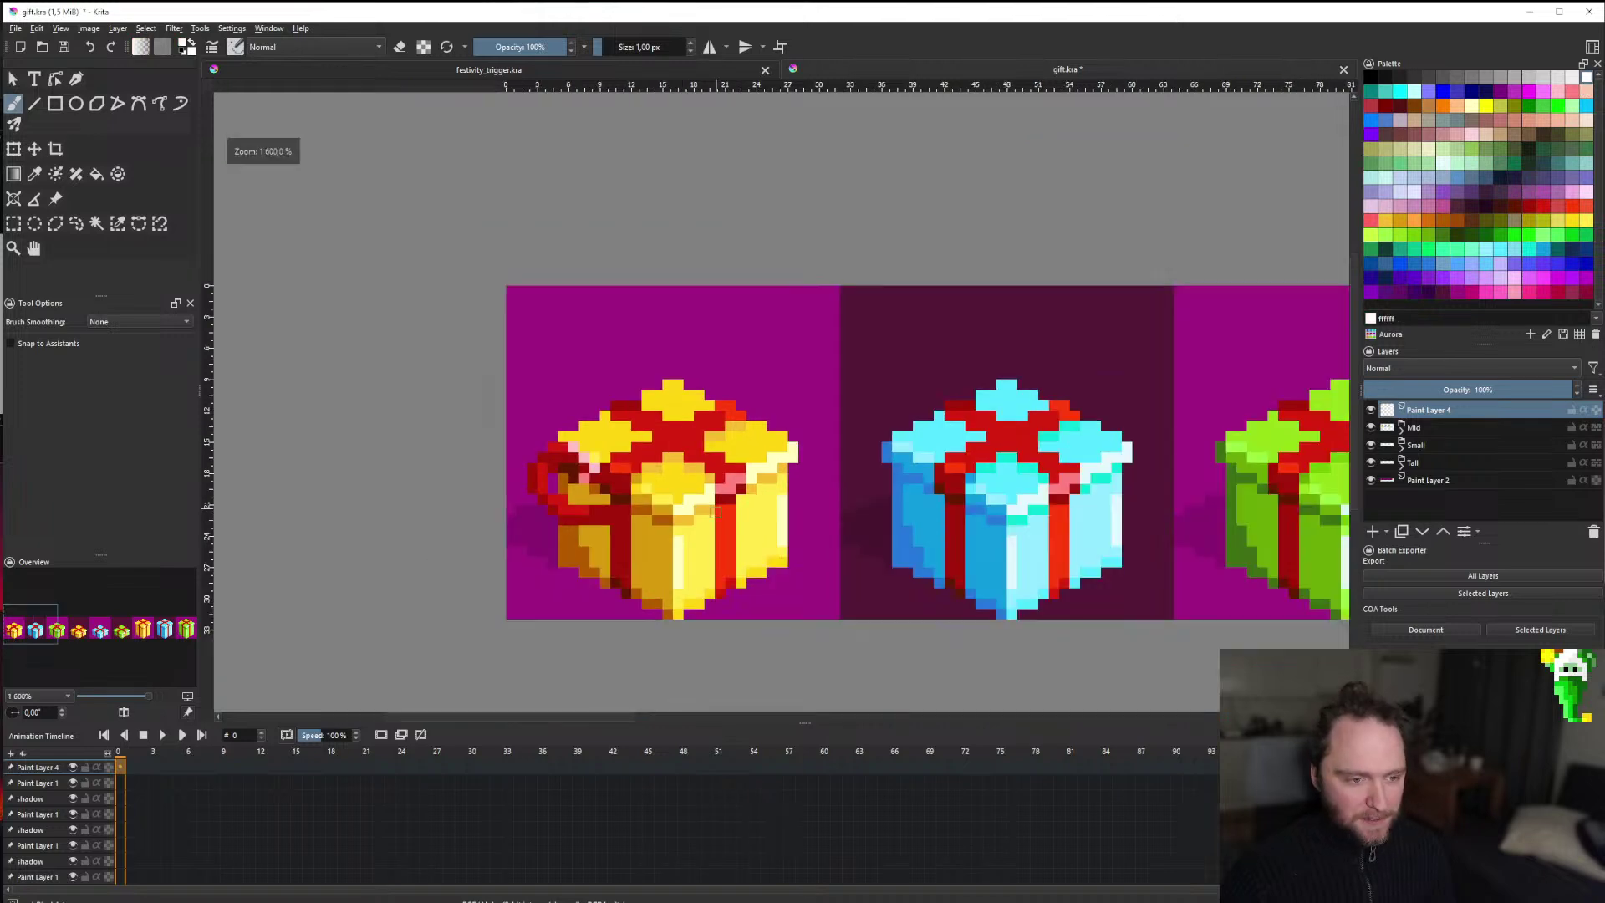
pyautogui.scroll(2, 729, 539)
pyautogui.scroll(4, 679, 418)
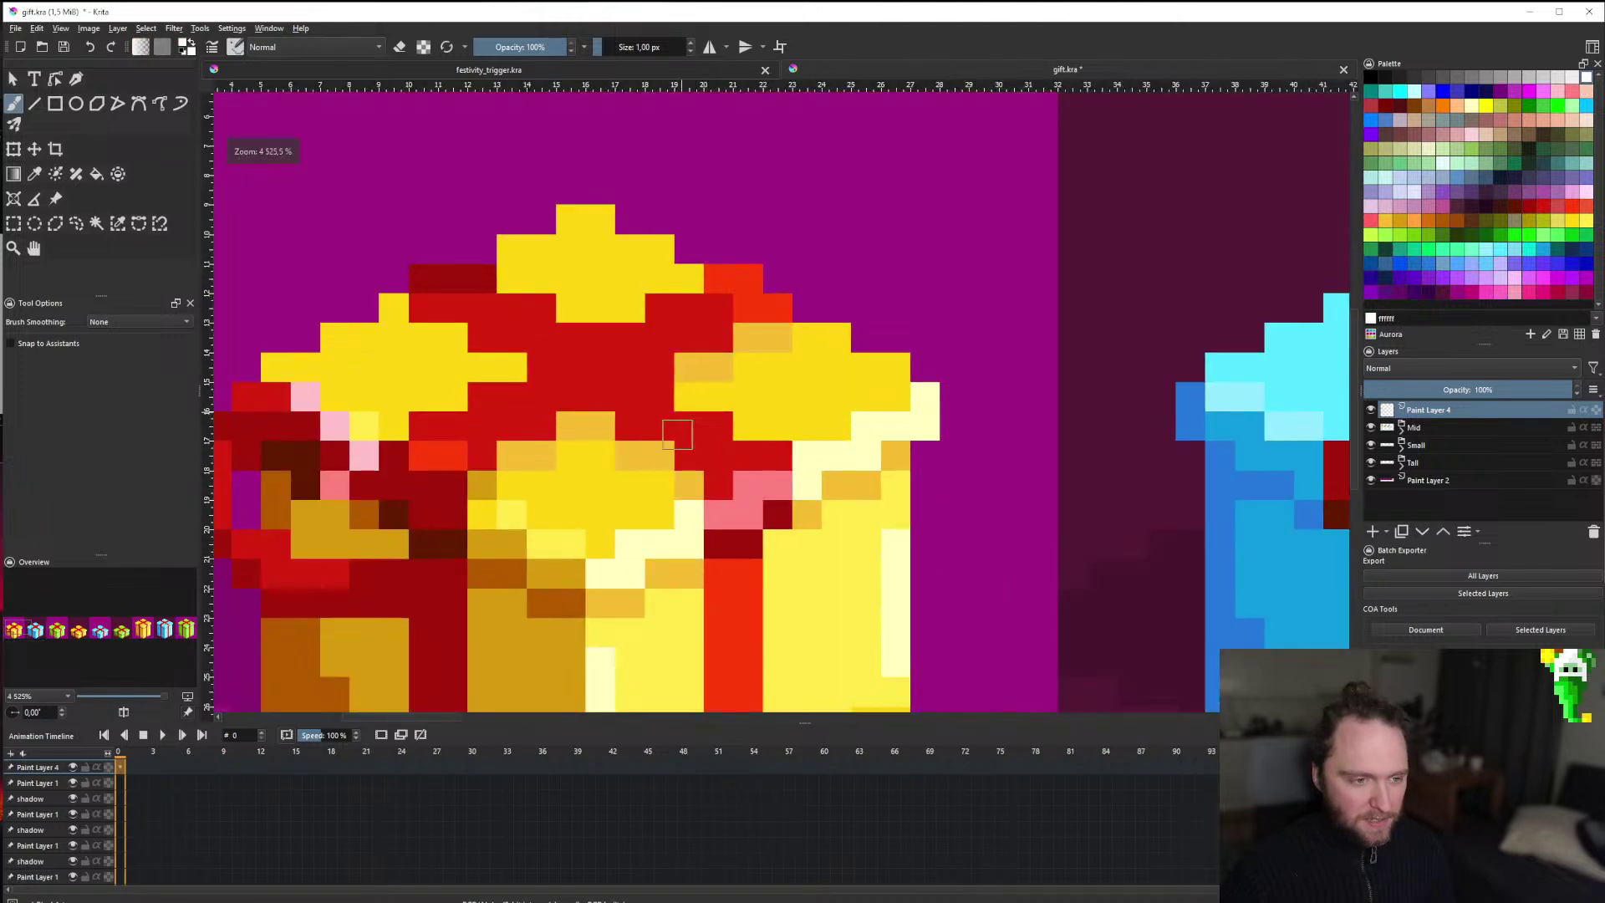
pyautogui.moveTo(586, 368)
pyautogui.mouseDown()
pyautogui.moveTo(573, 454)
pyautogui.moveTo(752, 444)
pyautogui.moveTo(594, 341)
pyautogui.moveTo(560, 404)
pyautogui.moveTo(664, 403)
pyautogui.moveTo(692, 434)
pyautogui.mouseUp()
pyautogui.scroll(-2, 691, 433)
# Paint two curled ribbon ends in the ribbon's medium red, rising from the left and right of the white knot.
pyautogui.keyDown('ctrl'); pyautogui.click(732, 533); pyautogui.keyUp('ctrl')
pyautogui.moveTo(598, 409)
pyautogui.mouseDown()
pyautogui.moveTo(552, 354)
pyautogui.moveTo(615, 326)
pyautogui.mouseUp()
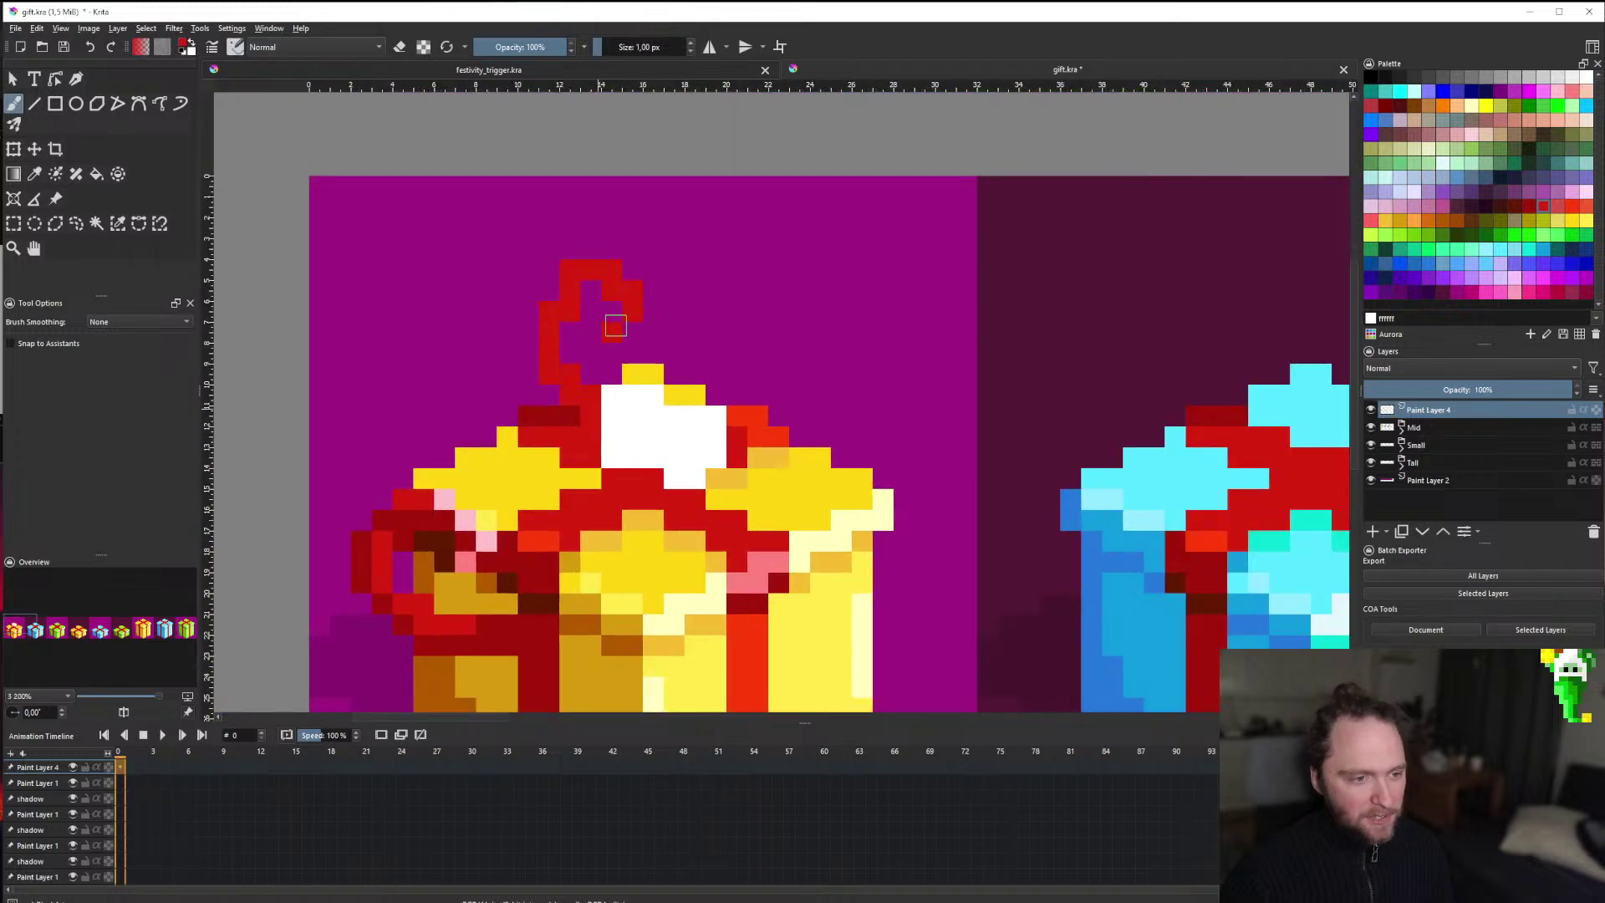
pyautogui.scroll(-8, 838, 343)
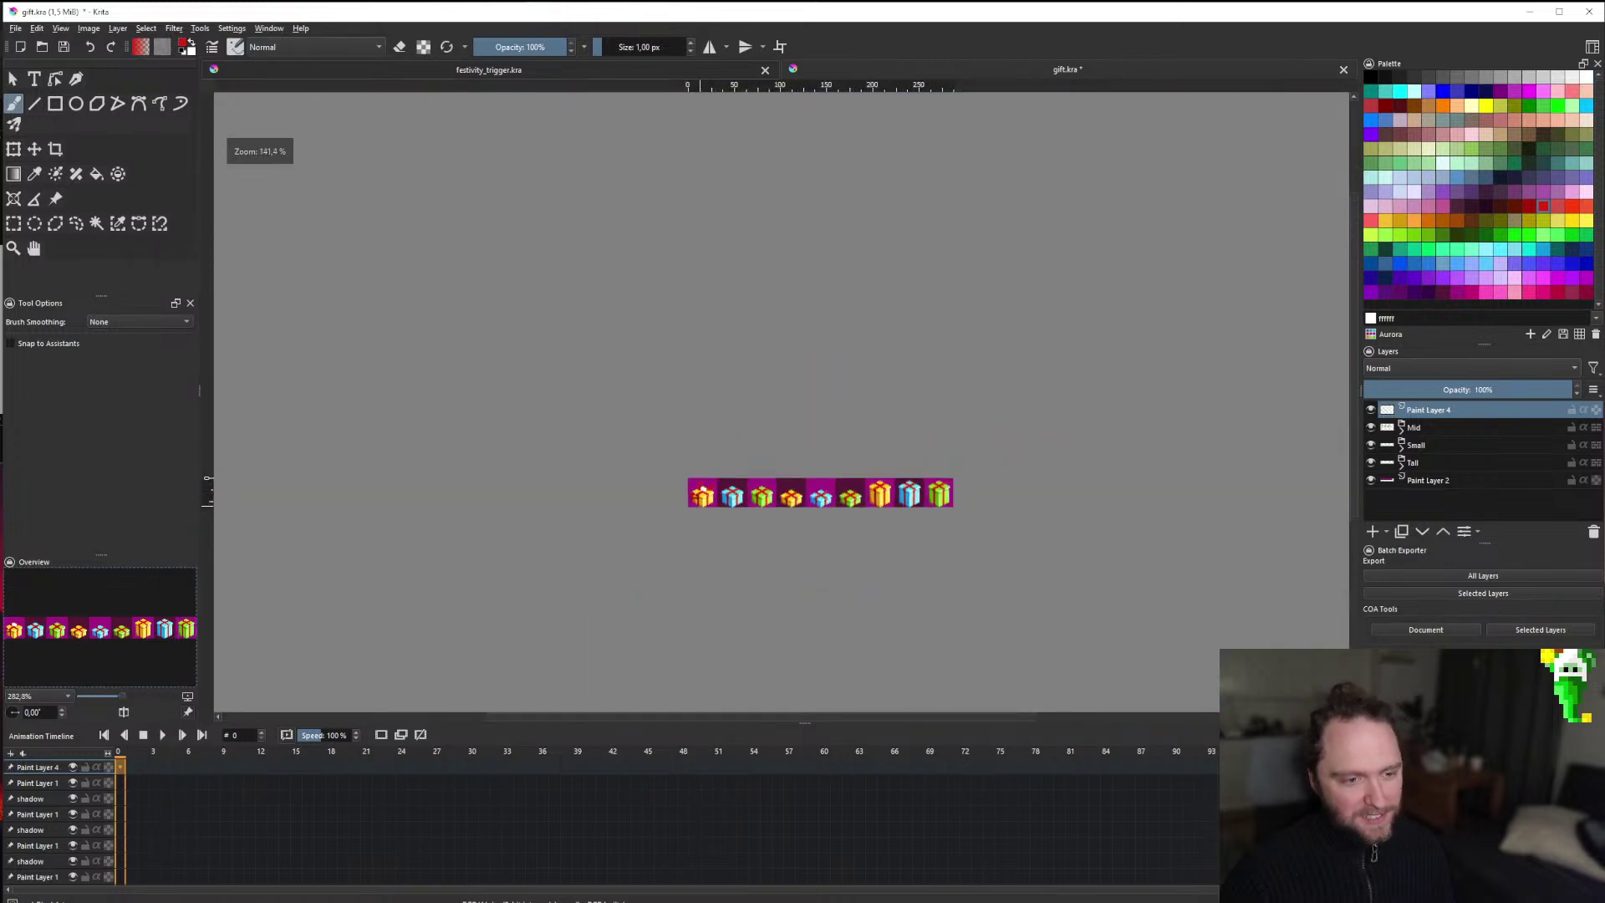
pyautogui.scroll(5, 702, 475)
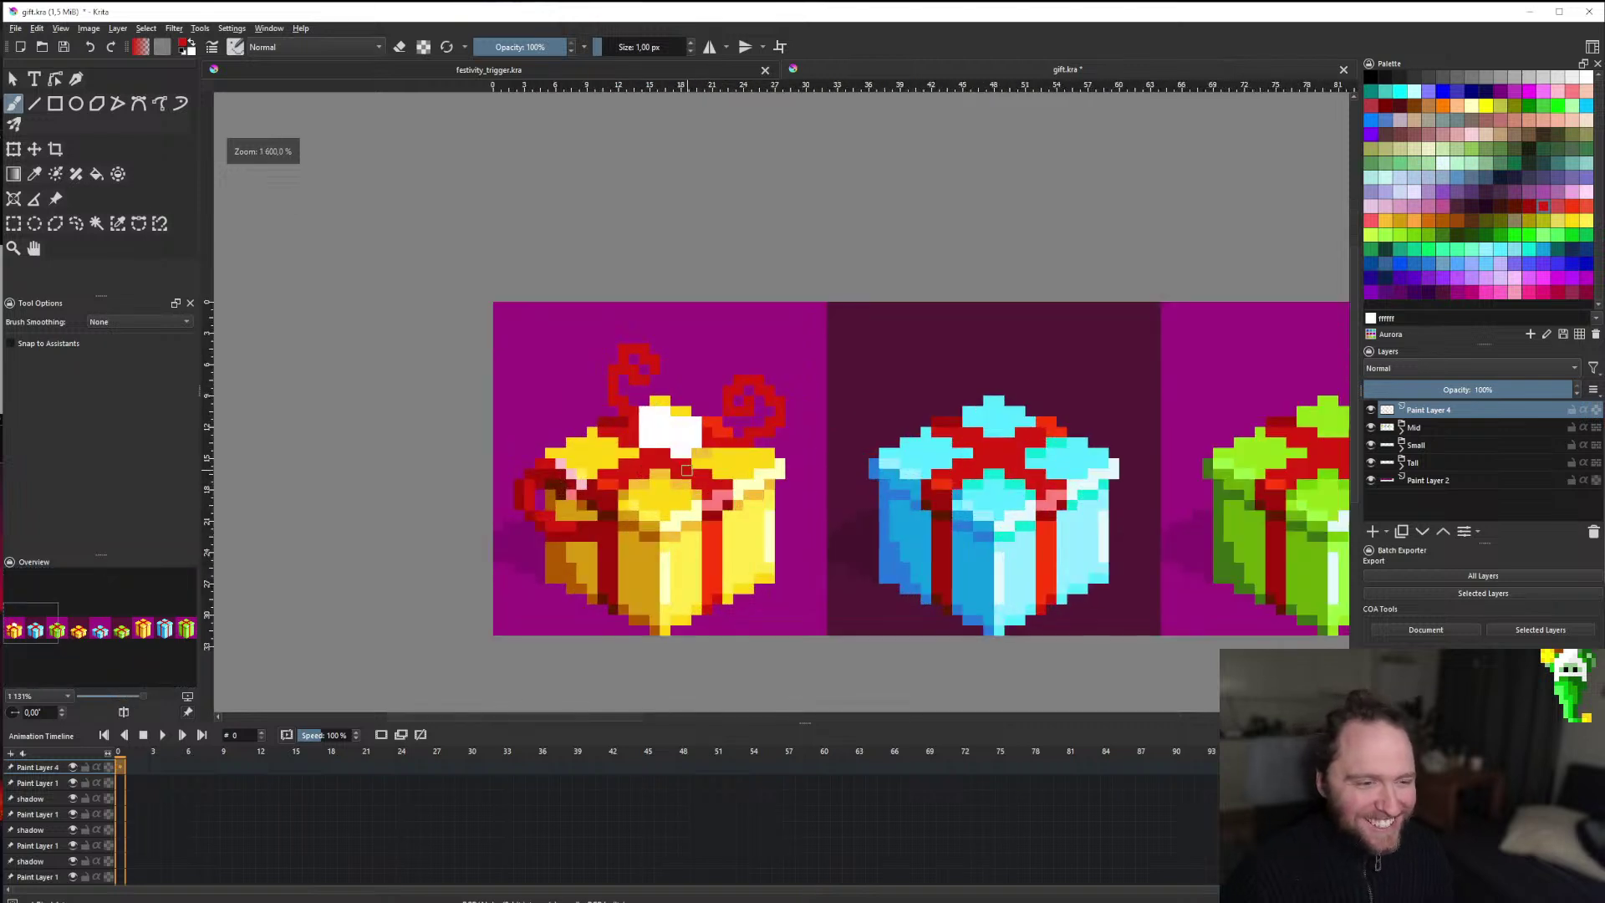
pyautogui.scroll(-1, 652, 535)
pyautogui.scroll(2, 651, 535)
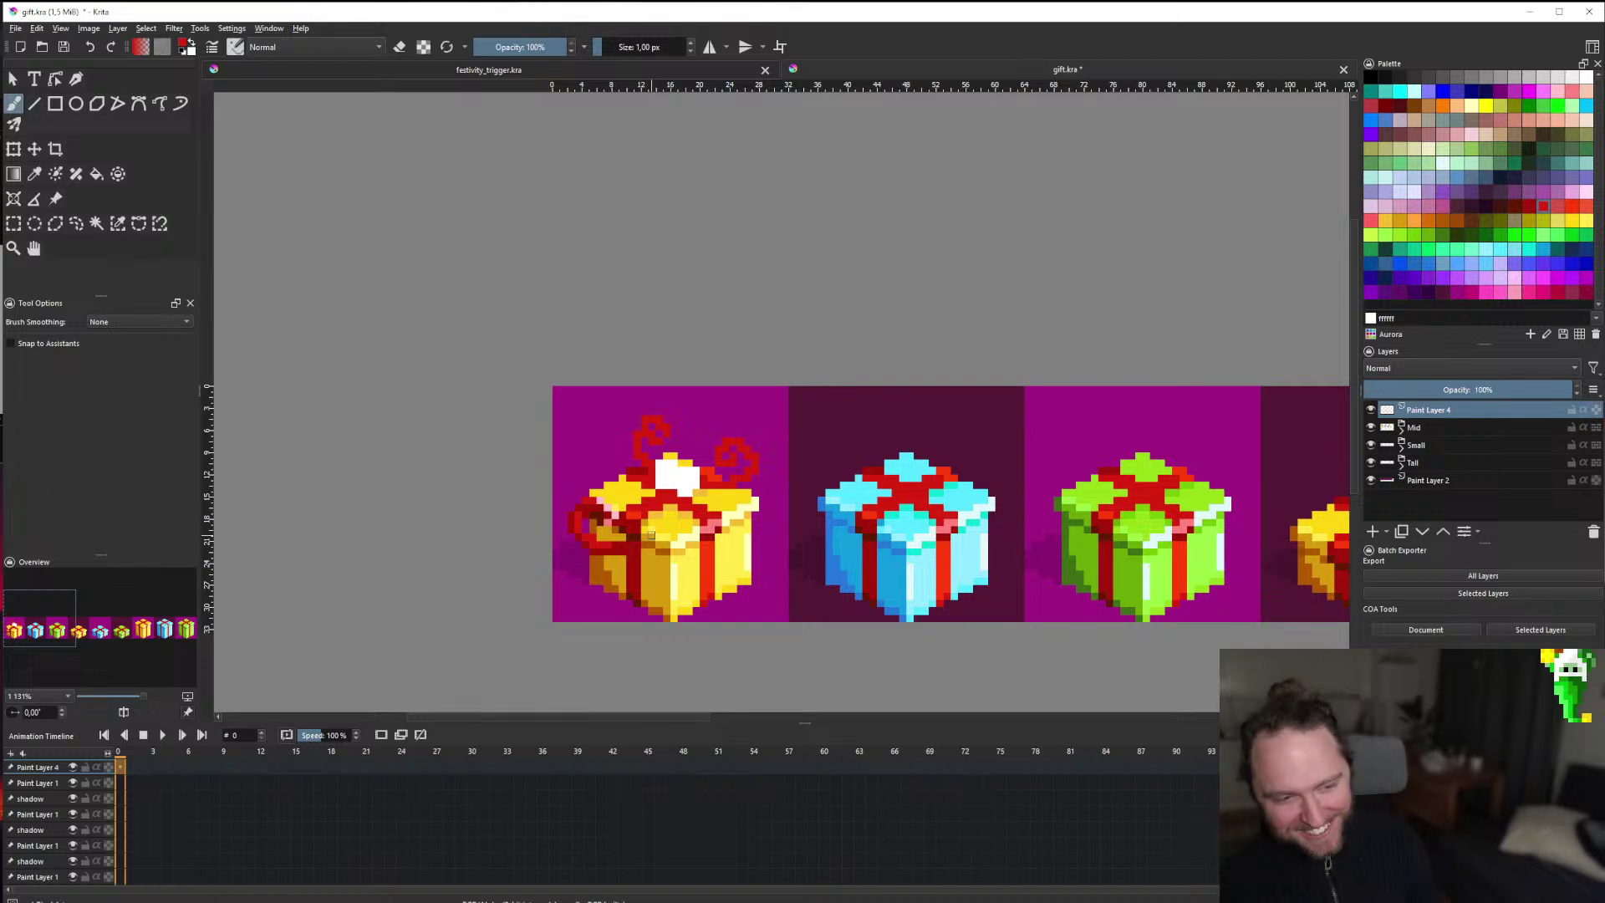
# Erase the white knot's top row and paint its upper-left corner pixel medium red.
pyautogui.scroll(-5, 652, 535)
pyautogui.scroll(9, 681, 545)
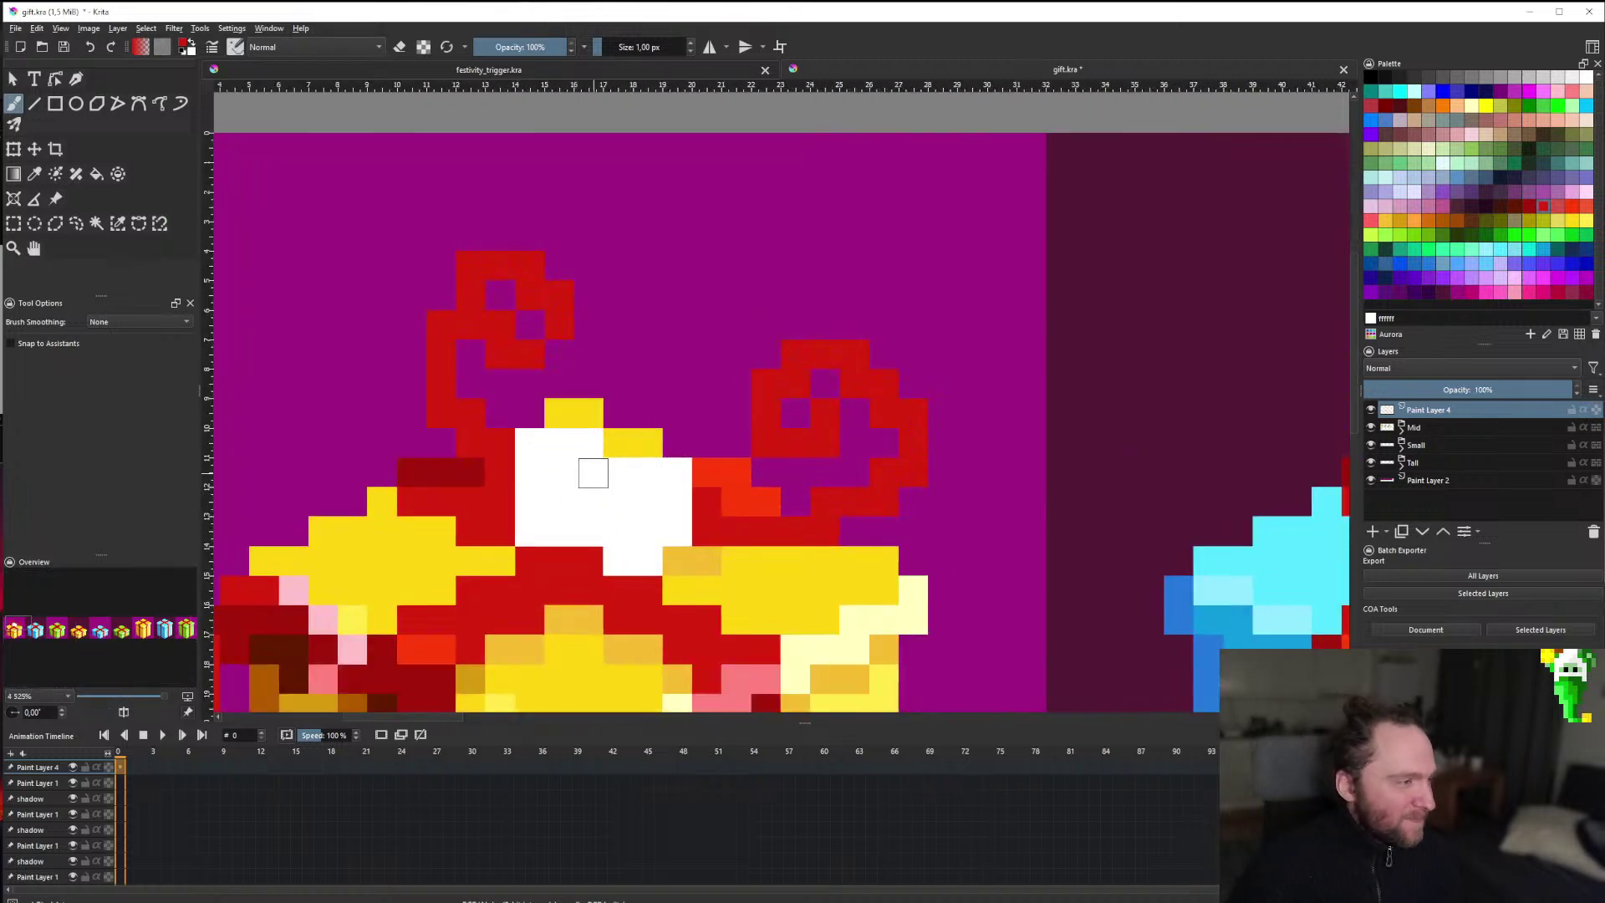
pyautogui.scroll(-2, 593, 473)
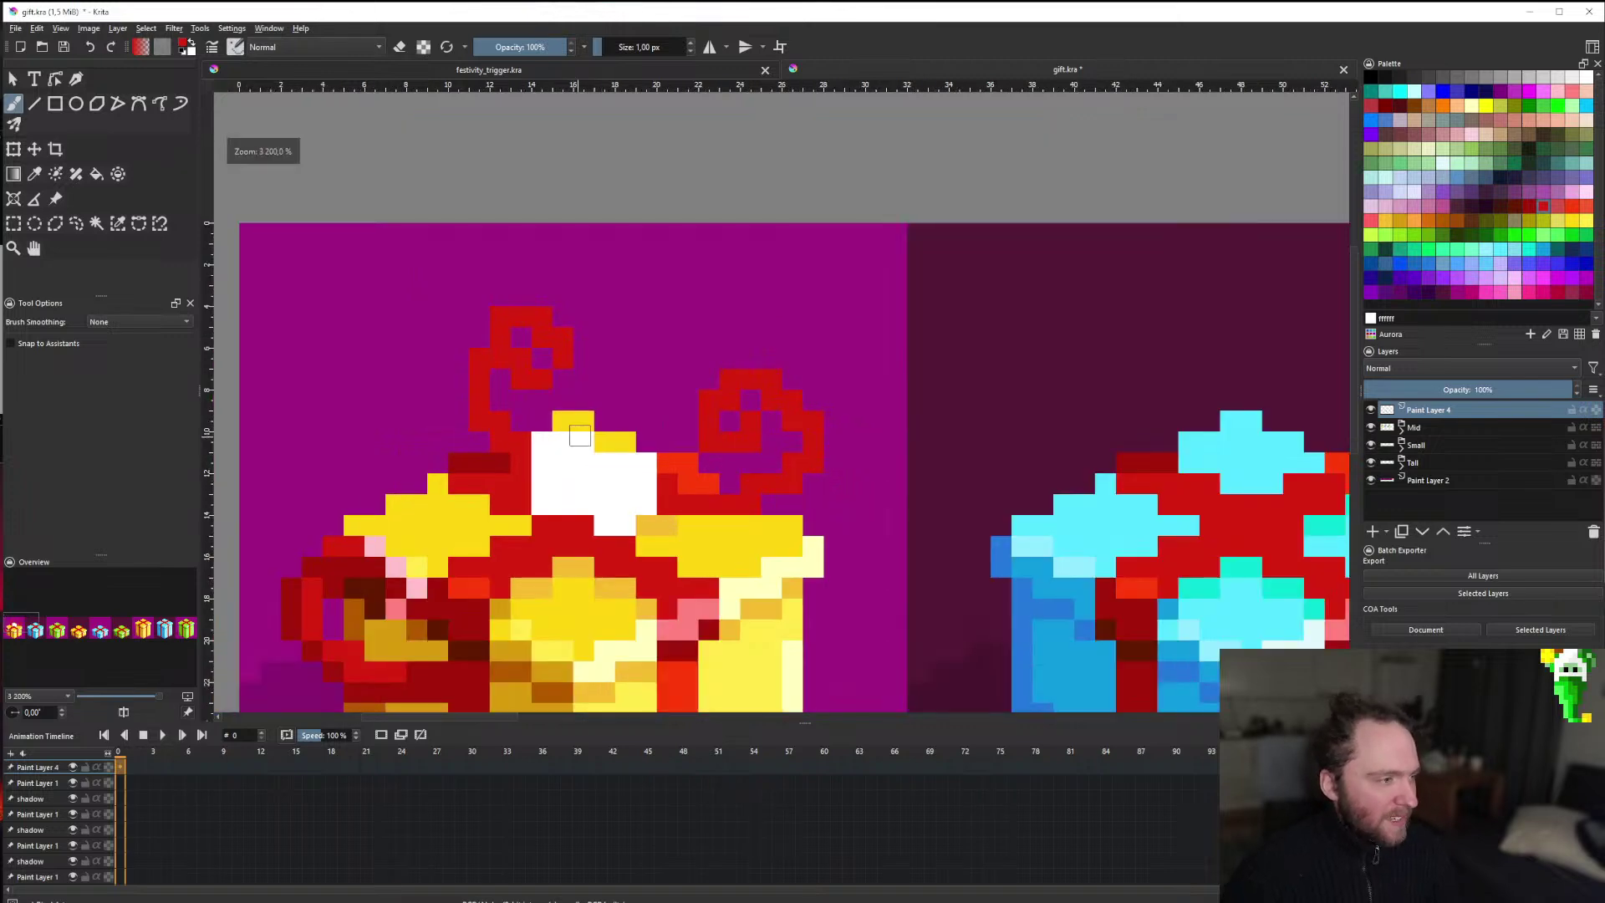
pyautogui.scroll(-1, 652, 461)
pyautogui.scroll(2, 616, 466)
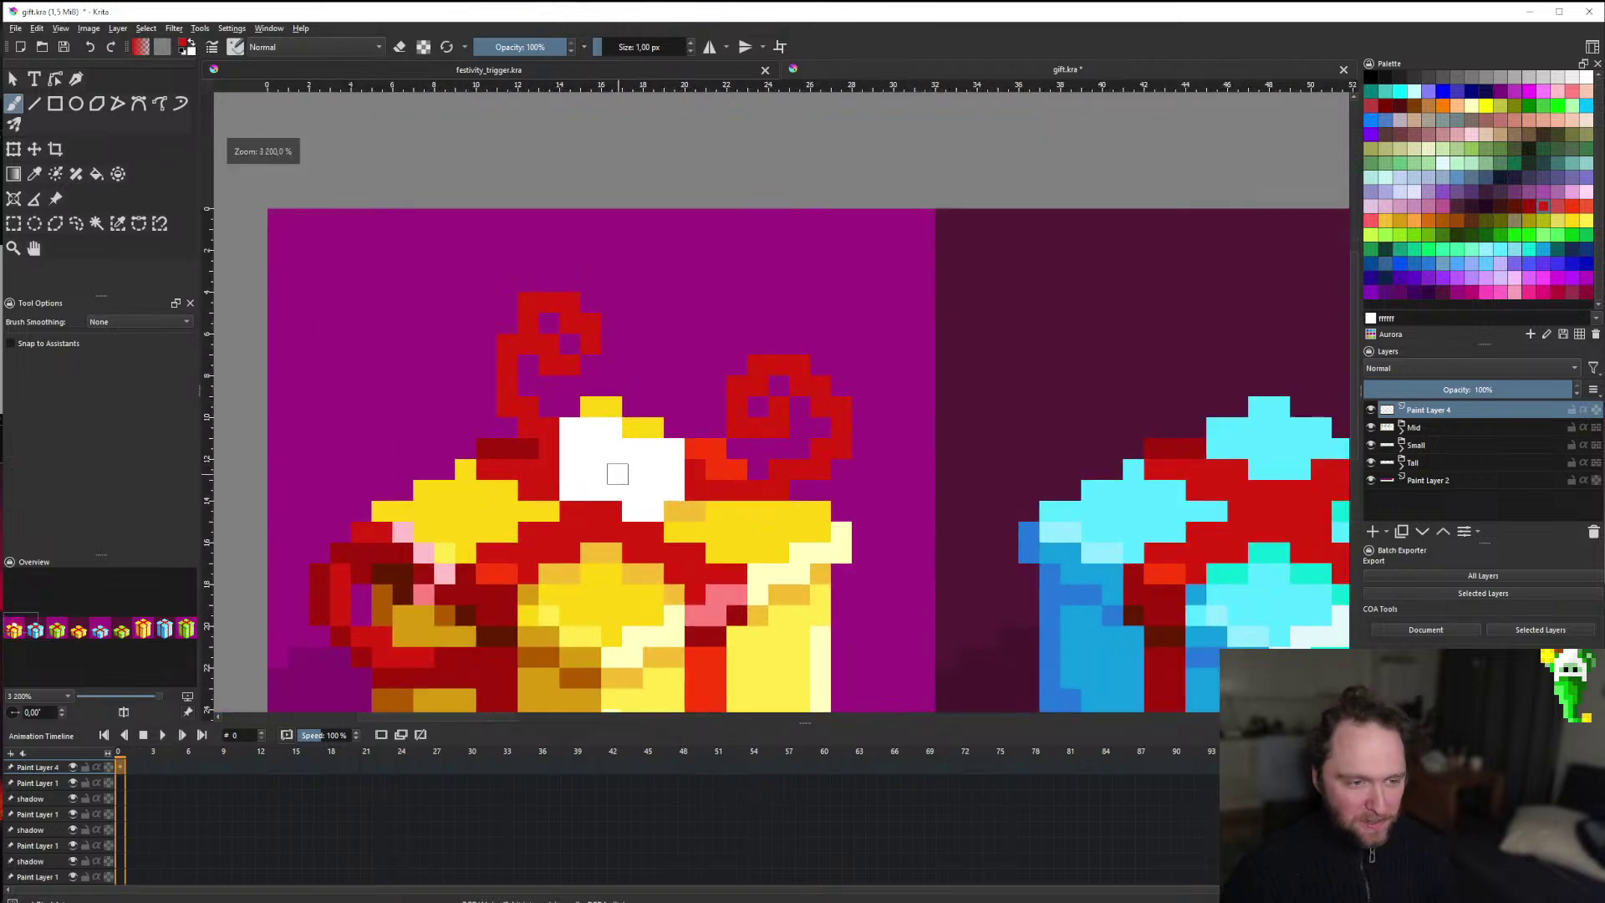
pyautogui.scroll(2, 523, 406)
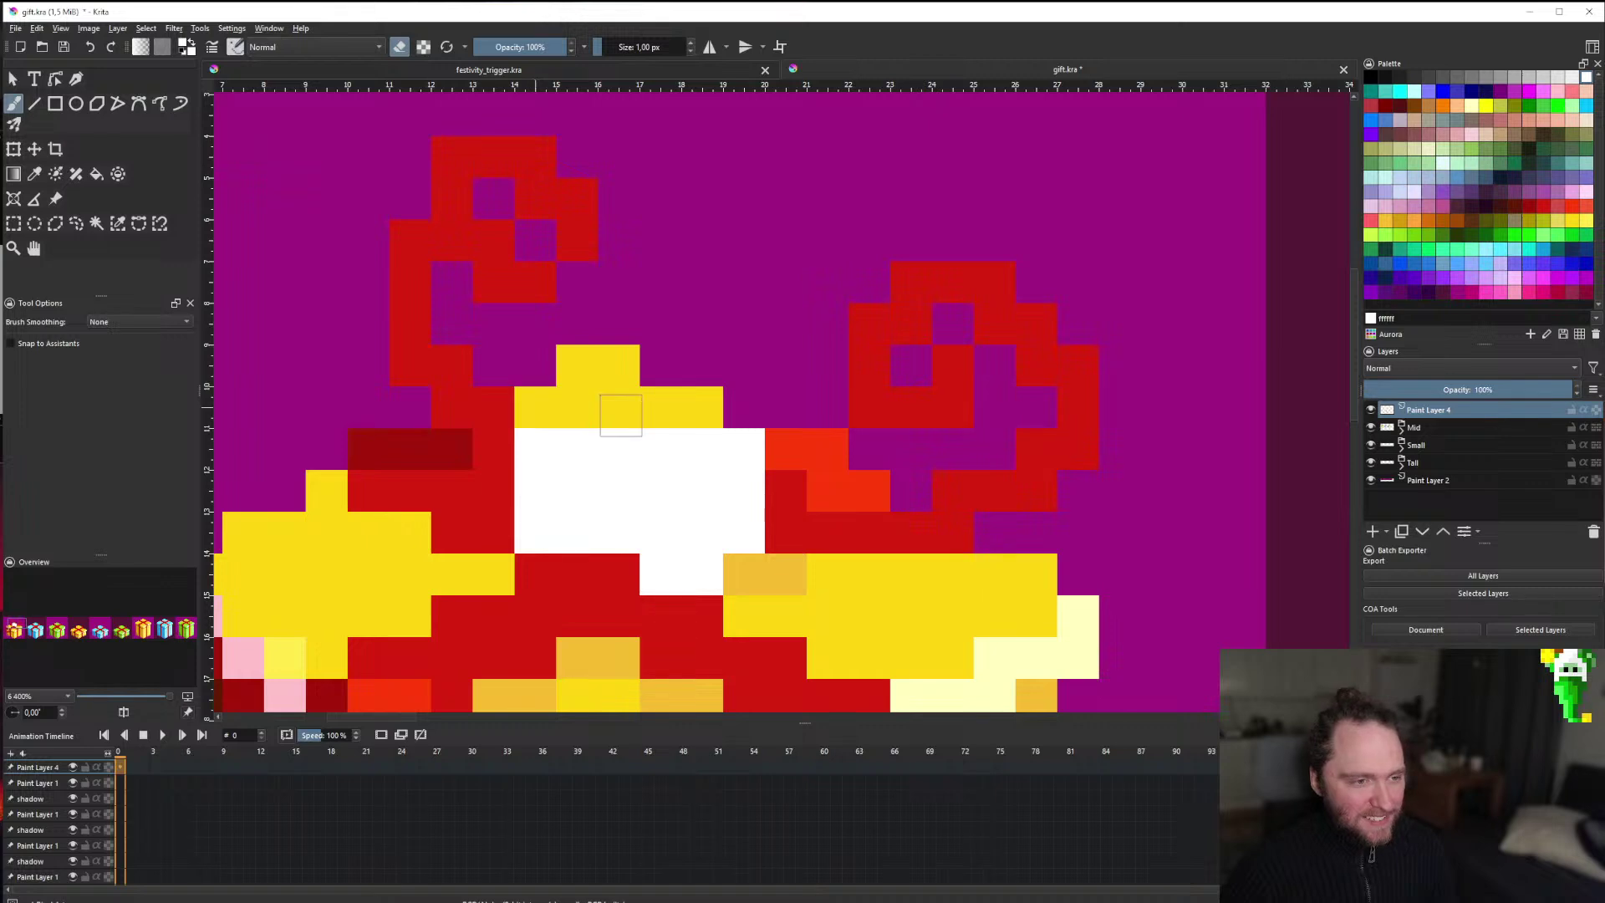
pyautogui.press('e')
pyautogui.keyDown('ctrl'); pyautogui.click(535, 443); pyautogui.keyUp('ctrl')
pyautogui.scroll(-2, 535, 418)
pyautogui.scroll(1, 535, 417)
pyautogui.scroll(-6, 494, 459)
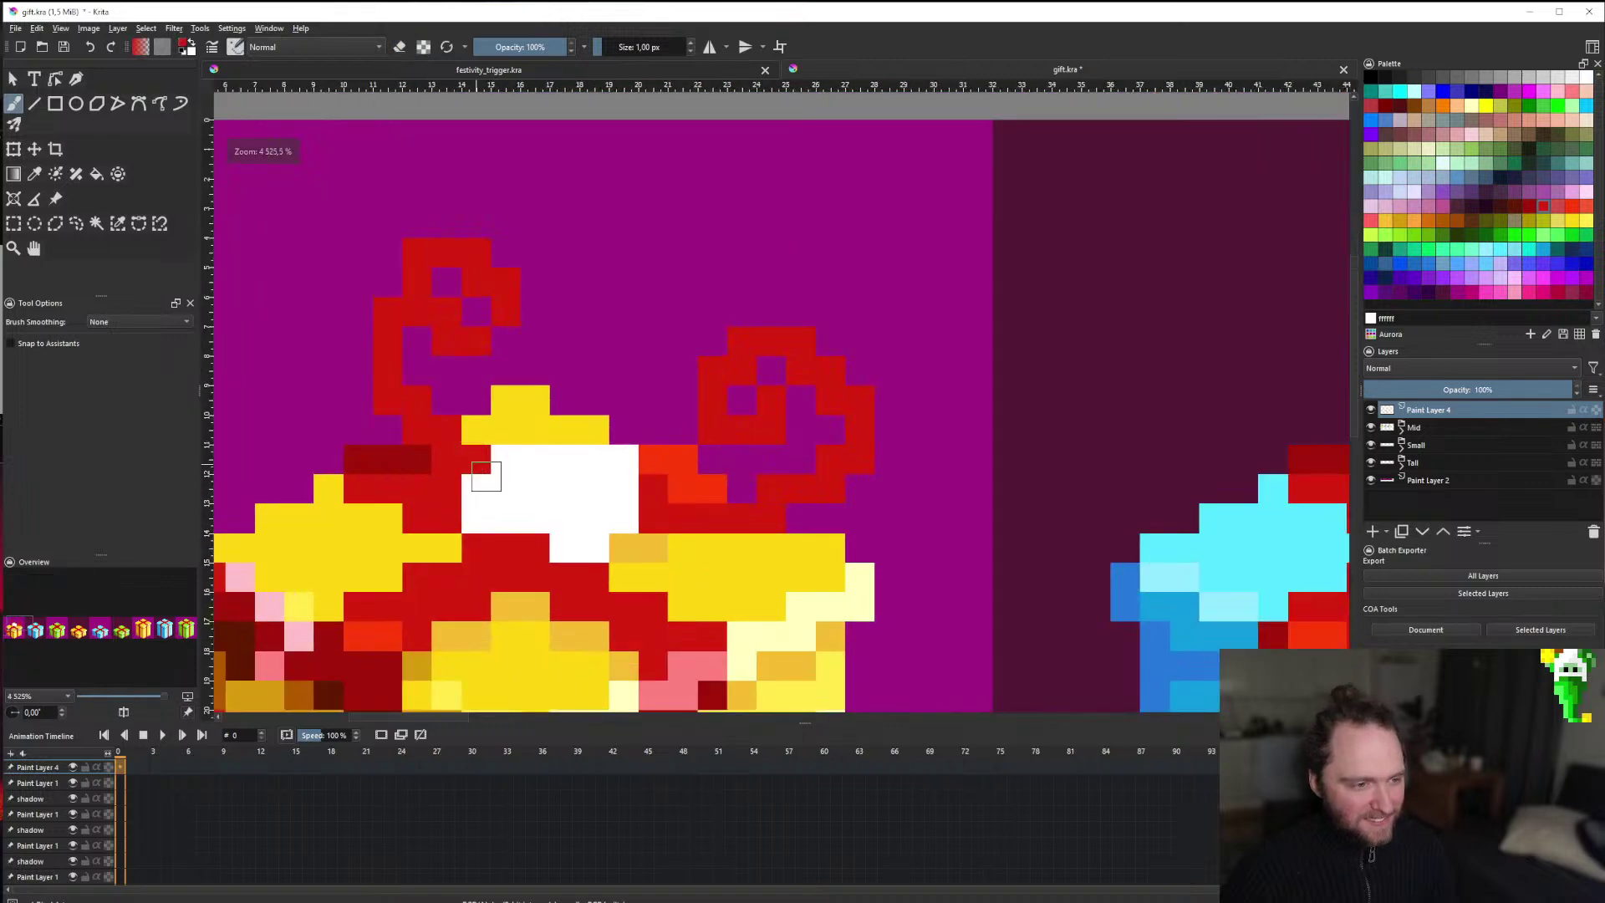
# Erase the white pixels at the knot's upper-right corner to round it.
pyautogui.scroll(7, 559, 431)
pyautogui.press('e')
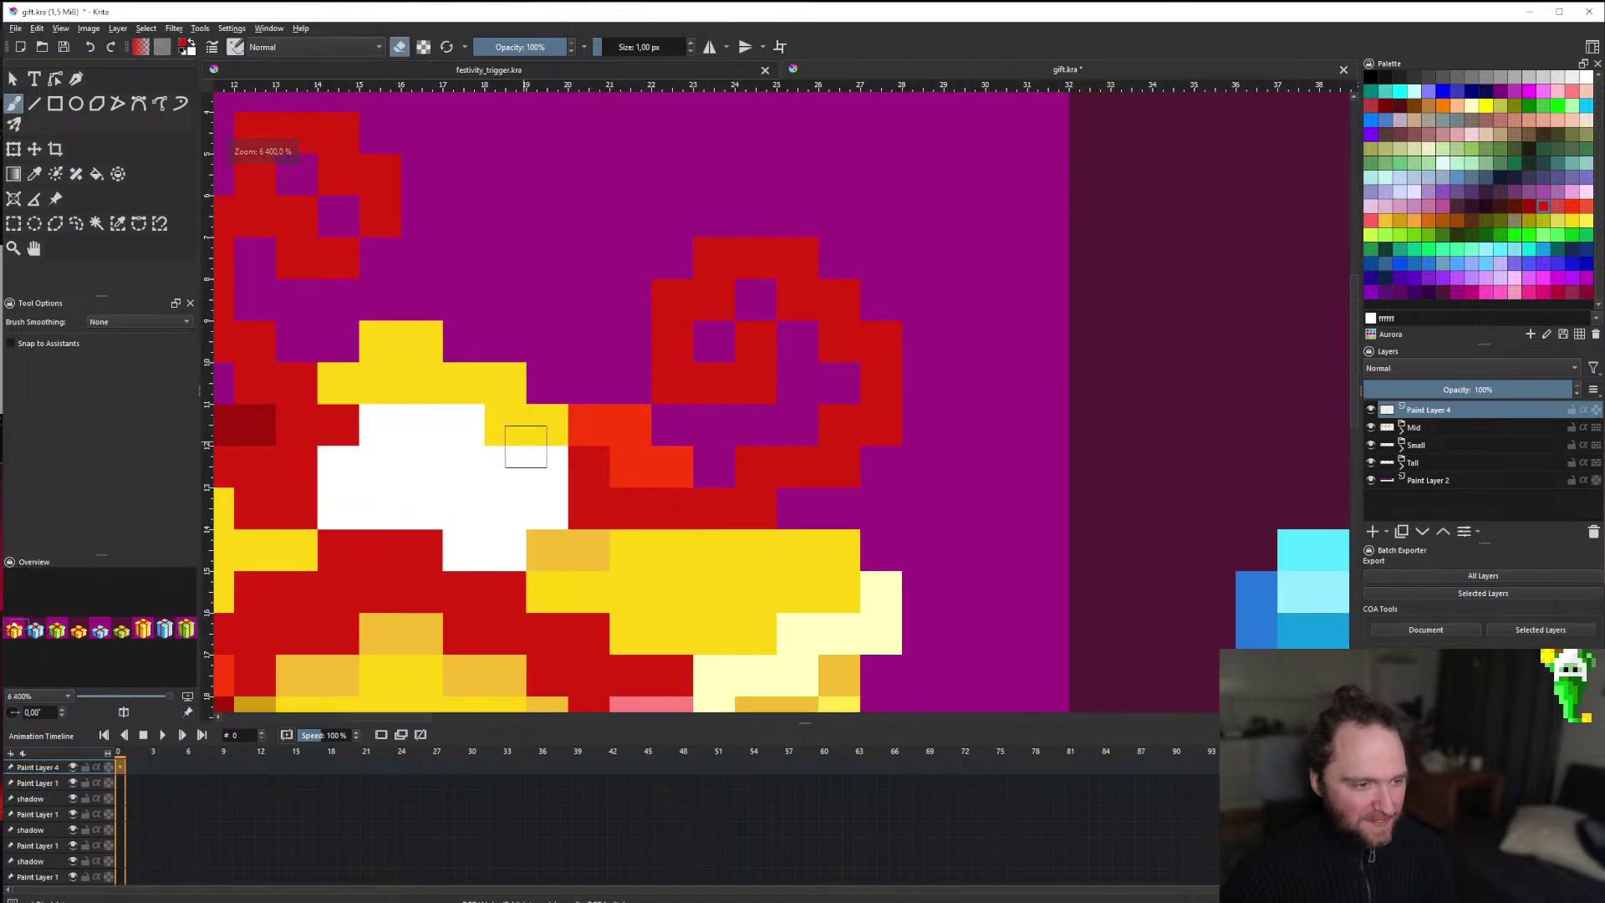
pyautogui.scroll(-8, 559, 431)
pyautogui.scroll(4, 590, 478)
pyautogui.scroll(5, 590, 479)
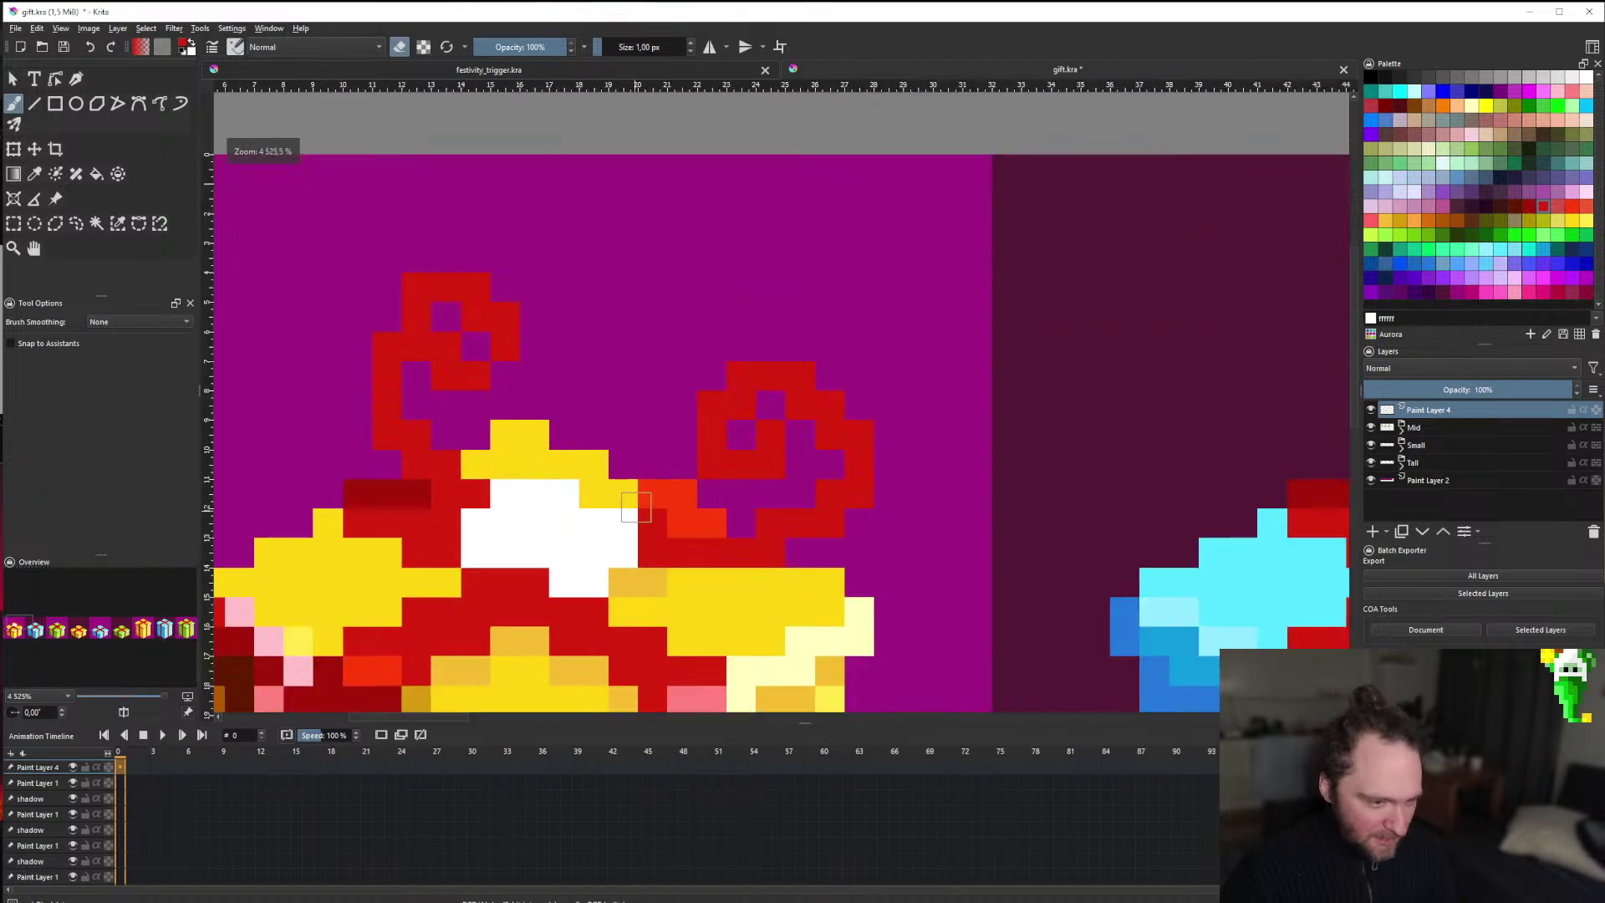
pyautogui.scroll(-8, 692, 455)
pyautogui.scroll(7, 692, 455)
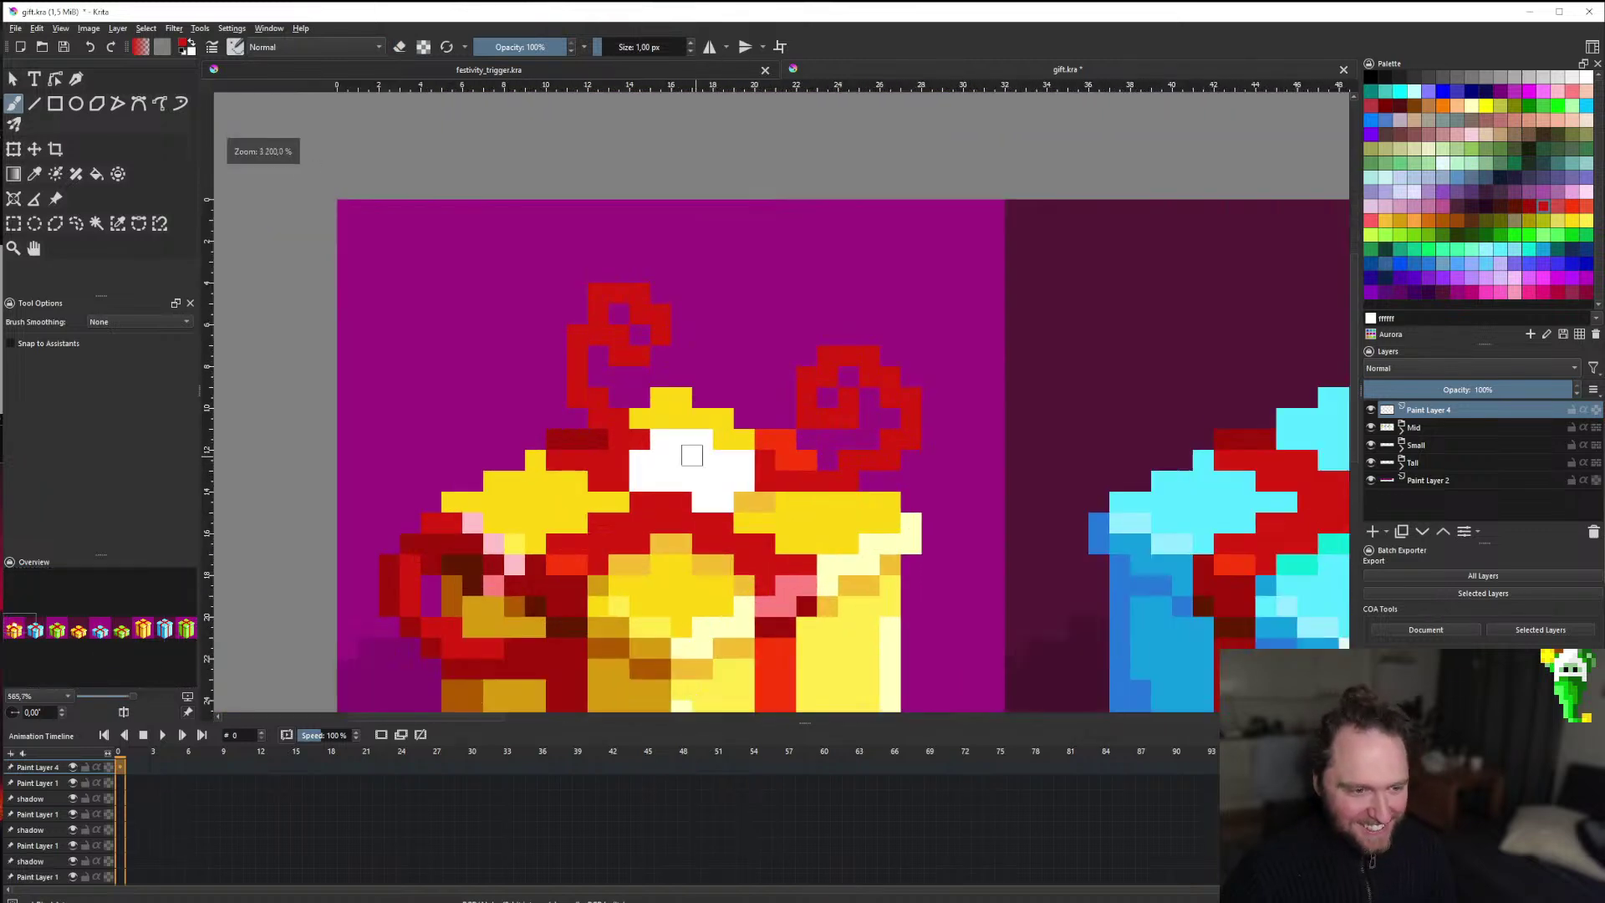
# Paint bright orange-red highlights along the left curl's top and right edge, keeping its lower tip medium red.
pyautogui.scroll(-6, 522, 561)
pyautogui.scroll(7, 581, 448)
pyautogui.moveTo(615, 407)
pyautogui.mouseDown()
pyautogui.moveTo(701, 365)
pyautogui.moveTo(652, 291)
pyautogui.moveTo(614, 282)
pyautogui.mouseUp()
pyautogui.click(700, 364)
pyautogui.scroll(-3, 648, 365)
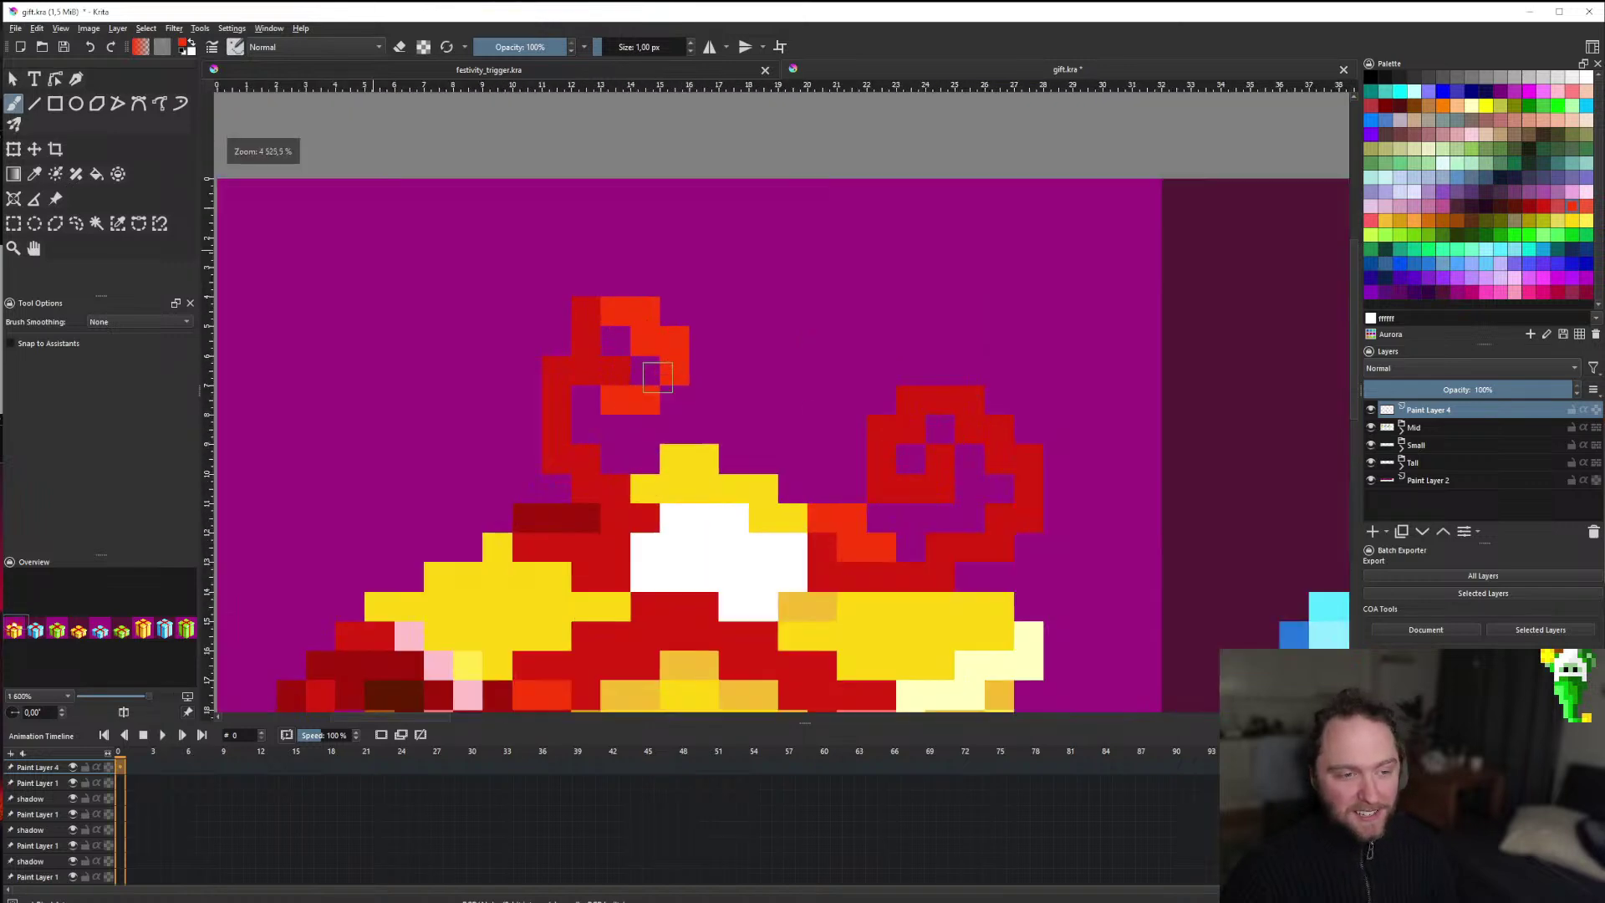
pyautogui.scroll(3, 588, 370)
pyautogui.moveTo(588, 370); pyautogui.dragTo(635, 407)
pyautogui.scroll(-3, 631, 387)
pyautogui.scroll(3, 598, 474)
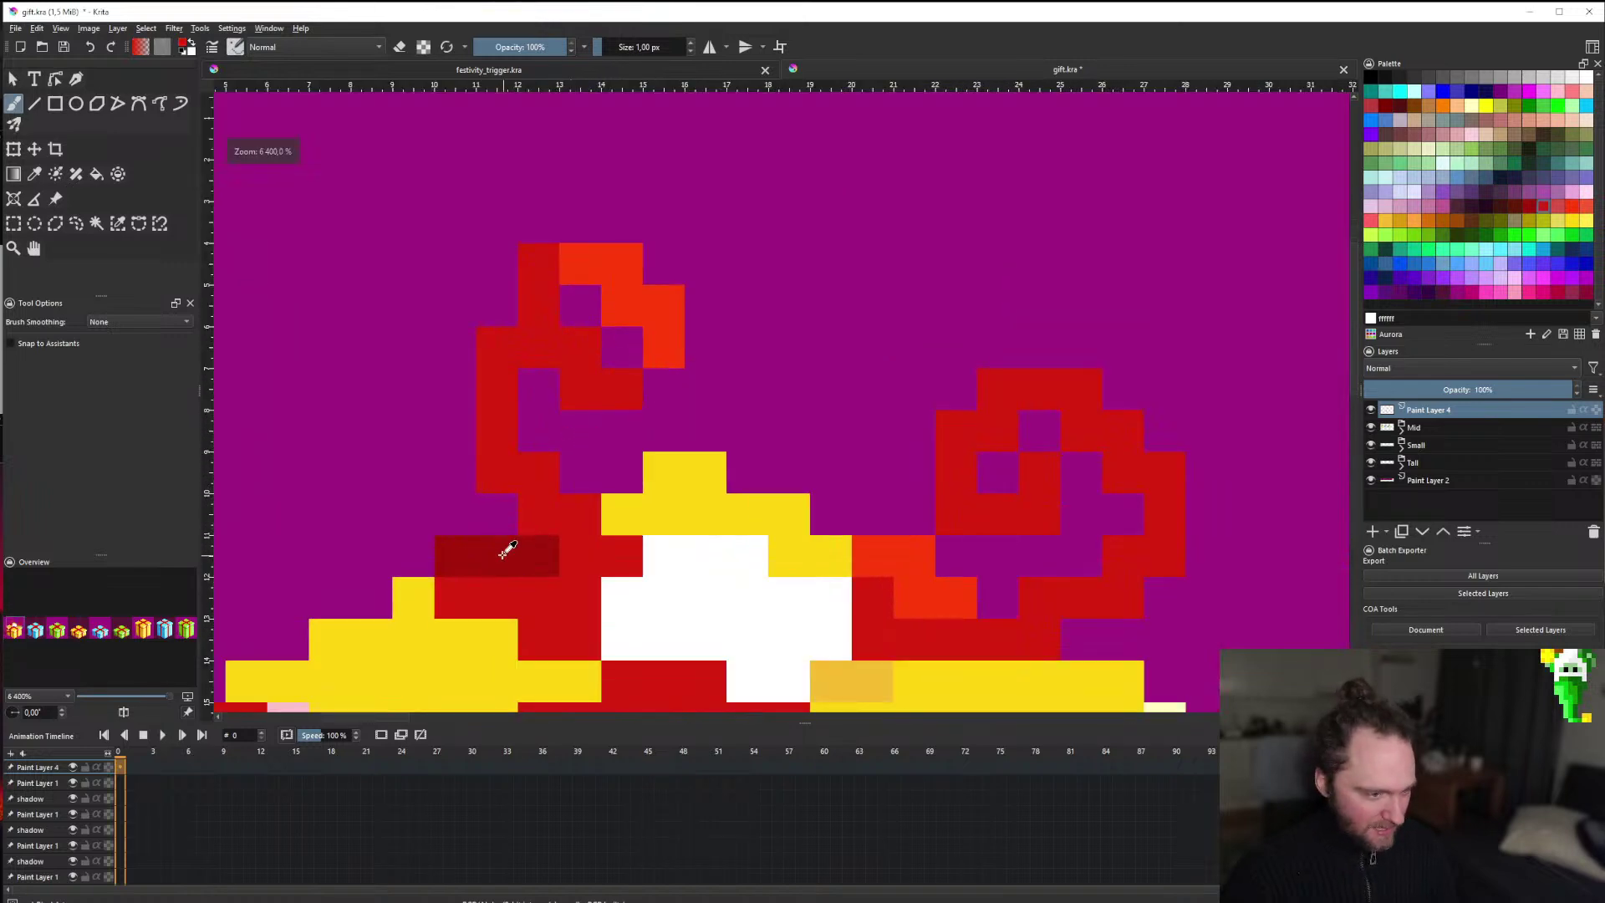
# Shade the inner pixels of both ribbon curls with the ribbon's dark red.
pyautogui.click(571, 348)
pyautogui.scroll(-9, 571, 348)
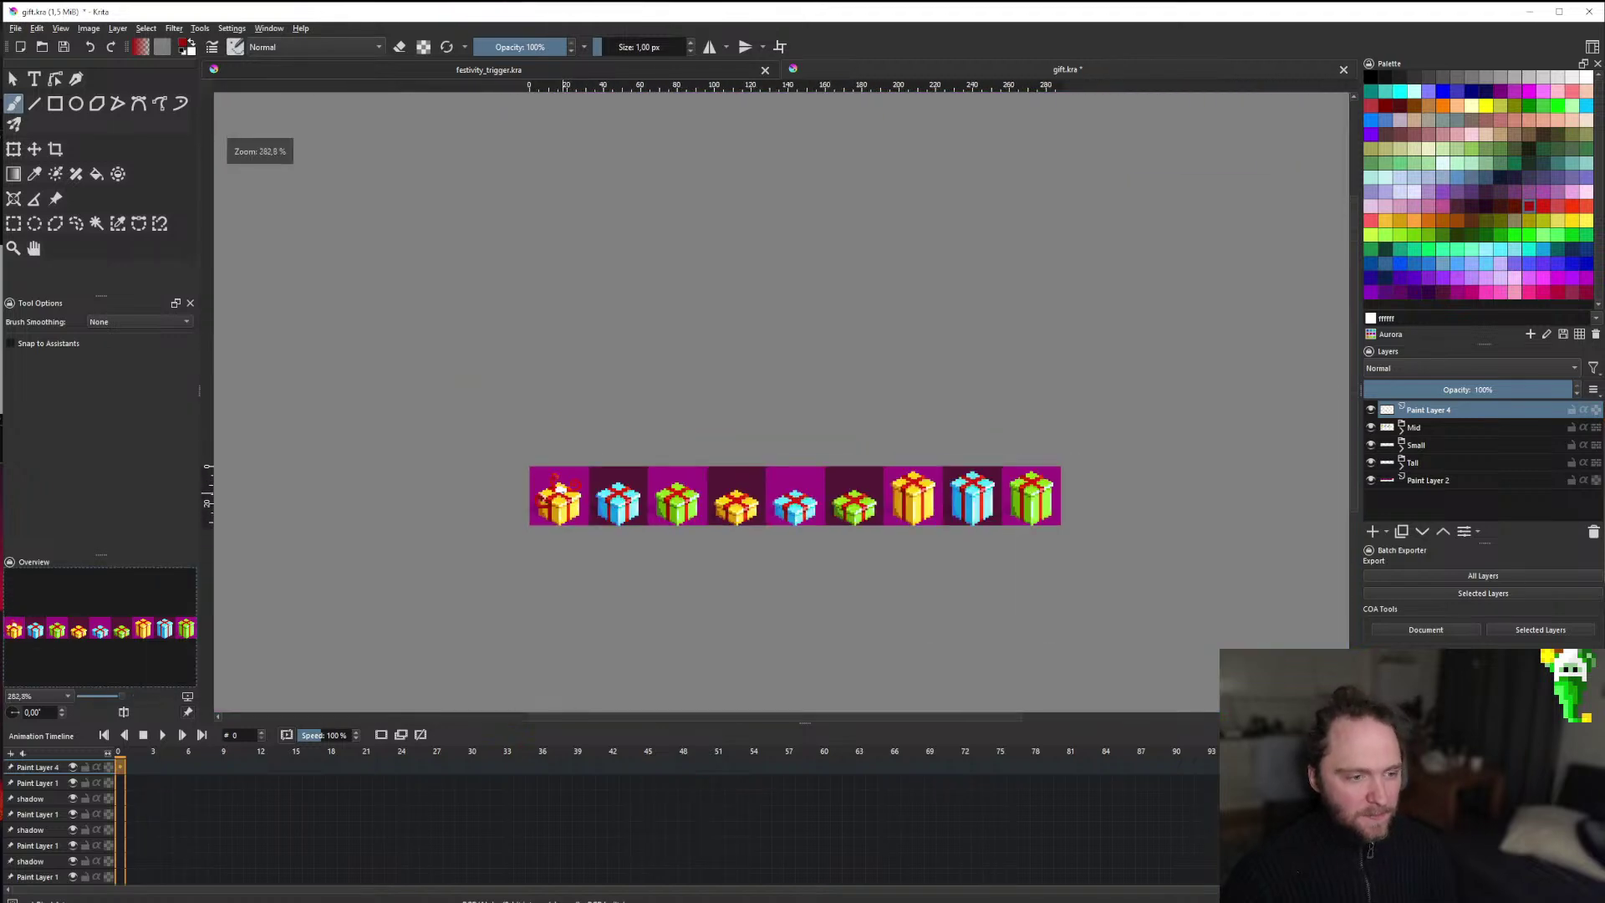
pyautogui.scroll(9, 556, 485)
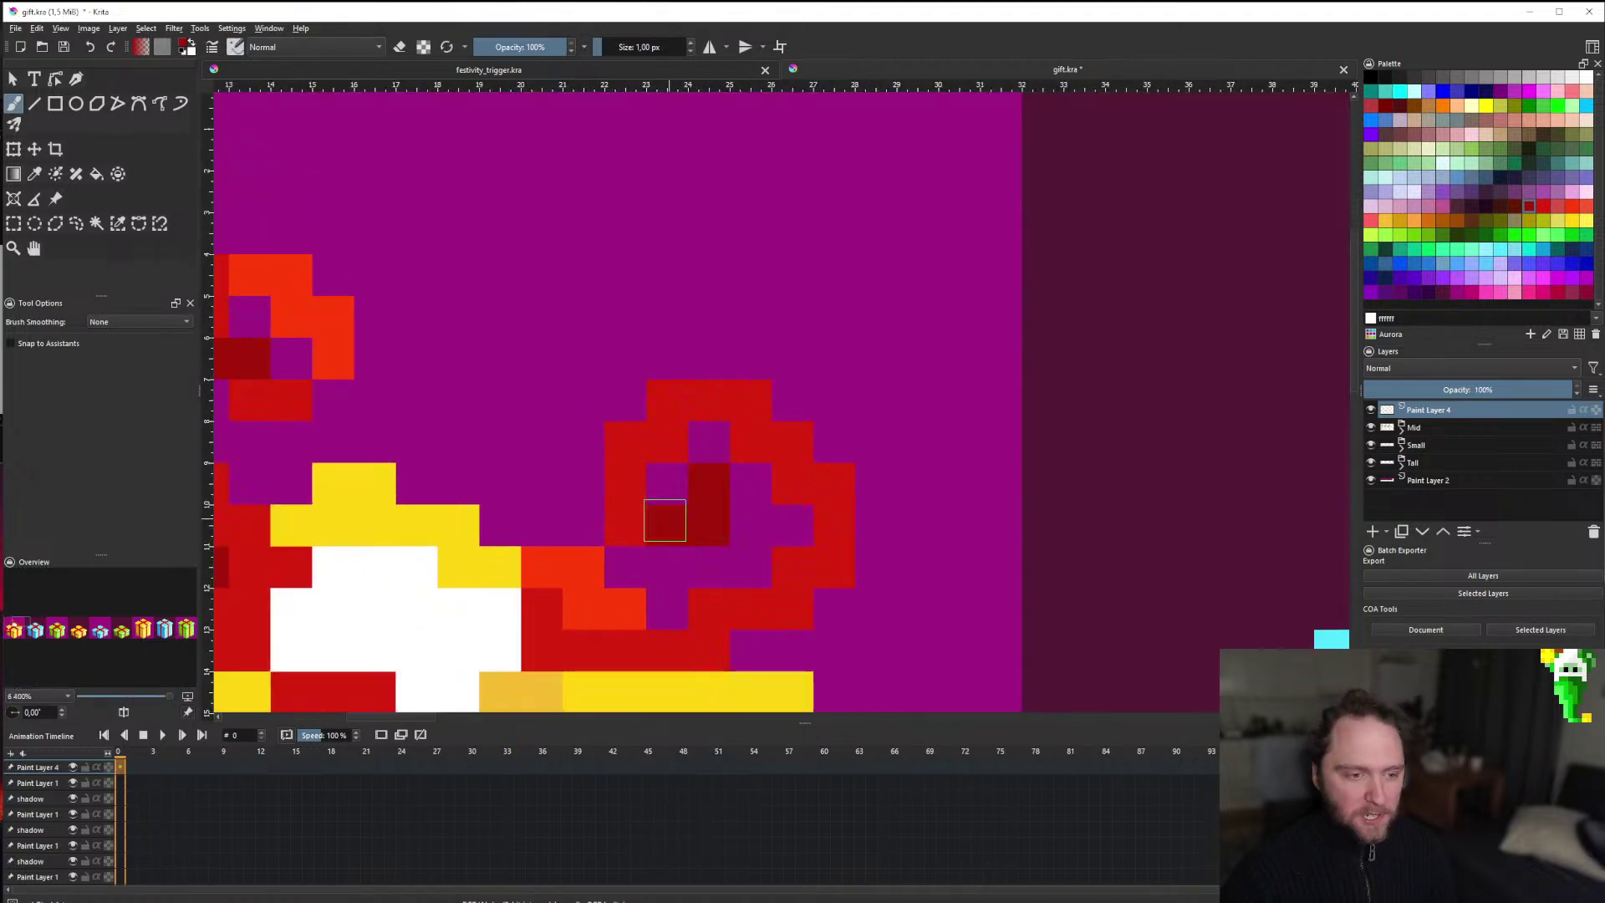
pyautogui.scroll(-9, 665, 520)
pyautogui.scroll(8, 670, 490)
# Paint a bright orange-red highlight along the right curl's upper-right edge.
pyautogui.moveTo(729, 431)
pyautogui.mouseDown()
pyautogui.moveTo(757, 429)
pyautogui.moveTo(792, 486)
pyautogui.mouseUp()
pyautogui.scroll(-8, 819, 534)
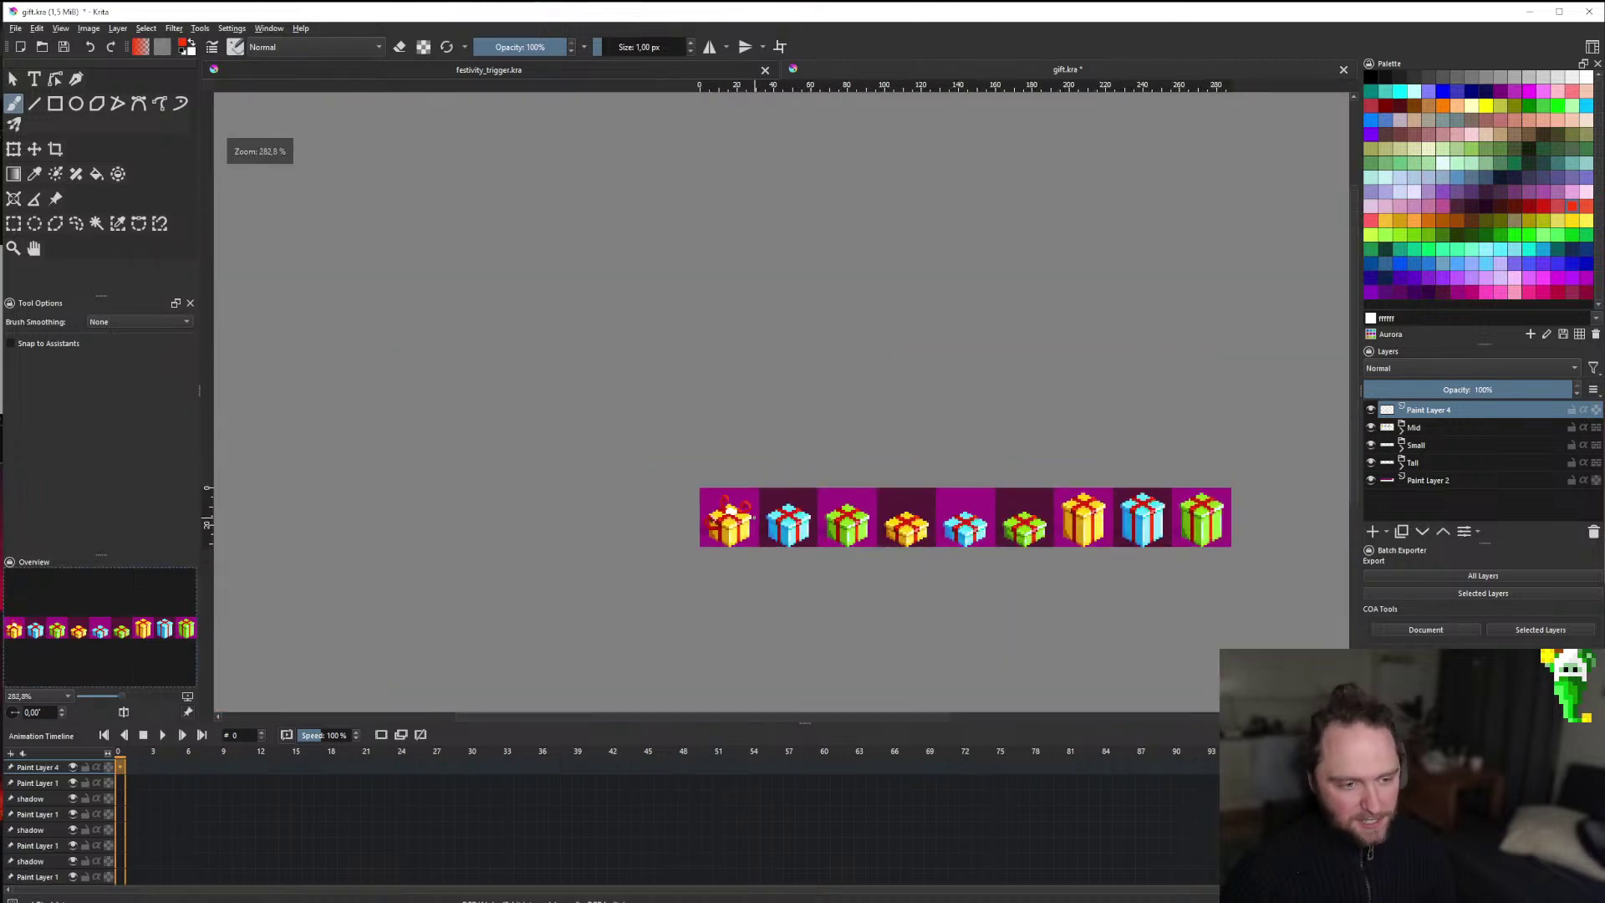
pyautogui.scroll(6, 661, 464)
pyautogui.scroll(-6, 660, 462)
pyautogui.scroll(5, 660, 464)
pyautogui.scroll(-6, 653, 512)
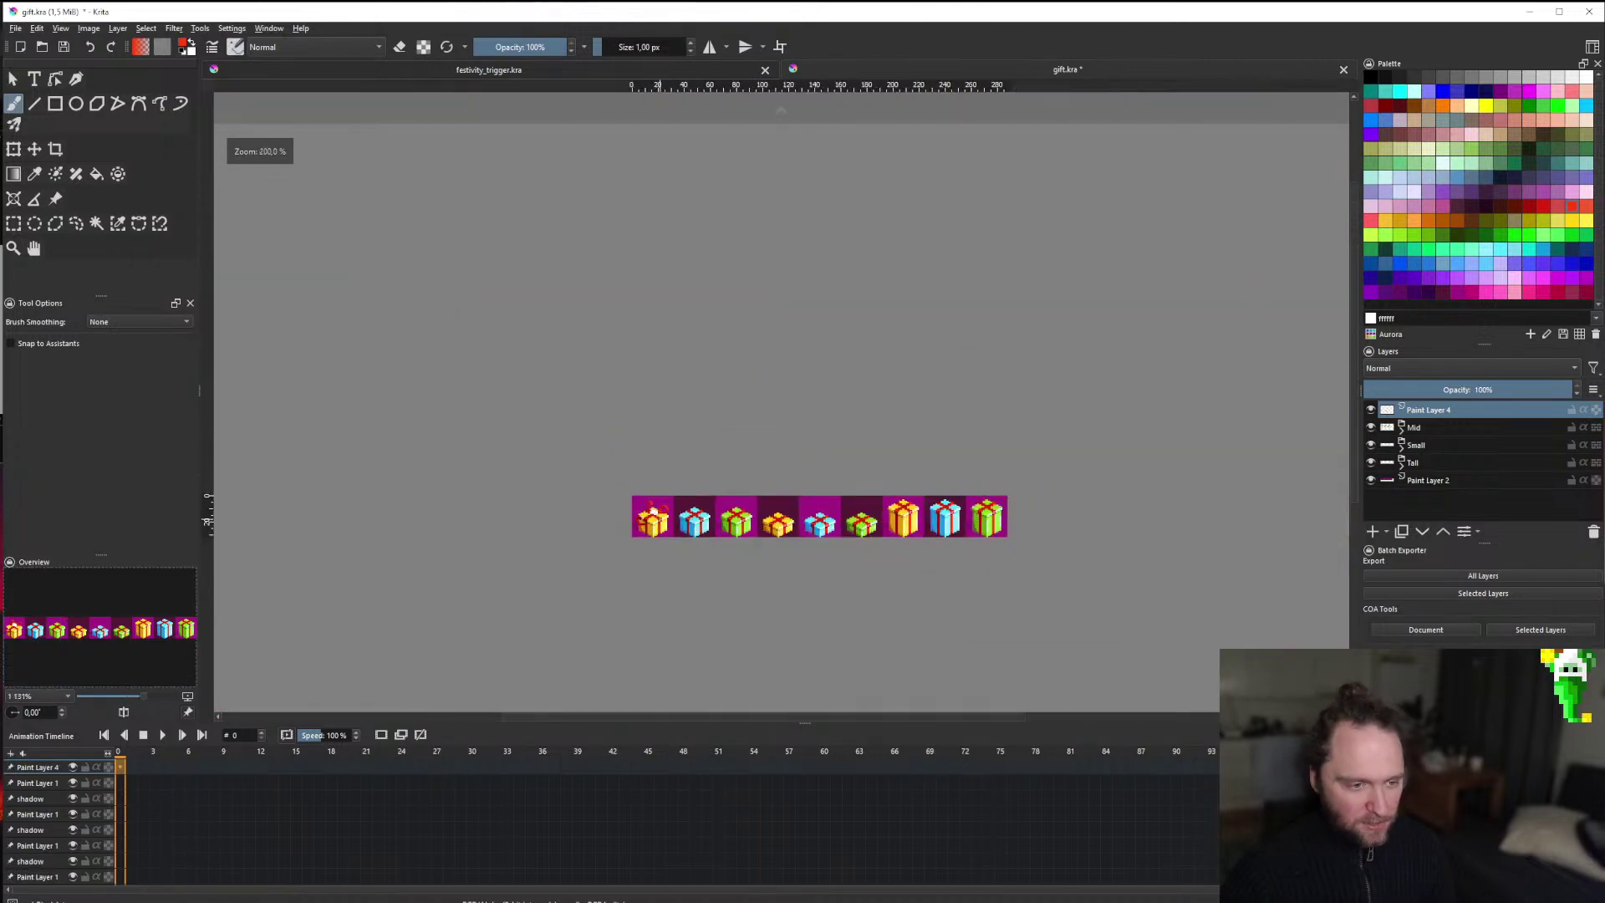
pyautogui.scroll(8, 645, 522)
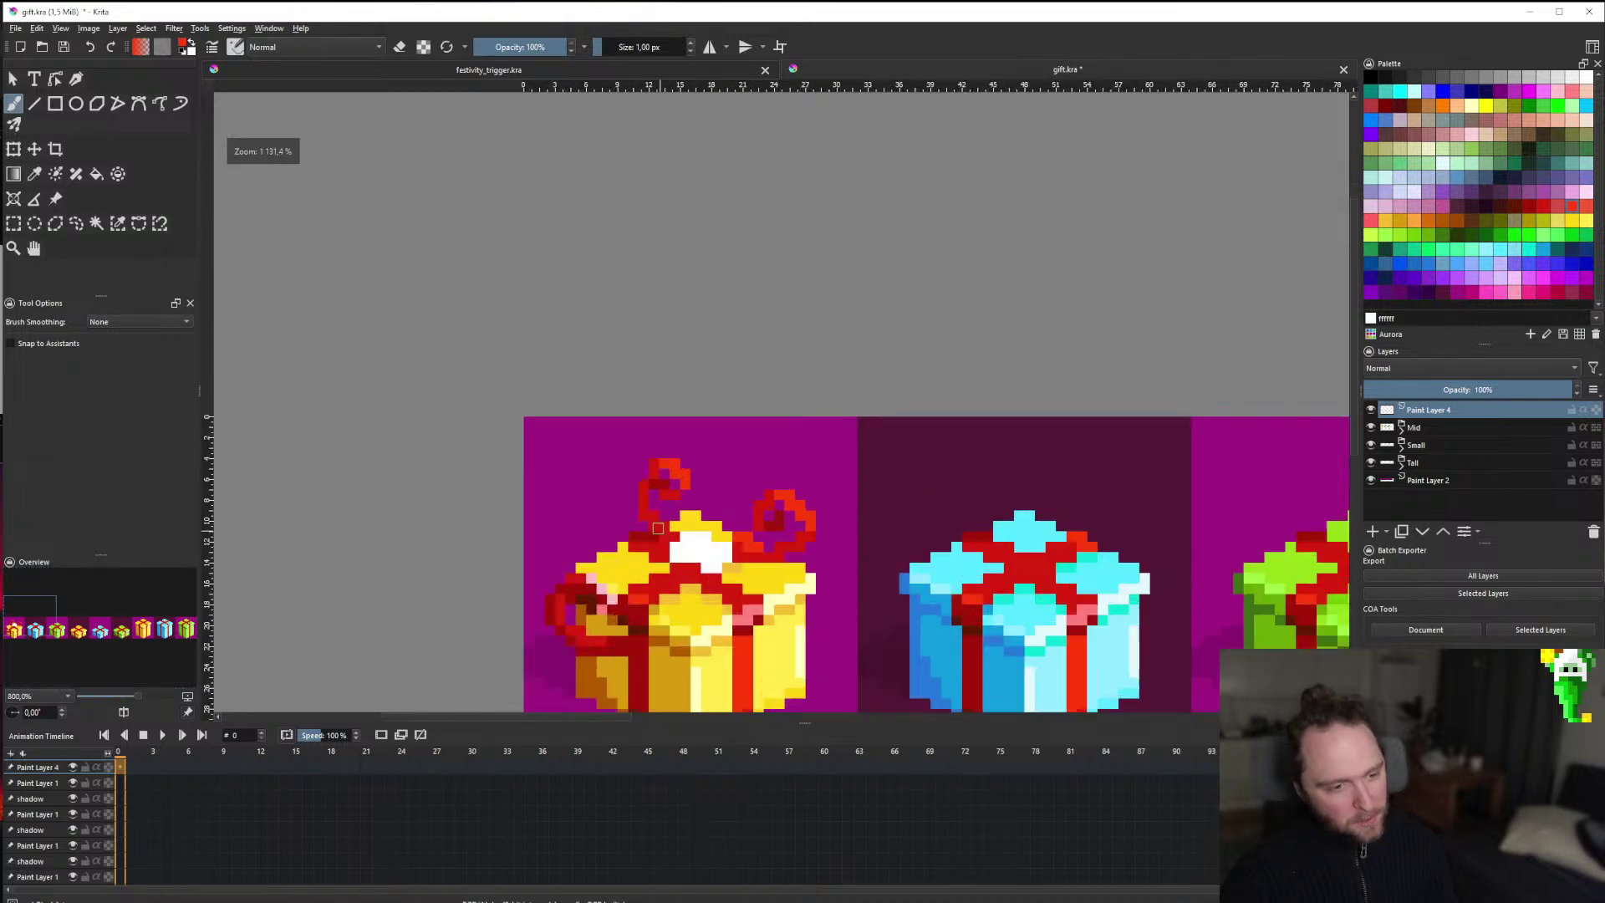
# Enlarge the brush to 8 px and erase the ribbon loop hanging over the yellow box's left edge.
pyautogui.press(']')
pyautogui.press(']')
pyautogui.press(']')
pyautogui.press(']')
pyautogui.press(']')
pyautogui.press(']')
pyautogui.press(']')
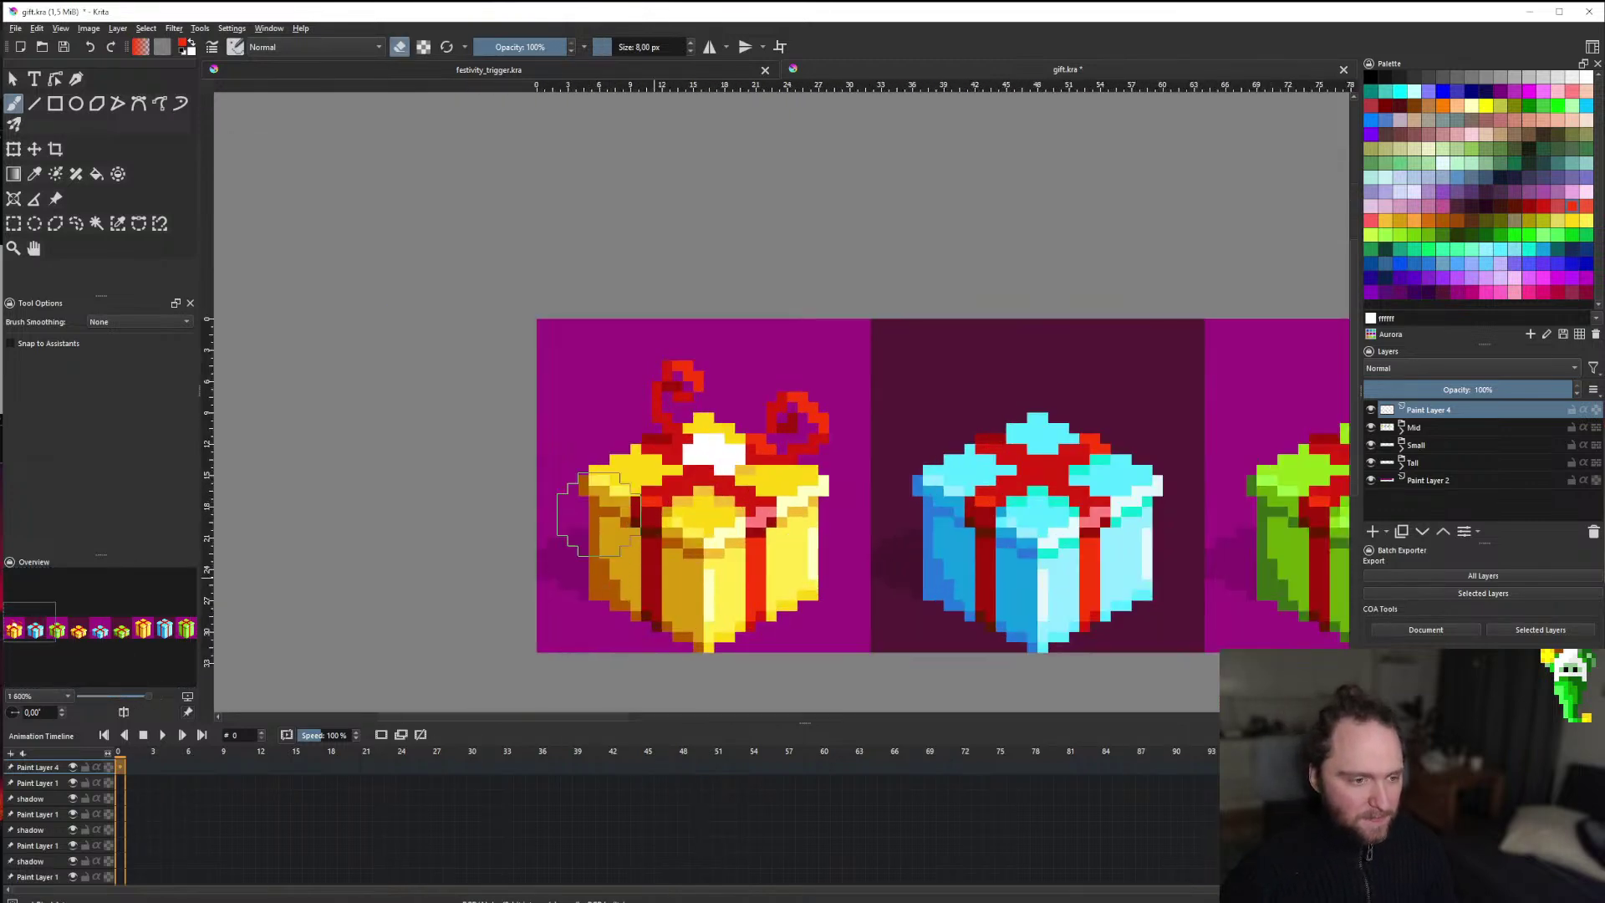
pyautogui.scroll(-4, 652, 535)
pyautogui.scroll(-2, 730, 547)
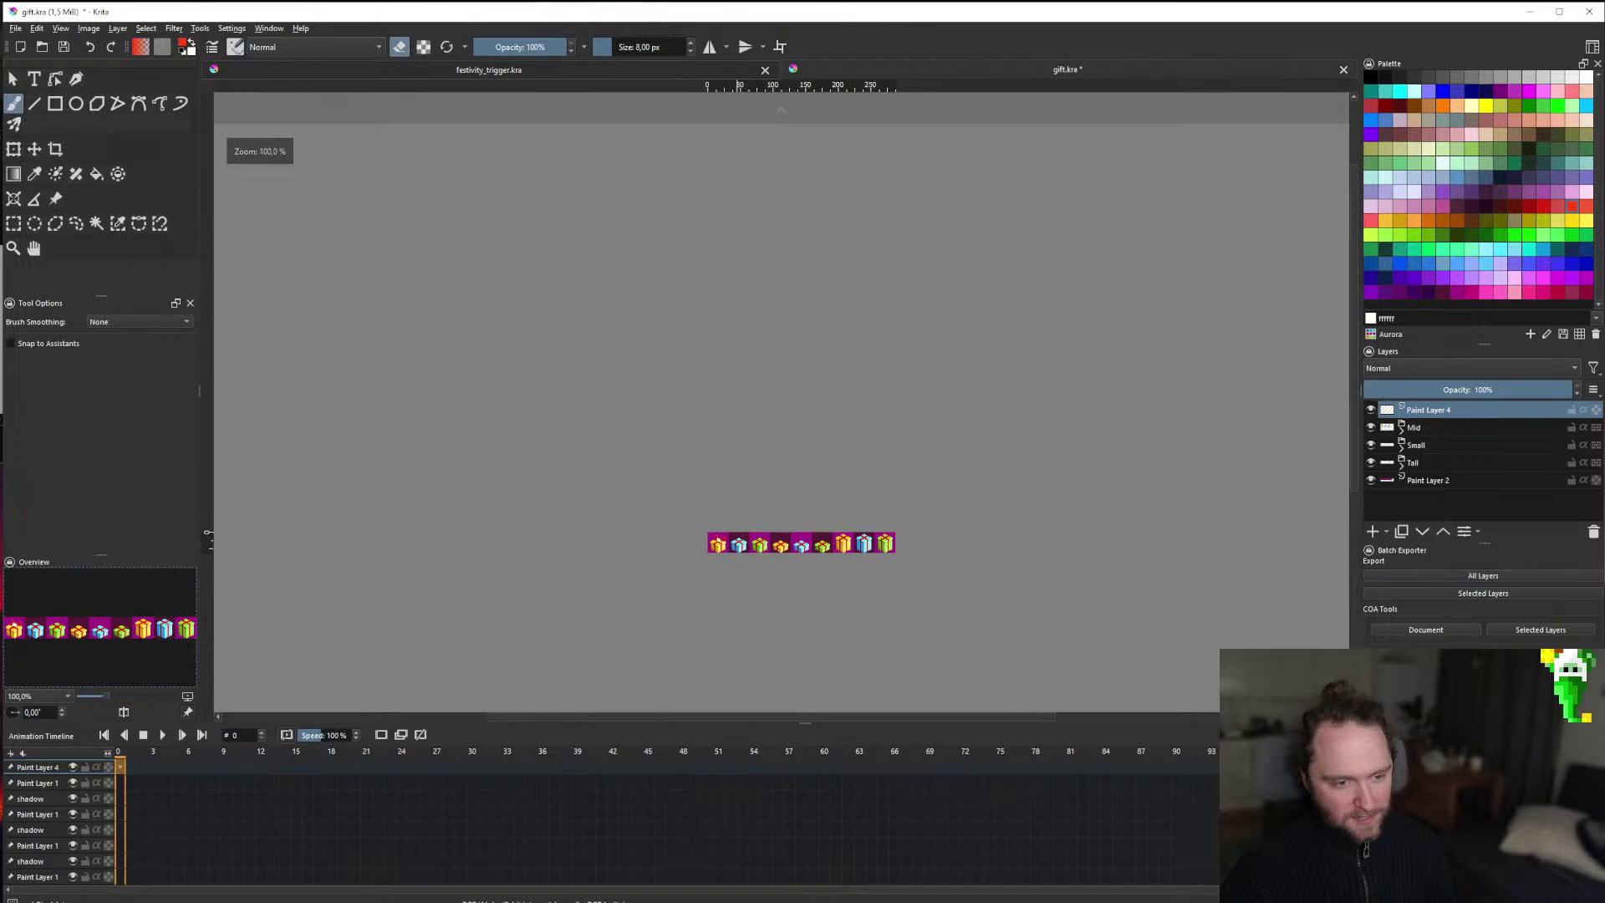
# Reduce the brush size to 0.01 px and extend the white knot along its lower-left and bottom edges.
pyautogui.scroll(9, 736, 535)
pyautogui.press('[')
pyautogui.press('[')
pyautogui.press('[')
pyautogui.press('[')
pyautogui.press('[')
pyautogui.press('[')
pyautogui.press('[')
pyautogui.press('[')
pyautogui.scroll(3, 778, 472)
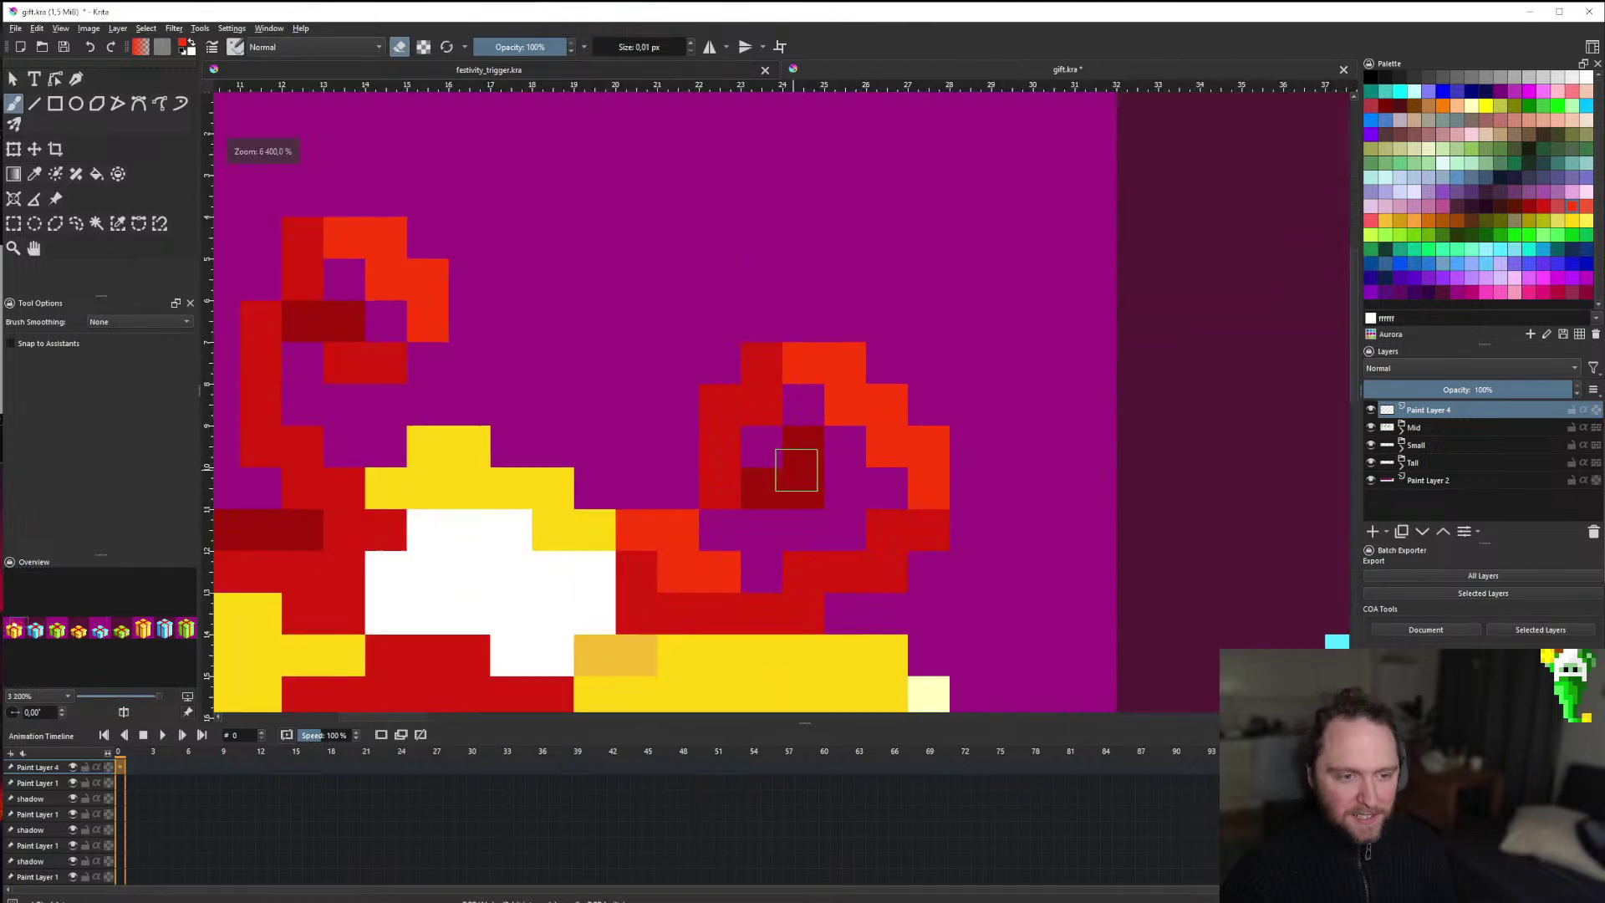
pyautogui.scroll(-1, 774, 519)
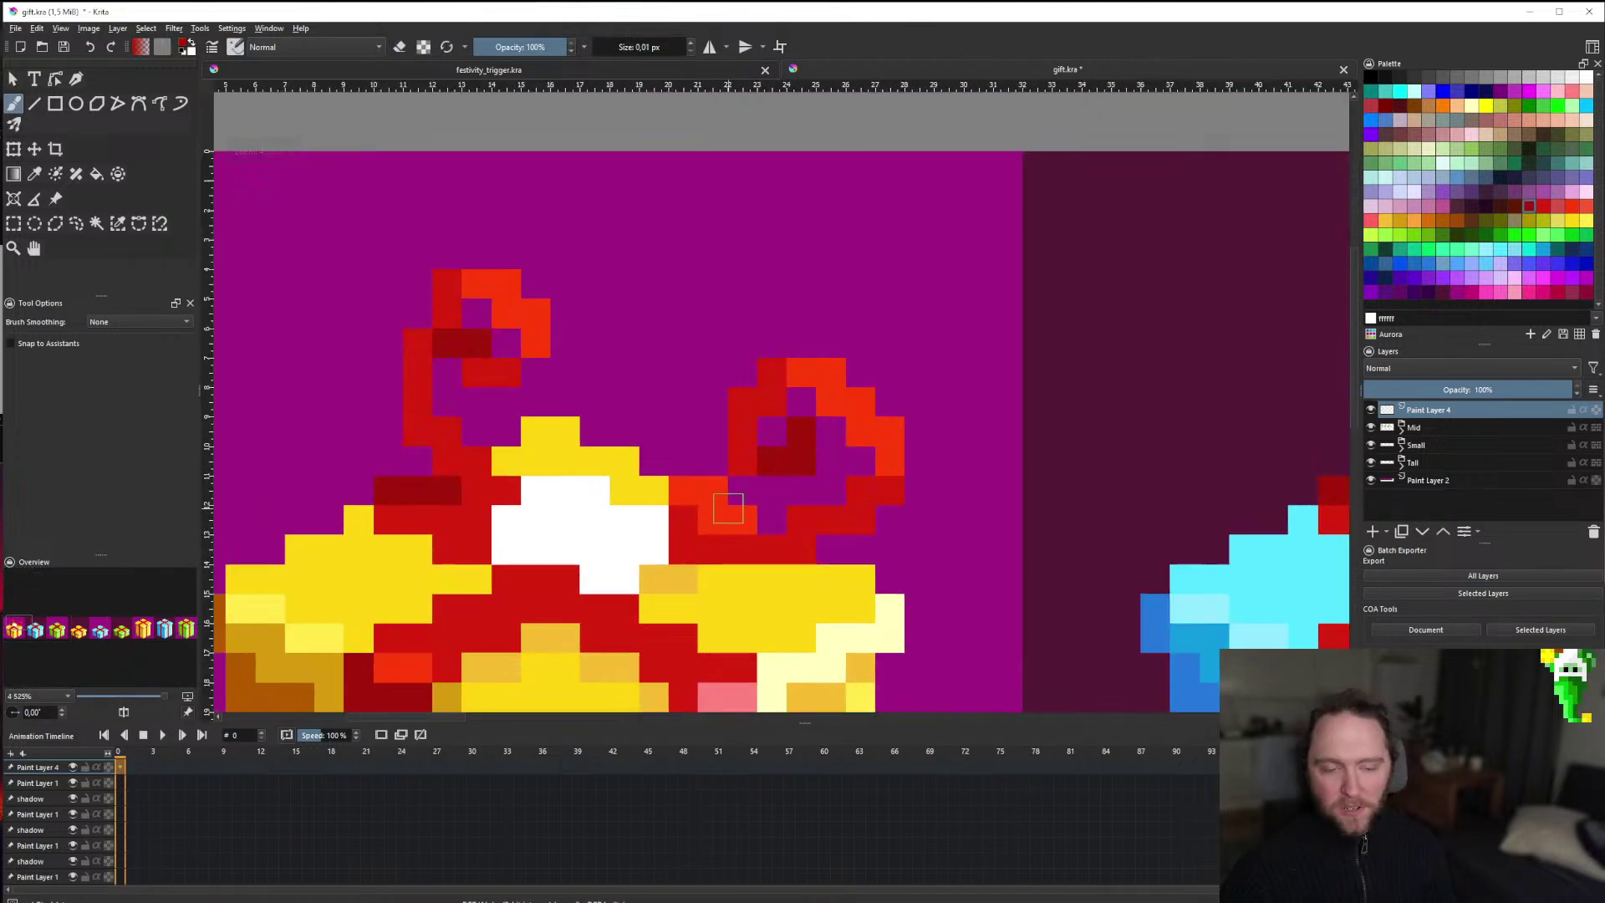
pyautogui.scroll(-1, 728, 508)
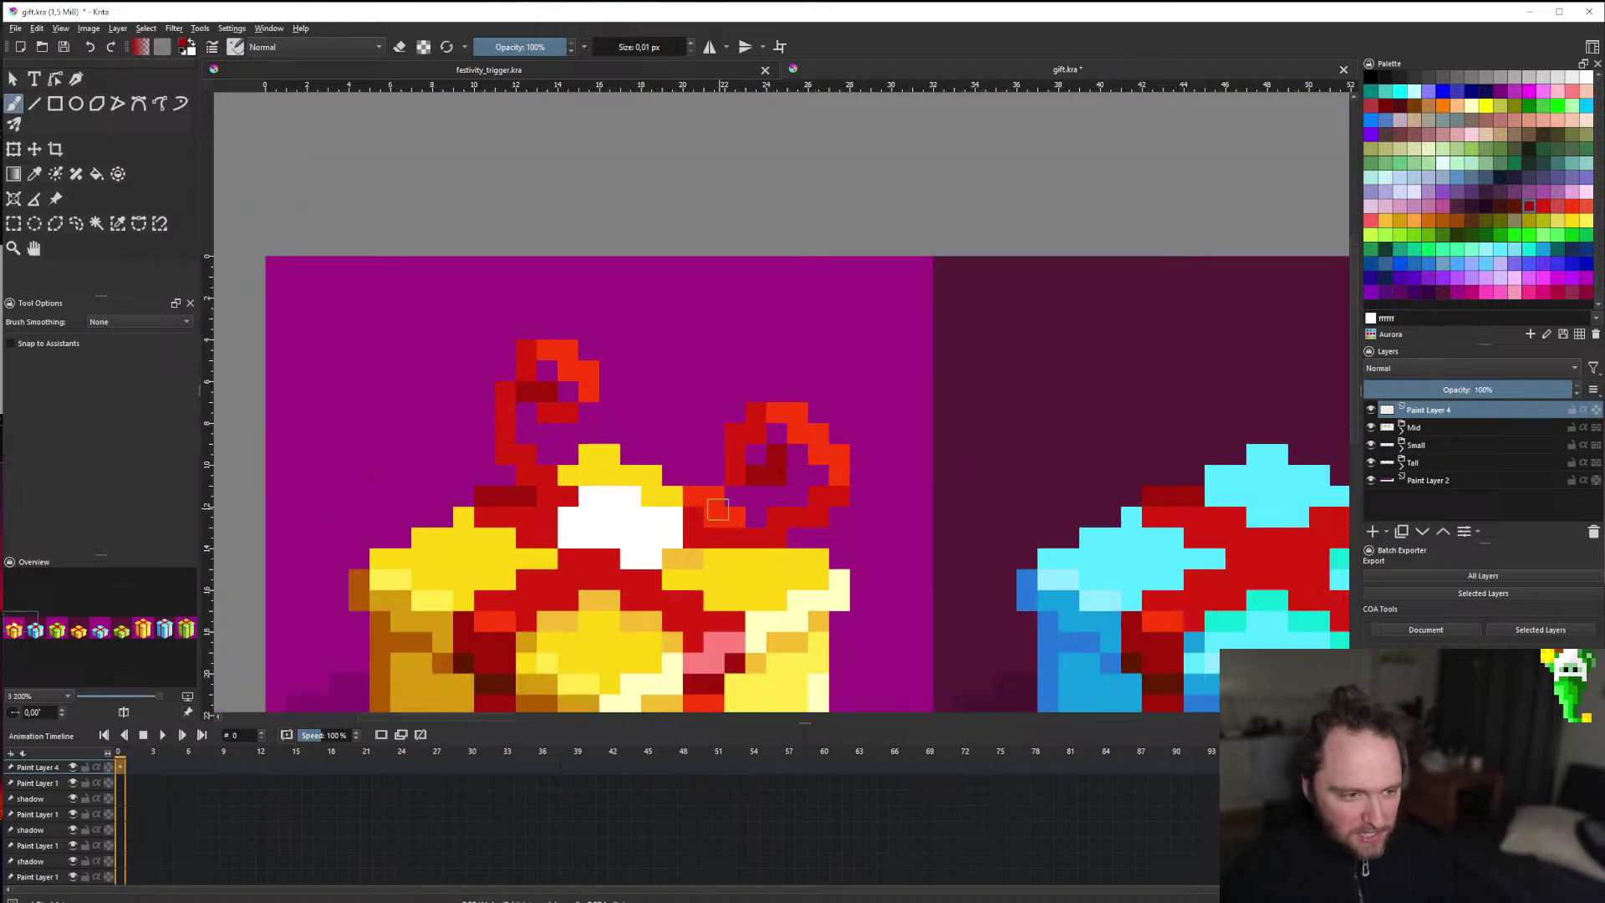
pyautogui.scroll(-4, 717, 510)
pyautogui.scroll(6, 717, 509)
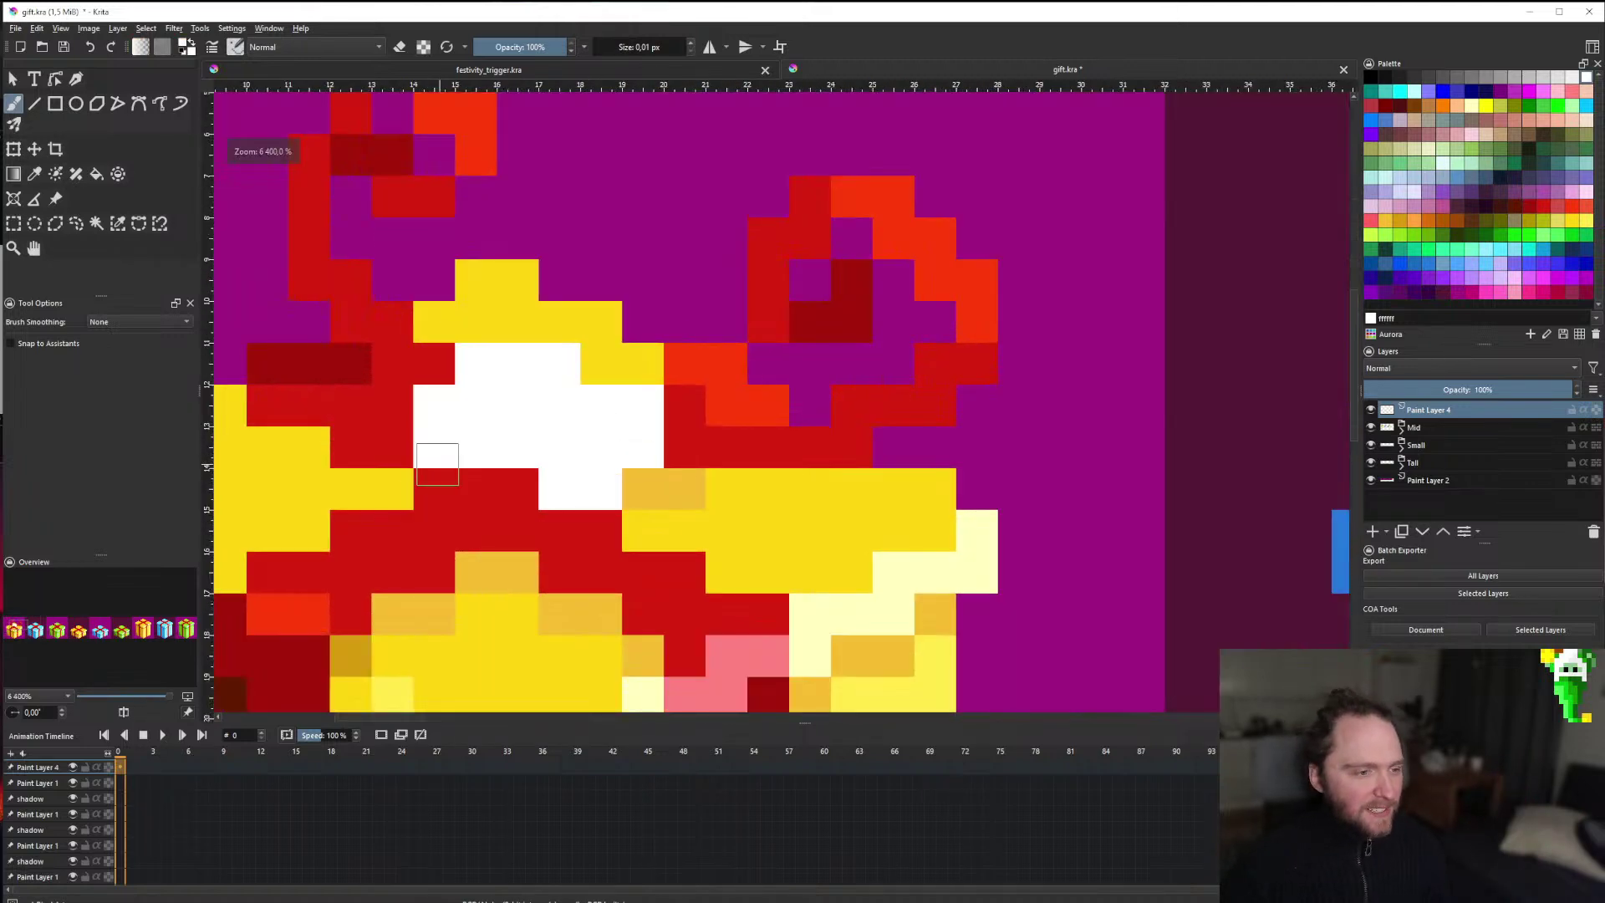
pyautogui.moveTo(434, 489)
pyautogui.mouseDown()
pyautogui.moveTo(520, 489)
pyautogui.moveTo(390, 472)
pyautogui.mouseUp()
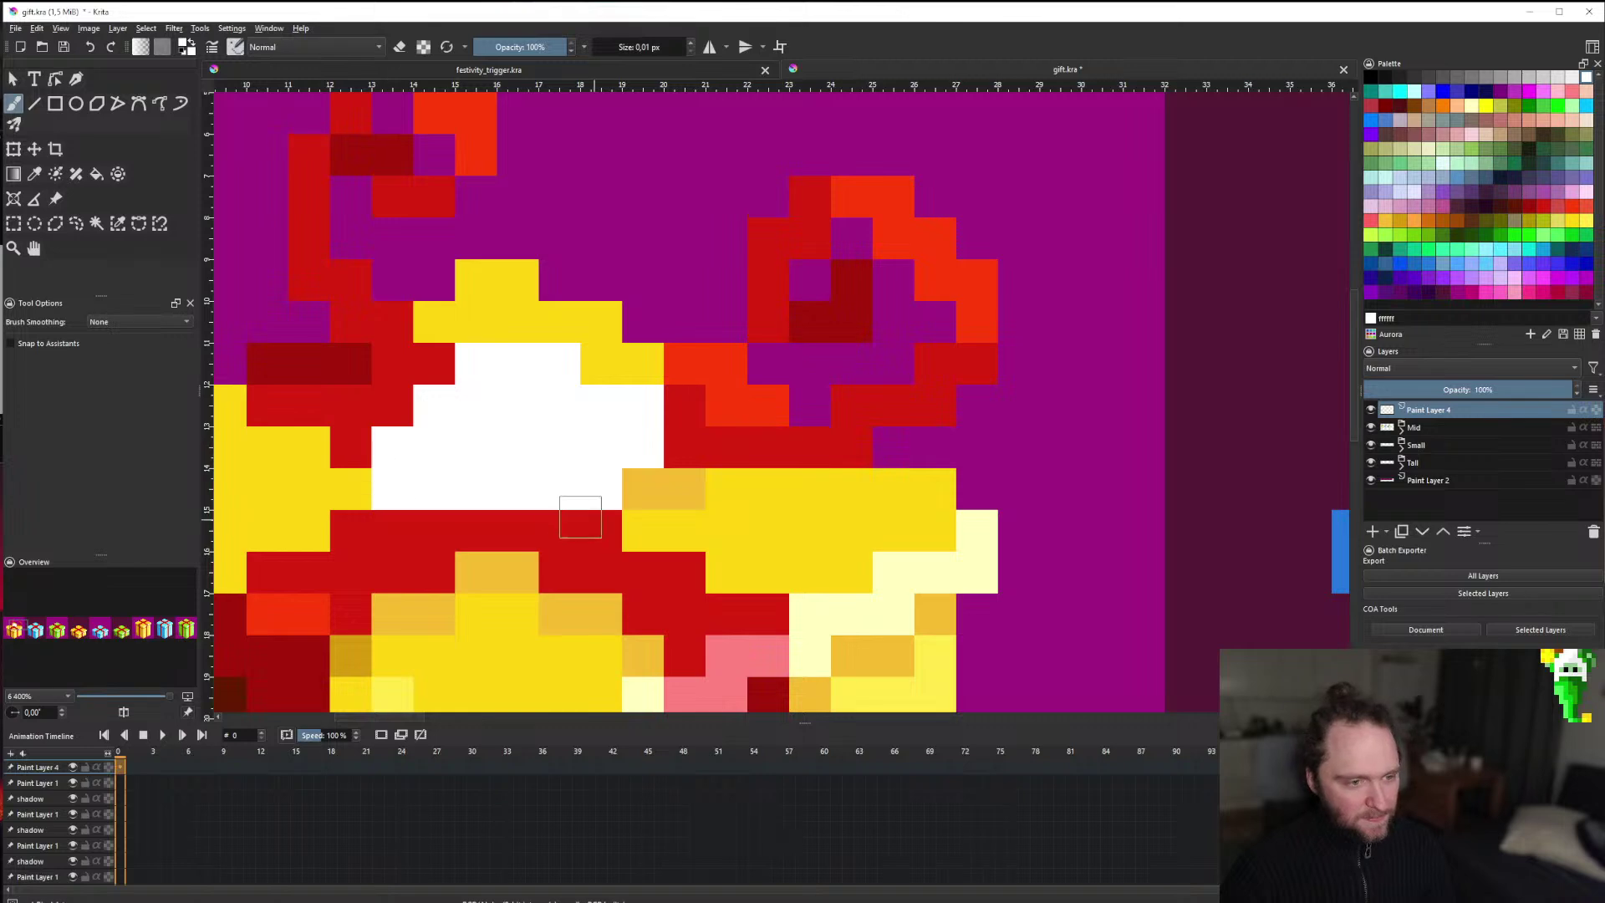
pyautogui.moveTo(580, 517)
pyautogui.mouseDown()
pyautogui.moveTo(496, 513)
pyautogui.moveTo(569, 526)
pyautogui.mouseUp()
pyautogui.scroll(-6, 602, 525)
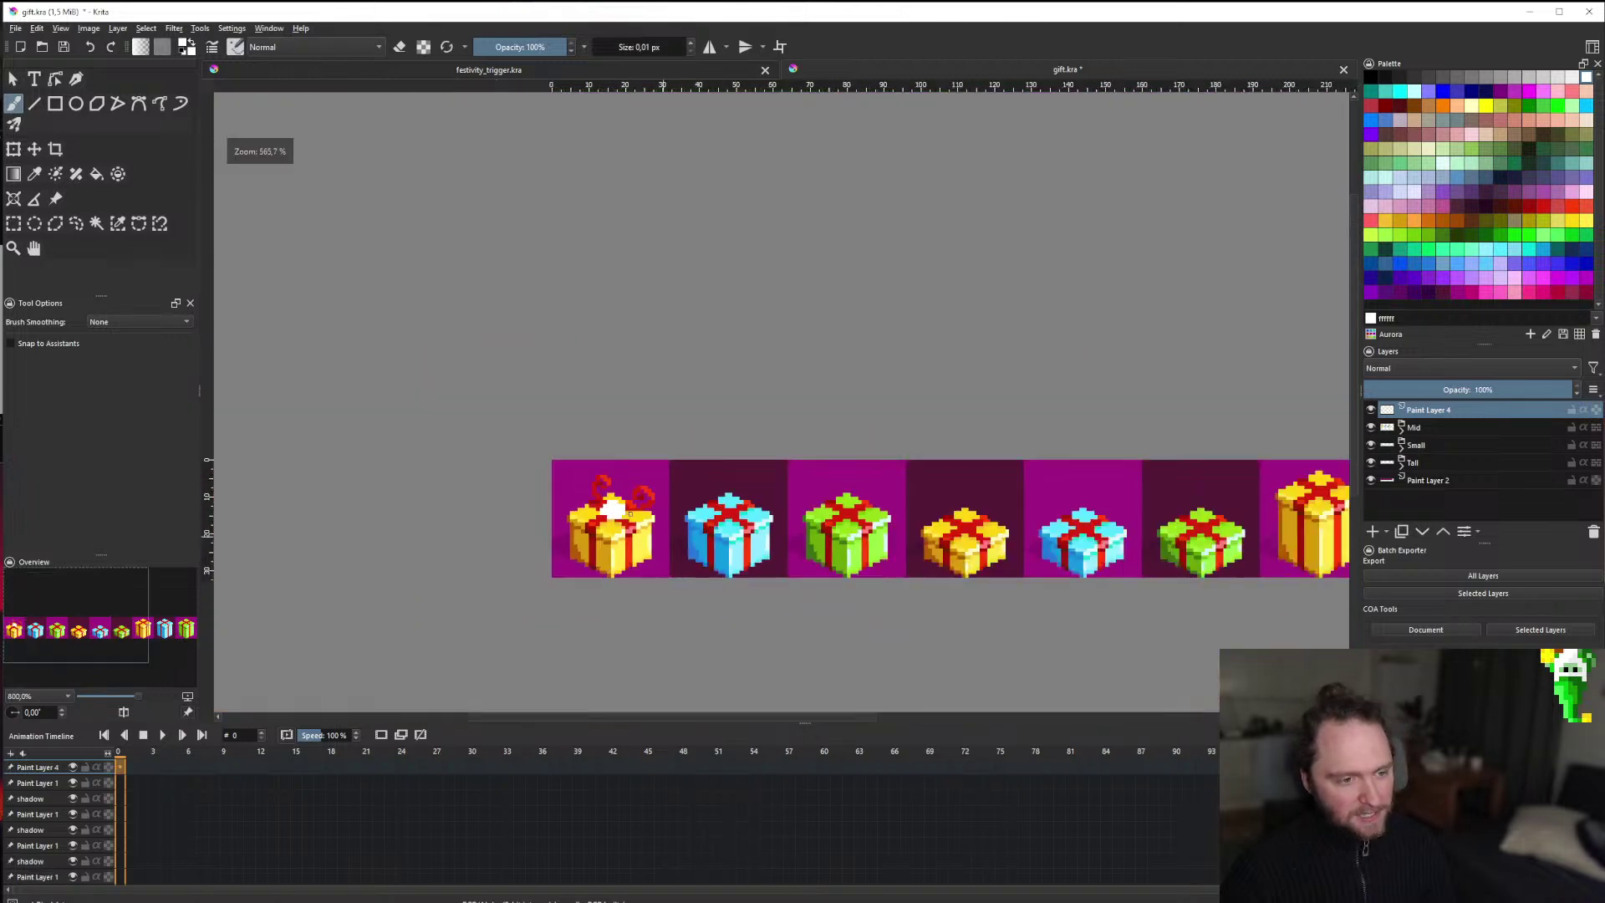
# Try two staggered near-black (222222) dashes as writing on the white patch atop the yellow box.
pyautogui.scroll(3, 628, 522)
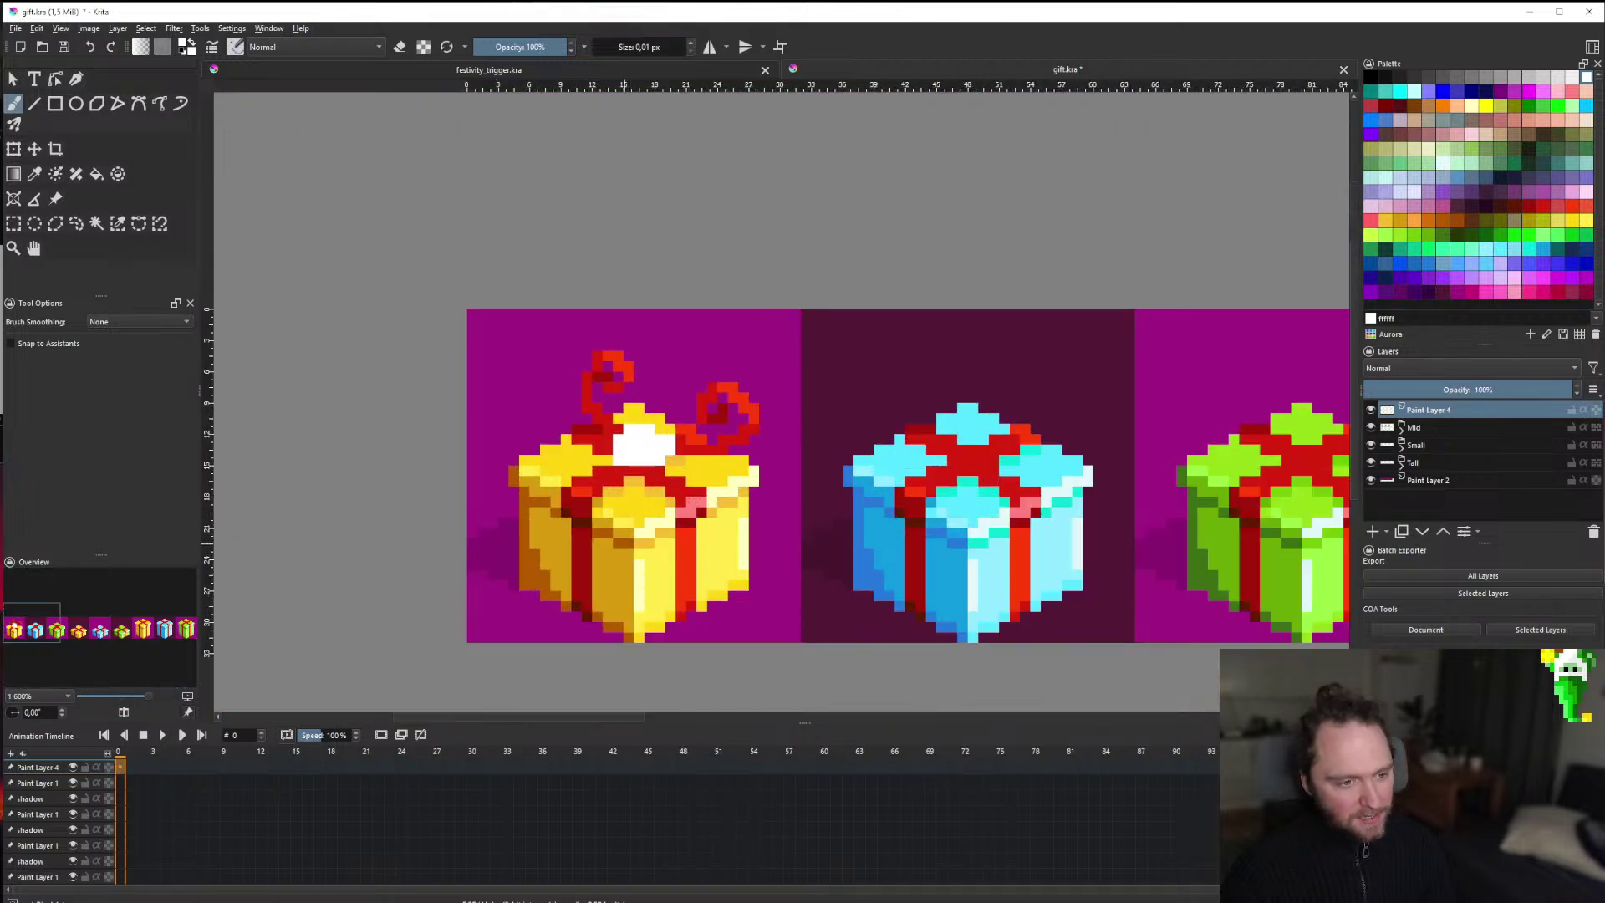
pyautogui.scroll(3, 637, 469)
pyautogui.scroll(-4, 645, 535)
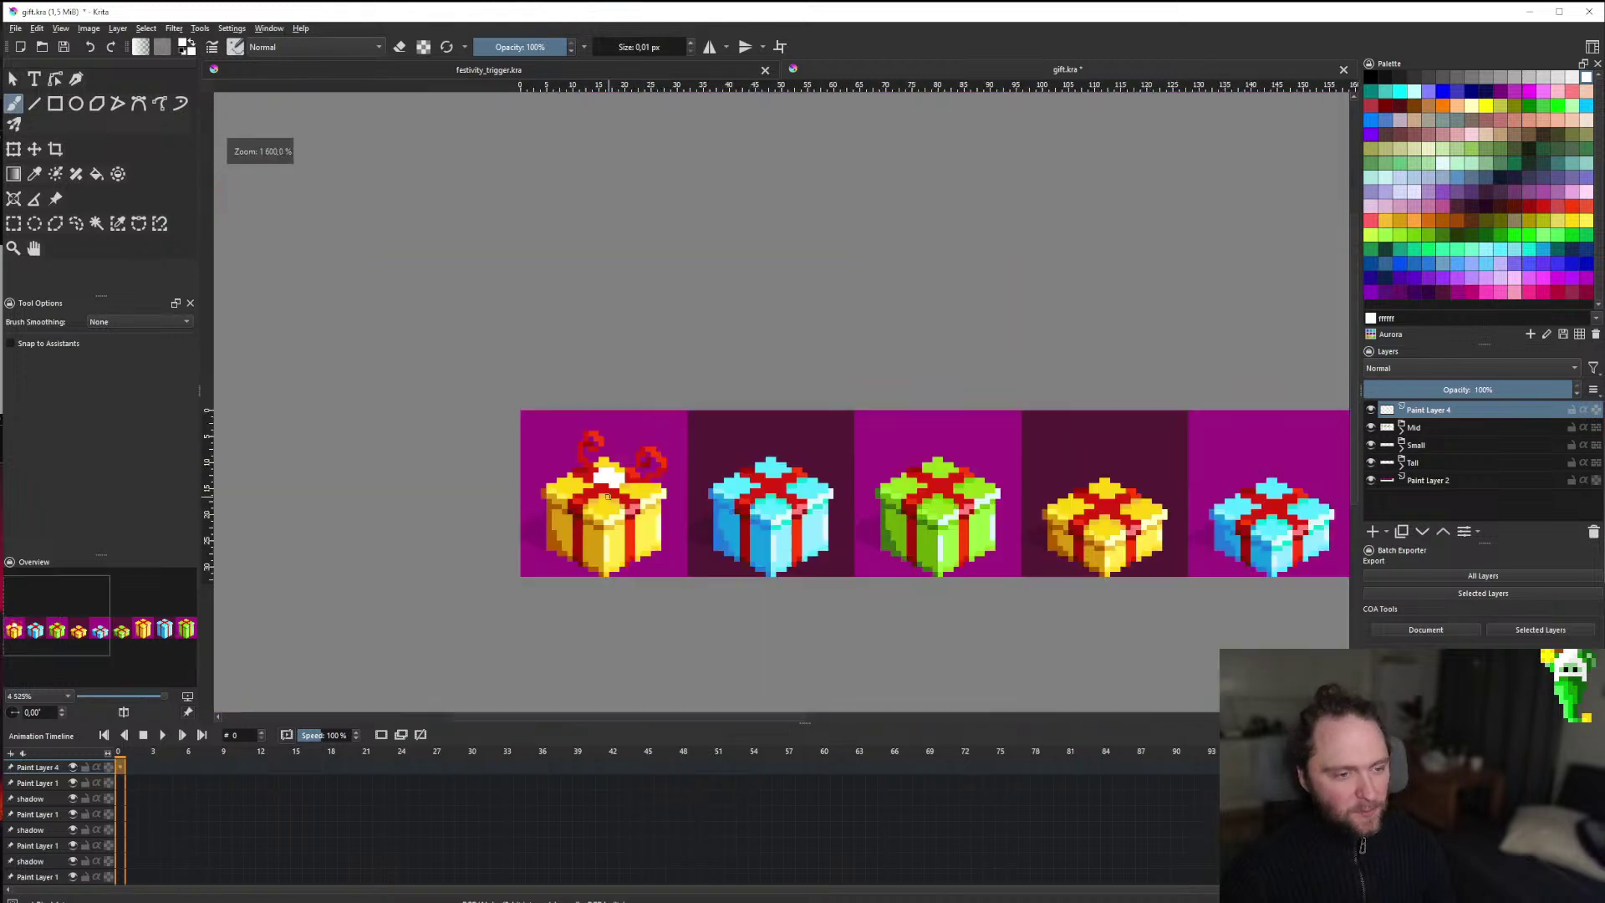
pyautogui.scroll(4, 598, 399)
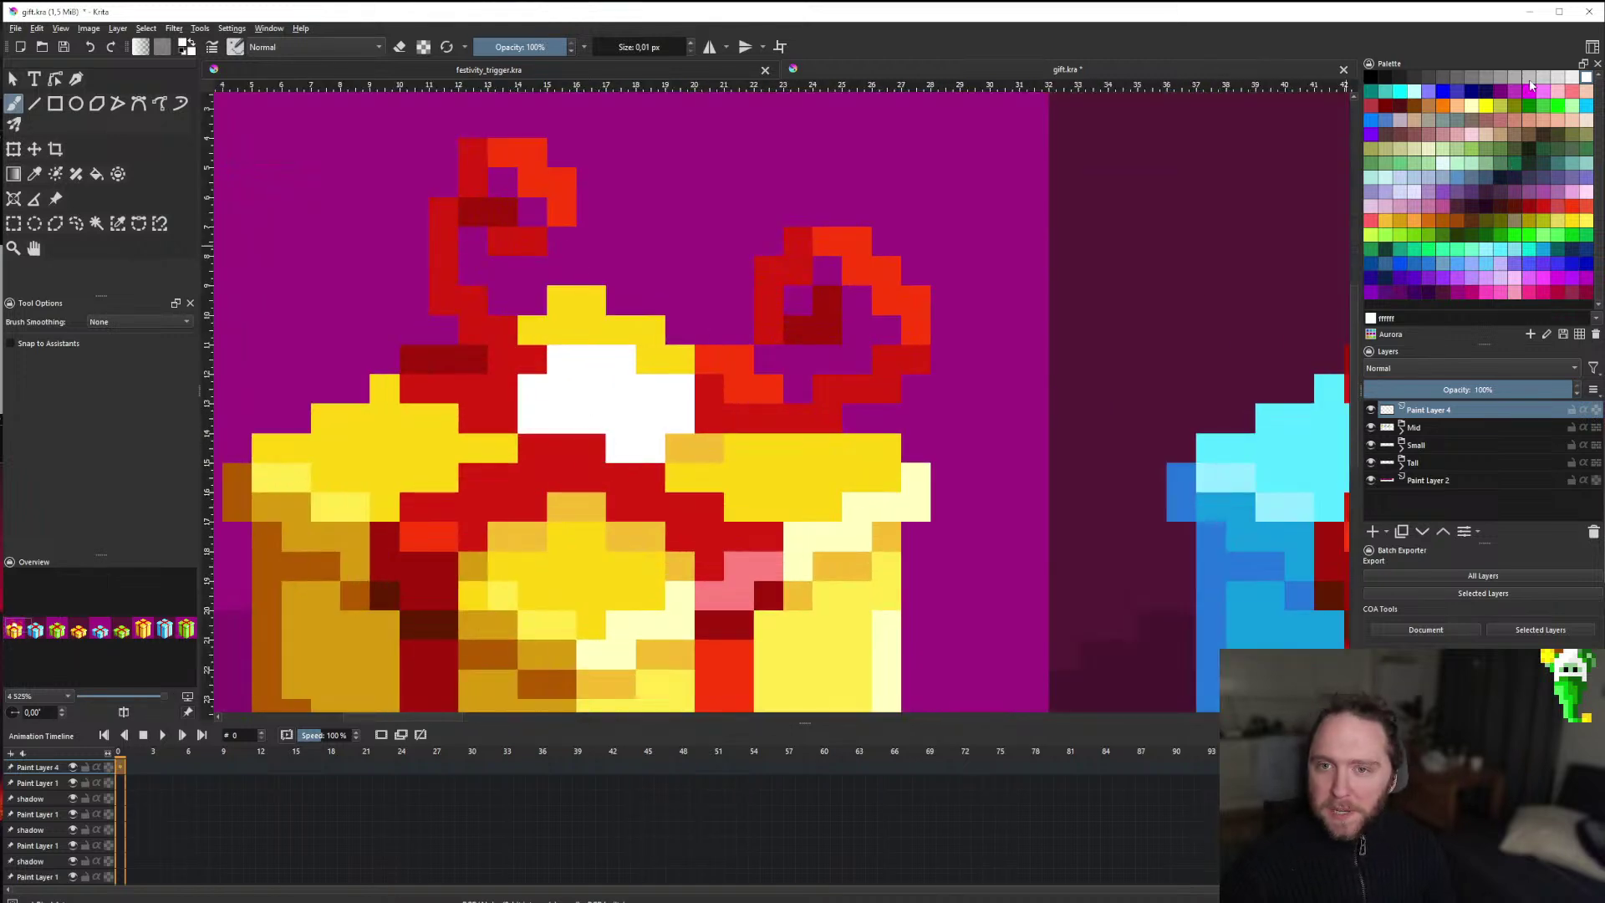
pyautogui.click(533, 362)
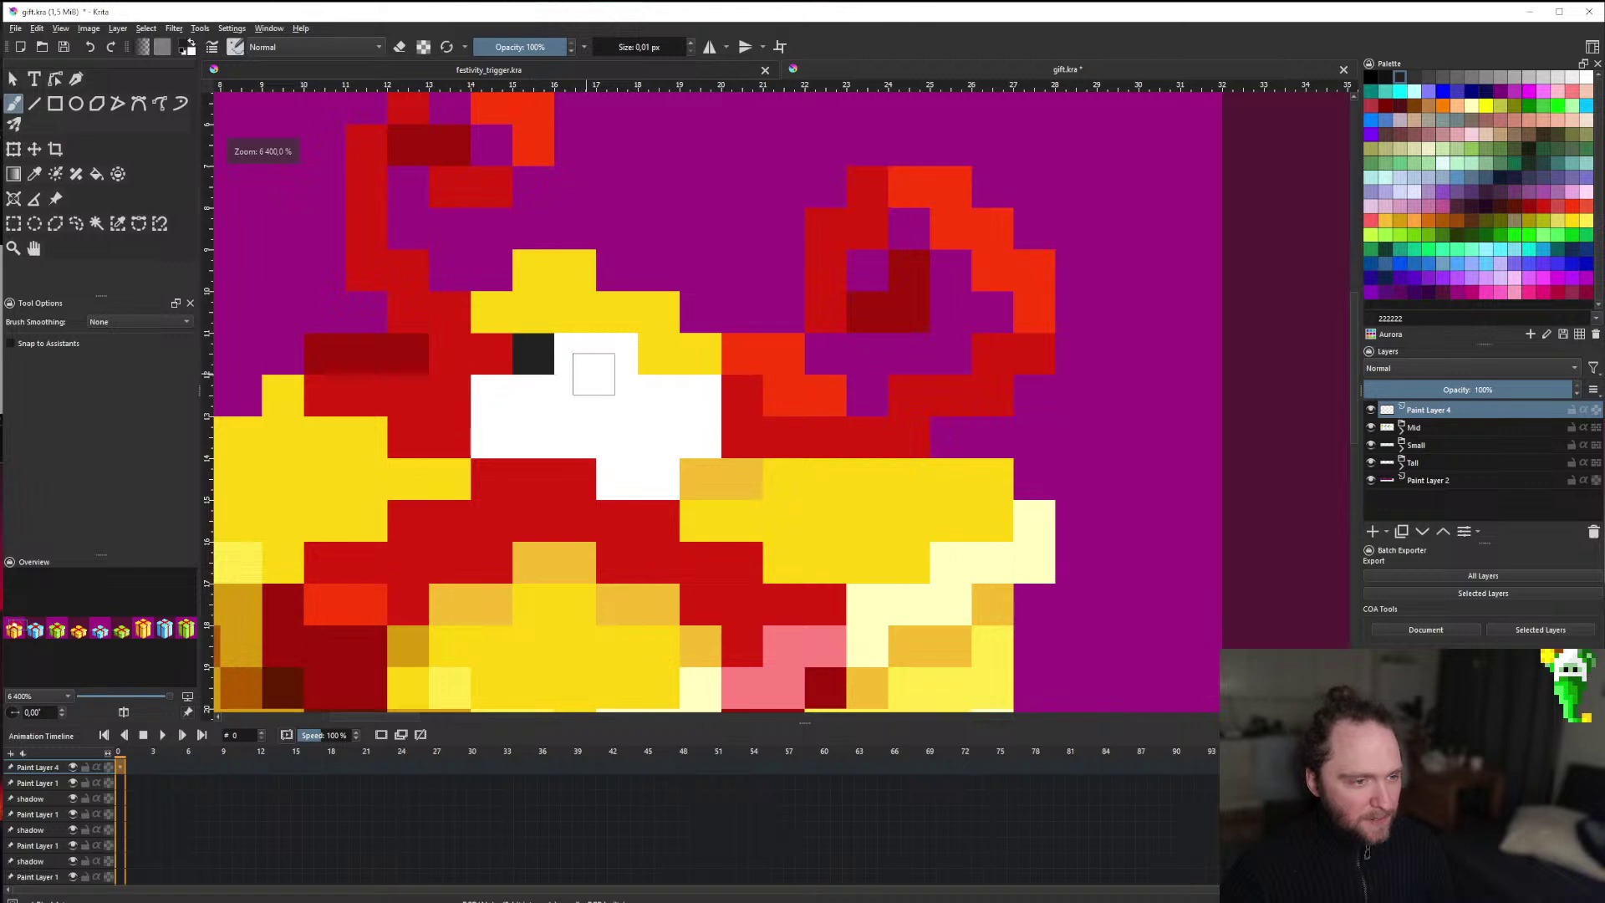
pyautogui.hotkey('ctrl', 'z')
pyautogui.click(538, 395)
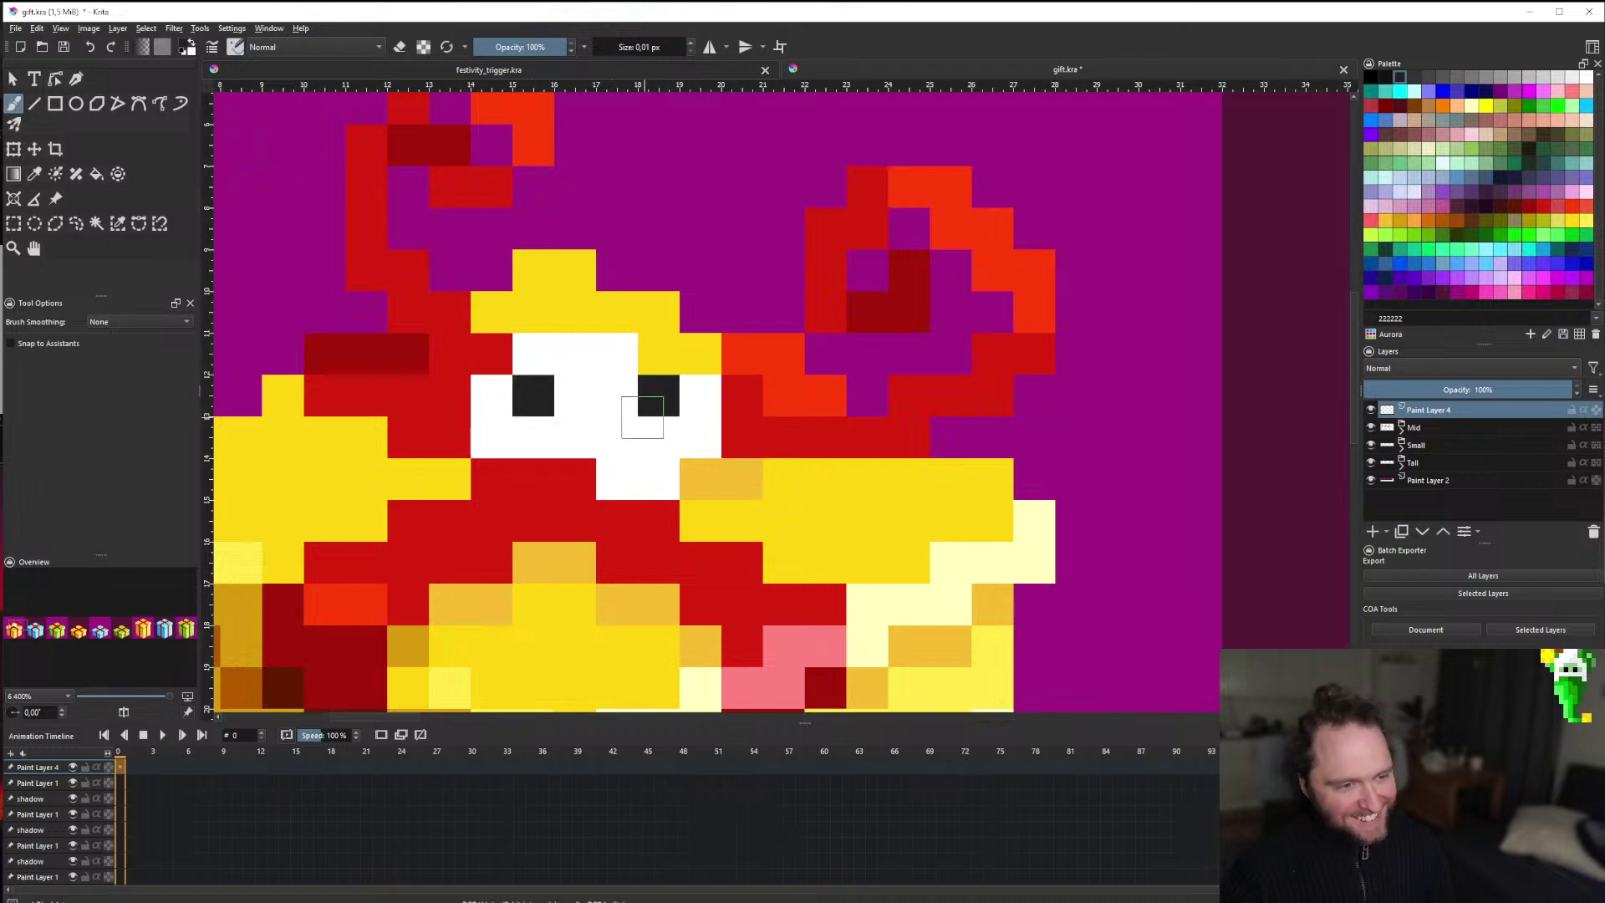
pyautogui.click(575, 396)
pyautogui.click(616, 437)
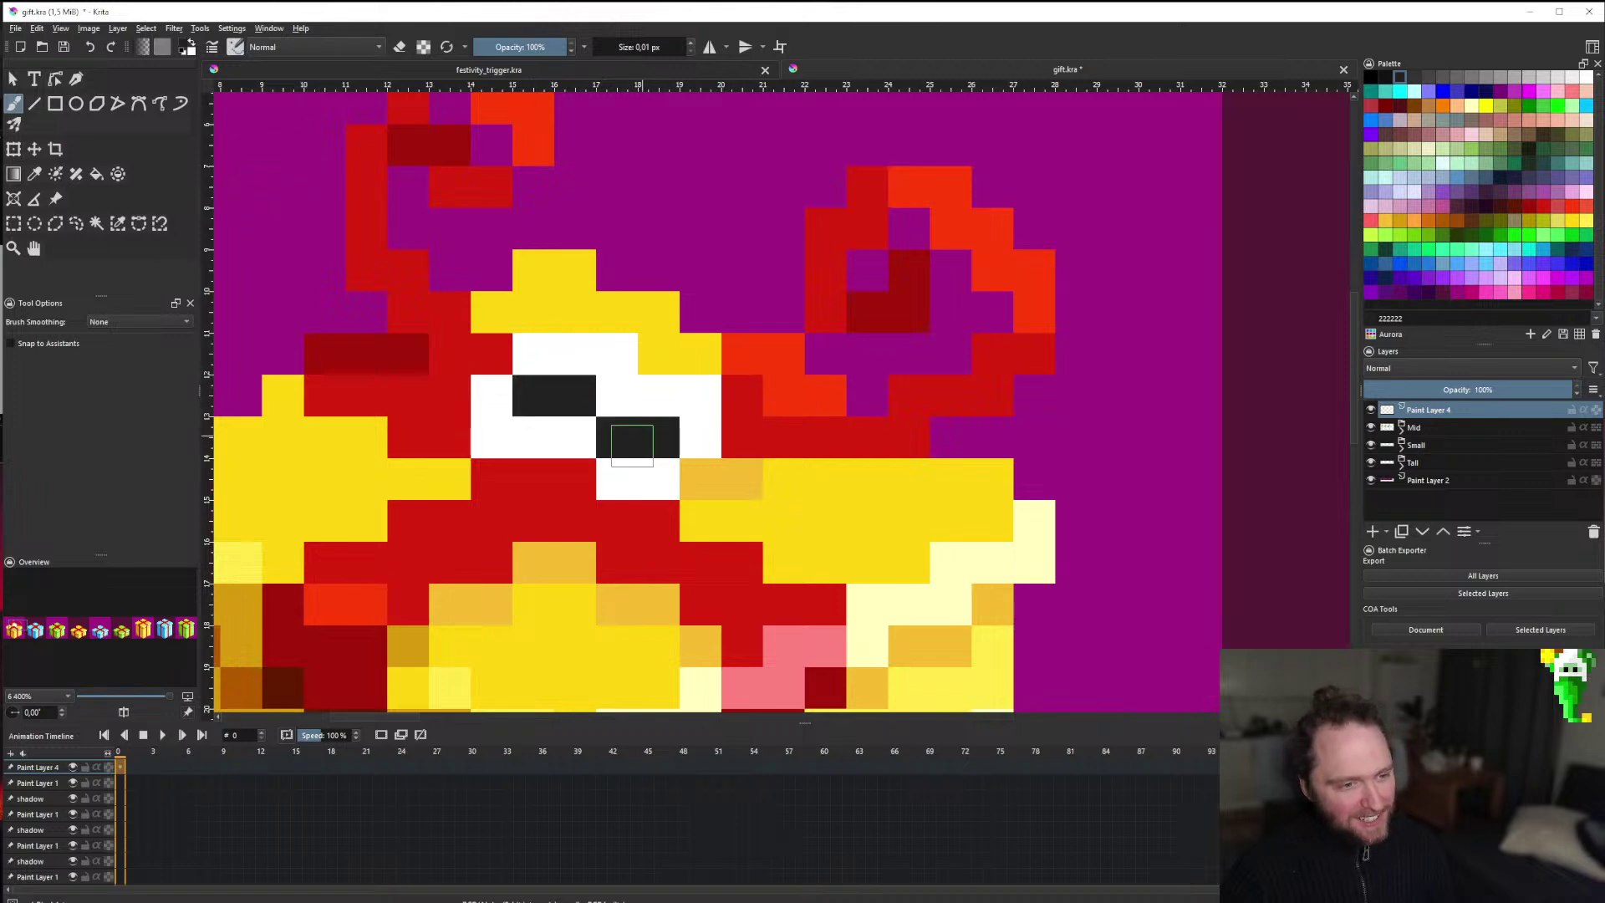
pyautogui.scroll(-10, 621, 467)
pyautogui.scroll(10, 621, 467)
pyautogui.hotkey('ctrl', 'z')
pyautogui.hotkey('ctrl', 'z')
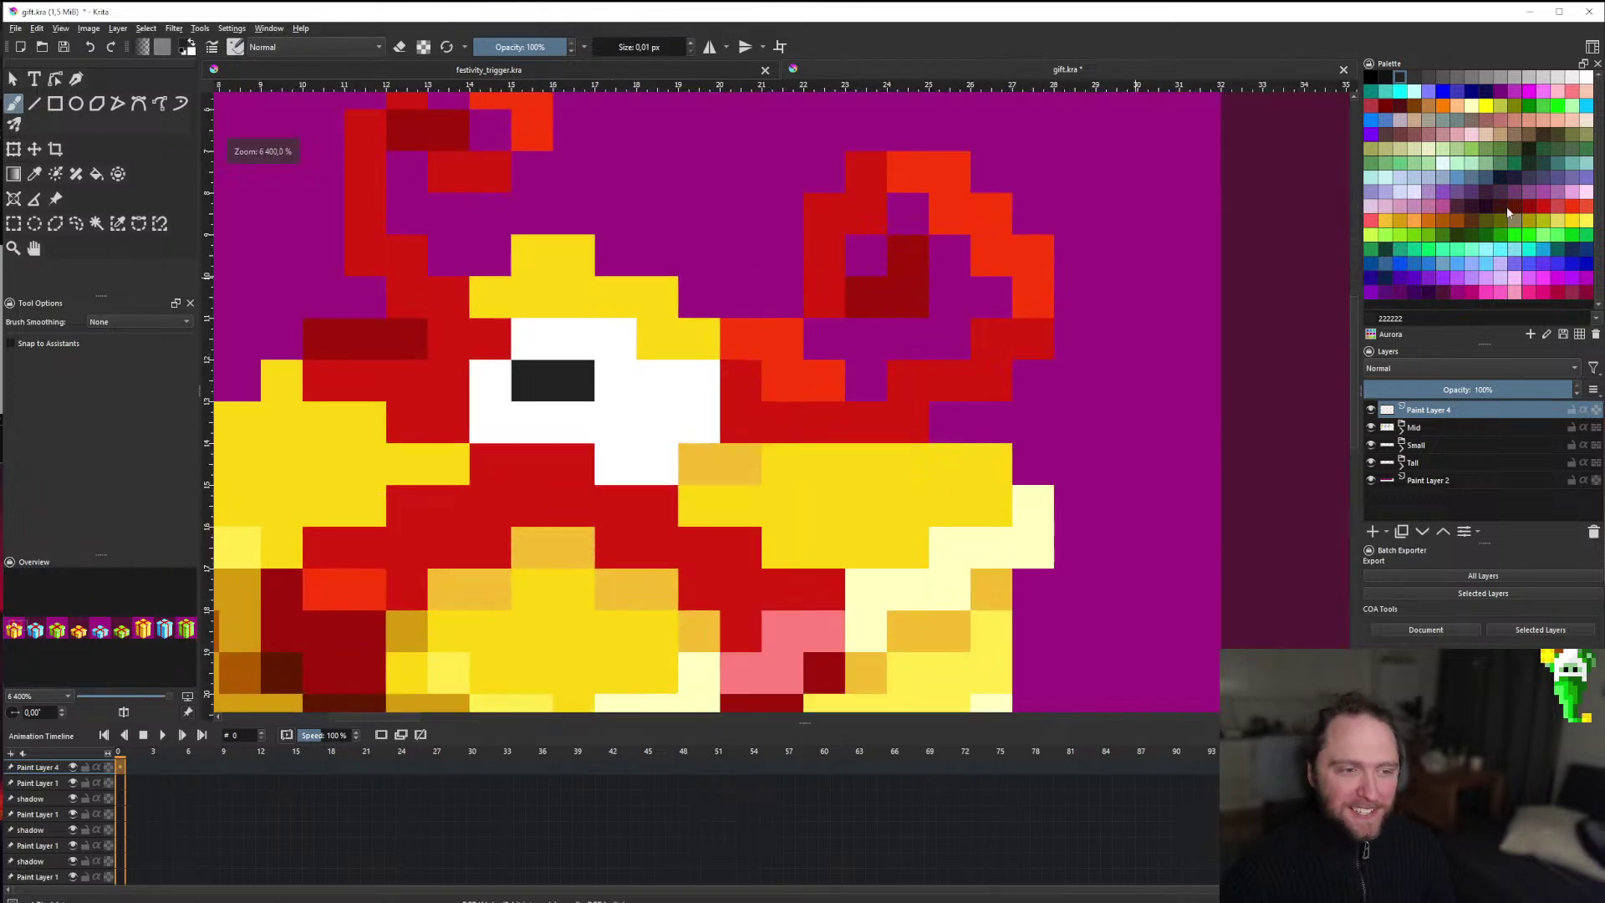
# Paint two staggered two-pixel dashes in mid grey (666666) on the white patch atop the yellow box.
pyautogui.click(1455, 80)
pyautogui.hotkey('ctrl', 'z')
pyautogui.moveTo(616, 422); pyautogui.dragTo(657, 422)
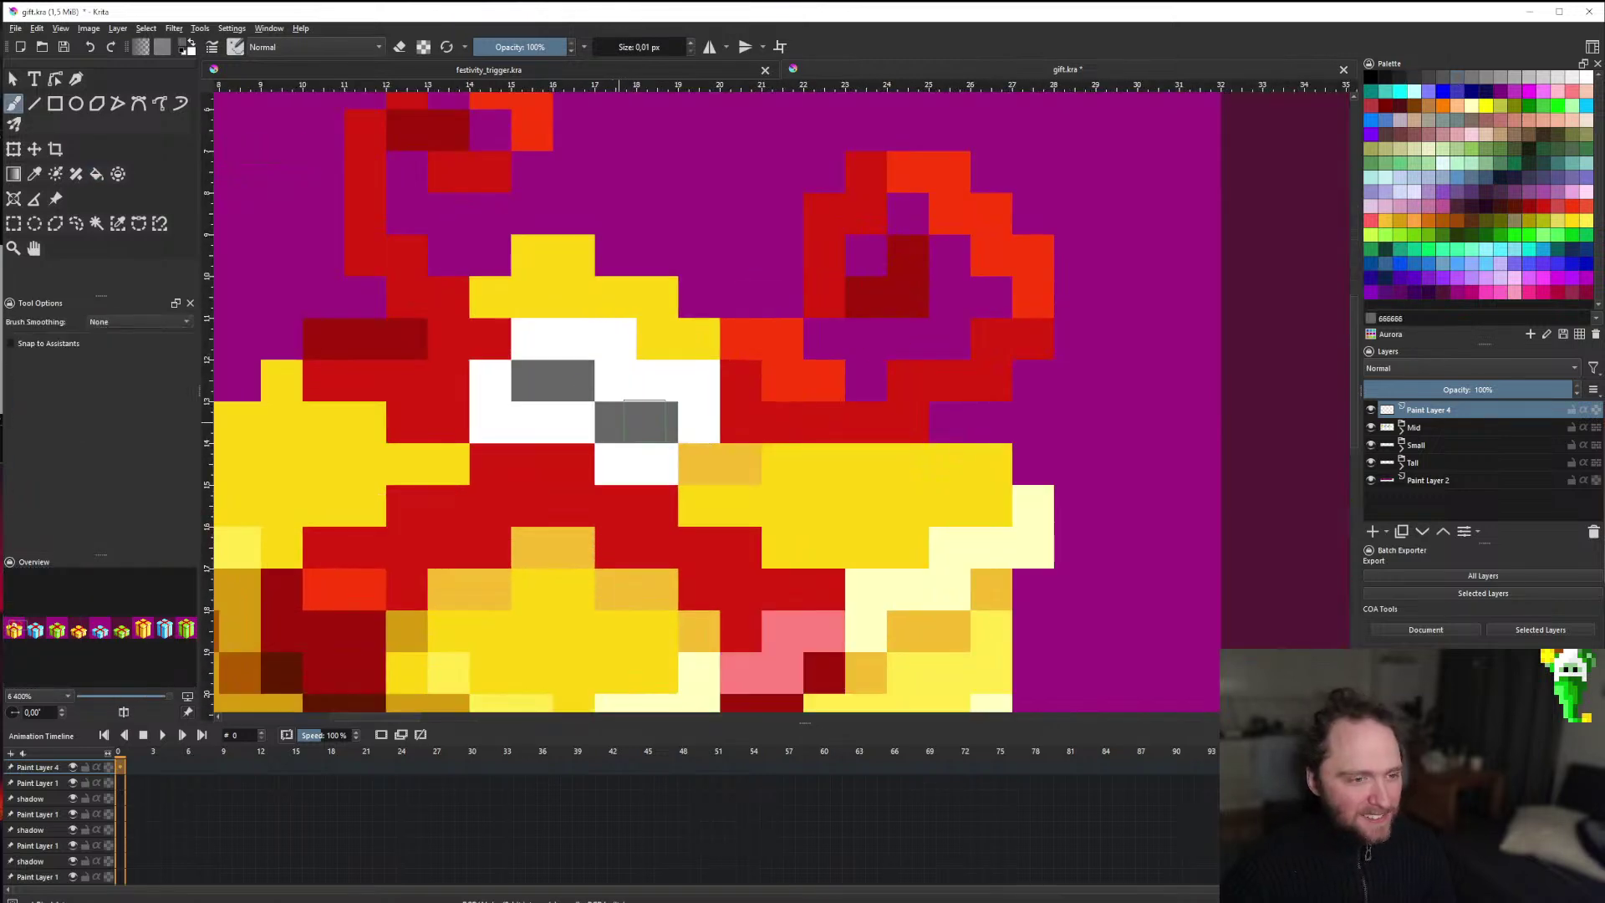
pyautogui.scroll(-11, 657, 422)
pyautogui.scroll(2, 627, 509)
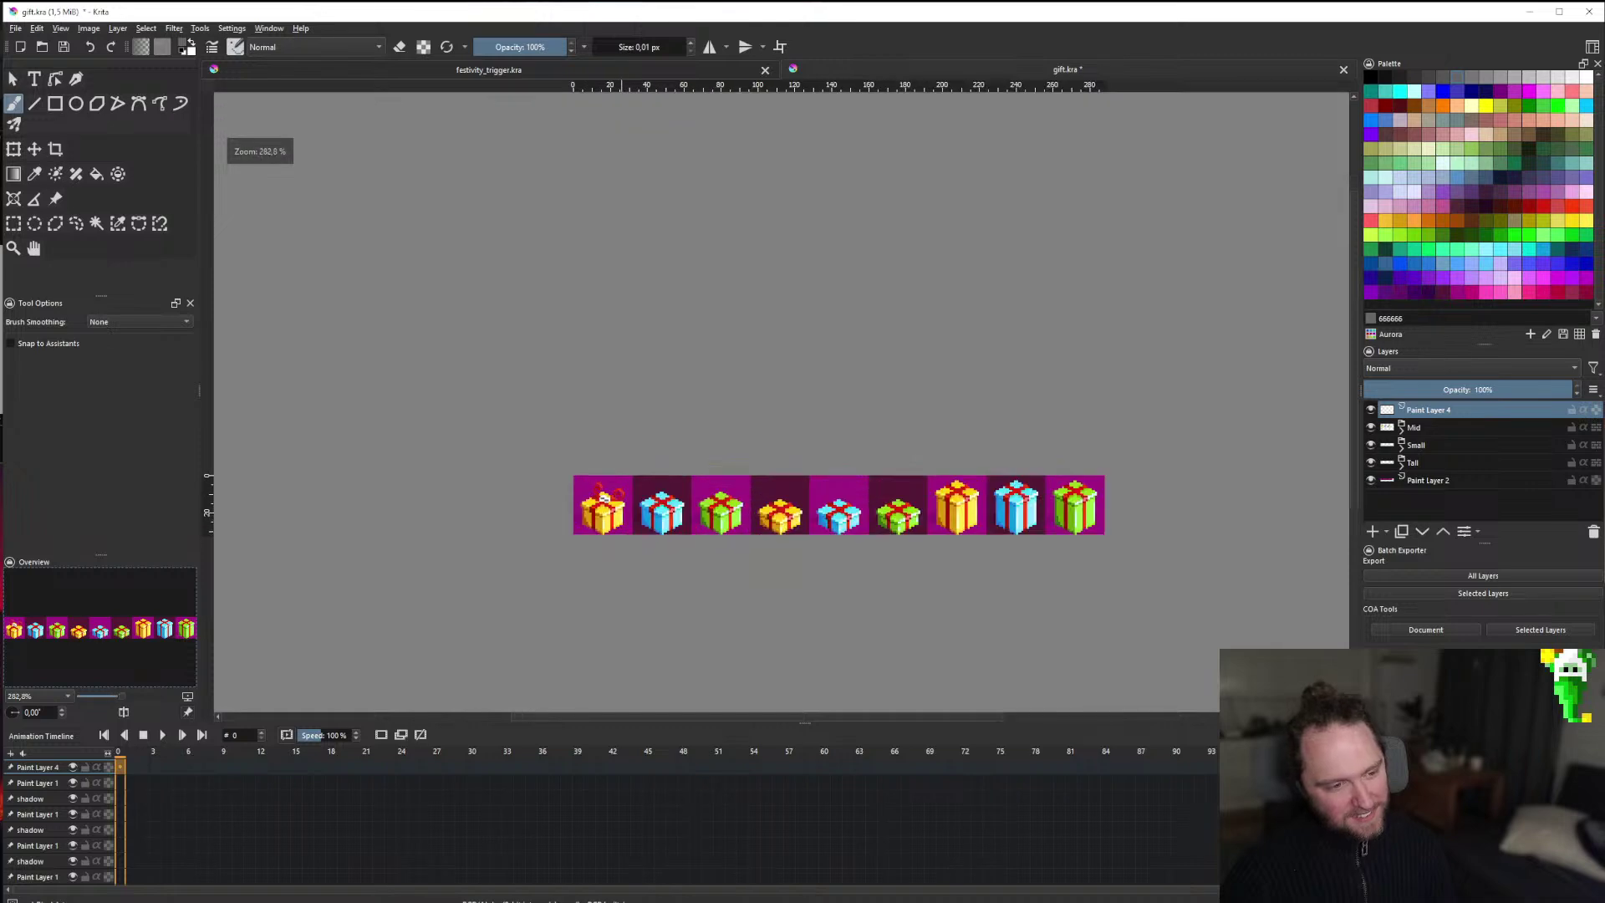
pyautogui.scroll(-2, 616, 493)
pyautogui.scroll(12, 596, 507)
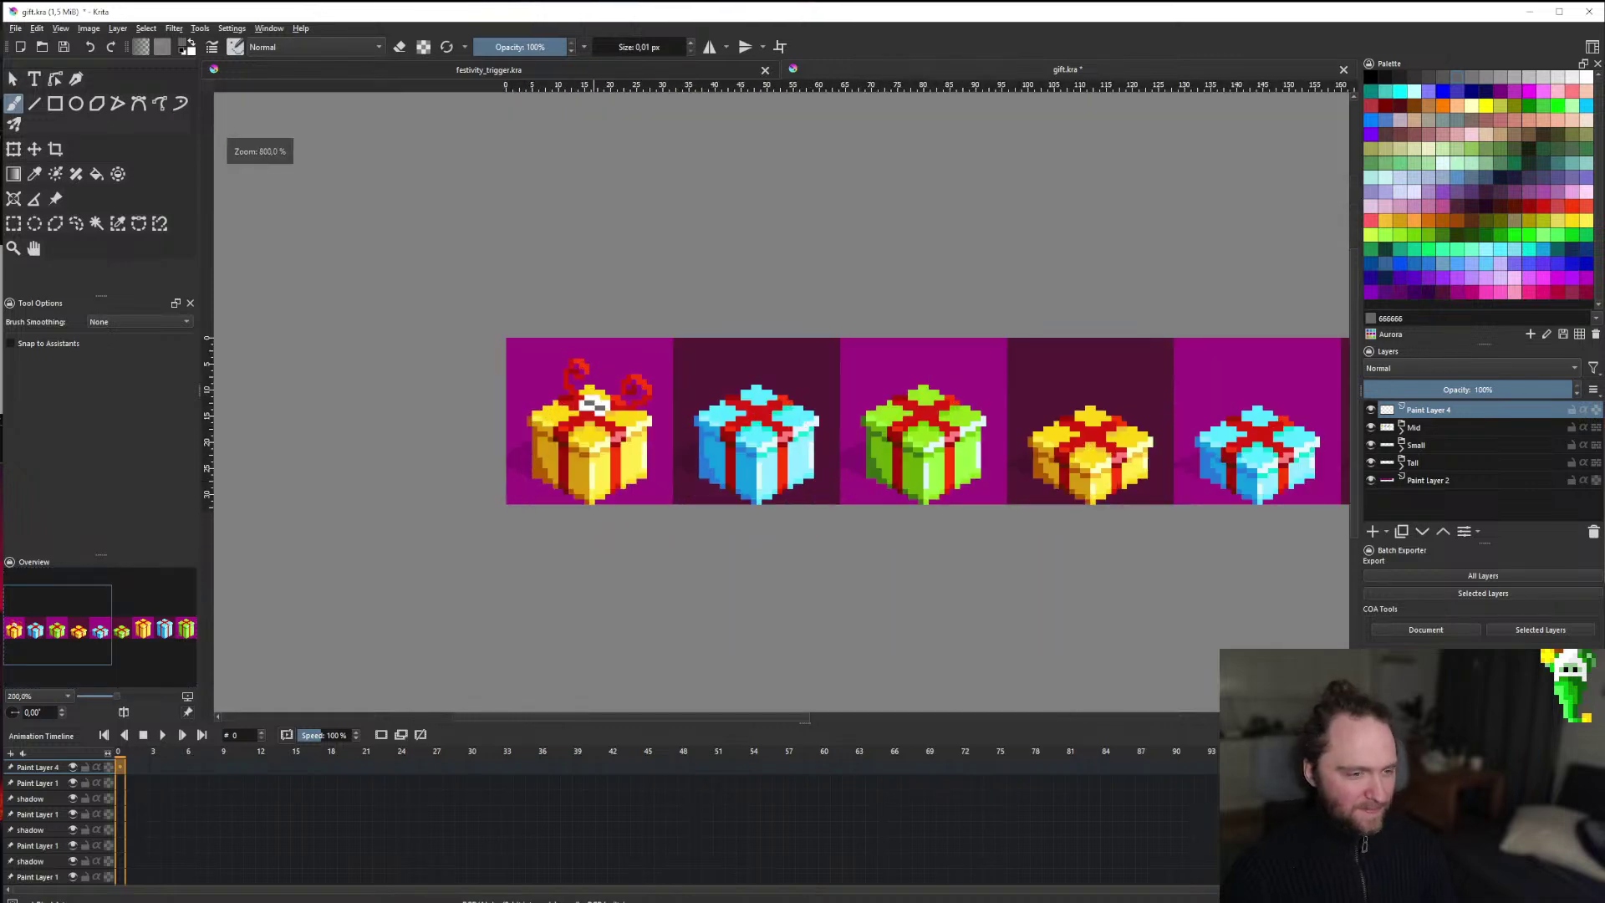
pyautogui.scroll(-4, 594, 446)
pyautogui.scroll(3, 593, 446)
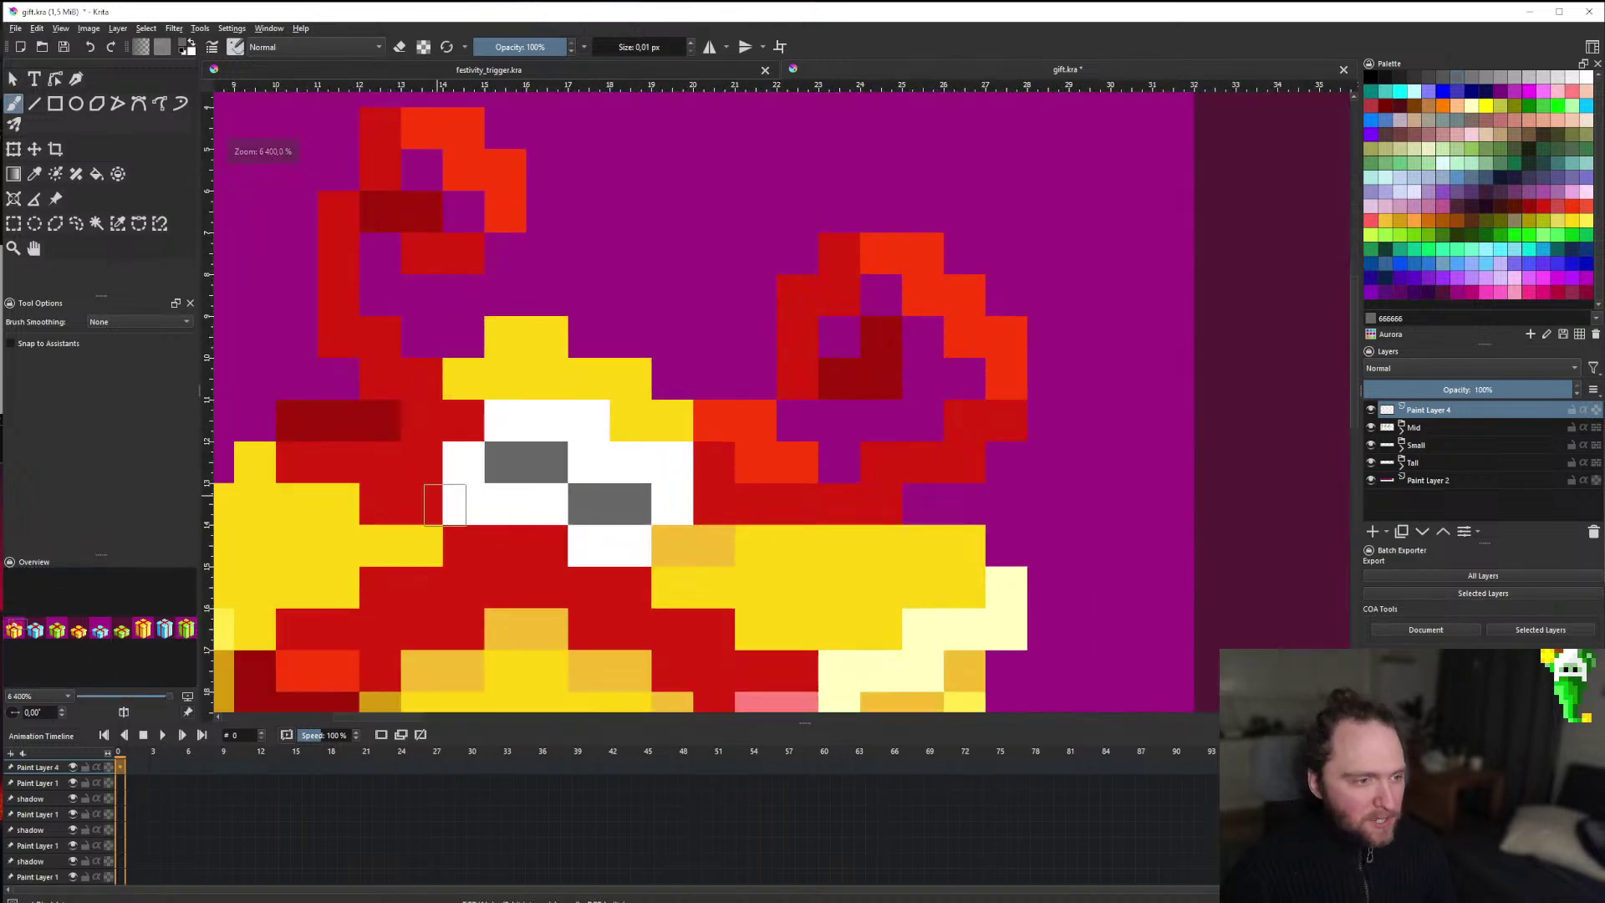
pyautogui.scroll(-4, 549, 460)
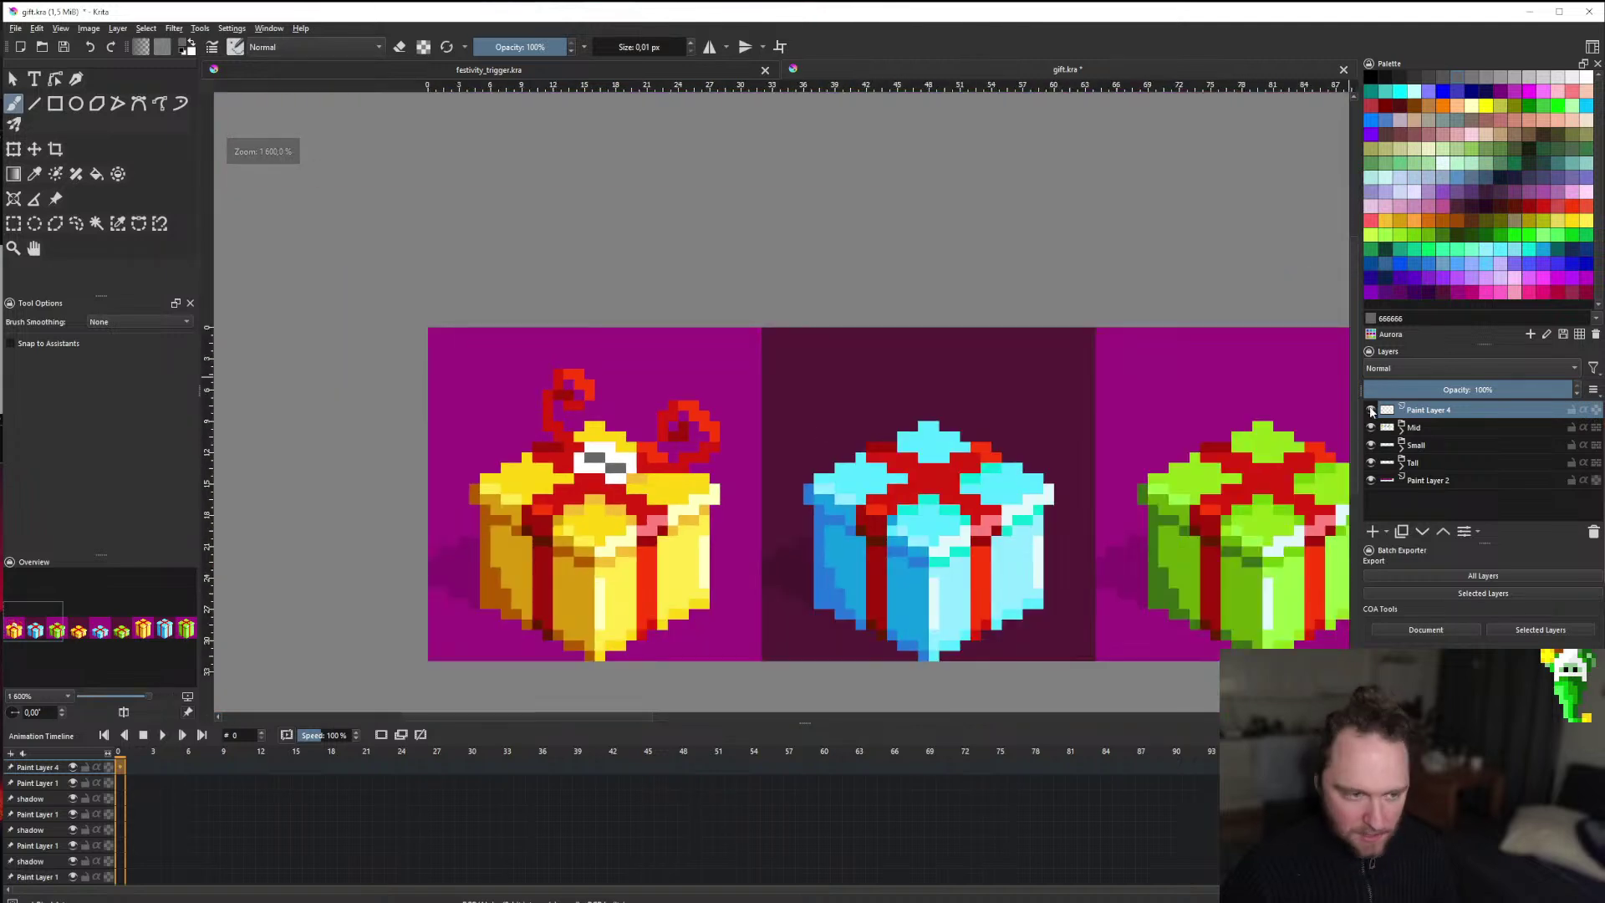
# Move the bow layer up one pixel, to position 11 px, 3 px.
pyautogui.press('t')
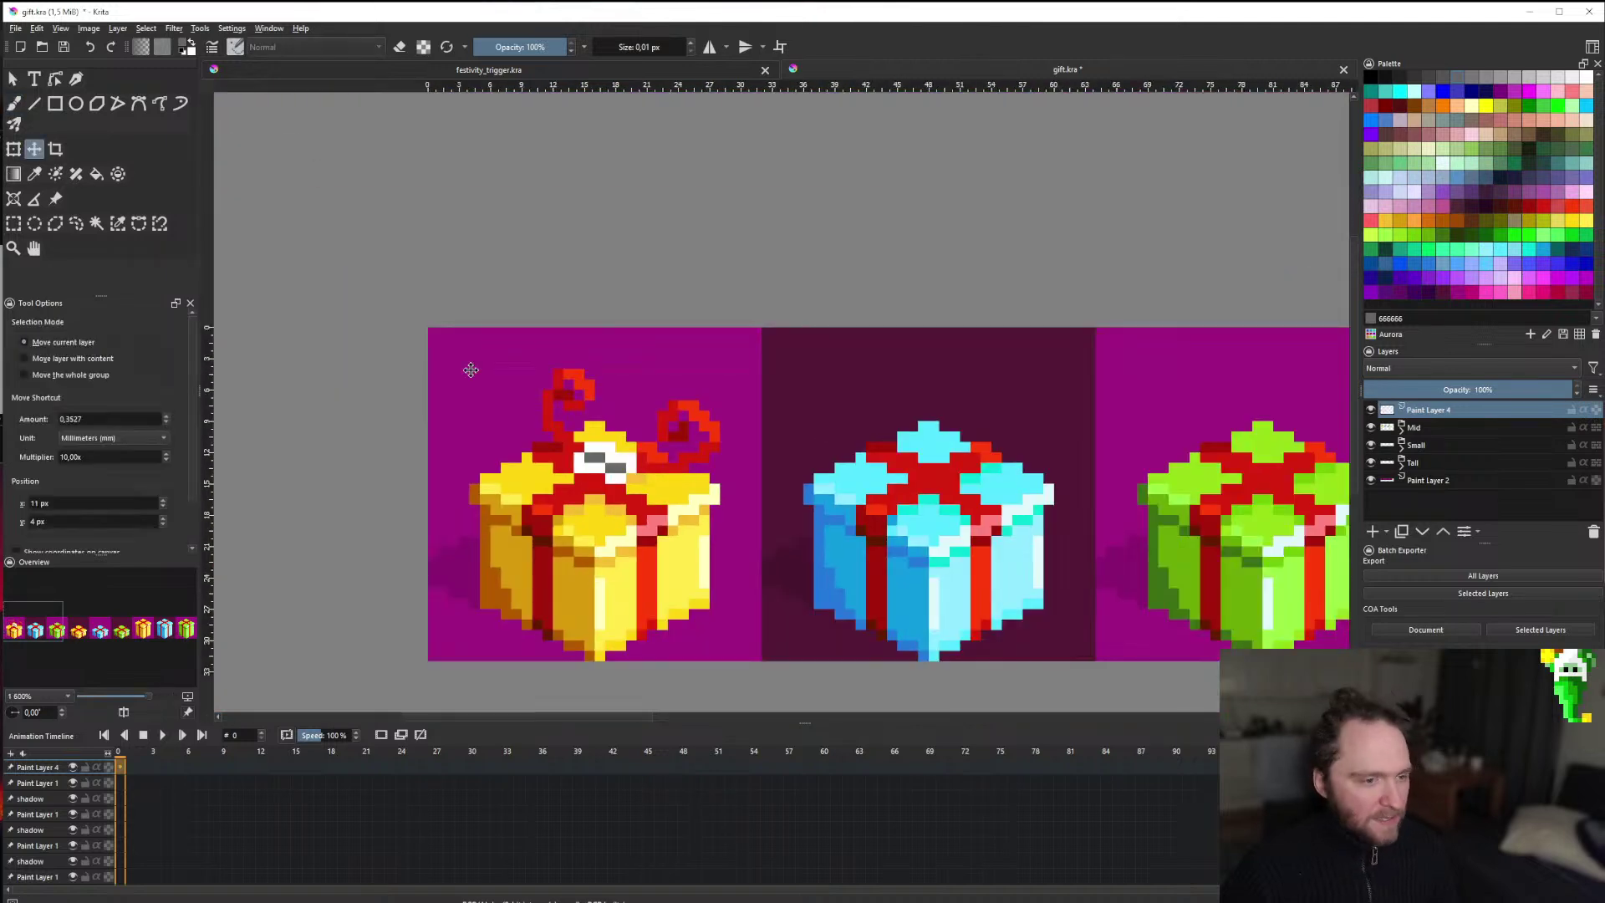
pyautogui.moveTo(650, 447)
pyautogui.mouseDown()
pyautogui.moveTo(655, 358)
pyautogui.moveTo(640, 441)
pyautogui.moveTo(698, 472)
pyautogui.moveTo(627, 424)
pyautogui.moveTo(658, 432)
pyautogui.moveTo(606, 585)
pyautogui.moveTo(578, 469)
pyautogui.moveTo(649, 441)
pyautogui.moveTo(673, 449)
pyautogui.moveTo(642, 444)
pyautogui.mouseUp()
pyautogui.press('1')
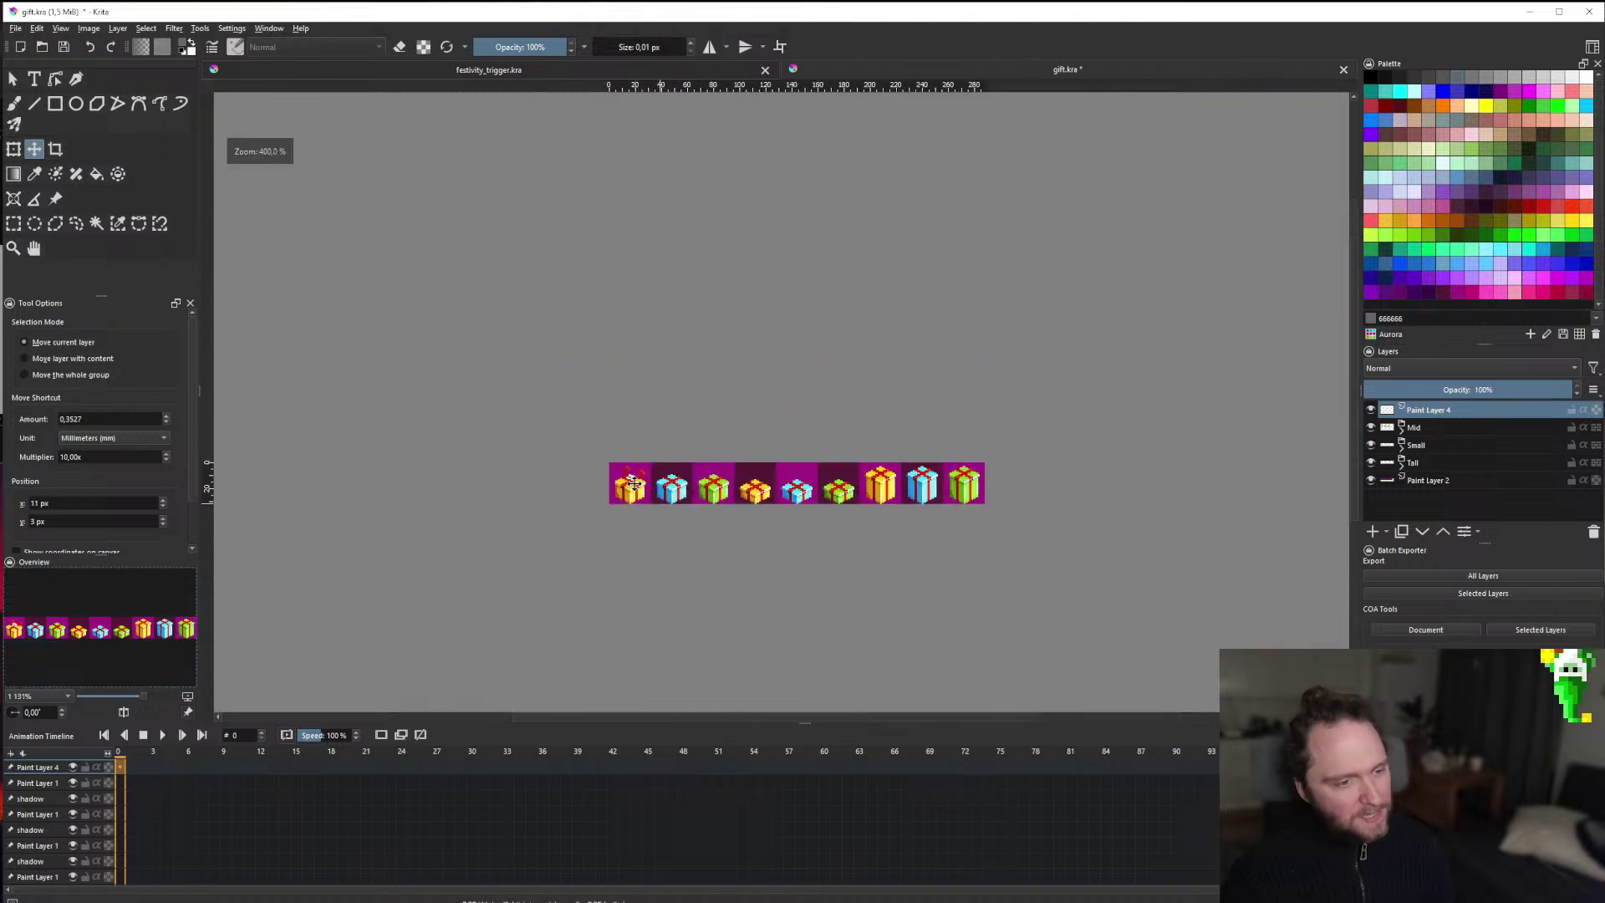
pyautogui.scroll(2, 702, 443)
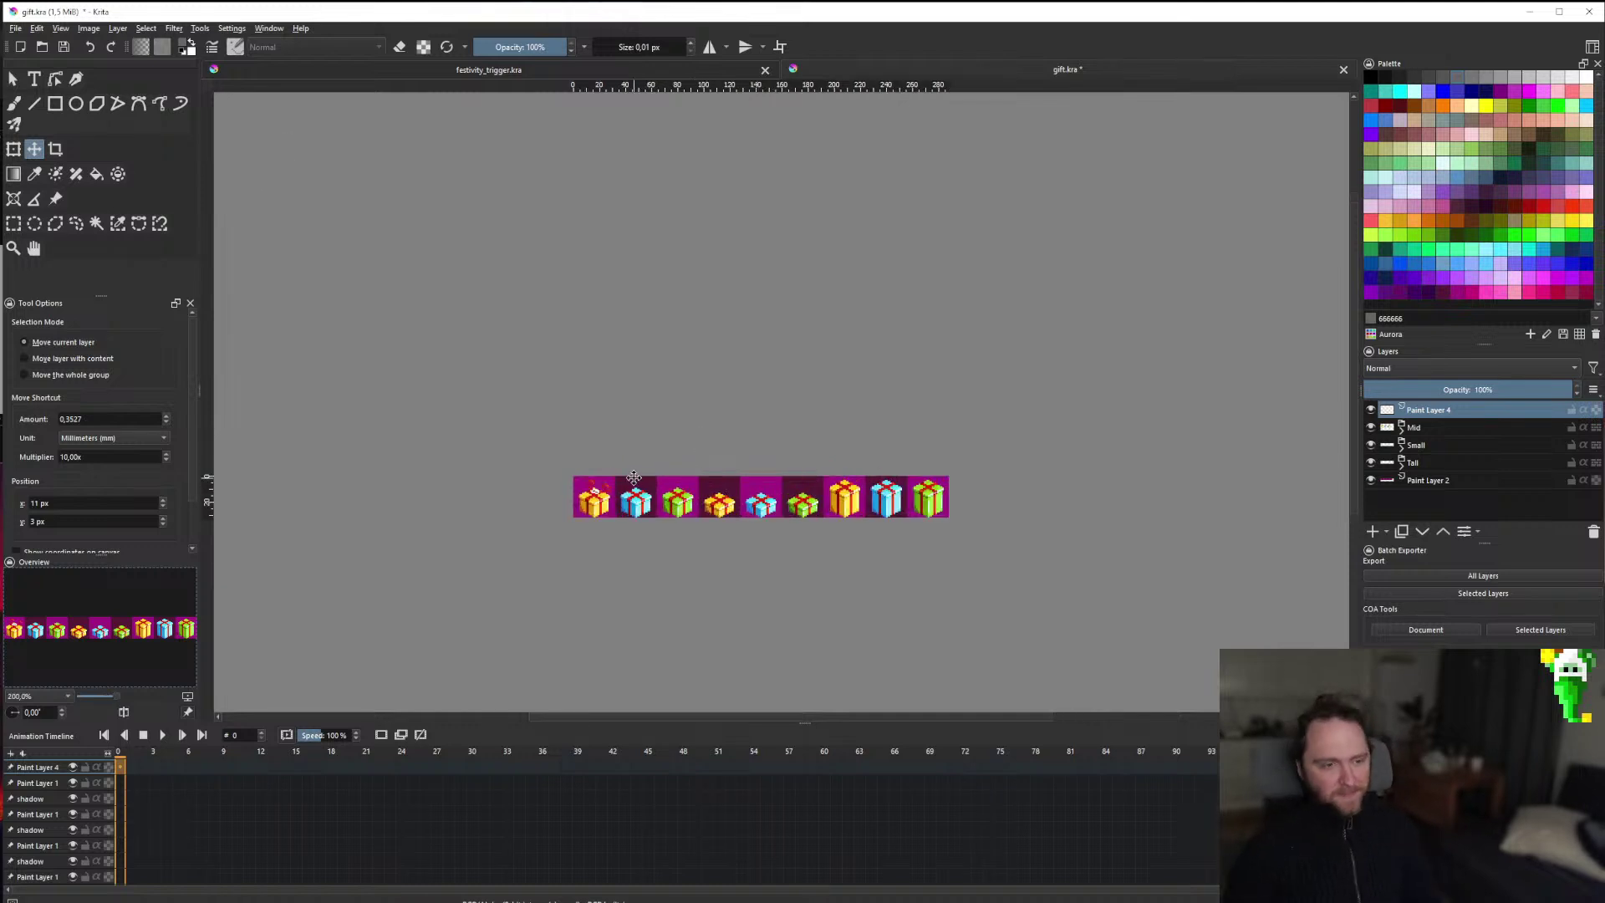
pyautogui.scroll(8, 581, 477)
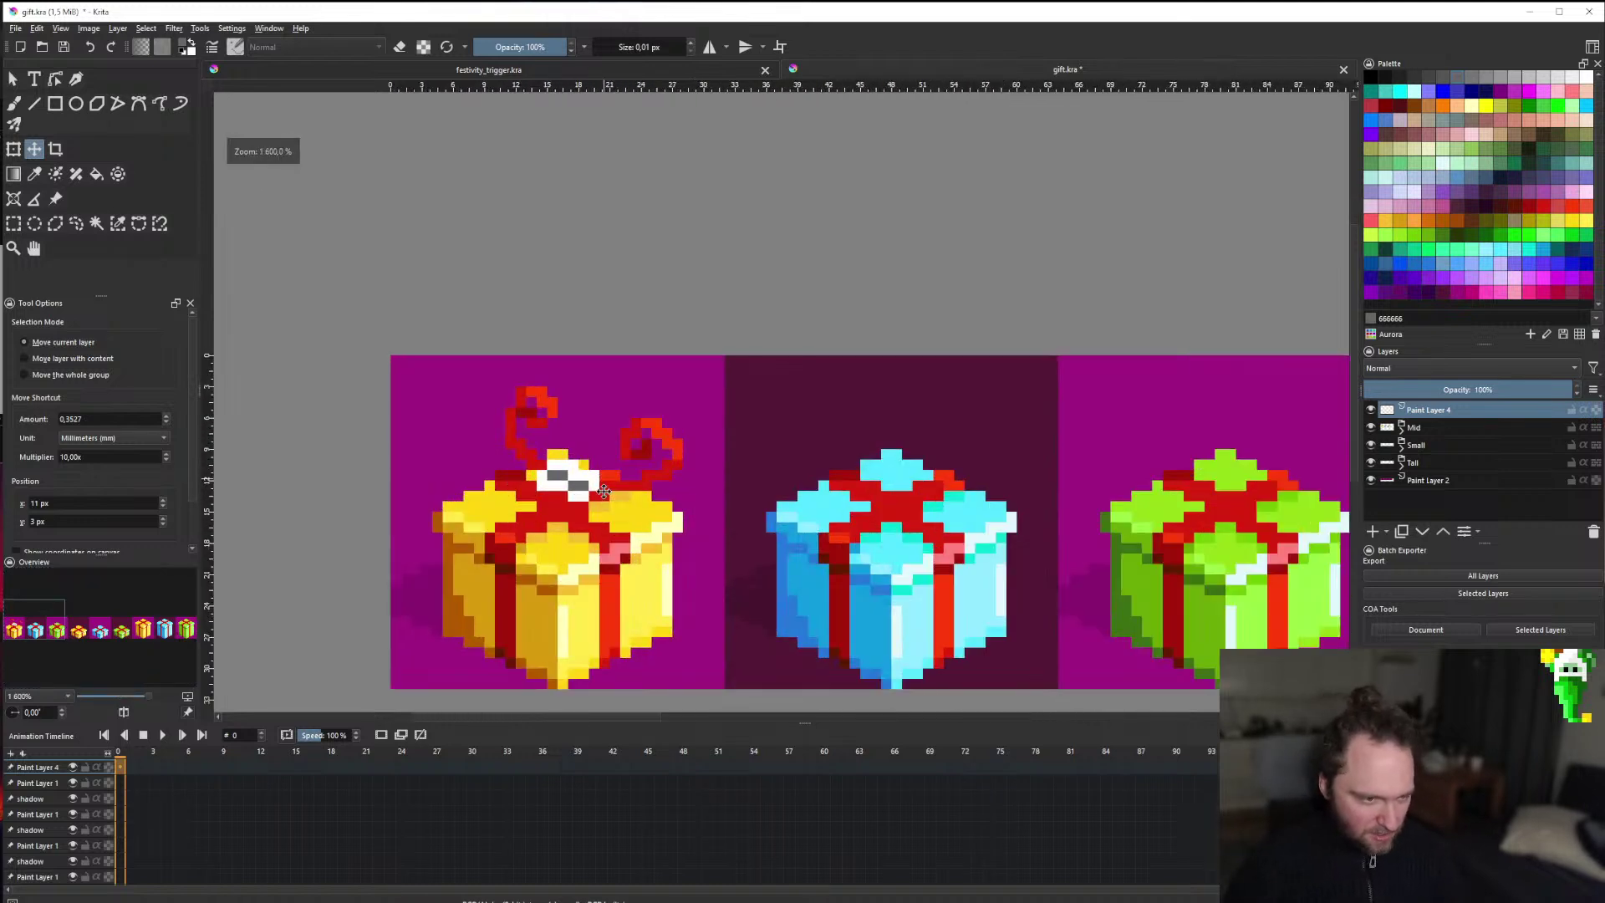
pyautogui.scroll(2, 581, 451)
# Paint two light-pink highlight pixels on the upper-right edge of each ribbon curl.
pyautogui.press('b')
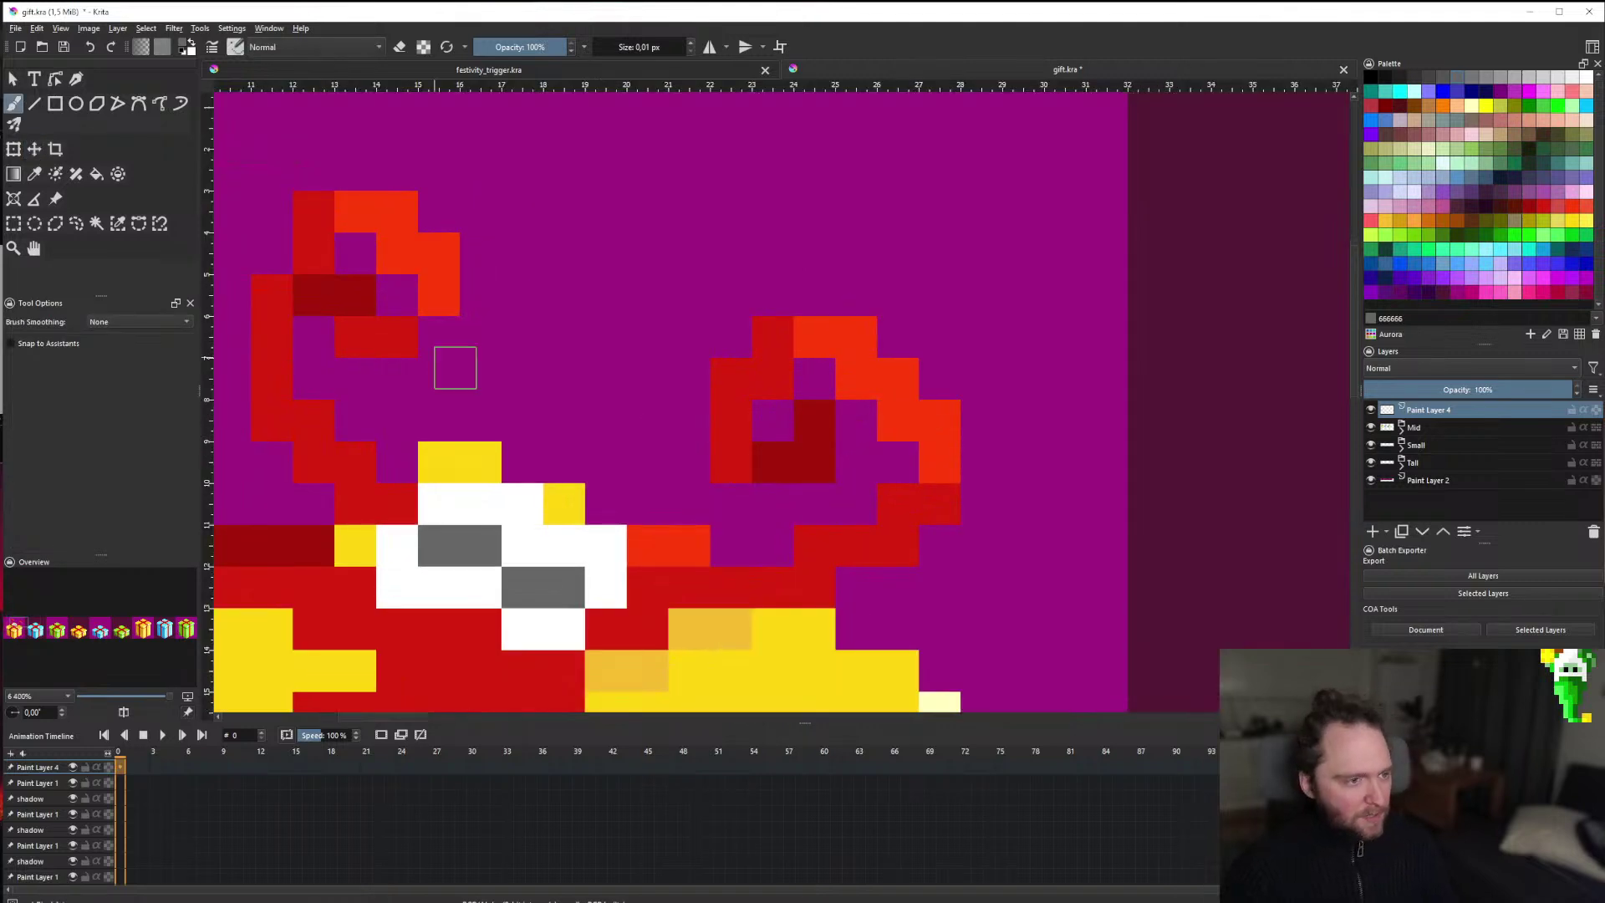
pyautogui.scroll(-10, 590, 416)
pyautogui.scroll(10, 865, 240)
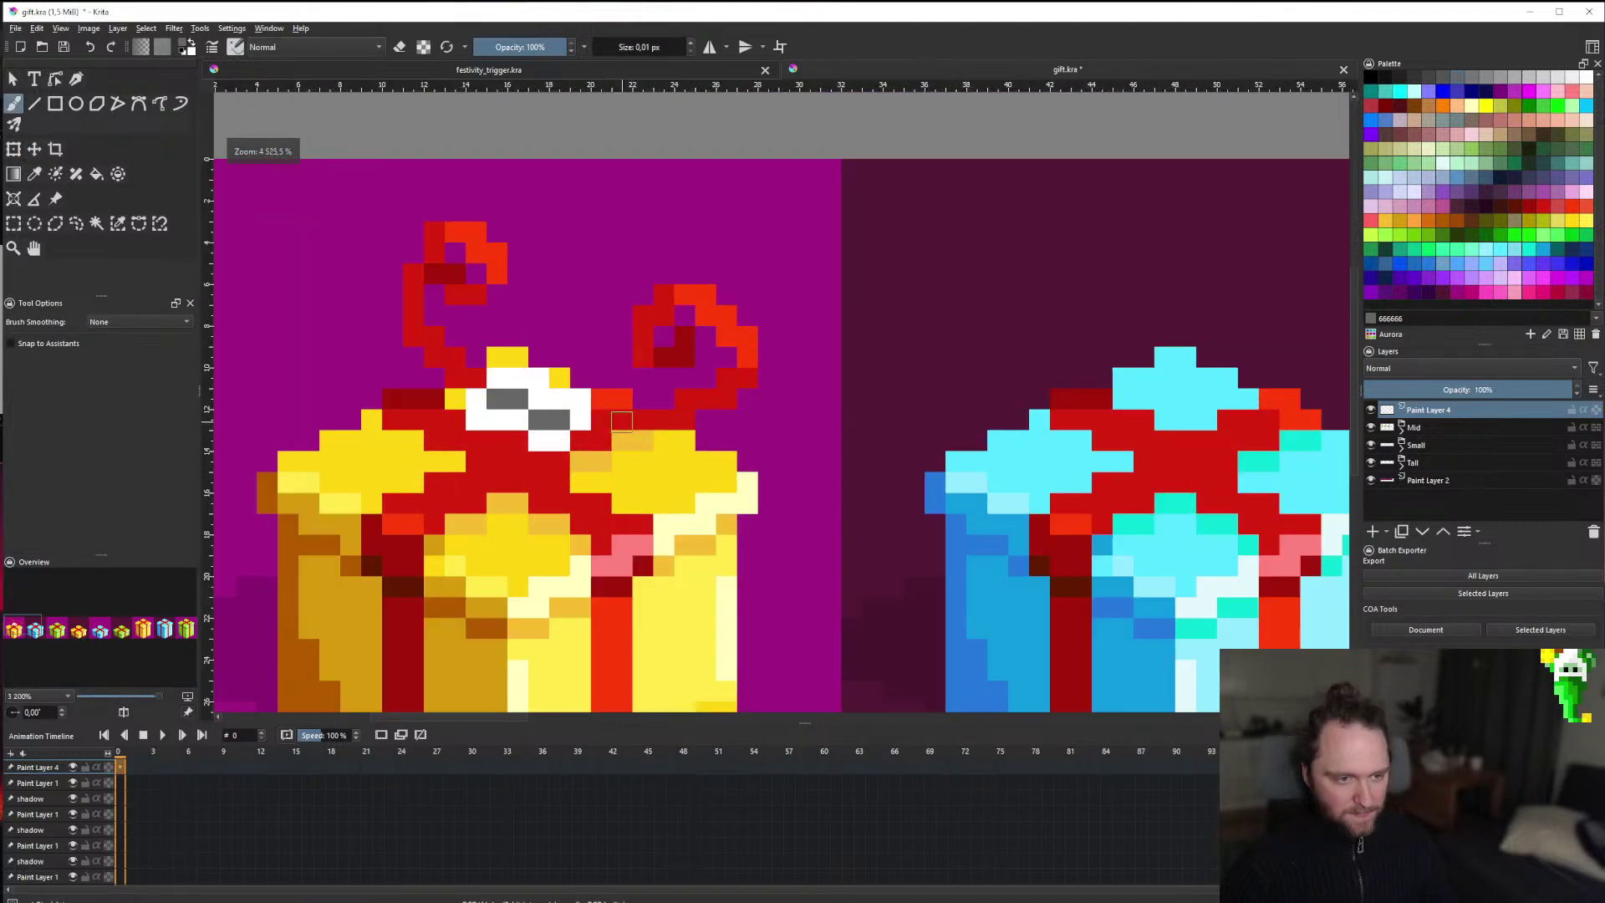
pyautogui.keyDown('ctrl'); pyautogui.click(865, 240); pyautogui.keyUp('ctrl')
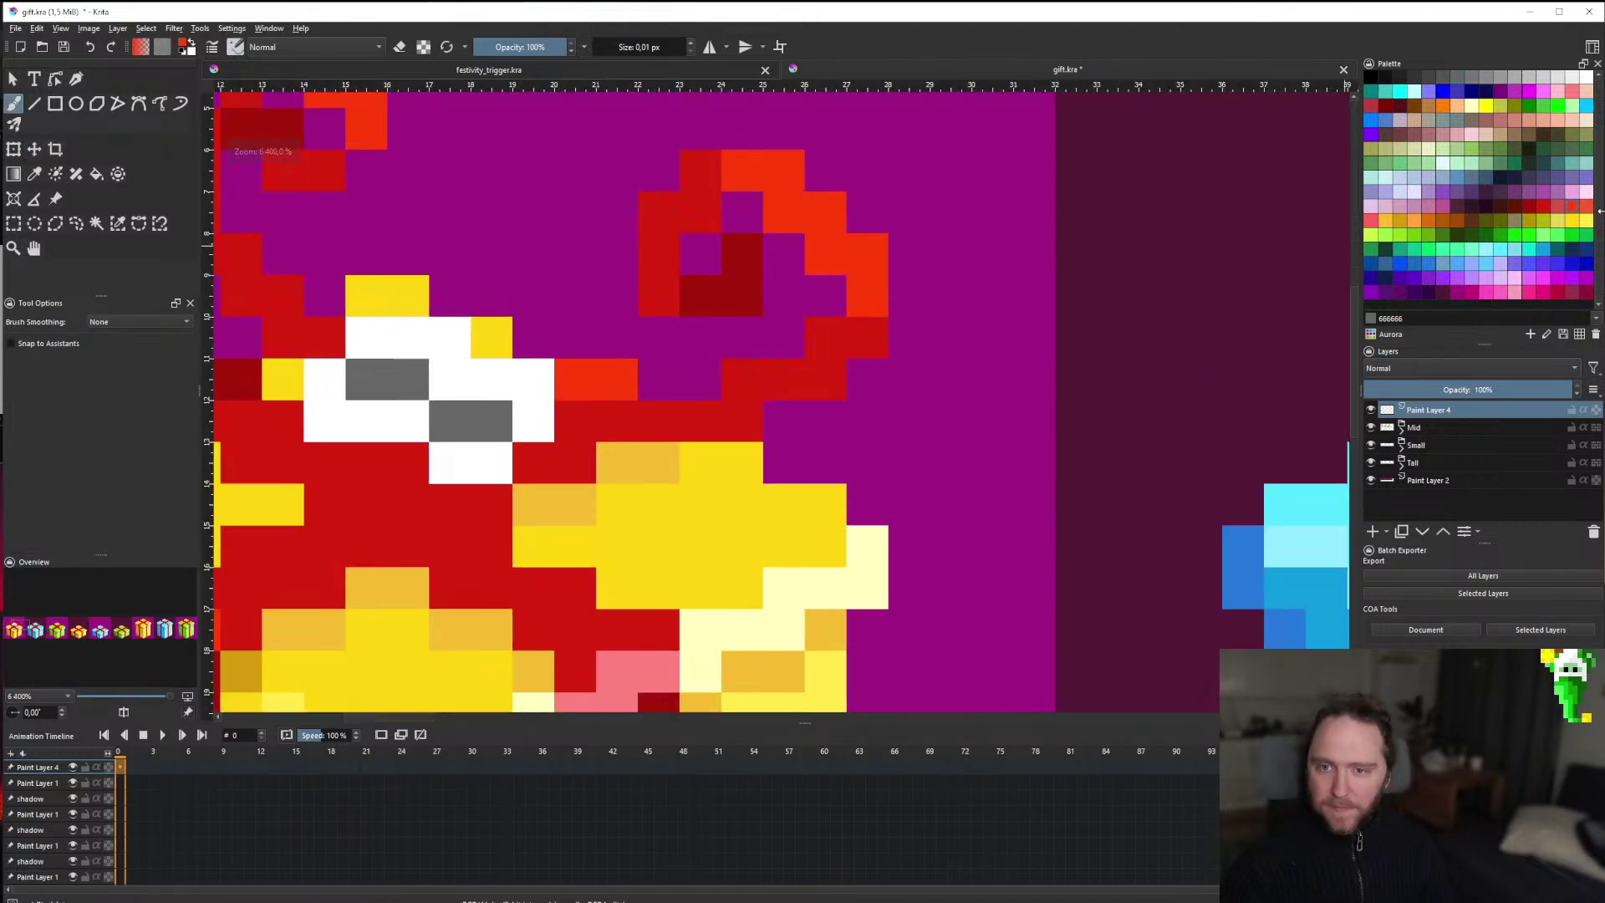
pyautogui.click(1557, 92)
pyautogui.scroll(-10, 844, 243)
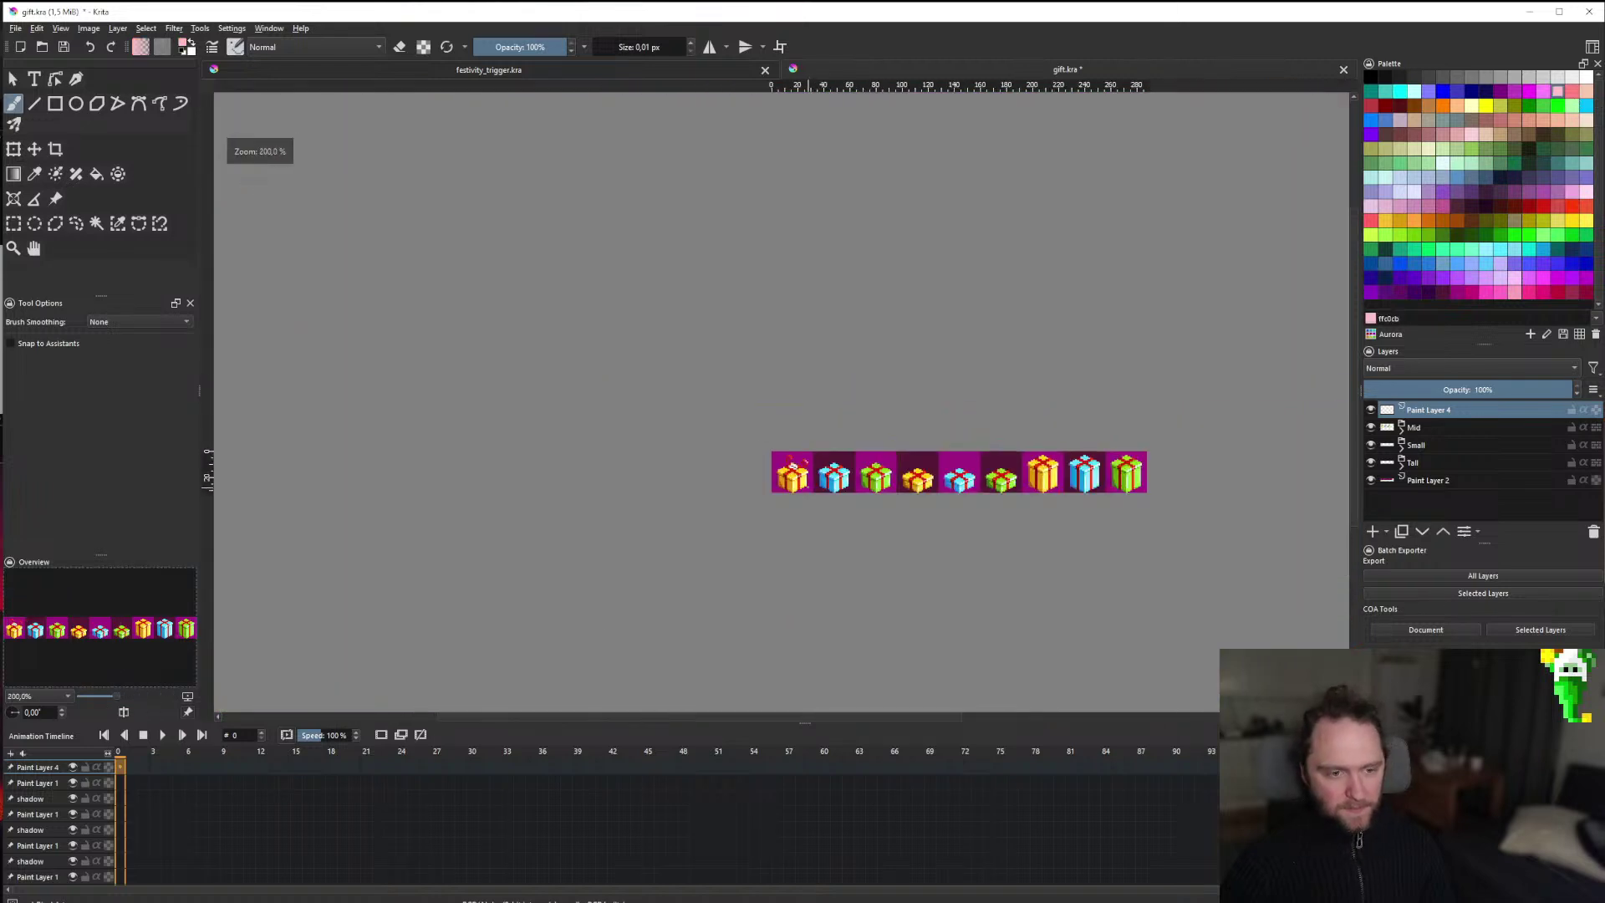
pyautogui.scroll(8, 798, 468)
pyautogui.scroll(-8, 735, 428)
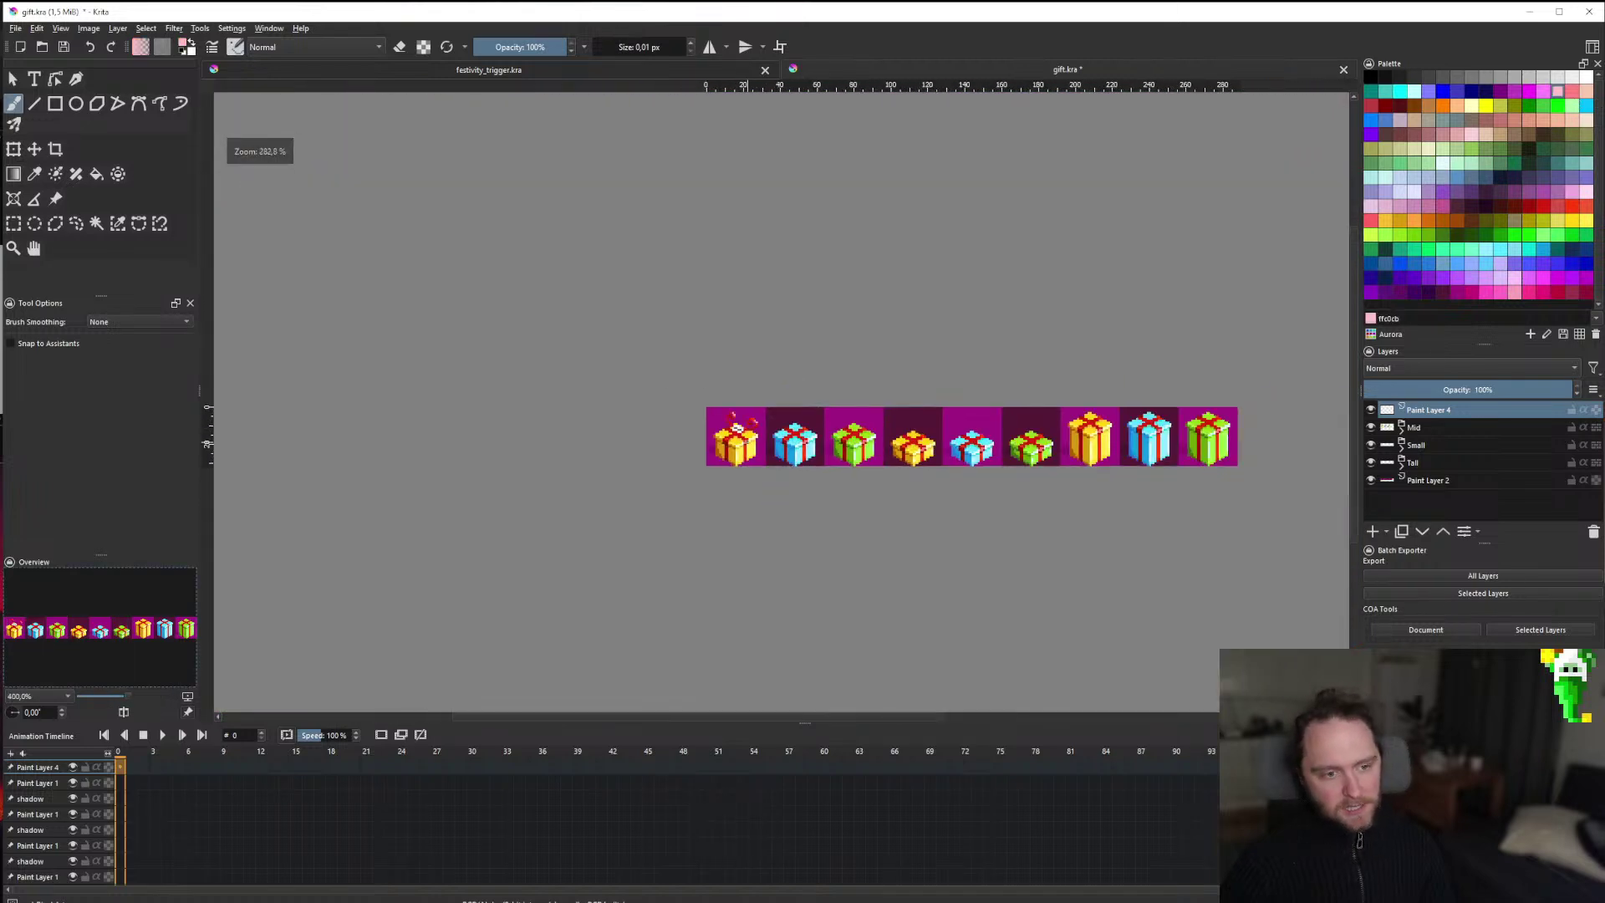
pyautogui.scroll(8, 736, 428)
# Shade the outer left edge of the left ribbon curl with the ribbon's dark red.
pyautogui.keyDown('ctrl'); pyautogui.click(850, 367); pyautogui.keyUp('ctrl')
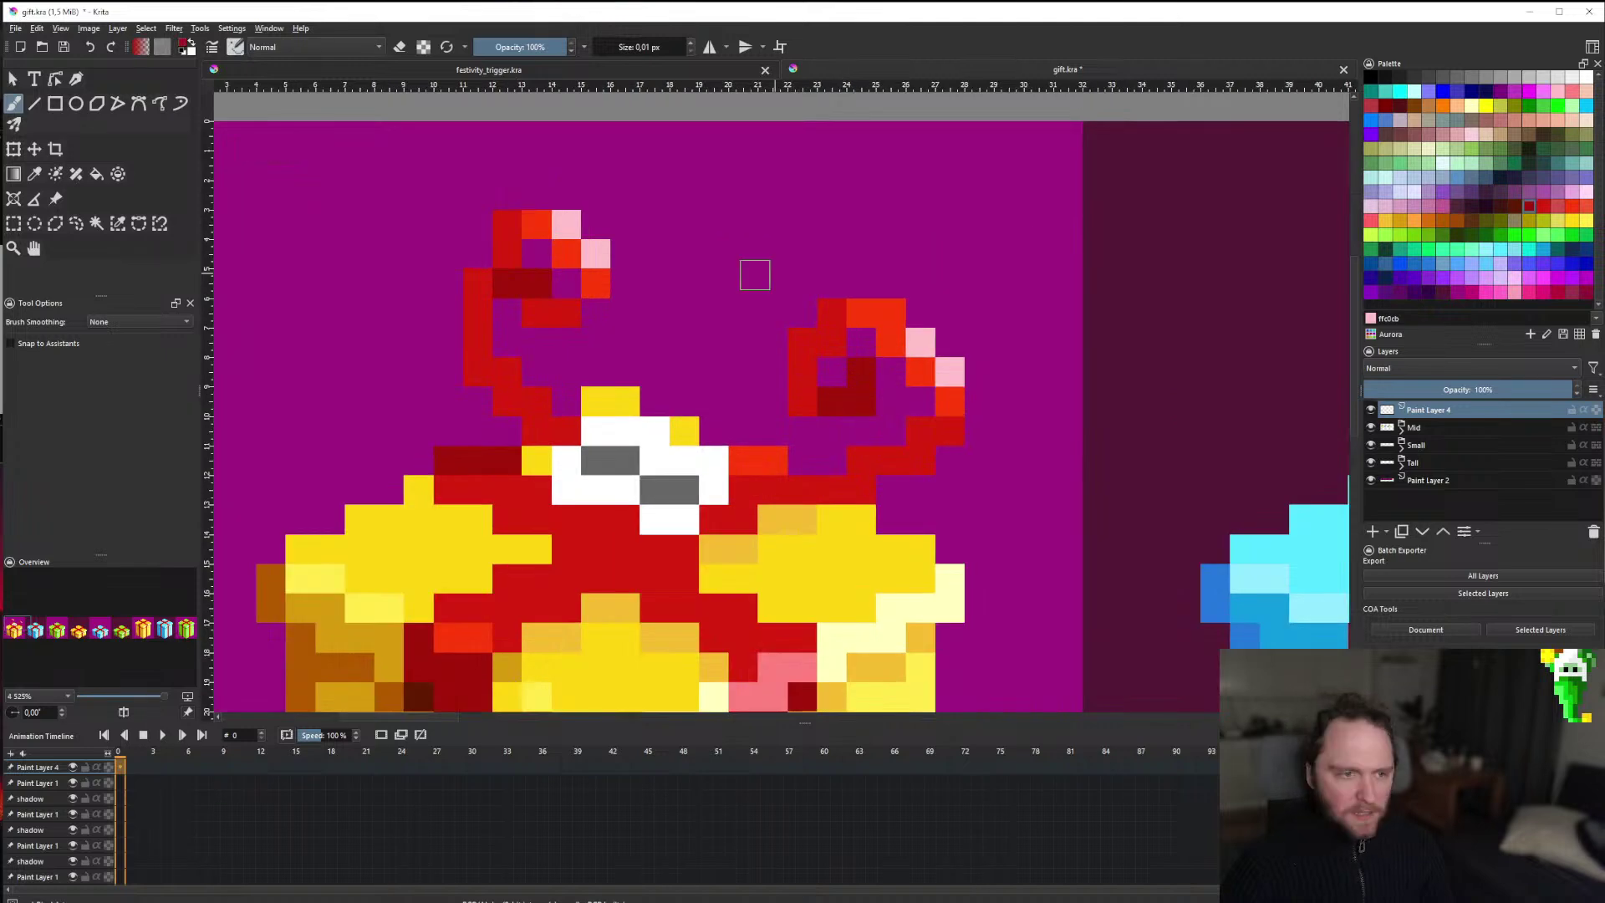
pyautogui.moveTo(458, 286); pyautogui.dragTo(434, 359)
pyautogui.hotkey('ctrl', 'z')
pyautogui.moveTo(449, 280)
pyautogui.mouseDown()
pyautogui.moveTo(452, 358)
pyautogui.moveTo(506, 431)
pyautogui.mouseUp()
pyautogui.scroll(-8, 506, 430)
pyautogui.scroll(10, 481, 428)
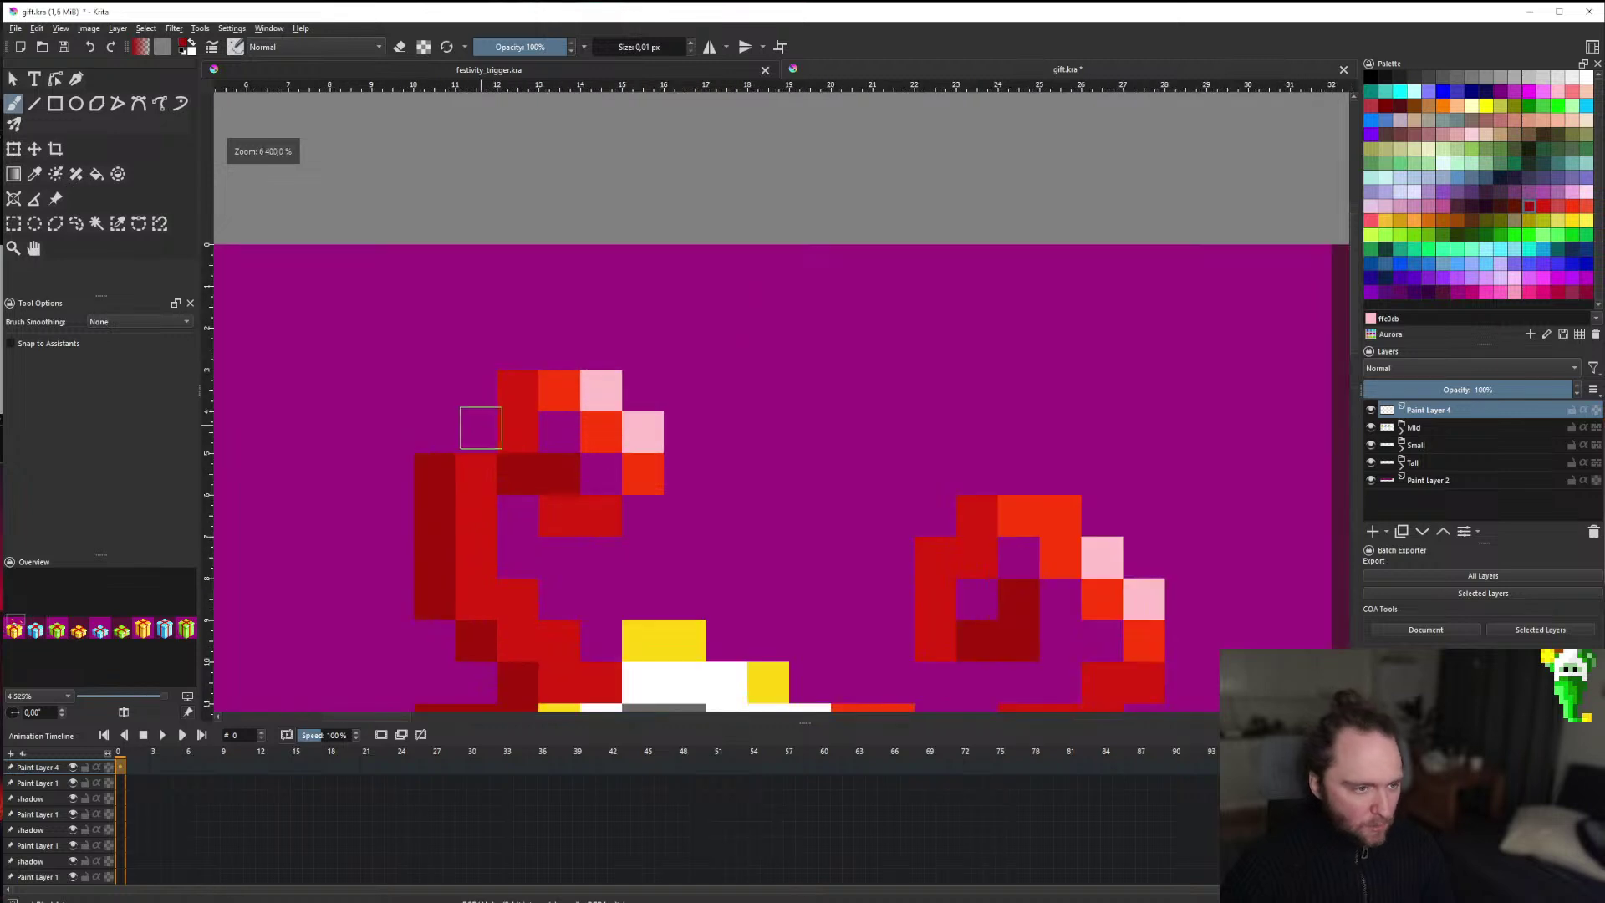
pyautogui.scroll(-7, 480, 428)
pyautogui.scroll(3, 524, 429)
pyautogui.scroll(-5, 562, 437)
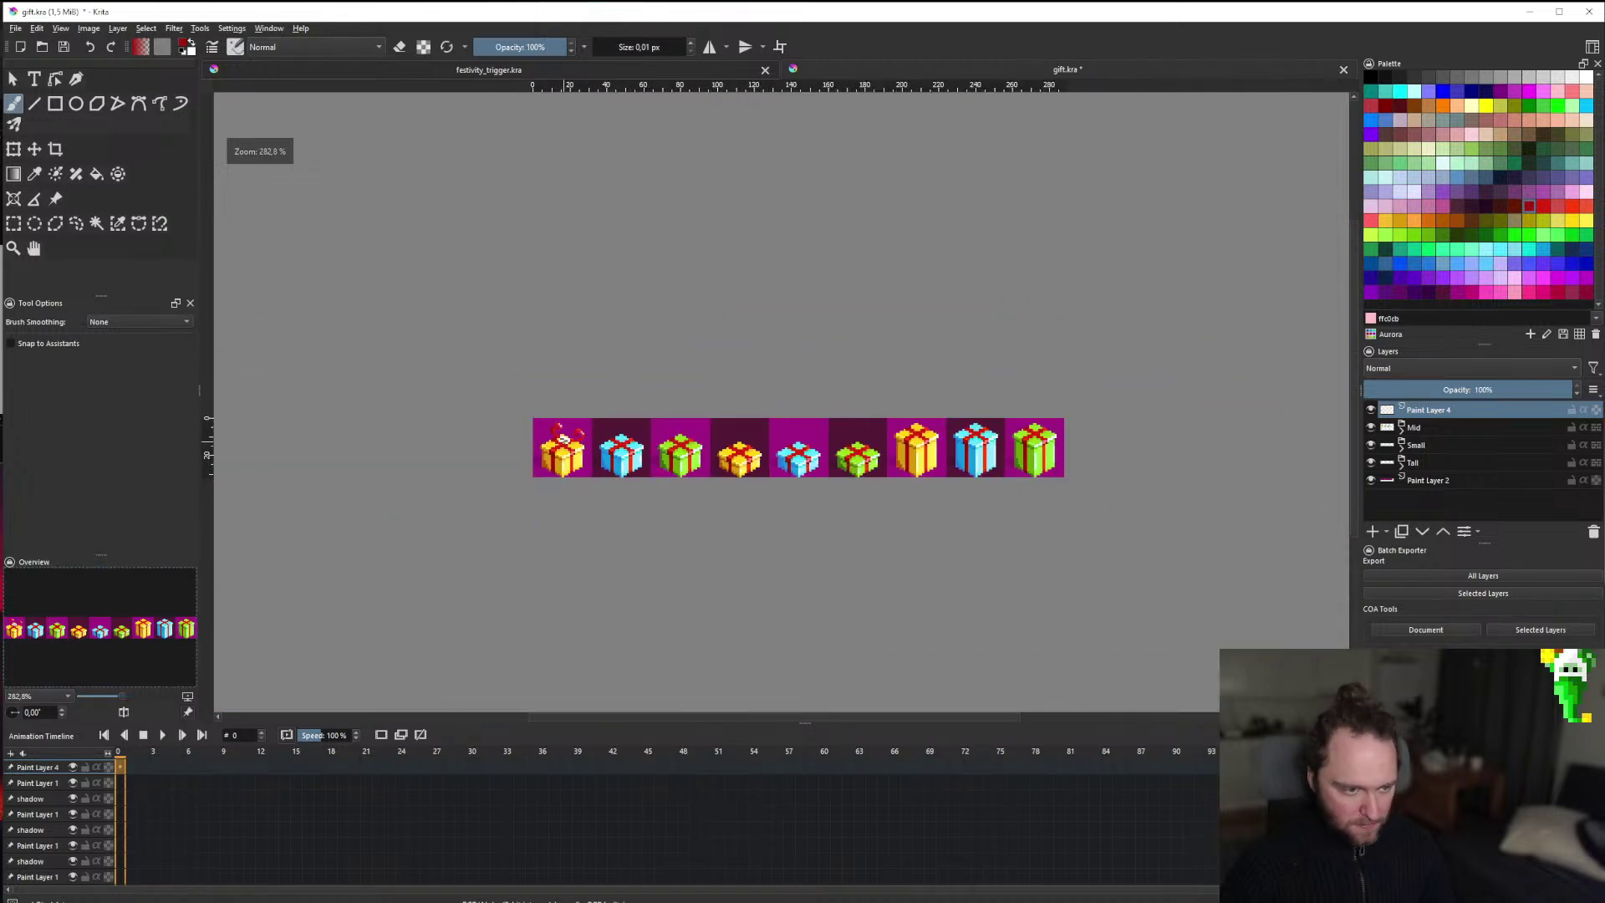
pyautogui.scroll(6, 563, 437)
pyautogui.press('f')
pyautogui.keyDown('ctrl'); pyautogui.click(460, 436); pyautogui.keyUp('ctrl')
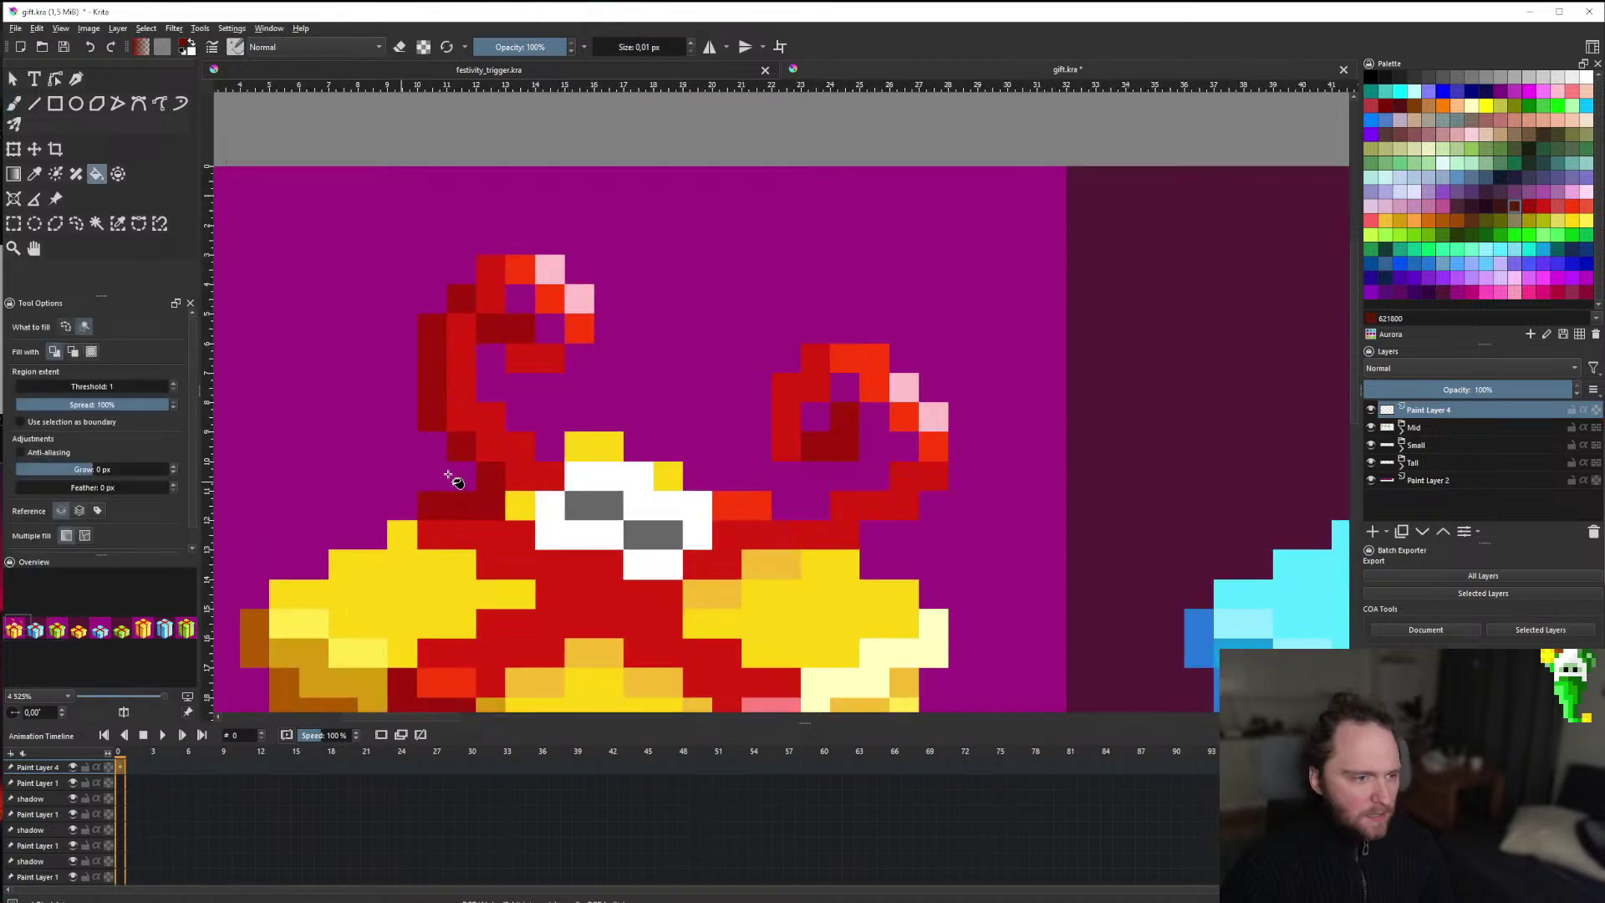
pyautogui.scroll(-7, 459, 441)
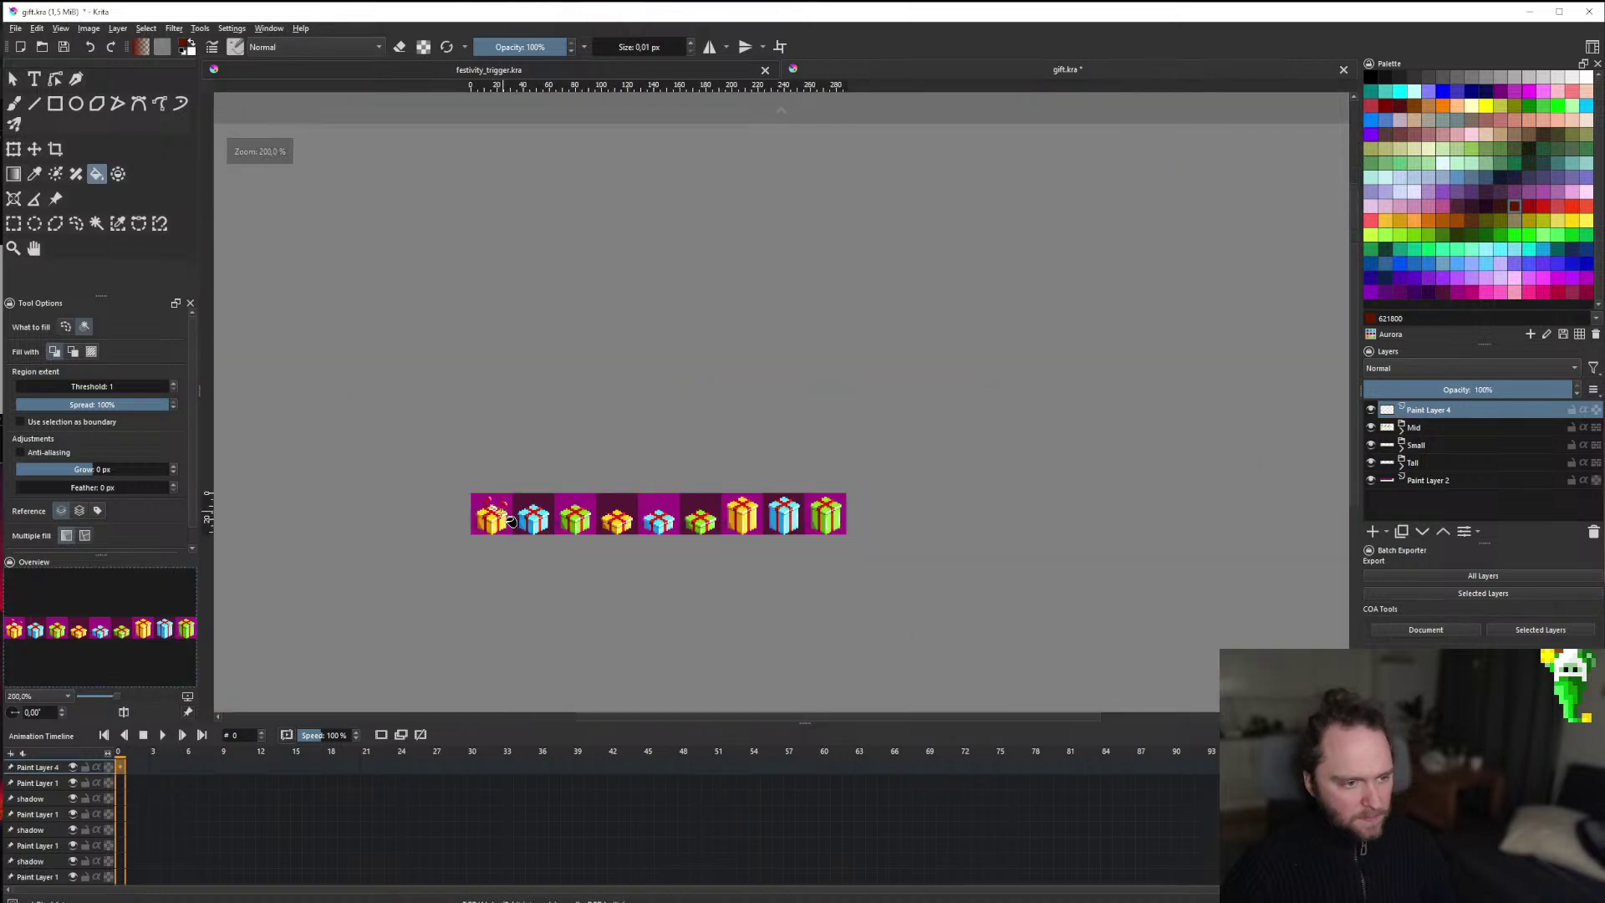
pyautogui.scroll(7, 509, 520)
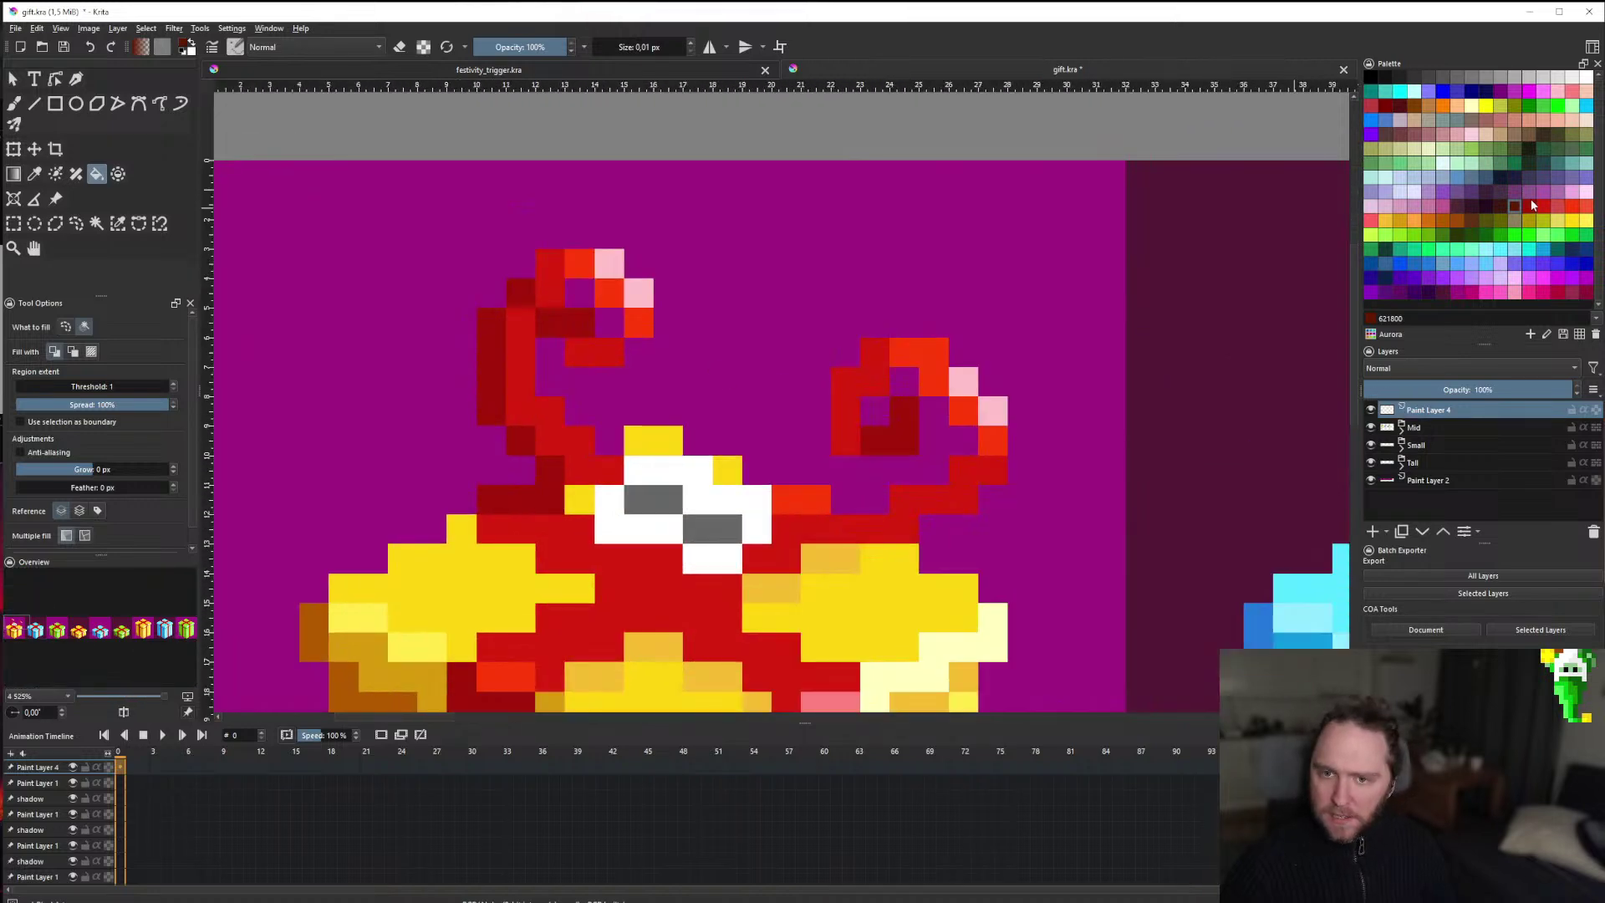
# Shade the inner lower edge of the right ribbon curl with dark red (a5140a) pixels.
pyautogui.scroll(-2, 506, 387)
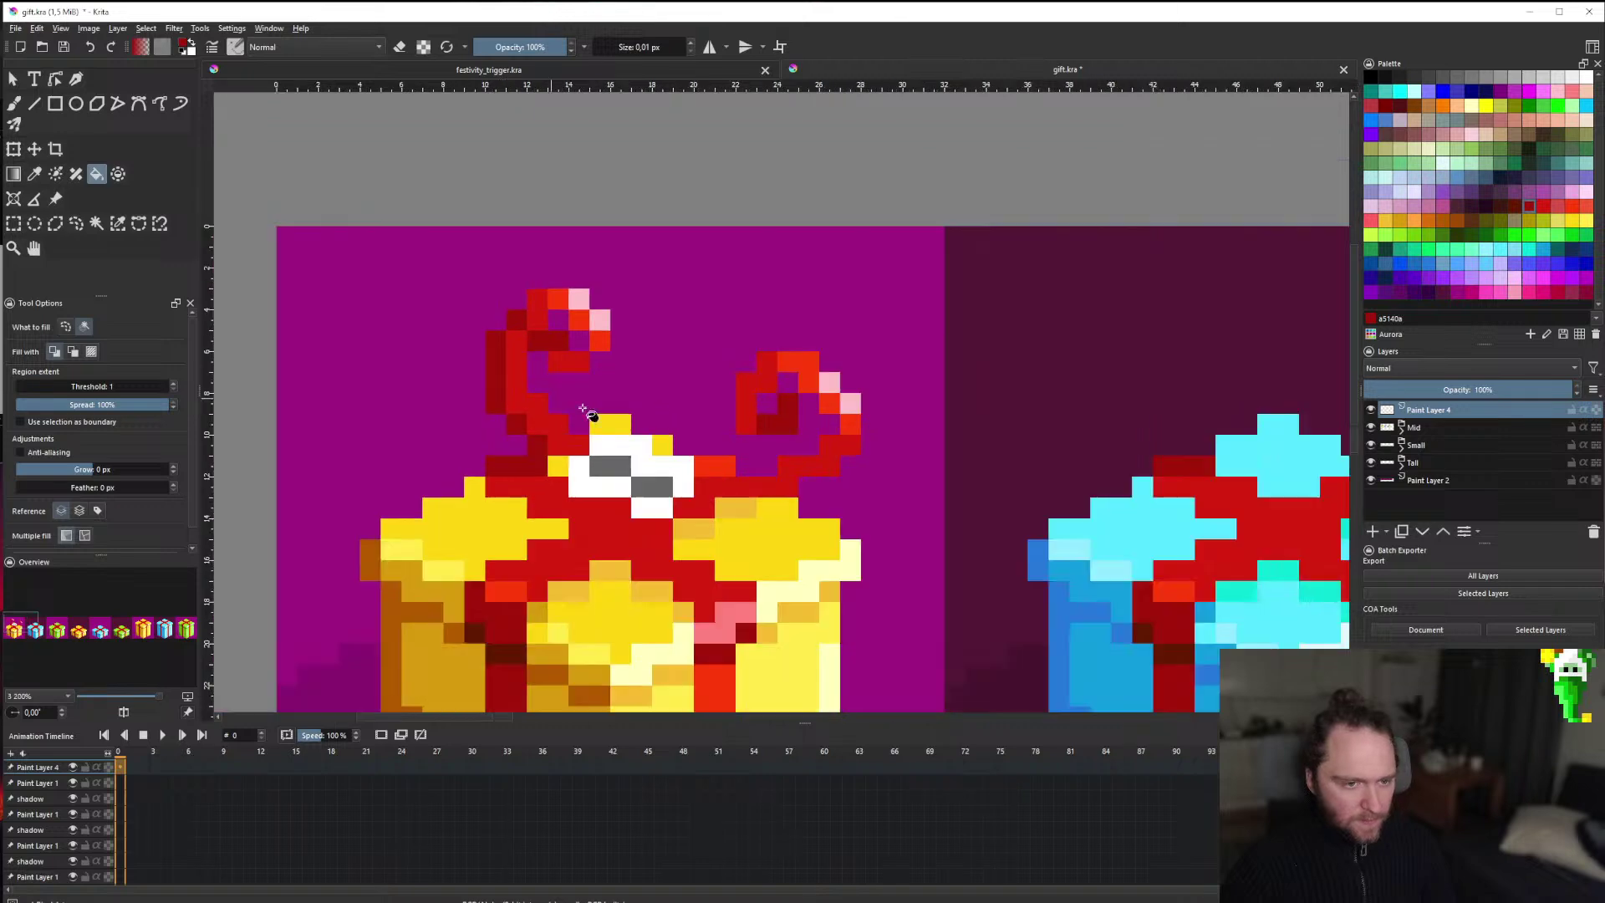
pyautogui.scroll(3, 756, 492)
pyautogui.press('b')
pyautogui.click(844, 452)
pyautogui.click(893, 411)
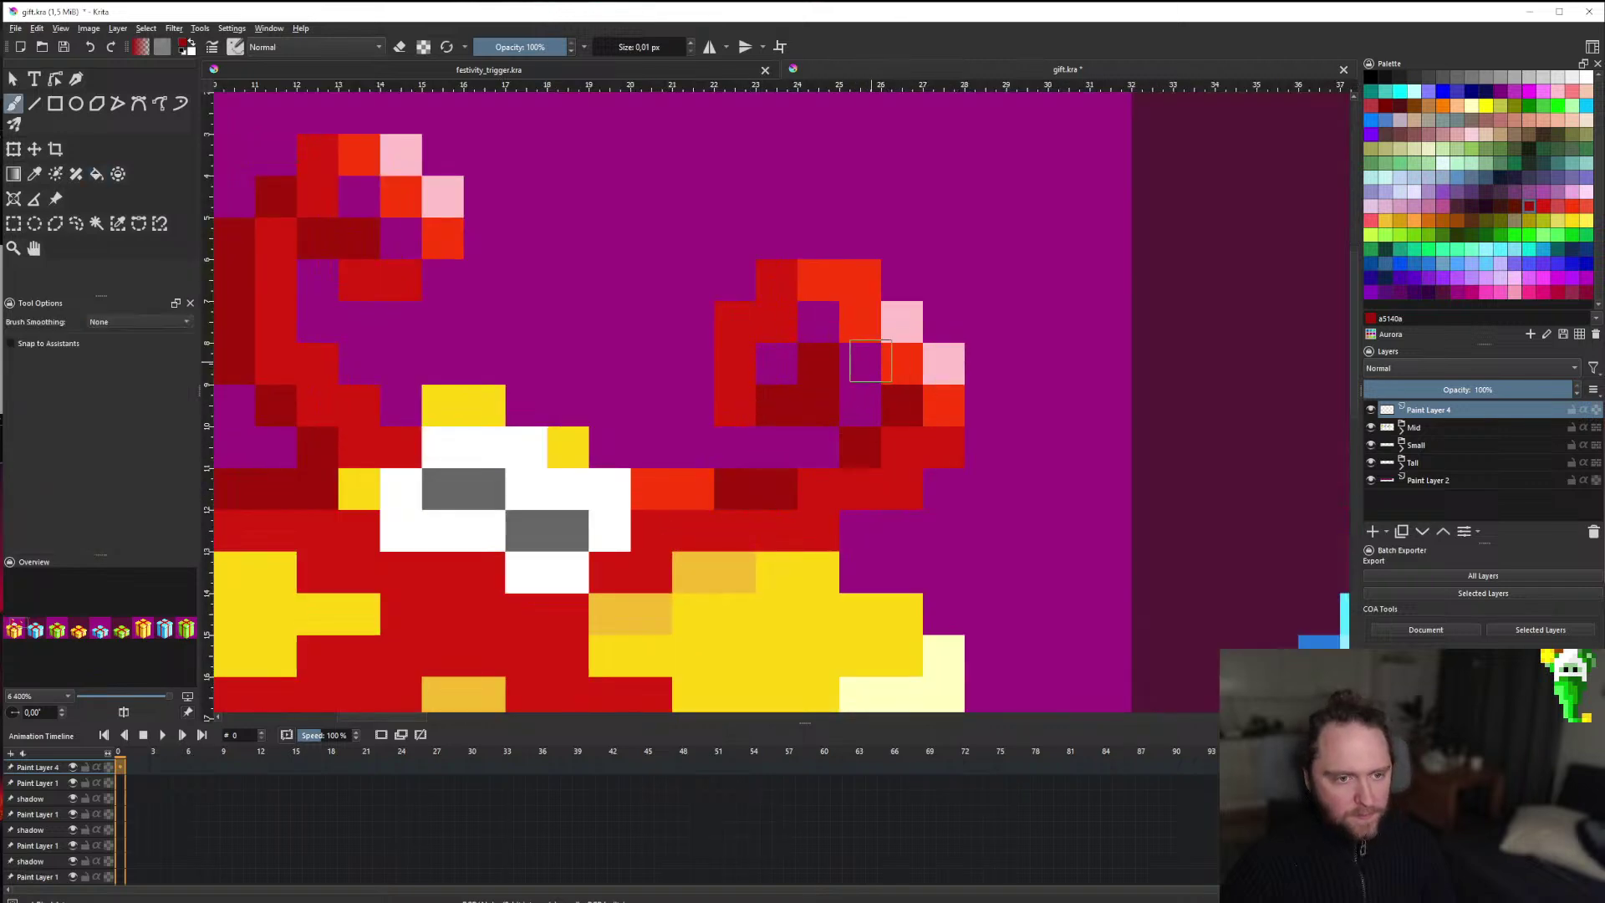
# Recolour the innermost pixels of the right ribbon curl in bright orange-red and red.
pyautogui.click(844, 368)
pyautogui.scroll(-9, 831, 387)
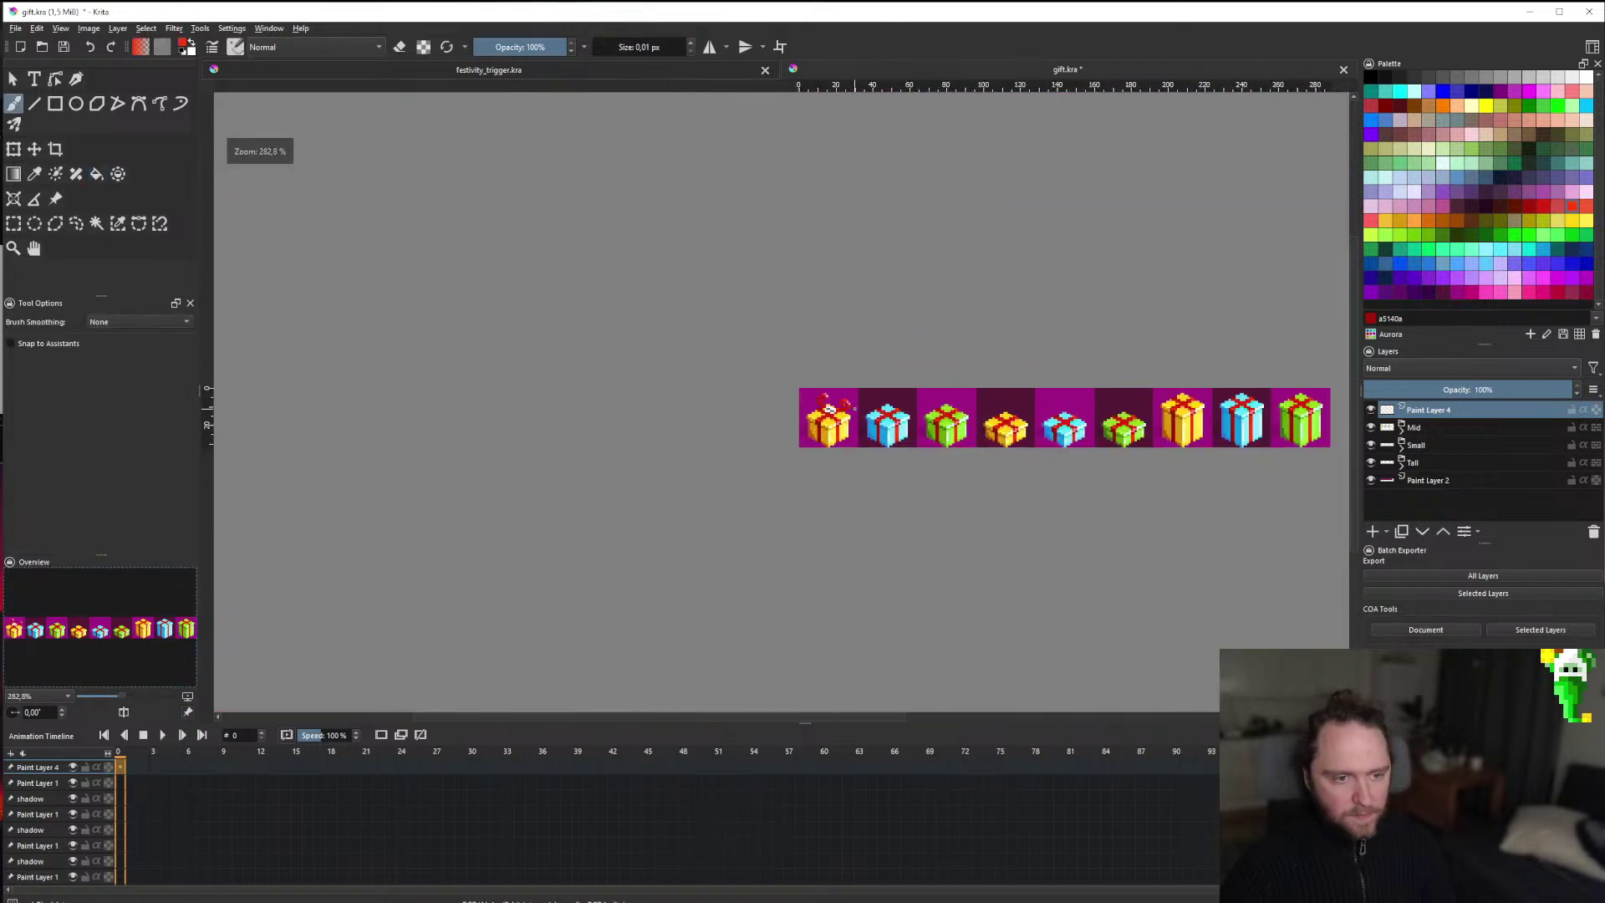
pyautogui.scroll(-1, 865, 402)
pyautogui.scroll(7, 827, 401)
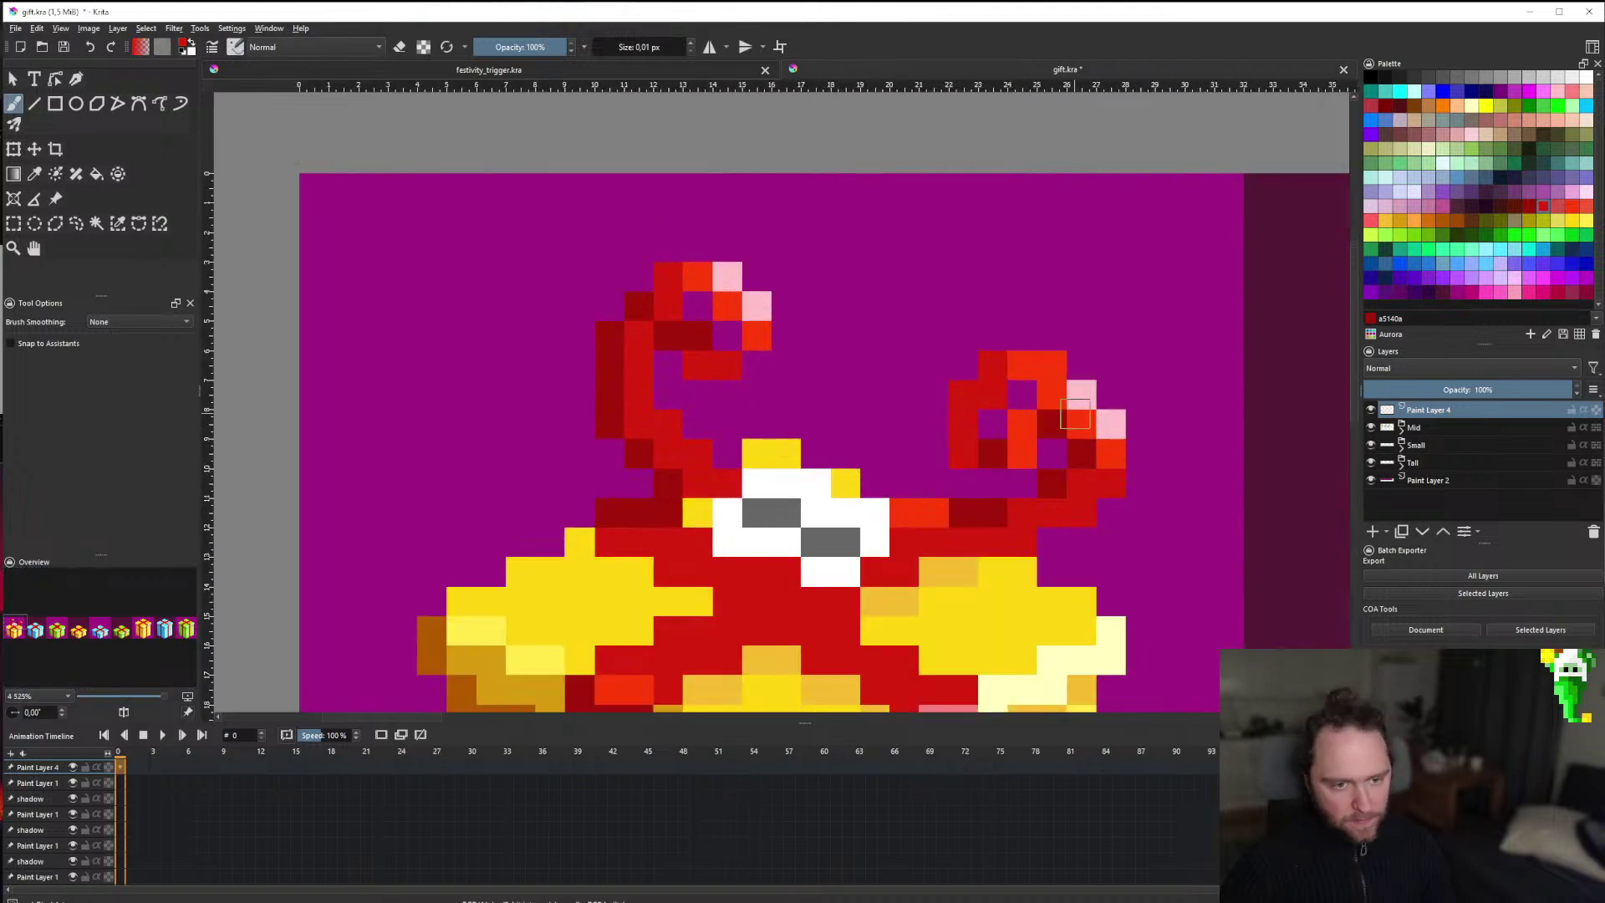
pyautogui.scroll(-10, 703, 368)
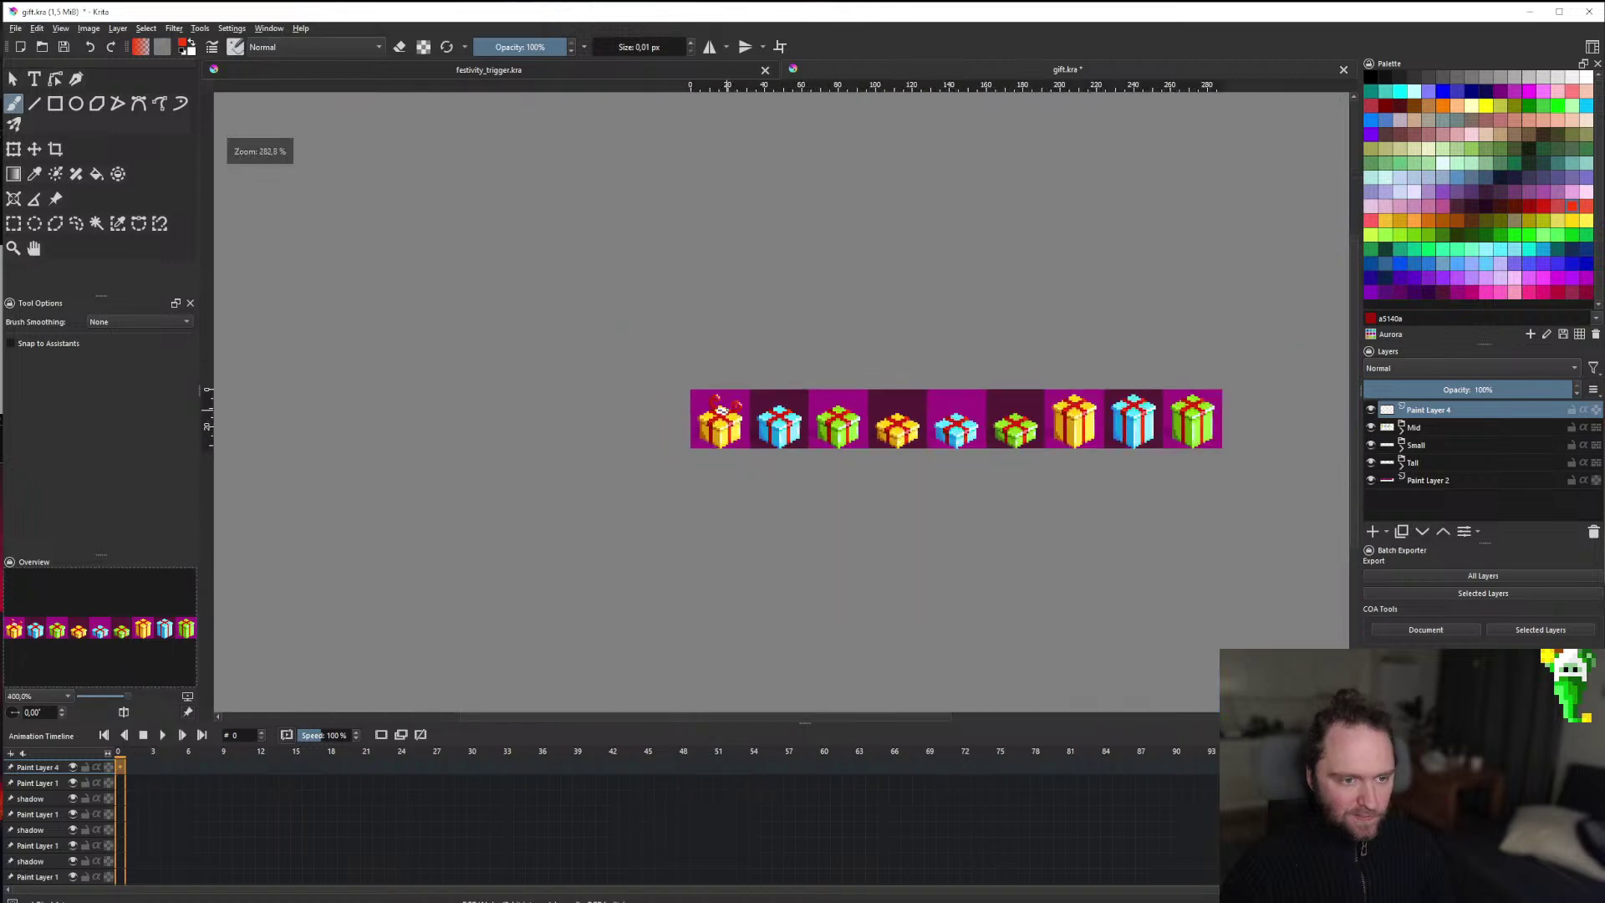
pyautogui.scroll(1, 726, 459)
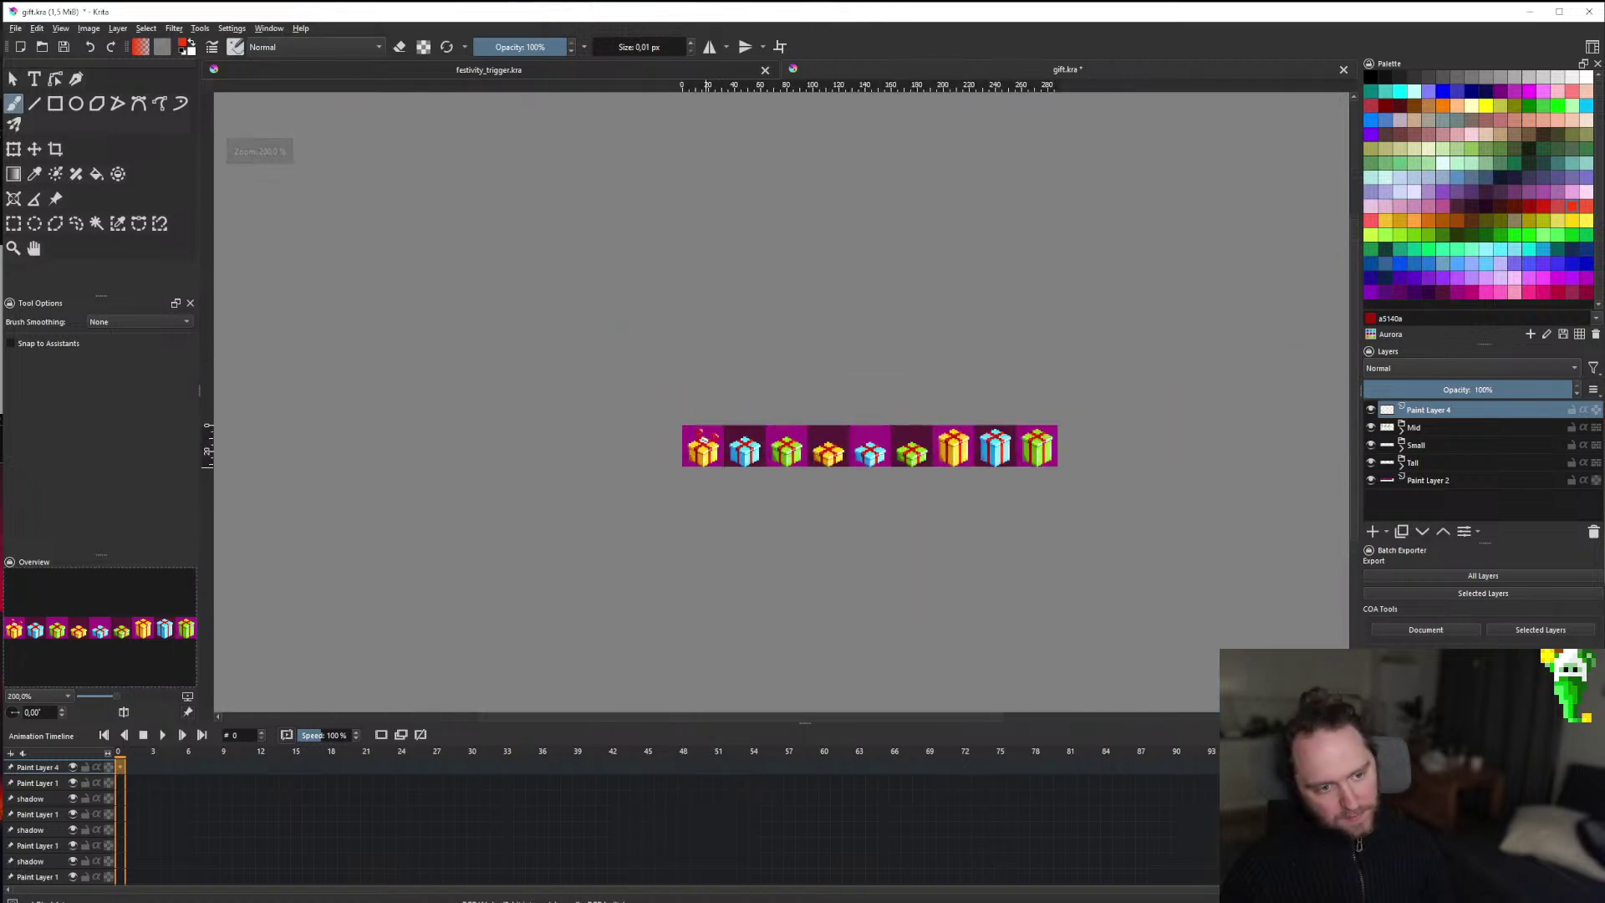
pyautogui.scroll(-2, 652, 455)
pyautogui.scroll(3, 652, 451)
pyautogui.scroll(1, 652, 451)
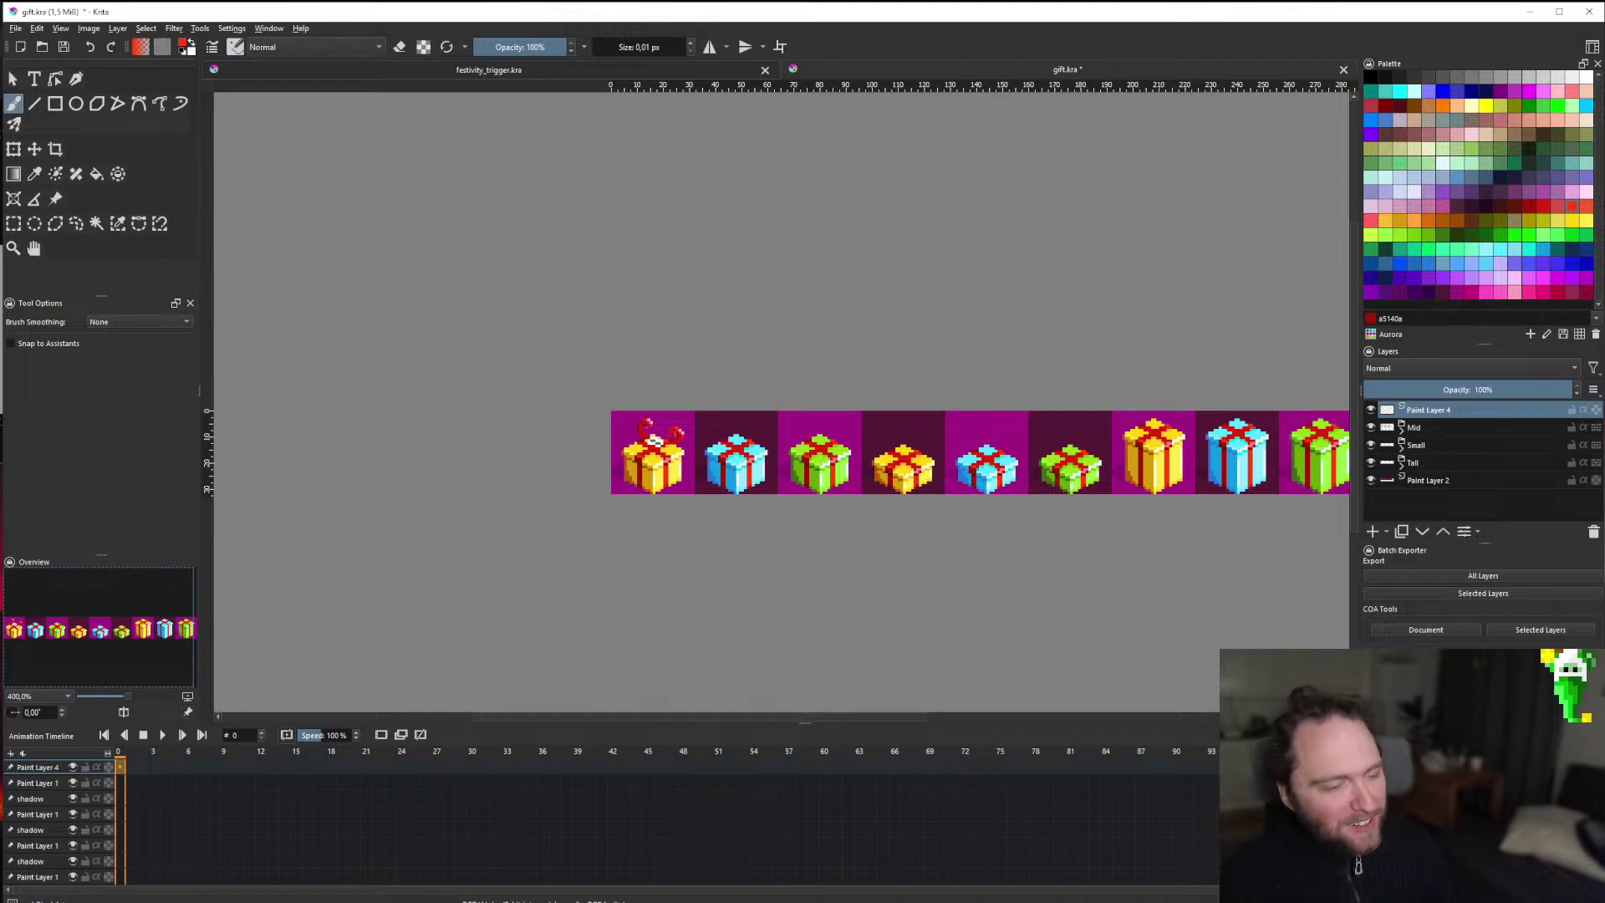
pyautogui.scroll(-3, 653, 441)
pyautogui.scroll(7, 551, 450)
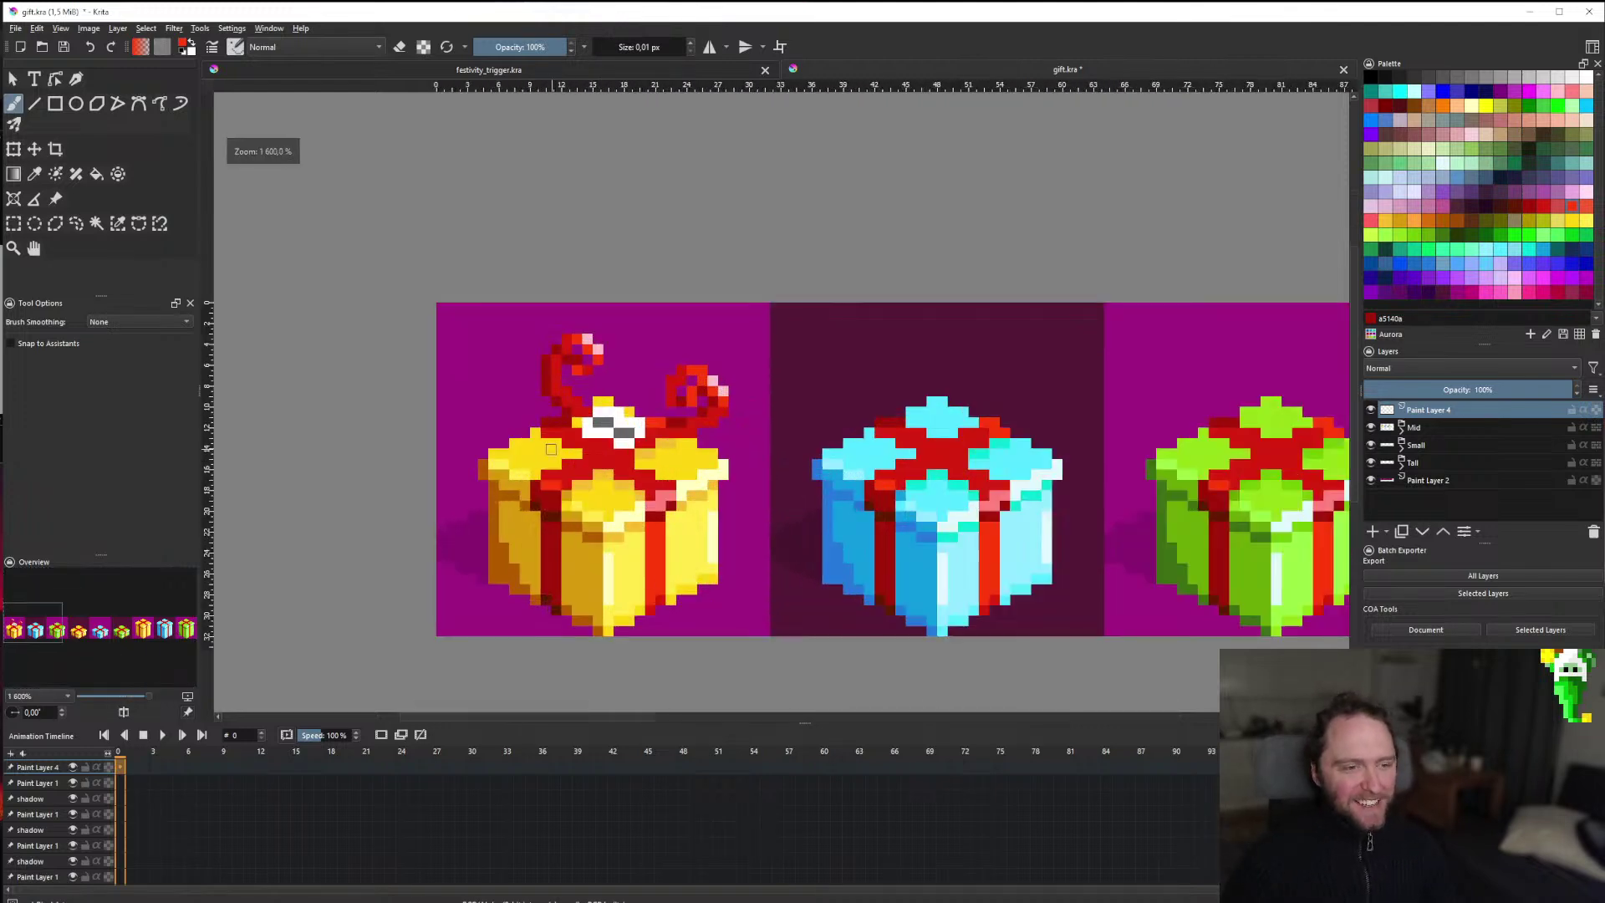
# Add a new paint layer and paint a light grey (dddddd) block about 10 px wide over the yellow box's bow centre.
pyautogui.scroll(-2, 711, 557)
pyautogui.scroll(2, 658, 479)
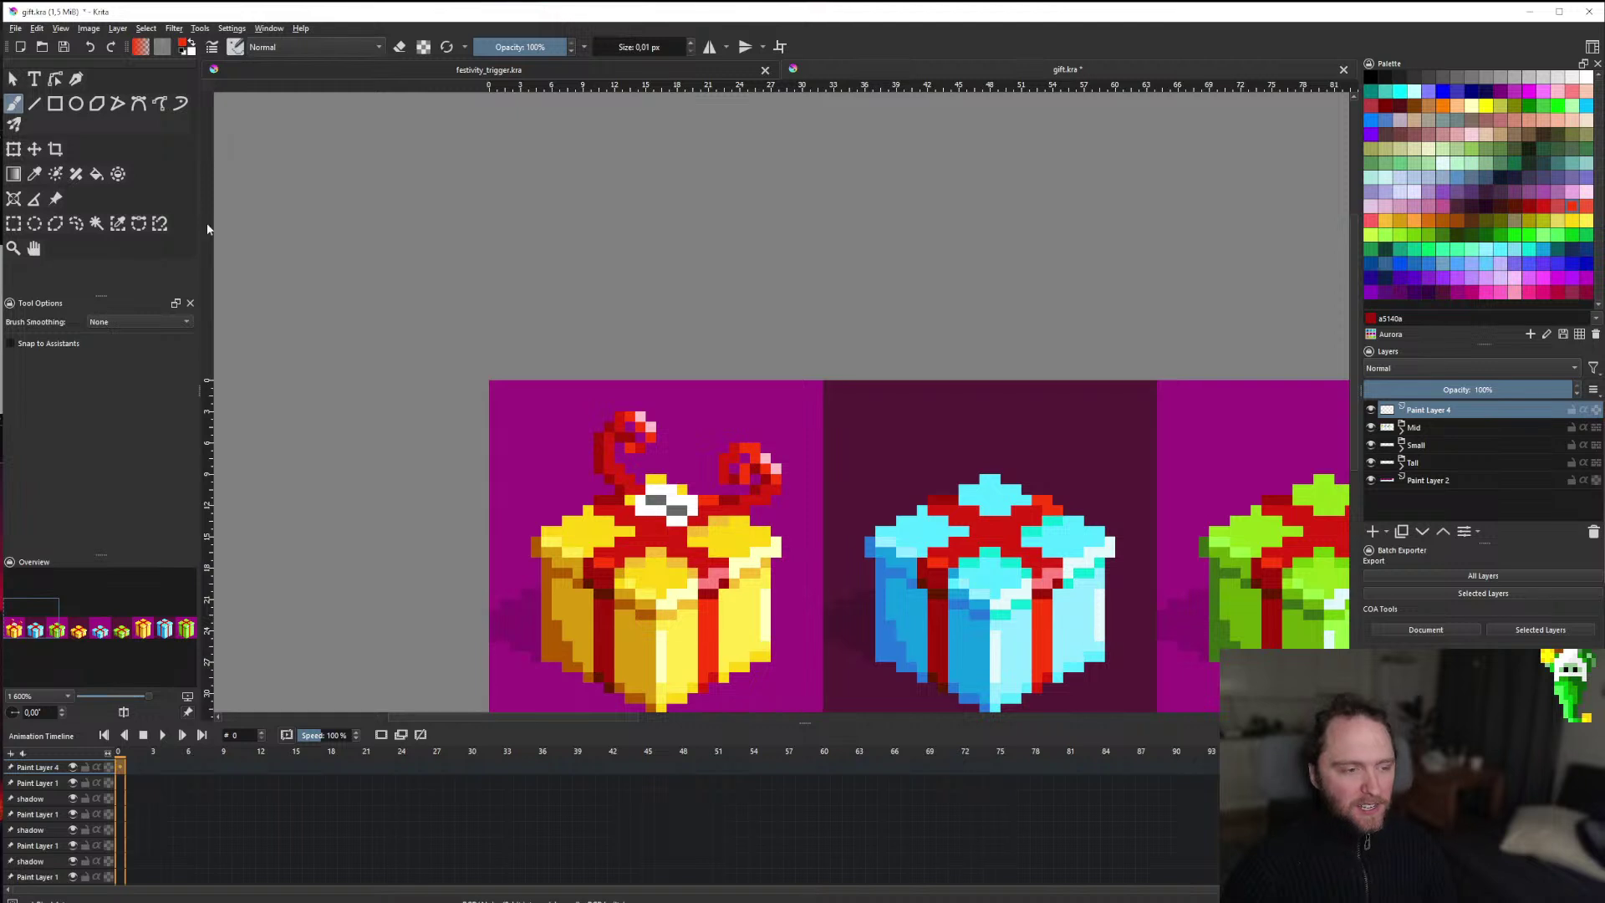
pyautogui.click(35, 149)
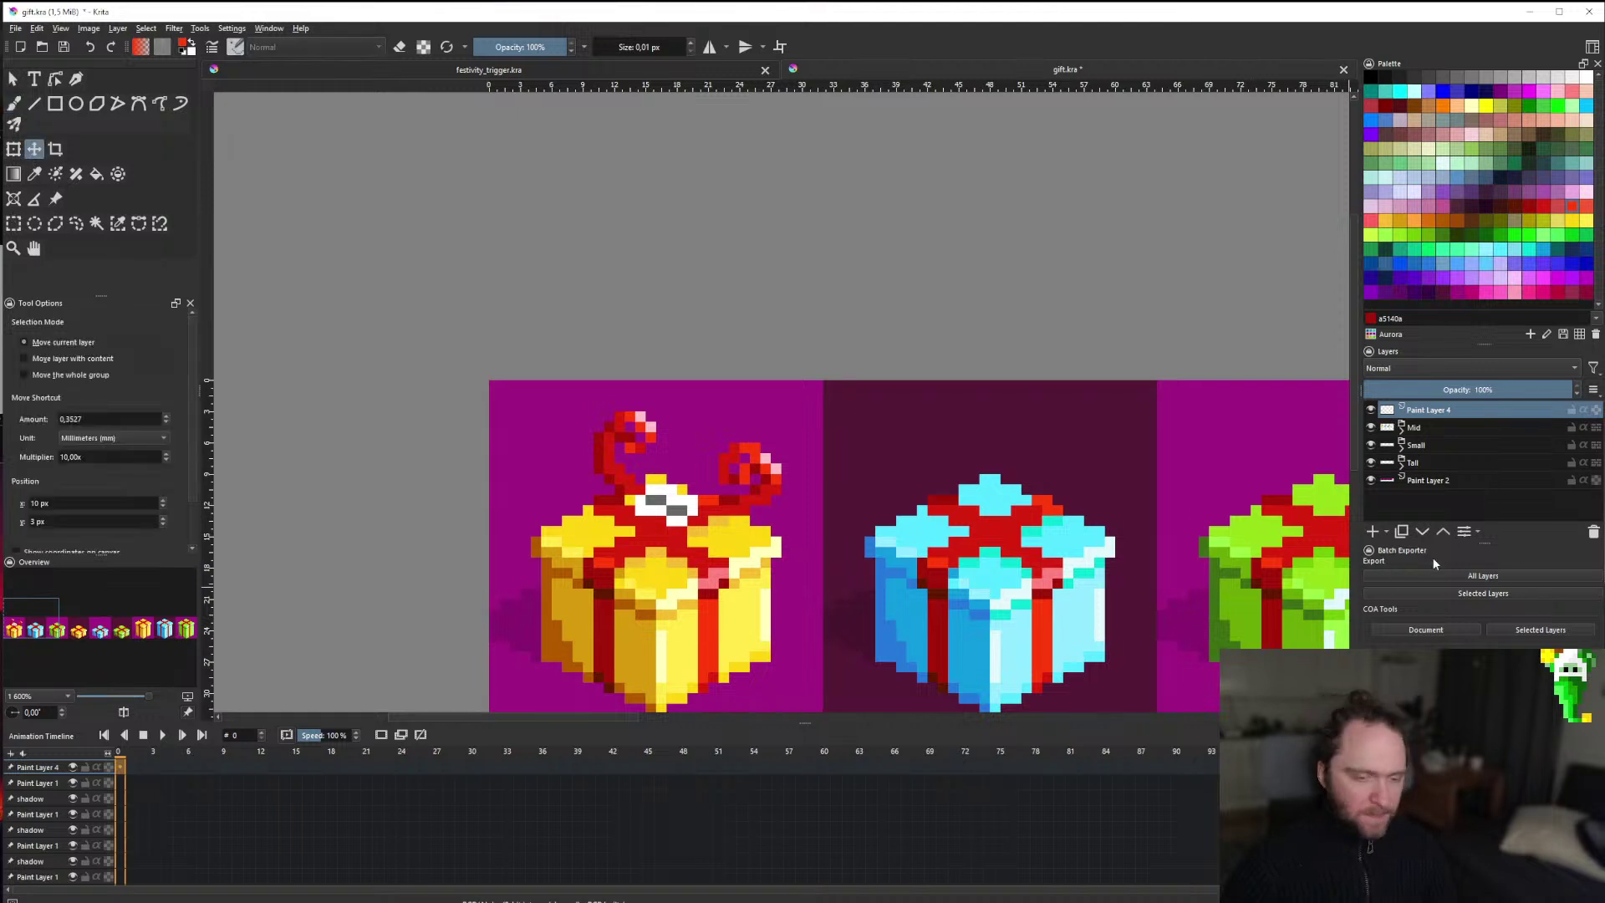
pyautogui.click(1372, 532)
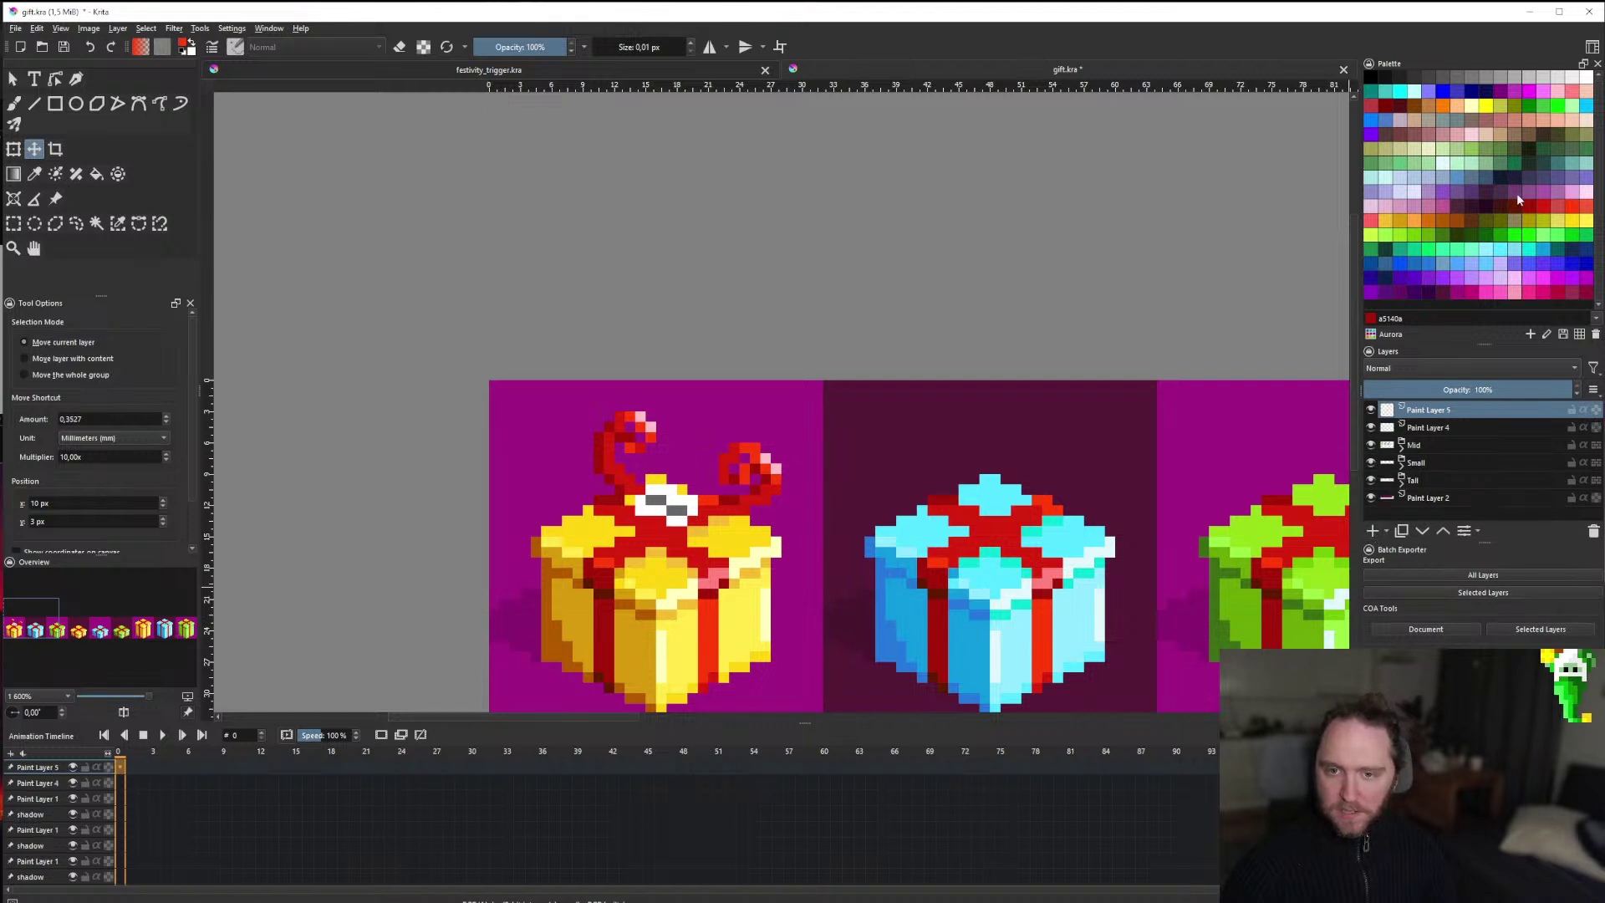
pyautogui.click(1558, 77)
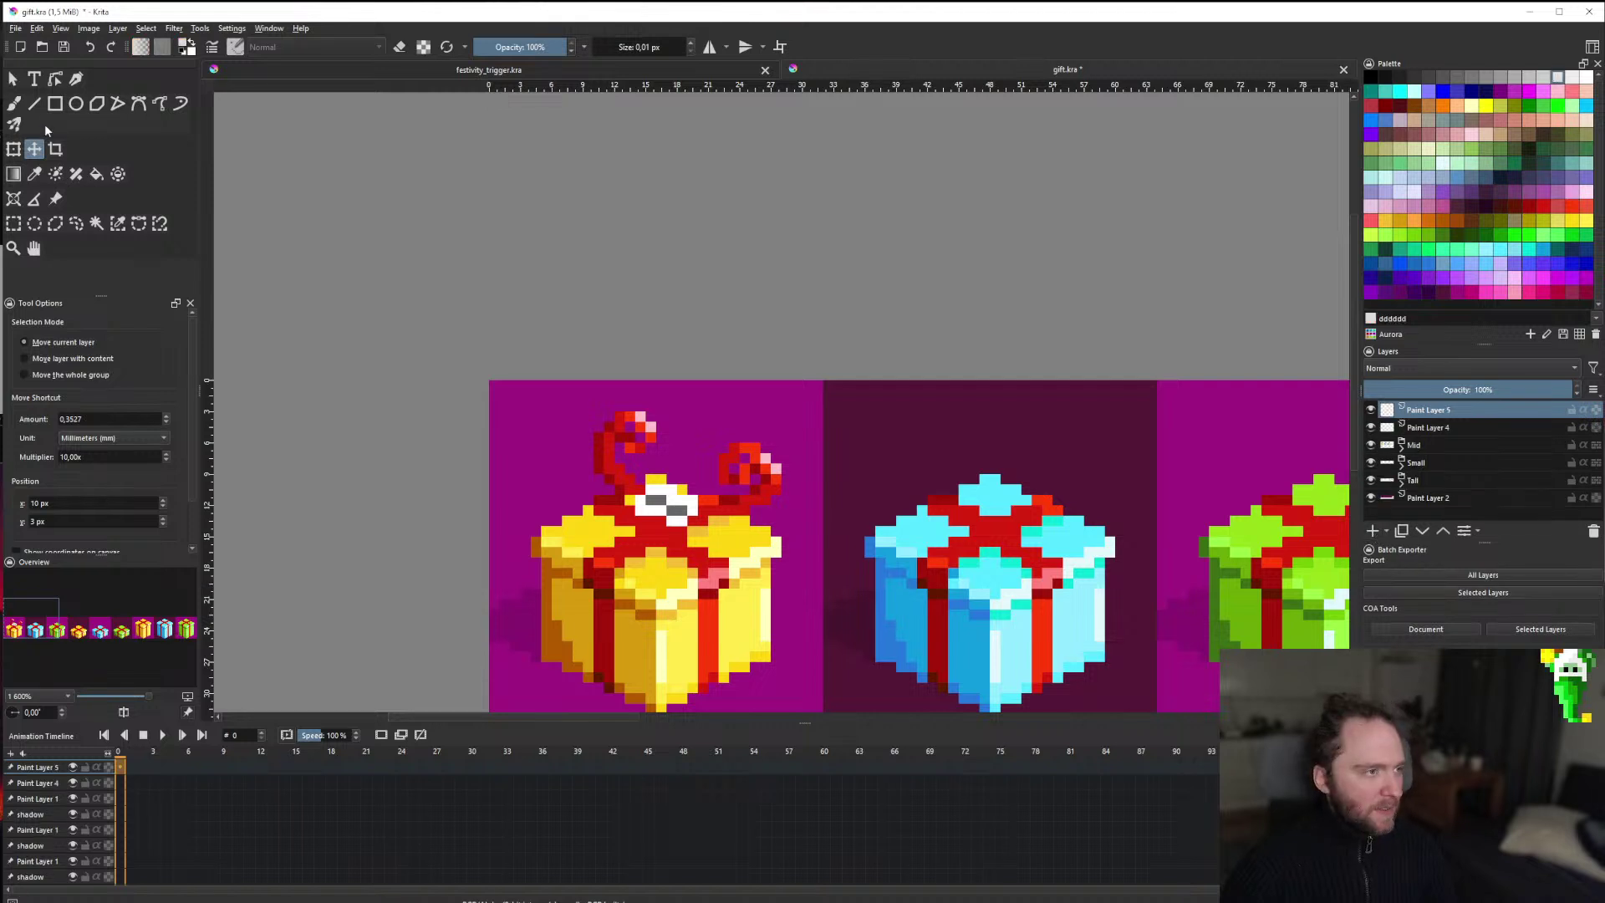
pyautogui.click(15, 103)
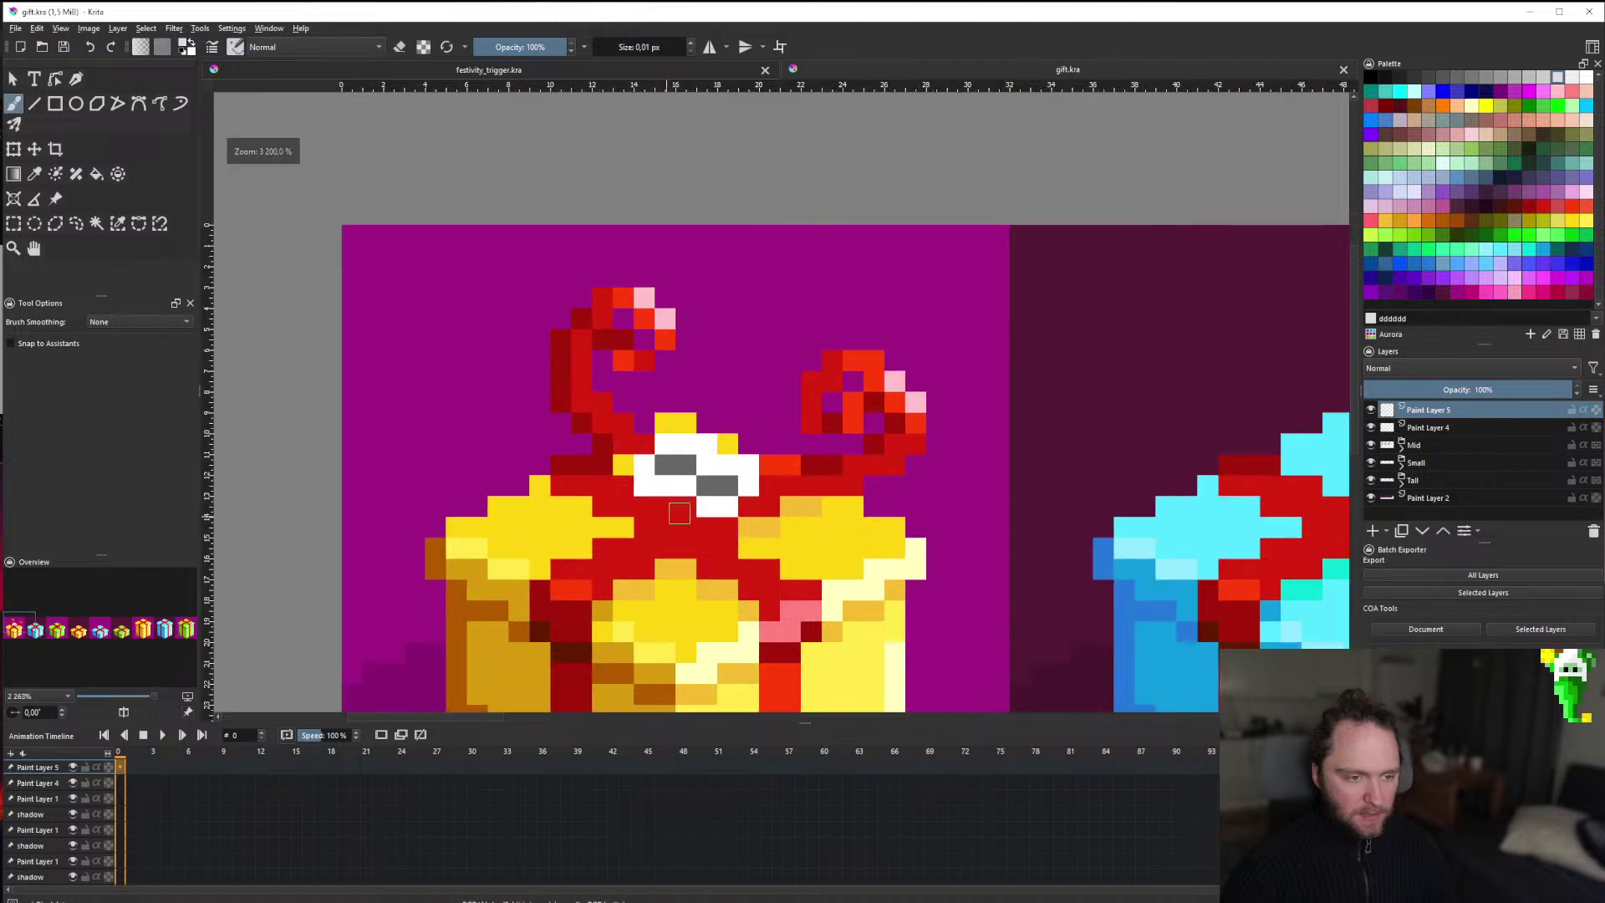
pyautogui.scroll(2, 631, 510)
pyautogui.moveTo(624, 485)
pyautogui.mouseDown()
pyautogui.moveTo(728, 544)
pyautogui.moveTo(633, 497)
pyautogui.moveTo(708, 504)
pyautogui.moveTo(759, 531)
pyautogui.moveTo(747, 504)
pyautogui.moveTo(633, 470)
pyautogui.moveTo(595, 488)
pyautogui.moveTo(588, 517)
pyautogui.moveTo(746, 489)
pyautogui.moveTo(622, 512)
pyautogui.moveTo(752, 533)
pyautogui.moveTo(579, 545)
pyautogui.moveTo(620, 578)
pyautogui.moveTo(598, 571)
pyautogui.moveTo(702, 598)
pyautogui.moveTo(762, 576)
pyautogui.moveTo(637, 573)
pyautogui.moveTo(604, 548)
pyautogui.mouseUp()
# Shade the block's lower and left edges in mid grey (bbbbbb) and erase its lower-right corner pixel.
pyautogui.click(1529, 78)
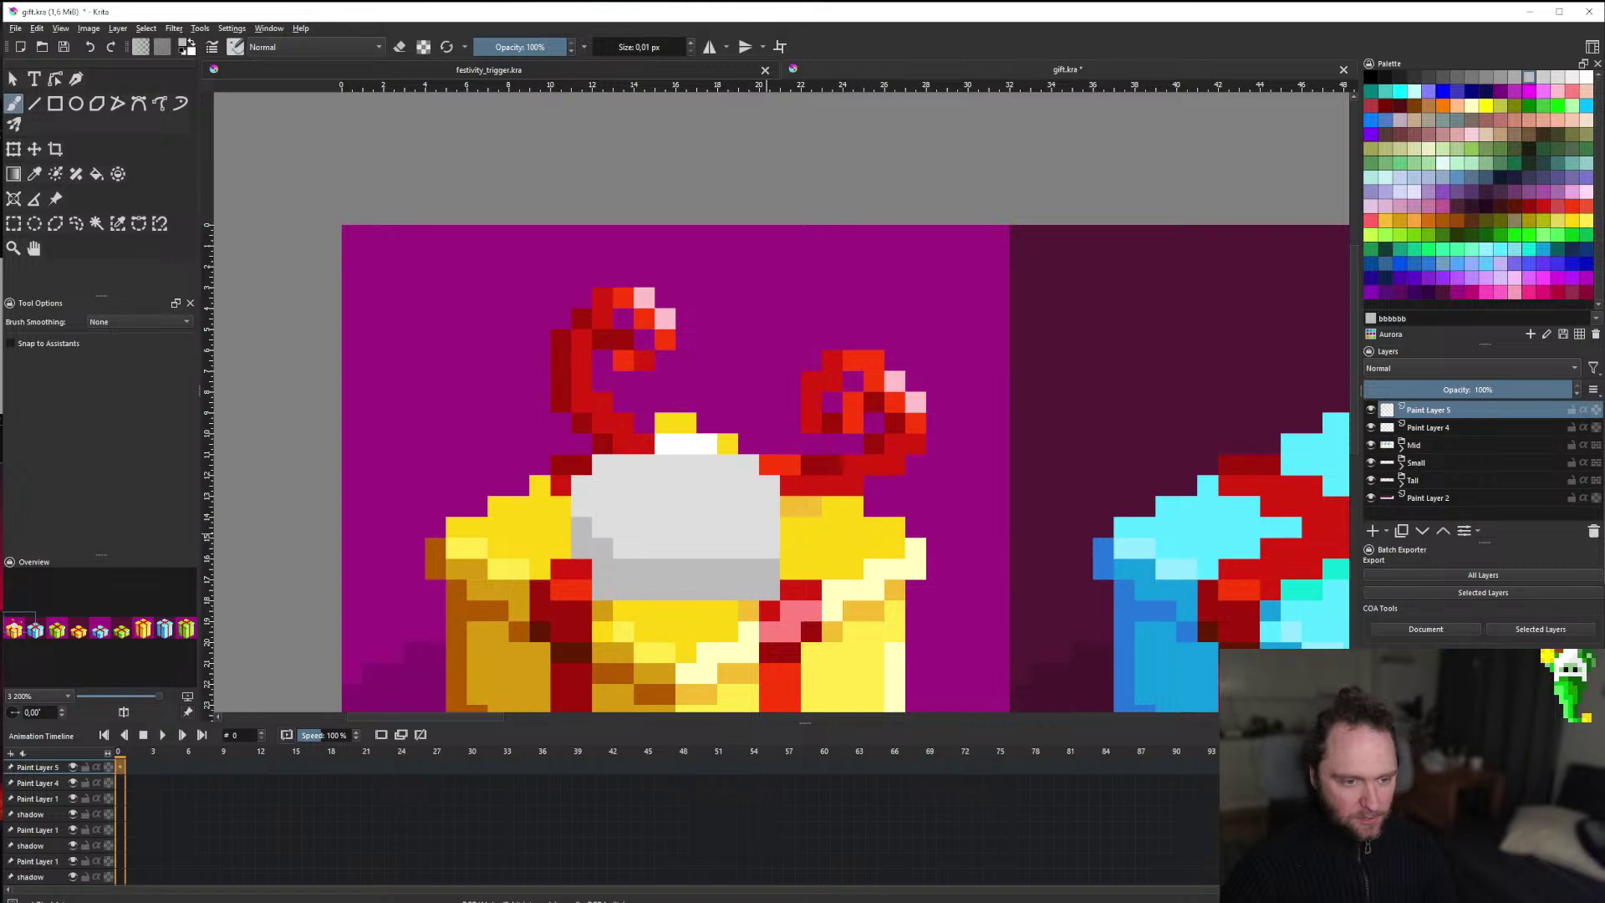
pyautogui.press('e')
pyautogui.moveTo(769, 589); pyautogui.dragTo(783, 566)
pyautogui.scroll(-10, 783, 566)
pyautogui.scroll(4, 670, 503)
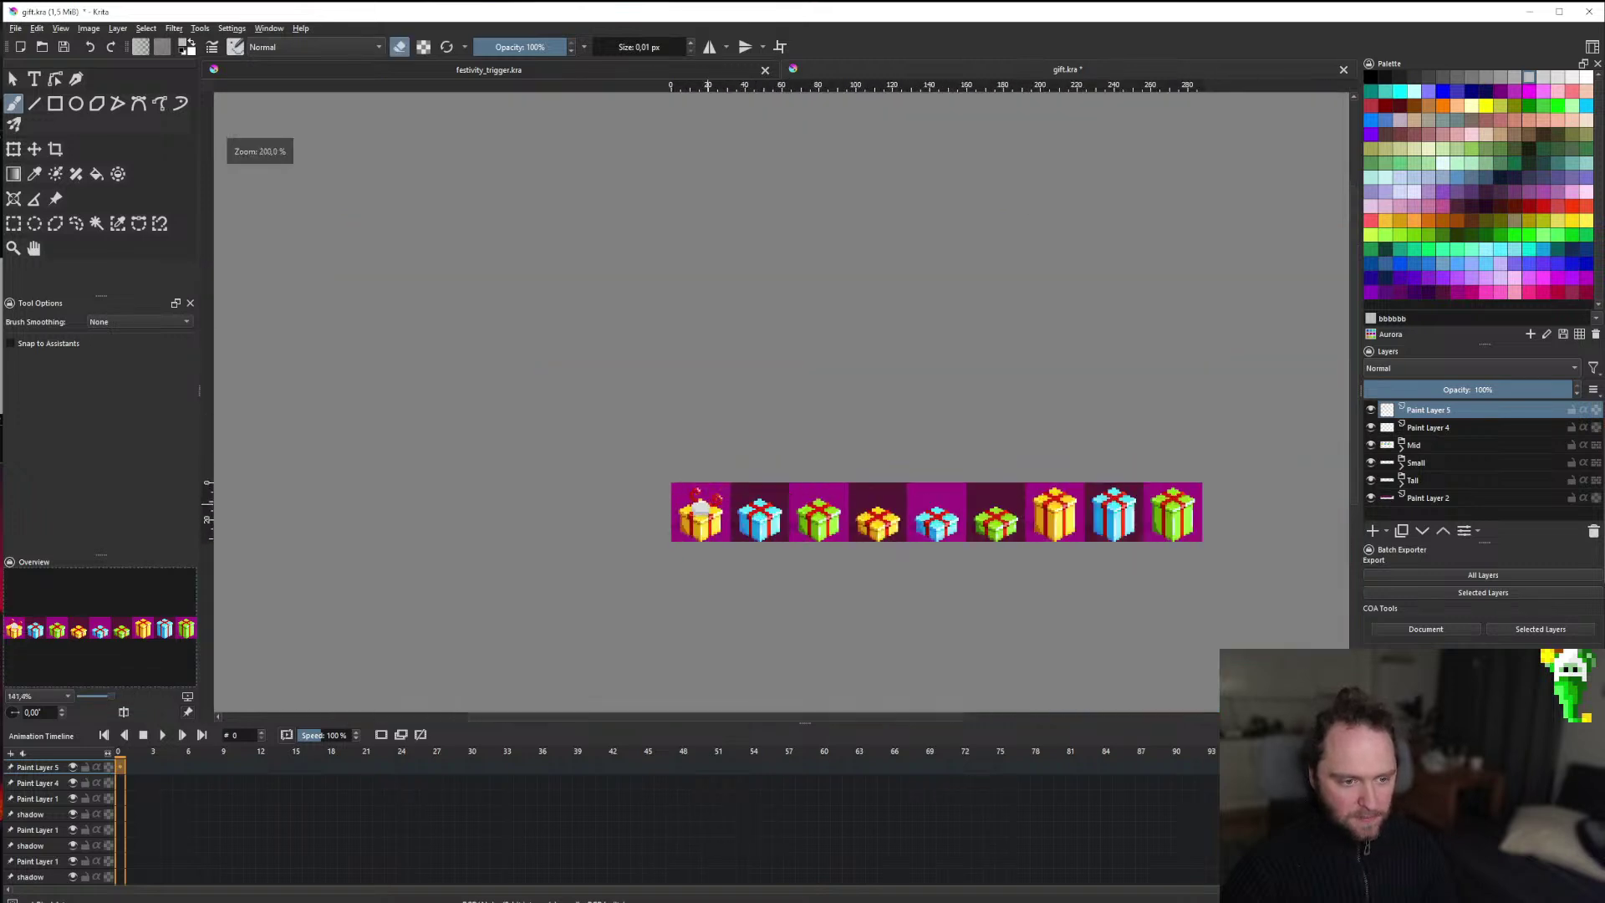
pyautogui.scroll(7, 670, 502)
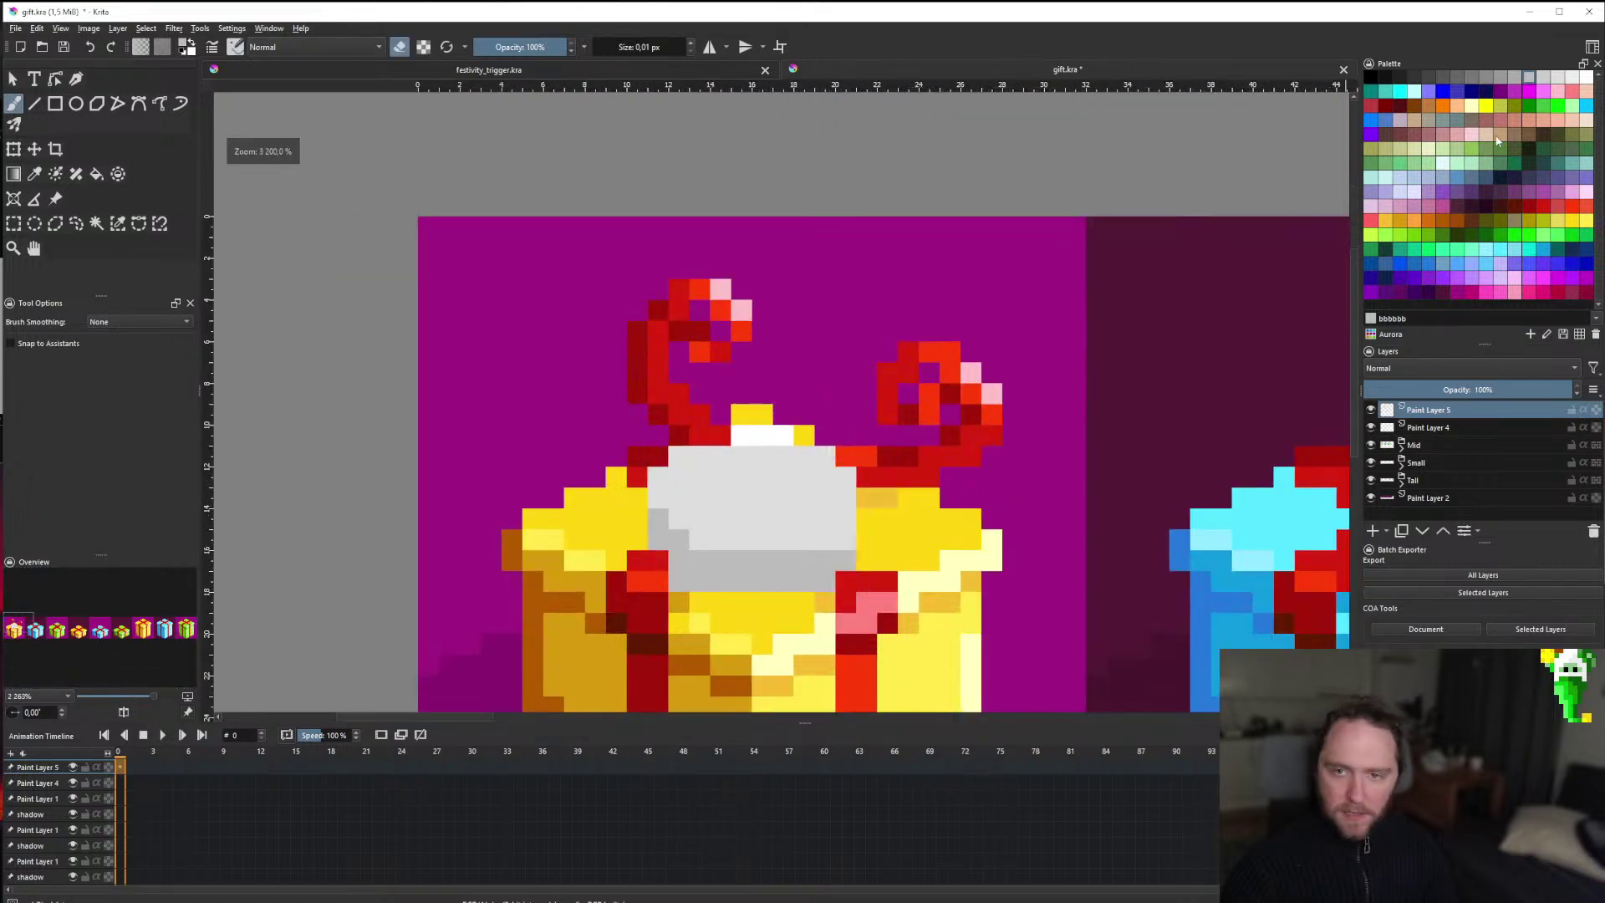
# Fill the block's top face with grey 888888 and its shaded lower edge with dark grey 444444.
pyautogui.press('e')
pyautogui.press('f')
pyautogui.click(724, 503)
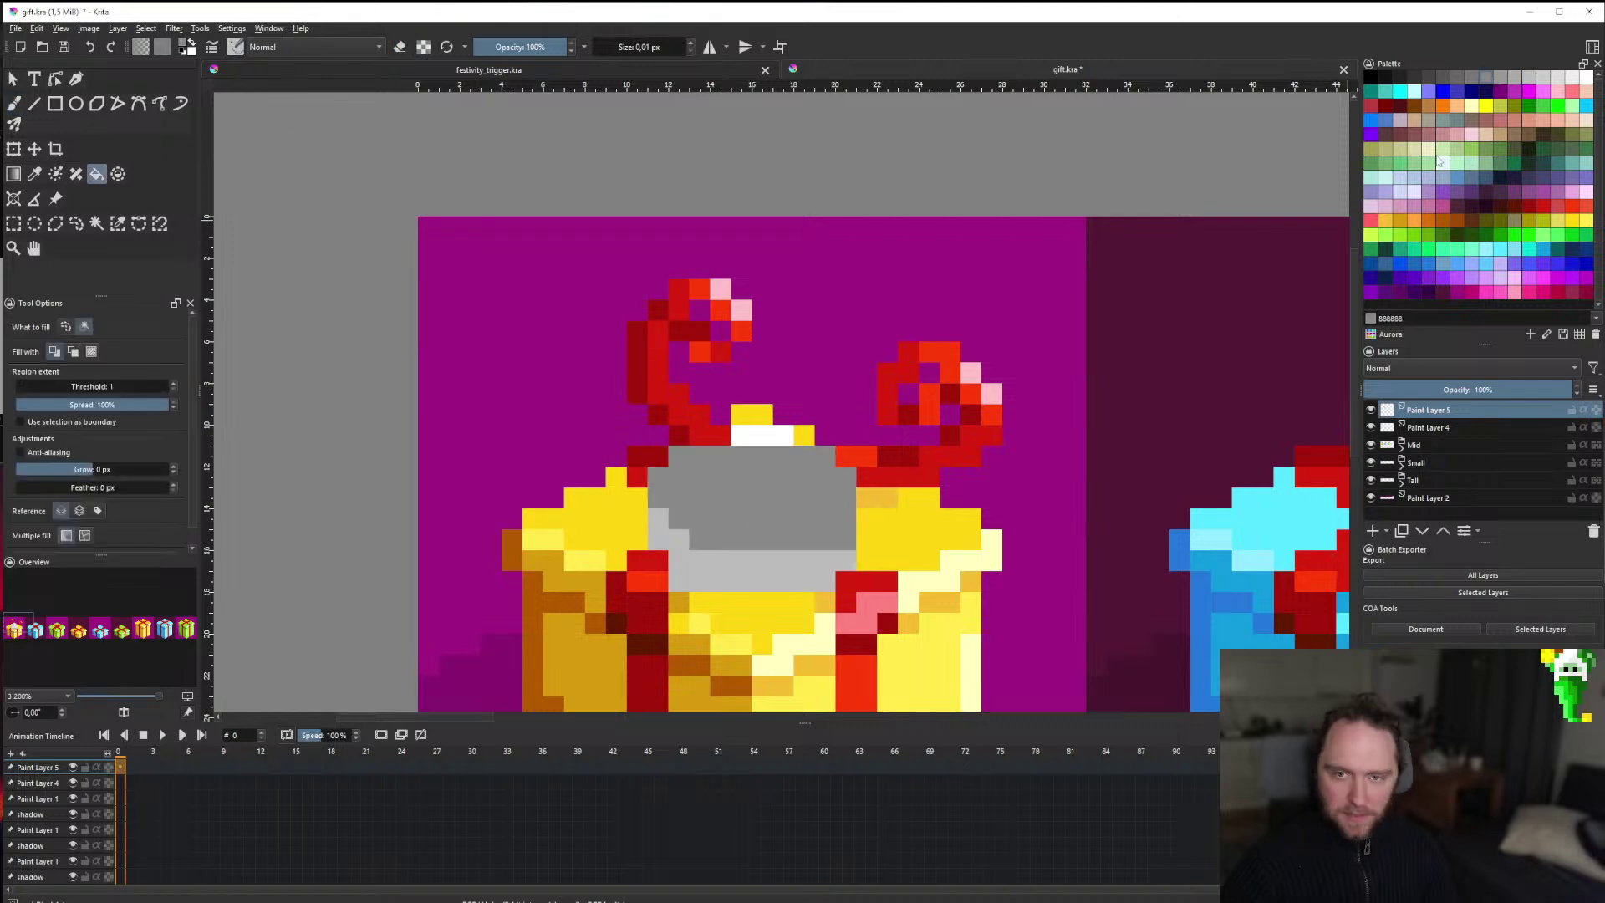
pyautogui.click(1429, 79)
pyautogui.click(666, 538)
pyautogui.scroll(-8, 669, 539)
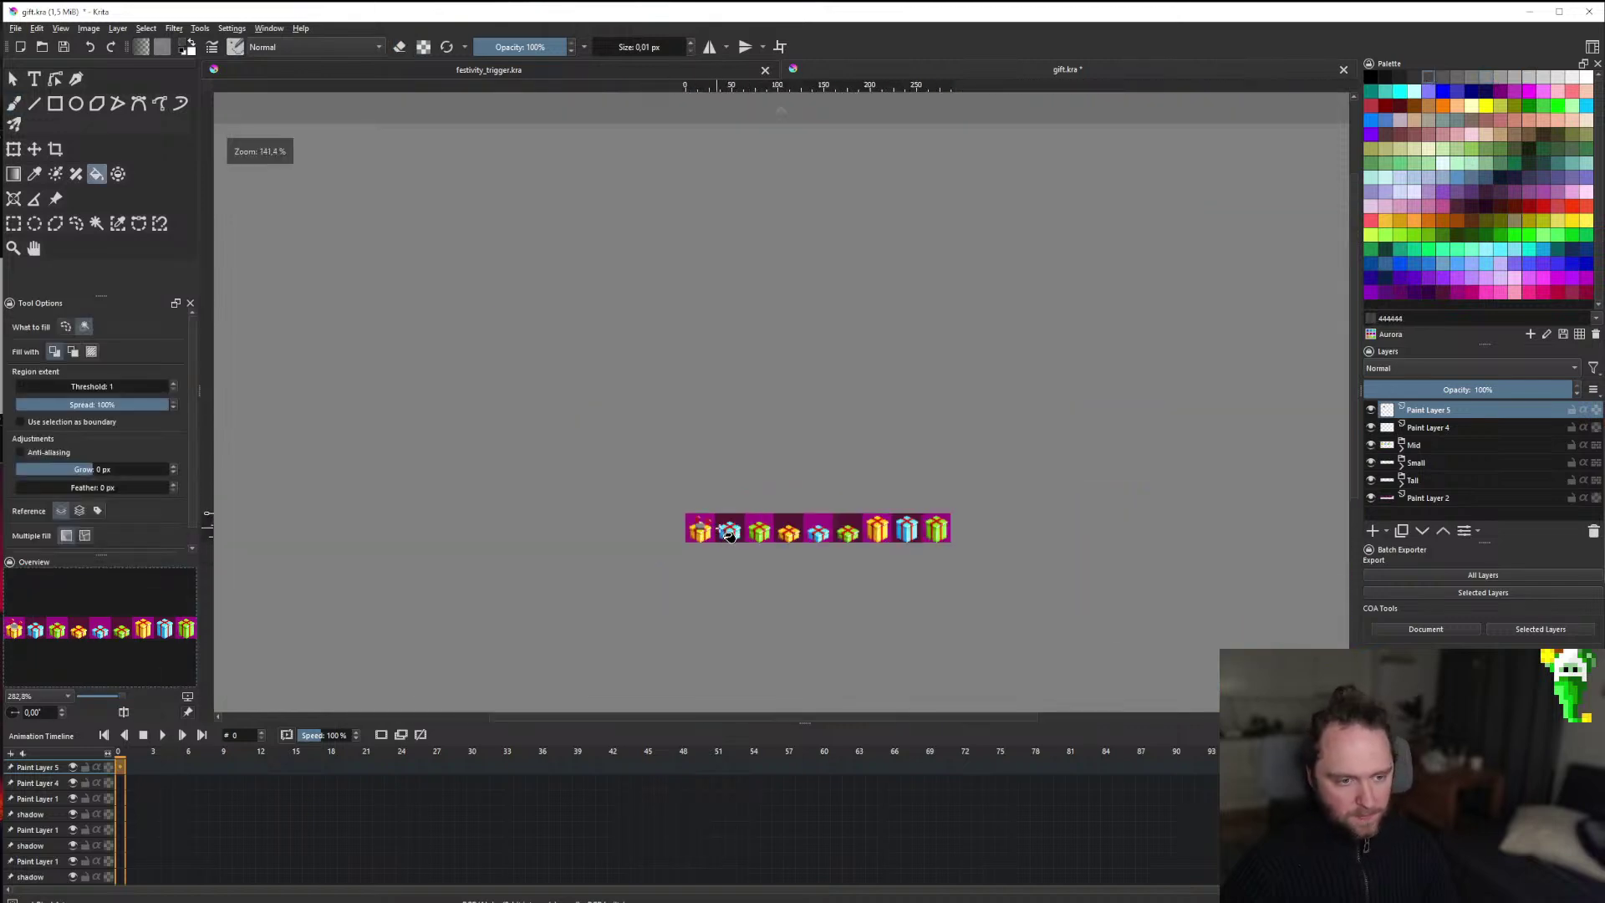
pyautogui.scroll(8, 693, 531)
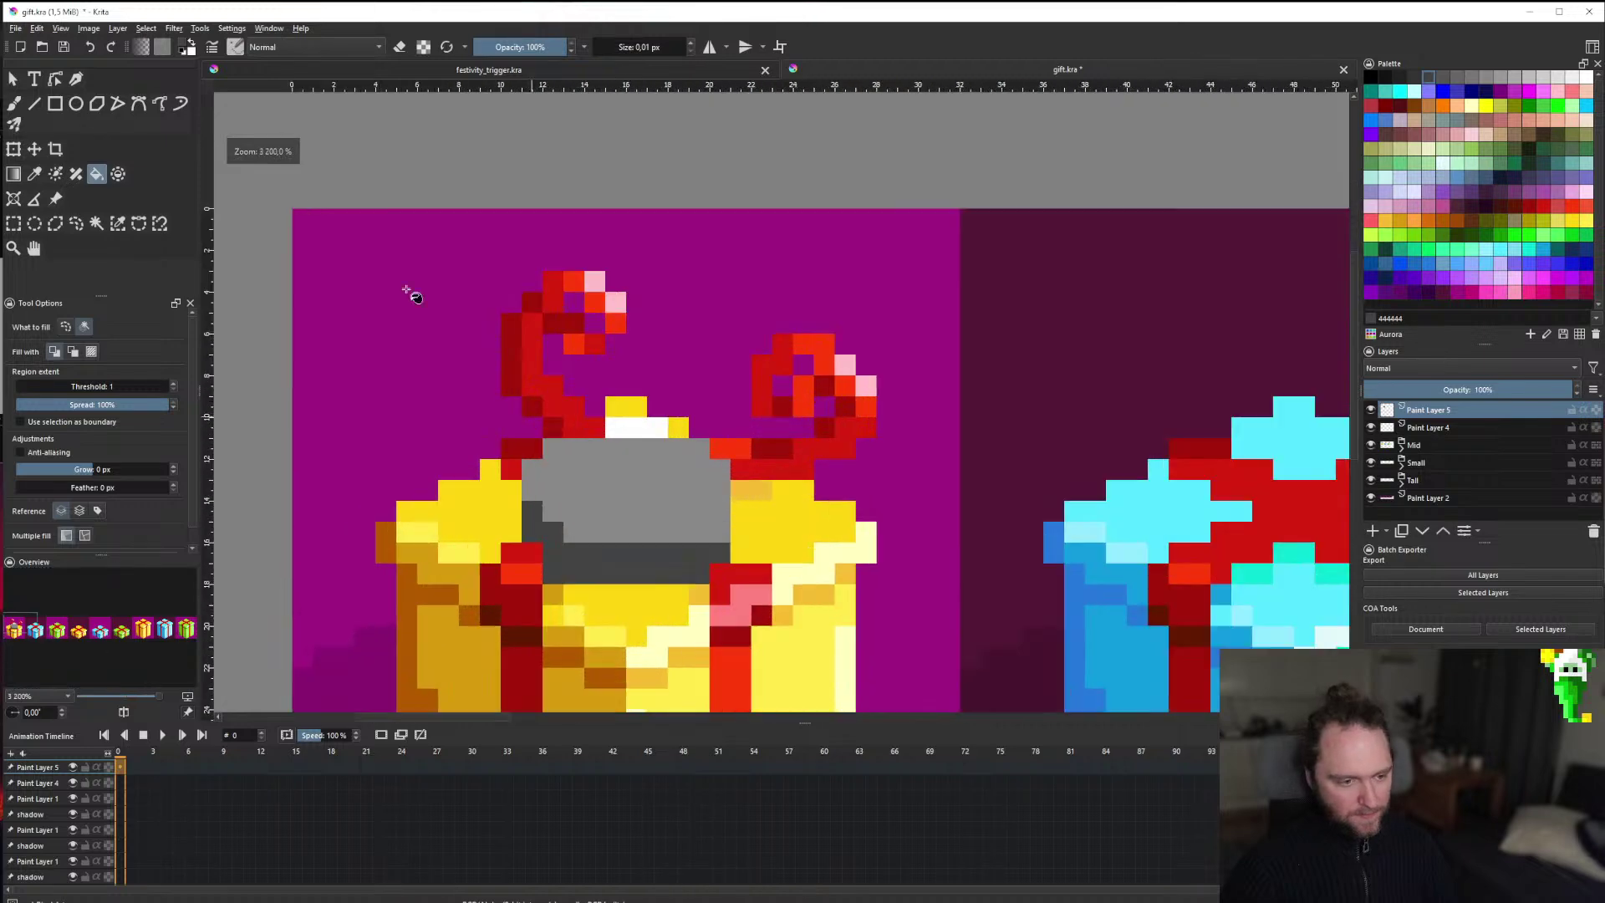
# Move the grey block layer up by 1 px on the yellow box.
pyautogui.click(34, 148)
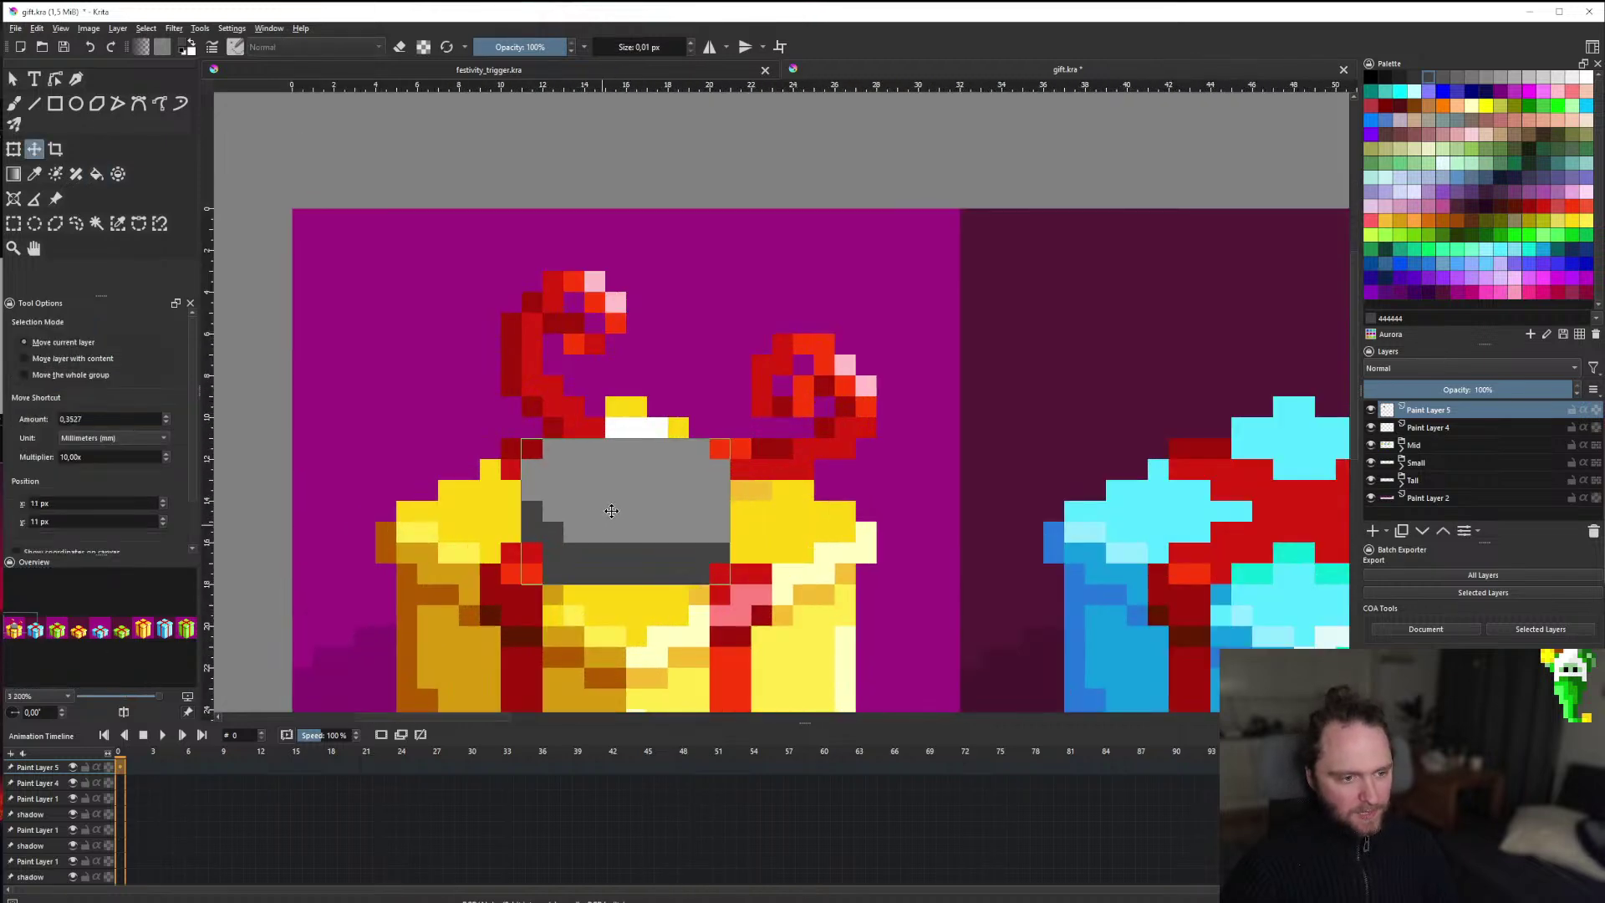
pyautogui.moveTo(612, 523); pyautogui.dragTo(614, 501)
pyautogui.scroll(-8, 614, 501)
pyautogui.scroll(6, 647, 484)
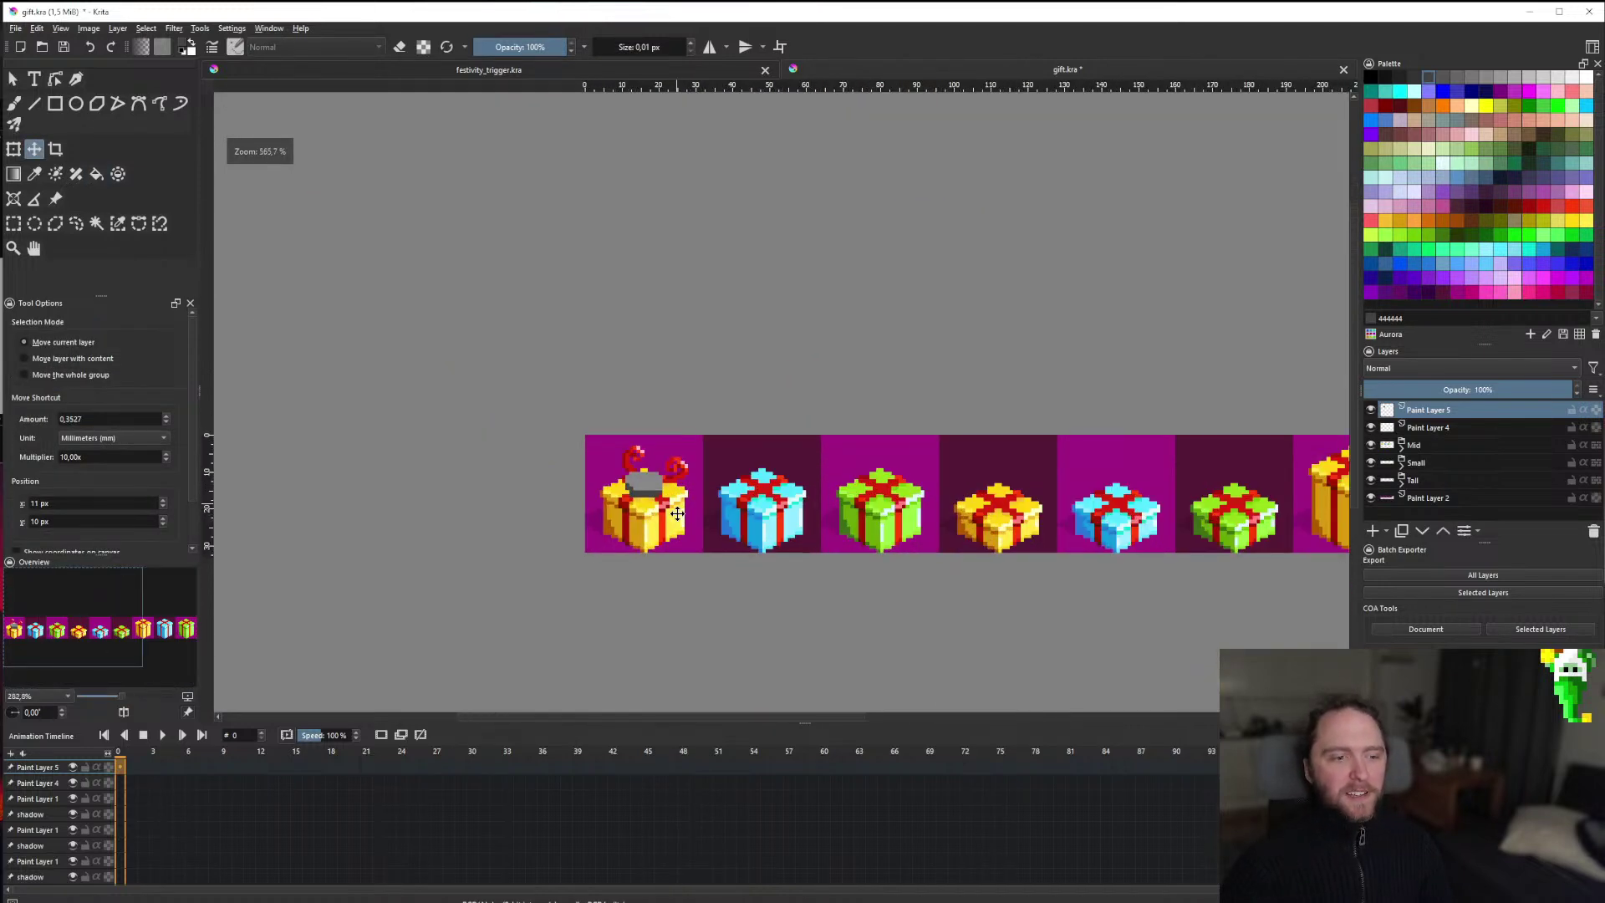
pyautogui.scroll(-2, 647, 484)
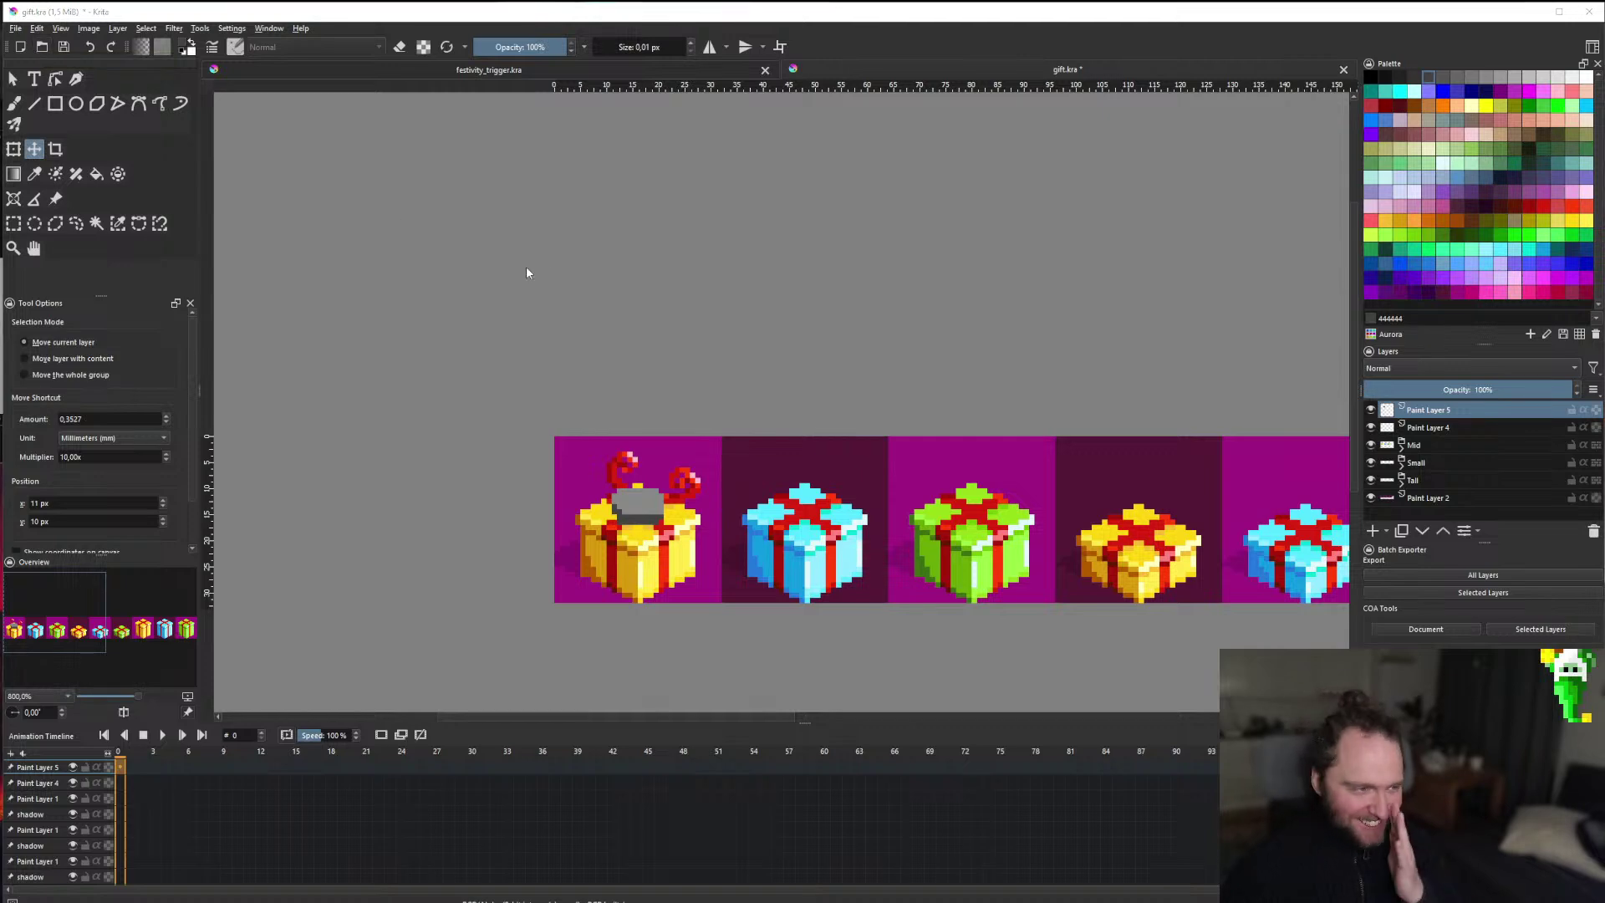
pyautogui.hotkey('ctrl', 'o')
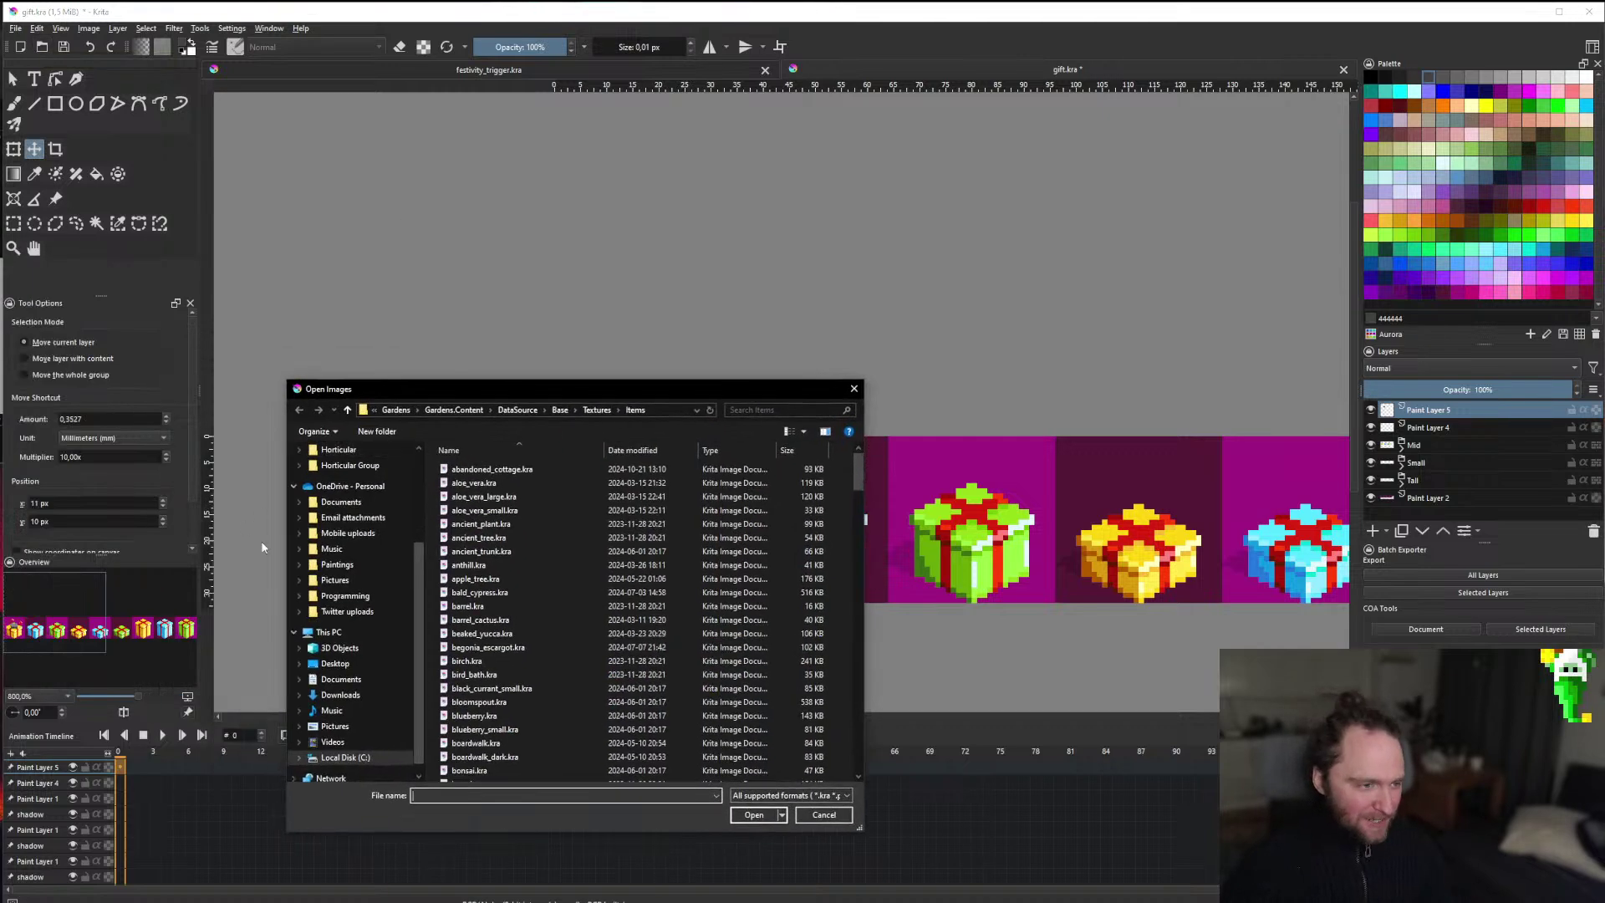
pyautogui.moveTo(533, 391); pyautogui.dragTo(134, 410)
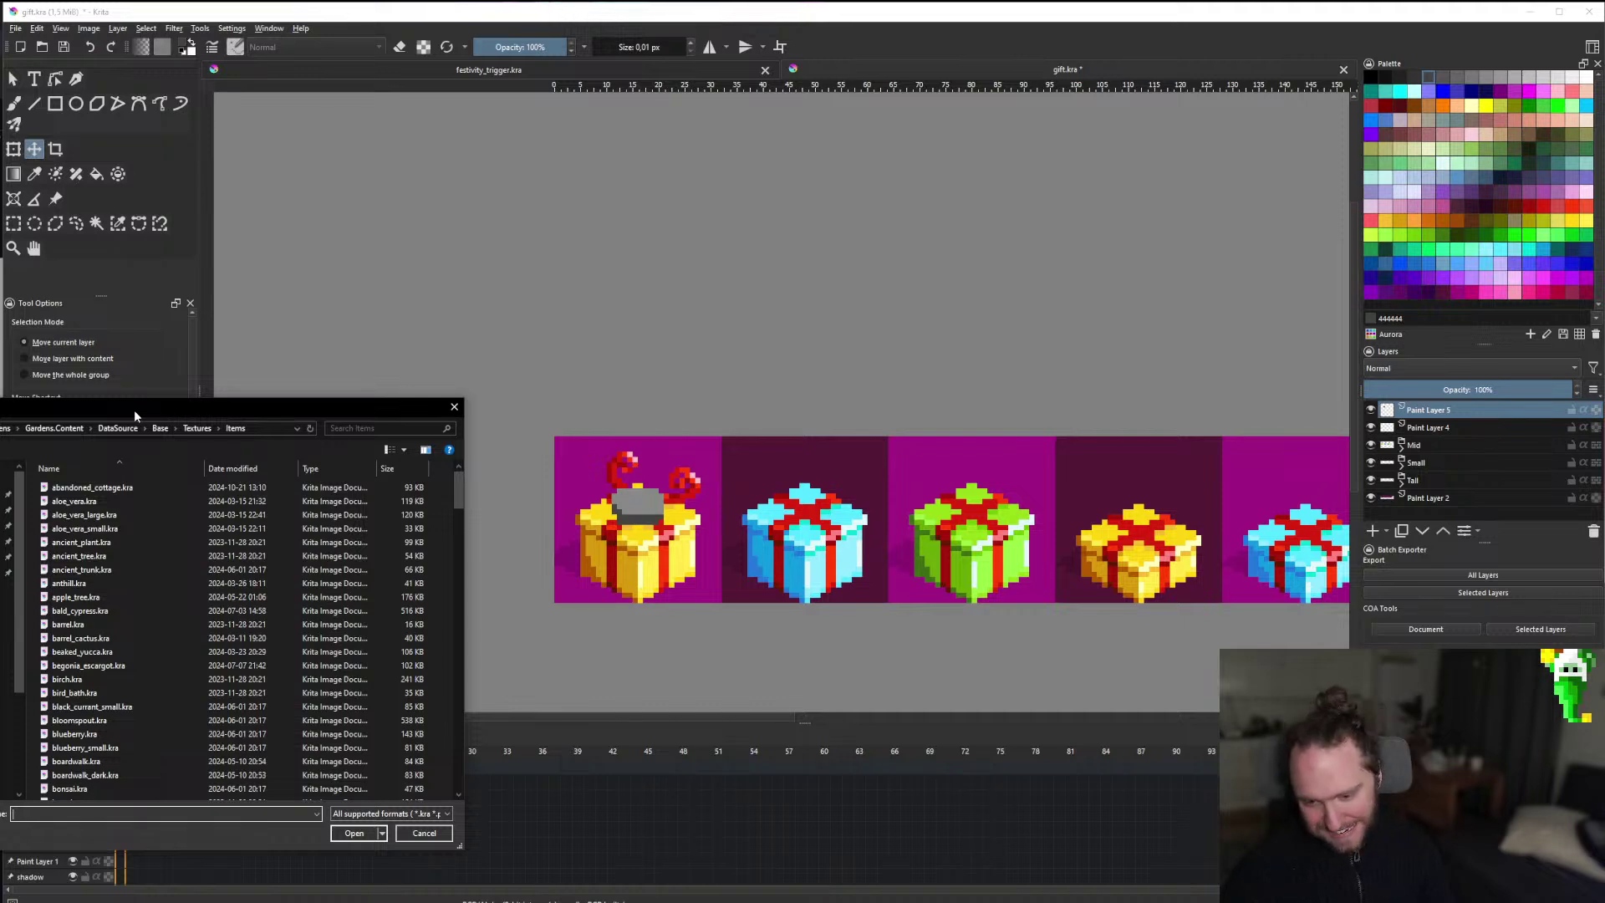
pyautogui.press('Escape')
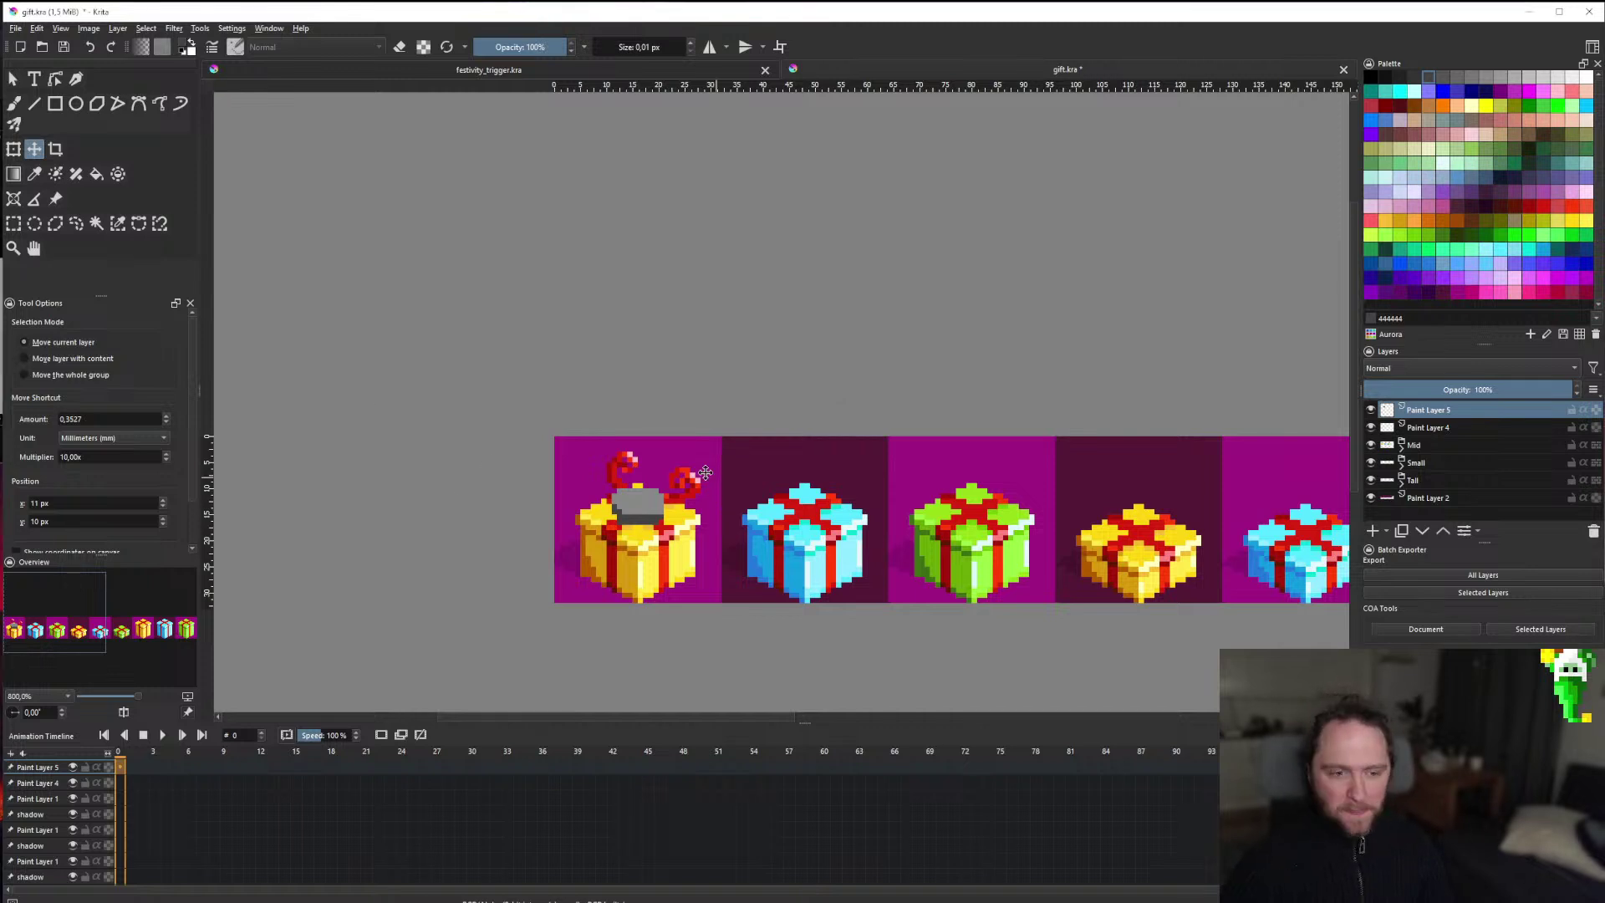
# Examine how the grey block on the first gift looks against the whole sheet at different zoom levels.
pyautogui.scroll(-5, 761, 462)
pyautogui.scroll(6, 760, 462)
pyautogui.scroll(-6, 1115, 511)
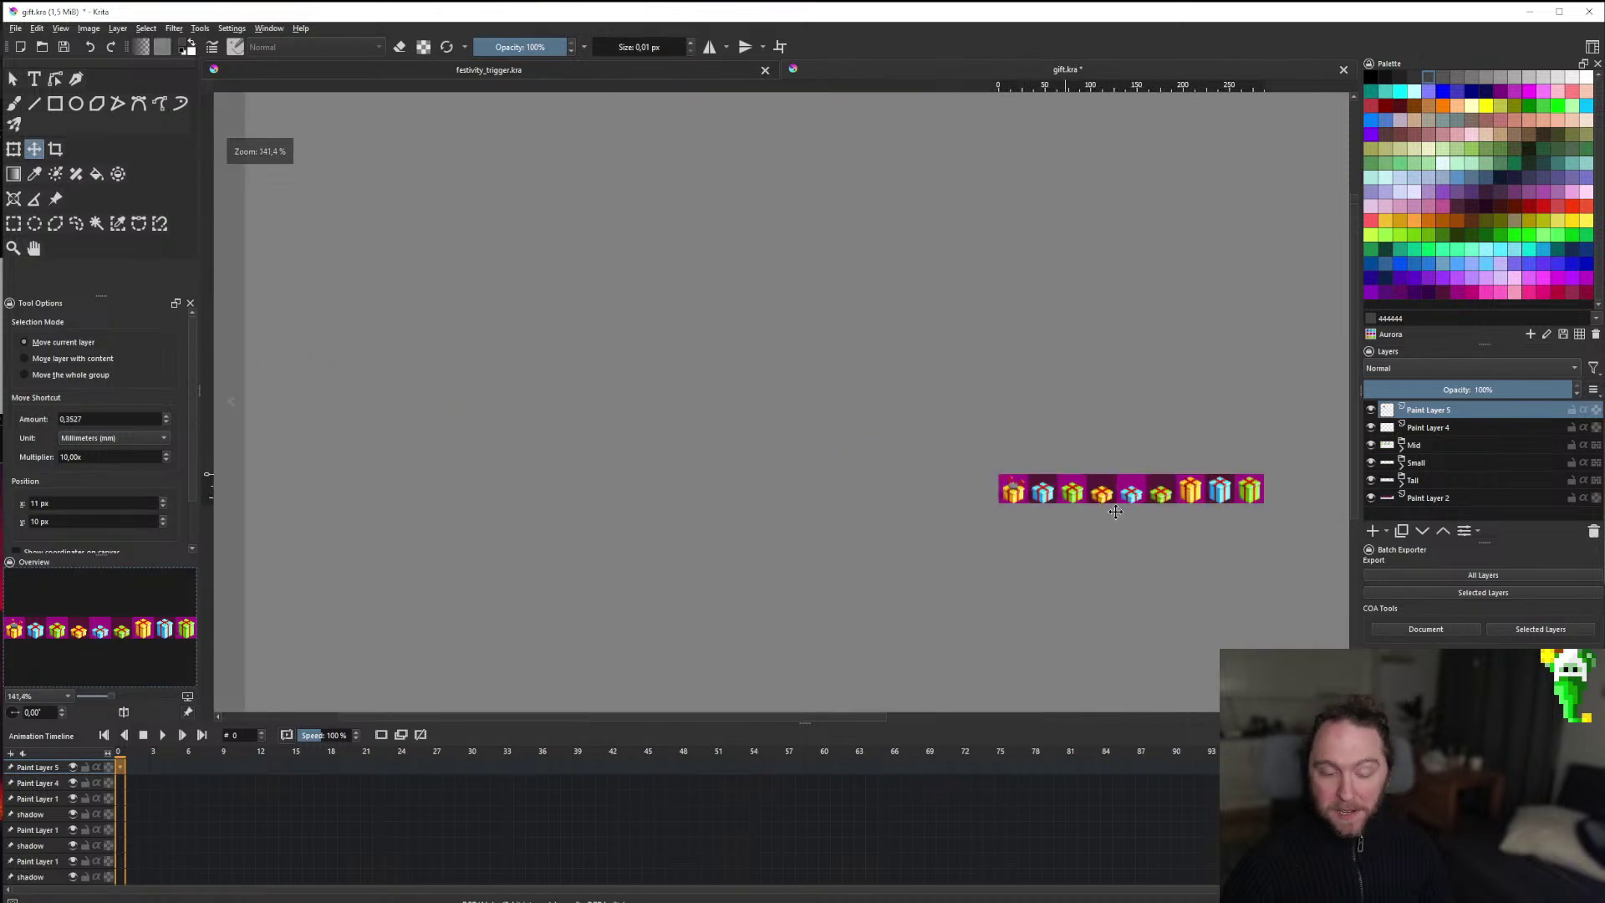
pyautogui.scroll(2, 1115, 512)
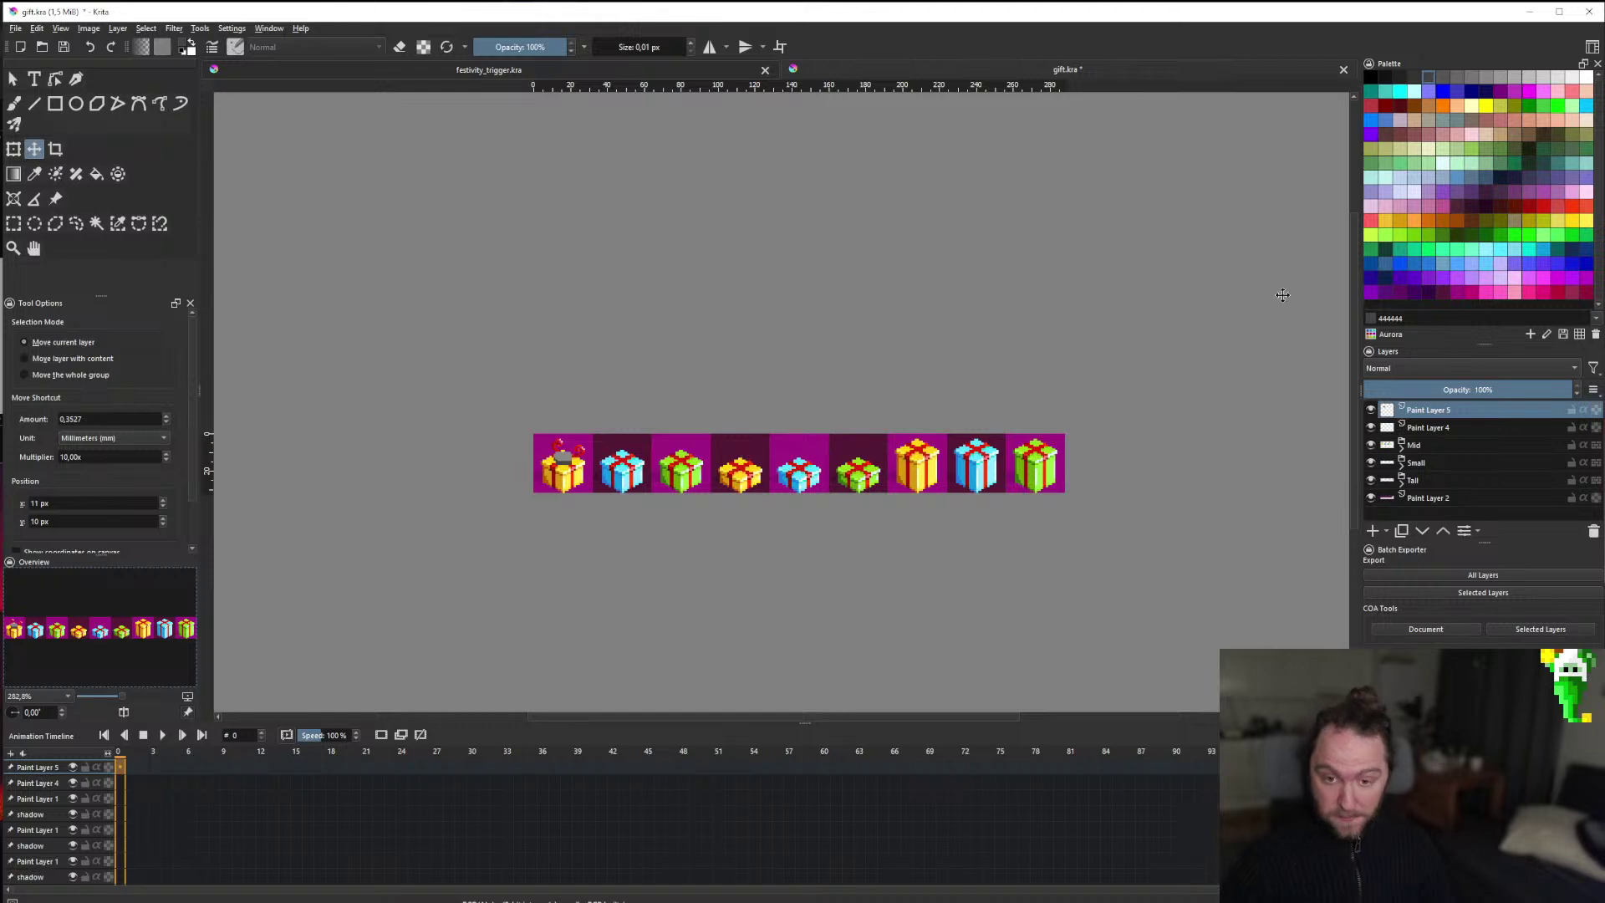
pyautogui.scroll(2, 778, 466)
pyautogui.scroll(-1, 707, 468)
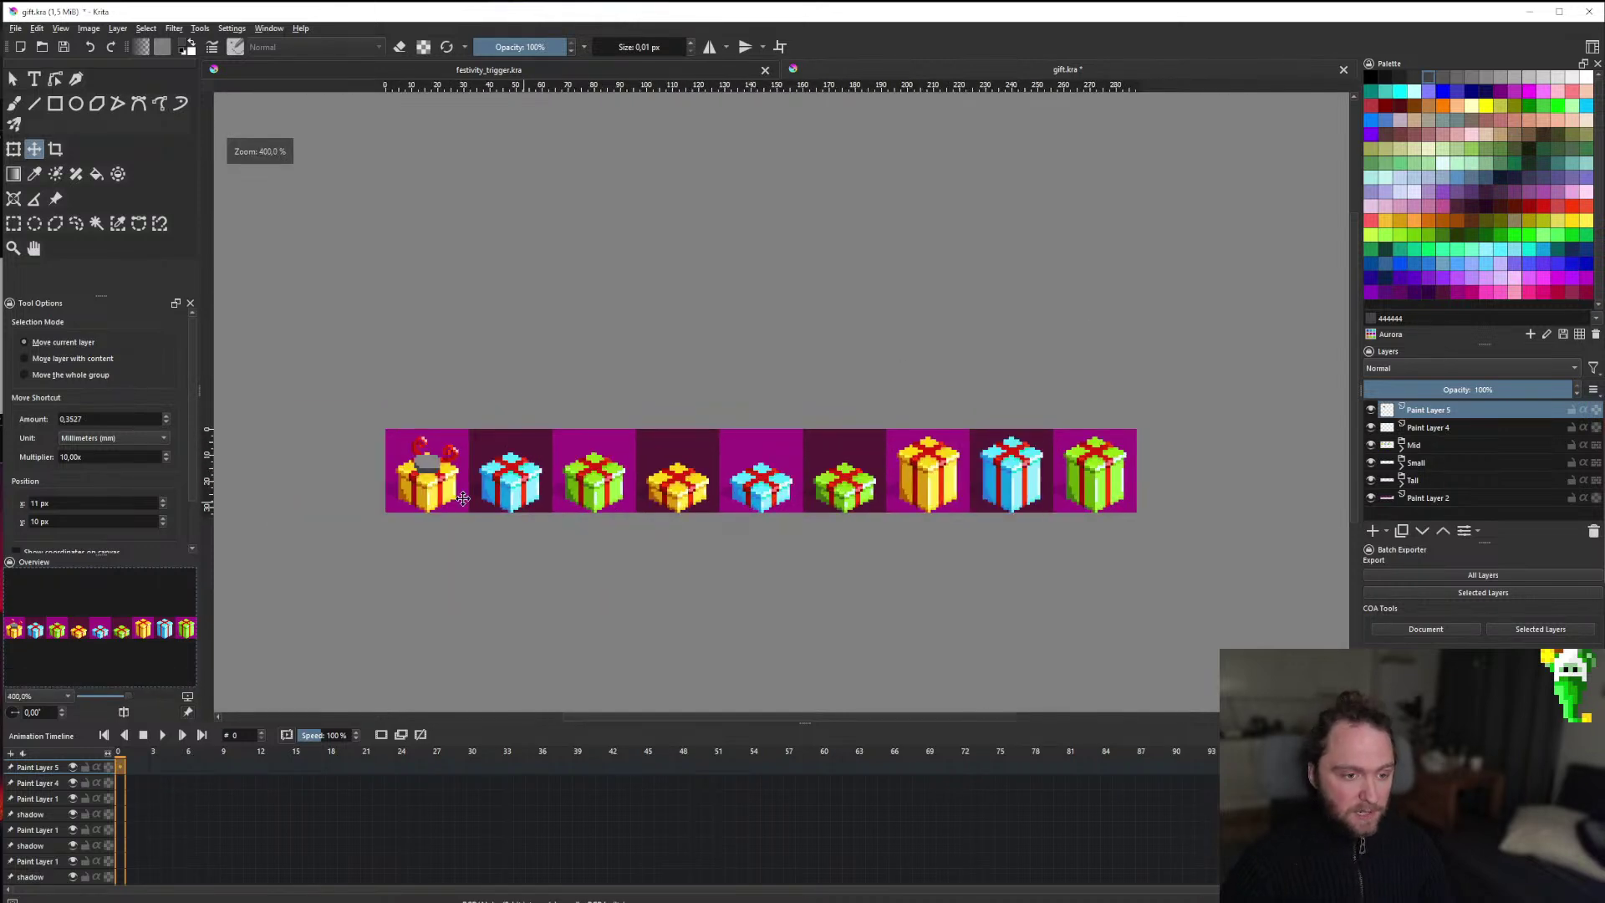
pyautogui.scroll(3, 361, 476)
pyautogui.scroll(2, 362, 475)
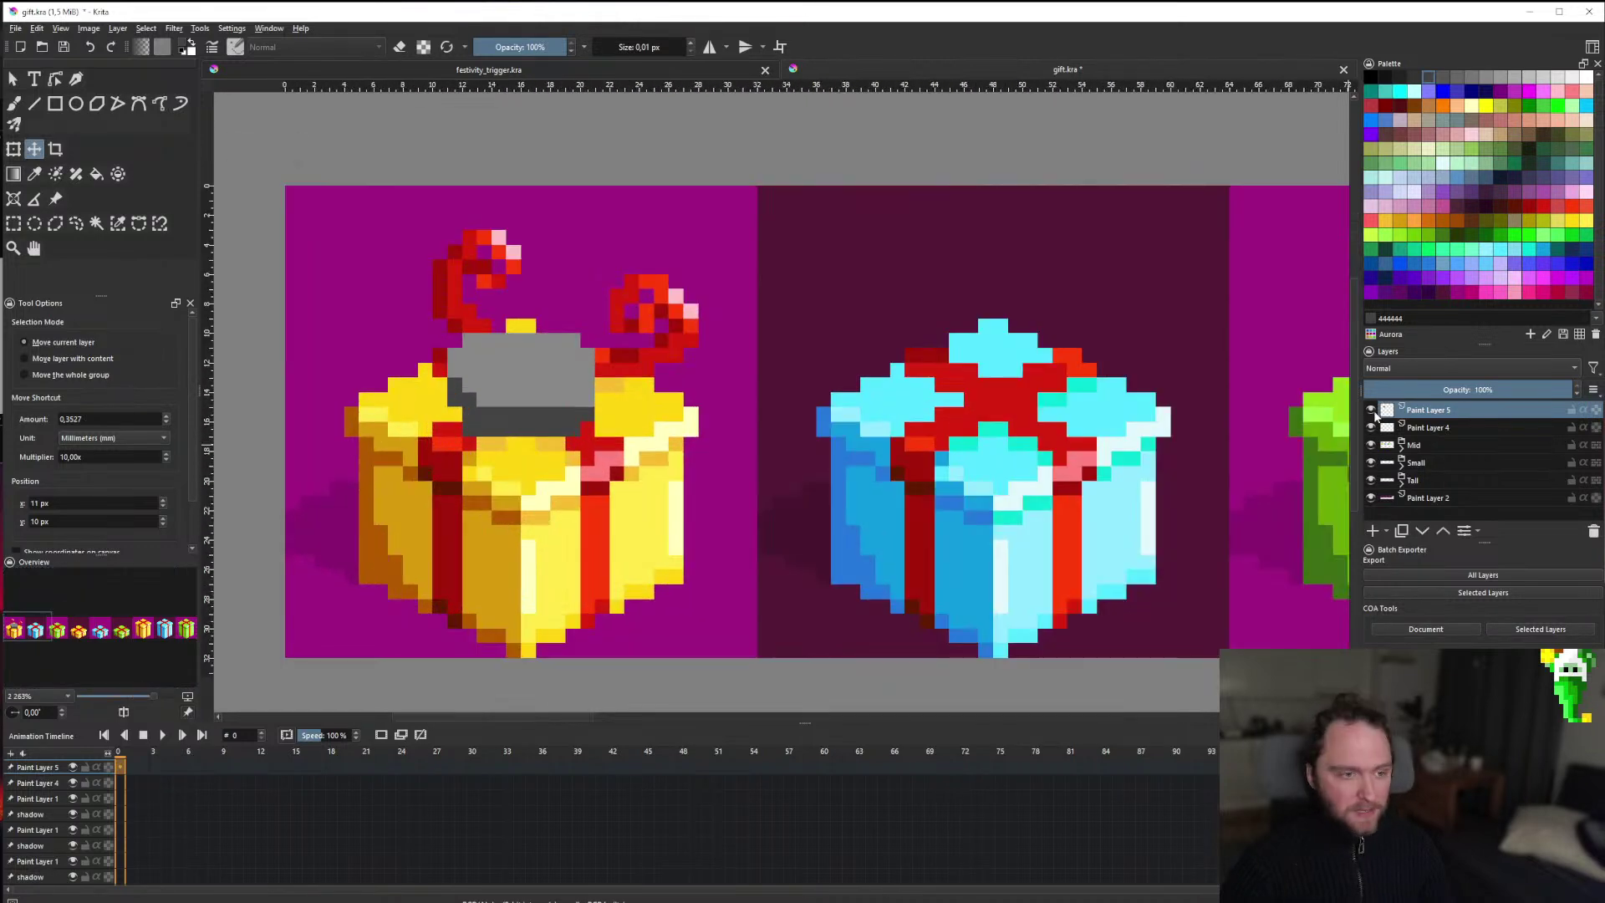
pyautogui.scroll(-5, 640, 476)
# Paint a light grey (dddddd) highlight rim along the sides and lower edge of the block's top face.
pyautogui.scroll(8, 639, 475)
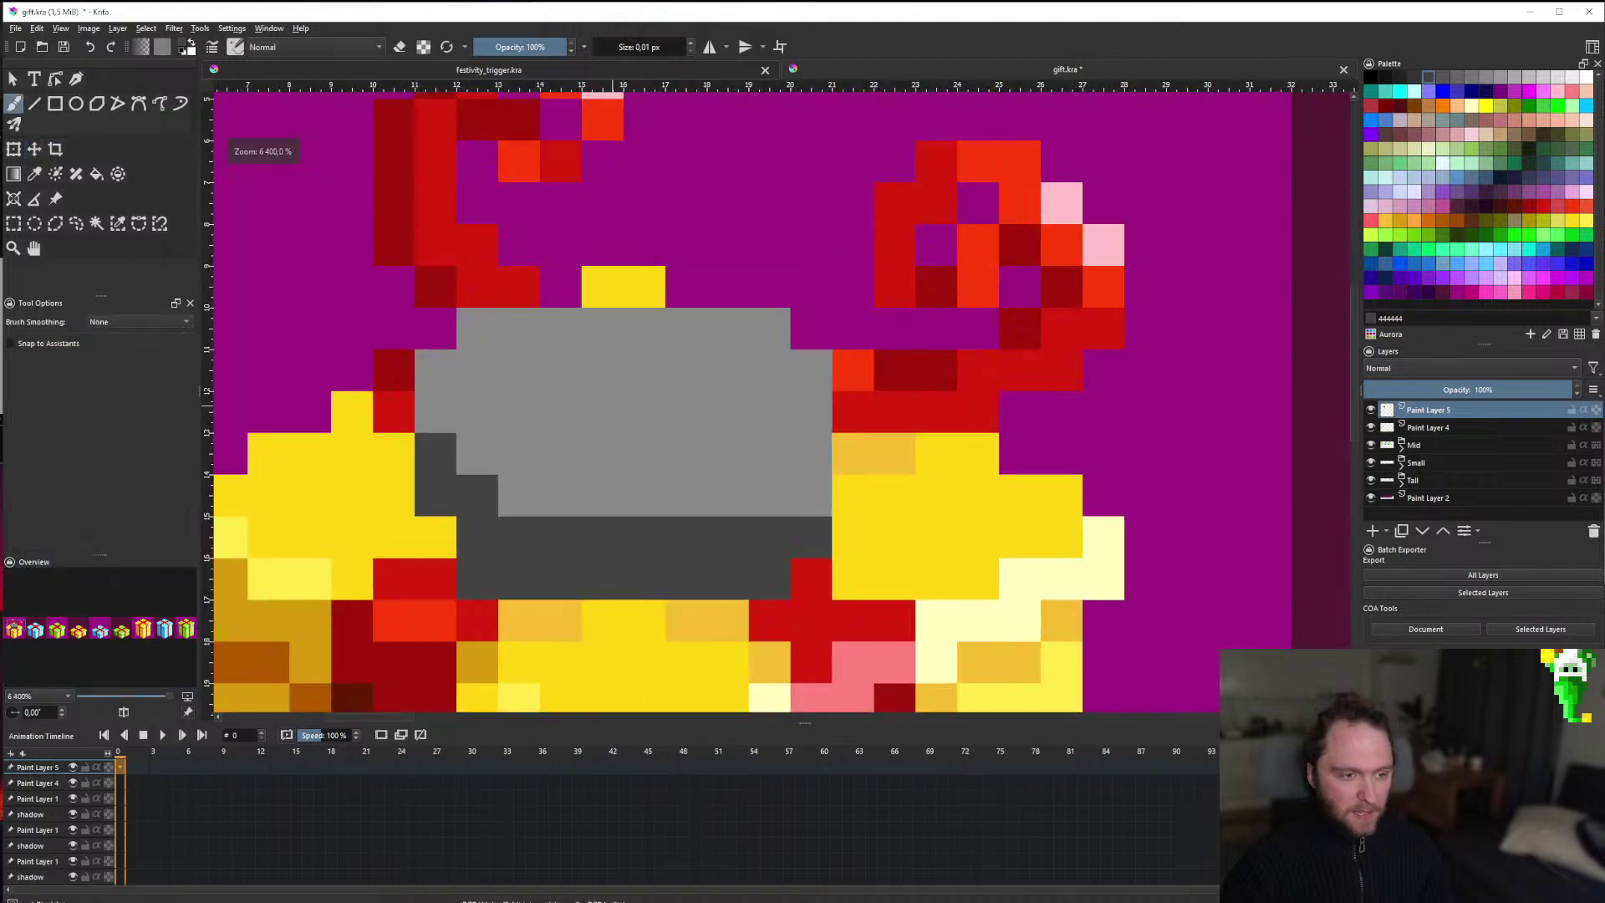
pyautogui.press('b')
pyautogui.click(1556, 77)
pyautogui.moveTo(477, 453)
pyautogui.mouseDown()
pyautogui.moveTo(759, 448)
pyautogui.moveTo(790, 428)
pyautogui.moveTo(803, 383)
pyautogui.moveTo(773, 328)
pyautogui.mouseUp()
pyautogui.scroll(-10, 773, 328)
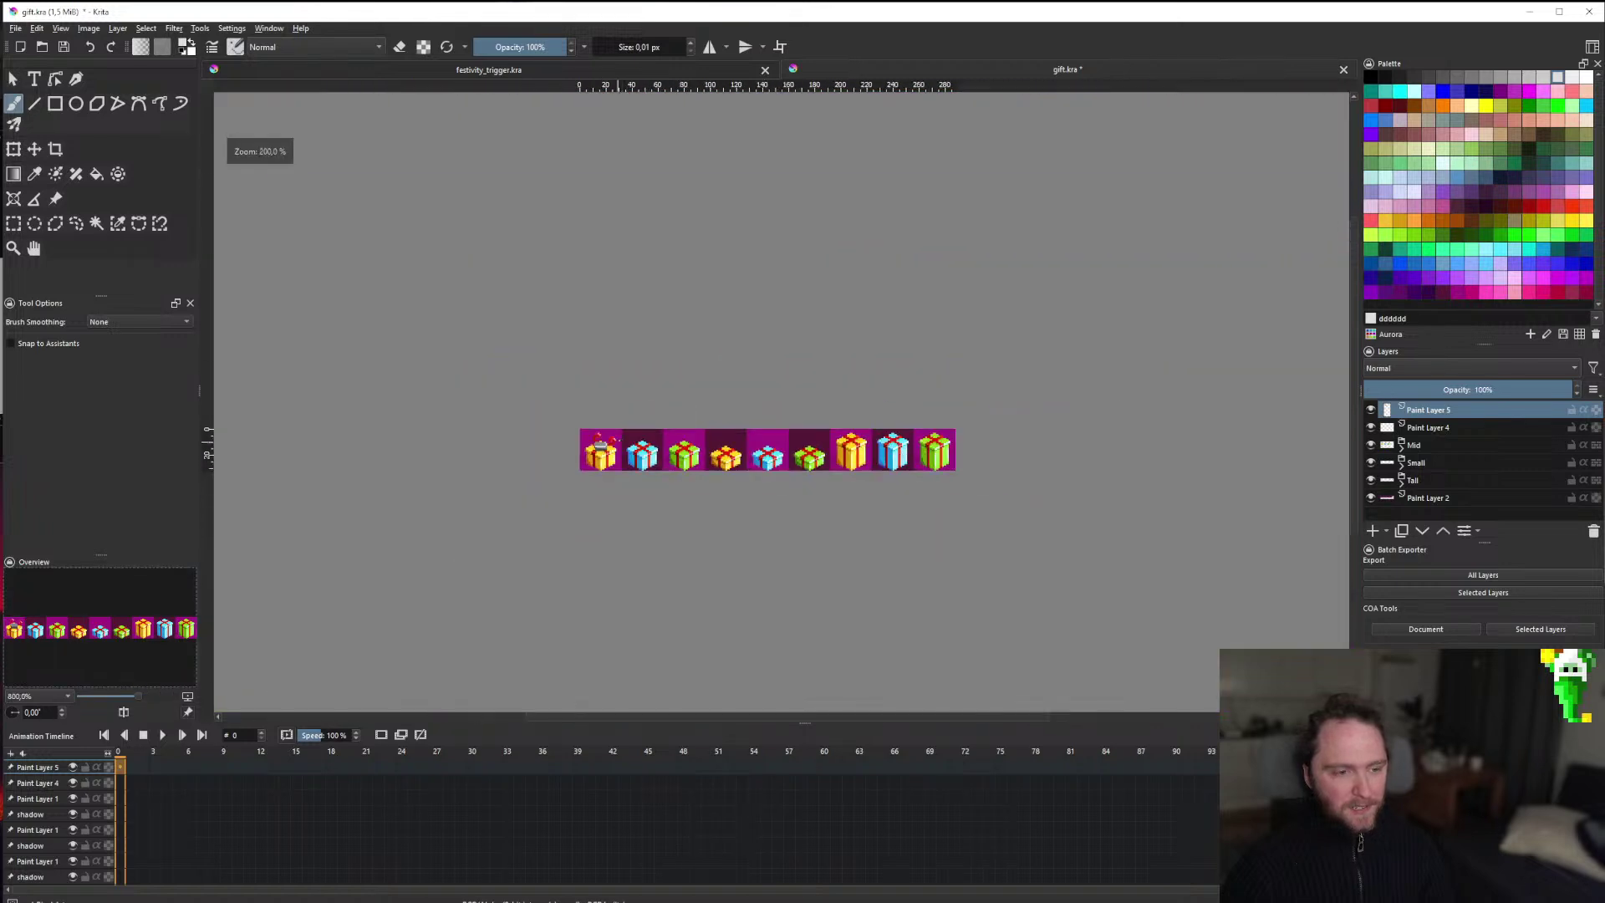
pyautogui.scroll(7, 600, 451)
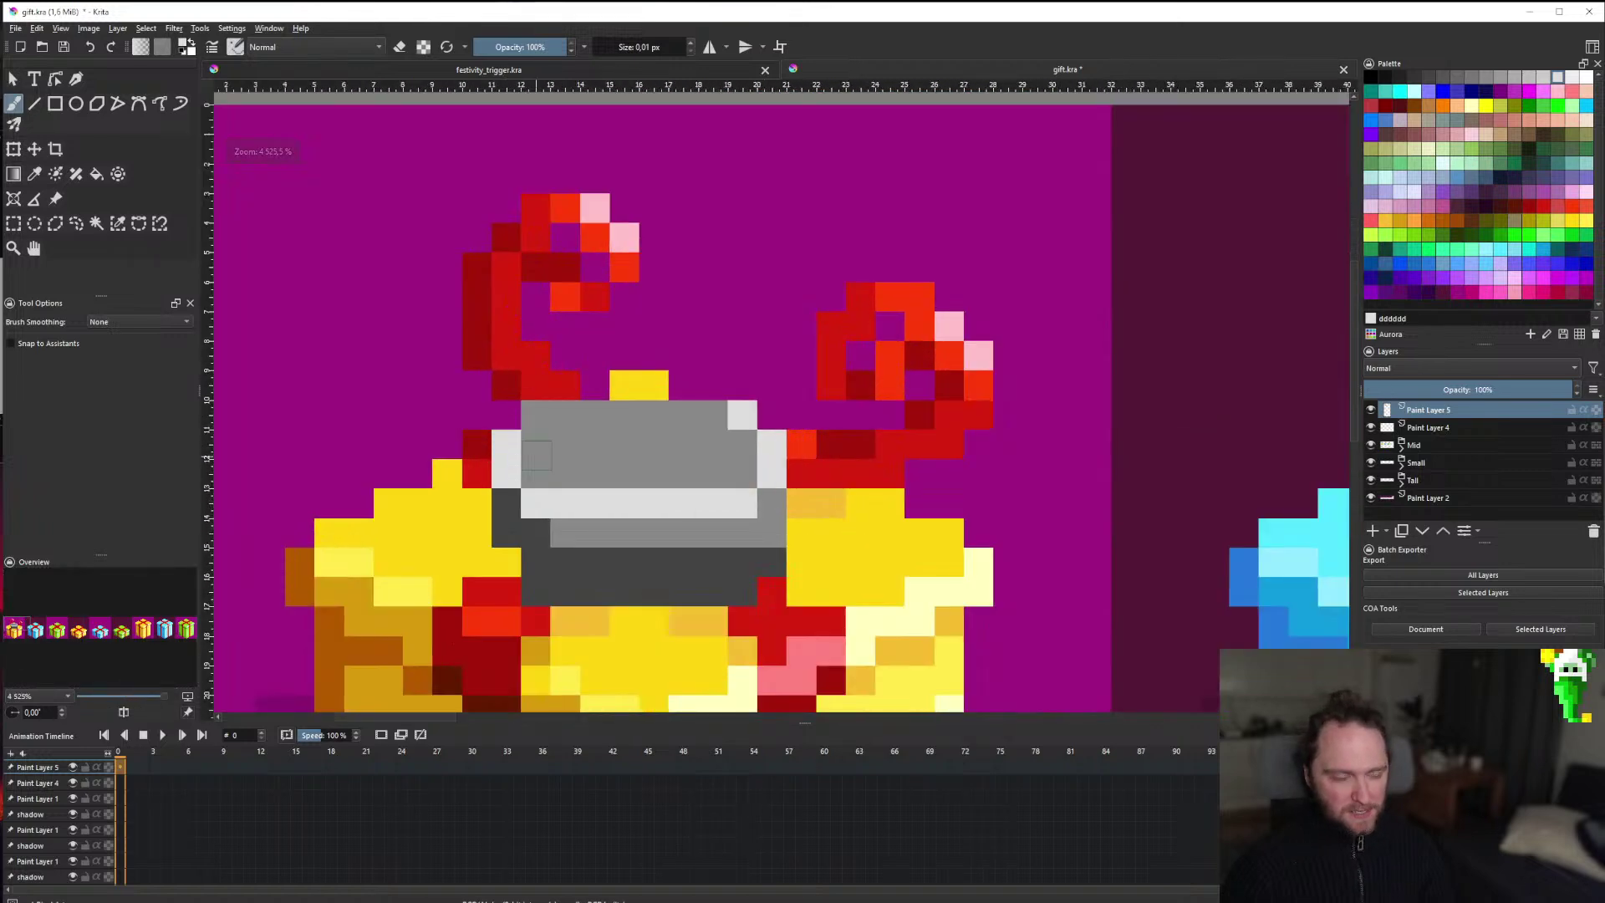
pyautogui.scroll(-7, 600, 451)
pyautogui.scroll(1, 630, 460)
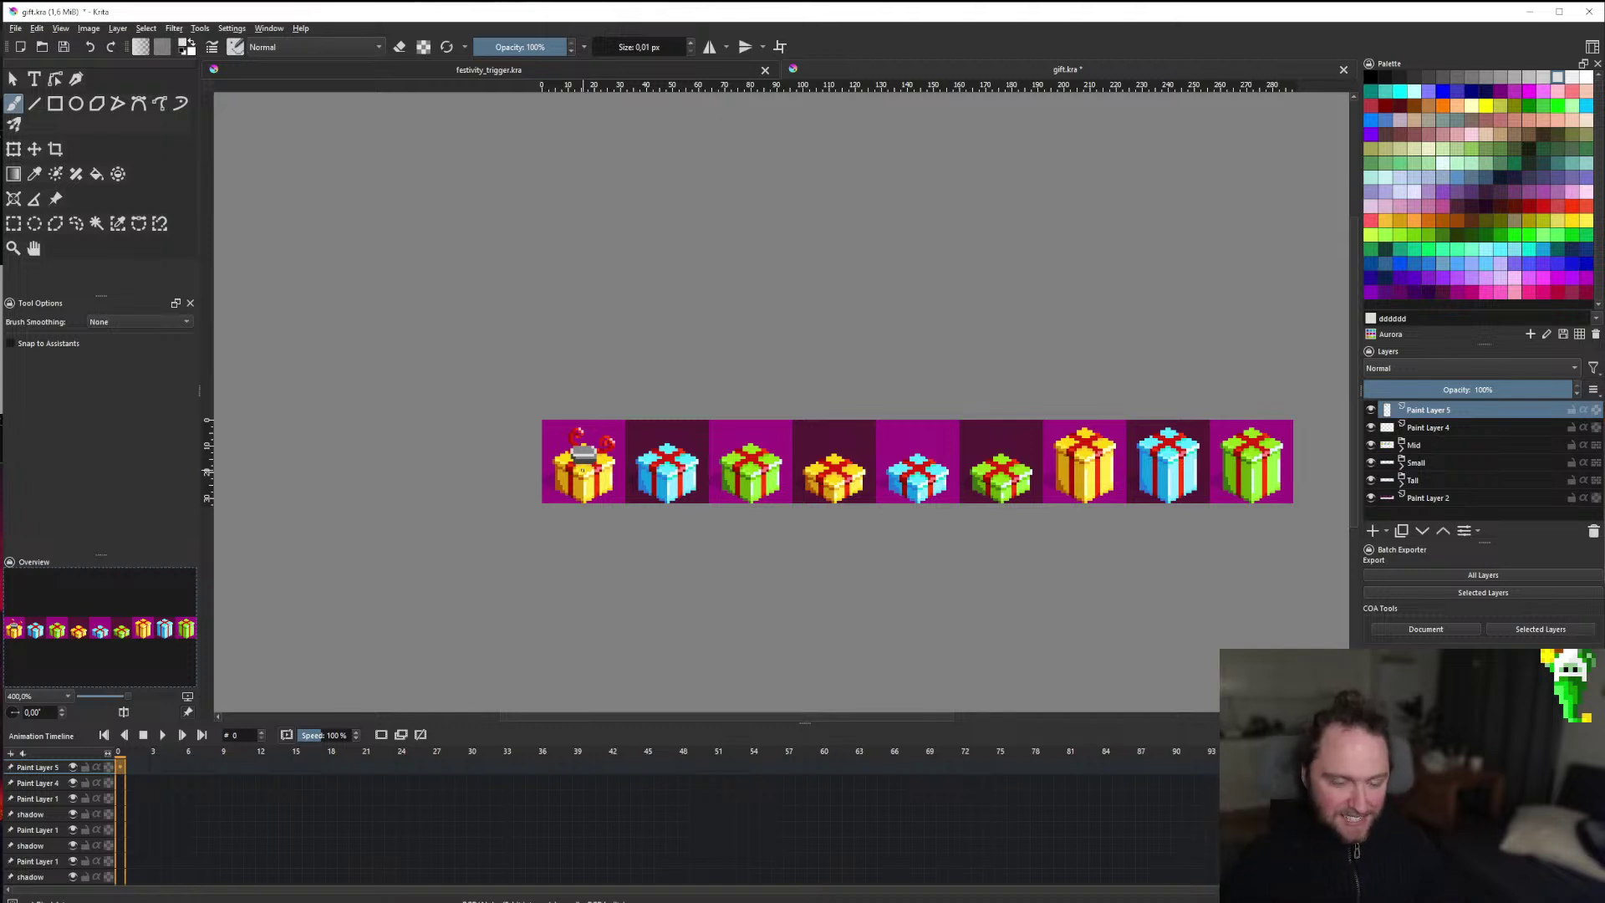
# Fill the block's top face inside the highlight rim with lighter grey bbbbbb.
pyautogui.click(1530, 78)
pyautogui.scroll(10, 513, 528)
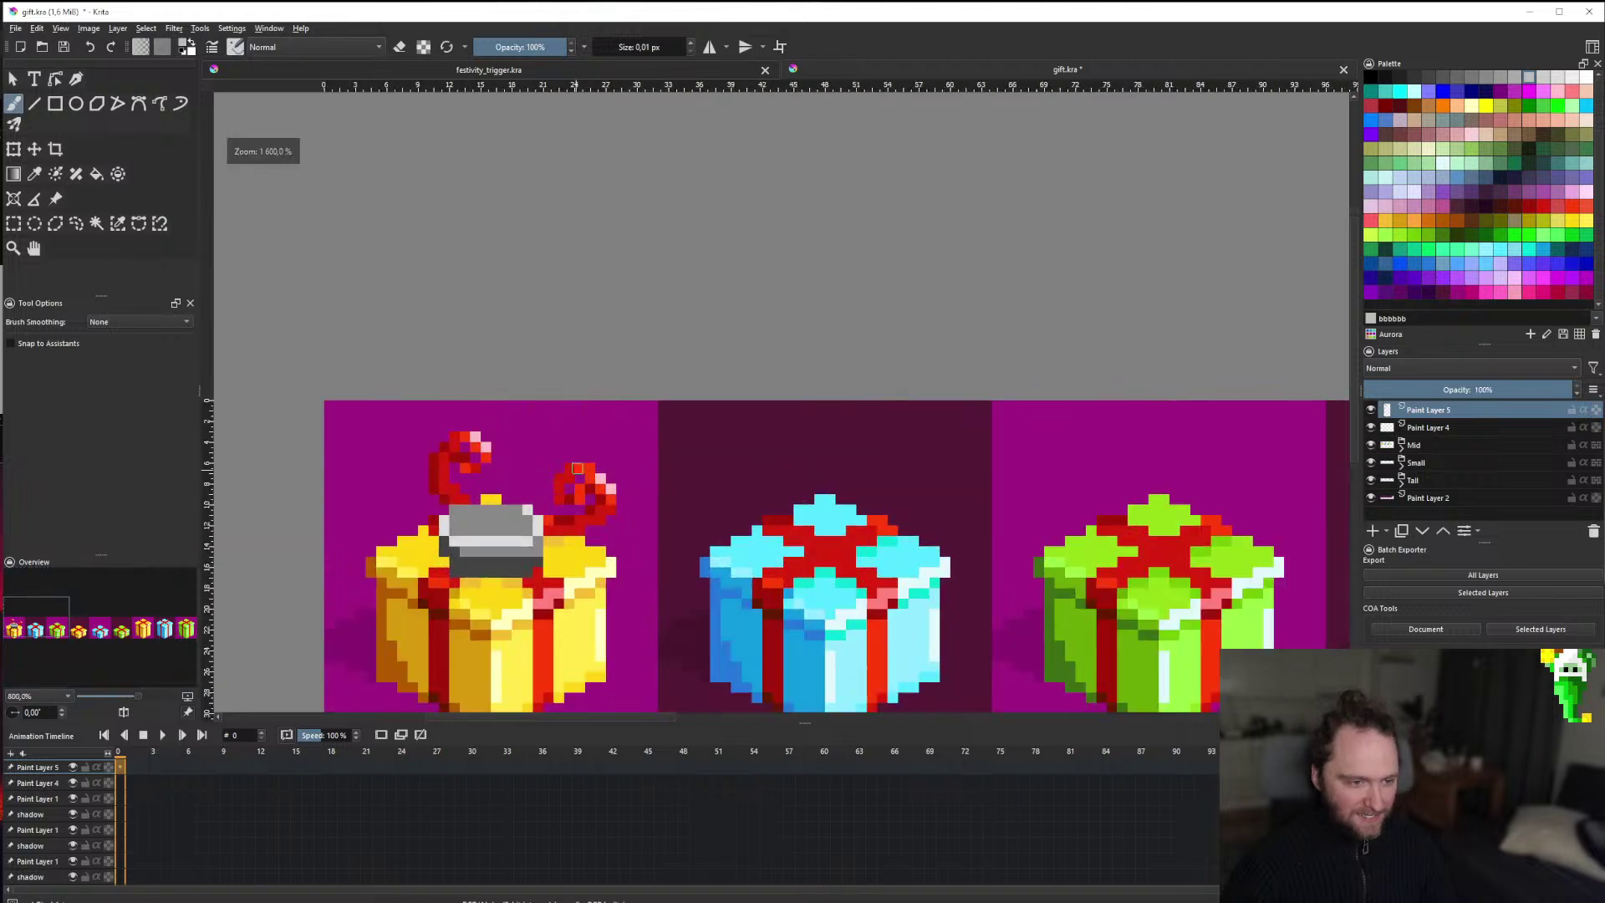
pyautogui.press('f')
pyautogui.click(513, 529)
pyautogui.scroll(-10, 514, 528)
pyautogui.scroll(8, 535, 524)
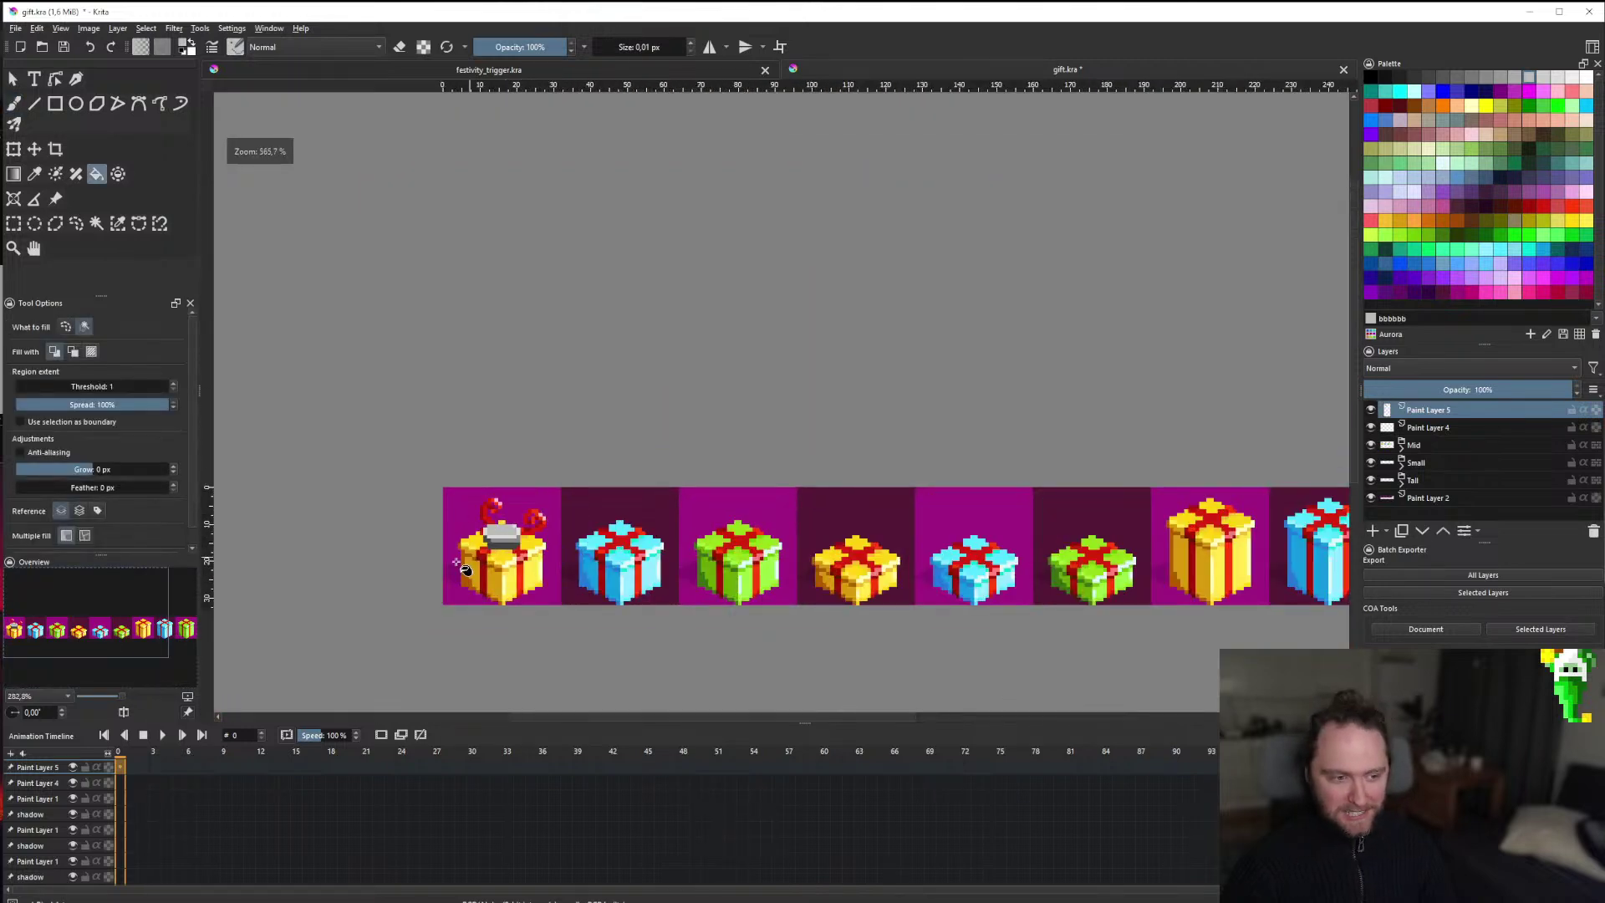
# Compare the recoloured grey block on the first gift with the other gift boxes.
pyautogui.scroll(-5, 560, 531)
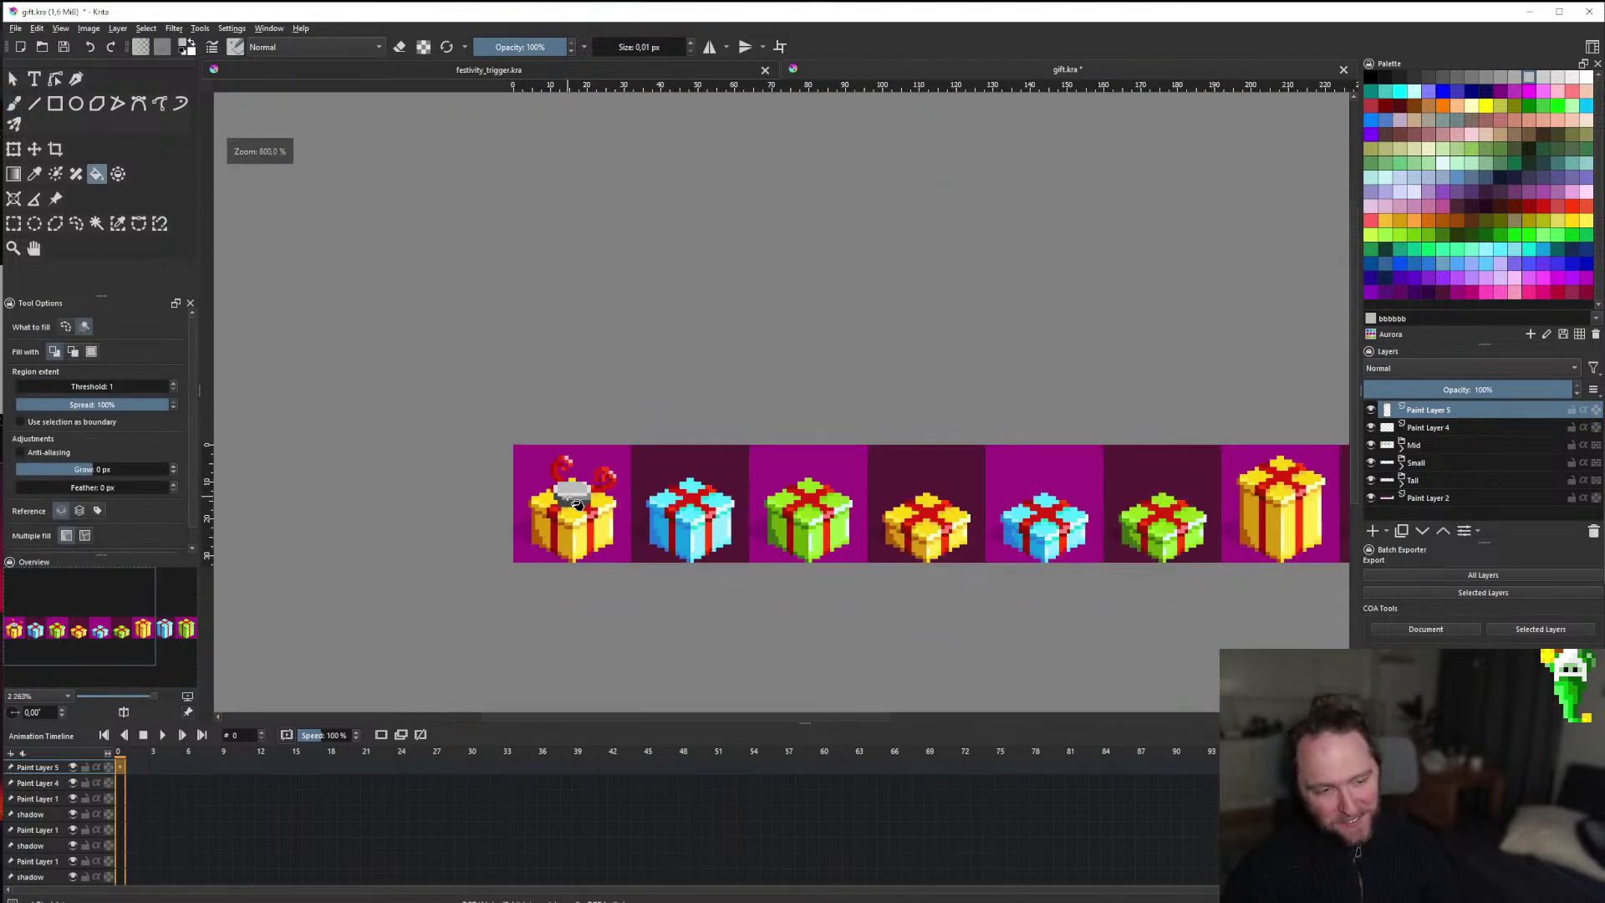
pyautogui.scroll(3, 581, 497)
pyautogui.scroll(-3, 581, 497)
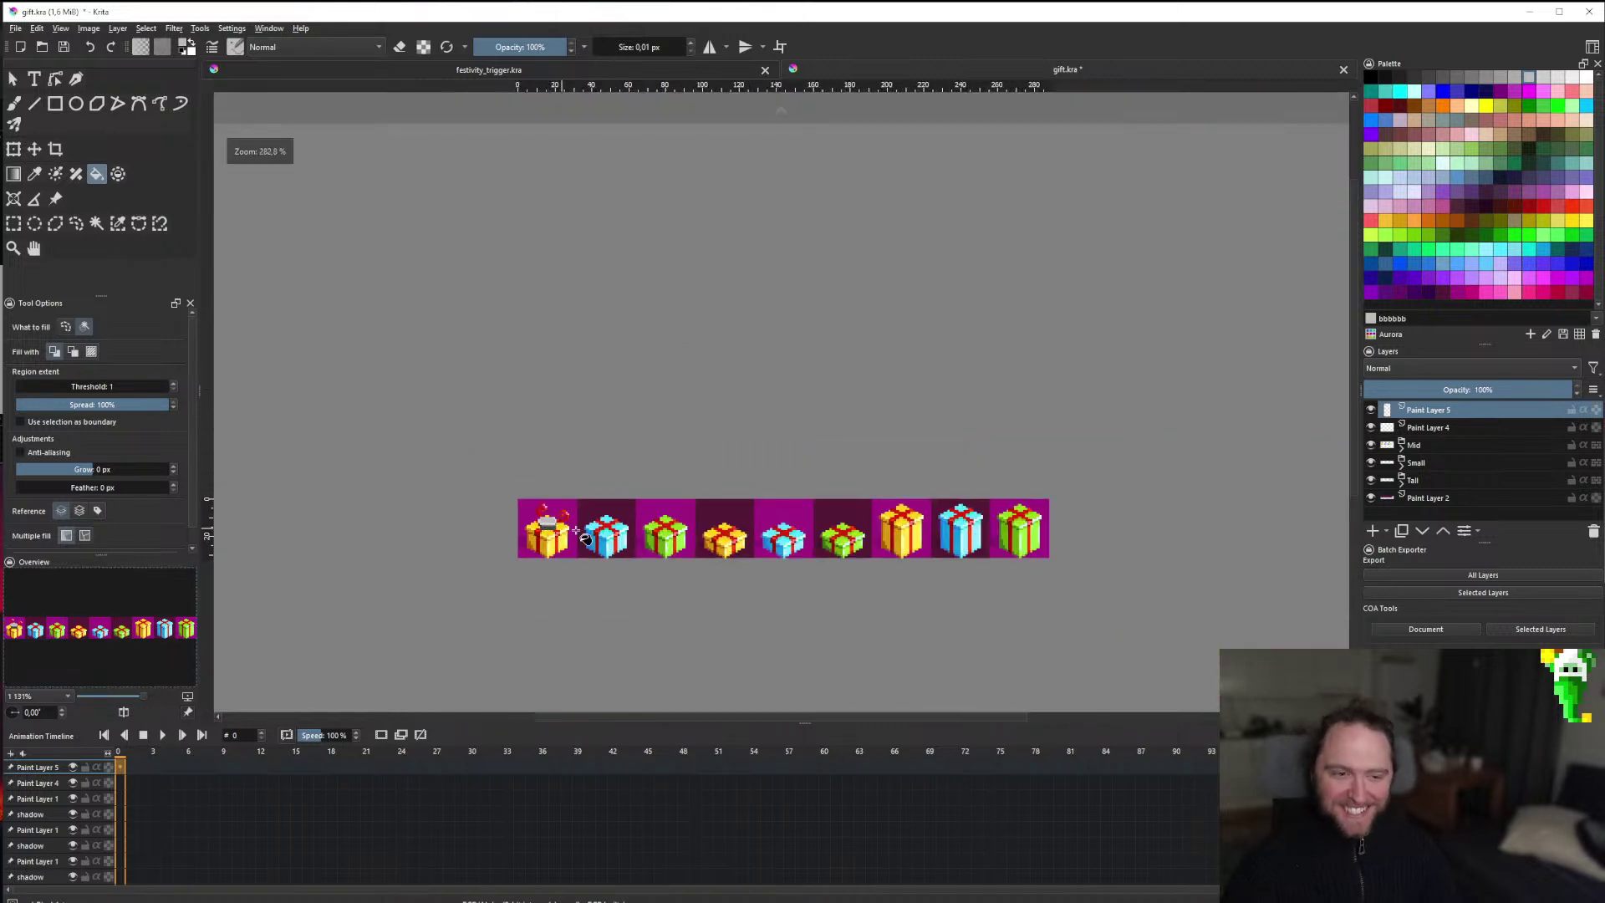
pyautogui.scroll(2, 816, 568)
pyautogui.scroll(-2, 795, 552)
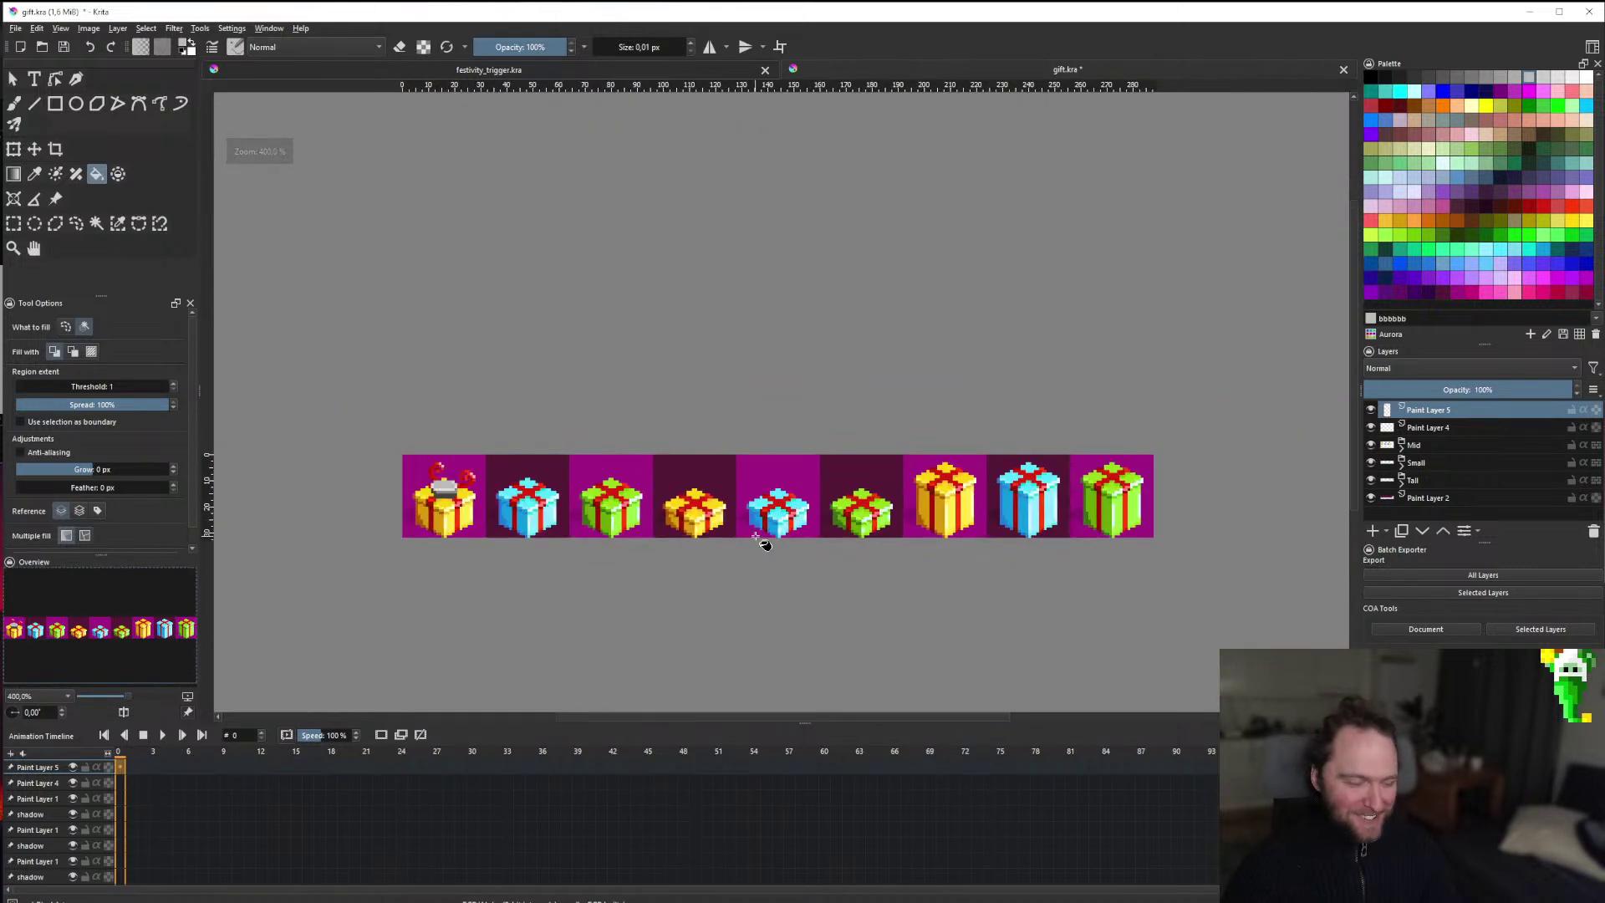
pyautogui.scroll(1, 405, 495)
pyautogui.scroll(4, 405, 495)
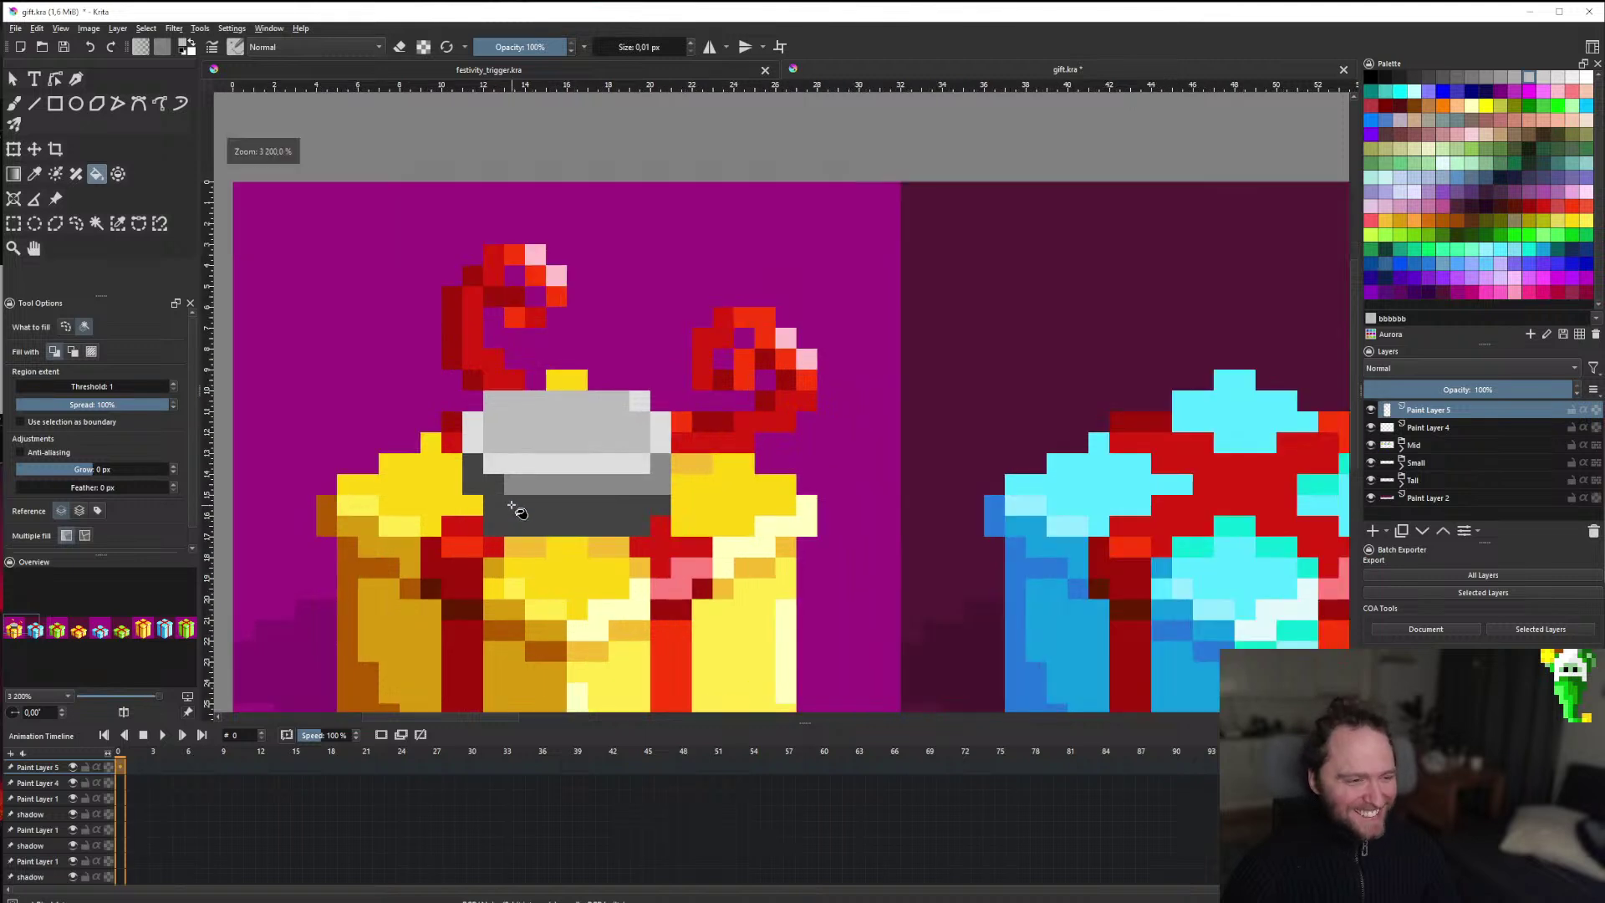
# Activate the Line tool and choose near-black 111111 from the palette as the painting colour.
pyautogui.click(33, 103)
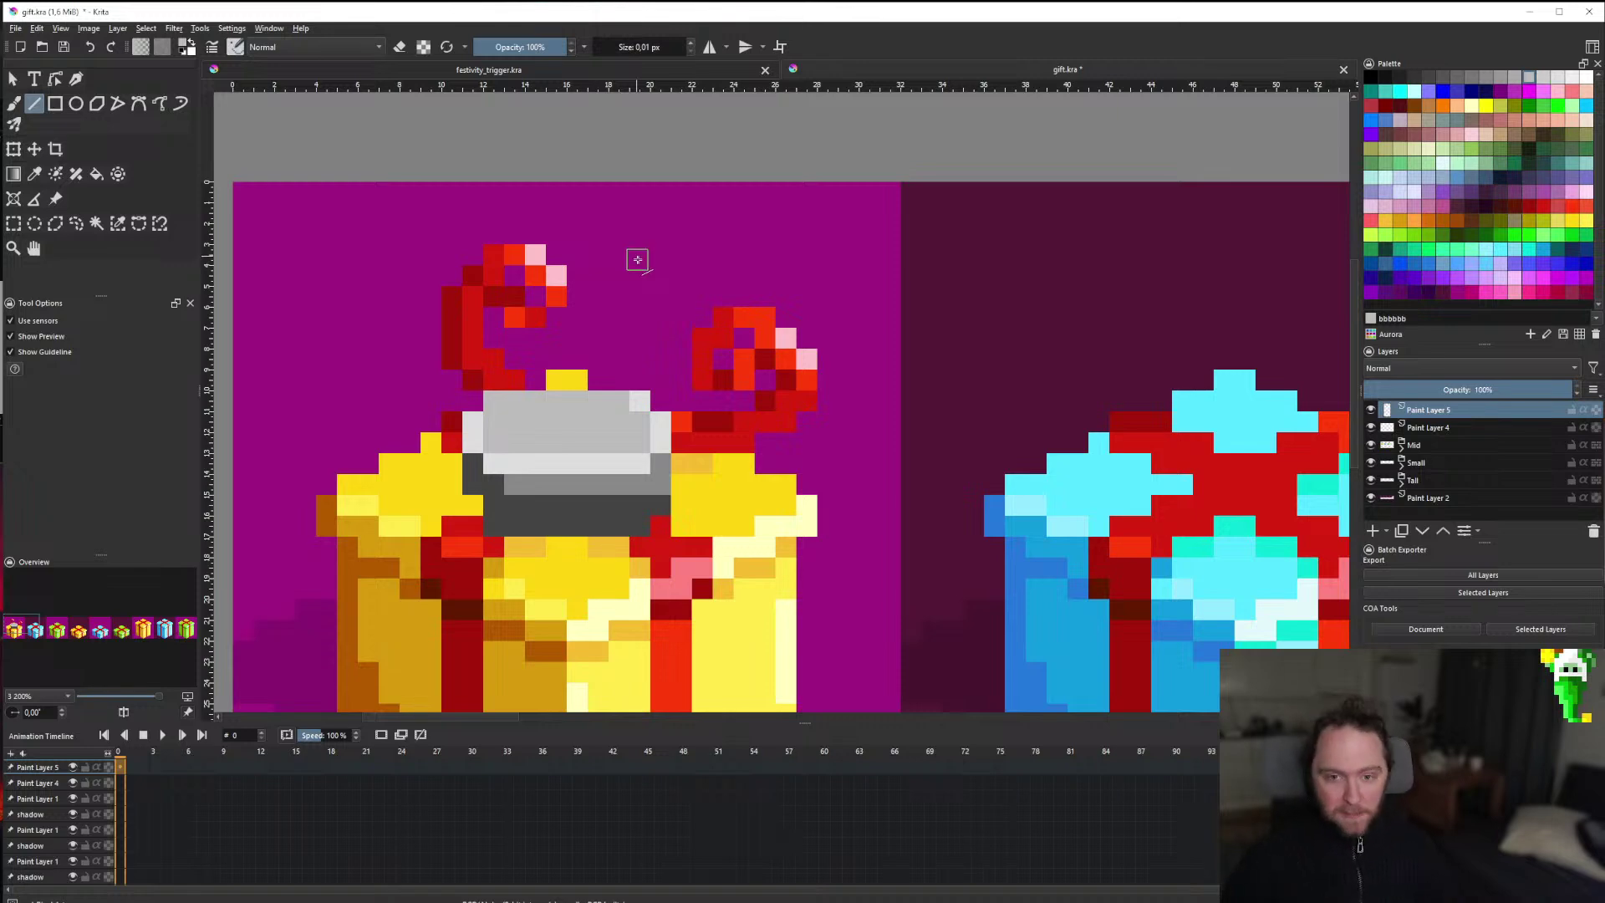
pyautogui.scroll(-3, 636, 255)
pyautogui.scroll(3, 629, 393)
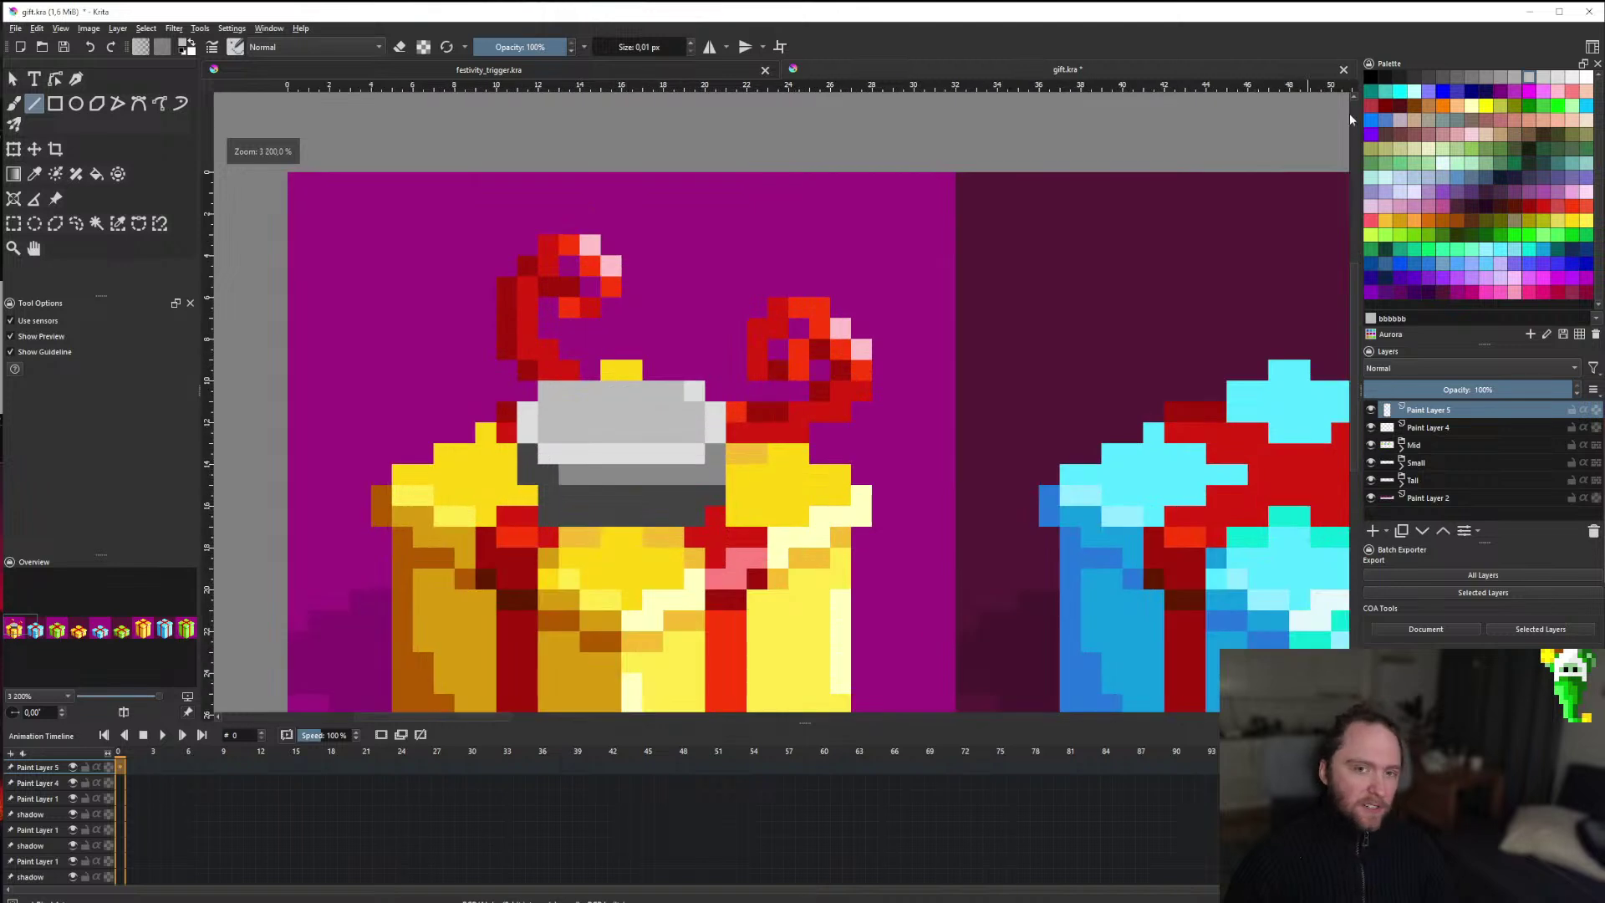
pyautogui.click(1498, 84)
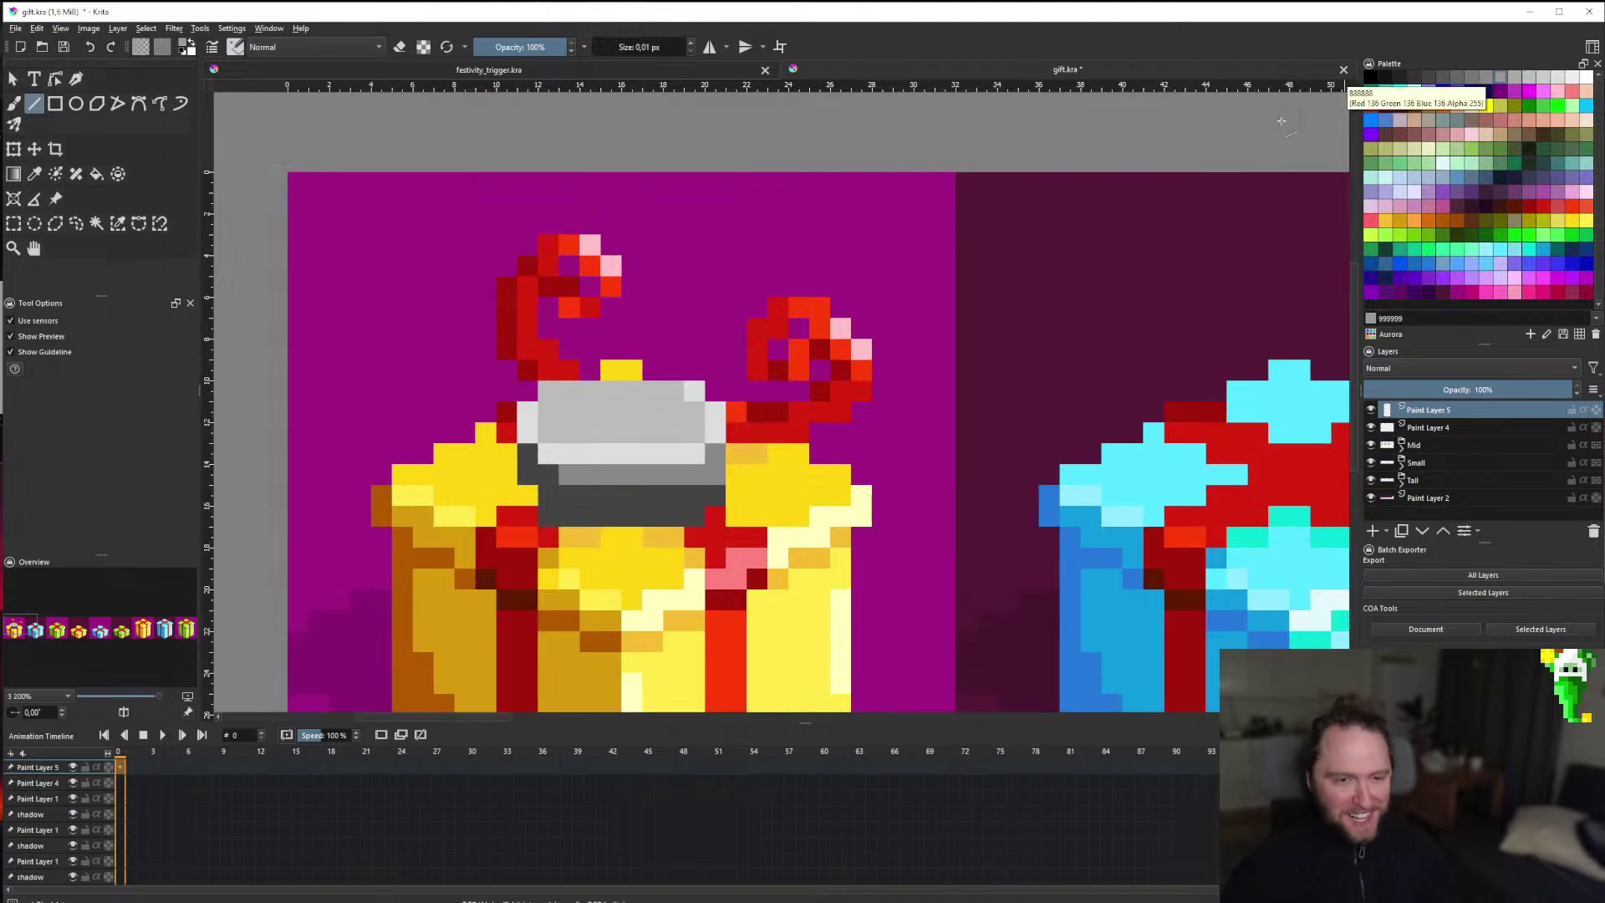
pyautogui.scroll(-5, 1282, 122)
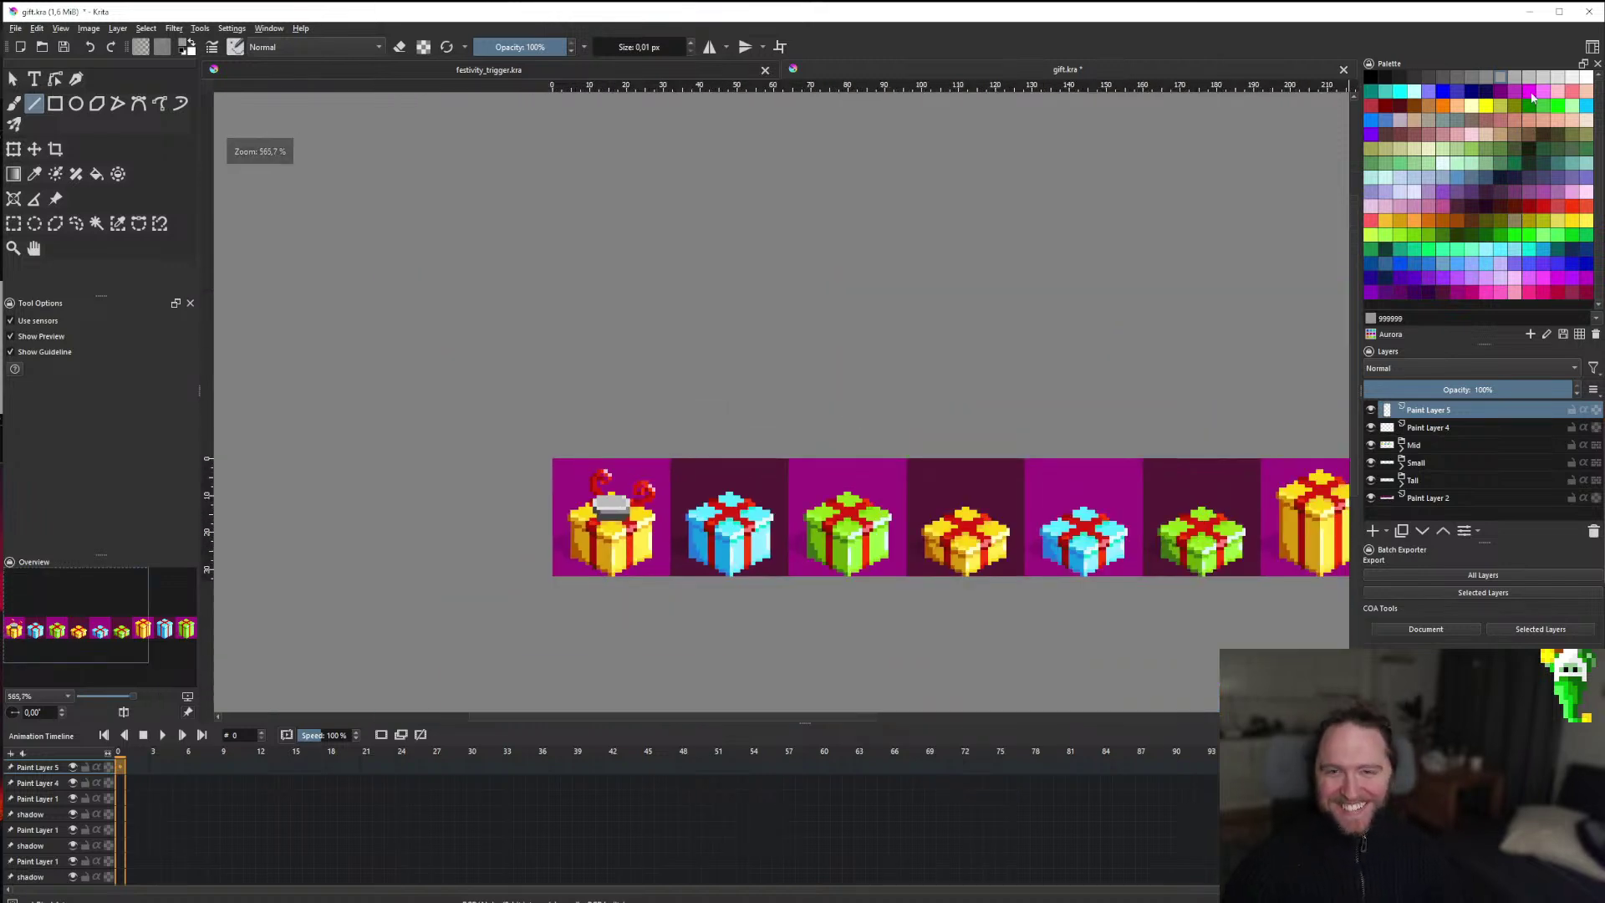
pyautogui.click(1385, 76)
pyautogui.scroll(4, 657, 509)
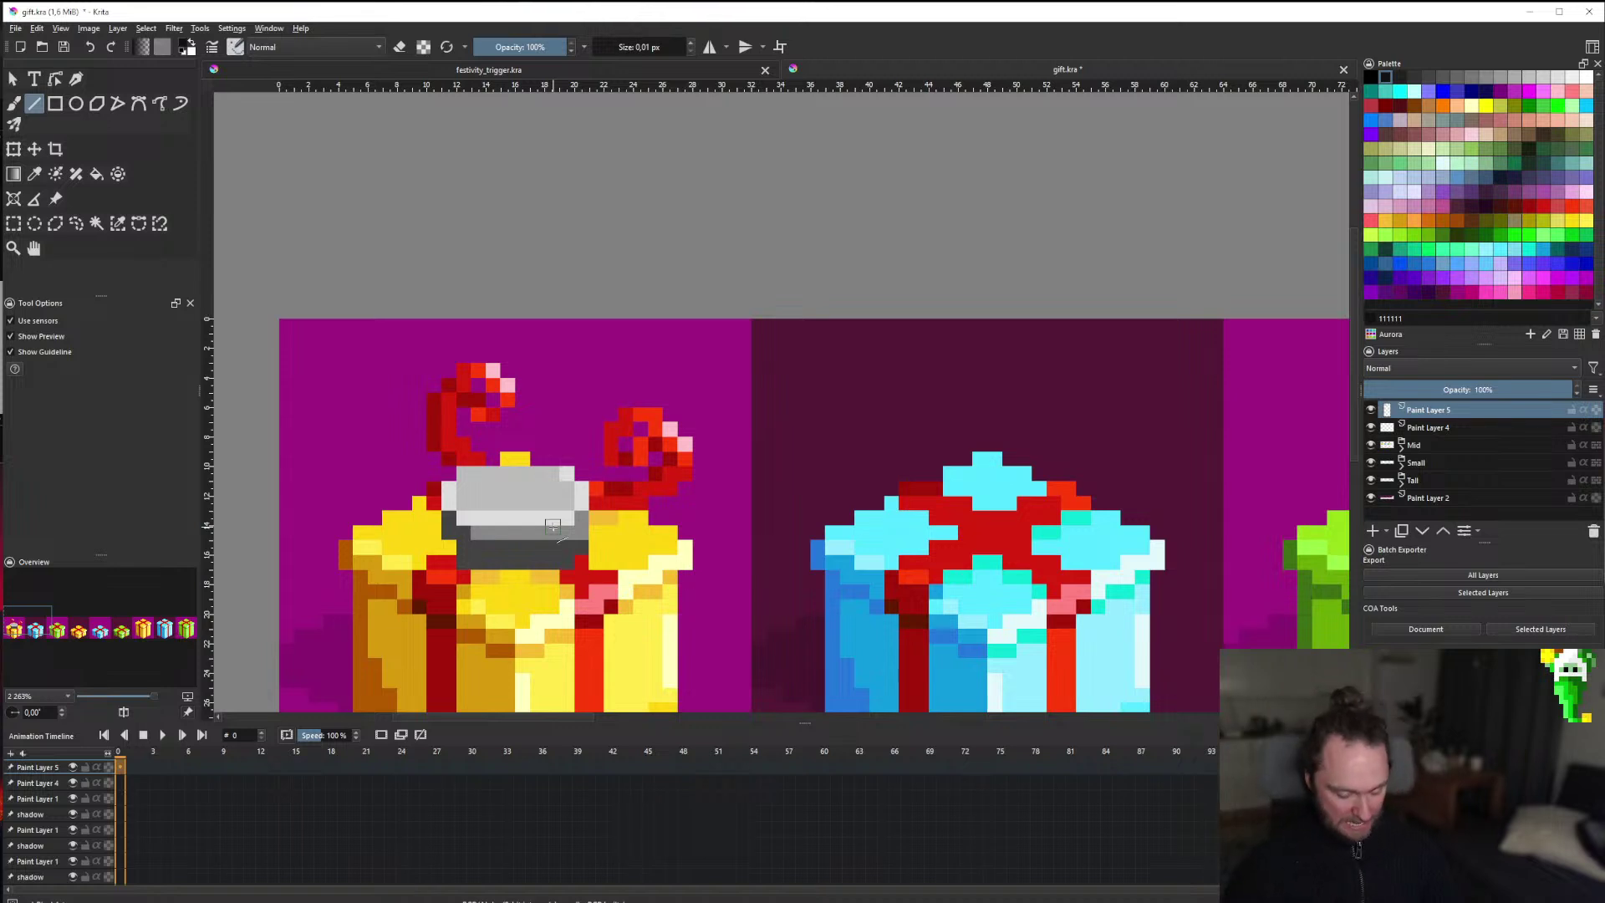
# Examine the grey block on the first gift up close and against the full row of gift boxes.
pyautogui.scroll(-2, 574, 500)
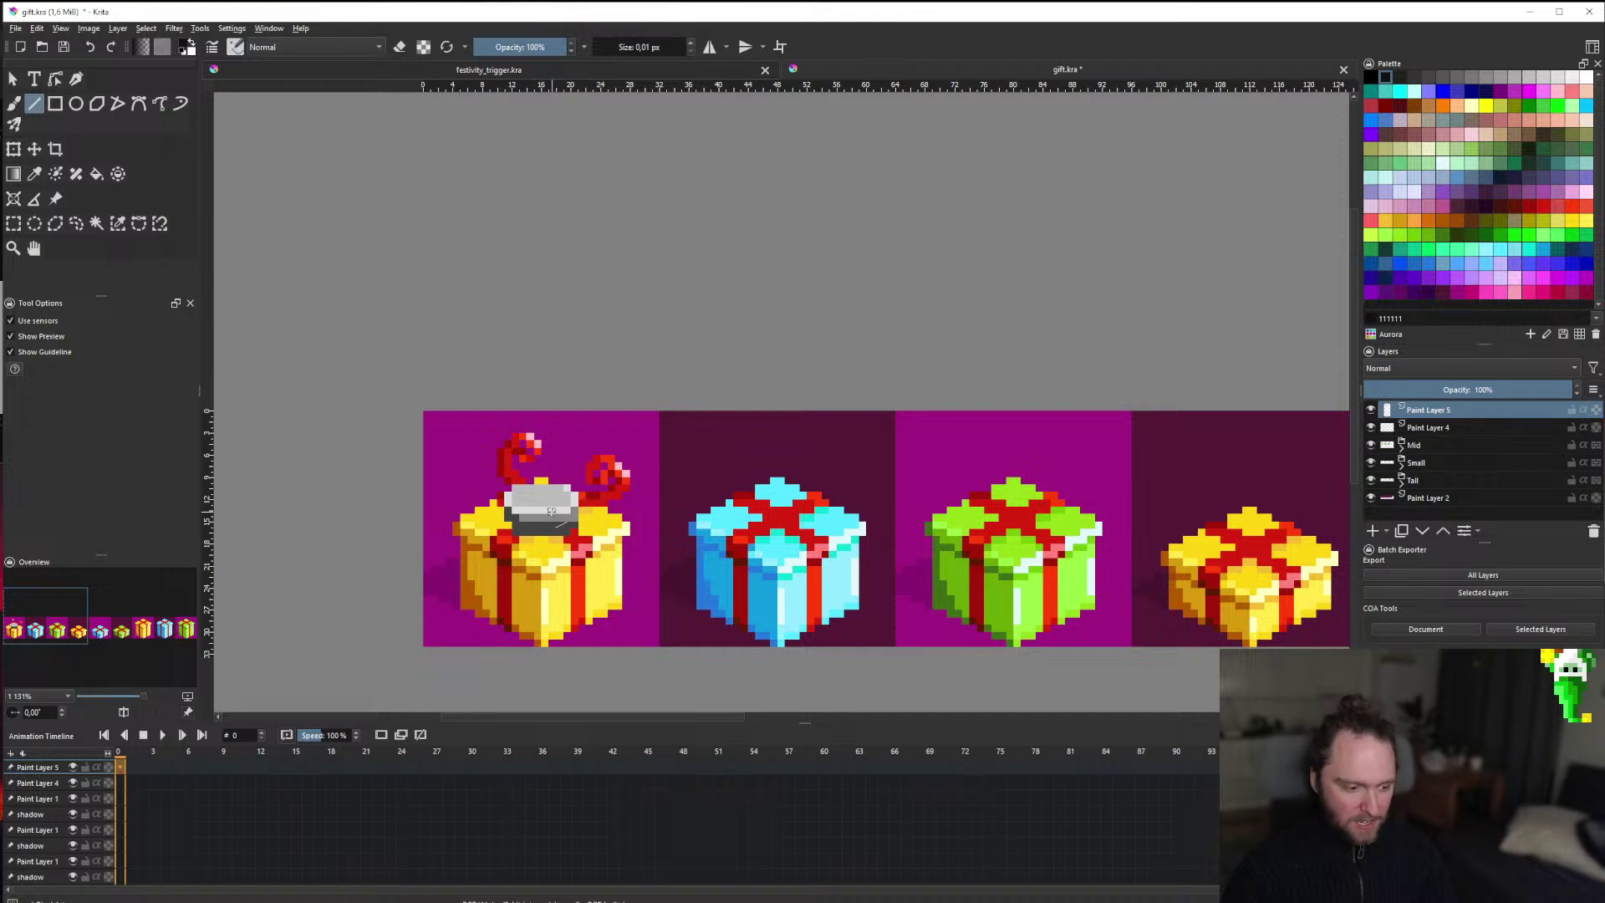
pyautogui.scroll(-1, 551, 510)
pyautogui.scroll(2, 569, 501)
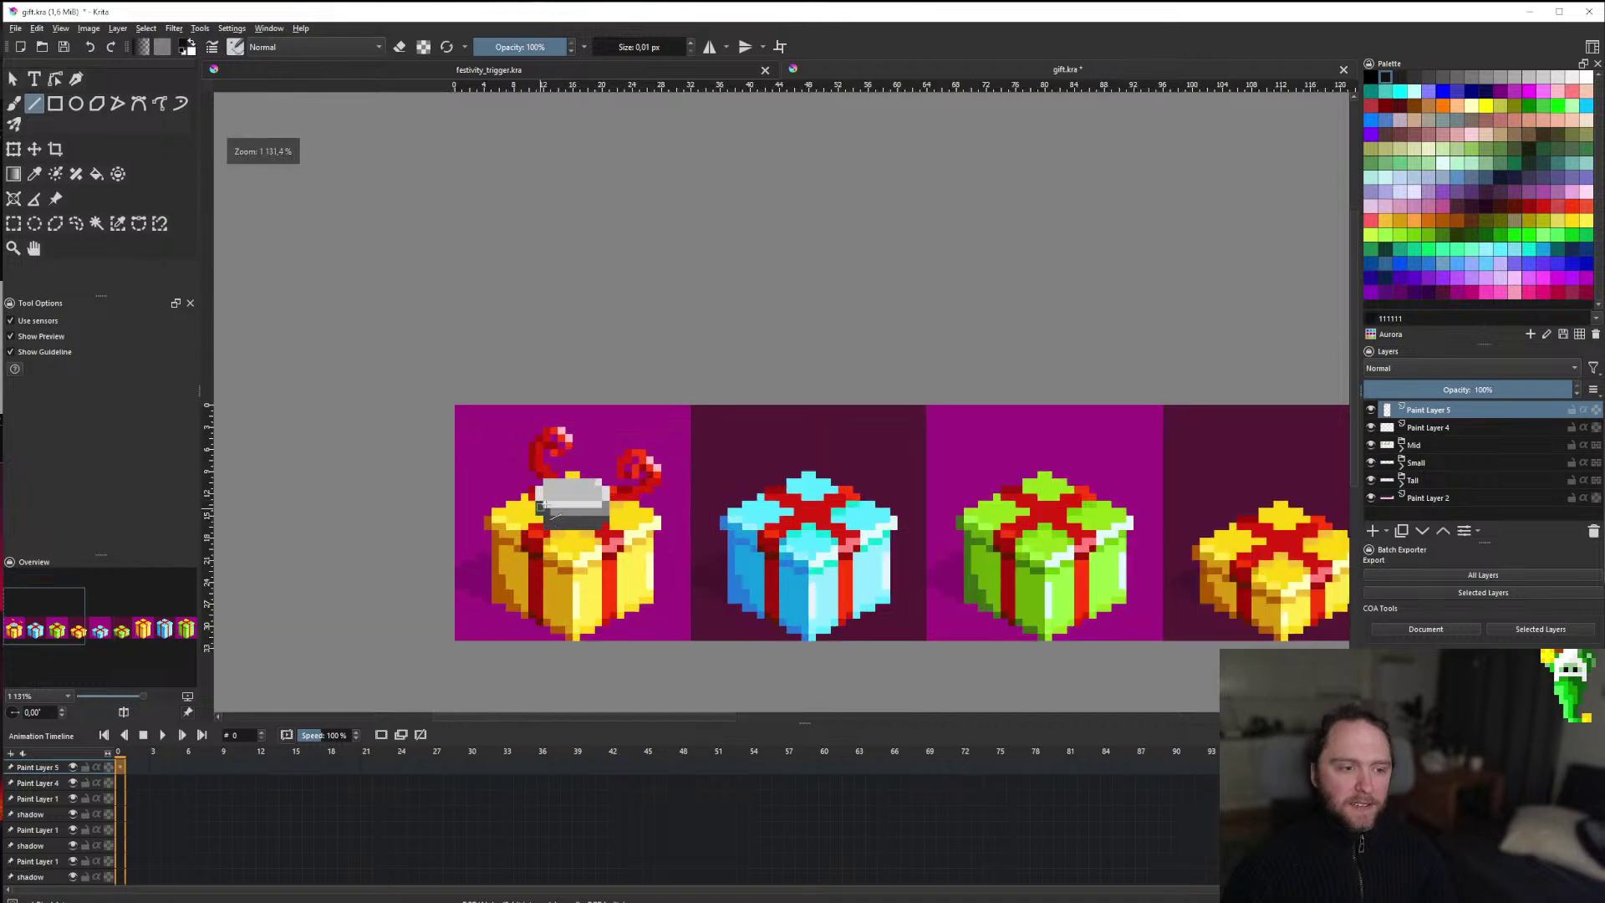
pyautogui.scroll(-2, 595, 483)
pyautogui.scroll(2, 595, 484)
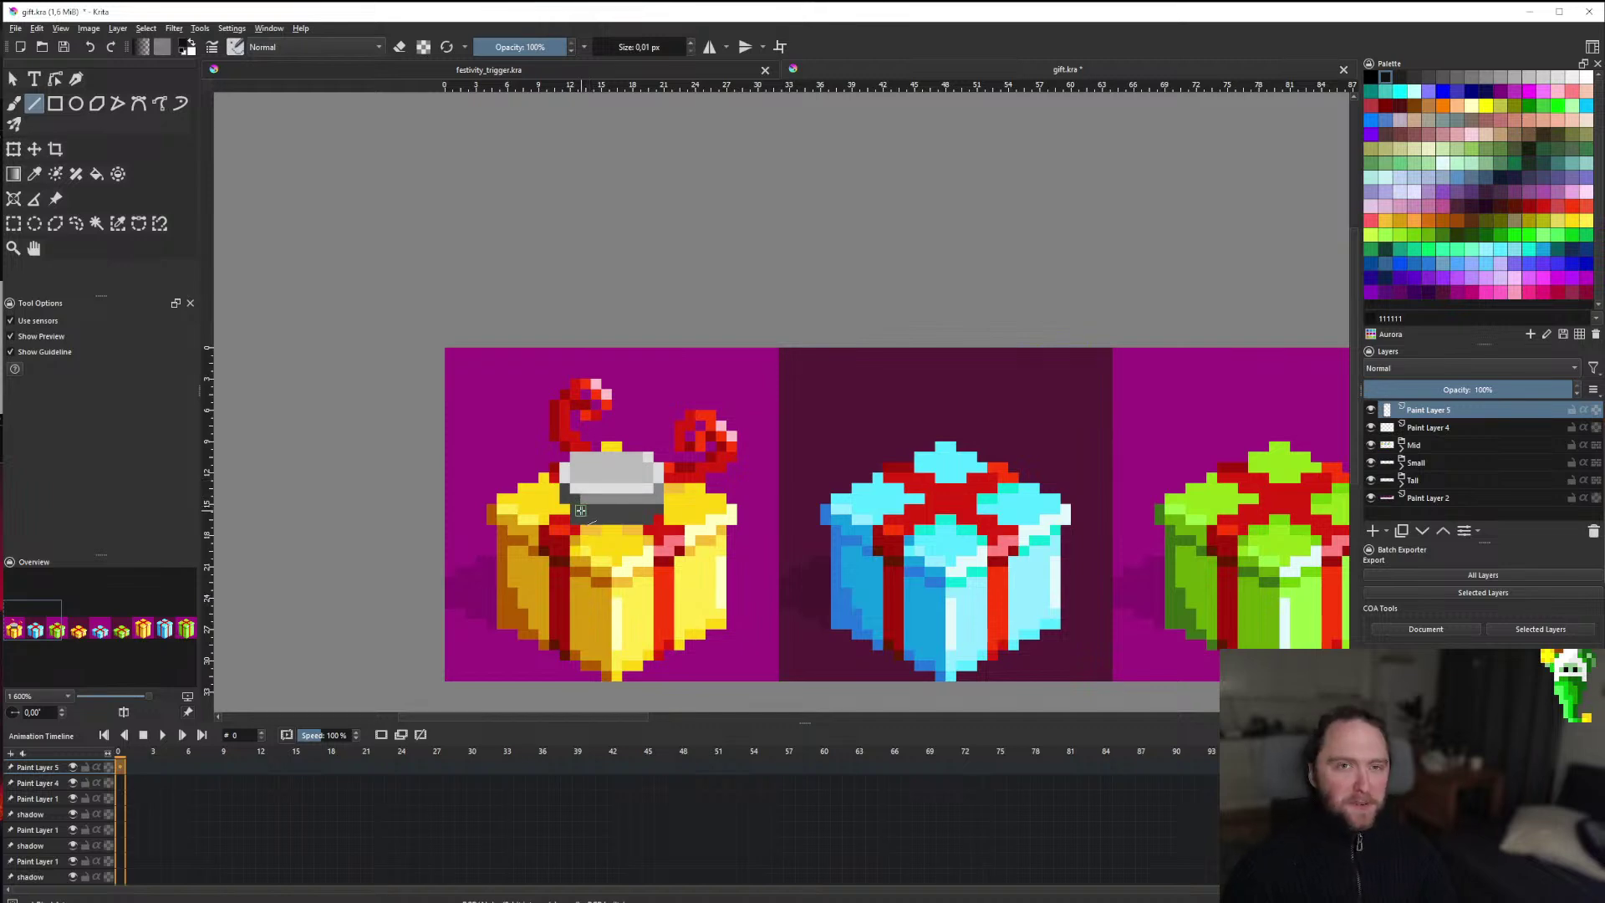
pyautogui.scroll(-3, 580, 510)
pyautogui.scroll(4, 601, 518)
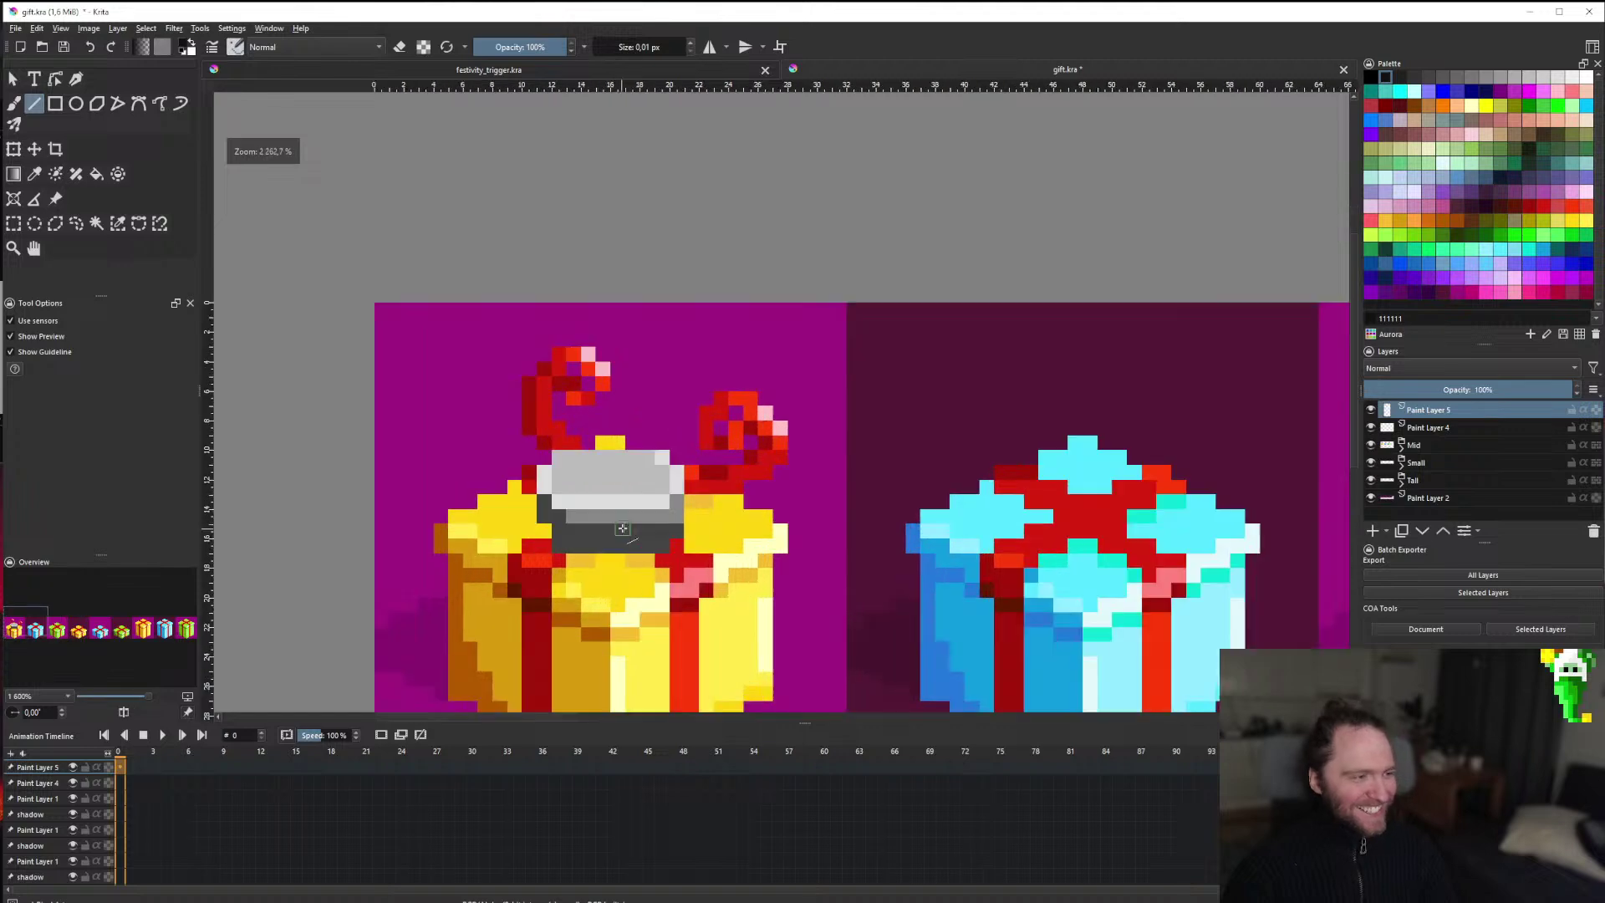
pyautogui.scroll(-2, 622, 528)
pyautogui.scroll(-4, 623, 507)
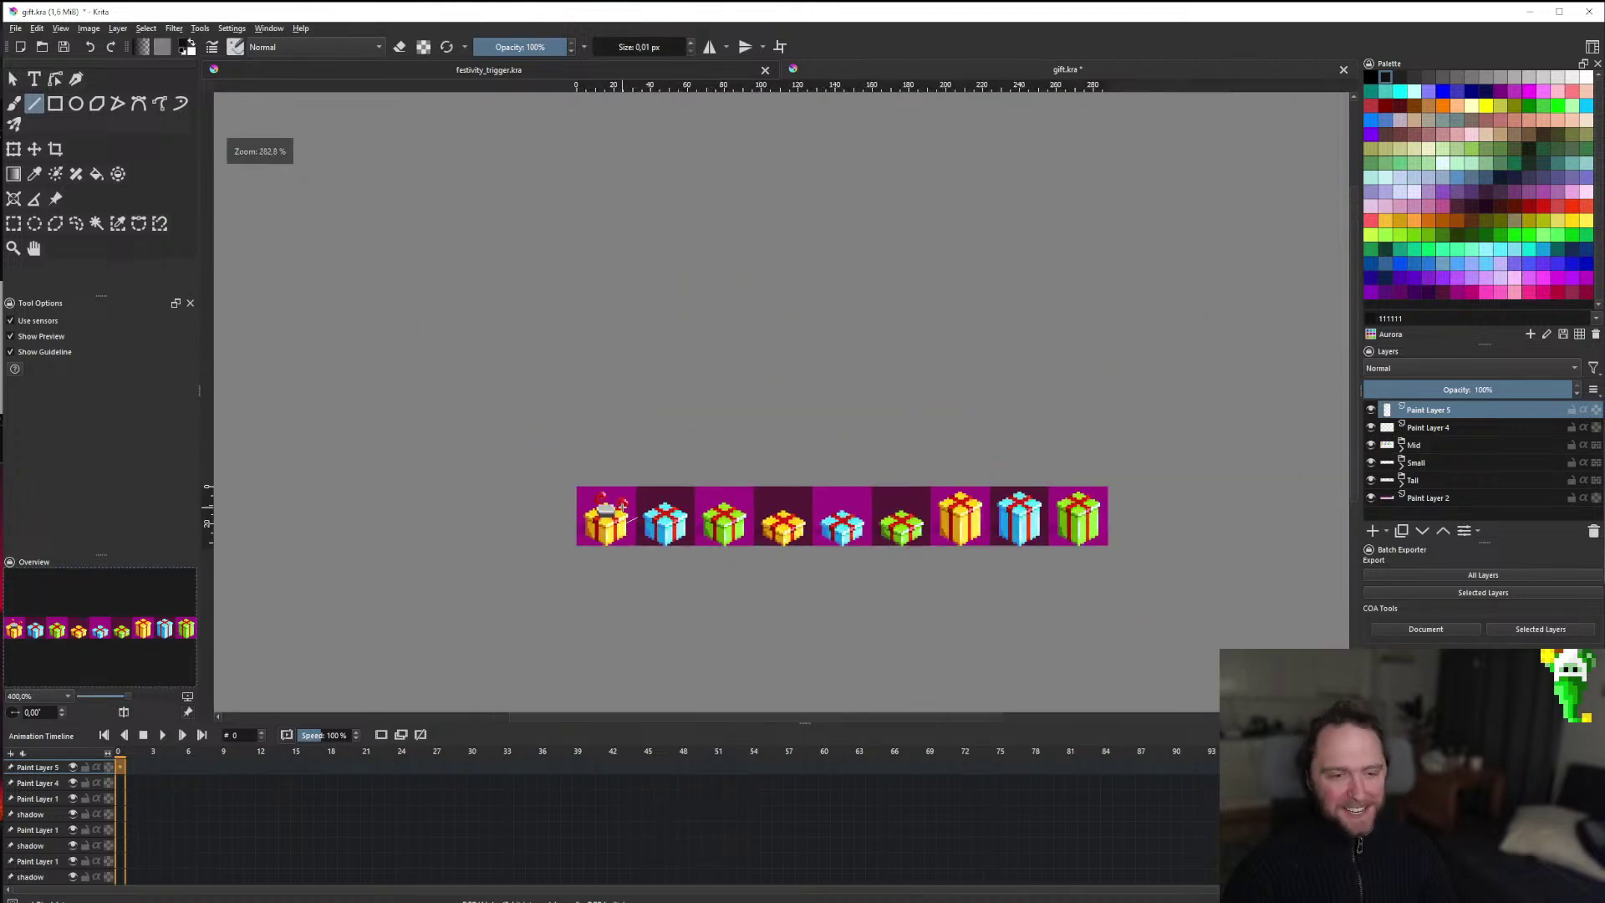
pyautogui.scroll(1, 623, 508)
pyautogui.scroll(-2, 669, 518)
pyautogui.scroll(3, 719, 526)
pyautogui.scroll(-1, 758, 535)
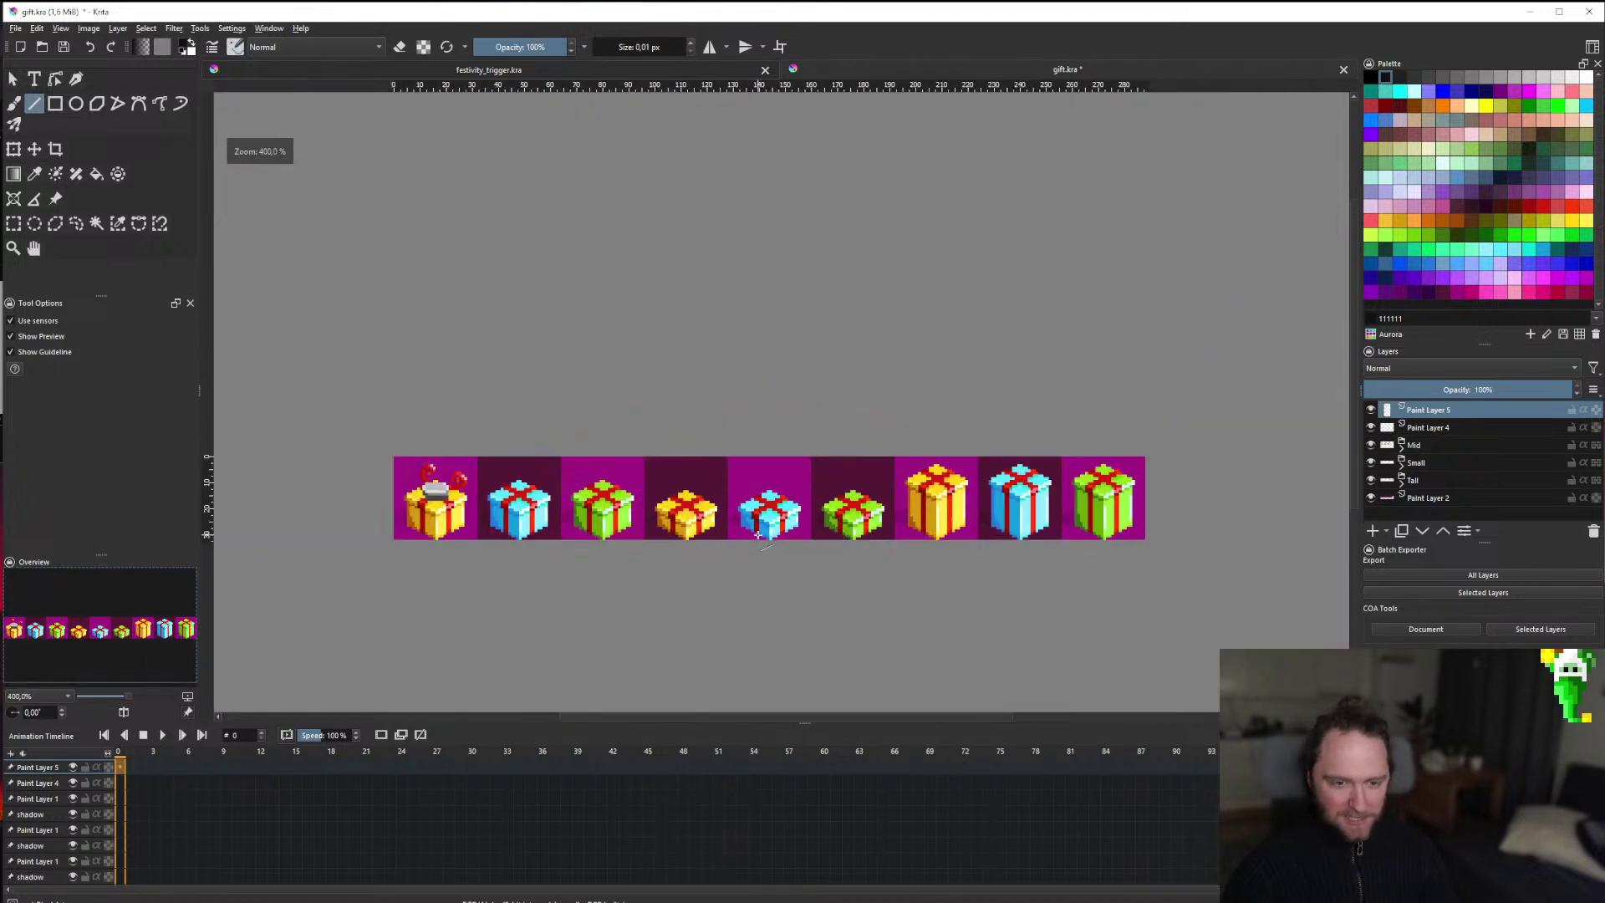
pyautogui.scroll(2, 401, 468)
pyautogui.scroll(-1, 552, 526)
pyautogui.scroll(6, 551, 527)
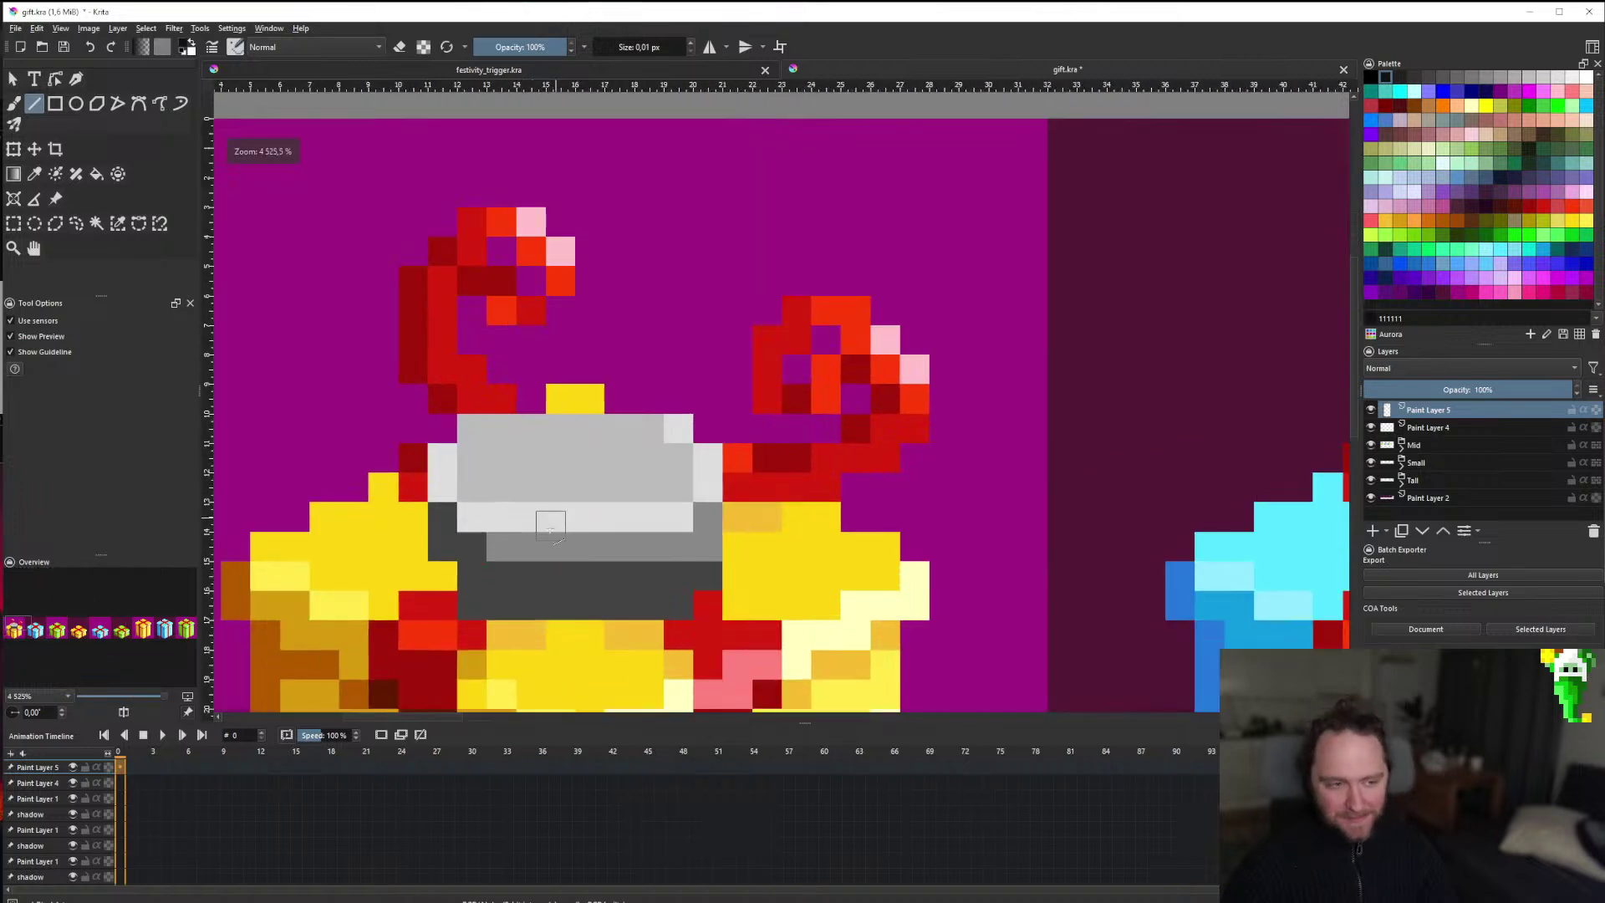
pyautogui.scroll(-1, 550, 522)
pyautogui.scroll(-5, 548, 522)
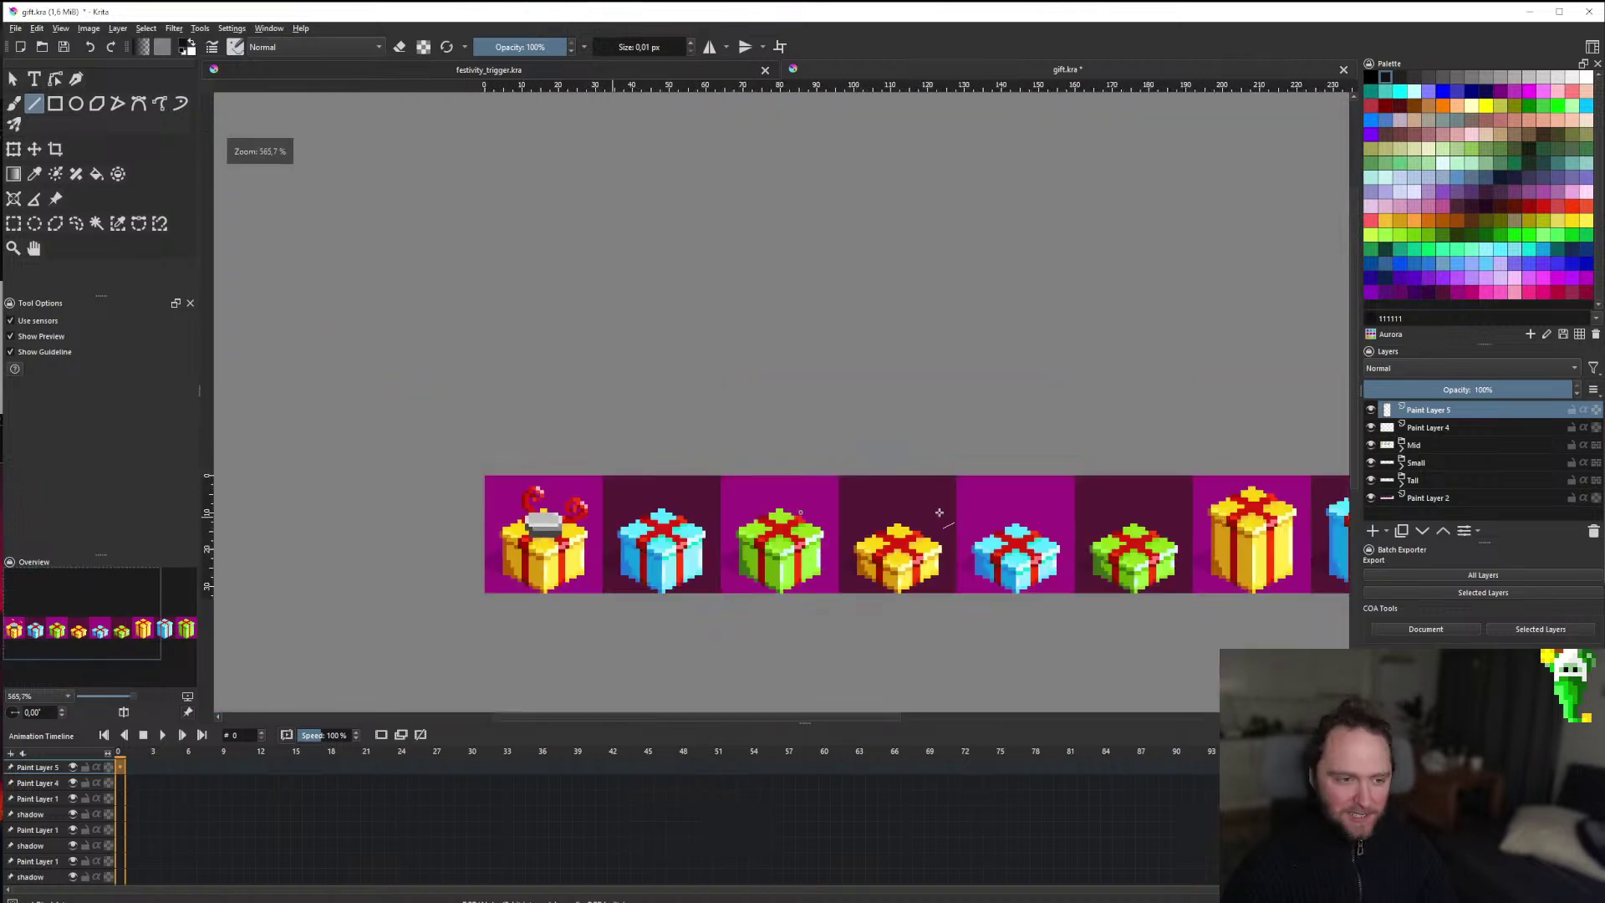
# Hide Paint Layer 5, which holds the grey block on the first gift.
pyautogui.click(1371, 409)
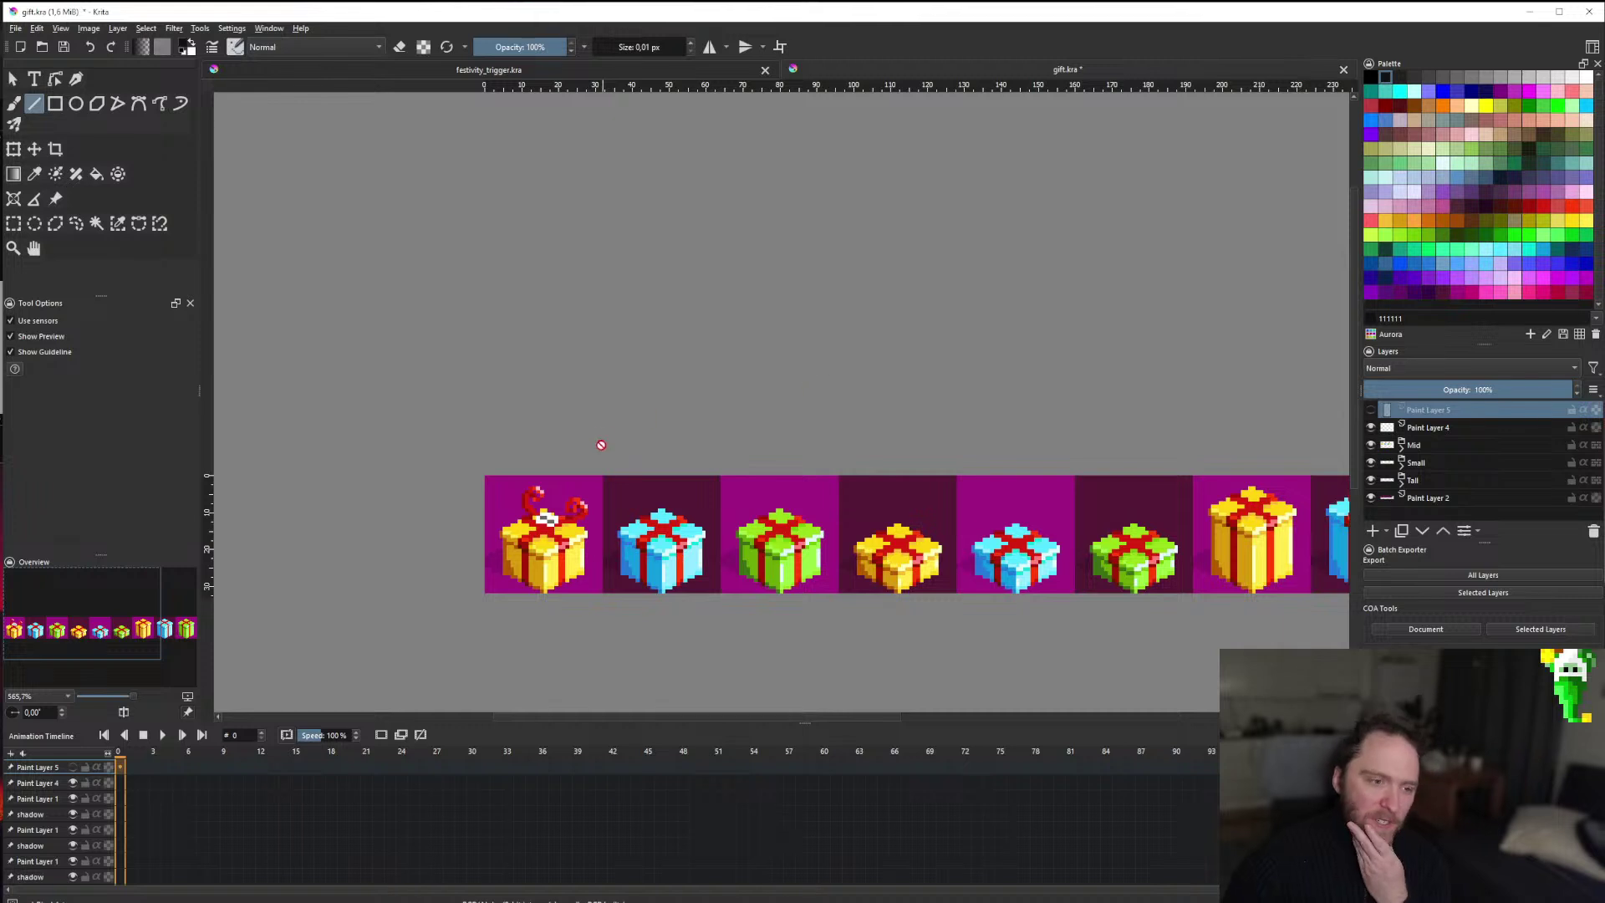
pyautogui.scroll(-3, 601, 445)
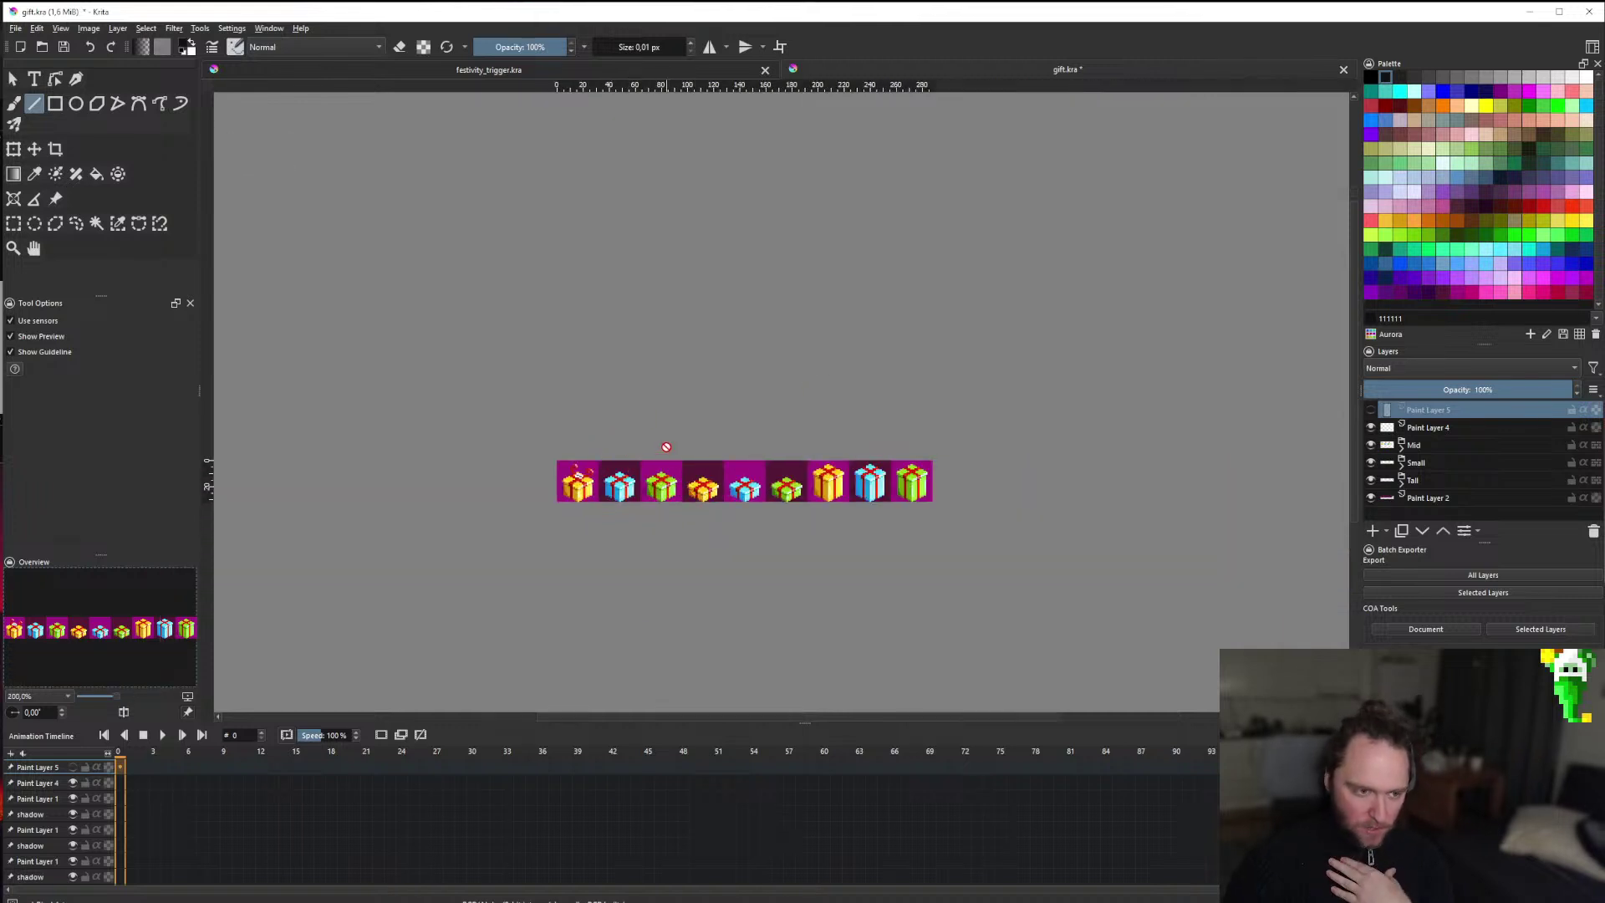
pyautogui.scroll(1, 711, 452)
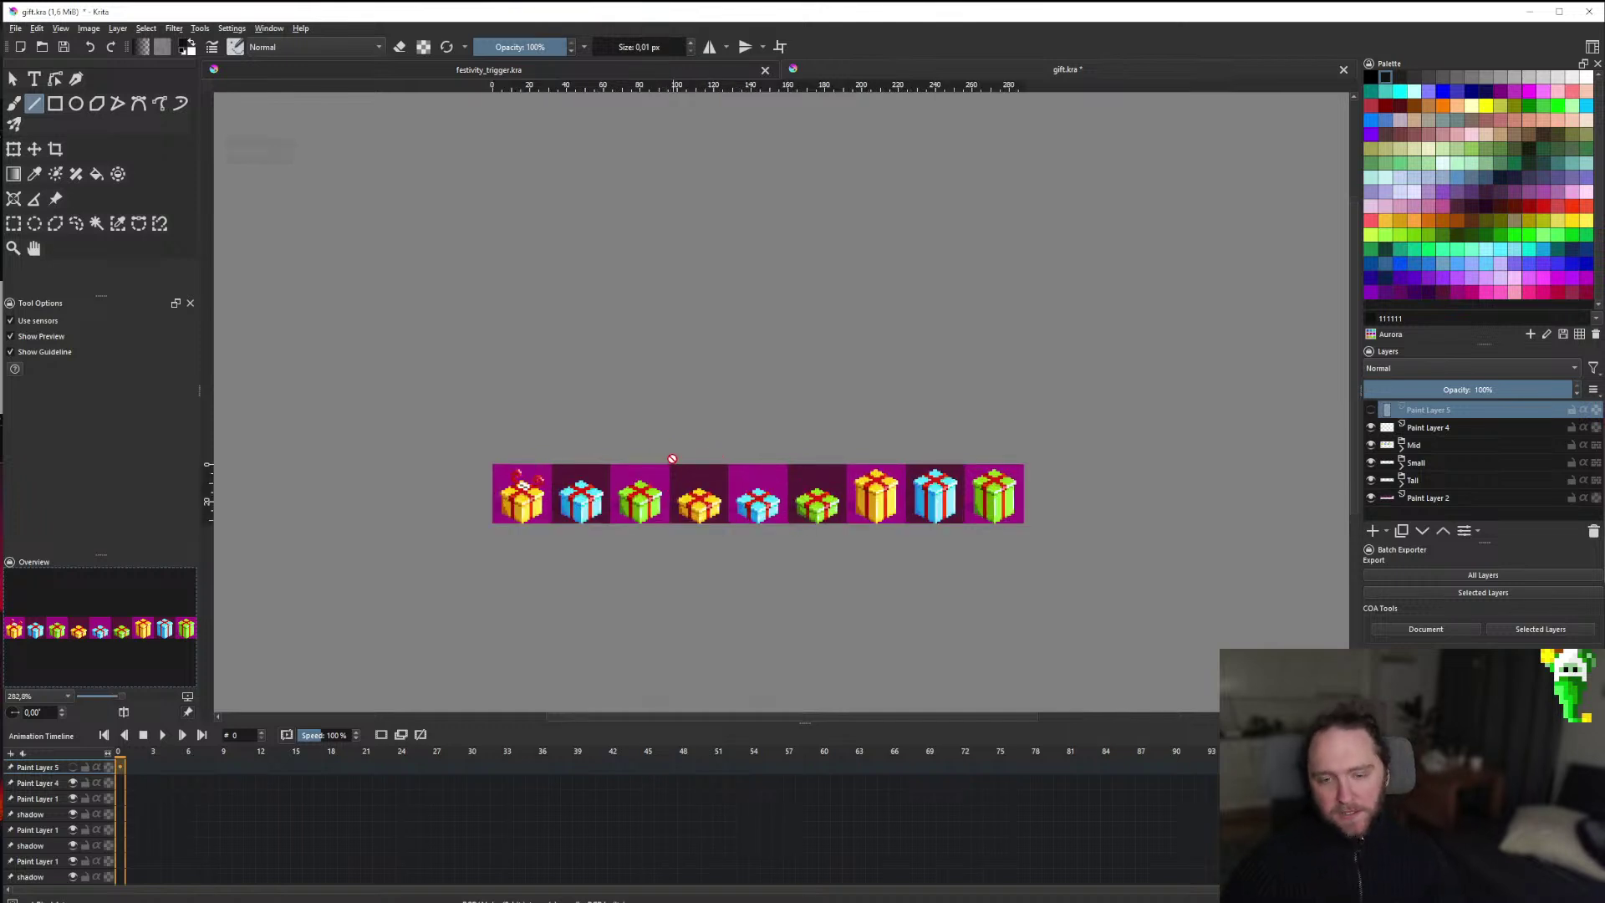
# Compare the first gift's curled ribbon and white-and-grey centre, without the block, with the other eight gift boxes.
pyautogui.scroll(1, 585, 483)
pyautogui.scroll(-2, 624, 484)
pyautogui.scroll(2, 707, 485)
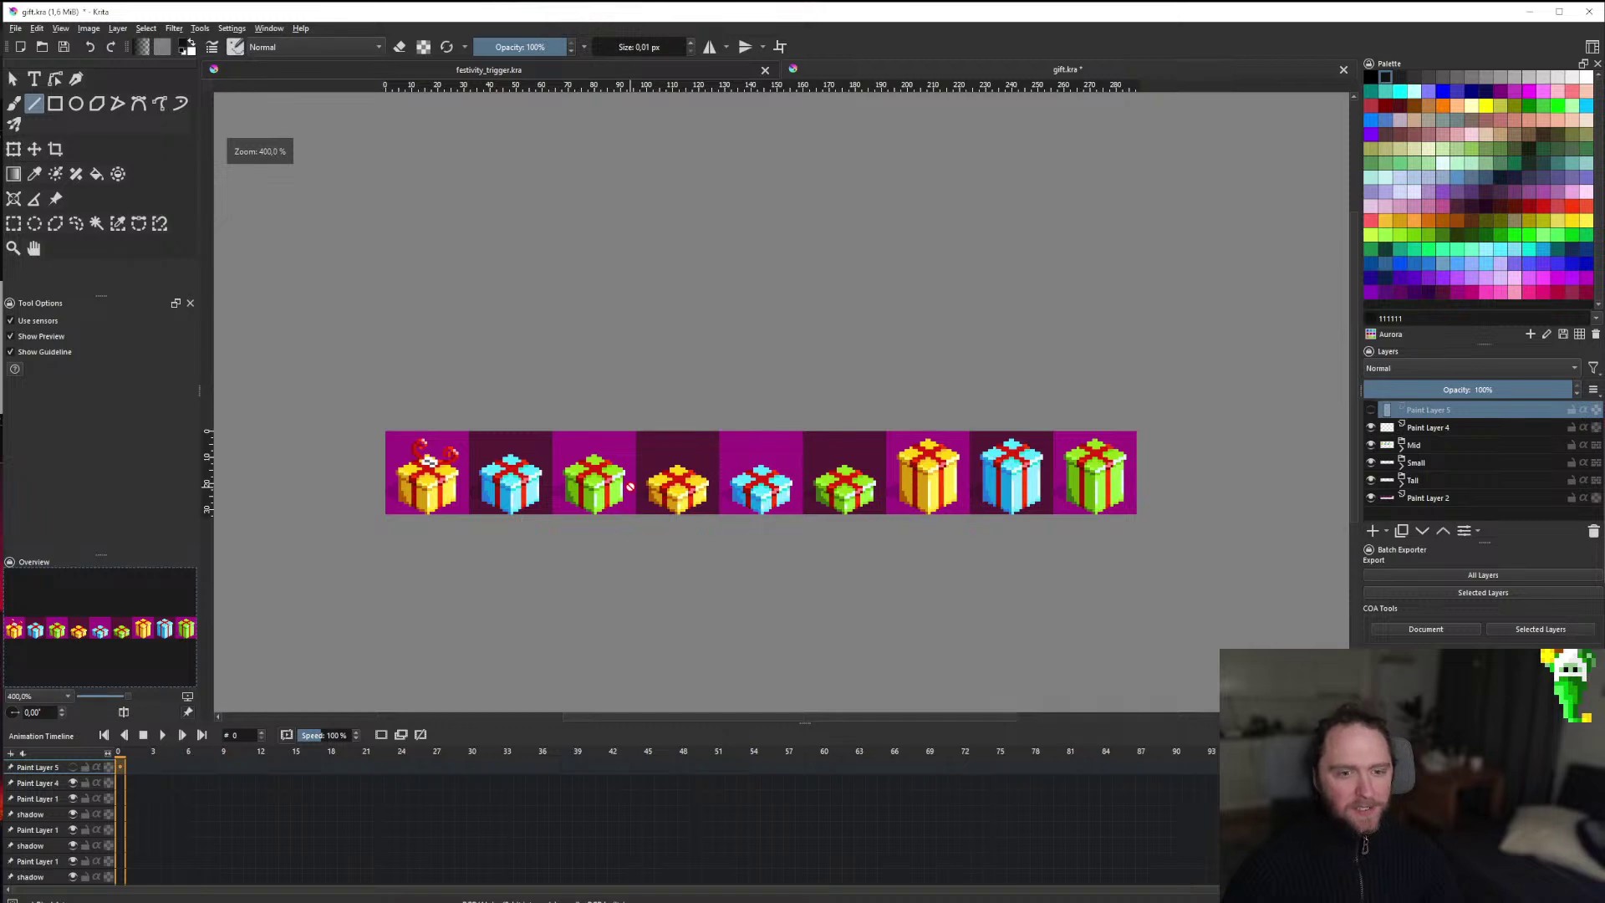
pyautogui.scroll(1, 633, 487)
pyautogui.scroll(-1, 632, 486)
pyautogui.scroll(1, 735, 494)
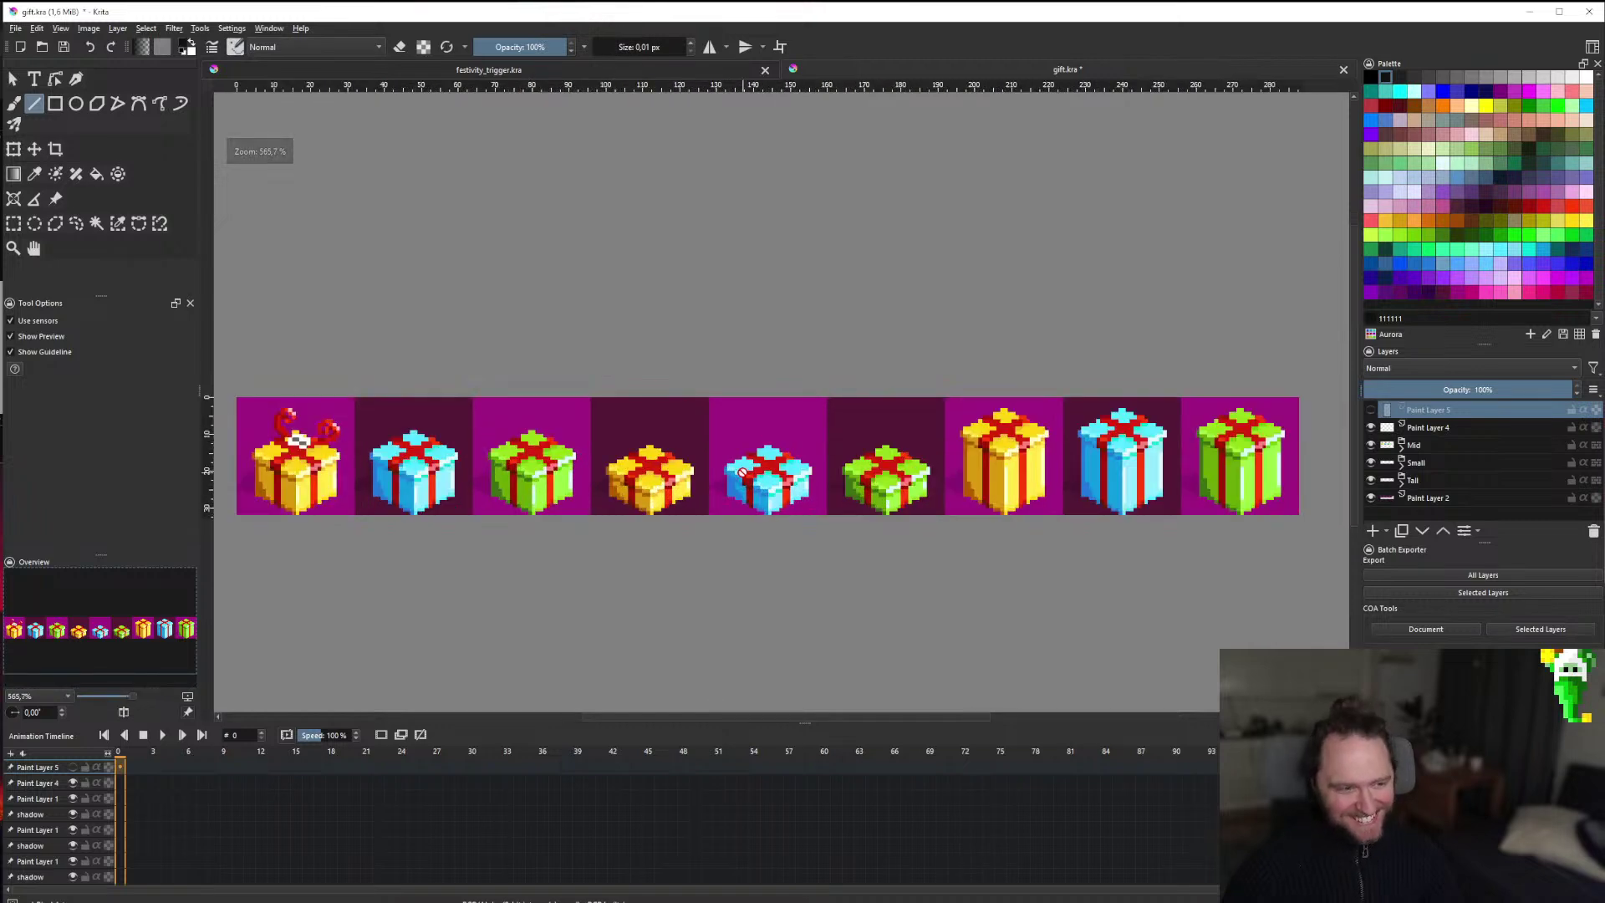
pyautogui.scroll(-1, 743, 472)
pyautogui.scroll(4, 428, 449)
pyautogui.scroll(-2, 466, 448)
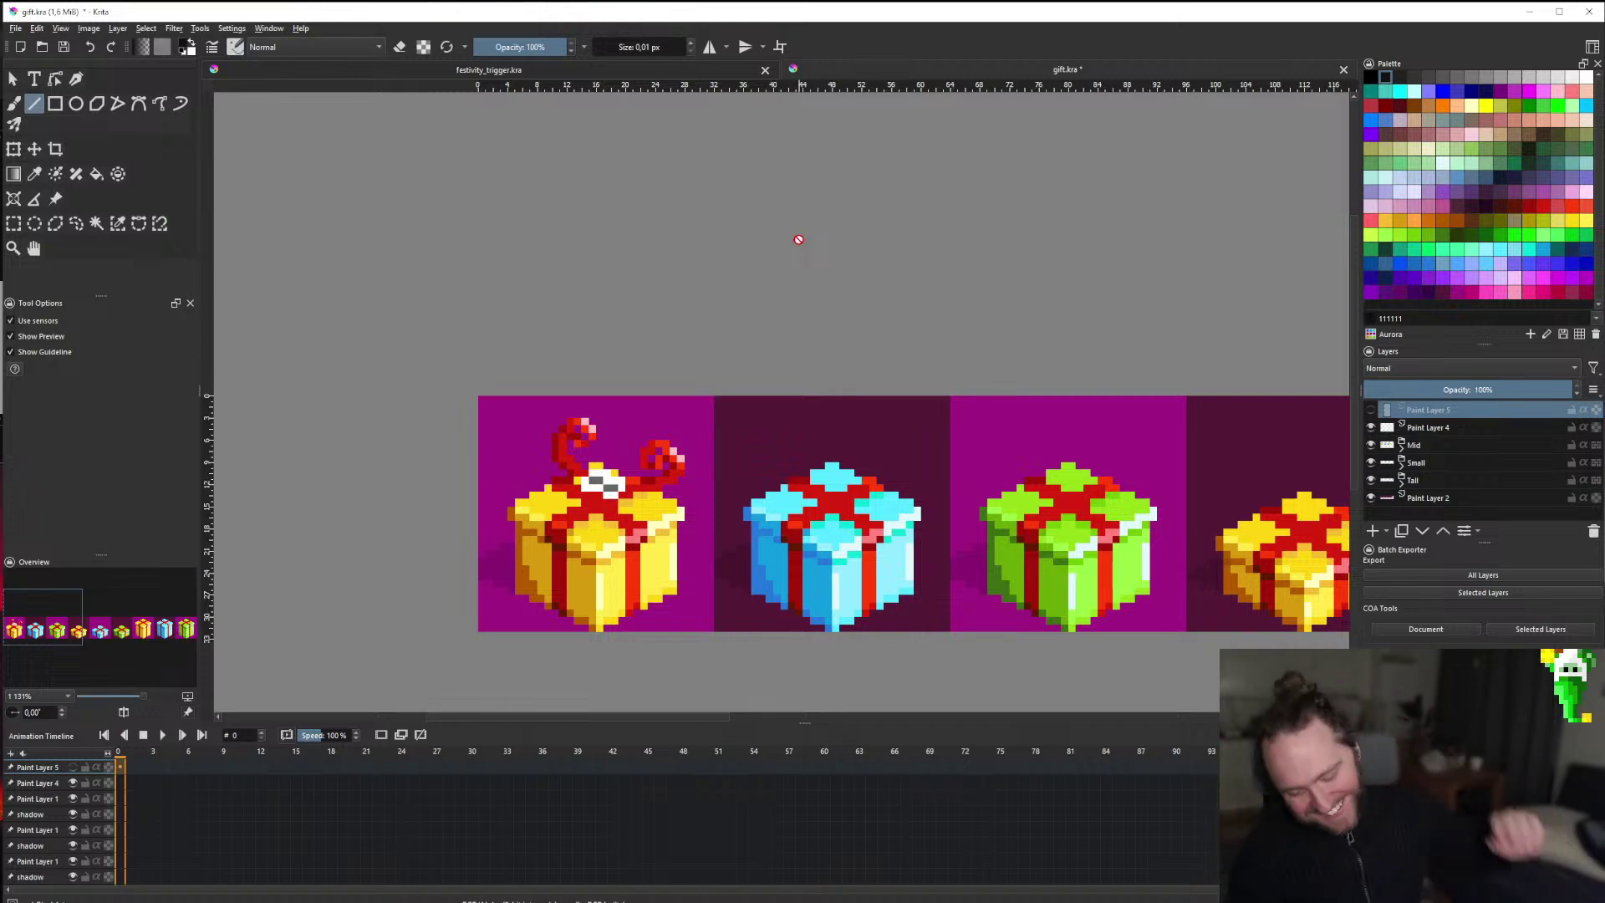
pyautogui.scroll(-4, 652, 429)
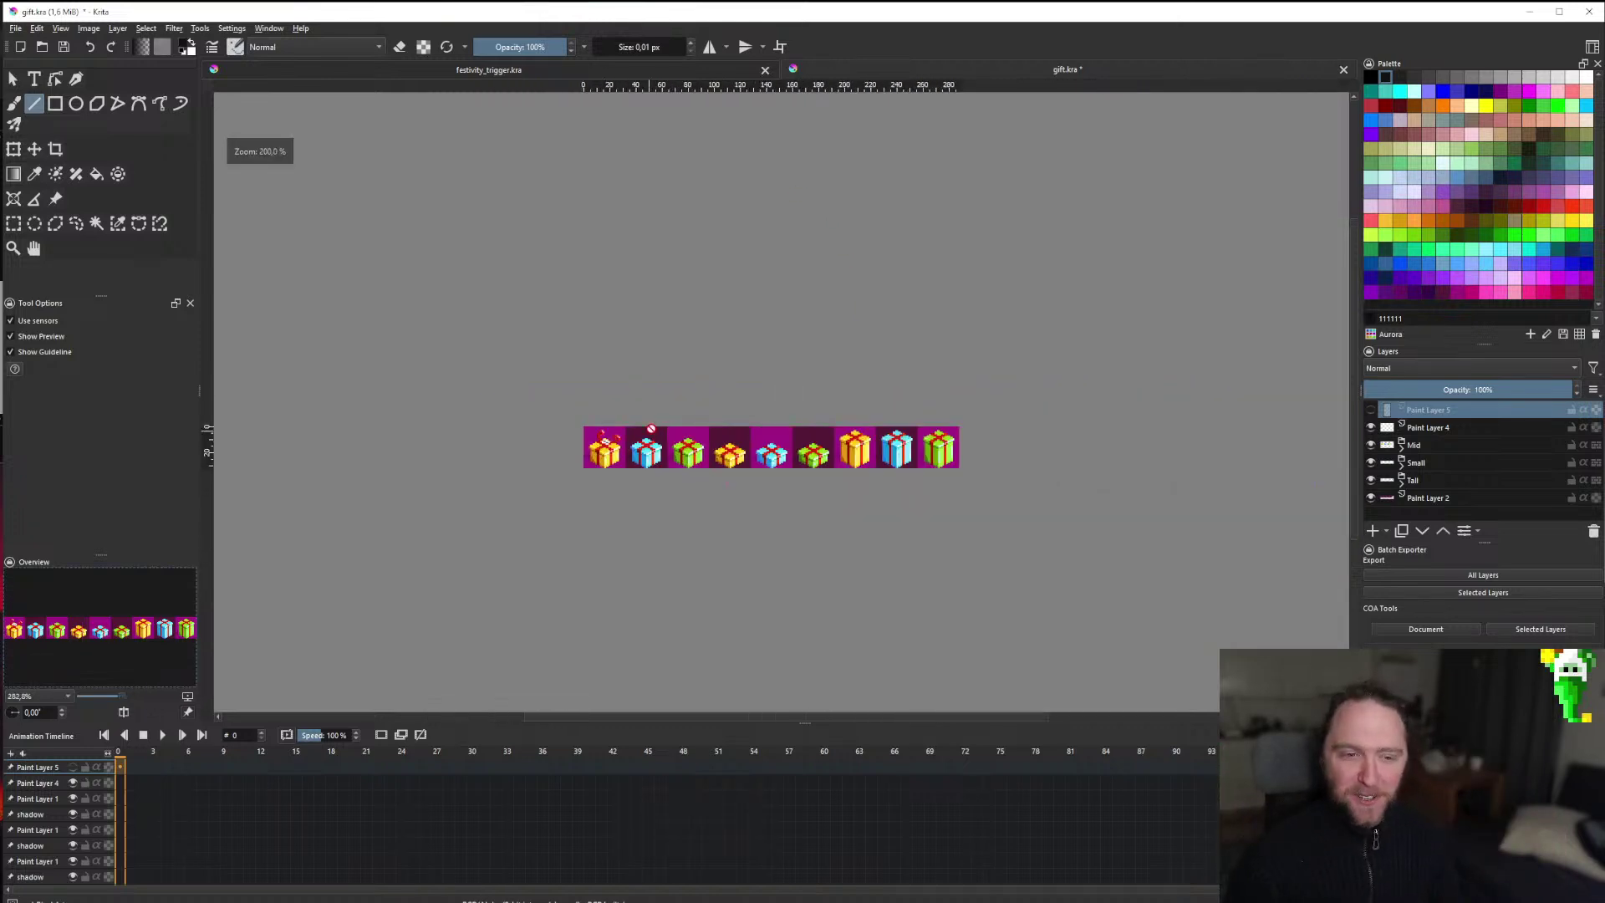
pyautogui.scroll(2, 651, 429)
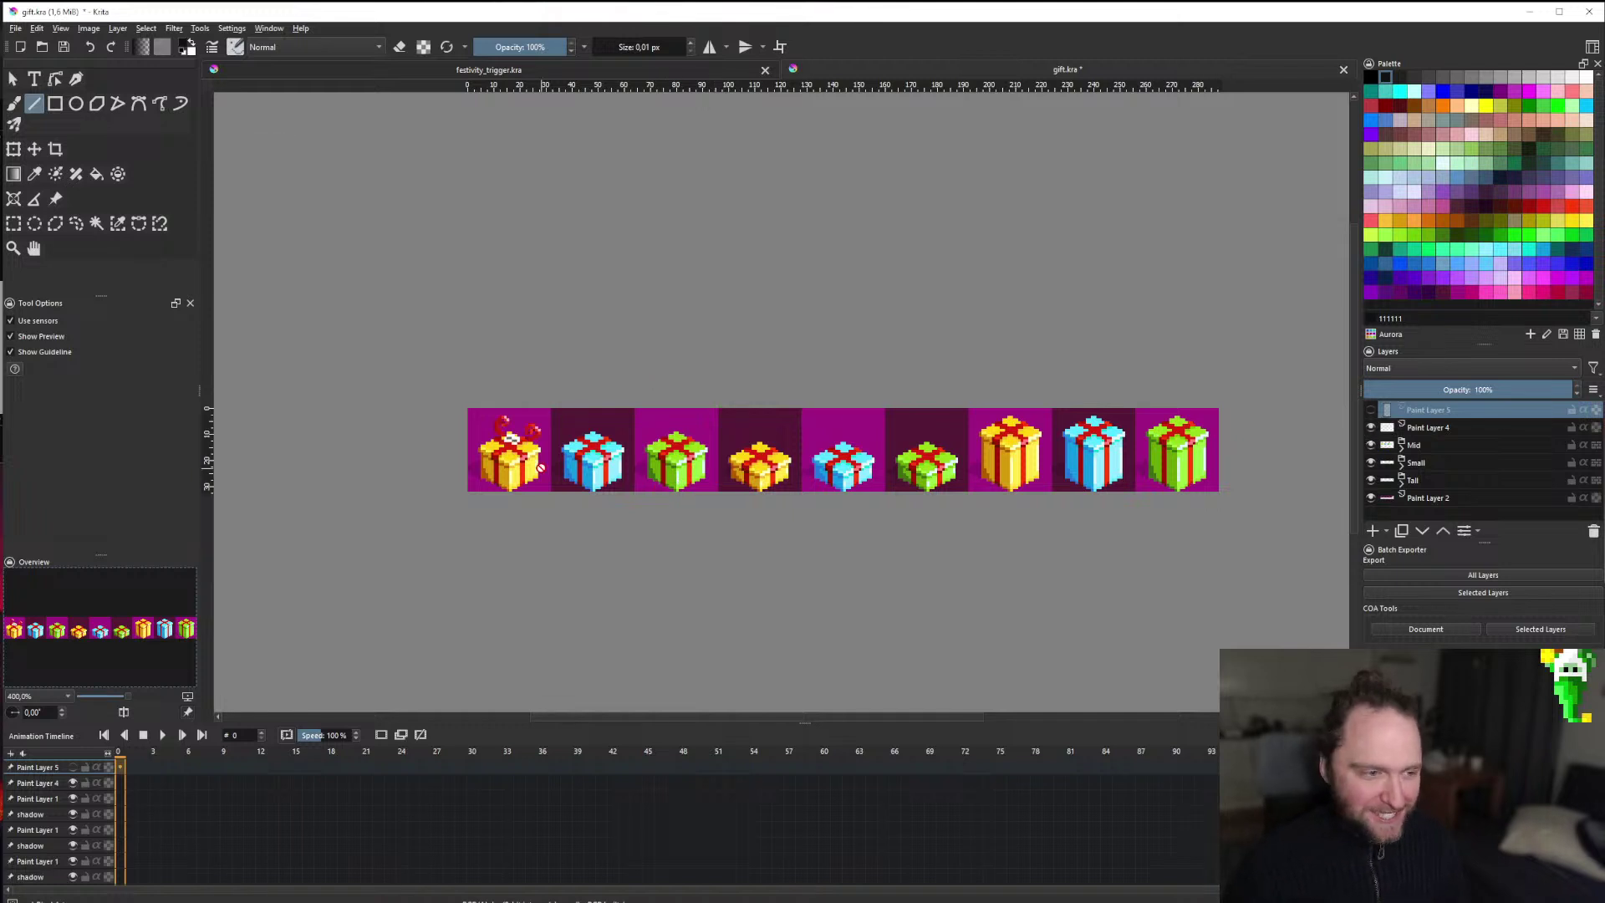
pyautogui.scroll(2, 539, 467)
pyautogui.scroll(2, 543, 458)
pyautogui.scroll(-6, 502, 443)
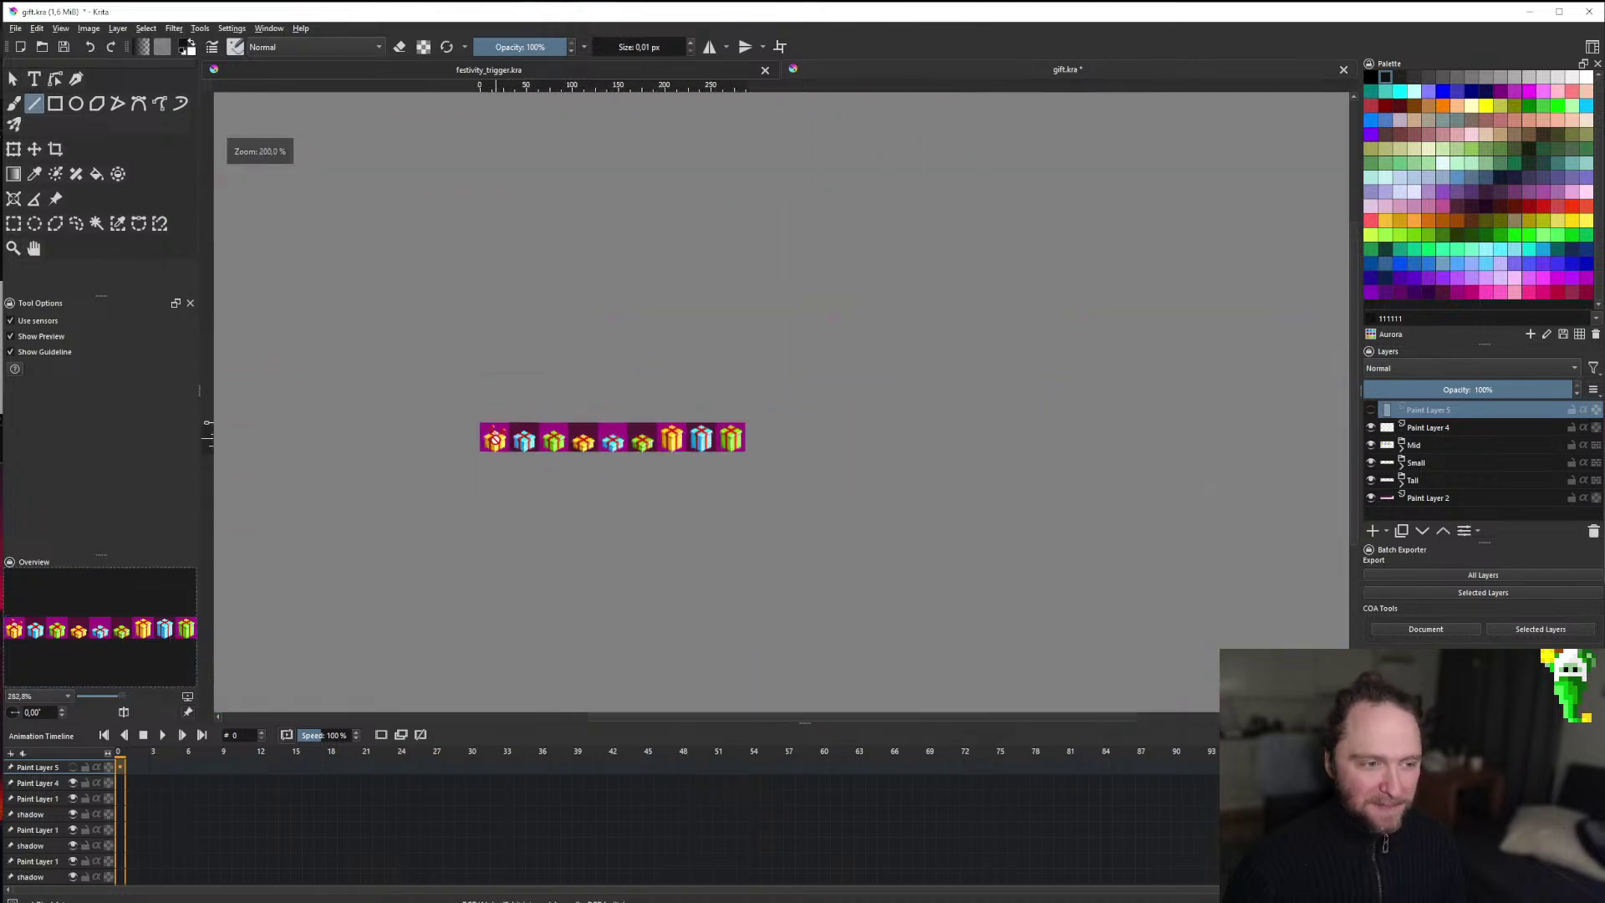
pyautogui.scroll(2, 494, 438)
pyautogui.scroll(-1, 590, 447)
pyautogui.scroll(1, 604, 437)
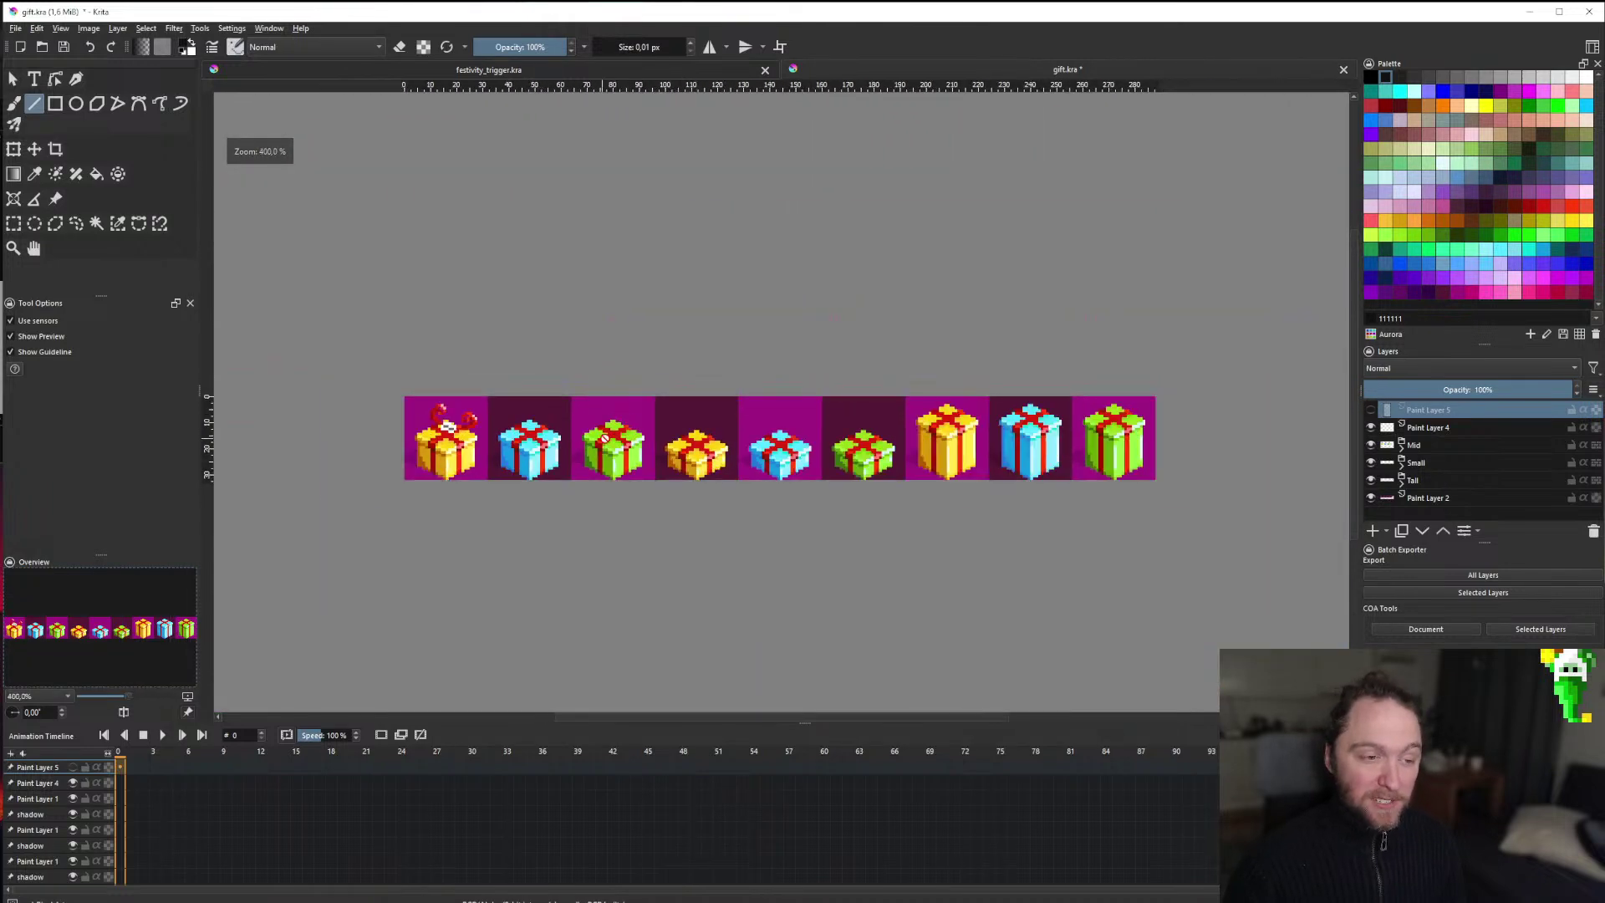
pyautogui.scroll(1, 623, 431)
pyautogui.scroll(-1, 544, 459)
pyautogui.scroll(1, 663, 463)
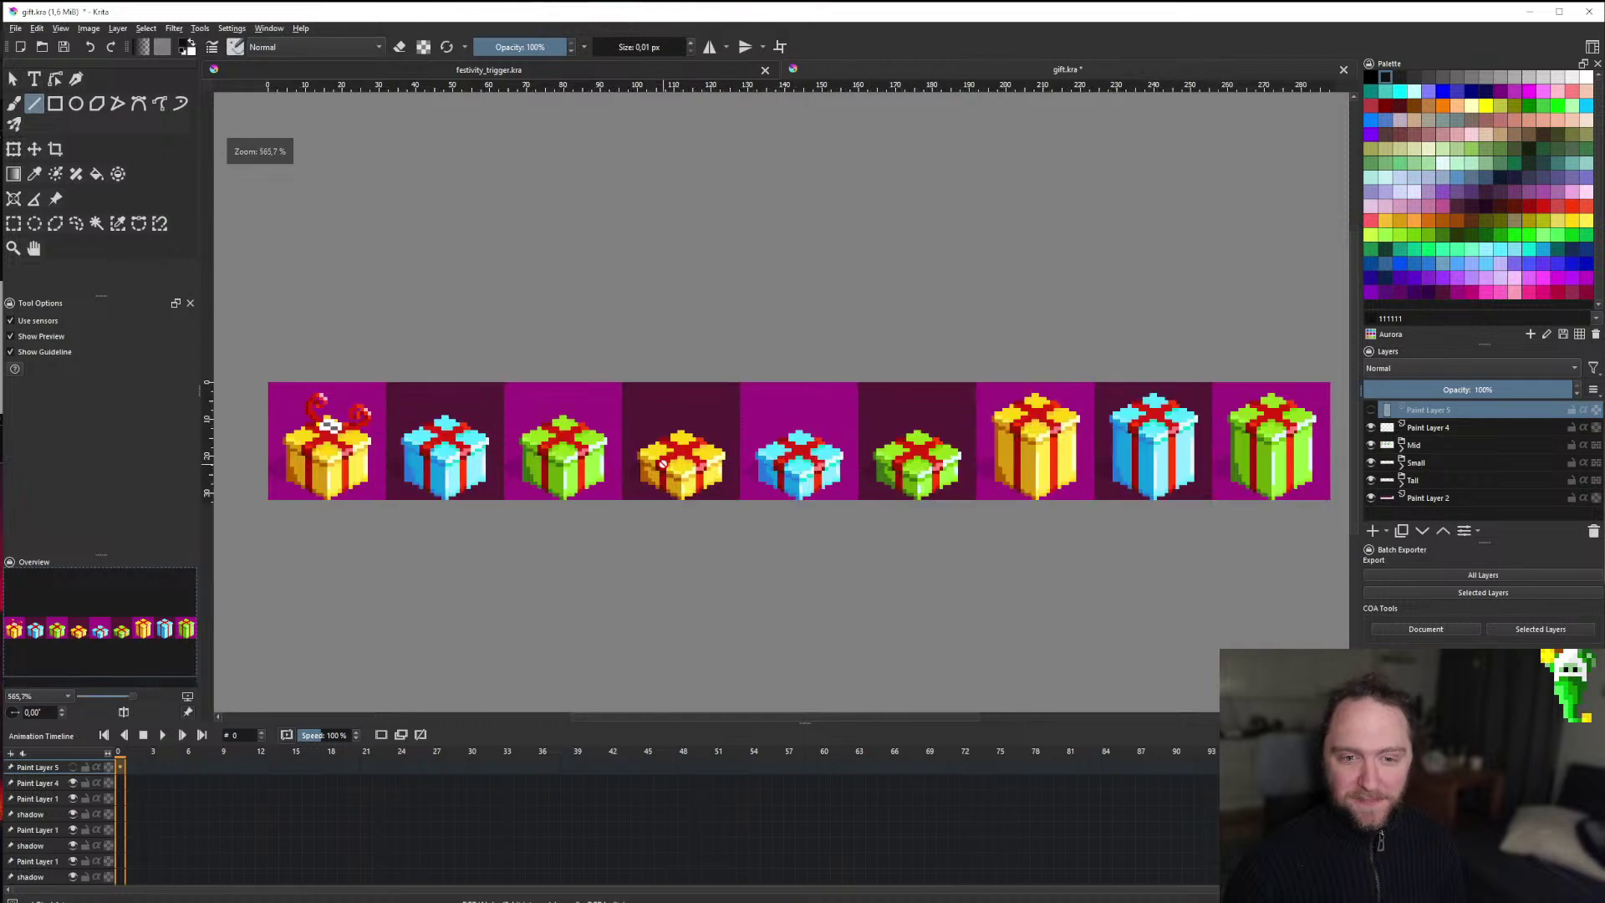
pyautogui.scroll(-1, 551, 464)
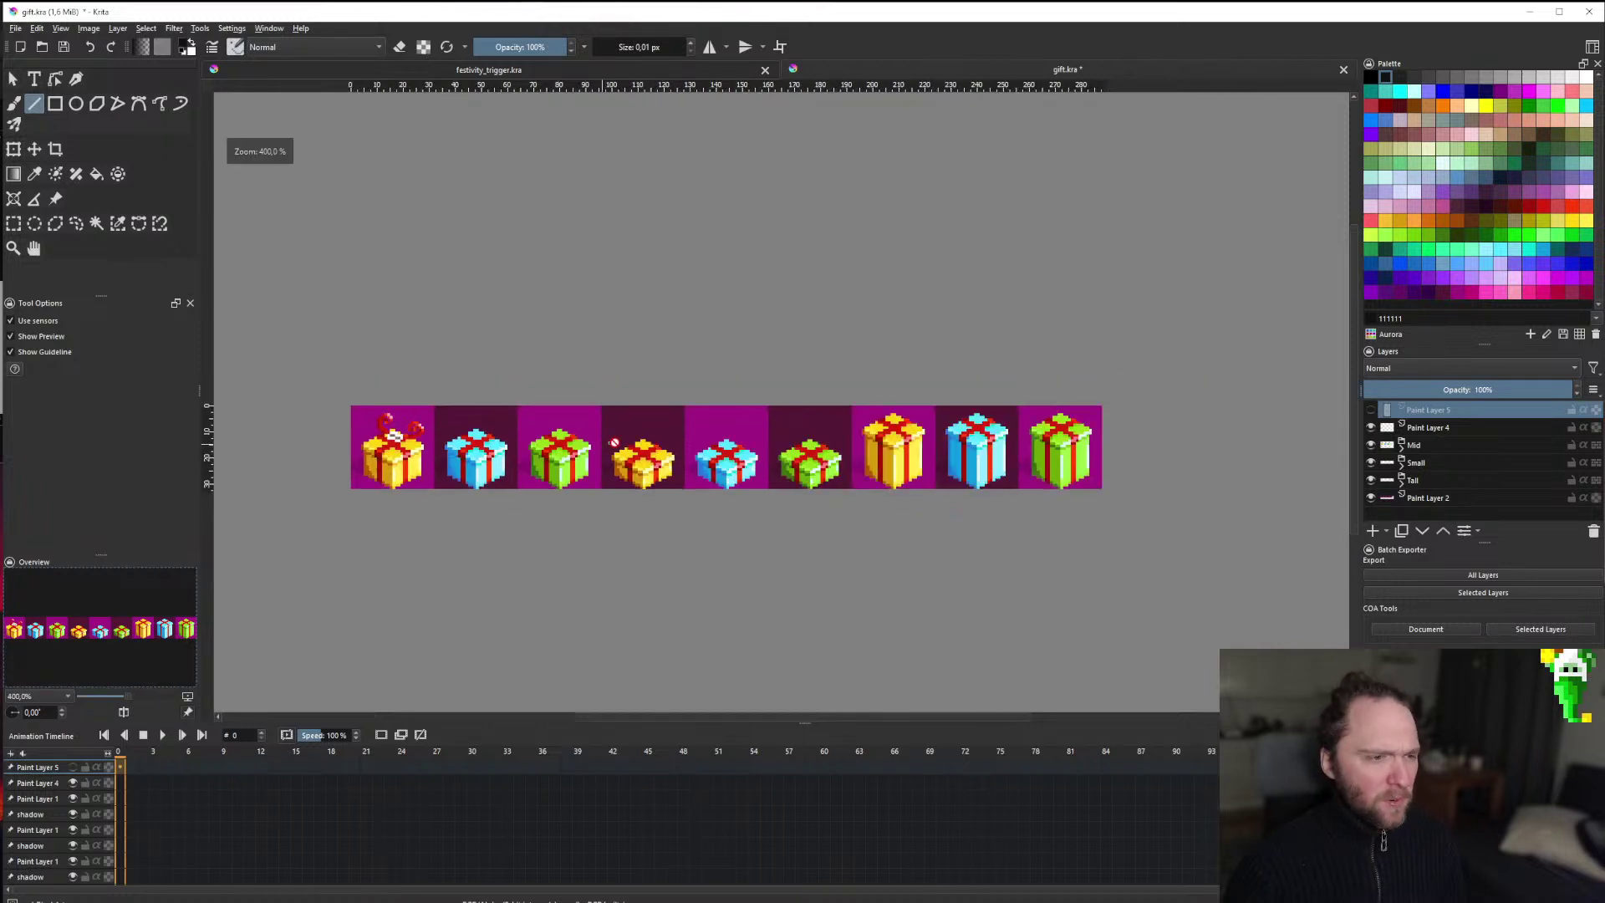
pyautogui.scroll(1, 615, 442)
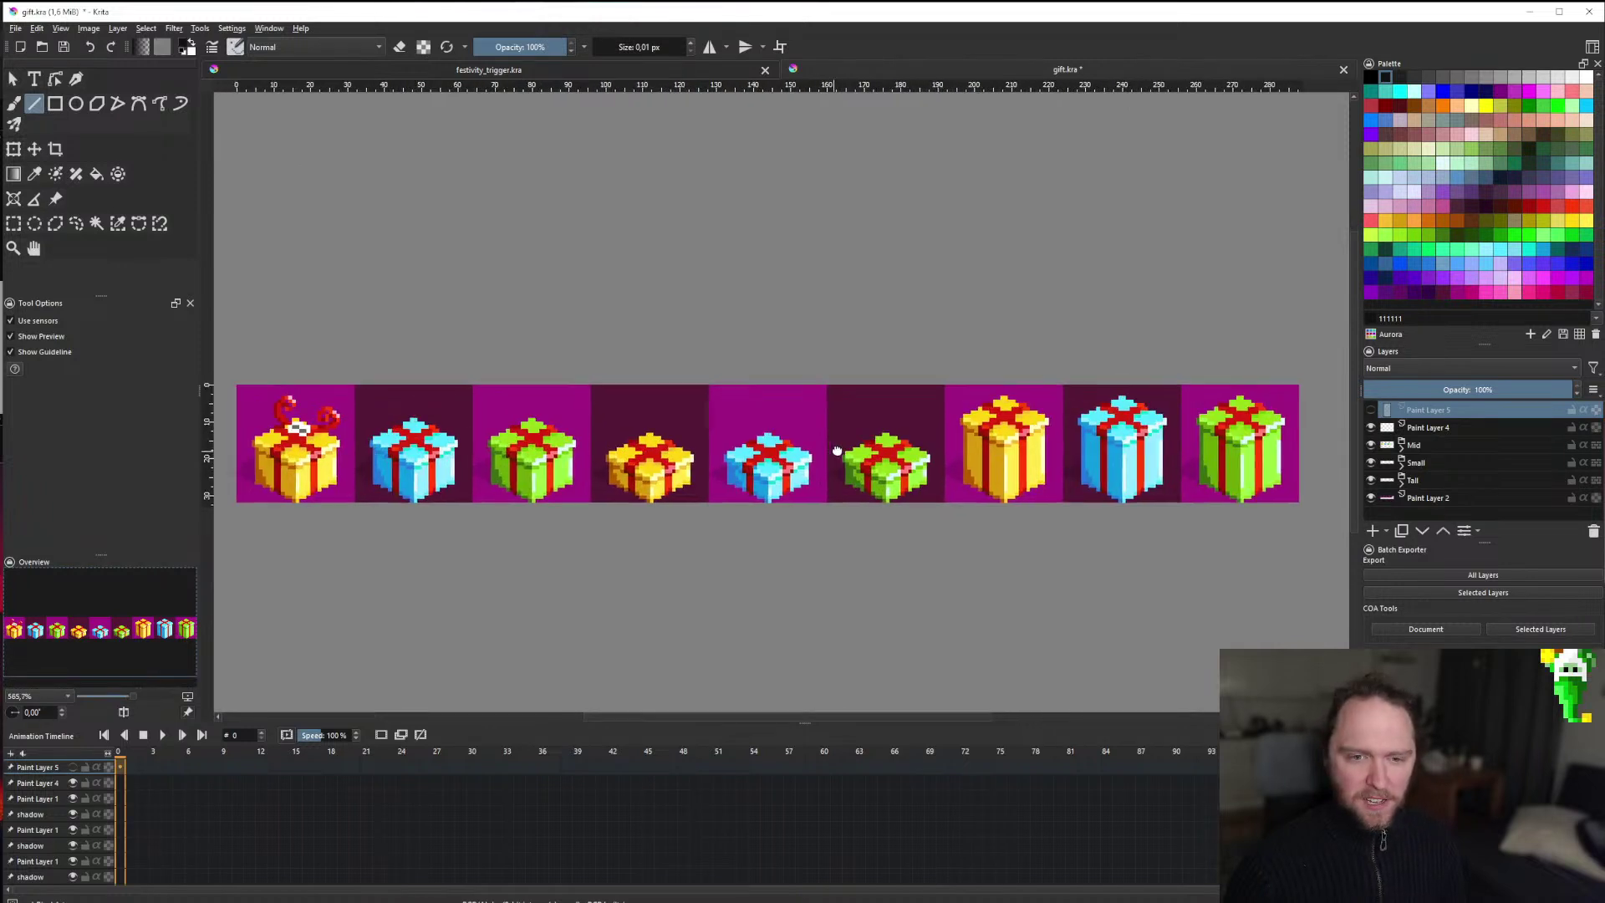
pyautogui.moveTo(836, 451); pyautogui.dragTo(844, 450)
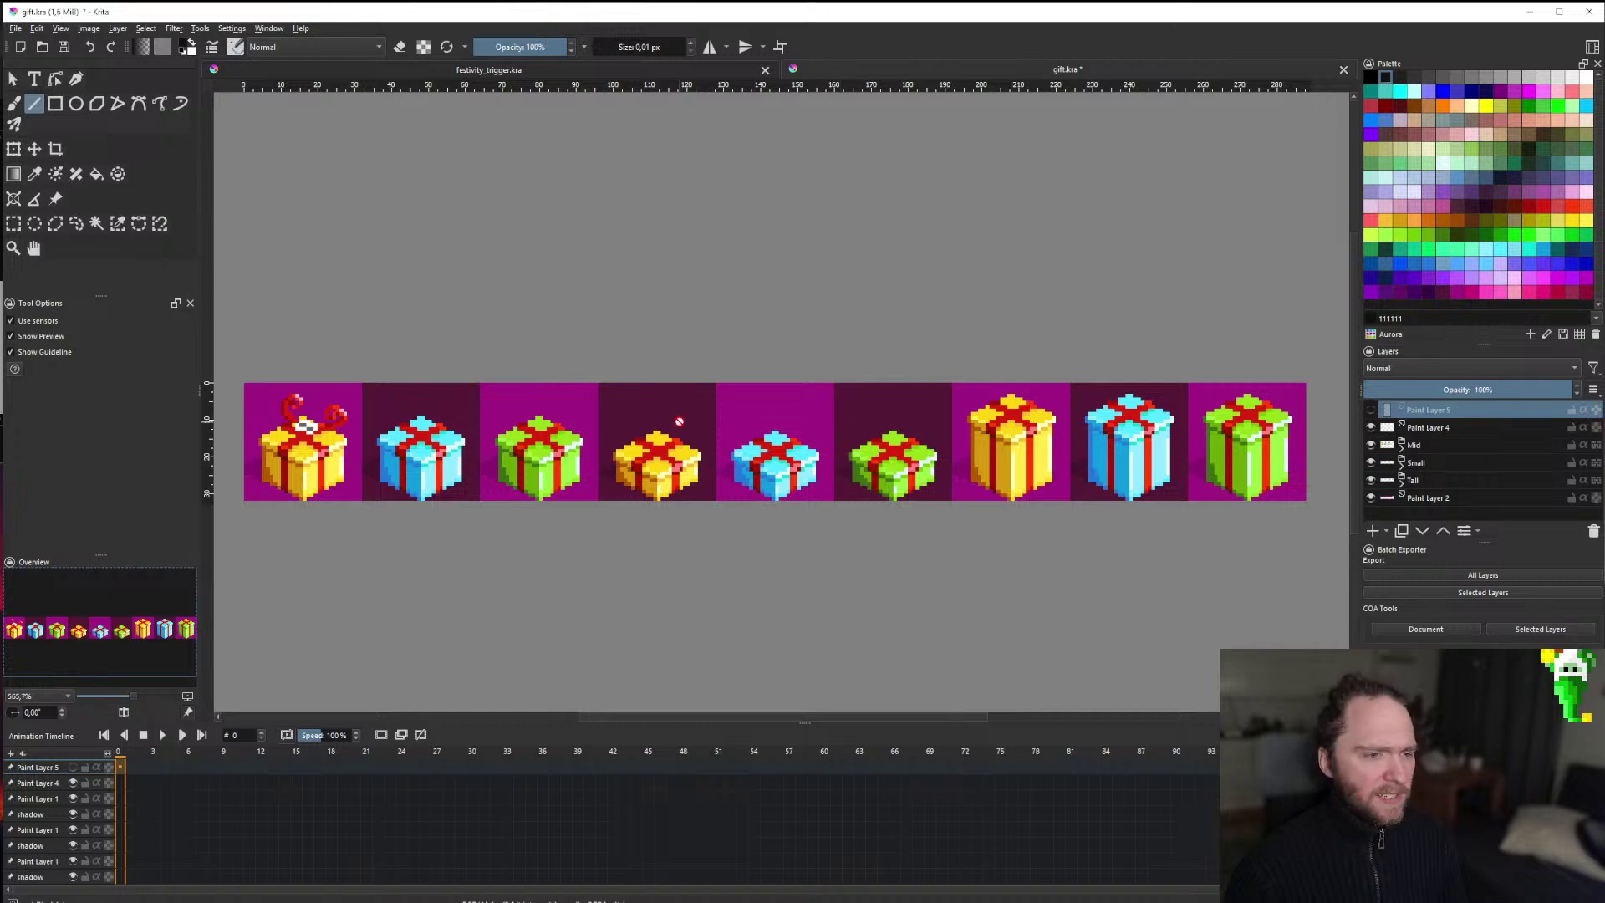
pyautogui.scroll(-1, 696, 430)
pyautogui.scroll(1, 706, 433)
pyautogui.moveTo(722, 435); pyautogui.dragTo(727, 430)
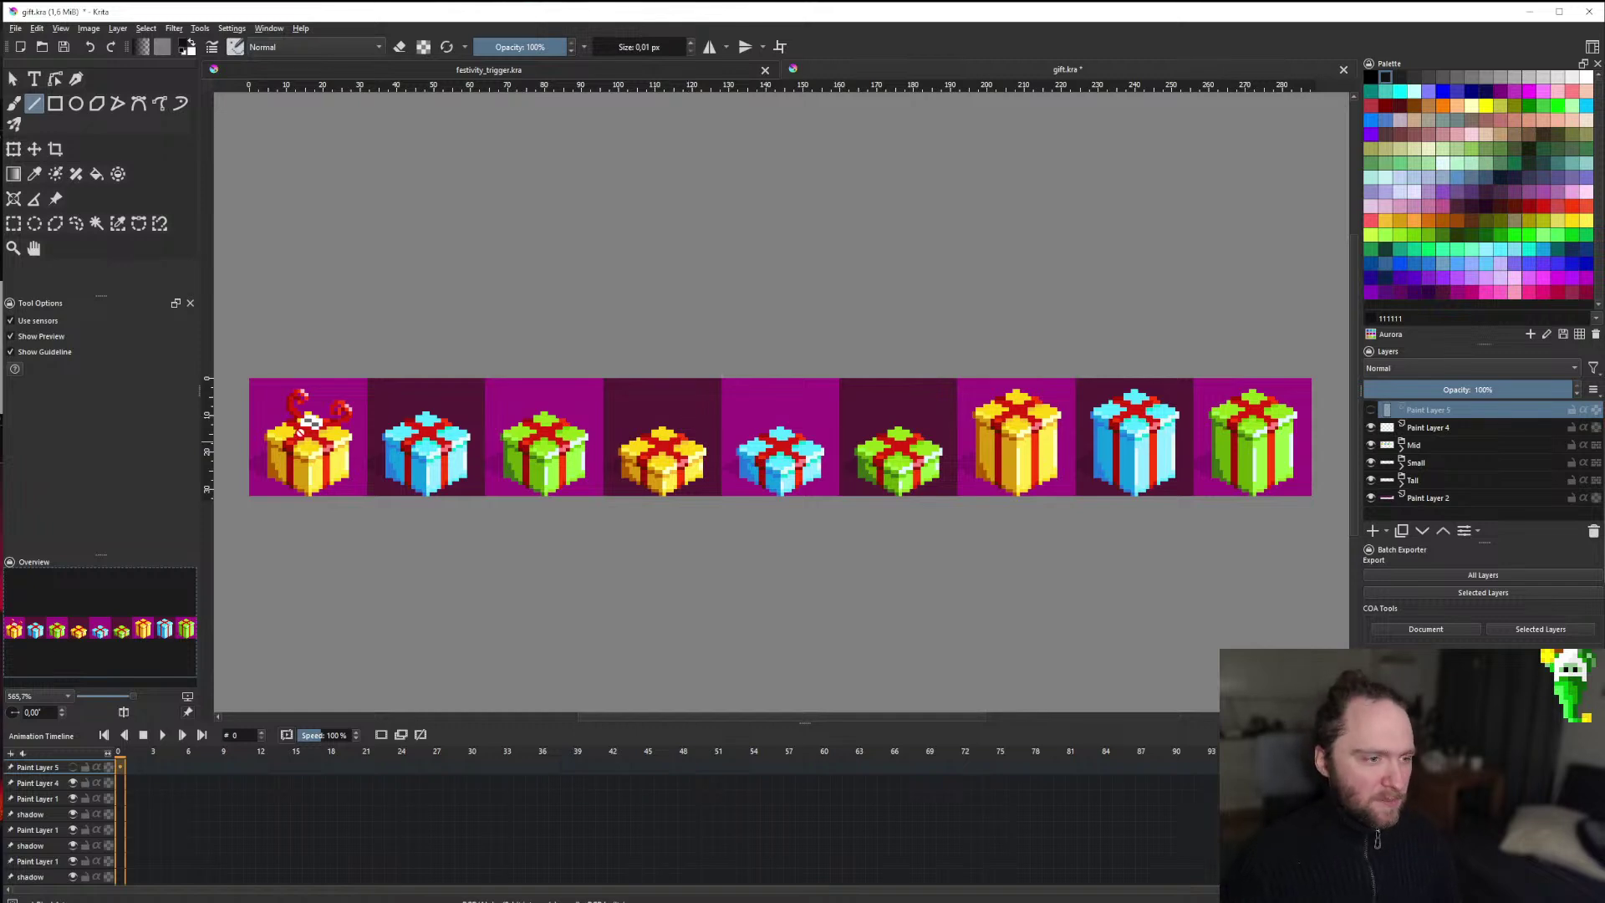
pyautogui.scroll(-1, 468, 443)
pyautogui.scroll(3, 457, 429)
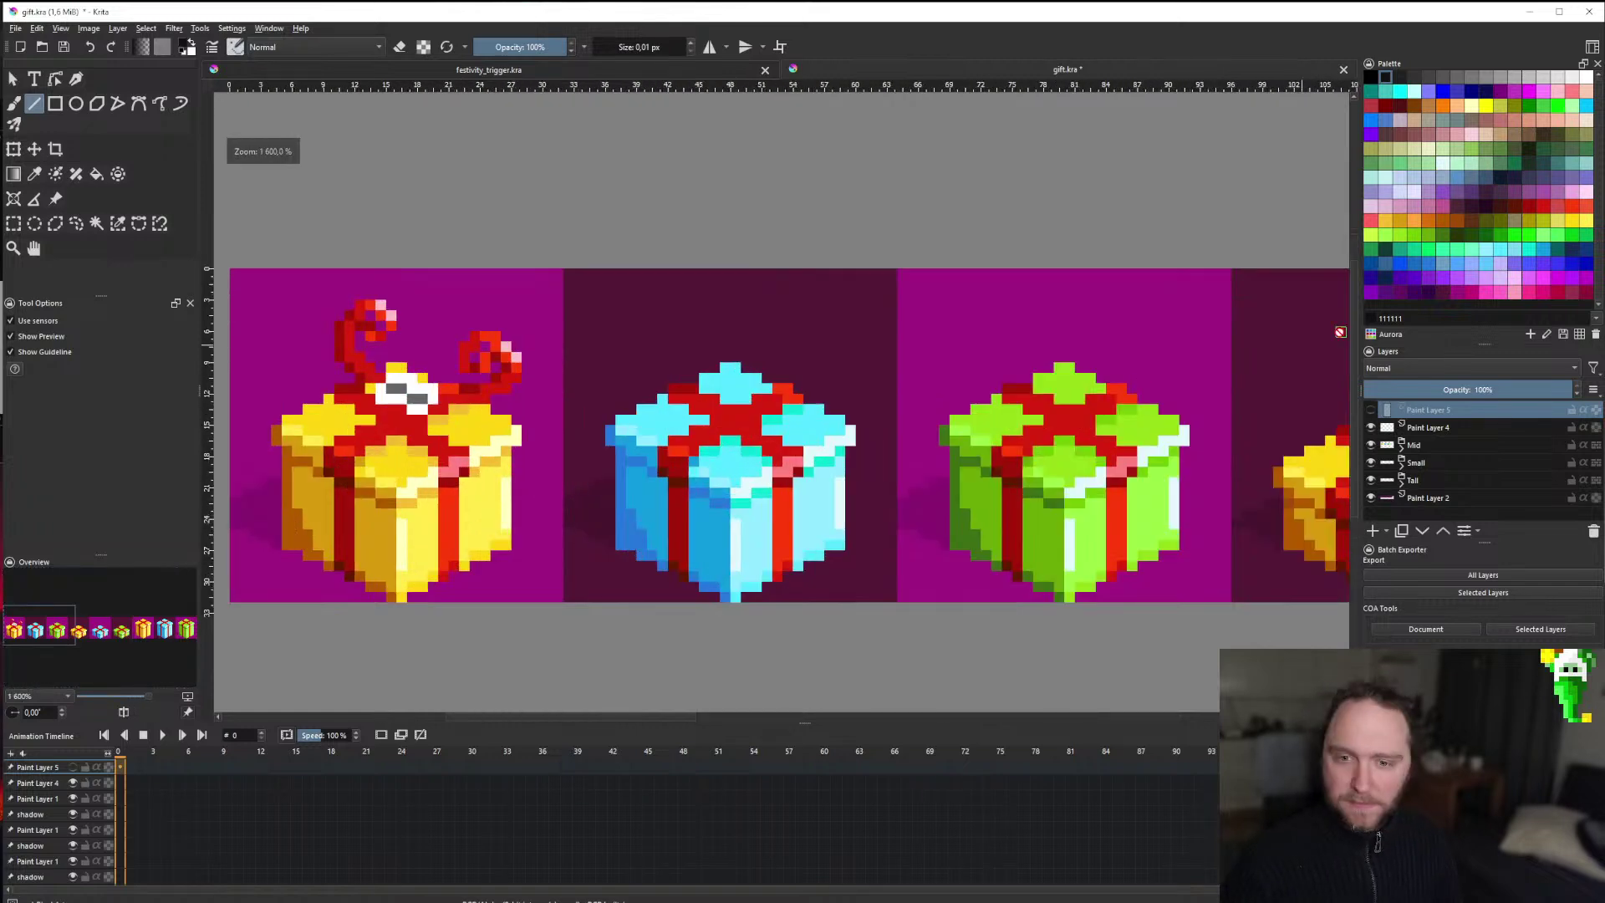
pyautogui.scroll(-2, 666, 488)
pyautogui.scroll(3, 666, 488)
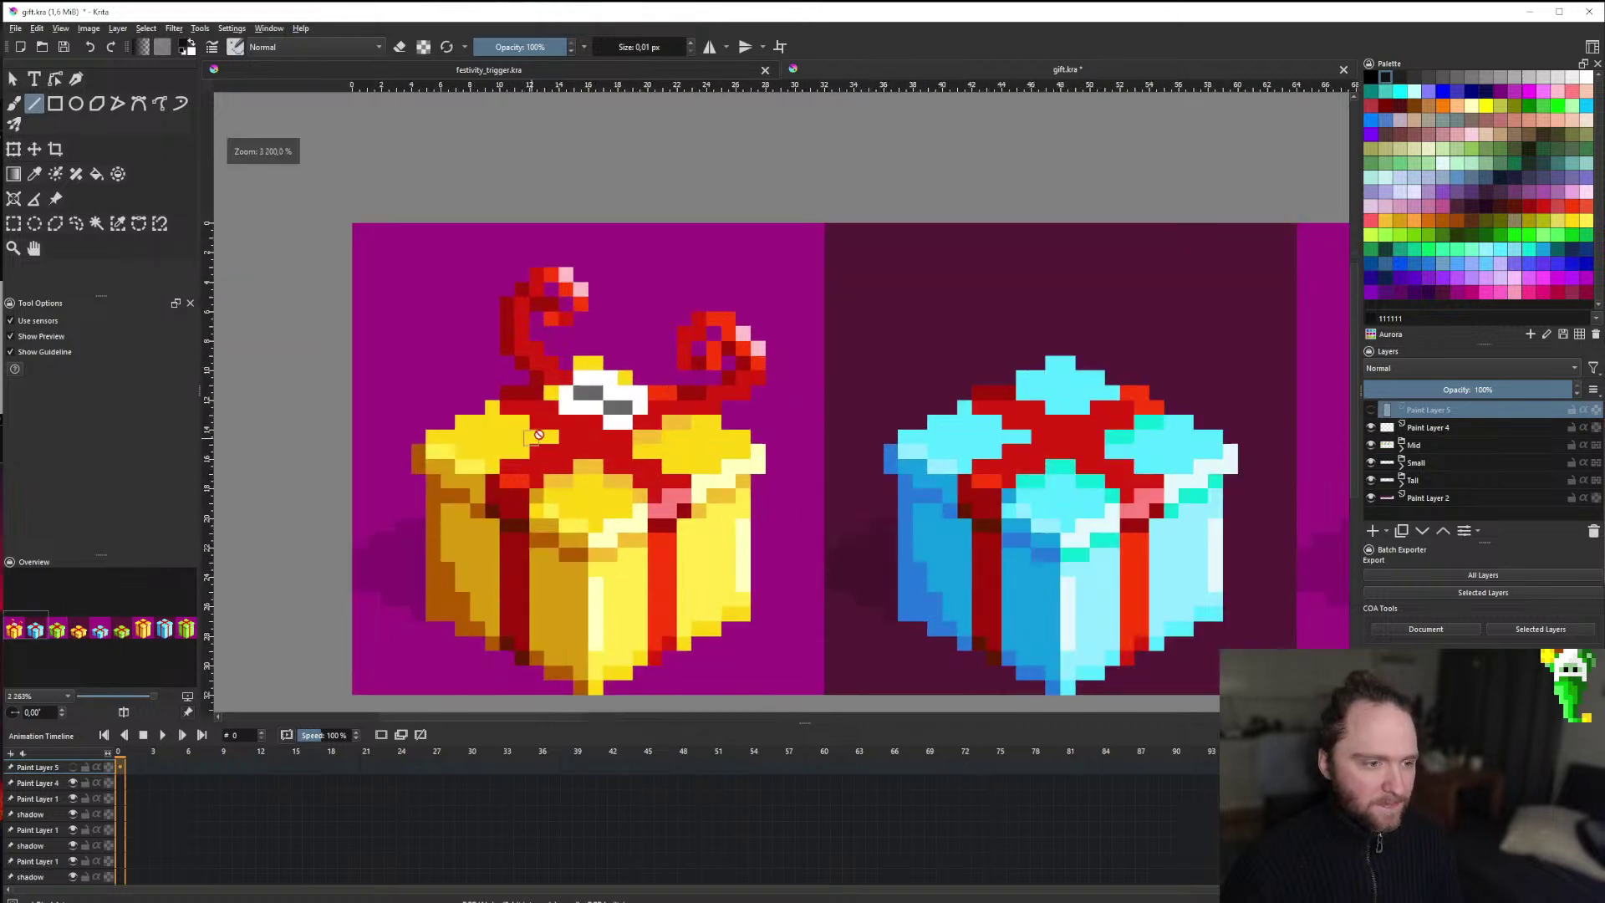
# Make Paint Layer 4 the active layer.
pyautogui.scroll(-4, 660, 477)
pyautogui.scroll(1, 644, 442)
pyautogui.scroll(6, 643, 441)
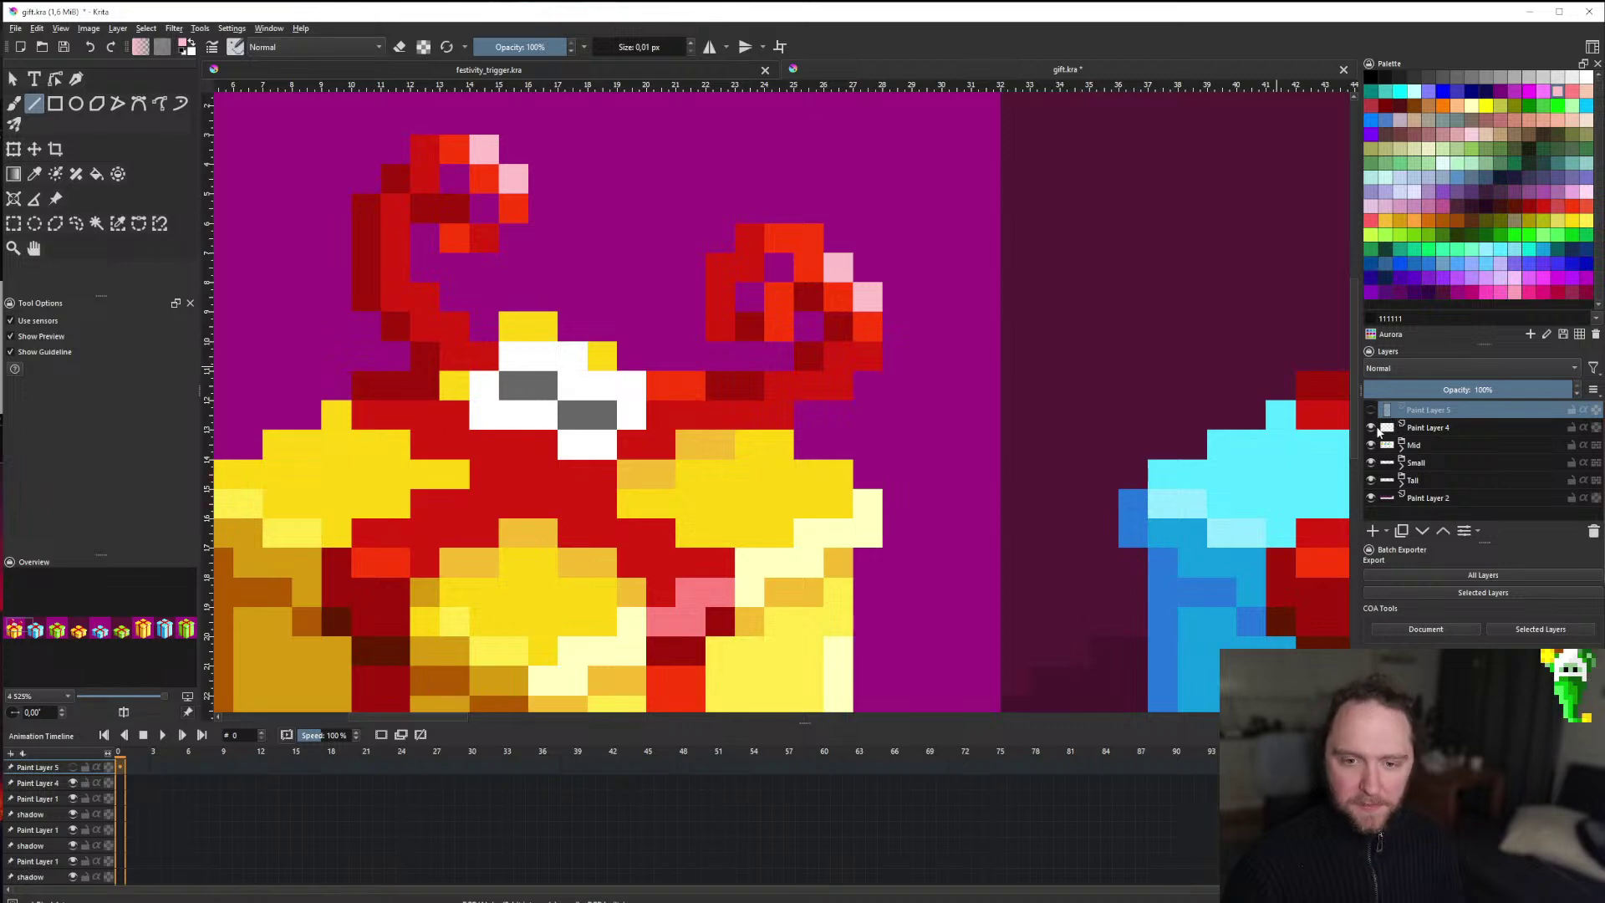
pyautogui.click(1421, 428)
pyautogui.scroll(-4, 769, 424)
pyautogui.scroll(1, 769, 425)
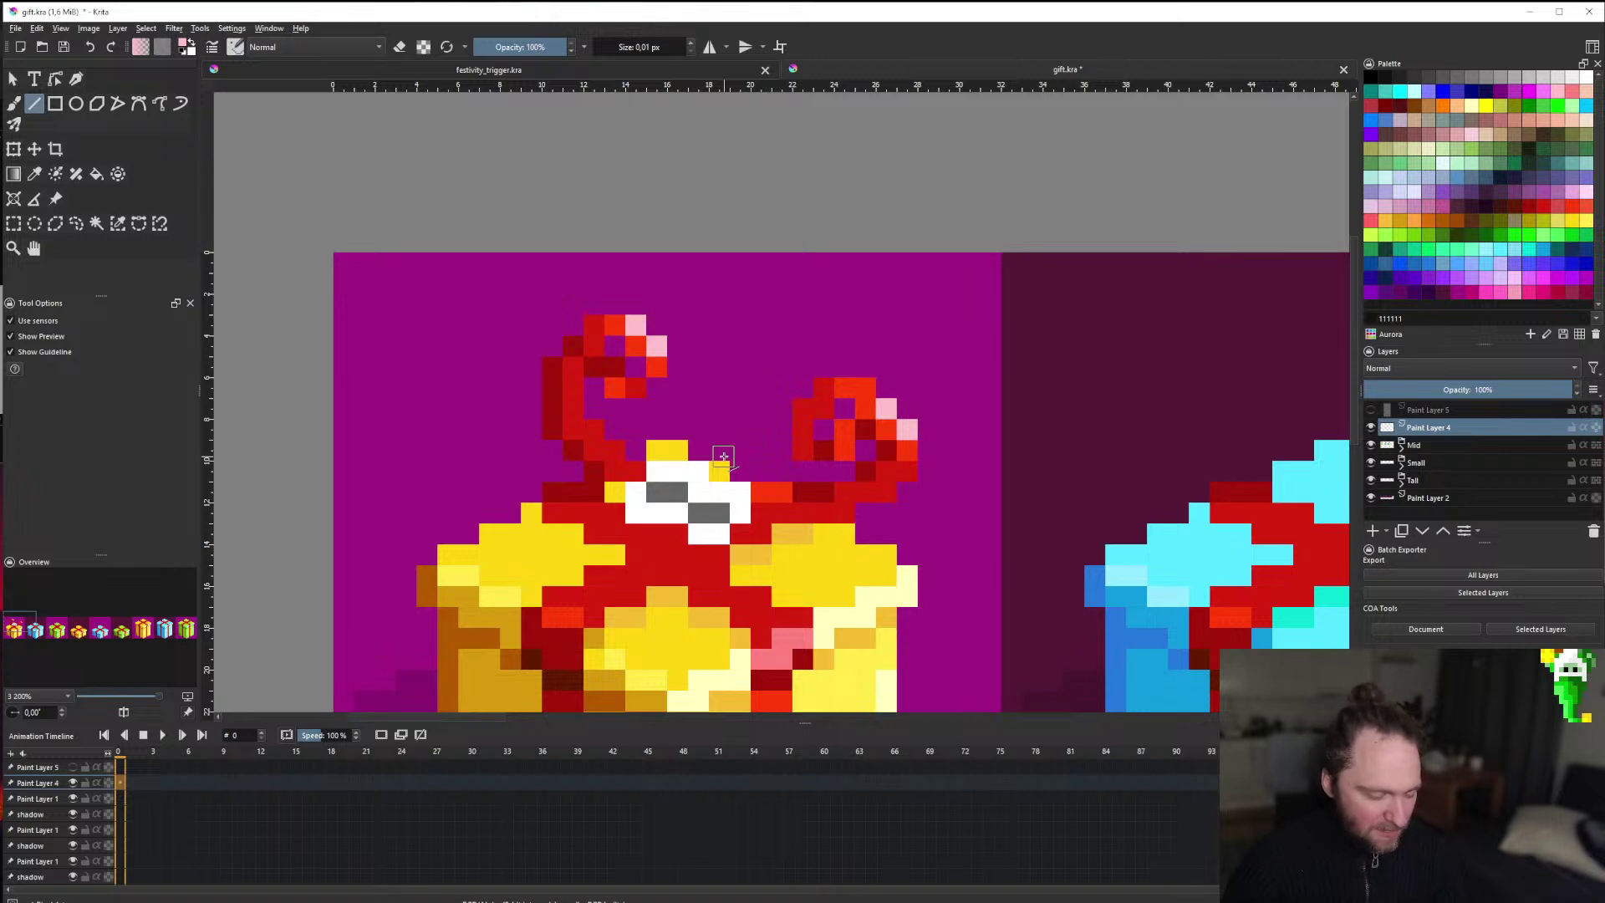
# Review the first gift's ribbon decoration within the whole row of gift boxes at reduced zoom.
pyautogui.scroll(-8, 724, 456)
pyautogui.scroll(4, 682, 472)
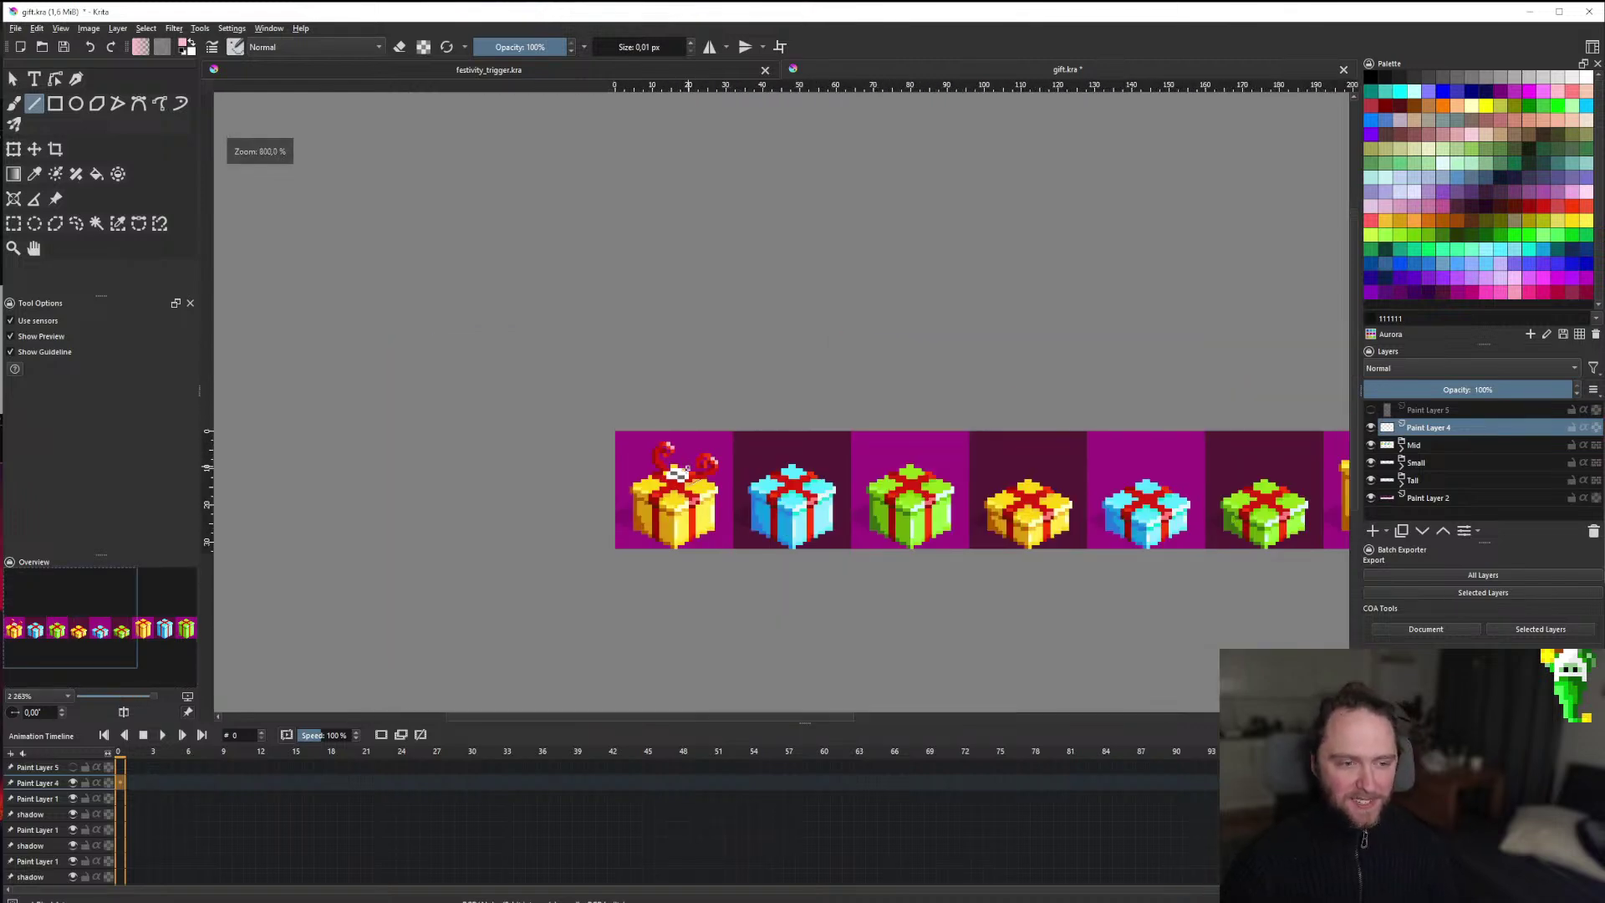
pyautogui.scroll(-3, 681, 473)
pyautogui.scroll(1, 718, 478)
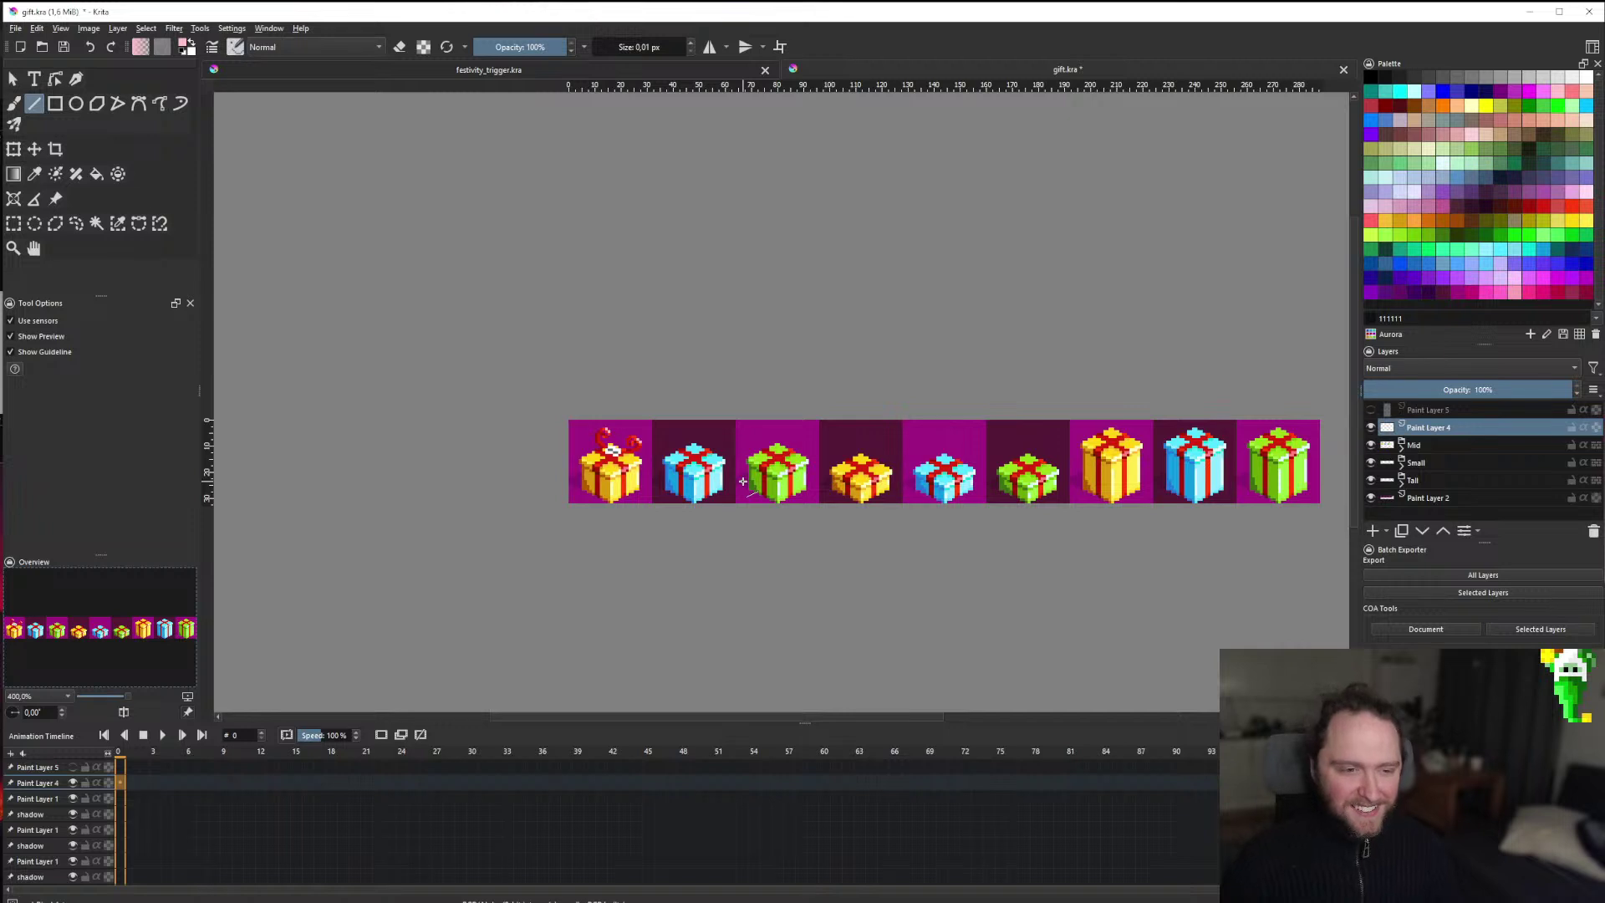
pyautogui.scroll(-1, 742, 481)
pyautogui.scroll(1, 746, 487)
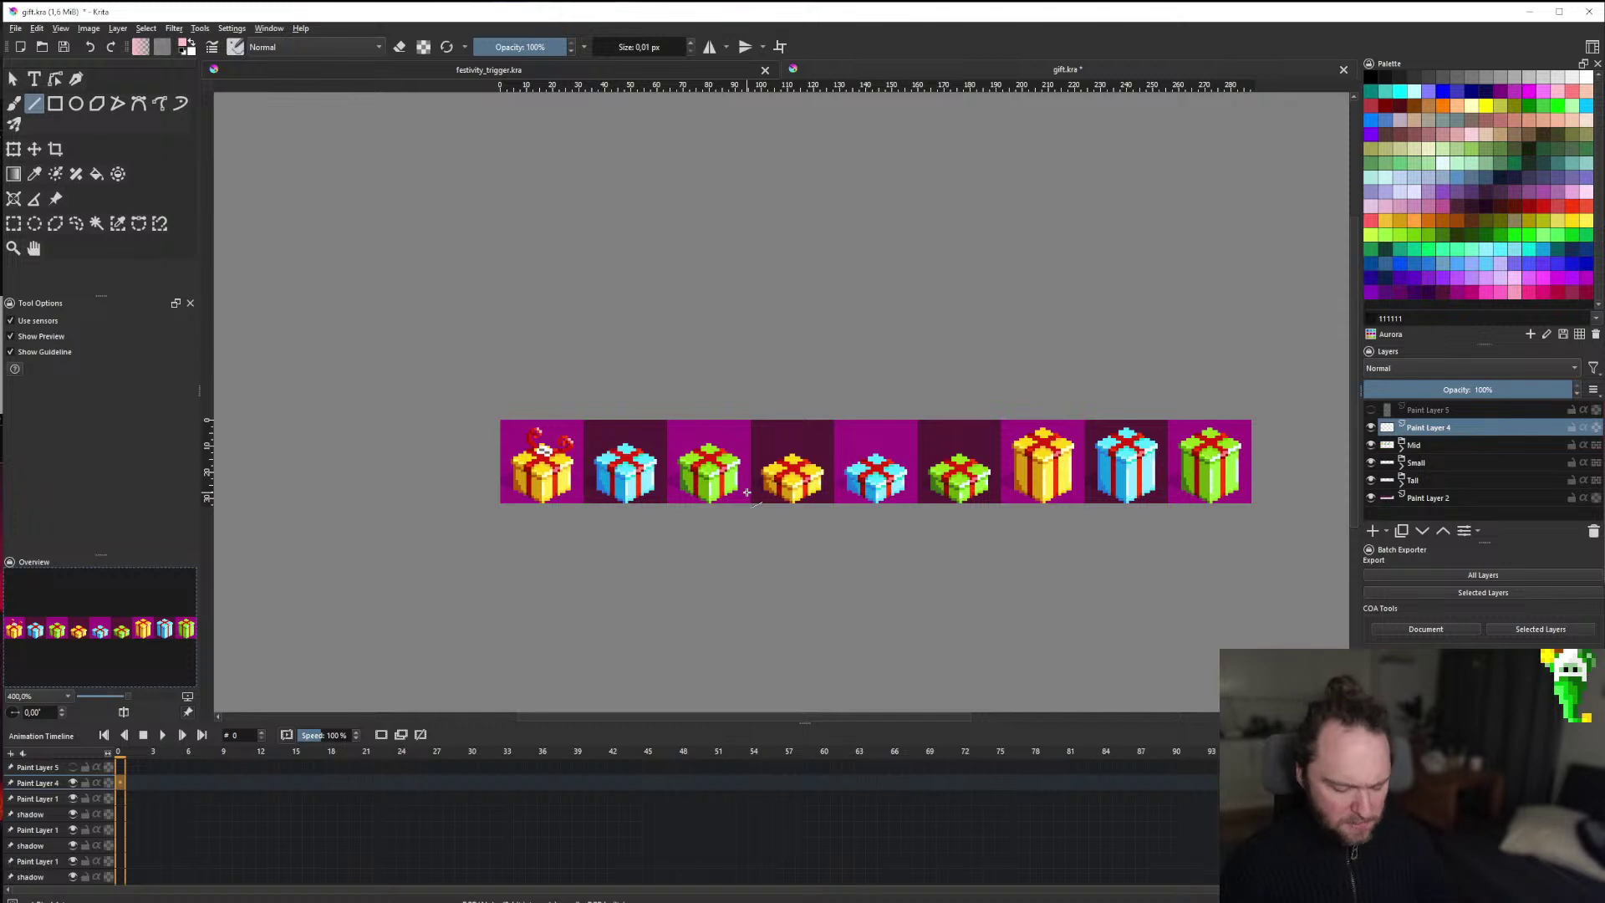
# Examine how the first gift's curled ribbon and white-and-grey centre read at actual size and enlarged beside the neighbouring gifts.
pyautogui.press('1')
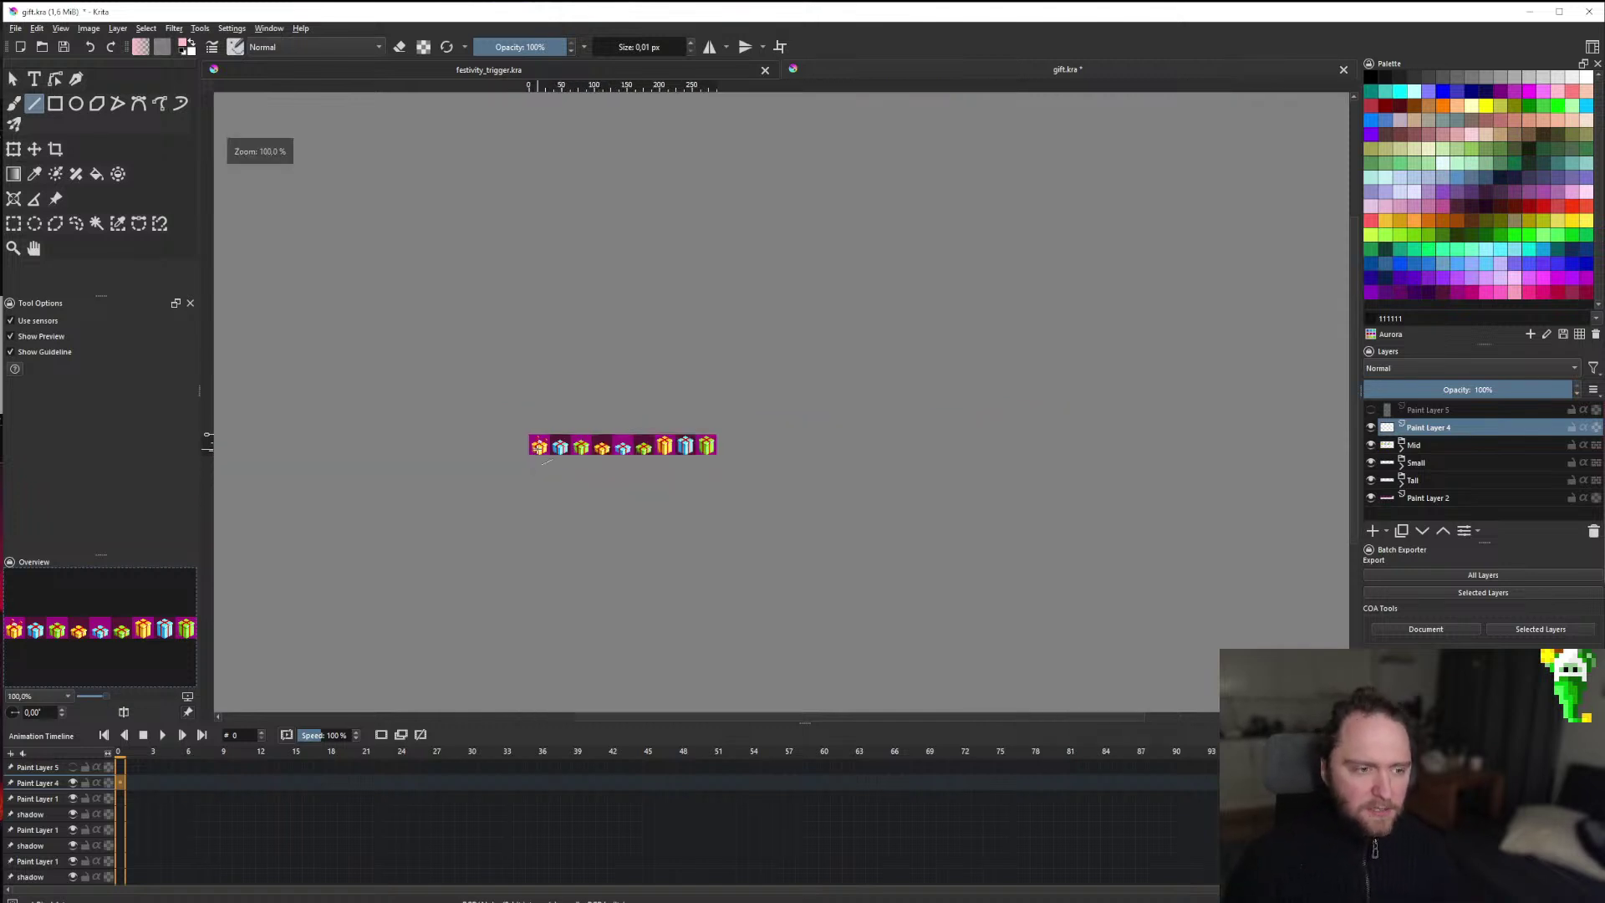
pyautogui.scroll(4, 555, 447)
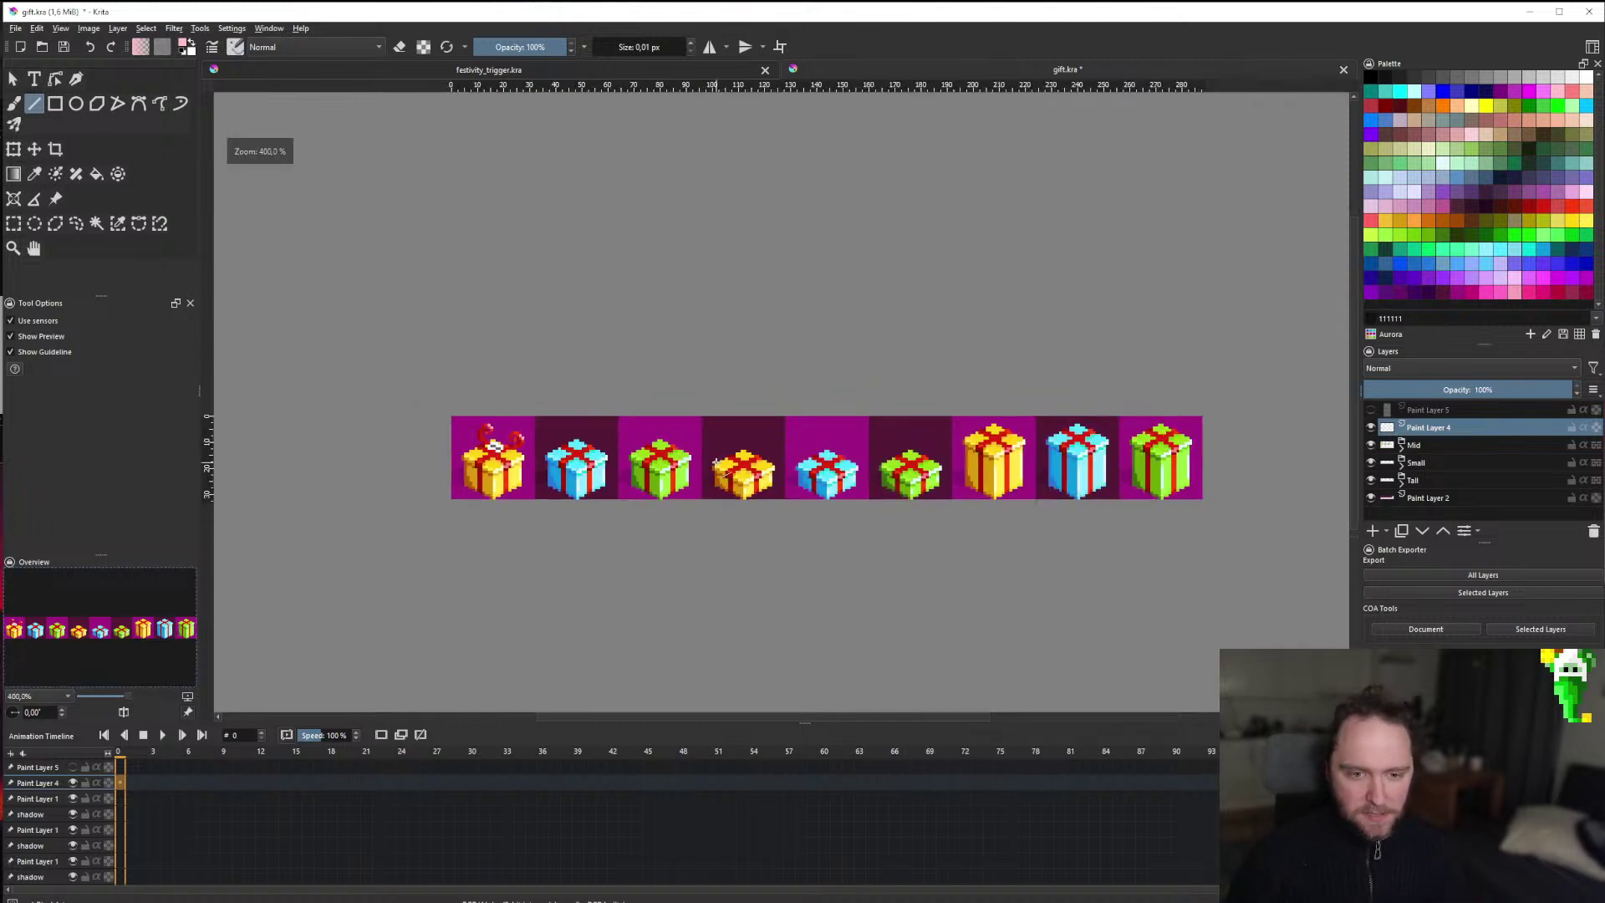
pyautogui.scroll(1, 685, 460)
pyautogui.scroll(-1, 669, 459)
pyautogui.scroll(1, 643, 456)
pyautogui.scroll(-1, 619, 453)
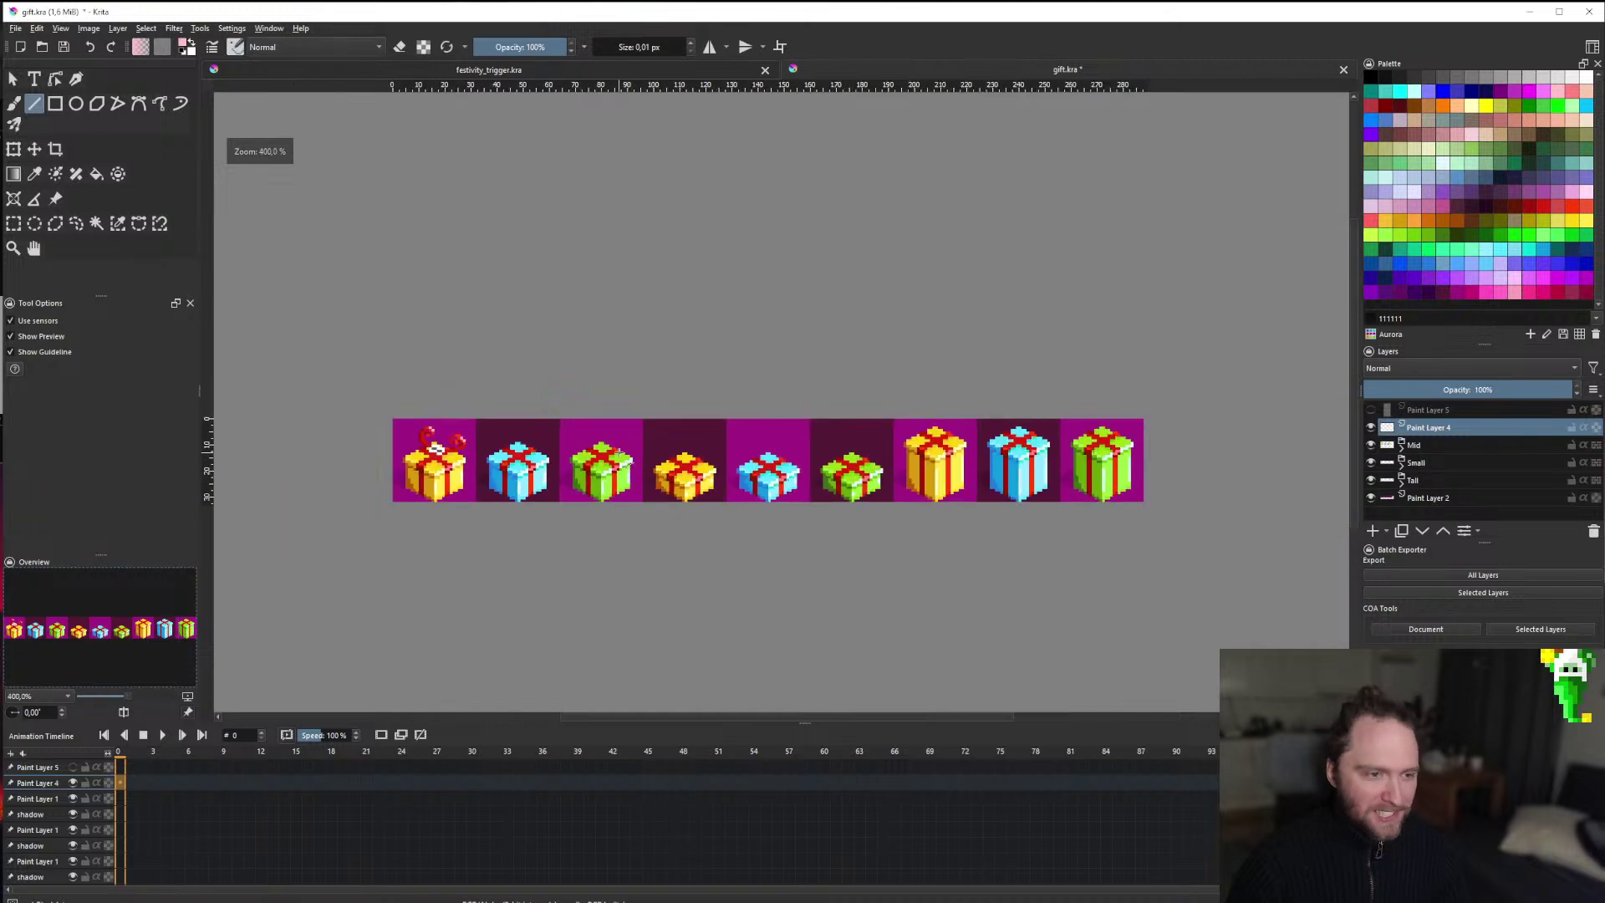
pyautogui.scroll(1, 635, 456)
pyautogui.scroll(-1, 618, 456)
pyautogui.scroll(1, 697, 469)
pyautogui.scroll(-1, 617, 455)
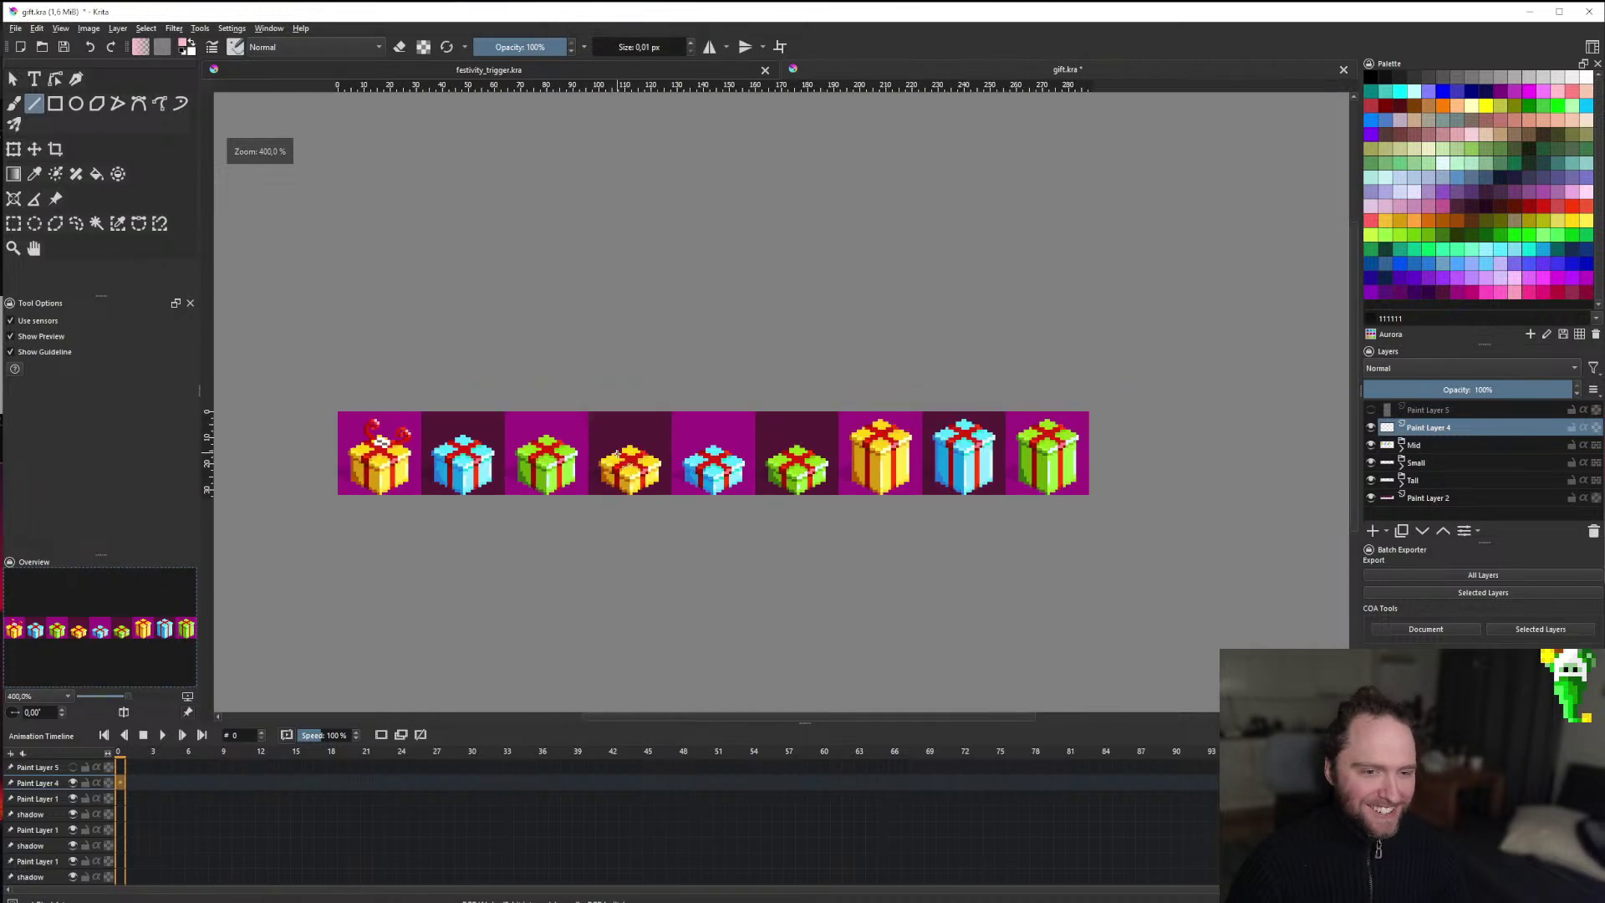
pyautogui.scroll(1, 515, 456)
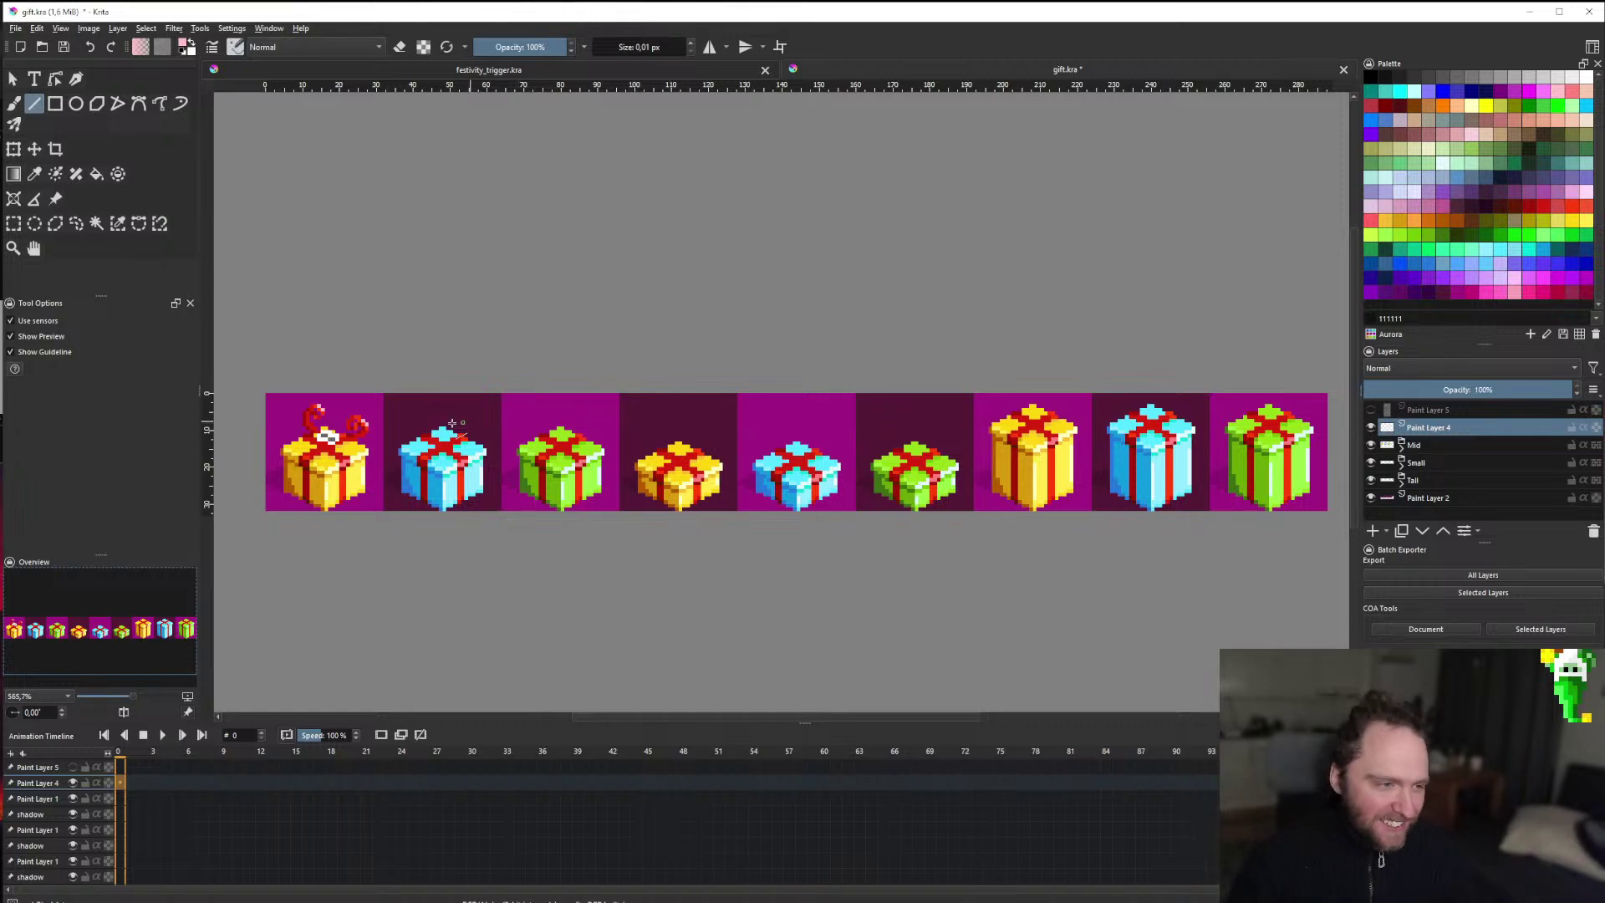
pyautogui.scroll(-2, 595, 466)
pyautogui.scroll(1, 444, 449)
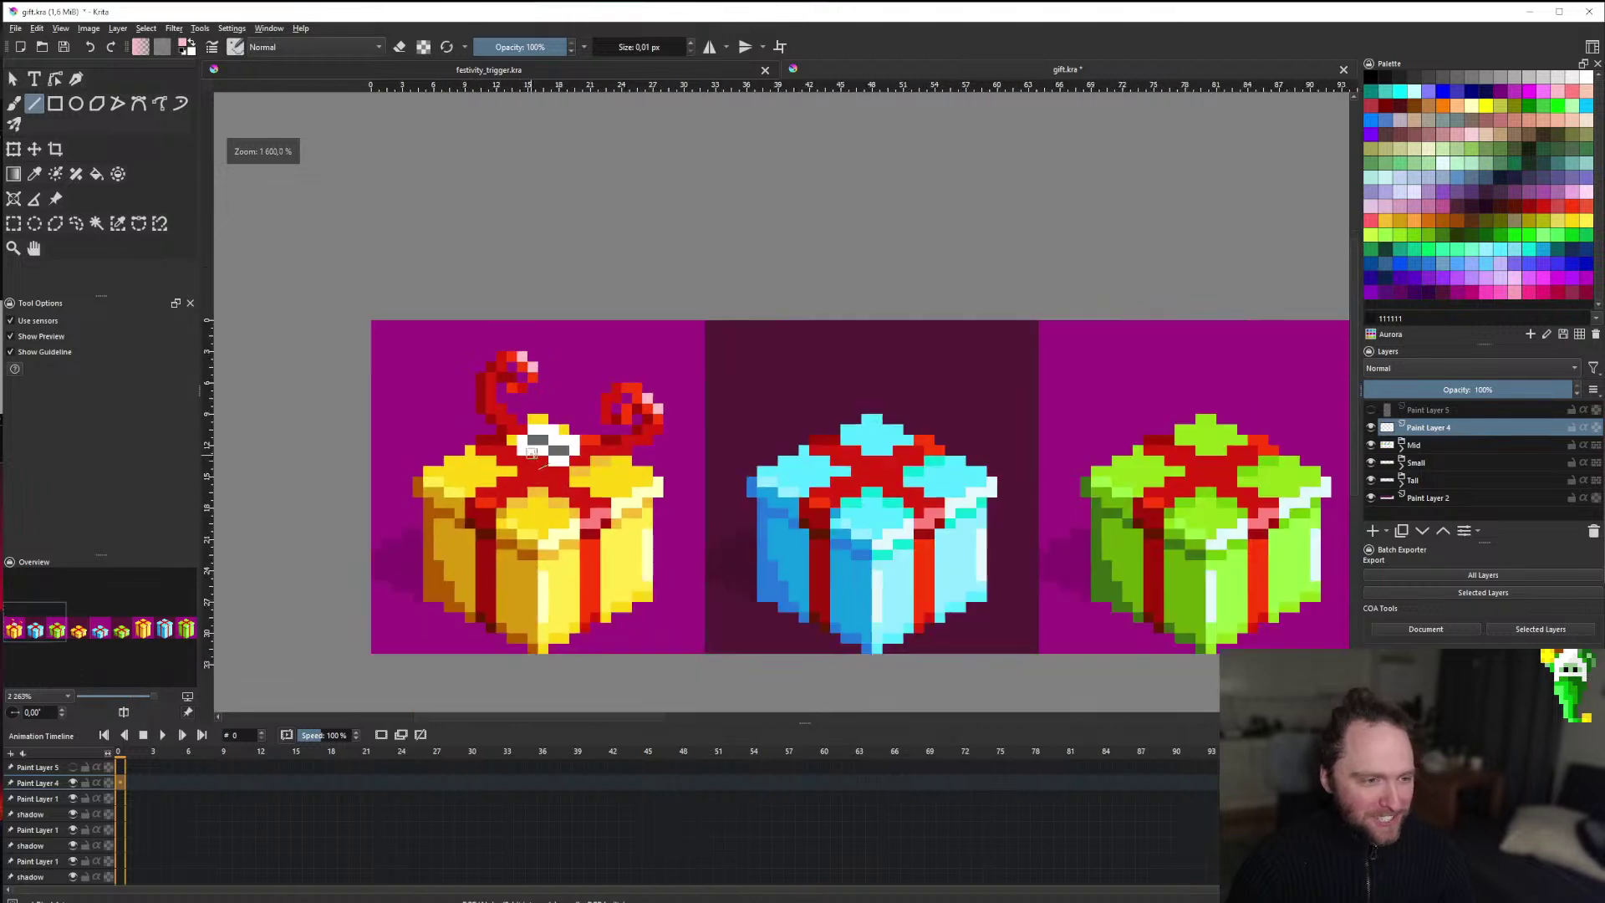
pyautogui.scroll(-1, 543, 465)
pyautogui.scroll(1, 547, 464)
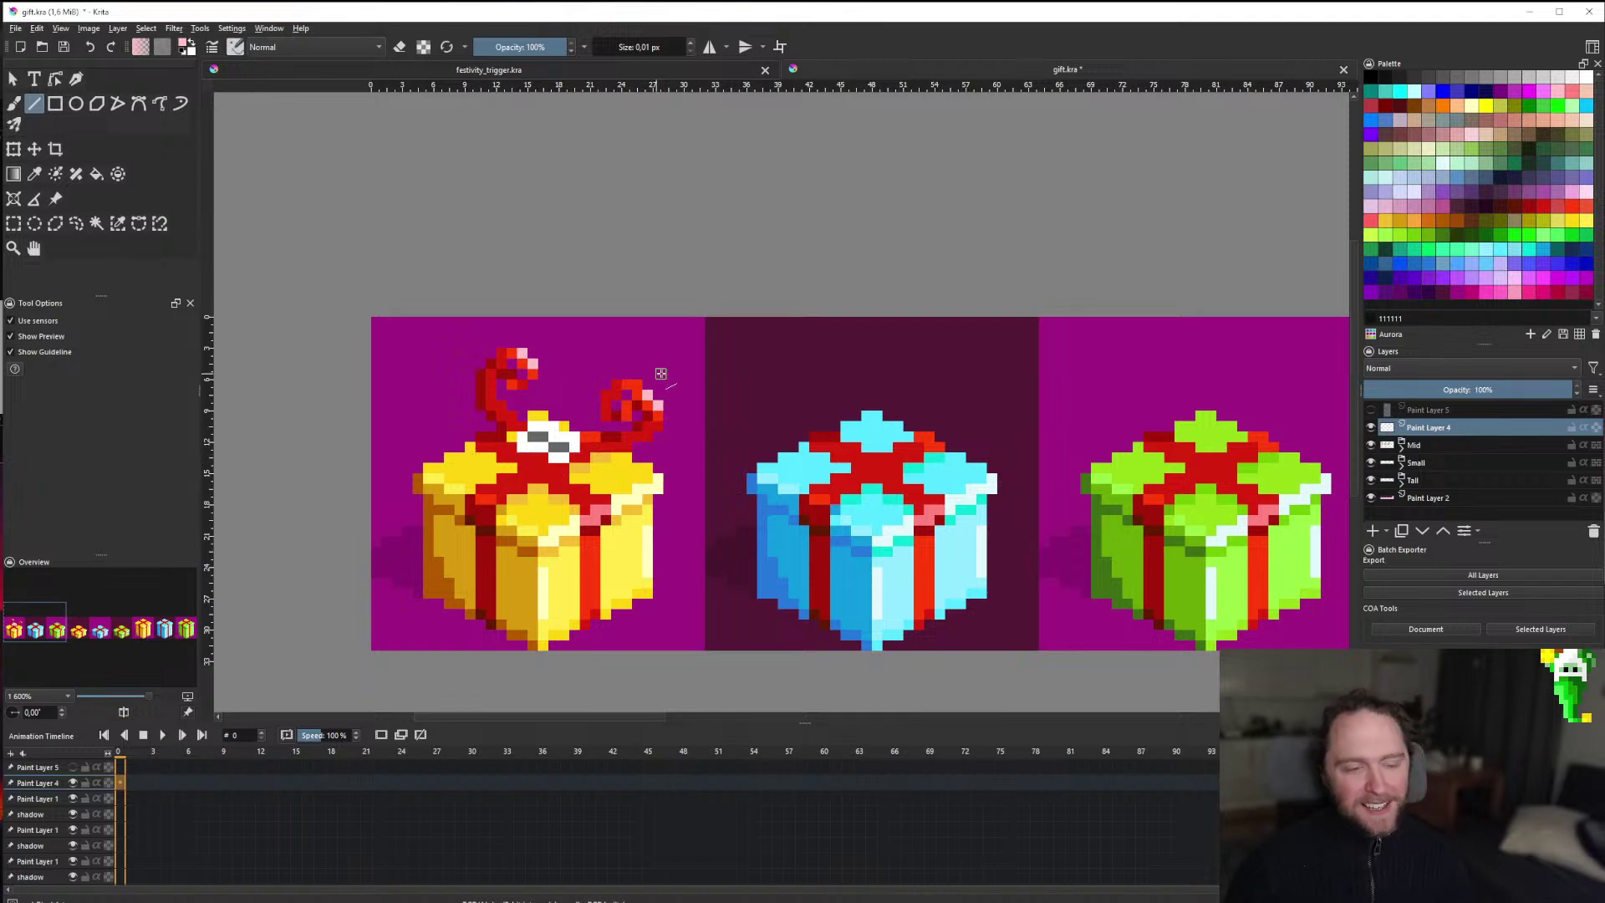
pyautogui.scroll(-5, 658, 439)
pyautogui.scroll(1, 755, 399)
pyautogui.scroll(-1, 769, 384)
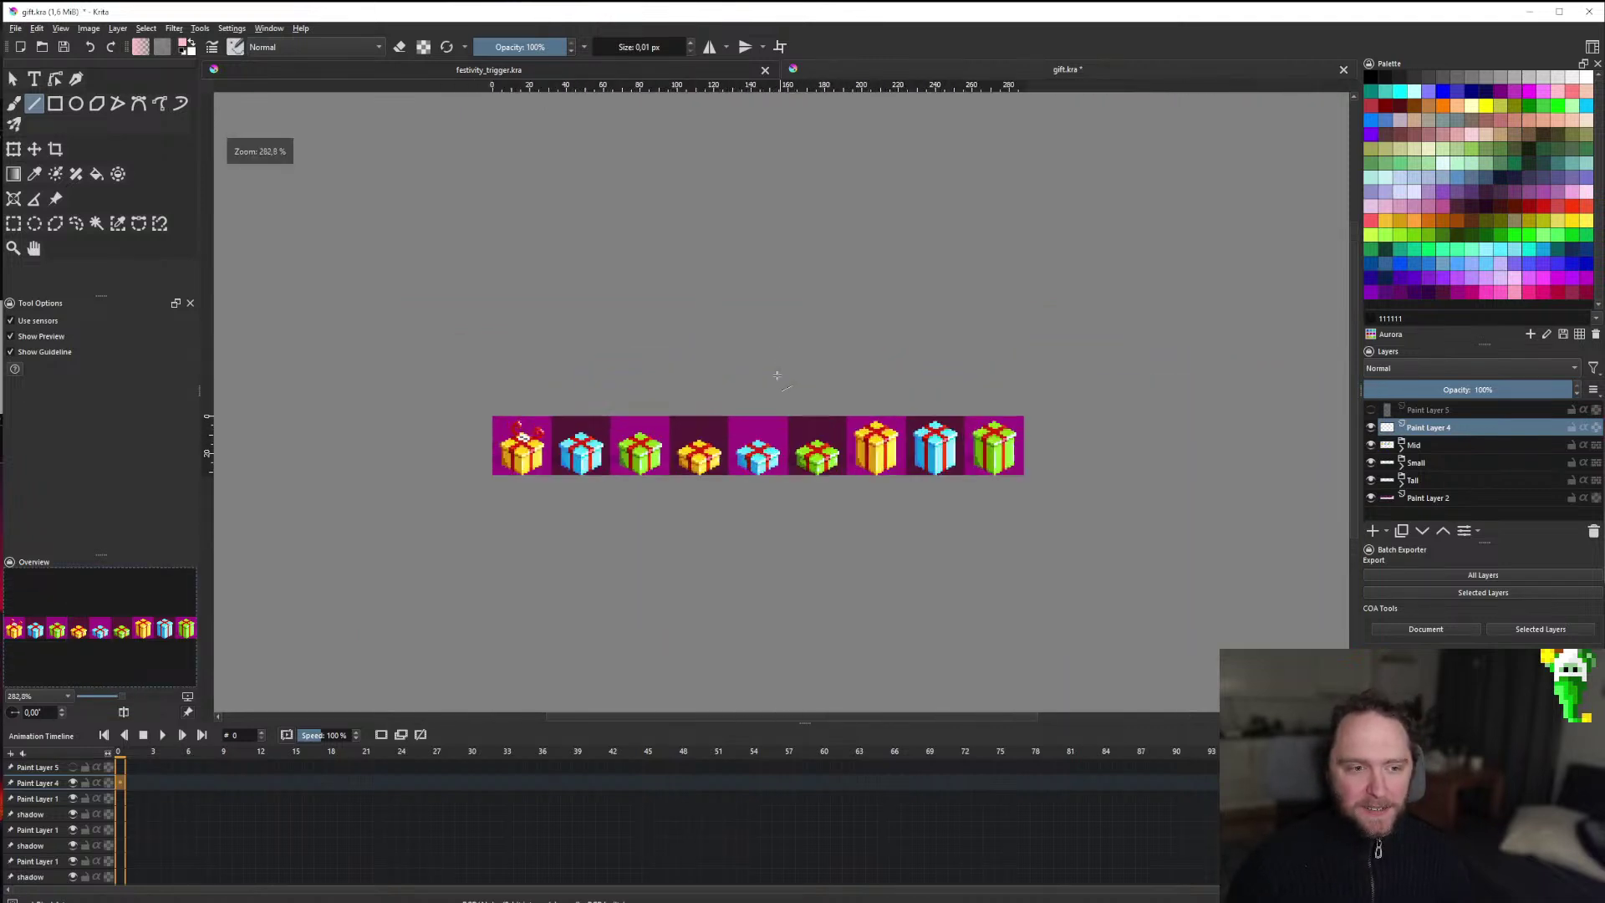
pyautogui.scroll(2, 753, 402)
pyautogui.scroll(-1, 690, 468)
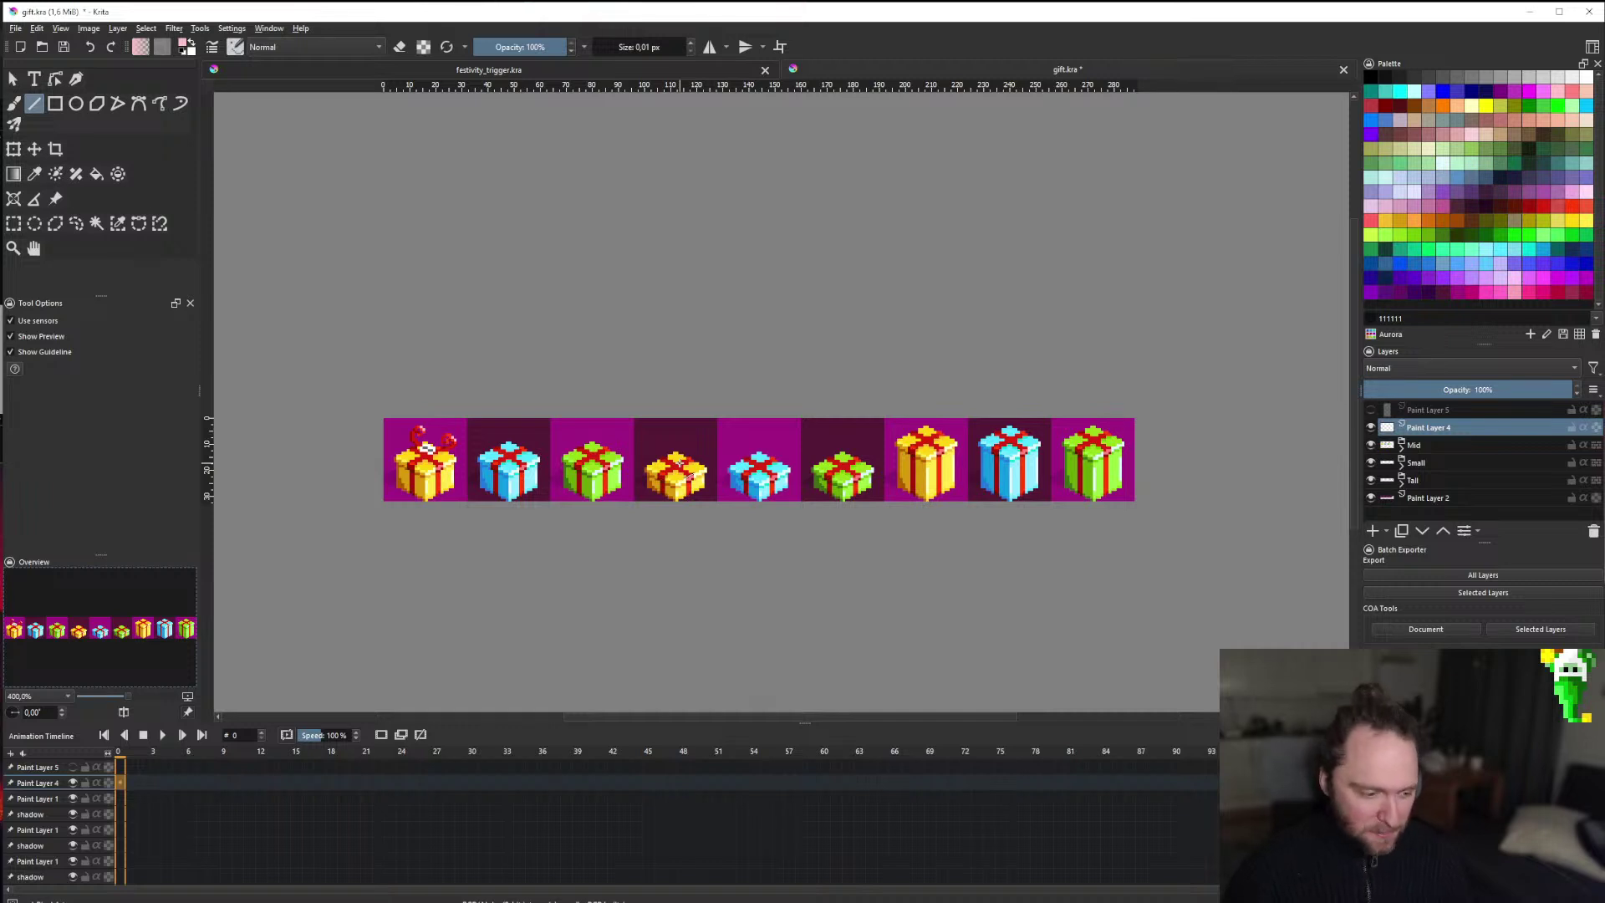
pyautogui.scroll(-1, 615, 492)
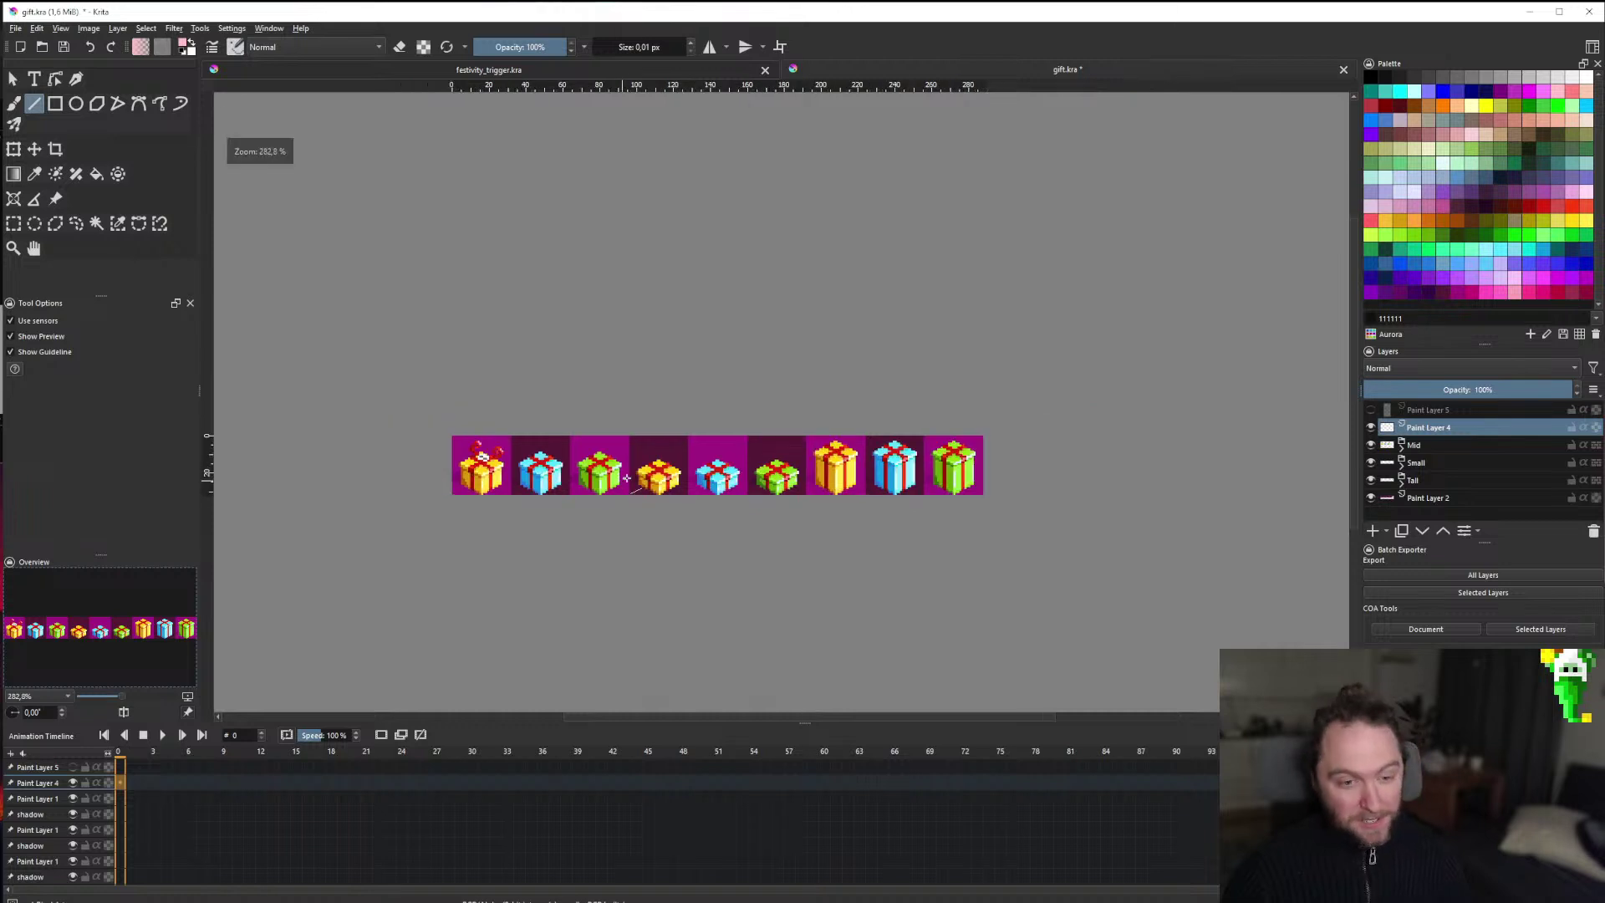
pyautogui.scroll(1, 635, 489)
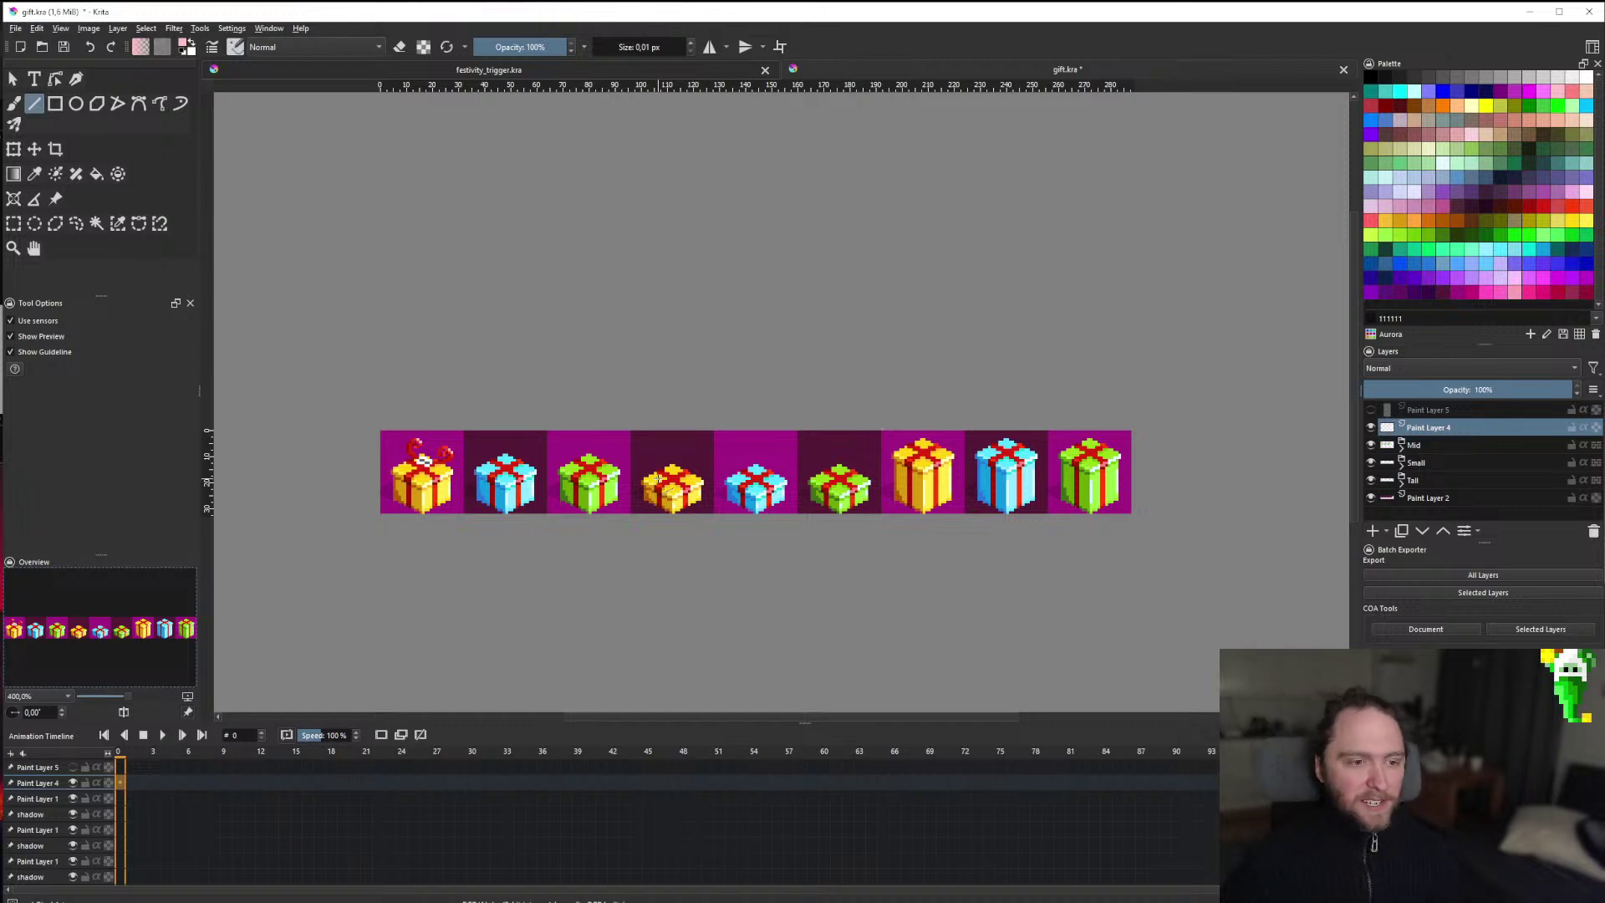
pyautogui.scroll(-1, 660, 479)
pyautogui.scroll(1, 700, 484)
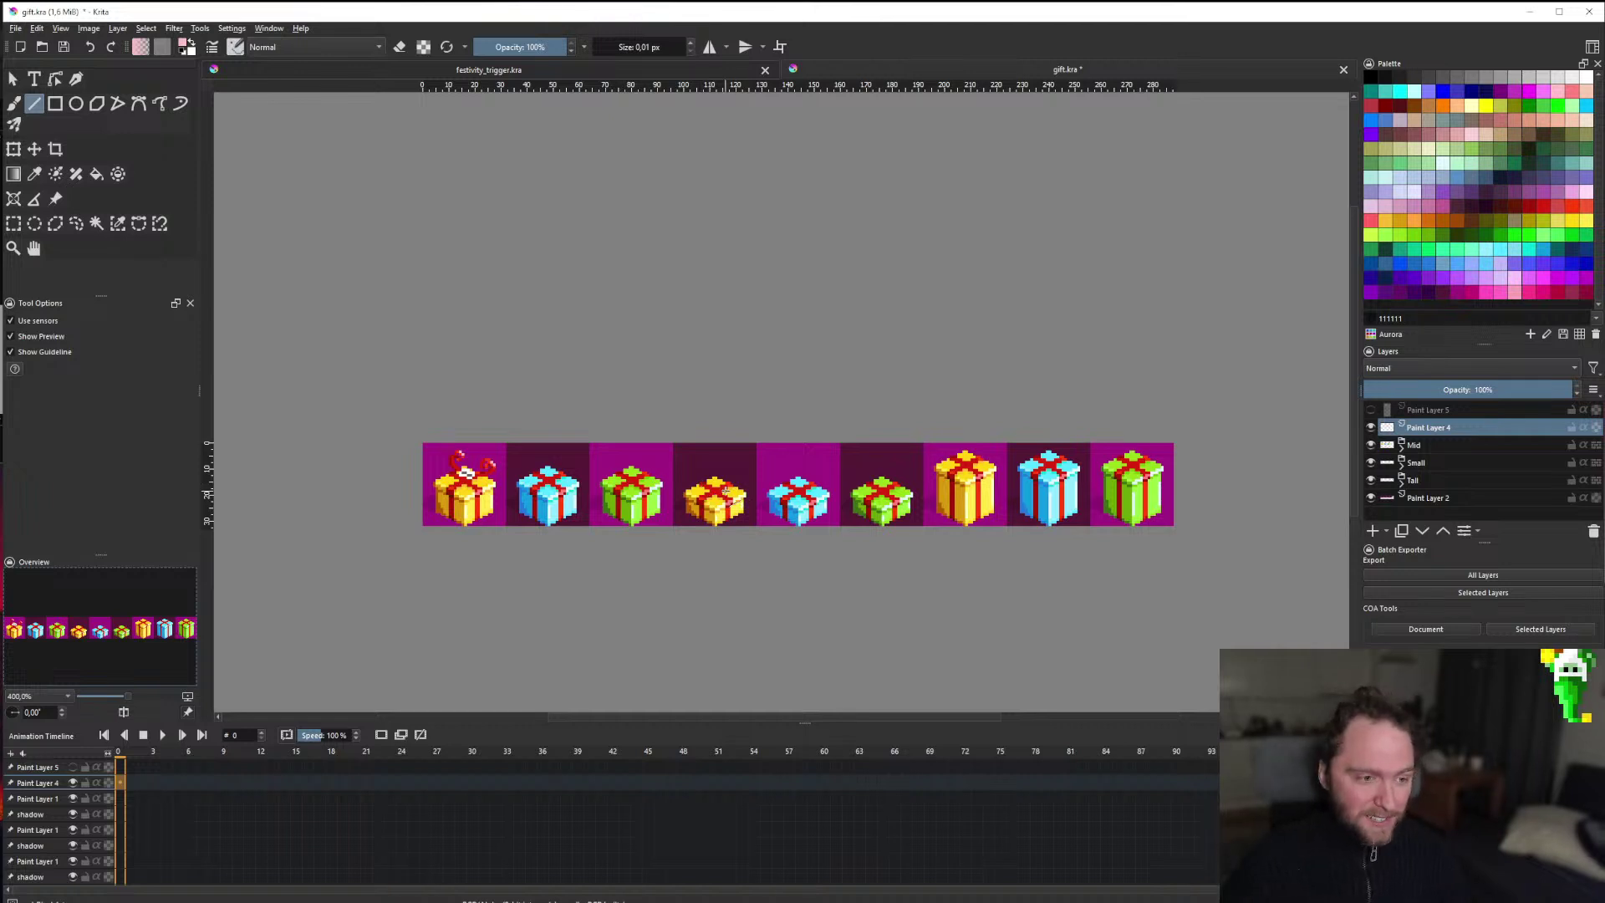
pyautogui.scroll(1, 700, 488)
pyautogui.scroll(-1, 687, 488)
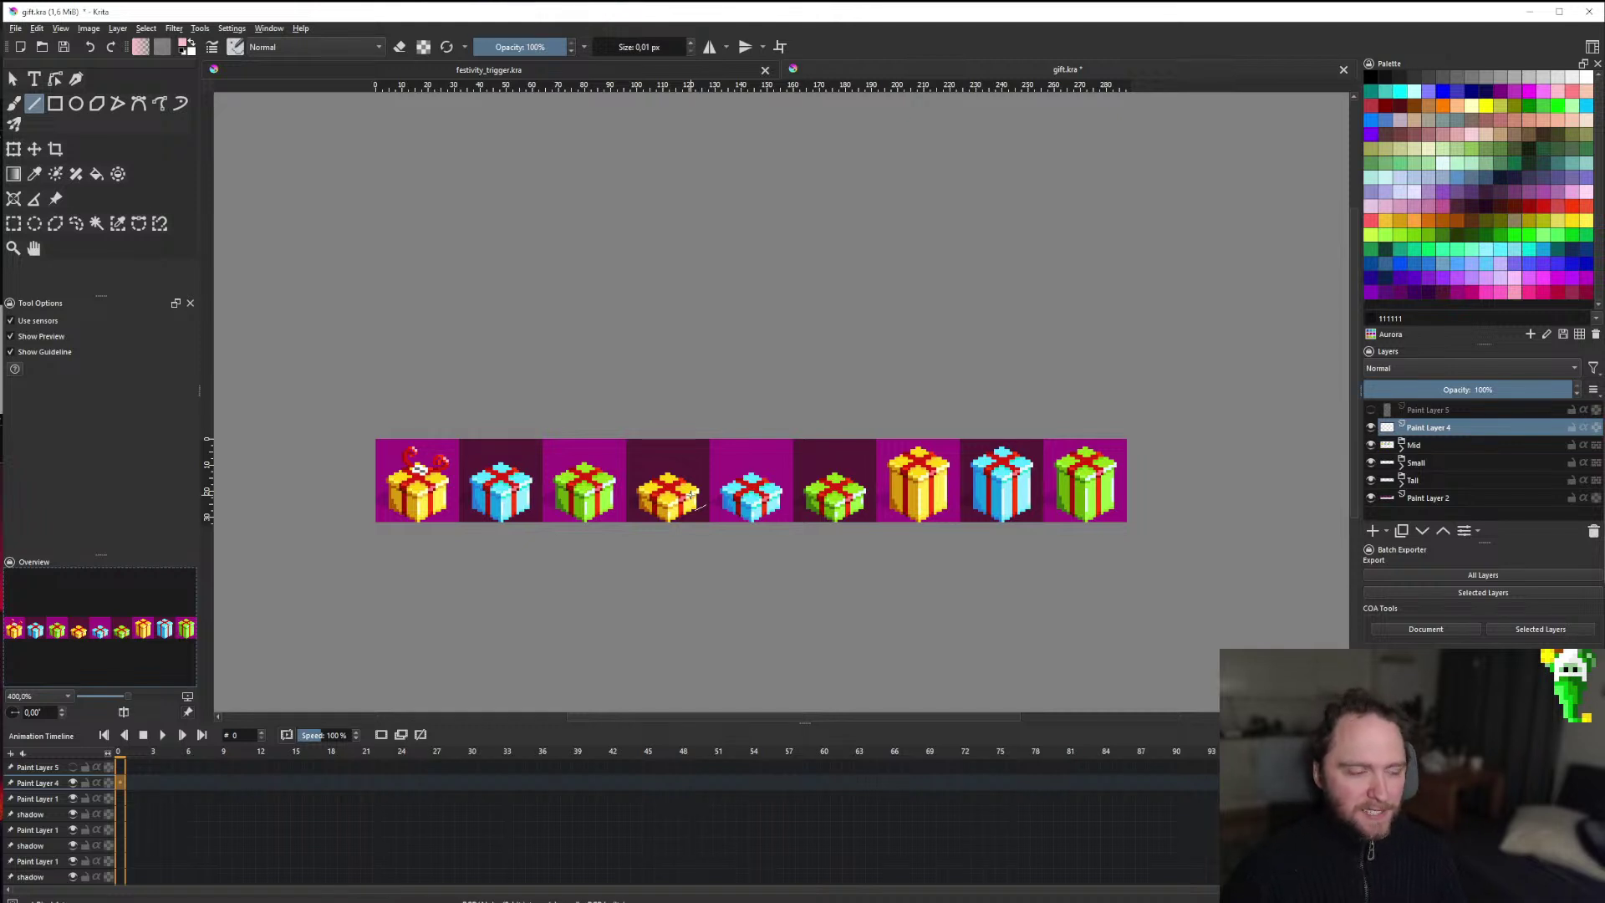
pyautogui.scroll(-1, 714, 370)
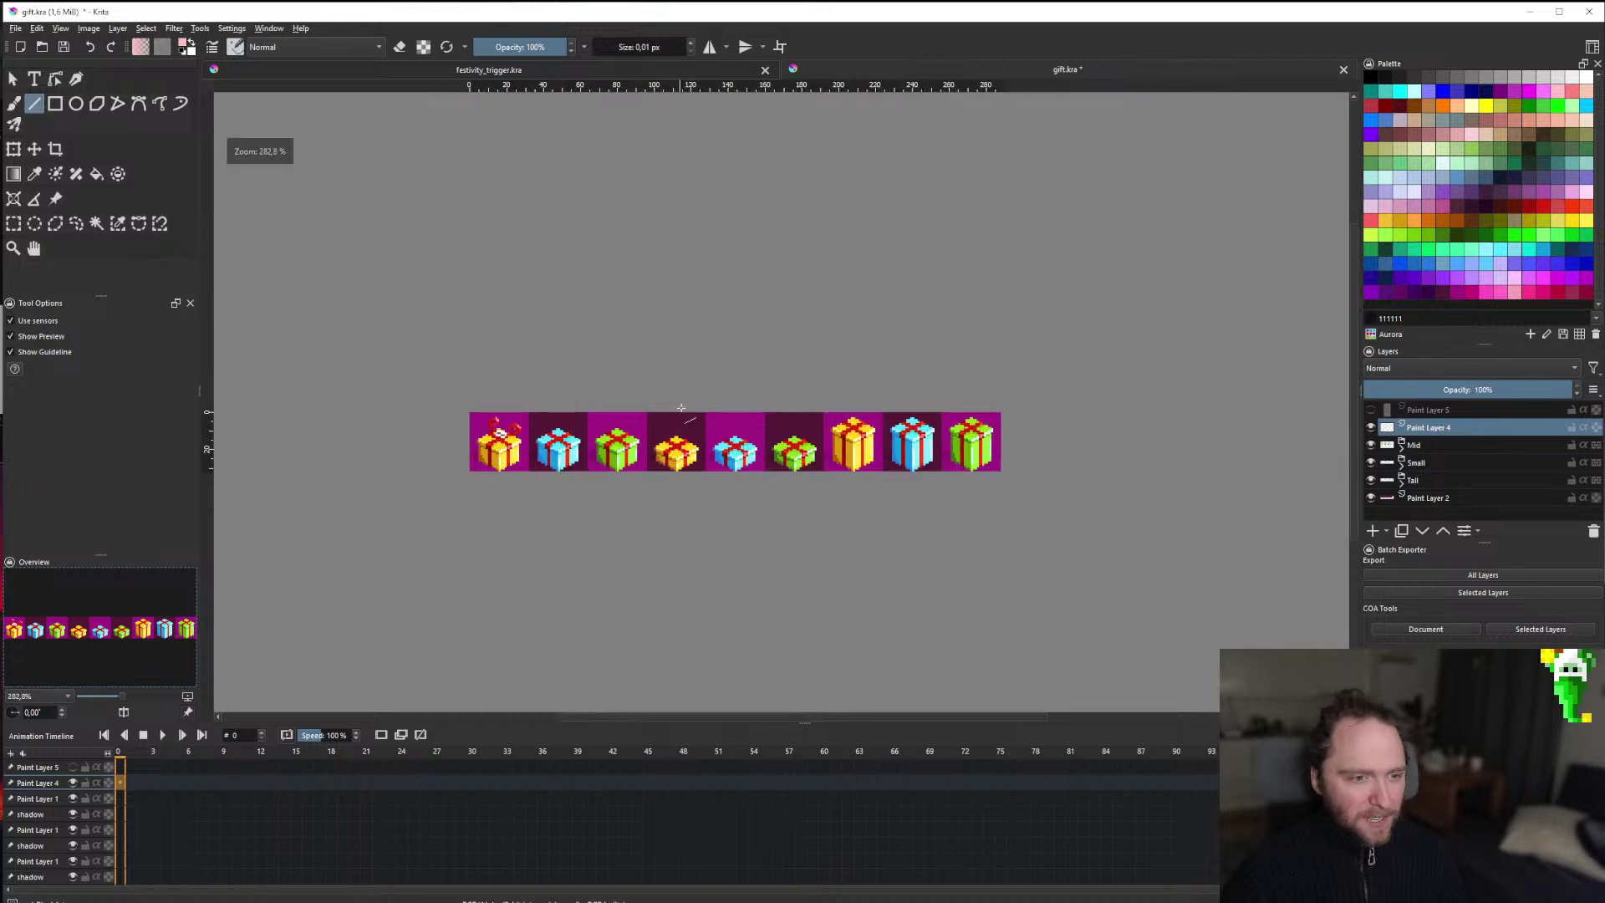
pyautogui.scroll(1, 666, 448)
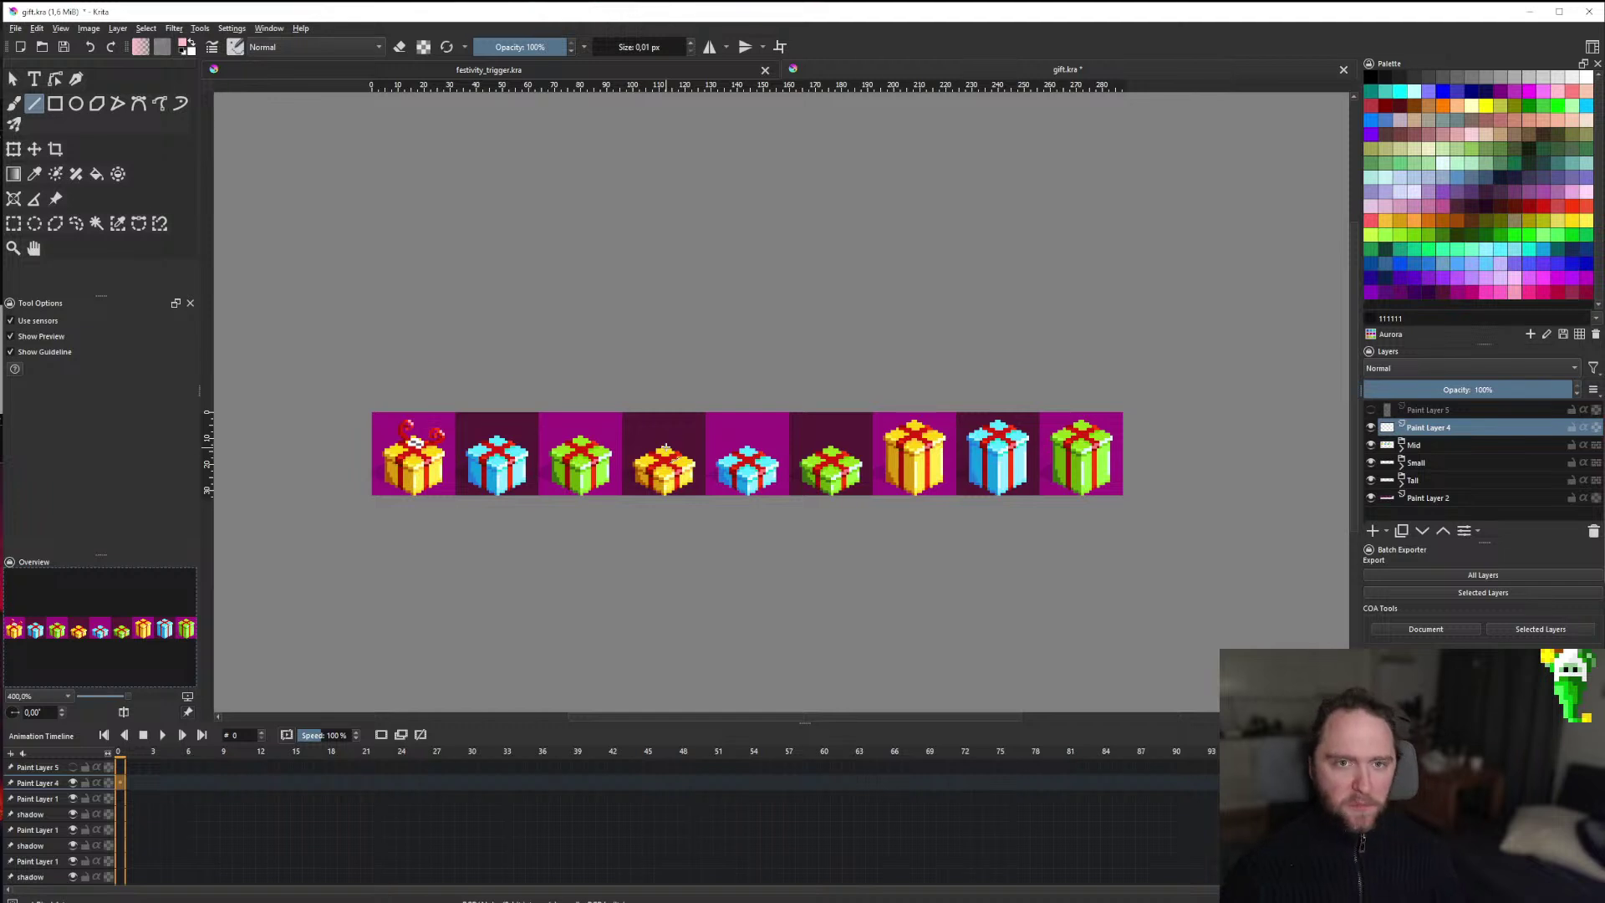
pyautogui.scroll(-1, 635, 447)
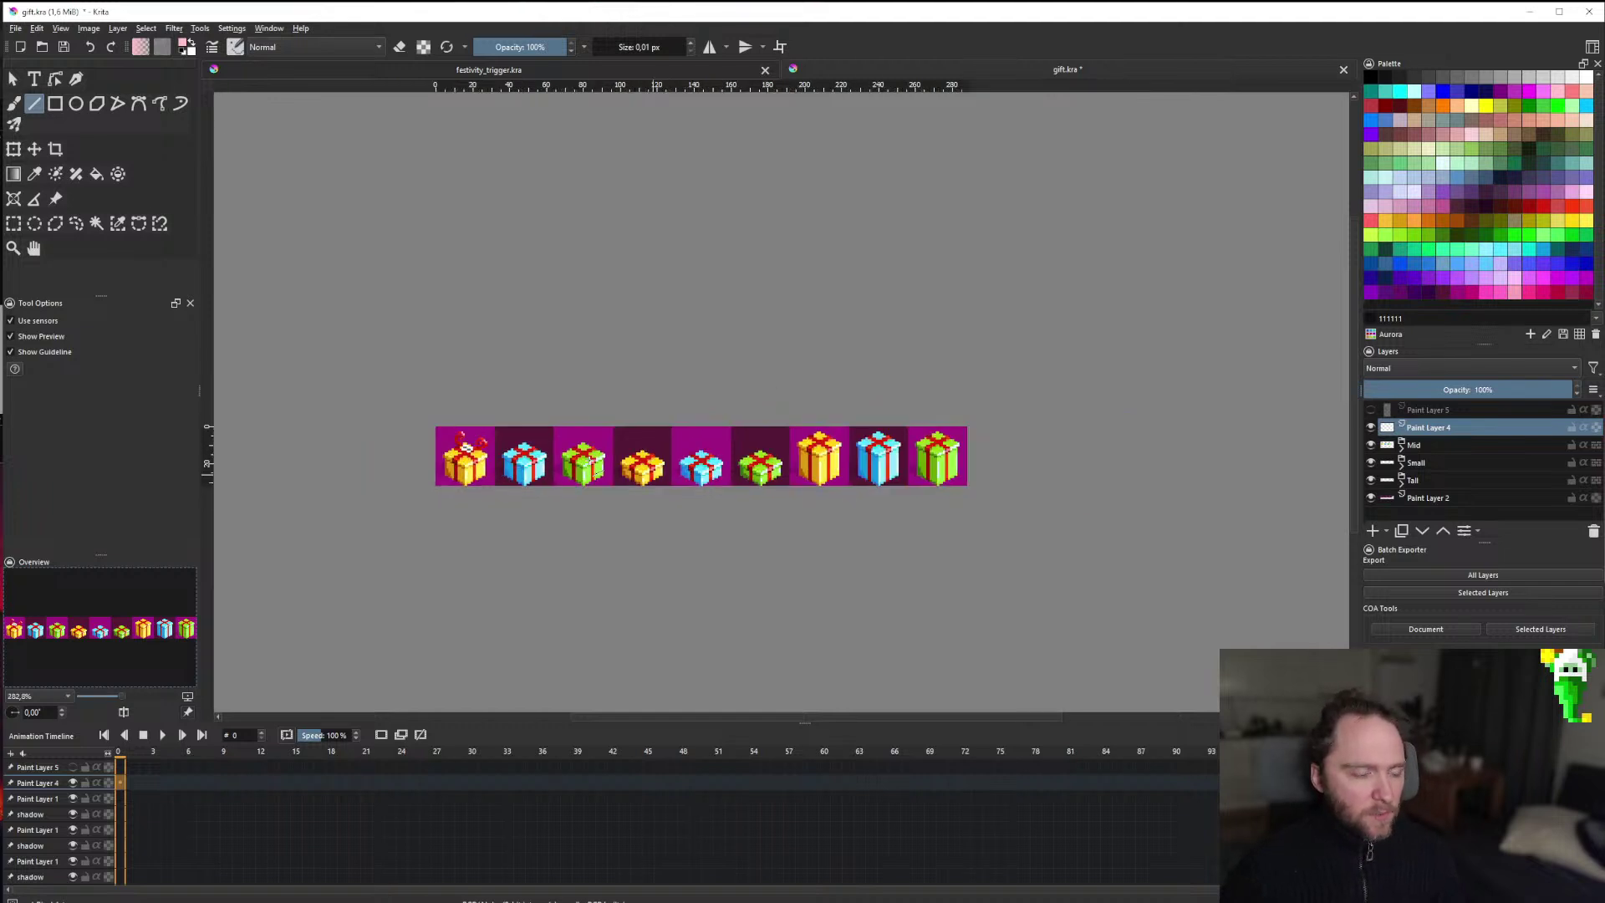
pyautogui.scroll(1, 606, 446)
pyautogui.scroll(1, 608, 468)
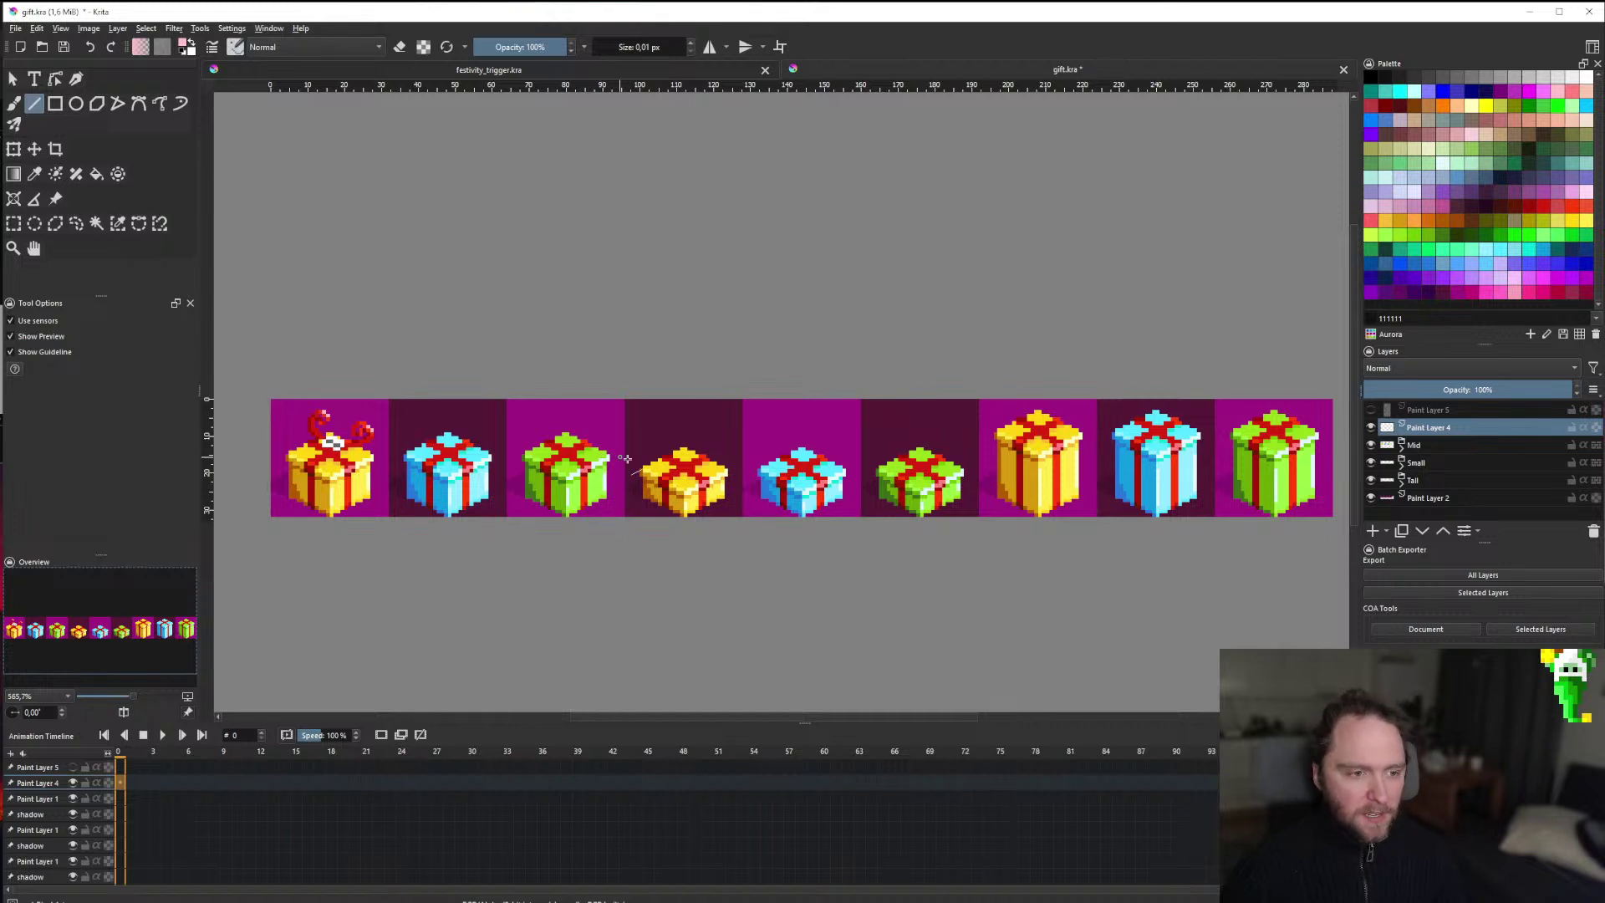
pyautogui.scroll(-1, 542, 469)
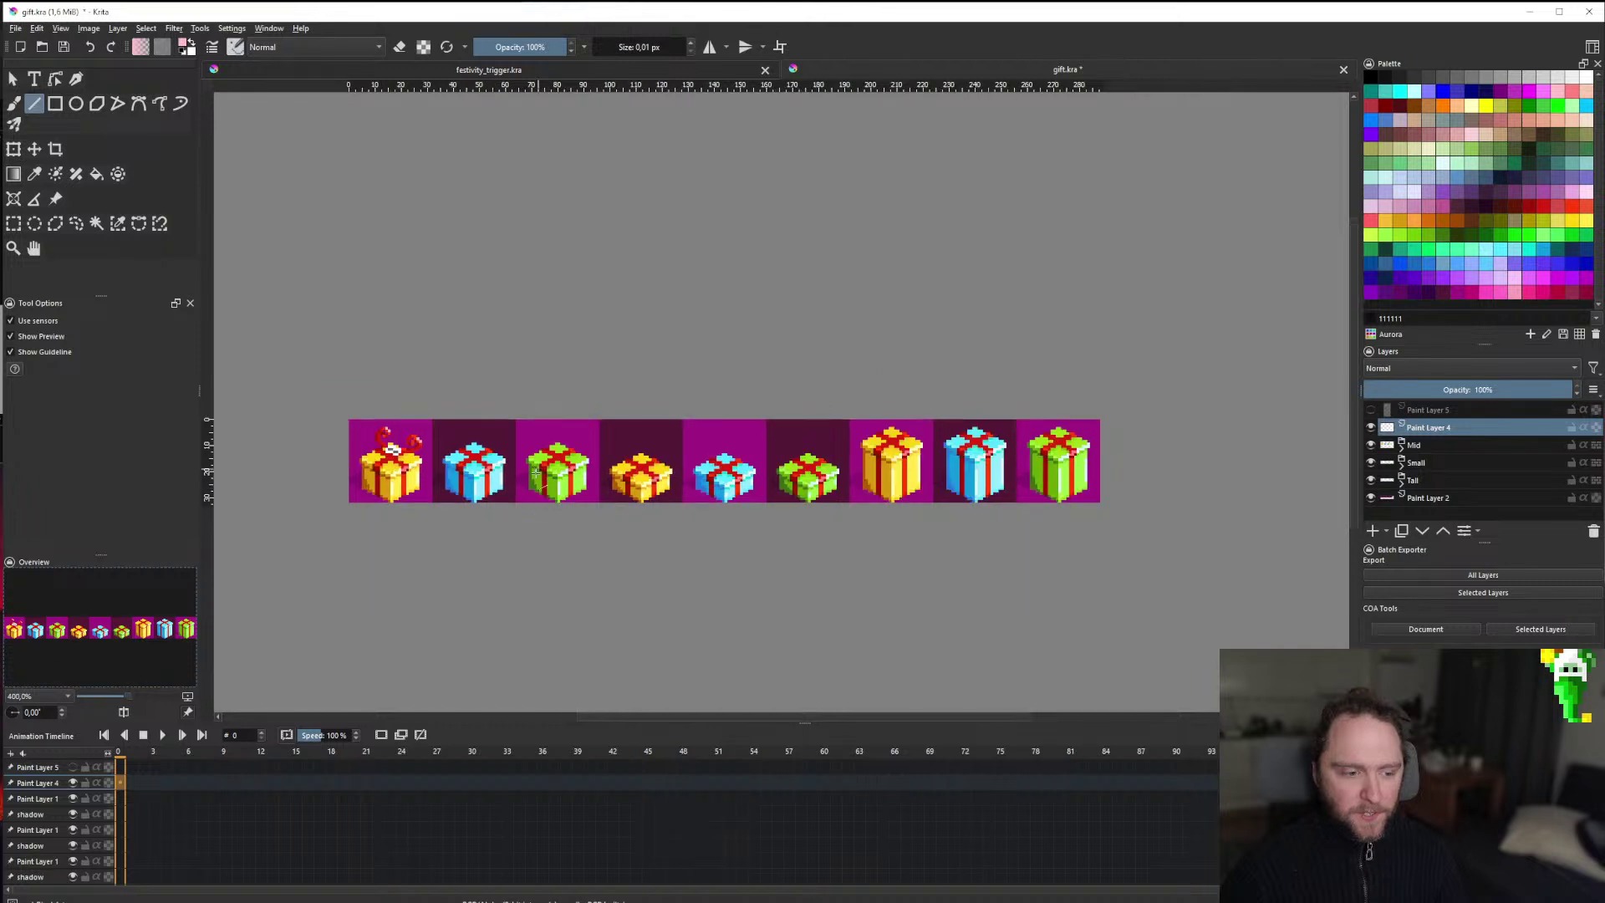
pyautogui.scroll(1, 544, 499)
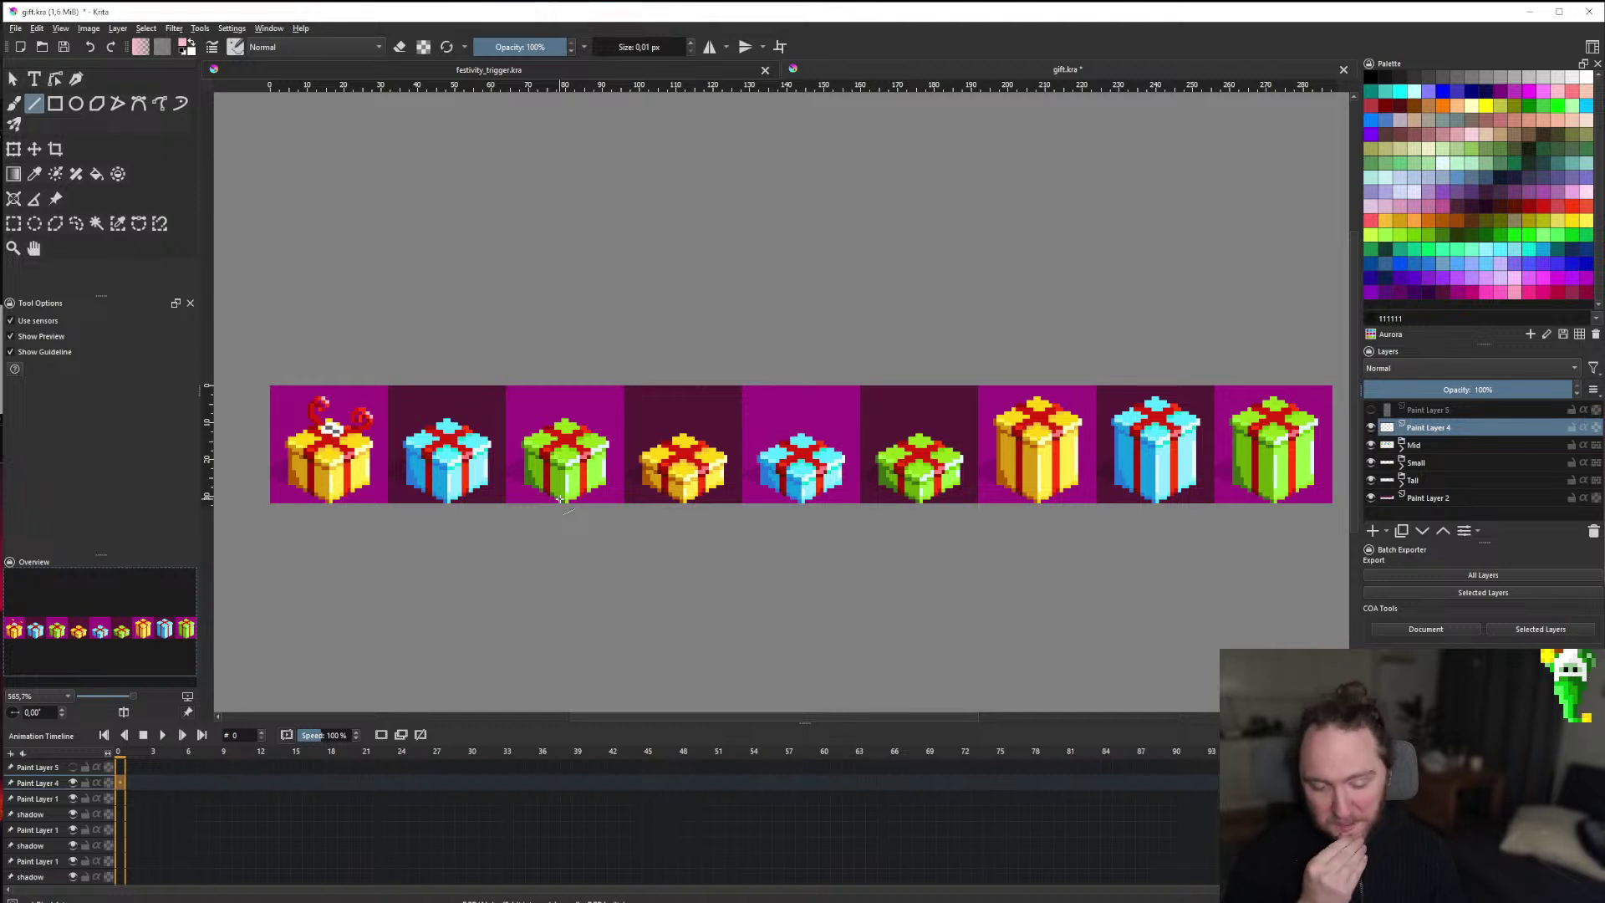
pyautogui.scroll(-3, 560, 499)
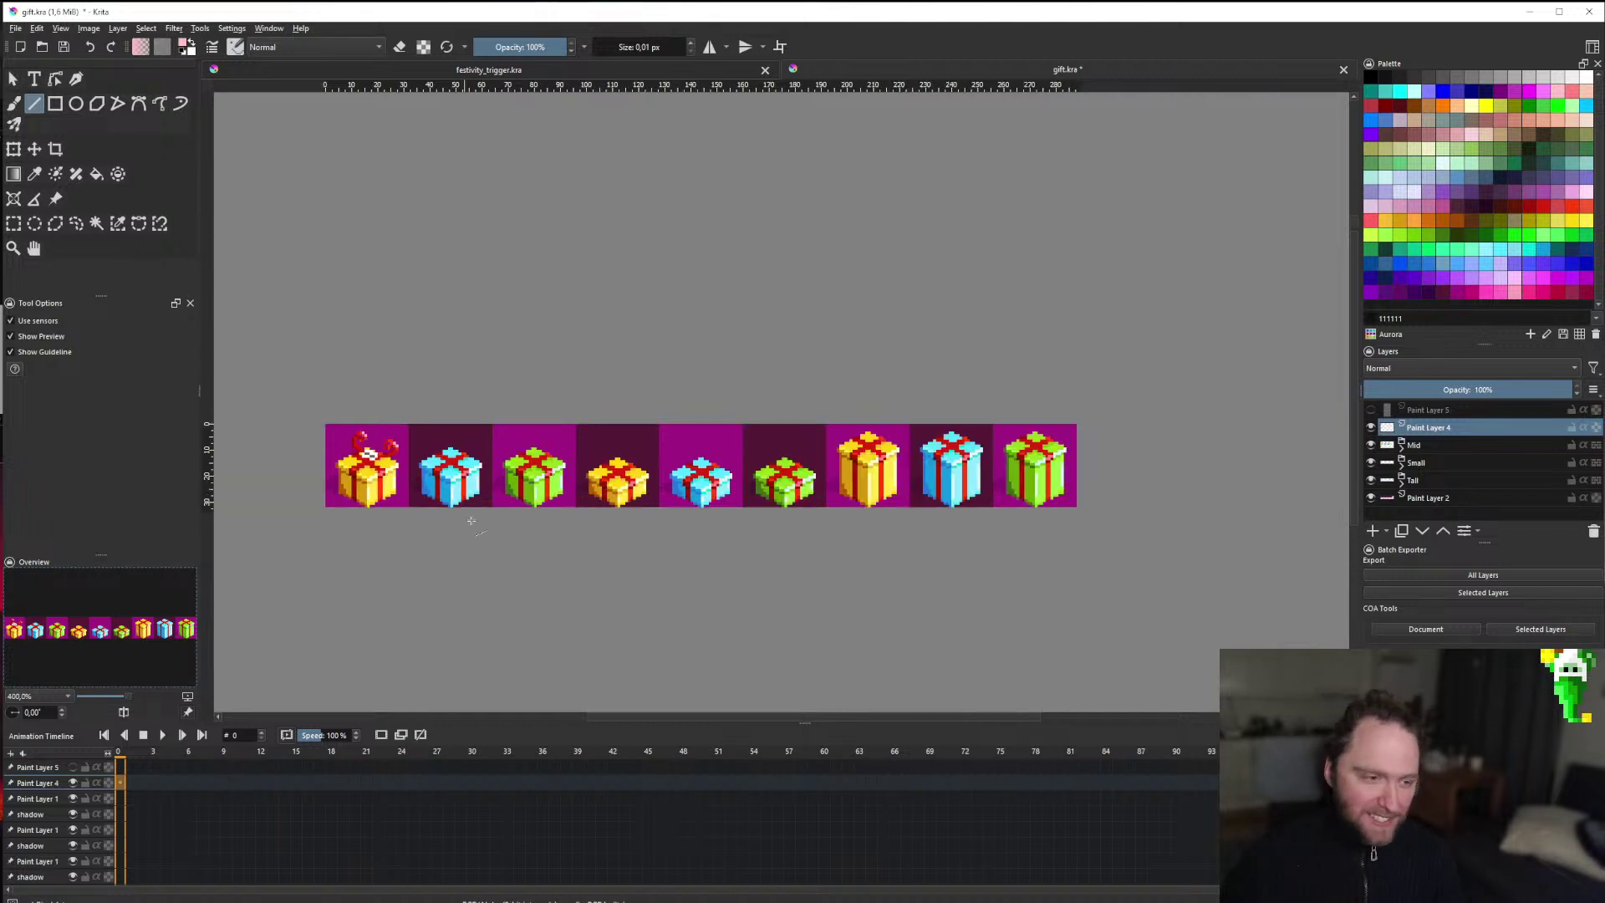
pyautogui.scroll(1, 565, 492)
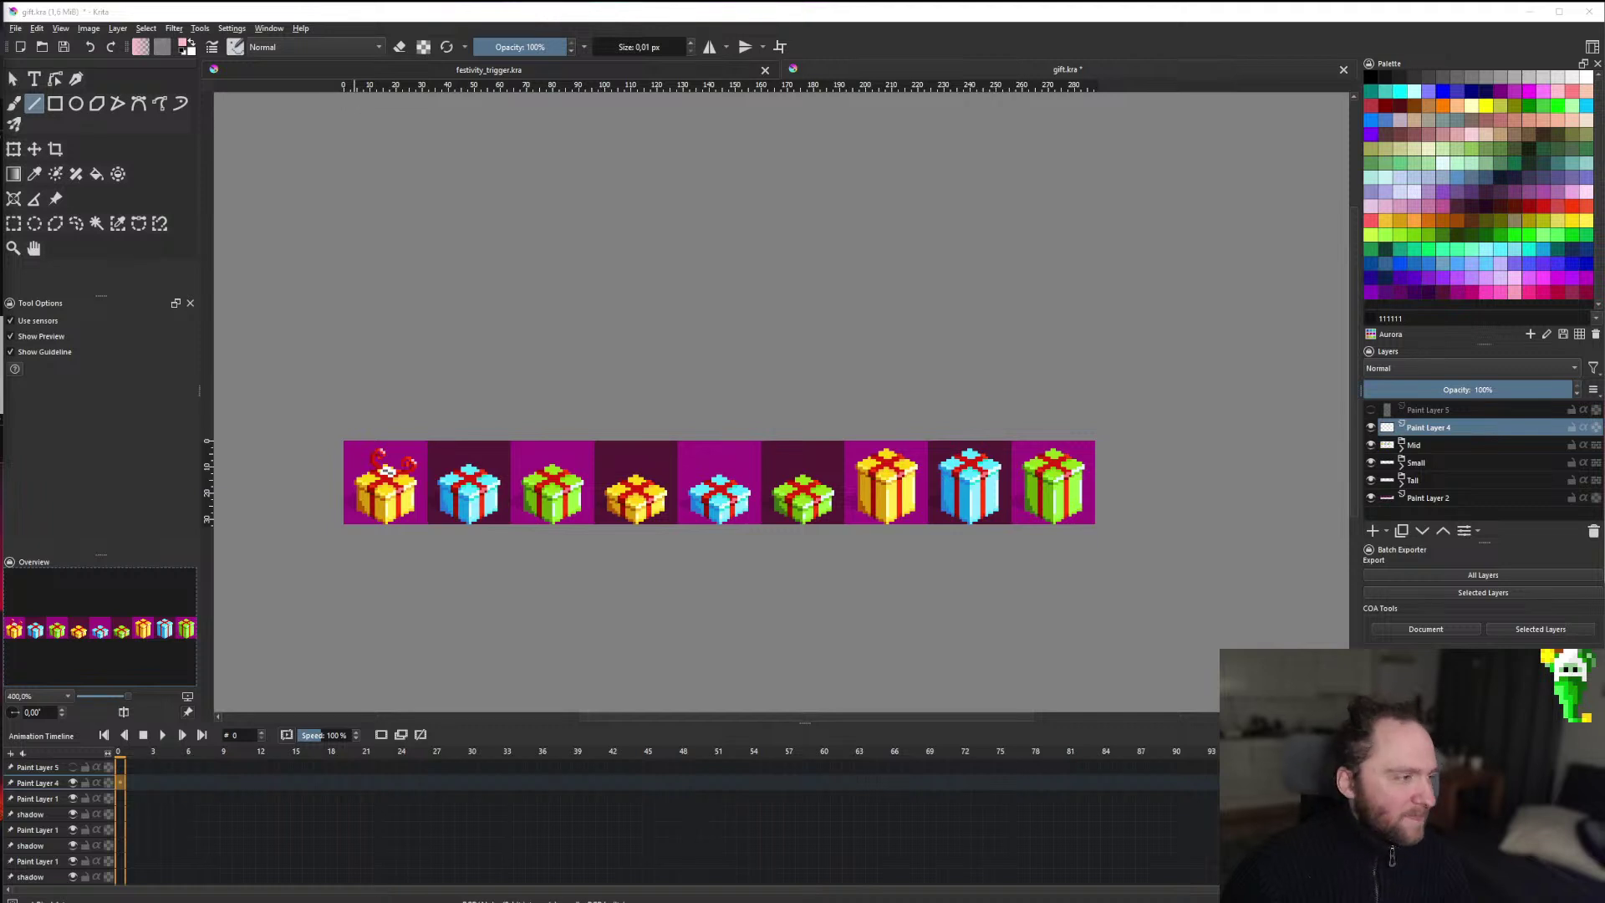
# Compare the first gift's ribbon curls and centre piece with the plain ribbons of the other boxes, close up and at small size.
pyautogui.scroll(6, 387, 471)
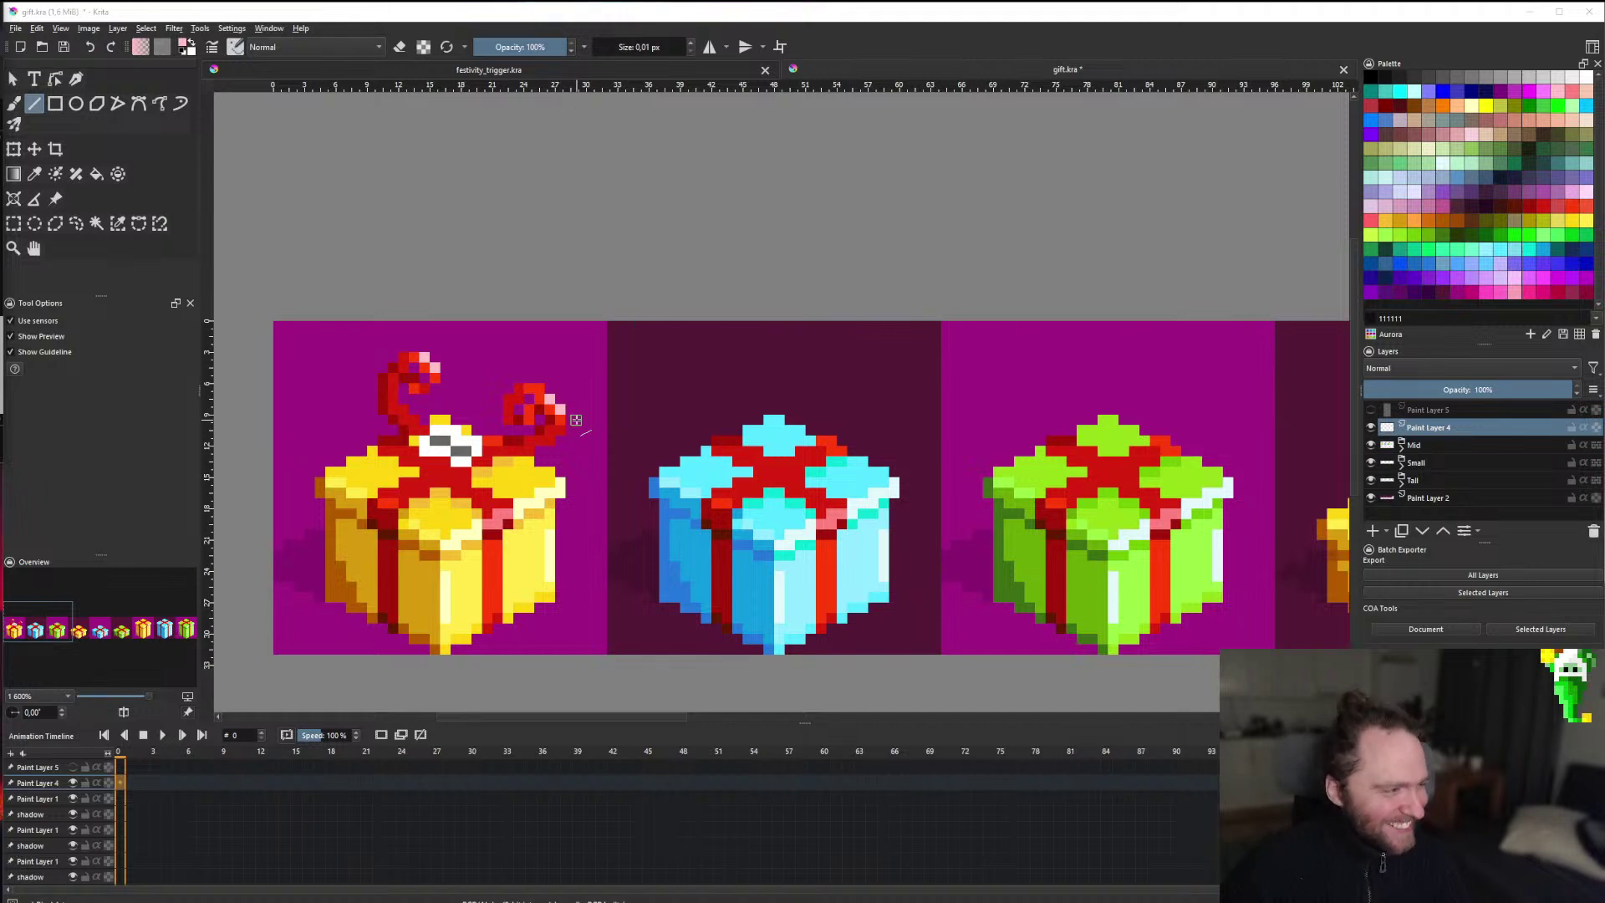
pyautogui.scroll(-5, 551, 412)
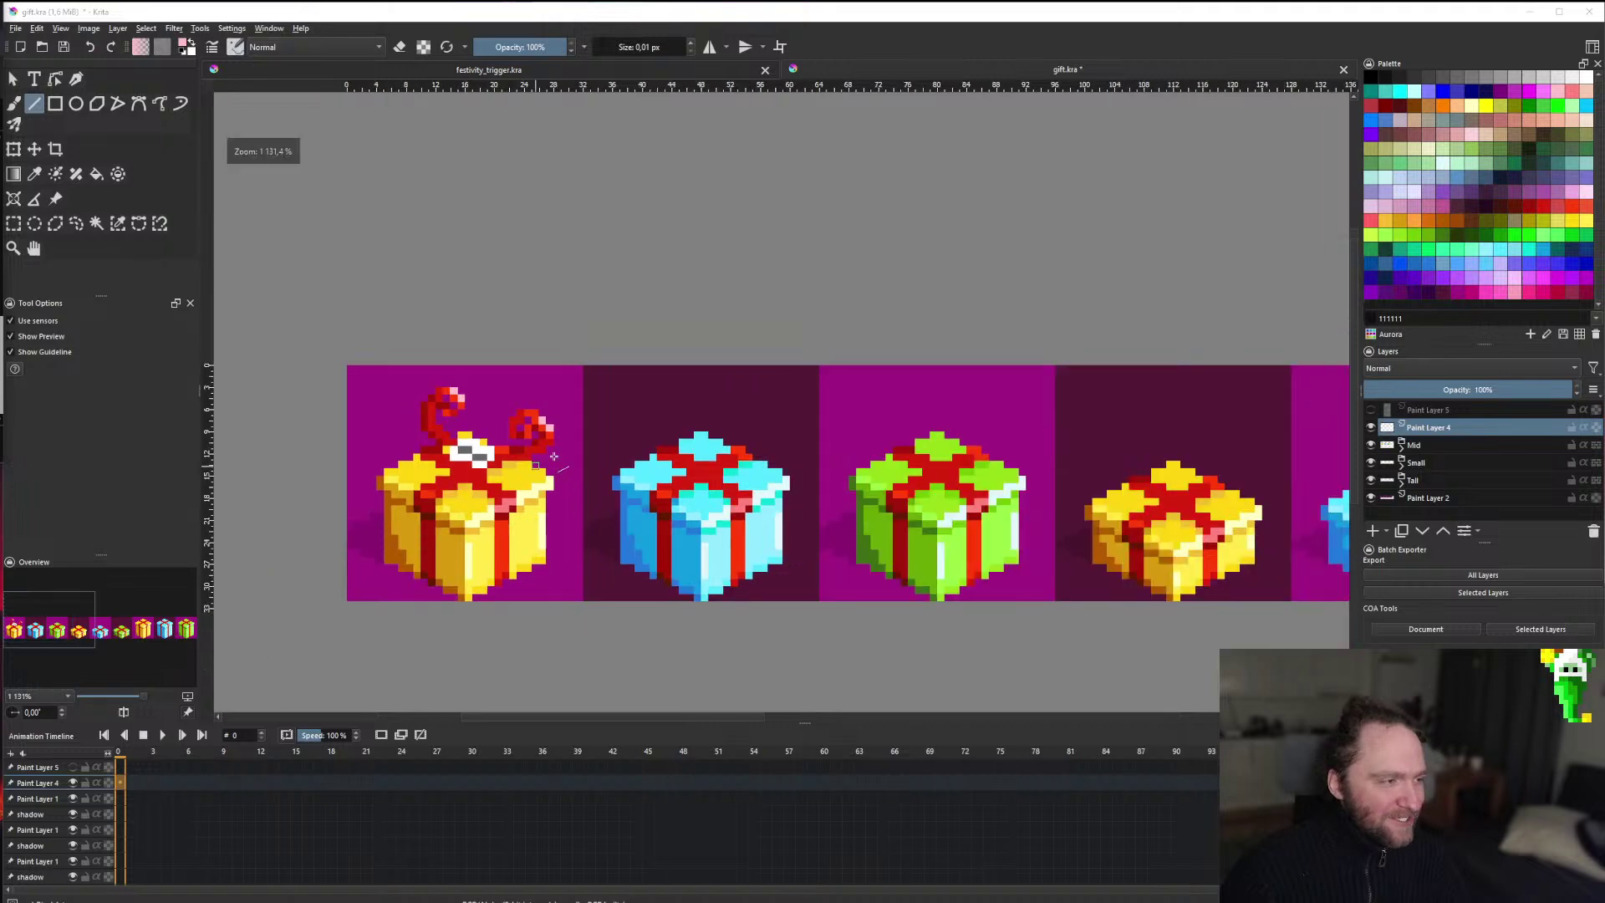
pyautogui.scroll(3, 548, 443)
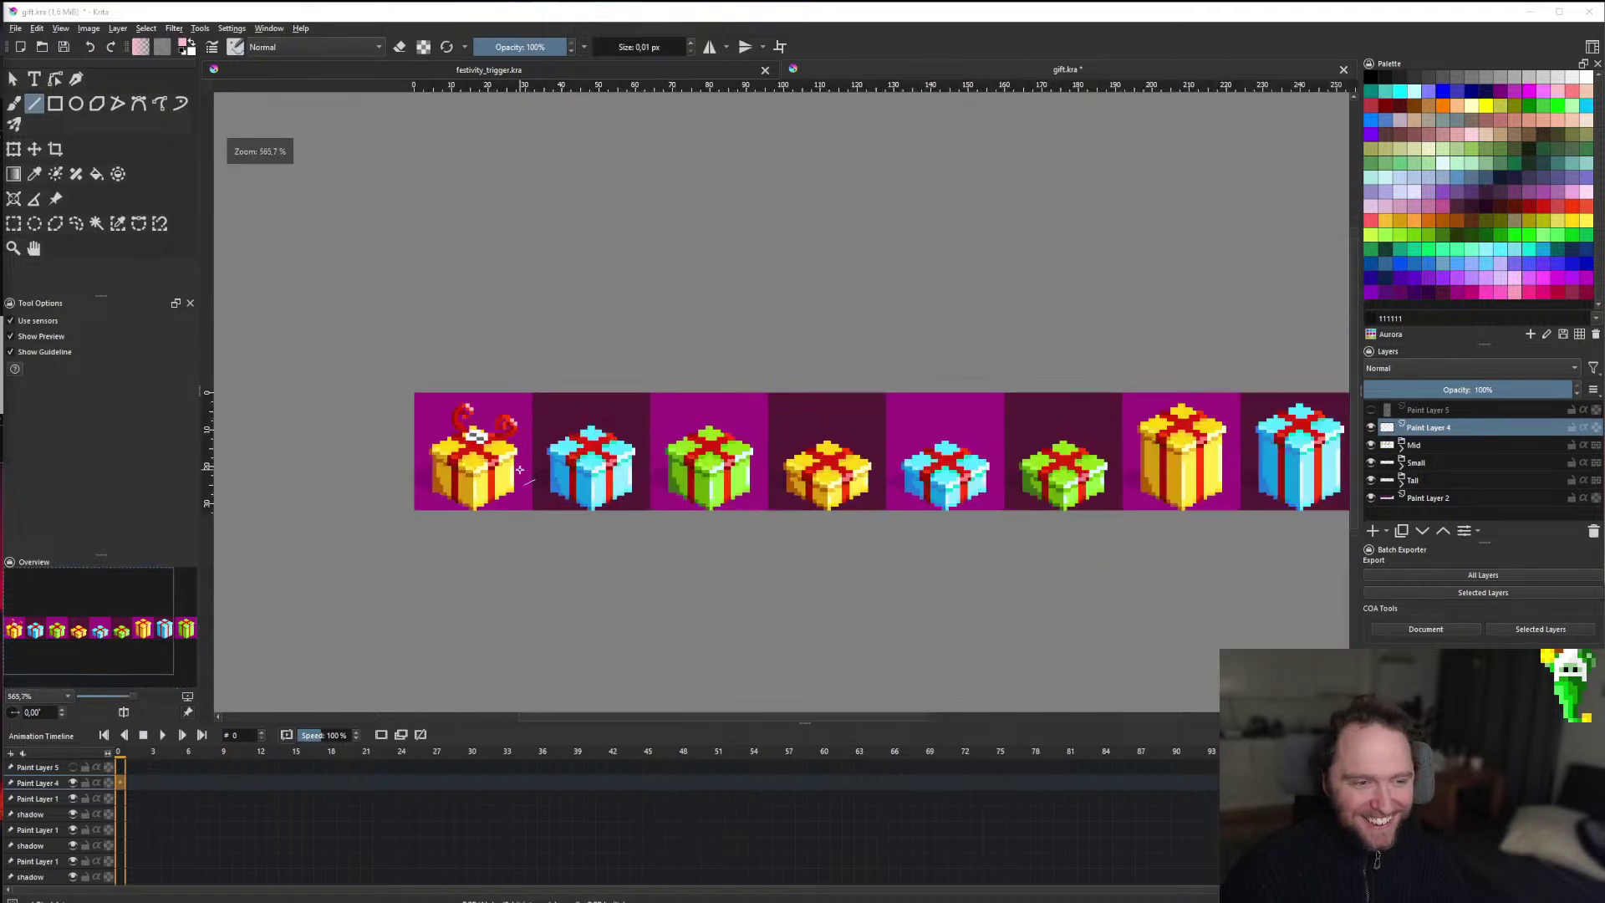
pyautogui.scroll(-2, 568, 456)
pyautogui.scroll(2, 571, 459)
pyautogui.scroll(-1, 571, 458)
pyautogui.scroll(1, 568, 468)
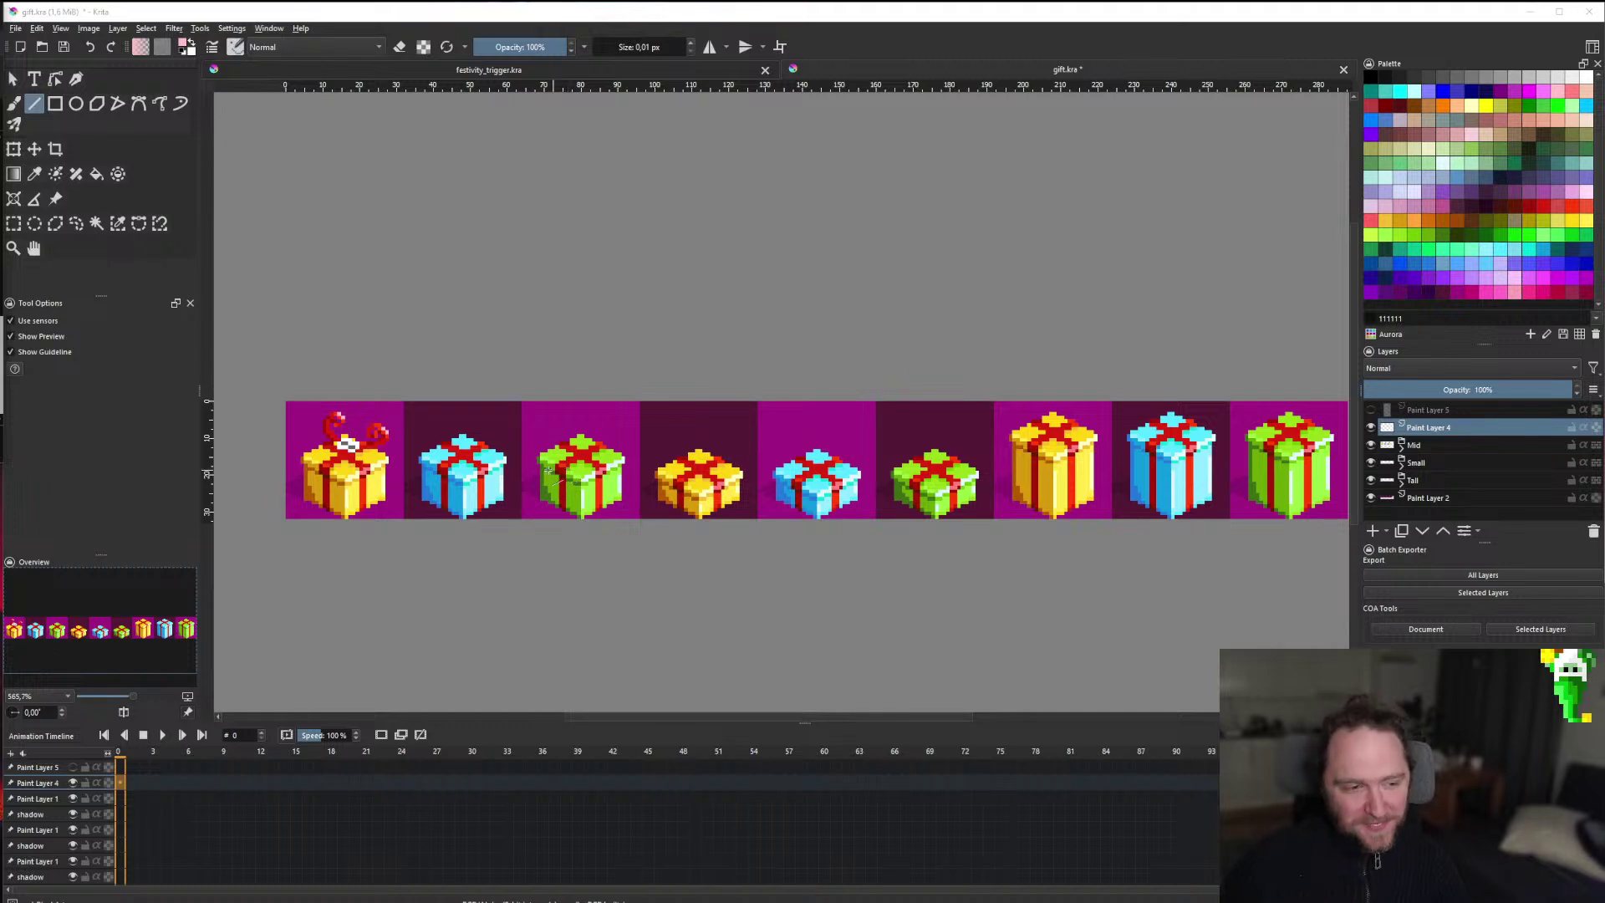
pyautogui.scroll(-1, 537, 475)
pyautogui.scroll(3, 518, 472)
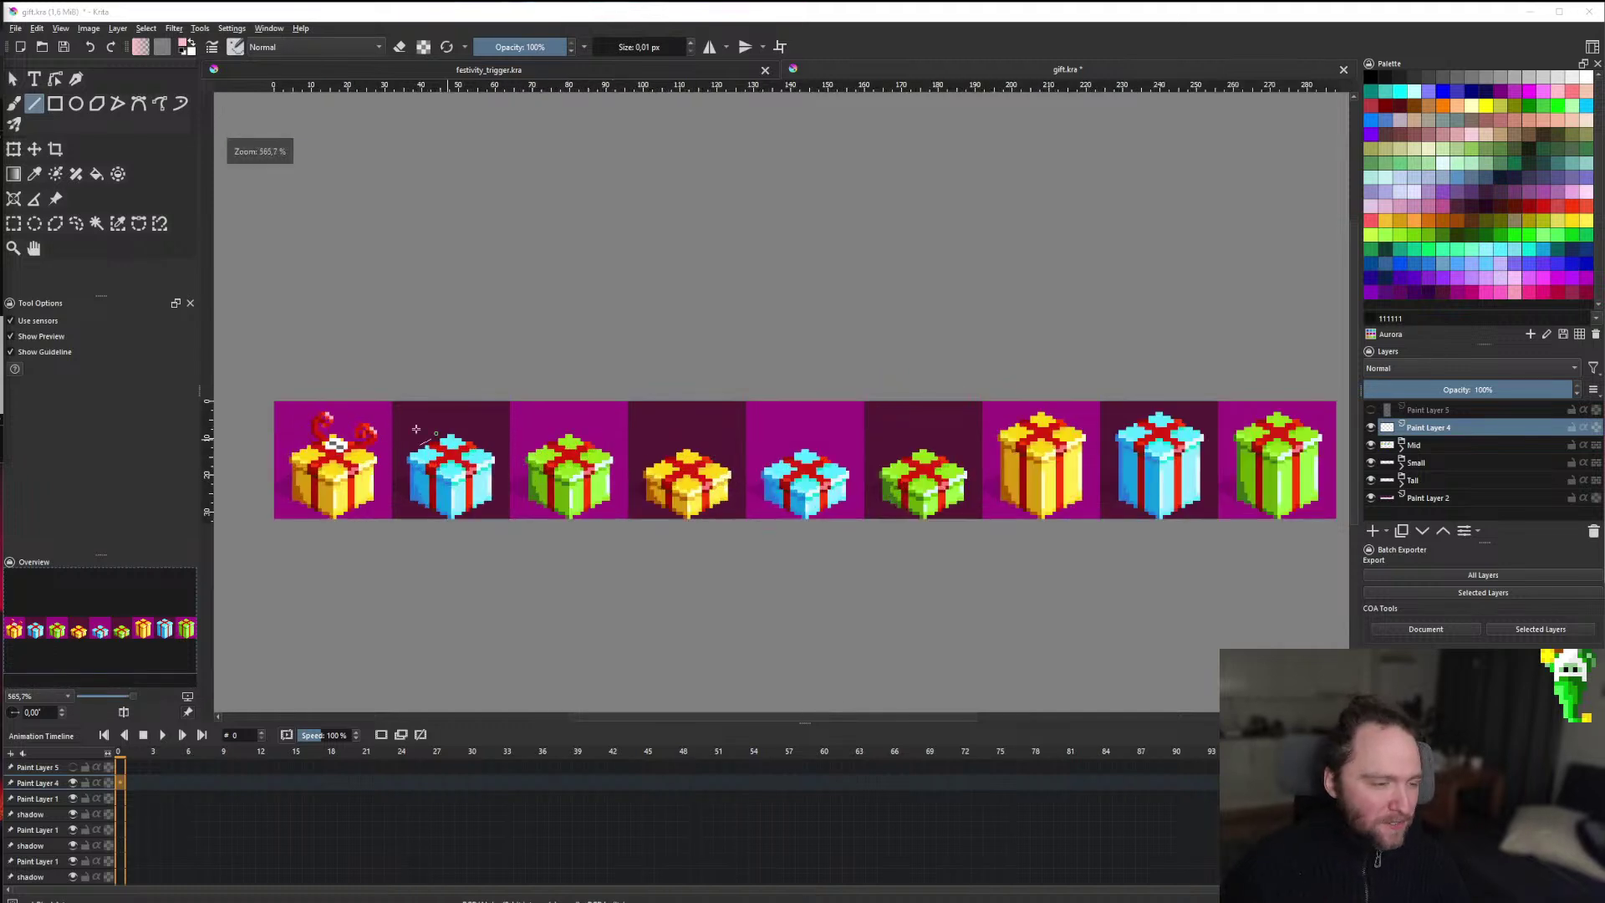
pyautogui.scroll(-1, 510, 472)
pyautogui.scroll(1, 527, 506)
pyautogui.scroll(-1, 576, 501)
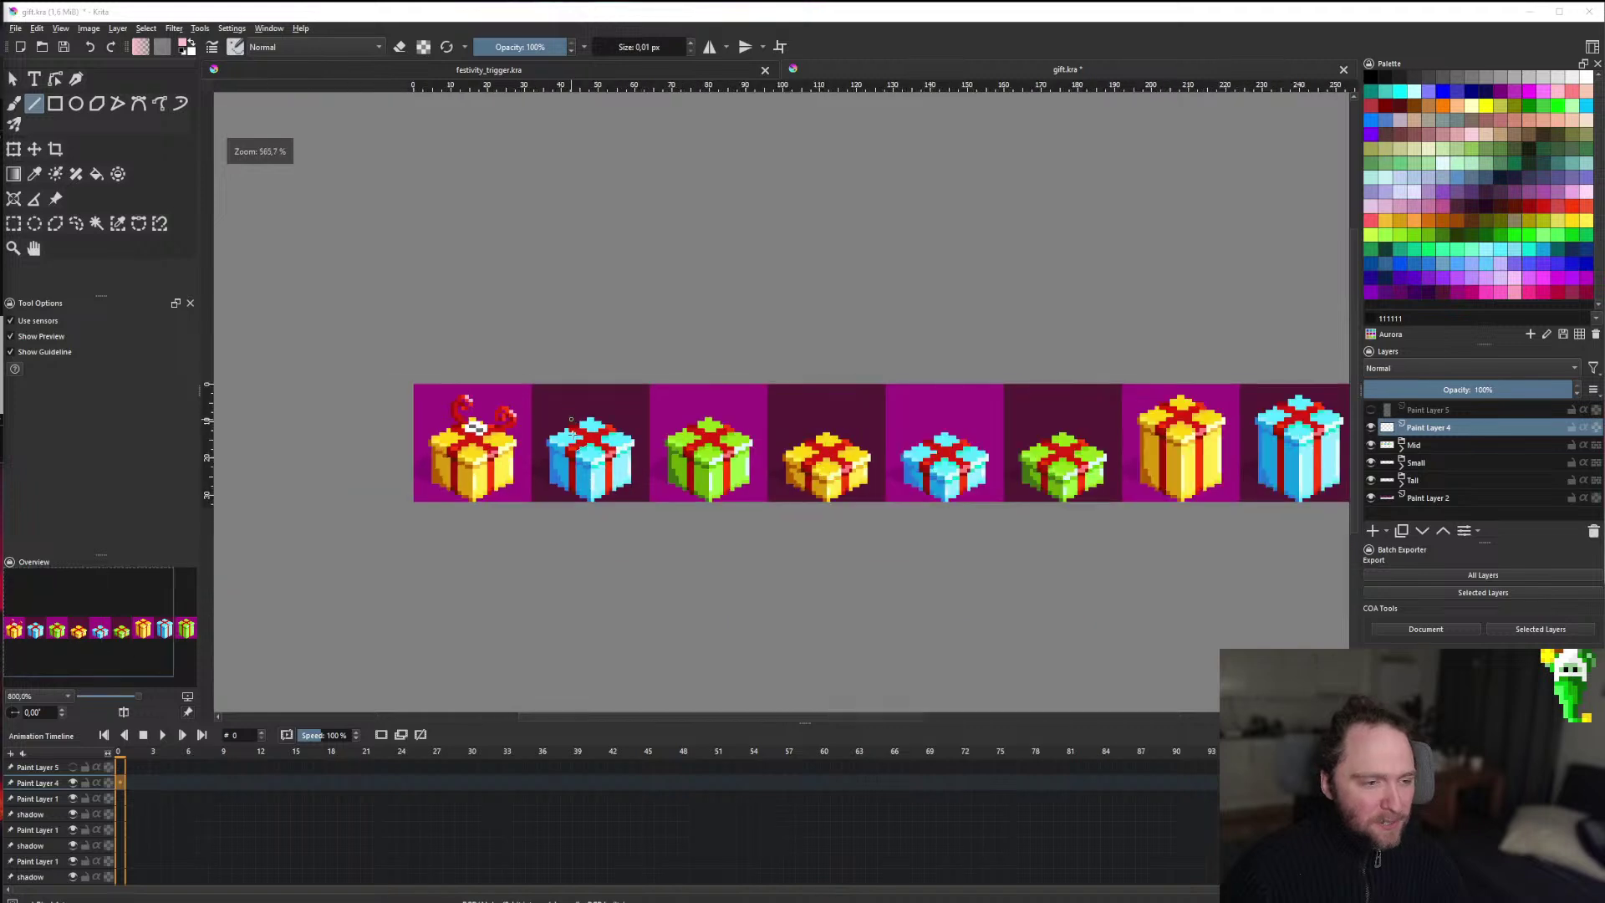
pyautogui.scroll(1, 569, 409)
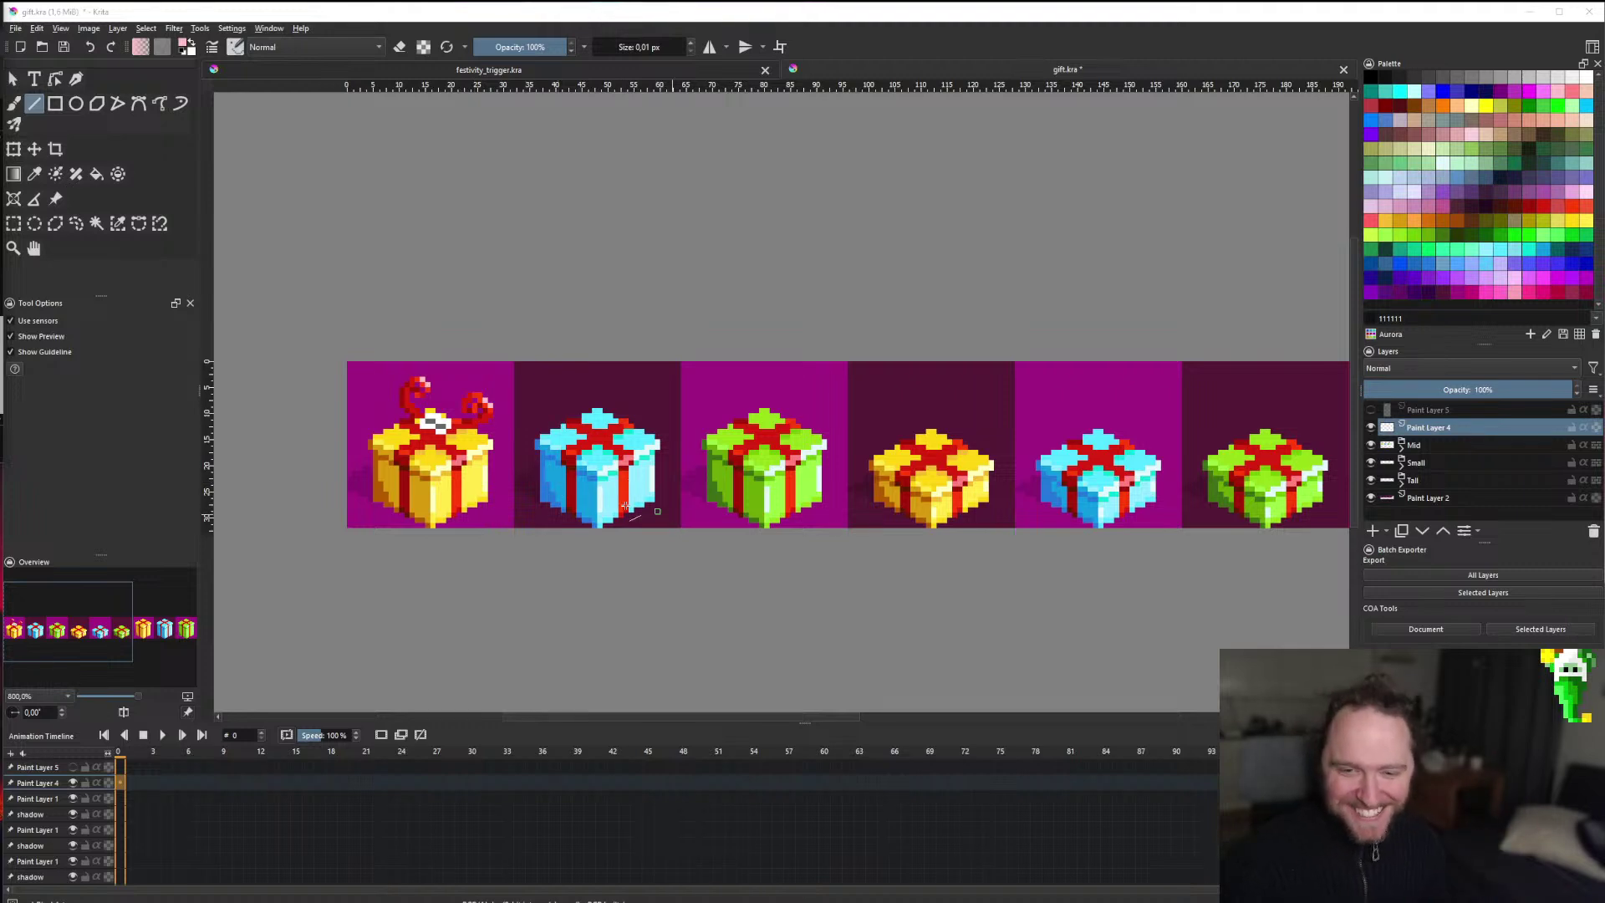
pyautogui.scroll(1, 499, 459)
pyautogui.scroll(-1, 584, 462)
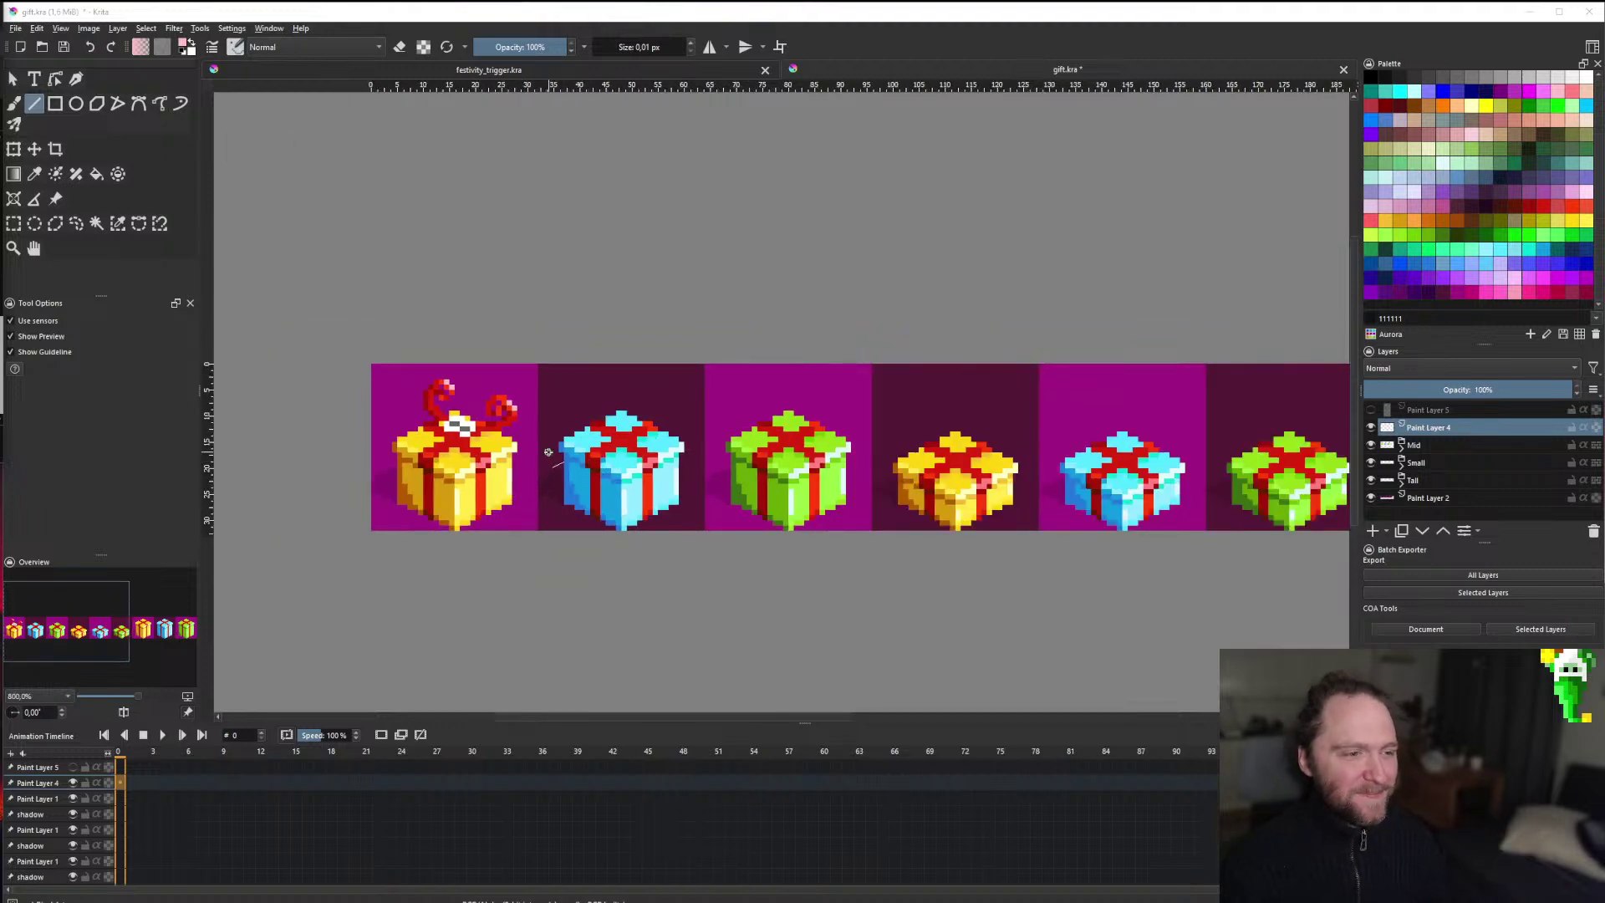
pyautogui.scroll(-3, 548, 453)
pyautogui.scroll(3, 548, 455)
pyautogui.scroll(-4, 549, 458)
pyautogui.scroll(5, 549, 457)
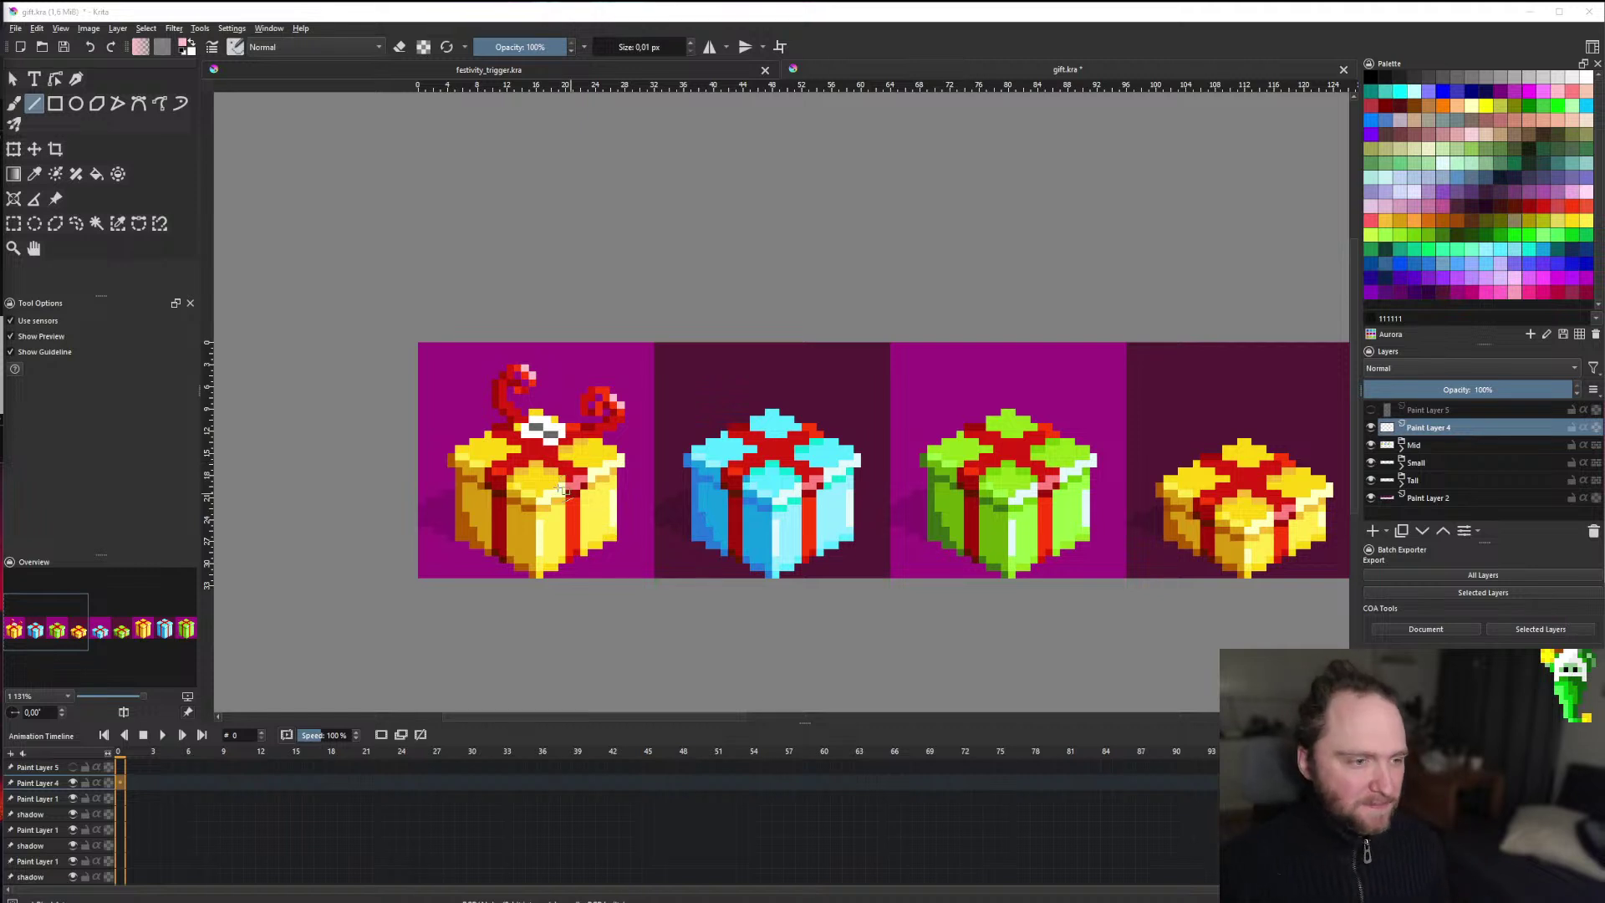
pyautogui.scroll(-5, 516, 455)
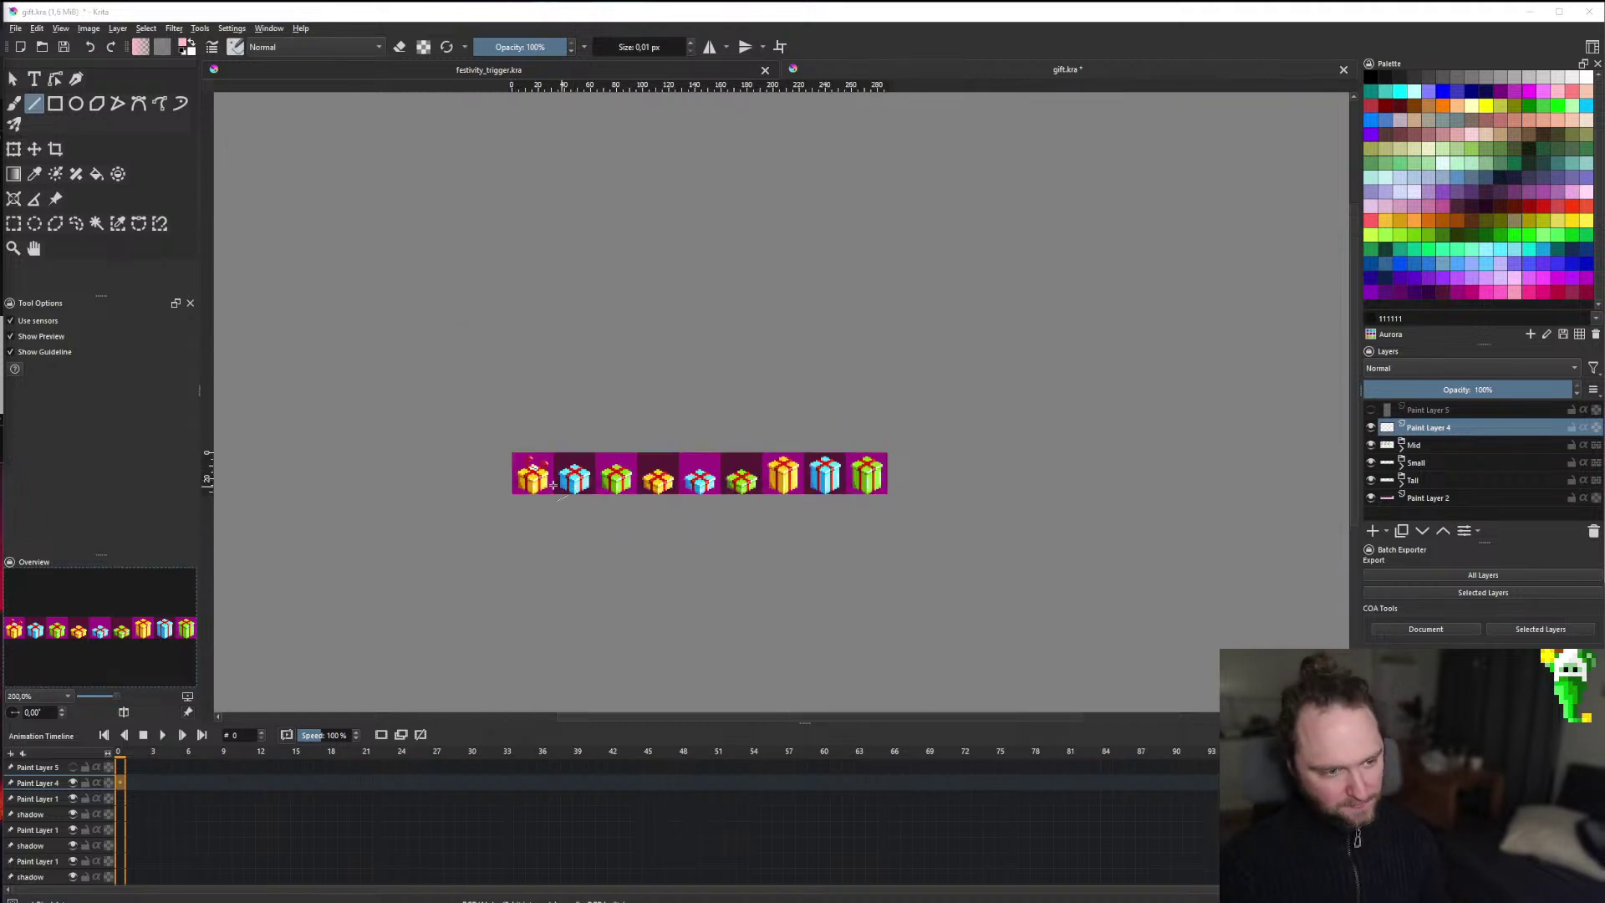
pyautogui.scroll(2, 549, 475)
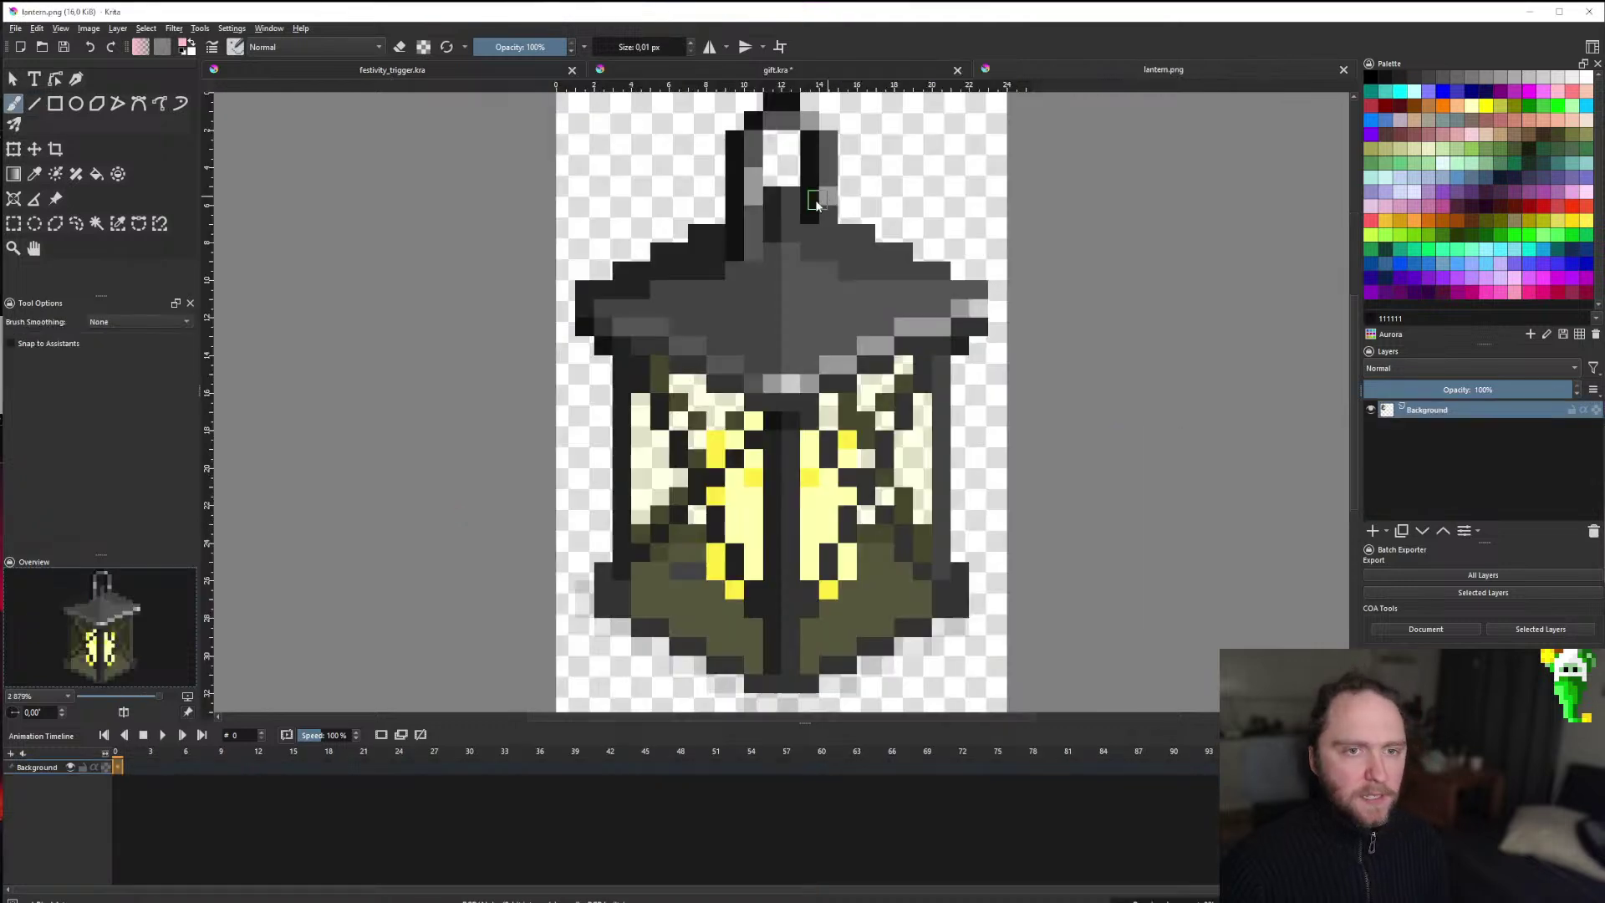
# Paste the lantern from lantern.png into gift.kra above Paint Layer 4 and move it over the first gift to x 4 px, y -12 px.
pyautogui.click(399, 73)
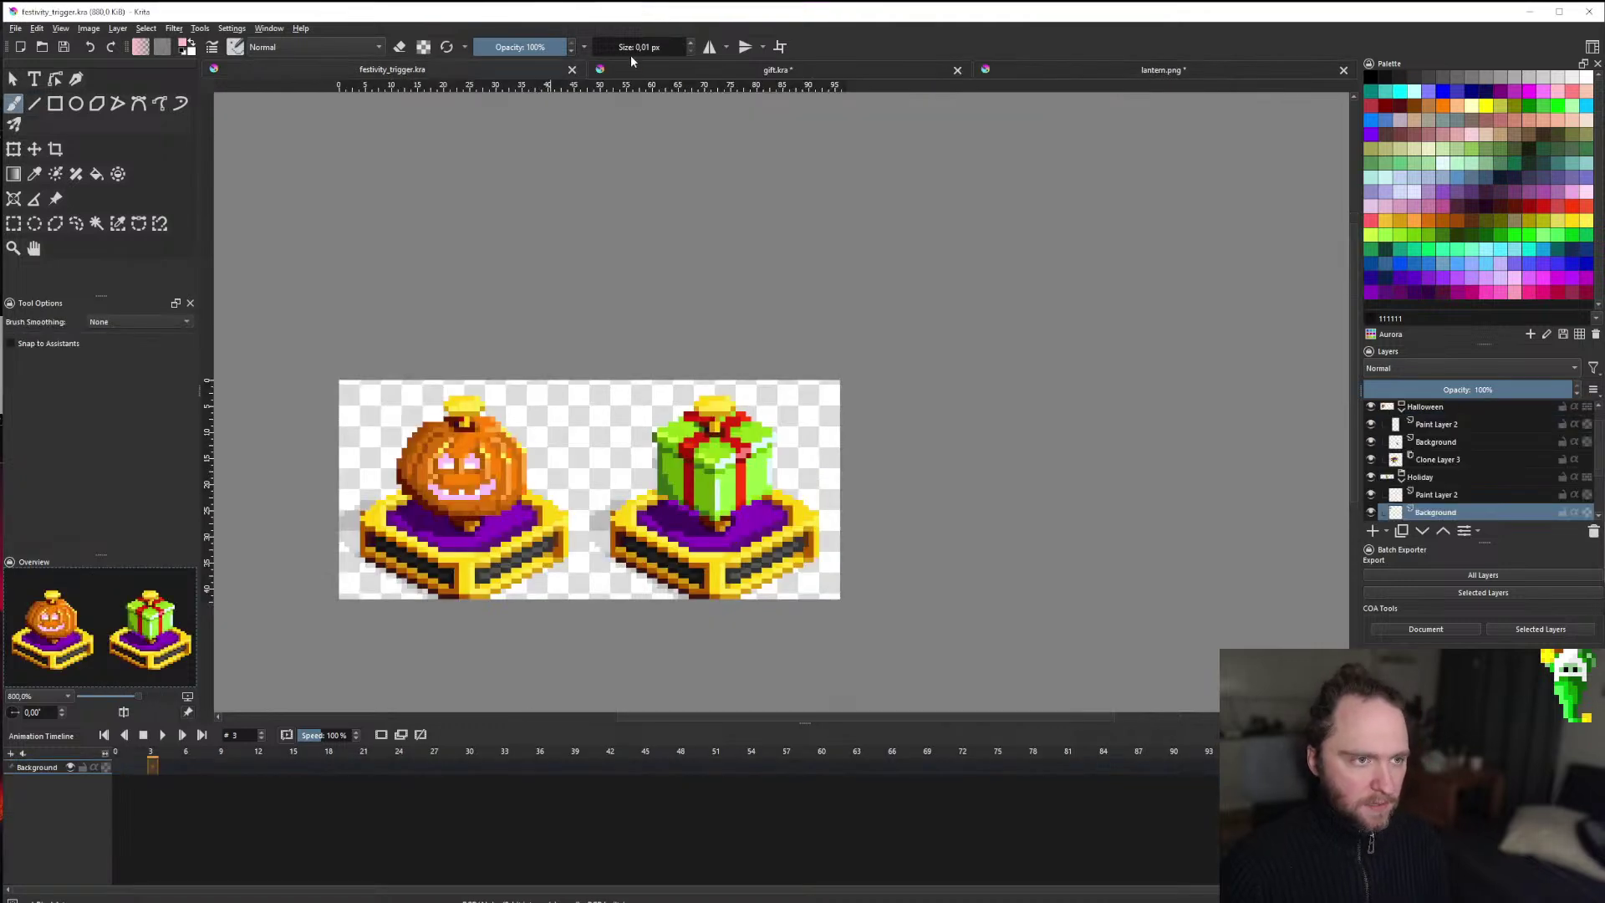
pyautogui.click(661, 72)
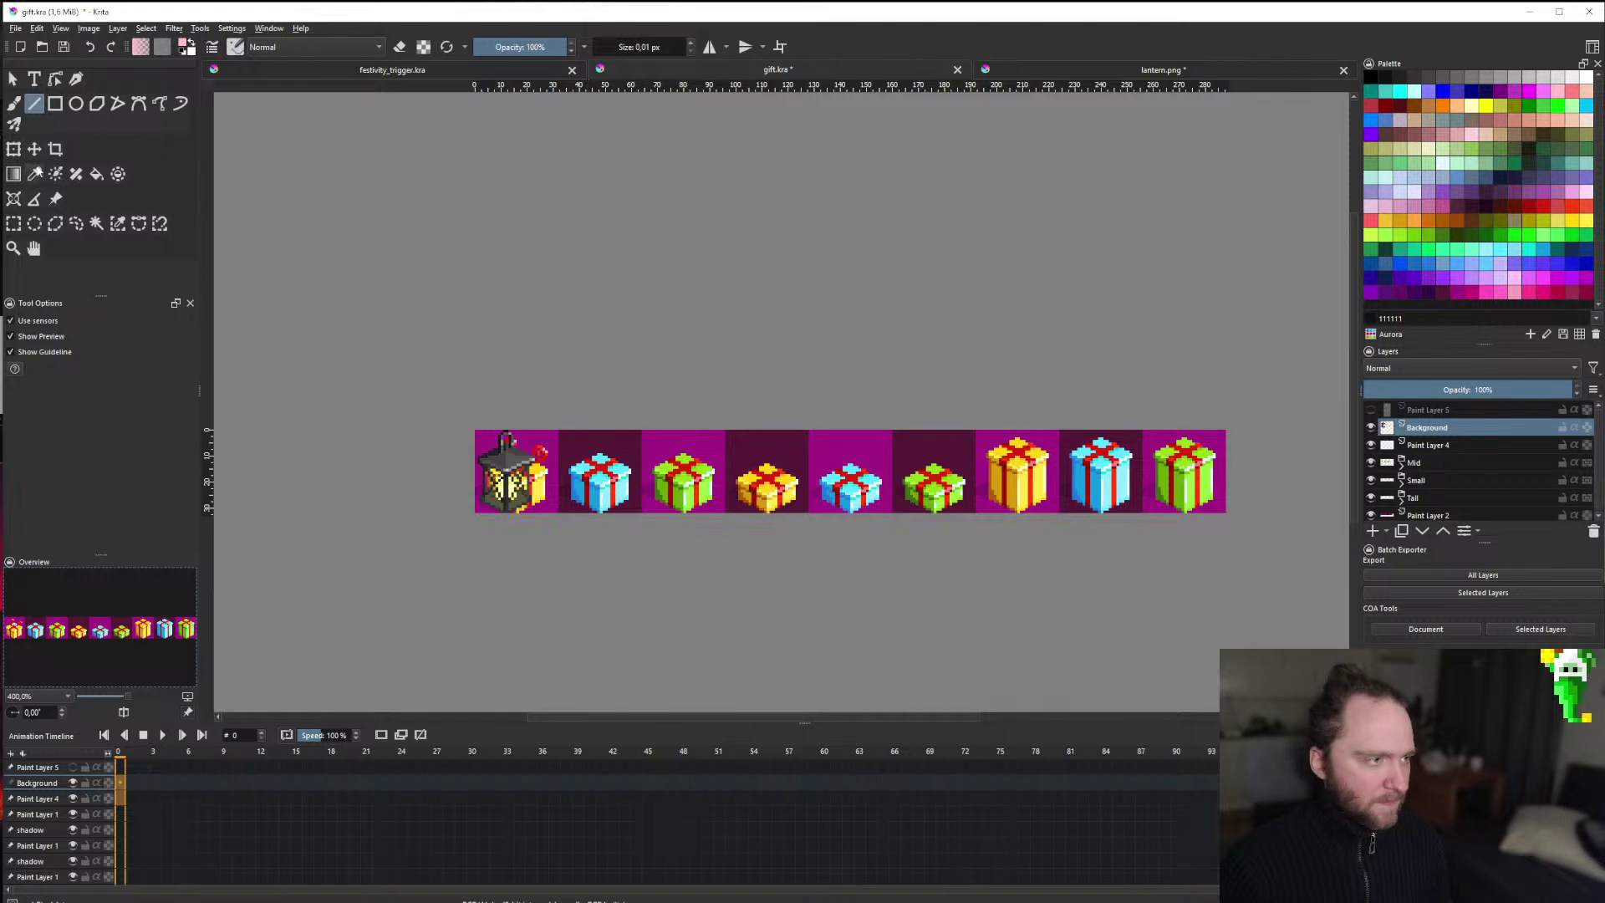
pyautogui.press('t')
pyautogui.scroll(5, 565, 508)
pyautogui.moveTo(485, 510); pyautogui.dragTo(478, 416)
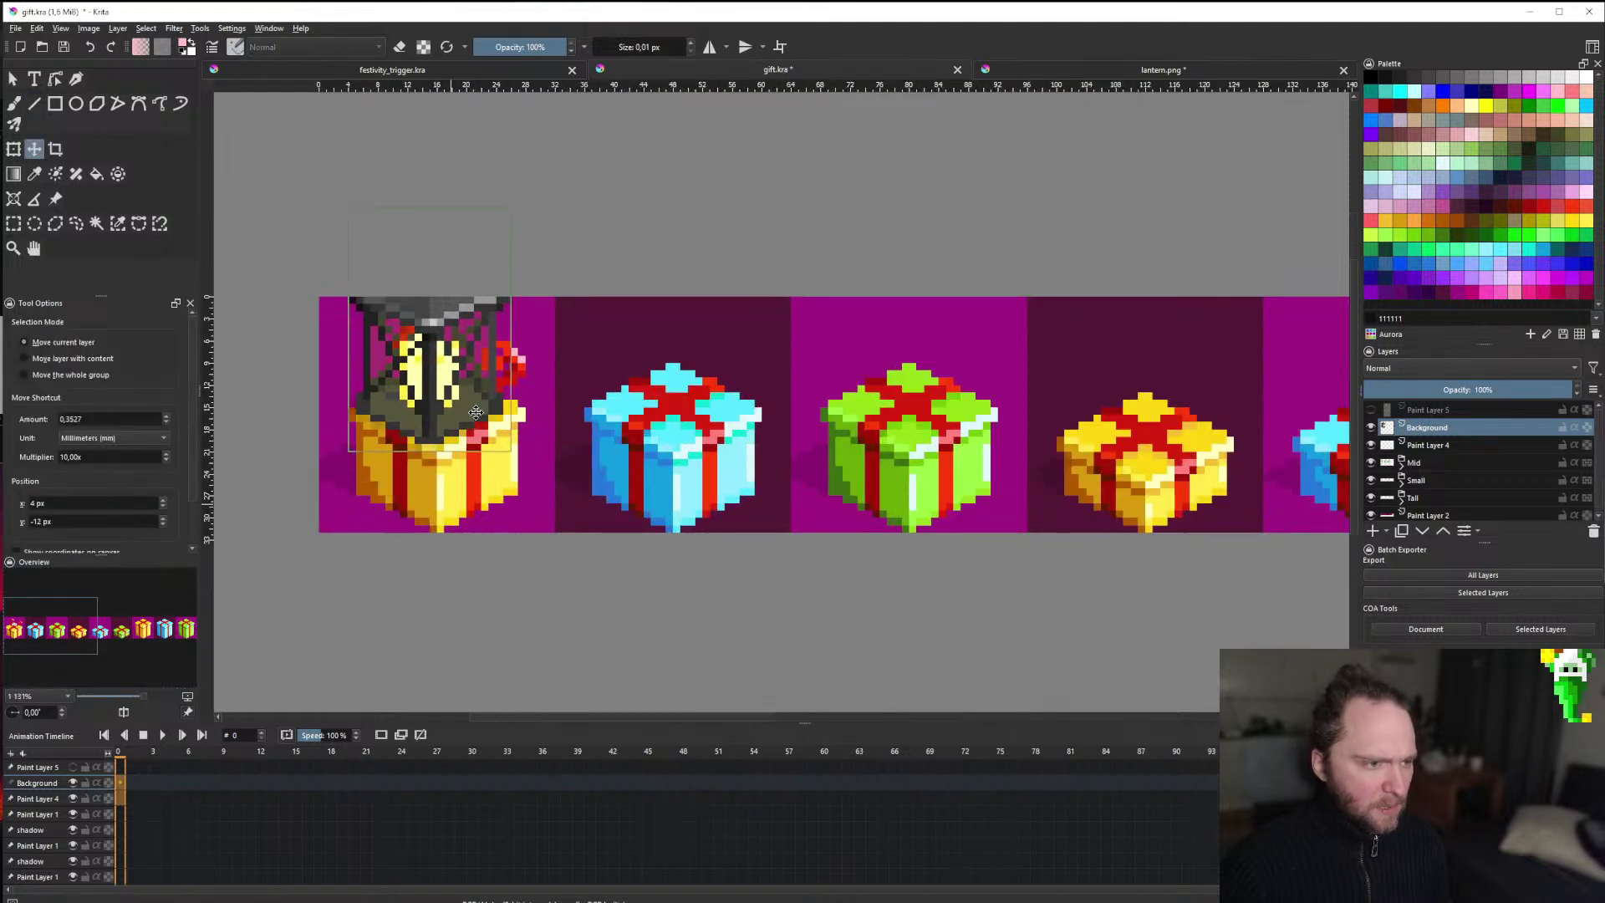
# Nudge the pasted lantern over the first gift to x 5 px, y -13 px.
pyautogui.scroll(-8, 502, 585)
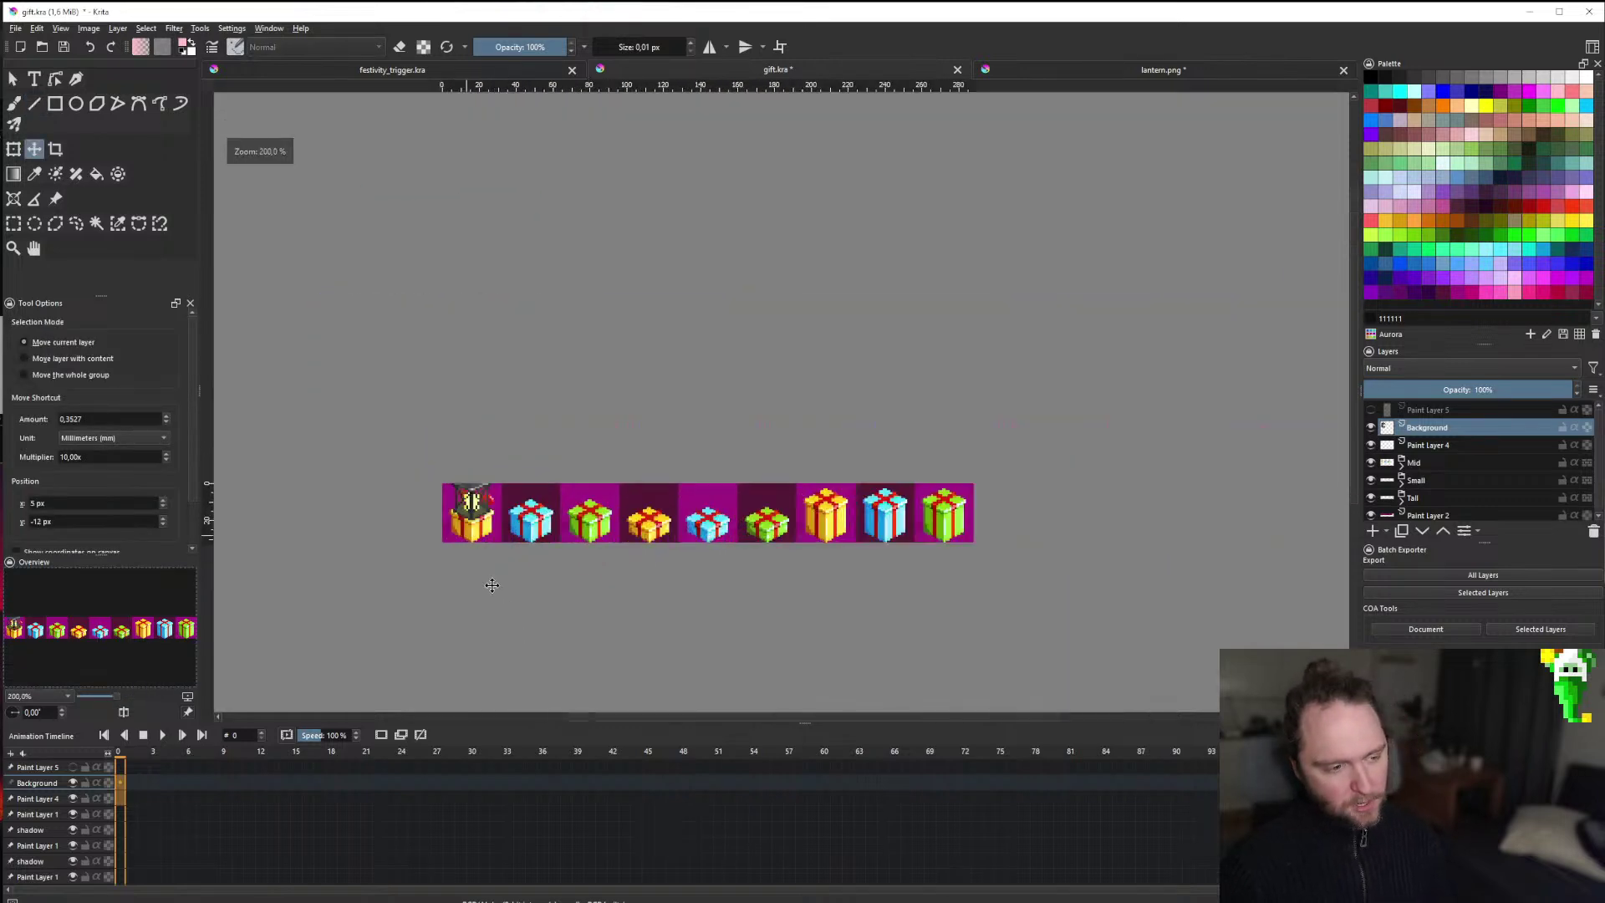
pyautogui.scroll(2, 511, 602)
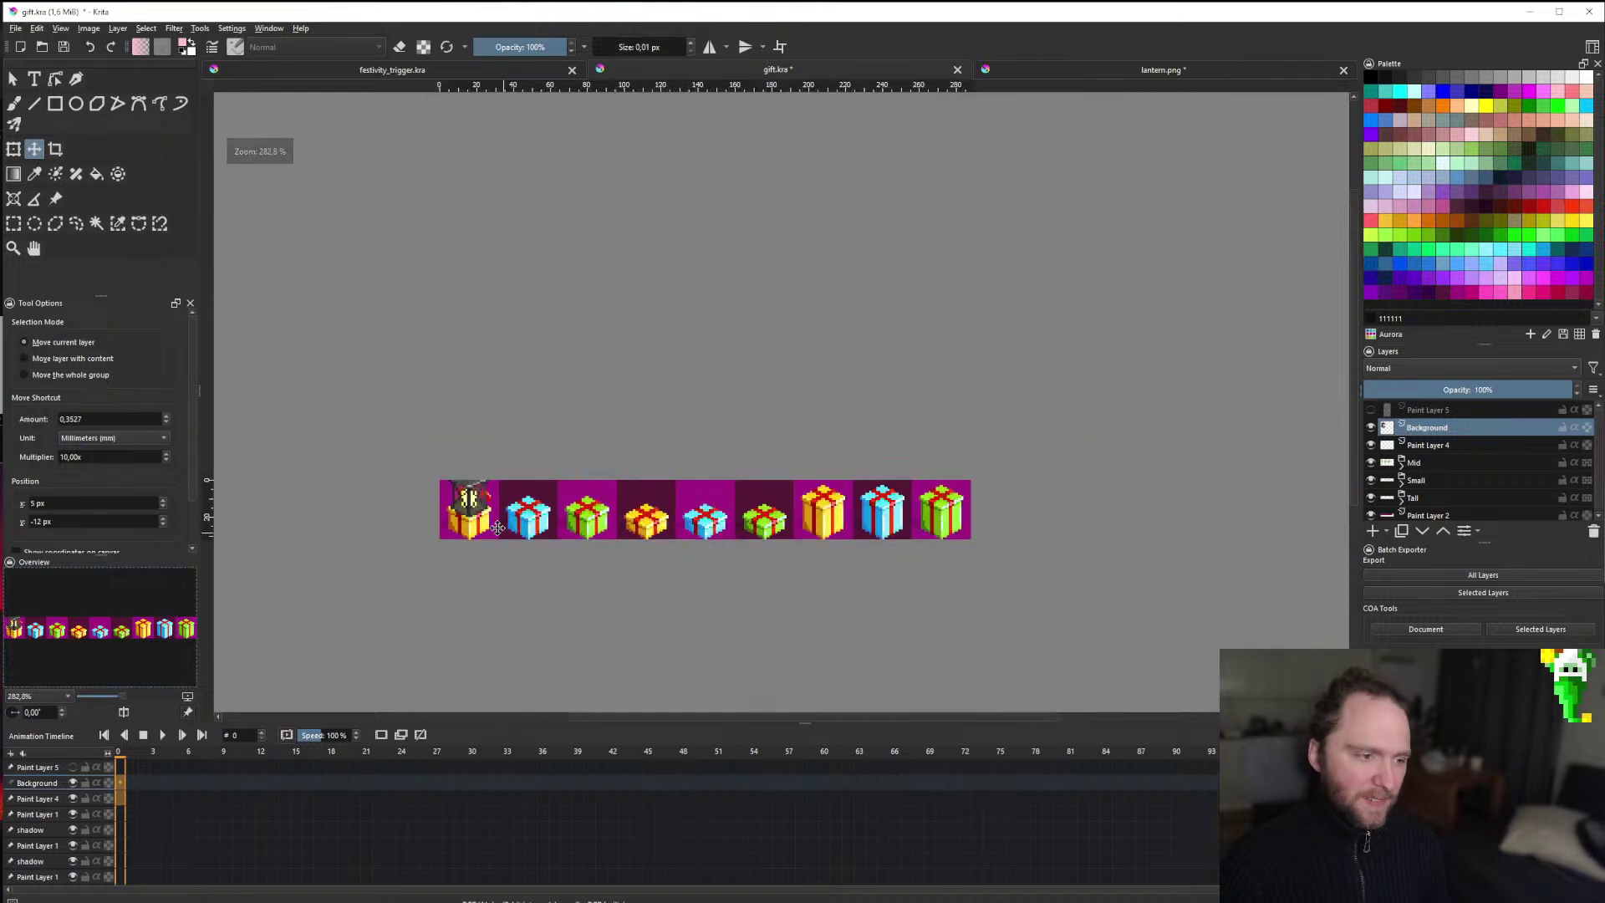
pyautogui.scroll(4, 493, 522)
pyautogui.press('Up')
pyautogui.scroll(-5, 458, 574)
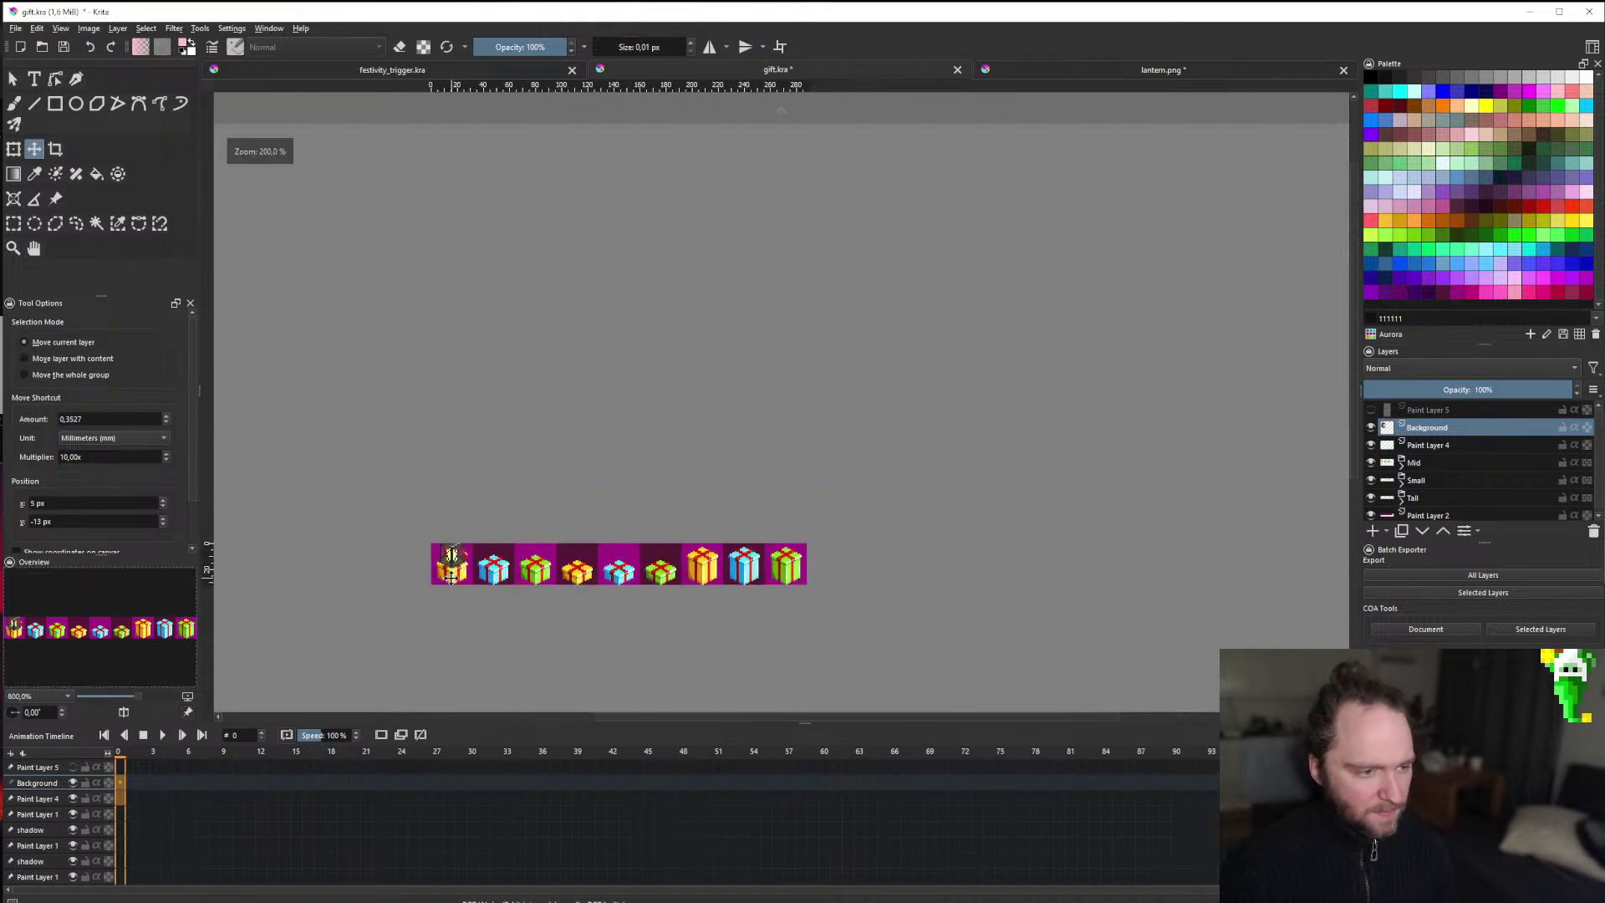
# Compare the lantern's size and detail with the gift boxes, both close up and at small size.
pyautogui.scroll(2, 460, 577)
pyautogui.scroll(3, 414, 556)
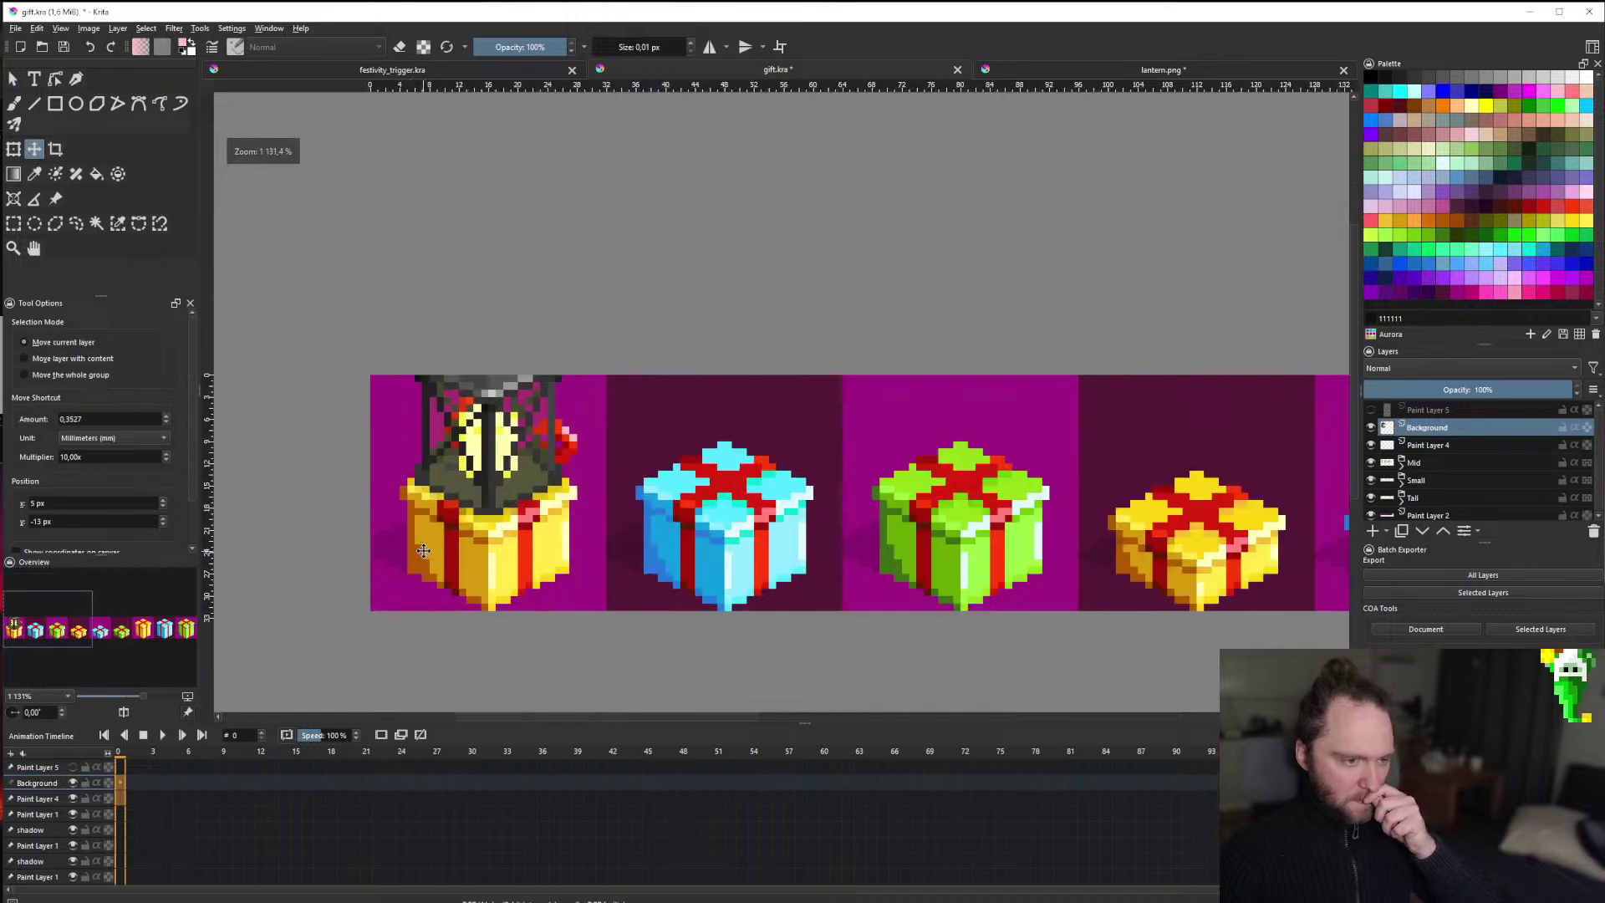
pyautogui.scroll(-3, 460, 541)
pyautogui.scroll(3, 465, 539)
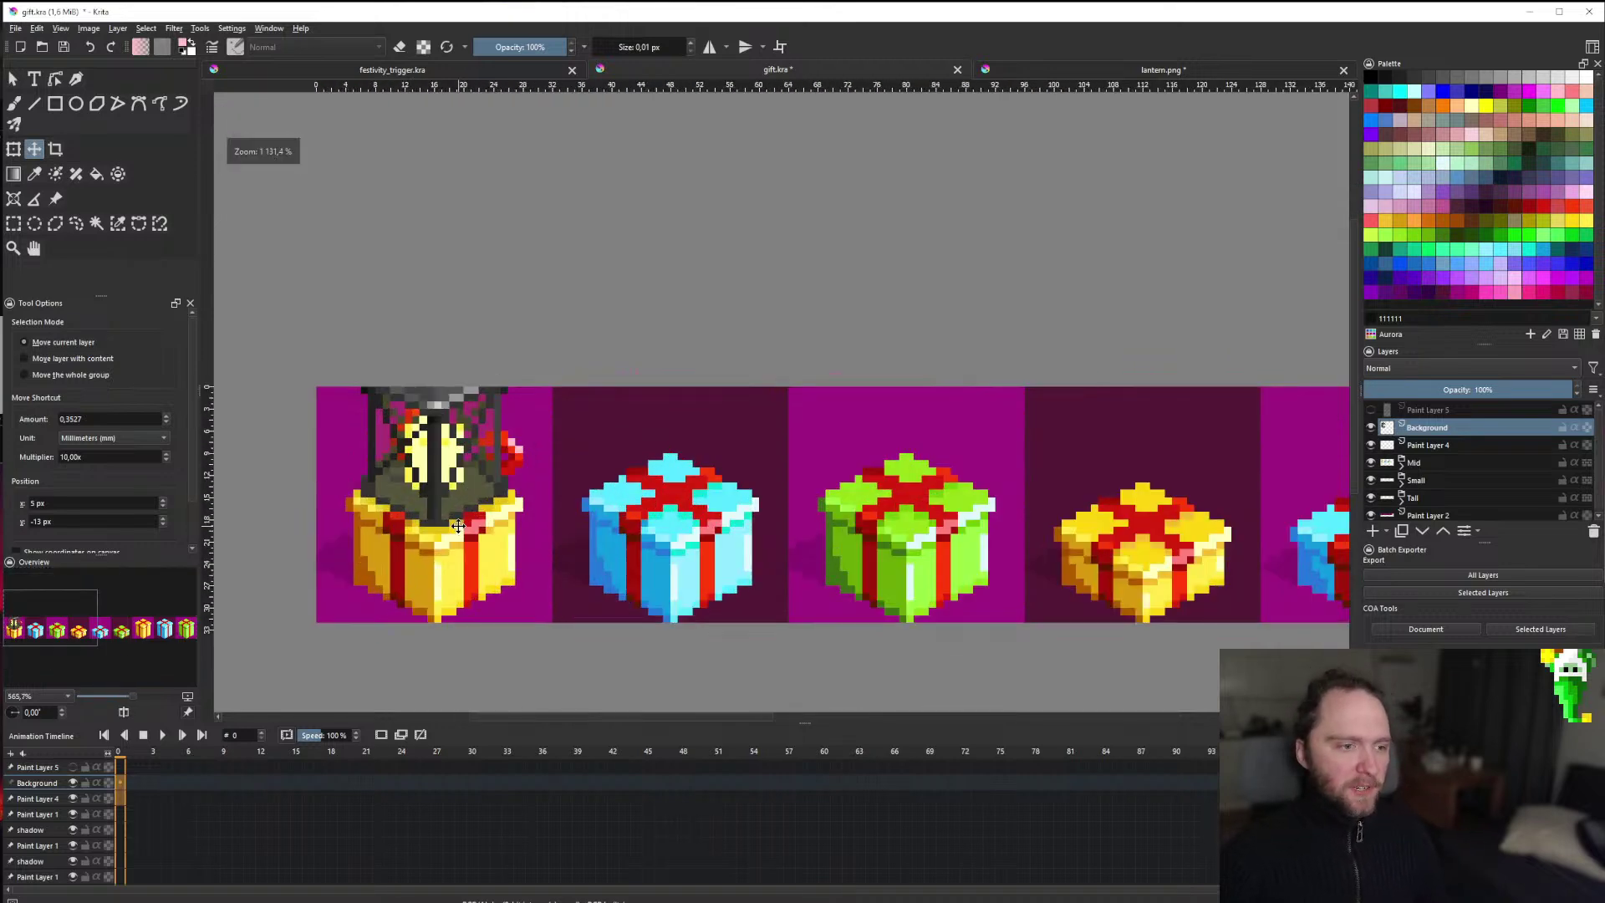
pyautogui.scroll(-4, 455, 527)
pyautogui.scroll(3, 439, 501)
pyautogui.scroll(-4, 437, 500)
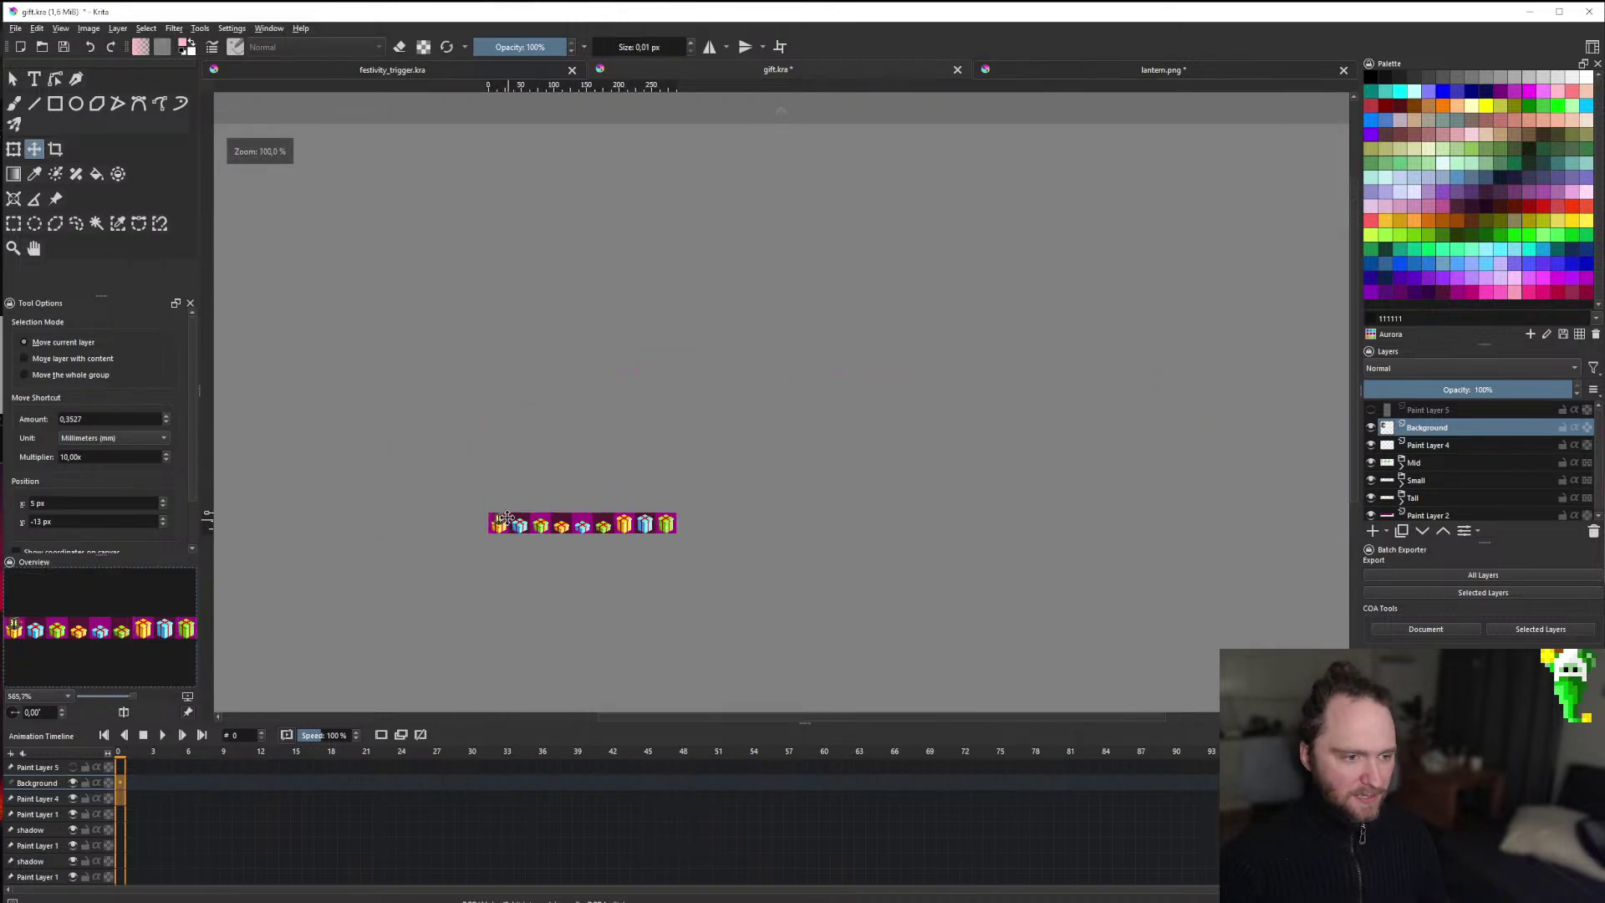
pyautogui.scroll(2, 489, 531)
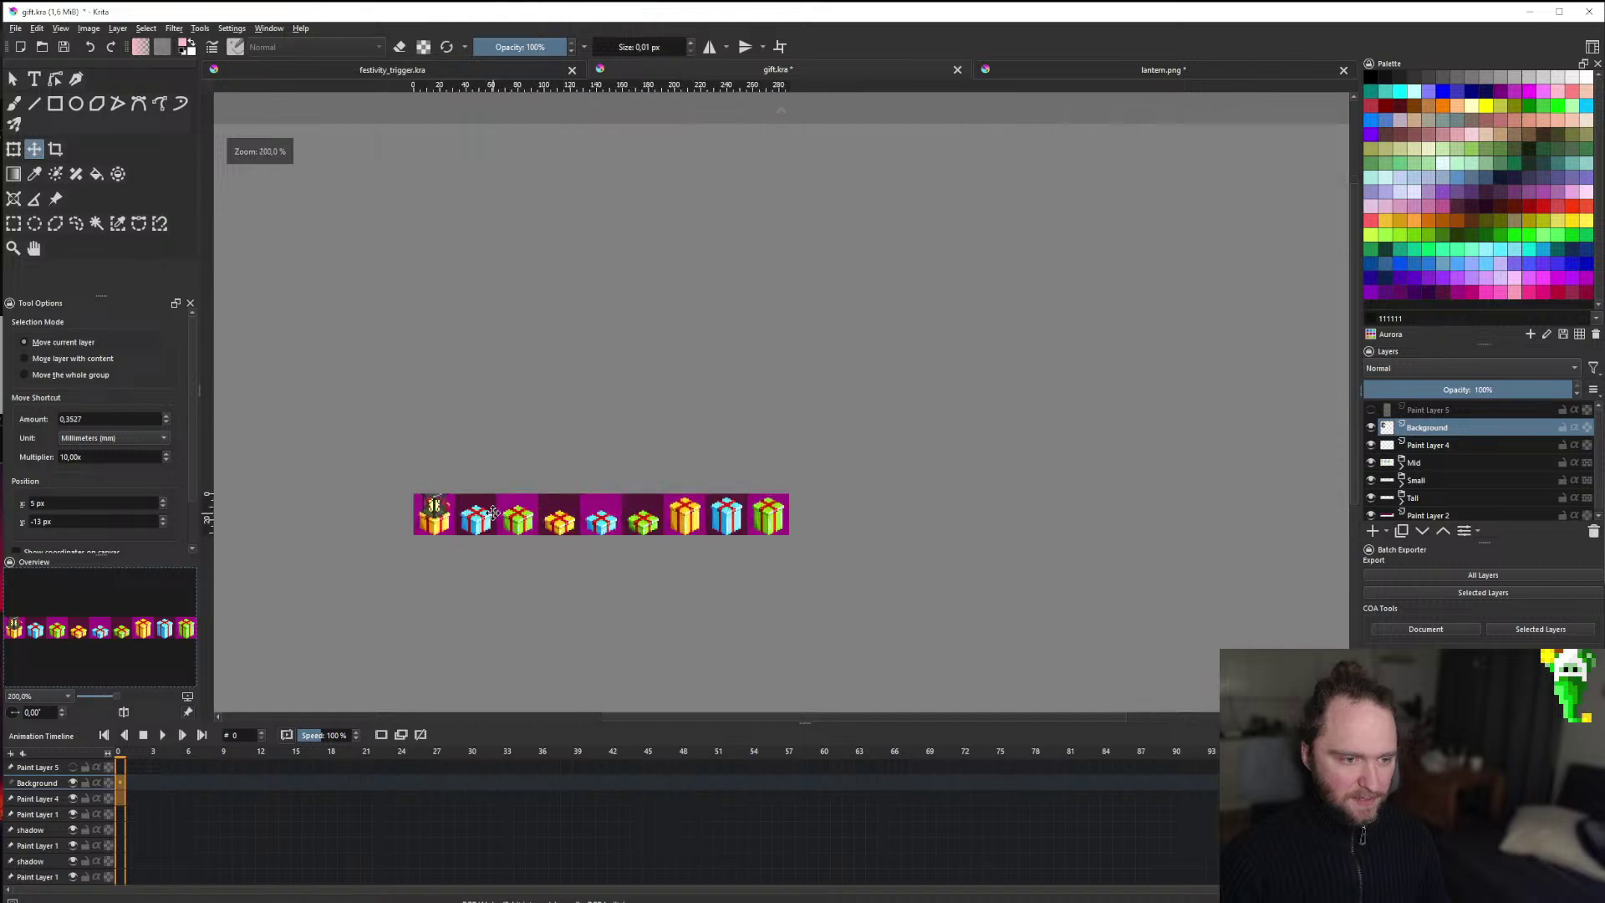
# Hide the Background layer holding the pasted lantern.
pyautogui.click(1370, 427)
pyautogui.scroll(-3, 570, 462)
pyautogui.scroll(3, 570, 462)
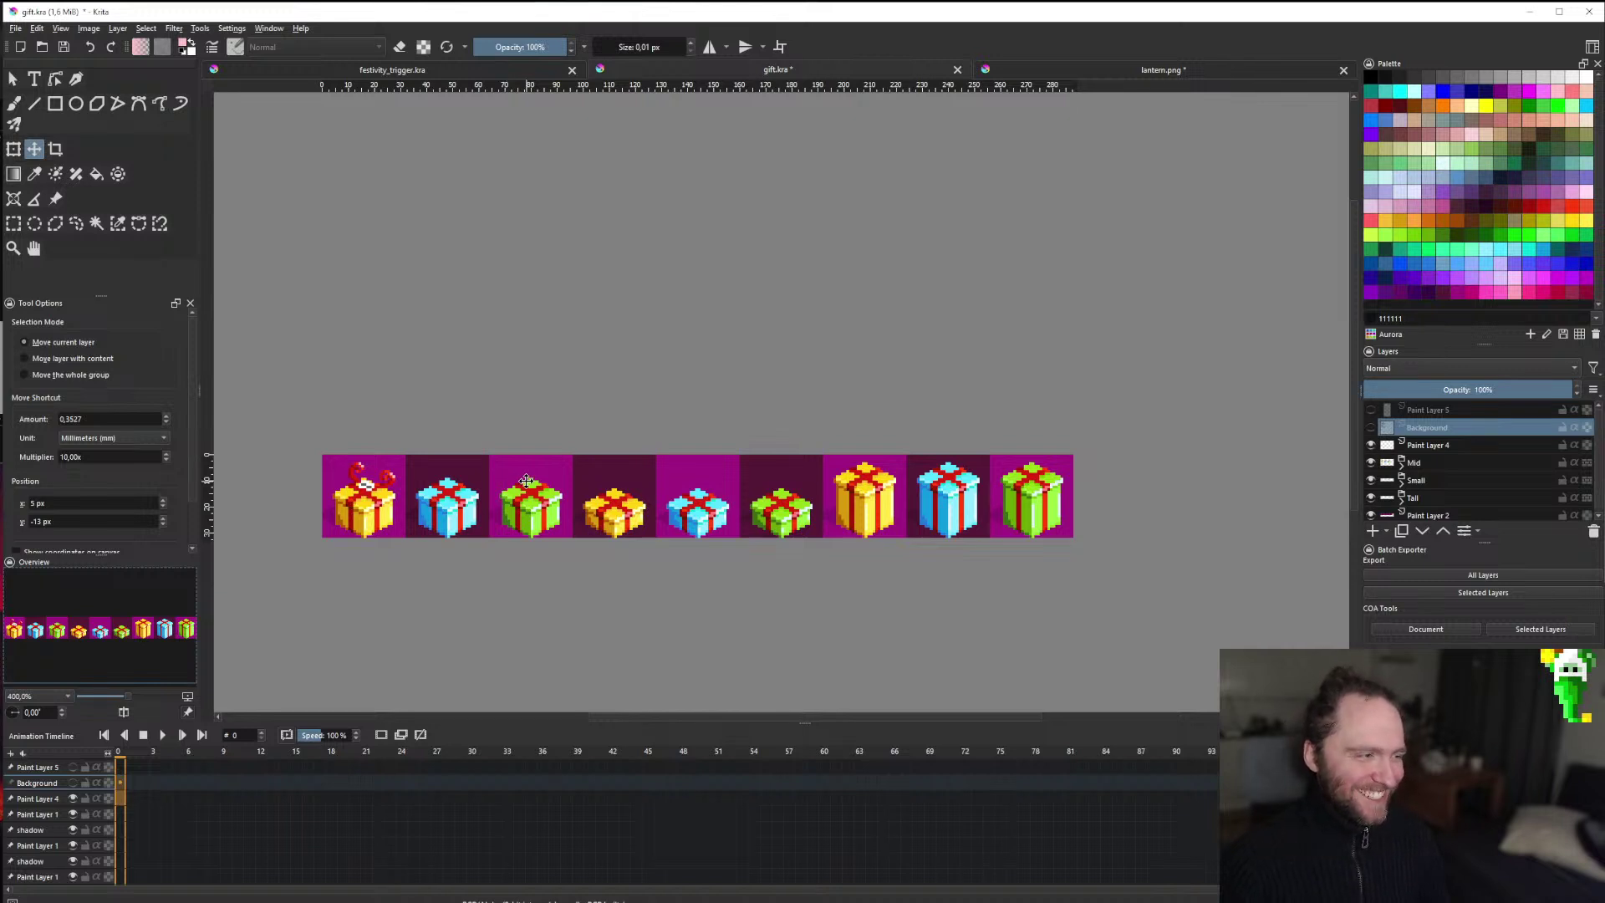
# Examine the first gift's curled ribbon and white-and-grey centre against the other eight undecorated boxes, at small and enlarged sizes.
pyautogui.scroll(-2, 652, 483)
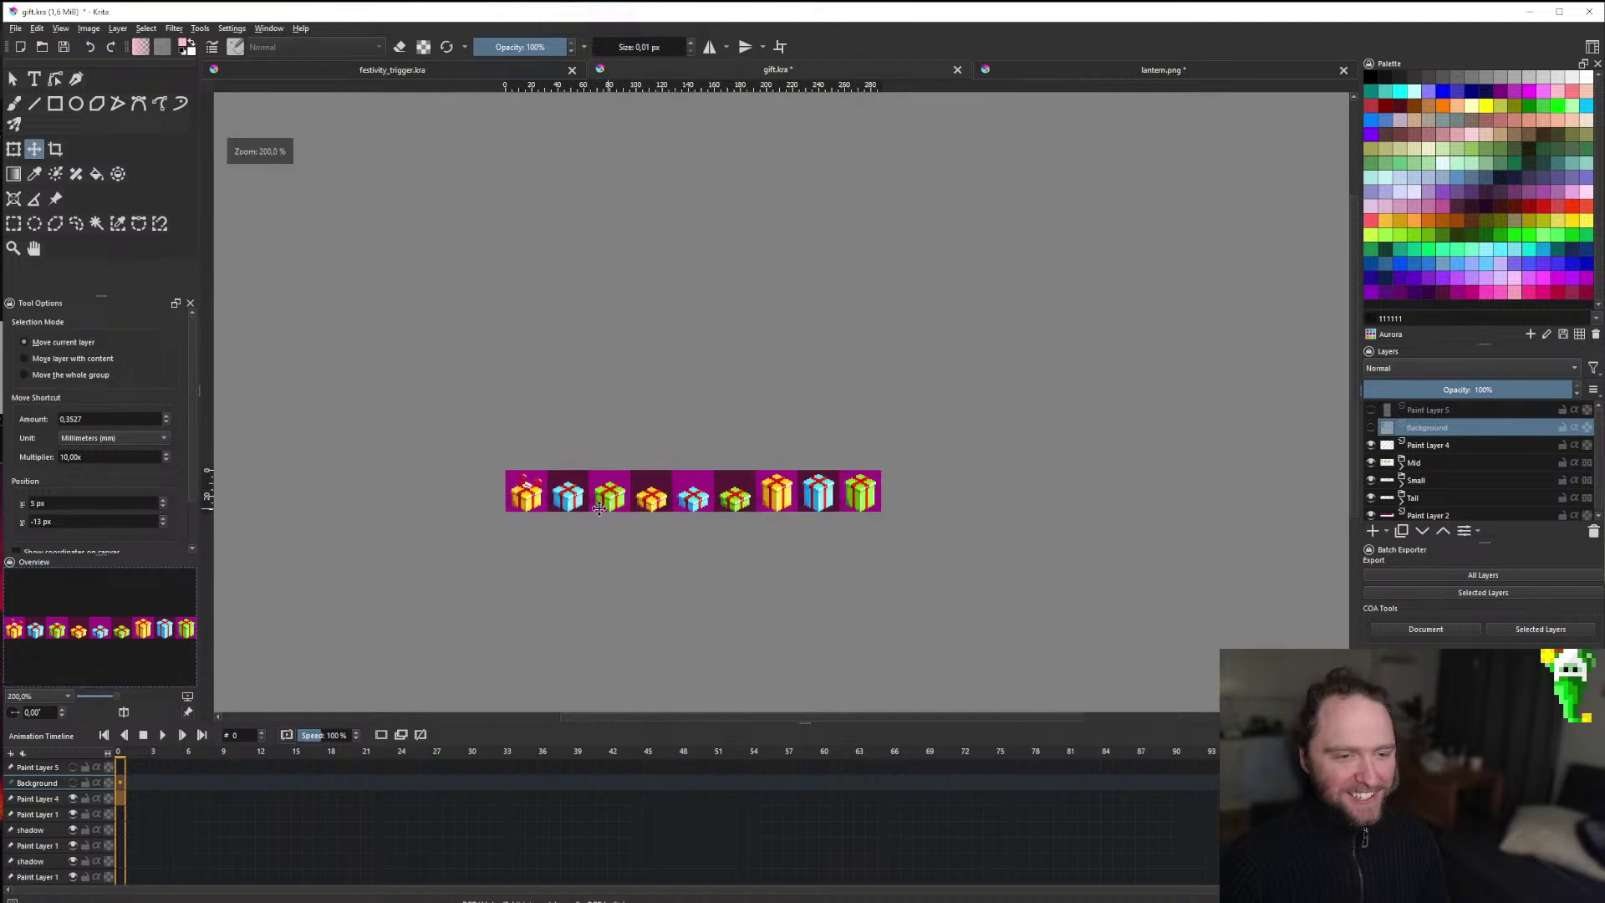
pyautogui.scroll(2, 602, 483)
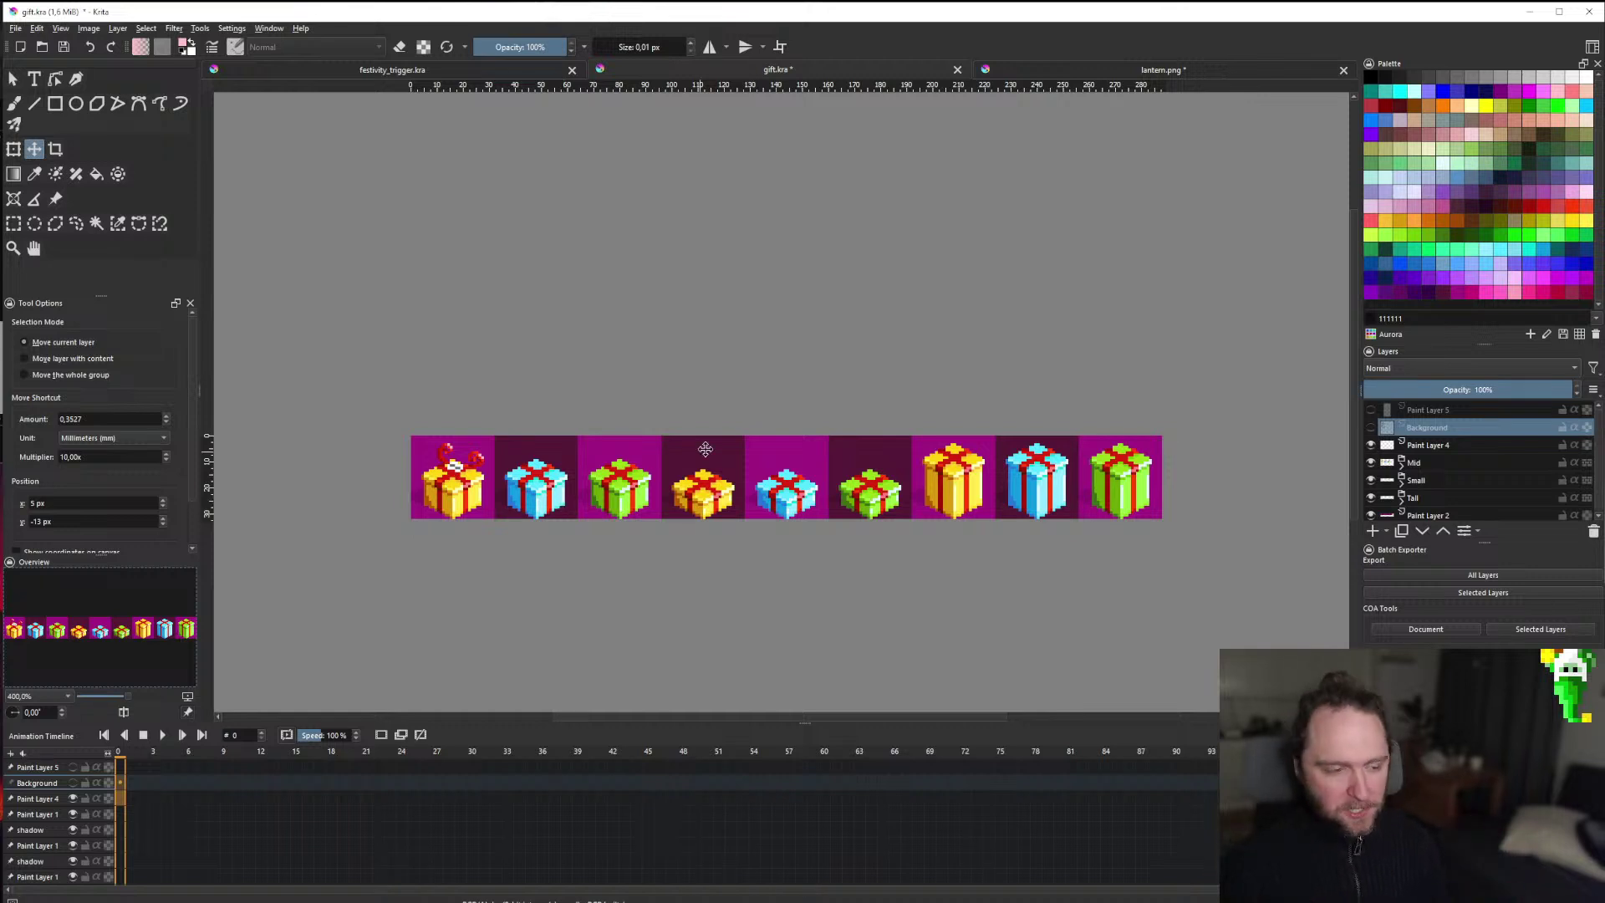
pyautogui.scroll(-1, 702, 451)
pyautogui.scroll(3, 544, 477)
pyautogui.scroll(1, 608, 466)
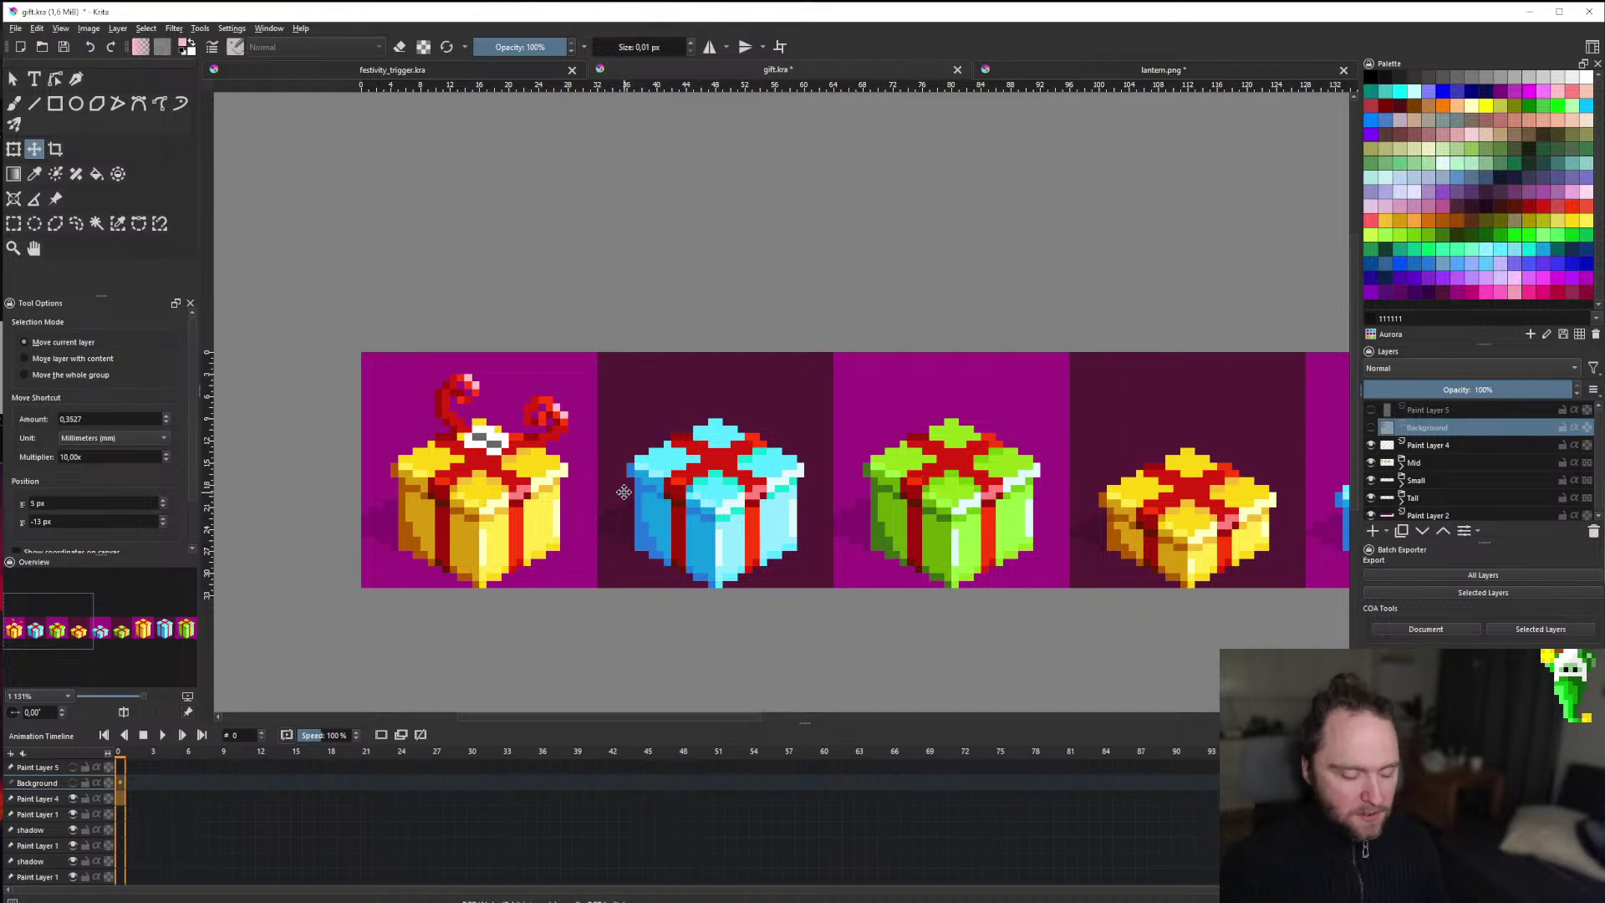
pyautogui.scroll(-3, 585, 498)
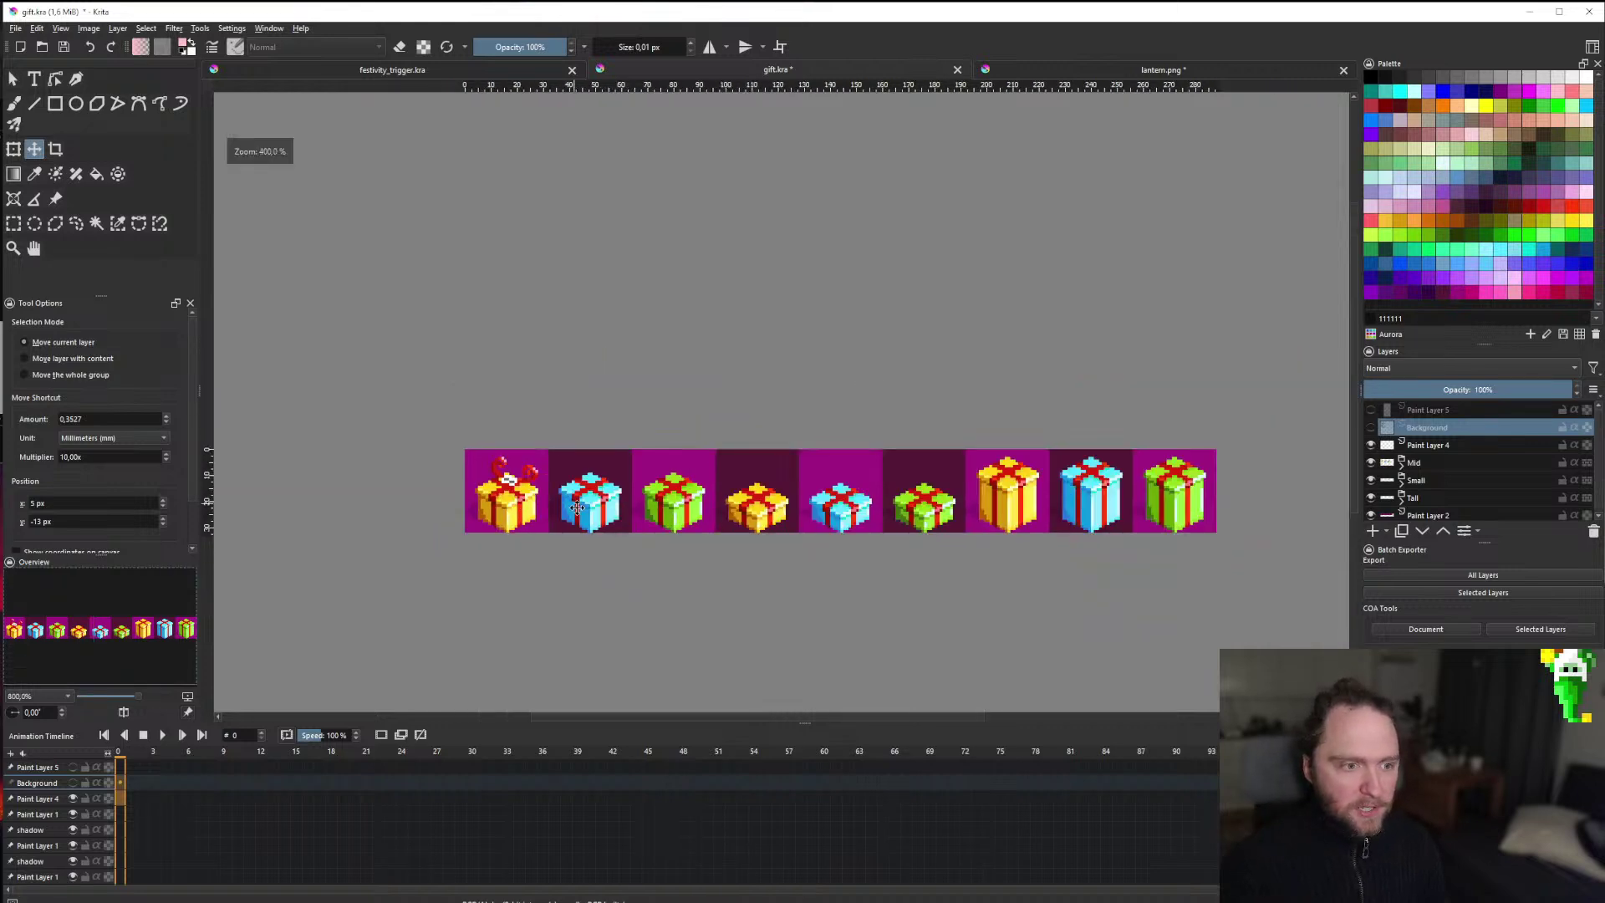
pyautogui.scroll(3, 554, 496)
pyautogui.scroll(-1, 553, 495)
pyautogui.scroll(1, 542, 472)
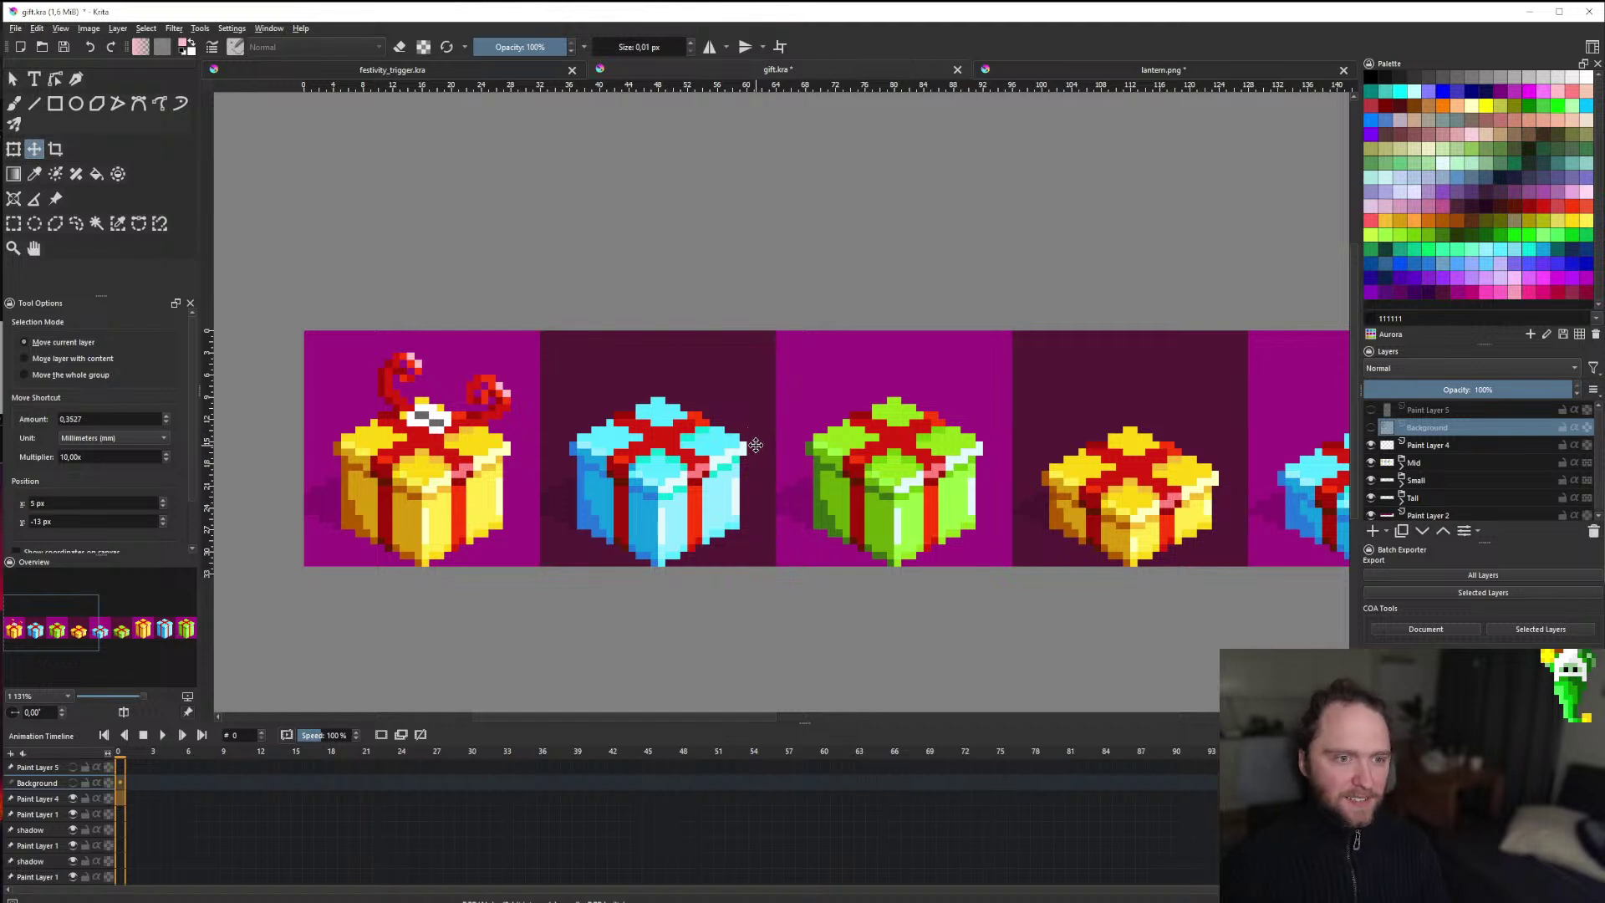
pyautogui.scroll(-4, 575, 481)
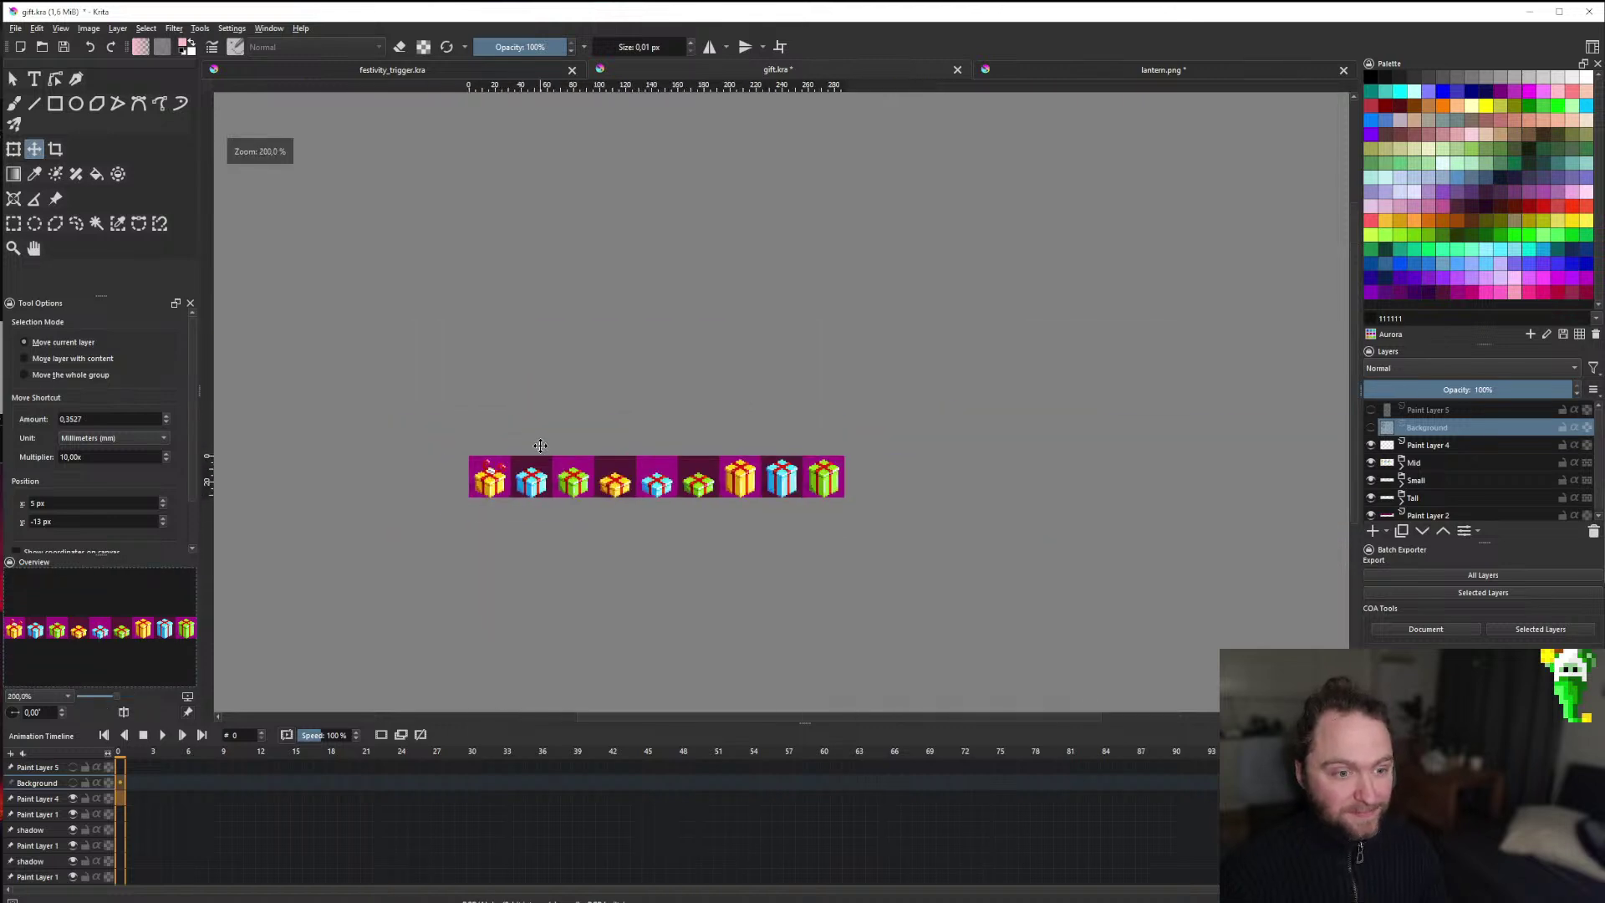
pyautogui.scroll(2, 575, 482)
pyautogui.scroll(-1, 560, 481)
pyautogui.scroll(1, 543, 482)
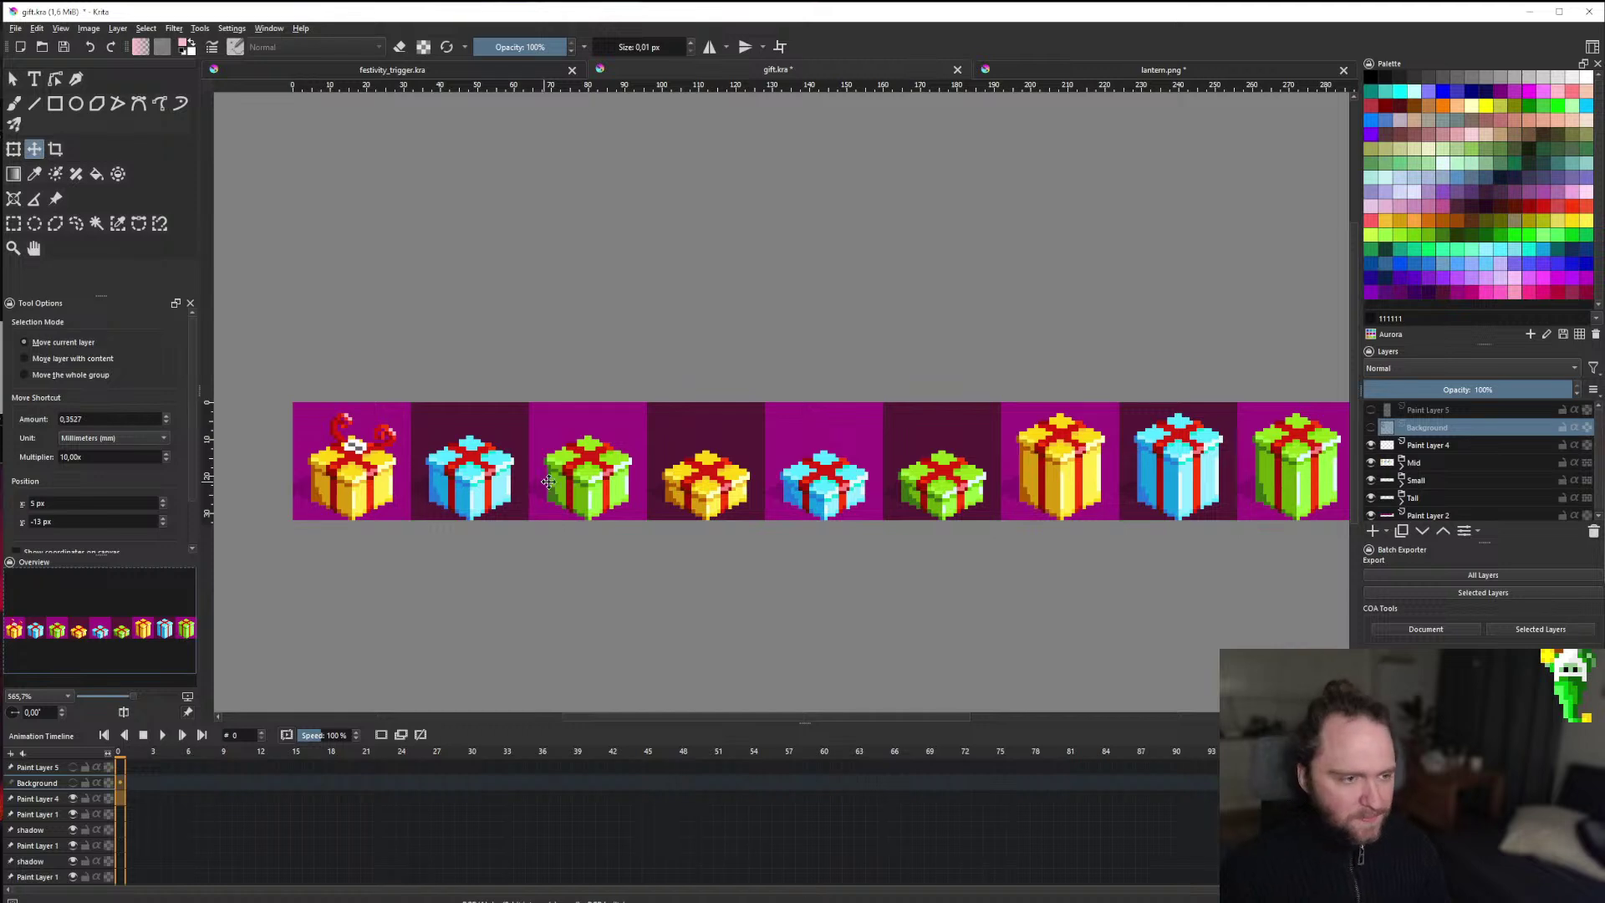
pyautogui.scroll(-3, 542, 482)
pyautogui.scroll(4, 483, 454)
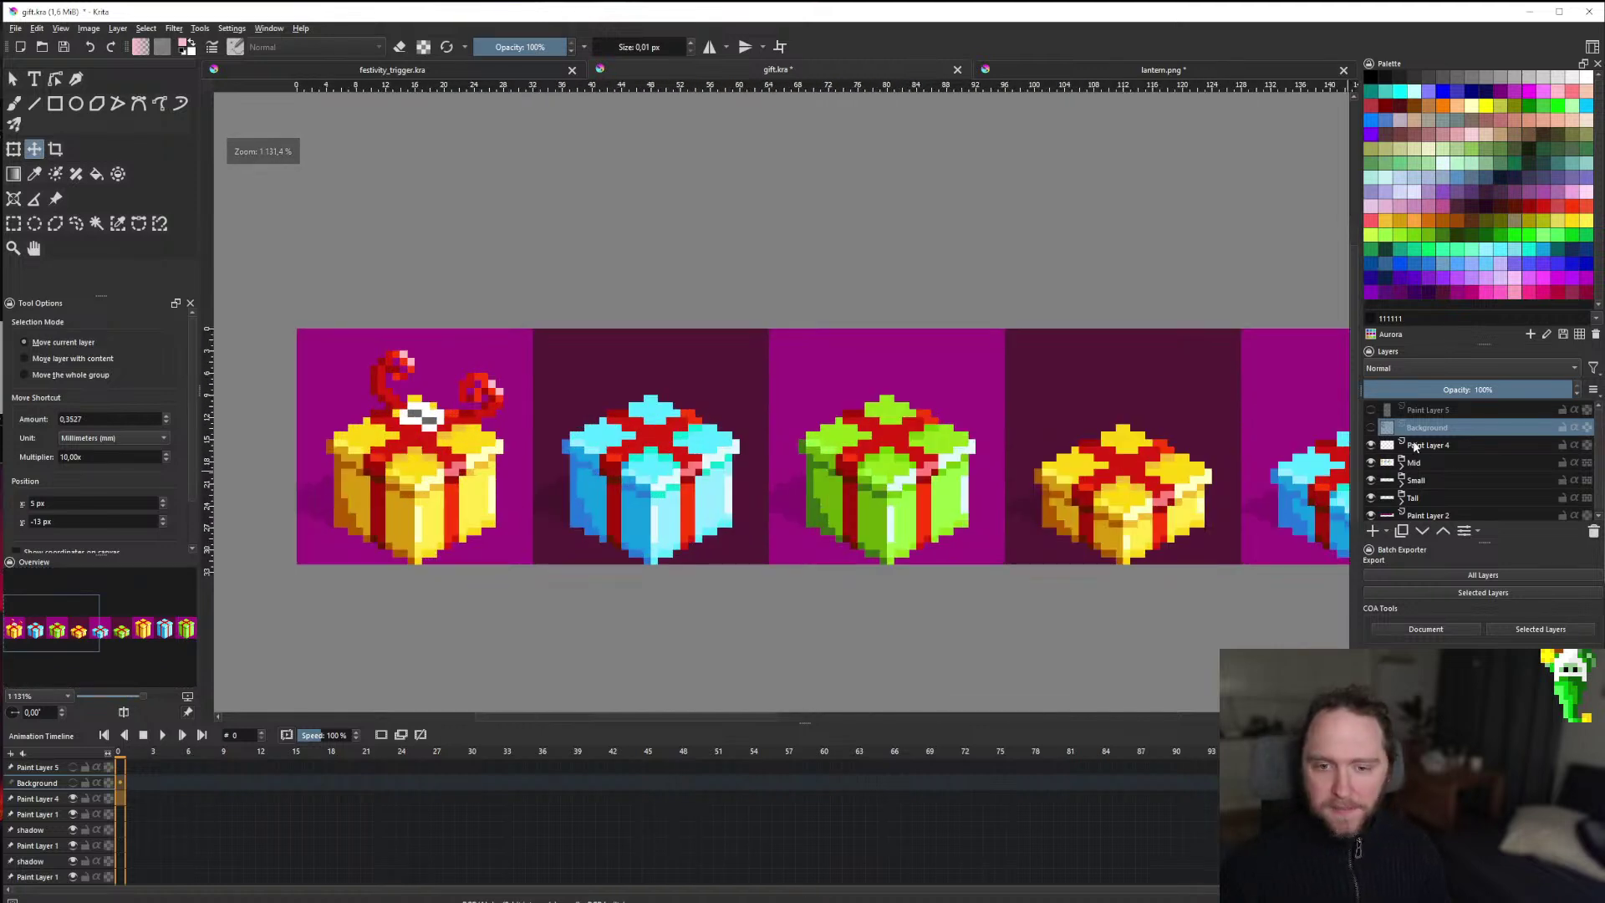
# Duplicate Paint Layer 4 and move the copied ribbon decoration onto the second, blue gift at x 41 px, y 3 px.
pyautogui.click(1370, 445)
pyautogui.click(1370, 445)
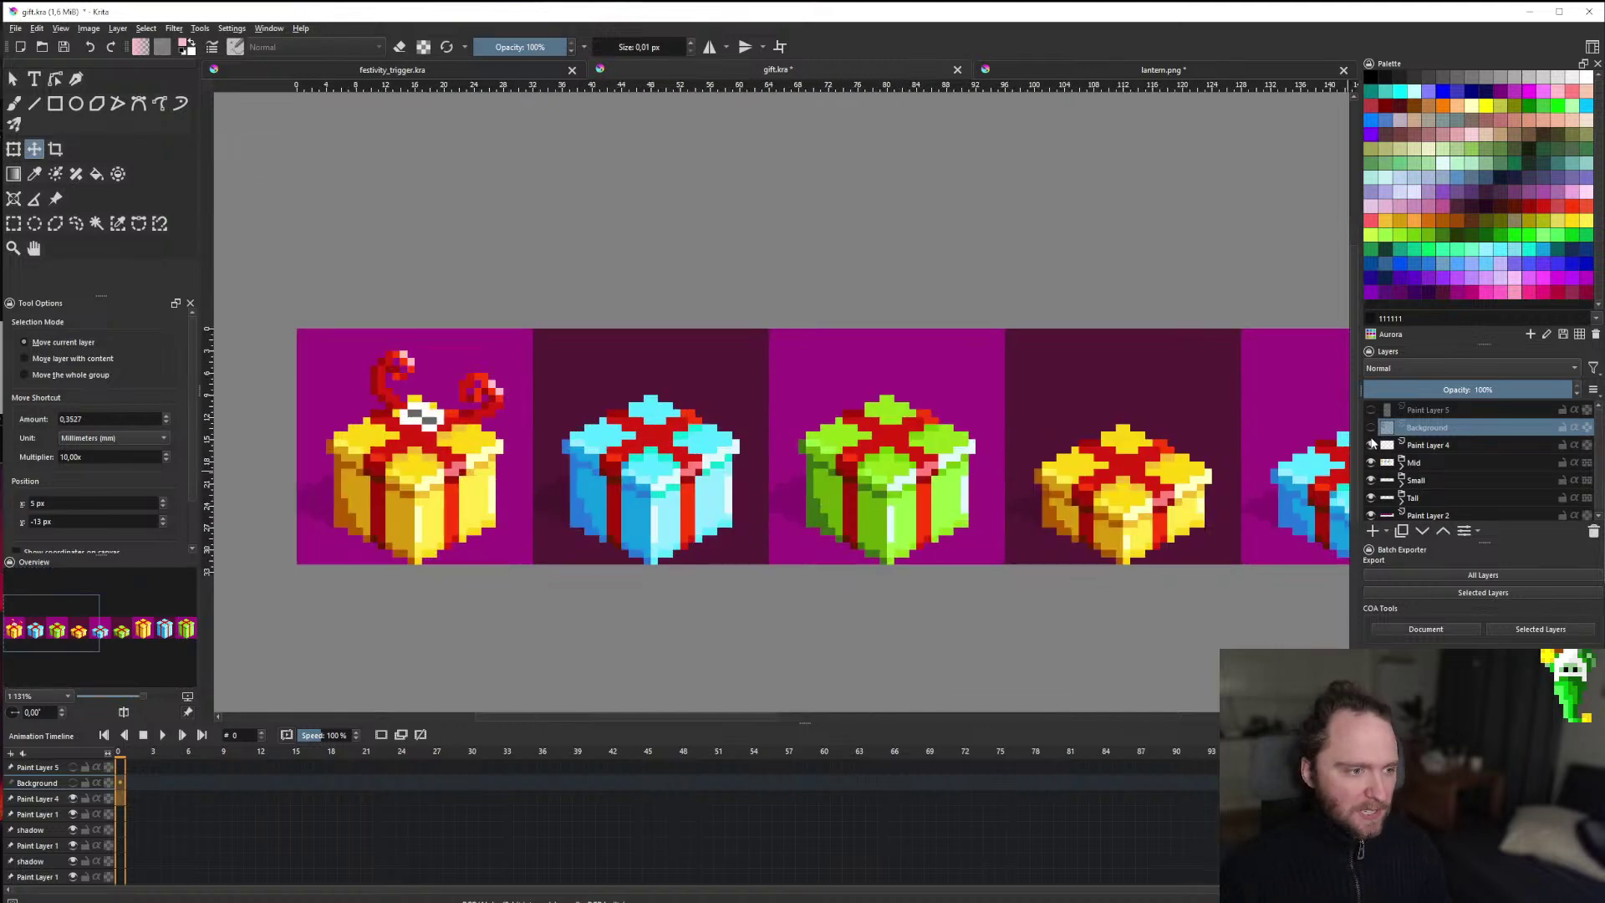
pyautogui.rightClick(1394, 449)
pyautogui.click(1454, 568)
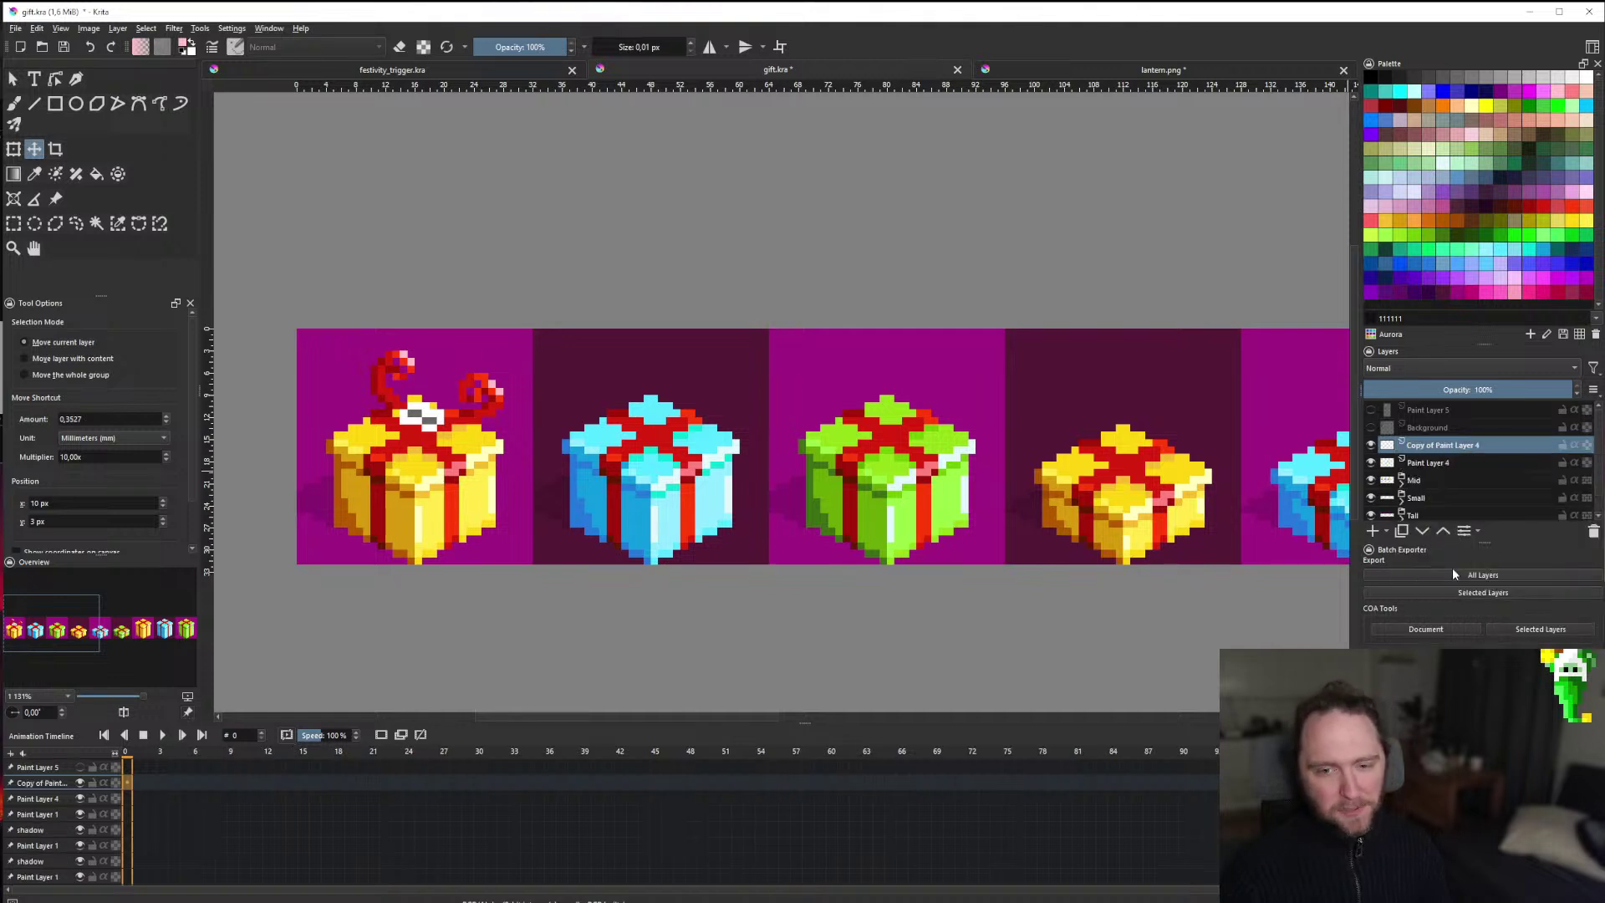
pyautogui.moveTo(387, 407); pyautogui.dragTo(637, 408)
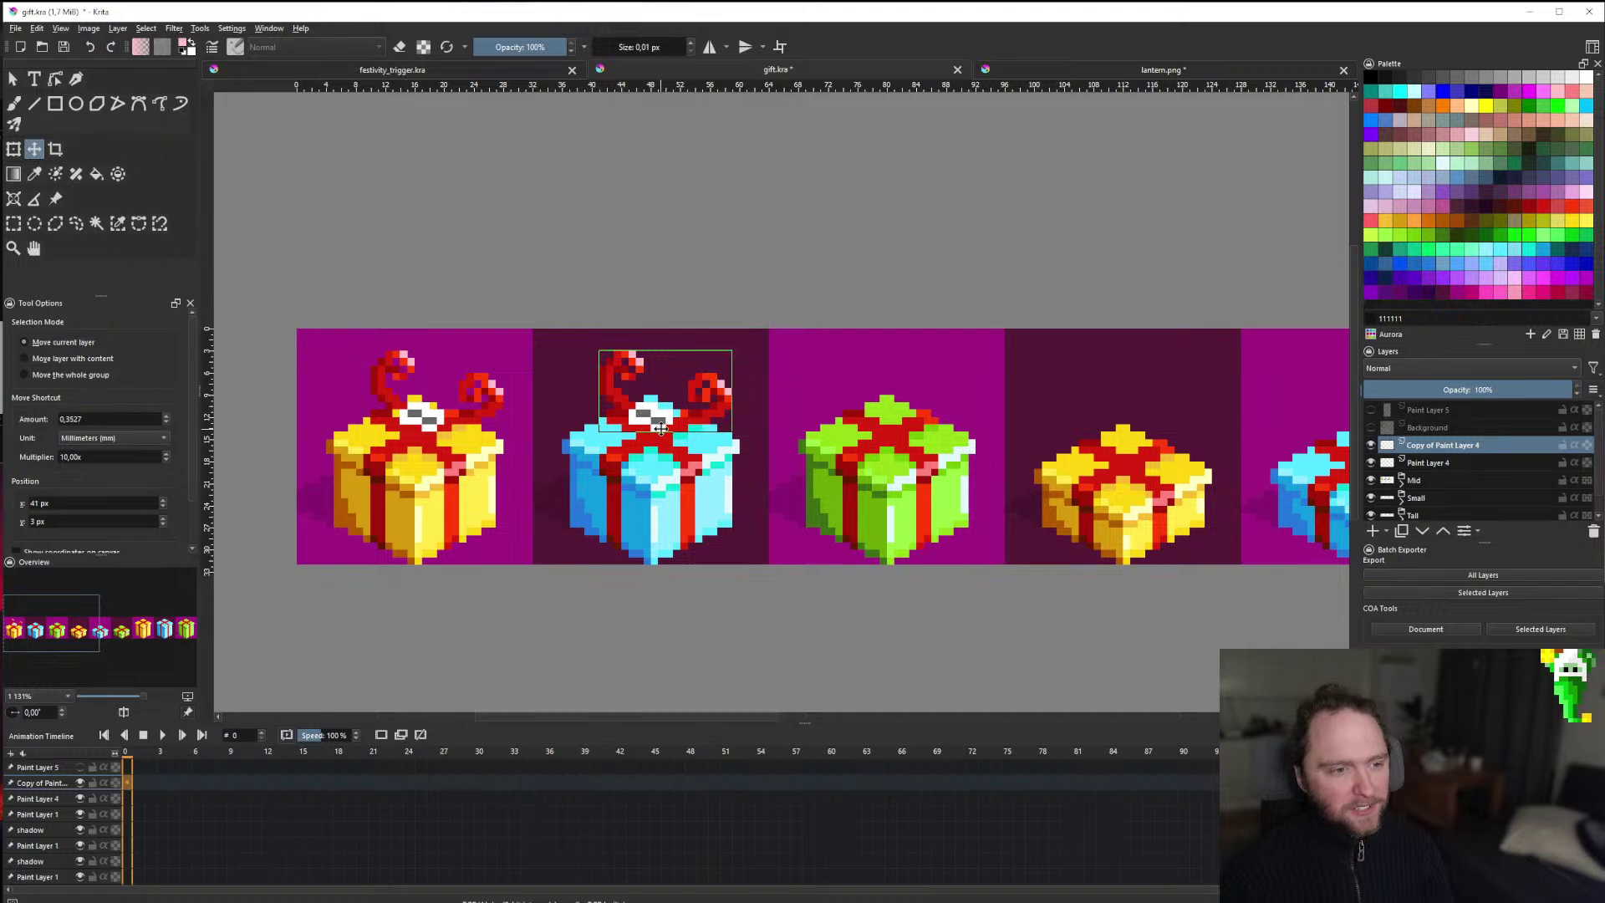
# Nudge the copied bow layer on the blue gift to position 42 px, 3 px.
pyautogui.scroll(-4, 589, 505)
pyautogui.scroll(4, 598, 499)
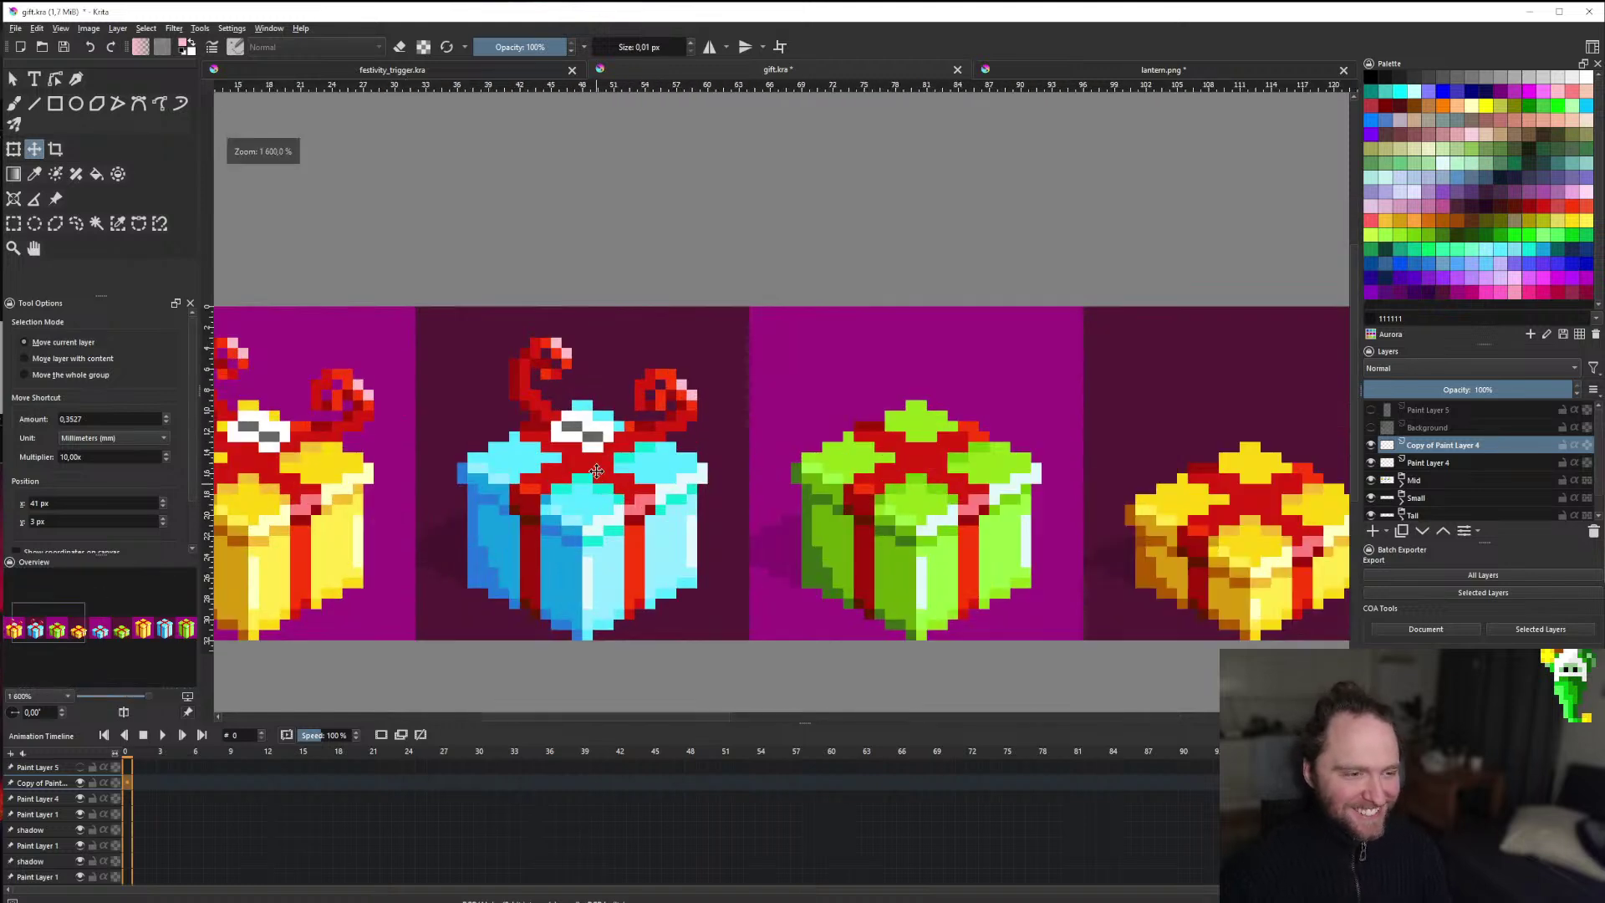
pyautogui.moveTo(596, 448); pyautogui.dragTo(603, 448)
pyautogui.scroll(-4, 566, 499)
pyautogui.scroll(-3, 566, 500)
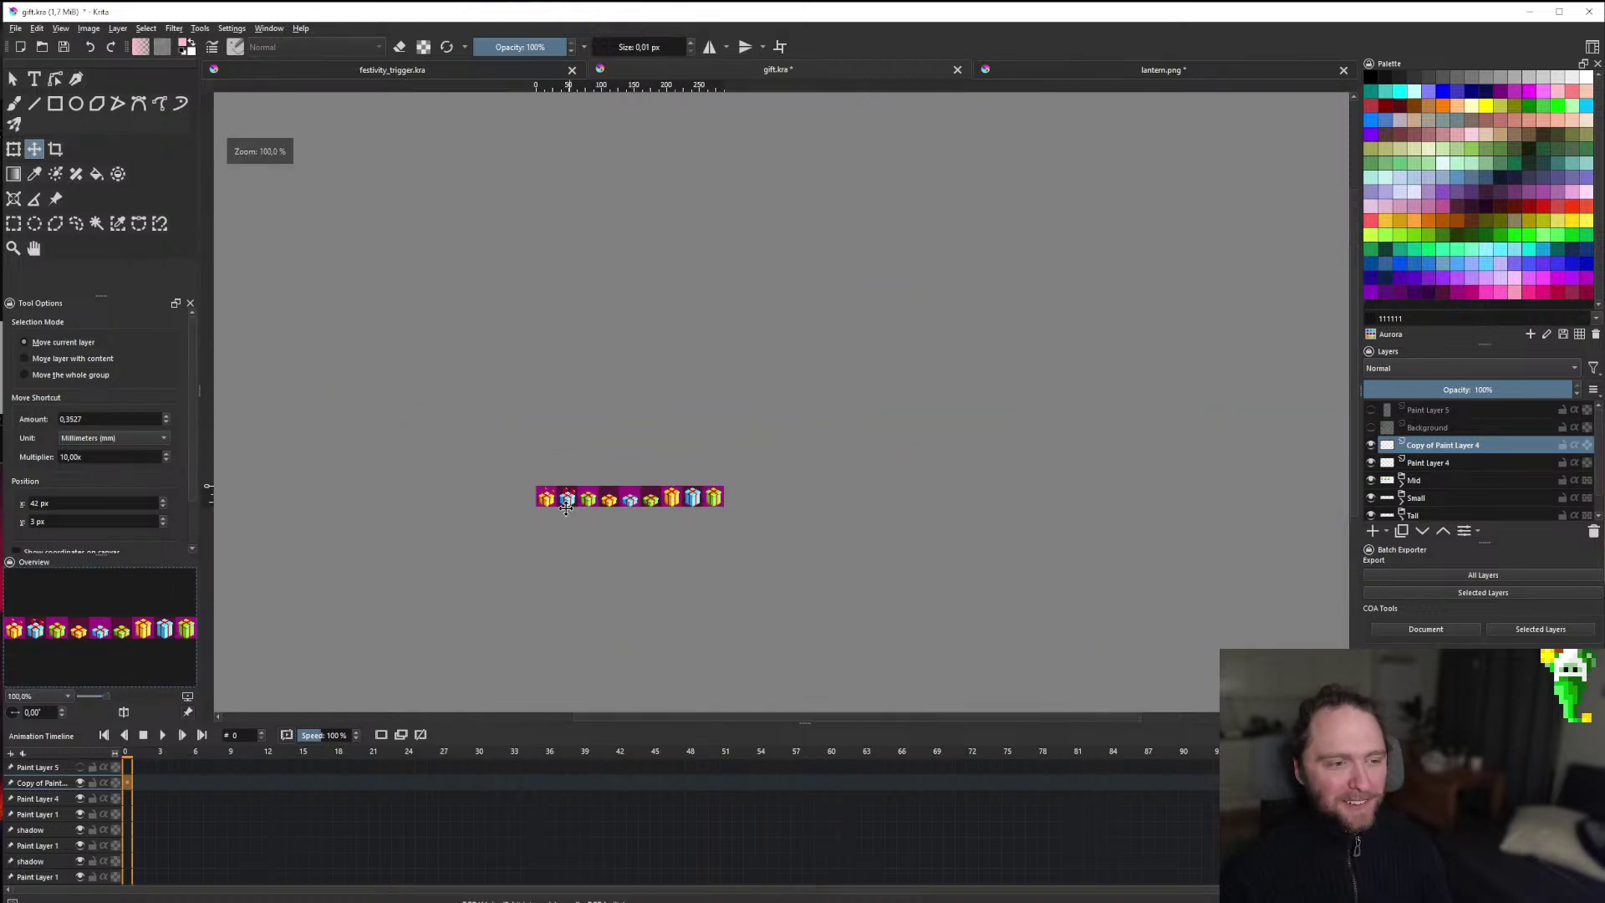
pyautogui.scroll(7, 576, 493)
pyautogui.scroll(-2, 301, 460)
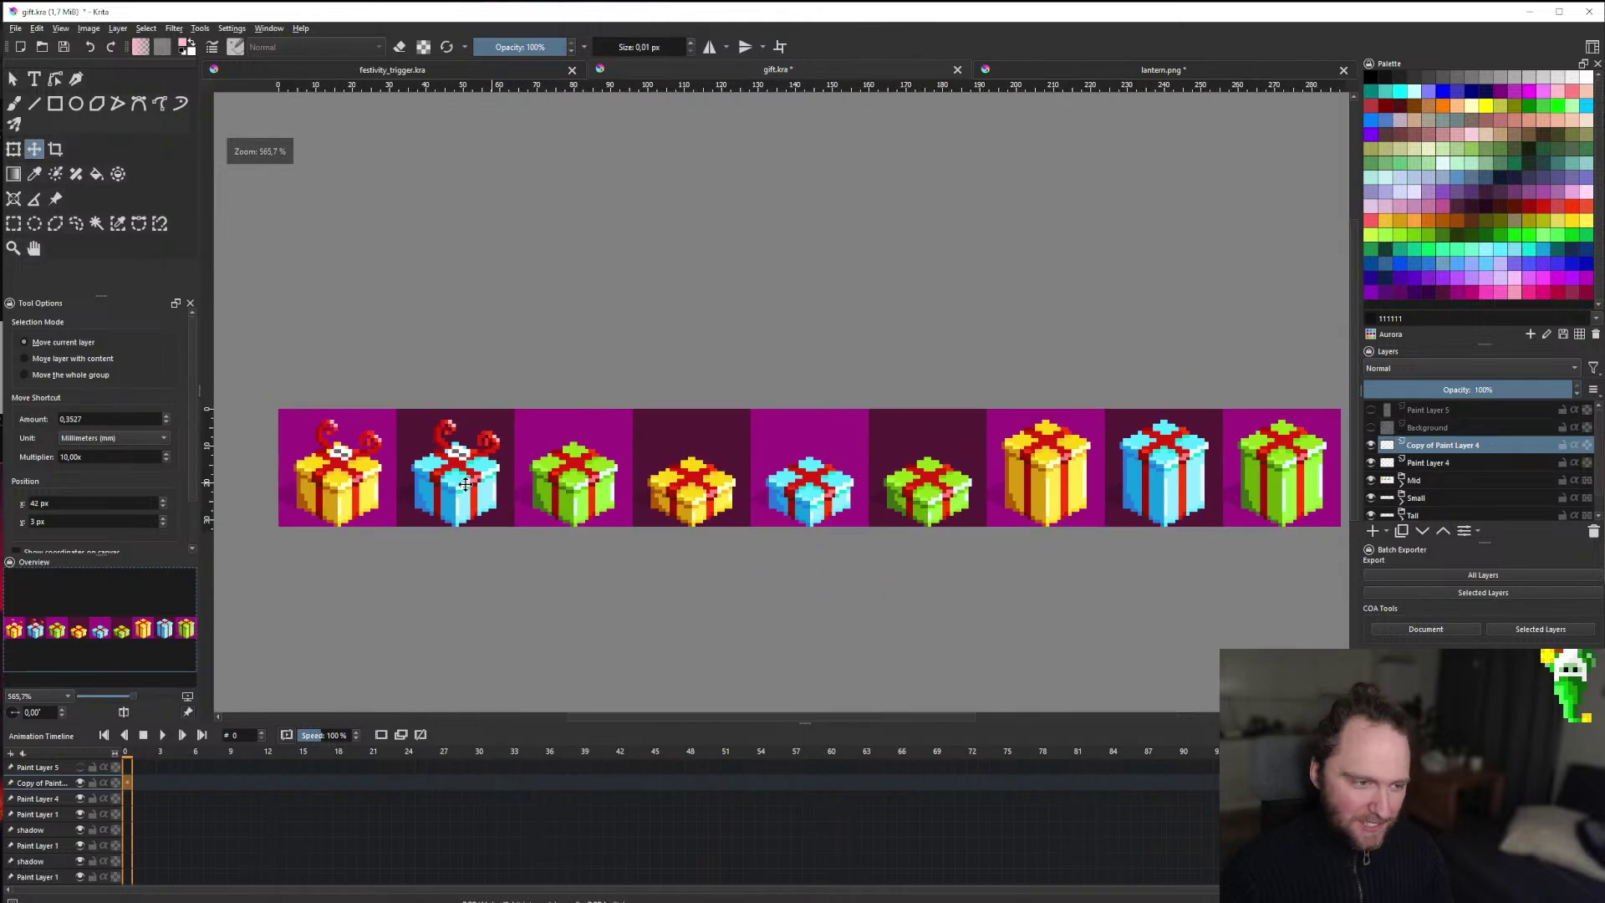
pyautogui.scroll(2, 402, 460)
pyautogui.scroll(-2, 468, 458)
pyautogui.scroll(2, 585, 456)
pyautogui.moveTo(605, 438)
pyautogui.mouseDown()
pyautogui.moveTo(631, 438)
pyautogui.moveTo(603, 433)
pyautogui.mouseUp()
pyautogui.scroll(-5, 602, 469)
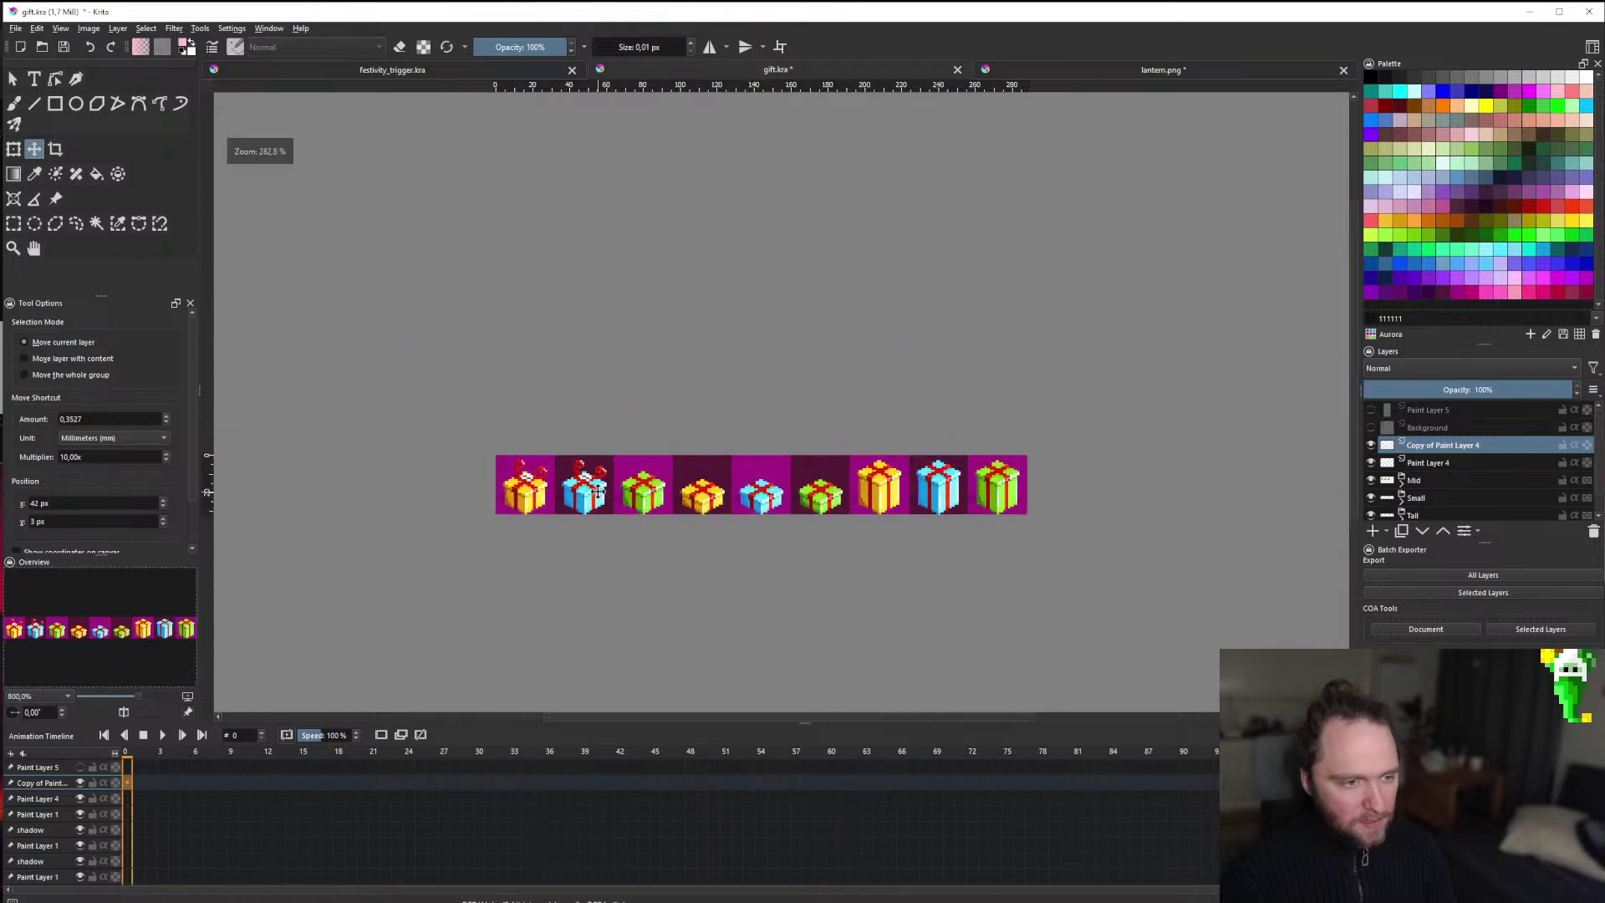
pyautogui.scroll(4, 602, 489)
pyautogui.scroll(-3, 602, 489)
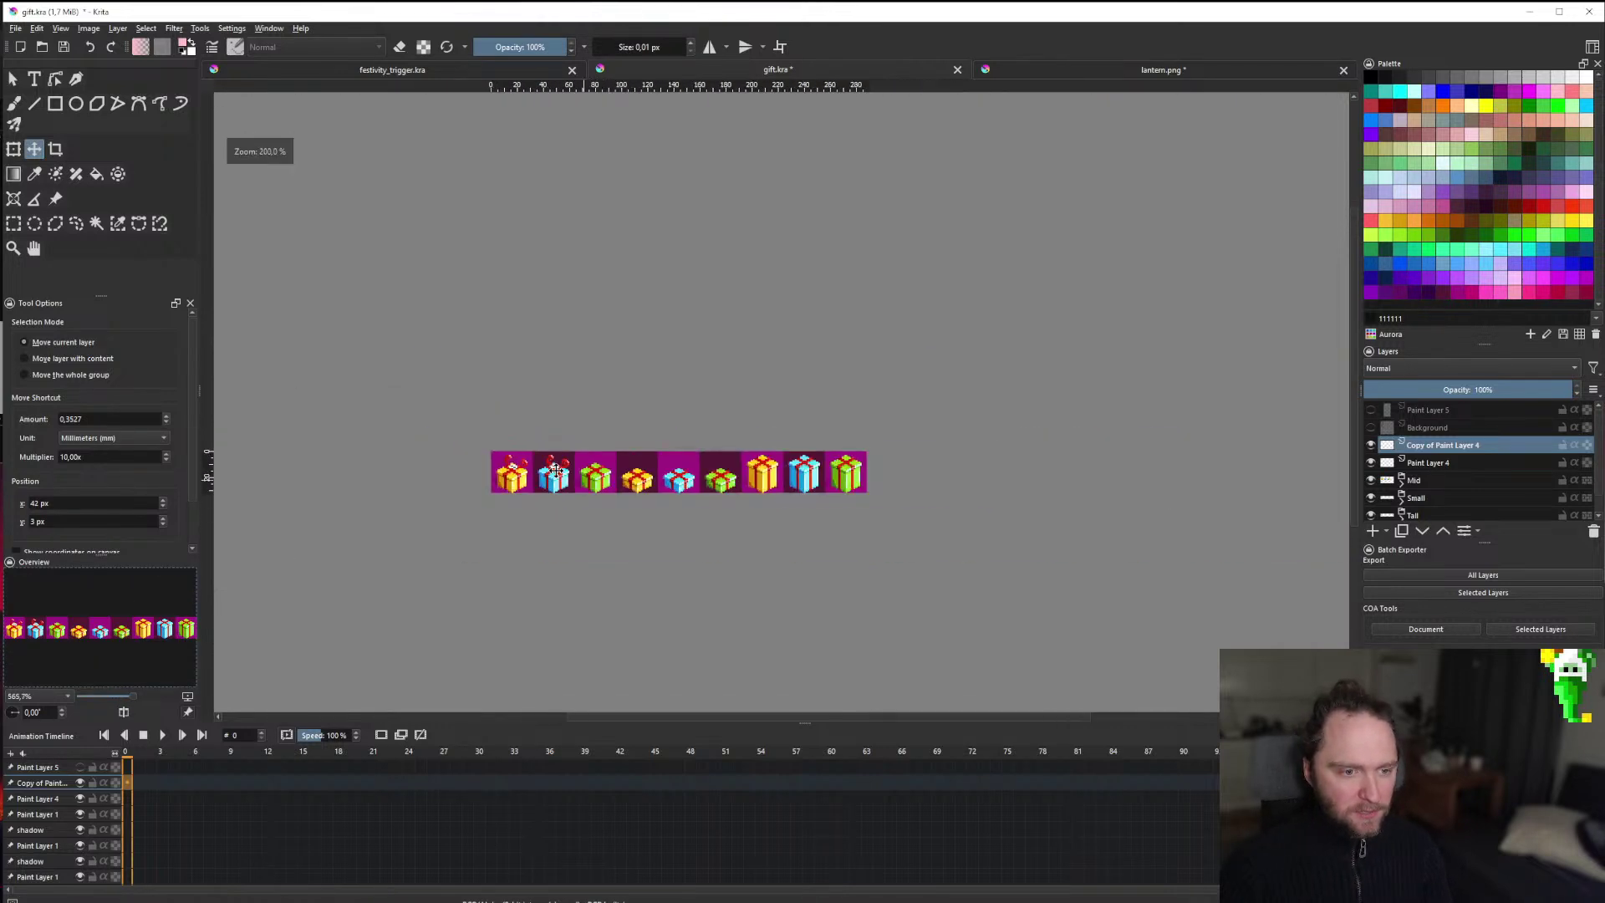
pyautogui.scroll(2, 551, 472)
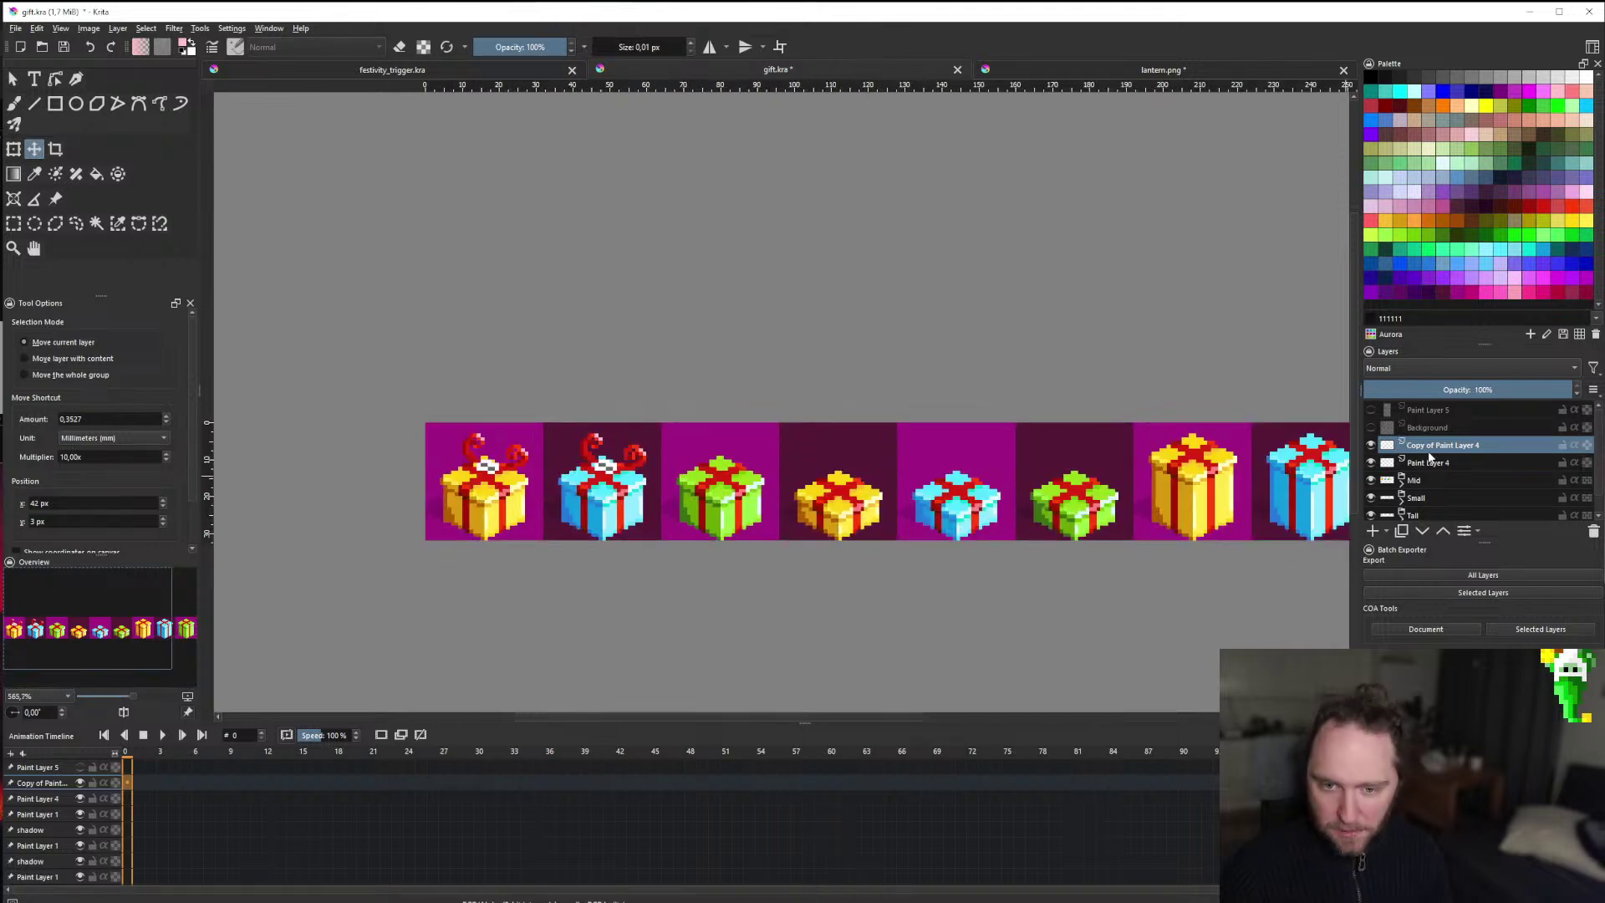
# Create a clone layer of Paint Layer 4 and remove the Copy of Paint Layer 4 layer.
pyautogui.rightClick(1395, 450)
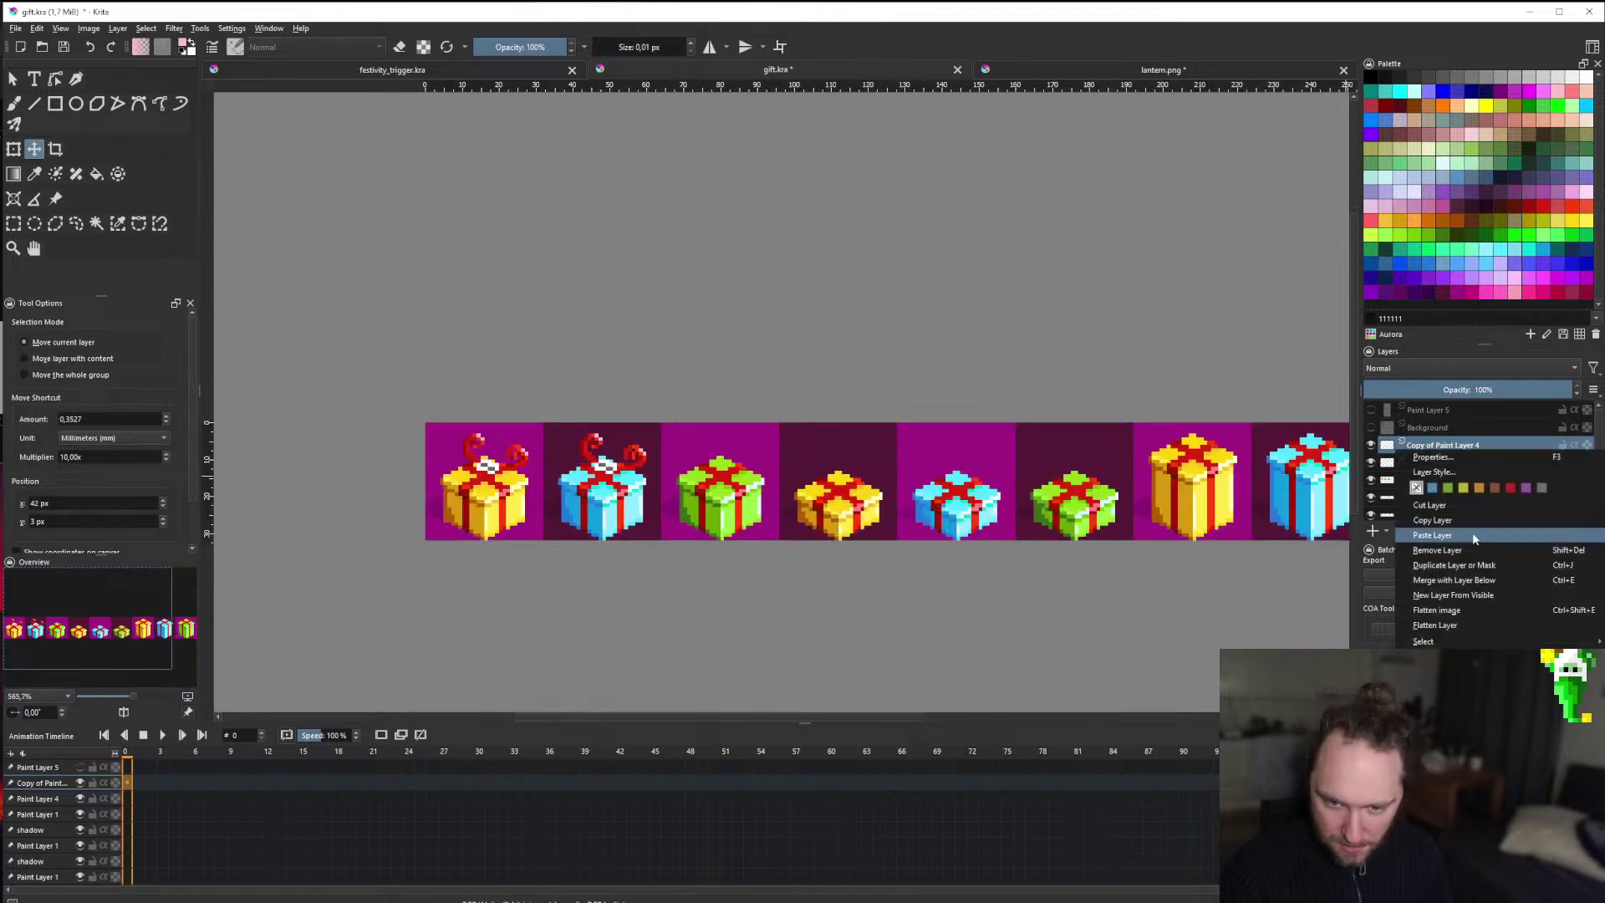
pyautogui.click(1376, 464)
pyautogui.rightClick(1387, 460)
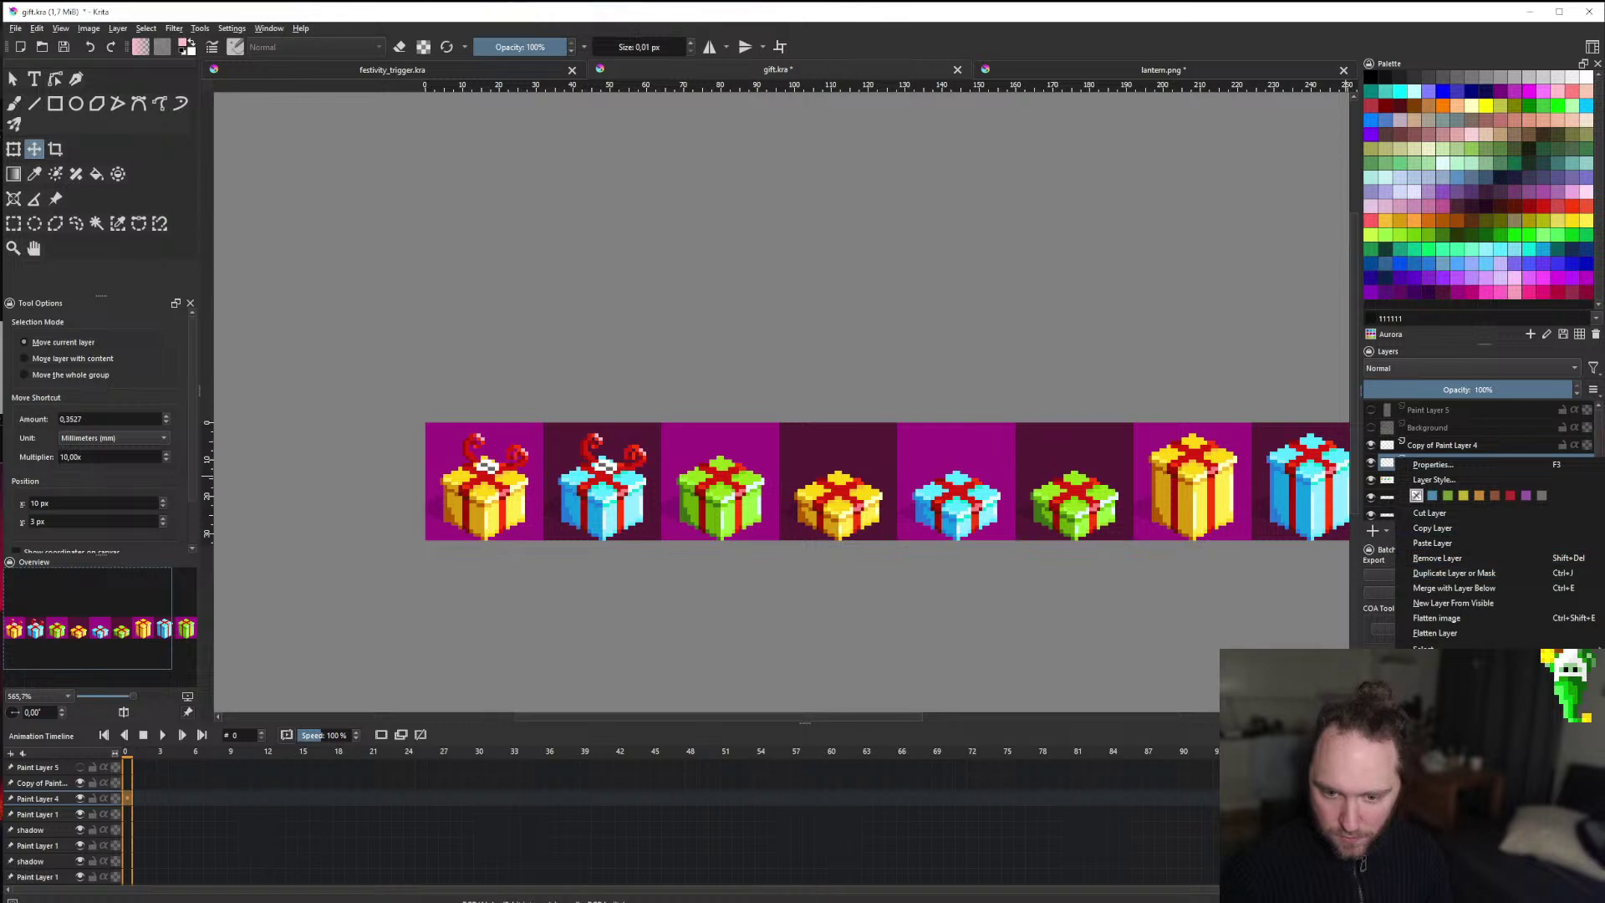
pyautogui.click(1321, 761)
pyautogui.rightClick(1396, 446)
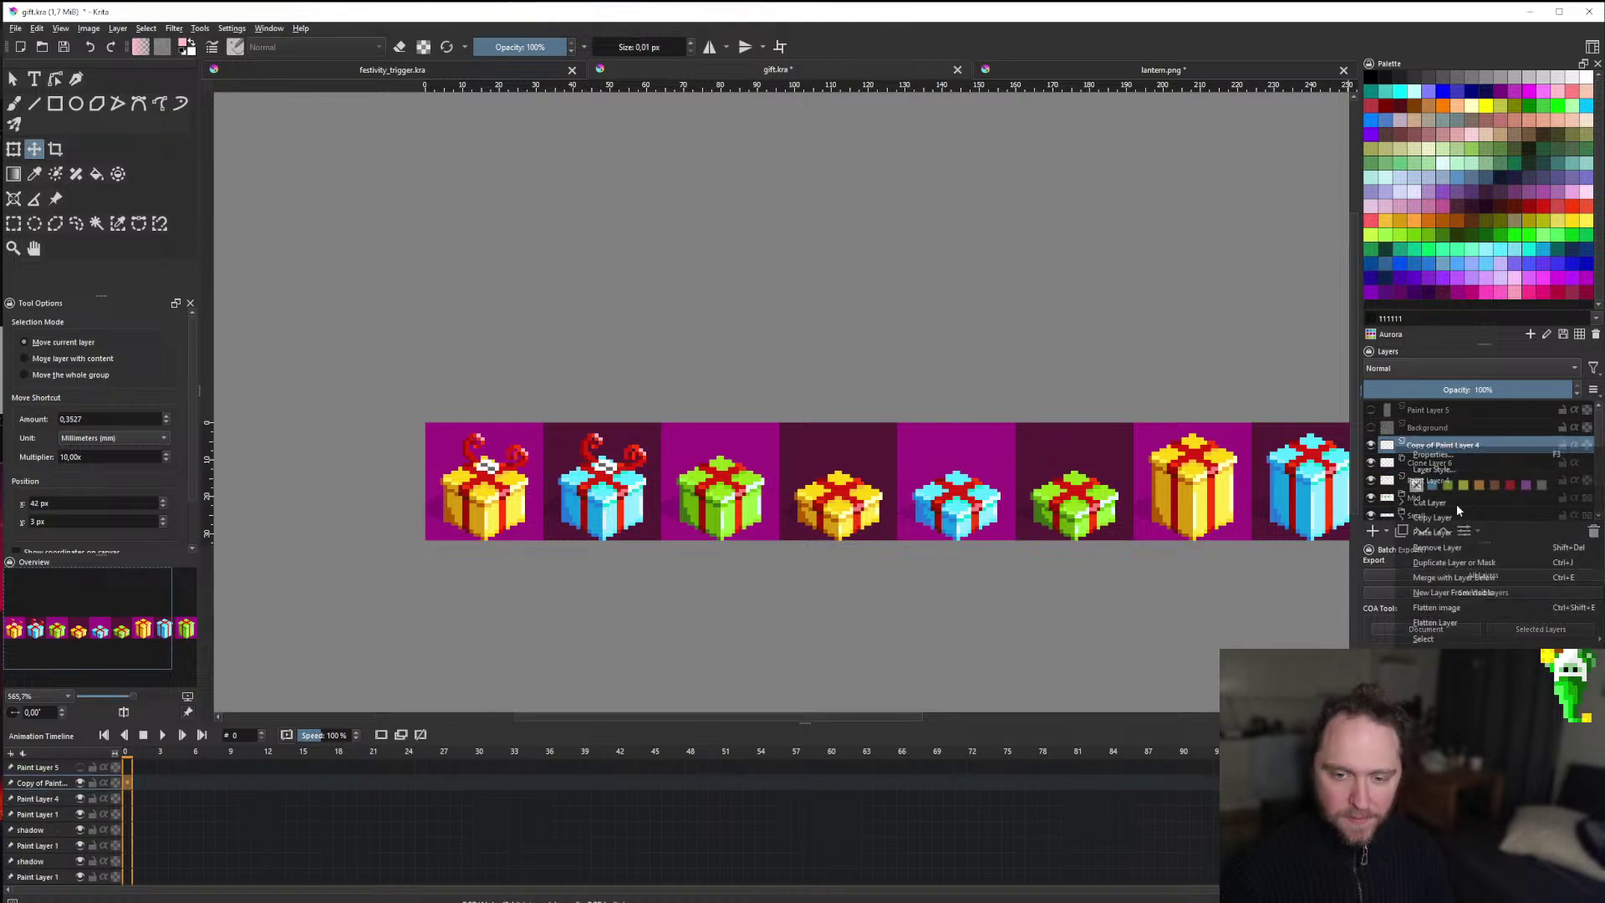
pyautogui.click(1467, 549)
# Move the cloned bow from the yellow gift onto the blue gift, to position 41 px, 5 px.
pyautogui.scroll(2, 458, 474)
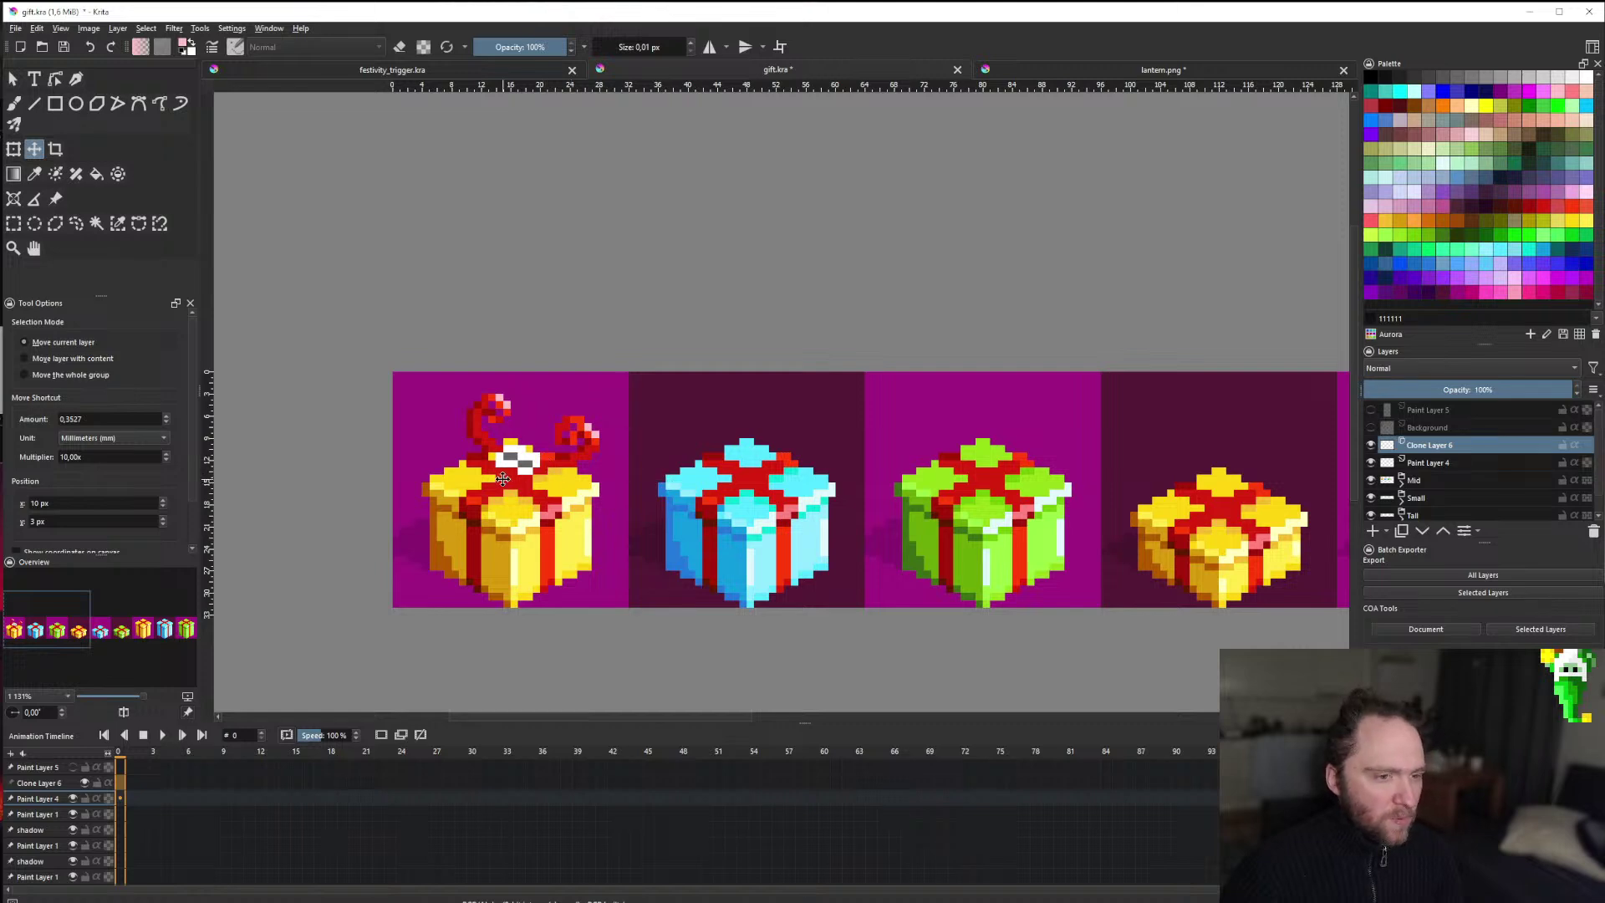
pyautogui.scroll(-2, 500, 485)
pyautogui.scroll(3, 501, 493)
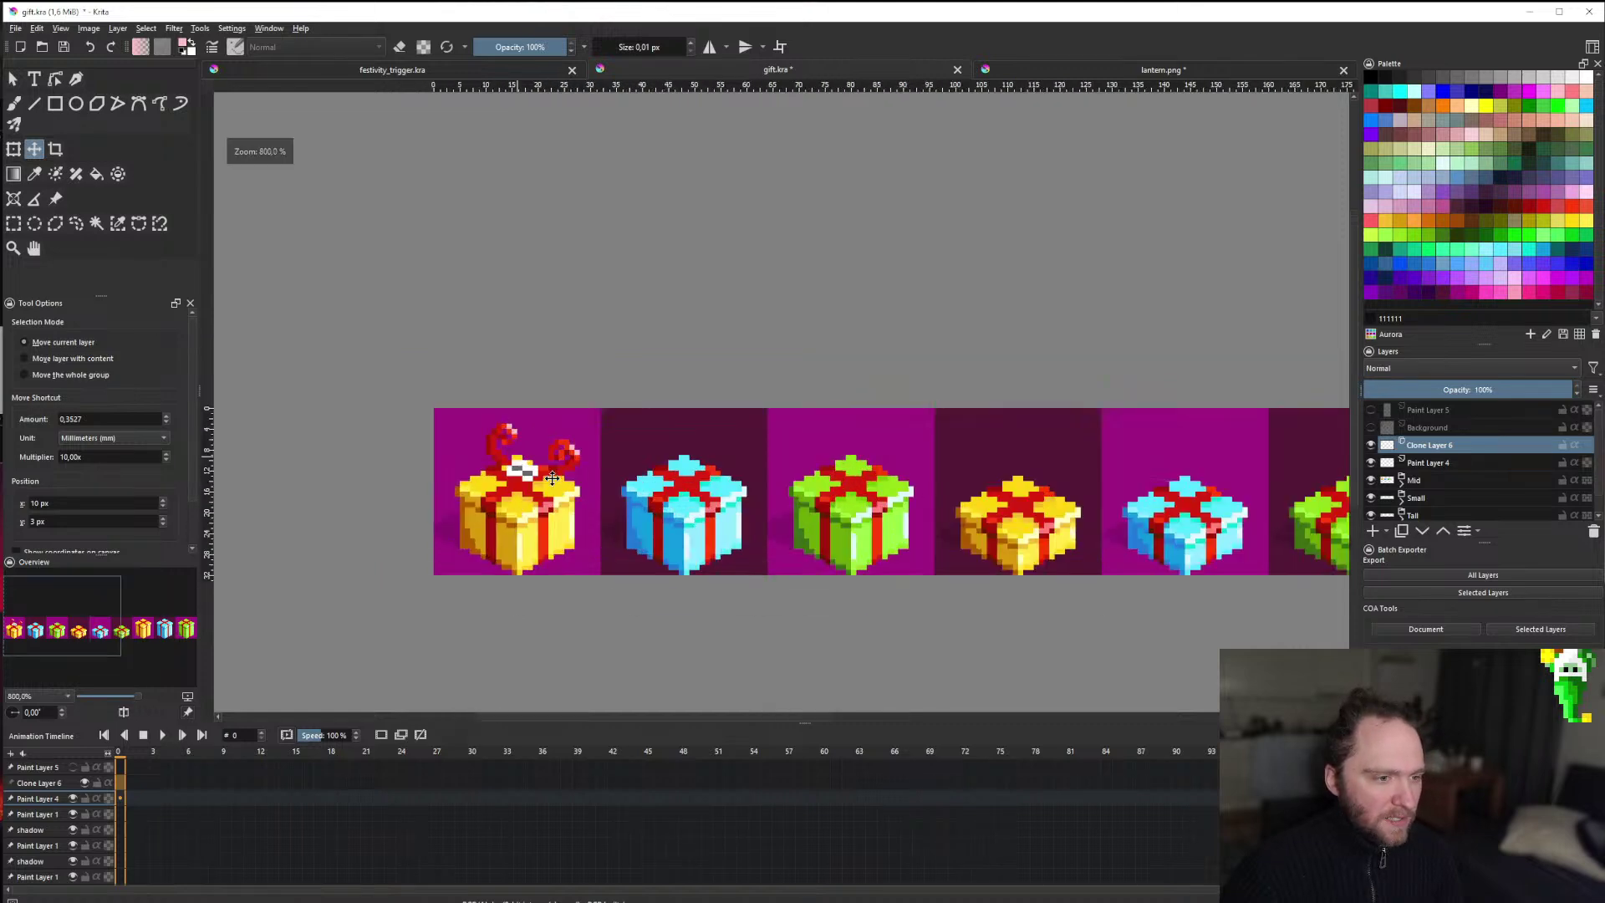
pyautogui.moveTo(505, 515)
pyautogui.mouseDown()
pyautogui.moveTo(835, 531)
pyautogui.moveTo(850, 507)
pyautogui.mouseUp()
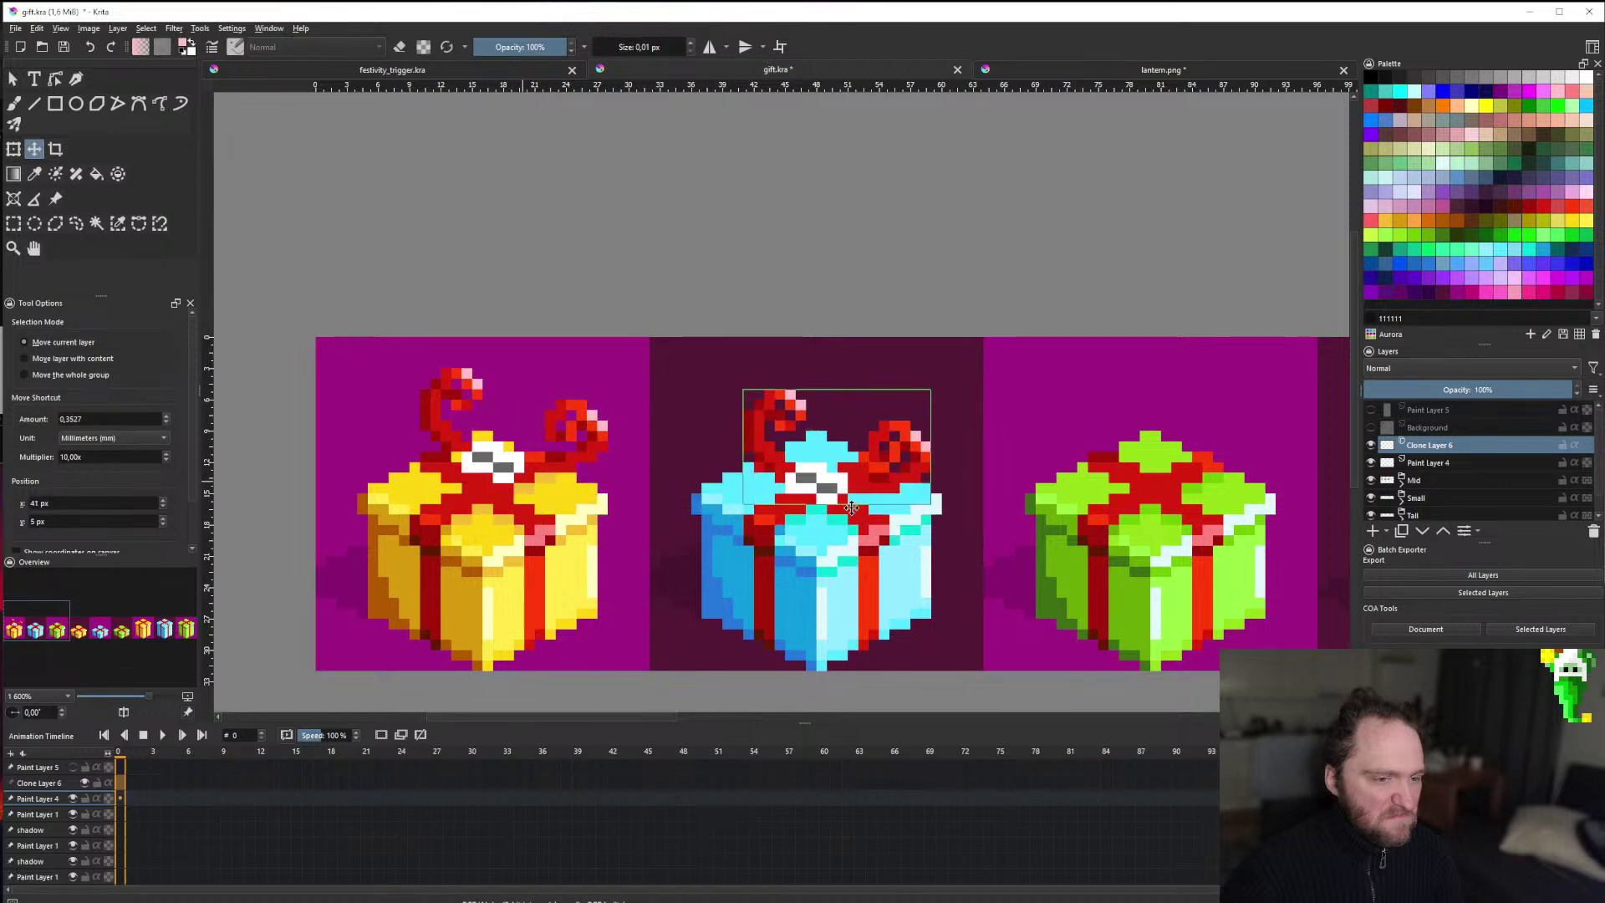
pyautogui.scroll(-4, 851, 507)
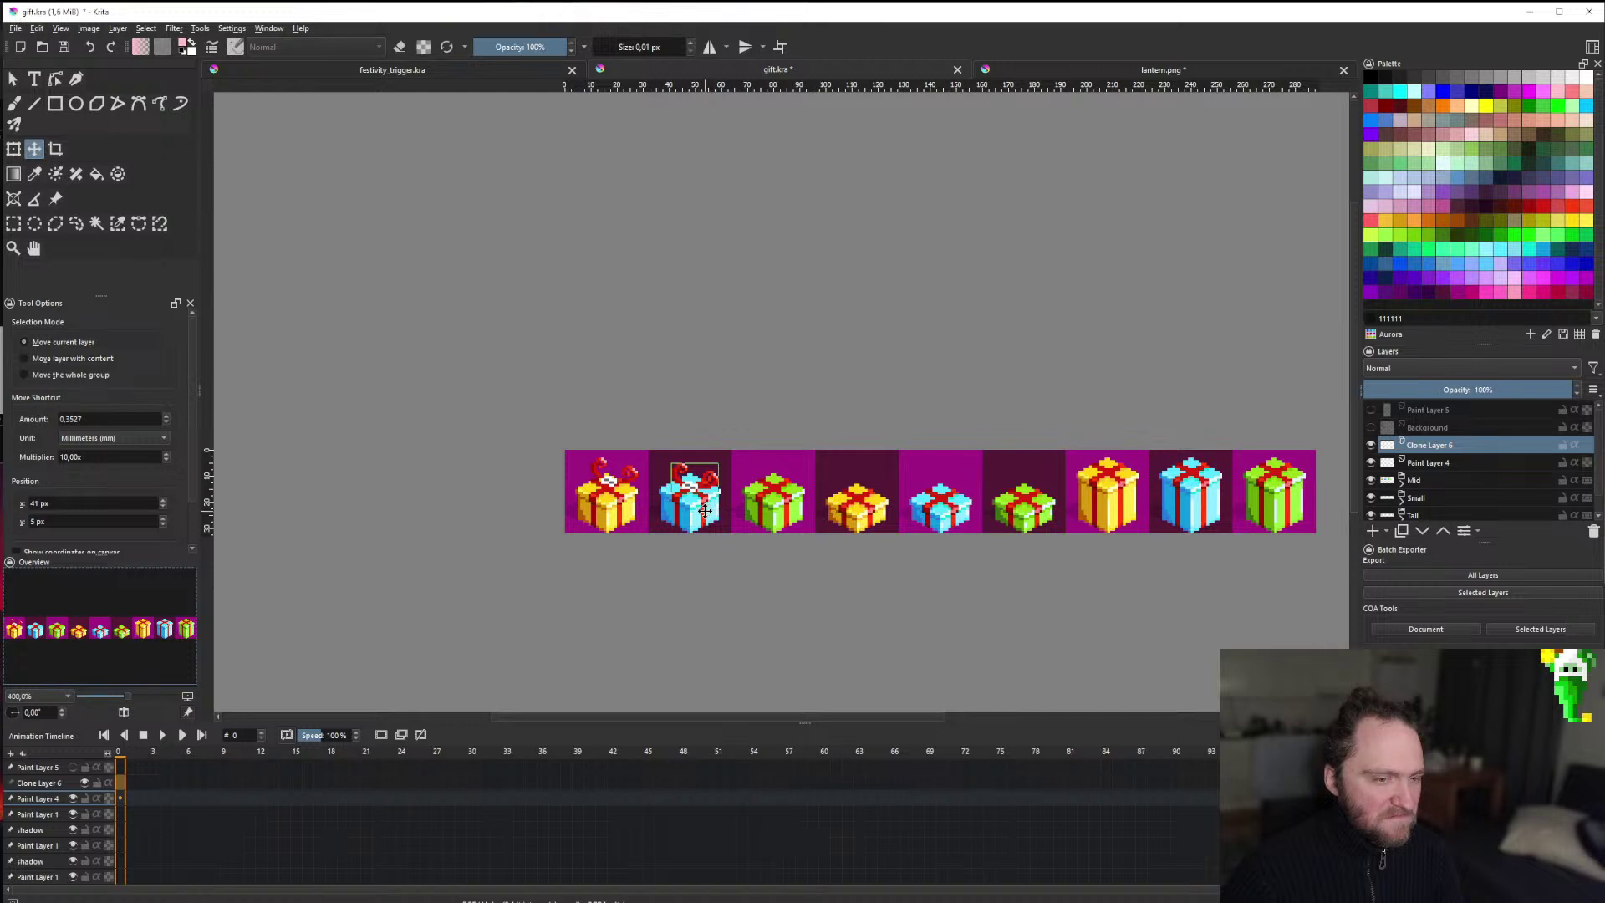
pyautogui.scroll(-2, 698, 501)
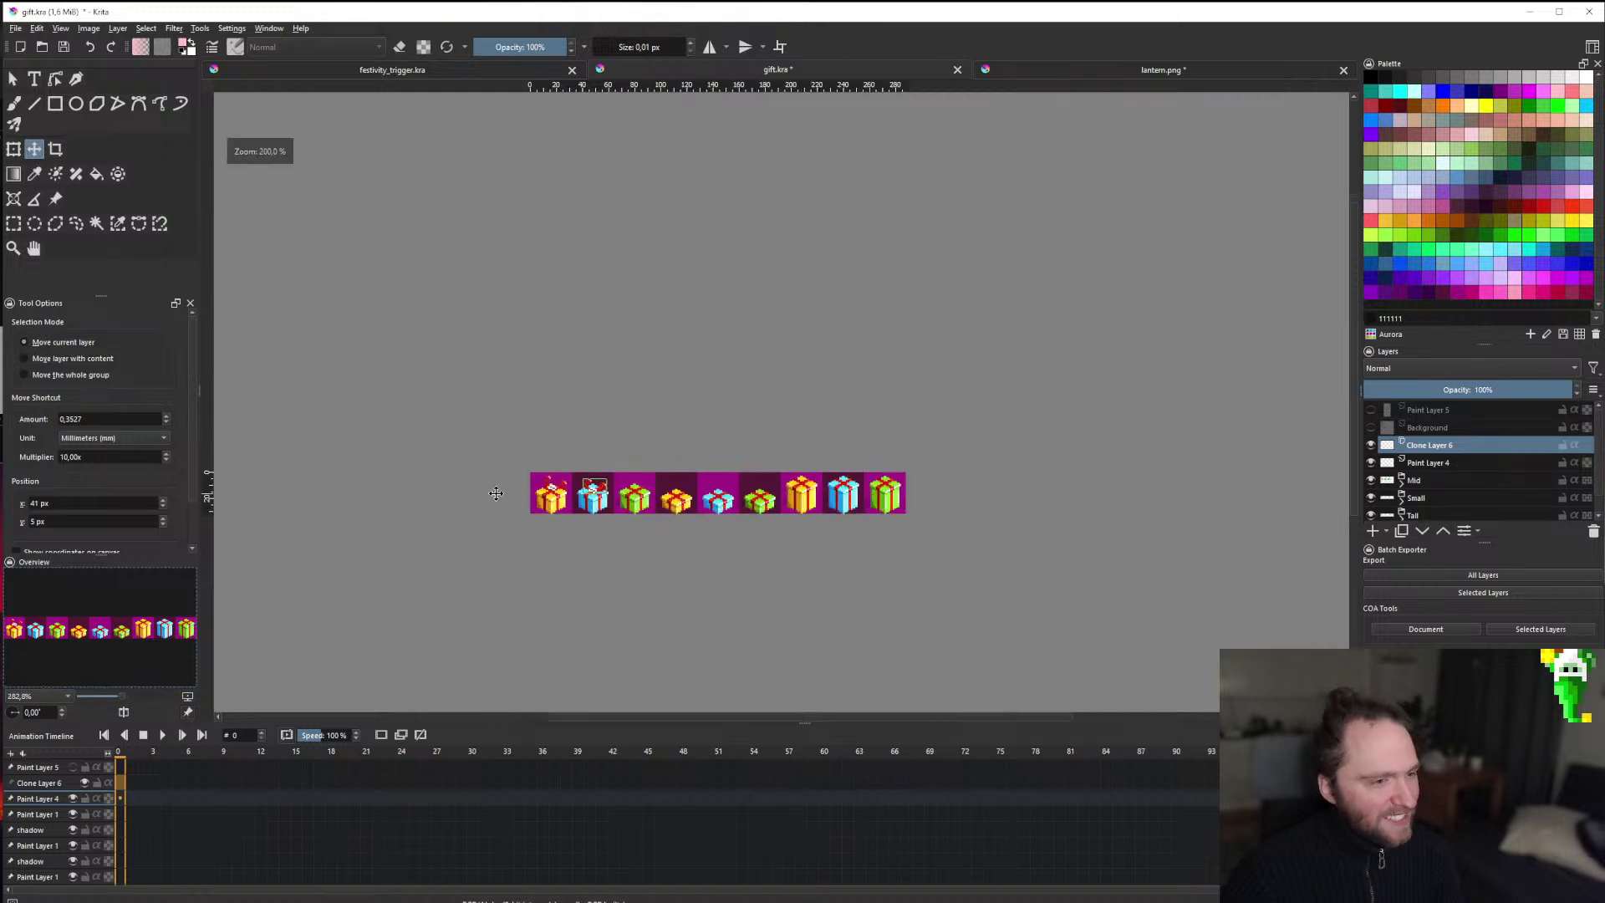
pyautogui.scroll(1, 681, 484)
pyautogui.scroll(2, 673, 479)
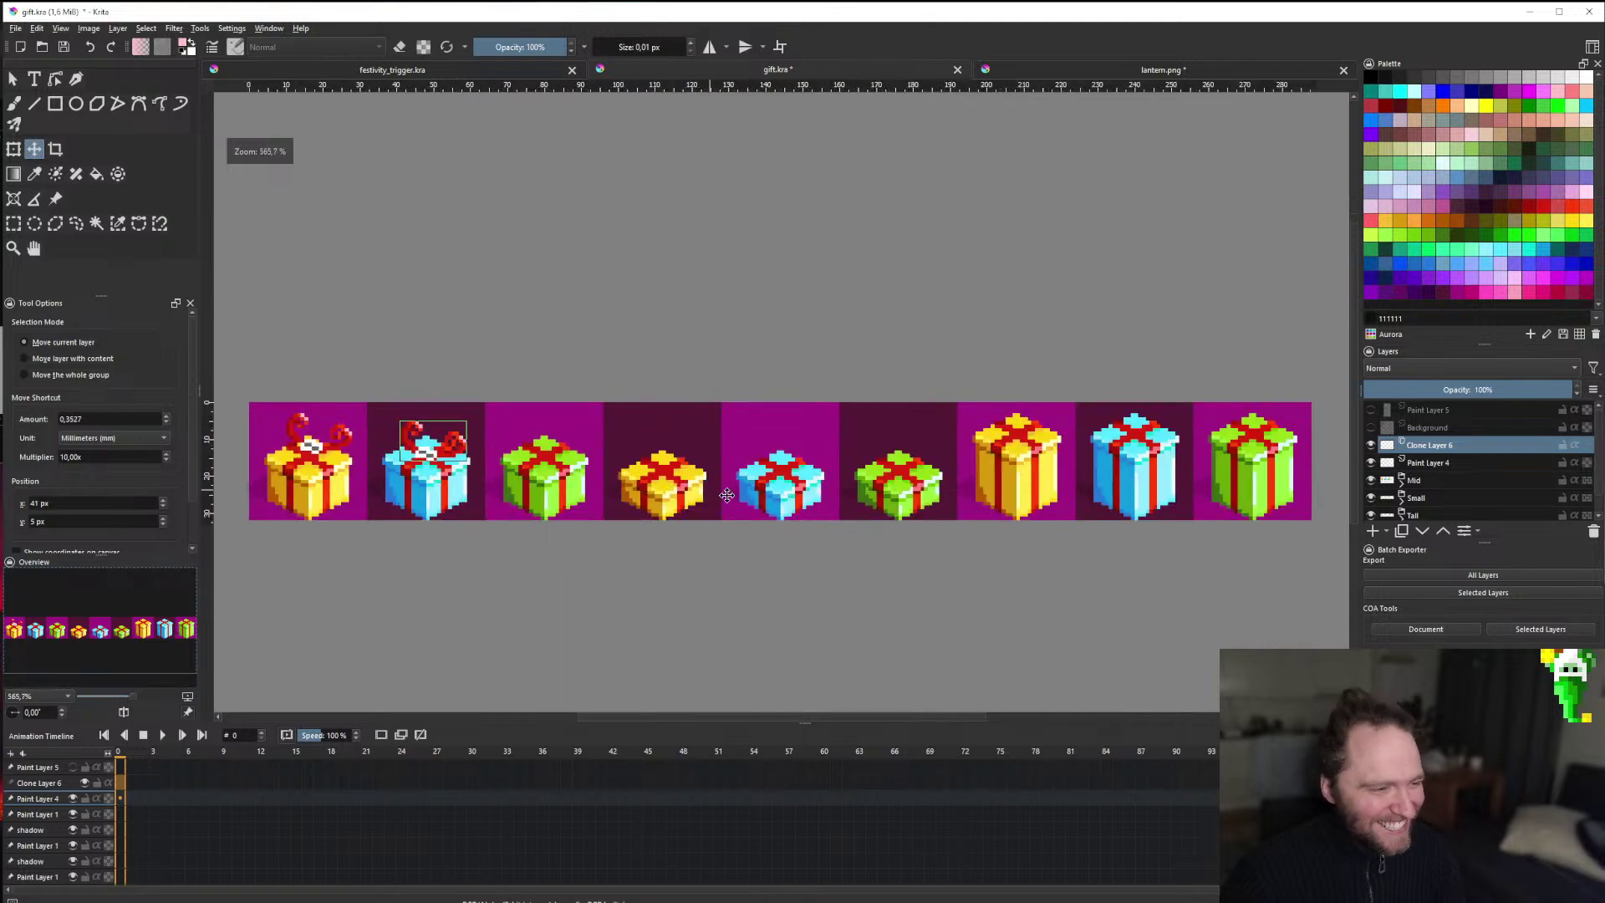
pyautogui.scroll(-3, 635, 477)
pyautogui.scroll(2, 601, 475)
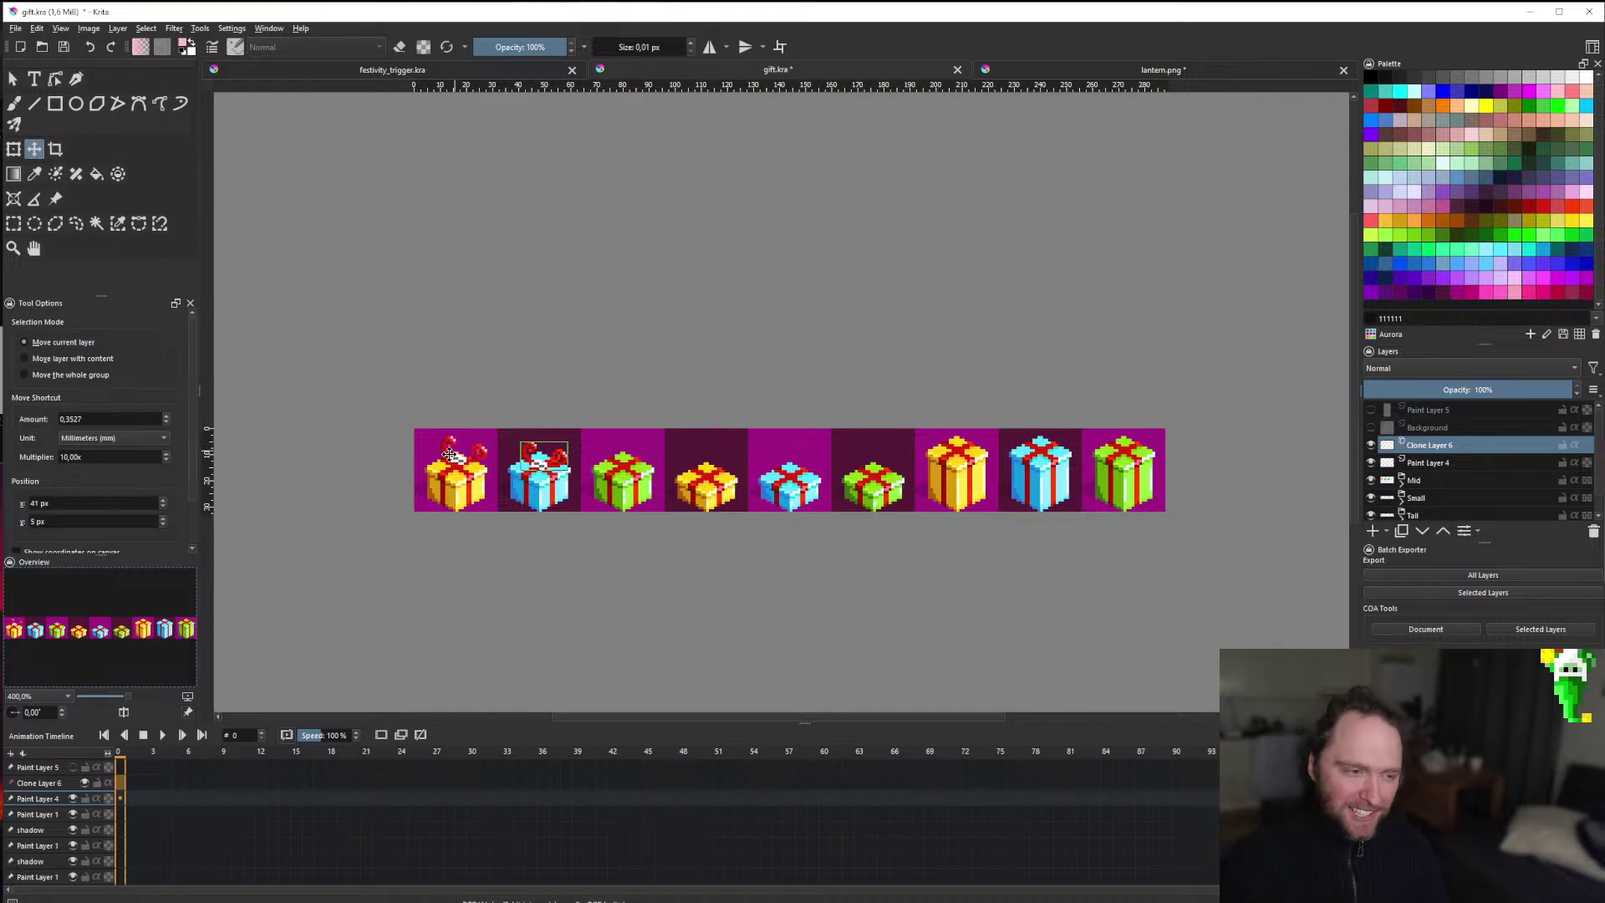
pyautogui.scroll(3, 435, 464)
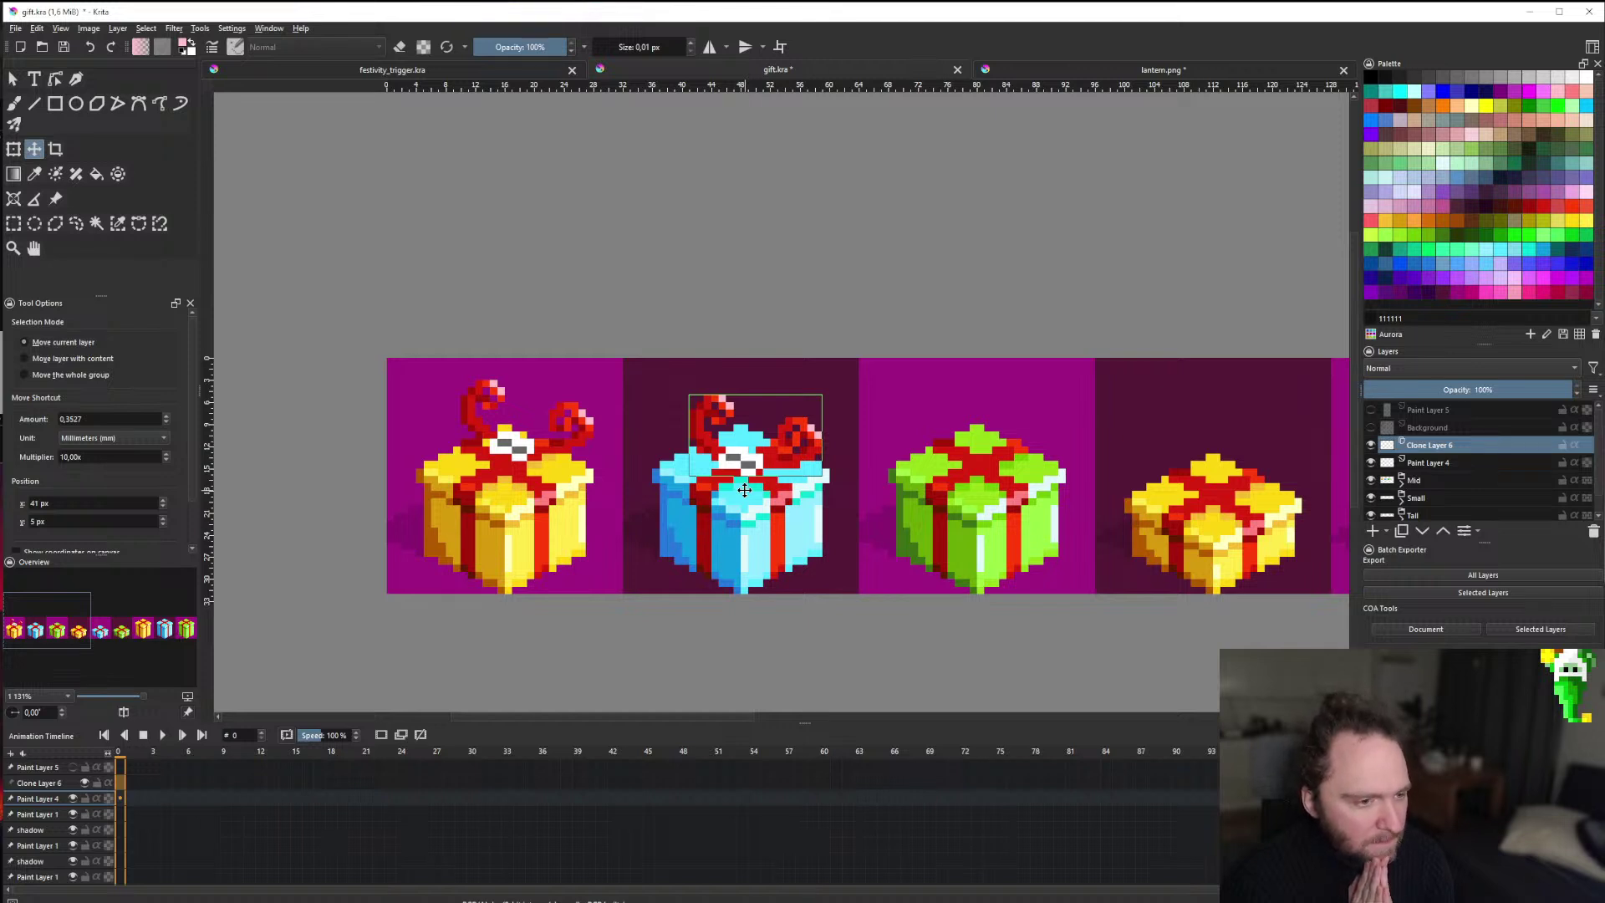
# Nudge the cloned bow on the blue gift to position 42 px, 5 px.
pyautogui.press('Down')
pyautogui.scroll(2, 744, 489)
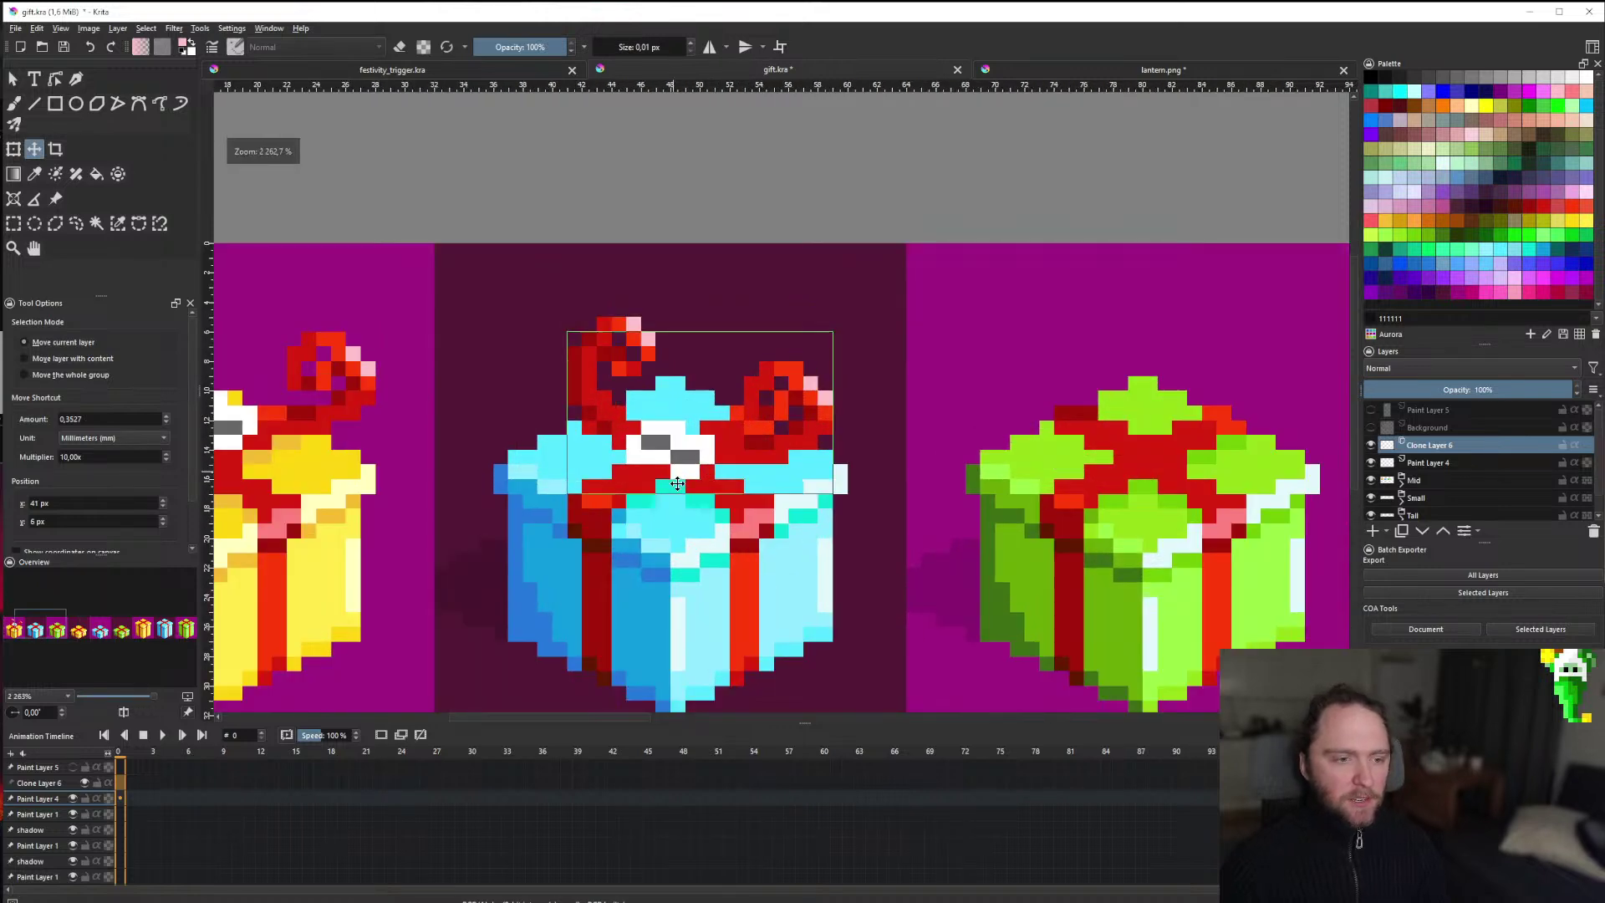
pyautogui.moveTo(678, 483)
pyautogui.mouseDown()
pyautogui.moveTo(699, 439)
pyautogui.moveTo(692, 468)
pyautogui.mouseUp()
pyautogui.scroll(-5, 577, 494)
pyautogui.scroll(4, 574, 502)
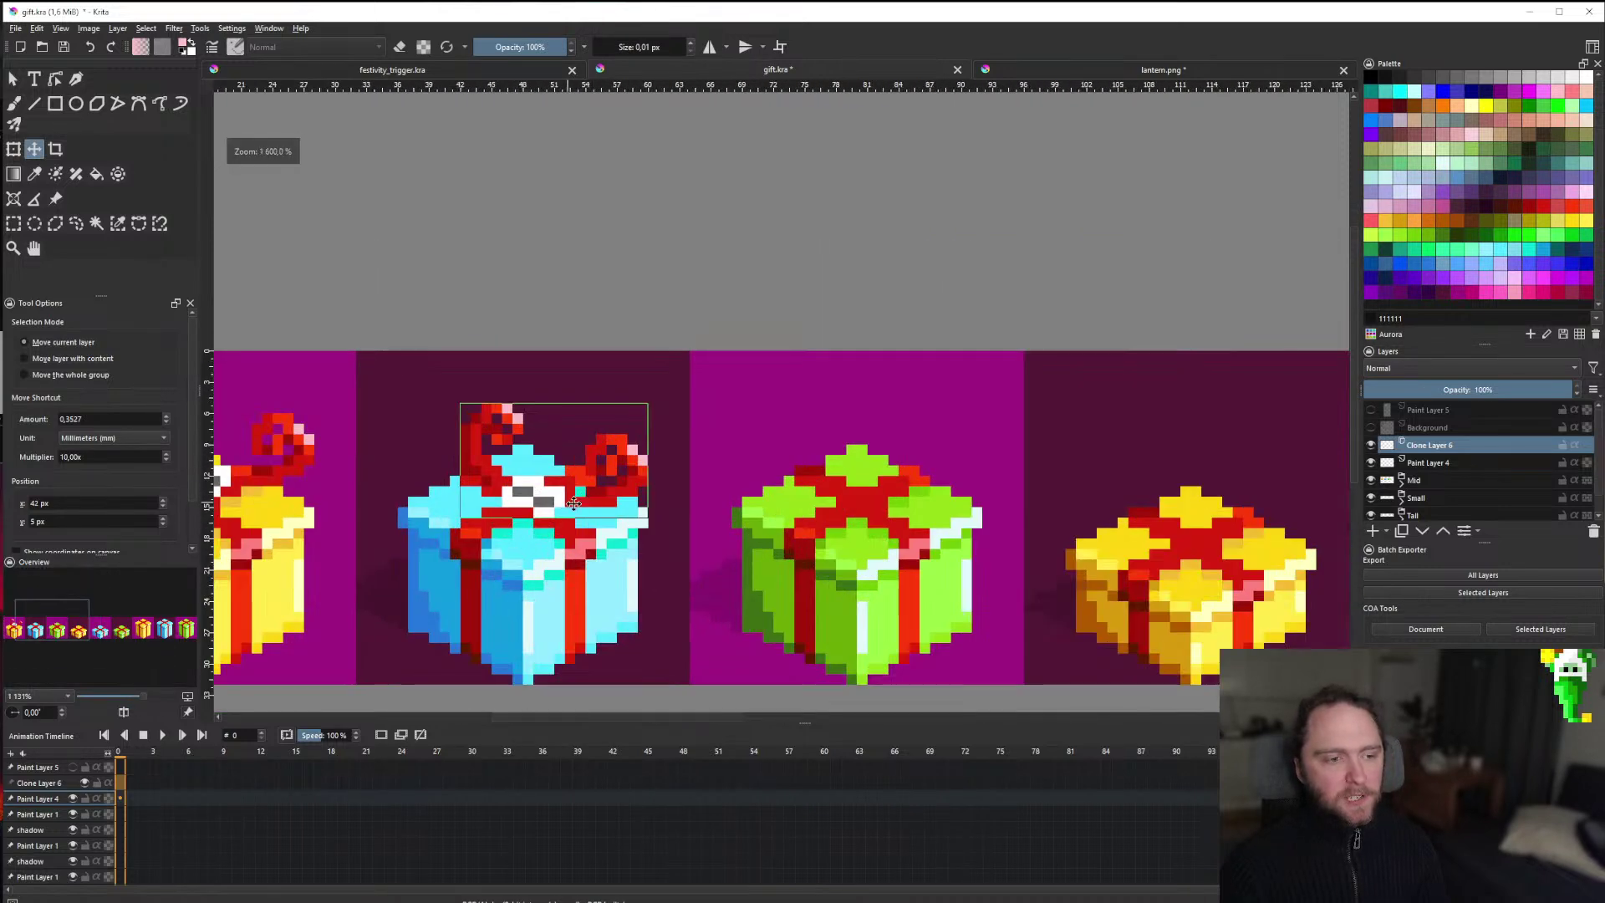
# Try the cloned bow on the green medium gift at position 73 px, 2 px.
pyautogui.moveTo(574, 502); pyautogui.dragTo(916, 506)
pyautogui.scroll(-4, 917, 478)
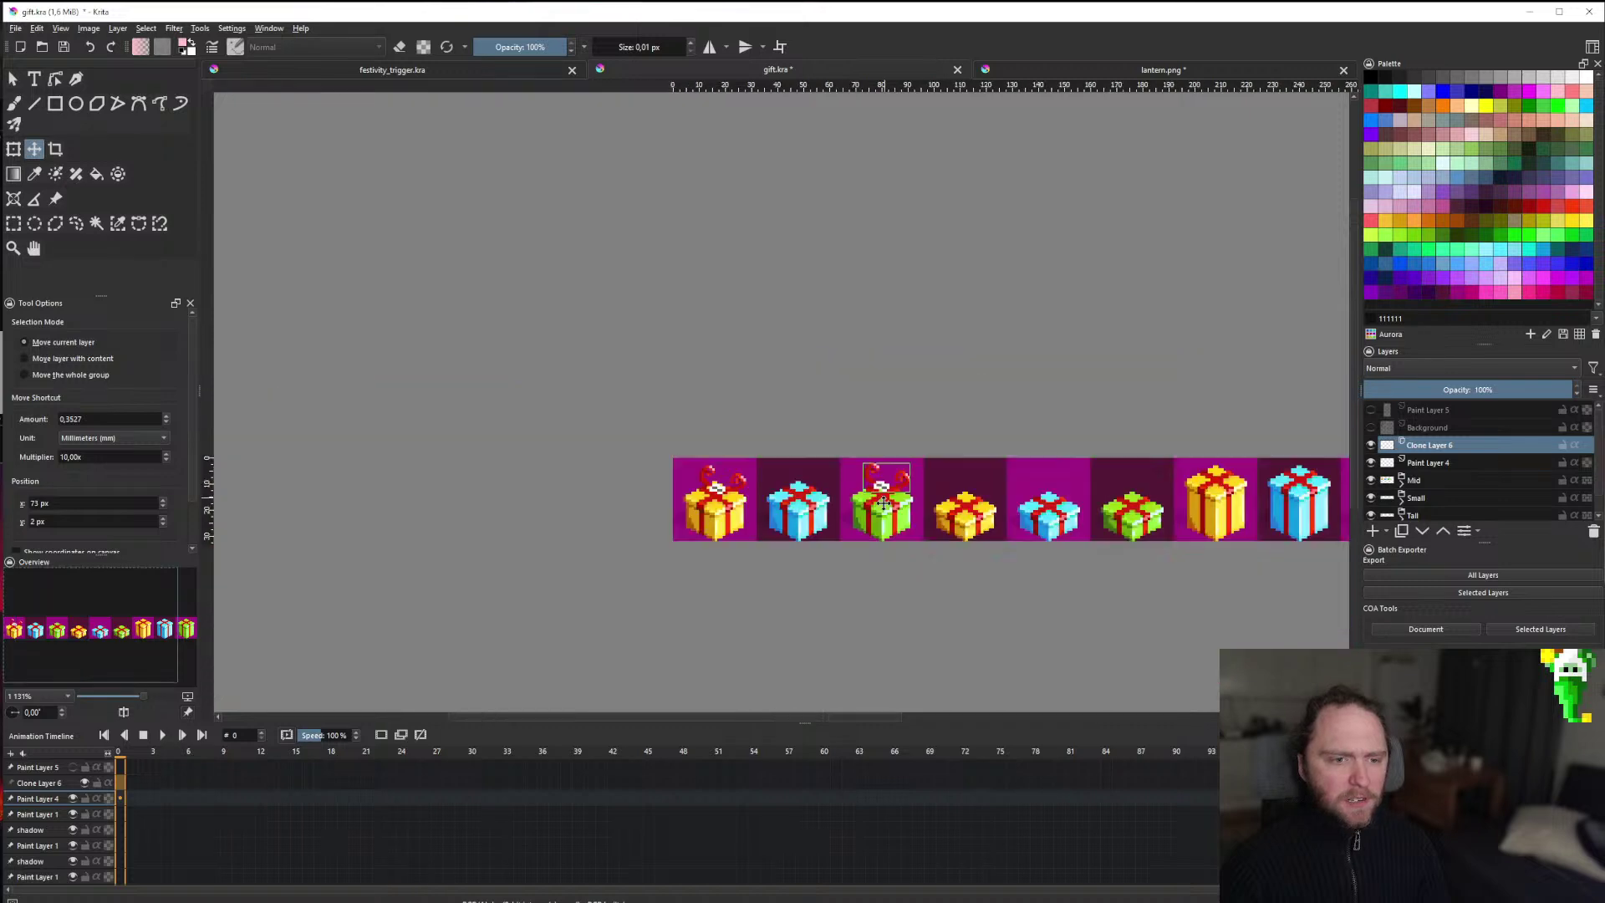
pyautogui.scroll(3, 836, 460)
# Move the cloned bow back onto the blue gift and raise it to position 41 px, 3 px.
pyautogui.moveTo(840, 455); pyautogui.dragTo(635, 479)
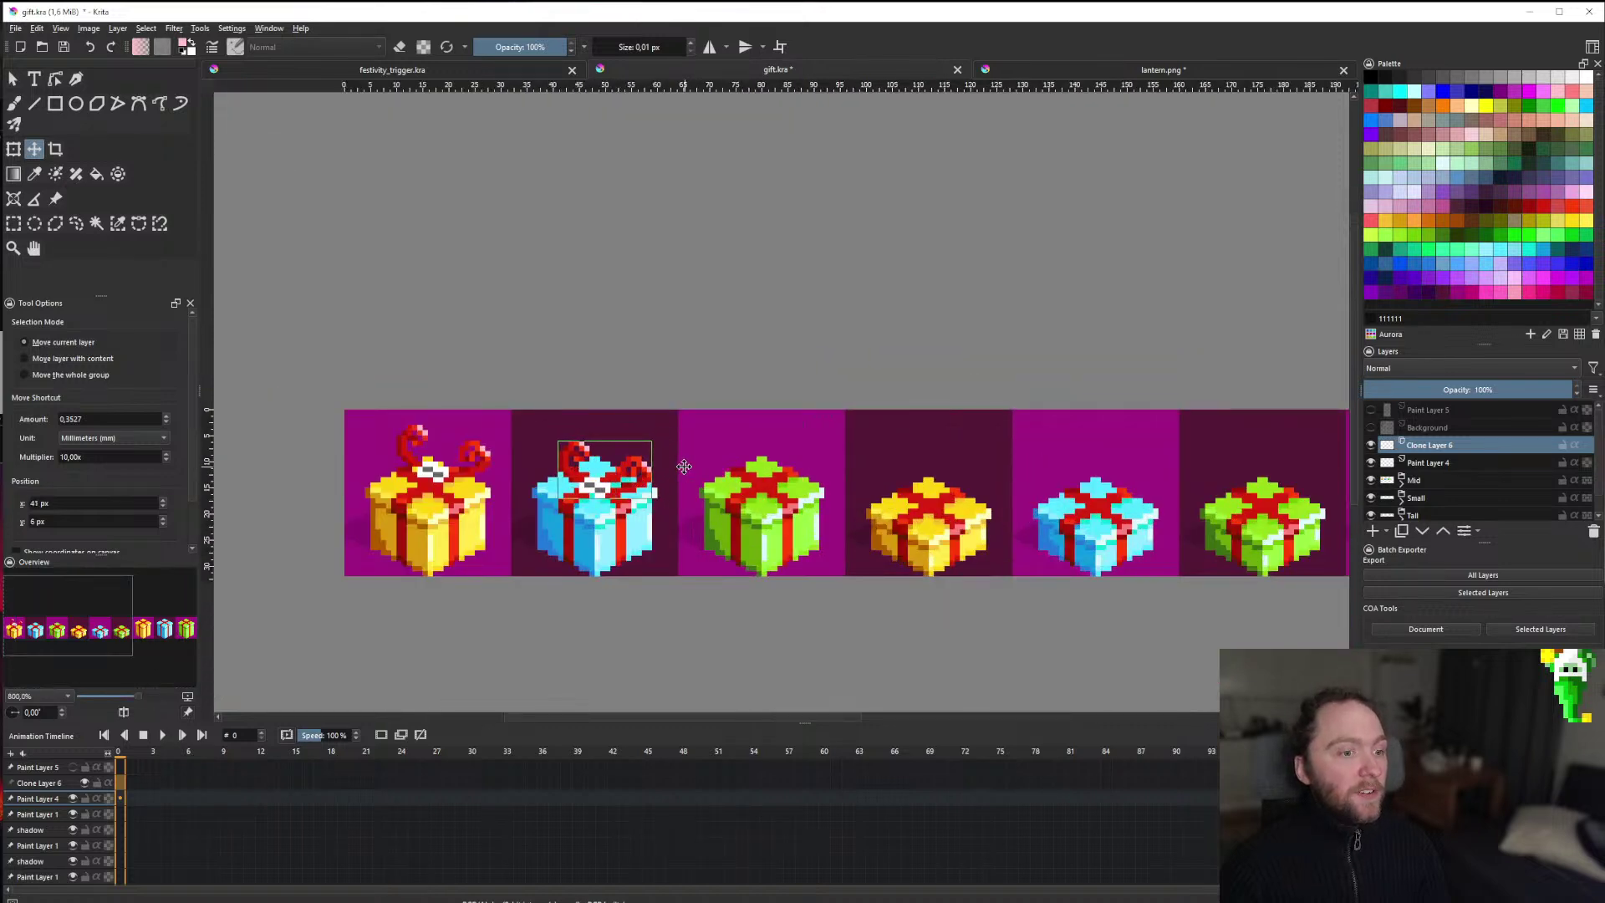
pyautogui.press('Up')
pyautogui.press('Up')
pyautogui.press('Up')
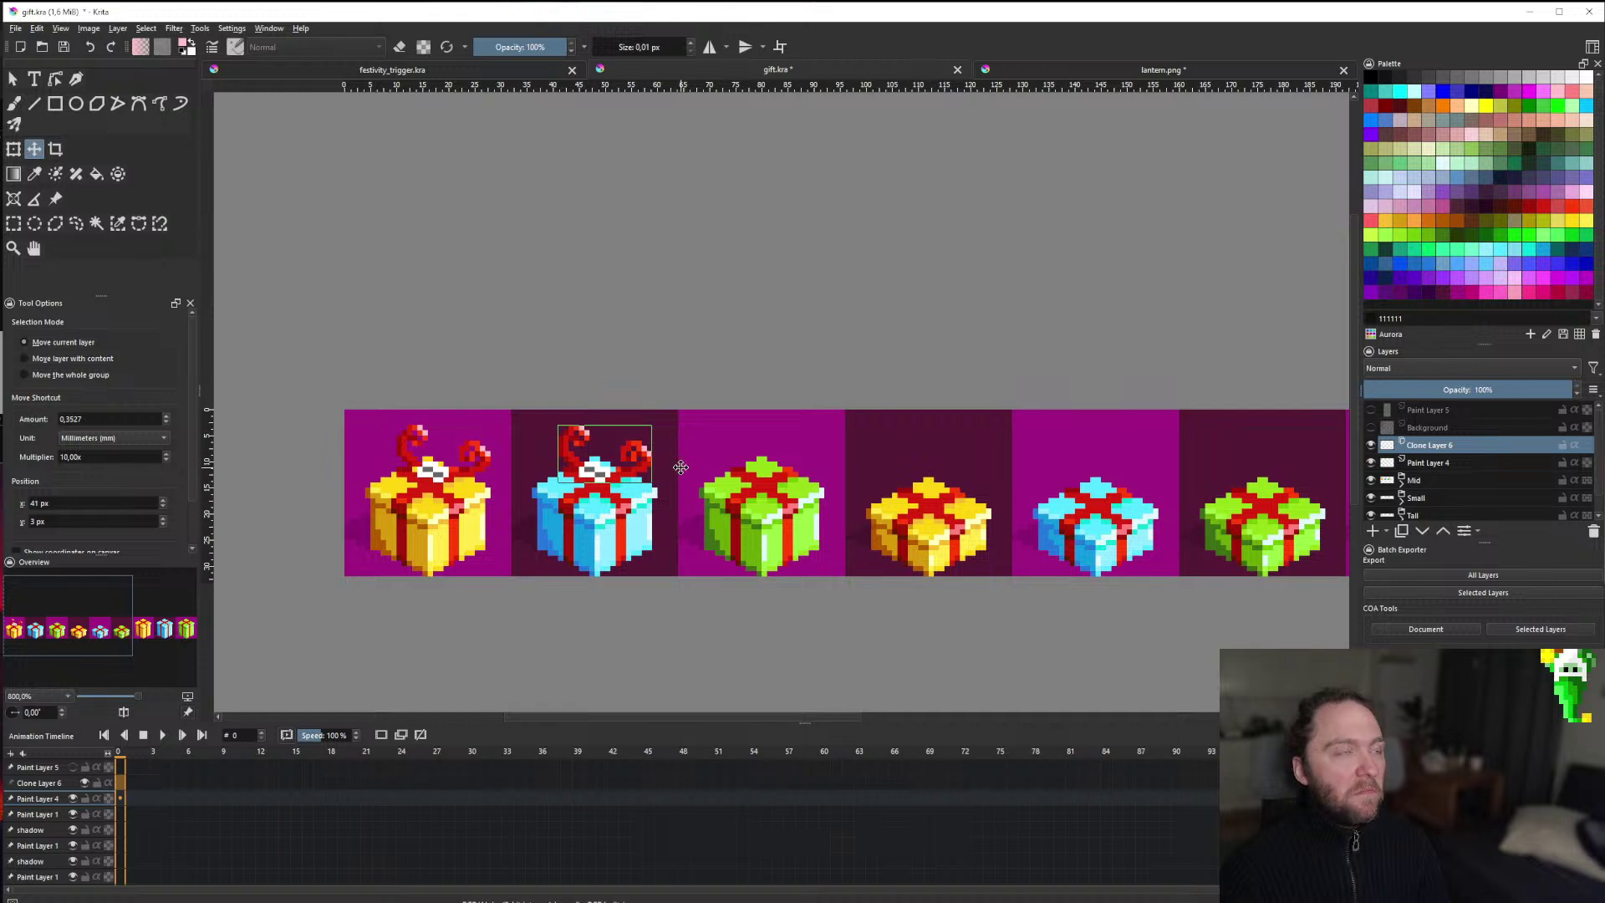
pyautogui.scroll(-1, 673, 466)
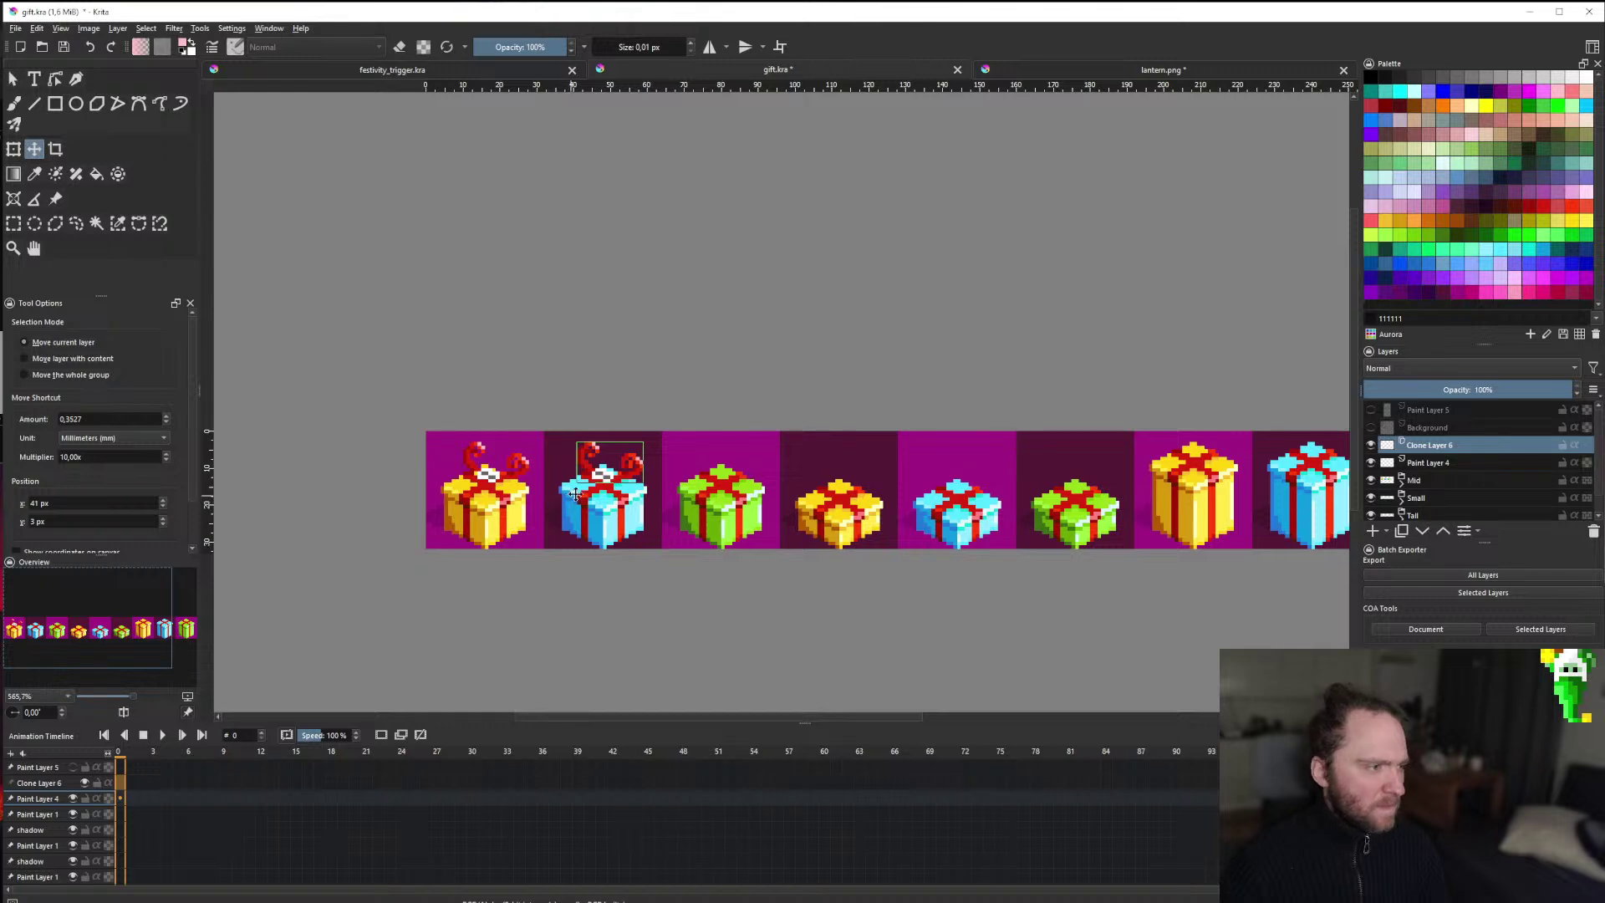
# Move the cloned bow onto the green medium gift, to position 74 px, 4 px.
pyautogui.scroll(2, 633, 528)
pyautogui.moveTo(622, 451); pyautogui.dragTo(871, 458)
pyautogui.scroll(-5, 871, 458)
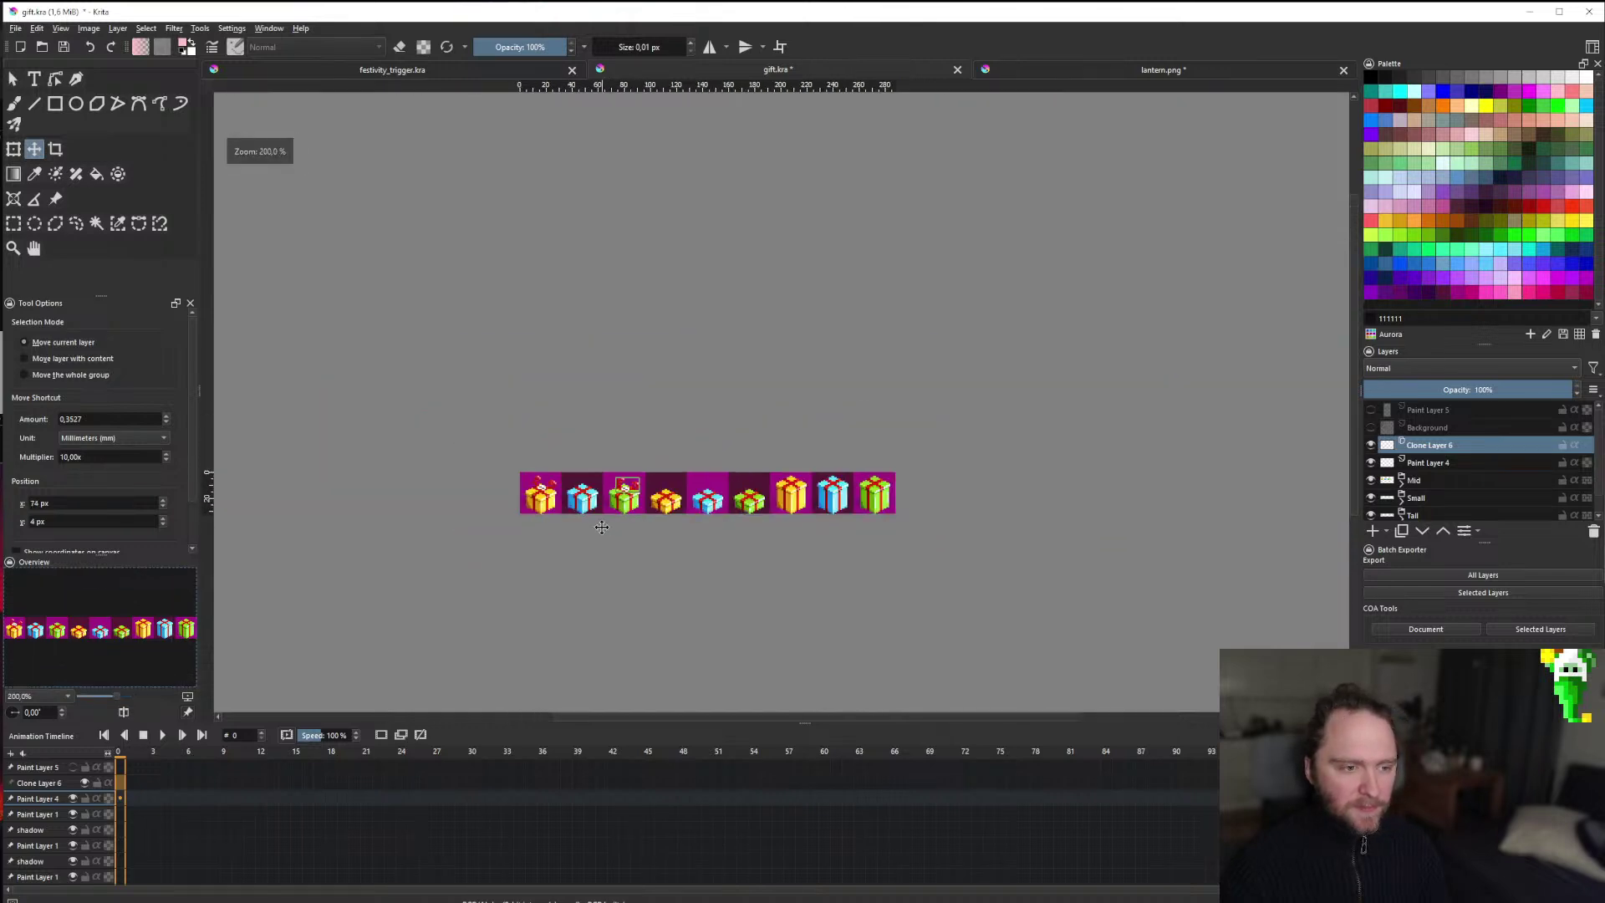
# Move the cloned bow onto the small yellow gift, to position 104 px, 8 px.
pyautogui.scroll(4, 686, 395)
pyautogui.moveTo(686, 395)
pyautogui.mouseDown()
pyautogui.moveTo(886, 448)
pyautogui.moveTo(874, 422)
pyautogui.mouseUp()
pyautogui.scroll(-4, 552, 505)
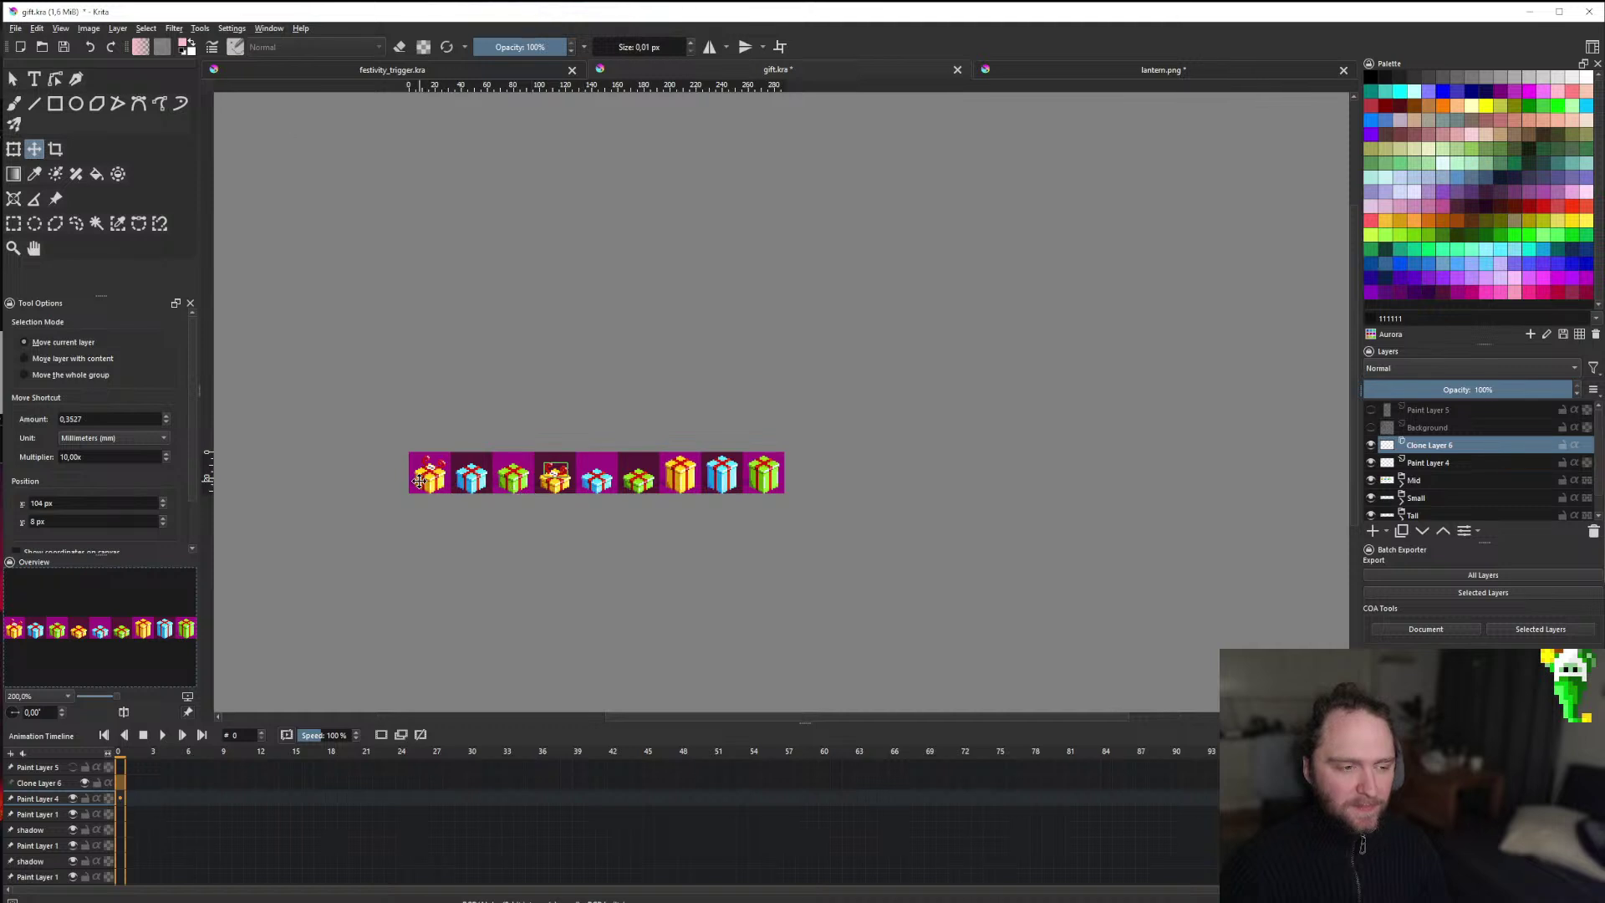
pyautogui.scroll(4, 418, 479)
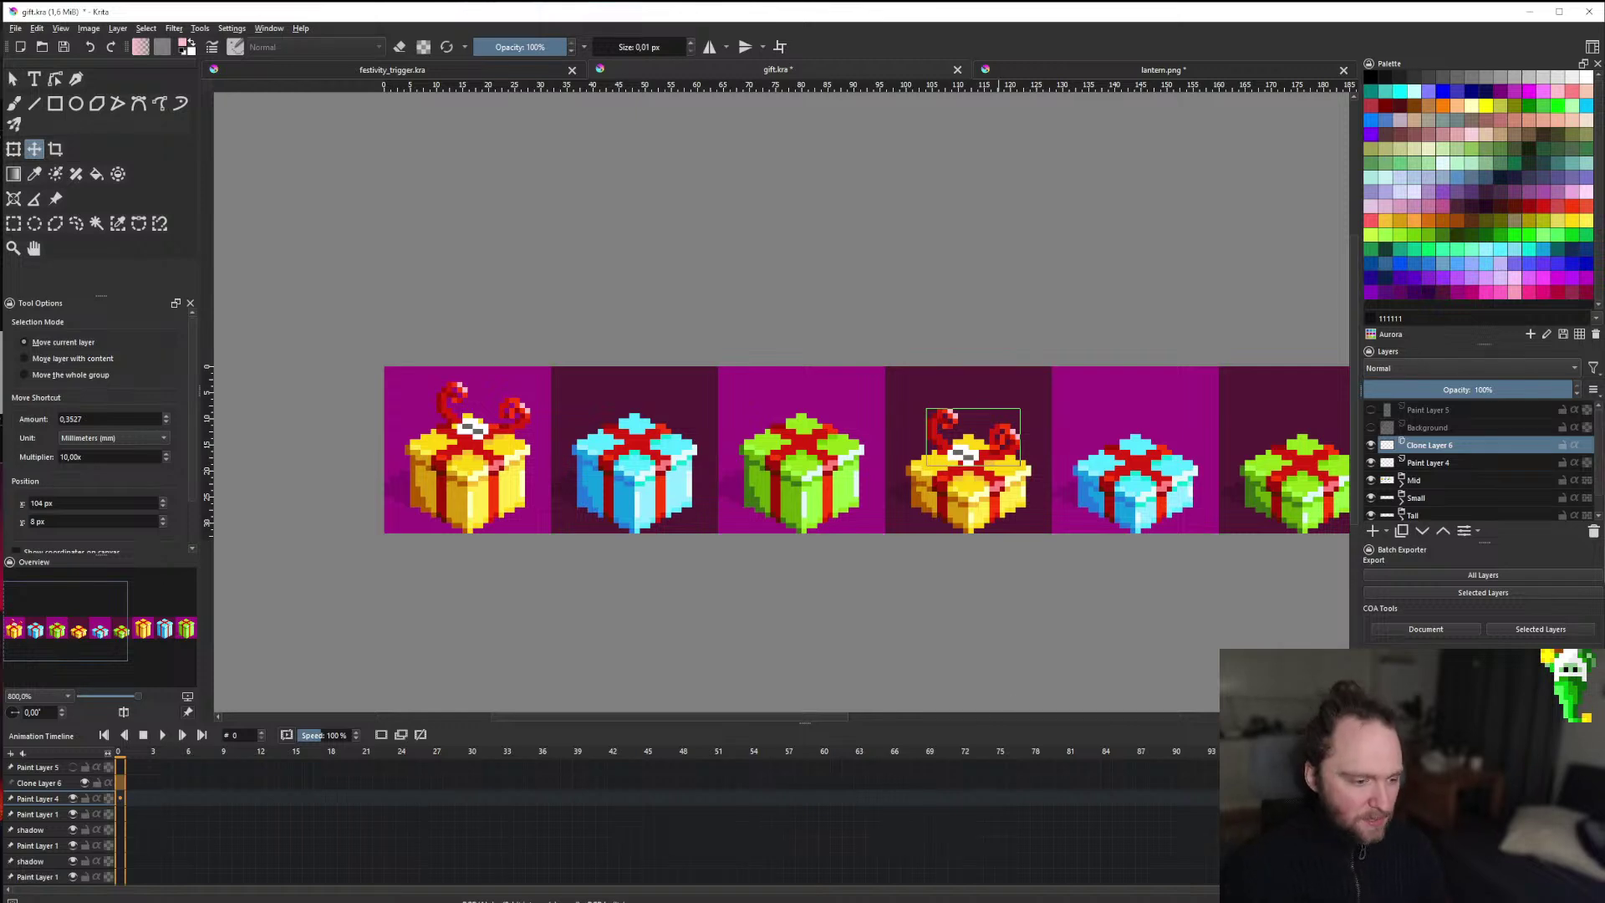
pyautogui.click(523, 891)
pyautogui.moveTo(1084, 343); pyautogui.dragTo(0, 383)
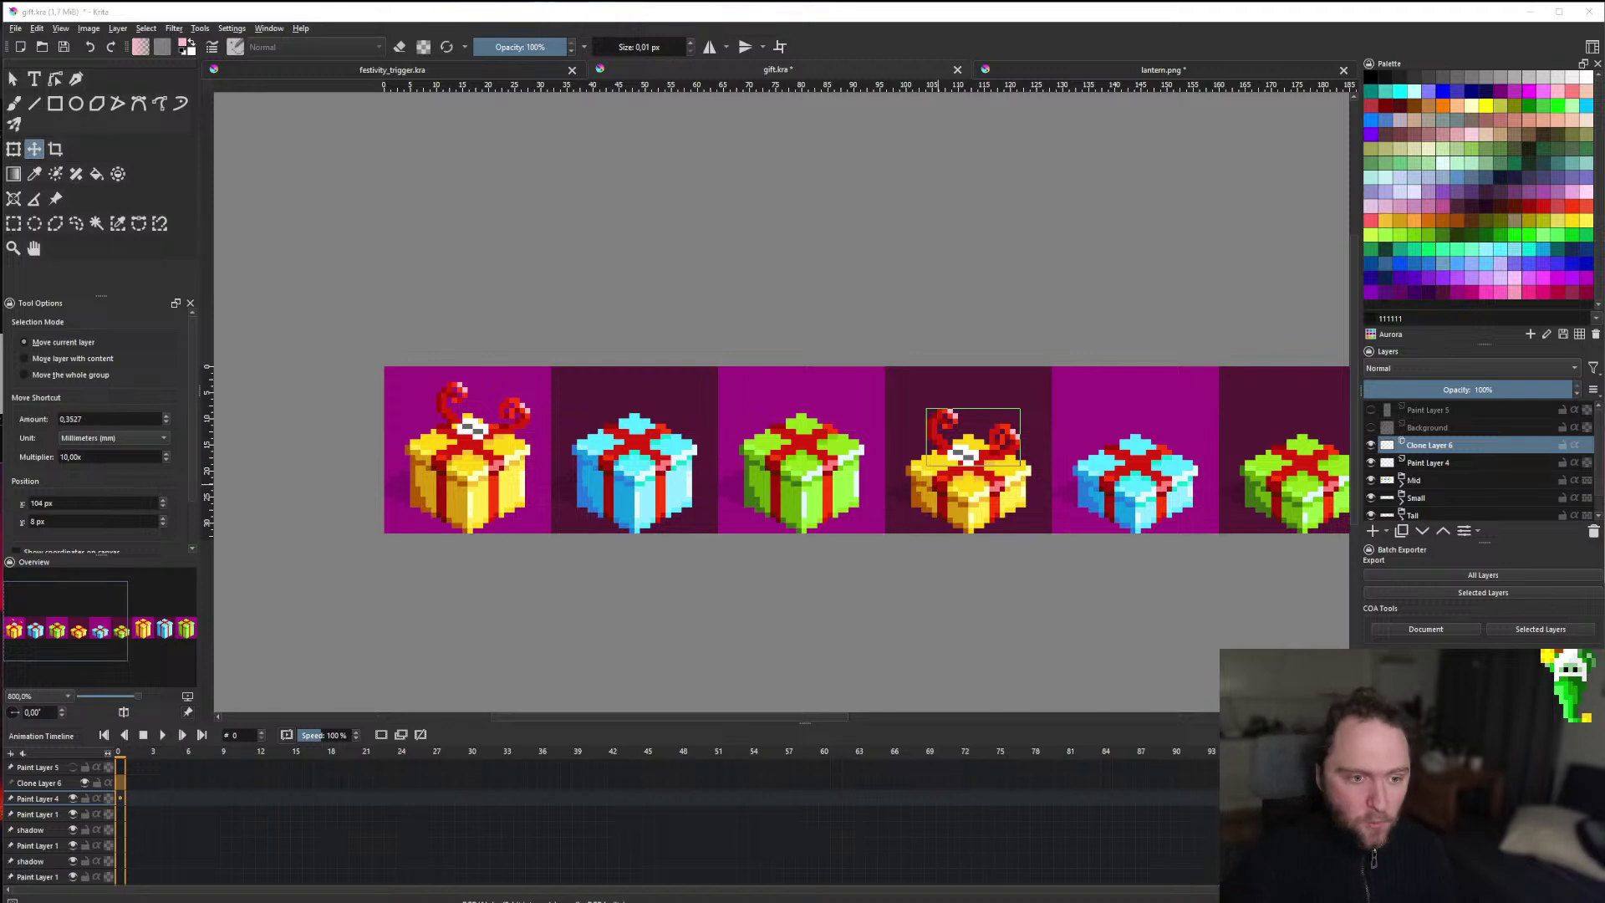
# Examine the whole gift row at several zoom levels, comparing the bows on the medium and small yellow gifts with the plain gifts.
pyautogui.scroll(-5, 702, 585)
pyautogui.scroll(4, 769, 593)
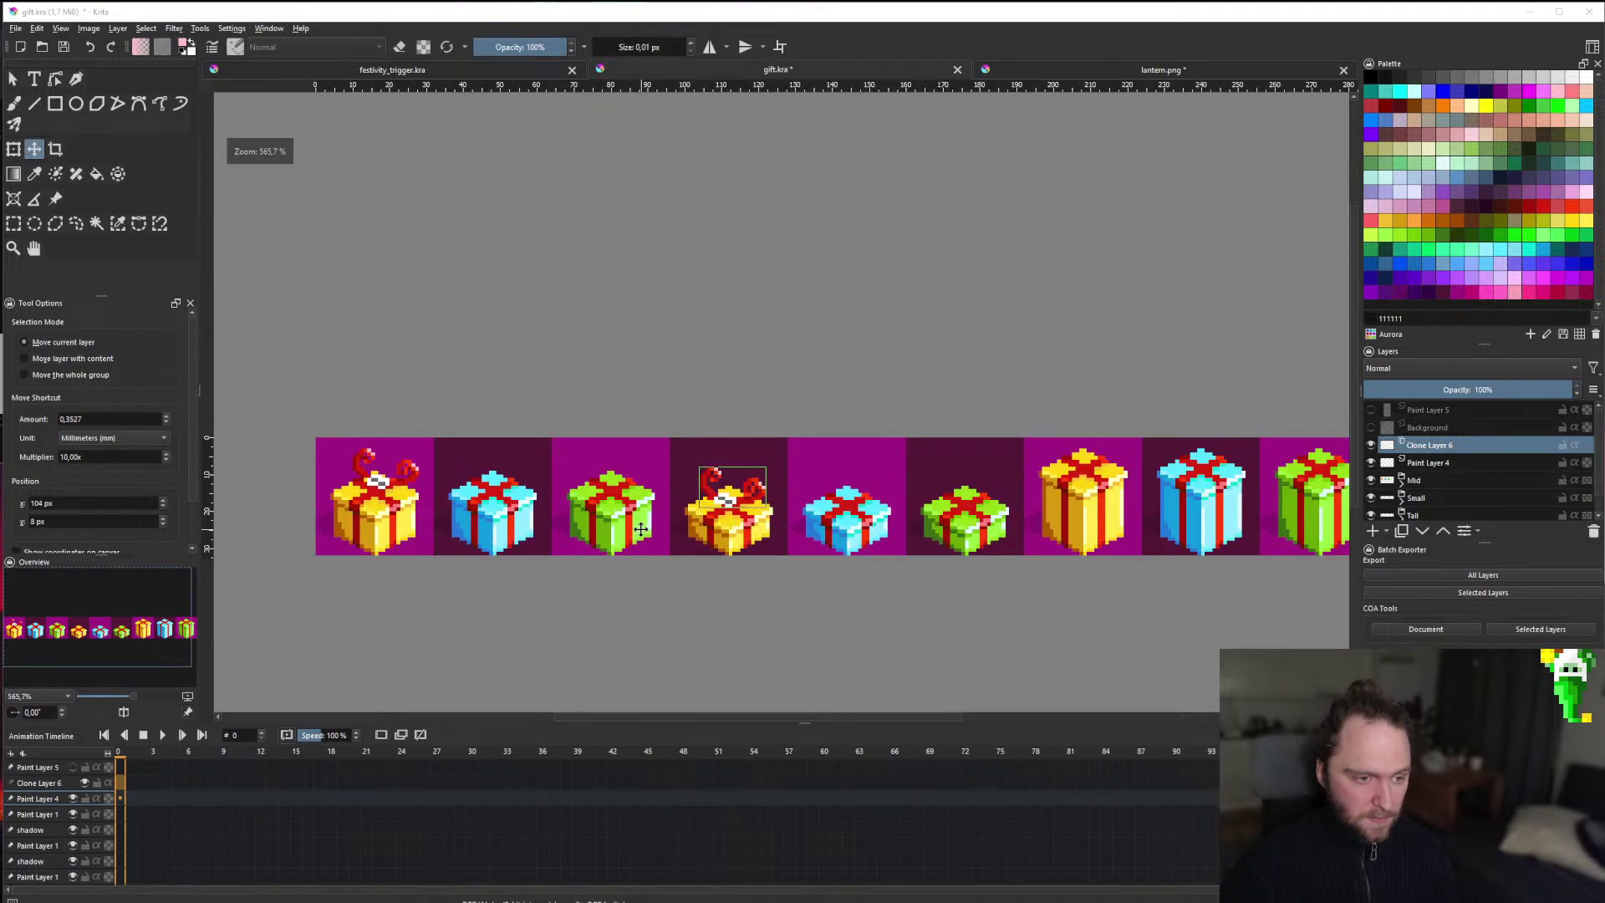
pyautogui.scroll(-1, 643, 526)
pyautogui.scroll(1, 590, 533)
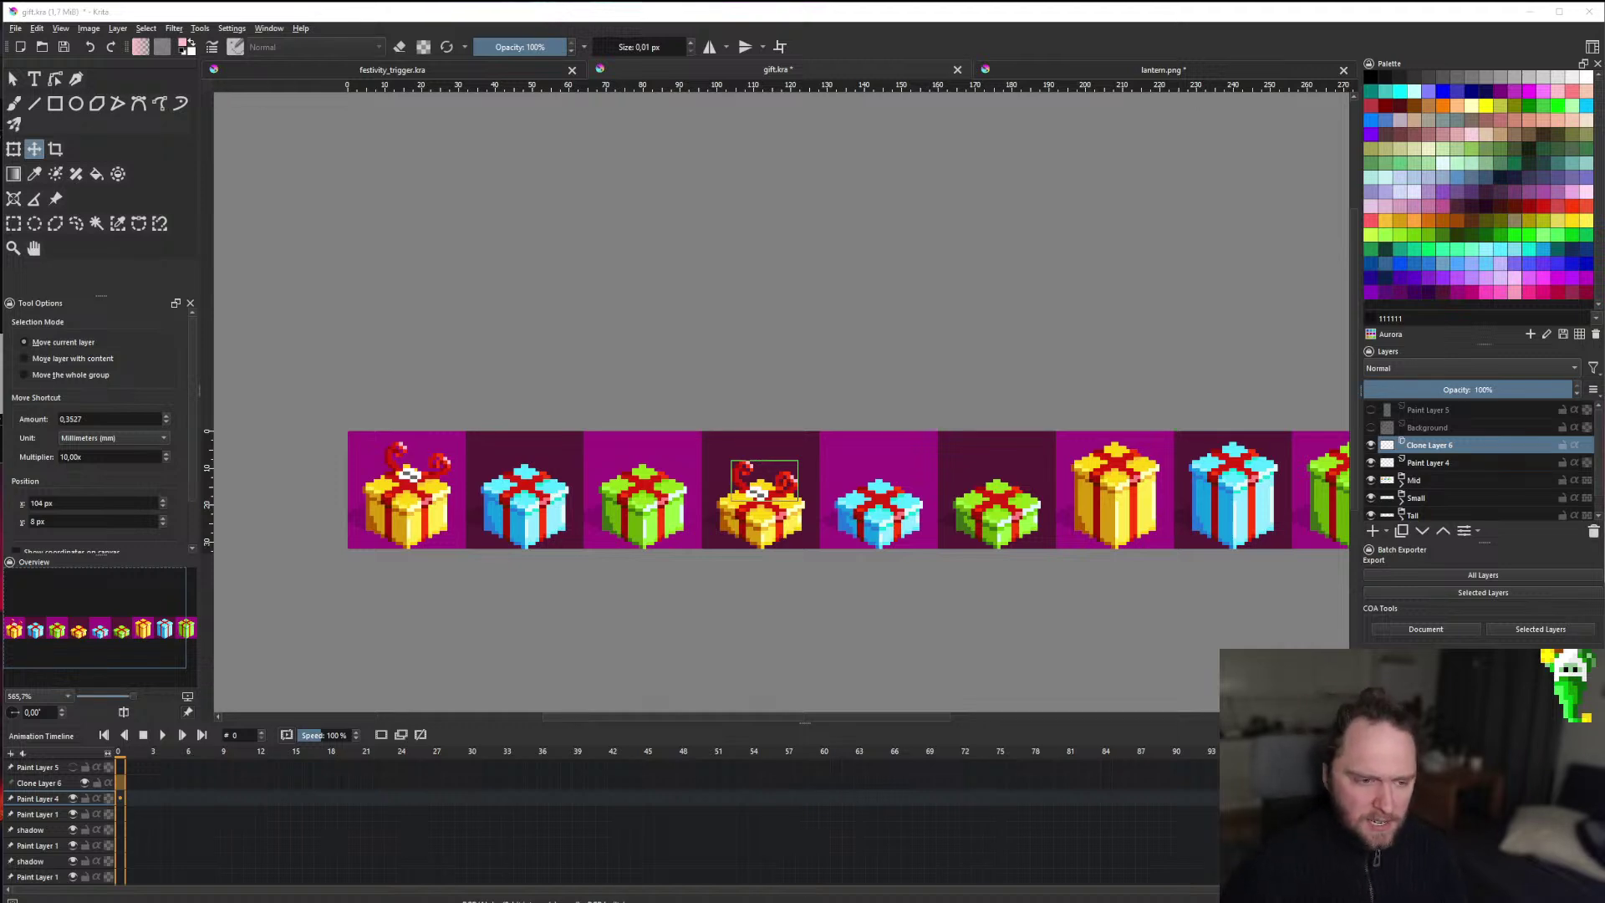
pyautogui.scroll(-2, 477, 530)
pyautogui.scroll(3, 858, 512)
pyautogui.scroll(-4, 966, 492)
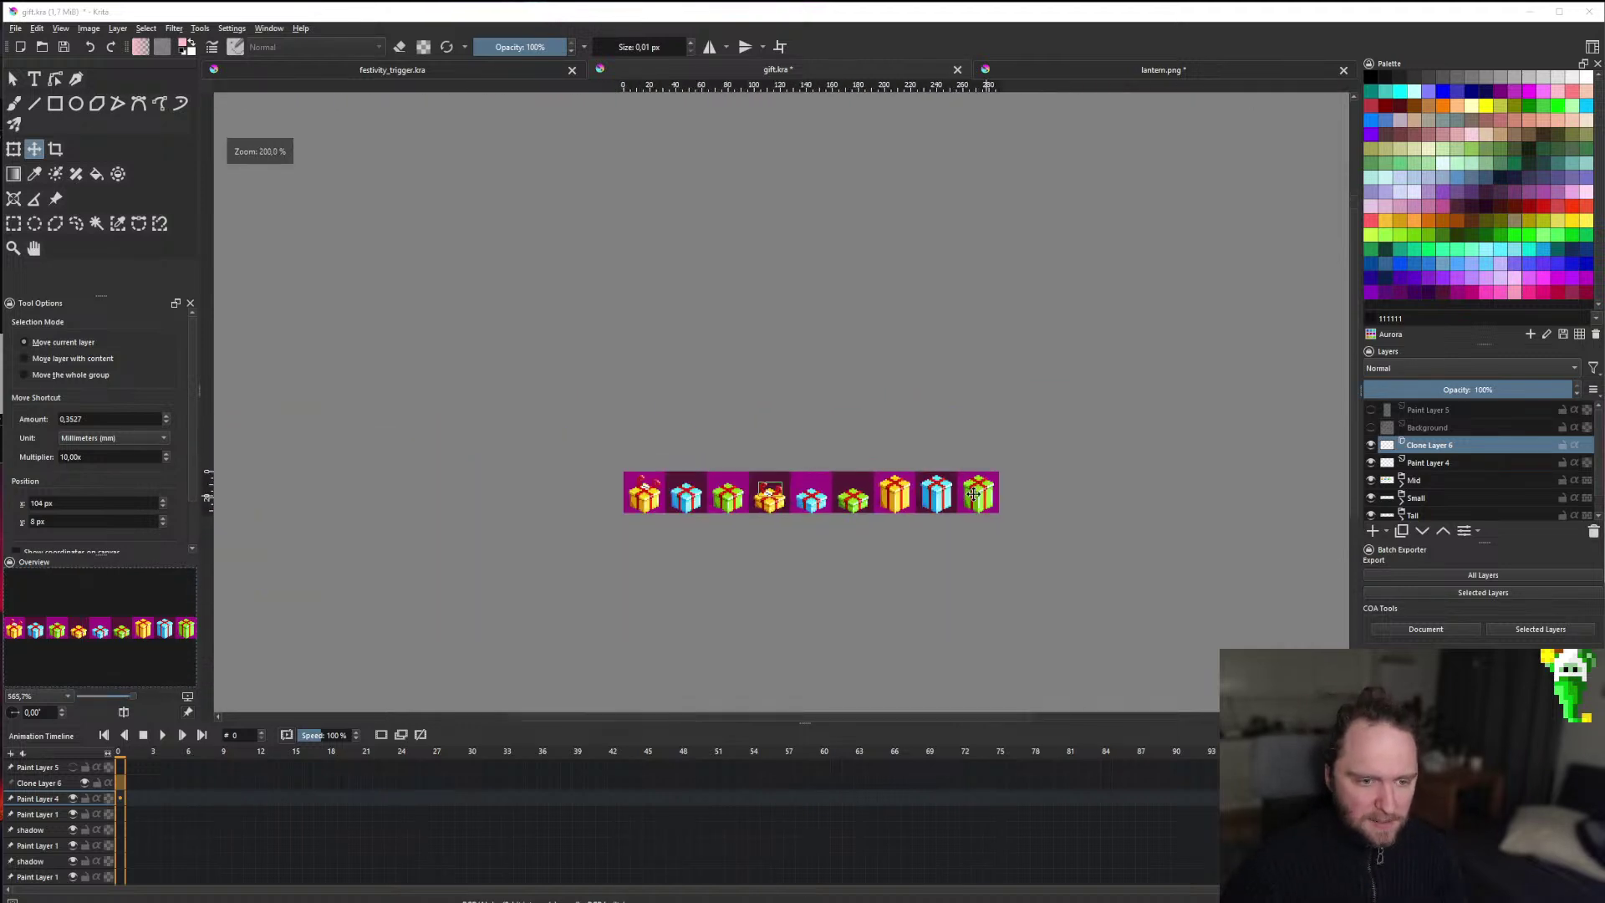
pyautogui.scroll(3, 974, 494)
pyautogui.scroll(-1, 836, 491)
pyautogui.scroll(1, 719, 489)
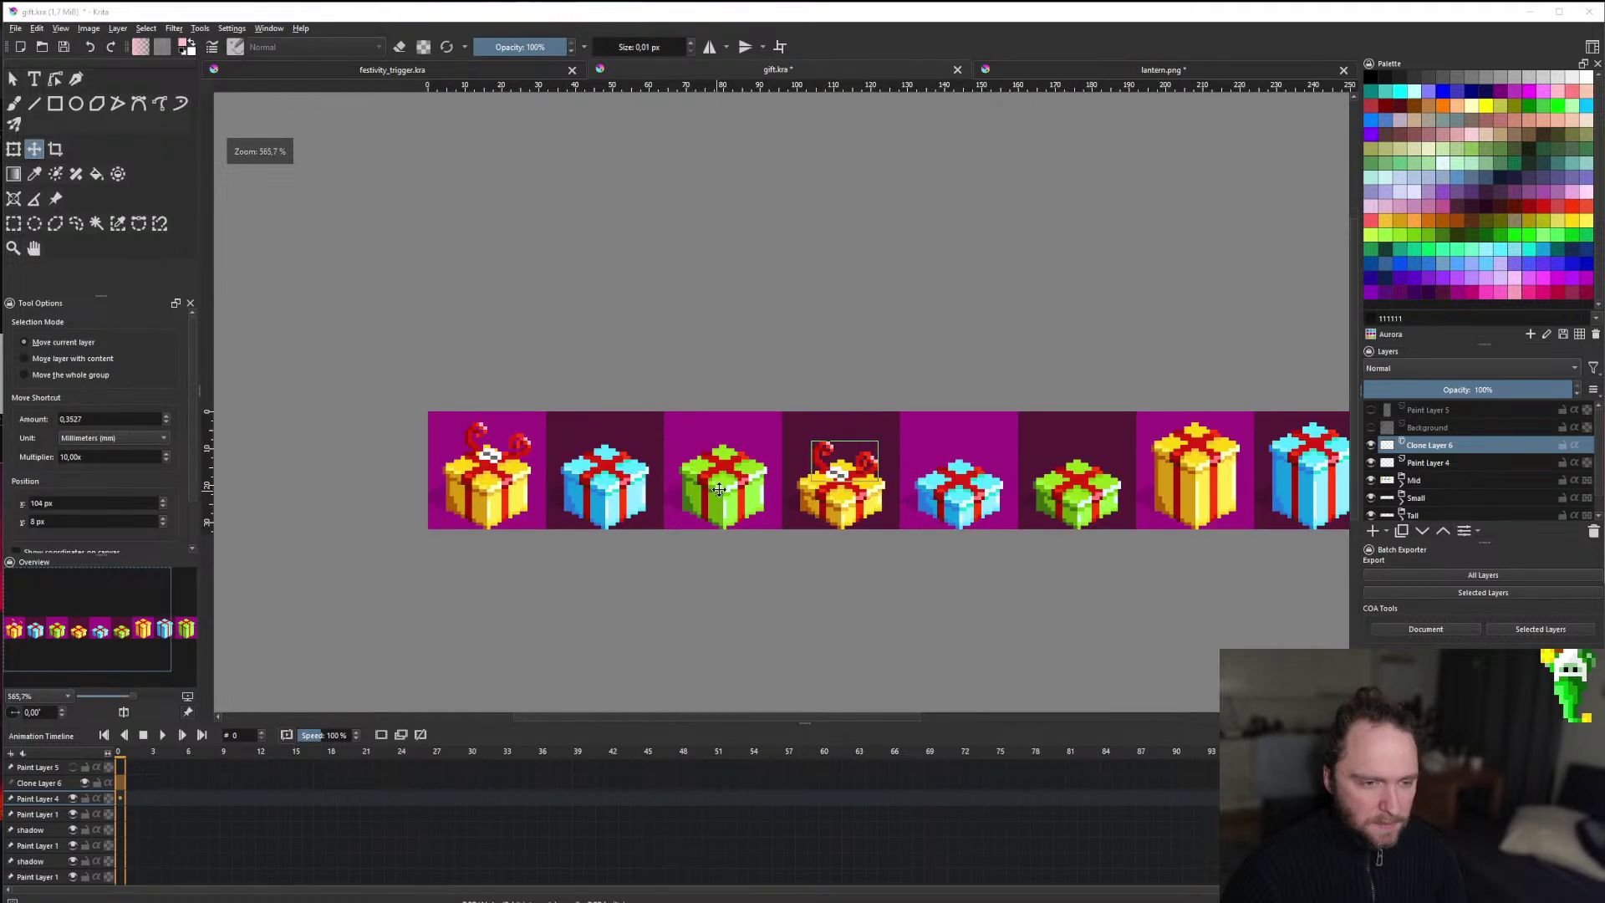
pyautogui.scroll(-1, 719, 489)
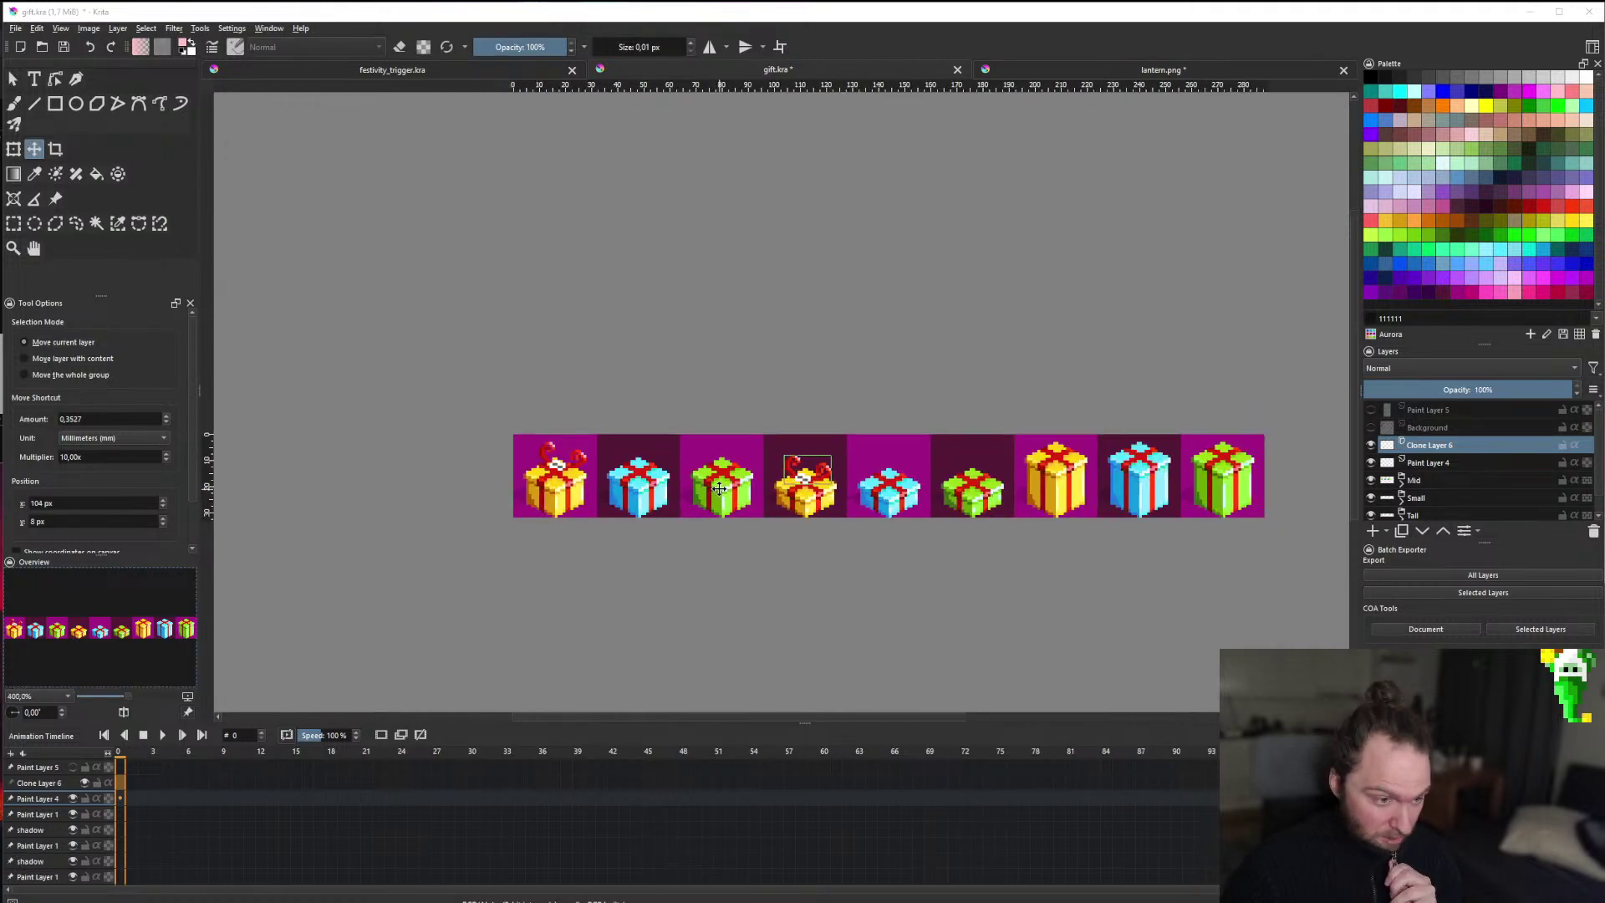
pyautogui.scroll(-1, 627, 488)
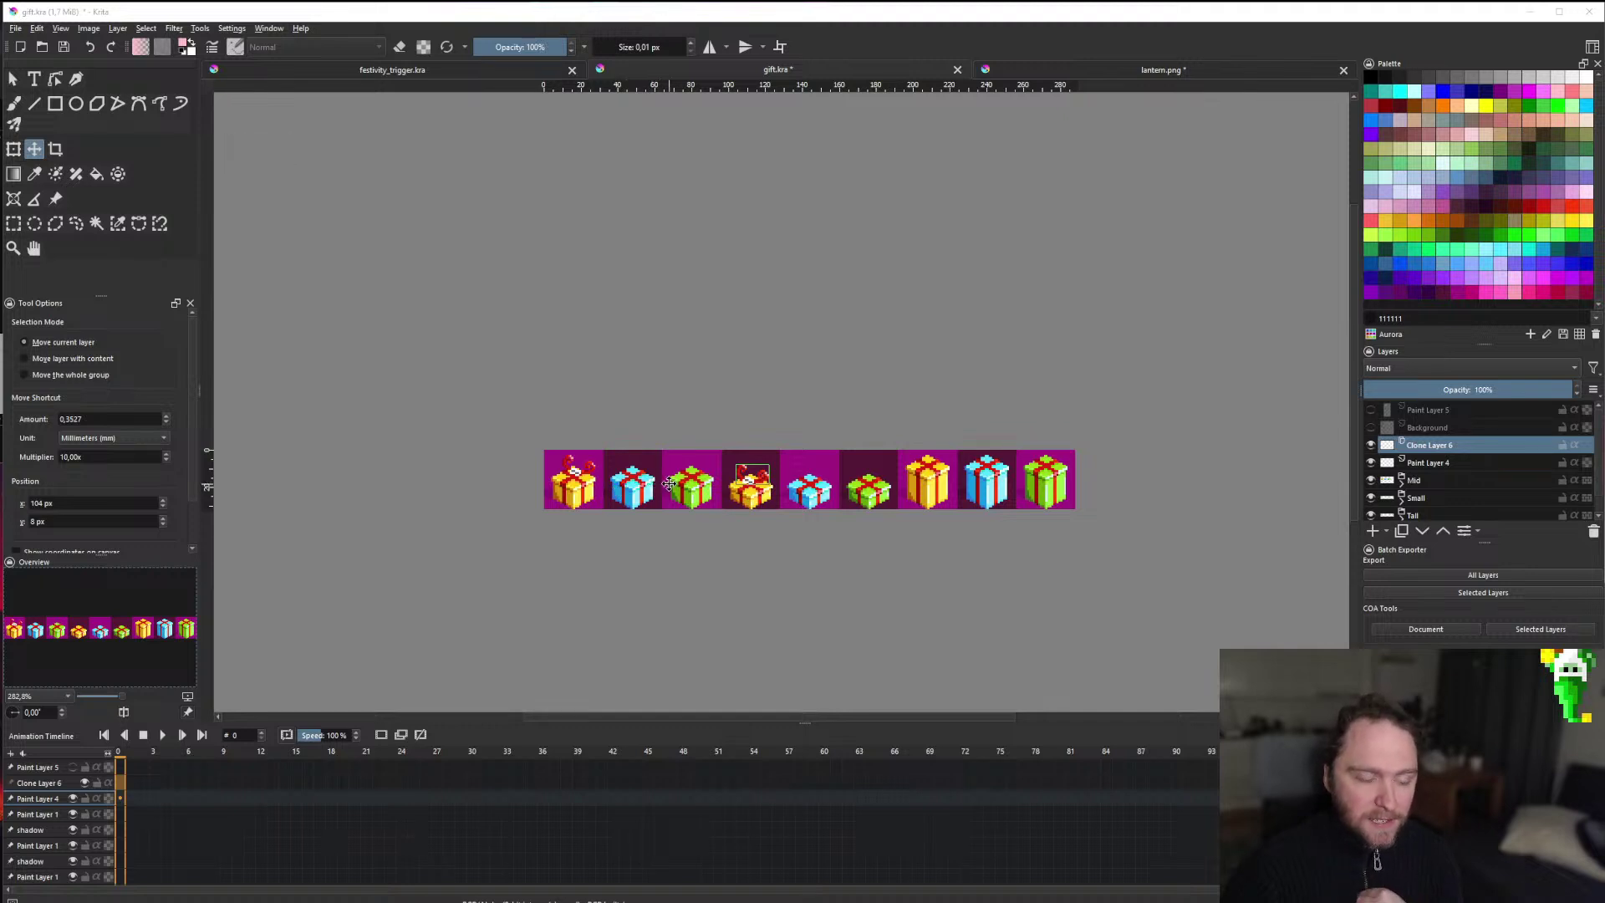
pyautogui.scroll(2, 669, 483)
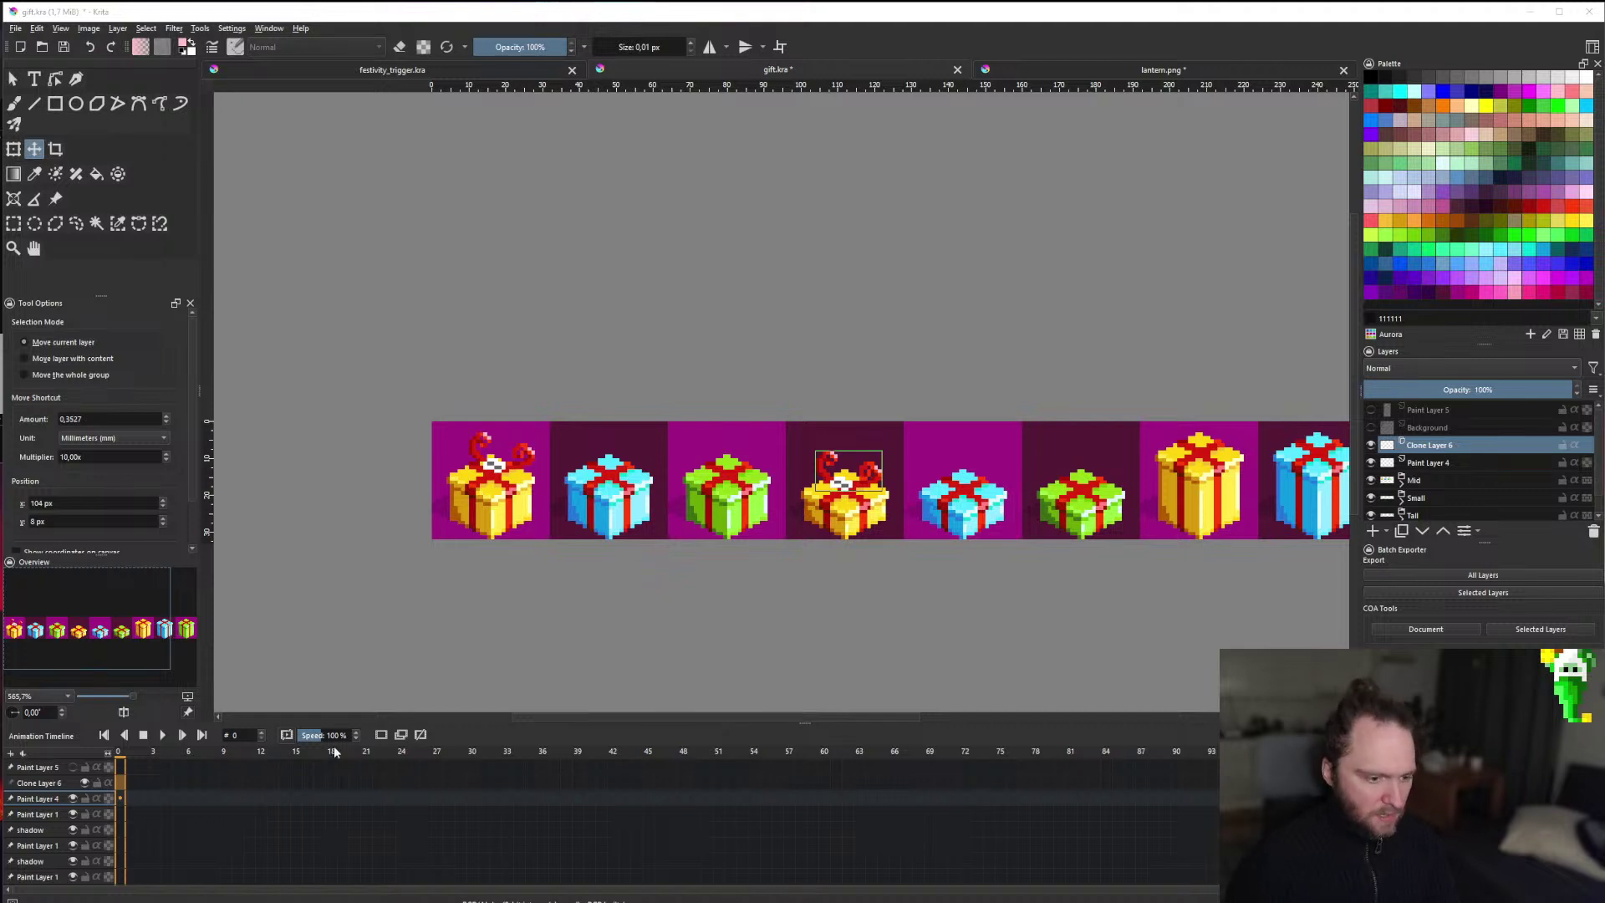
pyautogui.moveTo(532, 899)
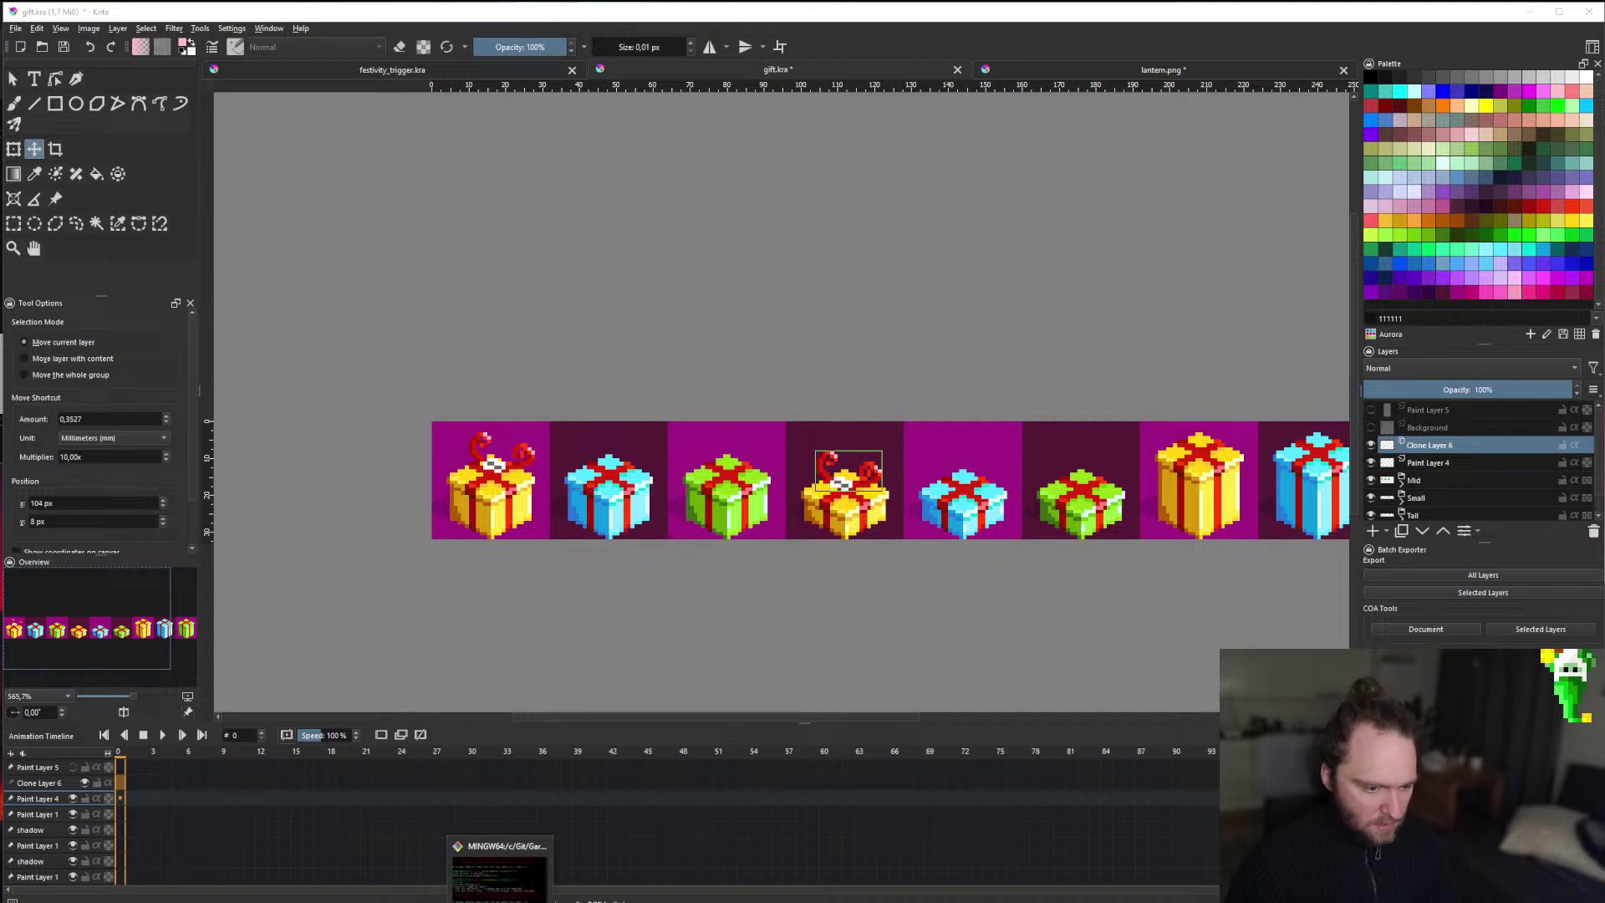
# Create a new custom document 8 px wide and 7 px high.
pyautogui.moveTo(692, 899)
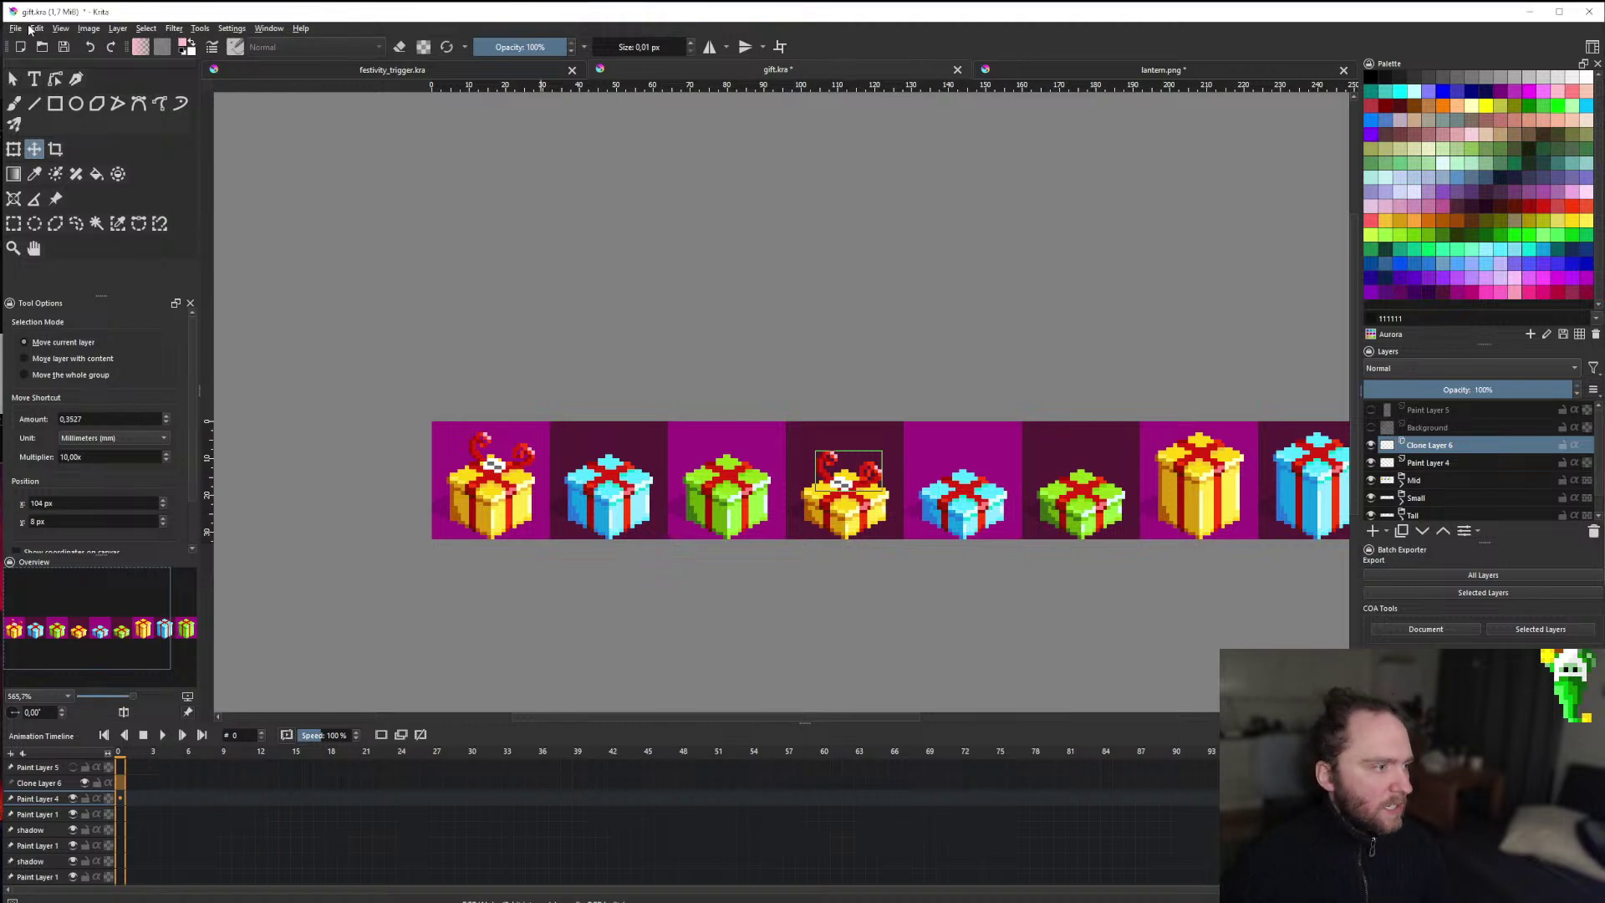
pyautogui.click(16, 28)
pyautogui.click(34, 42)
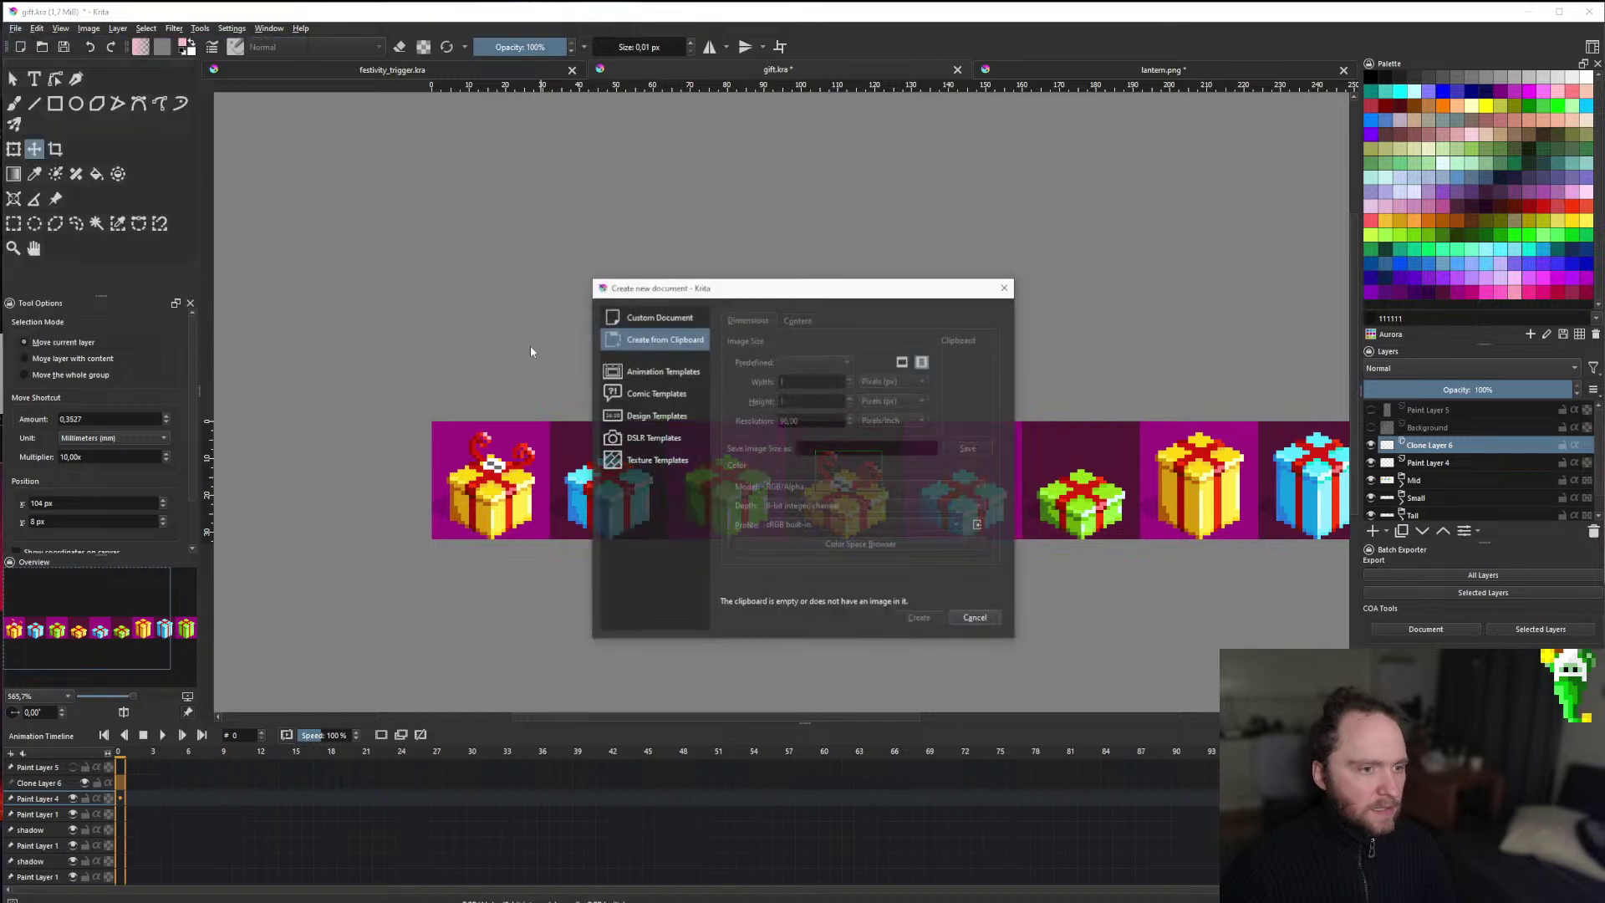
pyautogui.click(660, 318)
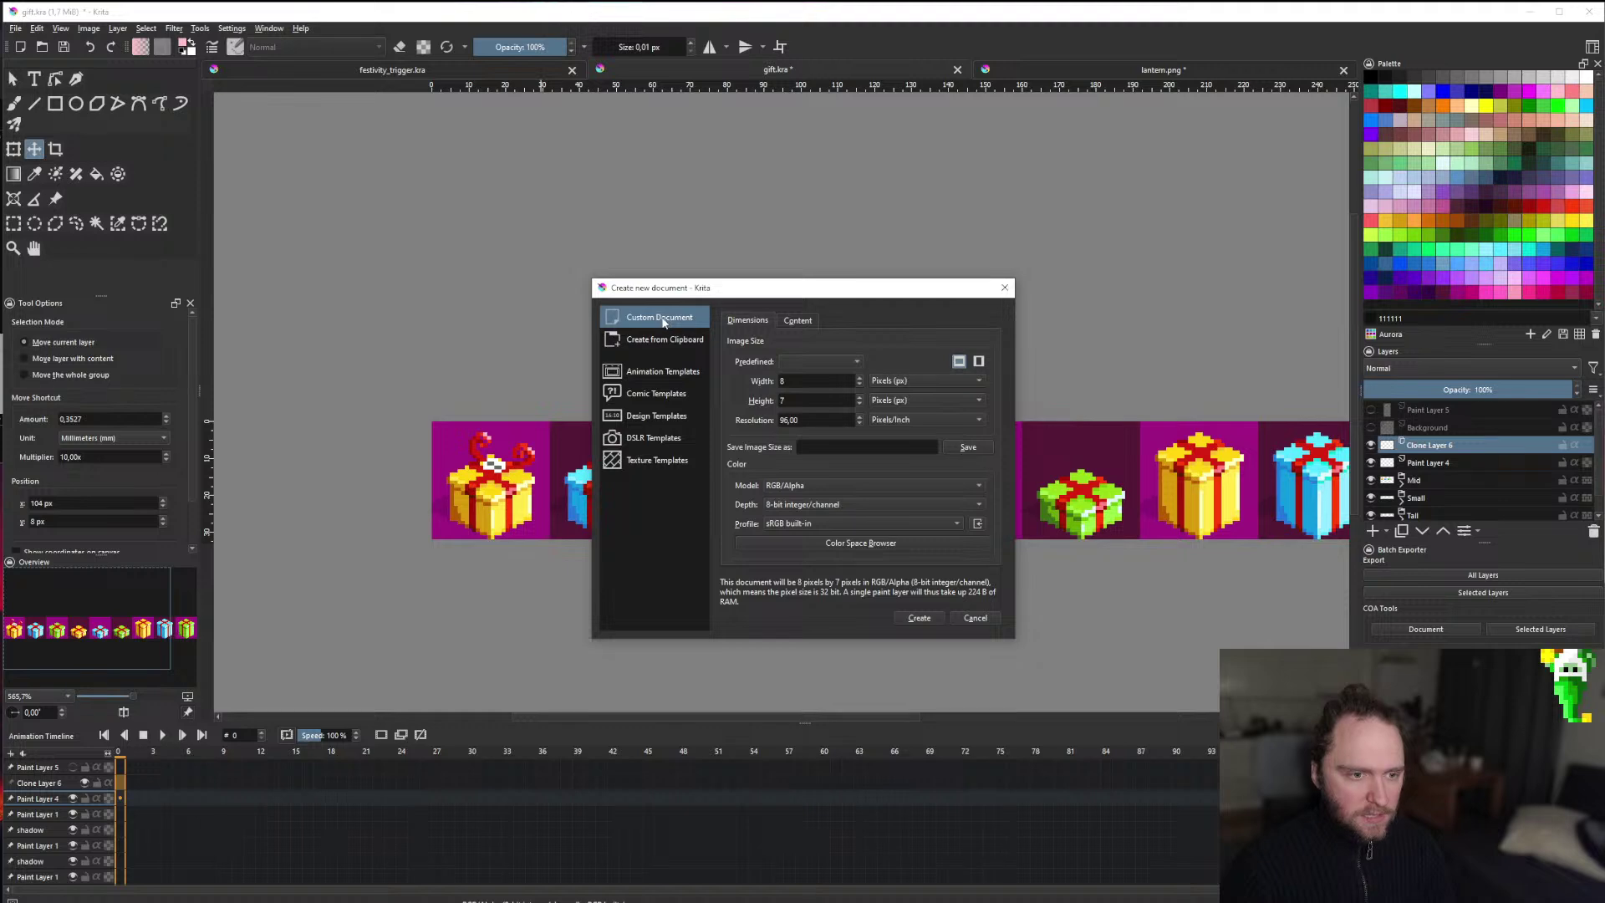
pyautogui.click(918, 617)
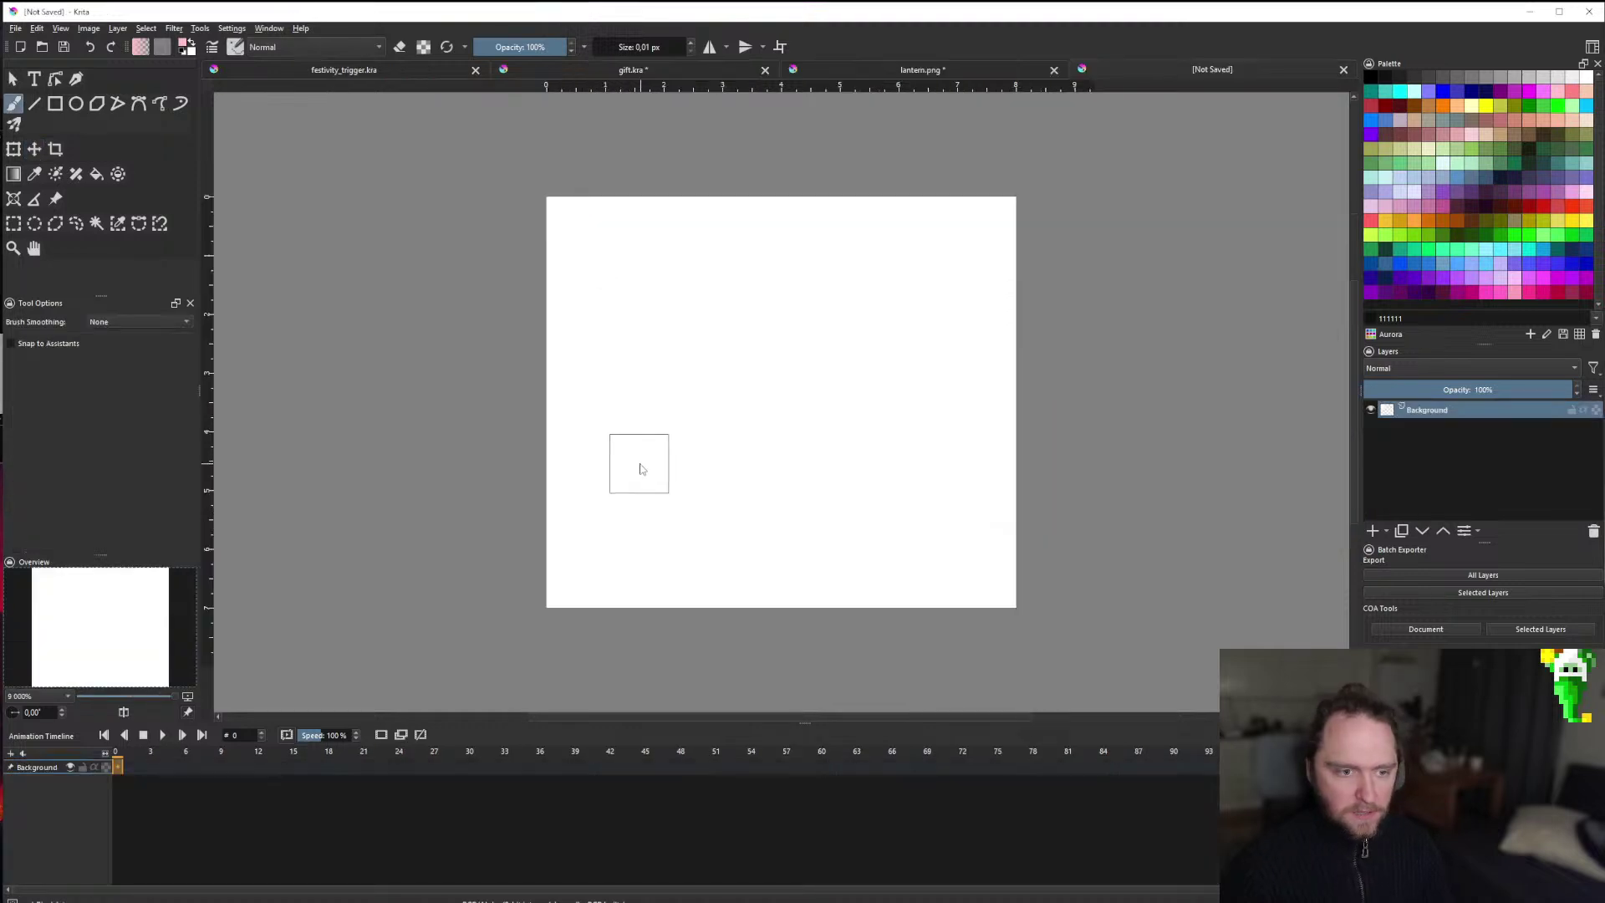
# Close the lantern.png document.
pyautogui.click(922, 66)
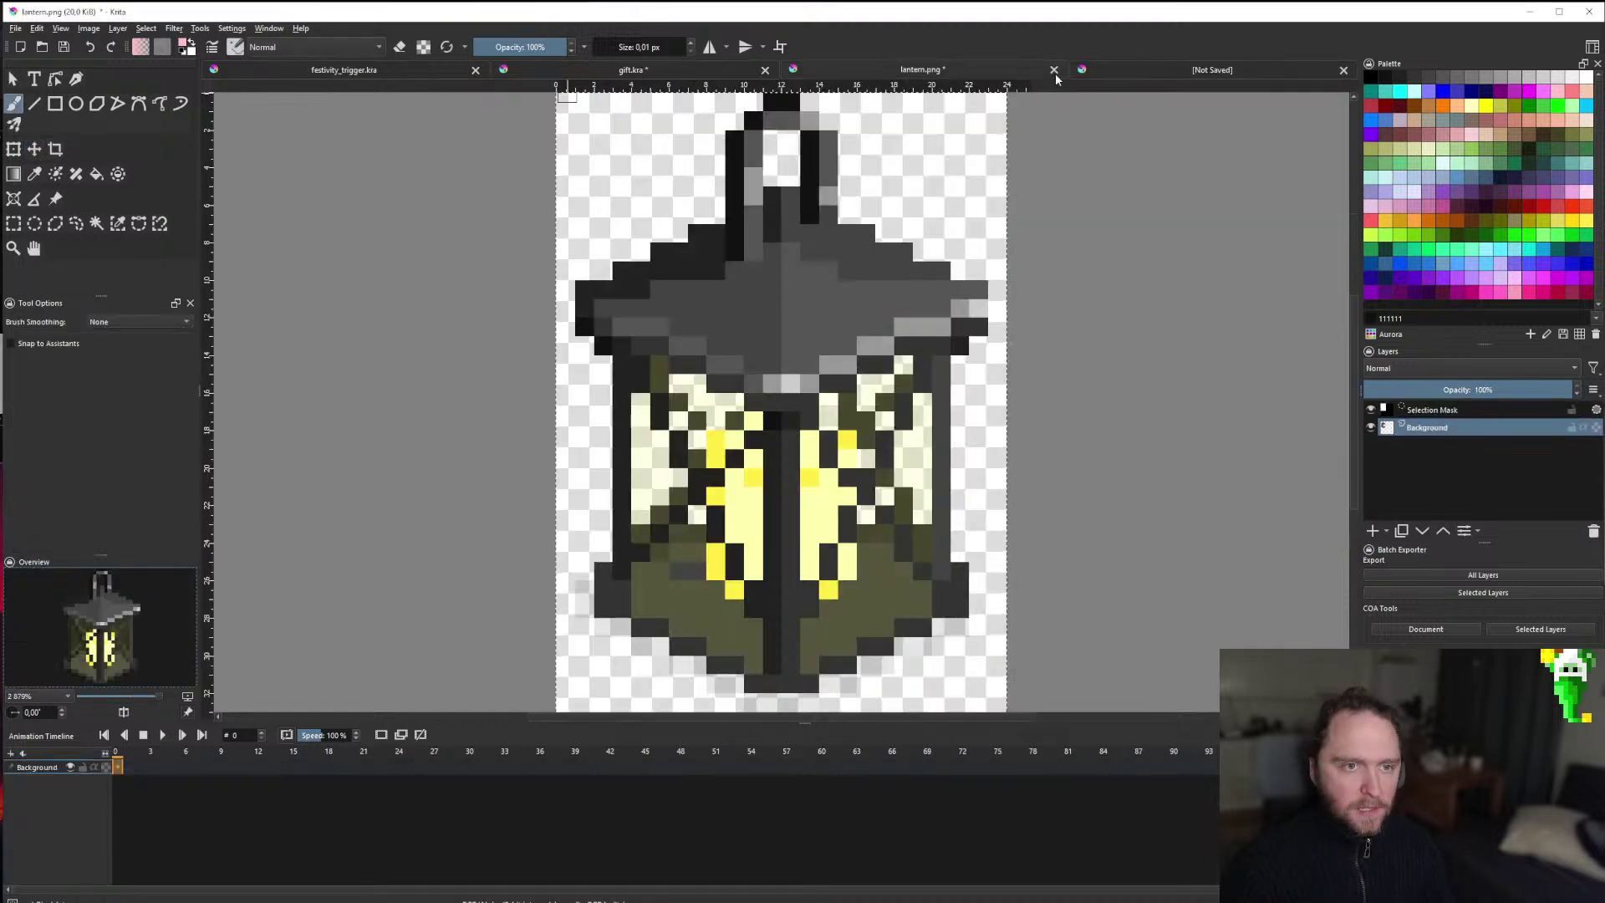
pyautogui.click(1054, 72)
pyautogui.click(764, 485)
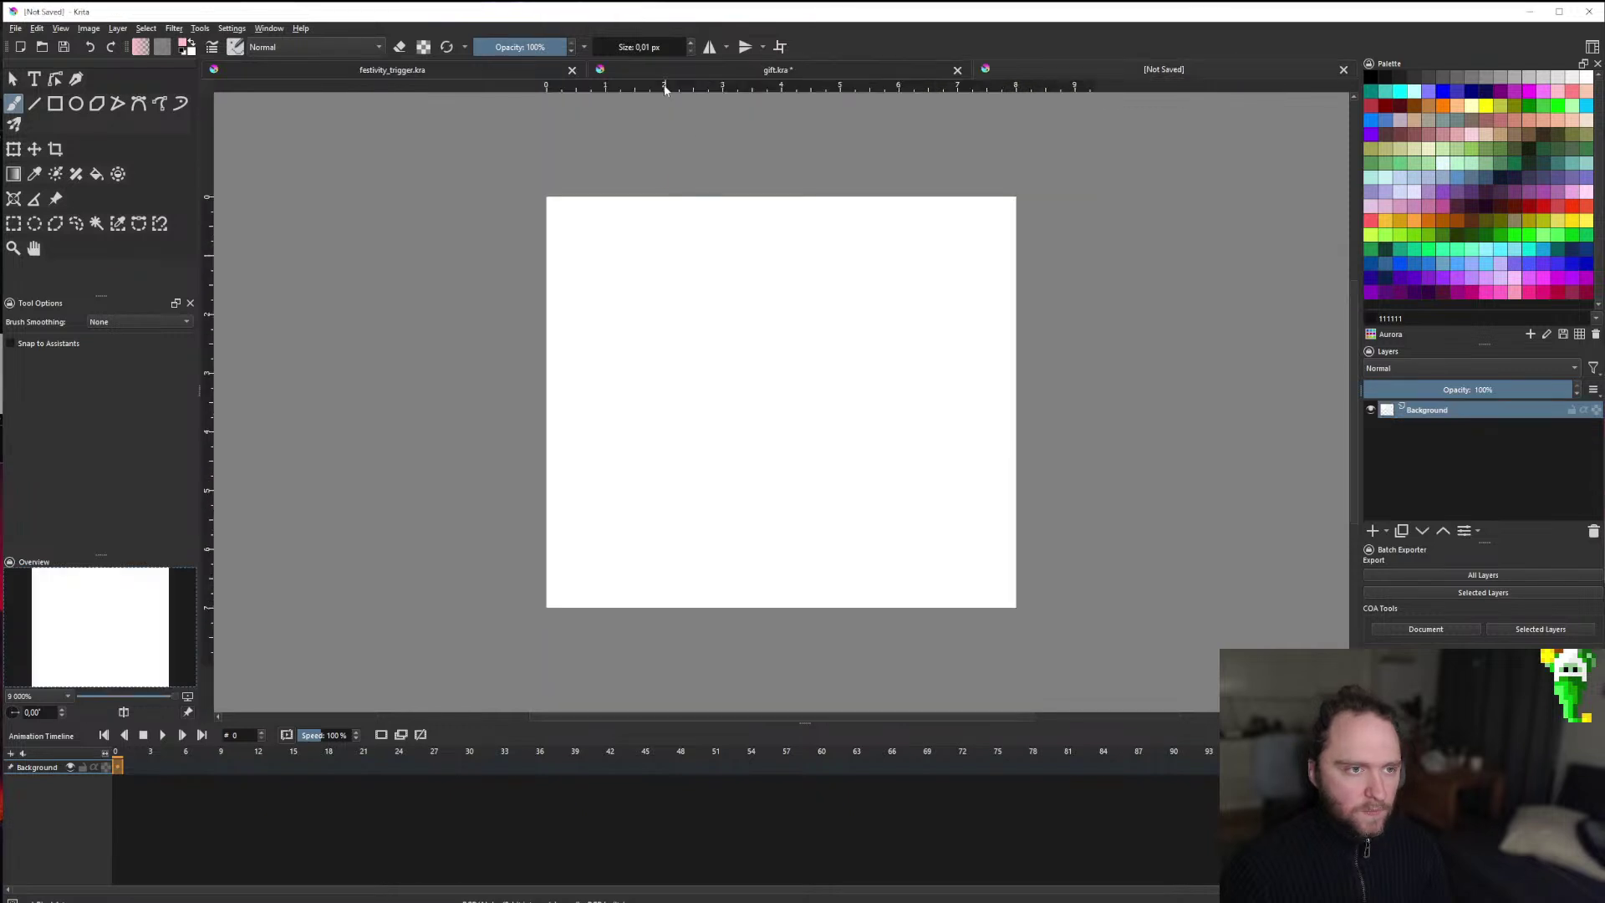
# In gift.kra, hide Clone Layer 6 and copy the original bow layer, Paint Layer 4.
pyautogui.click(756, 72)
pyautogui.click(1371, 446)
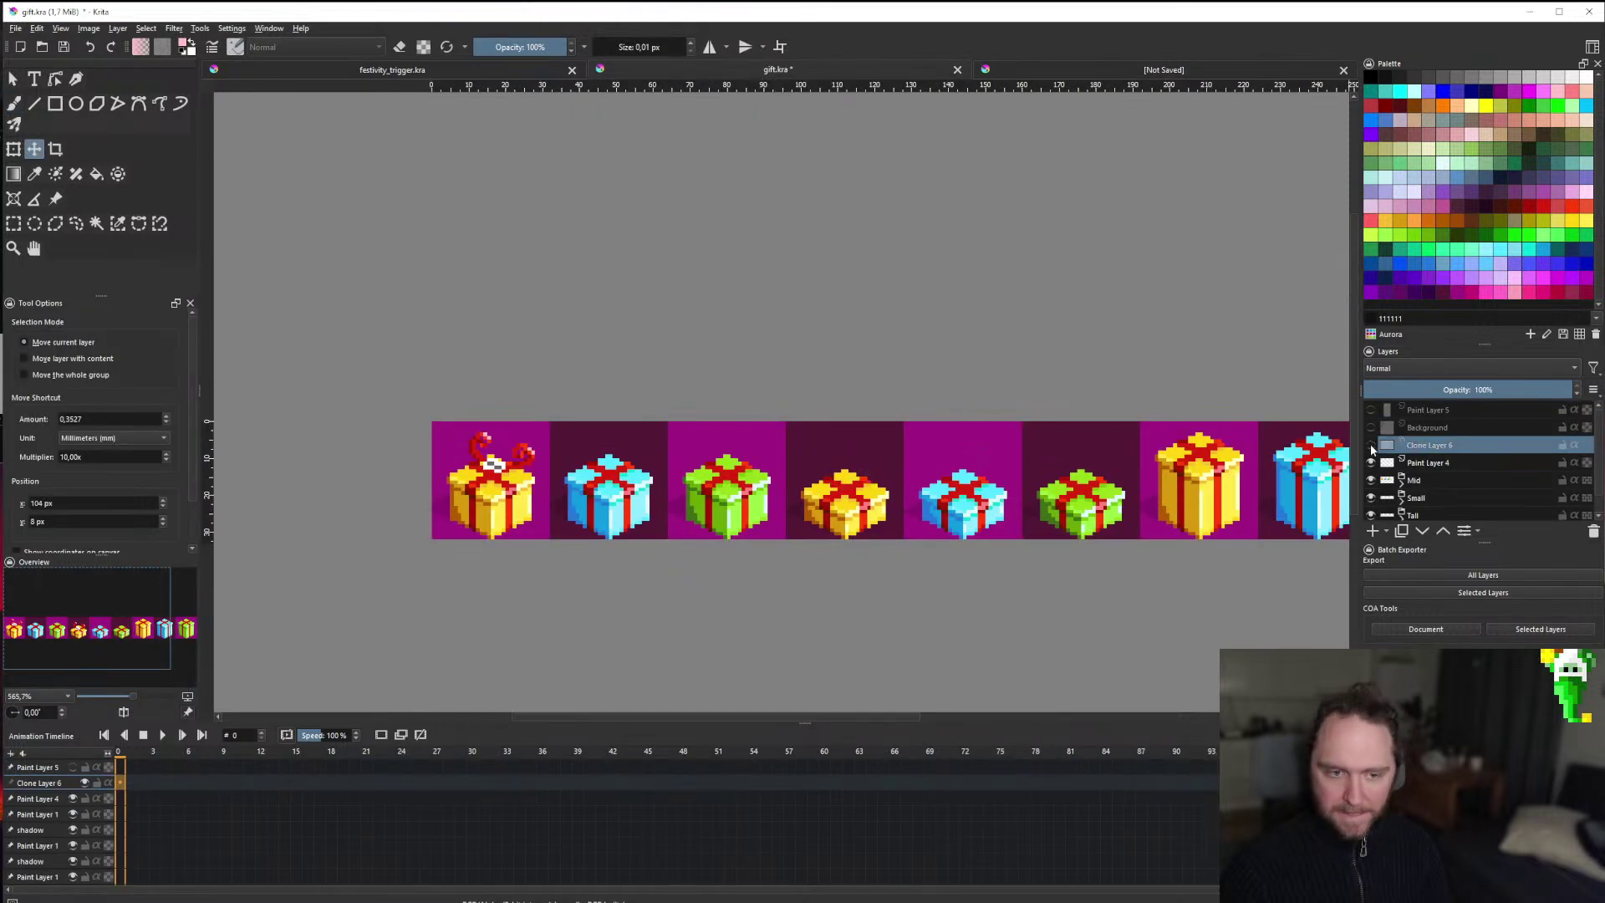
pyautogui.click(1371, 446)
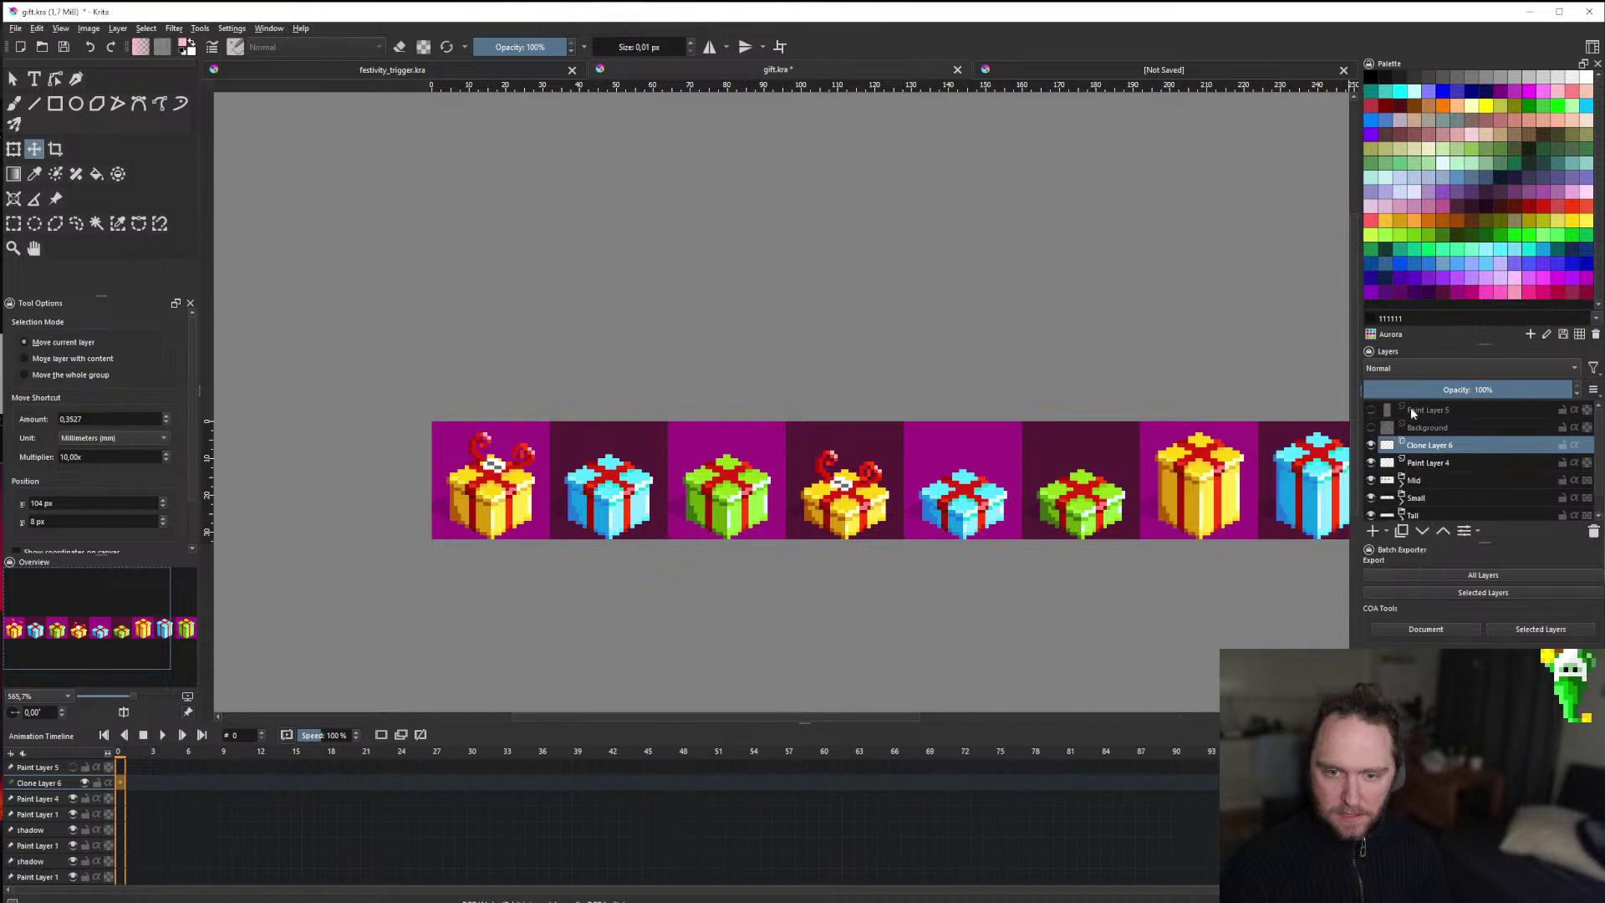
pyautogui.click(1371, 445)
pyautogui.click(1374, 428)
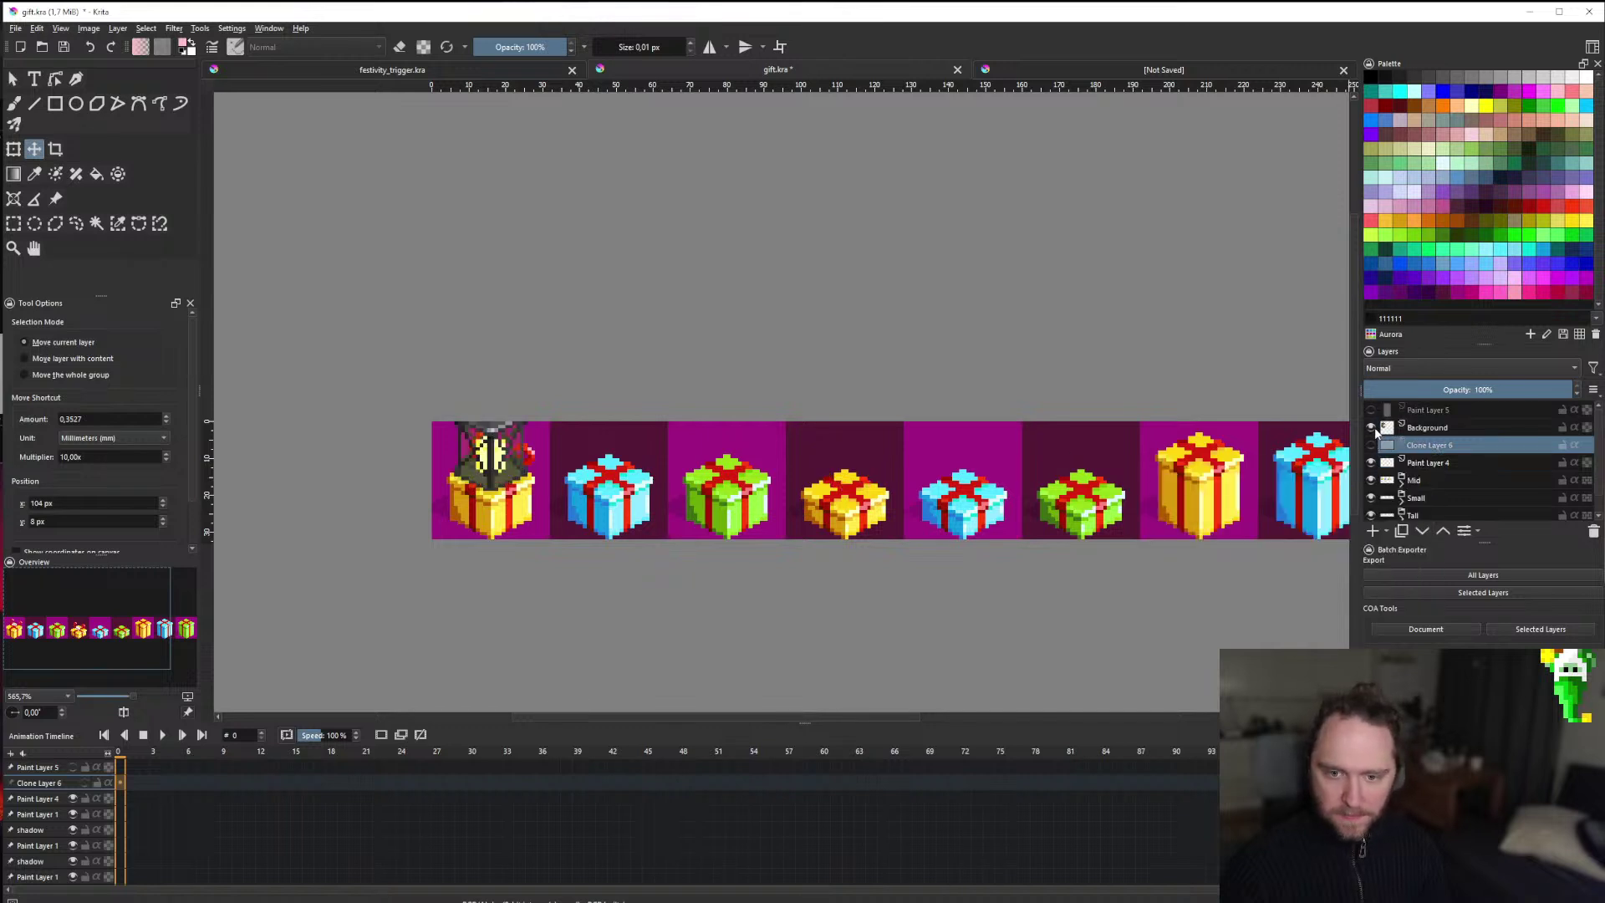
pyautogui.click(1374, 428)
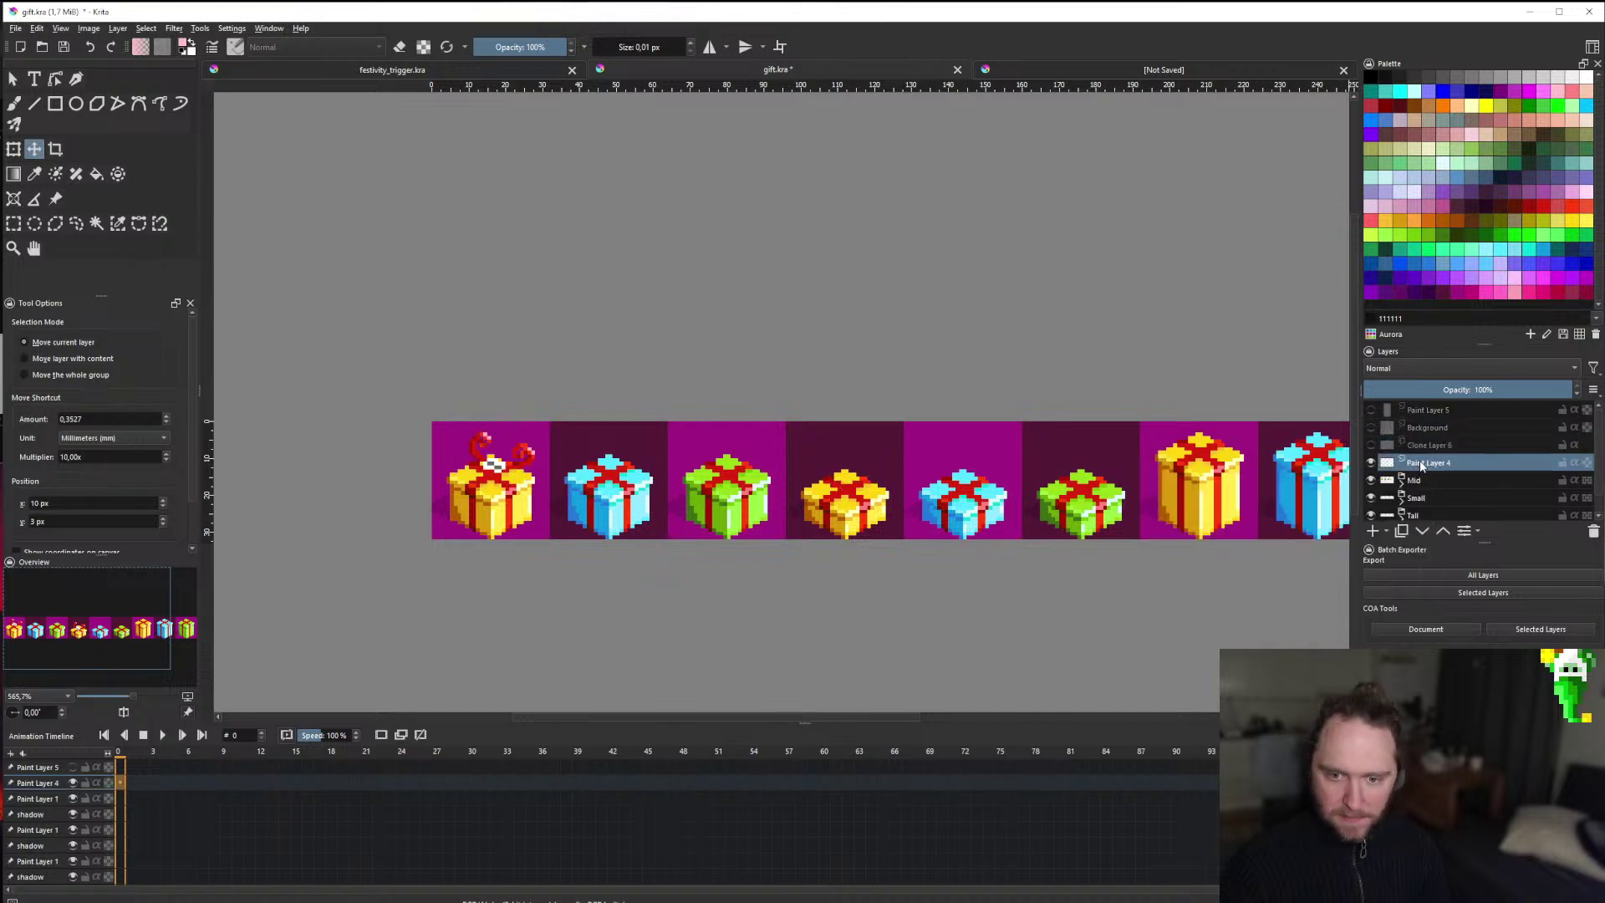
pyautogui.rightClick(1388, 464)
# Look over the pumpkin and gift pedestal sprites in festivity_trigger.kra.
pyautogui.click(456, 69)
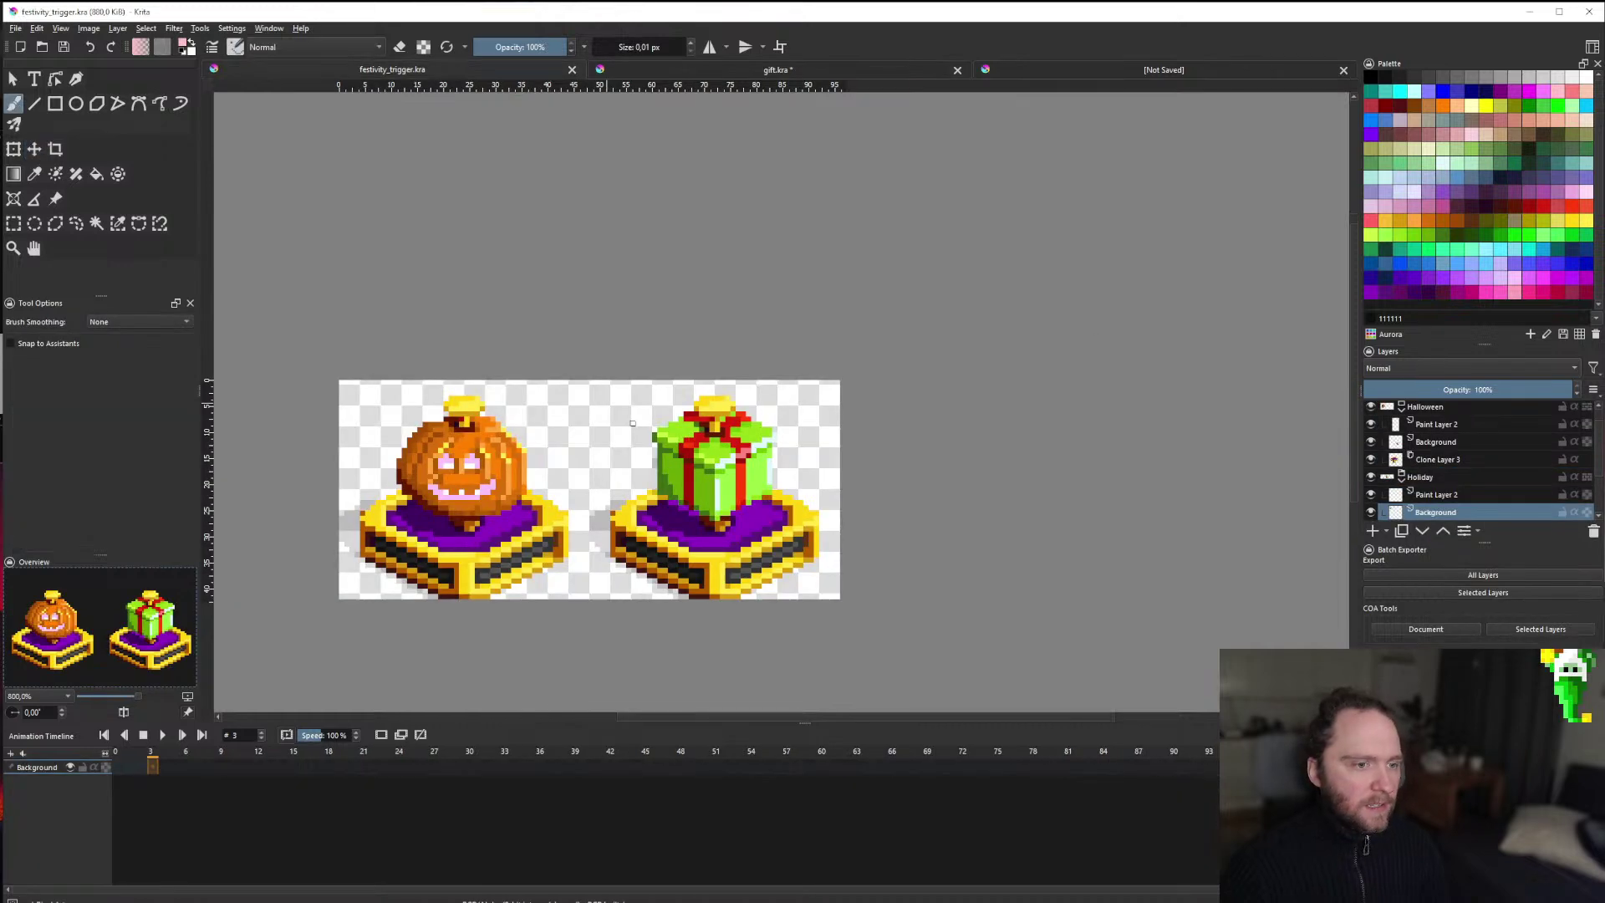
pyautogui.scroll(-2, 739, 442)
pyautogui.scroll(2, 603, 452)
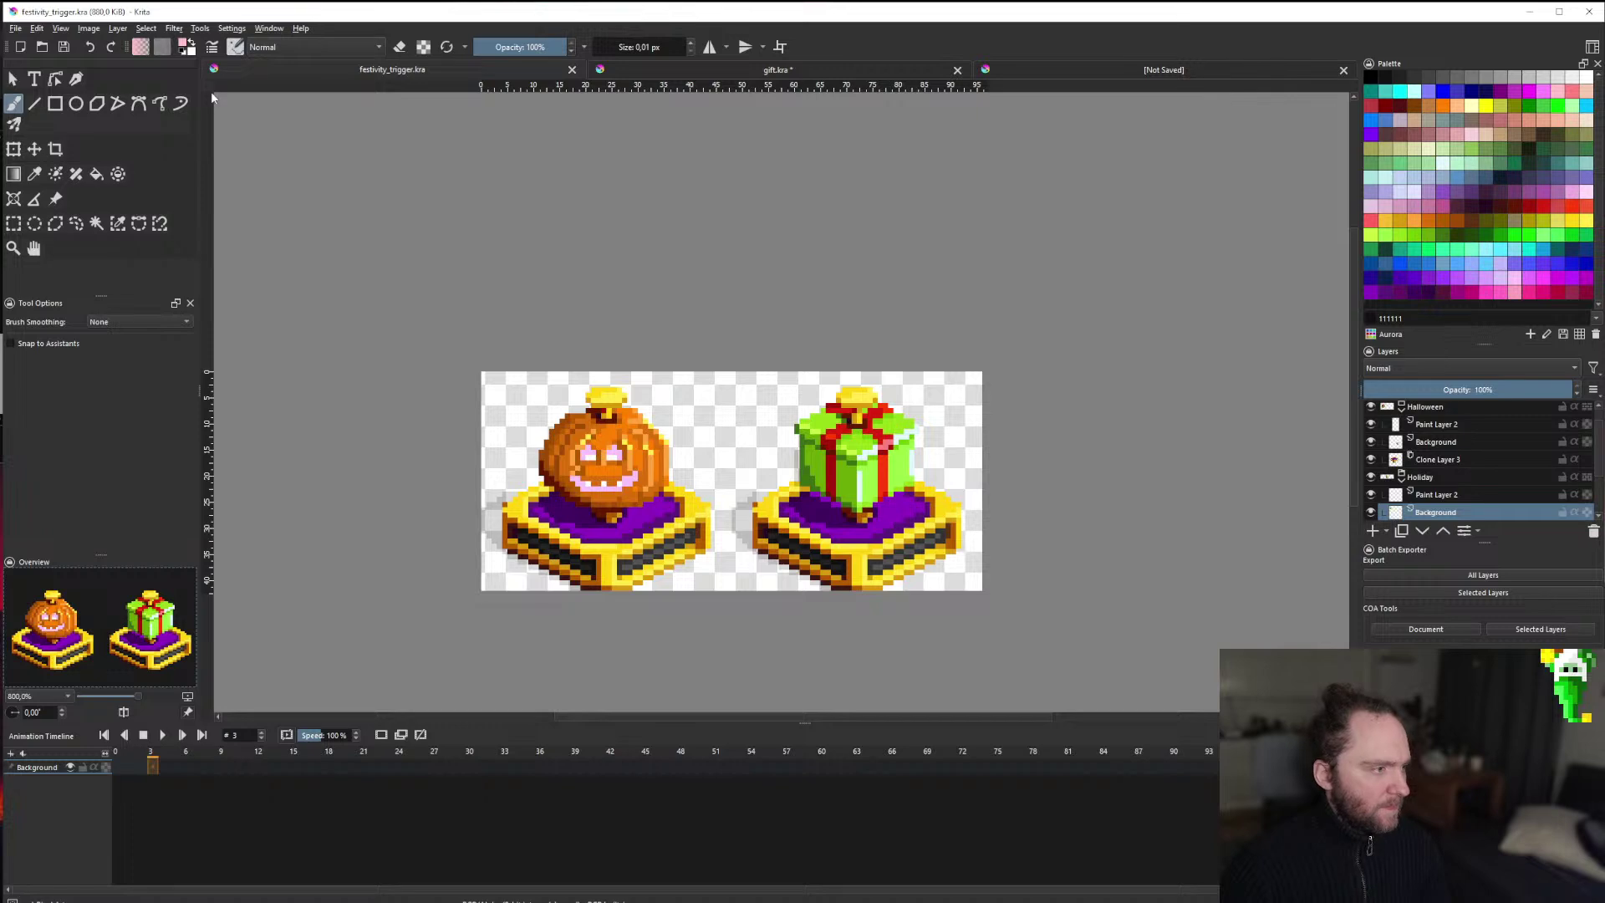
# Paste the copied bow into the blank 8 by 7 px document and move it to position -5 px, -3 px.
pyautogui.click(15, 28)
pyautogui.click(37, 38)
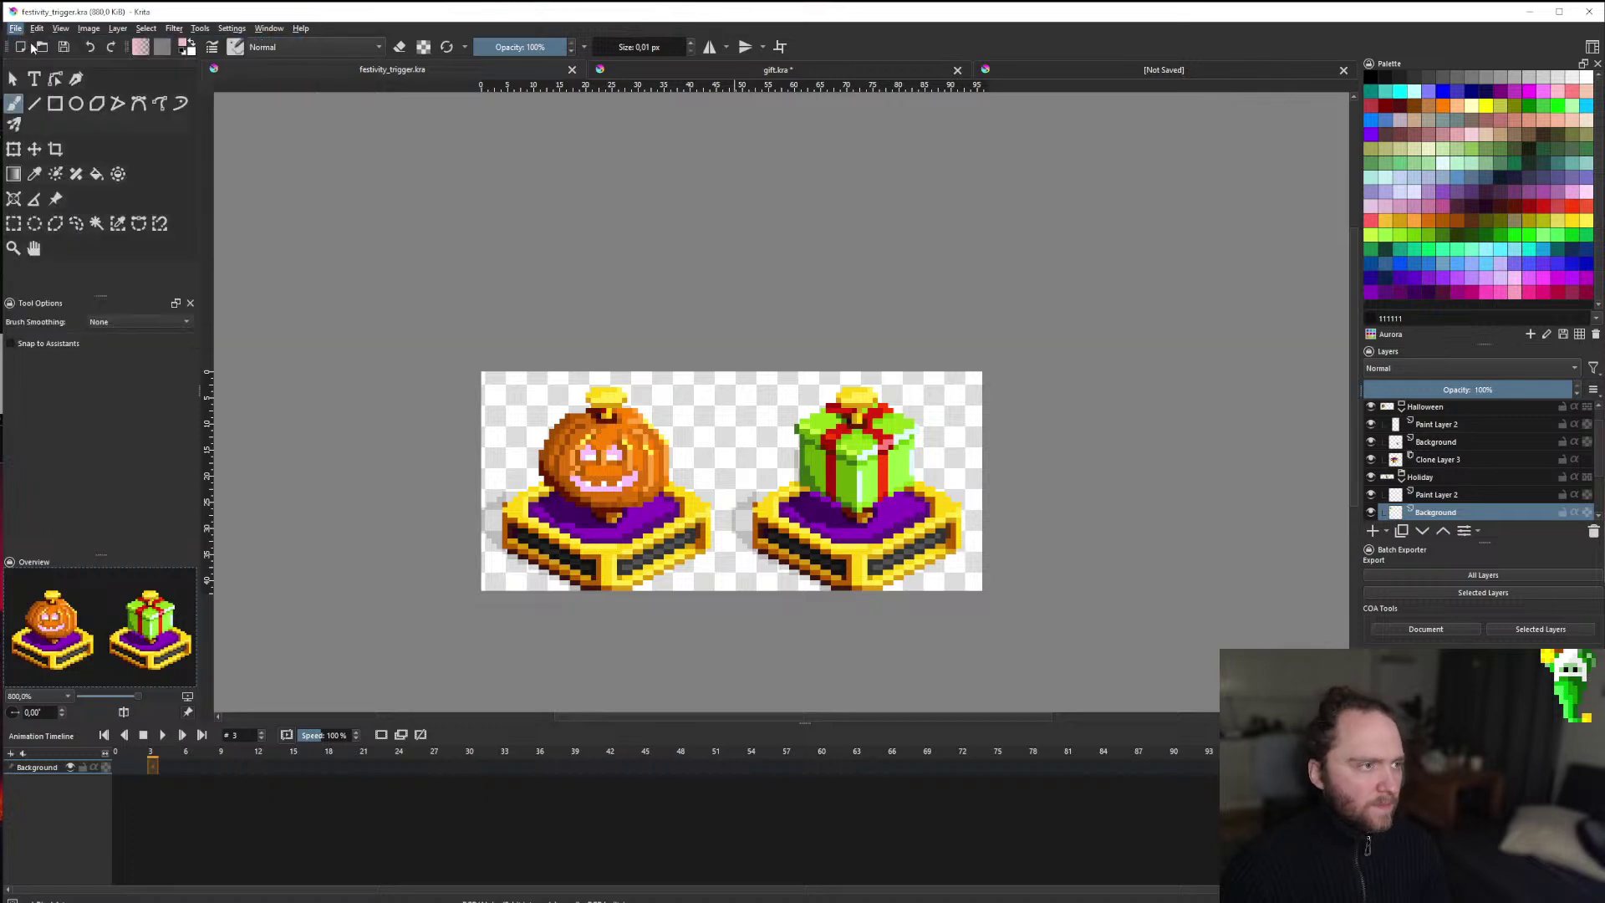
pyautogui.click(909, 619)
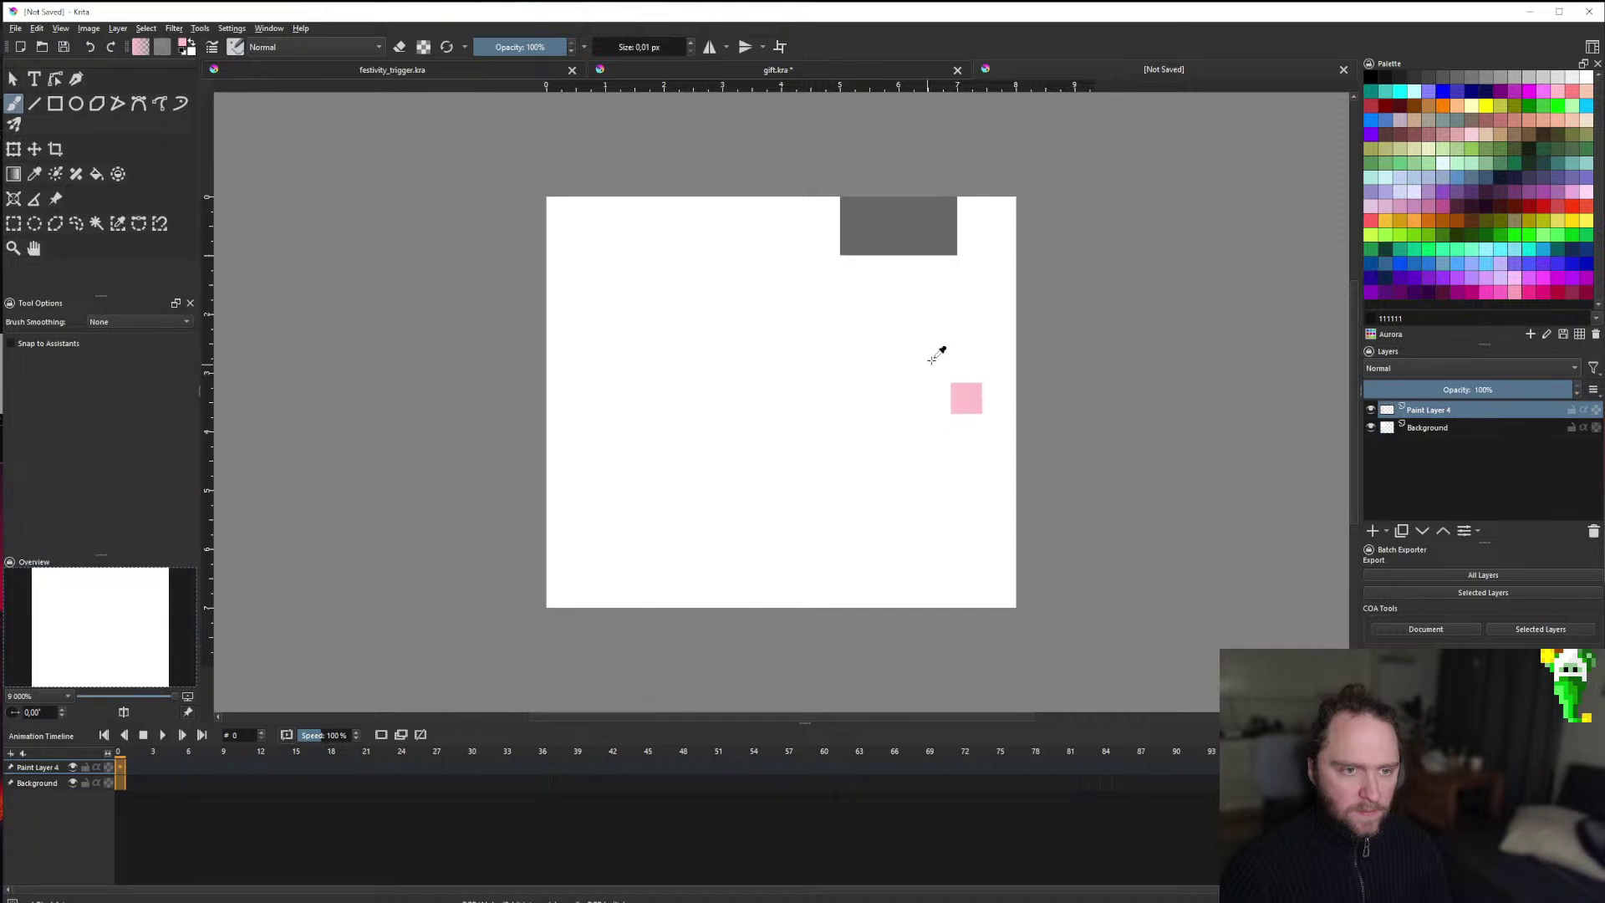
pyautogui.click(34, 149)
pyautogui.moveTo(863, 258); pyautogui.dragTo(709, 457)
pyautogui.scroll(-5, 715, 445)
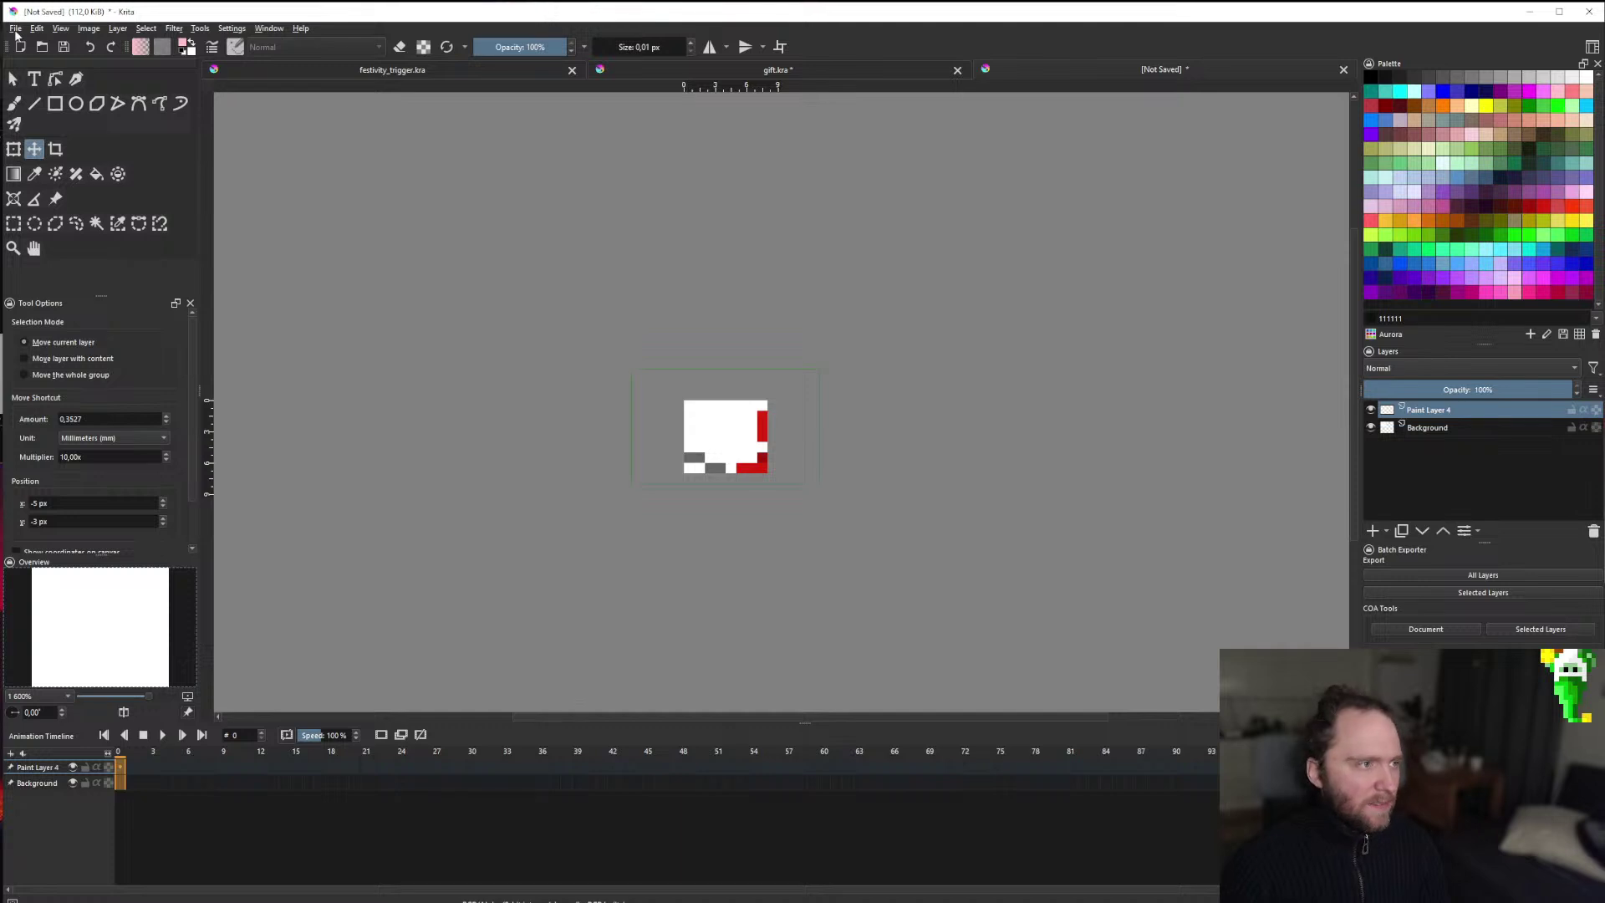
# Create an 18 by 11 px document from the copied bow and close the 8 by 7 px document without saving it.
pyautogui.hotkey('alt', 'f')
pyautogui.press('Return')
pyautogui.click(680, 339)
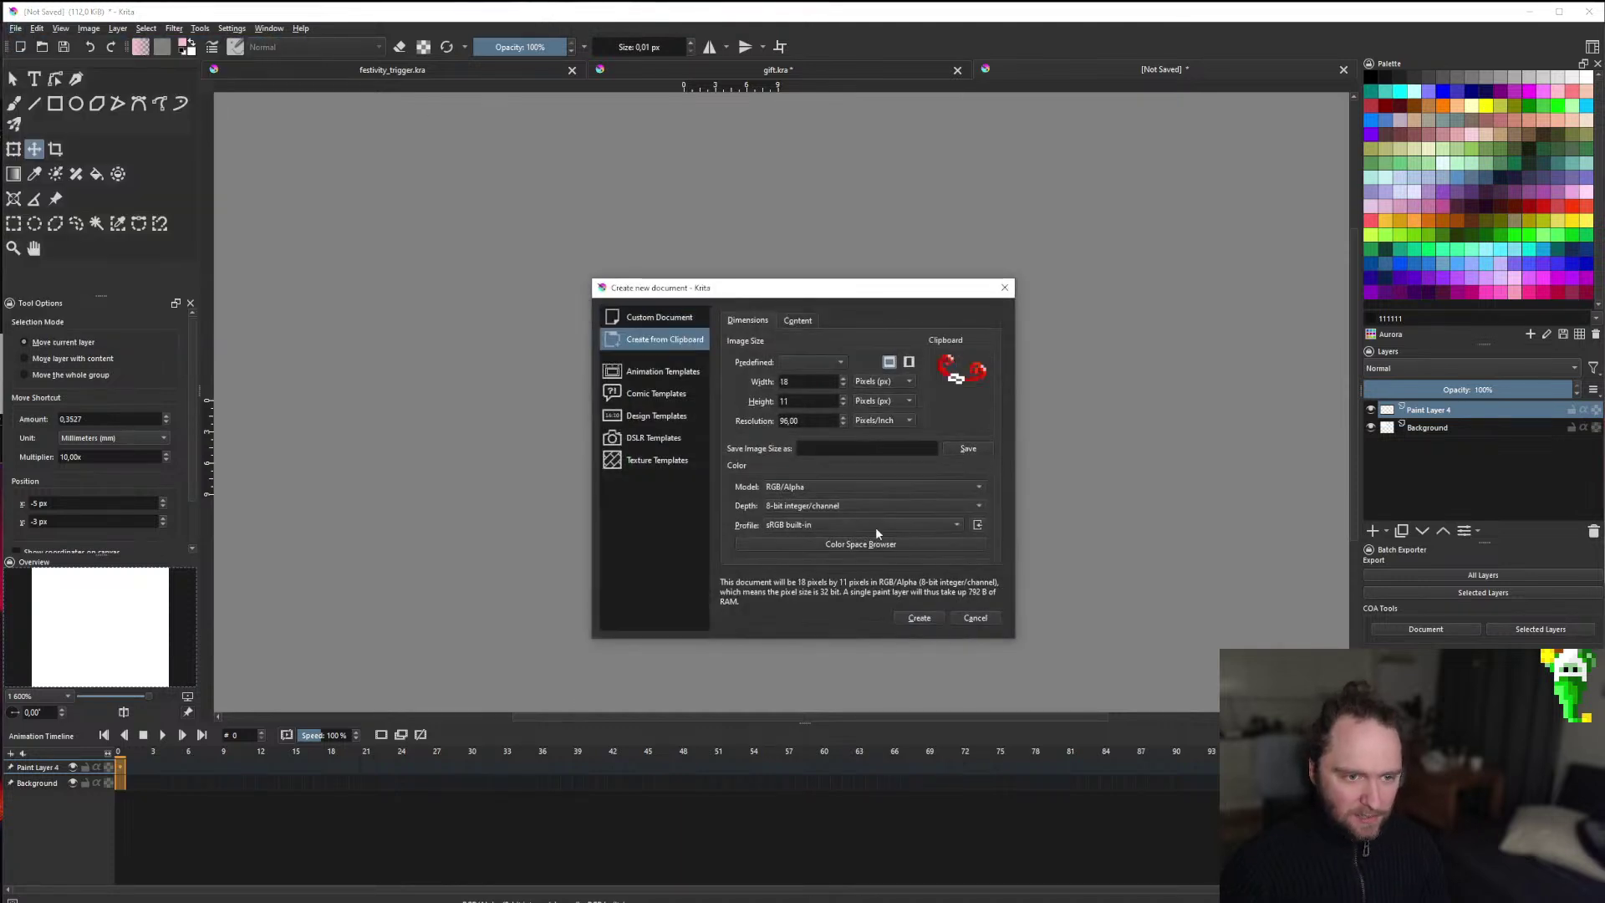
pyautogui.click(919, 618)
pyautogui.scroll(-2, 937, 376)
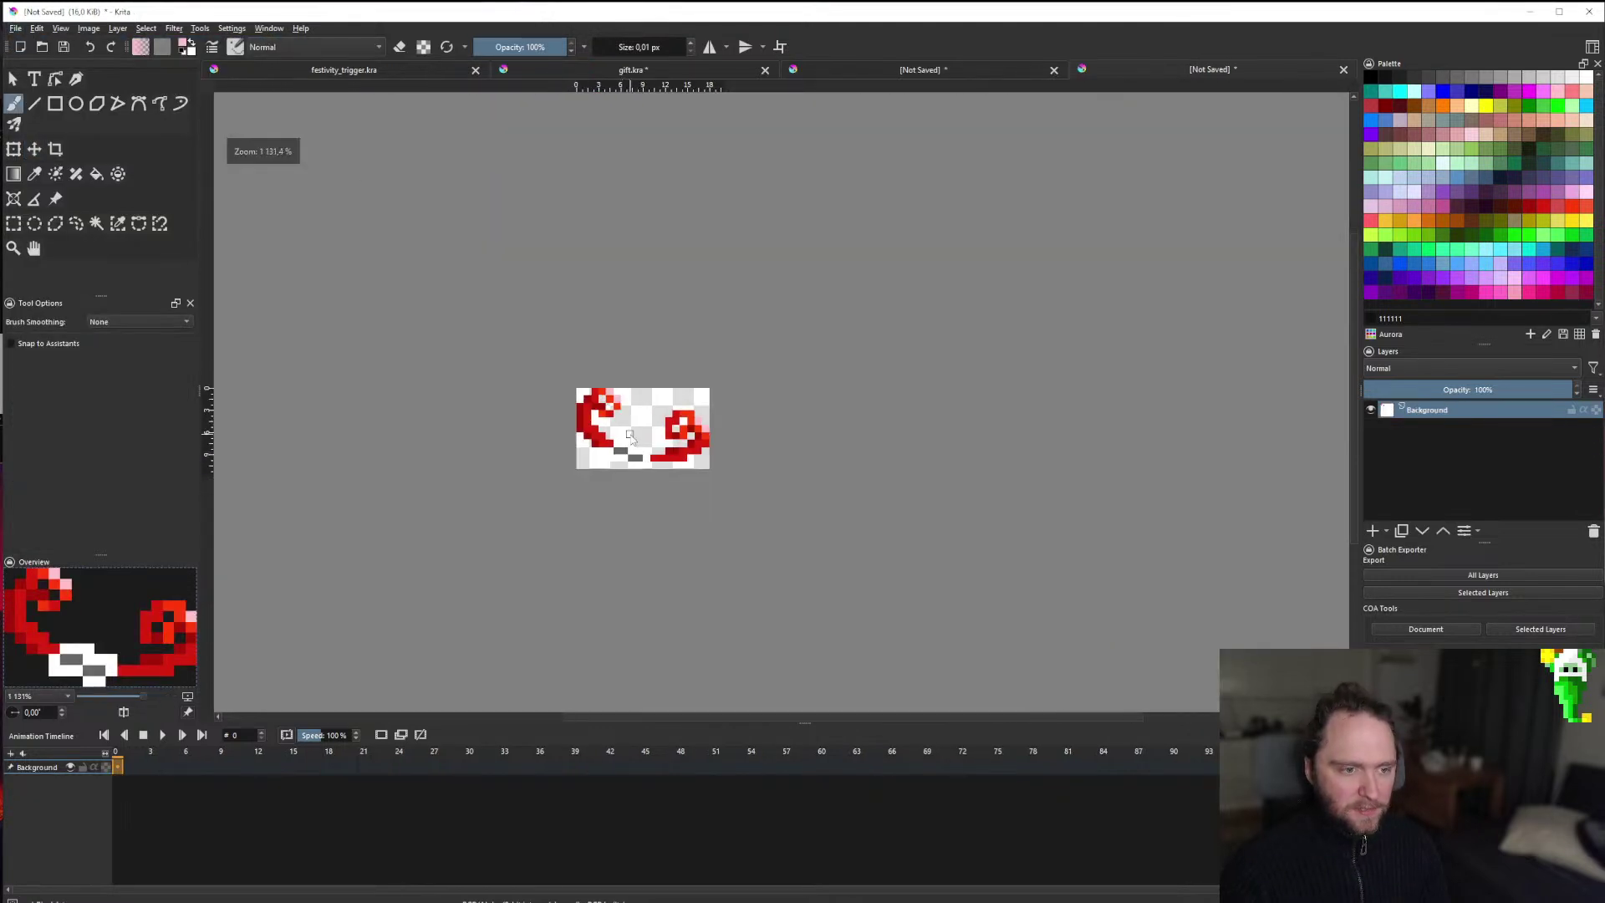
pyautogui.click(1054, 70)
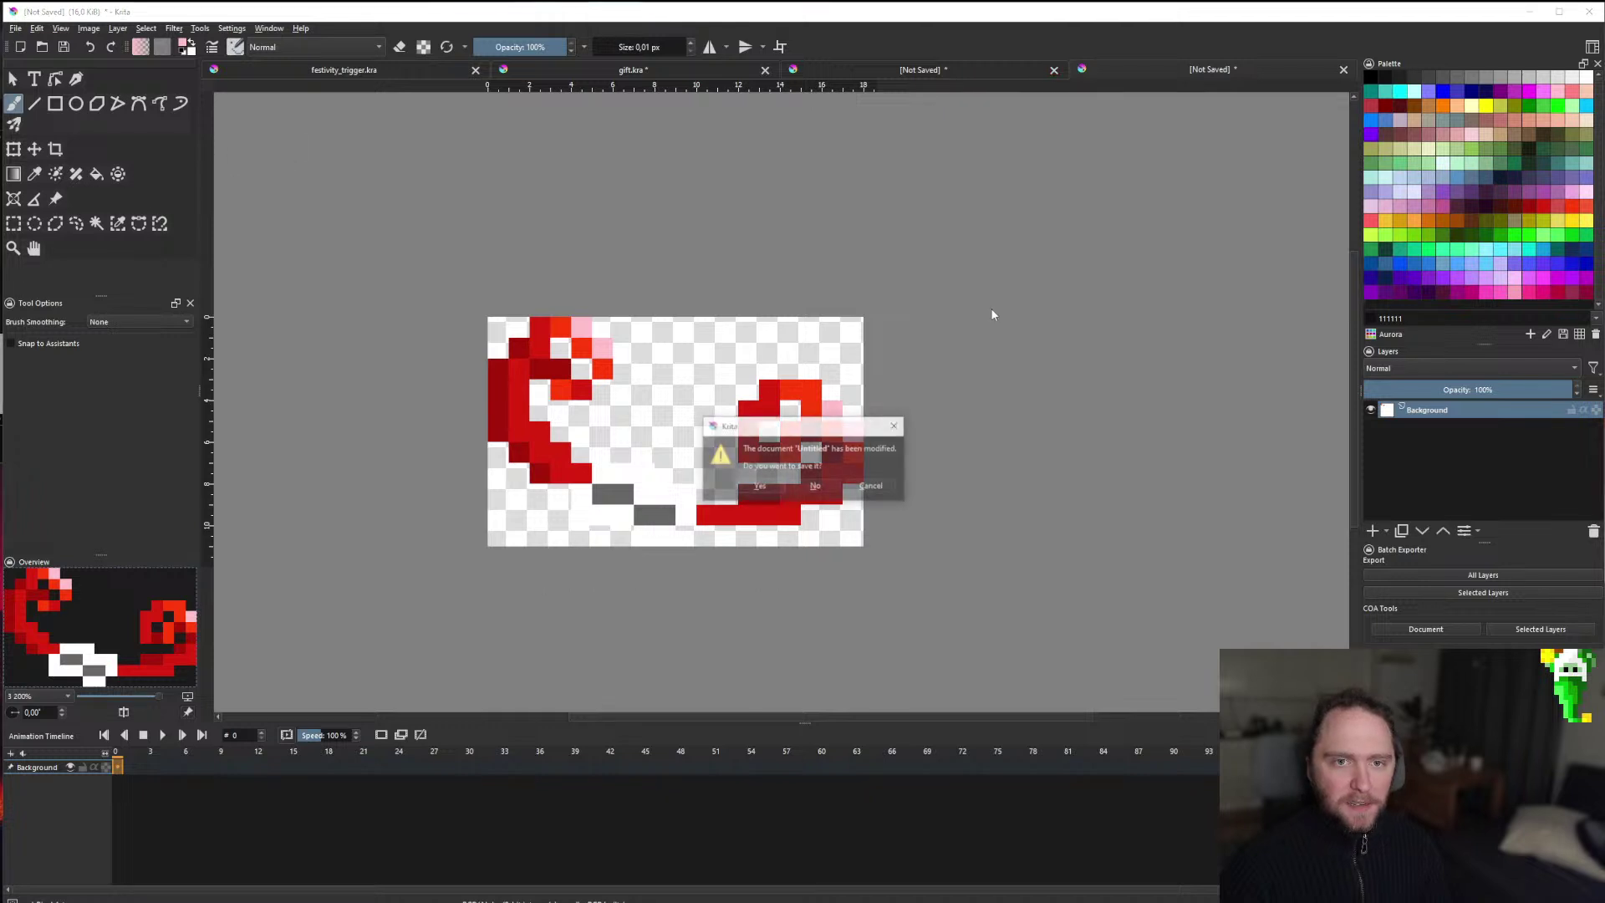
pyautogui.click(817, 487)
# Save gift.kra and hide its Paint Layer 4 bow so all gifts are plain.
pyautogui.click(922, 69)
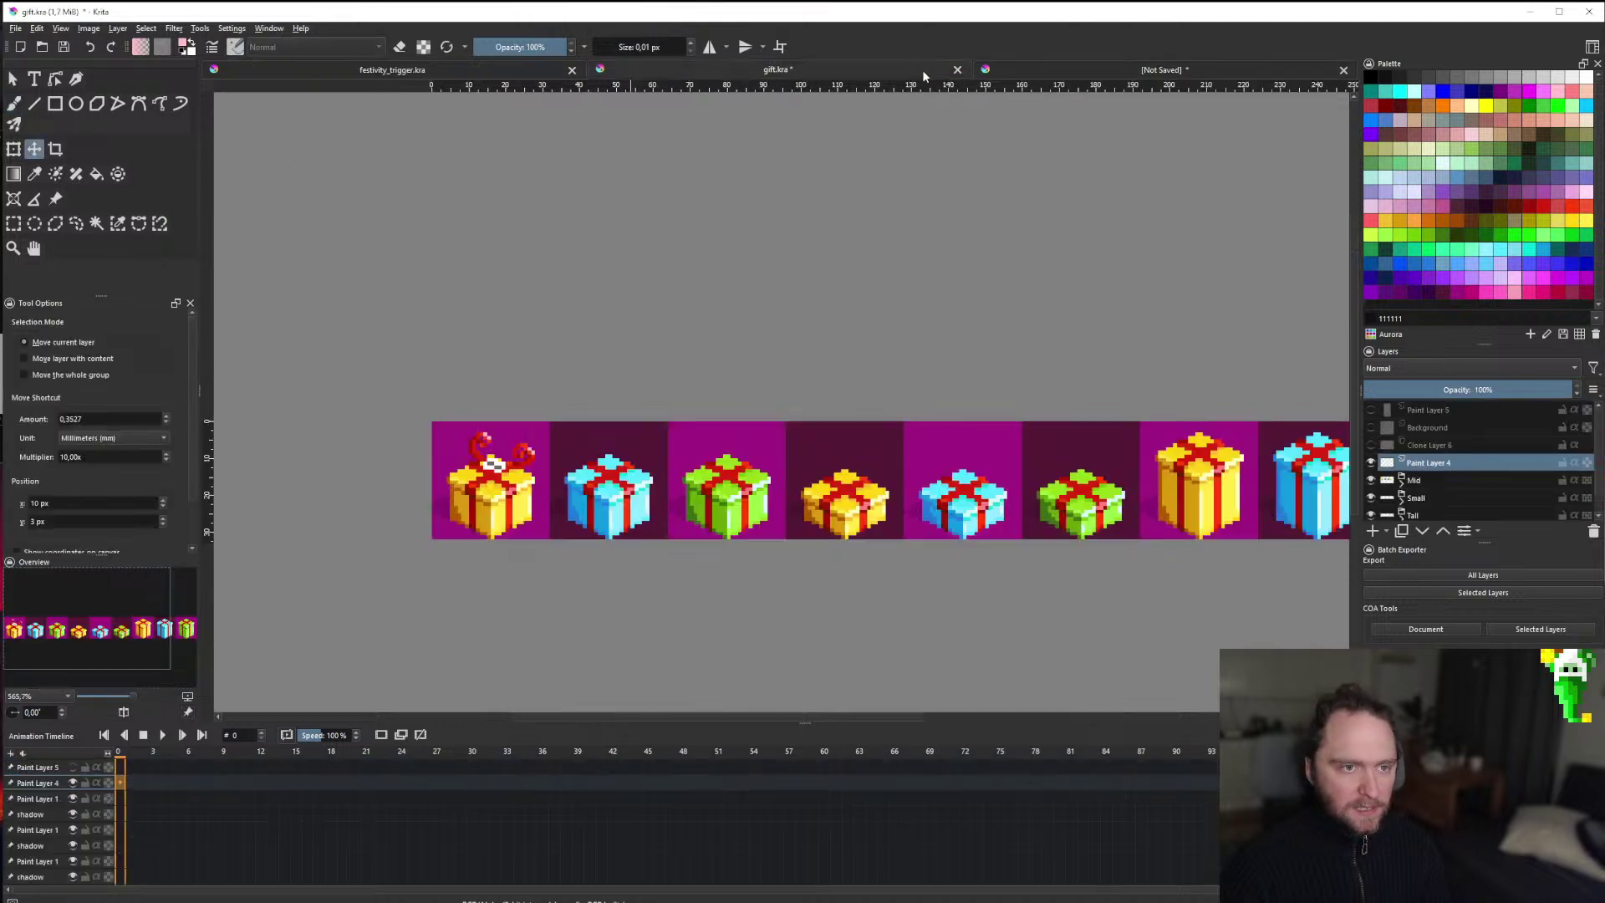
pyautogui.scroll(-3, 661, 384)
pyautogui.scroll(3, 617, 416)
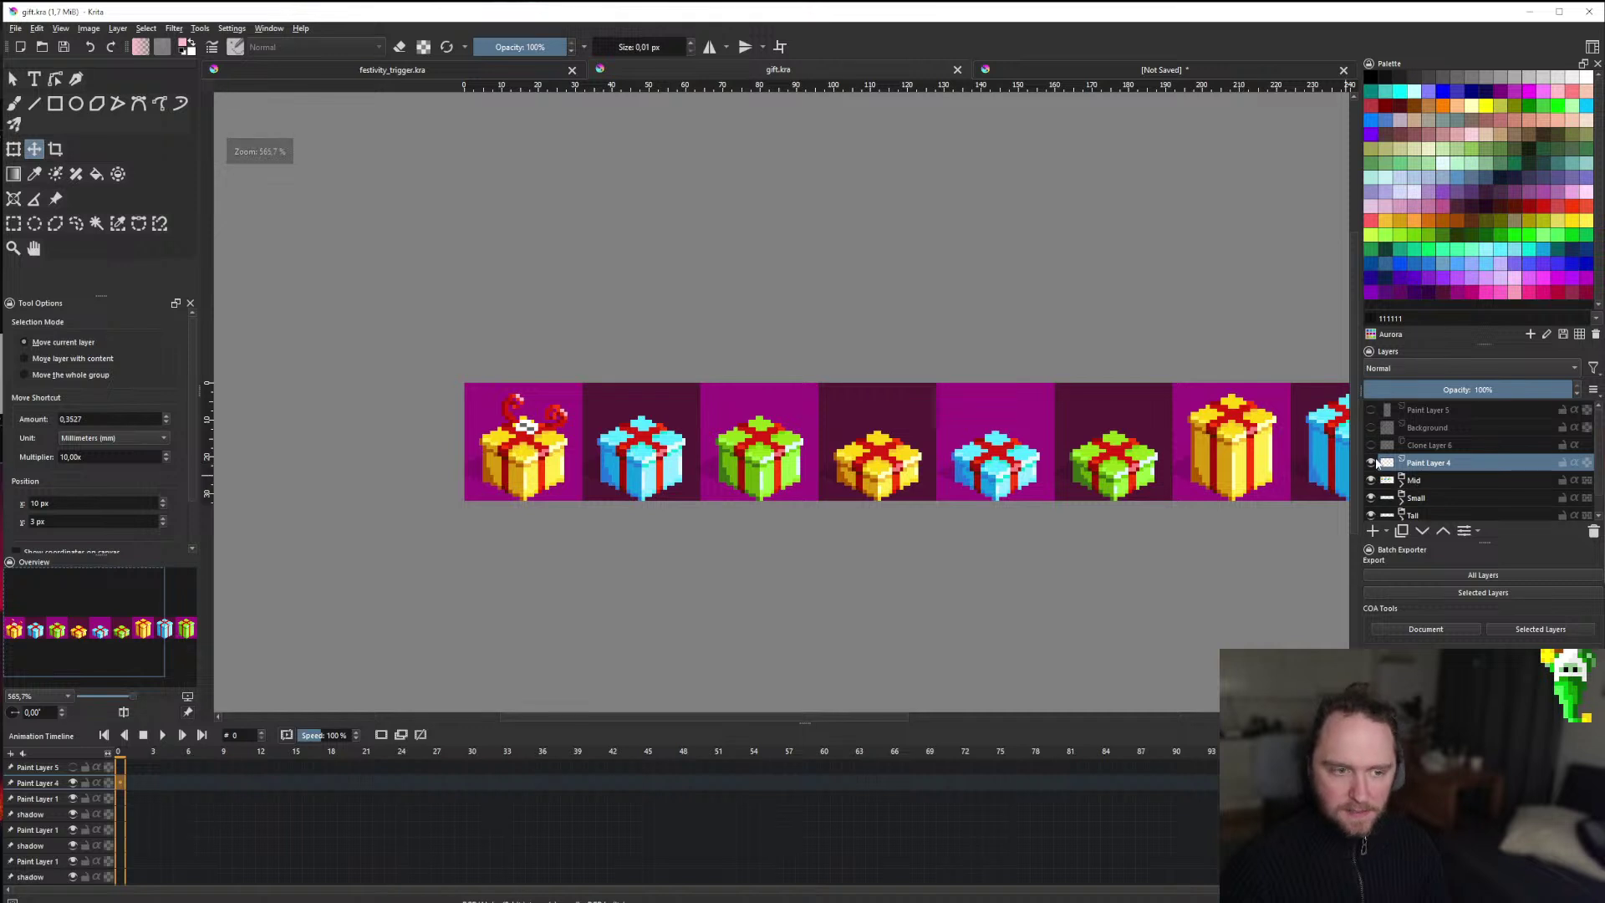
pyautogui.scroll(-4, 453, 483)
pyautogui.scroll(3, 537, 462)
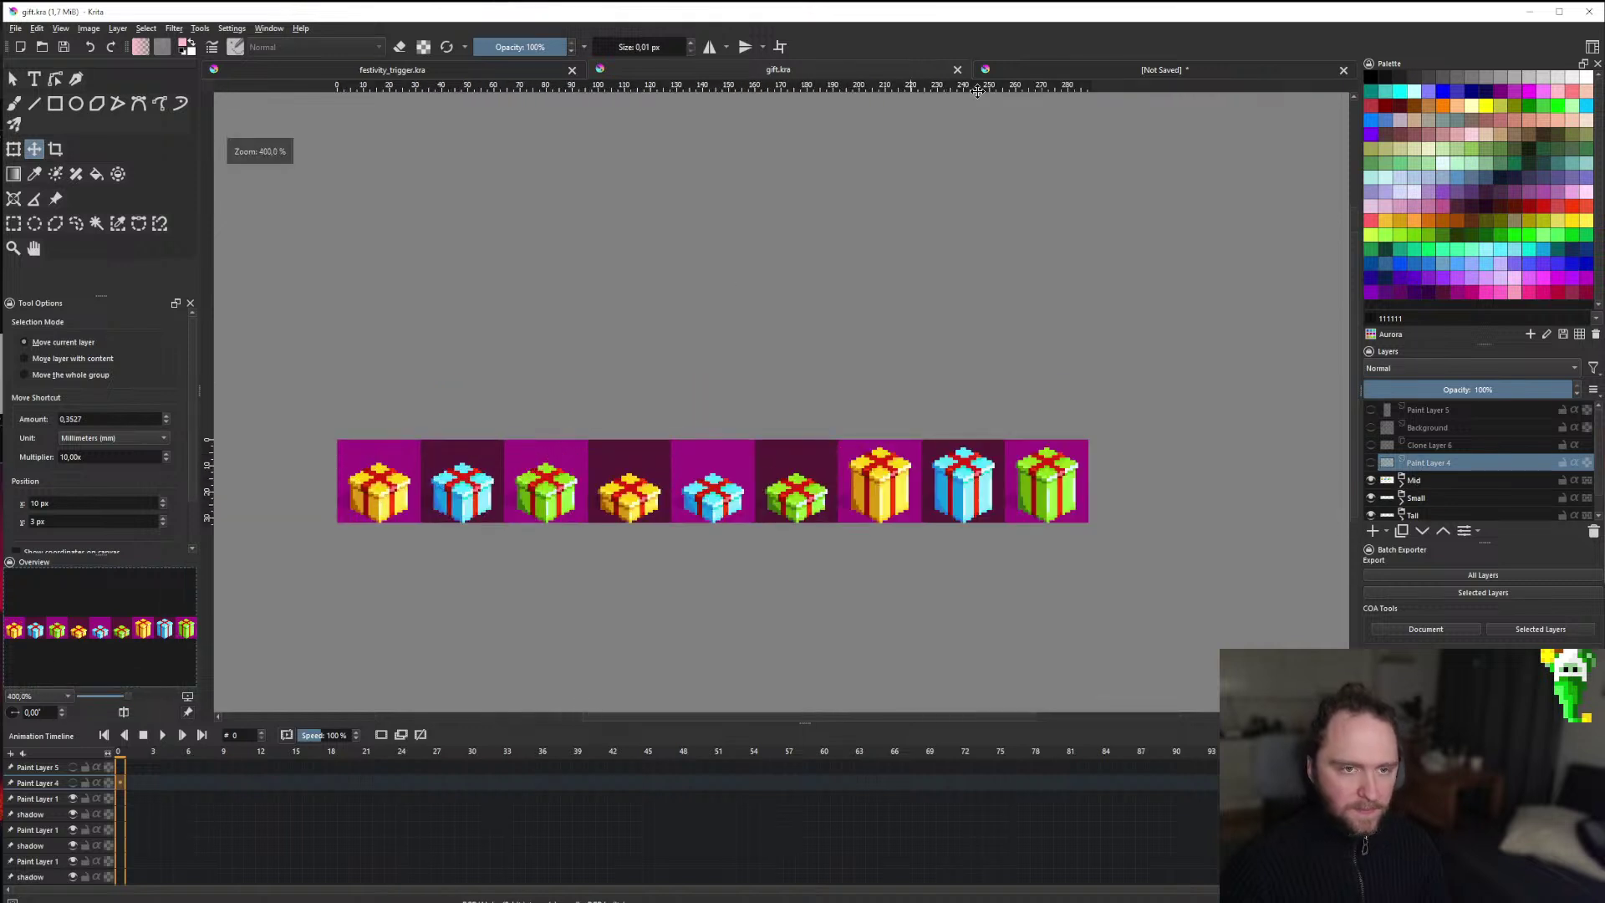
# Examine the bow in its new document at several zoom levels and check its layer by toggling the visibility.
pyautogui.click(1080, 73)
pyautogui.scroll(-3, 679, 451)
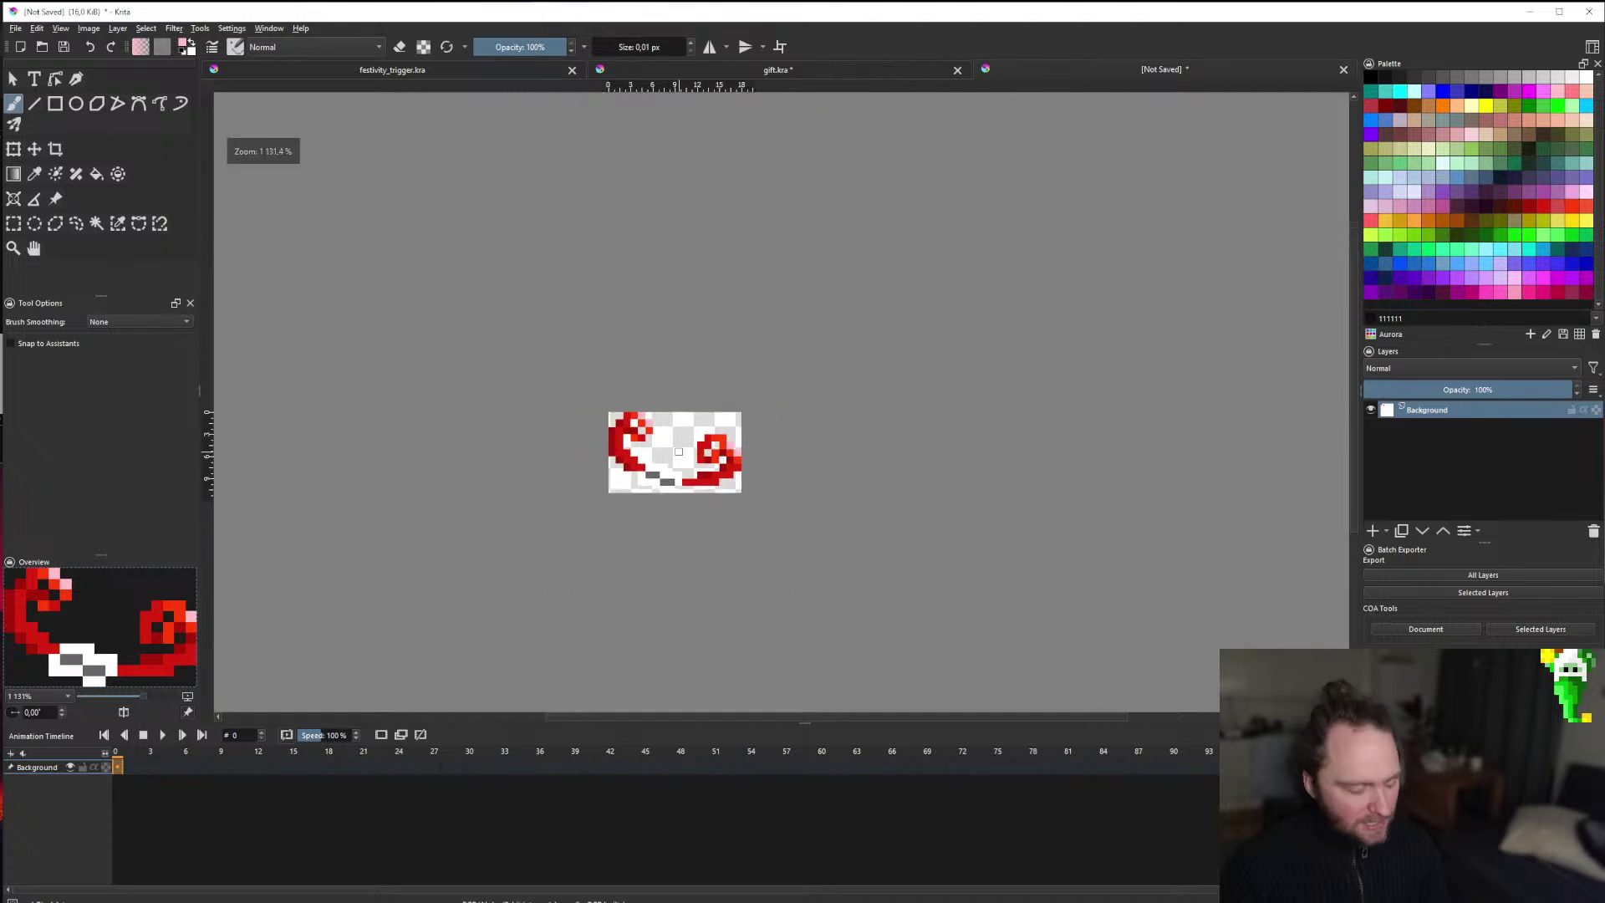
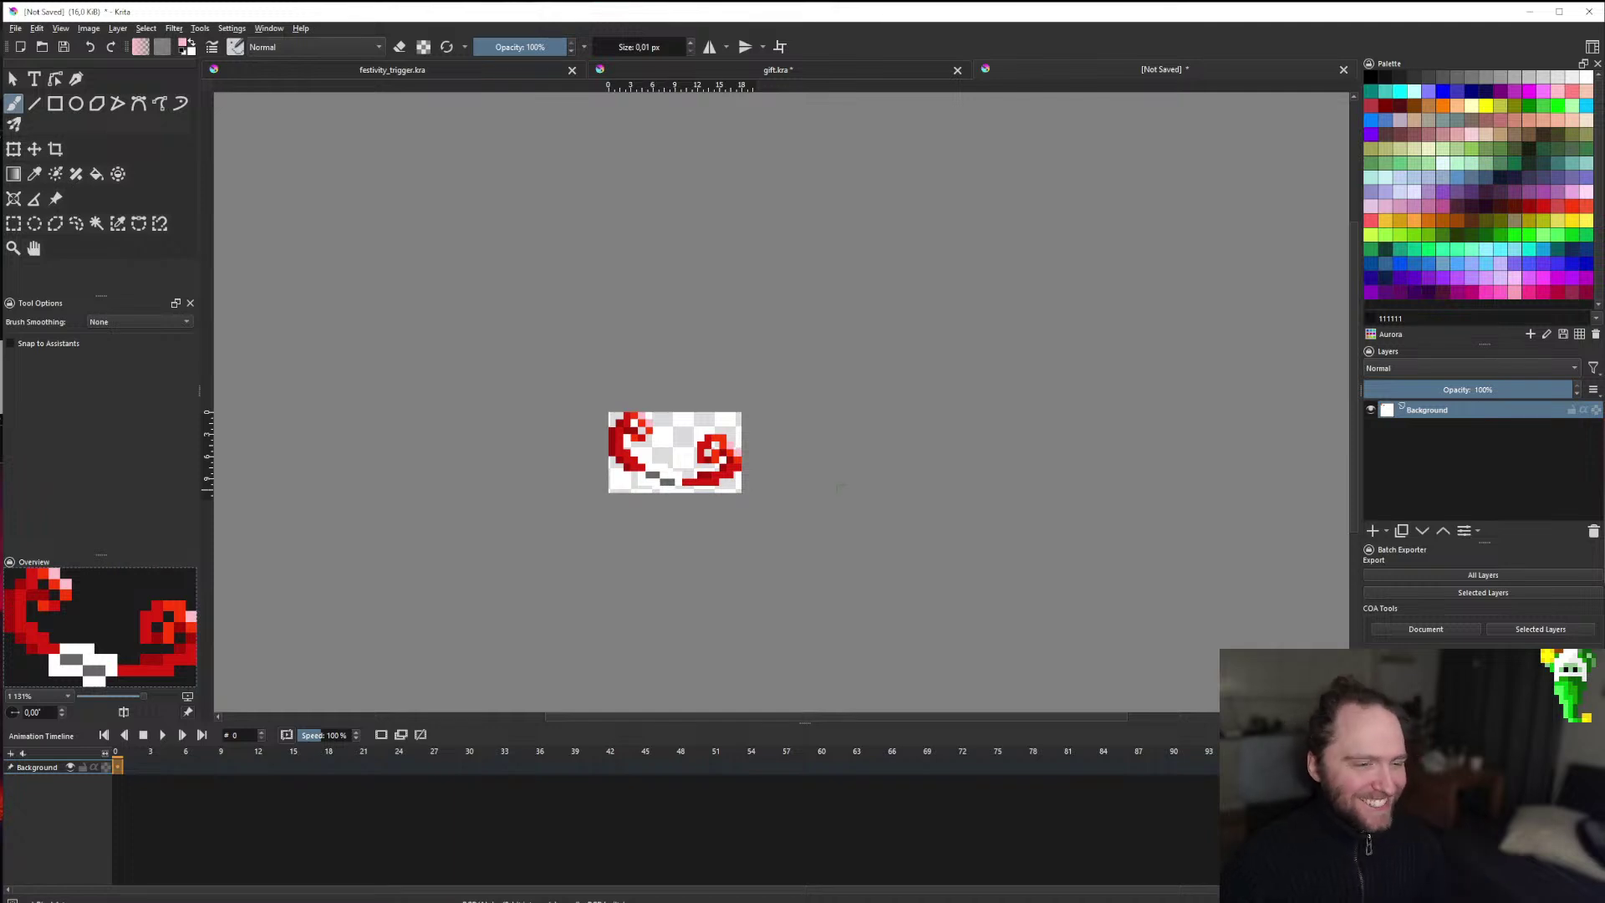
pyautogui.scroll(5, 722, 455)
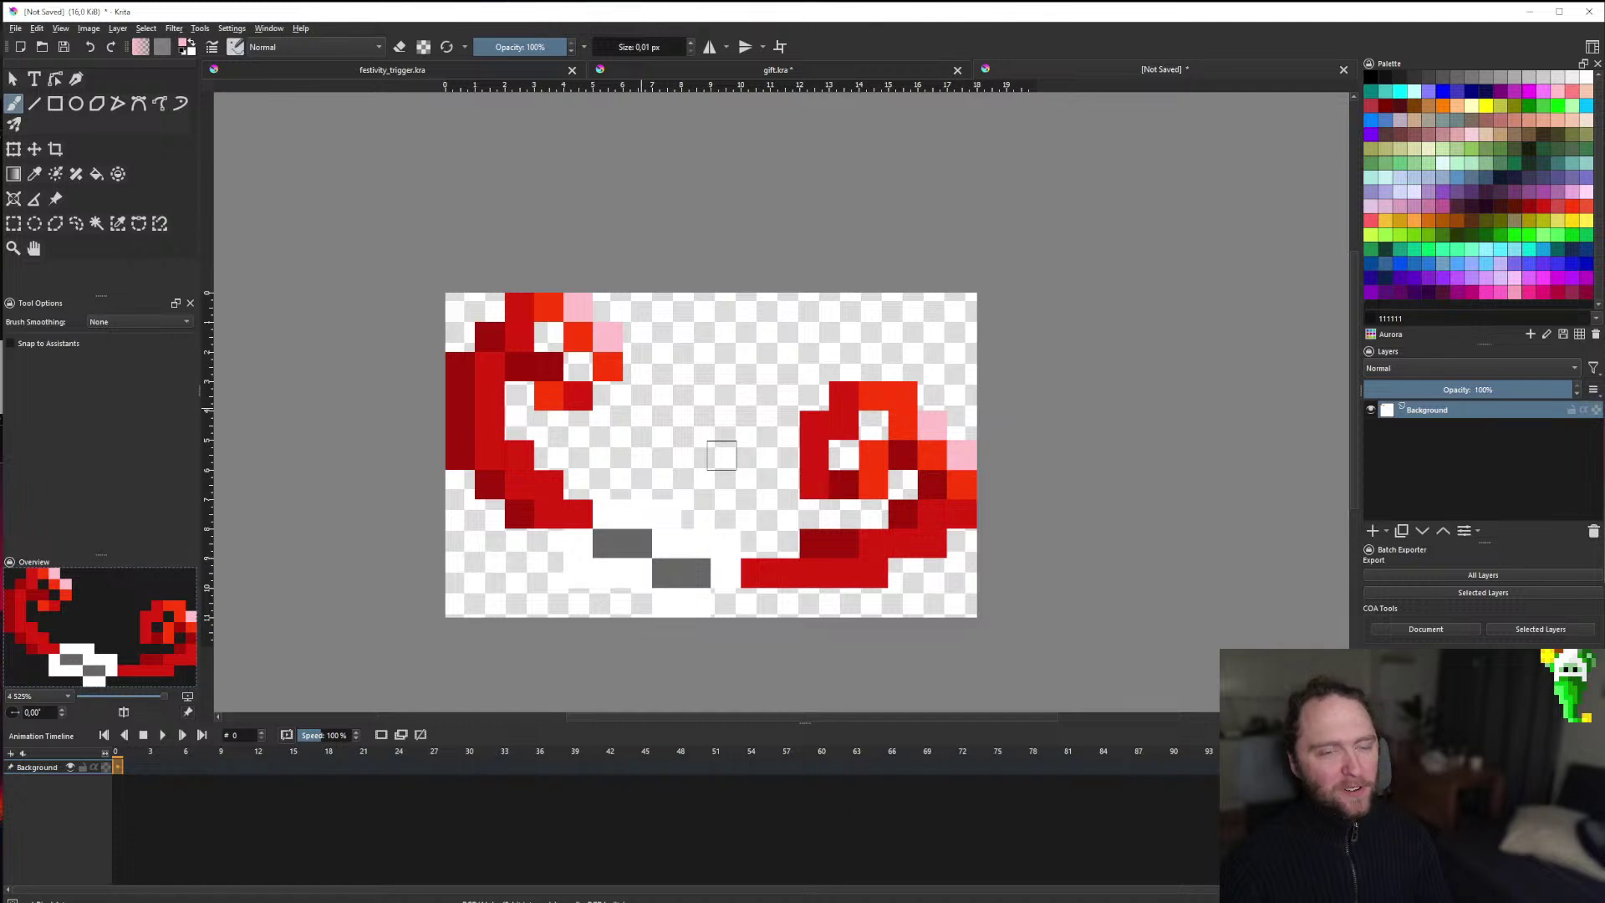
pyautogui.scroll(-2, 721, 455)
pyautogui.scroll(1, 721, 455)
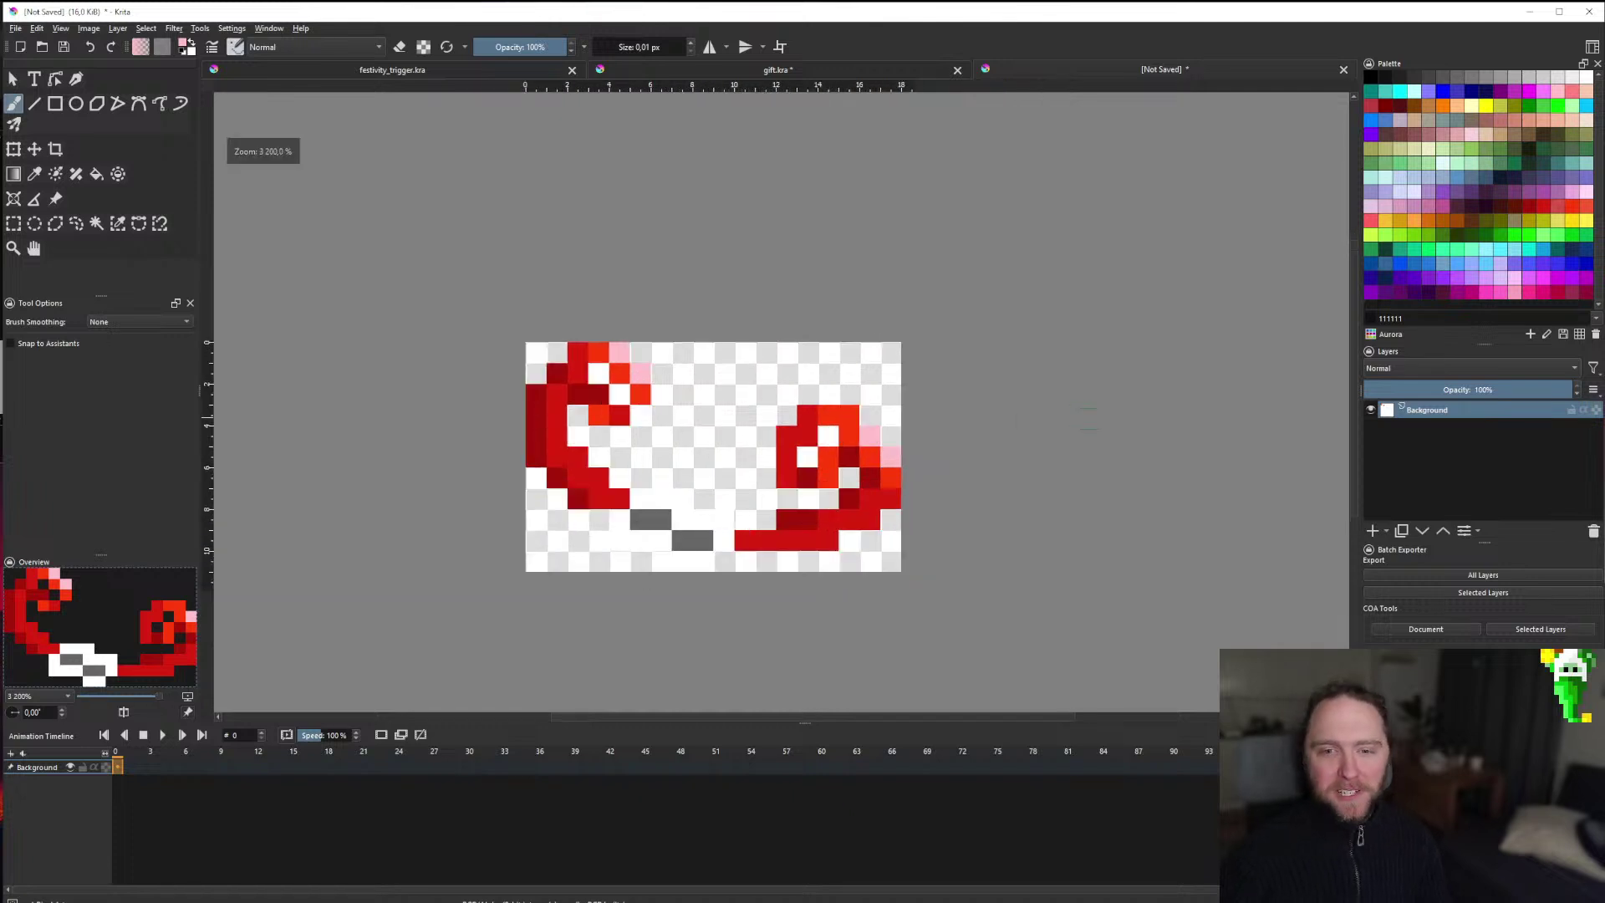
pyautogui.click(1371, 410)
pyautogui.click(1371, 409)
pyautogui.scroll(-1, 614, 449)
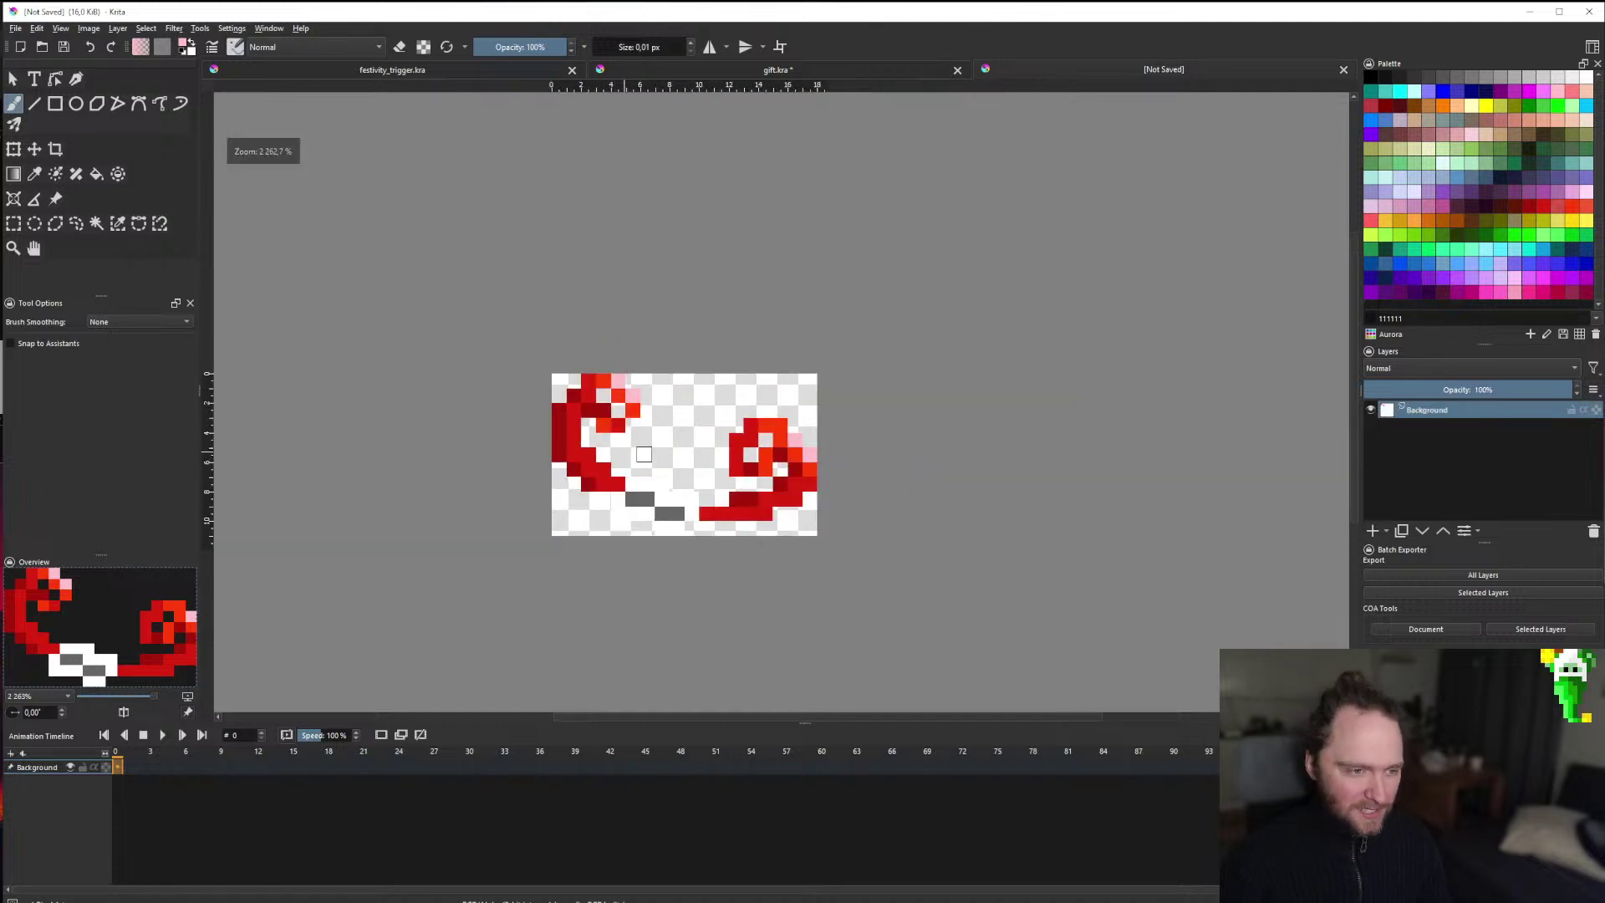
pyautogui.scroll(1, 657, 453)
pyautogui.scroll(1, 656, 453)
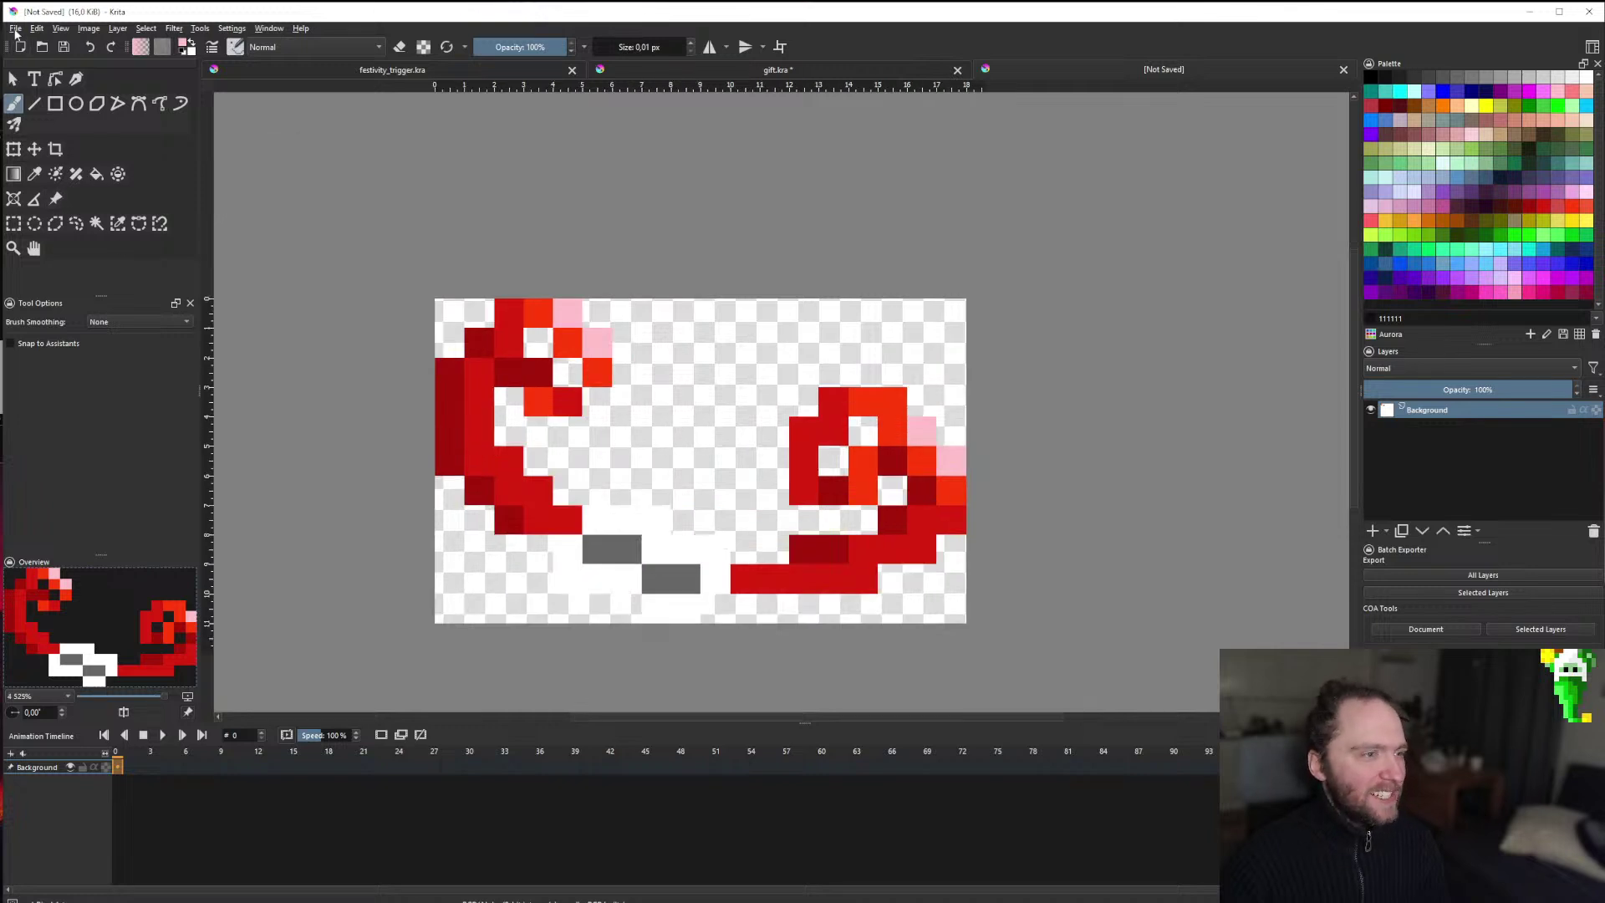
pyautogui.scroll(-4, 544, 492)
pyautogui.scroll(4, 602, 466)
pyautogui.scroll(-3, 597, 473)
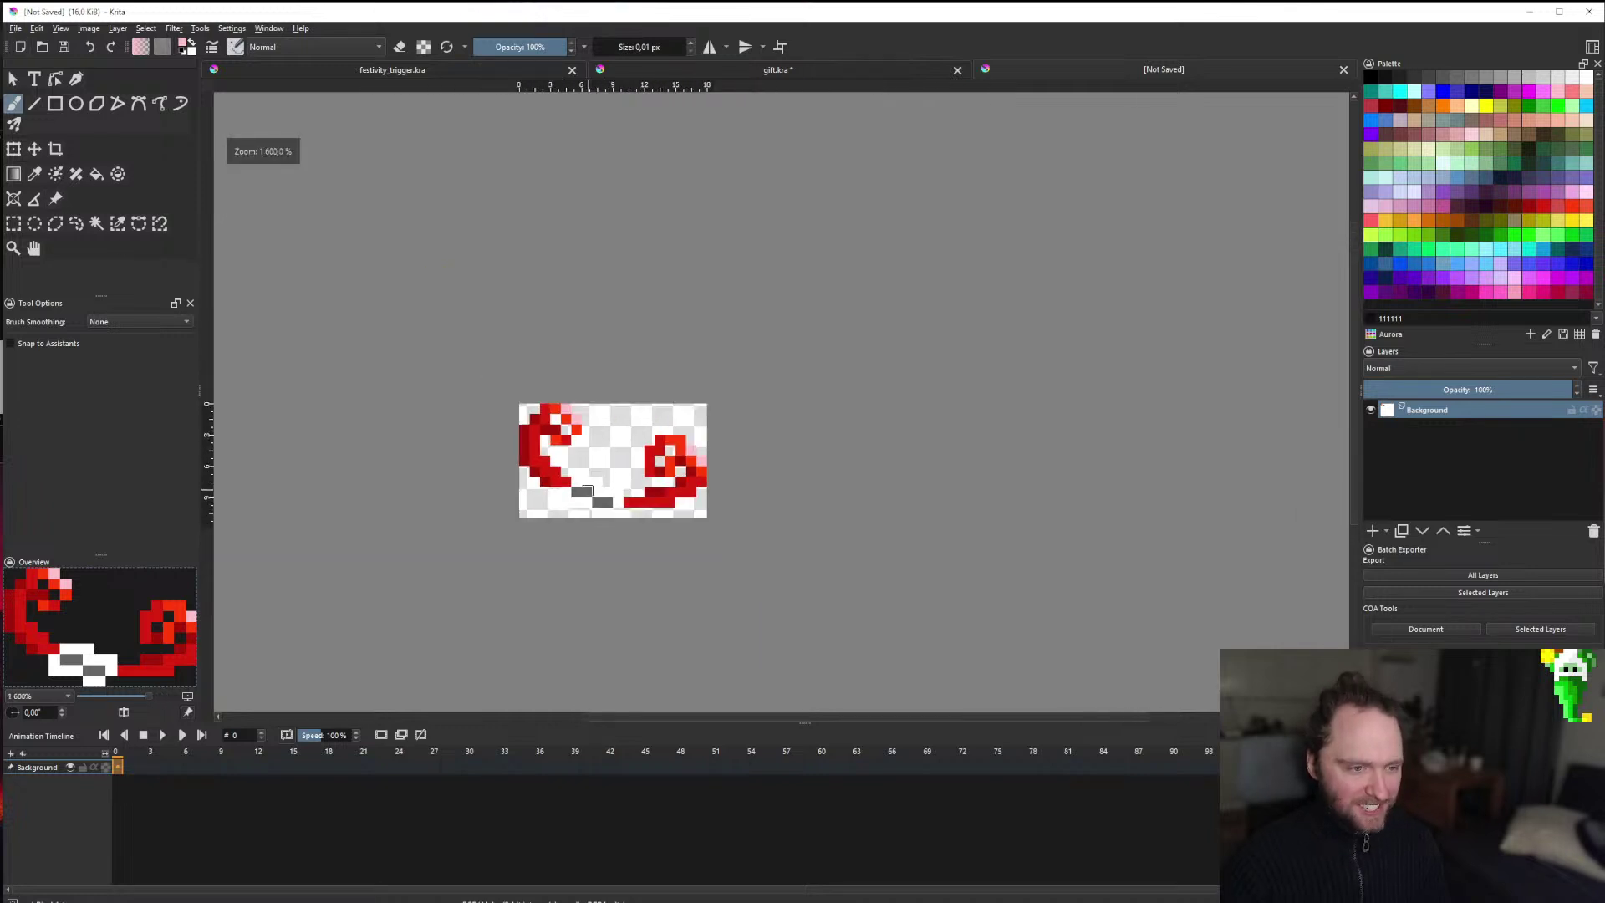
pyautogui.scroll(2, 562, 489)
# Measure with rectangular selections from the bow's centre how much canvas is missing beyond its left edge for symmetry.
pyautogui.hotkey('ctrl', 'r')
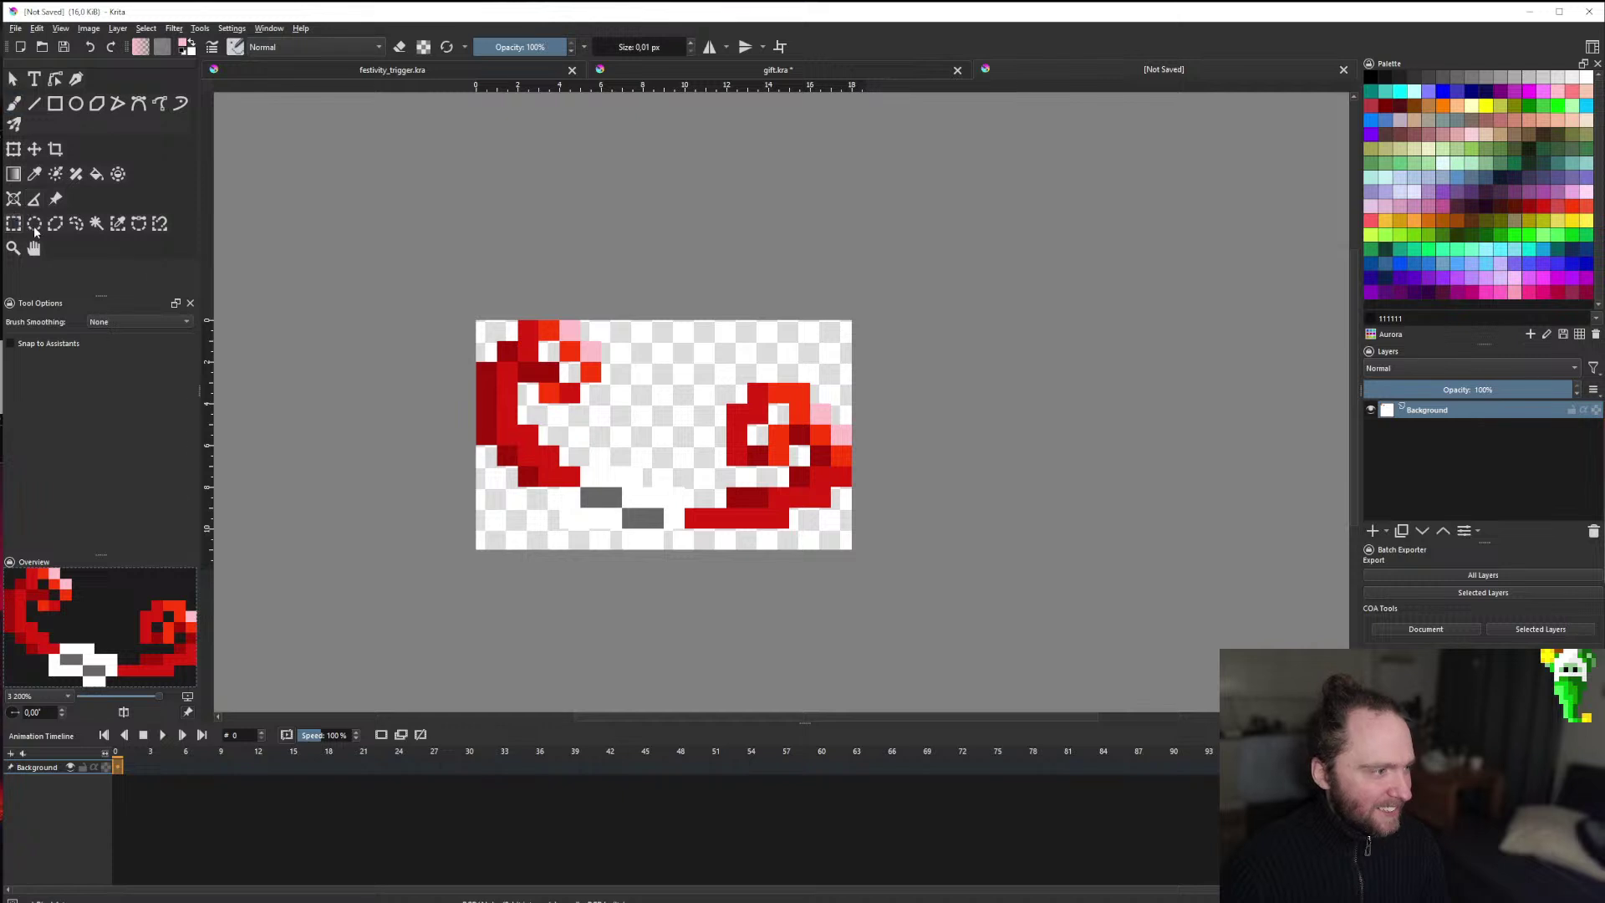
pyautogui.moveTo(626, 553); pyautogui.dragTo(856, 376)
pyautogui.moveTo(621, 548); pyautogui.dragTo(392, 325)
pyautogui.click(387, 328)
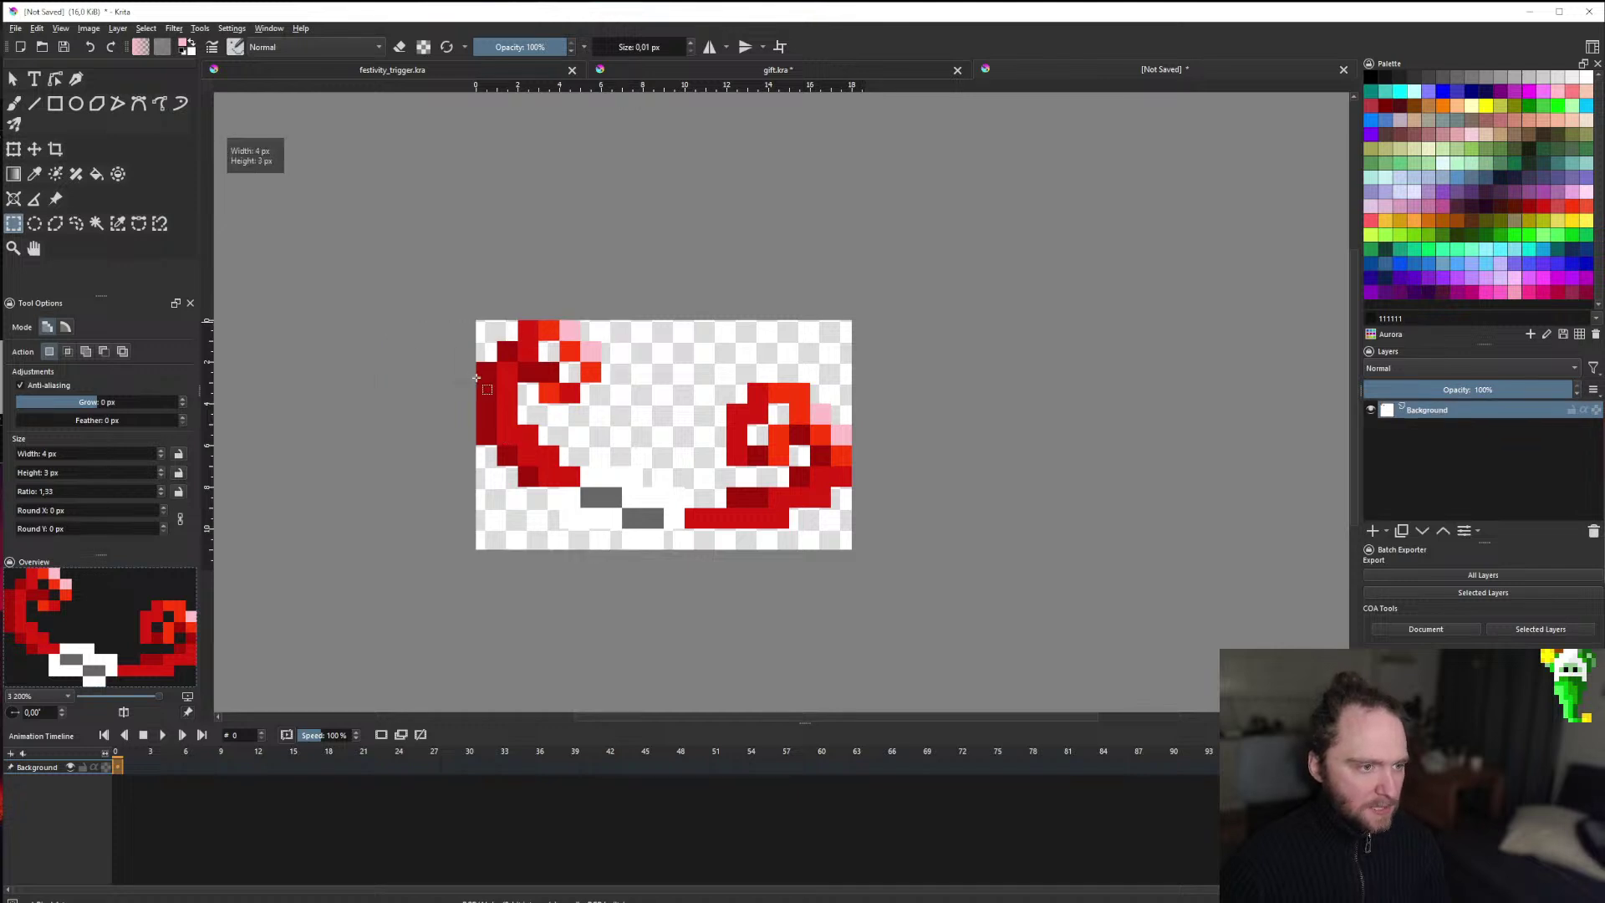
pyautogui.moveTo(478, 385); pyautogui.dragTo(393, 323)
# Resize the bow canvas to 22 px wide, keeping the 11 px height and anchoring the image so the extra width falls on its left.
pyautogui.click(120, 227)
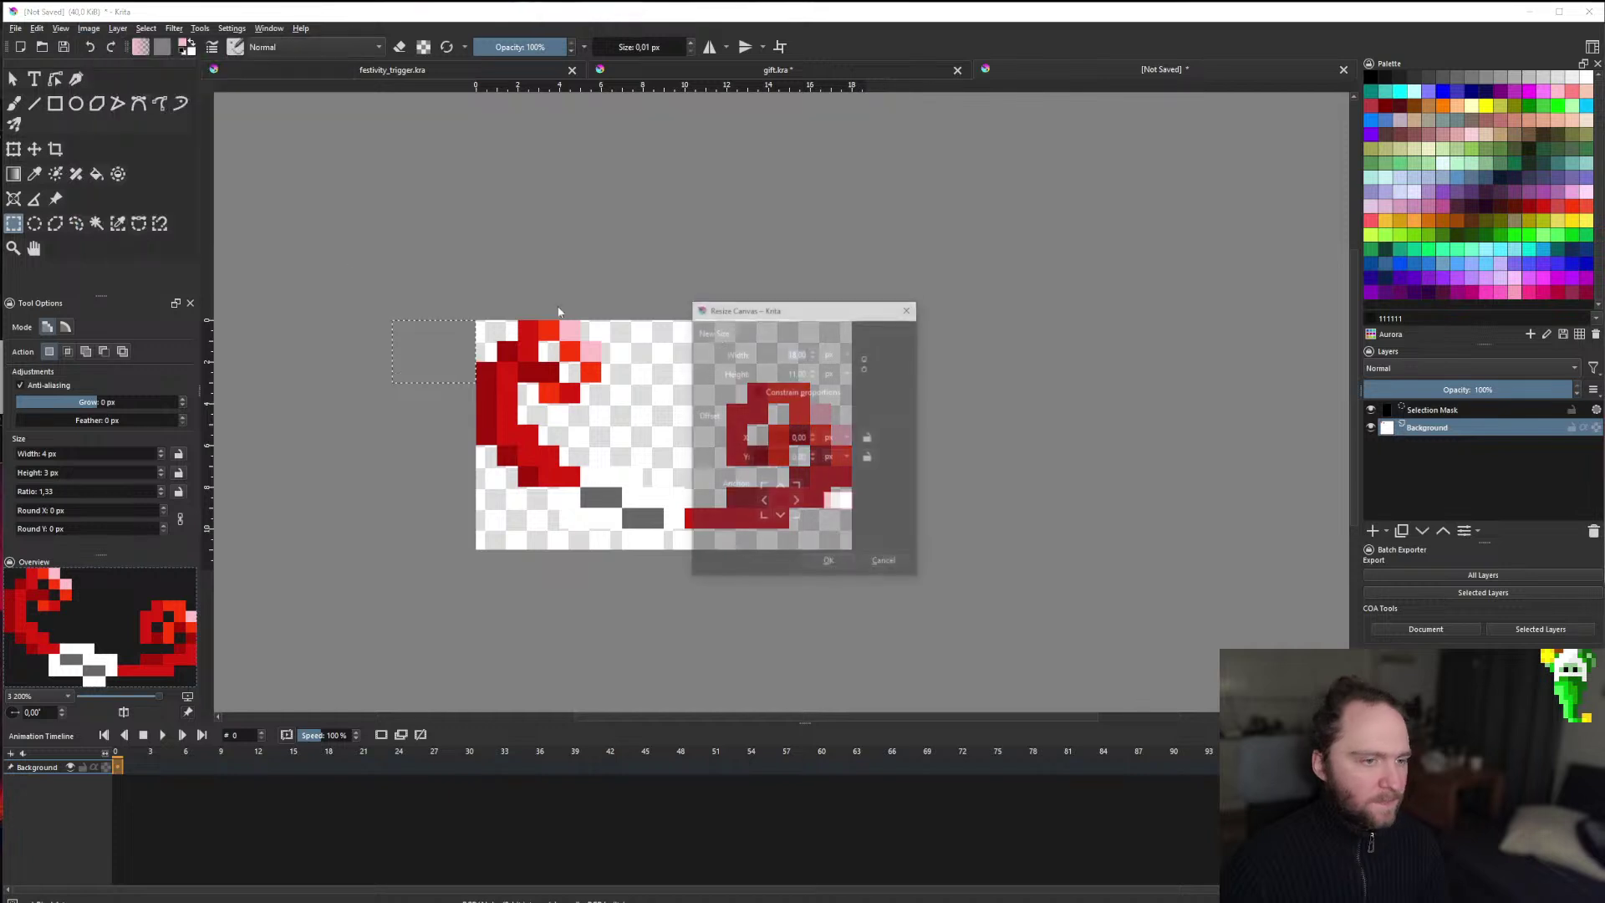
pyautogui.write('22')
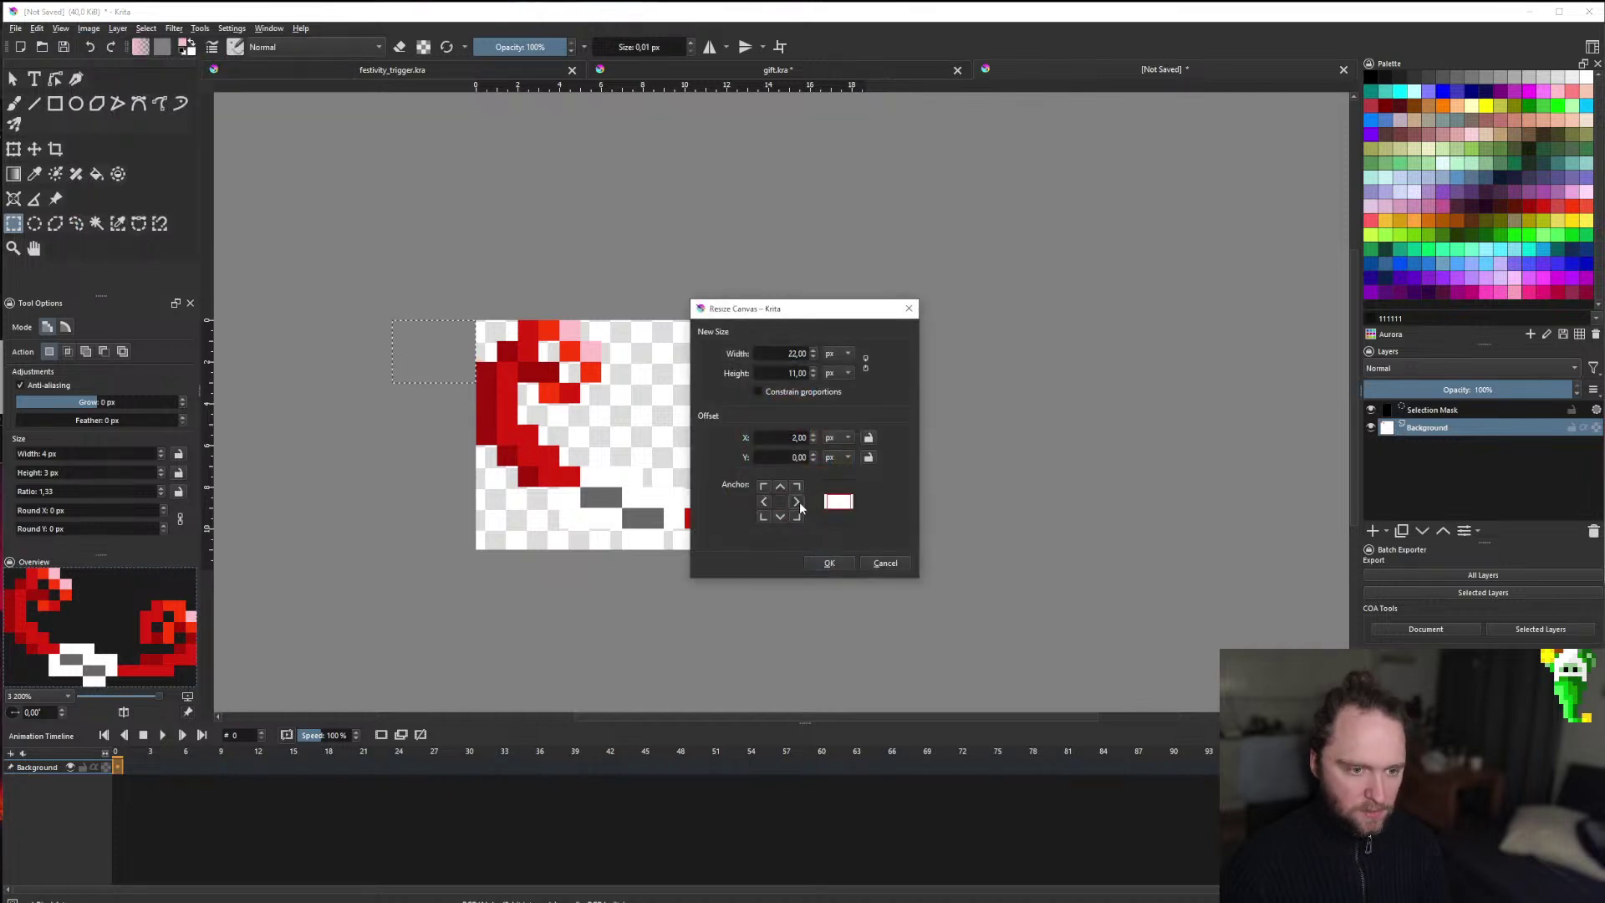
pyautogui.click(827, 562)
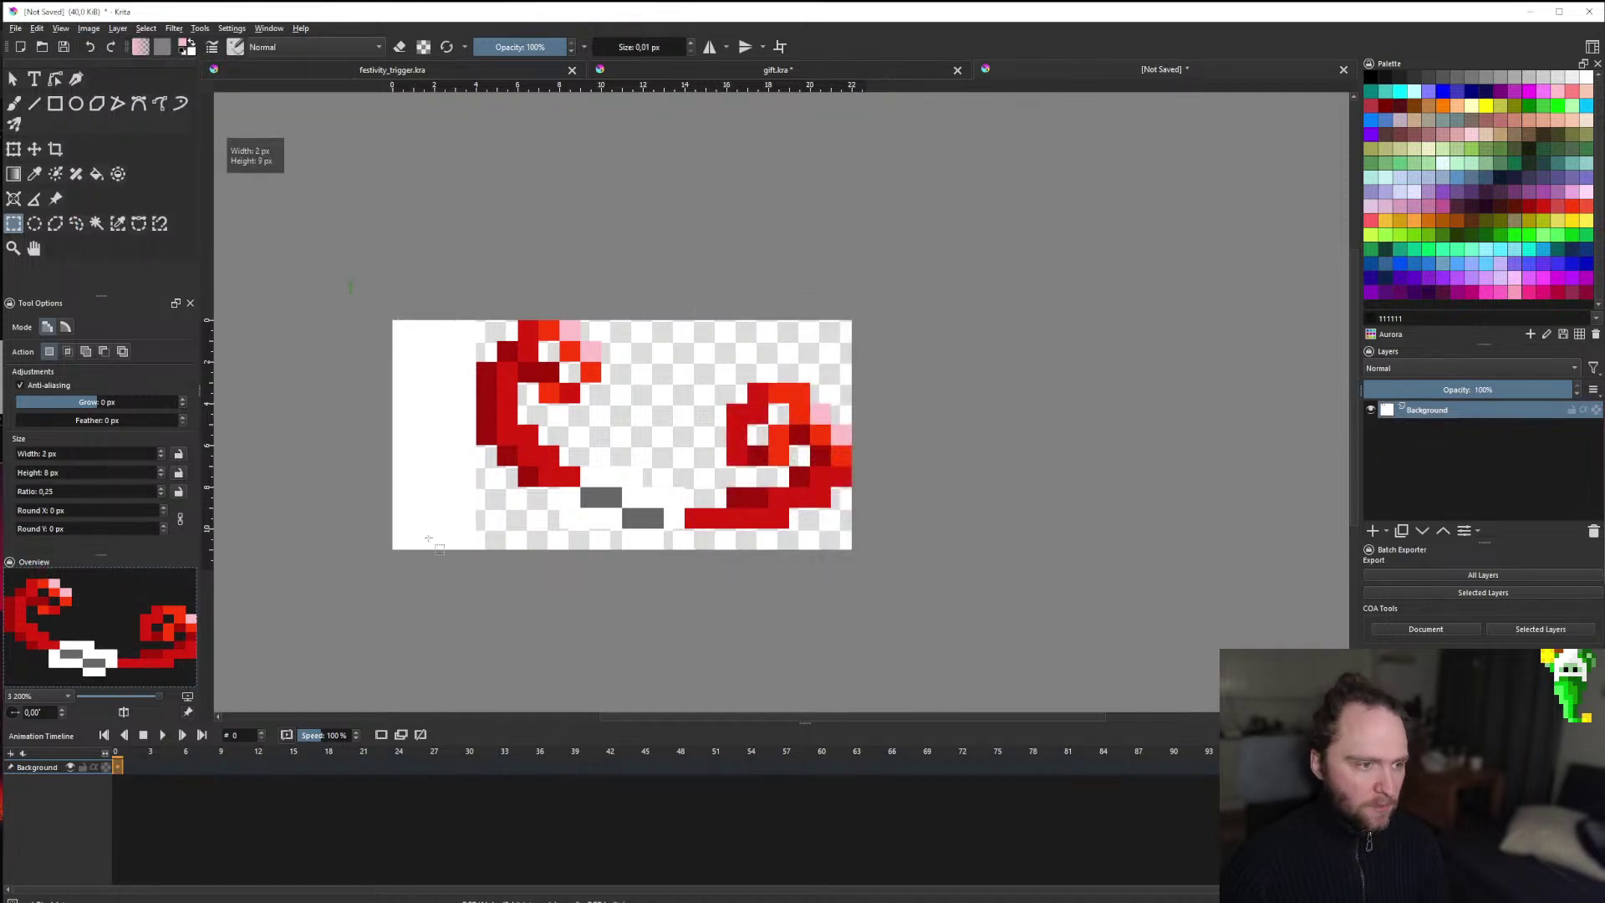
# Clear the white strip along the left of the widened canvas, deselect, and save the document as ribbon.kra.
pyautogui.moveTo(428, 539); pyautogui.dragTo(390, 553)
pyautogui.press('Delete')
pyautogui.hotkey('ctrl', 'shift', 'a')
pyautogui.scroll(-2, 836, 435)
pyautogui.scroll(1, 829, 429)
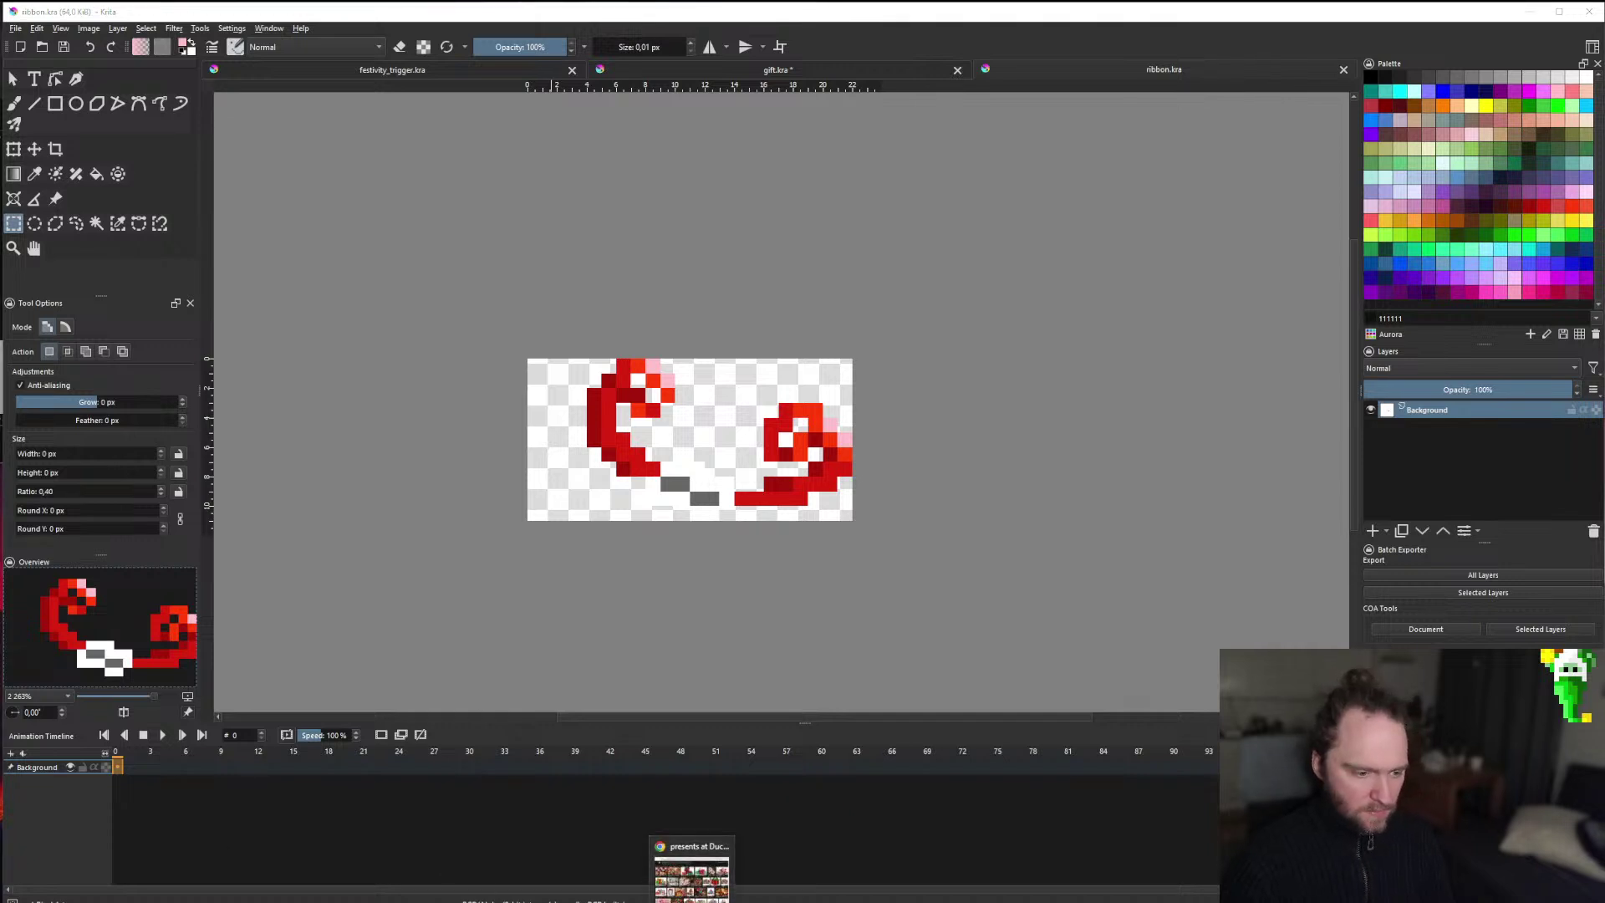
# Switch to DataStudio and move and resize its window so the whole Ground table fits on screen.
pyautogui.moveTo(564, 901)
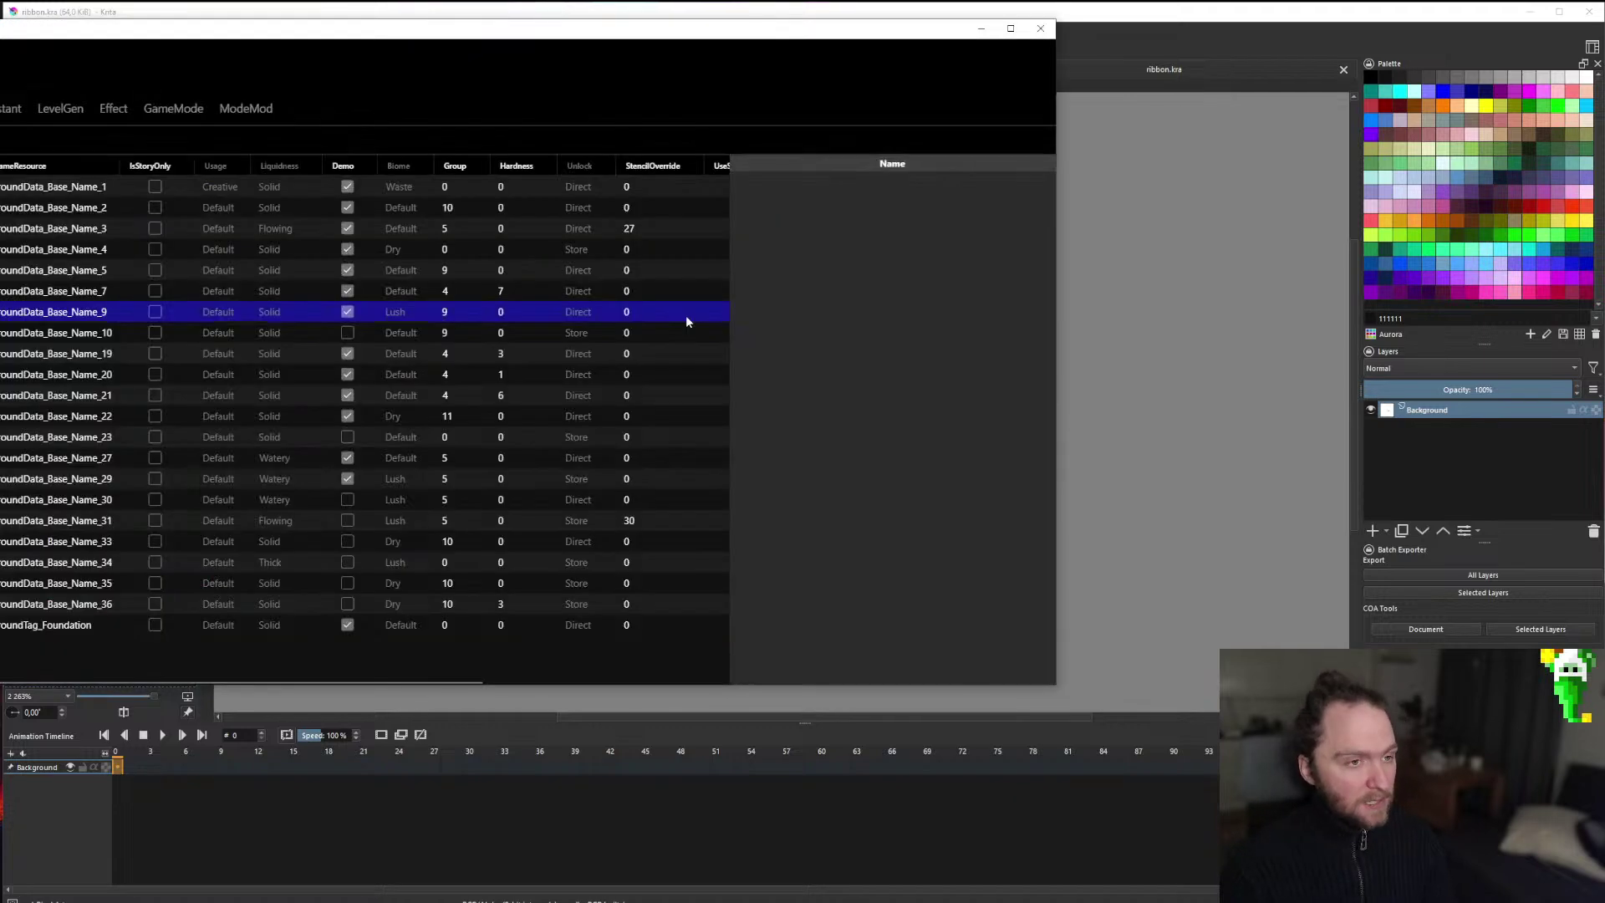
pyautogui.moveTo(510, 64); pyautogui.dragTo(1002, 233)
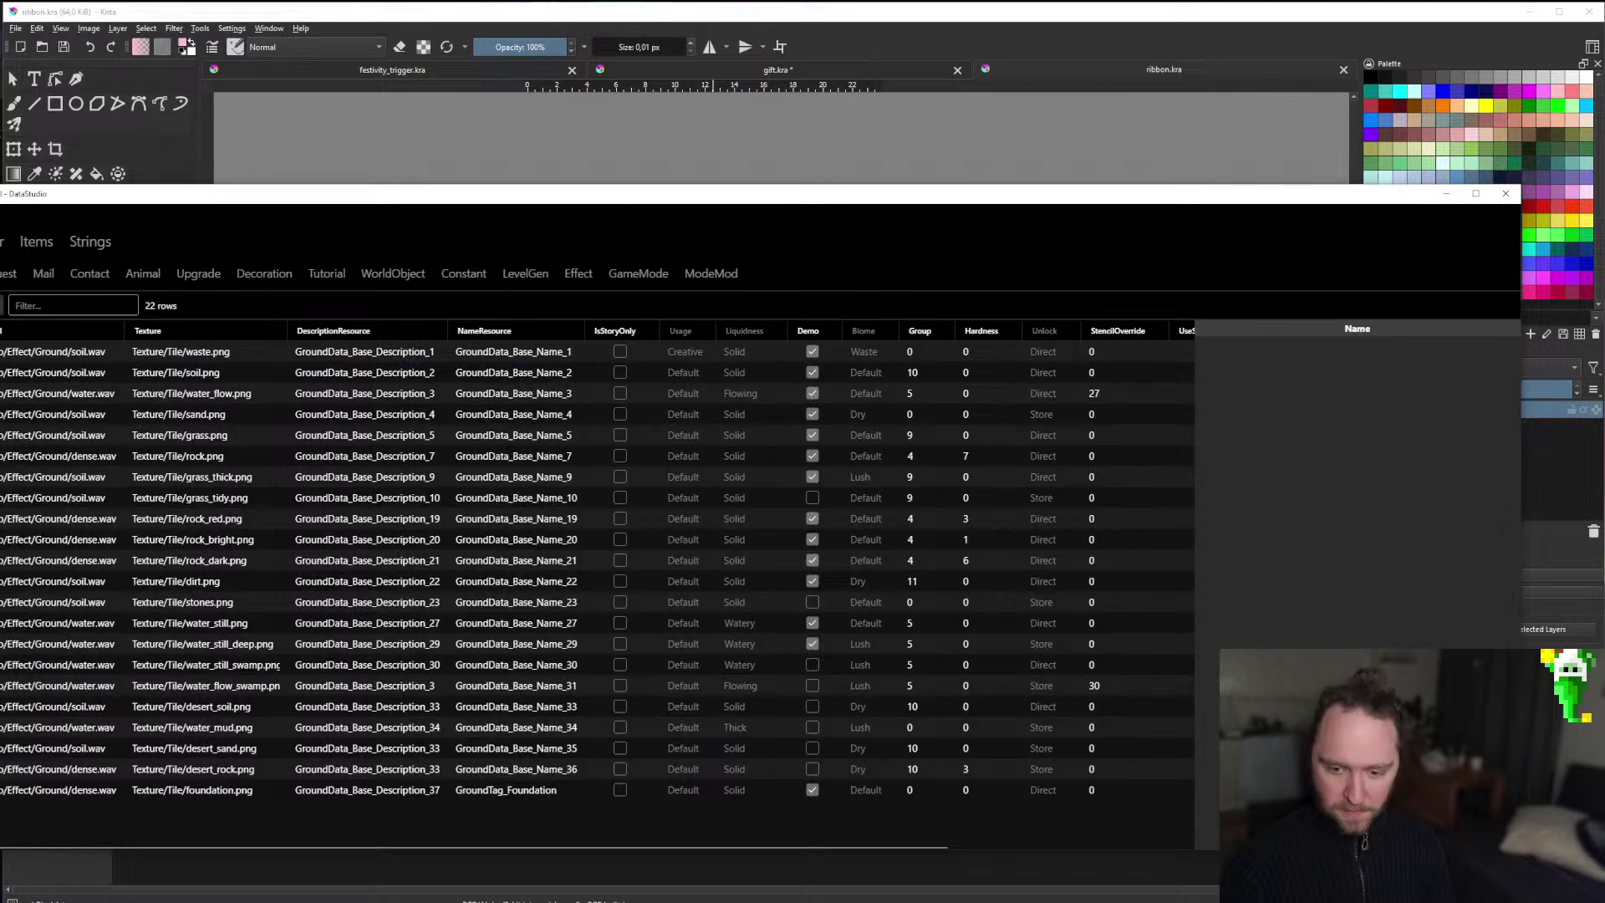
pyautogui.moveTo(1519, 849); pyautogui.dragTo(1258, 824)
pyautogui.moveTo(754, 201); pyautogui.dragTo(976, 224)
pyautogui.moveTo(1481, 846); pyautogui.dragTo(1516, 848)
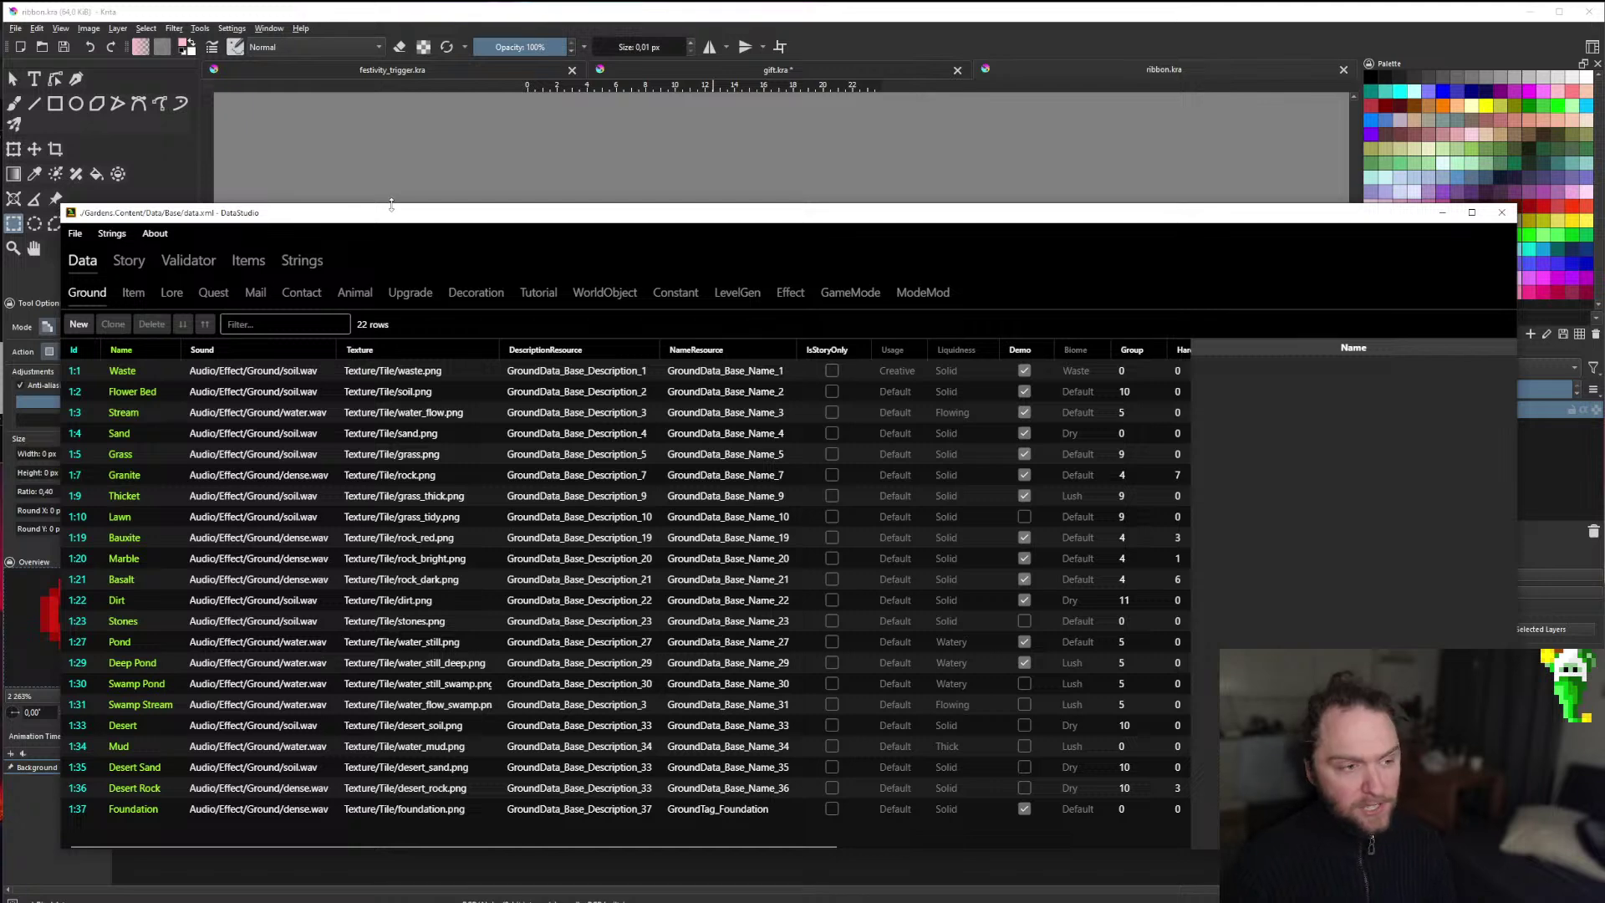
# Switch back to Krita and compare the ribbon with the gift sprites in gift.kra and the pedestal sprites in festivity_trigger.kra.
pyautogui.click(544, 17)
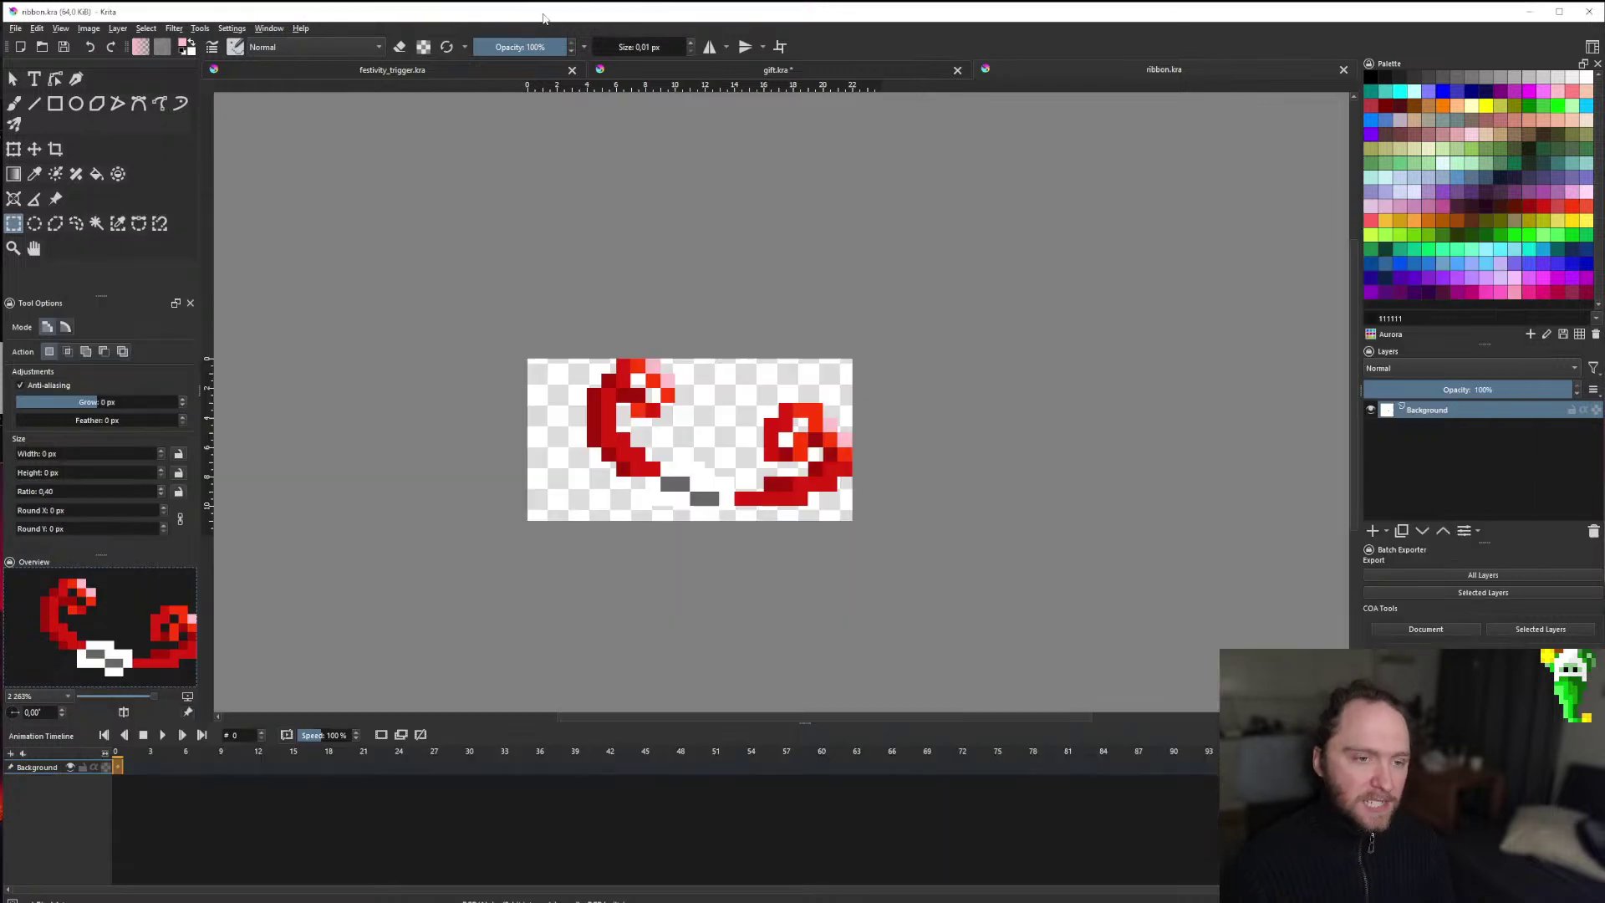
pyautogui.scroll(-2, 661, 431)
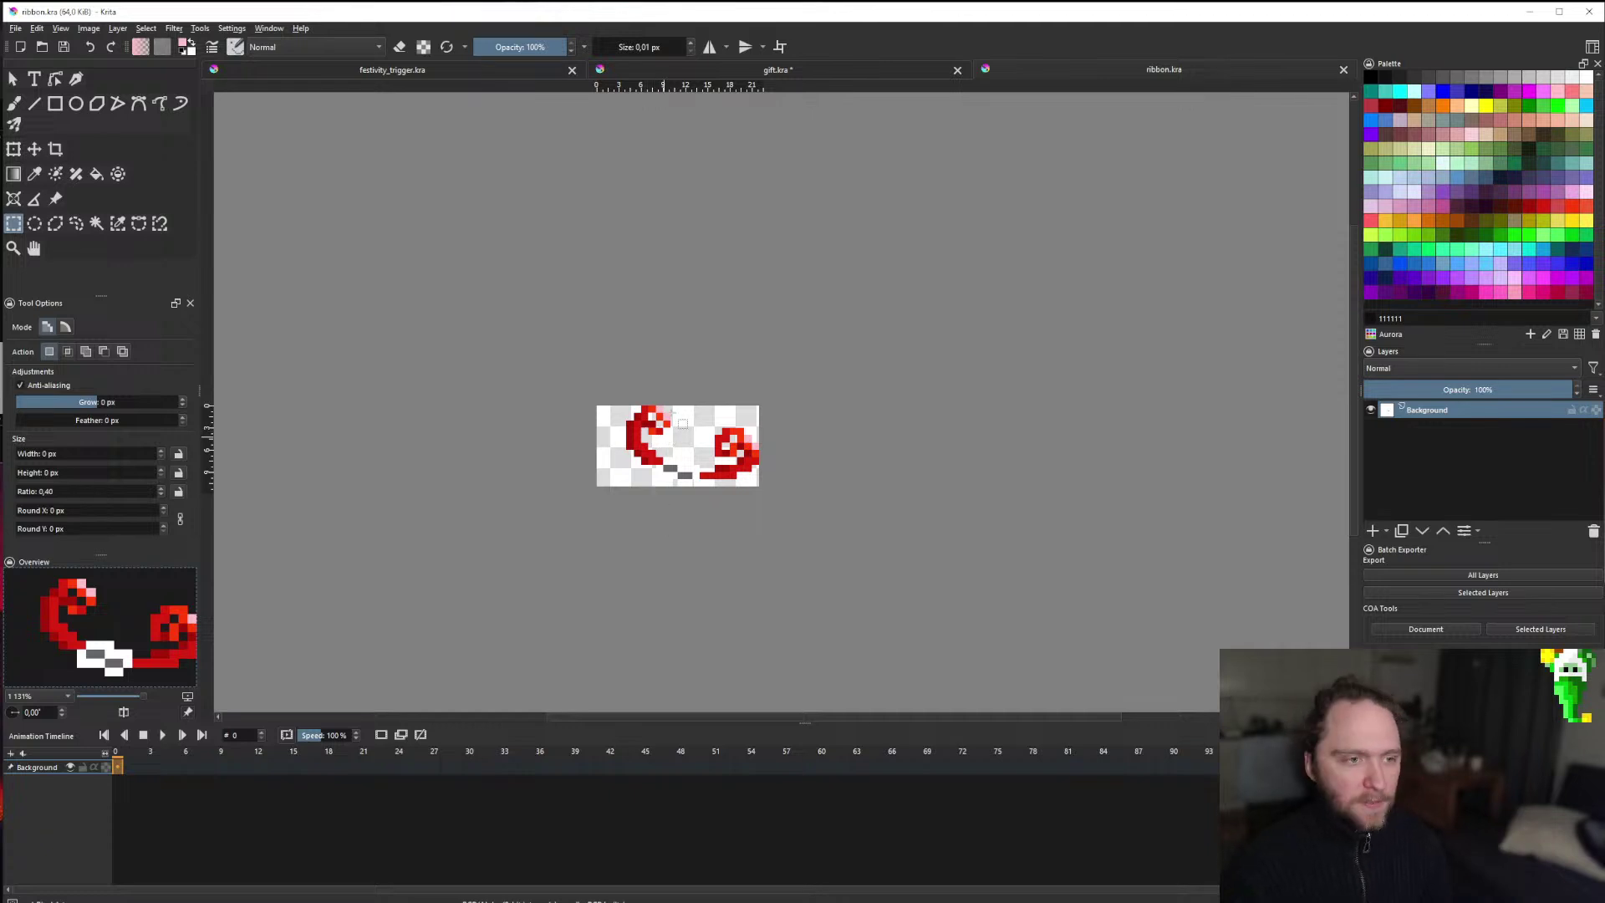
pyautogui.click(714, 72)
pyautogui.scroll(-2, 622, 402)
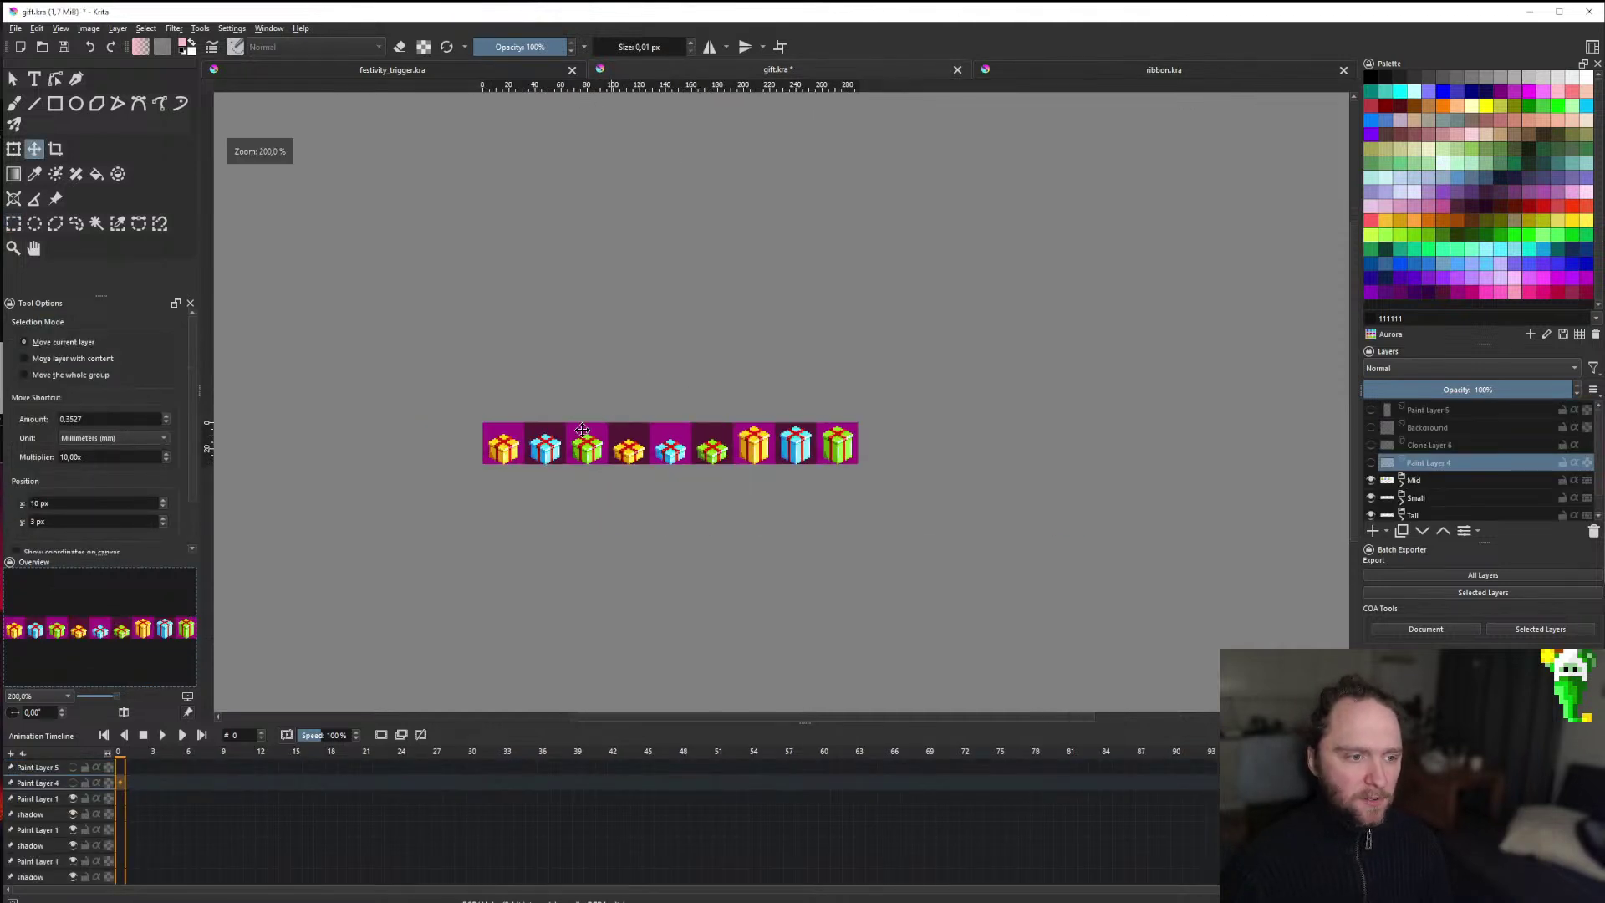
pyautogui.scroll(2, 614, 399)
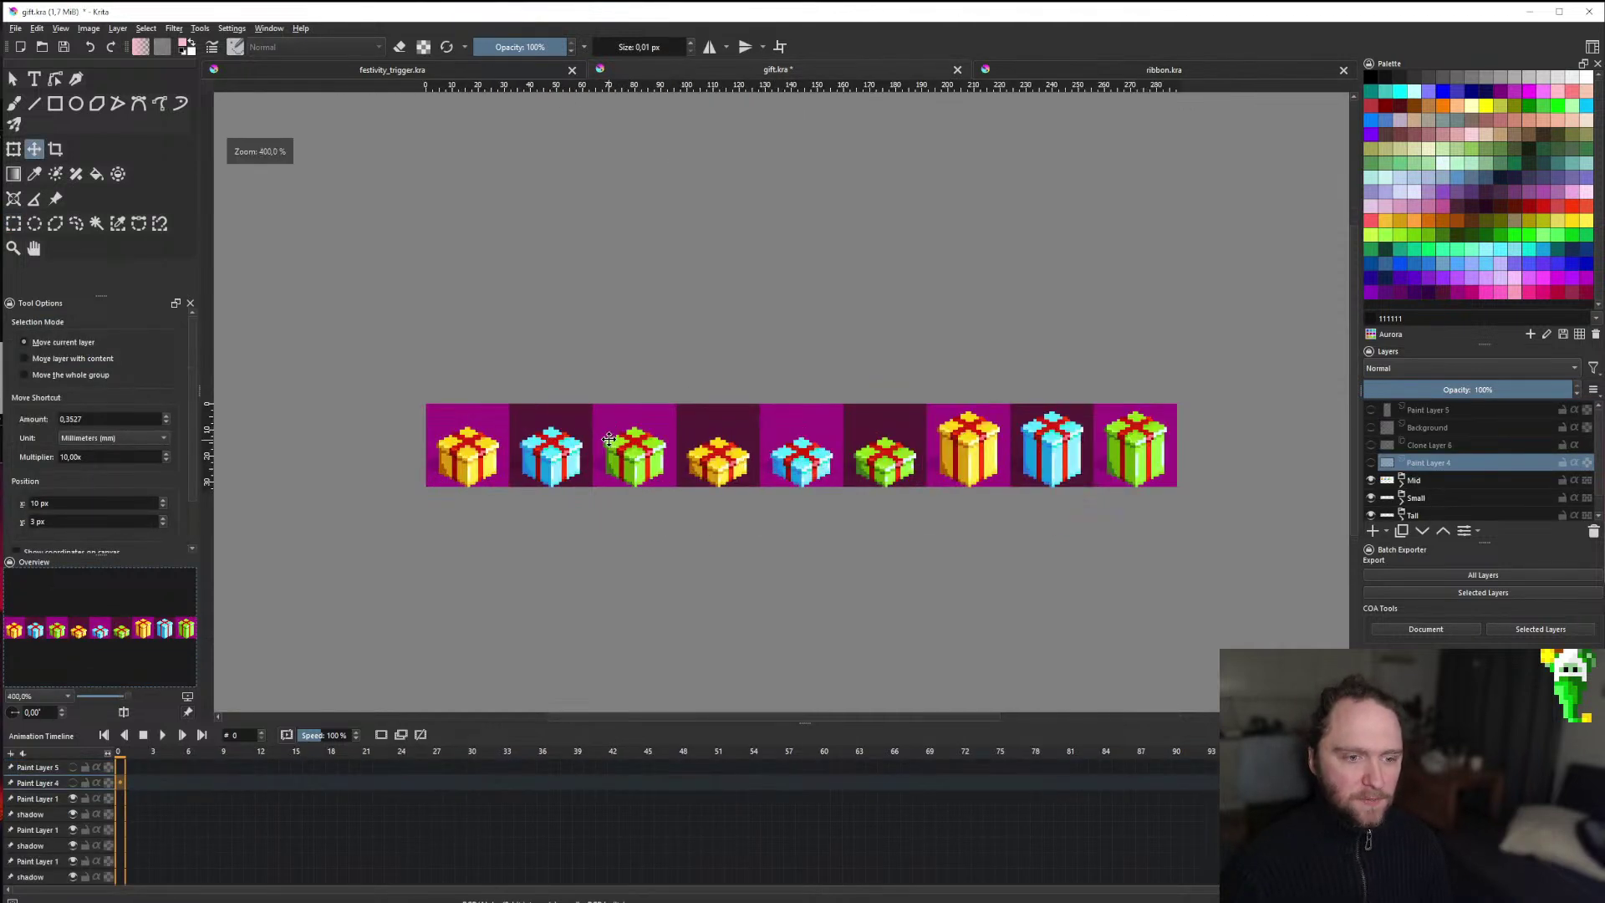
pyautogui.click(1026, 69)
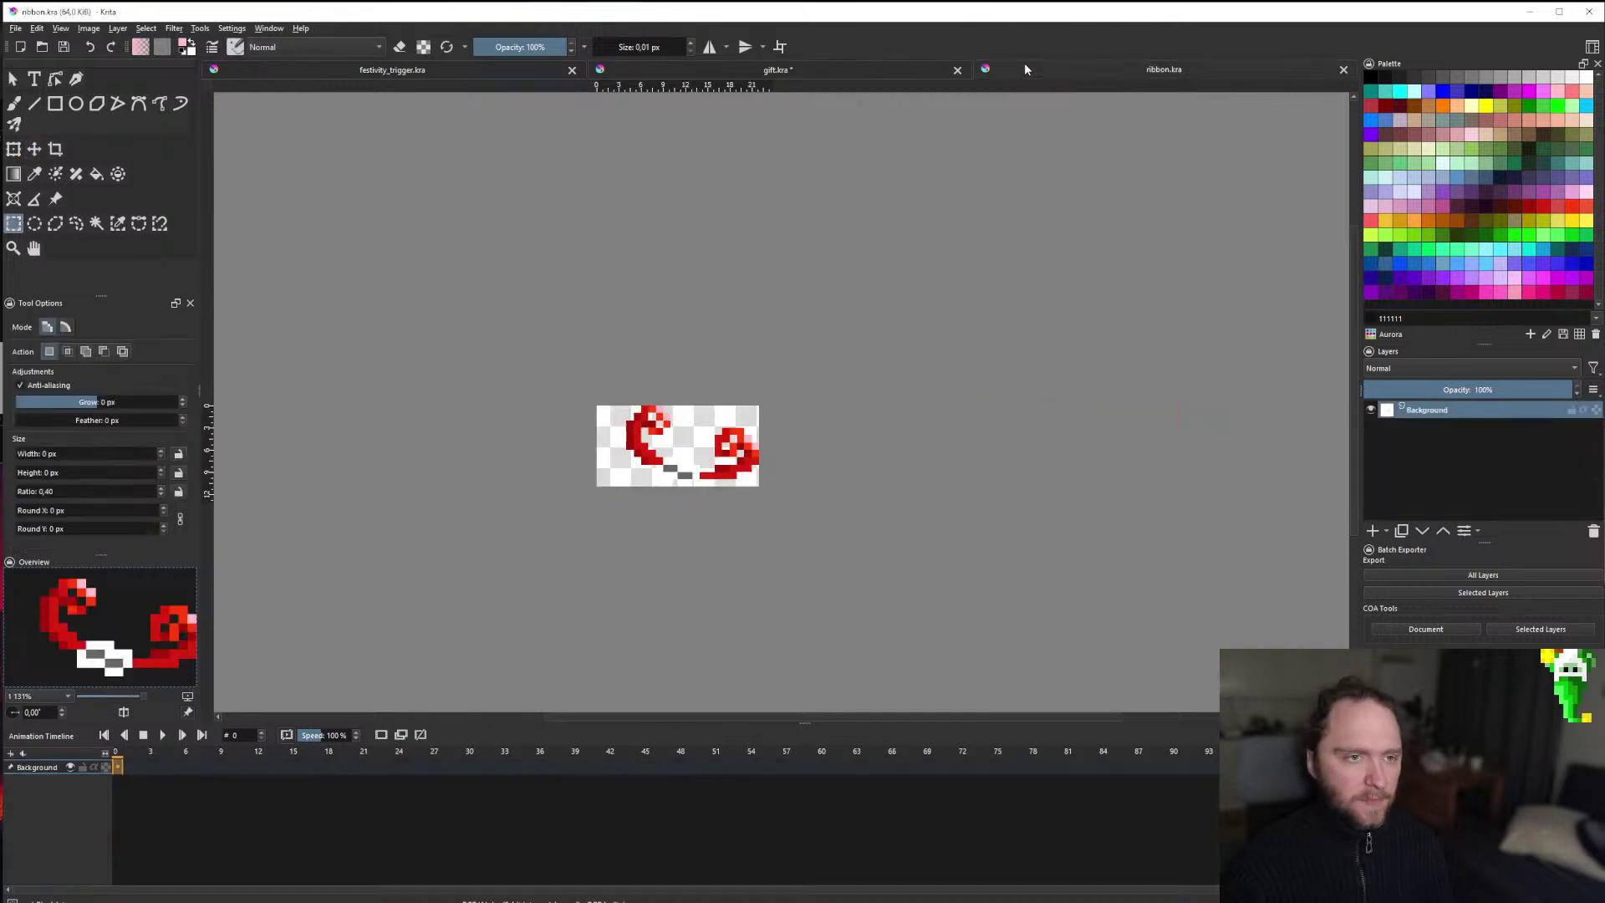
pyautogui.click(851, 69)
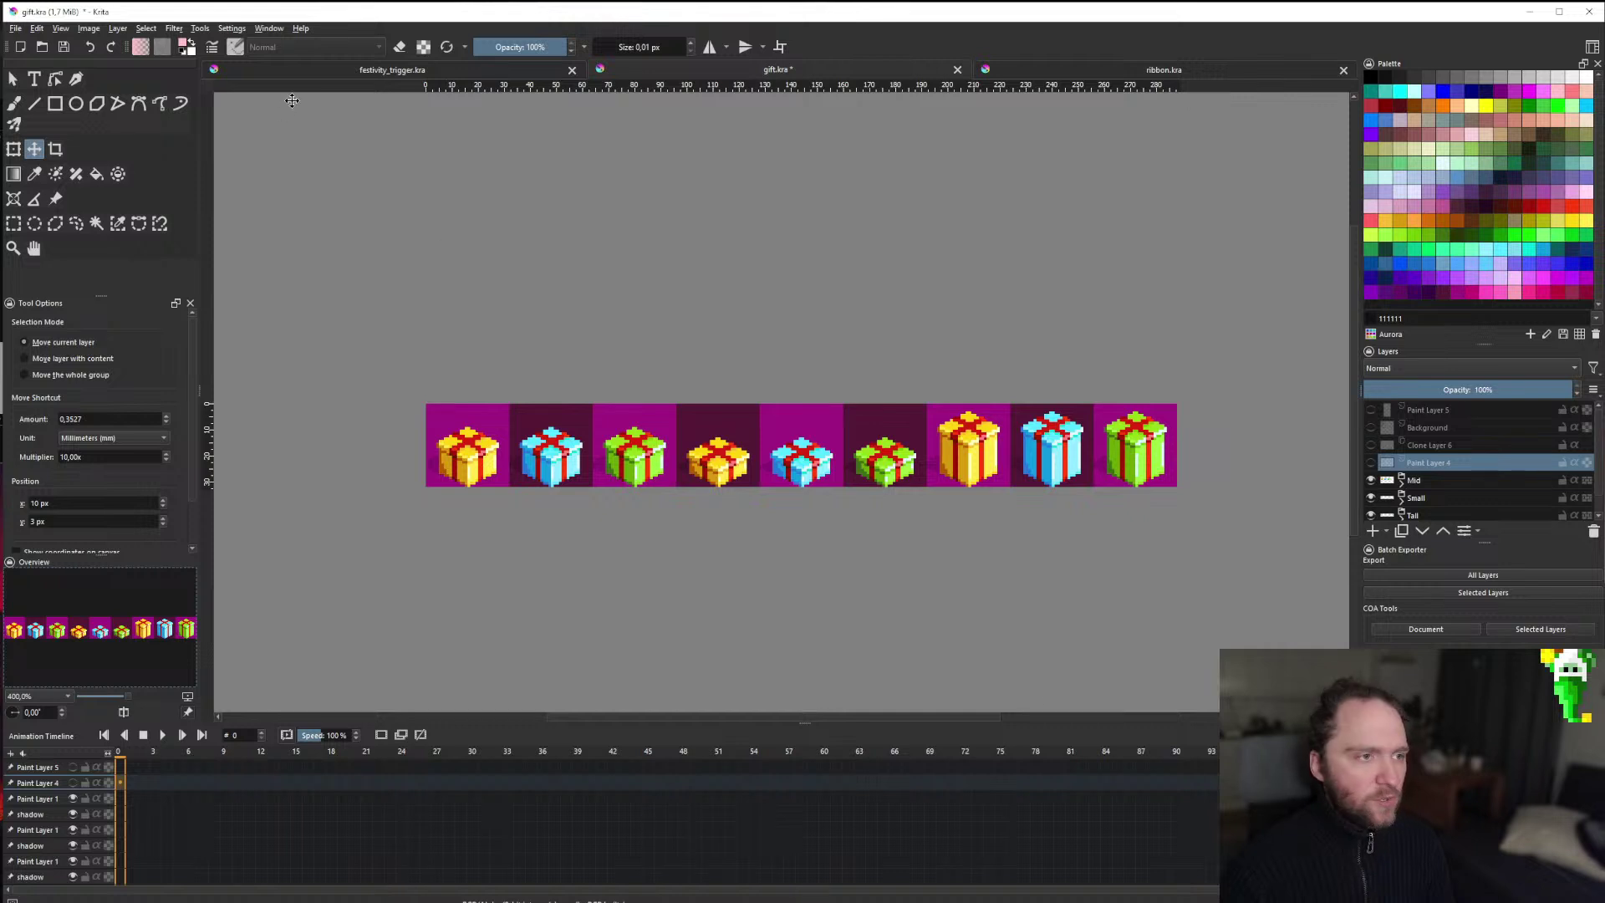
pyautogui.click(397, 72)
pyautogui.scroll(2, 655, 436)
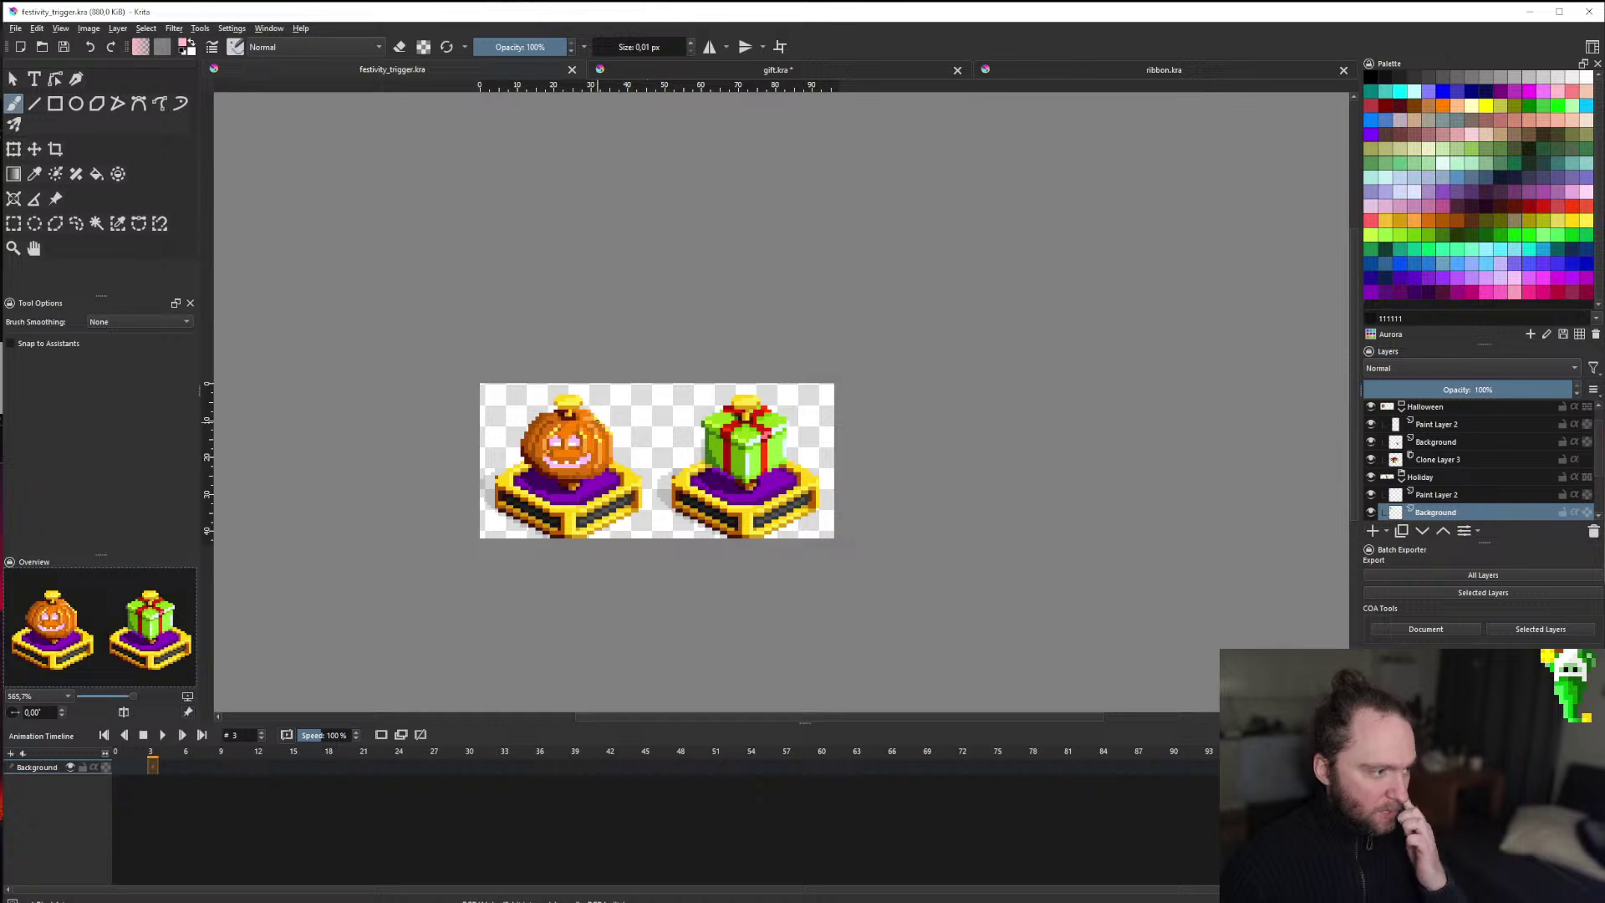
pyautogui.scroll(1, 597, 422)
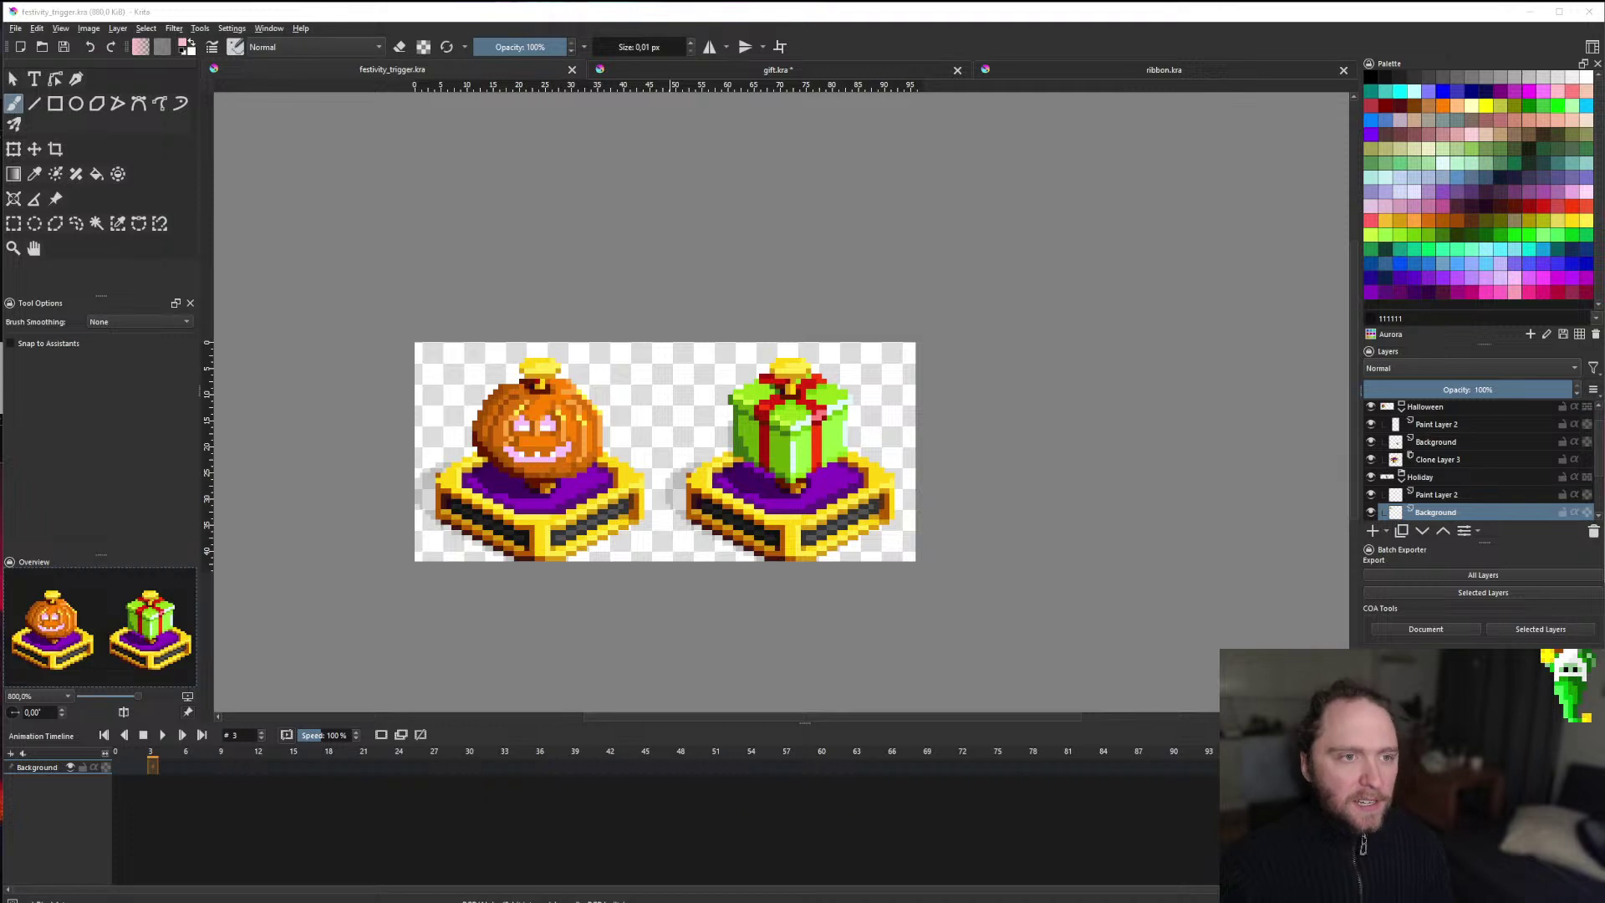
# Export the ribbon.kra document as a PNG image, converted to sRGB and with the alpha channel stored.
pyautogui.click(1110, 70)
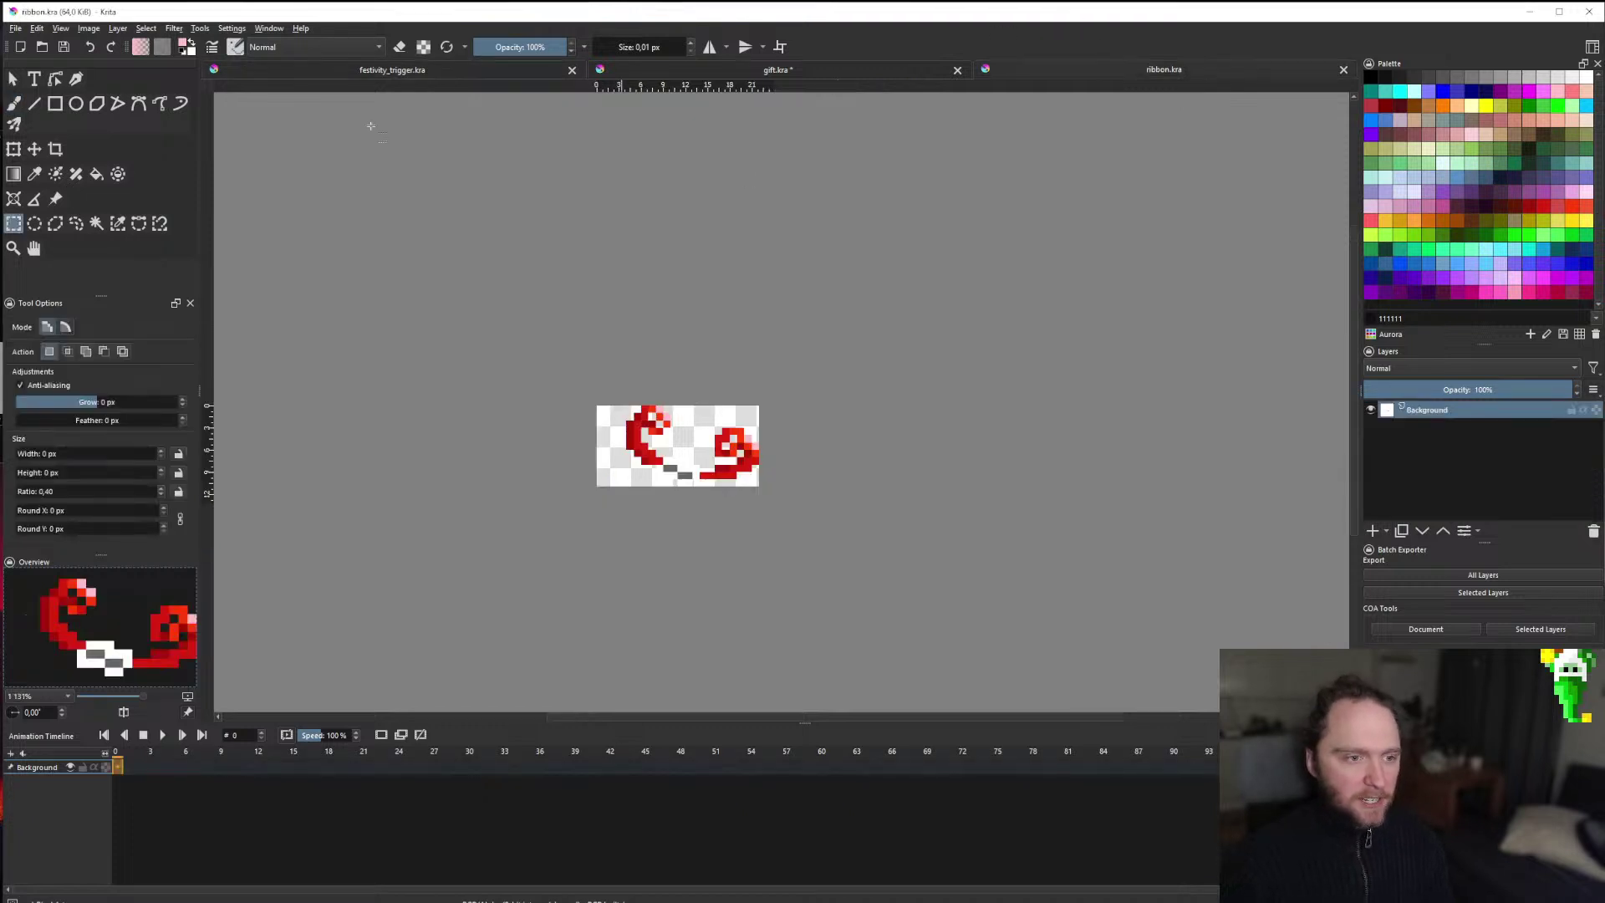
pyautogui.click(16, 27)
pyautogui.click(68, 152)
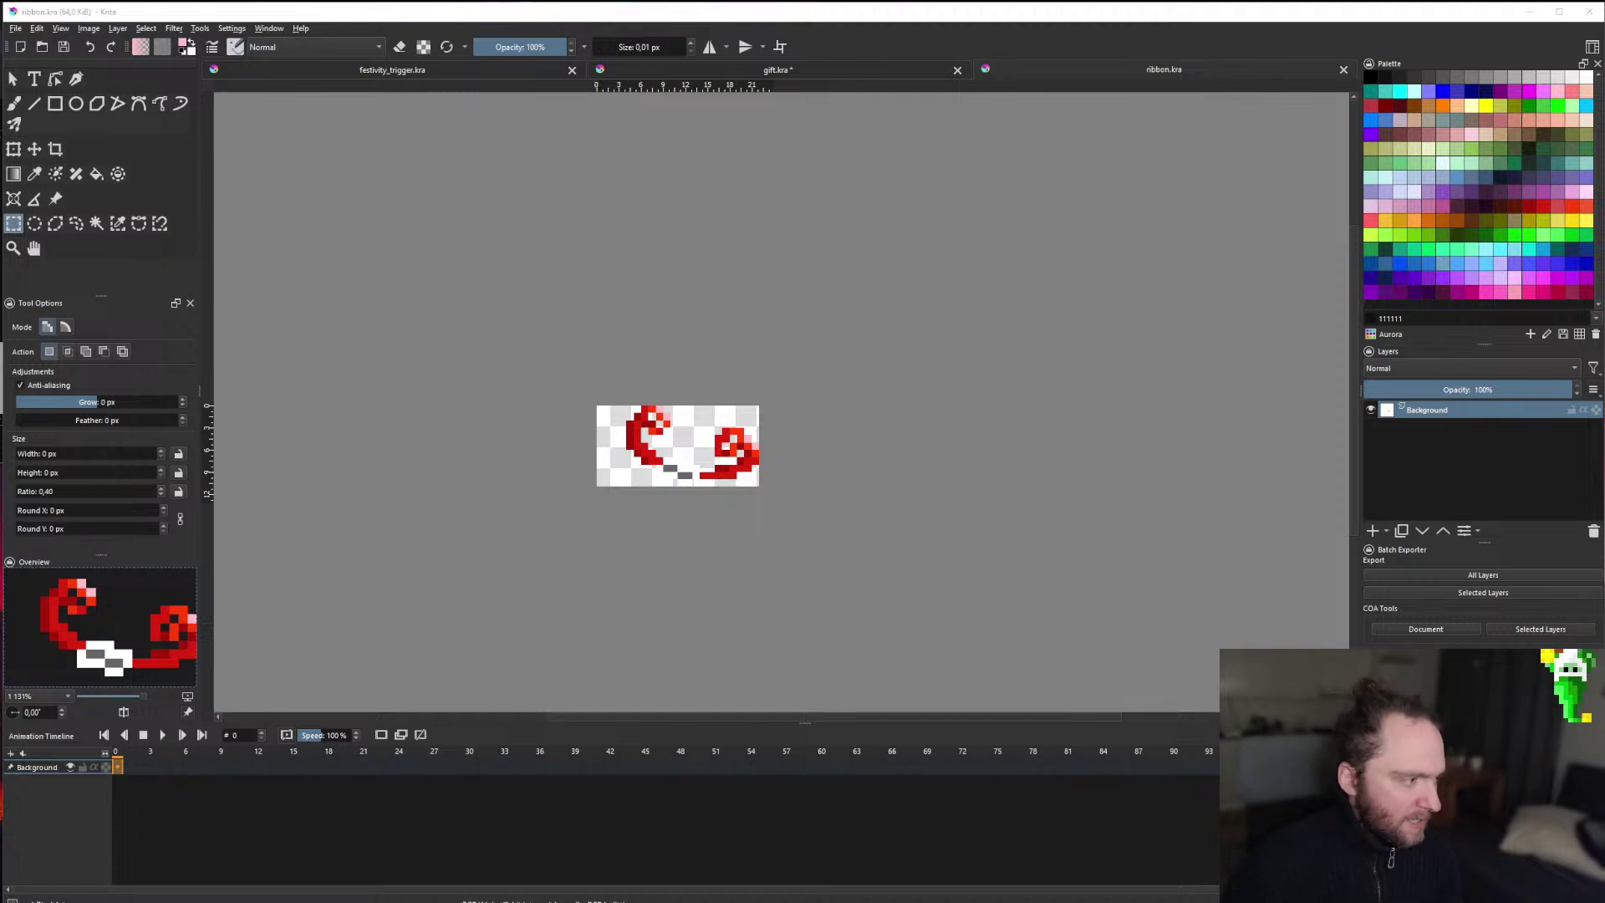
pyautogui.click(251, 842)
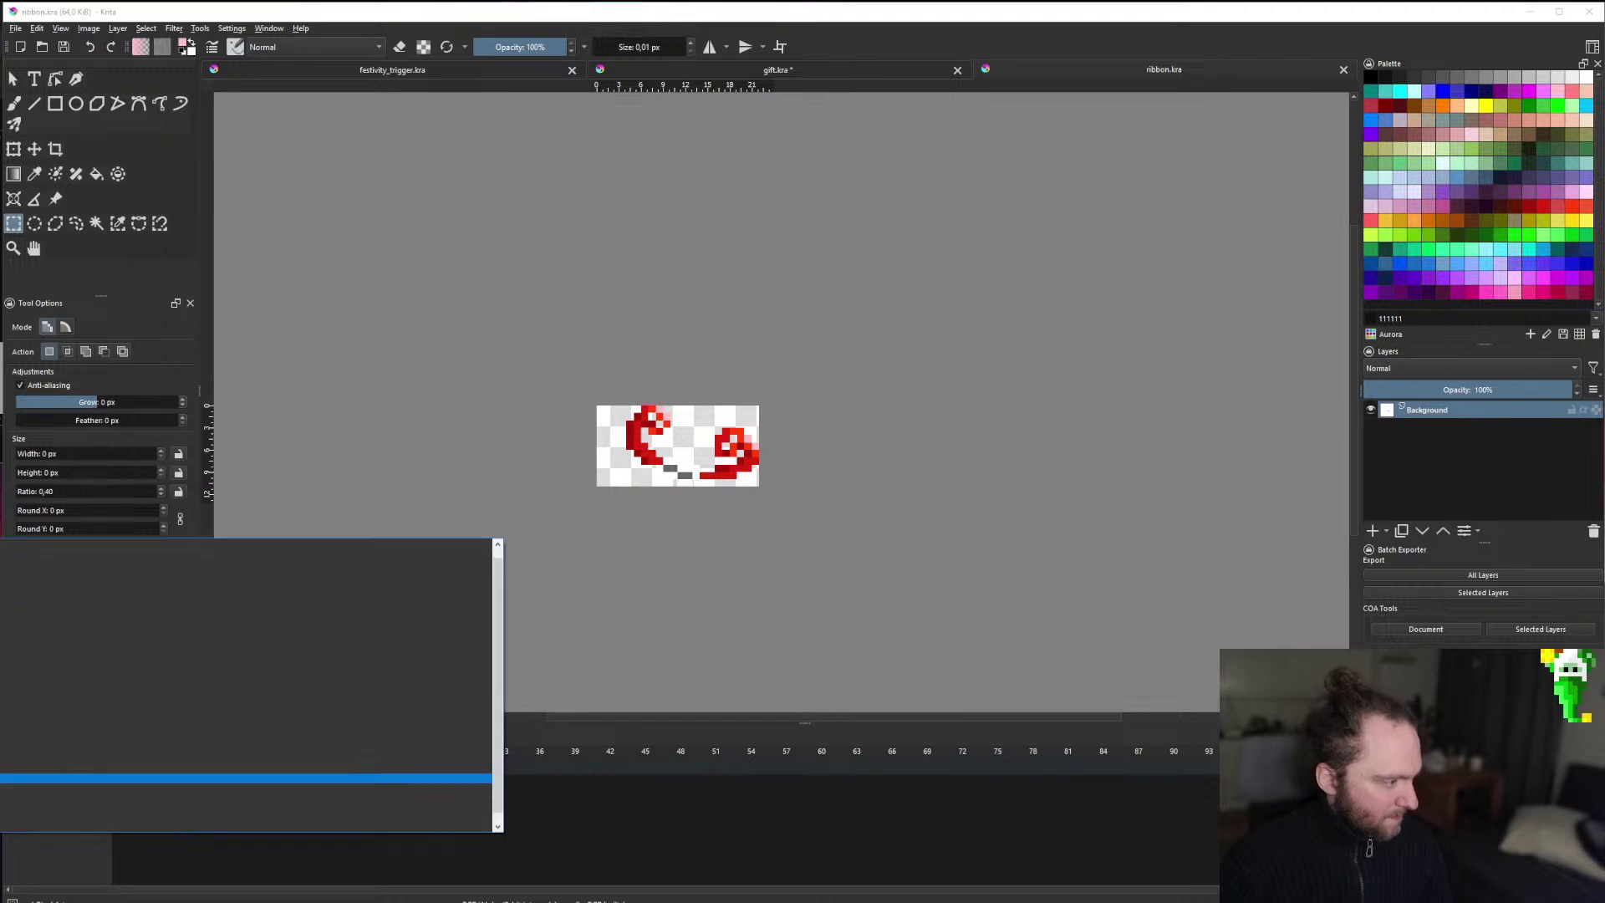
pyautogui.click(251, 701)
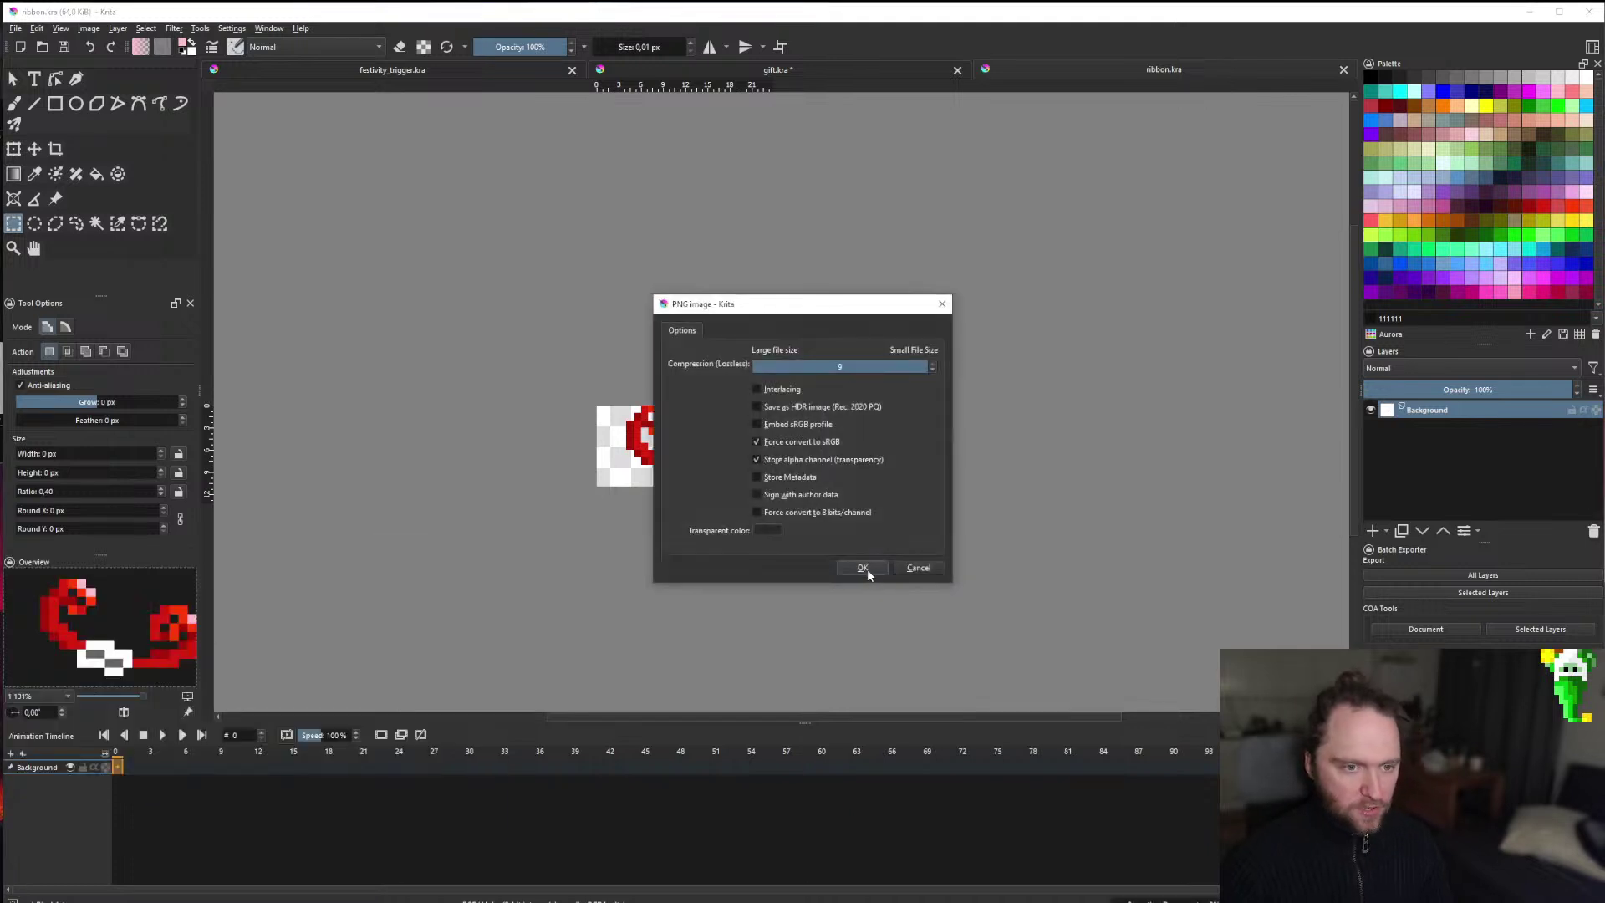
pyautogui.click(866, 573)
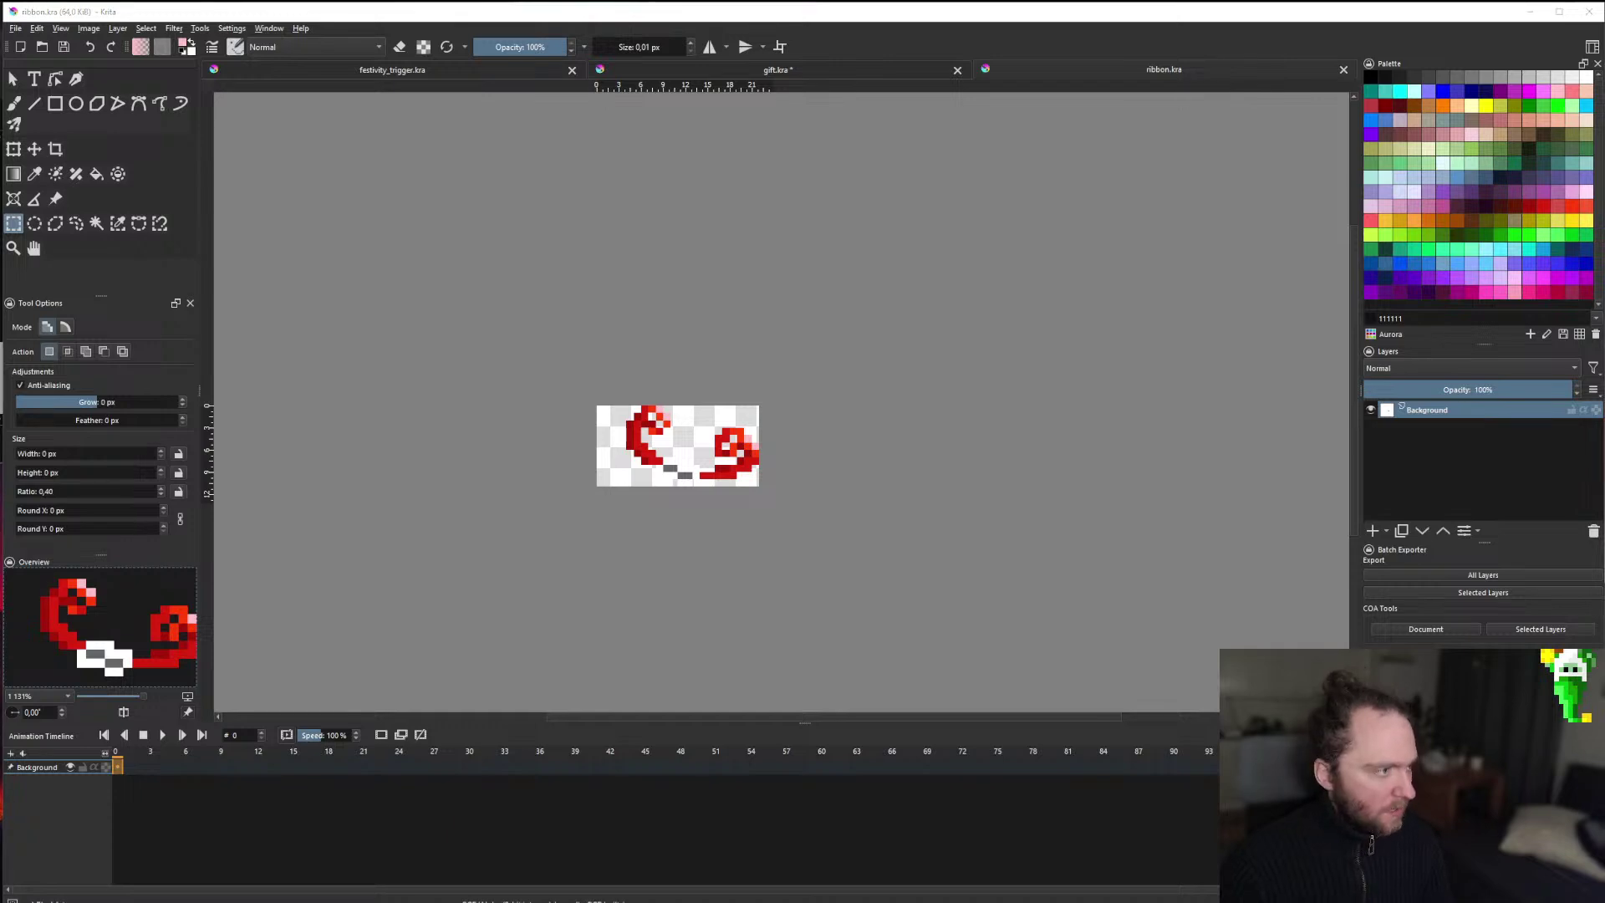
# Switch to DataStudio, add a new row to the Item data, and set its Id to 2:7.
pyautogui.hotkey('alt', 'Tab')
pyautogui.click(132, 293)
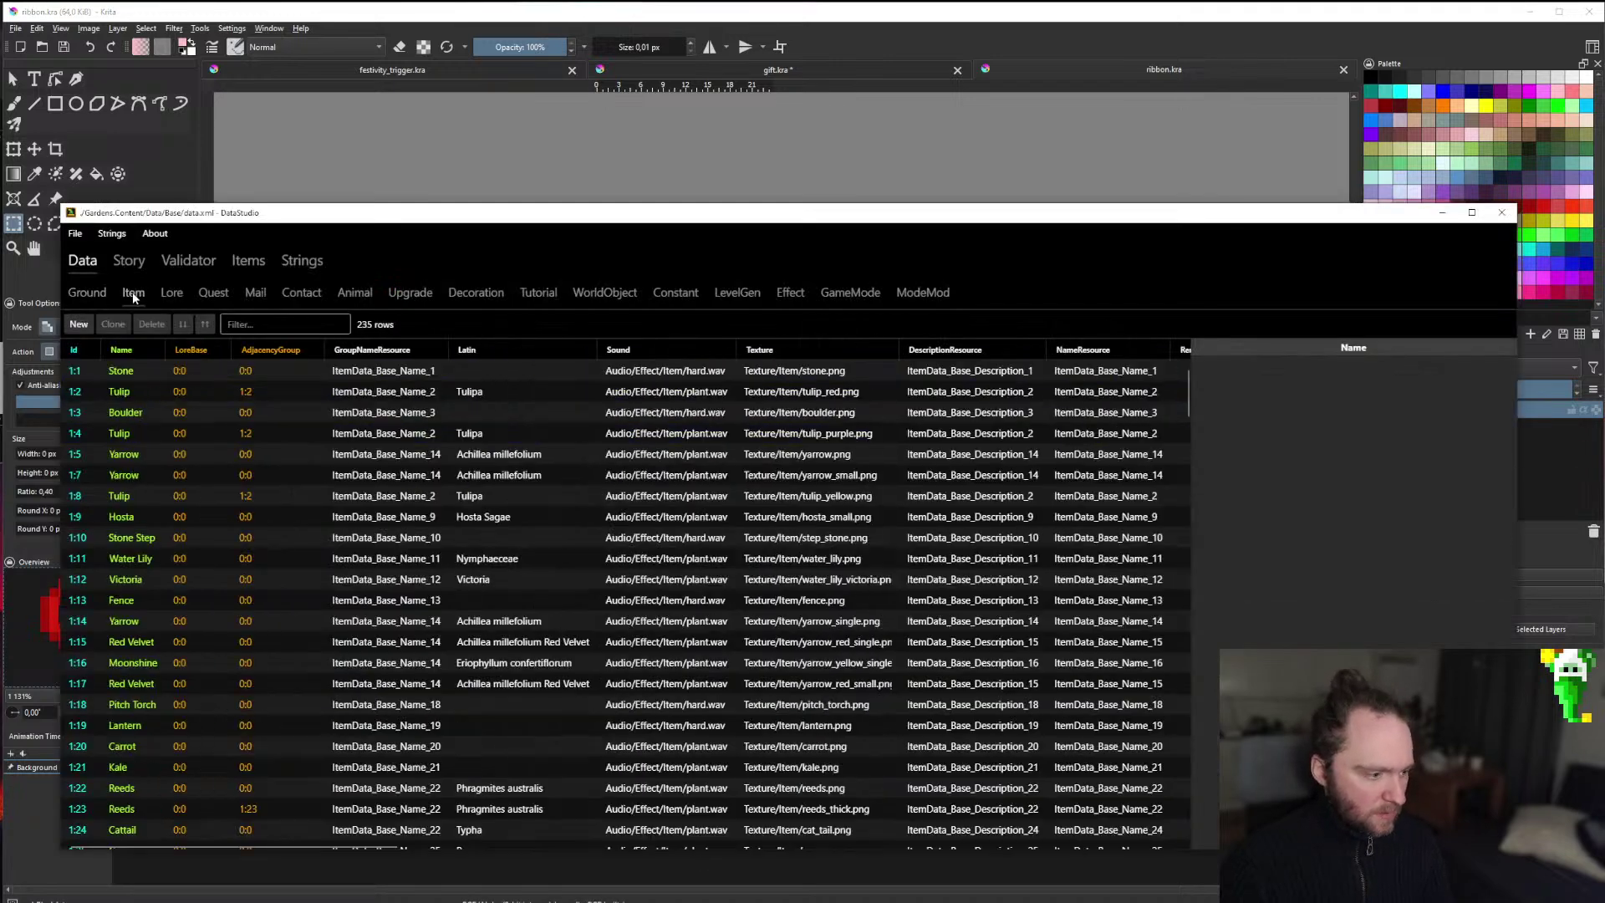
pyautogui.click(79, 324)
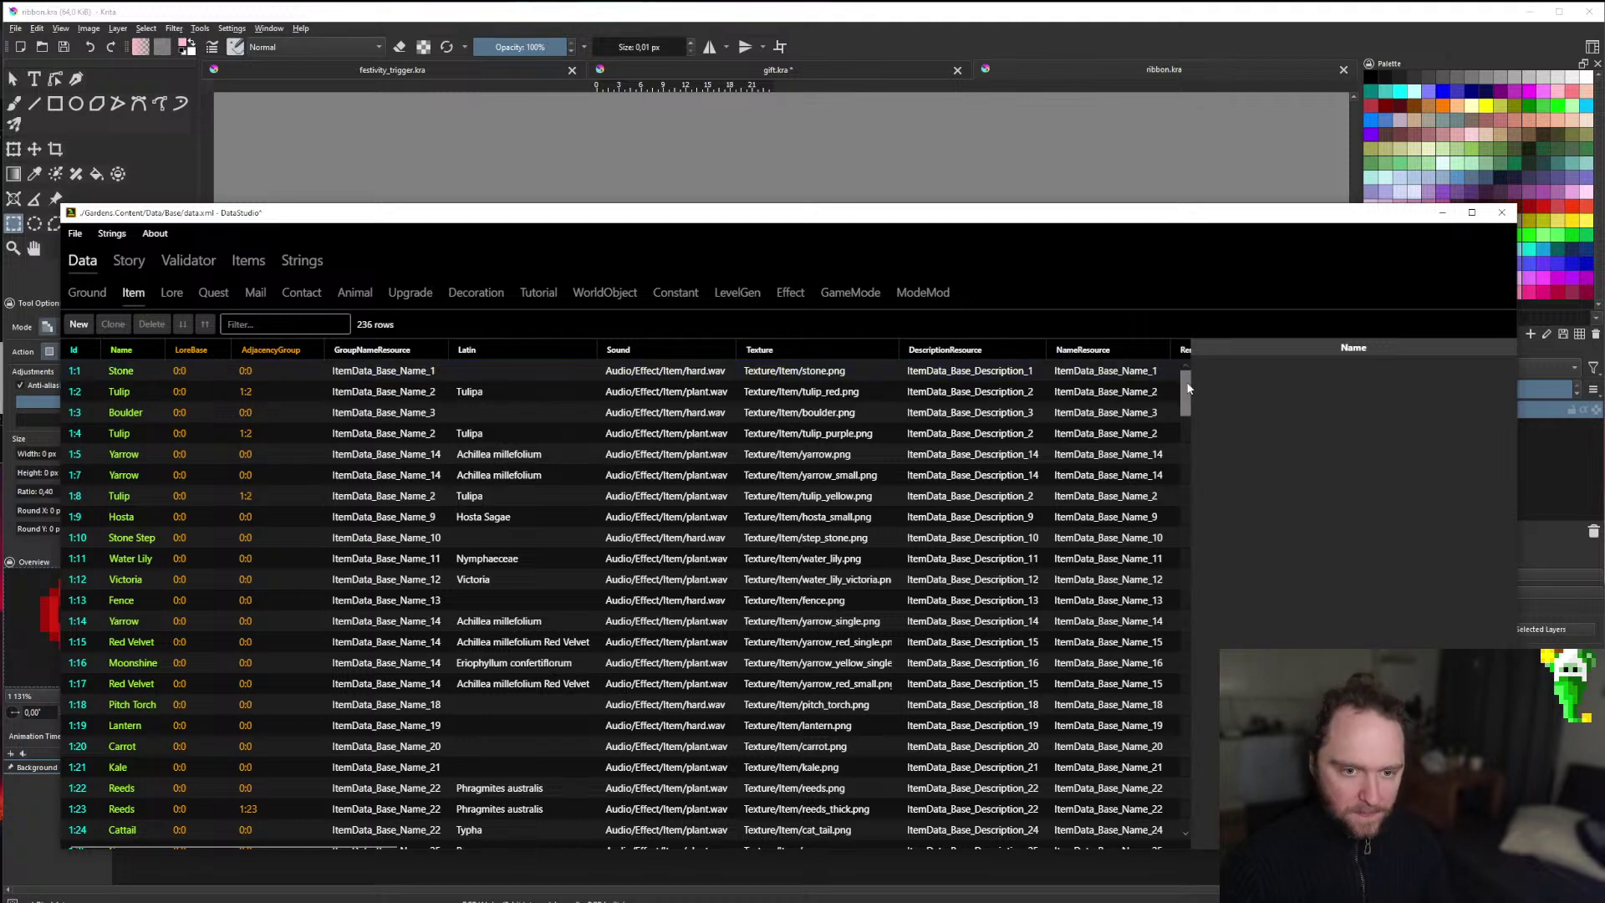
pyautogui.moveTo(1186, 387); pyautogui.dragTo(1186, 828)
pyautogui.click(79, 839)
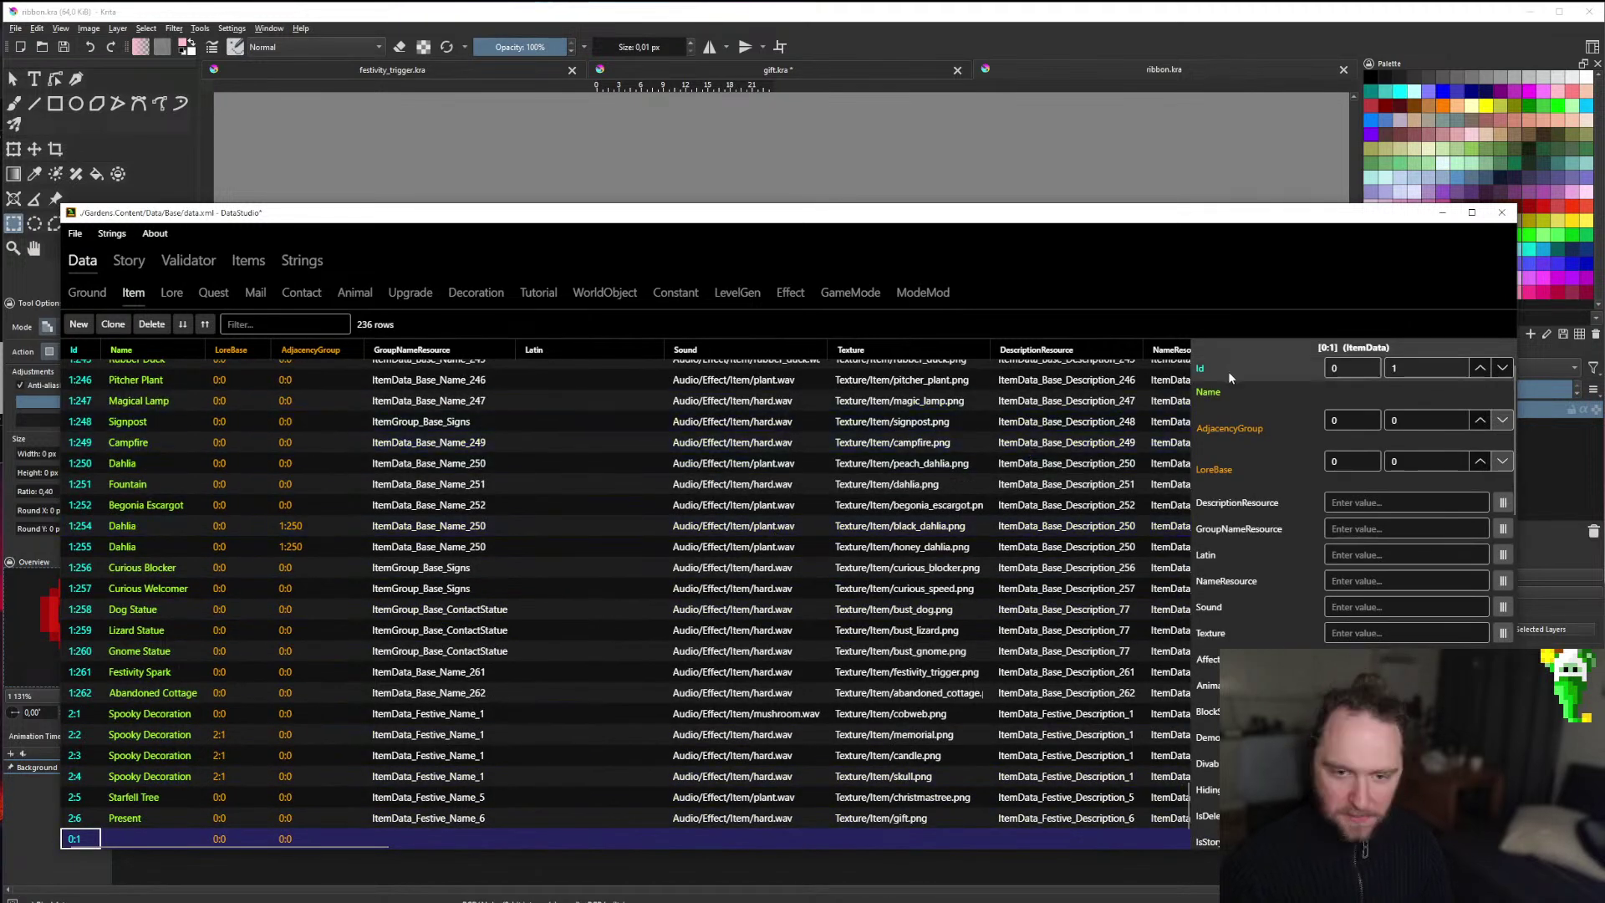
pyautogui.click(1352, 368)
pyautogui.write('2')
pyautogui.press('Tab')
pyautogui.write('7')
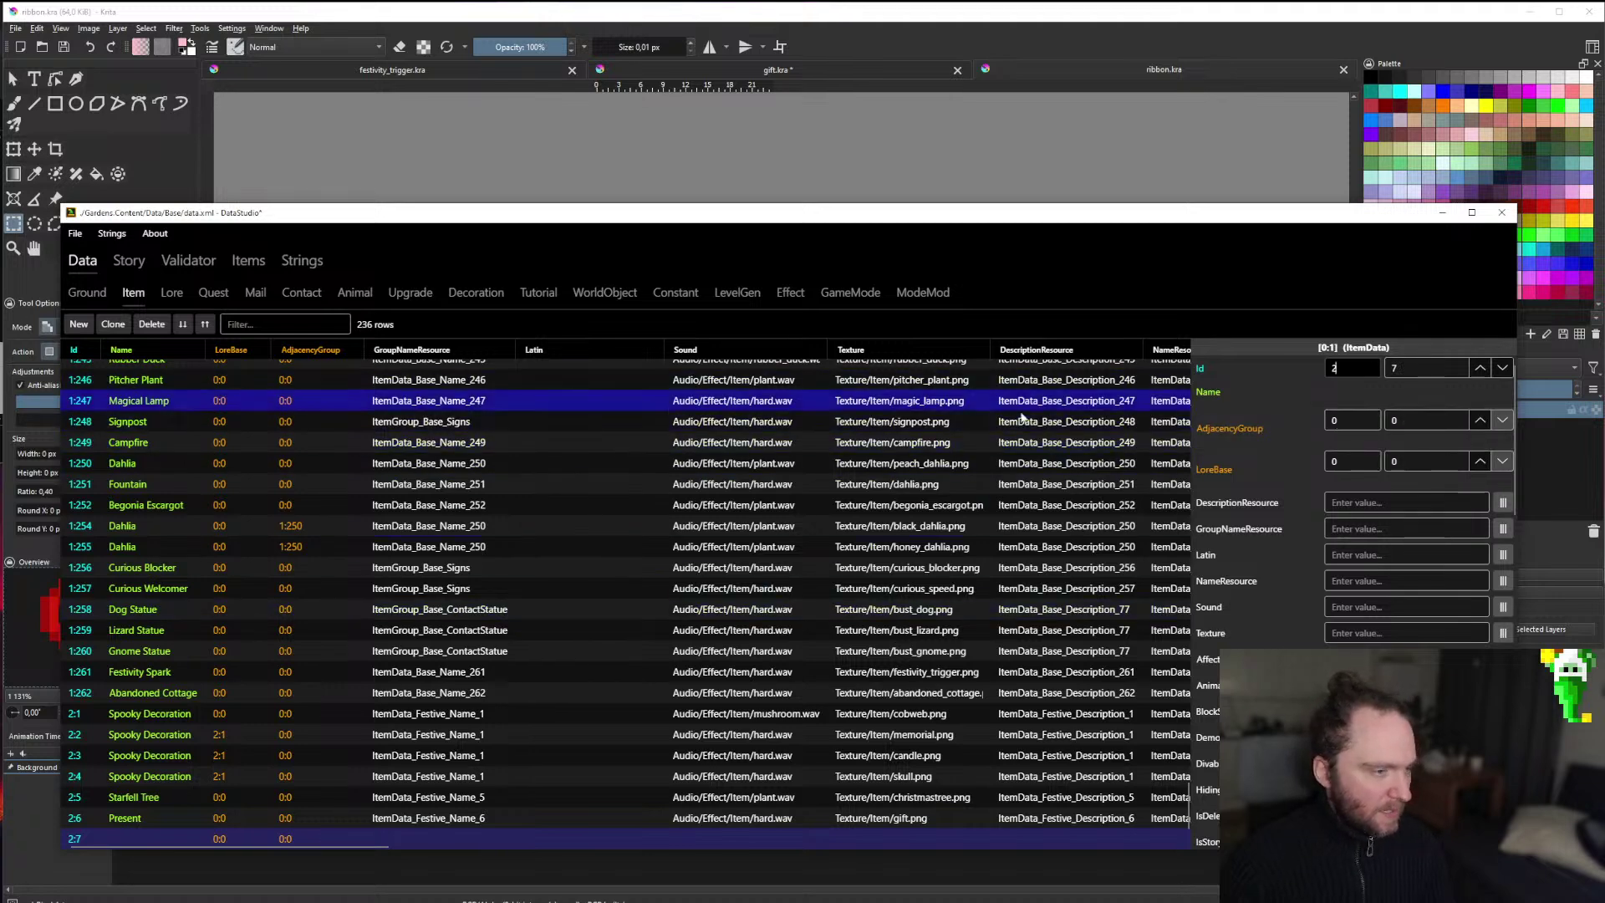
# Set the new item's IncomeMode to None and its StackSize to Small.
pyautogui.scroll(-3, 1292, 588)
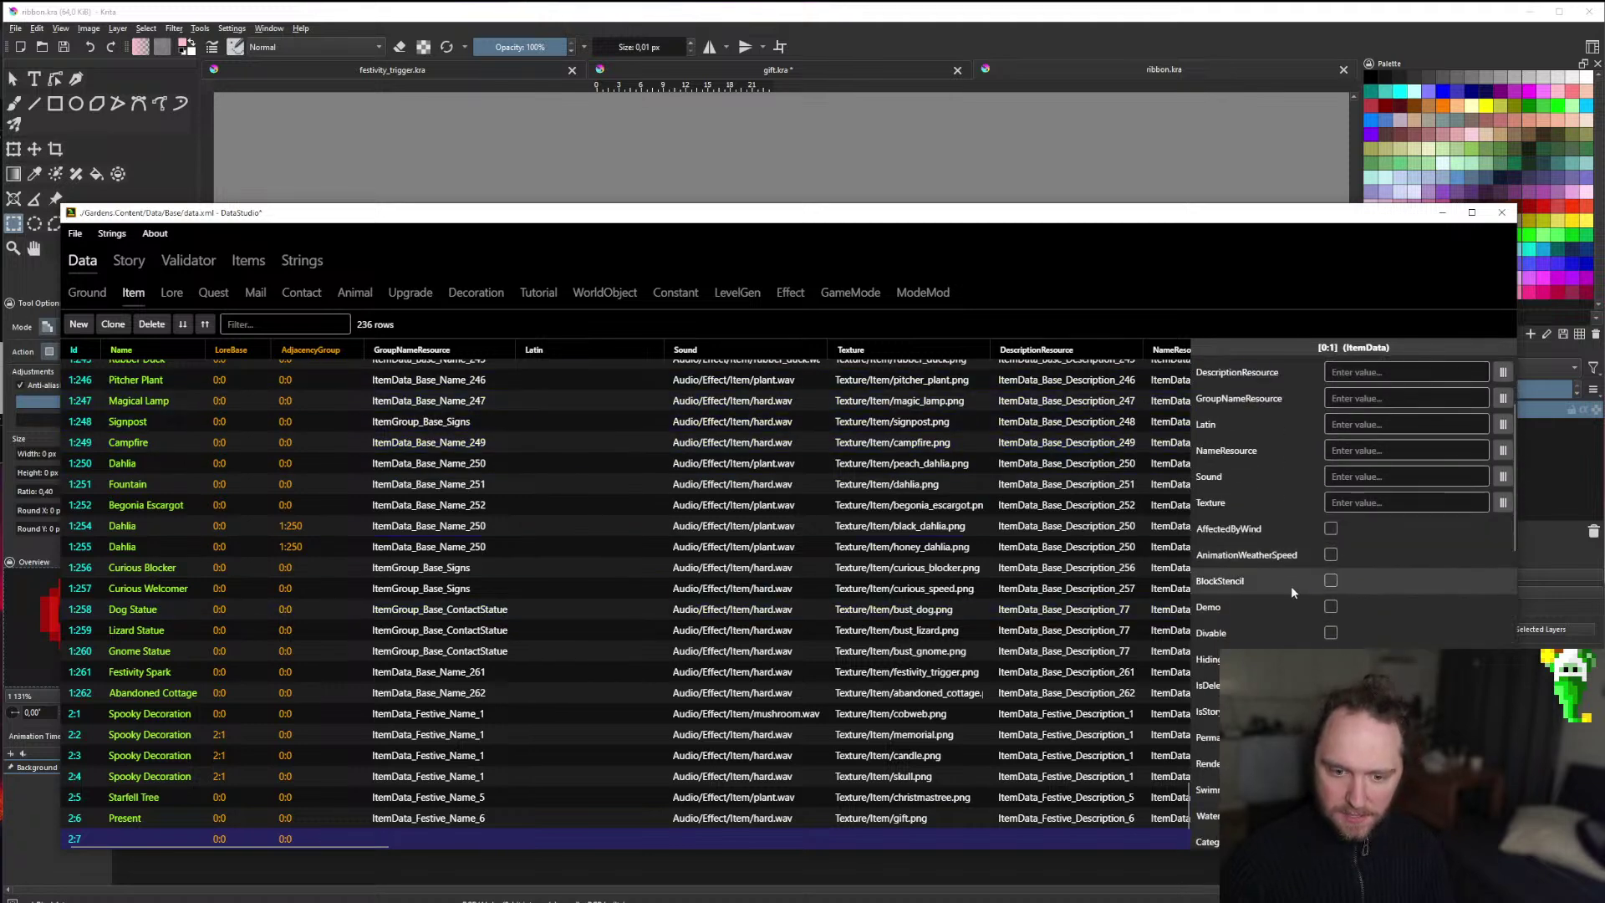
pyautogui.scroll(-9, 1291, 585)
pyautogui.click(1381, 474)
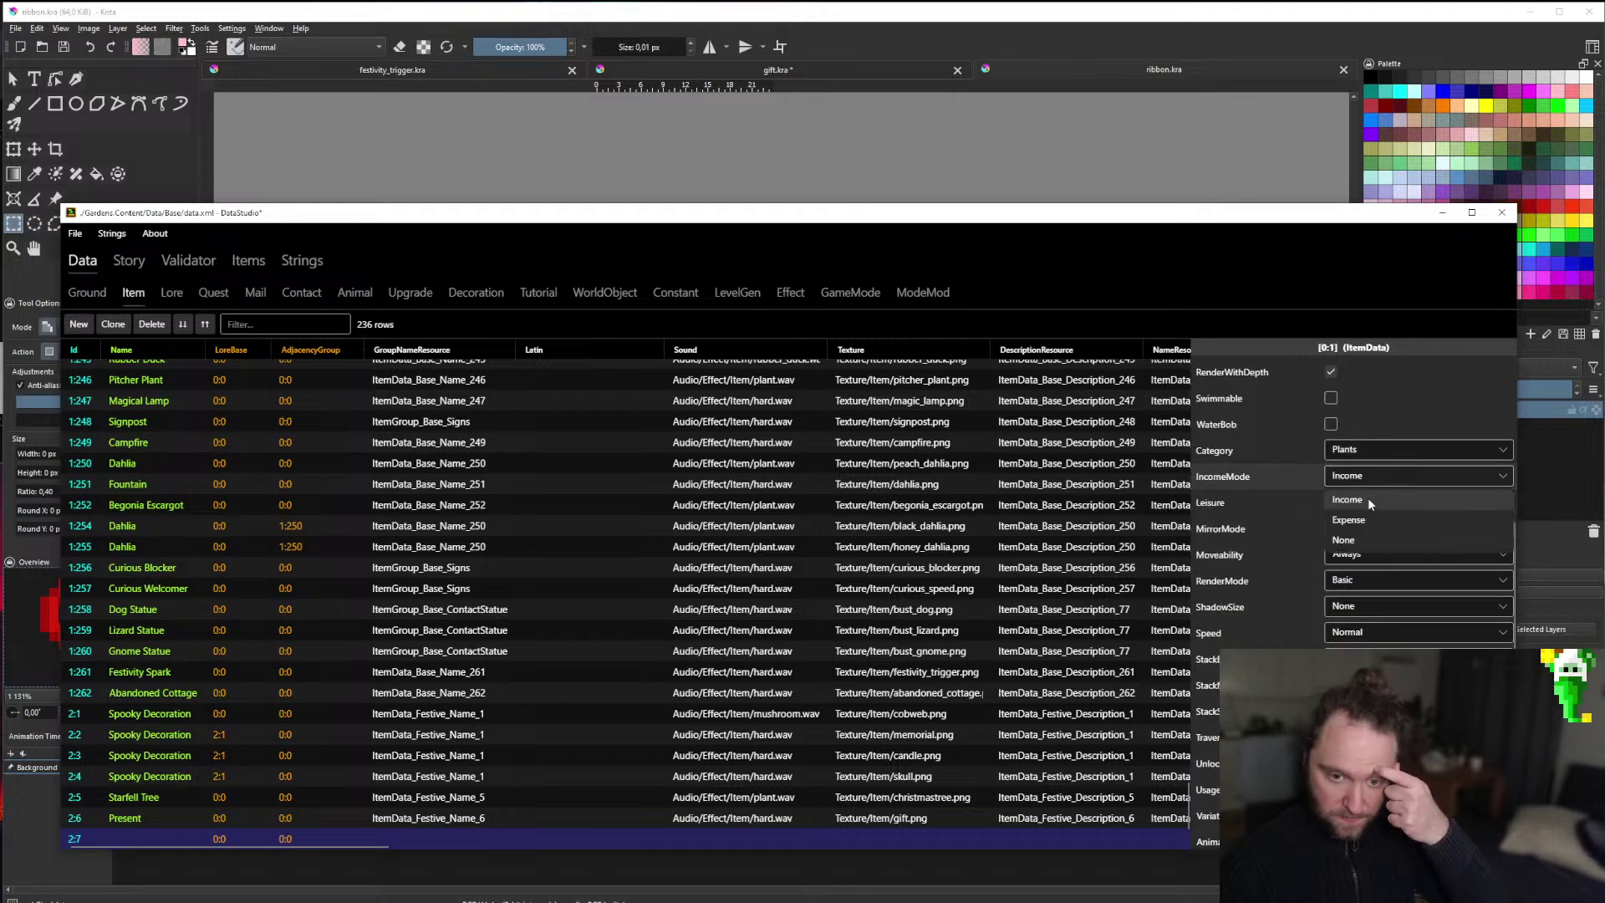
pyautogui.click(1368, 498)
pyautogui.scroll(-4, 1257, 577)
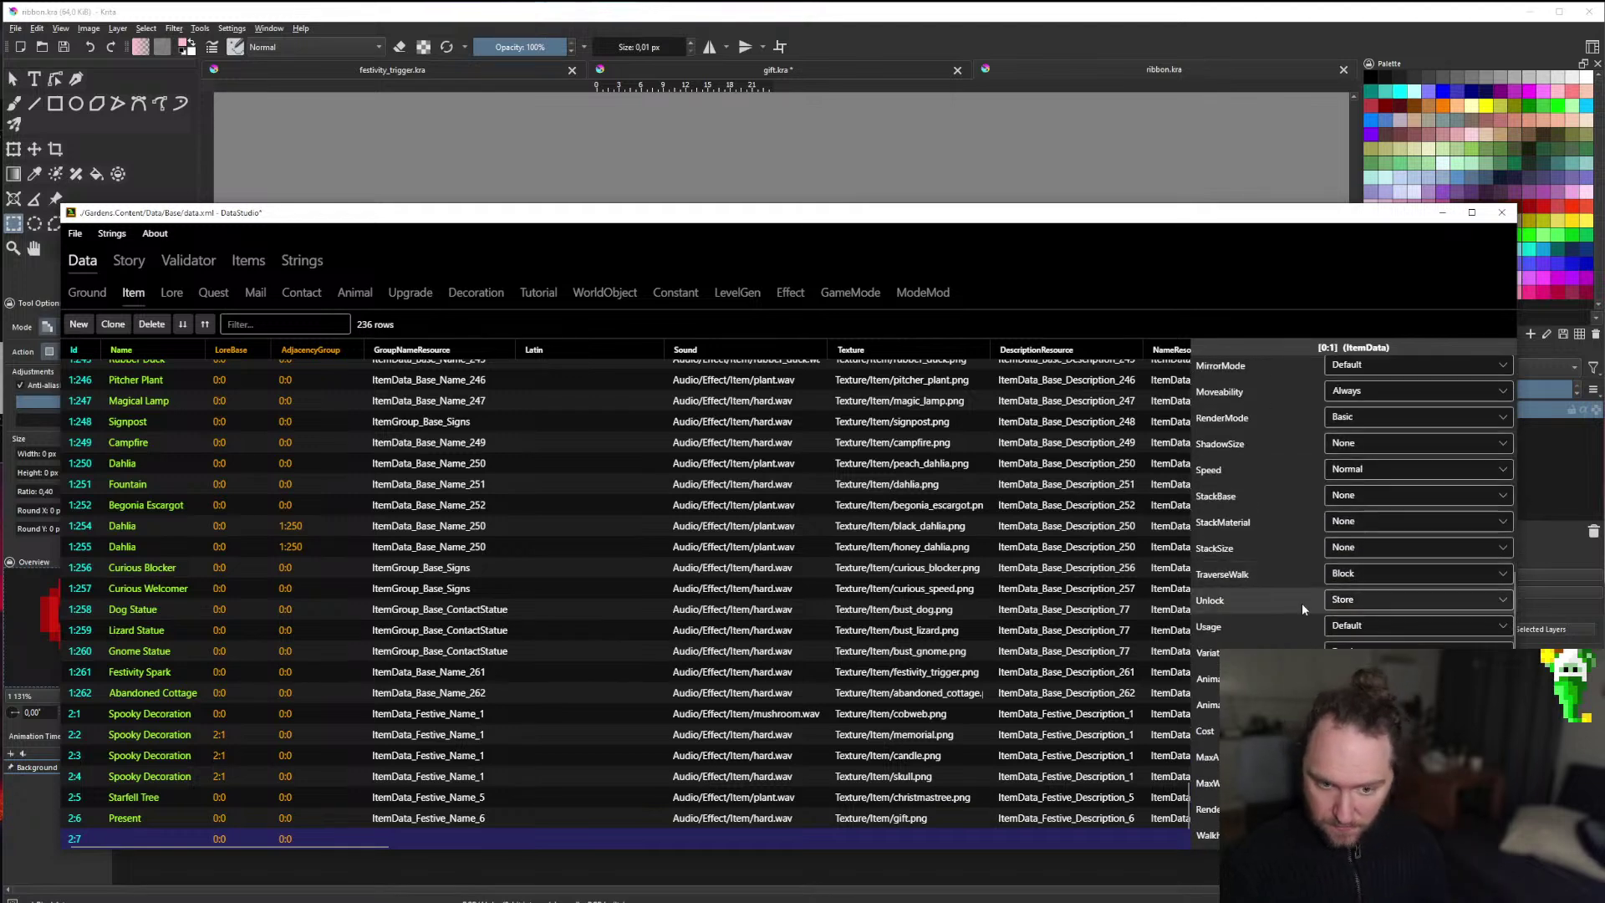
pyautogui.click(1371, 552)
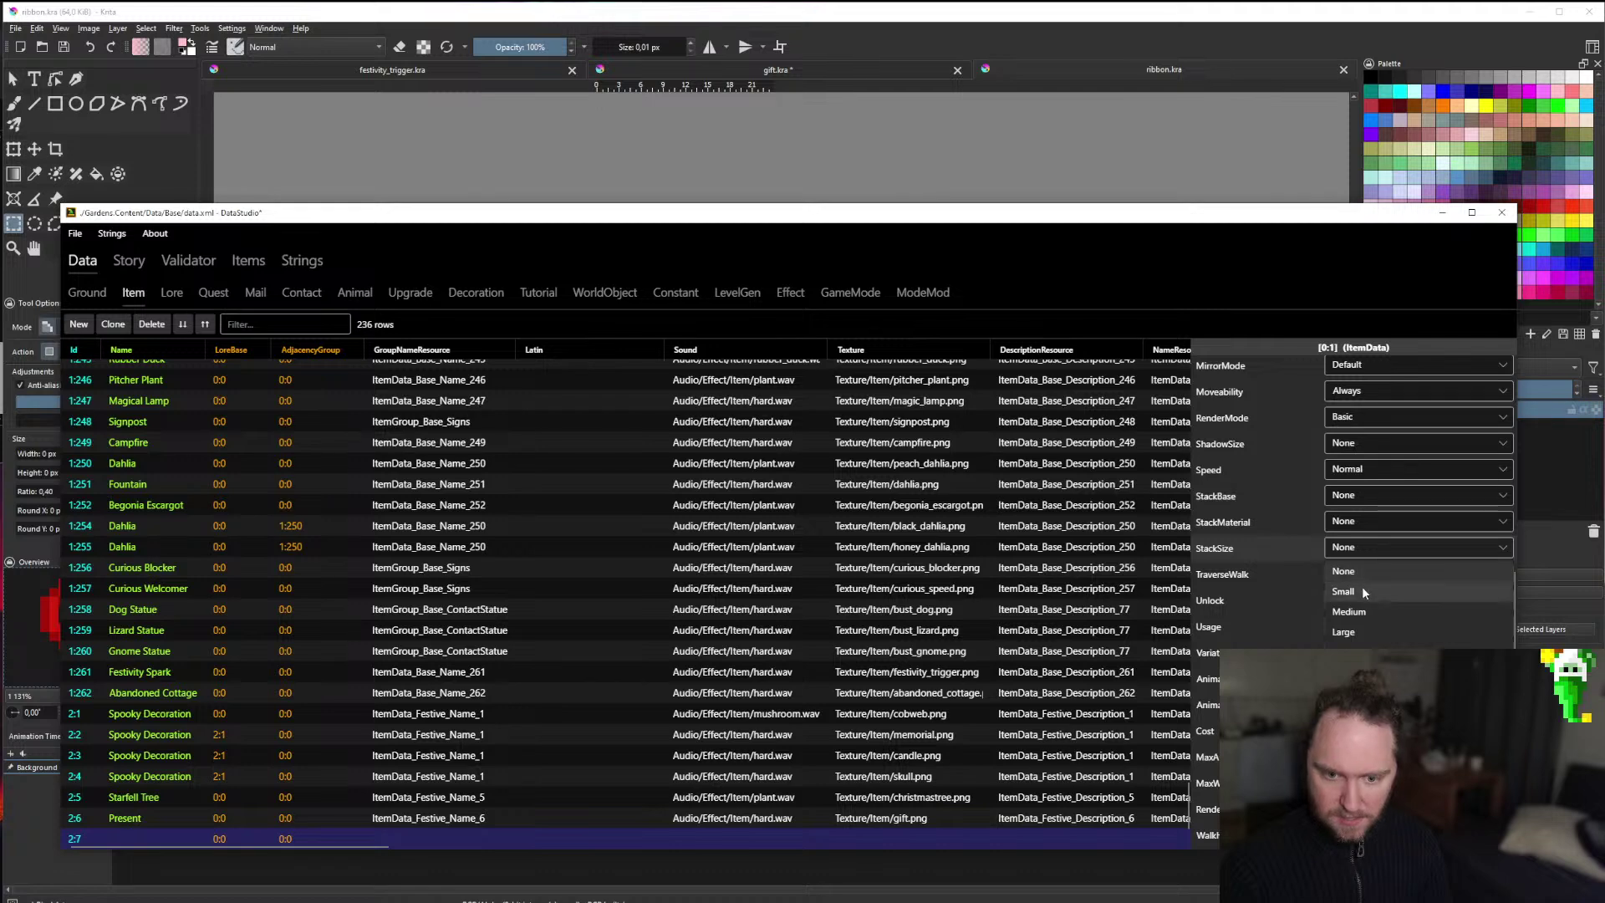
pyautogui.click(1363, 591)
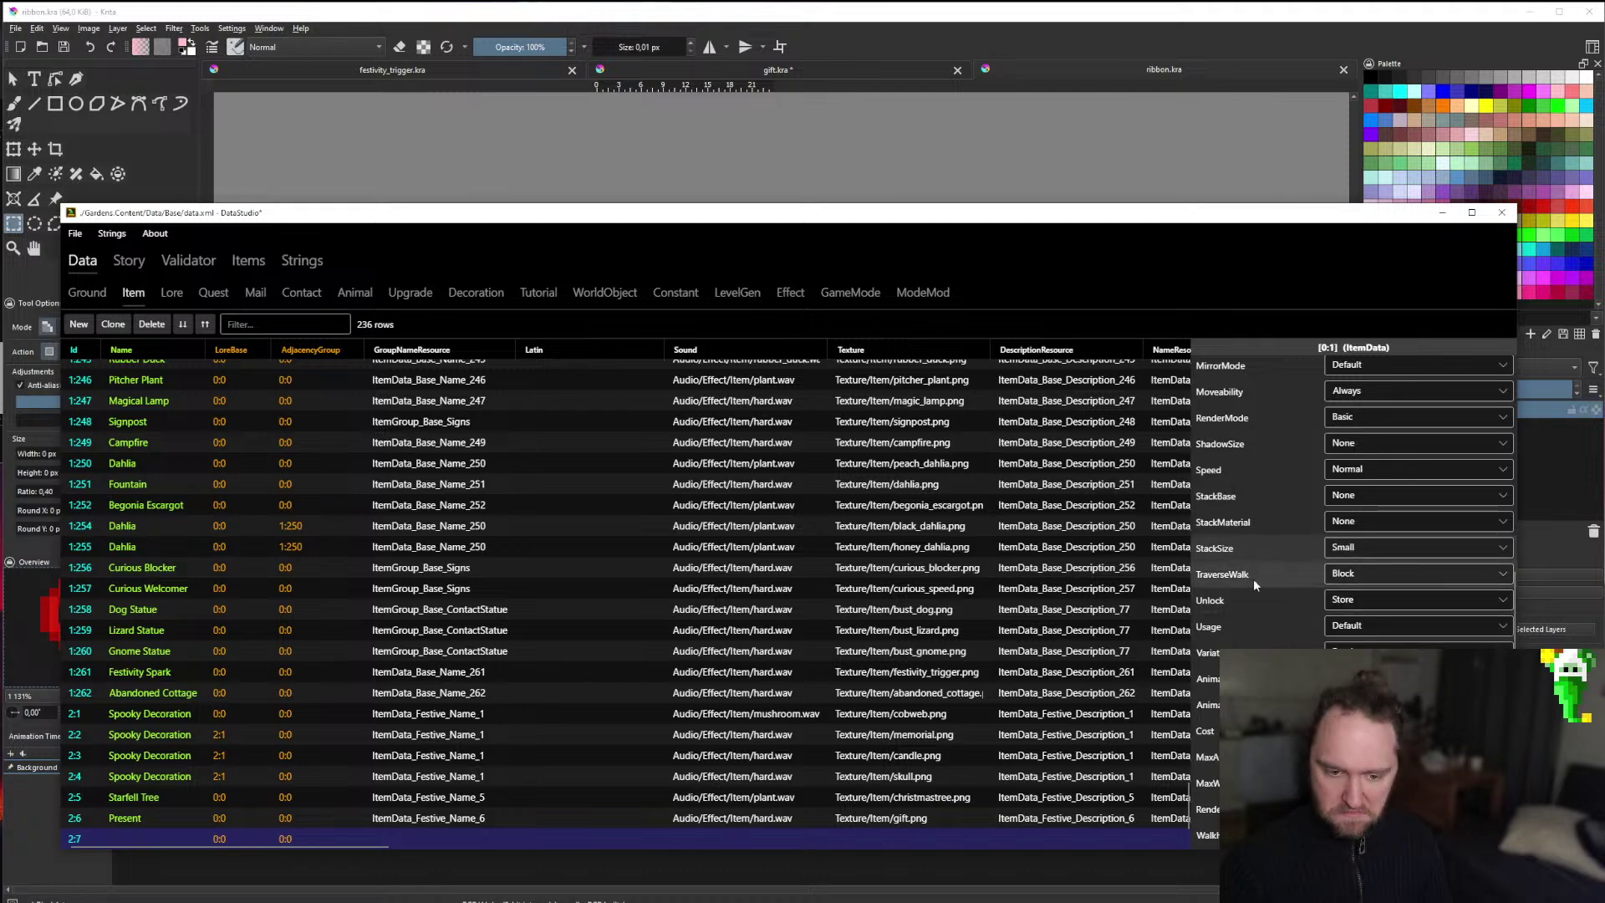
pyautogui.scroll(-2, 1252, 578)
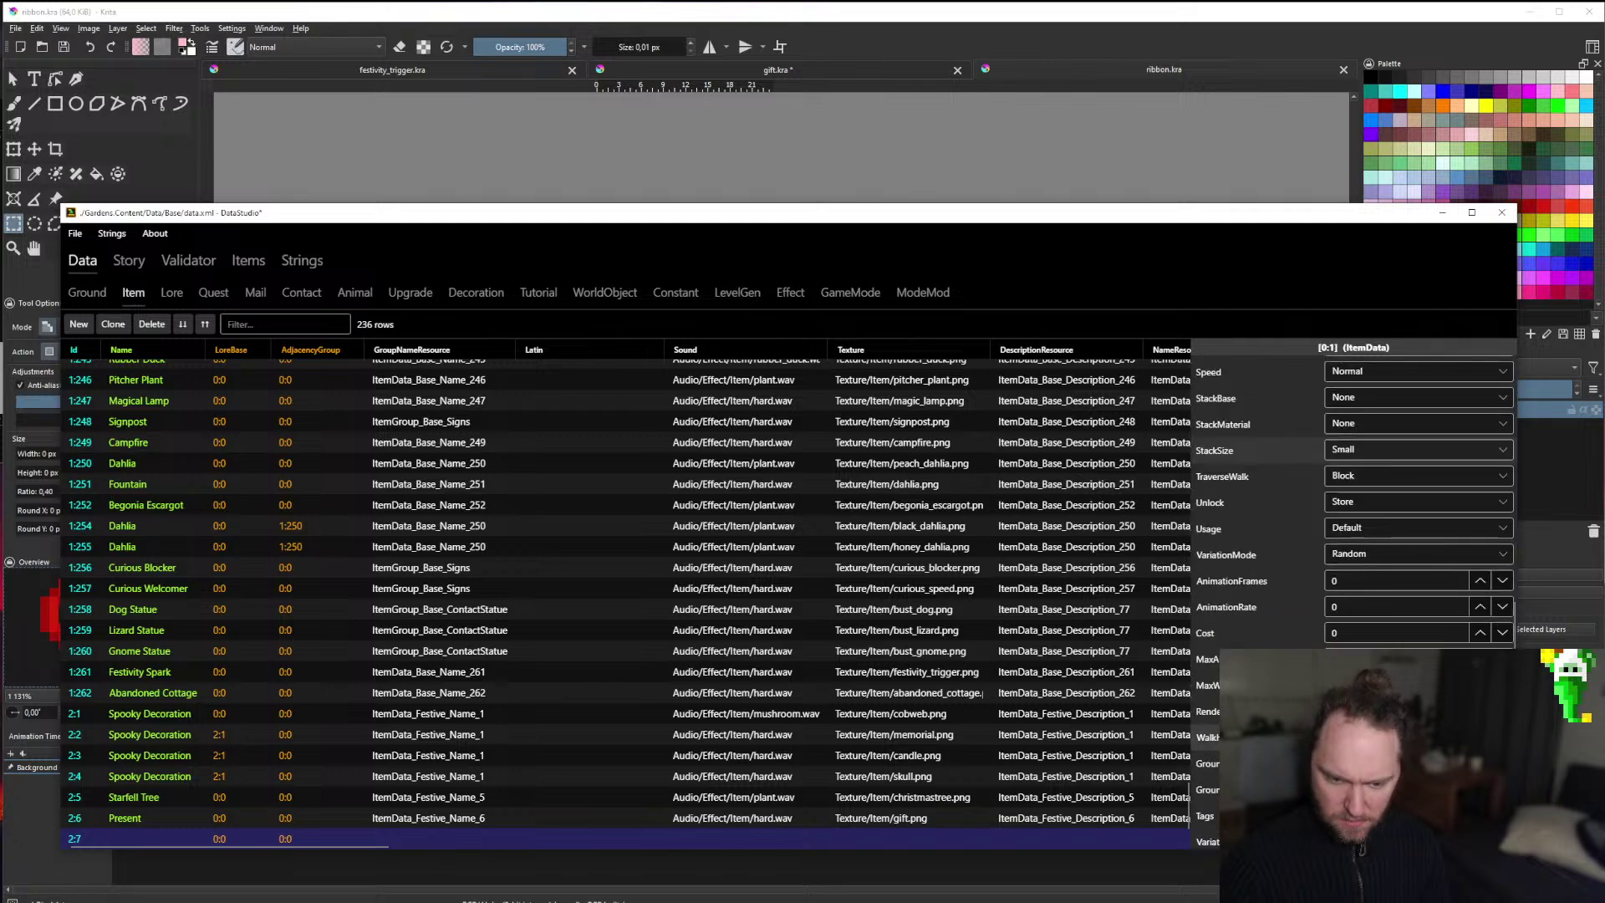
# Set item 2:7's Unlock to Direct, and check its Usage option against the Present item's settings.
pyautogui.click(816, 15)
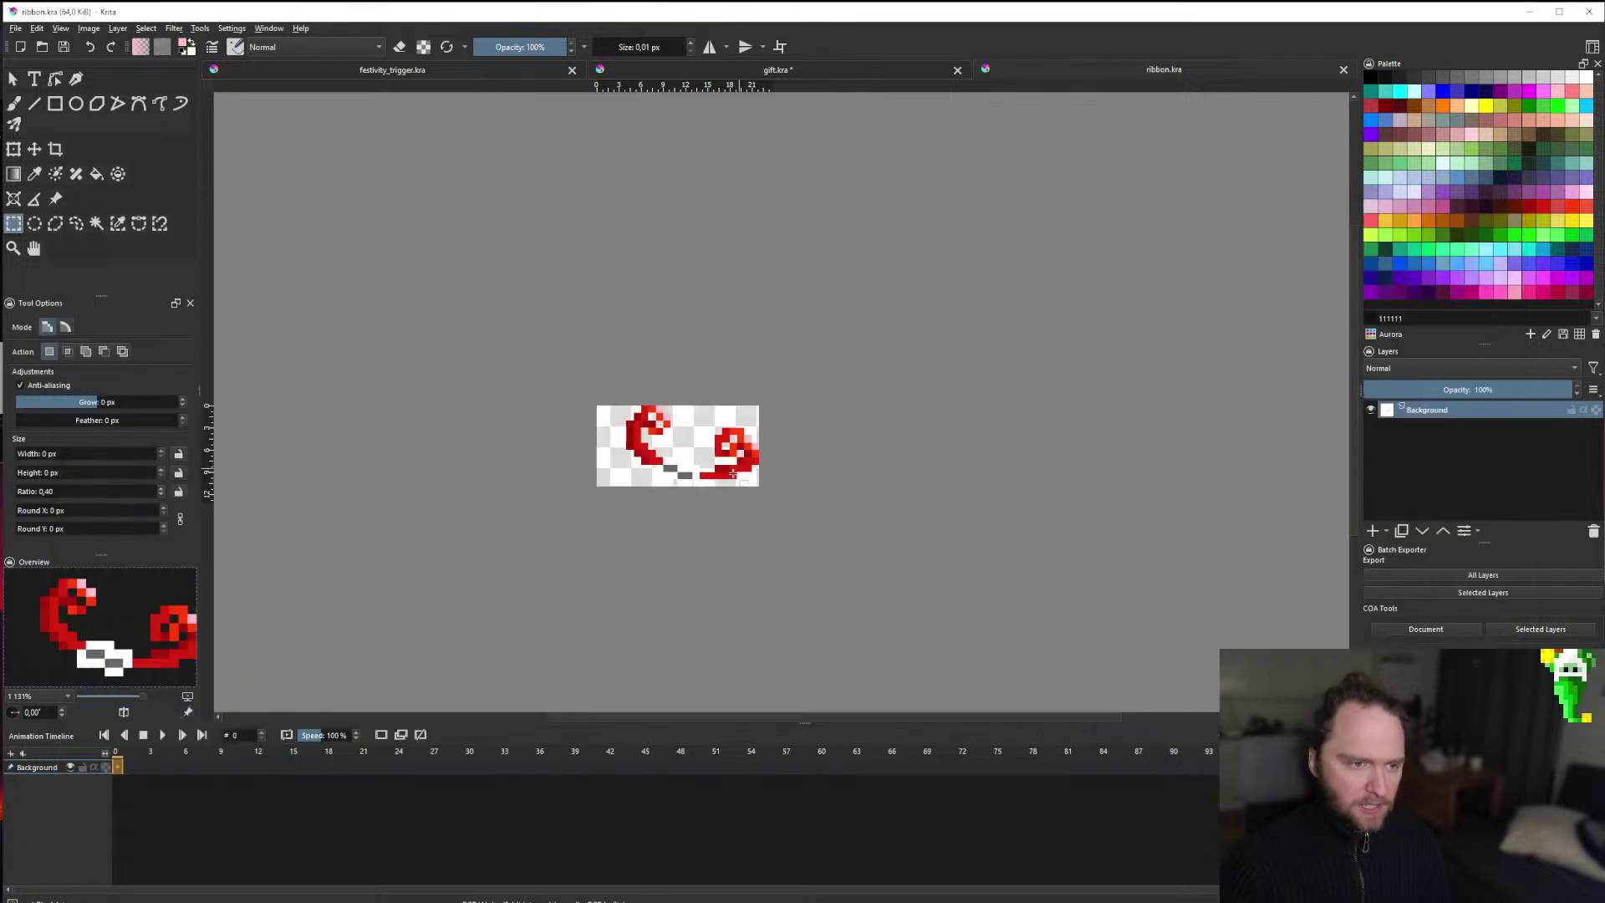
pyautogui.hotkey('alt', 'Tab')
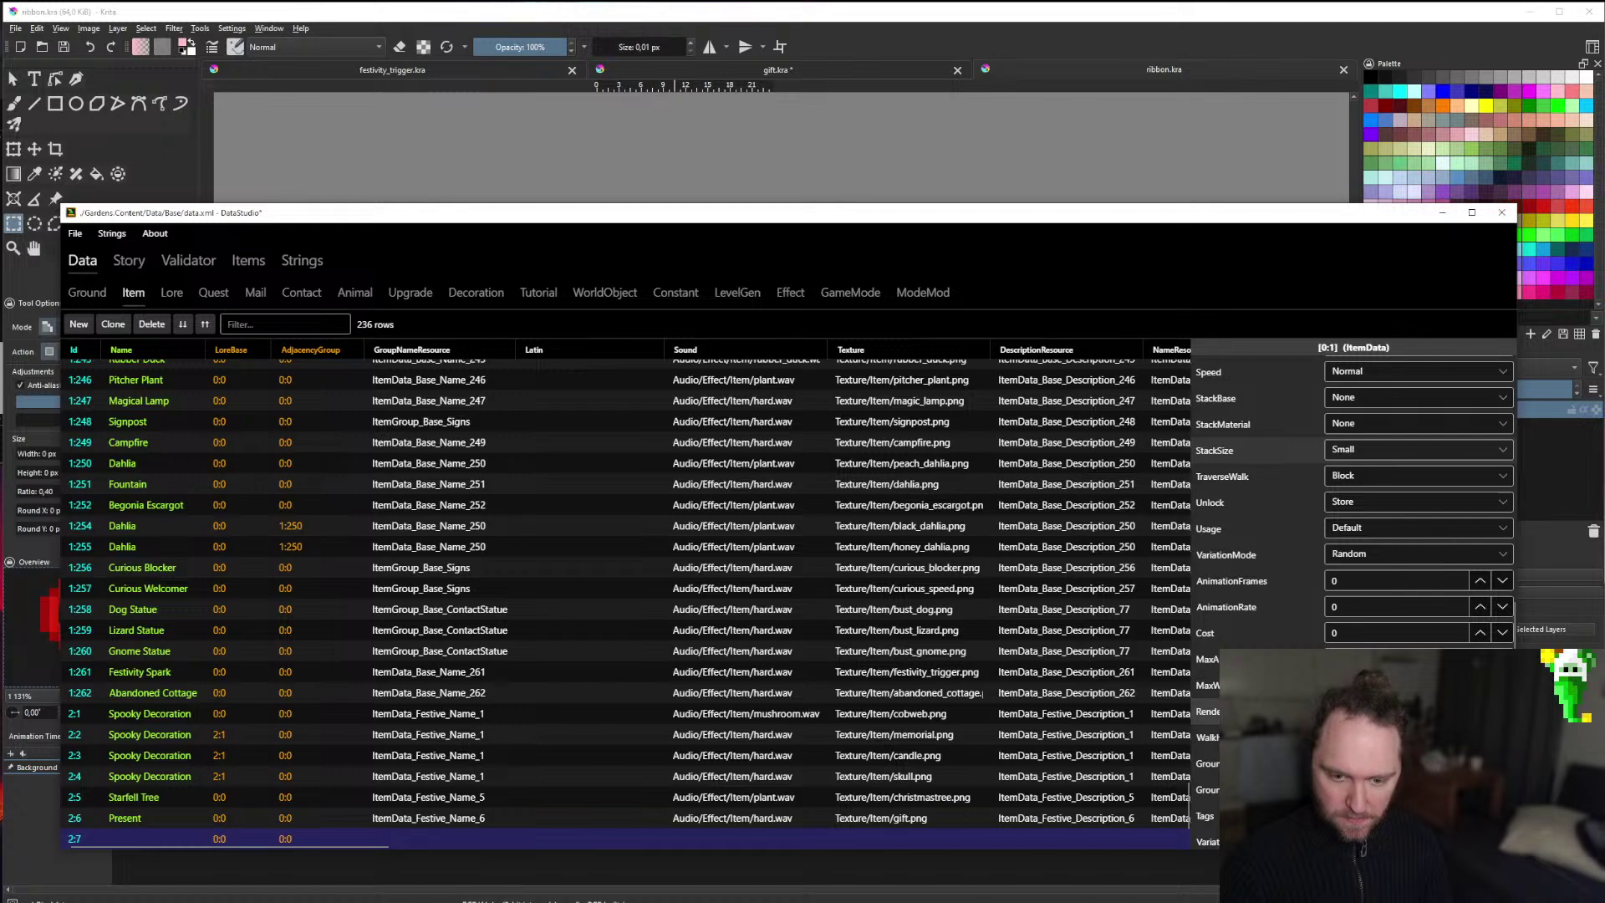
pyautogui.scroll(3, 1353, 502)
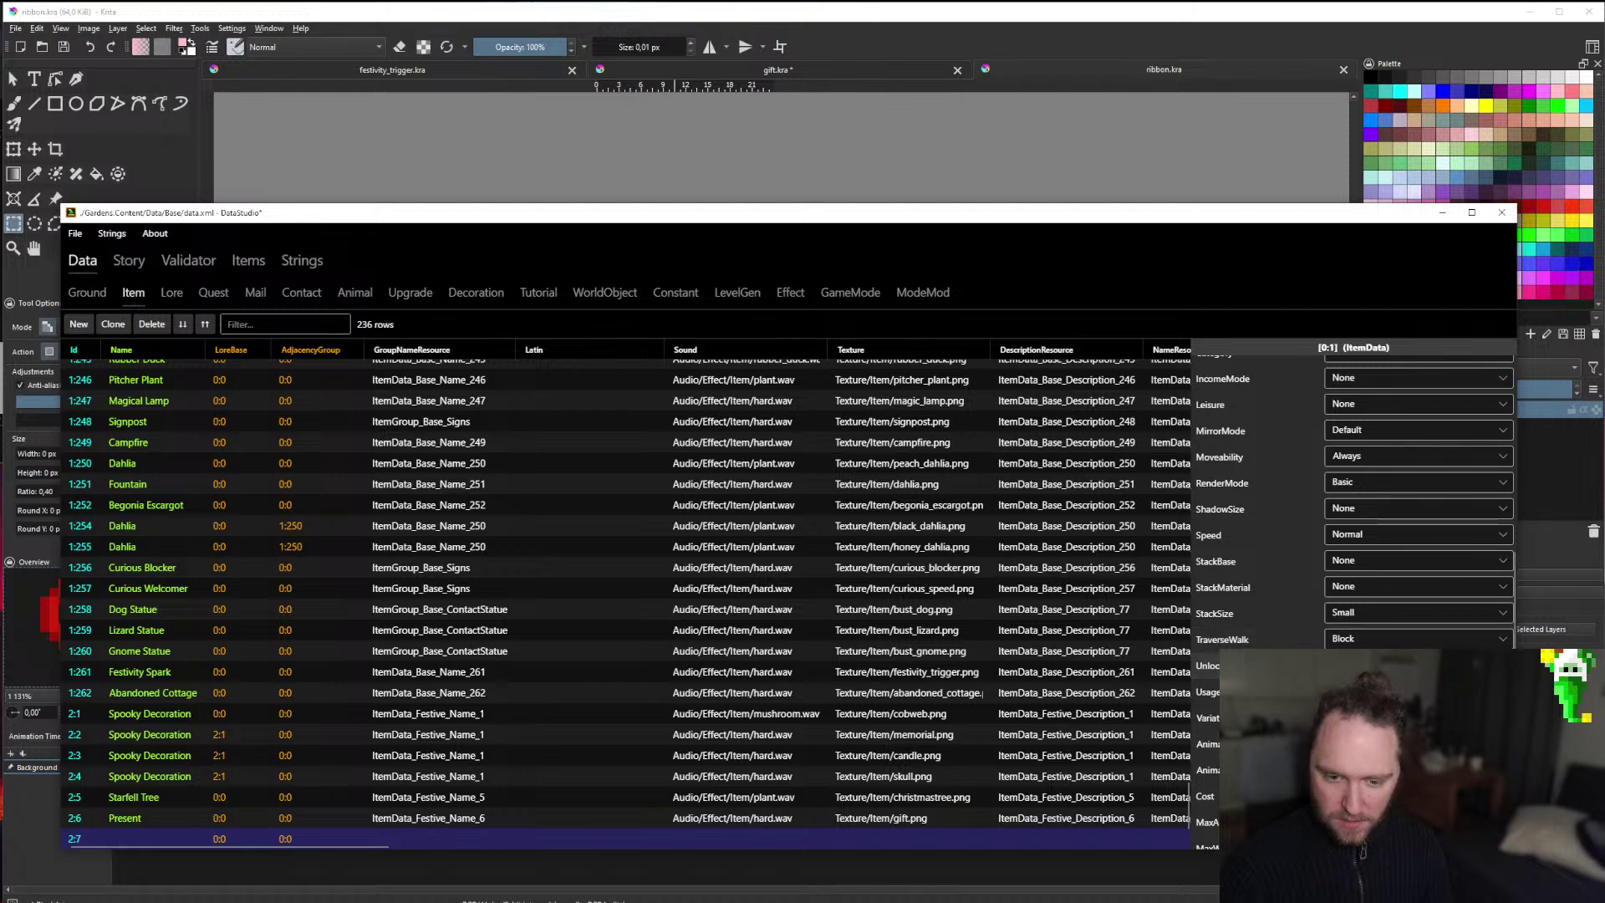
pyautogui.click(125, 817)
pyautogui.scroll(2, 1256, 630)
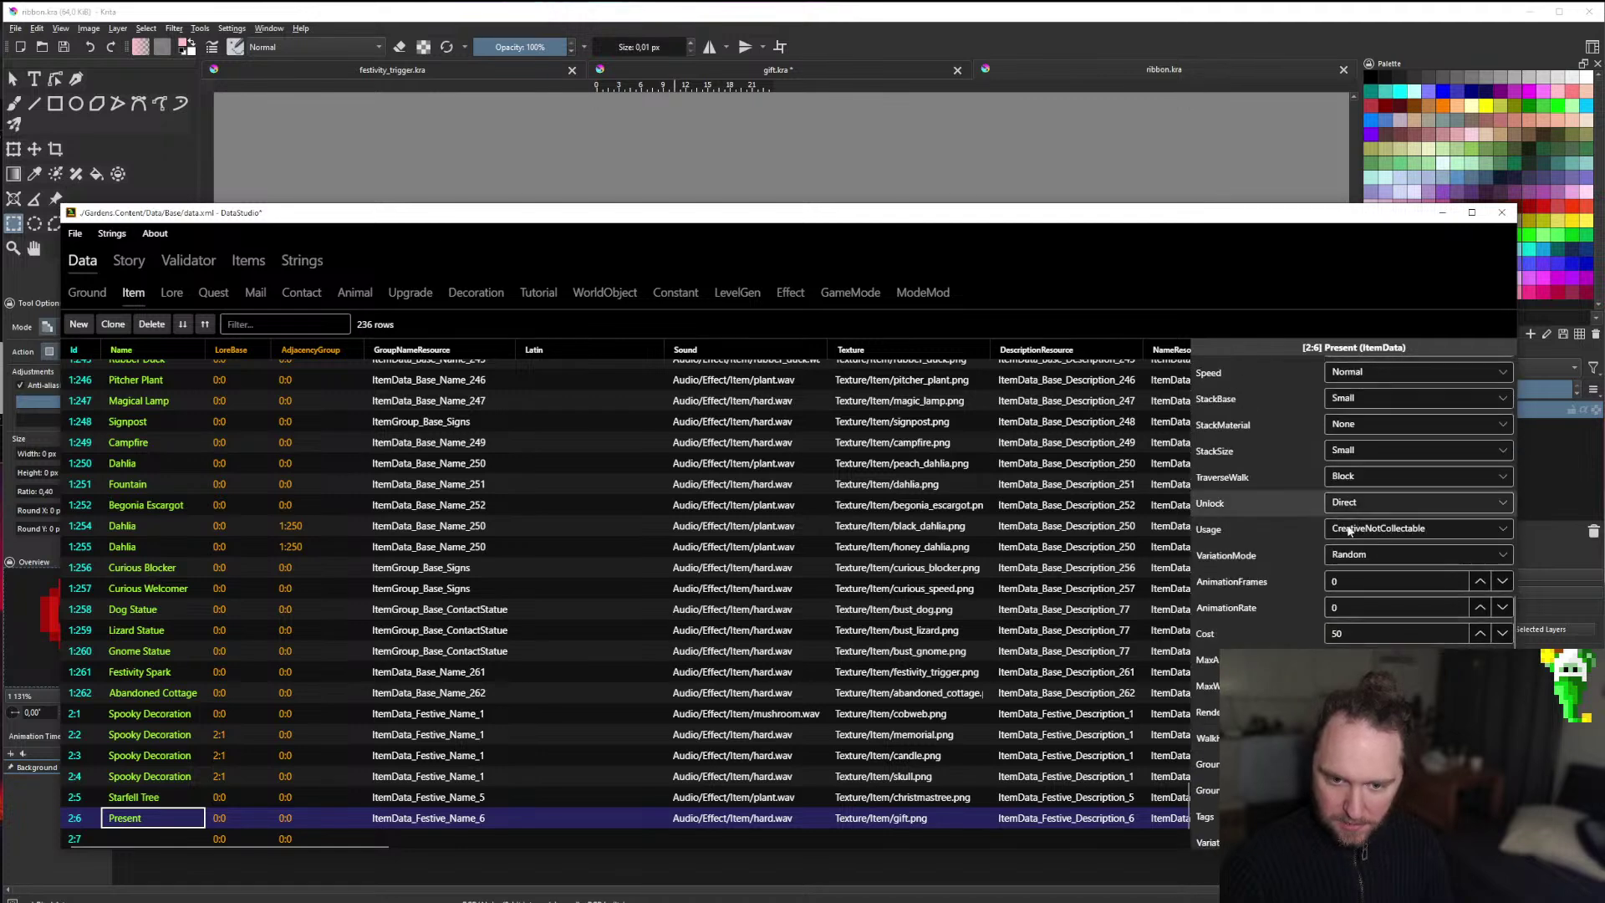
pyautogui.click(183, 834)
pyautogui.scroll(4, 1421, 569)
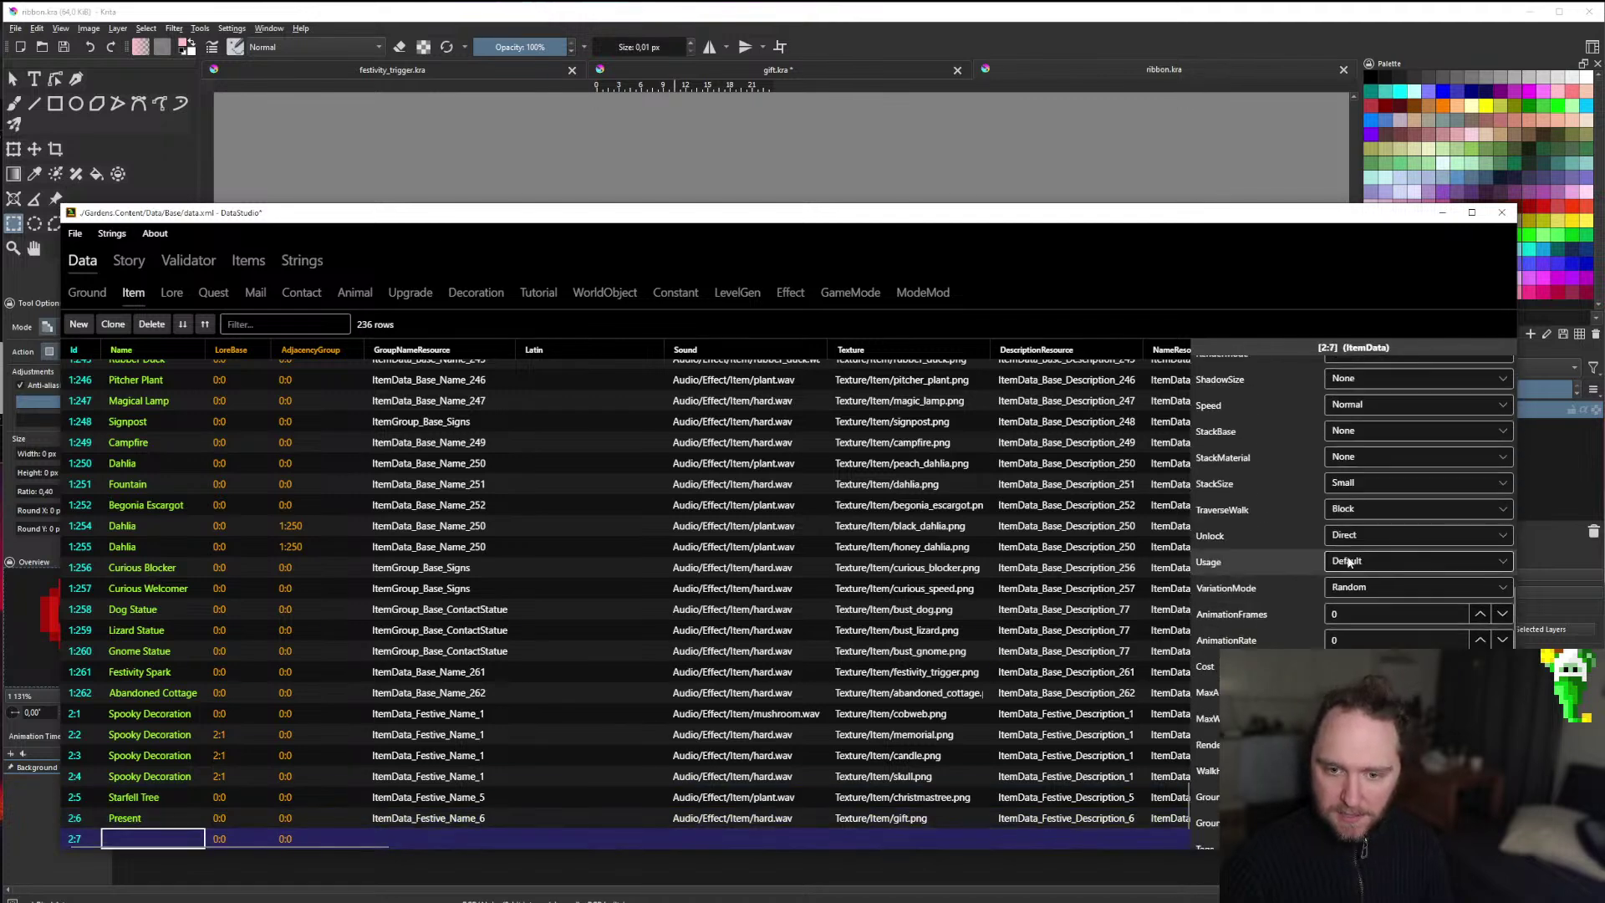
pyautogui.click(1419, 724)
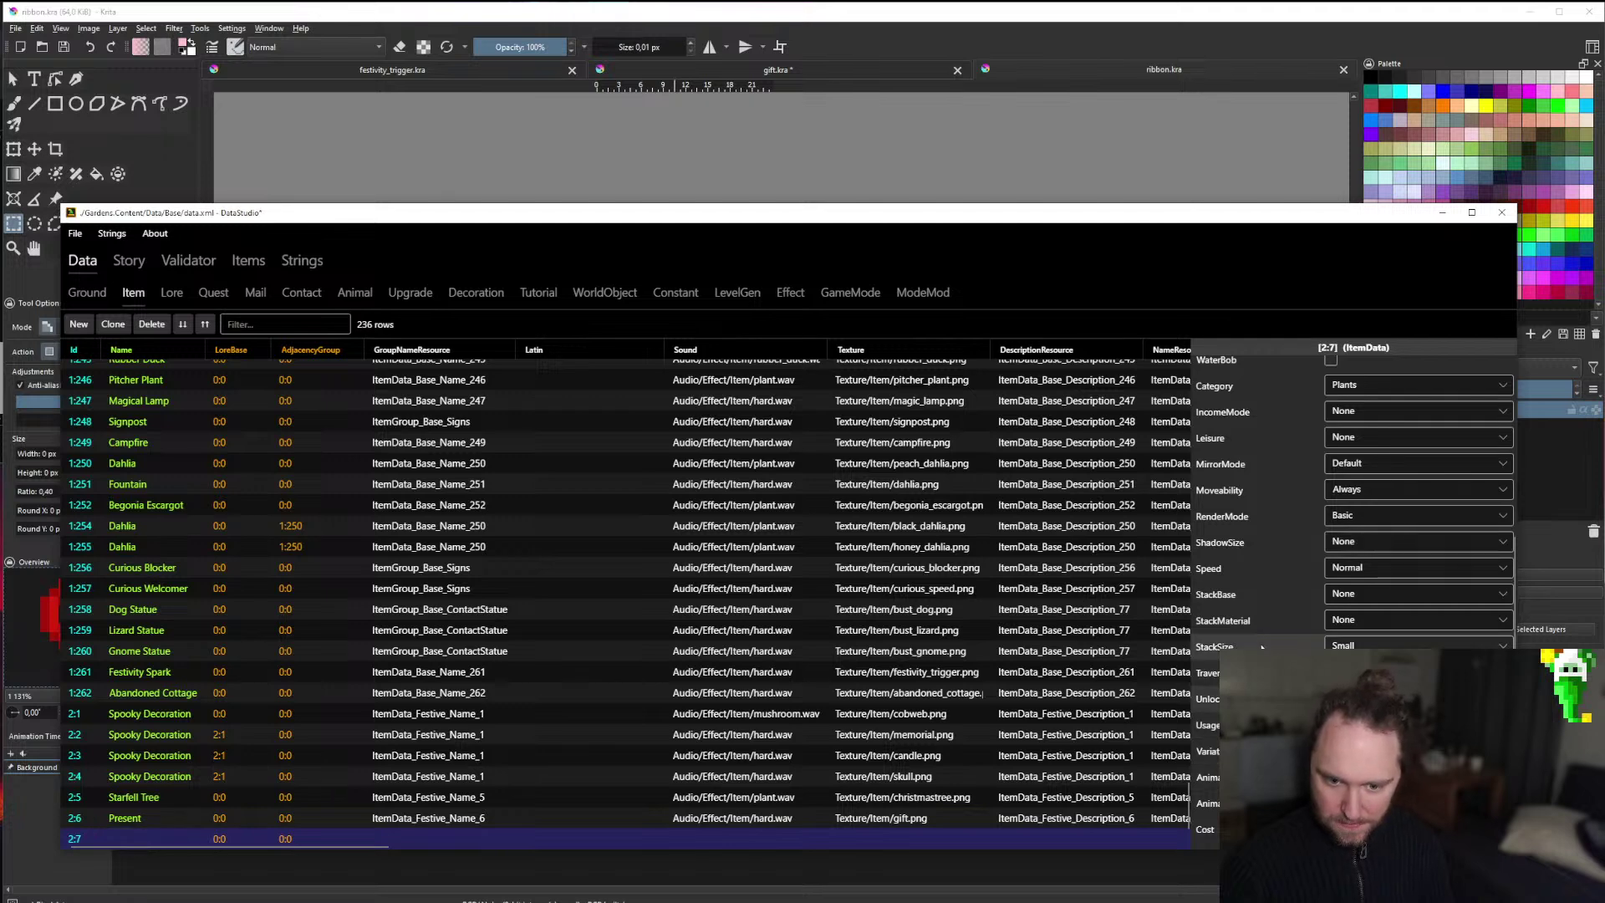
# Choose Basic as the RenderMode of item 2:7 and review its remaining options.
pyautogui.scroll(1, 1352, 501)
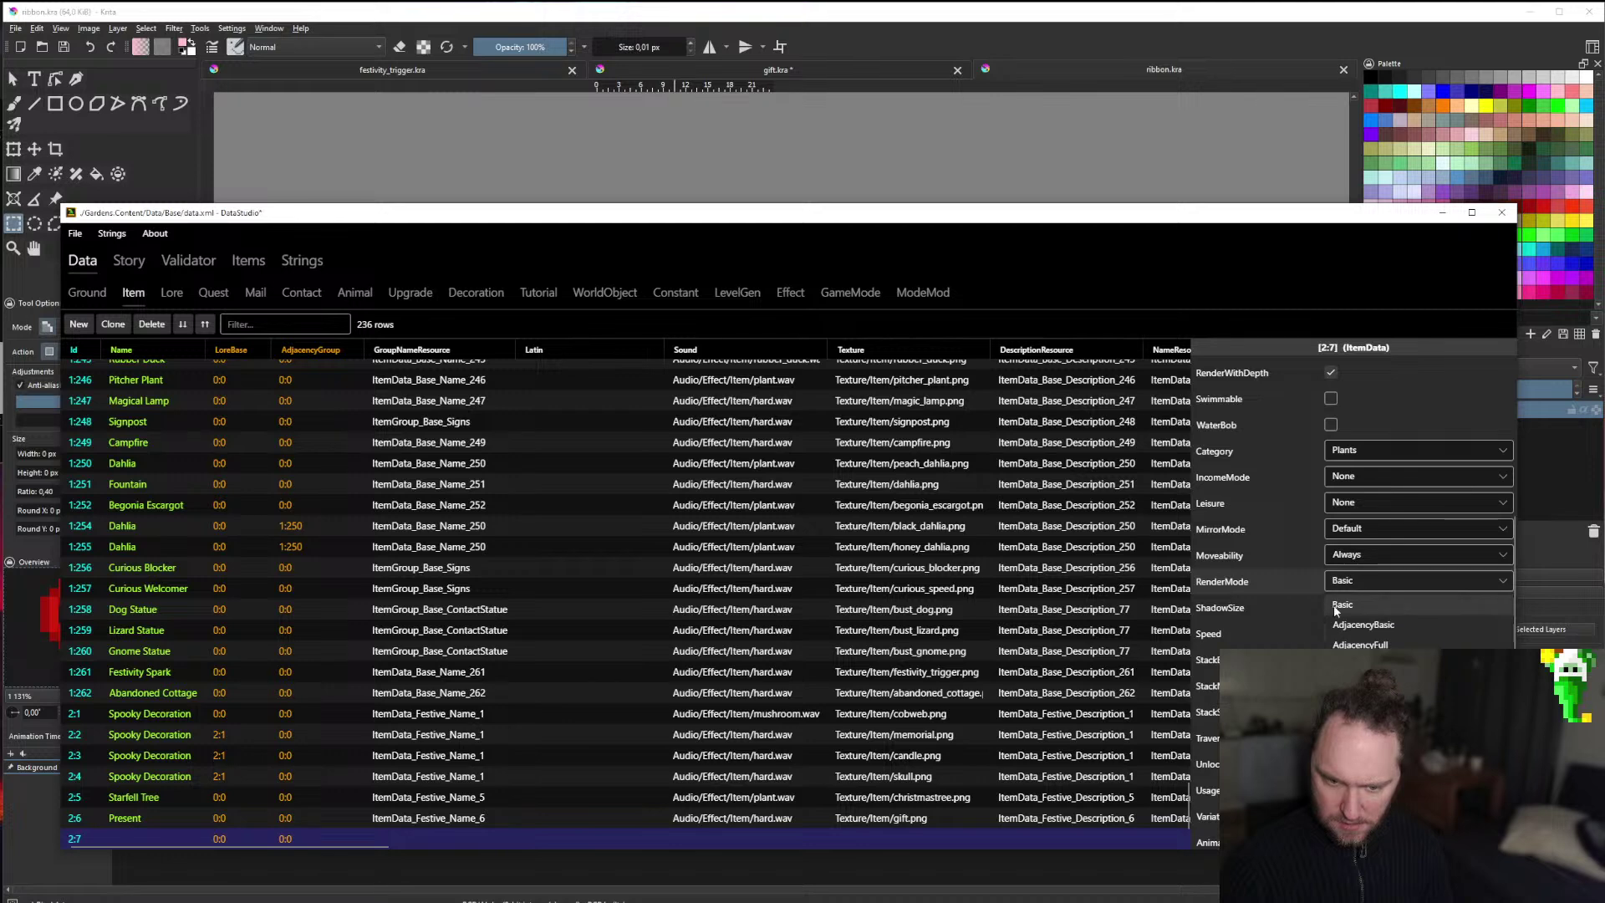
pyautogui.click(1334, 606)
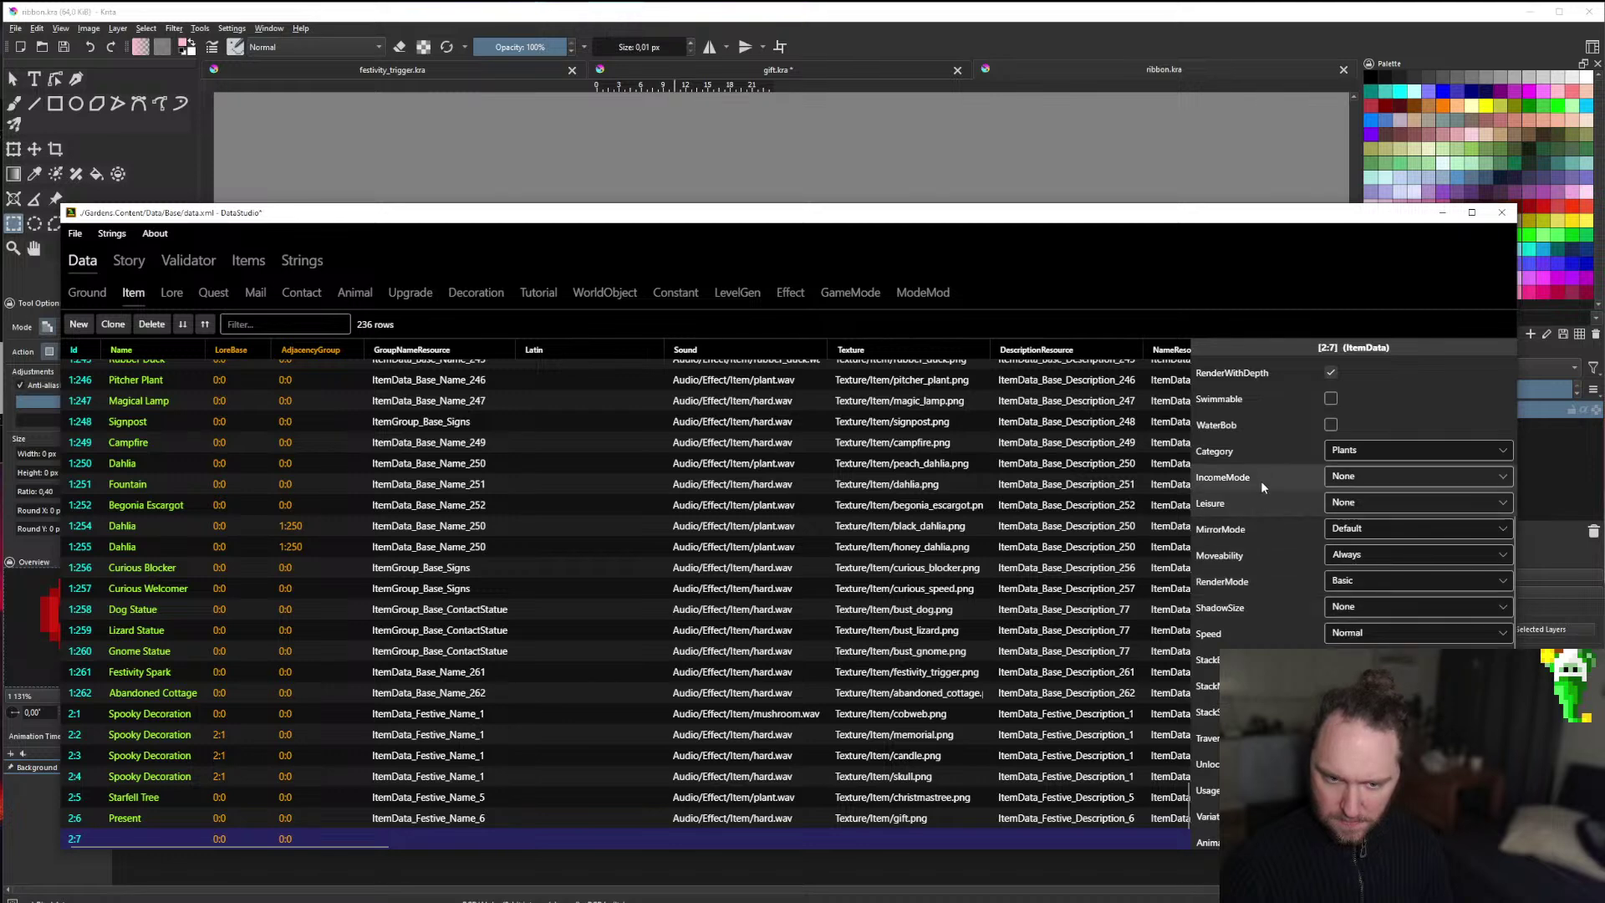
pyautogui.scroll(5, 1254, 510)
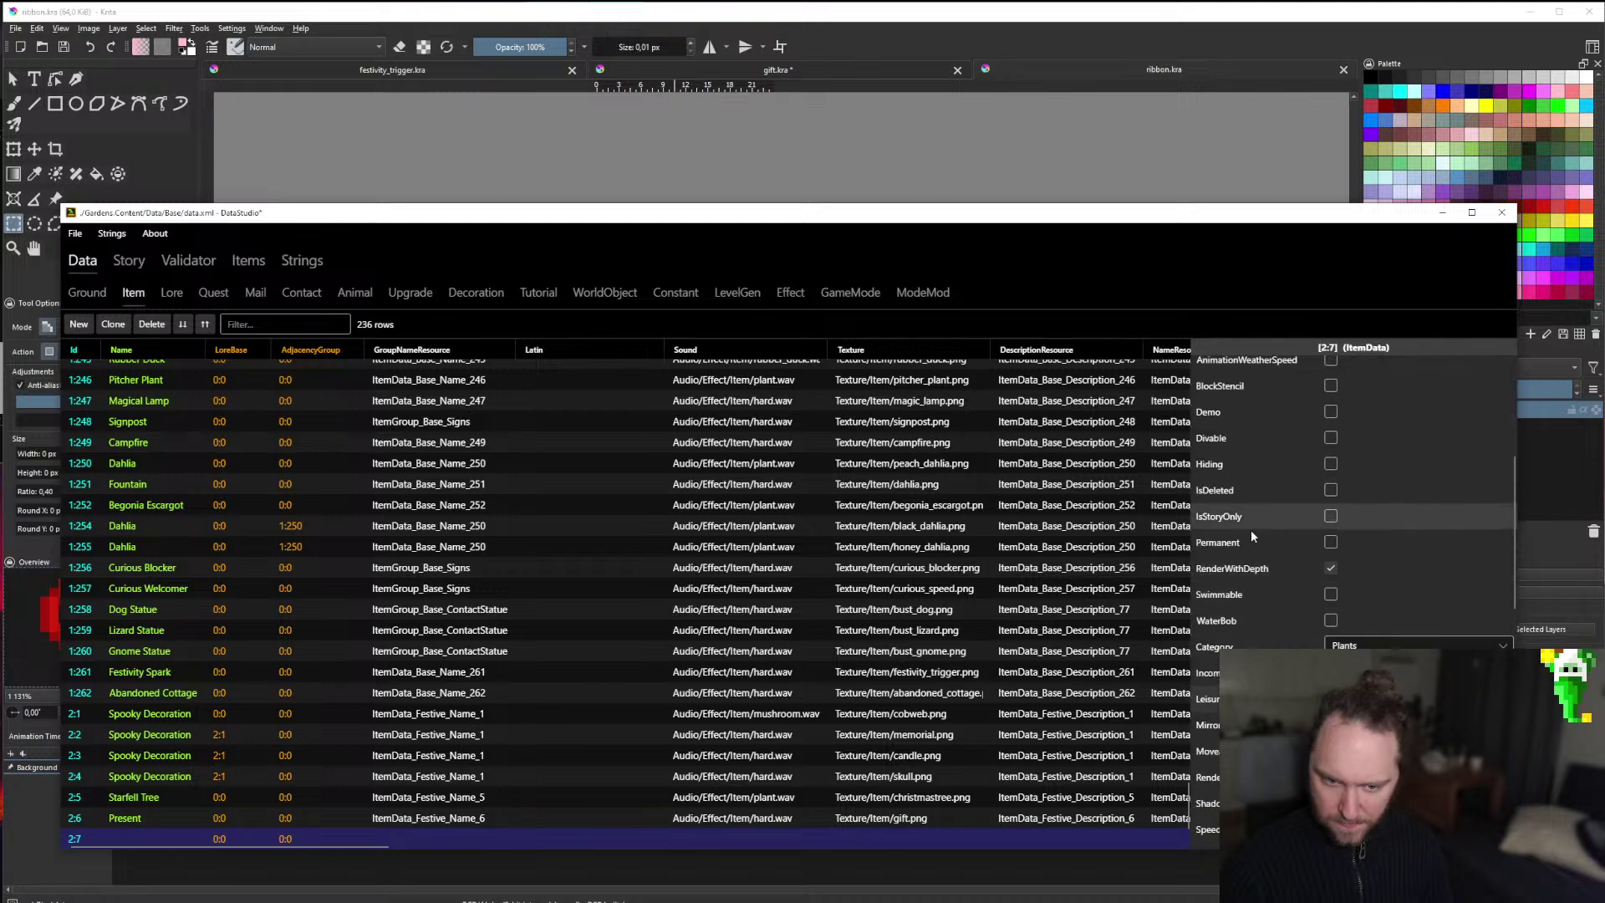
# Review the remaining options of item 2:7 and save the item data.
pyautogui.scroll(-1, 1258, 610)
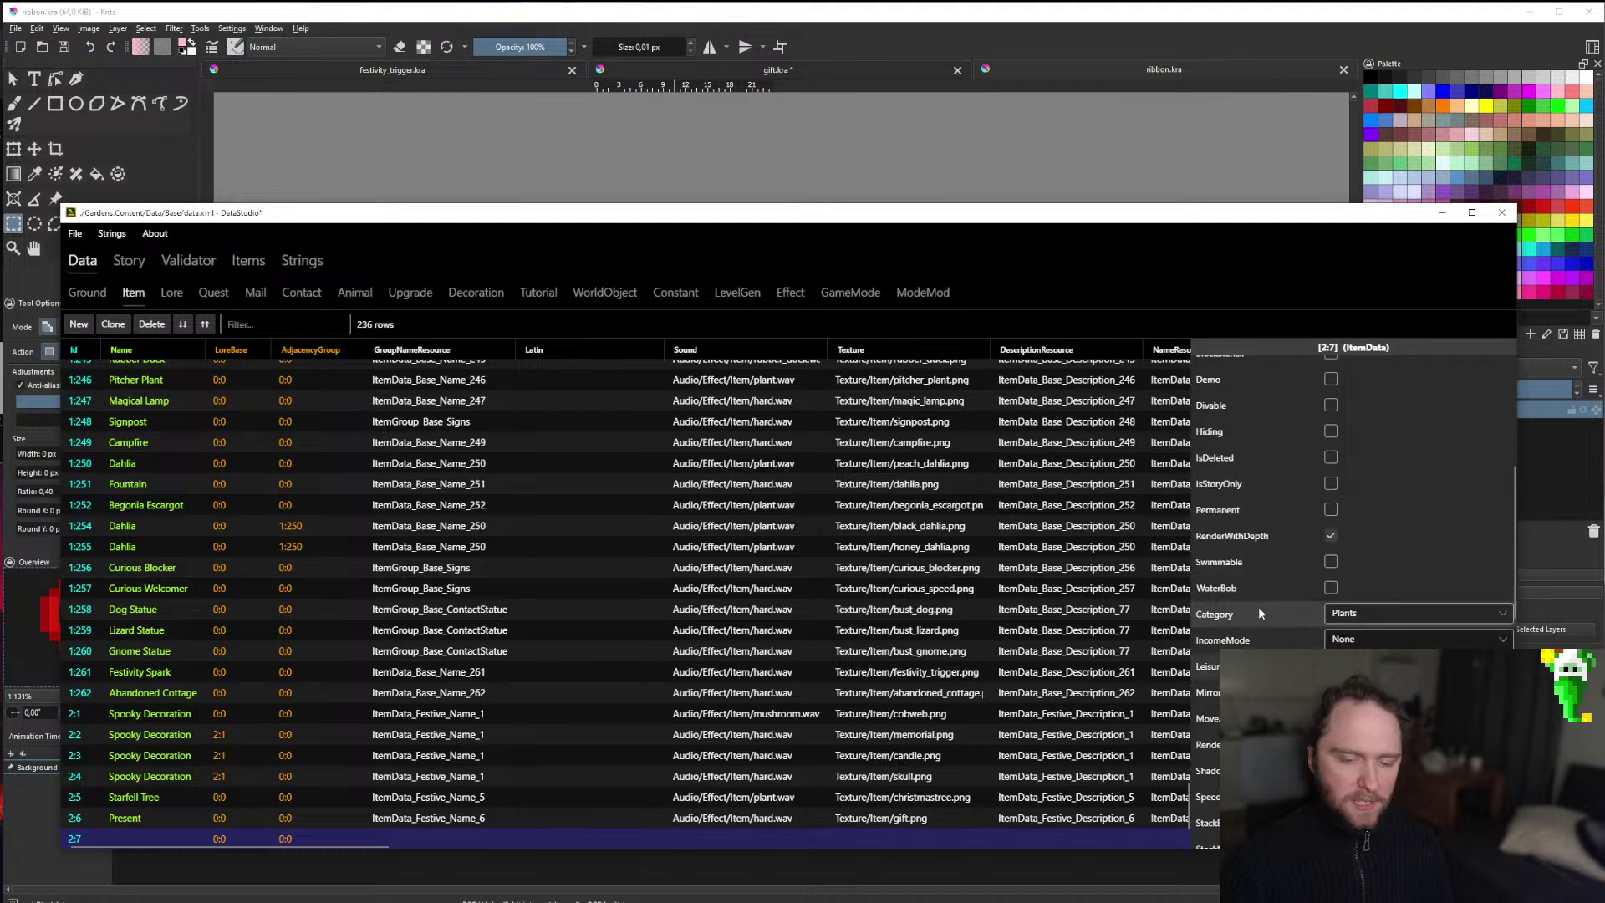
pyautogui.scroll(-3, 1257, 605)
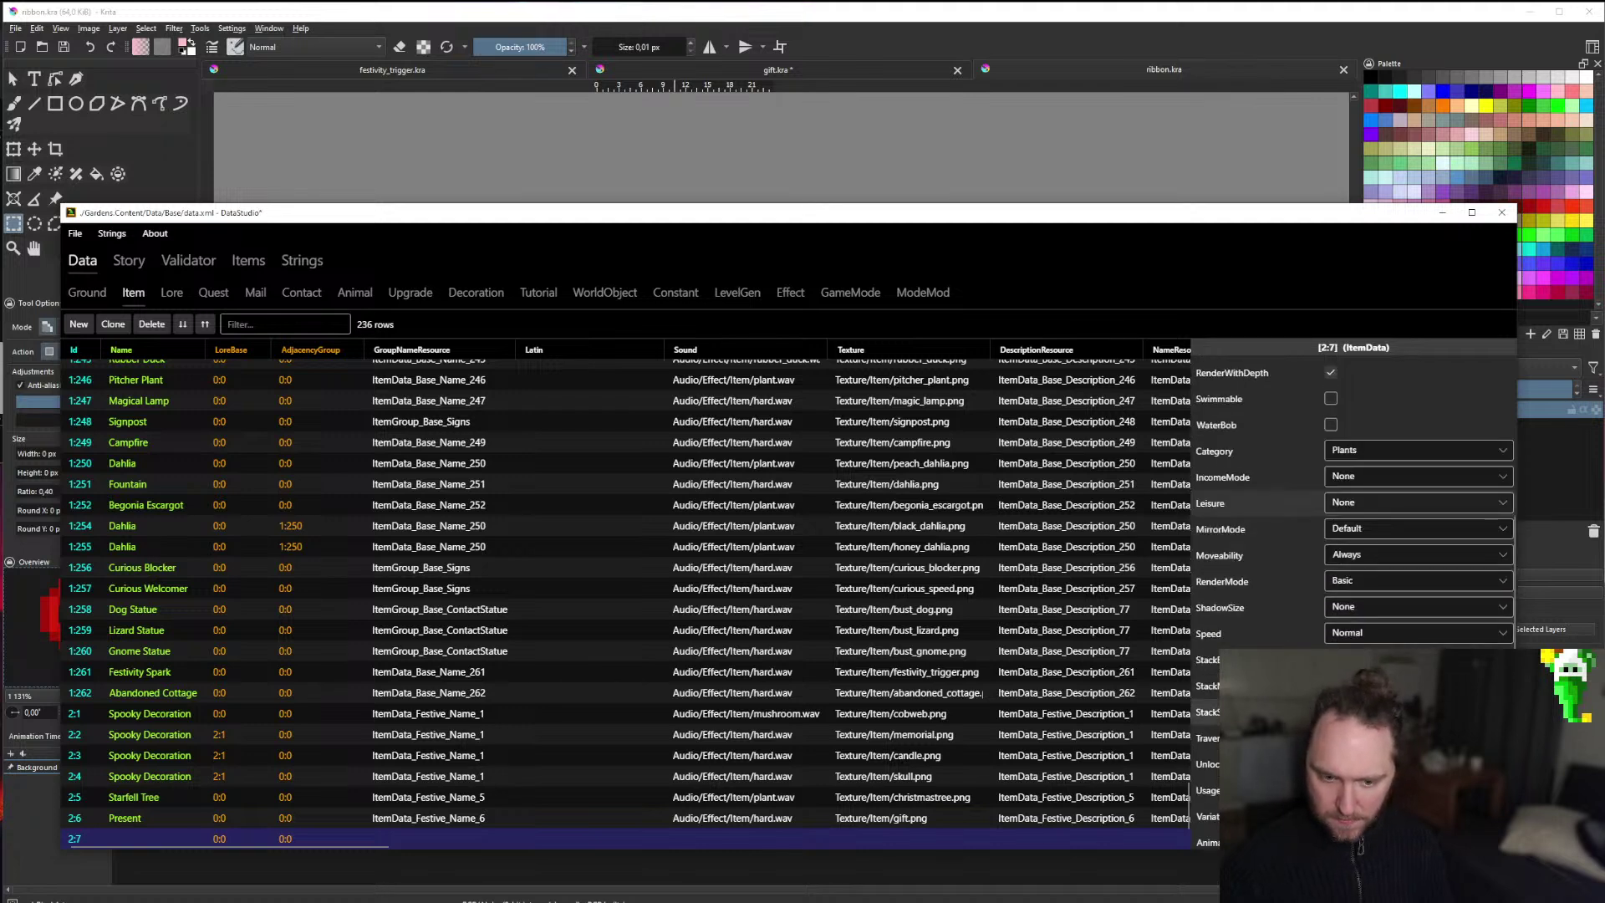
pyautogui.click(75, 233)
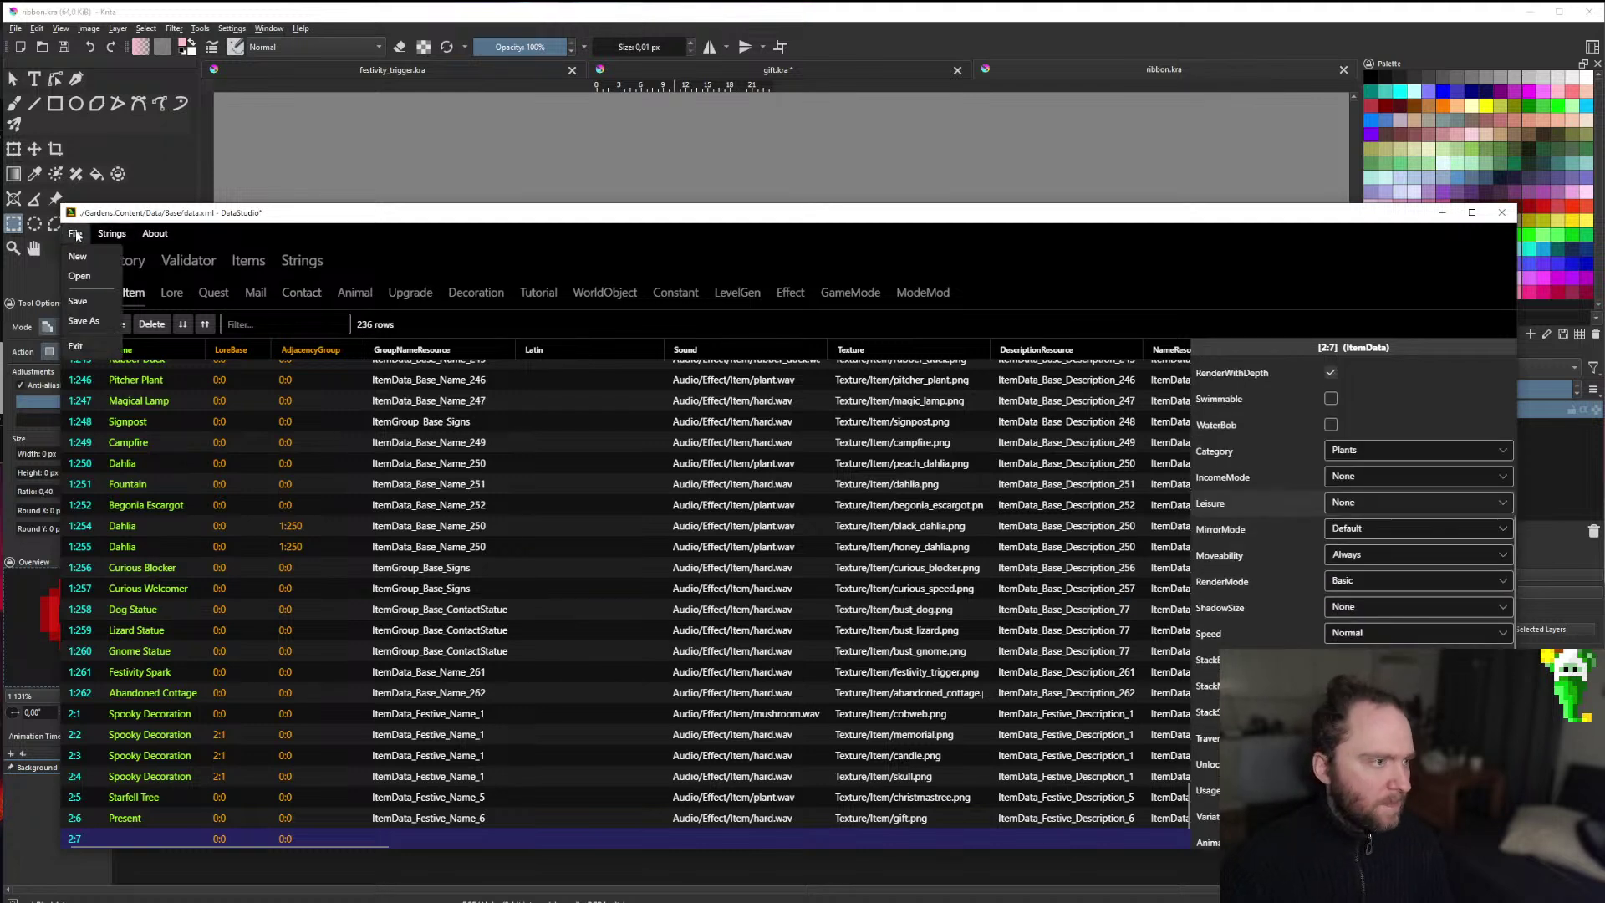
pyautogui.click(95, 300)
# Open the recent Gardens.sln solution in Visual Studio and start debugging the game.
pyautogui.rightClick(516, 901)
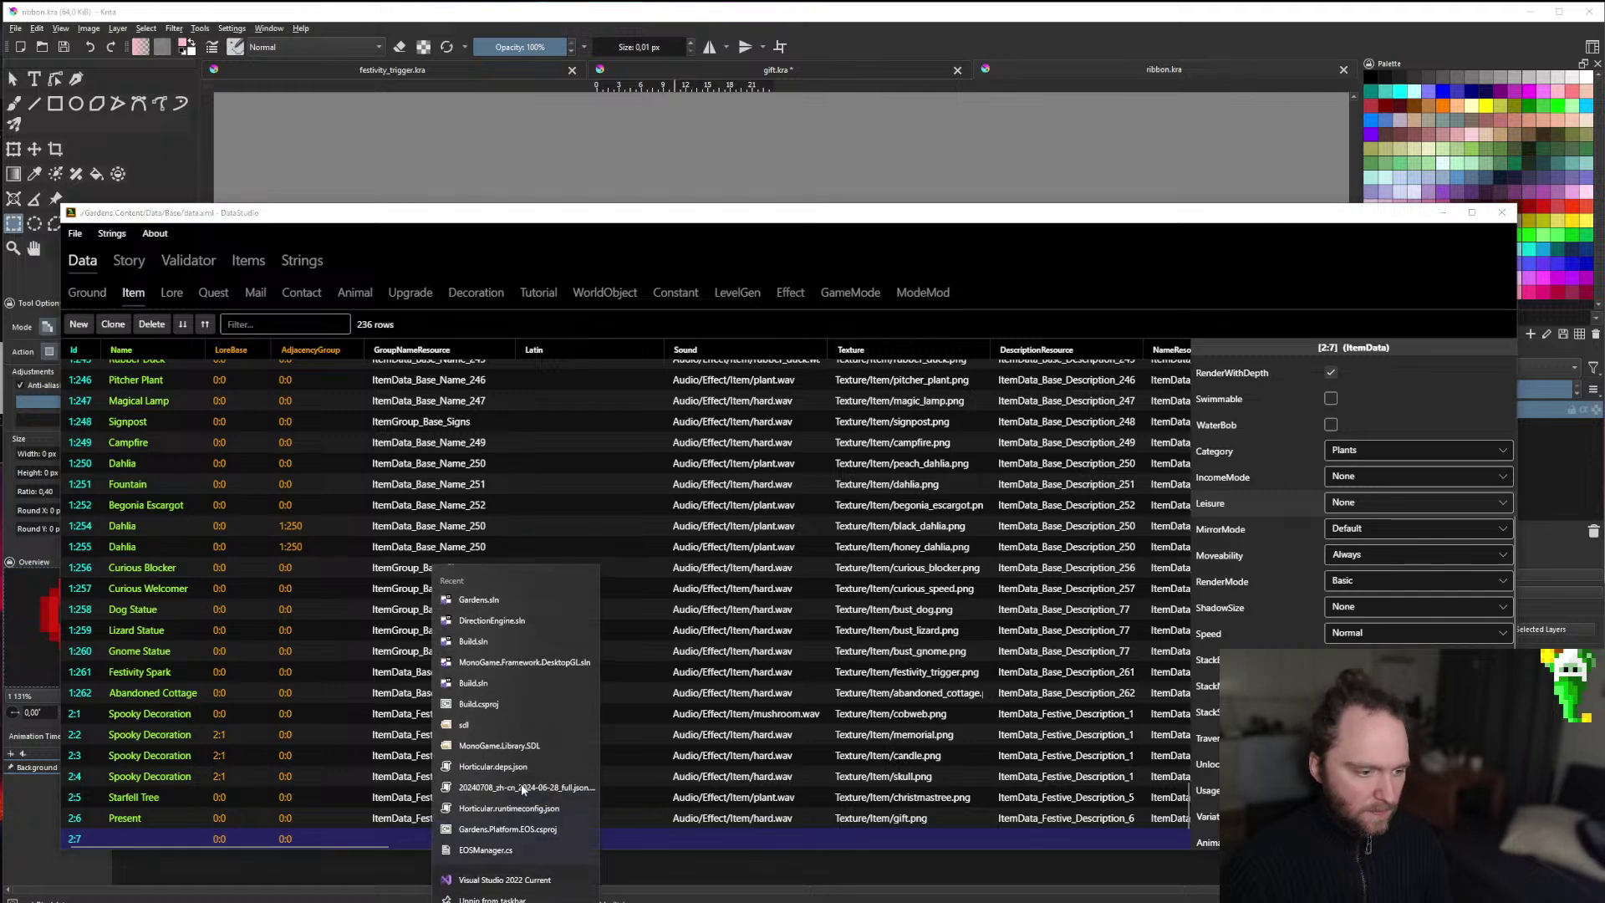
pyautogui.click(478, 599)
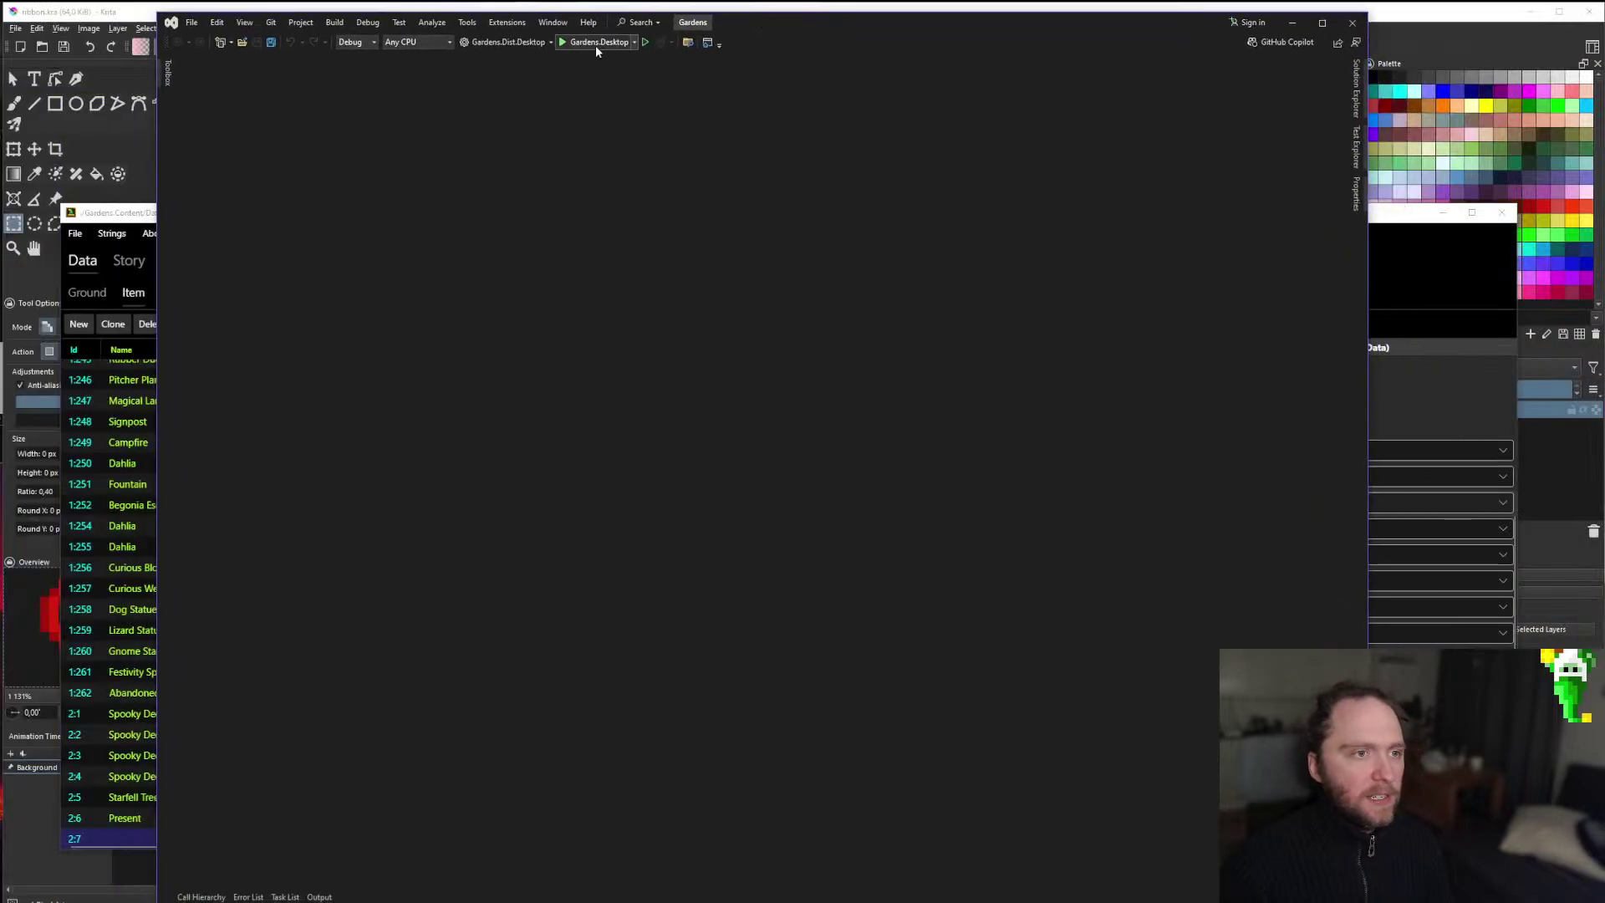
pyautogui.press('F5')
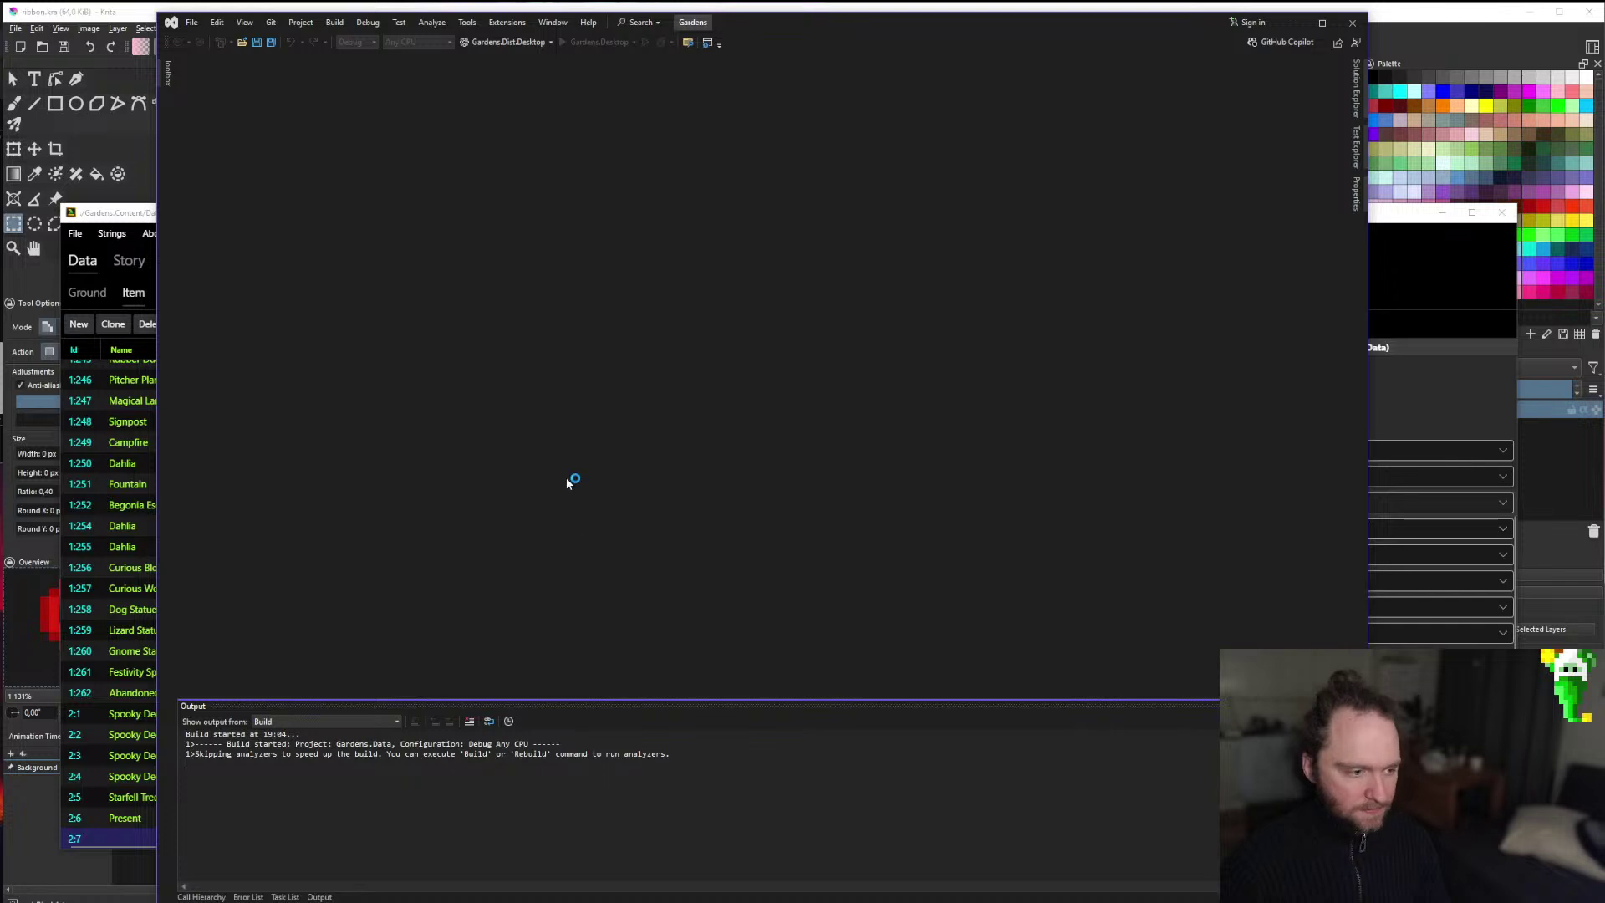
# Switch back to DataStudio and set item 2:7's Texture to Texture/Item/ribbon.png, based on the Present item's path.
pyautogui.click(94, 214)
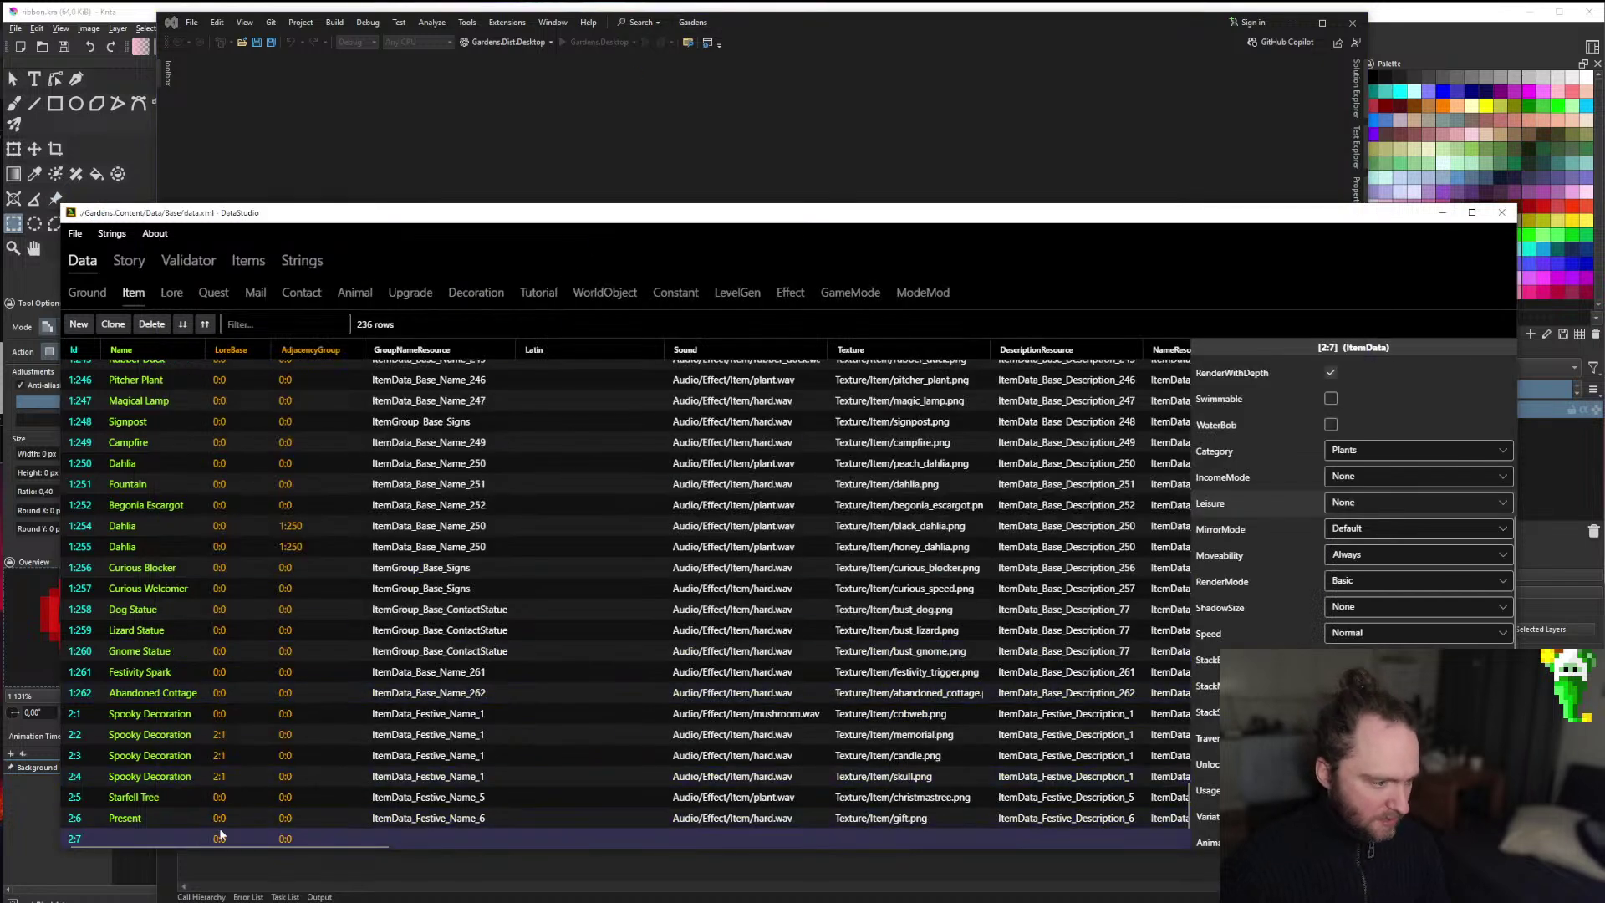
pyautogui.click(839, 805)
pyautogui.click(839, 813)
pyautogui.click(899, 837)
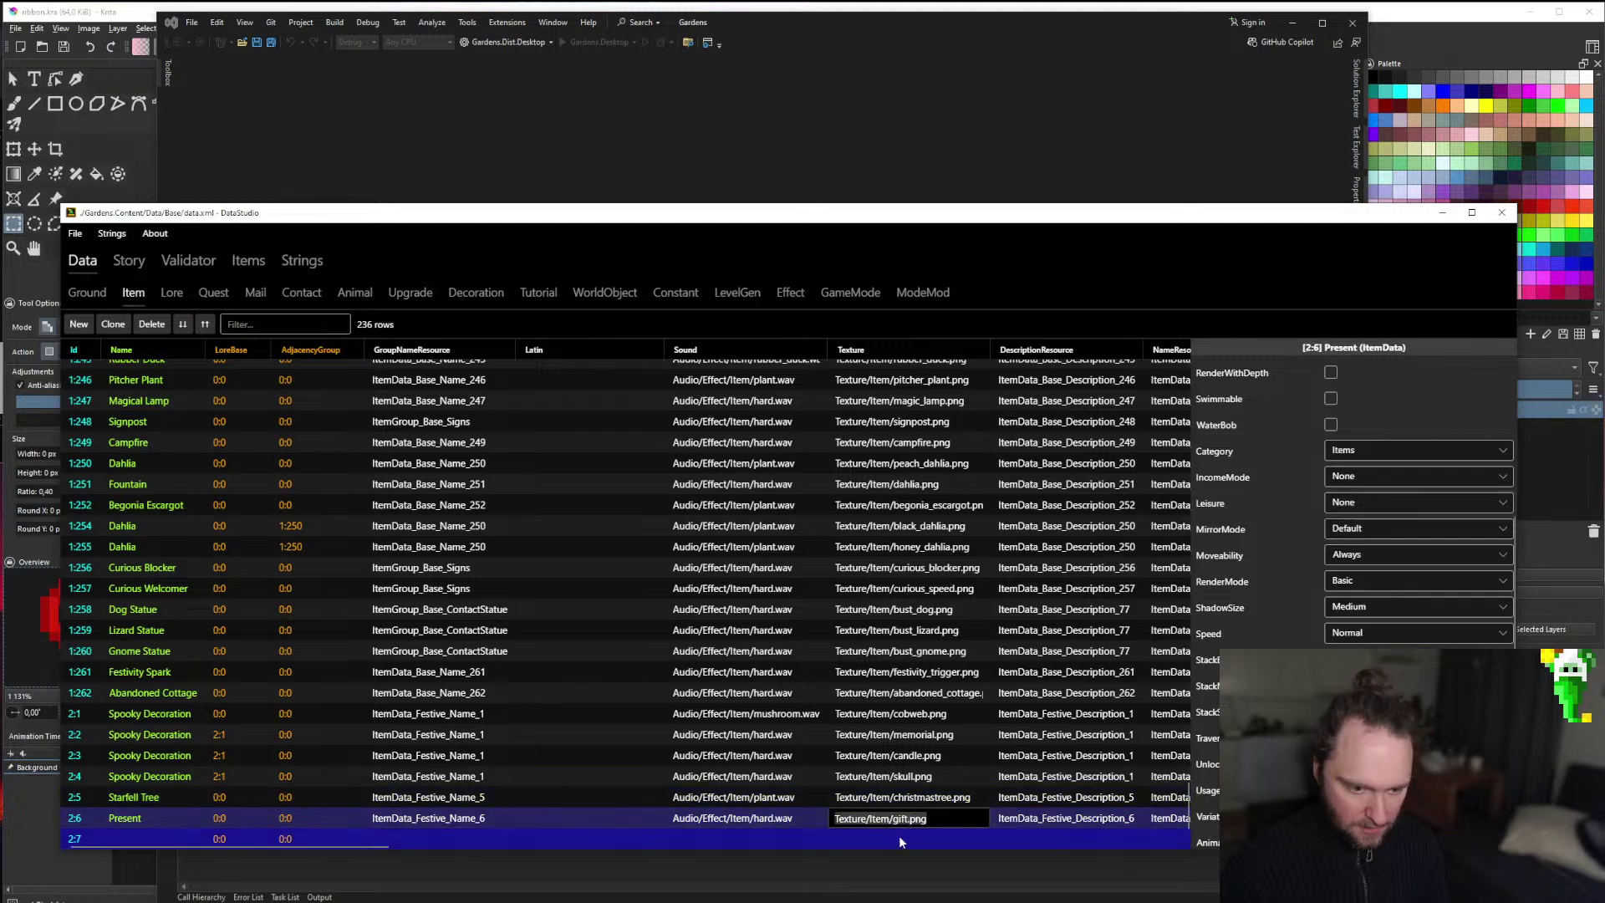
pyautogui.click(900, 837)
pyautogui.write('Texture/Item/.png')
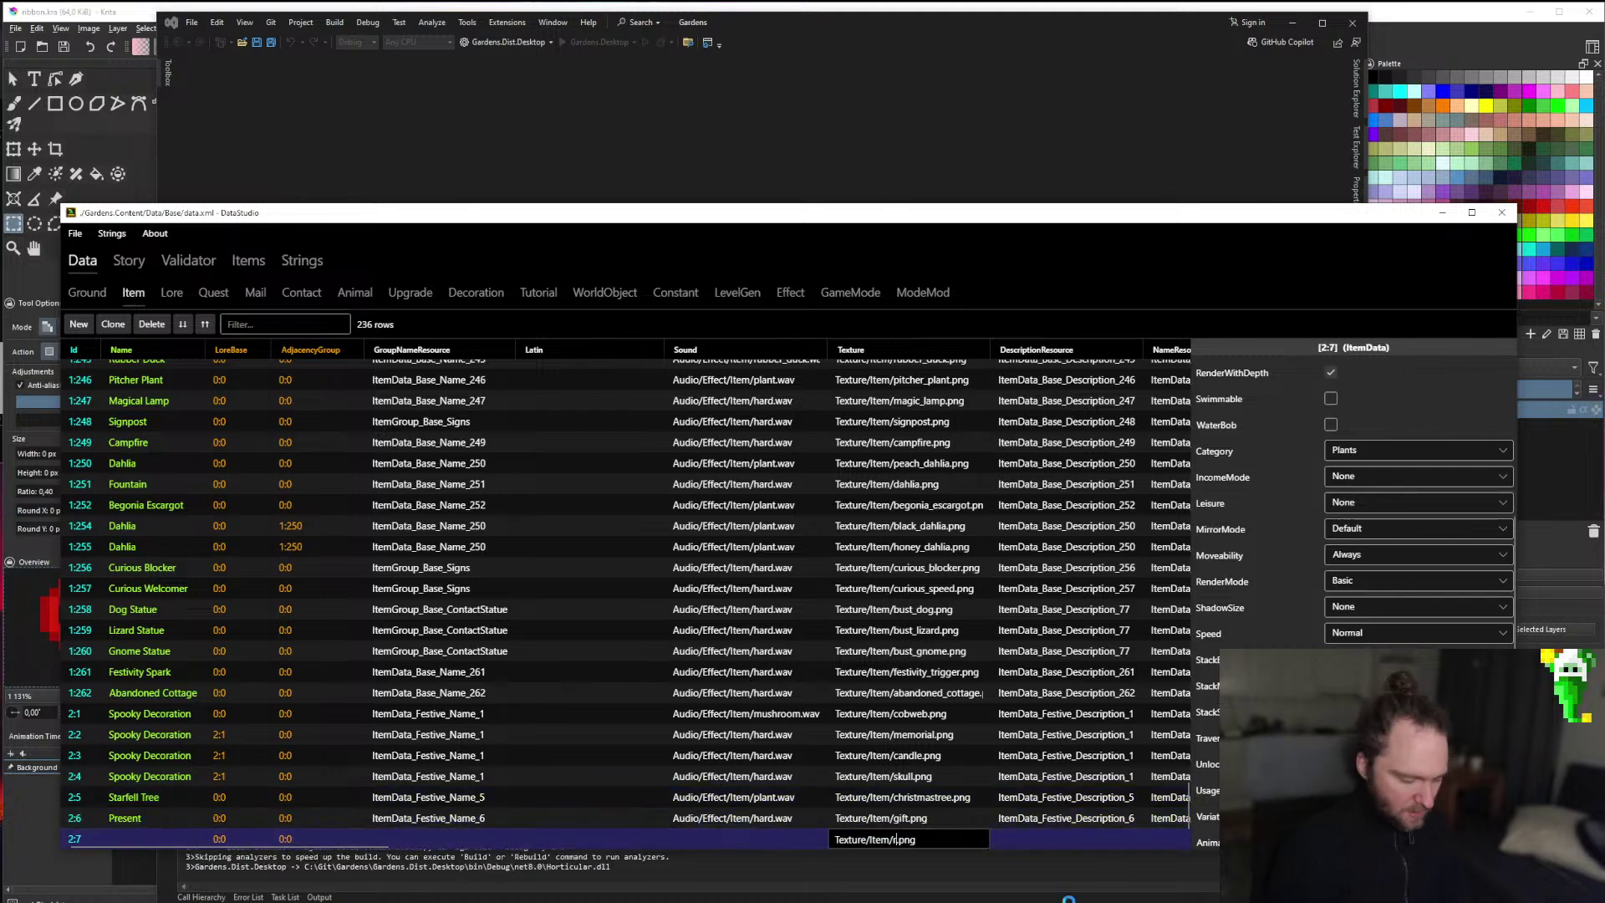
pyautogui.write('ribbon')
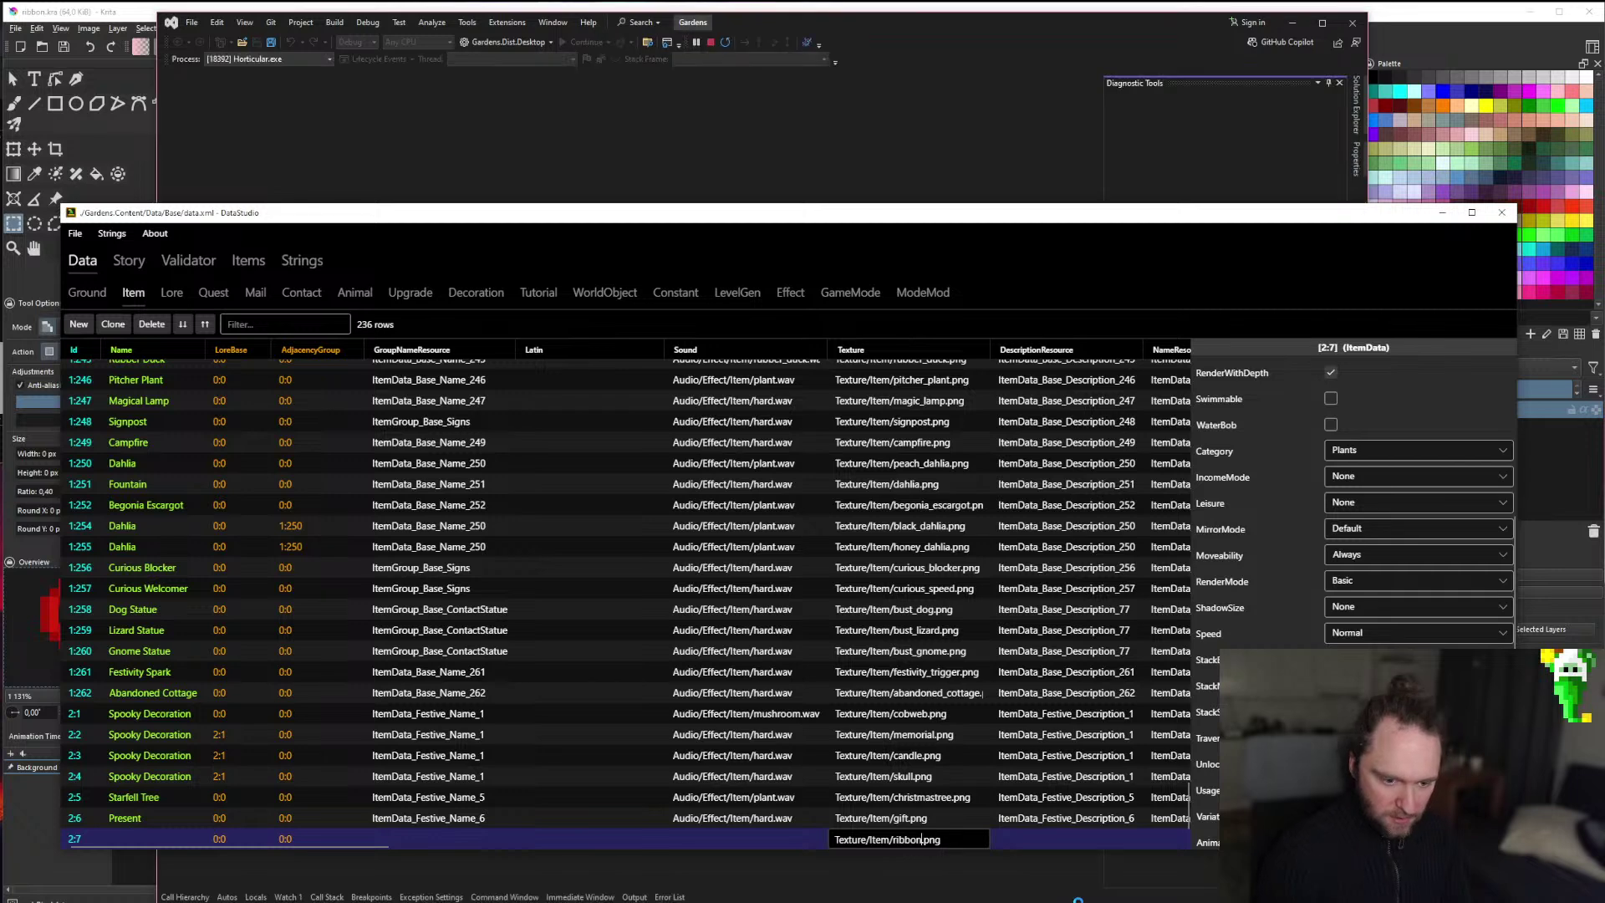
# Copy the Present item's Sound path Audio/Effect/Item/hard.wav to item 2:7 and save the data.
pyautogui.click(764, 801)
pyautogui.click(764, 801)
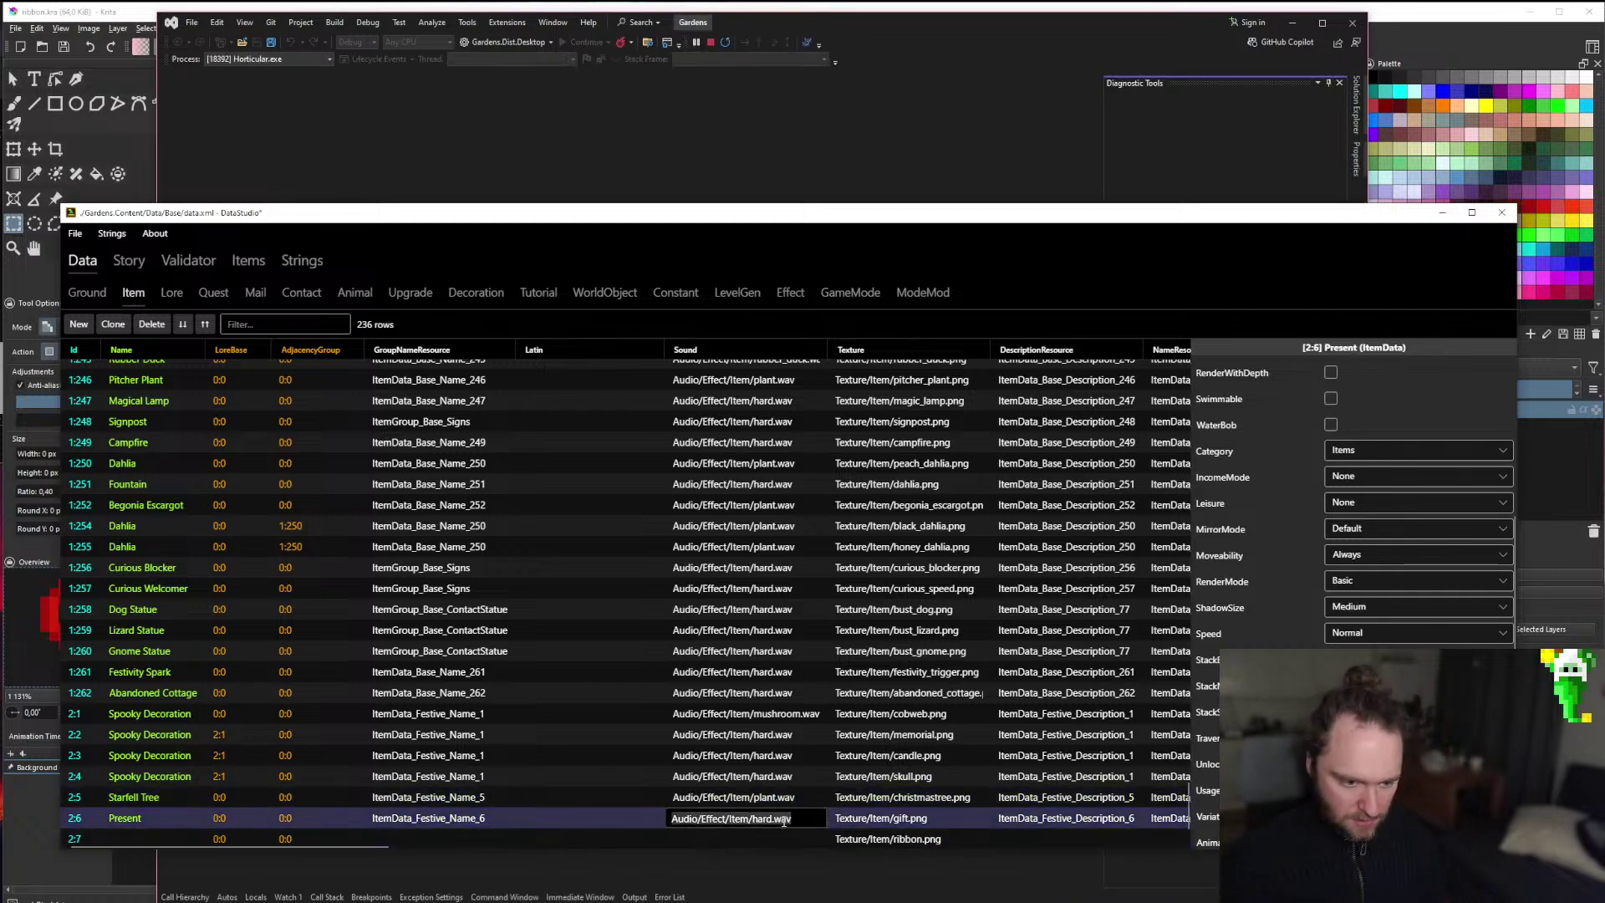
pyautogui.hotkey('ctrl', 'c')
pyautogui.click(776, 834)
pyautogui.click(775, 834)
pyautogui.hotkey('ctrl', 'v')
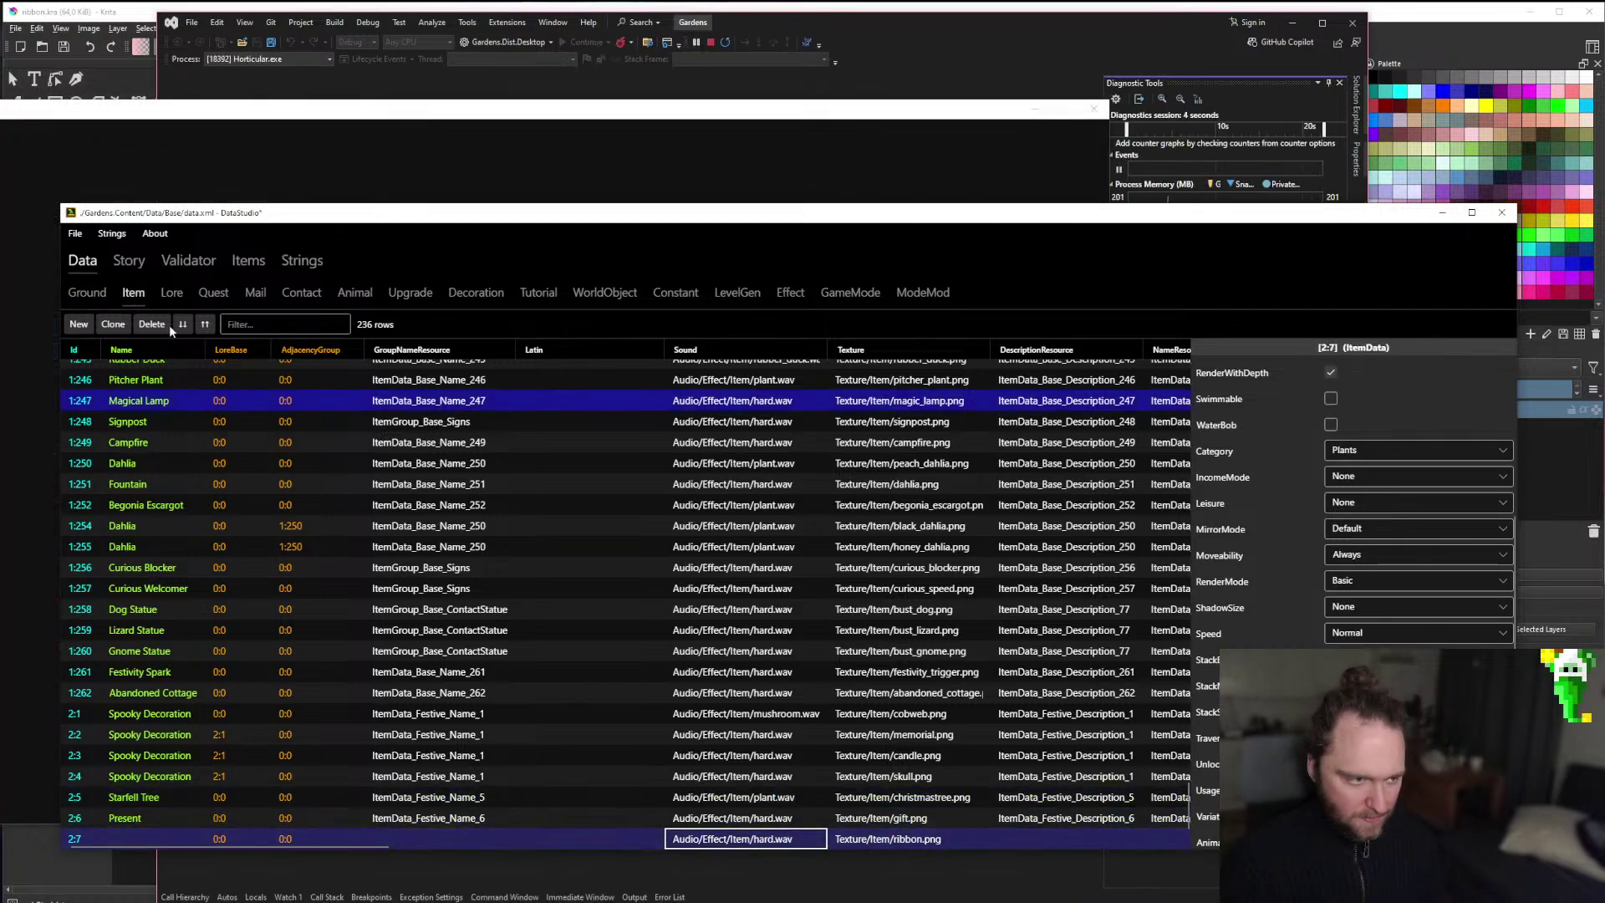
pyautogui.click(75, 234)
pyautogui.click(92, 276)
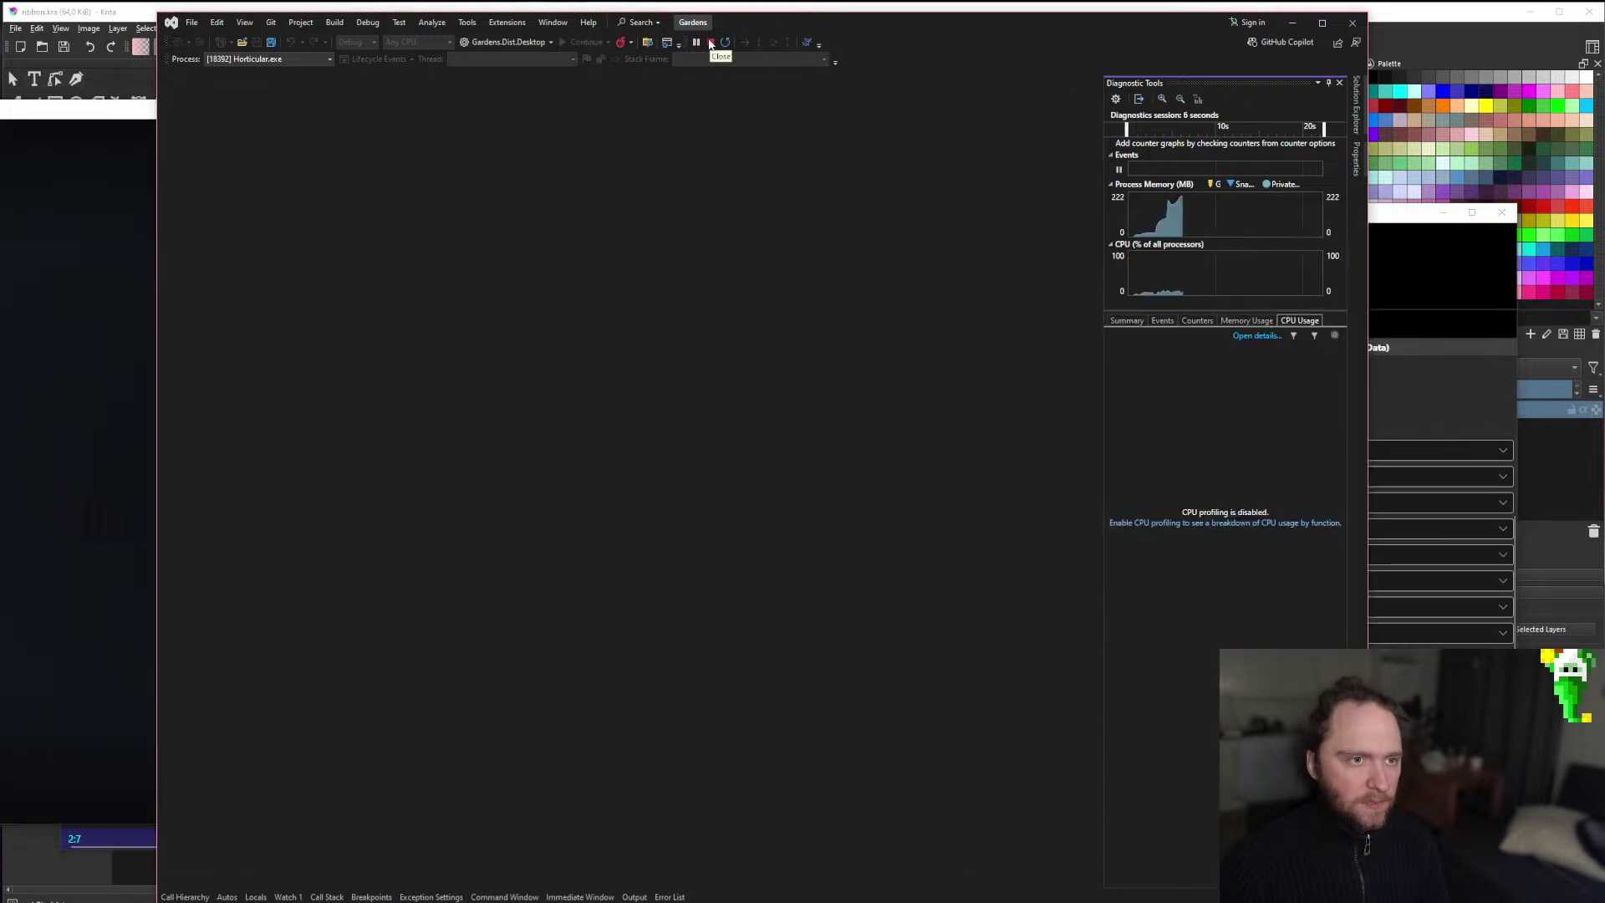
# Switch to Visual Studio, restart the game's debug session with the updated data, and close the Bootstrap.cs file.
pyautogui.click(710, 41)
pyautogui.press('F5')
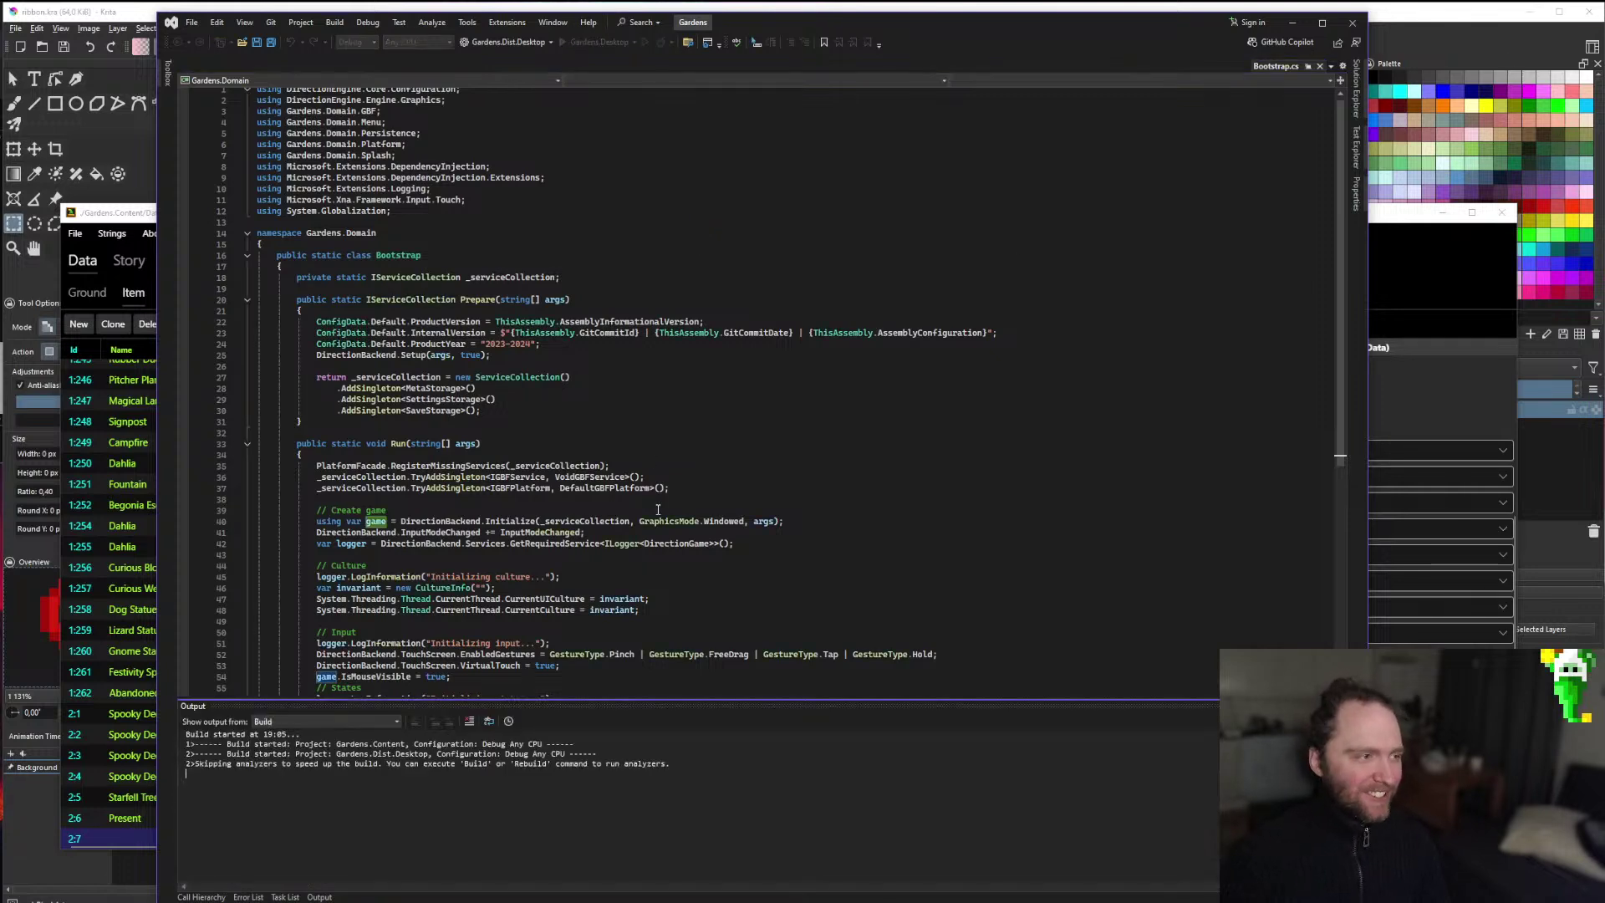
pyautogui.click(710, 42)
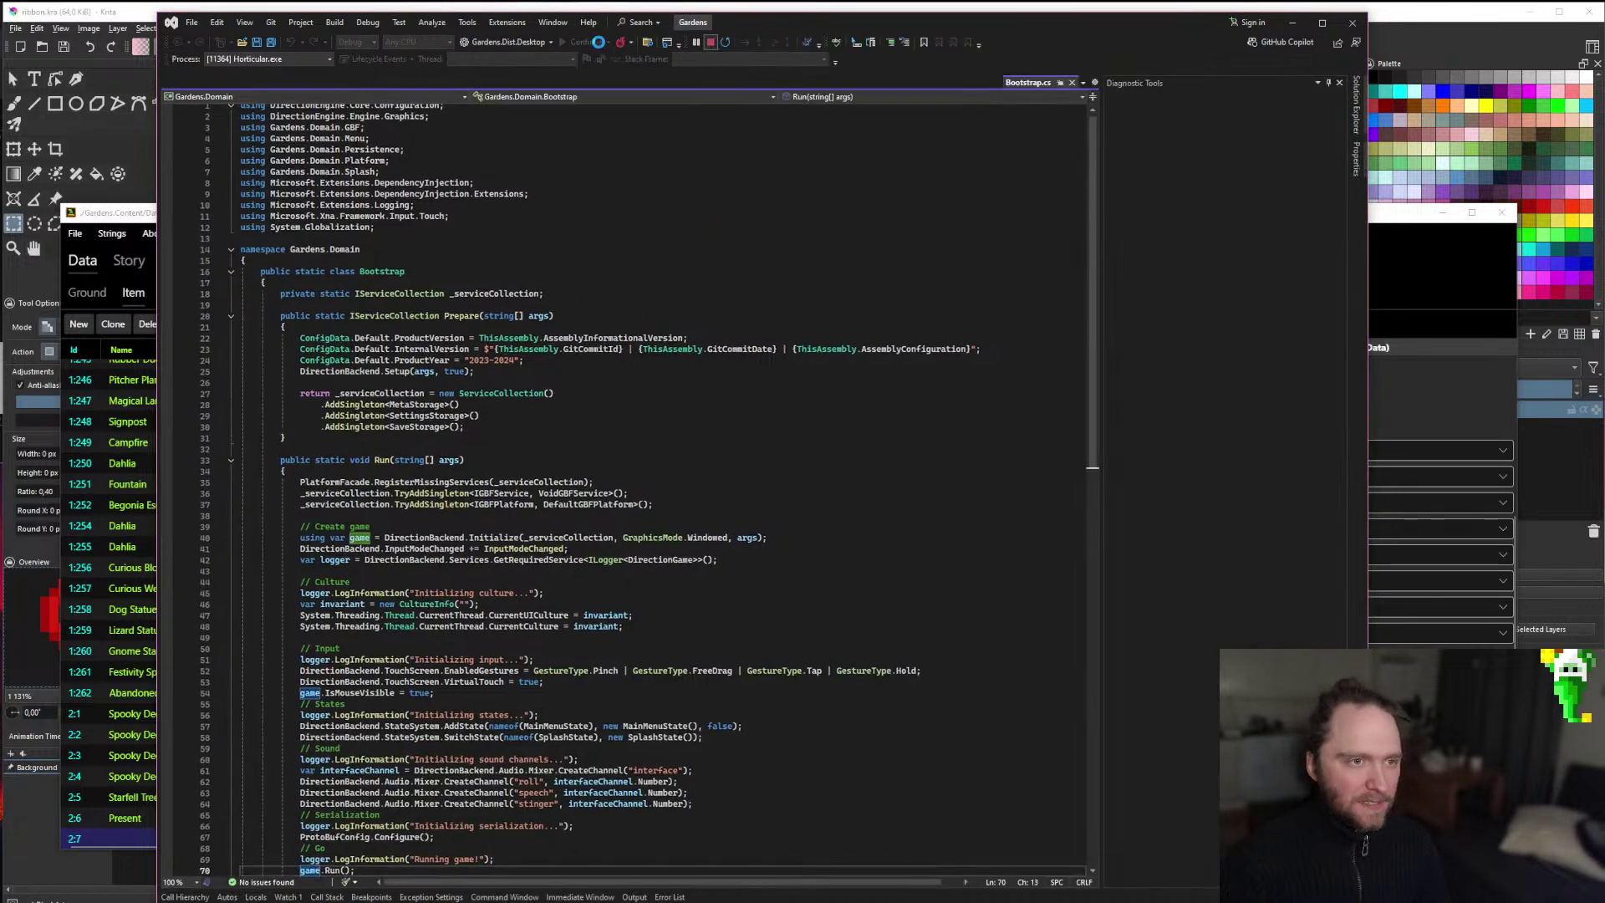
pyautogui.press('F5')
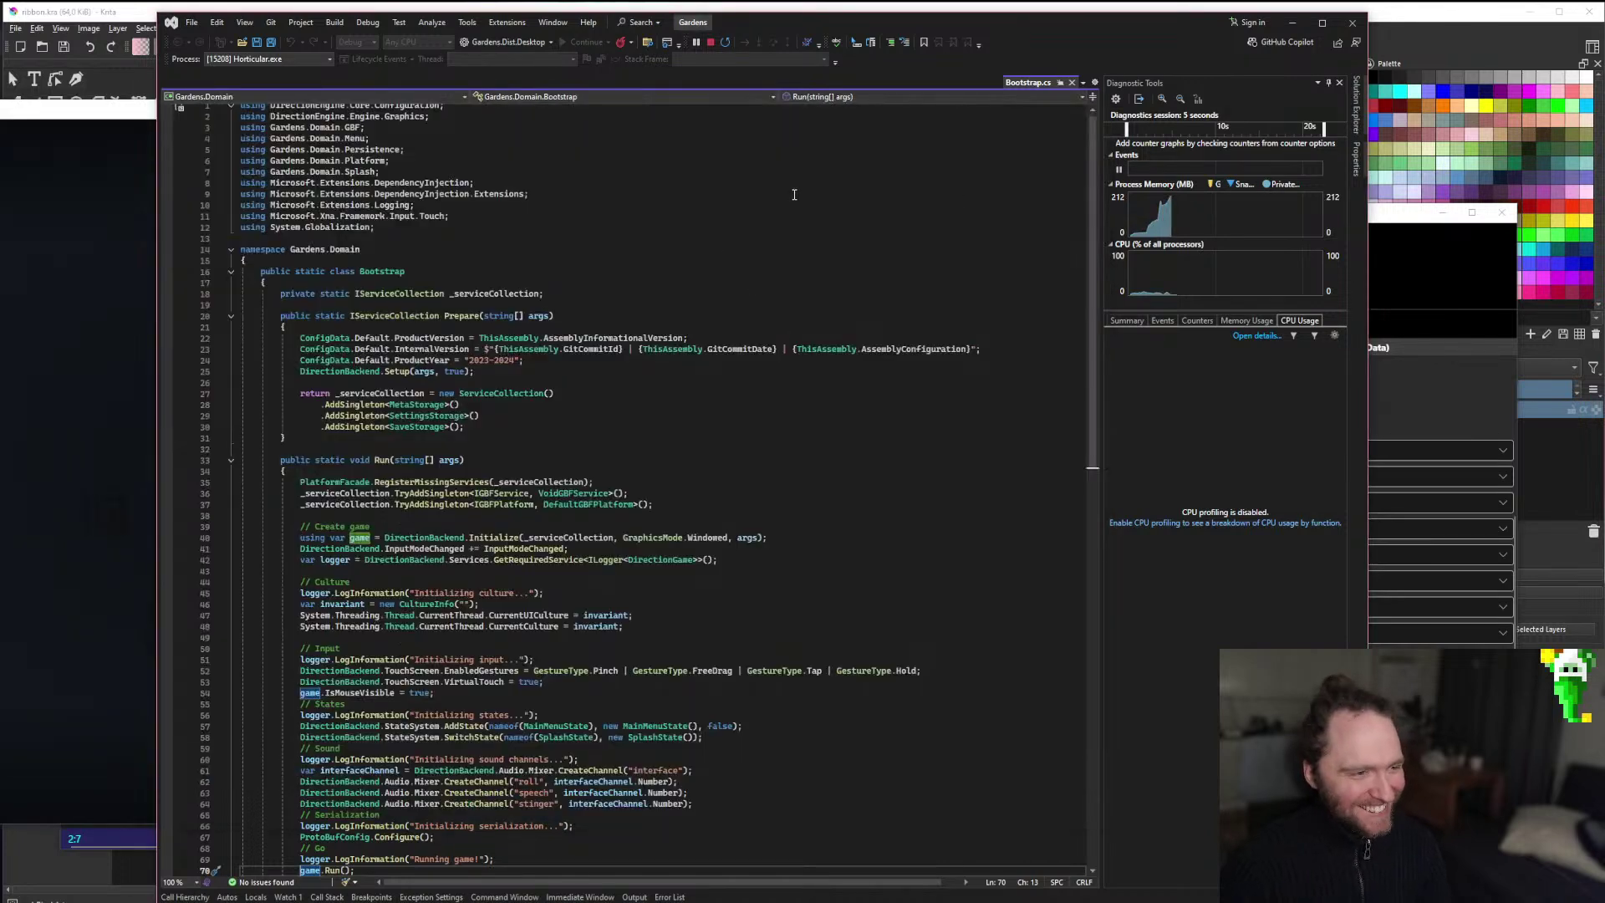
pyautogui.rightClick(794, 194)
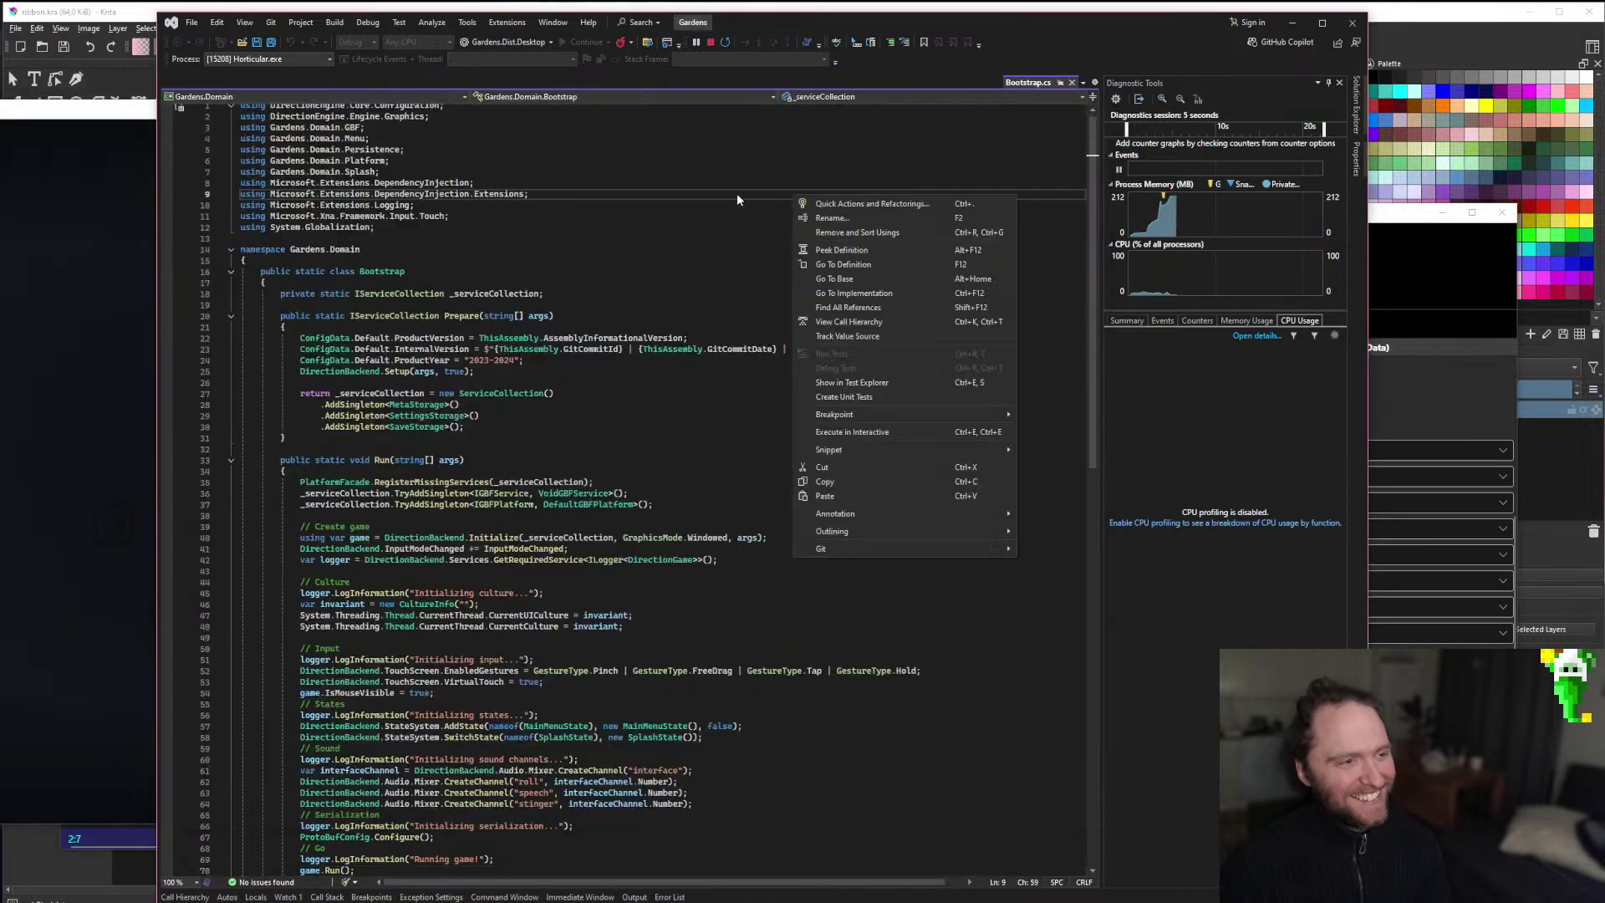
pyautogui.click(736, 193)
pyautogui.click(1073, 82)
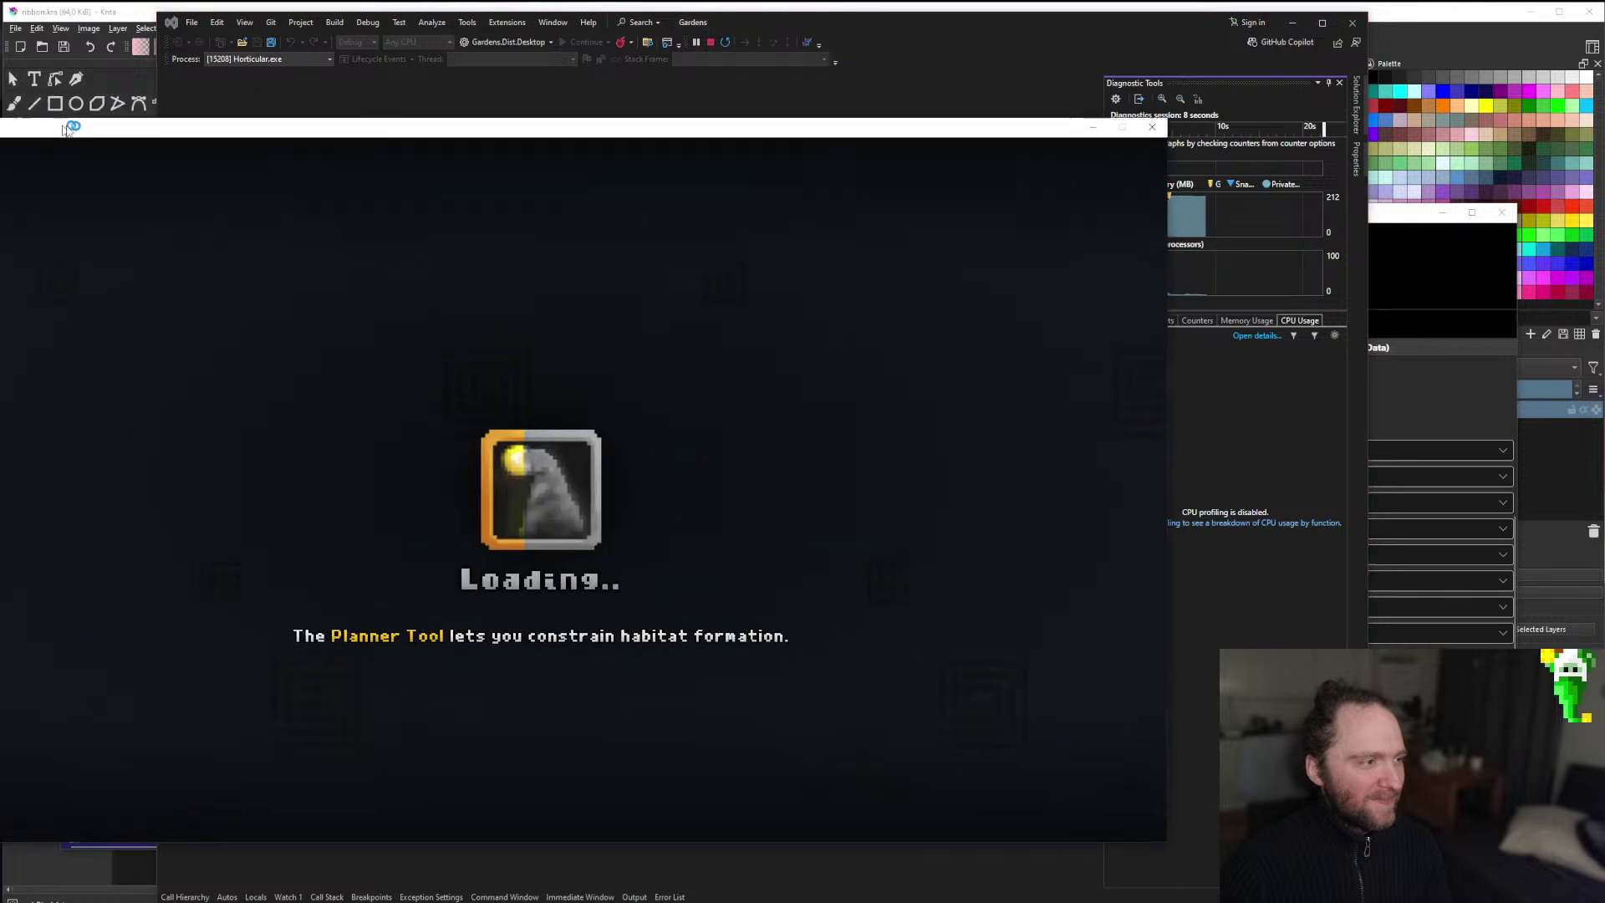
# Move the Horticular window fully into view, continue past the title screen, and launch the Dev Test garden.
pyautogui.moveTo(8, 130); pyautogui.dragTo(344, 145)
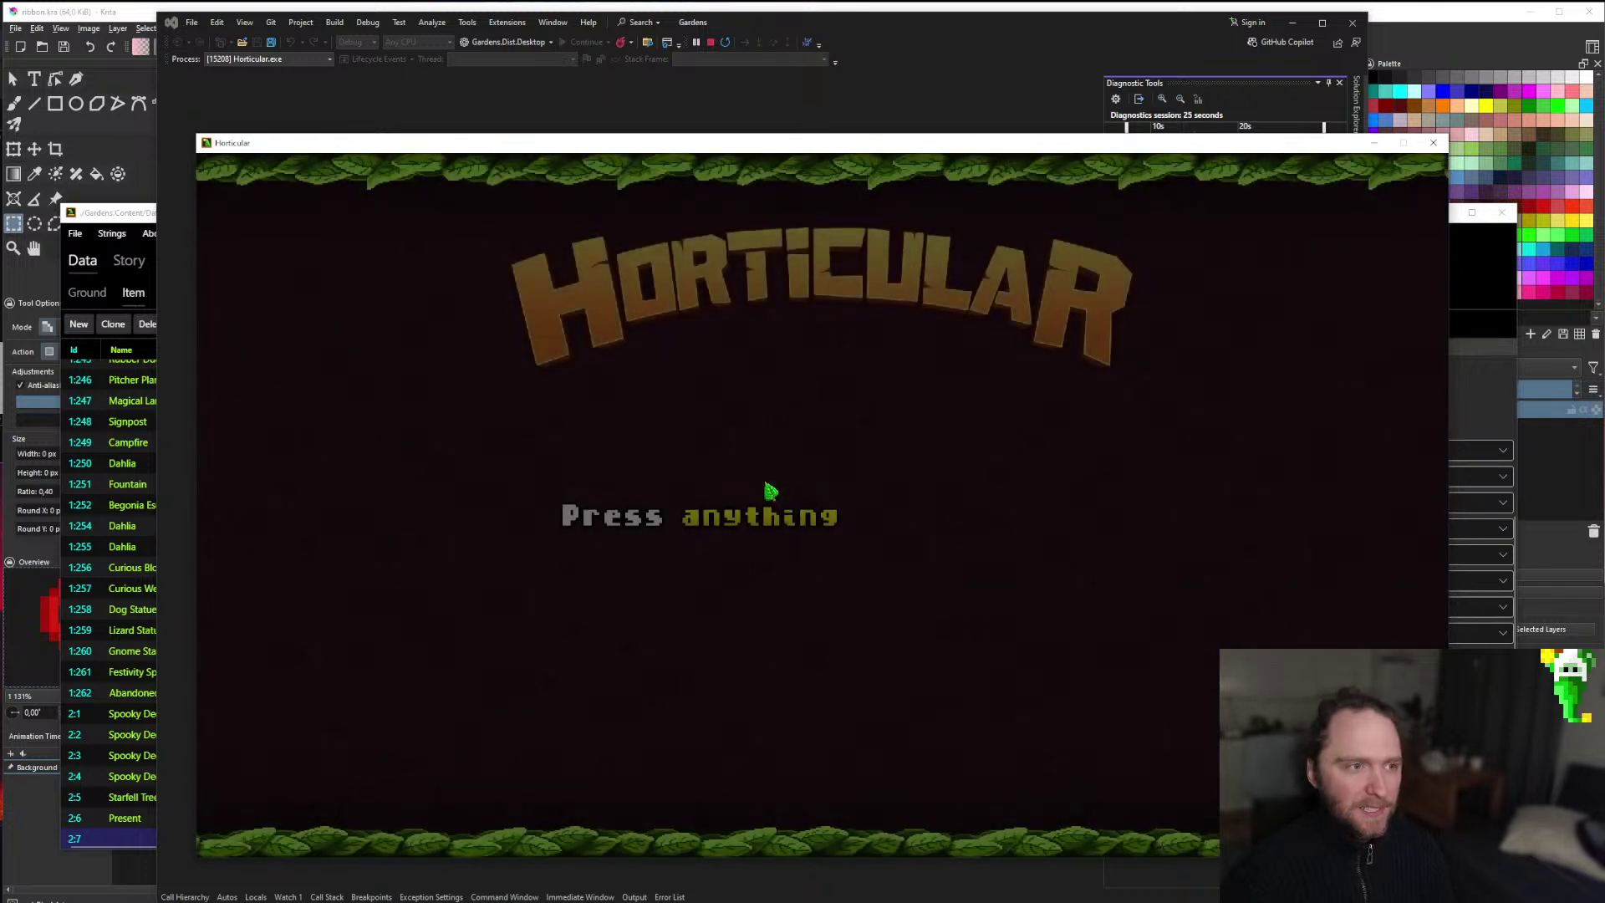
pyautogui.click(733, 476)
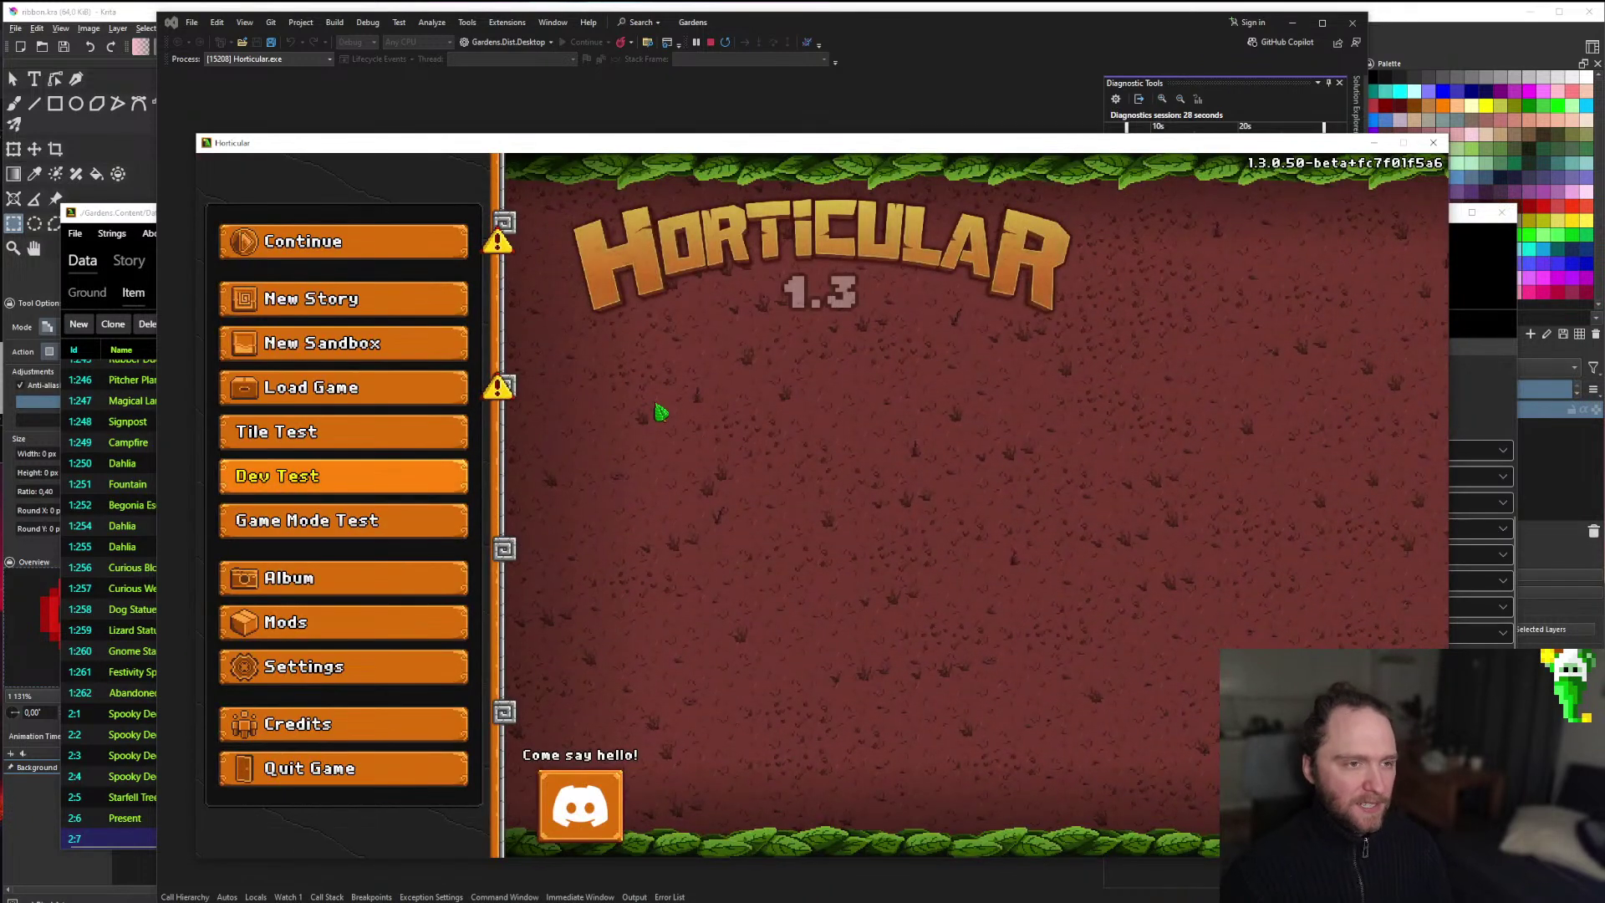
pyautogui.press('Return')
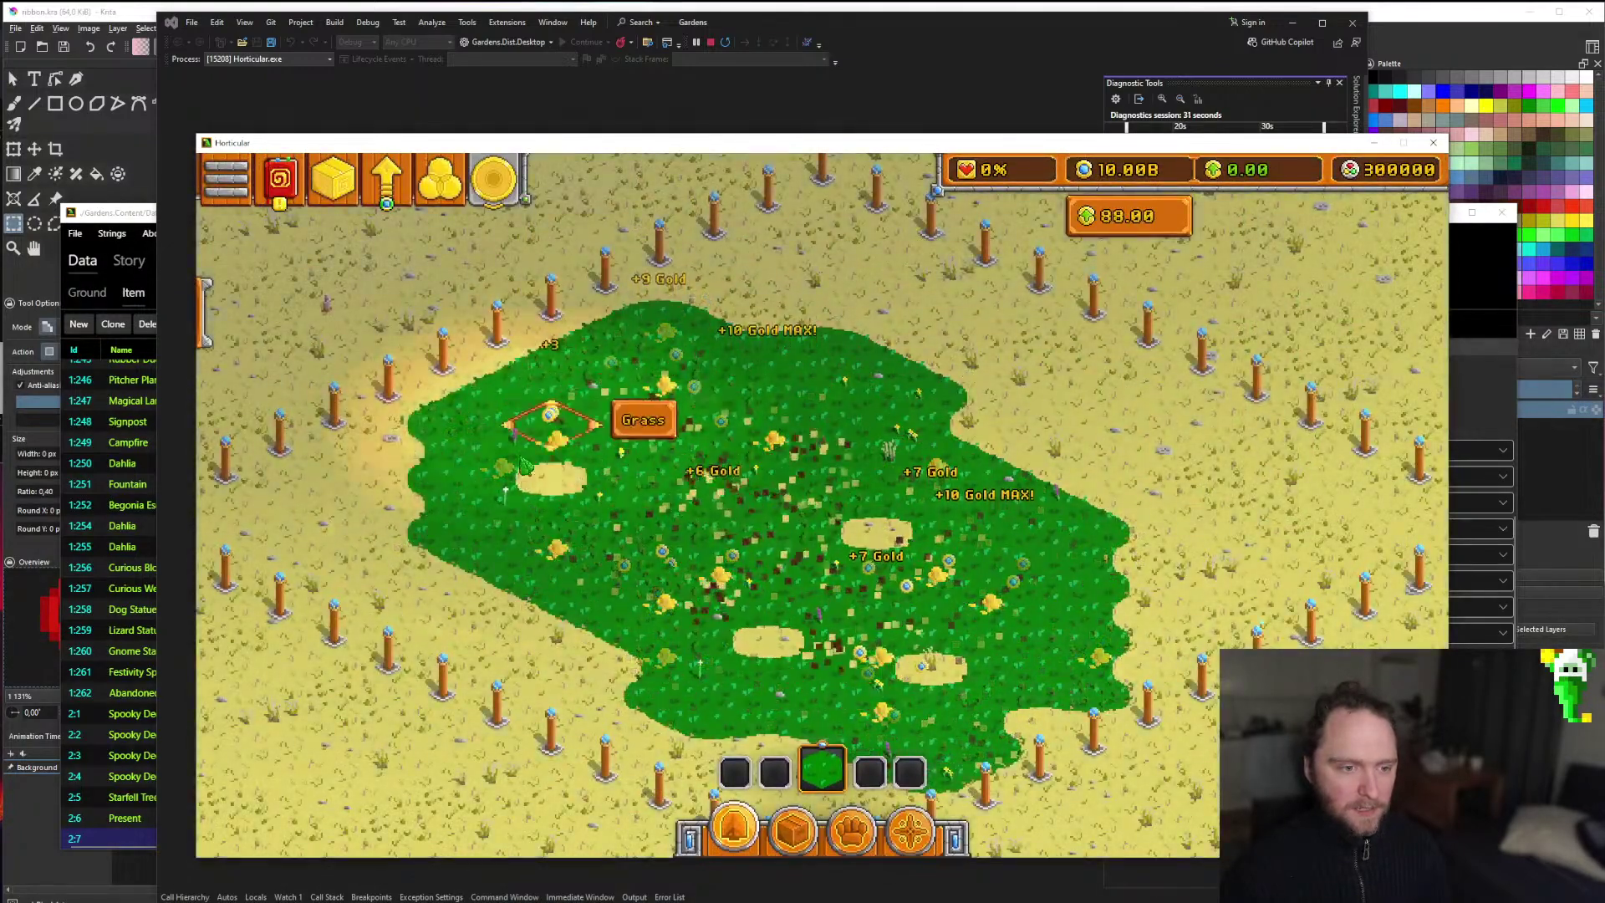
# Open the in-game item catalogue, look through the Items and Plants categories, and pick the unnamed ribbon for the garden.
pyautogui.press('2')
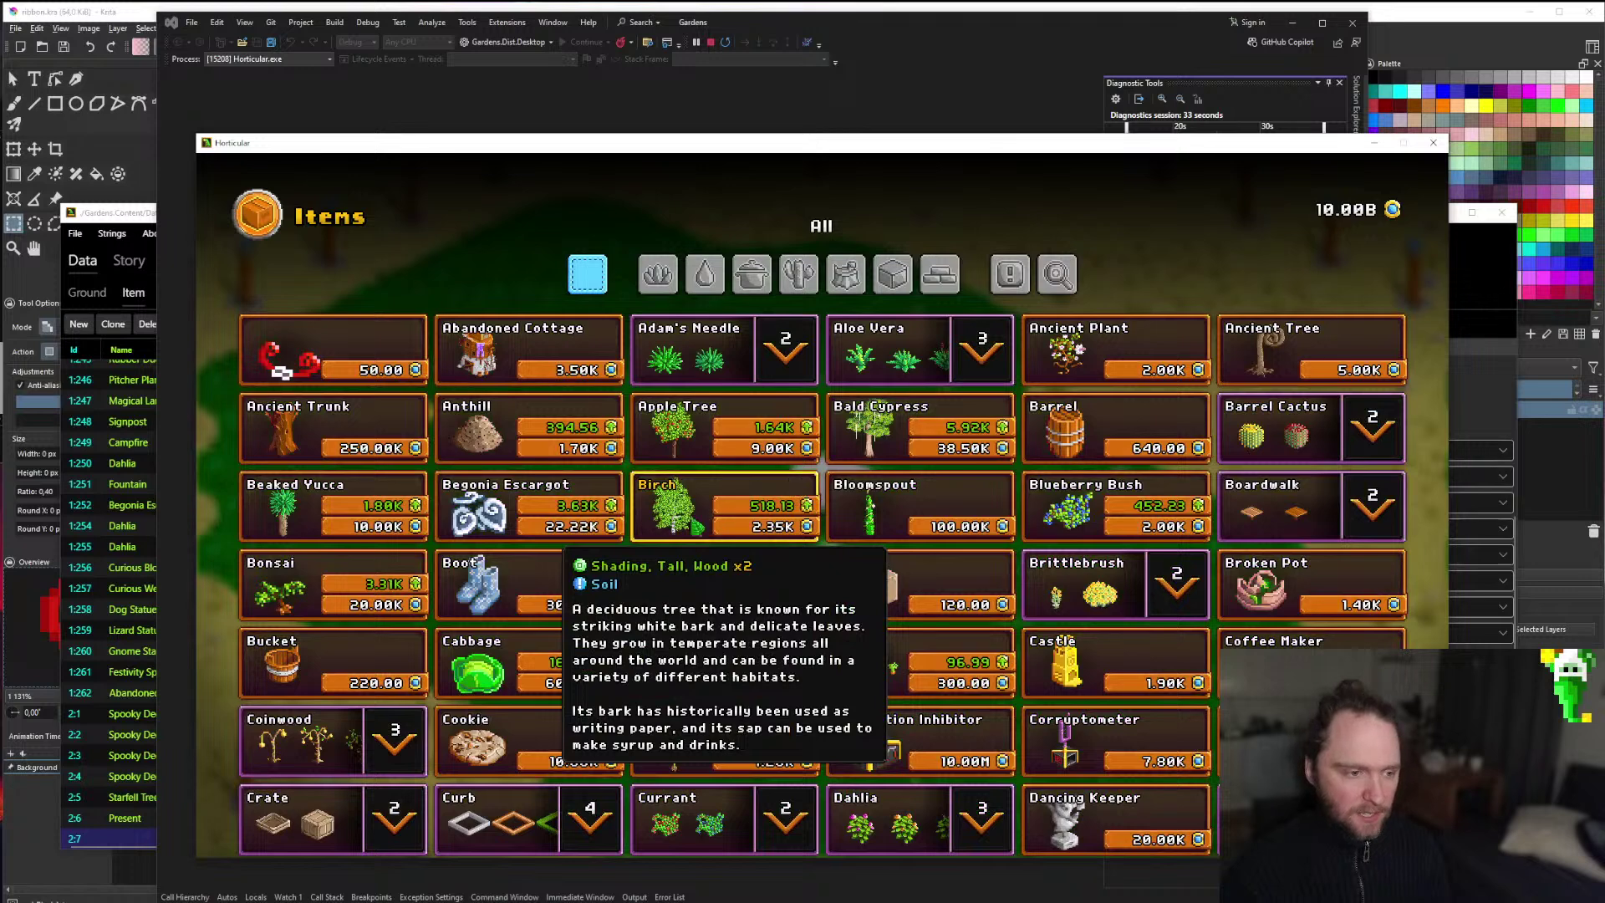
pyautogui.click(892, 273)
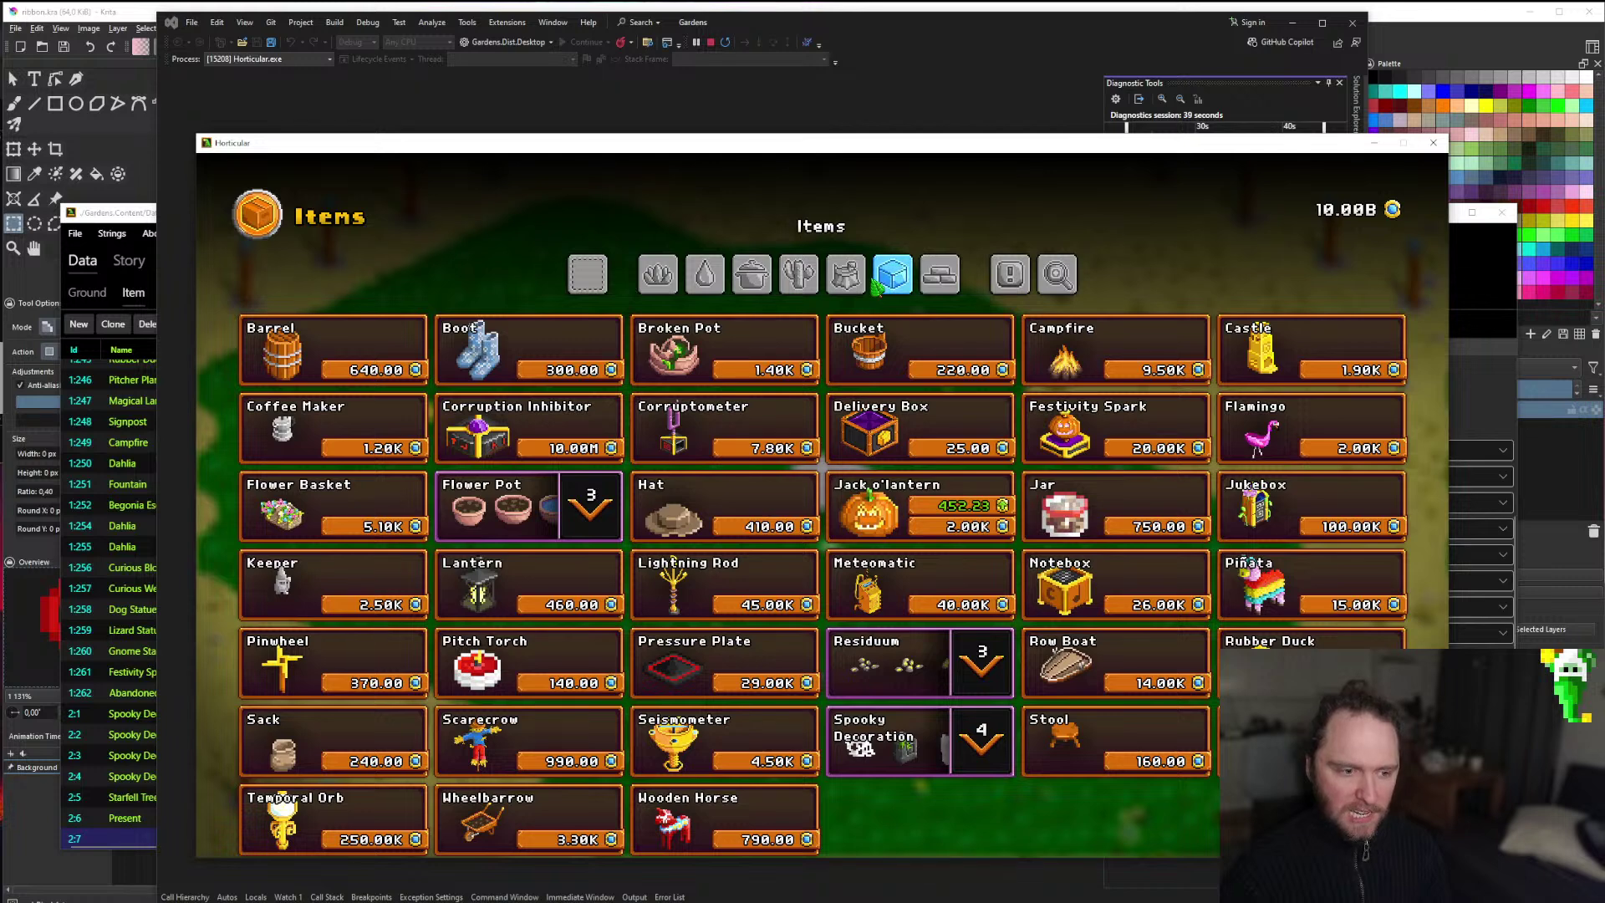
pyautogui.click(666, 280)
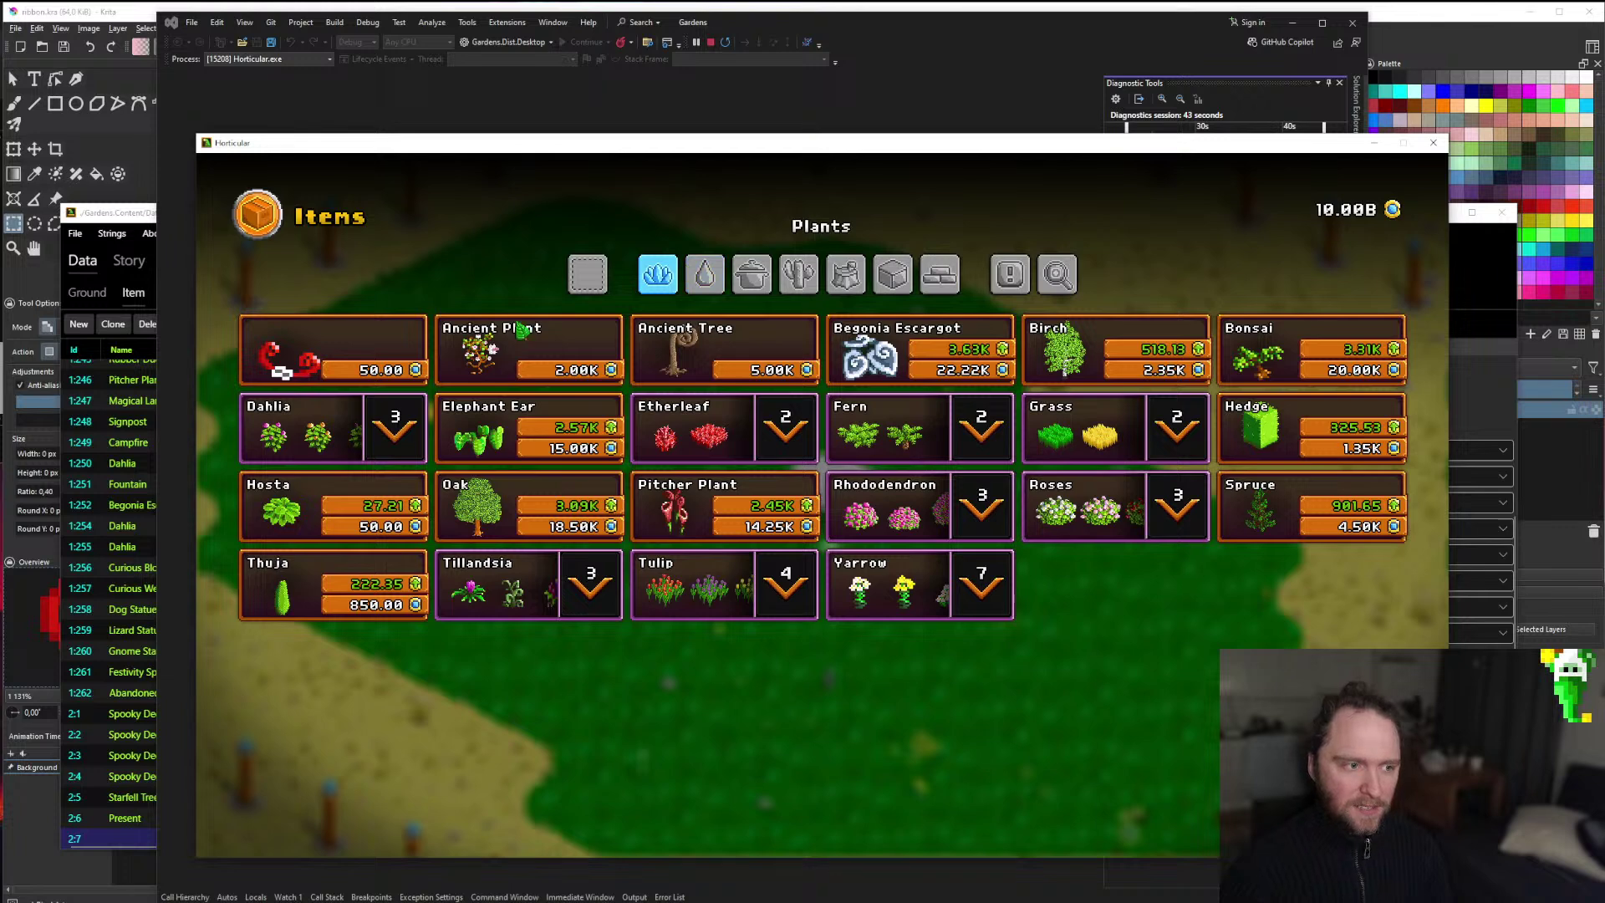
pyautogui.click(522, 330)
pyautogui.rightClick(916, 543)
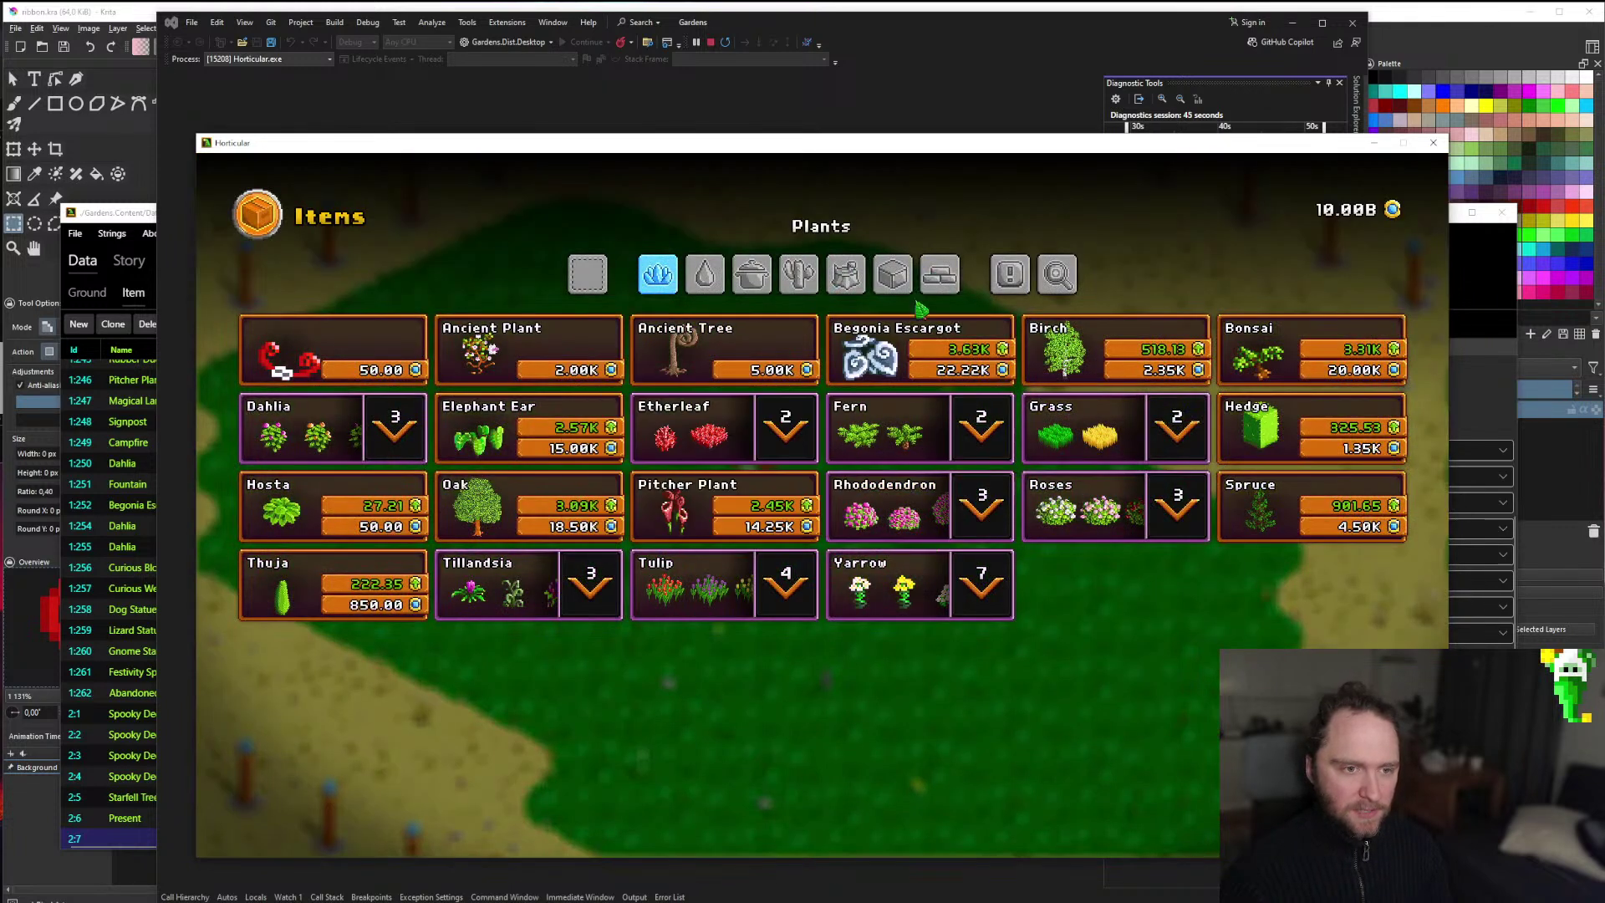
# Compare the catalogue's Items, Structures, Wild, Desert, Water and Plants categories to judge where the ribbon belongs.
pyautogui.click(889, 278)
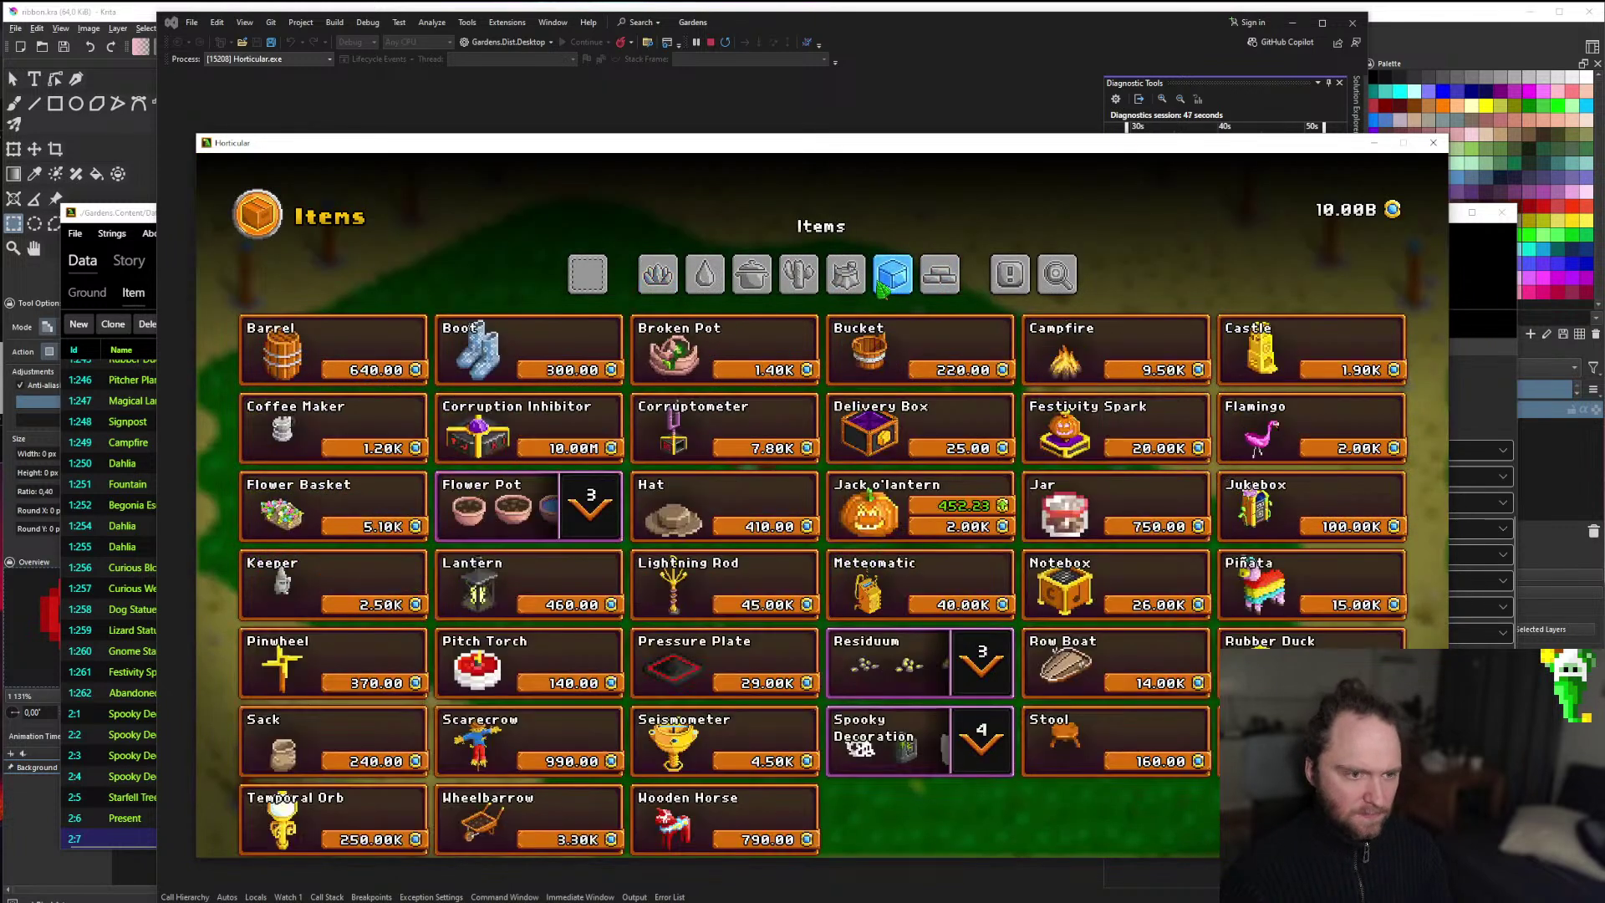
pyautogui.click(944, 284)
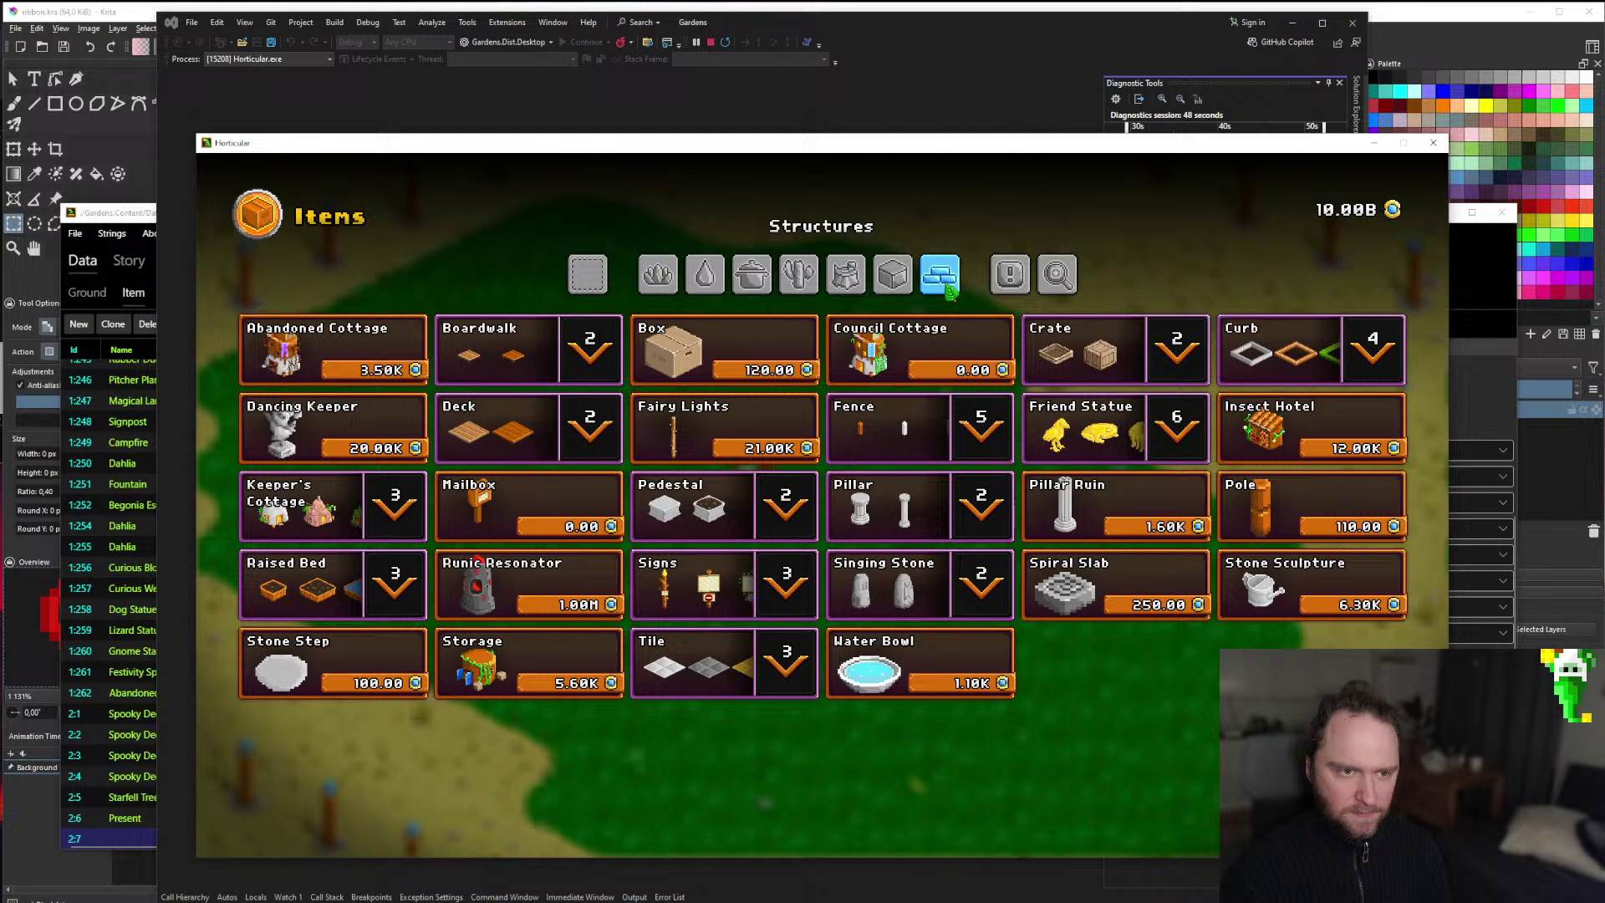
pyautogui.click(892, 280)
pyautogui.click(848, 282)
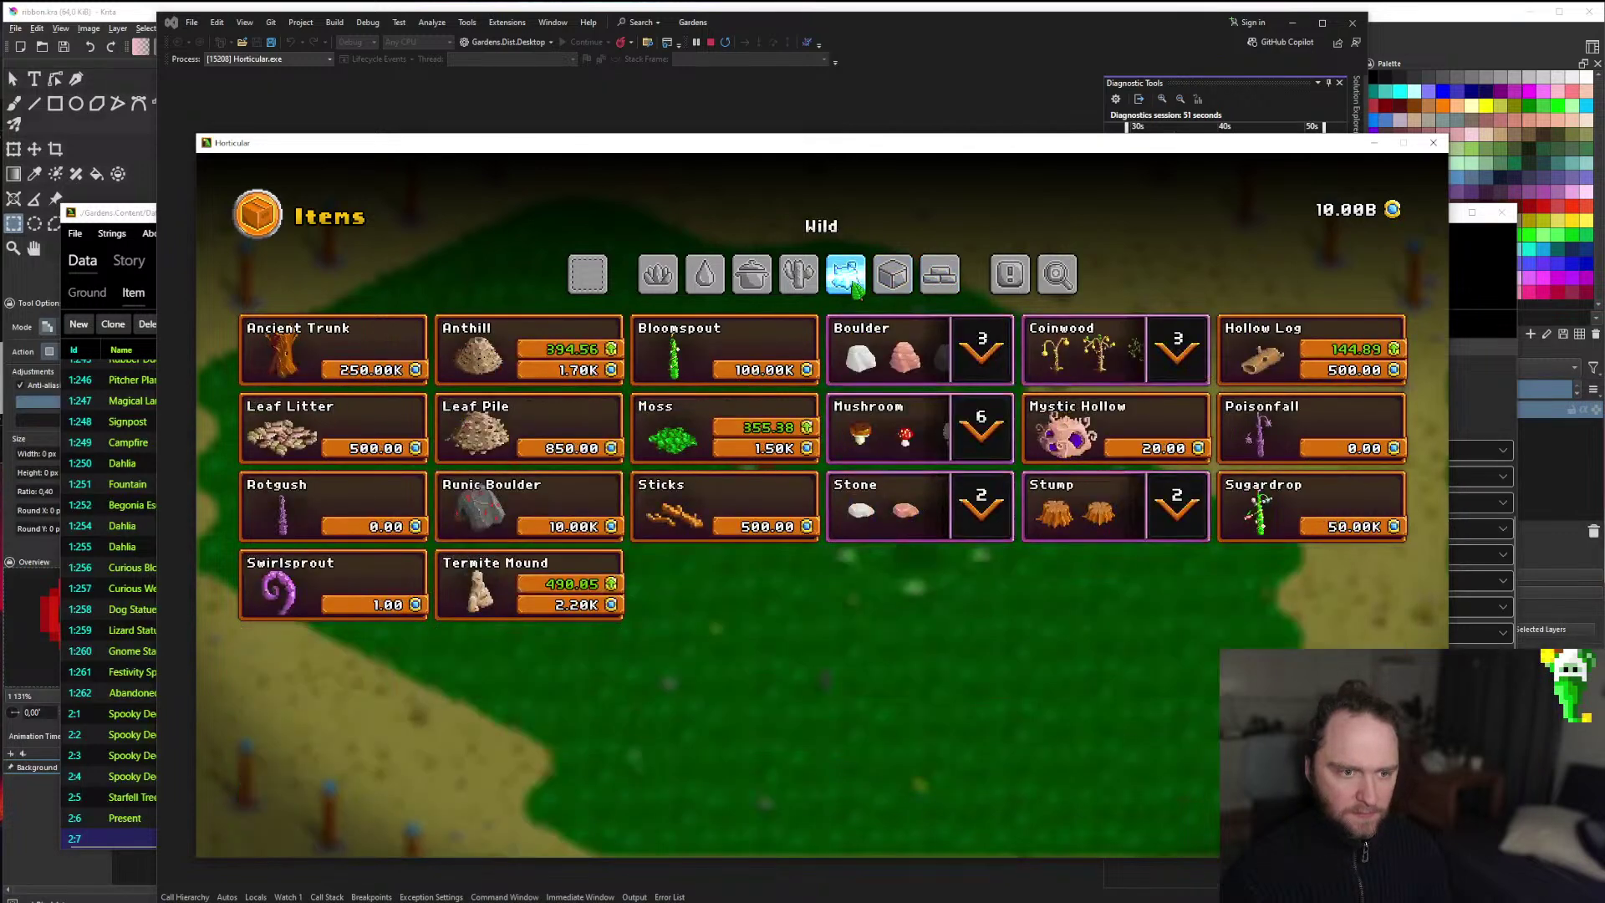
pyautogui.click(799, 280)
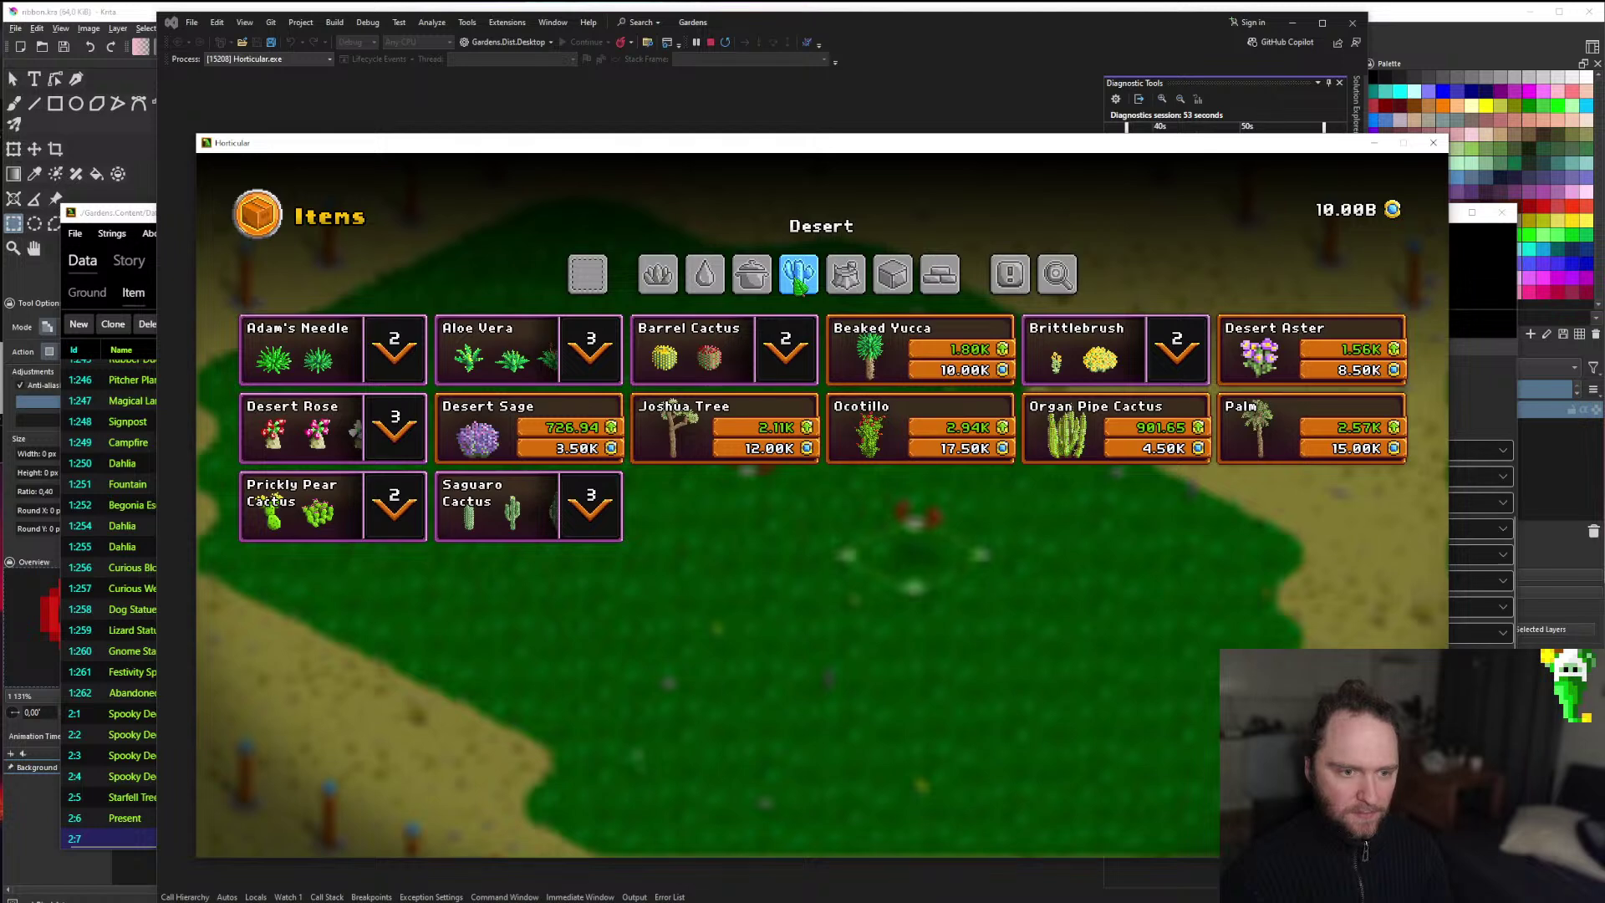
pyautogui.click(752, 276)
pyautogui.click(719, 280)
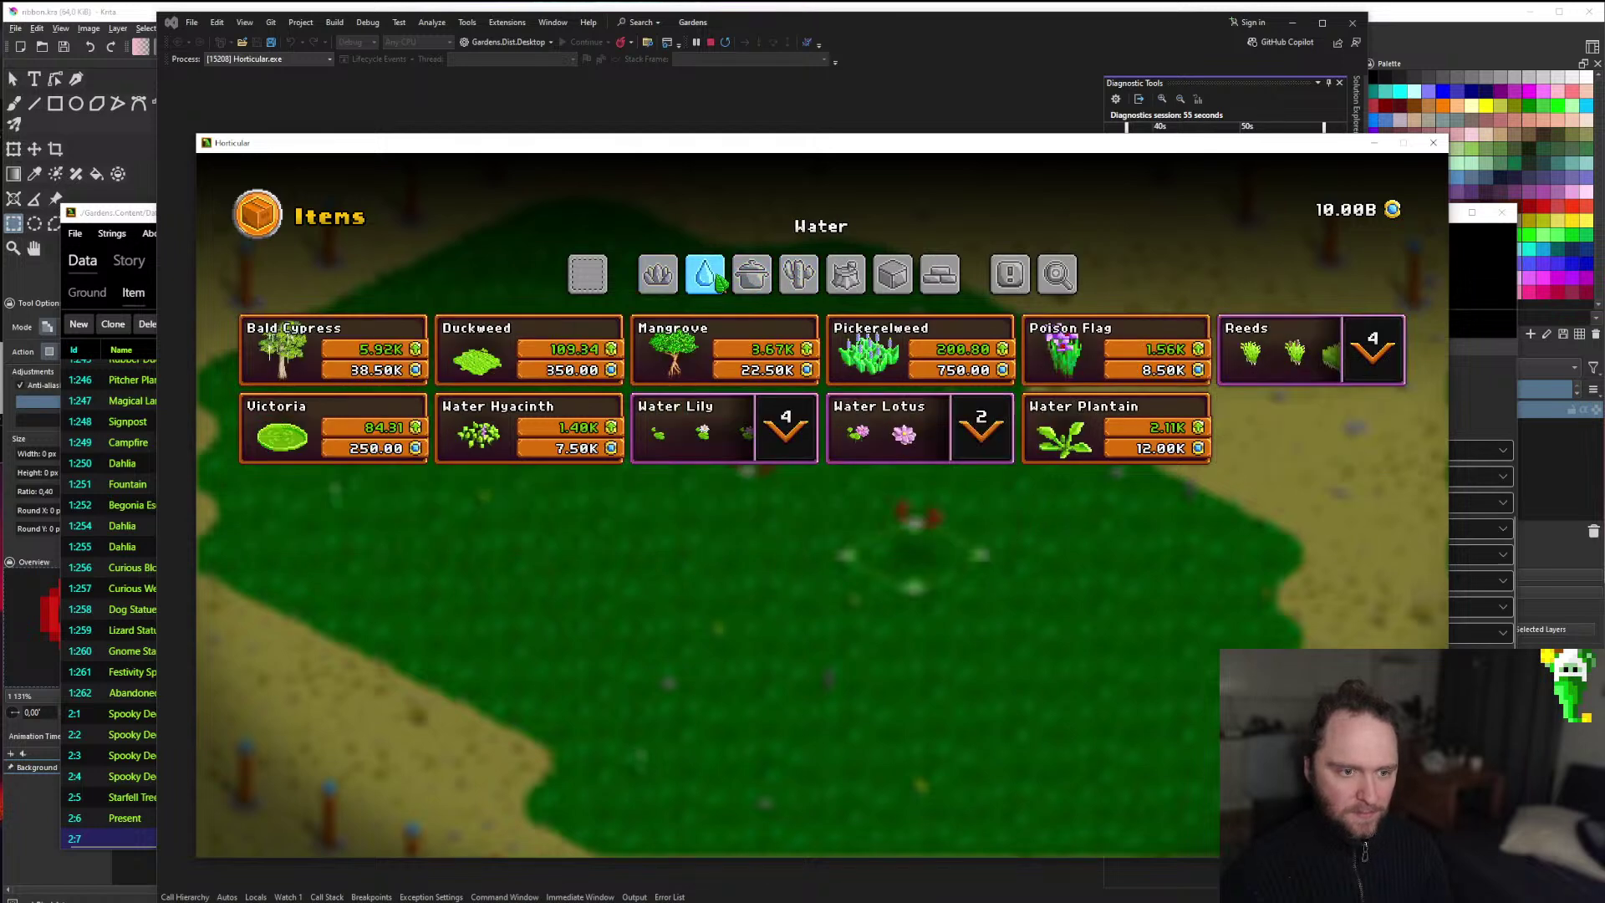
pyautogui.click(660, 284)
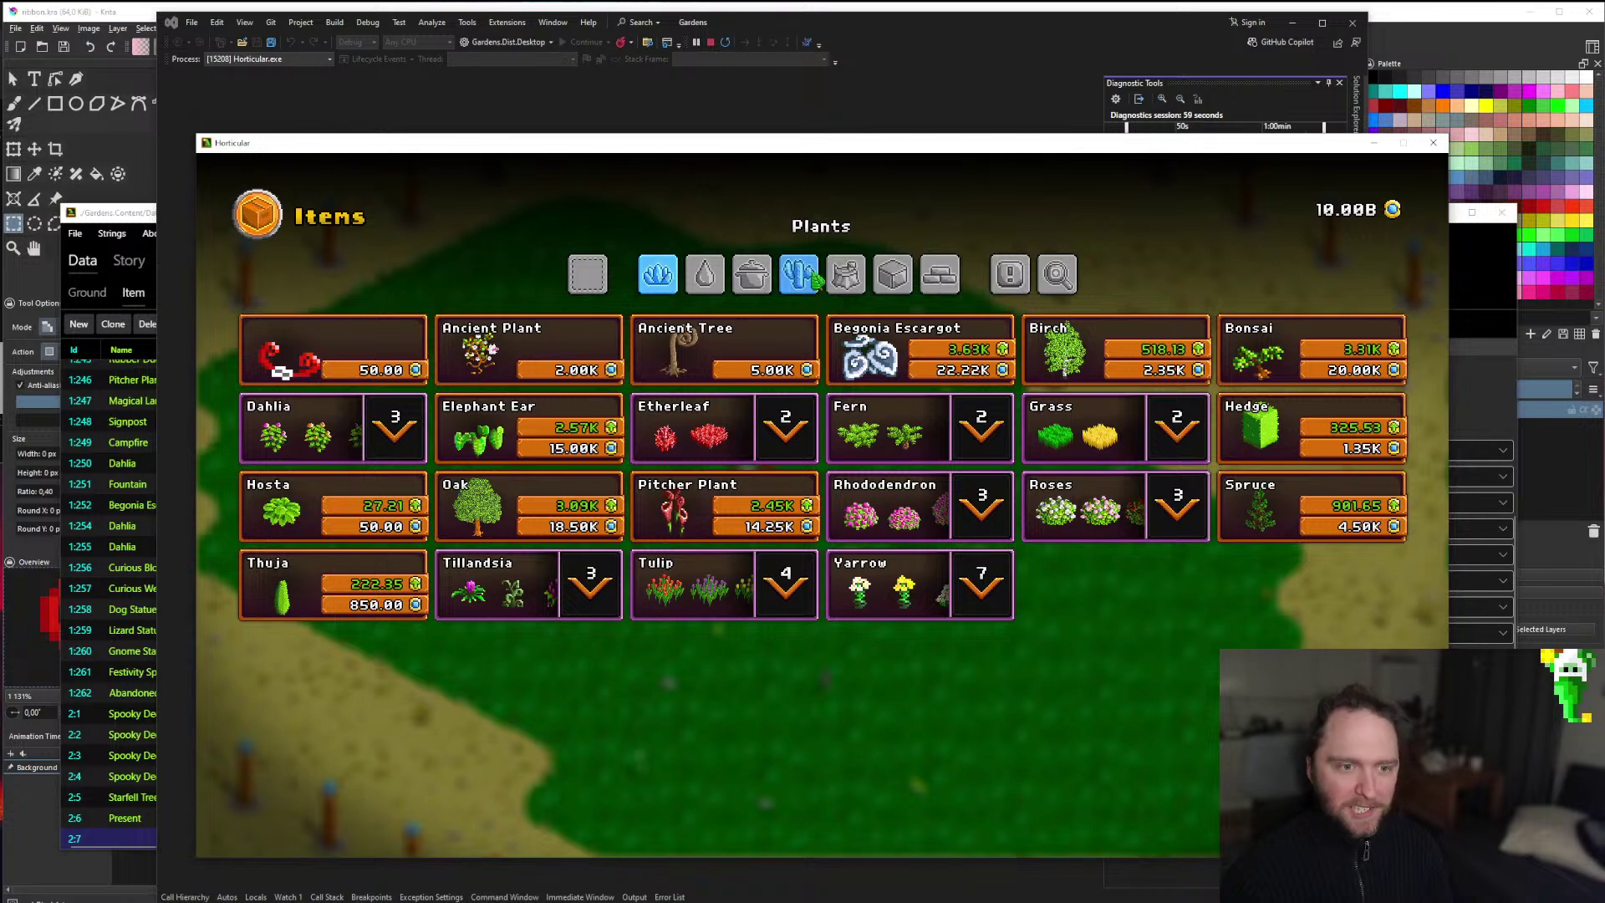
# Examine the Items category and its Spooky Decoration group, and compare them with the Structures category.
pyautogui.click(891, 287)
pyautogui.scroll(-1, 619, 535)
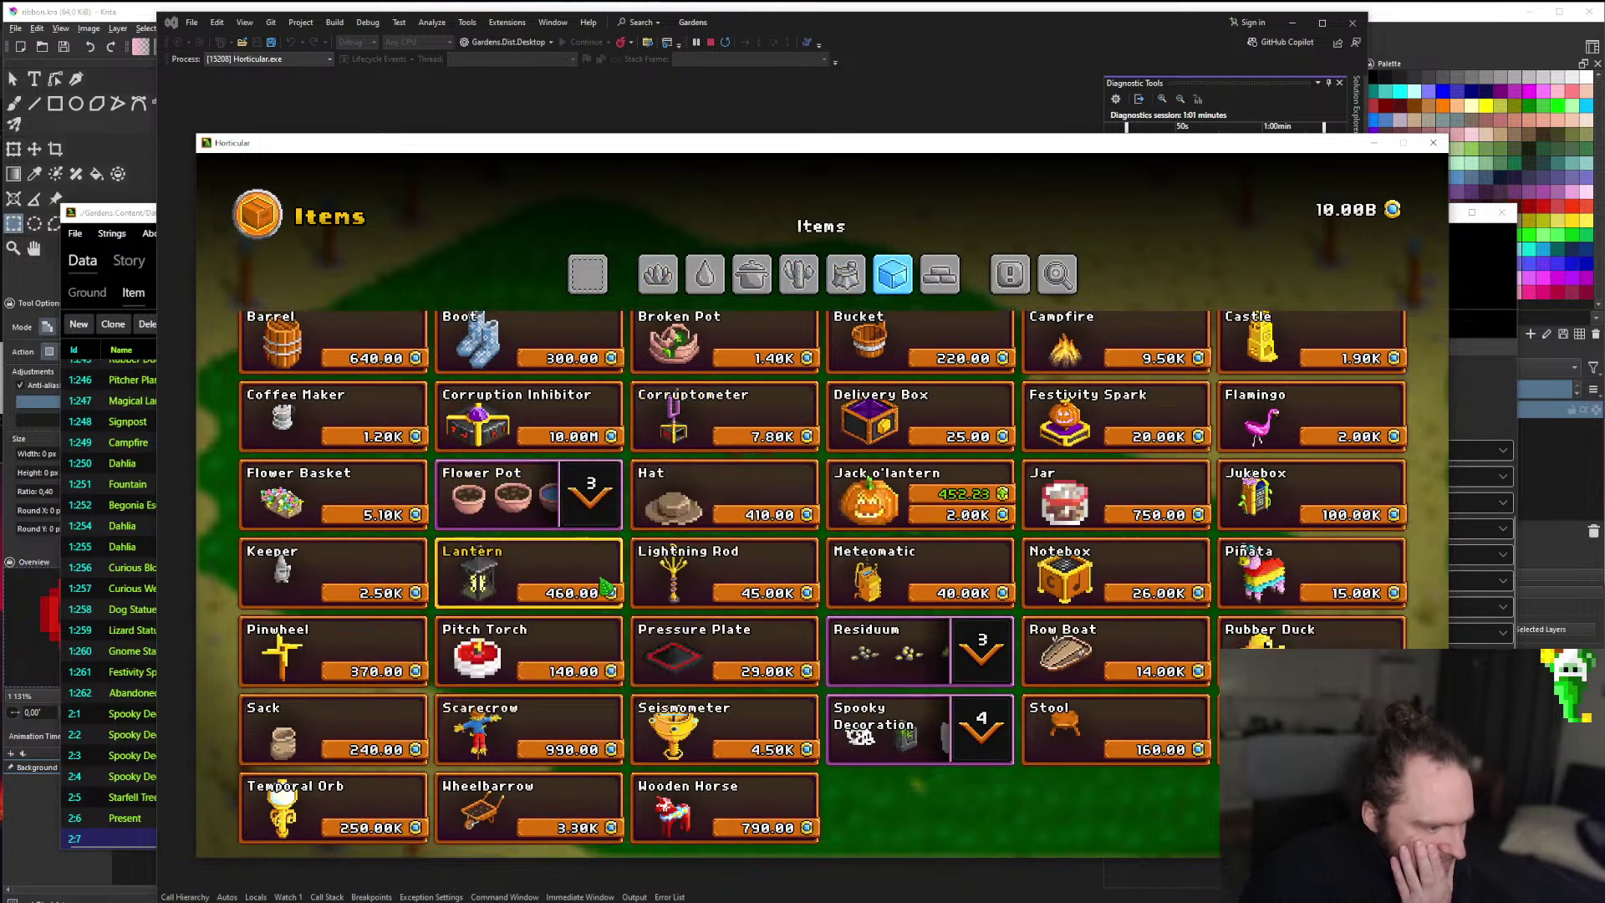
pyautogui.click(978, 711)
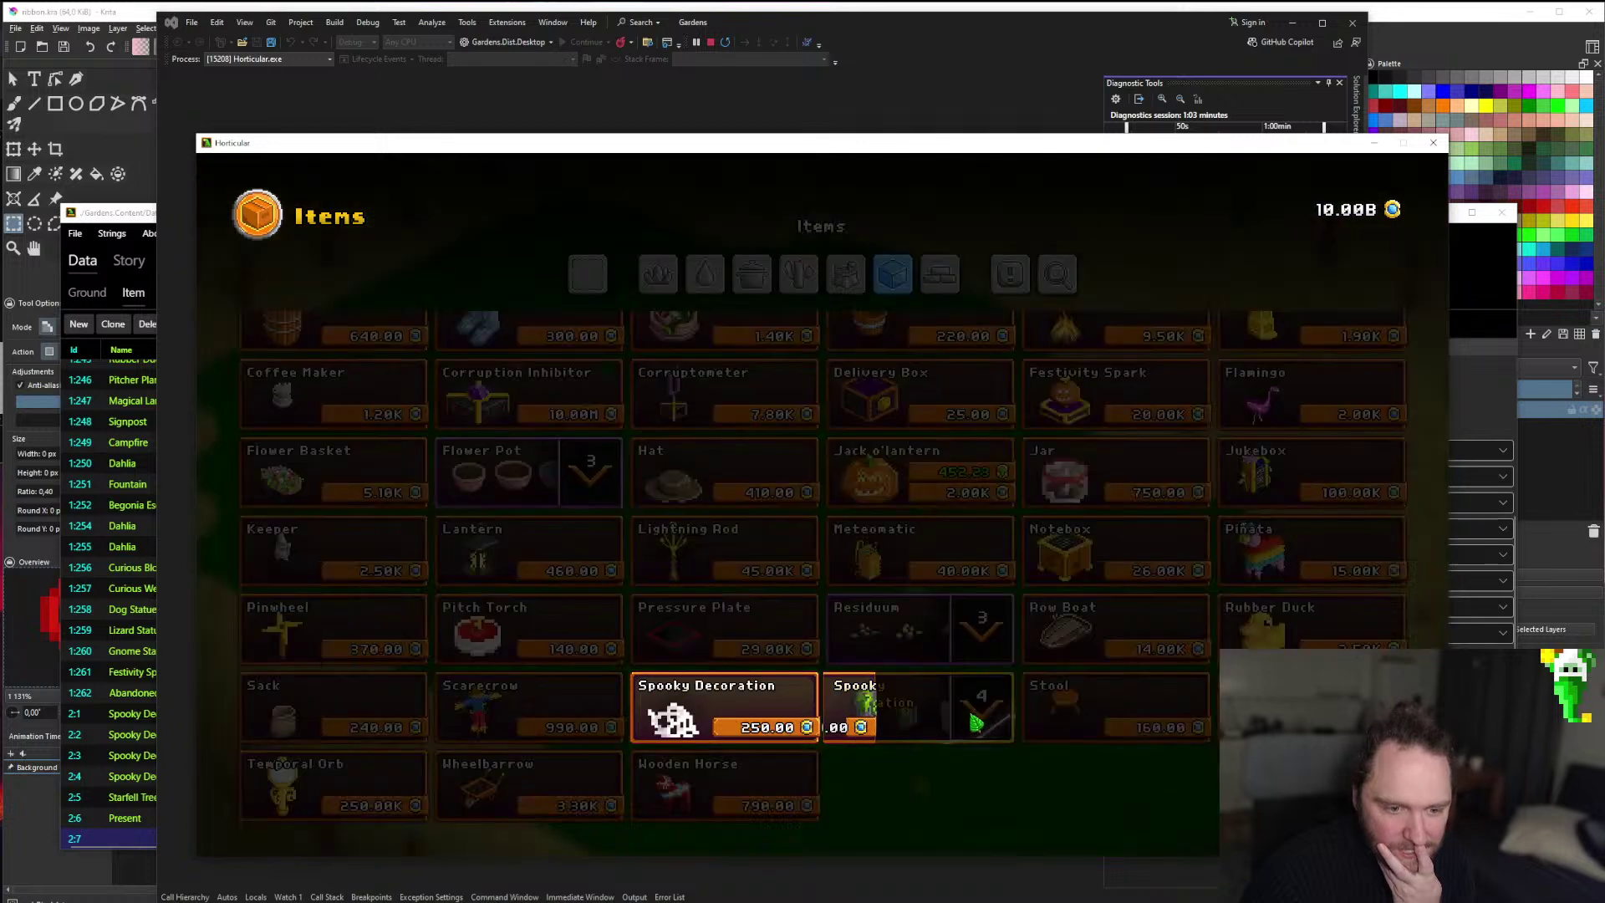
pyautogui.click(1003, 814)
pyautogui.scroll(1, 1217, 821)
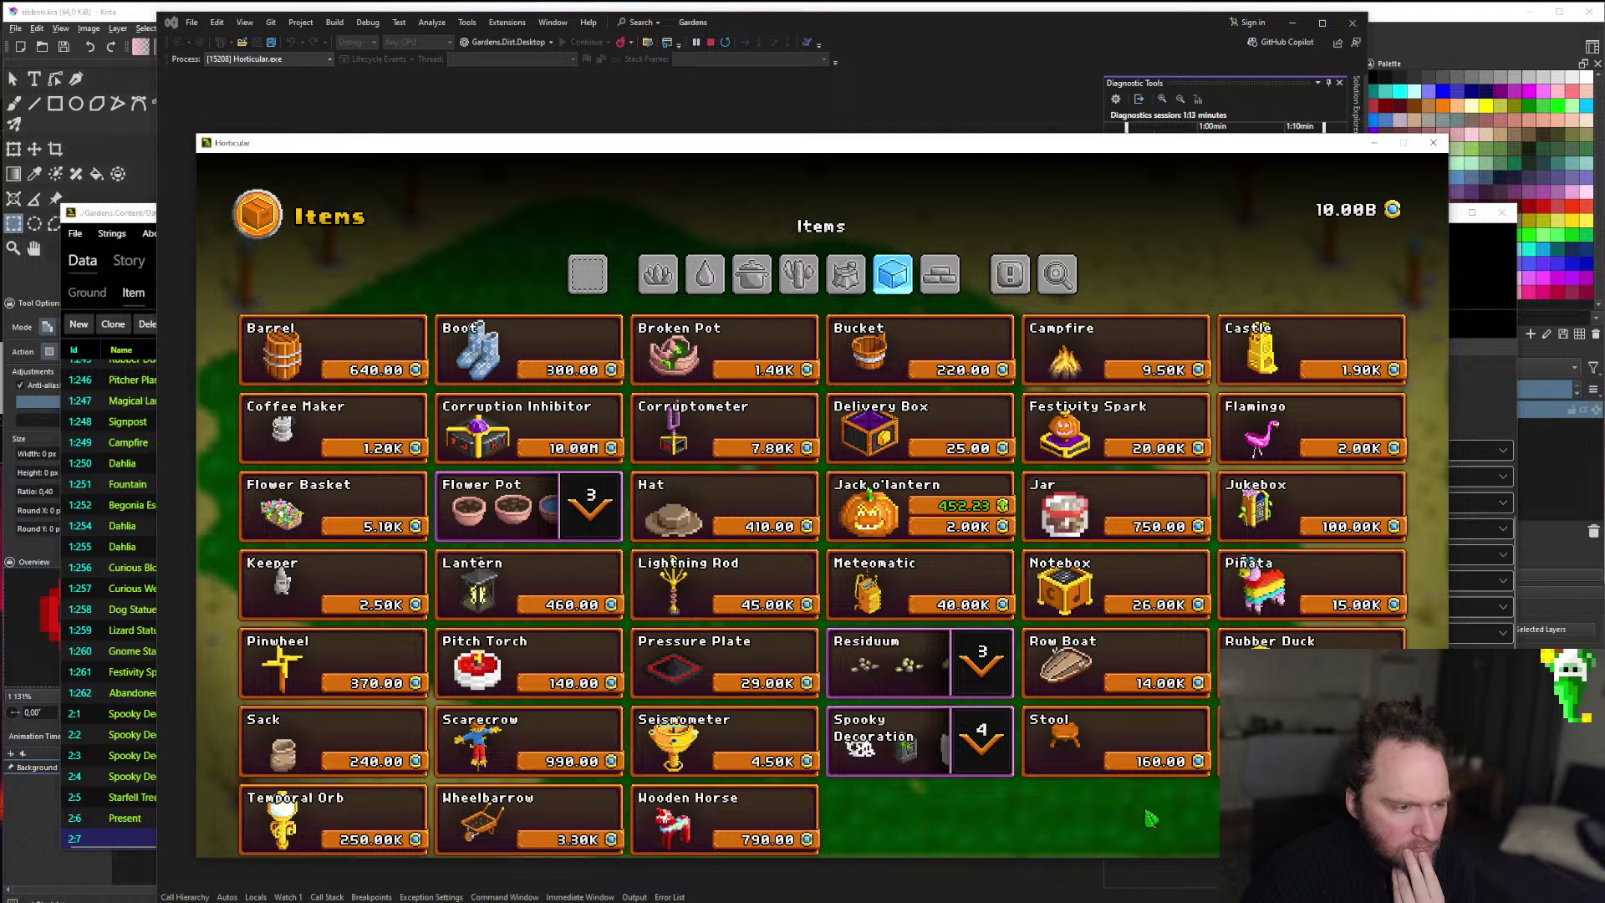
pyautogui.click(953, 289)
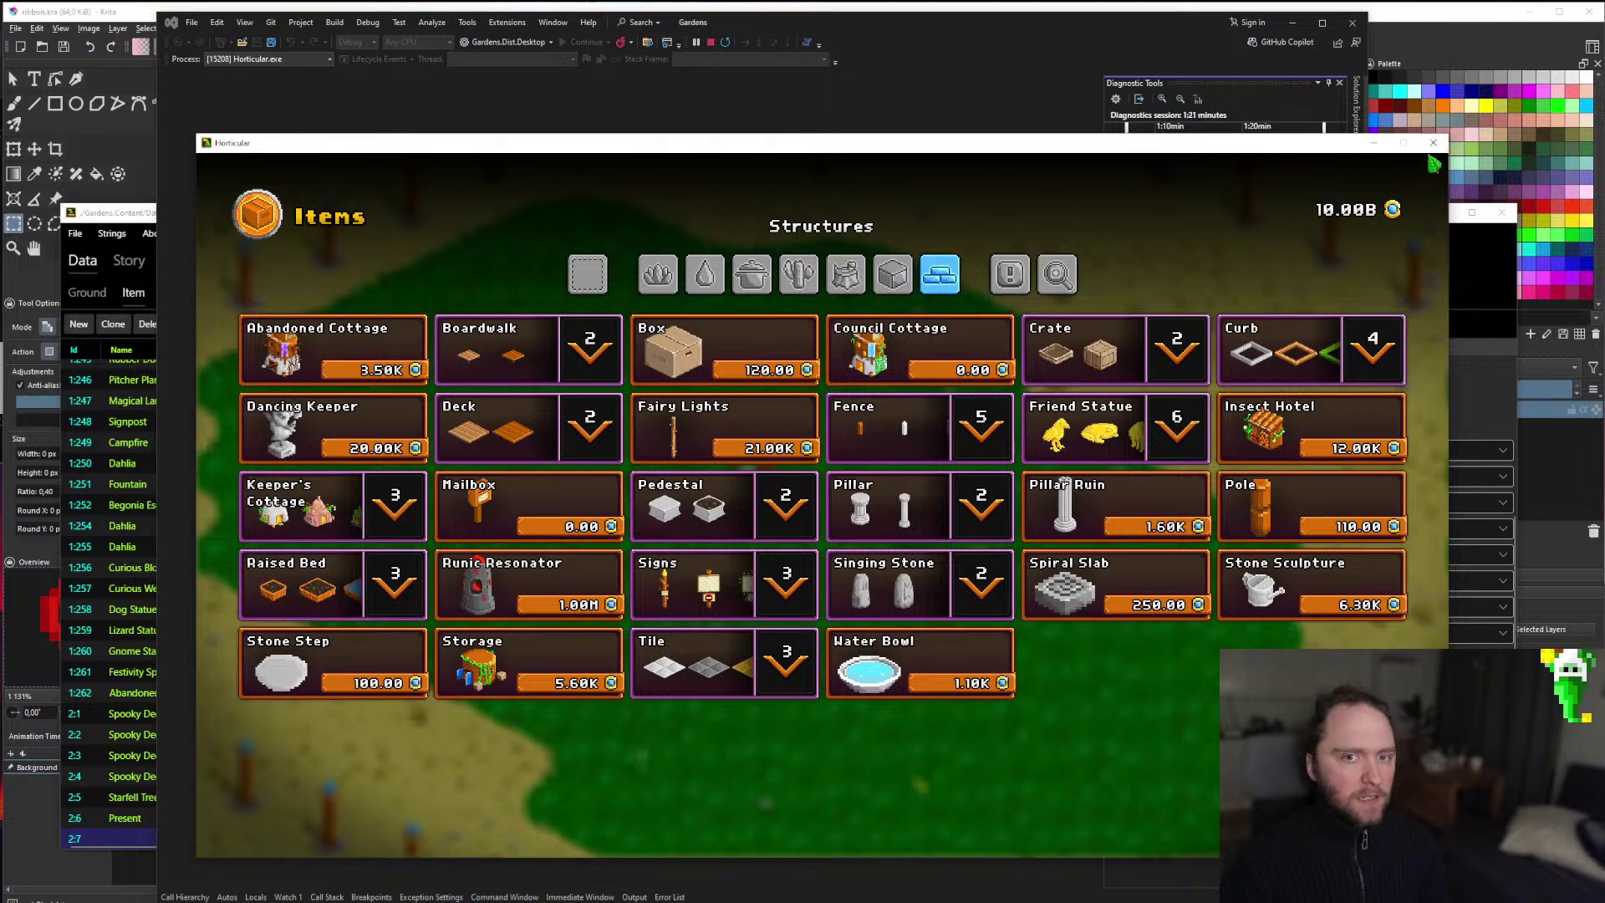
# Close the running game, check the Present item 2:6 properties in DataStudio, and save the data file.
pyautogui.click(1433, 143)
pyautogui.click(107, 221)
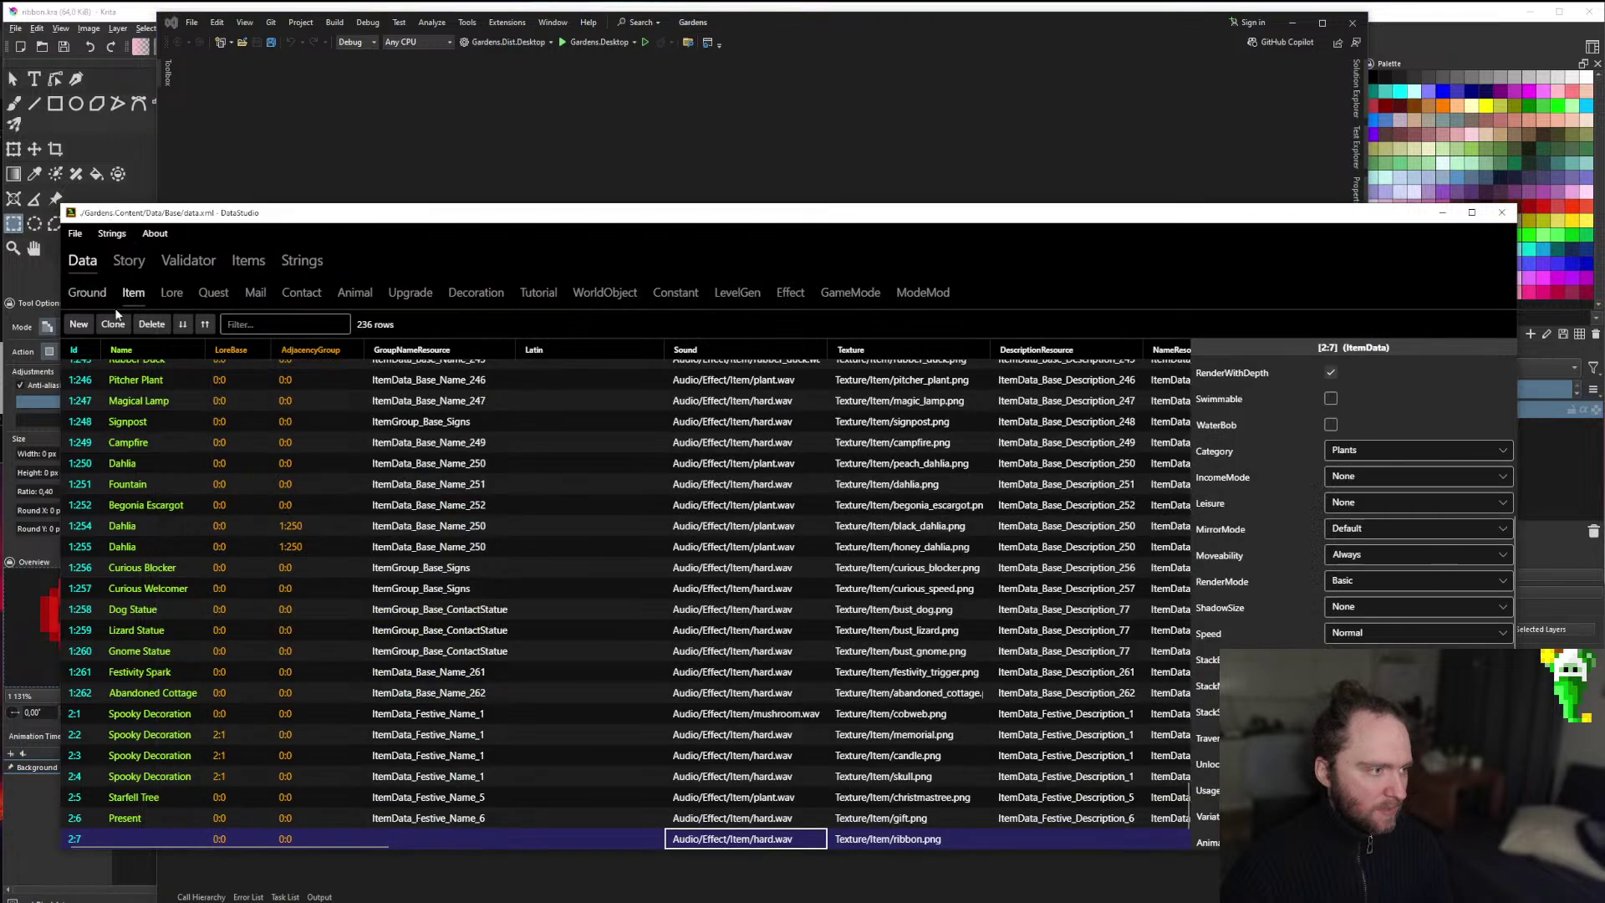
pyautogui.click(158, 814)
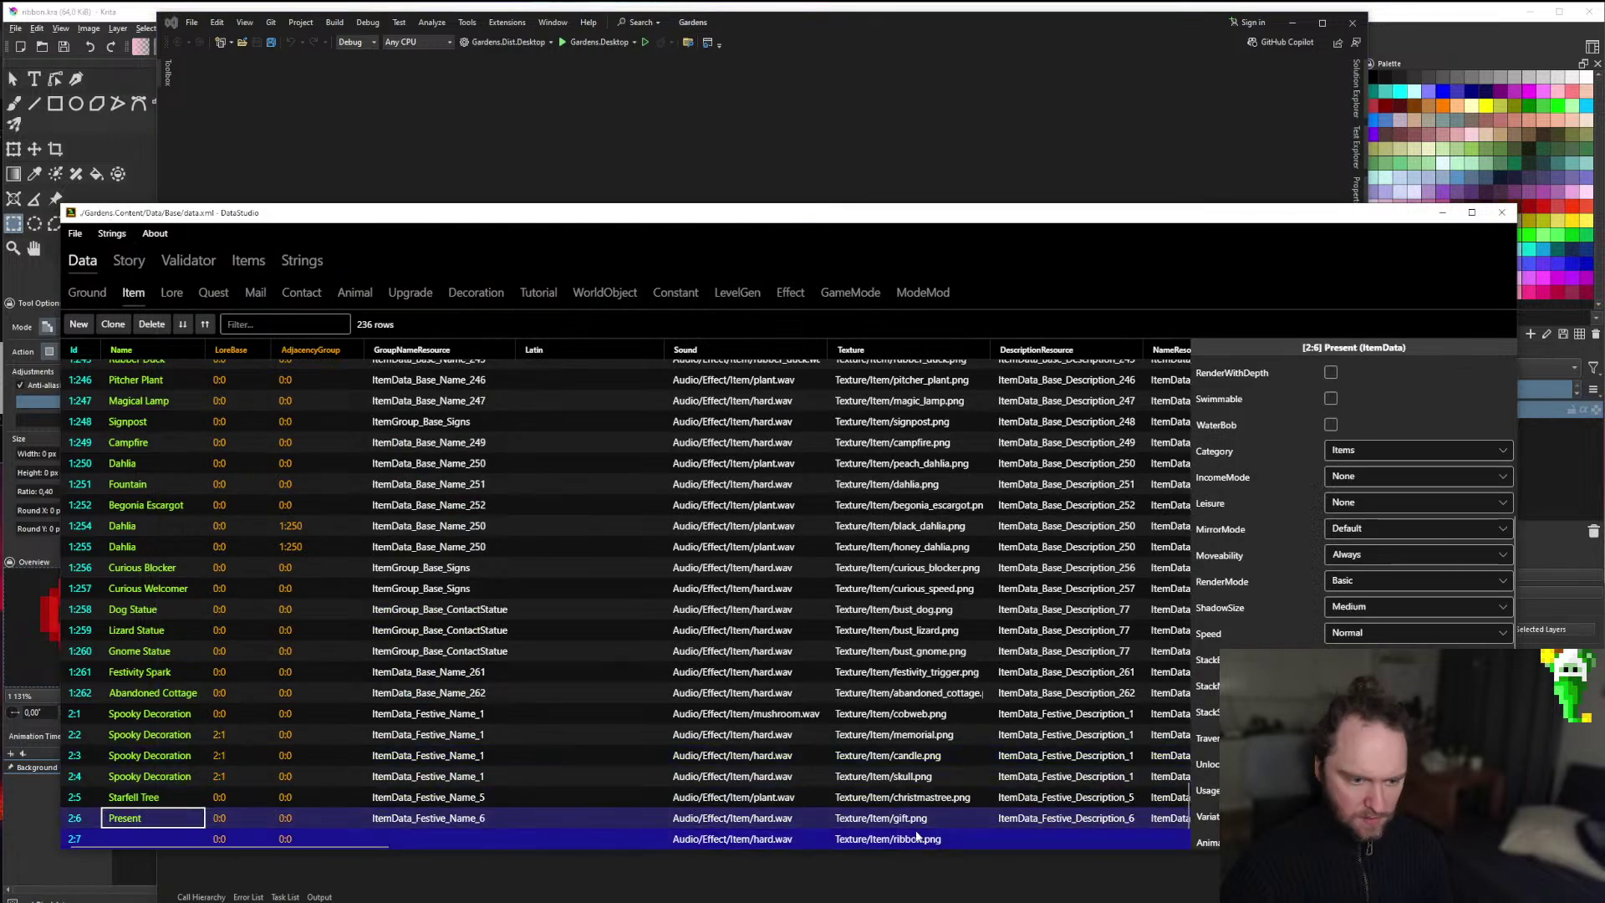
pyautogui.scroll(5, 1279, 628)
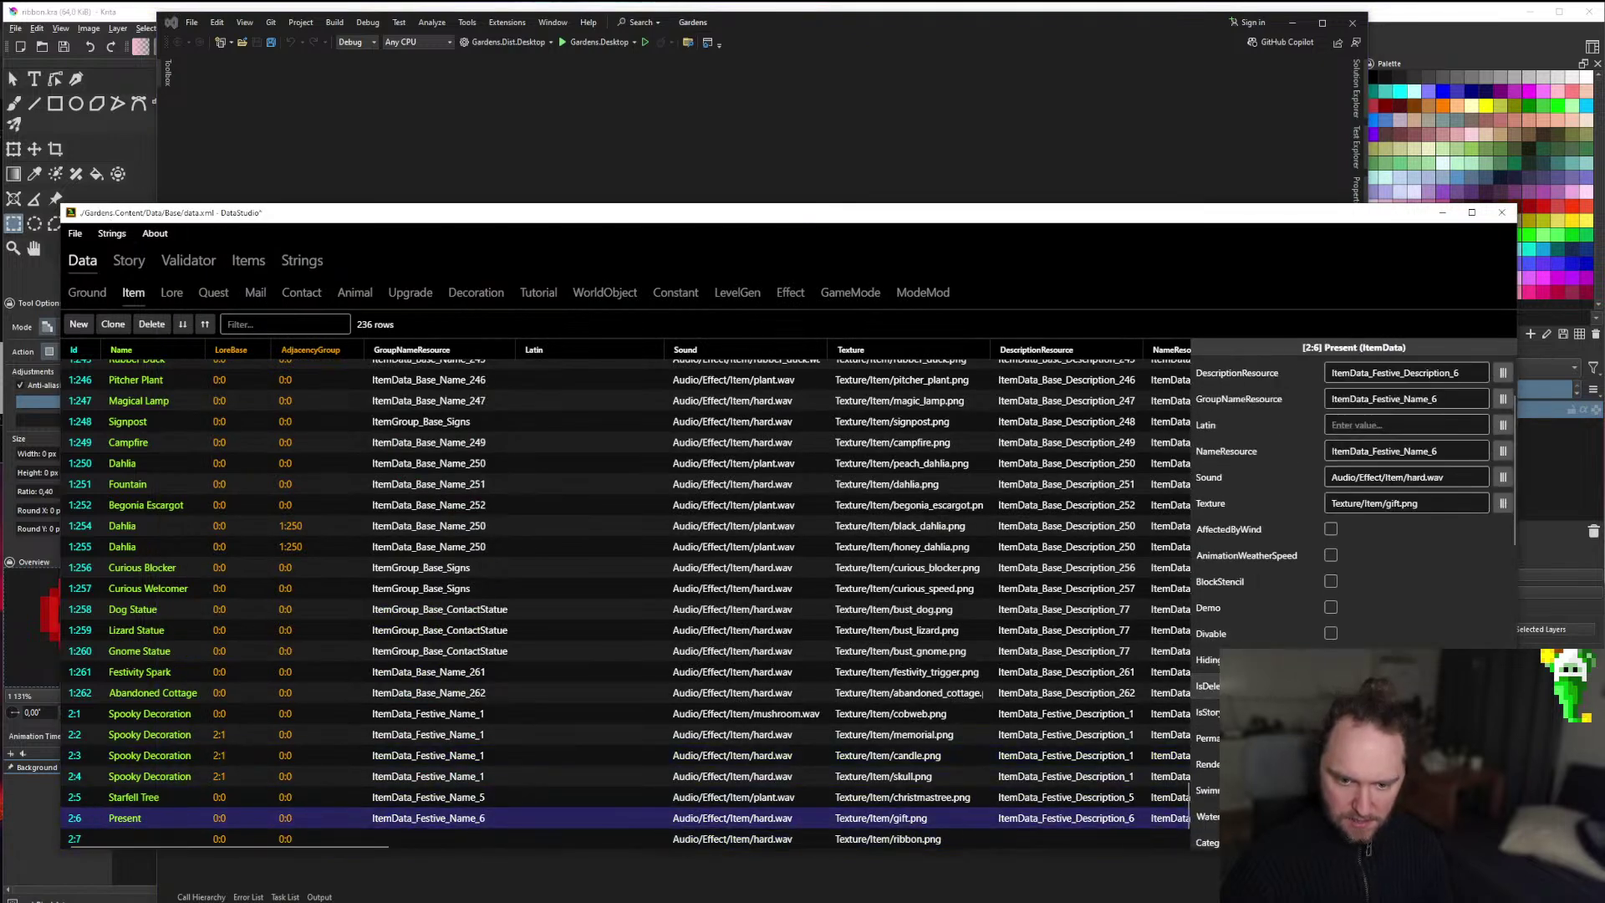
pyautogui.click(75, 234)
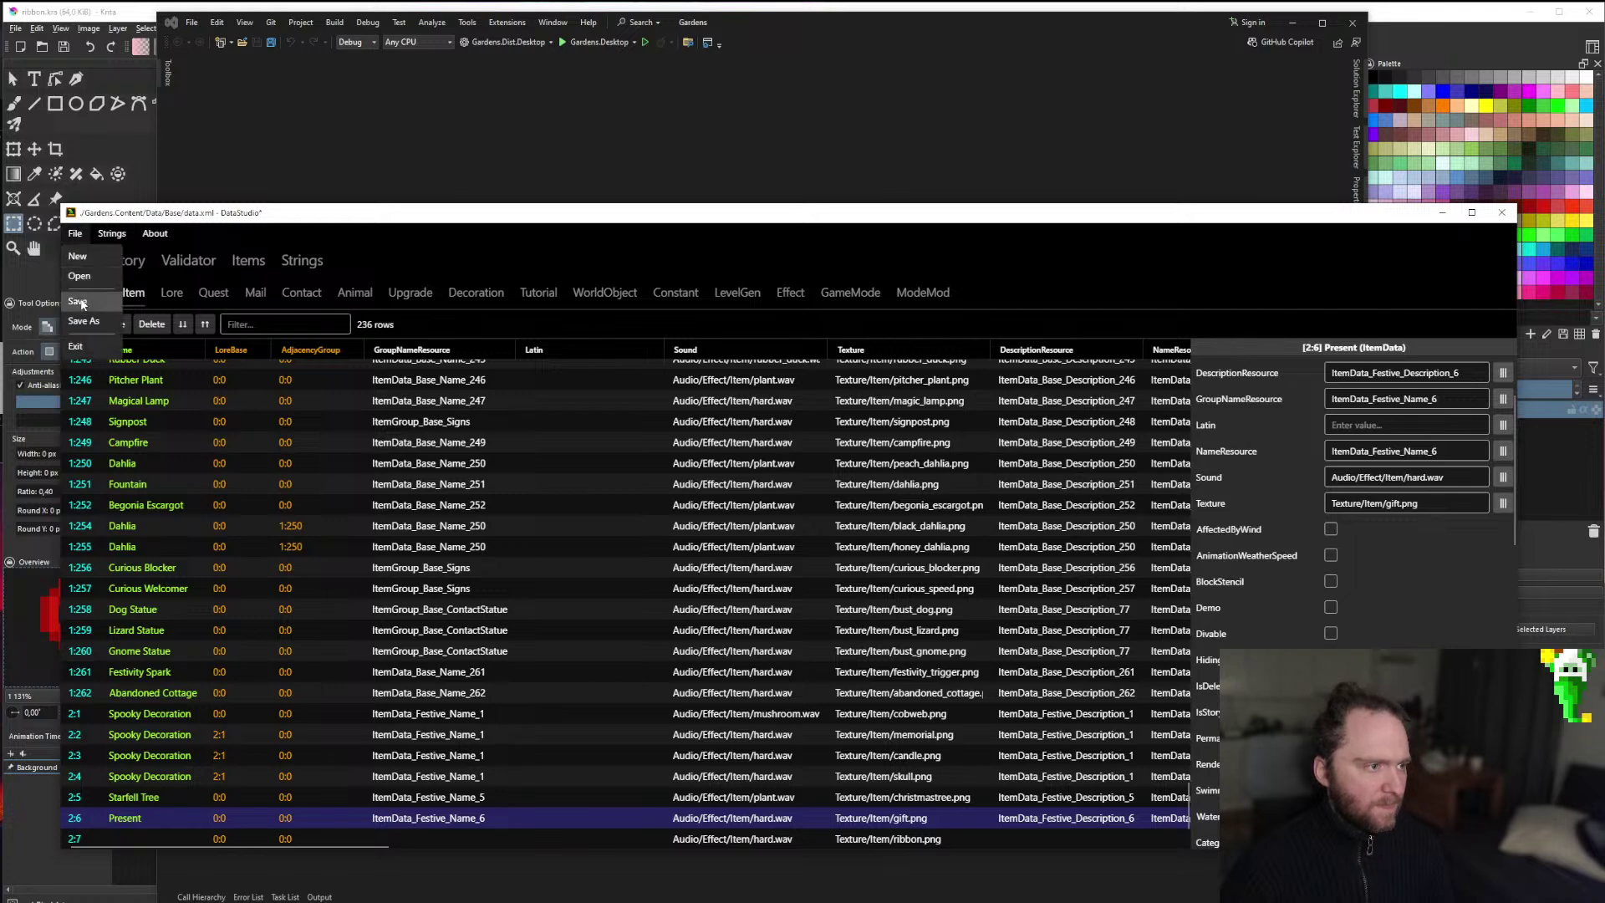
pyautogui.click(78, 302)
# Run the game again from Visual Studio, move its window fully into view, and launch the Dev Test garden.
pyautogui.click(563, 41)
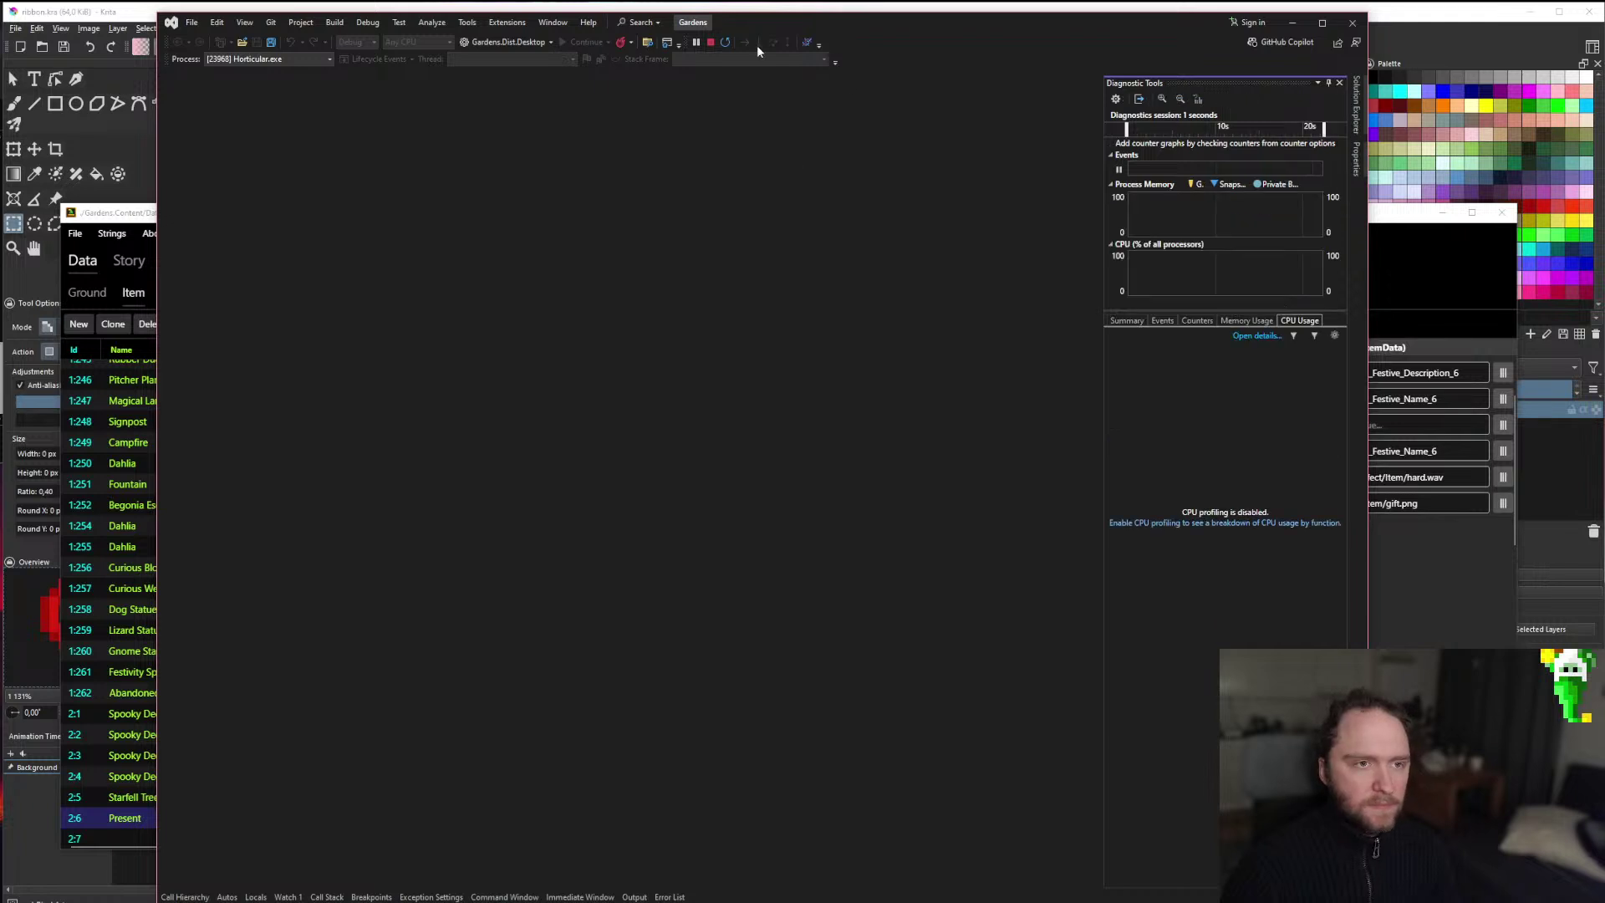
pyautogui.click(709, 41)
pyautogui.click(577, 42)
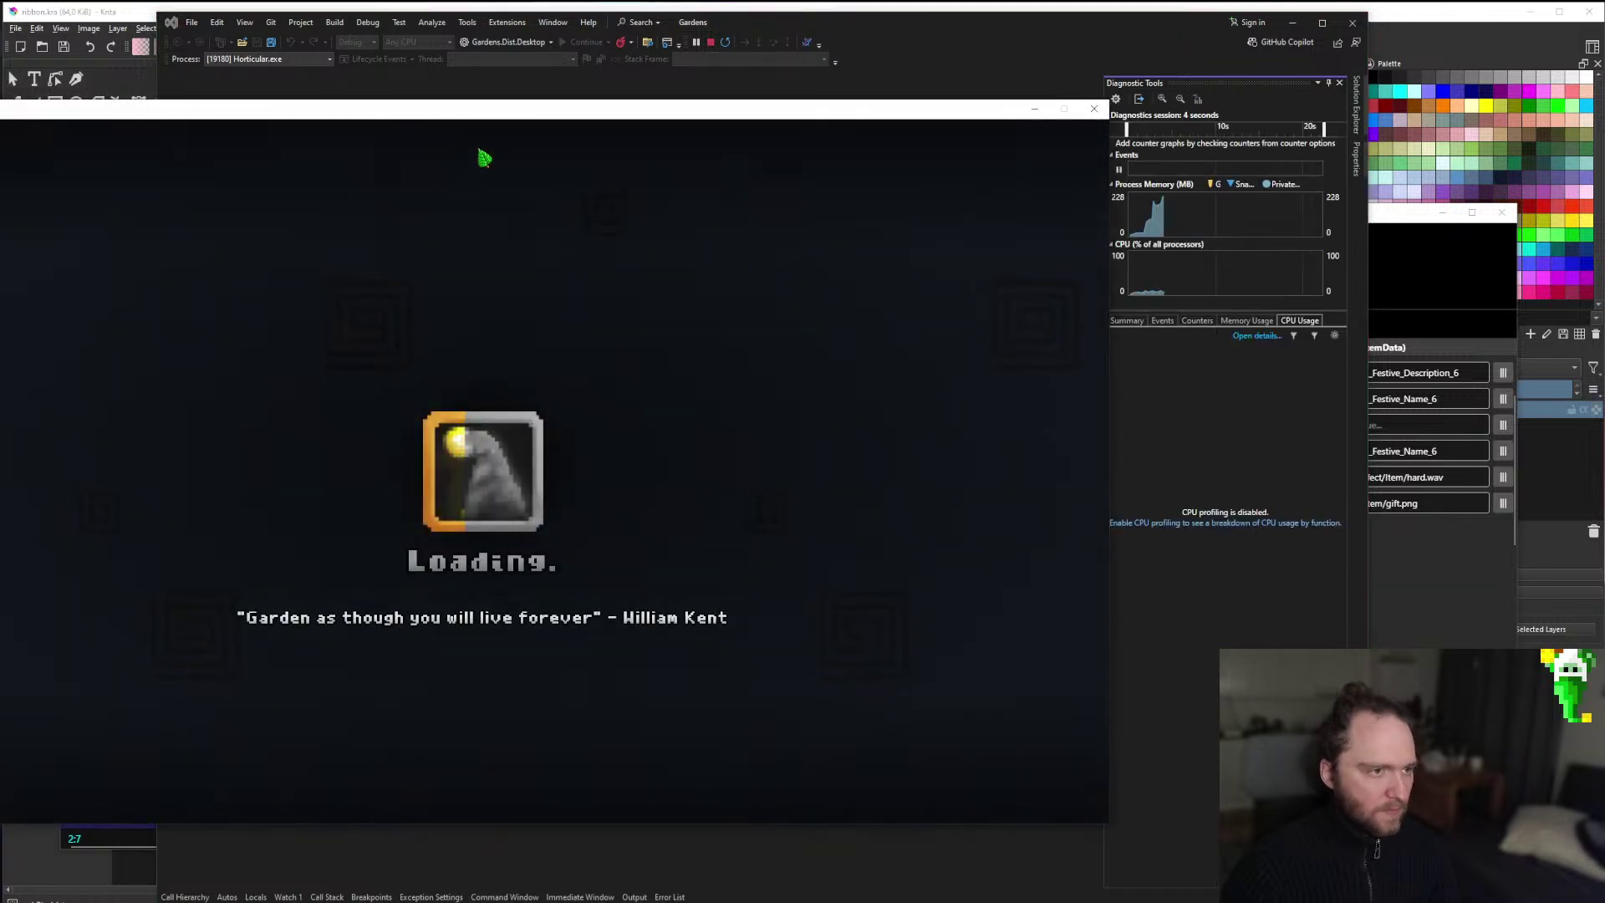
pyautogui.moveTo(809, 141); pyautogui.dragTo(856, 160)
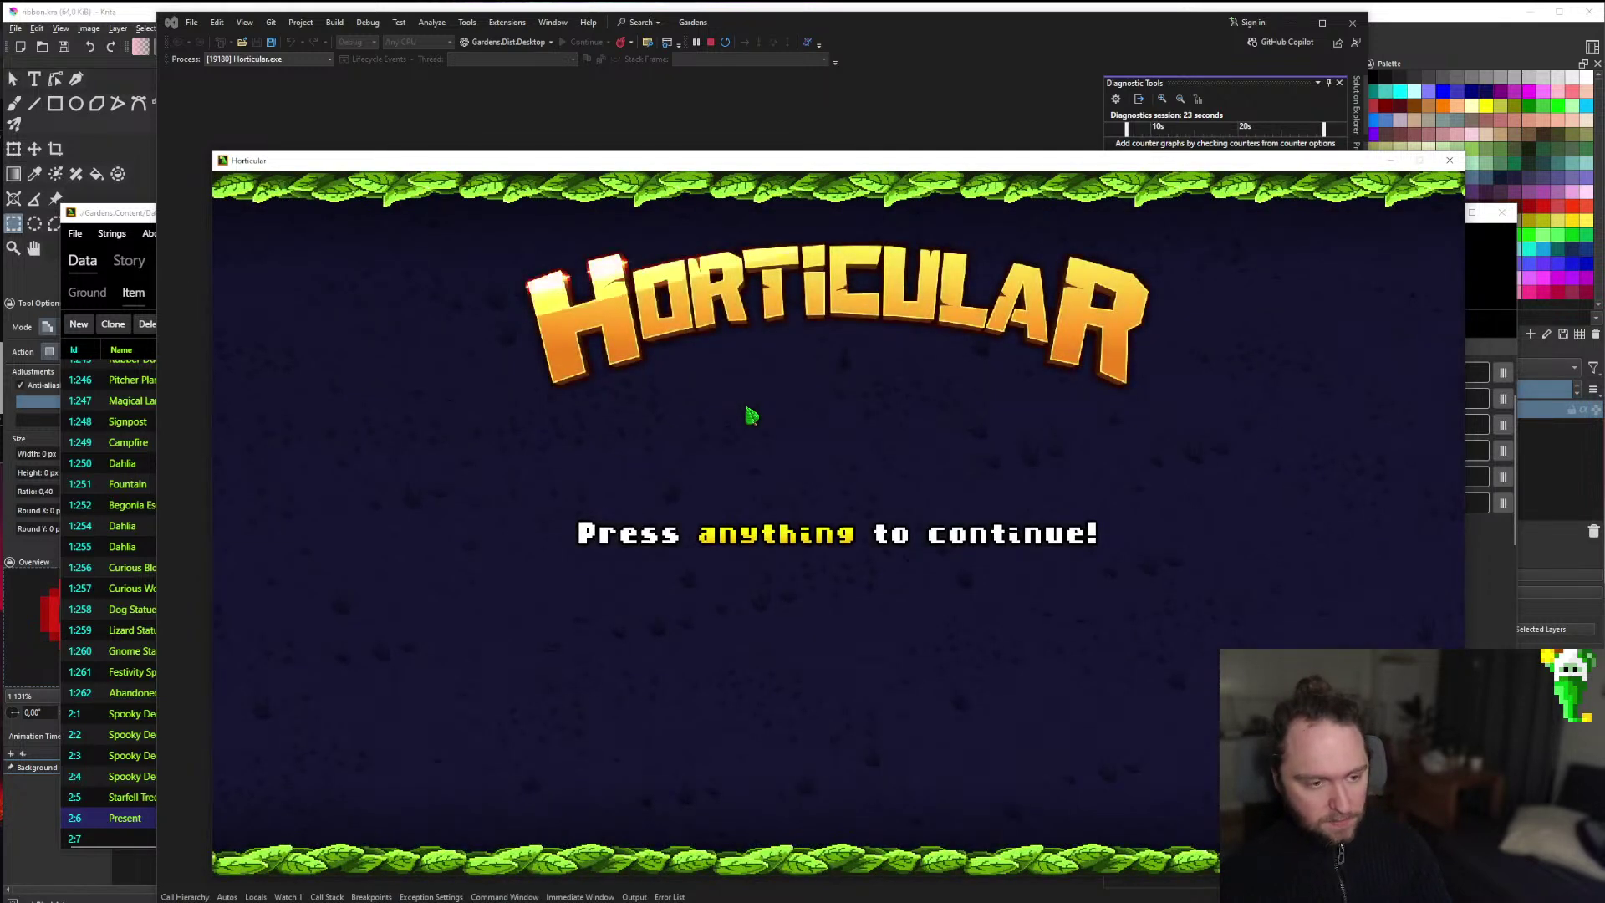
pyautogui.click(750, 415)
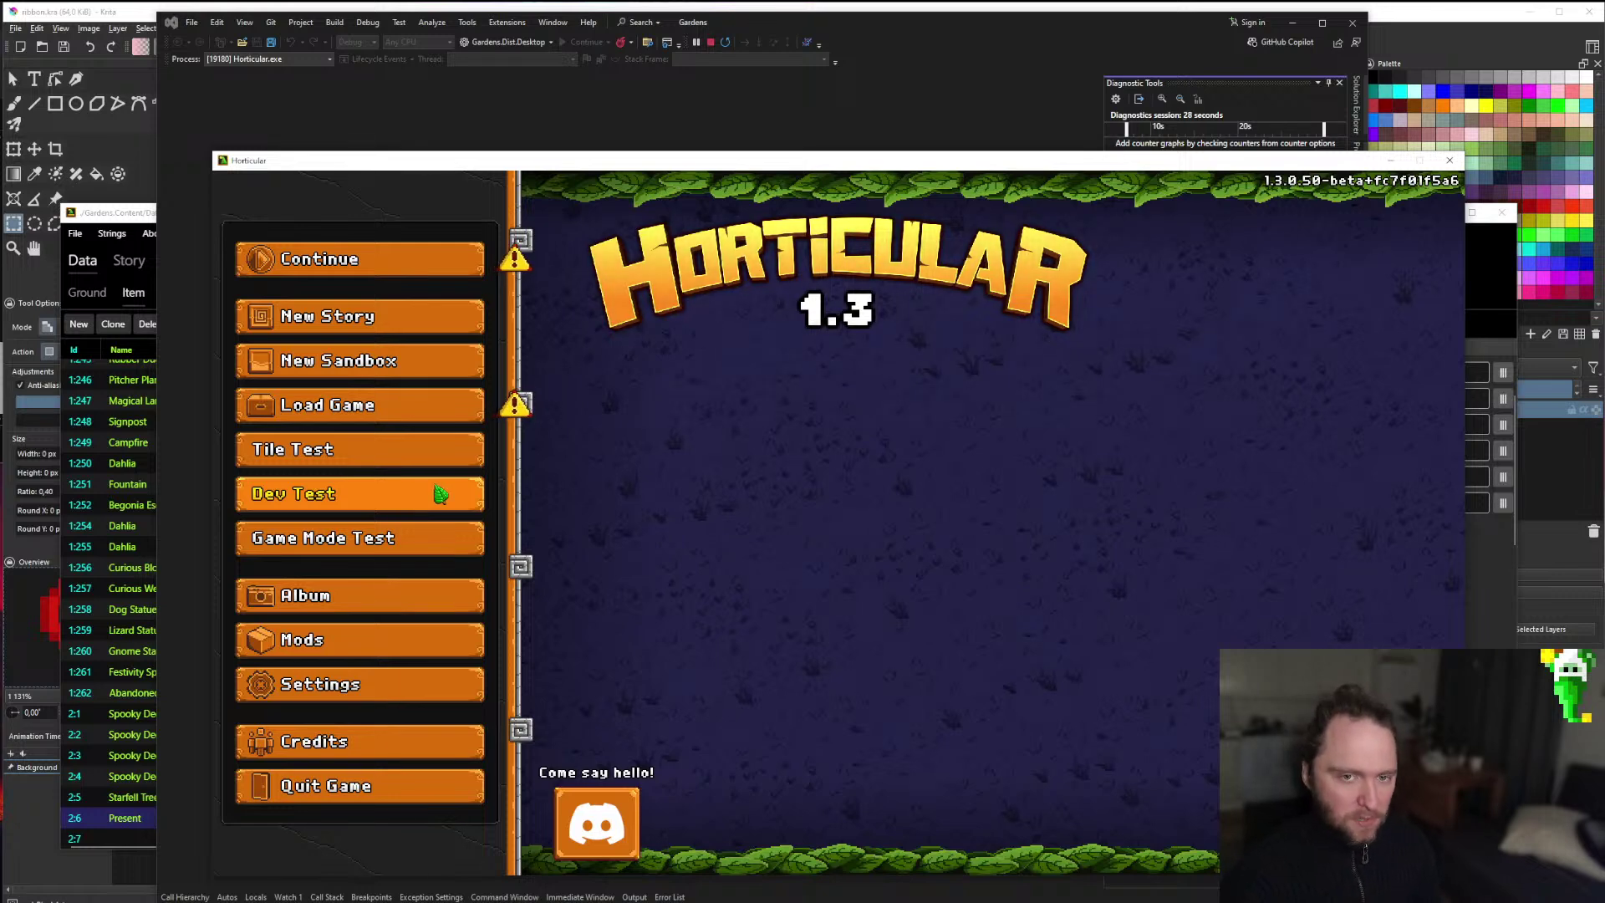
pyautogui.press('Return')
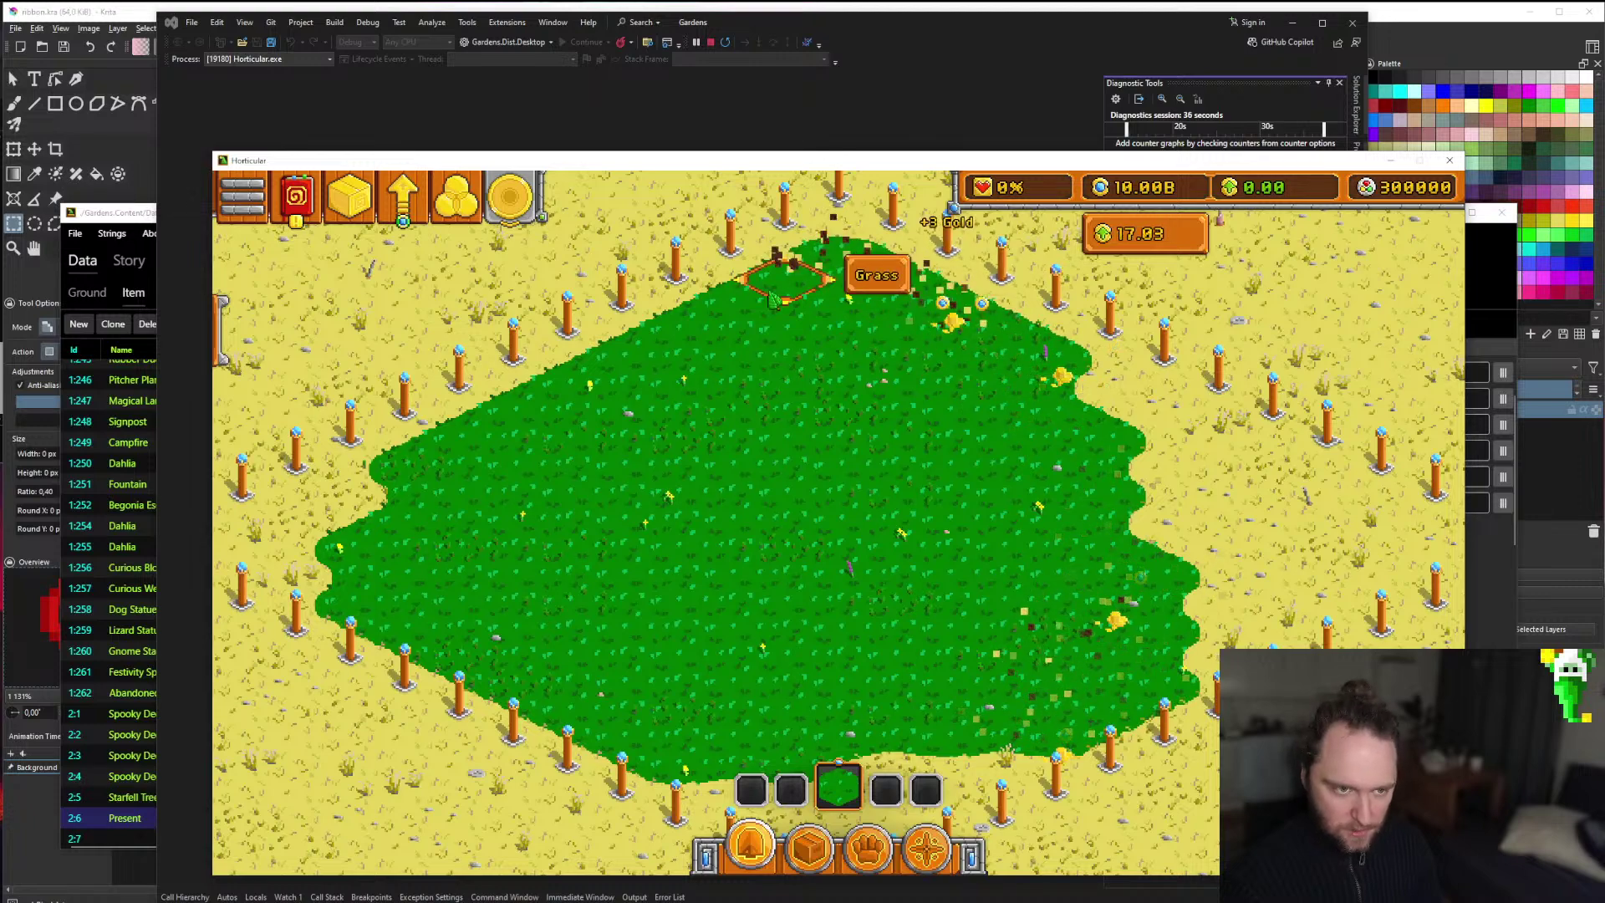
# Open the in-game item catalogue and compare its Items, Plants and Structures categories.
pyautogui.press('i')
pyautogui.click(905, 300)
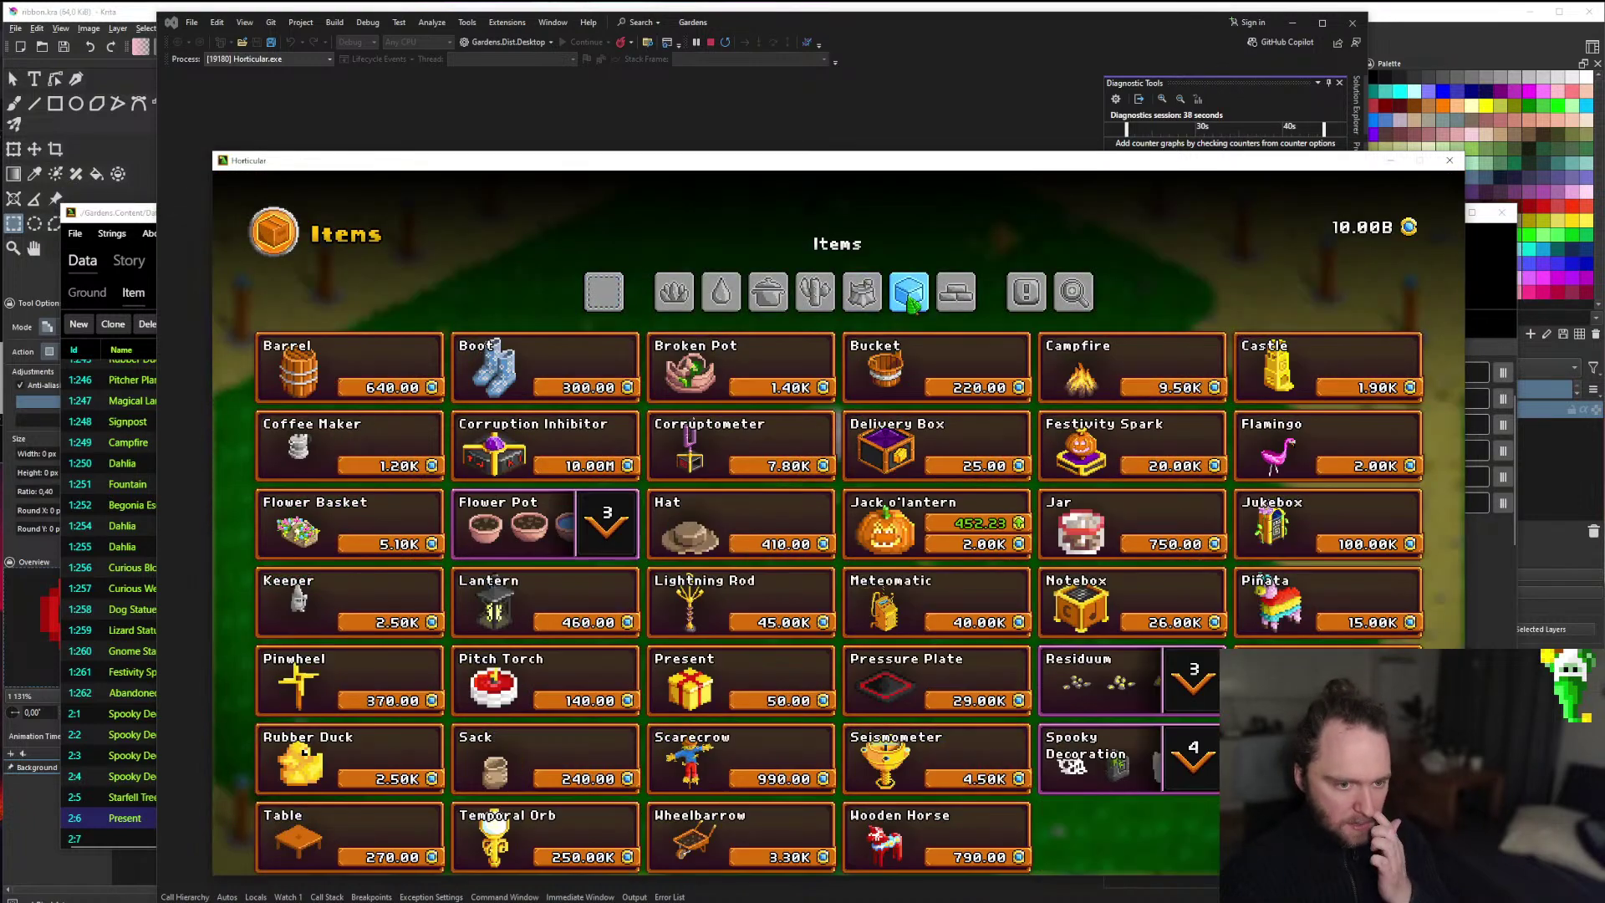
pyautogui.scroll(-1, 1150, 688)
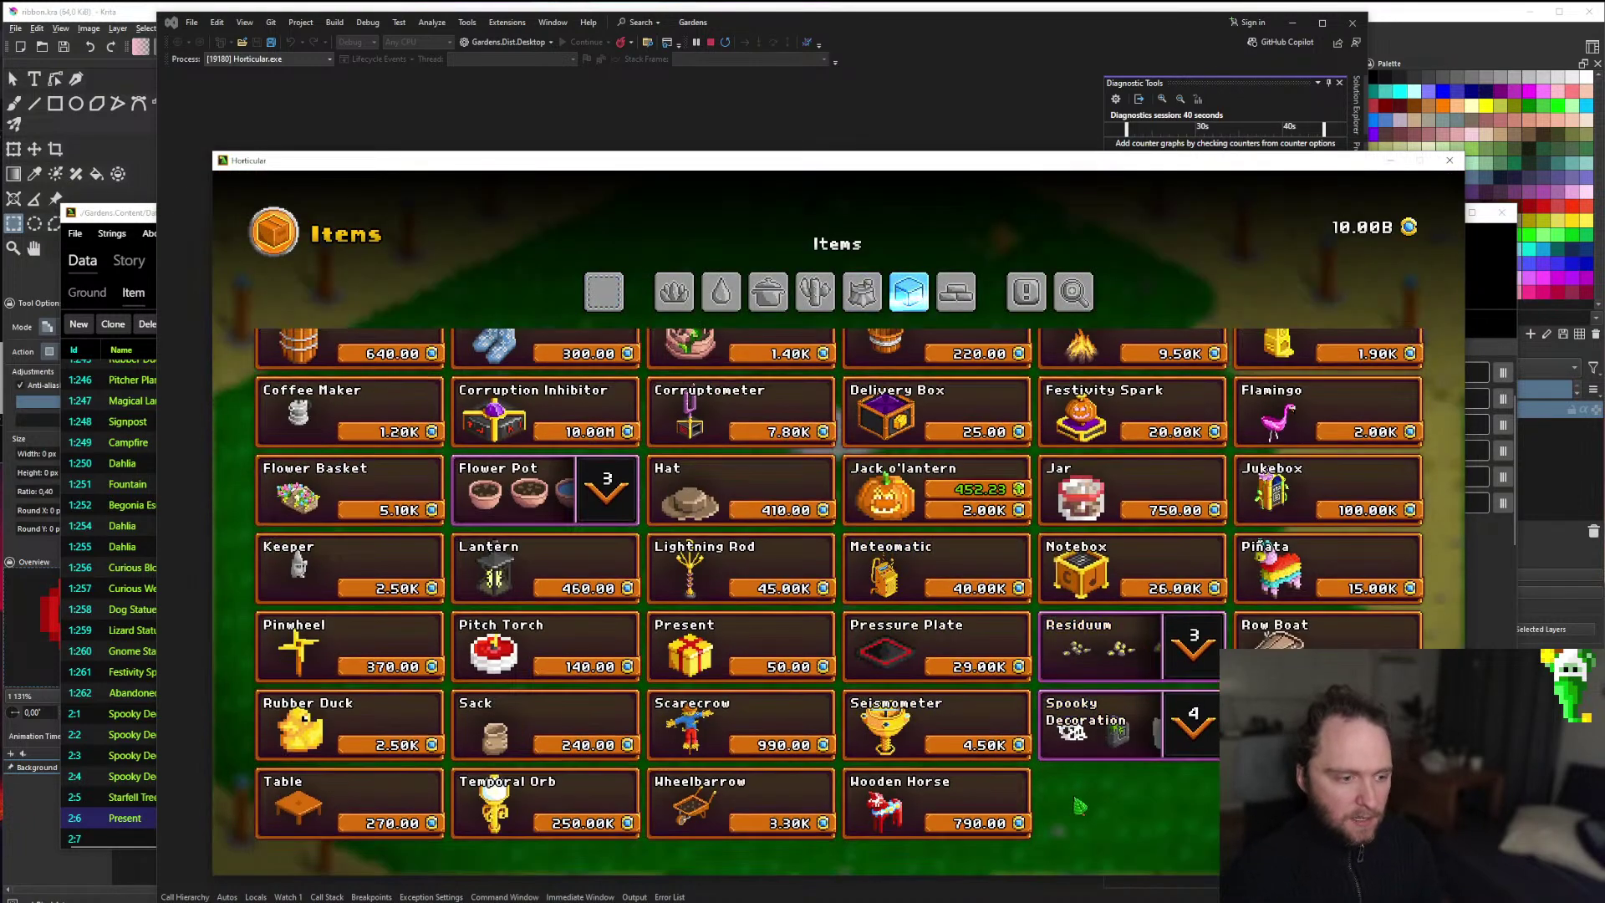
pyautogui.scroll(1, 840, 593)
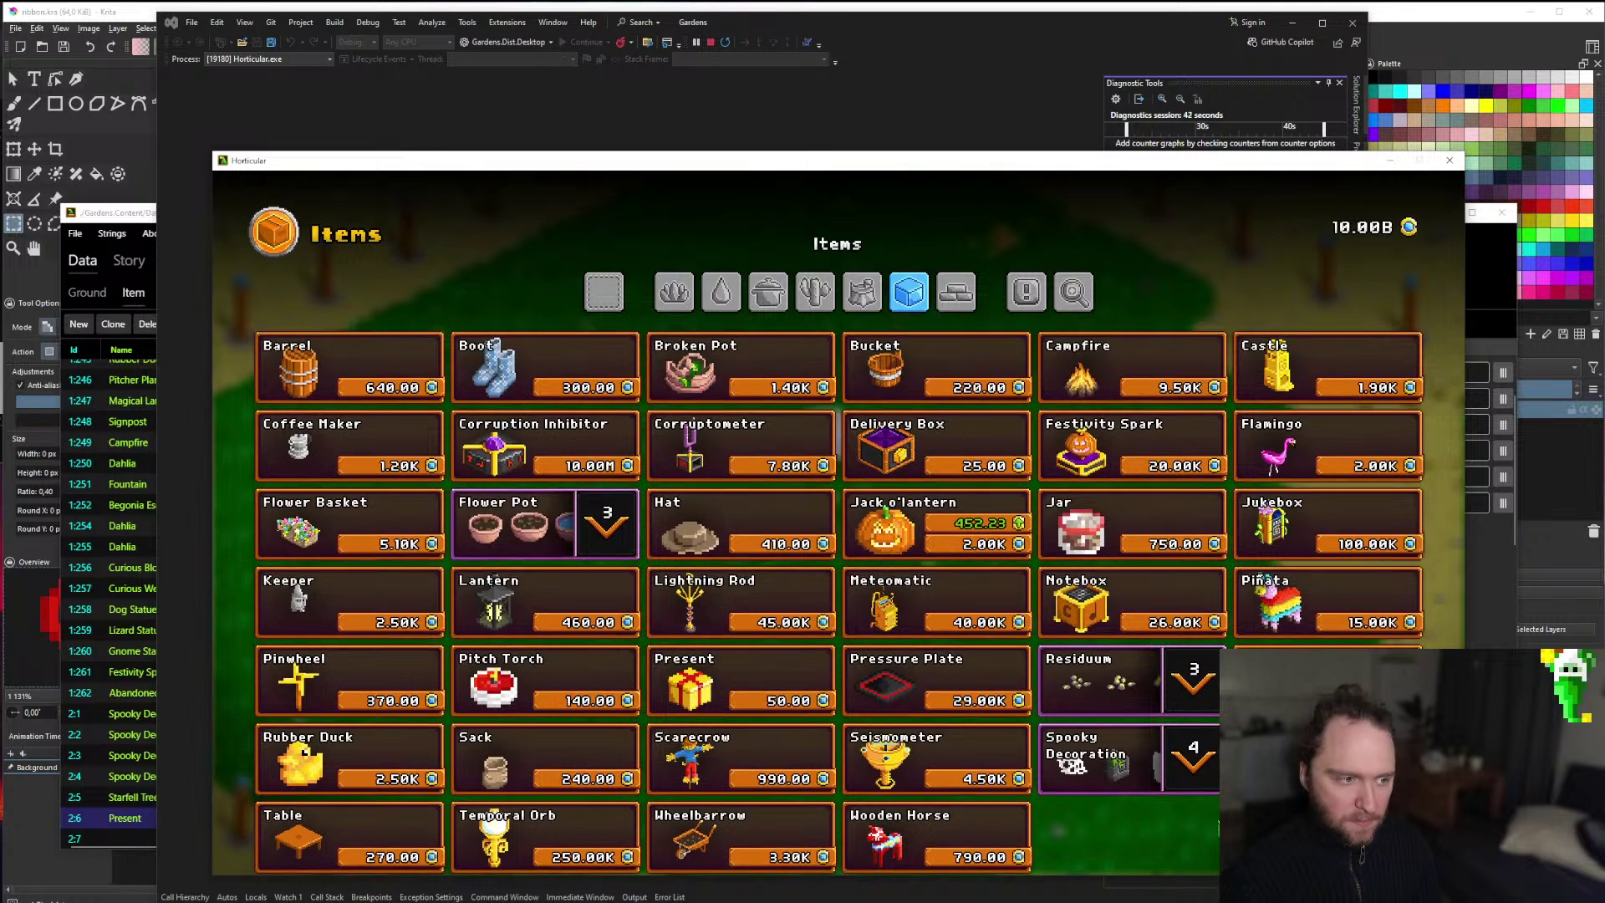
pyautogui.click(687, 303)
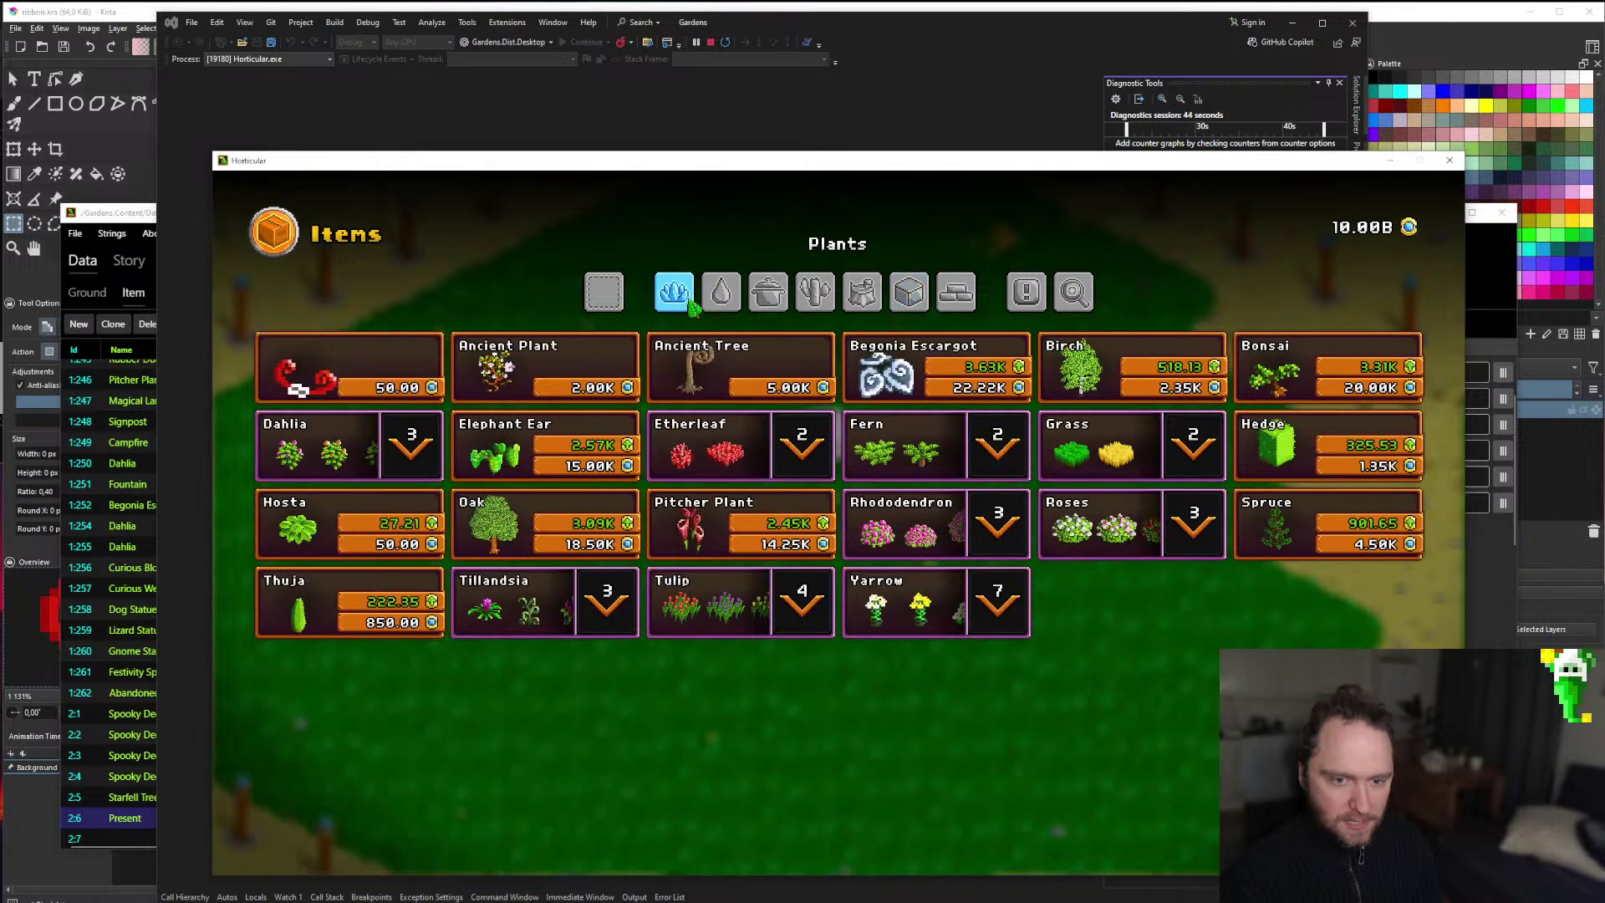
pyautogui.click(938, 297)
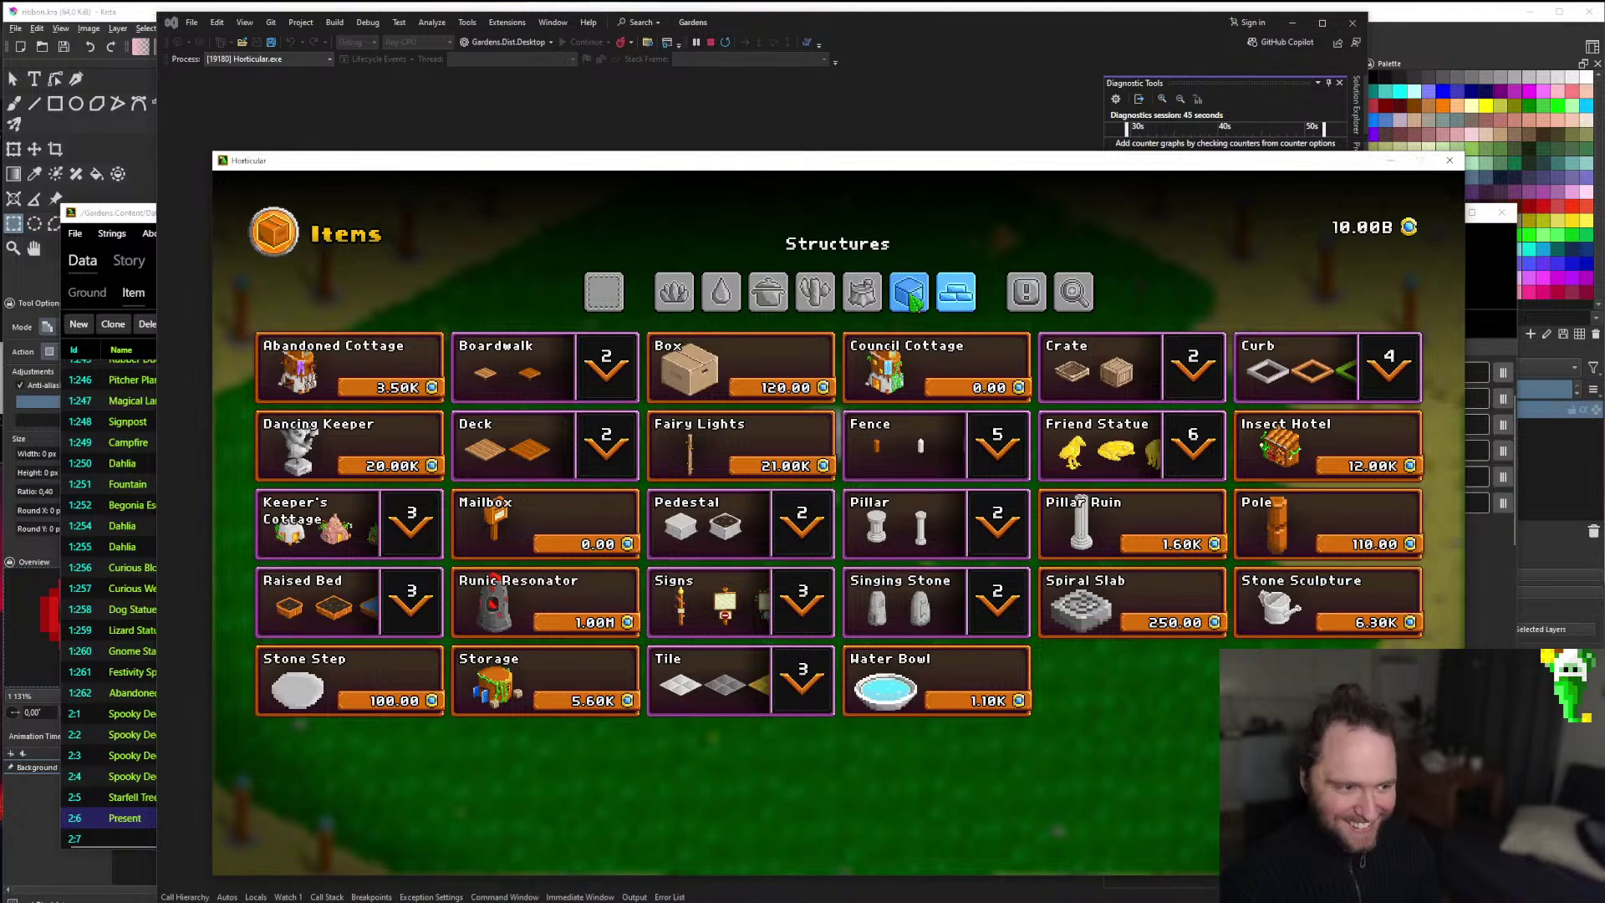
pyautogui.click(912, 298)
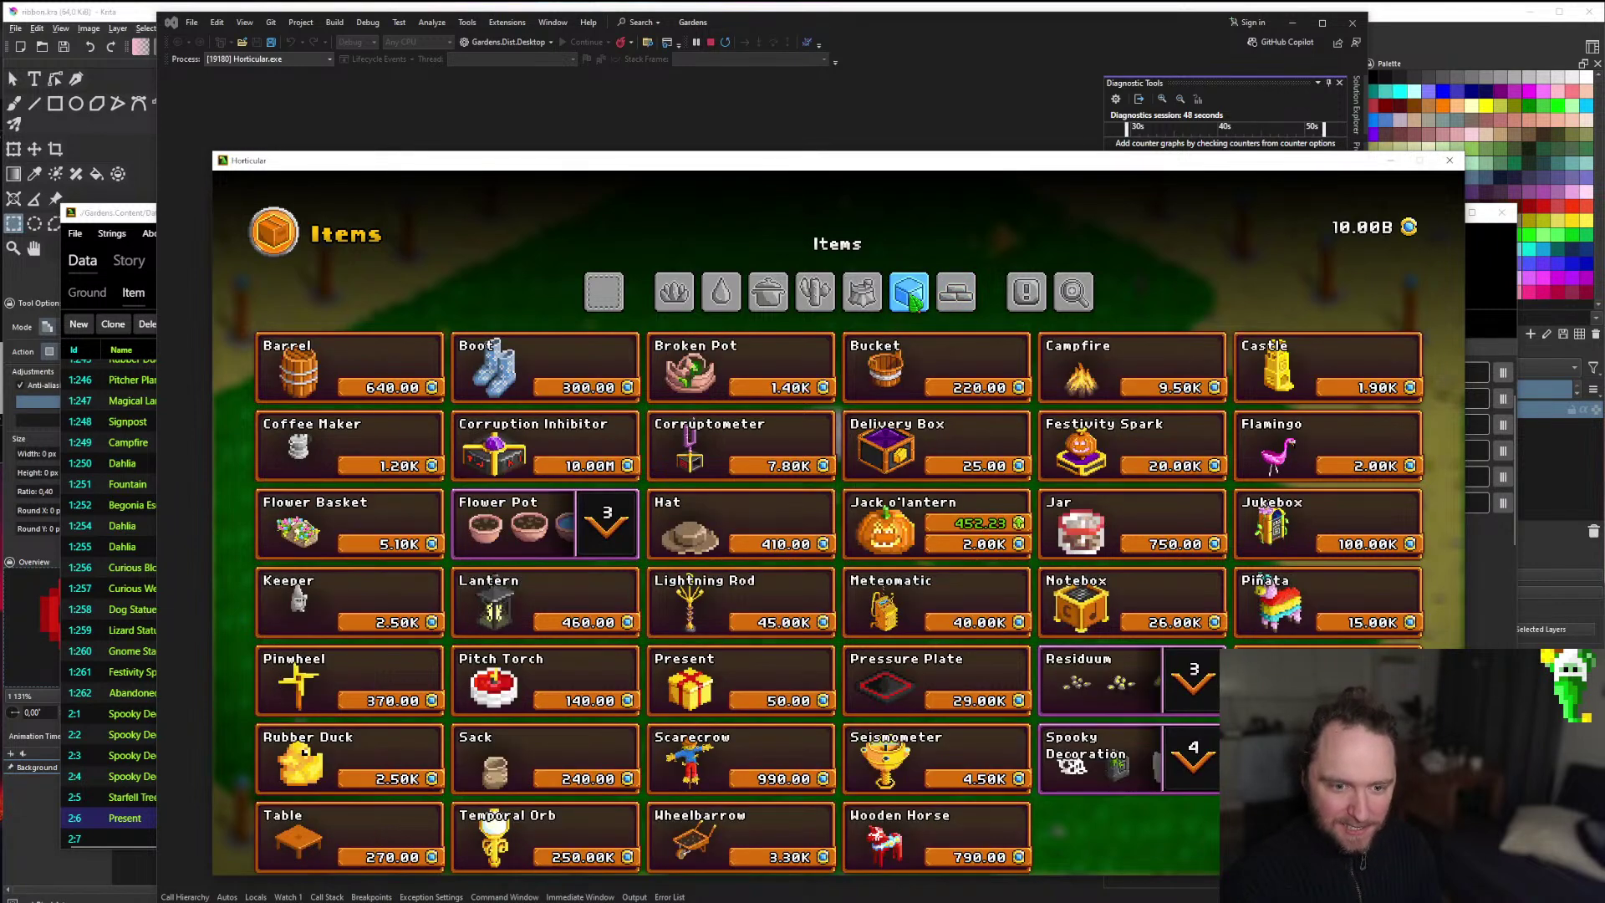
# Pick the Present from the Items category and place single presents on separate tiles around the middle of the garden.
pyautogui.click(694, 682)
pyautogui.click(744, 493)
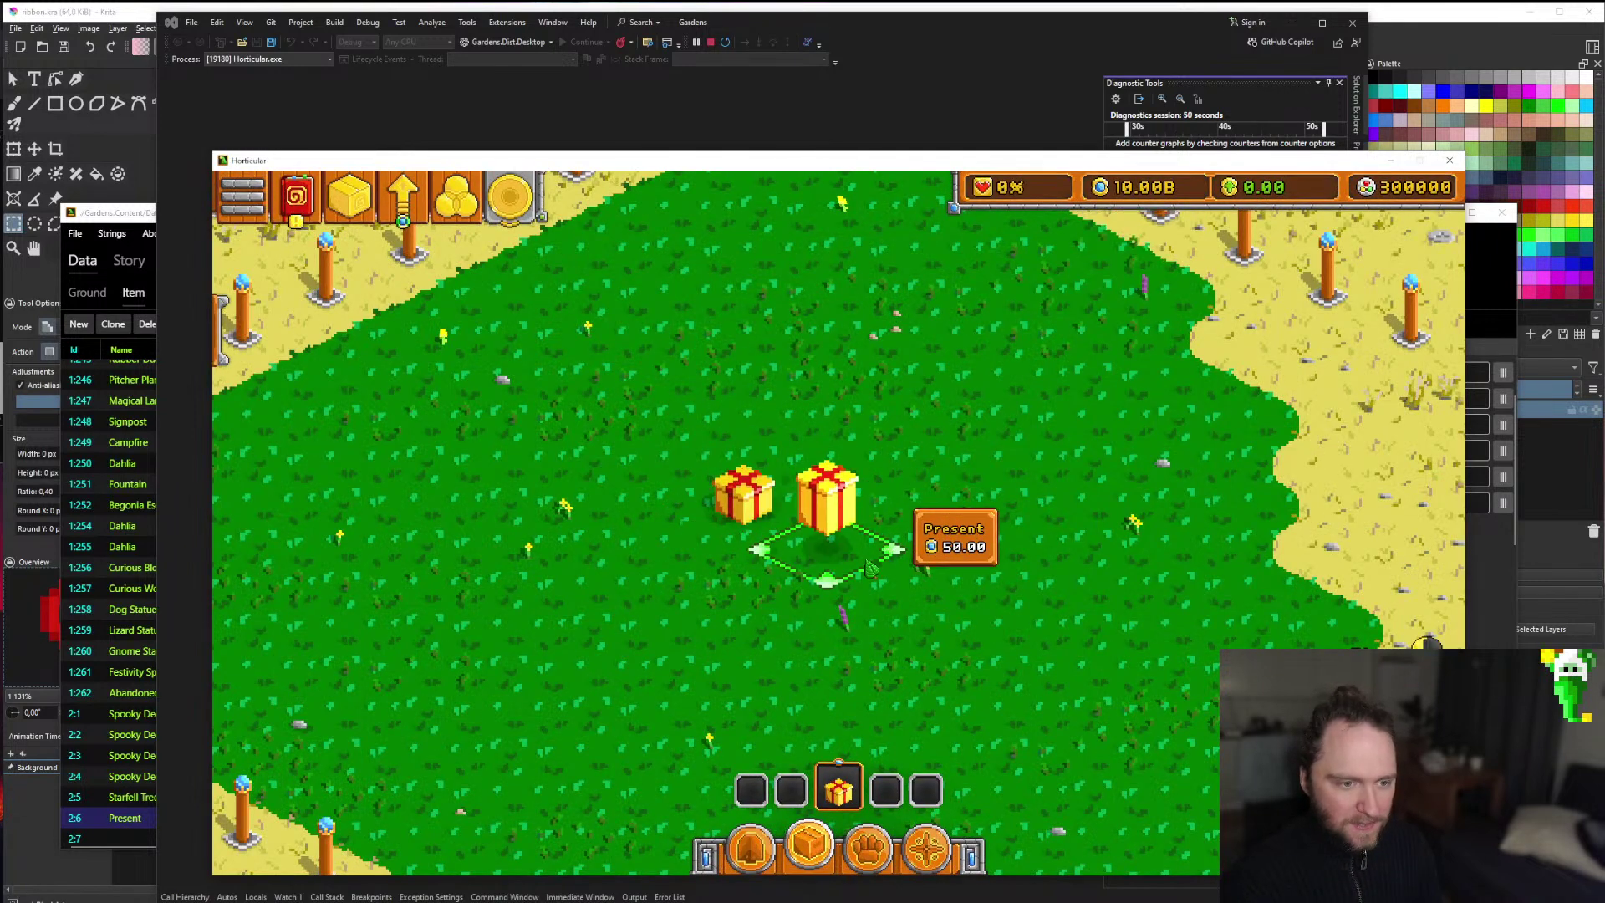
pyautogui.click(827, 438)
pyautogui.click(909, 493)
pyautogui.click(743, 410)
pyautogui.click(661, 452)
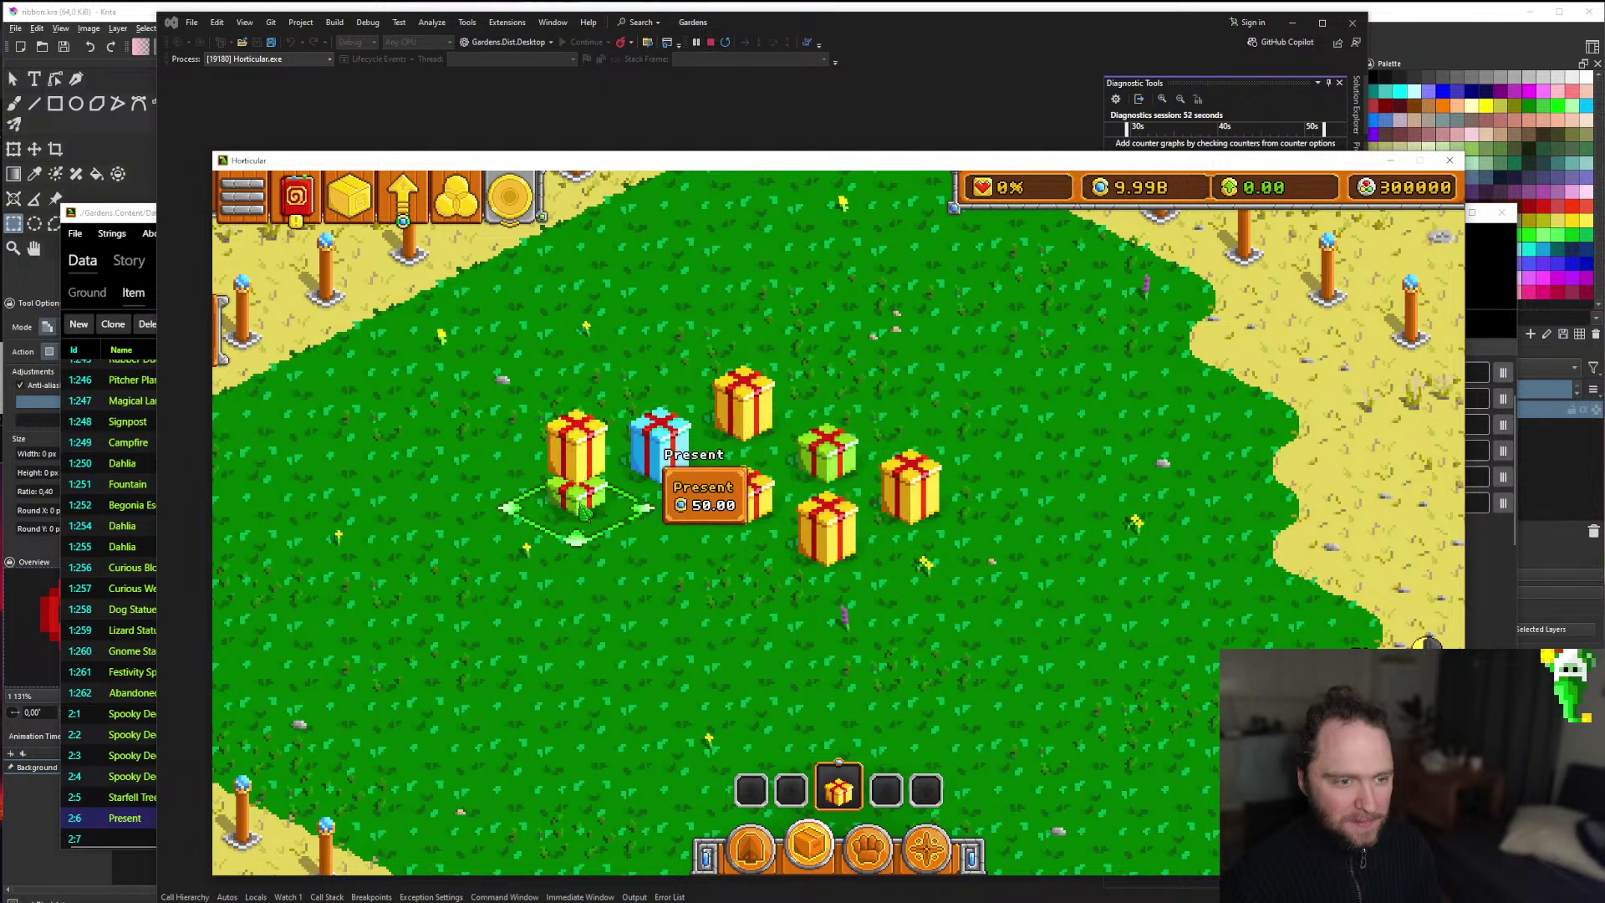
pyautogui.click(577, 506)
pyautogui.click(661, 535)
pyautogui.click(744, 589)
# Stack more presents onto the placed ones to form piles of different heights, and add another small pile beside them.
pyautogui.click(827, 388)
pyautogui.click(815, 443)
pyautogui.click(744, 409)
pyautogui.click(744, 401)
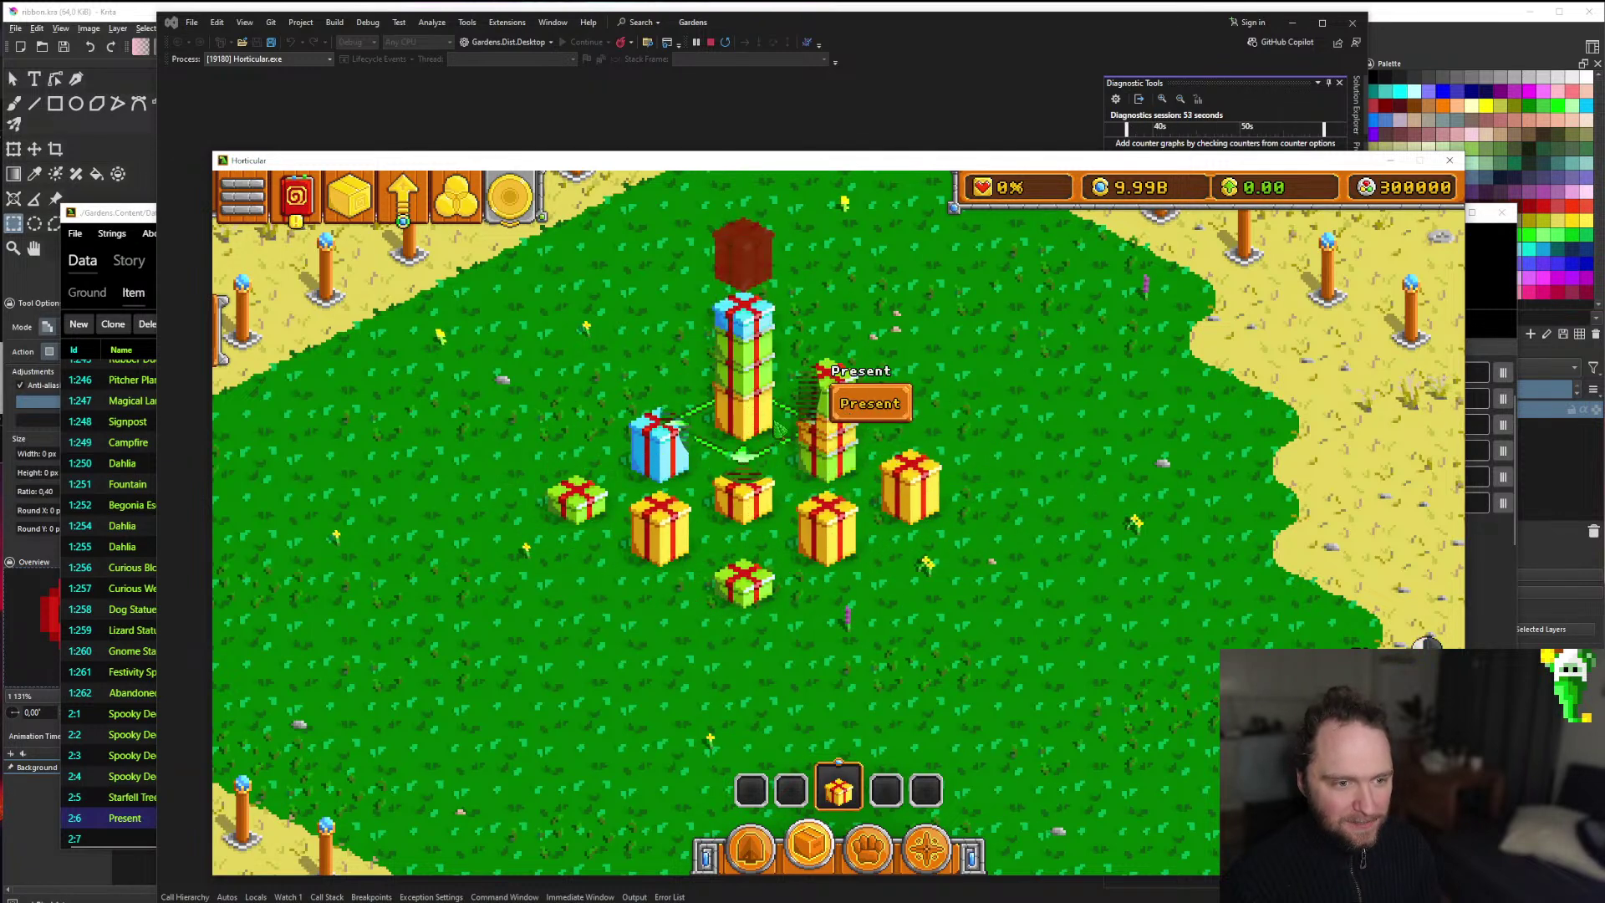
pyautogui.click(915, 501)
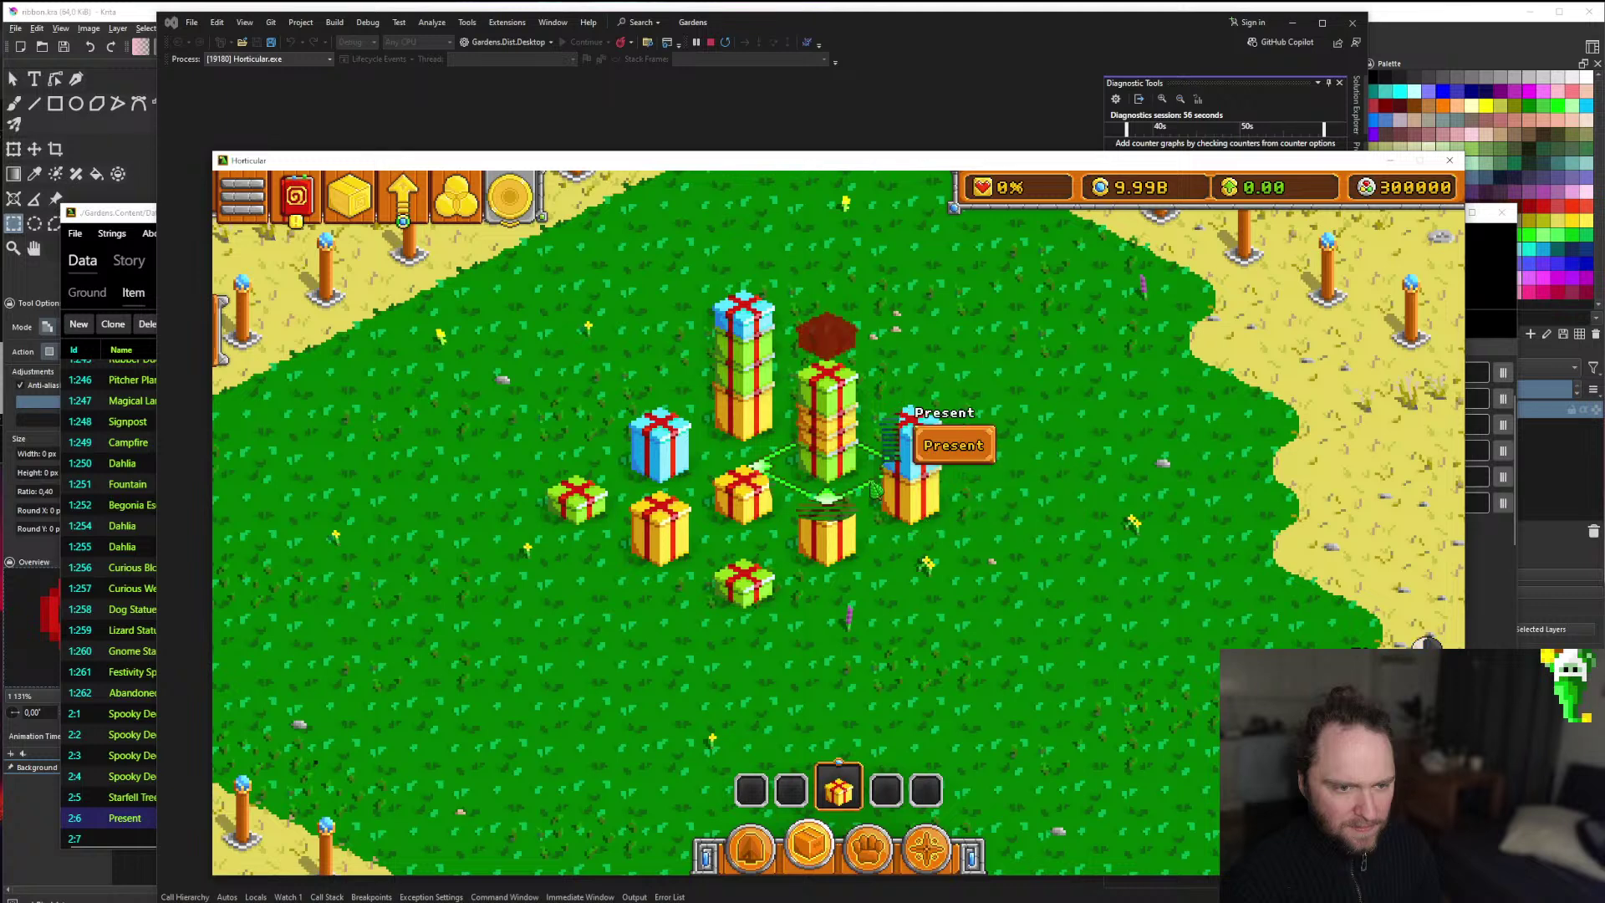
pyautogui.click(991, 637)
pyautogui.rightClick(991, 637)
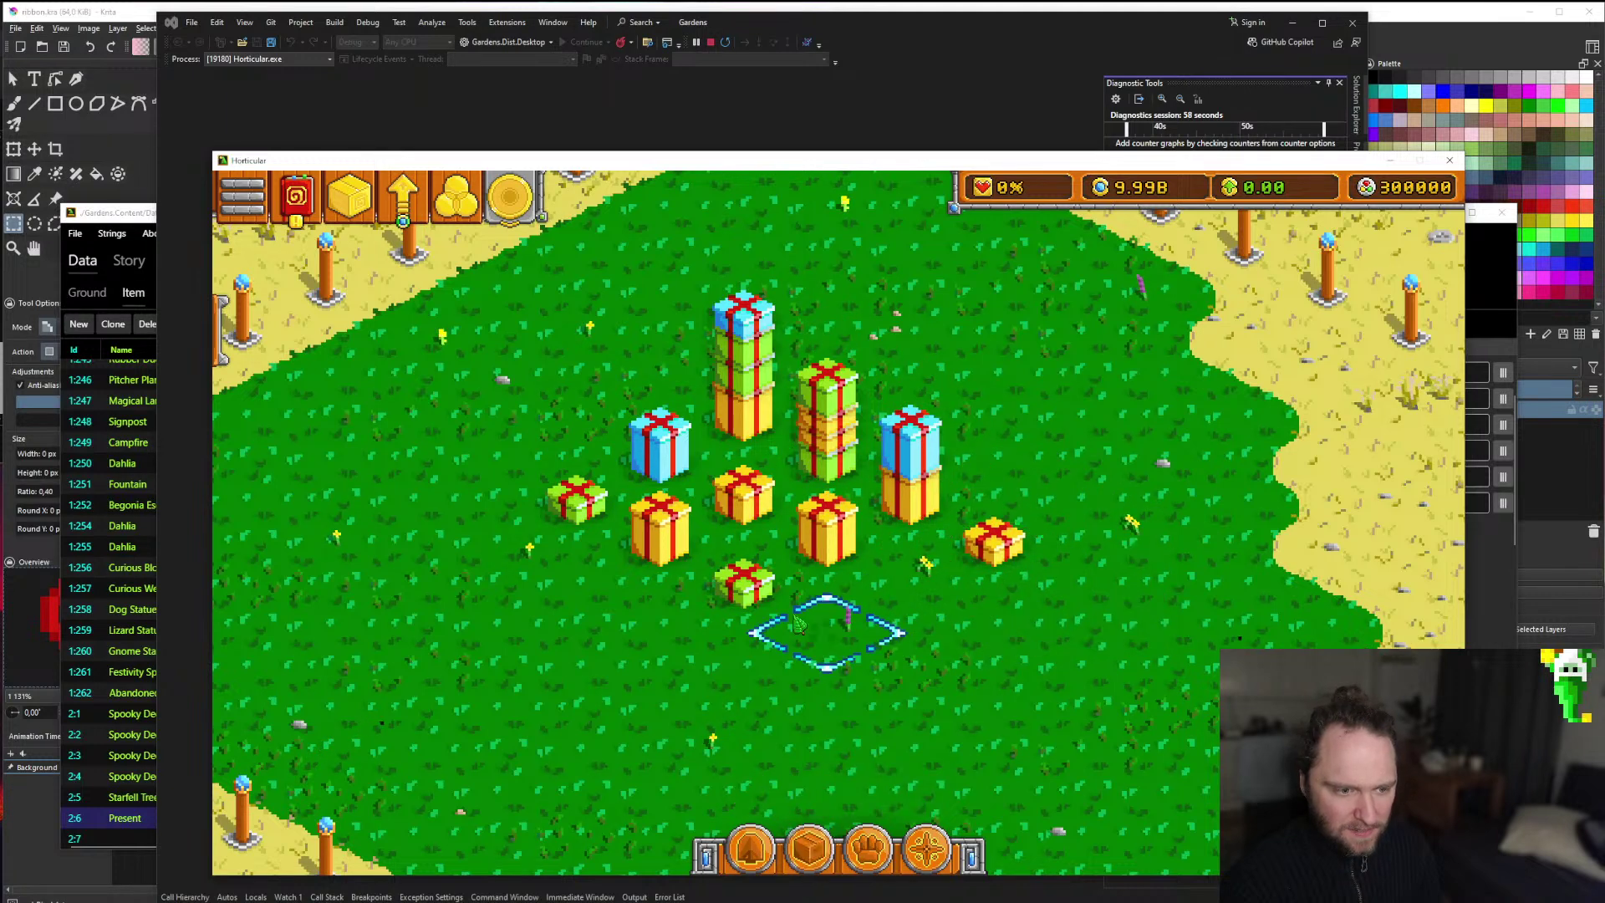
pyautogui.click(993, 544)
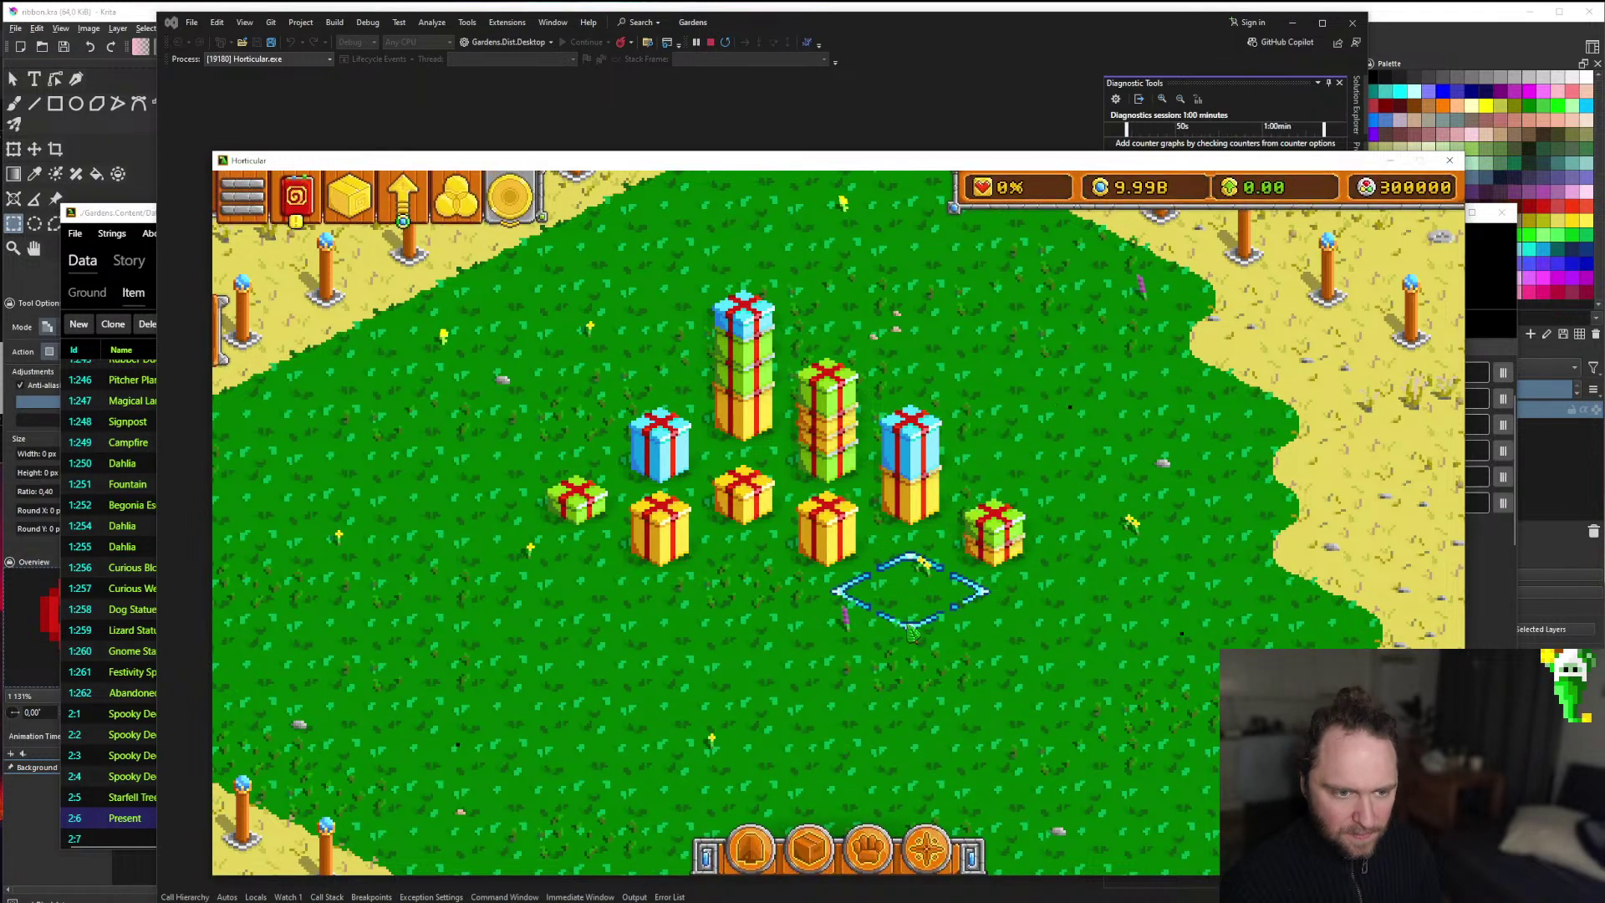
# Pick the unnamed ribbon from the Plants category and place ribbons on top of the lower presents.
pyautogui.scroll(-2, 913, 633)
pyautogui.scroll(2, 920, 614)
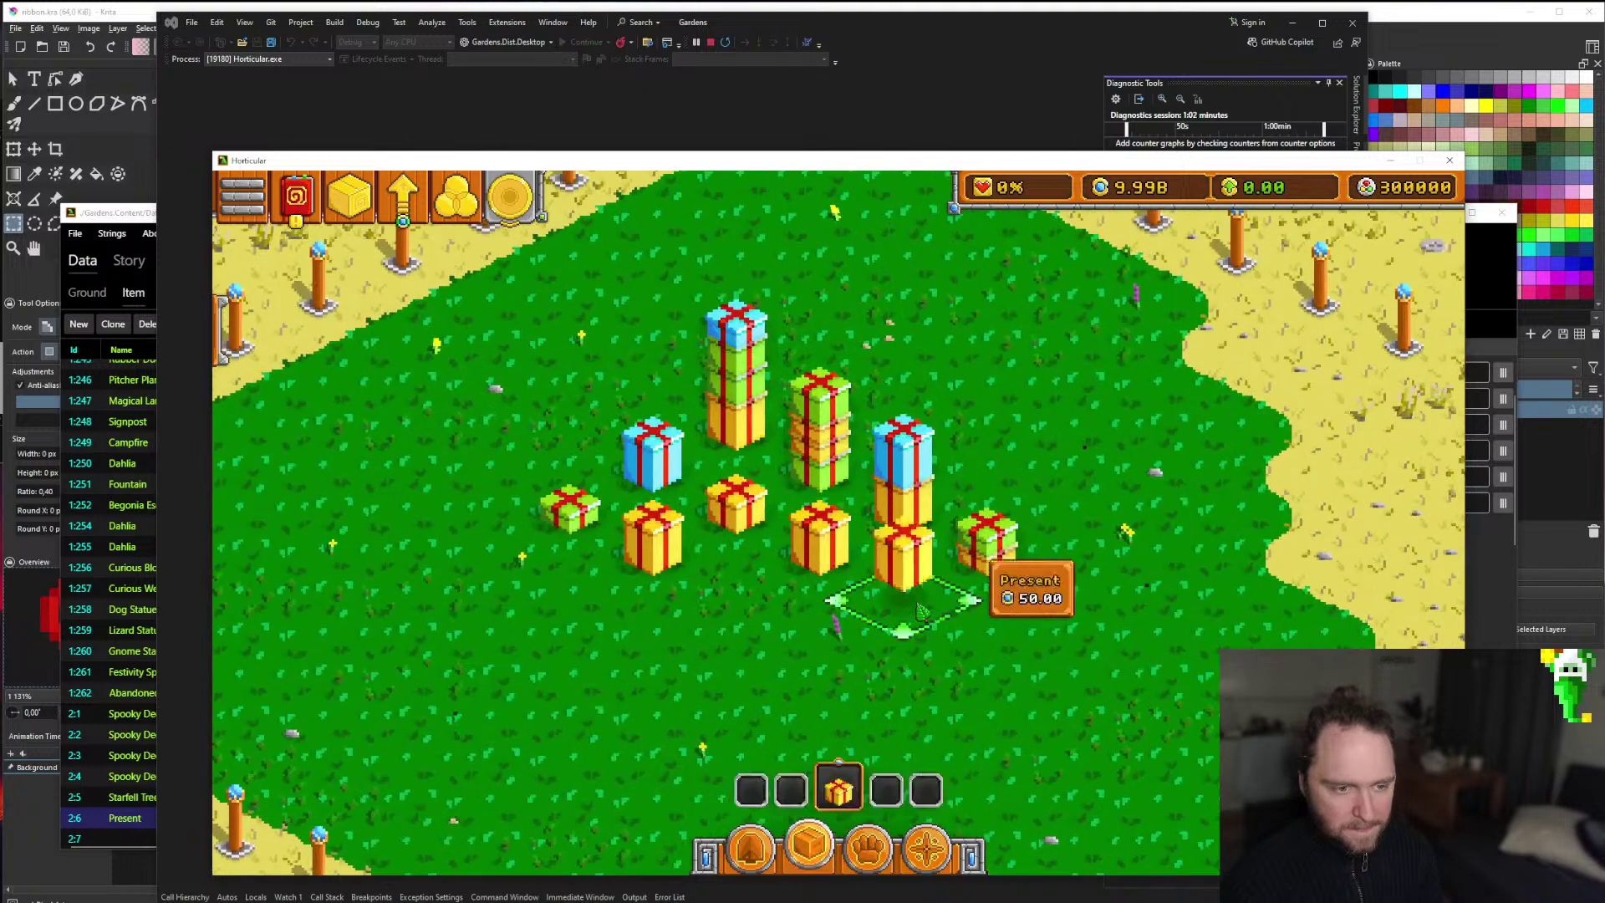
pyautogui.click(809, 848)
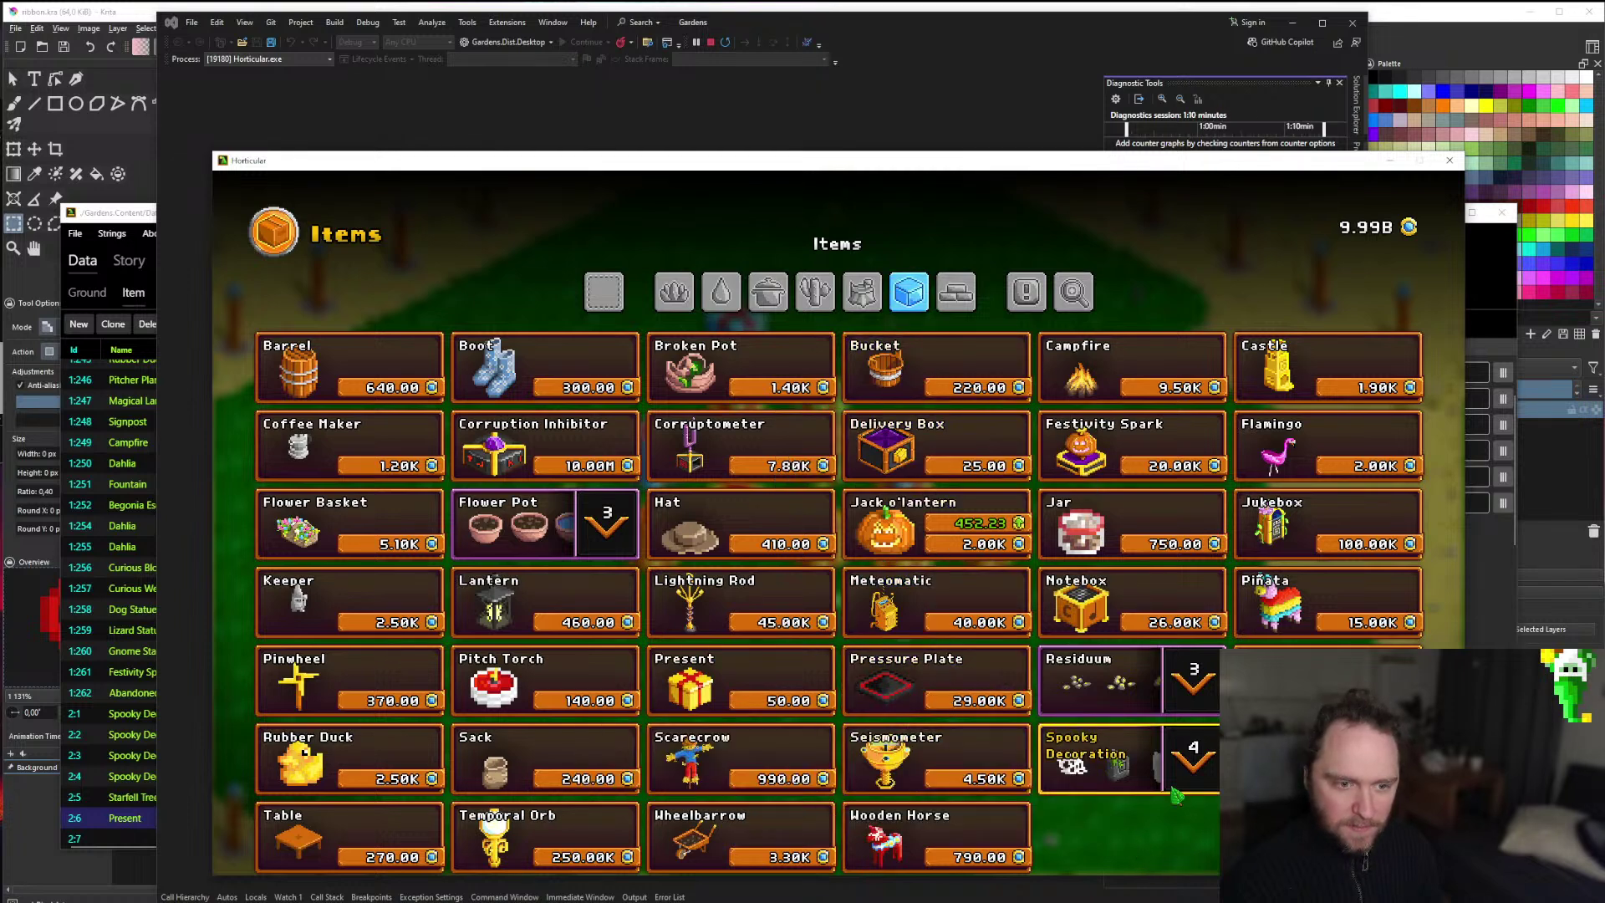
pyautogui.click(674, 292)
pyautogui.press('Escape')
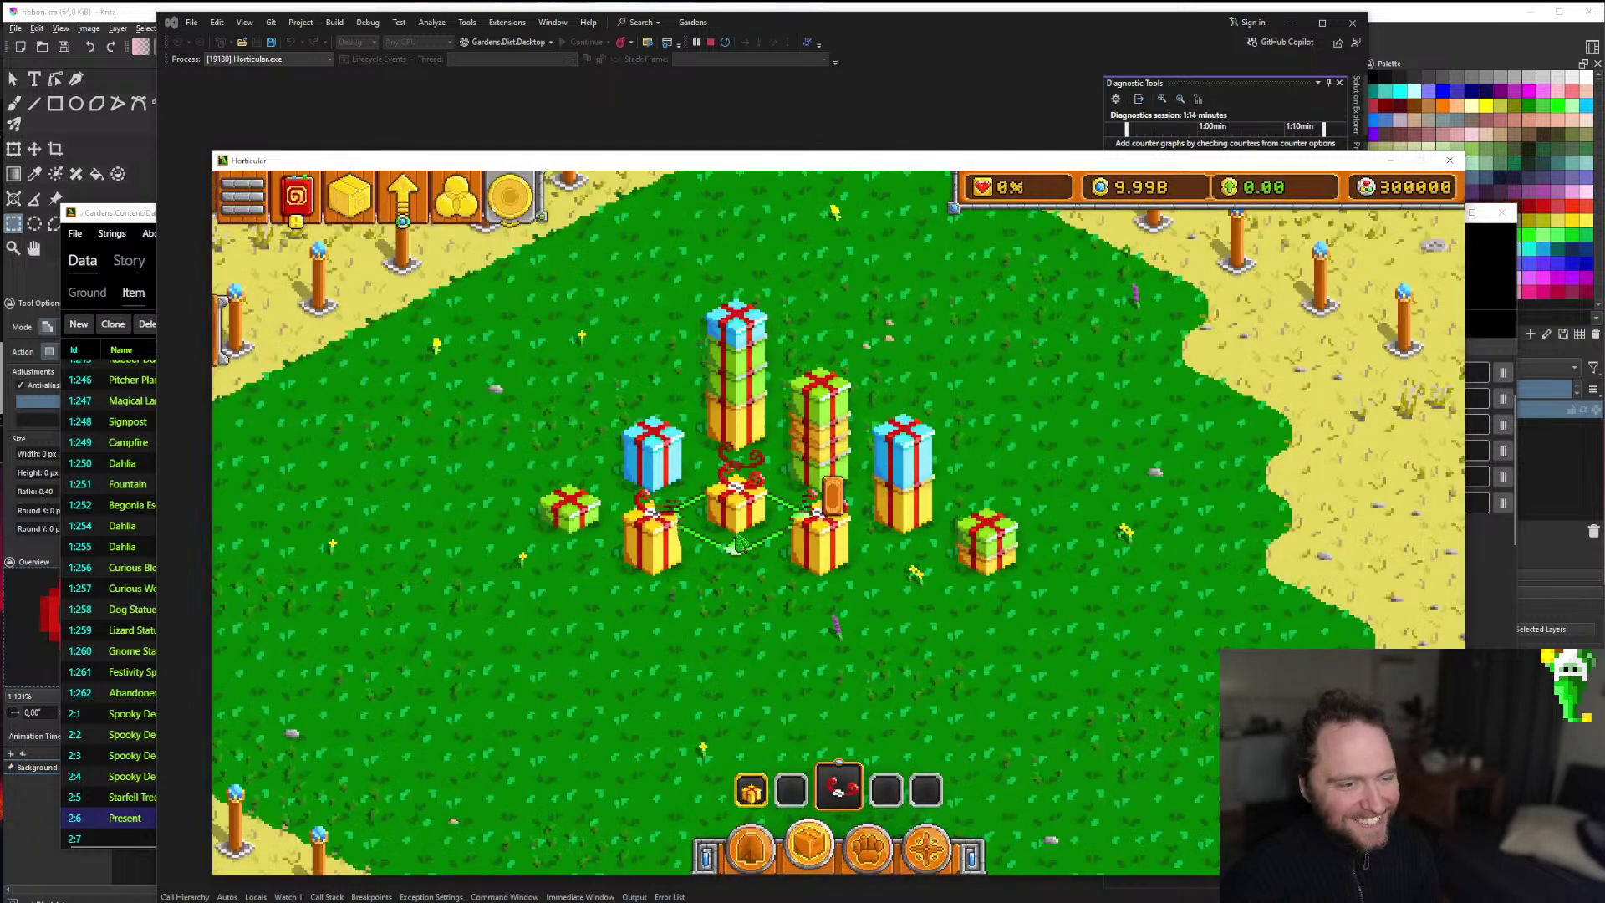
pyautogui.moveTo(740, 545); pyautogui.dragTo(574, 526)
pyautogui.click(989, 535)
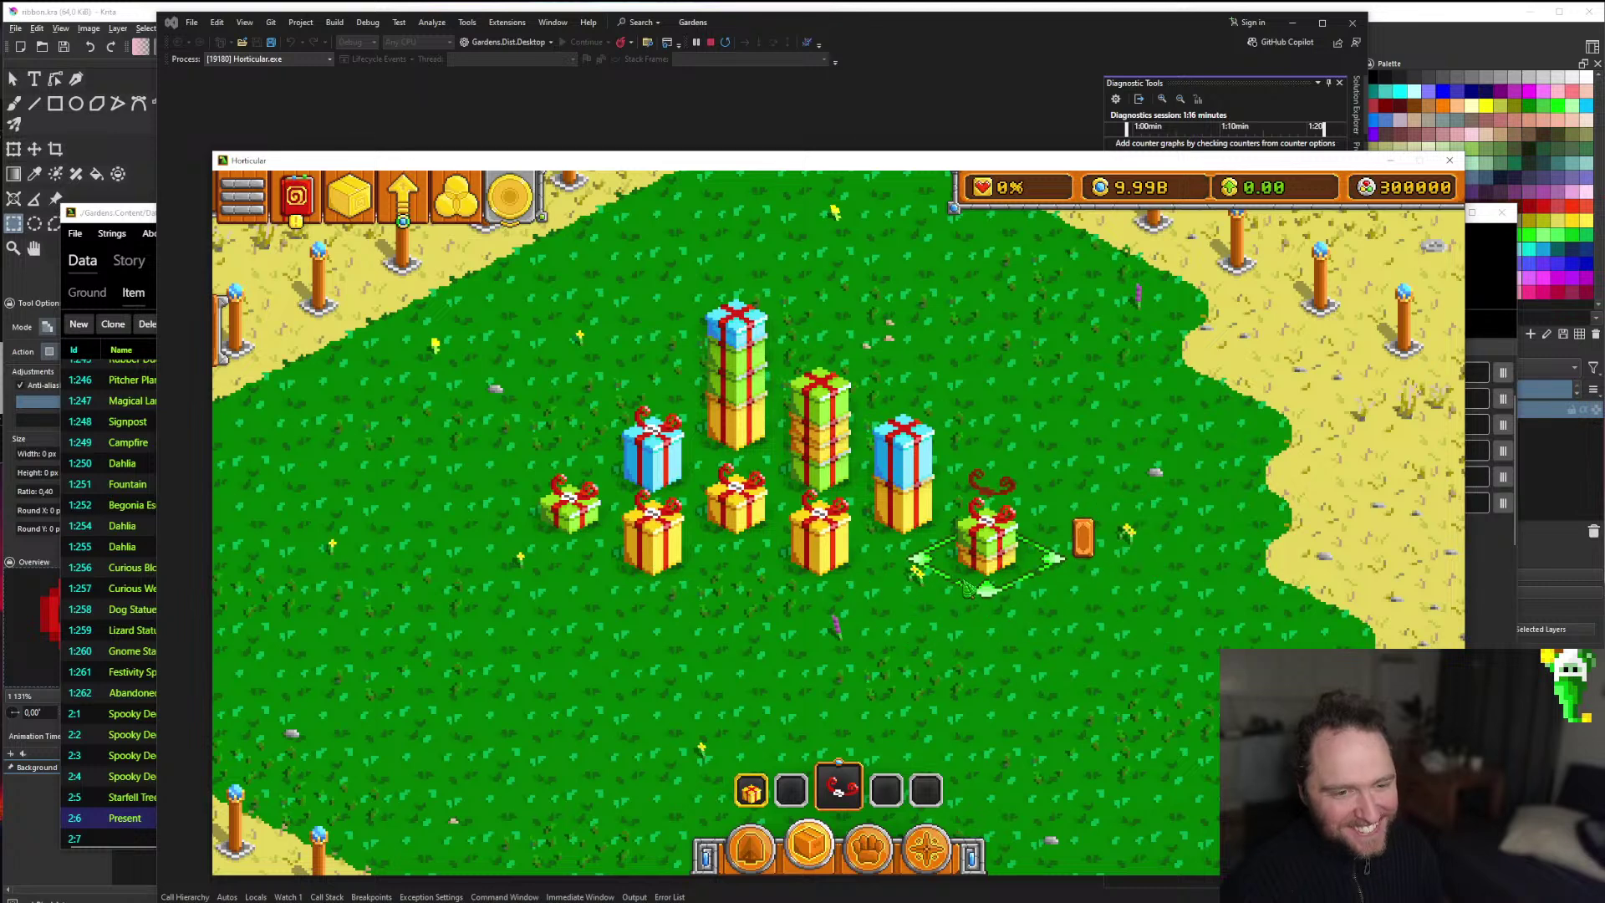
pyautogui.click(903, 443)
pyautogui.rightClick(823, 497)
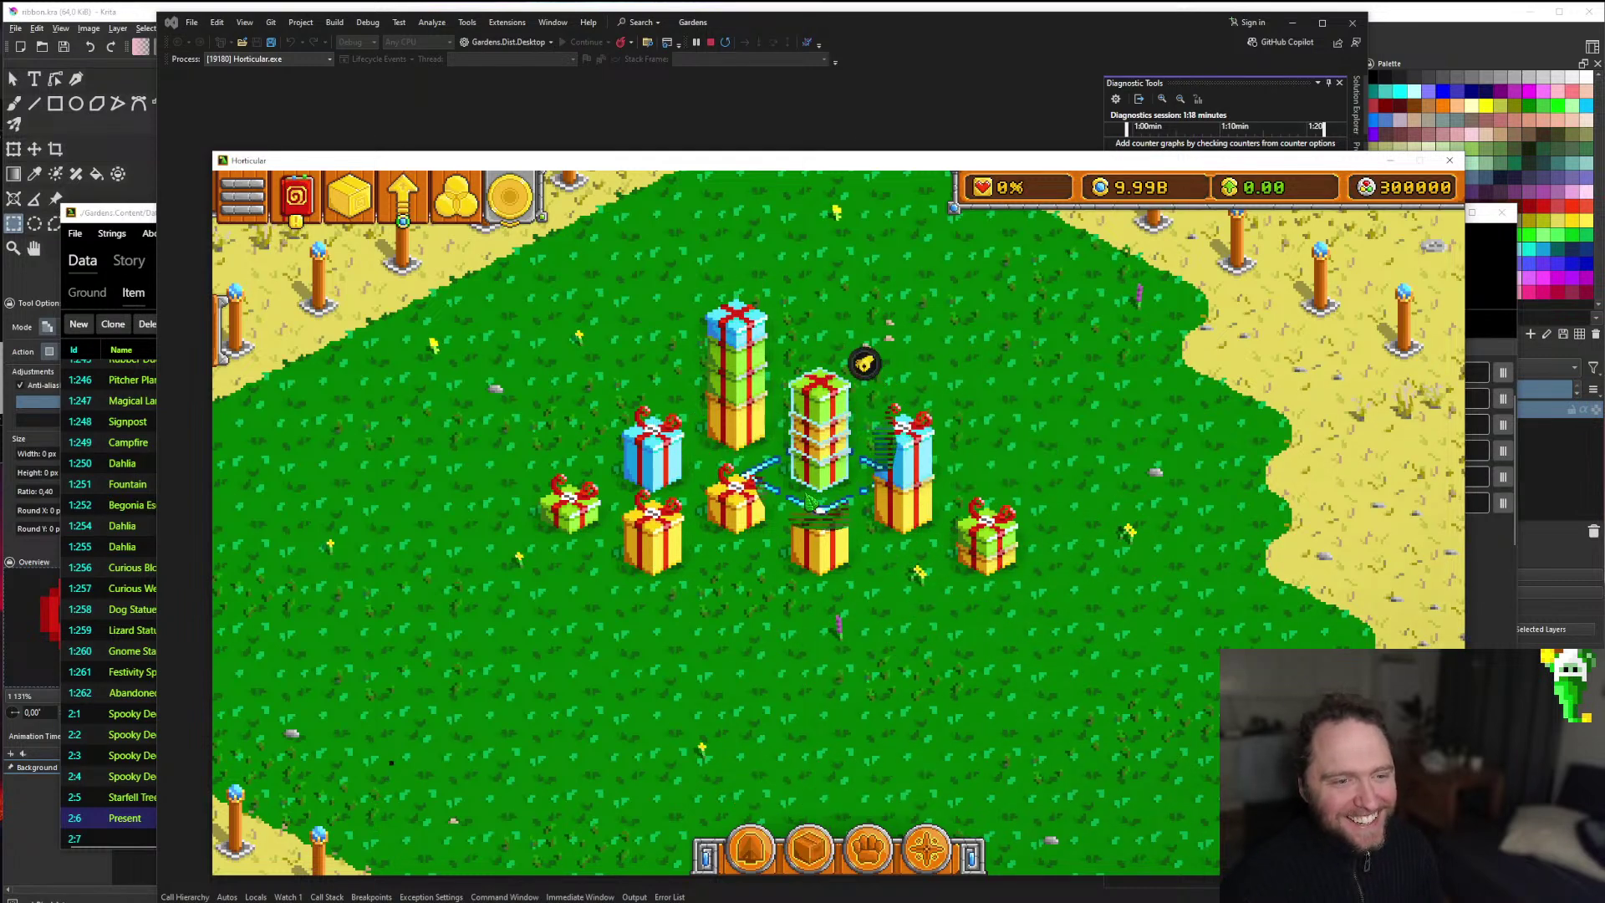
# Remove the topmost present from the two tallest piles and crown both piles with ribbons.
pyautogui.click(805, 486)
pyautogui.click(807, 407)
pyautogui.click(764, 452)
pyautogui.click(763, 371)
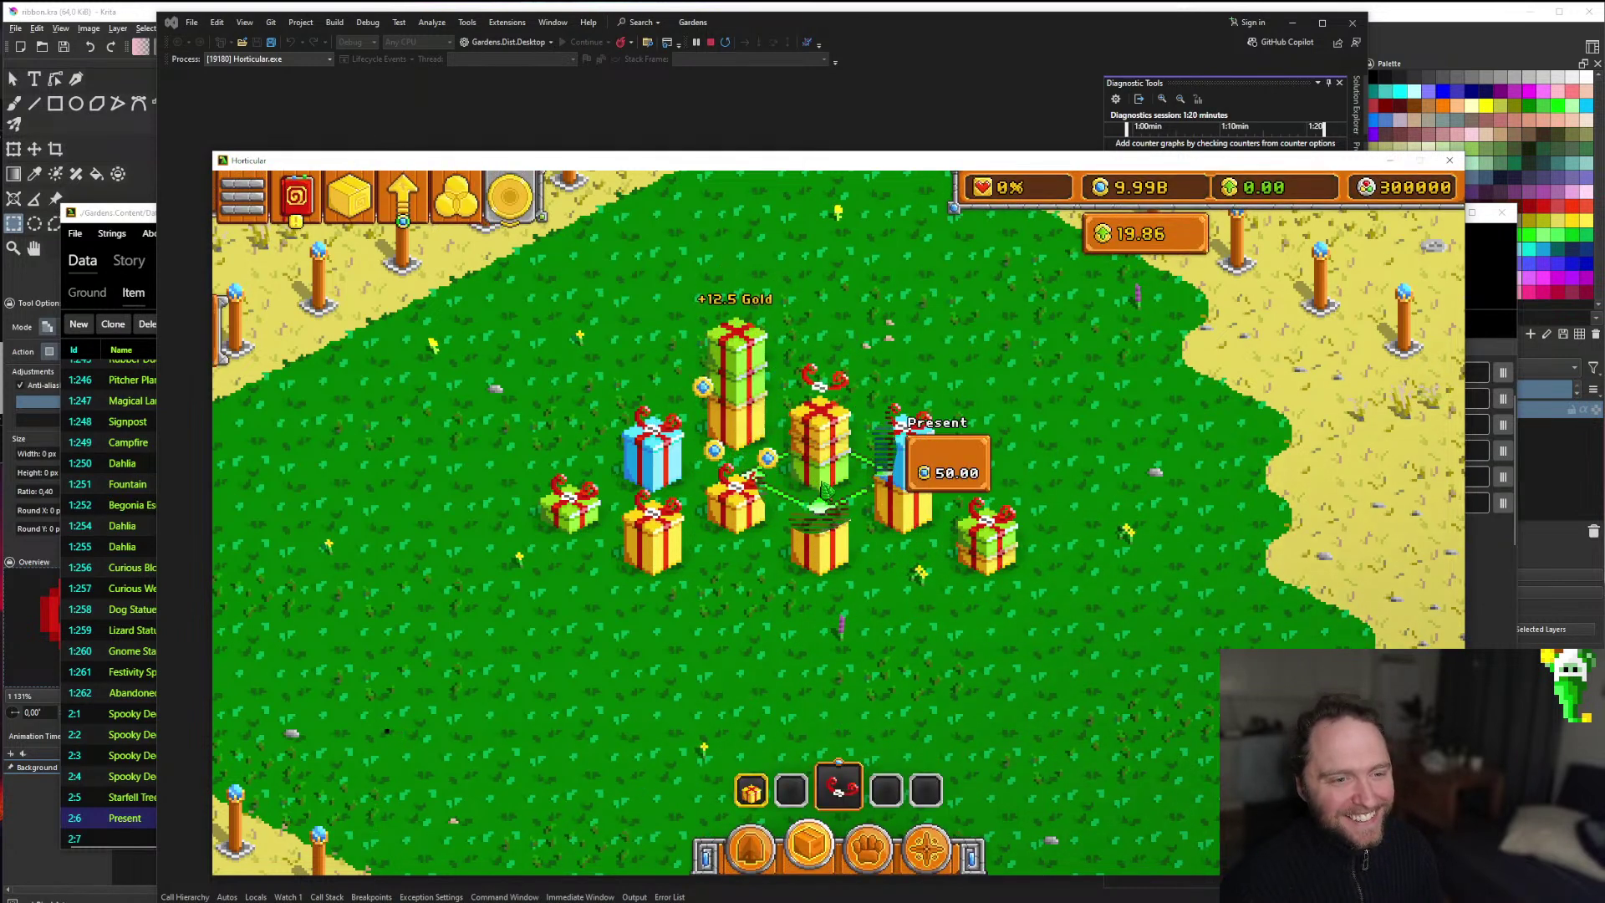
# Examine the ribbon-topped presents up close and reclaim the ribbon from the small yellow present in the middle.
pyautogui.scroll(-4, 836, 647)
pyautogui.scroll(4, 838, 652)
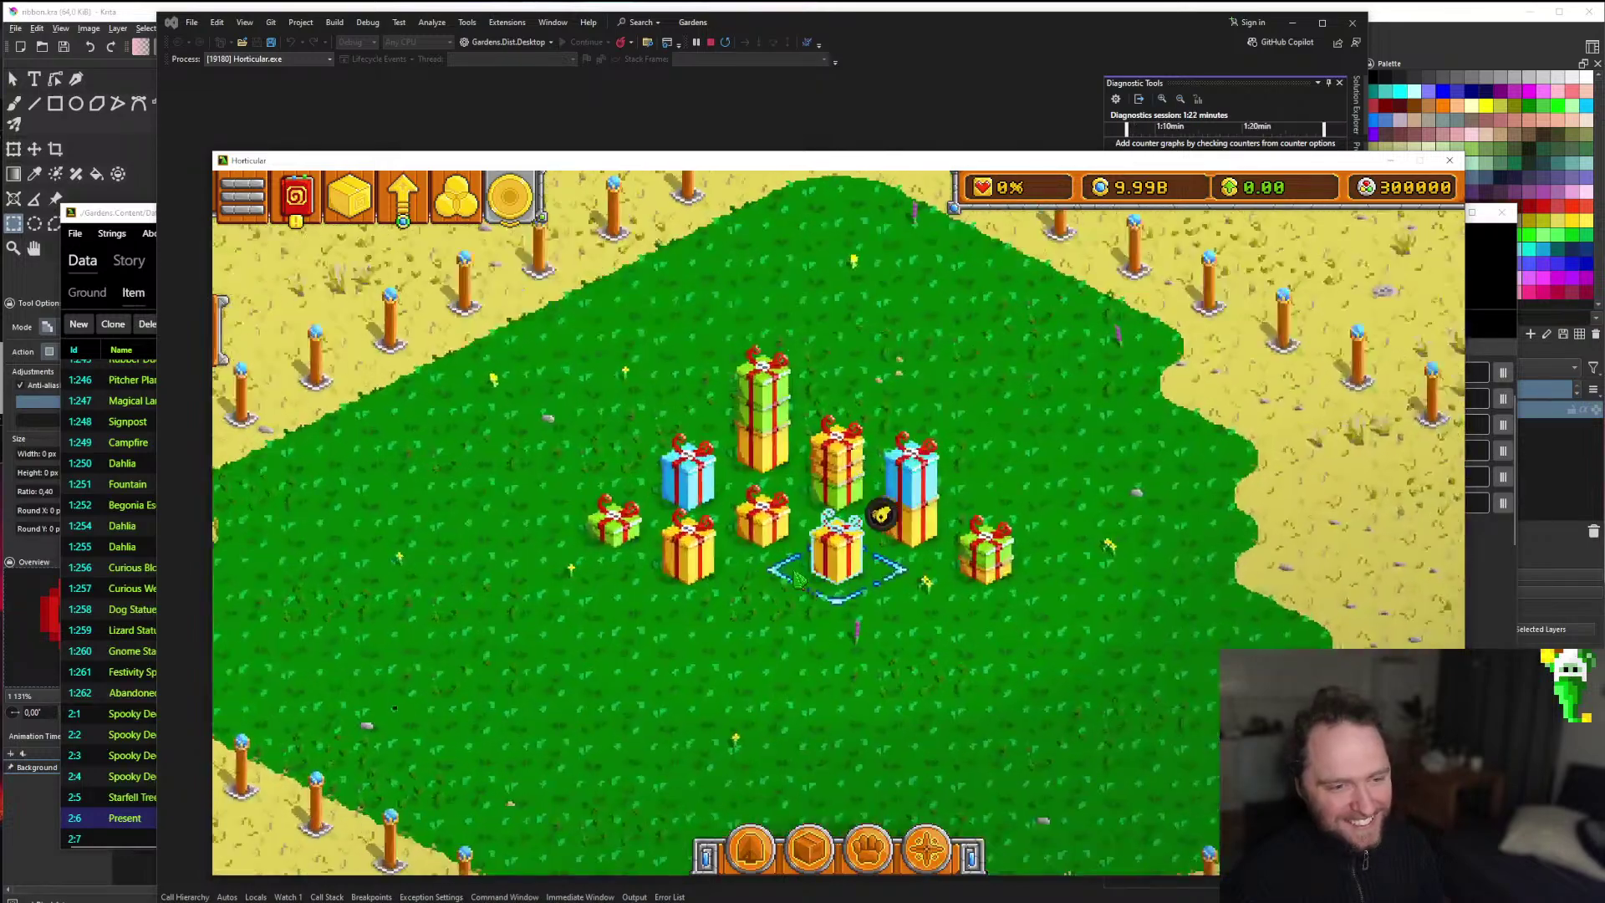
pyautogui.scroll(-4, 762, 465)
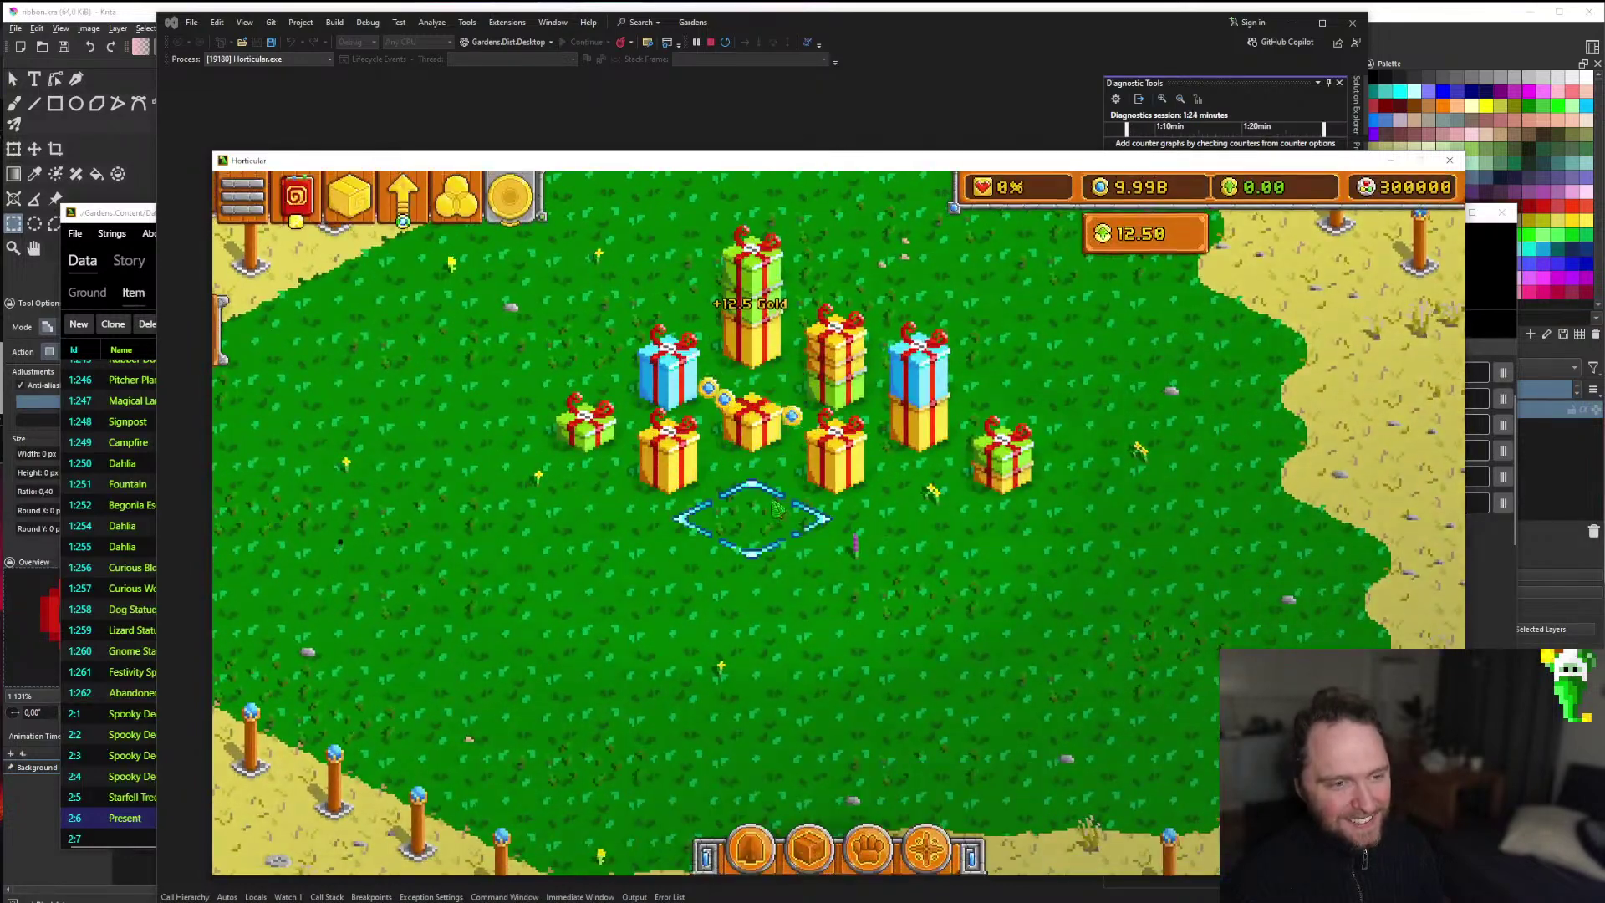
pyautogui.scroll(4, 773, 591)
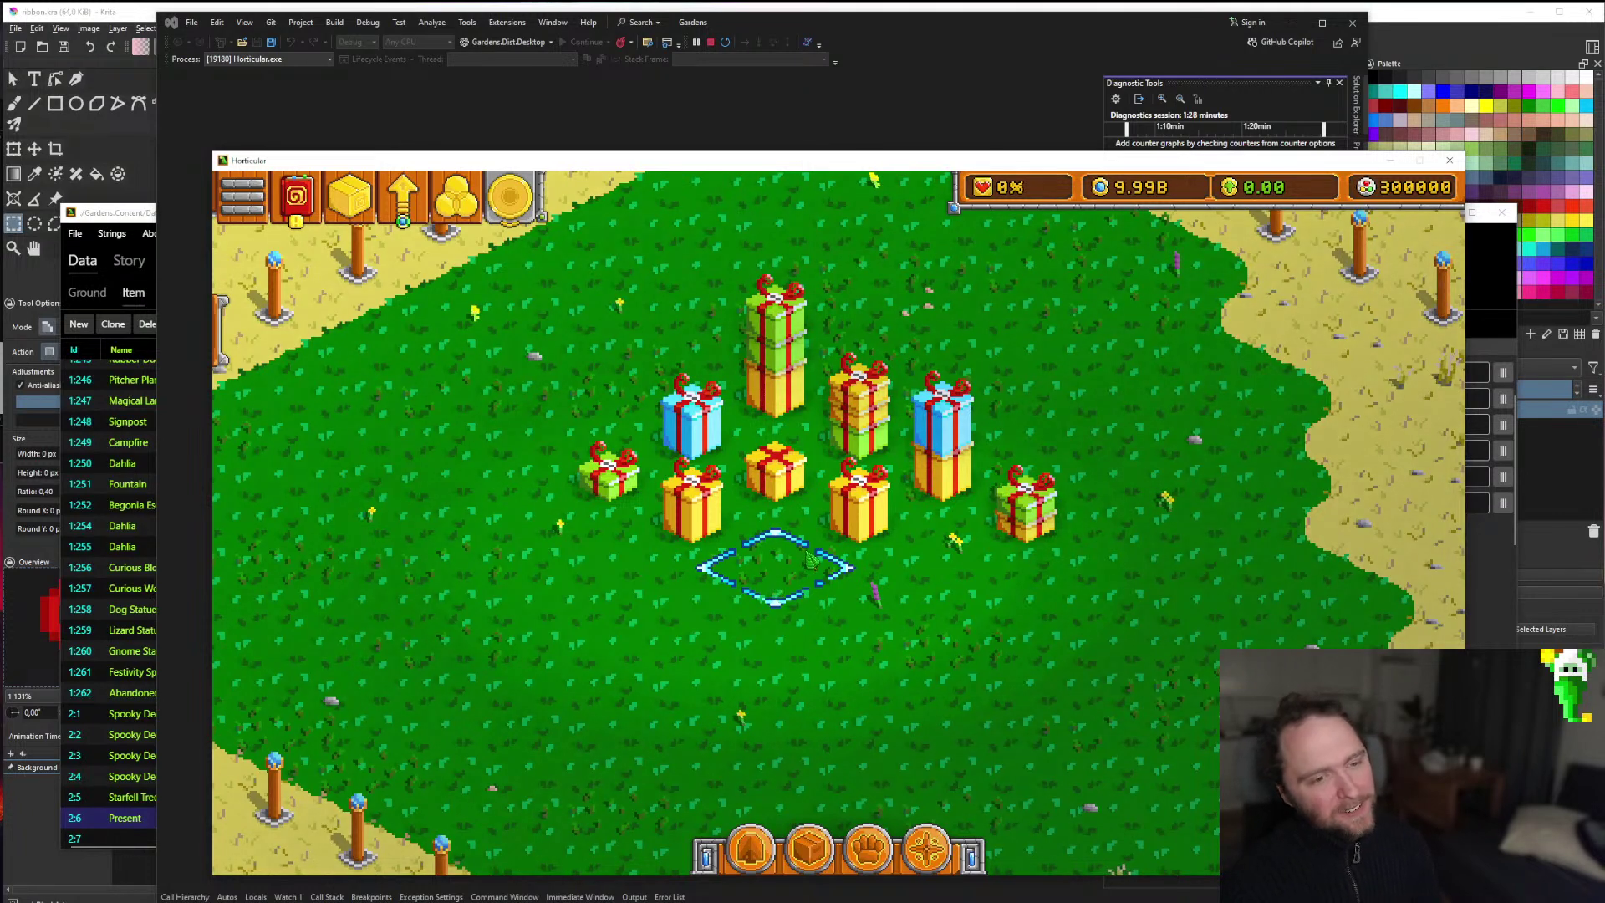
# Inspect the decay and value details of a placed item, and examine the present arrangement from near and far.
pyautogui.click(854, 470)
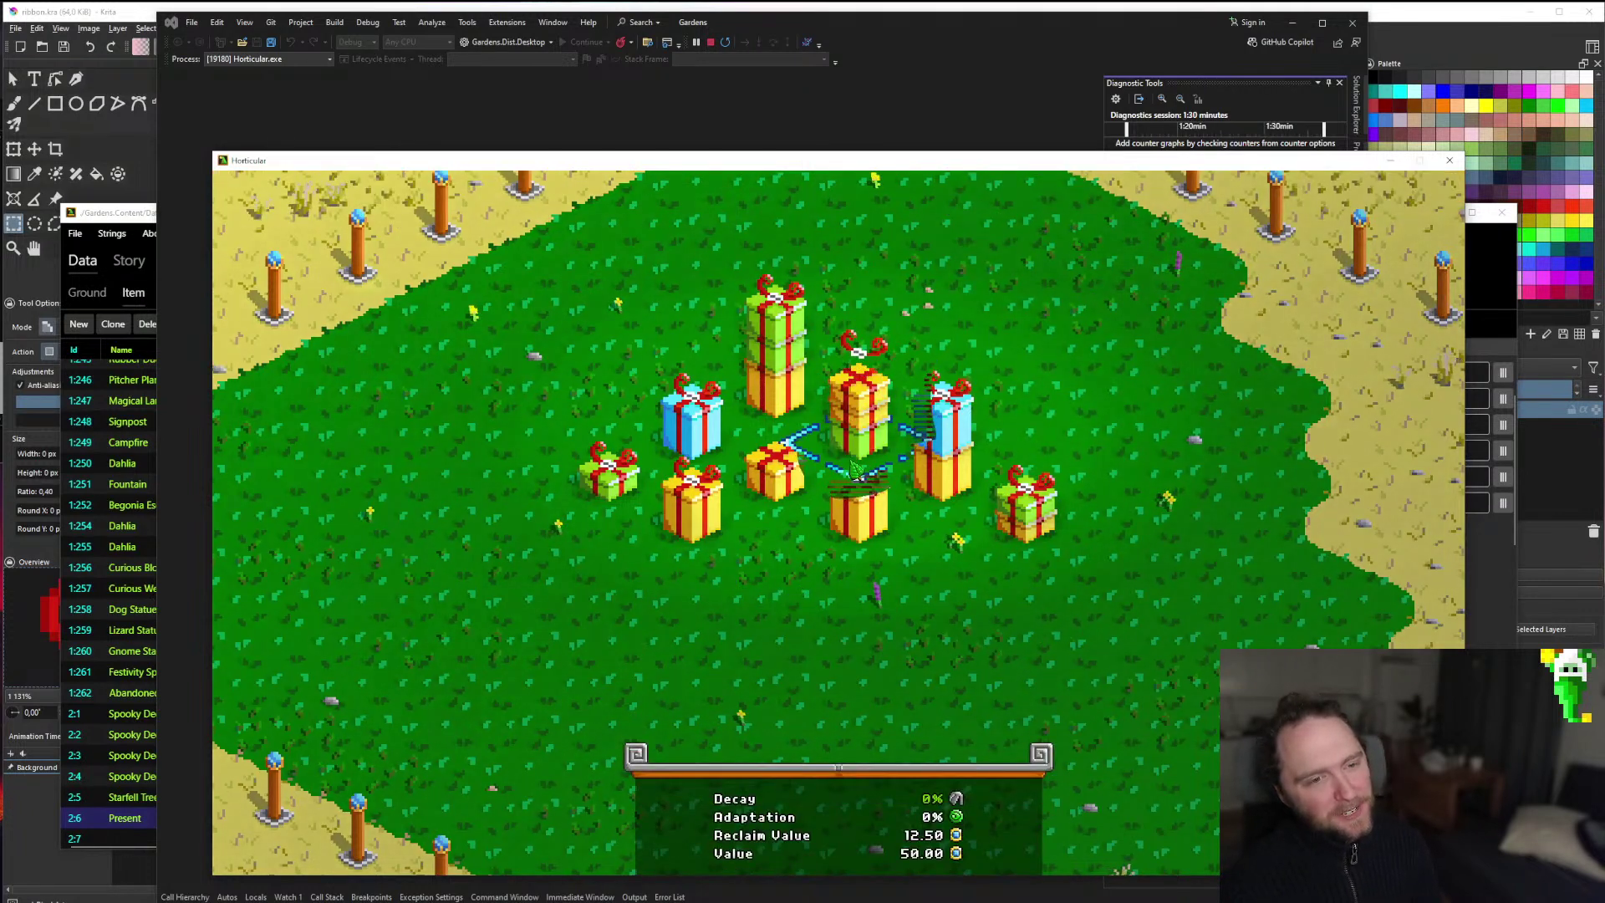
pyautogui.press('Escape')
pyautogui.scroll(-4, 760, 562)
pyautogui.scroll(4, 777, 562)
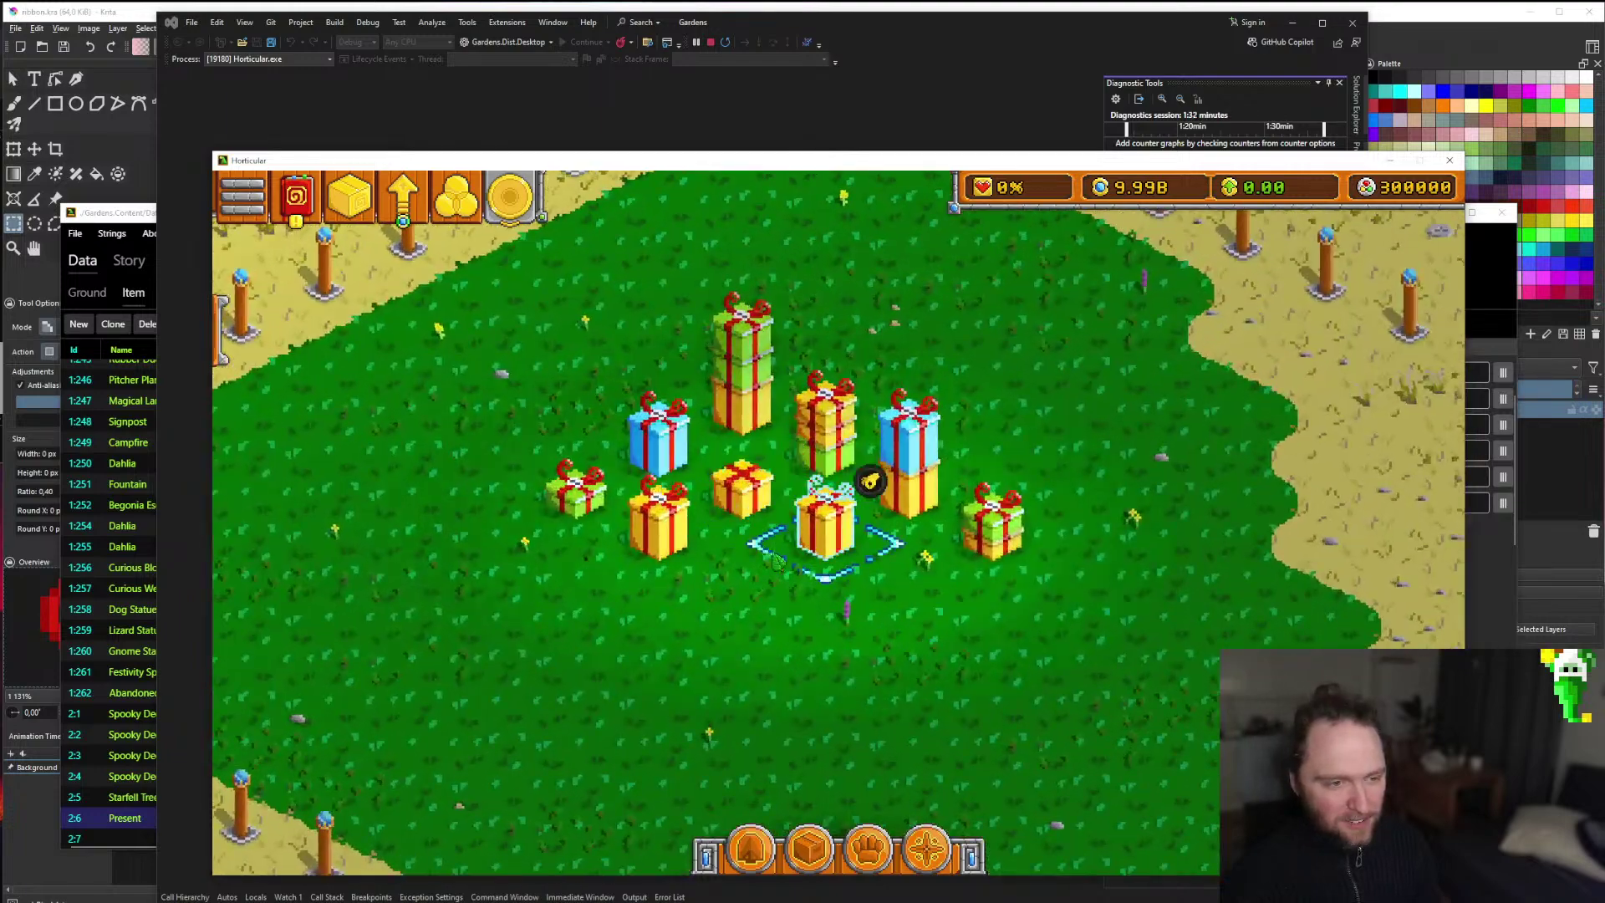
pyautogui.scroll(-2, 778, 561)
pyautogui.scroll(-3, 761, 577)
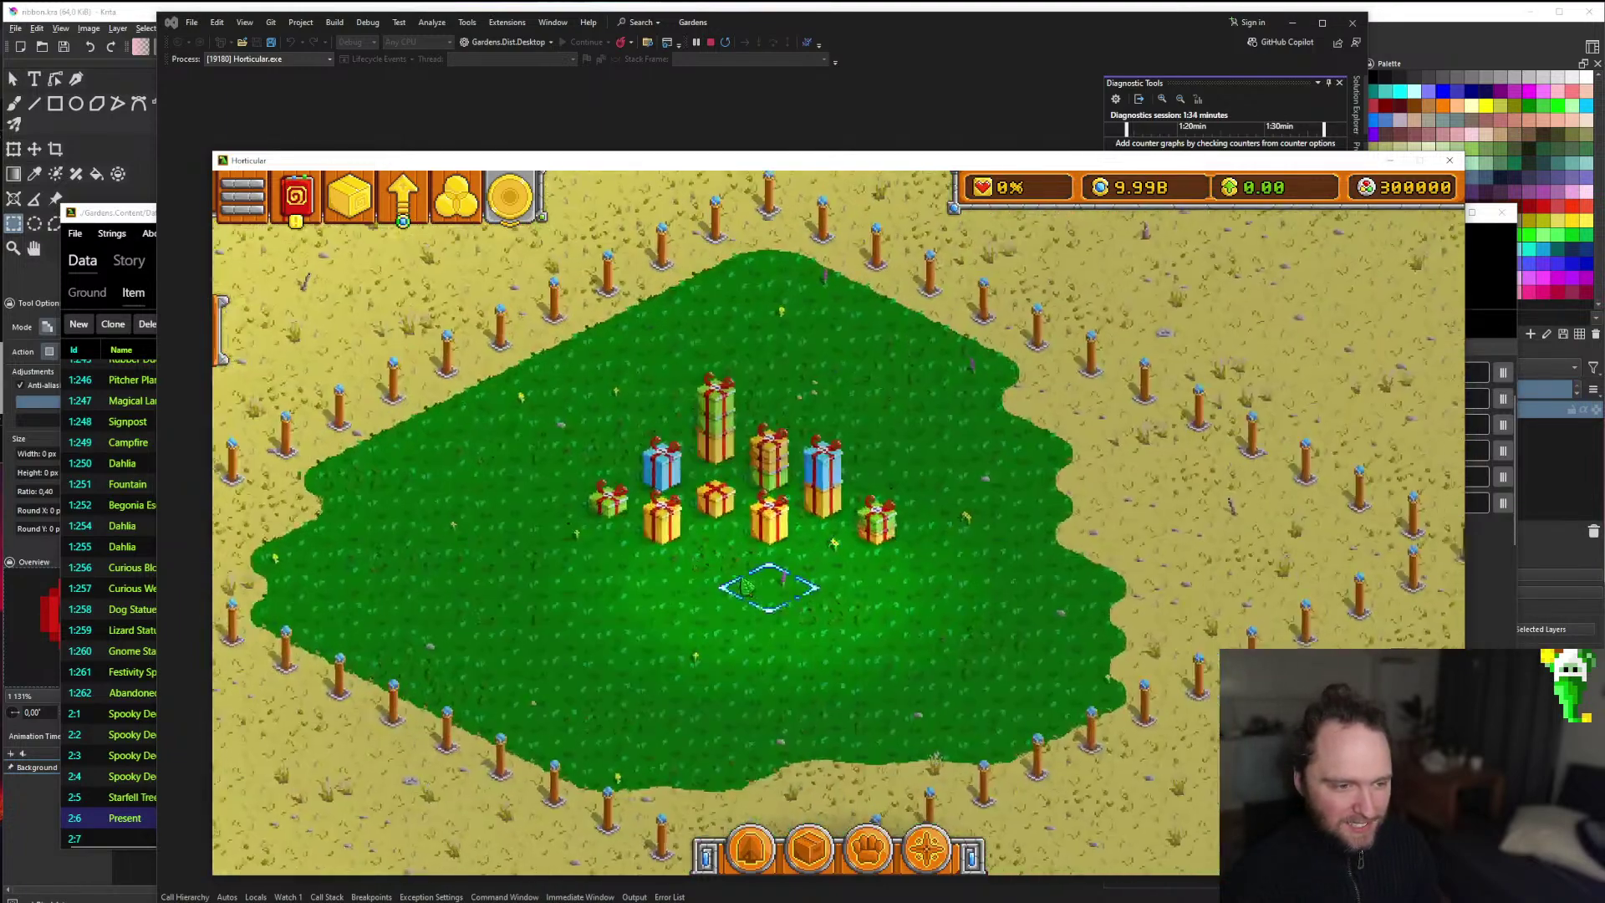
# Browse the catalogue's Items category and place a table with a ribbon on top in front of the presents.
pyautogui.press('i')
pyautogui.click(723, 296)
pyautogui.click(905, 301)
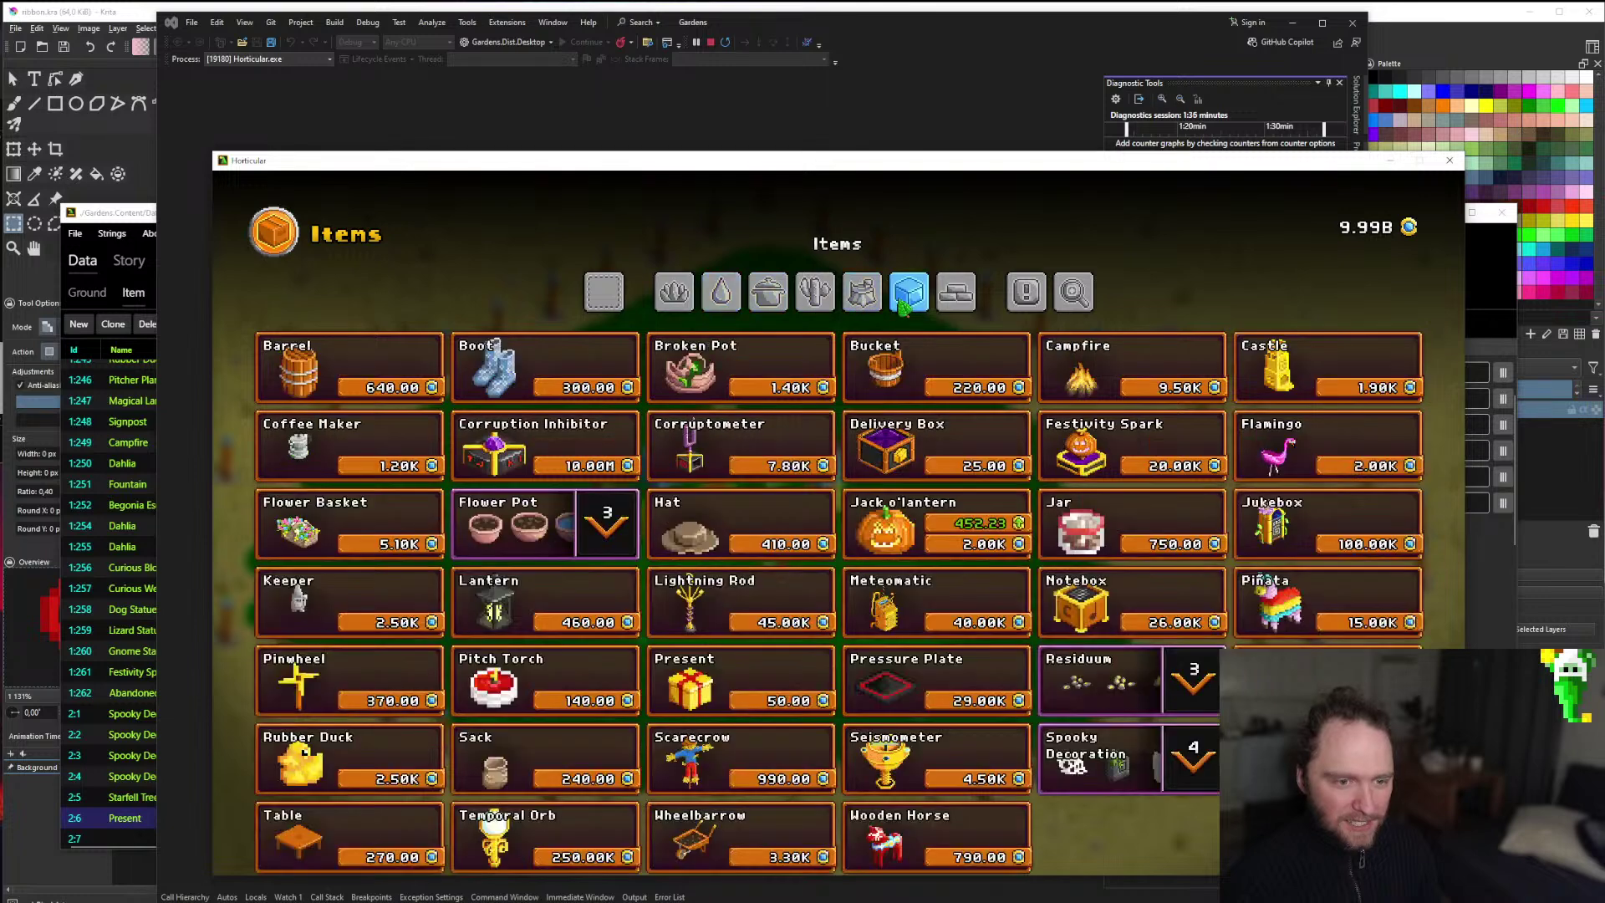
pyautogui.press('i')
pyautogui.scroll(3, 736, 560)
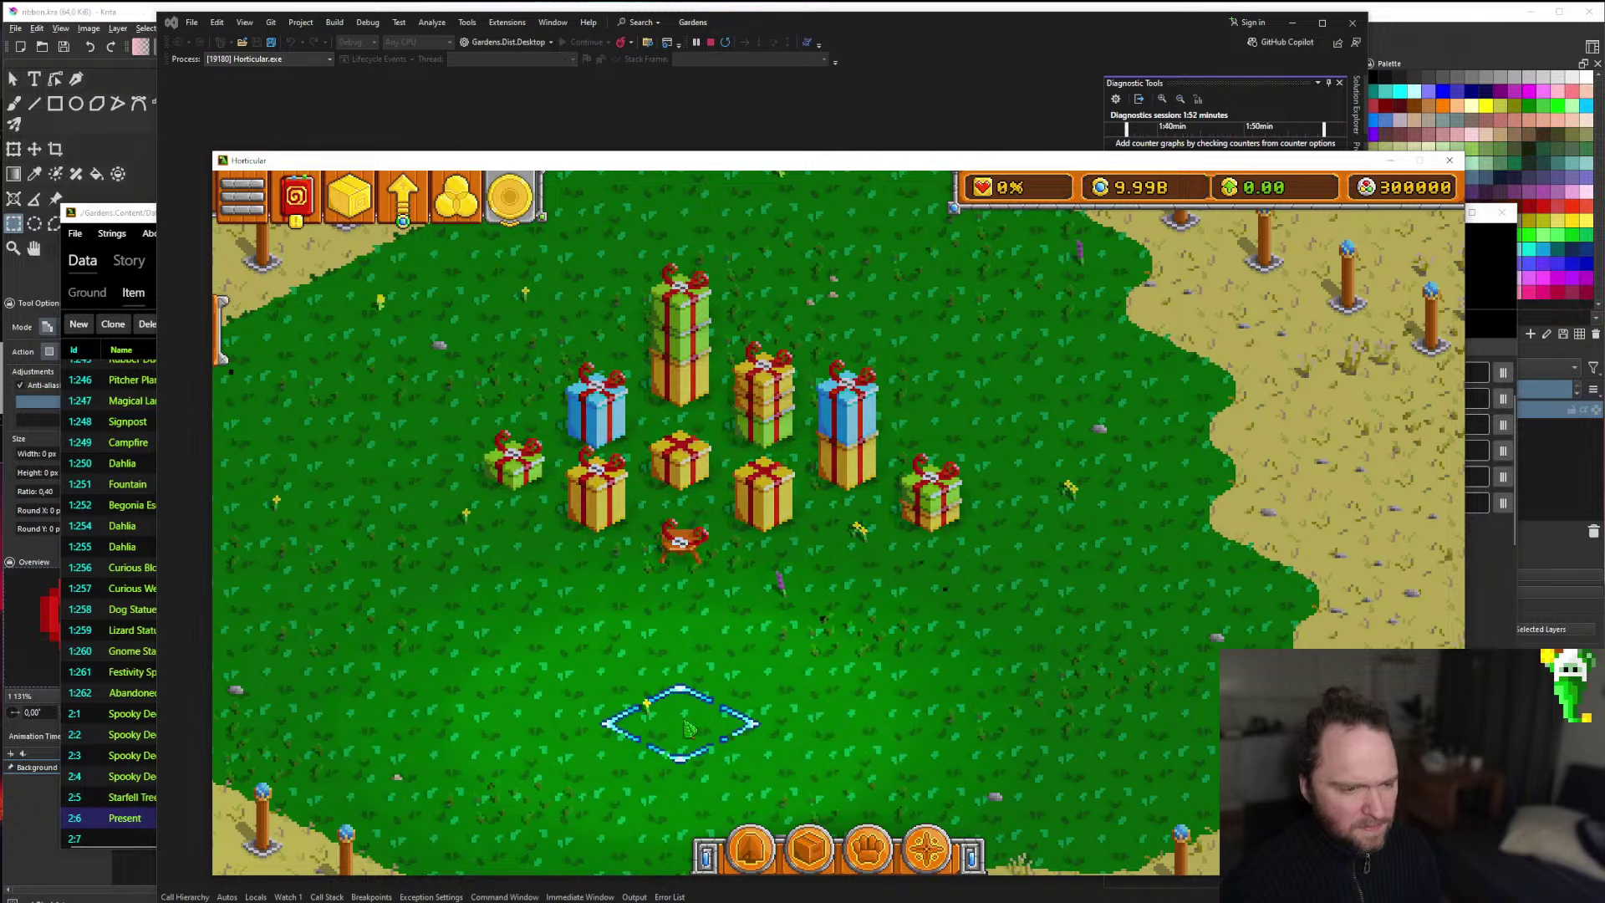
# Place a table in front of the stool, move the ribbon onto it, and examine it from near and far.
pyautogui.press('i')
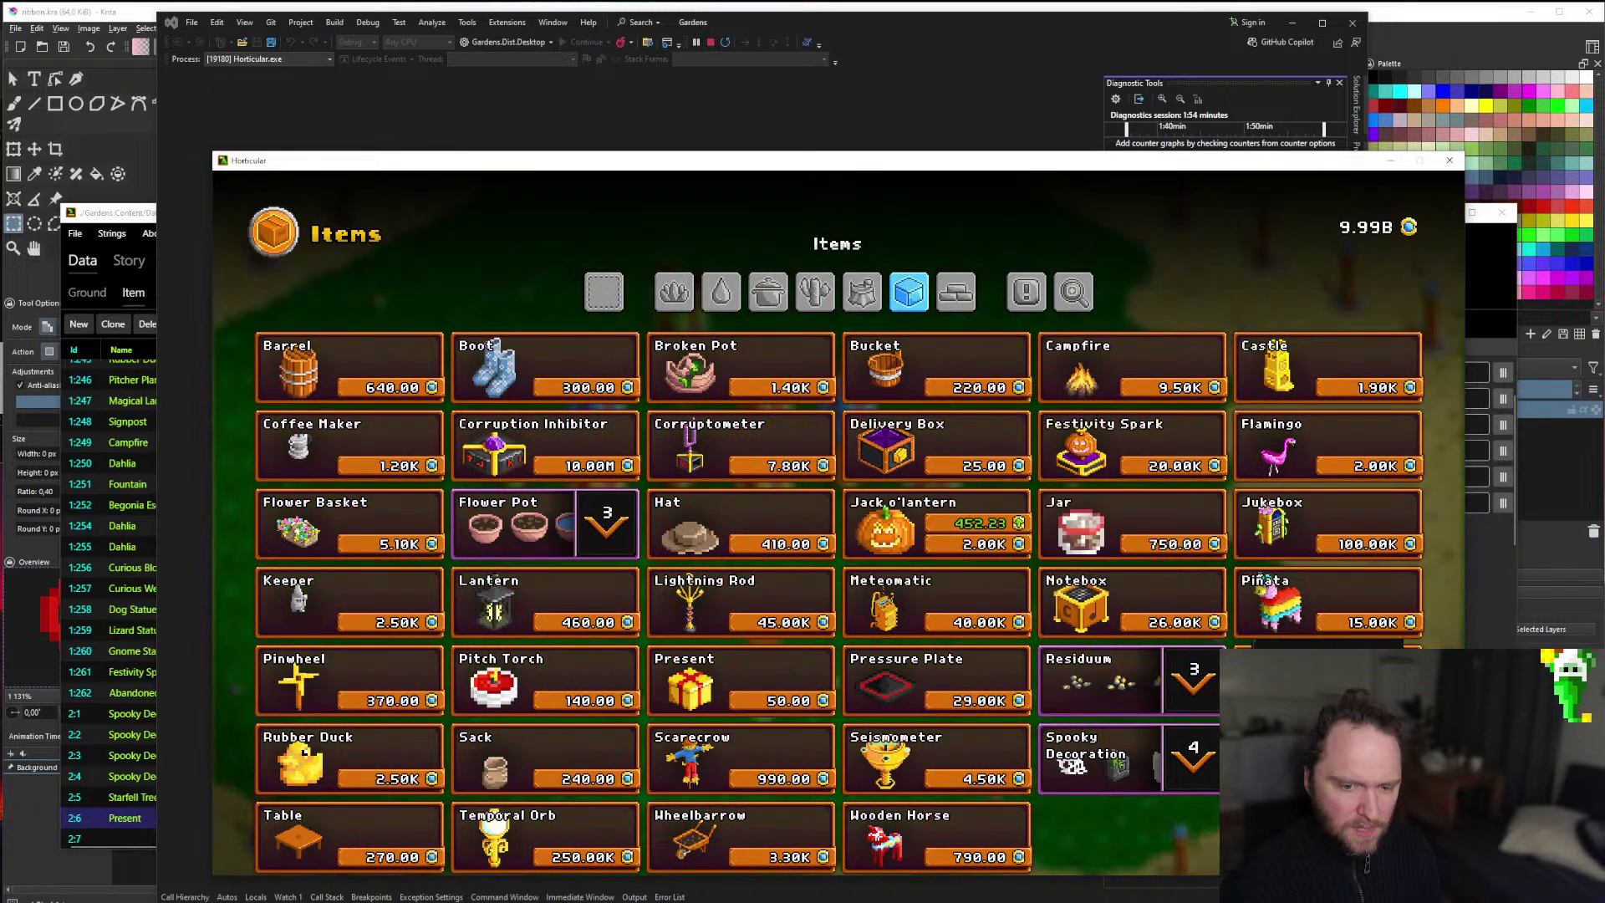
pyautogui.click(288, 831)
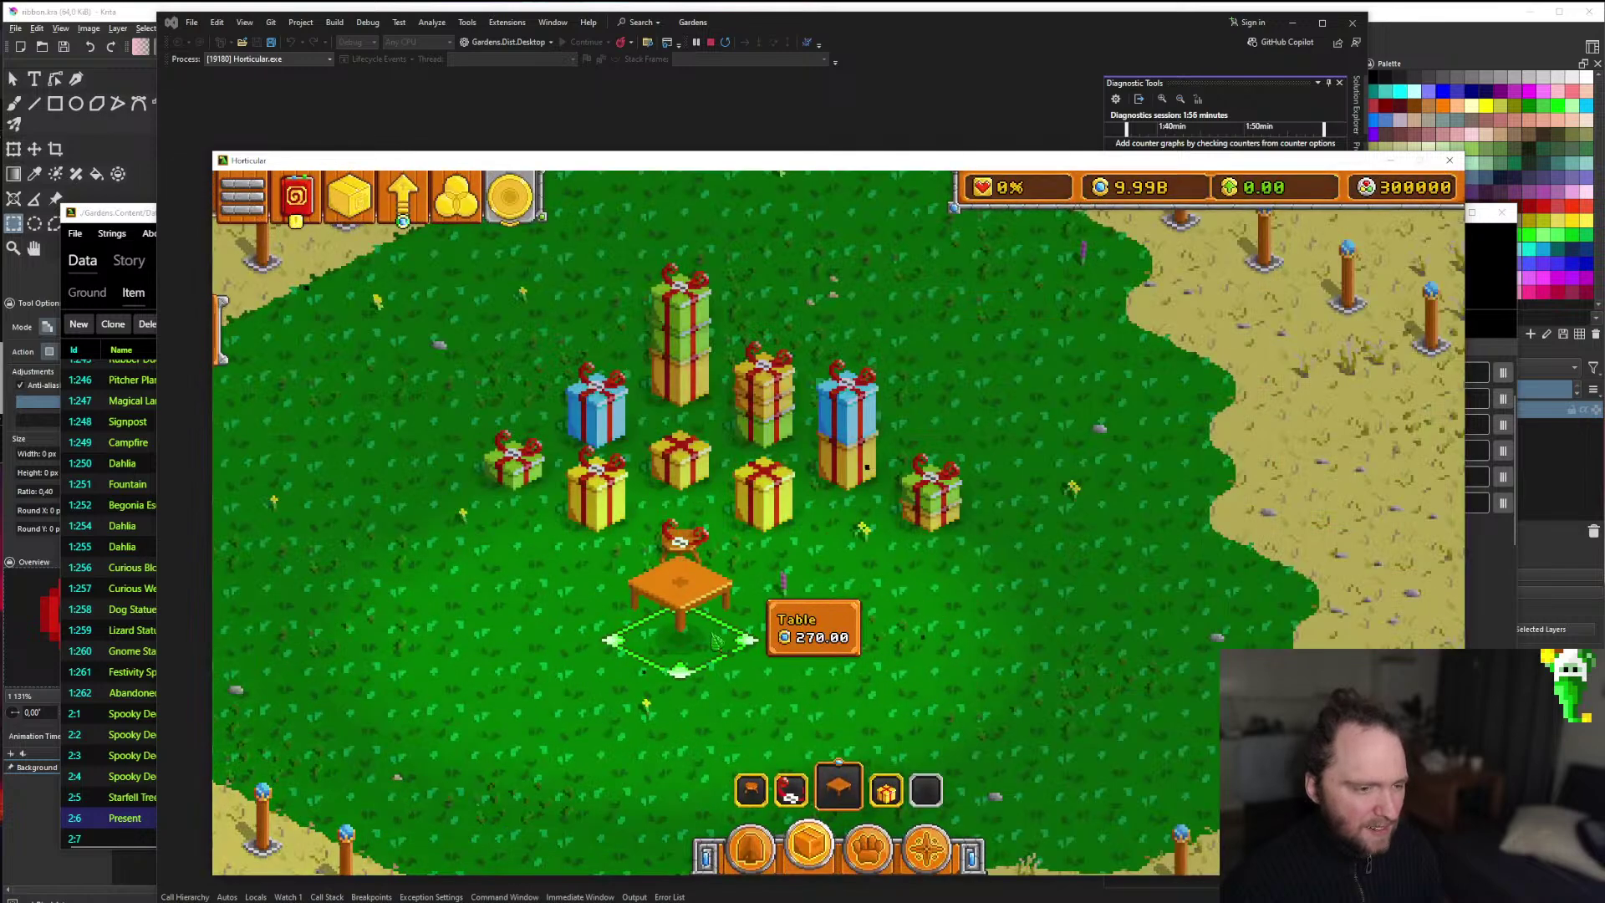
pyautogui.click(688, 583)
pyautogui.scroll(-4, 688, 582)
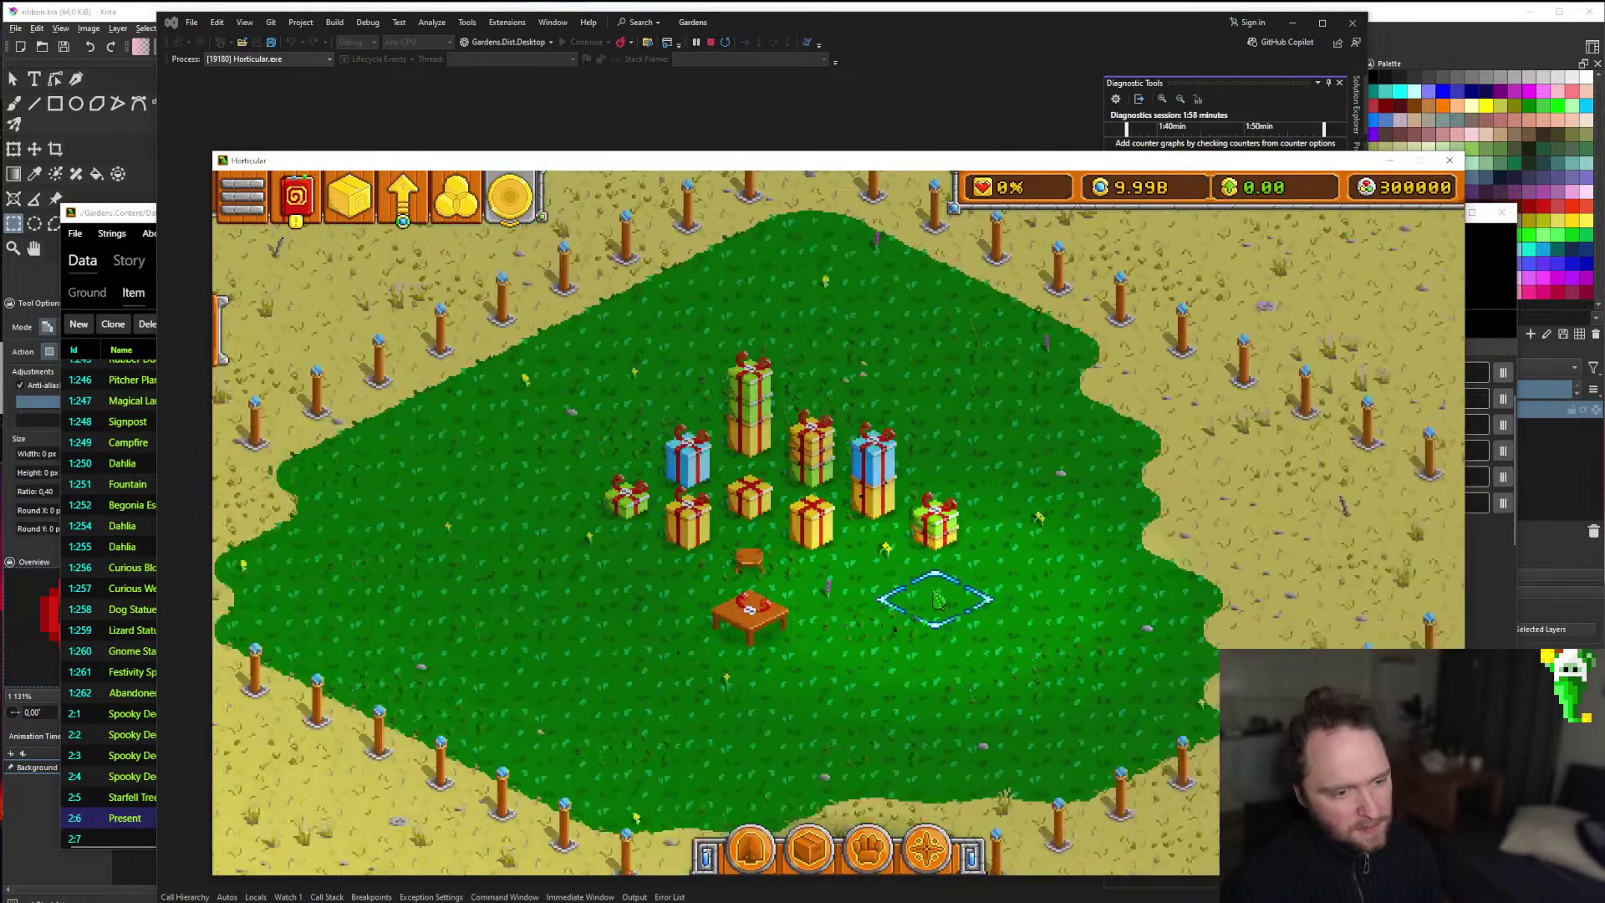
pyautogui.scroll(3, 938, 663)
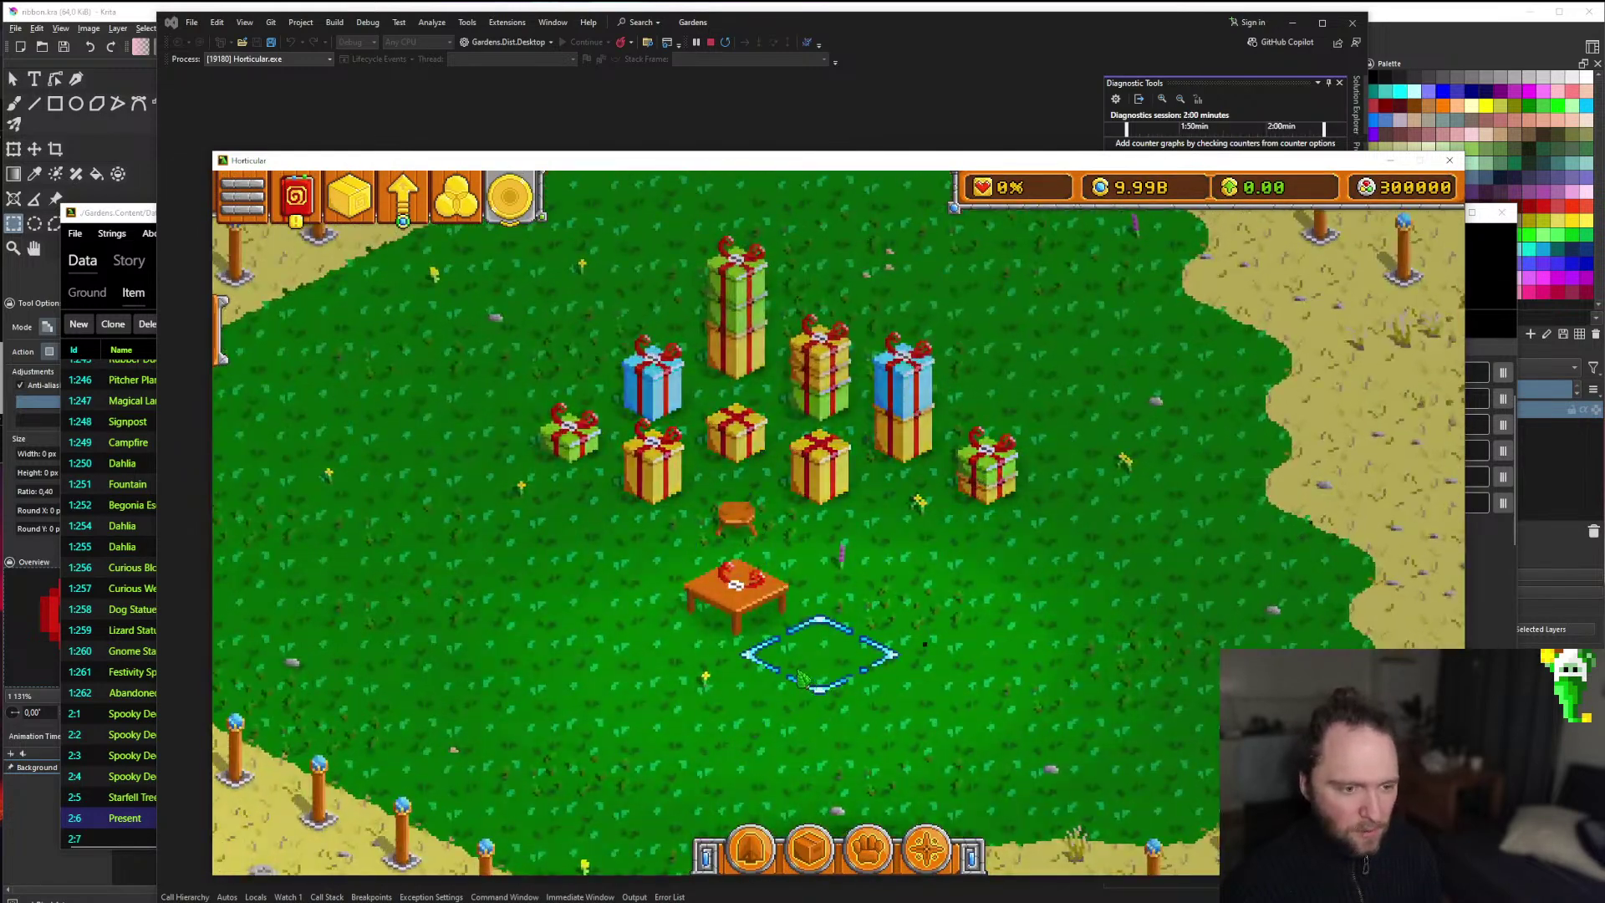
pyautogui.scroll(-3, 819, 661)
pyautogui.scroll(4, 823, 709)
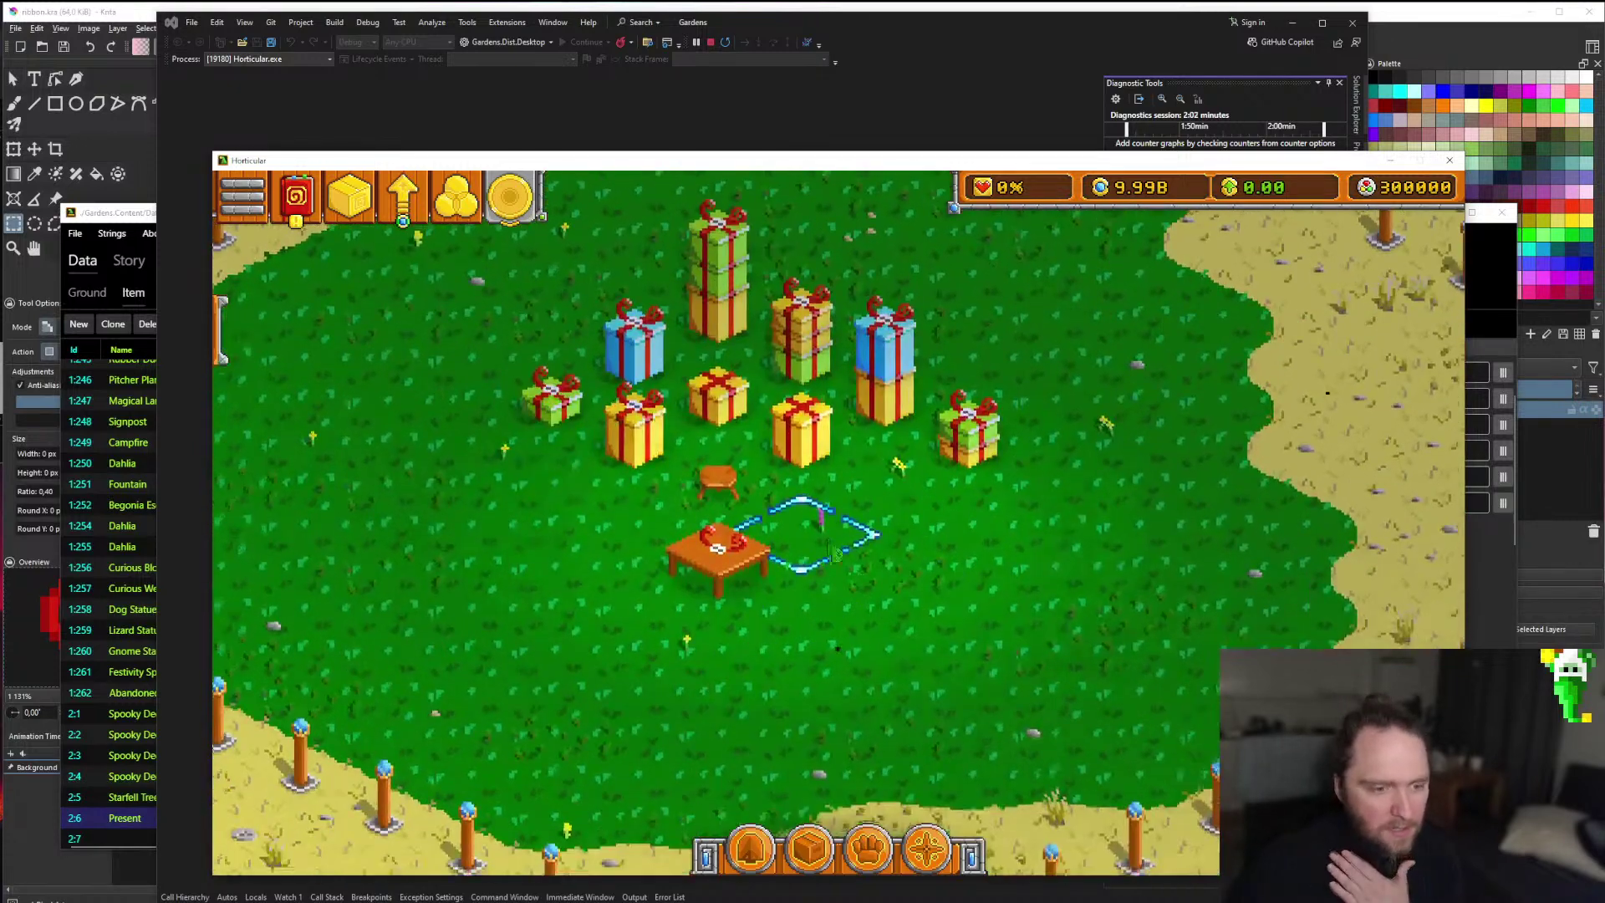
pyautogui.scroll(-4, 903, 608)
pyautogui.scroll(4, 881, 643)
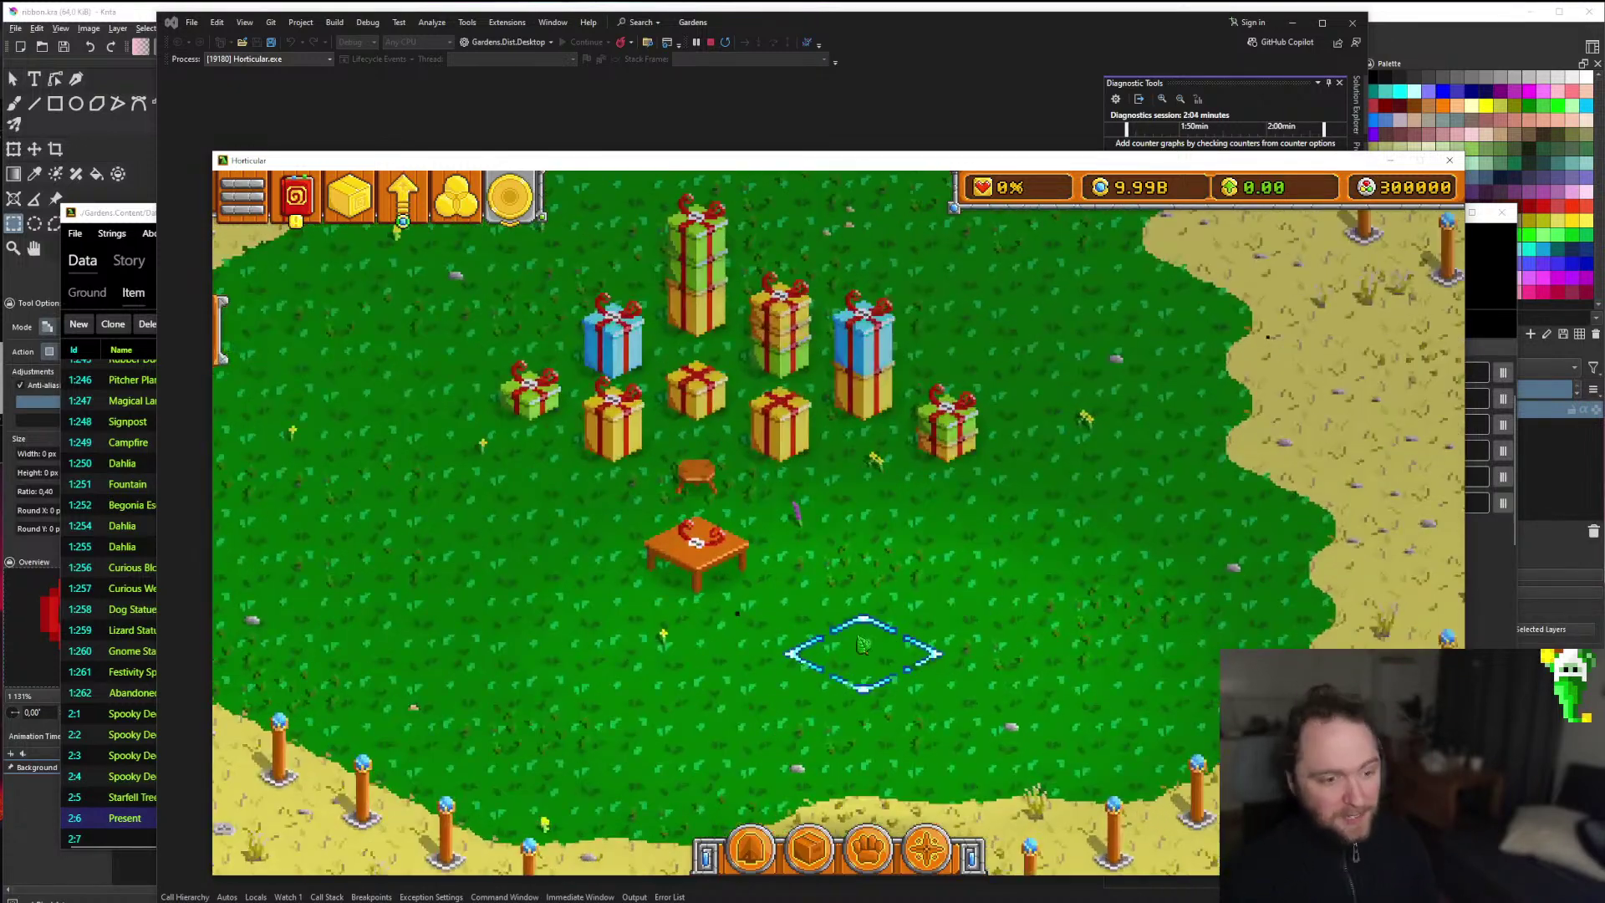
# Query the ShadowSize property of item 2:7 in the game console and set it to Small.
pyautogui.press('`')
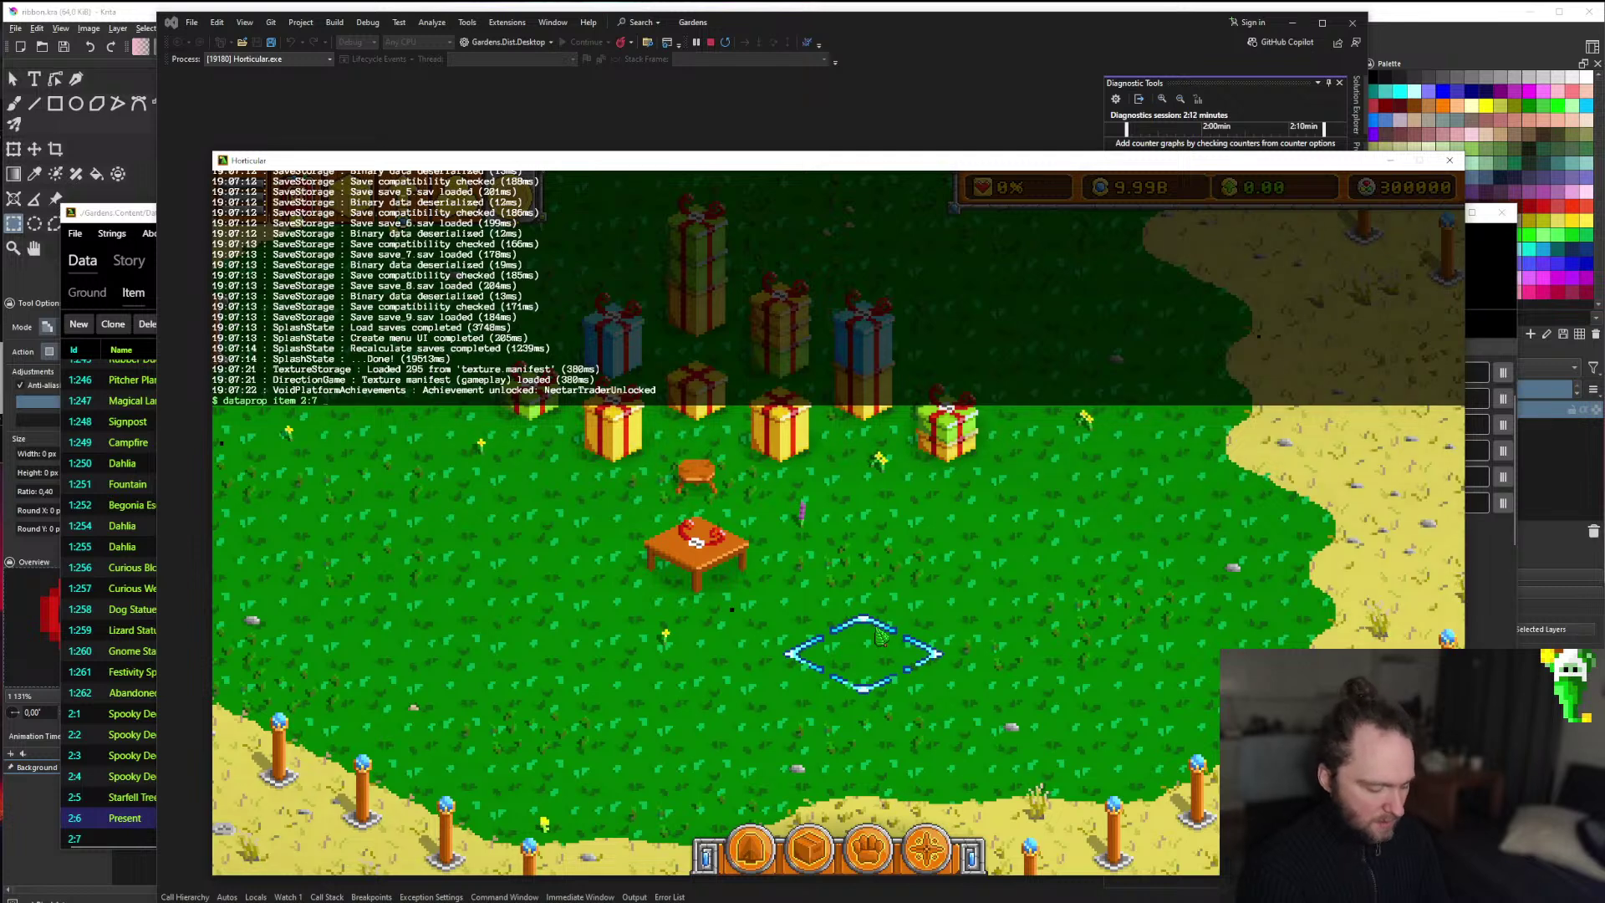
pyautogui.write('Size')
pyautogui.press('Return')
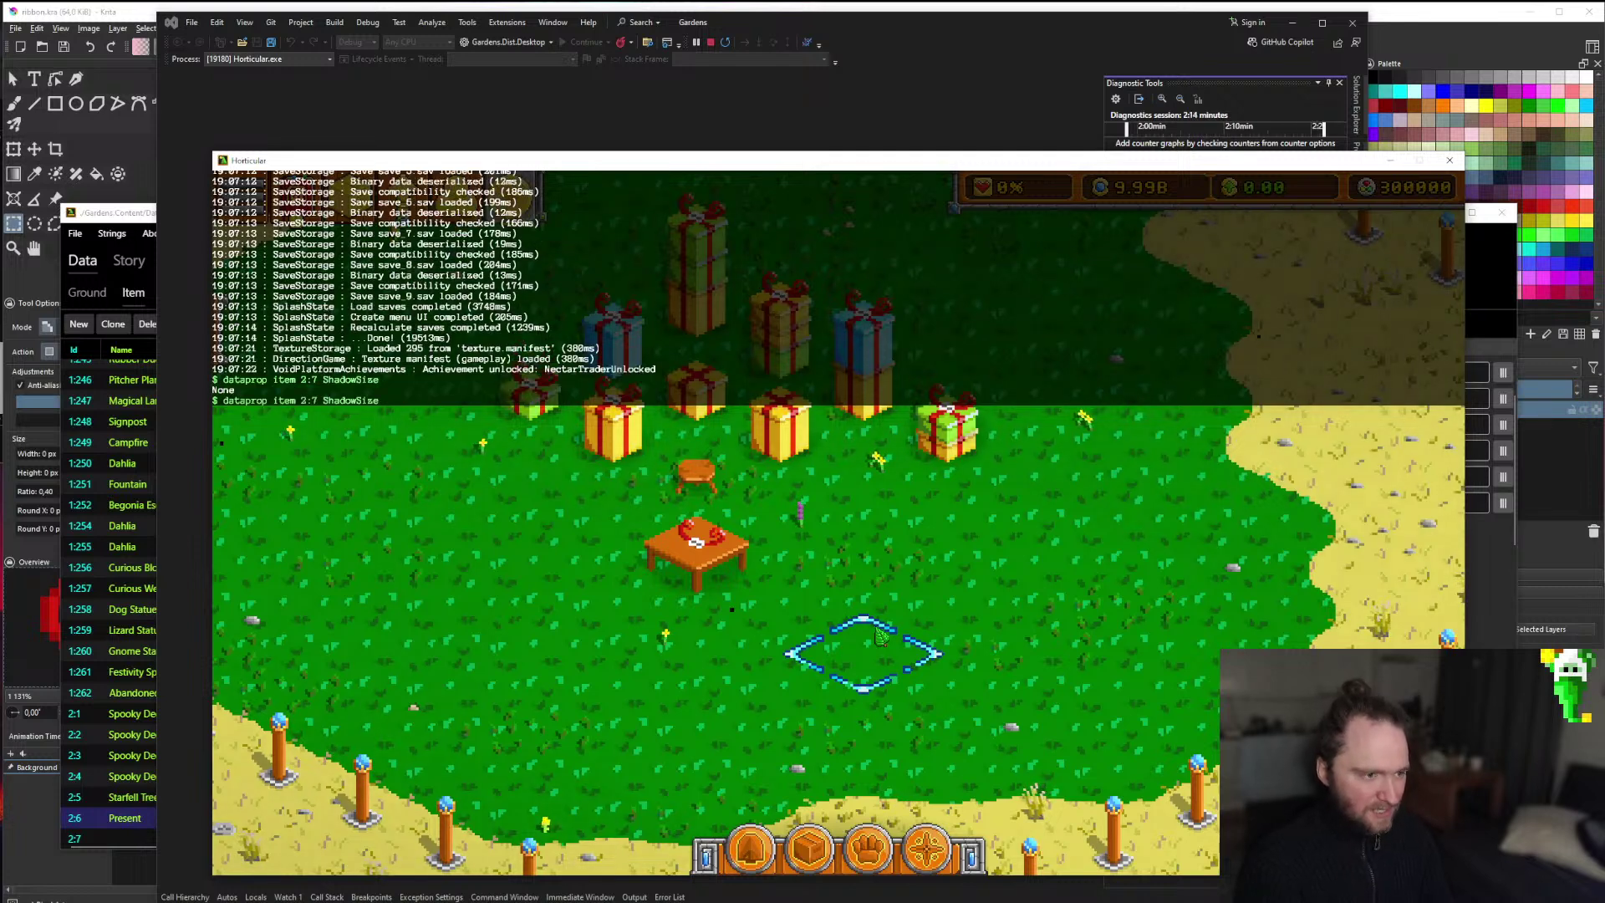
pyautogui.press('Return')
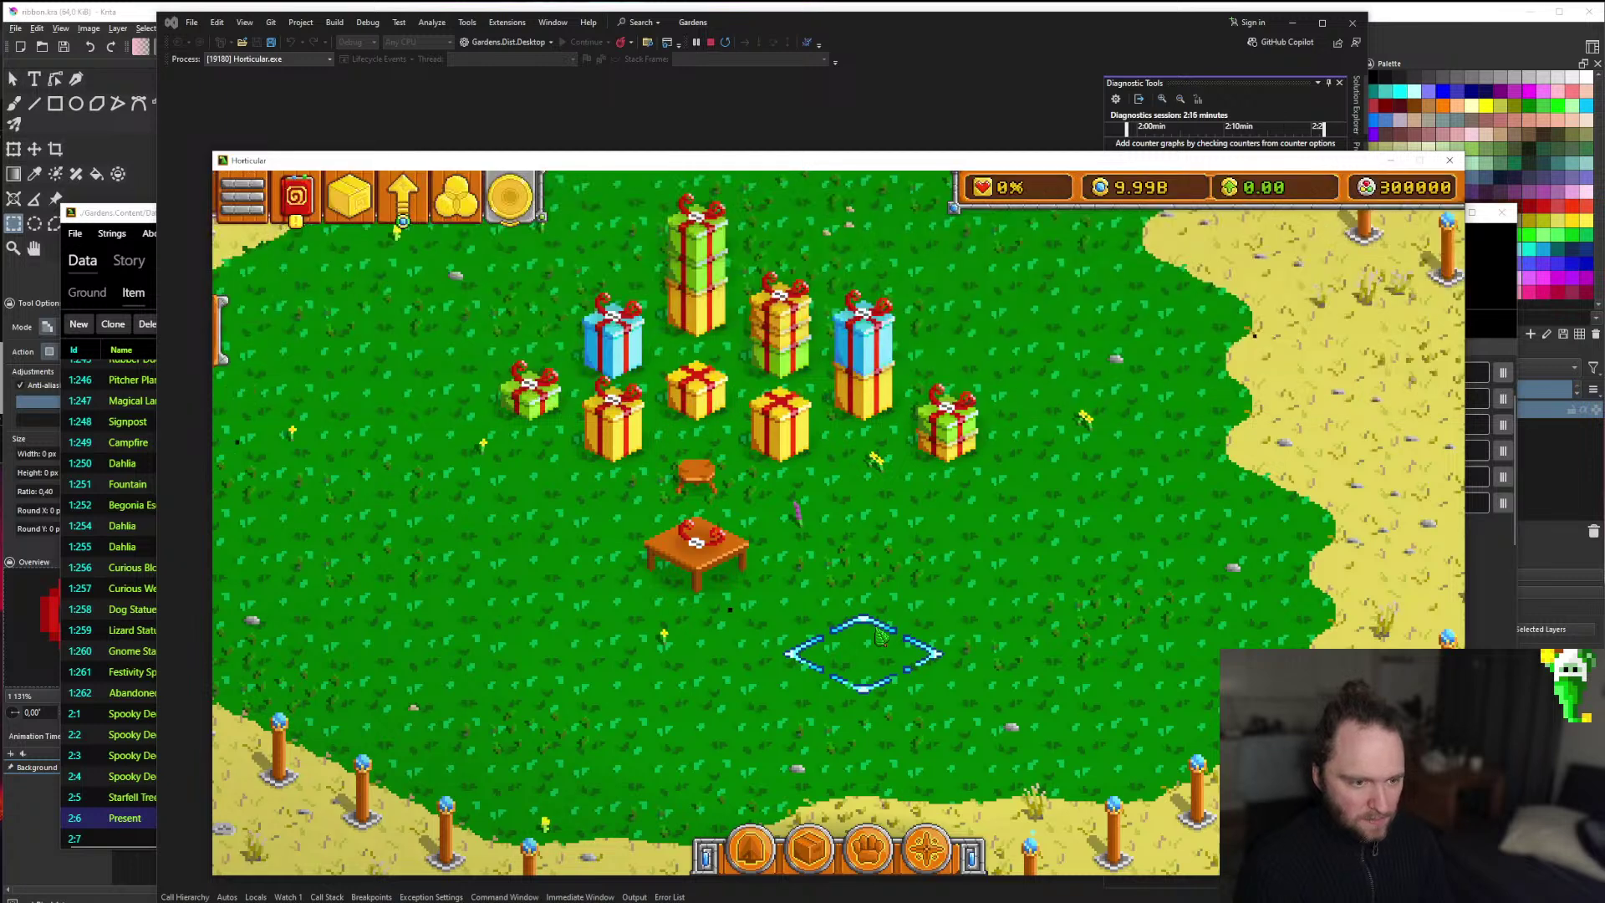
# Set item 2:7's ShadowSize to Tiny in the console and compare the ribbon's look on the stool and table.
pyautogui.press('Up')
pyautogui.press('BackSpace')
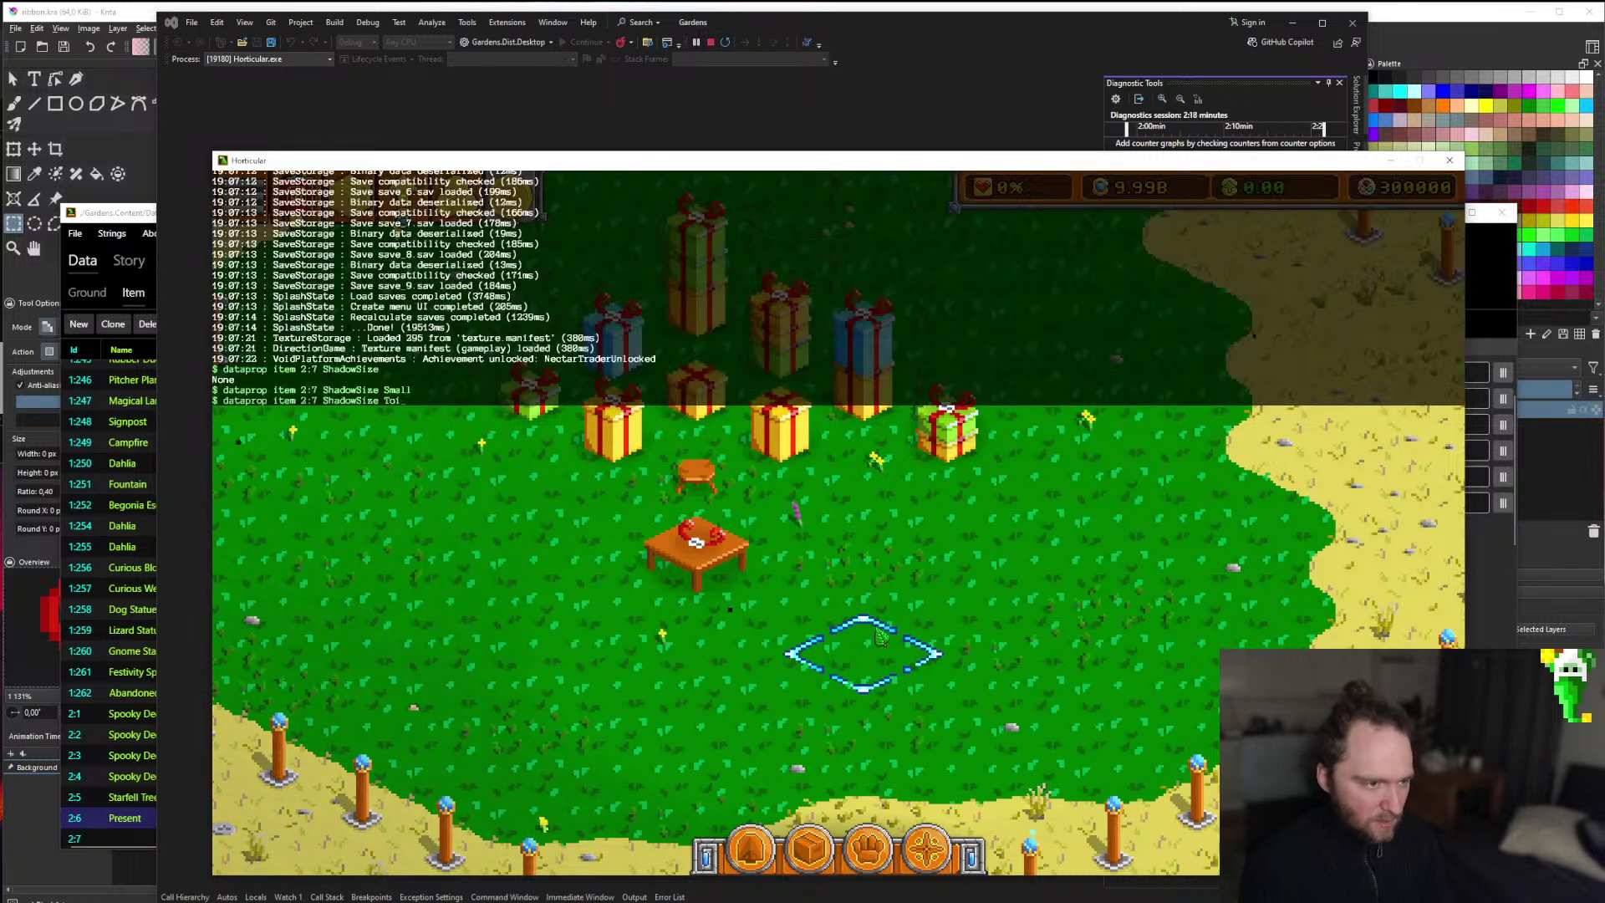
pyautogui.write('Tiny')
pyautogui.press('Return')
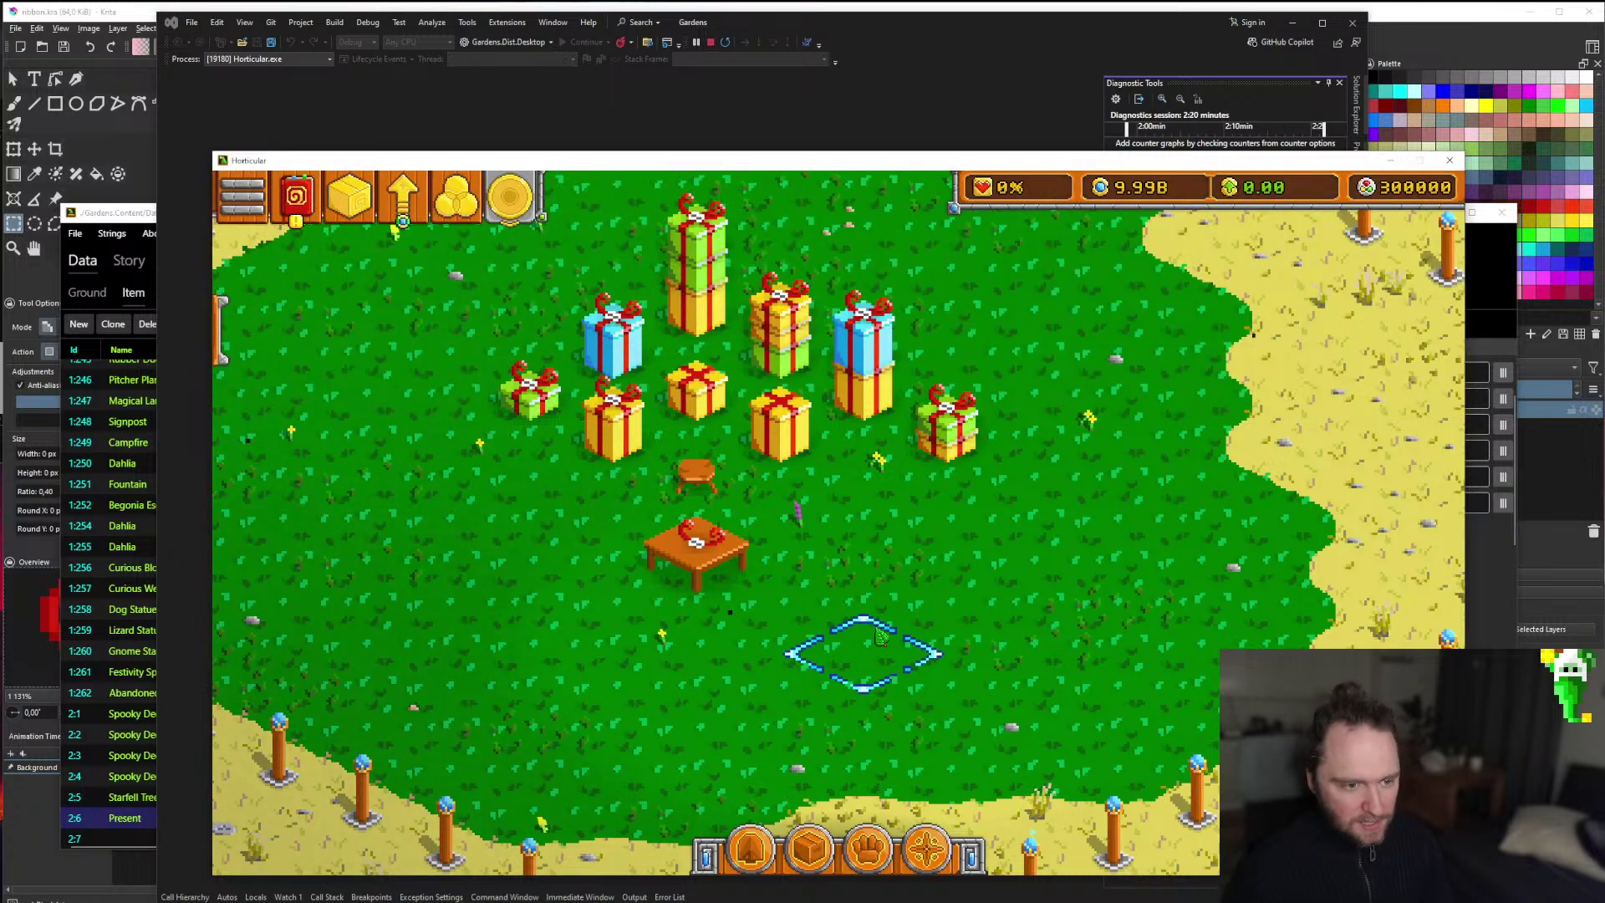
pyautogui.scroll(-2, 880, 637)
pyautogui.scroll(1, 815, 548)
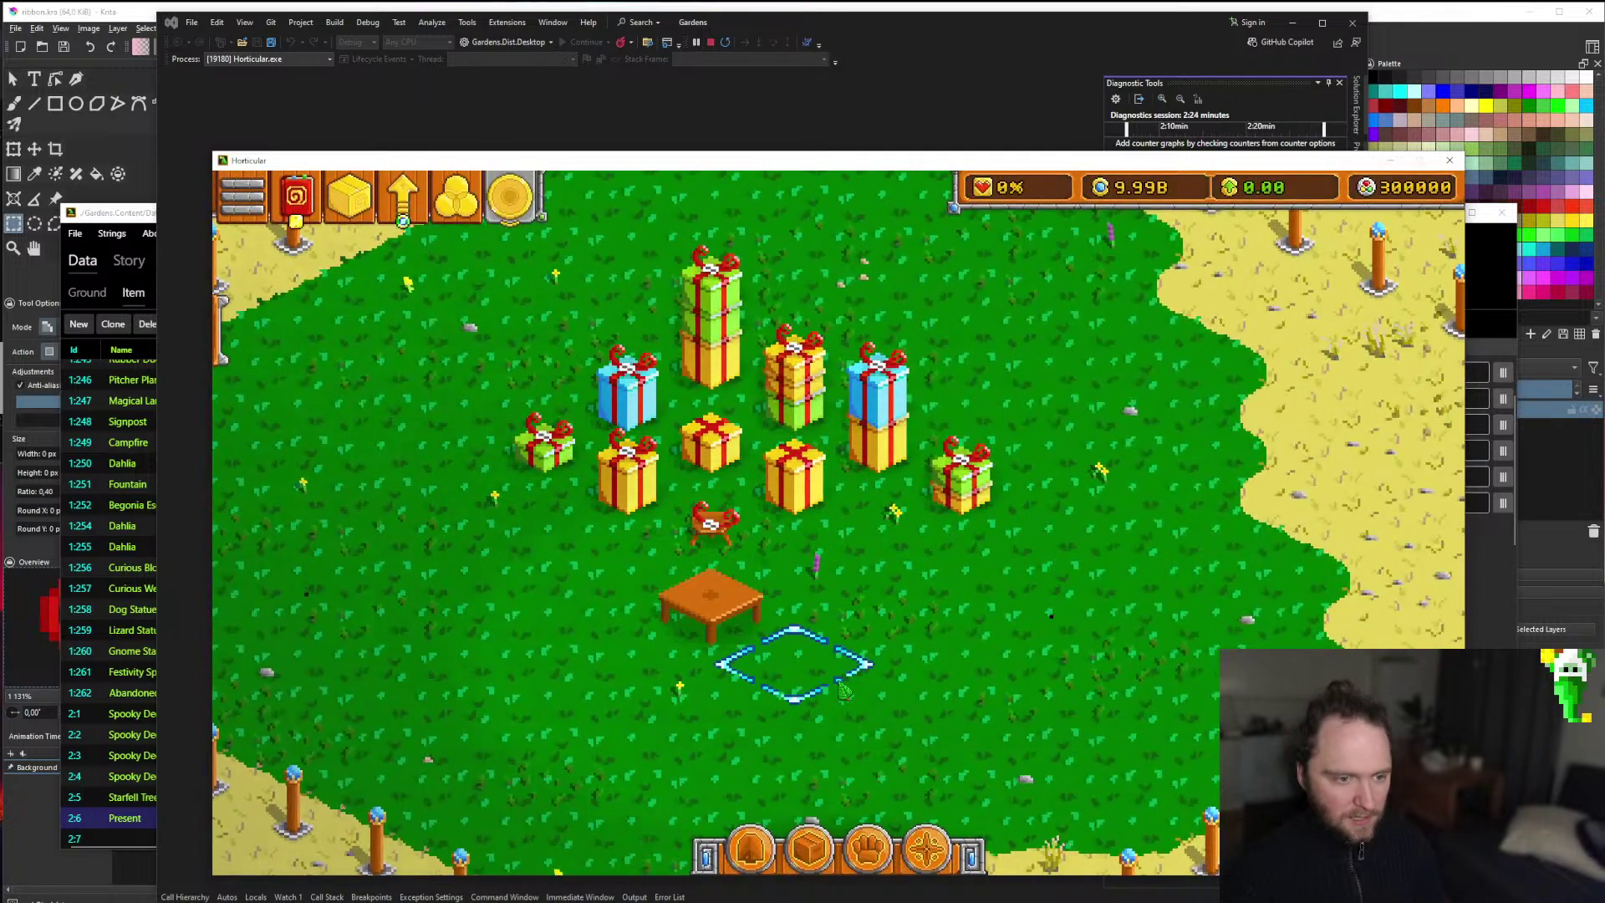
pyautogui.scroll(-3, 709, 613)
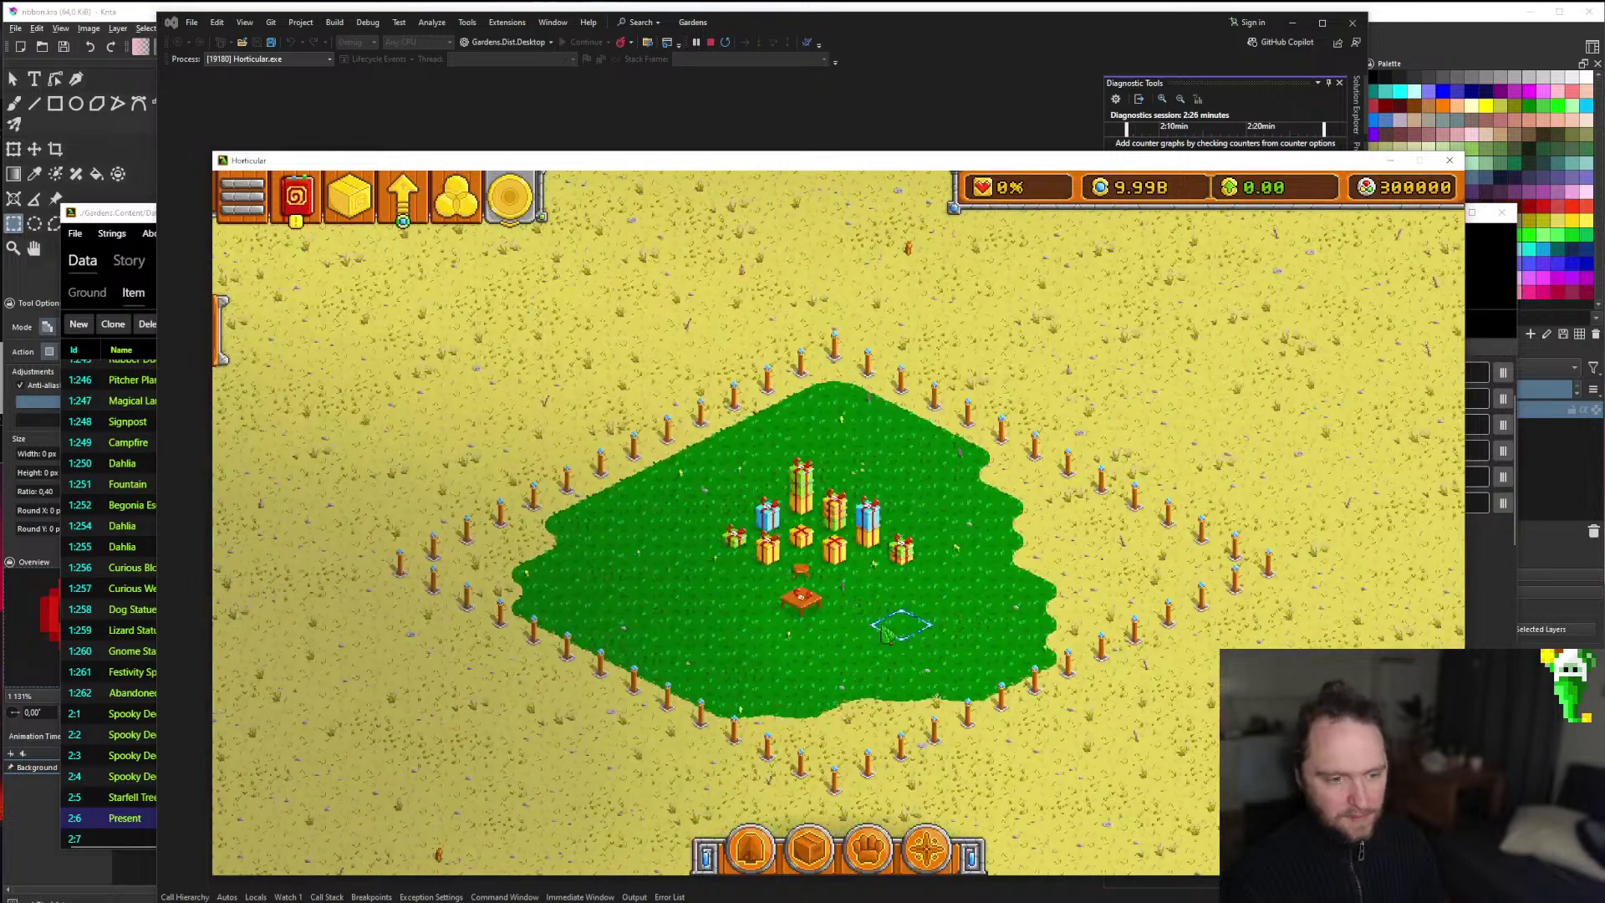
pyautogui.scroll(2, 708, 613)
# Try a campfire on the grass beside the table and view it with the other items.
pyautogui.press('i')
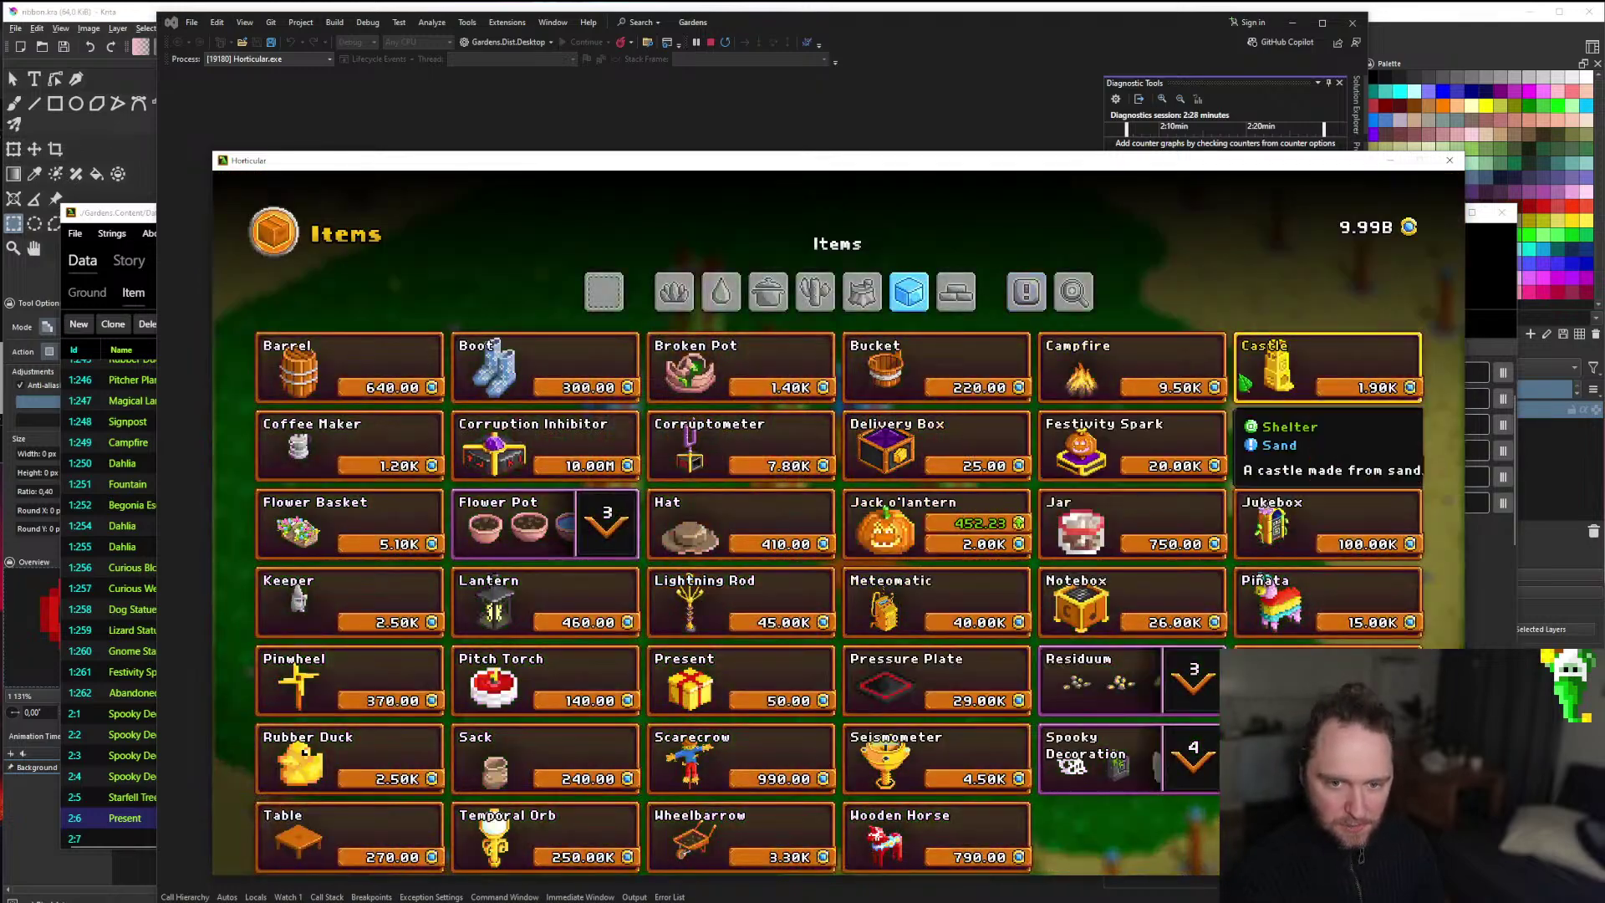
pyautogui.click(1125, 372)
pyautogui.click(863, 597)
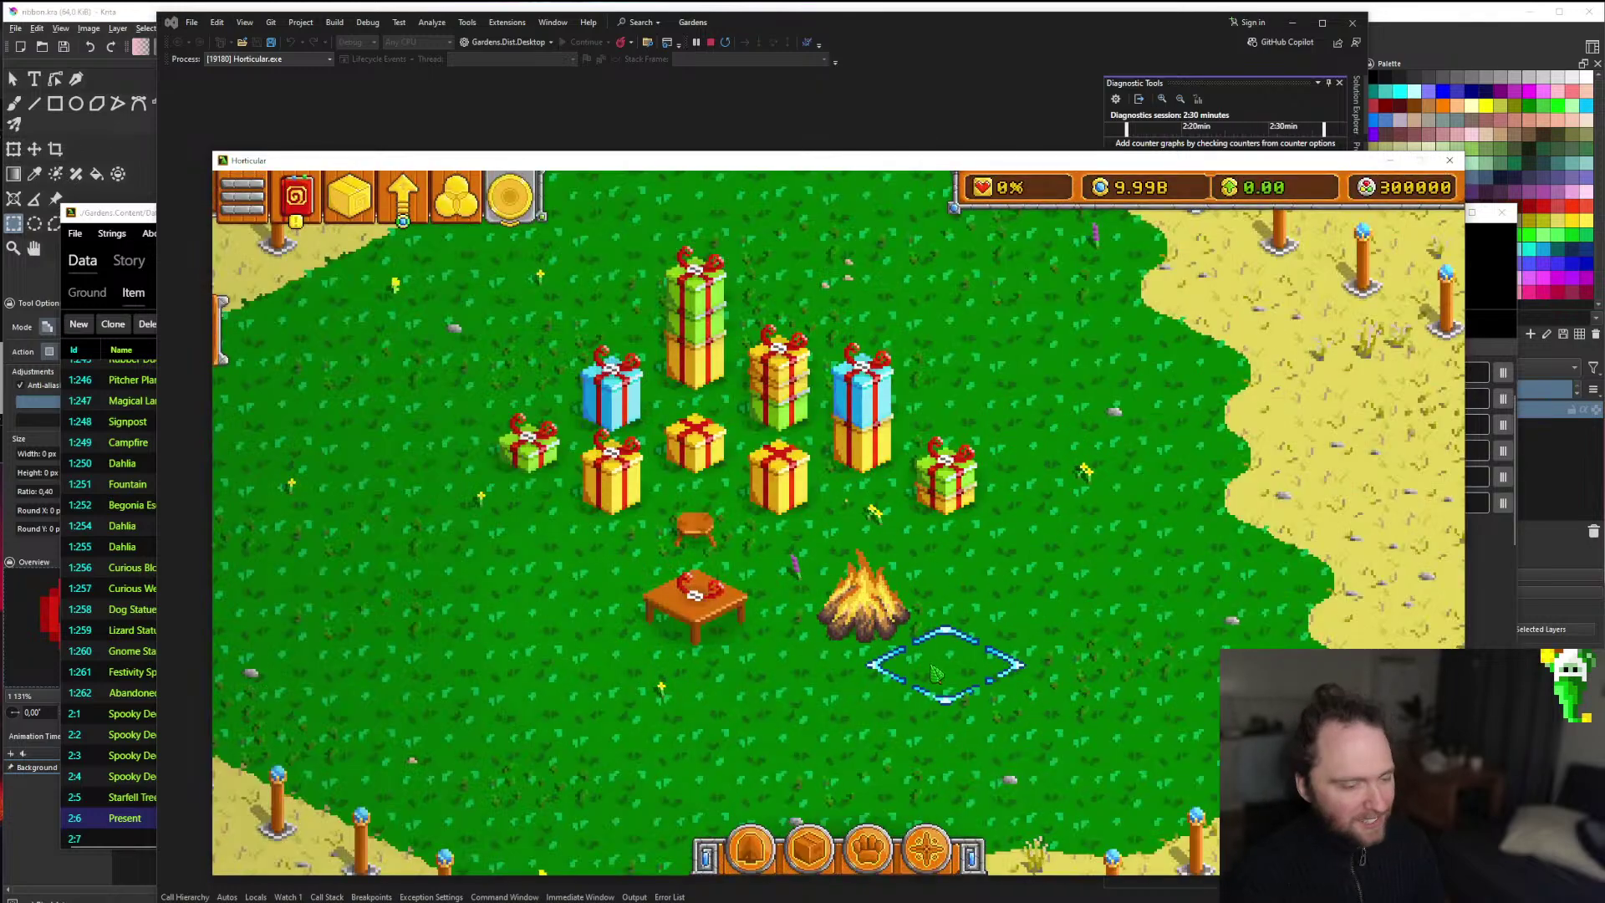
pyautogui.scroll(-3, 852, 535)
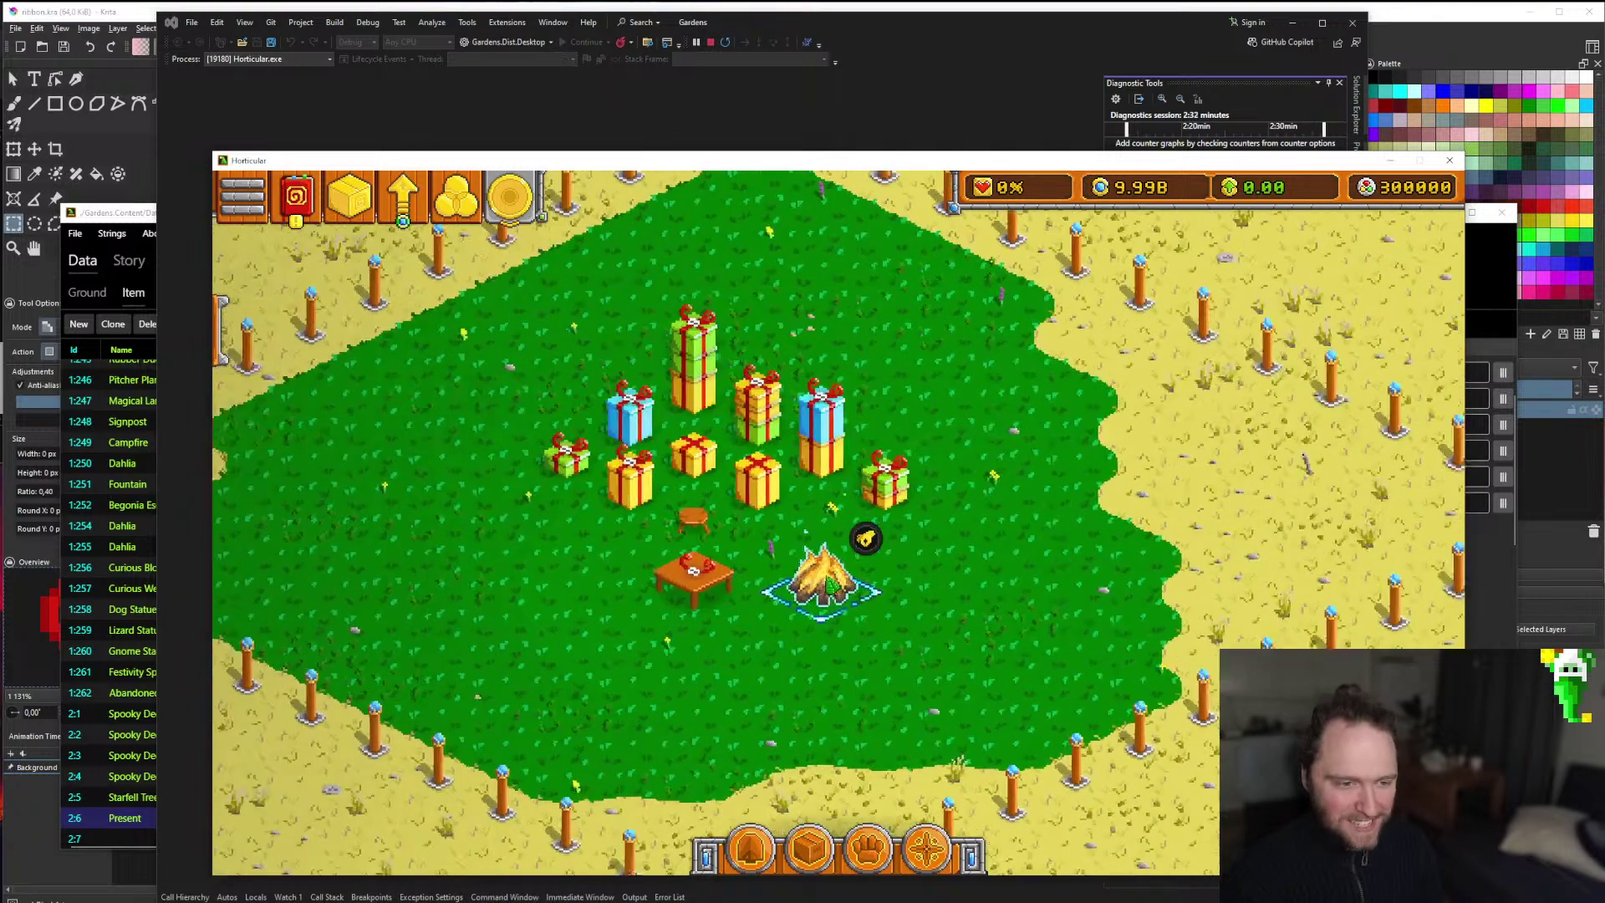
pyautogui.scroll(2, 861, 525)
# Place a rubber duck beside the table, test the ribbon on its head, and reclaim the duck.
pyautogui.press('i')
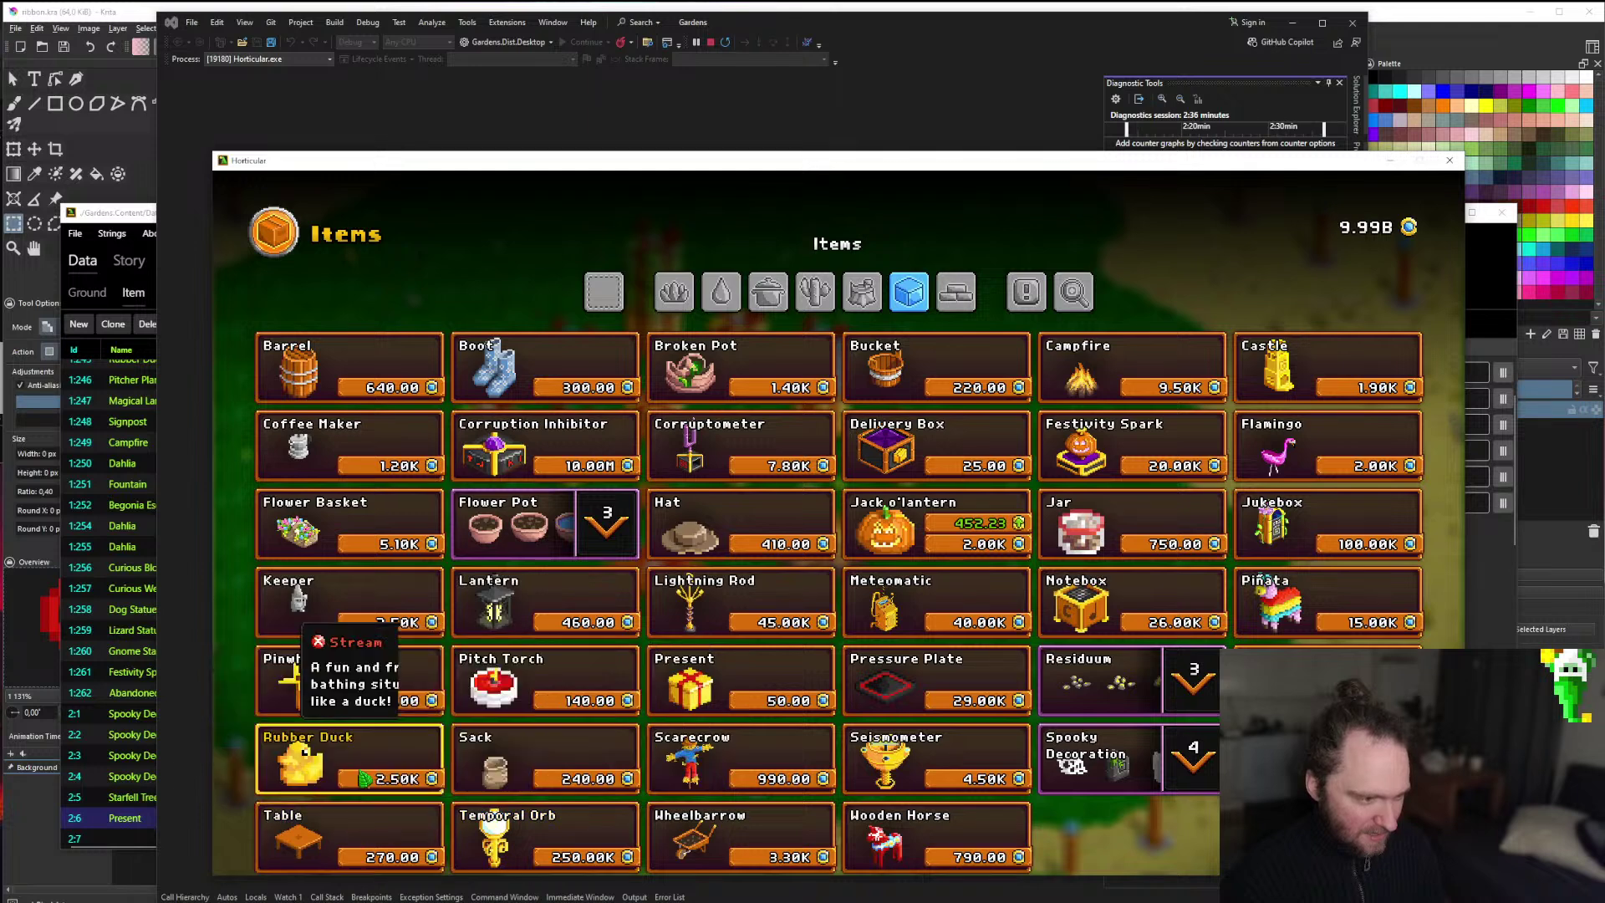
pyautogui.click(301, 760)
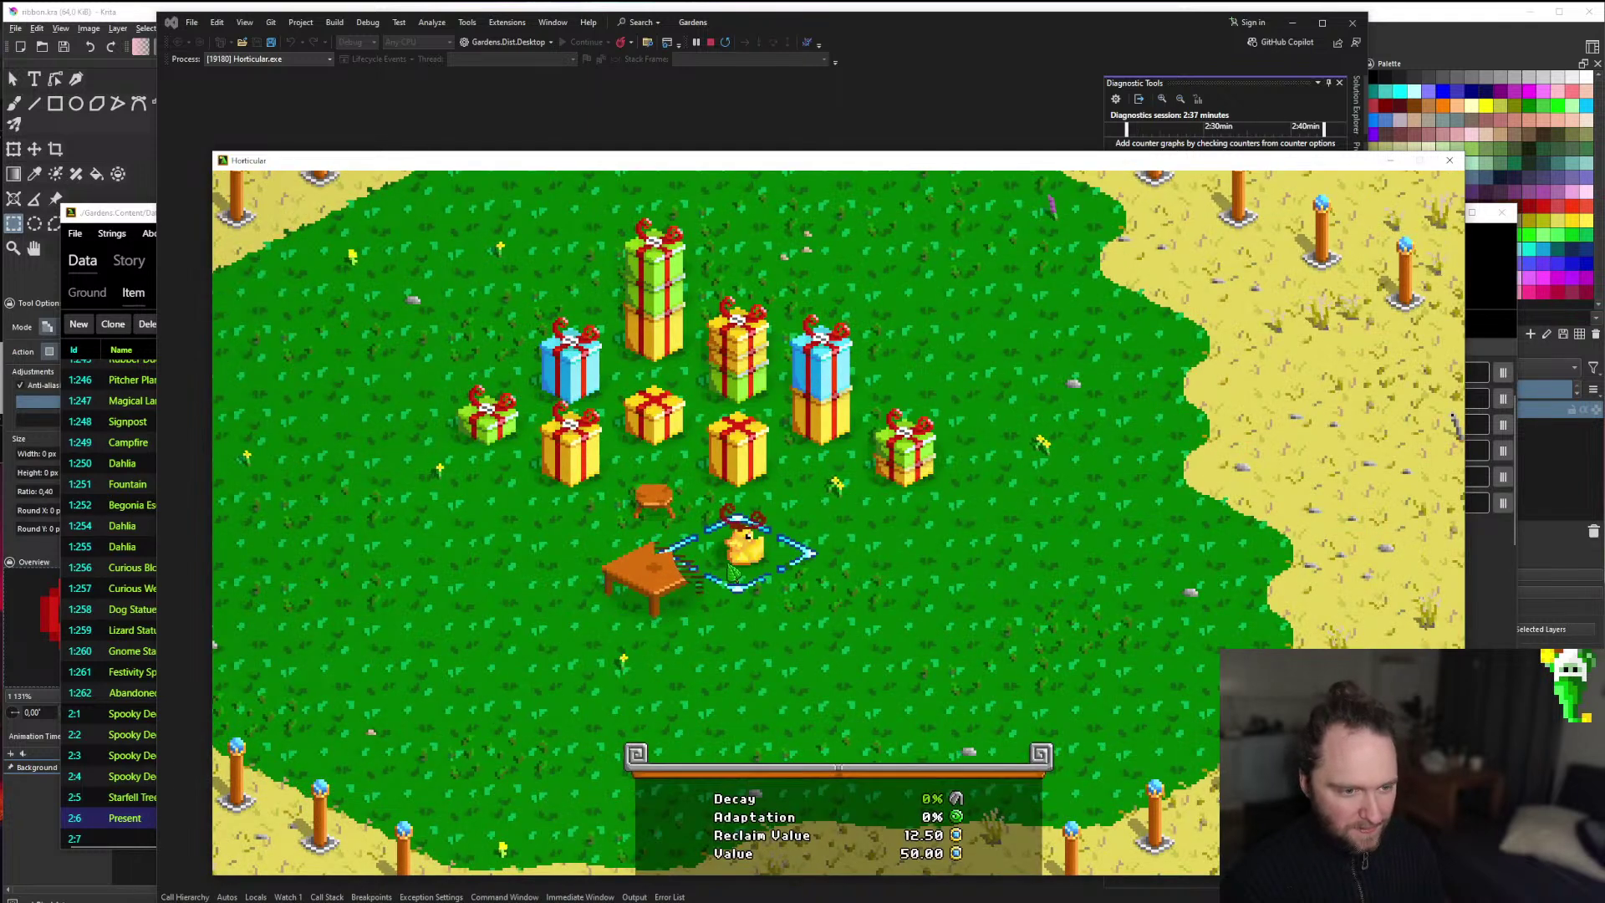
pyautogui.click(819, 535)
pyautogui.click(824, 524)
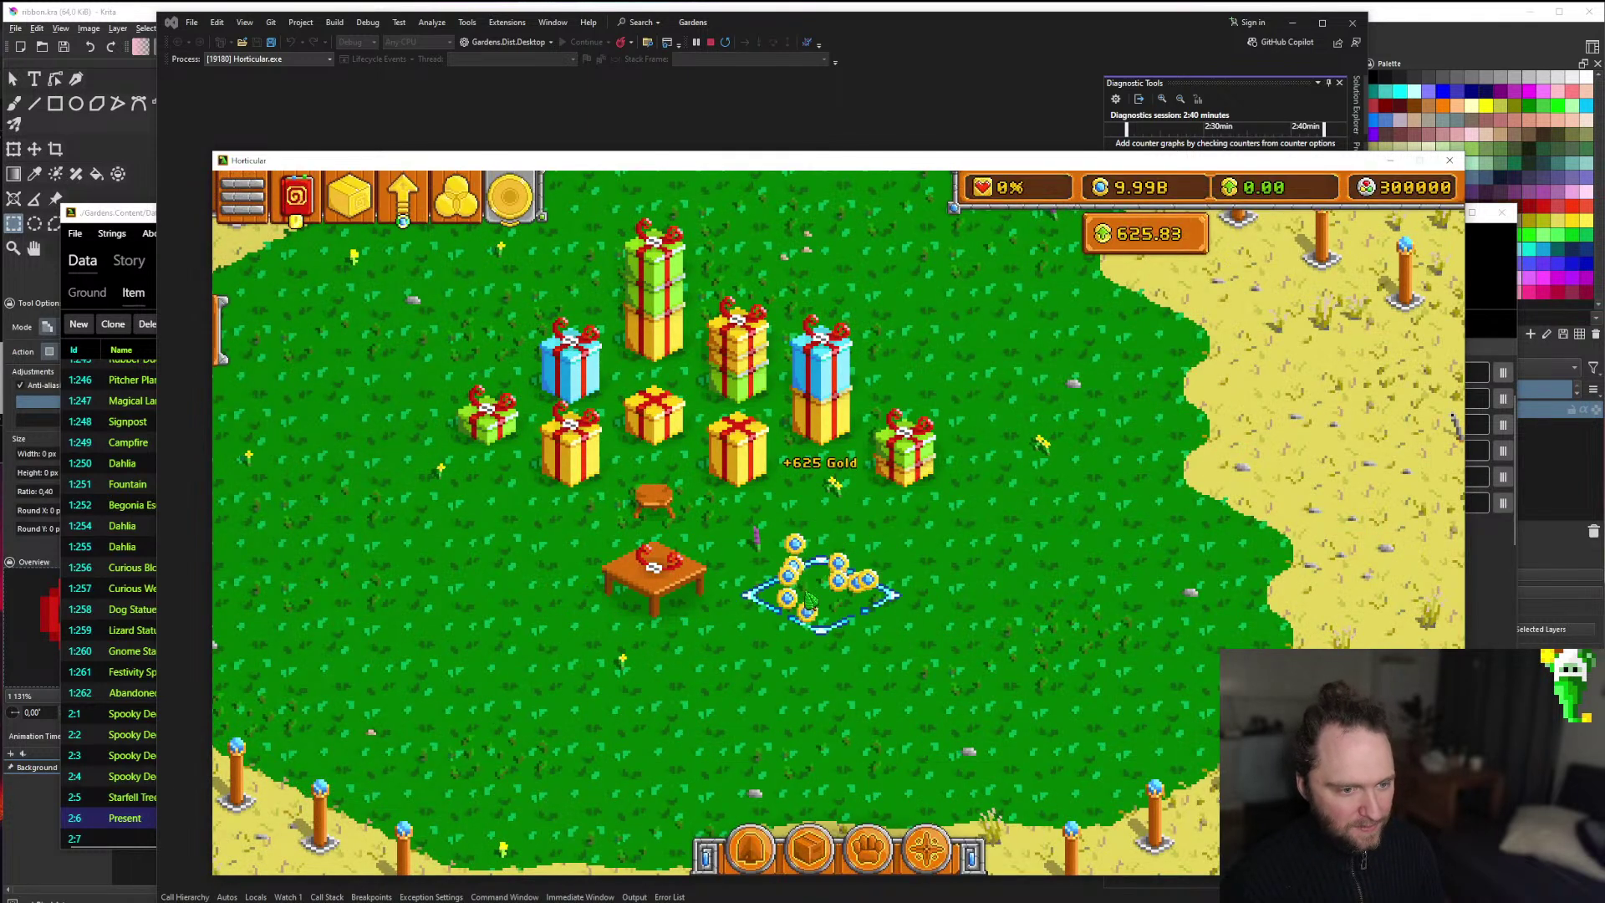
# Place a jukebox from the Items catalogue on the grass beside the table.
pyautogui.press('e')
pyautogui.press('e')
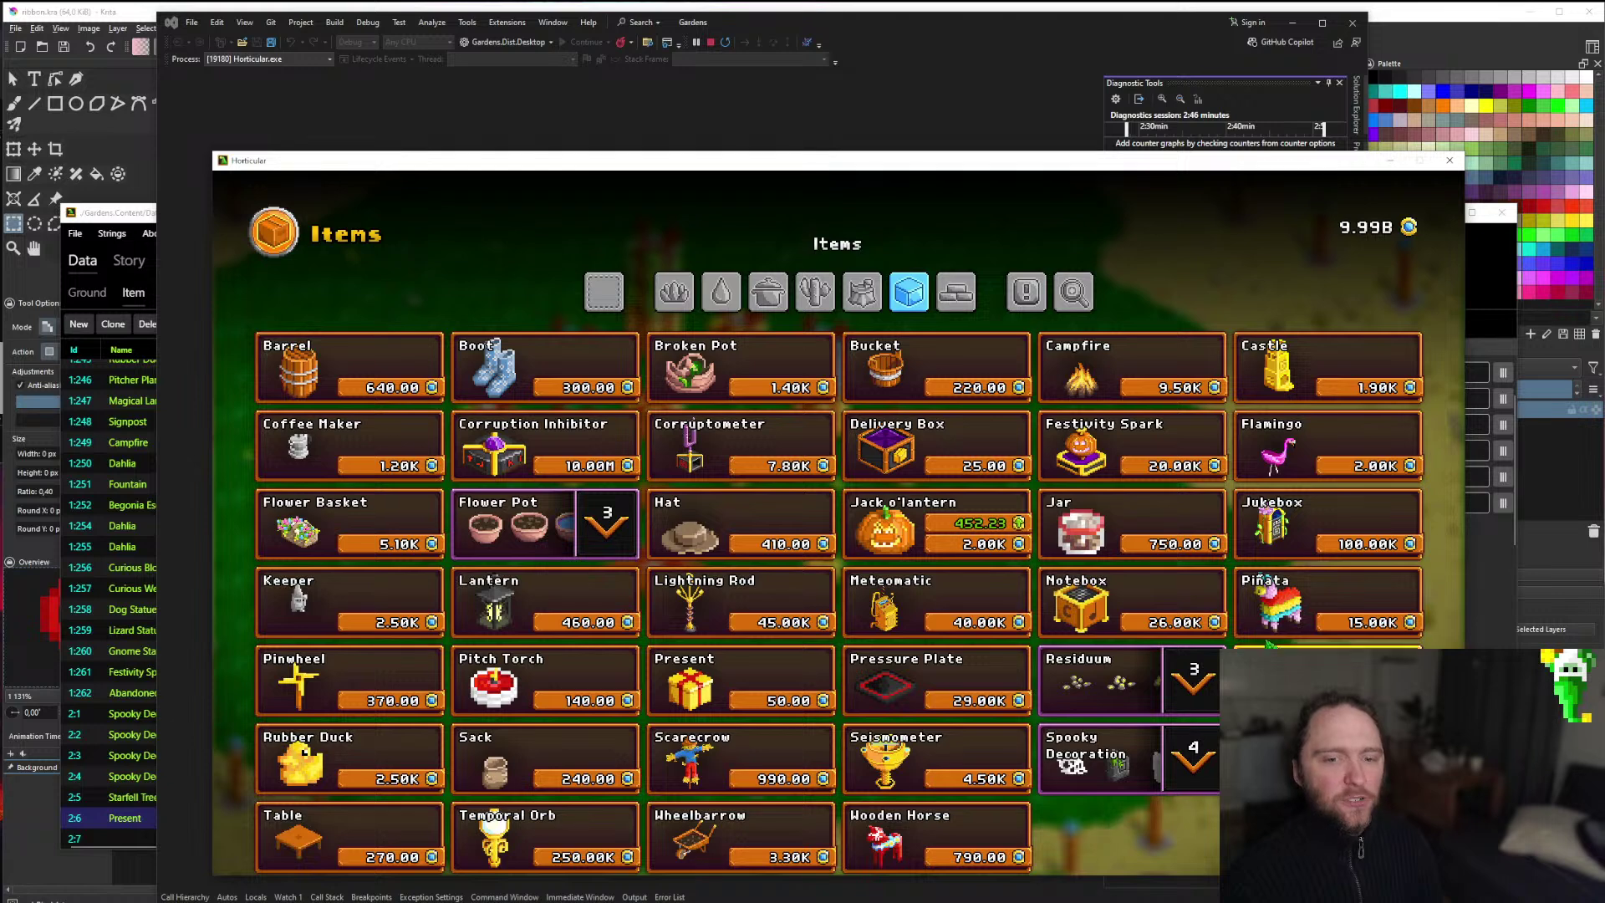
pyautogui.click(1287, 524)
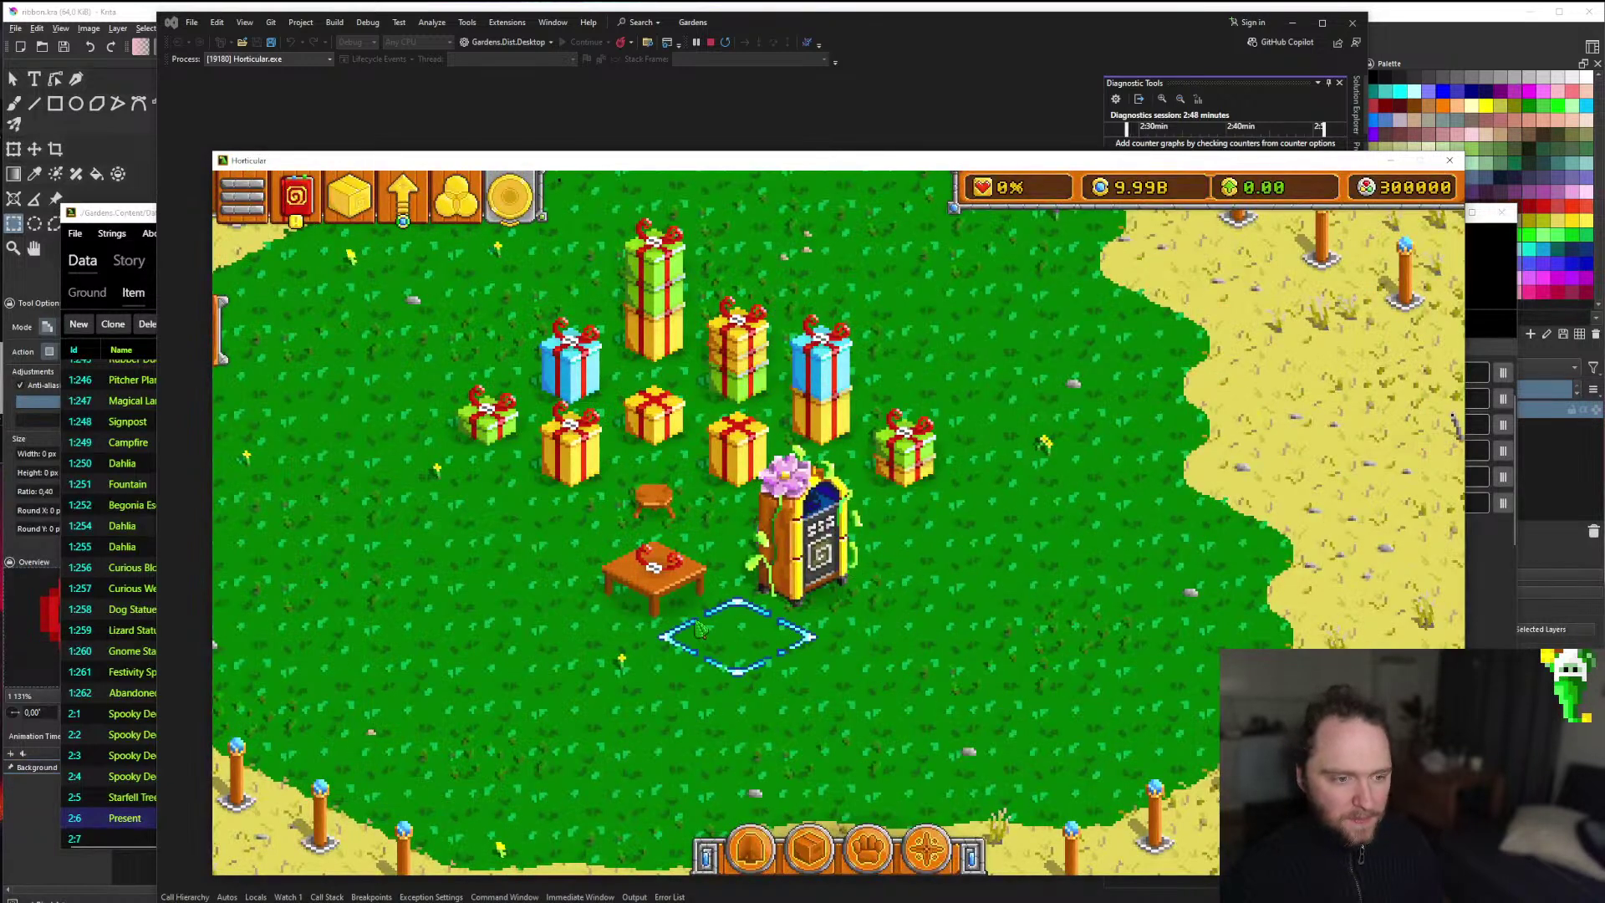
pyautogui.click(823, 598)
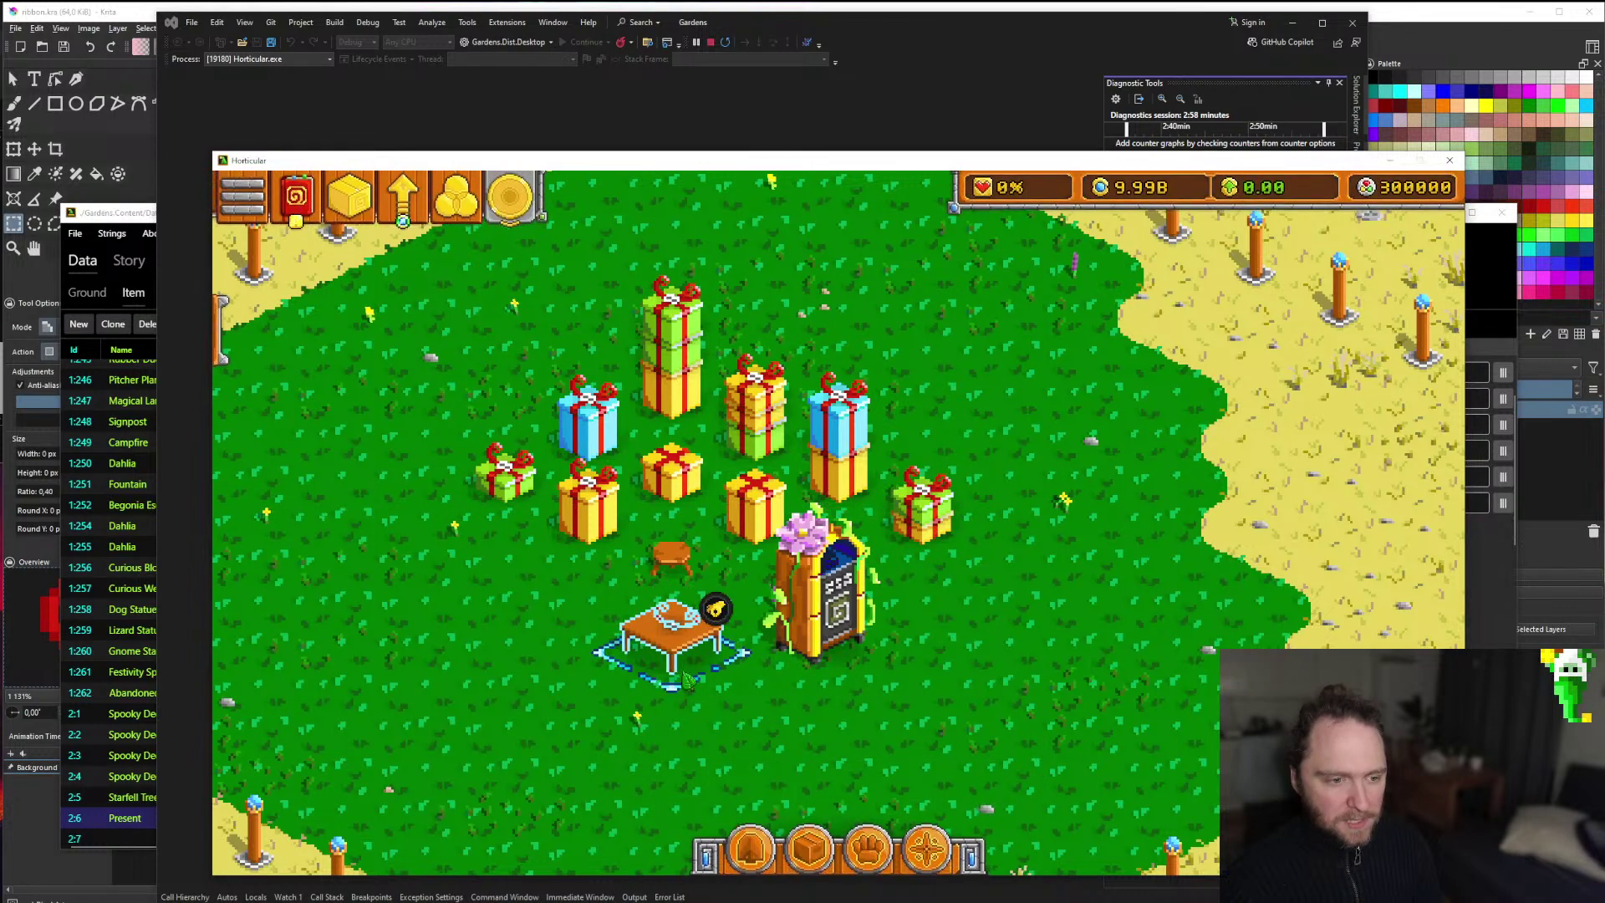
# Place a barrel in front of the jukebox and move the ribbon from the table onto it.
pyautogui.press('i')
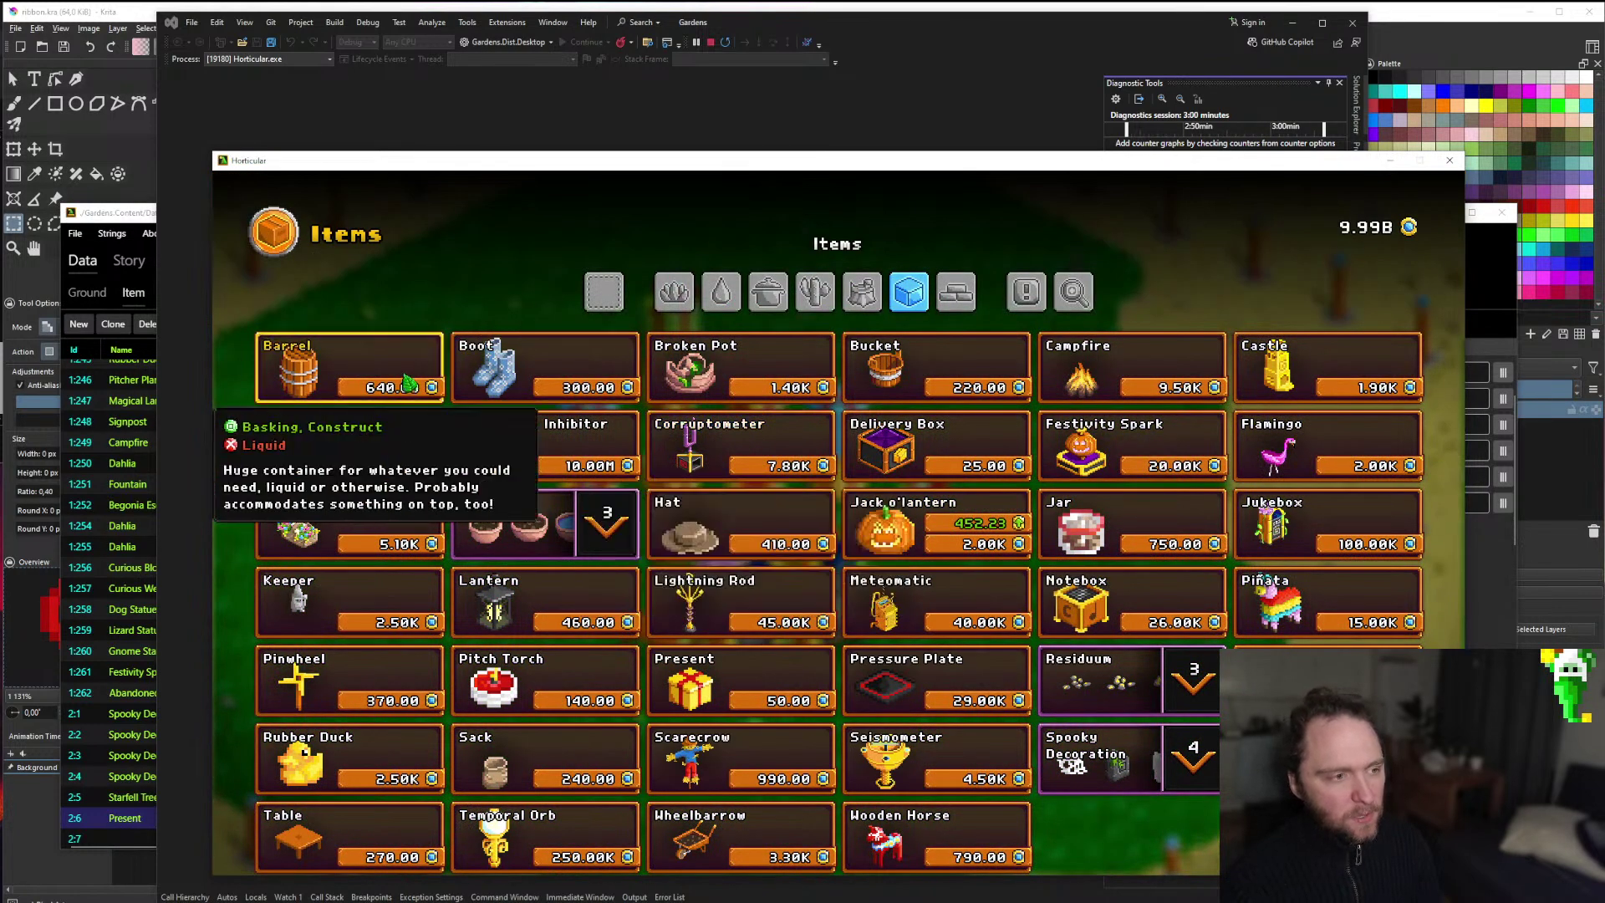
pyautogui.click(293, 368)
pyautogui.click(755, 681)
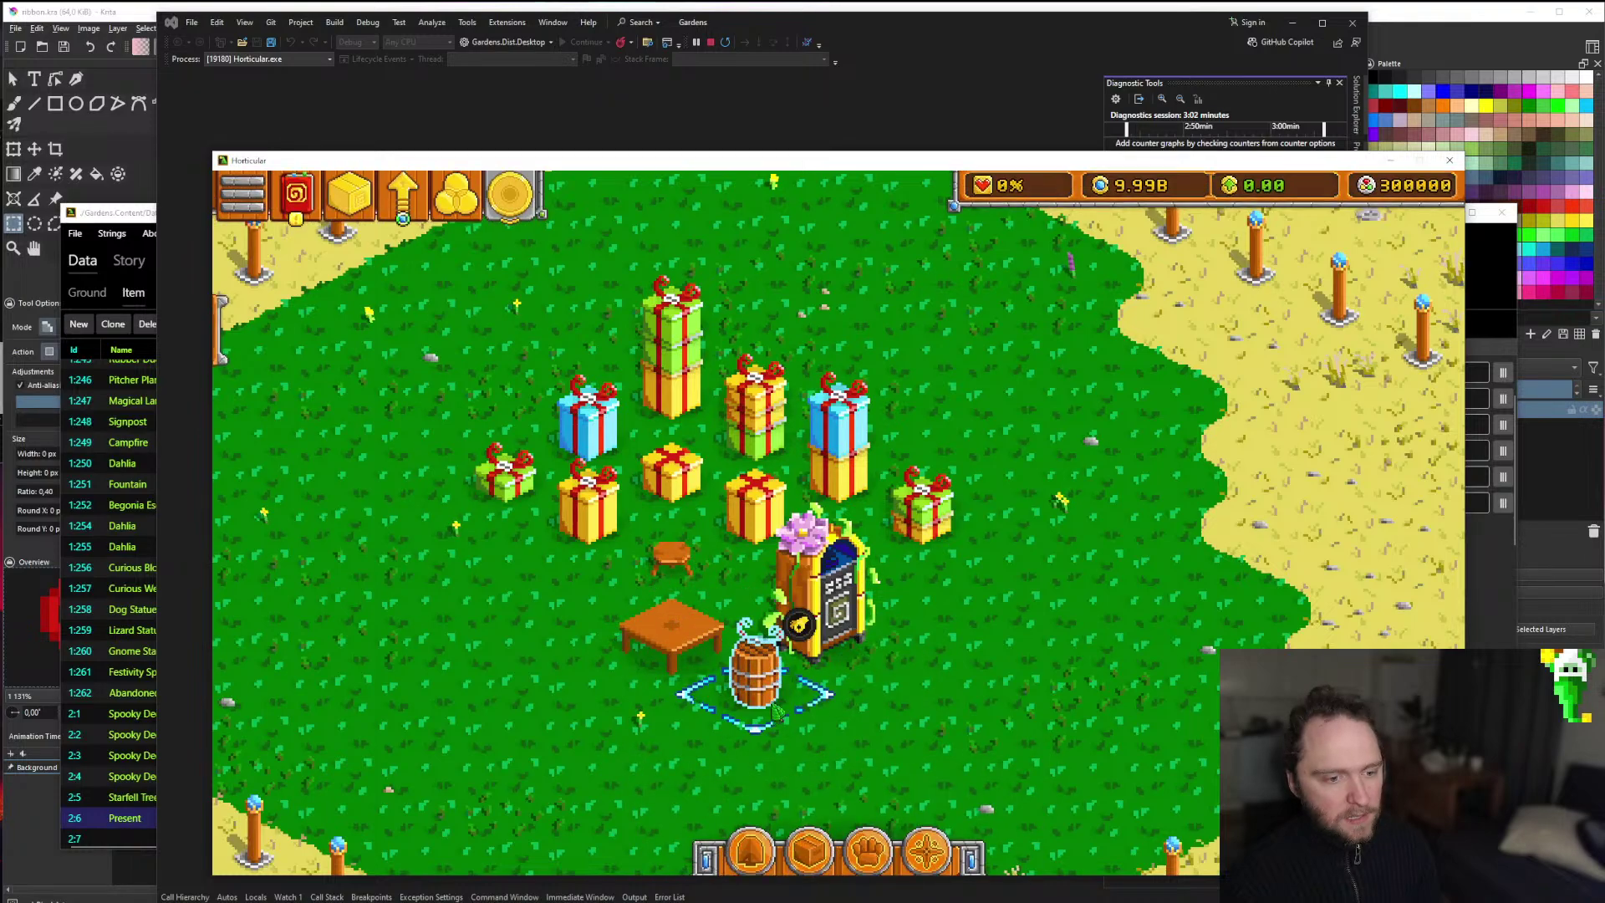
pyautogui.scroll(-4, 889, 566)
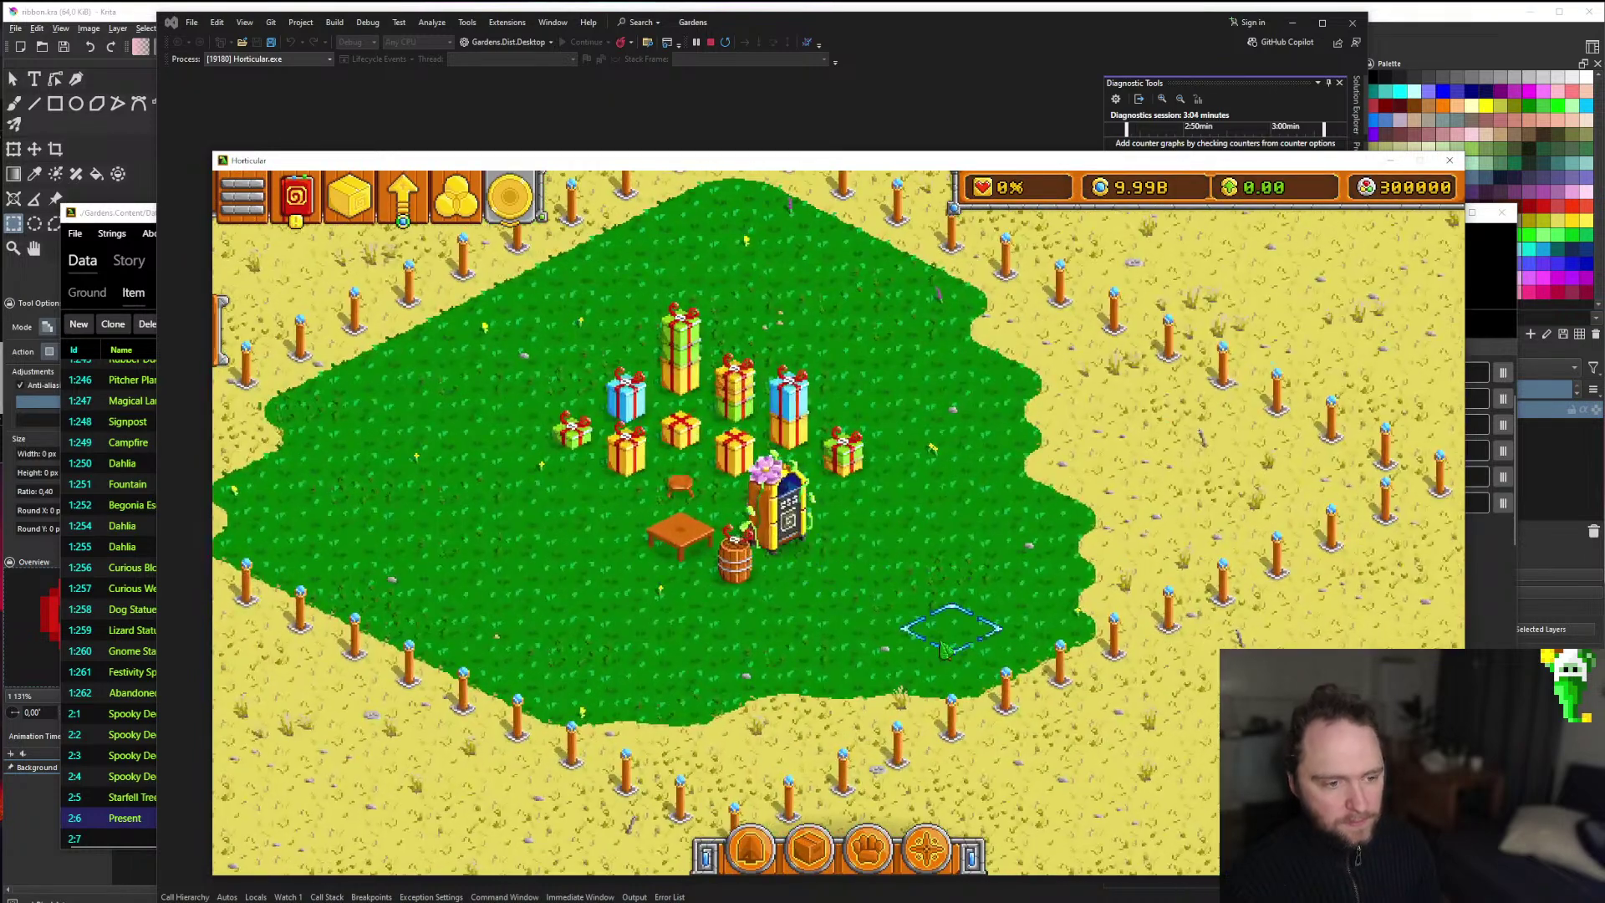
pyautogui.scroll(4, 875, 565)
# Place the gravestone Spooky Decoration on the open grass away from the jukebox.
pyautogui.press('i')
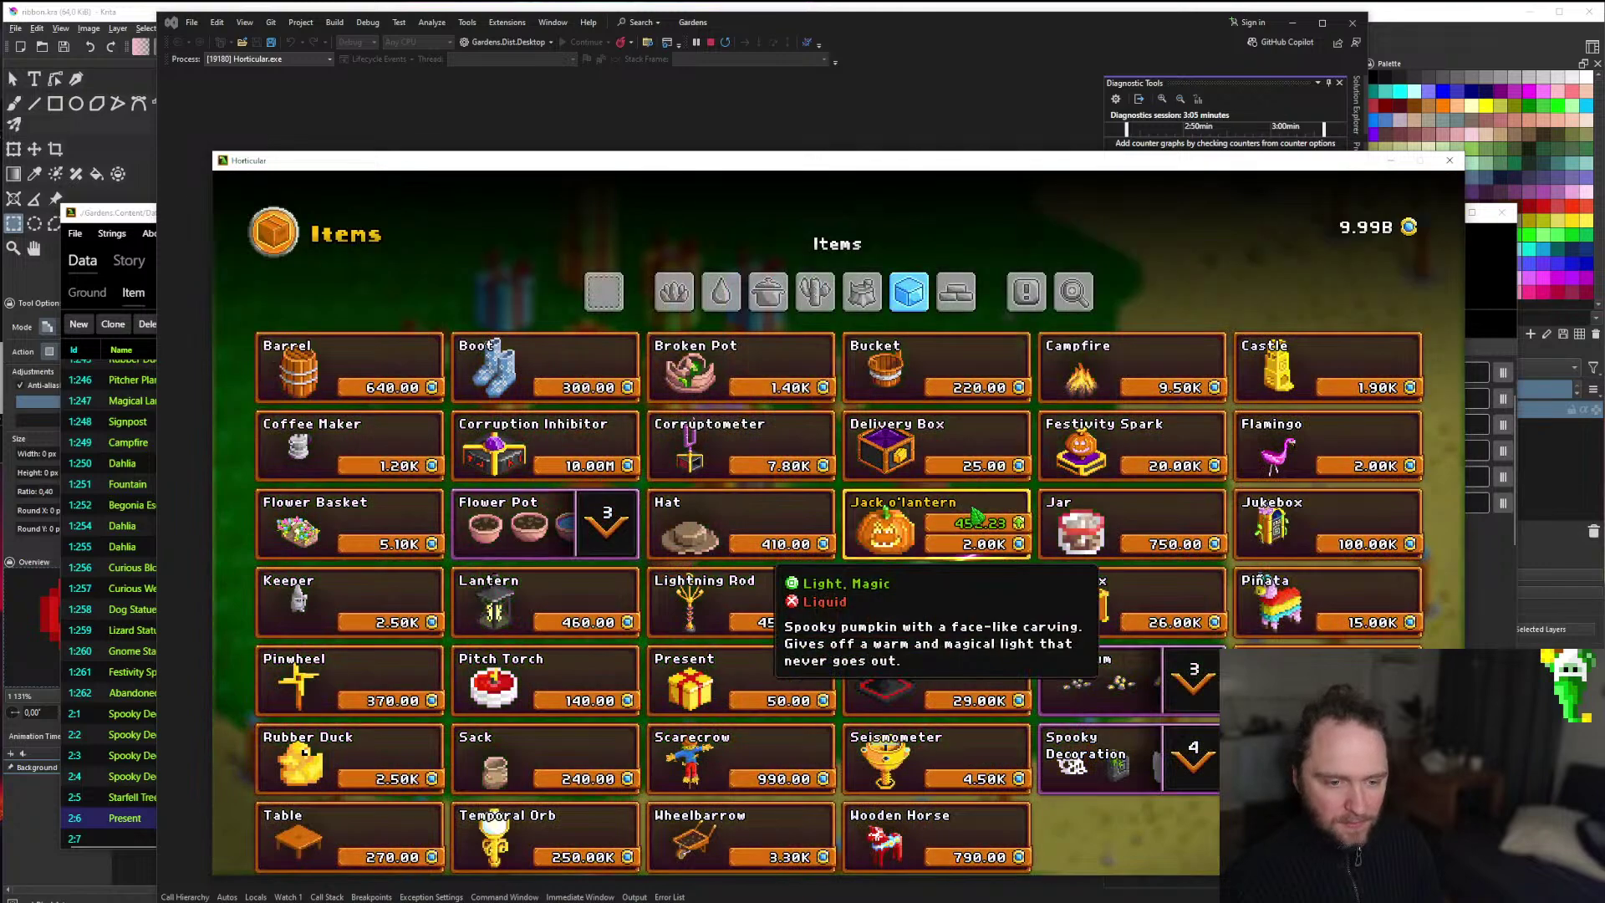
pyautogui.click(1087, 765)
pyautogui.click(928, 767)
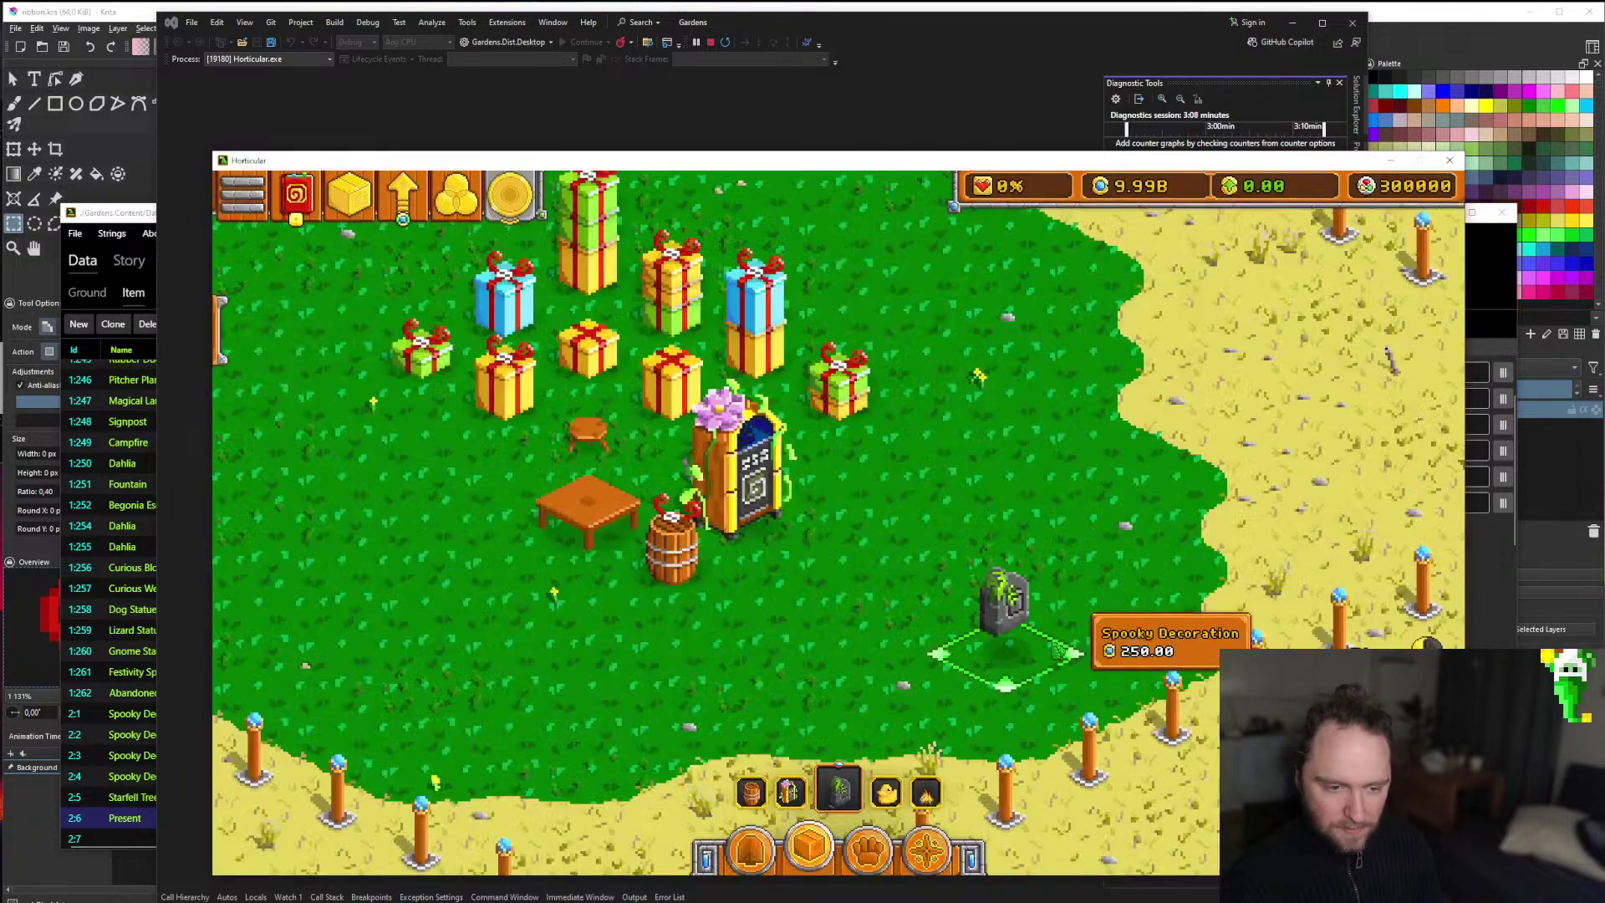
pyautogui.click(922, 530)
pyautogui.rightClick(932, 543)
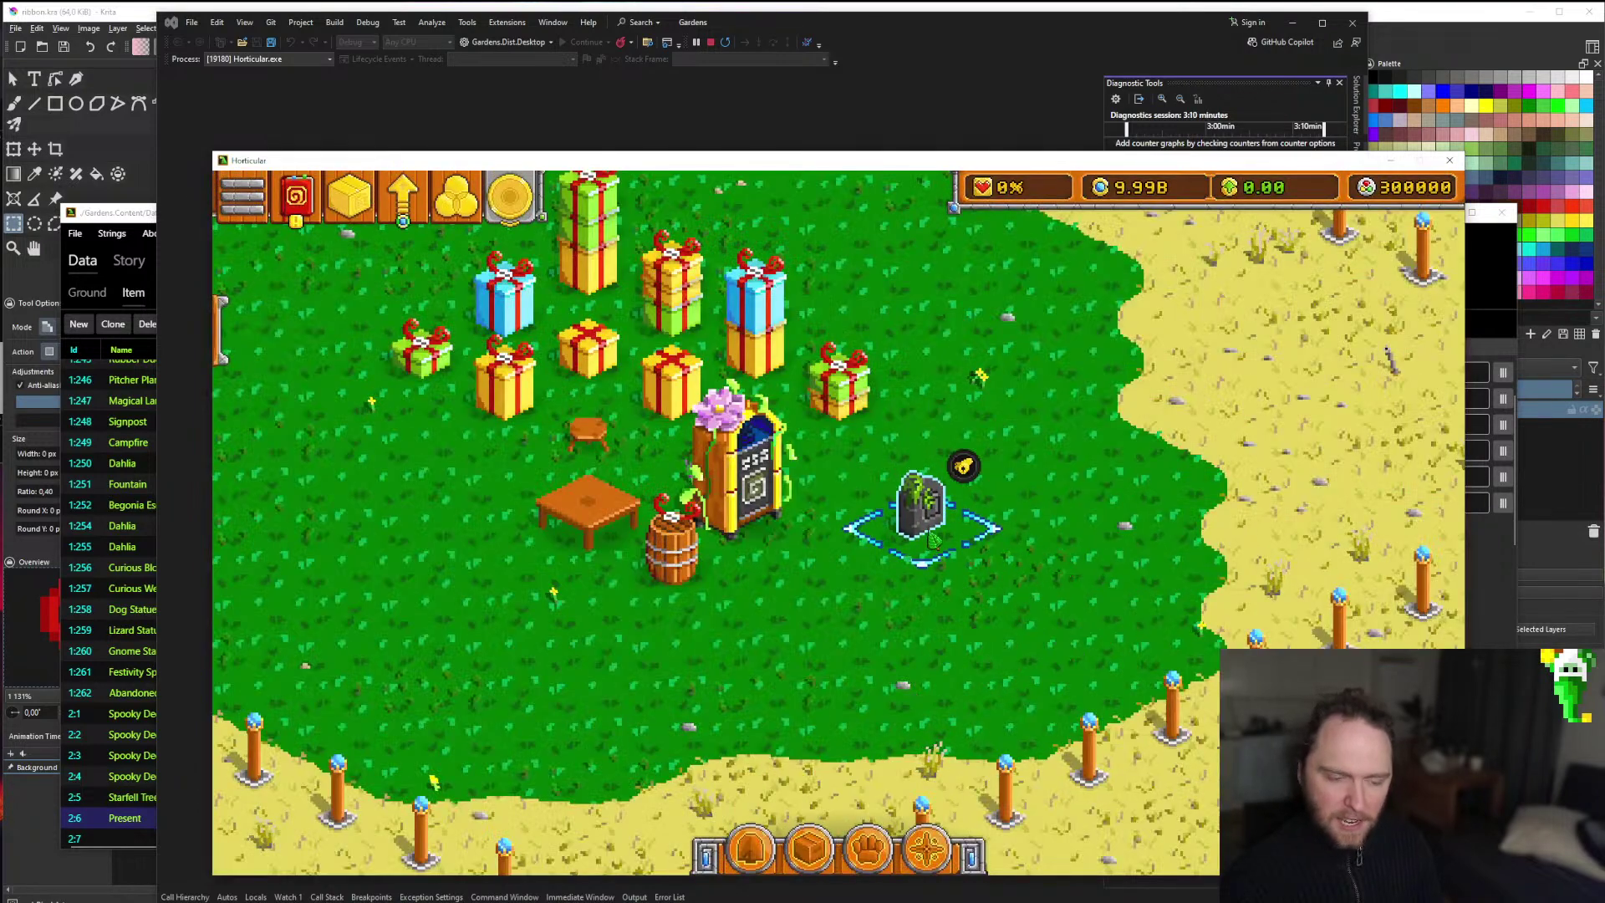
# Try to place a stool on the gravestone, and try out the pitch torch from the Items catalogue.
pyautogui.scroll(-3, 880, 600)
pyautogui.press('i')
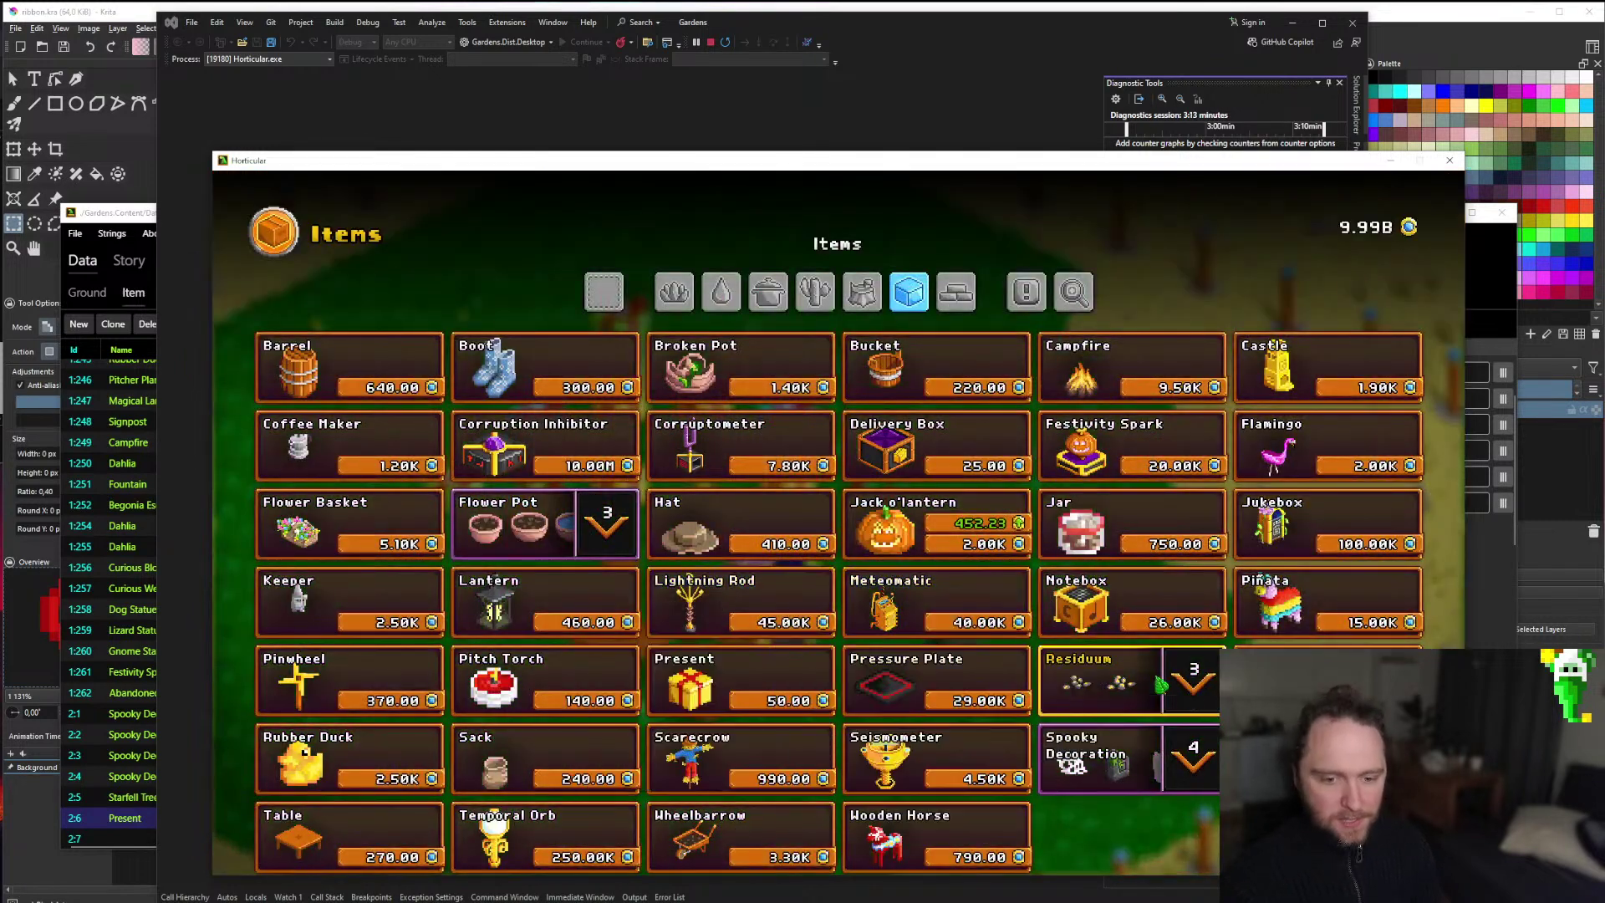
pyautogui.press('i')
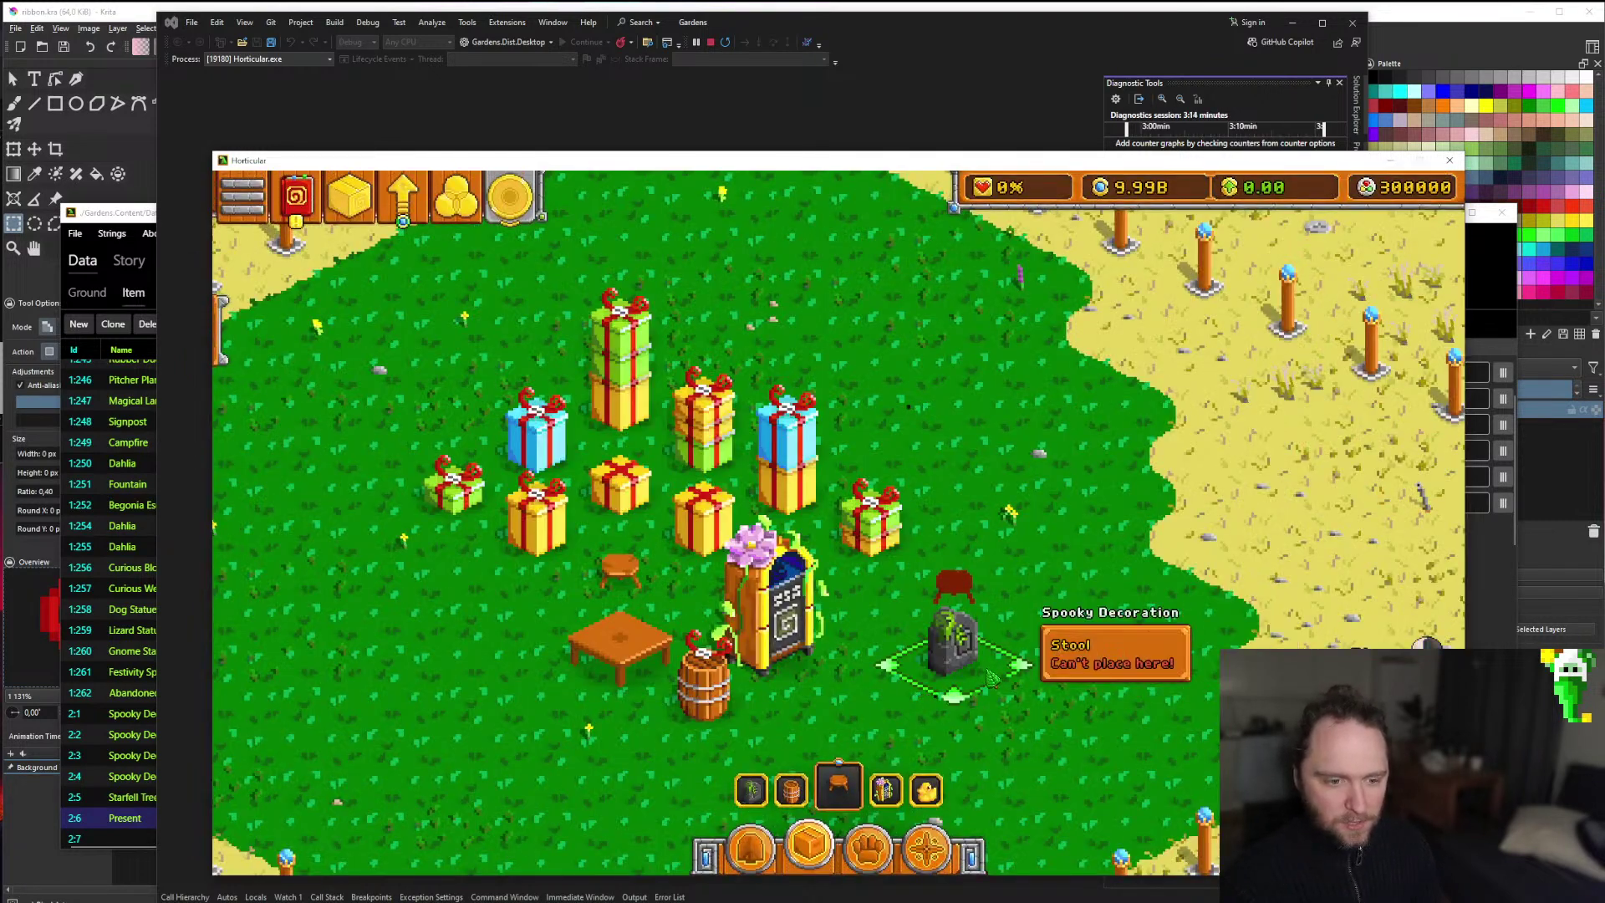
pyautogui.press('i')
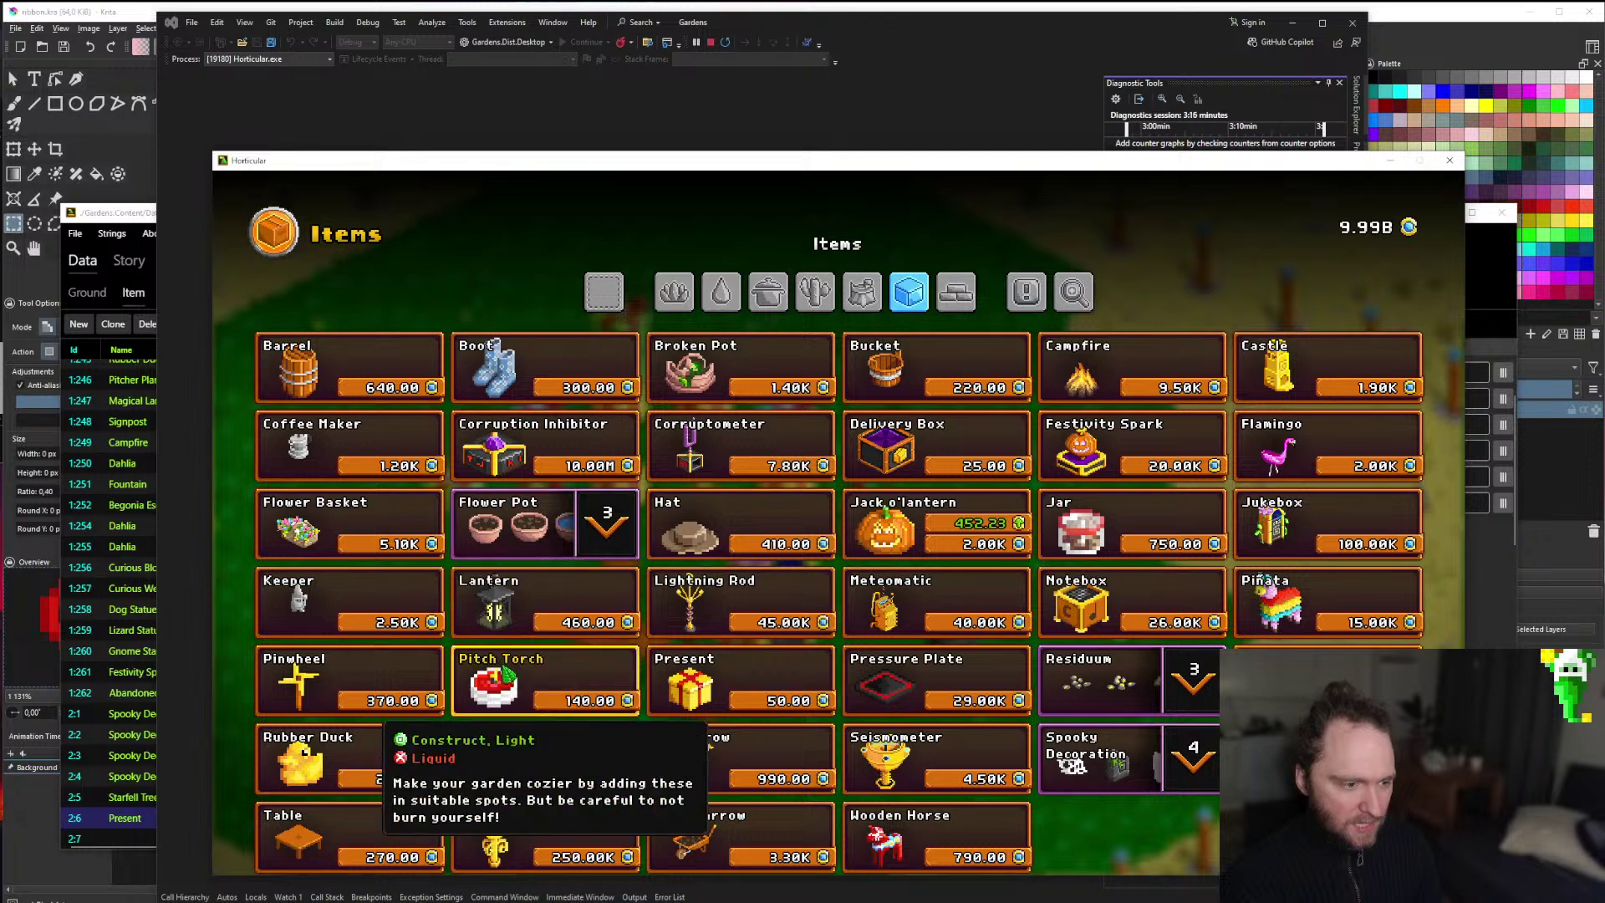
pyautogui.click(497, 682)
pyautogui.rightClick(874, 721)
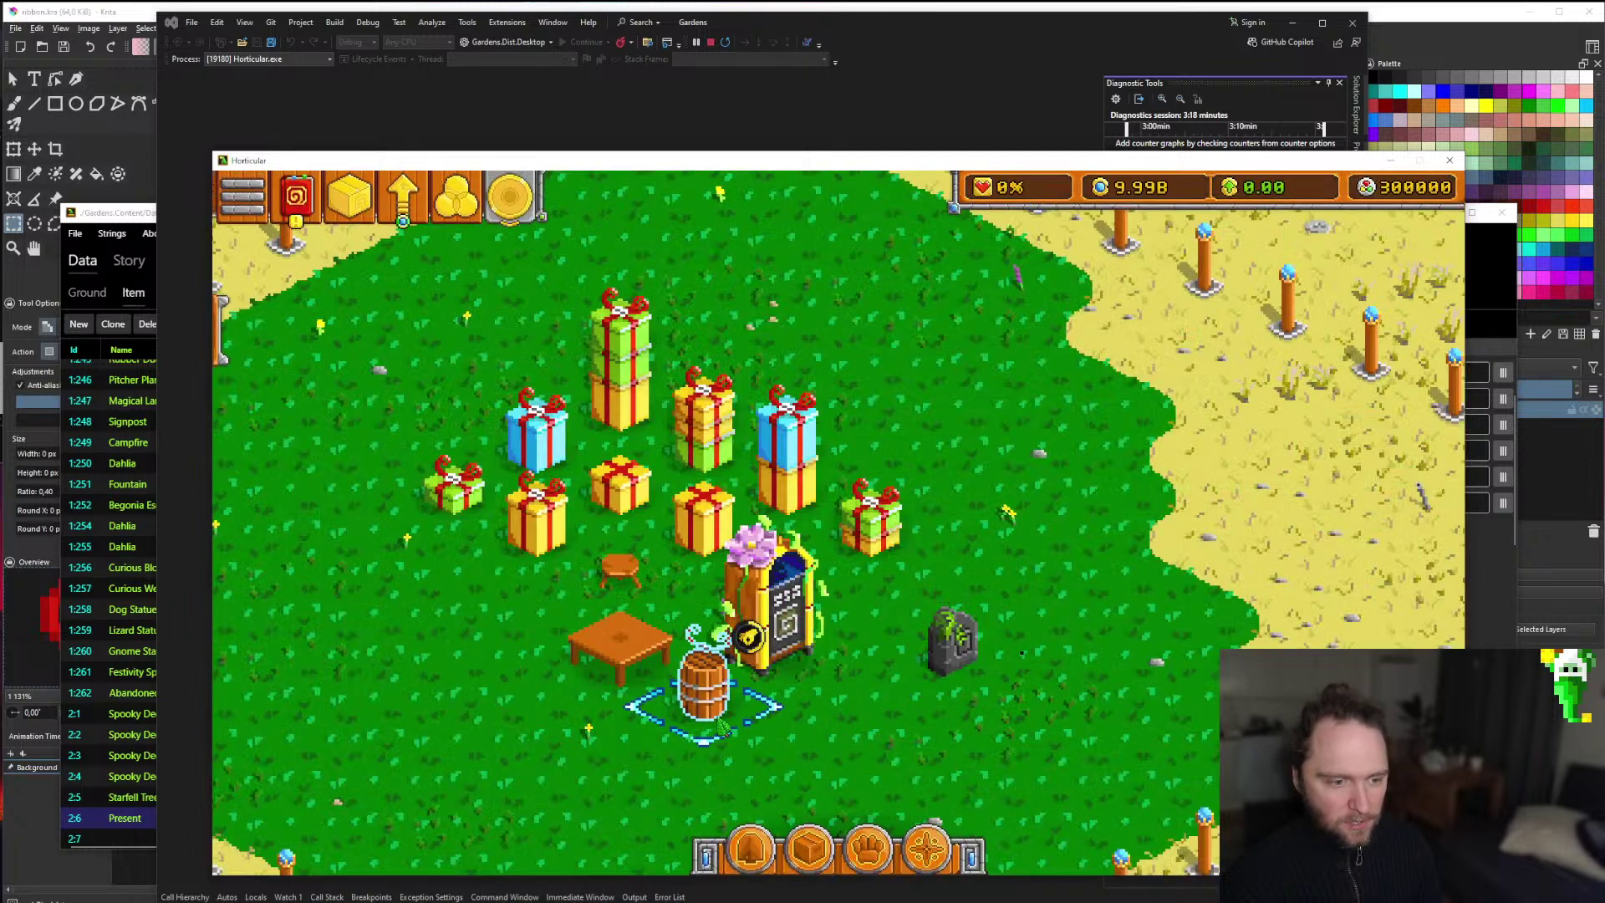
# Try the ribbon on top of the gravestone, return it to the barrel, and examine the arrangement.
pyautogui.click(980, 703)
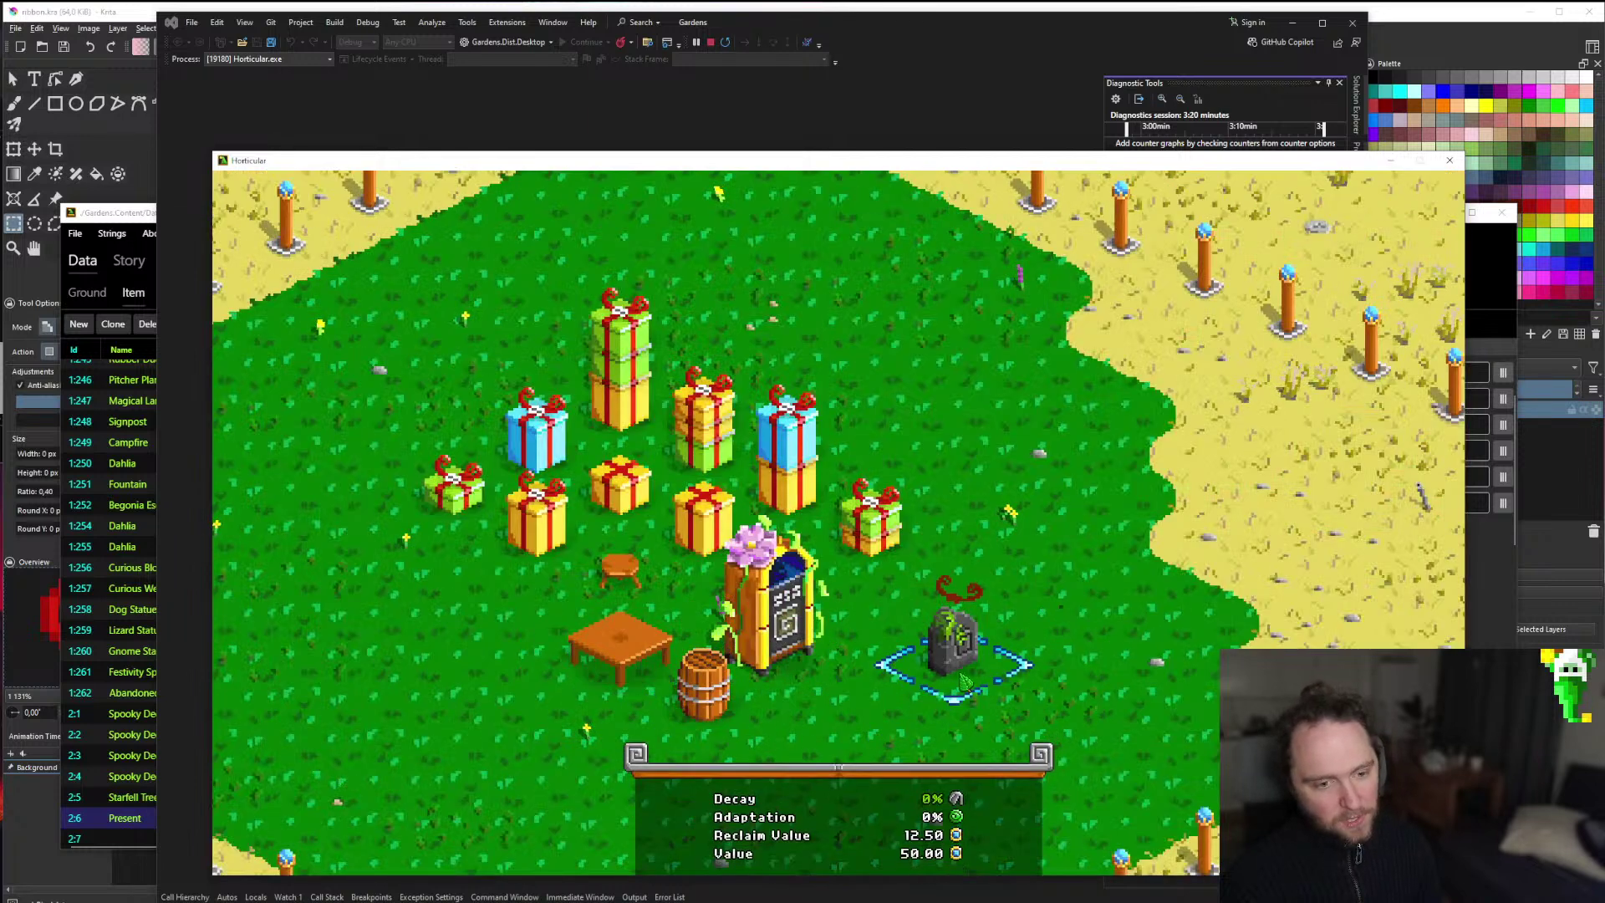
pyautogui.scroll(-5, 707, 712)
pyautogui.scroll(2, 806, 618)
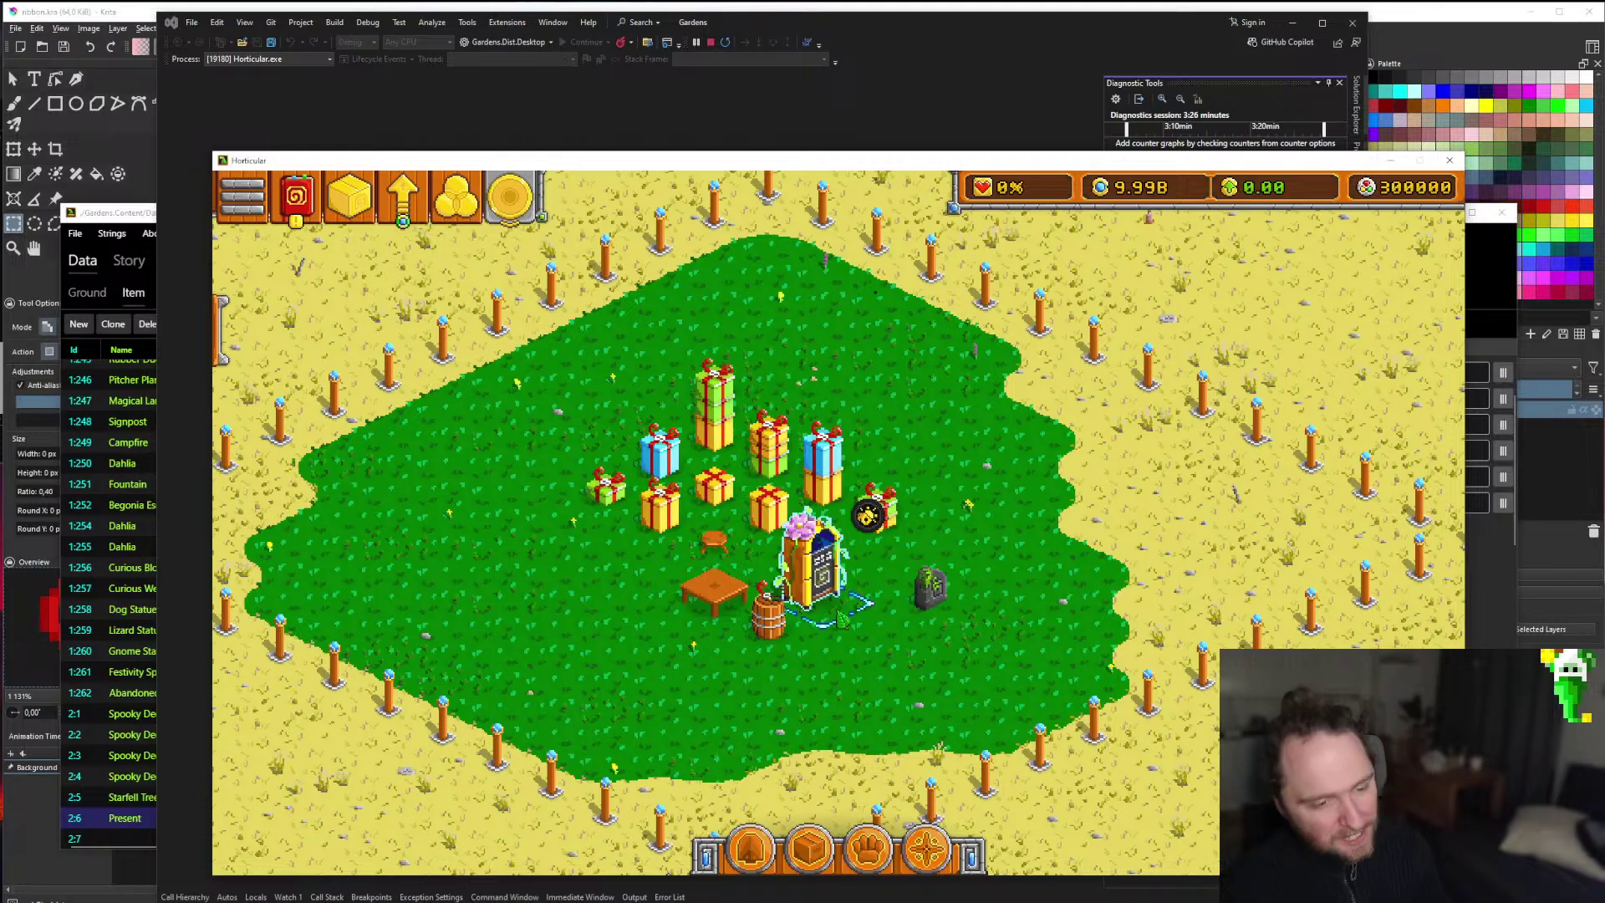
pyautogui.scroll(2, 842, 621)
pyautogui.scroll(-4, 836, 627)
pyautogui.scroll(3, 828, 635)
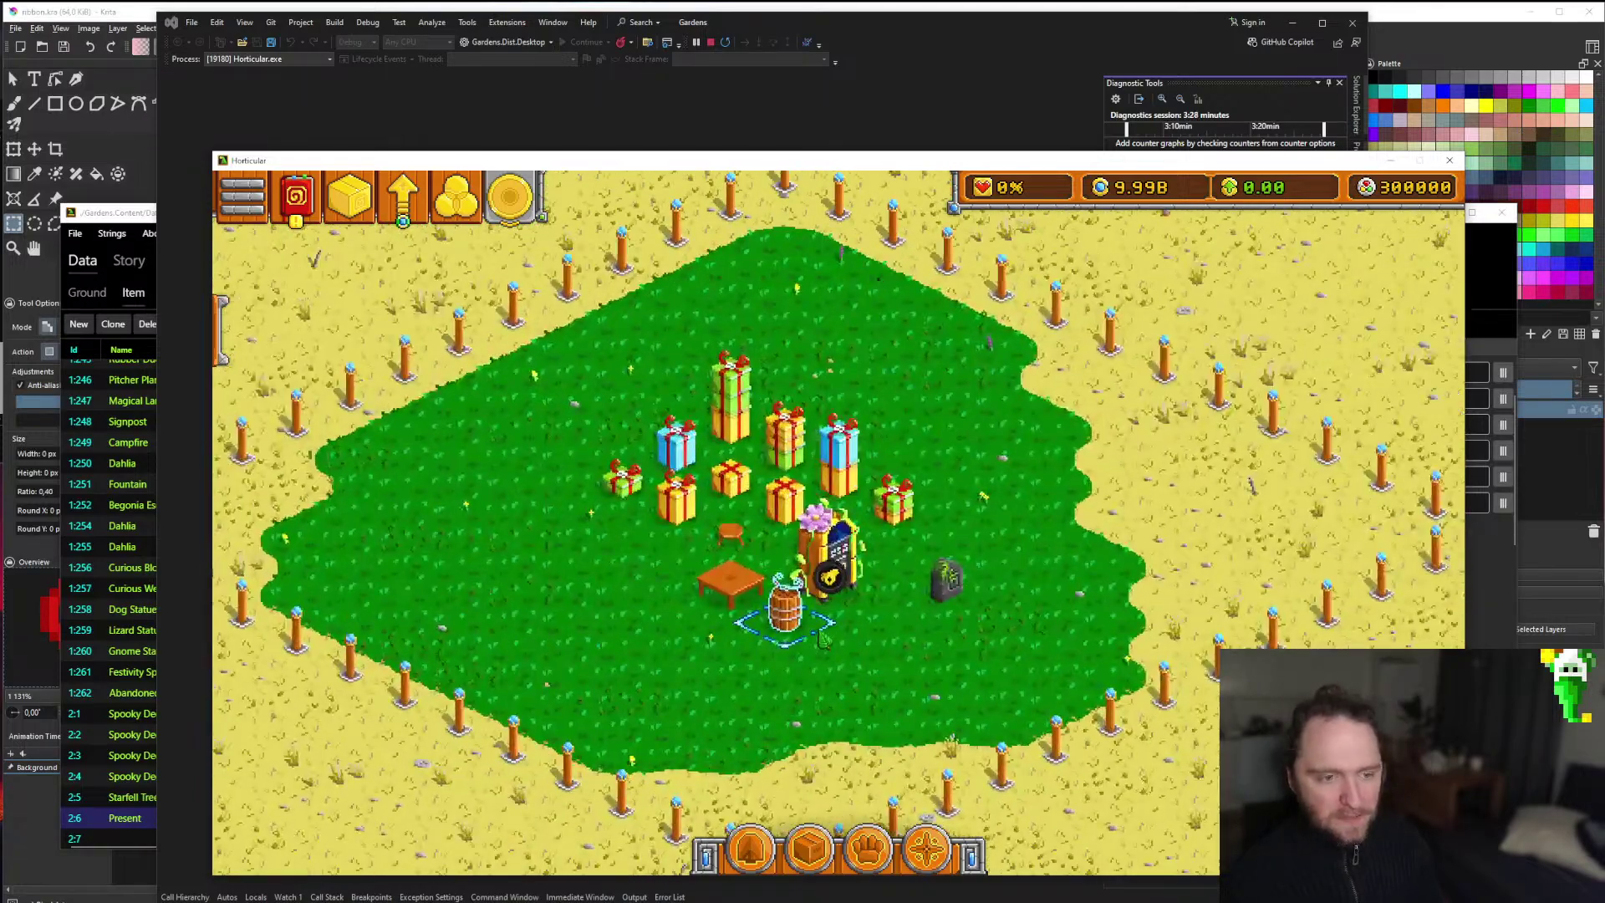
# Place a hat from the Items catalogue on the table beside the barrel.
pyautogui.scroll(-2, 878, 618)
pyautogui.scroll(2, 920, 606)
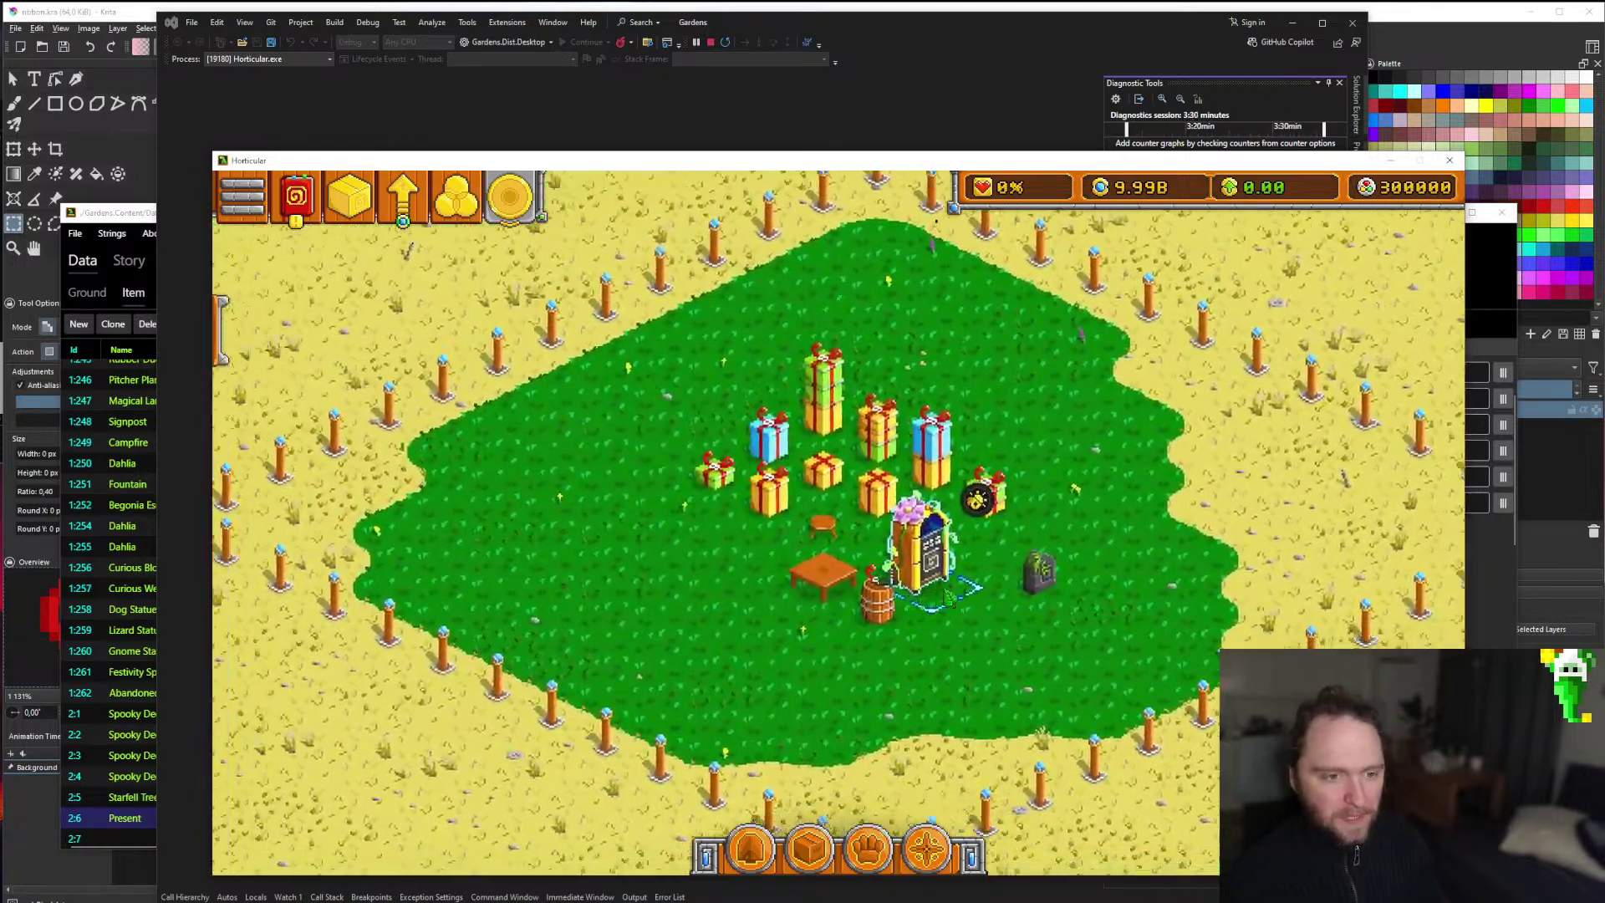
pyautogui.scroll(-1, 928, 602)
pyautogui.scroll(1, 803, 617)
pyautogui.scroll(1, 828, 615)
pyautogui.press('2')
pyautogui.press('2')
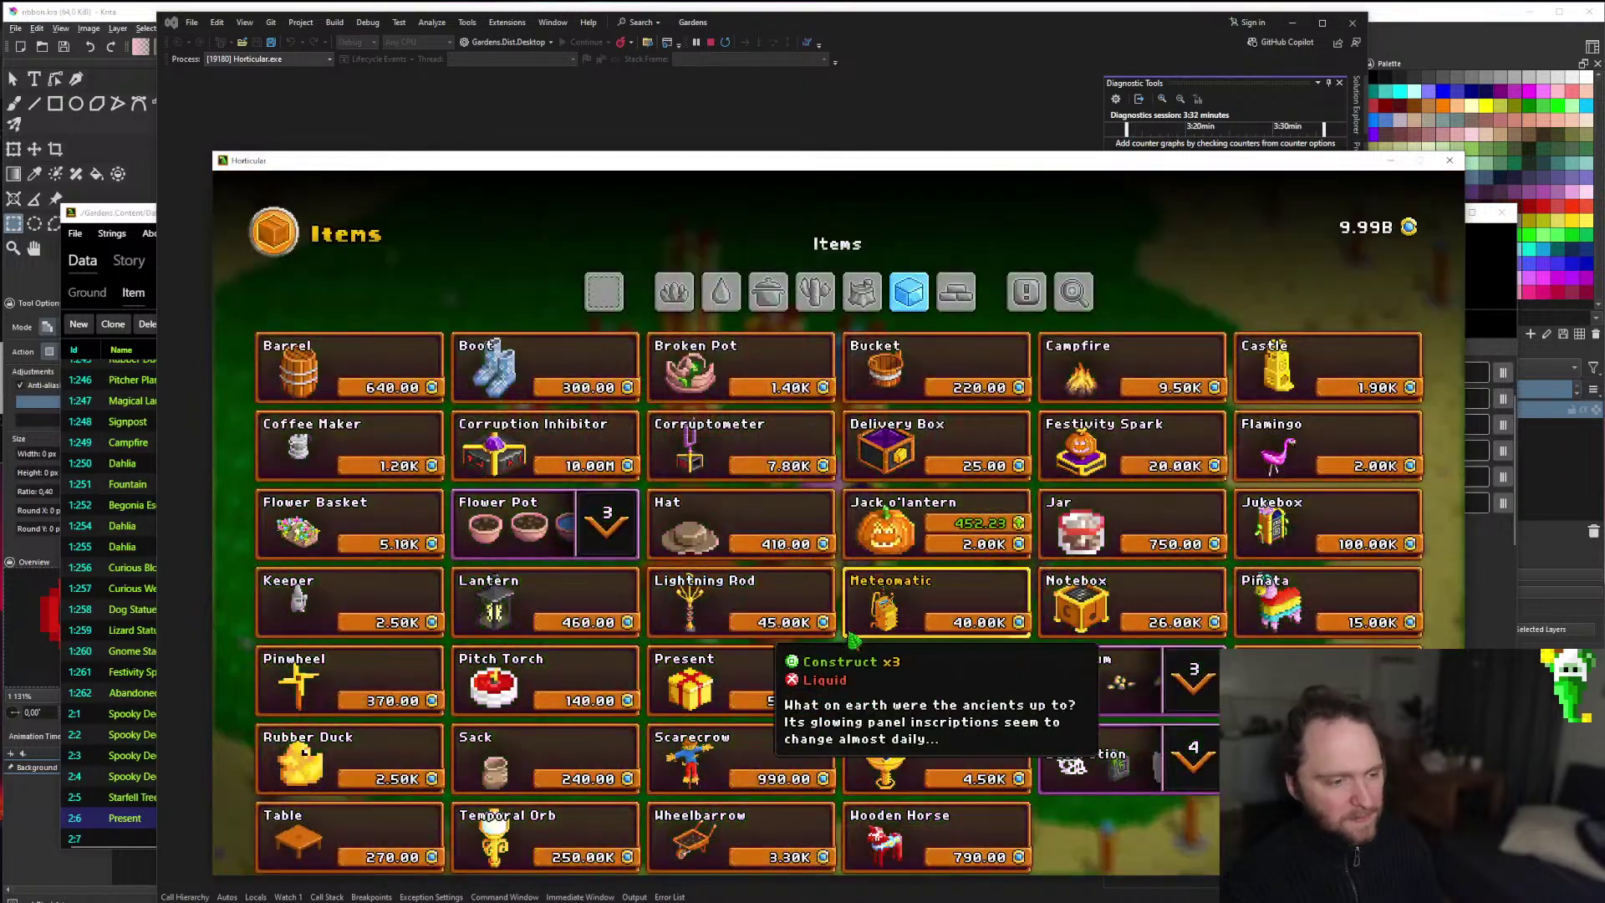
pyautogui.click(691, 530)
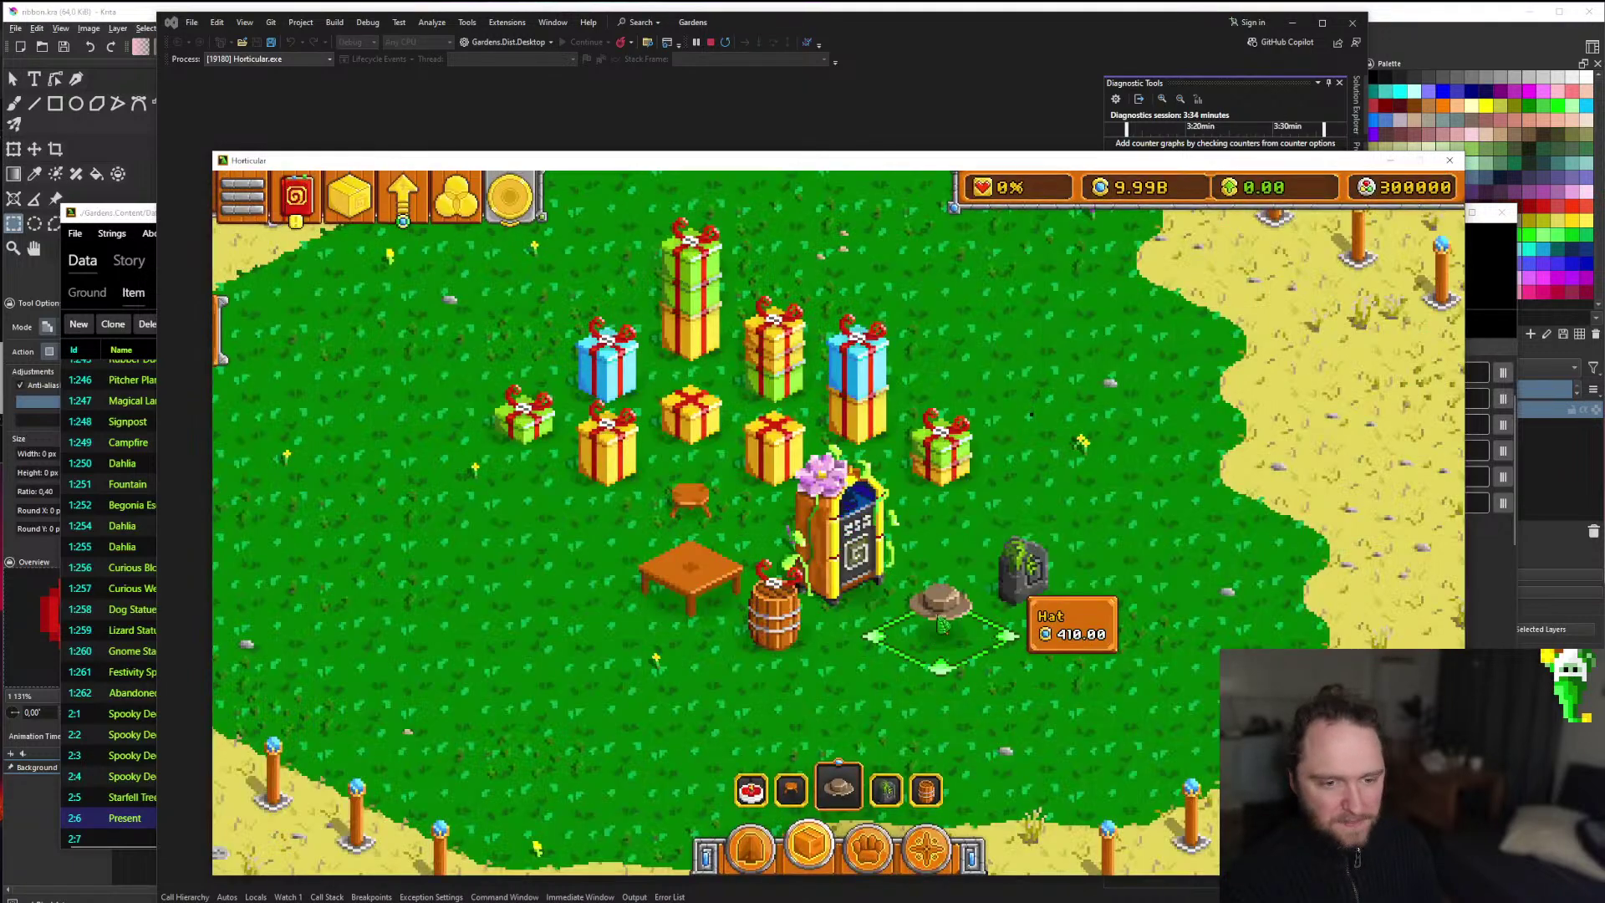
pyautogui.click(691, 575)
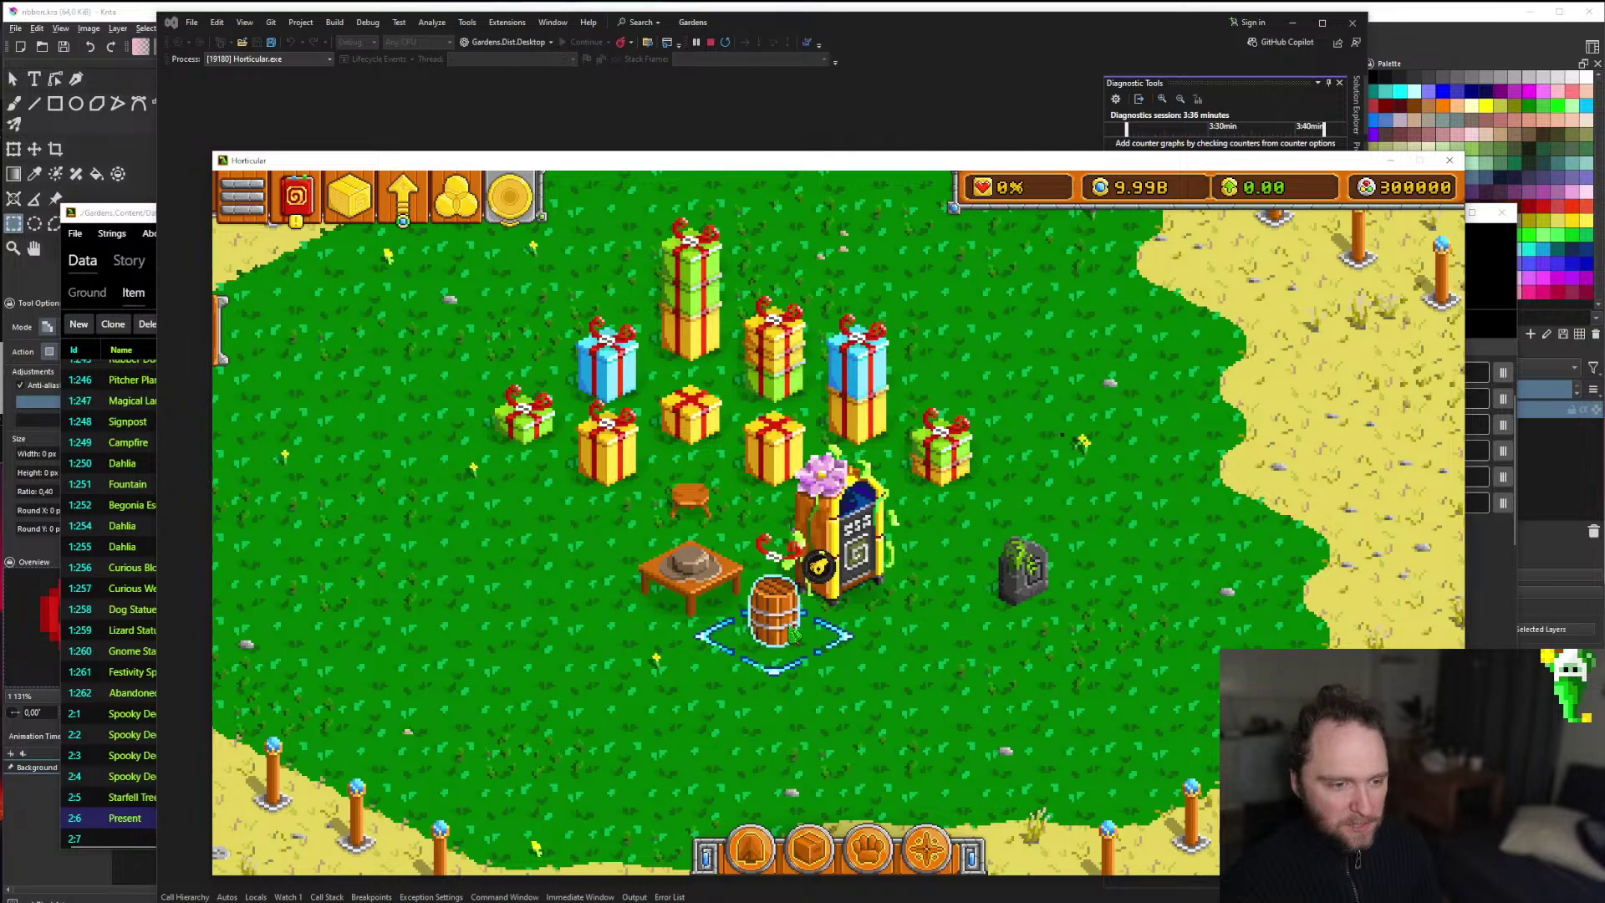
# Move the hat from the table onto the stool behind it and set the ribbon on top.
pyautogui.scroll(-1, 794, 636)
pyautogui.scroll(-2, 802, 669)
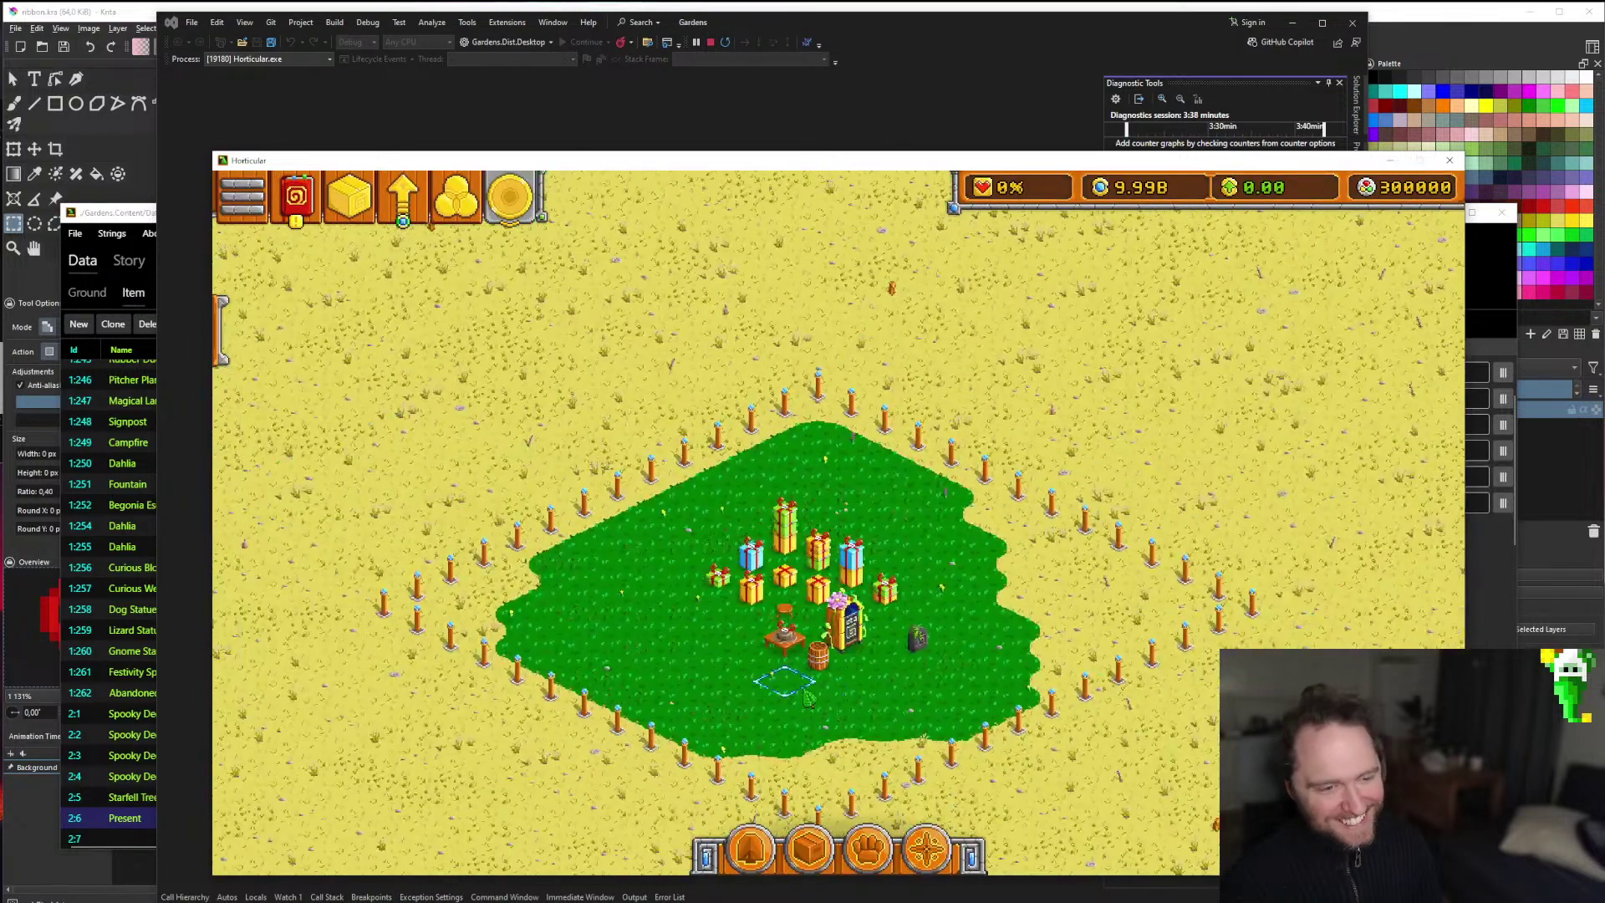
pyautogui.scroll(3, 809, 698)
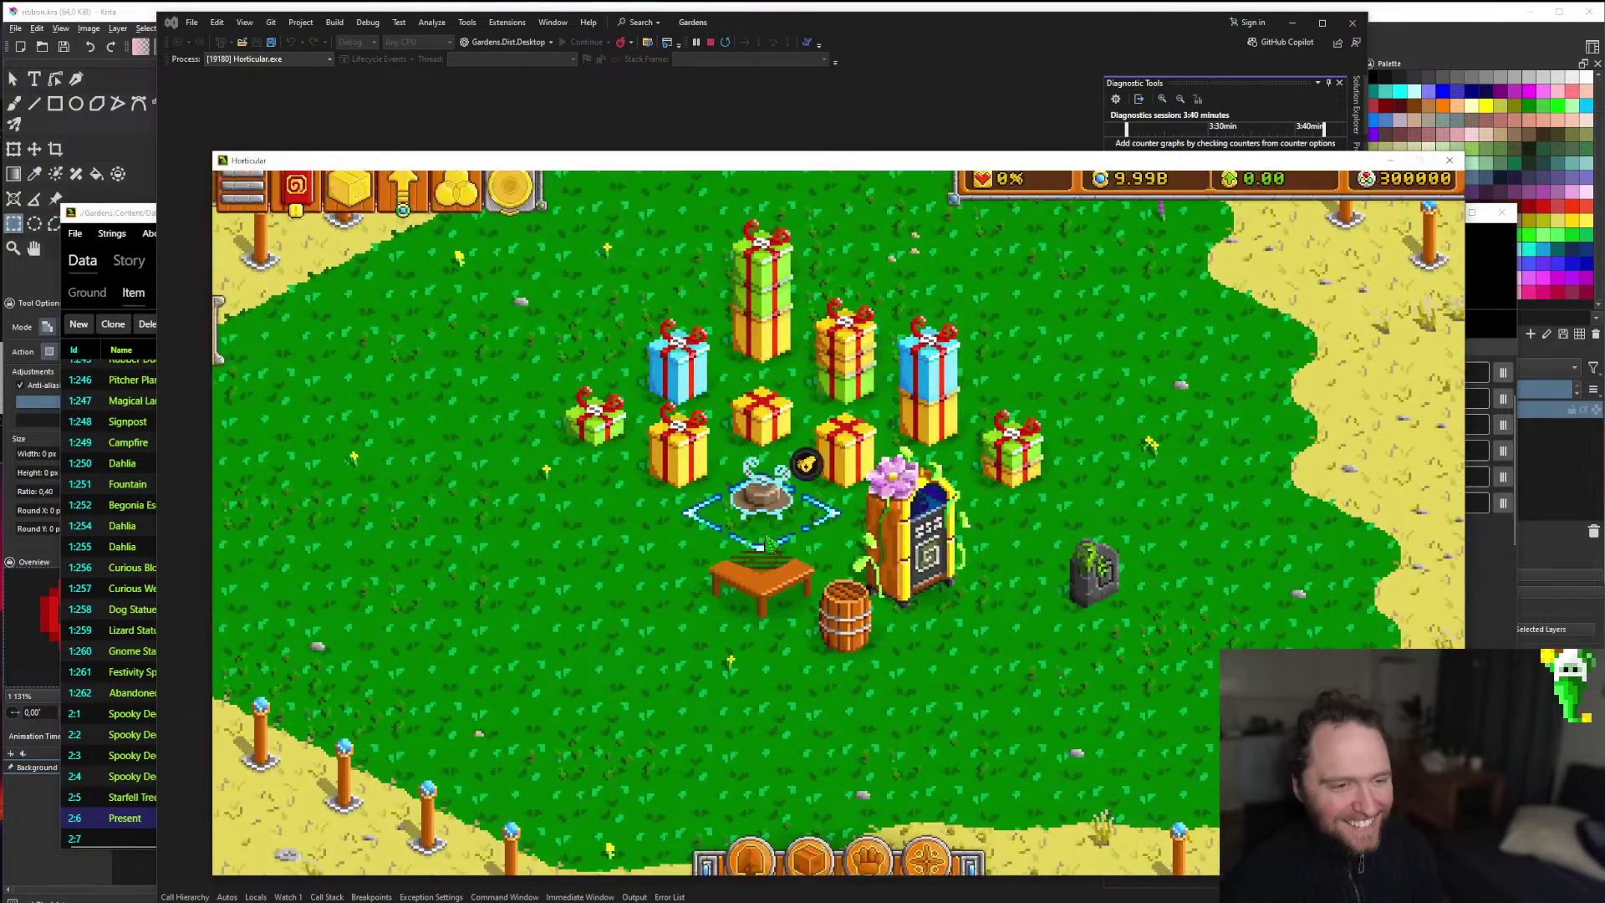
# Place a scarecrow on the grass beside the table and try the ribbon on its head.
pyautogui.click(809, 849)
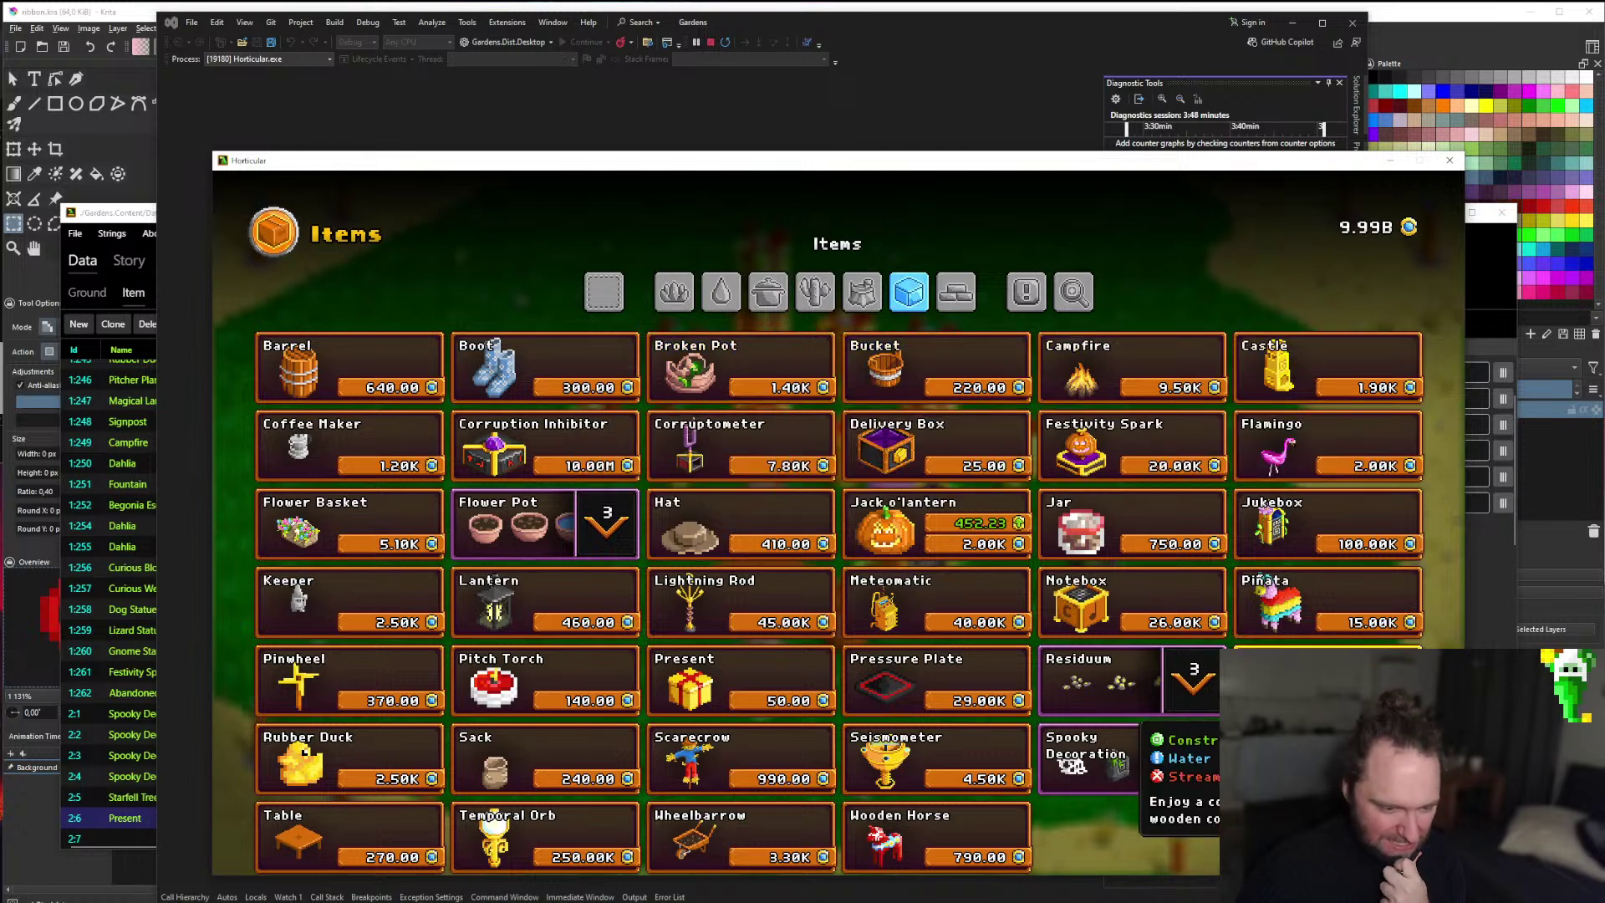
pyautogui.click(741, 757)
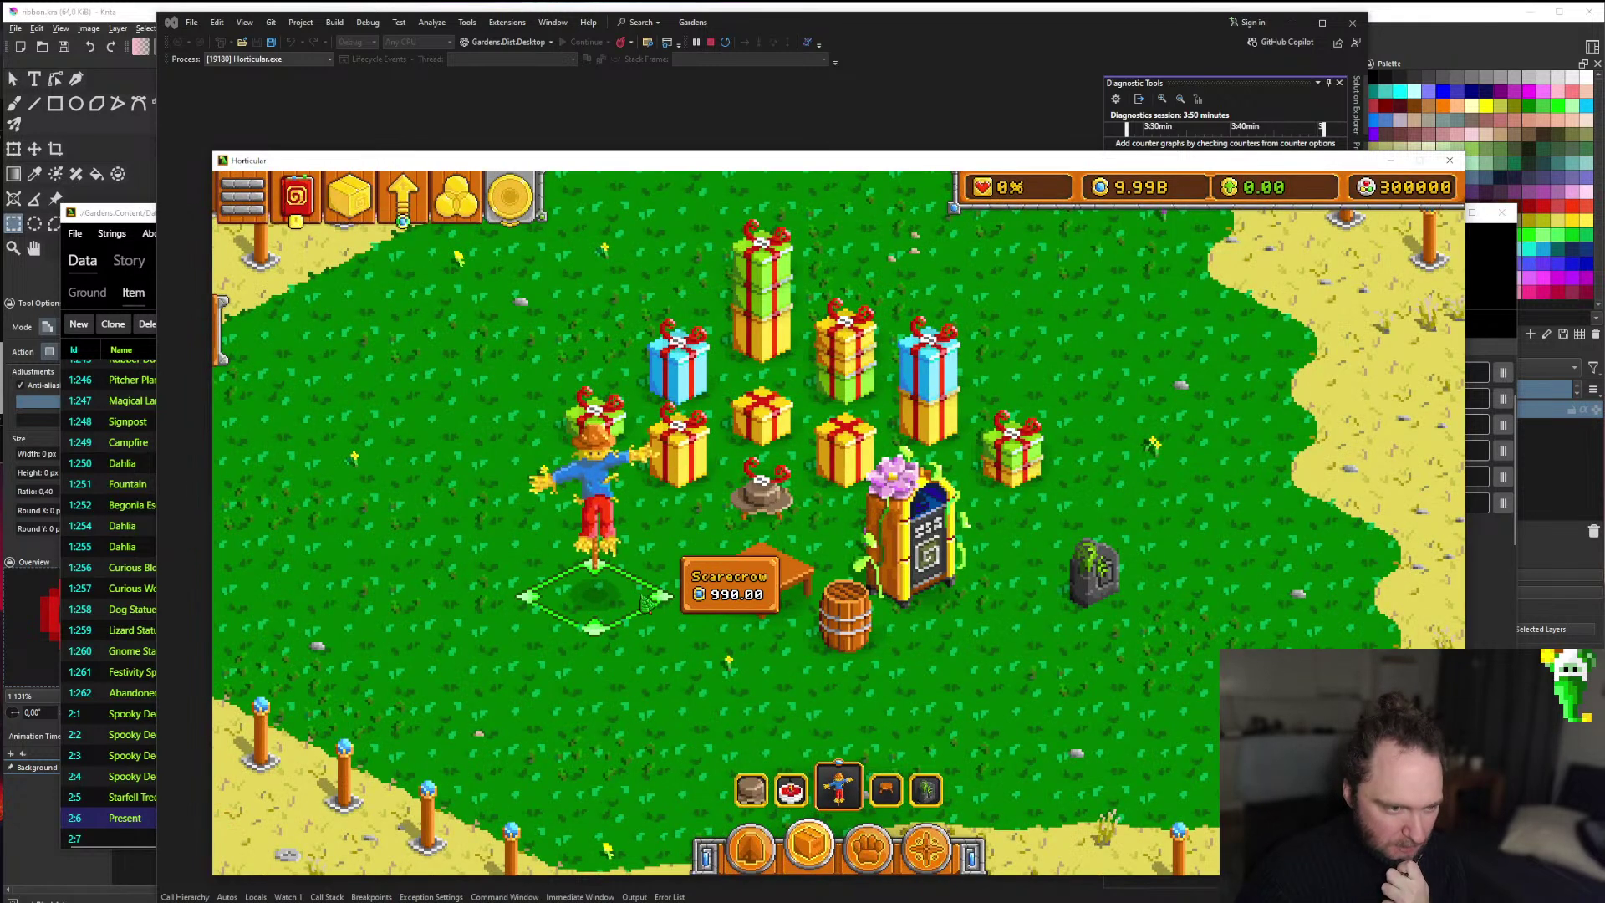
pyautogui.click(585, 560)
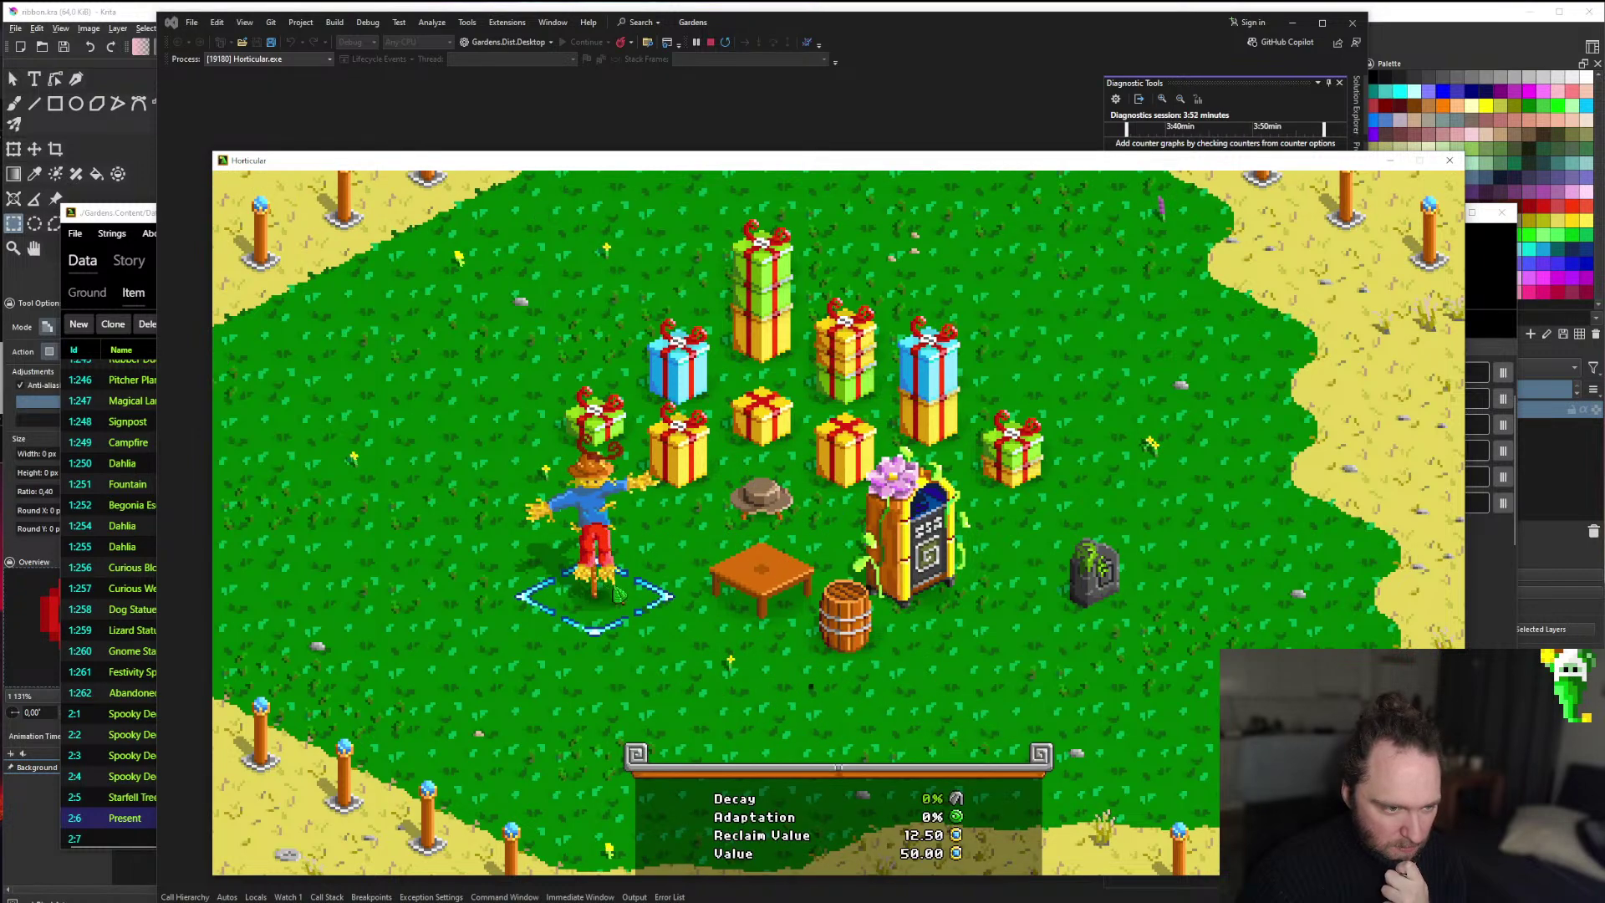
pyautogui.rightClick(757, 584)
# Place pinwheels on the table and the barrel, and try the barrel's pinwheel above the gravestone.
pyautogui.click(808, 847)
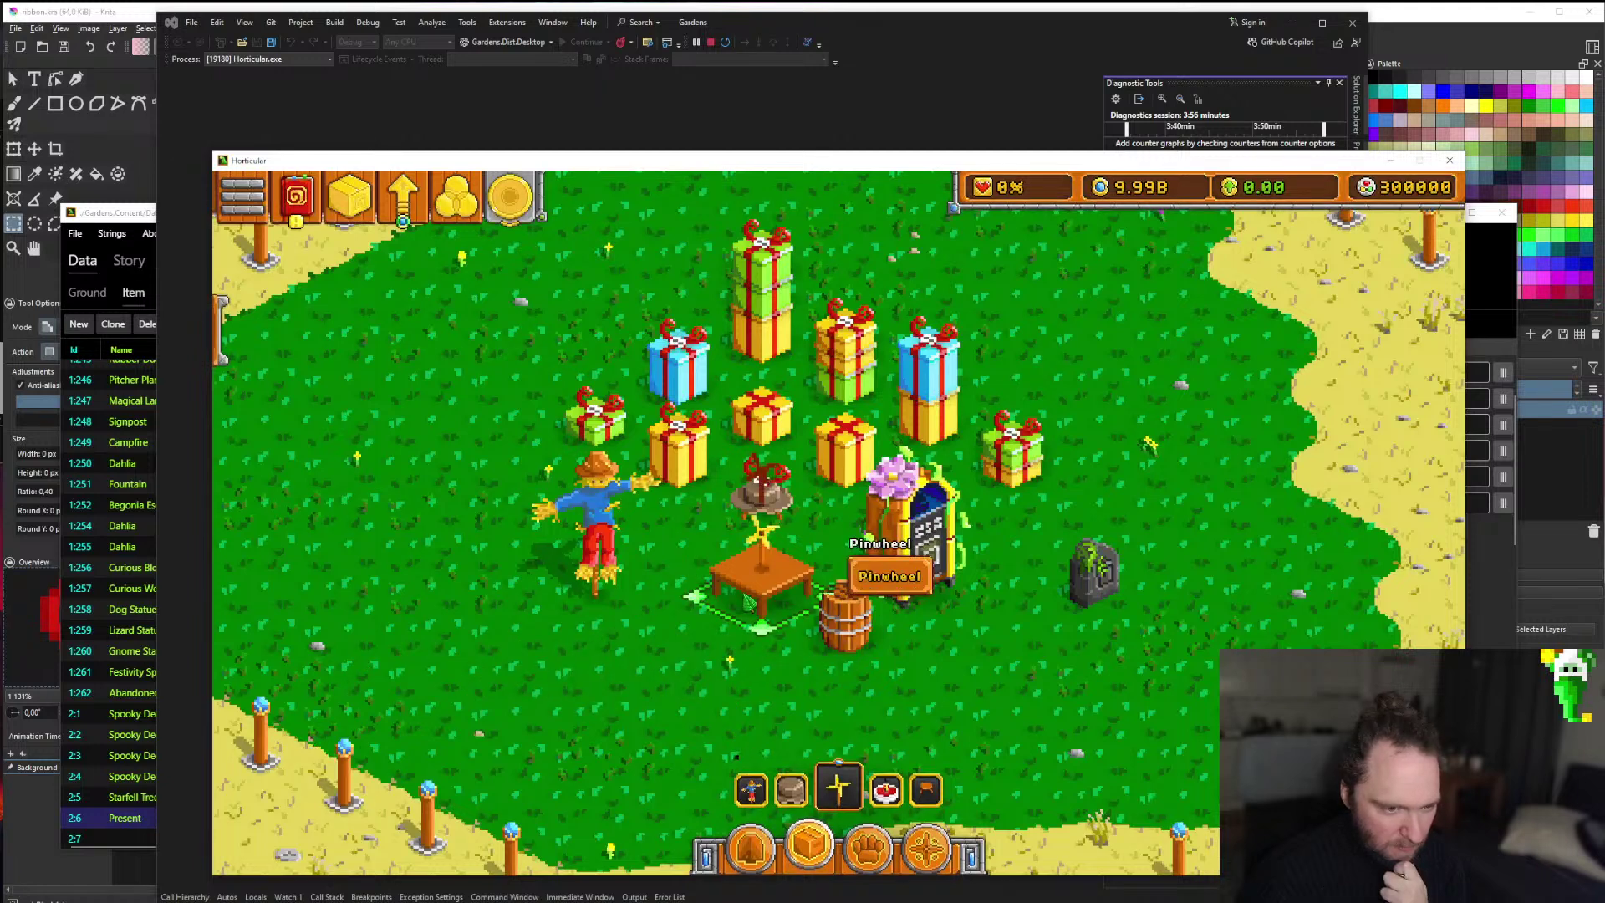
pyautogui.click(761, 560)
pyautogui.click(845, 577)
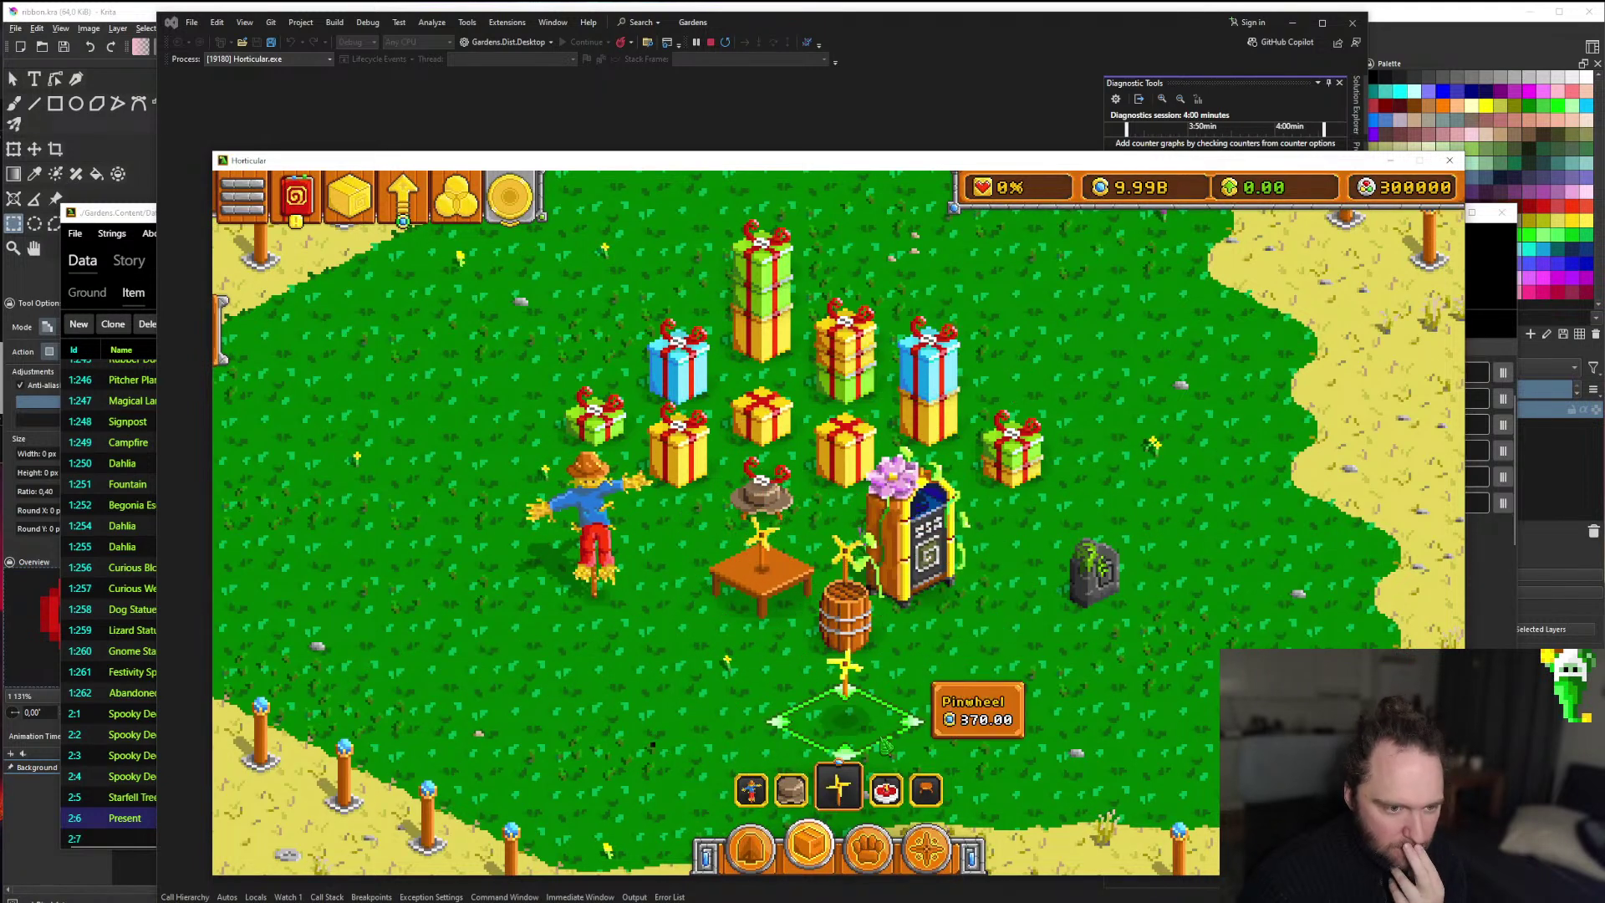
pyautogui.click(840, 788)
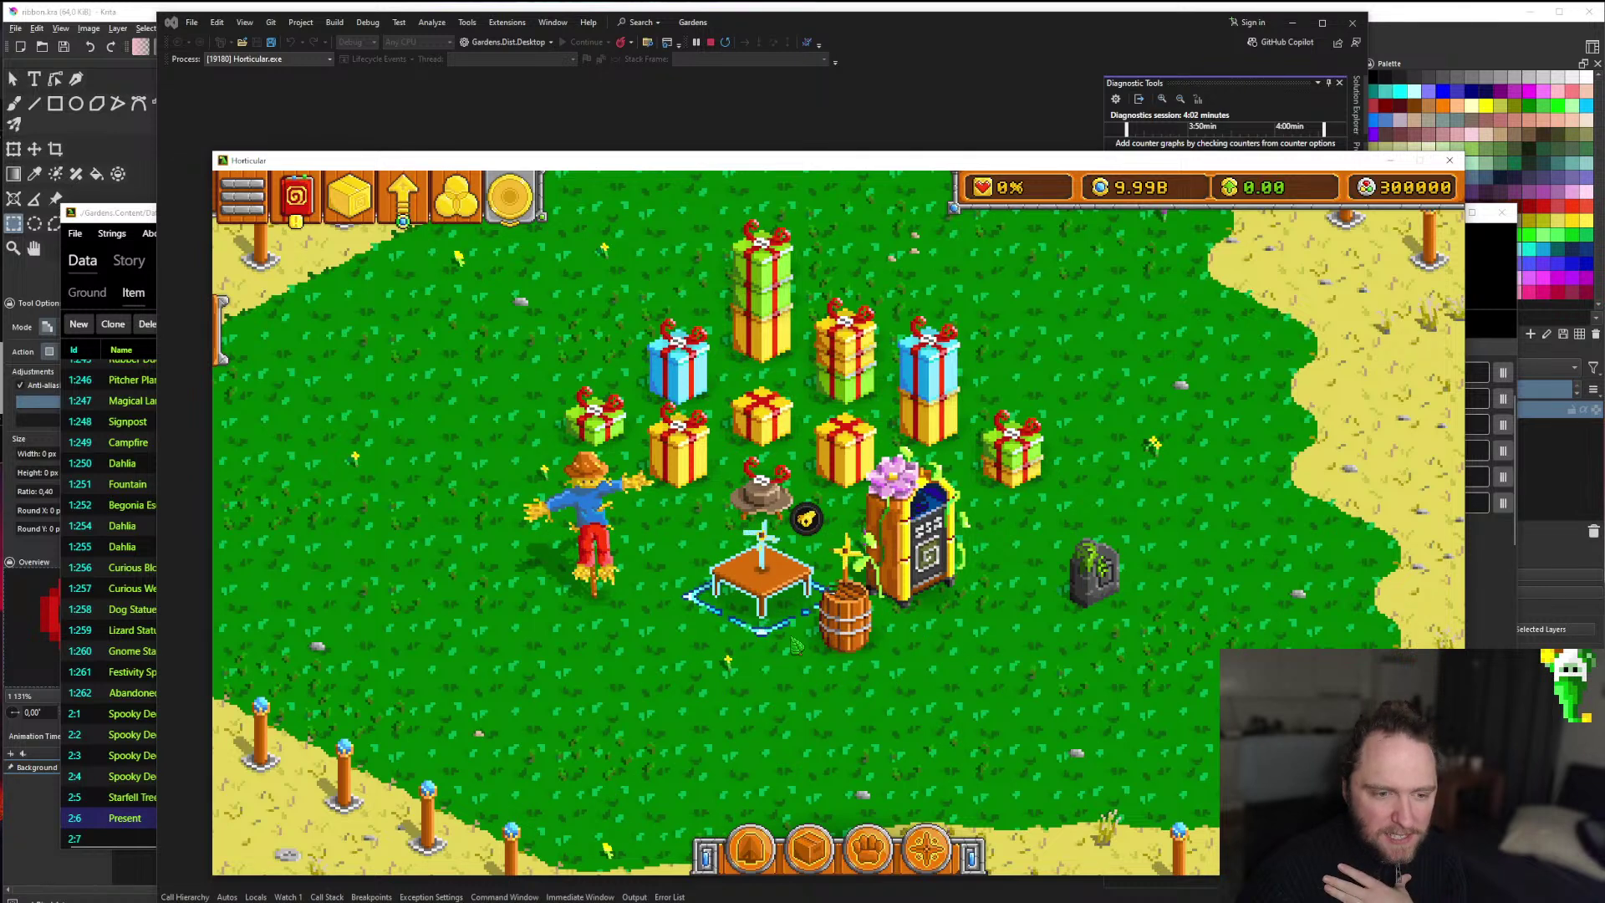
pyautogui.click(827, 640)
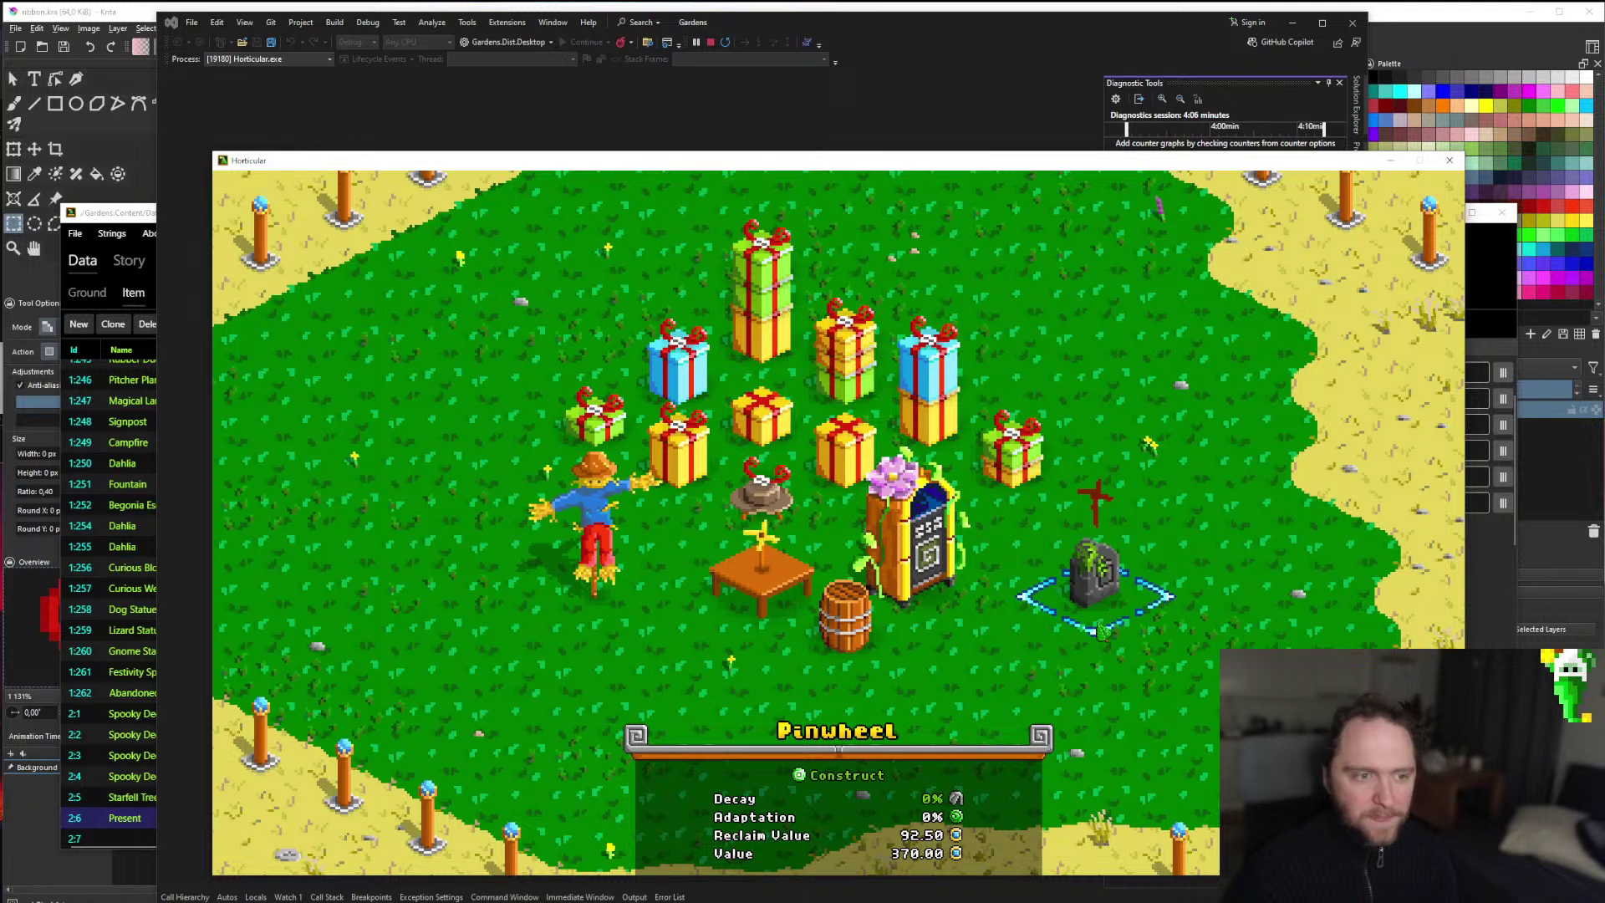
pyautogui.click(845, 628)
# Quit the game, minimise the code editor and DataStudio, and bring up the gift.kra document in Krita.
pyautogui.press('Escape')
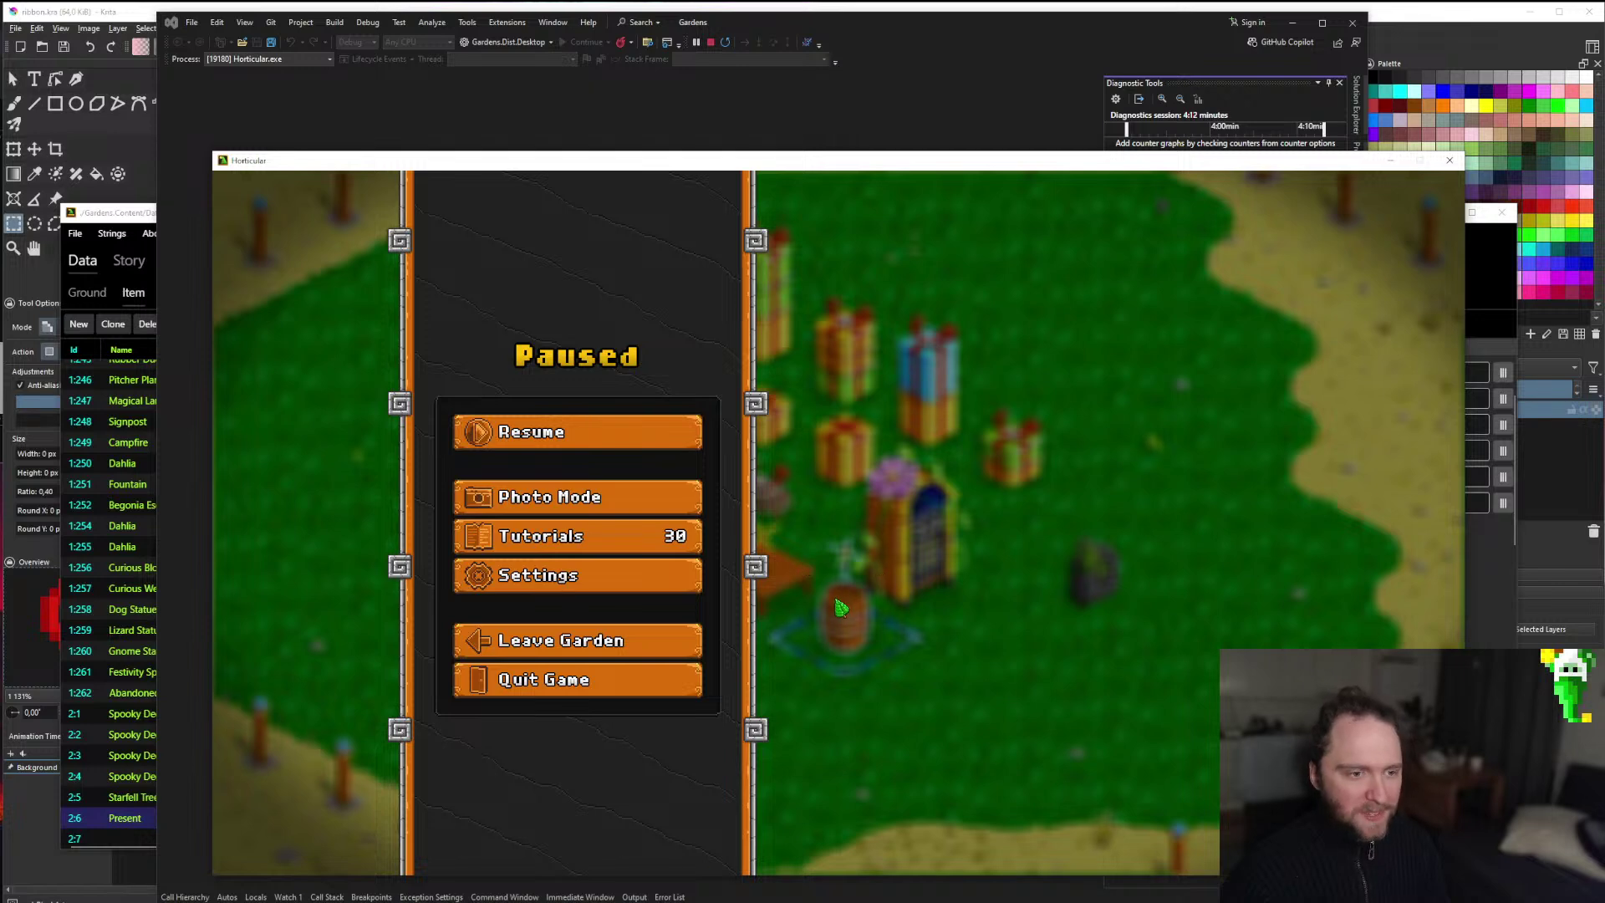
pyautogui.click(670, 669)
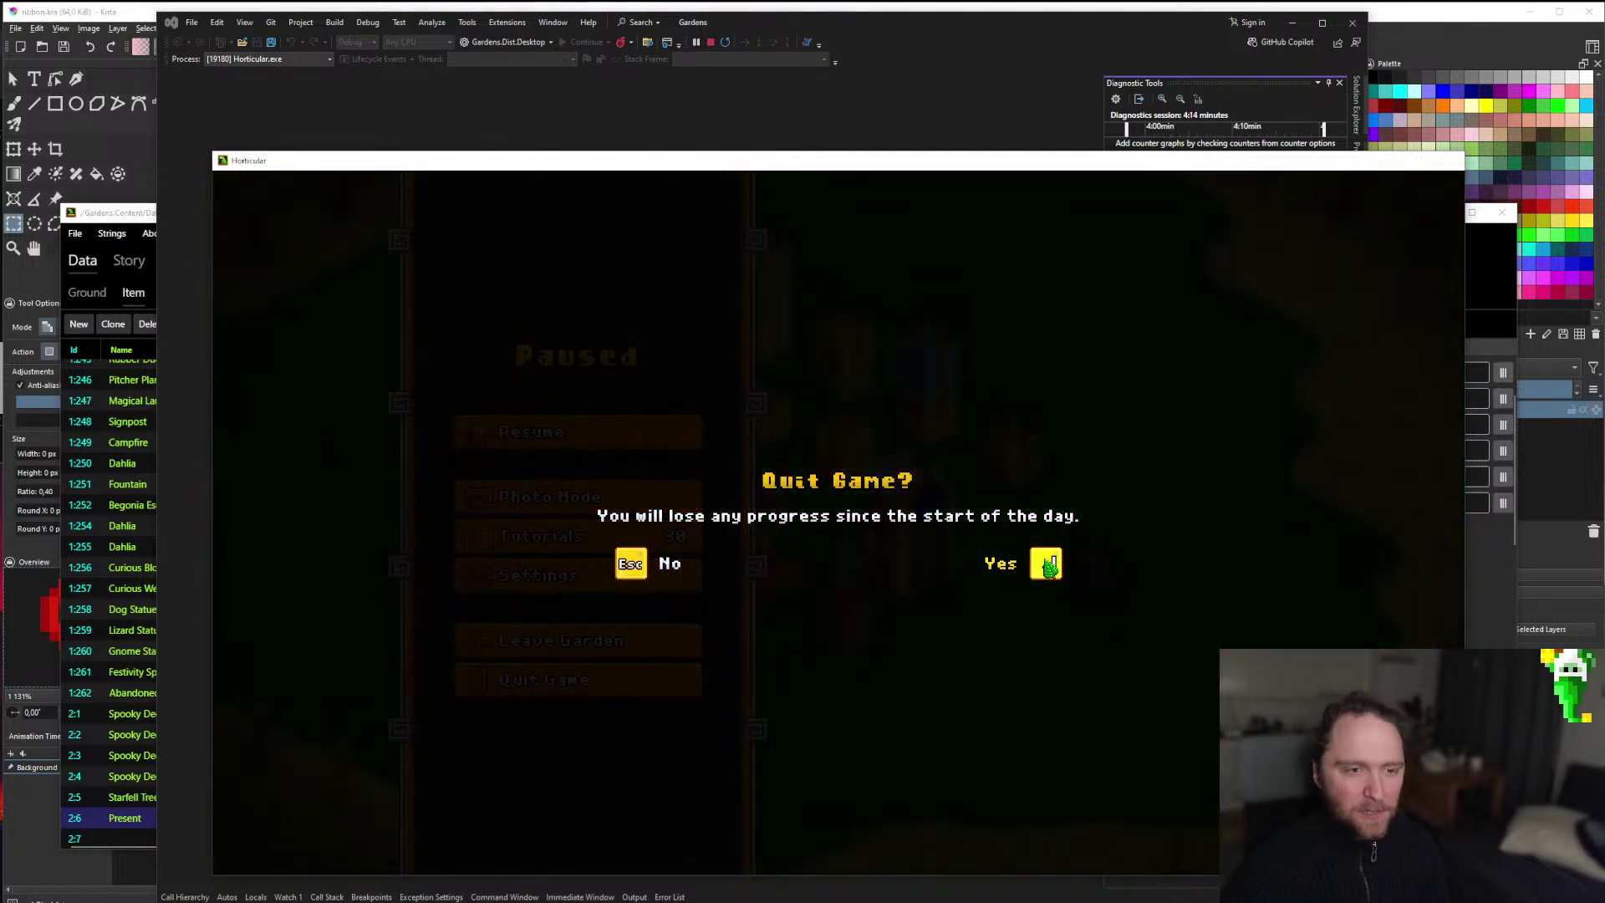
pyautogui.click(1048, 562)
pyautogui.click(1292, 22)
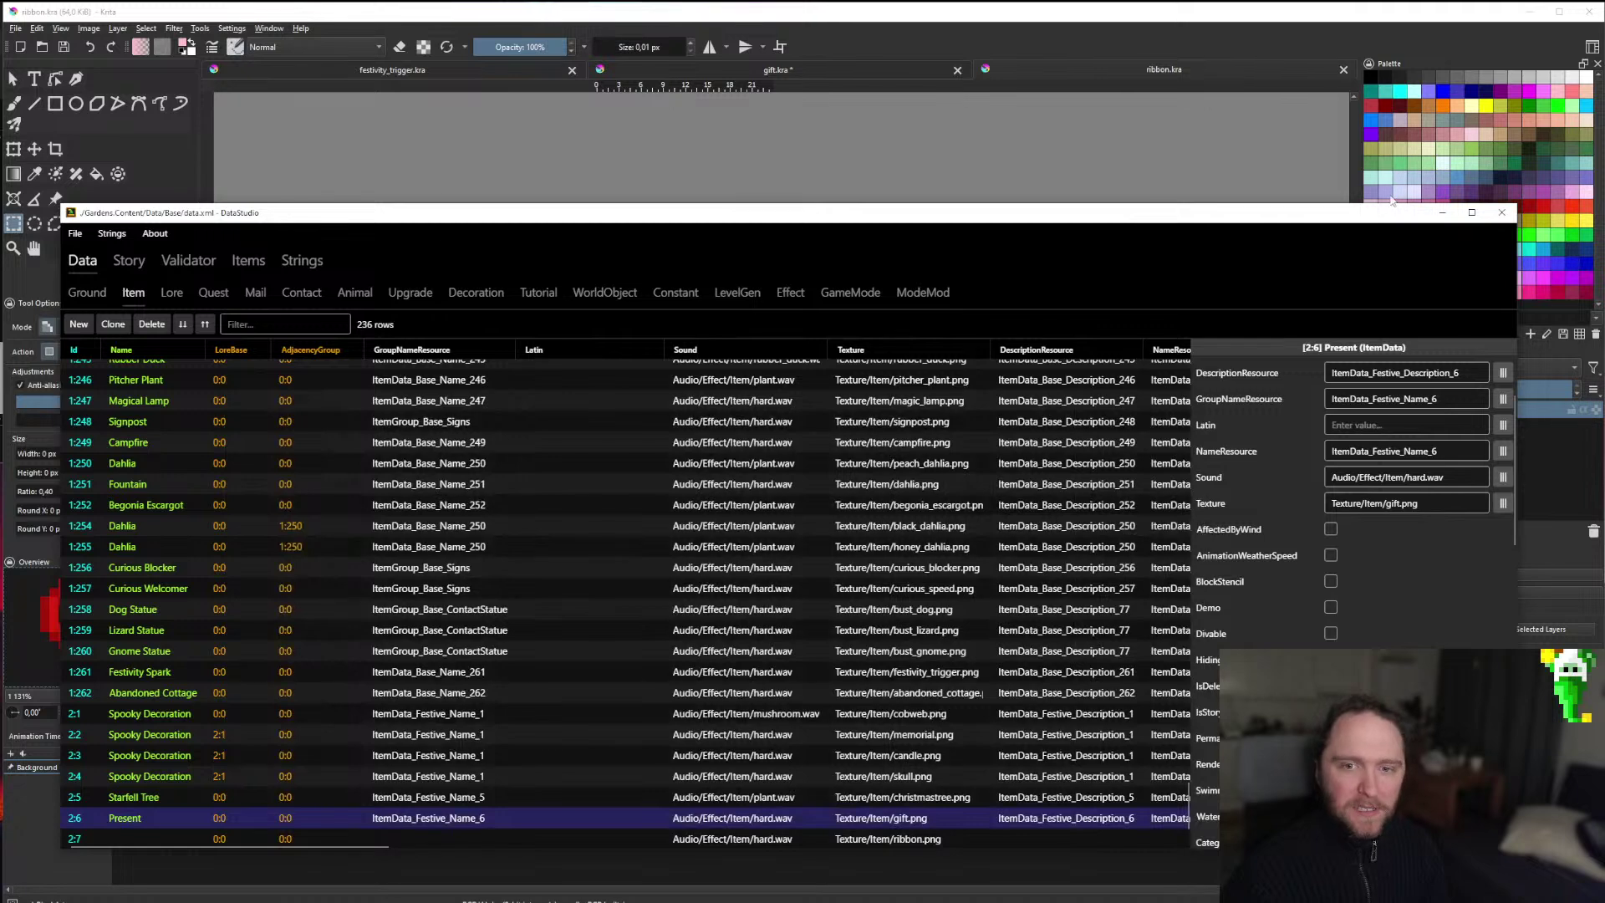
pyautogui.click(1442, 213)
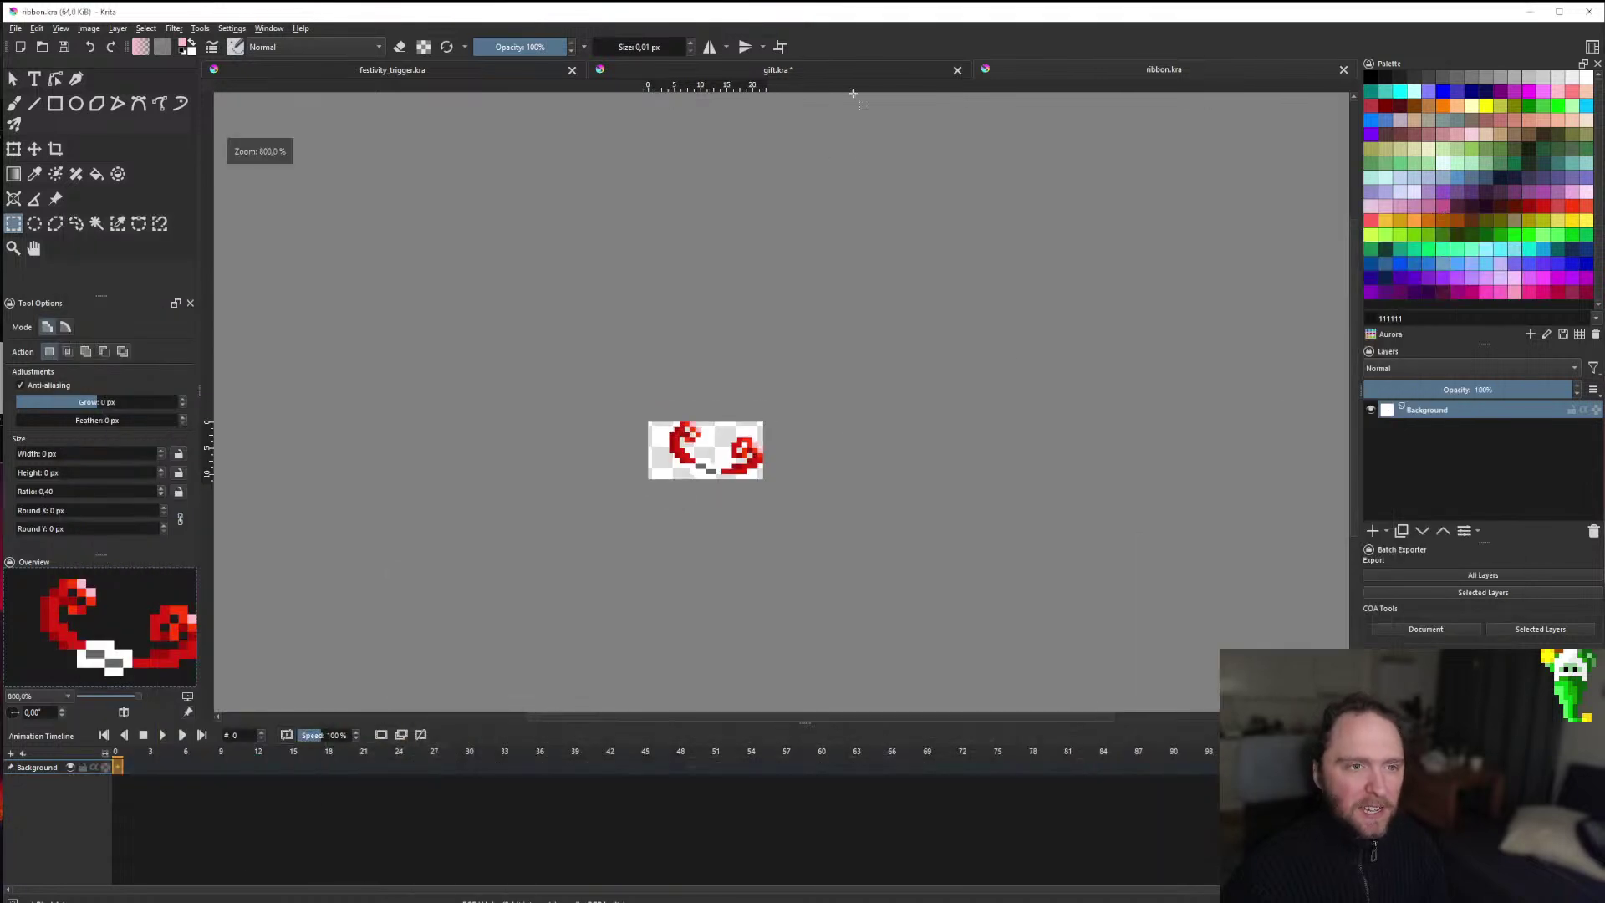
pyautogui.click(832, 72)
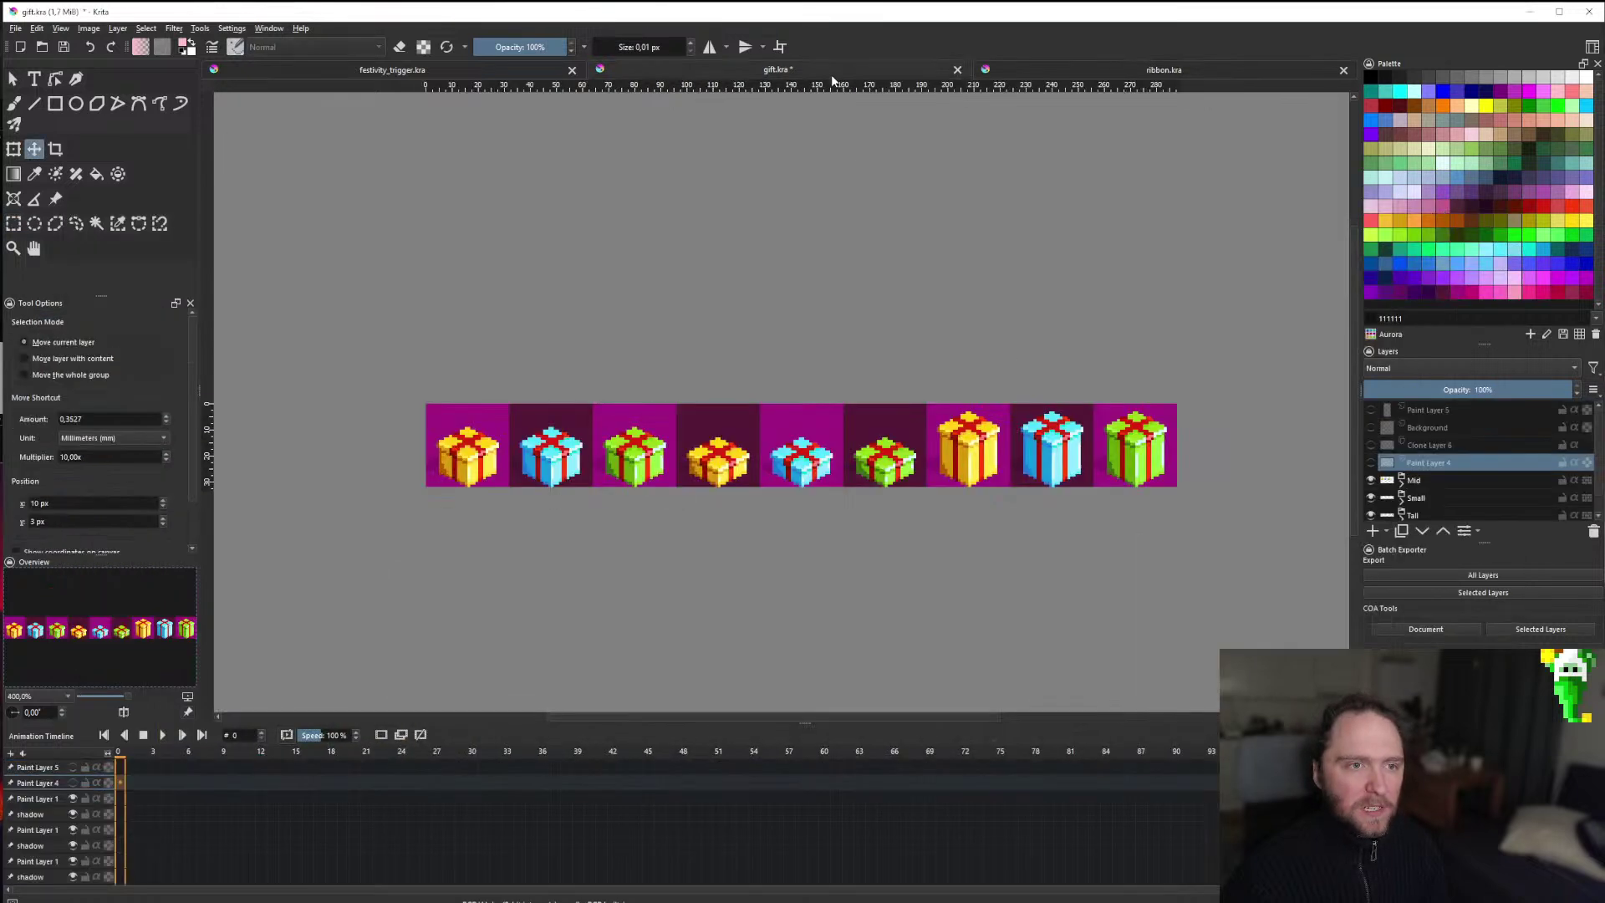
# Show the ribbon on Paint Layer 4 over the first yellow present and save gift.kra.
pyautogui.click(1370, 464)
pyautogui.press('+')
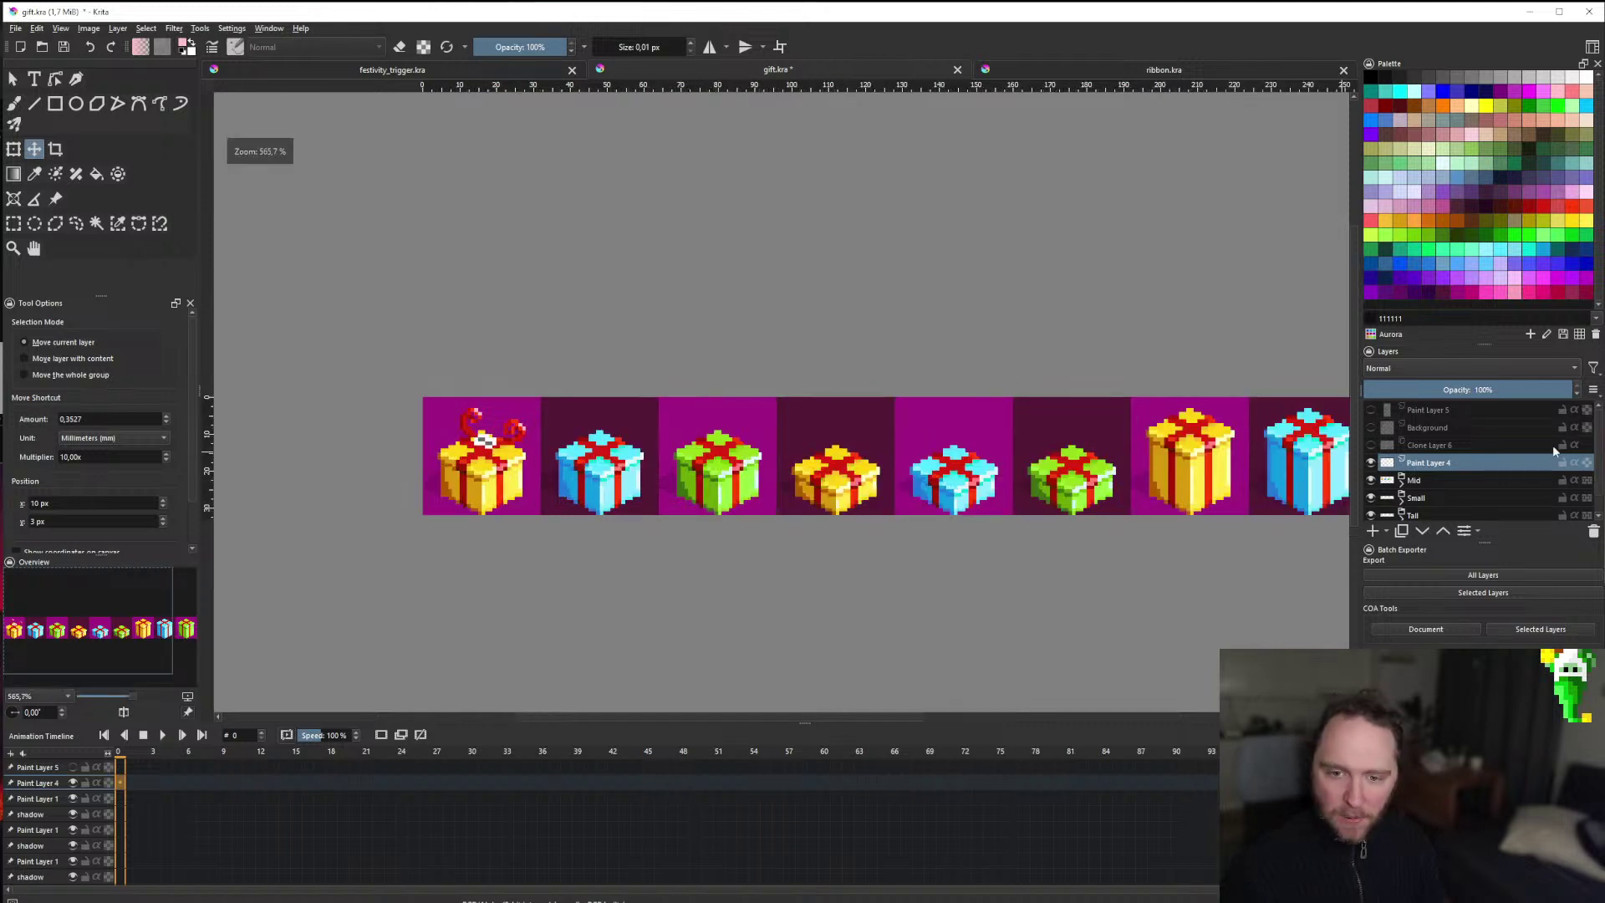
pyautogui.hotkey('ctrl', 's')
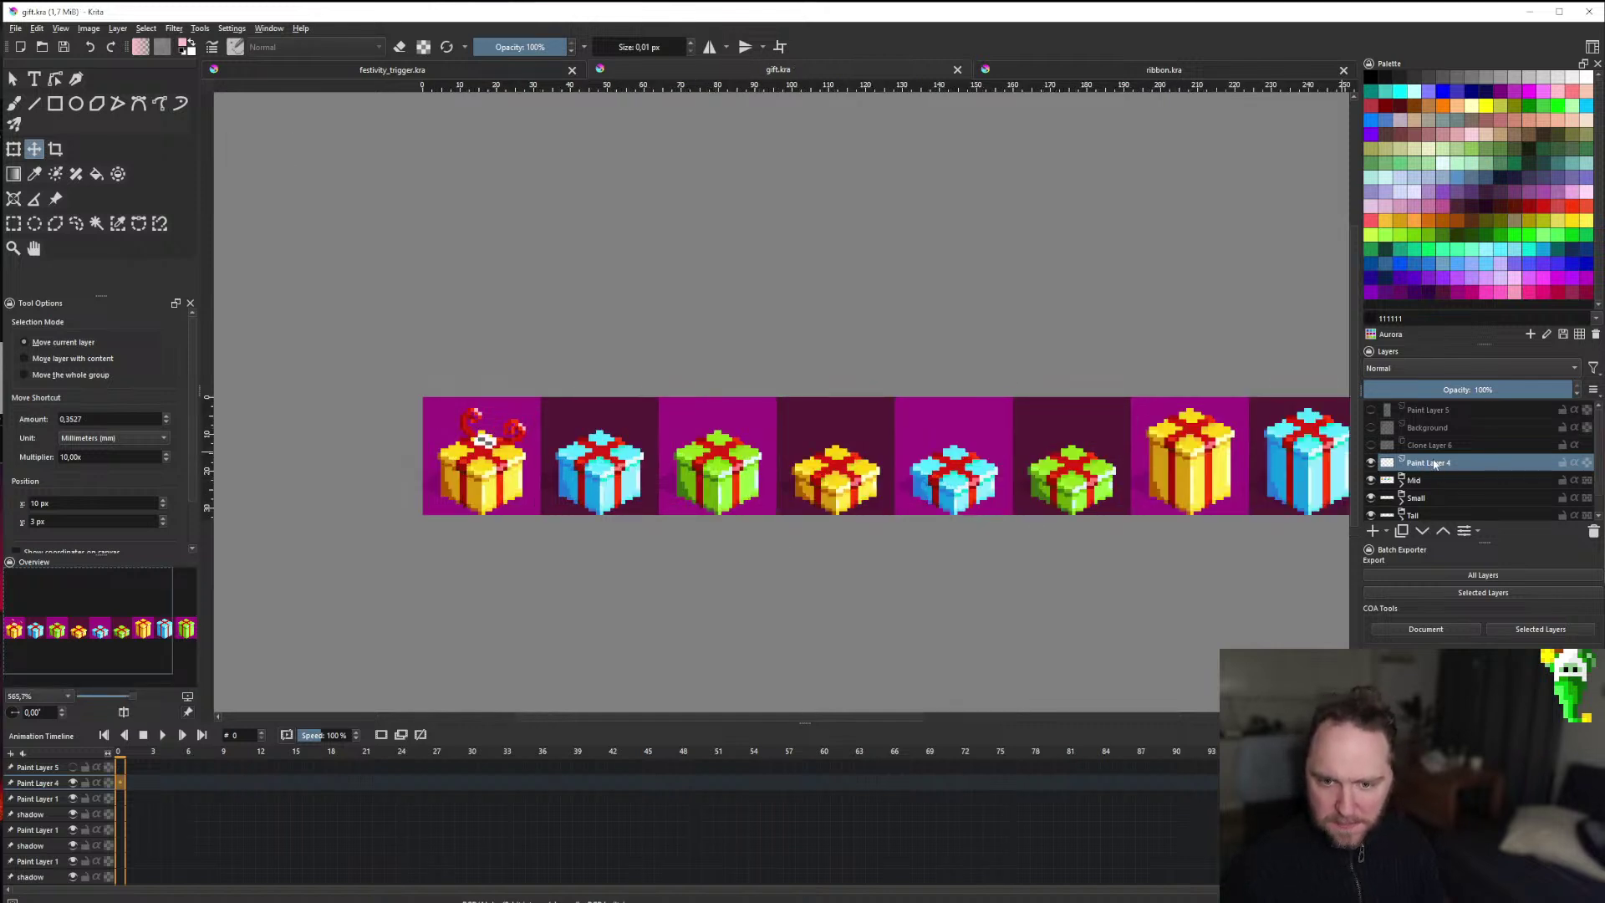
# Show Clone Layer 6 and move its ribbon onto the medium blue present, at x 42 px and y 3 px.
pyautogui.click(1371, 447)
pyautogui.click(1434, 447)
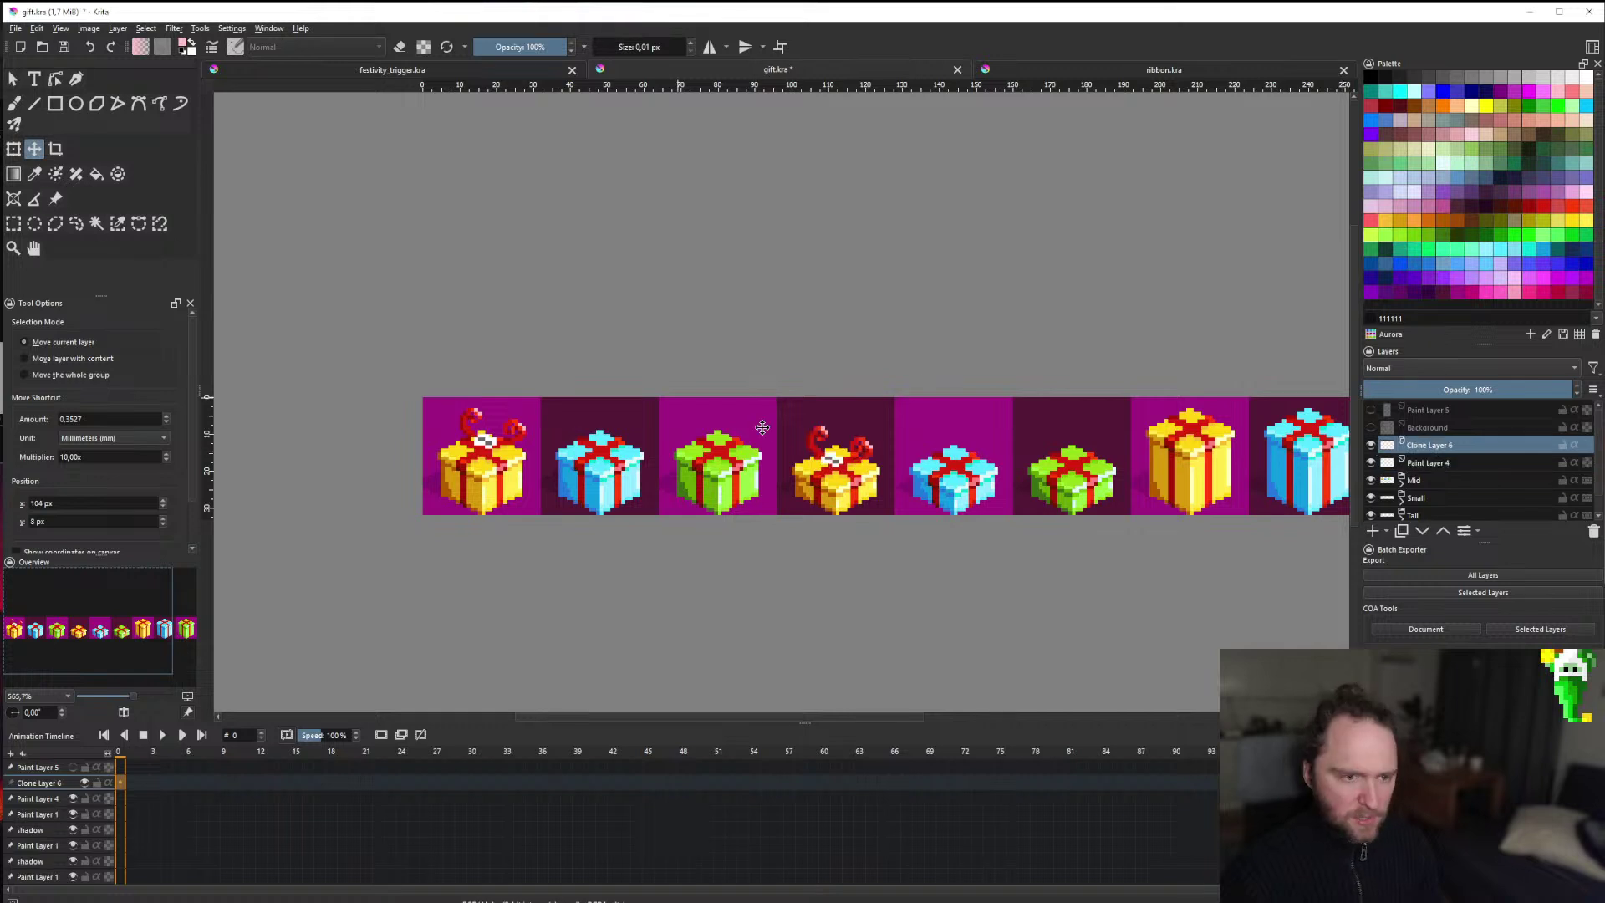
pyautogui.moveTo(762, 427)
pyautogui.mouseDown()
pyautogui.moveTo(610, 458)
pyautogui.moveTo(637, 430)
pyautogui.mouseUp()
pyautogui.scroll(2, 610, 458)
pyautogui.scroll(-6, 634, 430)
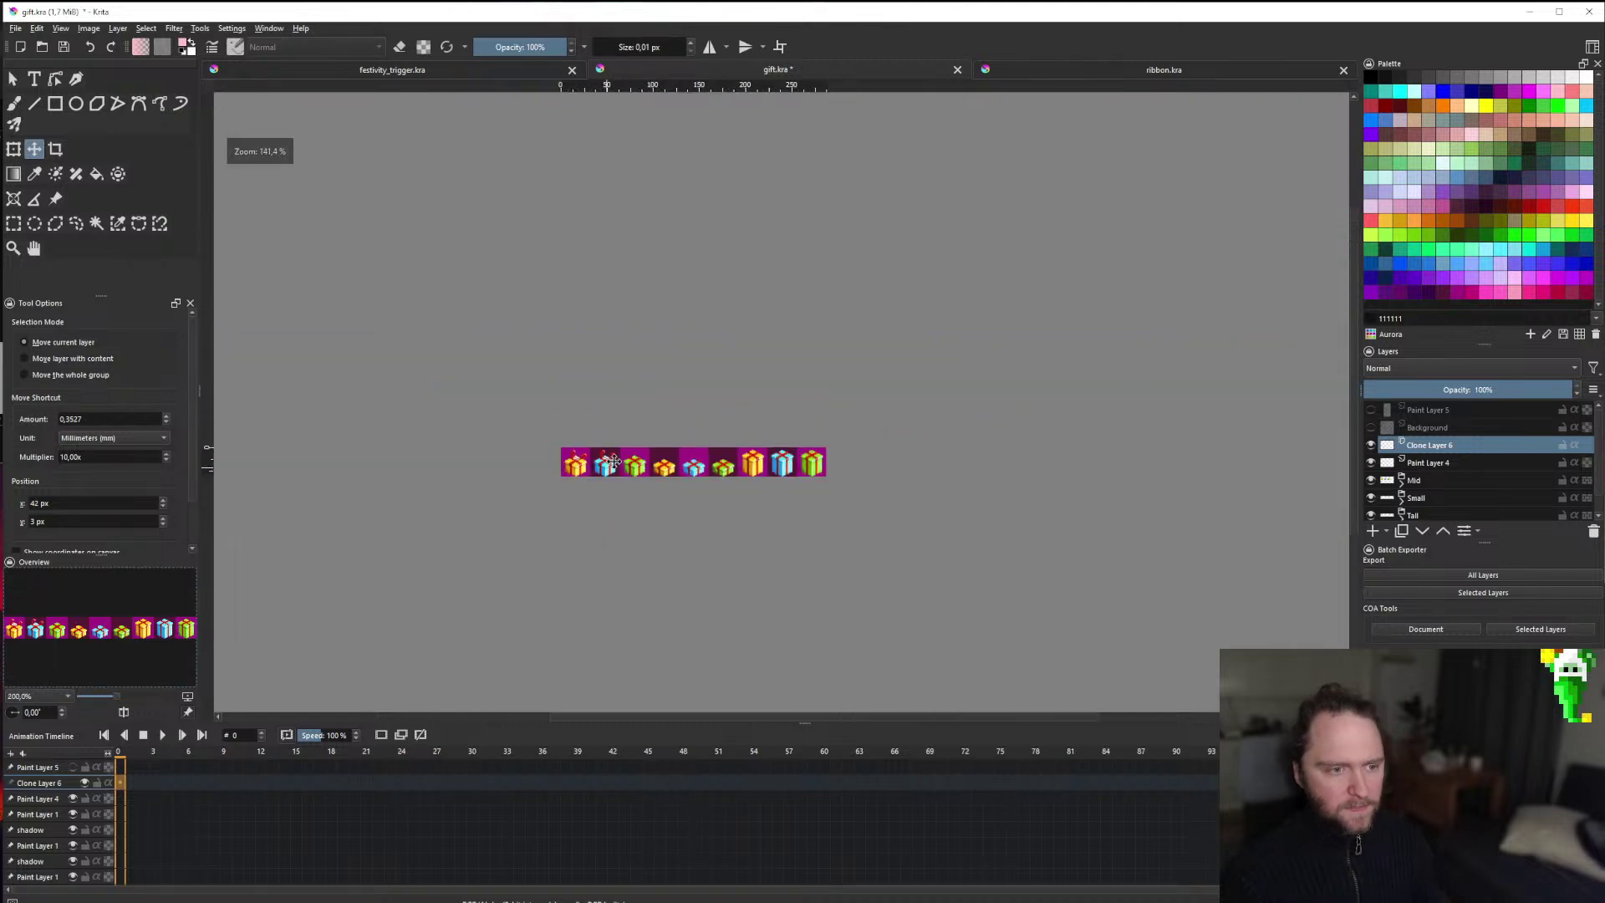
pyautogui.scroll(3, 611, 464)
pyautogui.scroll(-2, 597, 476)
pyautogui.scroll(1, 585, 489)
pyautogui.scroll(-2, 577, 499)
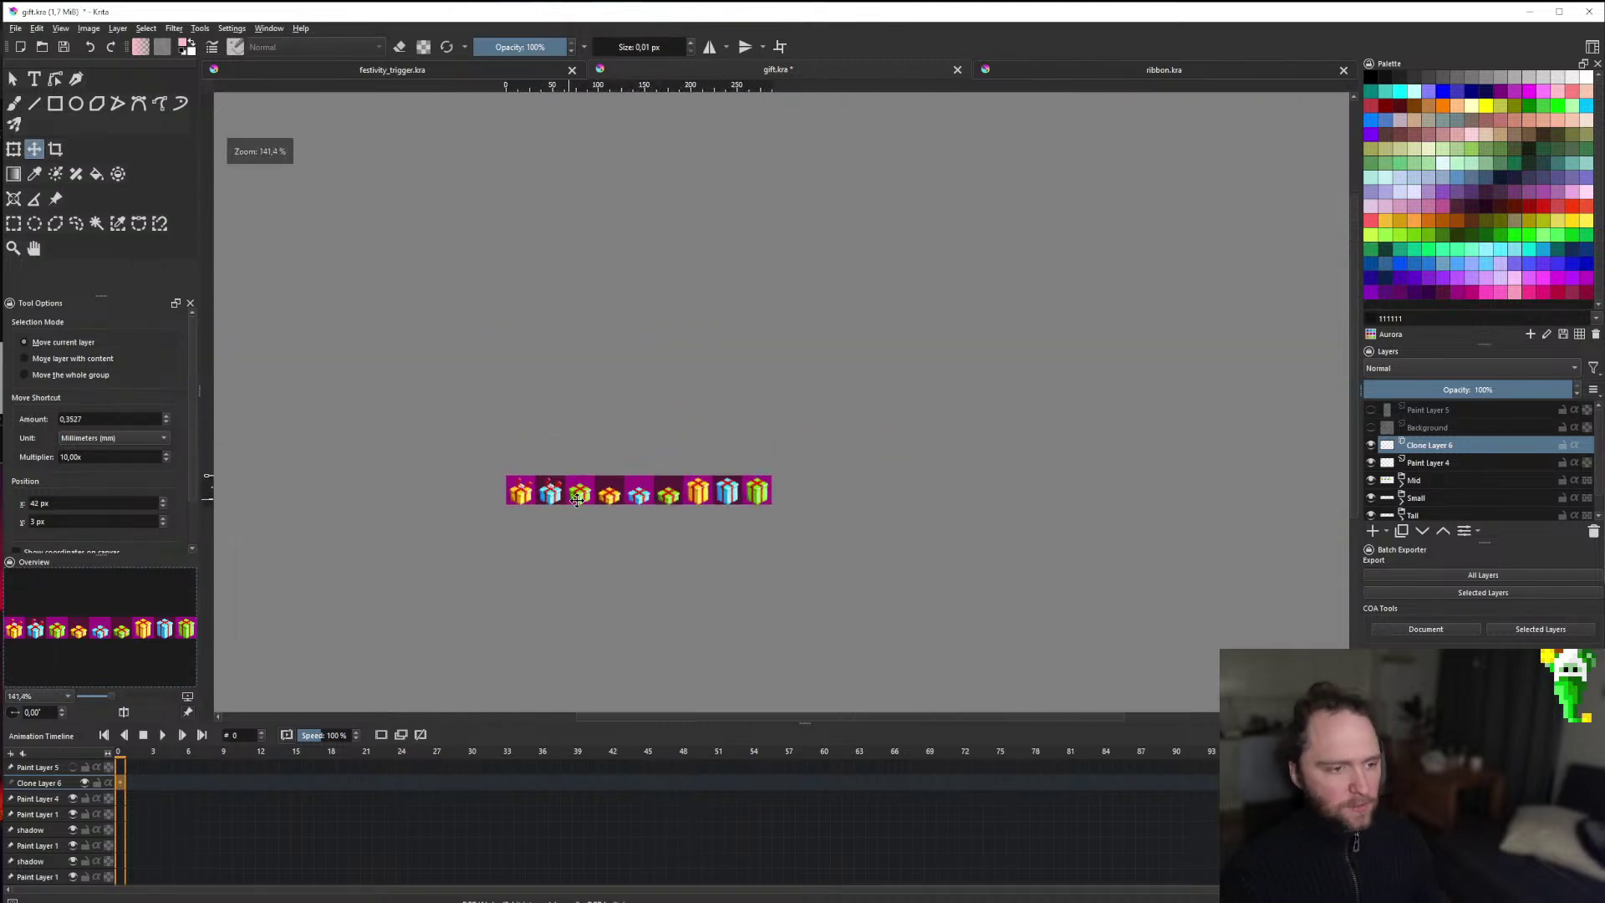
pyautogui.scroll(5, 569, 491)
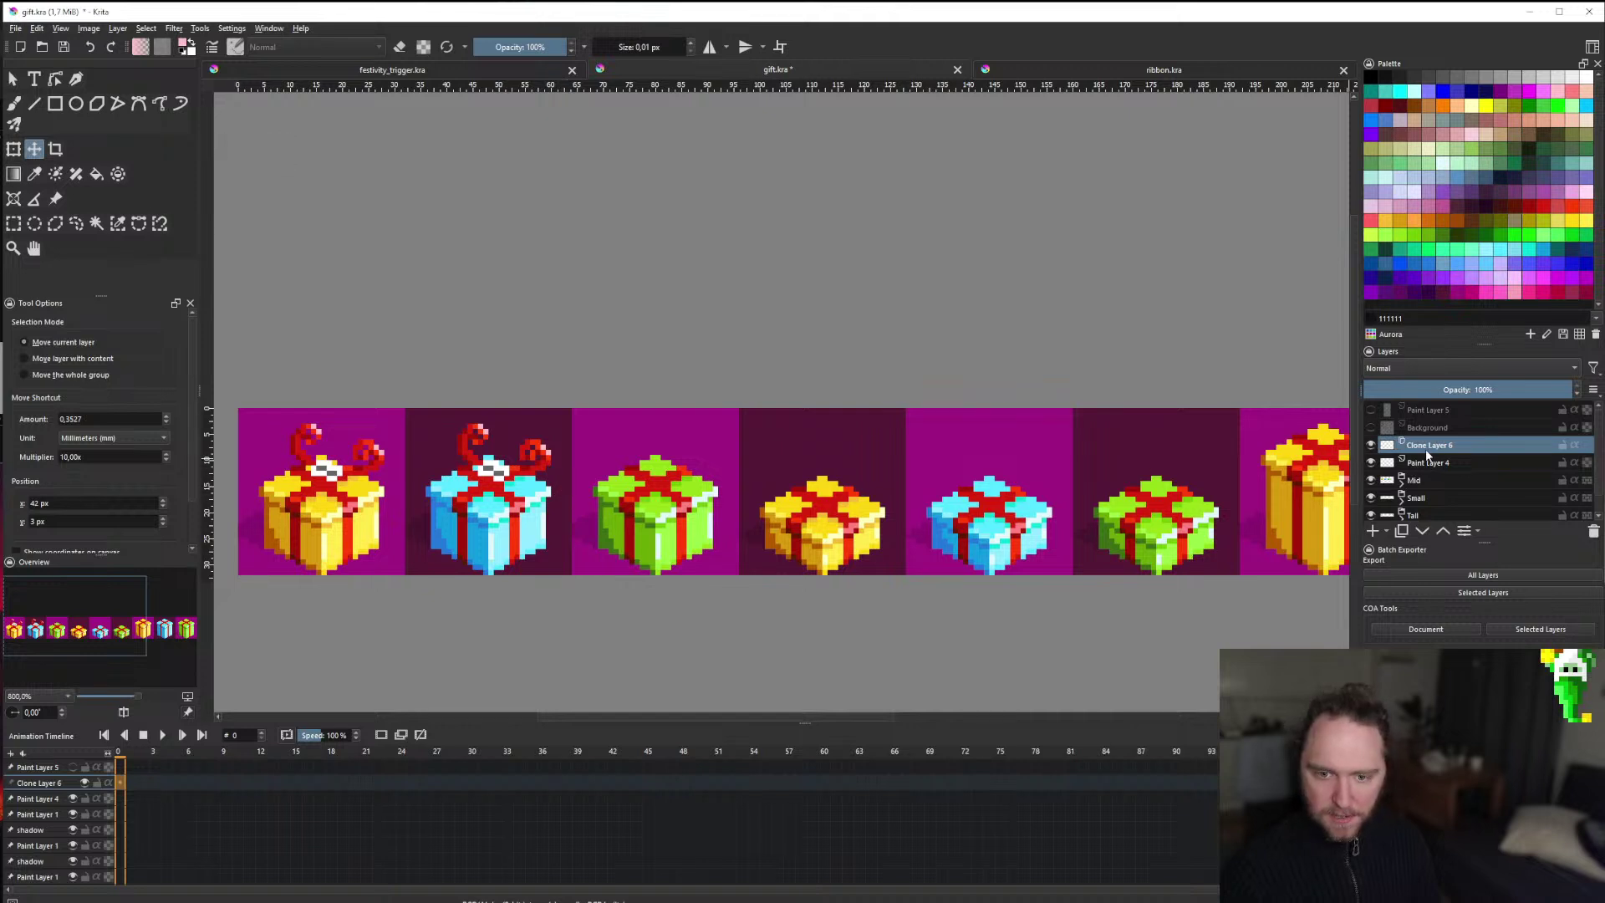
# Duplicate Clone Layer 6 and position the copy on the medium green present, at about x 75 px and y 3 px.
pyautogui.moveTo(1423, 452)
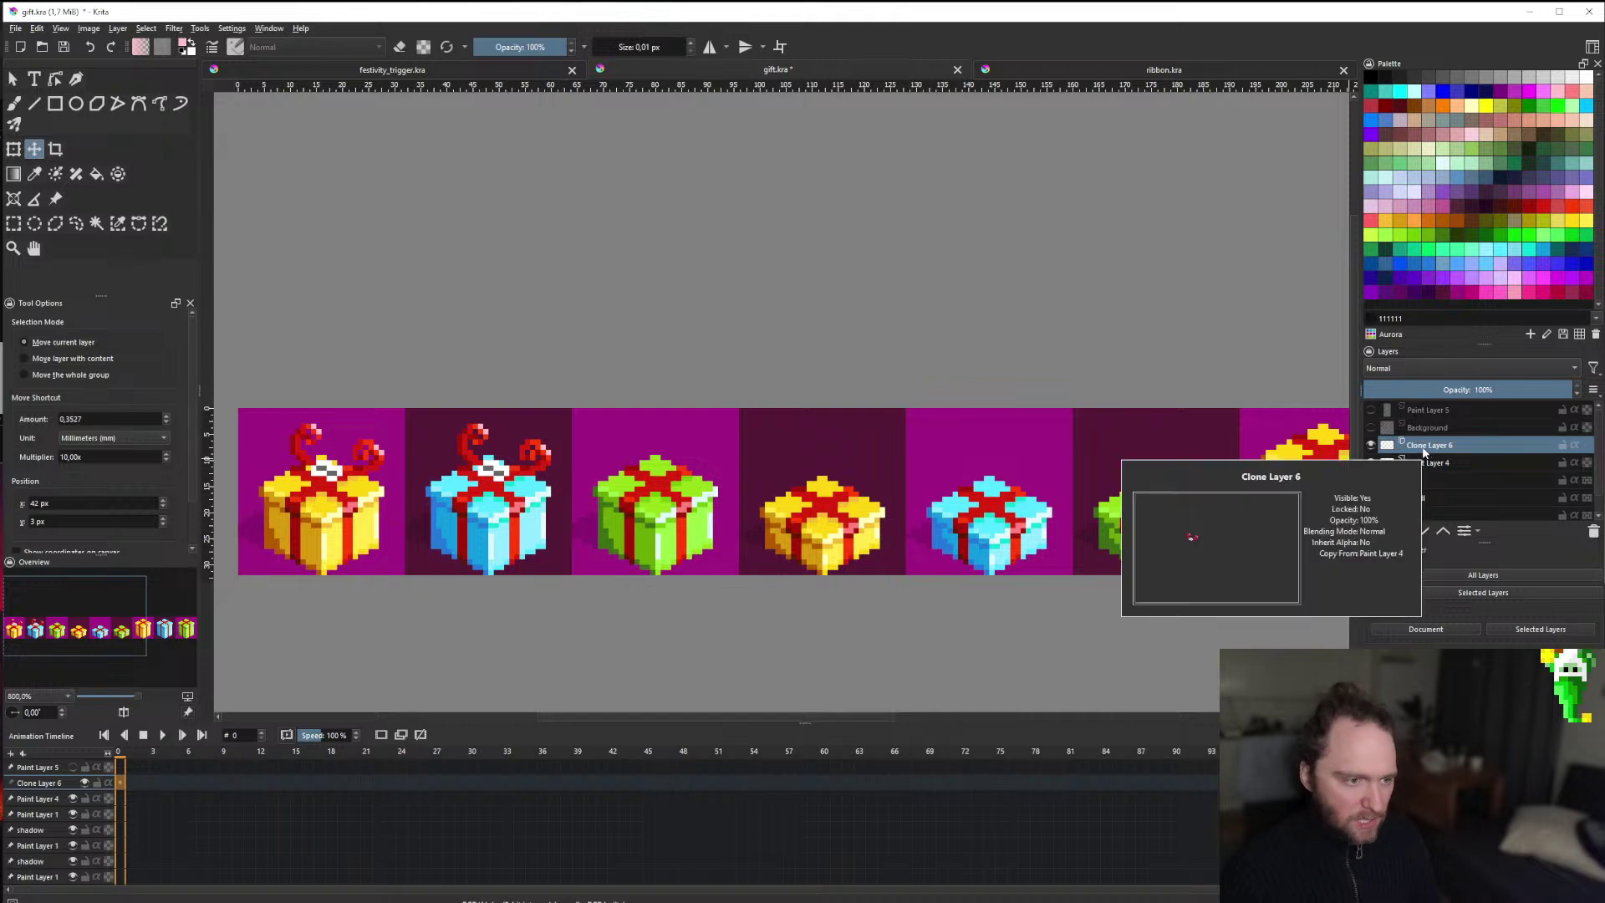
pyautogui.rightClick(1448, 452)
pyautogui.click(1454, 577)
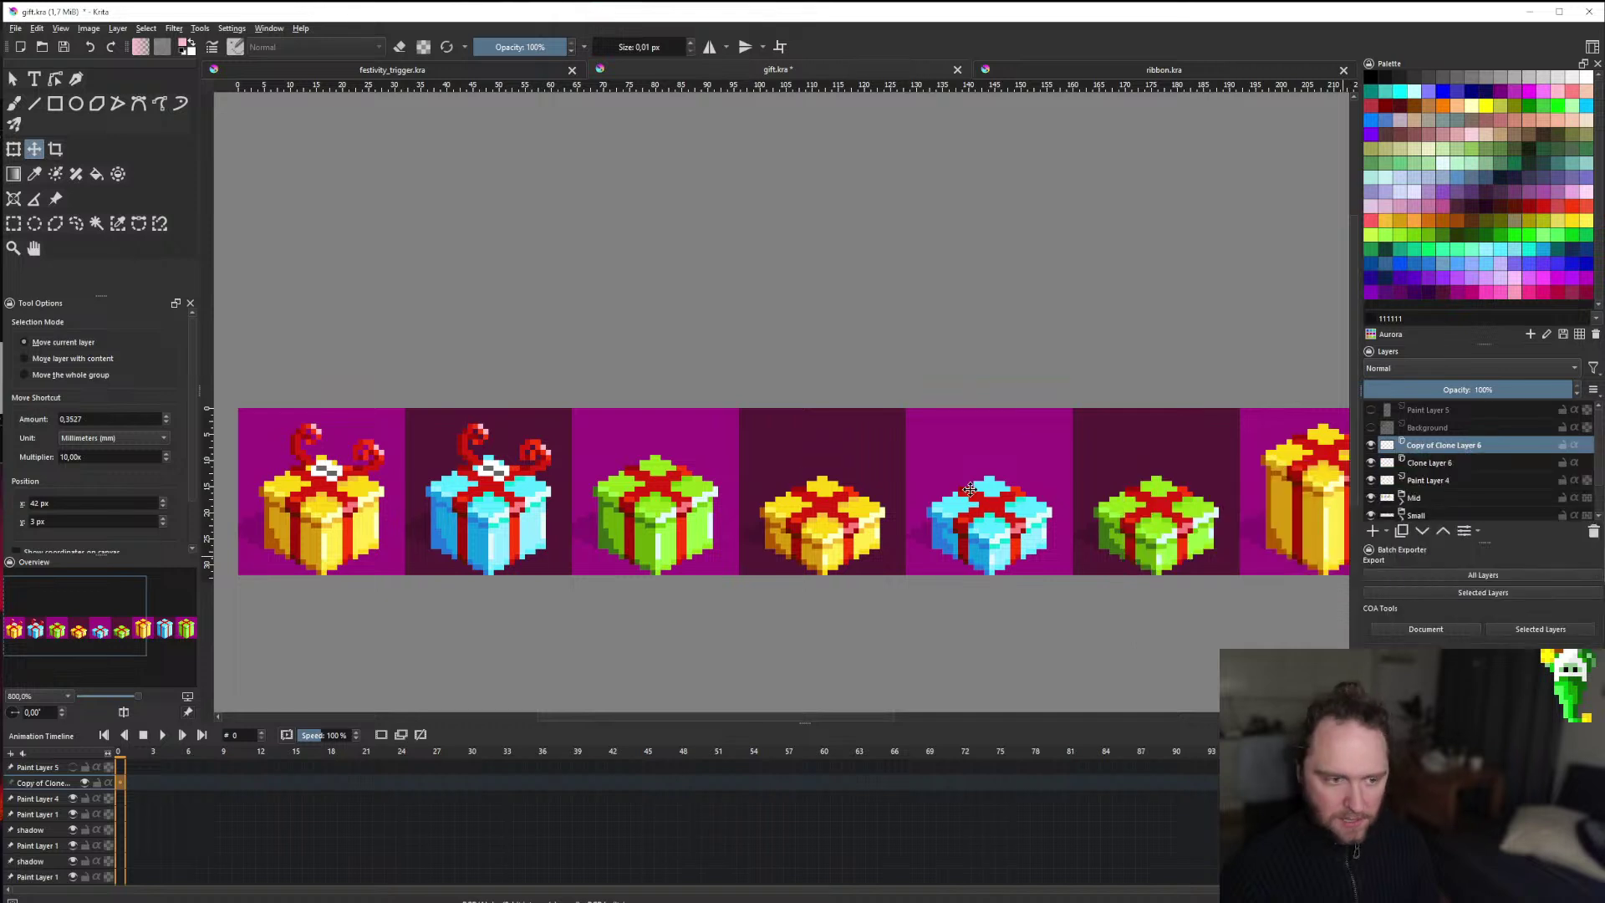
pyautogui.moveTo(605, 476); pyautogui.dragTo(811, 481)
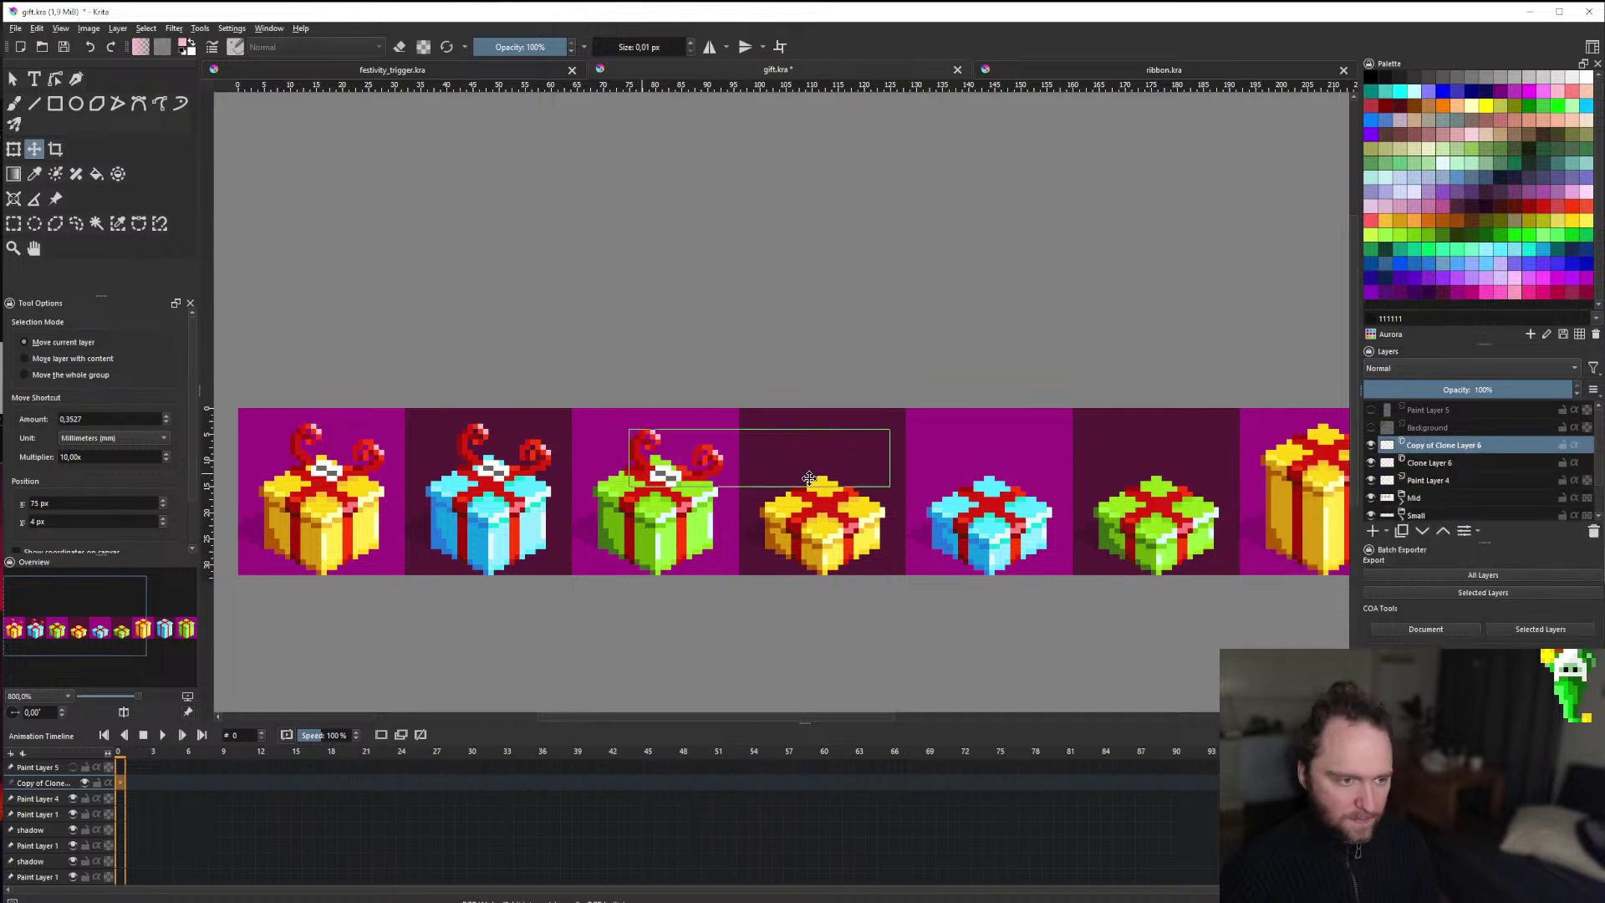
pyautogui.press('Up')
# Duplicate the ribbon clone onto the small yellow present, at x 106 px and y 7 px, and save the document.
pyautogui.rightClick(1434, 453)
pyautogui.click(1455, 577)
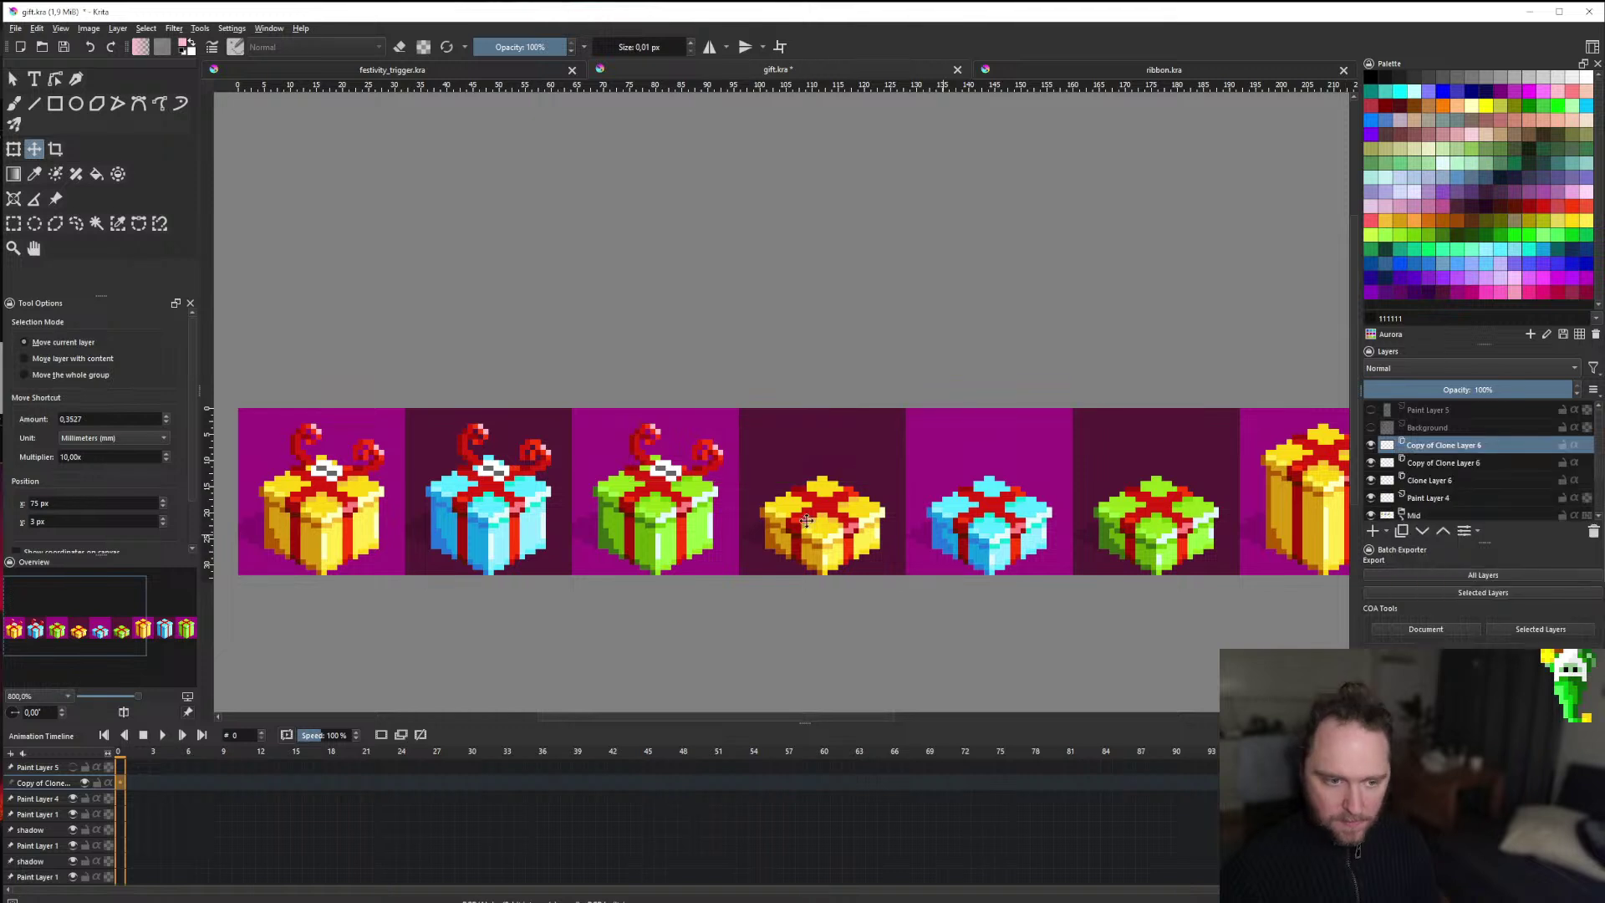
pyautogui.moveTo(770, 516); pyautogui.dragTo(932, 537)
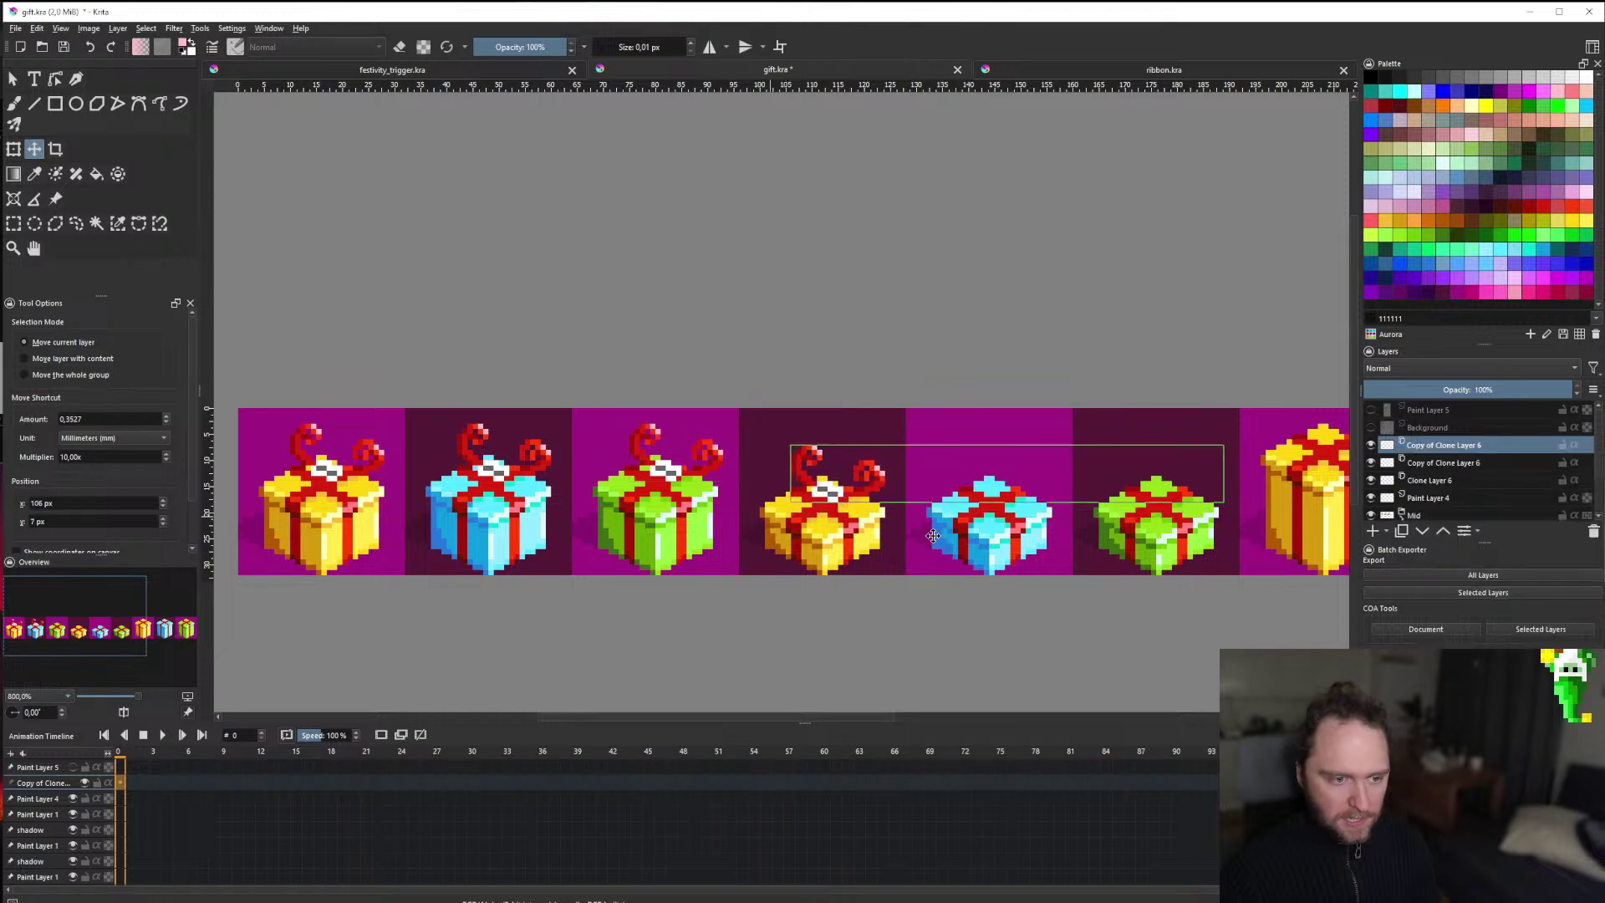
pyautogui.rightClick(1435, 452)
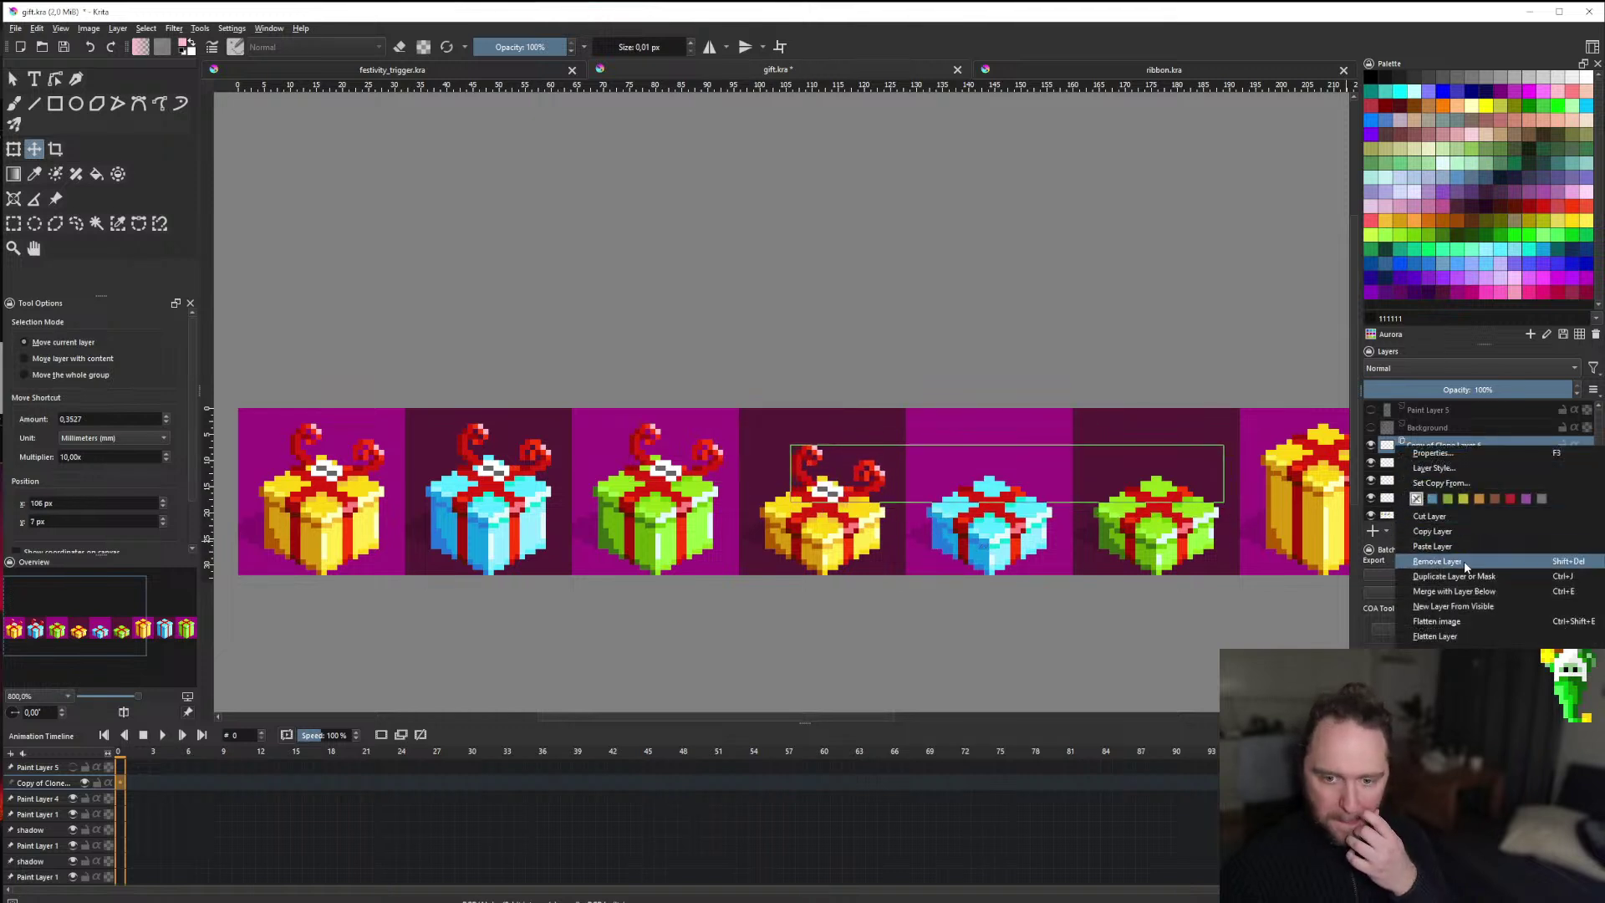
pyautogui.click(1464, 569)
pyautogui.hotkey('ctrl', 'z')
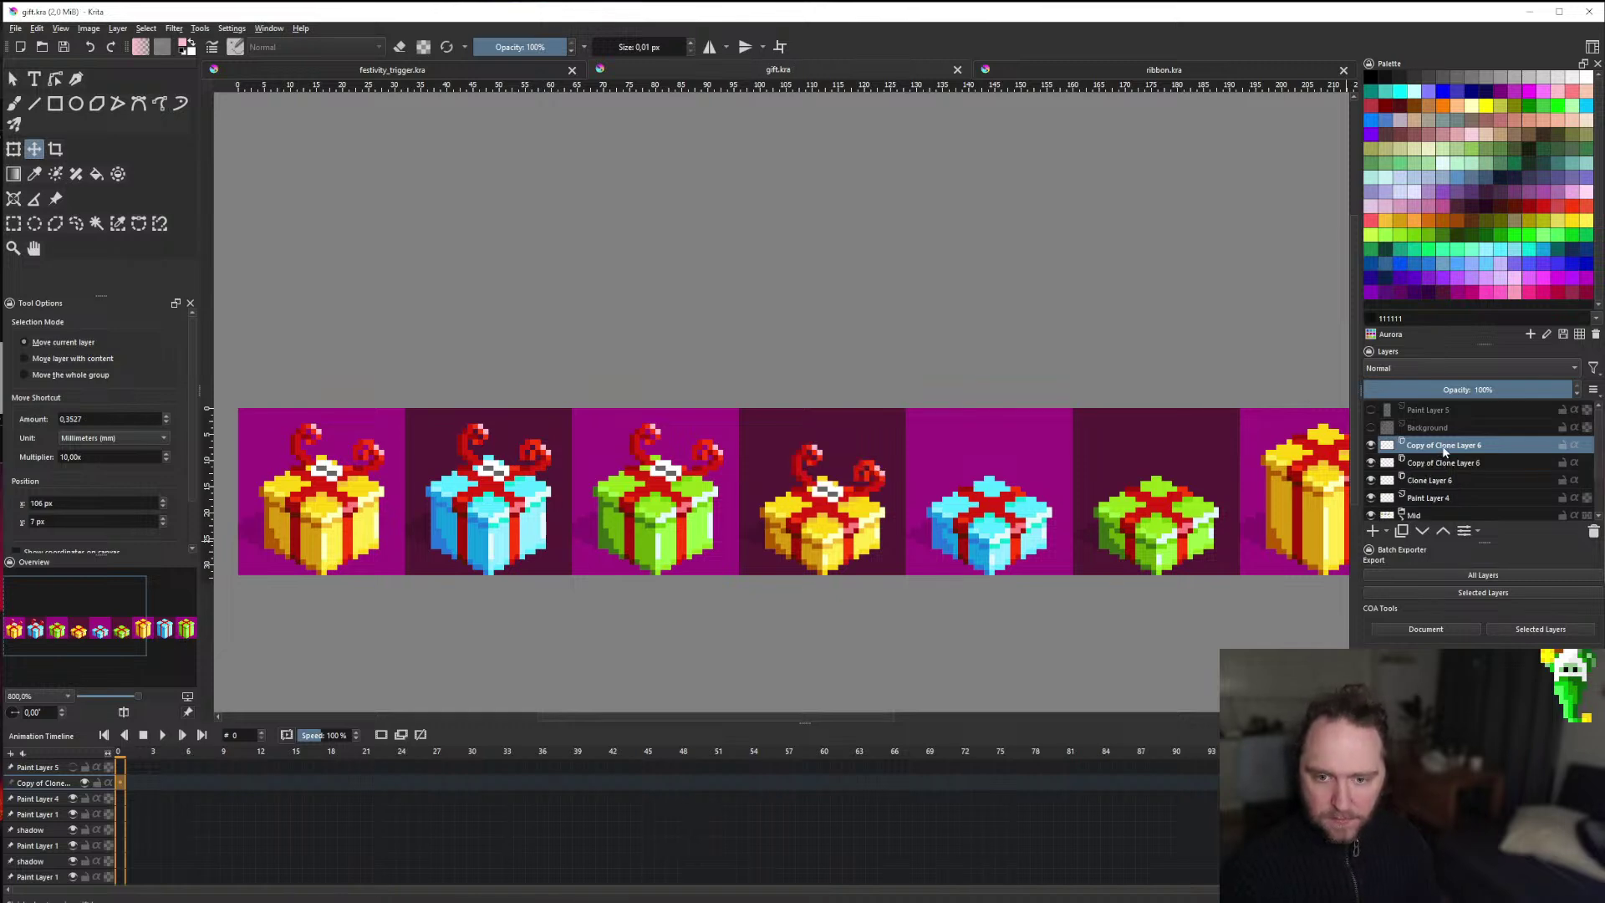
# Duplicate the ribbon clone again and move the copy onto the small blue present, at about x 138 px and y 7 px.
pyautogui.rightClick(1443, 452)
pyautogui.click(1431, 585)
pyautogui.moveTo(846, 477); pyautogui.dragTo(1012, 476)
pyautogui.scroll(-2, 691, 484)
pyautogui.scroll(1, 1163, 485)
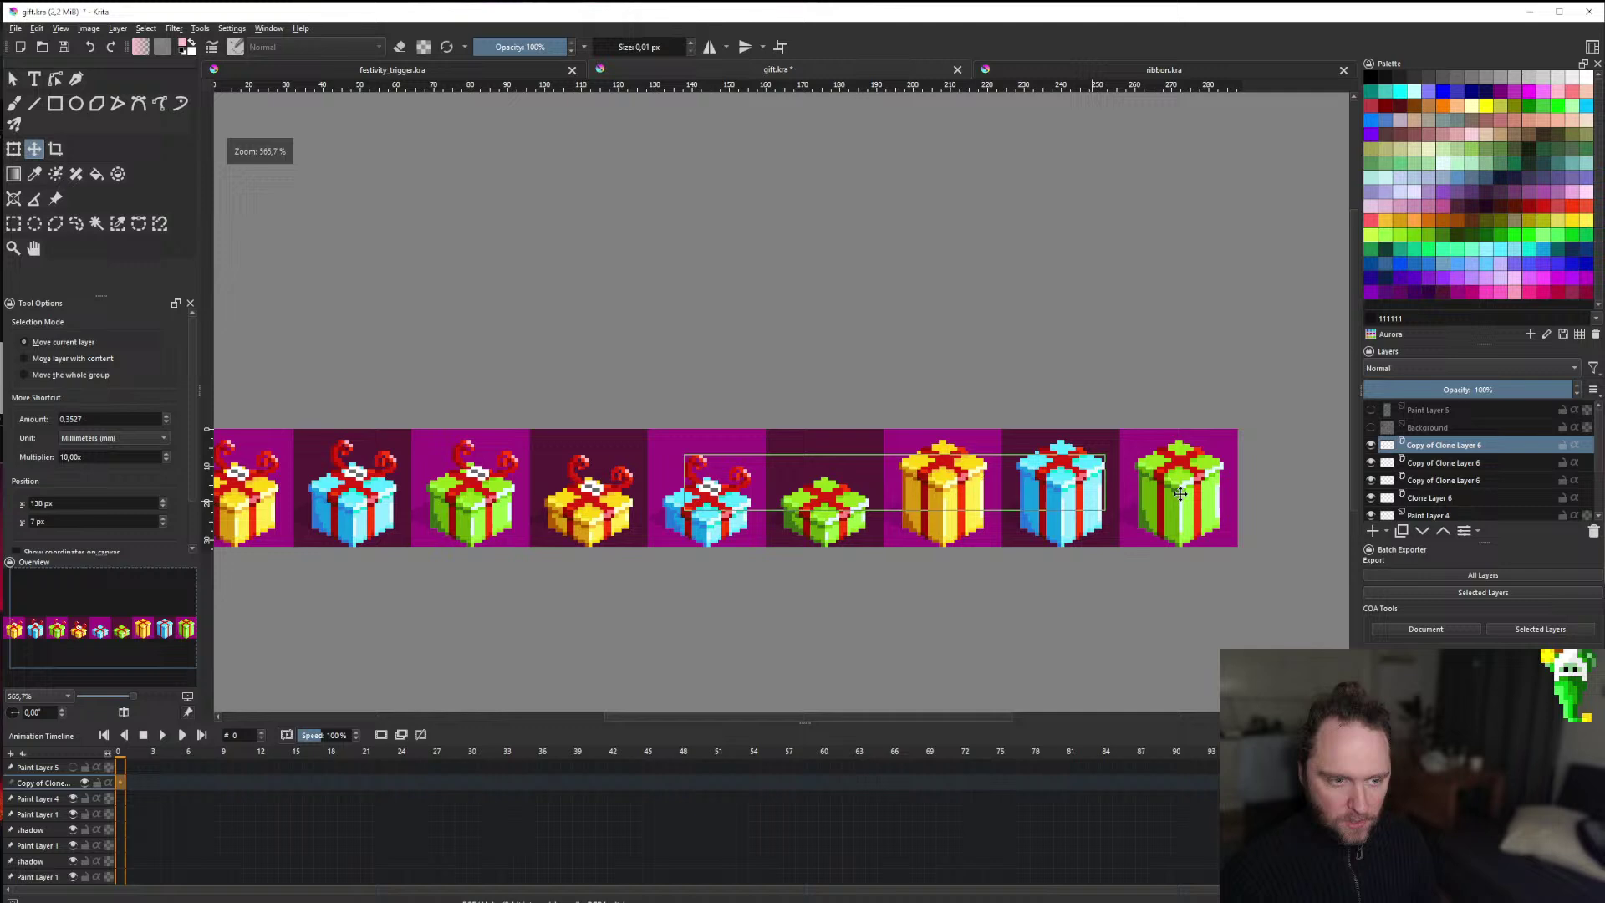
# Duplicate the topmost ribbon clone and move the copy onto the small green present, at x 170 px and y 7 px.
pyautogui.rightClick(1458, 448)
pyautogui.click(1431, 585)
pyautogui.moveTo(769, 493)
pyautogui.mouseDown()
pyautogui.moveTo(890, 493)
pyautogui.moveTo(862, 525)
pyautogui.mouseUp()
pyautogui.scroll(3, 873, 516)
pyautogui.scroll(-5, 861, 525)
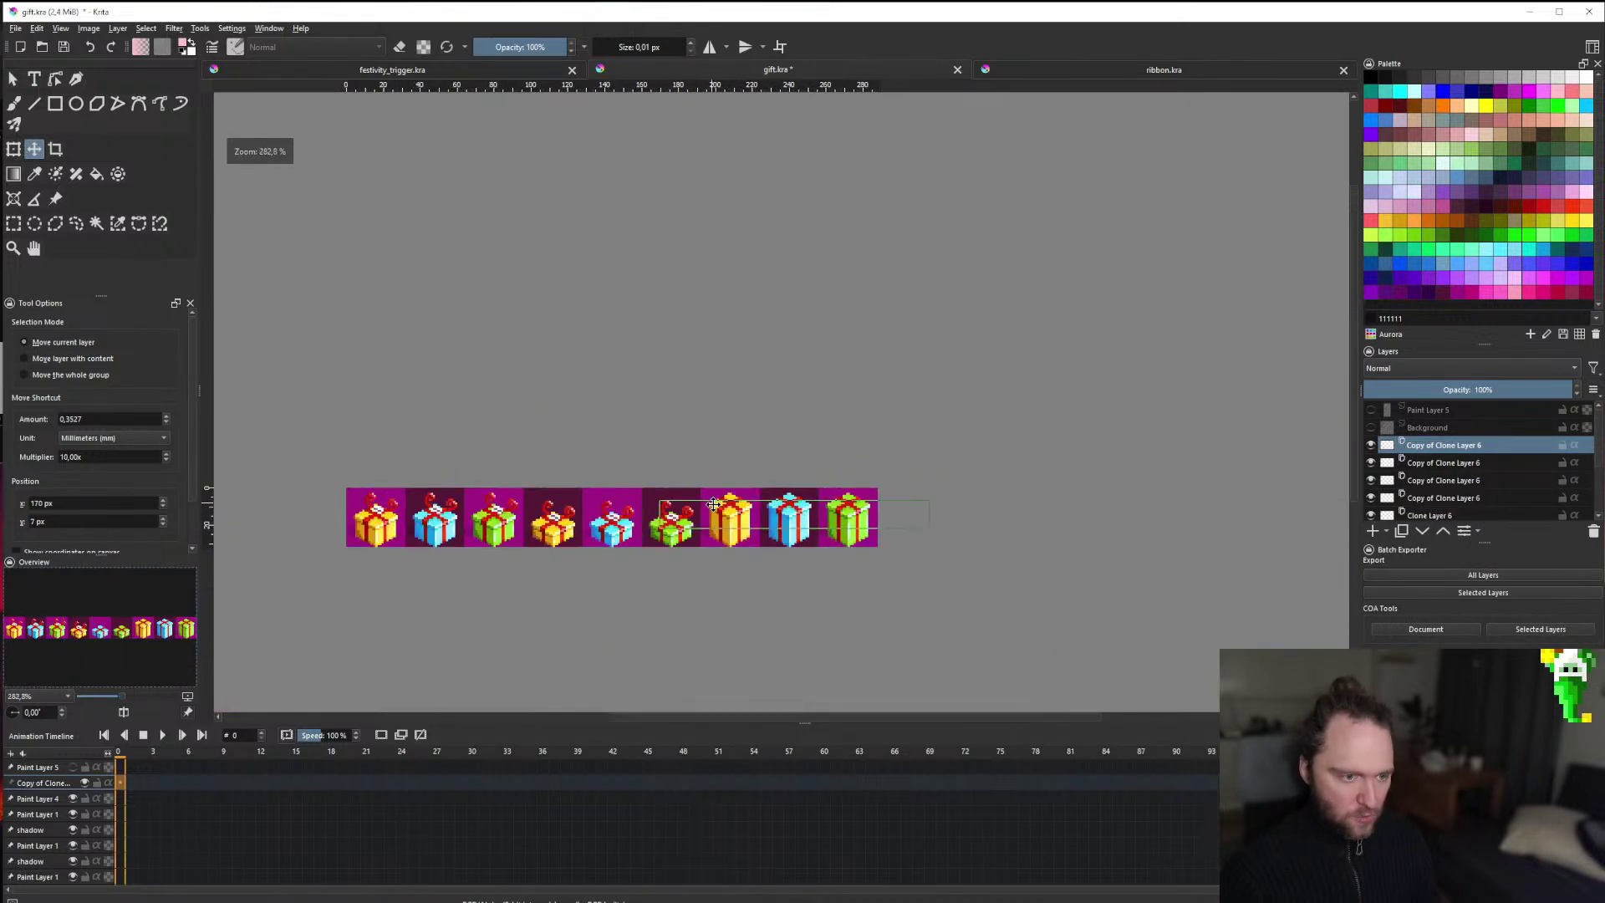
# Duplicate the topmost ribbon clone and move the copy onto the tall yellow present, at x 202 px and y -3 px.
pyautogui.scroll(4, 713, 504)
pyautogui.rightClick(1413, 445)
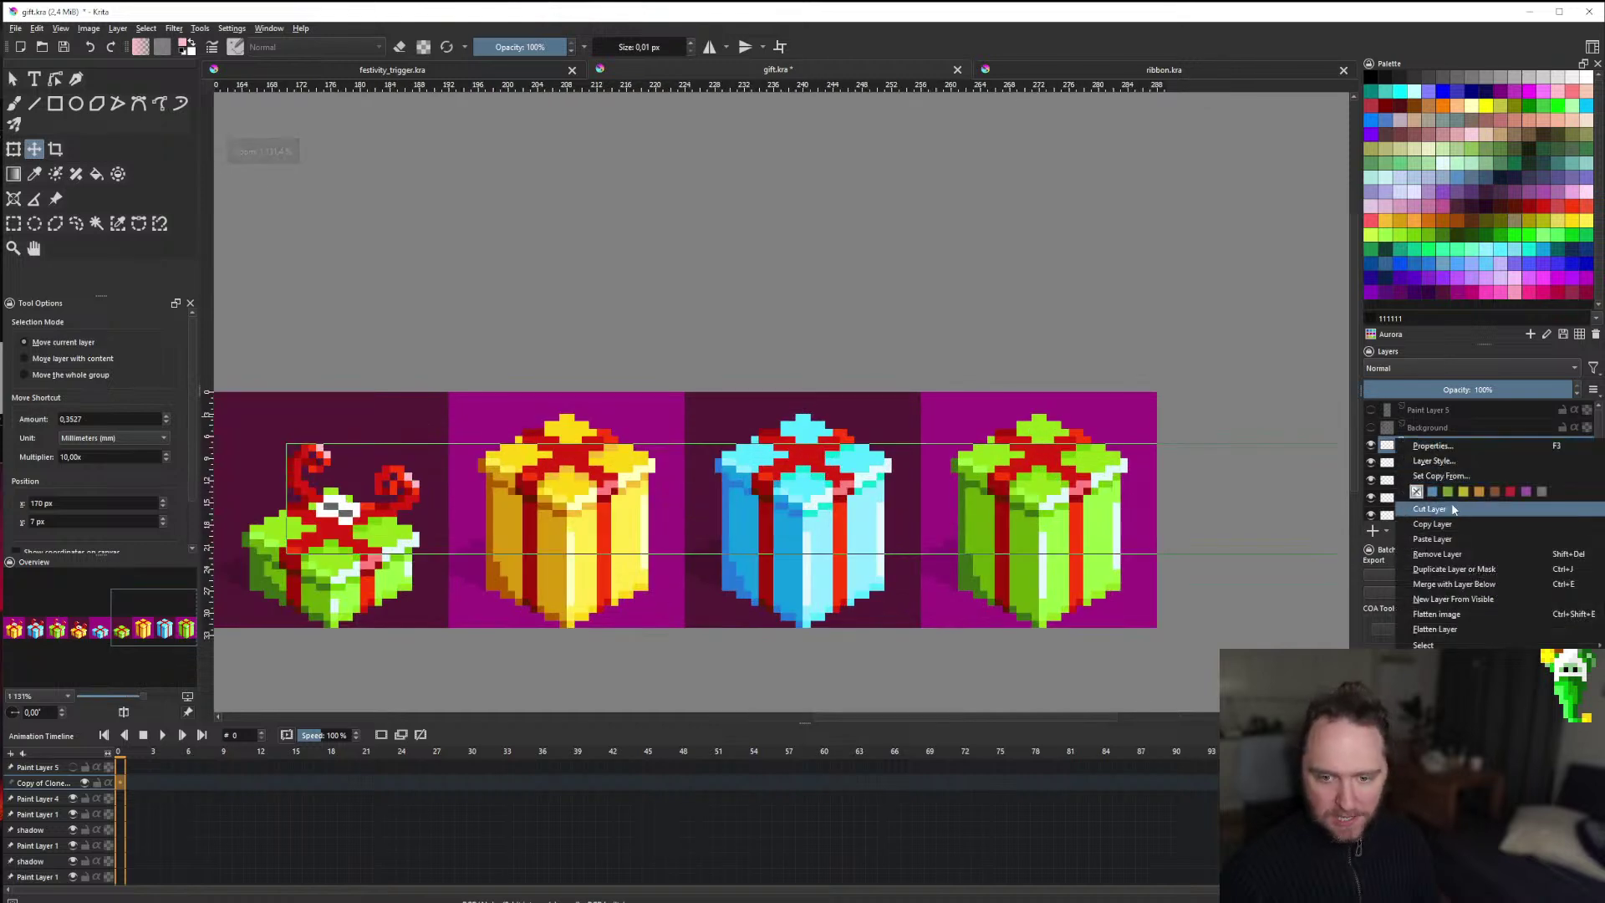
pyautogui.click(1437, 575)
pyautogui.moveTo(360, 502); pyautogui.dragTo(557, 488)
pyautogui.scroll(1, 563, 426)
pyautogui.scroll(-1, 563, 425)
pyautogui.scroll(-4, 563, 485)
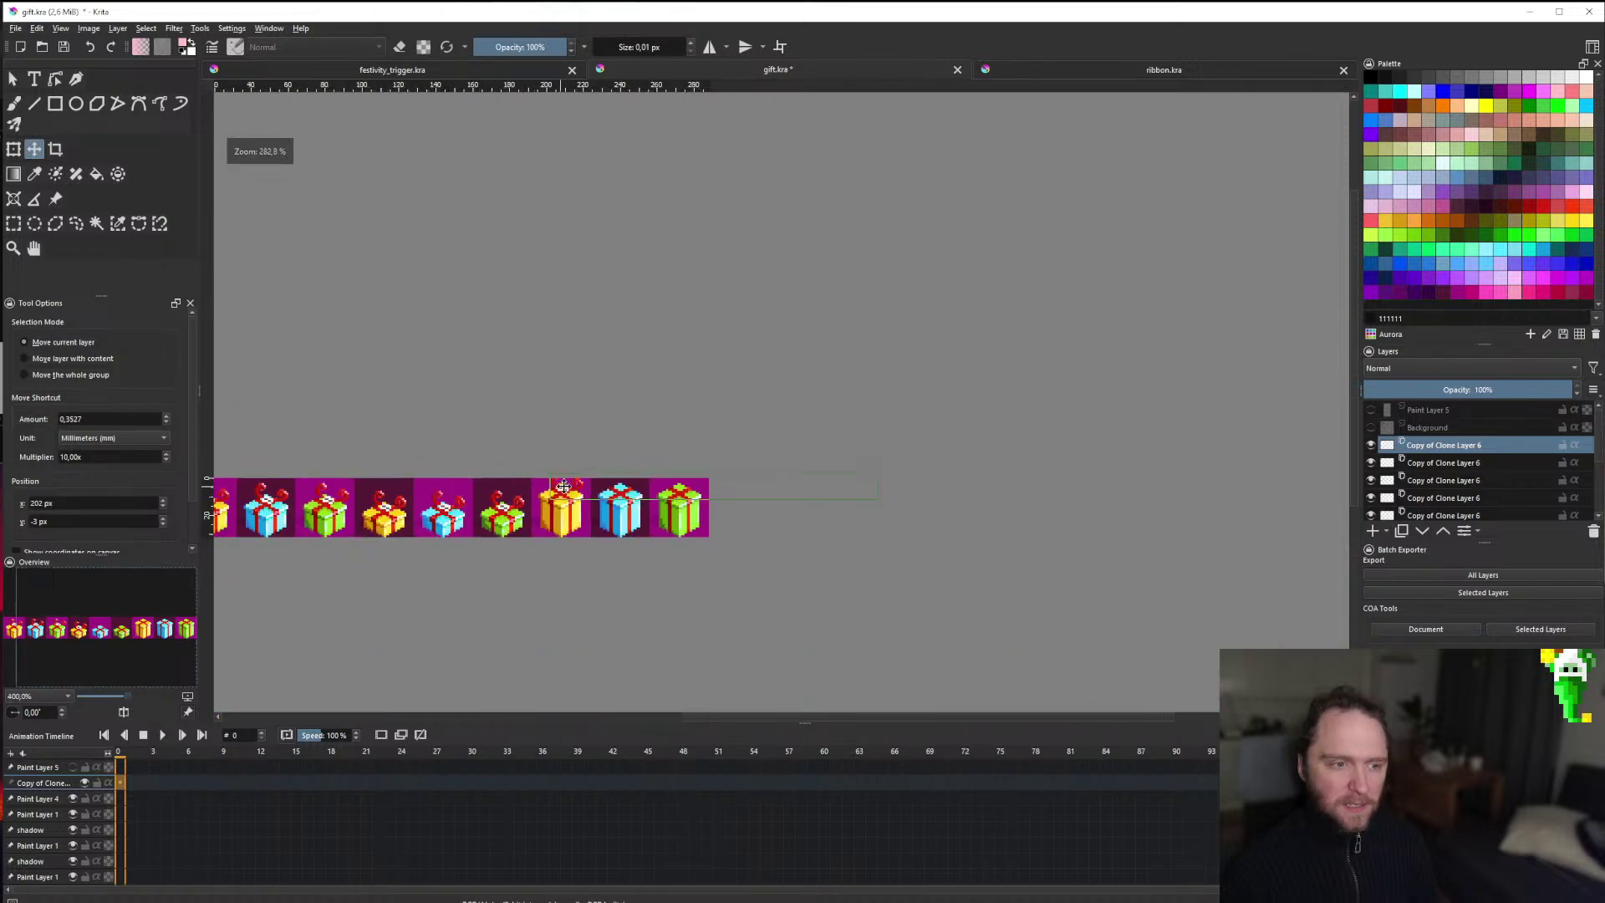
# Try moving the ribbon clone on the tall yellow present down to x 204 px and y 6 px.
pyautogui.scroll(2, 585, 489)
pyautogui.scroll(-2, 585, 489)
pyautogui.scroll(2, 818, 447)
pyautogui.scroll(-1, 819, 444)
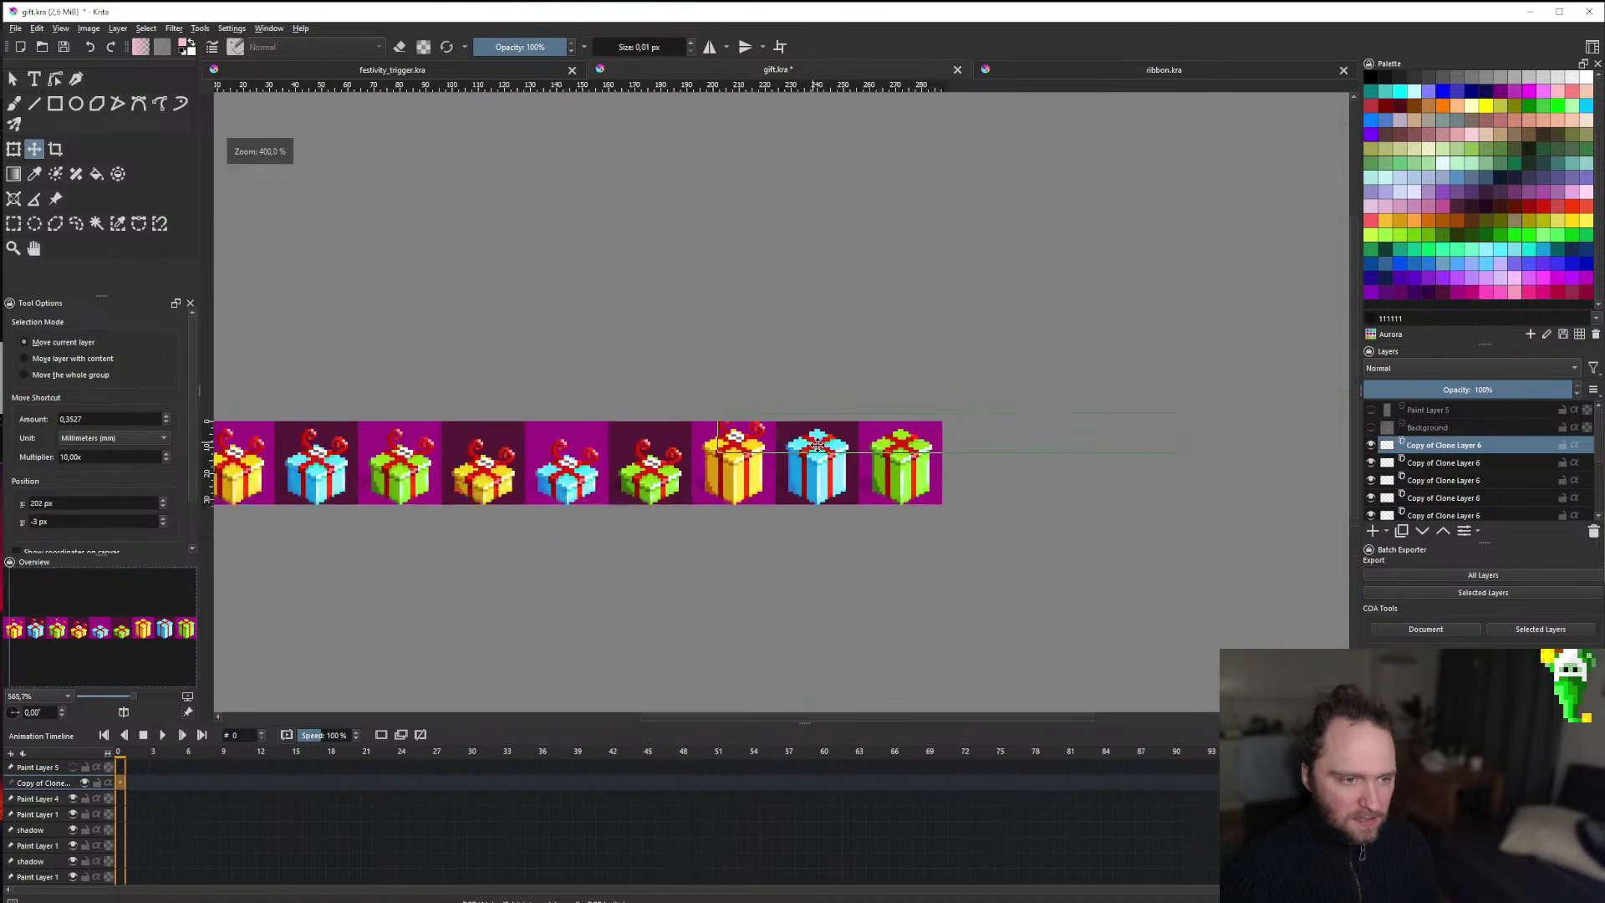
pyautogui.scroll(-1, 819, 444)
pyautogui.scroll(2, 815, 458)
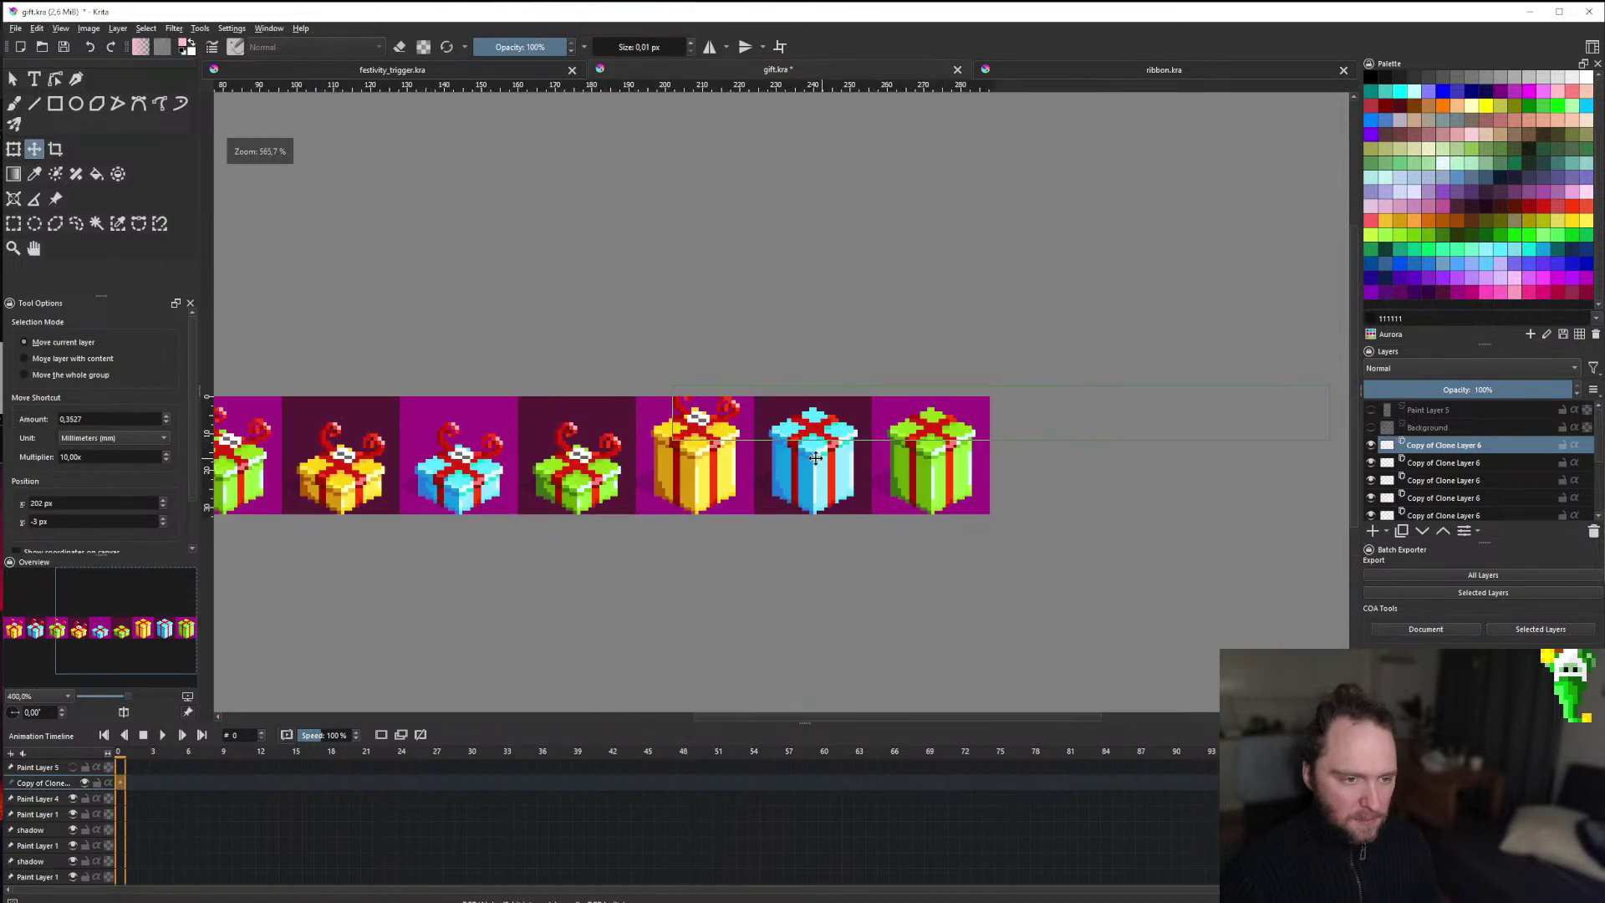
pyautogui.scroll(-3, 815, 458)
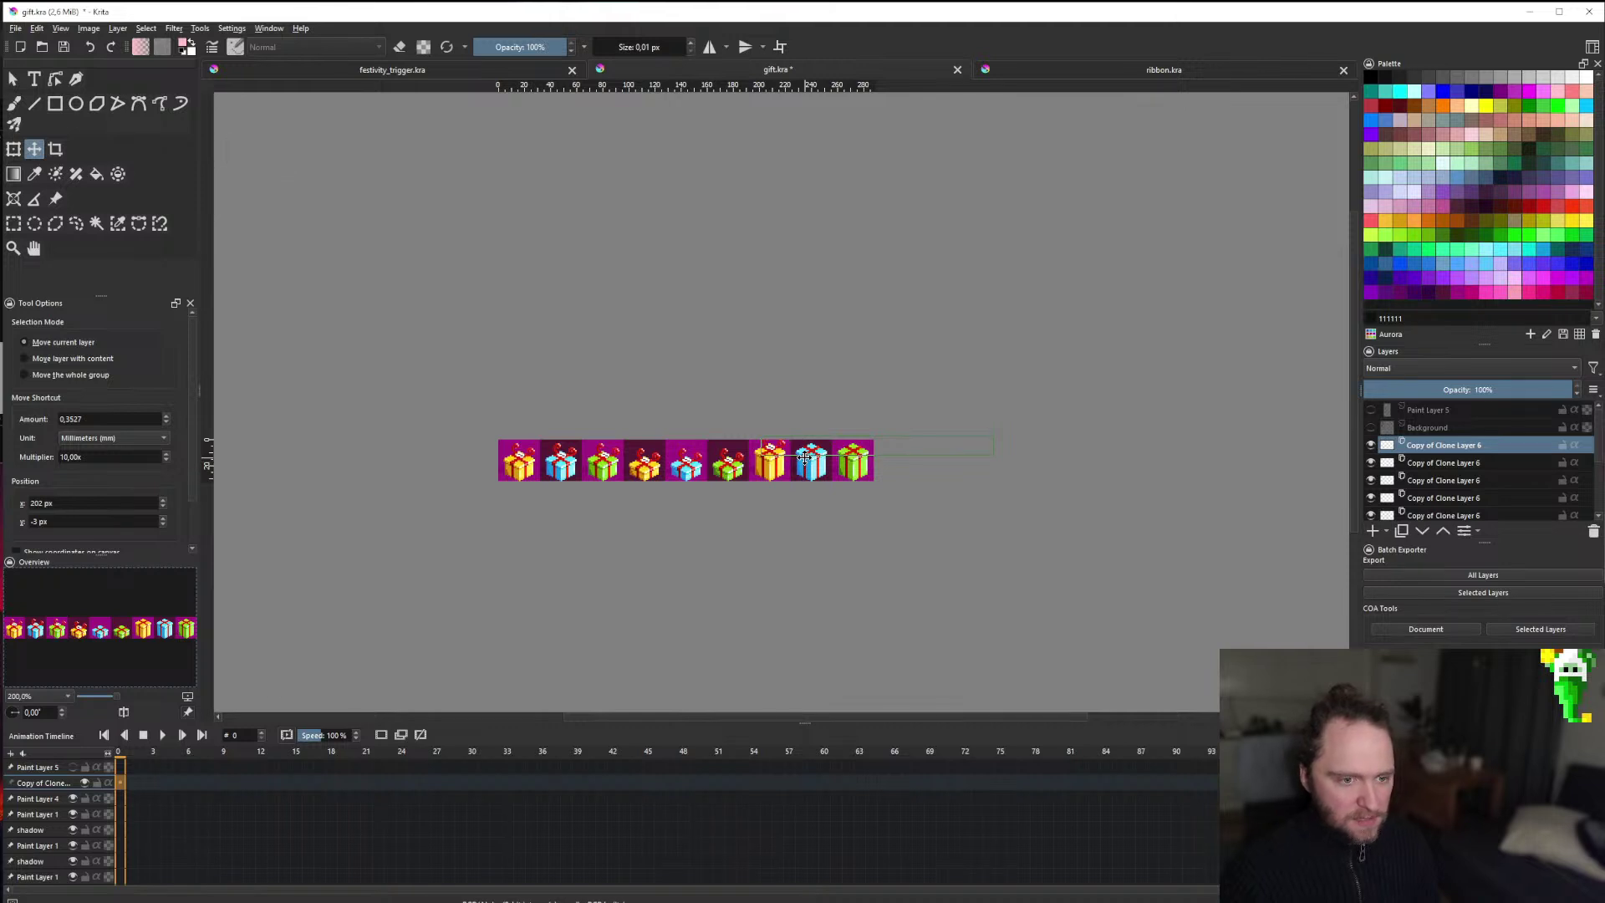
pyautogui.scroll(6, 805, 458)
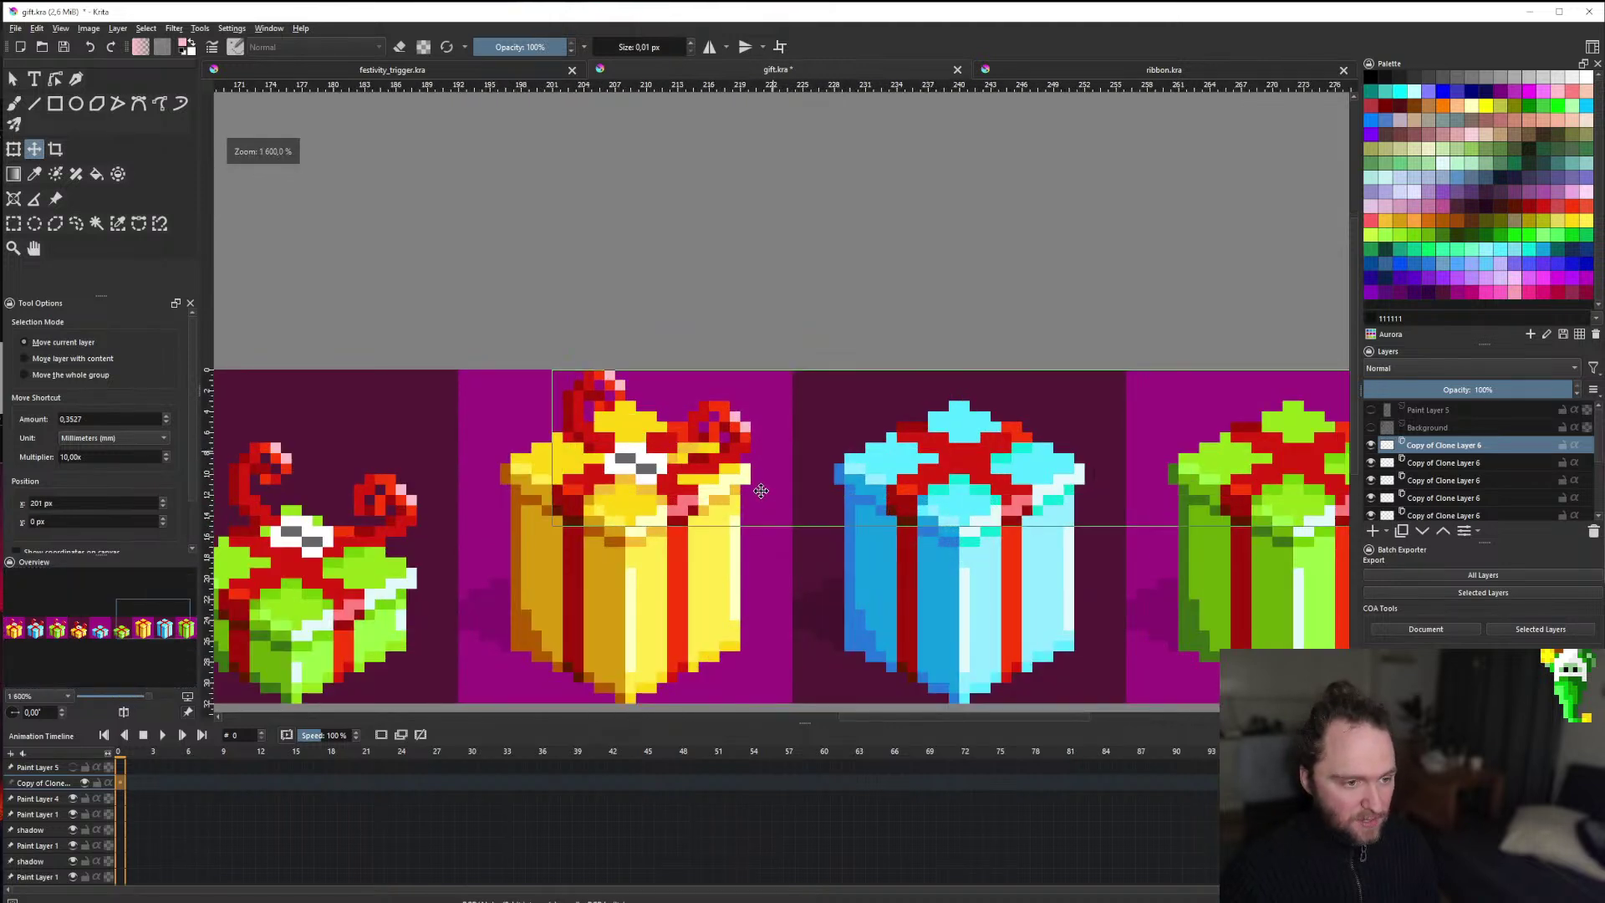
pyautogui.moveTo(753, 477); pyautogui.dragTo(737, 537)
pyautogui.scroll(-6, 701, 577)
pyautogui.scroll(4, 712, 565)
pyautogui.scroll(-3, 704, 520)
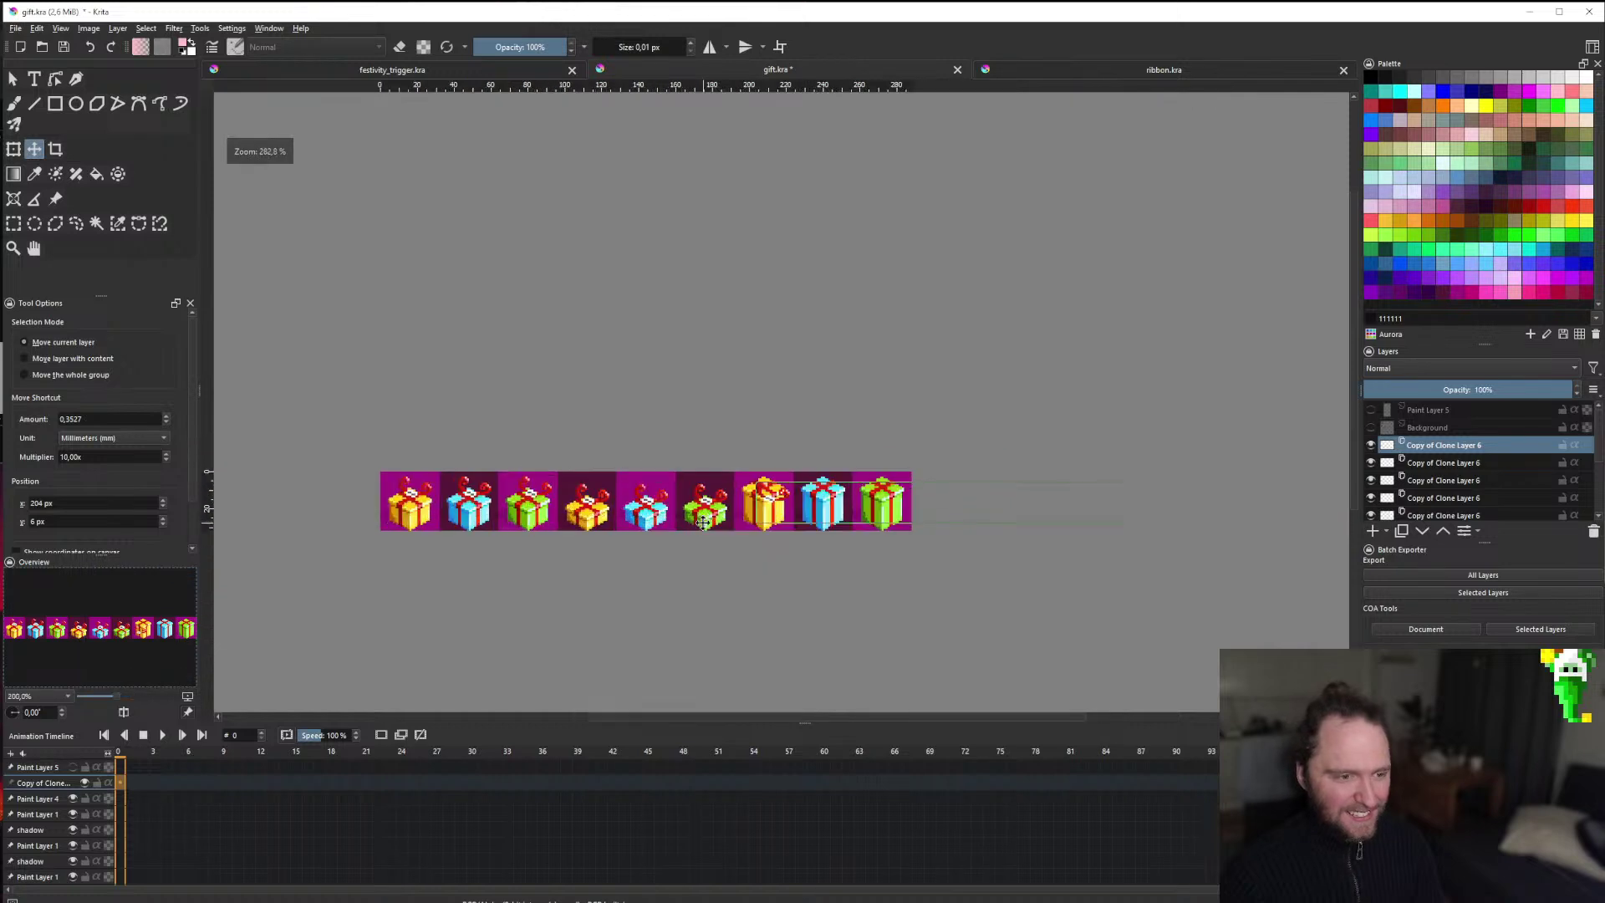
# Remove the ribbon clone layer from the tall yellow present and save the document.
pyautogui.rightClick(1458, 451)
pyautogui.click(1446, 577)
pyautogui.scroll(3, 727, 535)
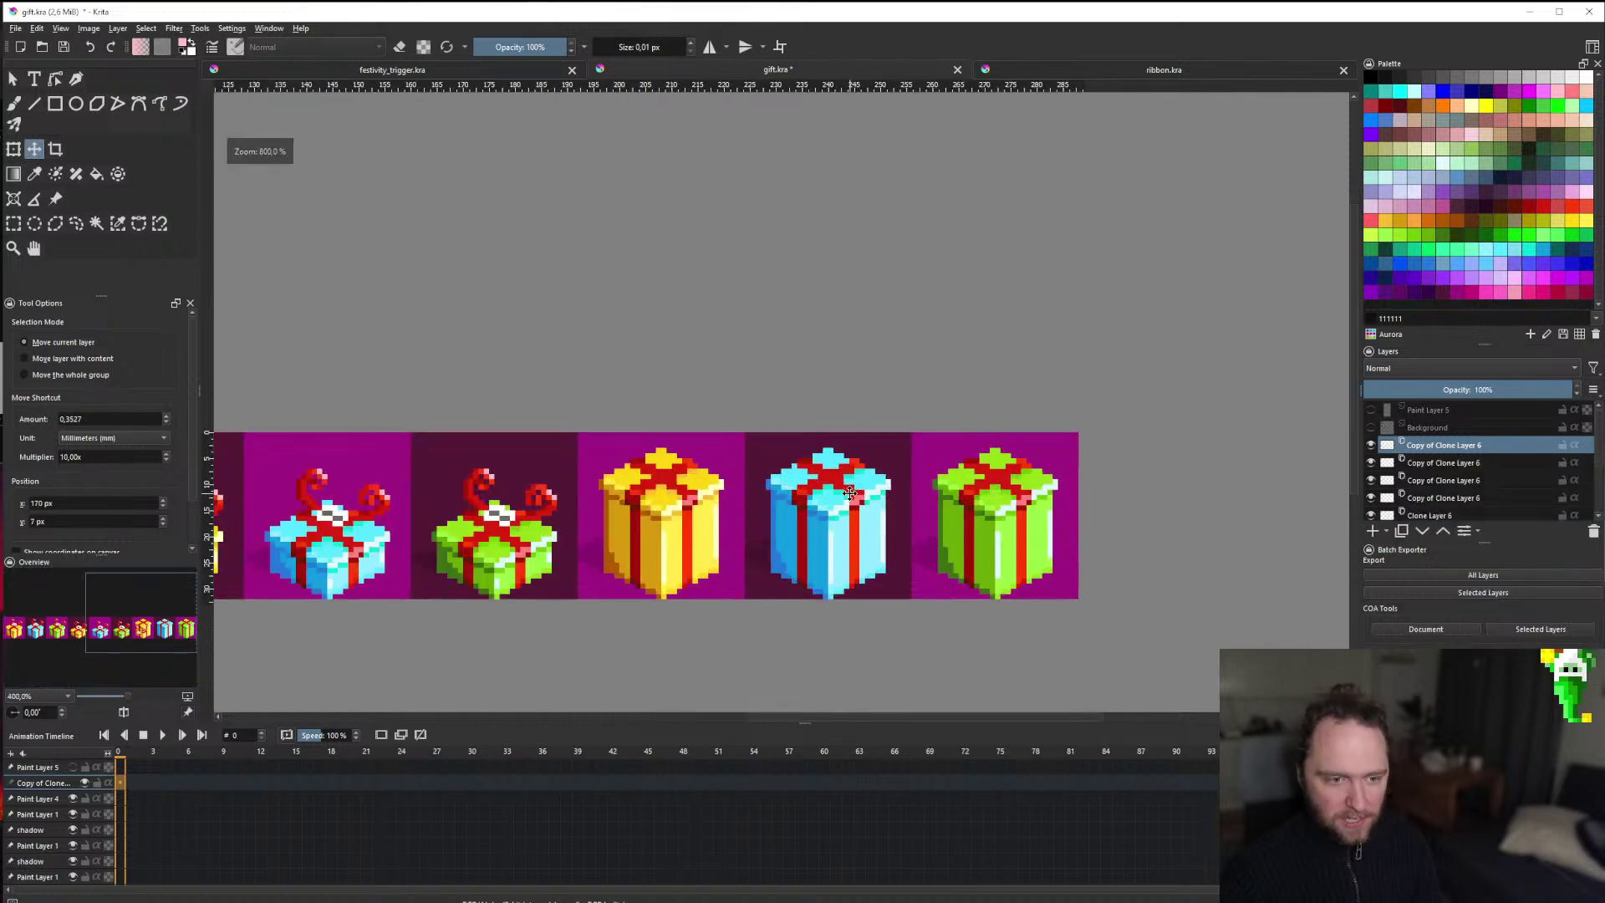
pyautogui.scroll(-5, 693, 527)
pyautogui.scroll(2, 663, 516)
pyautogui.scroll(2, 1056, 499)
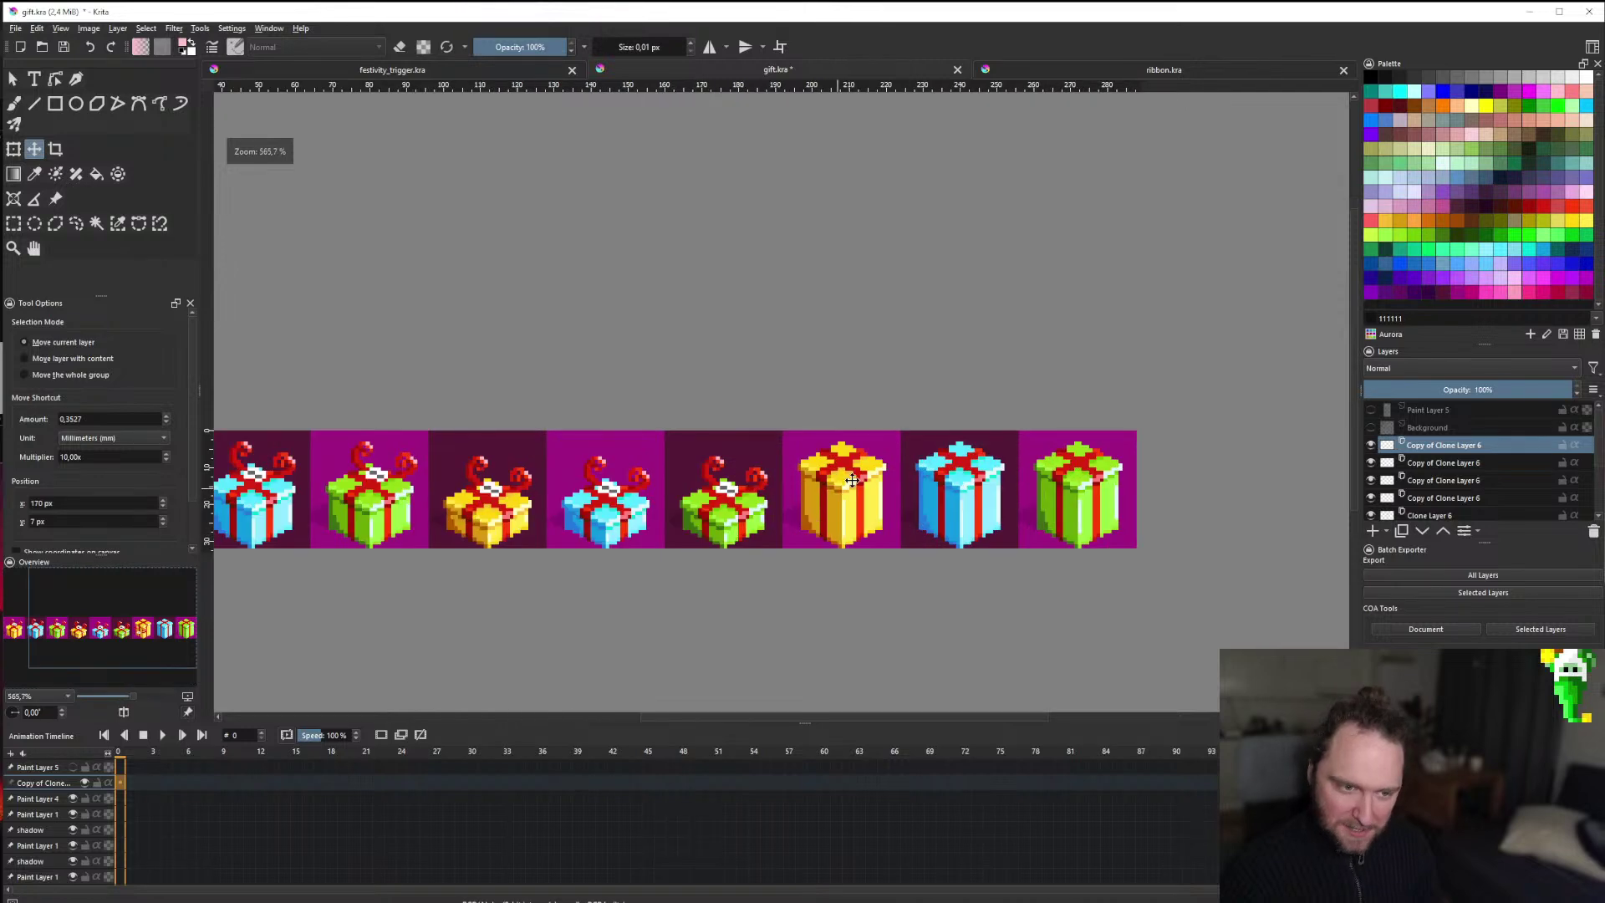
pyautogui.scroll(-4, 898, 468)
pyautogui.scroll(3, 790, 470)
pyautogui.scroll(-2, 685, 485)
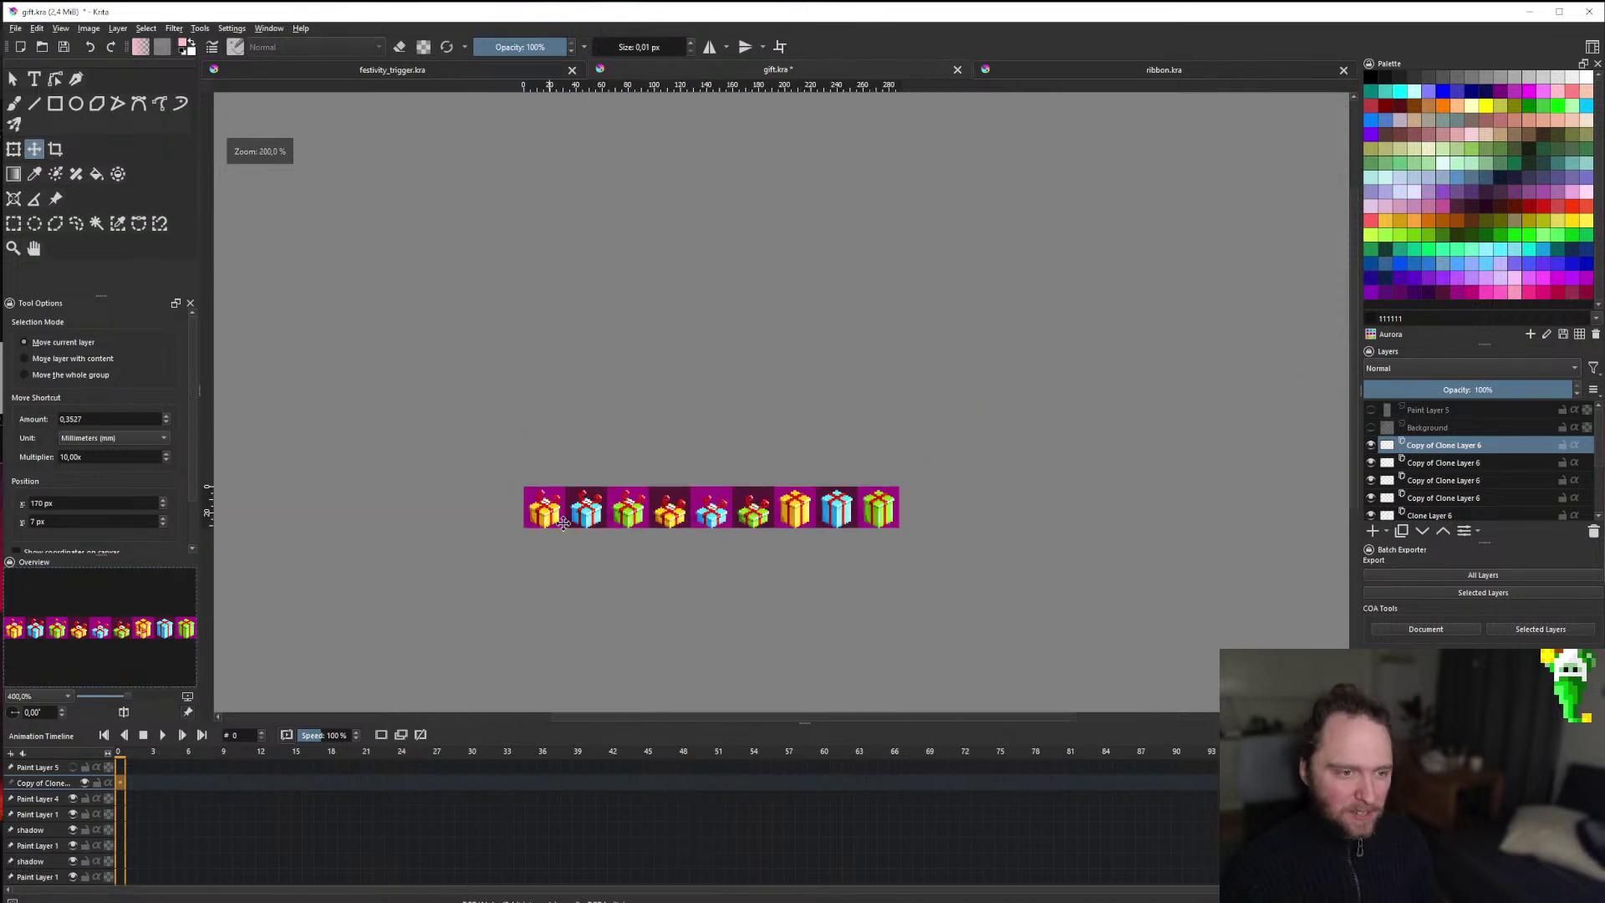
pyautogui.scroll(1, 629, 508)
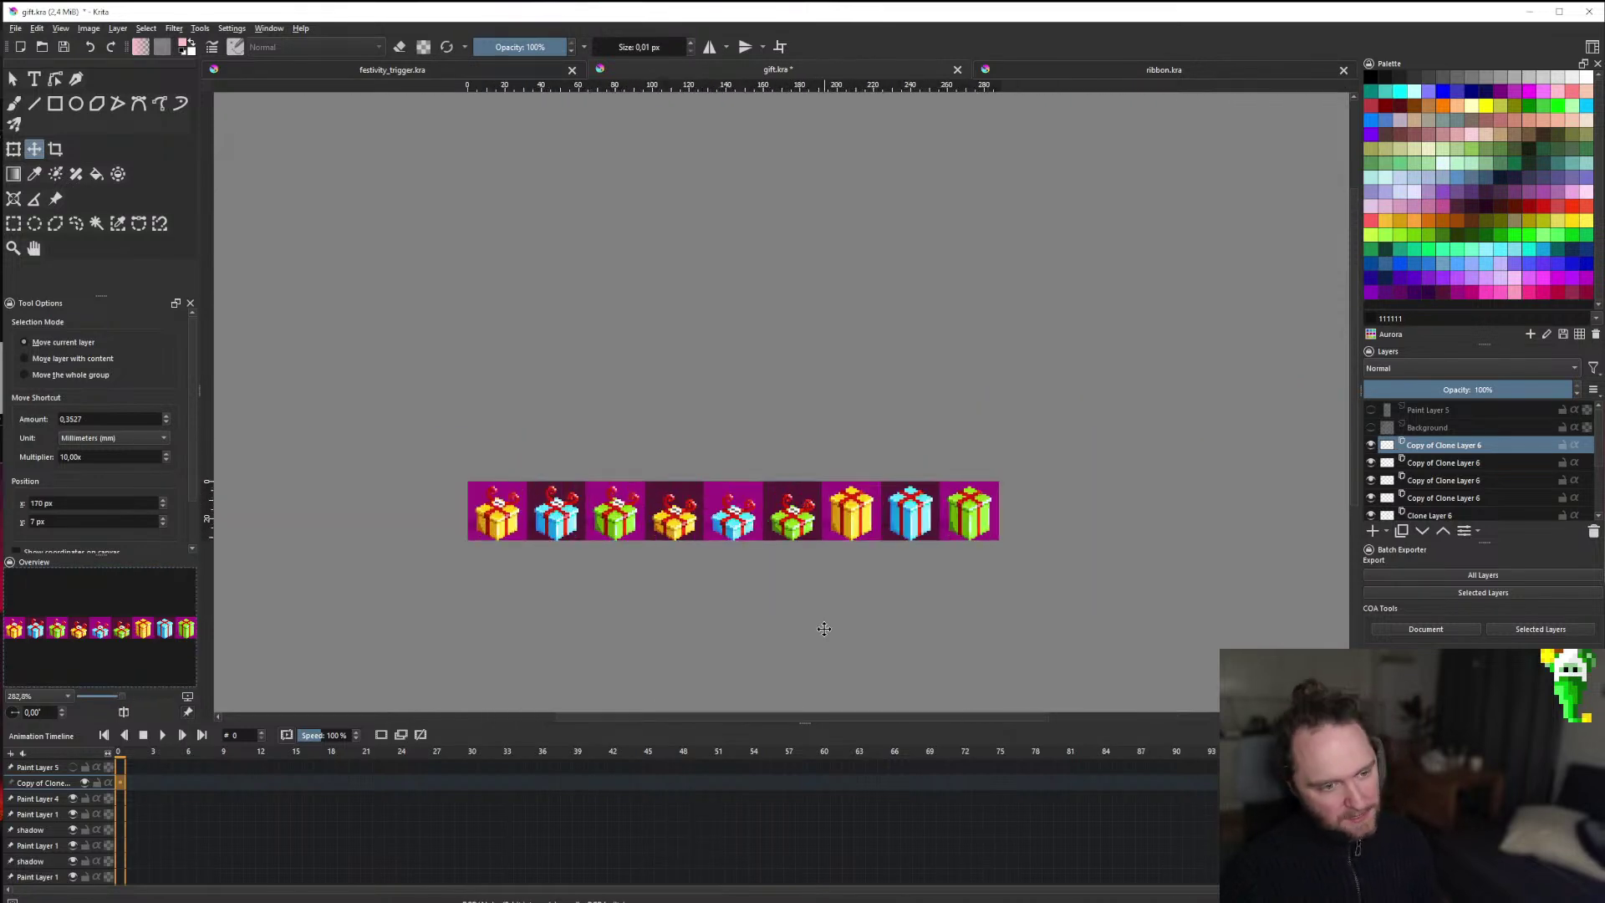
pyautogui.scroll(-2, 690, 520)
pyautogui.scroll(2, 710, 526)
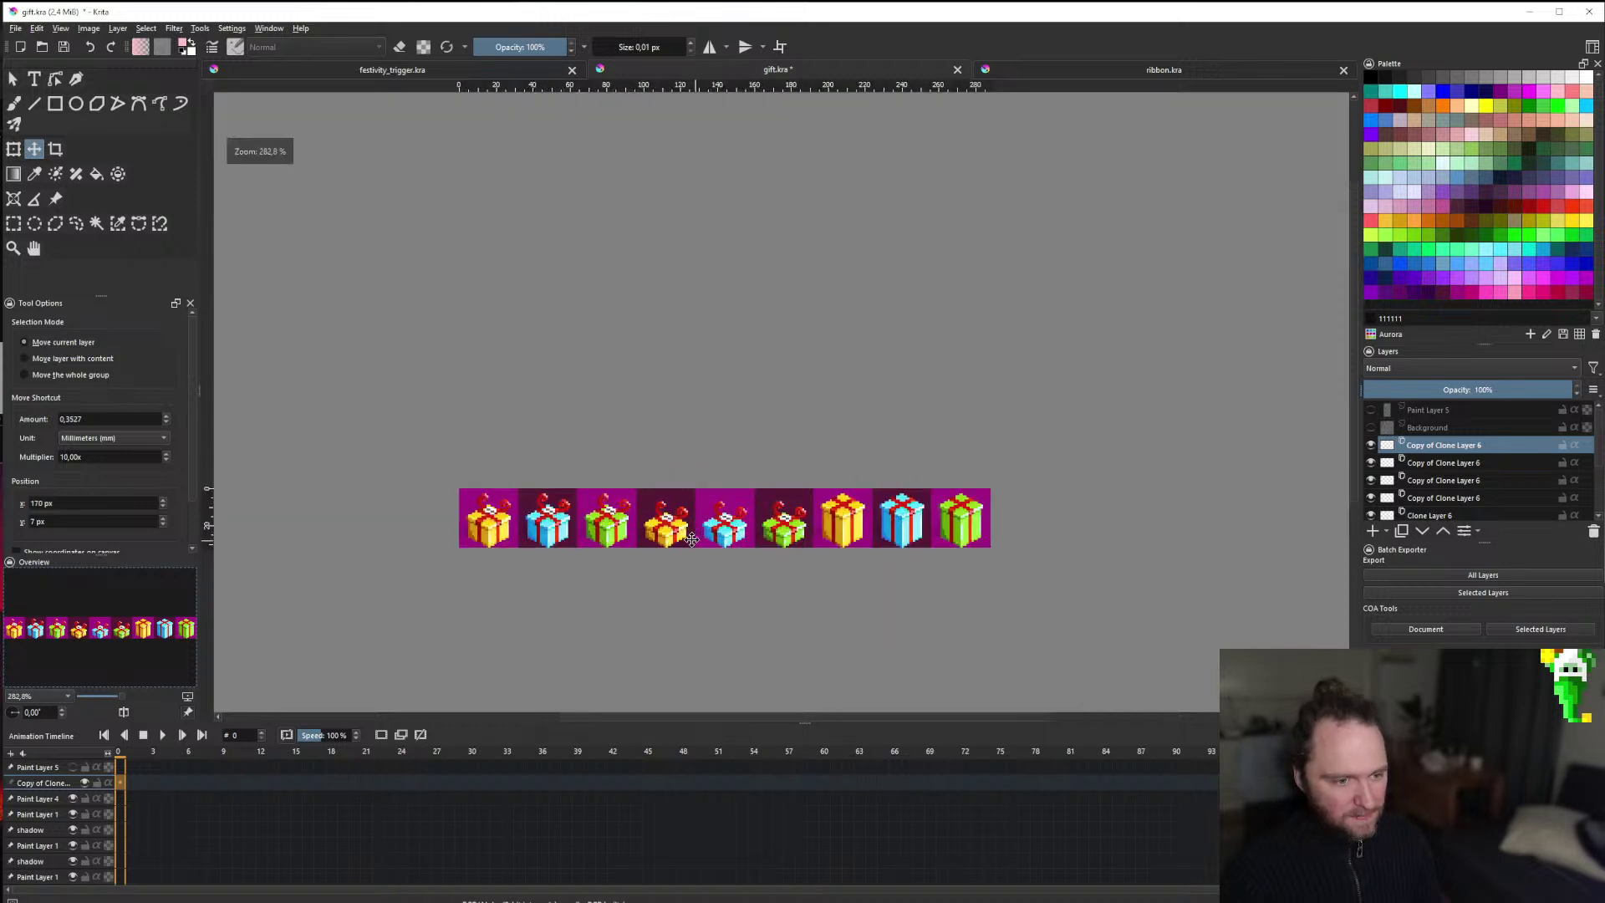
pyautogui.hotkey('ctrl', 's')
pyautogui.scroll(-1, 617, 455)
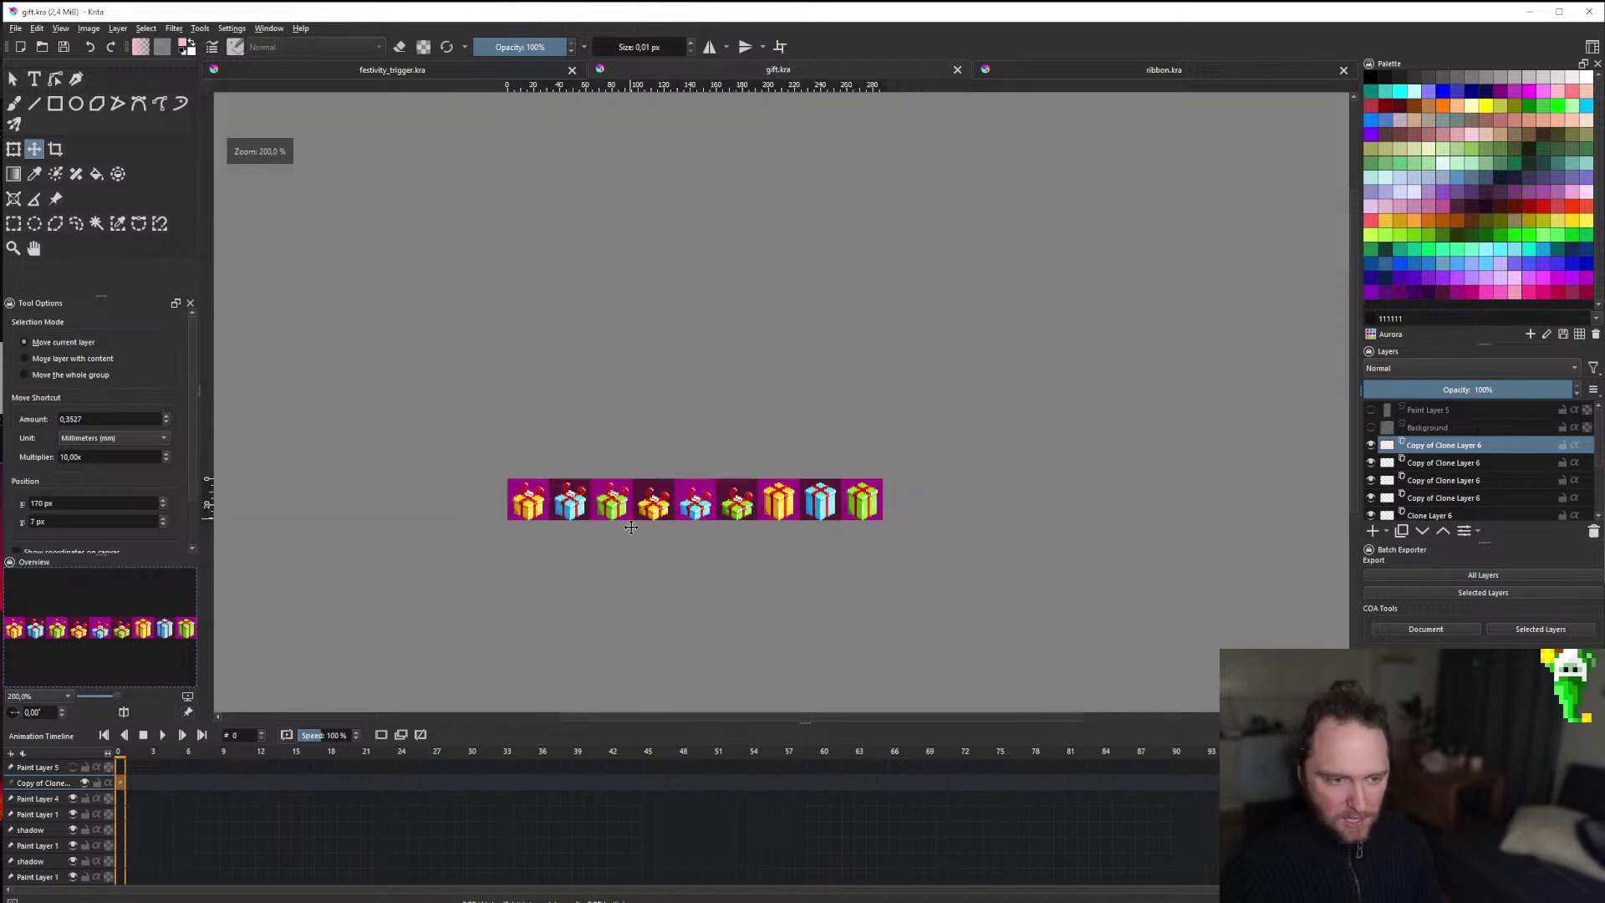
# Hide the purple backdrop layer, Paint Layer 2, behind the row of presents.
pyautogui.scroll(1, 592, 484)
pyautogui.scroll(-2, 1402, 501)
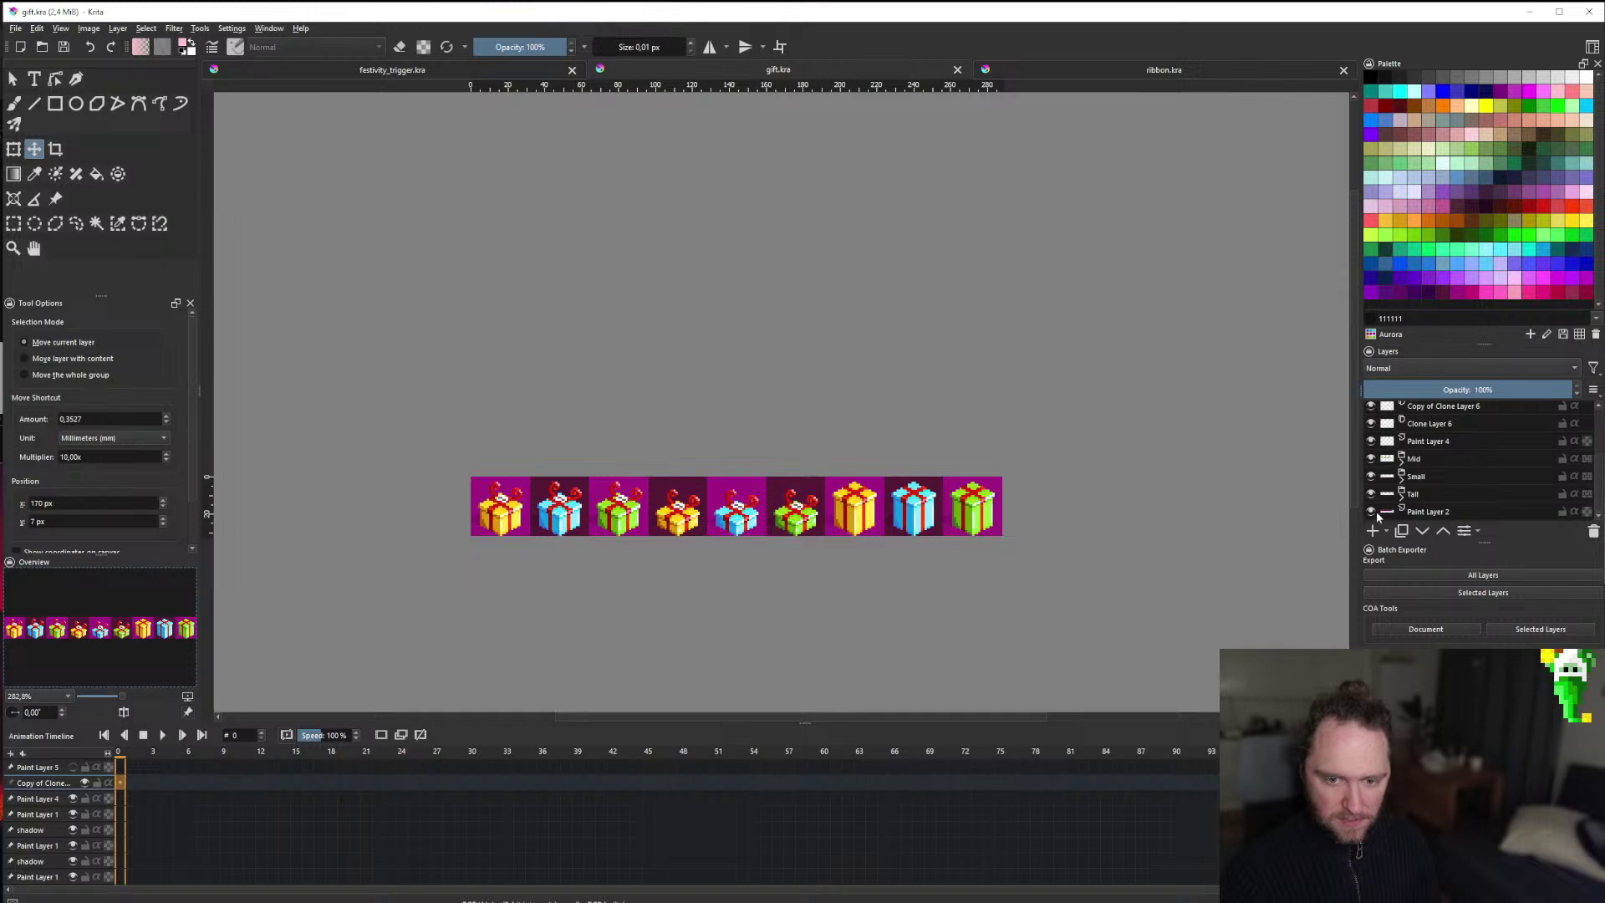
pyautogui.click(1370, 511)
pyautogui.scroll(-1, 627, 494)
pyautogui.scroll(3, 625, 511)
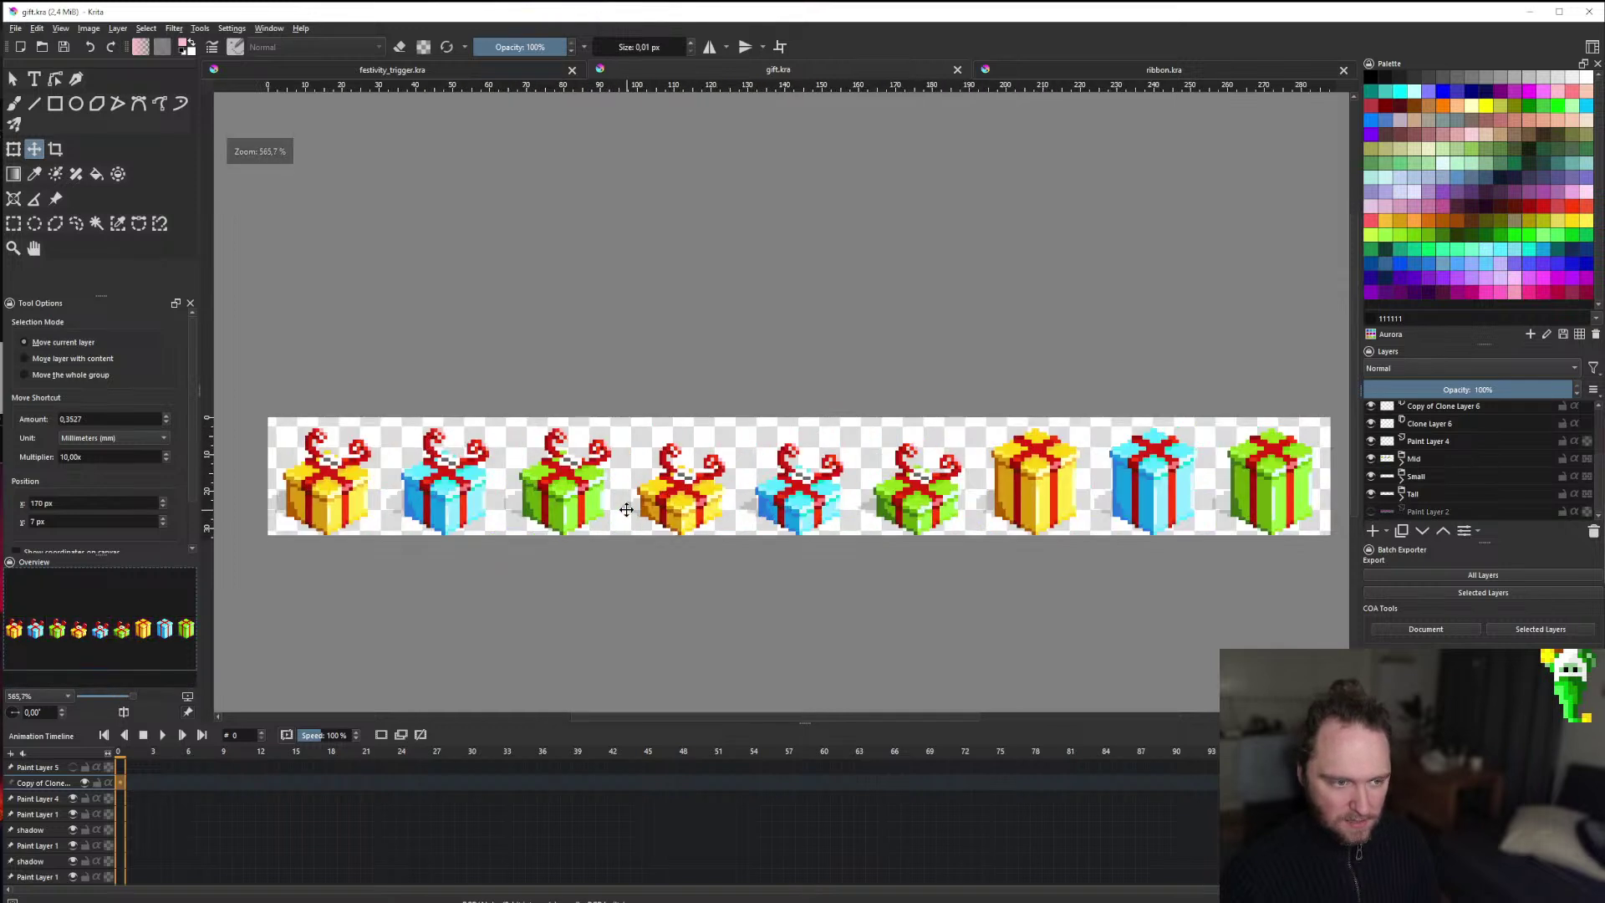
pyautogui.scroll(-2, 637, 505)
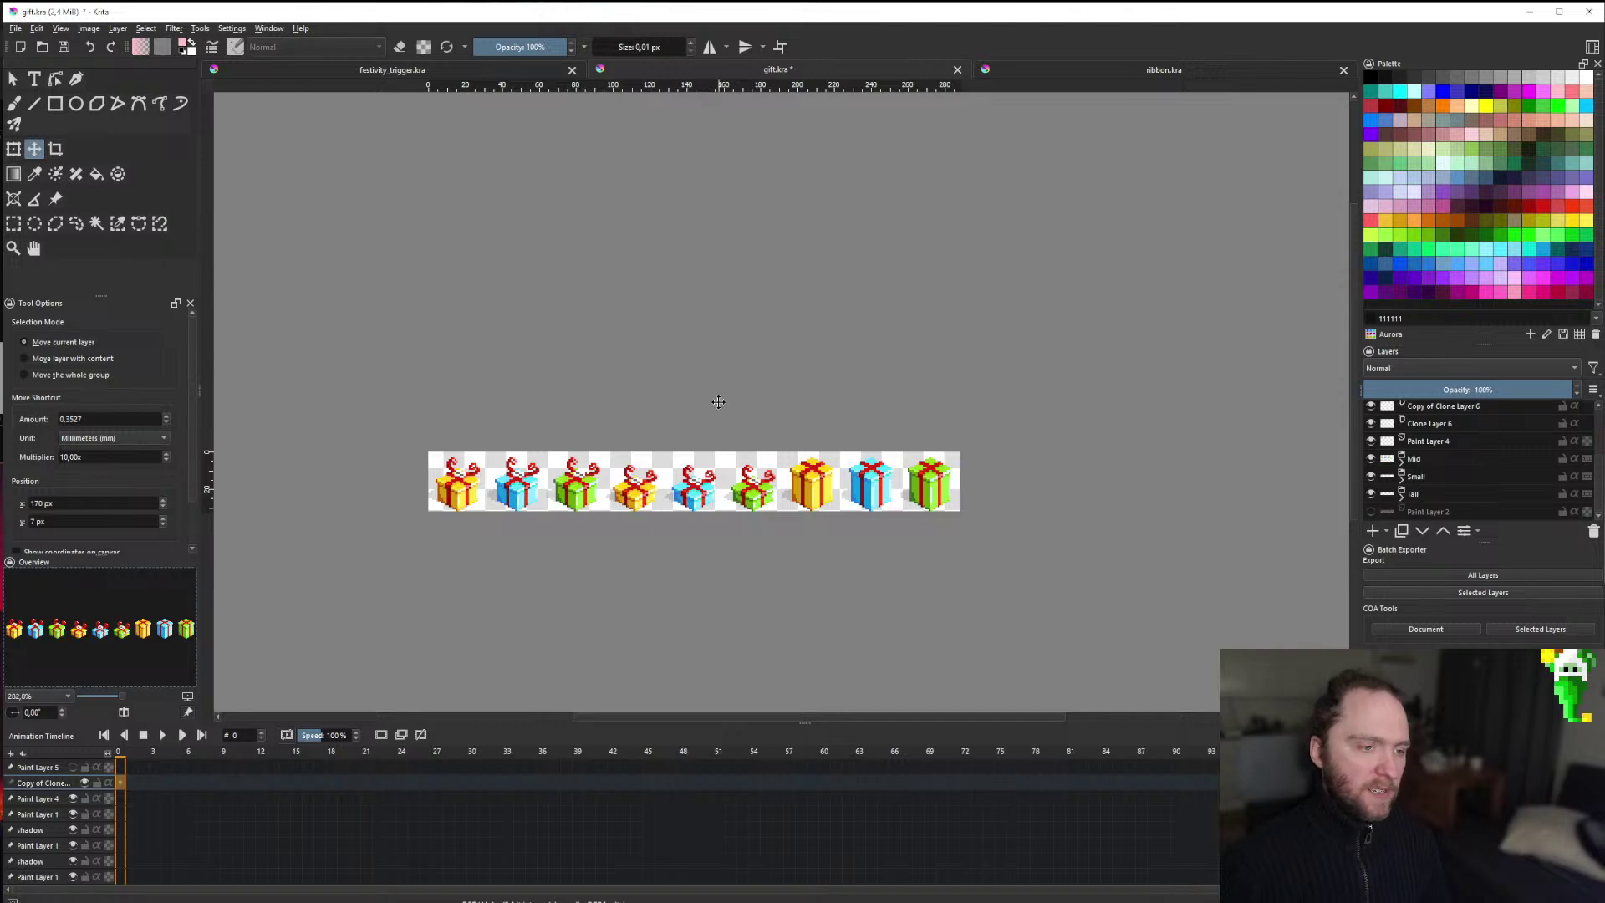
# Examine the ribbons on the medium and small presents against the transparent background at several zoom levels.
pyautogui.scroll(3, 575, 616)
pyautogui.scroll(-4, 627, 544)
pyautogui.scroll(2, 669, 527)
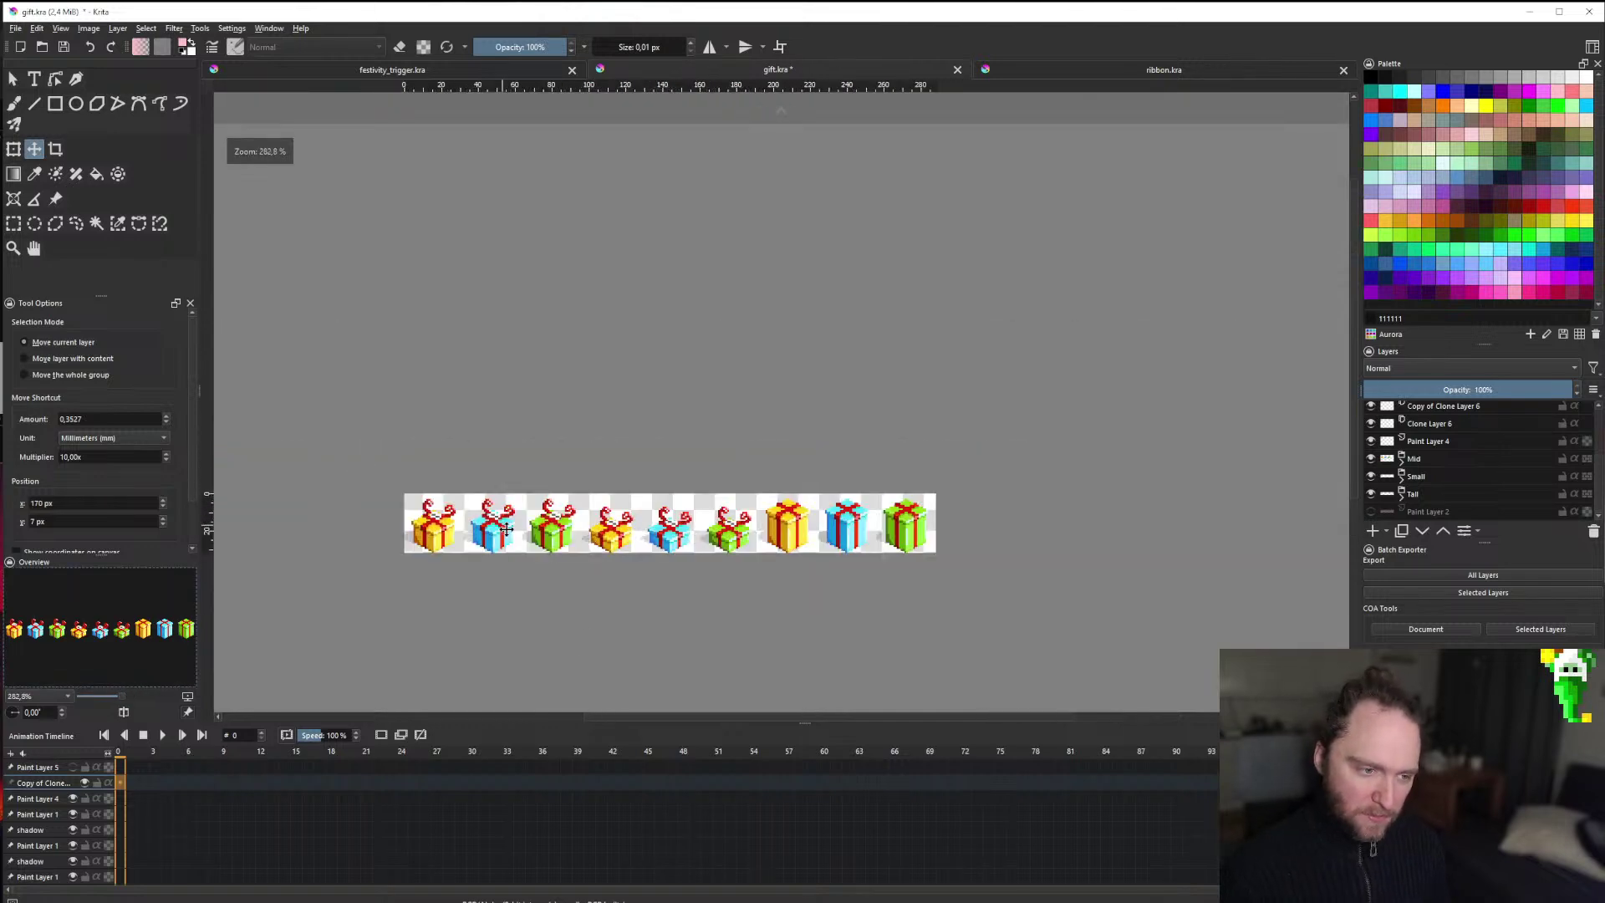
pyautogui.scroll(-3, 687, 520)
pyautogui.scroll(3, 687, 520)
pyautogui.scroll(1, 657, 498)
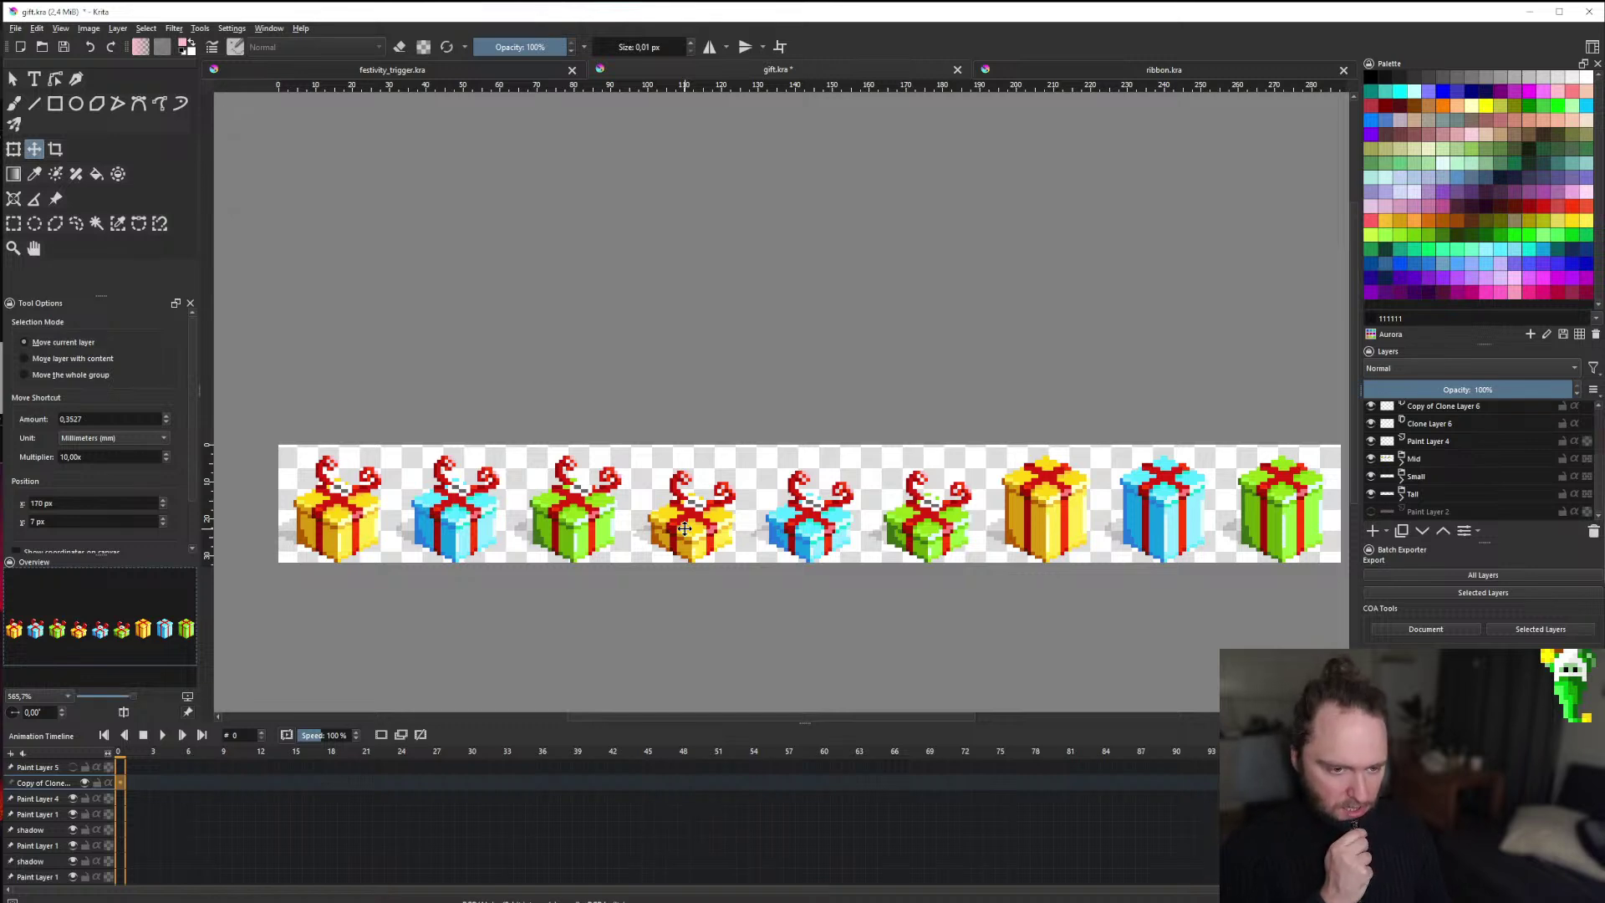
pyautogui.scroll(-2, 1088, 463)
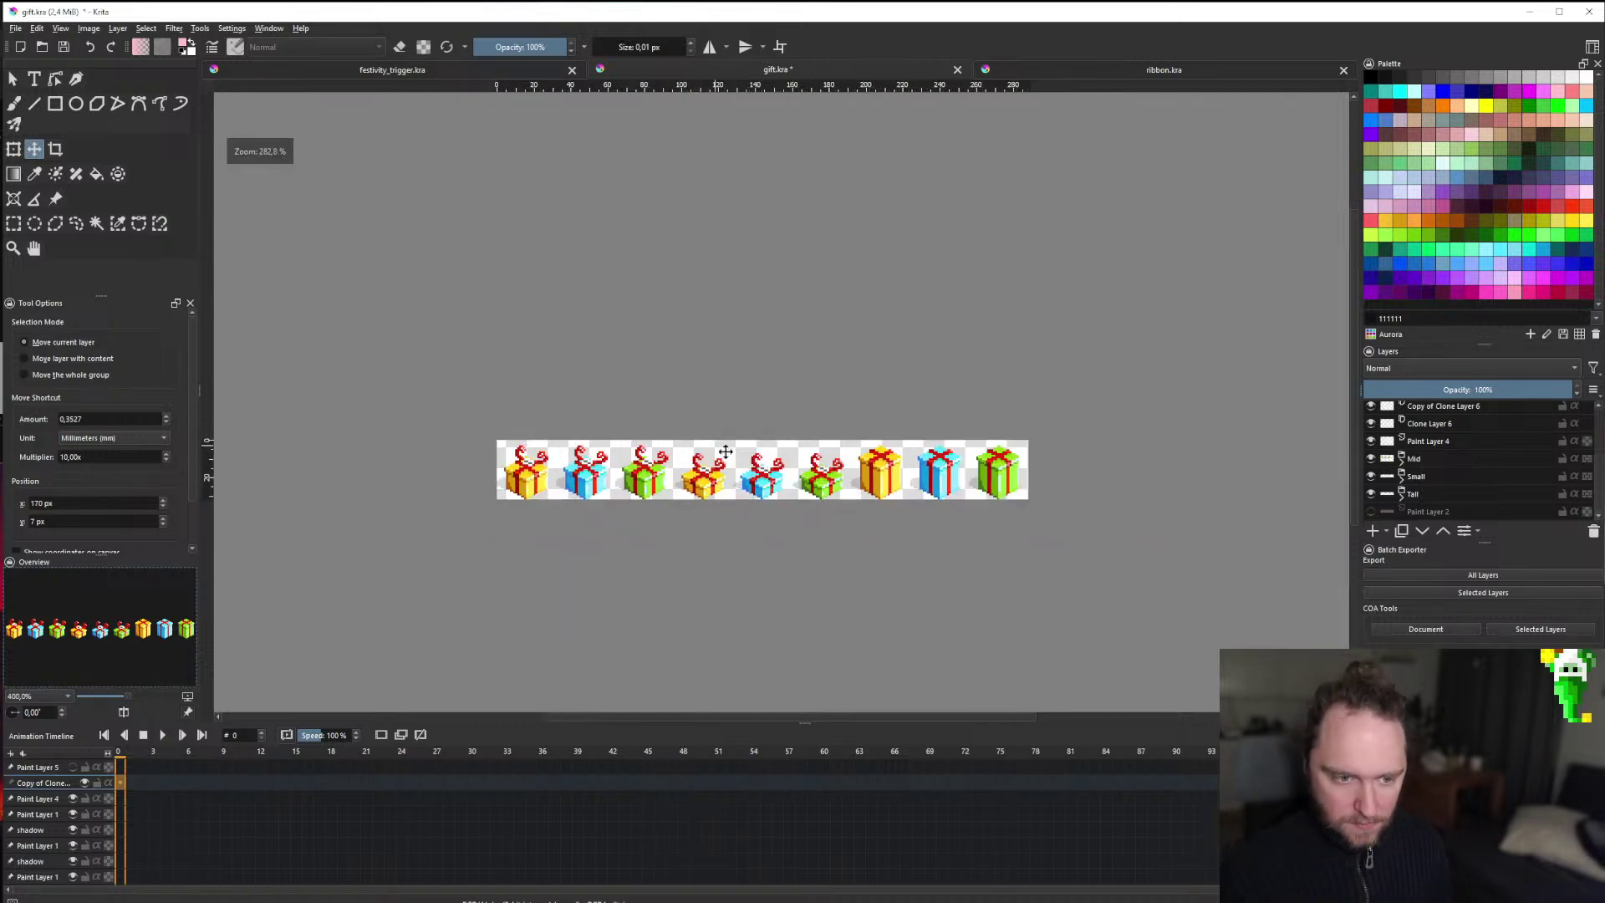
pyautogui.scroll(2, 735, 452)
pyautogui.scroll(-1, 672, 431)
pyautogui.scroll(1, 707, 469)
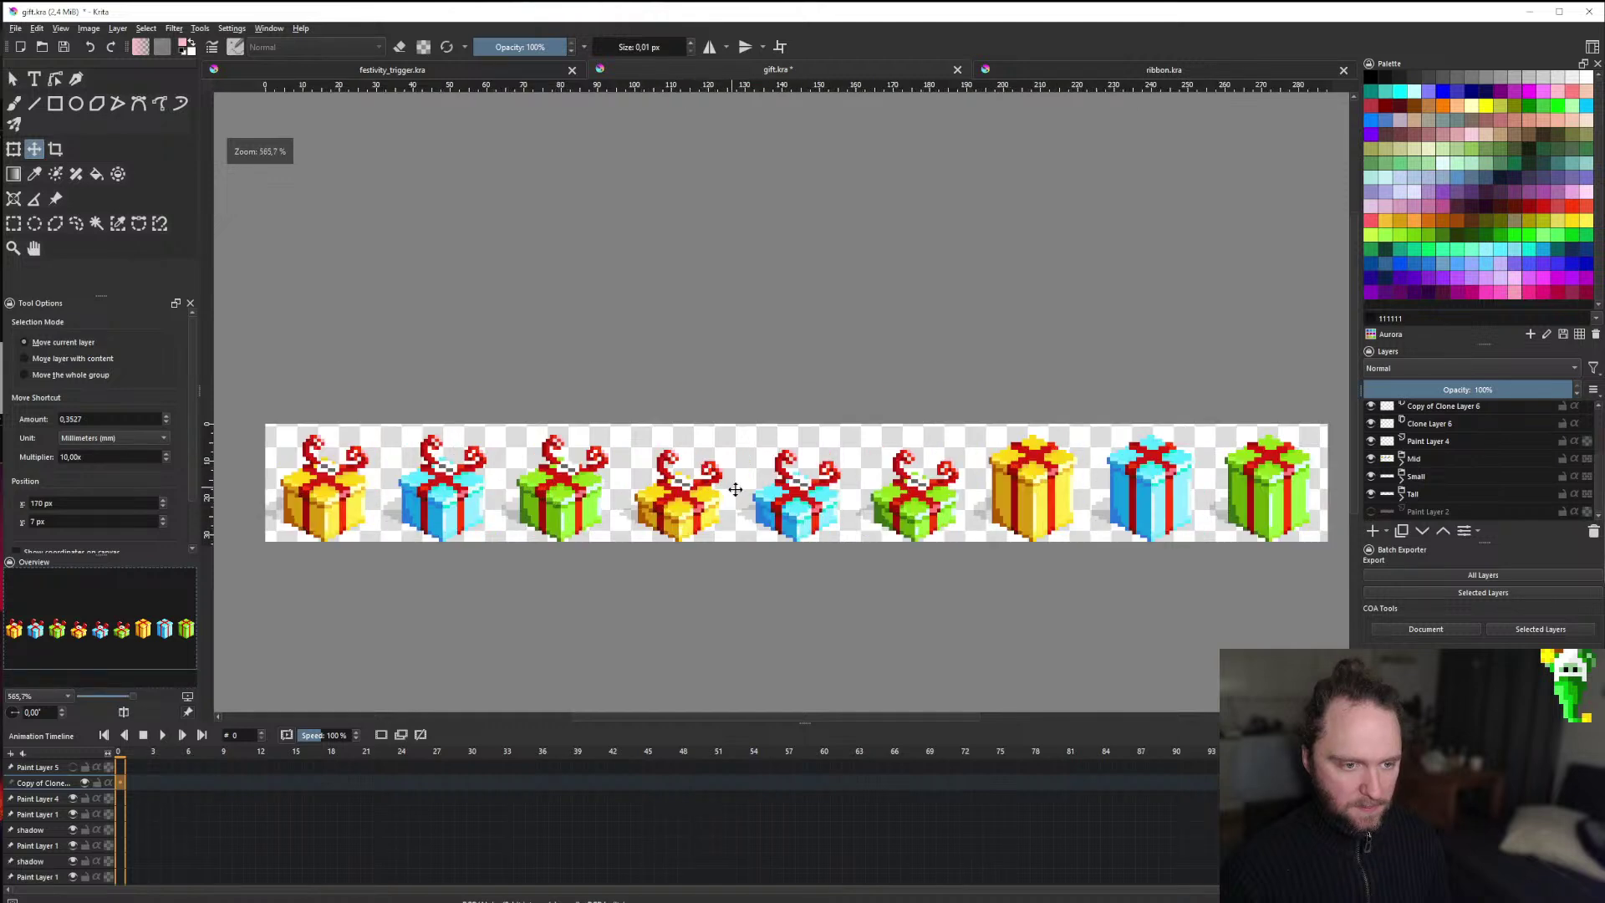
pyautogui.scroll(-1, 735, 489)
pyautogui.scroll(1, 724, 497)
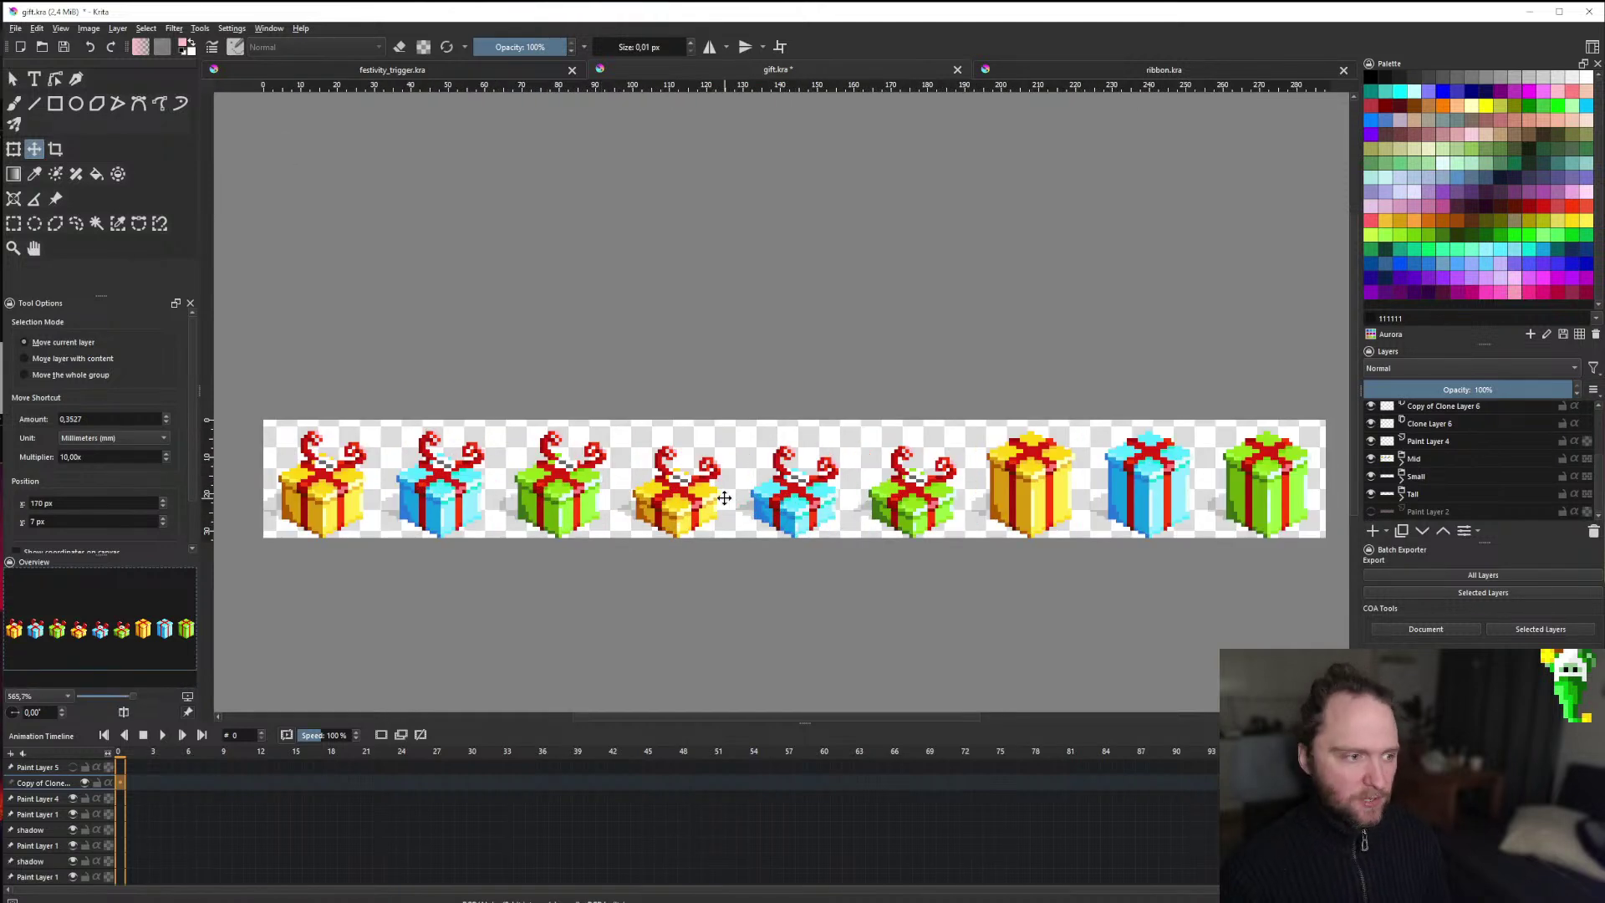
pyautogui.scroll(-1, 723, 497)
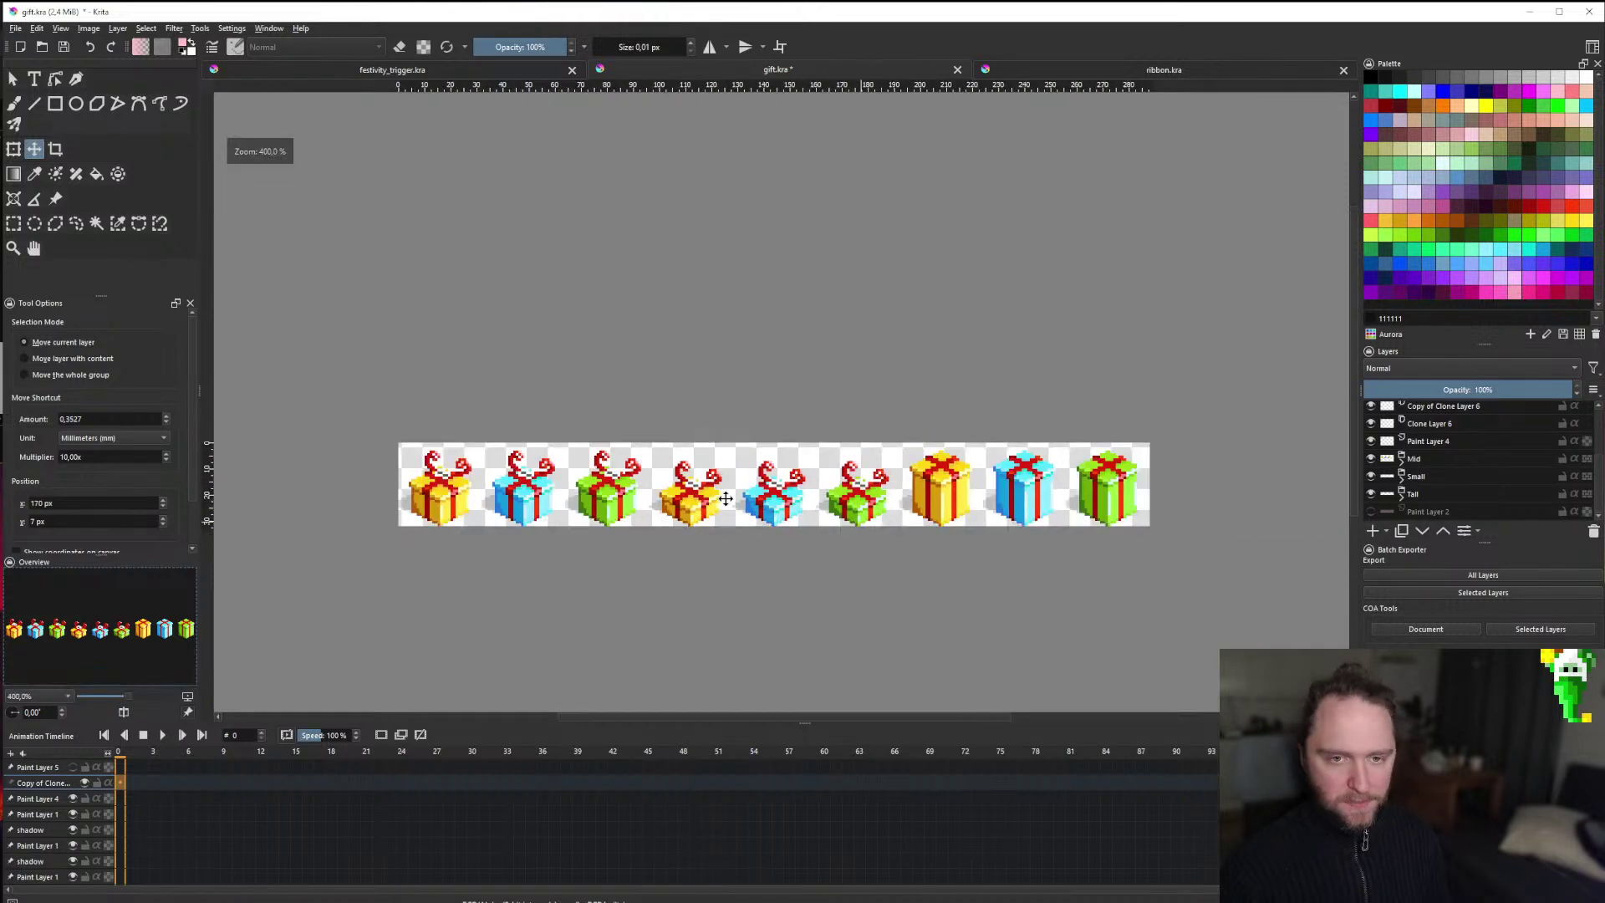
pyautogui.scroll(1, 724, 497)
pyautogui.scroll(-1, 725, 499)
pyautogui.scroll(-4, 725, 499)
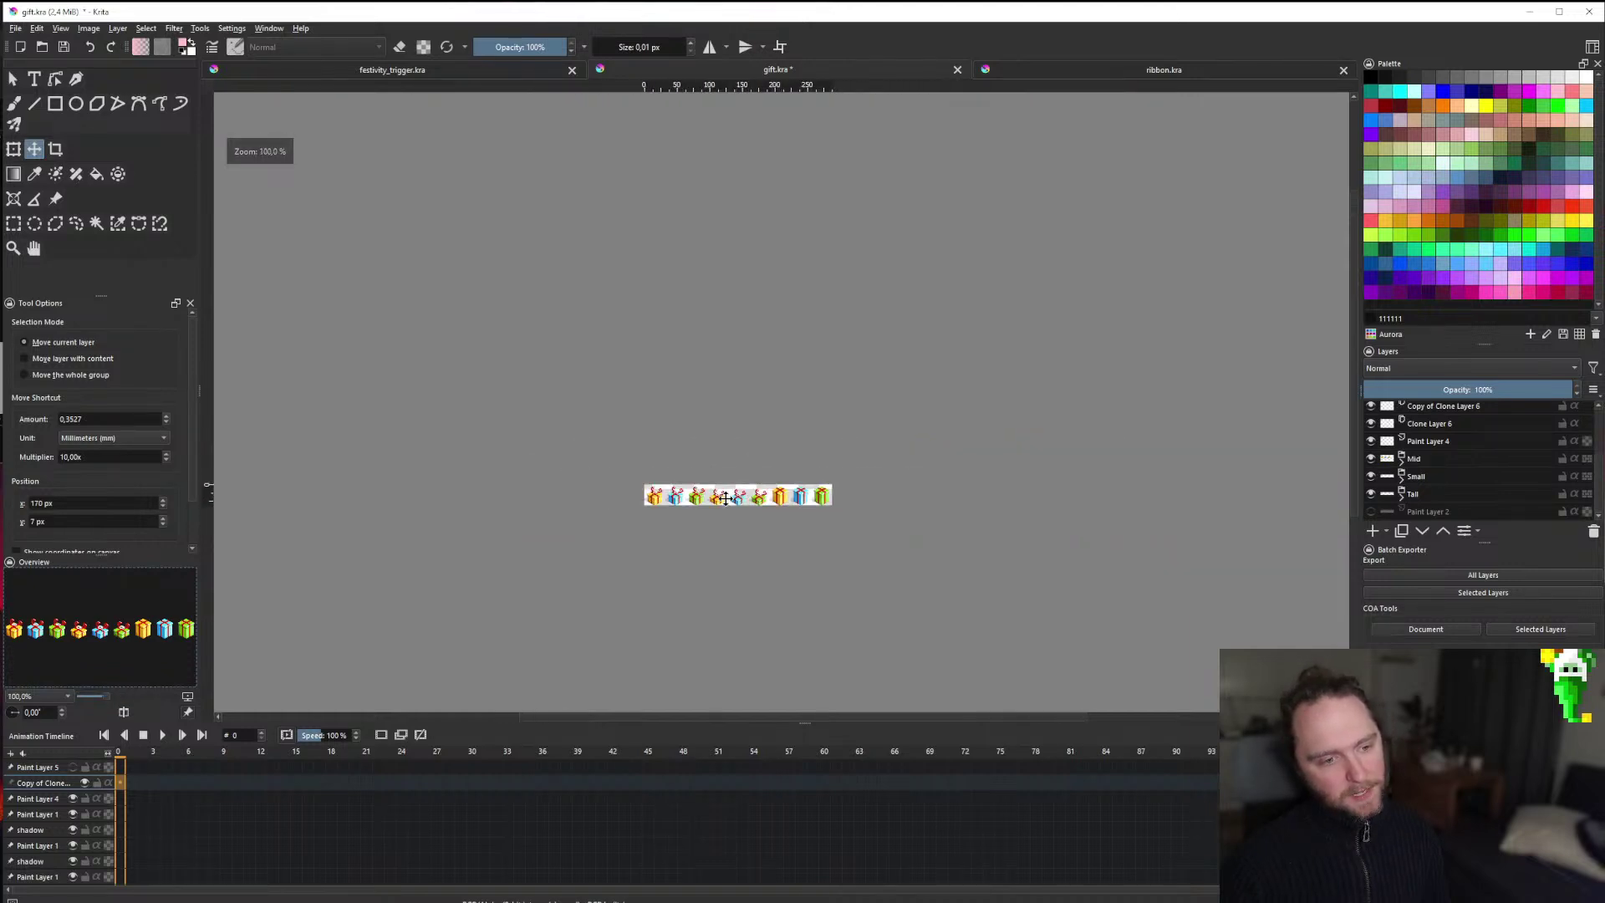
pyautogui.scroll(4, 725, 500)
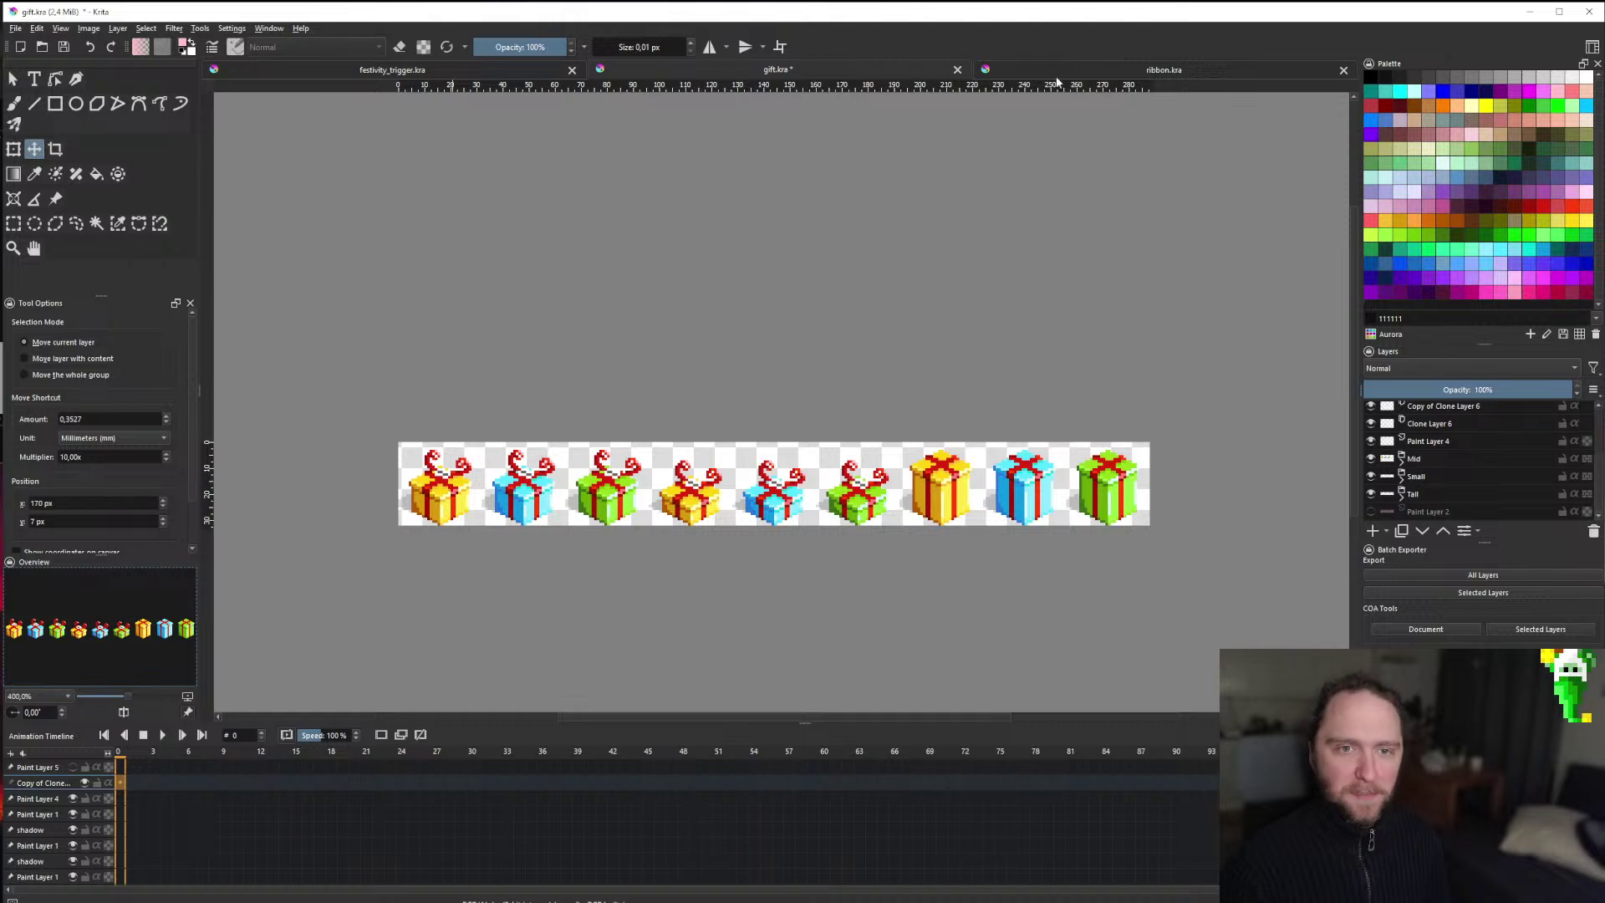
# Try to bring the topmost ribbon clone layer from gift.kra into festivity_trigger.kra, remove the pasted layer and save.
pyautogui.click(423, 71)
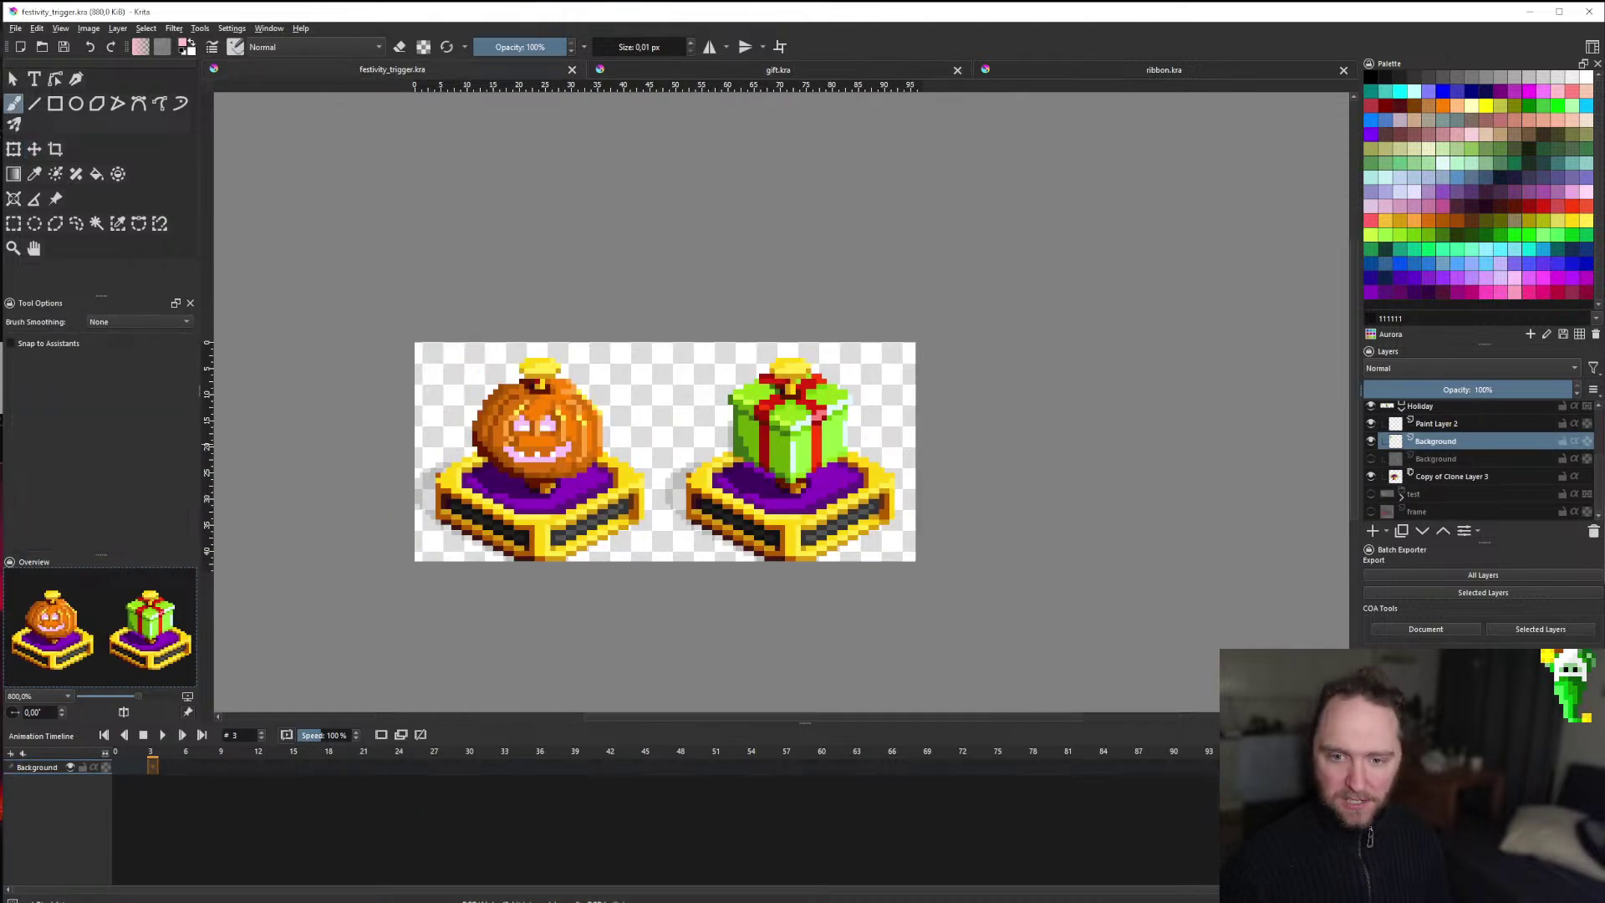
pyautogui.click(733, 72)
pyautogui.rightClick(1453, 415)
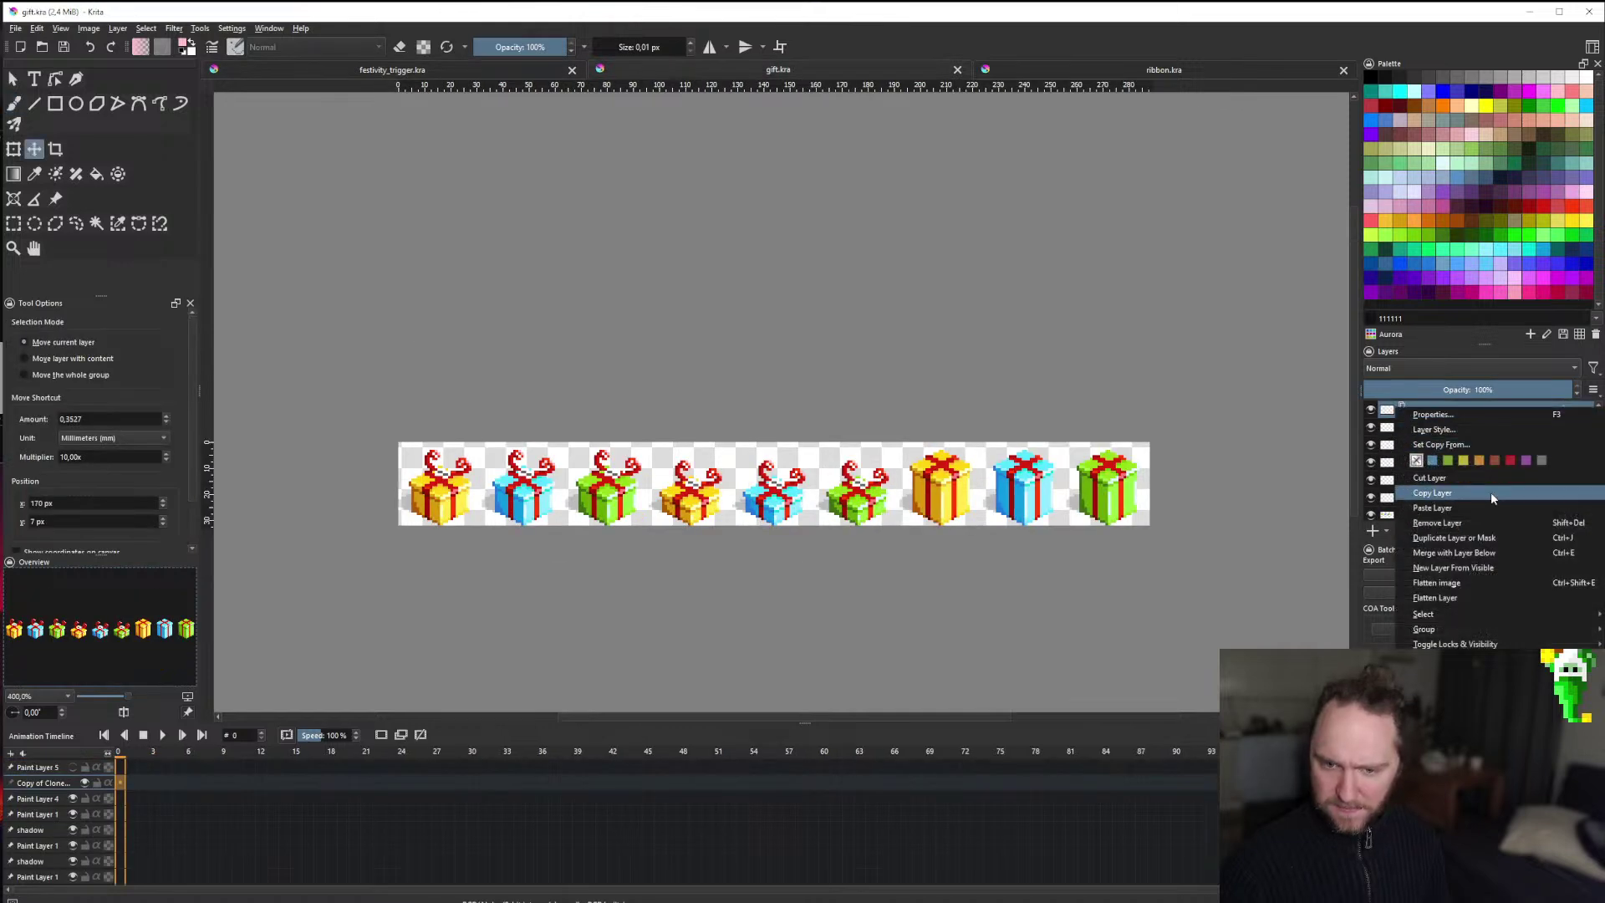
pyautogui.click(1467, 506)
pyautogui.click(518, 73)
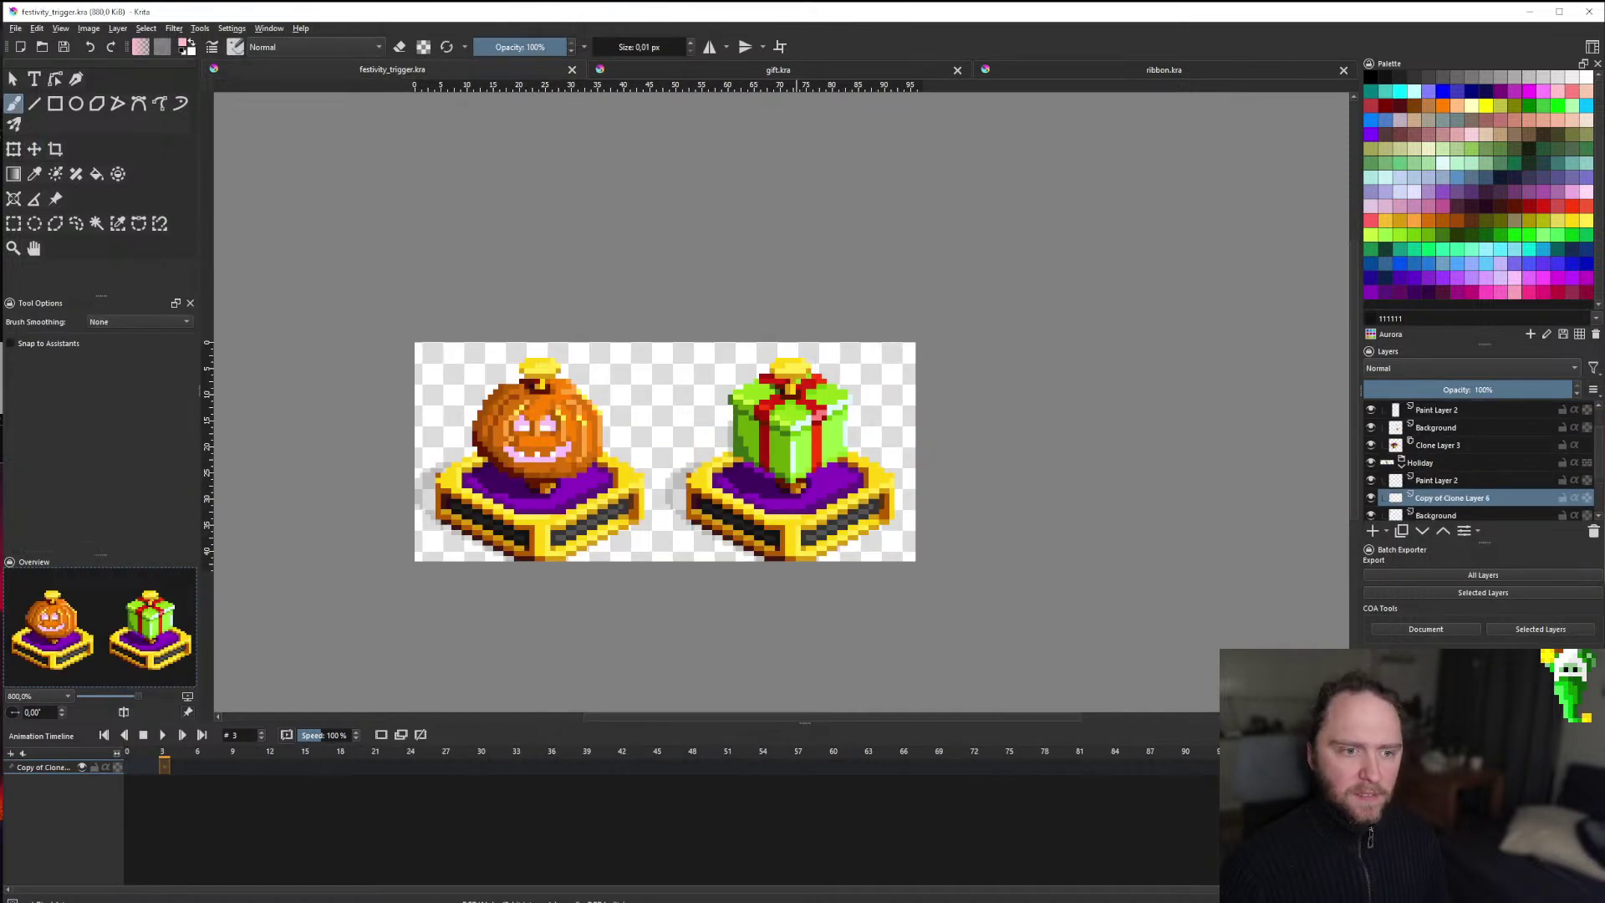
pyautogui.click(34, 150)
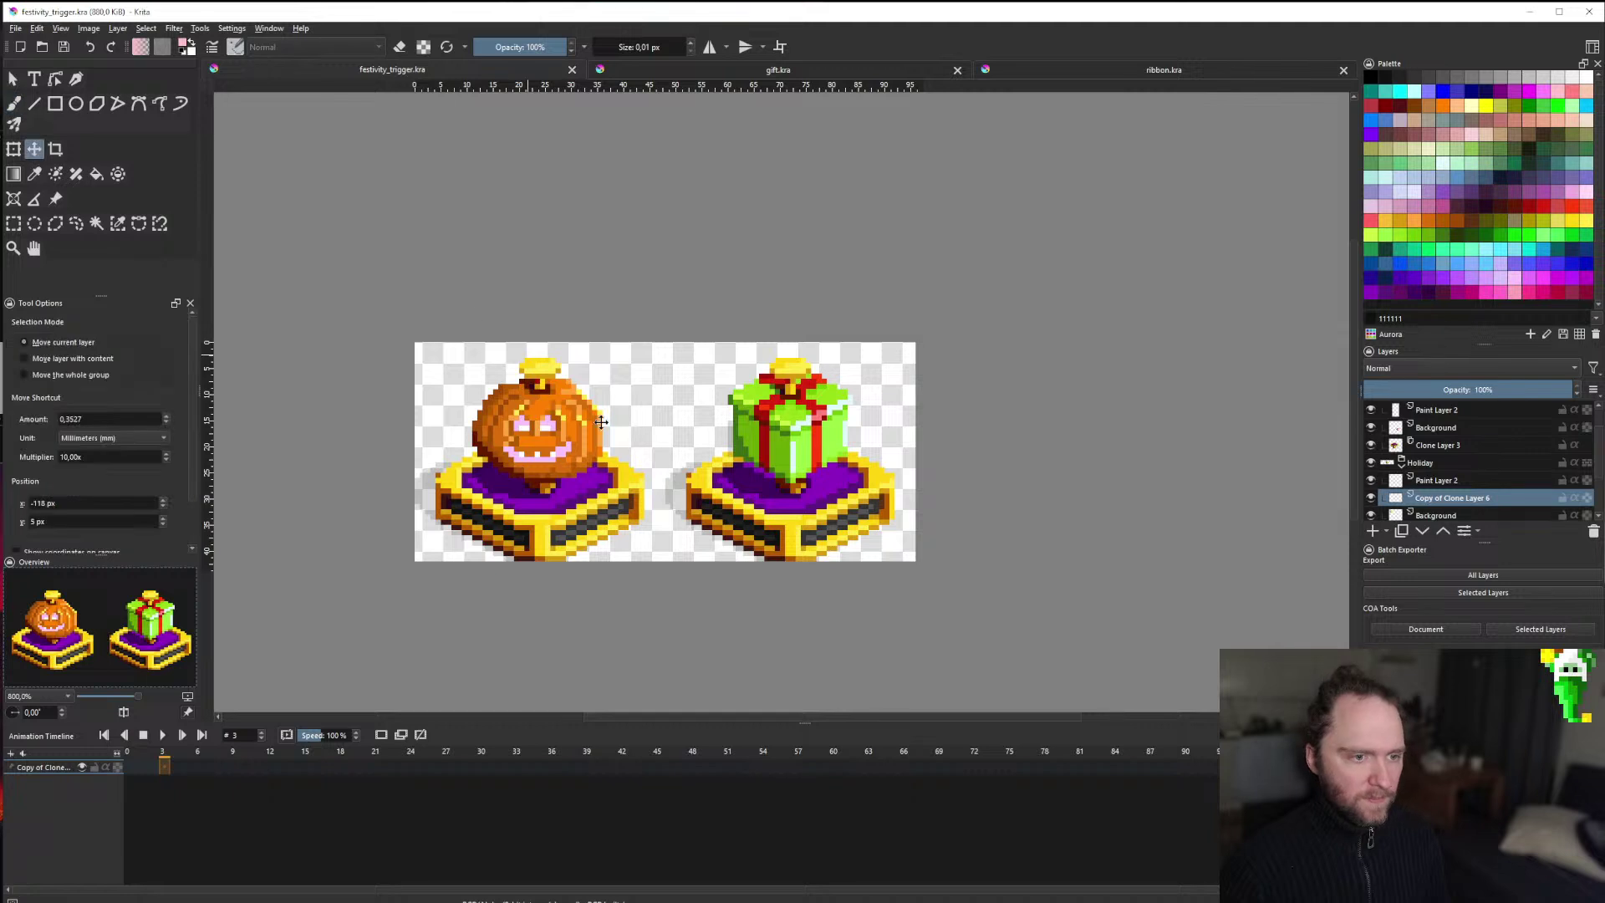
pyautogui.press('-')
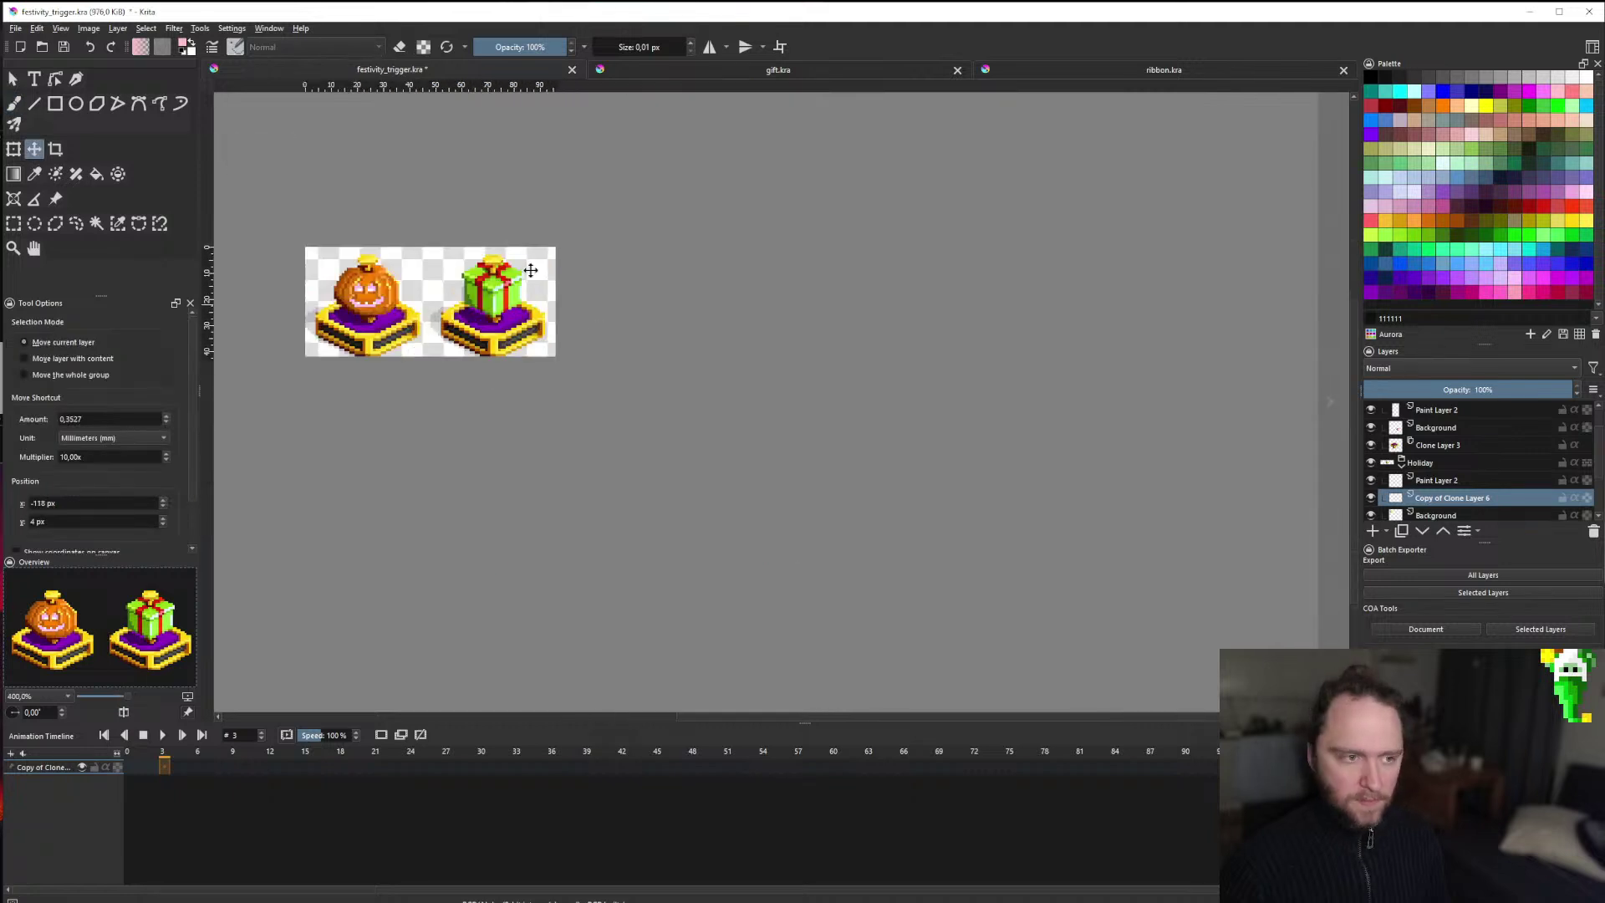
pyautogui.press('+')
pyautogui.hotkey('shift', 'Delete')
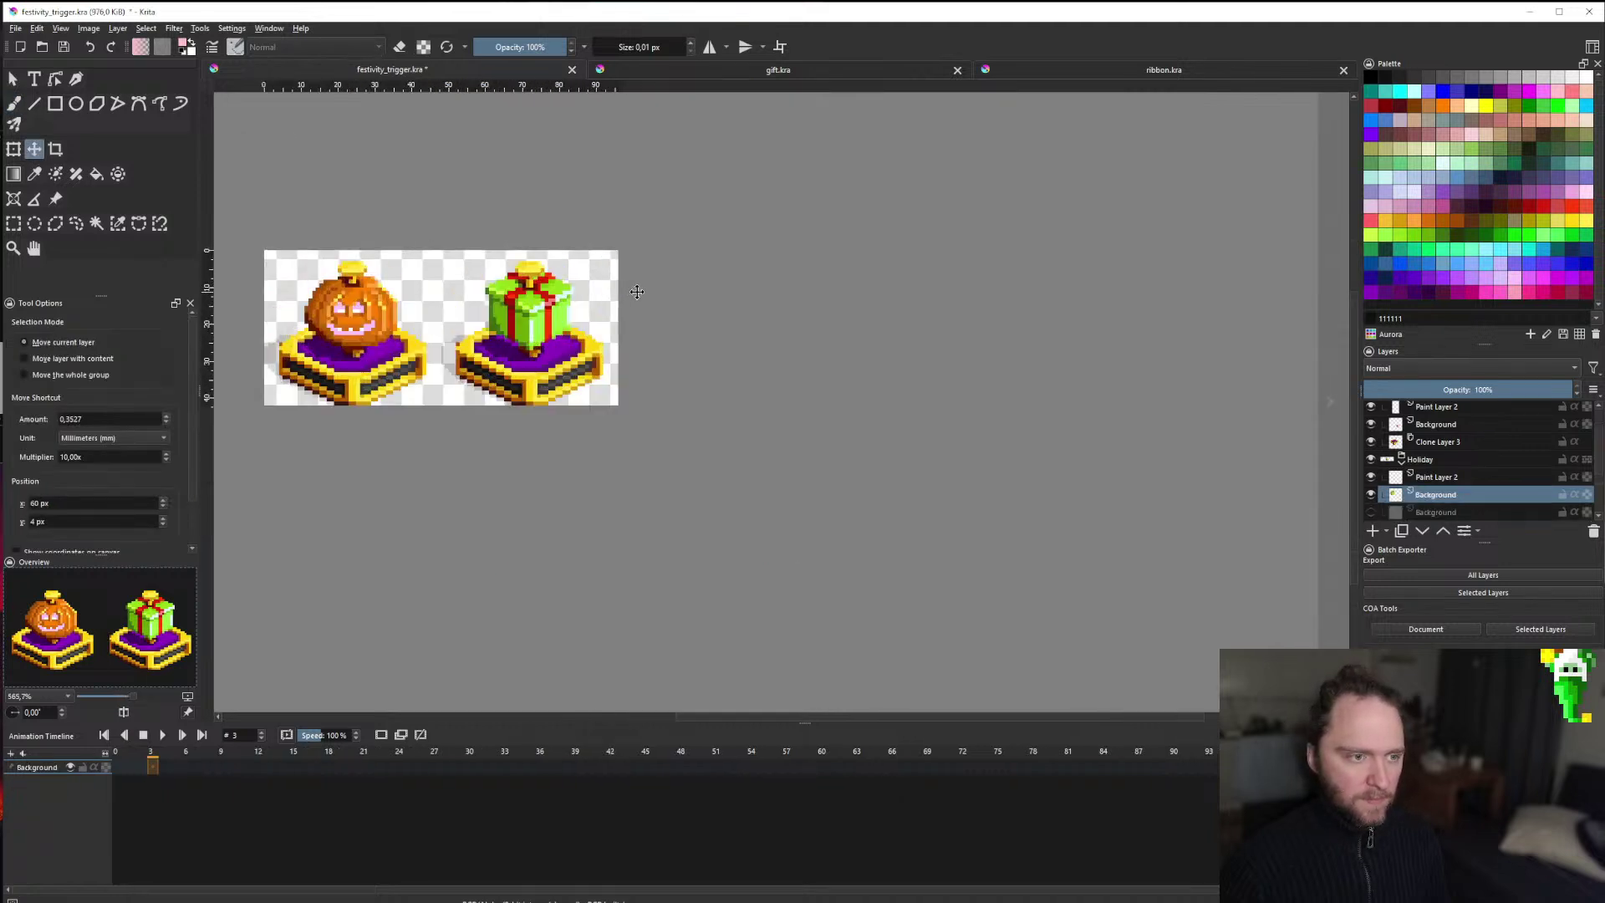
pyautogui.hotkey('ctrl', 's')
# Copy the original ribbon layer, Paint Layer 4, from gift.kra and paste it into festivity_trigger.kra.
pyautogui.click(739, 68)
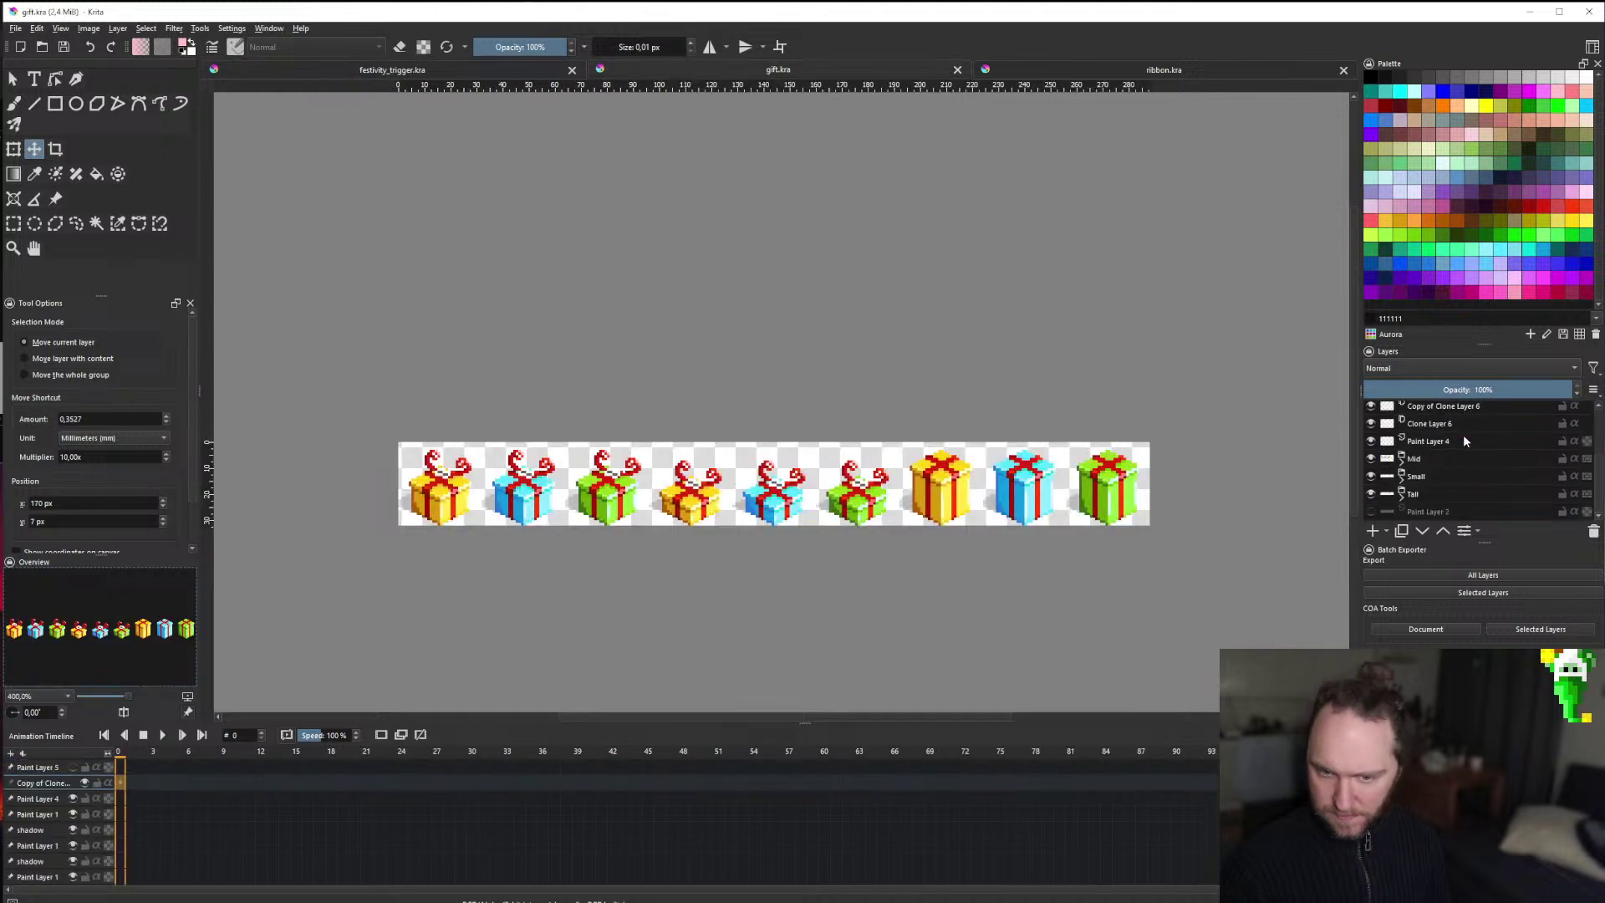
pyautogui.click(1438, 442)
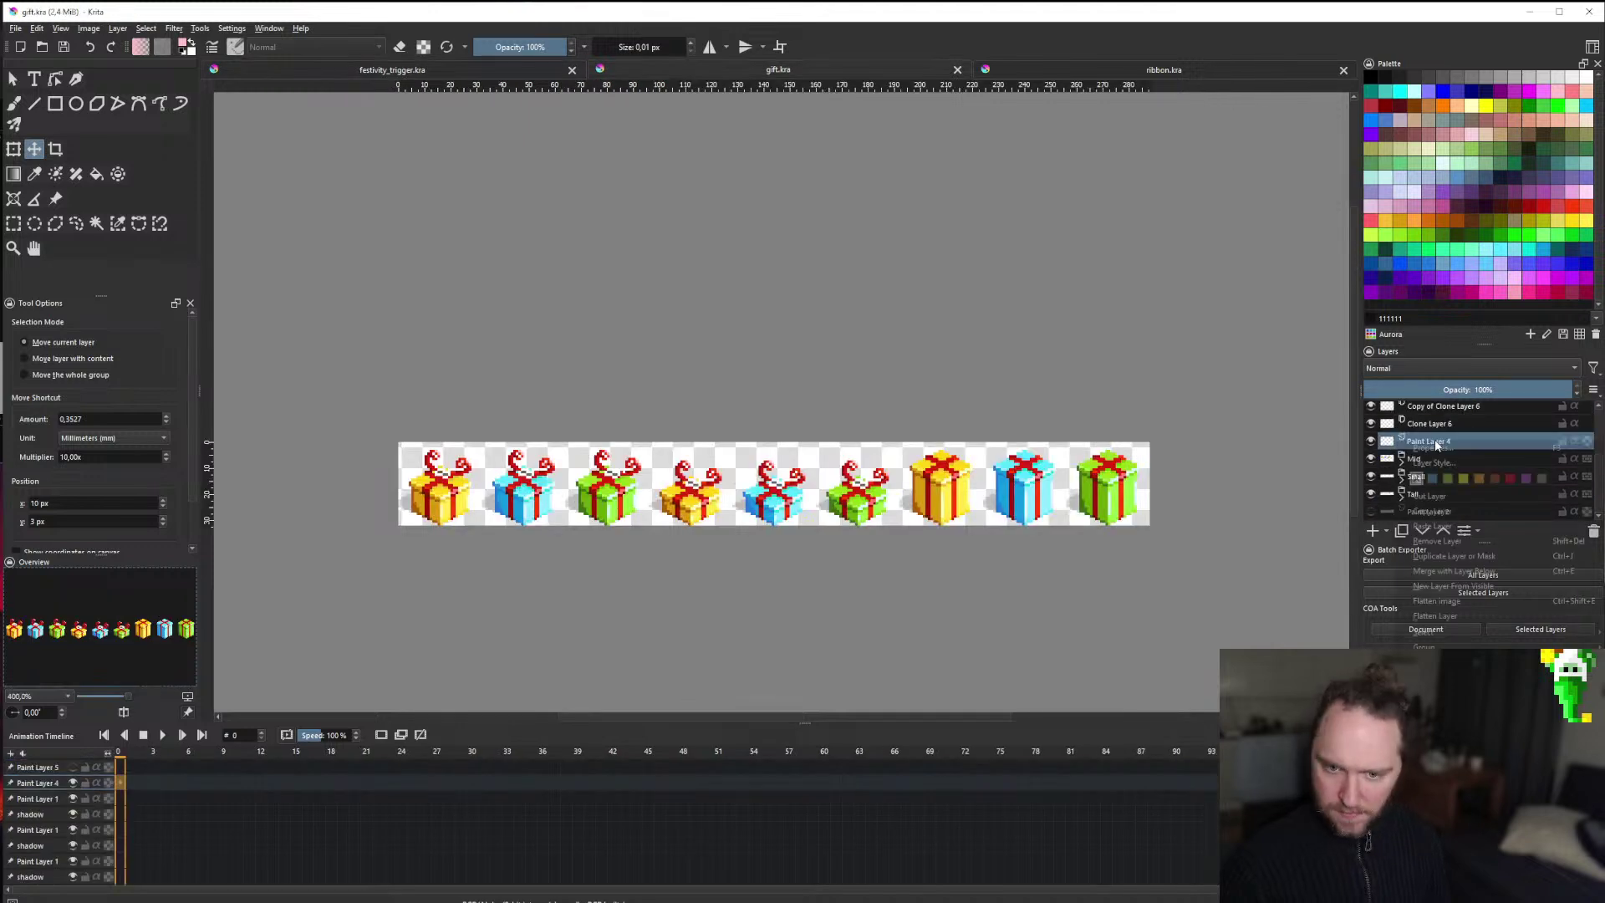
pyautogui.rightClick(1439, 442)
pyautogui.click(1446, 510)
pyautogui.click(456, 73)
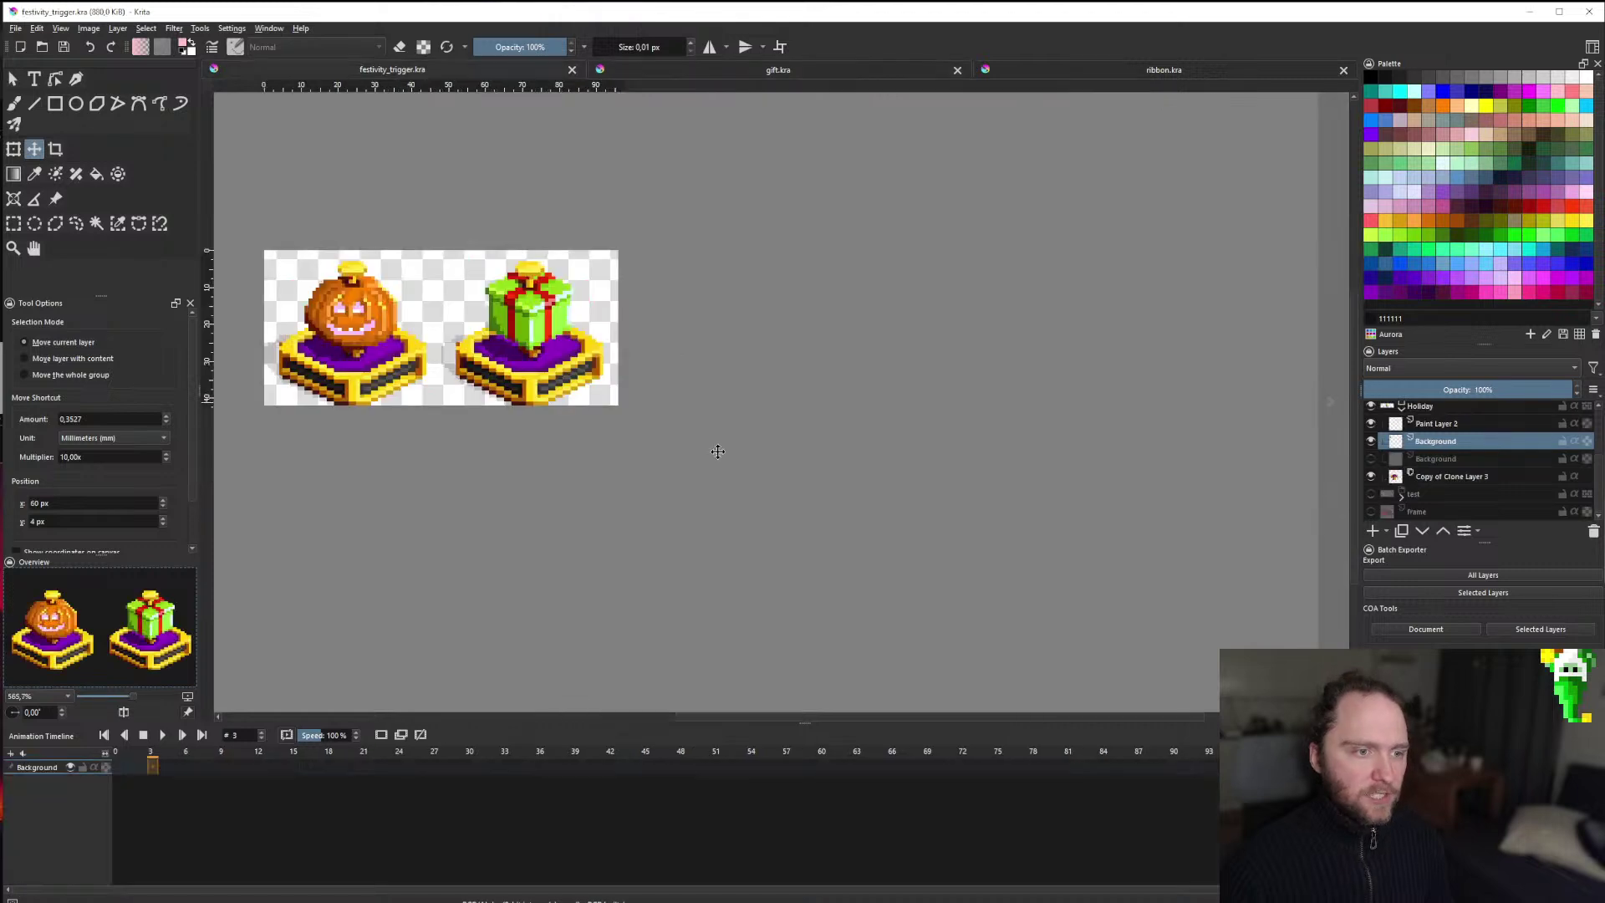
pyautogui.hotkey('ctrl', 'v')
# Move the pasted ribbon onto the lid of the green present on the pedestal, at x 64 px and y 4 px.
pyautogui.moveTo(334, 280)
pyautogui.mouseDown()
pyautogui.moveTo(510, 278)
pyautogui.moveTo(544, 261)
pyautogui.moveTo(717, 284)
pyautogui.mouseUp()
pyautogui.scroll(3, 510, 279)
pyautogui.scroll(-6, 644, 407)
pyautogui.scroll(5, 634, 389)
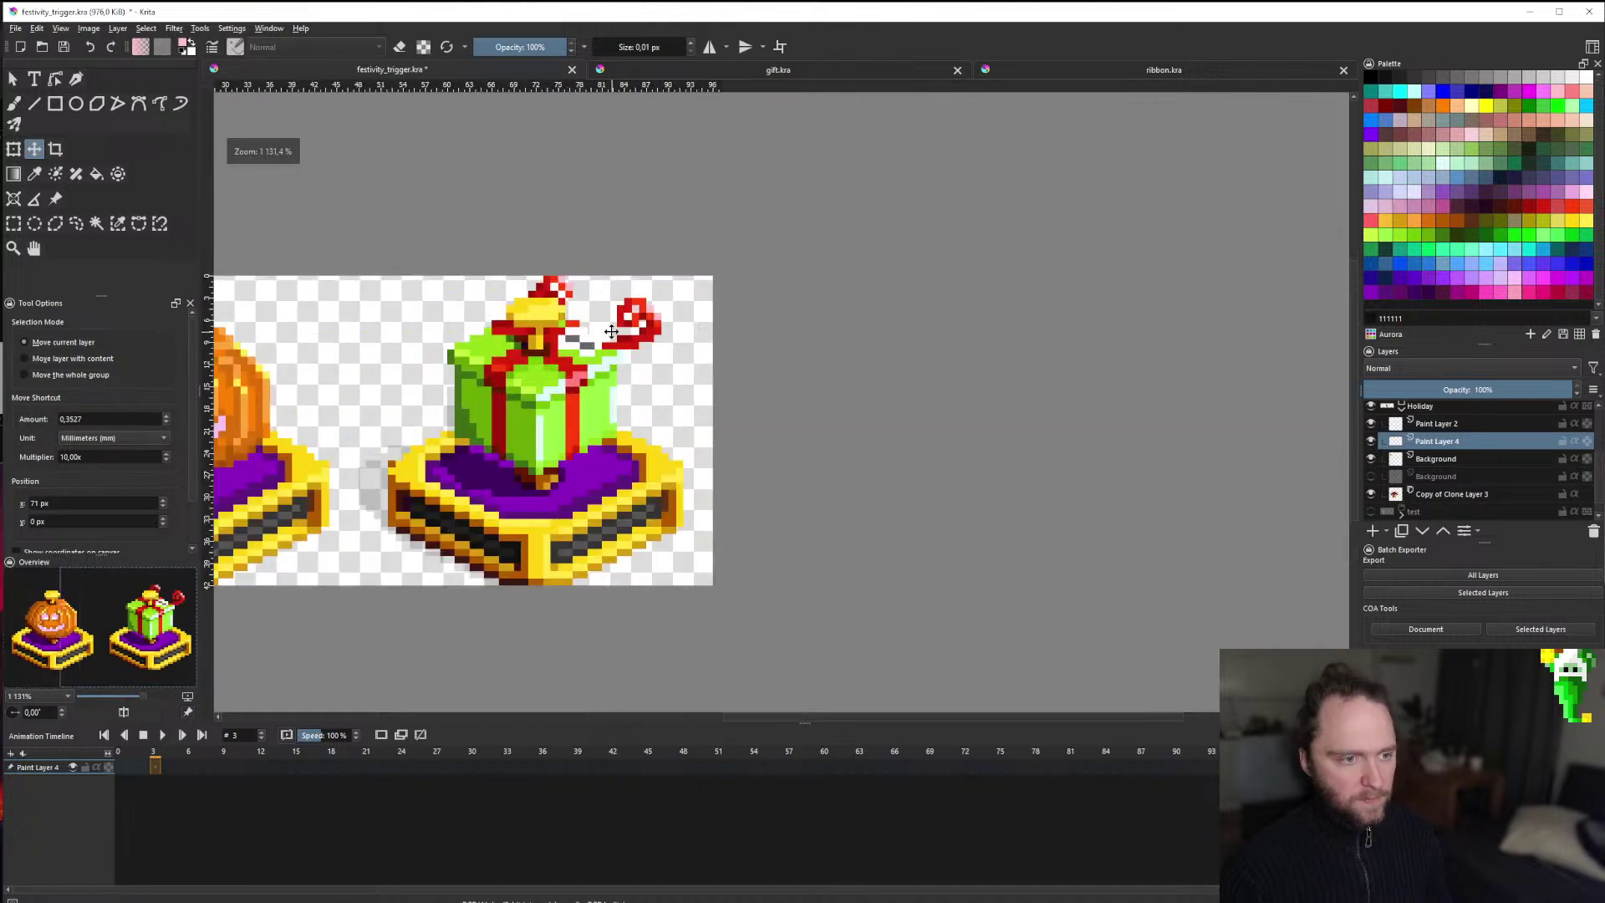
pyautogui.moveTo(632, 320); pyautogui.dragTo(565, 358)
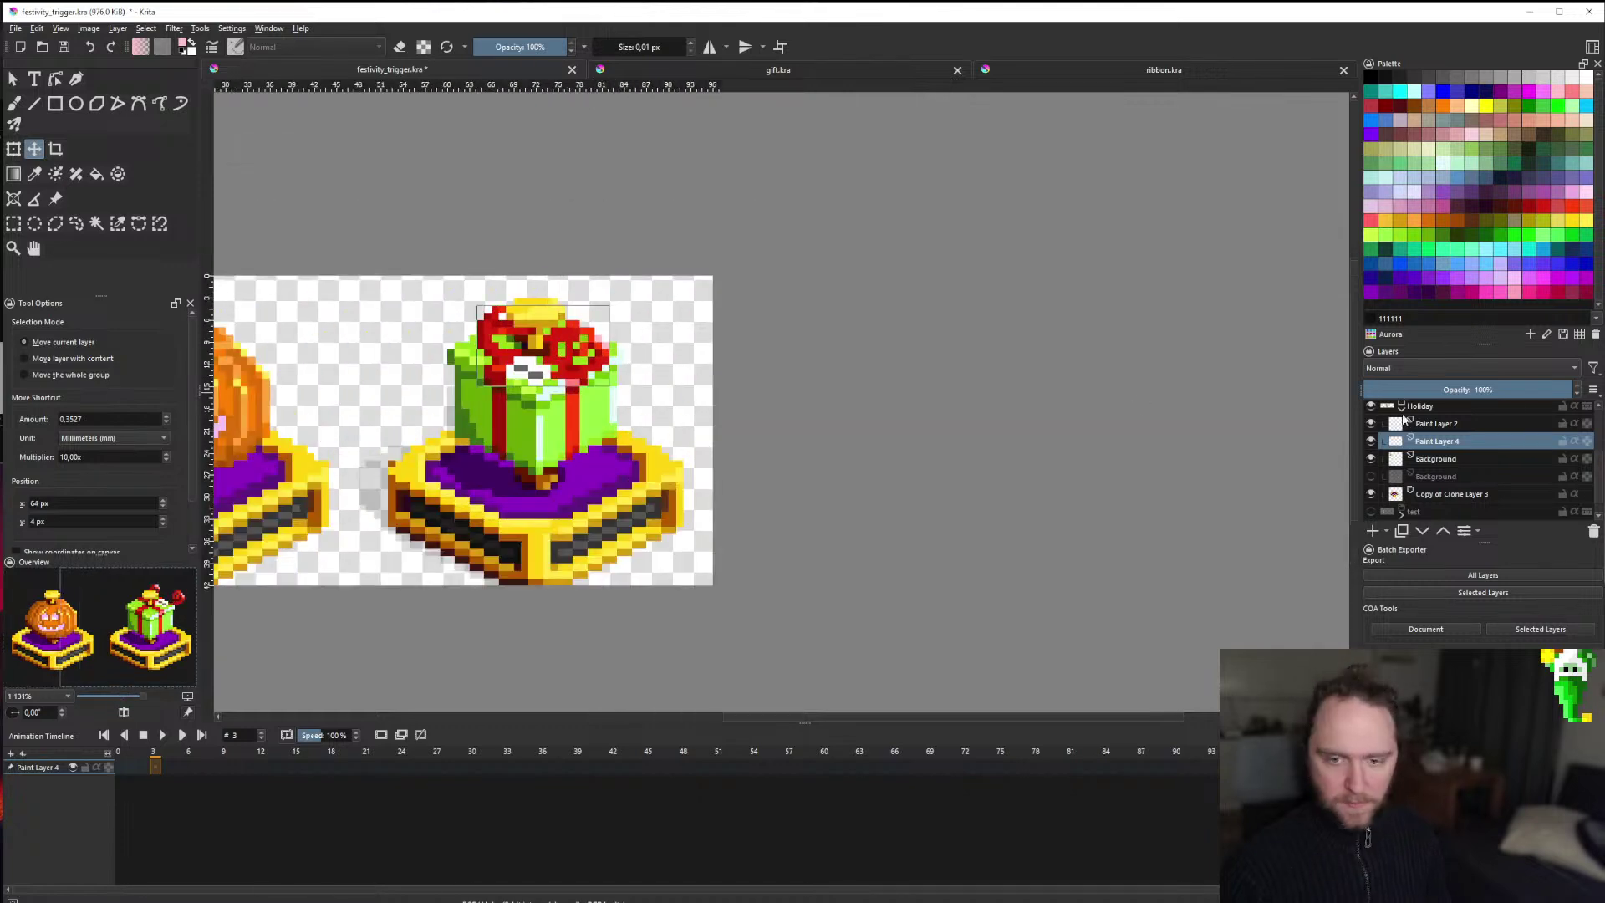
# Raise the ribbon layer above Paint Layer 2 in the Holiday group and nudge it to about x 63 px and y 3 px.
pyautogui.moveTo(1459, 441); pyautogui.dragTo(1459, 418)
pyautogui.scroll(-5, 650, 396)
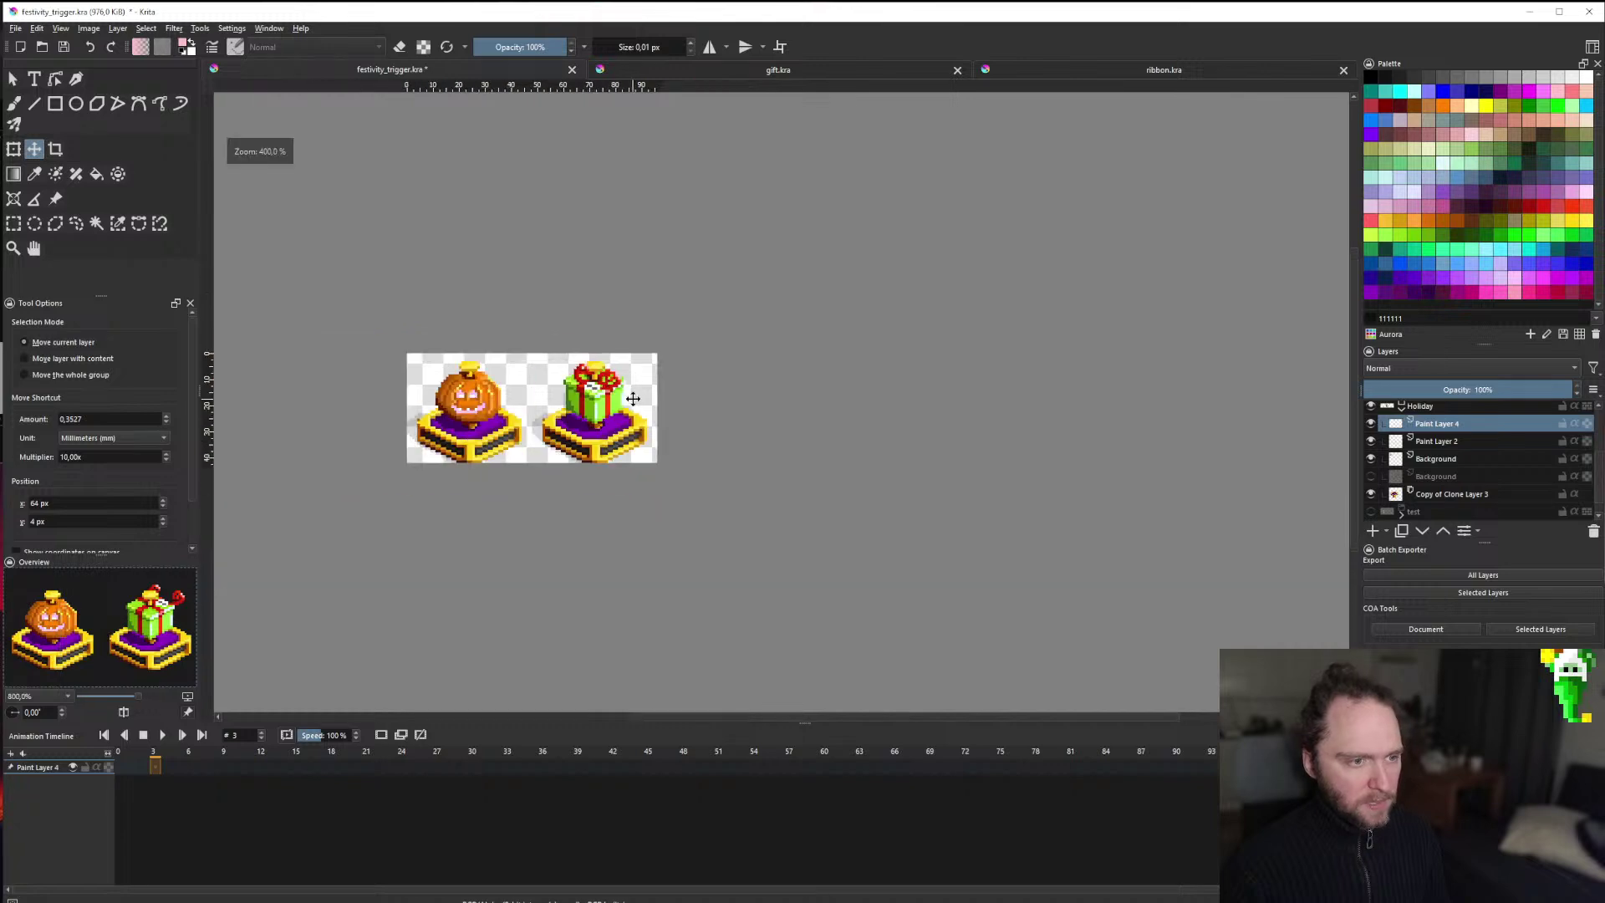
pyautogui.scroll(5, 640, 392)
pyautogui.moveTo(615, 372); pyautogui.dragTo(606, 363)
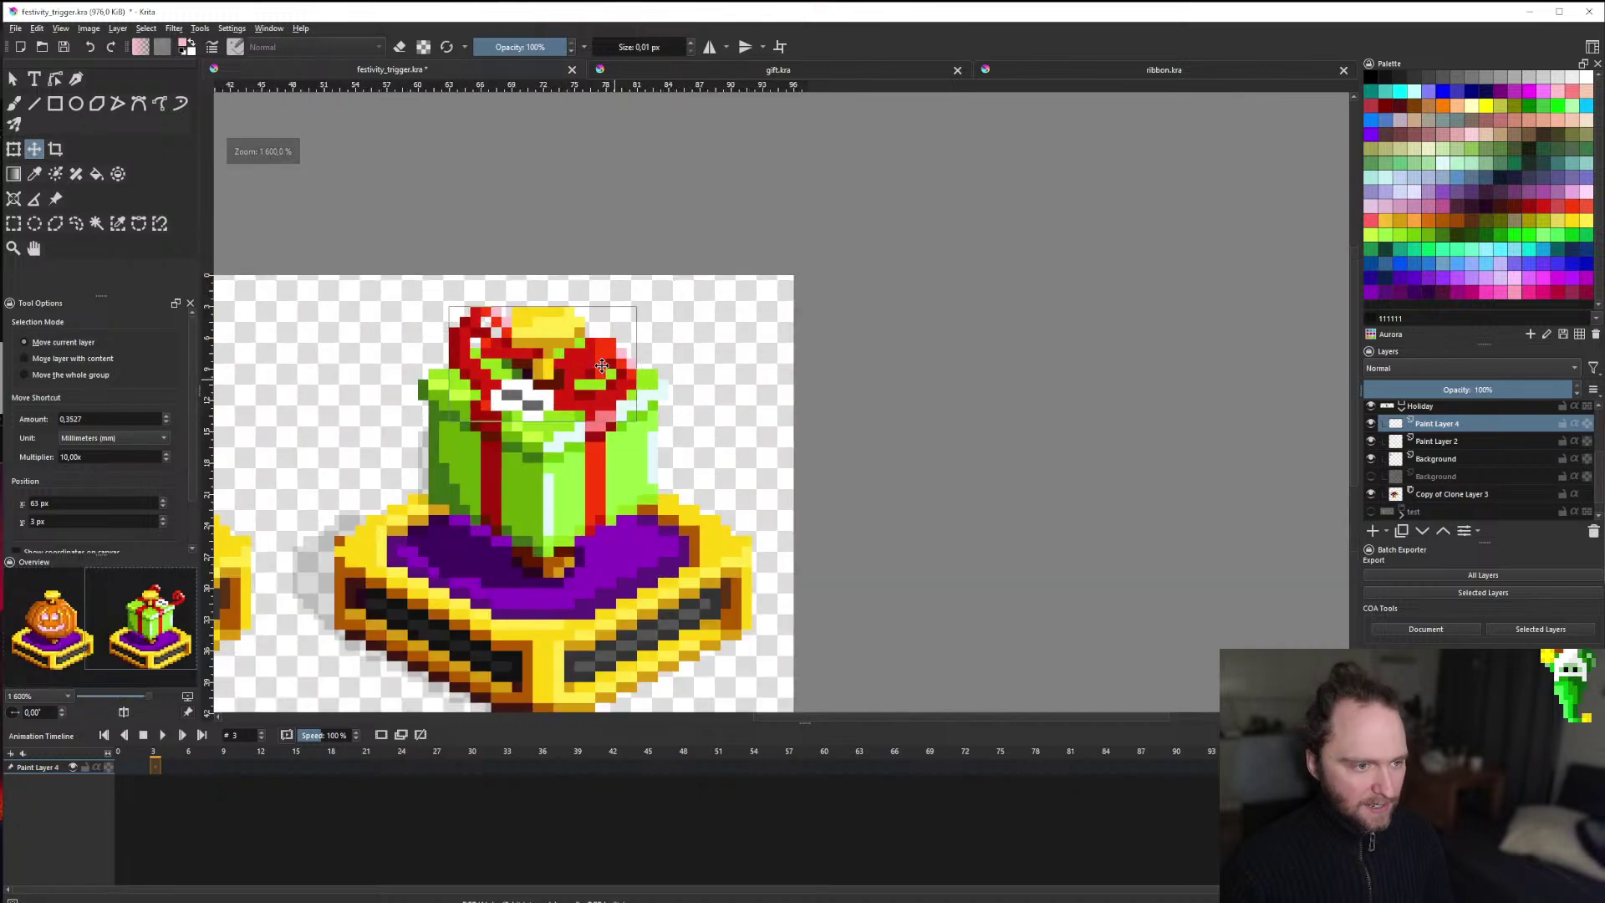
# Nudge the ribbon on the green present's lid up to x 63 px and y 2 px.
pyautogui.scroll(-5, 625, 461)
pyautogui.scroll(8, 624, 462)
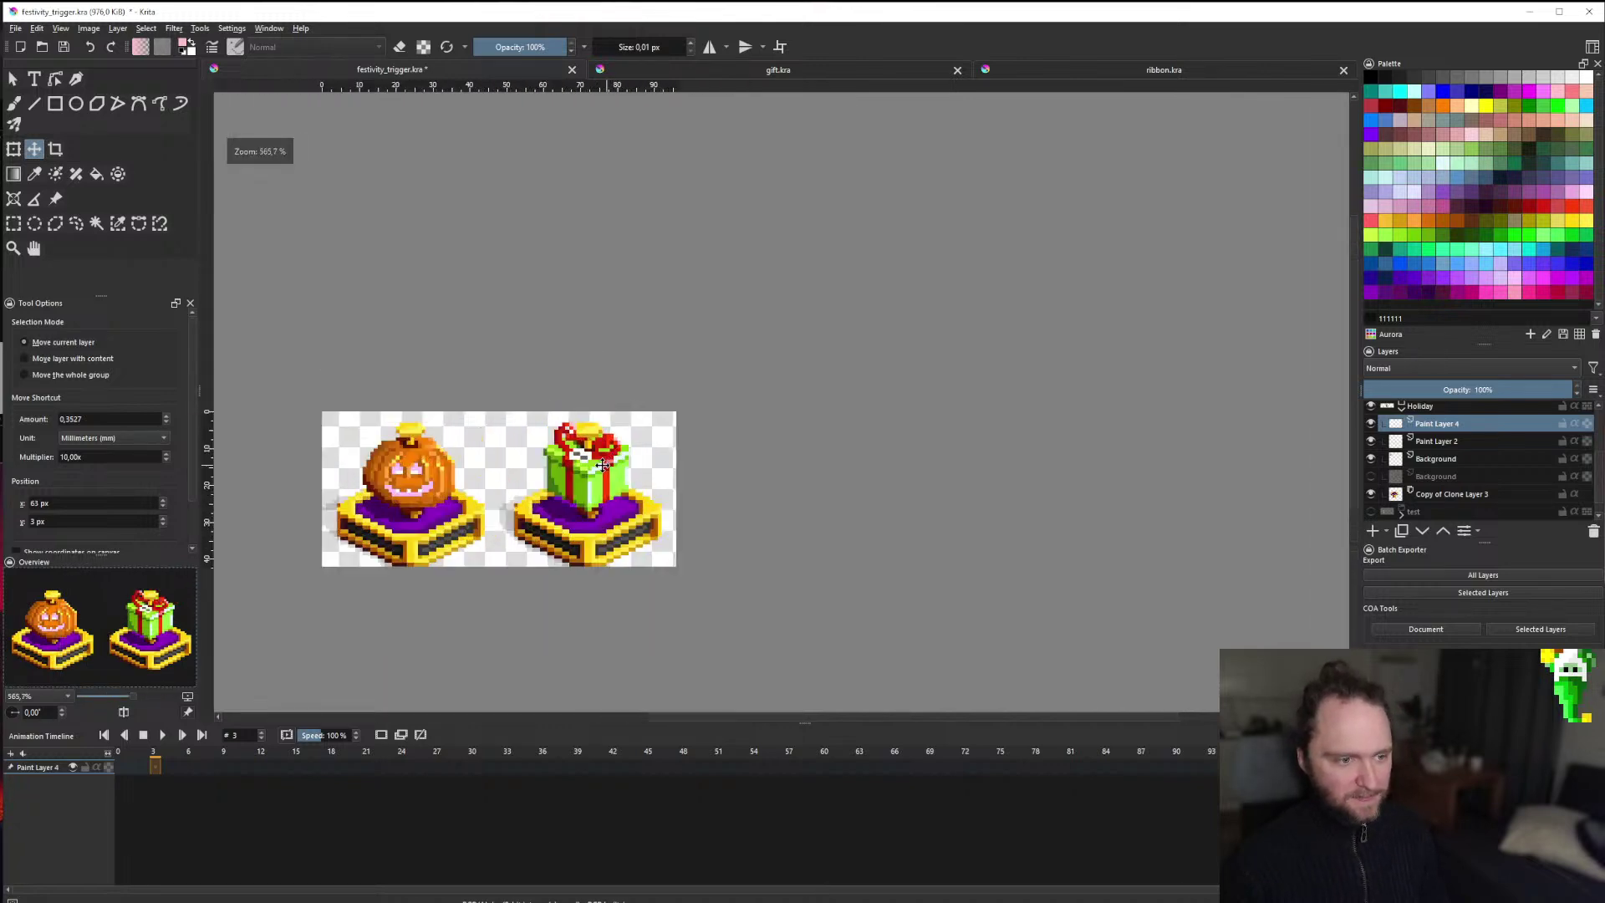
pyautogui.moveTo(593, 451); pyautogui.dragTo(592, 430)
pyautogui.scroll(-6, 592, 429)
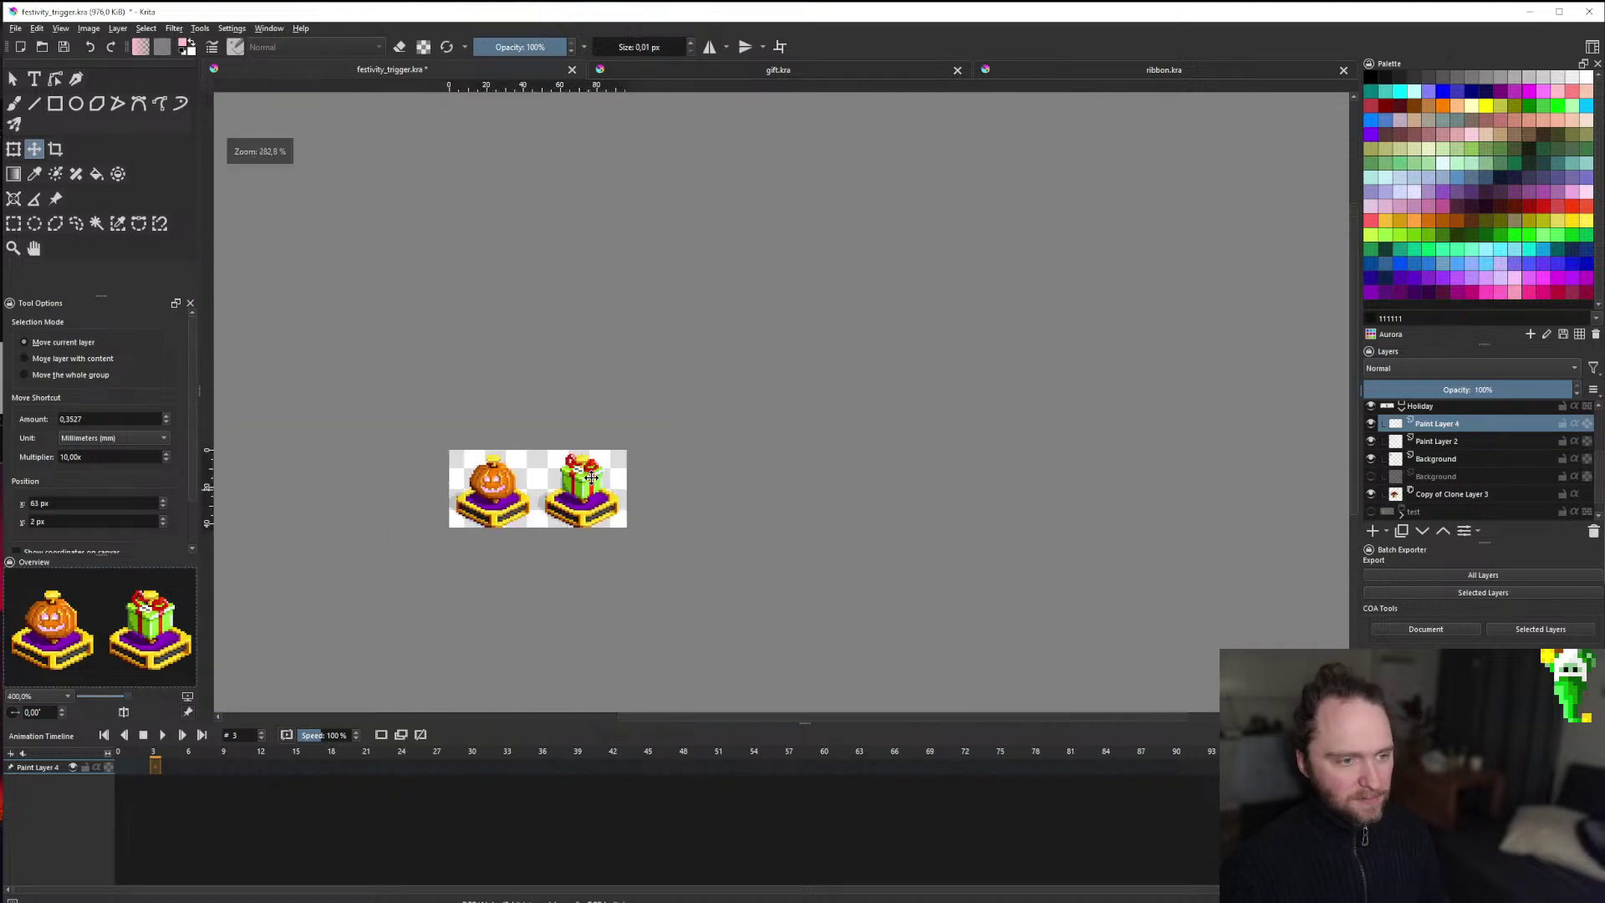
pyautogui.scroll(8, 622, 451)
# Shade the white knot of the ribbon with a few light grey dddddd pixels.
pyautogui.press('b')
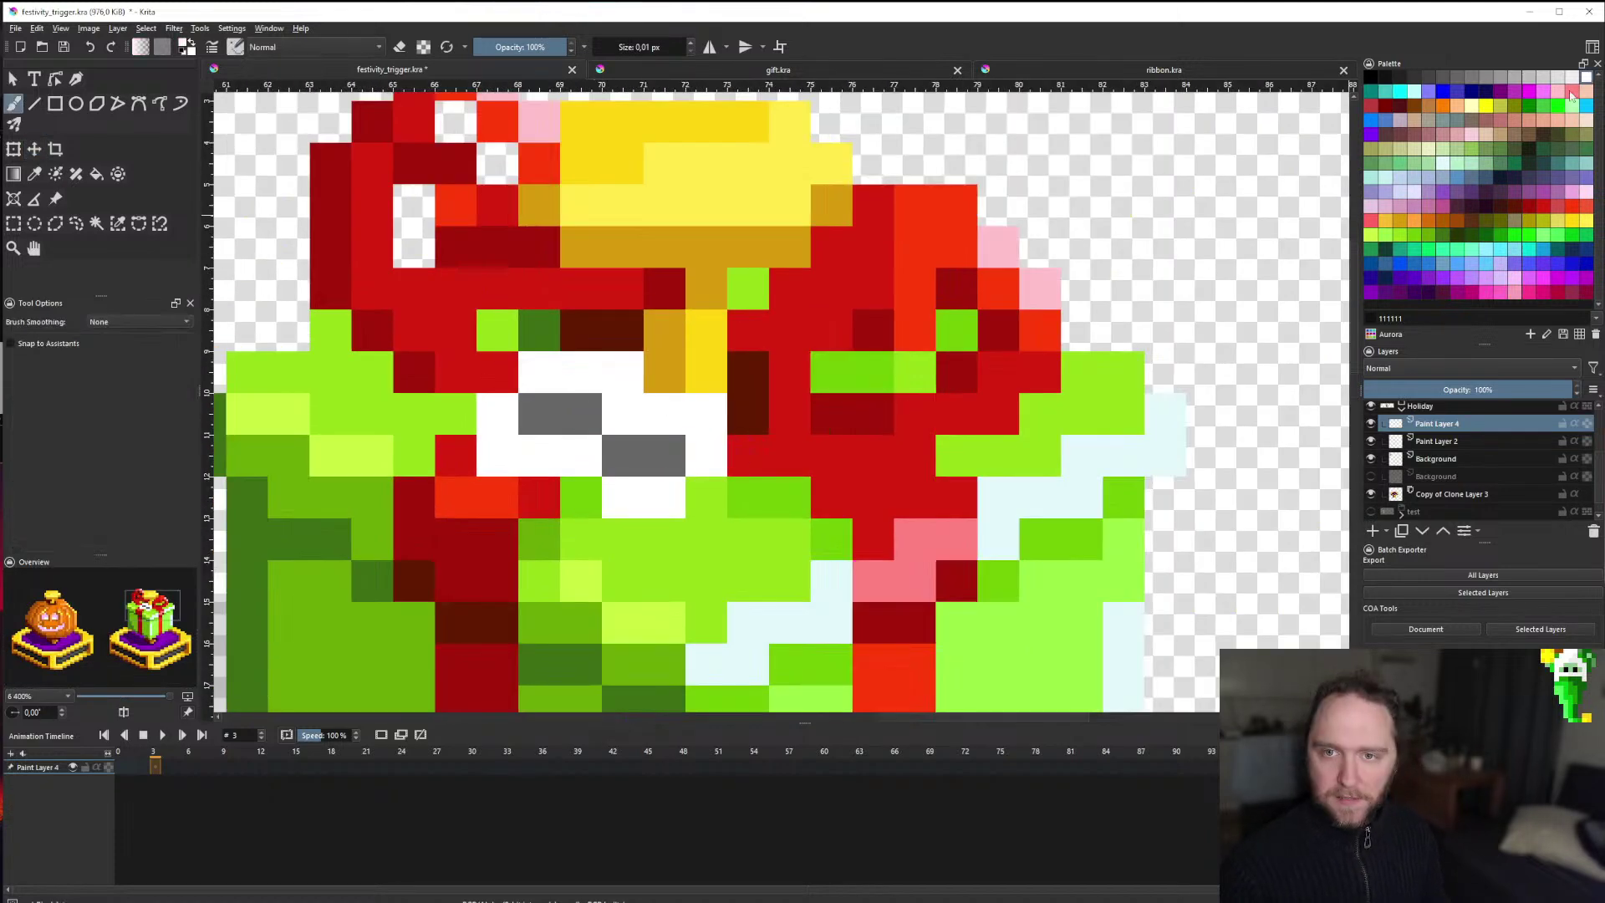
pyautogui.click(1558, 77)
pyautogui.scroll(-10, 638, 402)
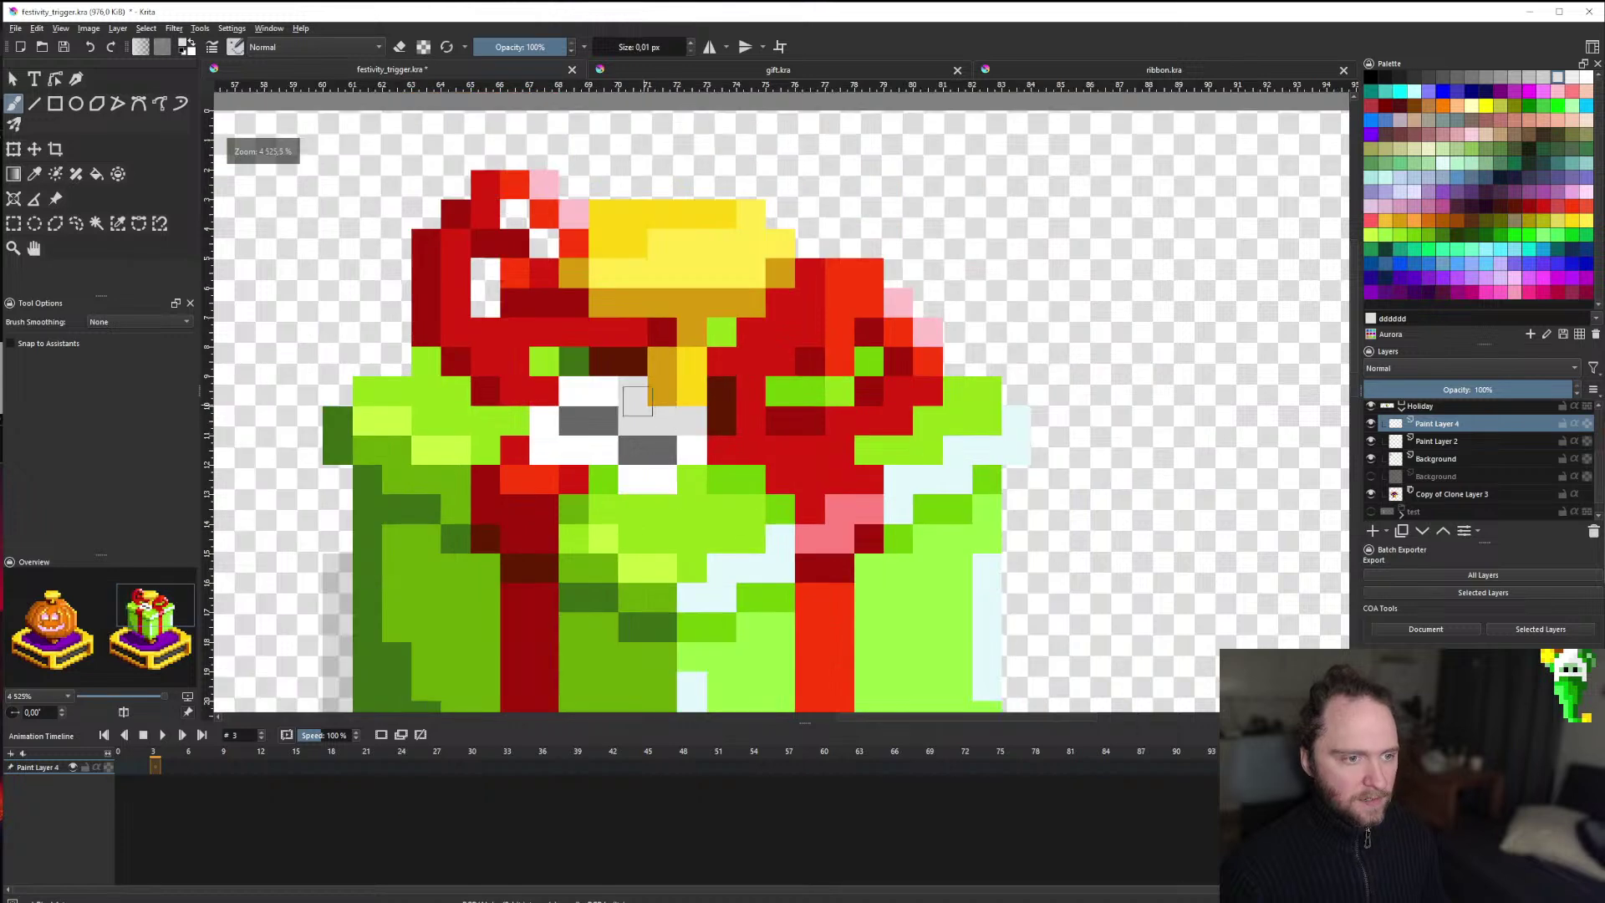
pyautogui.scroll(10, 633, 455)
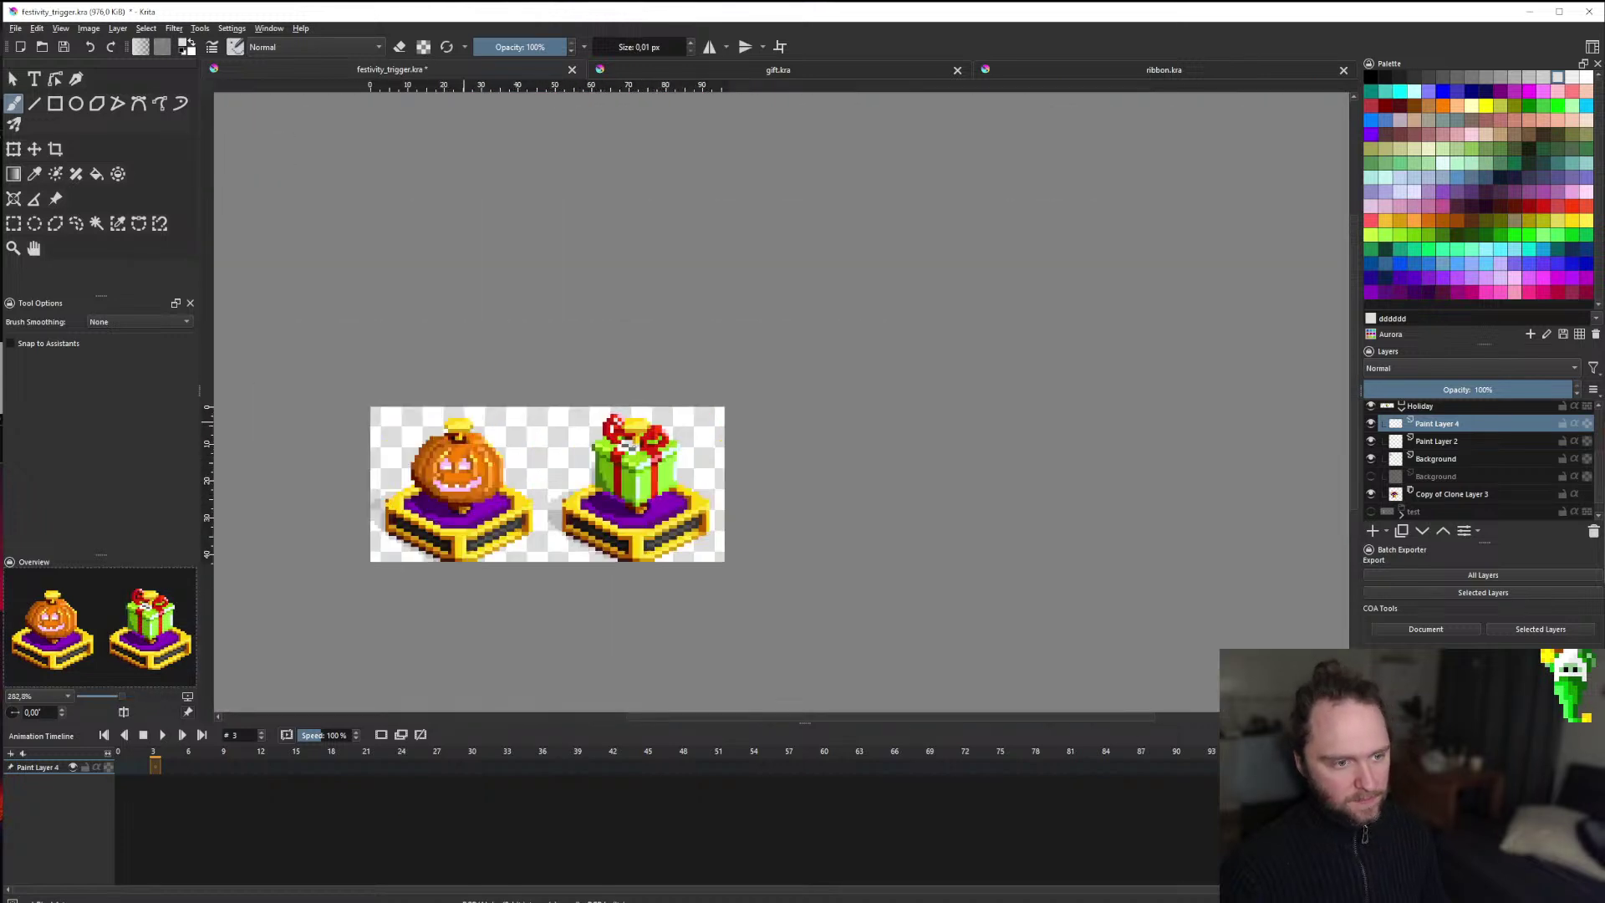
# Move the ribbon layer down onto the present's lid, to x 65 px and y 4 px.
pyautogui.click(34, 149)
pyautogui.moveTo(660, 512)
pyautogui.mouseDown()
pyautogui.moveTo(592, 511)
pyautogui.moveTo(635, 470)
pyautogui.moveTo(674, 483)
pyautogui.mouseUp()
pyautogui.scroll(-5, 627, 511)
pyautogui.scroll(4, 627, 505)
pyautogui.scroll(10, 689, 502)
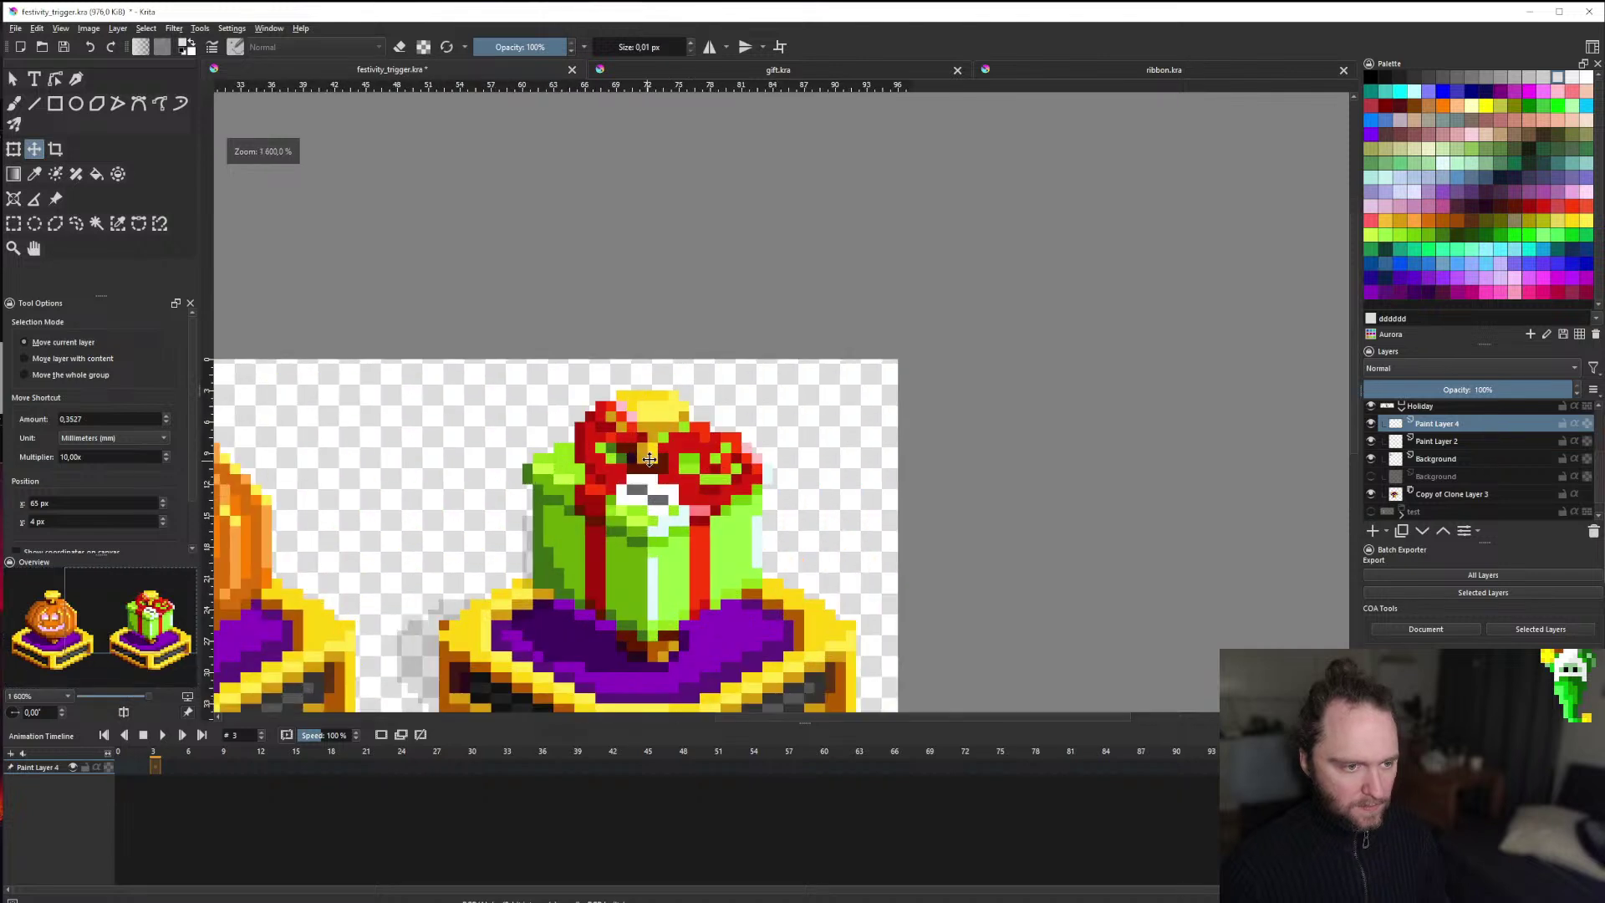
# Paint brown a04b05 pixels in the ribbon's upper loop and along the underside and stem of the gold knob.
pyautogui.press('b')
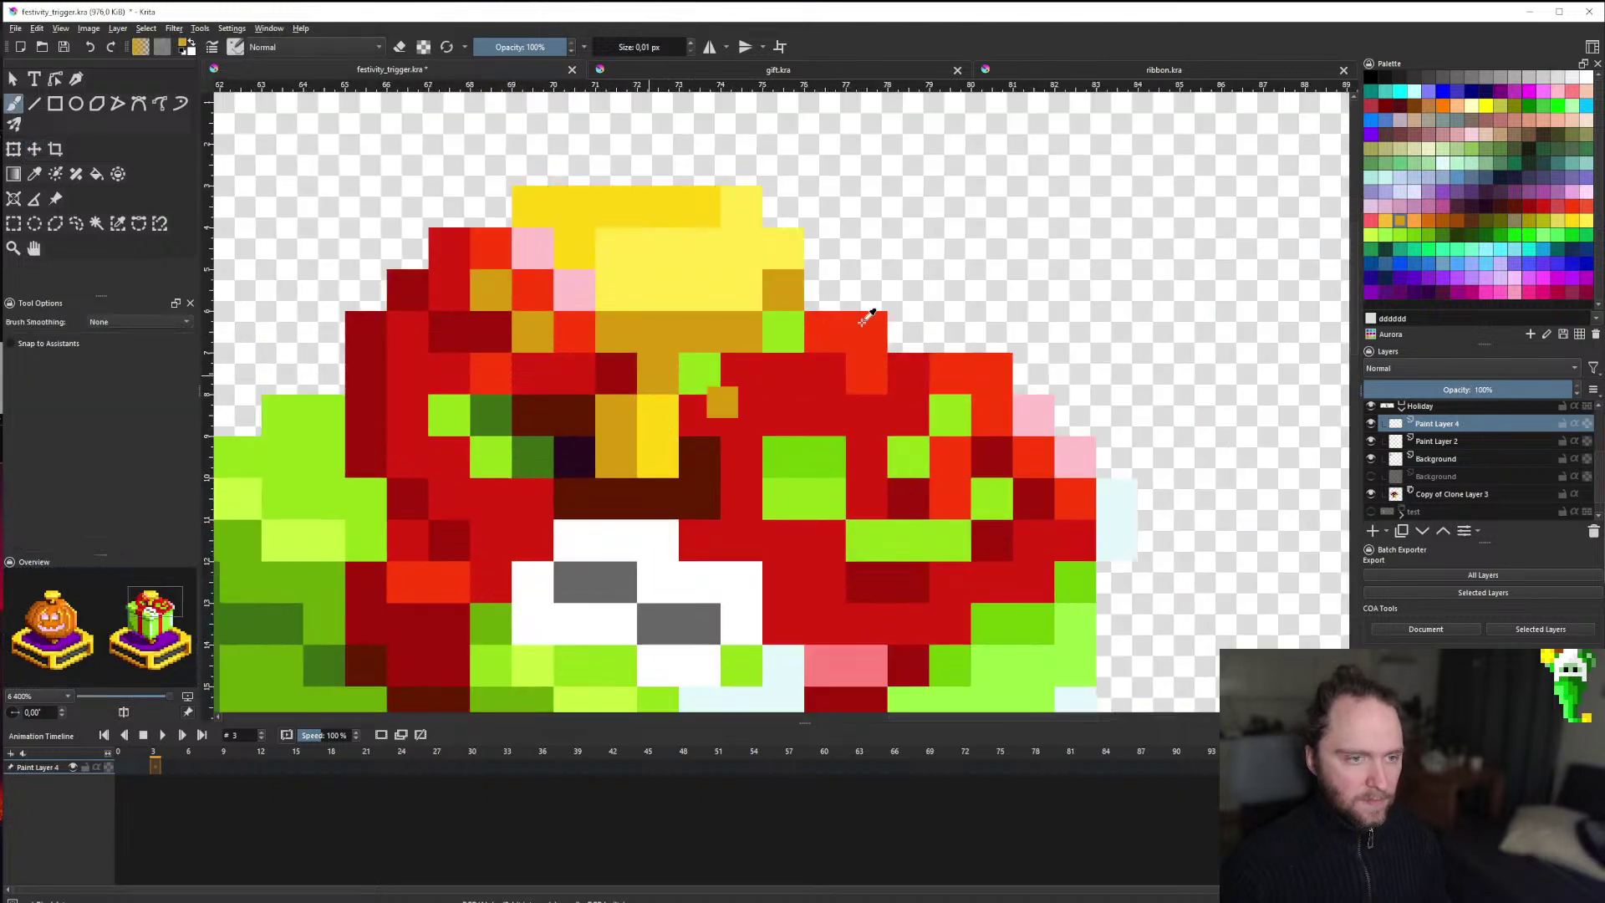
pyautogui.click(1459, 222)
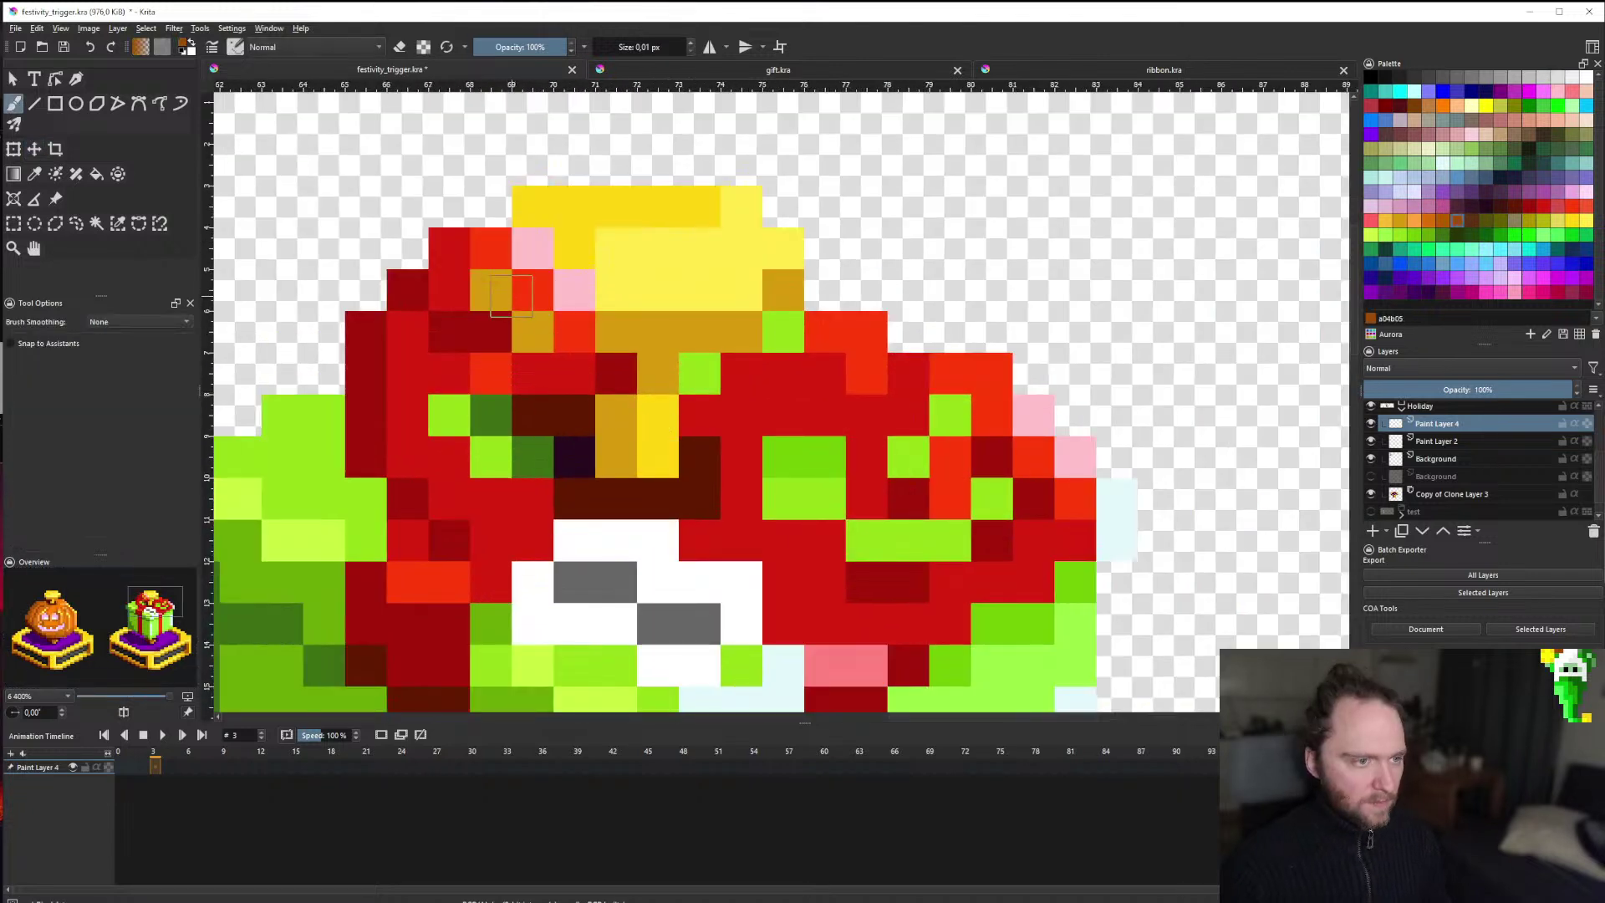
pyautogui.click(491, 289)
pyautogui.click(533, 332)
pyautogui.click(616, 334)
pyautogui.click(617, 422)
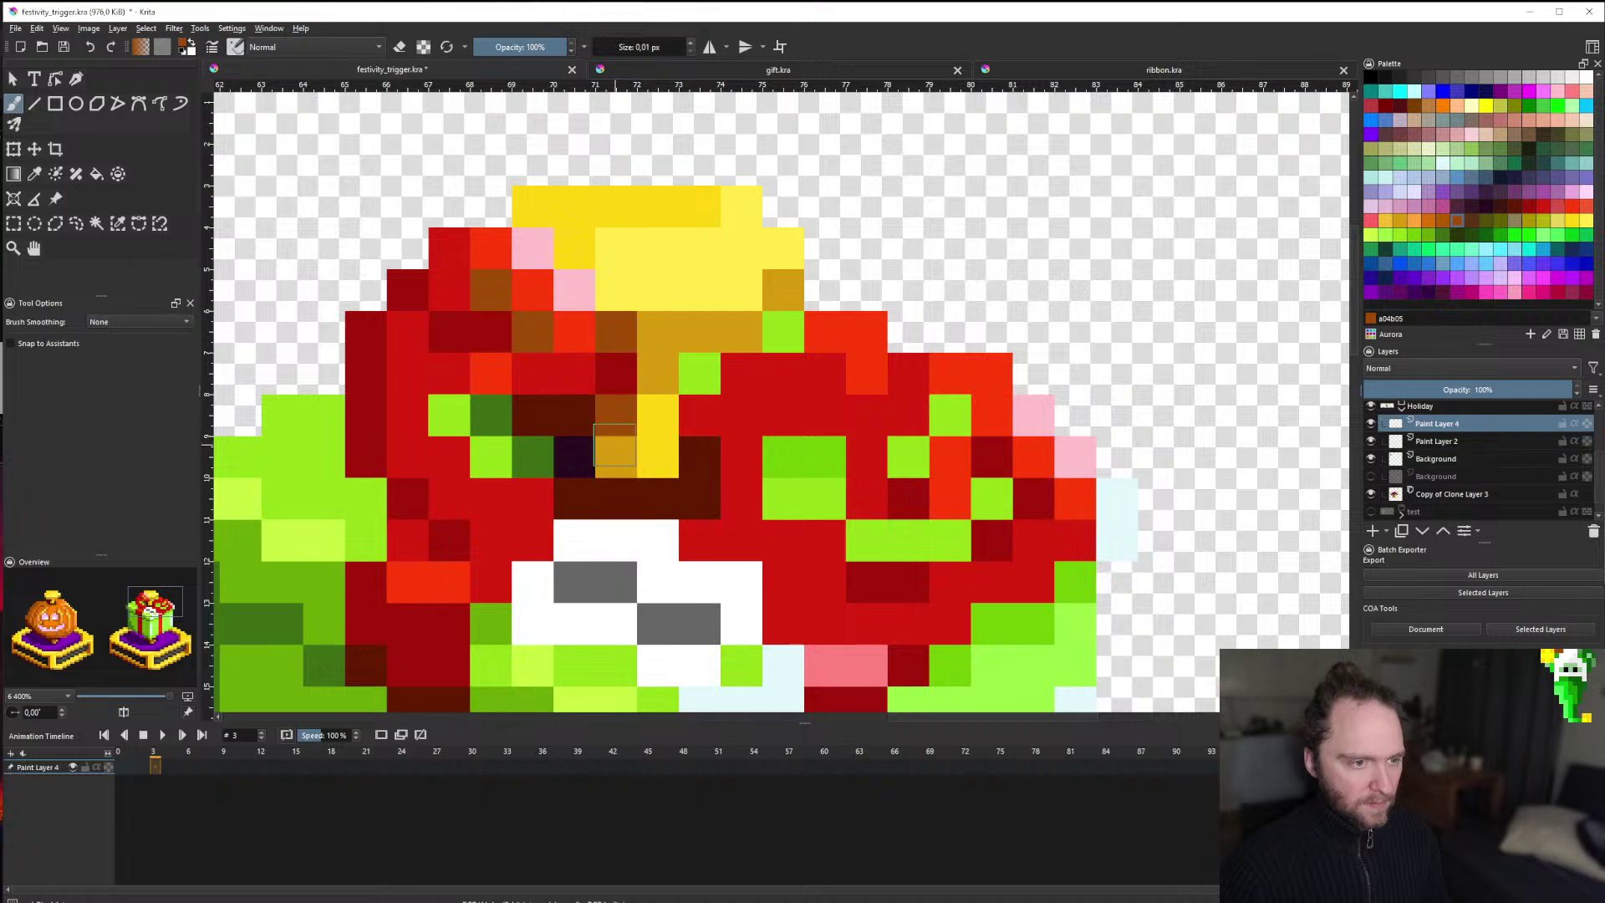
pyautogui.click(615, 449)
pyautogui.click(652, 382)
# Toggle the visibility of Paint Layer 4 to compare the present with and without the ribbon.
pyautogui.scroll(-5, 616, 450)
pyautogui.scroll(-5, 625, 459)
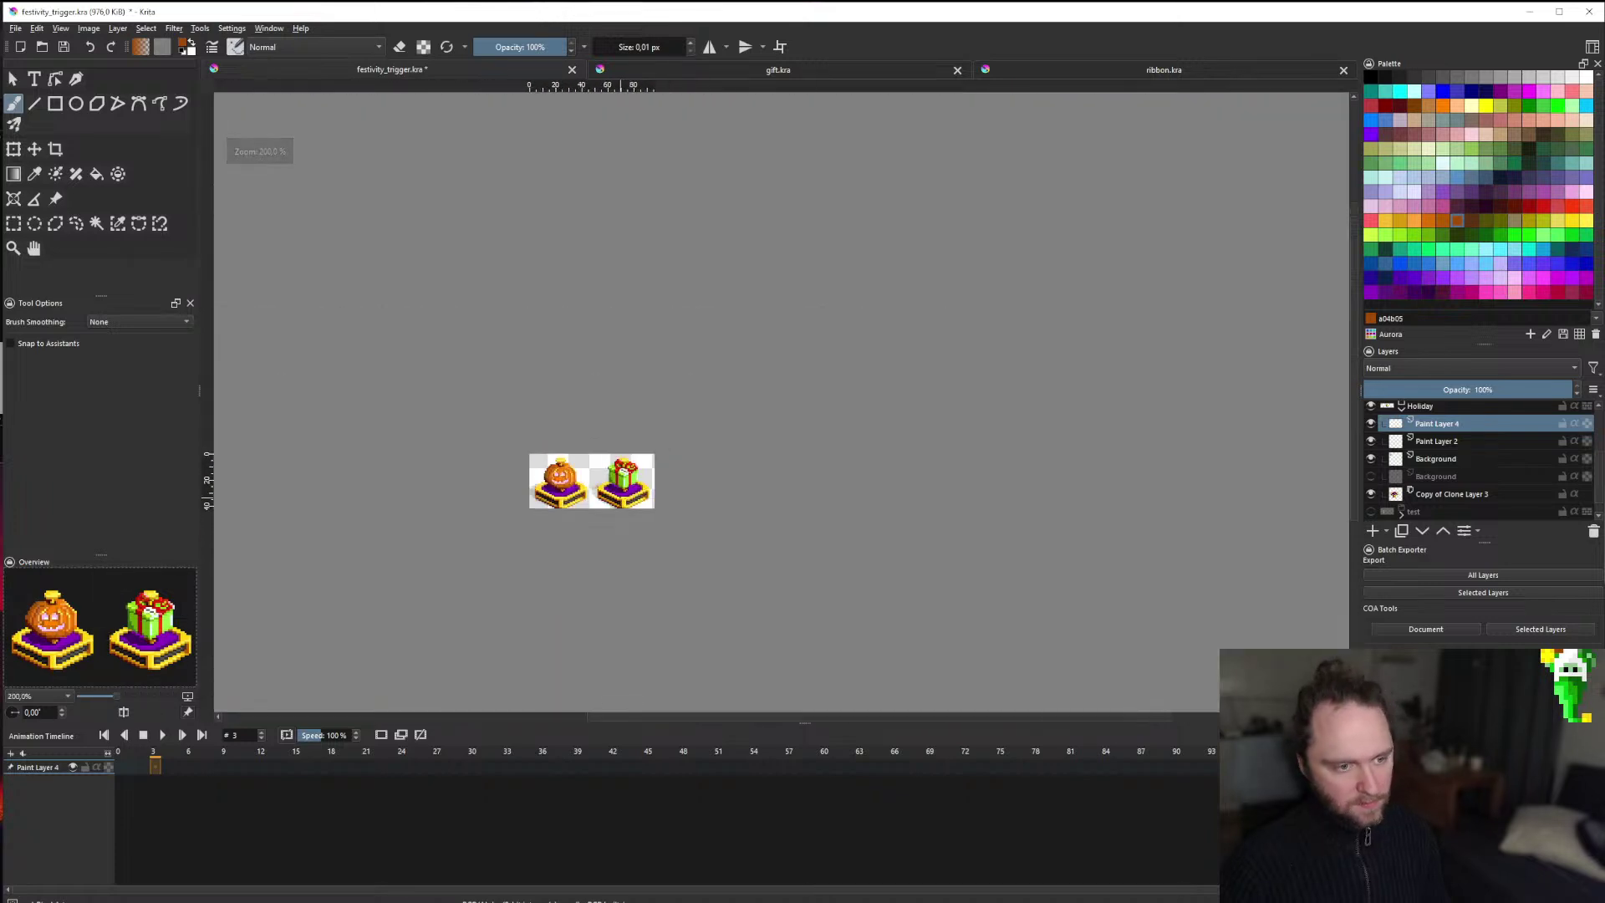
pyautogui.scroll(-1, 610, 468)
pyautogui.scroll(1, 602, 477)
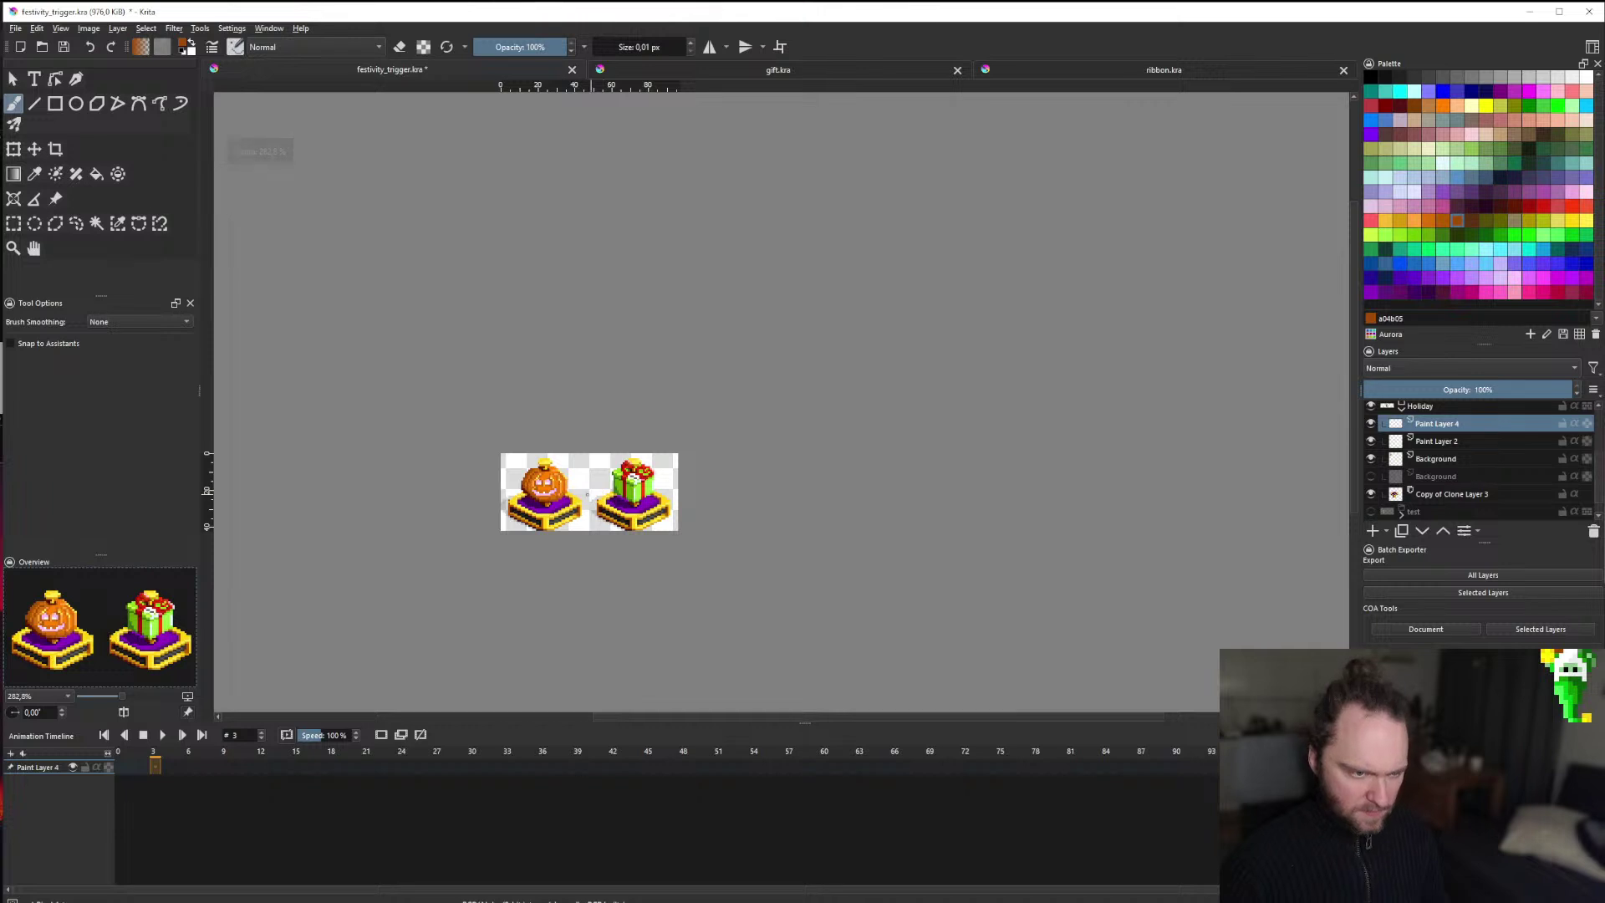
pyautogui.scroll(1, 622, 441)
pyautogui.click(1372, 424)
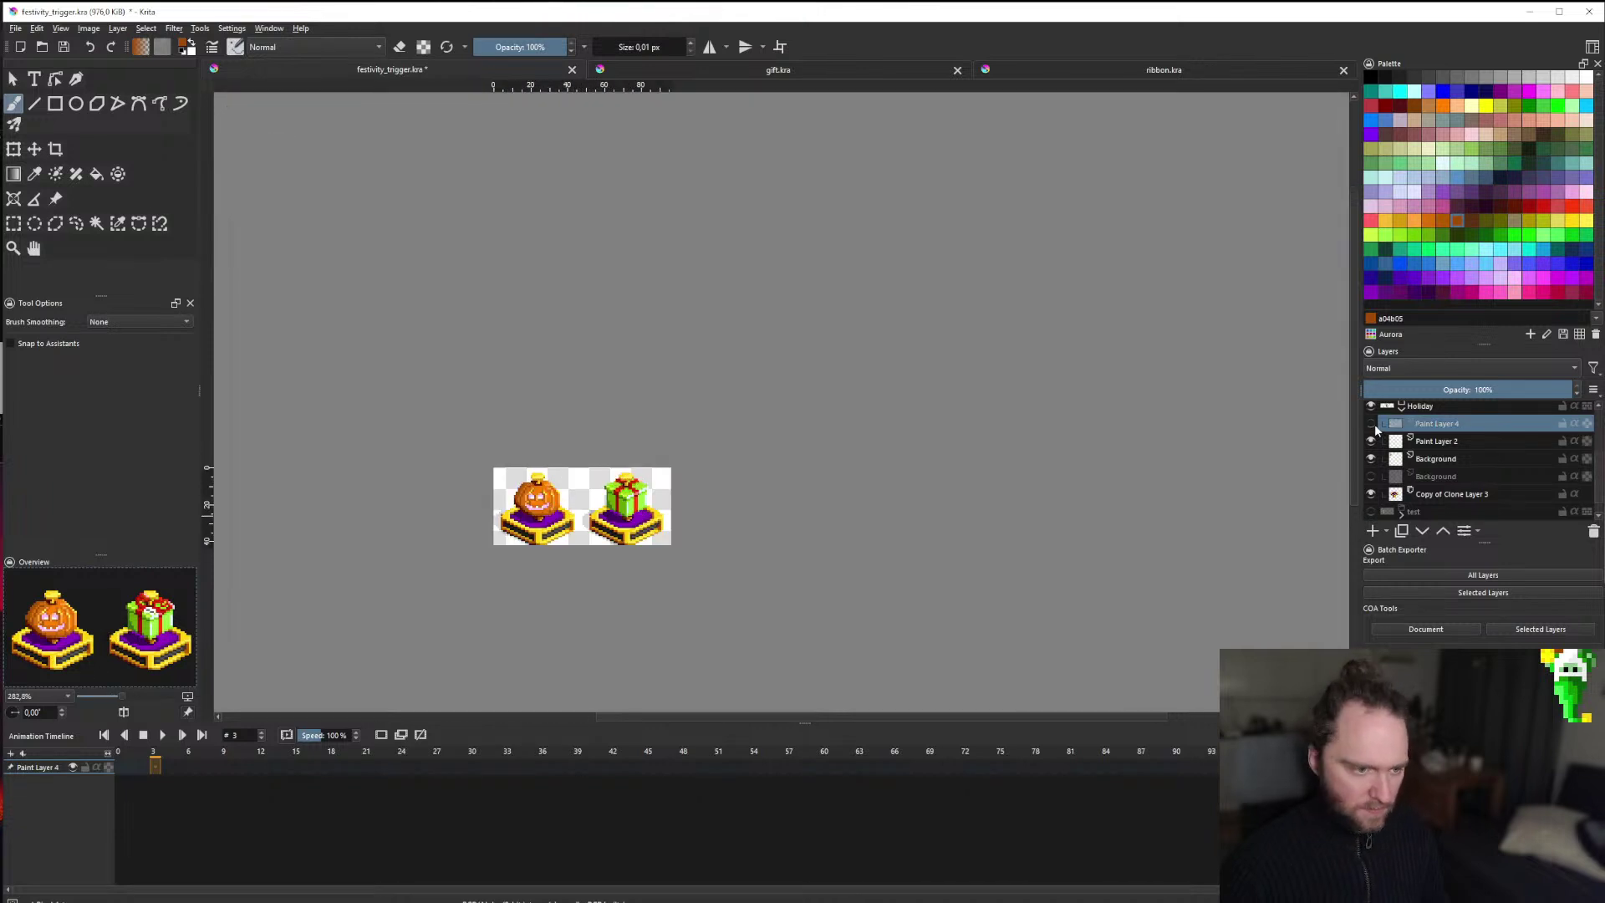
pyautogui.click(1372, 423)
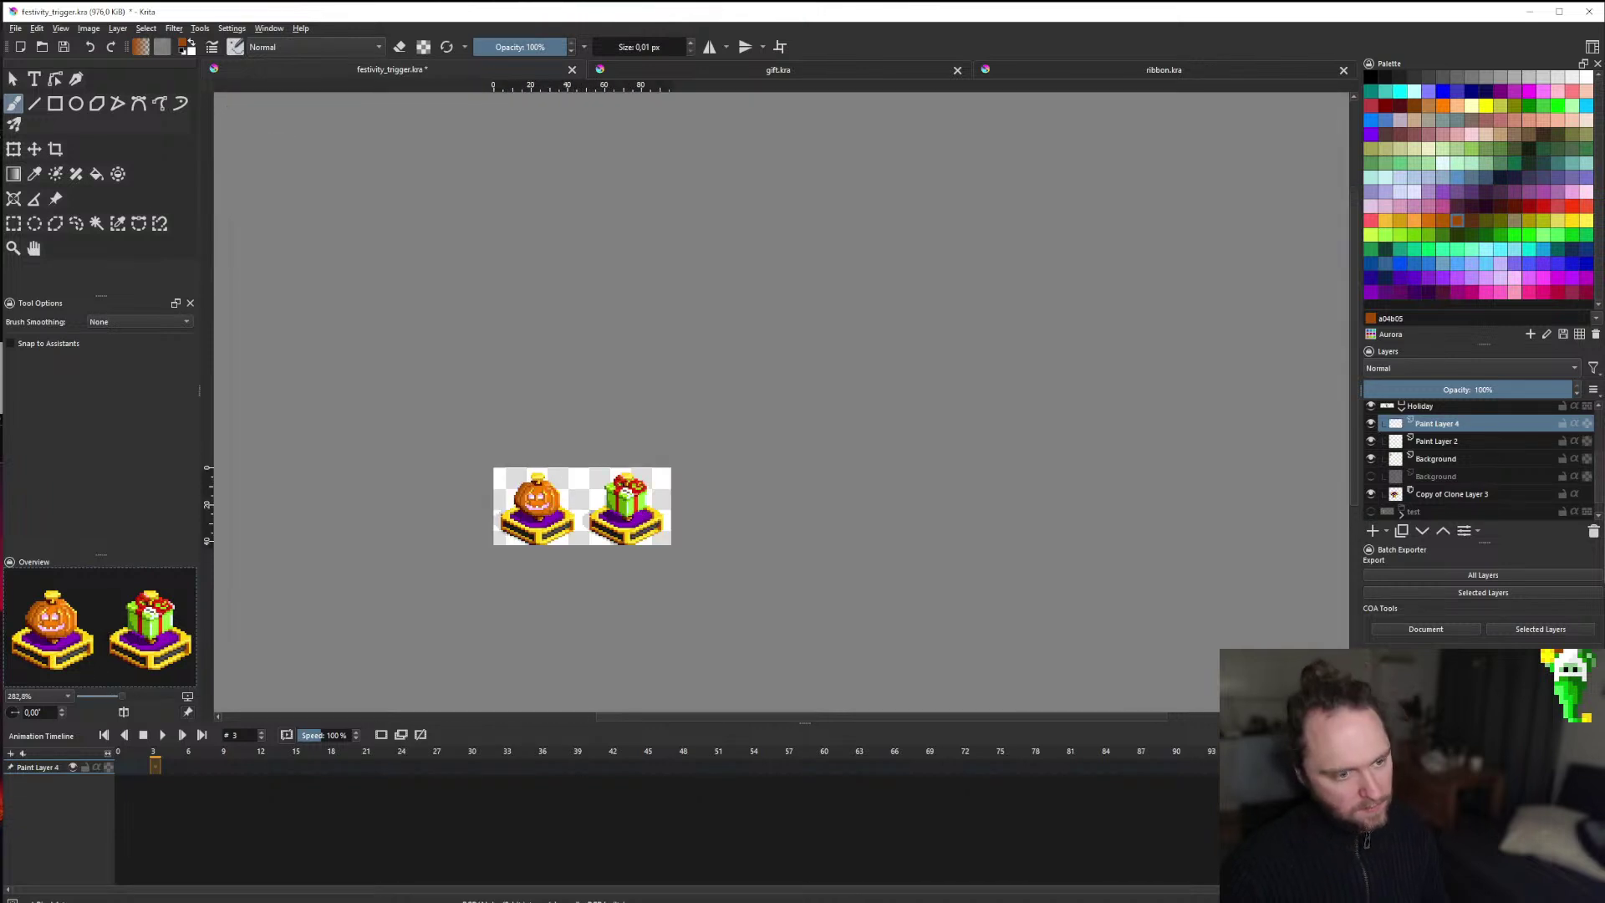
# Move the ribbon layer up and aside to x 62 px and y 1 px.
pyautogui.scroll(4, 614, 485)
pyautogui.press('t')
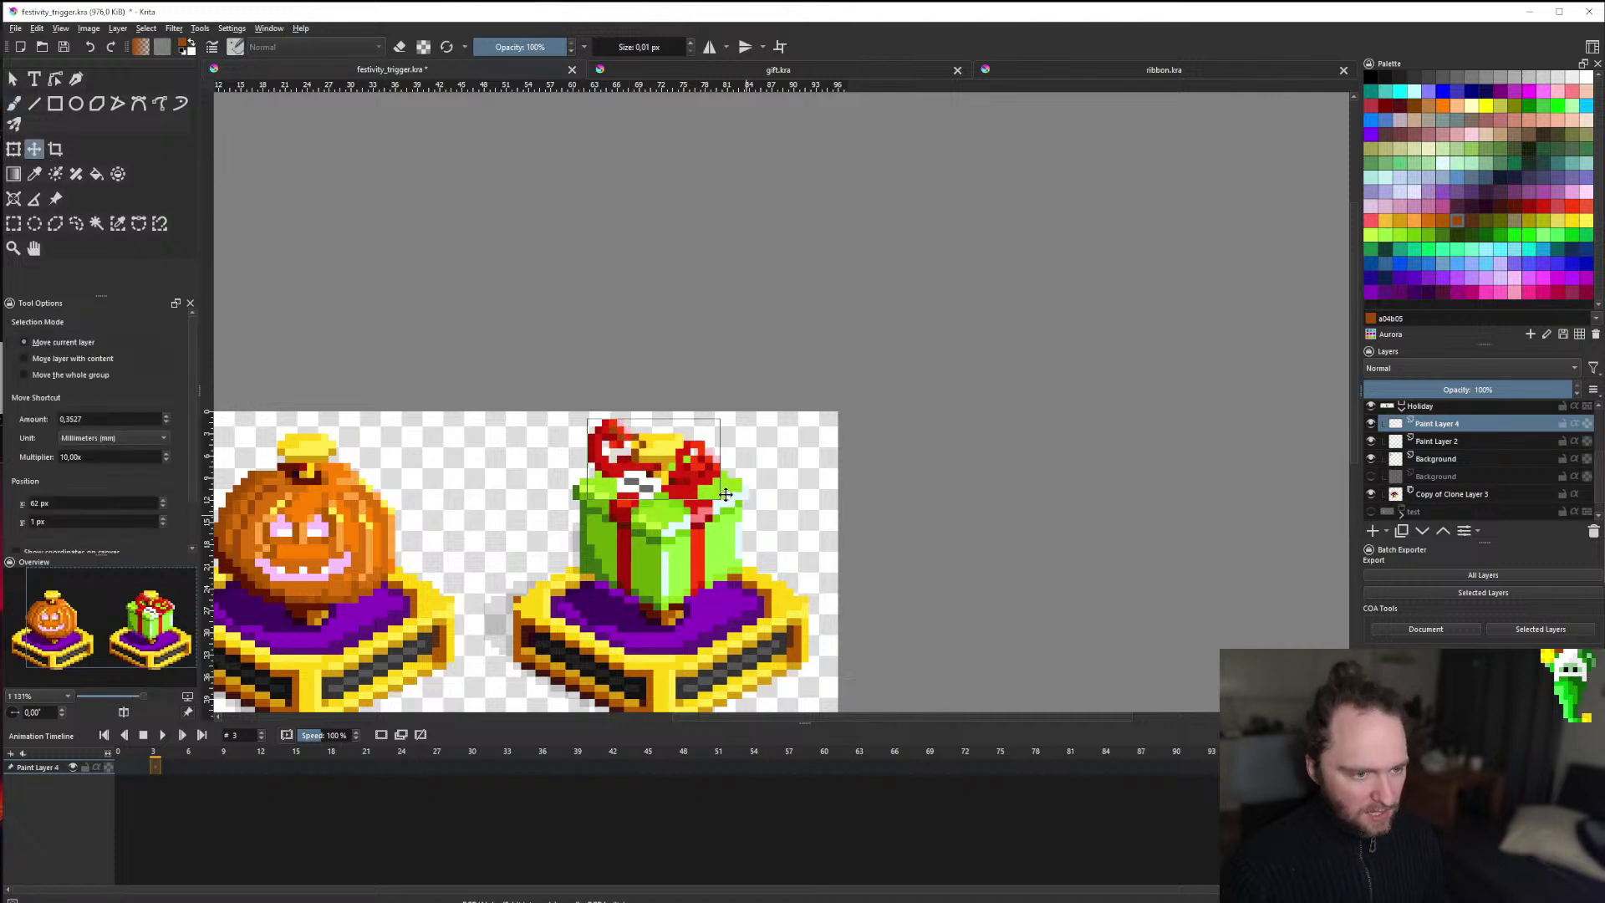
pyautogui.scroll(5, 656, 452)
# Erase the stray brown pixels in and around the ribbon's raised curl beside the gold knob.
pyautogui.press('b')
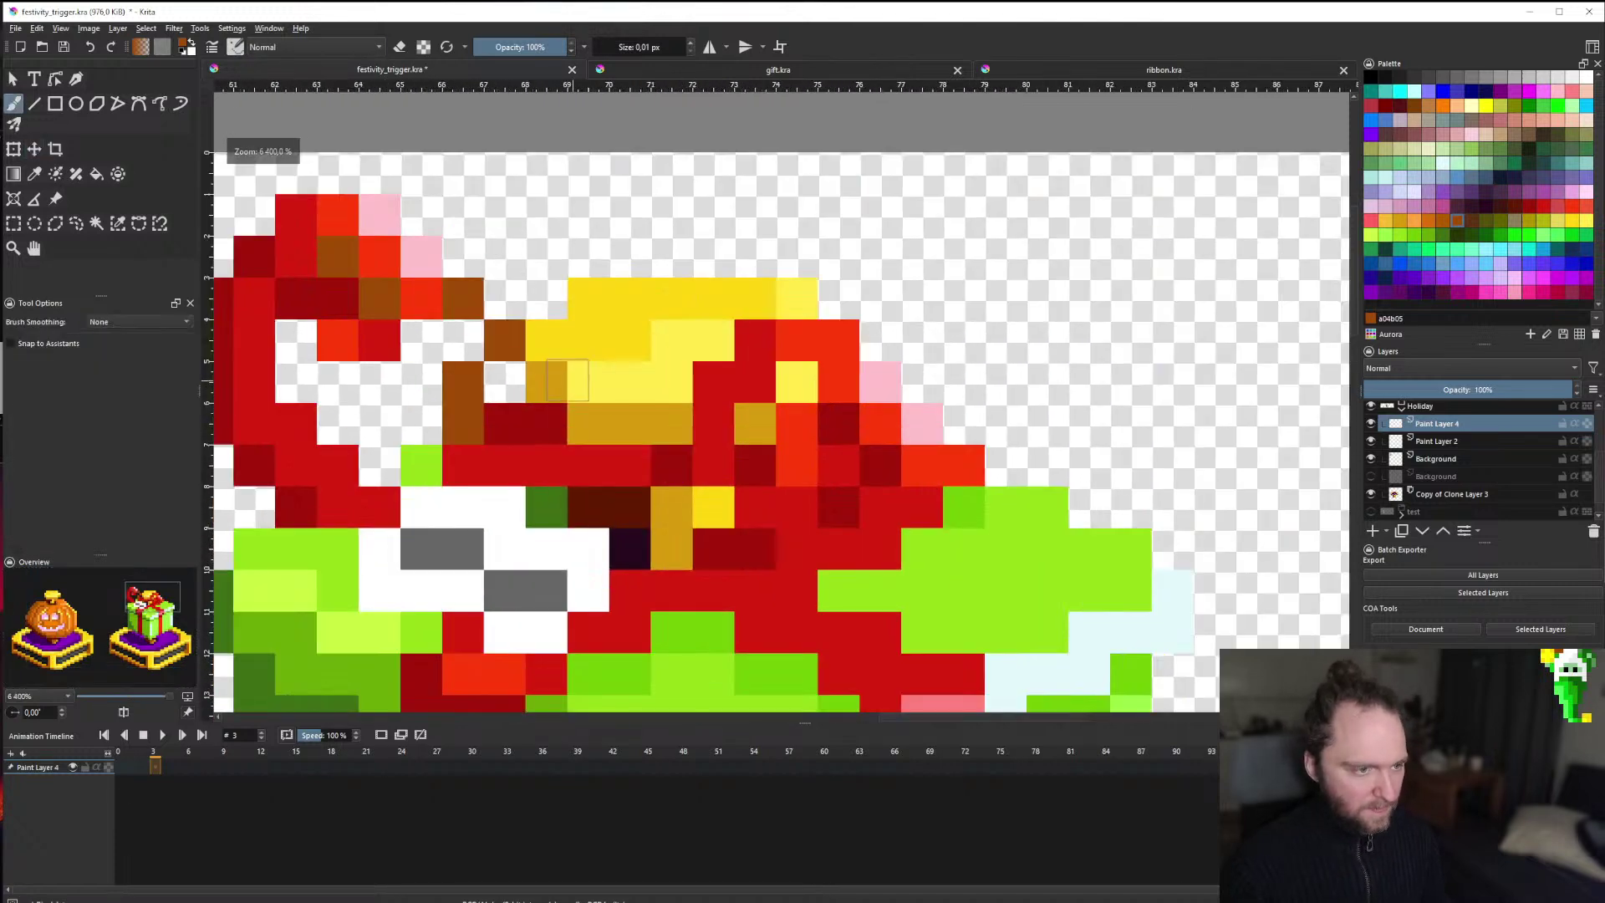
pyautogui.press('e')
pyautogui.moveTo(462, 410)
pyautogui.mouseDown()
pyautogui.moveTo(492, 353)
pyautogui.moveTo(474, 310)
pyautogui.moveTo(442, 324)
pyautogui.moveTo(343, 259)
pyautogui.mouseUp()
pyautogui.scroll(-6, 343, 259)
pyautogui.scroll(5, 762, 373)
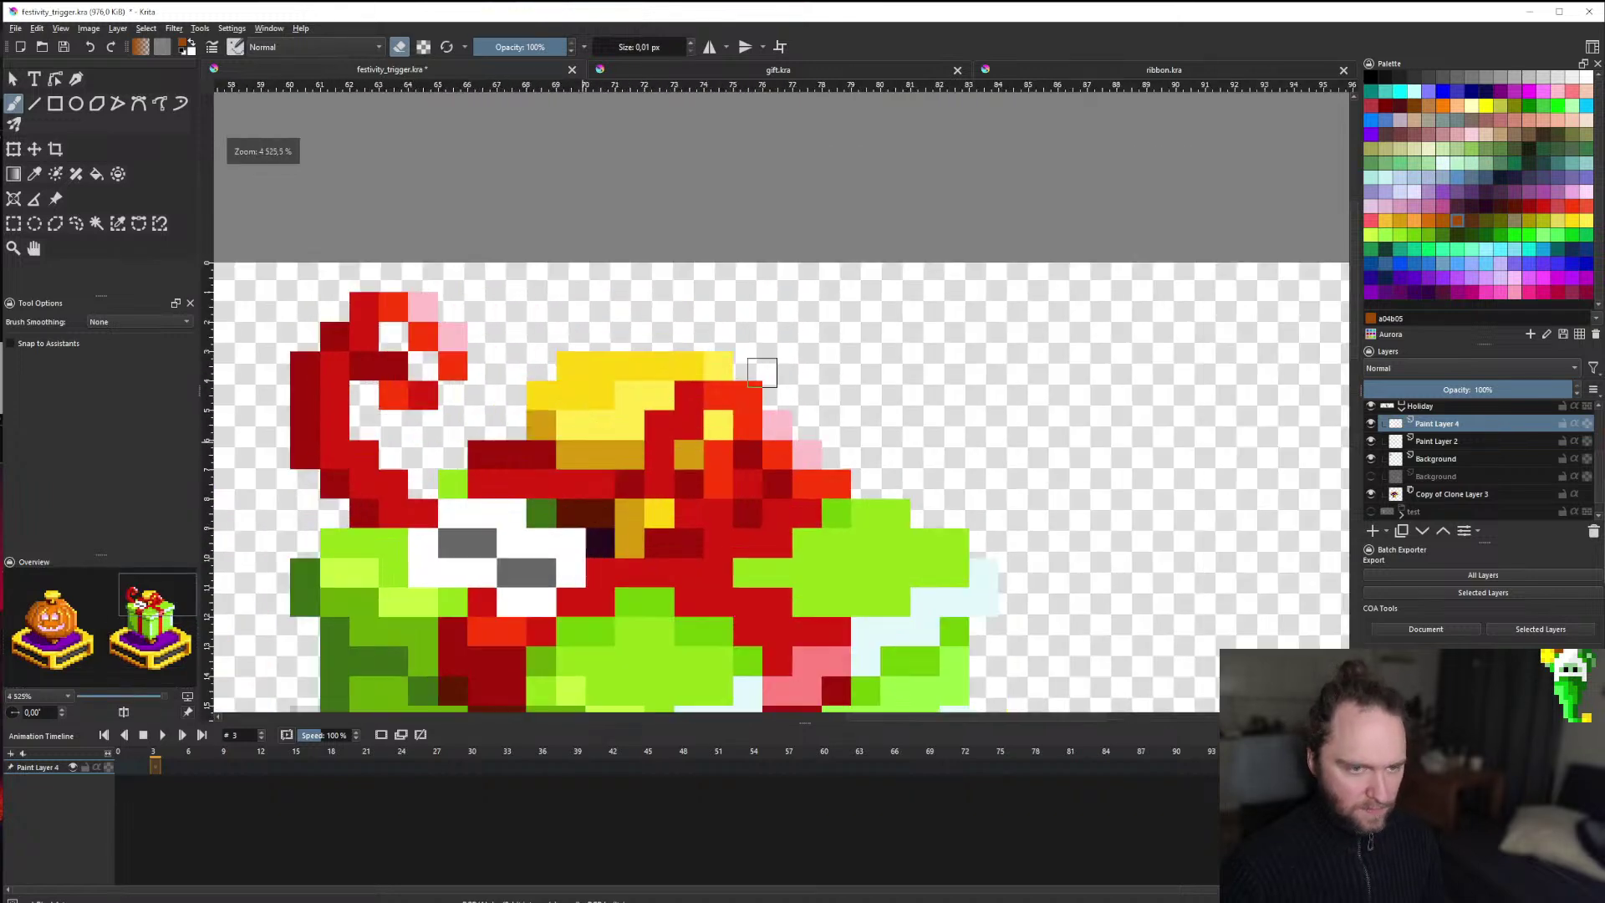
pyautogui.press('e')
# Paint brown a04b05 pixels on the knob's stem and in the gaps of the ribbon loop overlapping the knob.
pyautogui.scroll(1, 660, 456)
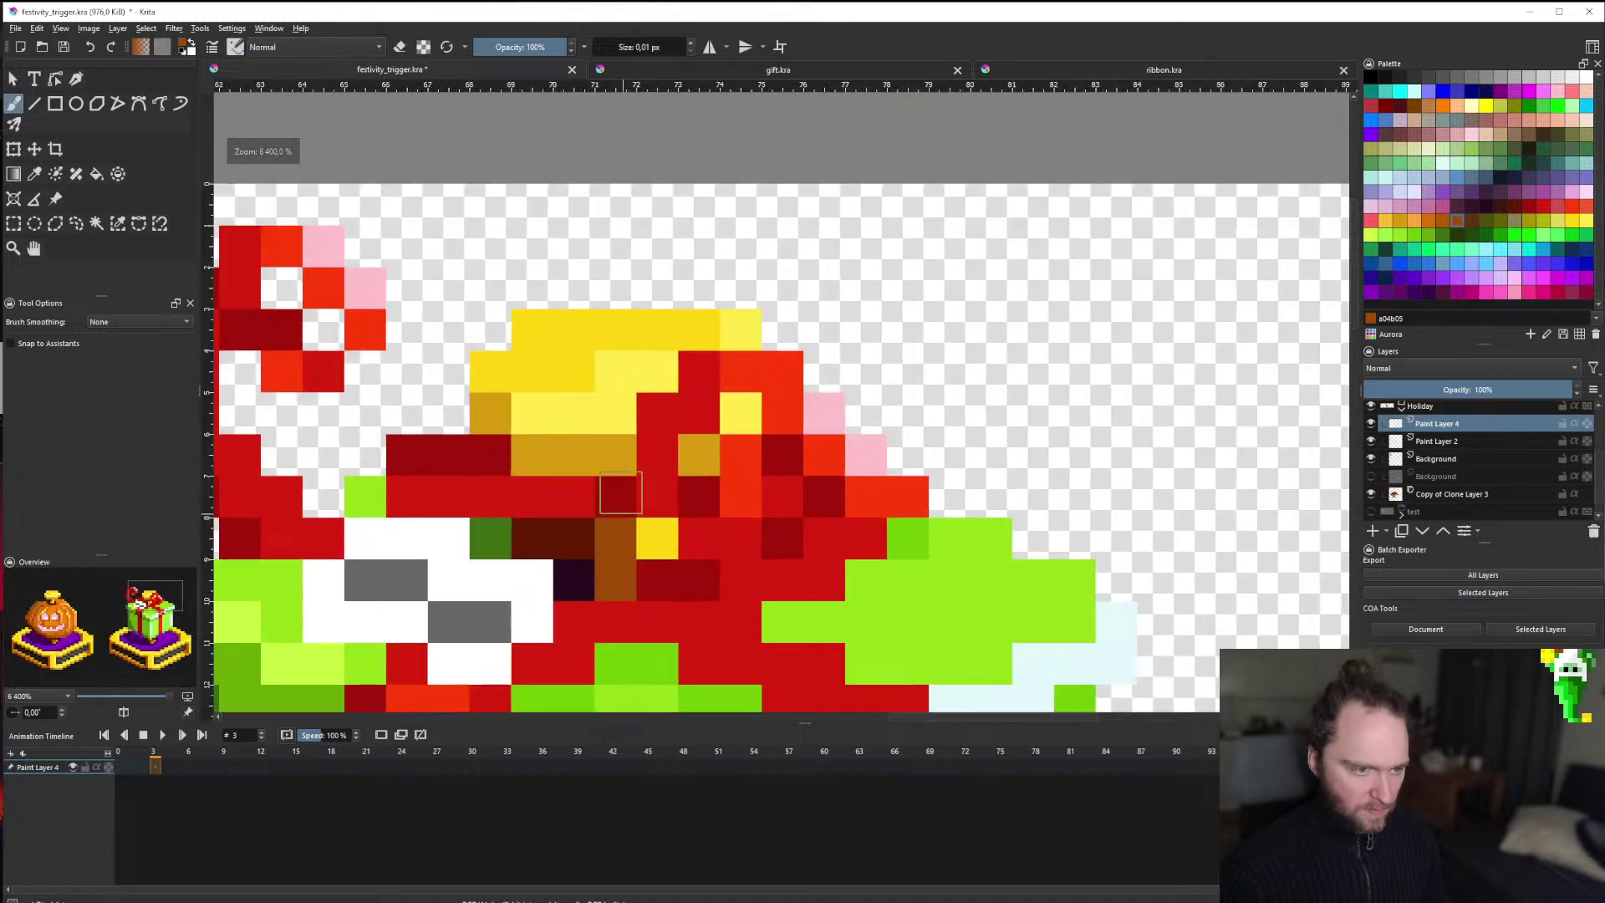
pyautogui.click(616, 454)
pyautogui.click(658, 537)
pyautogui.click(700, 454)
pyautogui.click(741, 412)
# Extend the ribbon loop with the sampled red and outline its edge against the knob with the sampled dark gold.
pyautogui.keyDown('ctrl'); pyautogui.click(569, 476); pyautogui.keyUp('ctrl')
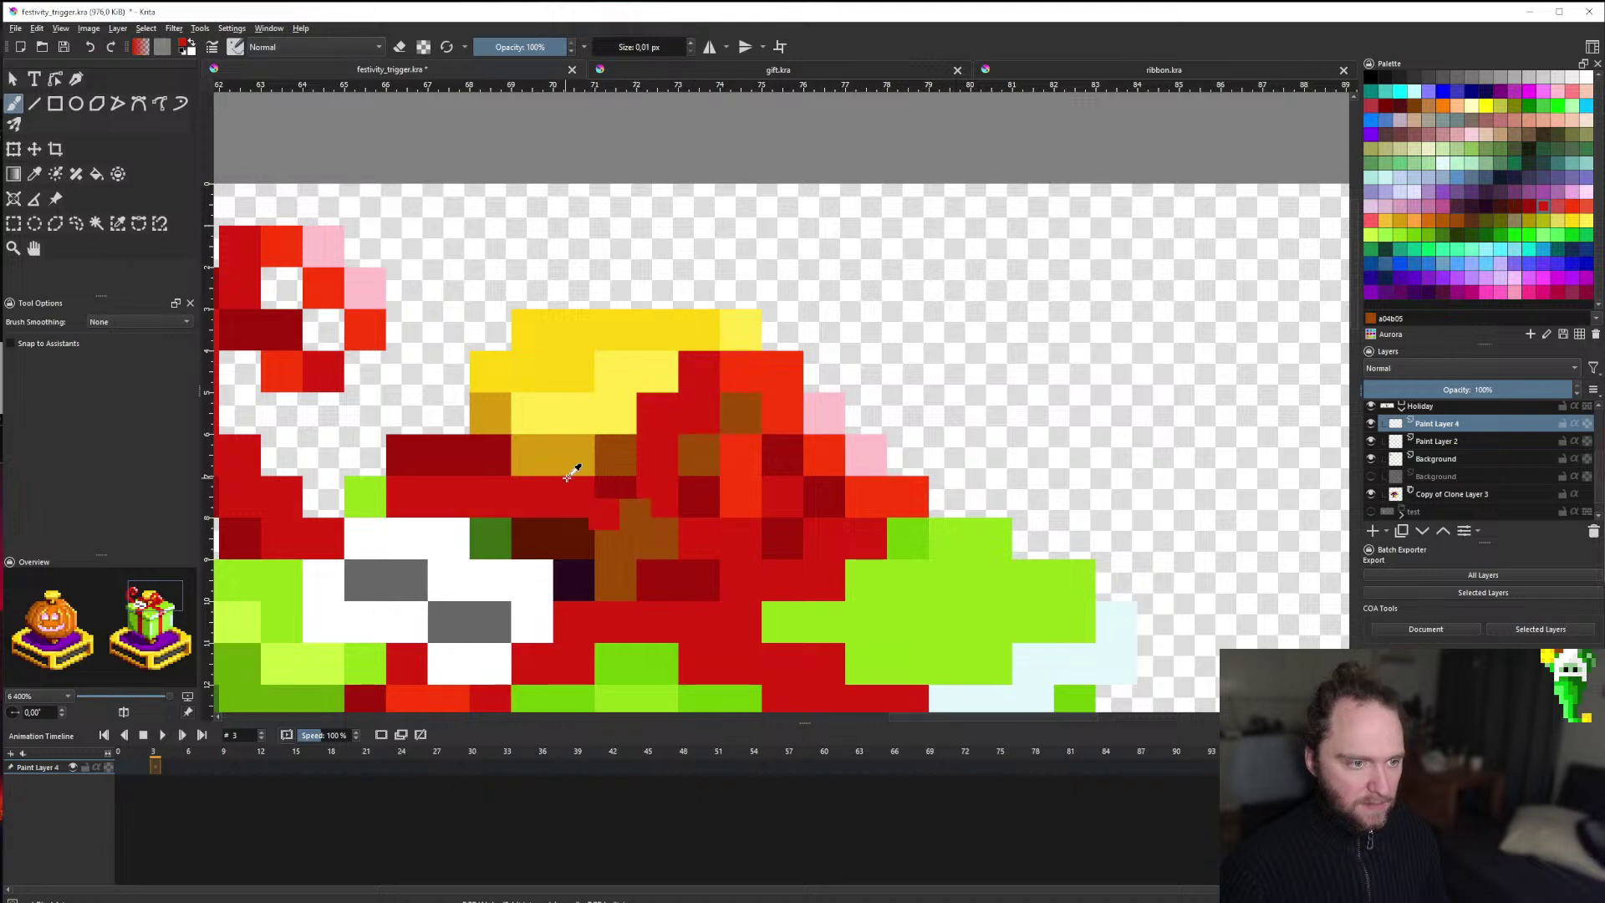
pyautogui.click(658, 370)
pyautogui.scroll(-3, 660, 368)
pyautogui.scroll(2, 543, 443)
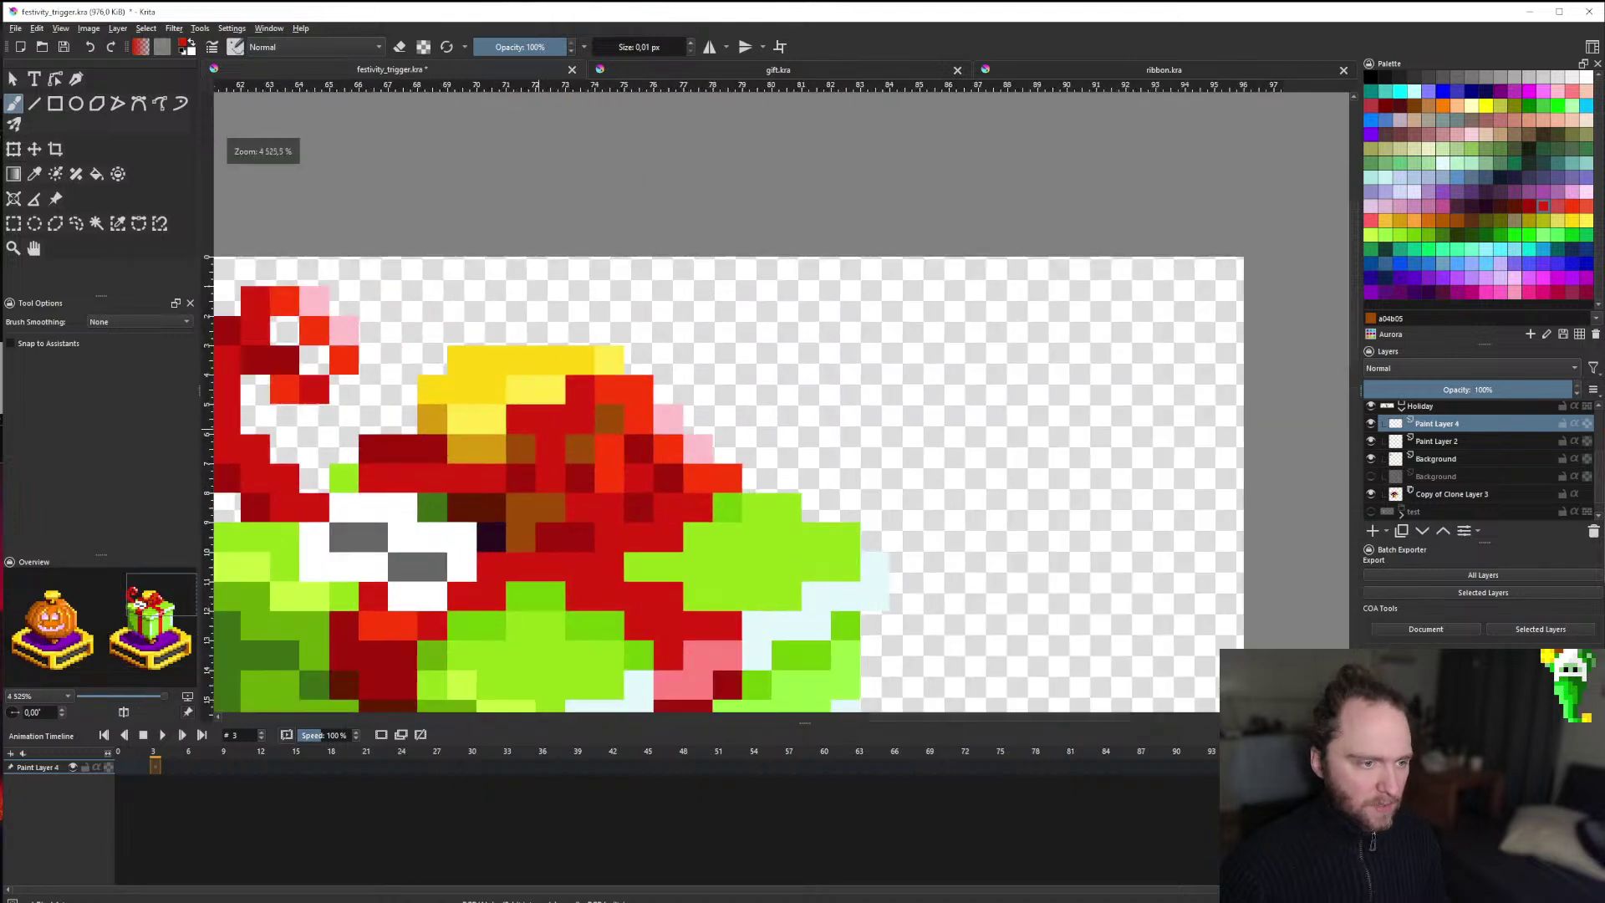
pyautogui.keyDown('ctrl'); pyautogui.click(489, 449); pyautogui.keyUp('ctrl')
pyautogui.click(520, 418)
pyautogui.click(550, 389)
pyautogui.click(579, 359)
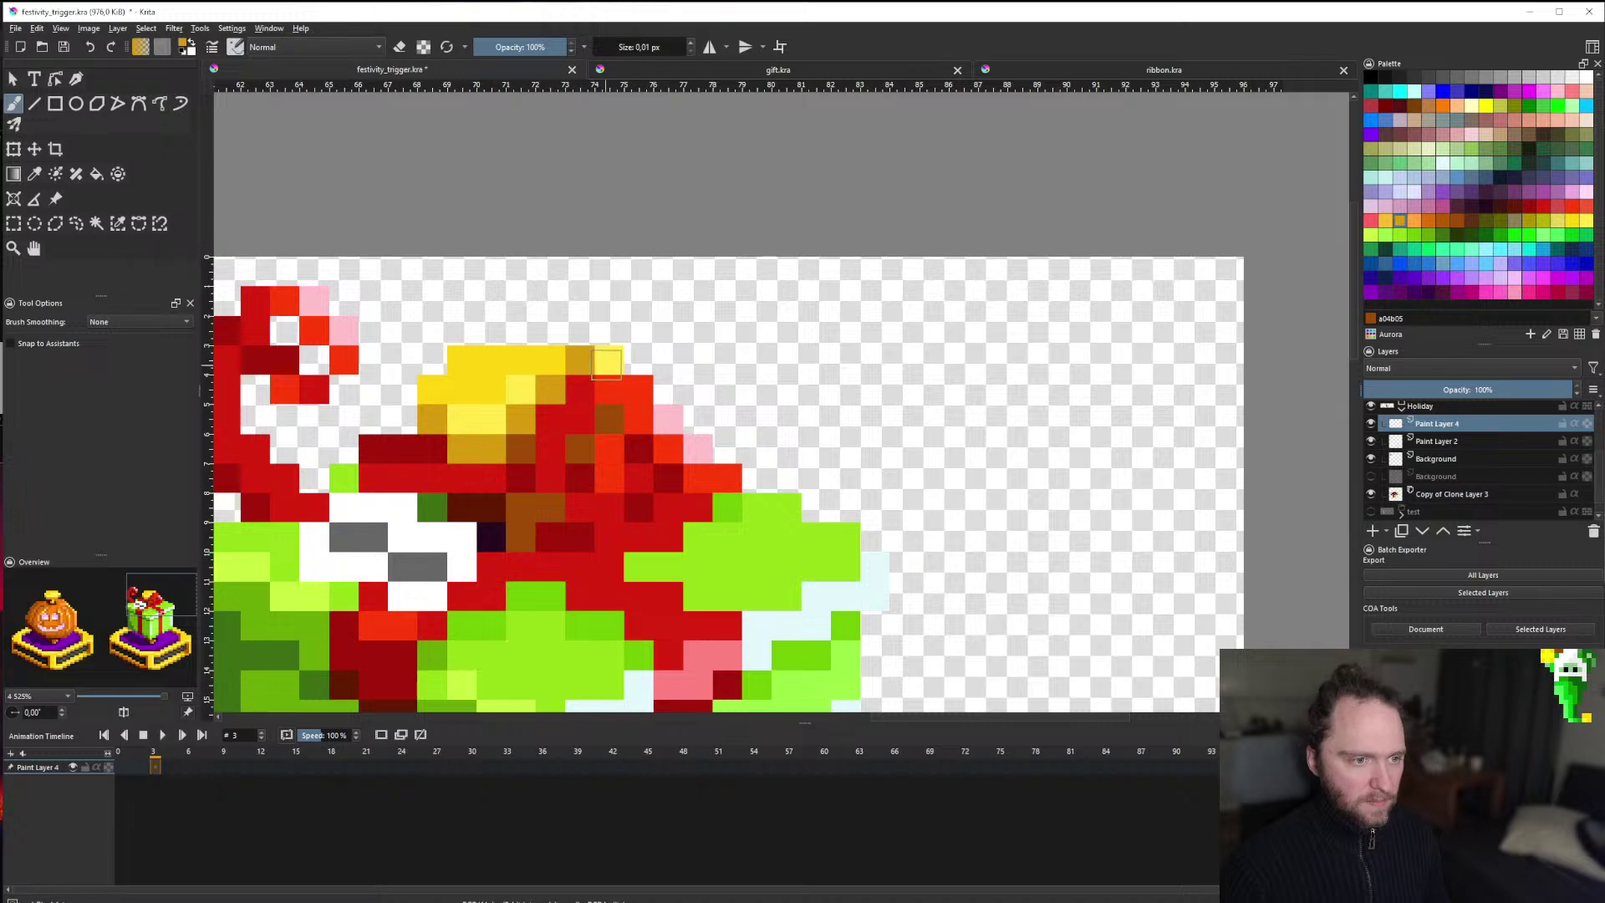
pyautogui.scroll(-3, 607, 363)
pyautogui.scroll(-3, 543, 473)
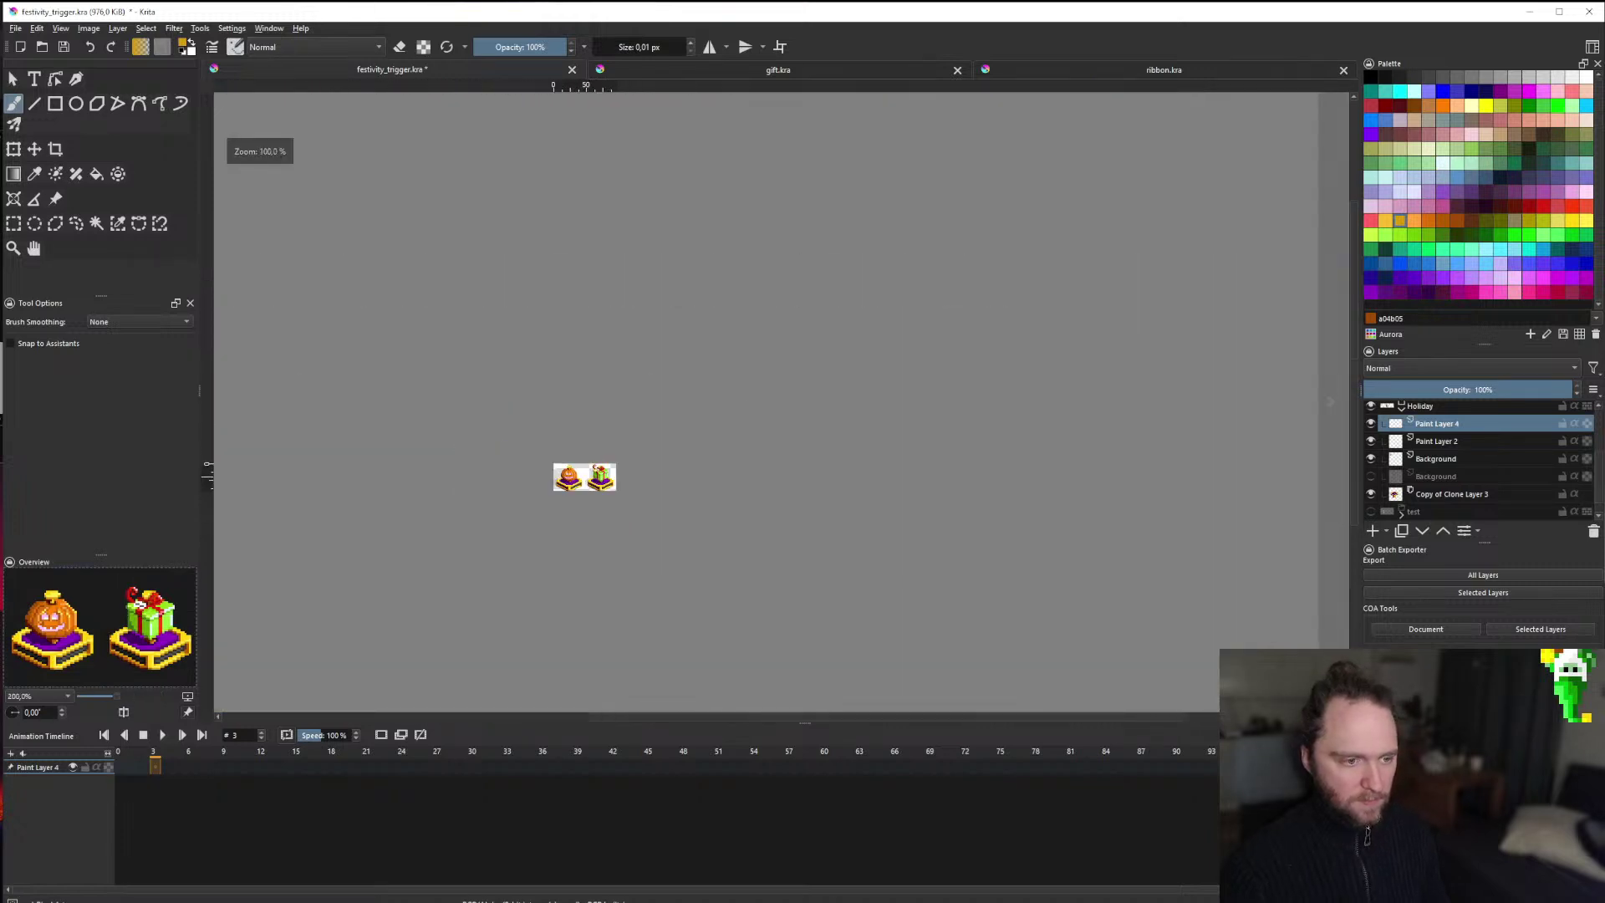
# Lower the ribbon layer, Paint Layer 4, below Paint Layer 2 and move it to x 66 px and y 3 px.
pyautogui.scroll(2, 543, 473)
pyautogui.scroll(3, 539, 474)
pyautogui.scroll(1, 539, 473)
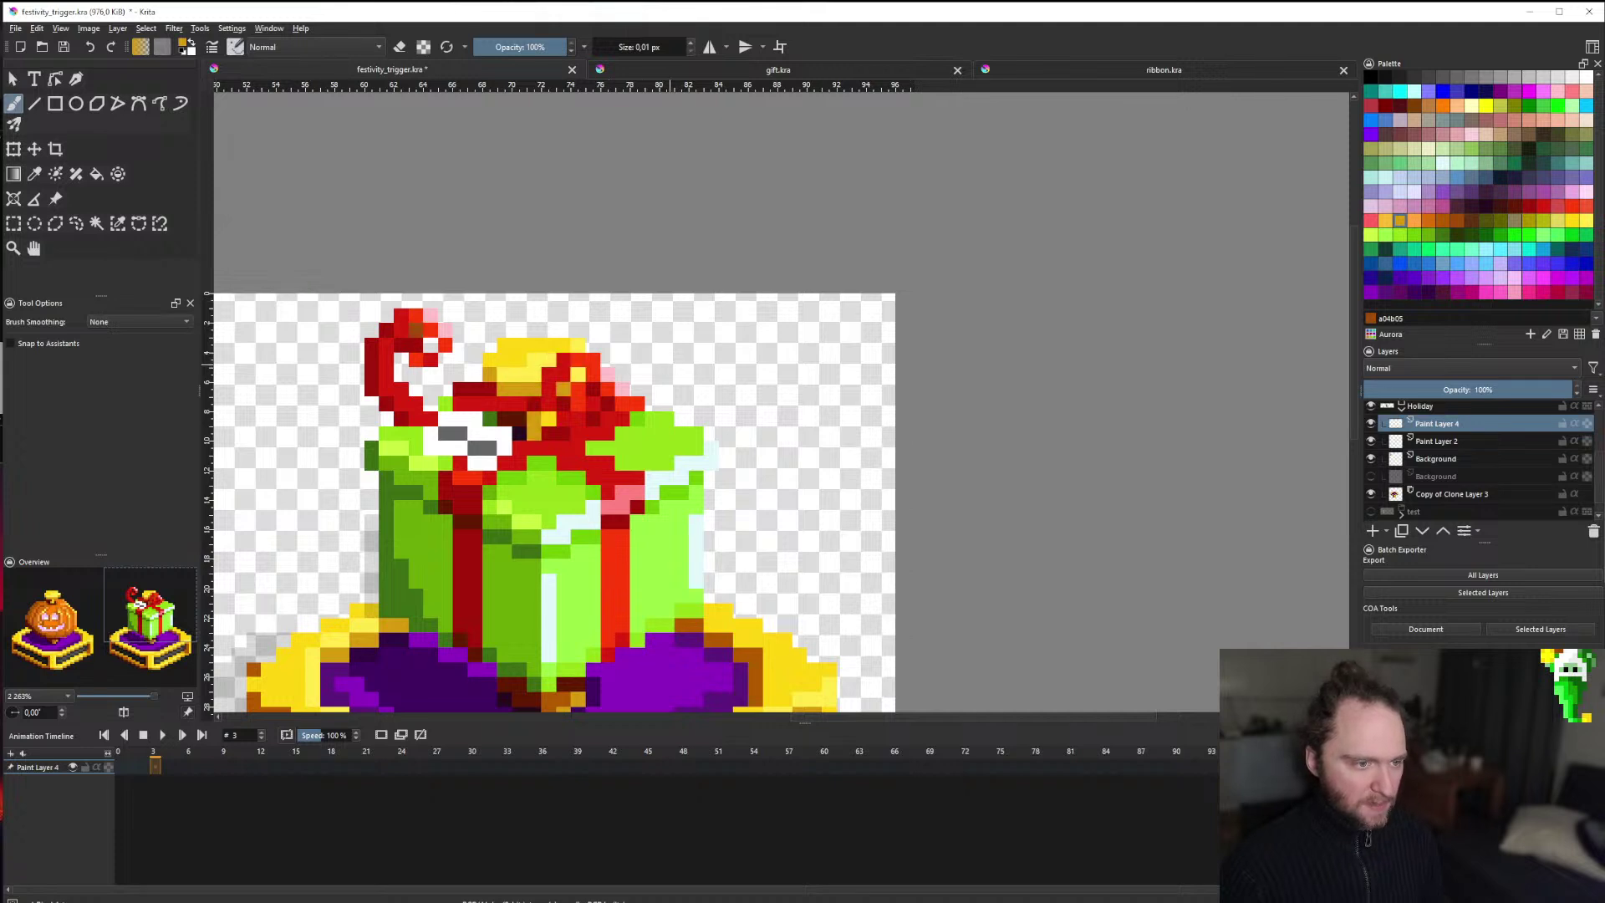
pyautogui.click(35, 148)
pyautogui.moveTo(468, 393); pyautogui.dragTo(646, 393)
pyautogui.moveTo(1475, 433)
pyautogui.mouseDown()
pyautogui.moveTo(1498, 438)
pyautogui.moveTo(1470, 459)
pyautogui.mouseUp()
pyautogui.moveTo(662, 423); pyautogui.dragTo(590, 386)
pyautogui.scroll(-6, 590, 385)
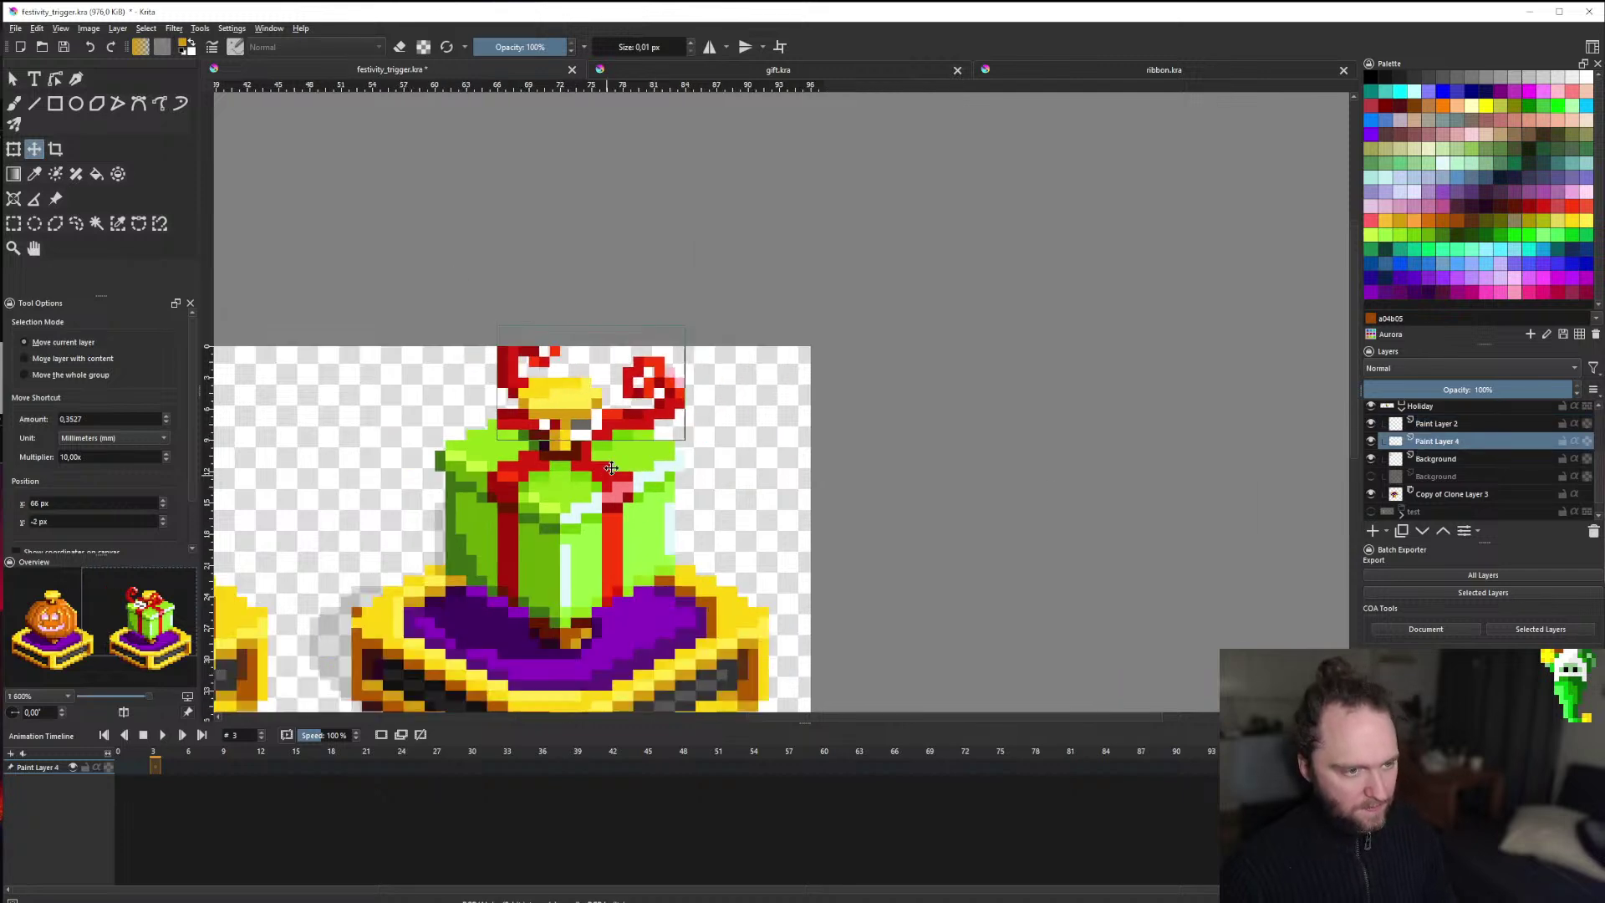
pyautogui.scroll(3, 639, 475)
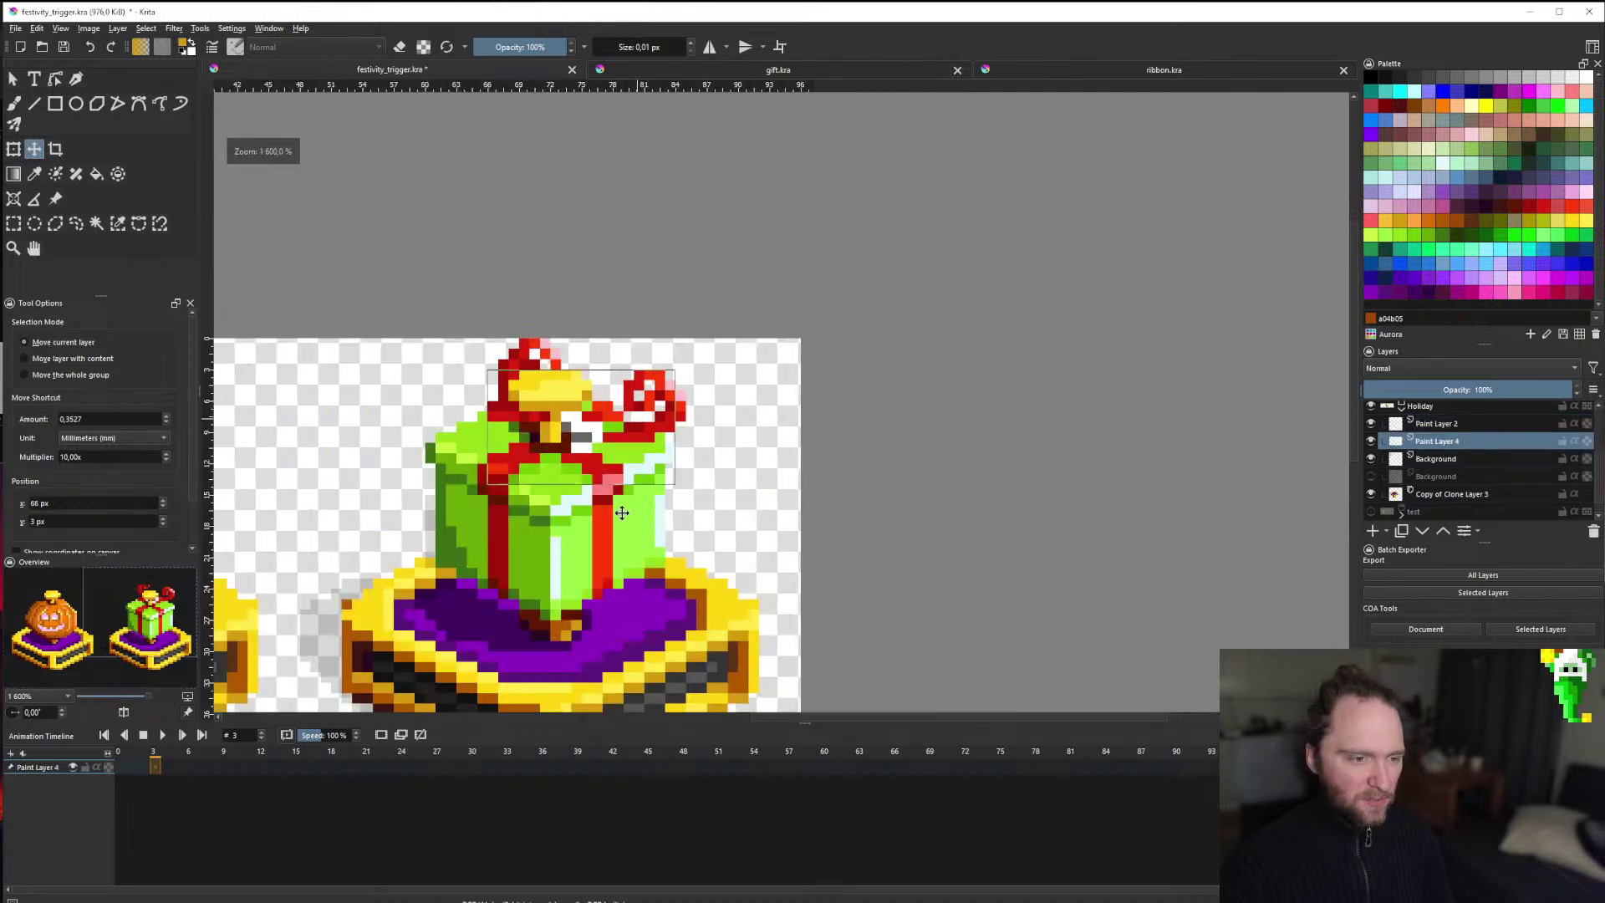
# Try the ribbon lower on the present's front, at x 60 px and y 11 px.
pyautogui.moveTo(638, 475); pyautogui.dragTo(580, 552)
pyautogui.scroll(-4, 580, 552)
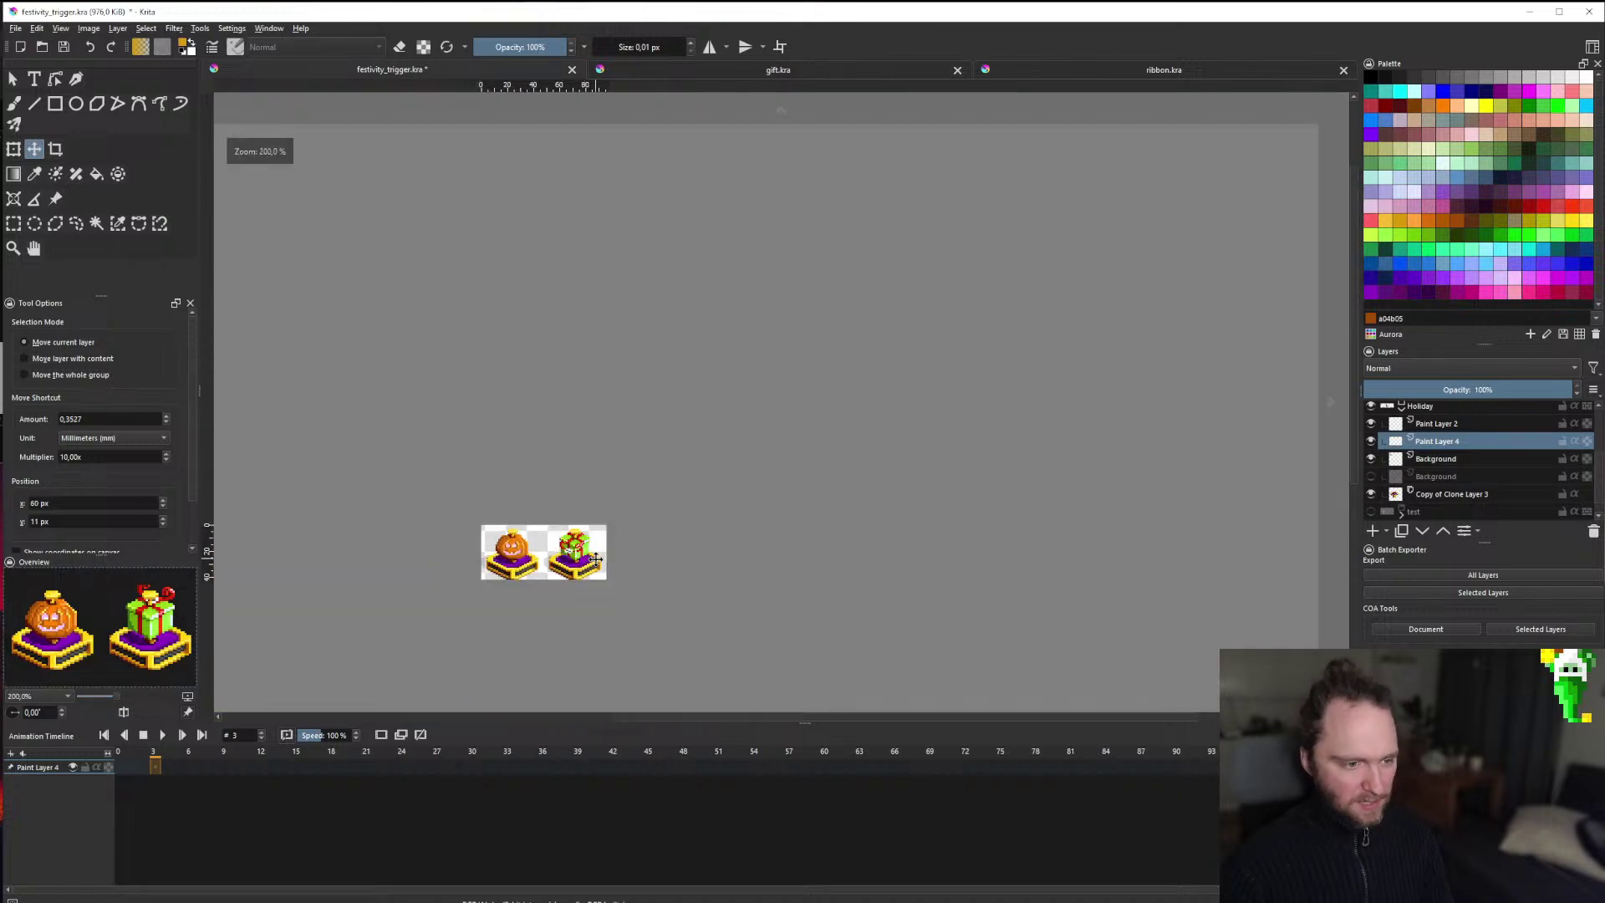
pyautogui.scroll(5, 580, 553)
# Try the ribbon beside the lid at x 71 px and y 0 px, and on its opposite side at x 60 px and y 4 px.
pyautogui.moveTo(477, 555); pyautogui.dragTo(588, 443)
pyautogui.scroll(-1, 586, 463)
pyautogui.scroll(-4, 586, 463)
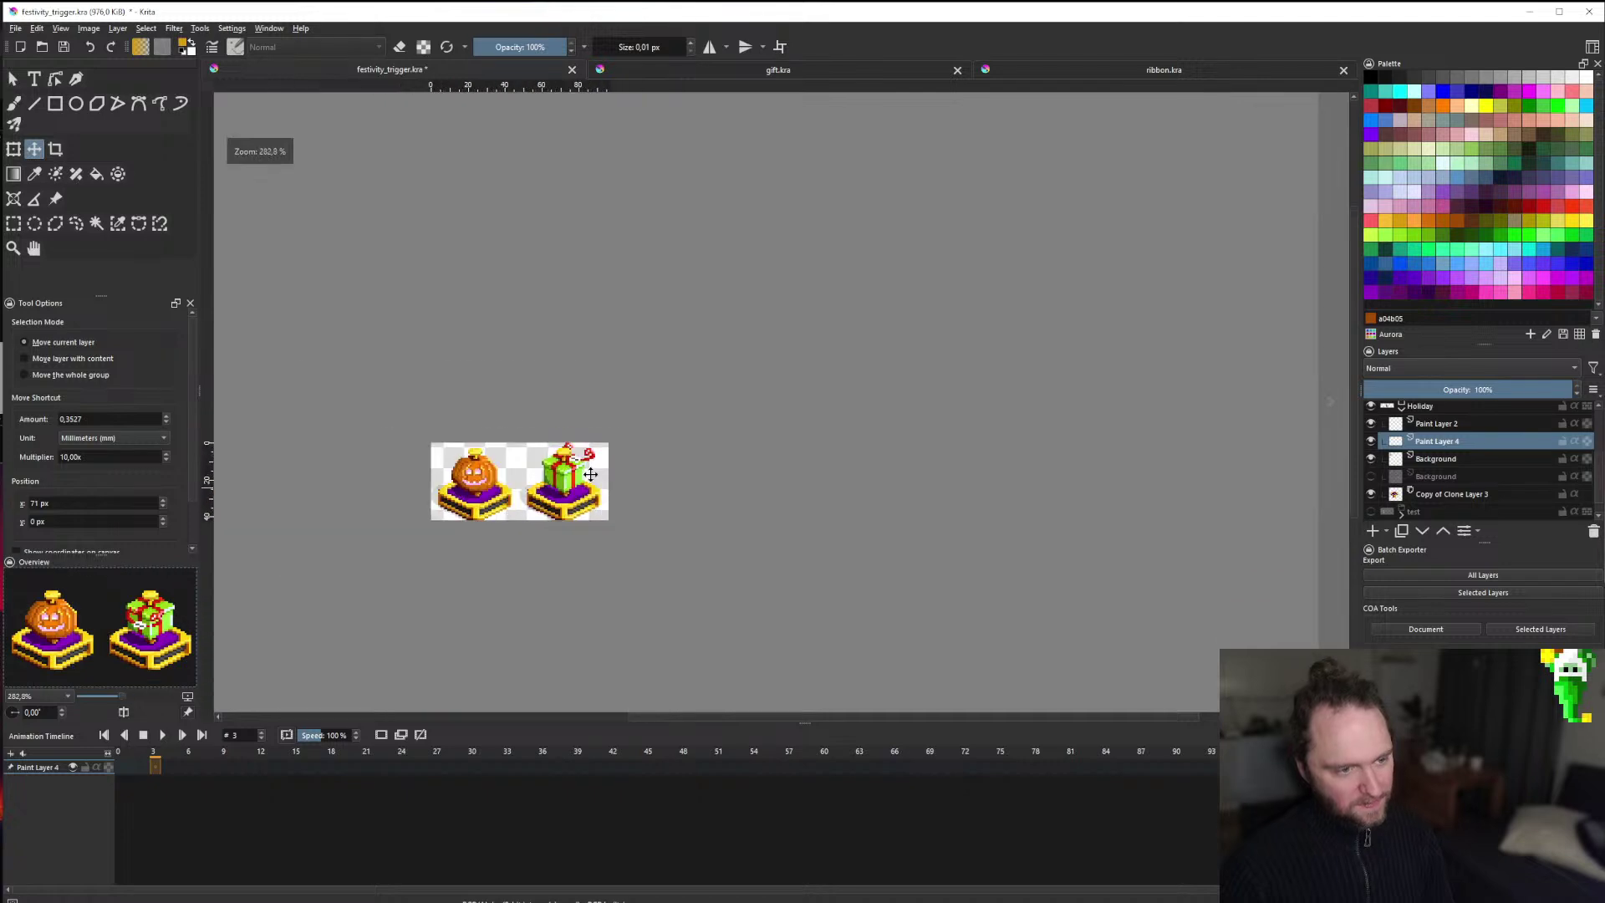
pyautogui.scroll(4, 622, 486)
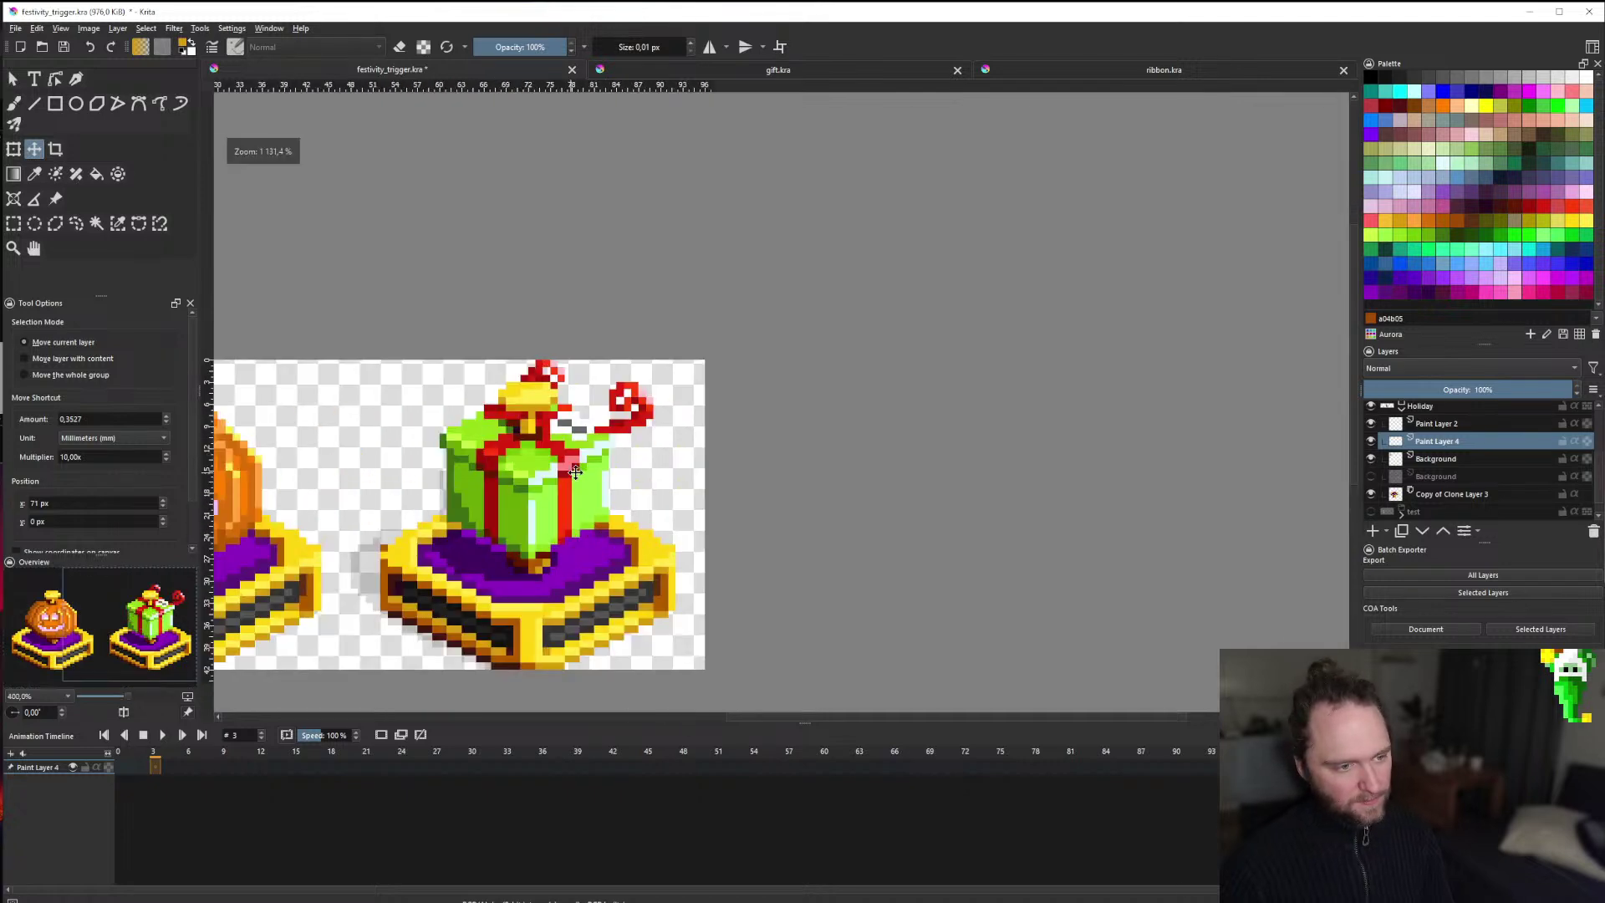
pyautogui.moveTo(600, 458)
pyautogui.mouseDown()
pyautogui.moveTo(587, 459)
pyautogui.moveTo(605, 452)
pyautogui.mouseUp()
# Remove the ribbon layer, Paint Layer 4, from the Holiday group and save festivity_trigger.kra.
pyautogui.scroll(-4, 602, 467)
pyautogui.rightClick(1408, 443)
pyautogui.click(1494, 573)
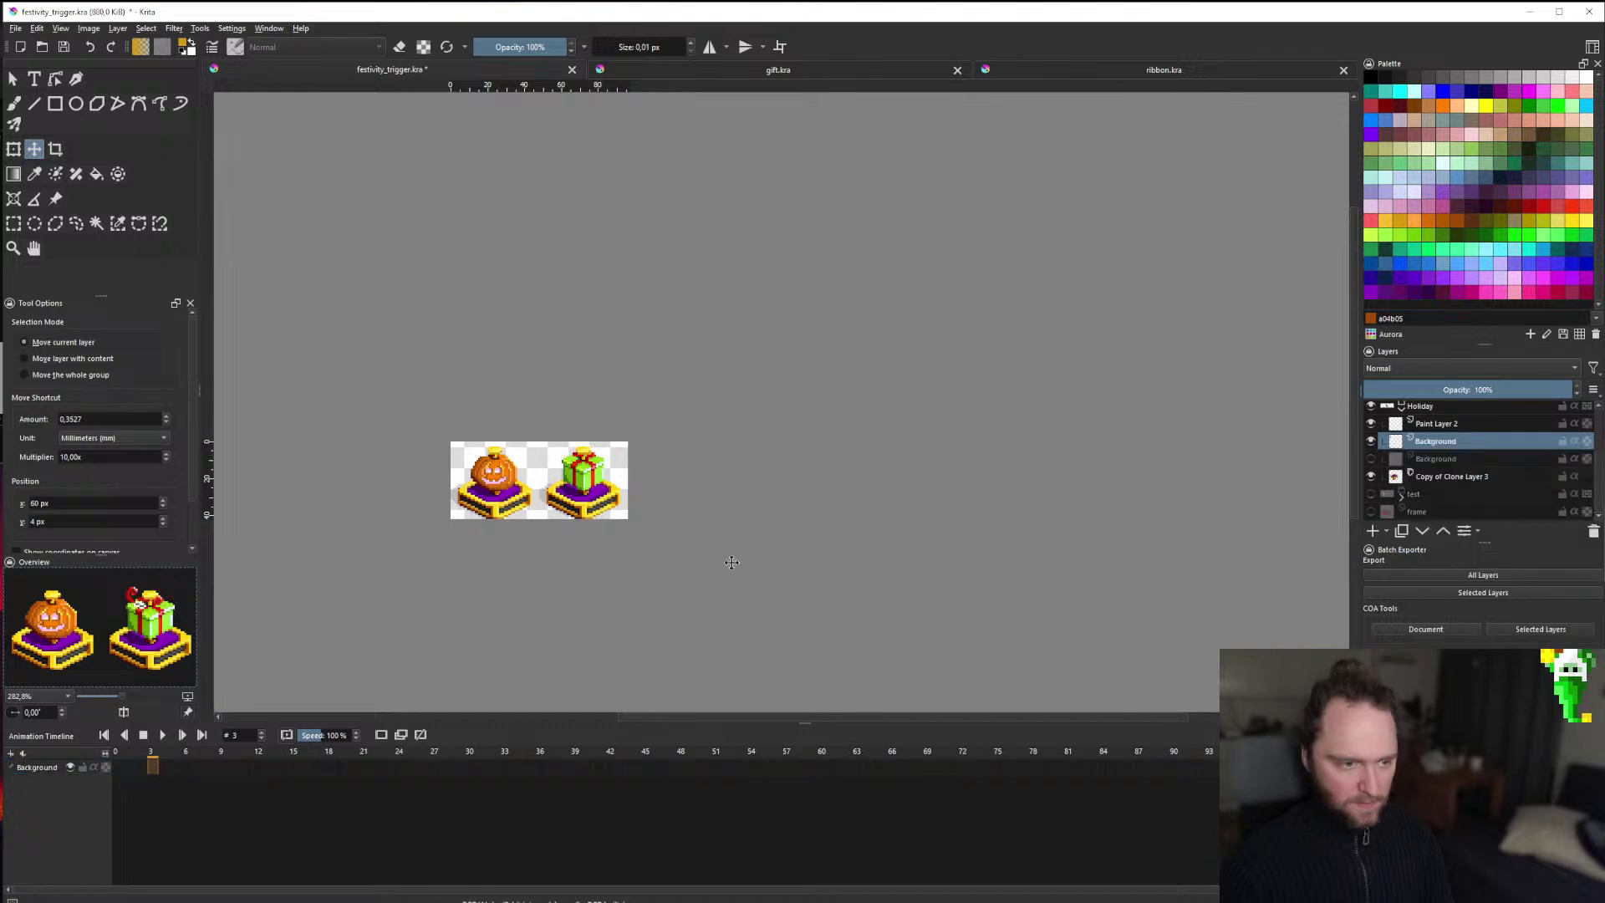
pyautogui.scroll(-2, 584, 506)
pyautogui.scroll(4, 583, 505)
pyautogui.hotkey('ctrl', 's')
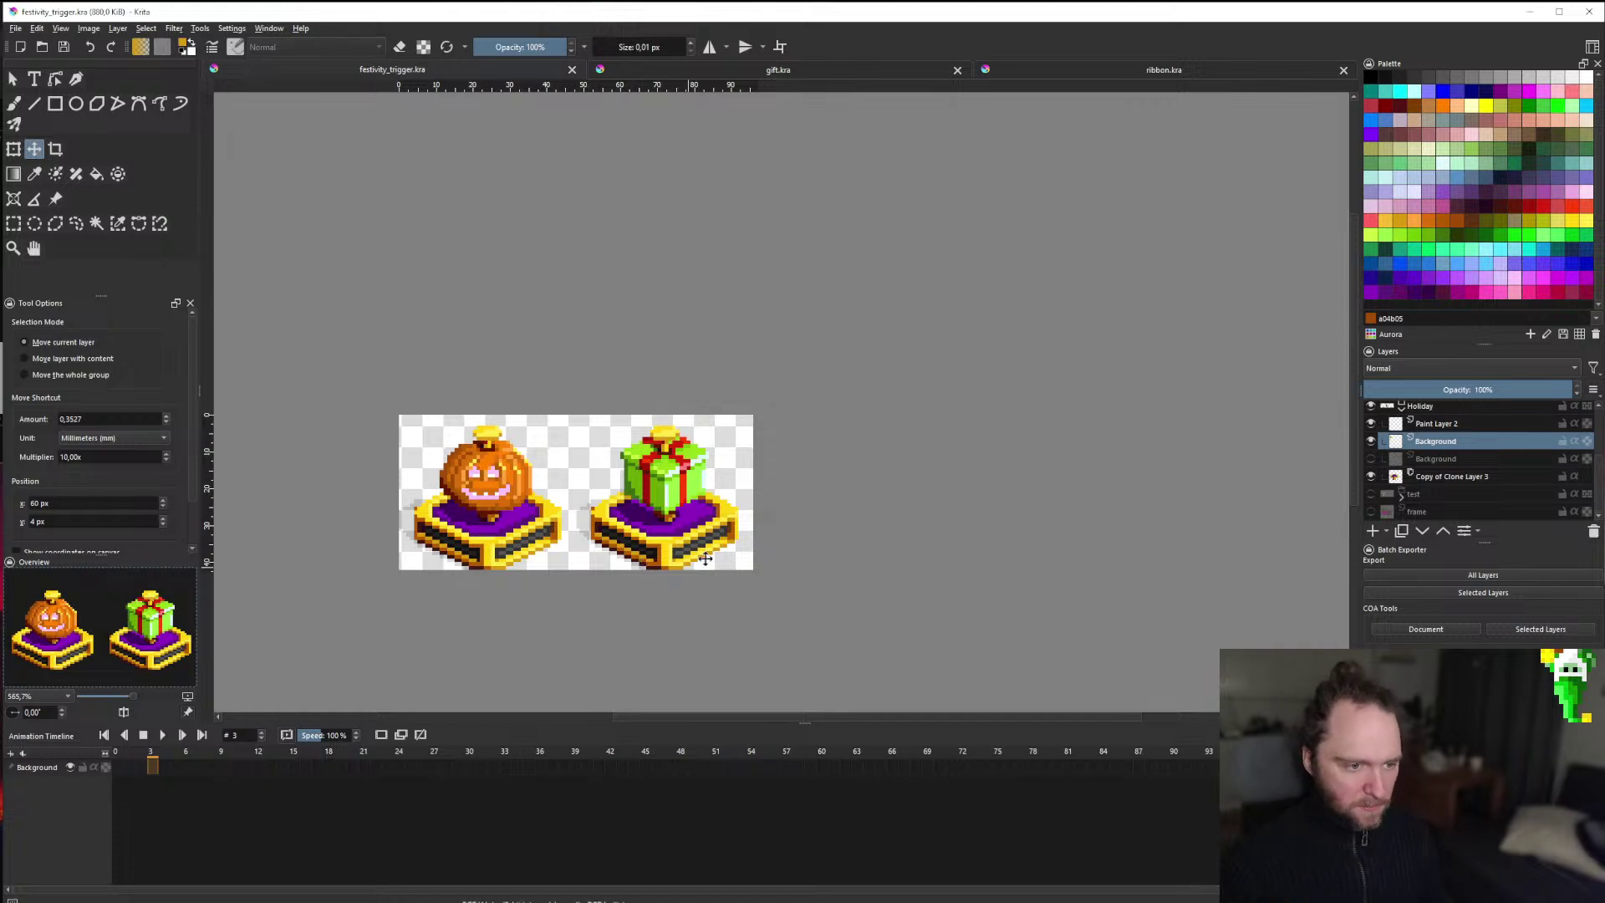
# Add a paint layer above the visible Background layer and paint the present's shadow edge on the cushion with the sampled dark purple.
pyautogui.scroll(3, 686, 522)
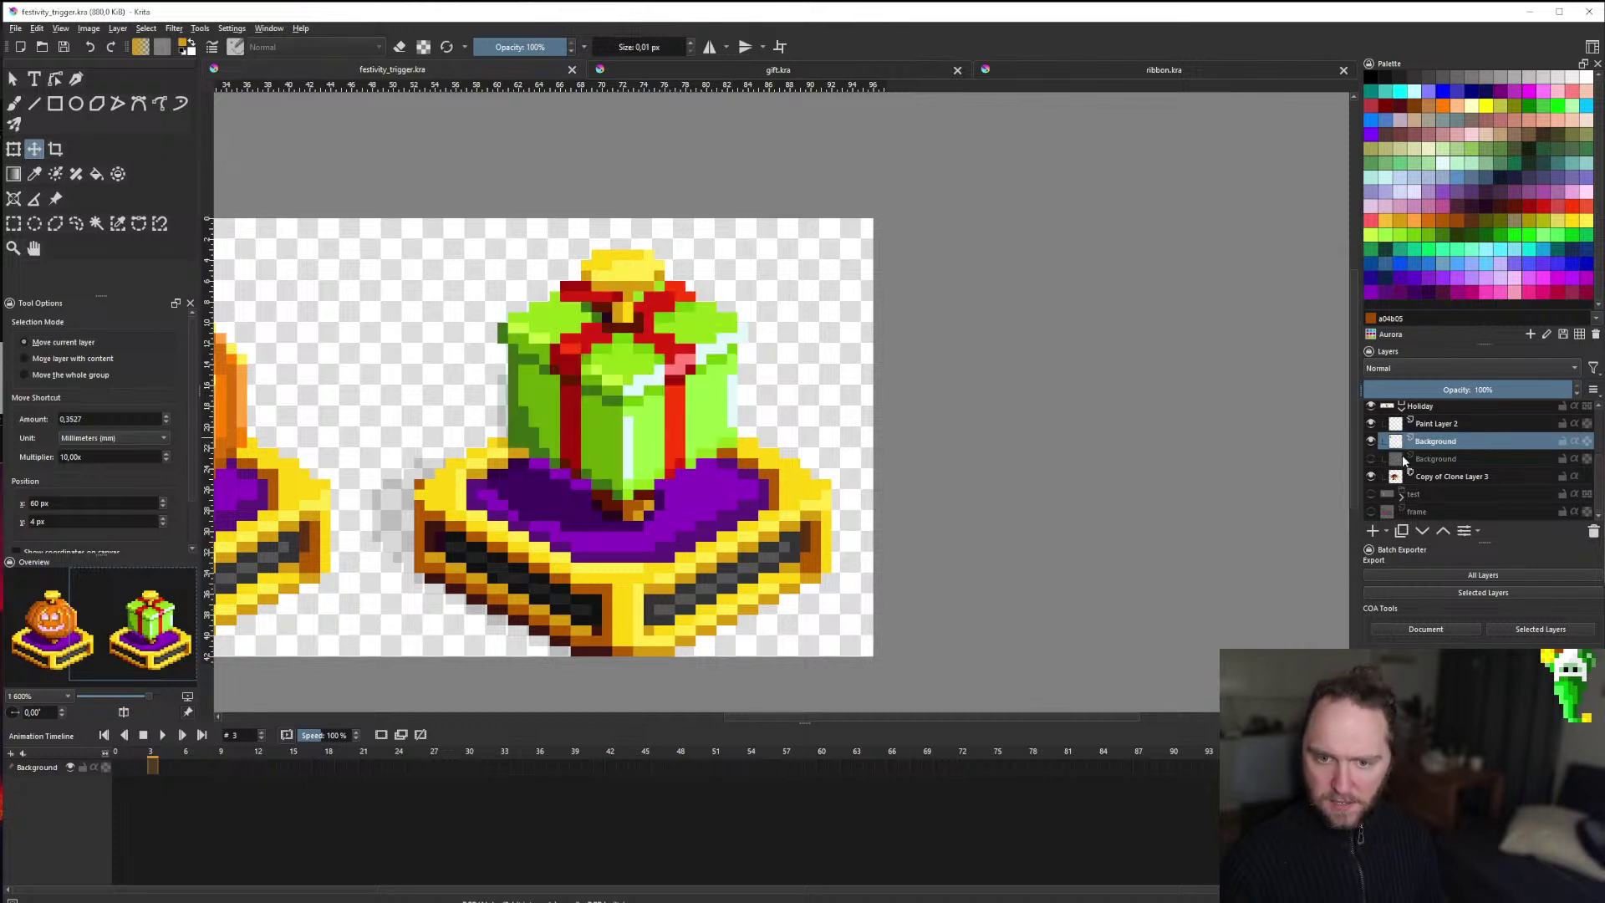
pyautogui.click(1372, 530)
pyautogui.scroll(2, 552, 502)
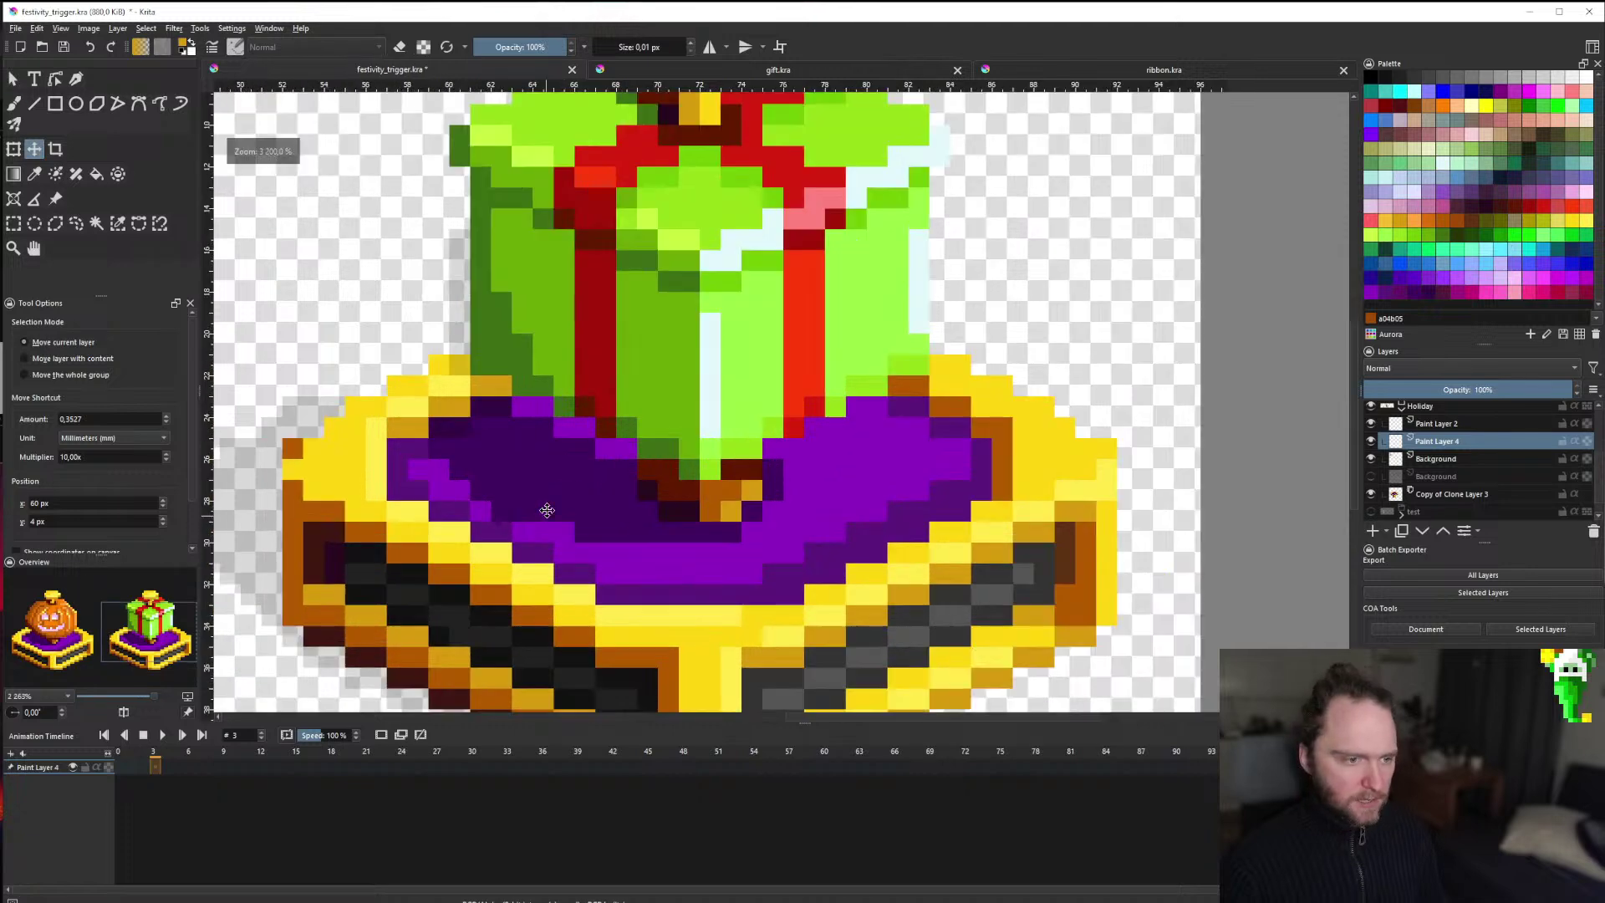
pyautogui.press('b')
pyautogui.keyDown('ctrl'); pyautogui.click(526, 407); pyautogui.keyUp('ctrl')
pyautogui.moveTo(583, 432); pyautogui.dragTo(610, 459)
pyautogui.scroll(-2, 609, 459)
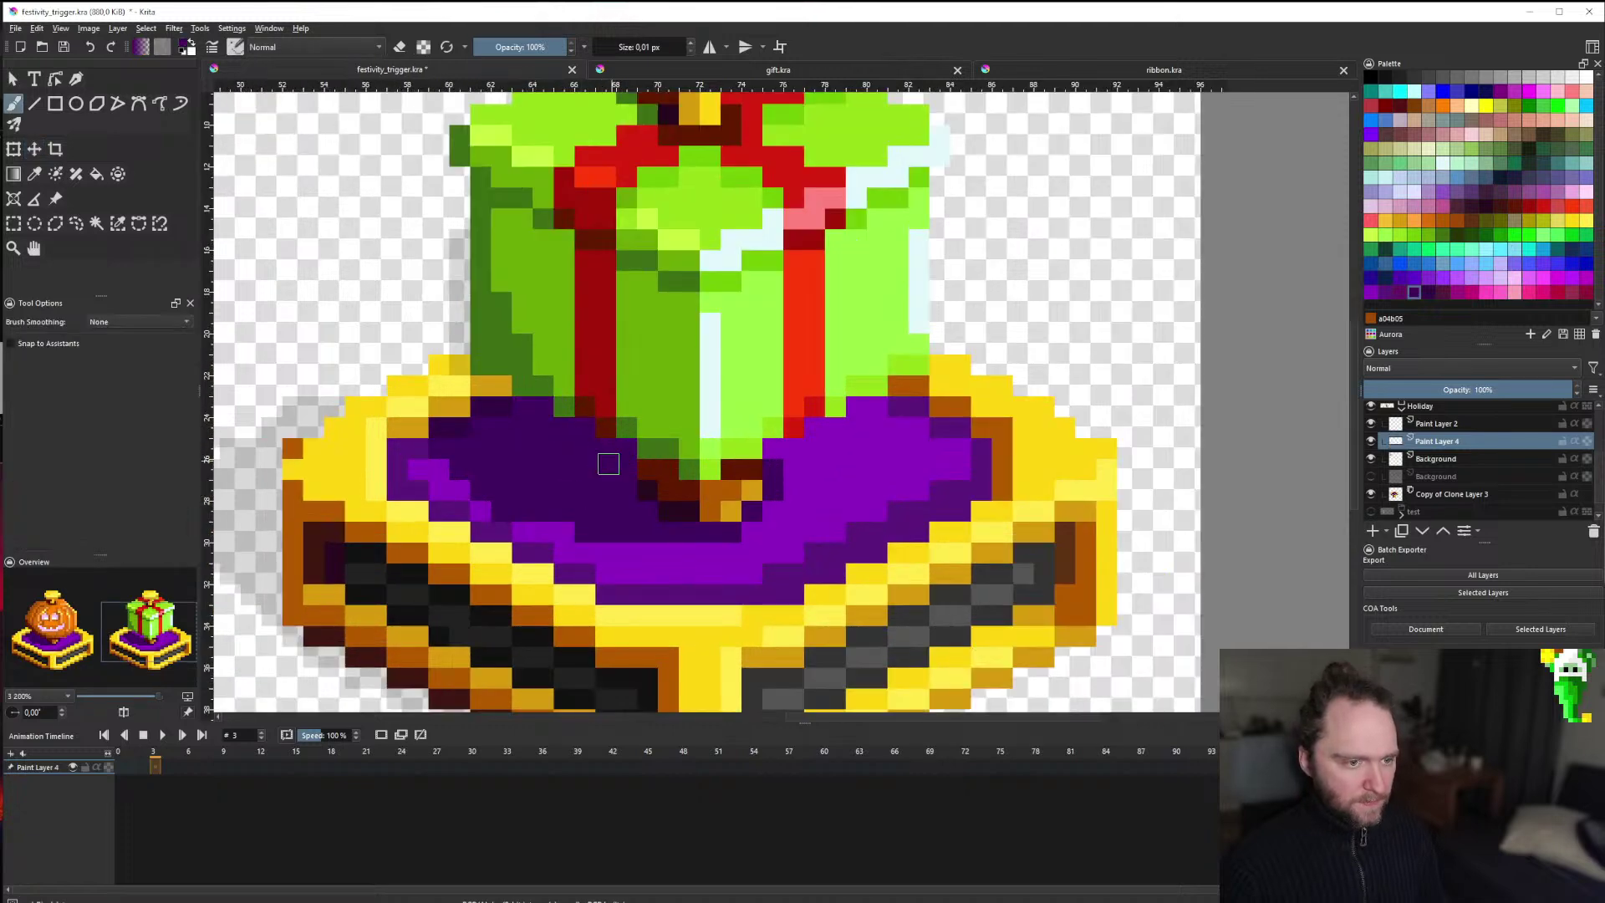
# Check the shaded cushion at several zoom levels and hide Paint Layer 2 to view the present without the gold knob.
pyautogui.scroll(2, 704, 458)
pyautogui.scroll(-1, 484, 423)
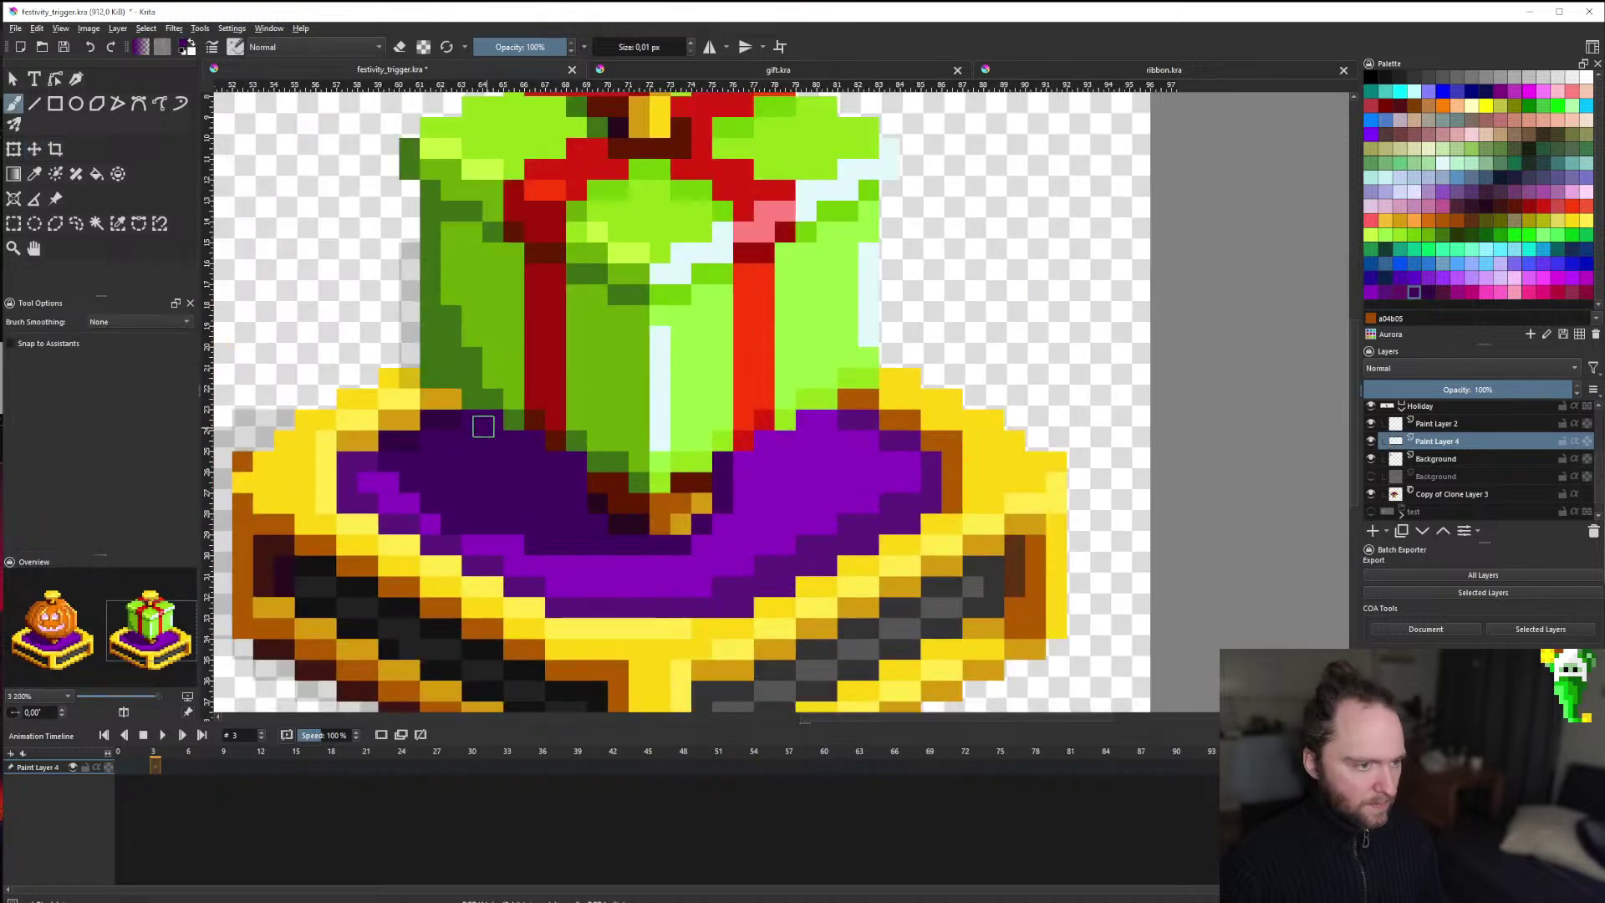
pyautogui.scroll(-6, 484, 451)
pyautogui.scroll(6, 572, 461)
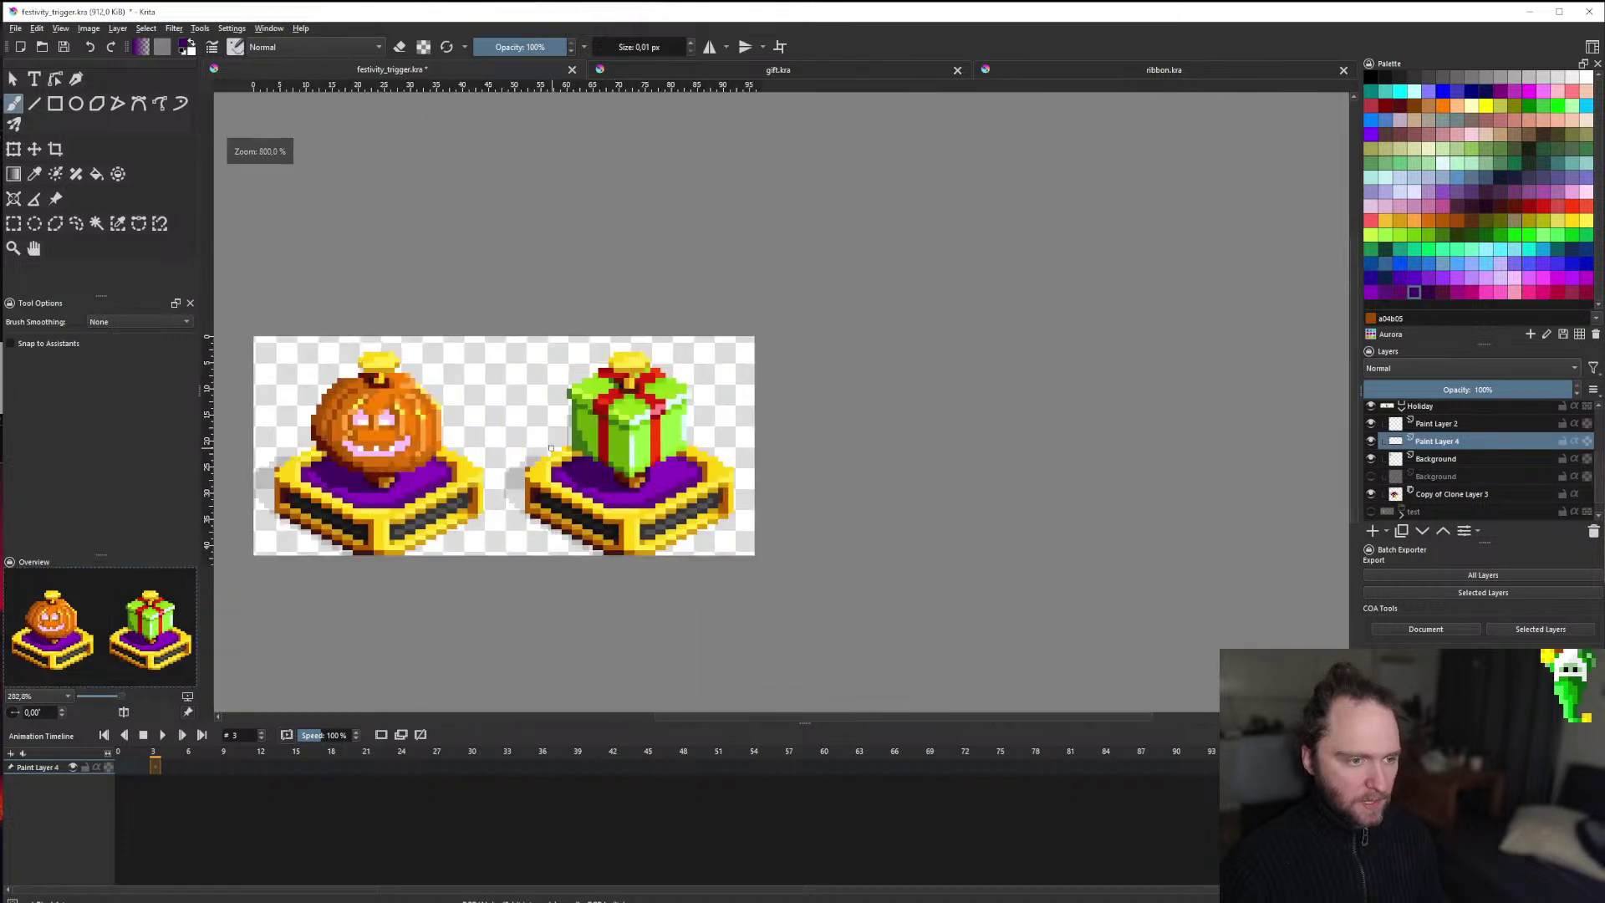
pyautogui.click(1374, 424)
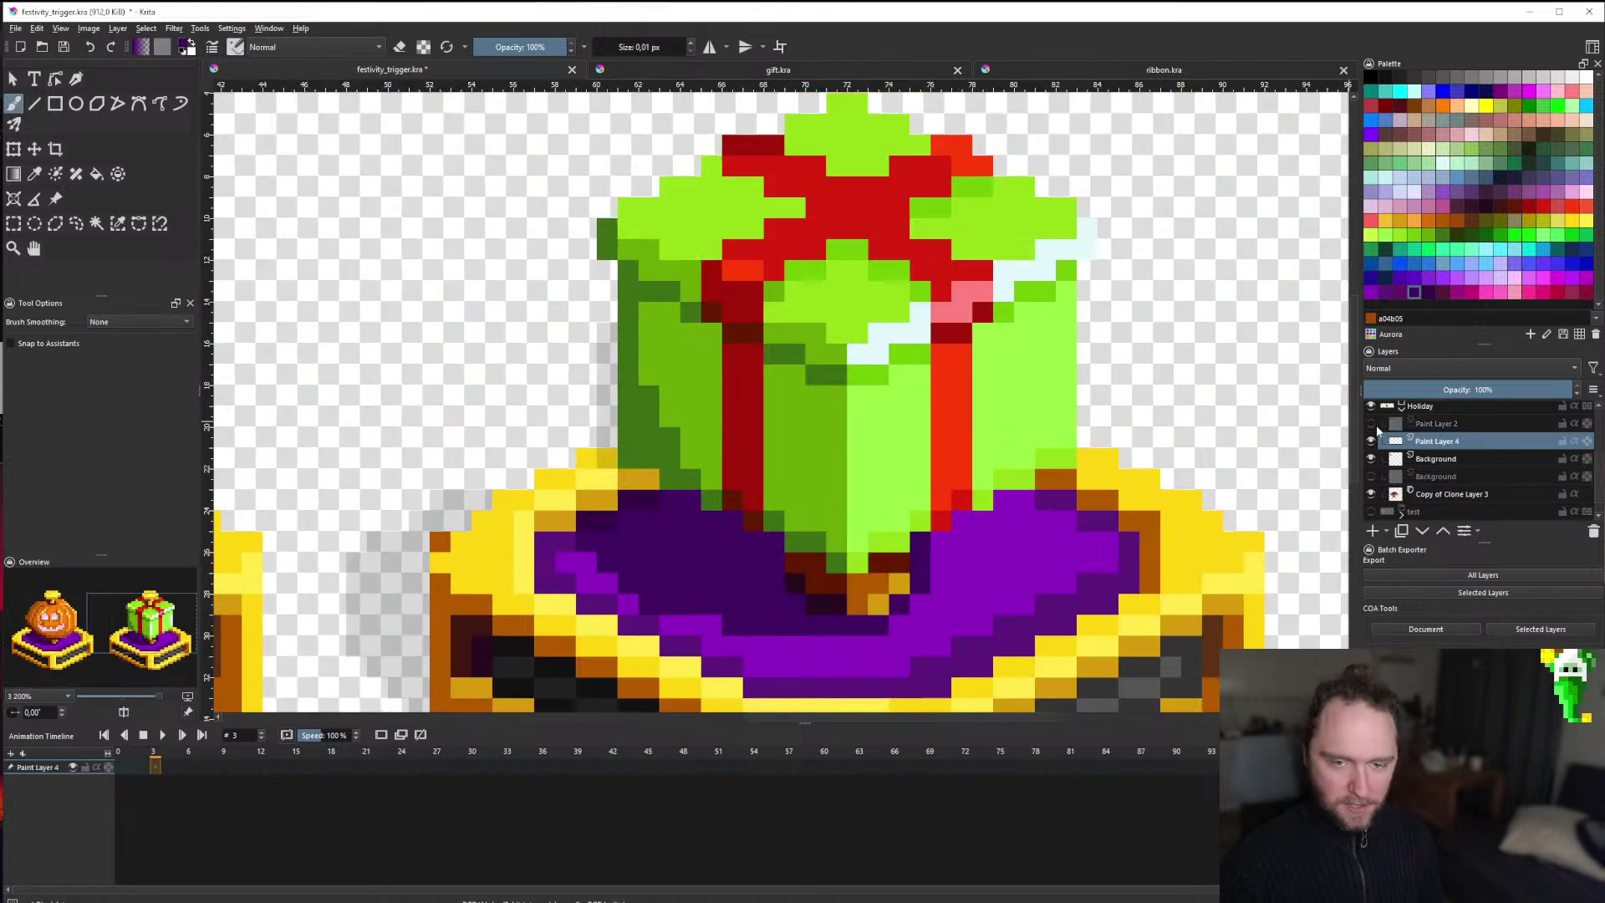
# Show Paint Layer 2 again and erase the grey shadow pixels beside the present's dark green side on the visible Background layer.
pyautogui.click(1374, 424)
pyautogui.click(1369, 449)
pyautogui.click(1369, 449)
pyautogui.click(1370, 457)
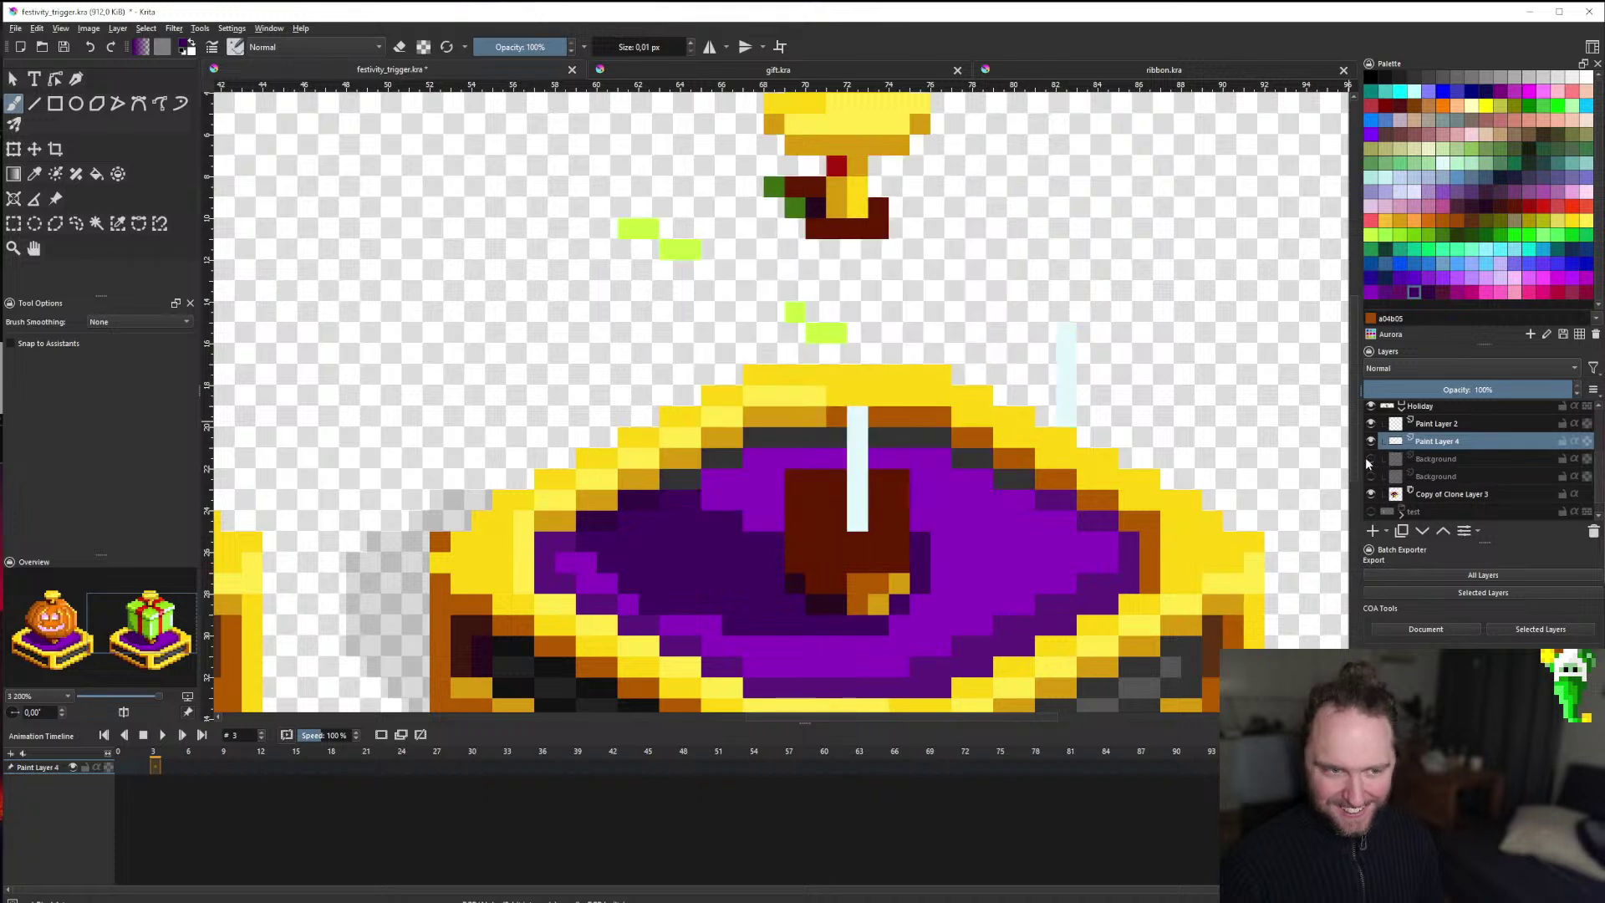
pyautogui.click(1371, 458)
pyautogui.click(1436, 458)
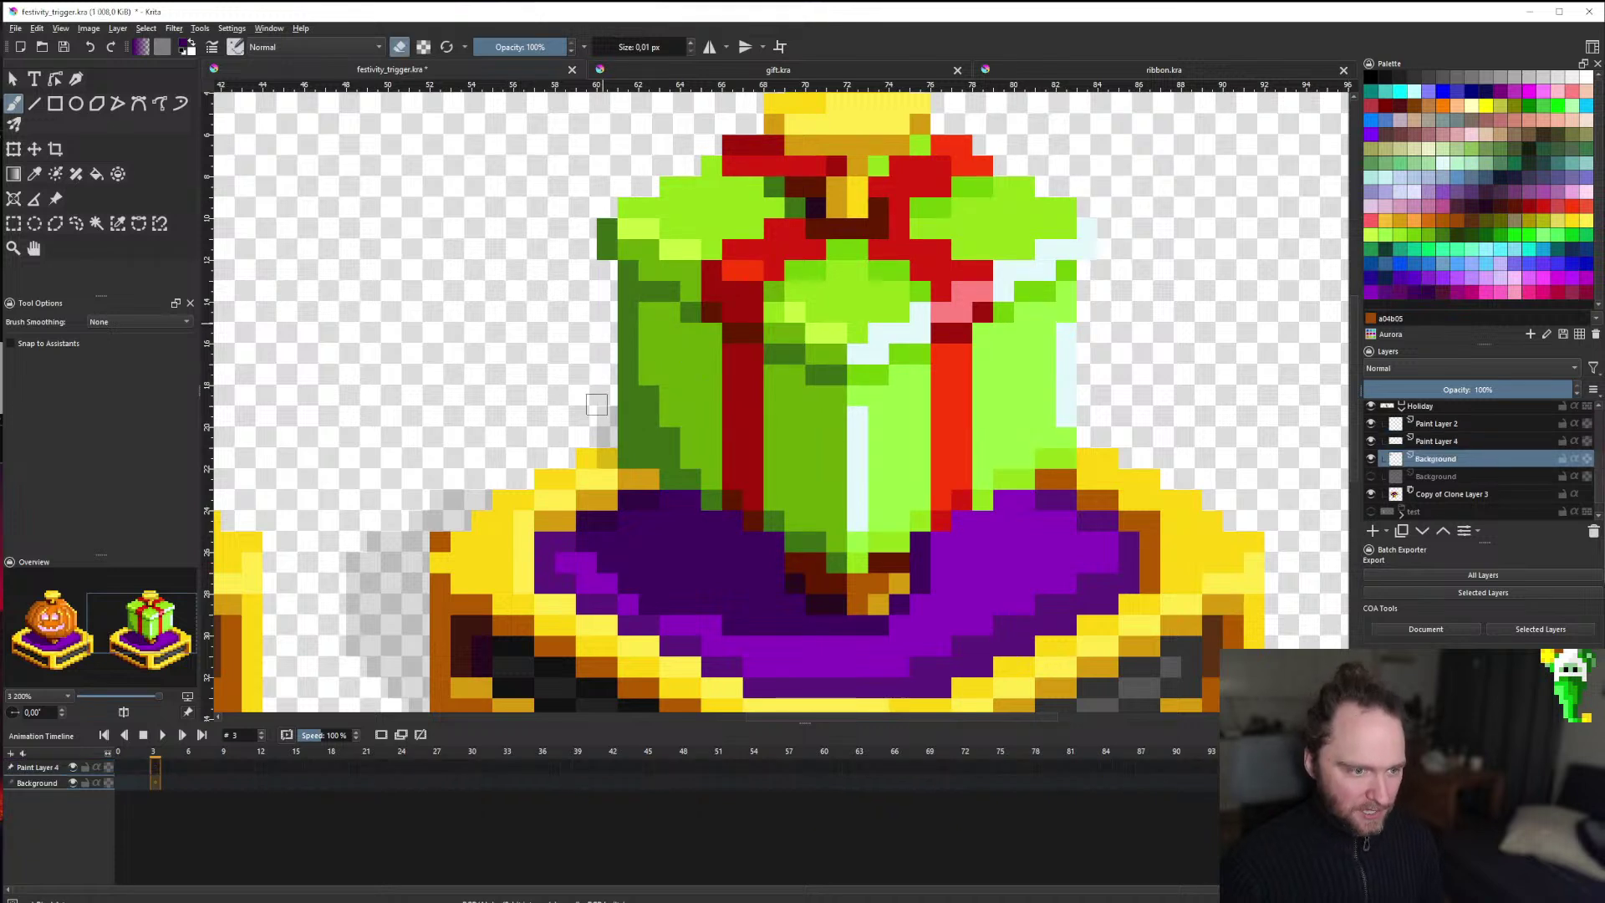
# Check the present's outline on the Background layer for stray pixels with a similar-color selection, and clear the selection.
pyautogui.click(117, 224)
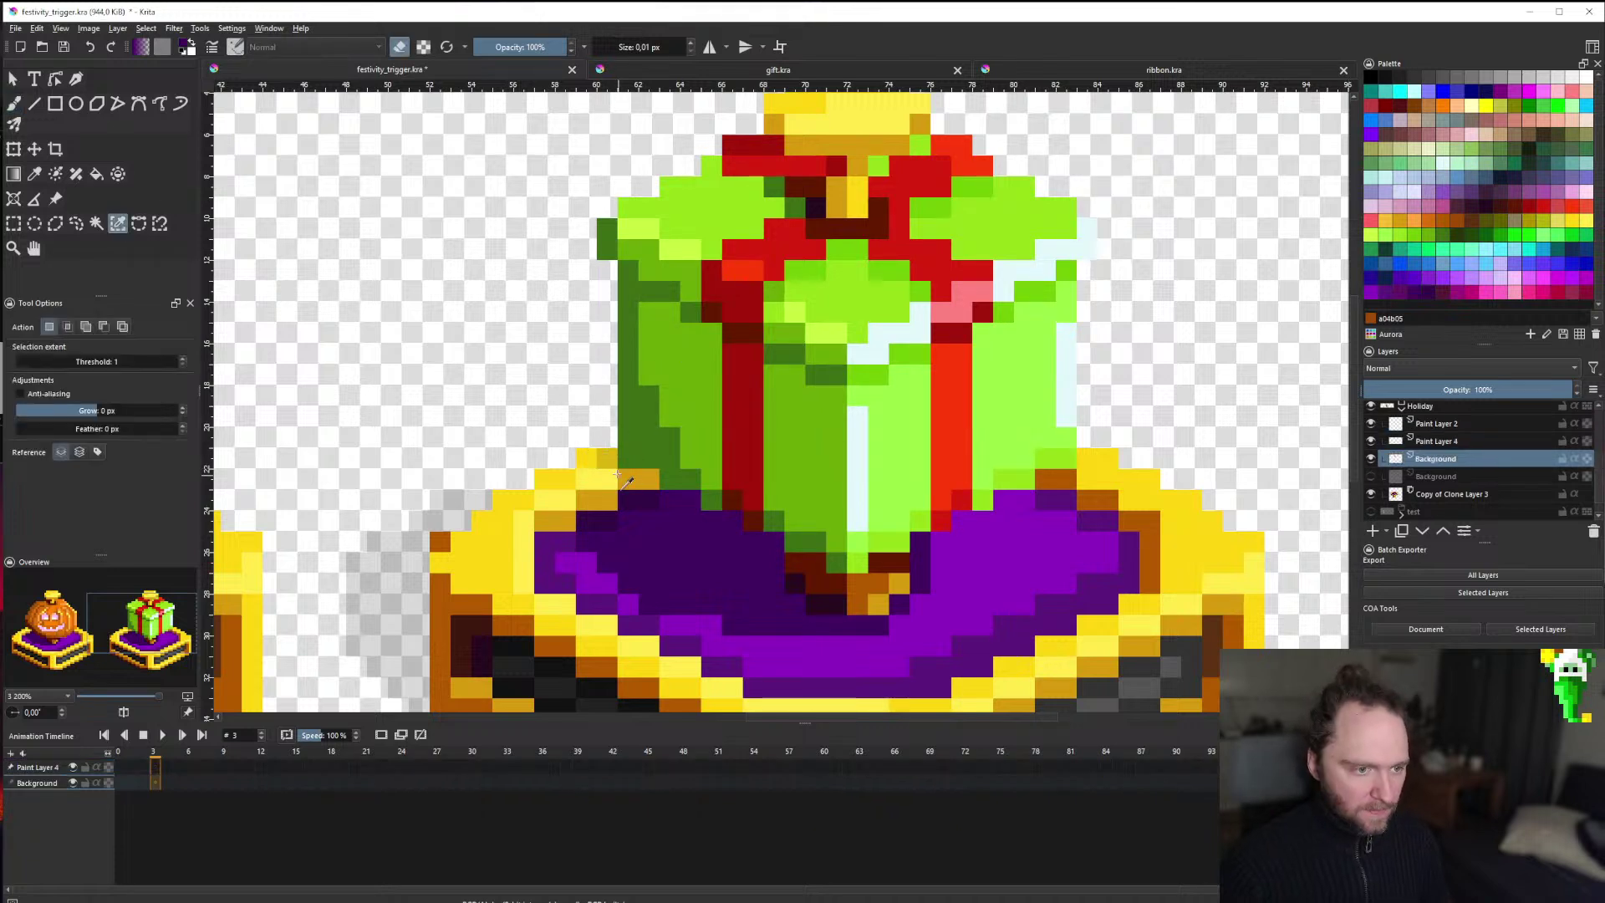
pyautogui.click(606, 458)
pyautogui.click(643, 471)
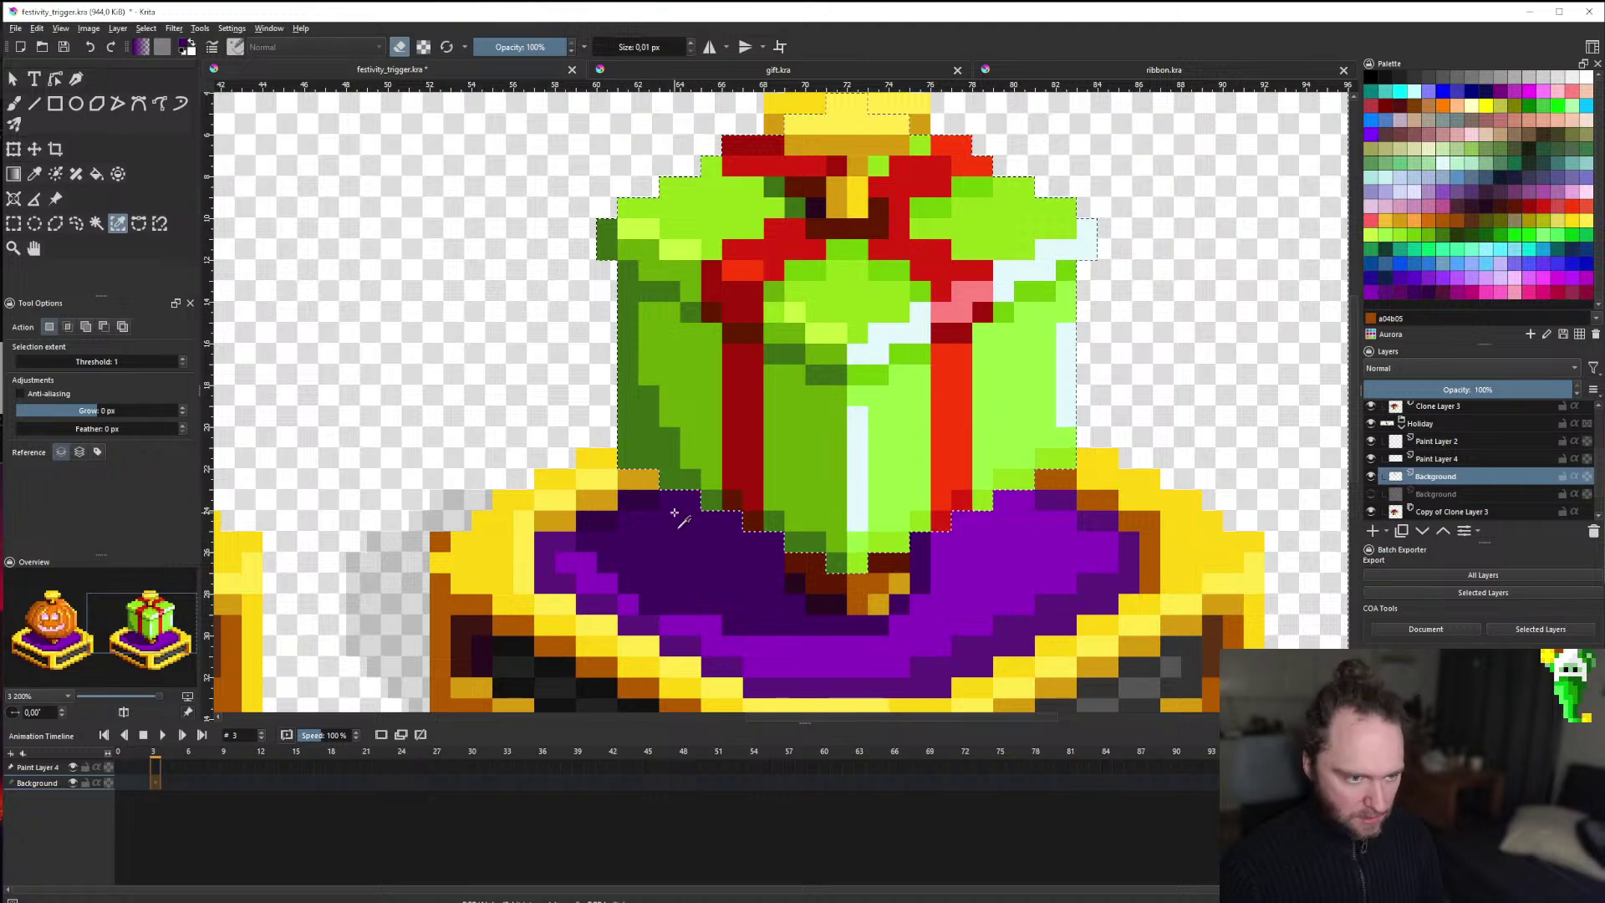
pyautogui.hotkey('ctrl', 'r')
pyautogui.click(583, 407)
# Review both pedestals at several zoom levels and save festivity_trigger.kra.
pyautogui.scroll(-7, 652, 447)
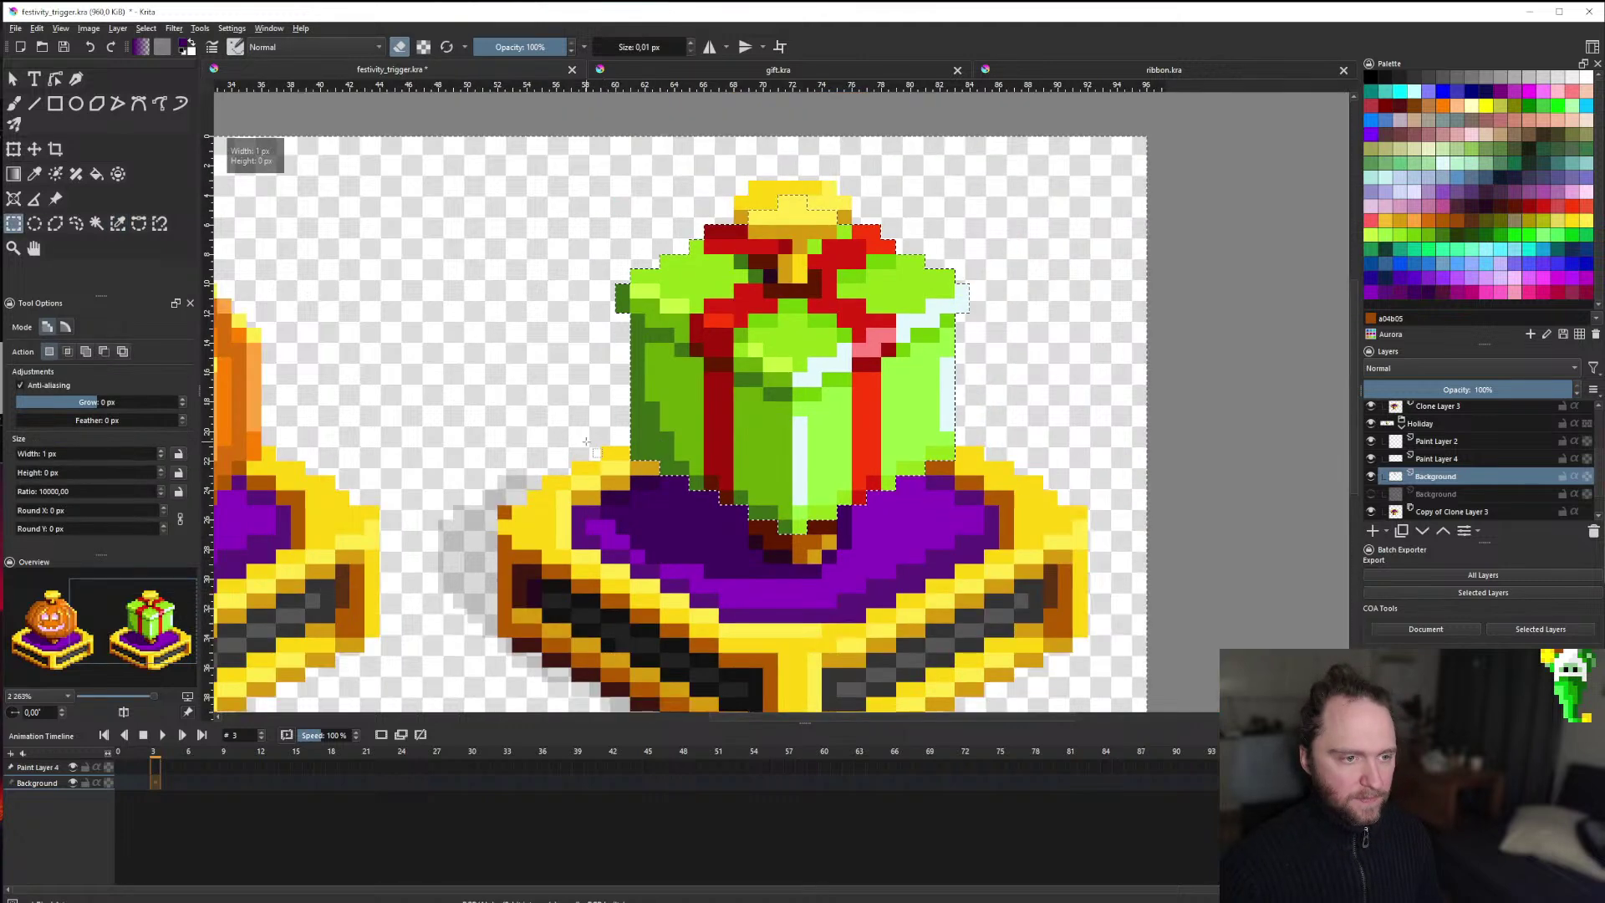
pyautogui.scroll(6, 592, 447)
pyautogui.scroll(-6, 920, 392)
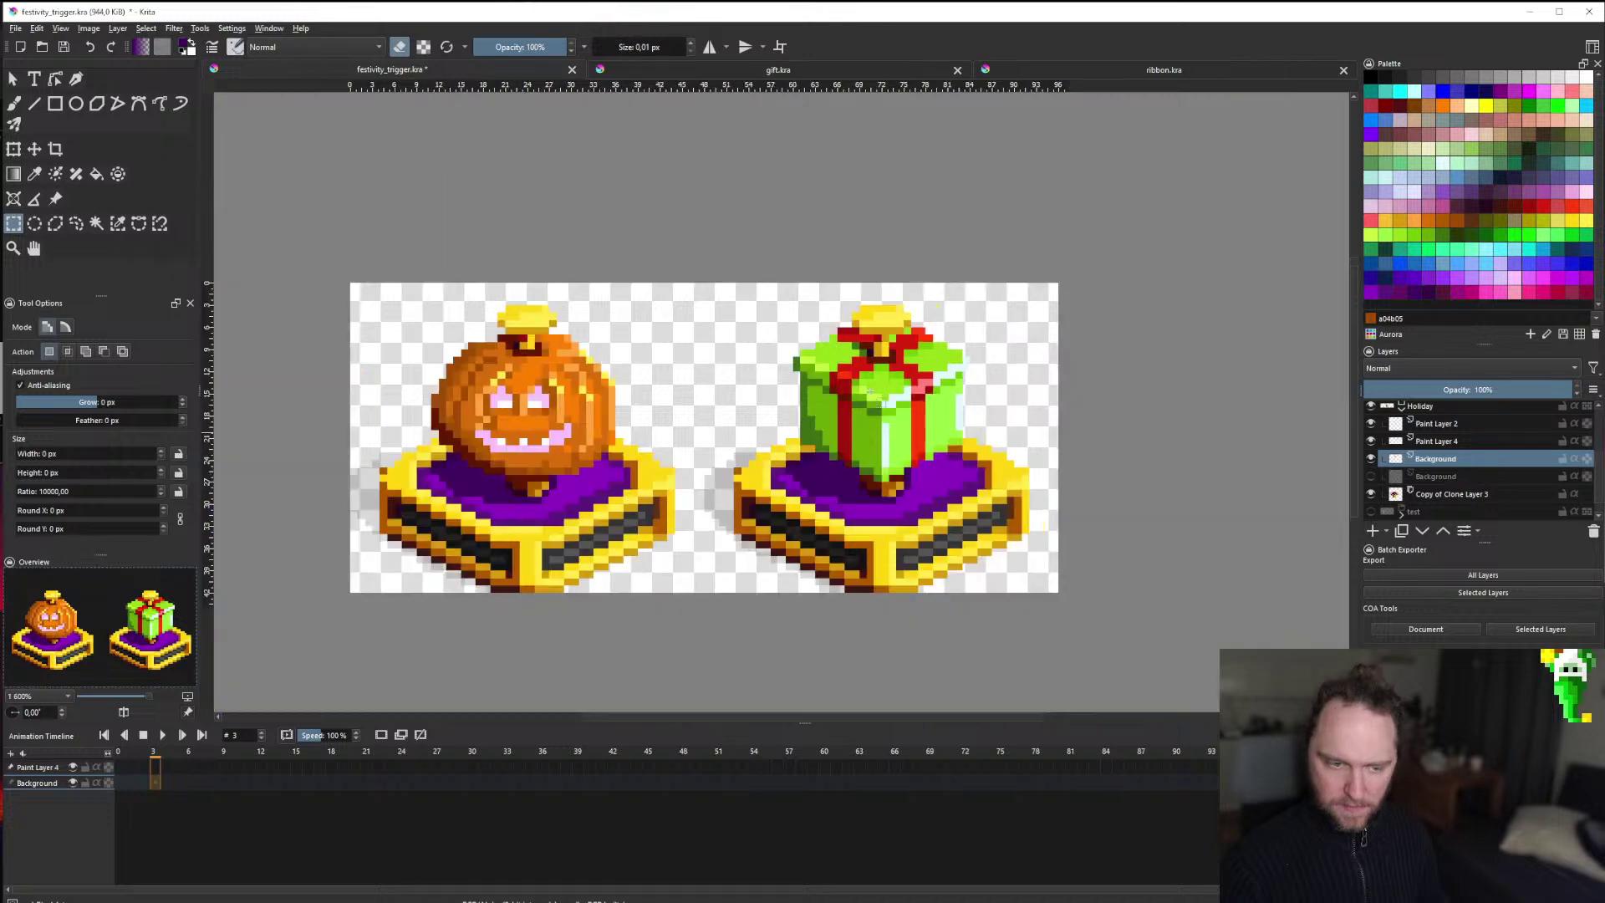
pyautogui.scroll(4, 756, 431)
pyautogui.hotkey('ctrl', 's')
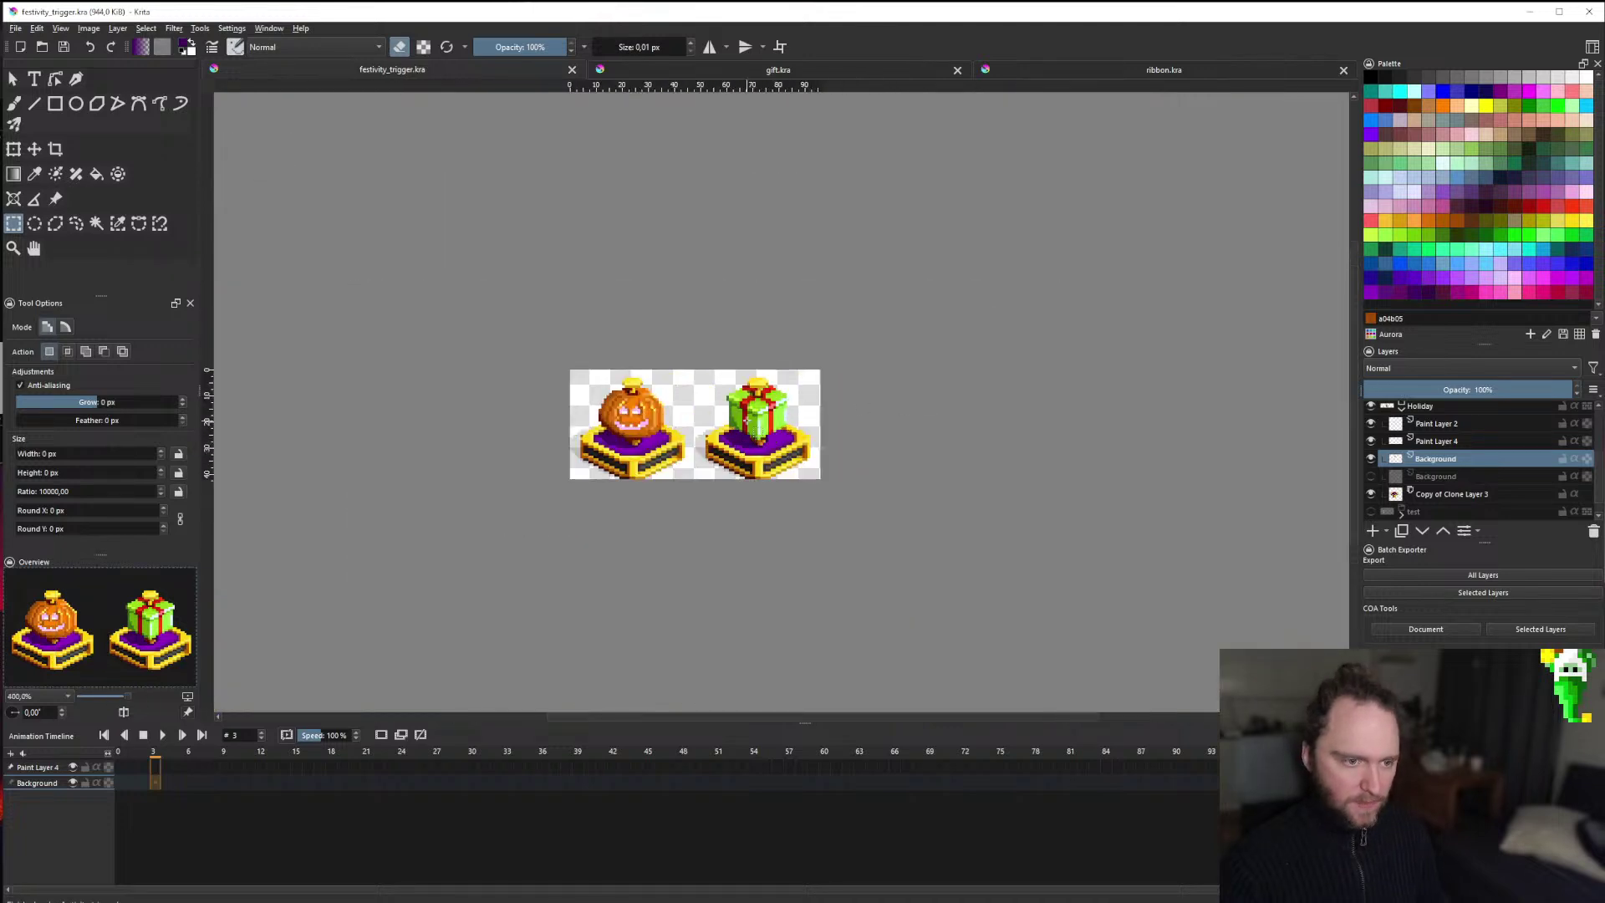
# Compare the pumpkin and present pedestals with the row of presents in gift.kra at different zoom levels.
pyautogui.scroll(2, 725, 419)
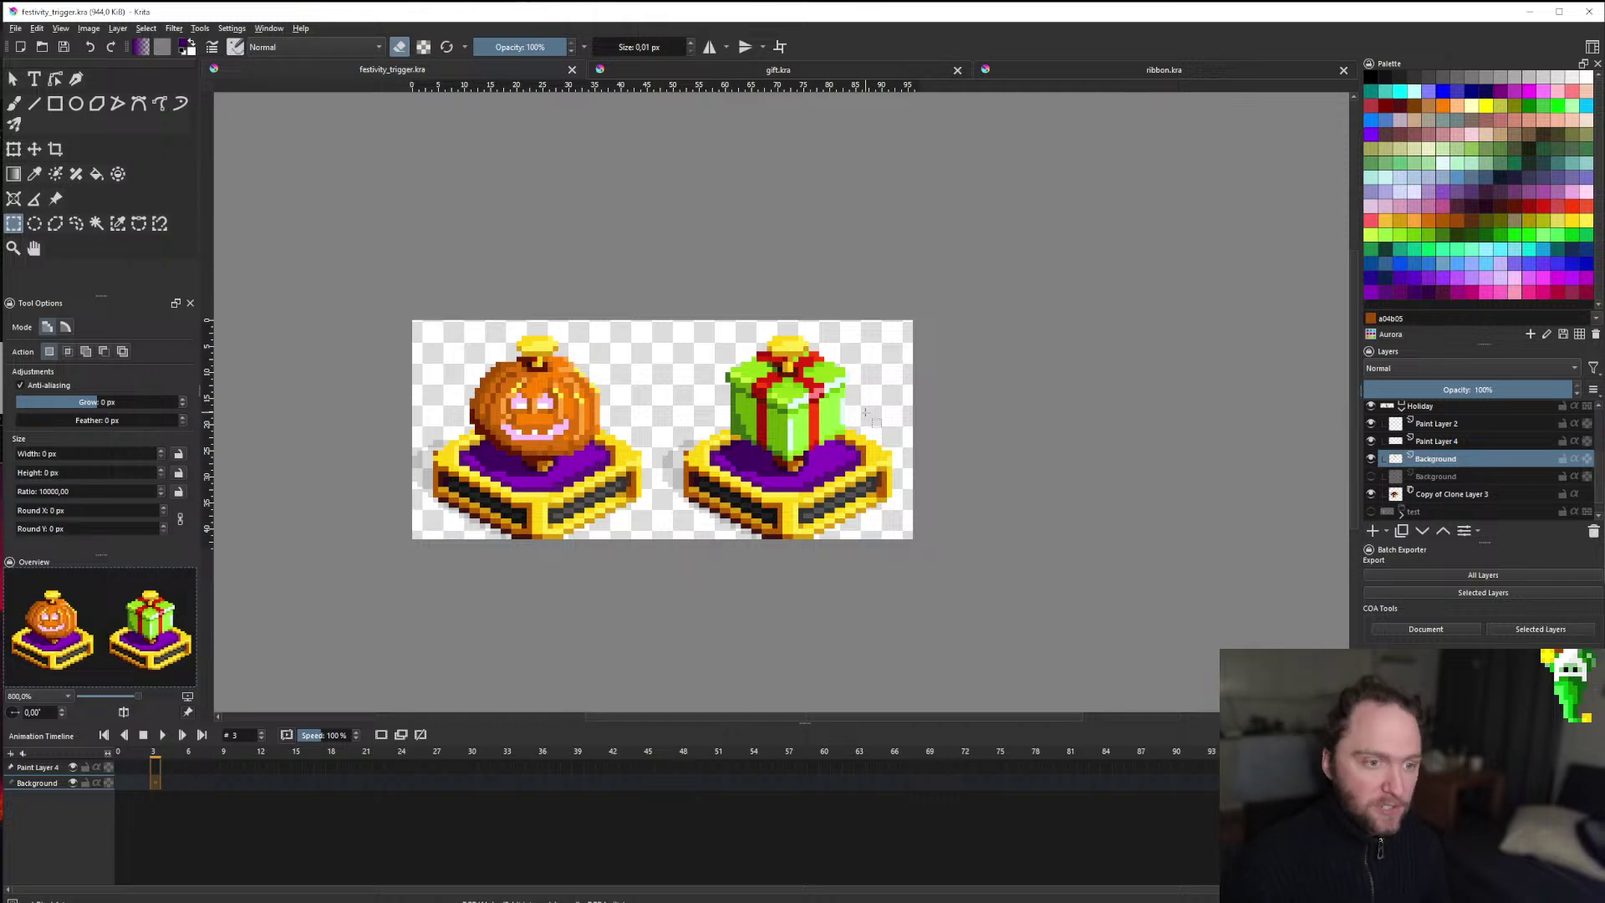
pyautogui.scroll(-2, 714, 411)
pyautogui.scroll(2, 653, 469)
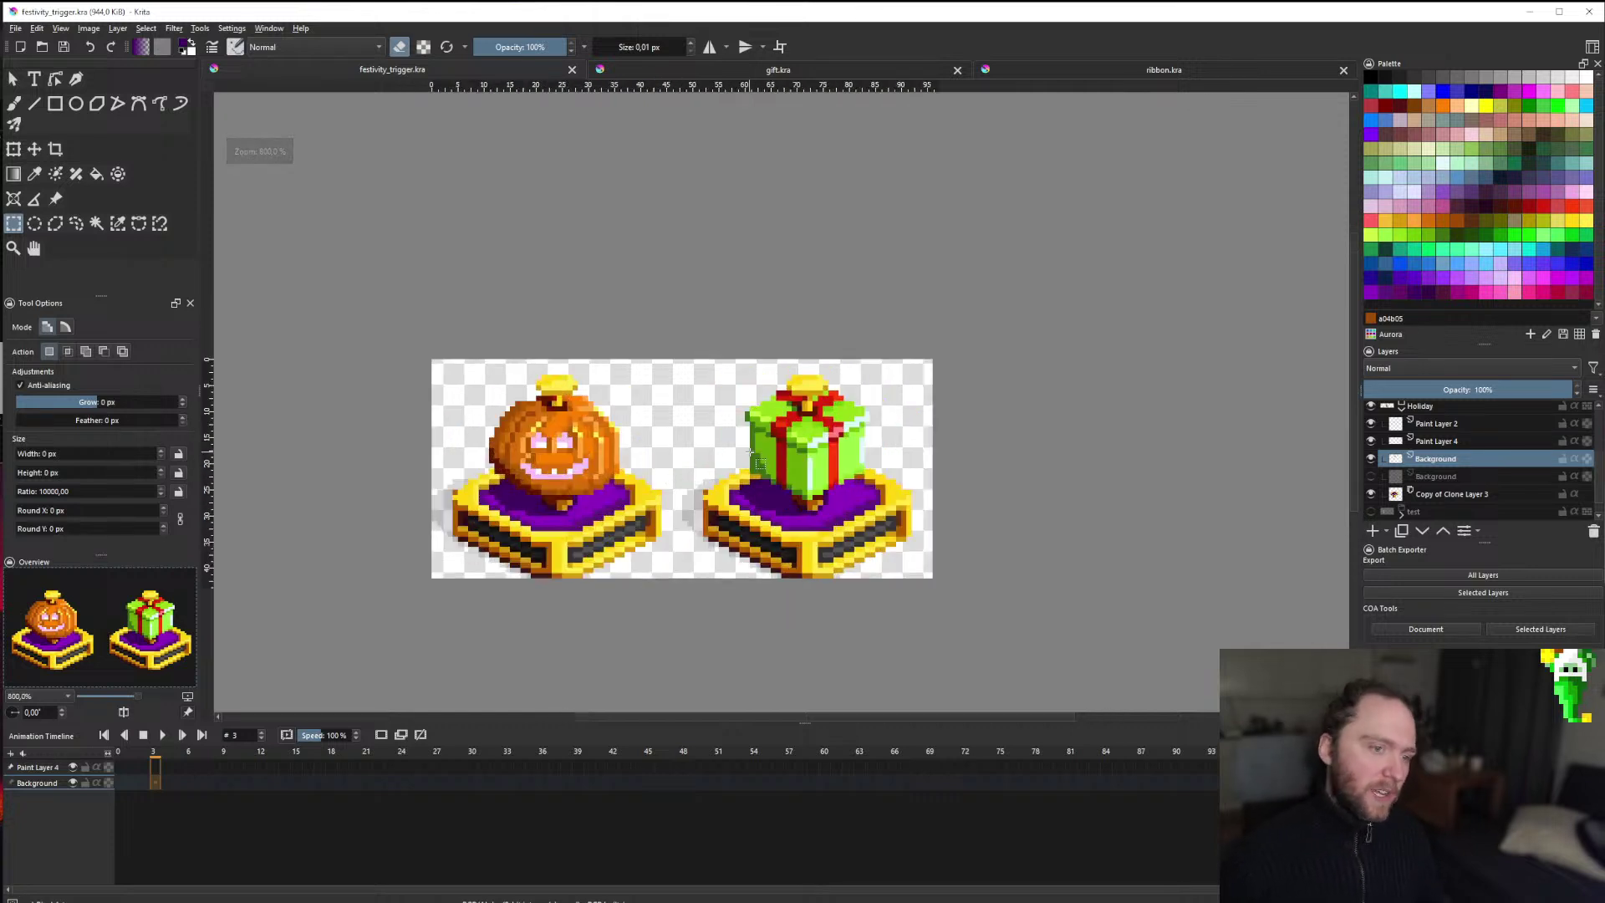
pyautogui.scroll(-2, 698, 485)
pyautogui.scroll(2, 706, 491)
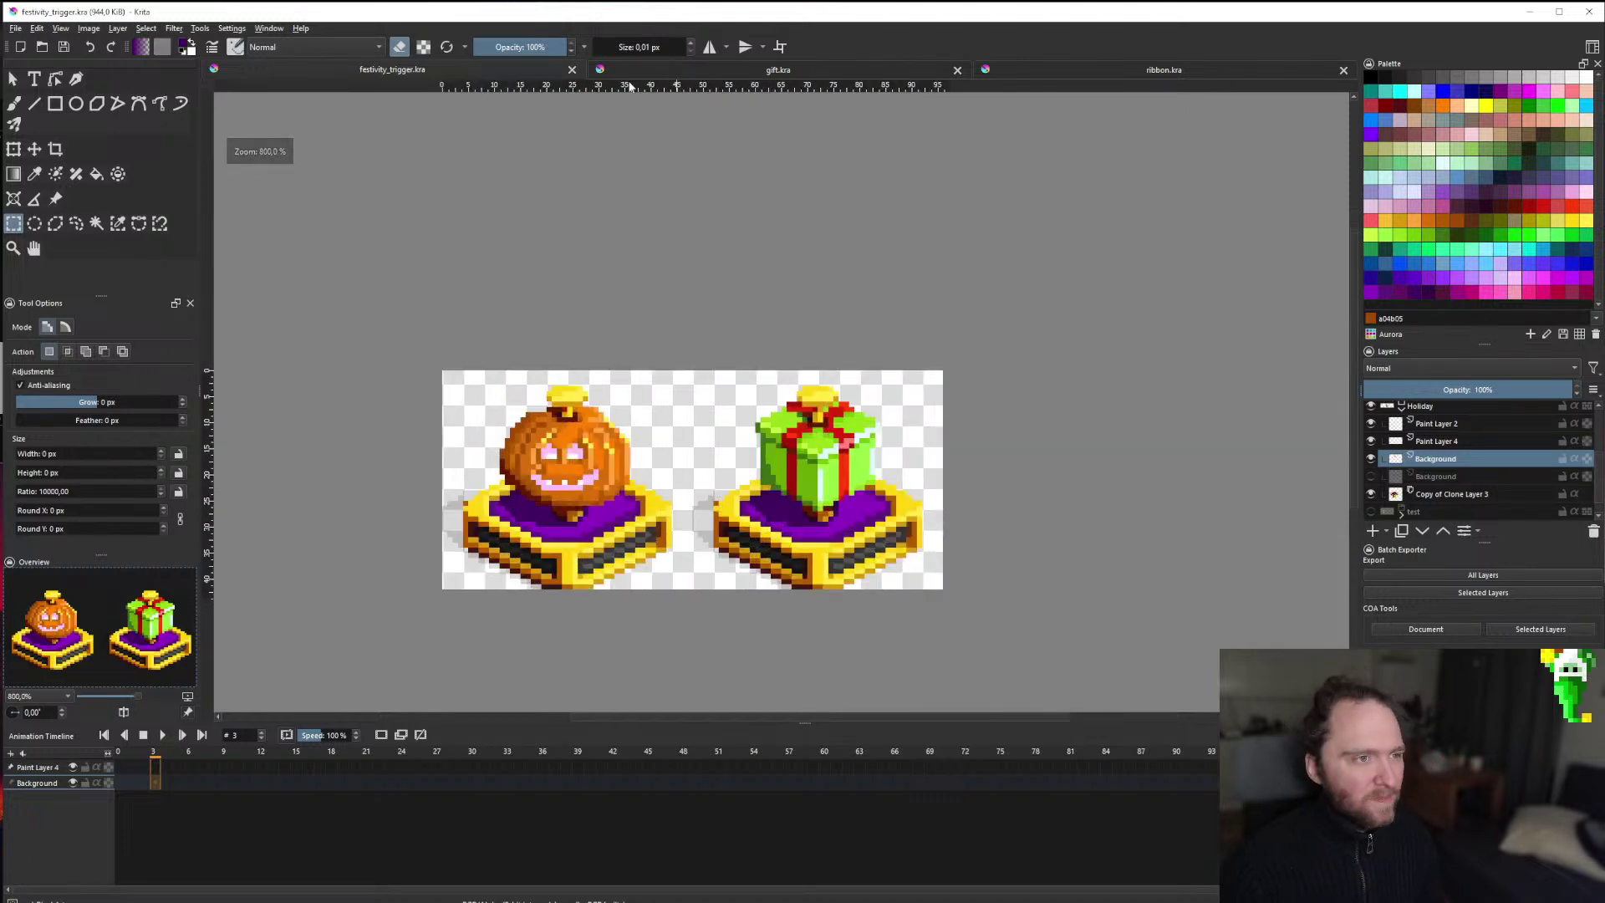
pyautogui.click(710, 68)
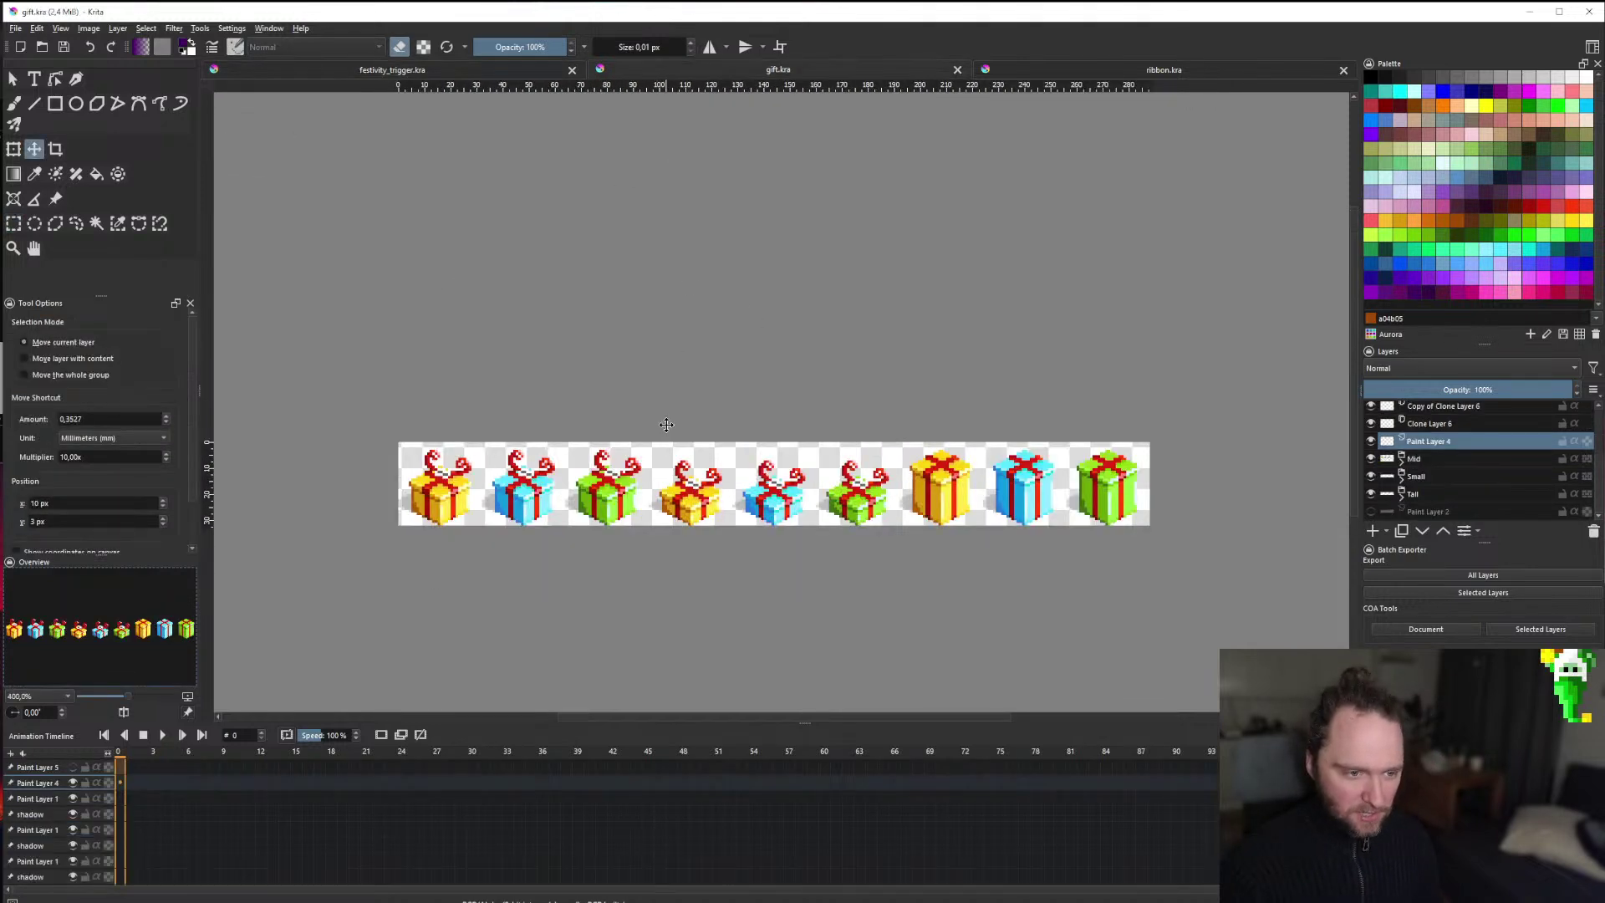
pyautogui.scroll(-2, 681, 449)
pyautogui.scroll(2, 681, 449)
pyautogui.scroll(-1, 681, 452)
pyautogui.scroll(1, 680, 451)
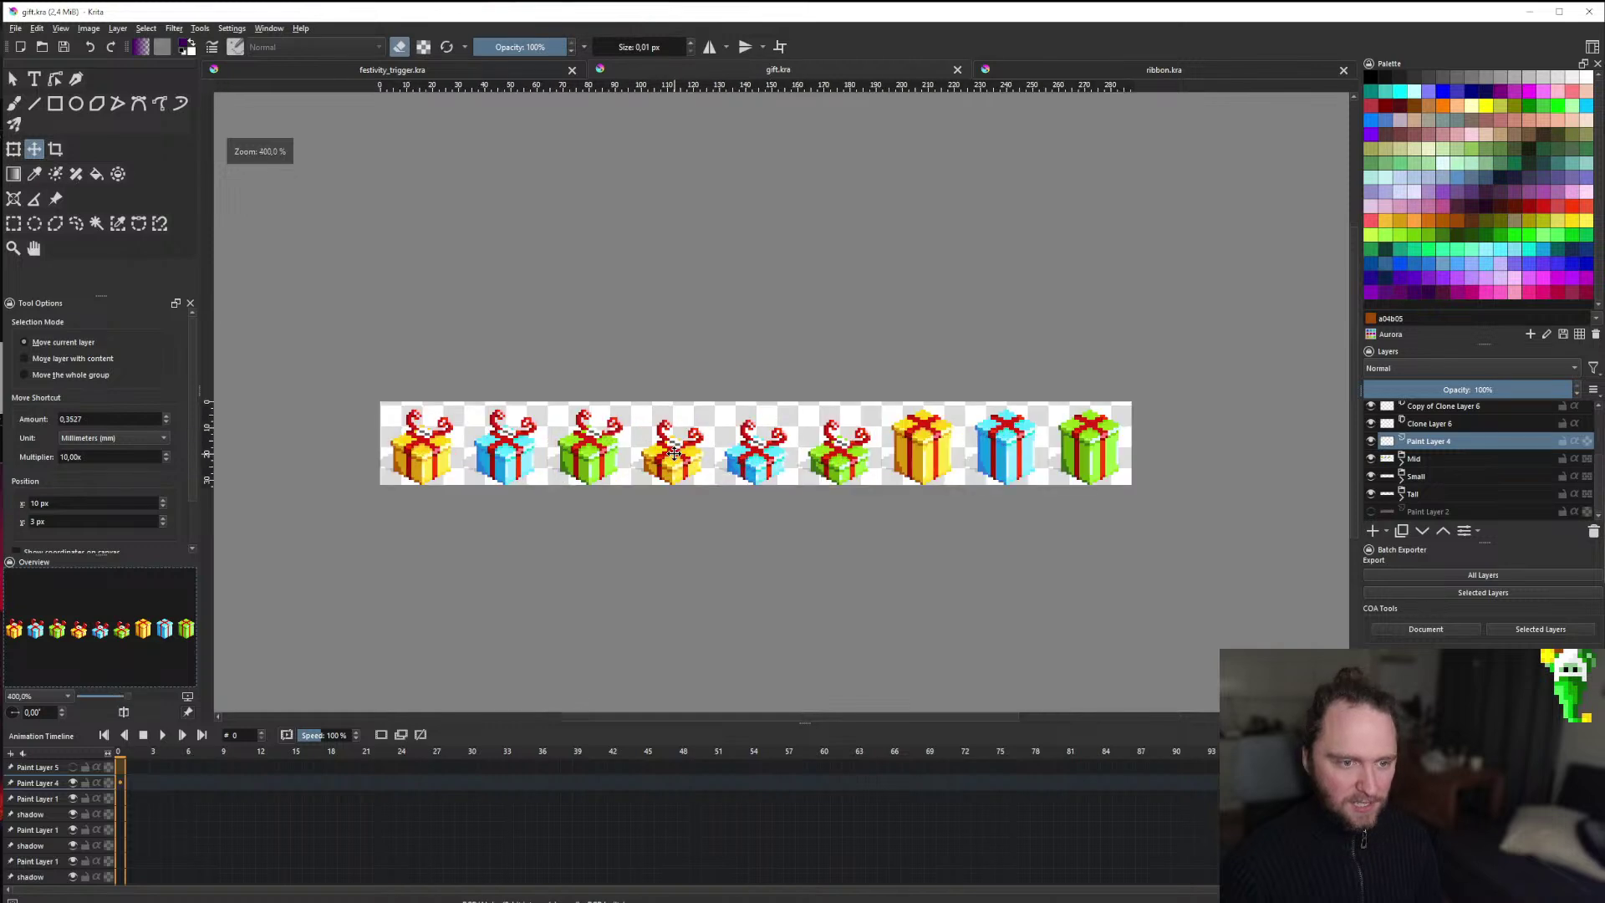
pyautogui.scroll(-3, 681, 456)
pyautogui.scroll(4, 682, 471)
pyautogui.scroll(-2, 681, 470)
pyautogui.scroll(1, 681, 470)
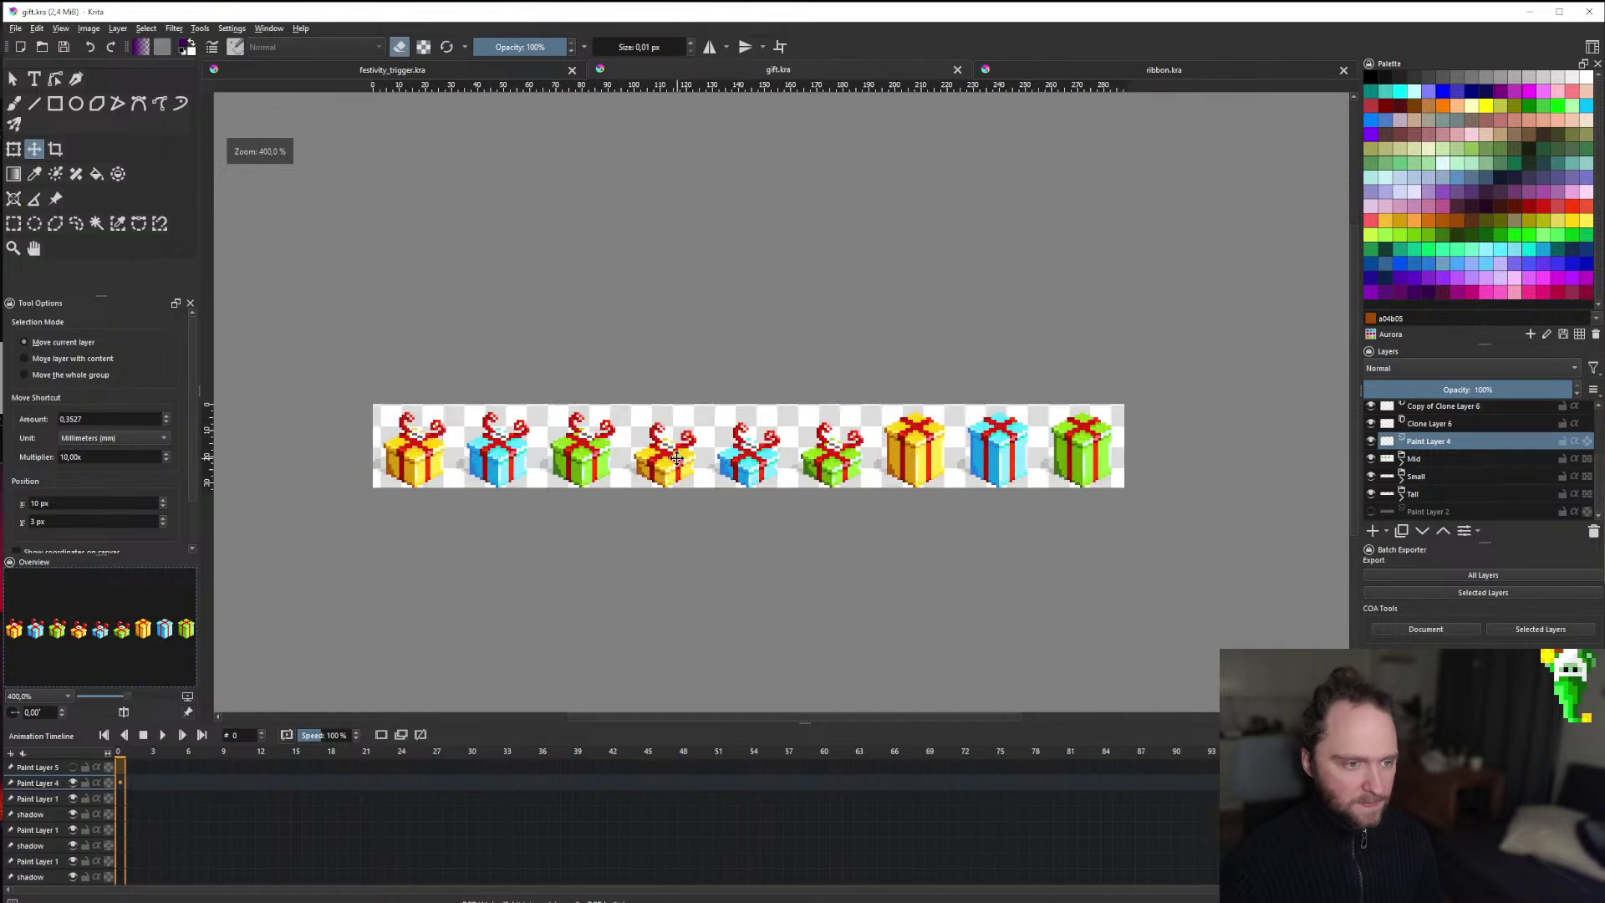
# Close the ribbon.kra document and return to festivity_trigger.kra.
pyautogui.click(409, 70)
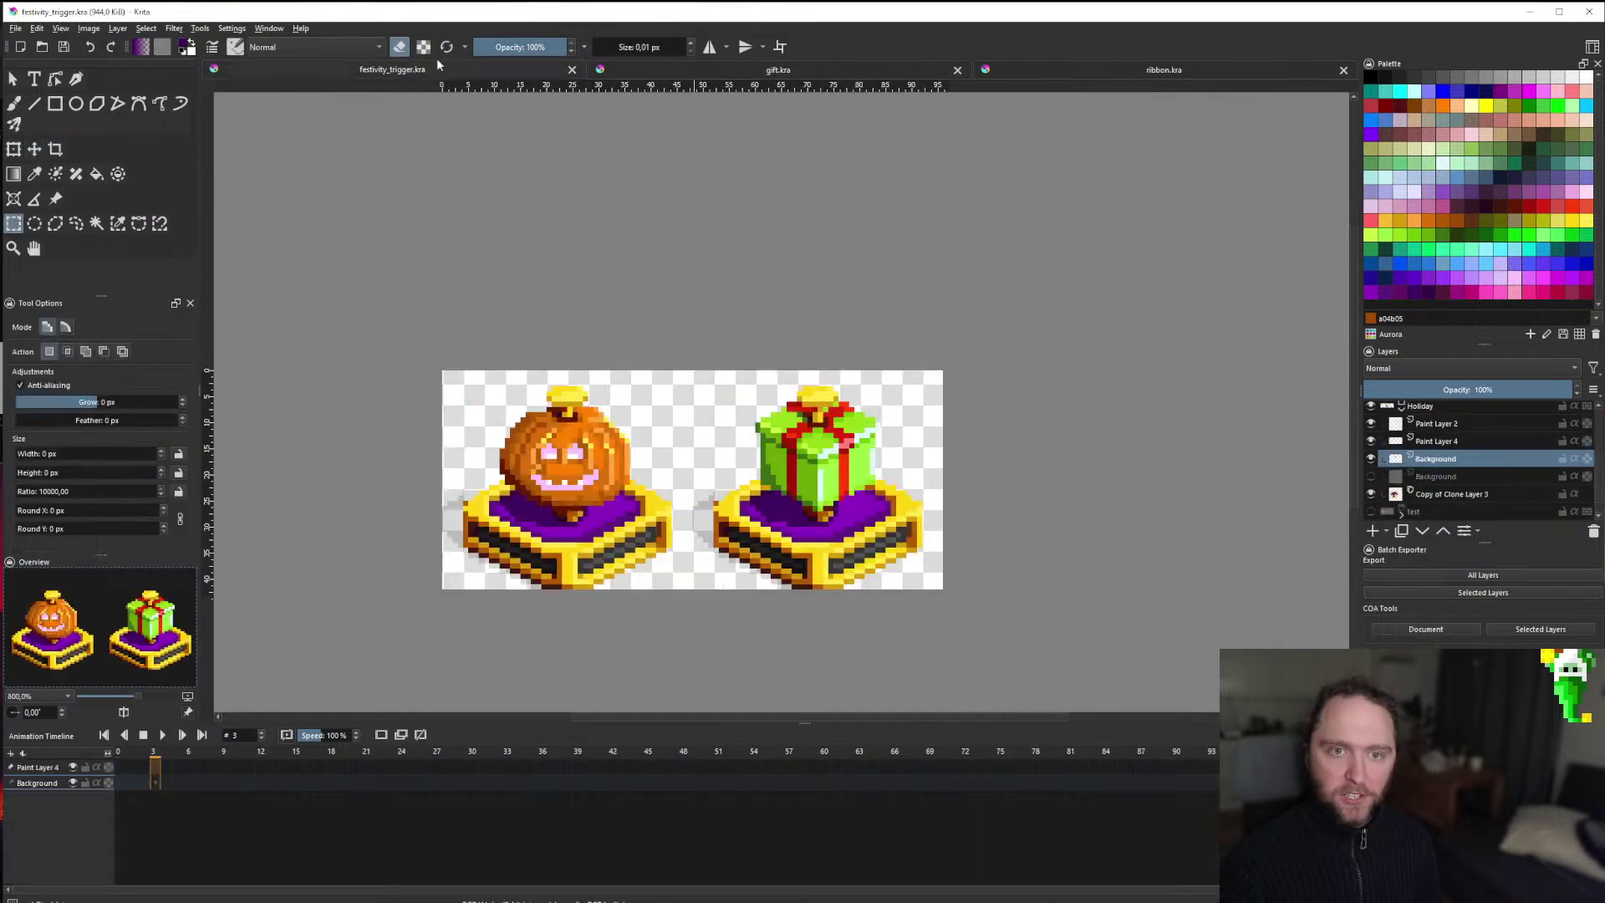
pyautogui.click(1294, 69)
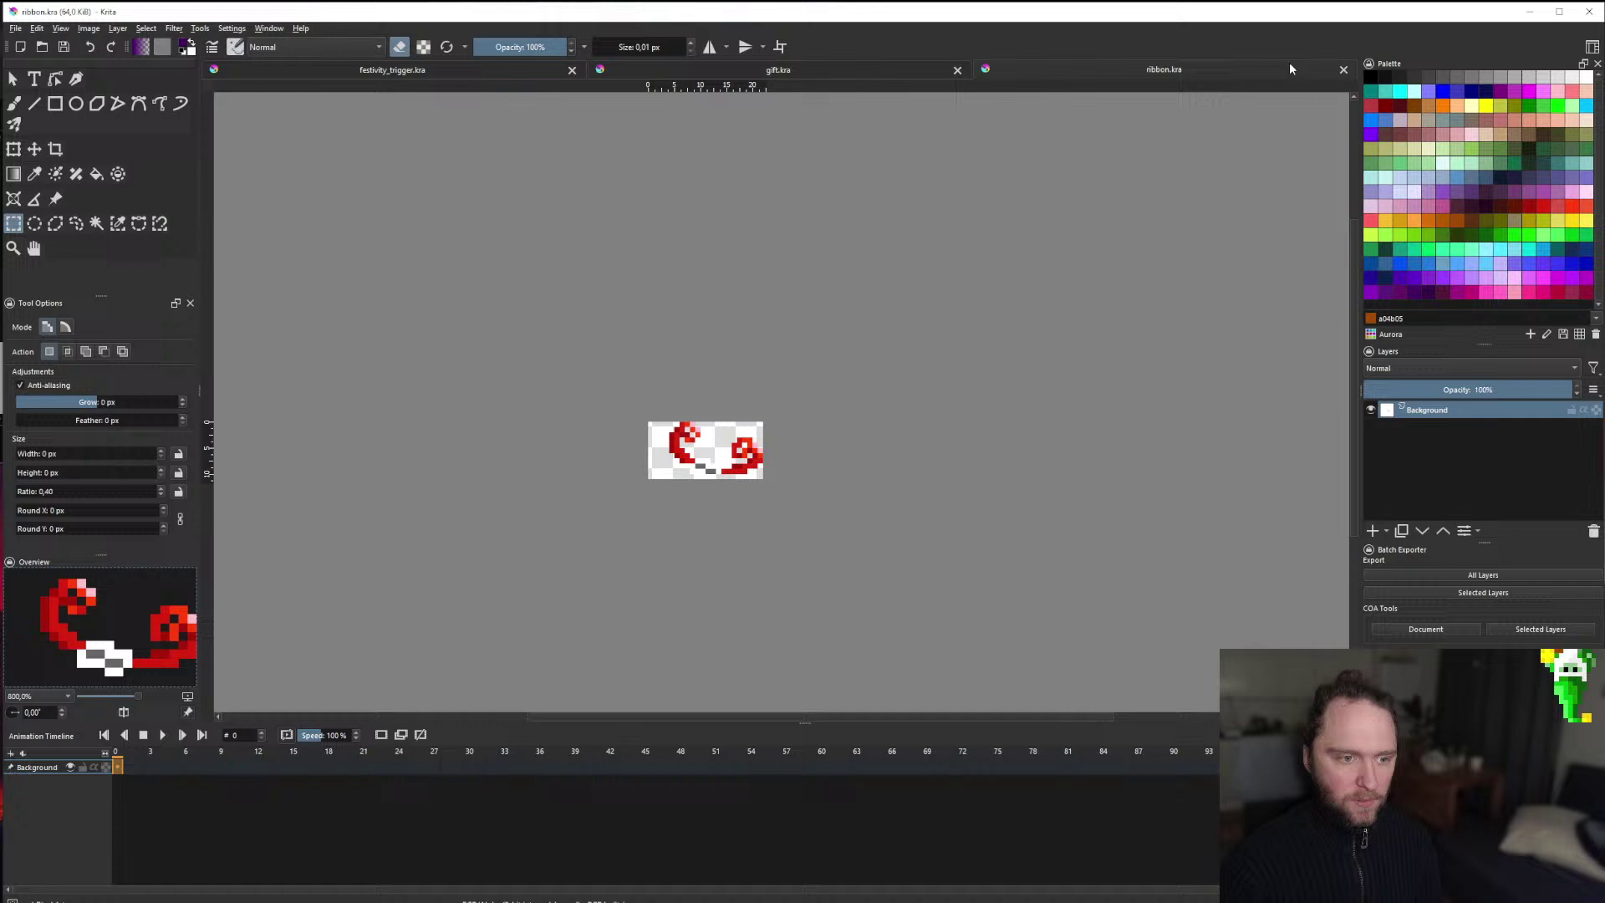
pyautogui.click(1344, 70)
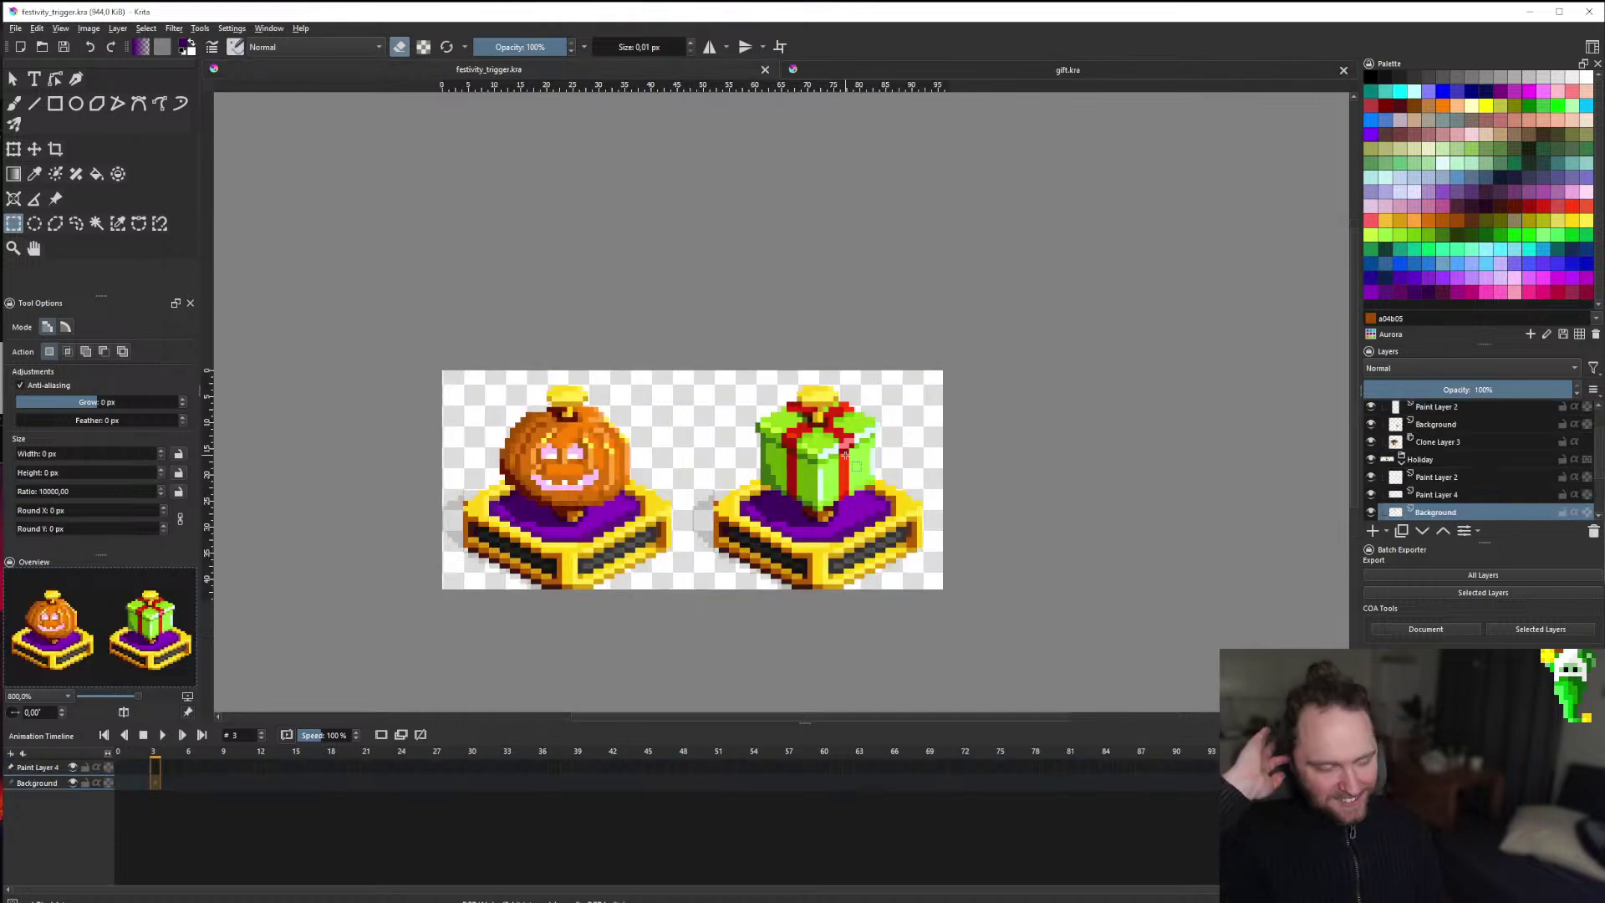